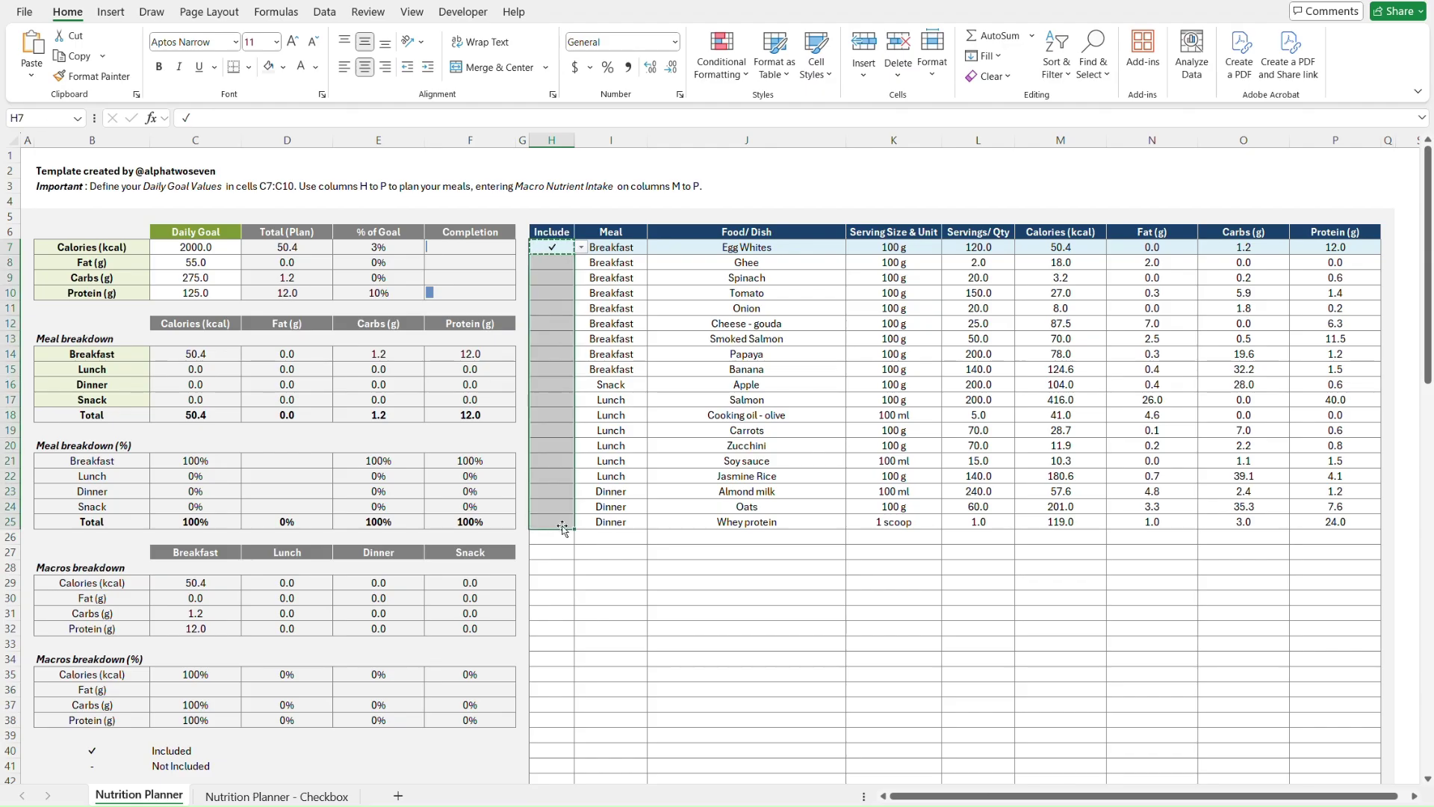
# - Paste only the value of the copied check mark into Include cells H7:H25
pyautogui.hotkey('ctrl', 'alt', 'v')
pyautogui.press('v')
pyautogui.press('Return')
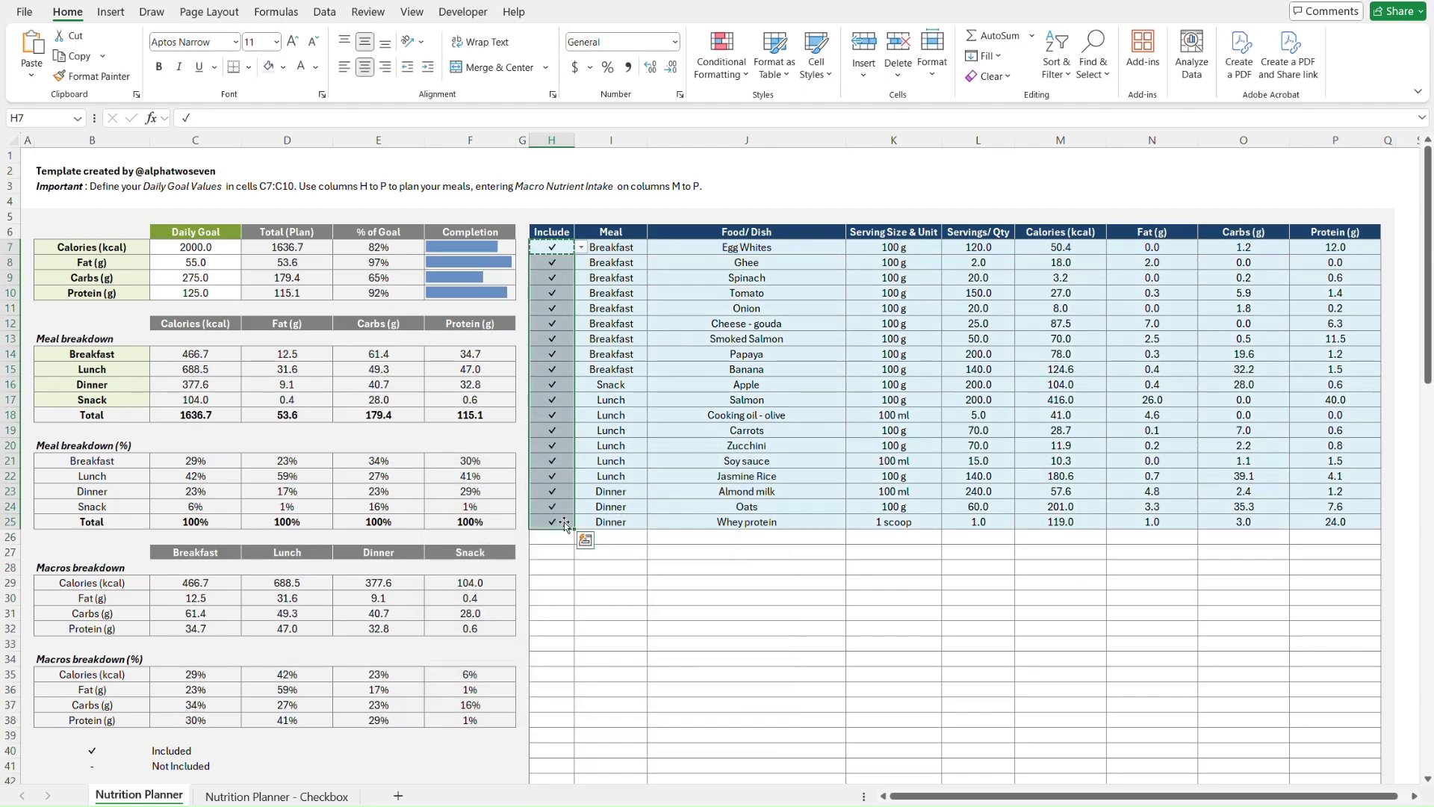
# - Exclude the Banana row from the plan by setting its Include value to "-"
pyautogui.click(697, 367)
pyautogui.press('Left')
pyautogui.press('Left')
pyautogui.hotkey('alt', 'Down')
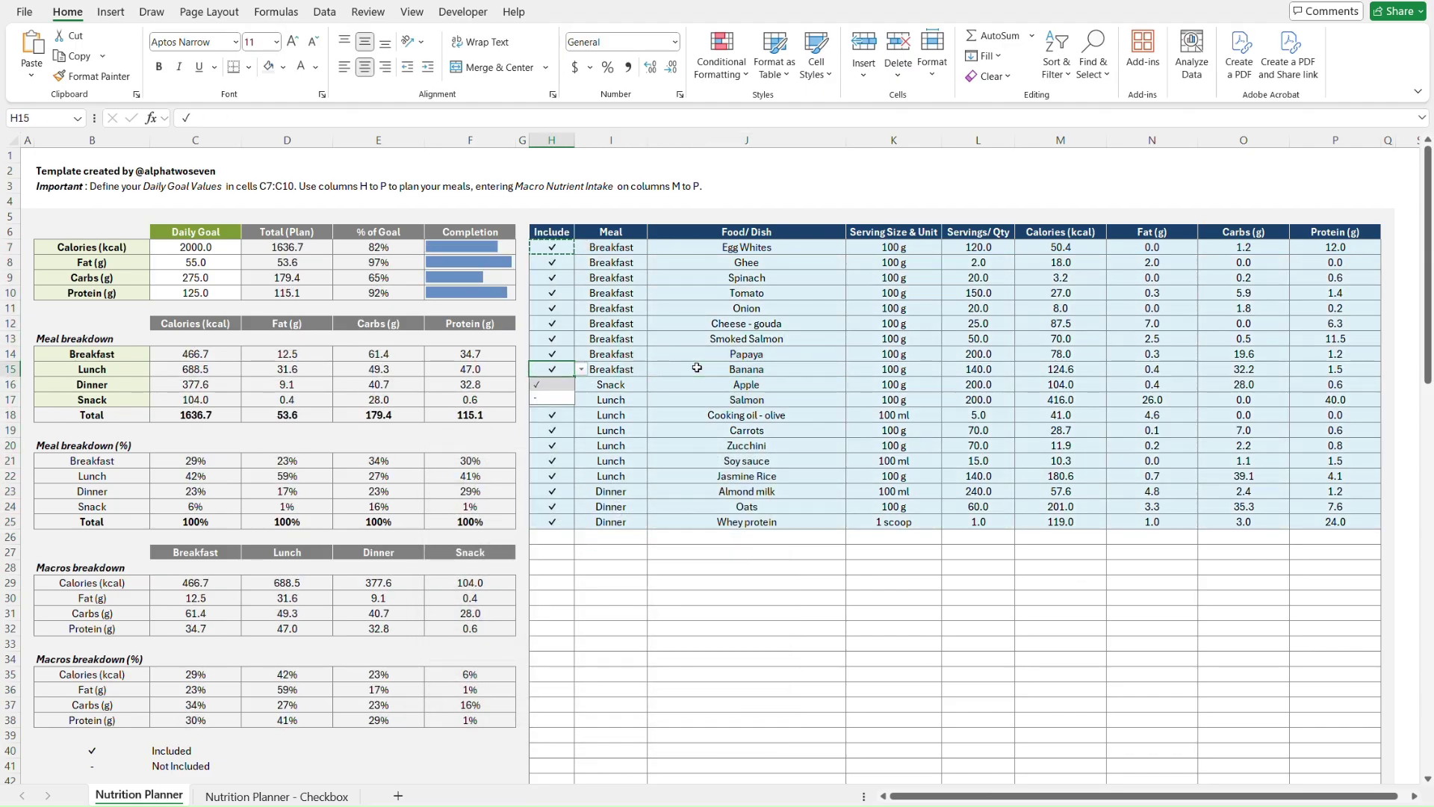
pyautogui.press('Down')
pyautogui.press('Return')
# - Start a new food entry in row 26 with meal Lunch, food Salmon, serving size 100g and quantity 1
pyautogui.click(688, 539)
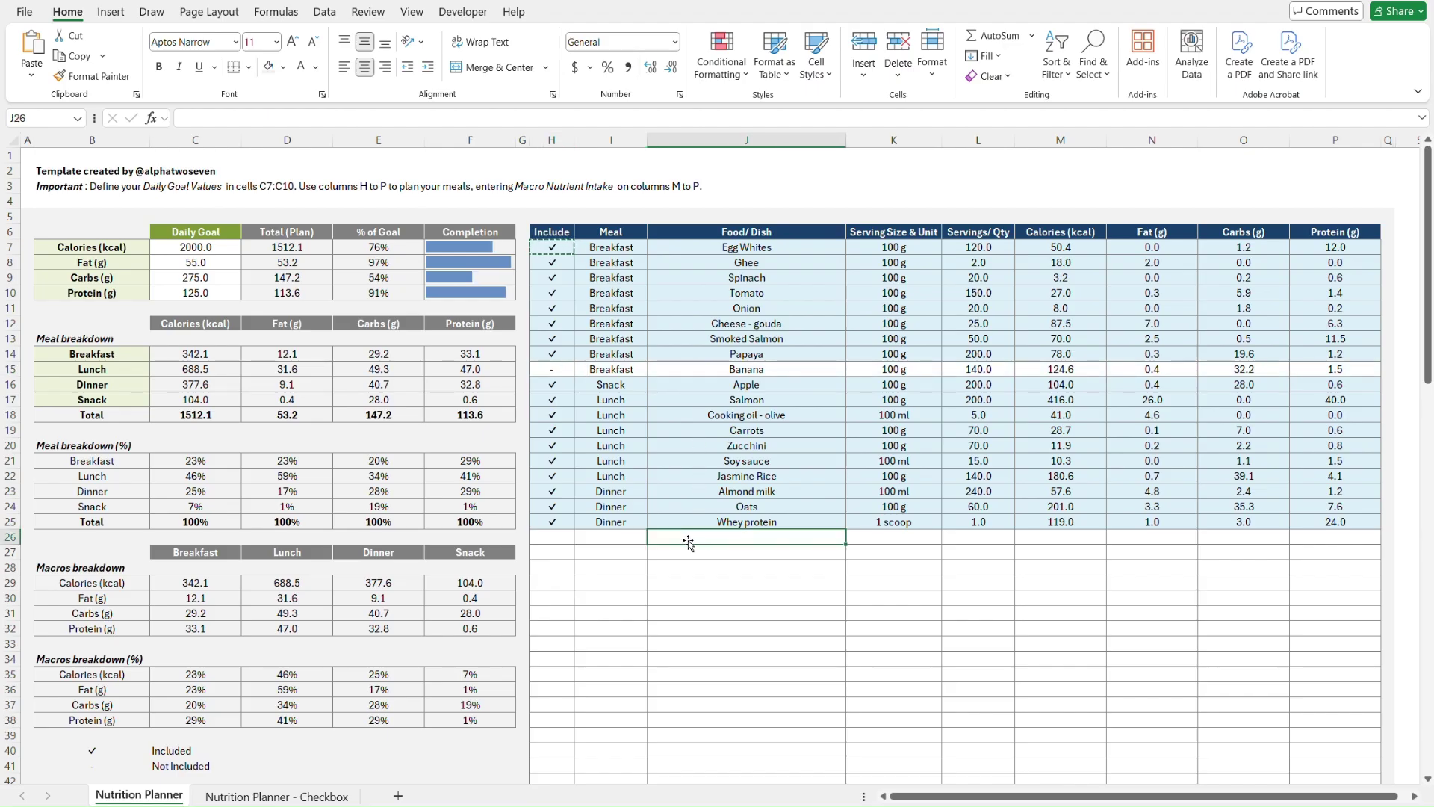
pyautogui.press('Left')
pyautogui.write('Lunch')
pyautogui.press('Tab')
pyautogui.write('Salmon')
pyautogui.press('Tab')
pyautogui.write('100g')
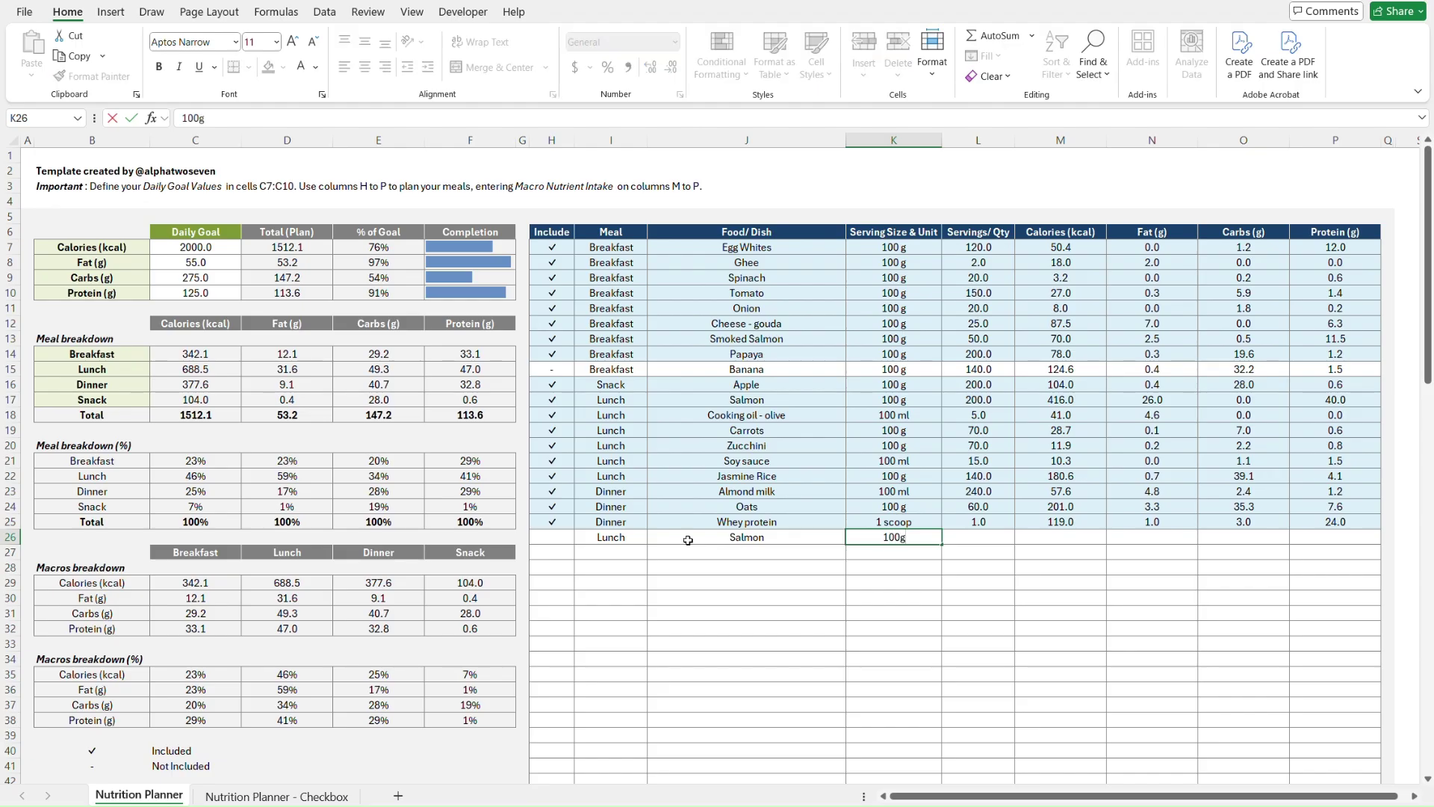
pyautogui.press('Tab')
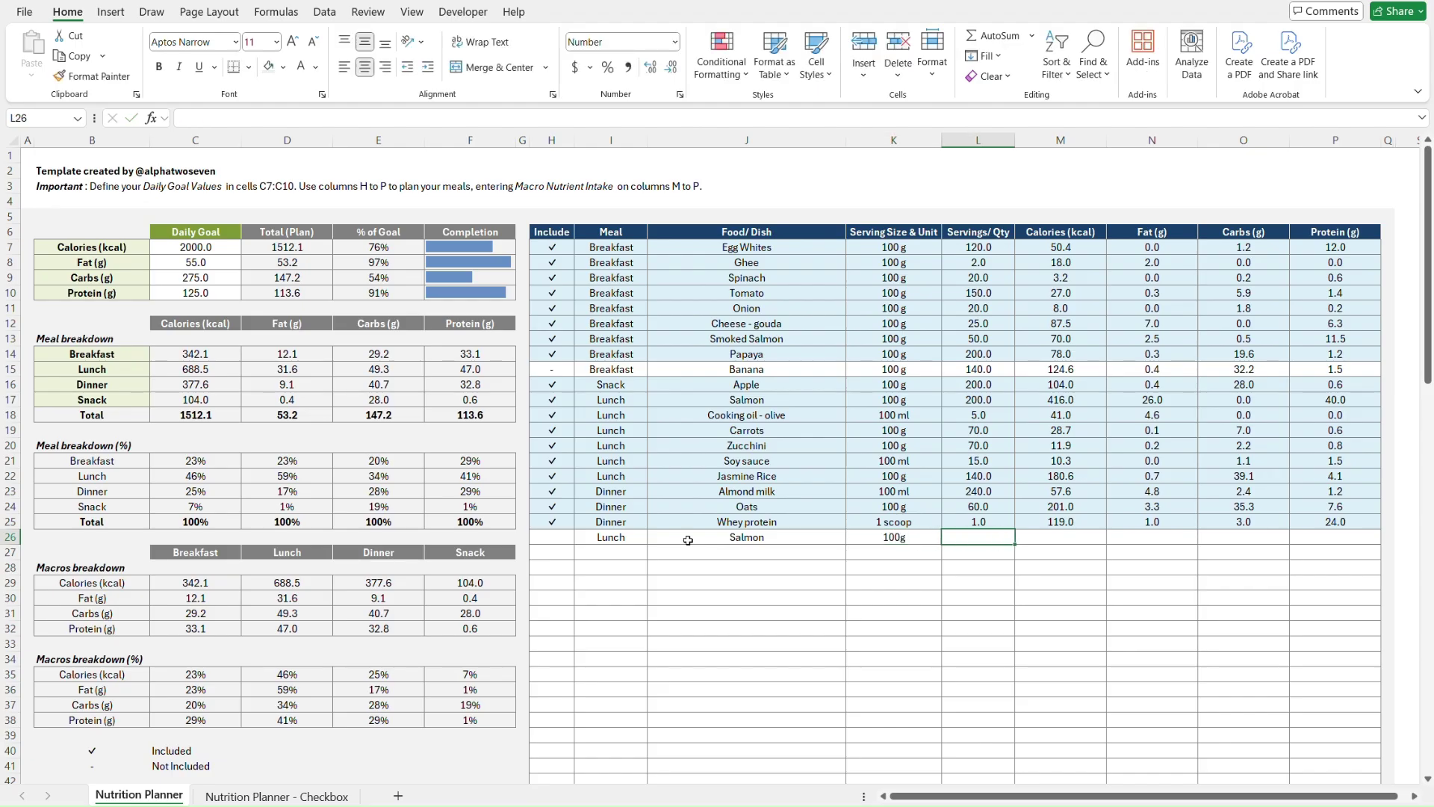
pyautogui.write('1')
pyautogui.press('Tab')
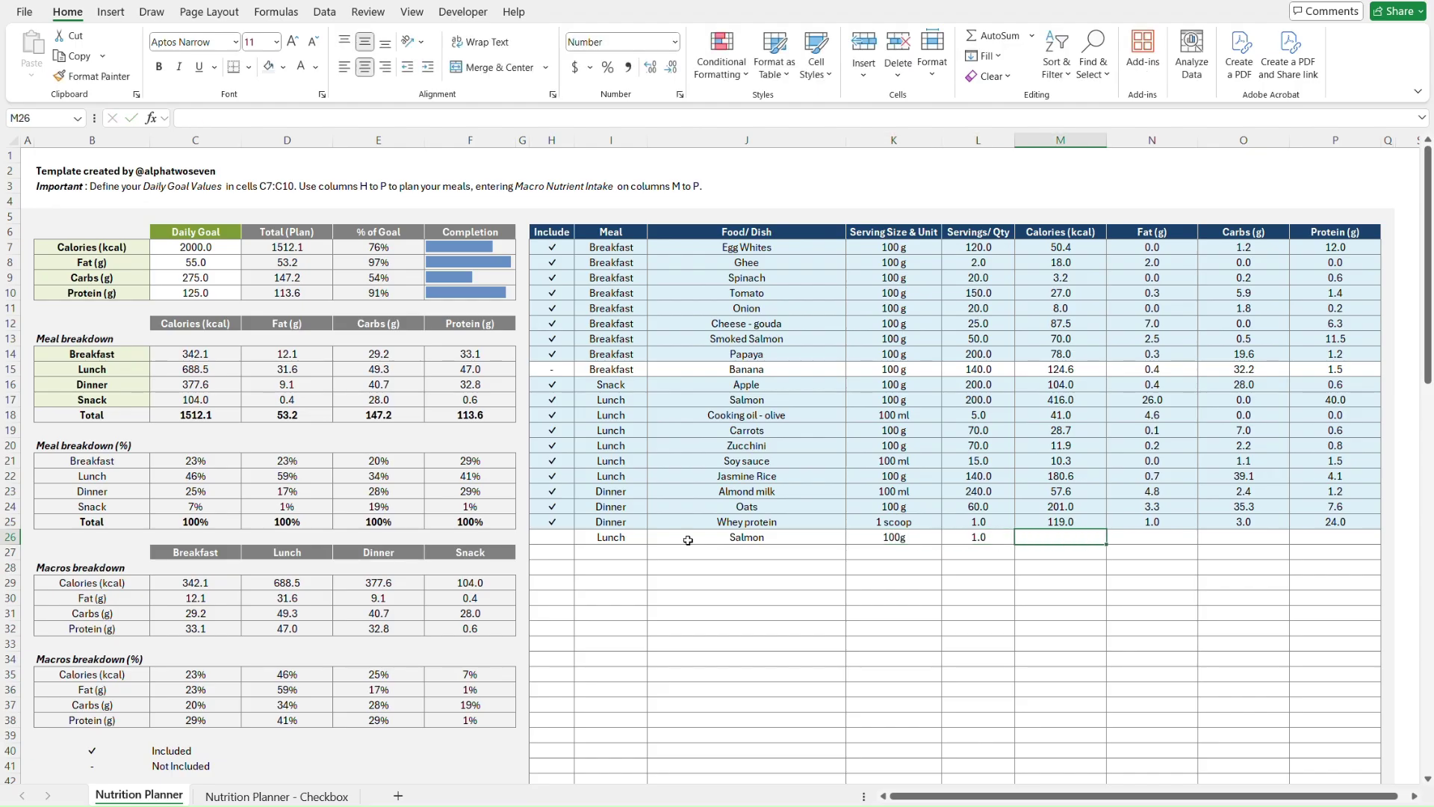
# - Fill in the row 26 nutrients with 208 calories, 13 g fat, 0 g carbs and 20 g protein
pyautogui.write('13')
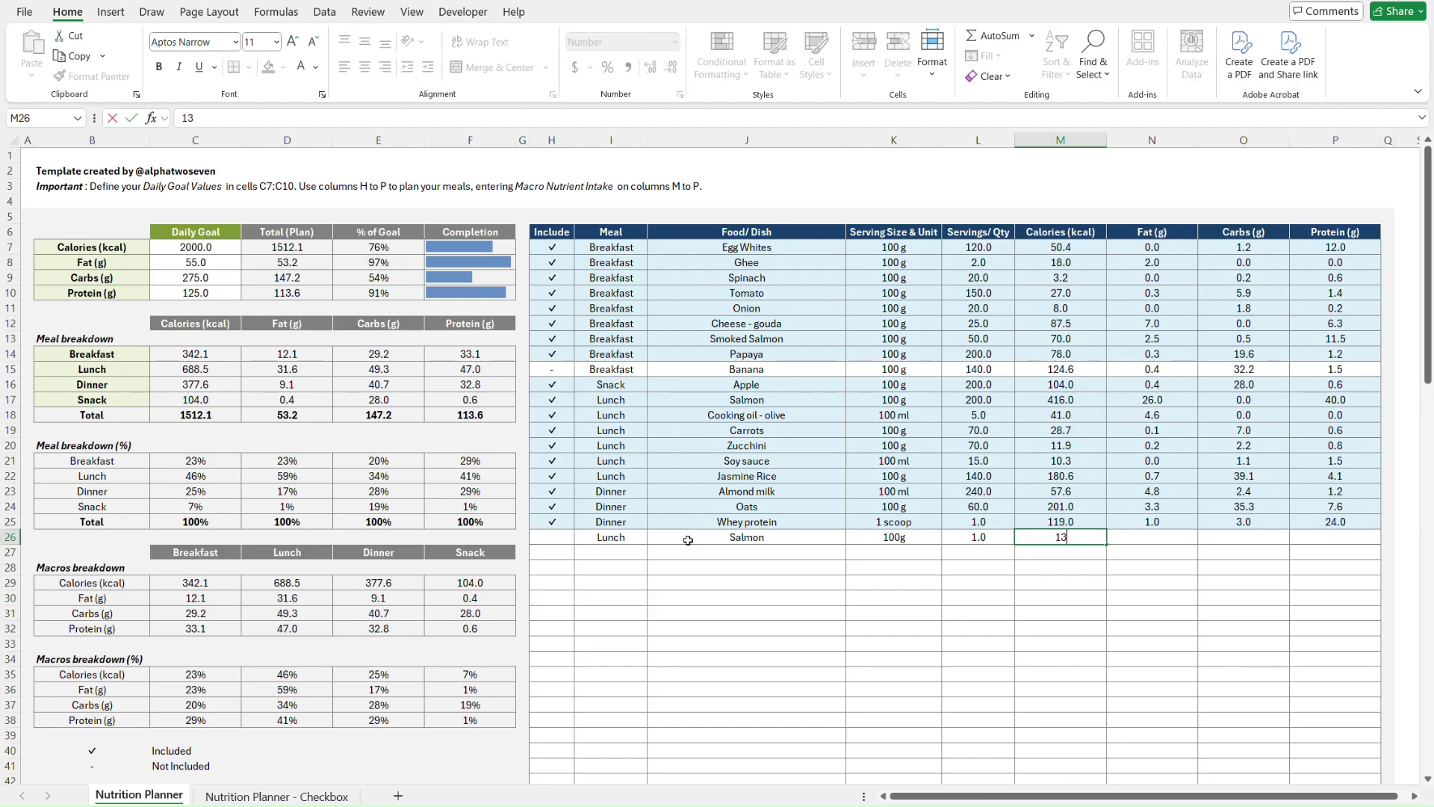
pyautogui.press('Escape')
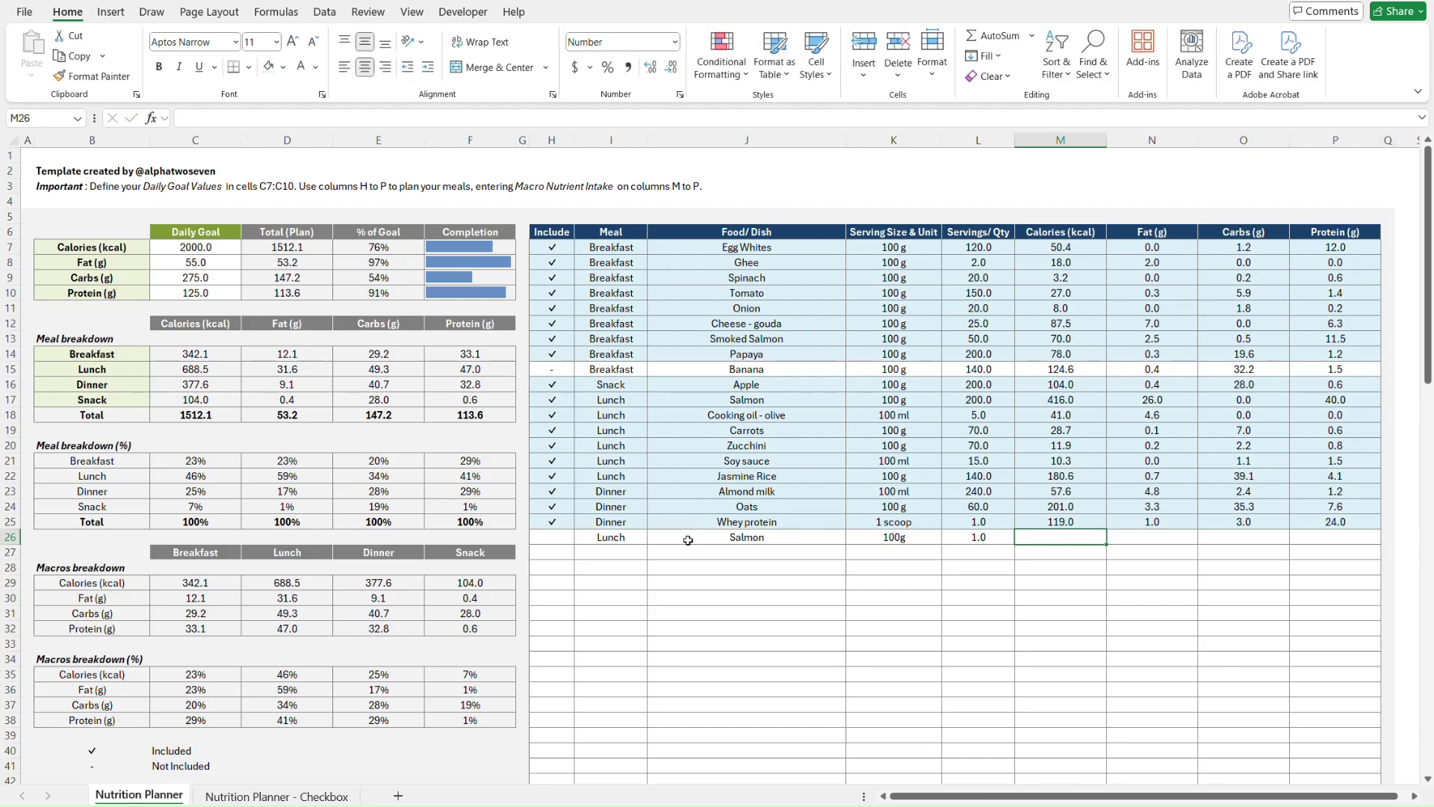
pyautogui.write('208')
pyautogui.press('Tab')
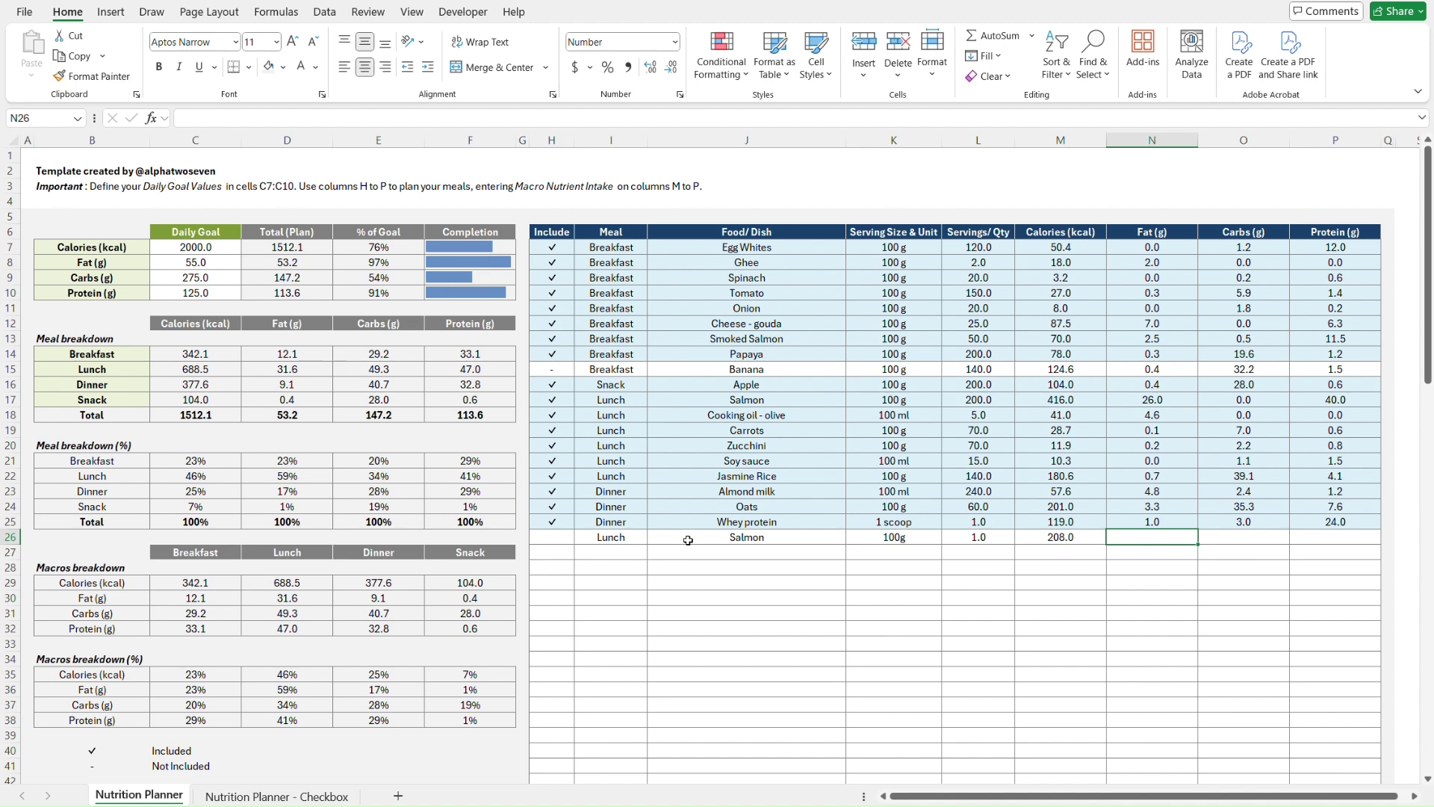
pyautogui.write('13')
pyautogui.press('Tab')
pyautogui.write('0')
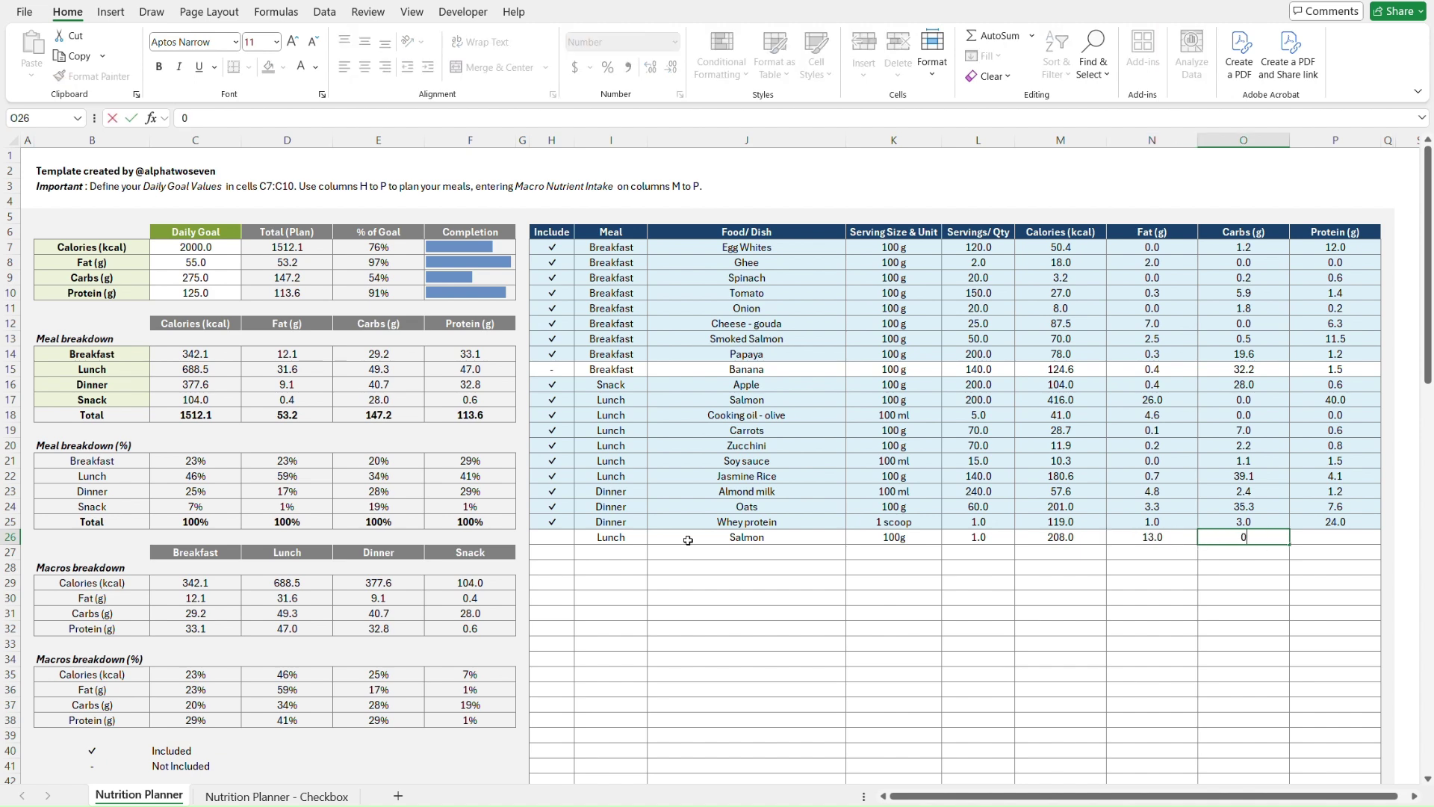
pyautogui.press('Tab')
pyautogui.write('20')
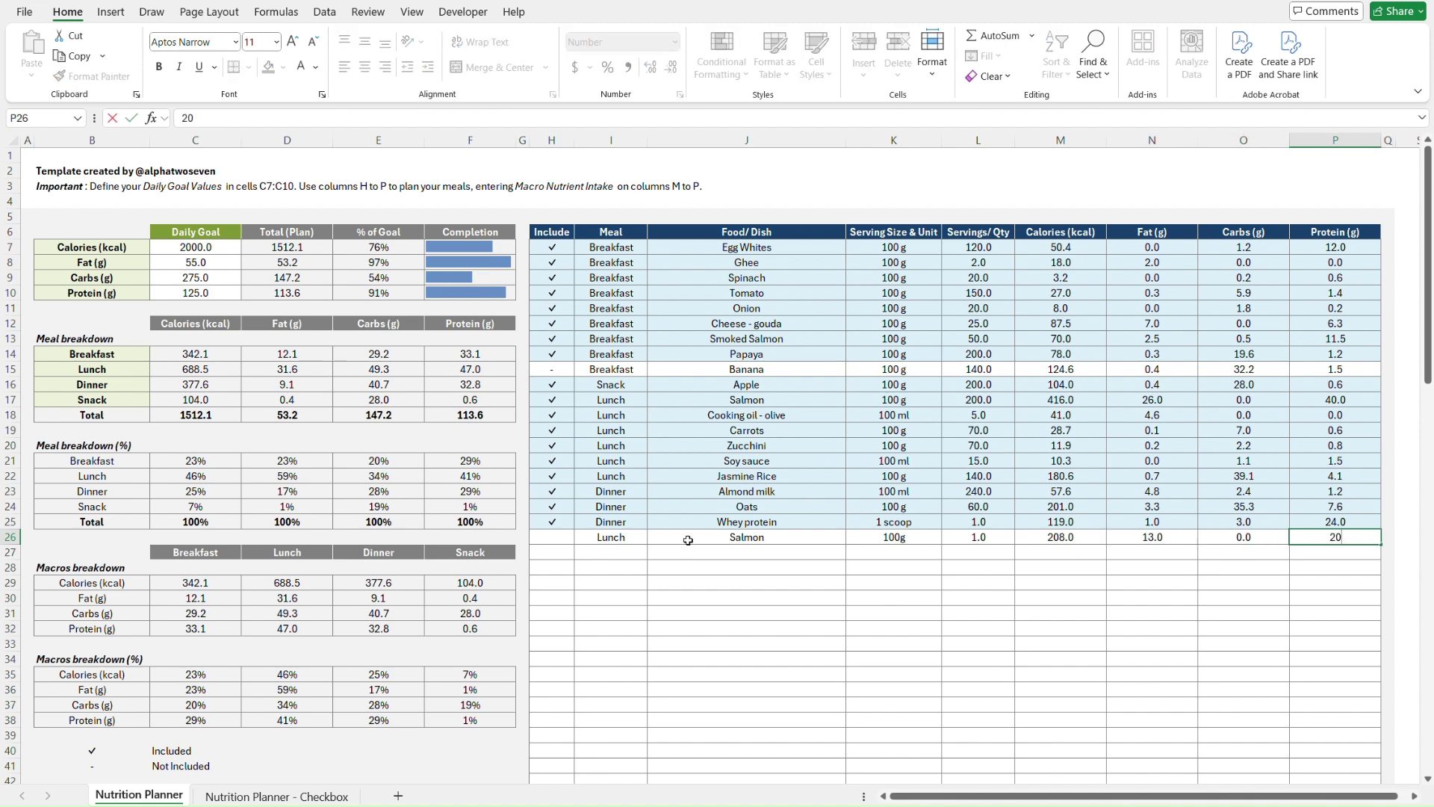
pyautogui.press('Return')
# - Include the row 26 salmon entry in the plan by choosing the check mark in H26
pyautogui.press('Left')
pyautogui.press('Left')
pyautogui.press('Left')
pyautogui.press('Left')
pyautogui.press('Left')
pyautogui.press('Left')
pyautogui.press('Left')
pyautogui.press('Left')
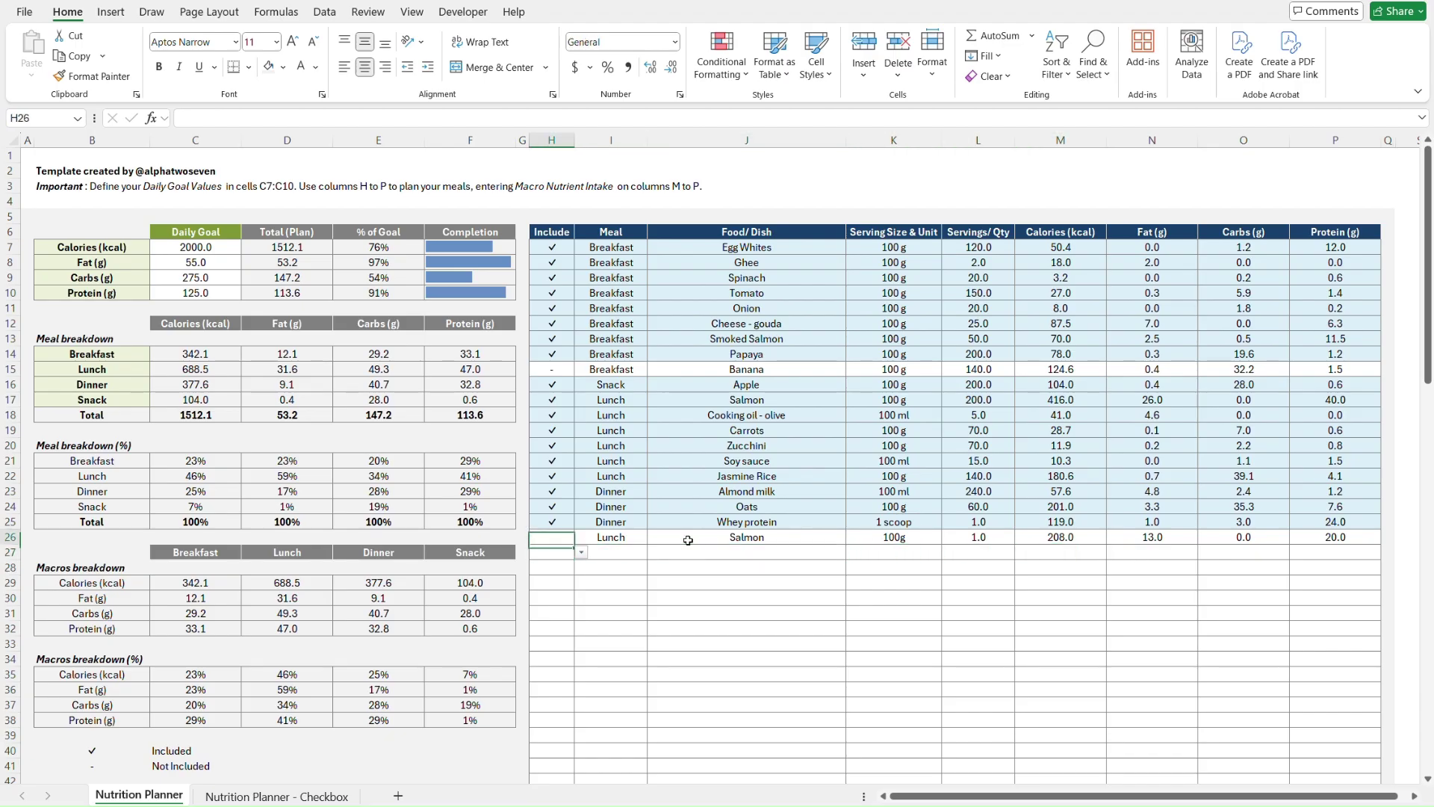
pyautogui.press('Up')
pyautogui.hotkey('alt', 'Down')
pyautogui.press('Return')
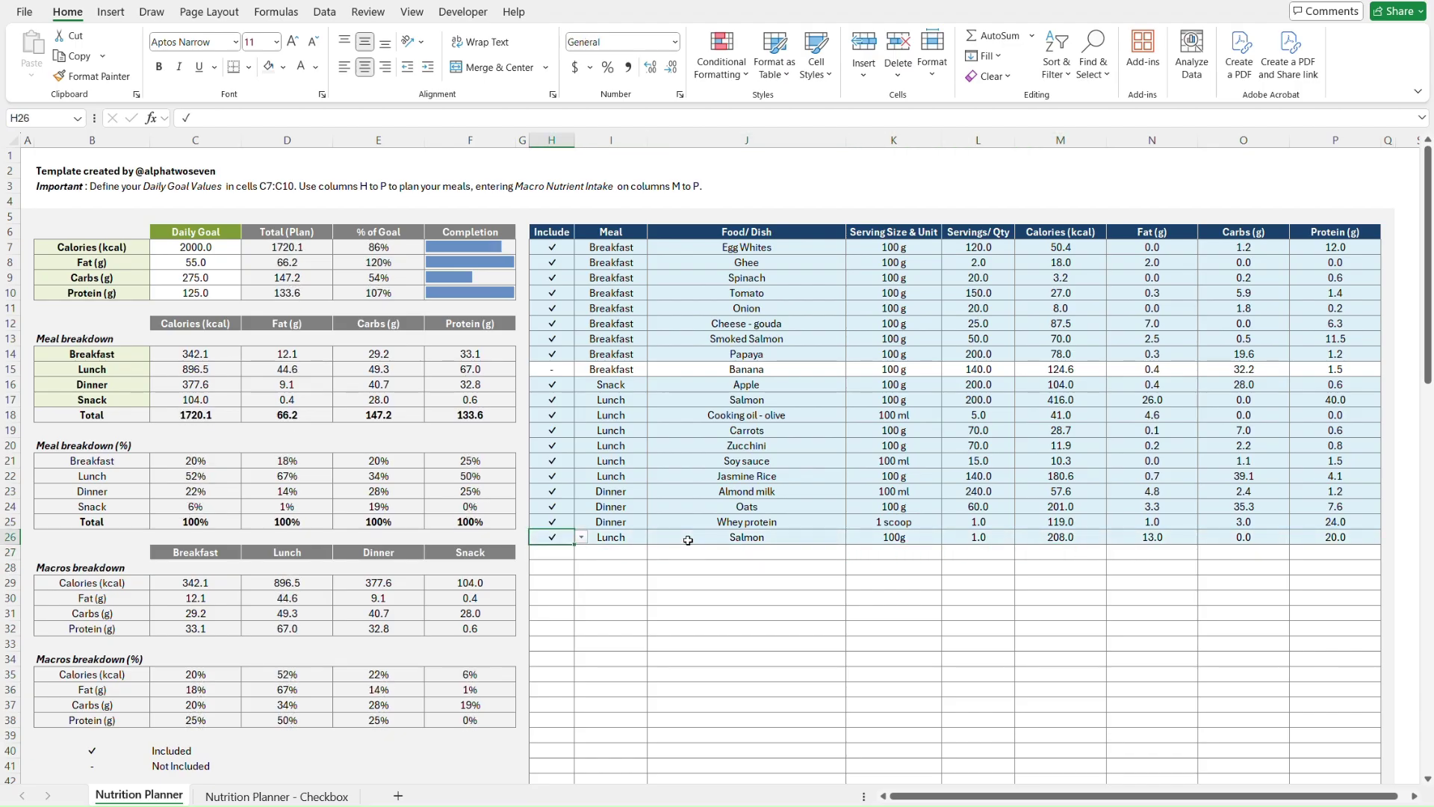
# - Clear the whole salmon entry in H26:P26 and return to cell A1
pyautogui.hotkey('ctrl', 'shift', 'Right')
pyautogui.press('Delete')
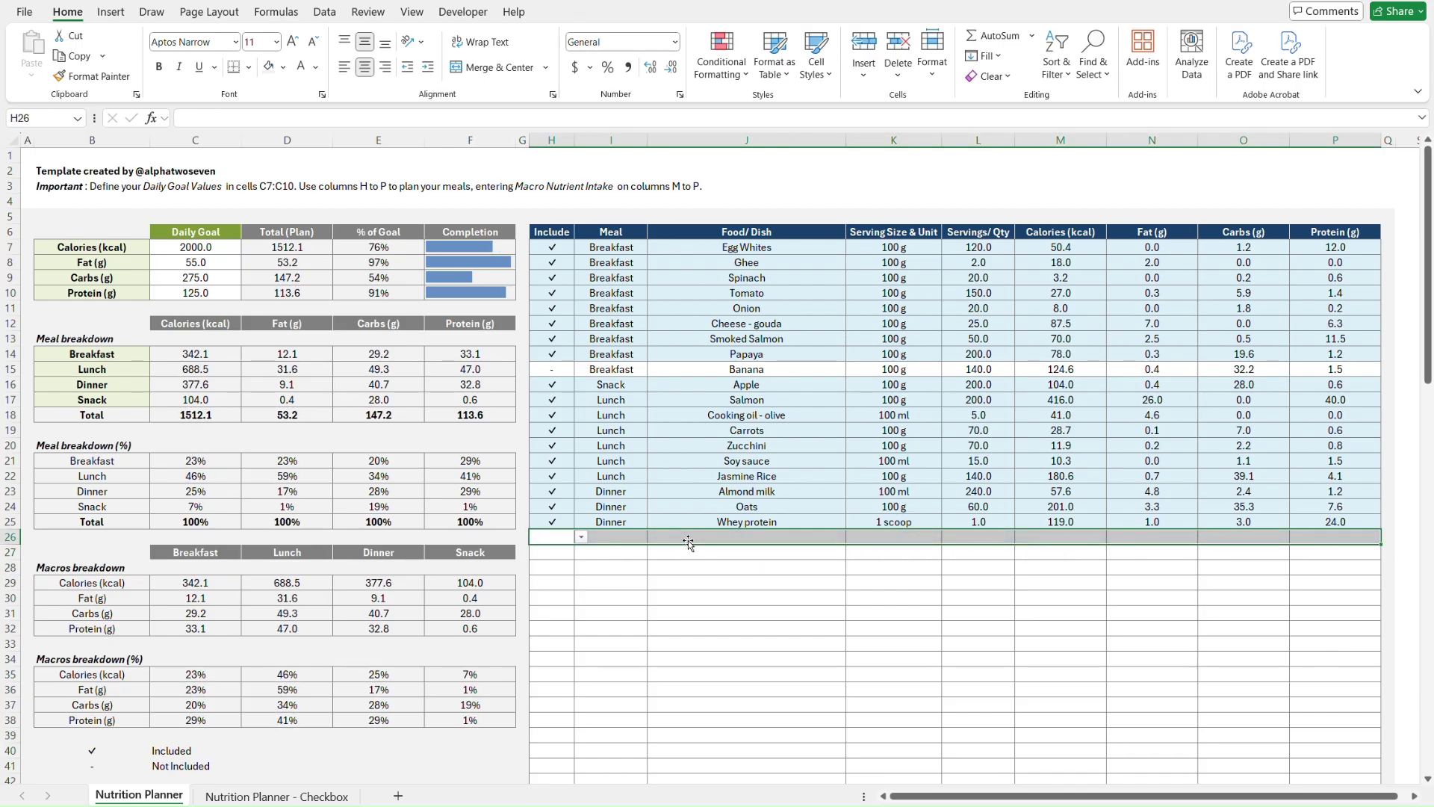
pyautogui.hotkey('ctrl', 'Home')
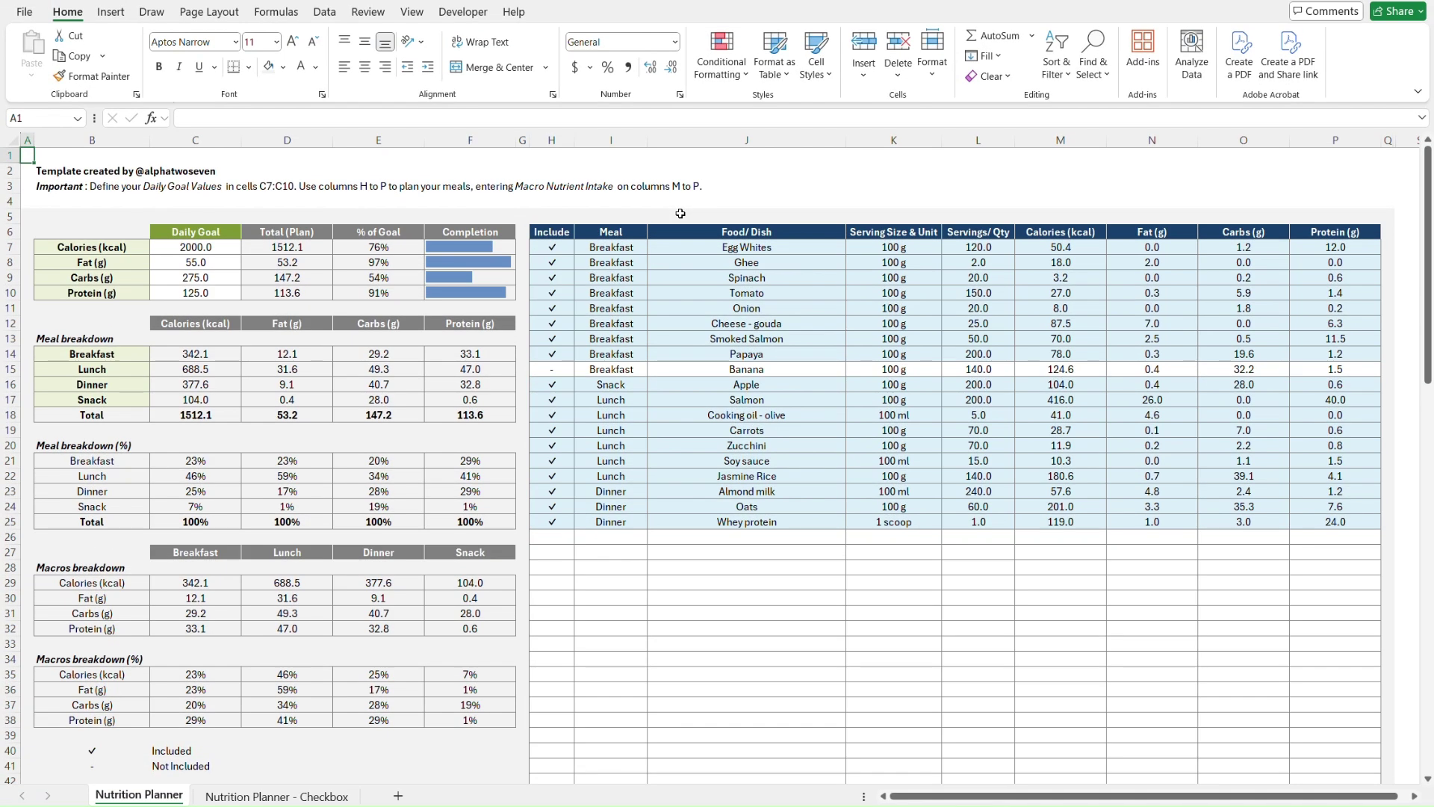
# - Review the Daily Goal values for calories, fat, carbs and protein in C7:C10
pyautogui.click(225, 247)
pyautogui.hotkey('shift', 'Down')
pyautogui.hotkey('shift', 'Down')
pyautogui.hotkey('shift', 'Down')
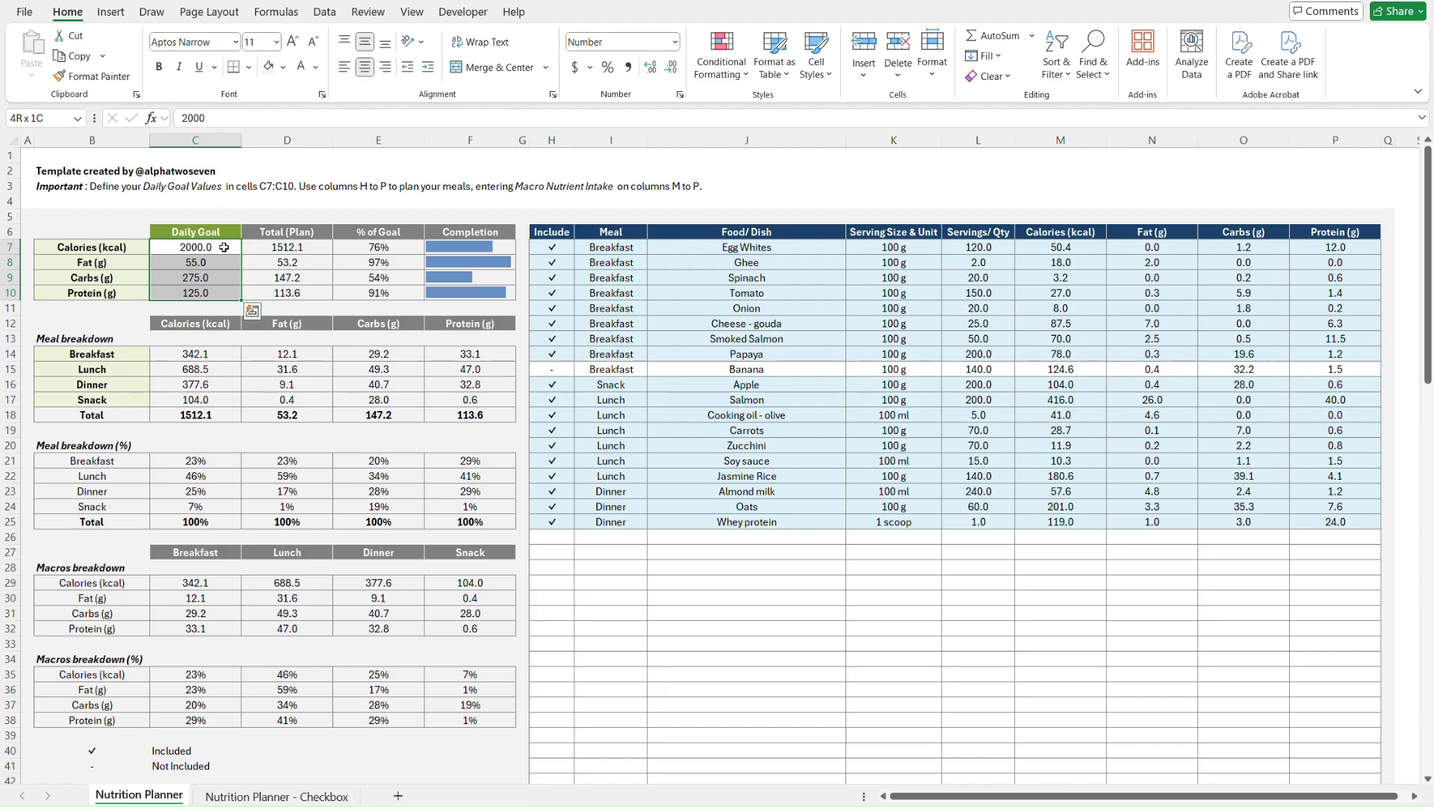
pyautogui.click(224, 247)
pyautogui.press('Down')
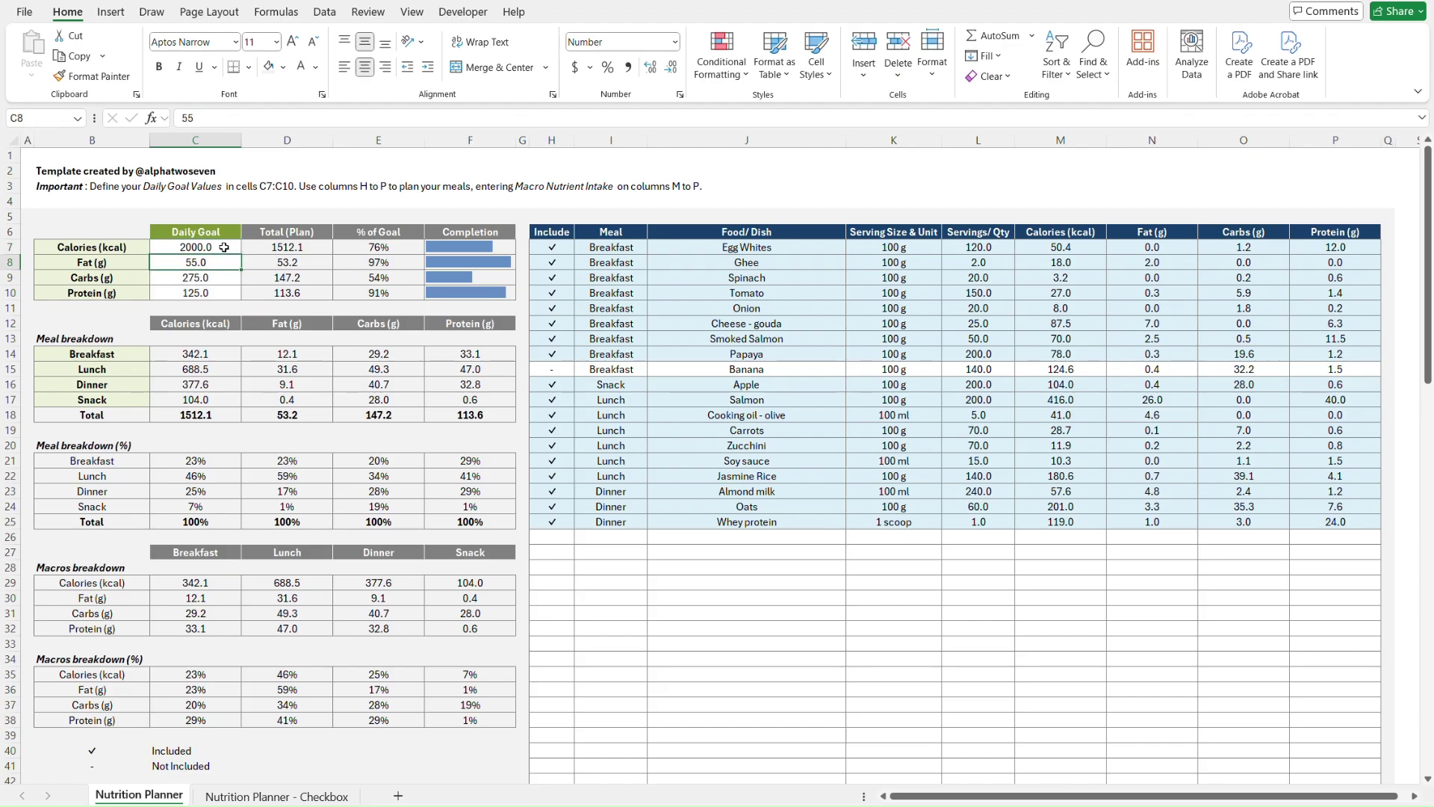
pyautogui.press('Down')
pyautogui.press('Down')
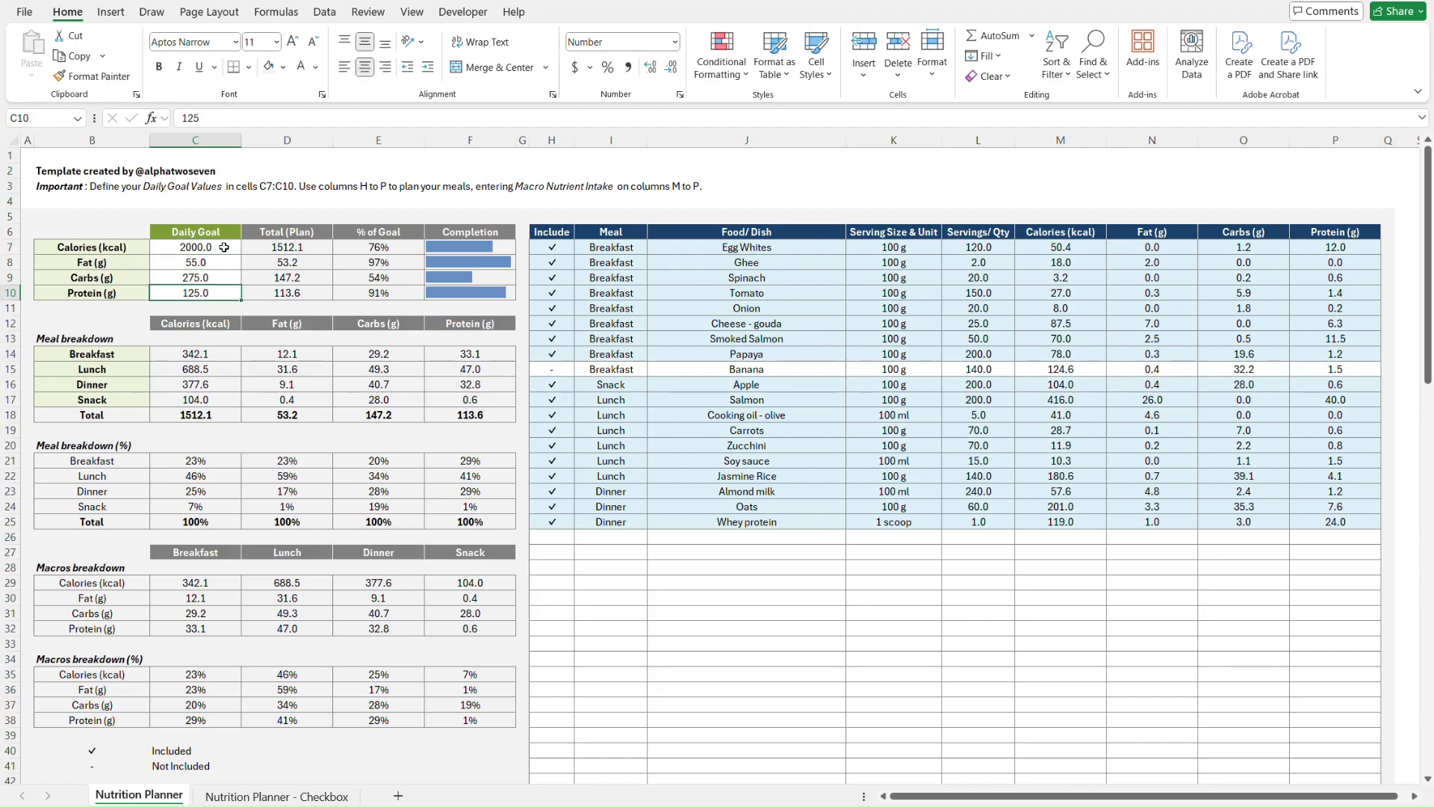
pyautogui.click(232, 231)
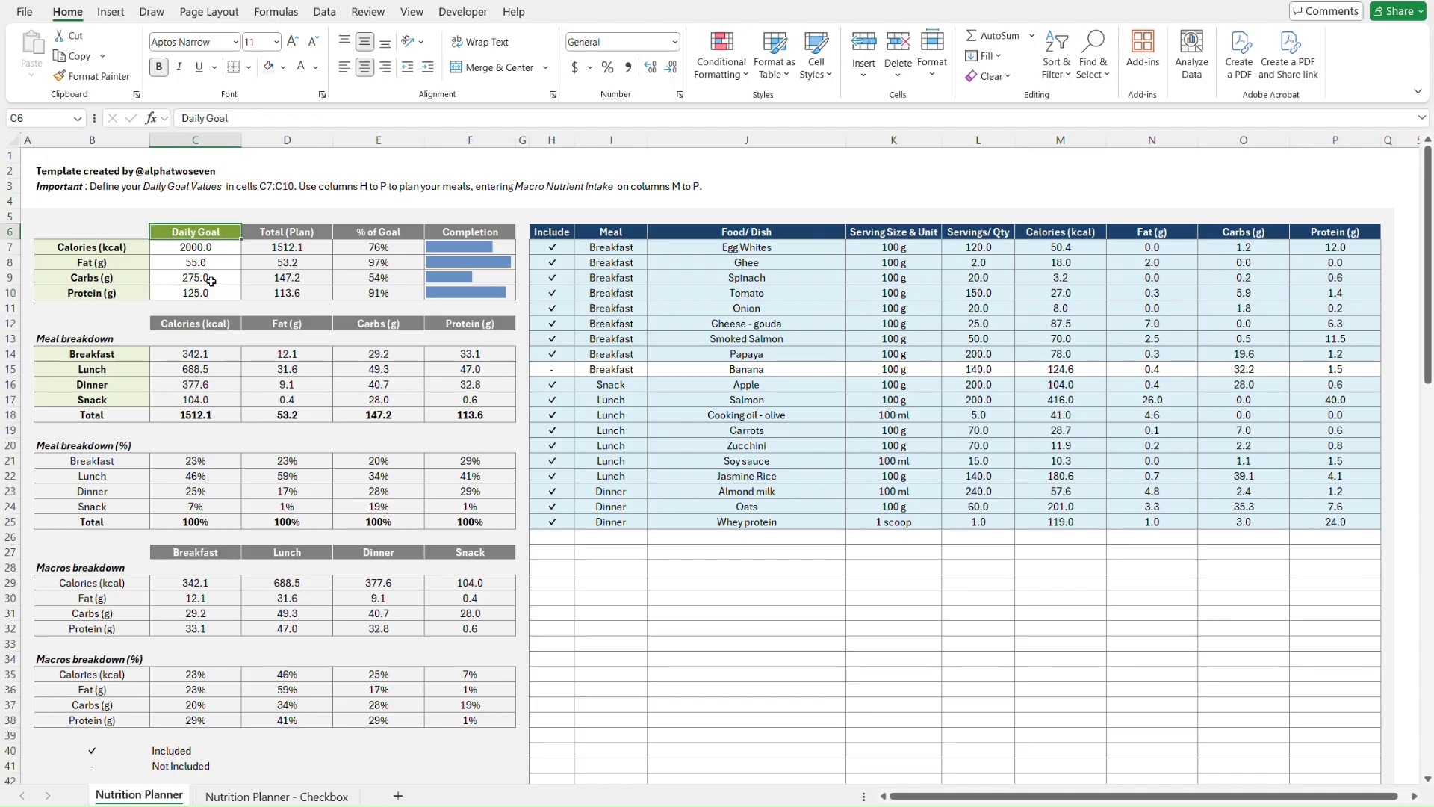
# - Look through the meal category labels of the Meal breakdown table in B14:B17
pyautogui.click(140, 354)
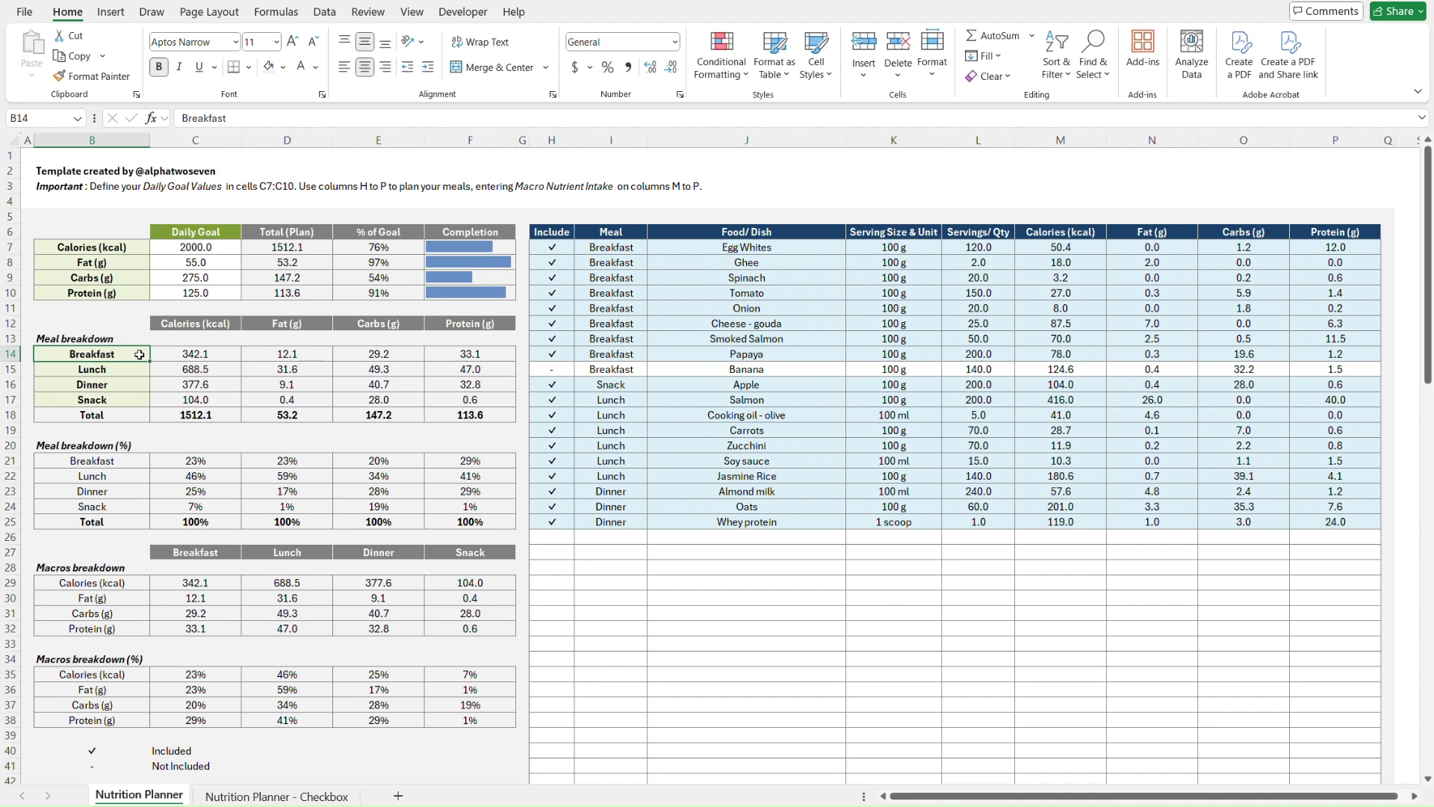
pyautogui.press('Down')
pyautogui.press('Down')
pyautogui.press('Down')
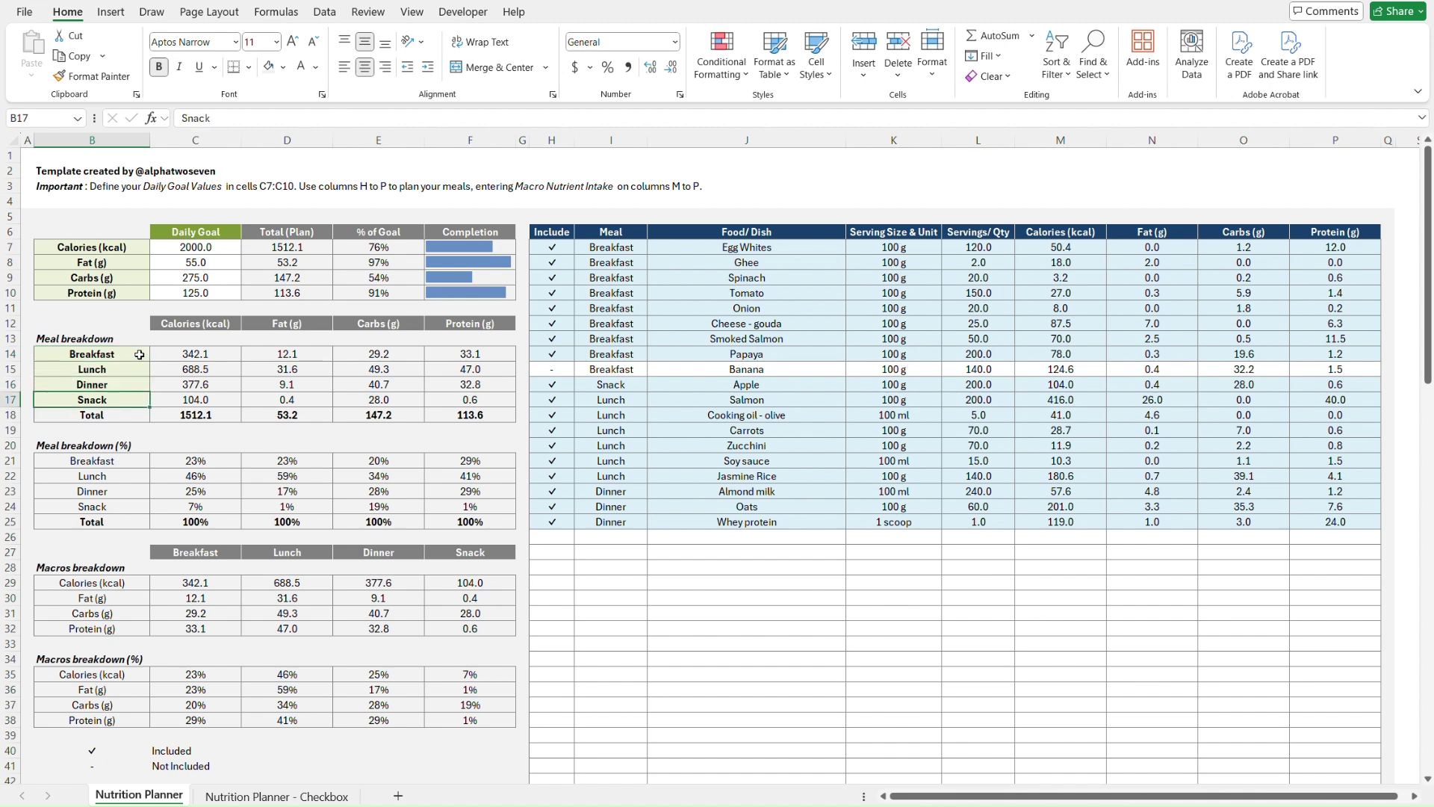
# - Examine the food table's columns from Include to Protein, using the Egg Whites row as the example
pyautogui.click(555, 232)
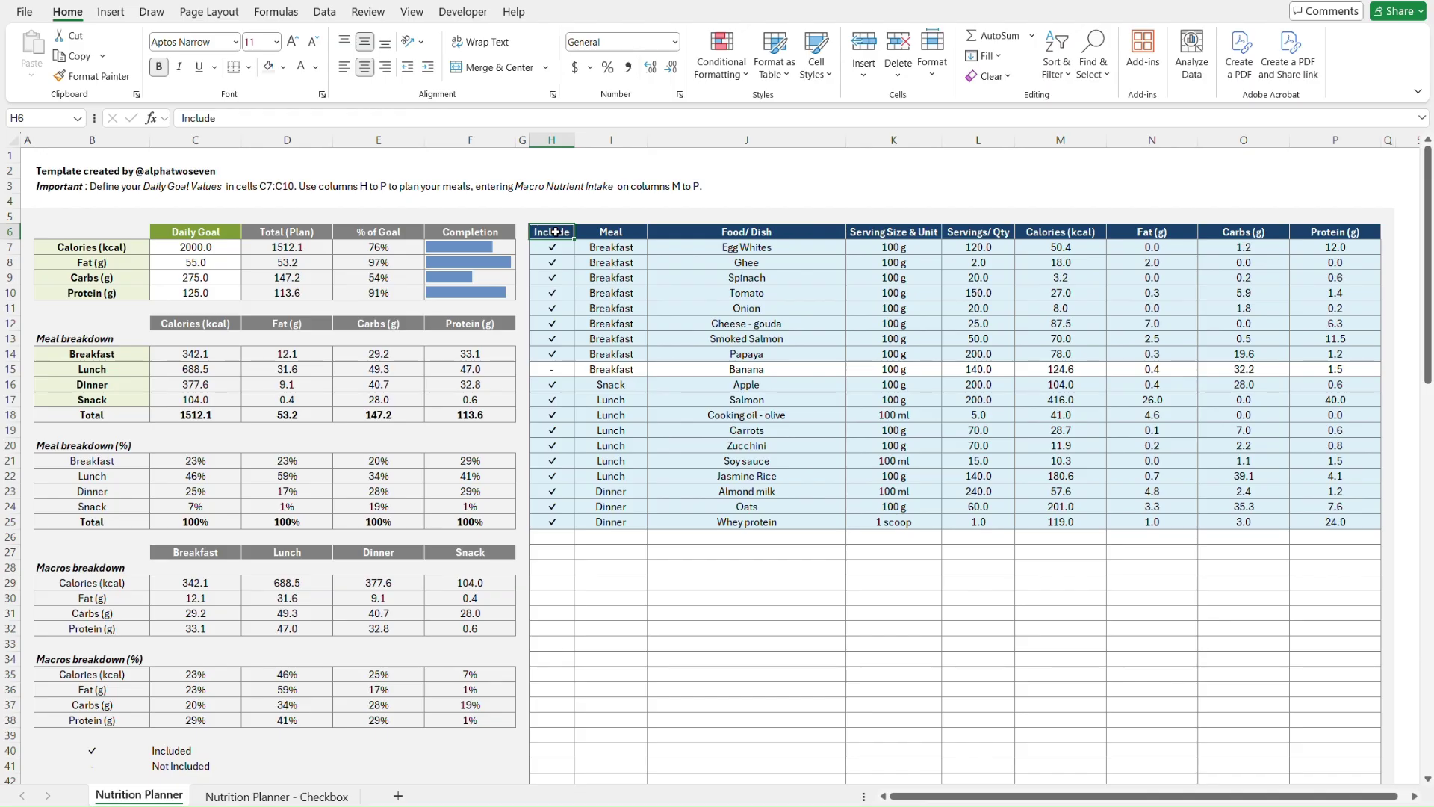
pyautogui.press('Right')
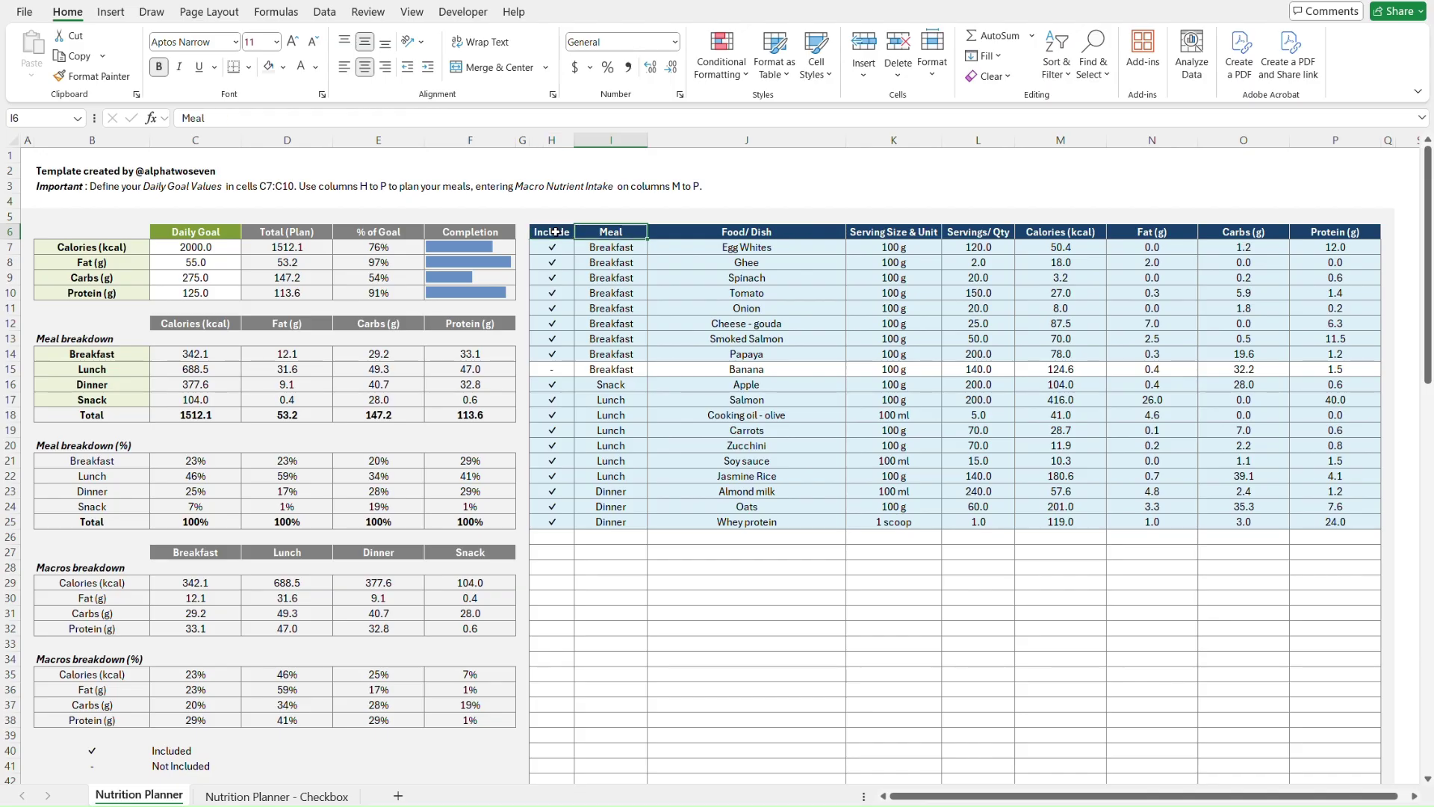
pyautogui.press('Down')
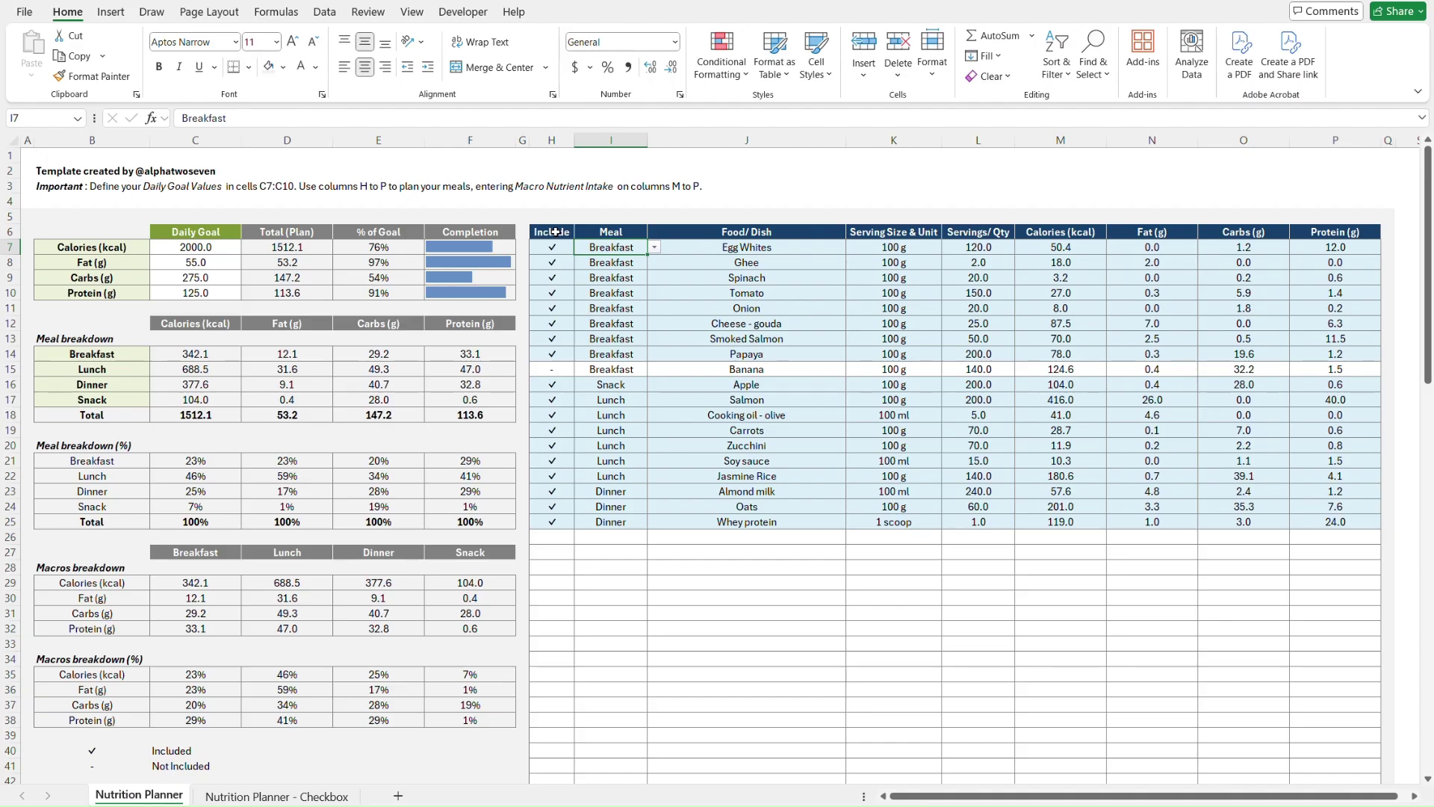
pyautogui.press('Right')
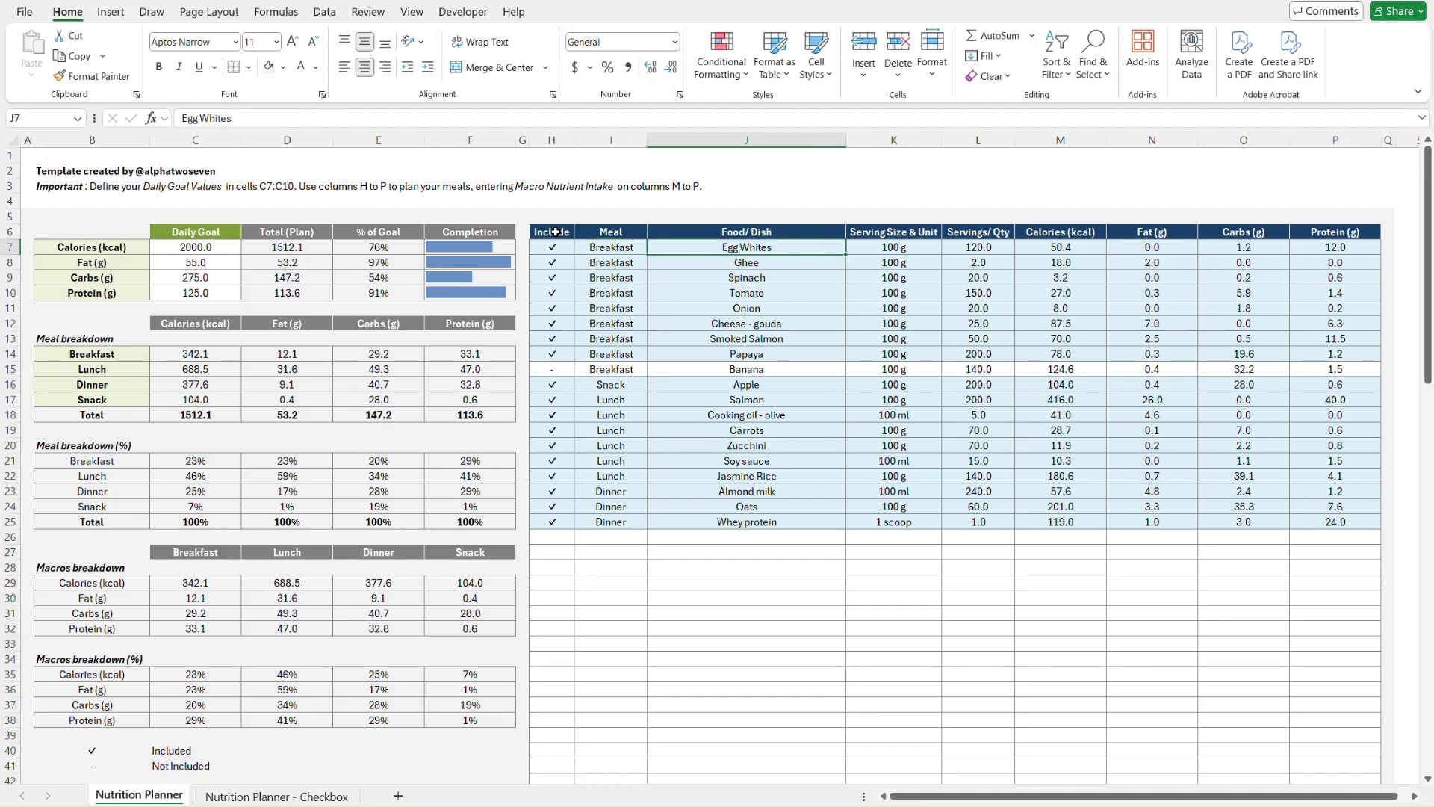
pyautogui.press('Right')
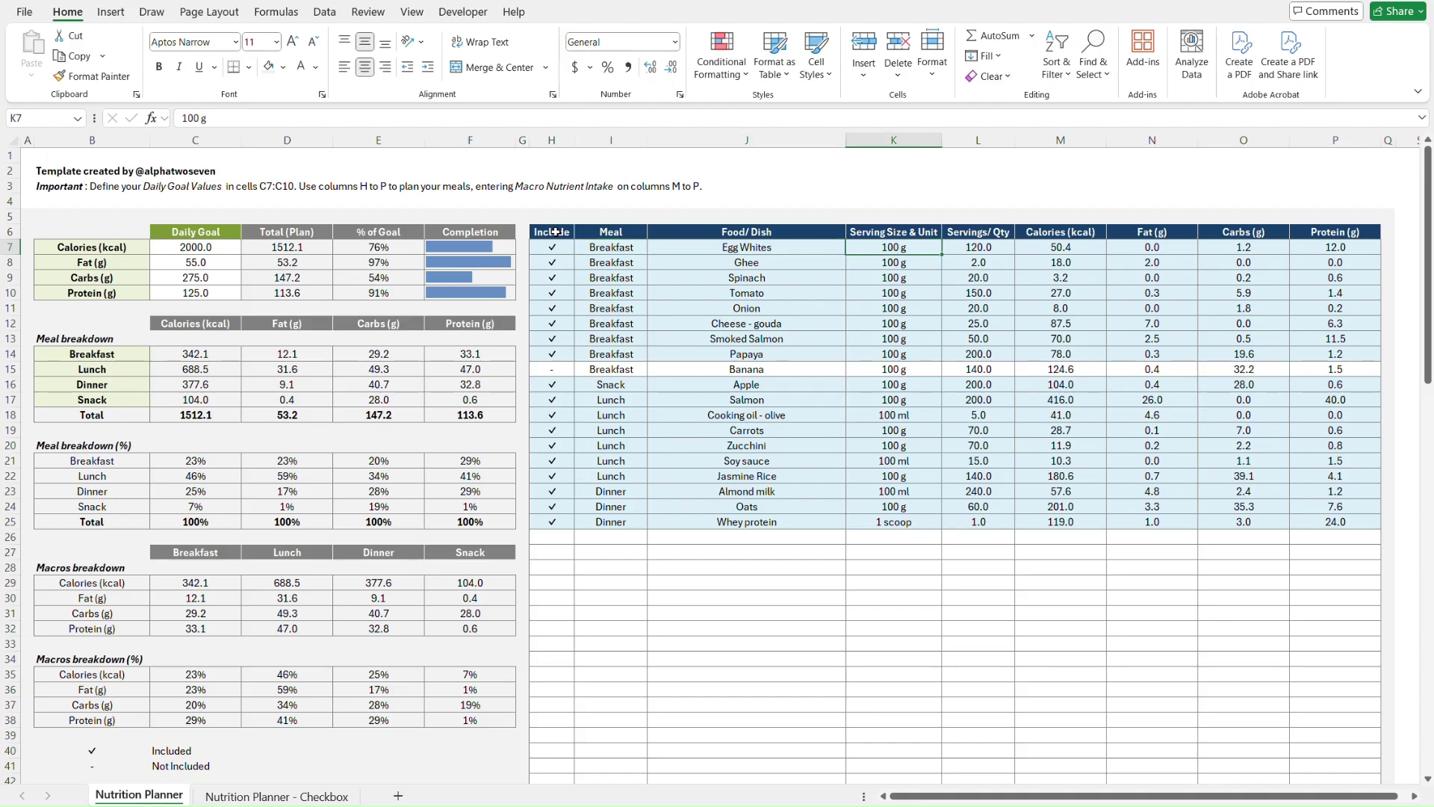
pyautogui.press('Right')
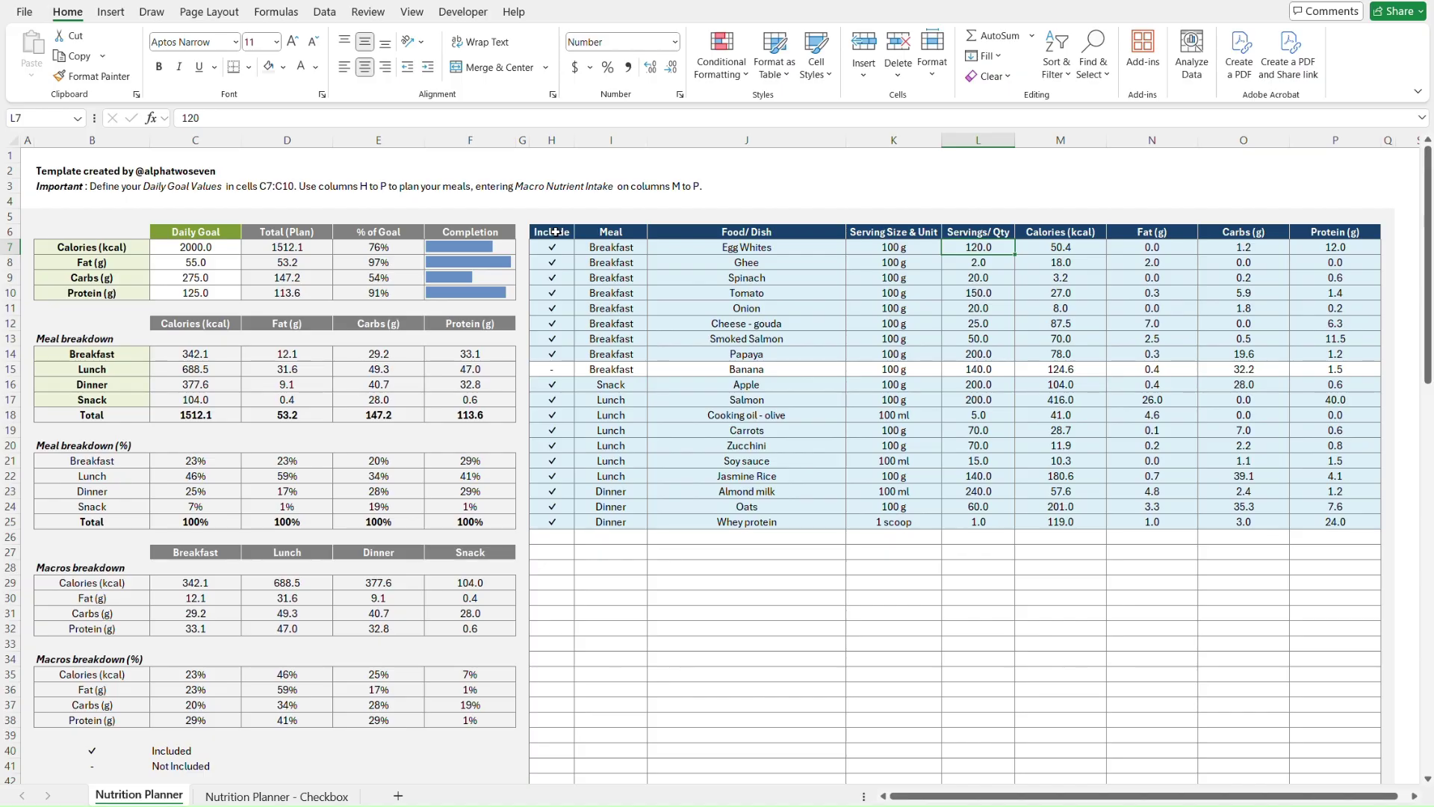
pyautogui.press('Right')
pyautogui.press('Right')
pyautogui.press('Right')
pyautogui.press('Right')
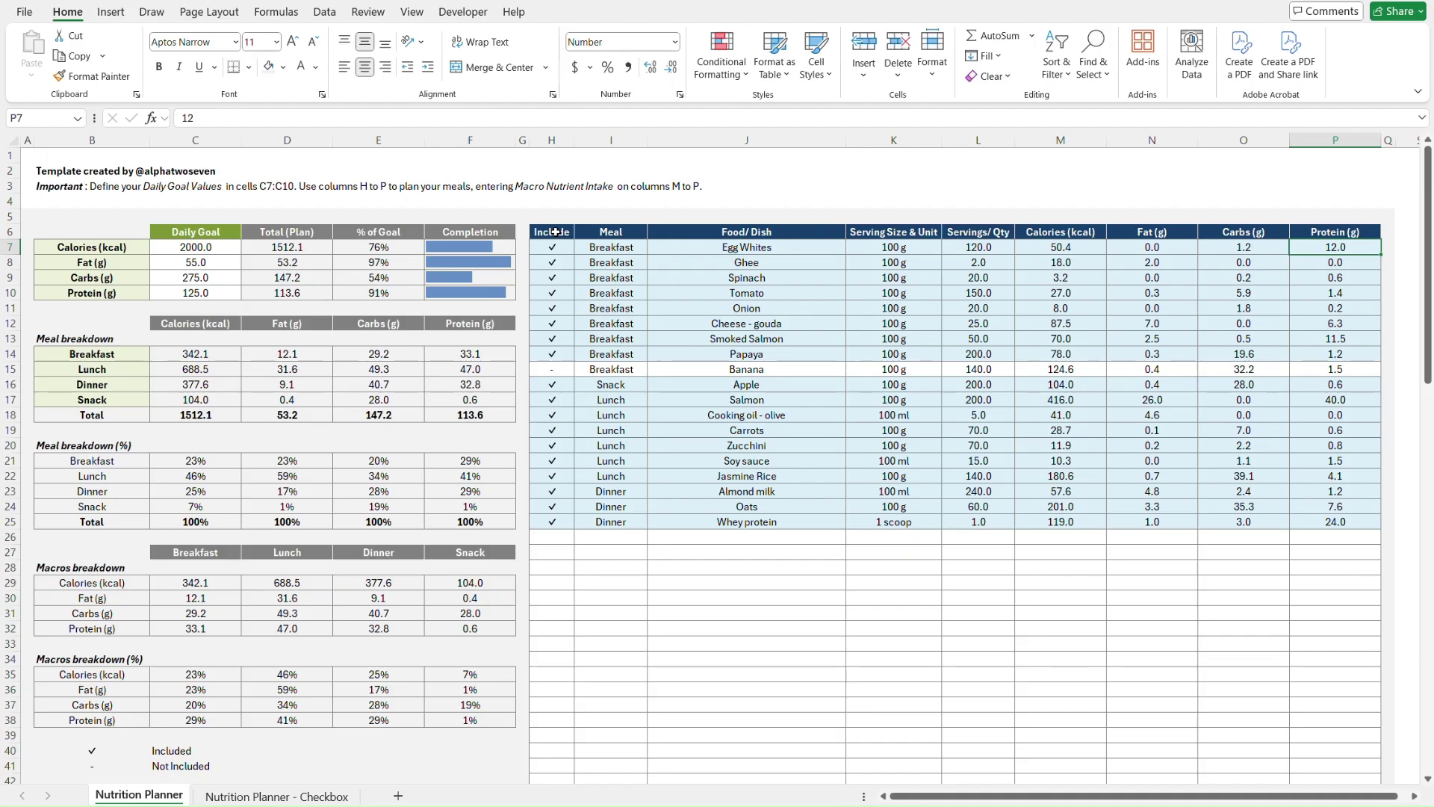
# - Compare the serving size and quantity of the Egg Whites row with its calorie, fat, carbs and protein values
pyautogui.press('Left')
pyautogui.press('Left')
pyautogui.press('Left')
pyautogui.press('Left')
pyautogui.press('Left')
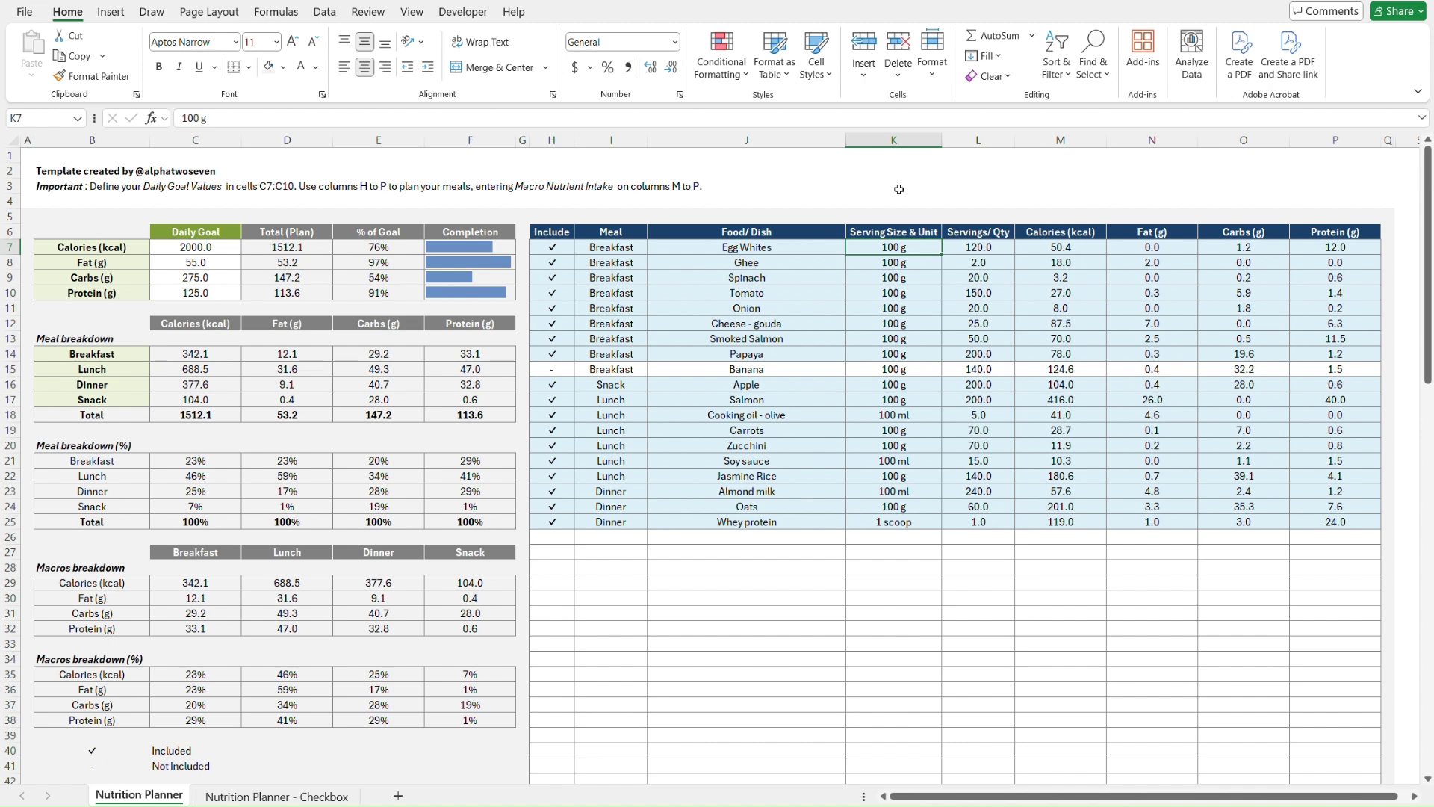
pyautogui.press('Right')
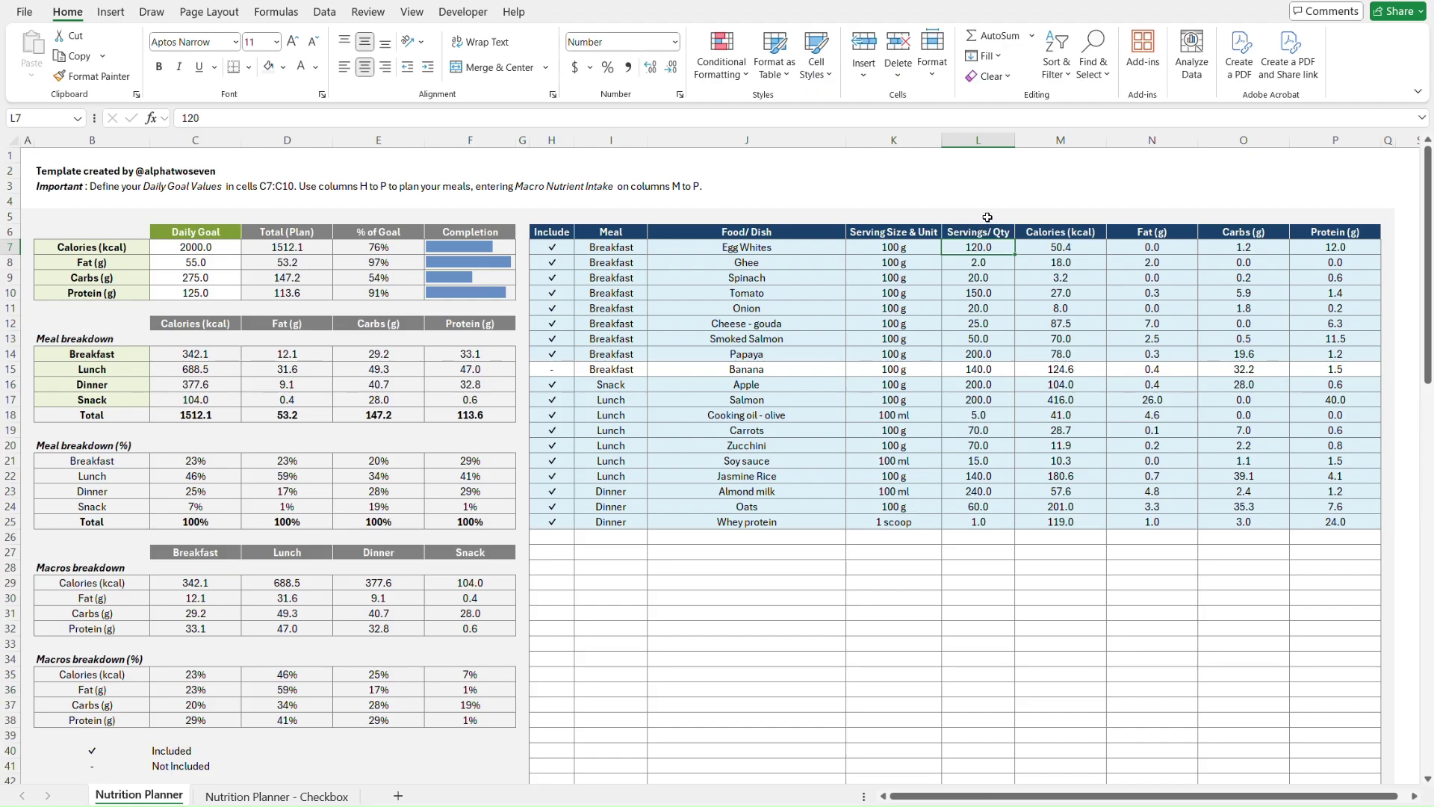
pyautogui.press('Left')
pyautogui.press('Right')
pyautogui.press('Right')
pyautogui.press('Right')
pyautogui.press('Right')
pyautogui.press('Right')
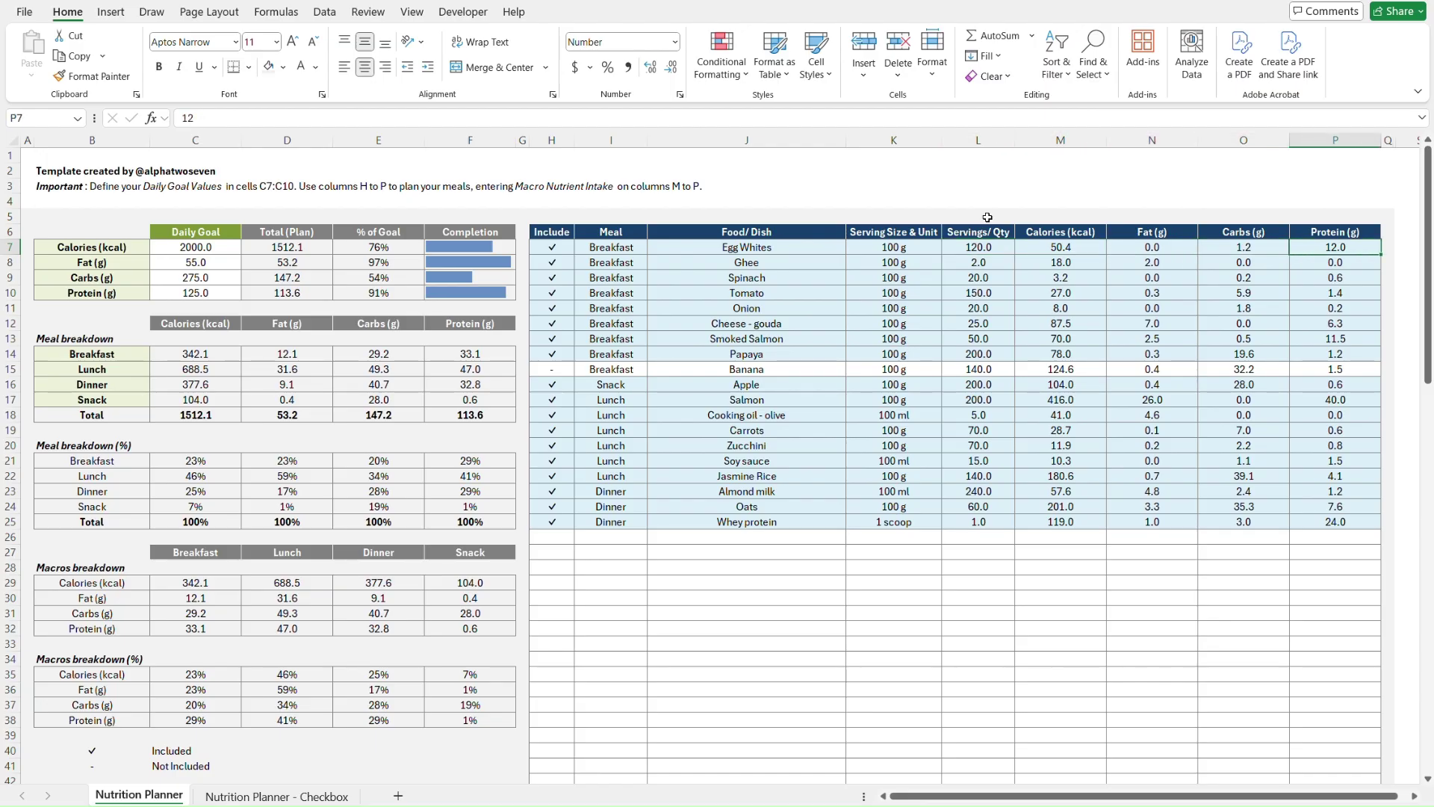
pyautogui.press('Left')
pyautogui.press('Left')
pyautogui.press('Left')
pyautogui.press('Left')
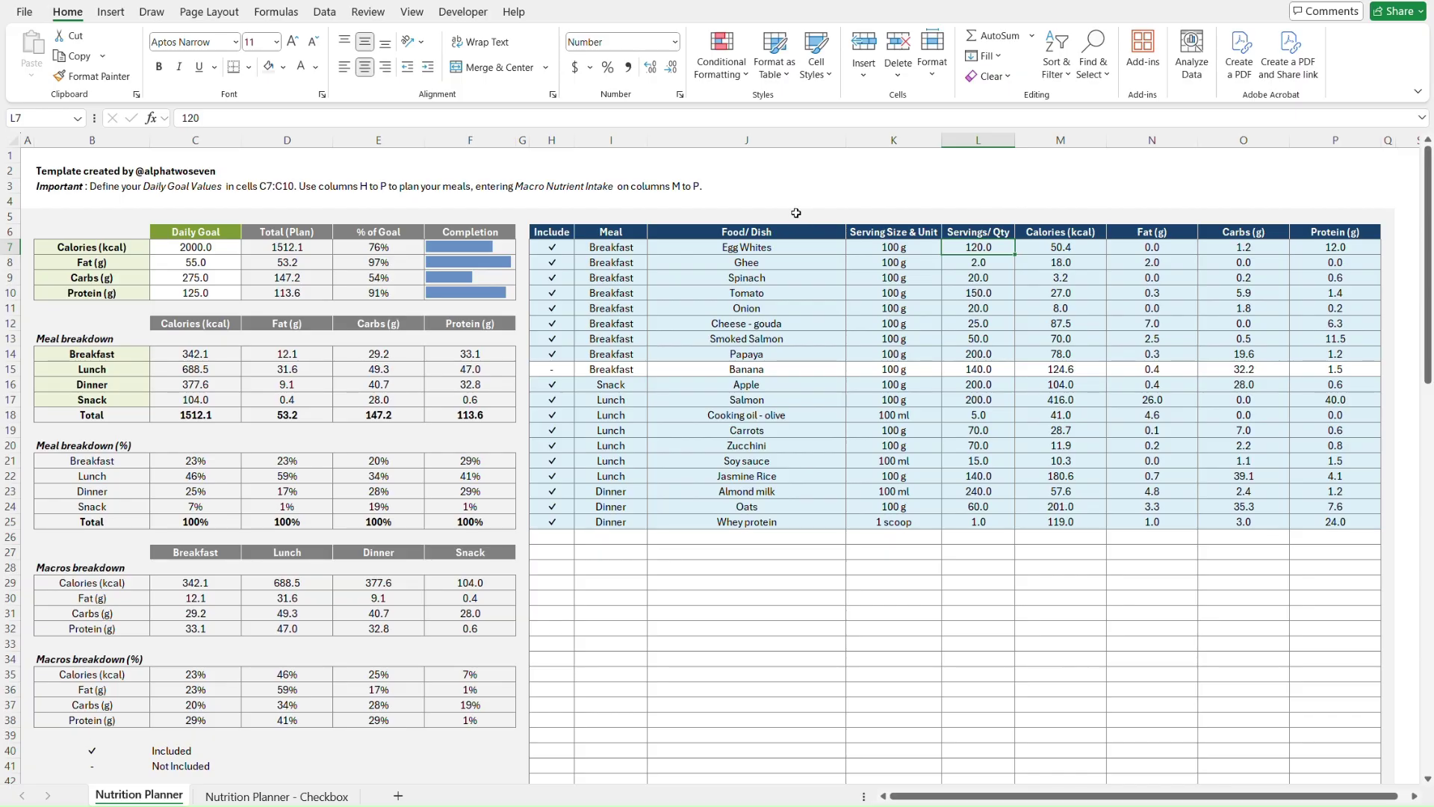
# - Check the meal assigned to each food in the Meal column from row 7 to row 16
pyautogui.click(626, 255)
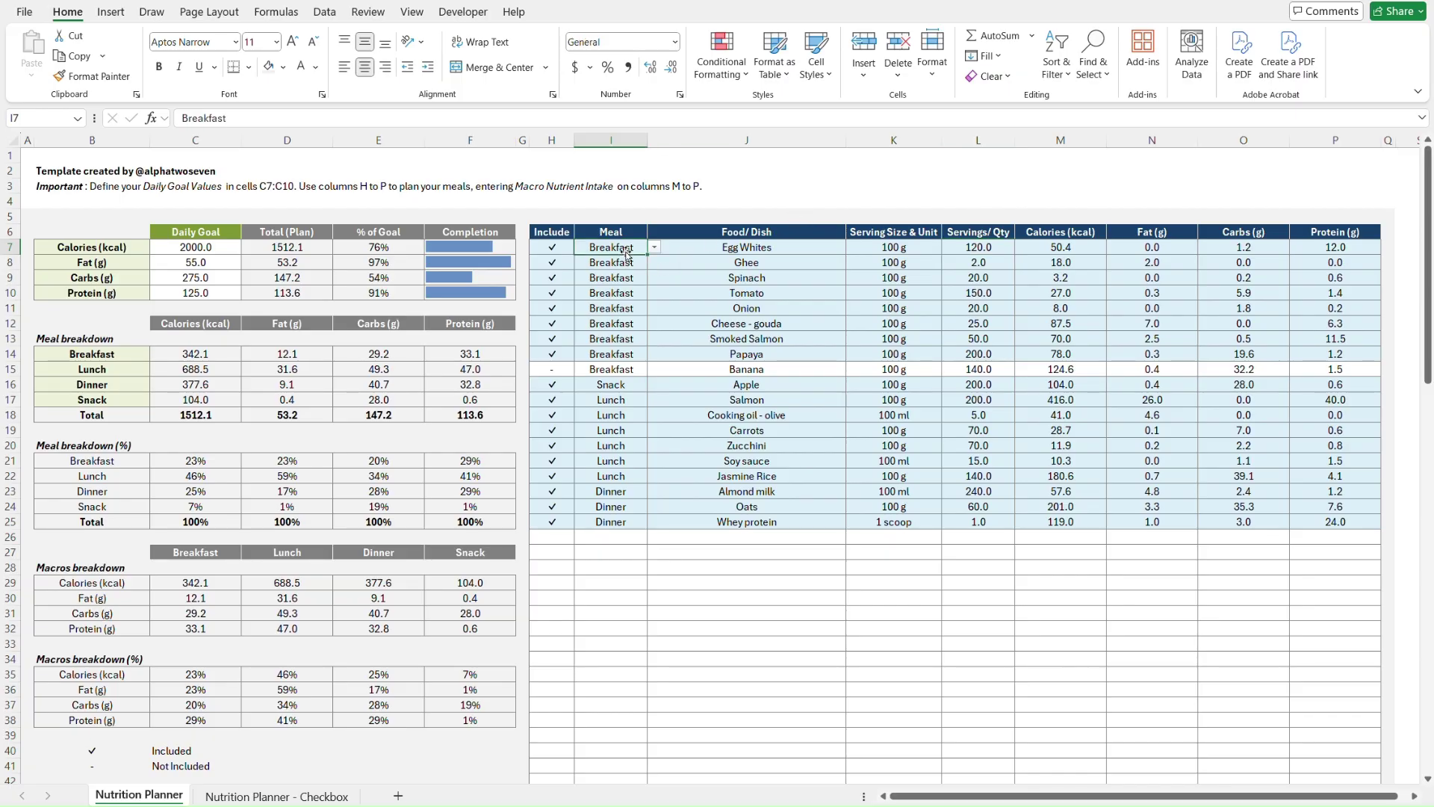
pyautogui.press('Down')
pyautogui.press('Down')
pyautogui.press('Down')
pyautogui.press('Down')
pyautogui.press('Down')
pyautogui.press('Down')
pyautogui.press('Down')
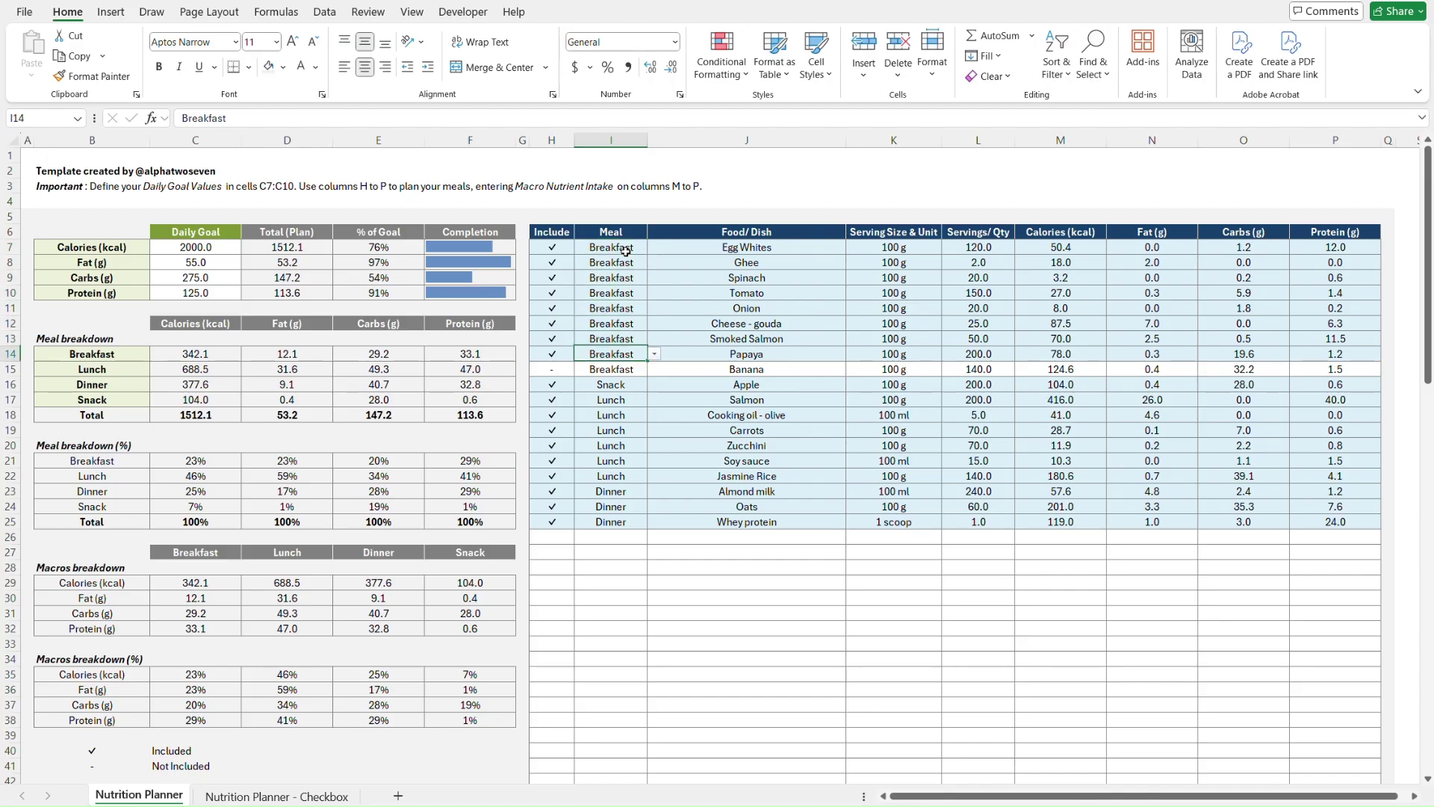
pyautogui.press('Down')
pyautogui.press('Down')
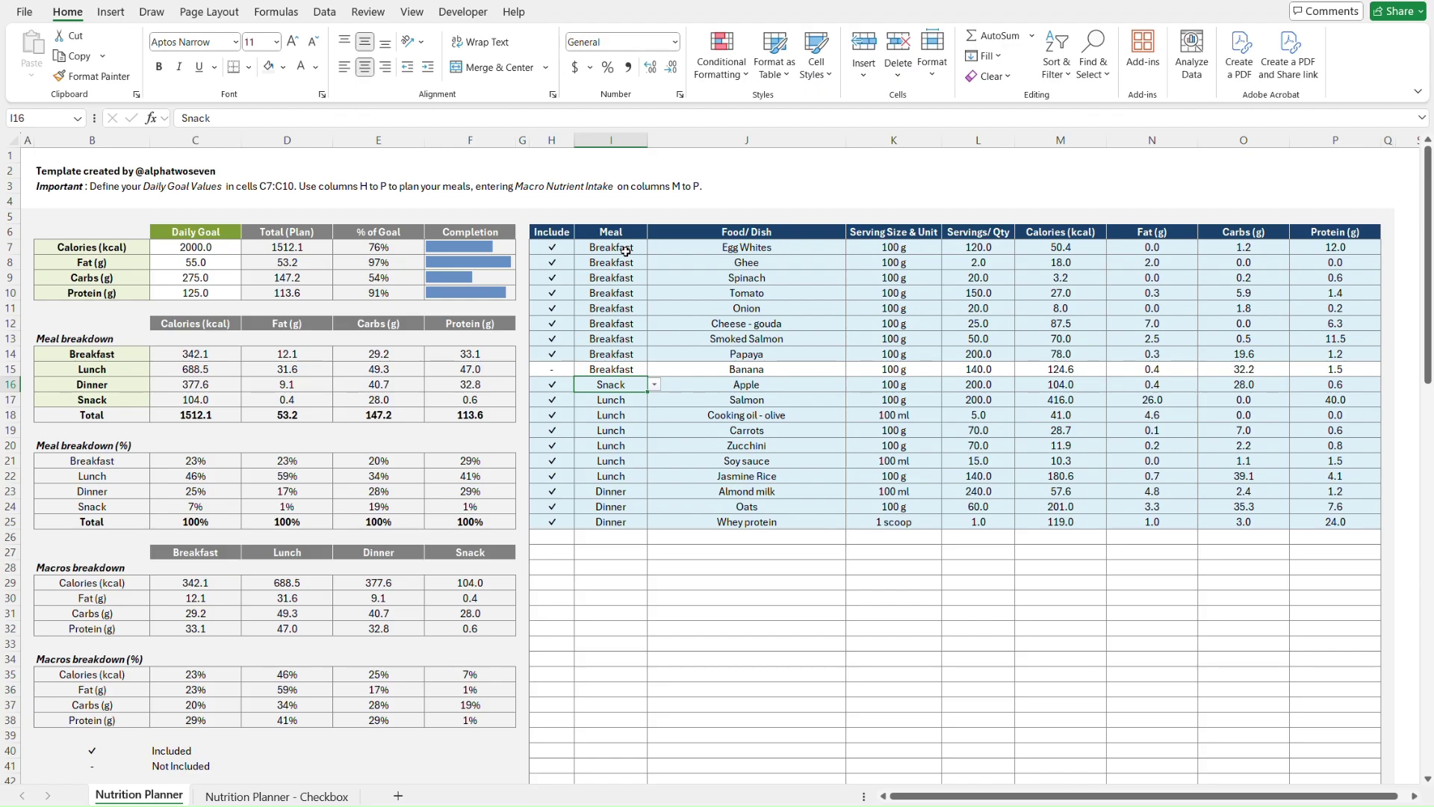
# - Check the Include marks from row 16 up to row 7 and the options available for the Egg Whites row
pyautogui.press('Left')
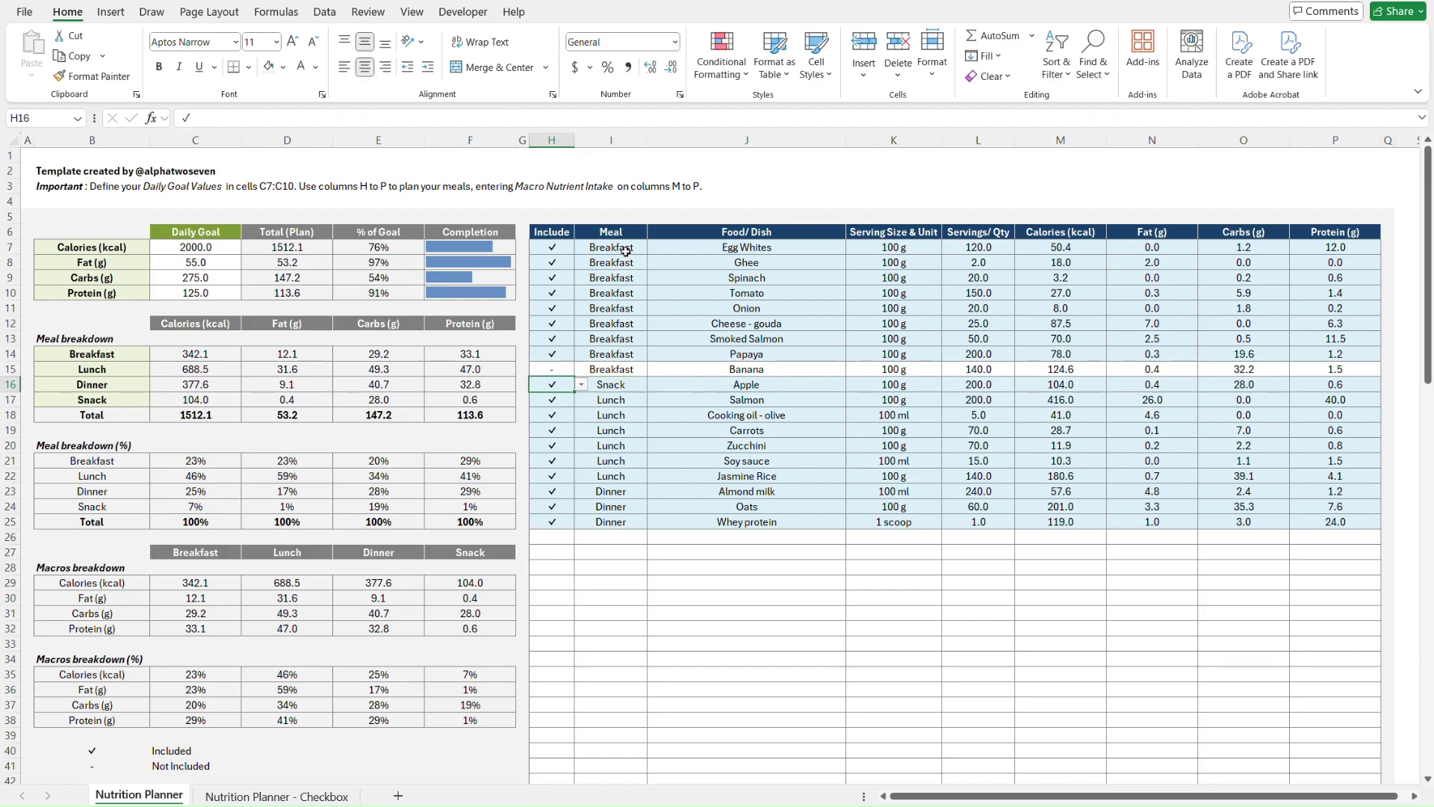
pyautogui.press('Up')
pyautogui.press('Up')
pyautogui.press('Up')
pyautogui.press('Up')
pyautogui.press('Up')
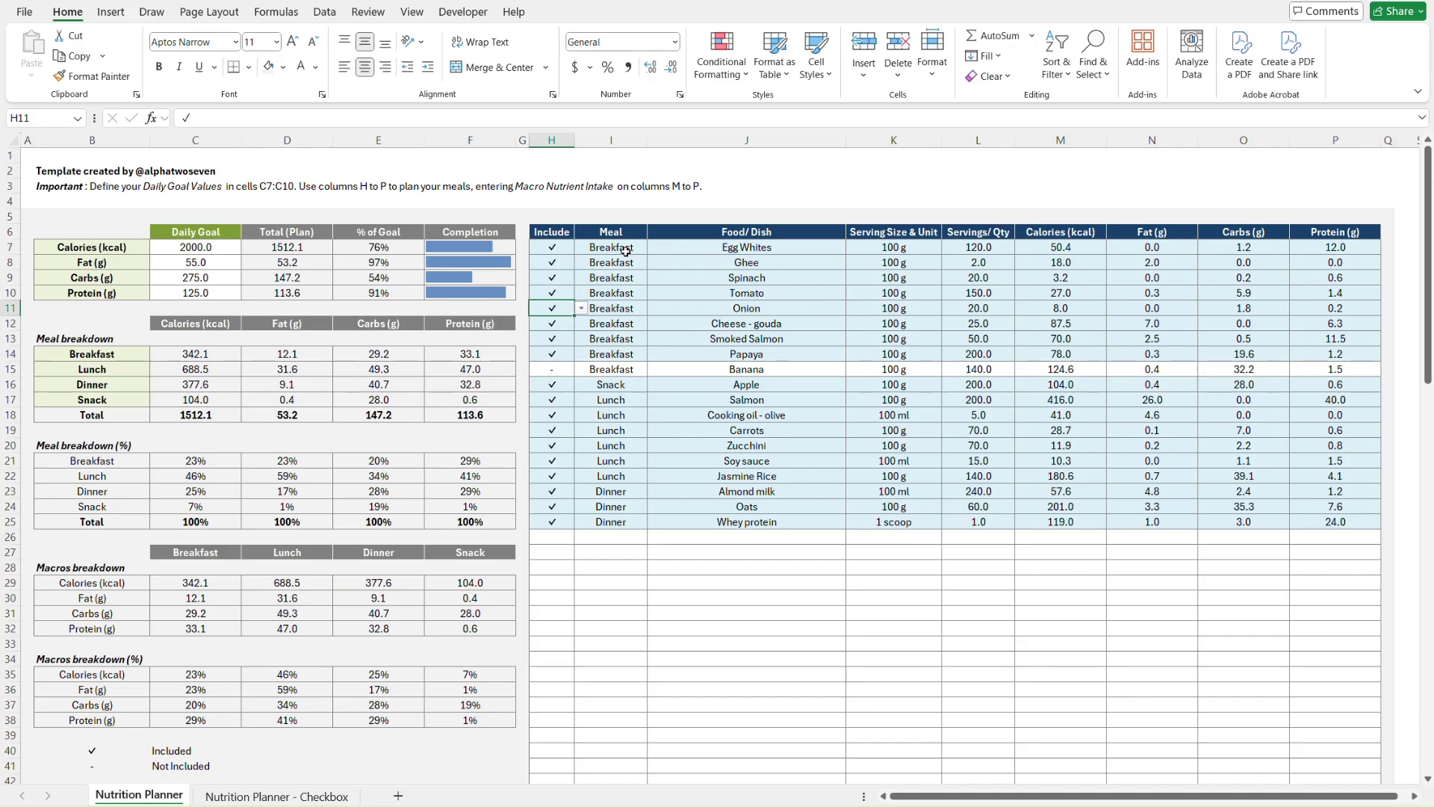
pyautogui.press('Up')
pyautogui.press('Up')
pyautogui.press('Up')
pyautogui.press('Up')
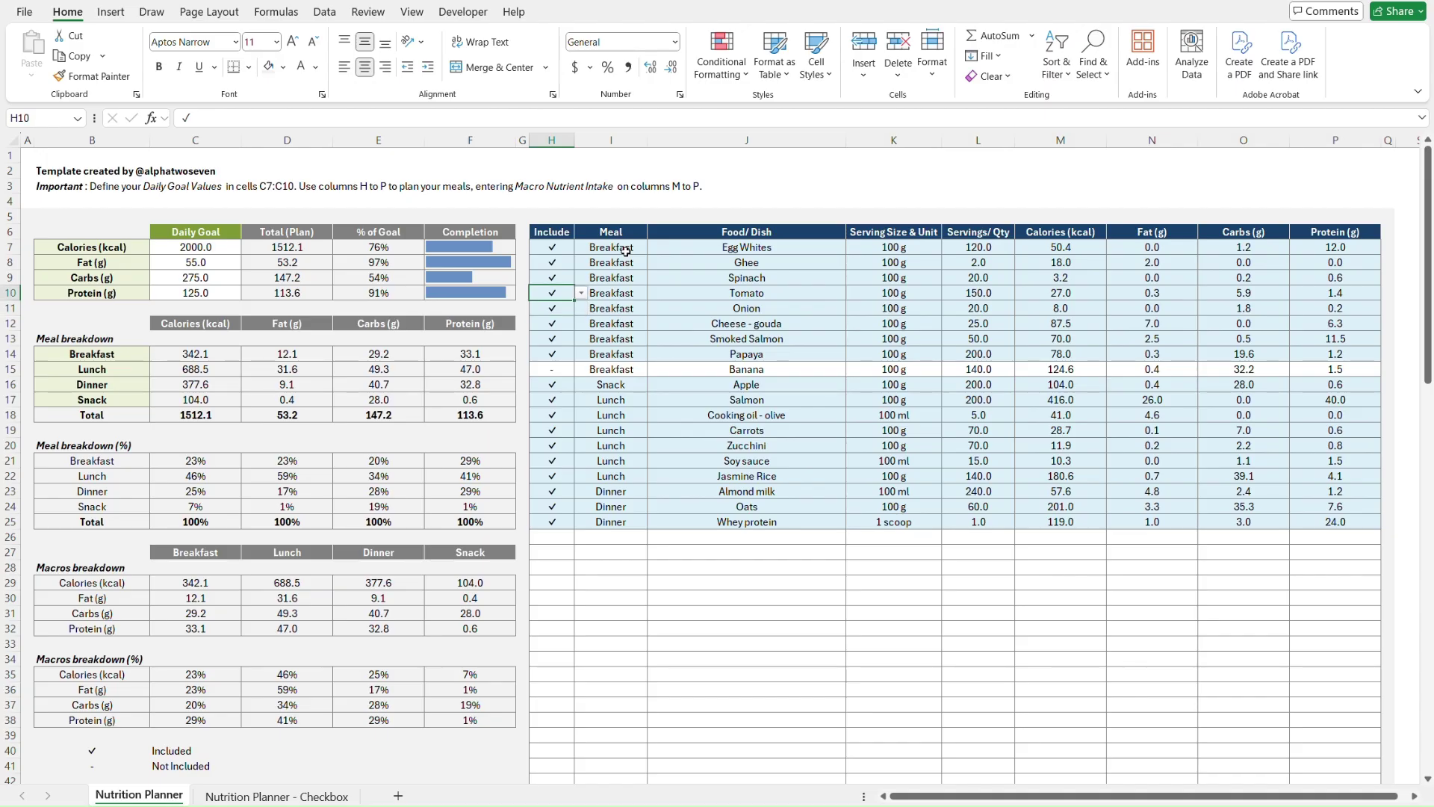
pyautogui.hotkey('alt', 'Down')
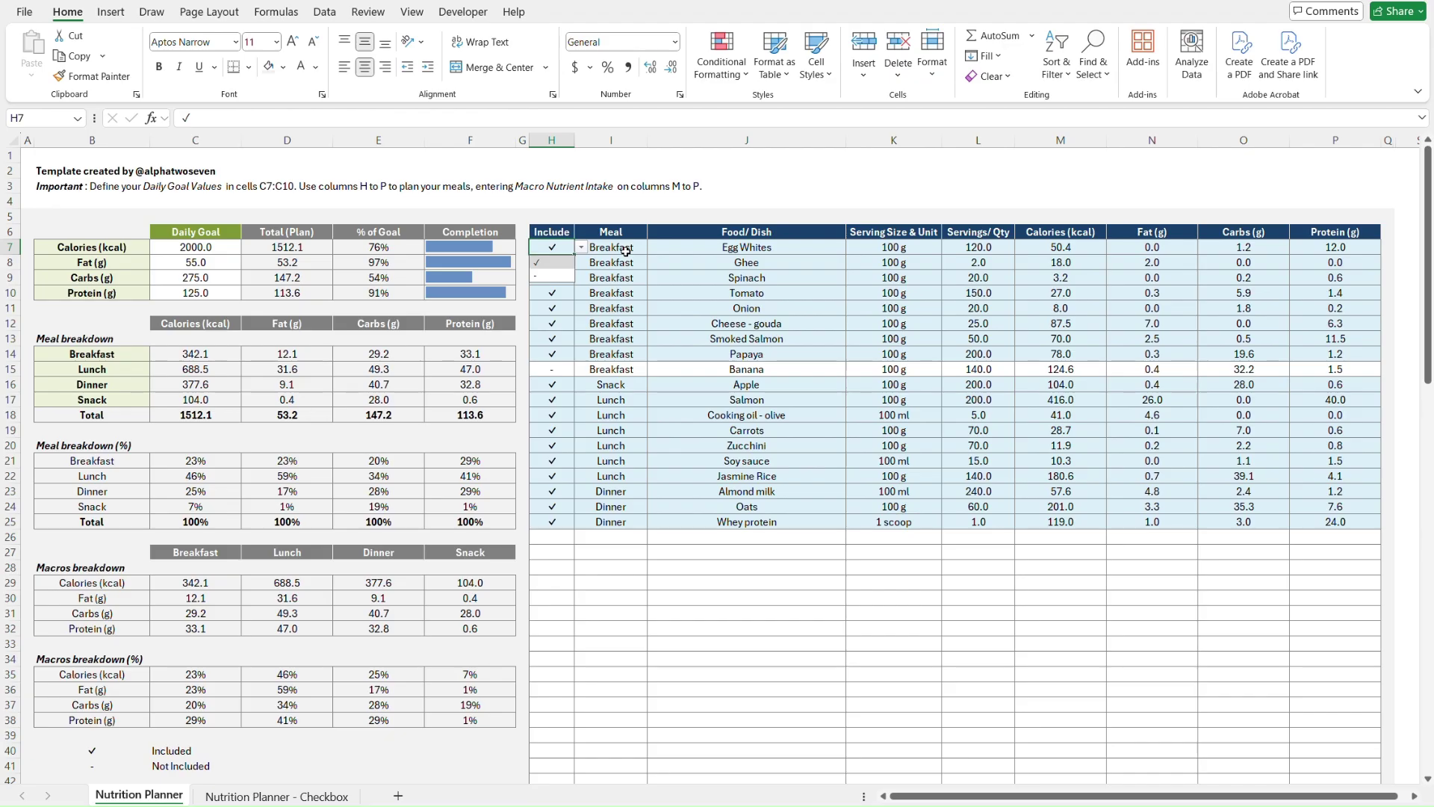
pyautogui.press('Escape')
pyautogui.press('Down')
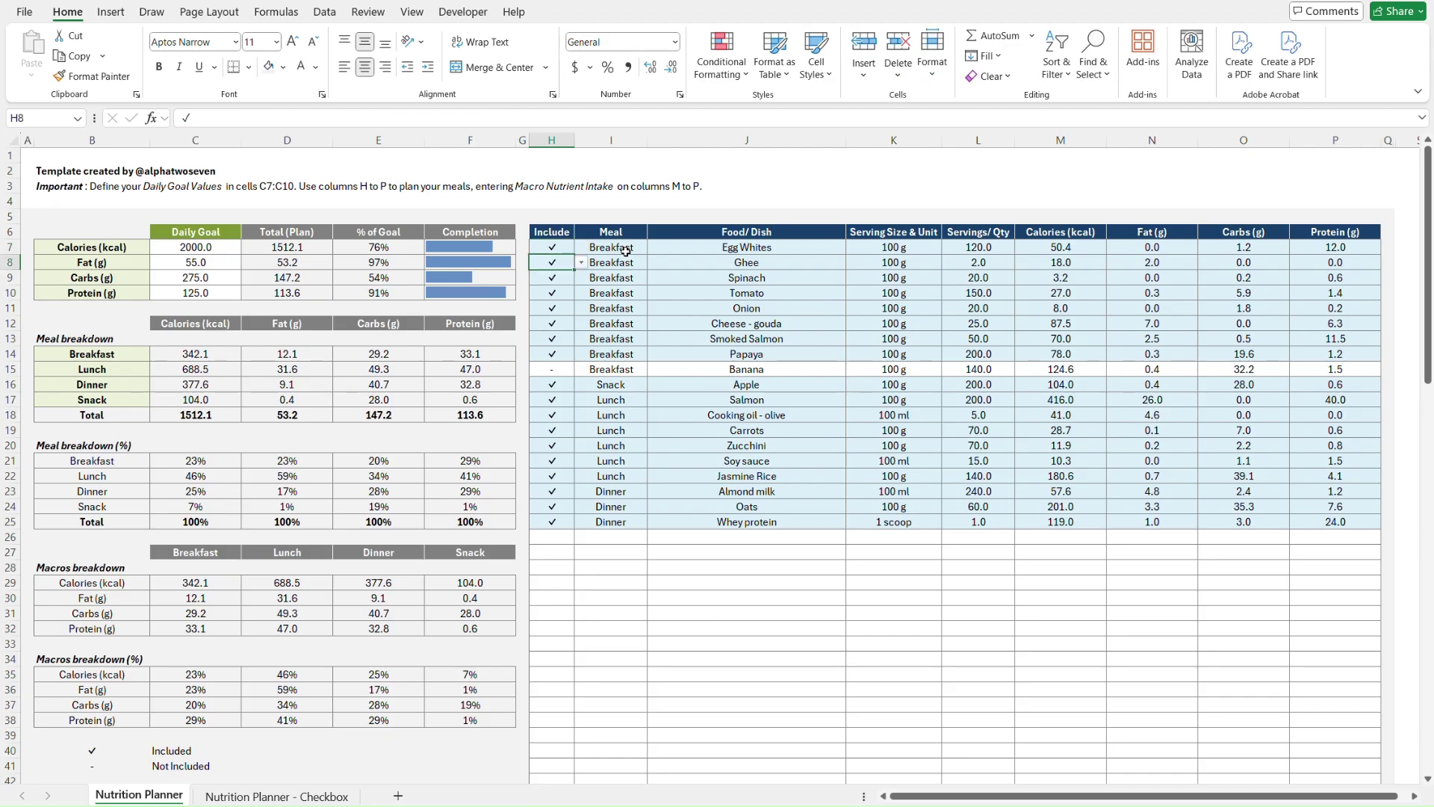
pyautogui.press('Down')
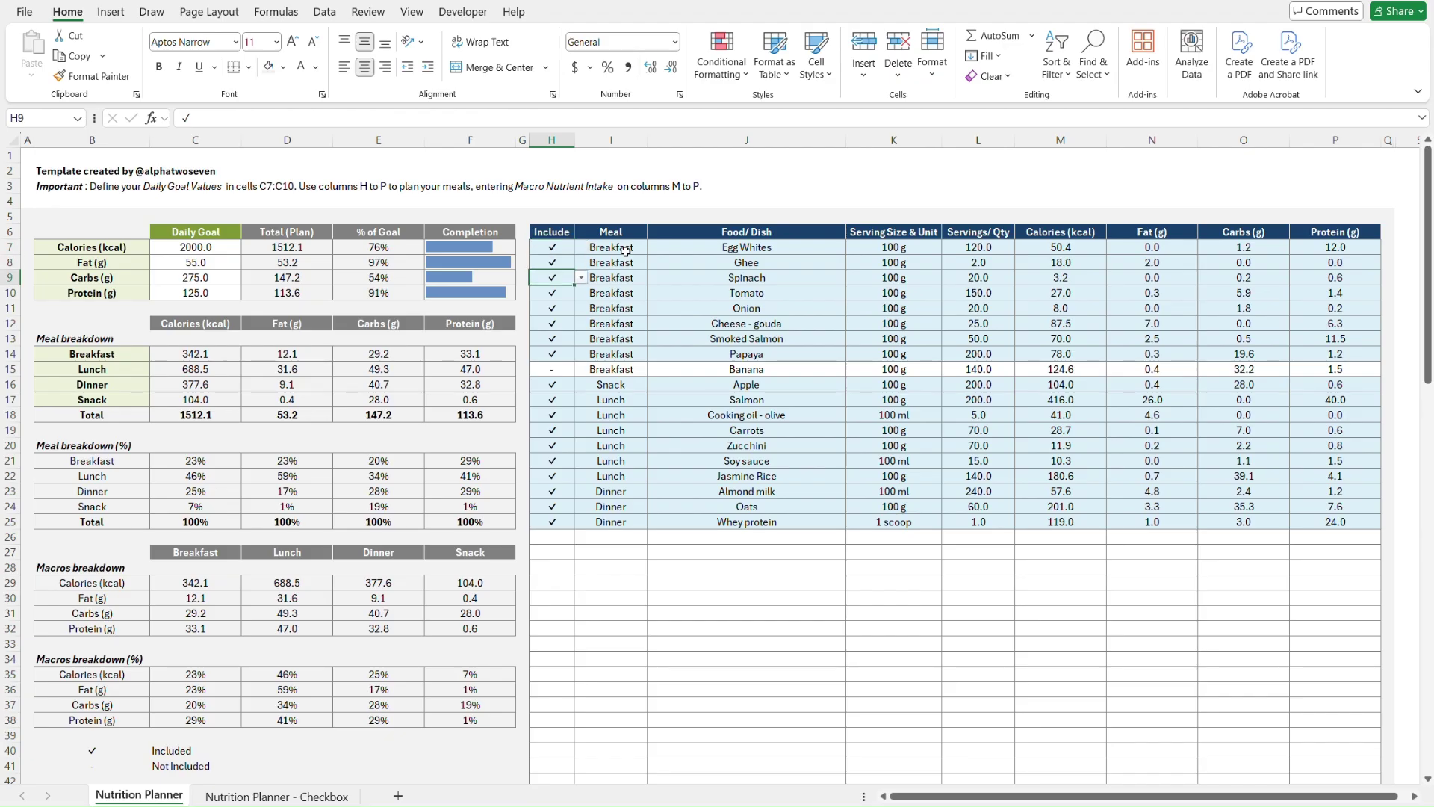
# - On the Nutrition Planner - Checkbox sheet, exclude Spinach through its Include checkbox and include it again
pyautogui.hotkey('ctrl', 'pagedown')
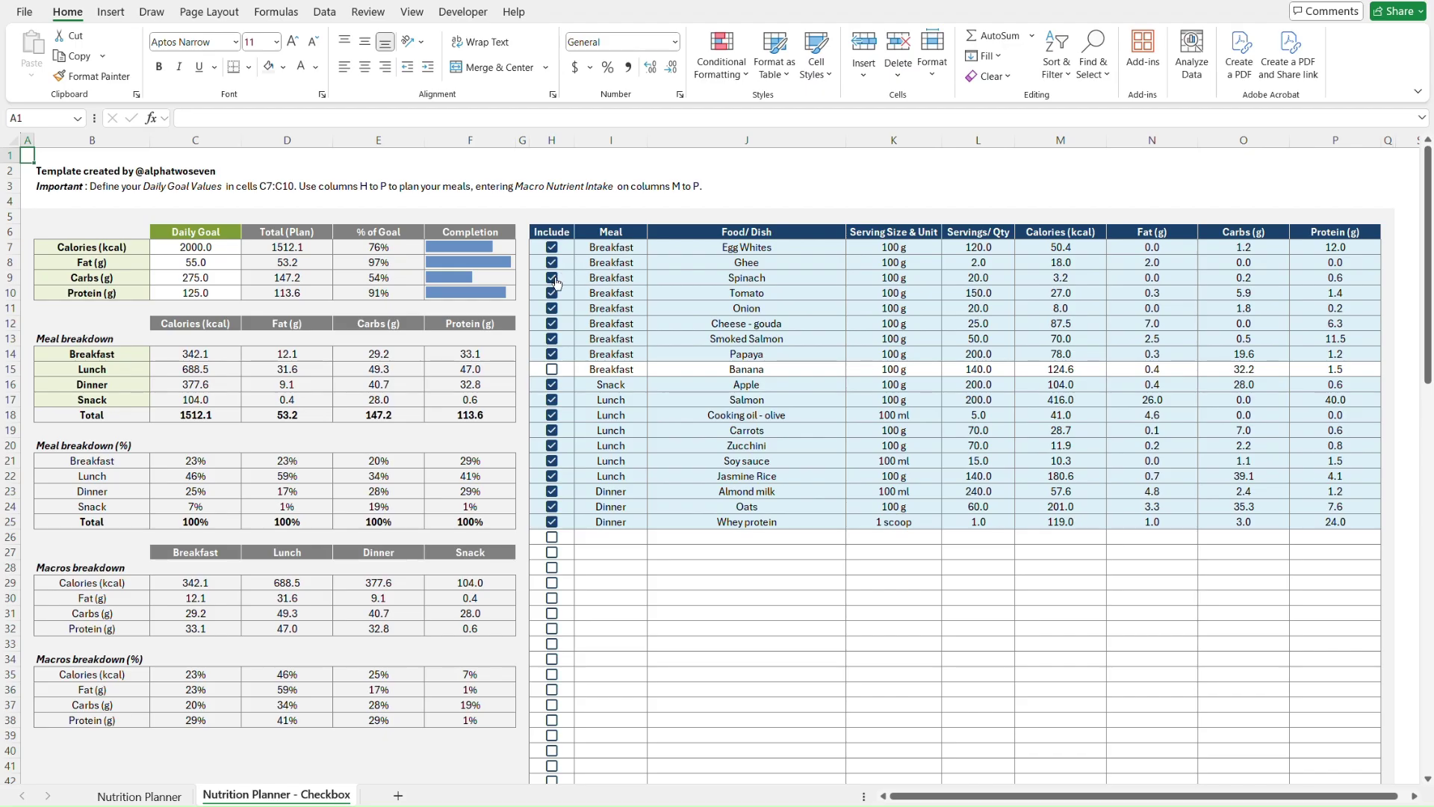
pyautogui.click(555, 283)
pyautogui.click(556, 283)
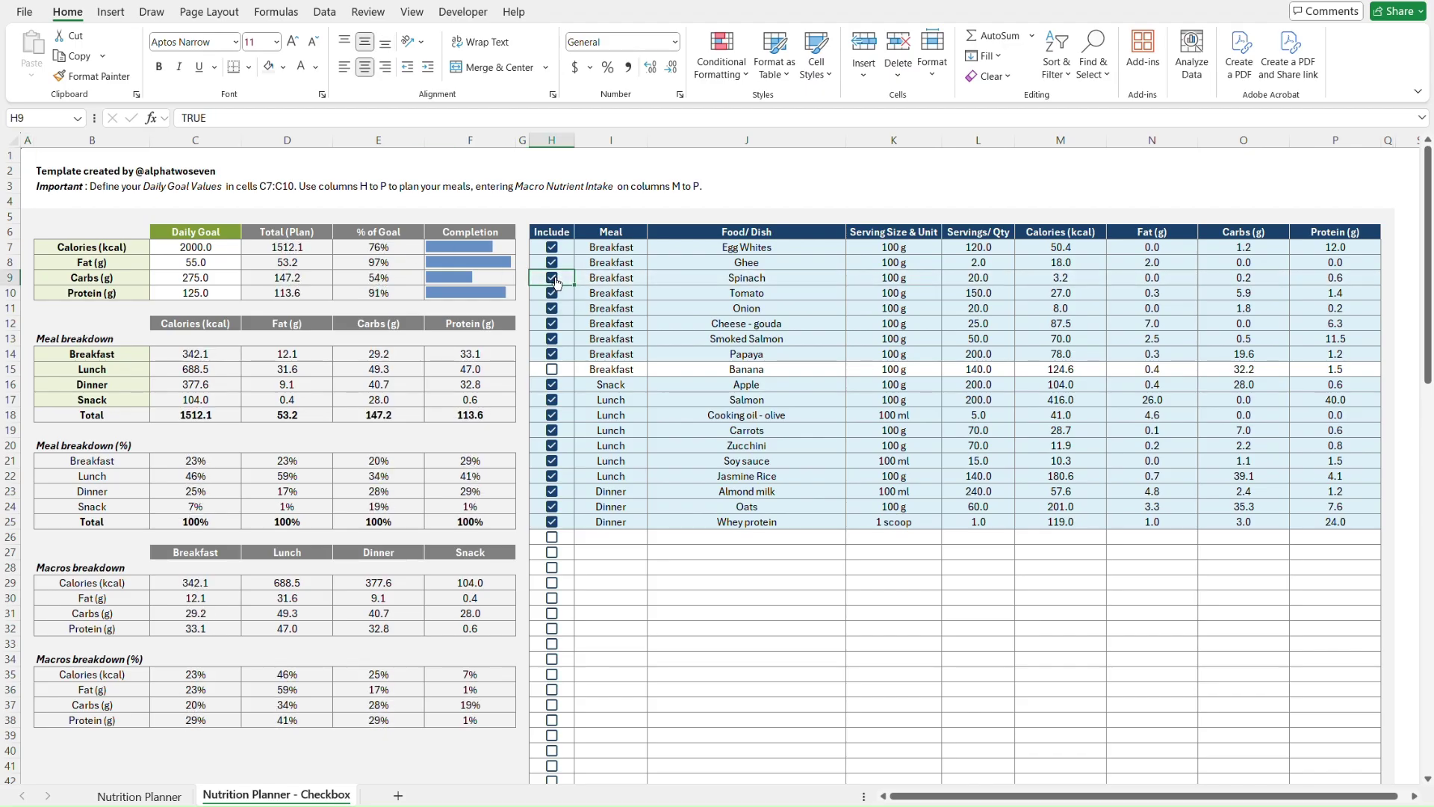
pyautogui.click(556, 282)
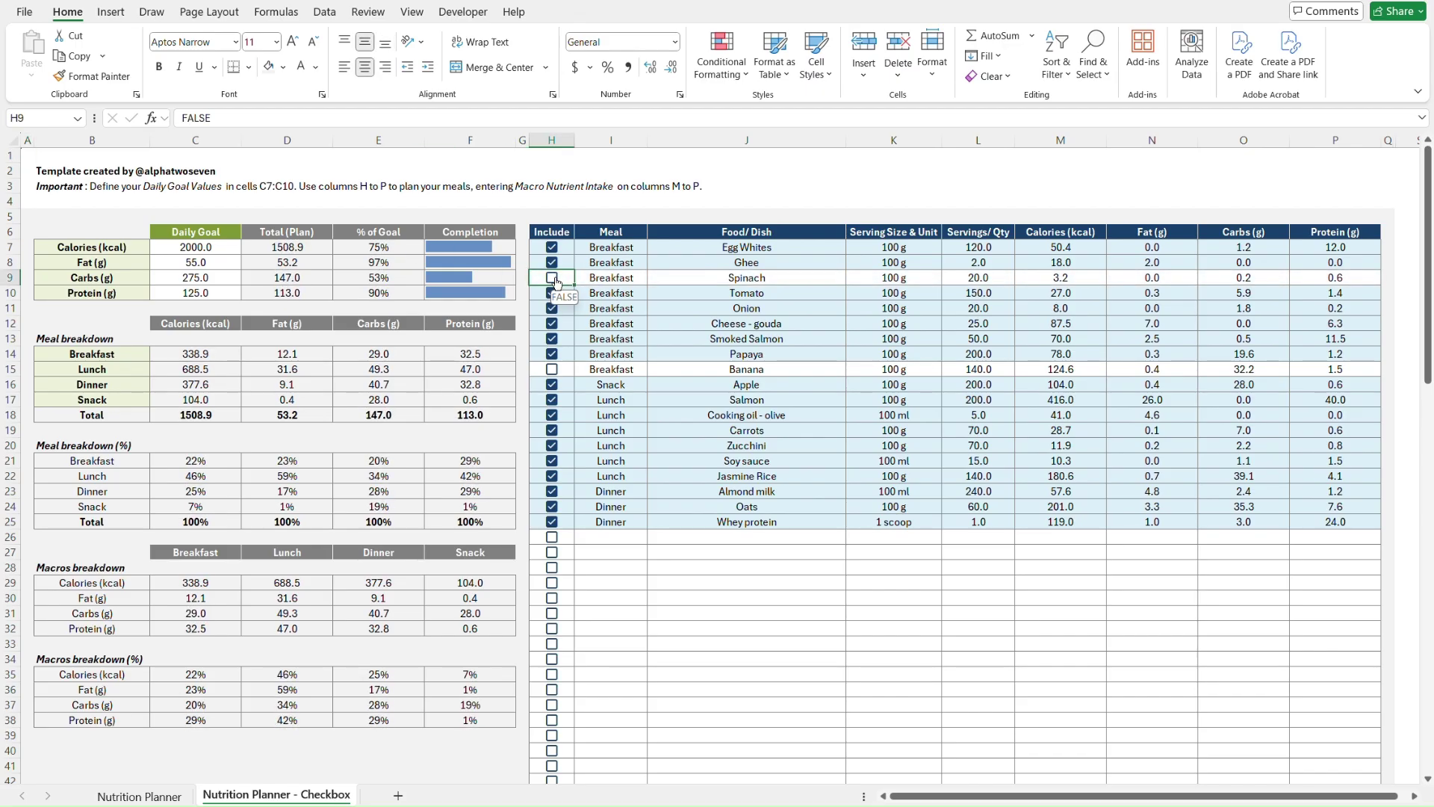
pyautogui.click(556, 282)
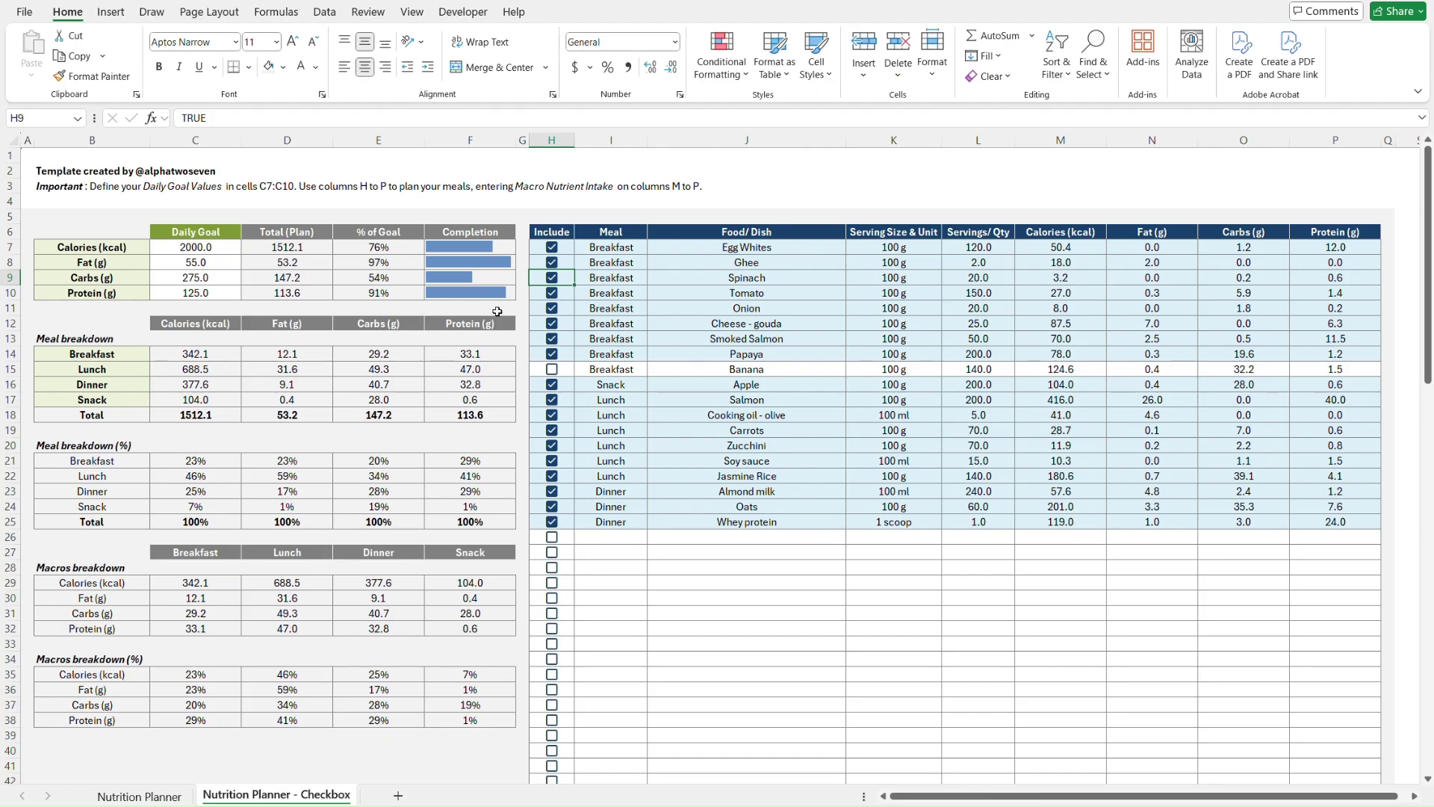
# - Compare the Nutrition Planner sheet with the Nutrition Planner - Checkbox sheet from cell A1
pyautogui.hotkey('ctrl', 'Home')
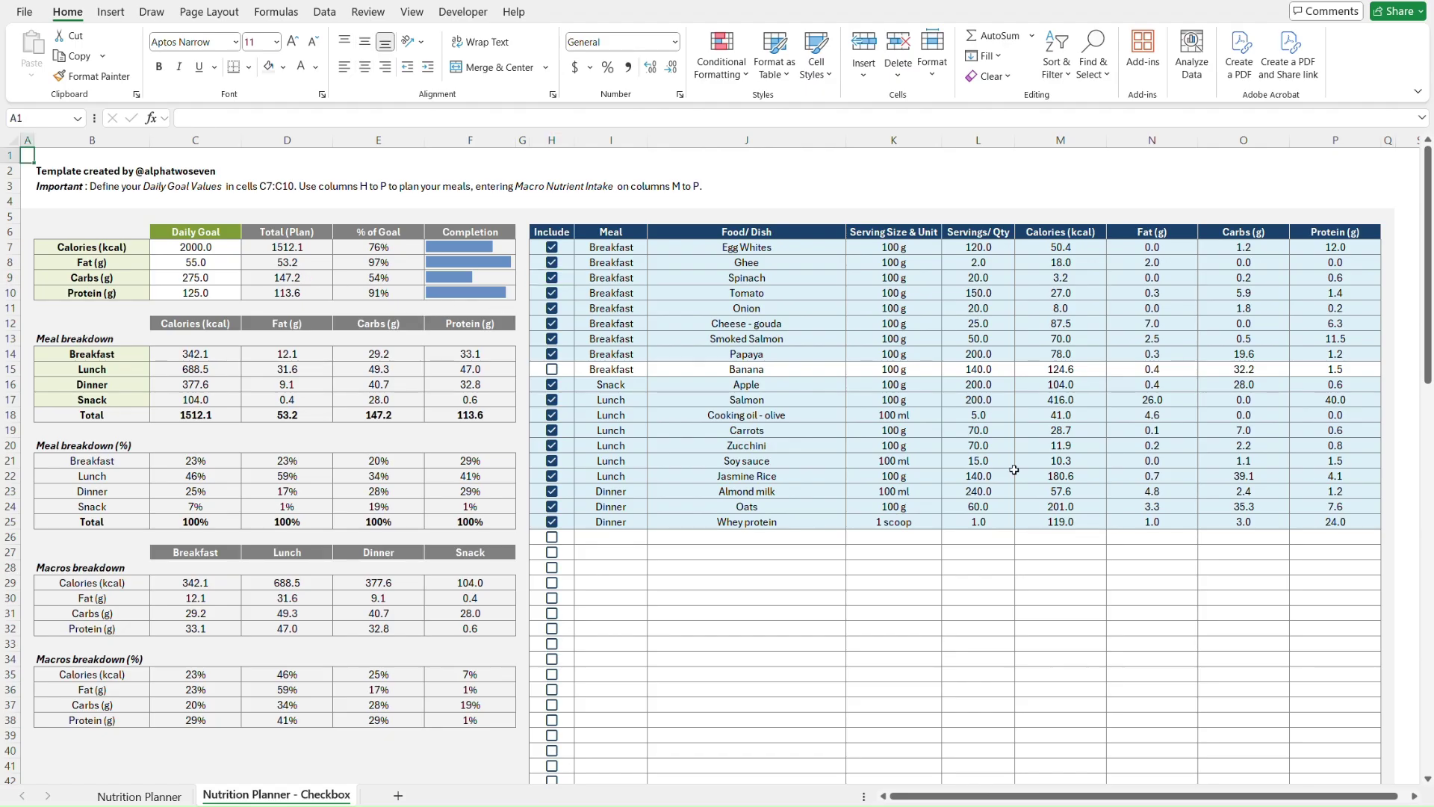
pyautogui.hotkey('ctrl', 'pageup')
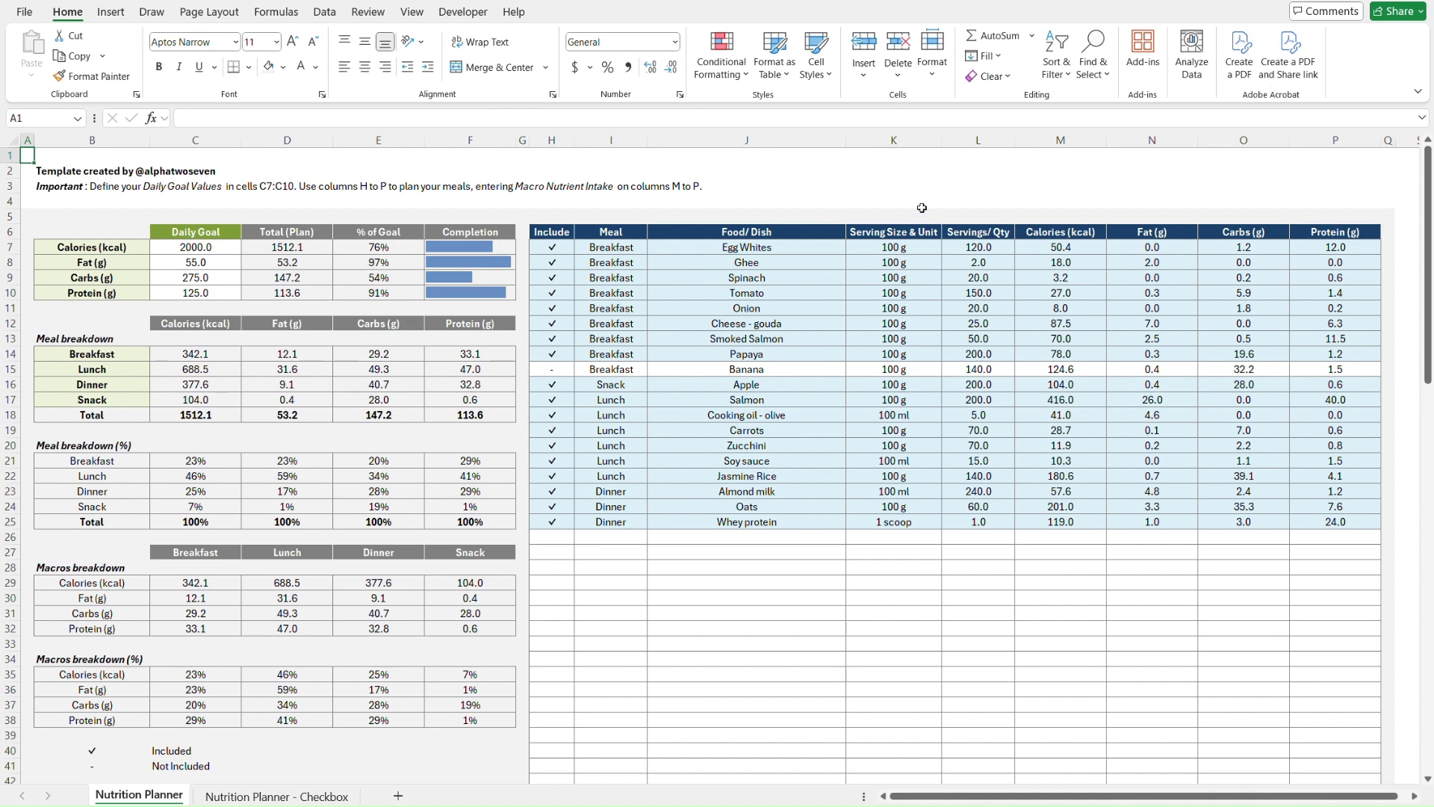
pyautogui.hotkey('ctrl', 'pagedown')
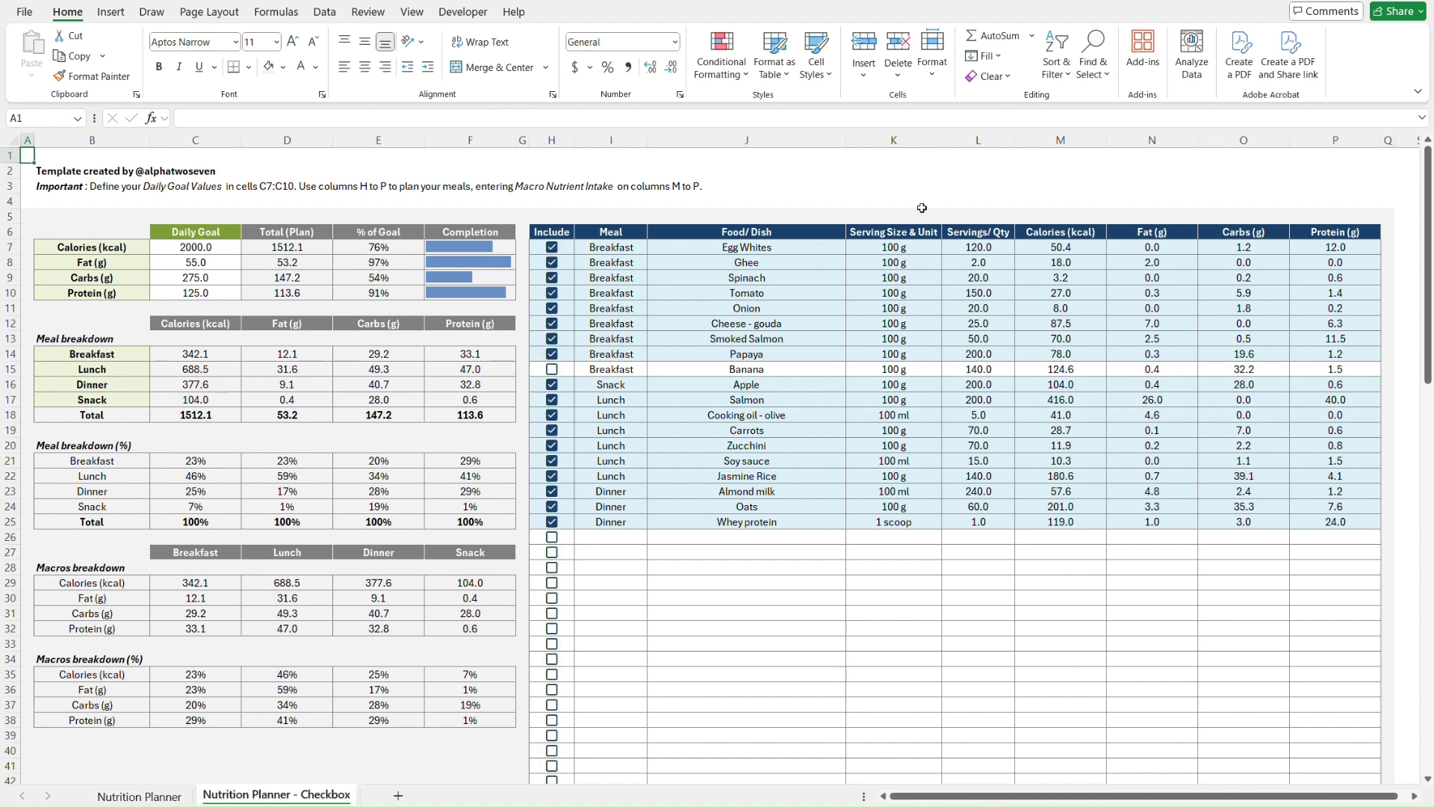
pyautogui.hotkey('ctrl', 'pageup')
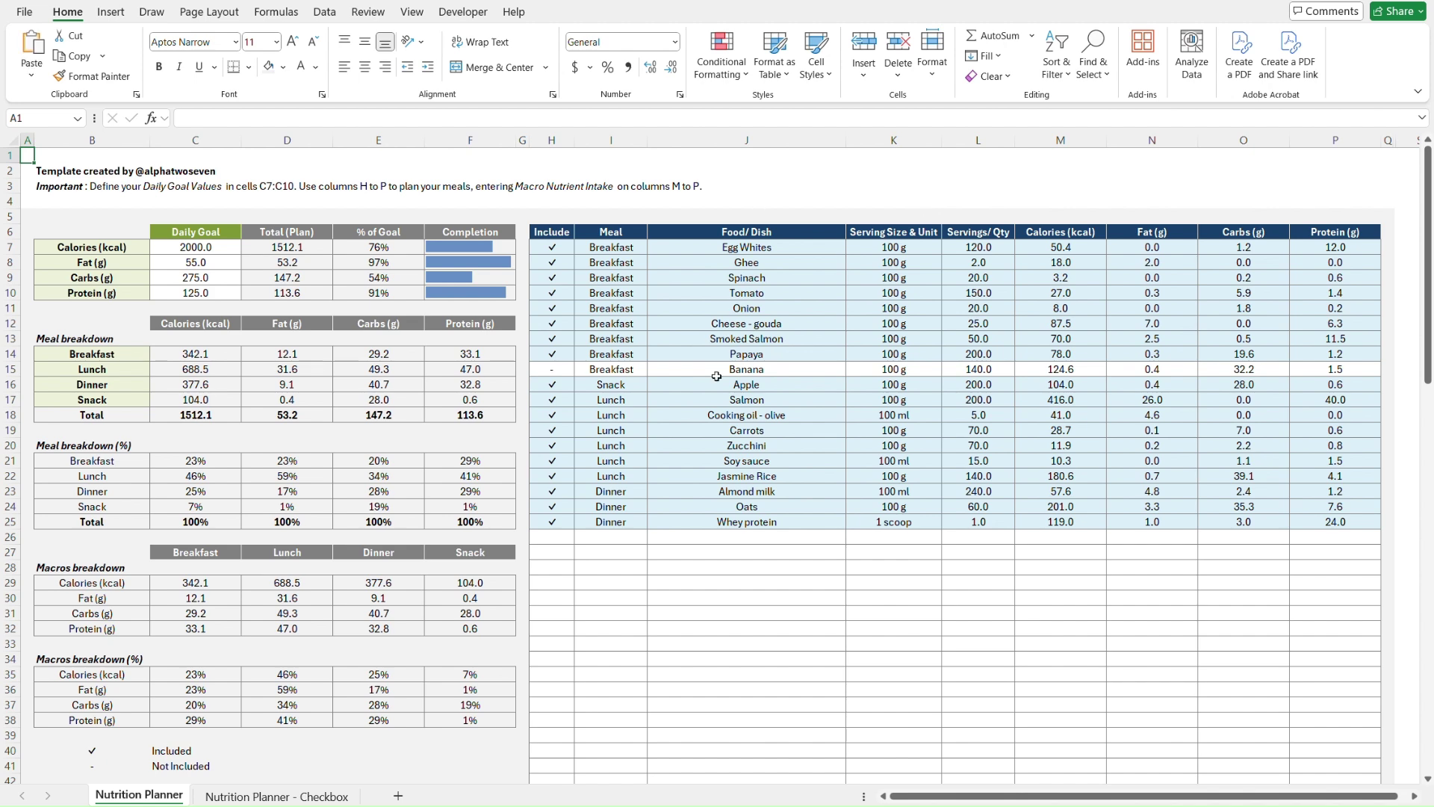
# - Add a new worksheet after the Nutrition Planner sheet and name it Tutorial
pyautogui.click(398, 796)
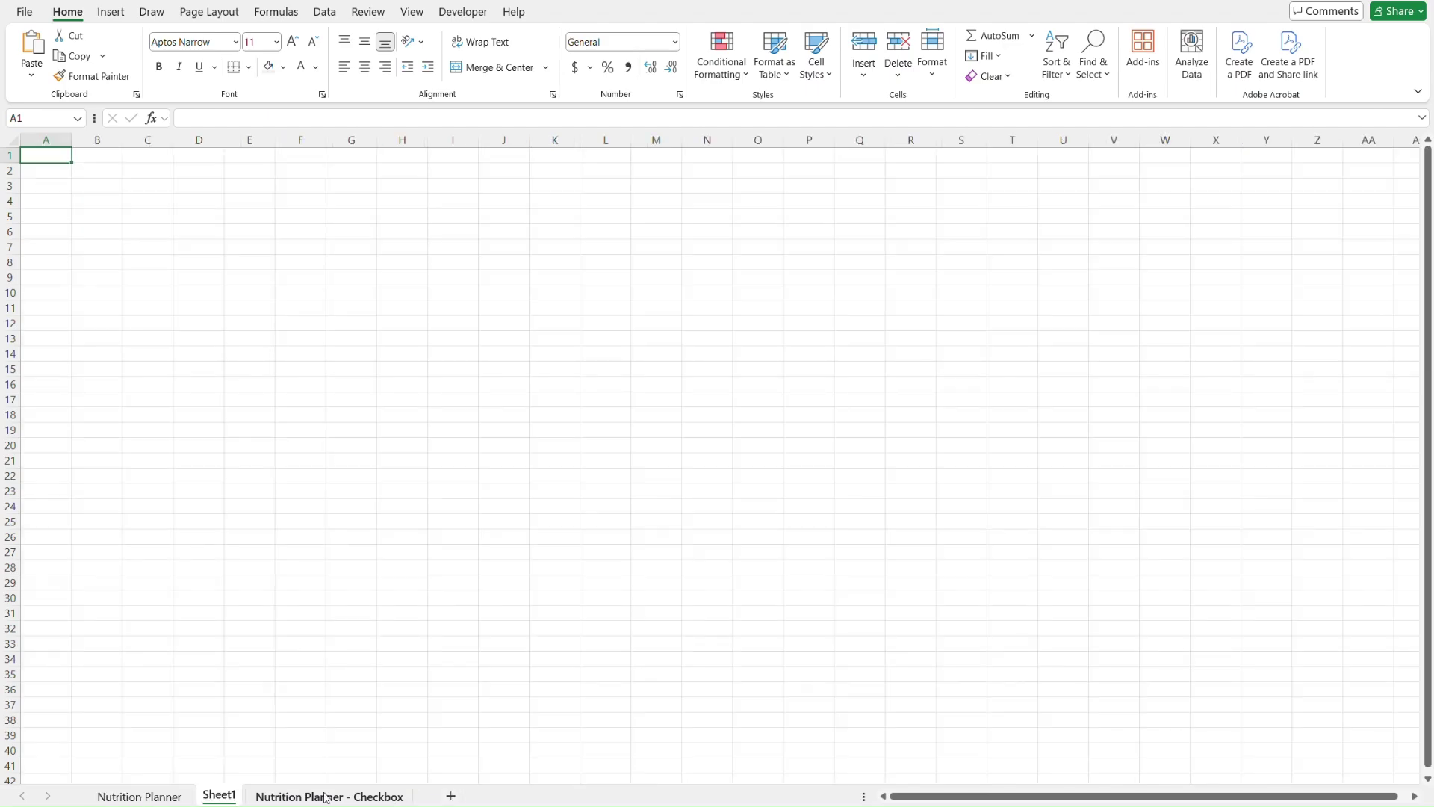
pyautogui.rightClick(221, 801)
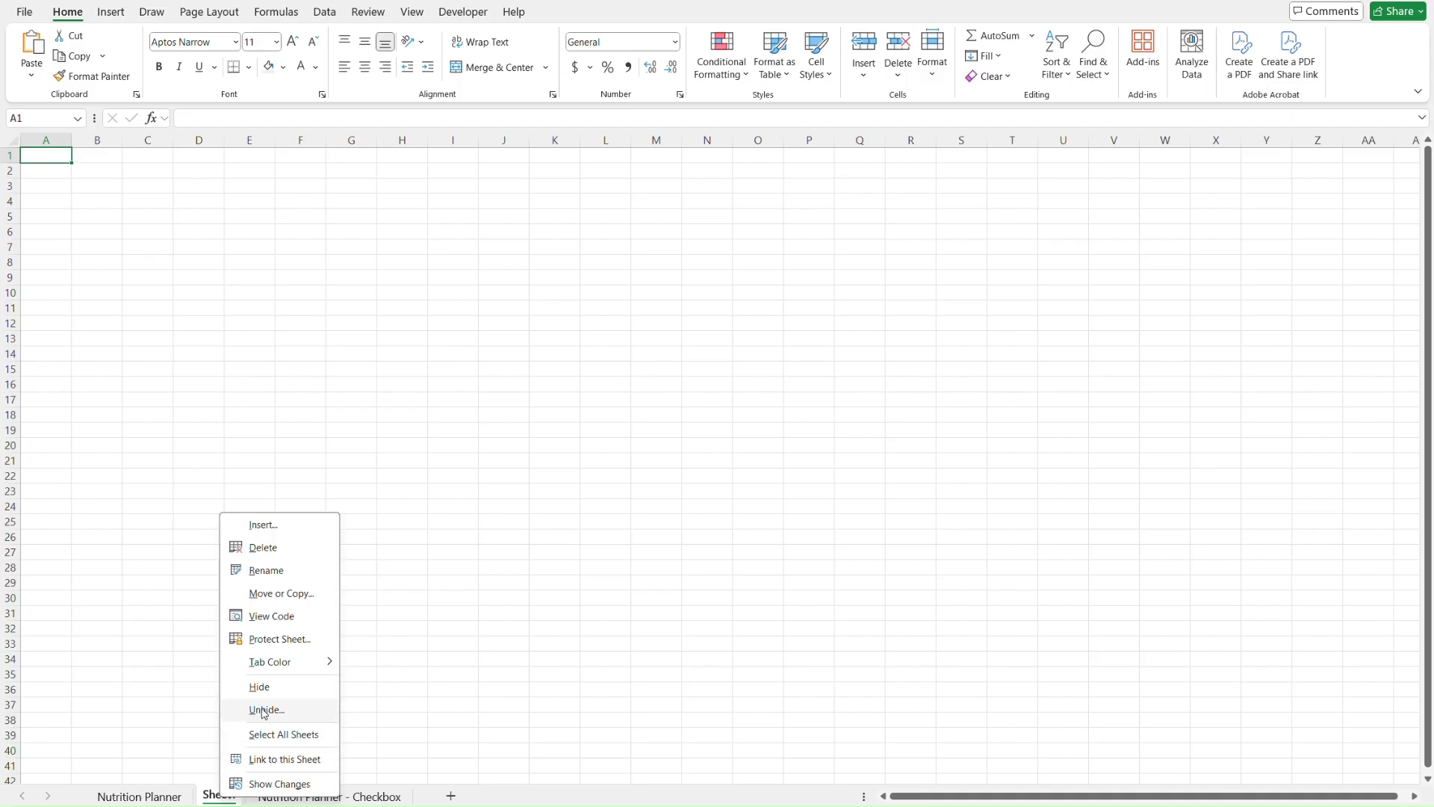
pyautogui.click(290, 571)
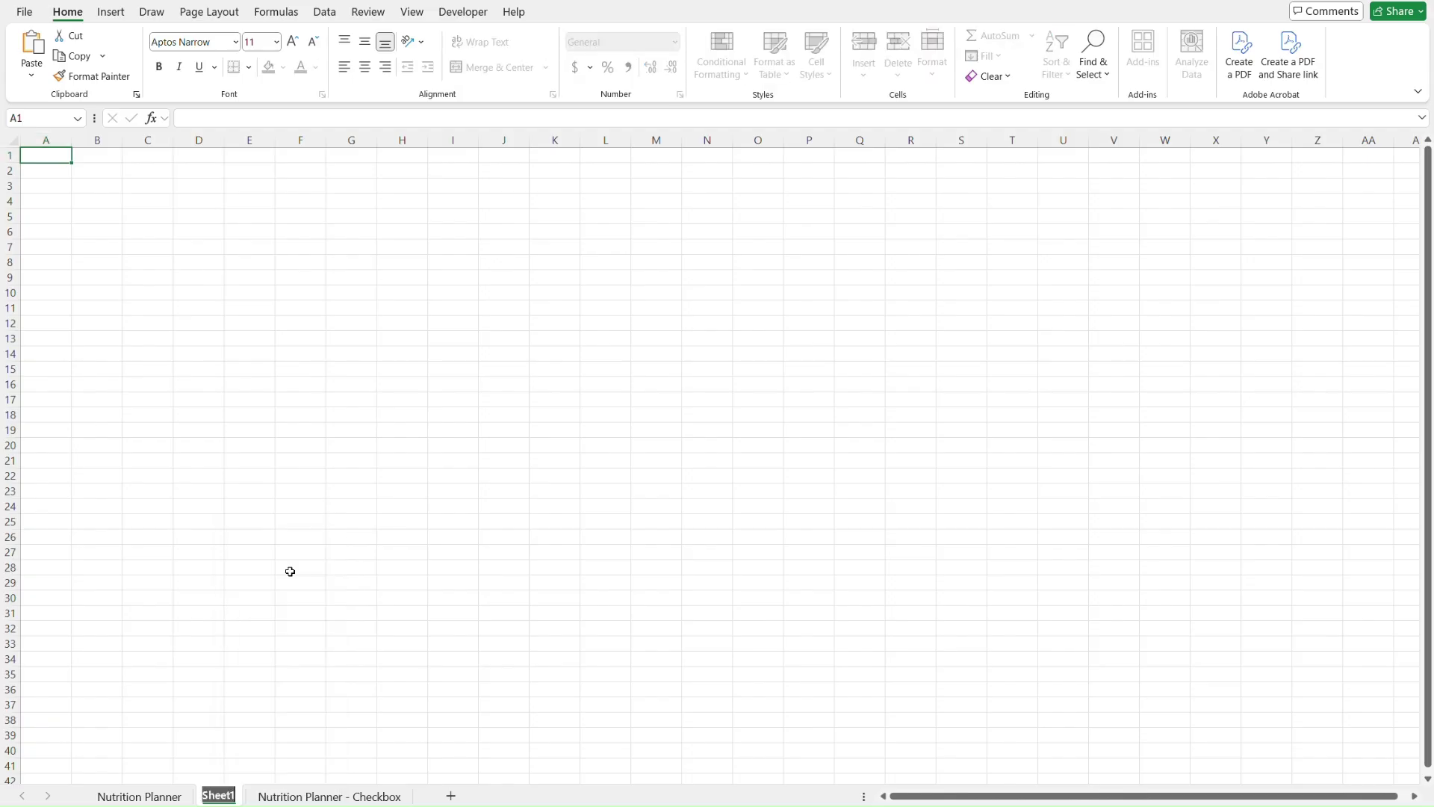
pyautogui.write('Tutorial')
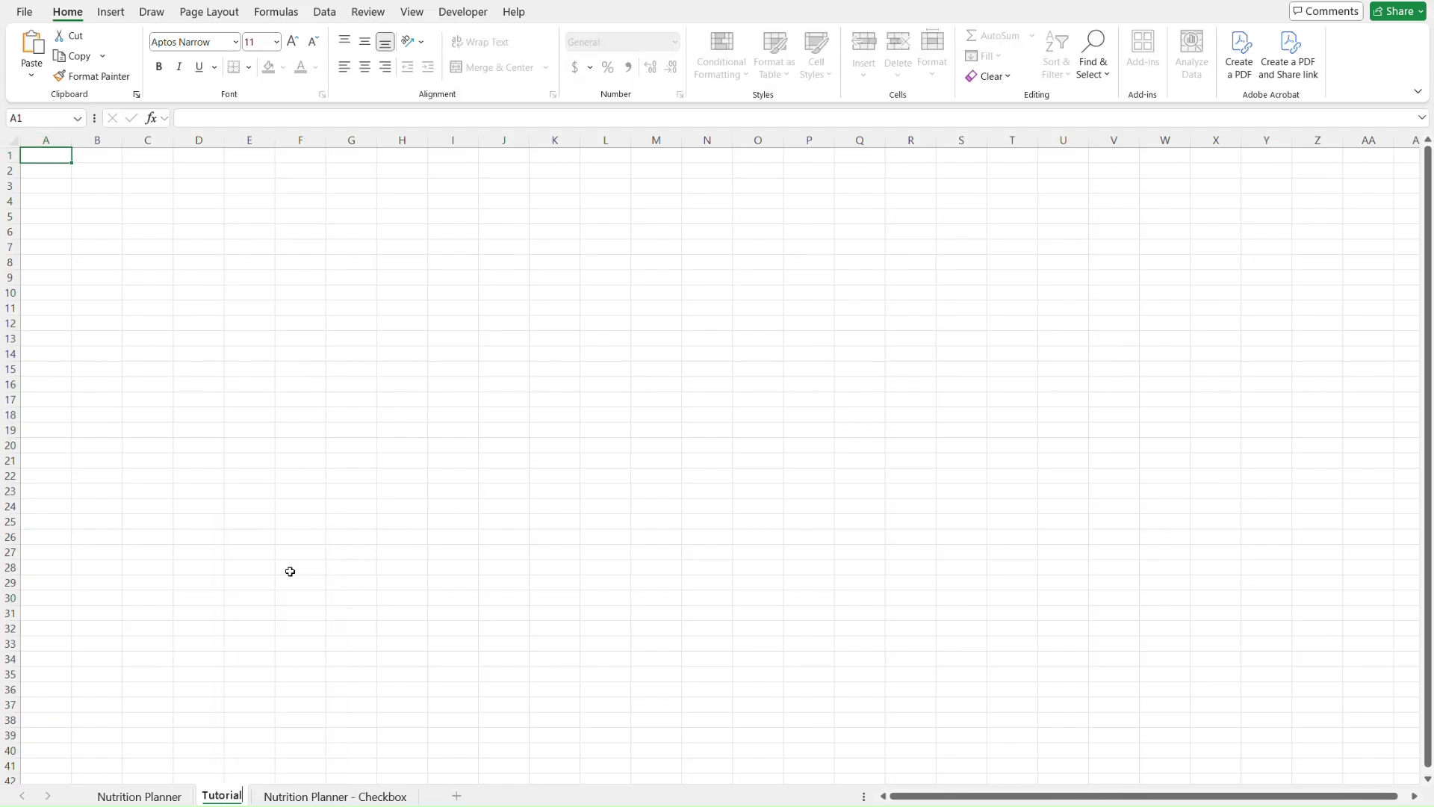
pyautogui.press('Return')
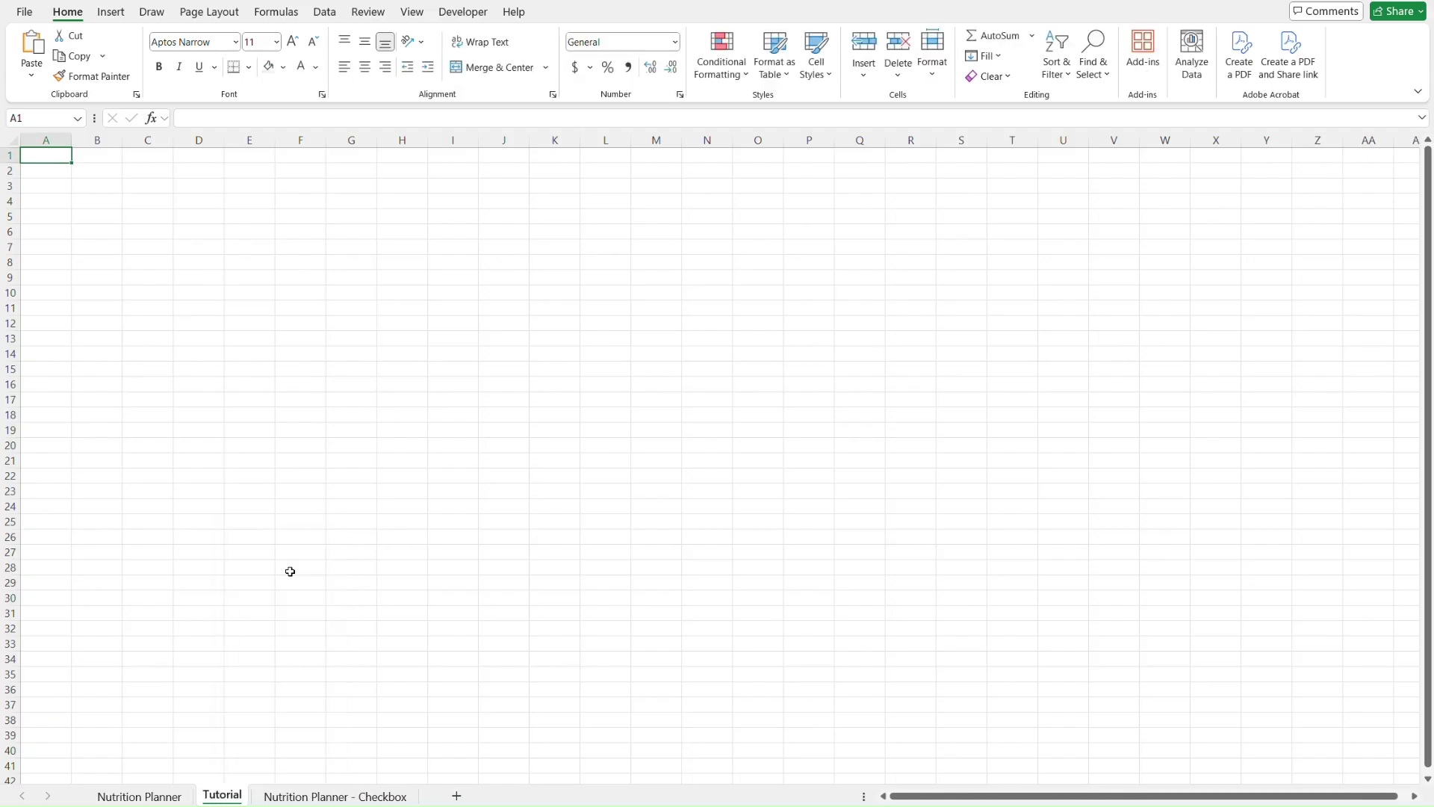
# - Copy the template notes in B2:B3 of the Nutrition Planner sheet to B2 of the Tutorial sheet
pyautogui.click(149, 797)
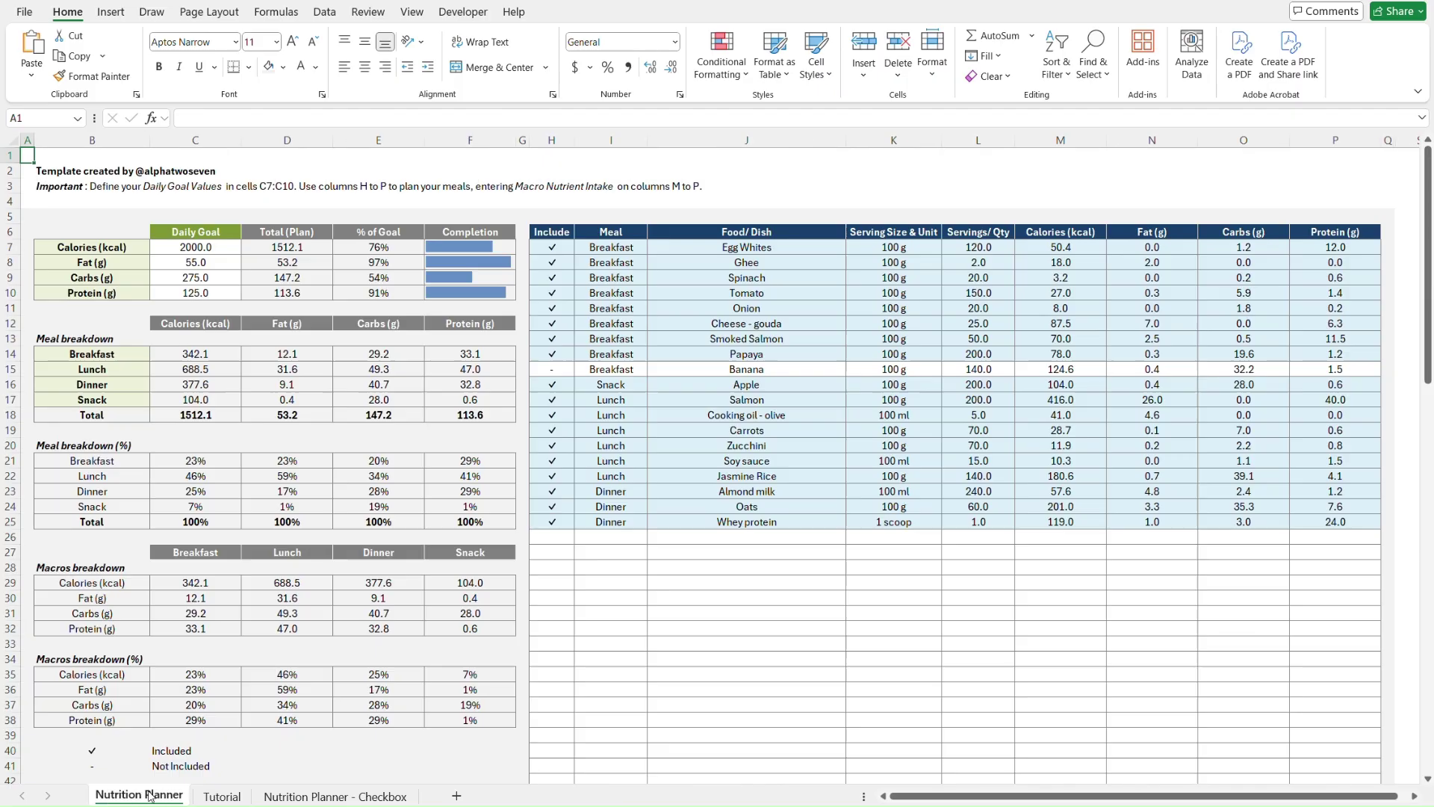
pyautogui.click(61, 159)
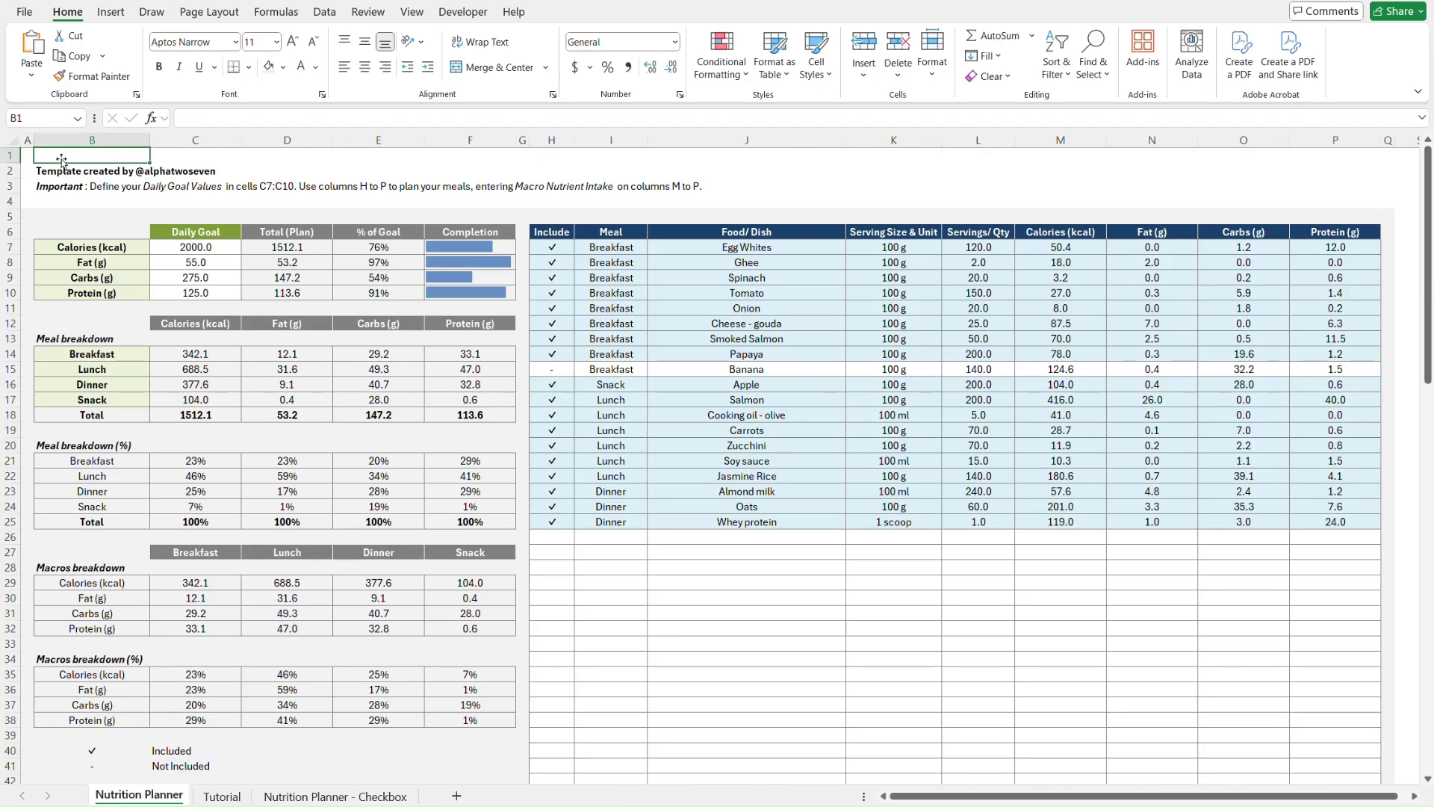
pyautogui.press('Down')
pyautogui.hotkey('shift', 'Down')
pyautogui.hotkey('ctrl', 'c')
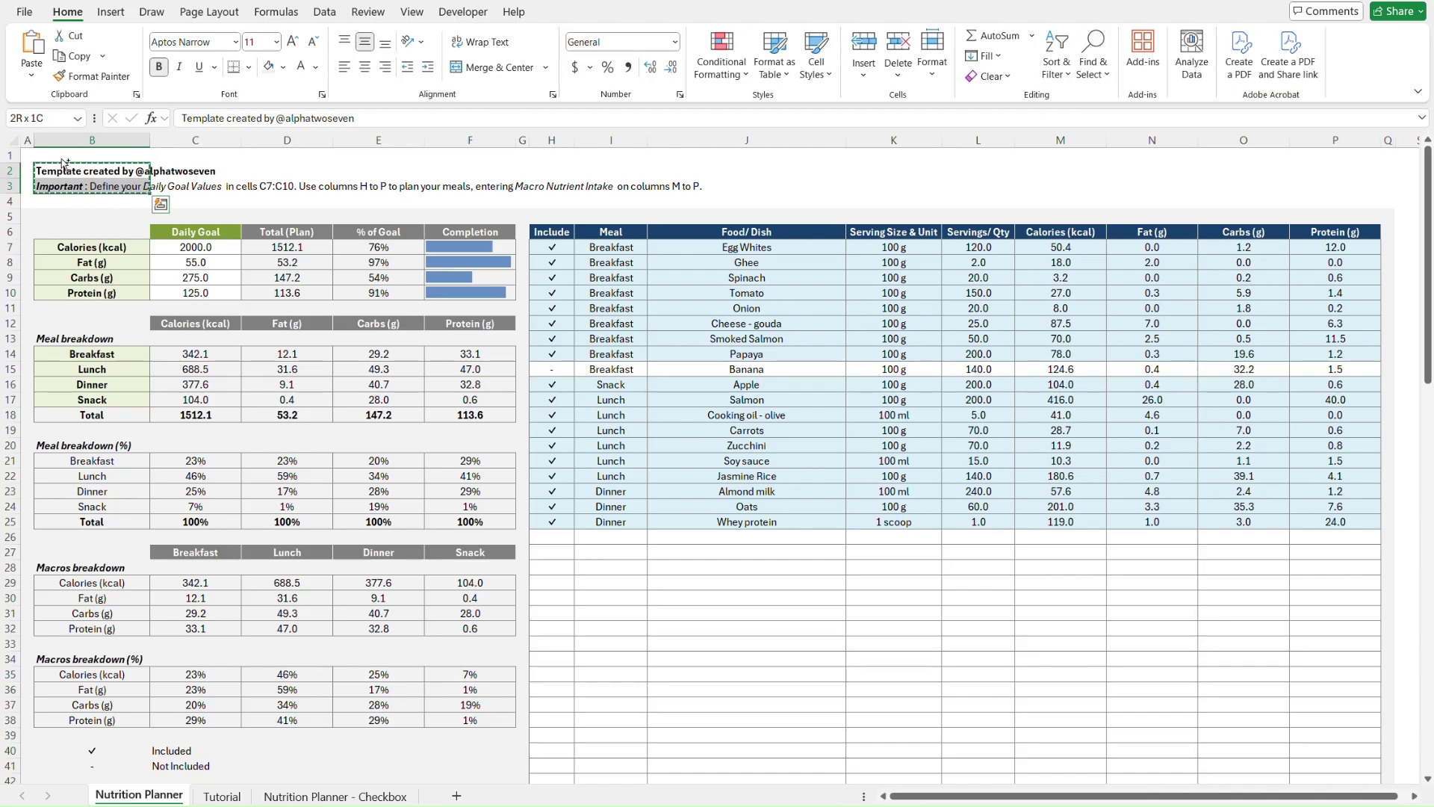
pyautogui.hotkey('ctrl', 'pagedown')
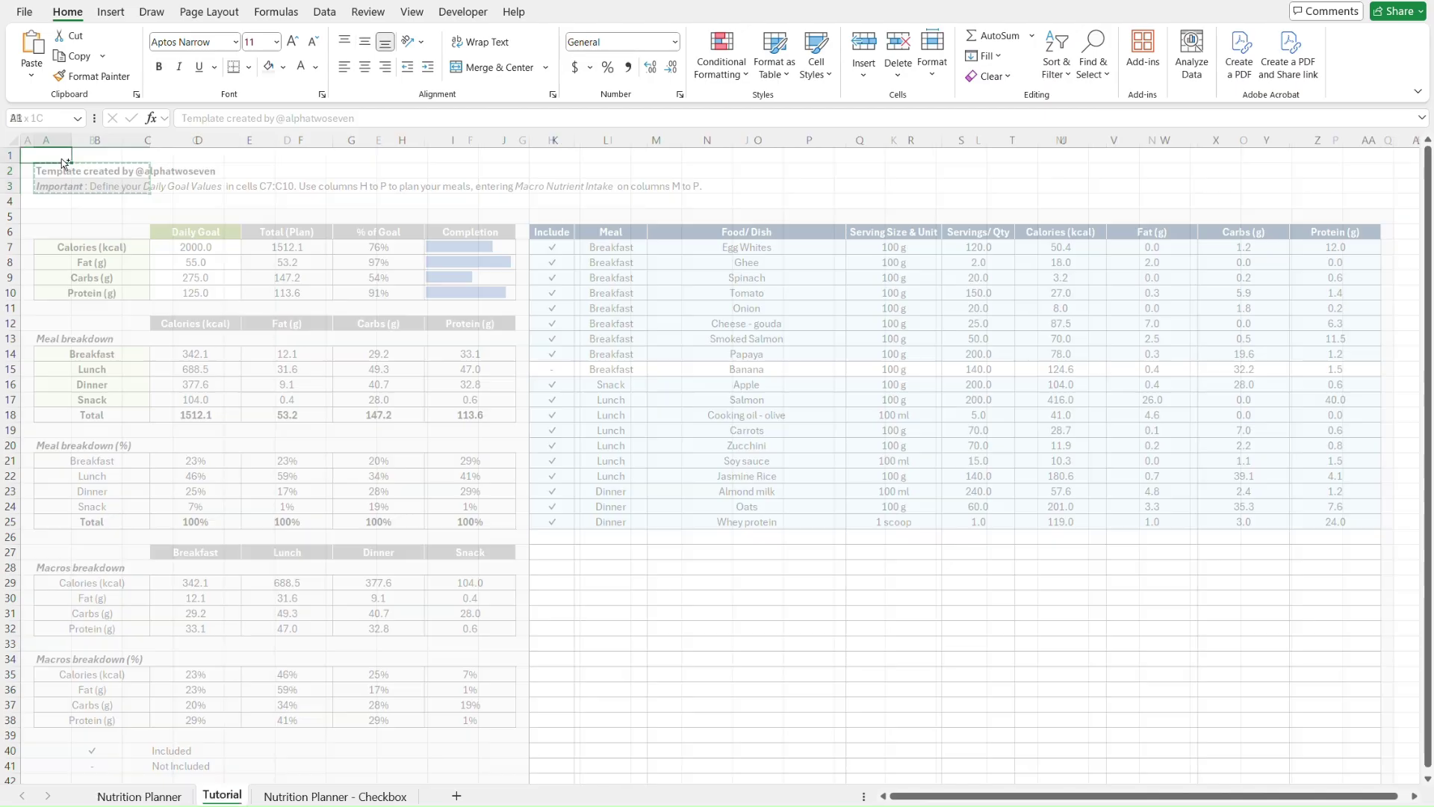
pyautogui.press('Right')
pyautogui.press('Down')
pyautogui.hotkey('ctrl', 'v')
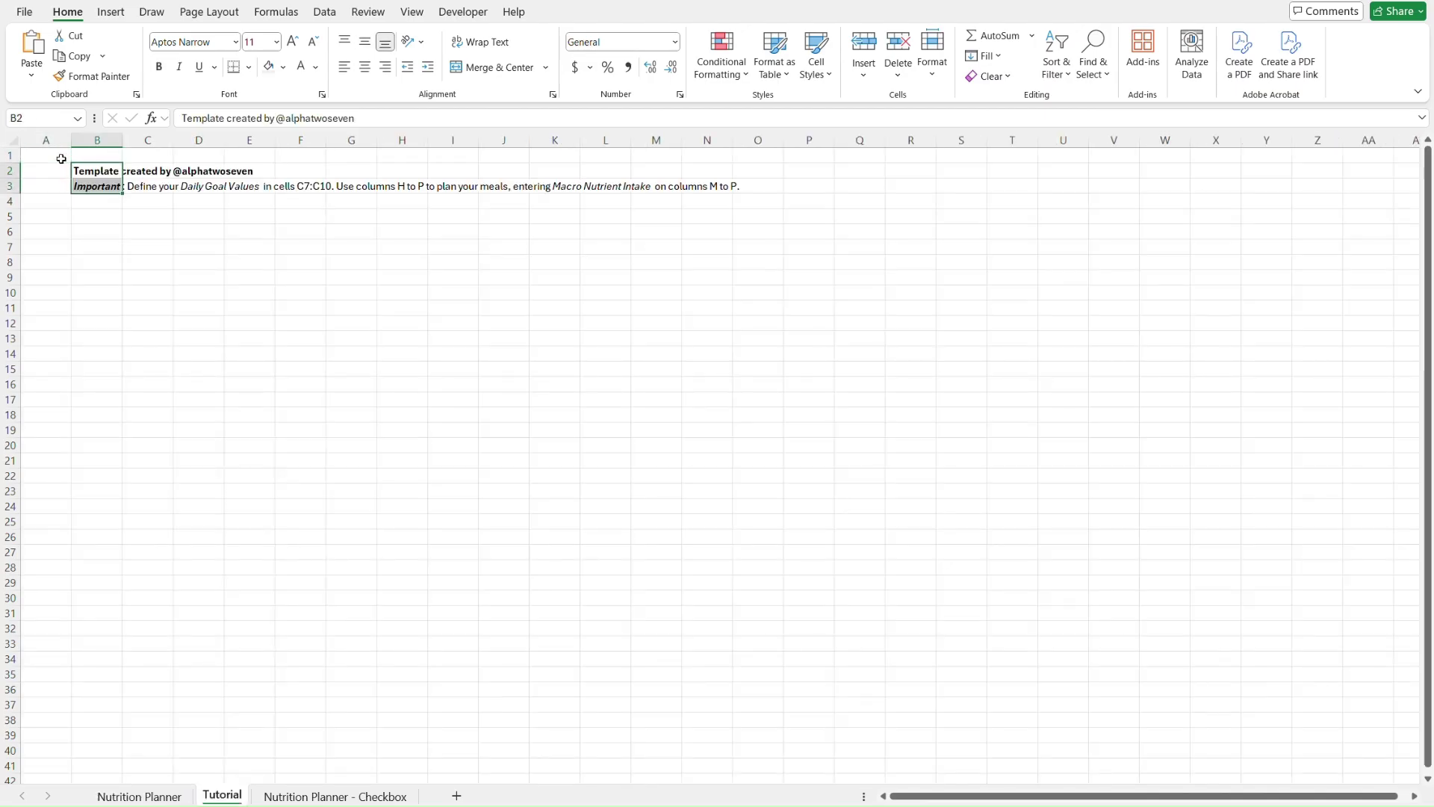
pyautogui.press('Down')
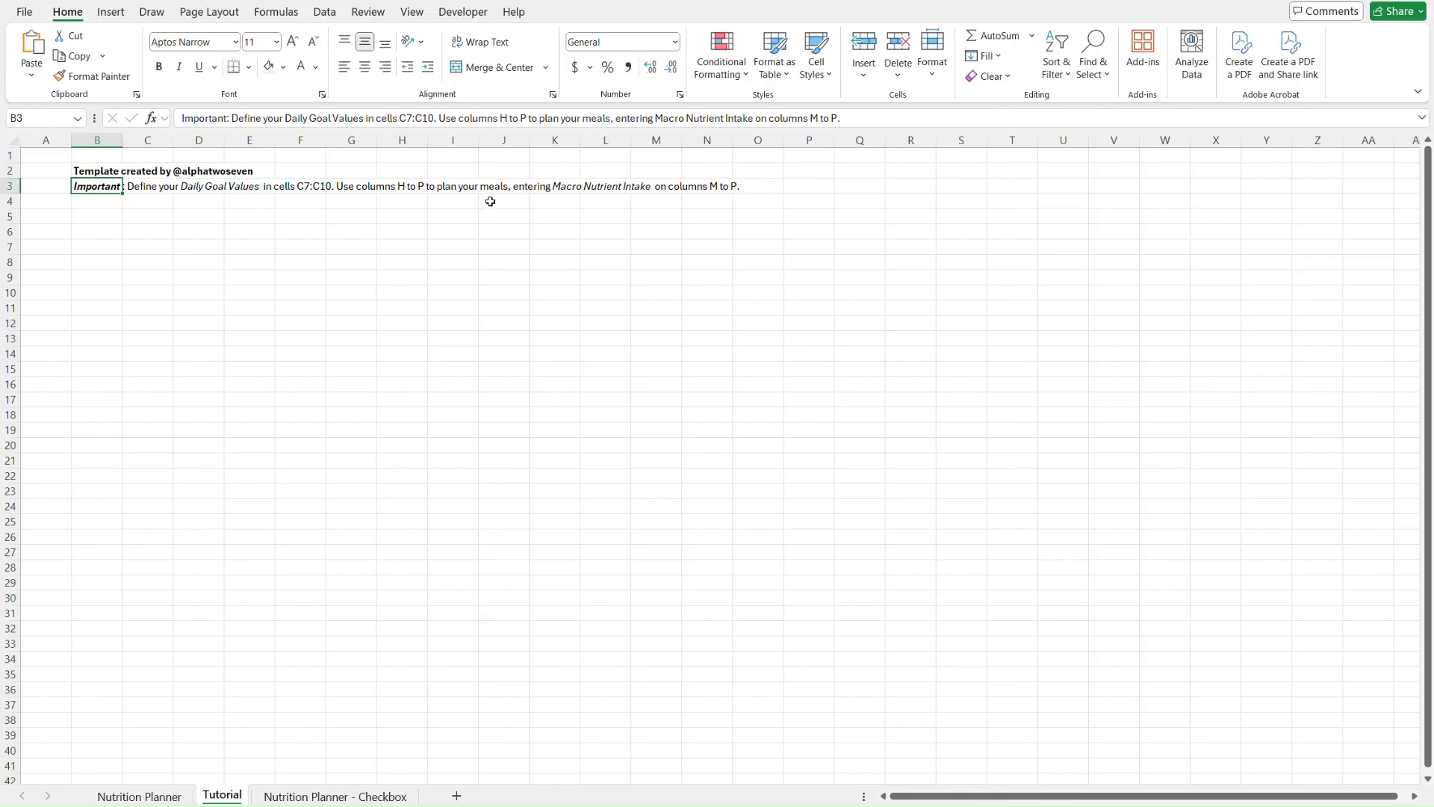
pyautogui.press('Up')
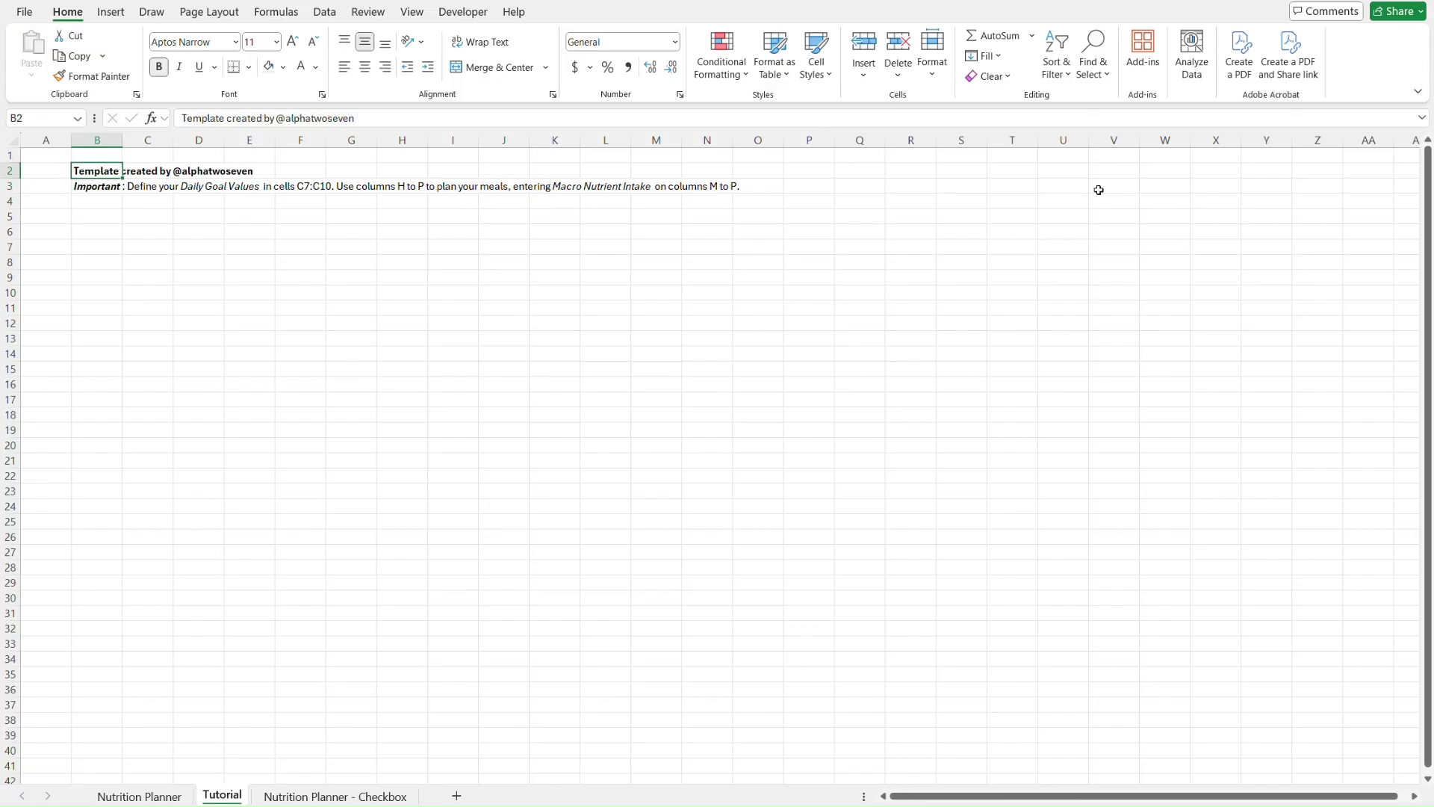
# - Unhide column R between columns Q and S on the Nutrition Planner sheet and inspect its header
pyautogui.hotkey('ctrl', 'pageup')
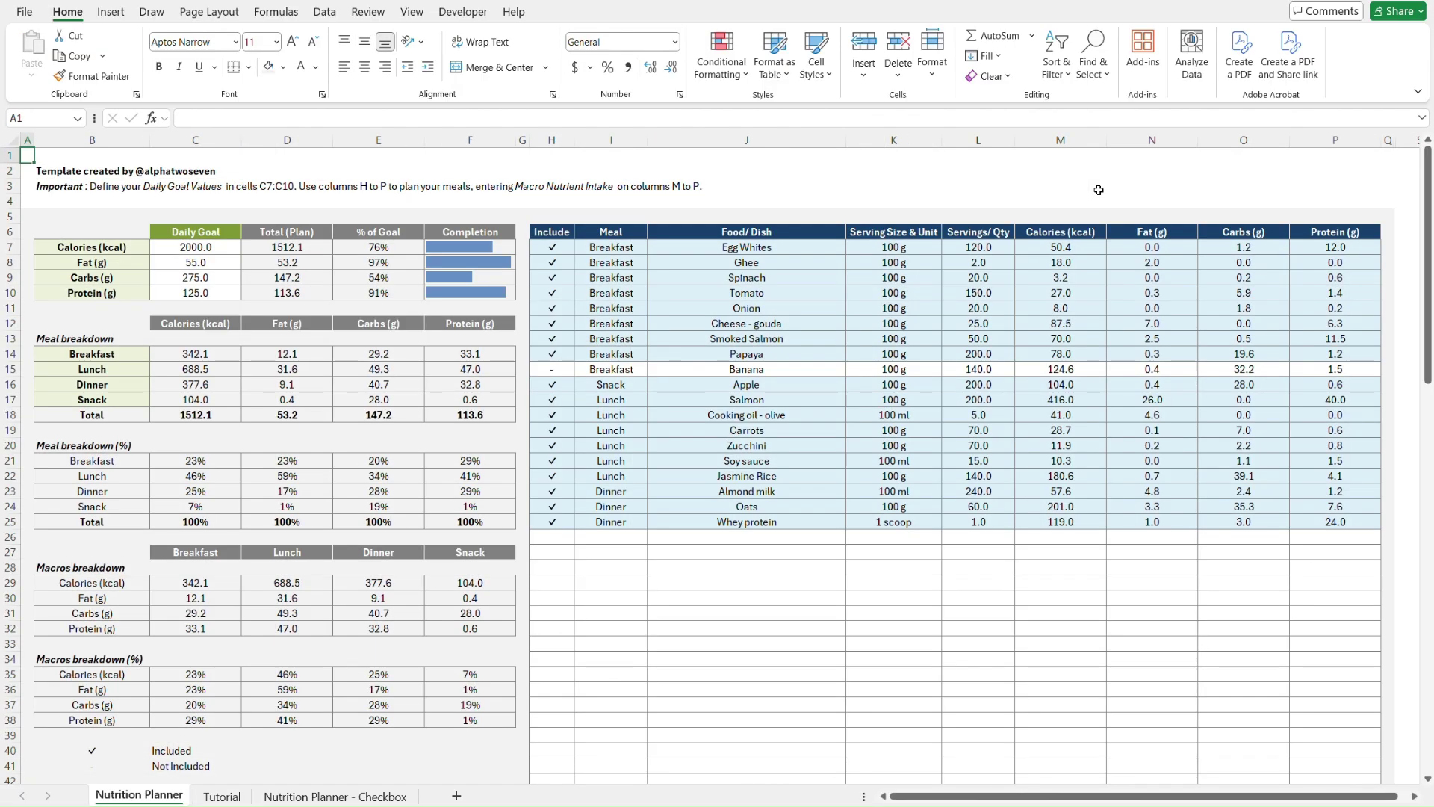
pyautogui.hscroll(2, 1098, 190)
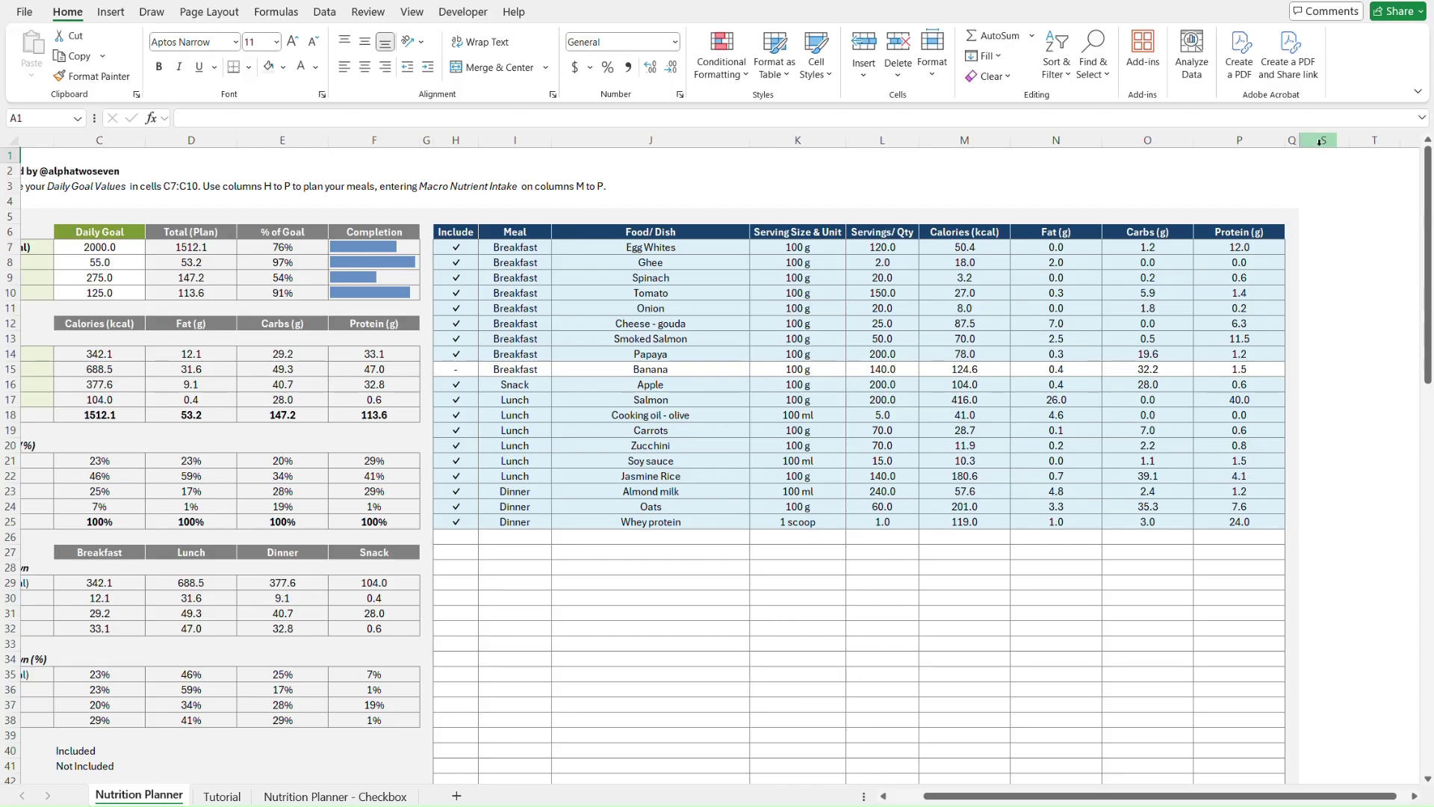
pyautogui.moveTo(1325, 140); pyautogui.dragTo(1240, 140)
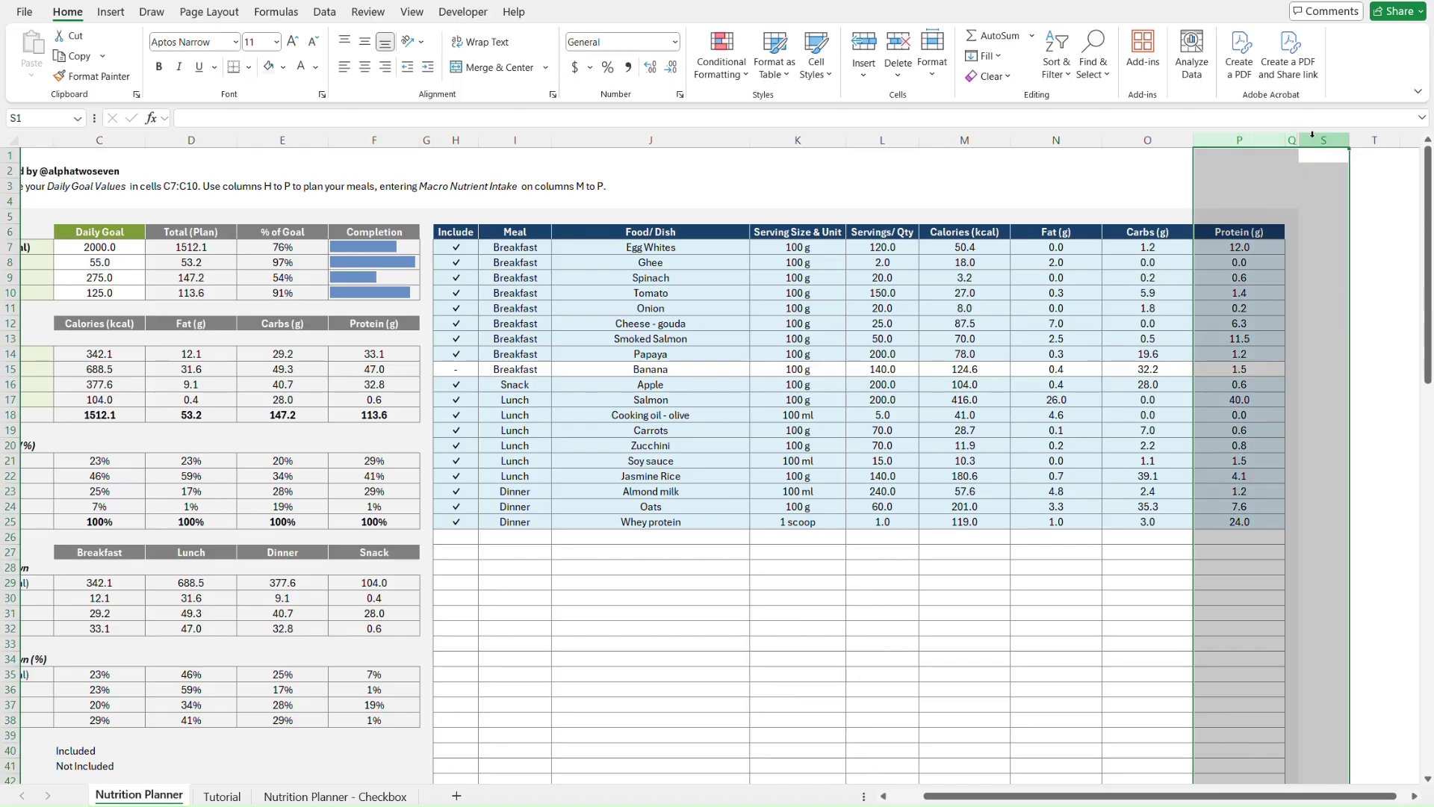
pyautogui.click(1315, 136)
pyautogui.moveTo(1315, 136)
pyautogui.mouseDown()
pyautogui.moveTo(1281, 137)
pyautogui.moveTo(1294, 137)
pyautogui.mouseUp()
pyautogui.rightClick(1296, 141)
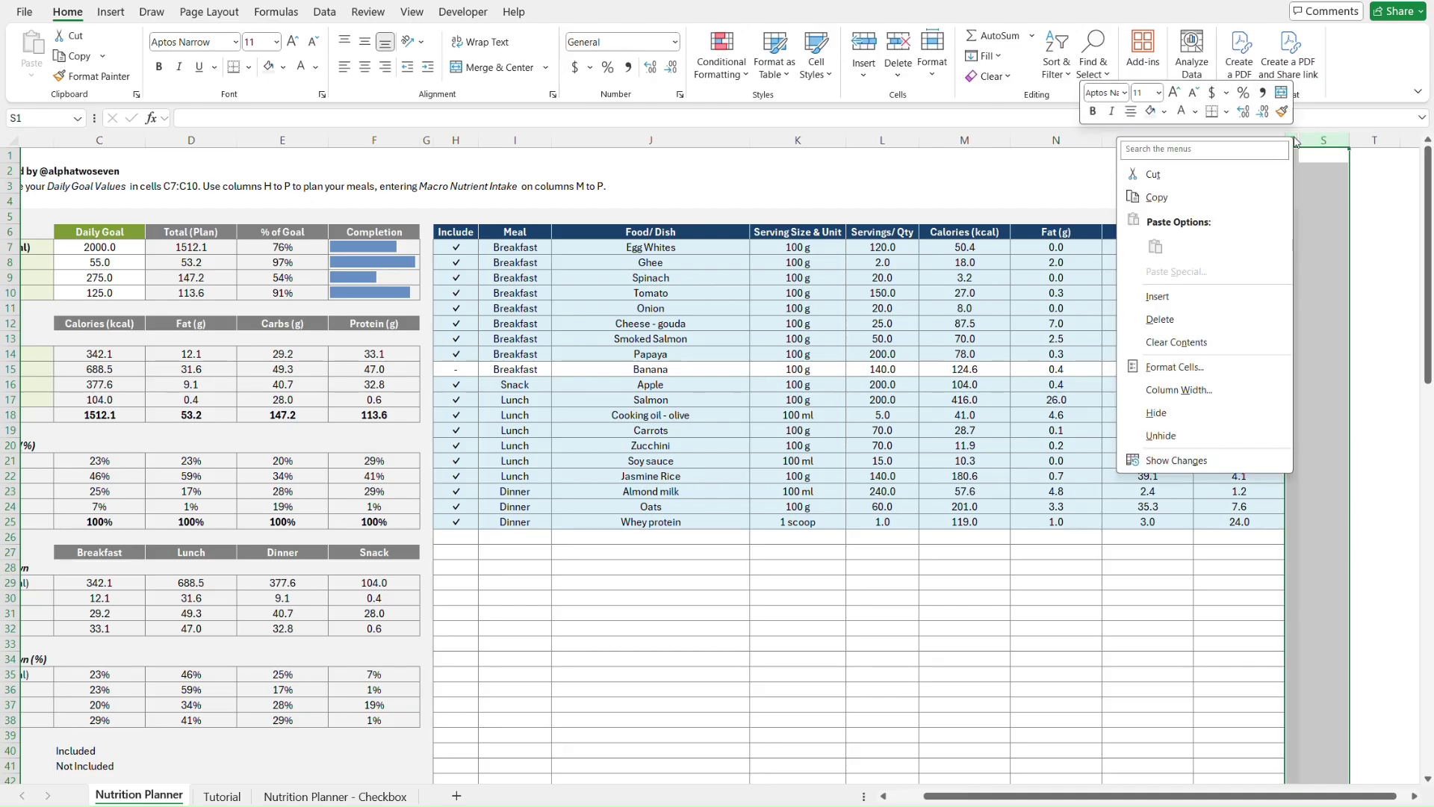
pyautogui.click(1171, 439)
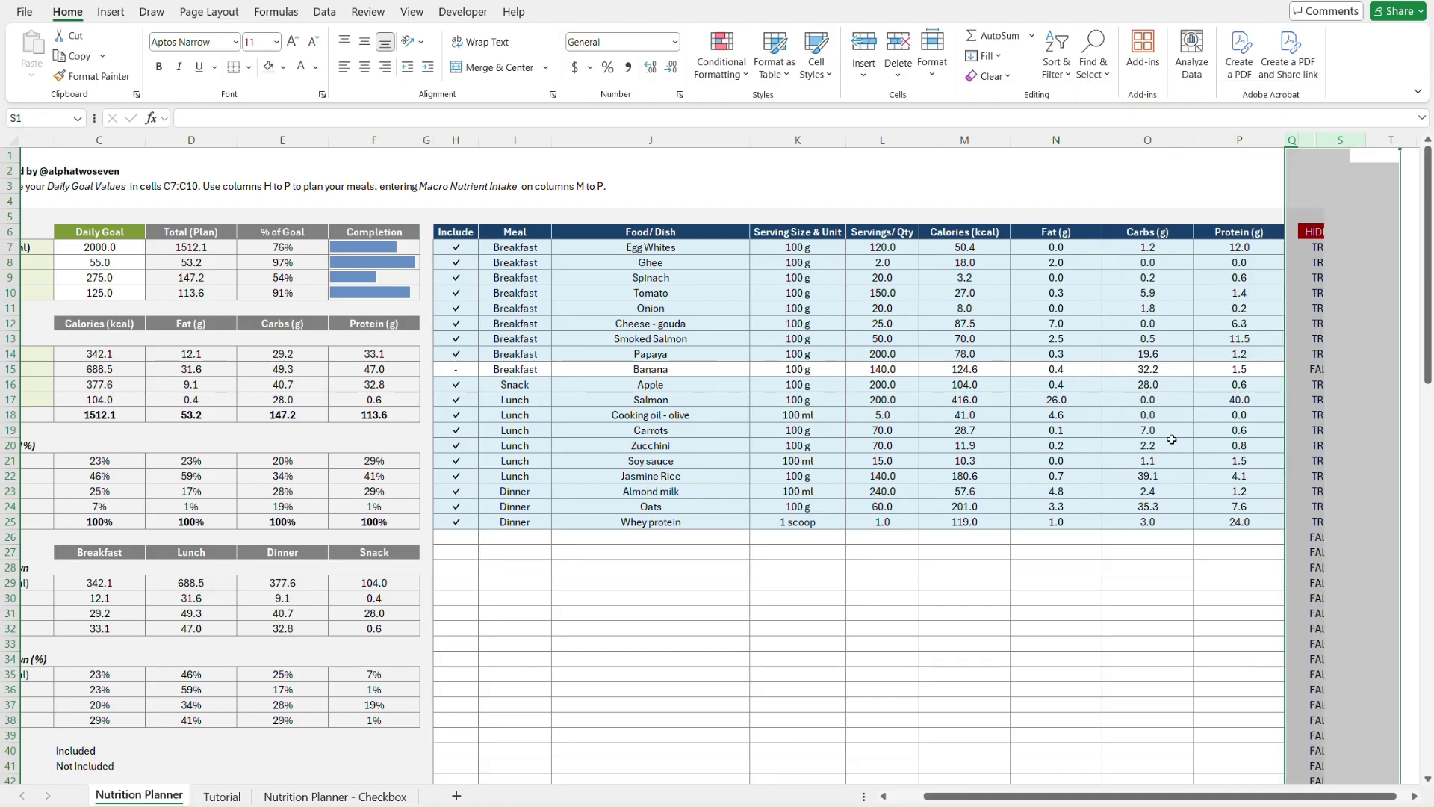
pyautogui.click(1234, 197)
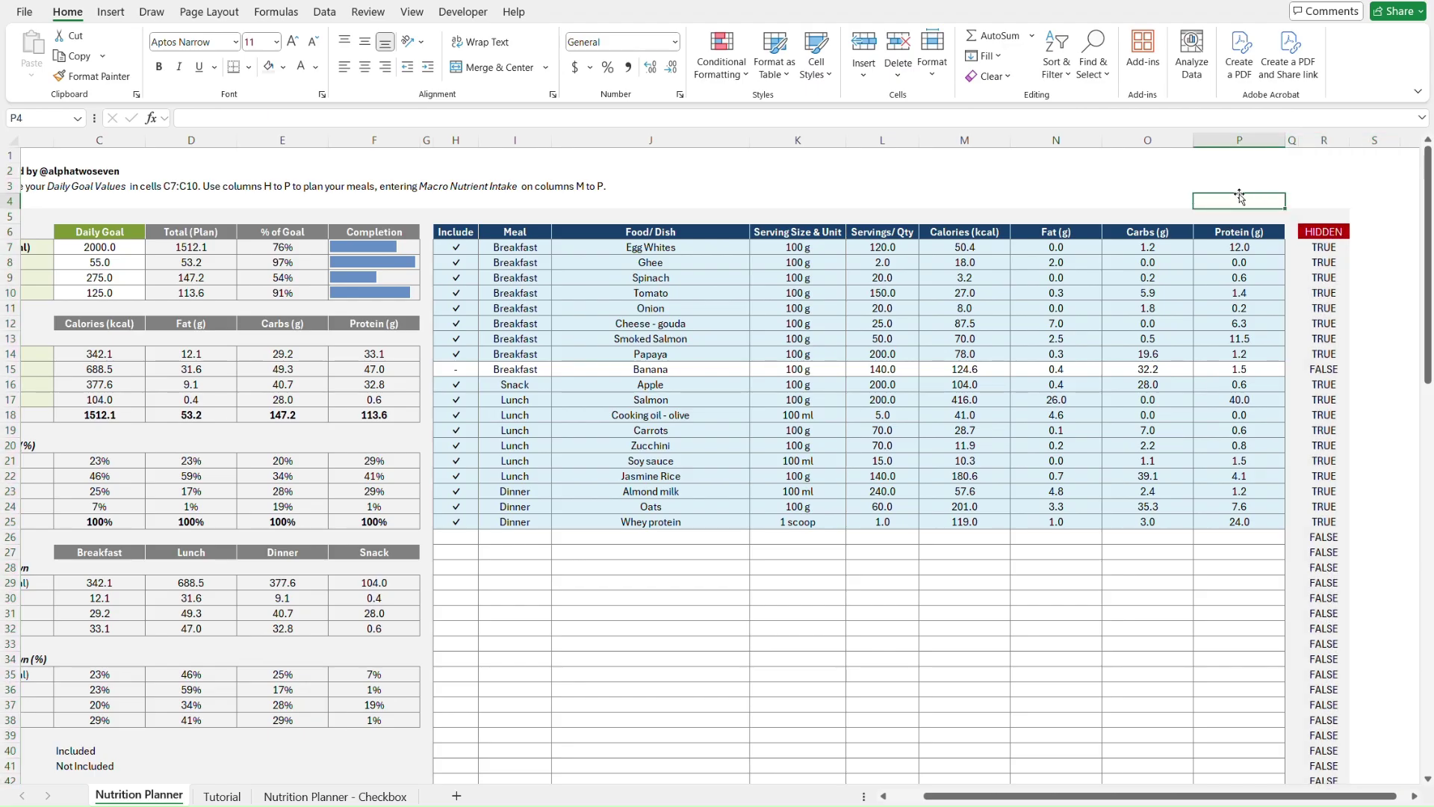
pyautogui.click(1321, 230)
pyautogui.click(1363, 232)
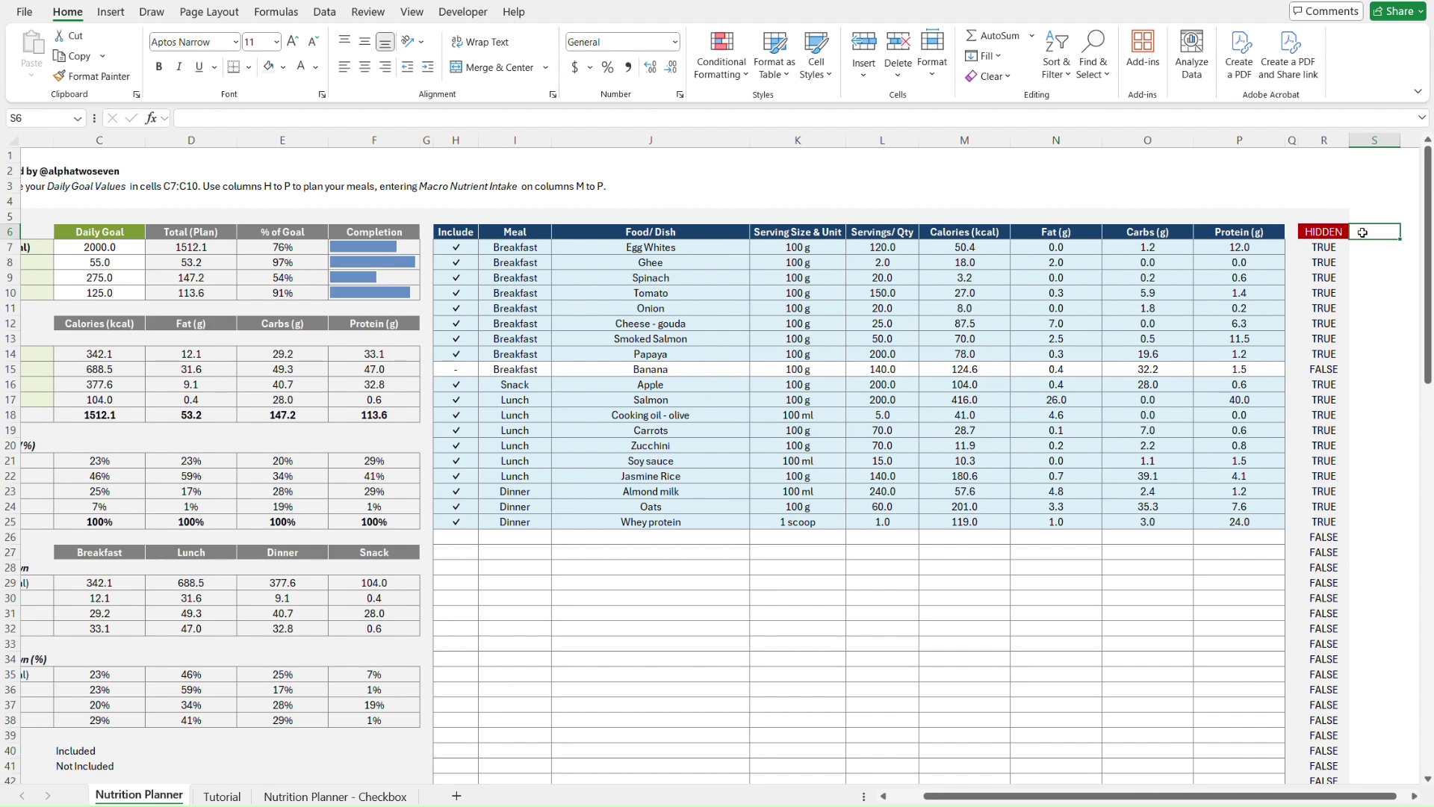
# - Unhide column R between columns Q and S on the Nutrition Planner - Checkbox sheet
pyautogui.hotkey('ctrl', 'Home')
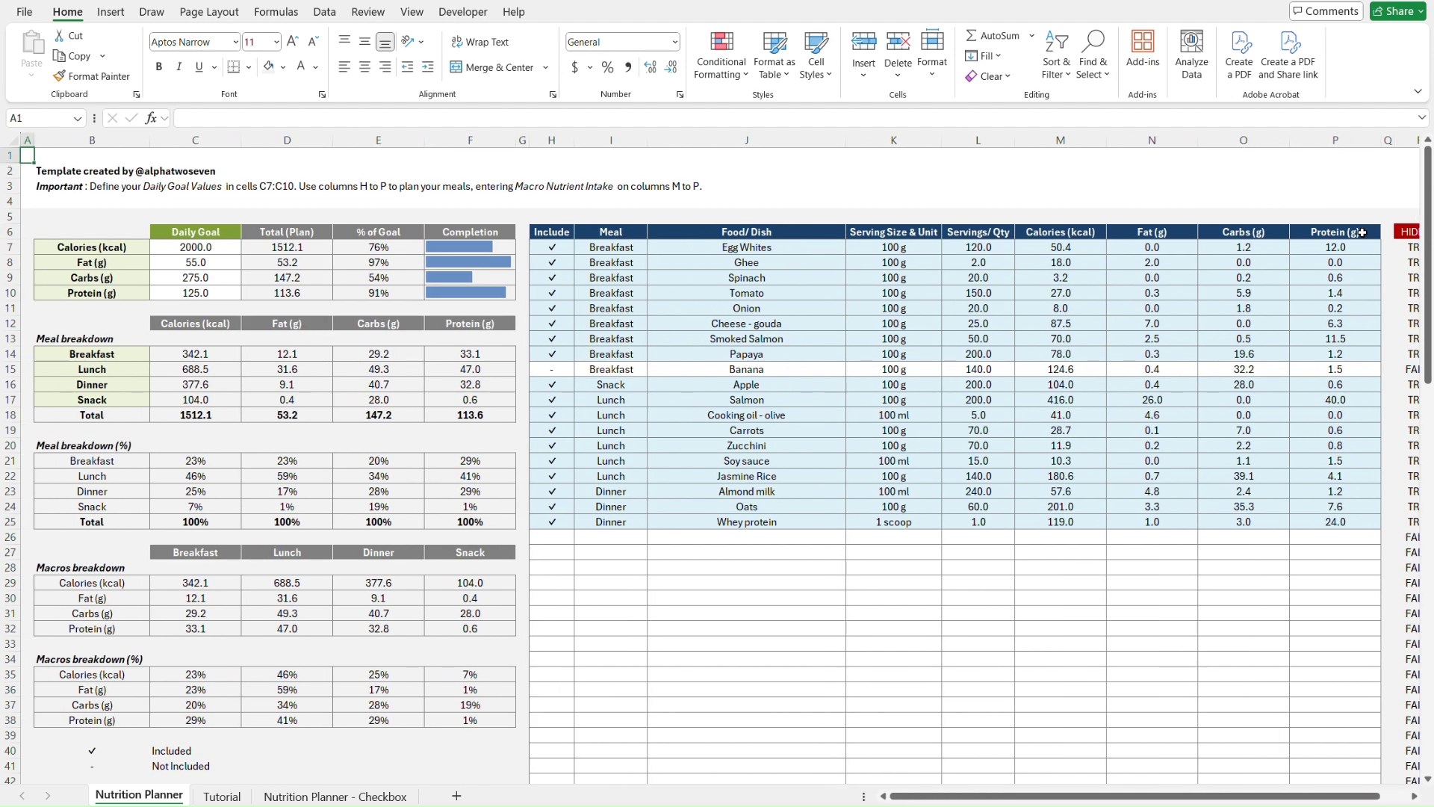
pyautogui.hotkey('ctrl', 'pagedown')
pyautogui.hotkey('ctrl', 'pagedown')
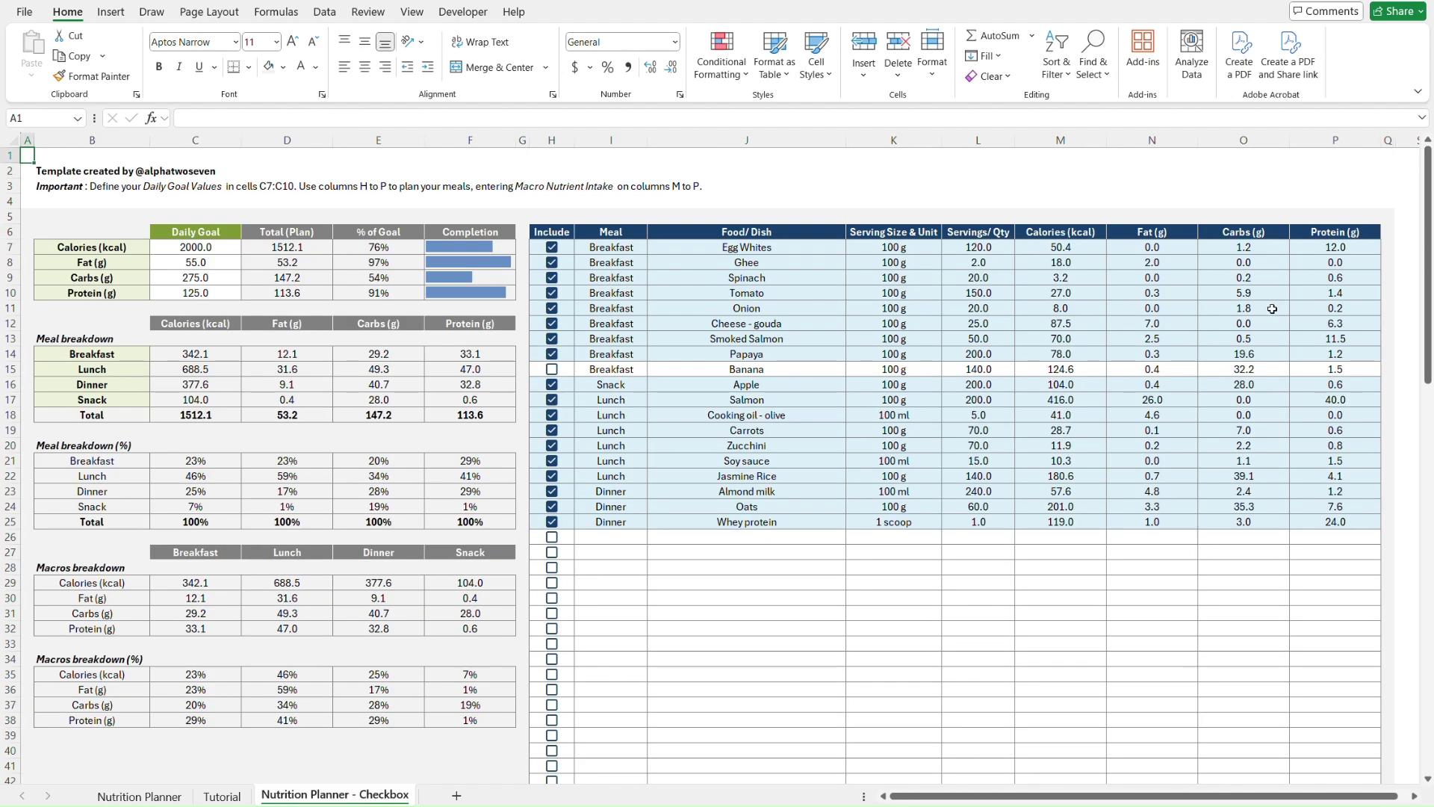
pyautogui.hscroll(3, 1271, 307)
pyautogui.click(1297, 140)
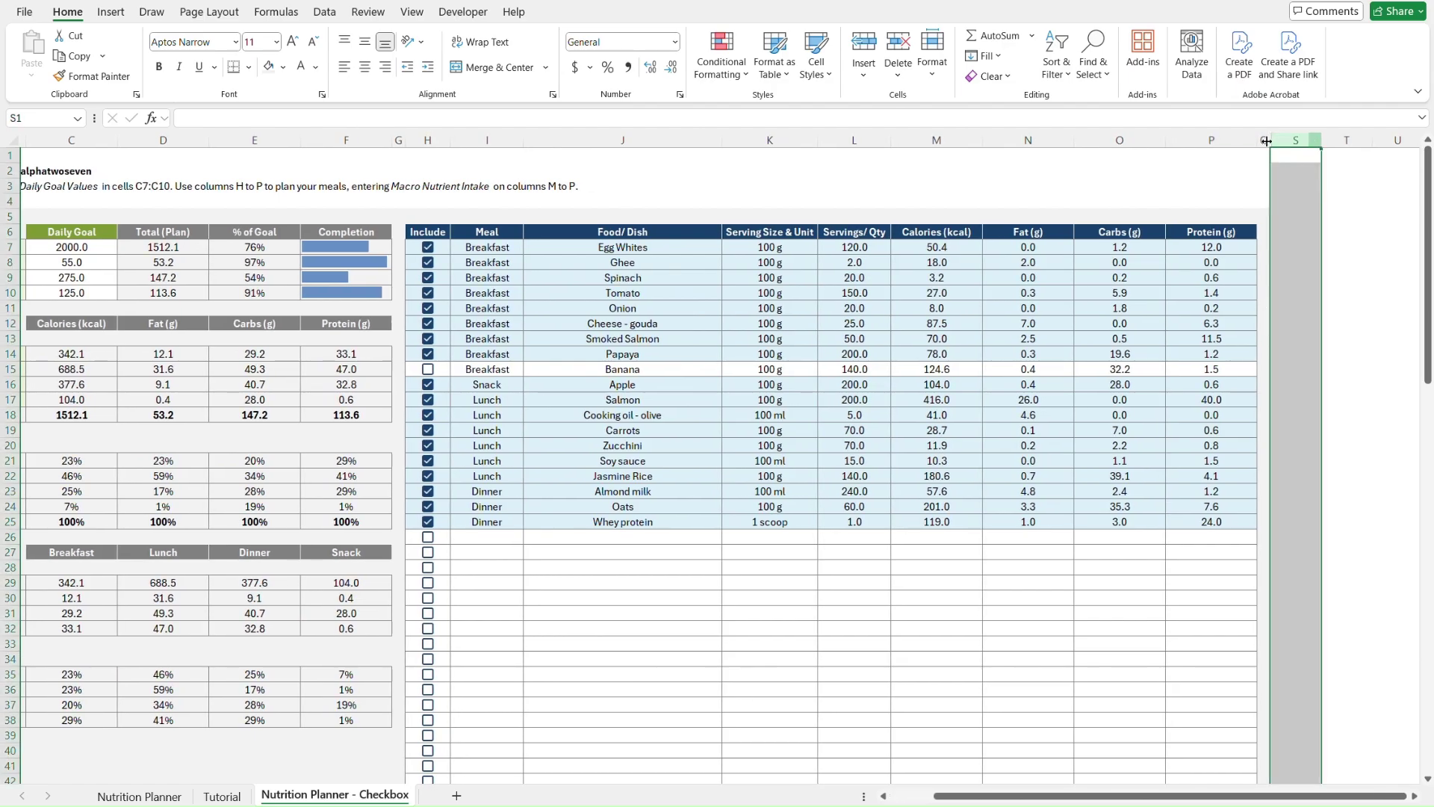
pyautogui.rightClick(1264, 144)
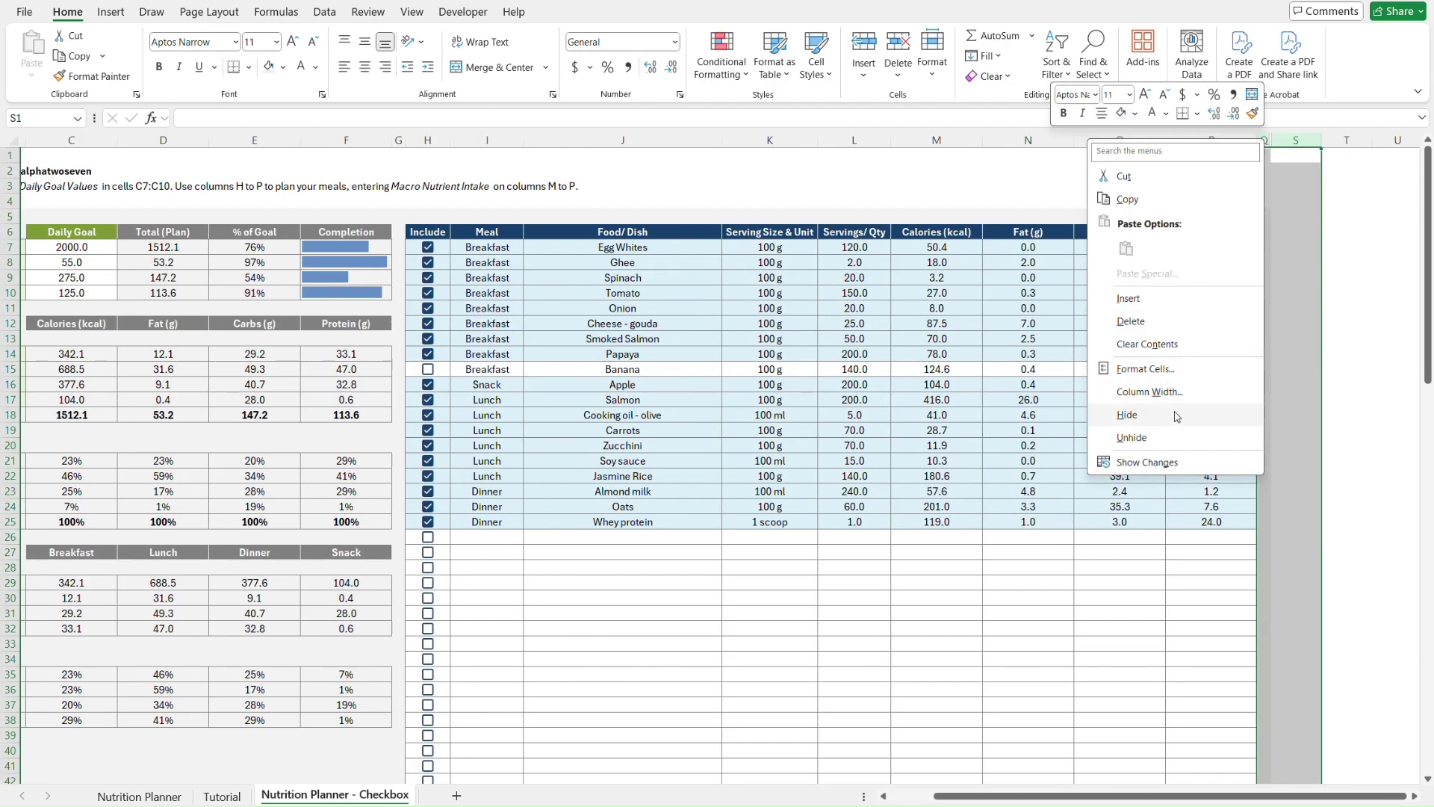
pyautogui.click(1131, 438)
pyautogui.click(1301, 215)
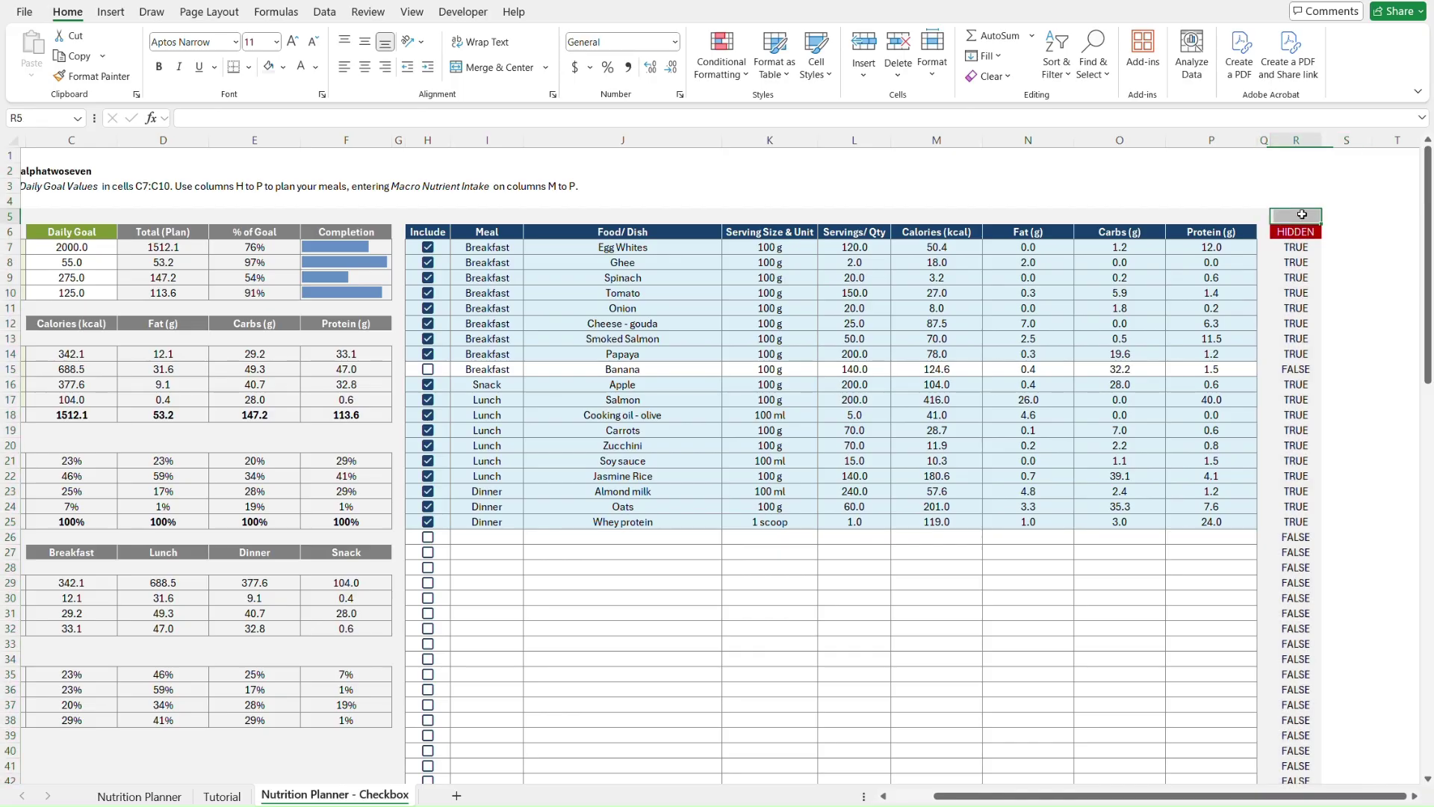
pyautogui.hotkey('ctrl', 'Home')
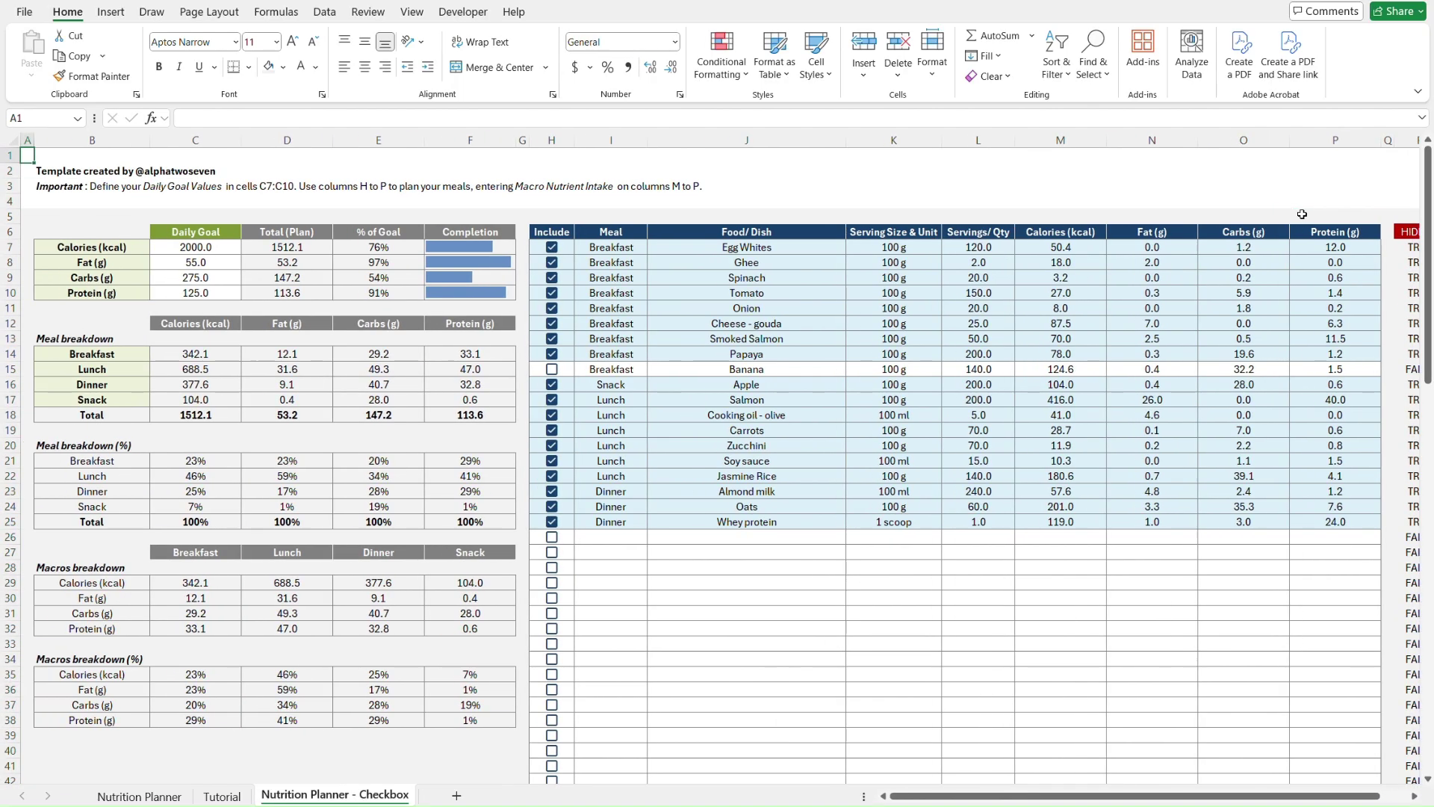
# - Copy the food table headers in H6:P6 of the Nutrition Planner sheet and paste them as values only at H6 of the Tutorial sheet
pyautogui.hotkey('ctrl', 'pageup')
pyautogui.hotkey('ctrl', 'pageup')
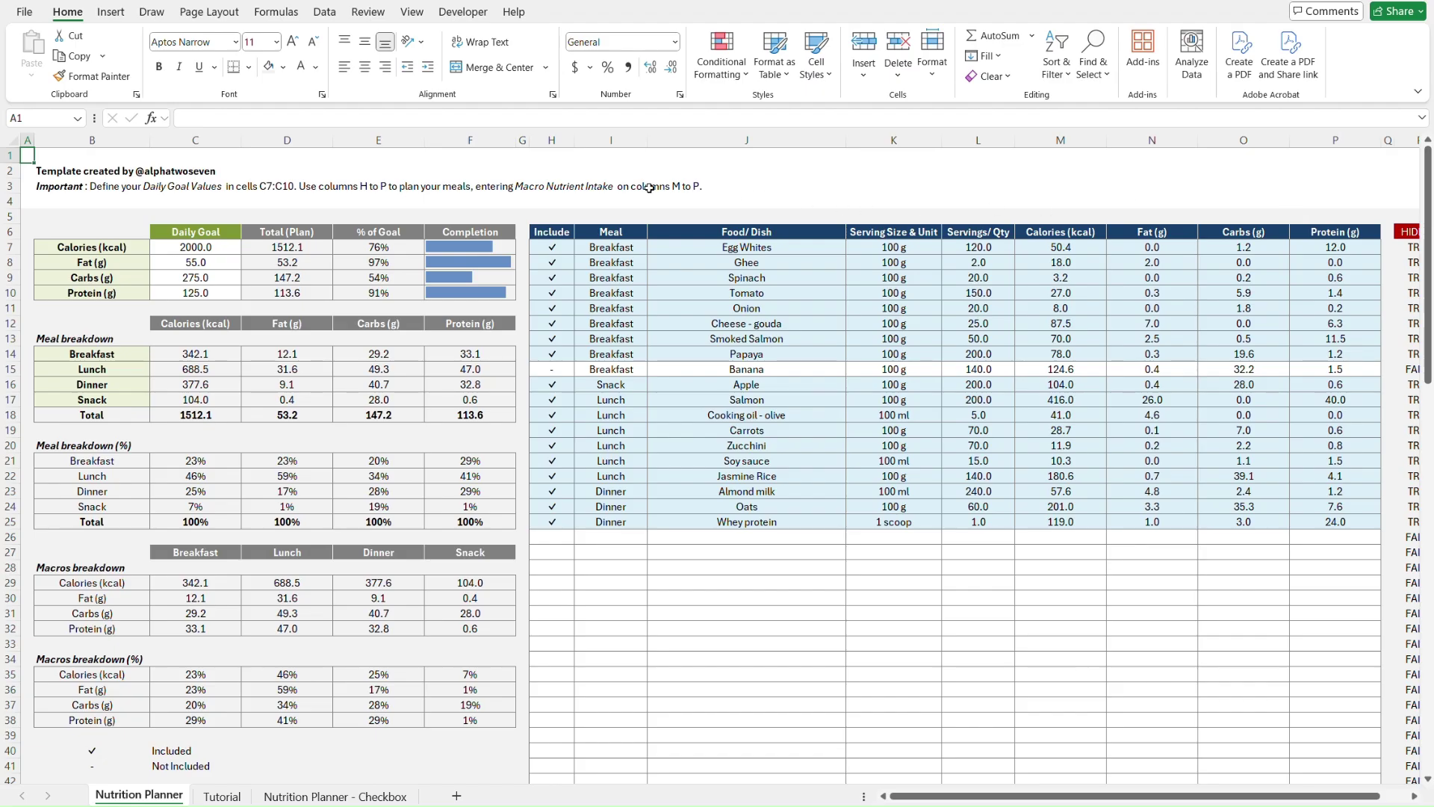
pyautogui.click(553, 227)
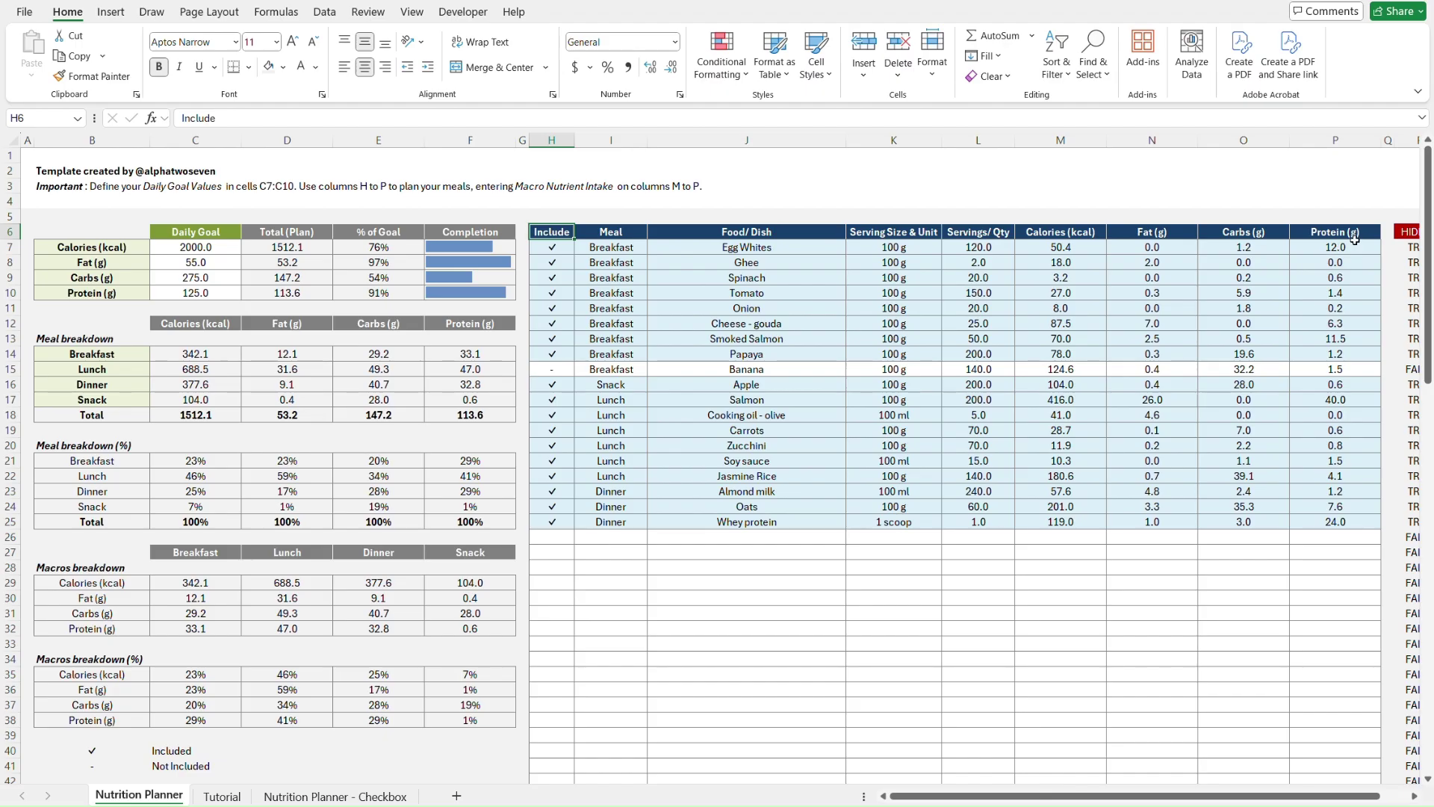
pyautogui.keyDown('shift'); pyautogui.click(1358, 233); pyautogui.keyUp('shift')
pyautogui.hotkey('ctrl', 'c')
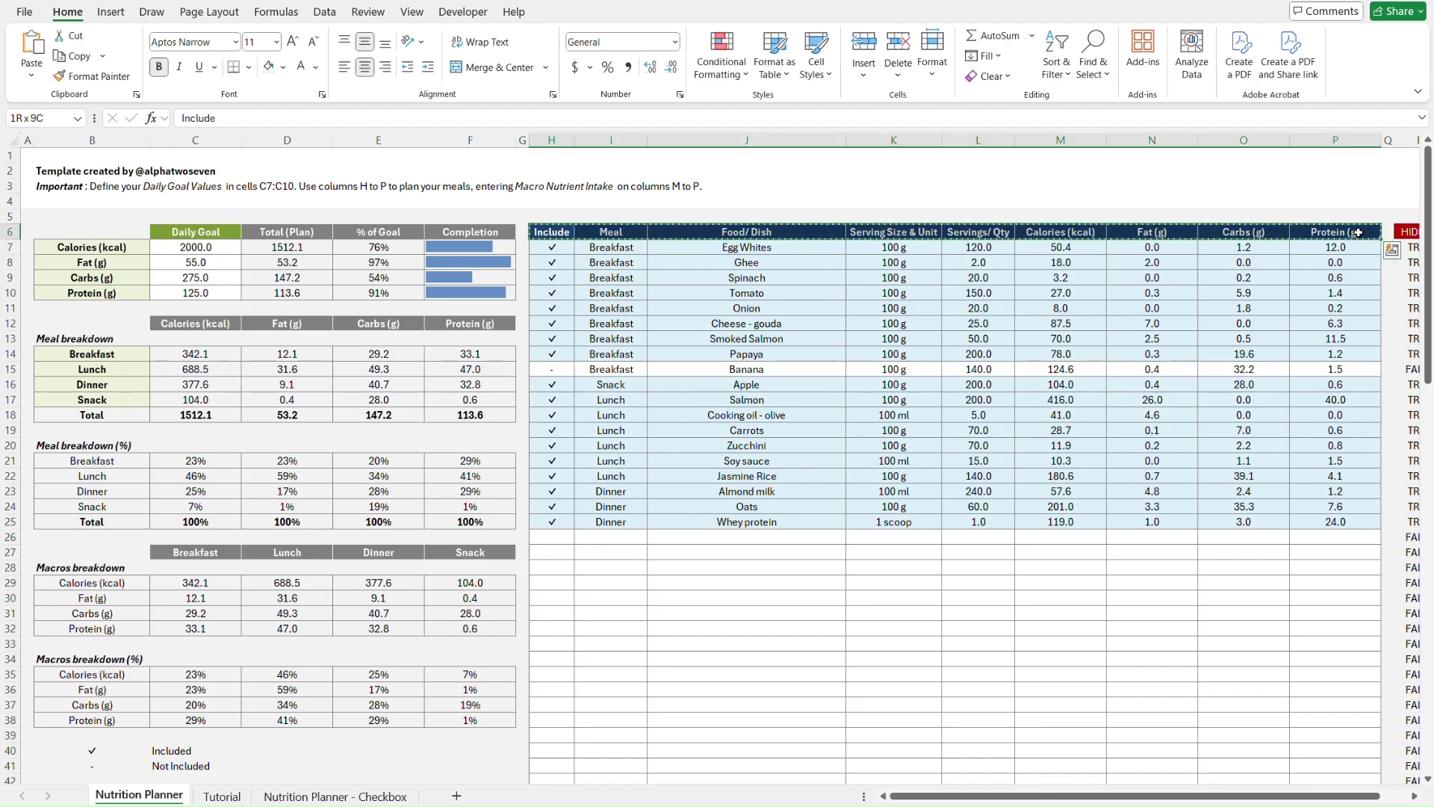
pyautogui.hotkey('ctrl', 'pagedown')
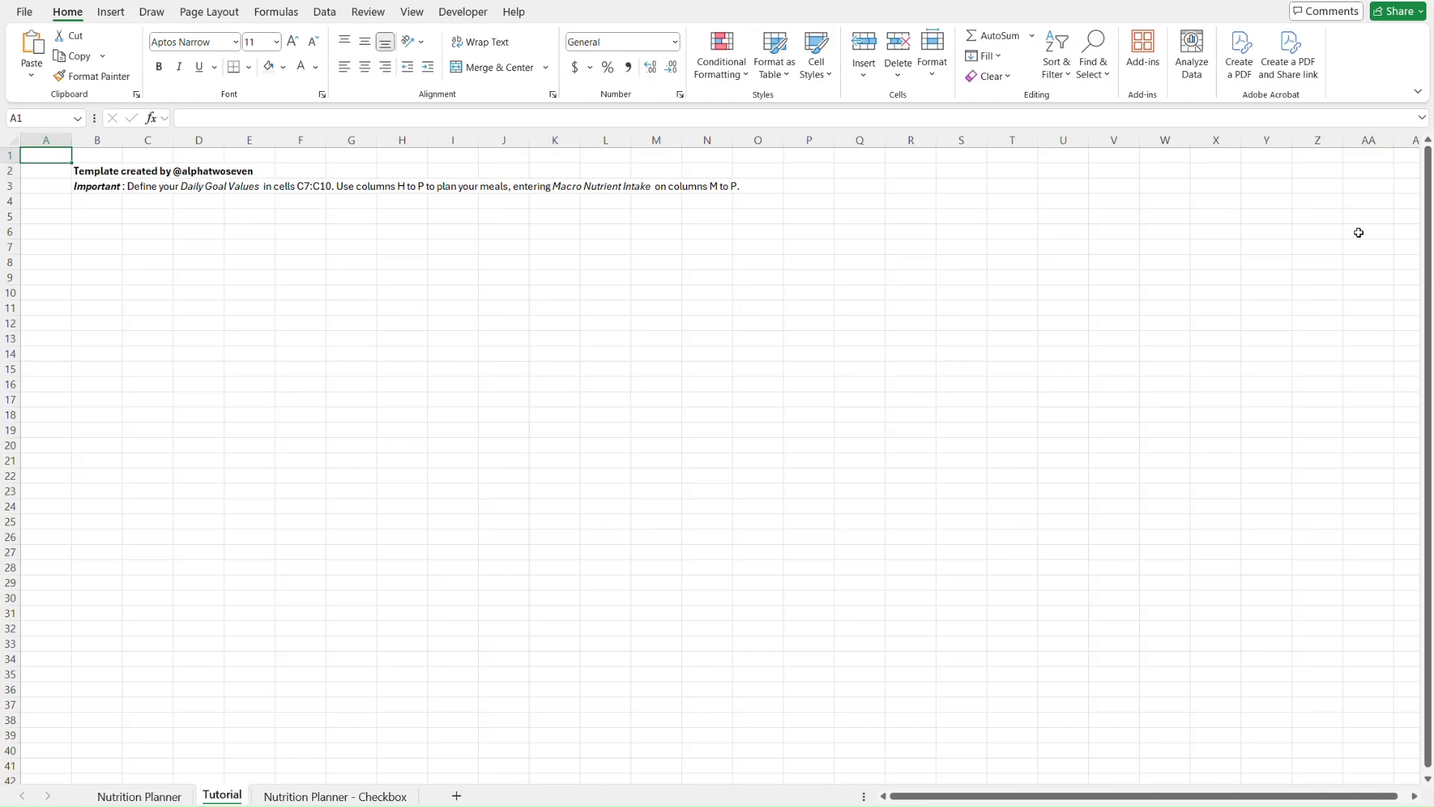
pyautogui.click(392, 203)
pyautogui.press('Down')
pyautogui.press('Down')
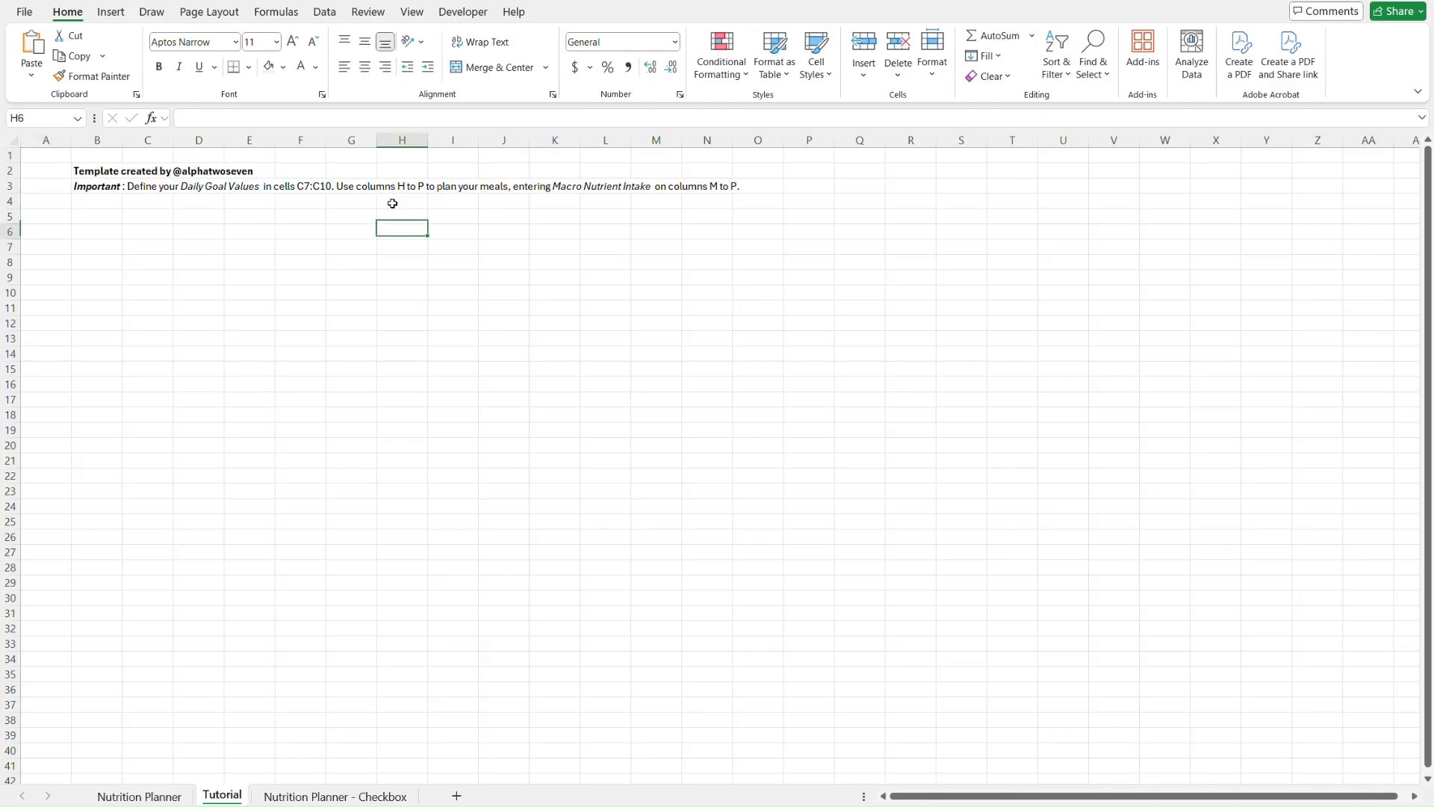
pyautogui.hotkey('ctrl', 'alt', 'v')
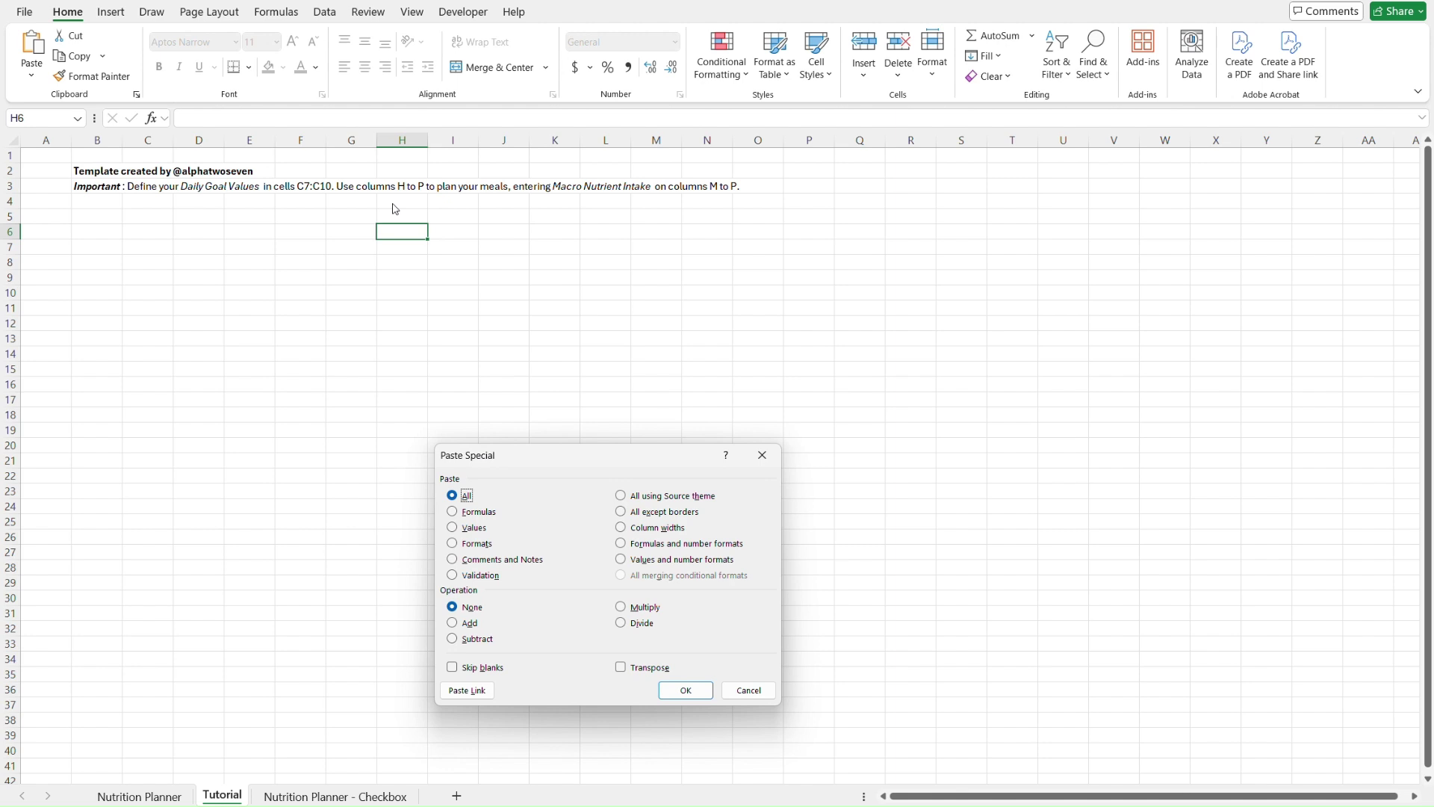
pyautogui.press('v')
pyautogui.press('Return')
pyautogui.press('Down')
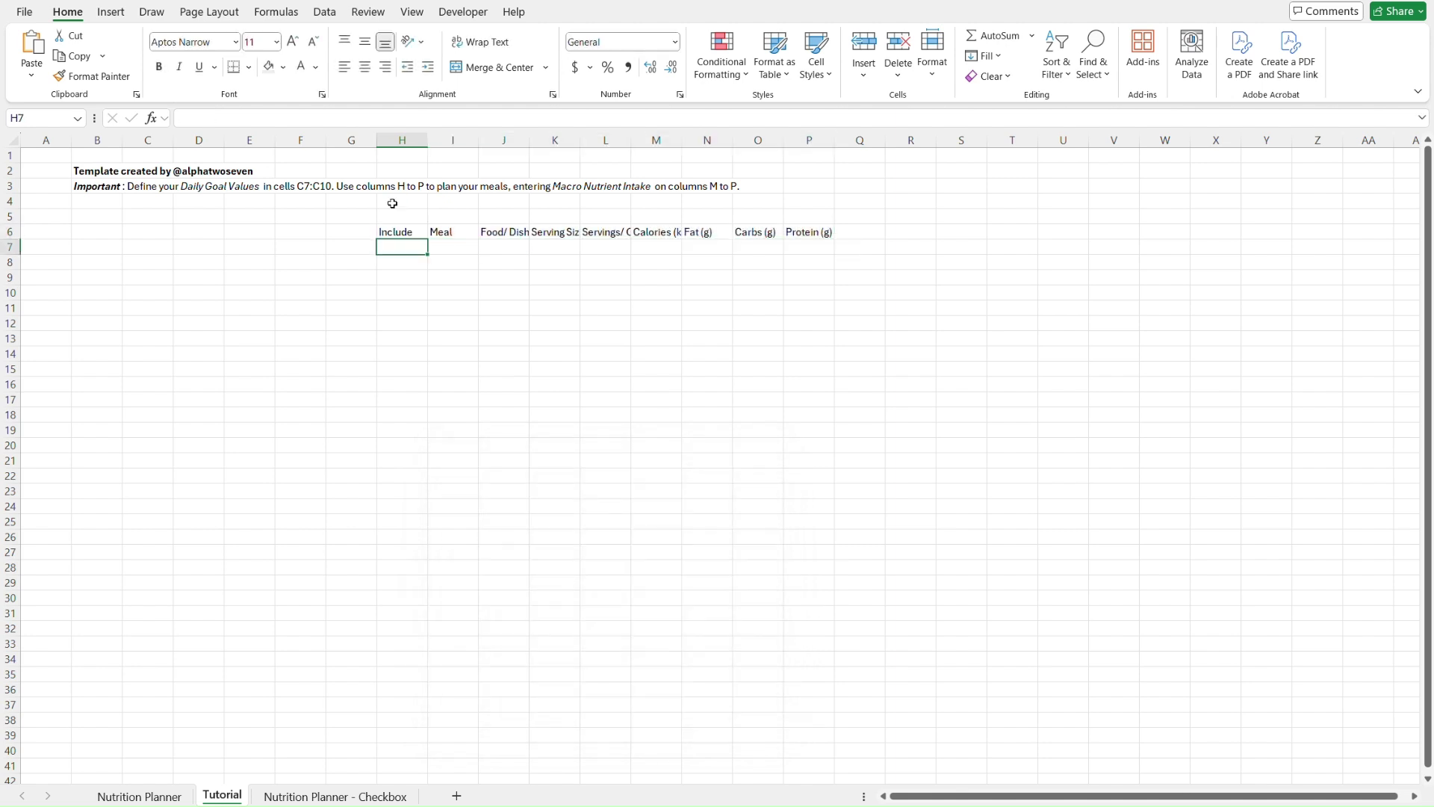
# - Read through the table headers in H6:P6 of the Tutorial sheet, from Include to Protein (g)
pyautogui.press('Up')
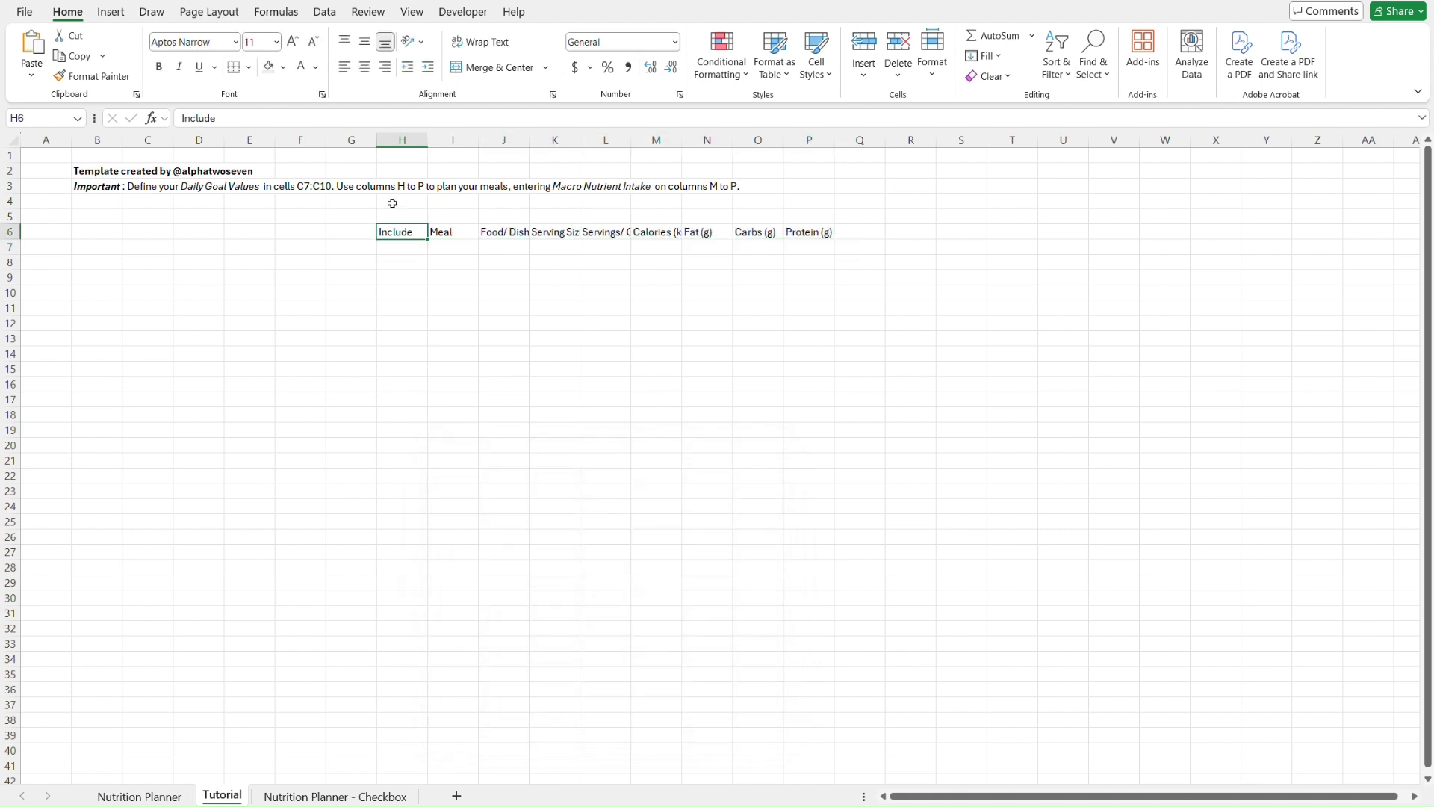
pyautogui.press('Right')
pyautogui.press('Right')
pyautogui.press('Right')
pyautogui.press('Right')
pyautogui.press('Right')
pyautogui.press('Right')
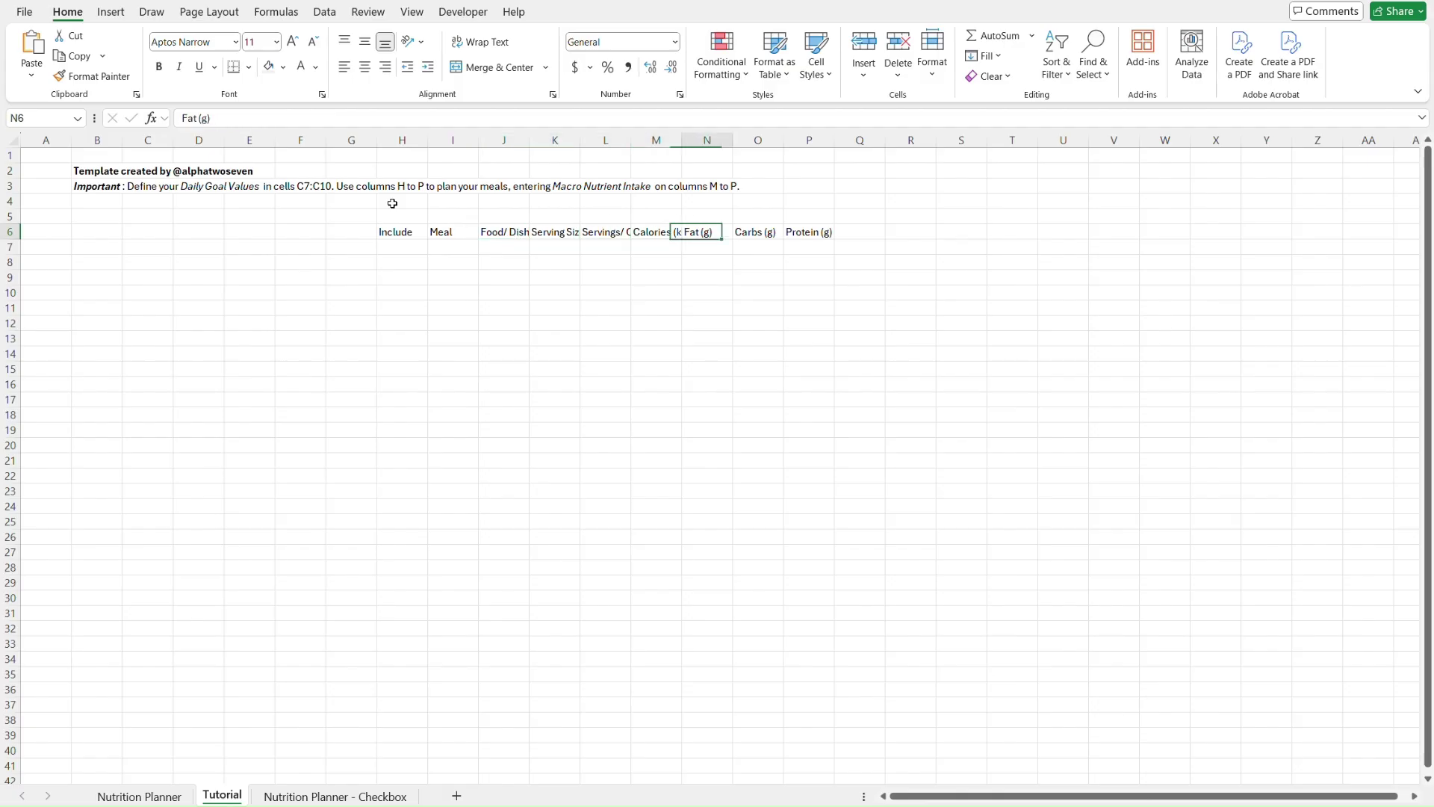
pyautogui.press('Right')
pyautogui.press('Right')
pyautogui.press('Left')
pyautogui.press('Left')
pyautogui.press('Left')
pyautogui.press('Left')
pyautogui.press('Left')
pyautogui.press('Left')
pyautogui.press('Left')
pyautogui.press('Left')
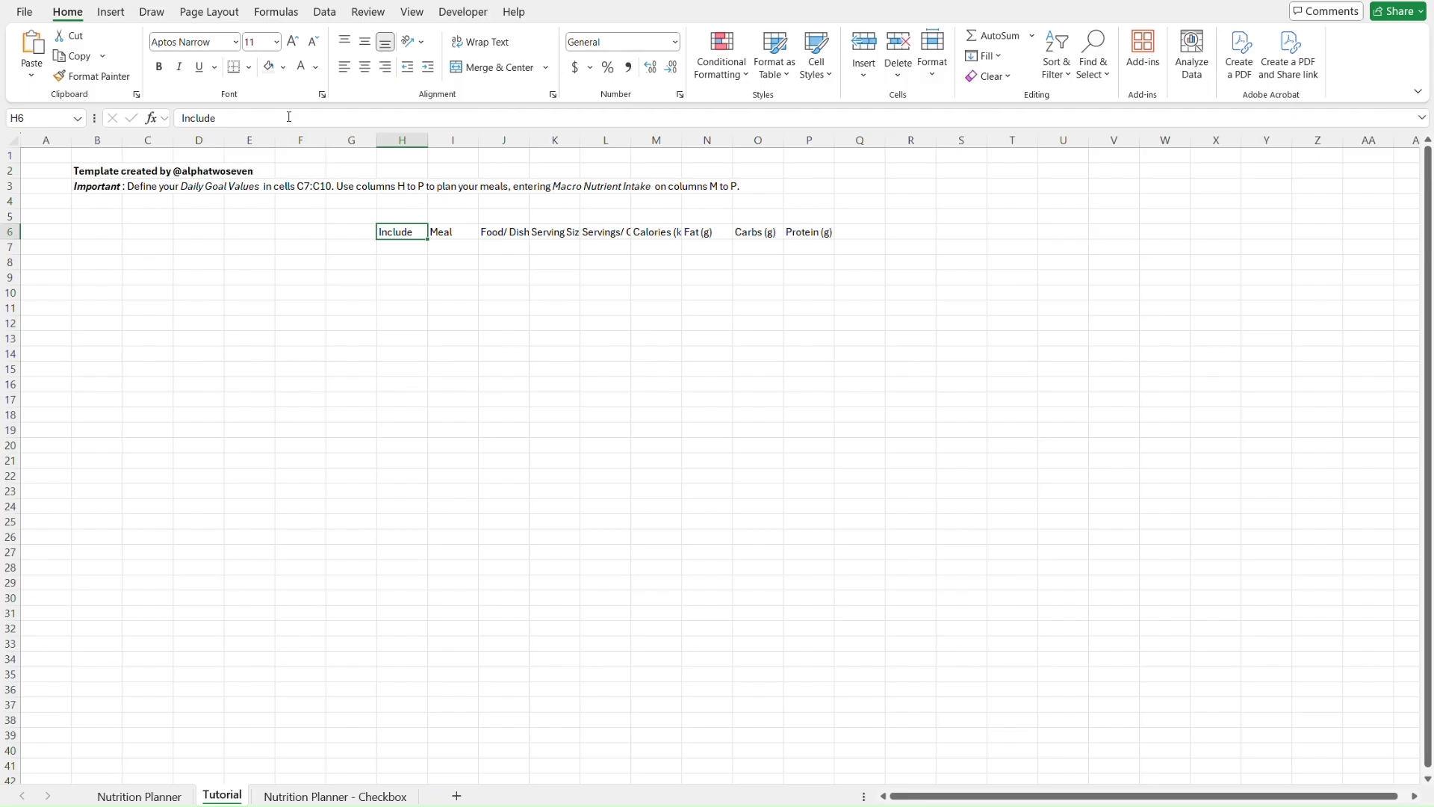
# - Fill the Include header in H6 with the dark blue theme color and set the workbook's theme colors to Blue
pyautogui.click(284, 67)
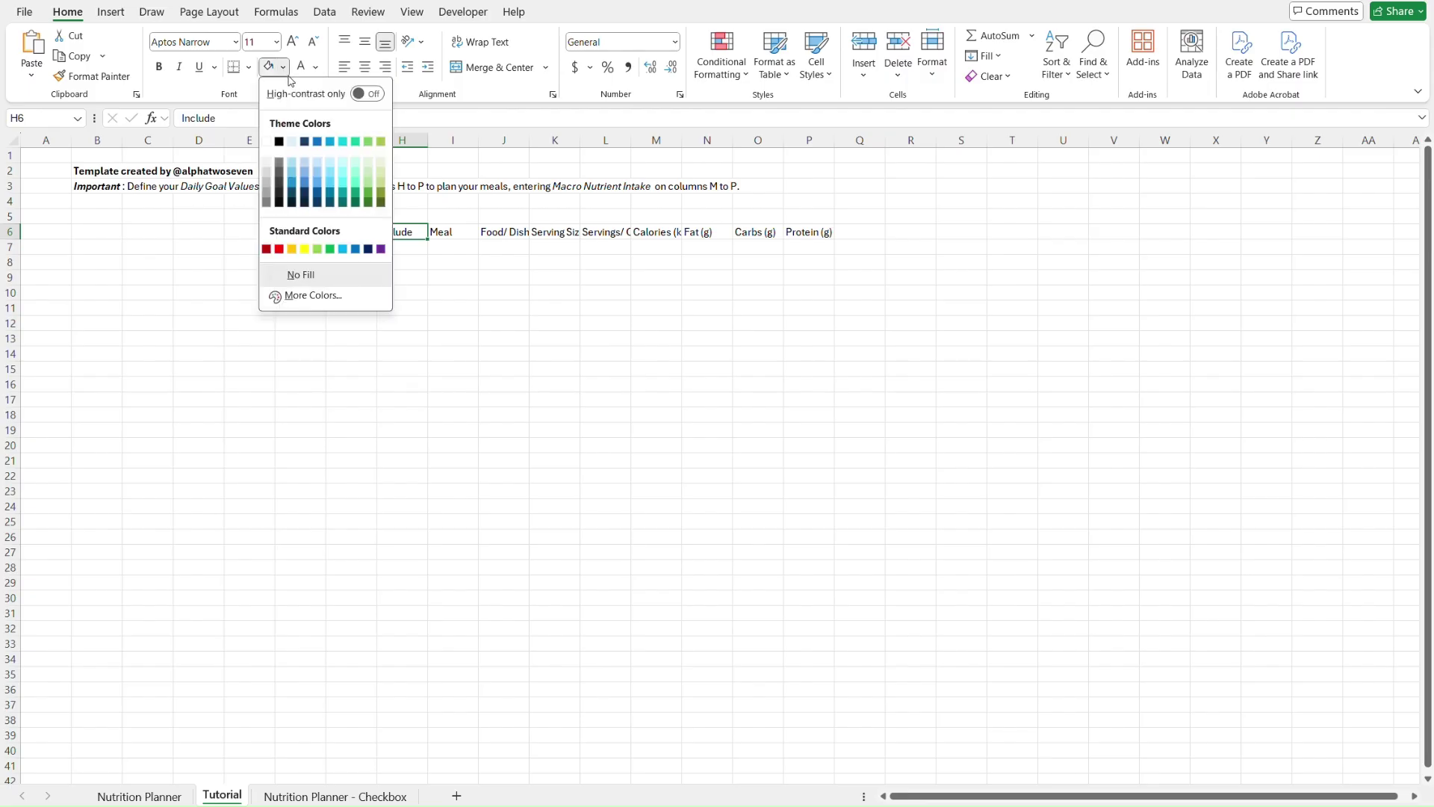
pyautogui.click(304, 142)
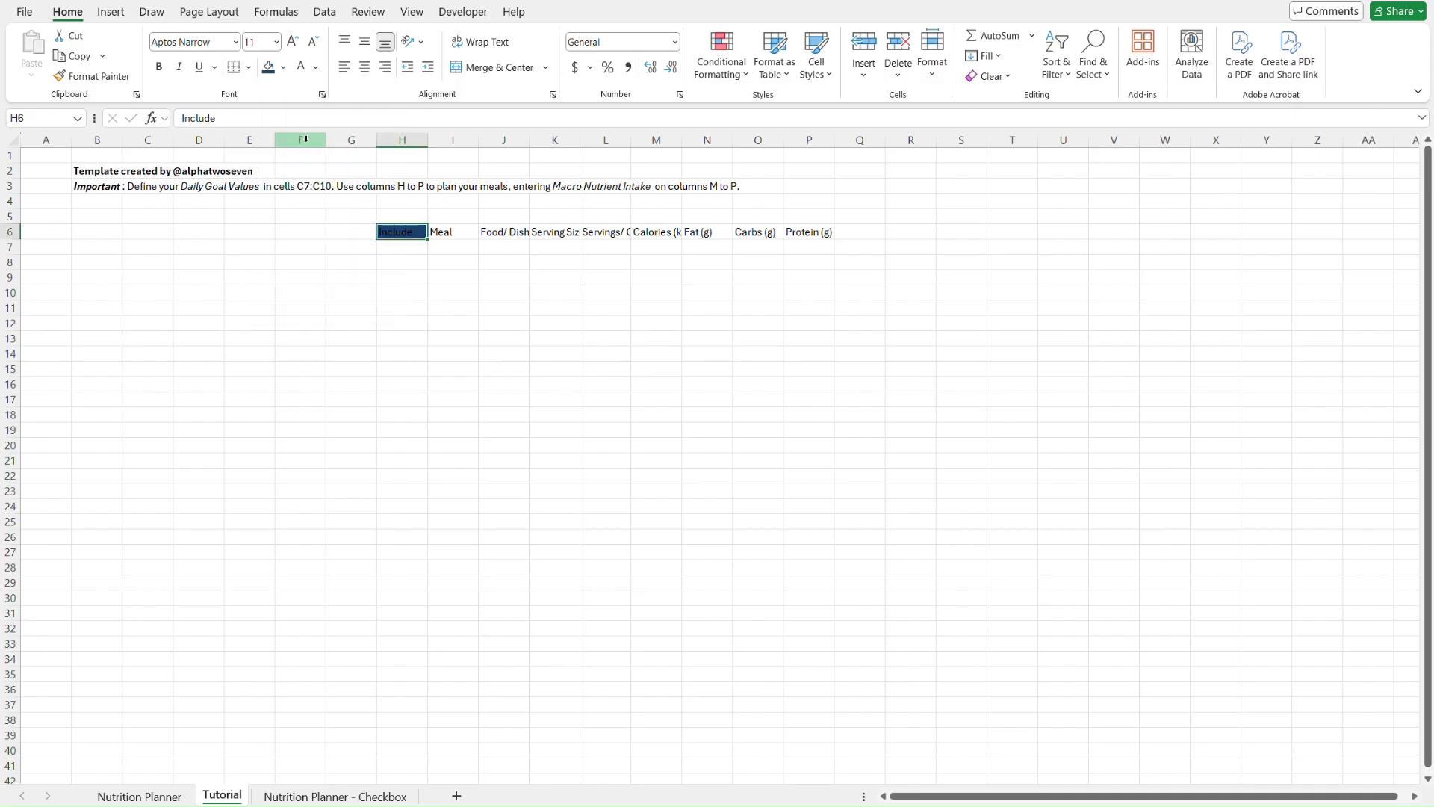
pyautogui.click(209, 12)
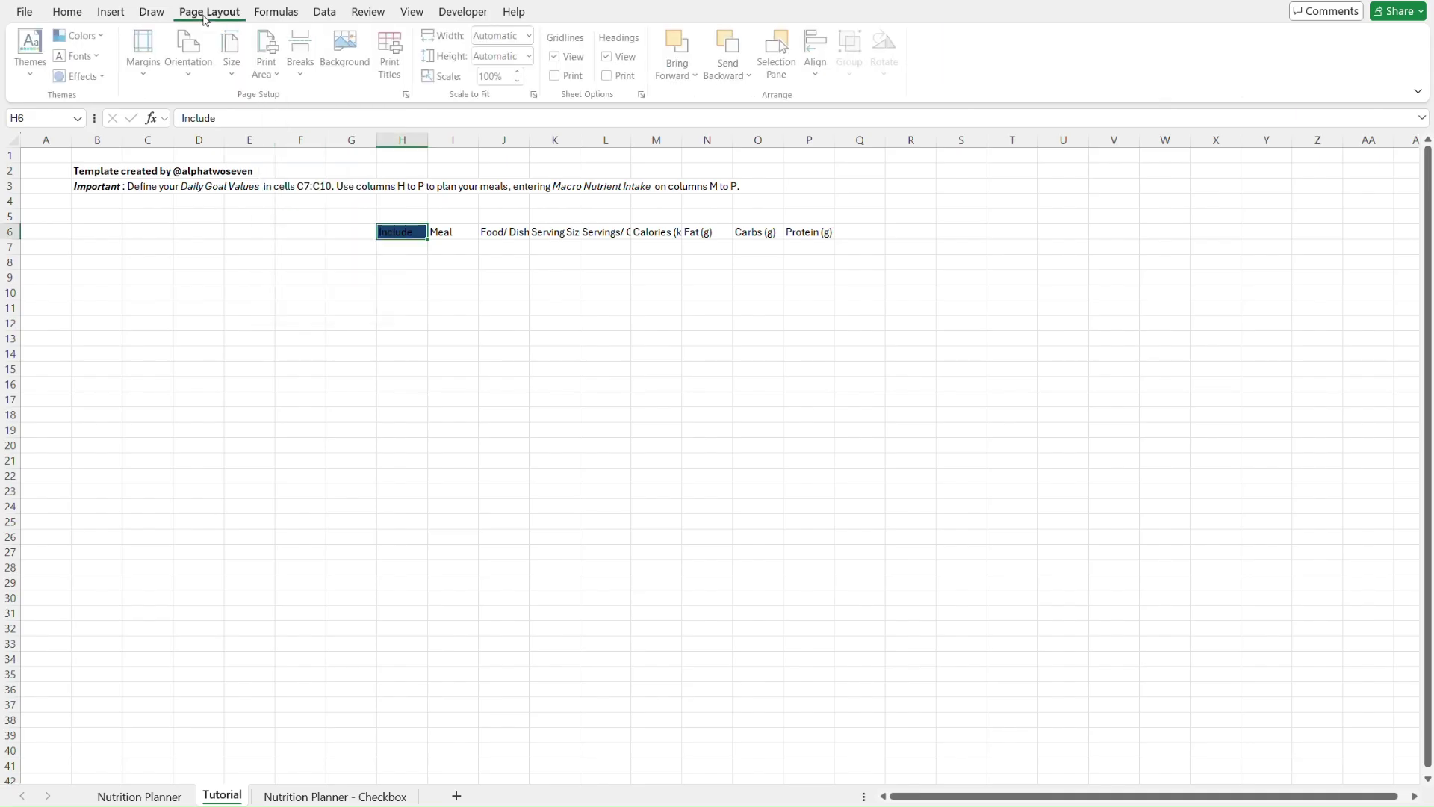
pyautogui.click(81, 35)
pyautogui.scroll(-2, 133, 179)
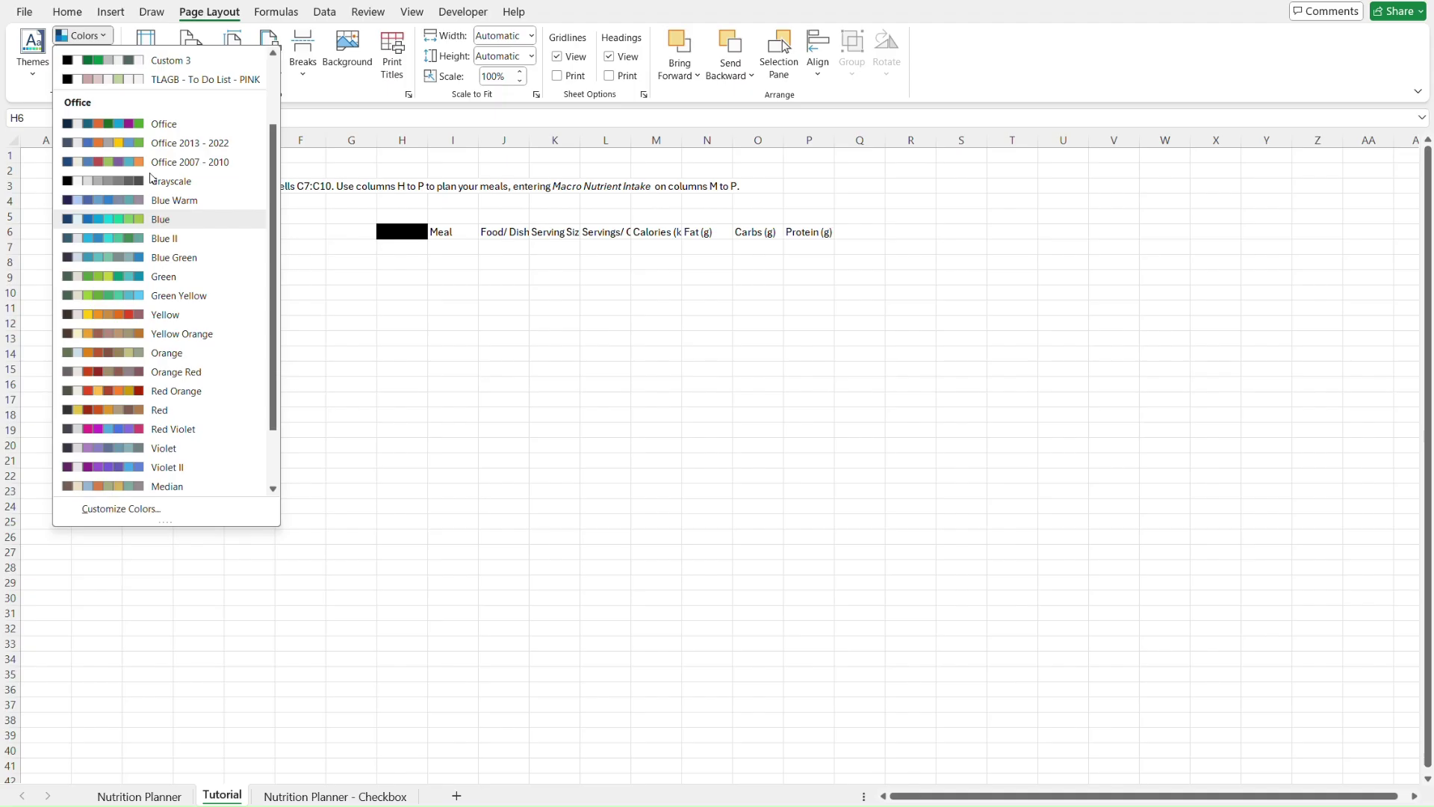
pyautogui.click(179, 224)
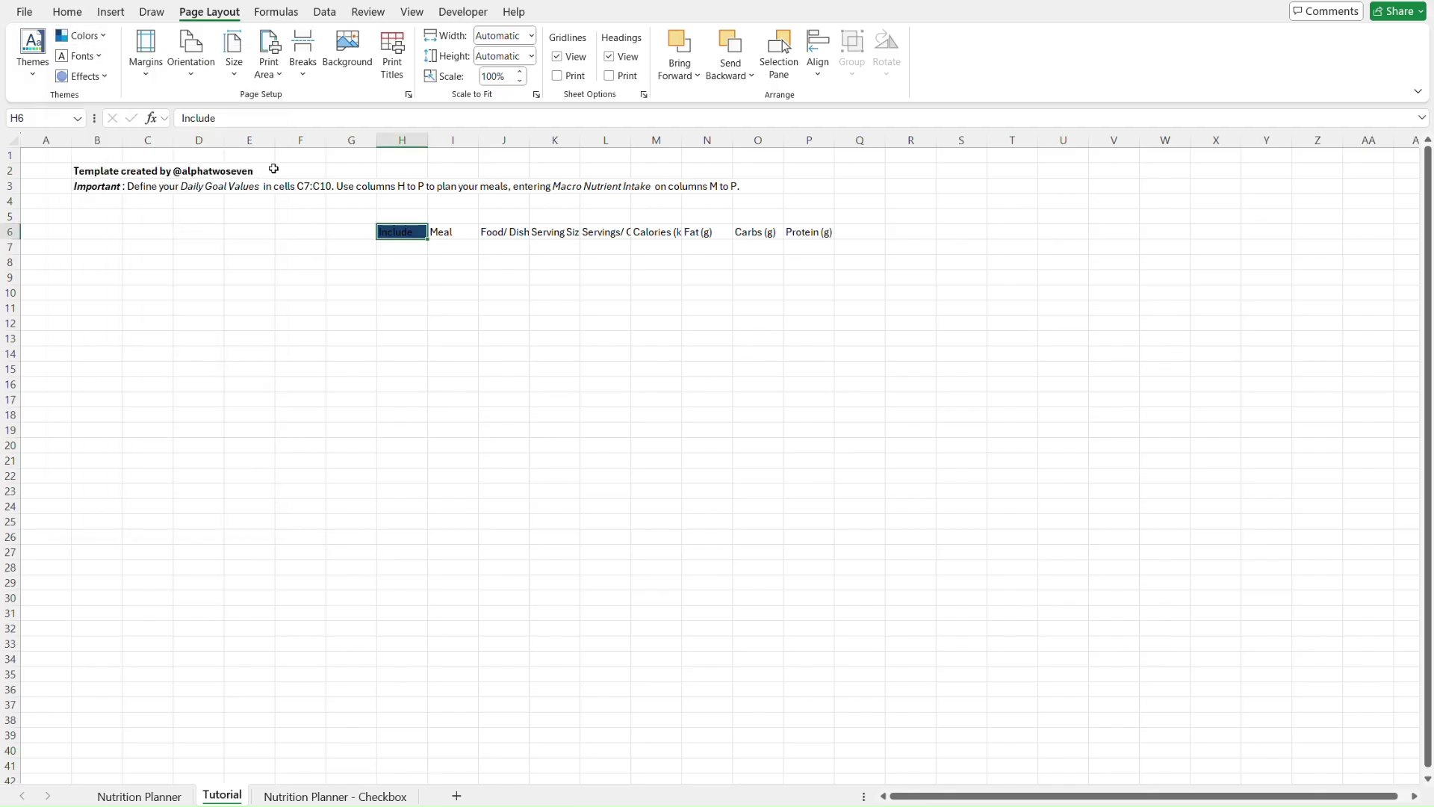
# - Make the Include header text in H6 white, bold and horizontally centered
pyautogui.click(73, 14)
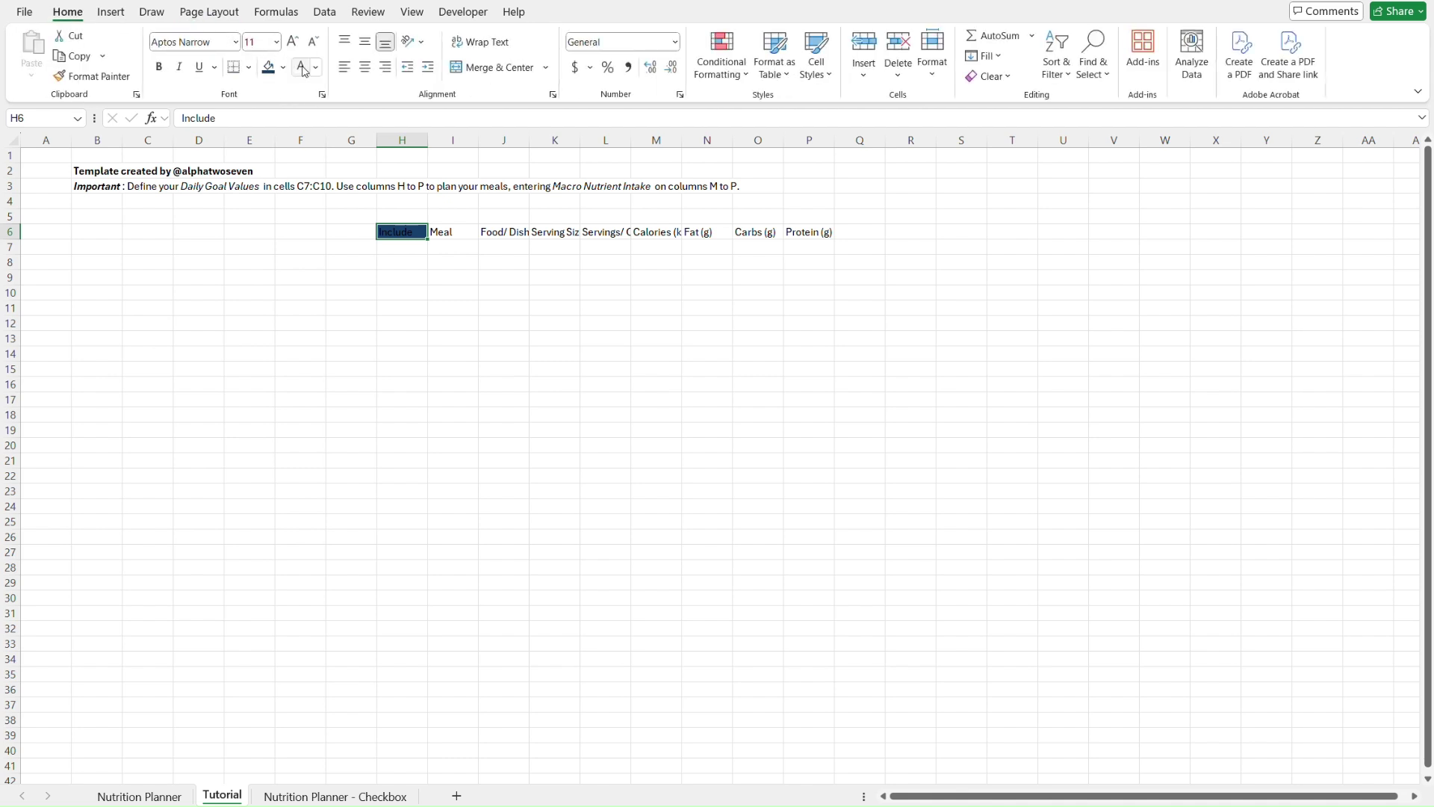
pyautogui.click(303, 69)
pyautogui.click(158, 67)
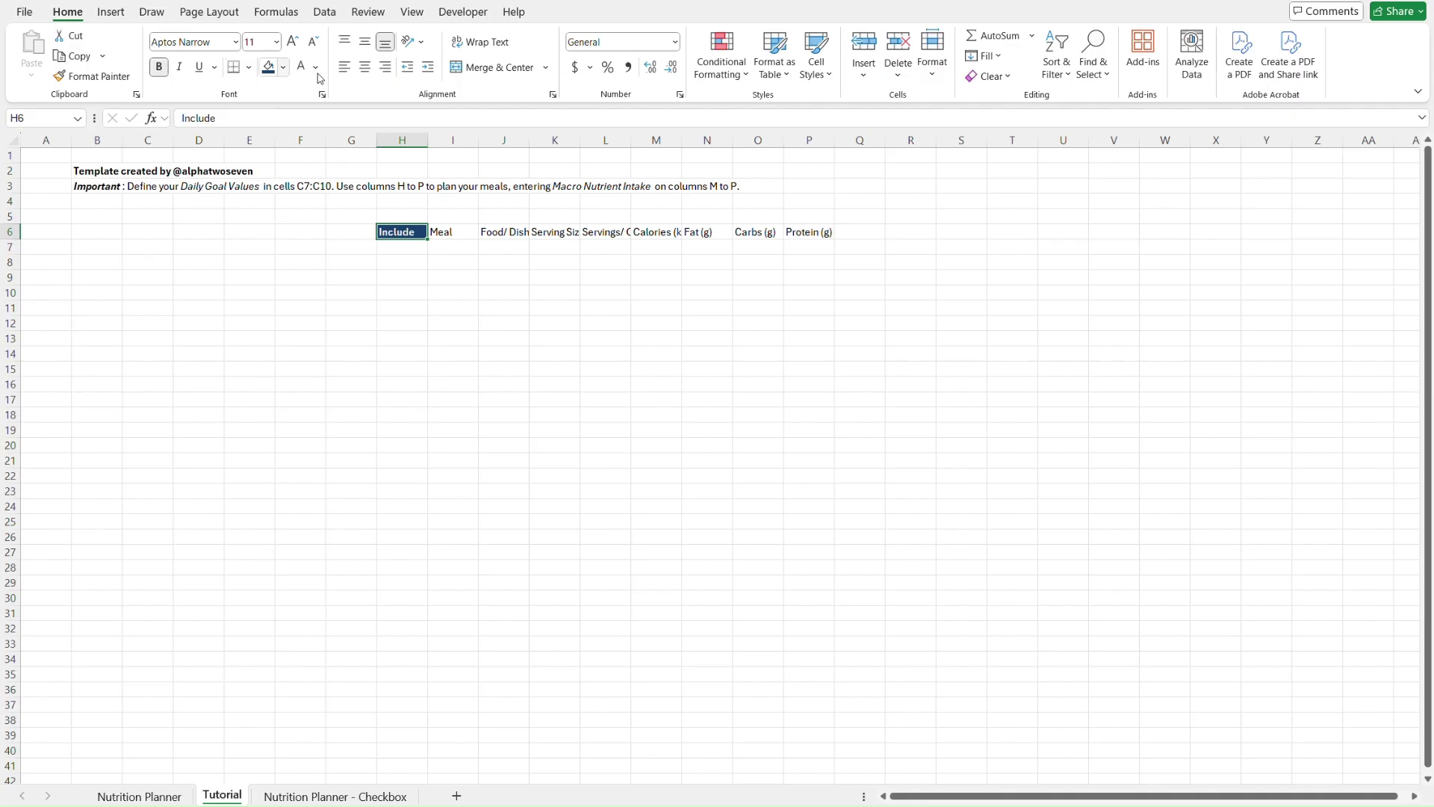
pyautogui.click(365, 69)
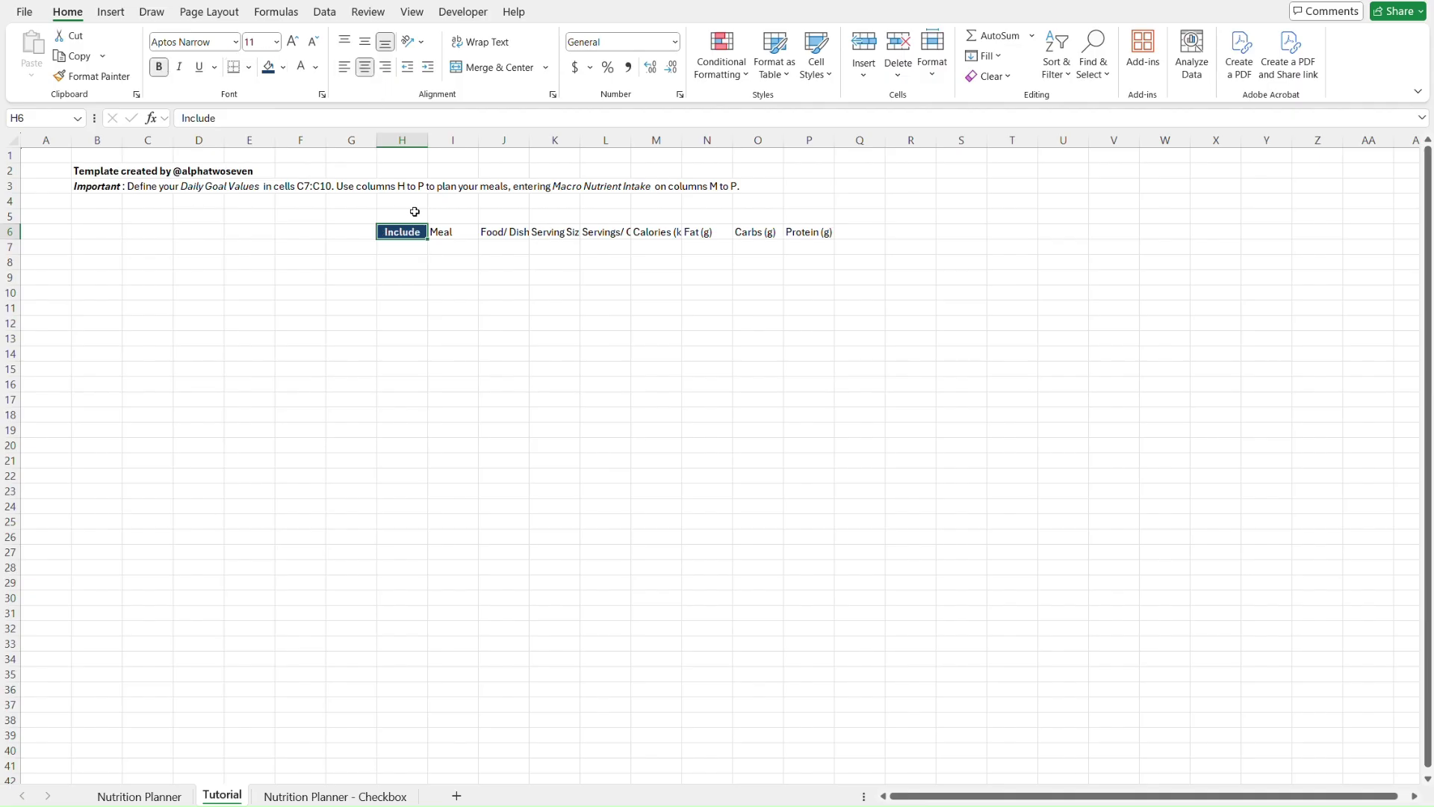
# - Examine the formatting of the Include header in H6 on the Nutrition Planner sheet as a reference for the Tutorial sheet
pyautogui.hotkey('ctrl', 'pageup')
pyautogui.click(396, 202)
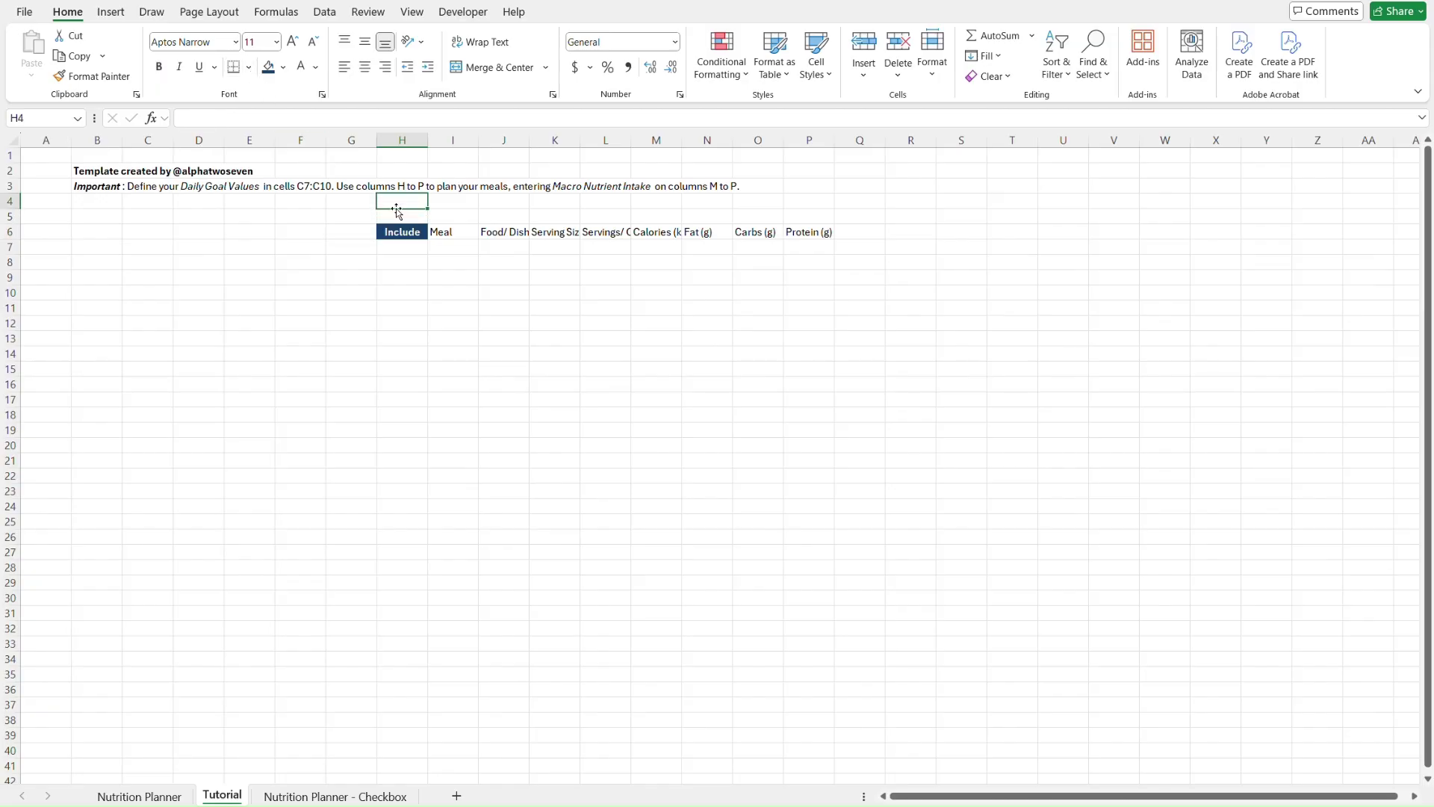
pyautogui.hotkey('ctrl', 'pageup')
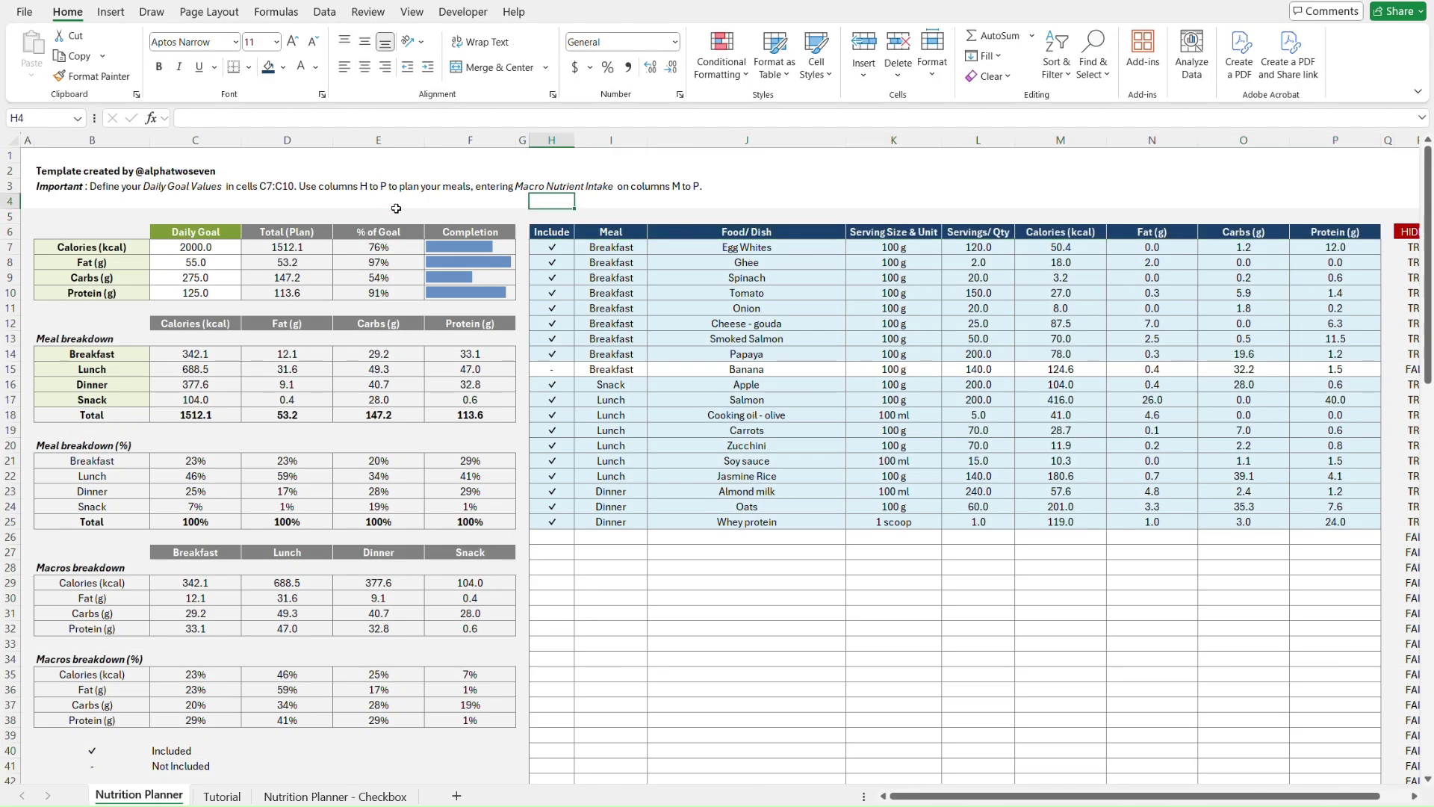
pyautogui.press('Down')
pyautogui.press('Down')
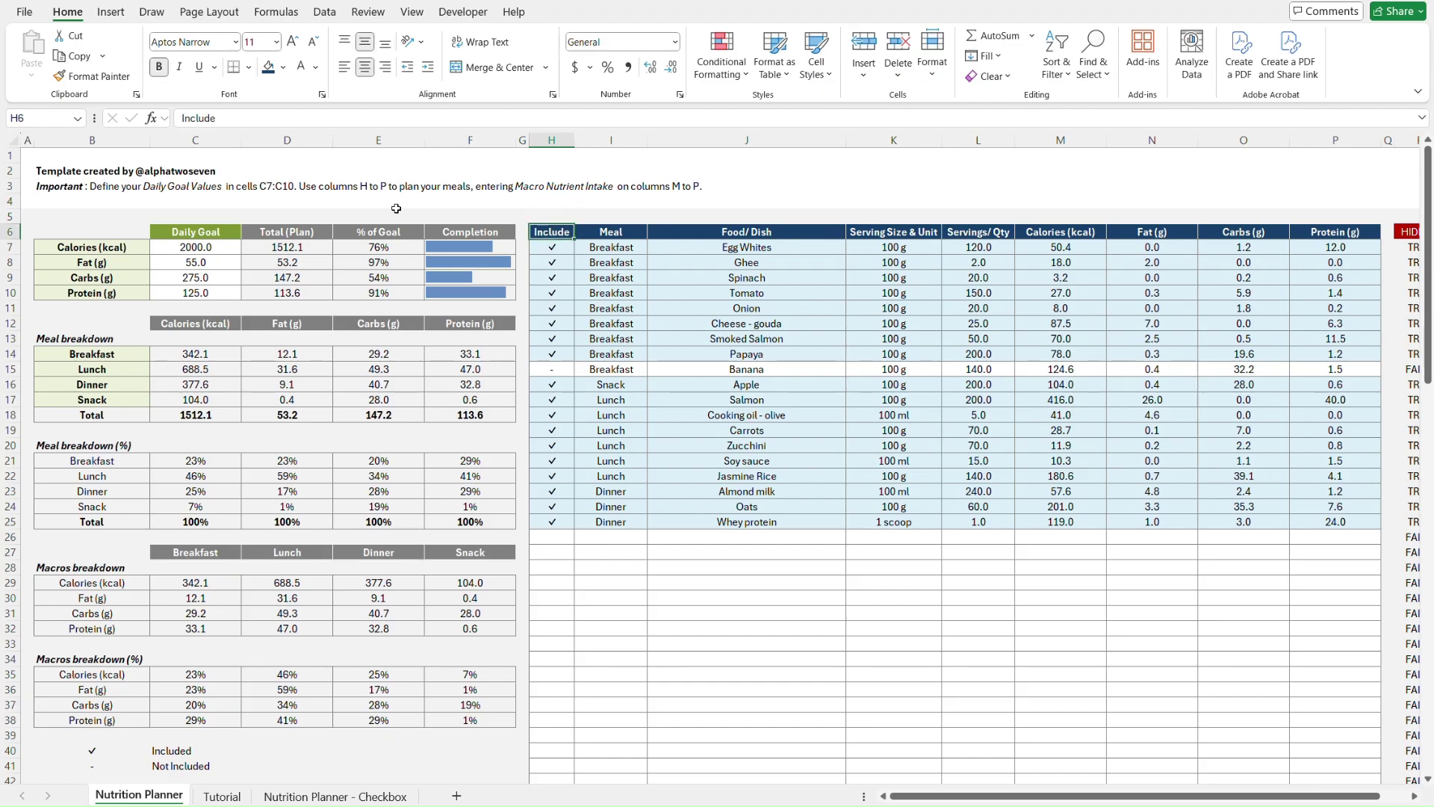
pyautogui.hotkey('ctrl', 'pagedown')
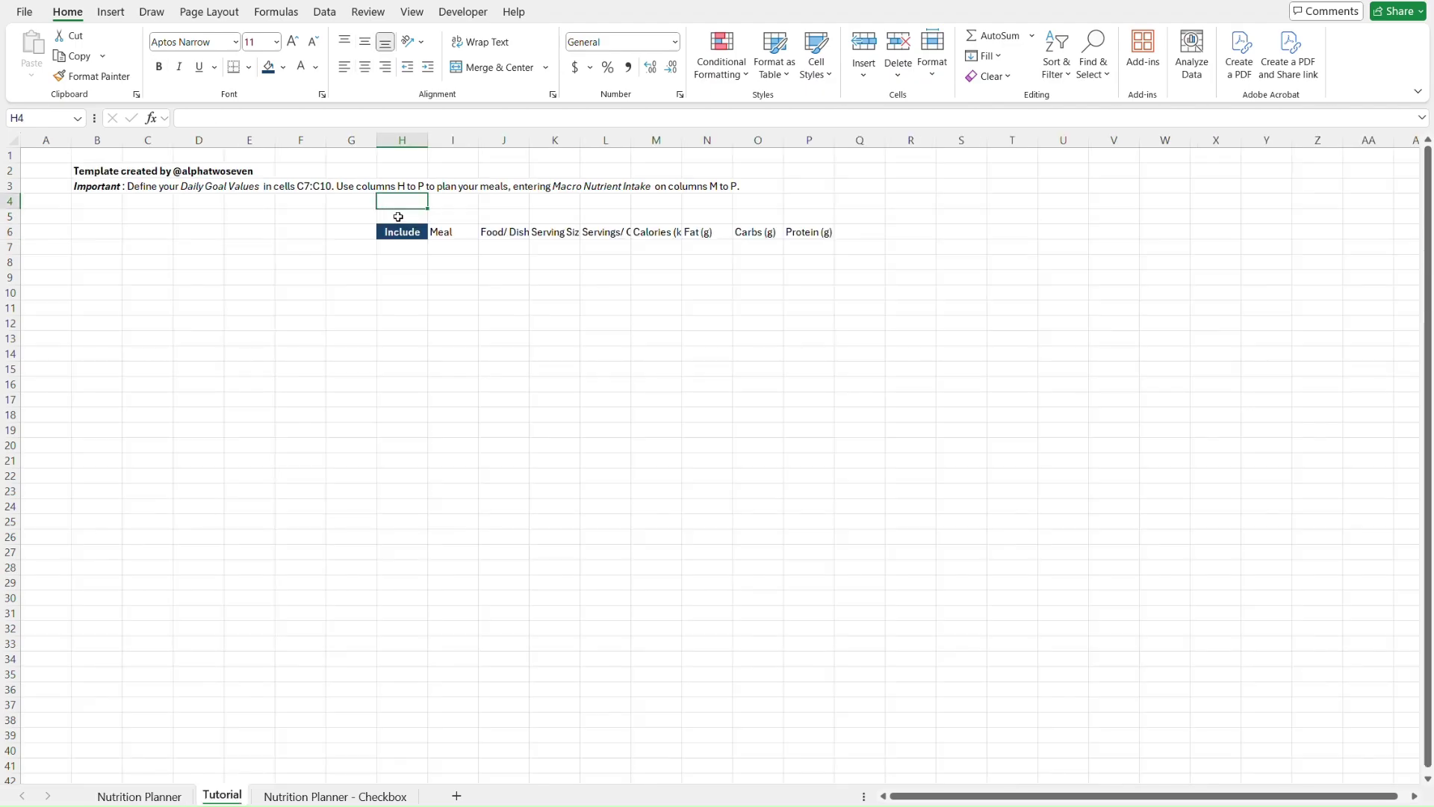
# - Apply all borders with a white line color to the Include header in H6 of the Tutorial sheet
pyautogui.click(400, 231)
pyautogui.click(249, 67)
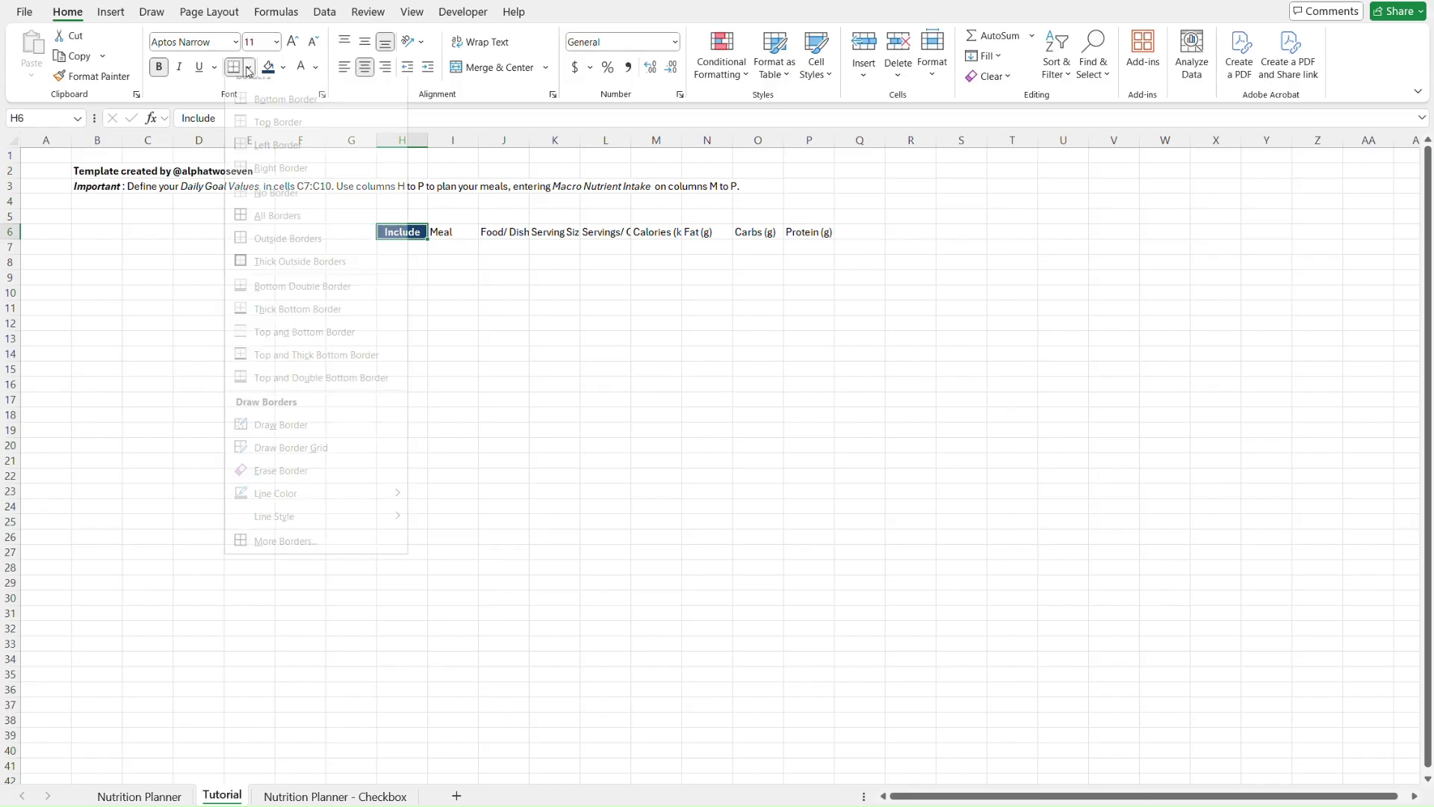
pyautogui.moveTo(340, 514)
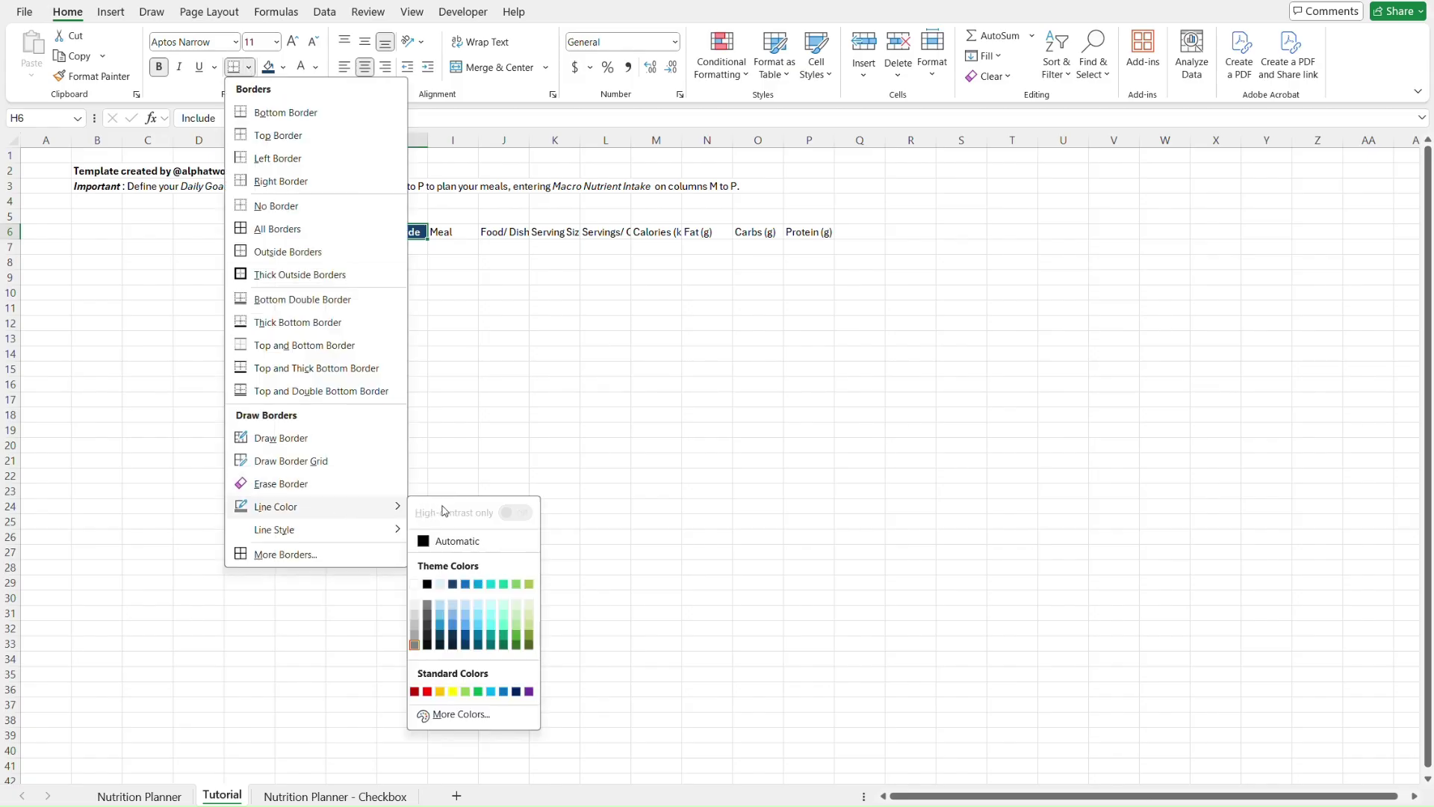
pyautogui.click(417, 583)
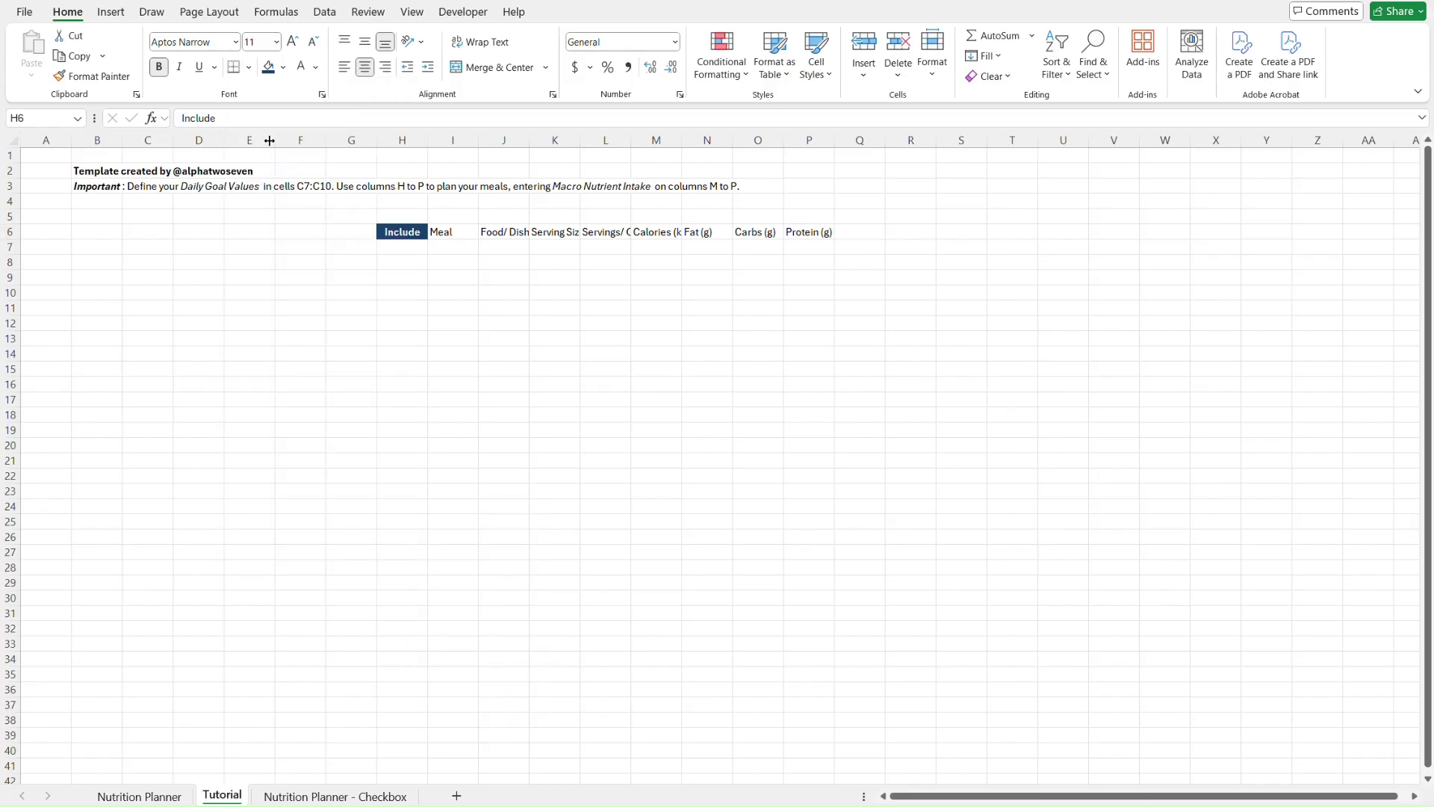
pyautogui.click(249, 68)
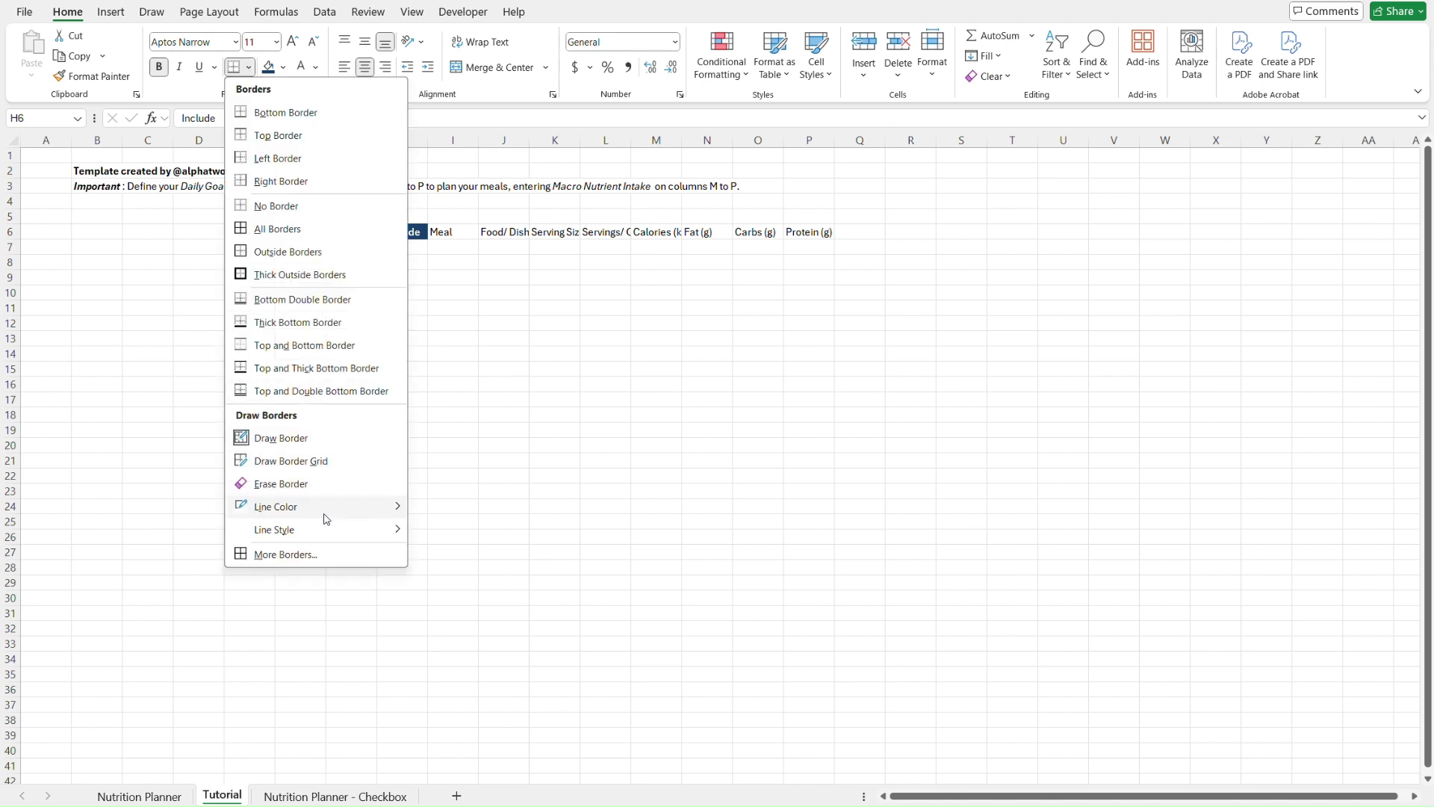
pyautogui.moveTo(326, 531)
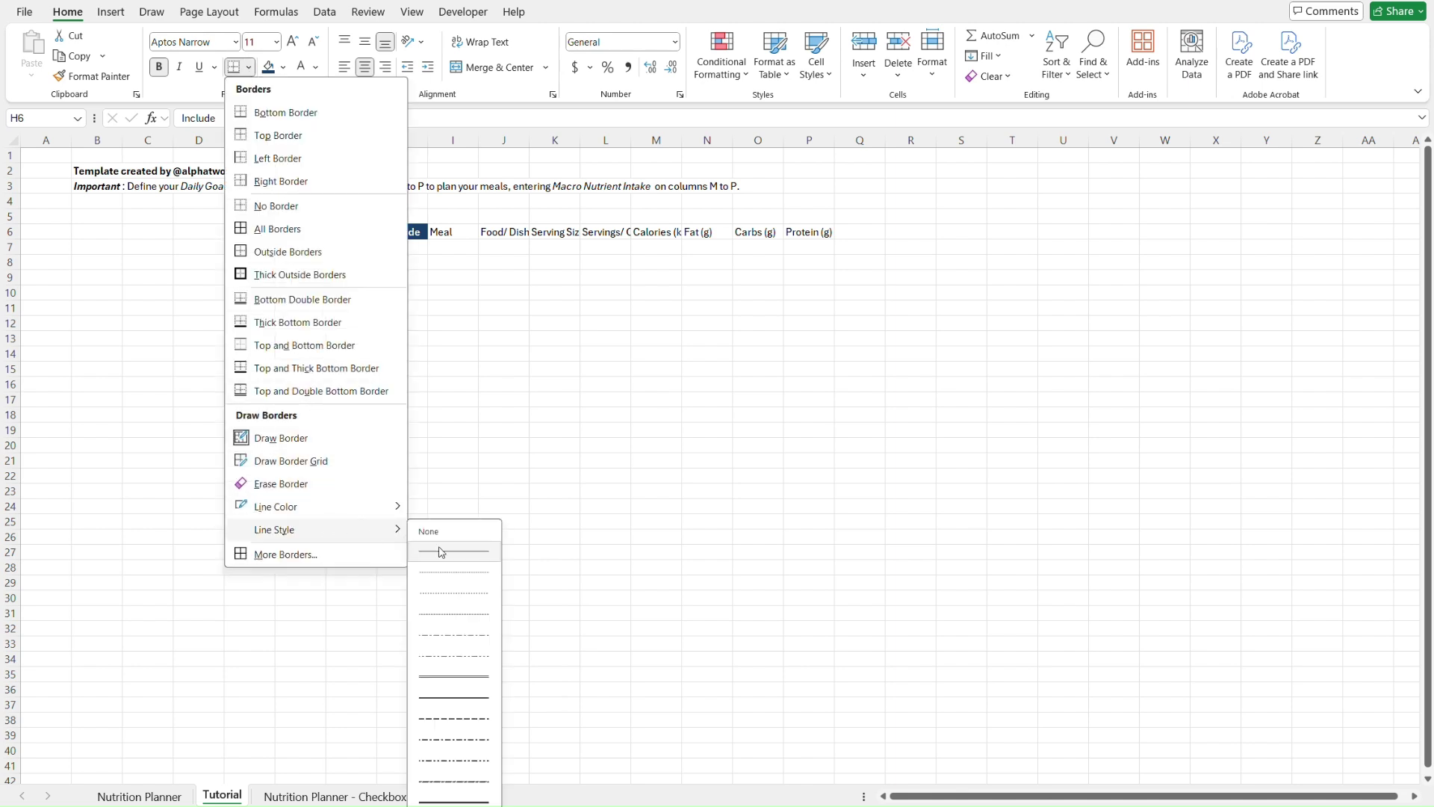
pyautogui.click(316, 230)
pyautogui.click(397, 251)
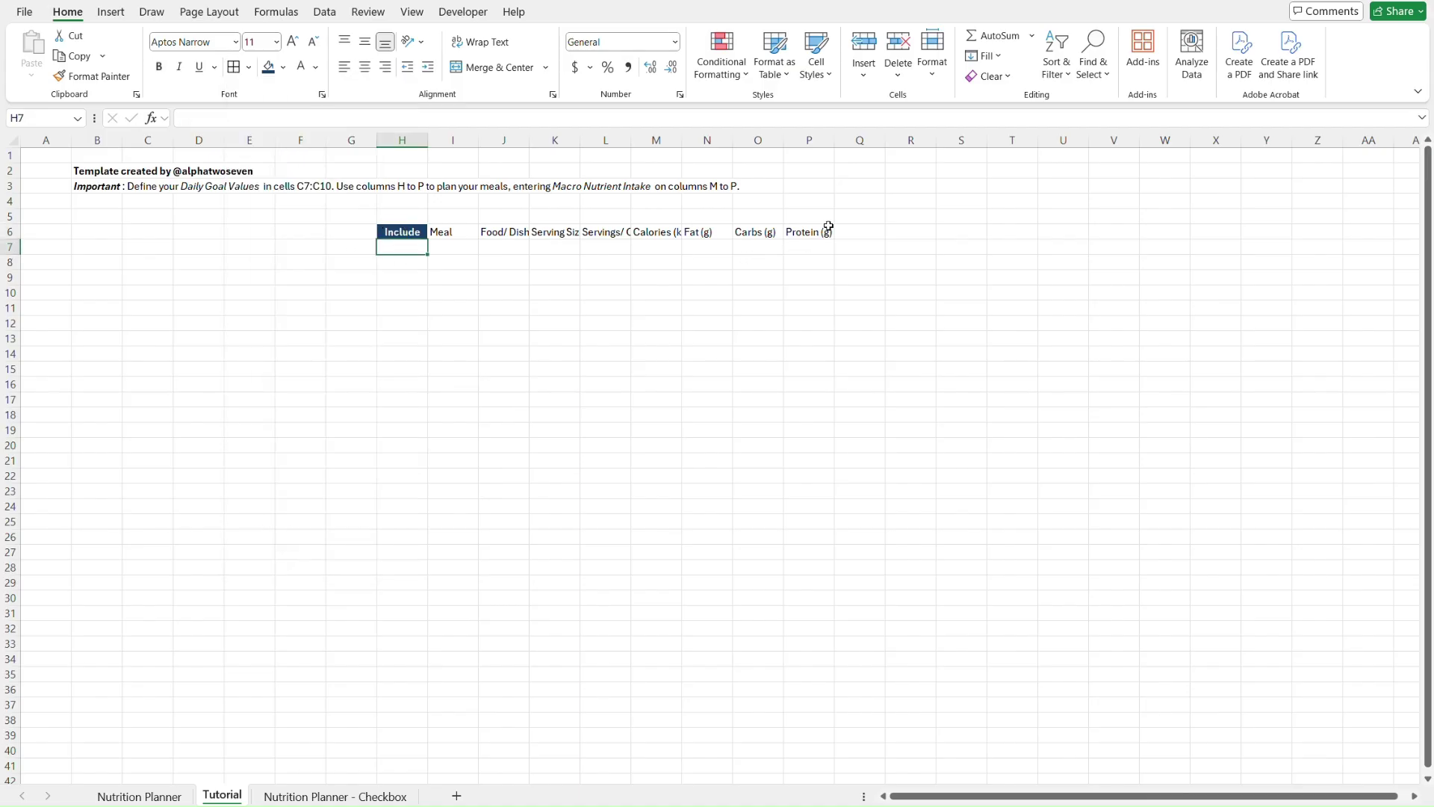
# - Check the Include column's width on the Nutrition Planner sheet and set column H on the Tutorial sheet to a width of 7
pyautogui.hotkey('ctrl', 'pageup')
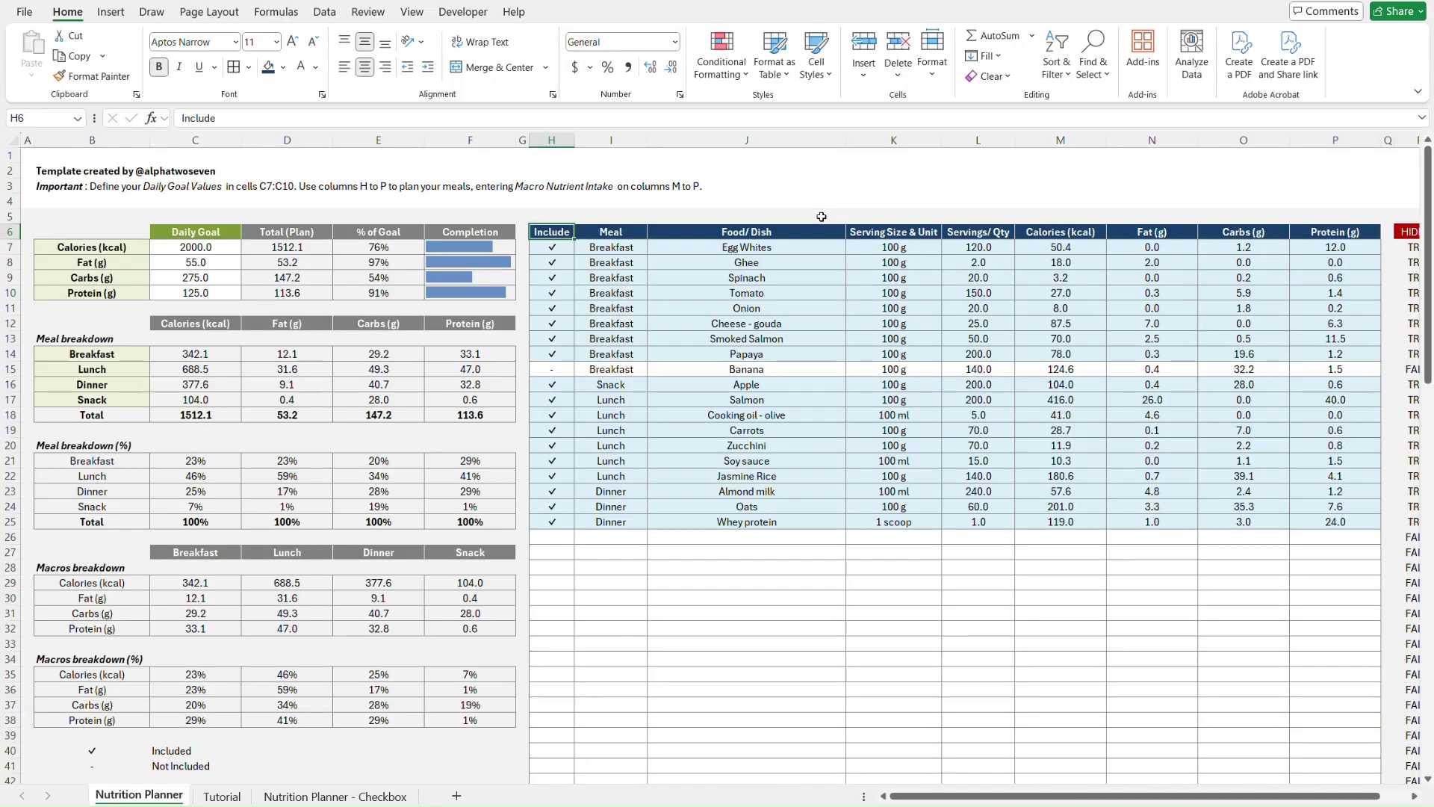
pyautogui.click(553, 140)
pyautogui.rightClick(559, 142)
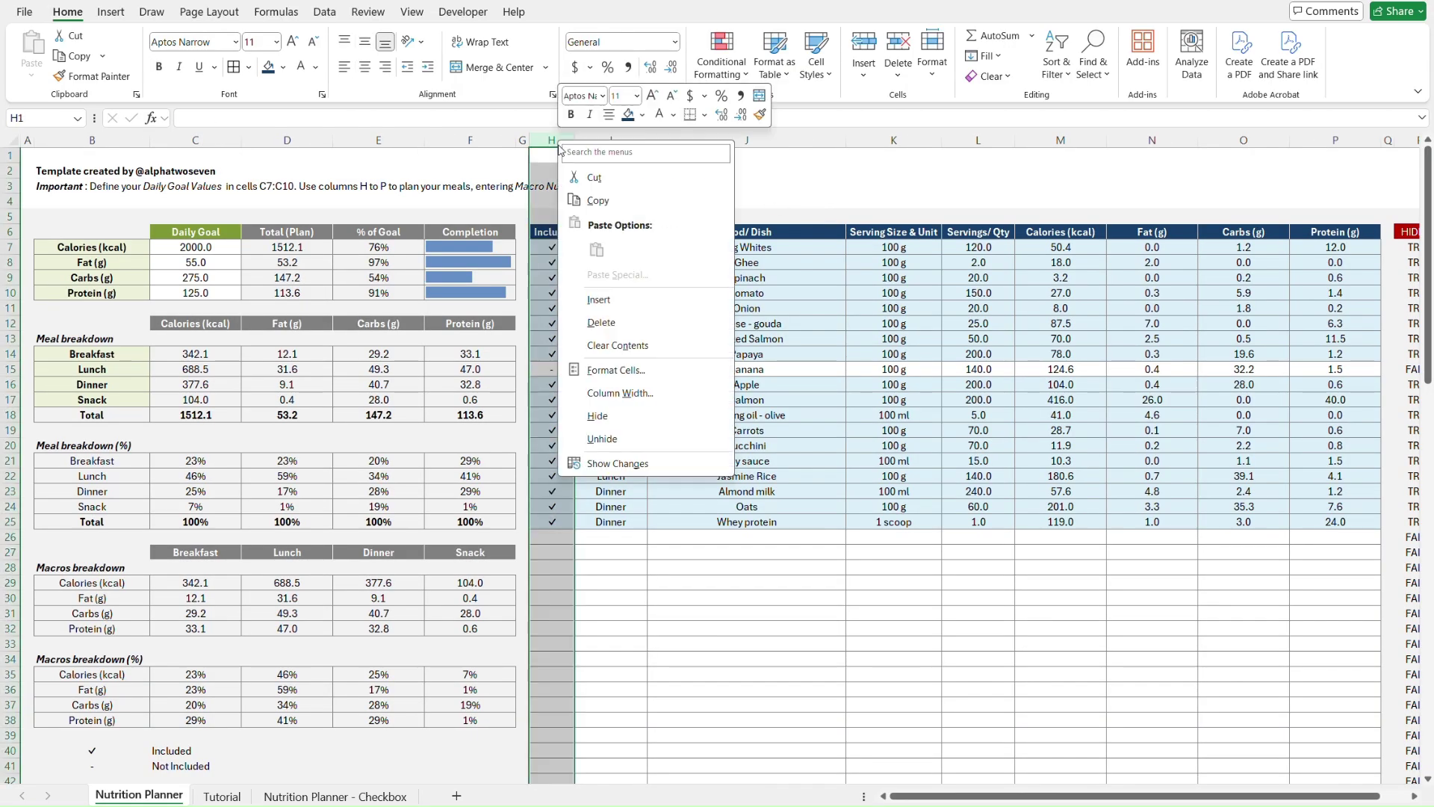
pyautogui.click(620, 393)
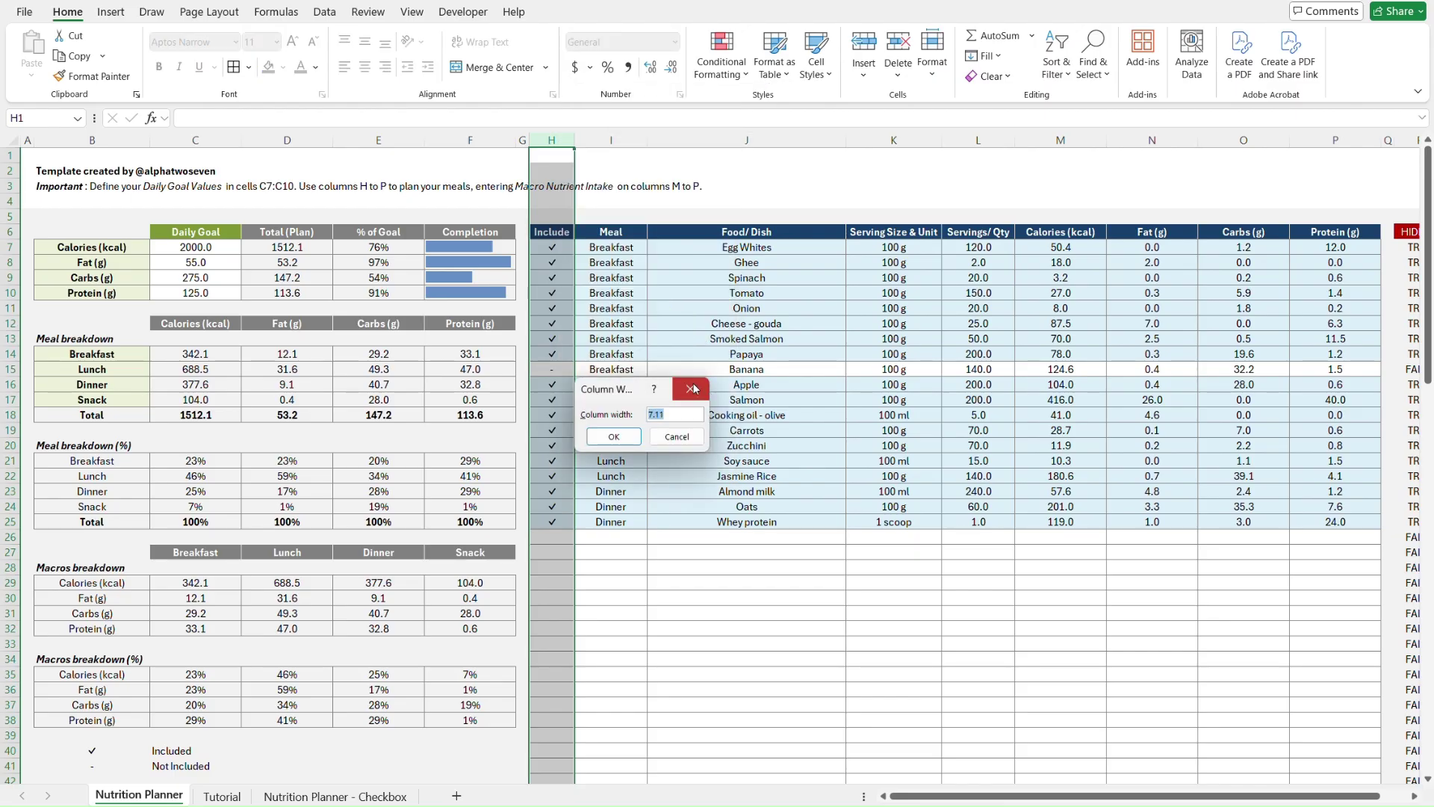
pyautogui.click(693, 386)
pyautogui.hotkey('ctrl', 'pagedown')
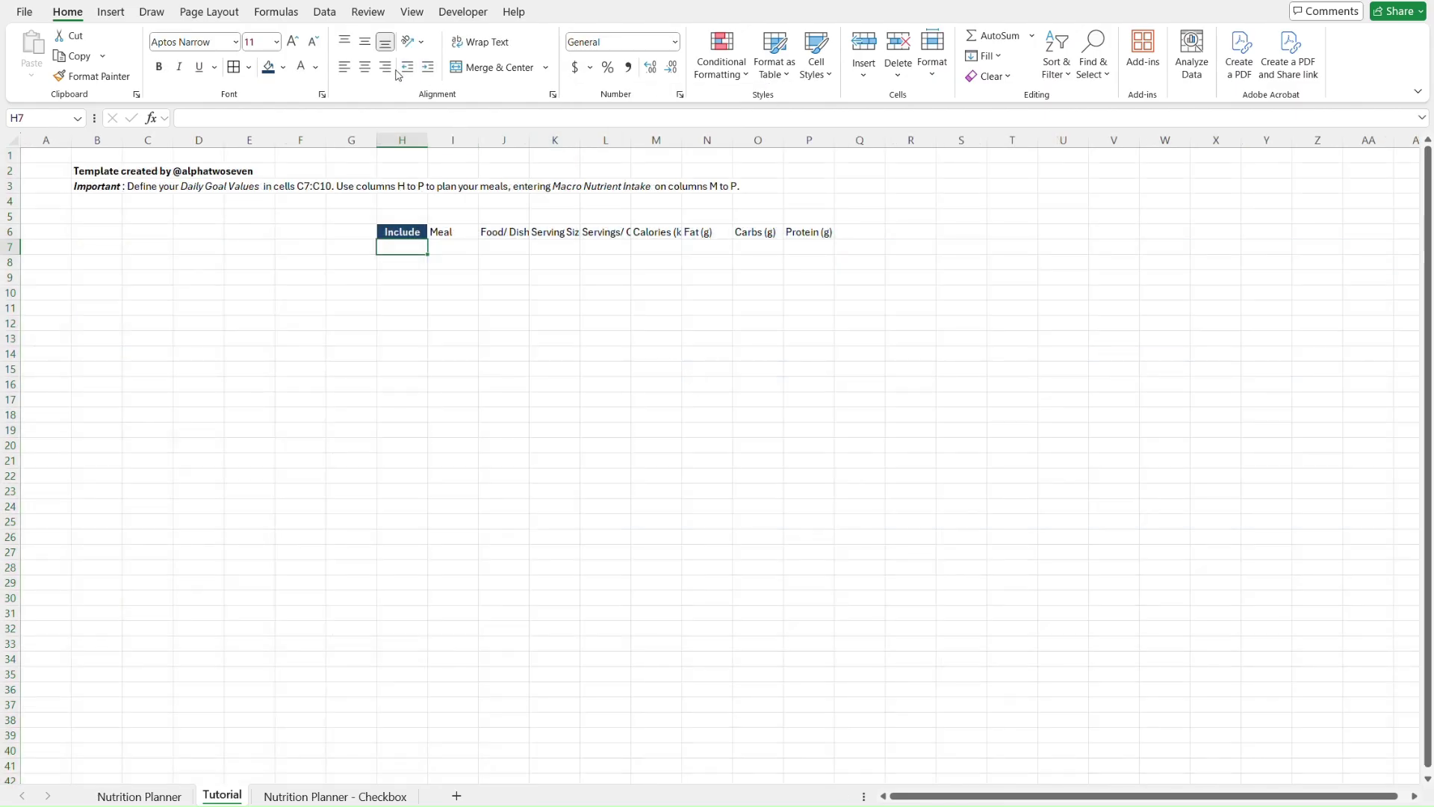
pyautogui.click(411, 136)
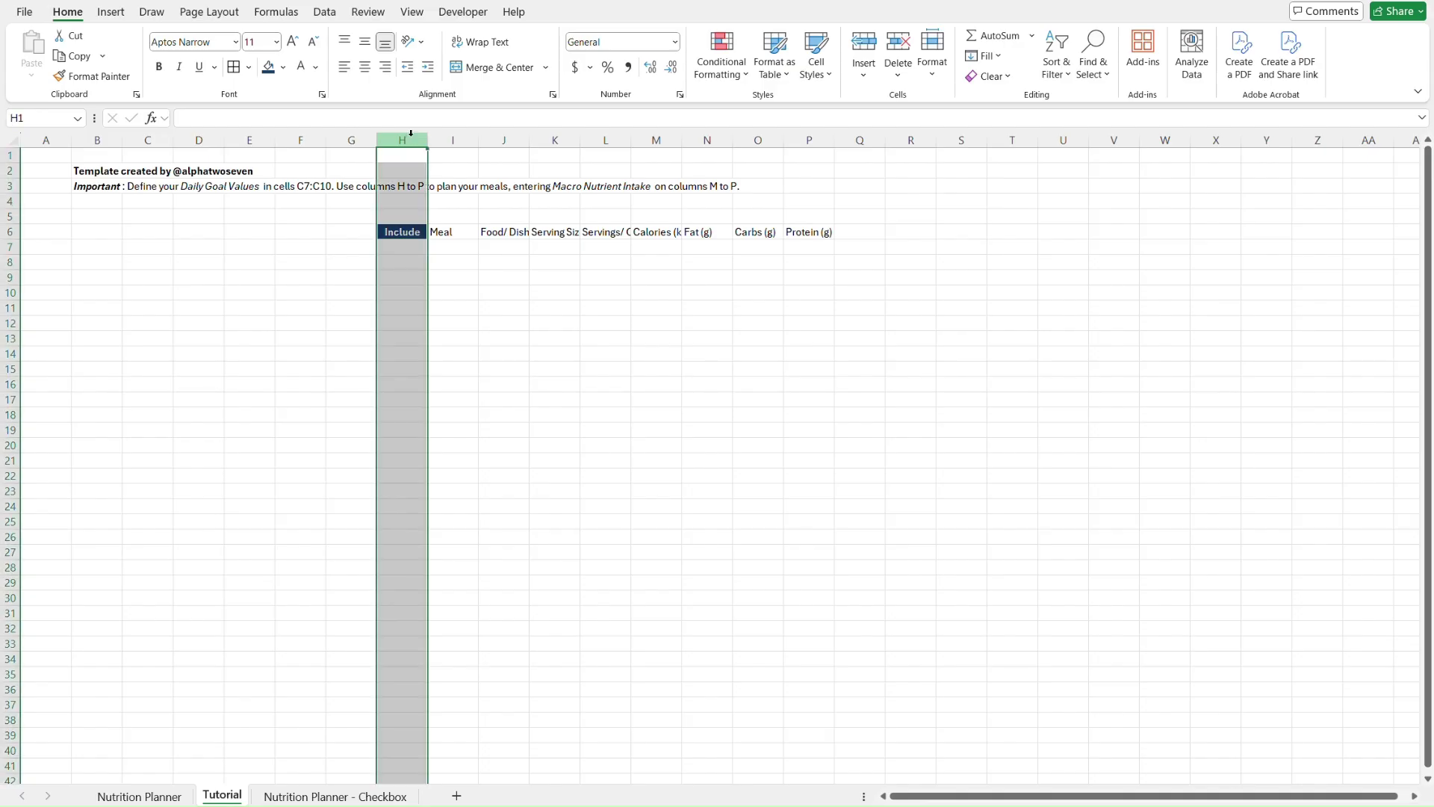
pyautogui.rightClick(412, 138)
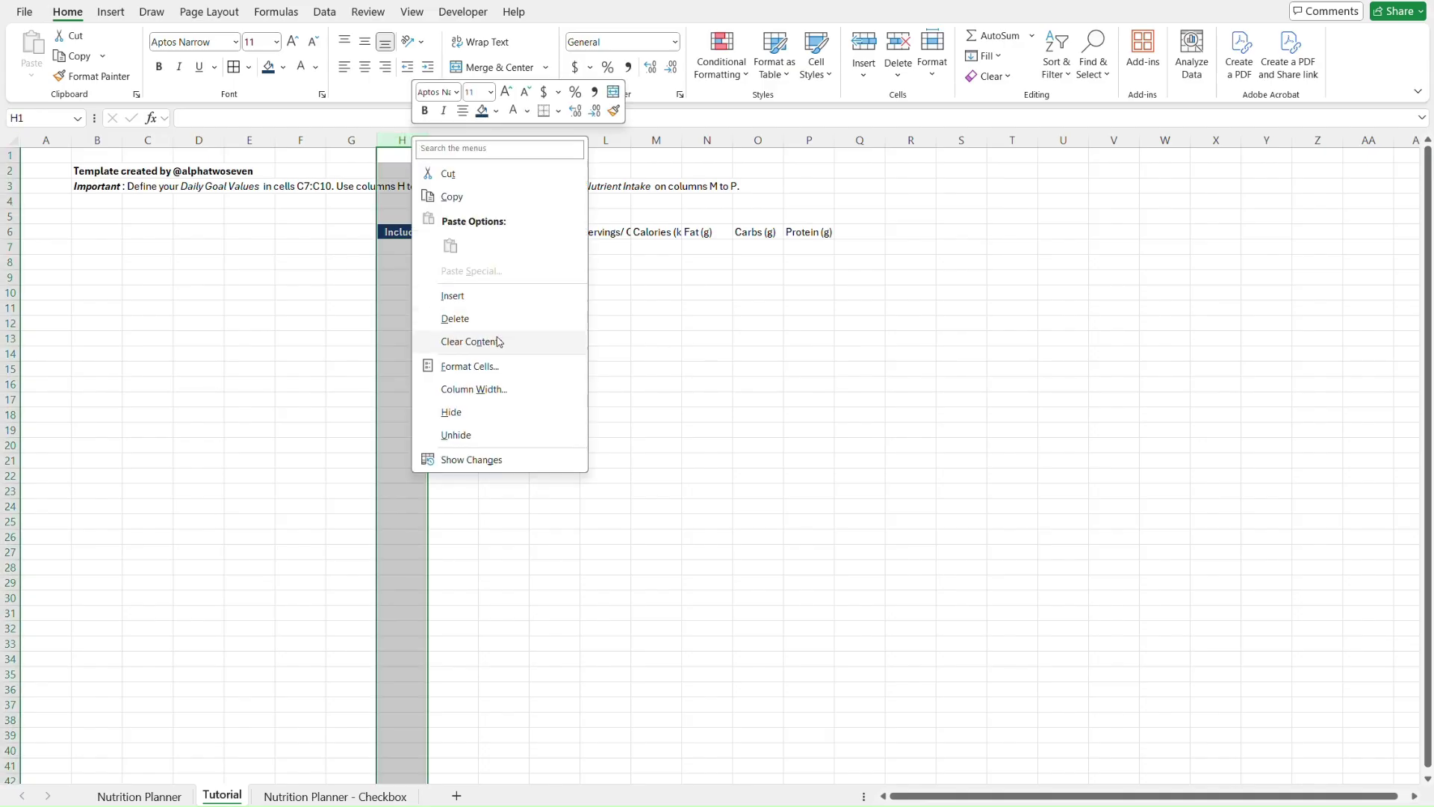
pyautogui.click(500, 389)
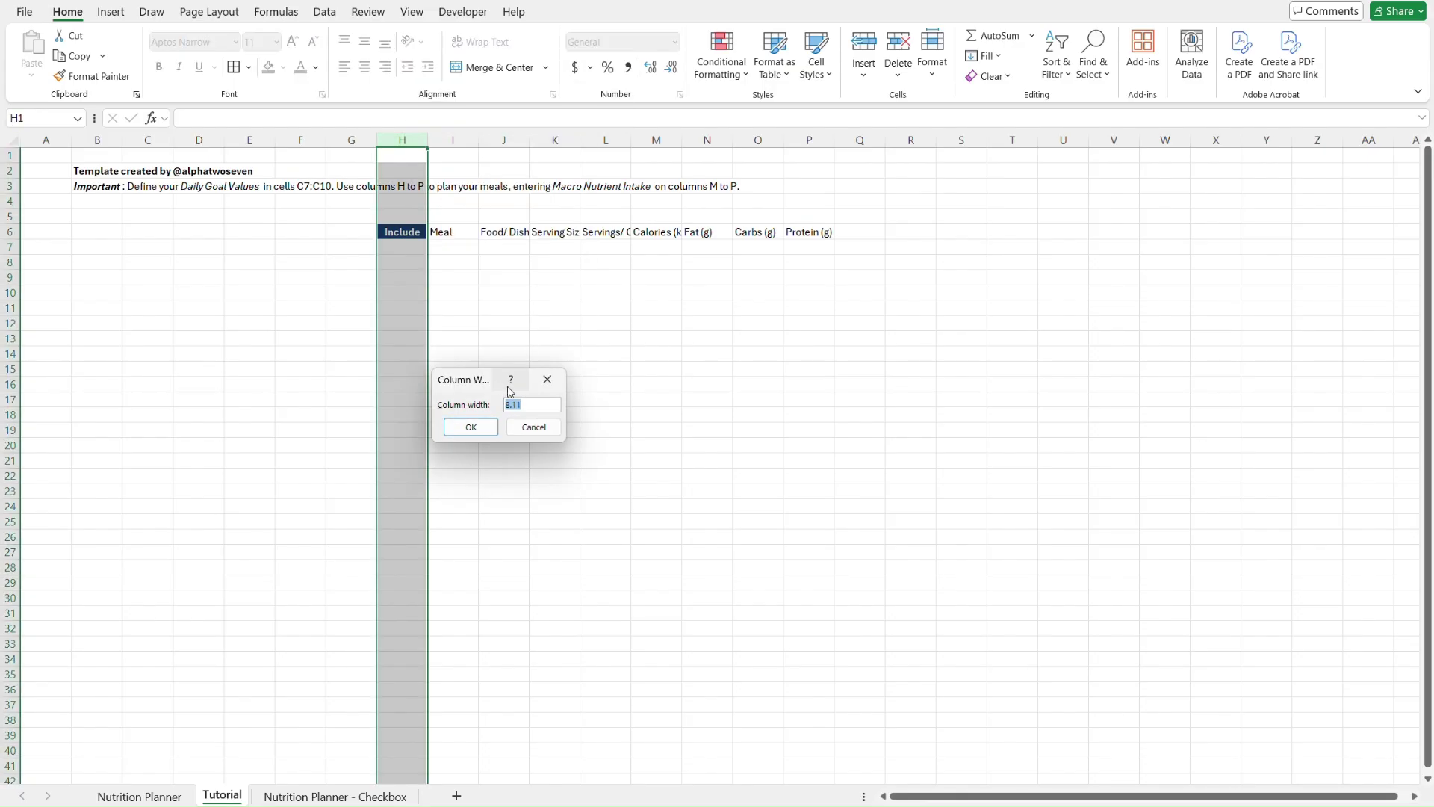
pyautogui.write('7')
pyautogui.press('Return')
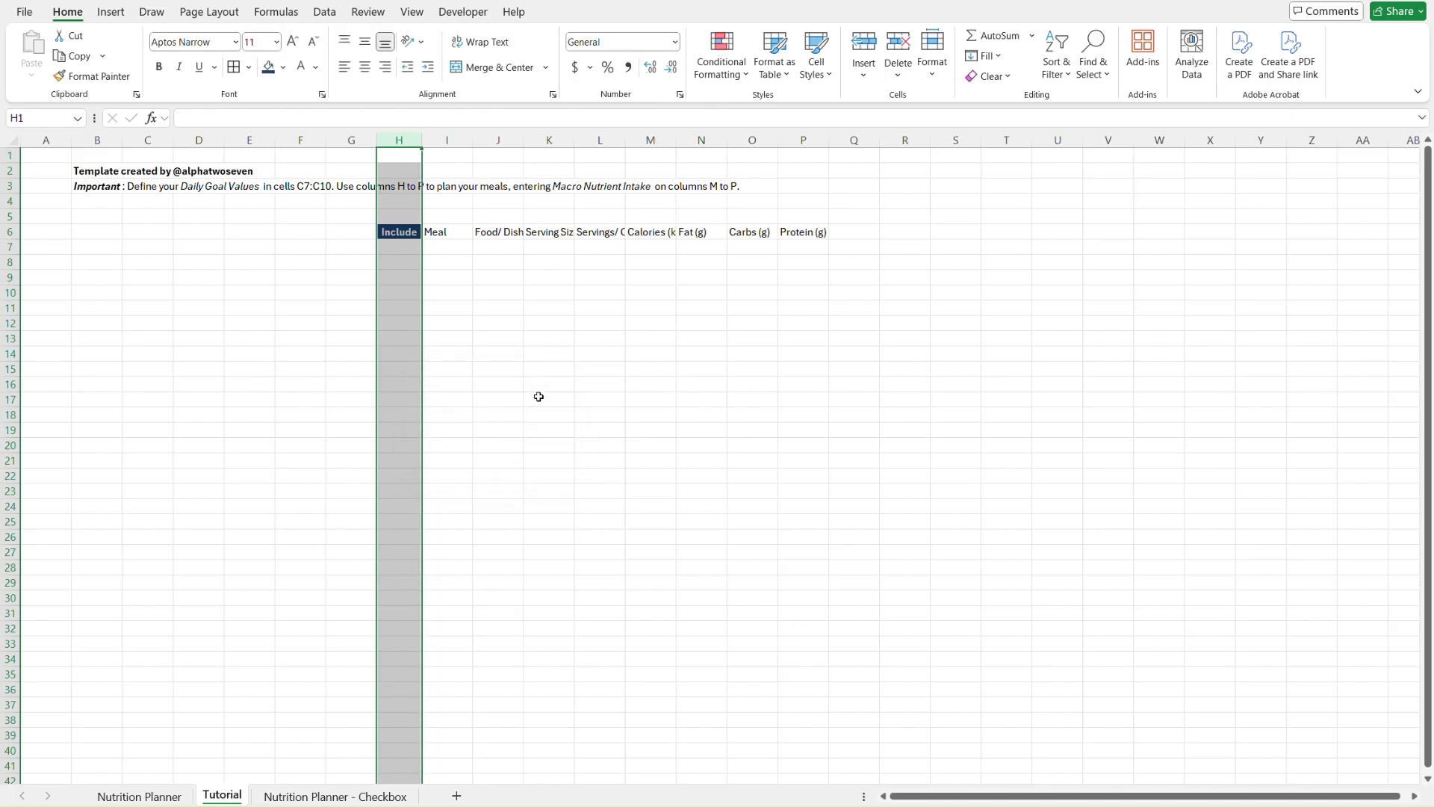
# - Check the Meal column's width on the Nutrition Planner sheet and set column I on the Tutorial sheet to a width of 12
pyautogui.hotkey('ctrl', 'pageup')
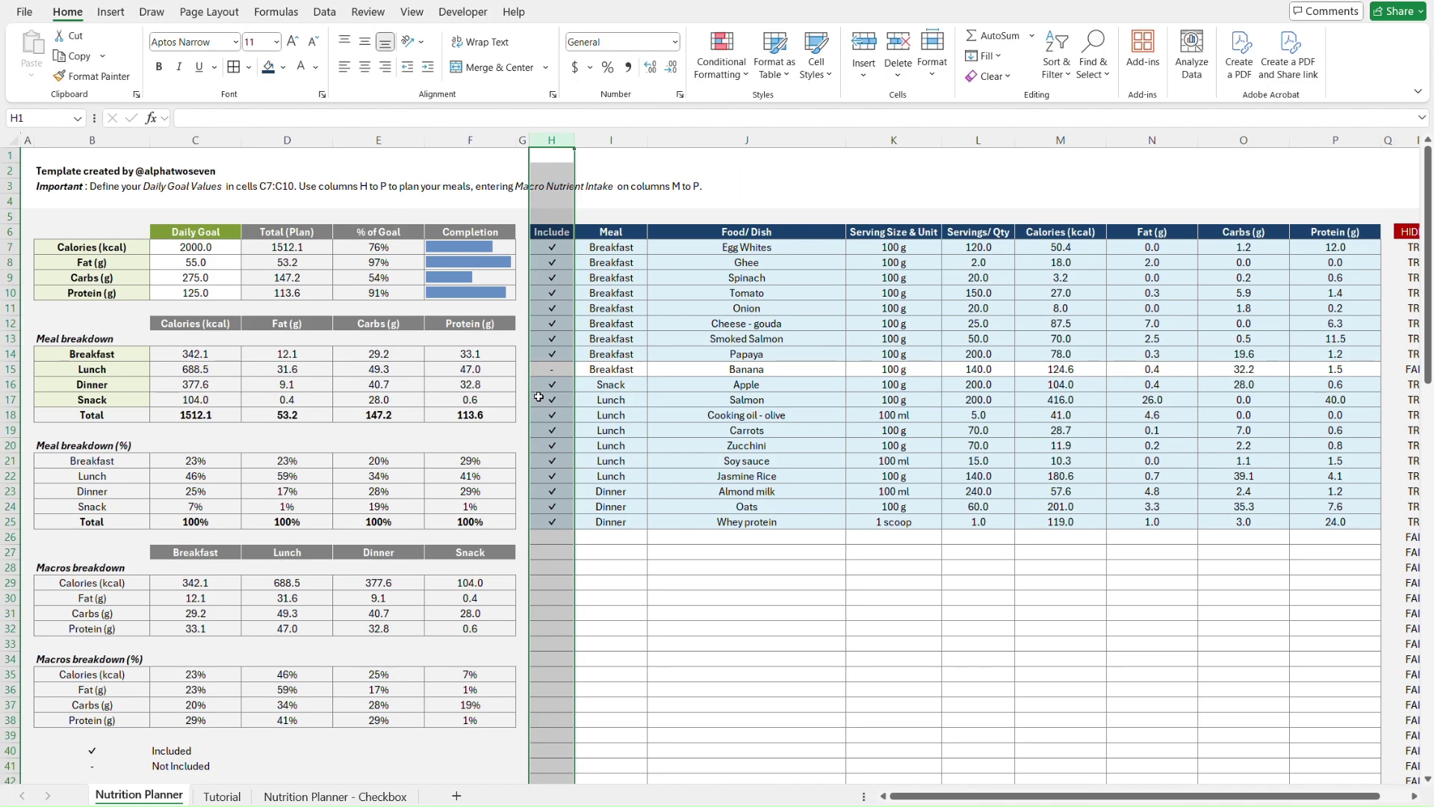
pyautogui.click(628, 142)
pyautogui.rightClick(629, 143)
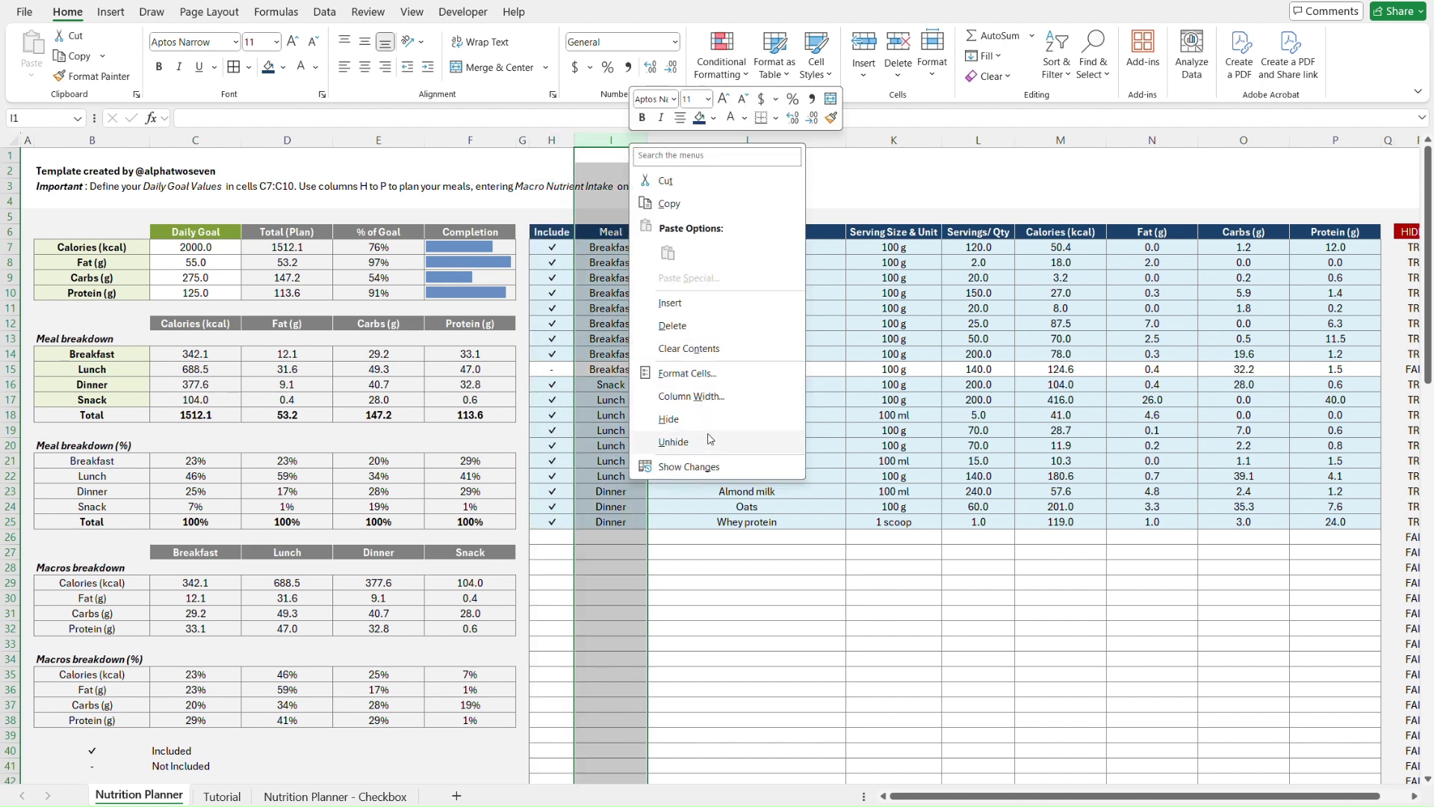
pyautogui.click(691, 397)
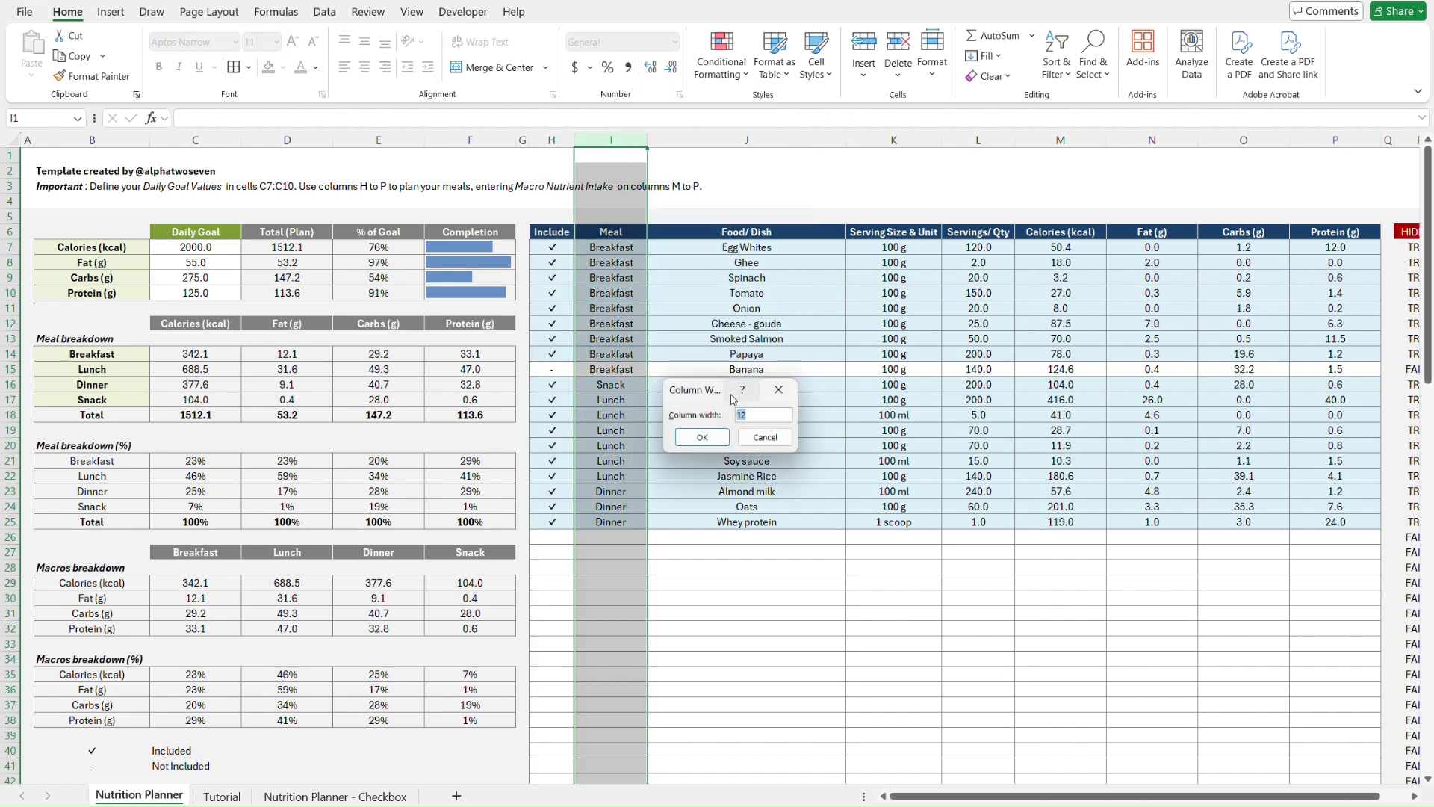
pyautogui.click(778, 391)
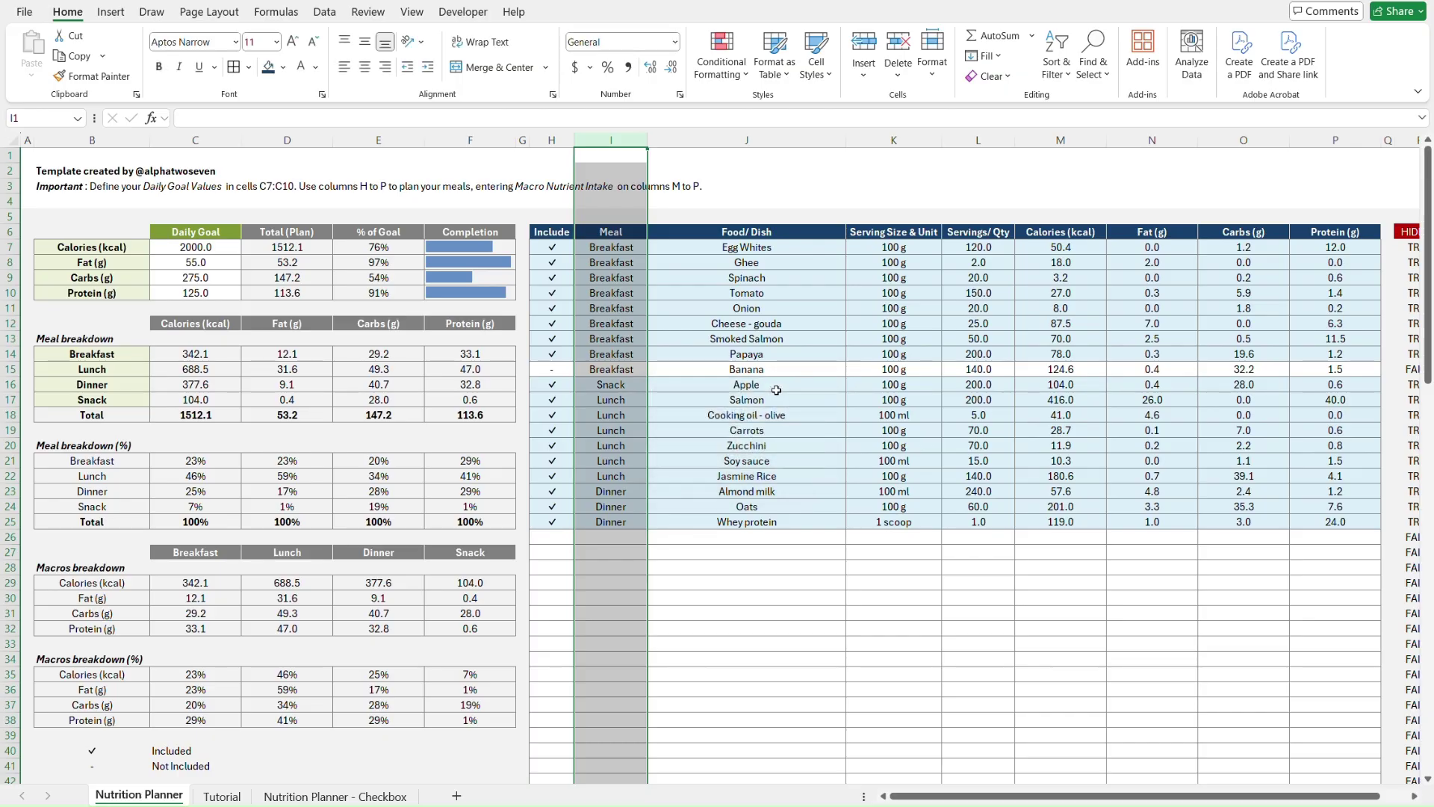
pyautogui.hotkey('ctrl', 'pagedown')
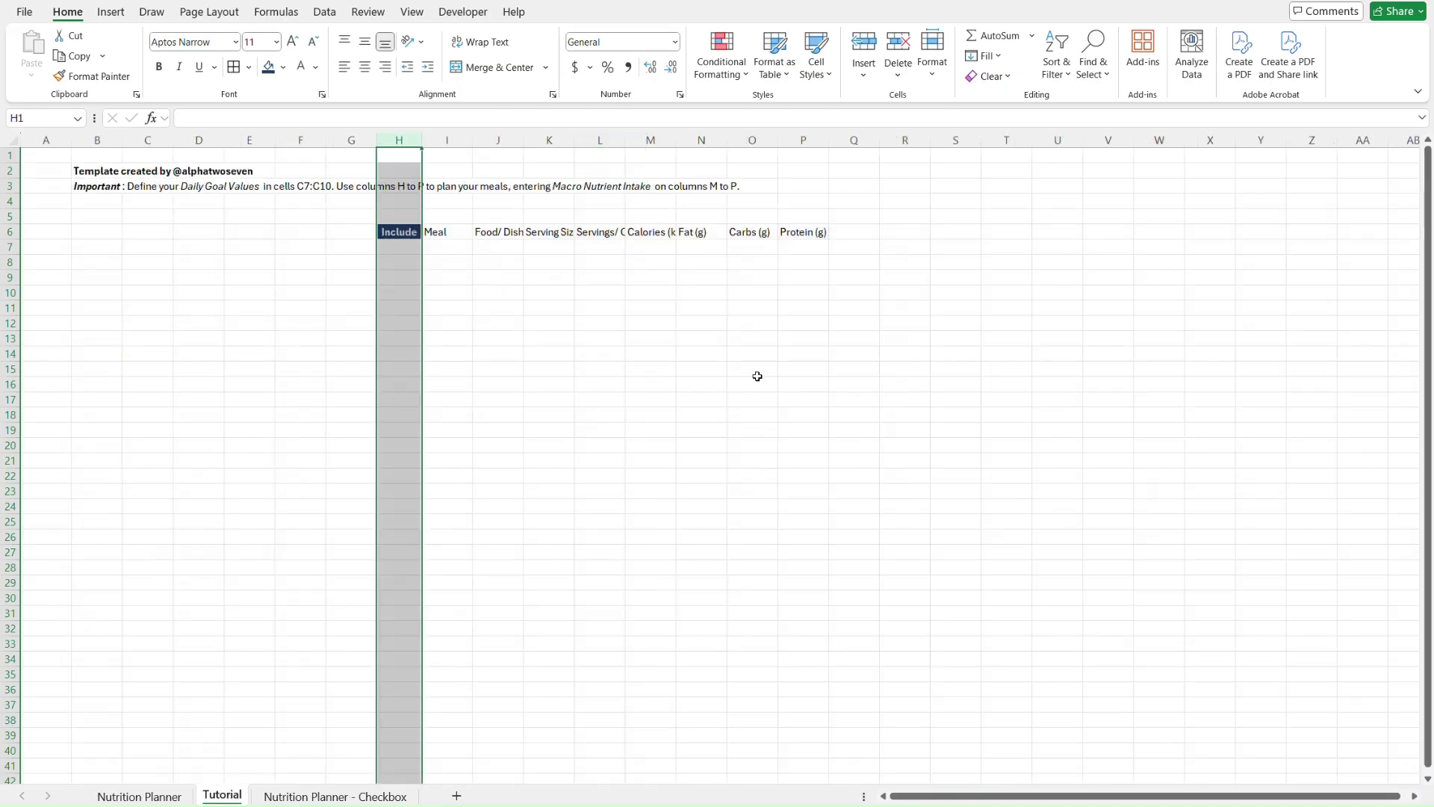
pyautogui.click(462, 139)
pyautogui.rightClick(460, 140)
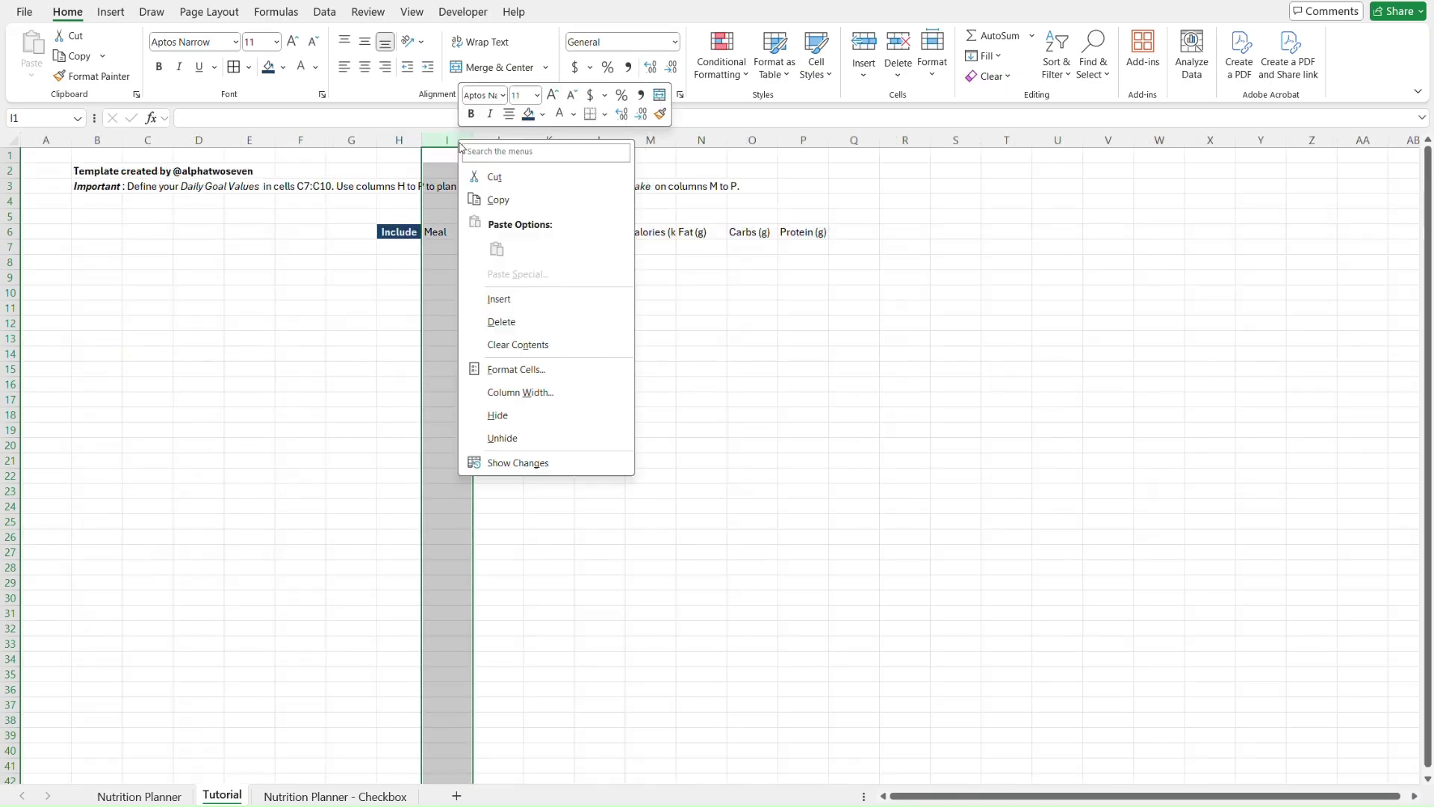
pyautogui.click(543, 392)
pyautogui.write('12')
pyautogui.press('Return')
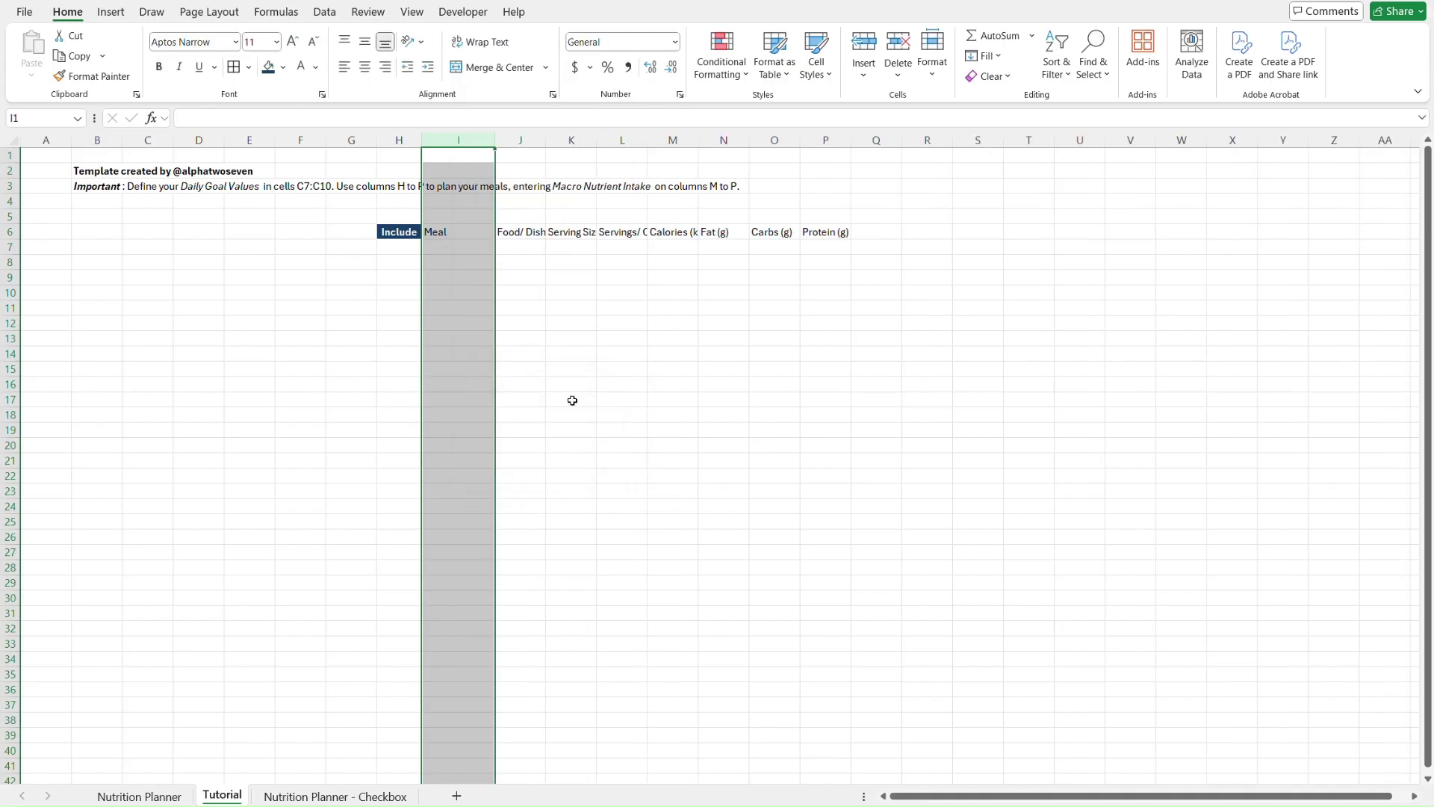
# - Check the Food/ Dish column's width on the Nutrition Planner sheet and set column J on the Tutorial sheet to a width of 33.89
pyautogui.hotkey('ctrl', 'pageup')
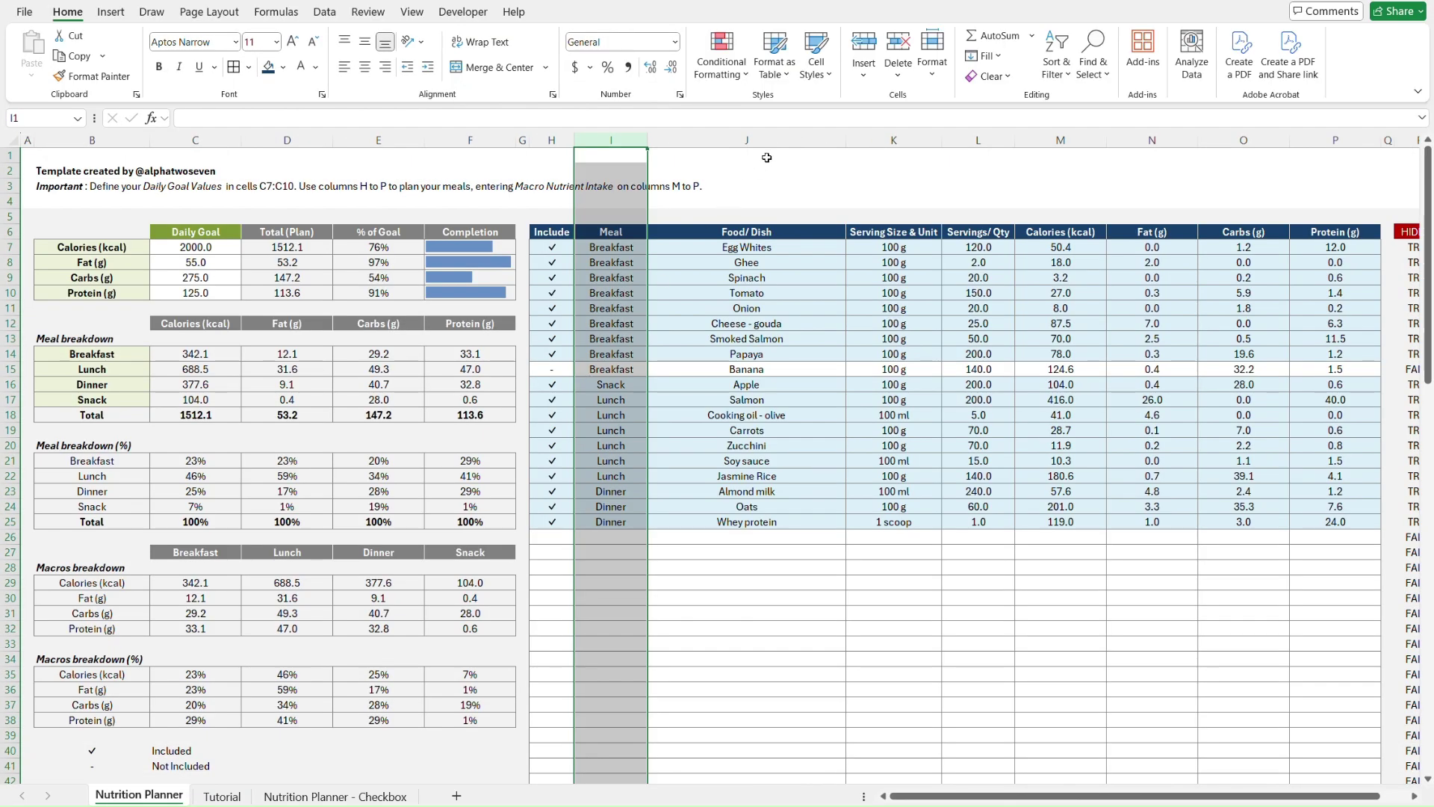
pyautogui.click(783, 137)
pyautogui.rightClick(783, 138)
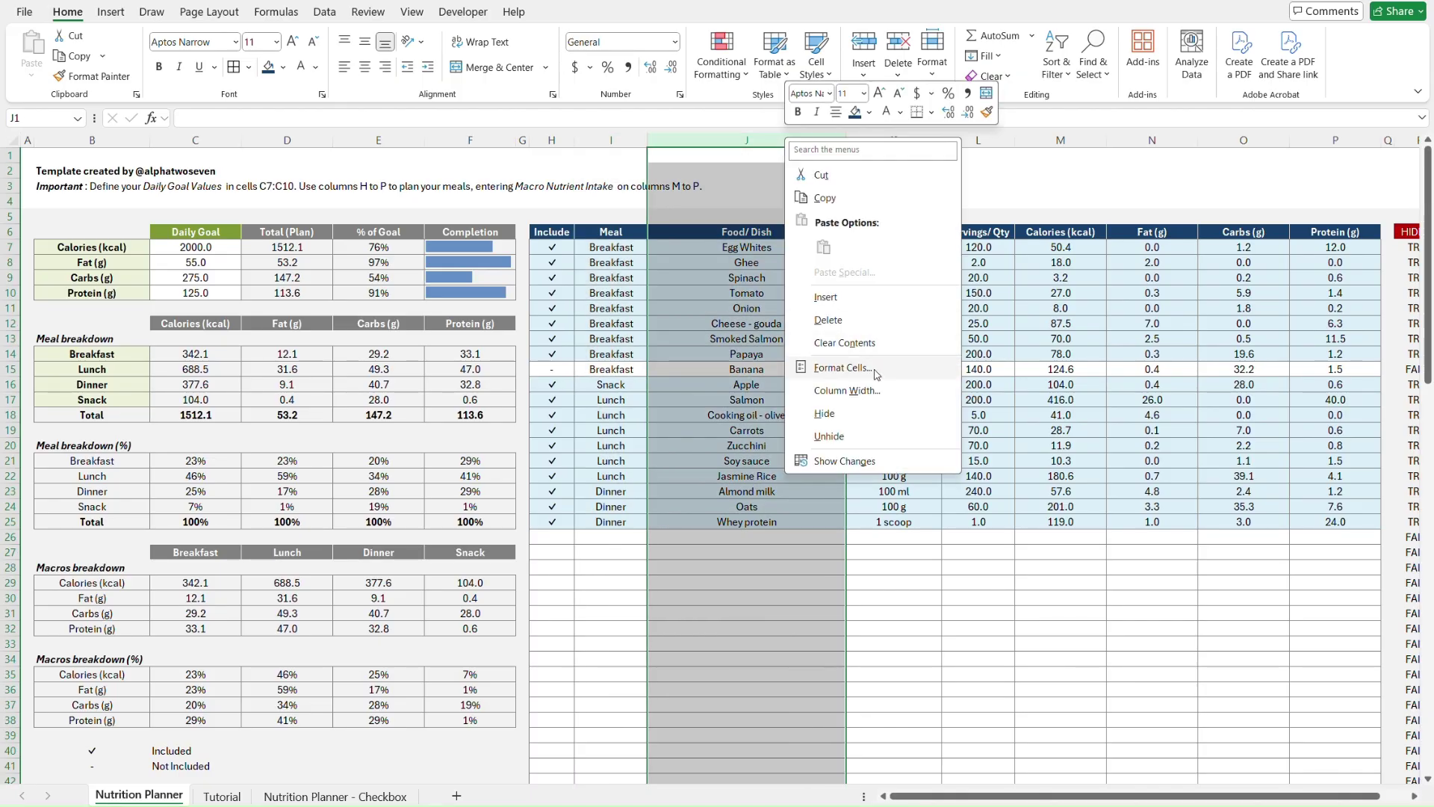
pyautogui.click(878, 393)
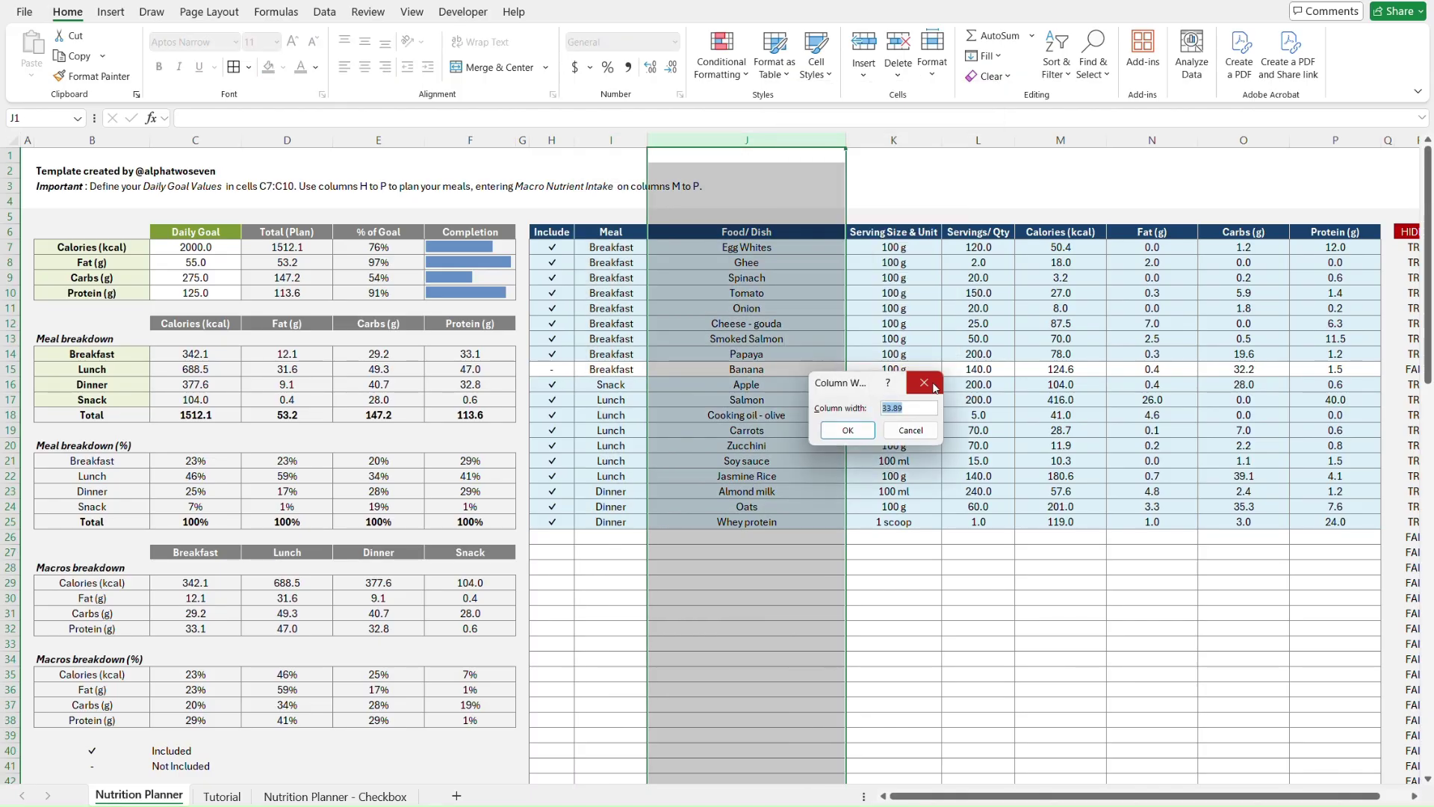
pyautogui.click(930, 377)
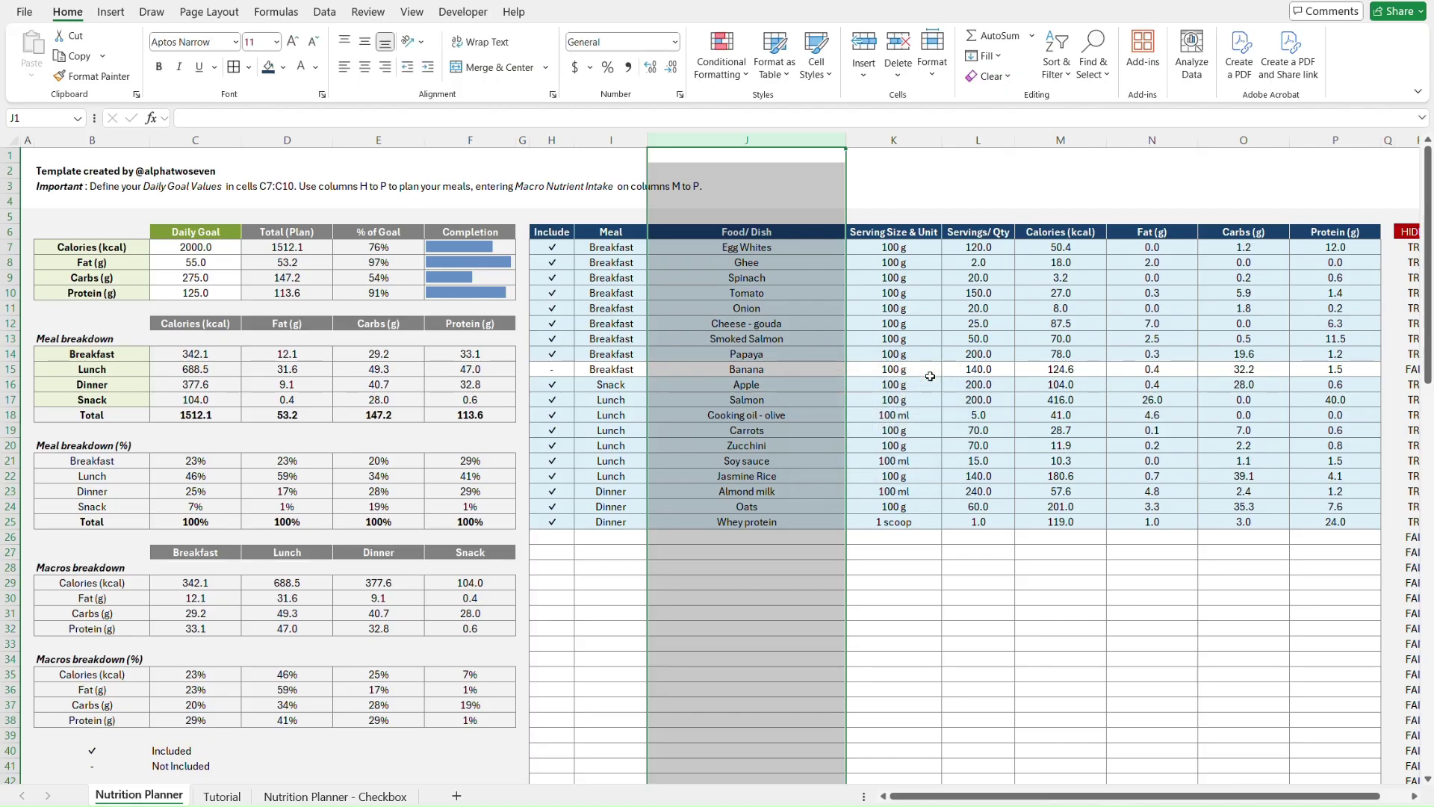
pyautogui.hotkey('ctrl', 'pagedown')
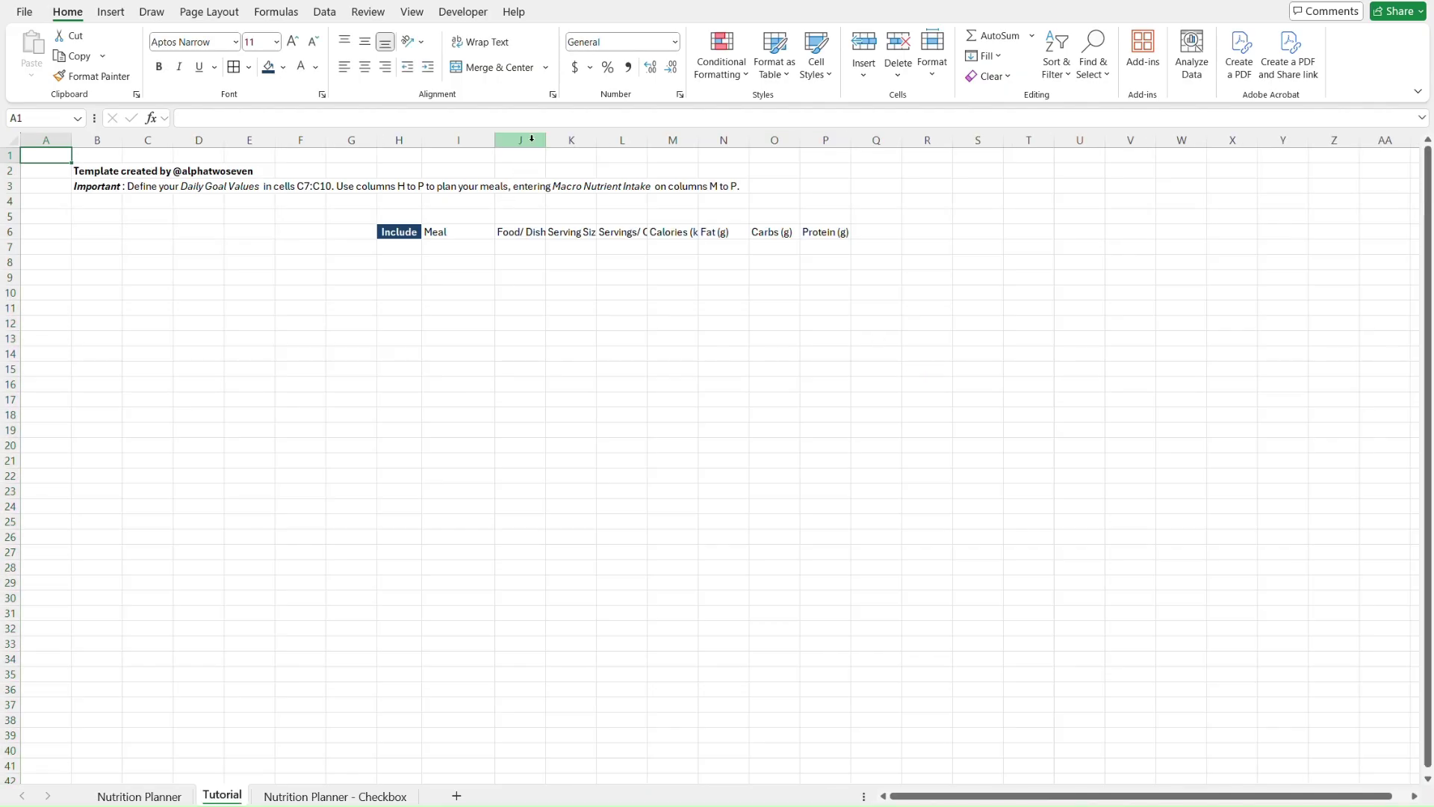
pyautogui.click(531, 141)
pyautogui.rightClick(531, 141)
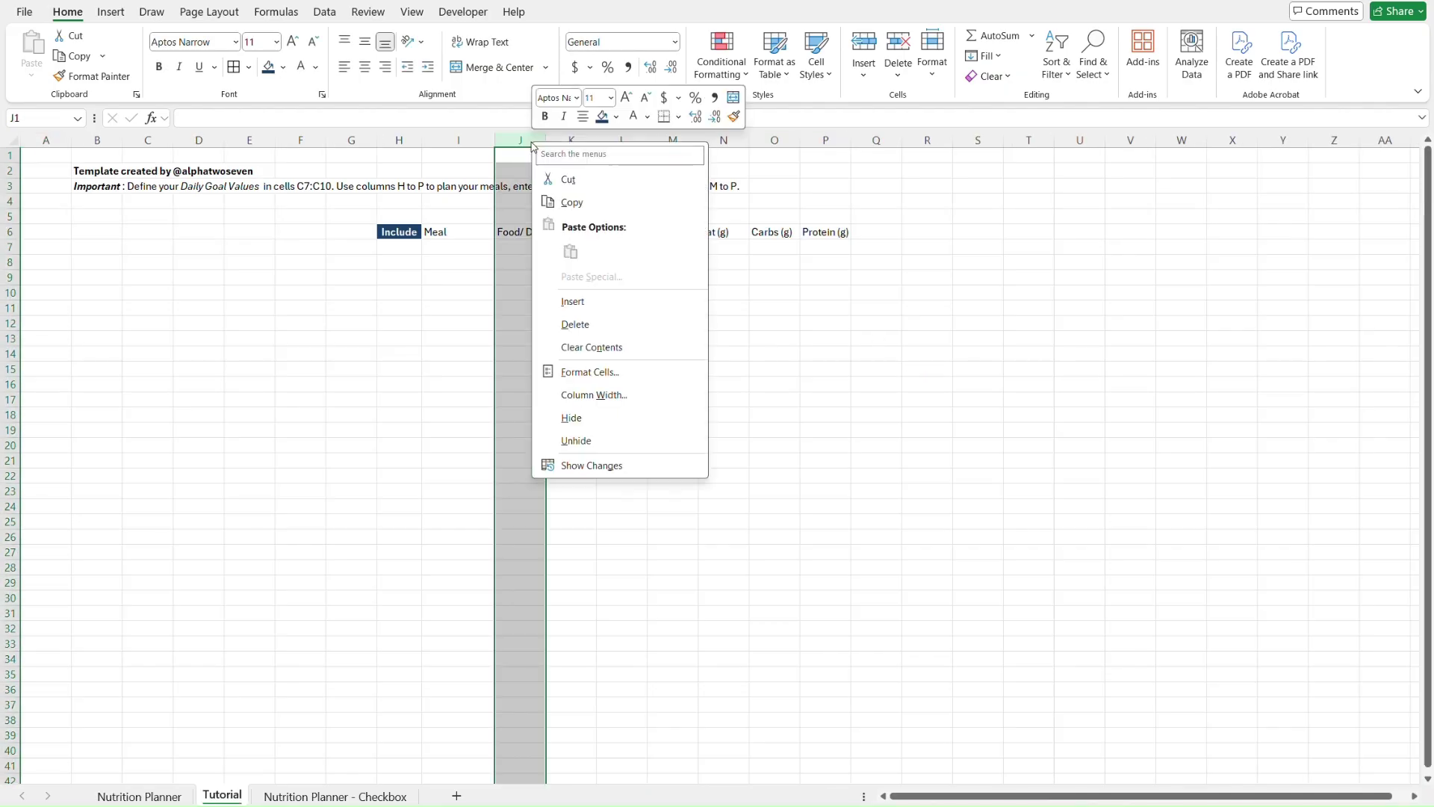
pyautogui.click(619, 397)
pyautogui.write('33')
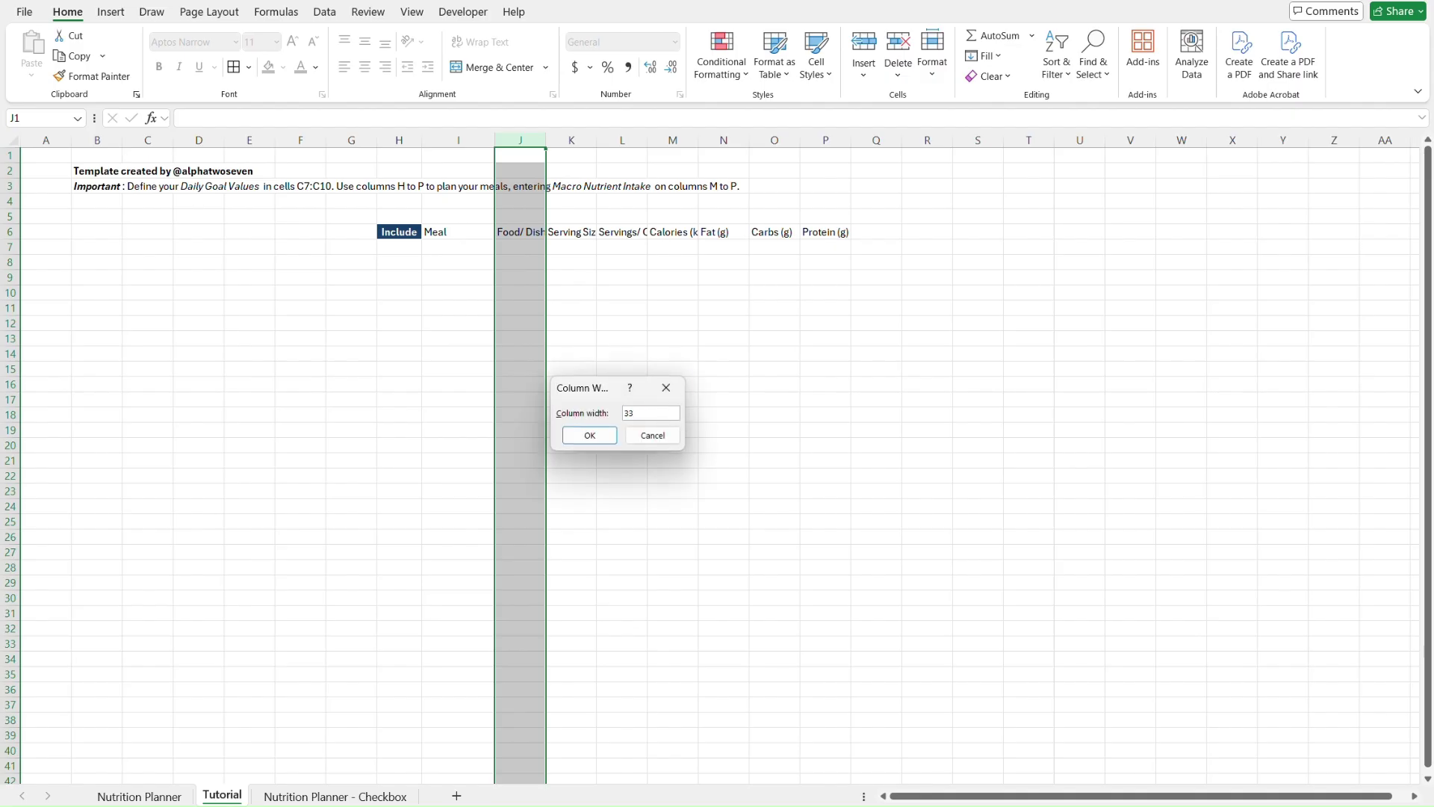
pyautogui.write('.89')
pyautogui.press('Return')
pyautogui.click(722, 259)
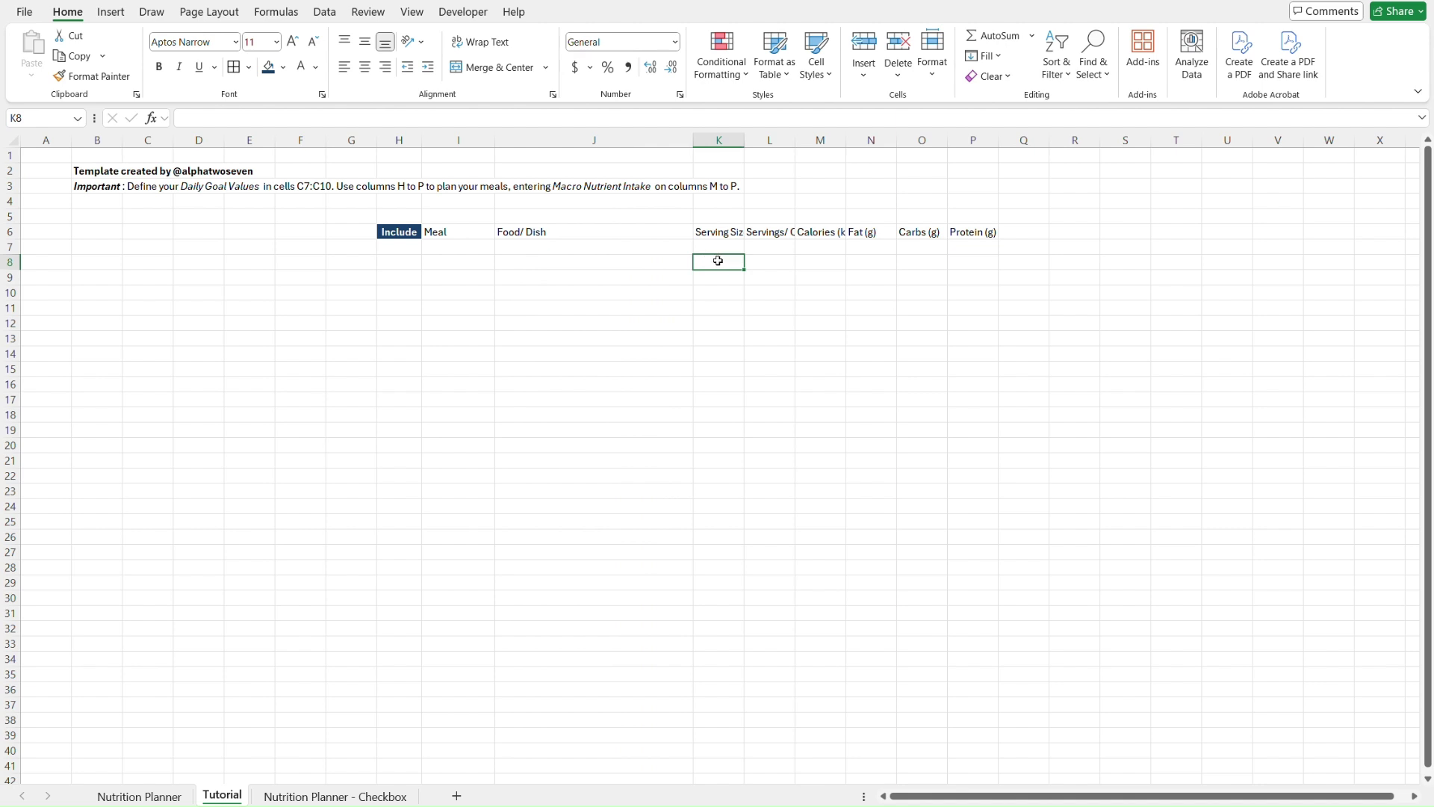
# - Check the Serving Size & Unit column's width on the Nutrition Planner sheet and set column K on the Tutorial sheet to 16
pyautogui.hotkey('ctrl', 'pageup')
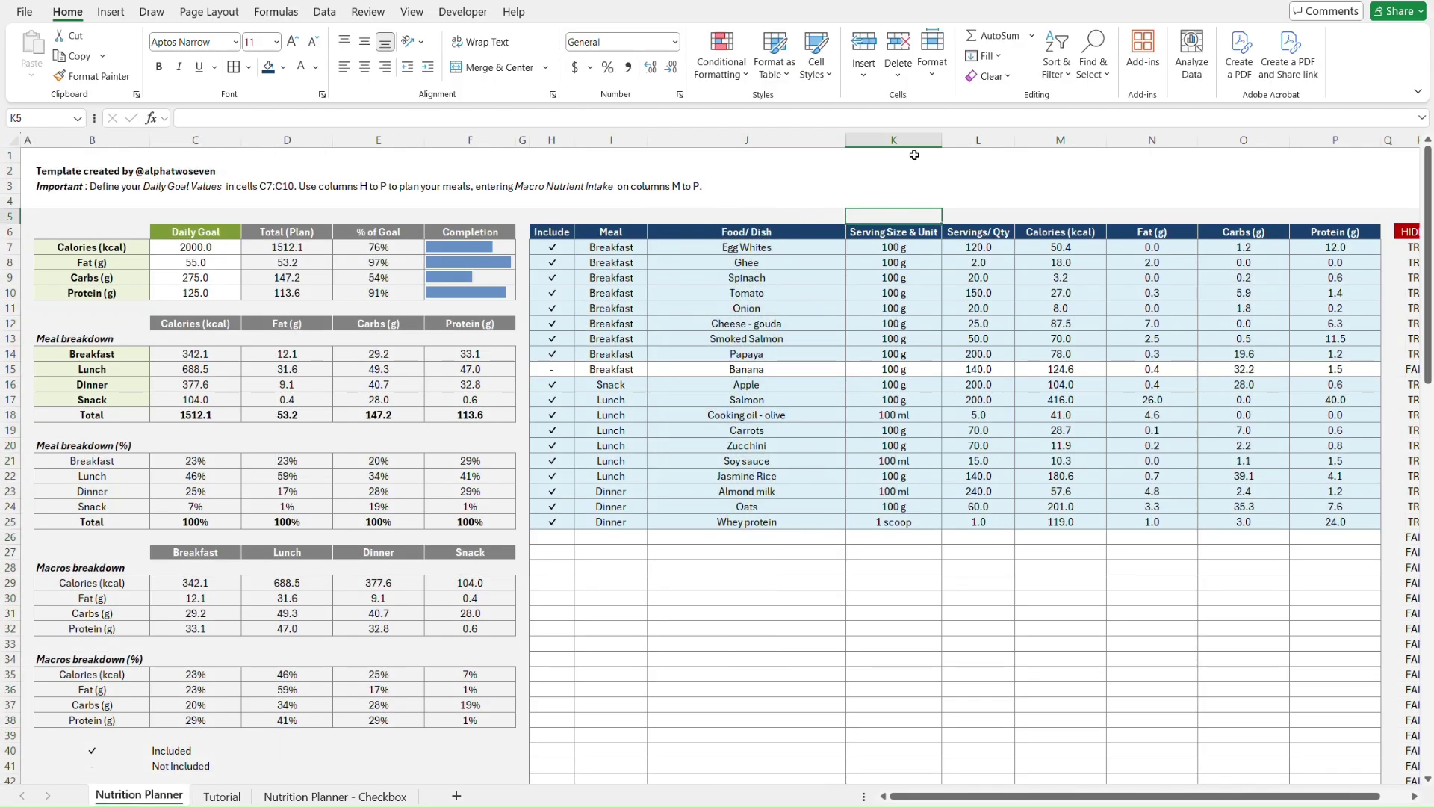
pyautogui.click(920, 139)
pyautogui.rightClick(921, 142)
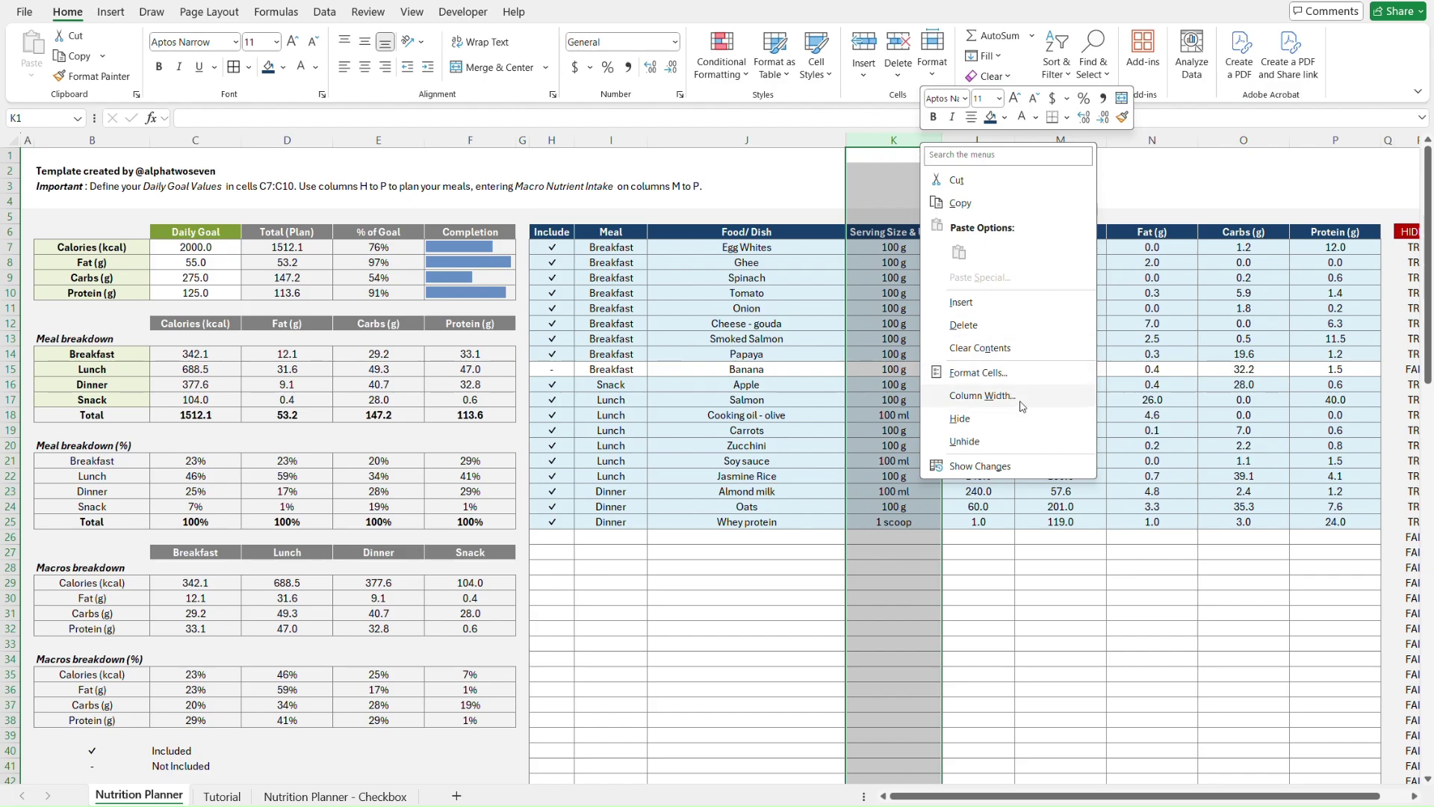
pyautogui.click(982, 396)
pyautogui.click(1068, 397)
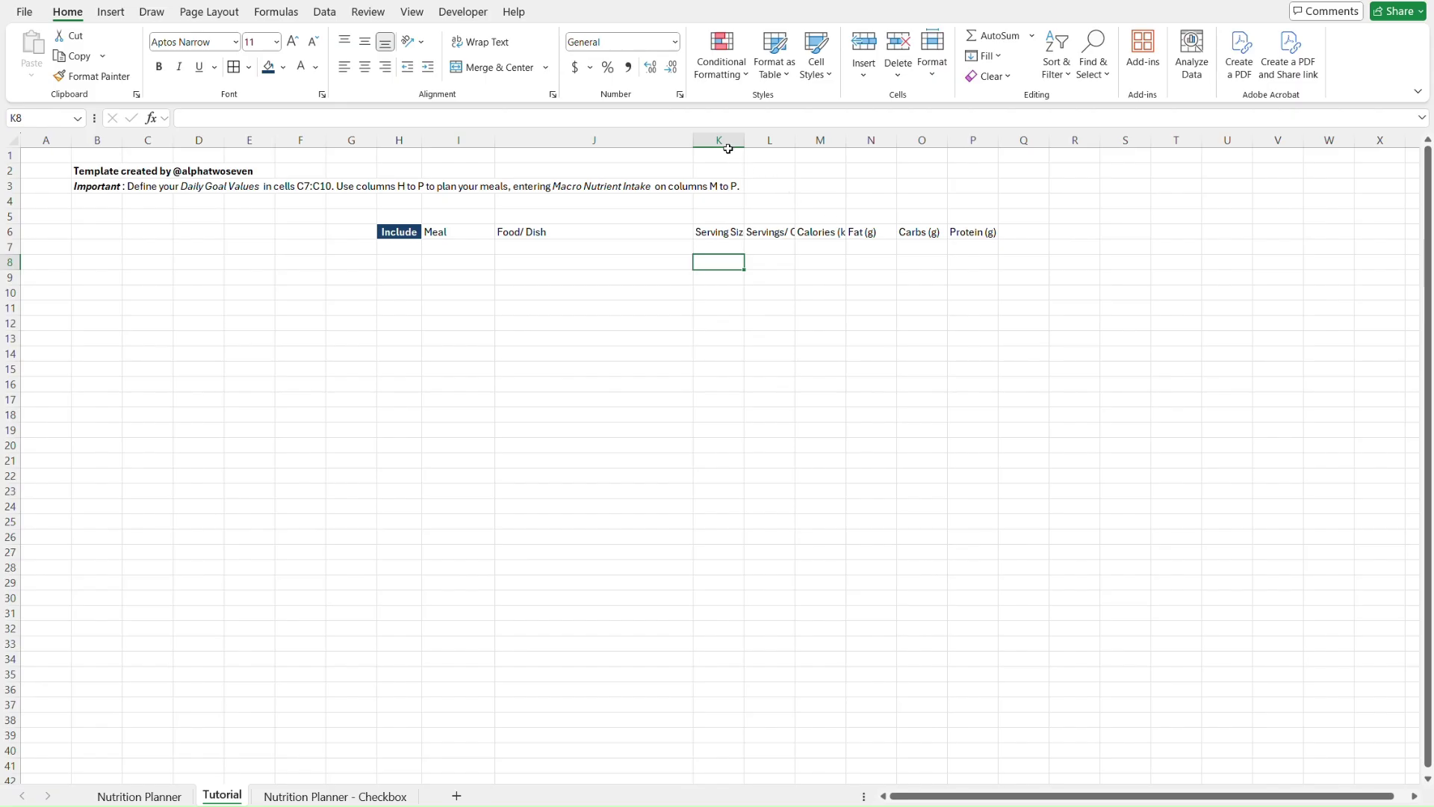
pyautogui.click(729, 147)
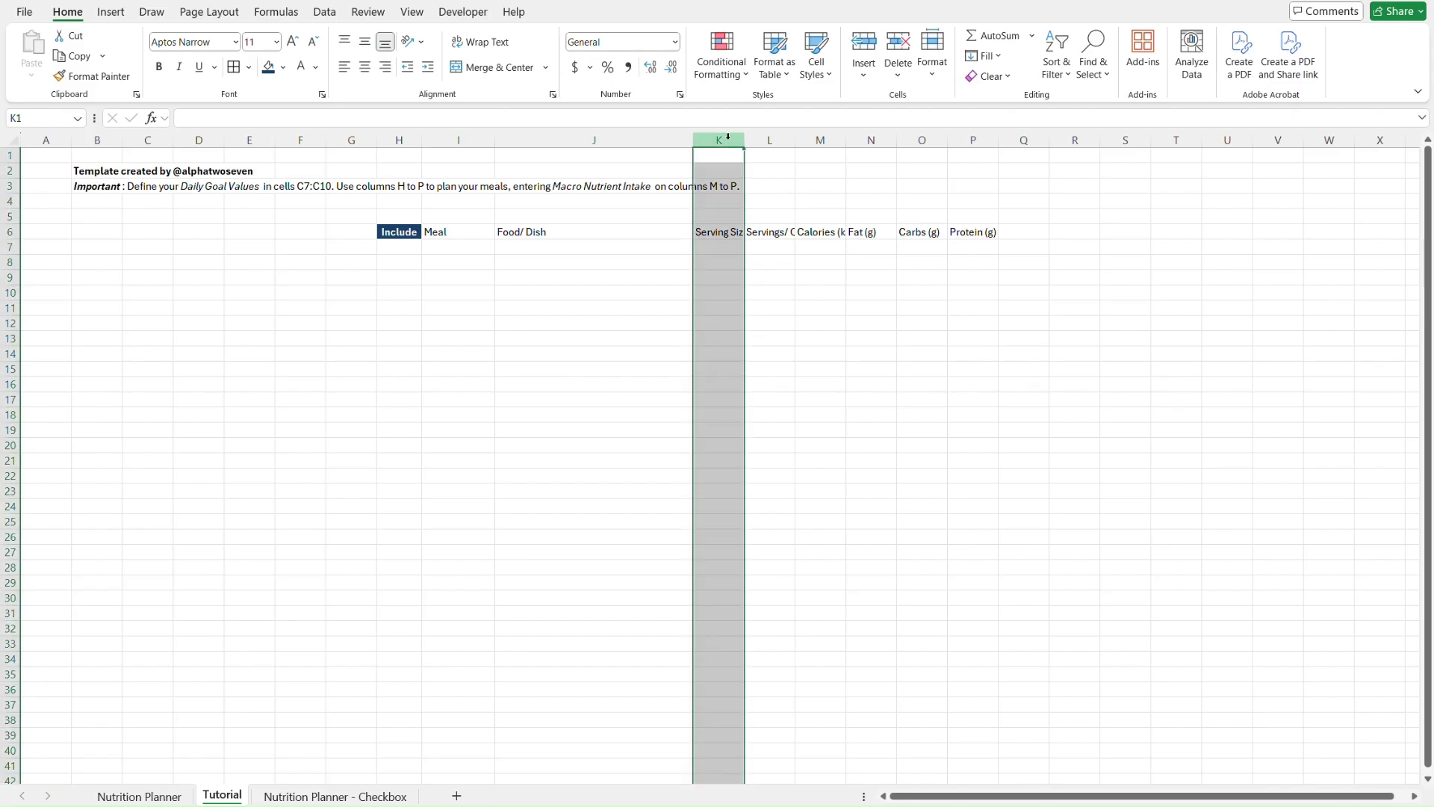
pyautogui.rightClick(729, 147)
pyautogui.click(835, 401)
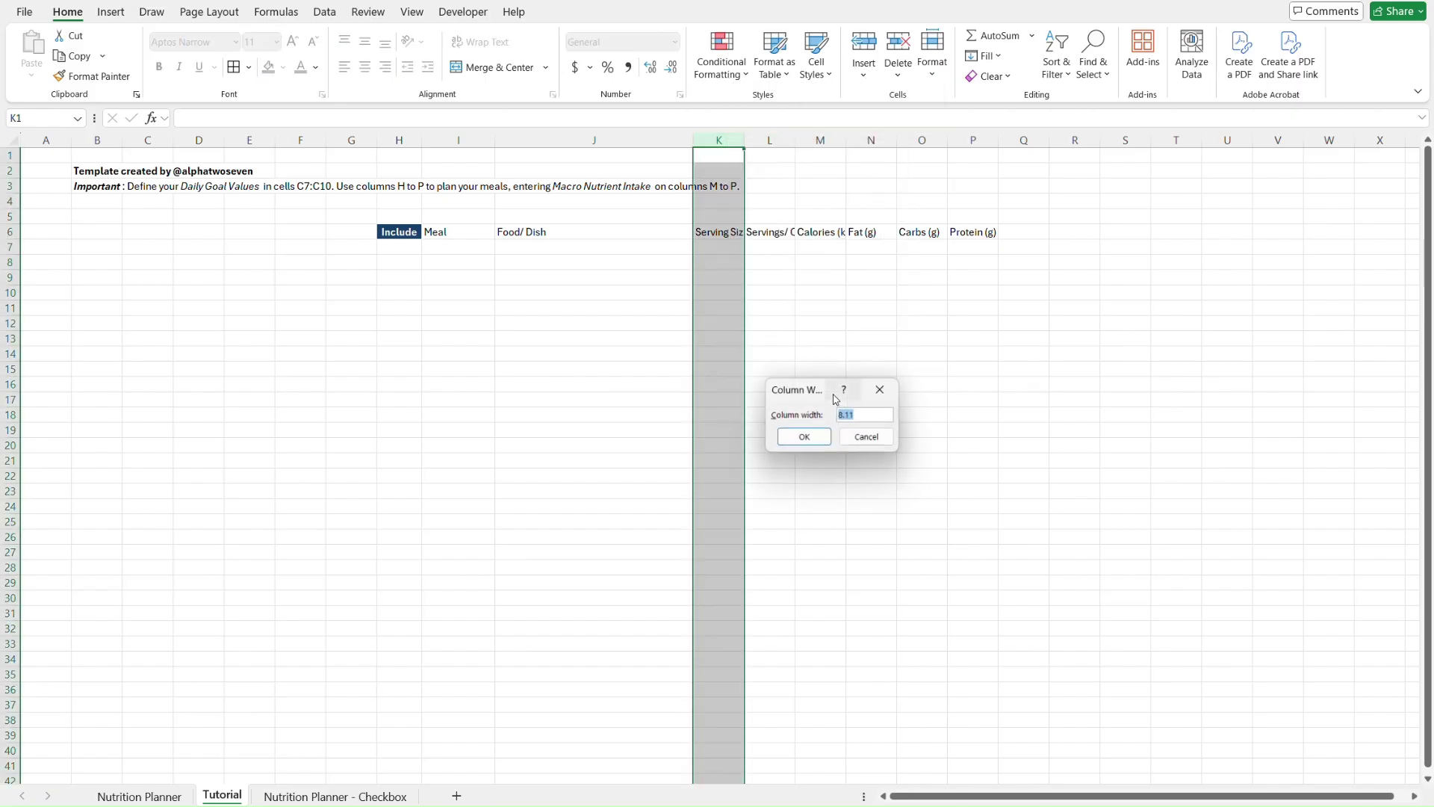
pyautogui.write('16')
pyautogui.press('Return')
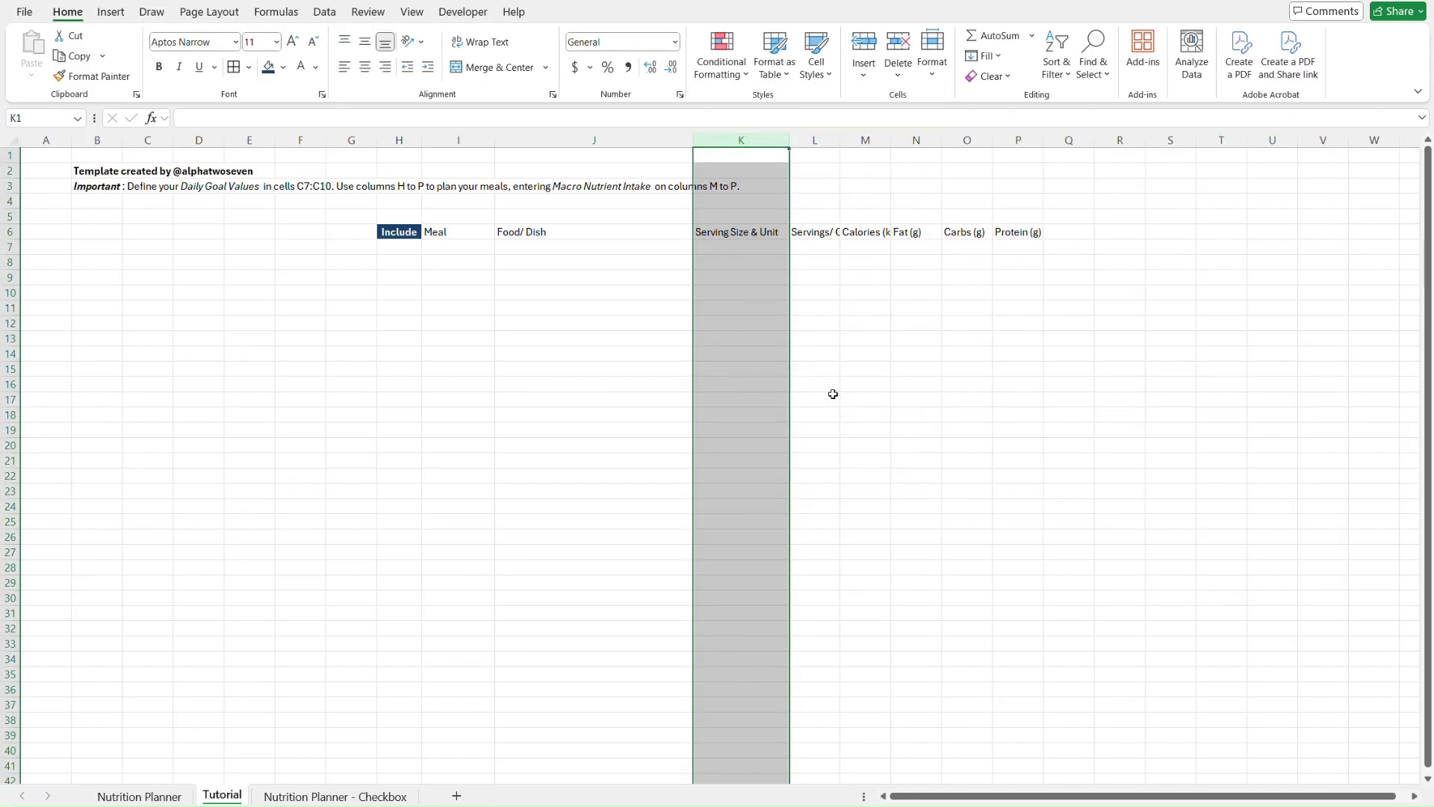
# - Check the Servings/ Qty column's width on the Nutrition Planner sheet and set column L on the Tutorial sheet to 12
pyautogui.hotkey('ctrl', 'pageup')
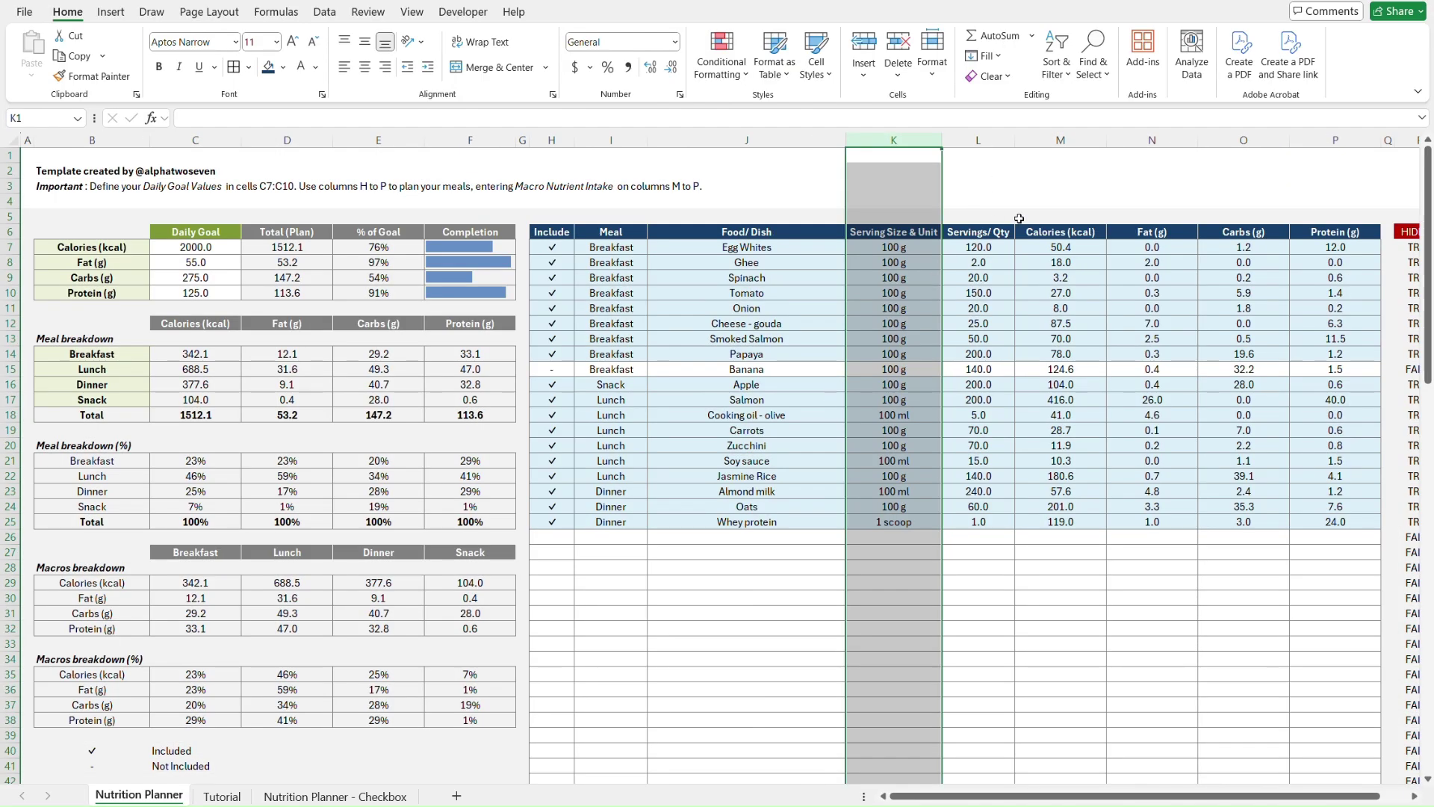
pyautogui.click(998, 140)
pyautogui.rightClick(998, 137)
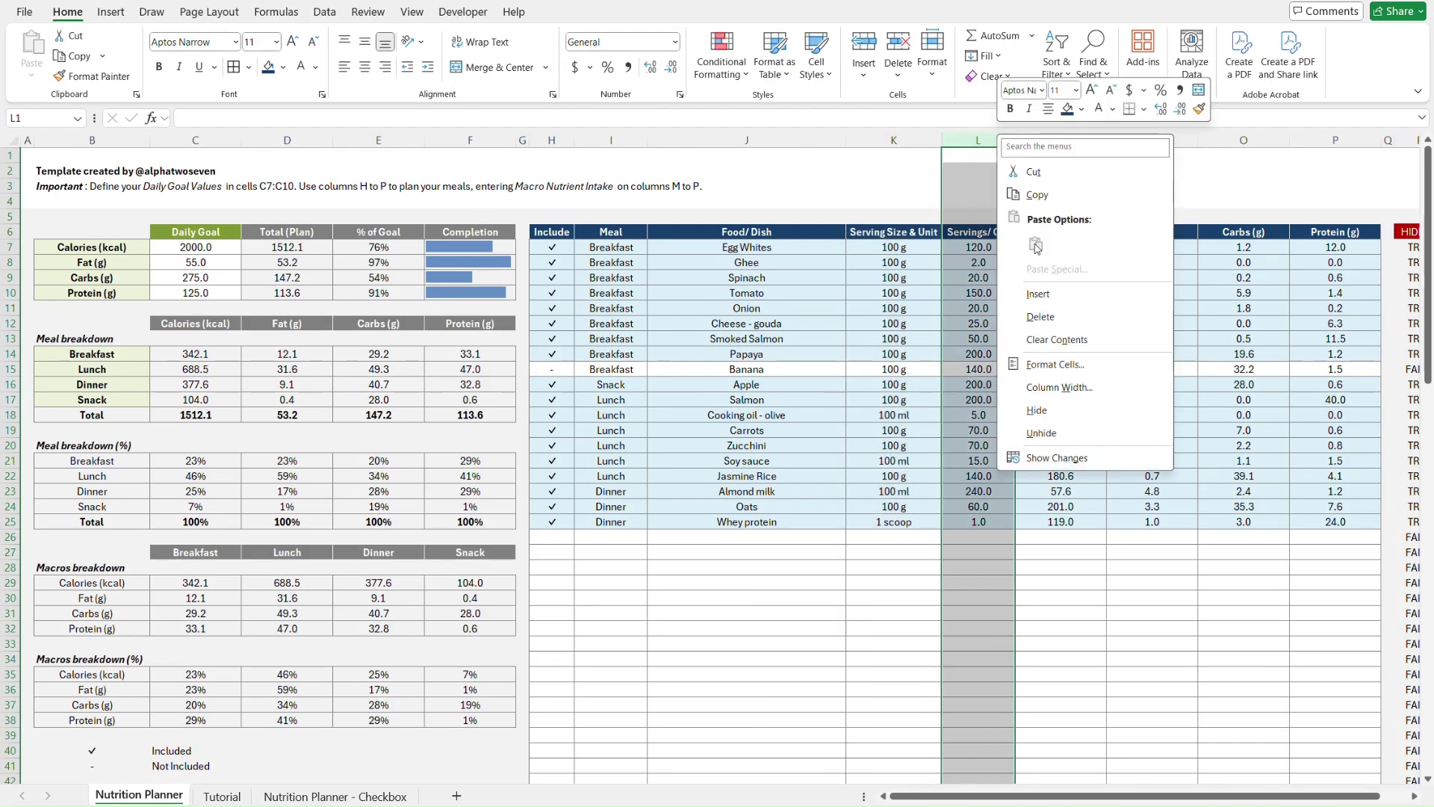
pyautogui.click(1080, 402)
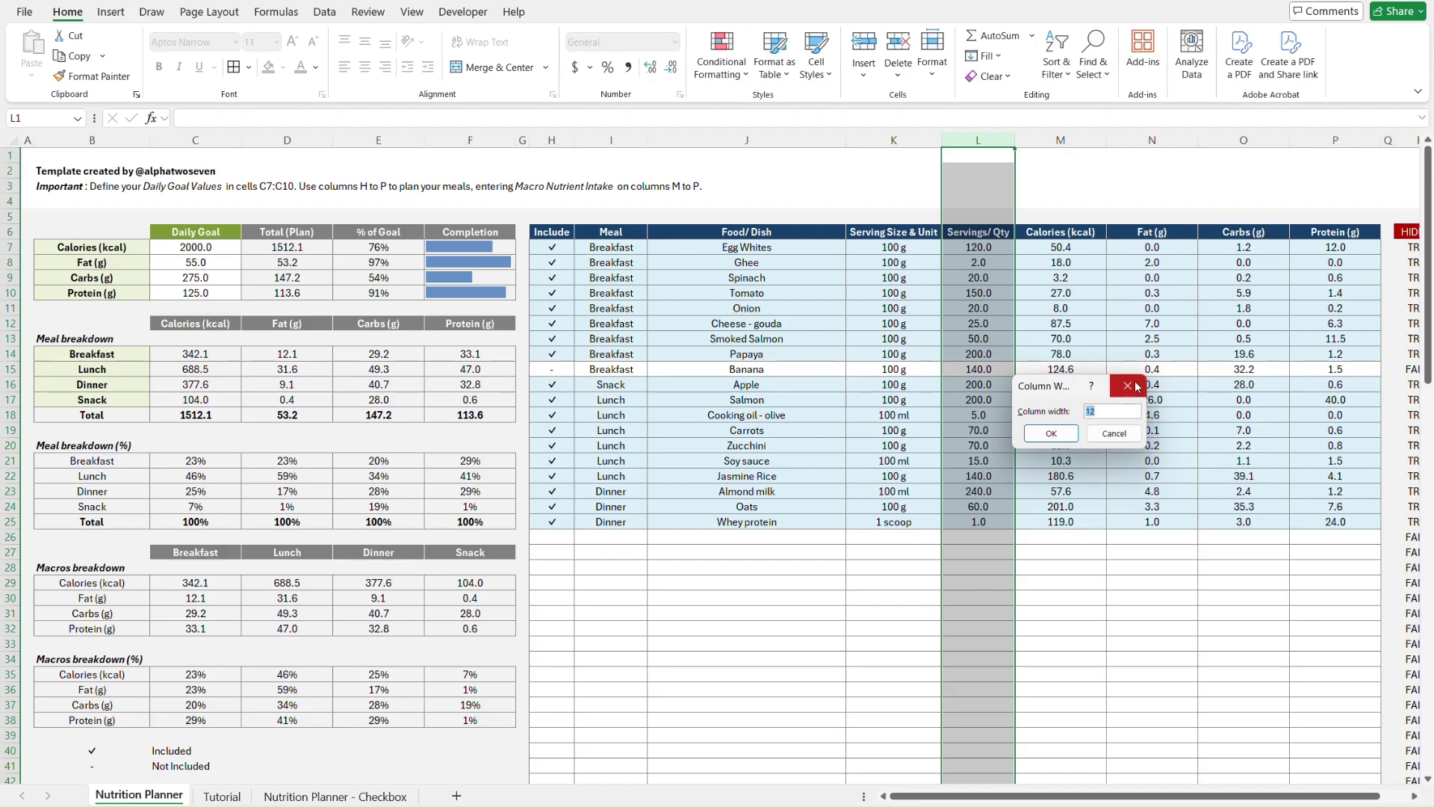
pyautogui.click(1135, 384)
pyautogui.hotkey('ctrl', 'pagedown')
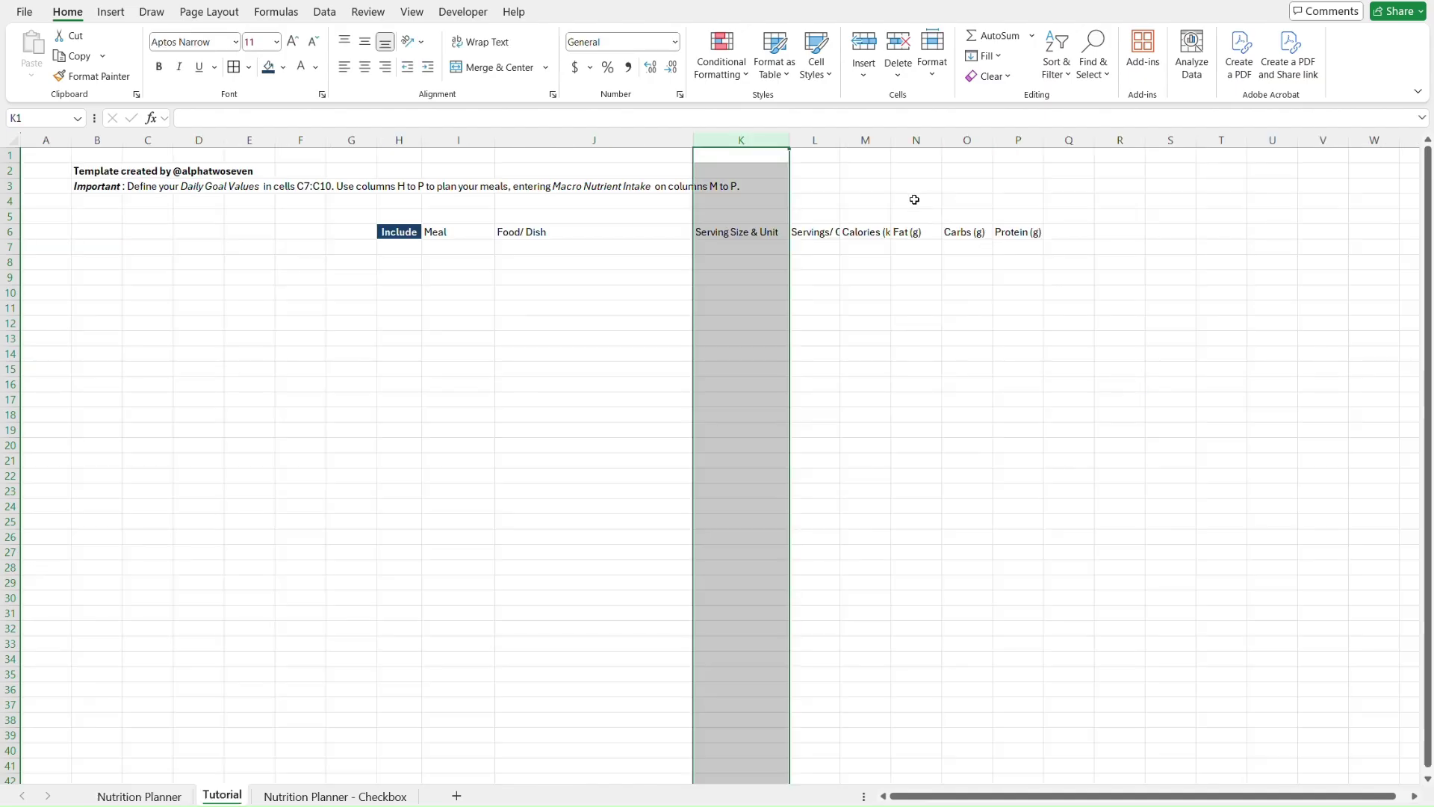
pyautogui.click(834, 143)
pyautogui.rightClick(832, 144)
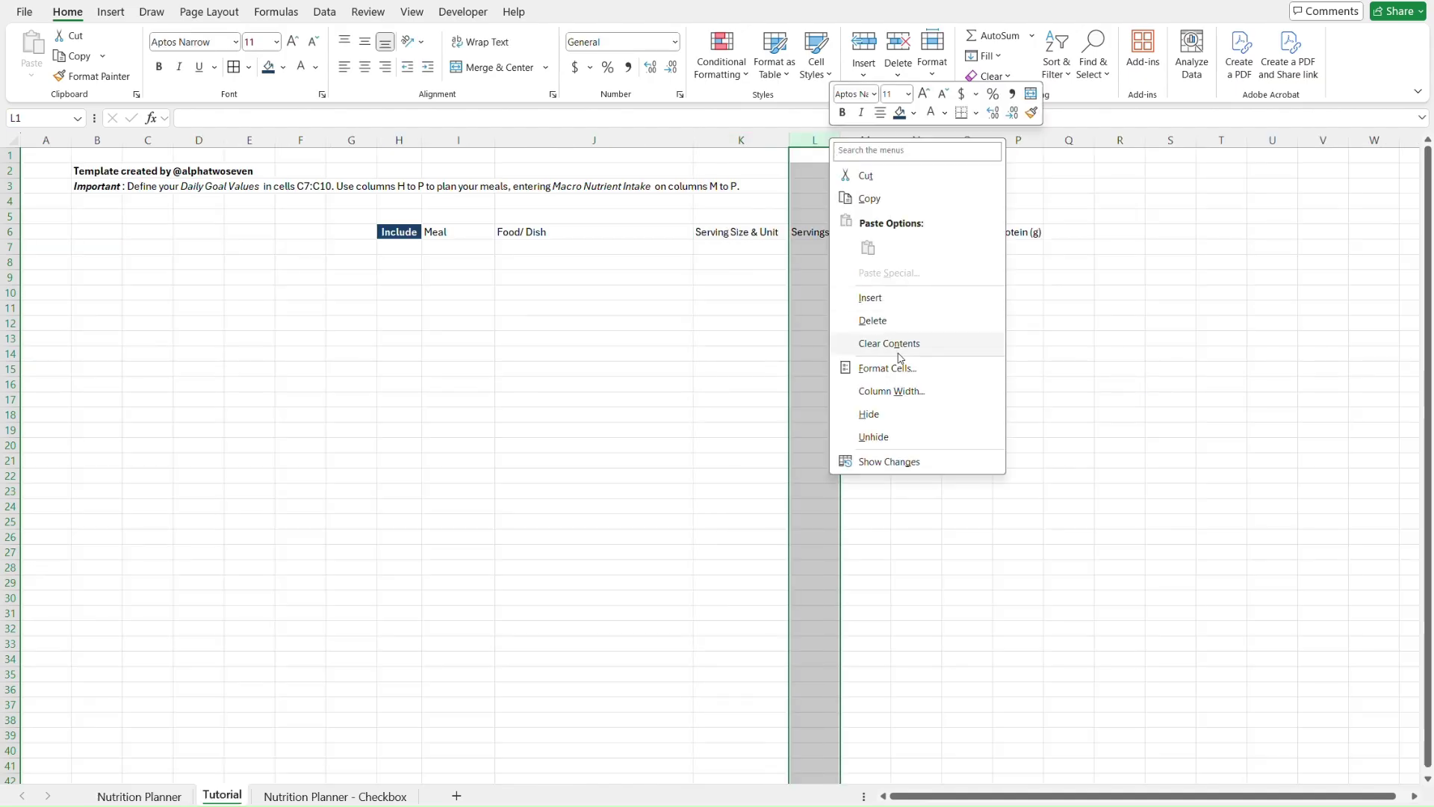
pyautogui.click(906, 390)
pyautogui.write('12')
pyautogui.press('Return')
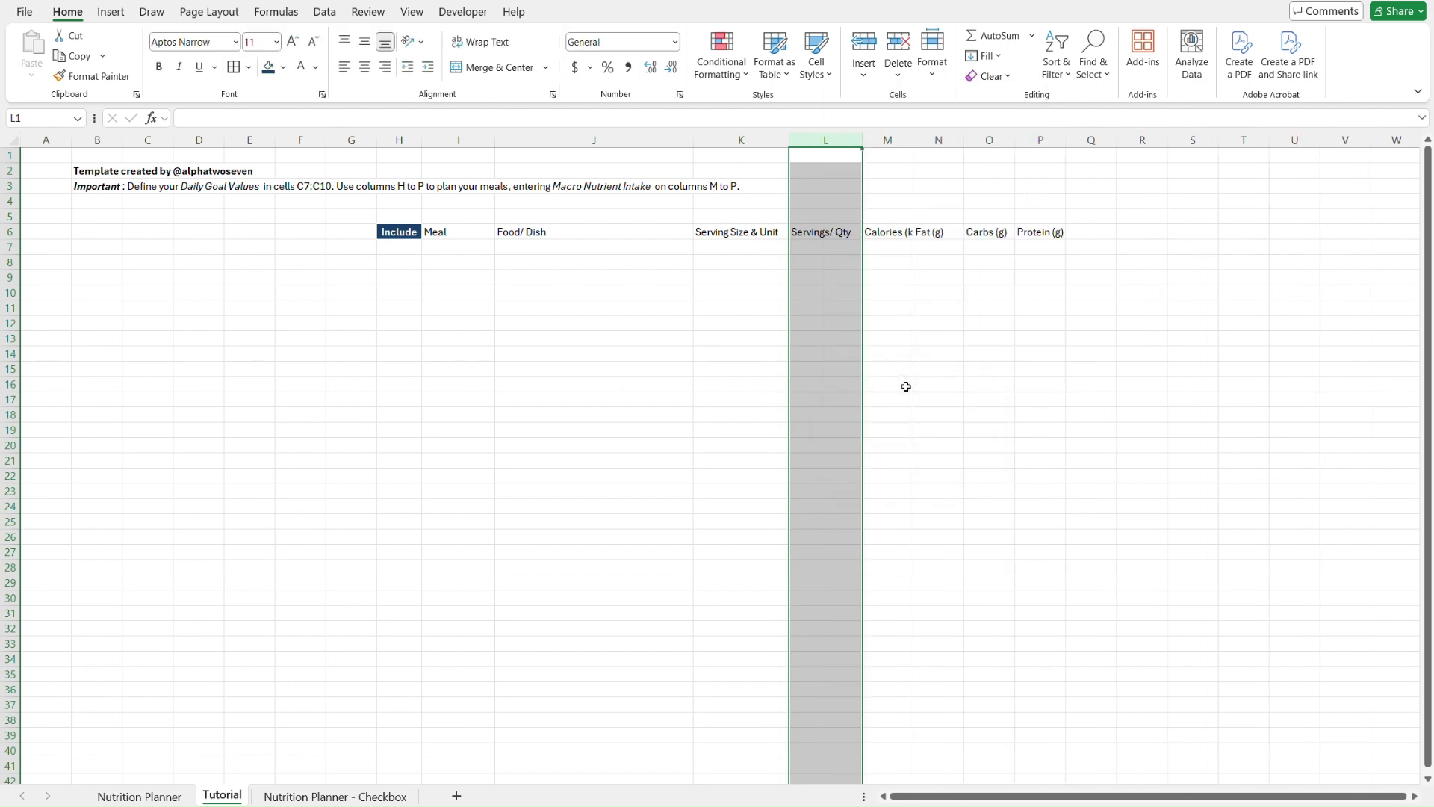
# - Check the shared column width of columns M to P, Calories (kcal) through Protein (g), on the Nutrition Planner sheet
pyautogui.hotkey('ctrl', 'pageup')
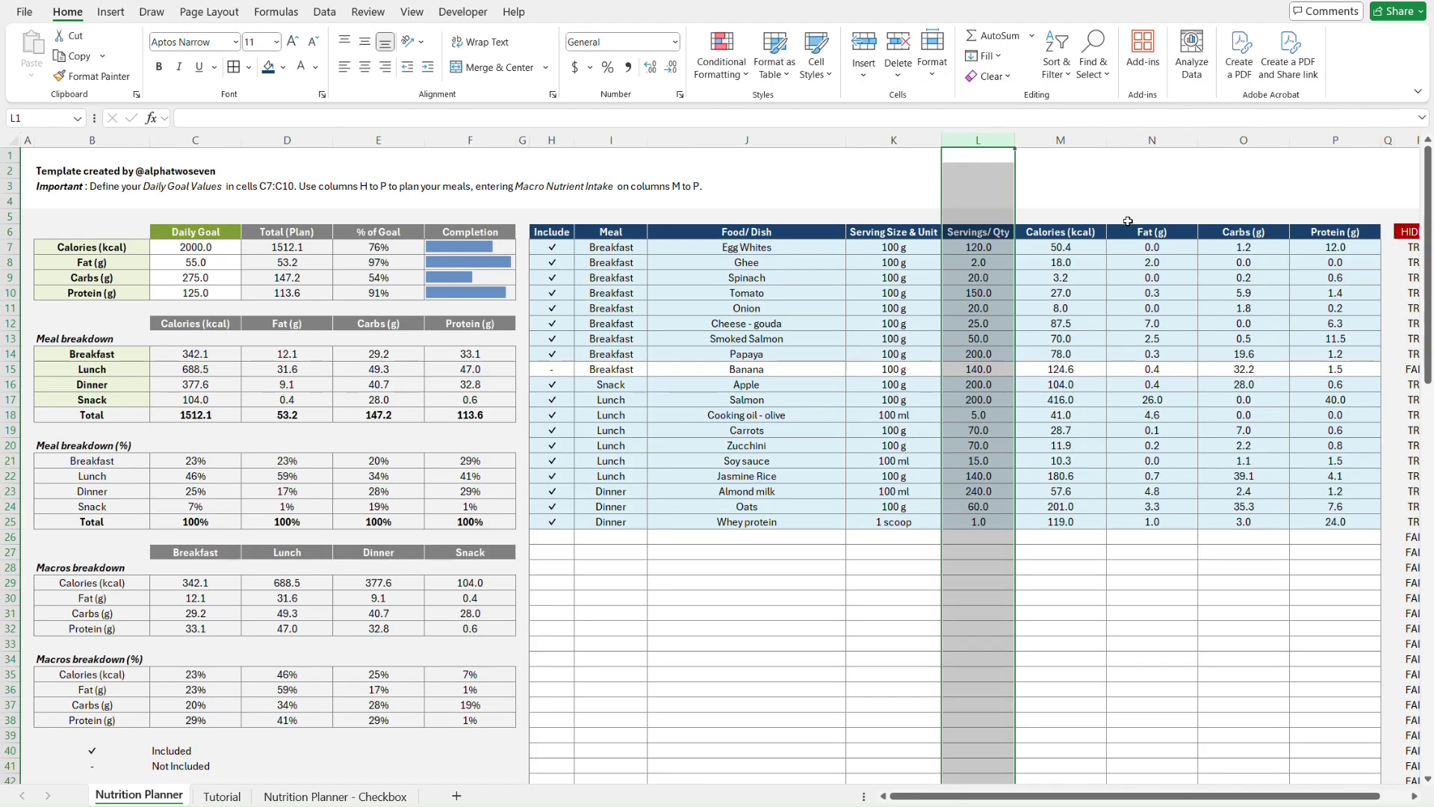
pyautogui.click(1068, 140)
pyautogui.click(1338, 141)
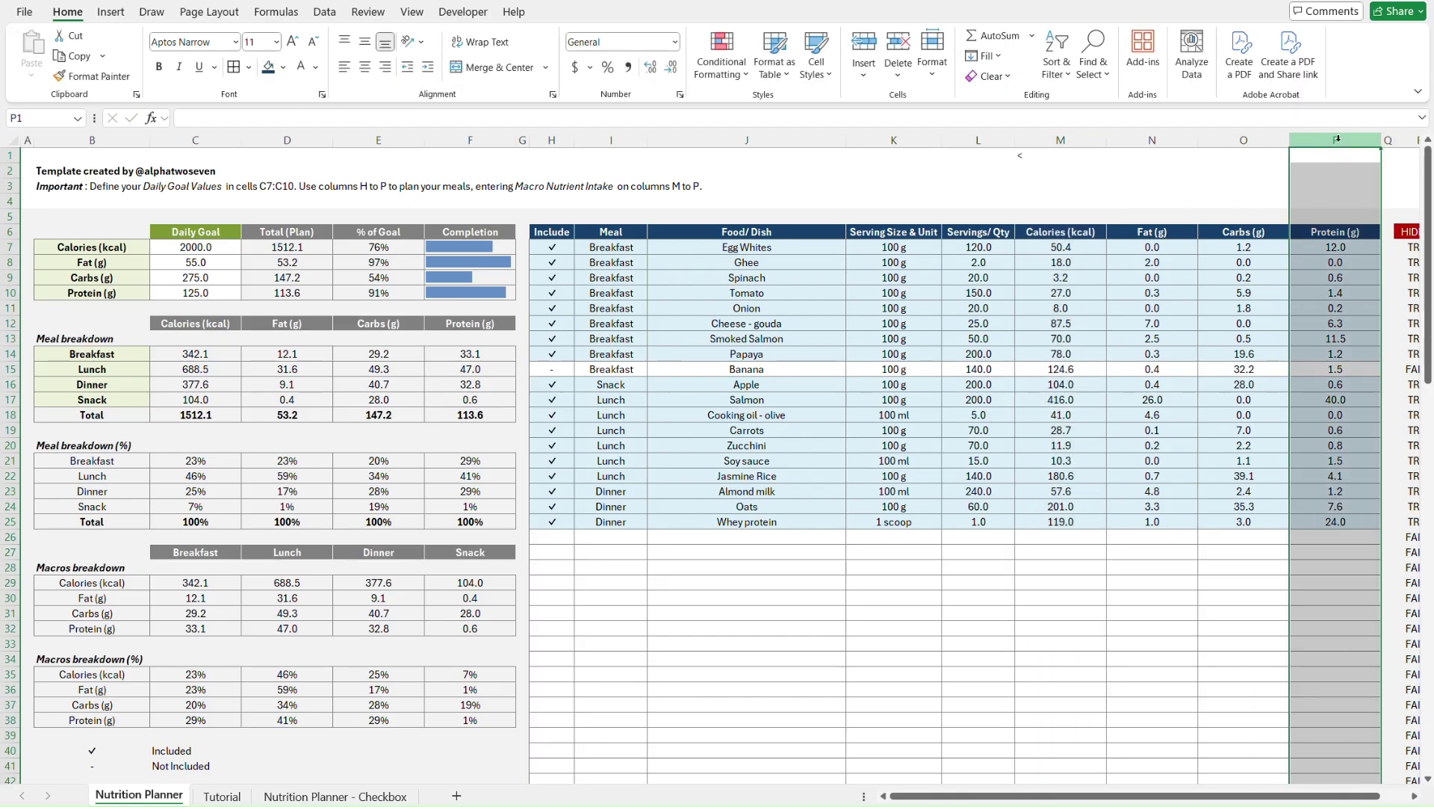
pyautogui.rightClick(1340, 142)
pyautogui.click(1337, 139)
pyautogui.click(1055, 160)
pyautogui.hotkey('ctrl', 'space')
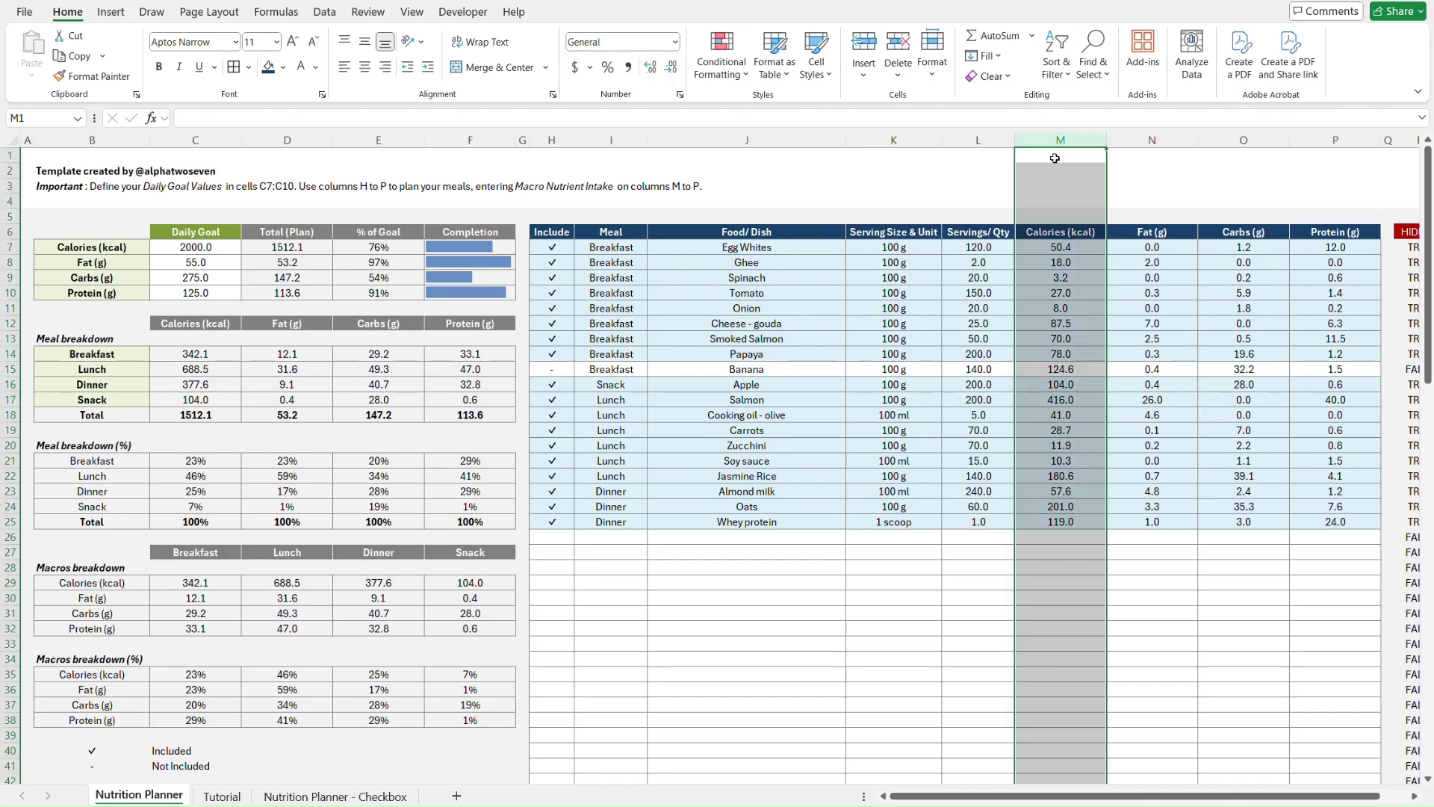
pyautogui.keyDown('shift'); pyautogui.click(1345, 134); pyautogui.keyUp('shift')
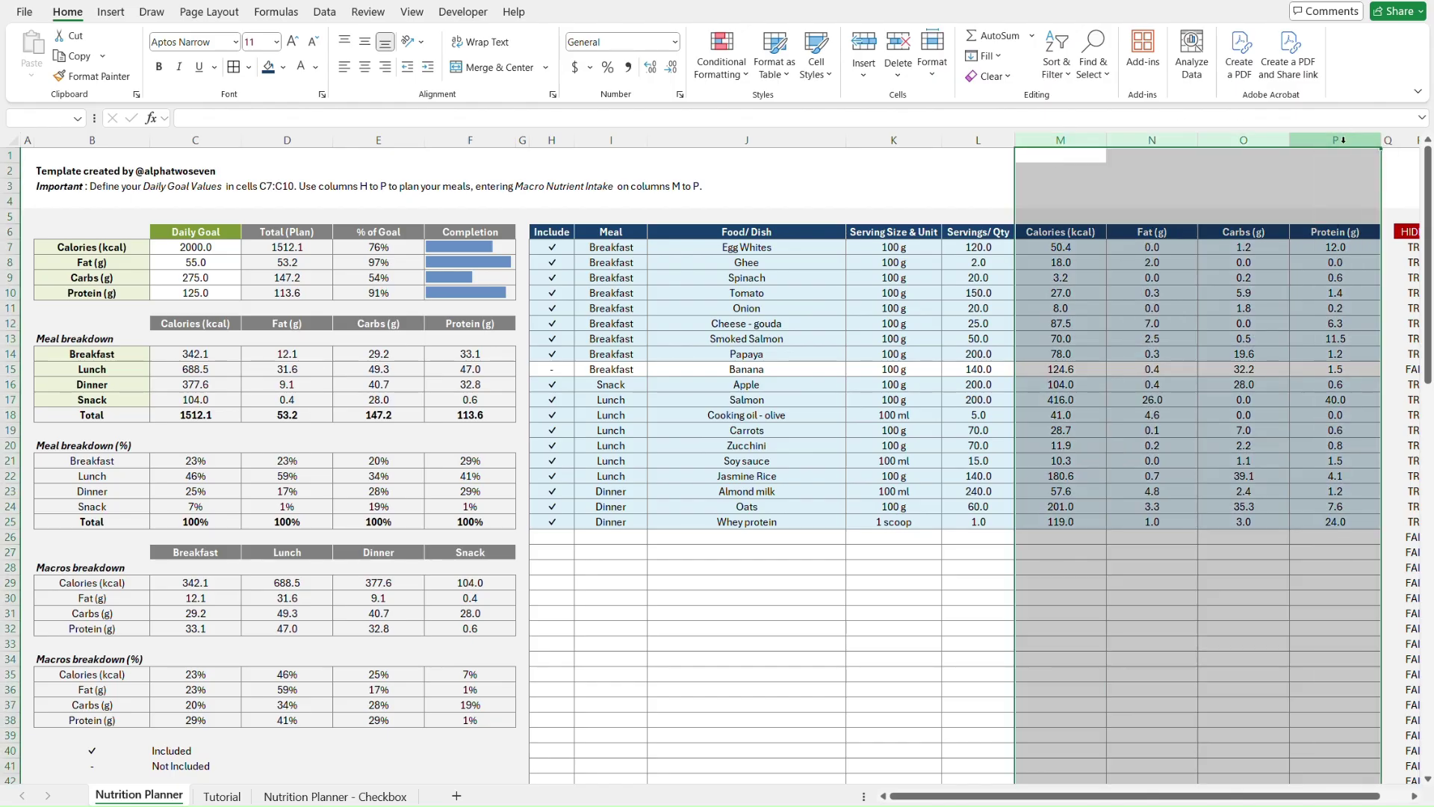
pyautogui.rightClick(1343, 140)
pyautogui.click(1274, 400)
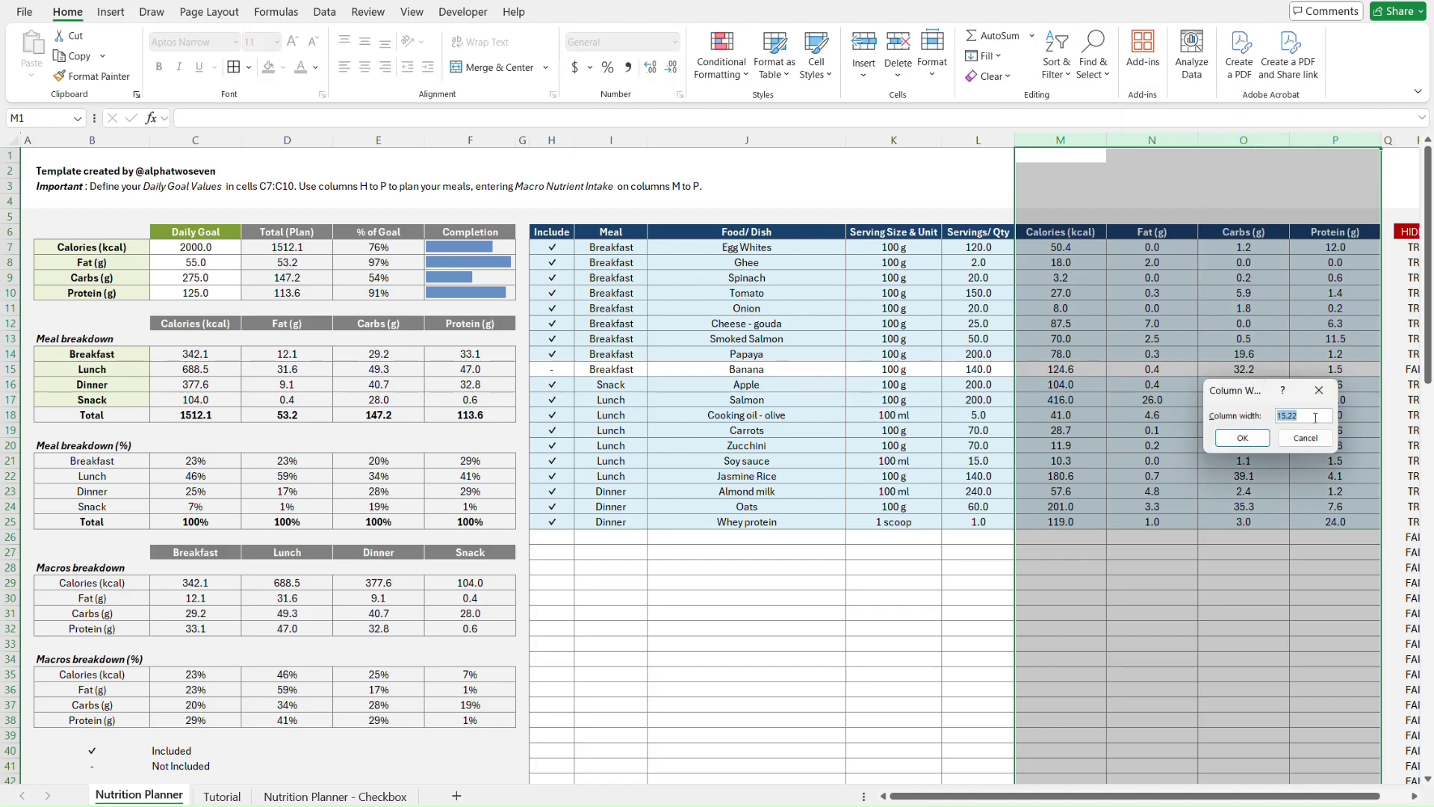
pyautogui.click(1319, 391)
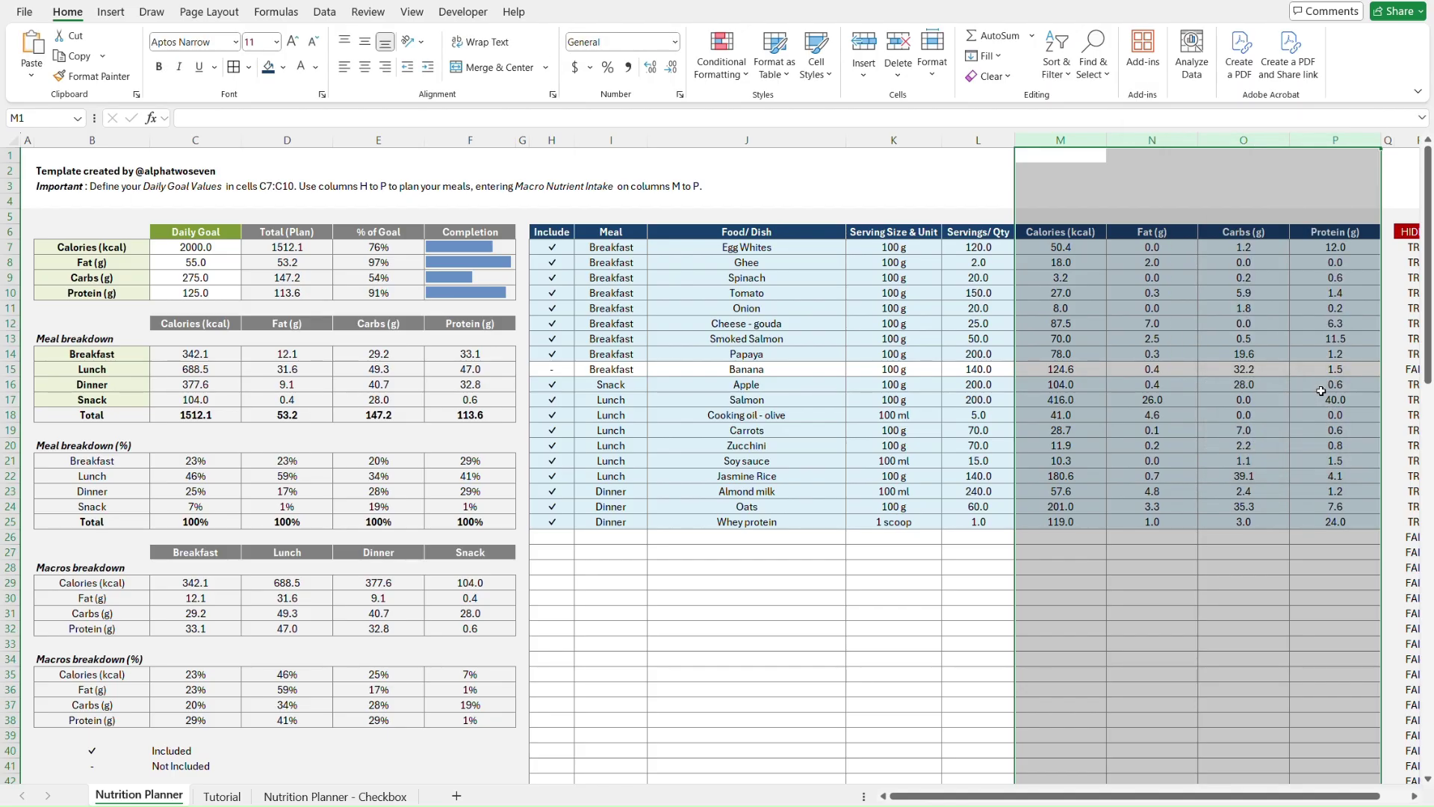
# - Set columns M to P on the Tutorial sheet to a width of 15.22
pyautogui.hotkey('ctrl', 'pagedown')
pyautogui.click(888, 140)
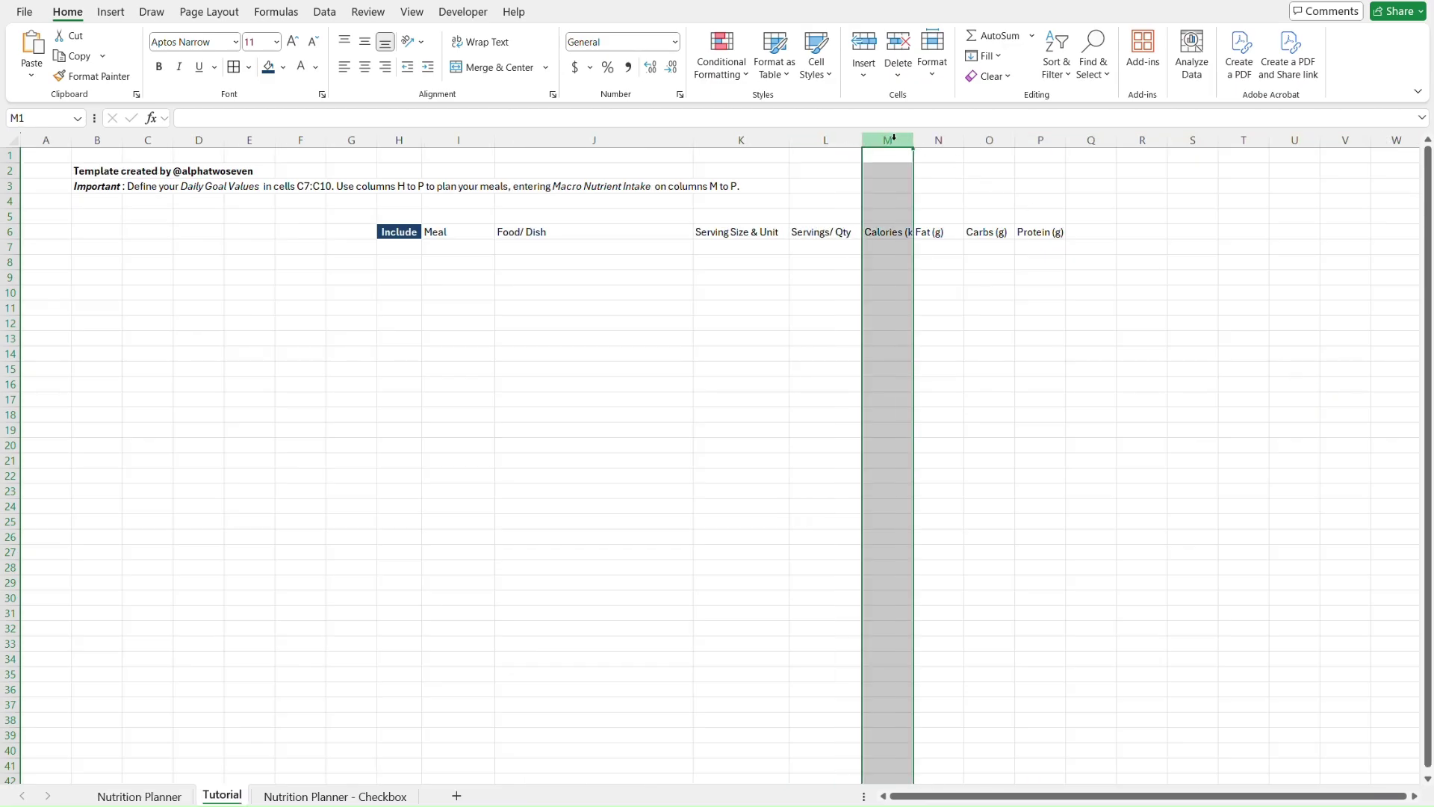
pyautogui.keyDown('shift'); pyautogui.click(1044, 139); pyautogui.keyUp('shift')
pyautogui.rightClick(1043, 139)
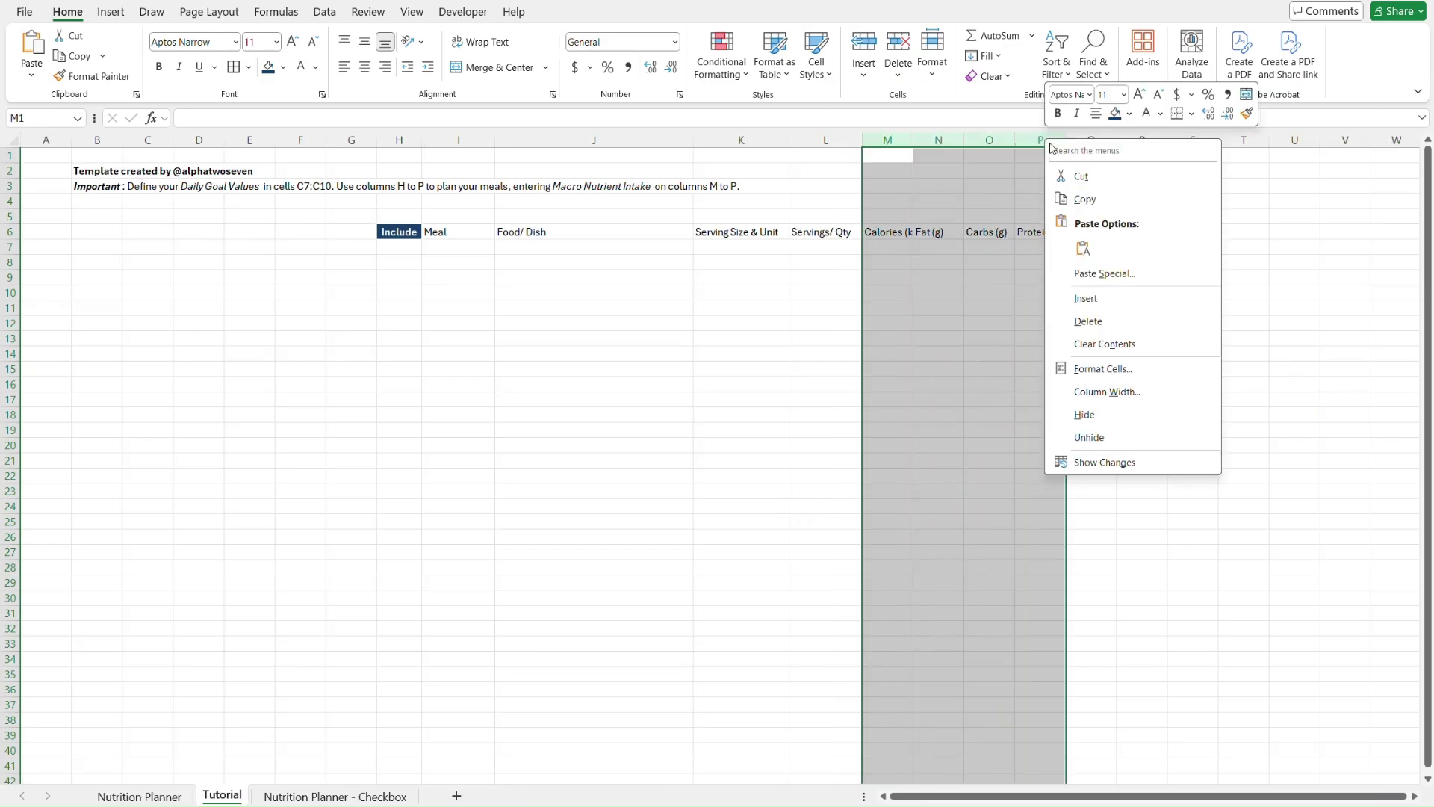
pyautogui.click(1133, 398)
pyautogui.write('16')
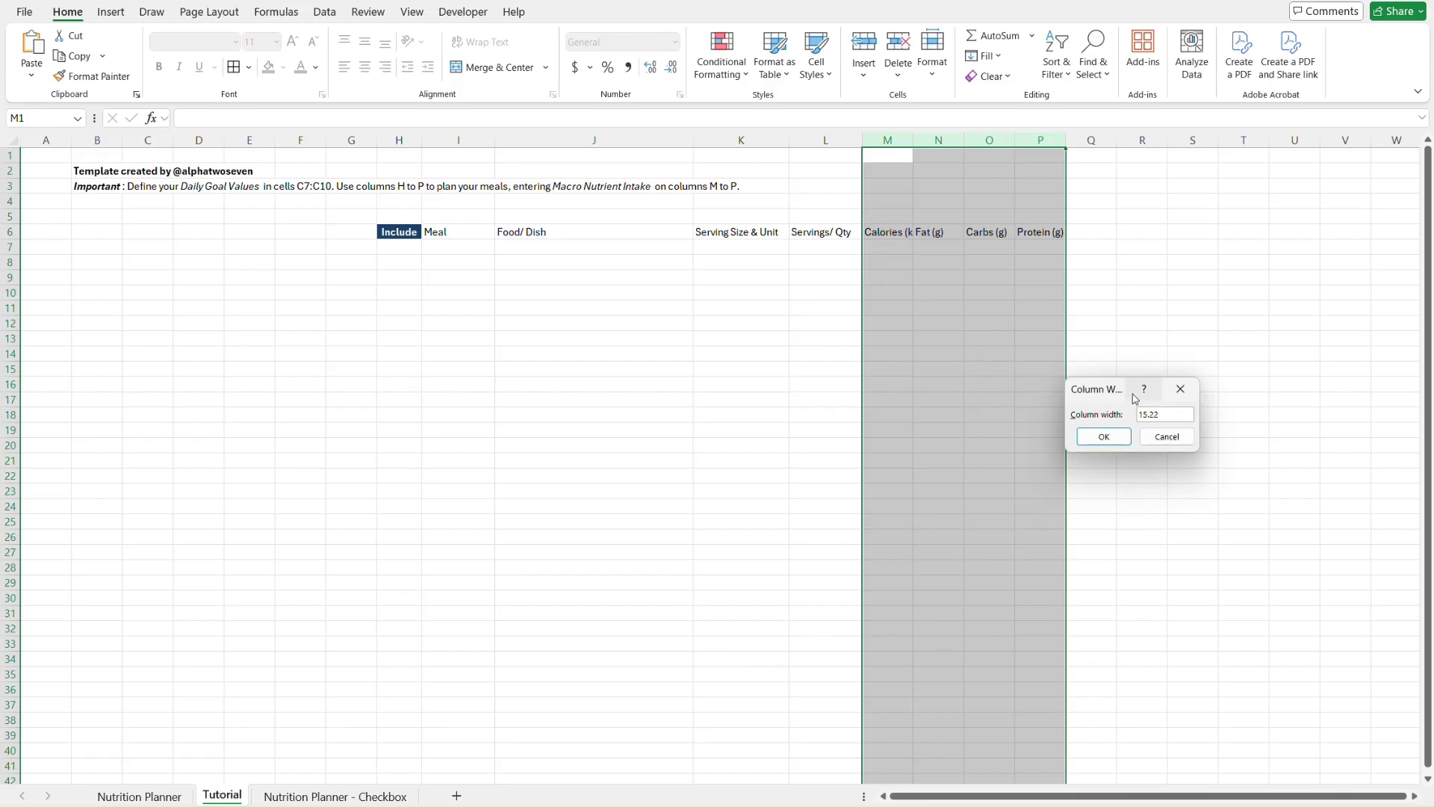
pyautogui.press('Return')
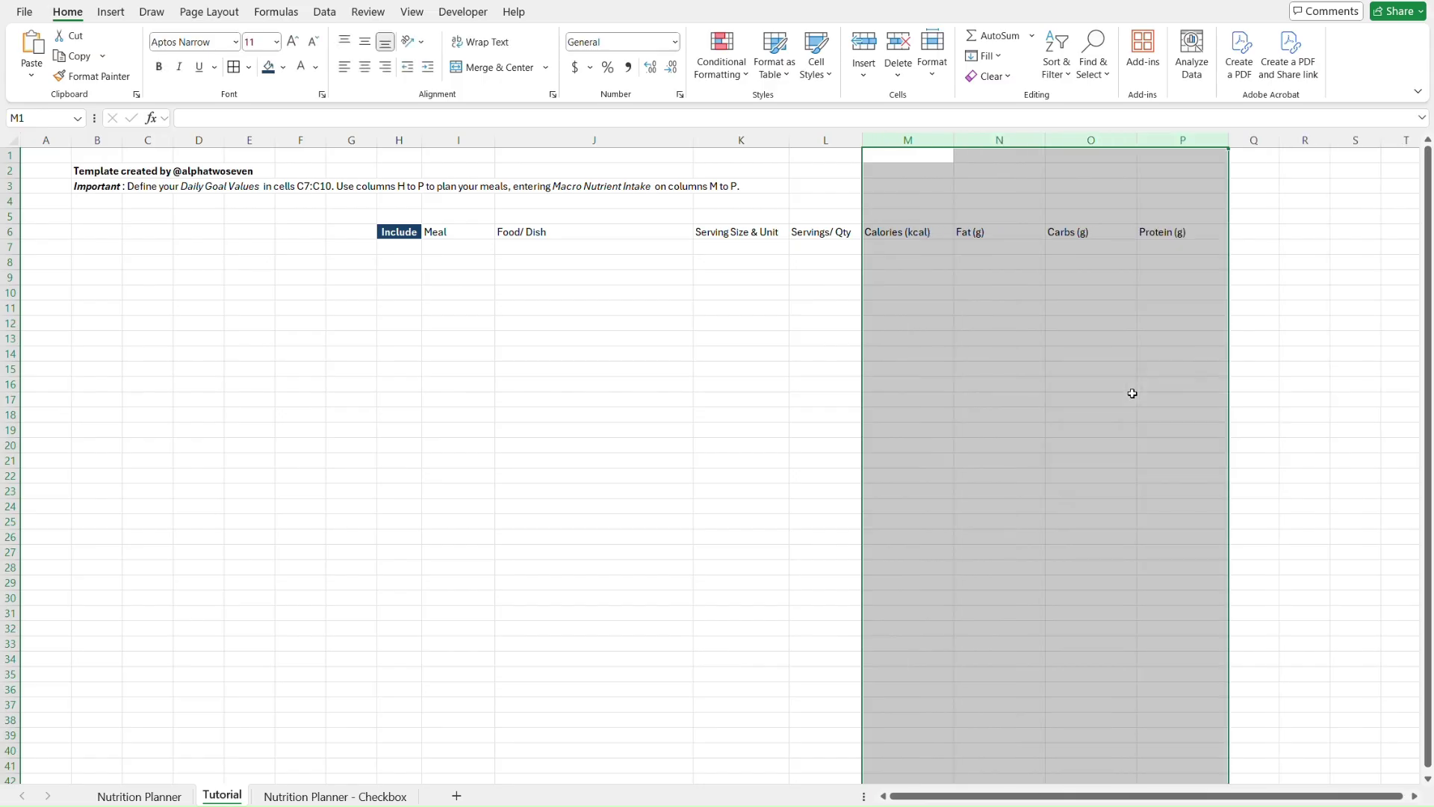
# - Copy the Include header in H6 and paste only its formats onto the headers Meal through Protein (g) in I6:P6
pyautogui.click(402, 232)
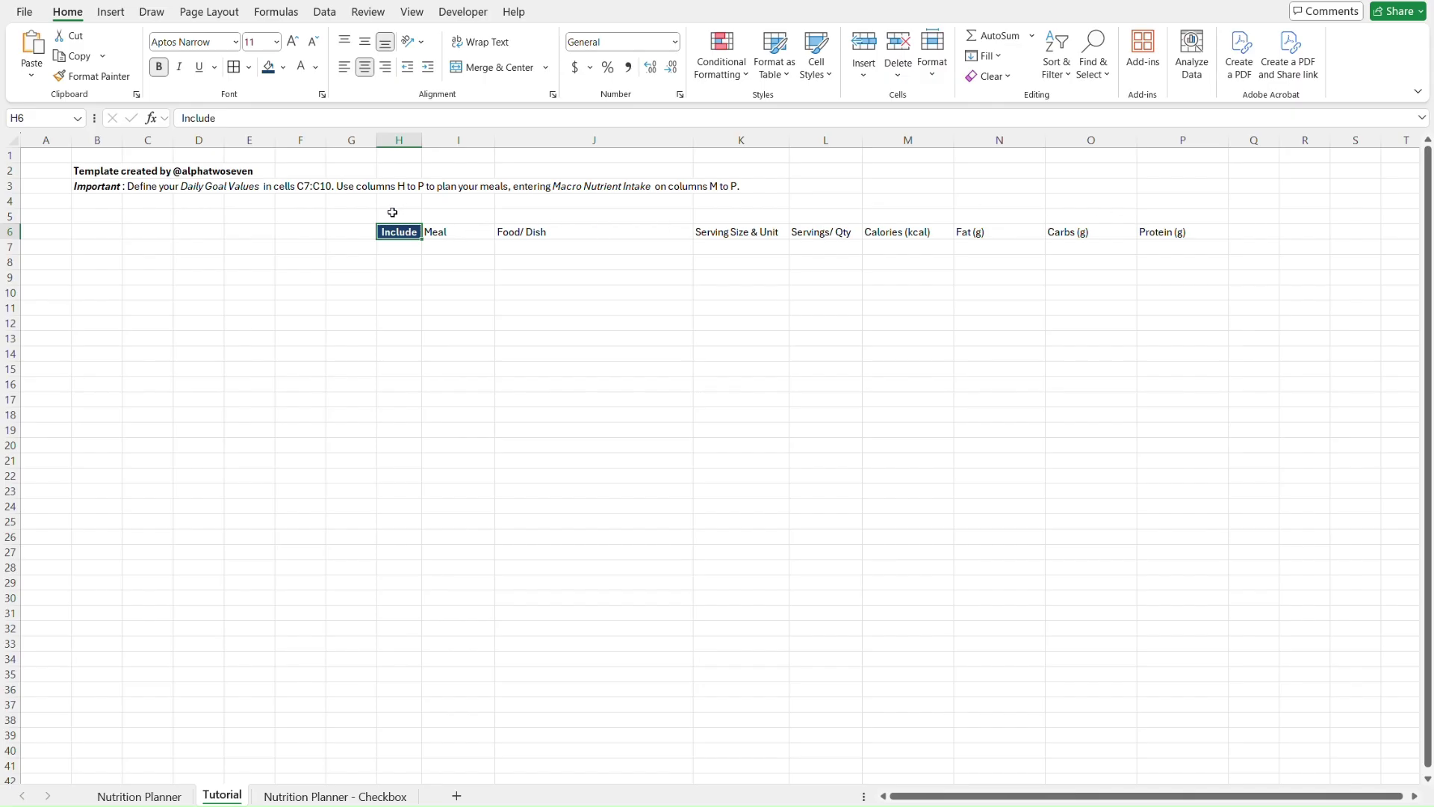
pyautogui.press('Right')
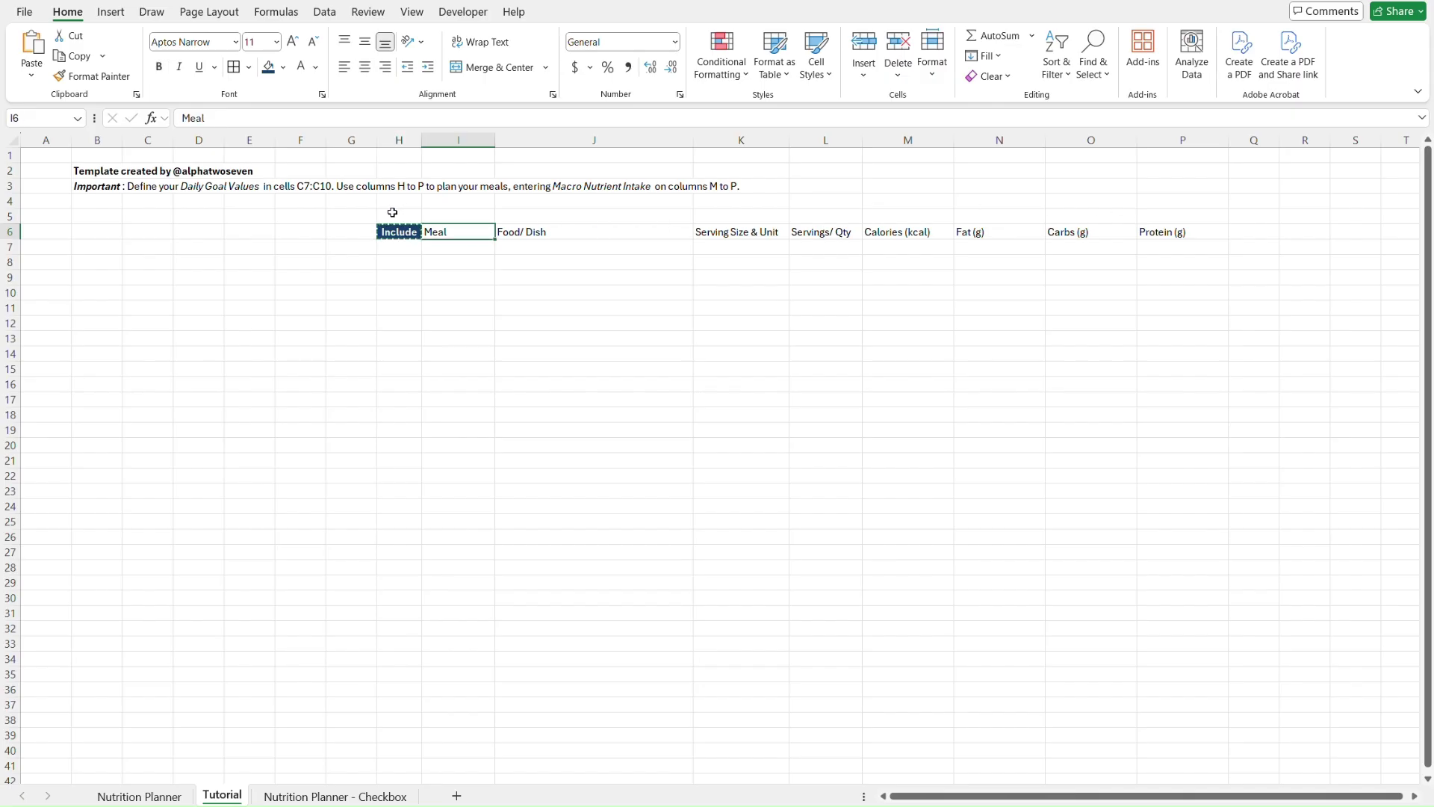
pyautogui.hotkey('ctrl', 'shift', 'Right')
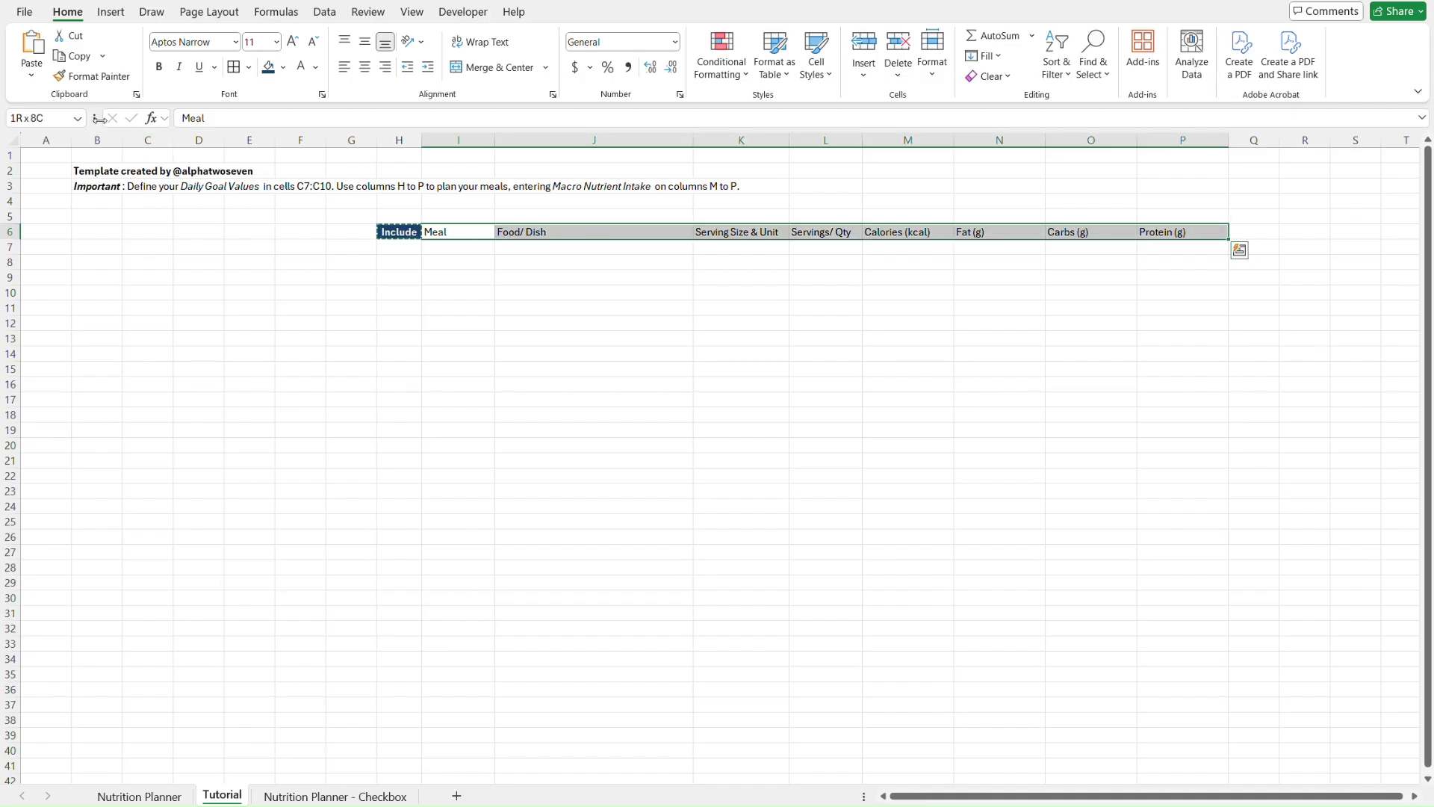
pyautogui.click(32, 80)
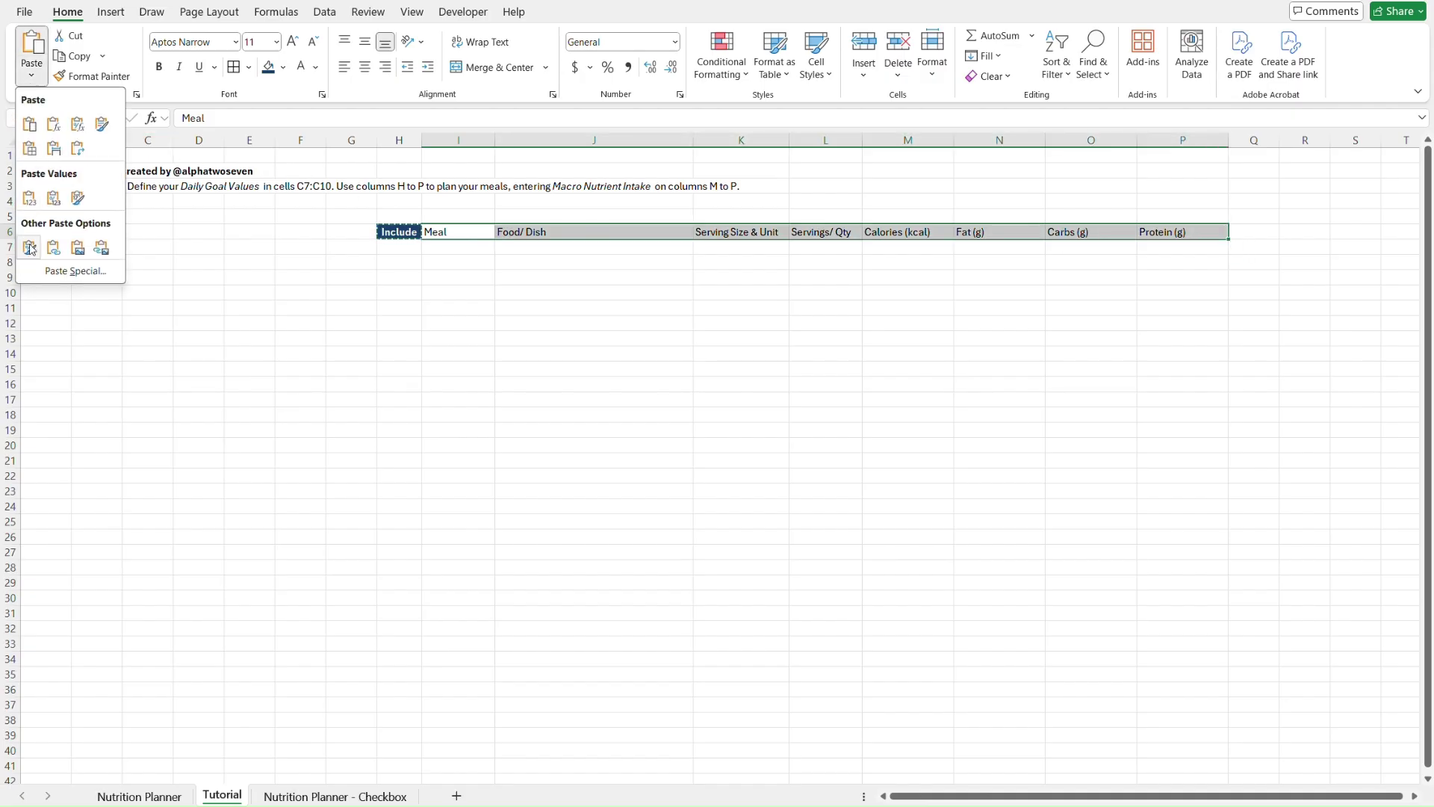
pyautogui.click(417, 277)
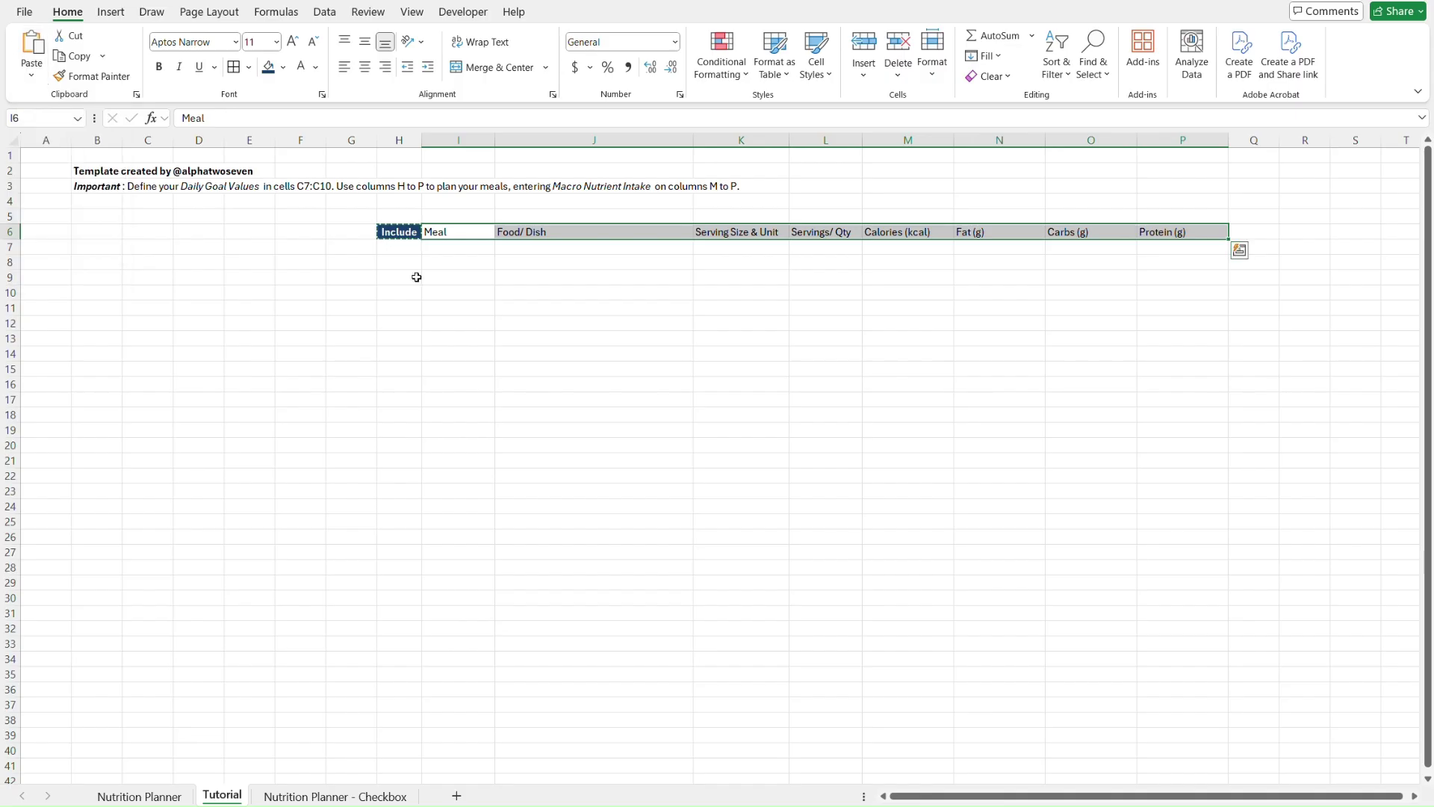
pyautogui.hotkey('ctrl', 'alt', 'v')
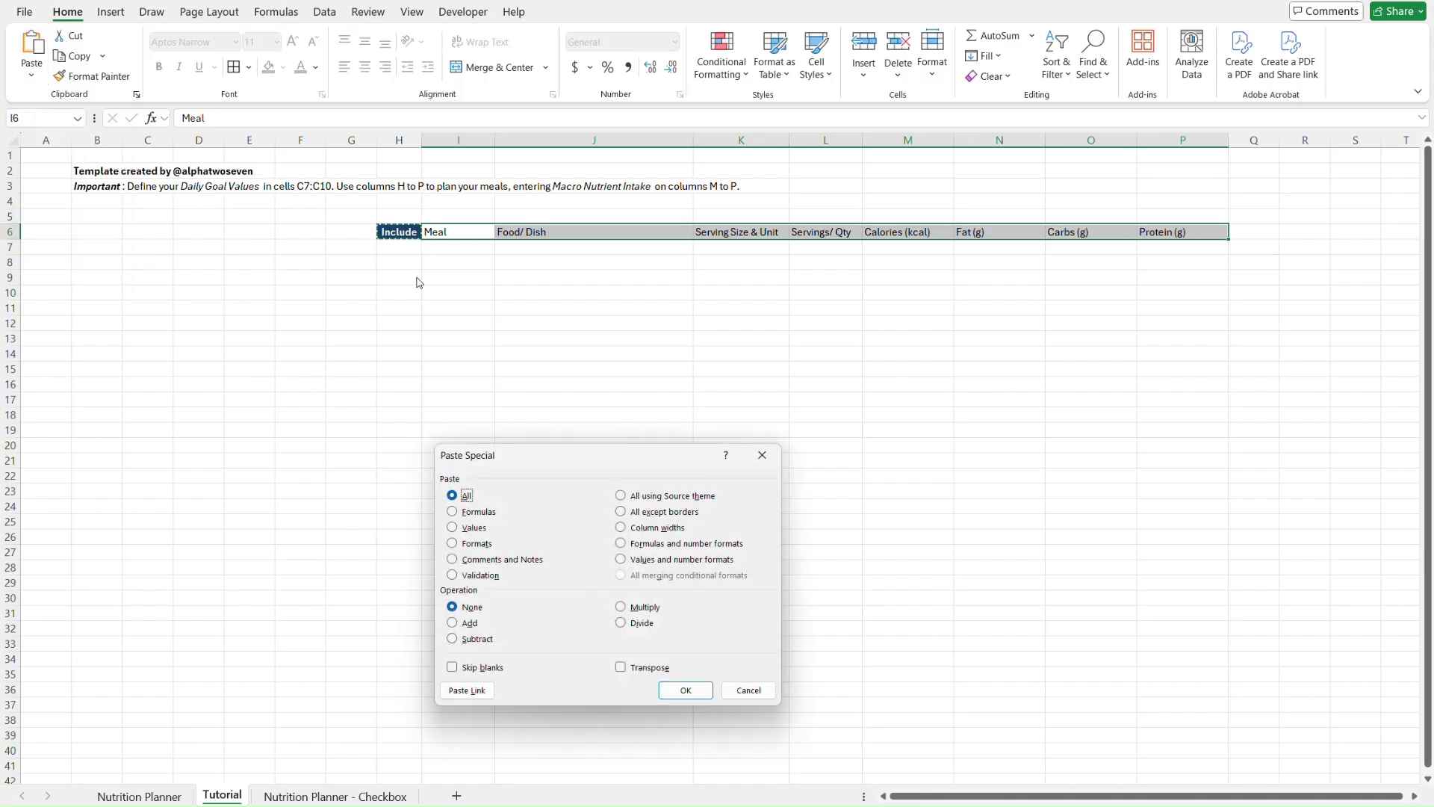
pyautogui.press('t')
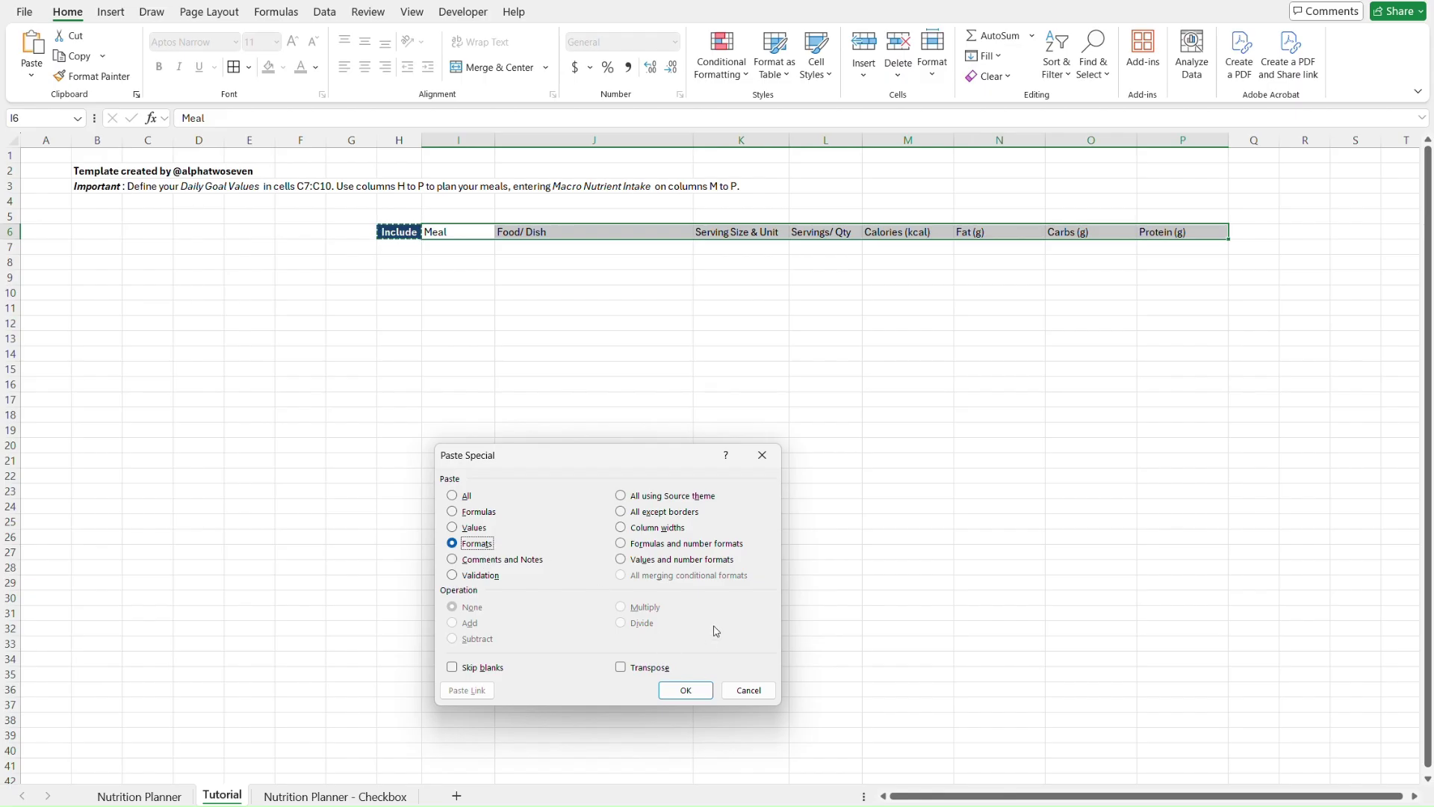
pyautogui.press('Return')
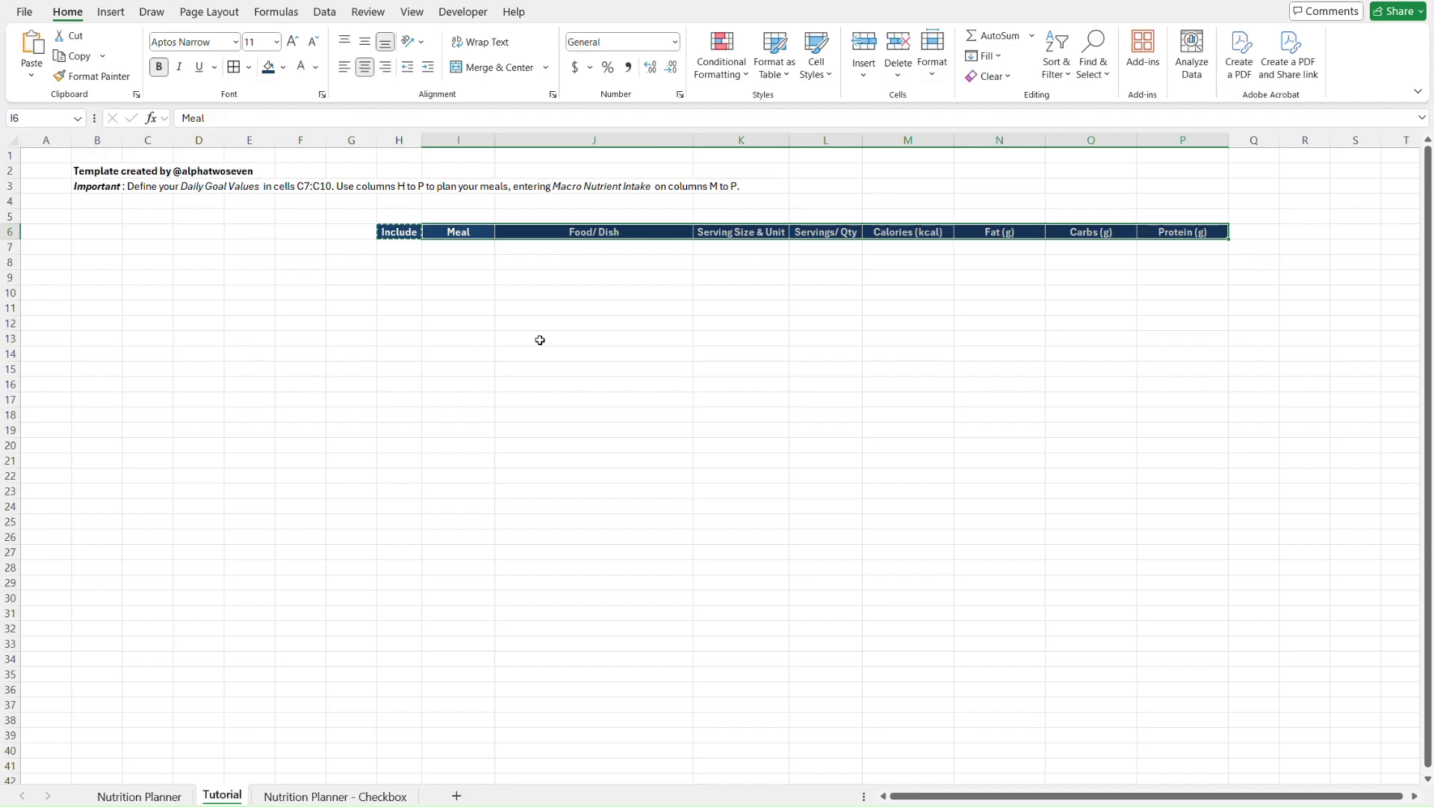
pyautogui.press('Escape')
pyautogui.click(540, 340)
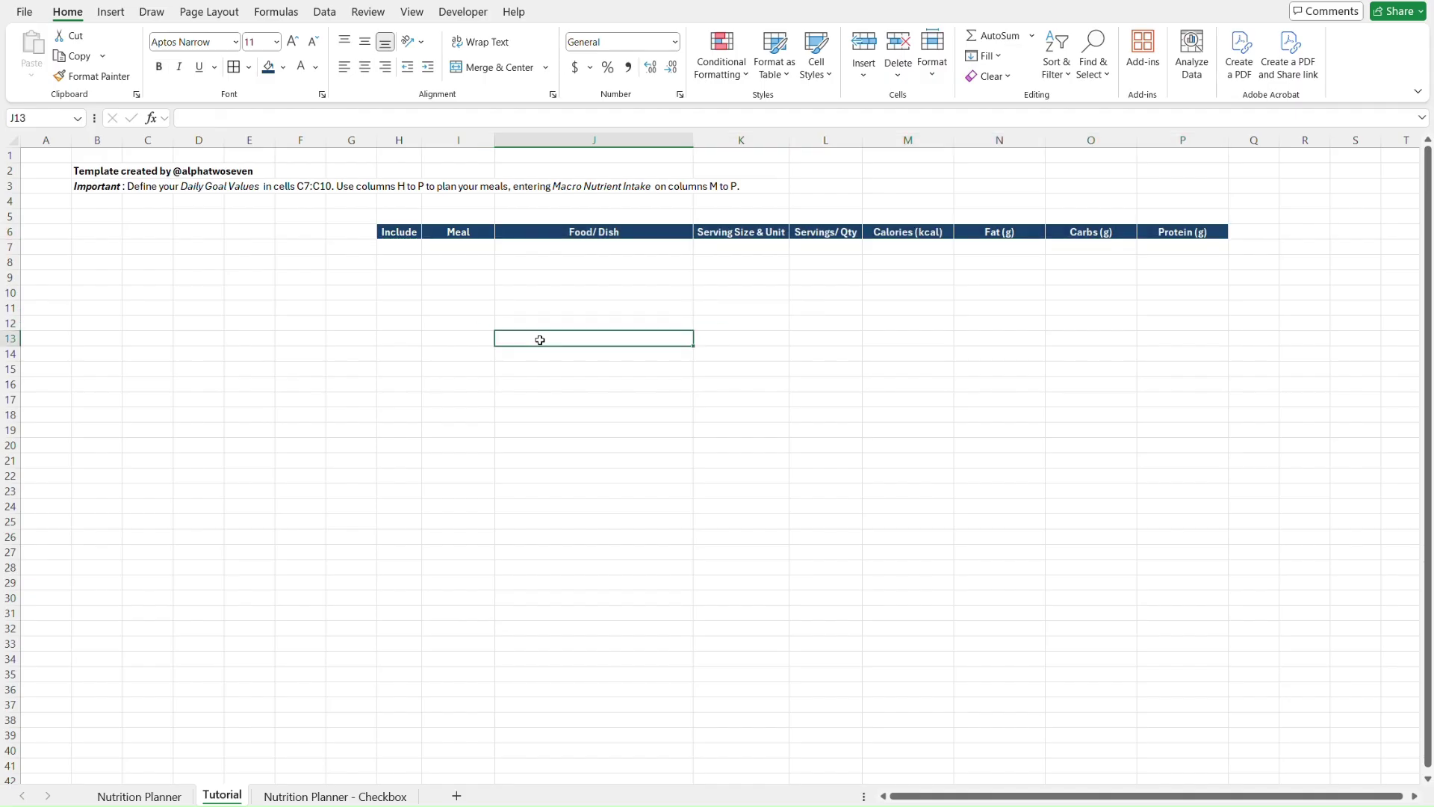
# - Examine the food table on the Nutrition Planner sheet from its header row down to its last bordered row
pyautogui.hotkey('ctrl', 'pageup')
pyautogui.click(553, 232)
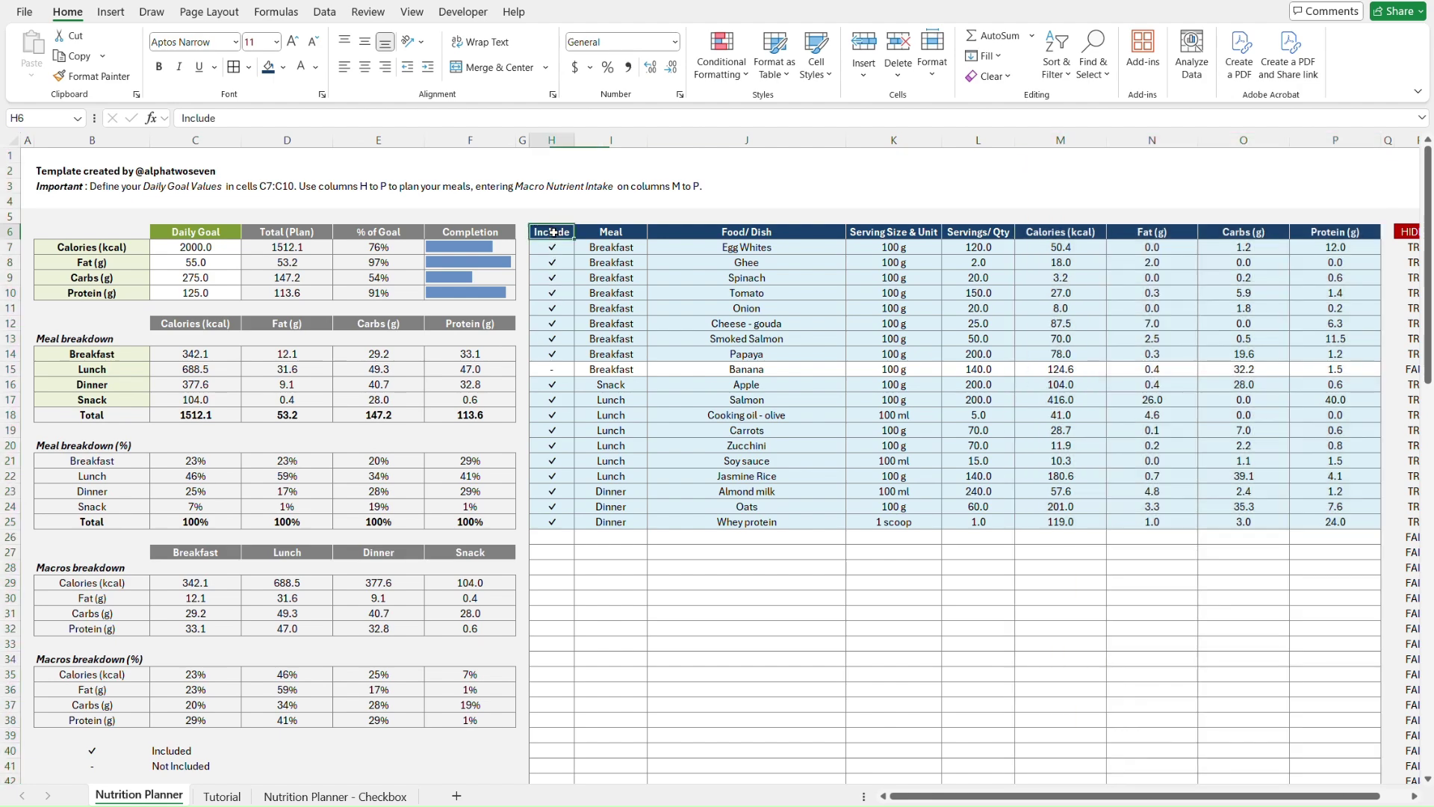
pyautogui.press('Down')
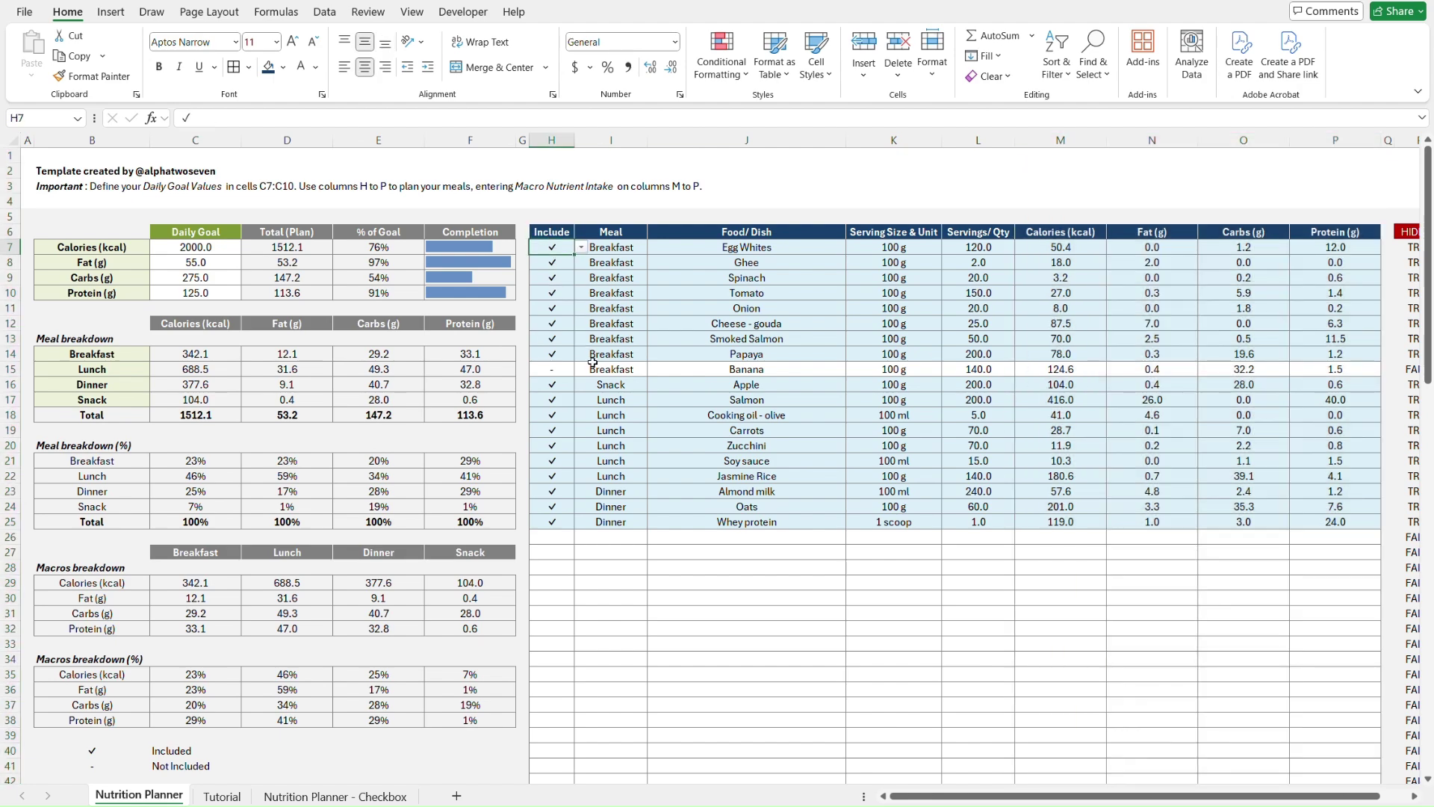
pyautogui.scroll(-20, 592, 363)
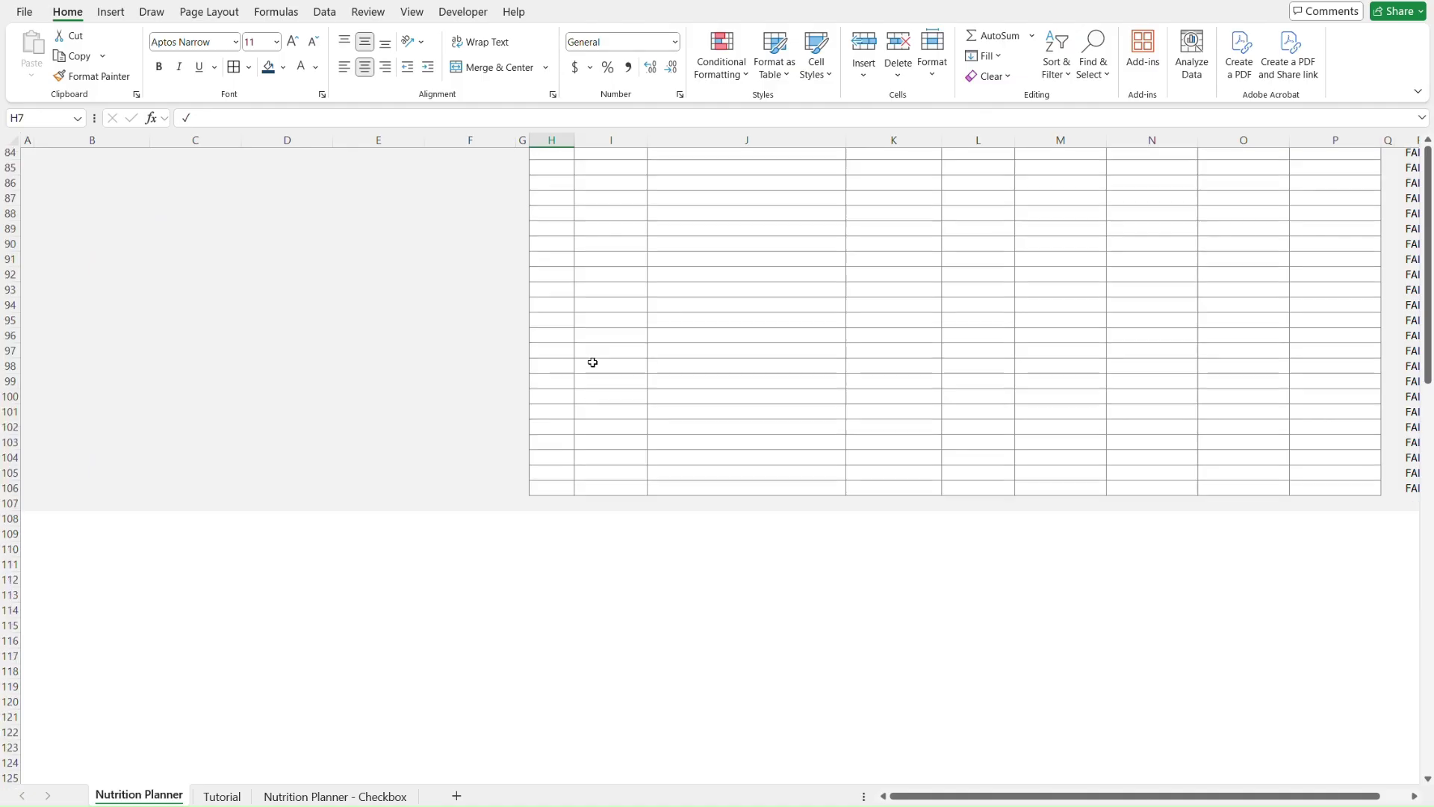
pyautogui.click(561, 421)
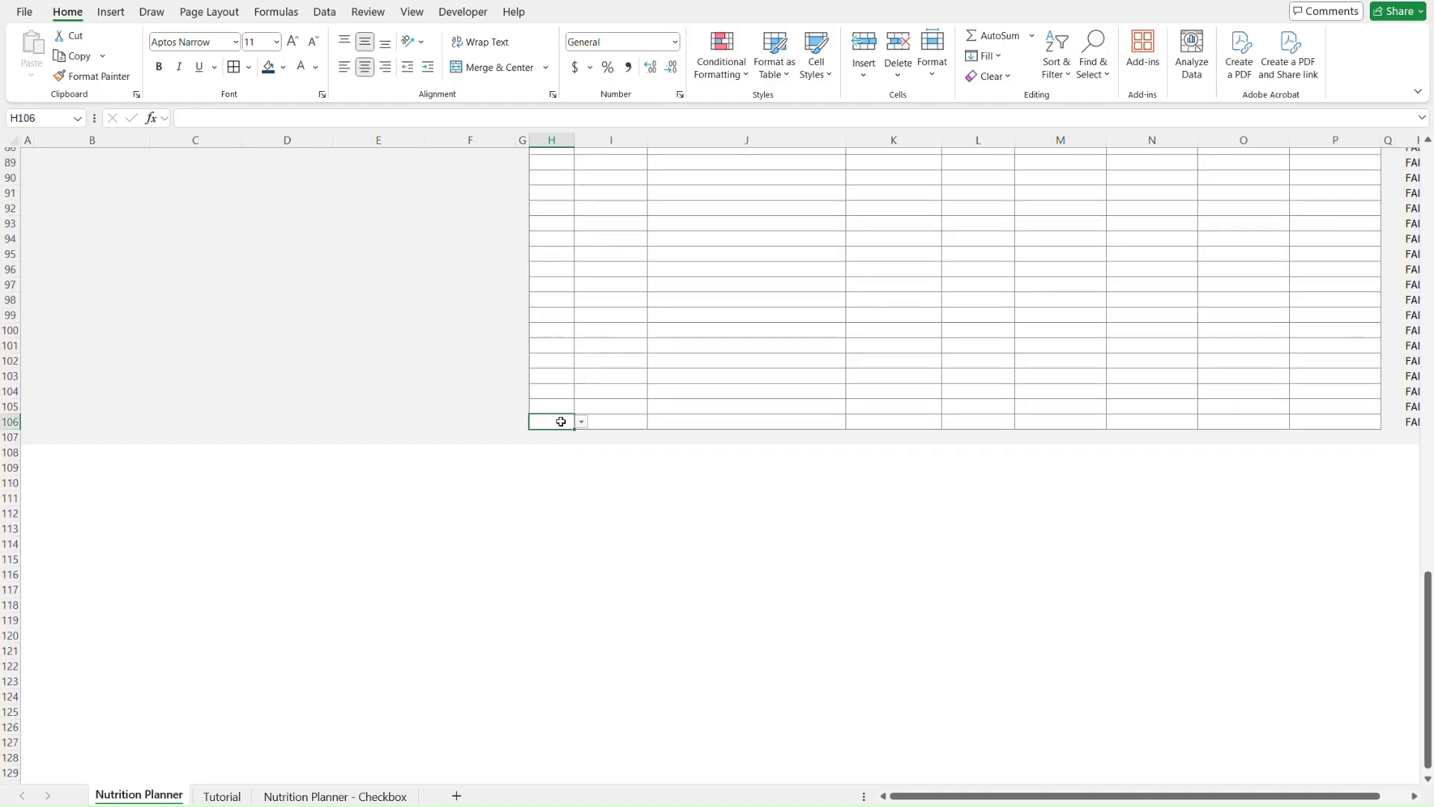
pyautogui.scroll(20, 561, 422)
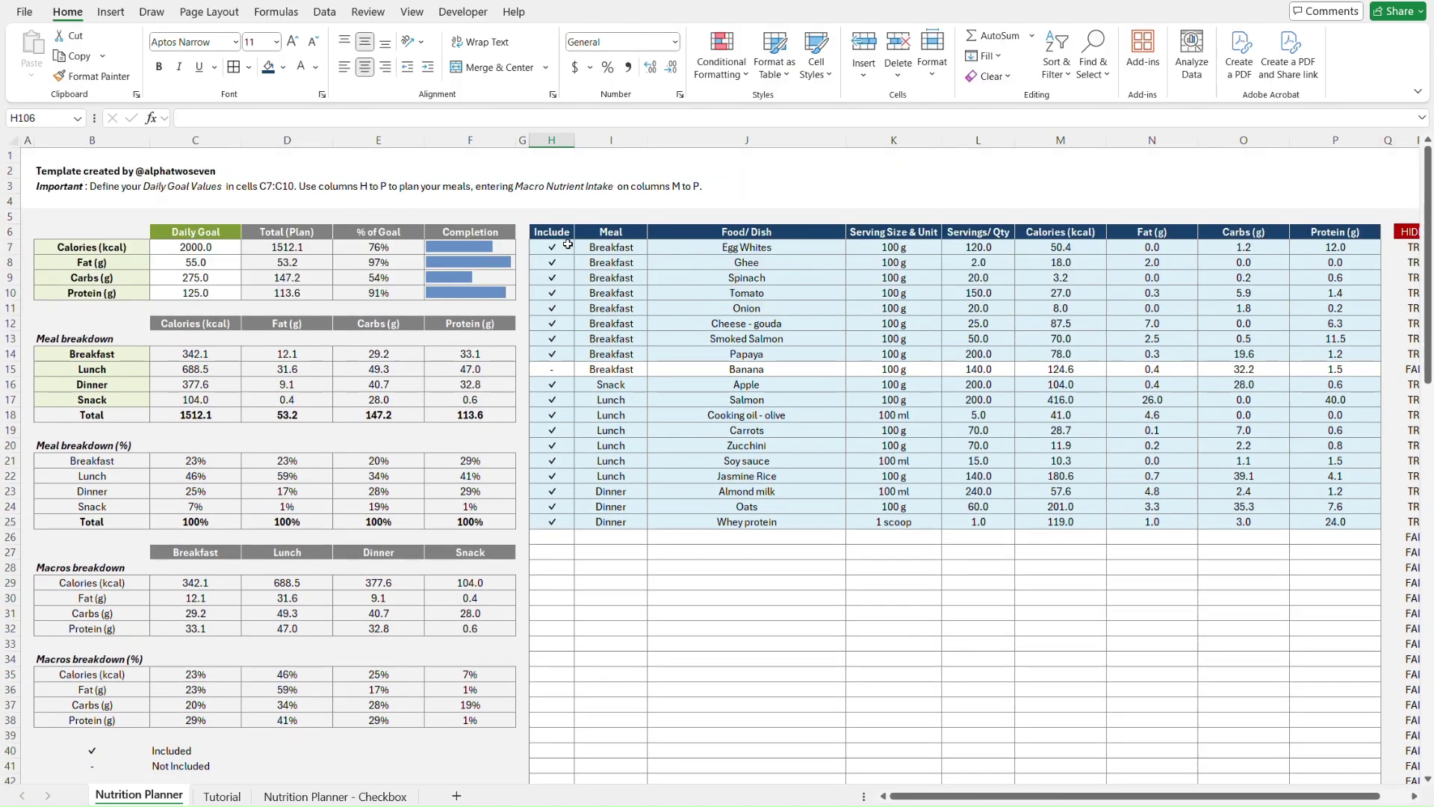
pyautogui.click(566, 233)
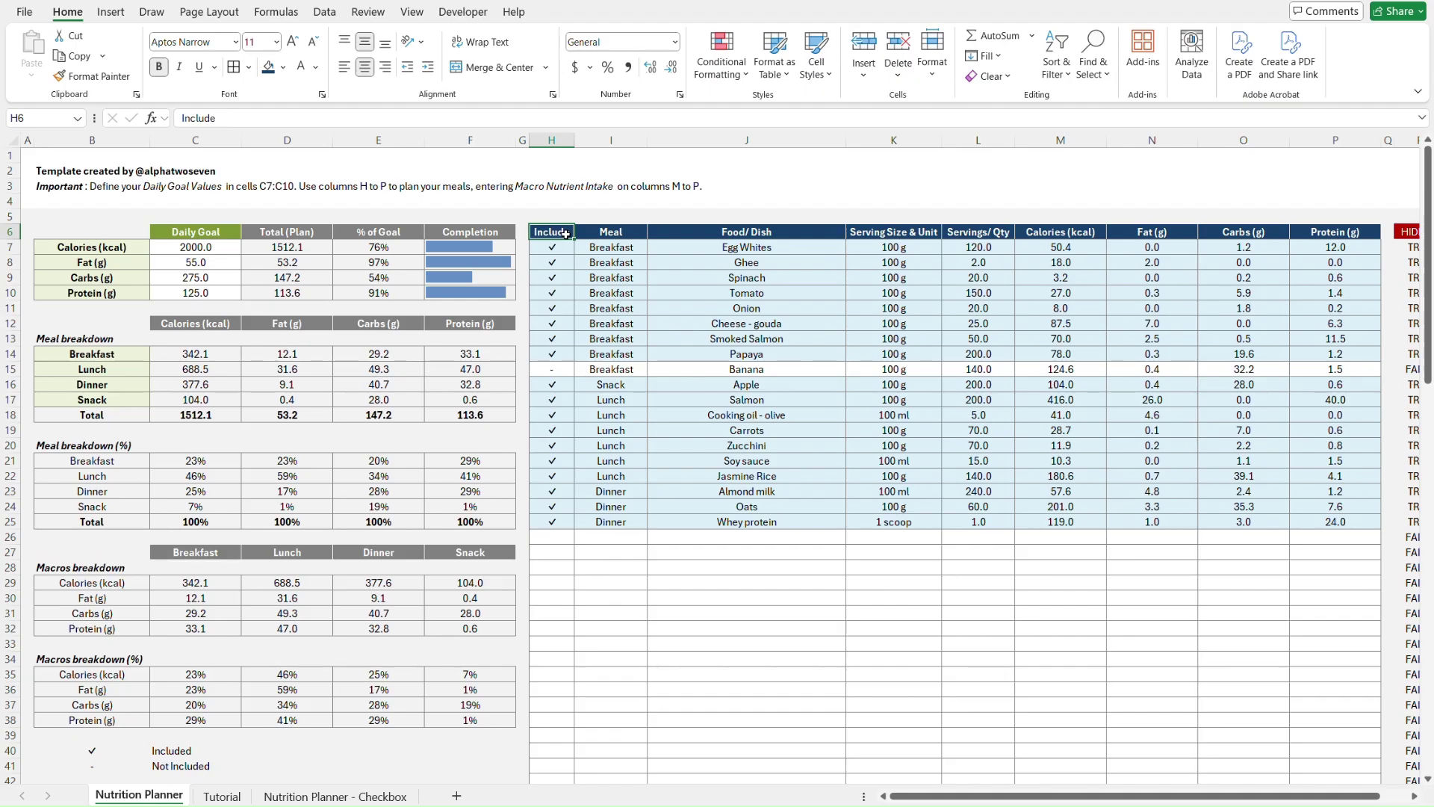
# - Select the food table body H7:P106 on the Tutorial sheet and center its contents horizontally
pyautogui.hotkey('ctrl', 'pagedown')
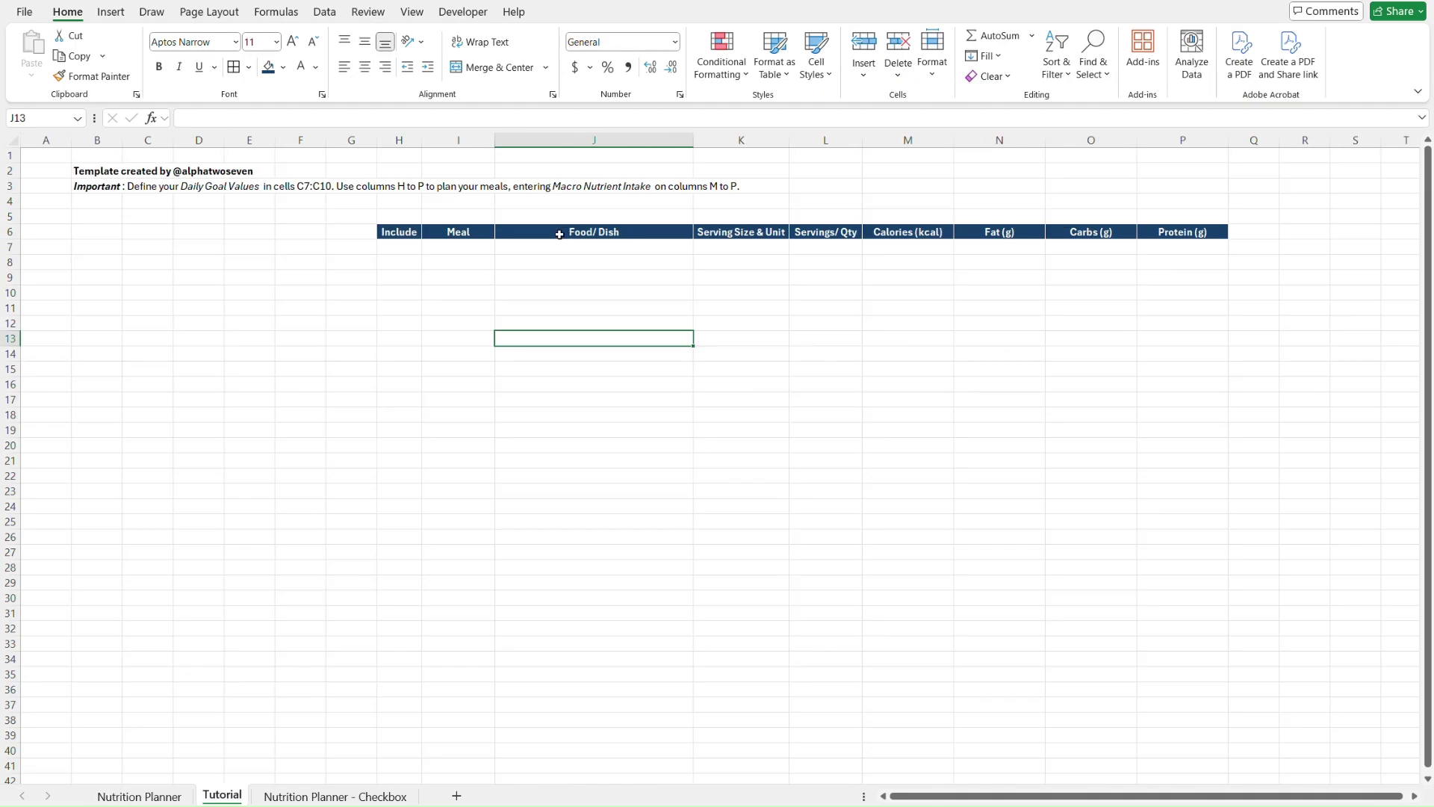
pyautogui.click(395, 247)
pyautogui.hotkey('ctrl', 'pageup')
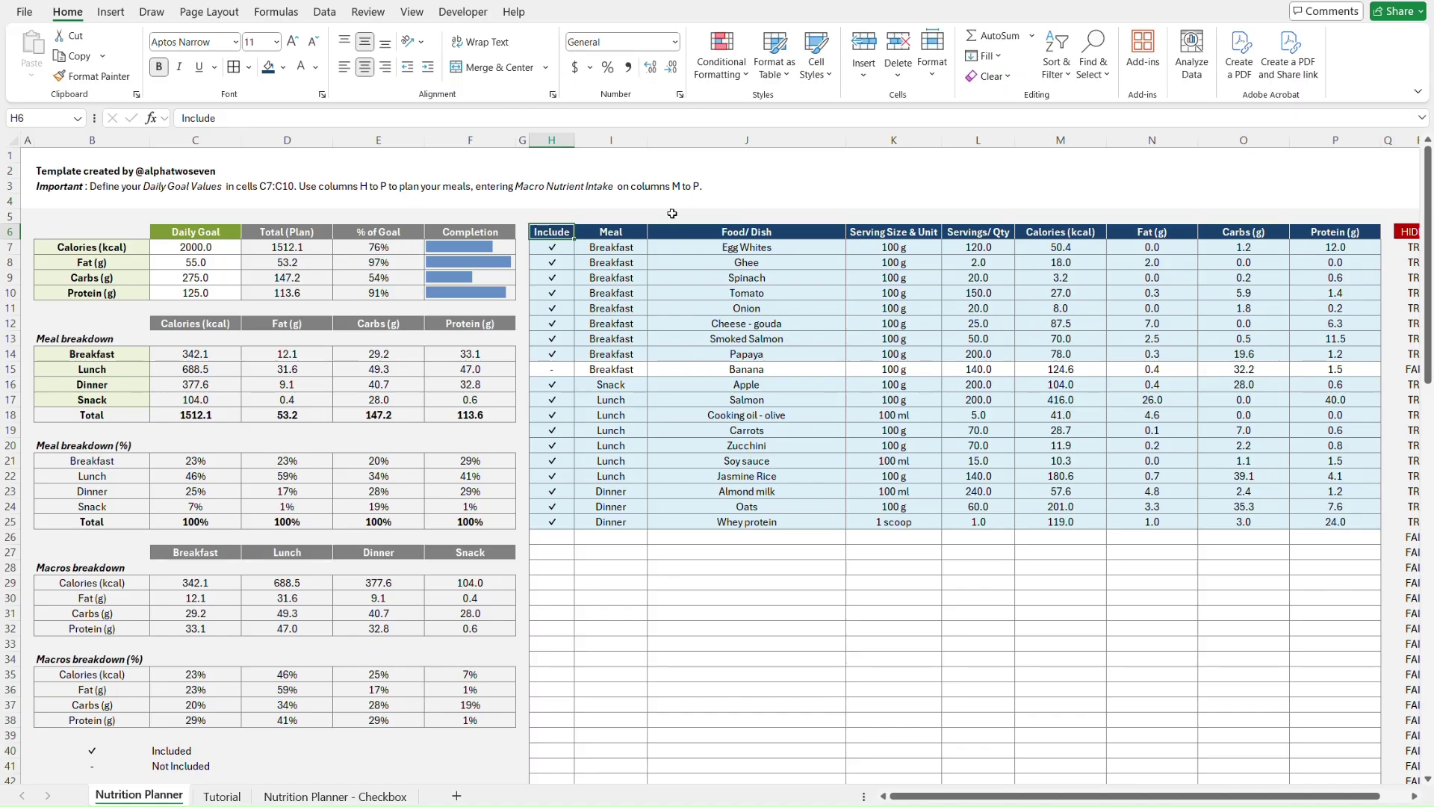
pyautogui.hotkey('ctrl', 'pagedown')
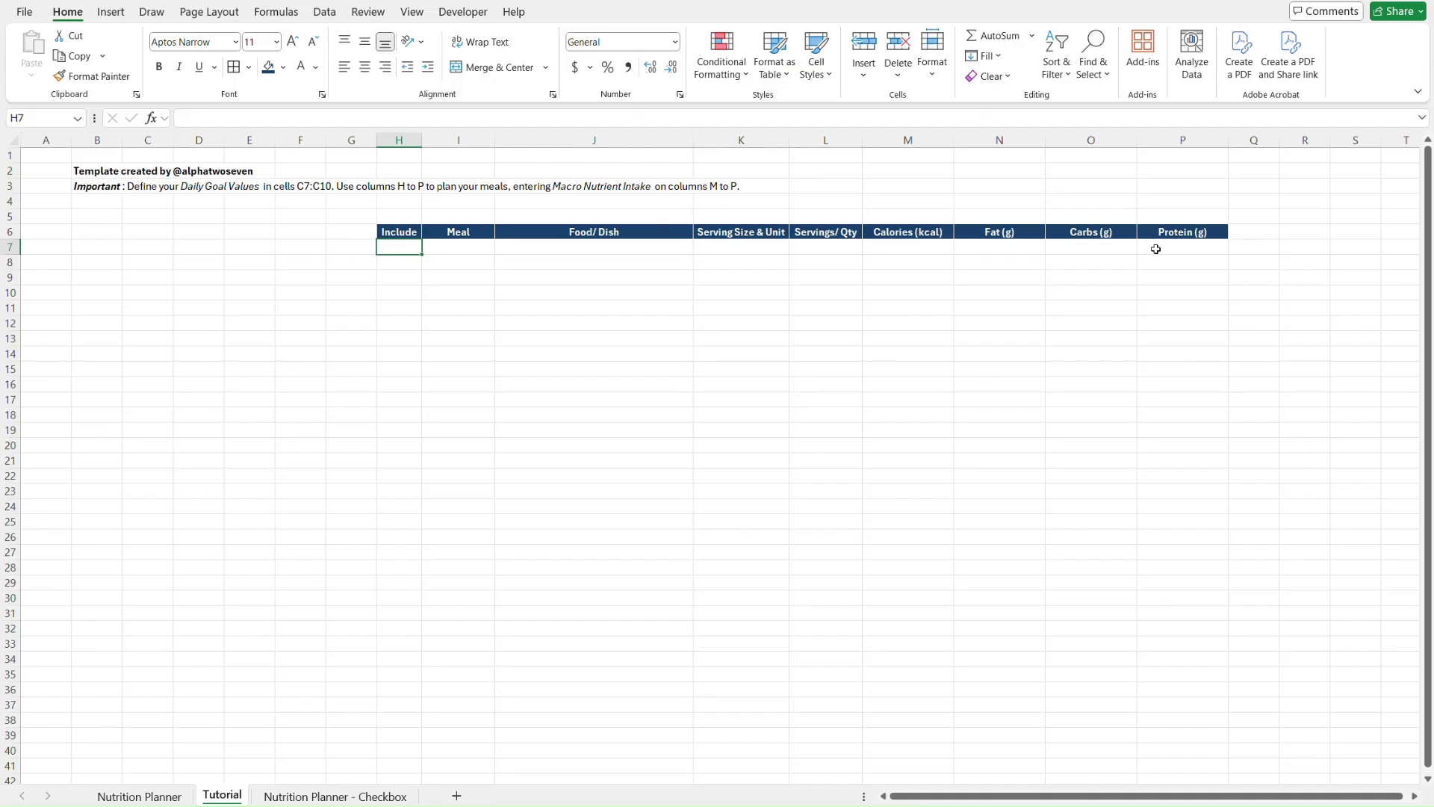
pyautogui.keyDown('shift'); pyautogui.click(1200, 248); pyautogui.keyUp('shift')
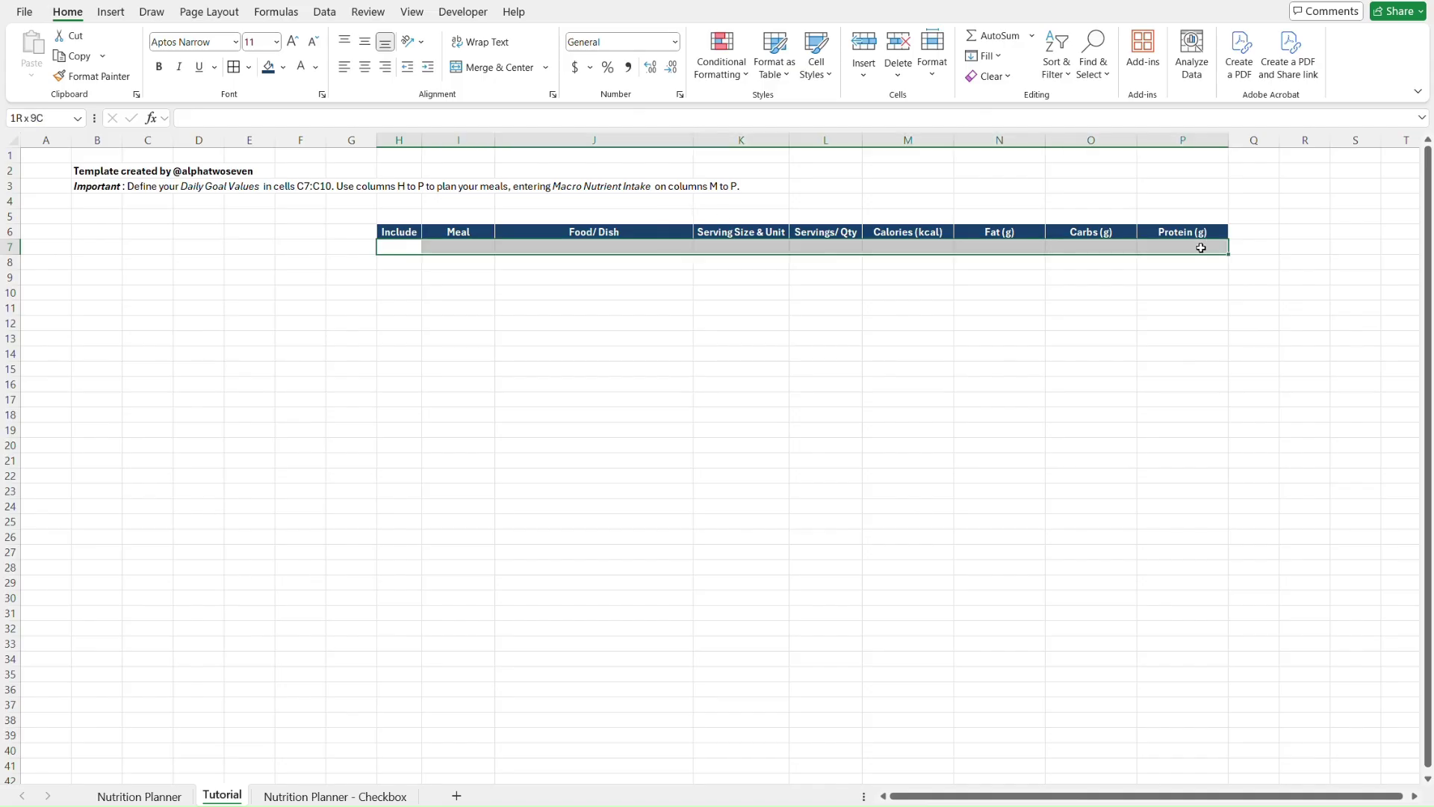
pyautogui.scroll(-18, 1196, 329)
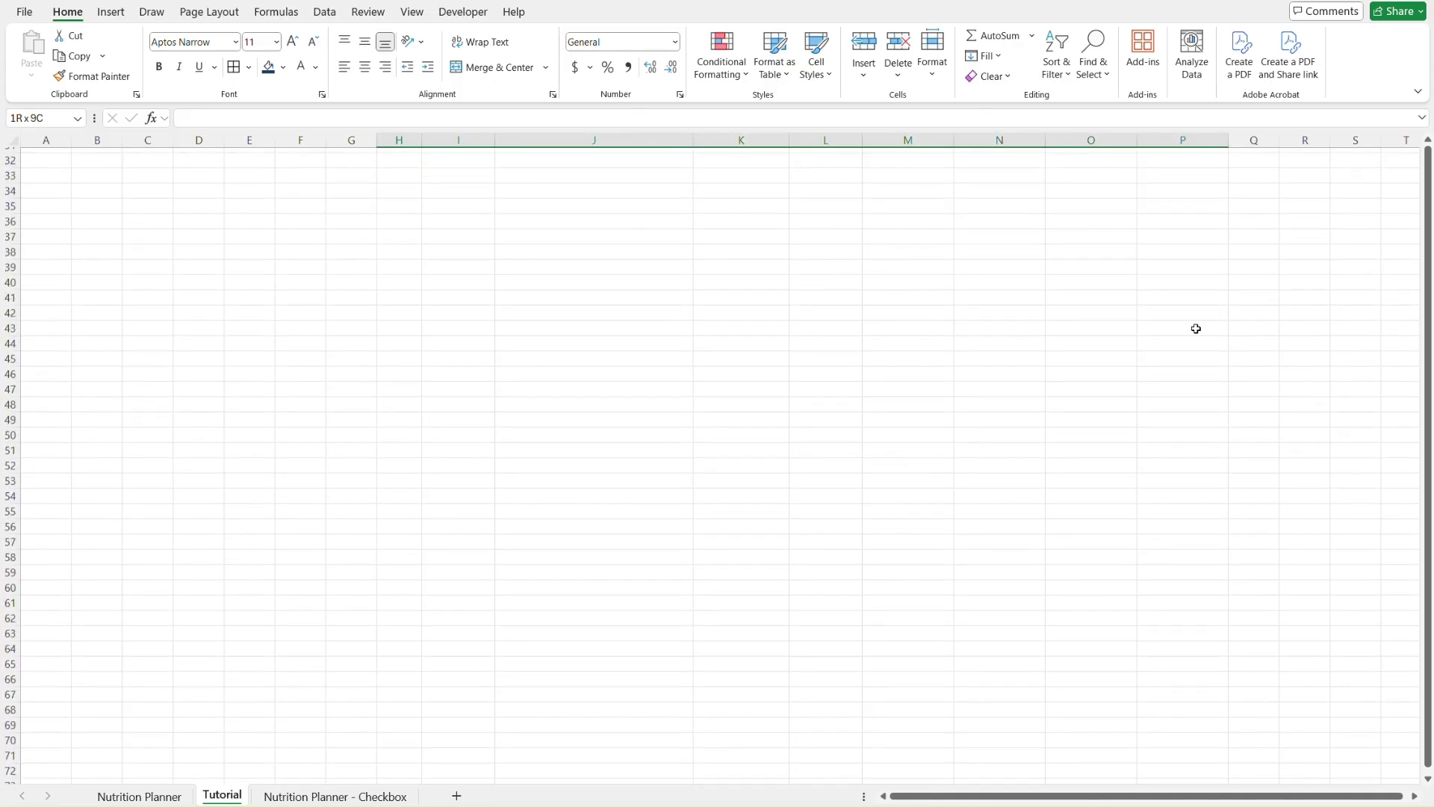
pyautogui.scroll(-3, 1201, 605)
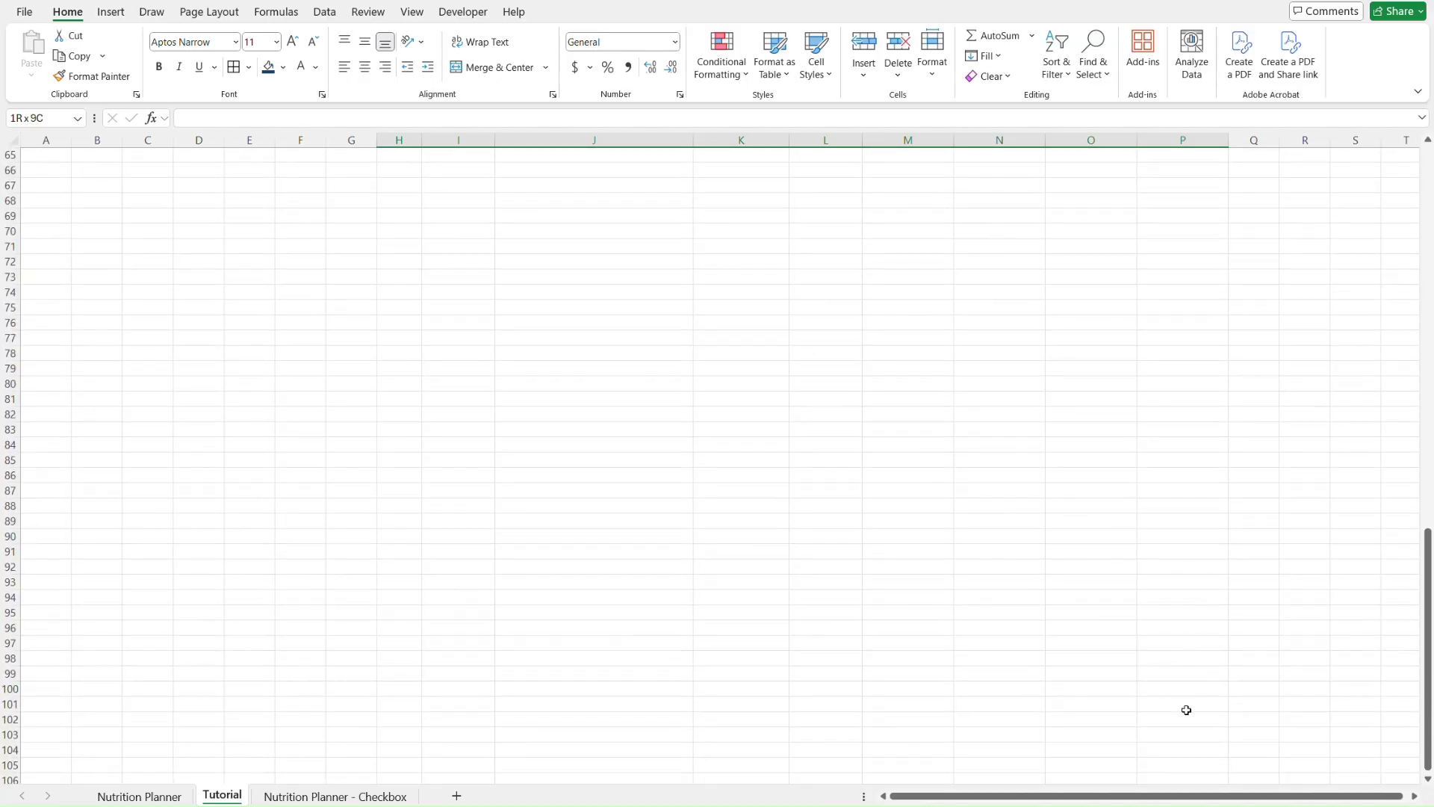
pyautogui.scroll(-1, 1186, 719)
pyautogui.moveTo(1187, 705); pyautogui.dragTo(1184, 702)
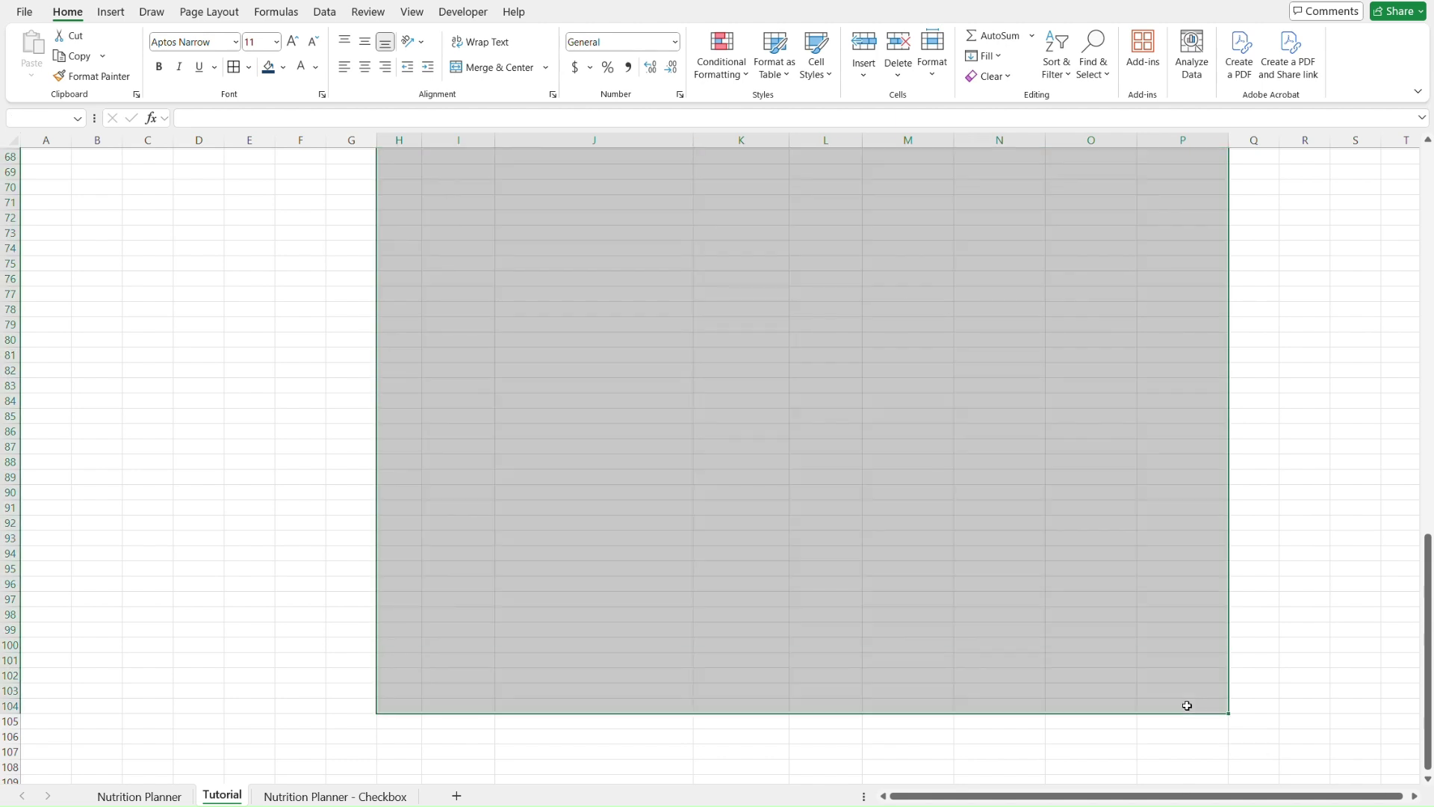
pyautogui.scroll(-2, 1185, 702)
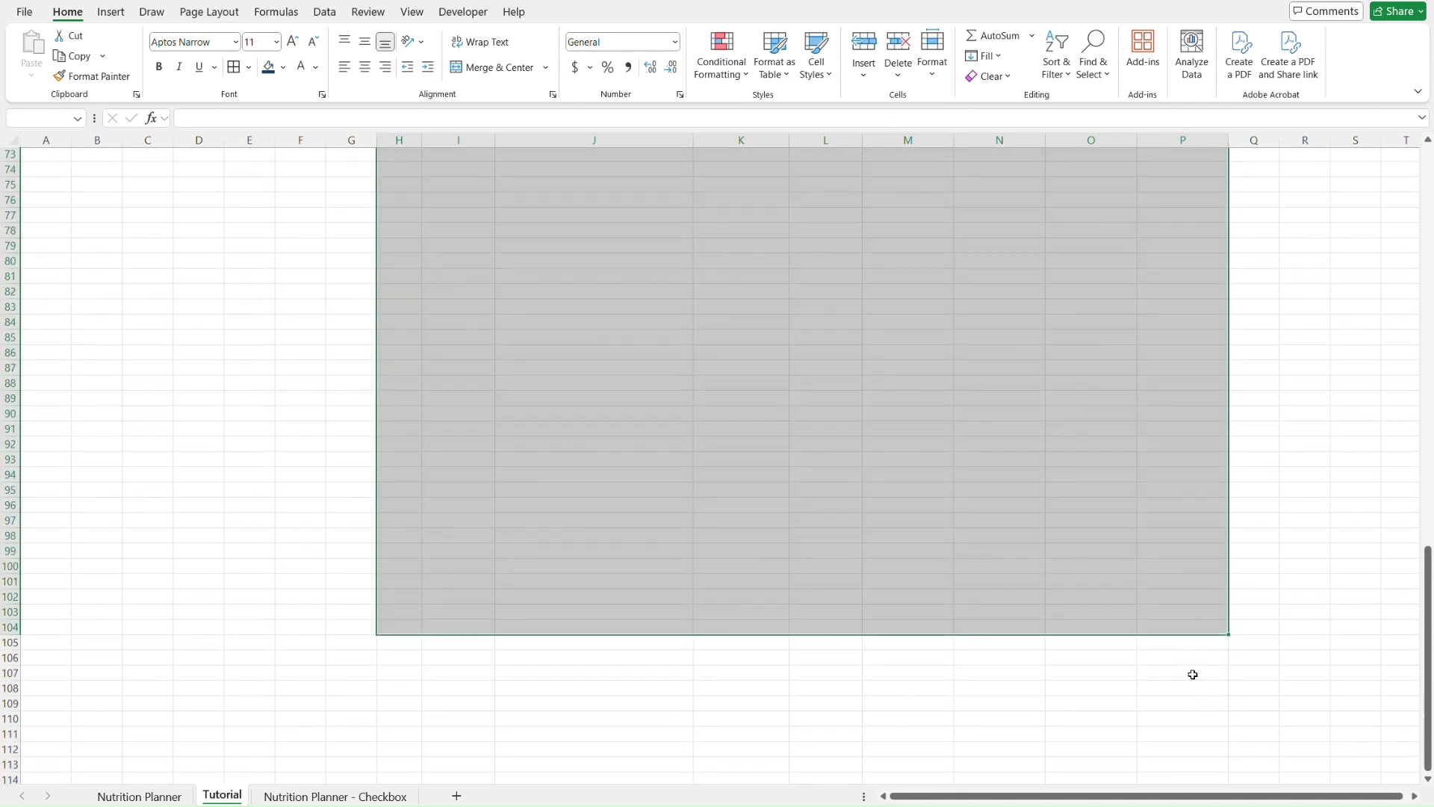
pyautogui.moveTo(1193, 675); pyautogui.dragTo(1193, 674)
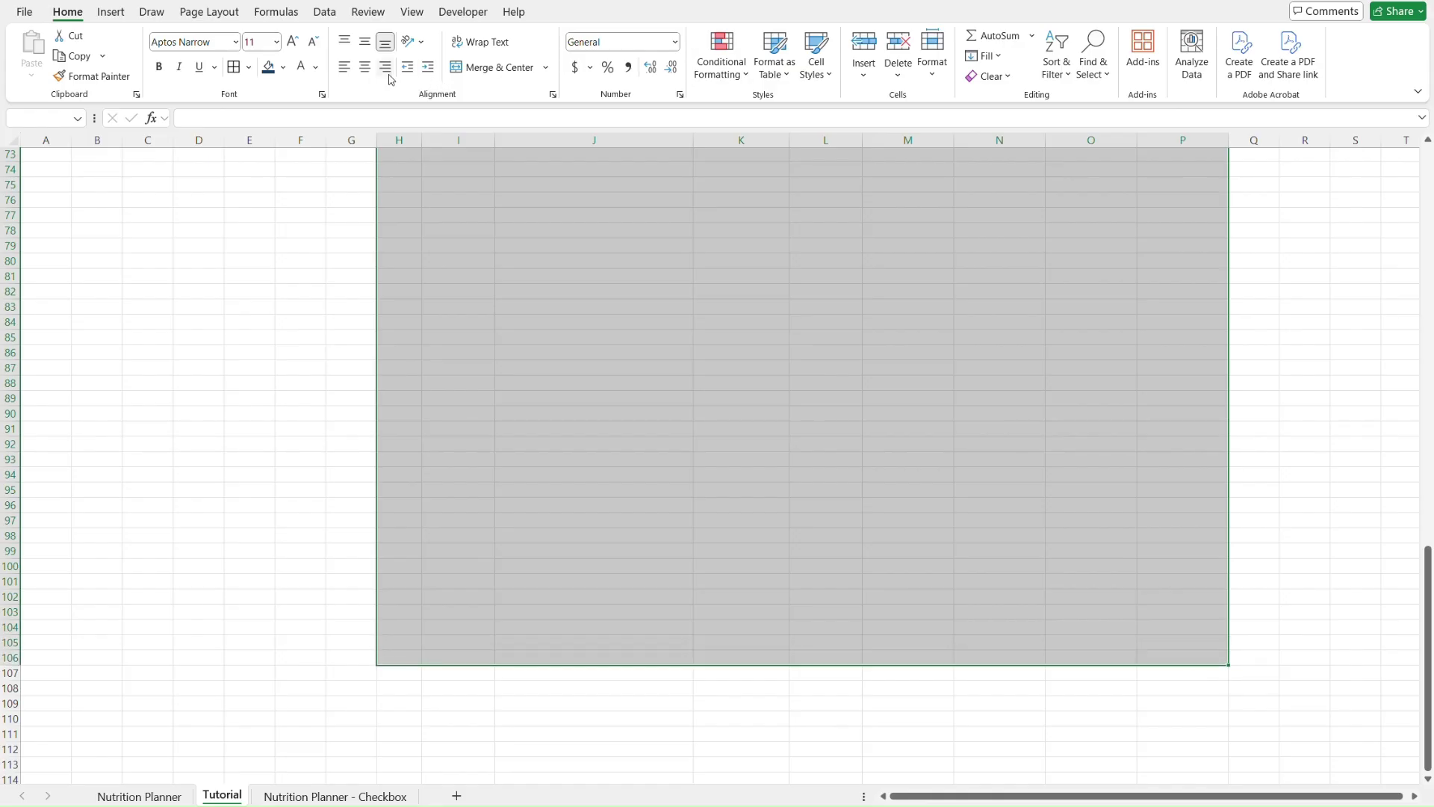
pyautogui.click(365, 68)
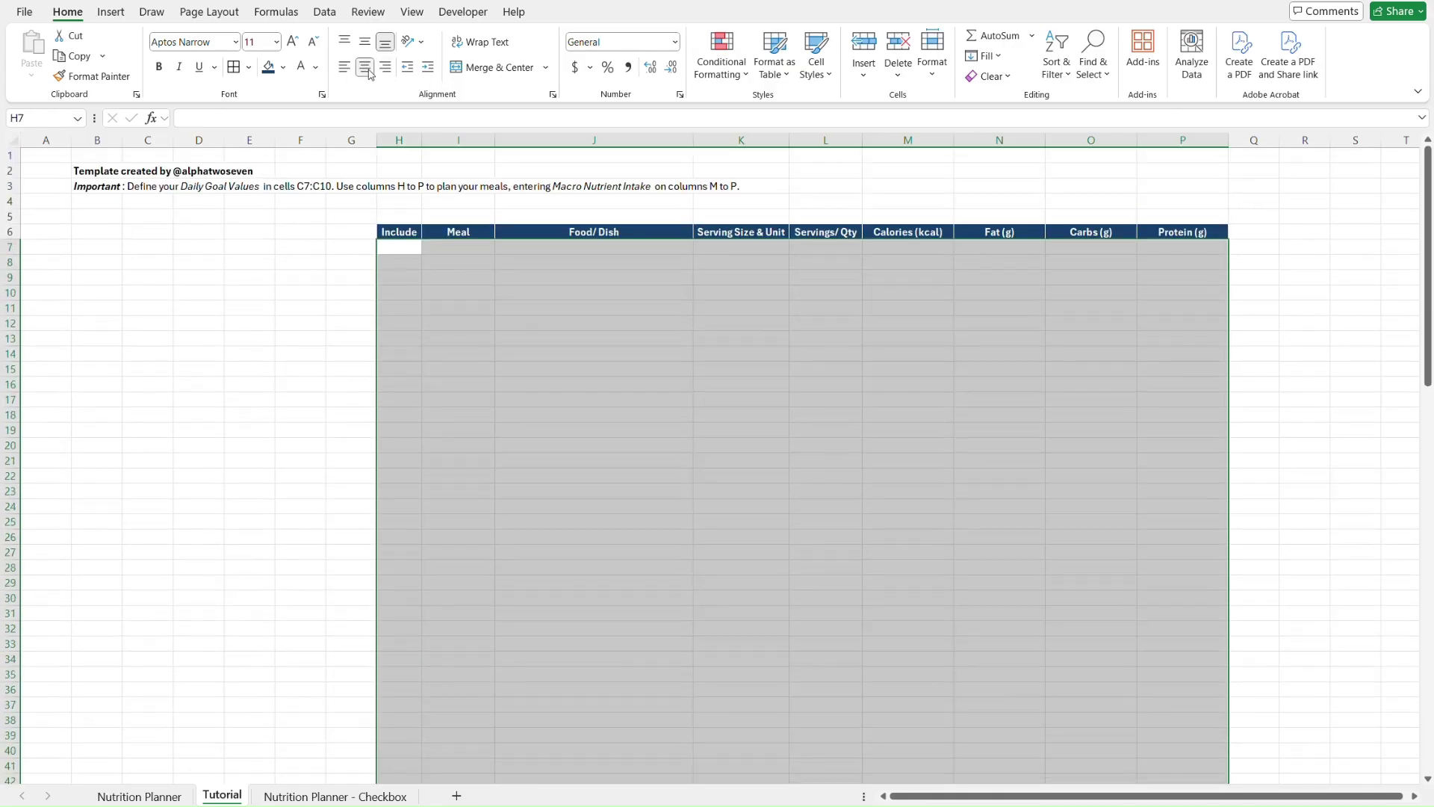
# - Apply grey borders to all cells of the food table body H7:P106 and compare it with the Nutrition Planner sheet
pyautogui.click(248, 67)
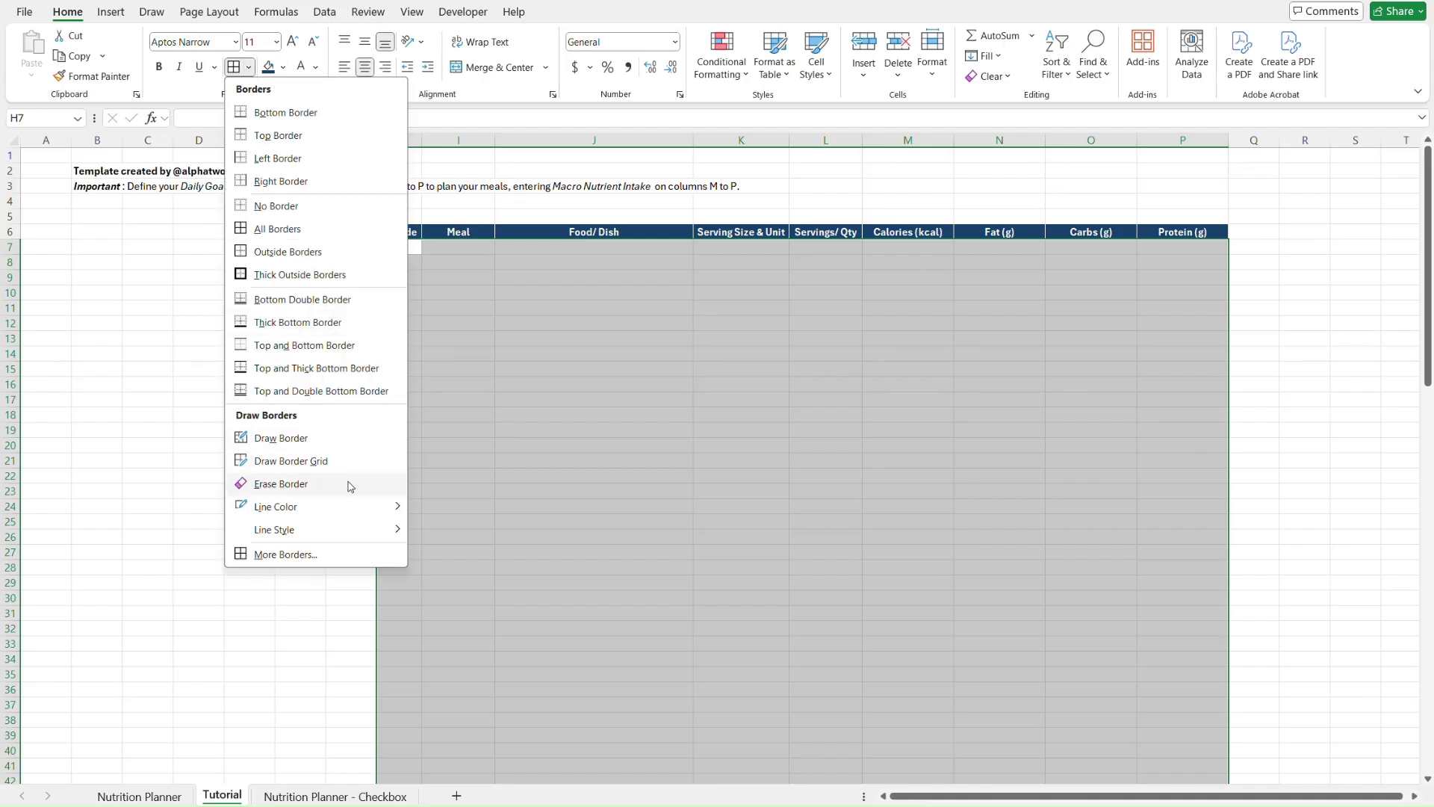
pyautogui.moveTo(352, 528)
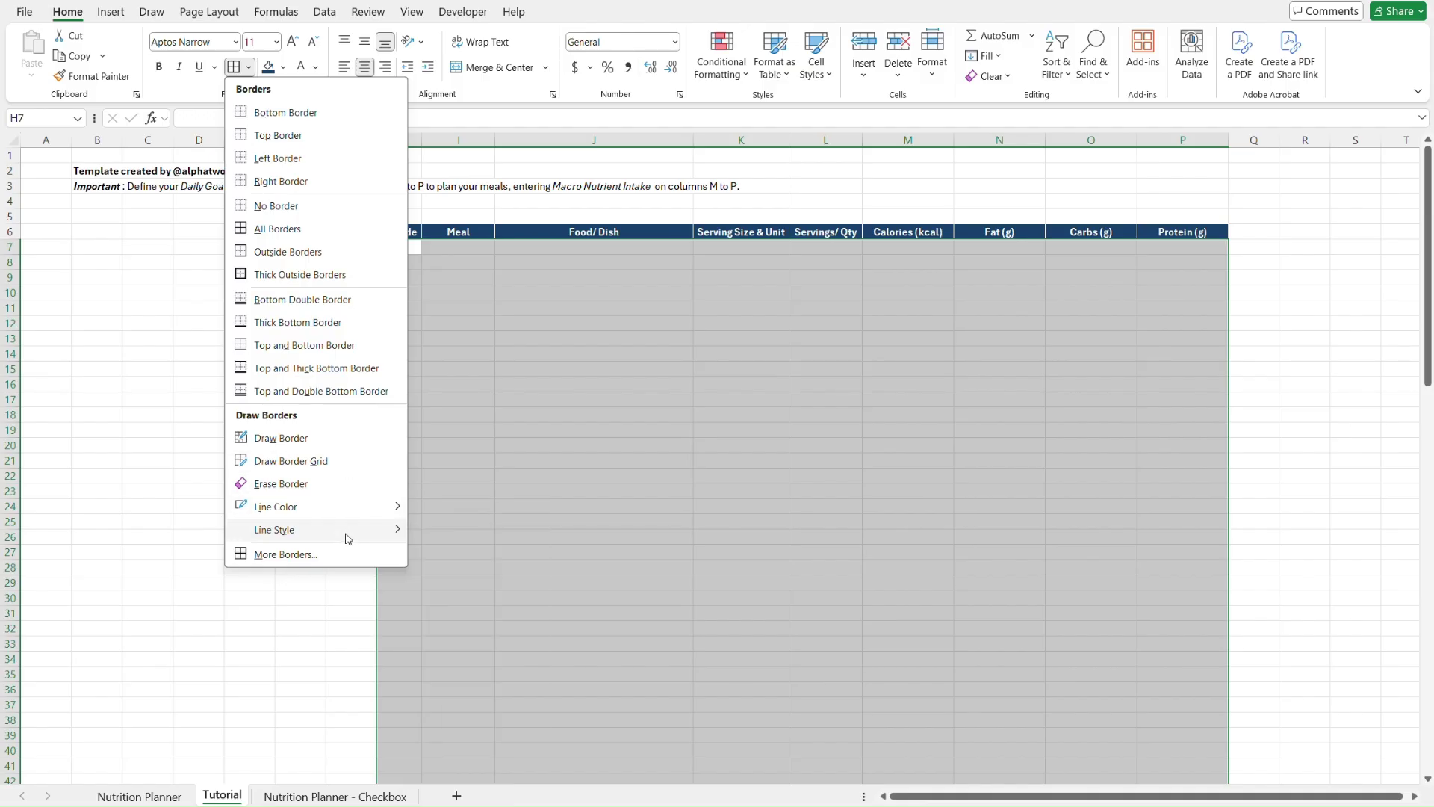
pyautogui.moveTo(387, 506)
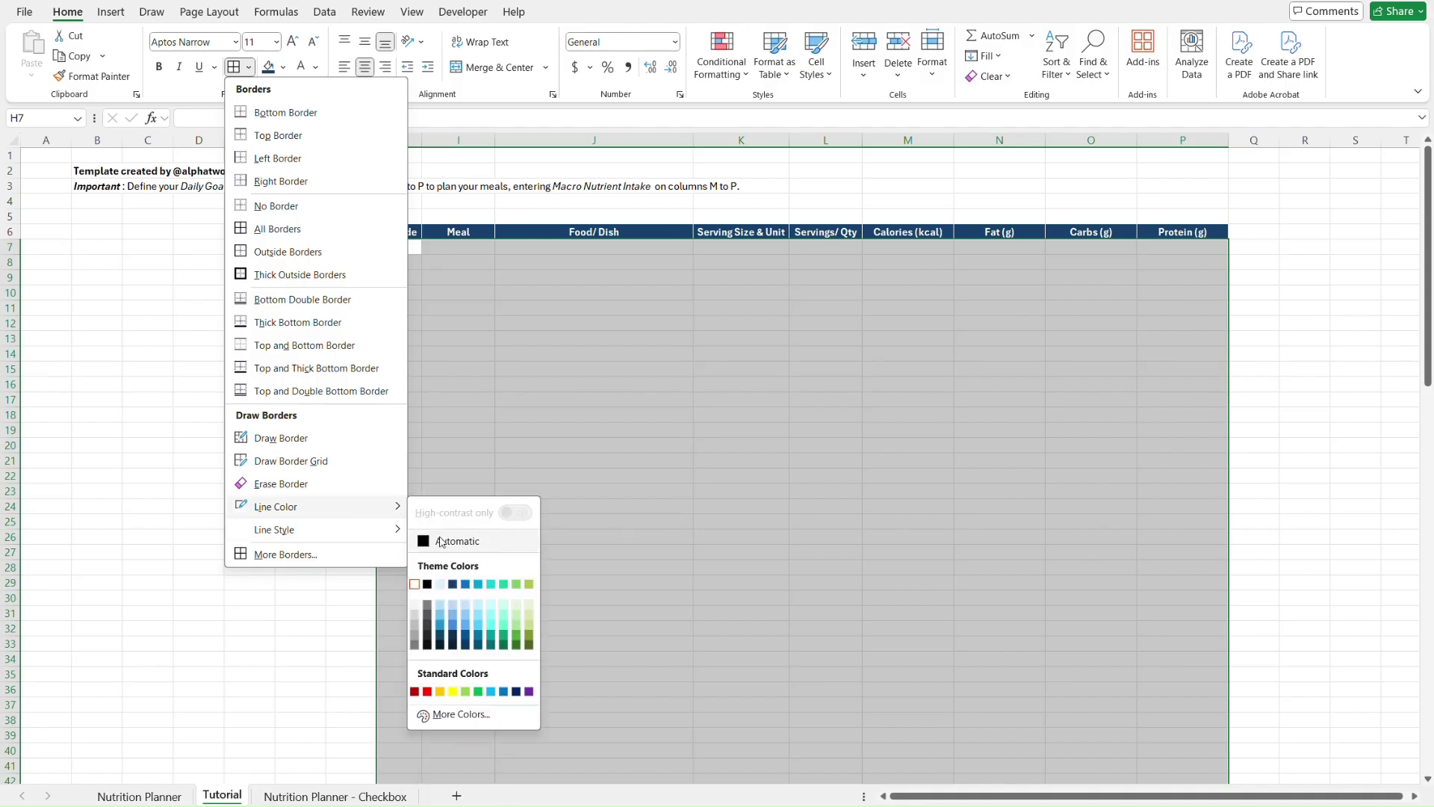
pyautogui.click(438, 645)
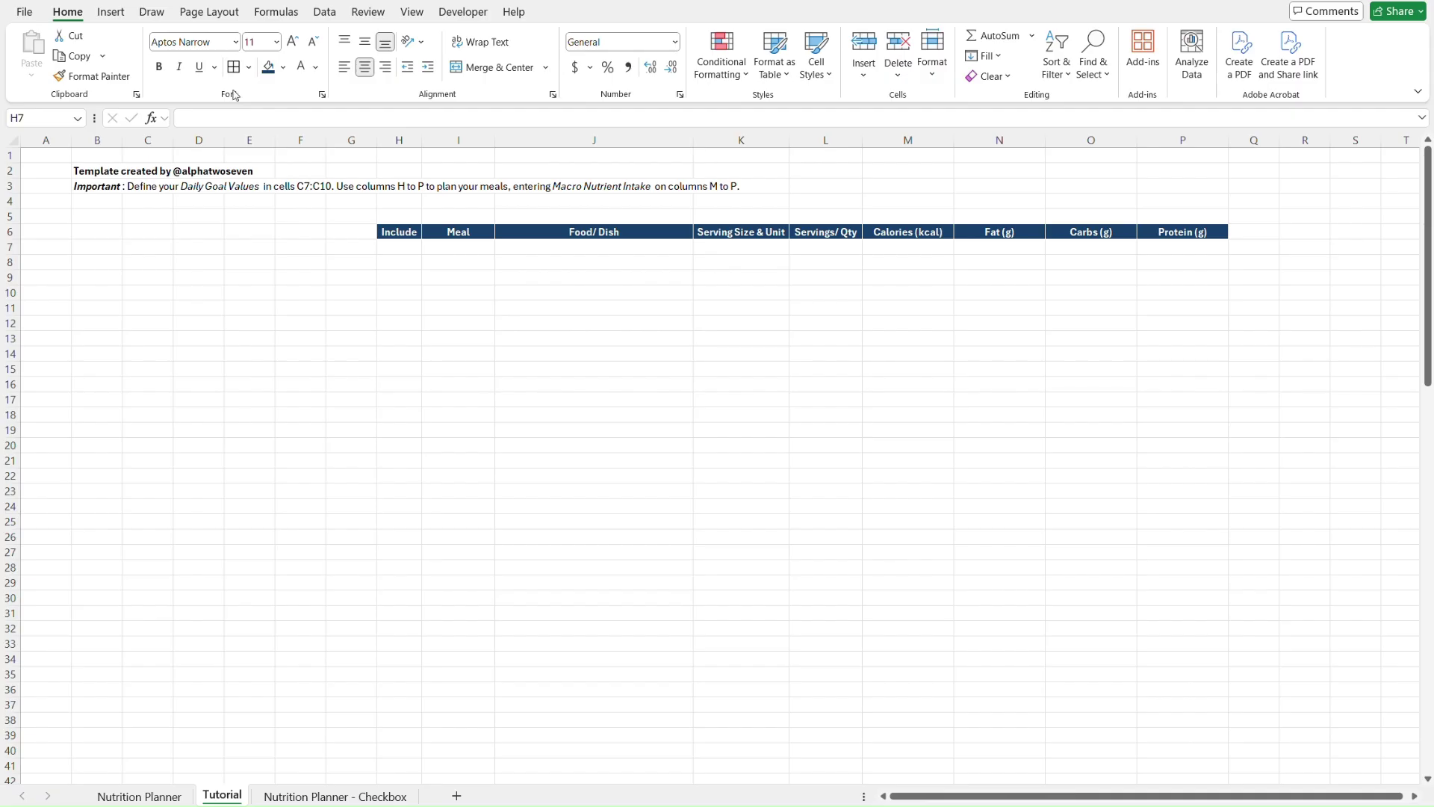
pyautogui.click(234, 66)
pyautogui.click(342, 280)
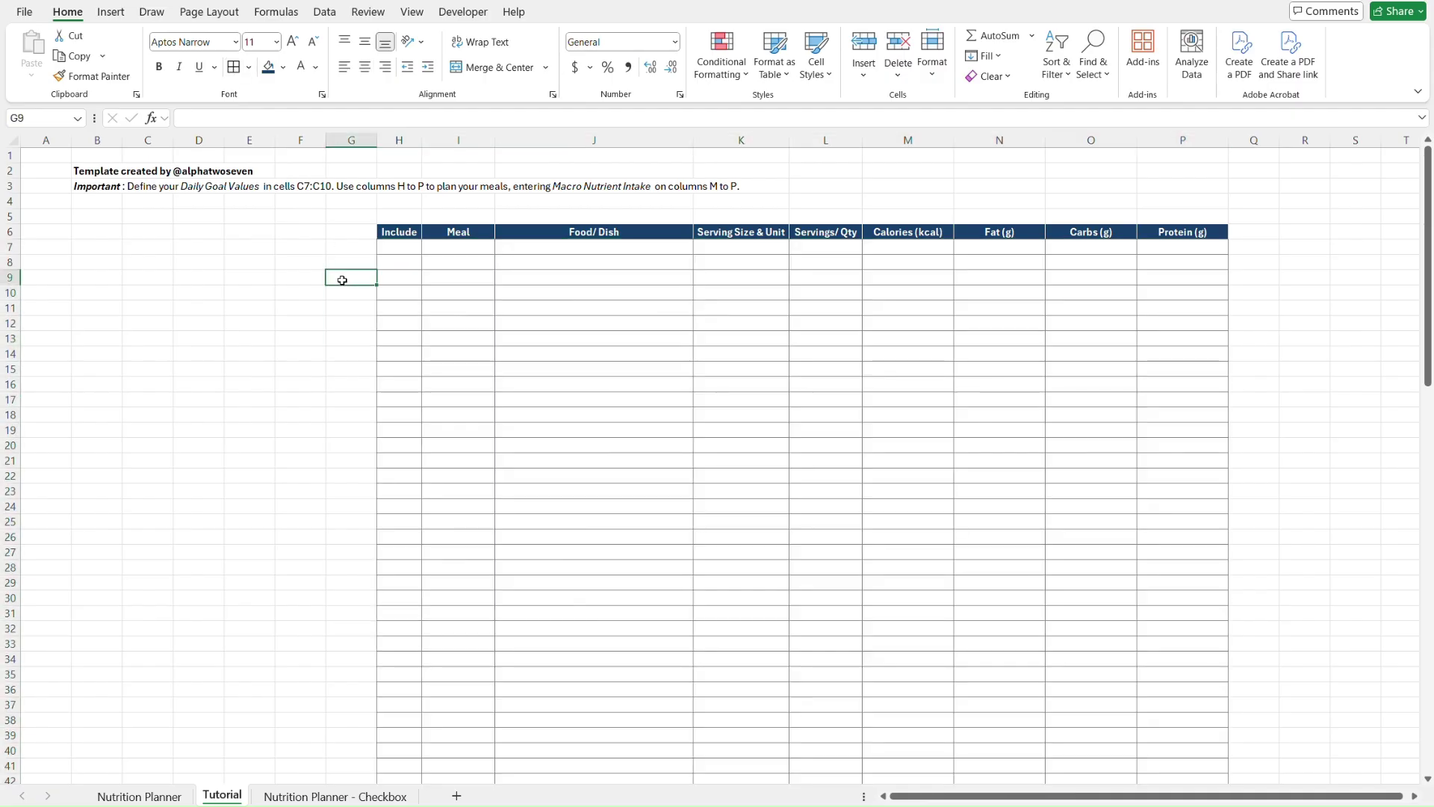
pyautogui.hotkey('ctrl', 'pageup')
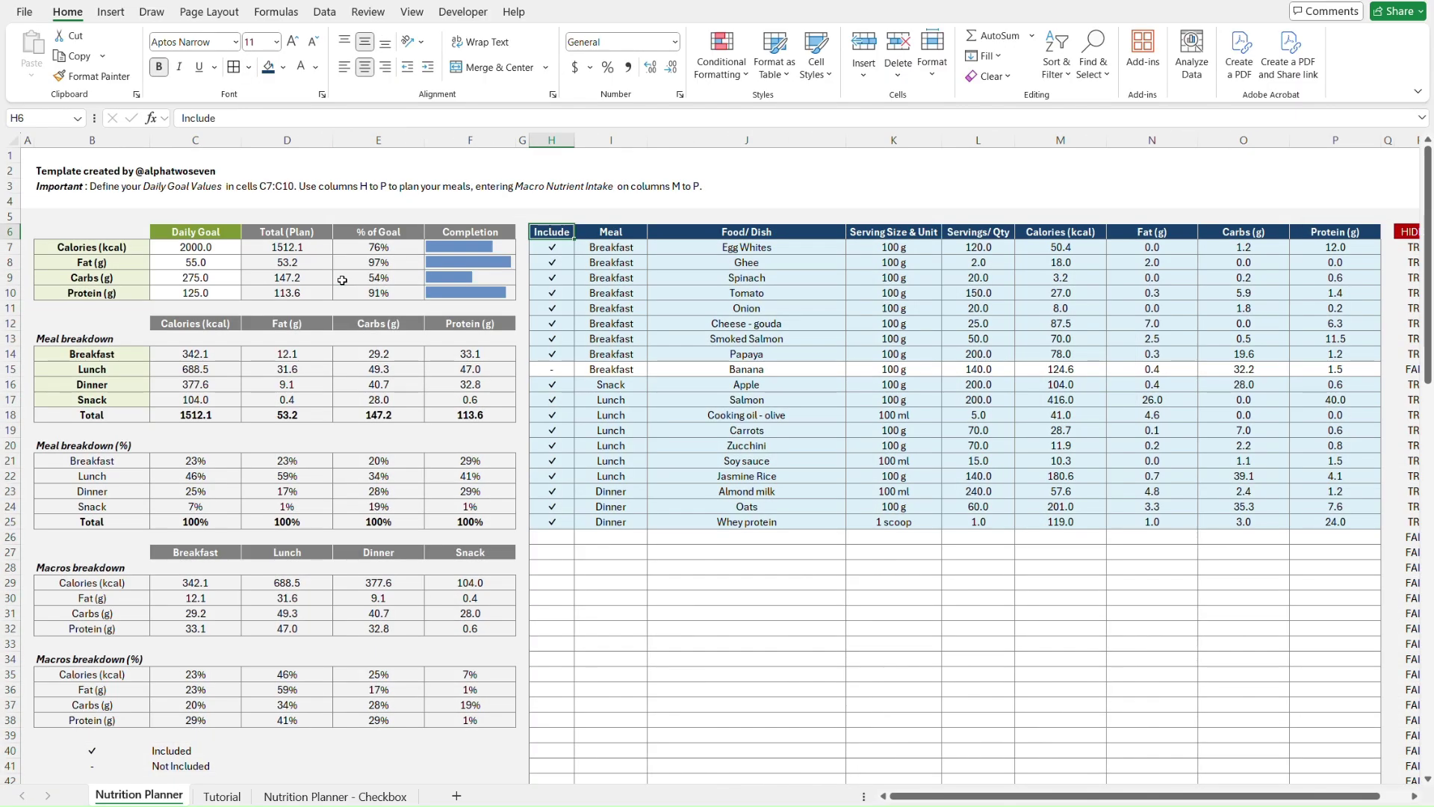
pyautogui.hotkey('ctrl', 'pagedown')
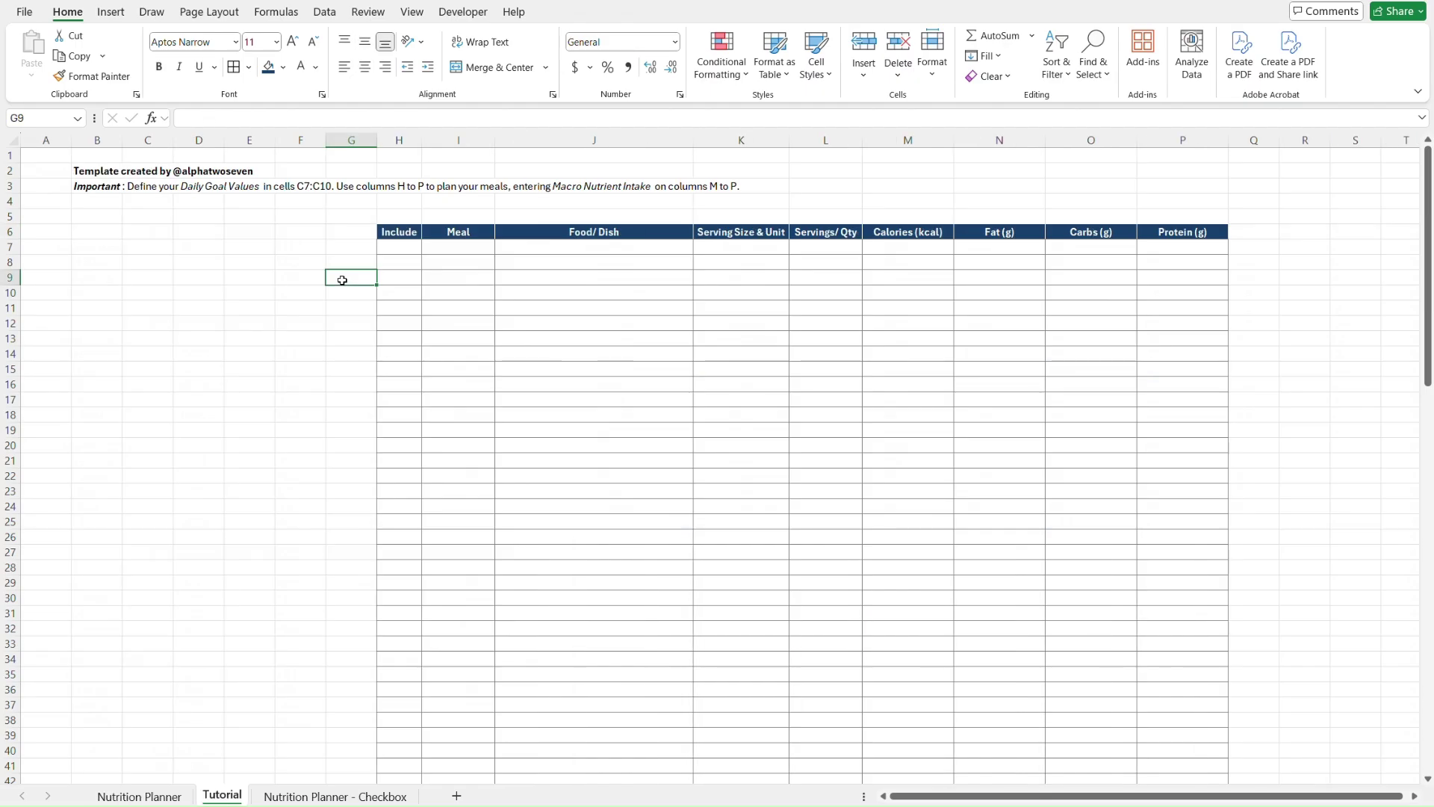
pyautogui.hotkey('ctrl', 'Home')
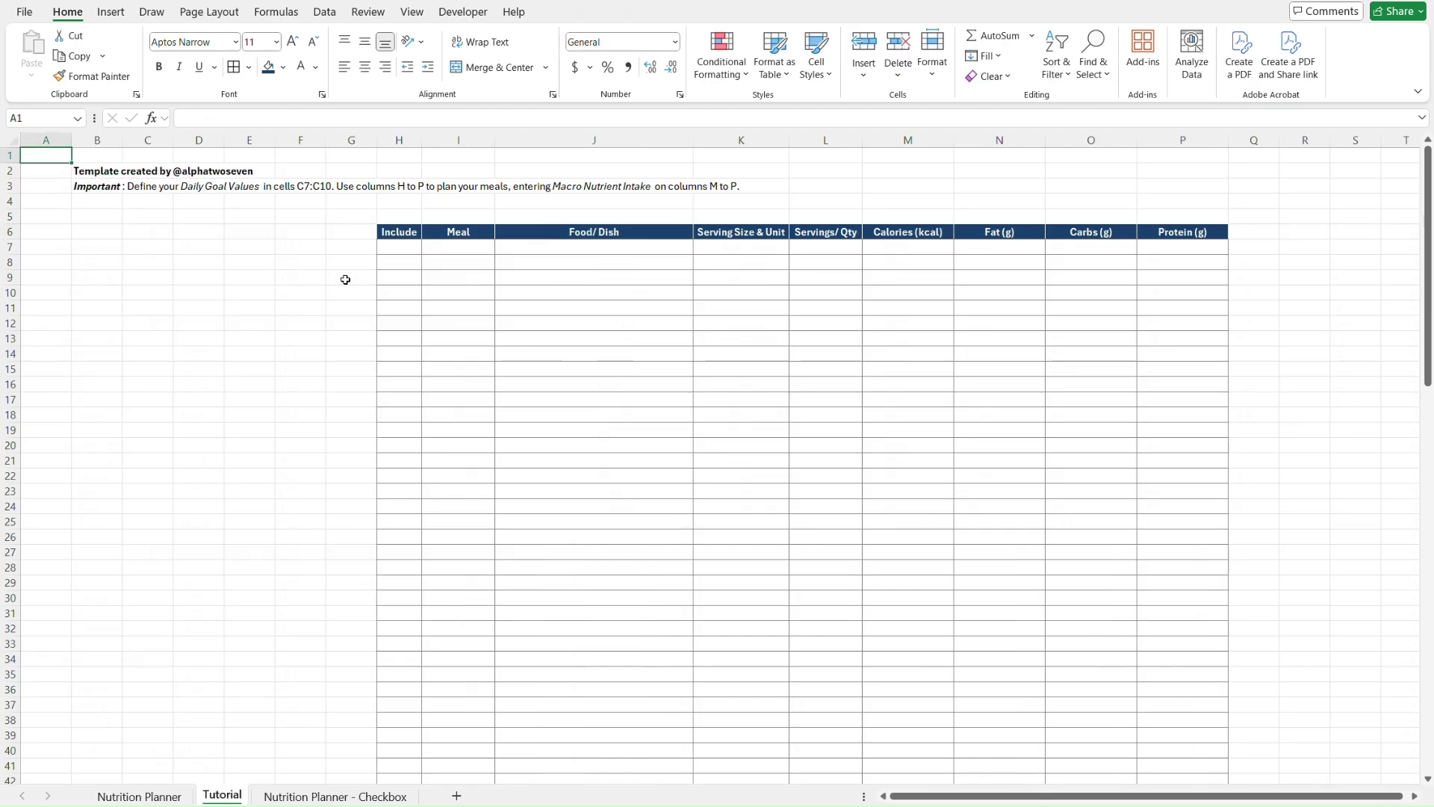
# - Copy the check mark formula text =UNICHAR(10003) from cell B40 of the Nutrition Planner sheet
pyautogui.click(395, 251)
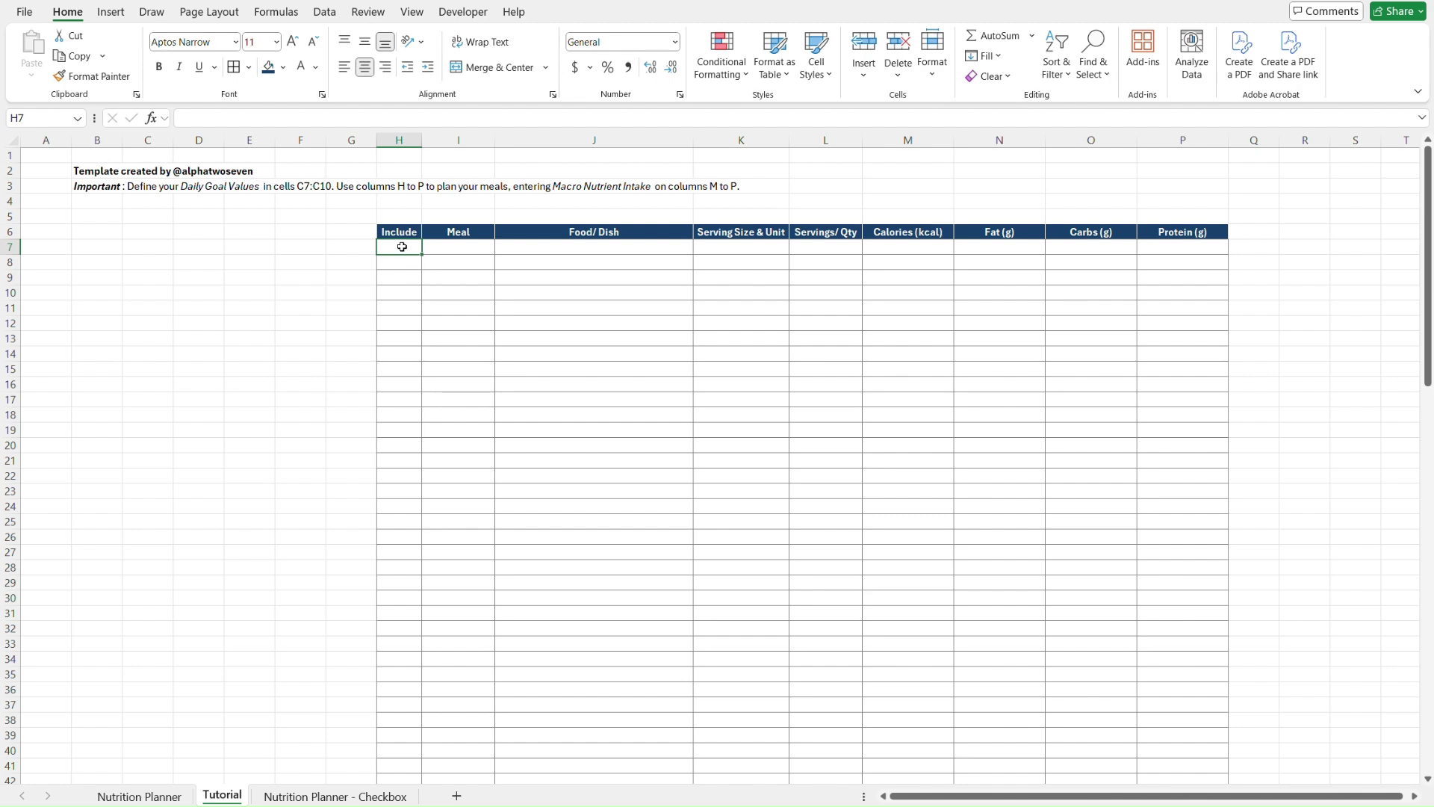
pyautogui.hotkey('ctrl', 'pageup')
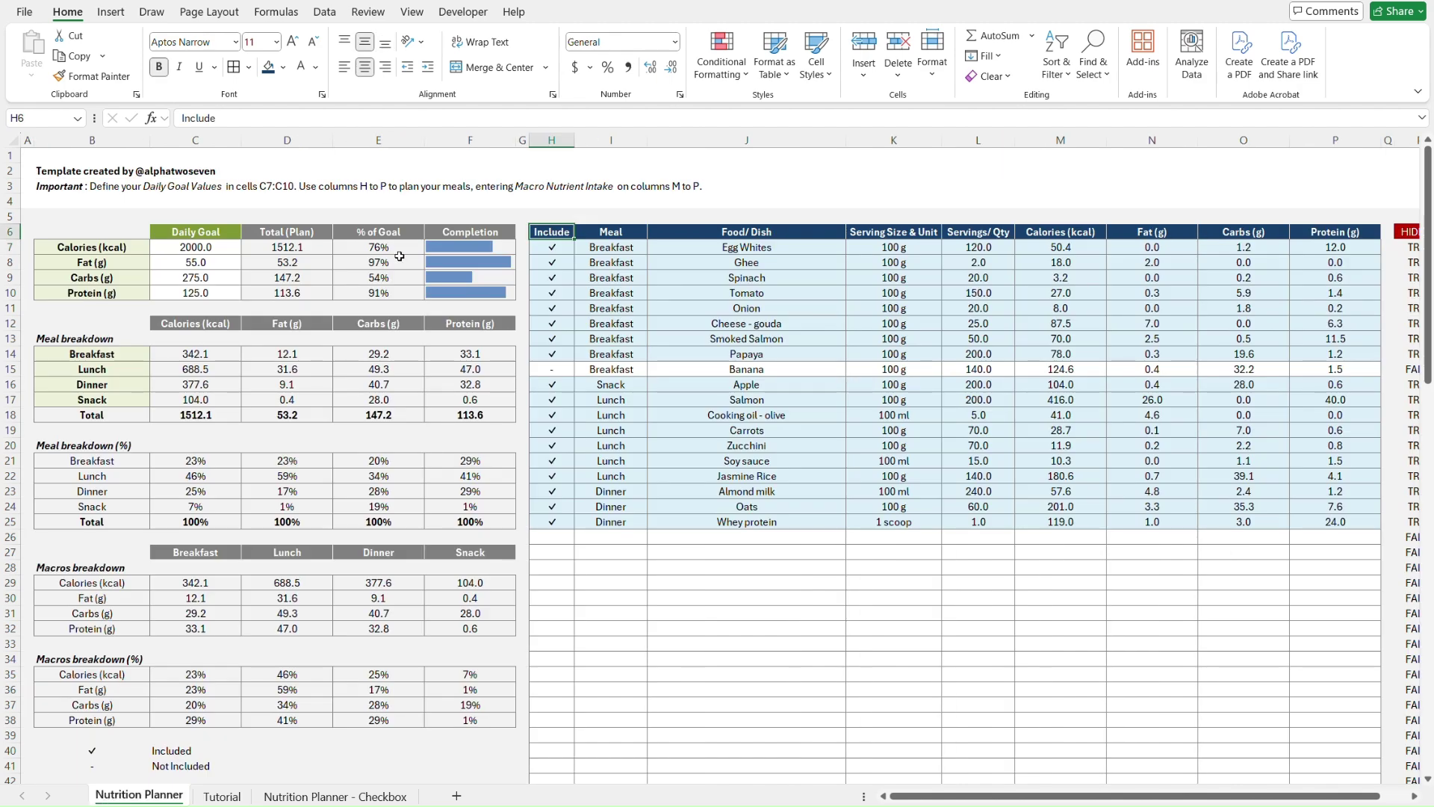
pyautogui.click(109, 747)
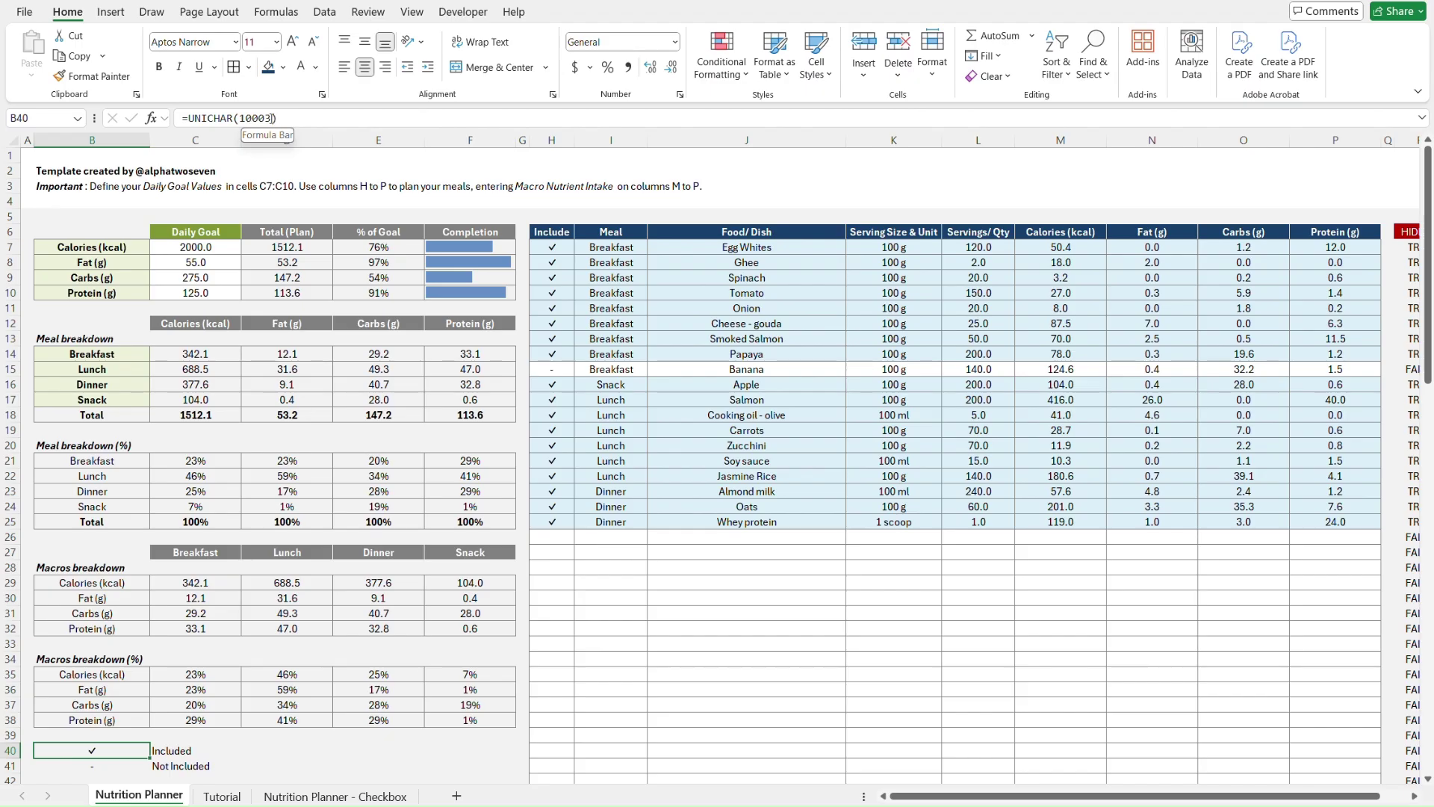
pyautogui.moveTo(293, 118); pyautogui.dragTo(181, 118)
pyautogui.hotkey('ctrl', 'c')
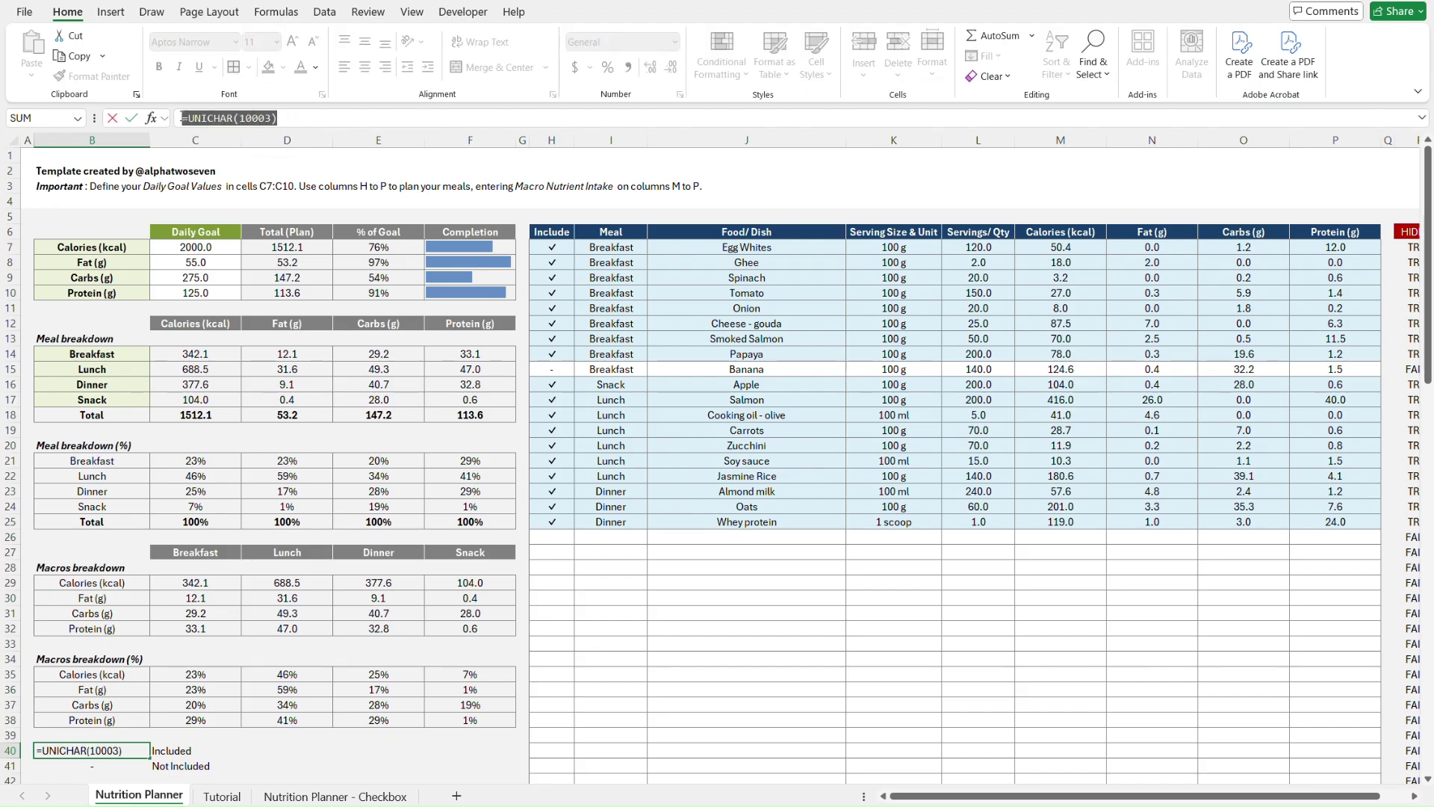
pyautogui.press('Escape')
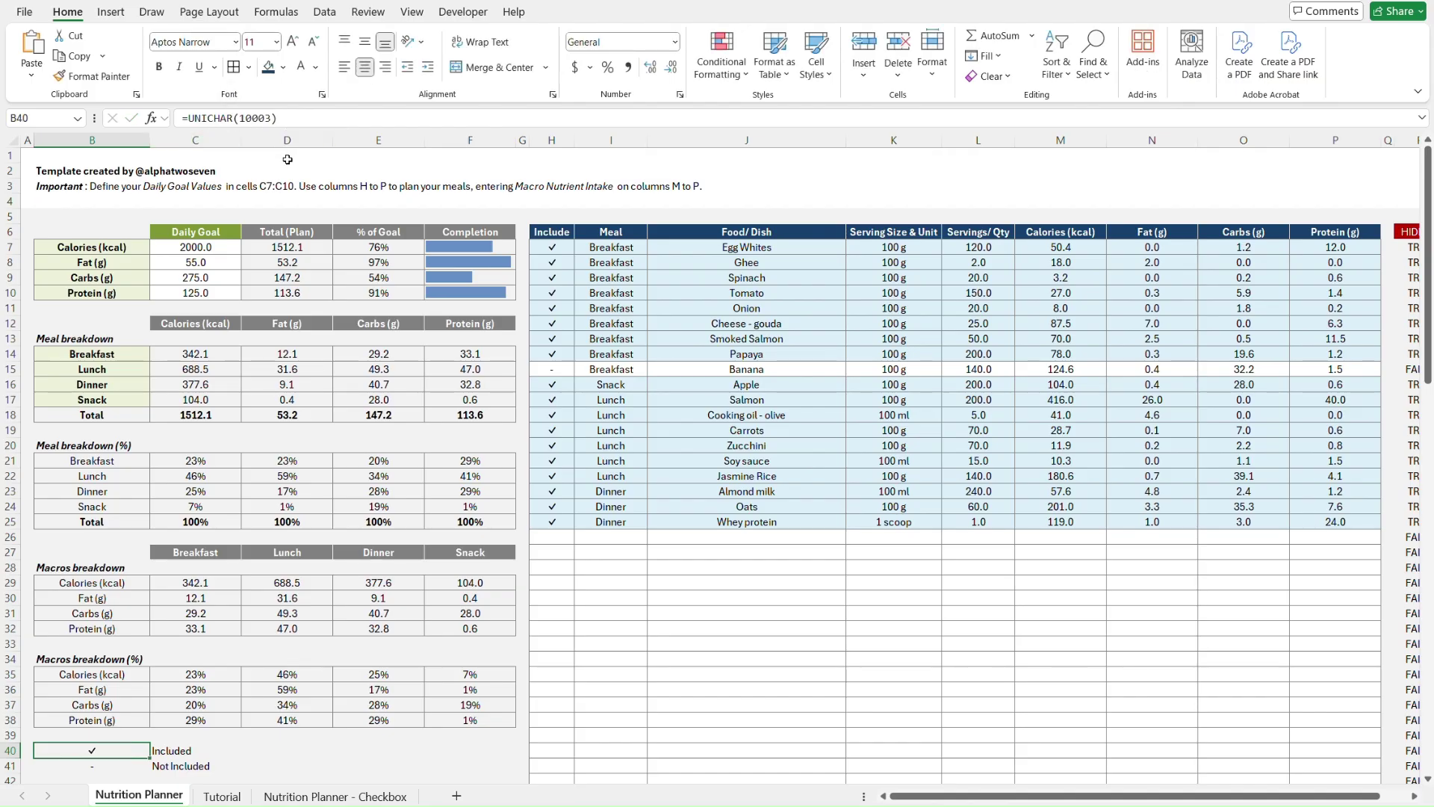
# - Paste the copied formula =UNICHAR(10003) into cell B40 of the Tutorial sheet
pyautogui.hotkey('ctrl', 'pagedown')
pyautogui.click(100, 482)
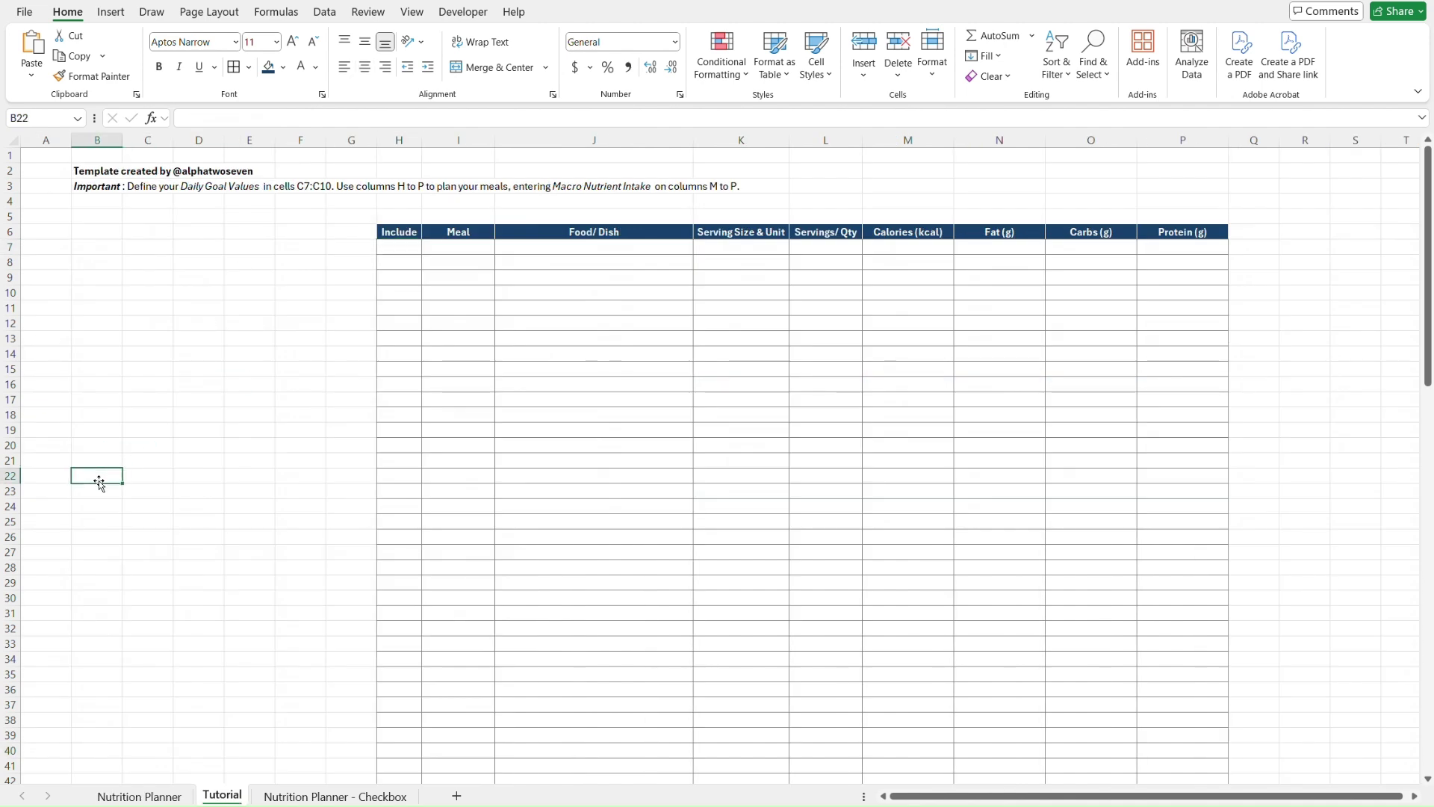
pyautogui.press('Down')
pyautogui.press('Down')
pyautogui.press('Down')
pyautogui.press('Down')
pyautogui.press('Down')
pyautogui.press('Down')
pyautogui.press('Down')
pyautogui.press('Down')
pyautogui.press('Down')
pyautogui.press('Down')
pyautogui.press('Down')
pyautogui.press('Down')
pyautogui.press('Down')
pyautogui.press('Down')
pyautogui.press('Down')
pyautogui.press('Down')
pyautogui.press('Down')
pyautogui.press('Down')
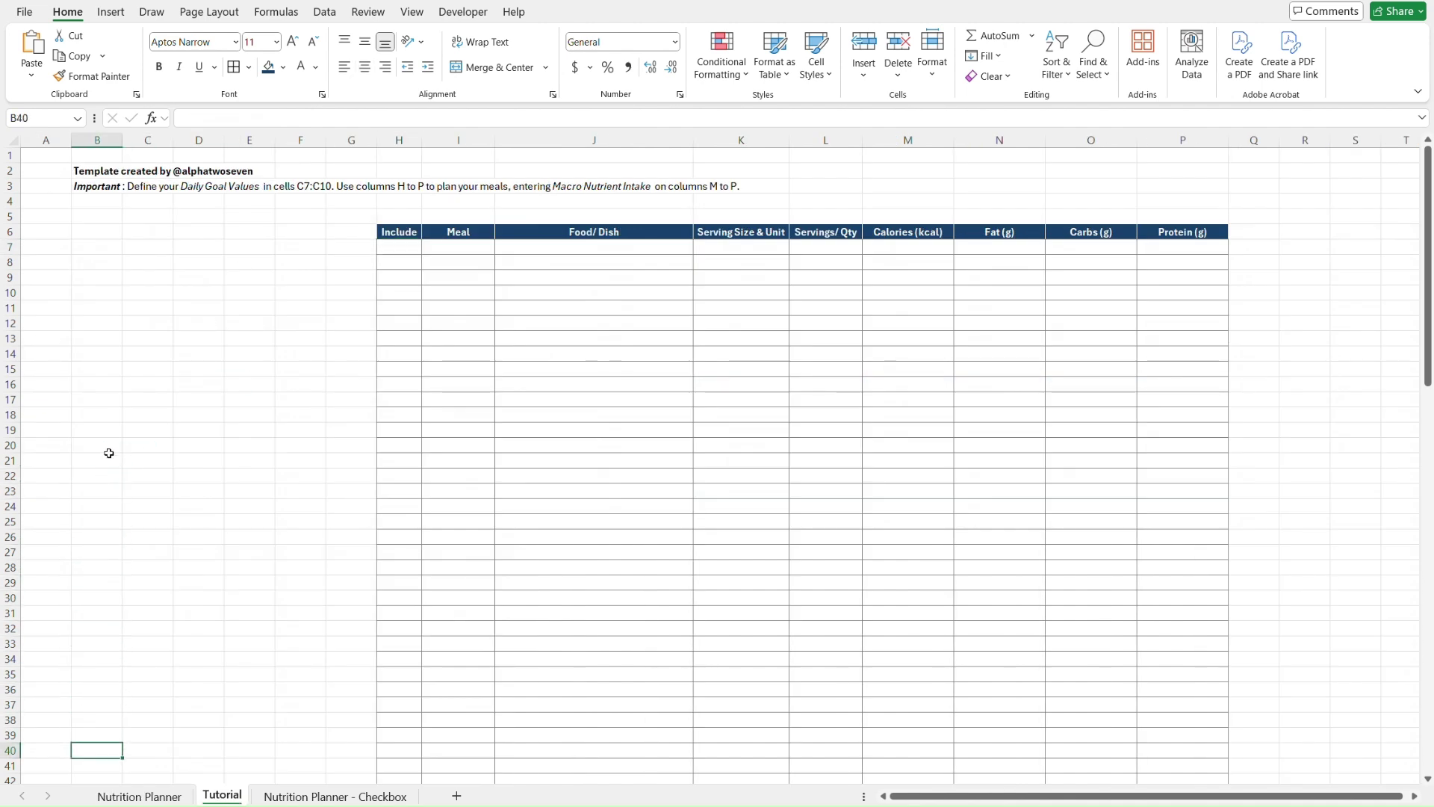
pyautogui.click(235, 116)
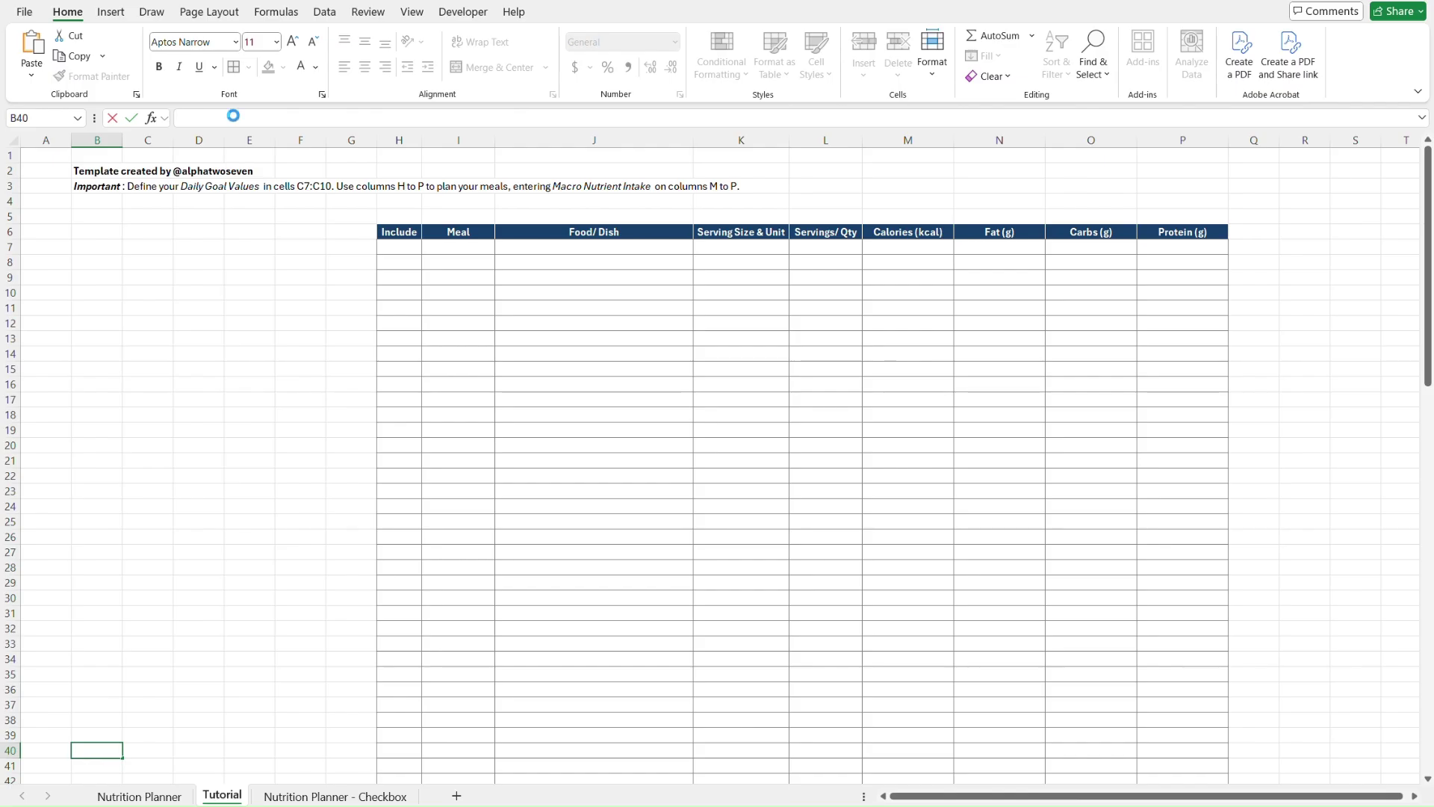
pyautogui.hotkey('ctrl', 'v')
pyautogui.press('Return')
pyautogui.press('Up')
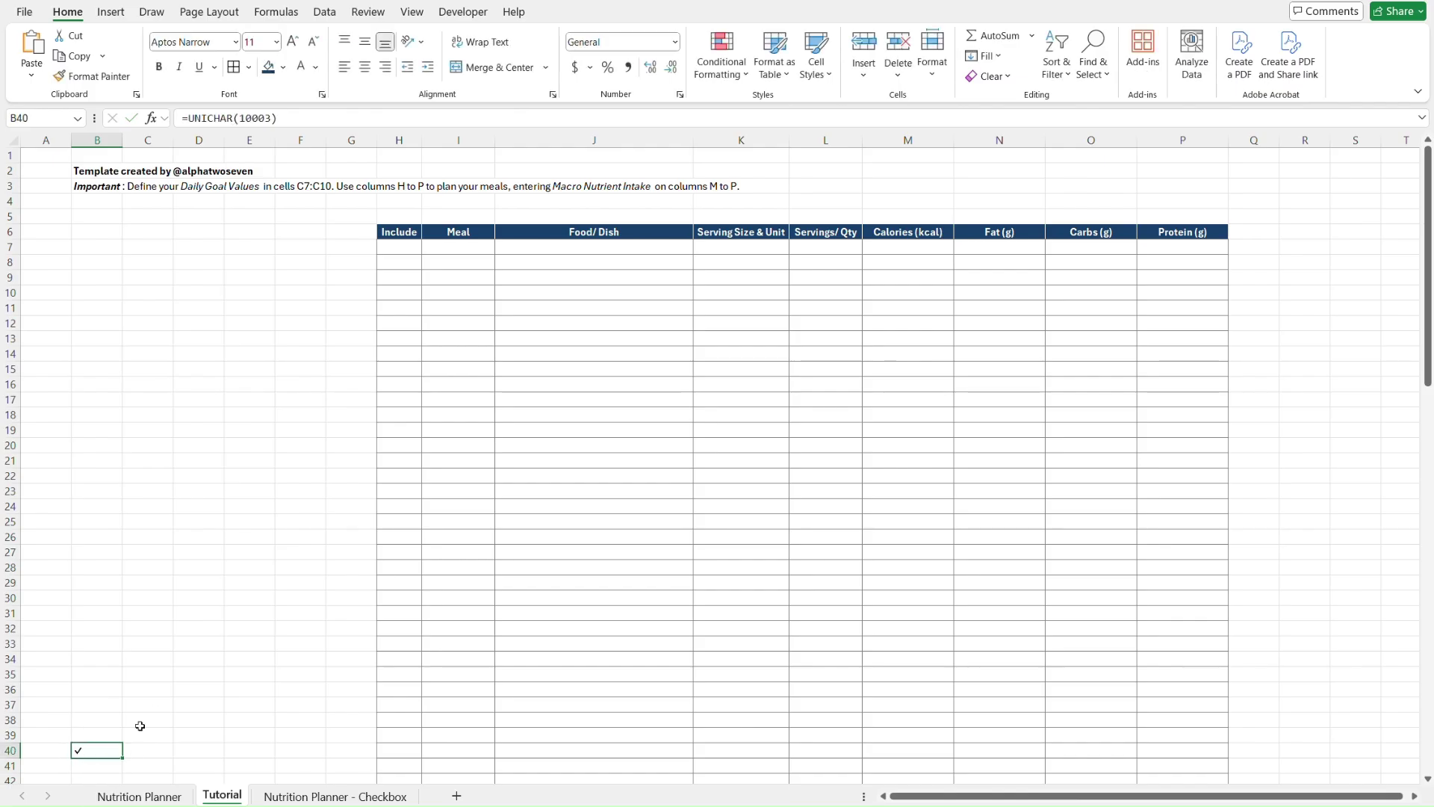
# - Replace the check mark formula in B40 with its plain value and check the cell's content
pyautogui.hotkey('ctrl', 'c')
pyautogui.hotkey('ctrl', 'alt', 'v')
pyautogui.press('v')
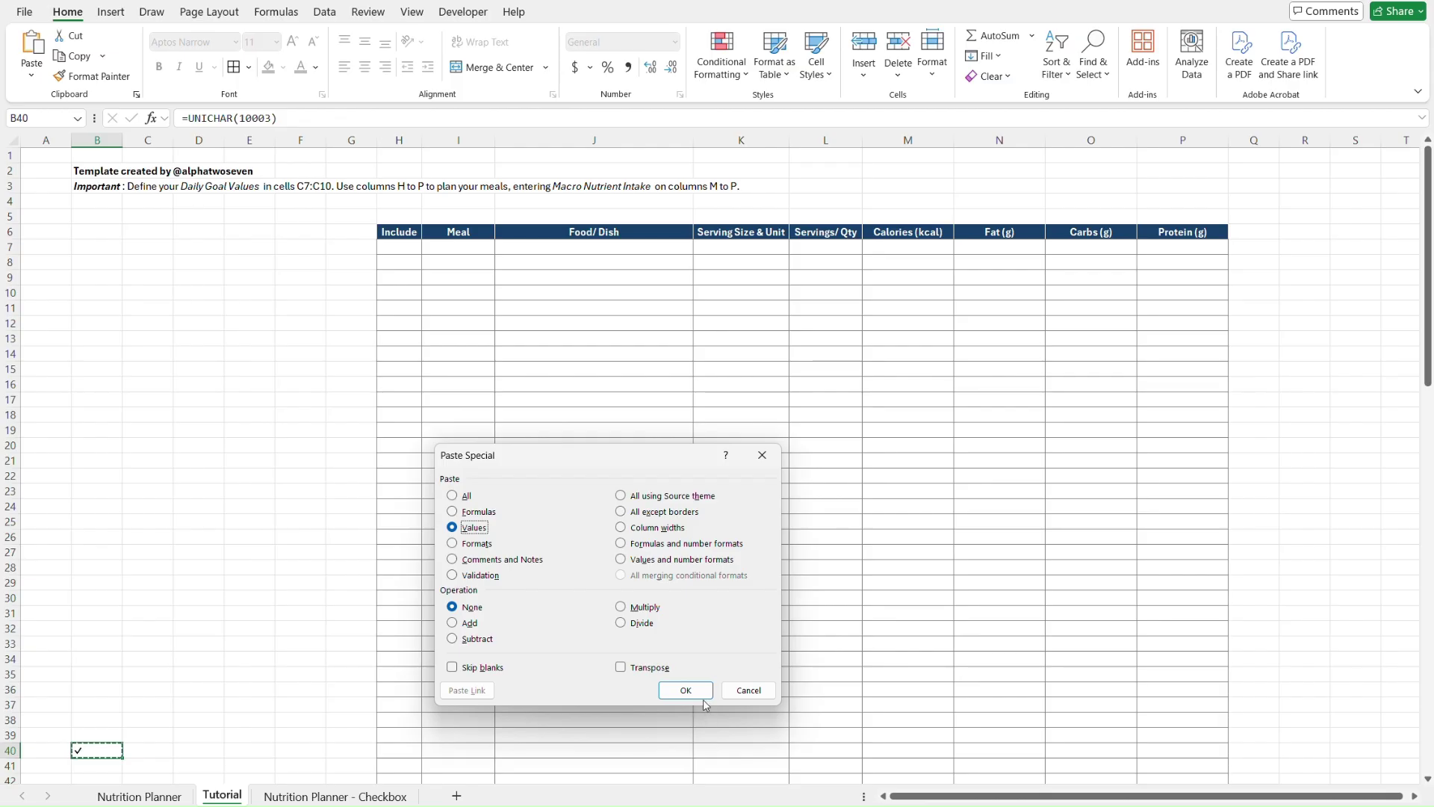
pyautogui.click(684, 689)
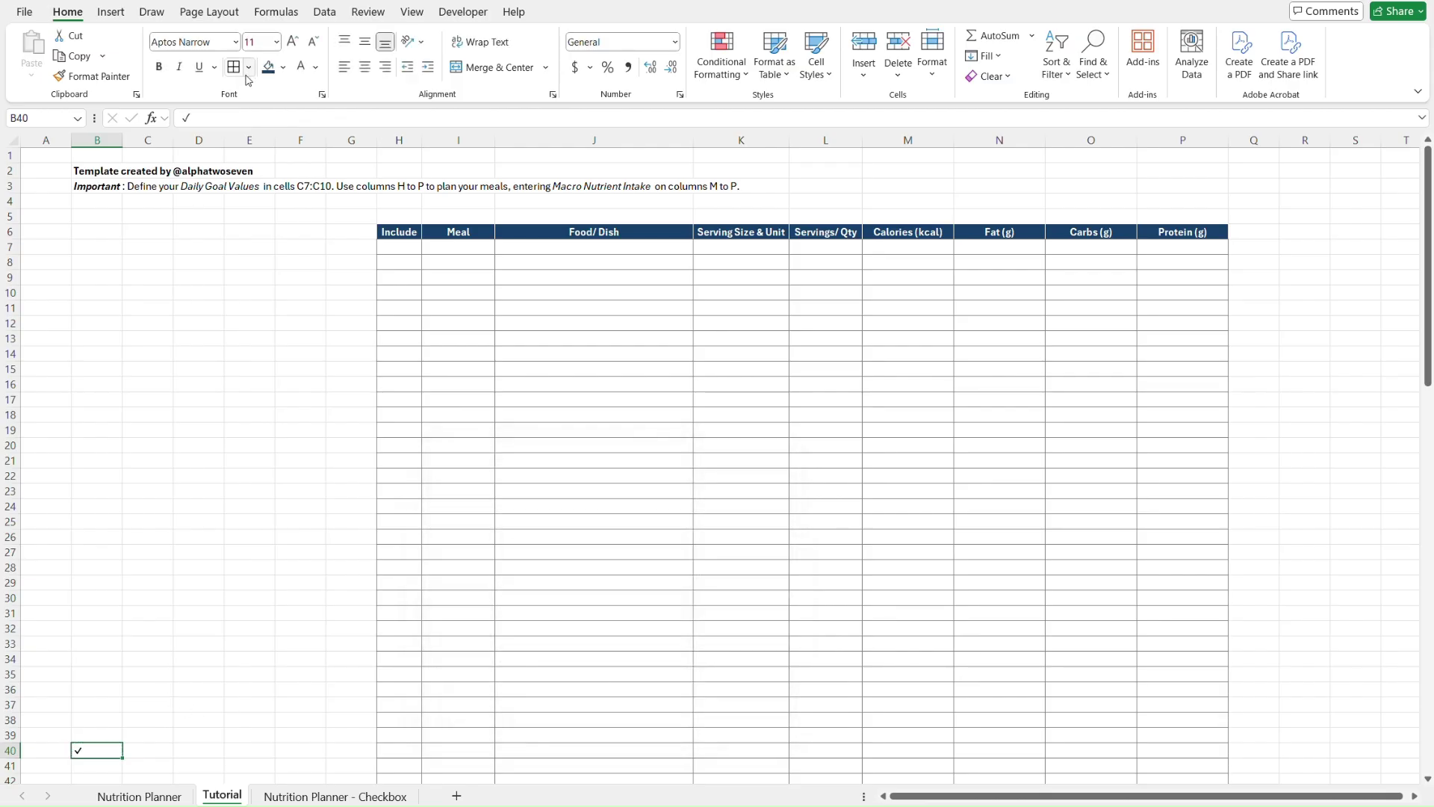
pyautogui.click(212, 118)
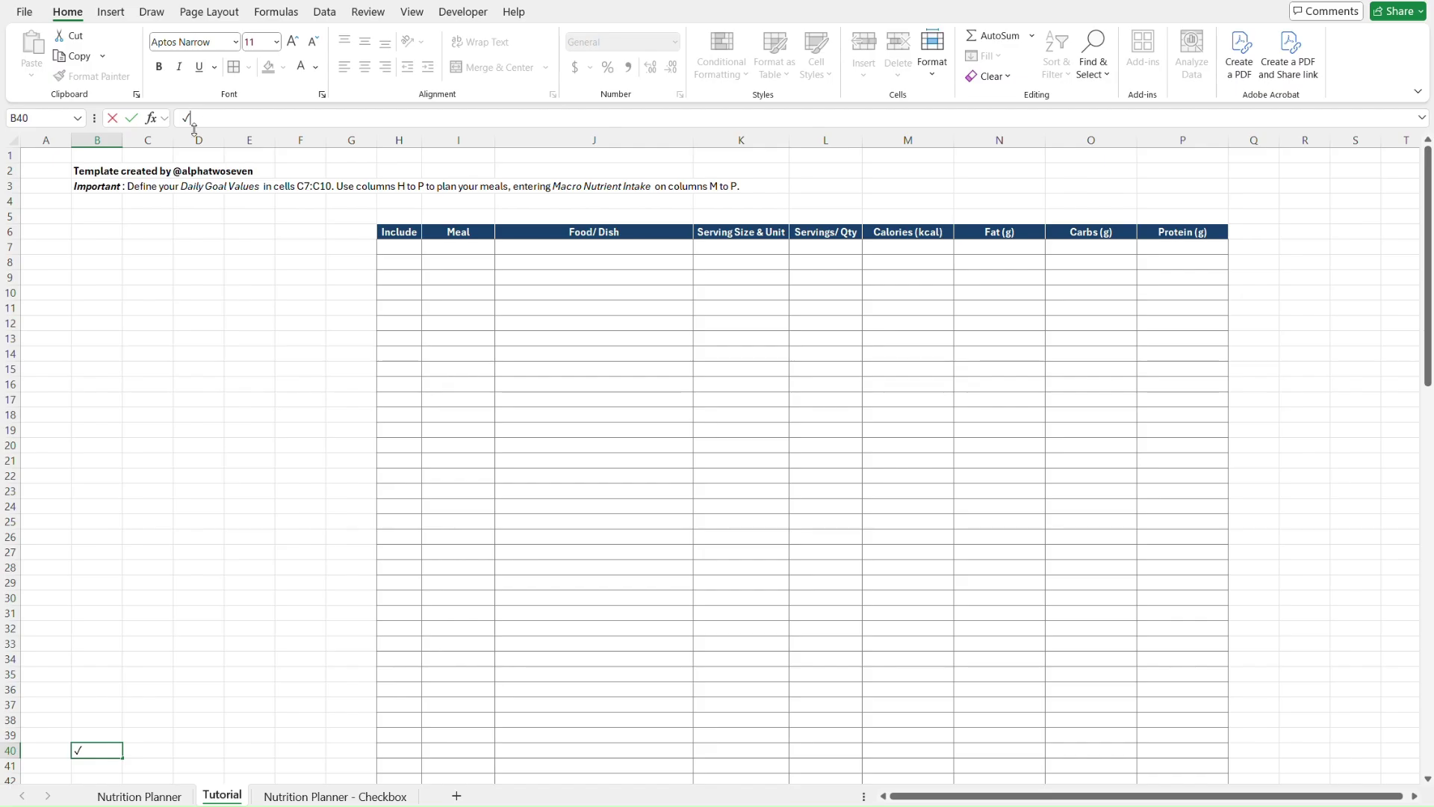
pyautogui.press('Escape')
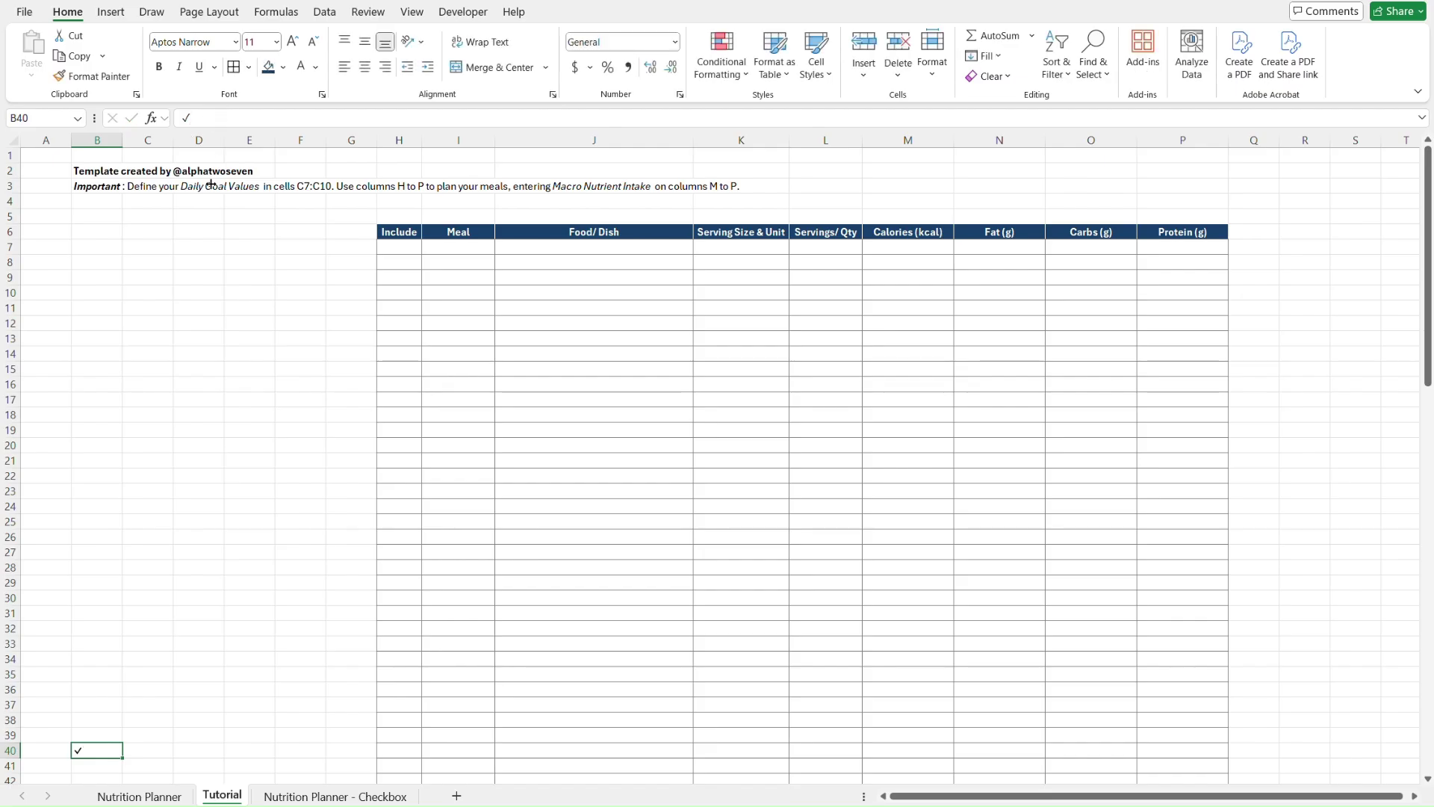
# - Enter a hyphen in B41 below the check mark, stored as text with a leading apostrophe ('-)
pyautogui.press('Down')
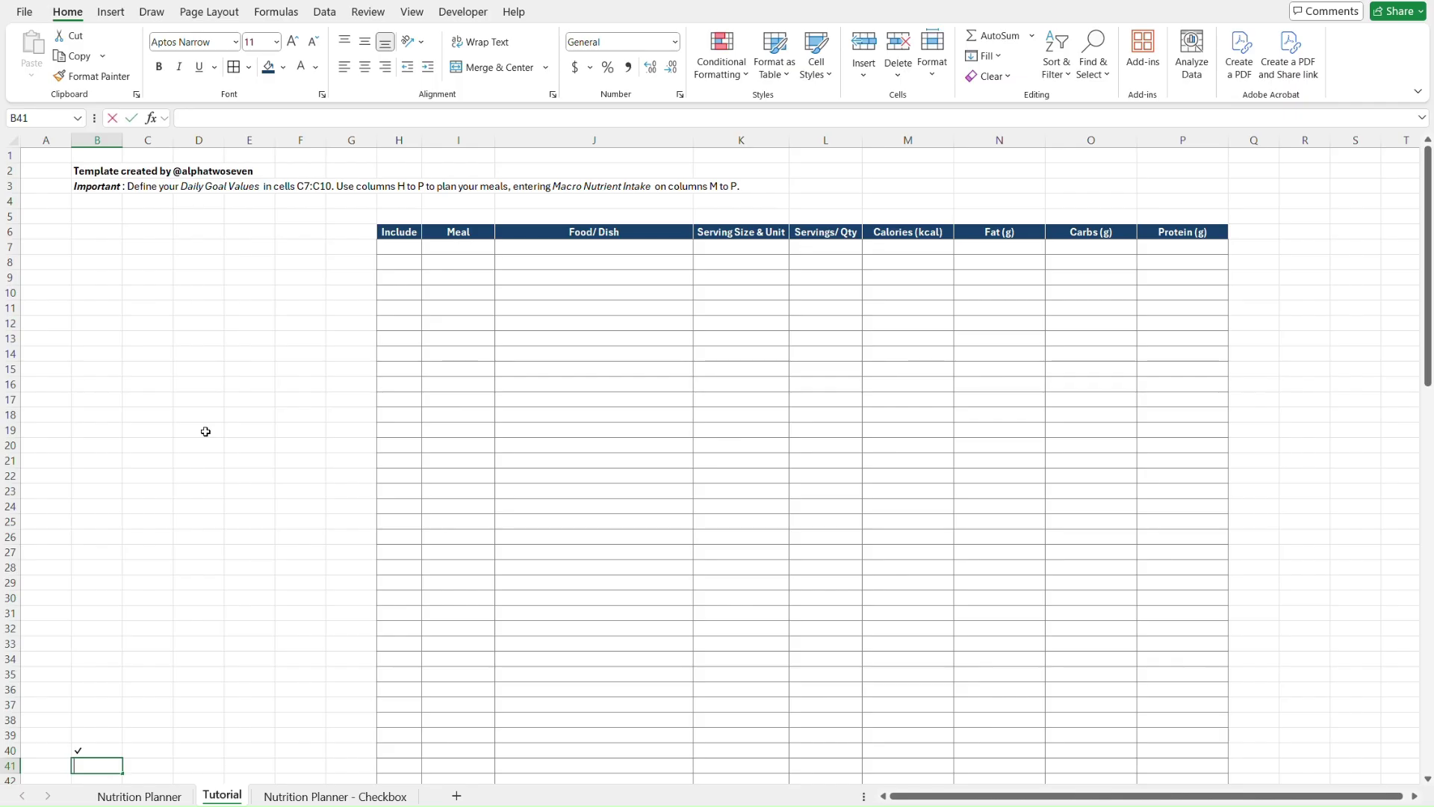
pyautogui.write('-')
pyautogui.hotkey('ctrl', 'Return')
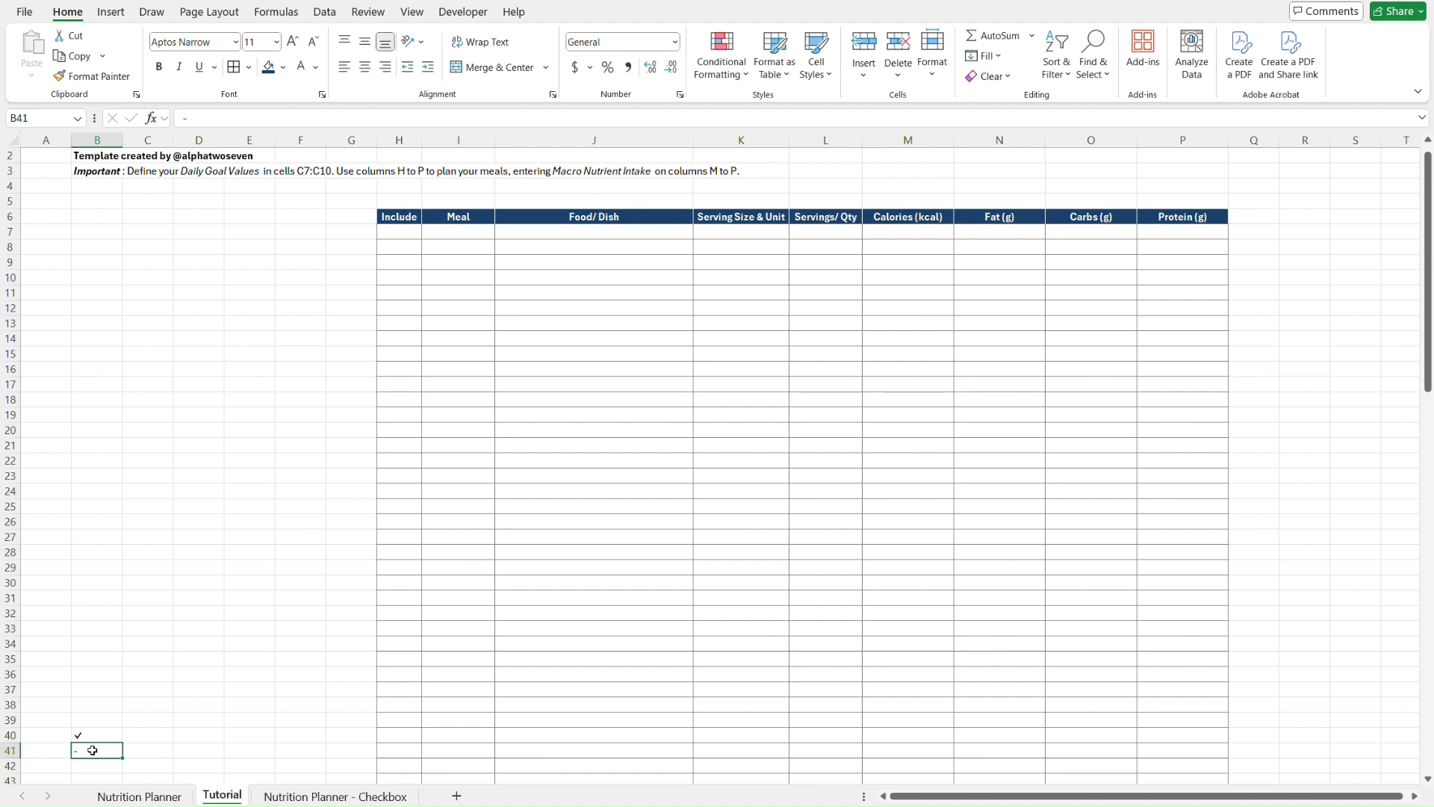
pyautogui.write("'")
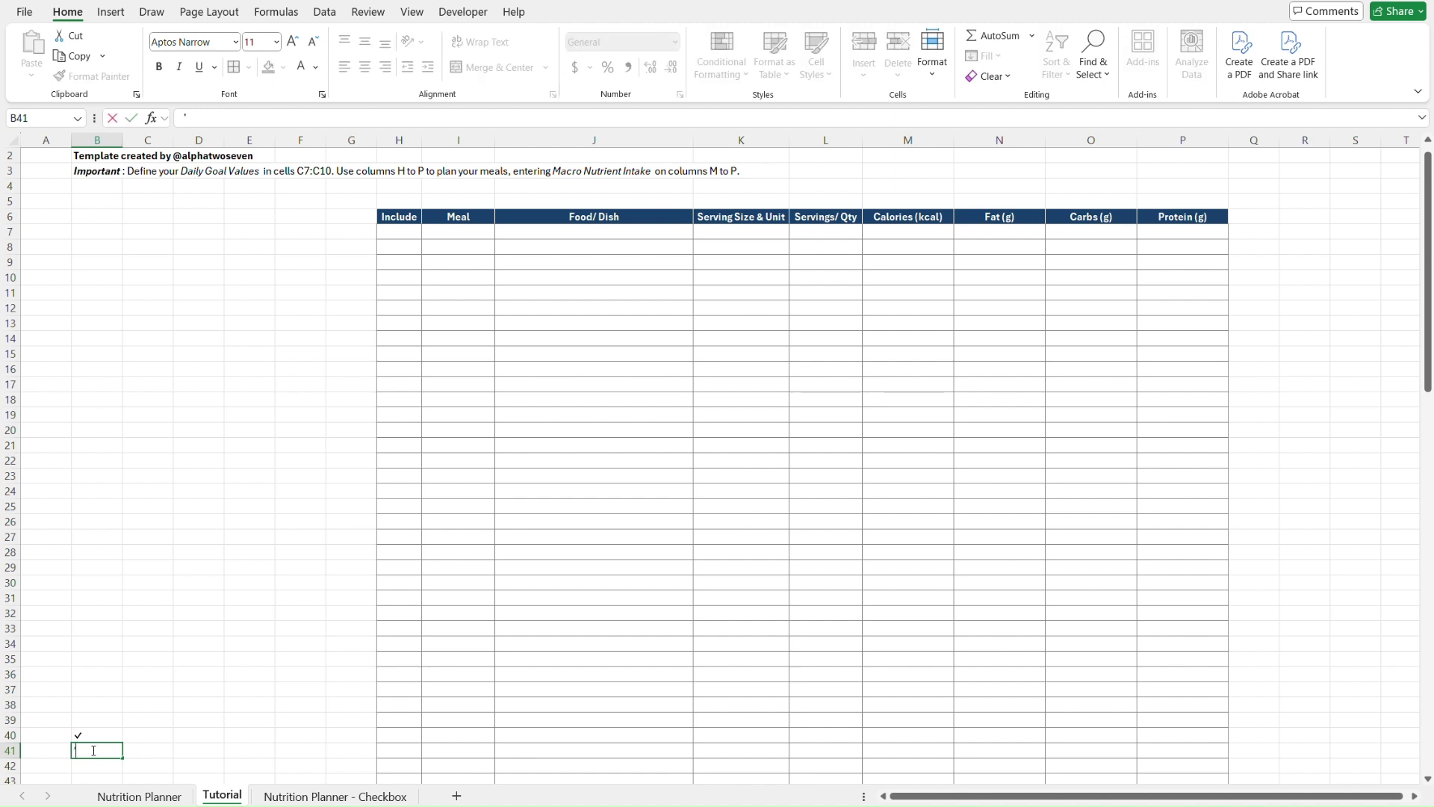
pyautogui.write(' -')
pyautogui.press('Return')
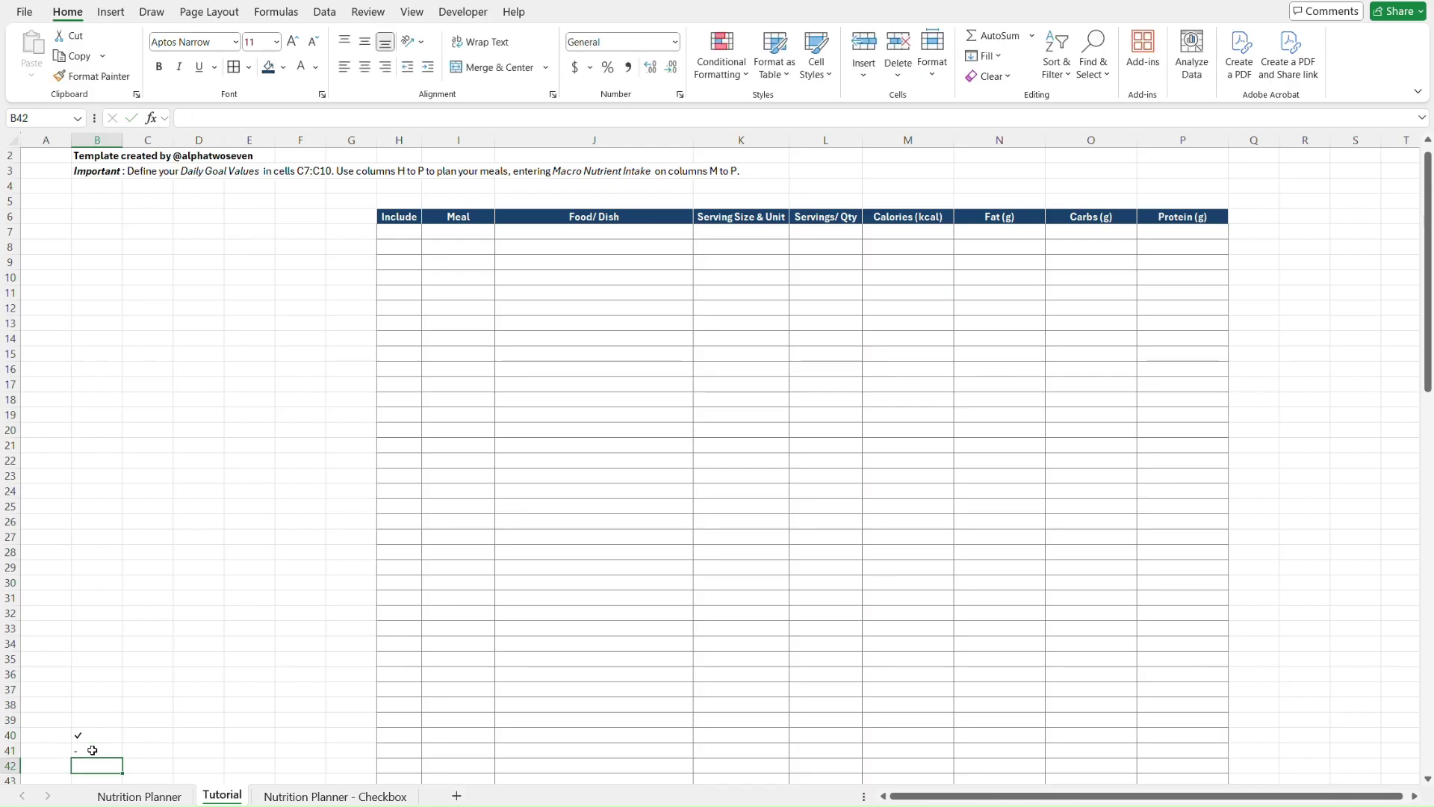
pyautogui.click(92, 750)
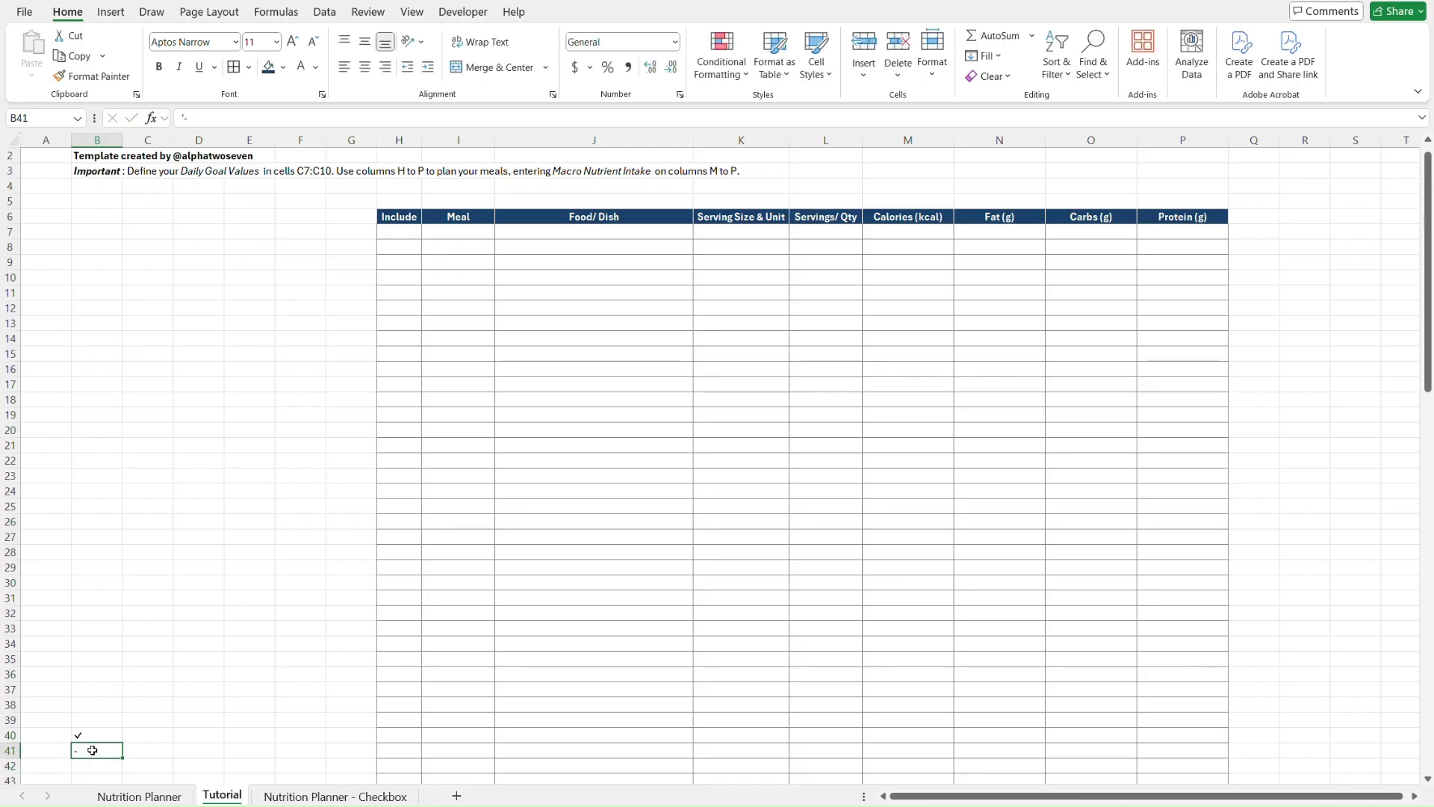
pyautogui.press('Up')
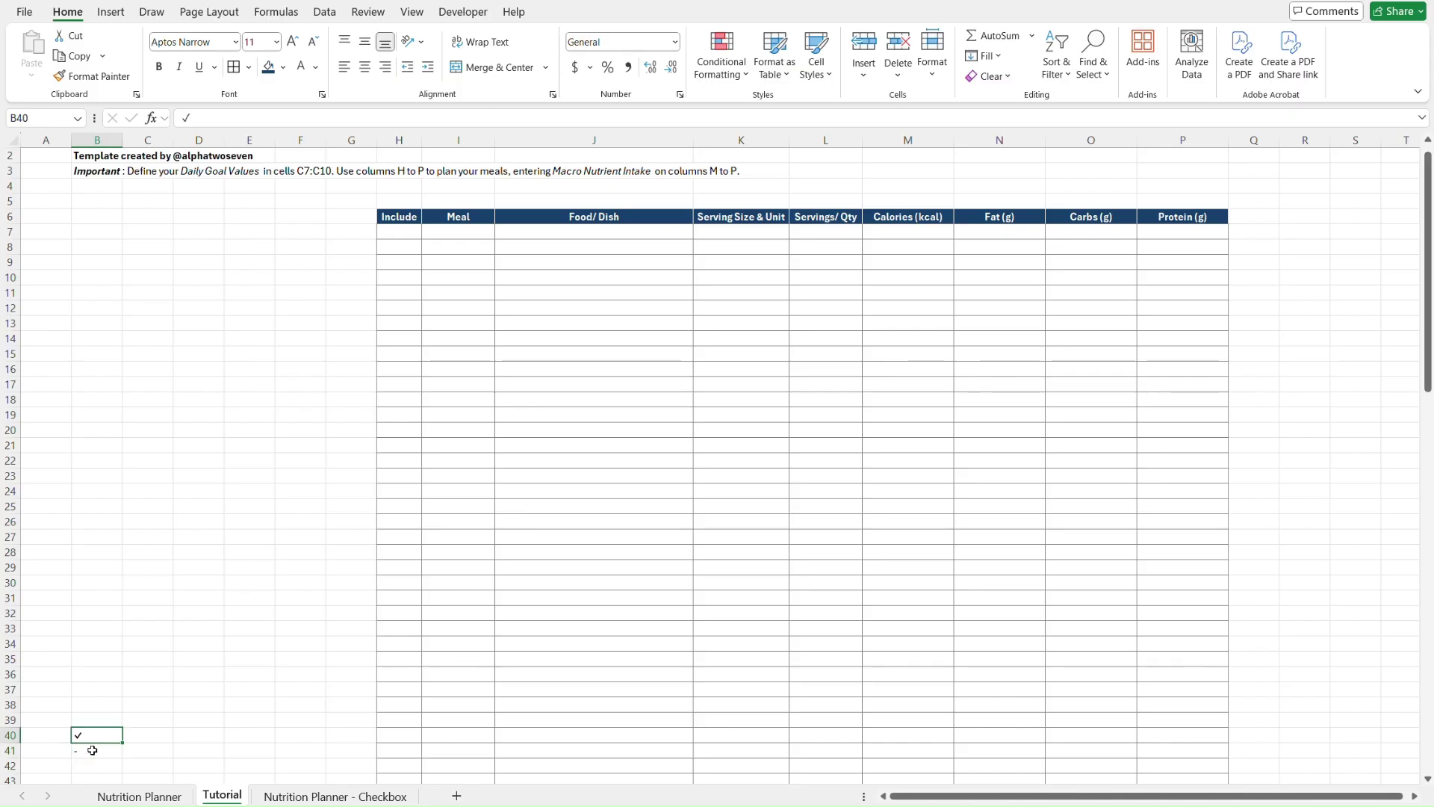
# - Label the two symbols as on the Nutrition Planner sheet, with Included in C40 and Not Included in C41
pyautogui.hotkey('ctrl', 'pageup')
pyautogui.press('Right')
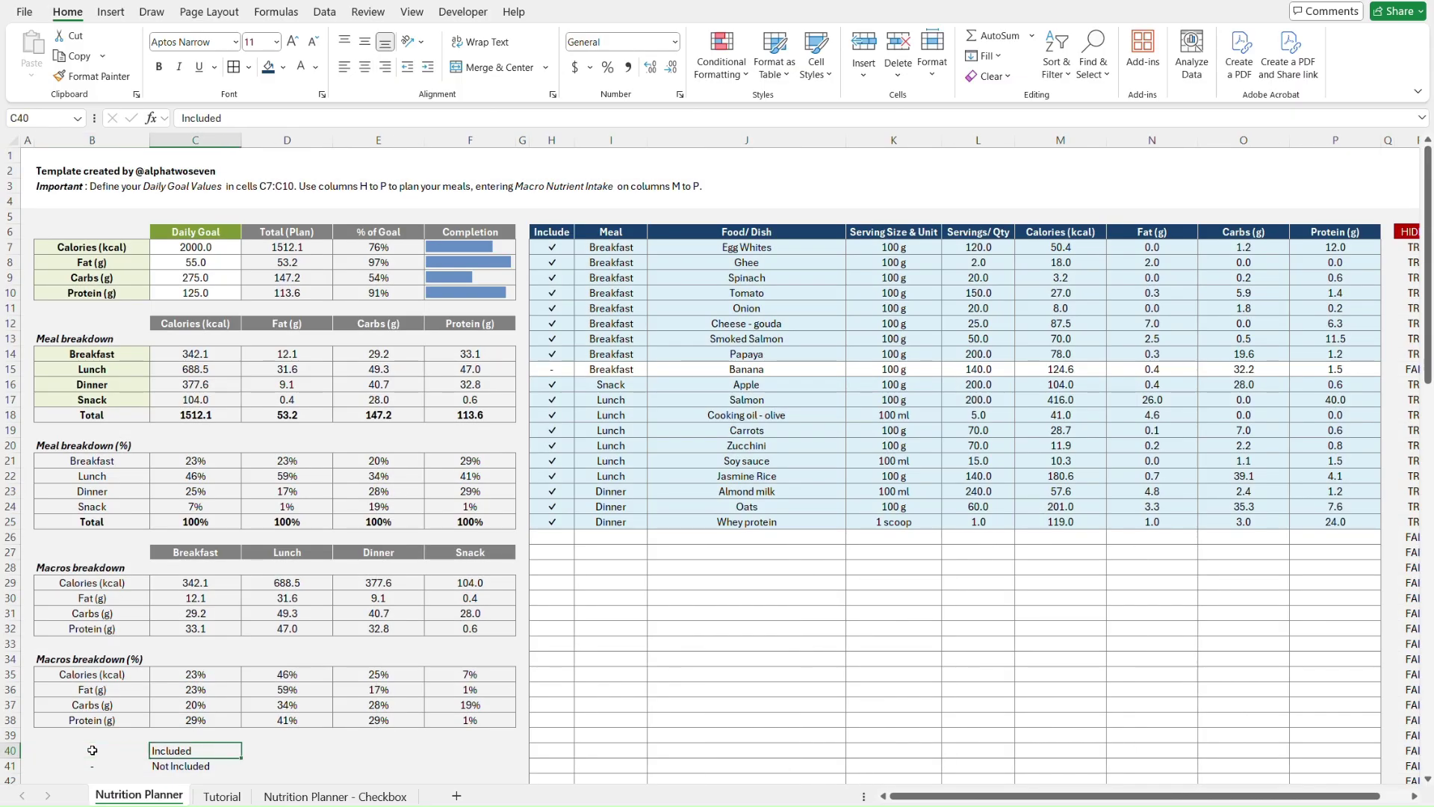
pyautogui.hotkey('ctrl', 'pagedown')
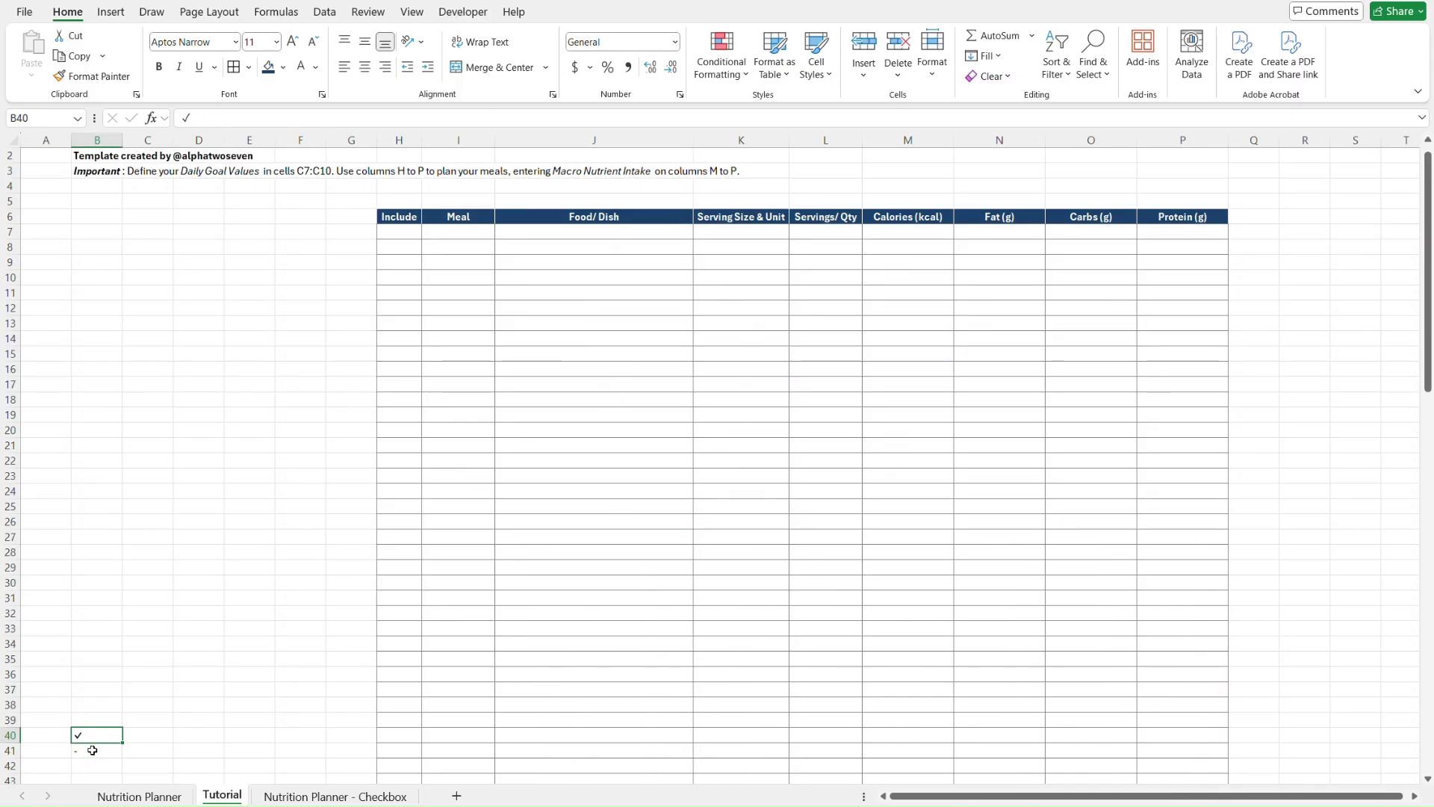
pyautogui.press('Right')
pyautogui.write('Included')
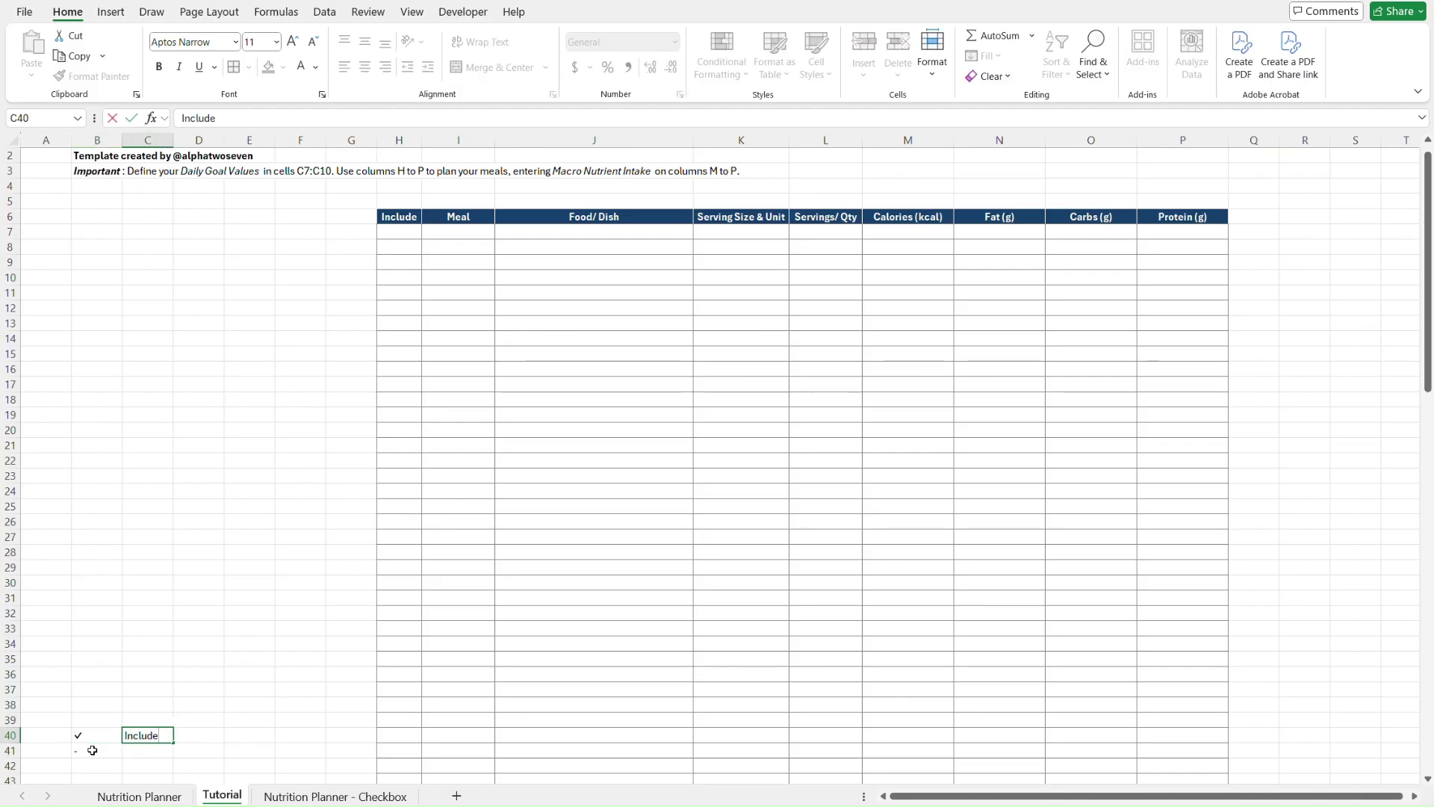
pyautogui.press('Return')
pyautogui.write('Not In')
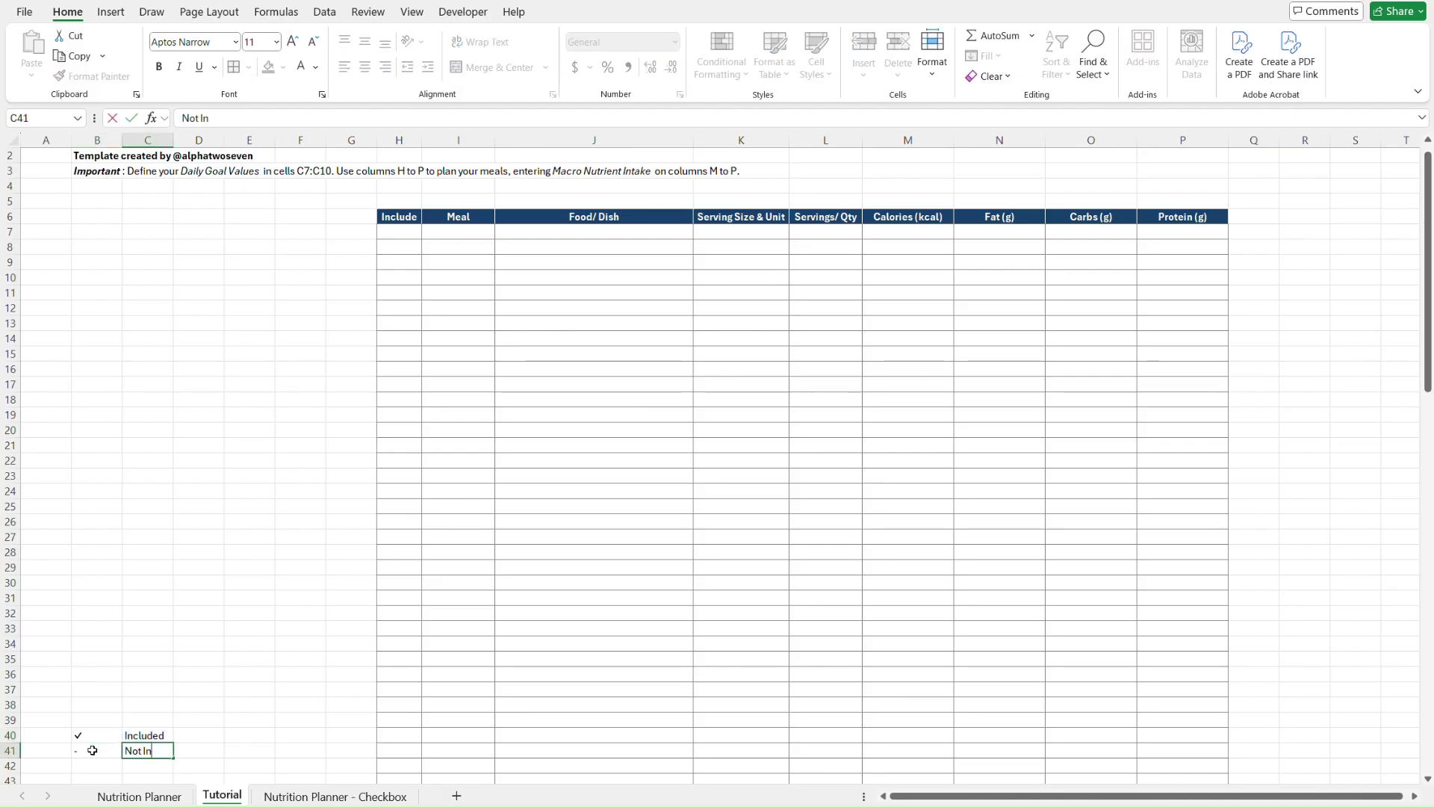
pyautogui.write('cluded')
pyautogui.press('Return')
pyautogui.press('Left')
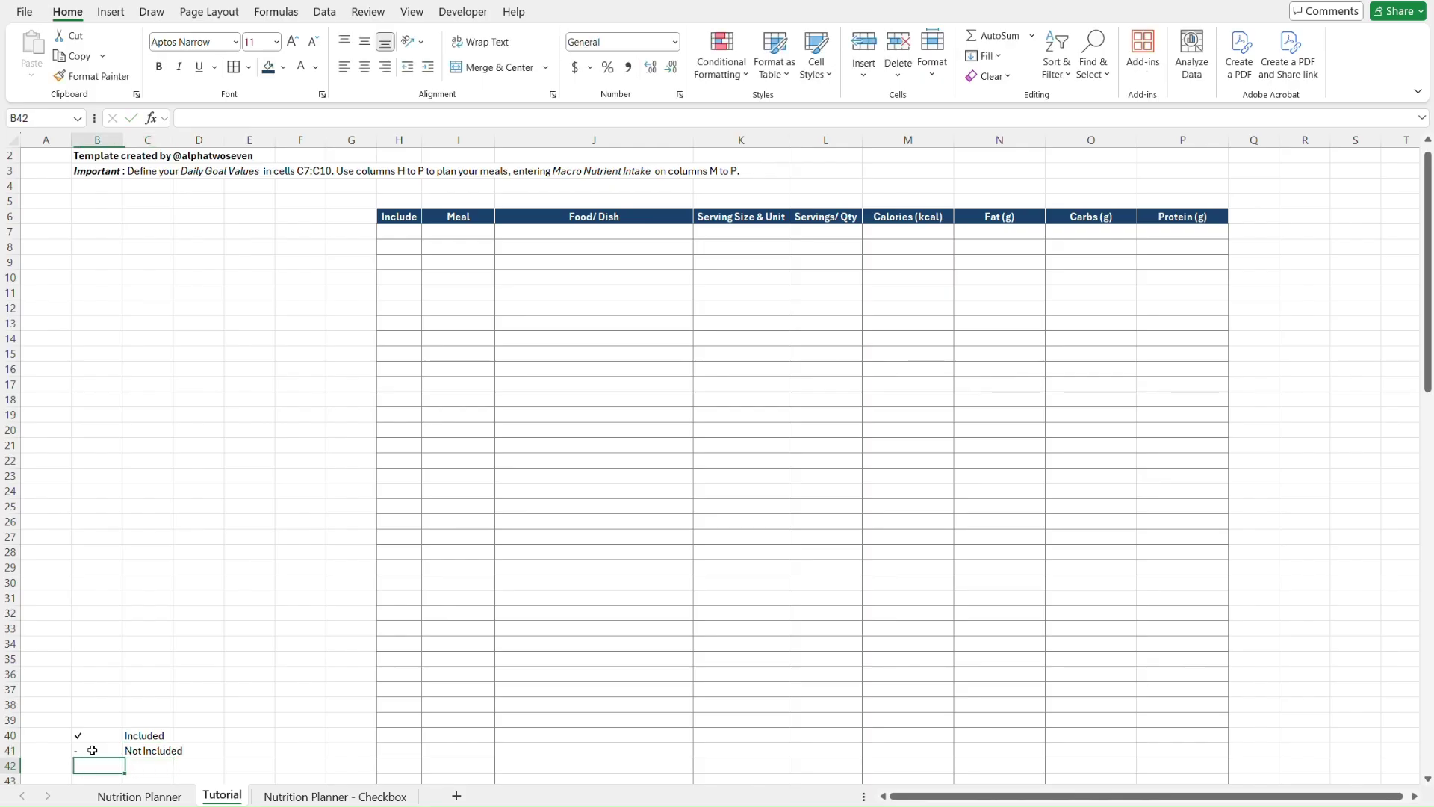
# - Center the check mark and hyphen in B40:B41 horizontally and compare them with the Nutrition Planner sheet
pyautogui.press('Up')
pyautogui.press('Up')
pyautogui.keyDown('shift'); pyautogui.click(92, 750); pyautogui.keyUp('shift')
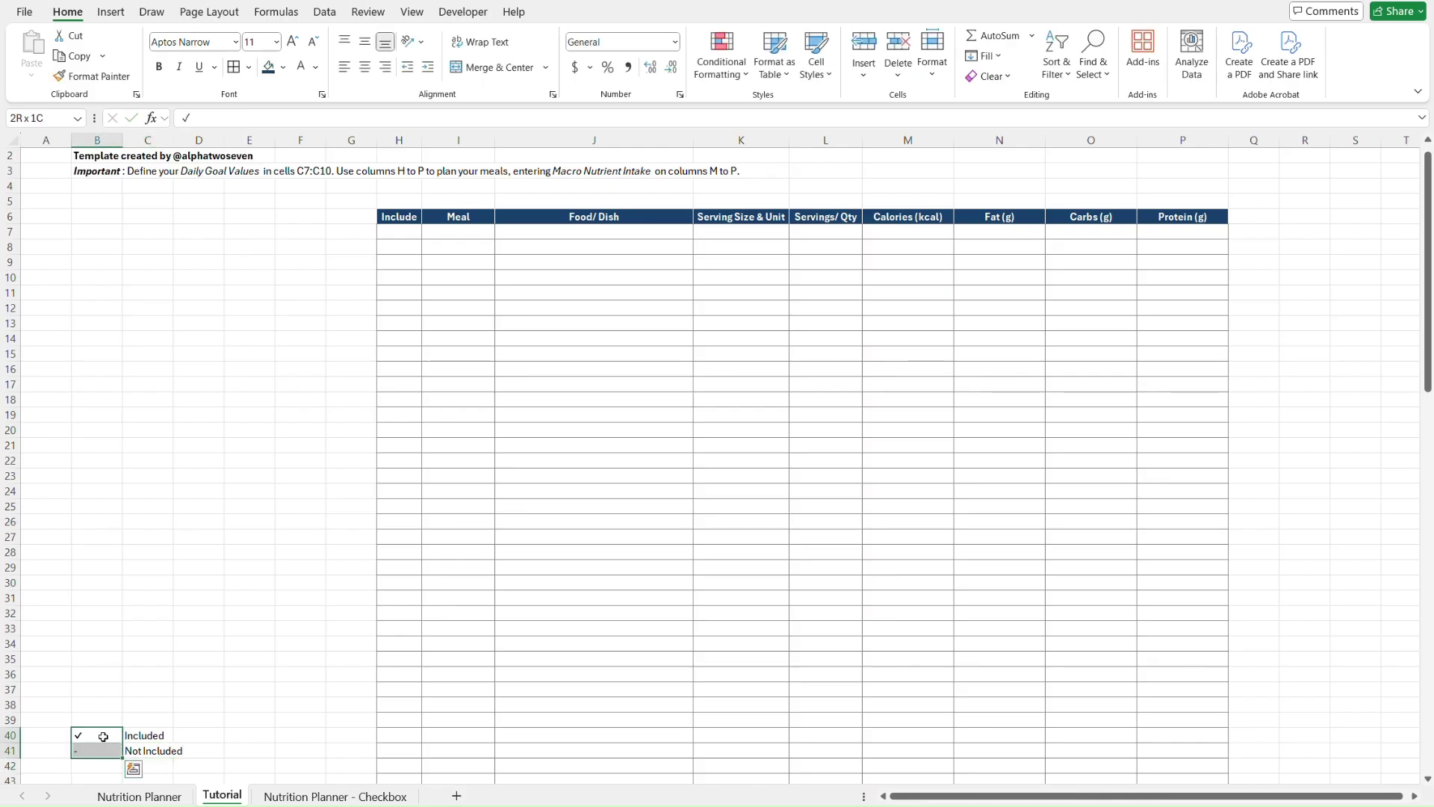
pyautogui.click(365, 68)
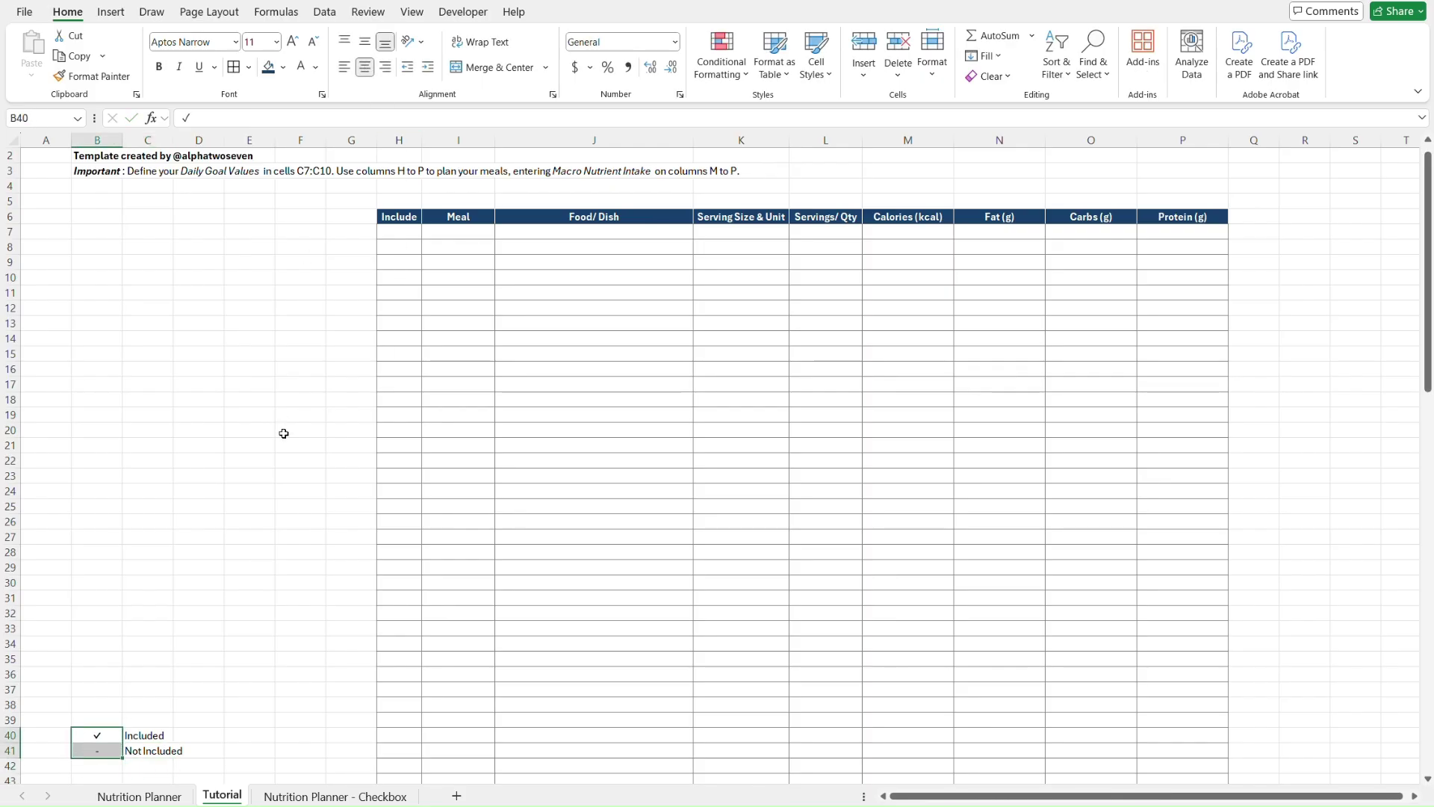
pyautogui.hotkey('ctrl', 'pageup')
pyautogui.hotkey('ctrl', 'pagedown')
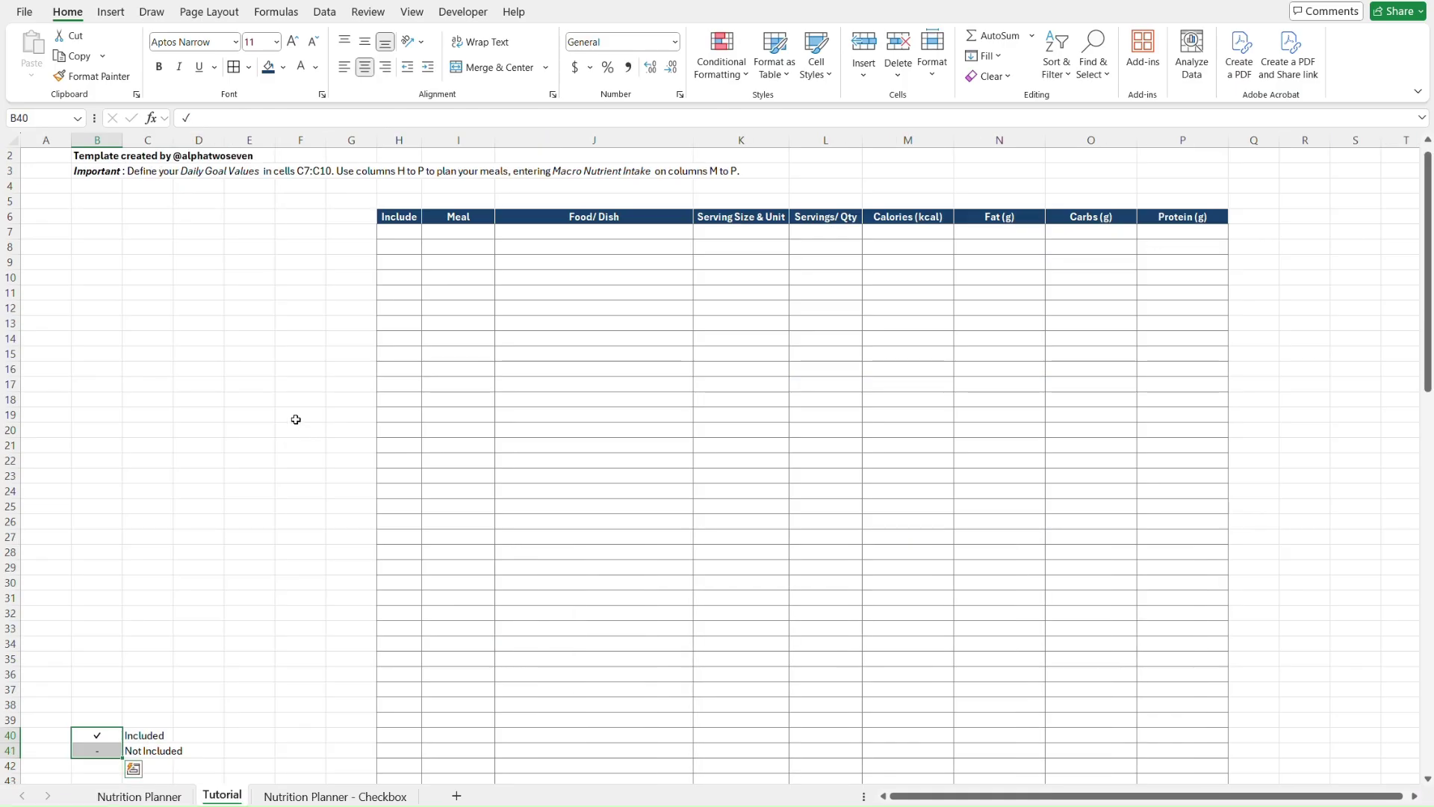
# - Add list data validation to the Include cells H7:H106, with the symbols in B40:B41 as the source
pyautogui.click(405, 218)
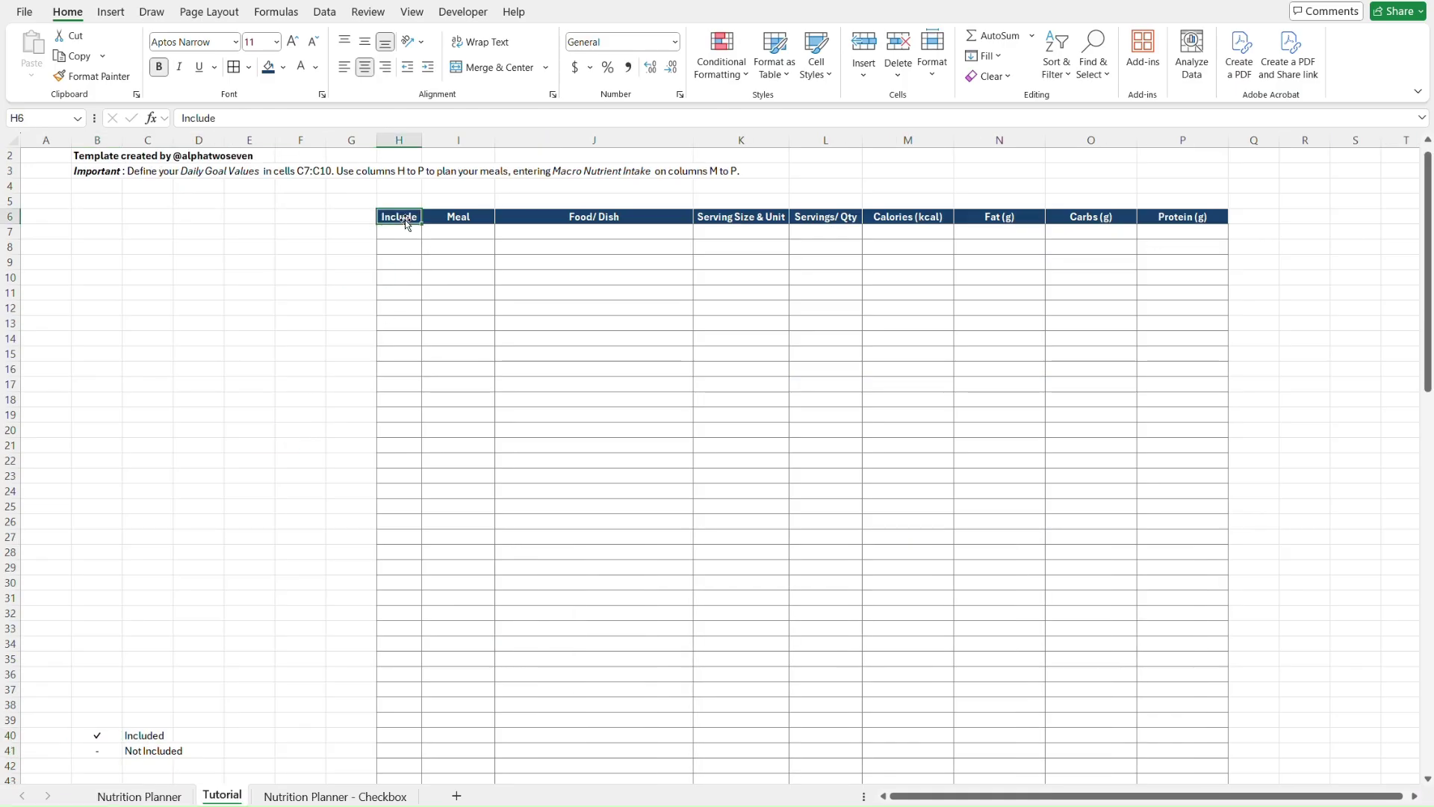
pyautogui.click(405, 231)
pyautogui.scroll(-20, 398, 334)
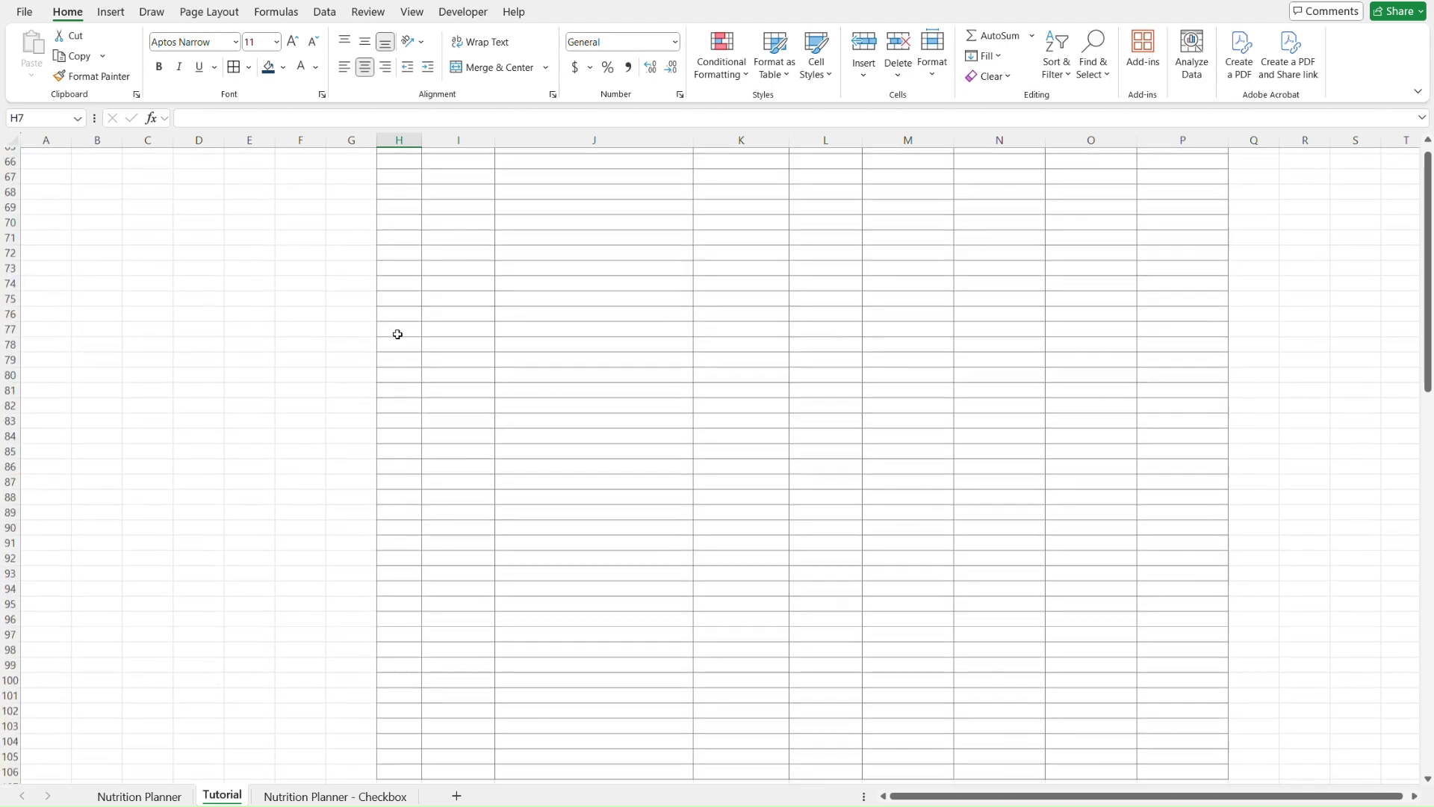
pyautogui.keyDown('shift'); pyautogui.click(404, 443); pyautogui.keyUp('shift')
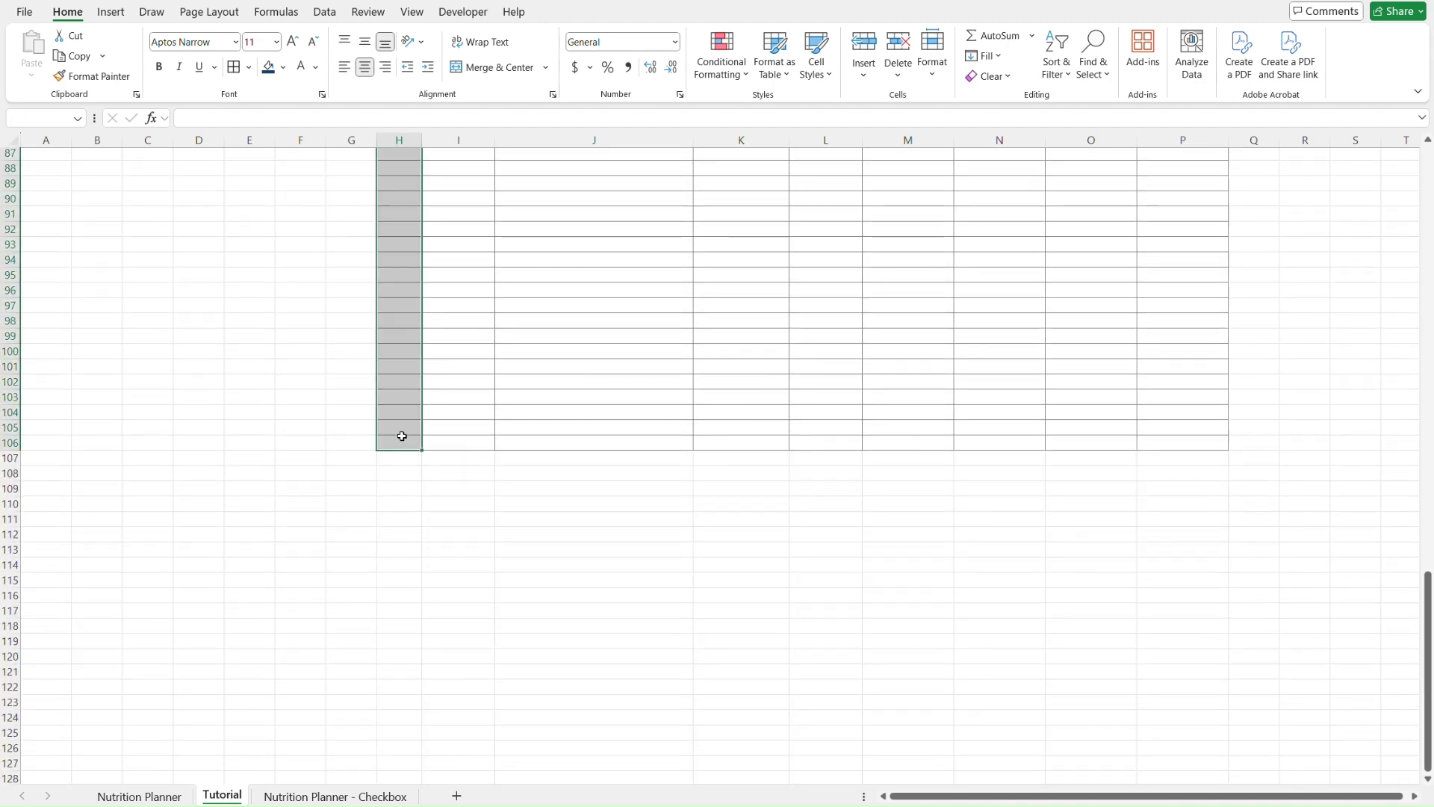
pyautogui.click(327, 12)
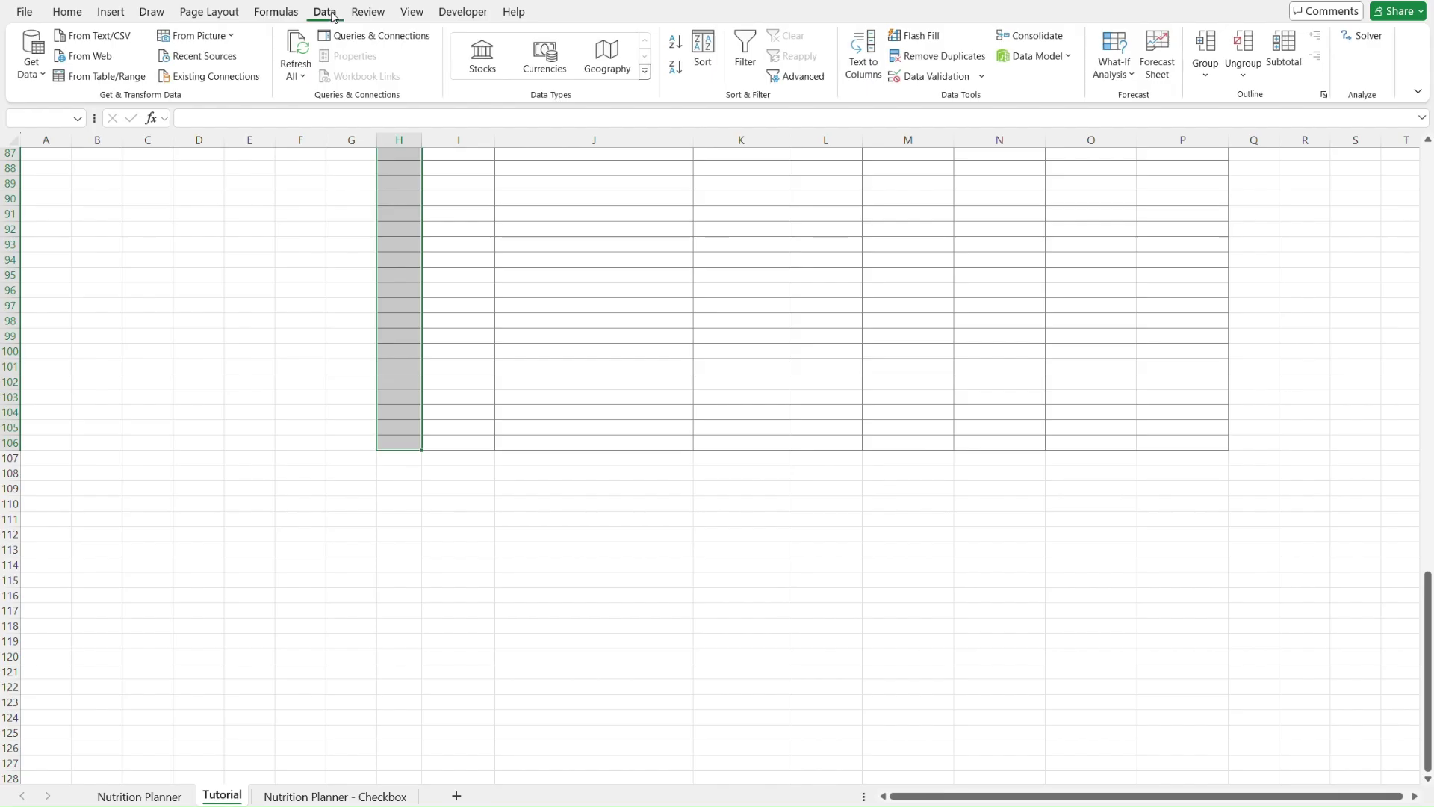
pyautogui.click(940, 76)
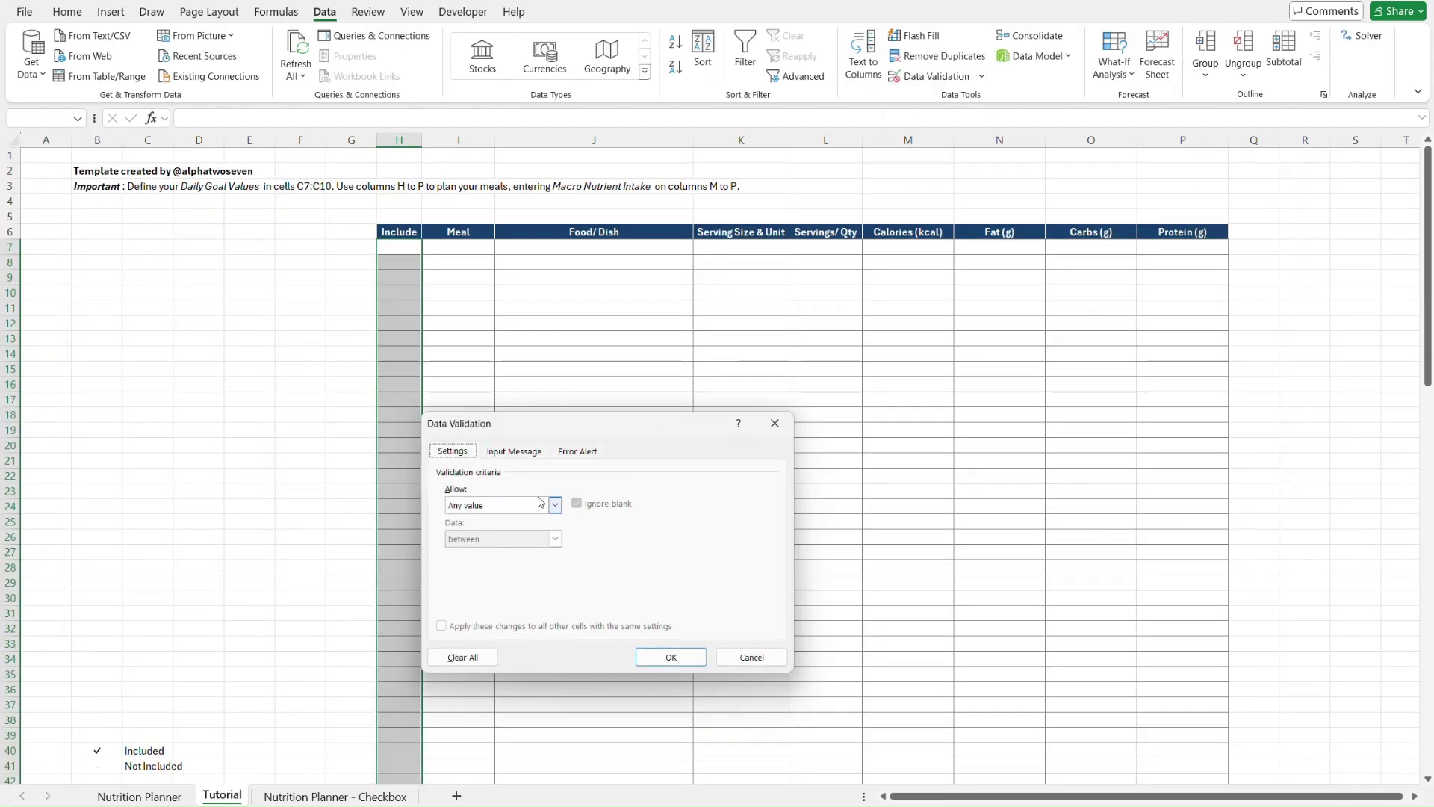
pyautogui.click(553, 508)
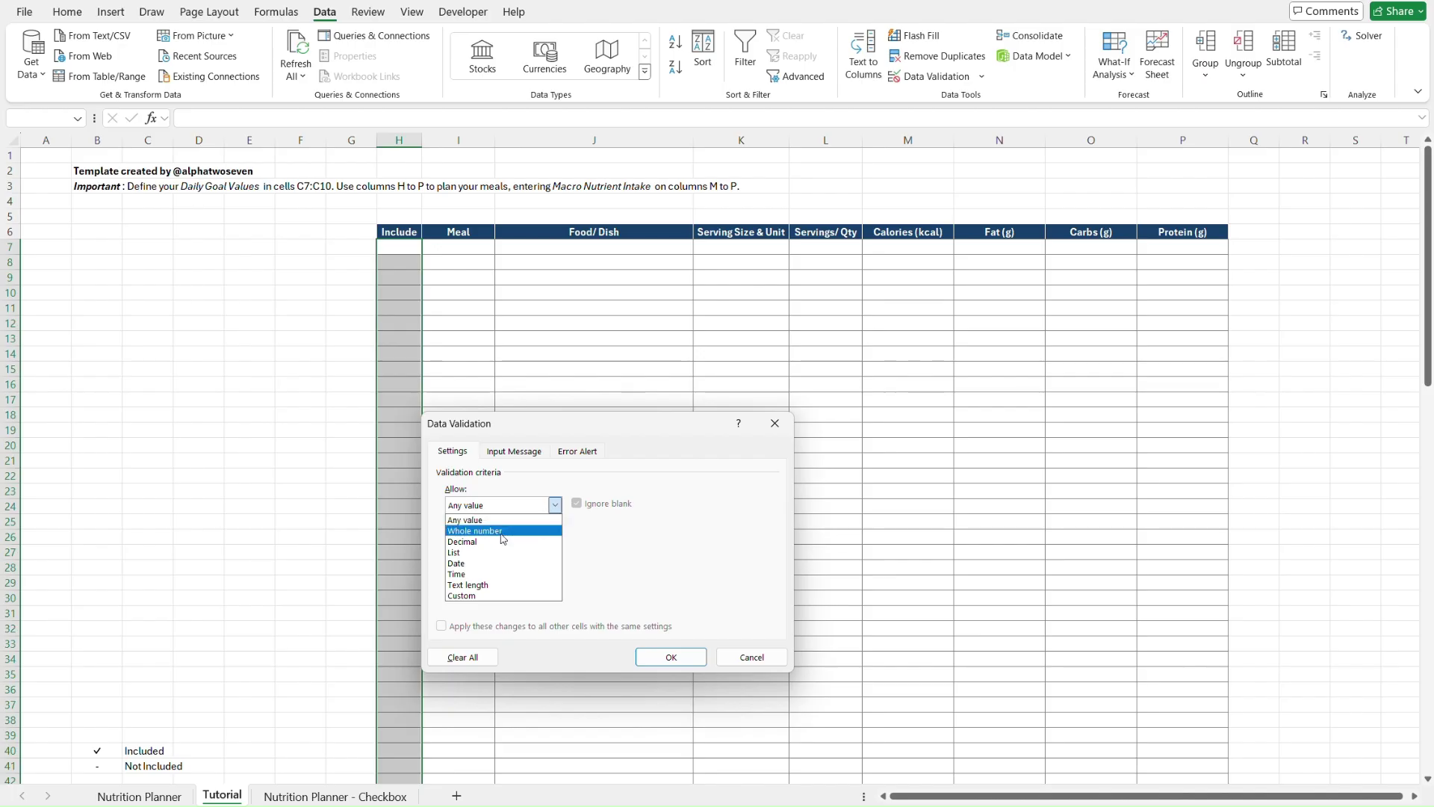
pyautogui.click(487, 556)
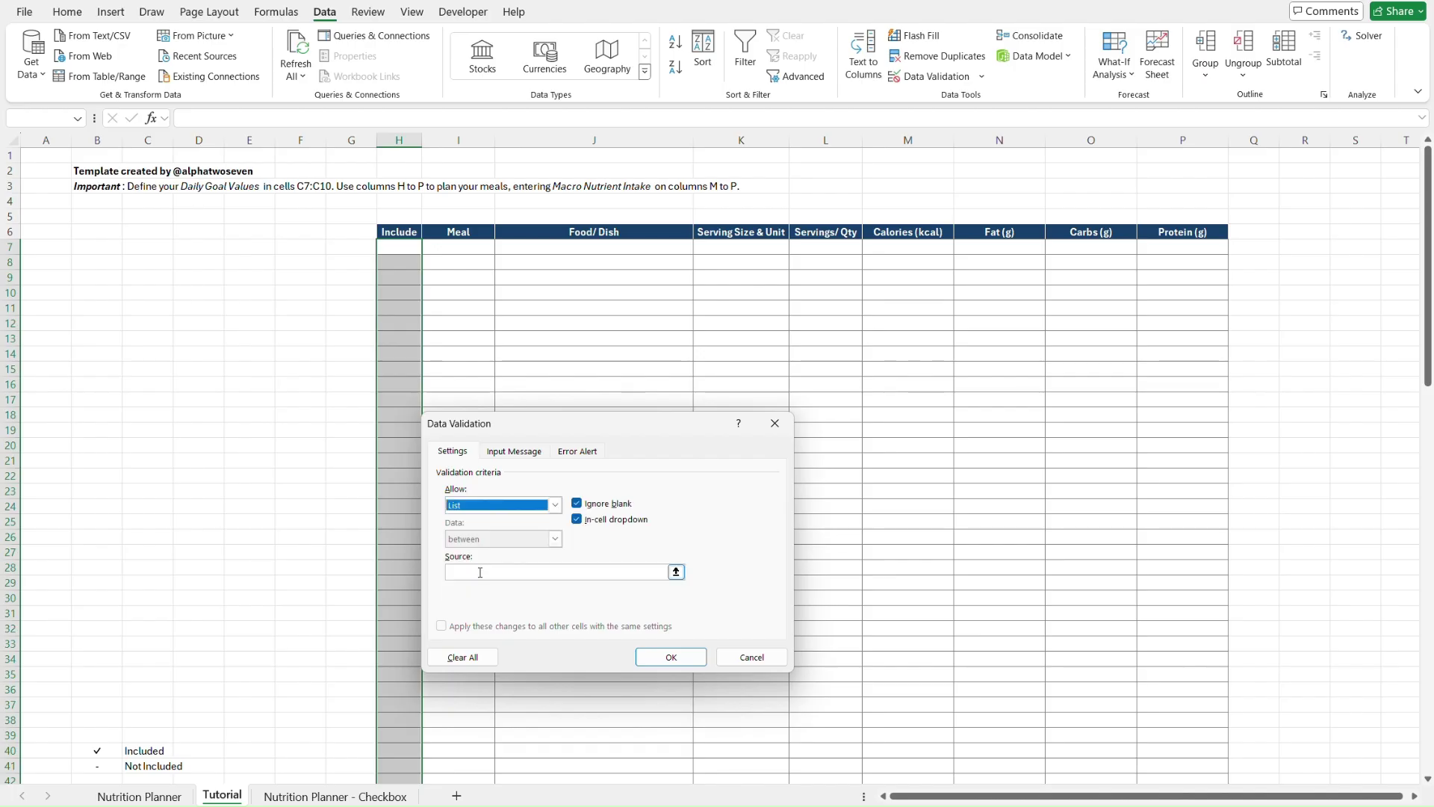
pyautogui.click(481, 572)
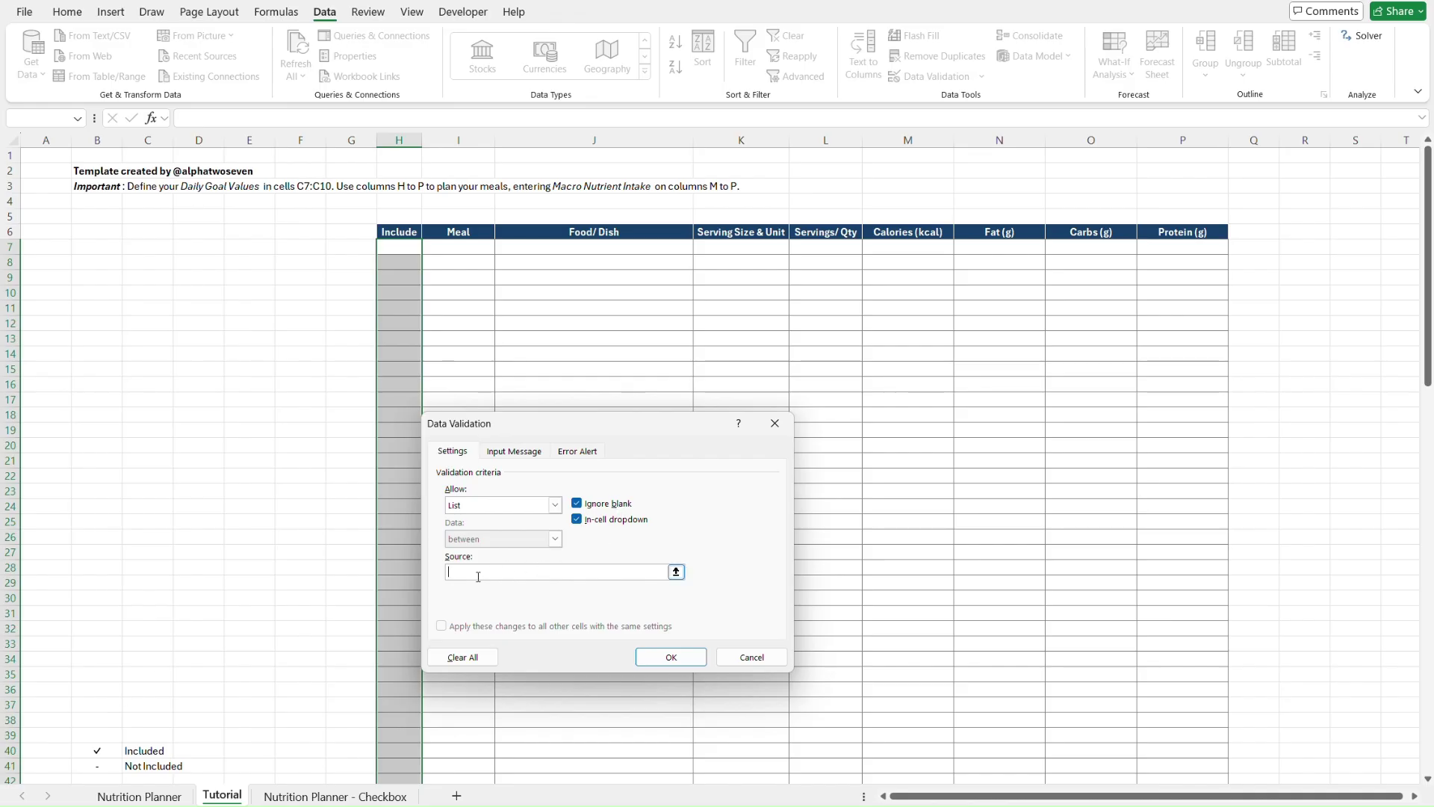
pyautogui.click(108, 752)
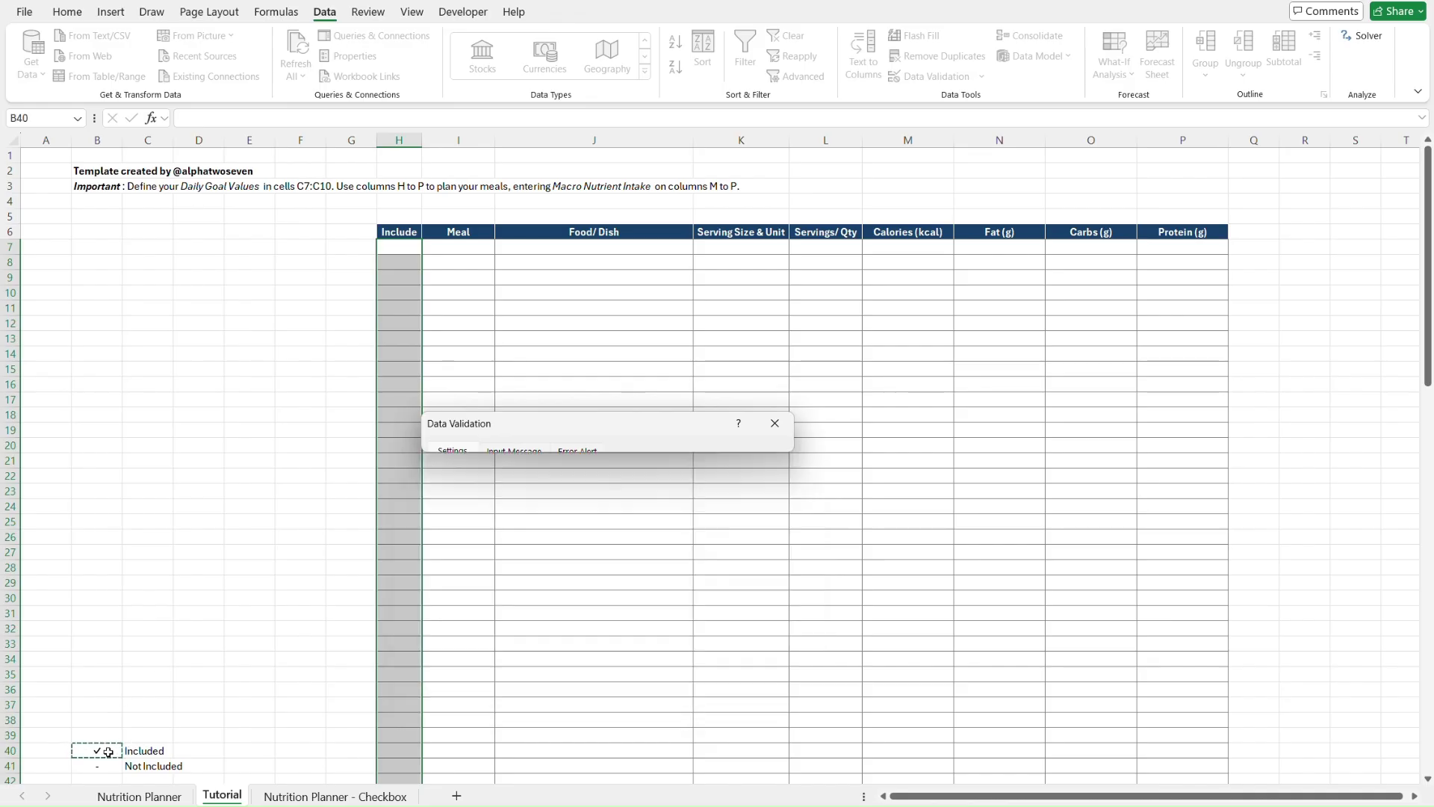
pyautogui.moveTo(109, 751); pyautogui.dragTo(107, 766)
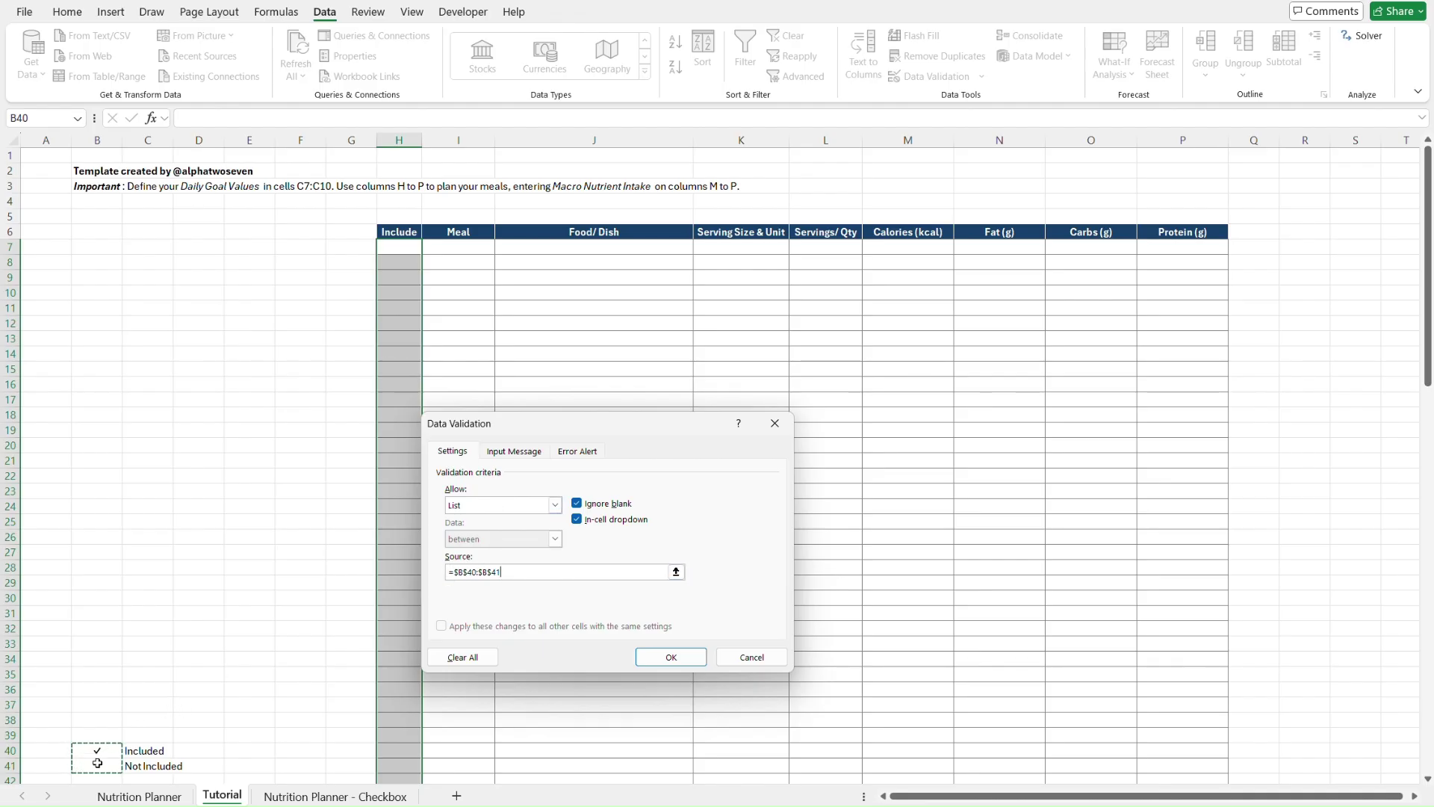
pyautogui.click(691, 660)
# - Try out the new dropdown by choosing the check mark in H7 and H8
pyautogui.click(407, 247)
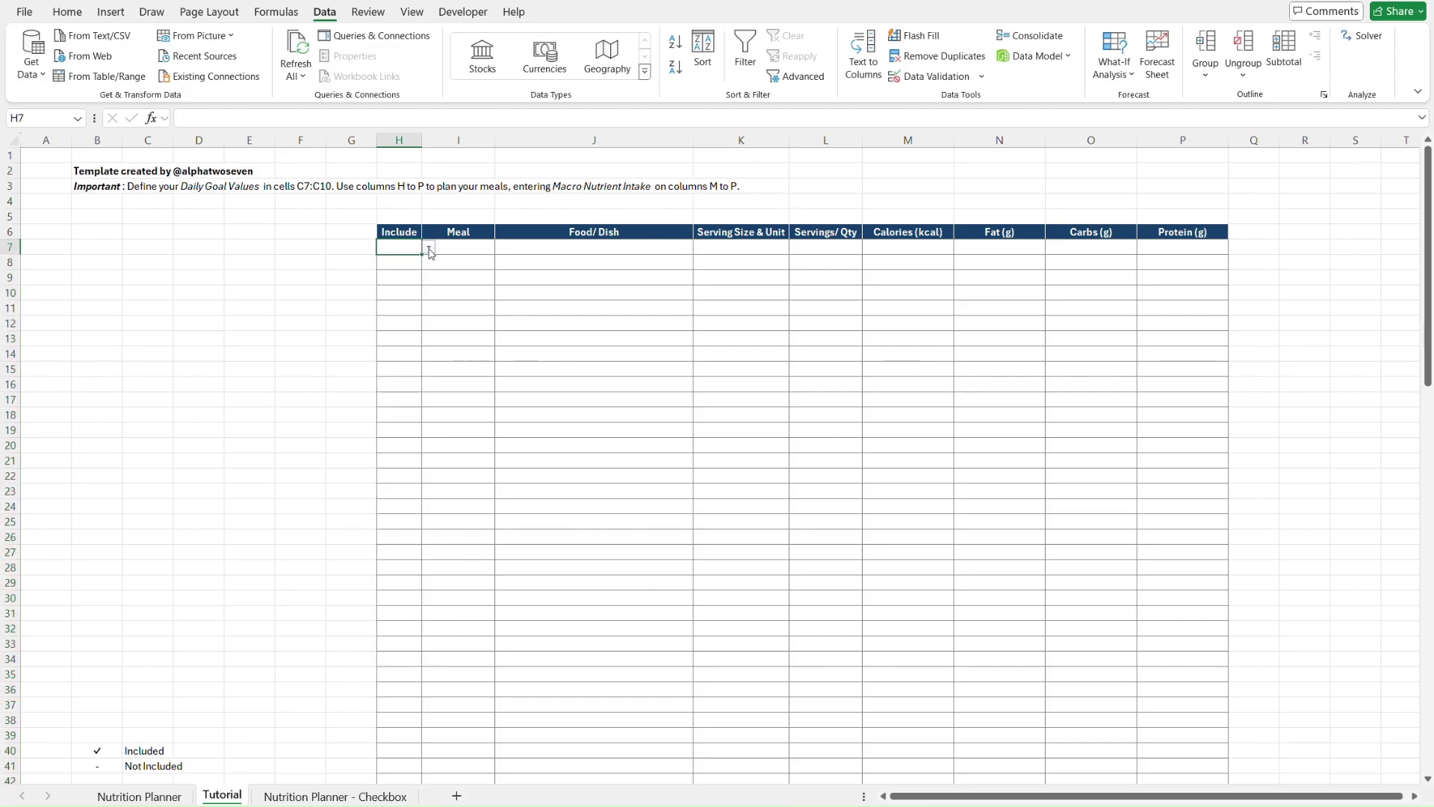
pyautogui.click(430, 249)
pyautogui.press('Down')
pyautogui.press('Up')
pyautogui.press('Return')
pyautogui.press('Down')
pyautogui.hotkey('alt', 'Down')
pyautogui.press('Return')
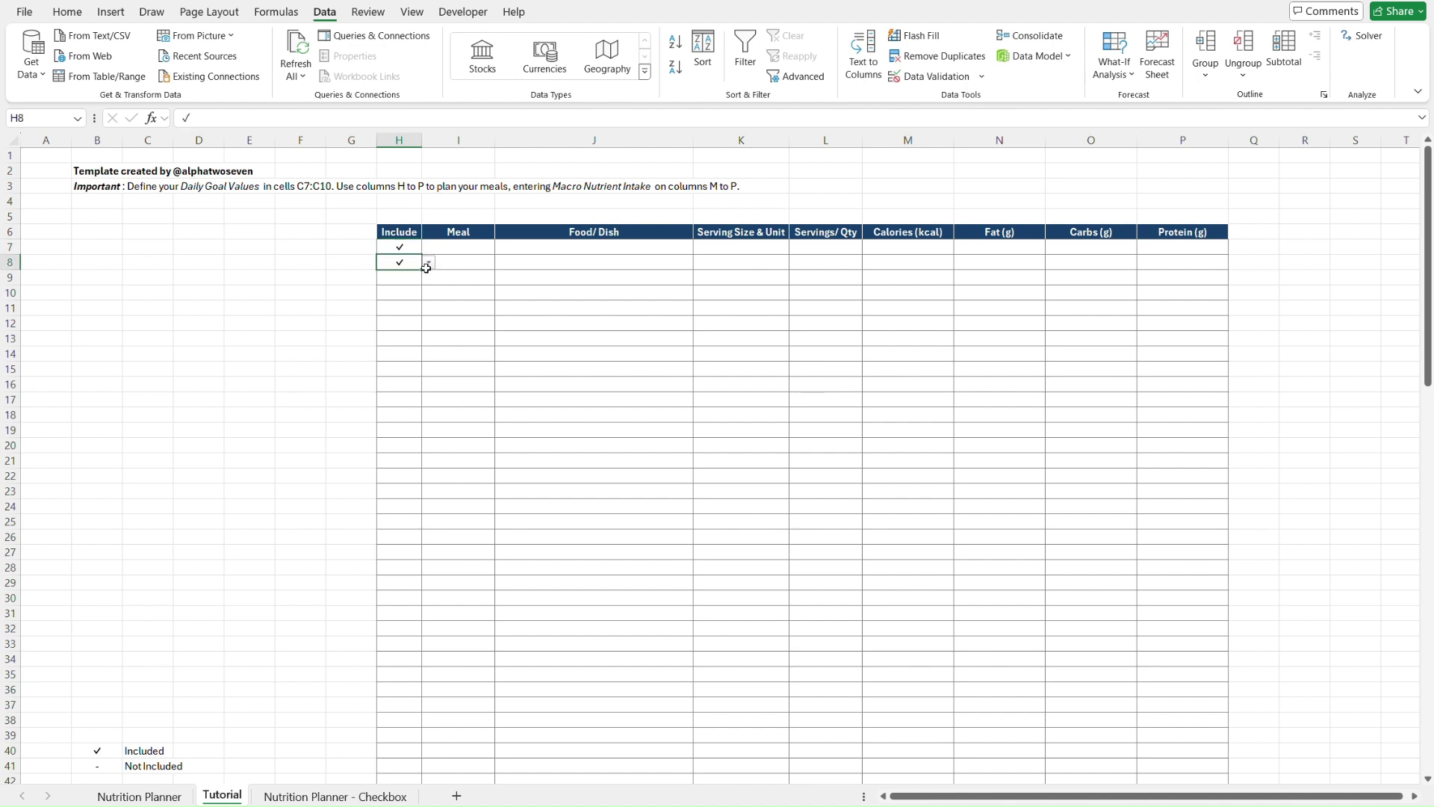
# - Re-enter the Not Included symbol in B41 as a text hyphen with a leading apostrophe ('-)
pyautogui.click(105, 766)
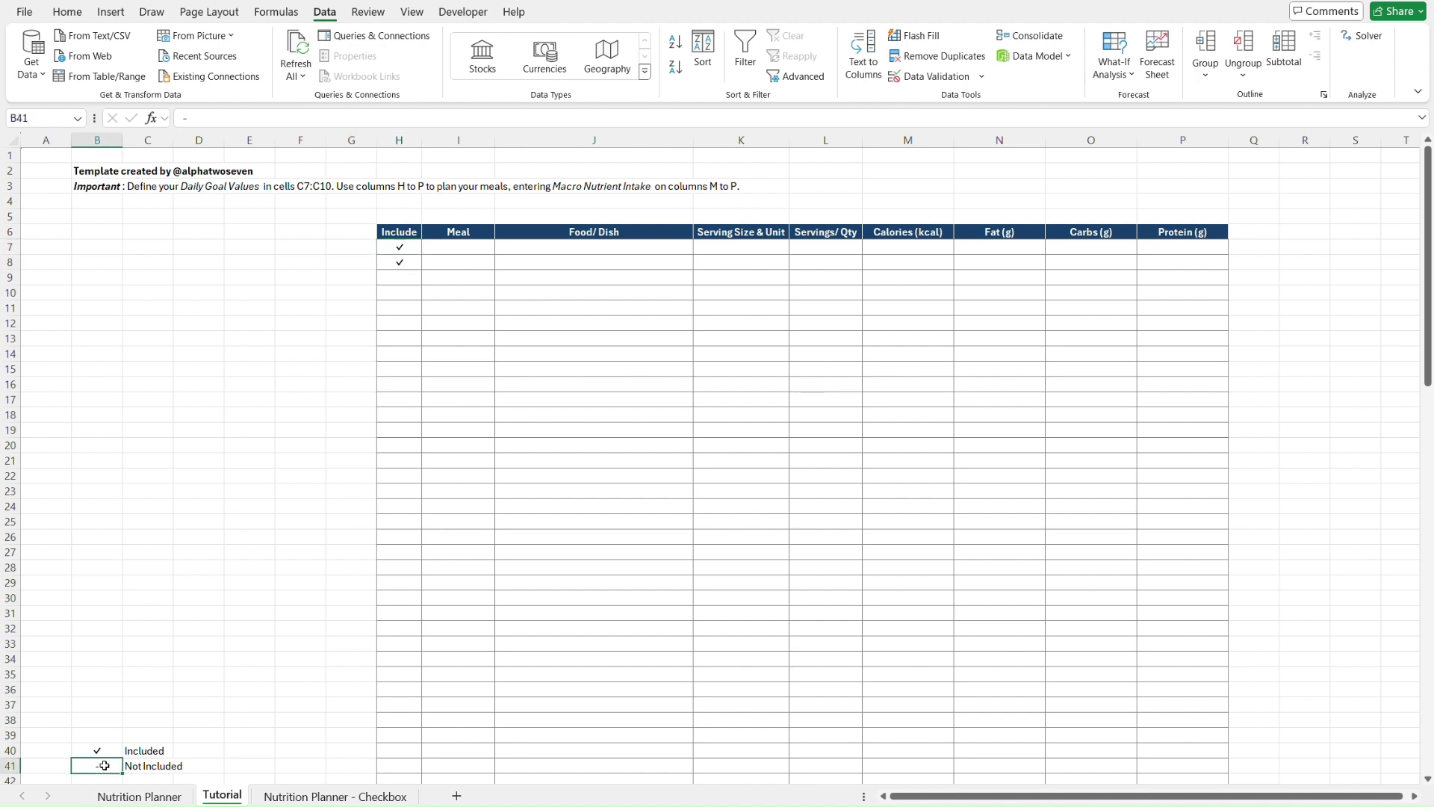
pyautogui.write("'")
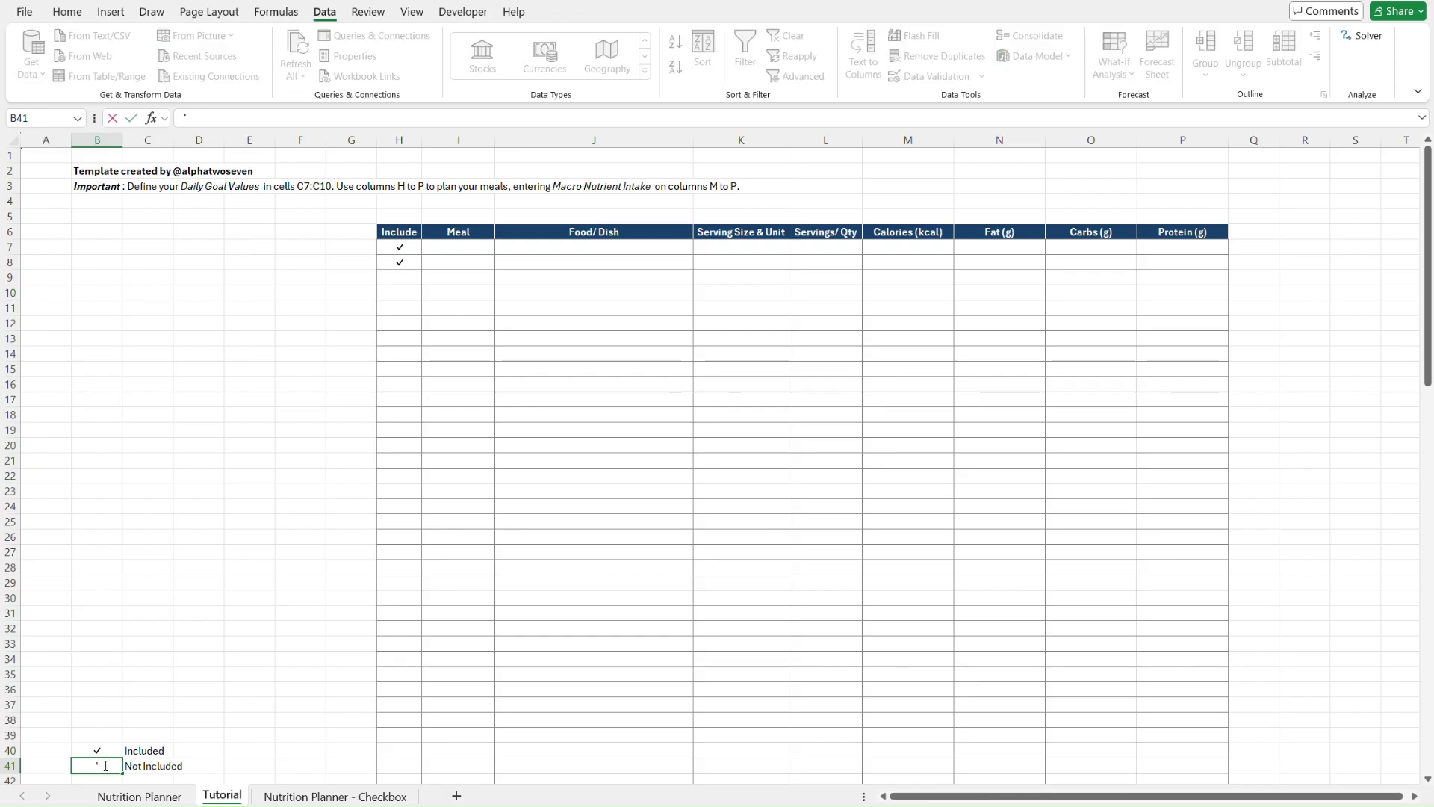
pyautogui.press('Return')
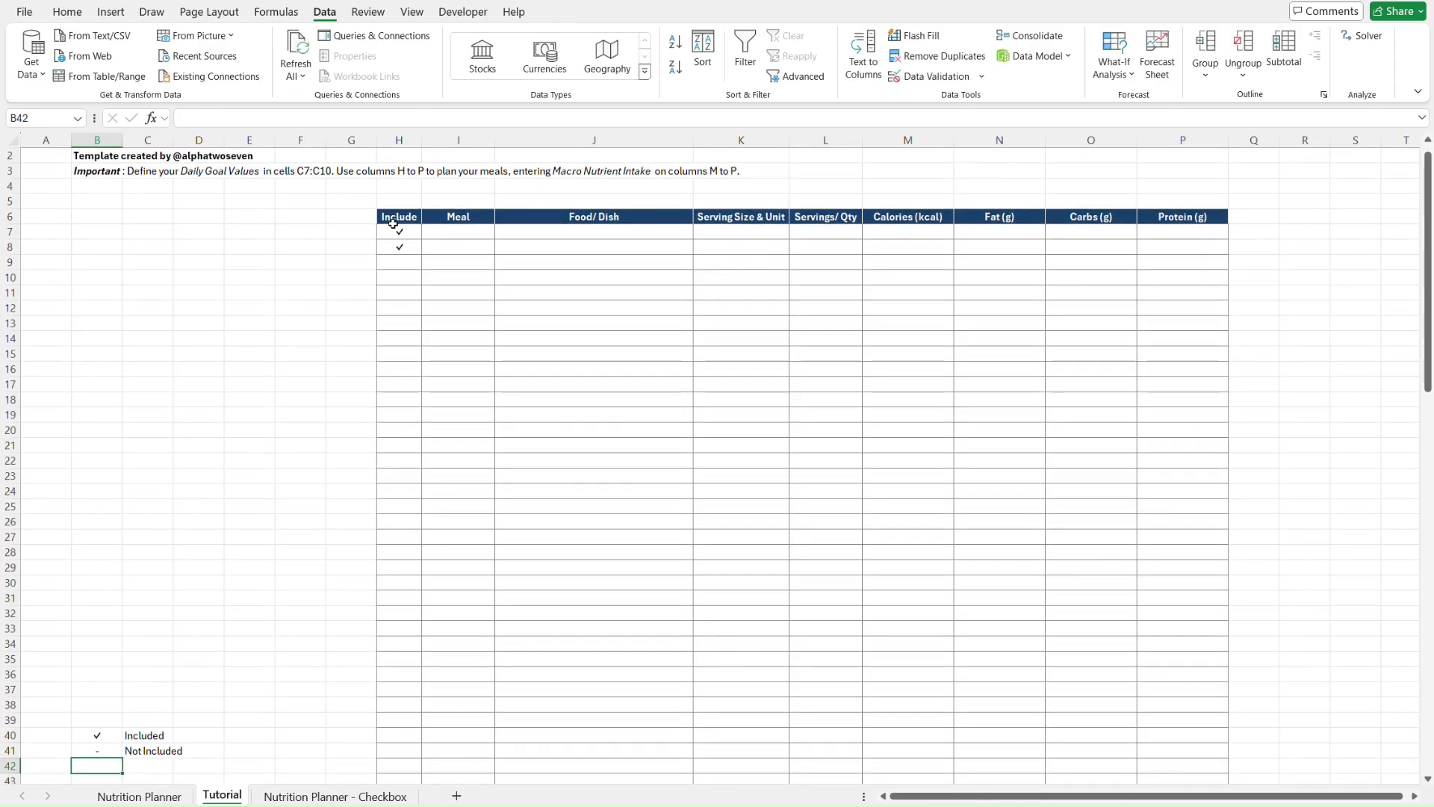
# - Check the dropdown options in H8 and remove the trial check marks from H7:H8
pyautogui.click(399, 248)
pyautogui.hotkey('alt', 'Down')
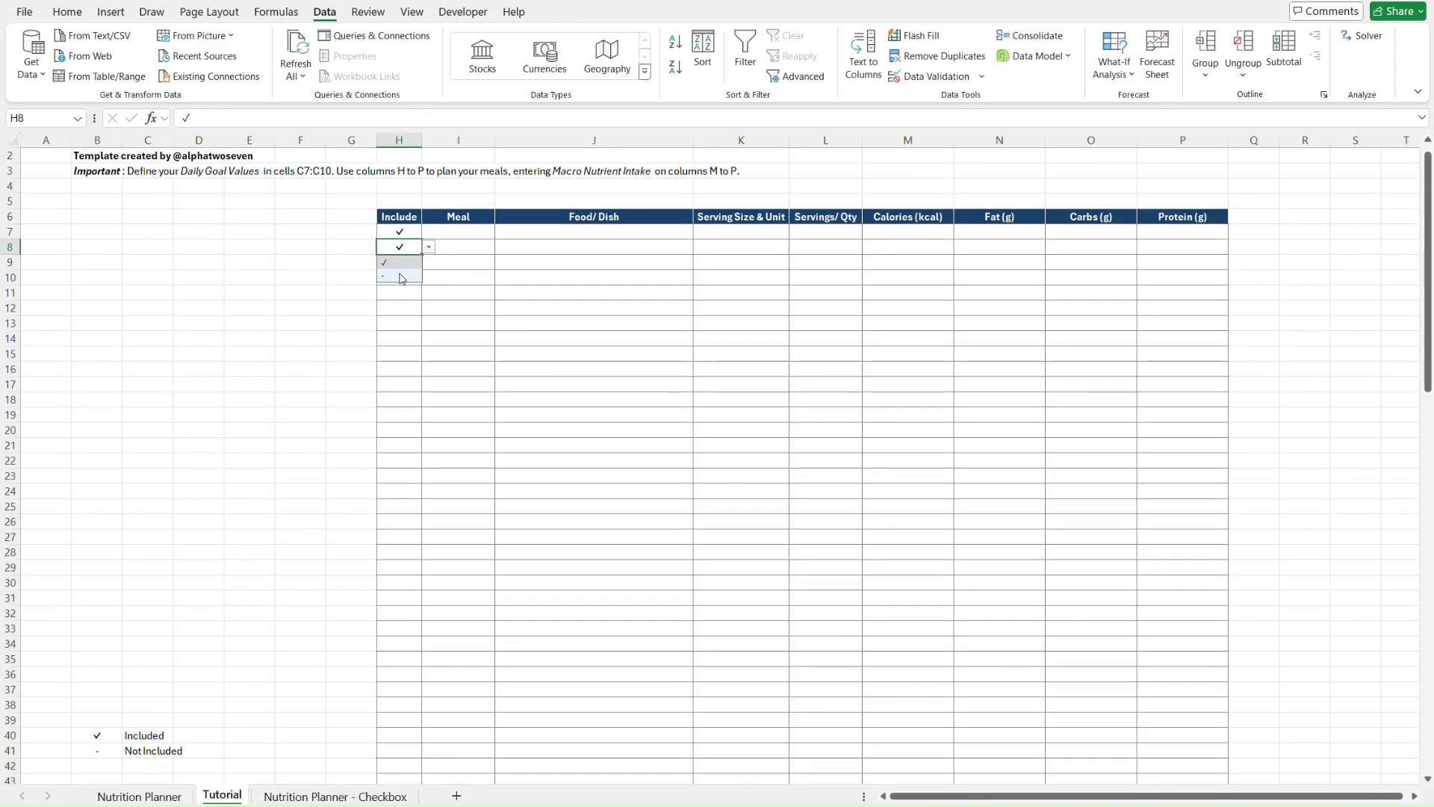
pyautogui.press('Escape')
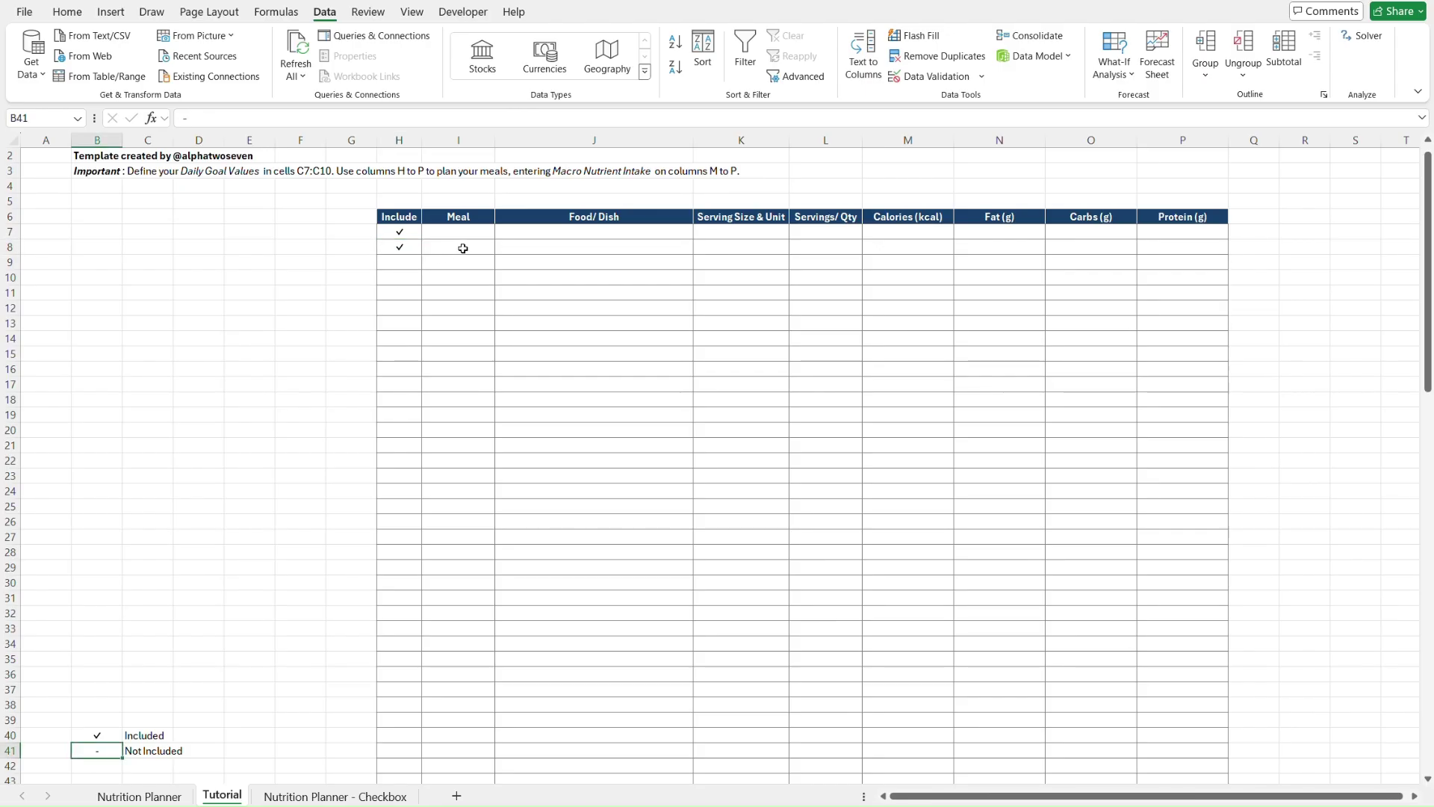
pyautogui.hotkey('ctrl', 'z')
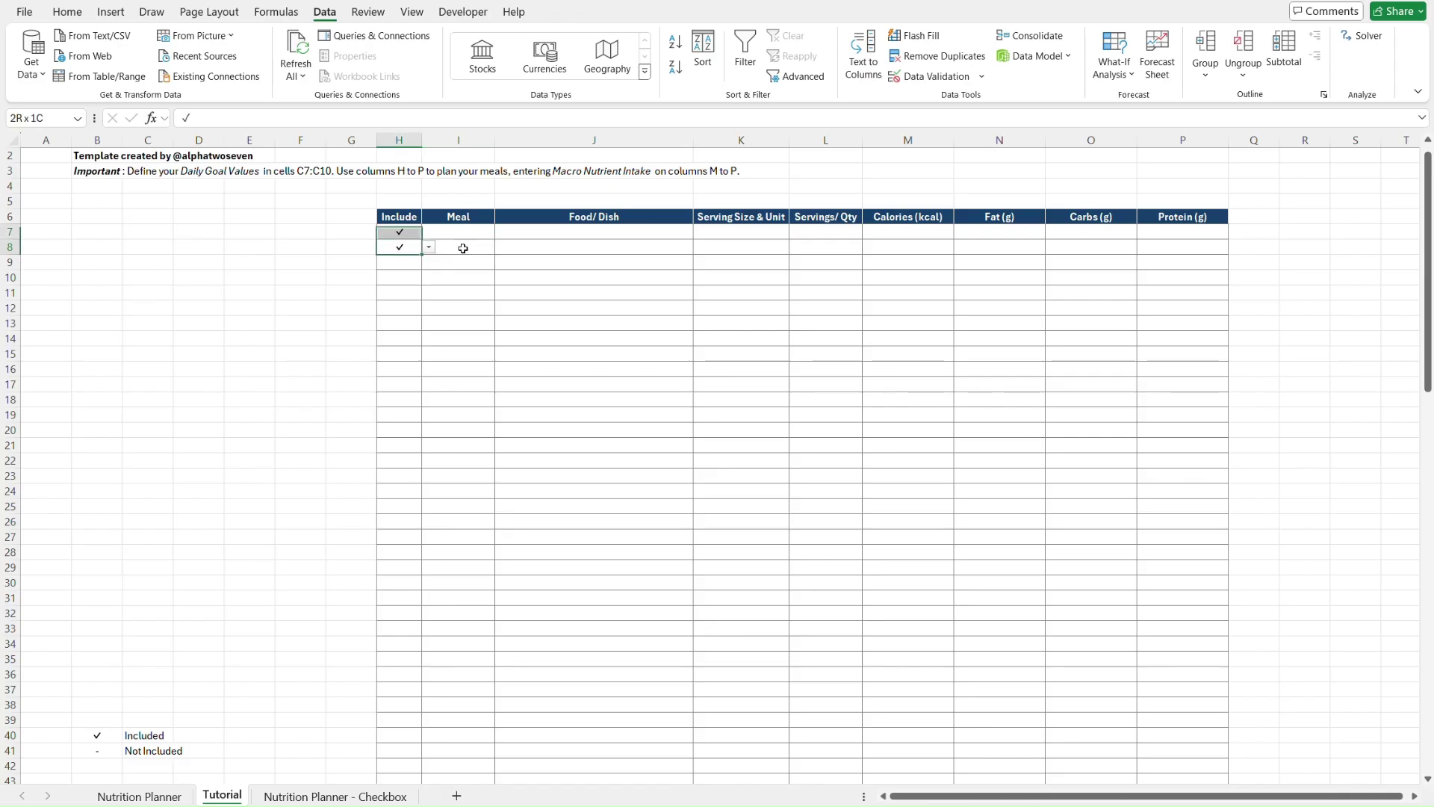
pyautogui.hotkey('ctrl', 'Home')
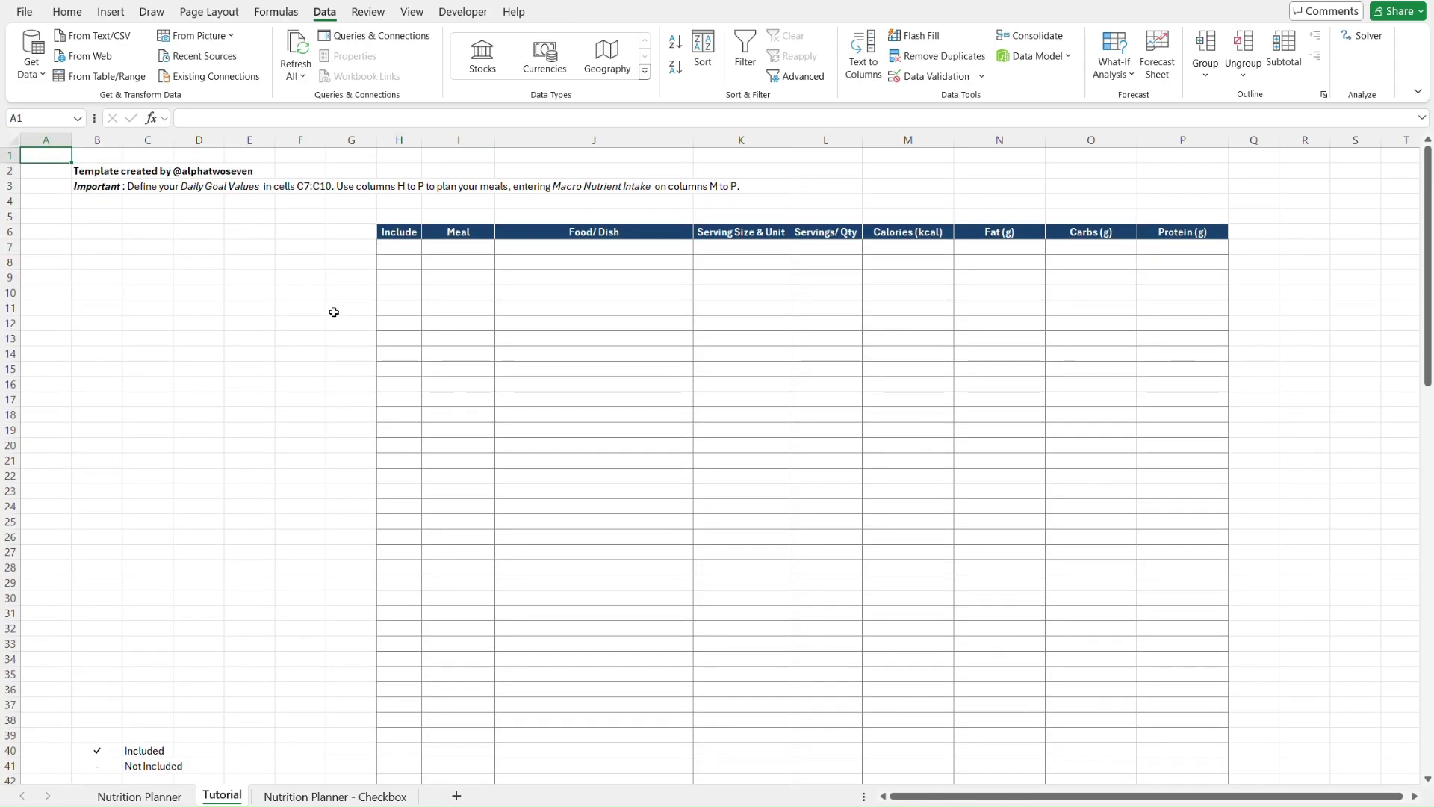
# - Examine the daily goal table on the Nutrition Planner sheet, including its nutrient row labels and Daily Goal values
pyautogui.hotkey('ctrl', 'pageup')
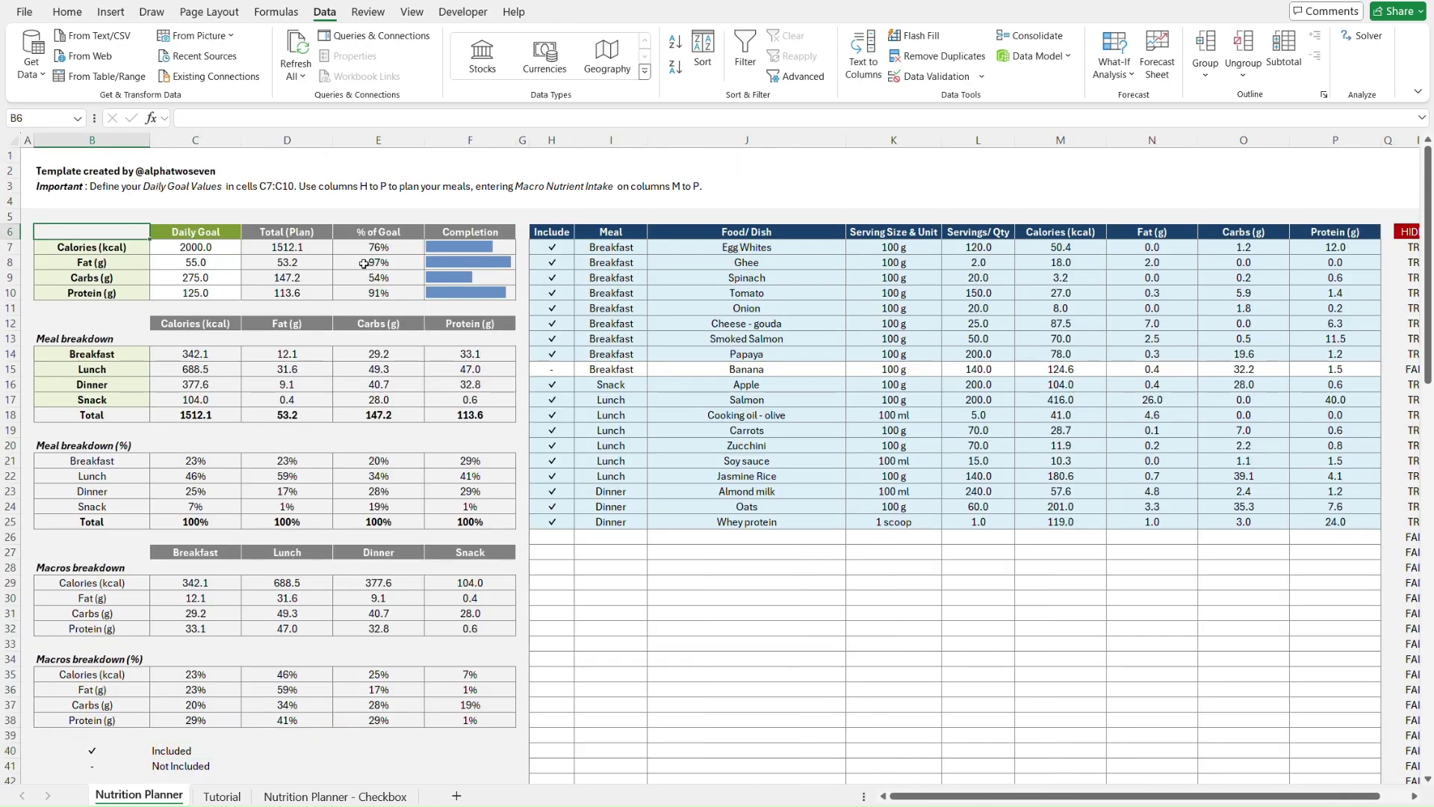
pyautogui.click(523, 291)
pyautogui.press('Left')
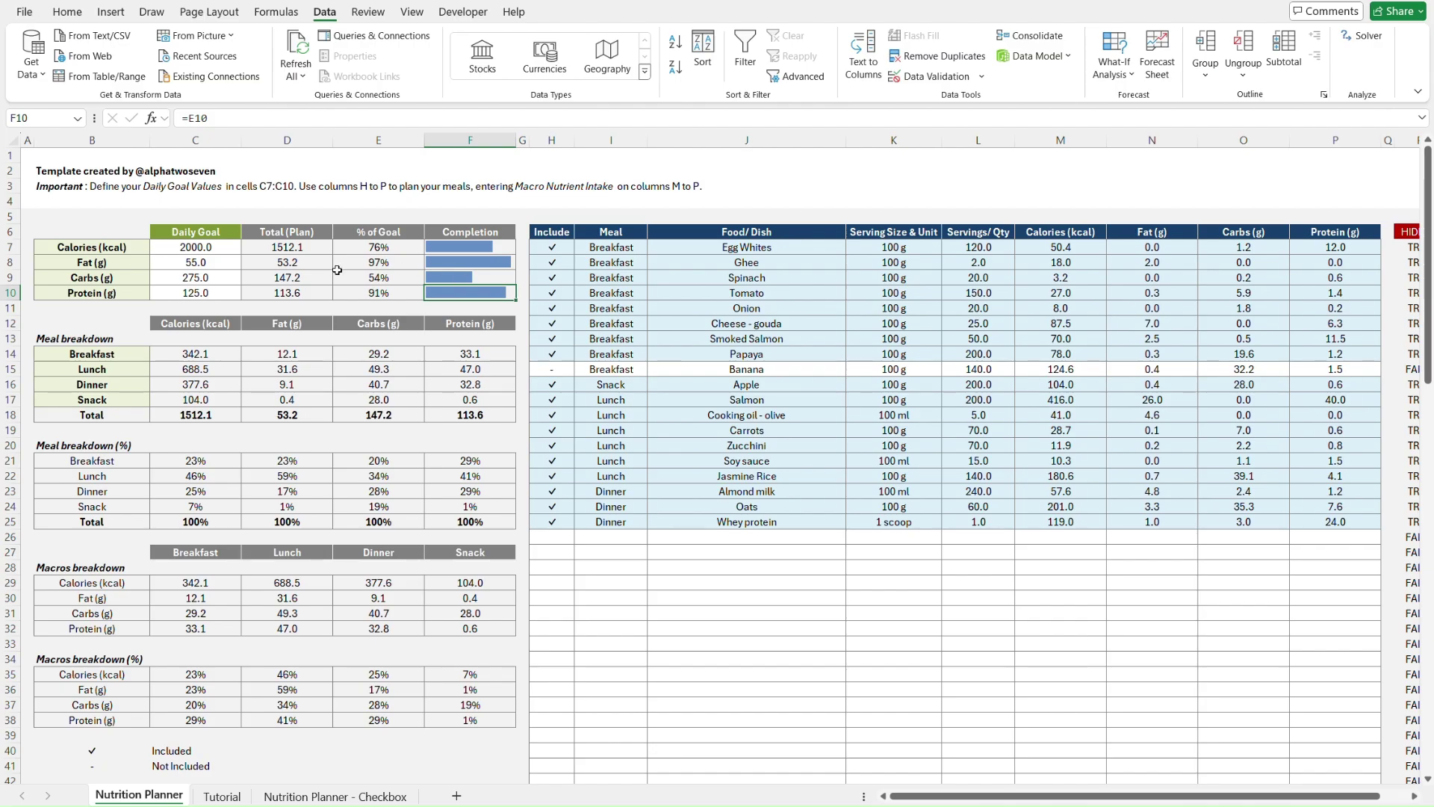
pyautogui.click(137, 233)
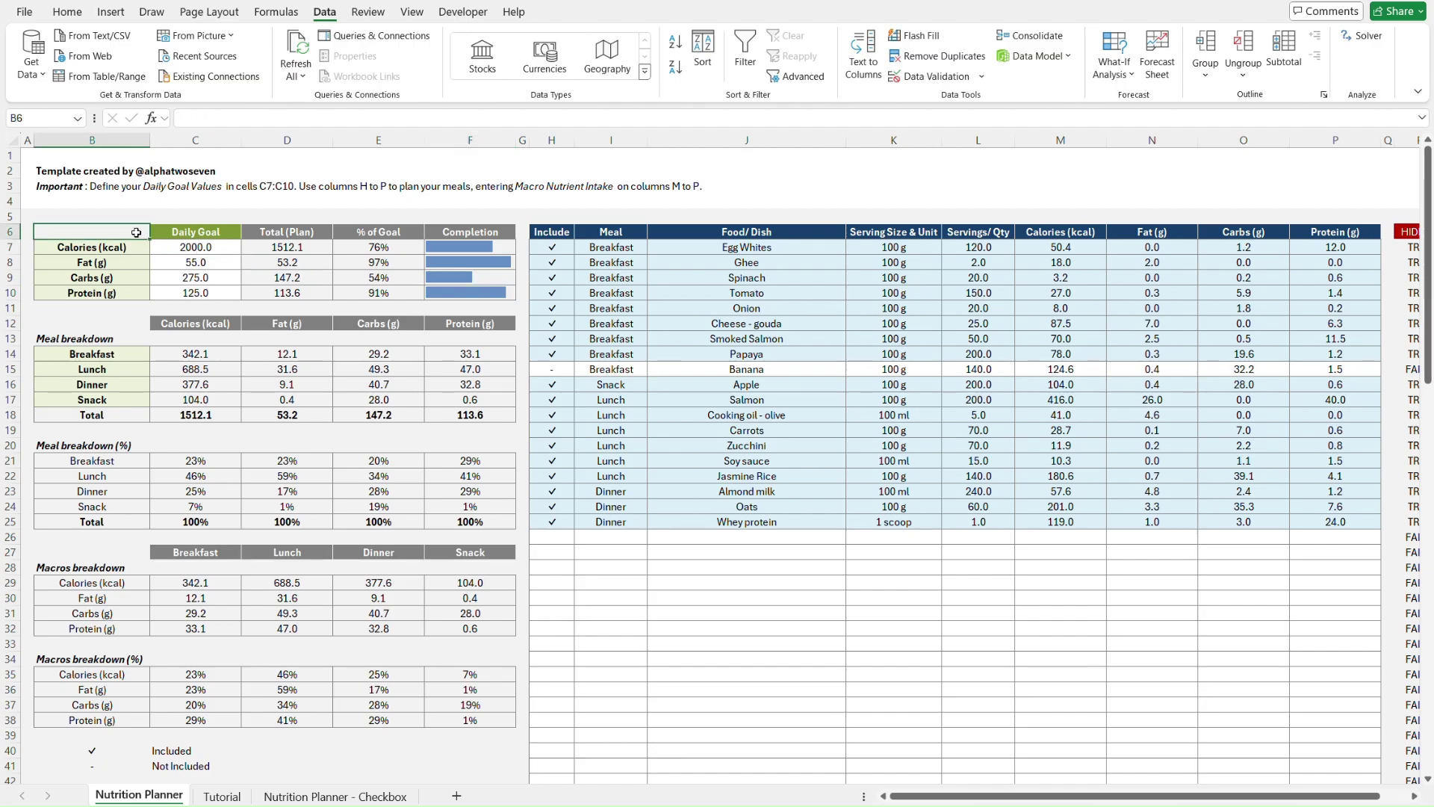
pyautogui.press('Right')
pyautogui.press('Down')
pyautogui.press('Left')
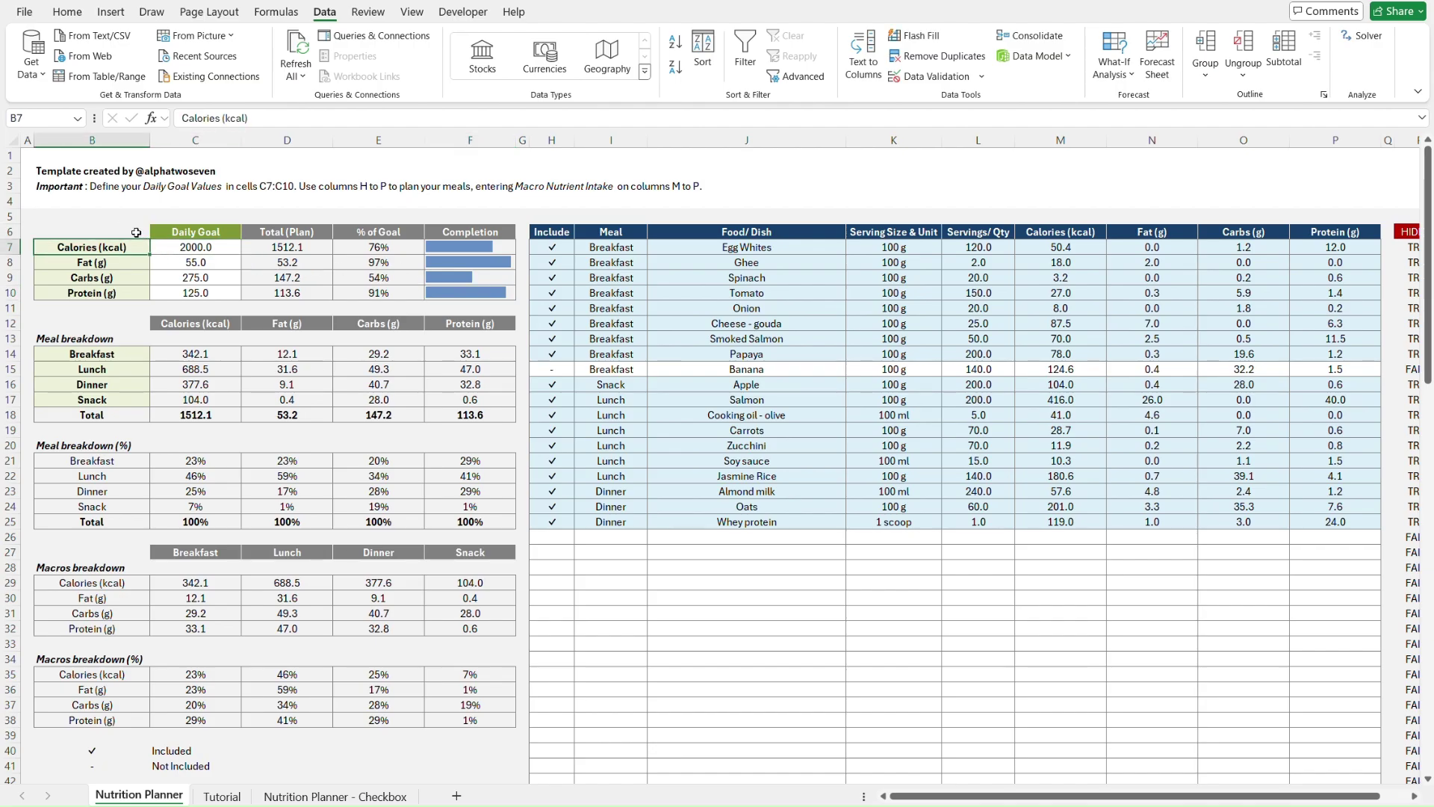
pyautogui.press('Down')
pyautogui.press('Down')
pyautogui.press('Down')
pyautogui.press('Right')
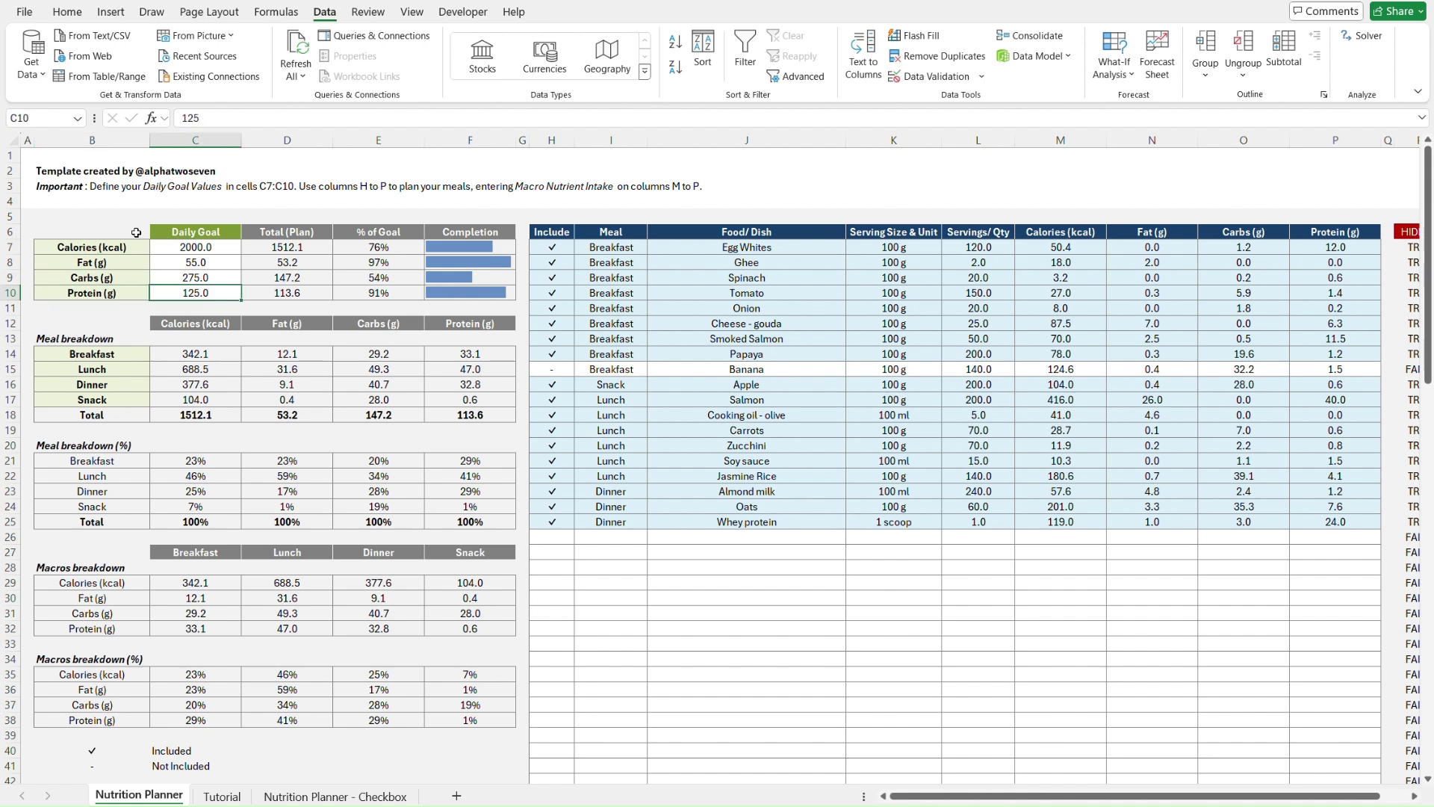
# - Examine the daily goal table's Total (Plan), % of Goal and Completion column headers
pyautogui.press('Up')
pyautogui.press('Up')
pyautogui.press('Up')
pyautogui.press('Up')
pyautogui.press('Right')
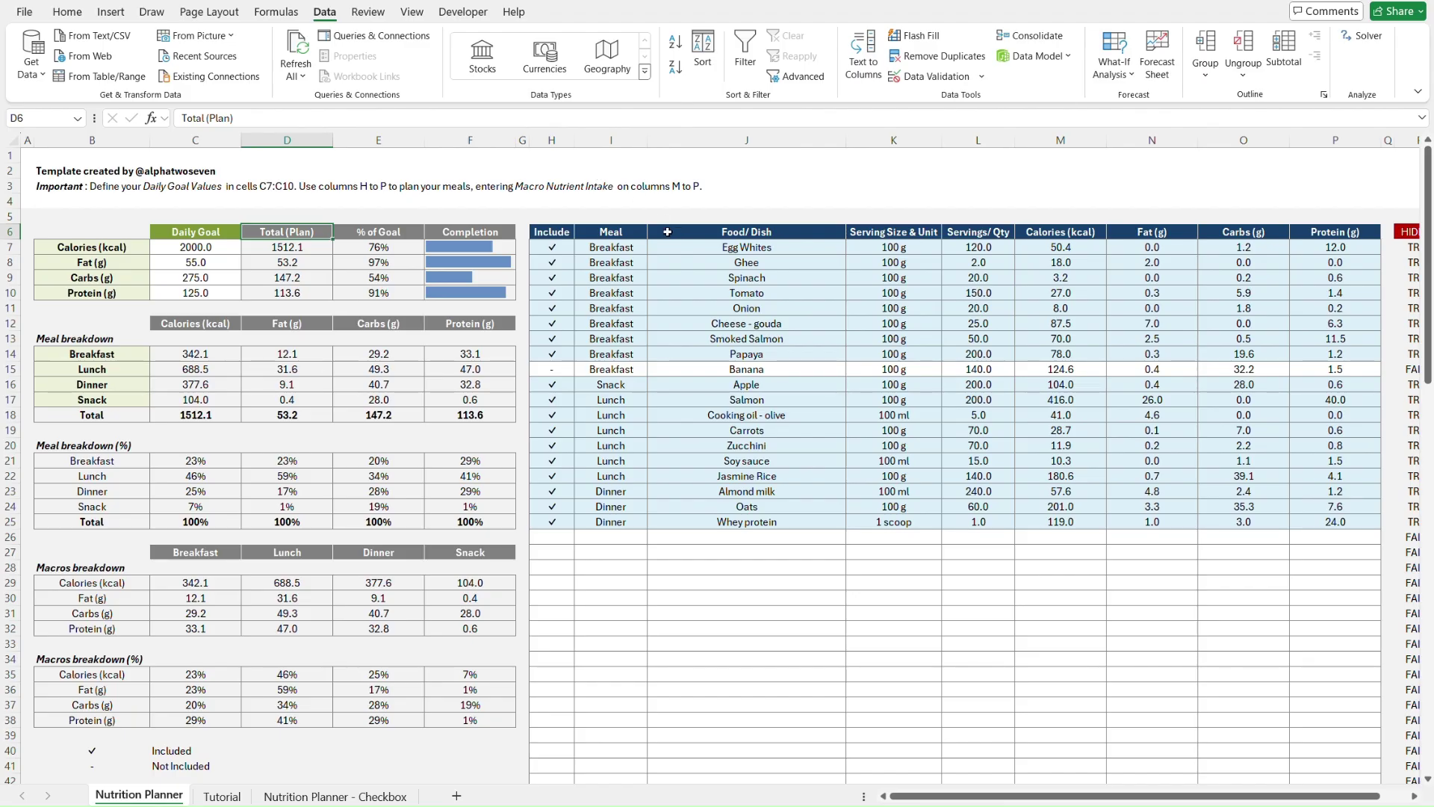
pyautogui.press('Right')
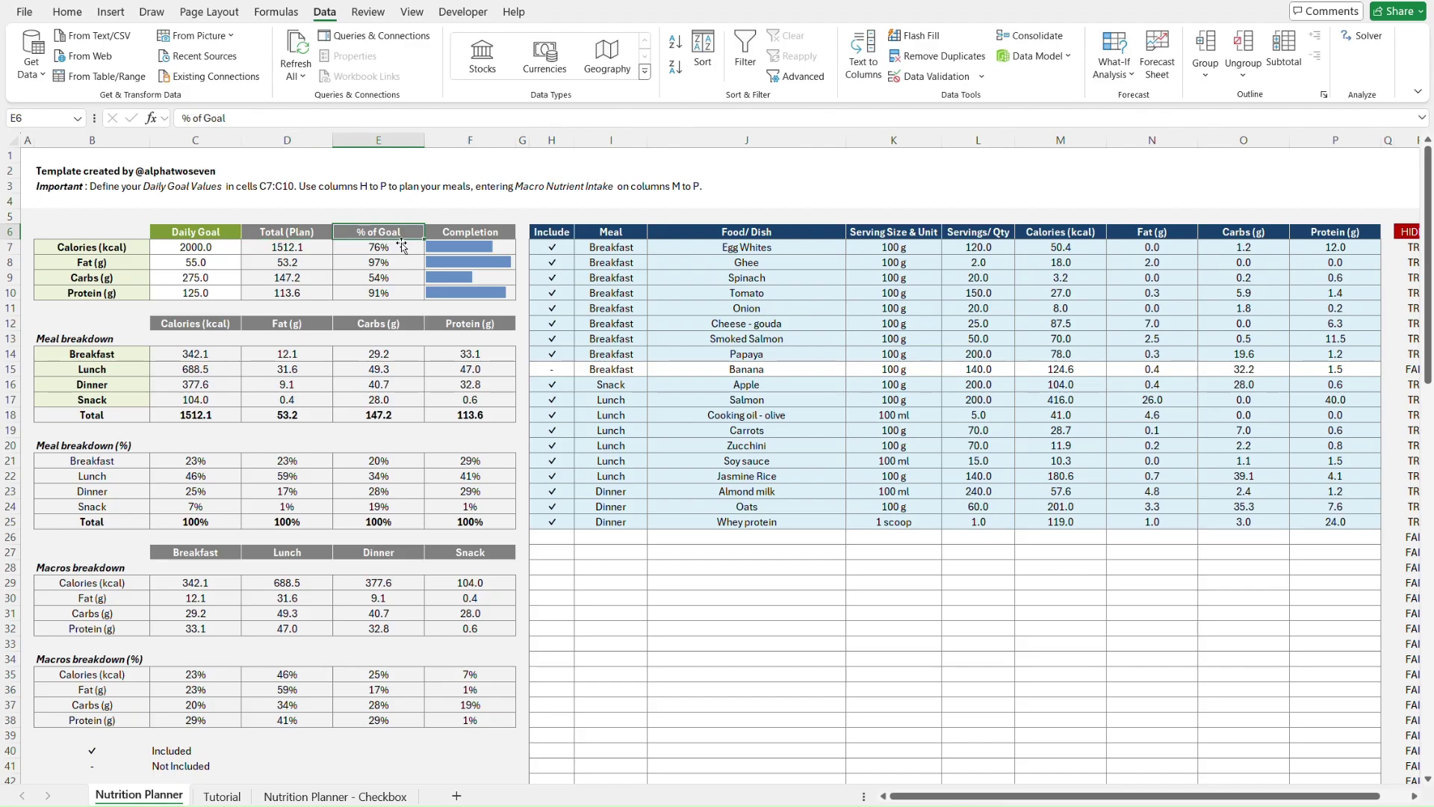
pyautogui.press('Right')
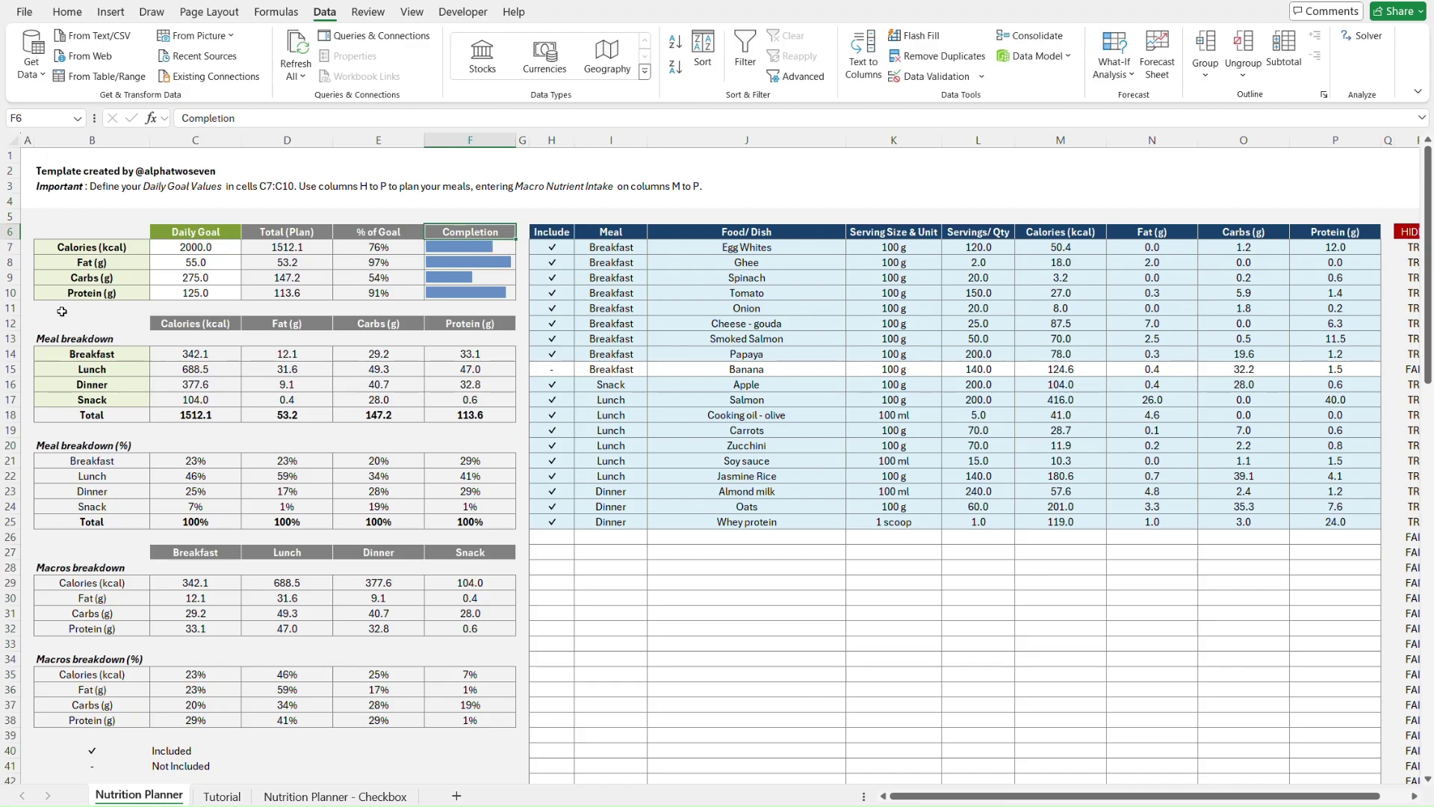
# - Copy the headers Daily Goal, Total (Plan), % of Goal and Completion from C6:F6 to the same Tutorial cells without formatting
pyautogui.click(79, 228)
pyautogui.press('Right')
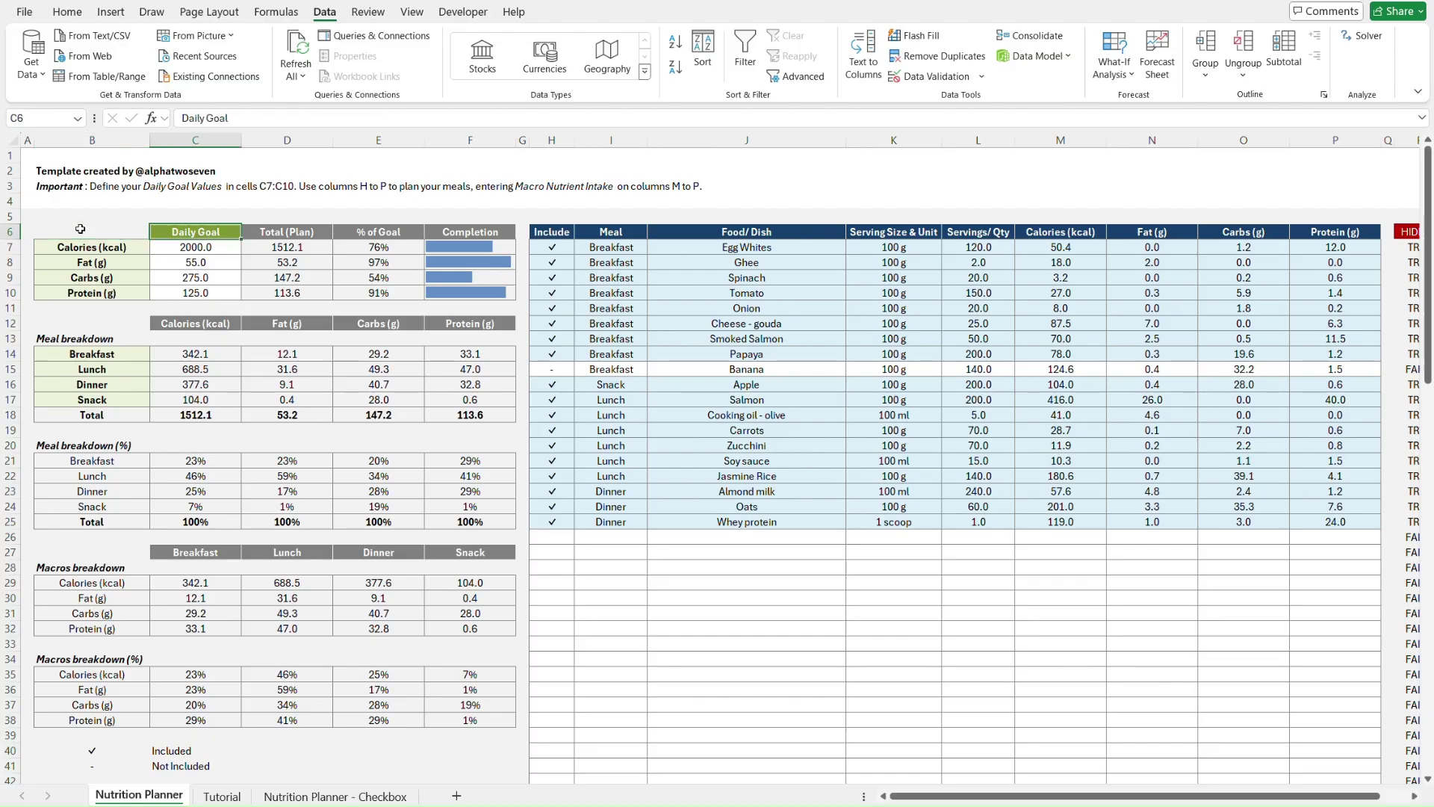
pyautogui.hotkey('ctrl', 'shift', 'Right')
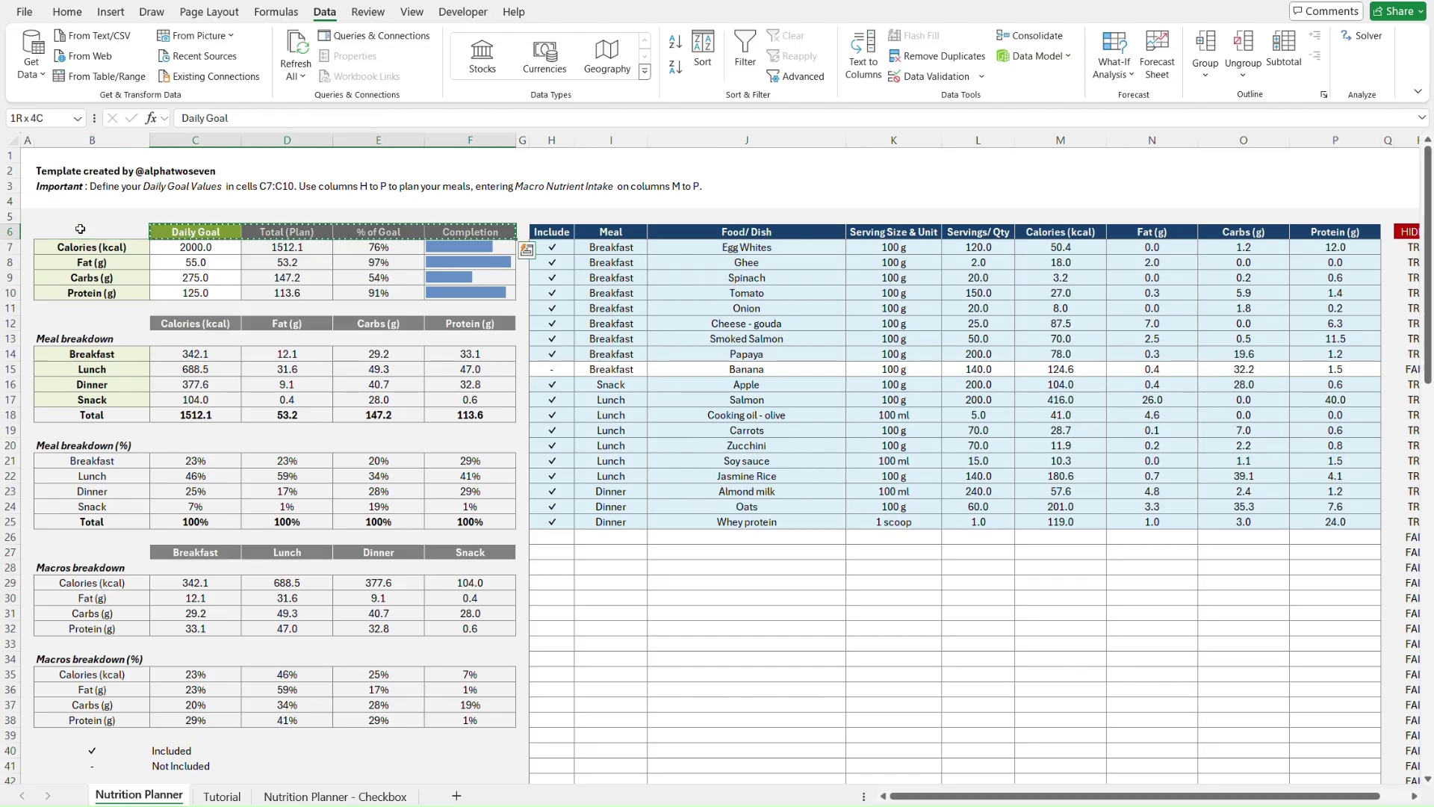
pyautogui.hotkey('ctrl', 'pagedown')
pyautogui.click(80, 228)
pyautogui.press('Right')
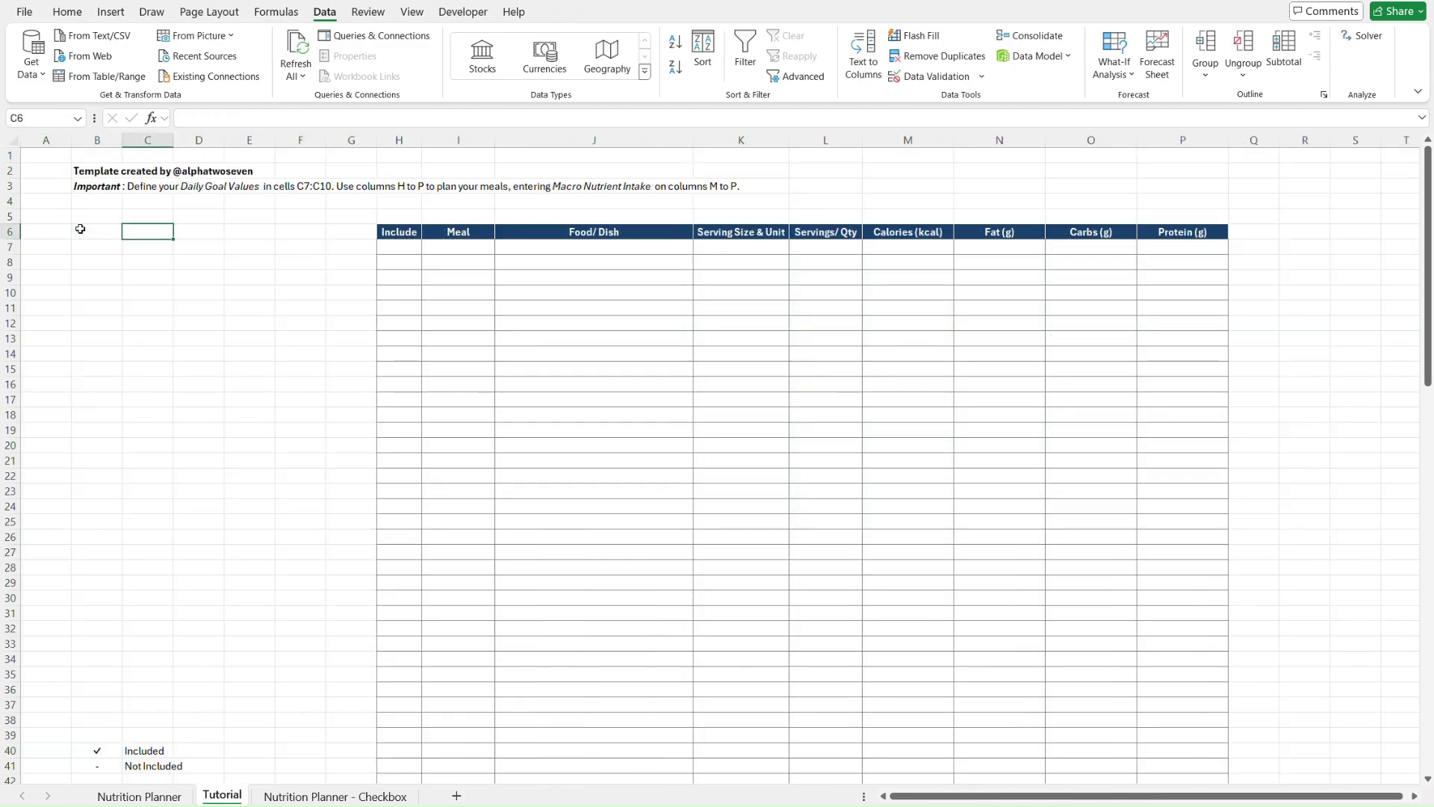
pyautogui.hotkey('ctrl', 'alt', 'v')
pyautogui.press('e')
pyautogui.press('Return')
pyautogui.press('Down')
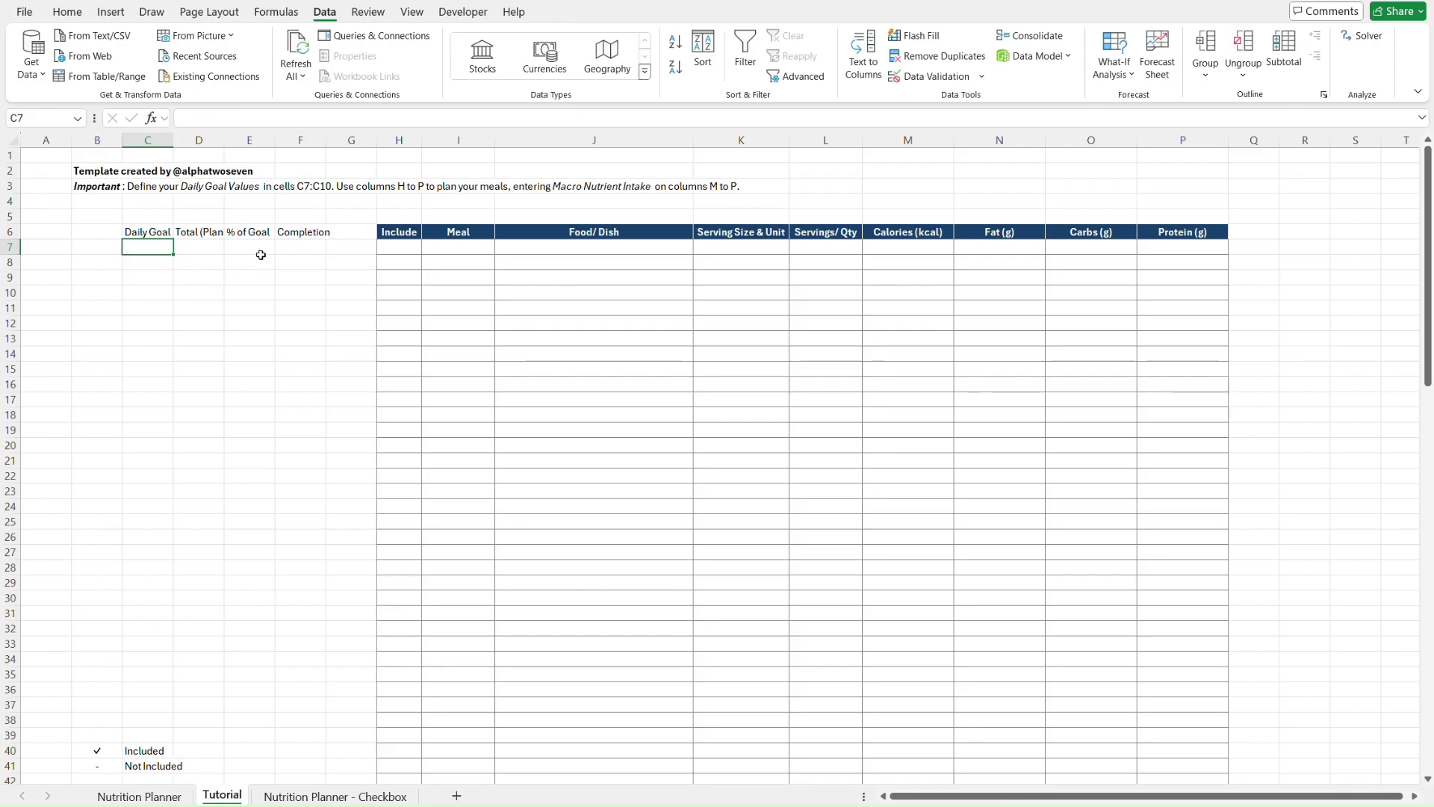
# - Check the column width of columns C to F on the Nutrition Planner sheet
pyautogui.hotkey('ctrl', 'pageup')
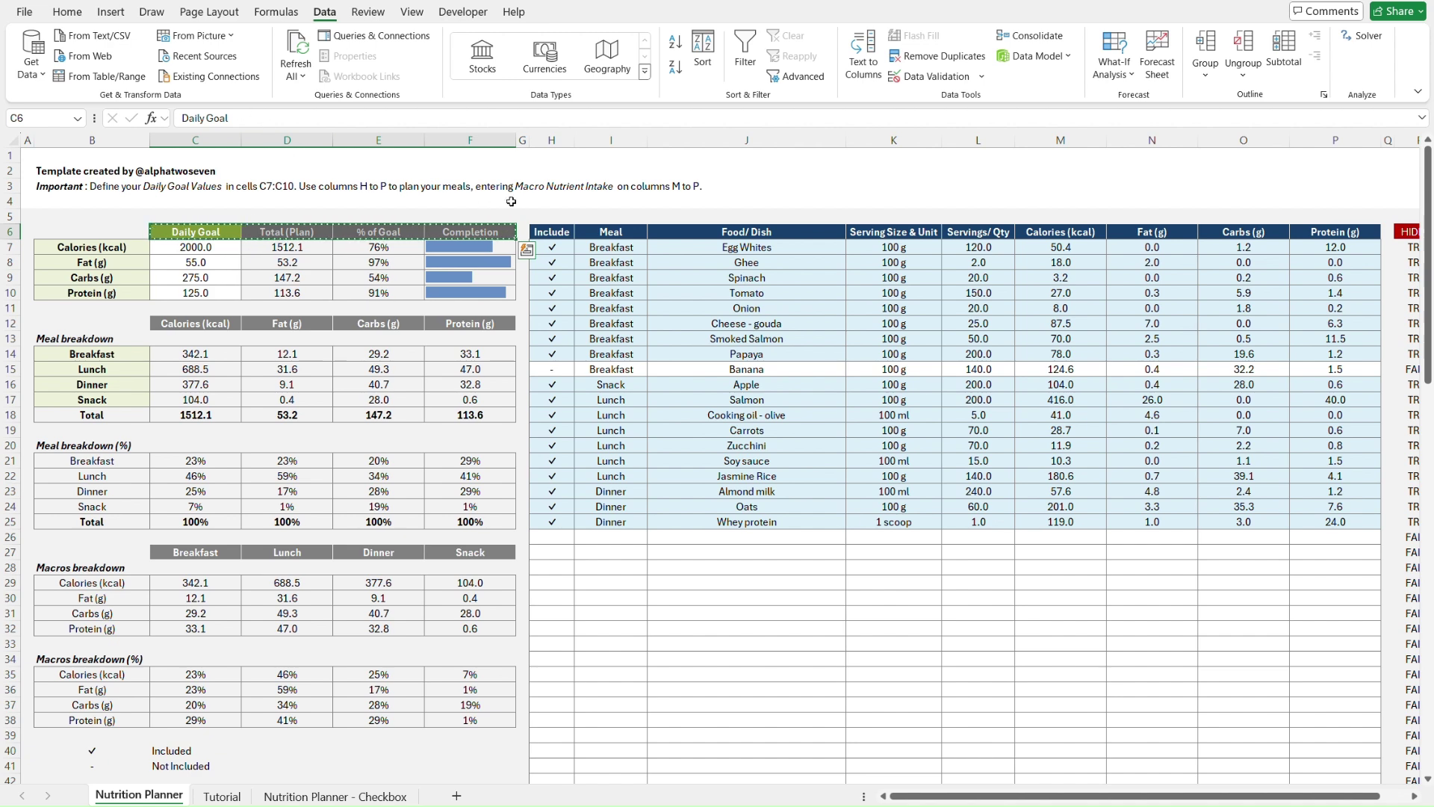
pyautogui.click(195, 140)
pyautogui.keyDown('shift'); pyautogui.click(487, 140); pyautogui.keyUp('shift')
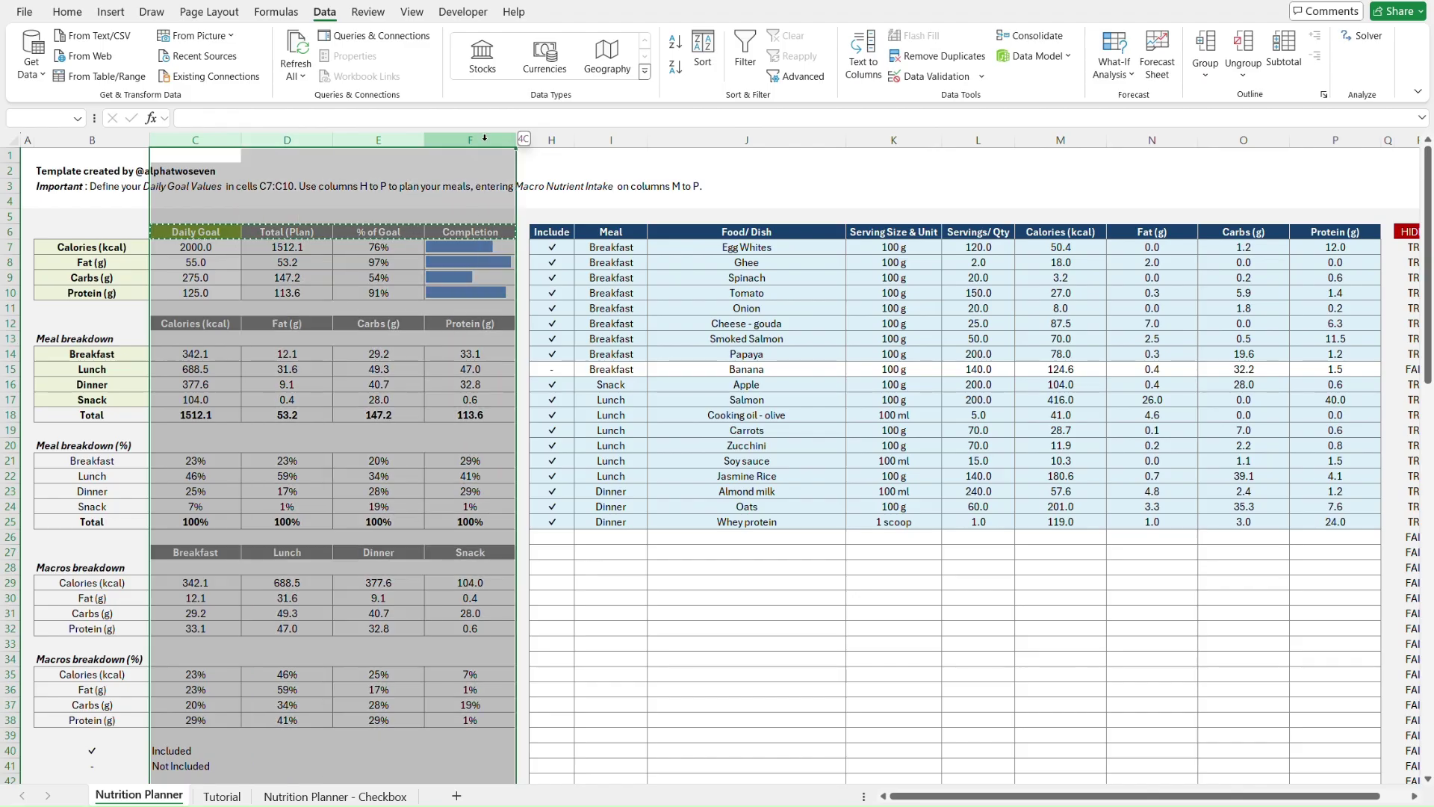
pyautogui.rightClick(487, 140)
pyautogui.click(548, 394)
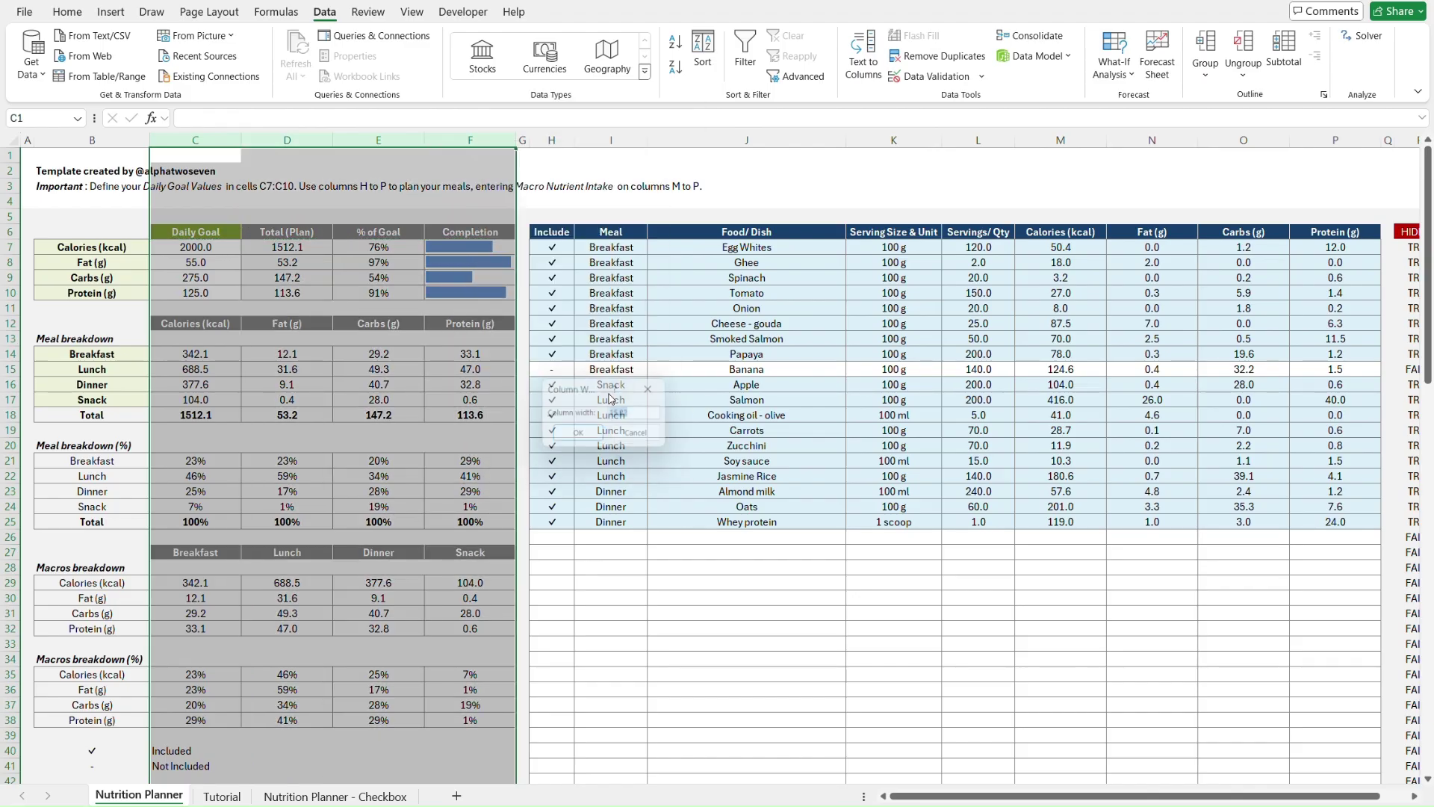
pyautogui.click(658, 387)
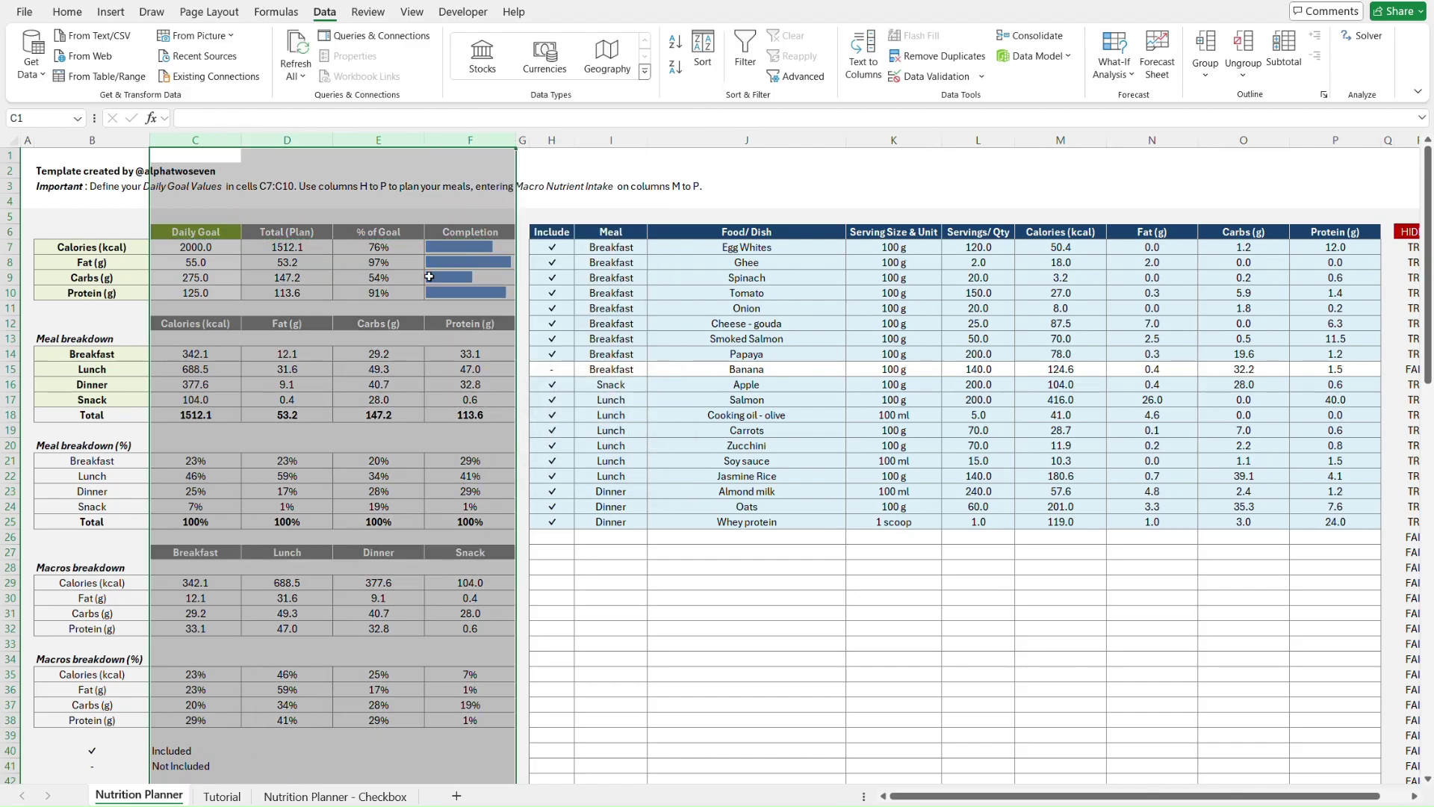
# - Set the width of columns C to F on the Tutorial sheet to 15.22
pyautogui.hotkey('ctrl', 'pagedown')
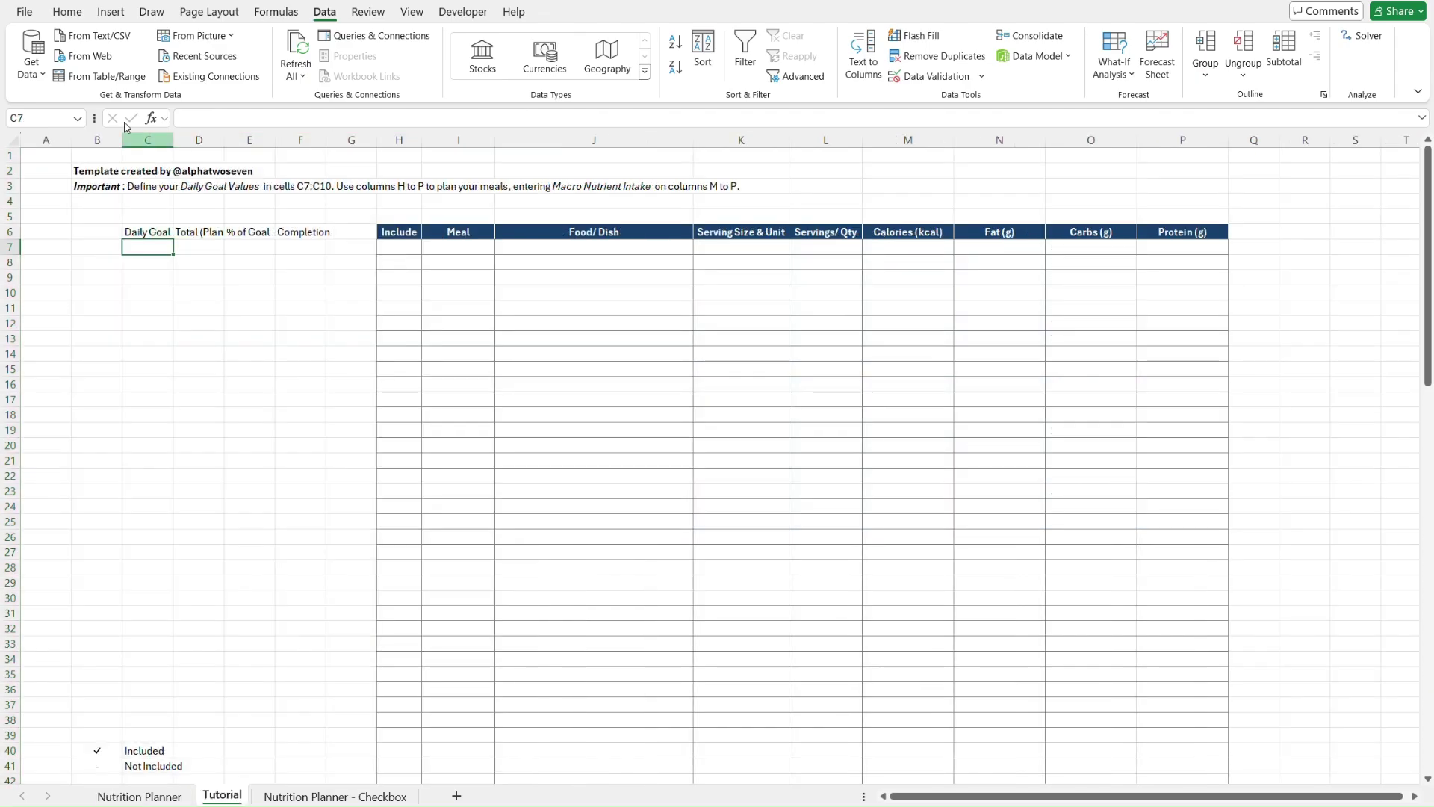
pyautogui.click(152, 139)
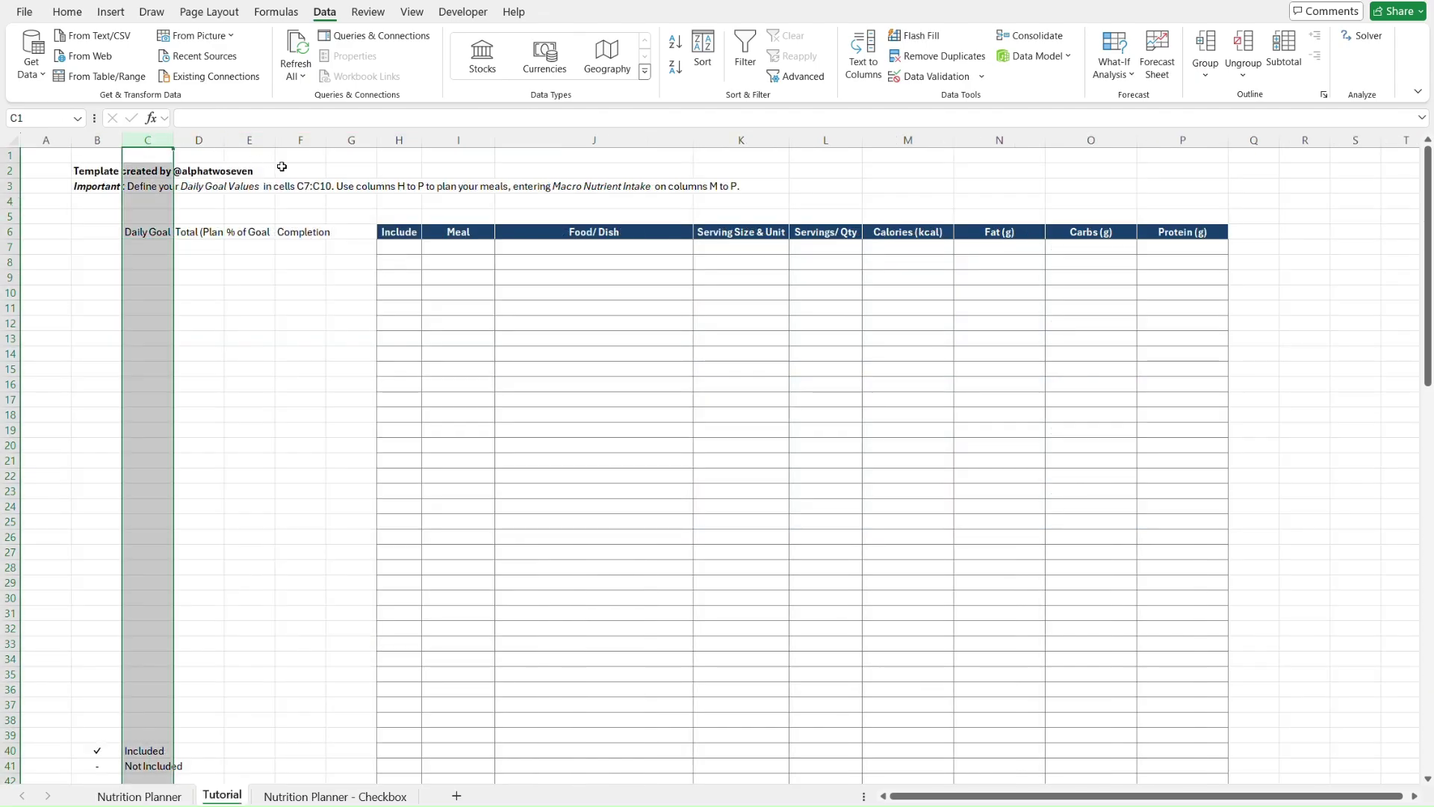
pyautogui.keyDown('shift'); pyautogui.click(318, 145); pyautogui.keyUp('shift')
pyautogui.rightClick(318, 144)
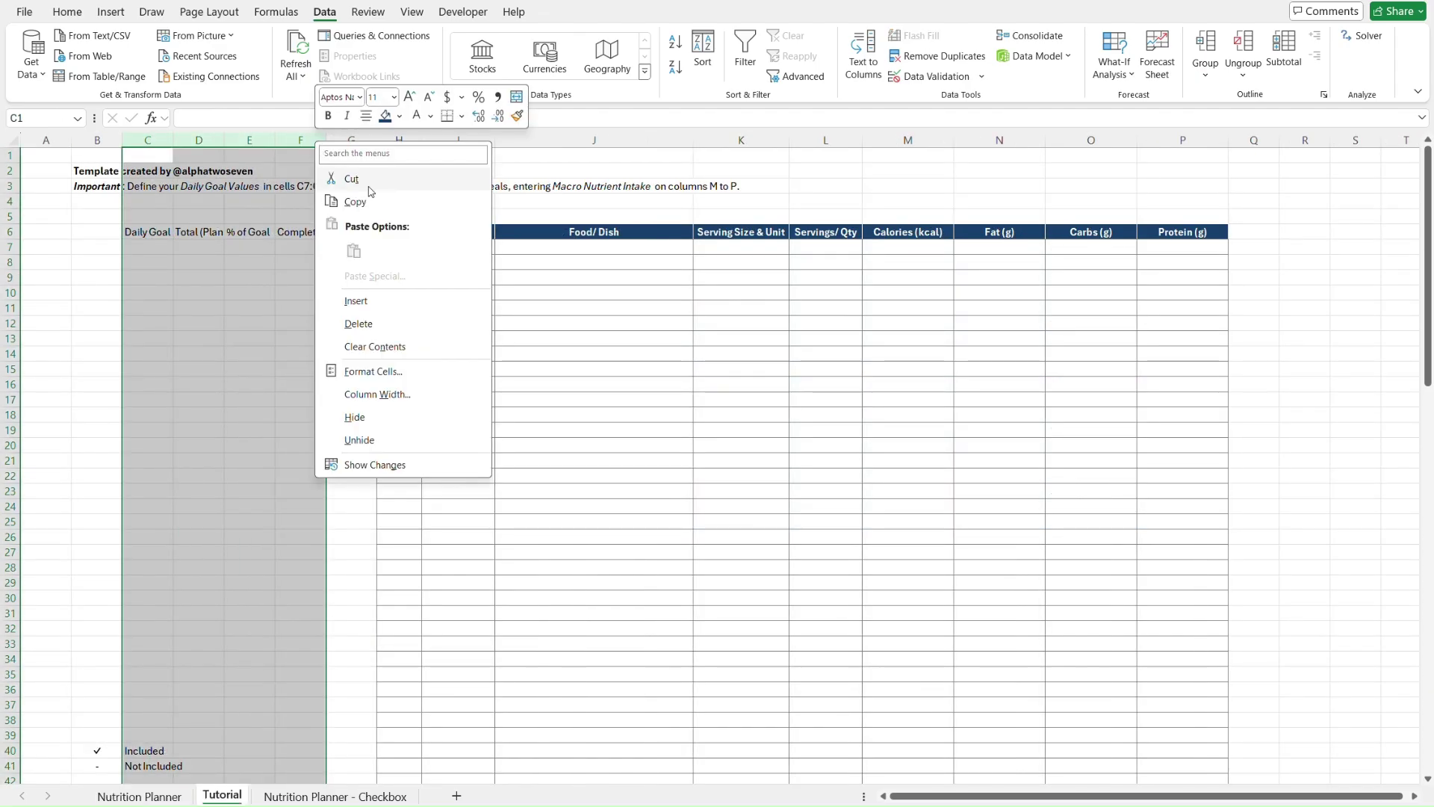
pyautogui.click(446, 394)
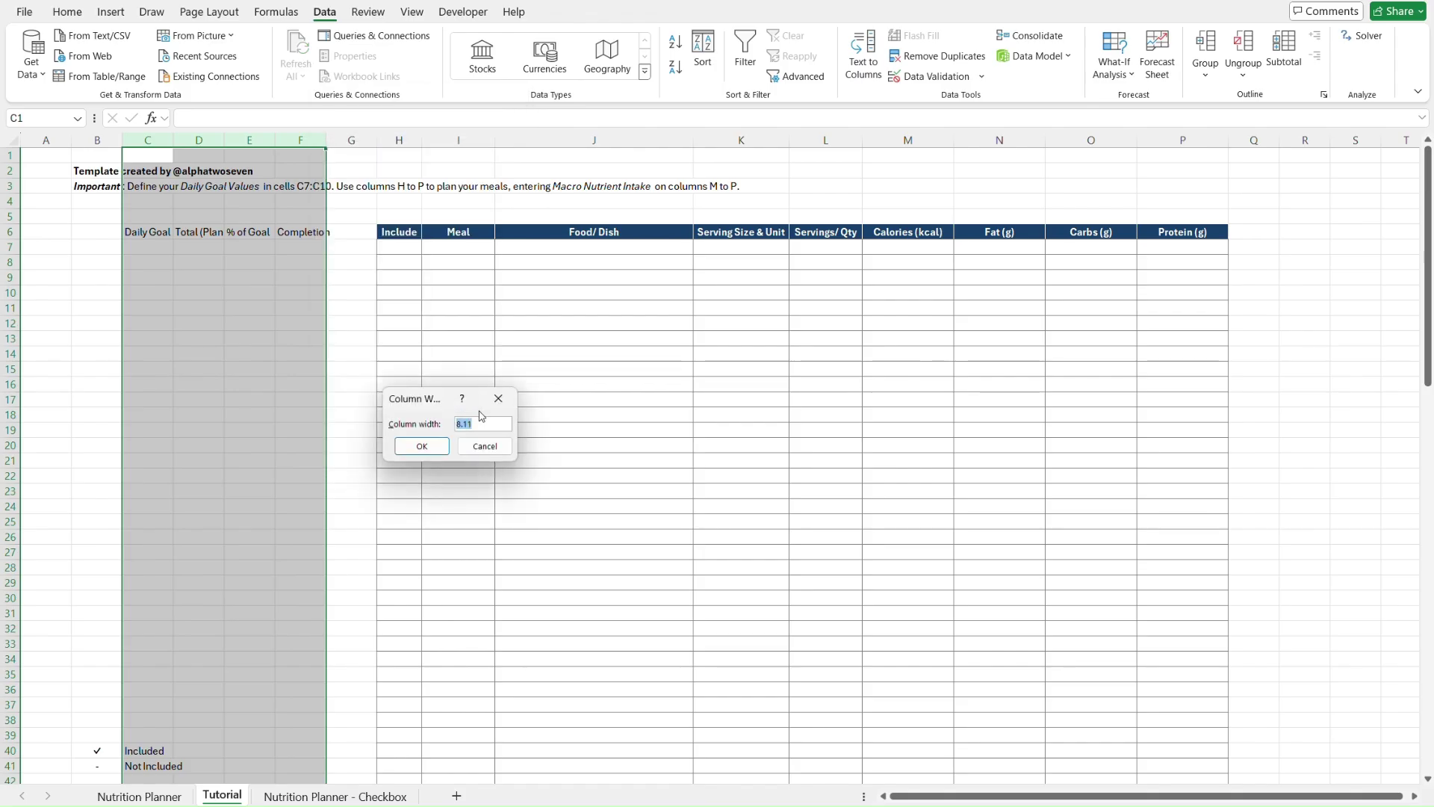
pyautogui.write('15.22')
pyautogui.click(421, 445)
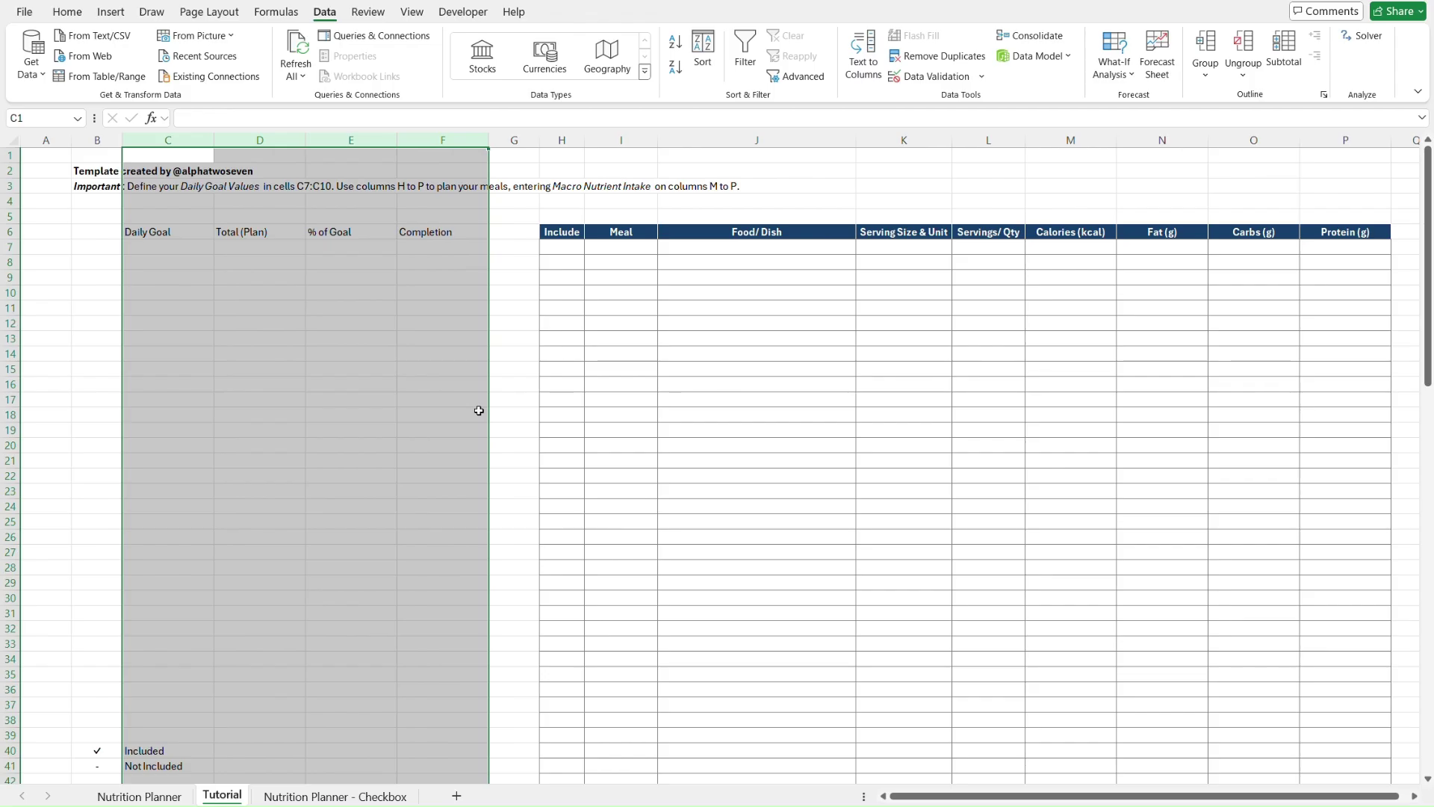
pyautogui.hotkey('ctrl', 'Home')
# - Check the column width of column B on the Nutrition Planner sheet
pyautogui.hotkey('ctrl', 'pageup')
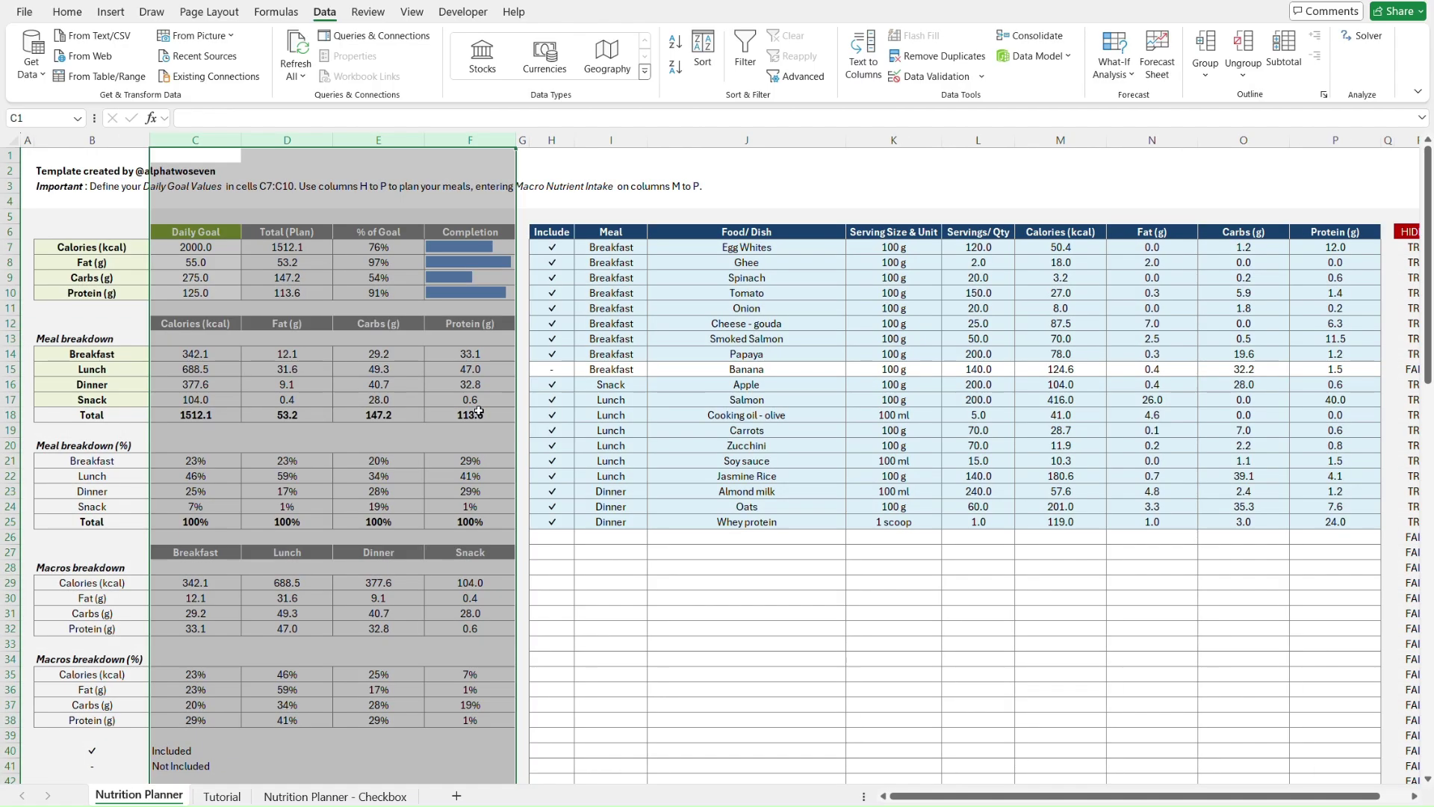
pyautogui.click(106, 142)
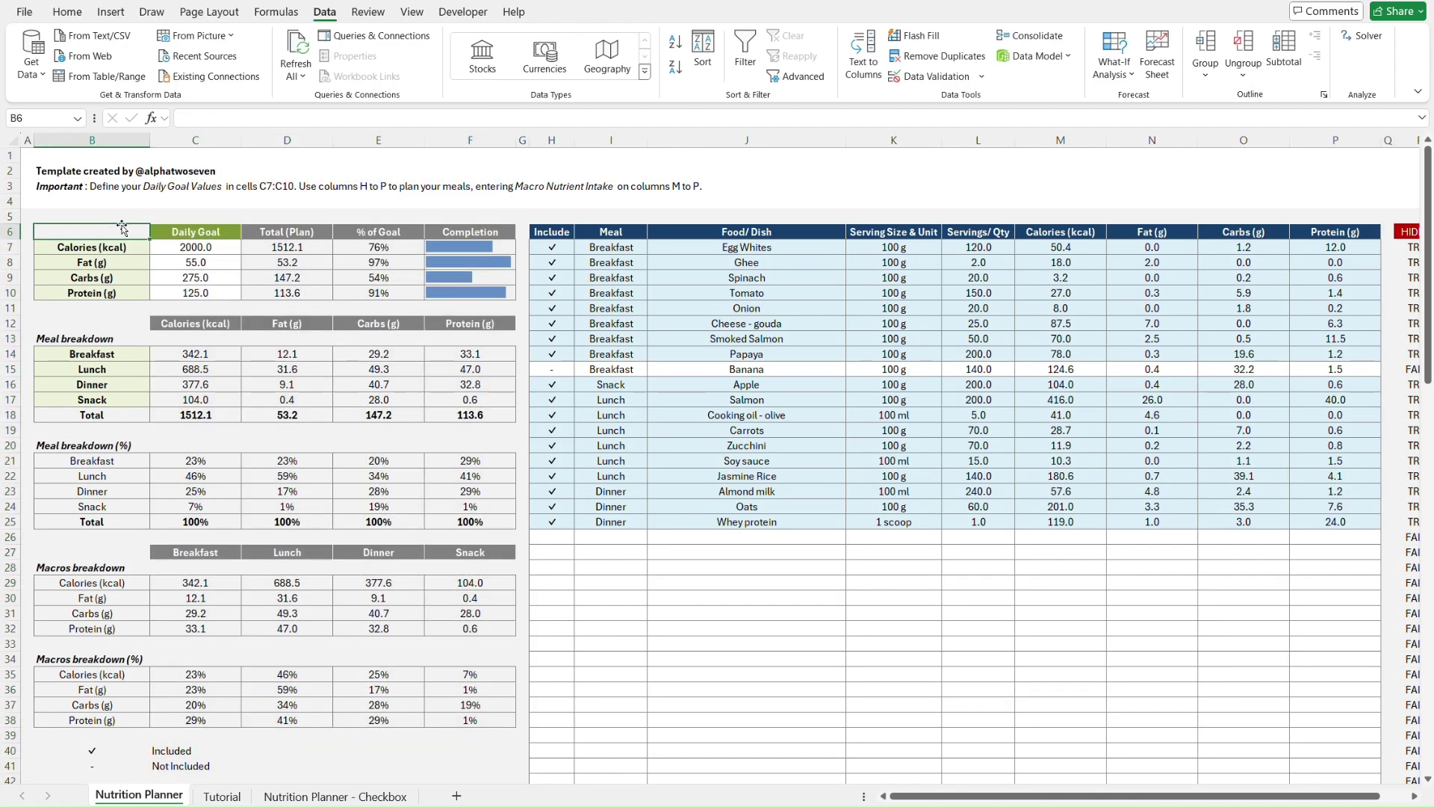
pyautogui.rightClick(106, 143)
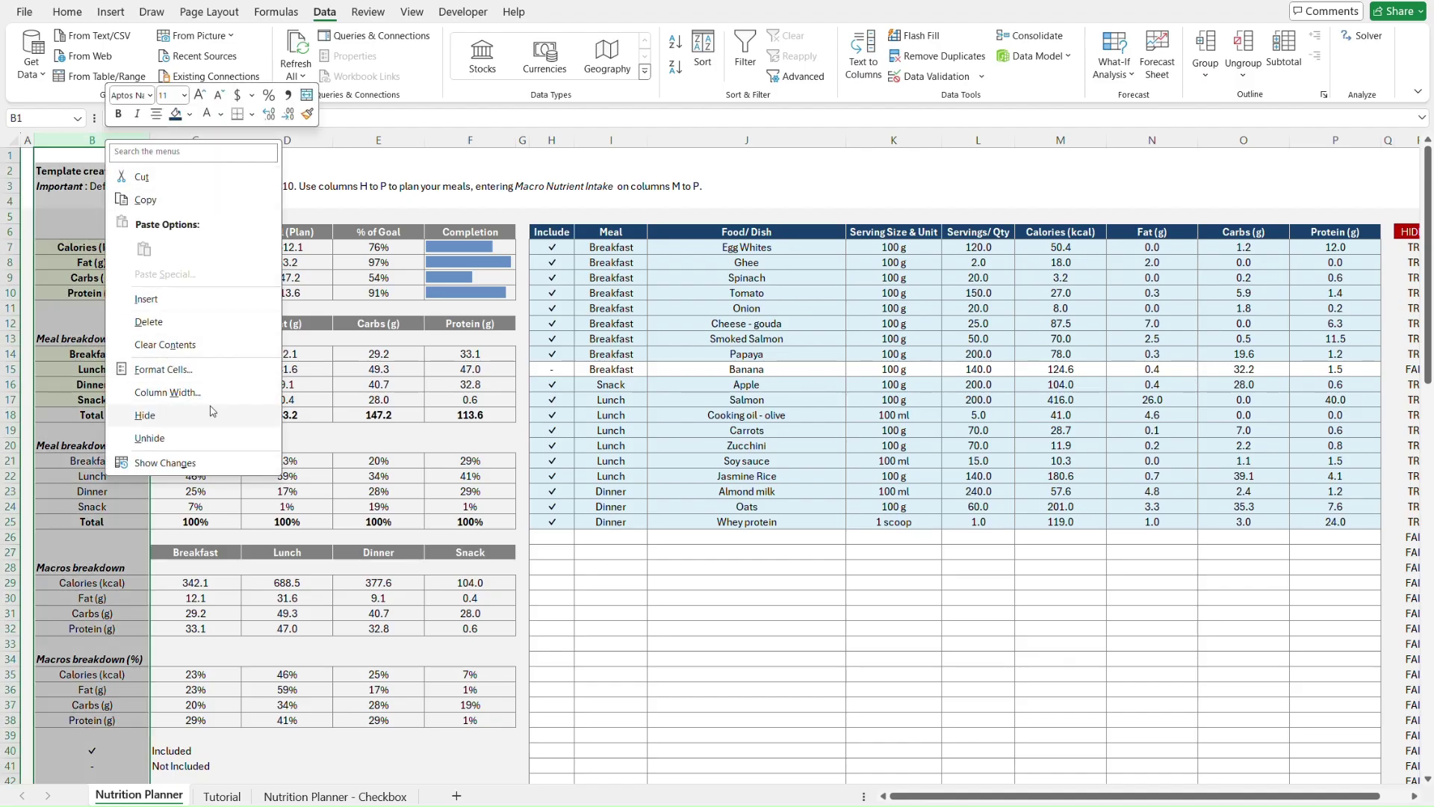
pyautogui.click(168, 392)
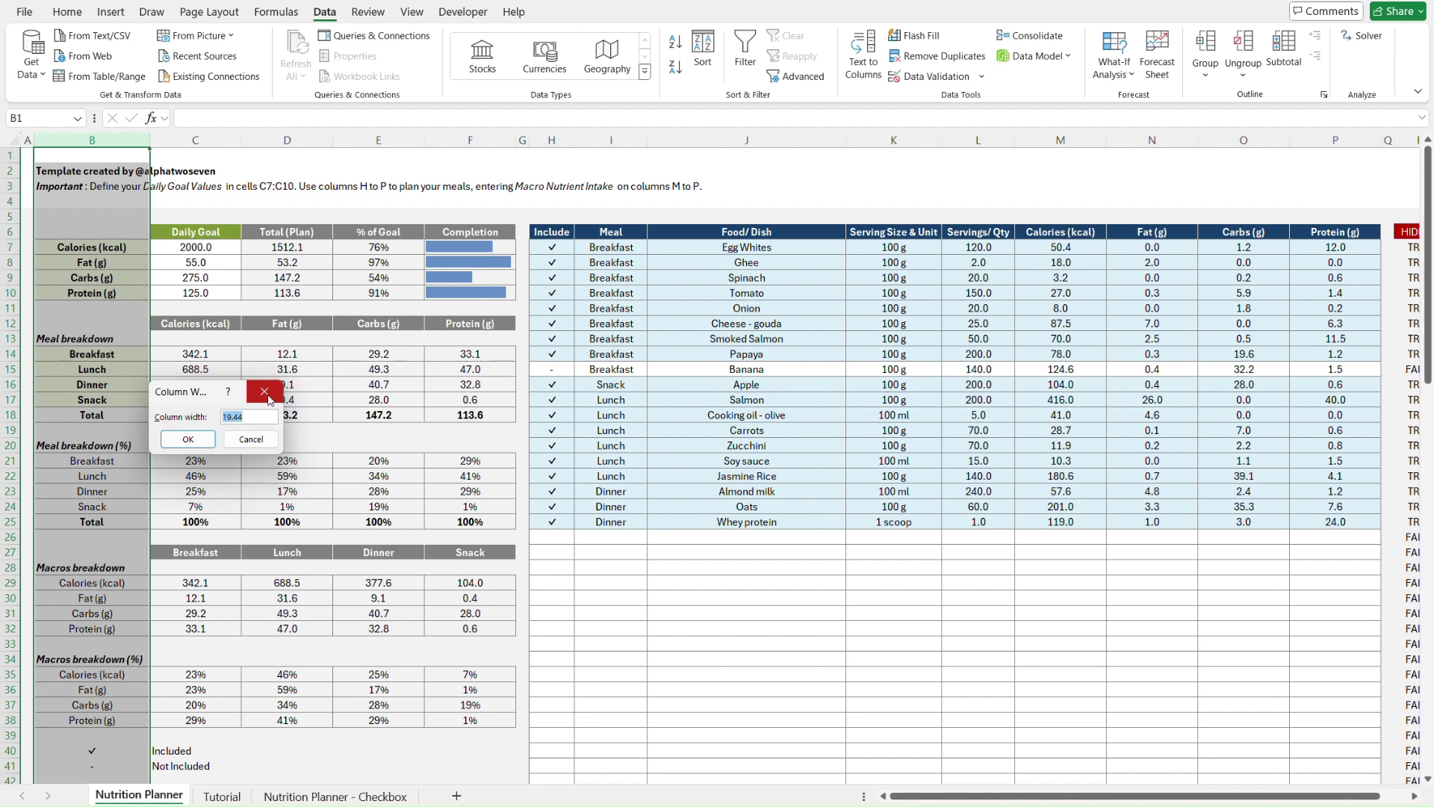
pyautogui.click(268, 394)
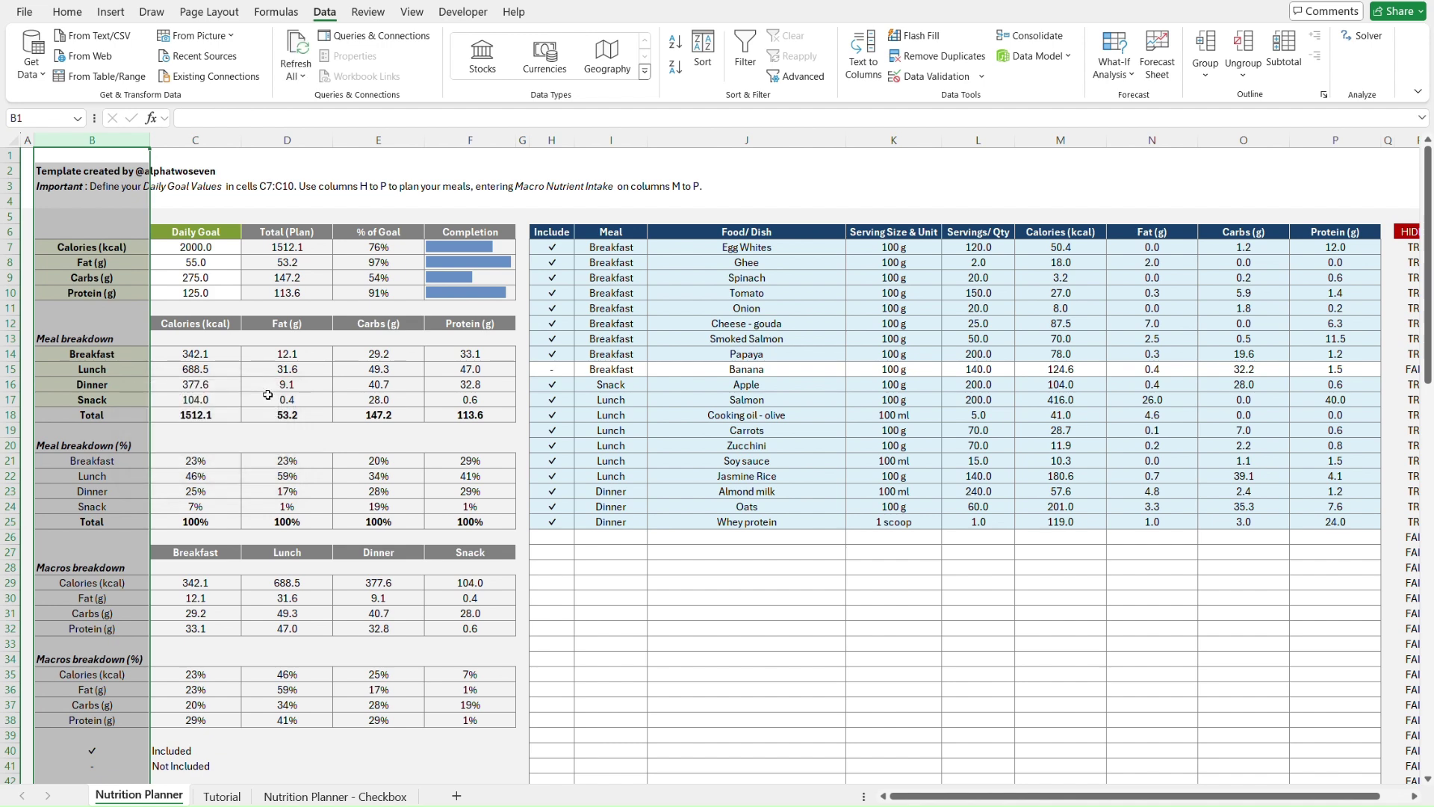
# - Set the width of column B on the Tutorial sheet to 19.44
pyautogui.hotkey('ctrl', 'pagedown')
pyautogui.click(94, 140)
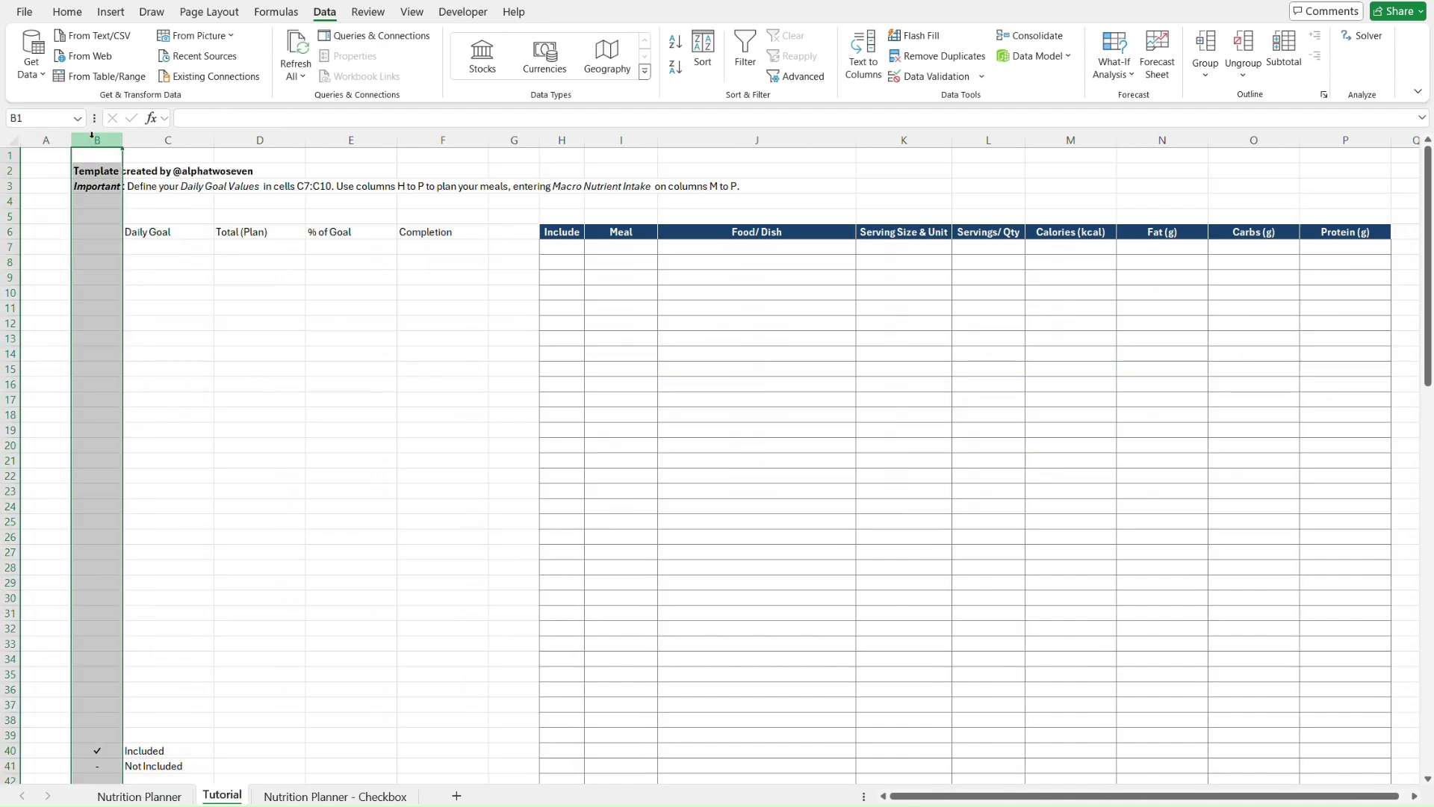
pyautogui.rightClick(93, 139)
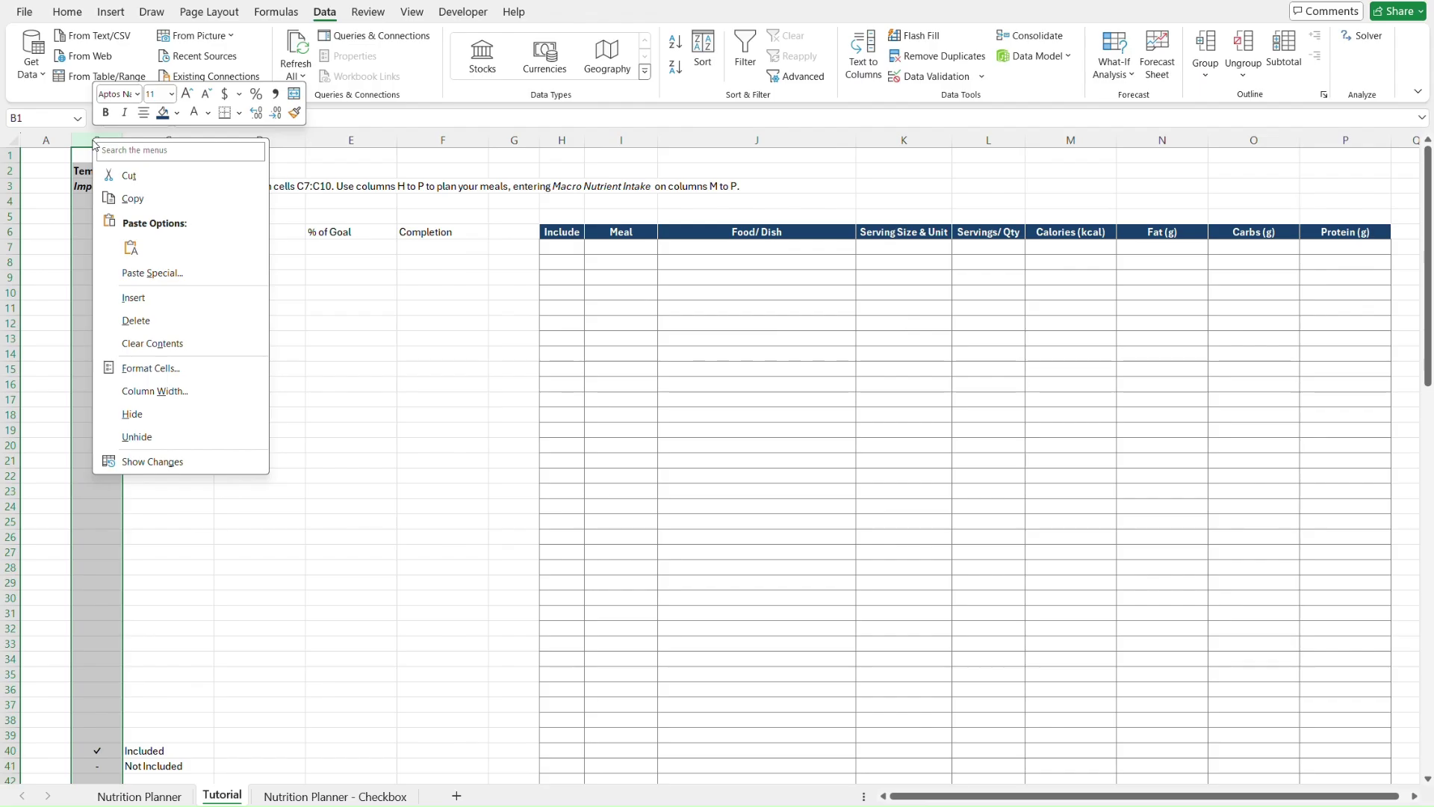
pyautogui.click(174, 397)
pyautogui.click(184, 416)
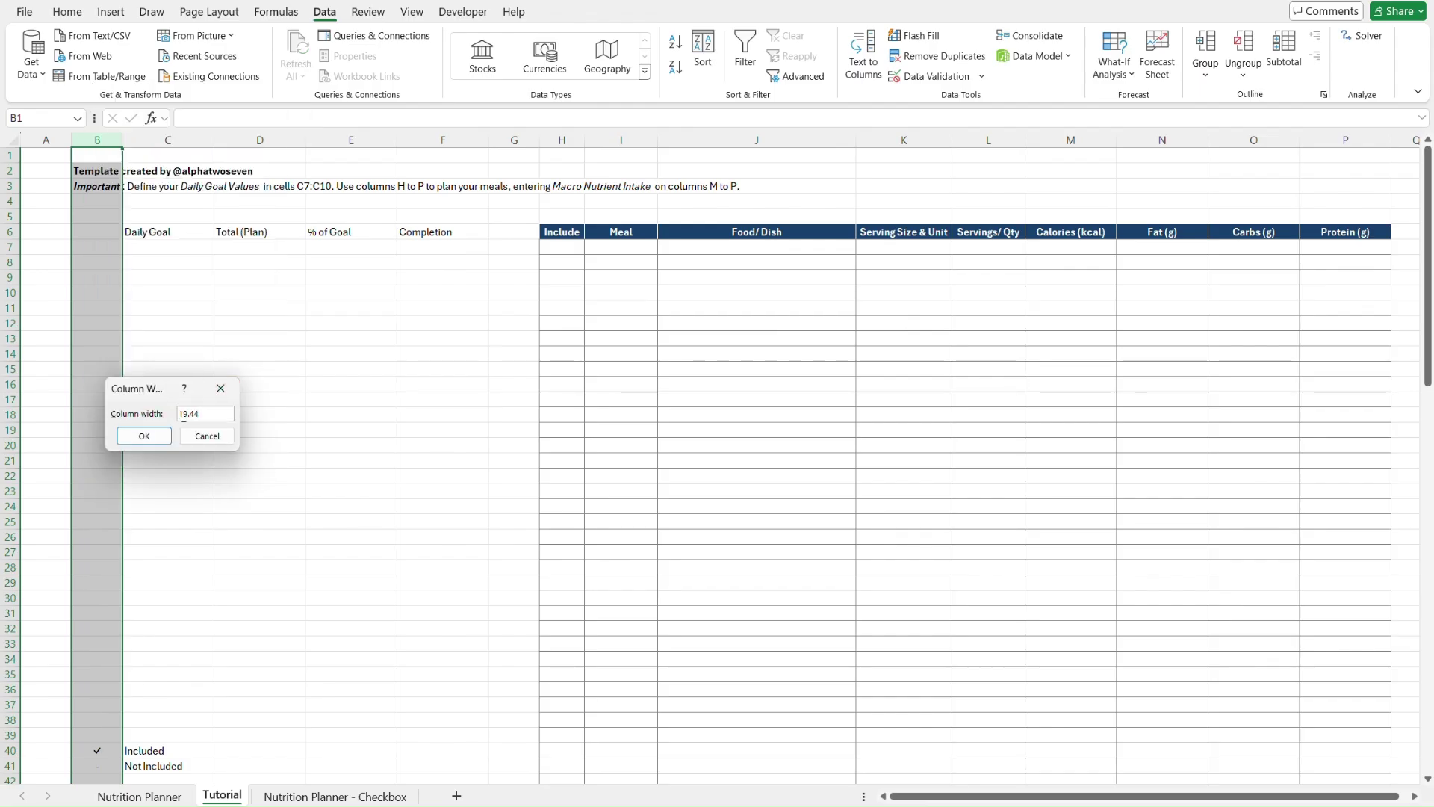
pyautogui.click(144, 435)
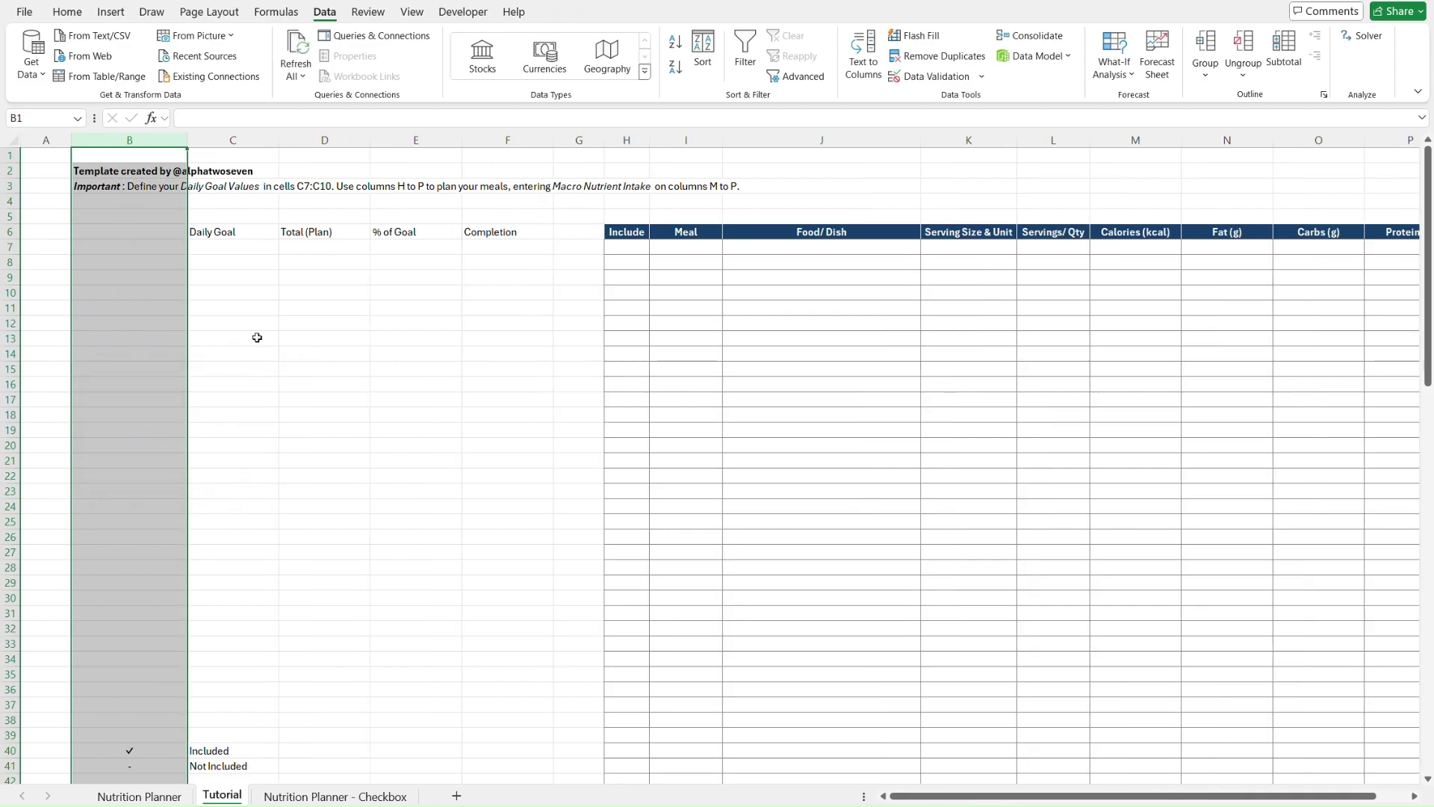
# - Check the column width of column A on the Nutrition Planner - Checkbox sheet
pyautogui.click(250, 288)
pyautogui.press('Left')
pyautogui.press('Left')
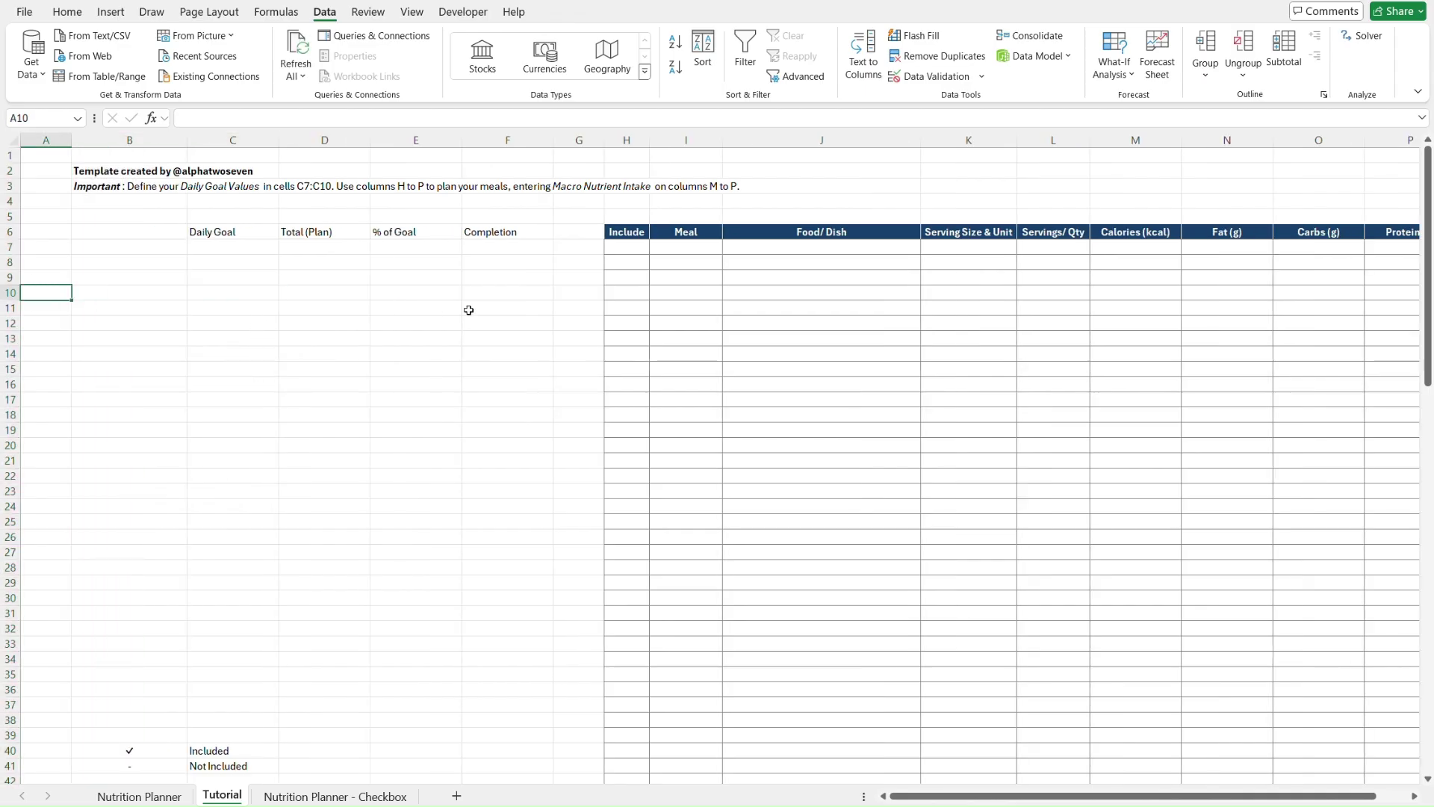
pyautogui.hotkey('ctrl', 'pagedown')
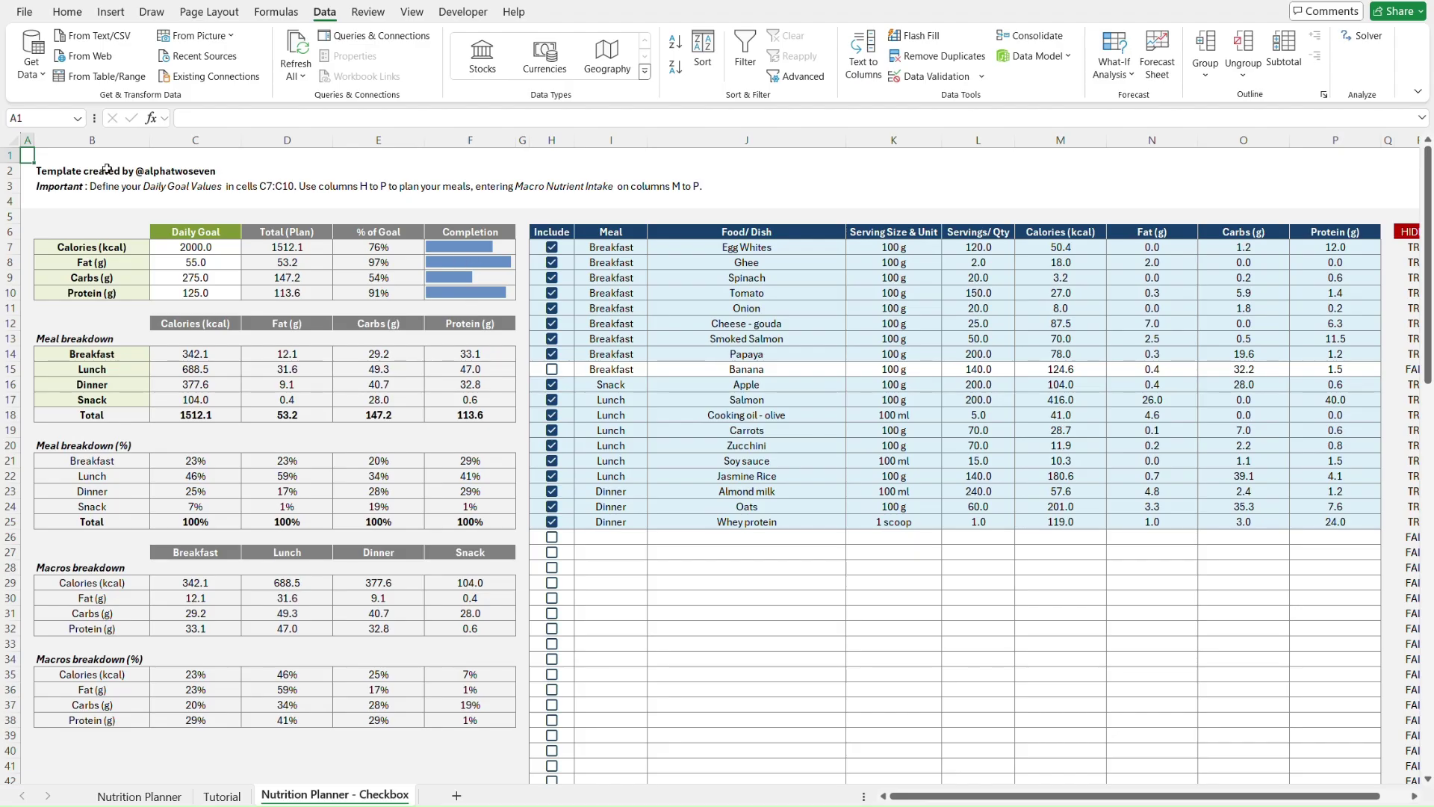
pyautogui.click(27, 139)
pyautogui.rightClick(27, 140)
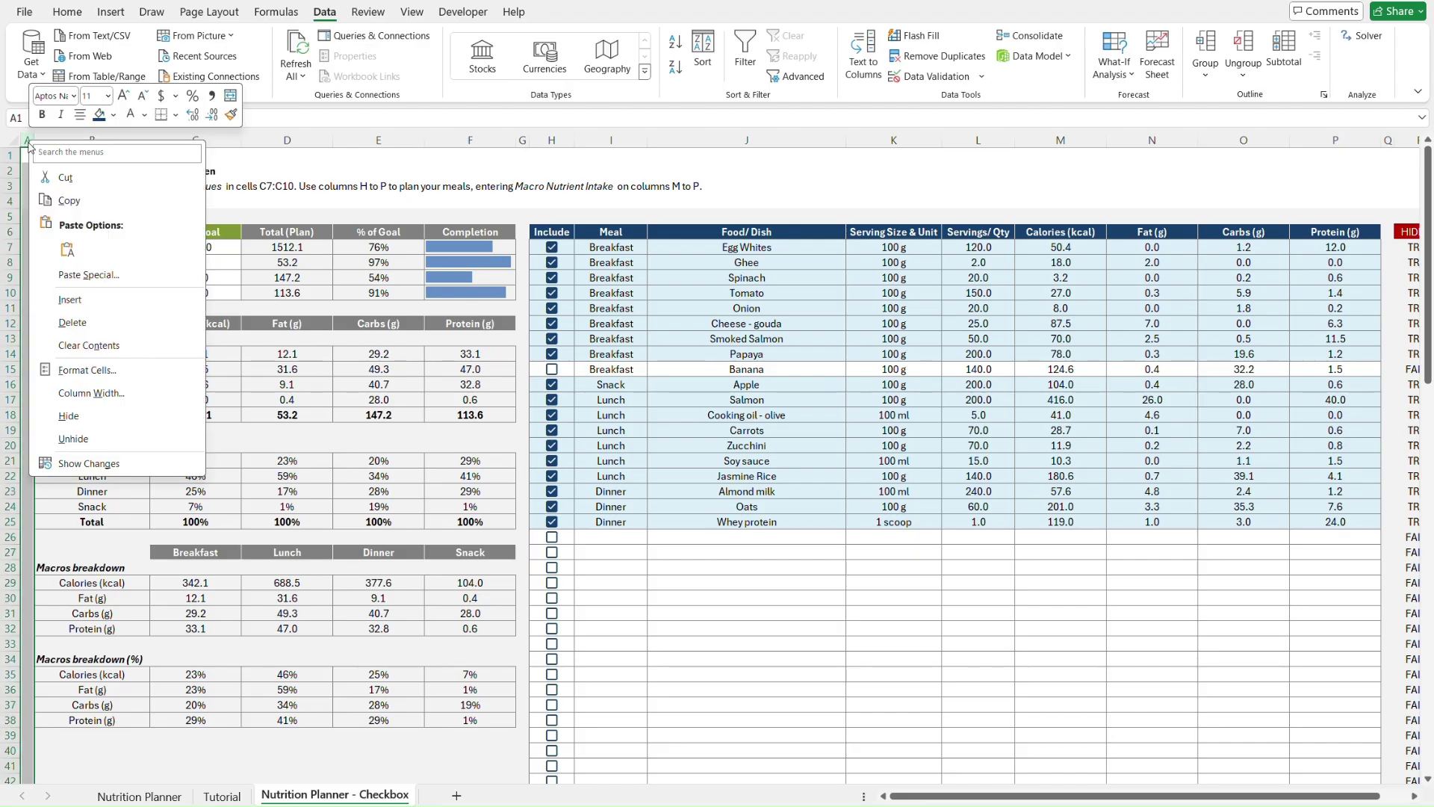
pyautogui.click(129, 393)
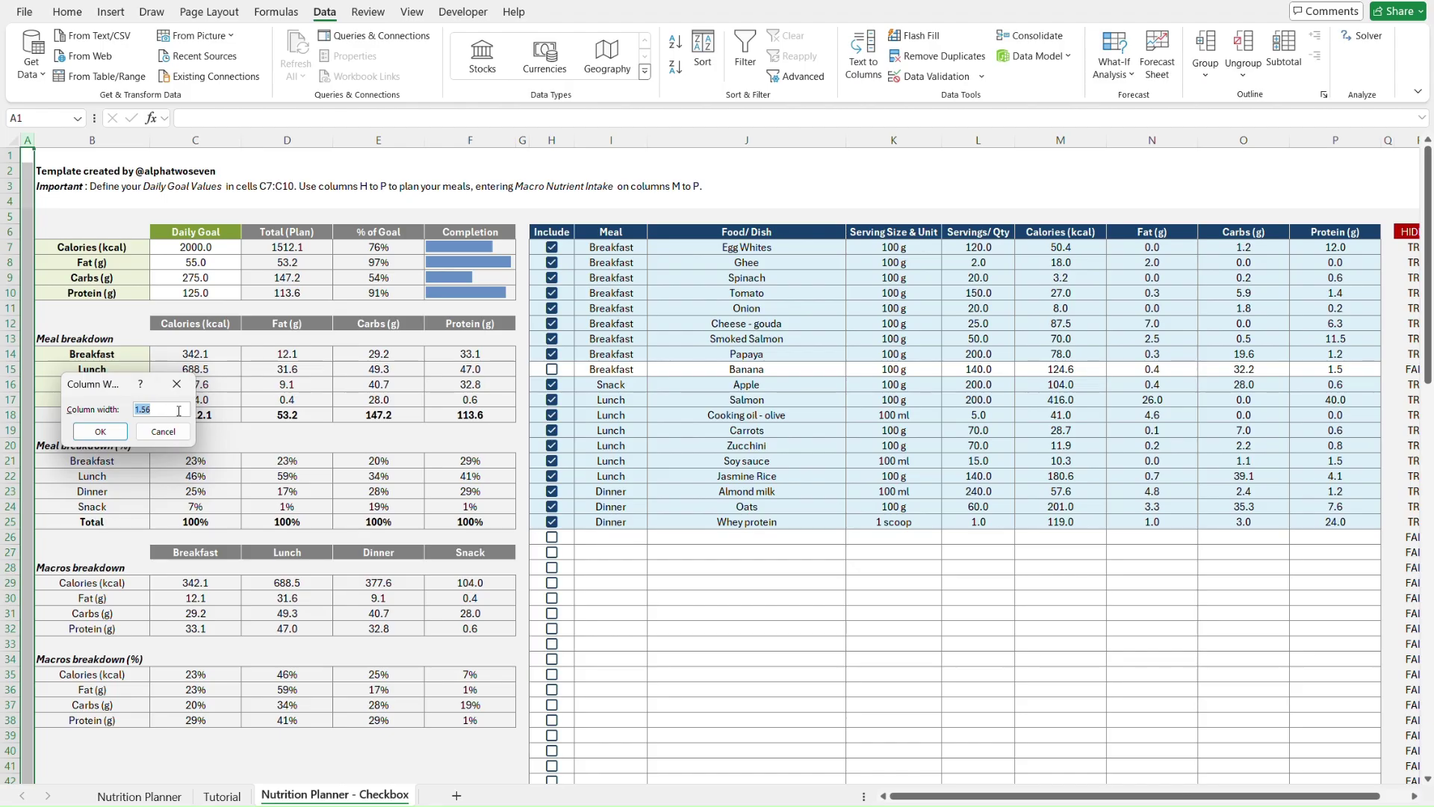
pyautogui.click(174, 429)
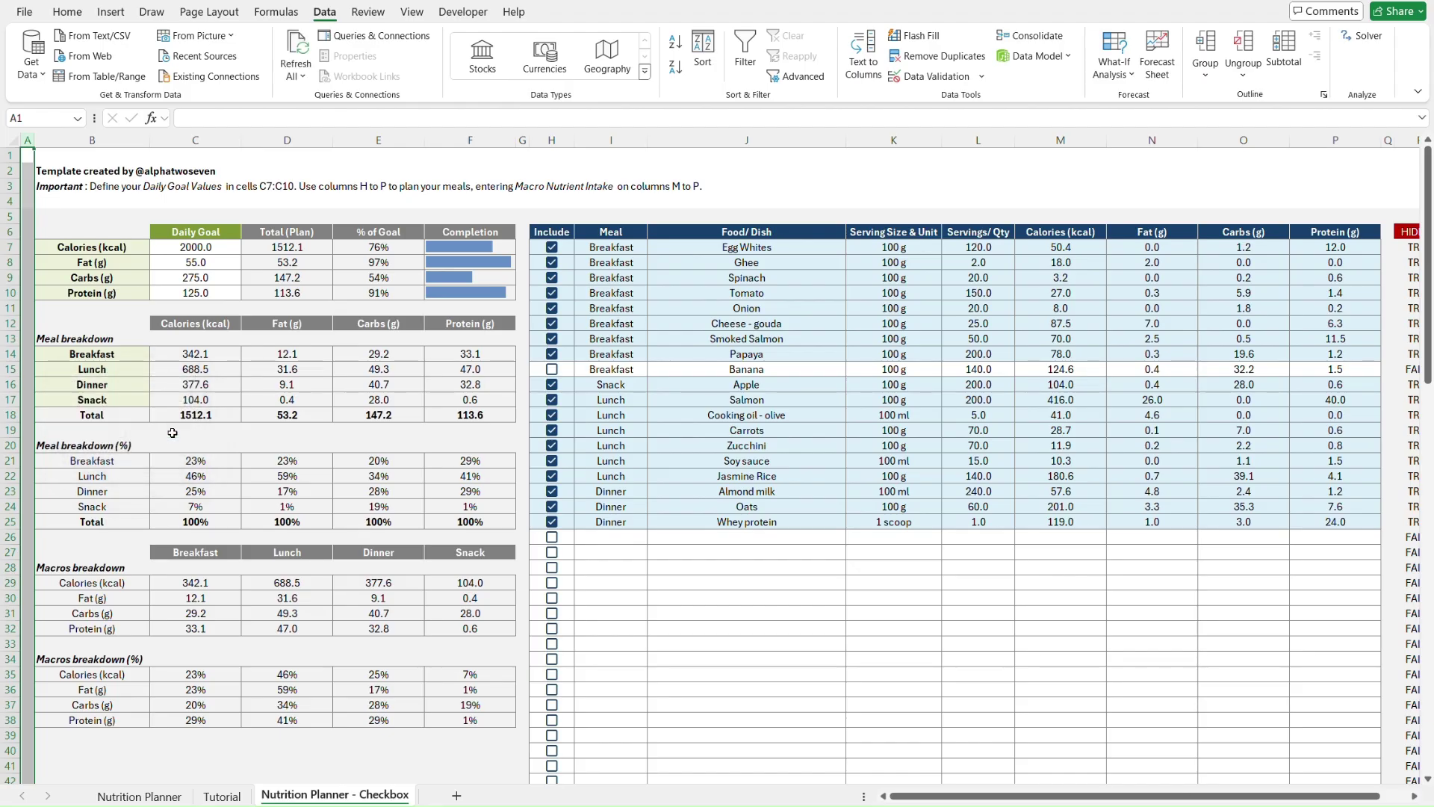
pyautogui.hotkey('ctrl', 'Home')
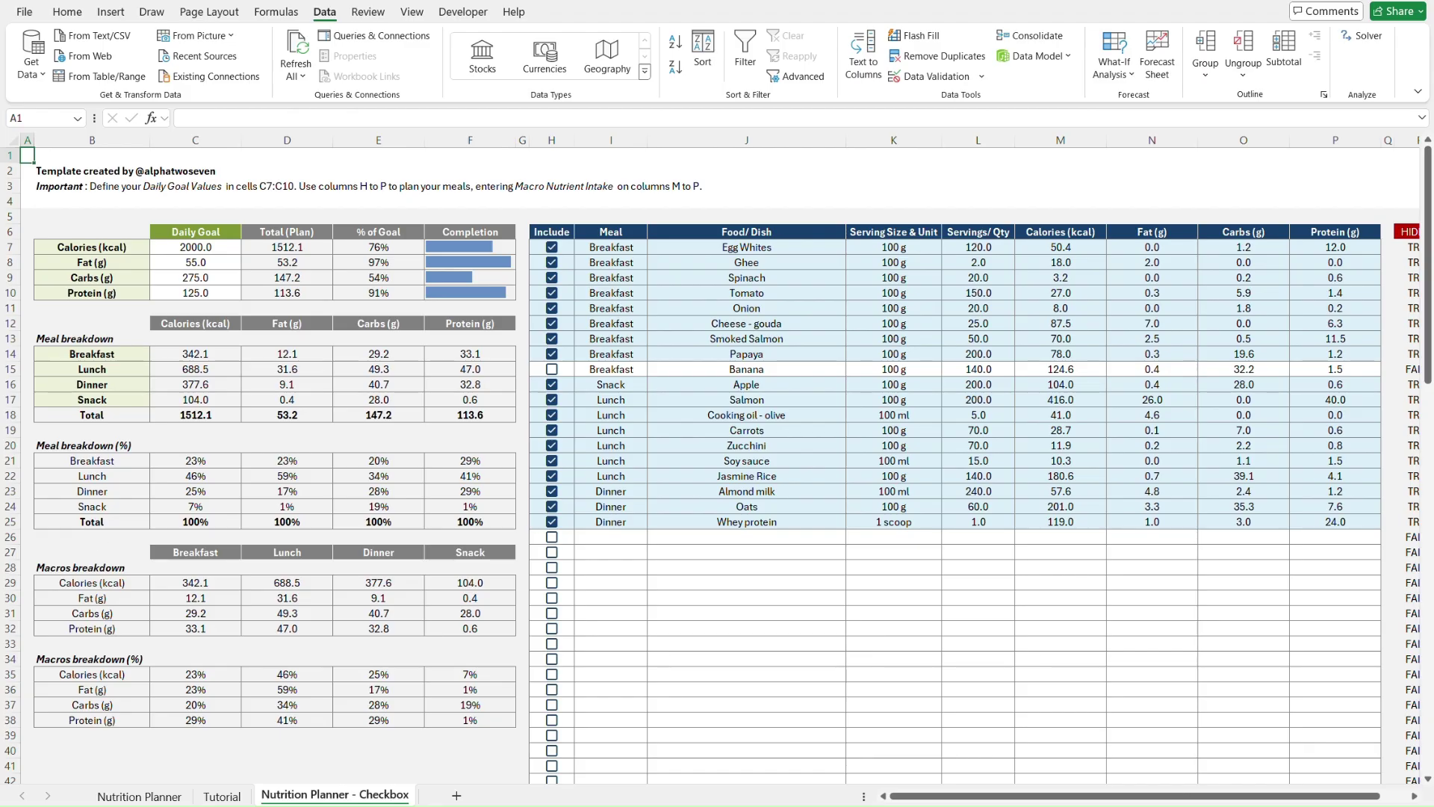
# - Set the width of column A on the Tutorial sheet to 1.56
pyautogui.click(218, 798)
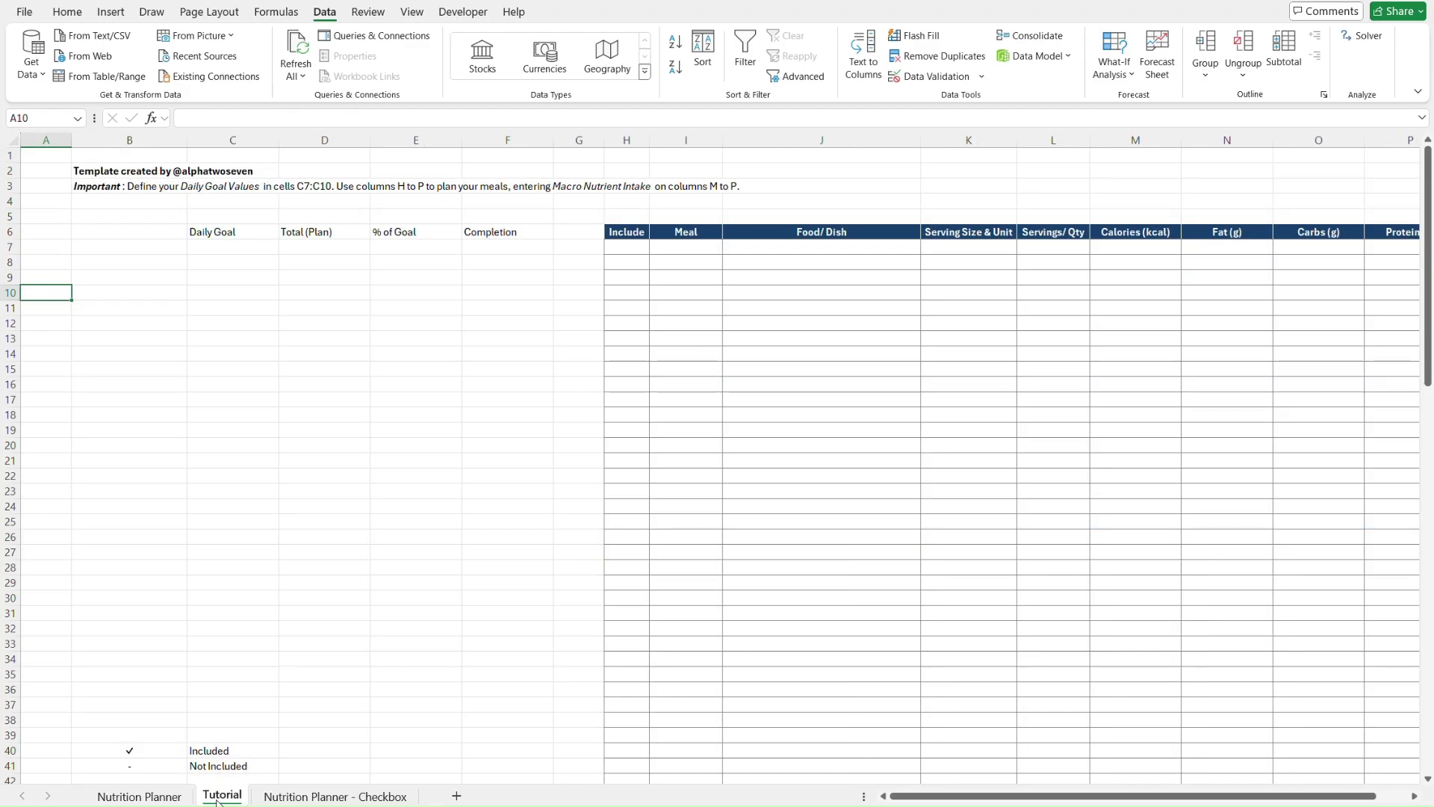
pyautogui.click(54, 140)
pyautogui.rightClick(57, 142)
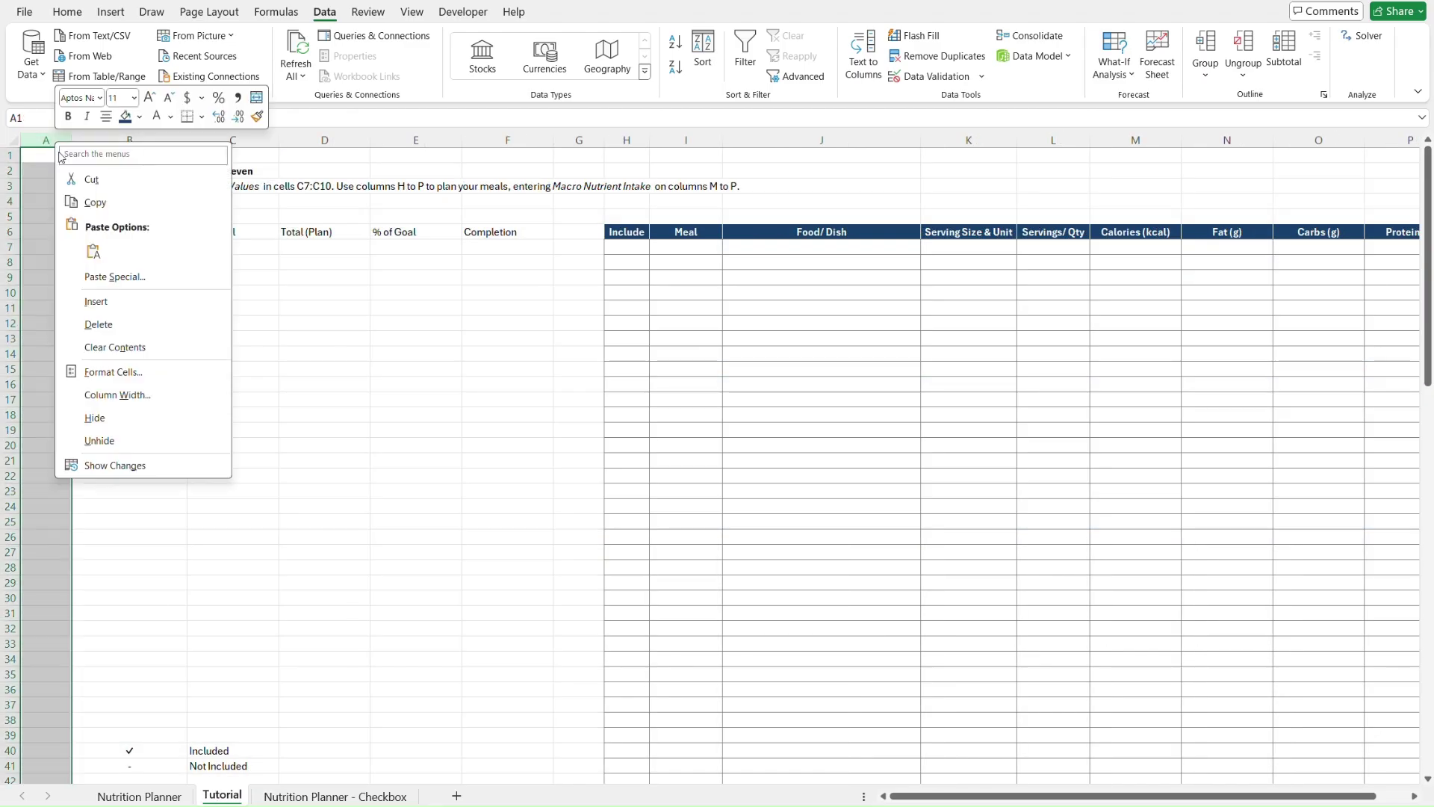
pyautogui.click(124, 395)
pyautogui.press('Return')
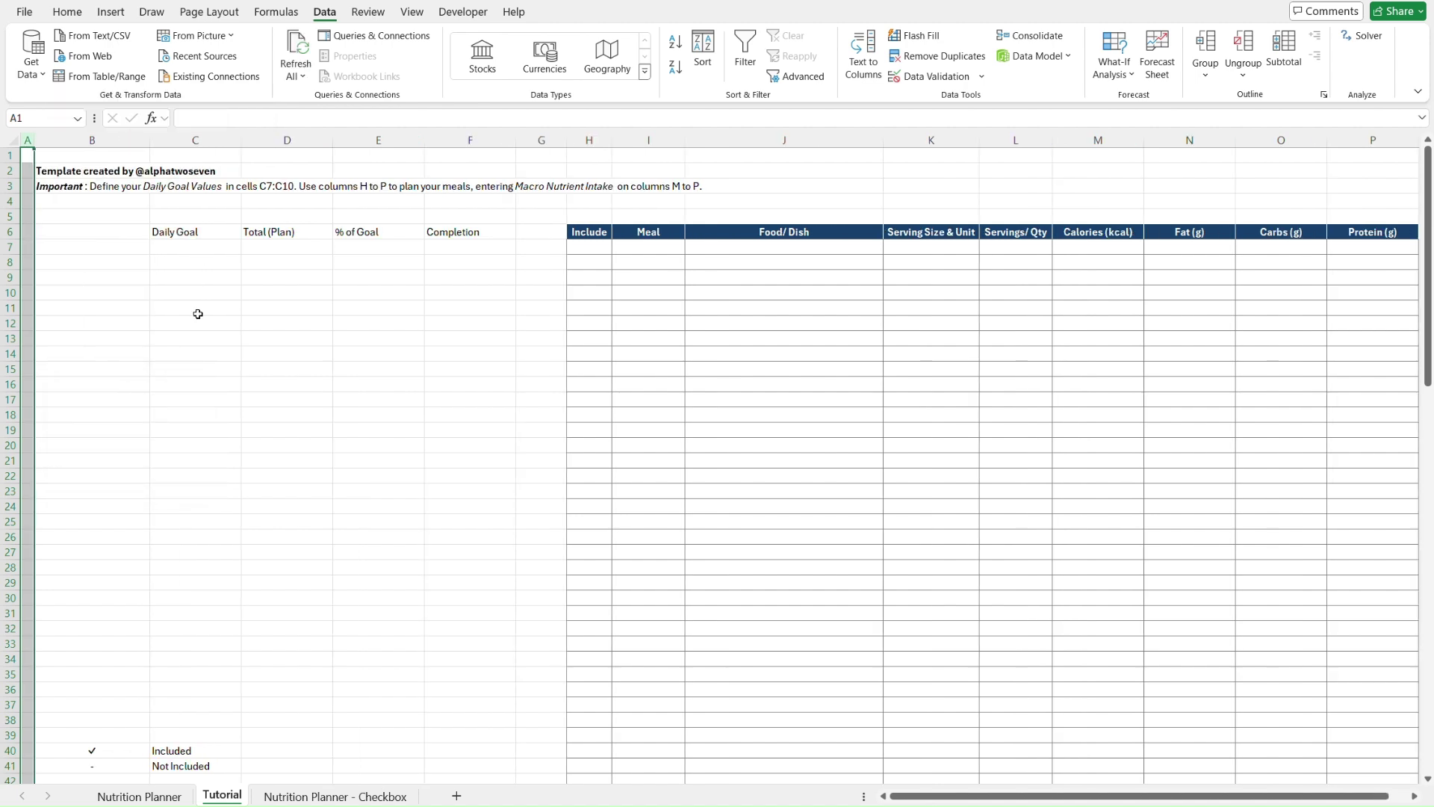
# - Copy cell A11 on the Tutorial sheet and paste only its column width onto column G
pyautogui.click(199, 305)
pyautogui.press('Left')
pyautogui.press('Left')
pyautogui.hotkey('ctrl', 'c')
pyautogui.press('Right')
pyautogui.press('Right')
pyautogui.press('Right')
pyautogui.press('Right')
pyautogui.press('Right')
pyautogui.press('Right')
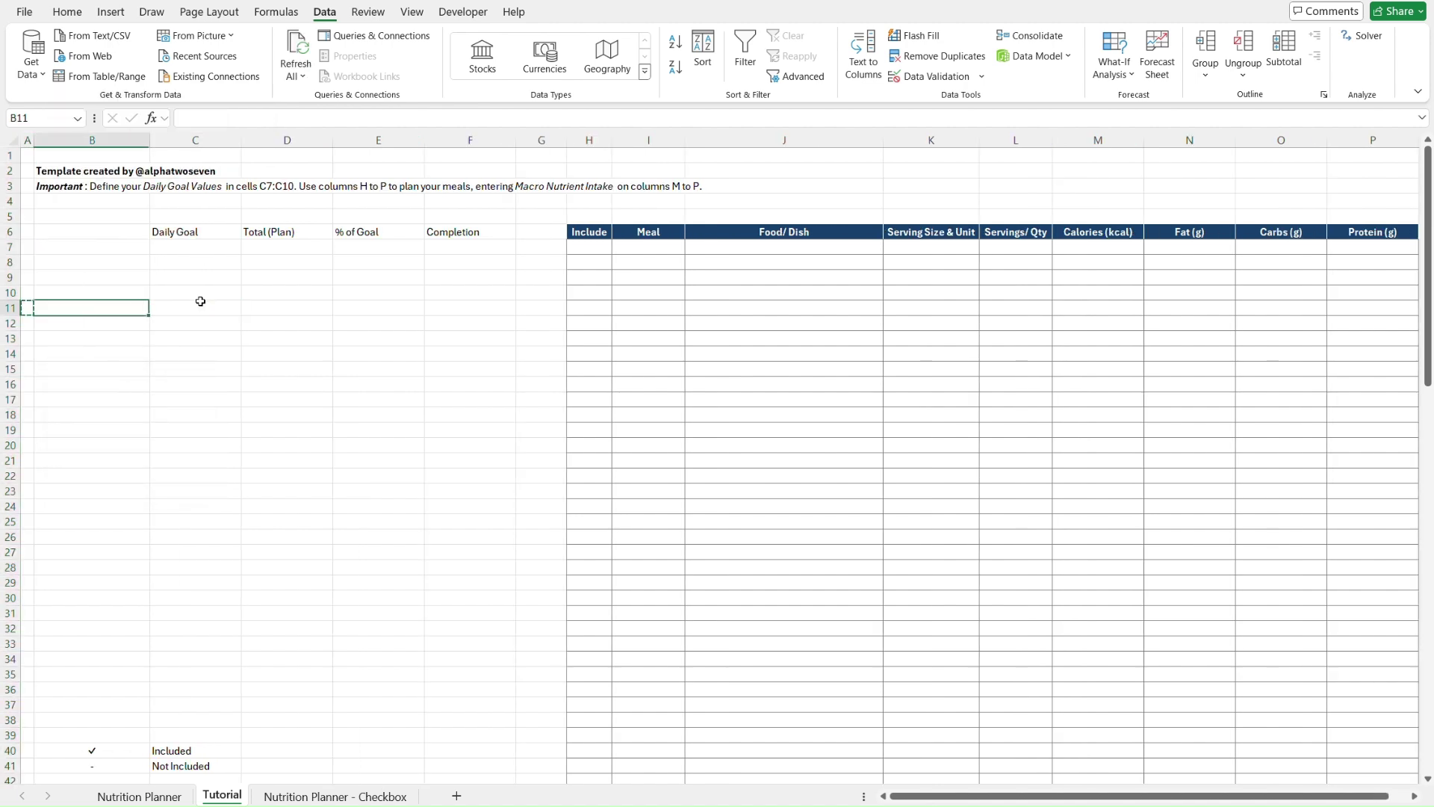
pyautogui.hotkey('ctrl', 'alt', 'v')
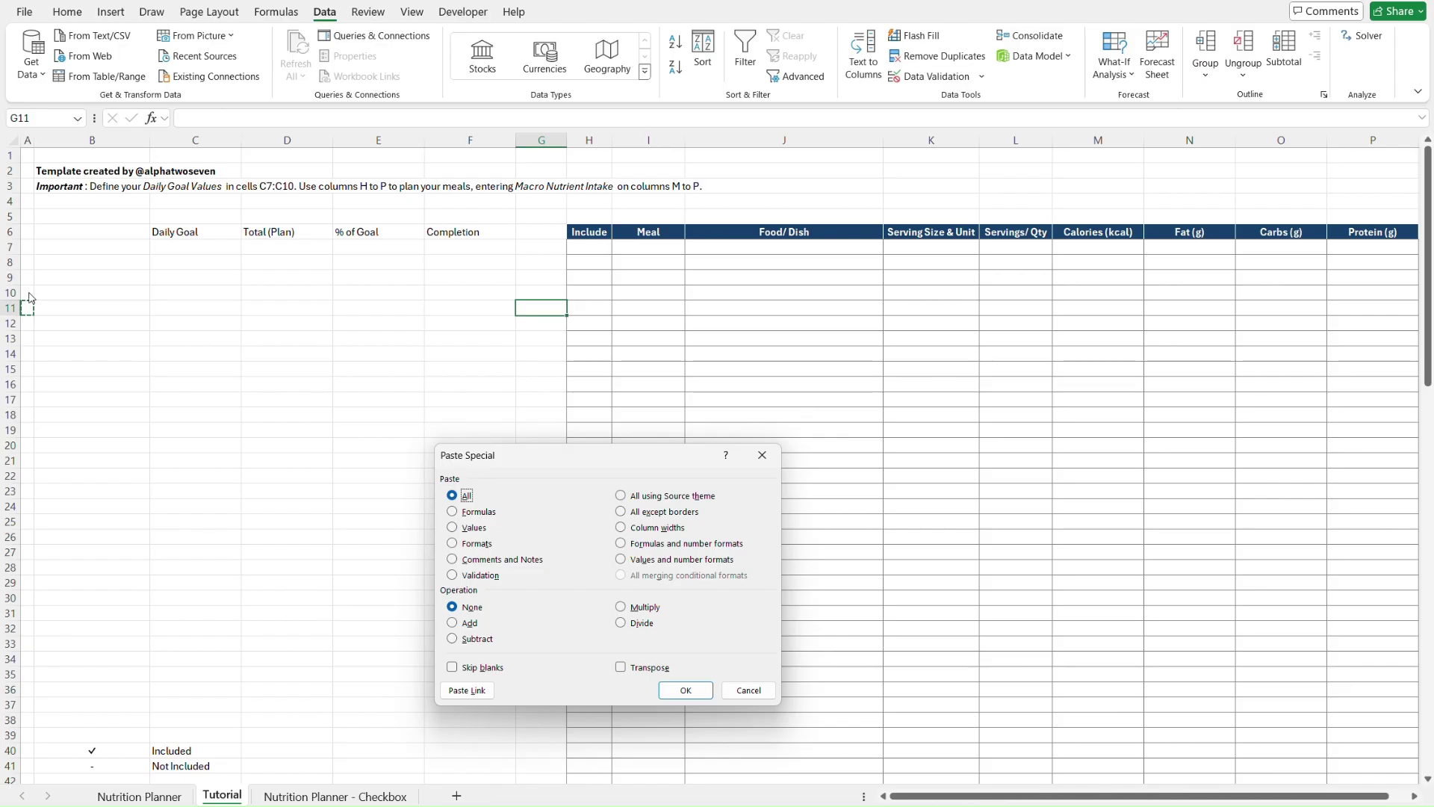
pyautogui.press('w')
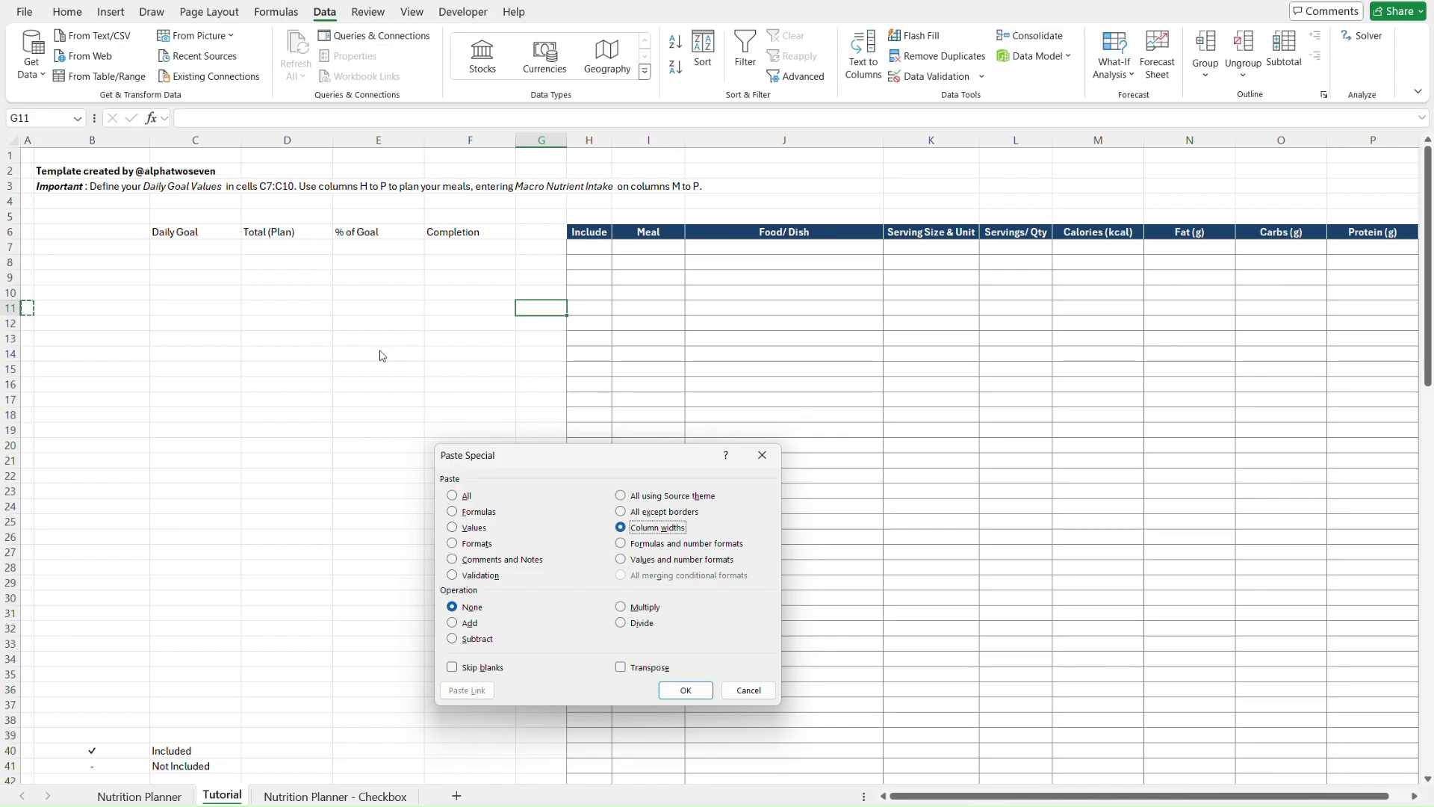
pyautogui.click(686, 690)
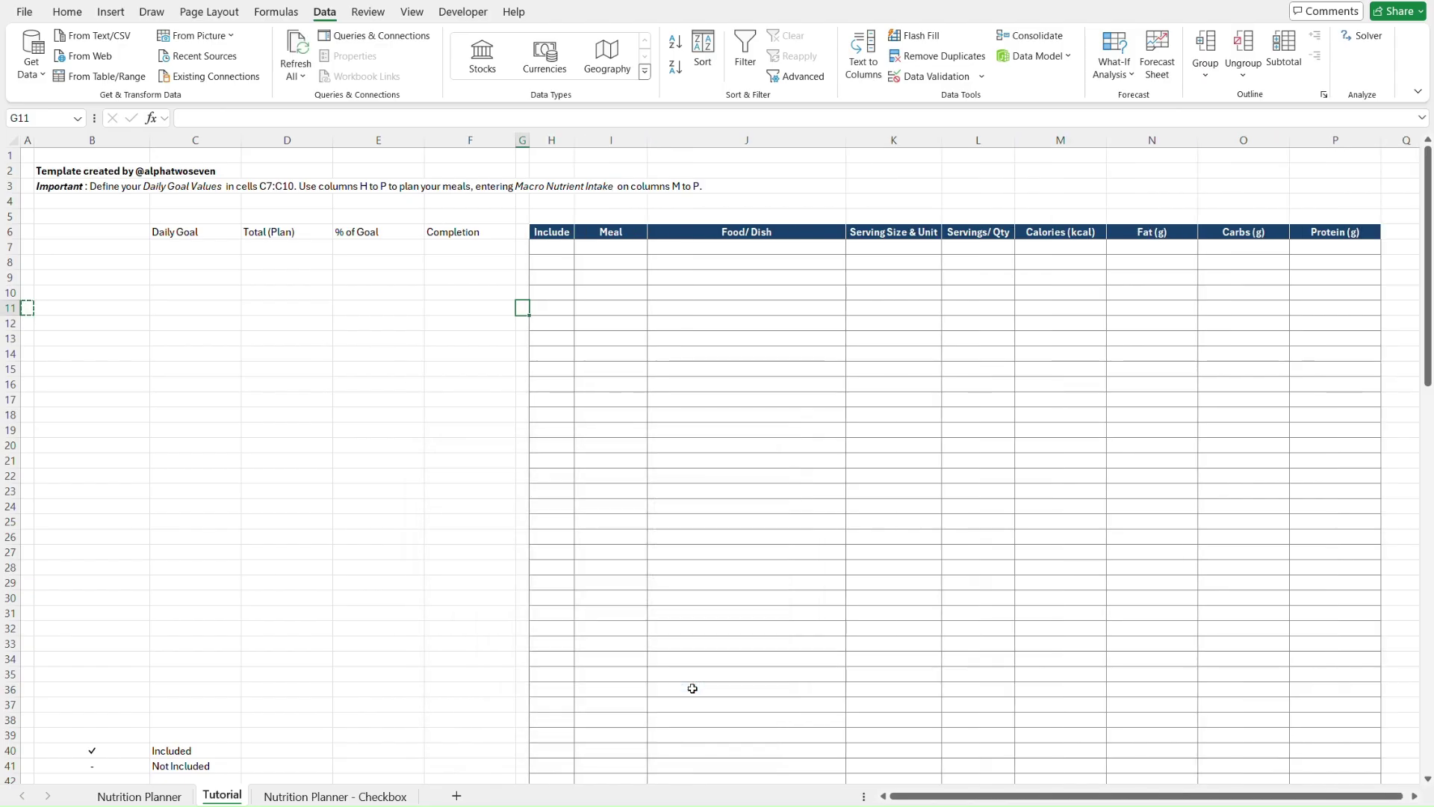
# - Copy the labels Calories (kcal), Fat (g), Carbs (g) and Protein (g) from Nutrition Planner B7:B10 to the same Tutorial cells as values only
pyautogui.click(433, 404)
pyautogui.hotkey('ctrl', 'Home')
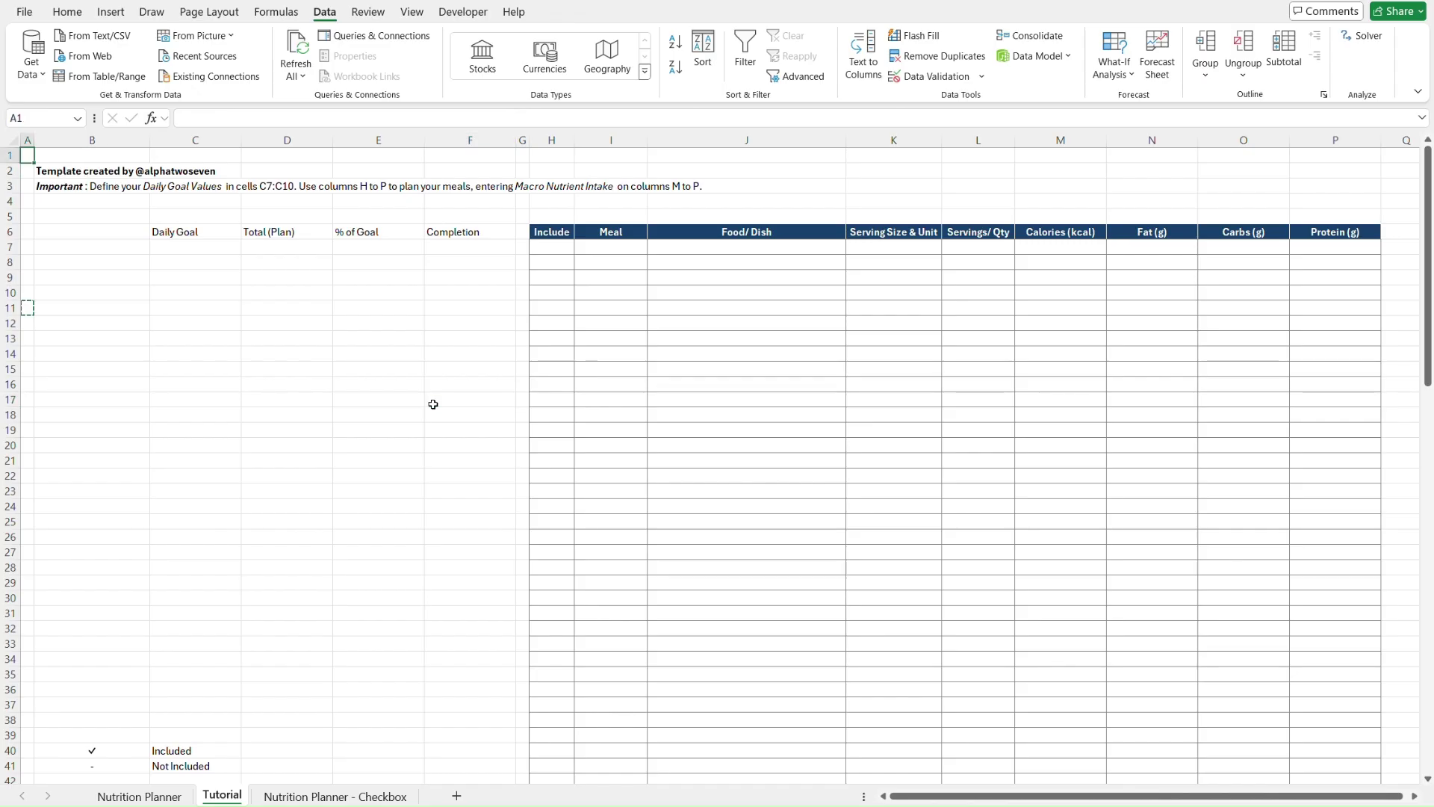
pyautogui.press('Right')
pyautogui.press('Down')
pyautogui.press('Down')
pyautogui.press('Down')
pyautogui.press('Down')
pyautogui.press('Down')
pyautogui.press('Down')
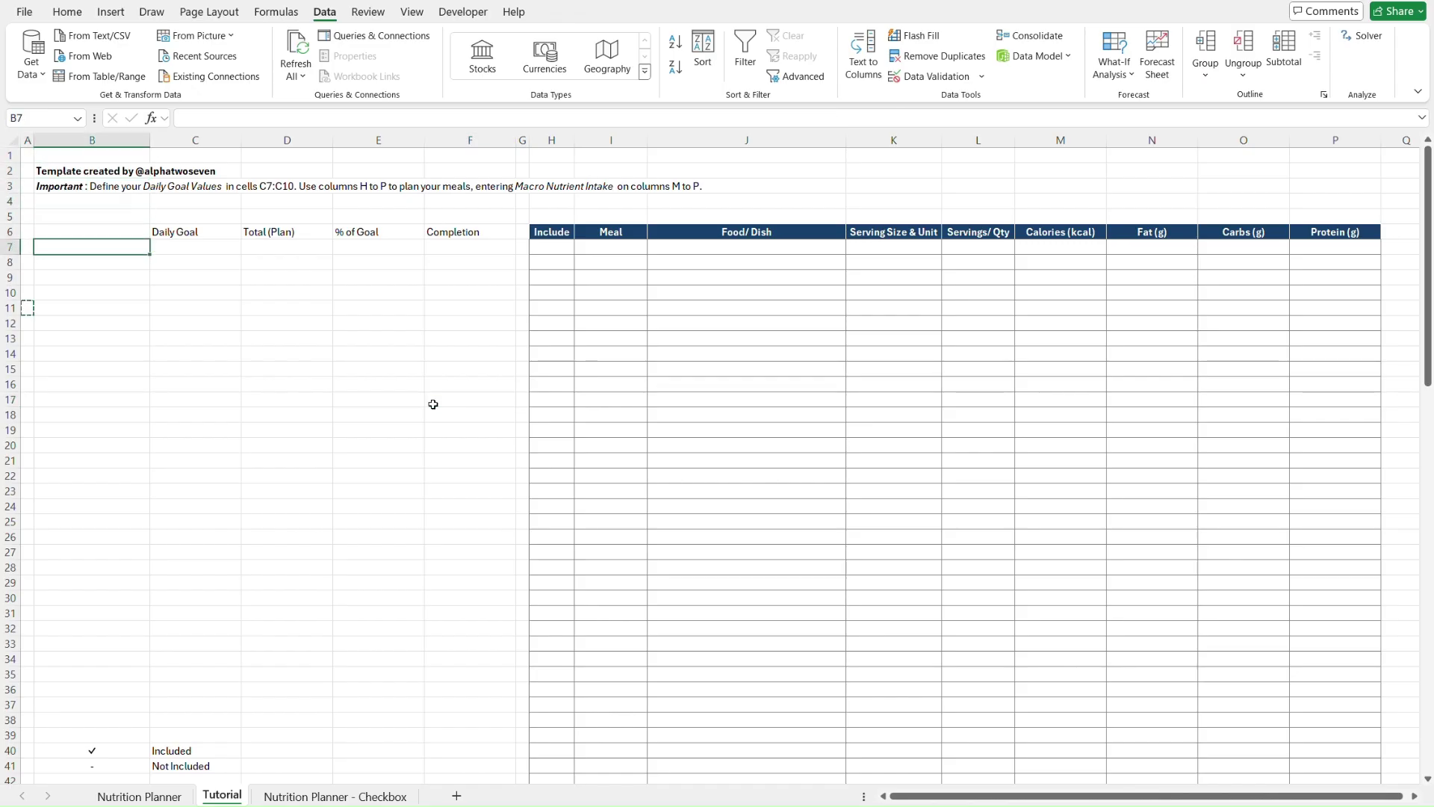
pyautogui.hotkey('ctrl', 'pageup')
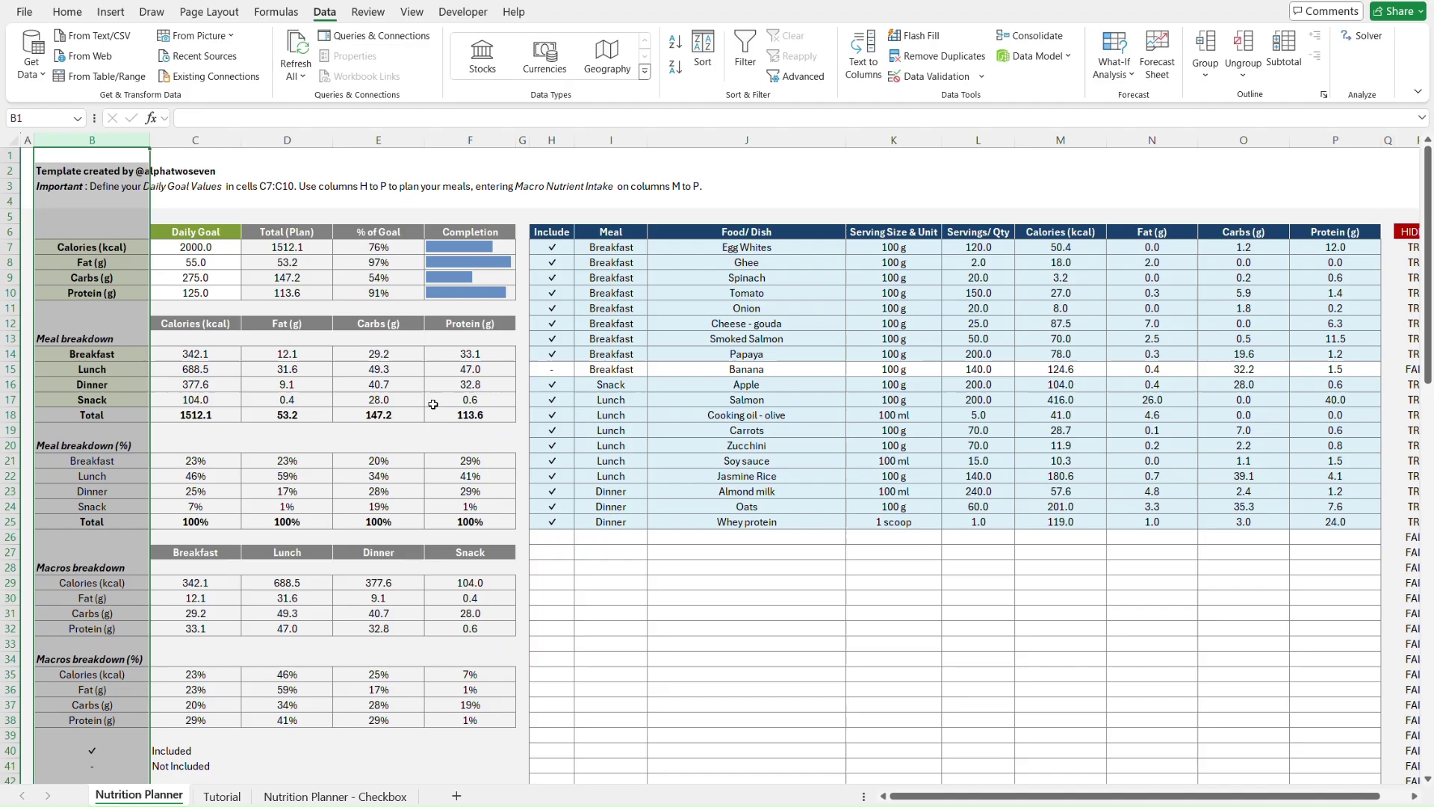
pyautogui.click(124, 231)
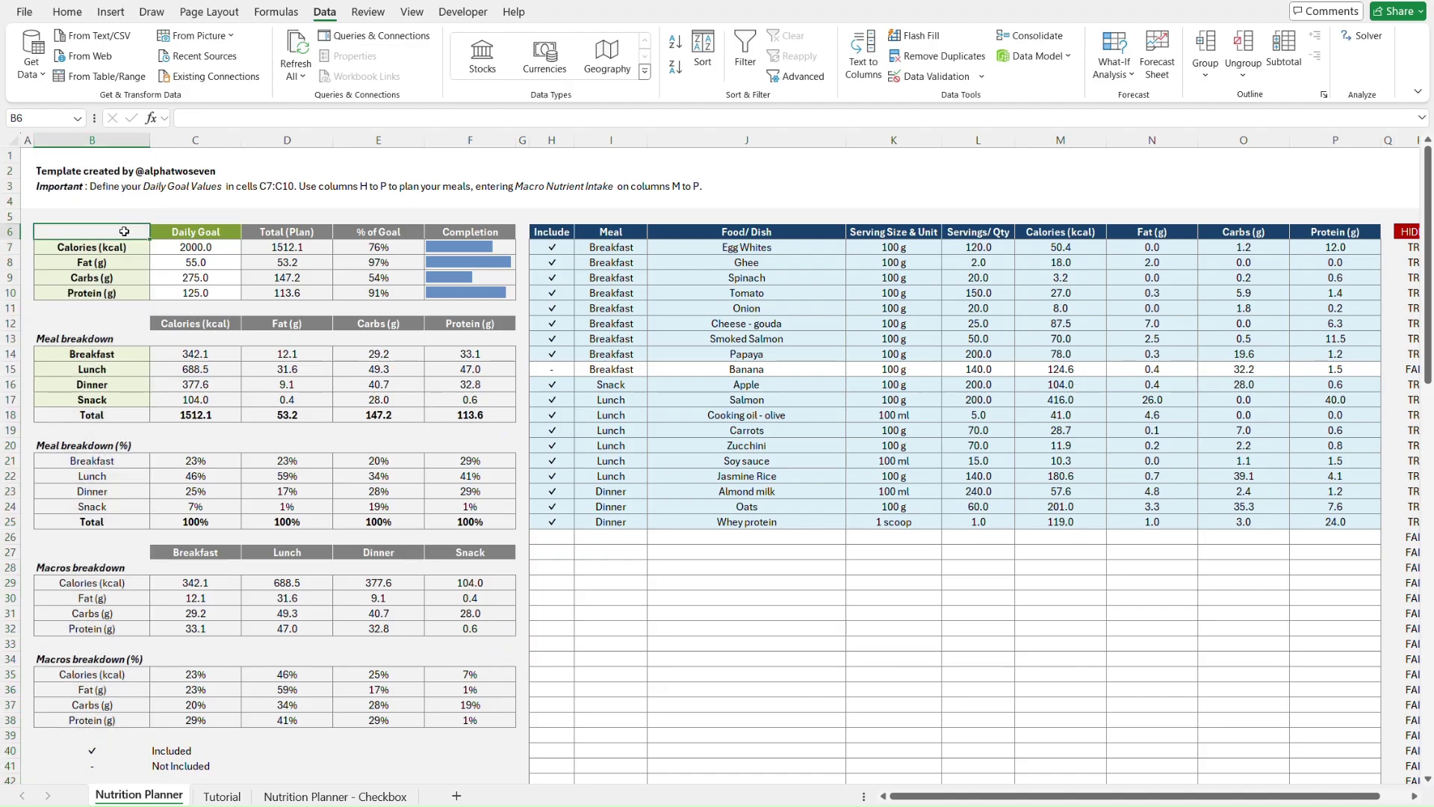
pyautogui.press('Down')
pyautogui.hotkey('shift', 'Down')
pyautogui.hotkey('shift', 'Down')
pyautogui.hotkey('shift', 'Down')
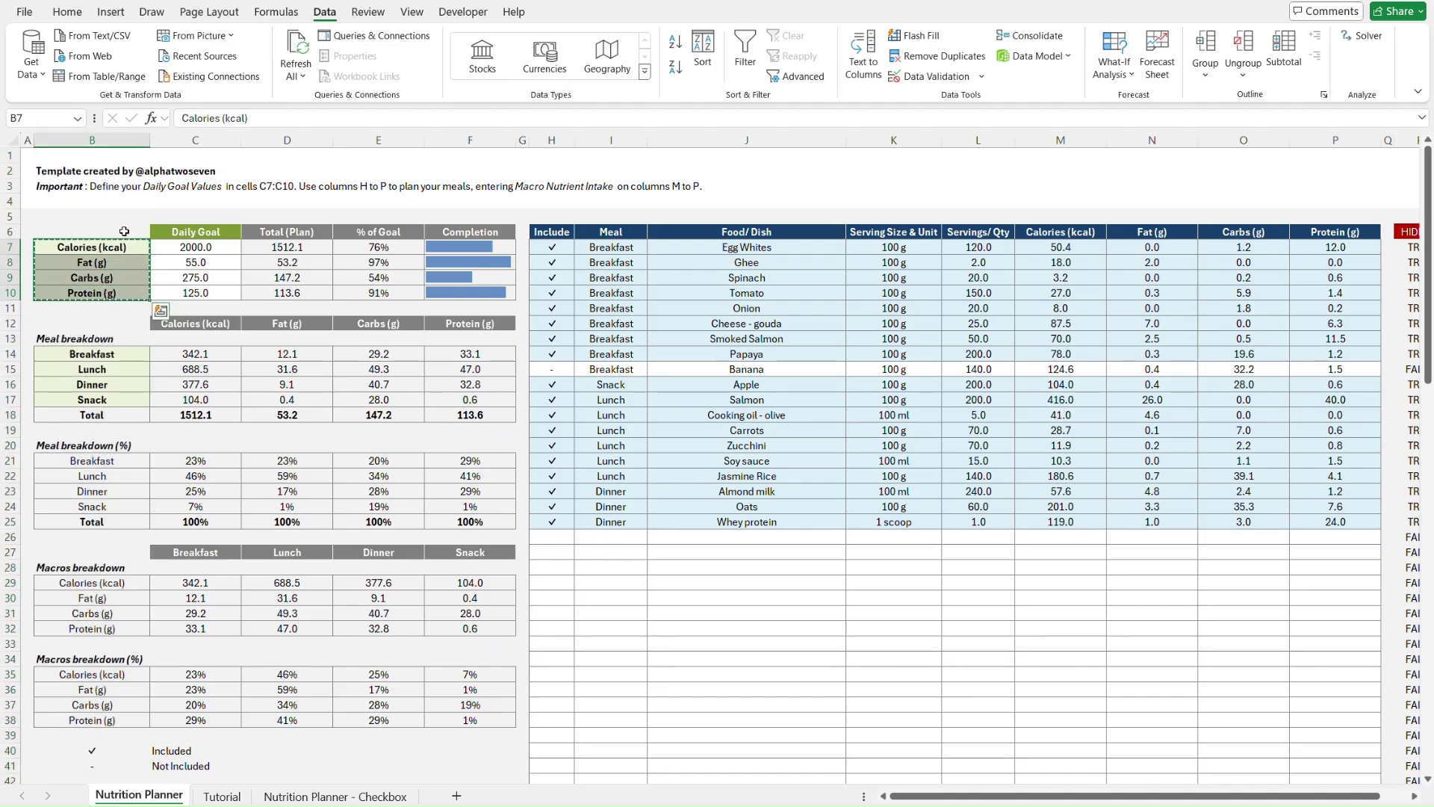
pyautogui.hotkey('ctrl', 'pagedown')
pyautogui.hotkey('ctrl', 'alt', 'v')
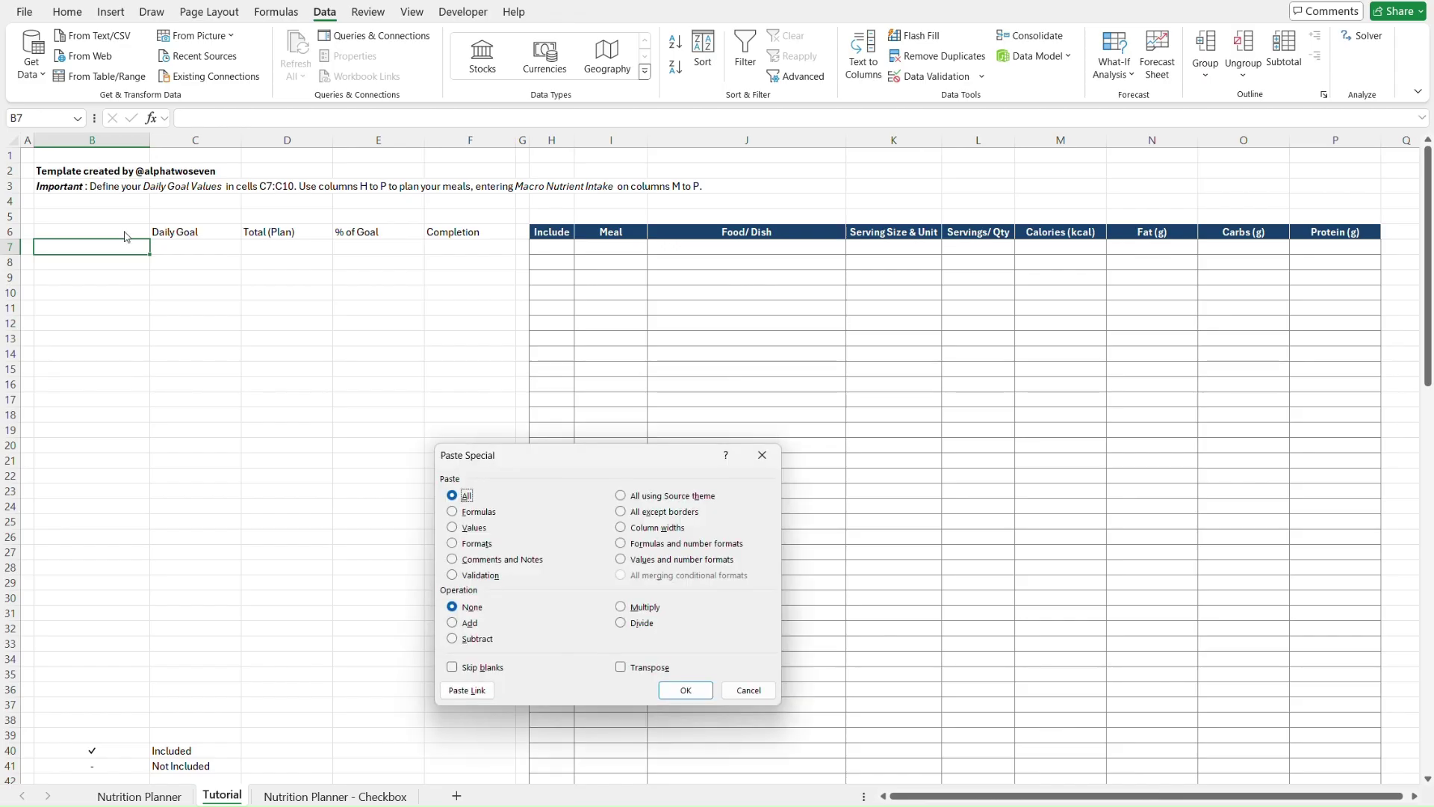
pyautogui.press('v')
pyautogui.press('Return')
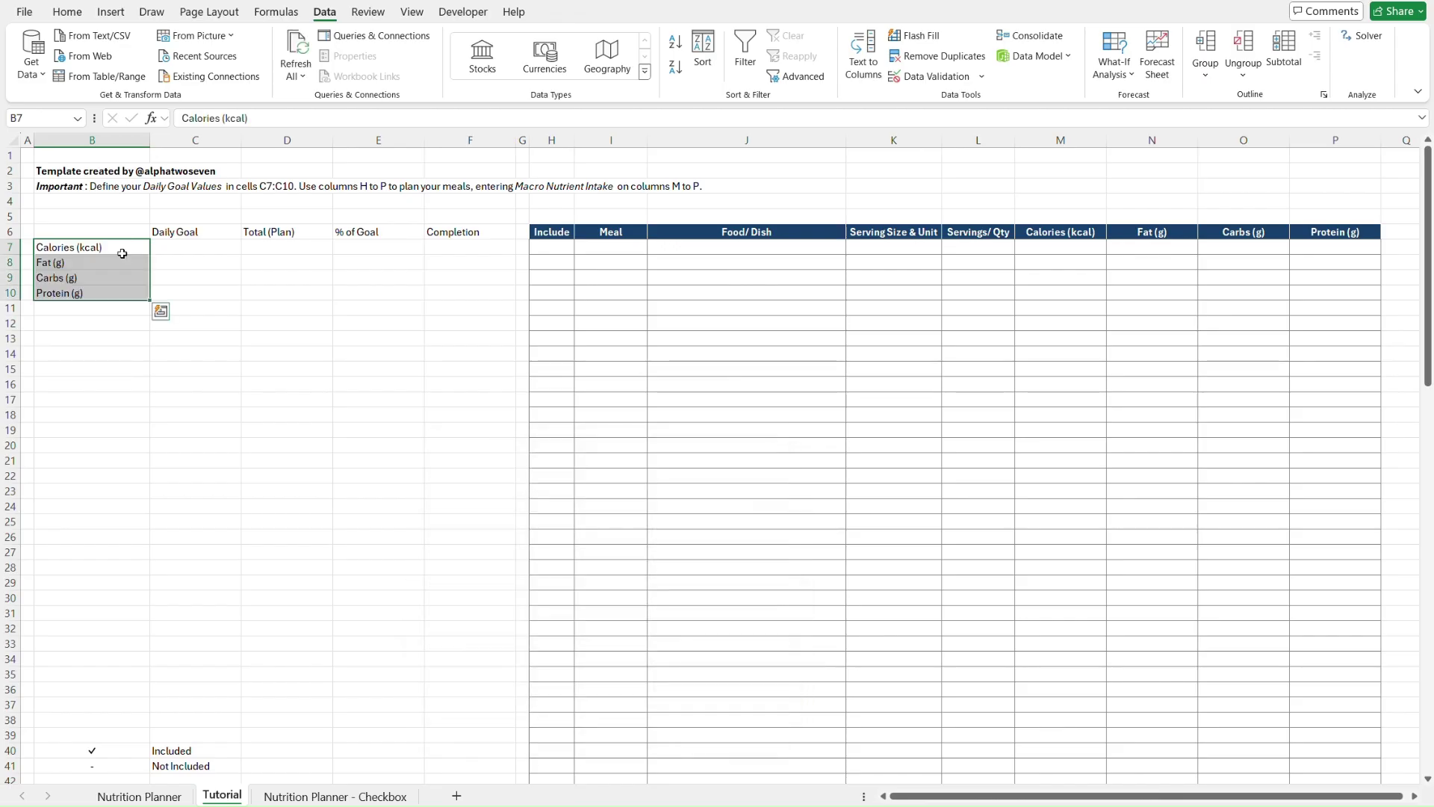
pyautogui.click(122, 234)
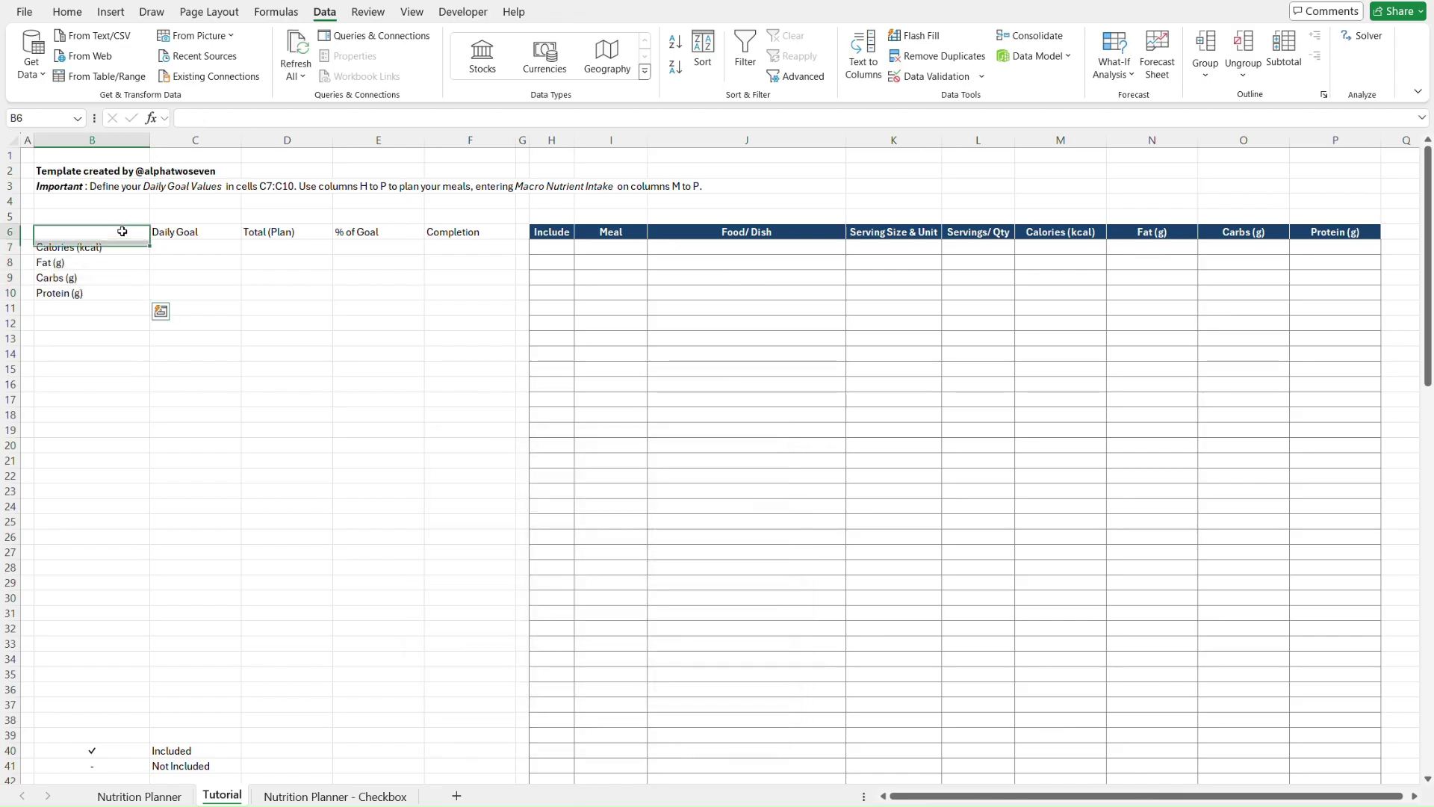
# - Copy the macro headers M6:P6 on the Tutorial sheet and paste them transposed, as values only, into B7:B10
pyautogui.click(1060, 233)
pyautogui.hotkey('shift', 'Right')
pyautogui.hotkey('shift', 'Right')
pyautogui.hotkey('shift', 'Right')
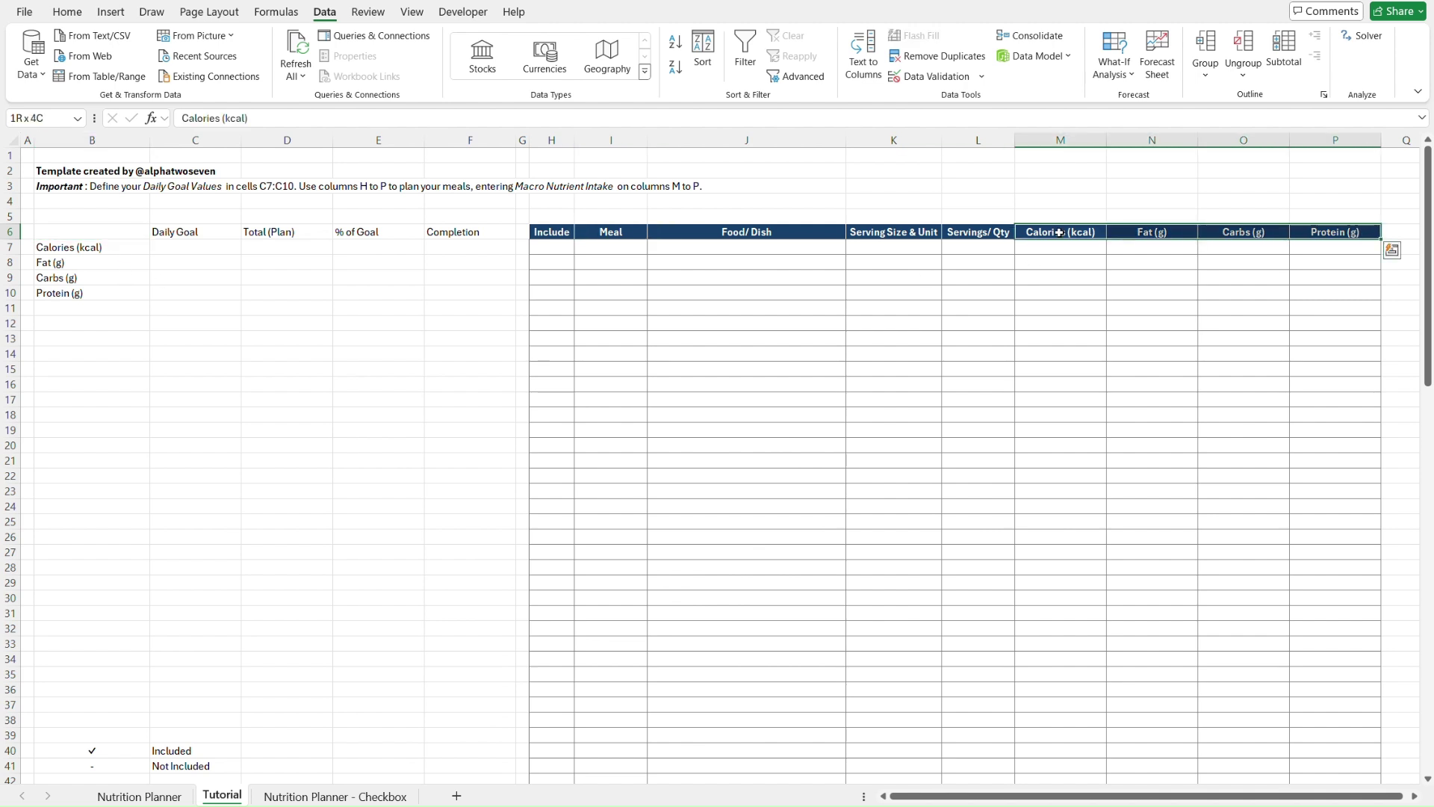
pyautogui.hotkey('ctrl', 'c')
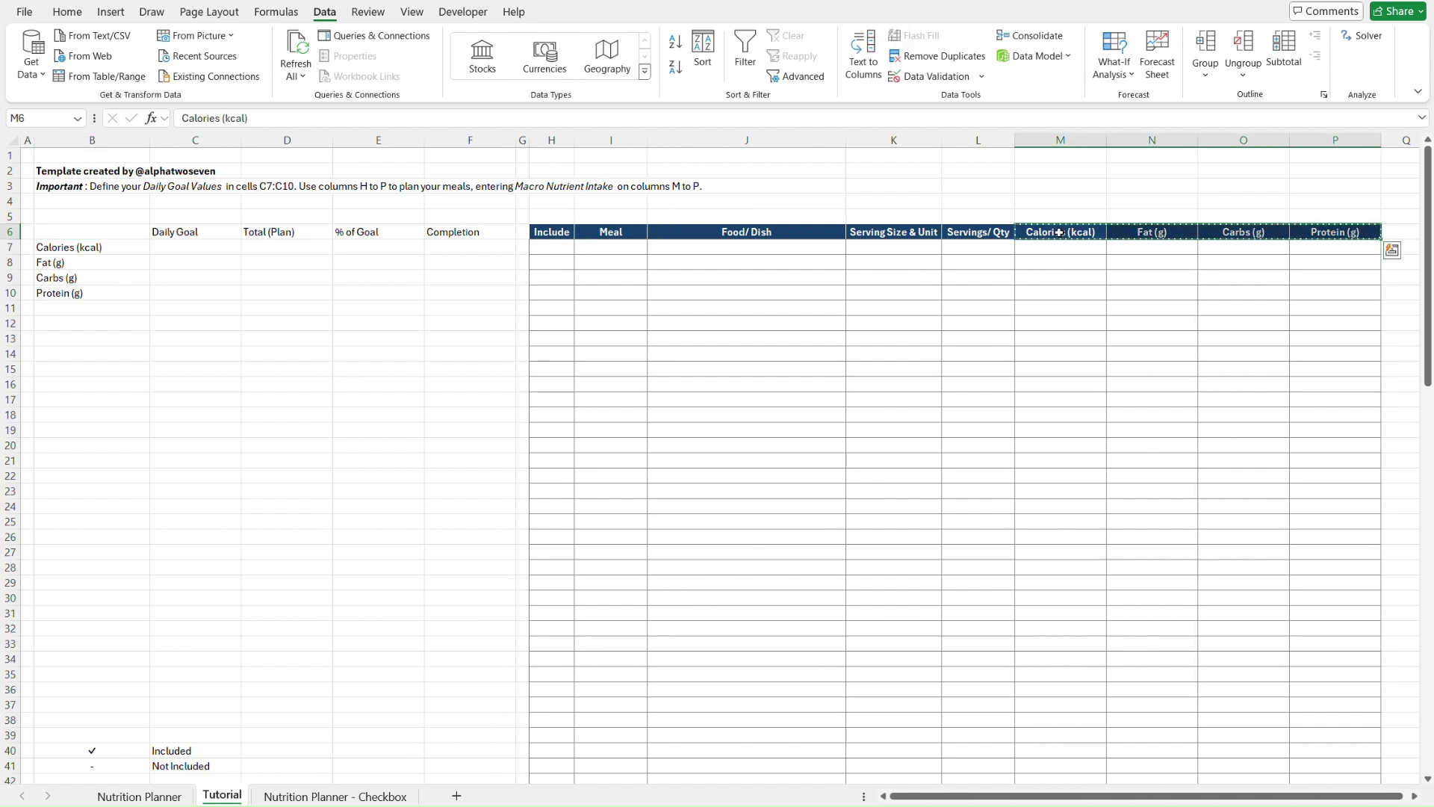
pyautogui.click(115, 249)
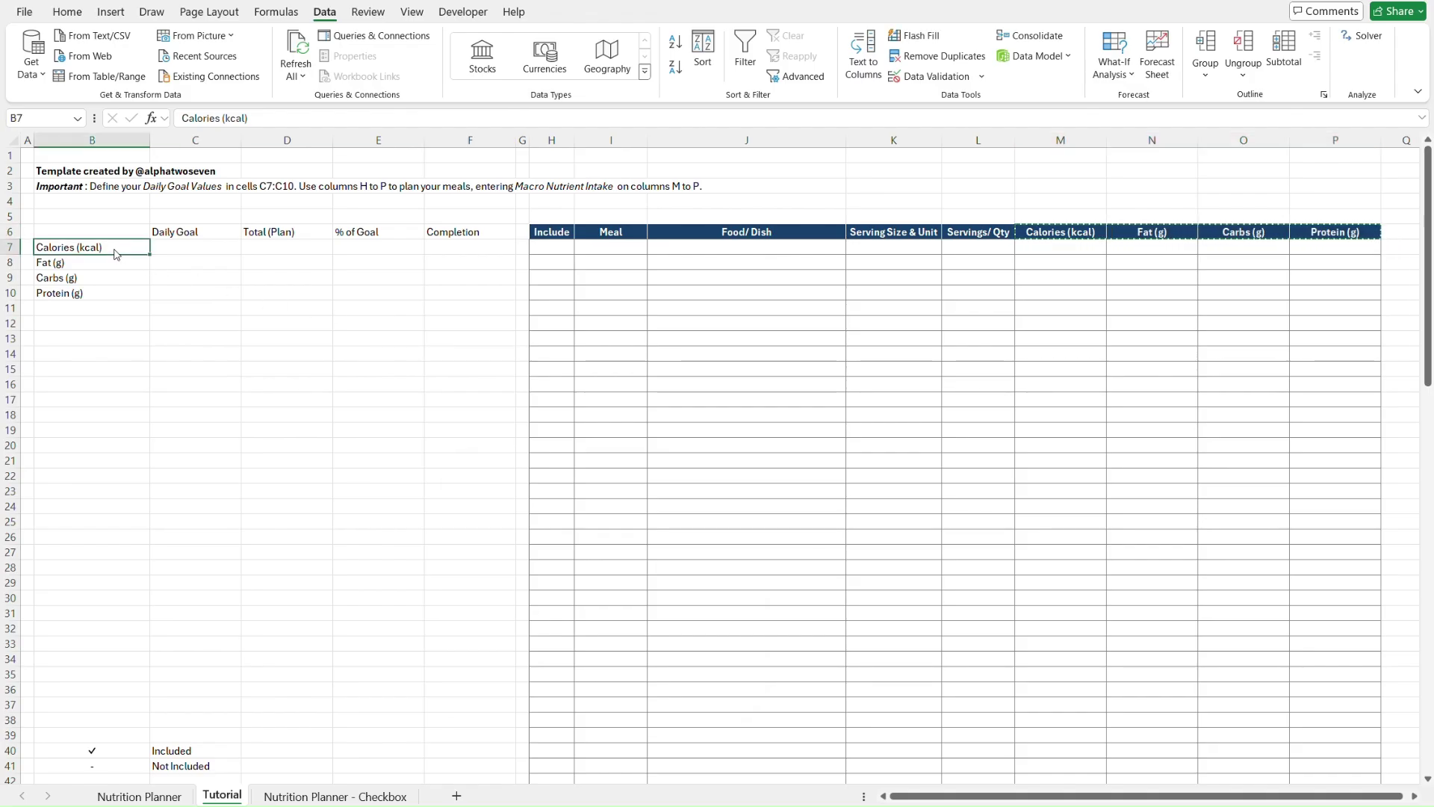
pyautogui.hotkey('ctrl', 'alt', 'v')
pyautogui.press('v')
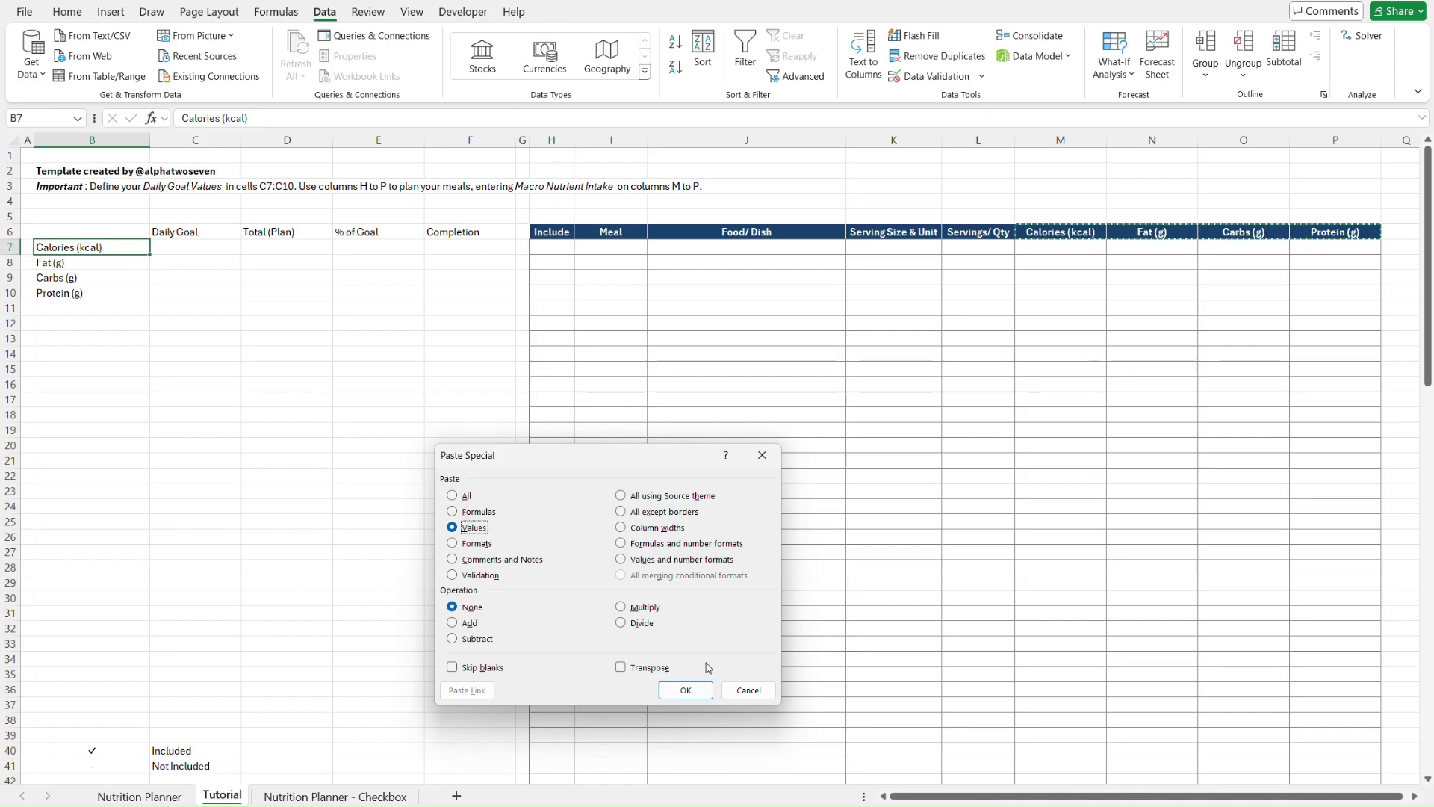
pyautogui.click(664, 670)
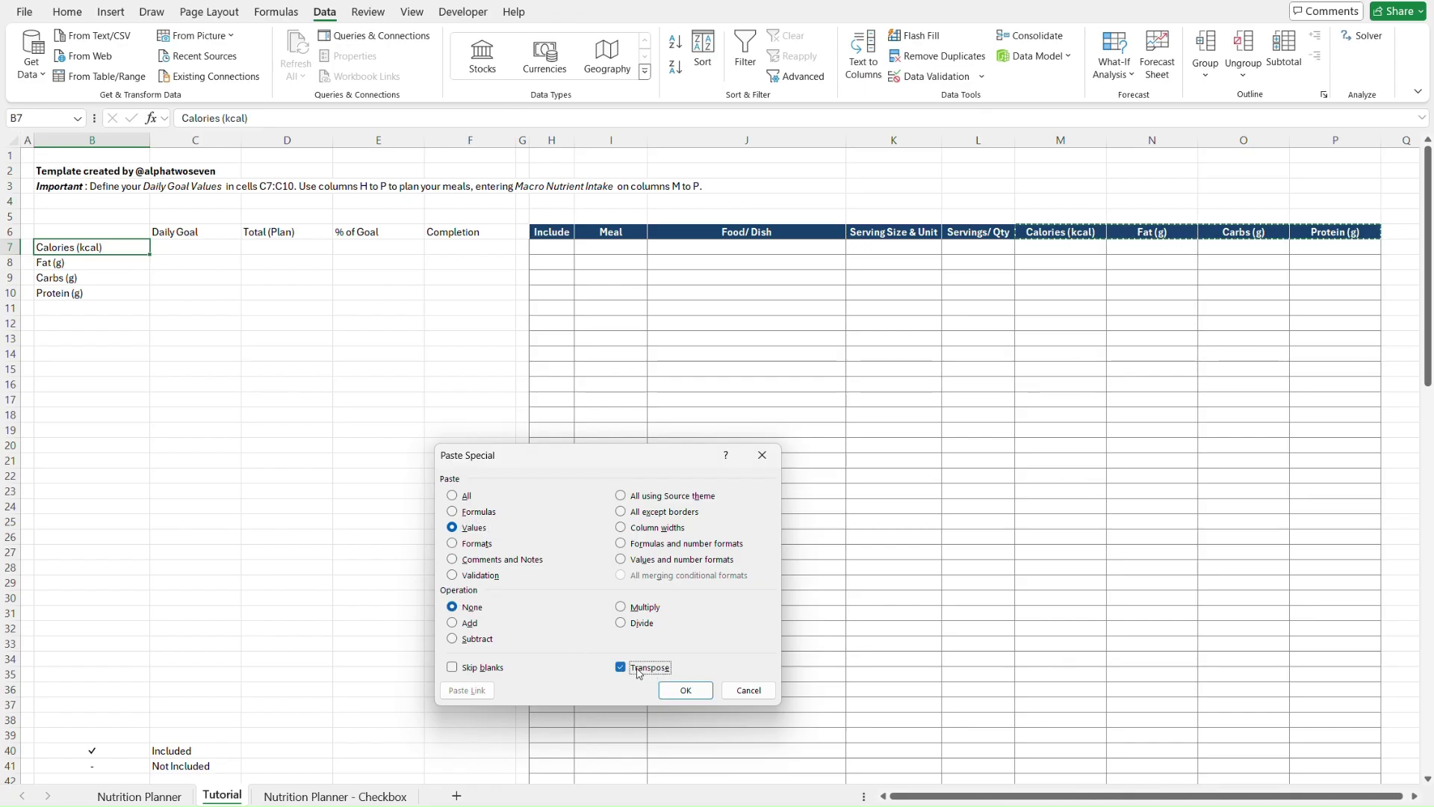
pyautogui.click(685, 689)
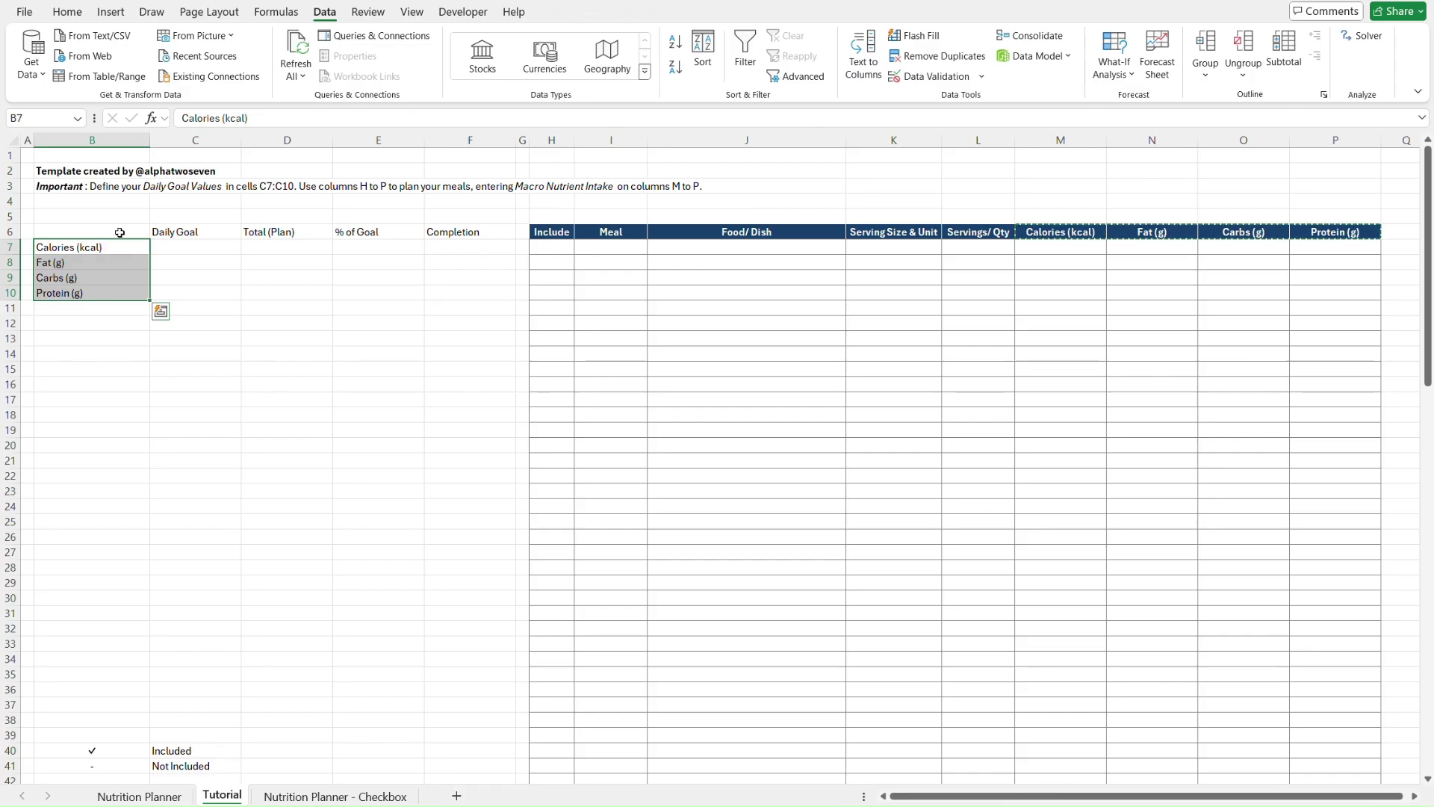
# - Copy the formatting of the Include header in H6 onto the summary headers C6:F6, from Daily Goal to Completion
pyautogui.click(177, 248)
pyautogui.press('Up')
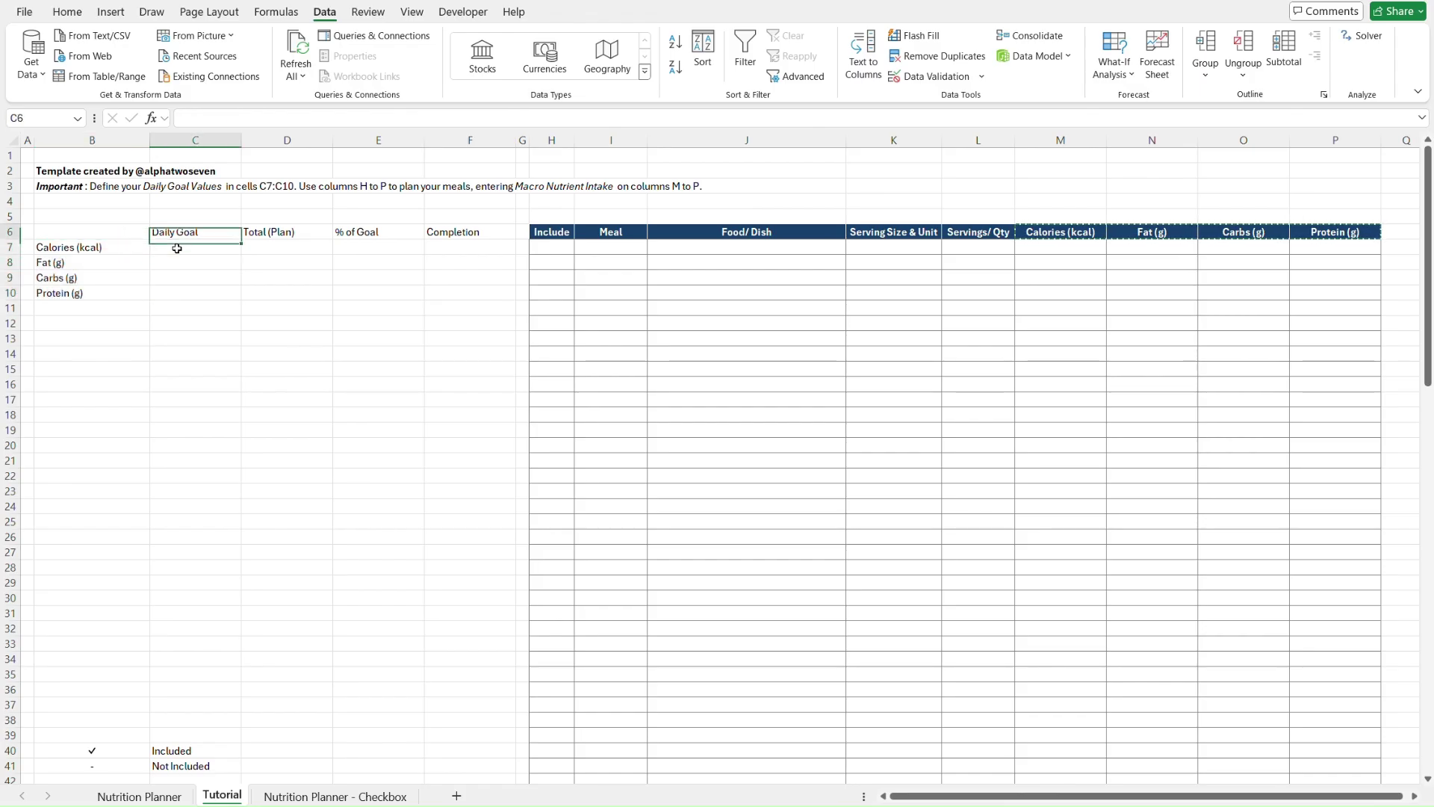
pyautogui.hotkey('ctrl', 'pageup')
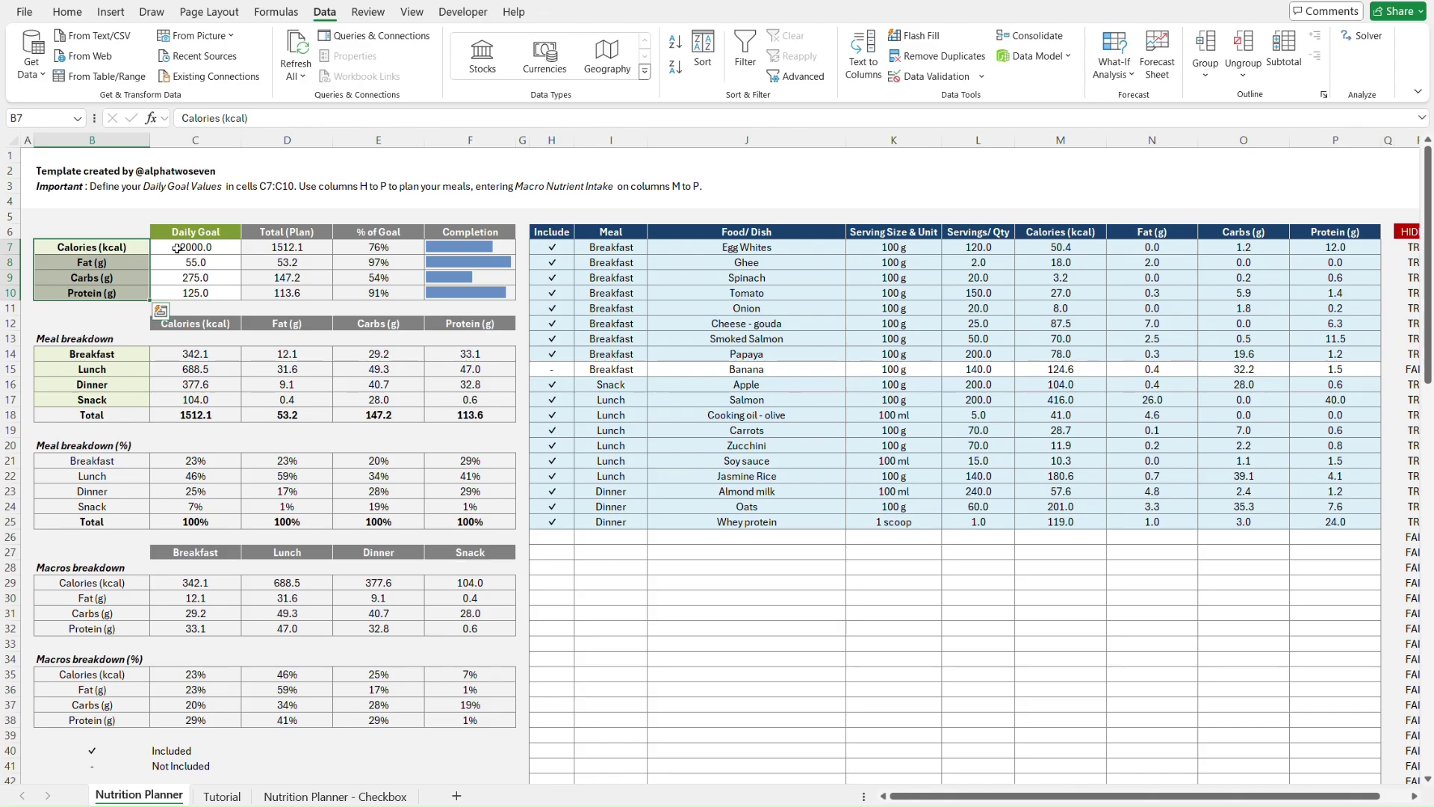
pyautogui.hotkey('ctrl', 'pagedown')
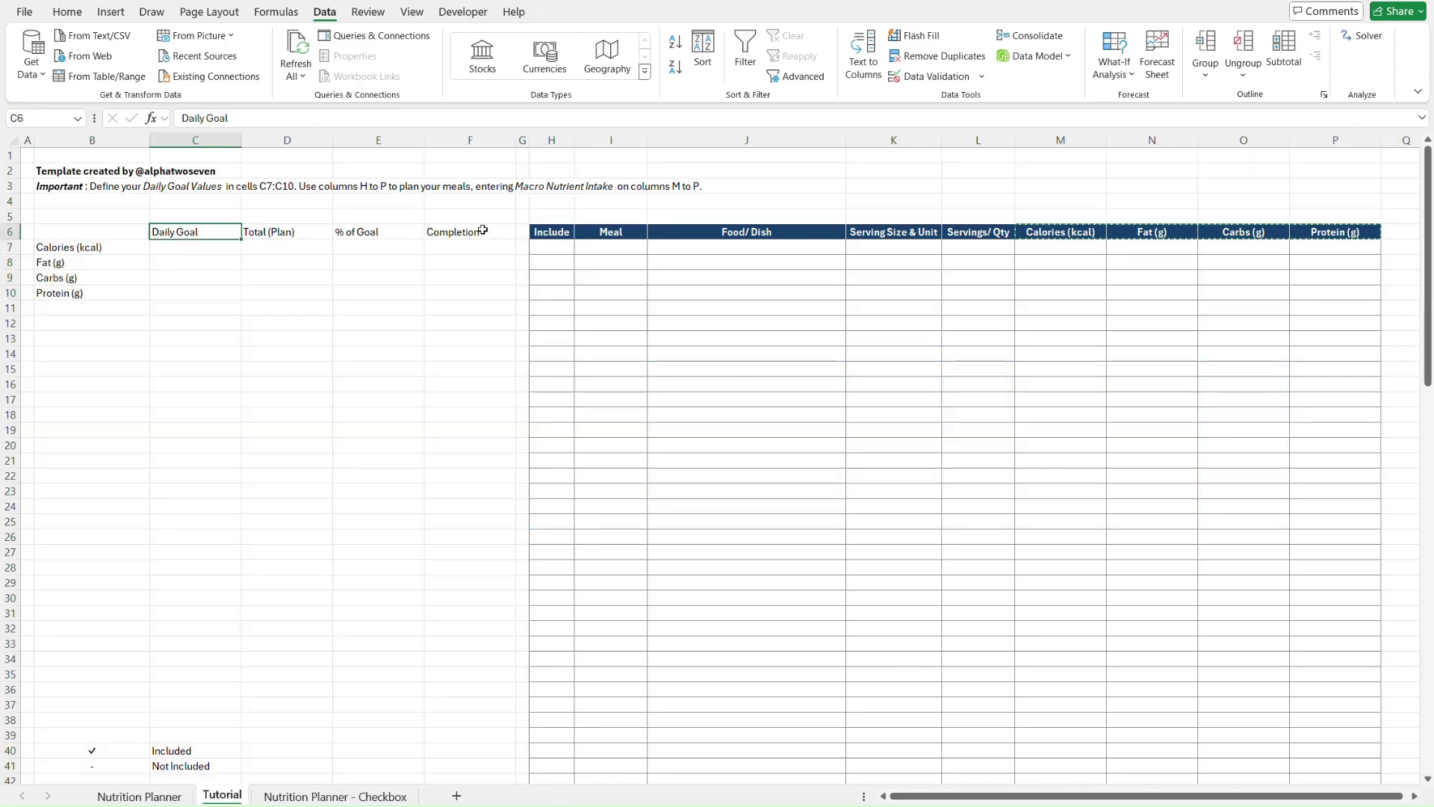
pyautogui.click(550, 232)
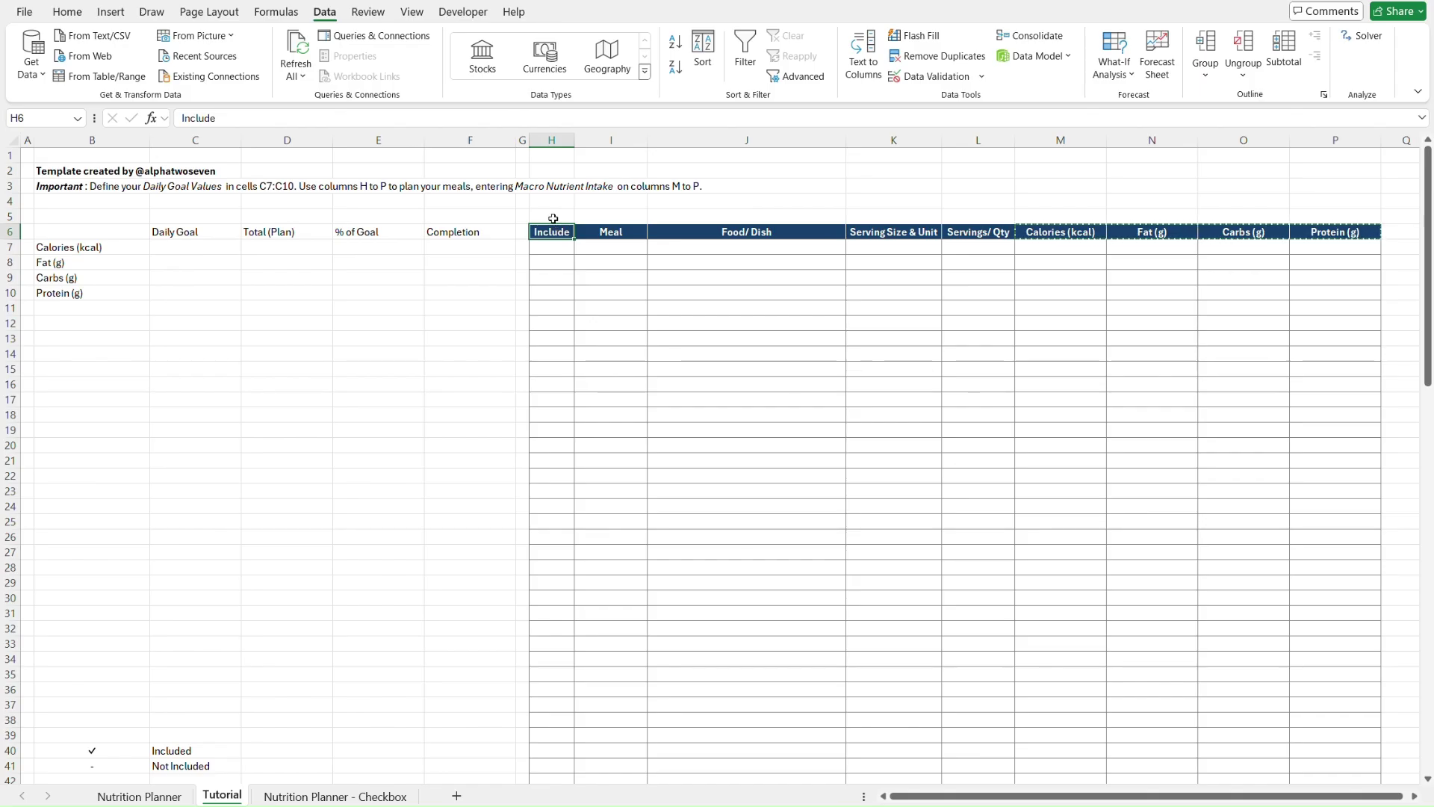
pyautogui.hotkey('ctrl', 'pageup')
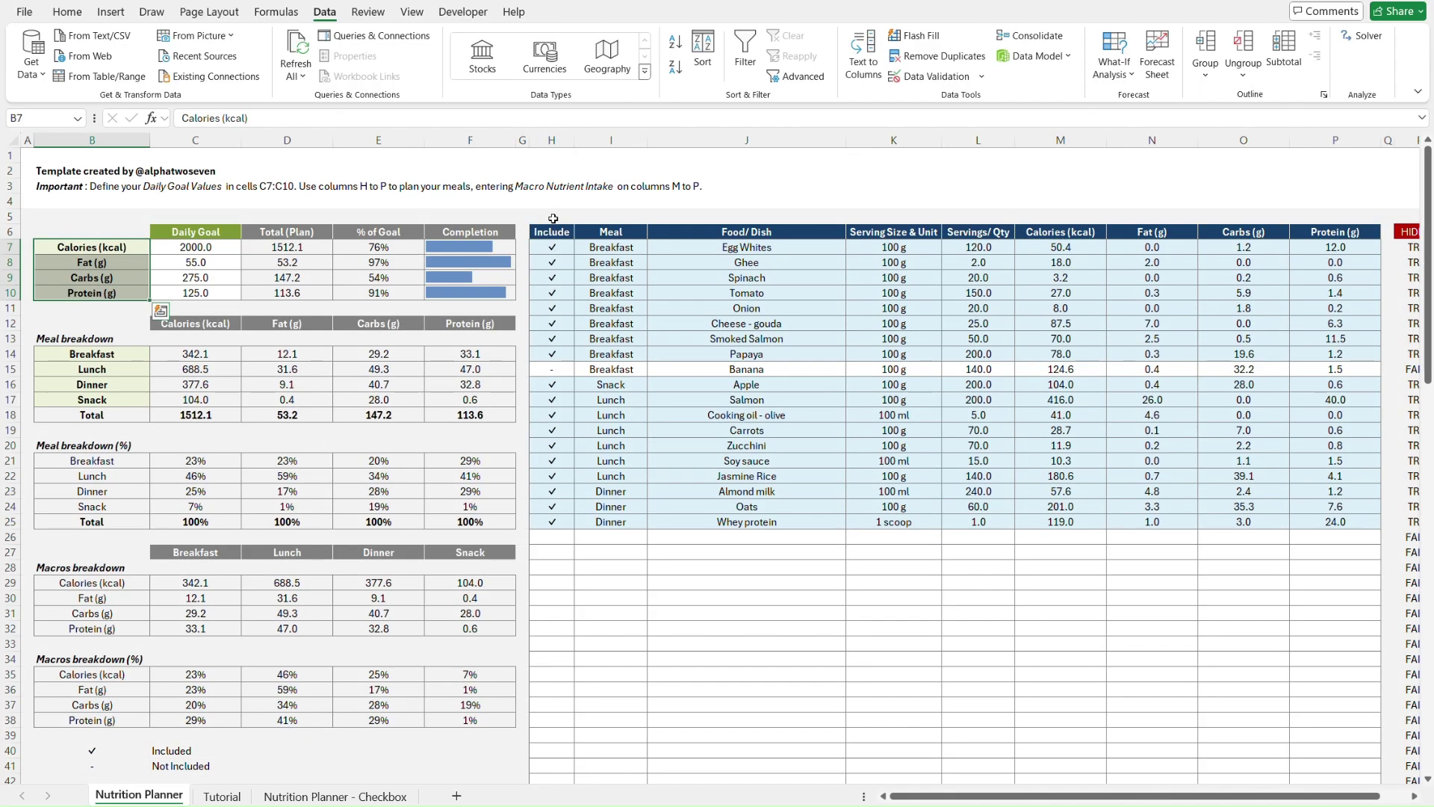
pyautogui.hotkey('ctrl', 'pagedown')
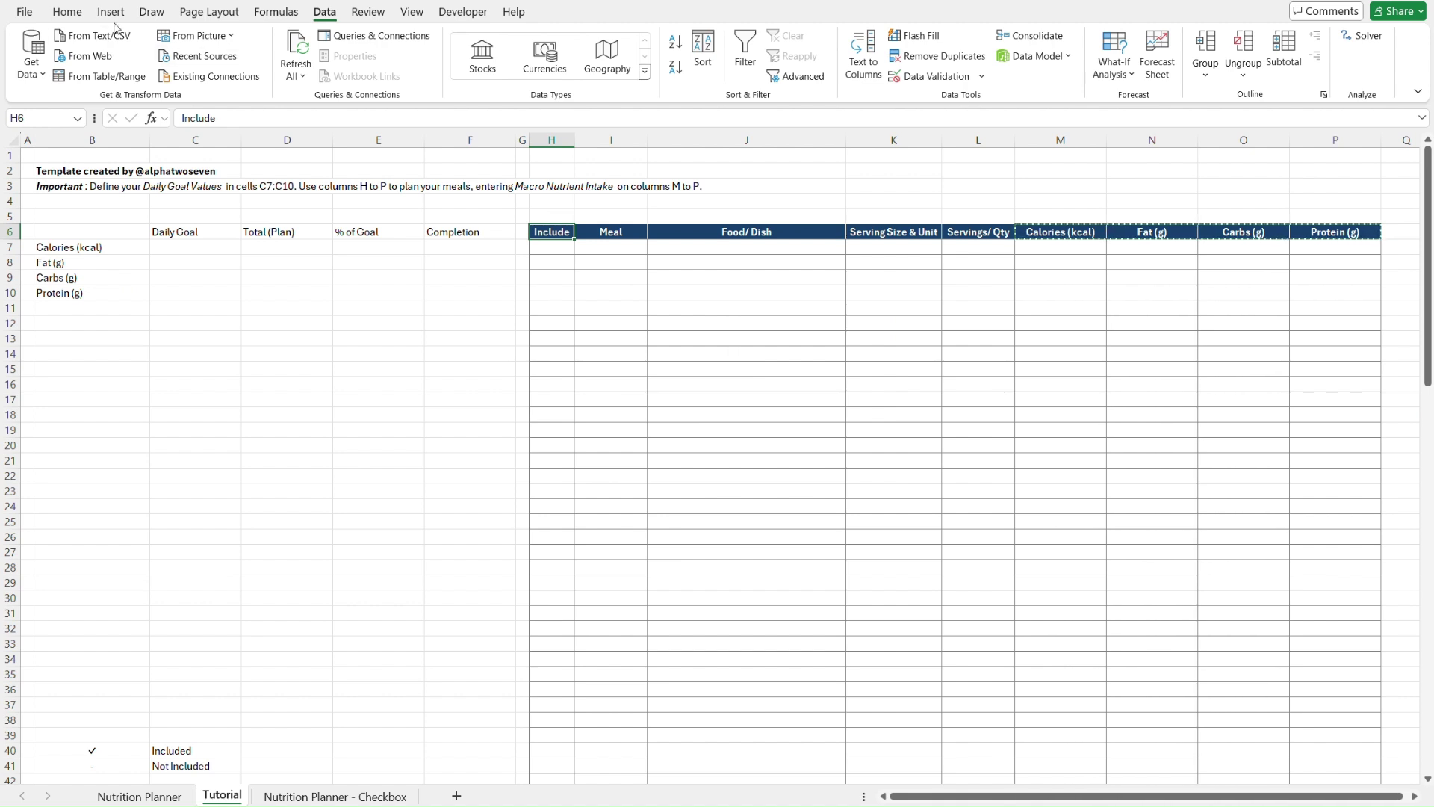
pyautogui.click(68, 12)
pyautogui.click(97, 76)
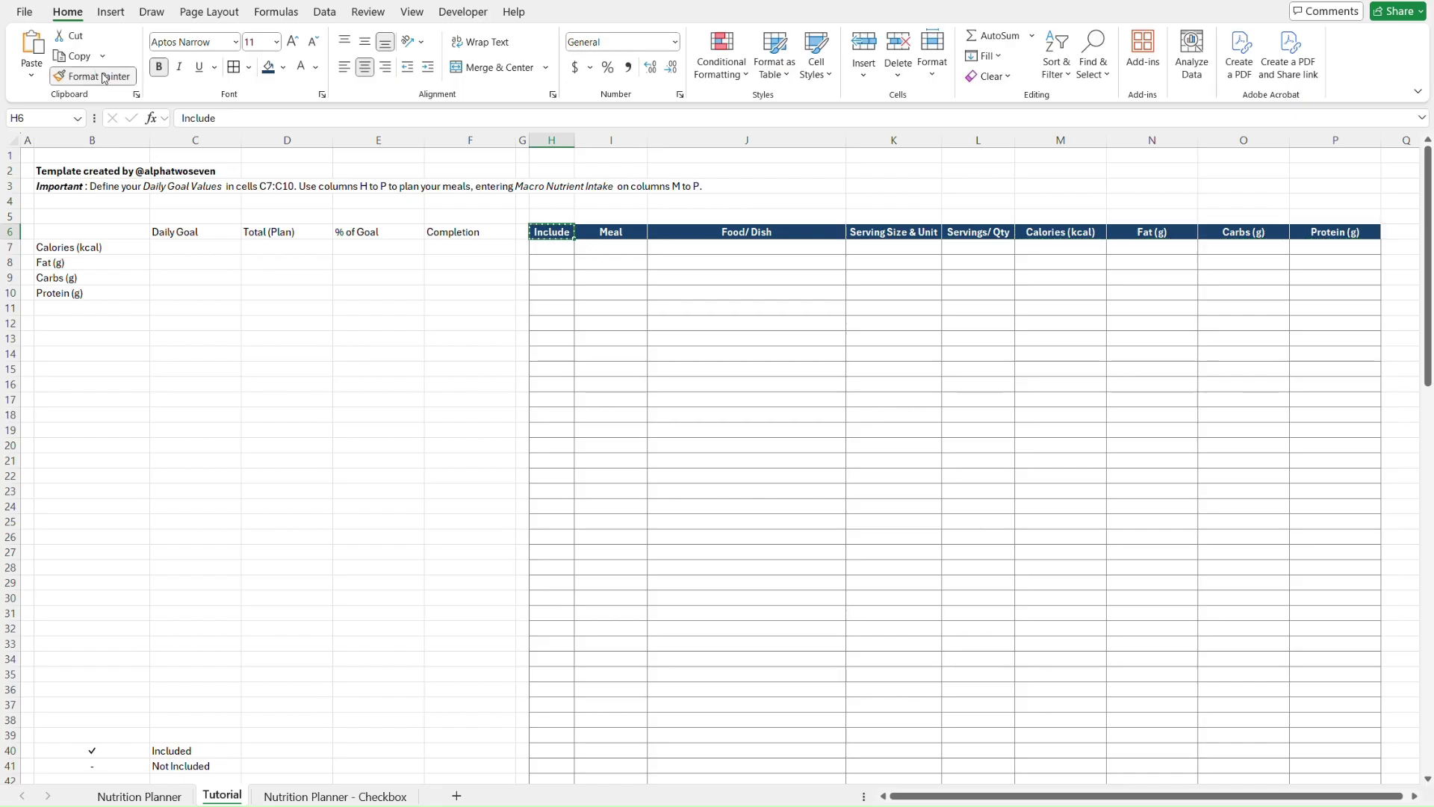
pyautogui.click(215, 232)
pyautogui.moveTo(268, 228); pyautogui.dragTo(449, 232)
# - Fill the Daily Goal header in C6 on the Tutorial sheet with dark green, as on the Nutrition Planner sheet
pyautogui.hotkey('ctrl', 'pageup')
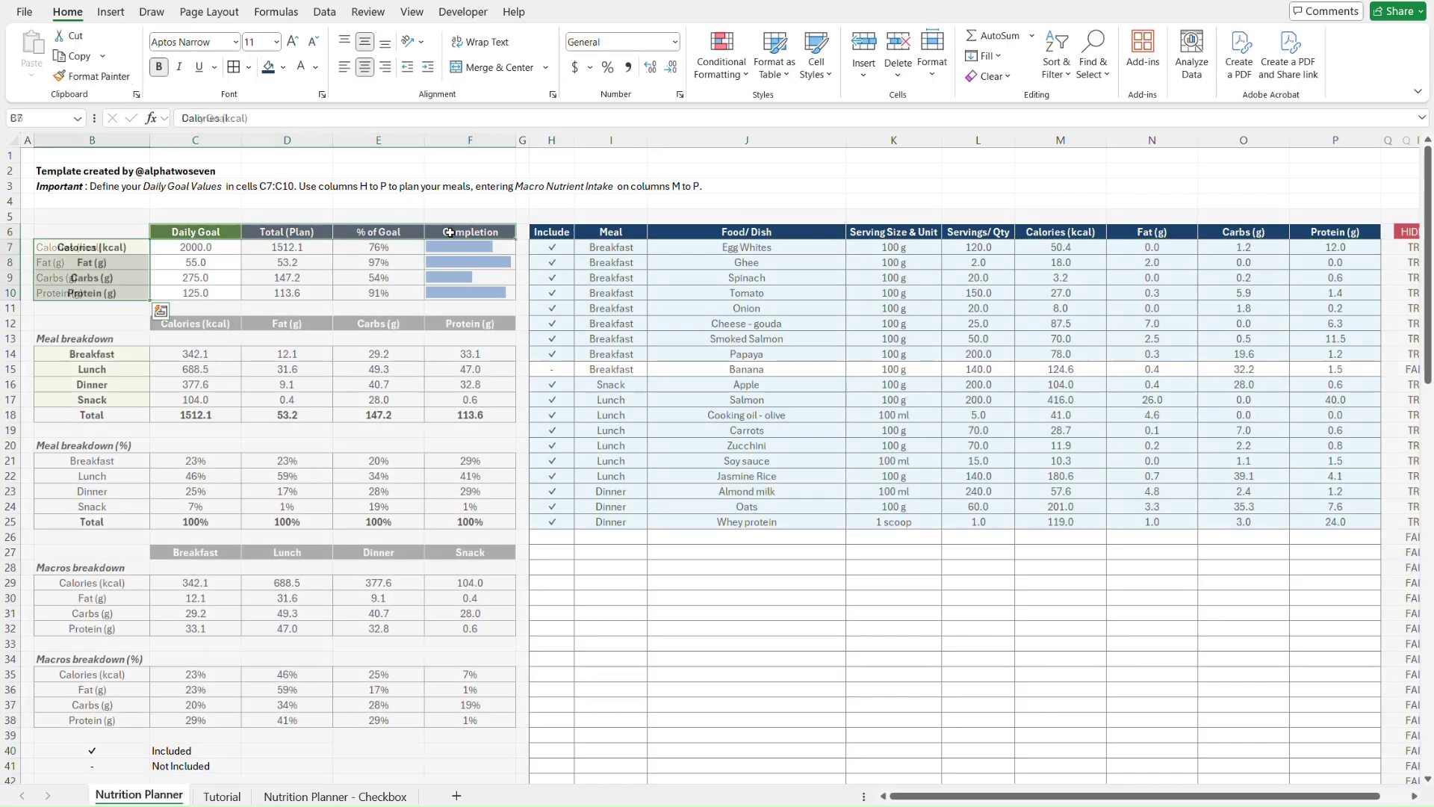
pyautogui.hotkey('ctrl', 'pagedown')
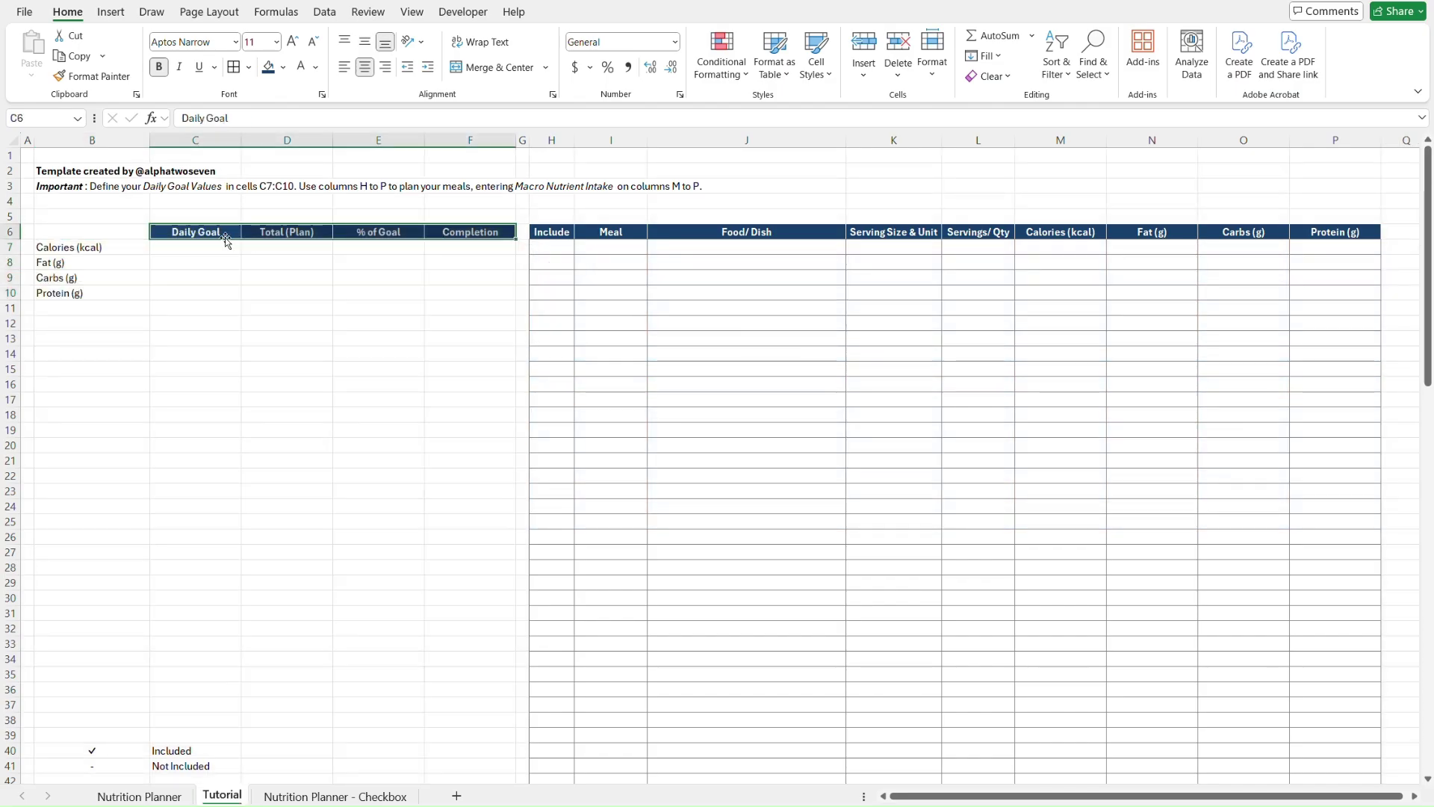
pyautogui.click(222, 228)
pyautogui.click(283, 67)
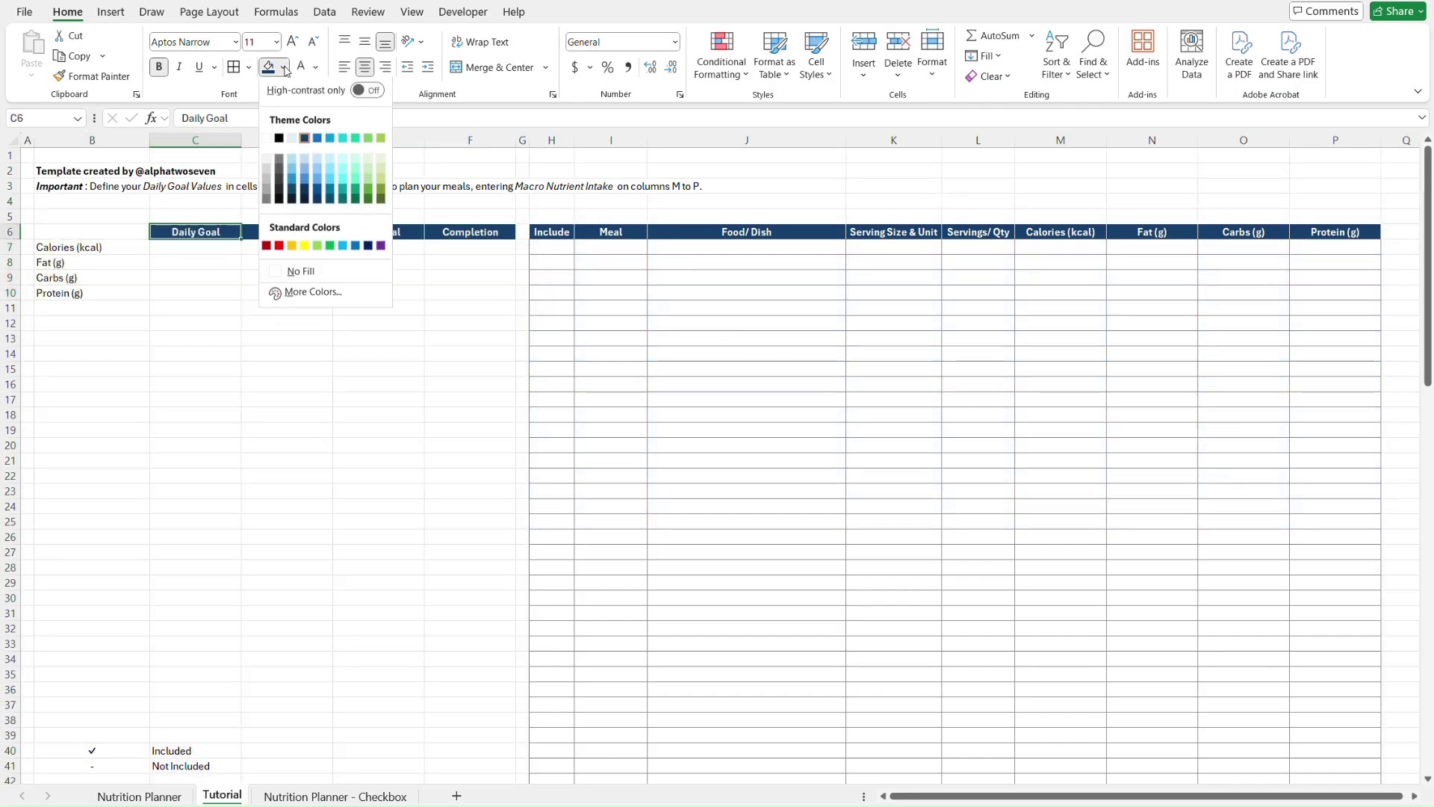
pyautogui.click(380, 194)
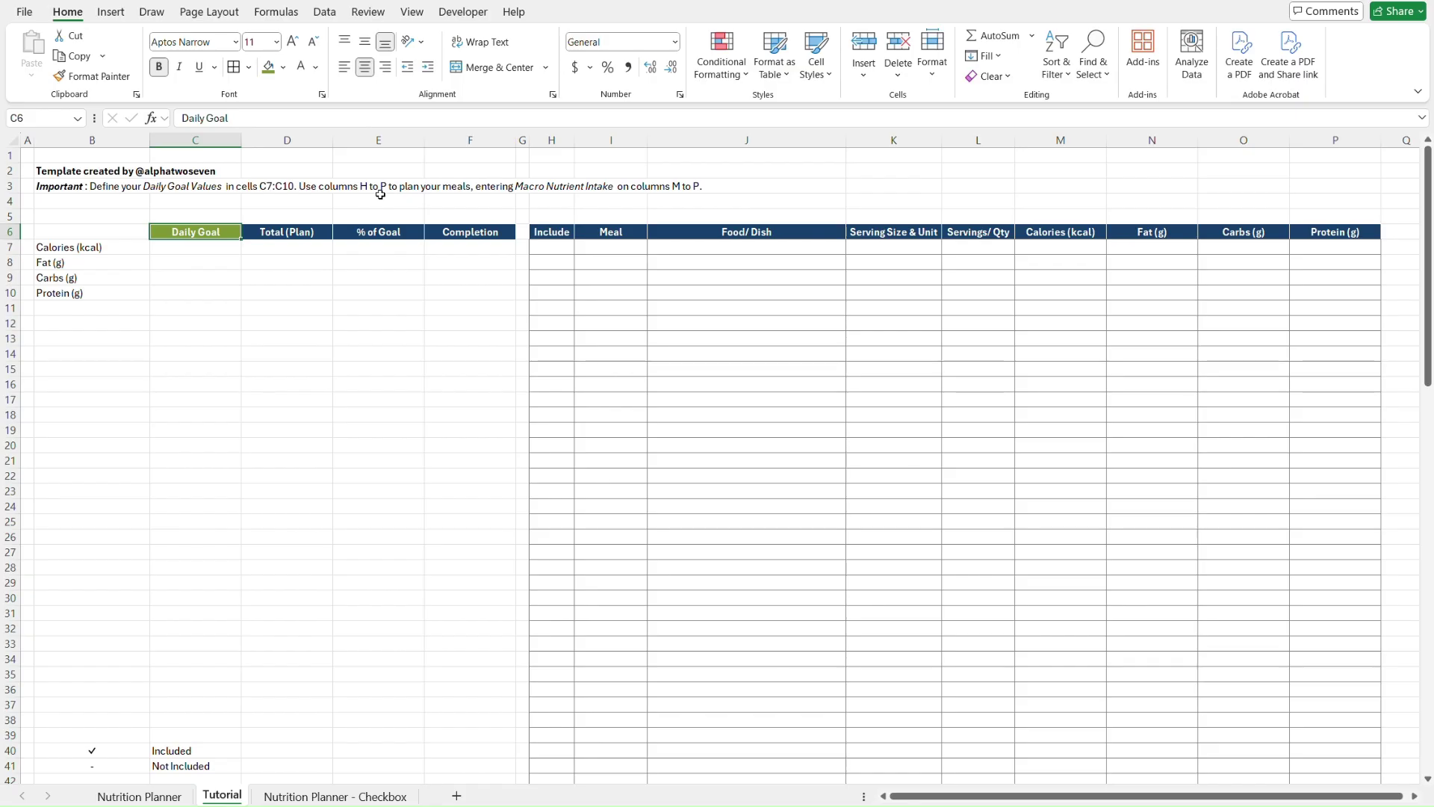
# - Check the fill of the Total (Plan) header on the Nutrition Planner sheet and apply the same gray to Tutorial cells D6:F6
pyautogui.hotkey('ctrl', 'pageup')
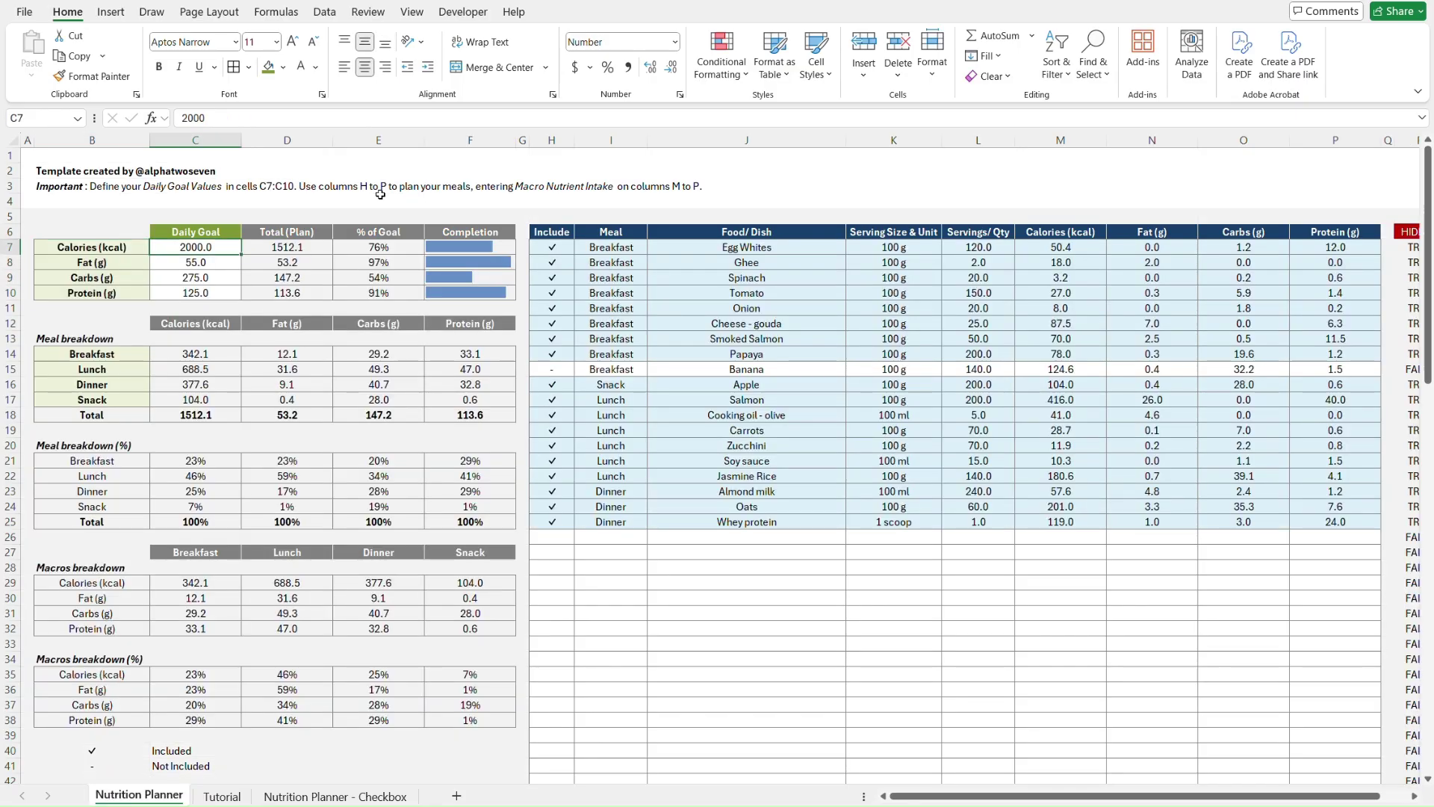
pyautogui.press('Up')
pyautogui.press('Right')
pyautogui.click(284, 67)
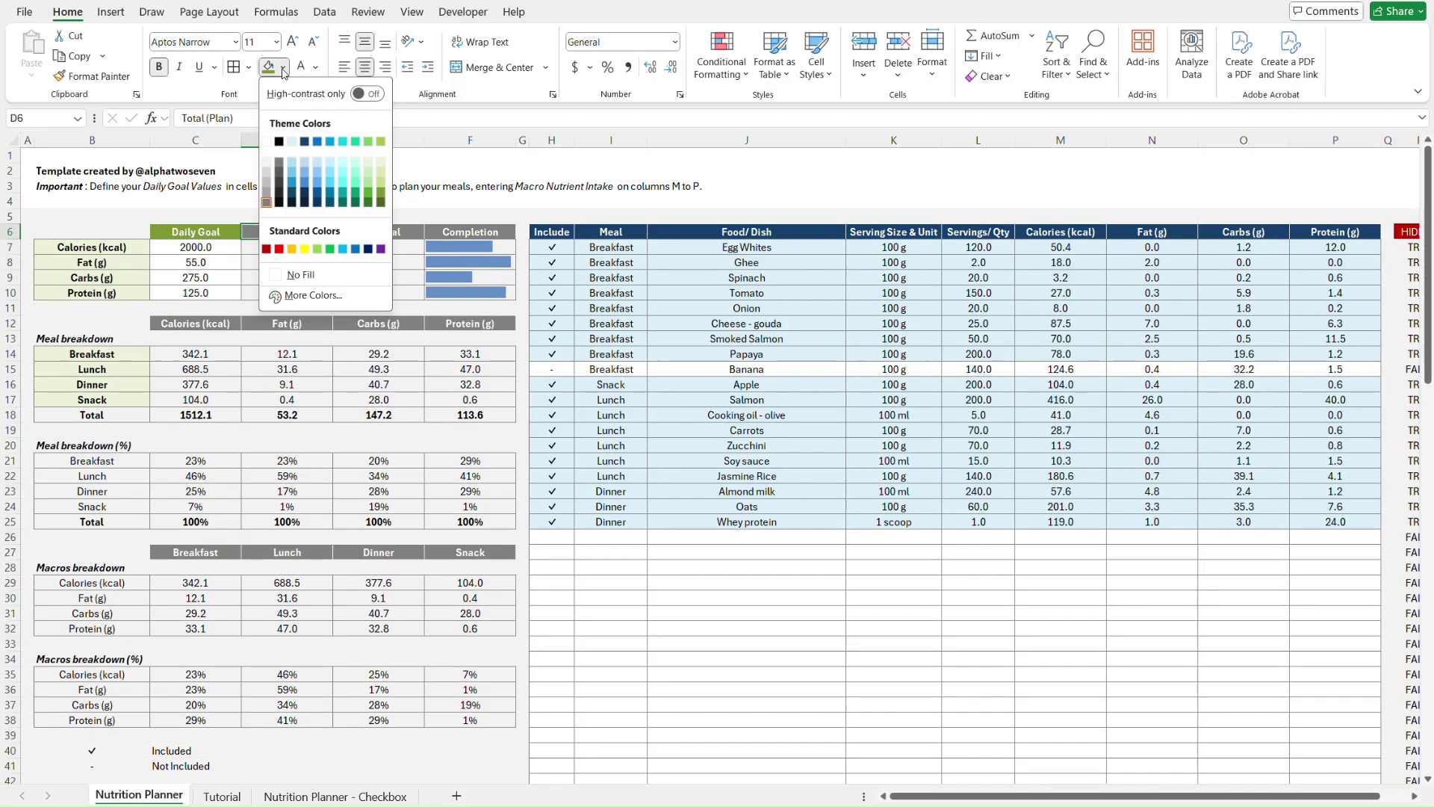
pyautogui.press('Escape')
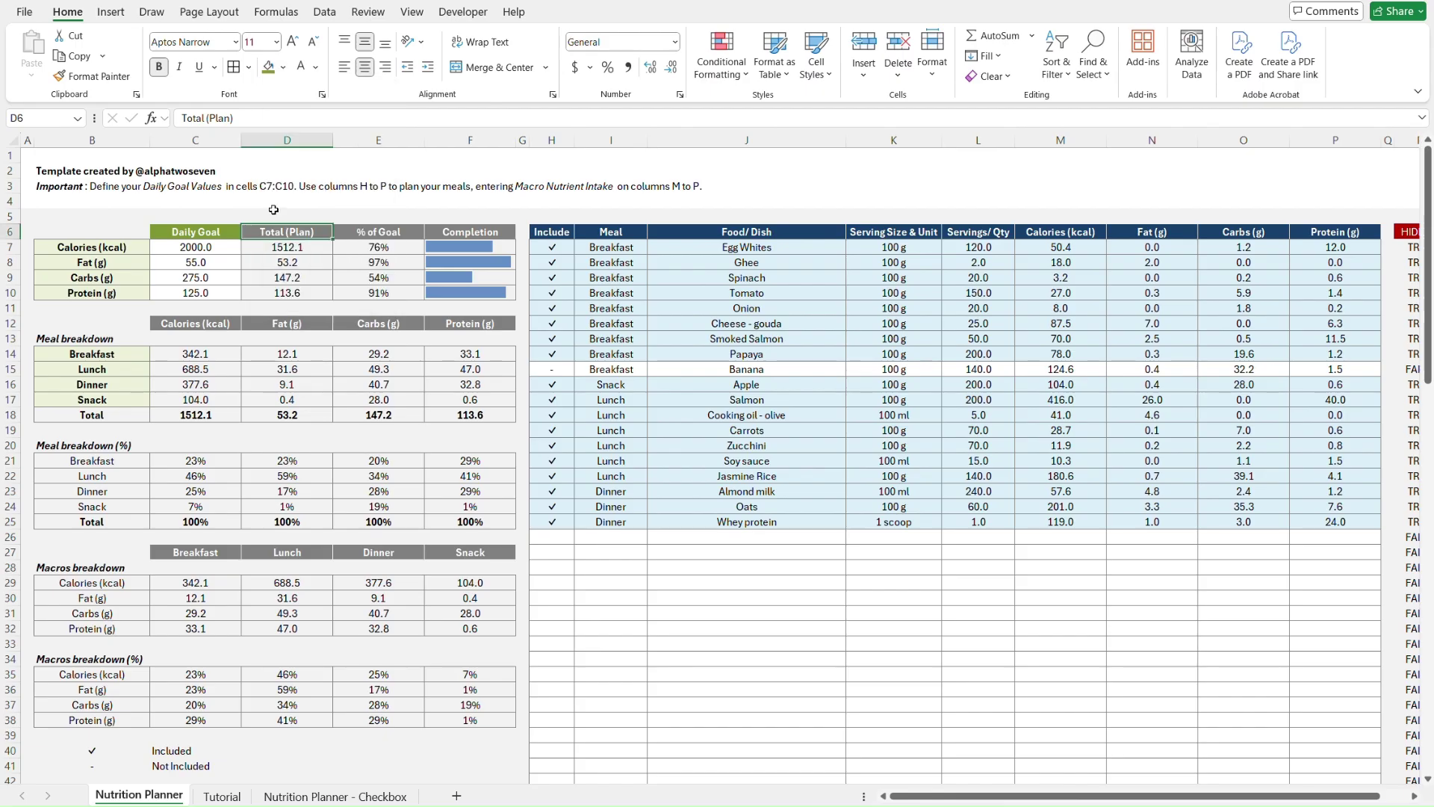
pyautogui.hotkey('ctrl', 'pagedown')
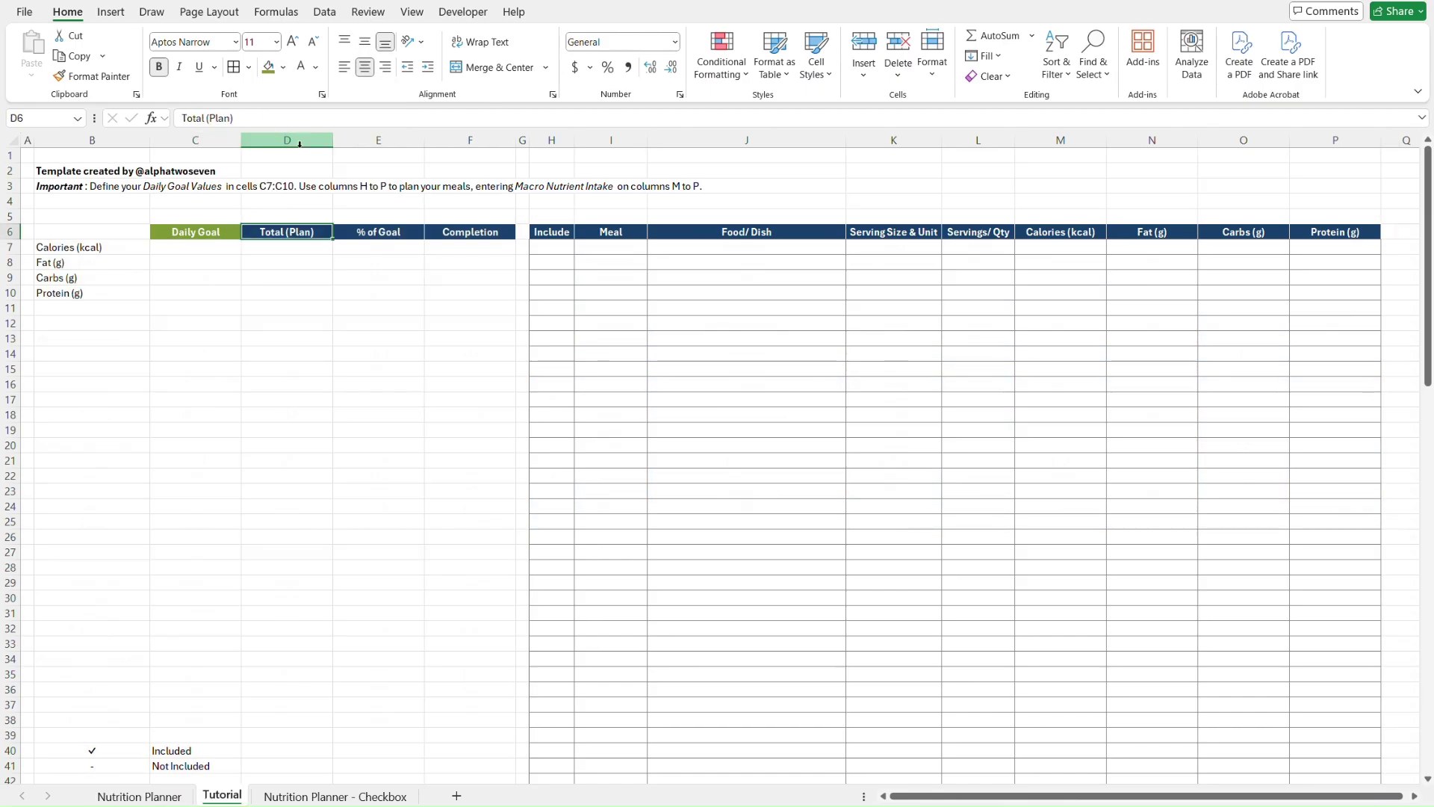
pyautogui.moveTo(299, 232); pyautogui.dragTo(514, 236)
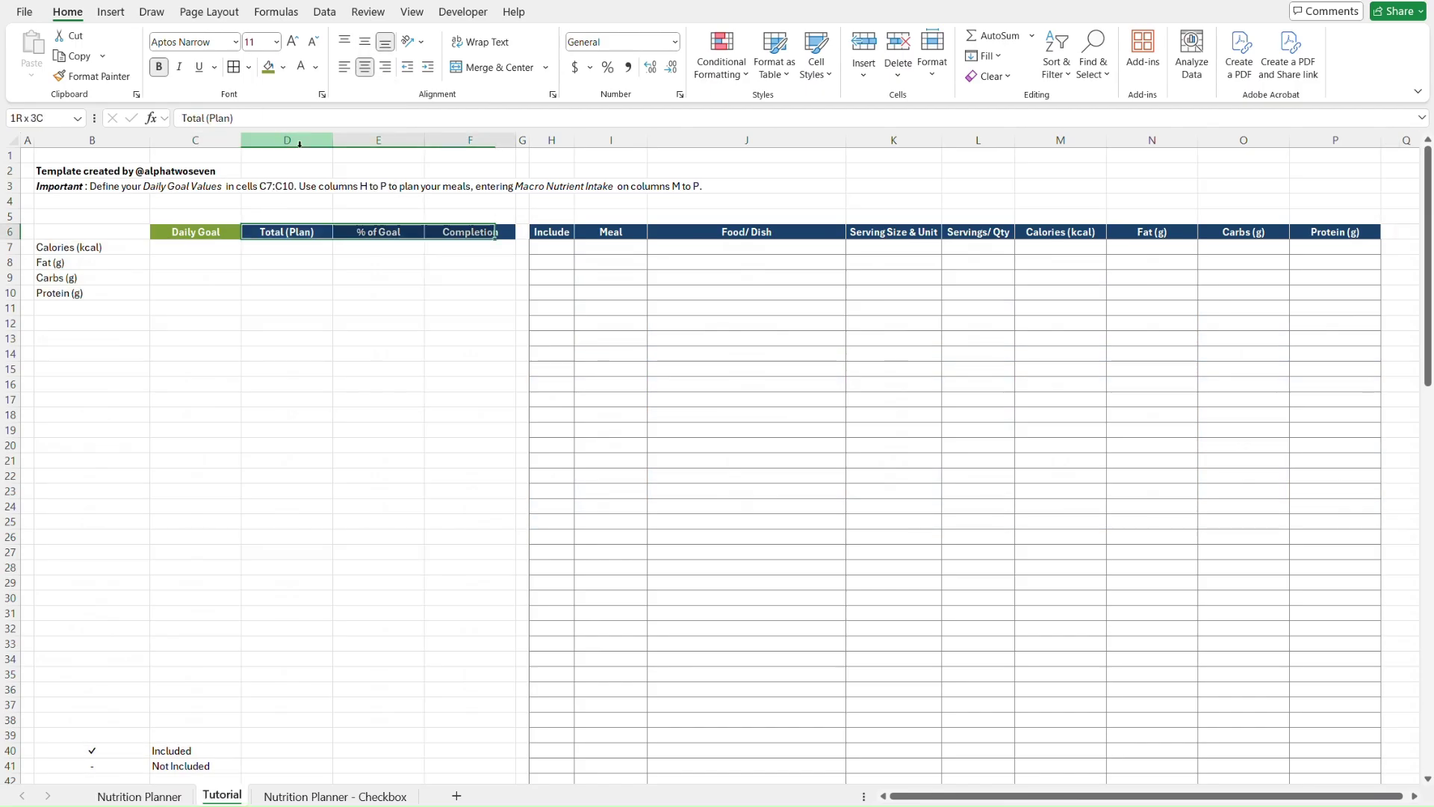
pyautogui.click(283, 72)
pyautogui.click(267, 200)
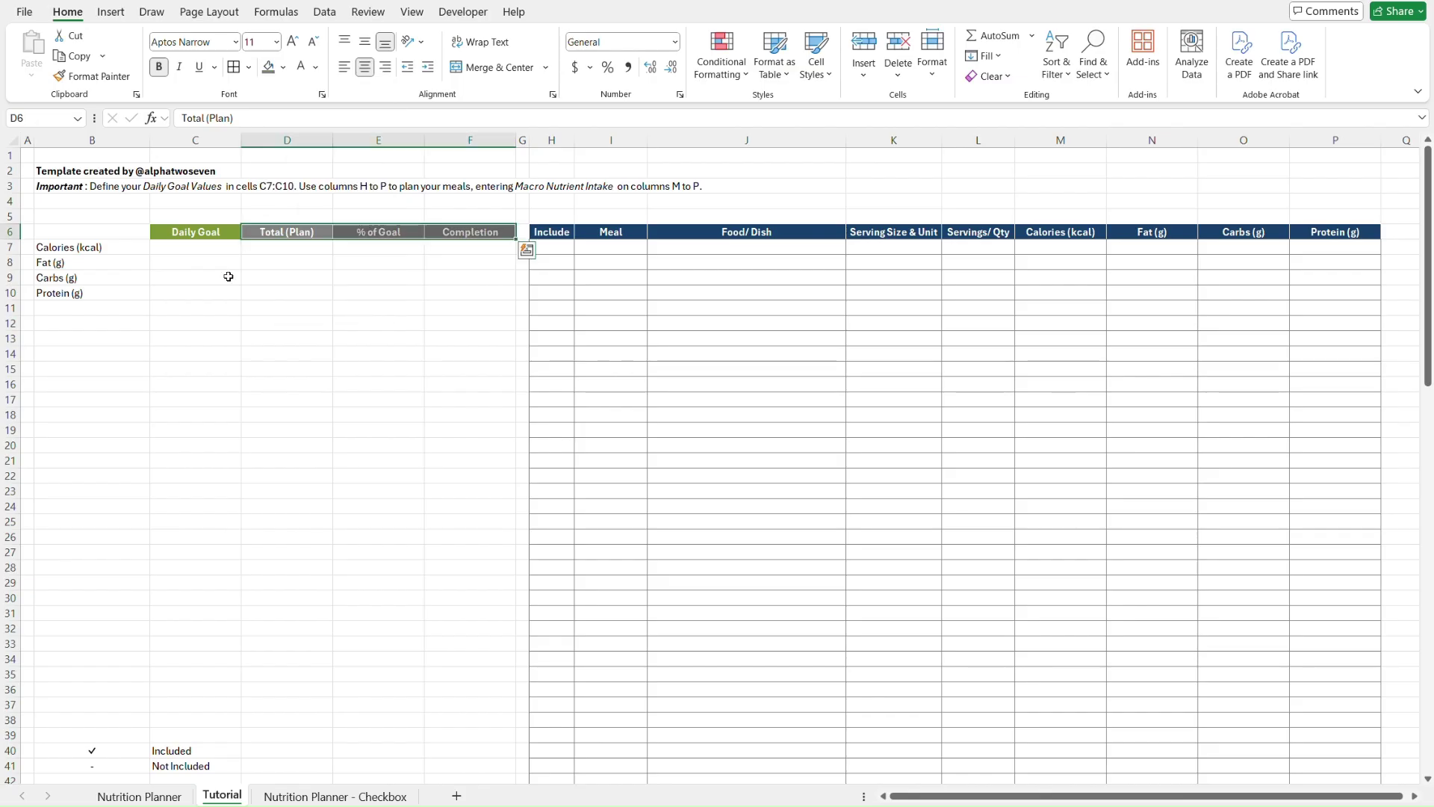
# - Copy the bordered, centered formatting of cell I8 onto the macro labels in B7:B10 with Format Painter
pyautogui.click(209, 258)
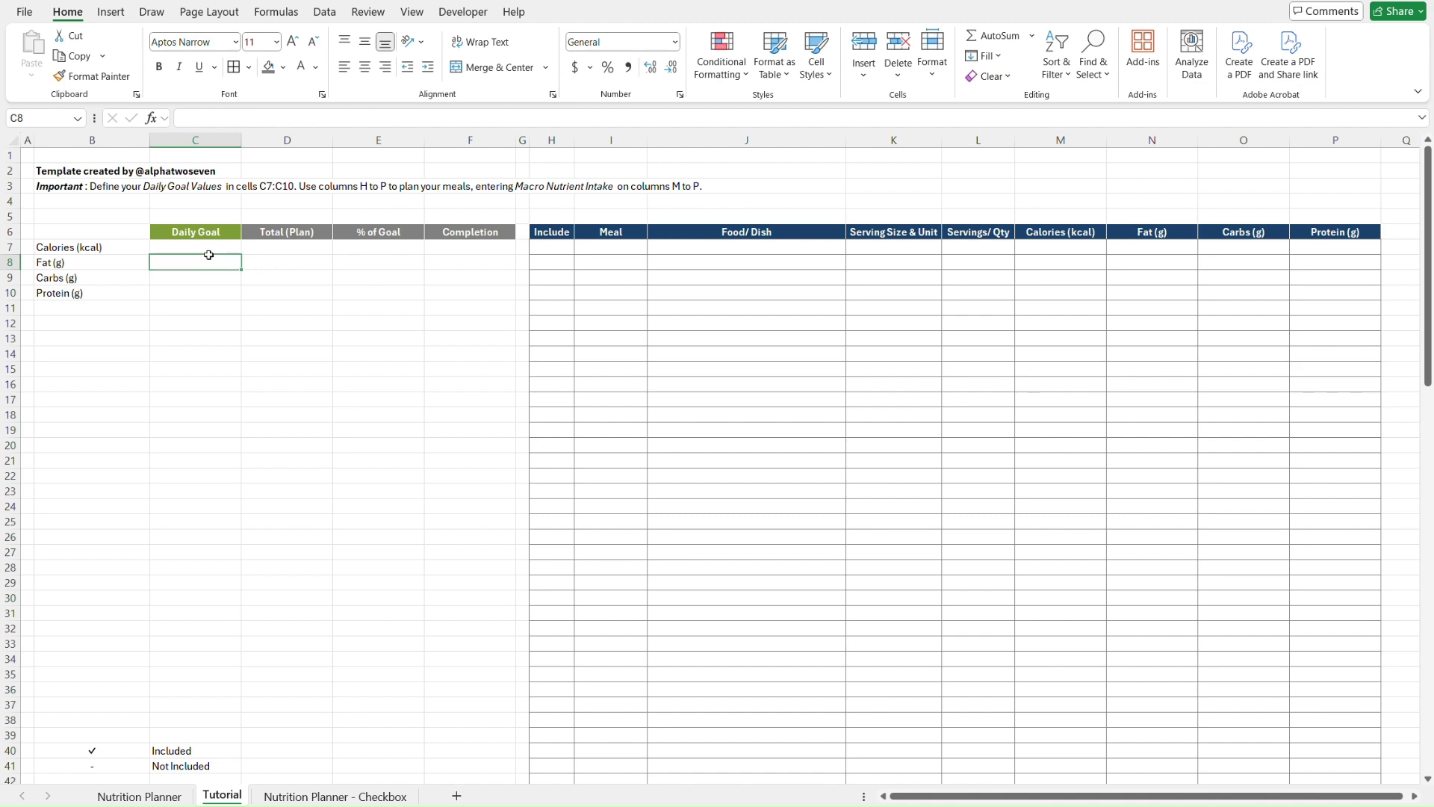
pyautogui.hotkey('ctrl', 'pageup')
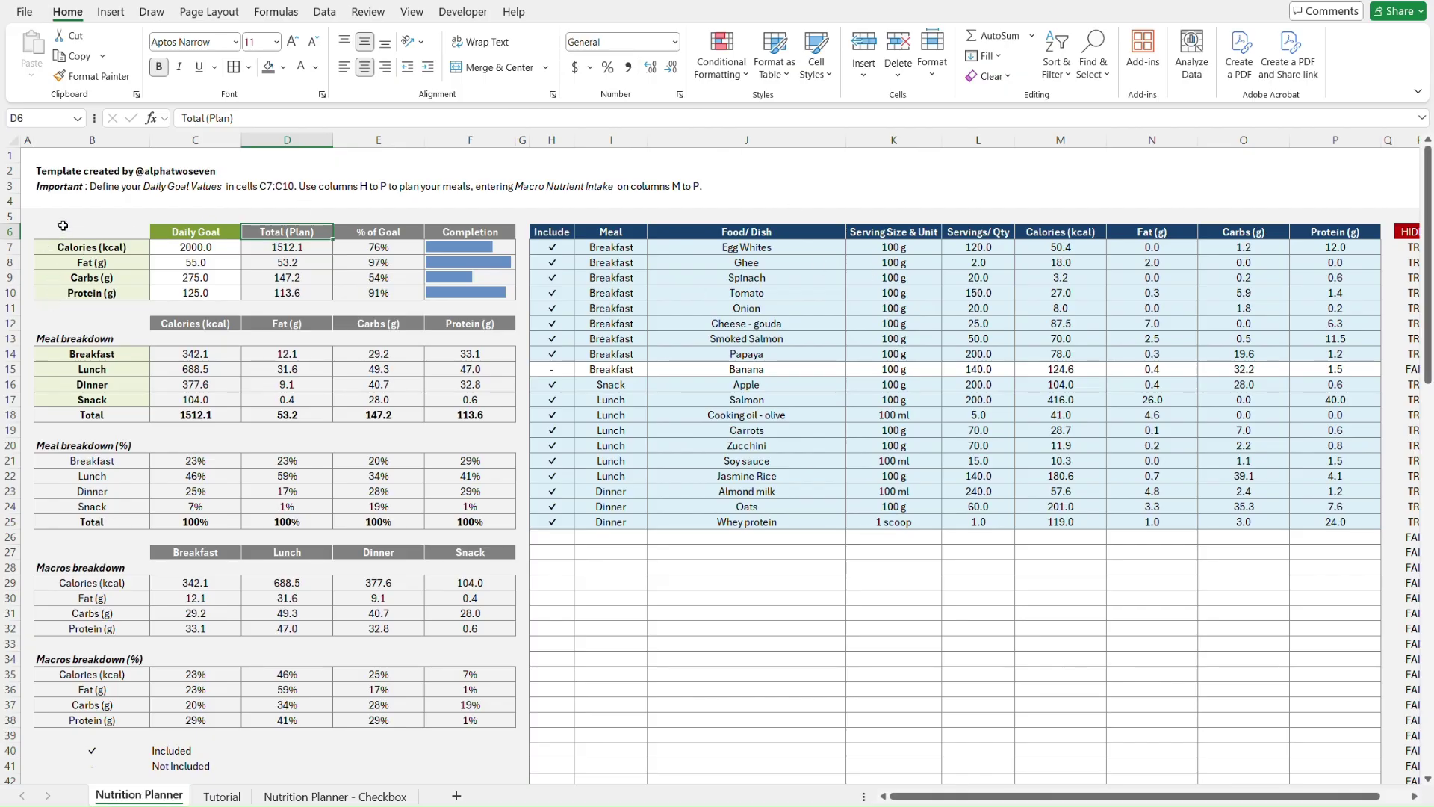
pyautogui.hotkey('ctrl', 'pagedown')
pyautogui.click(622, 264)
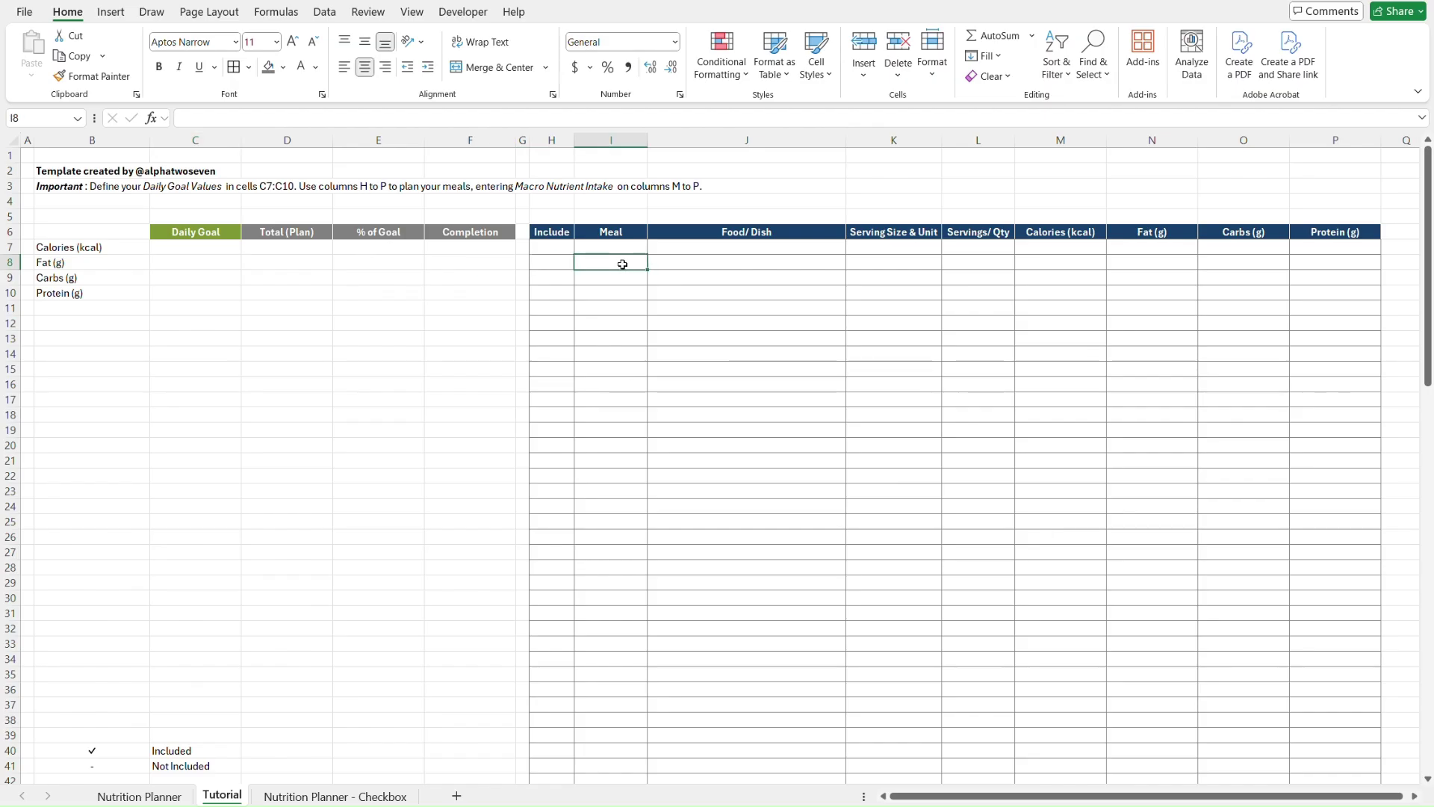
pyautogui.click(93, 75)
pyautogui.moveTo(97, 248); pyautogui.dragTo(98, 294)
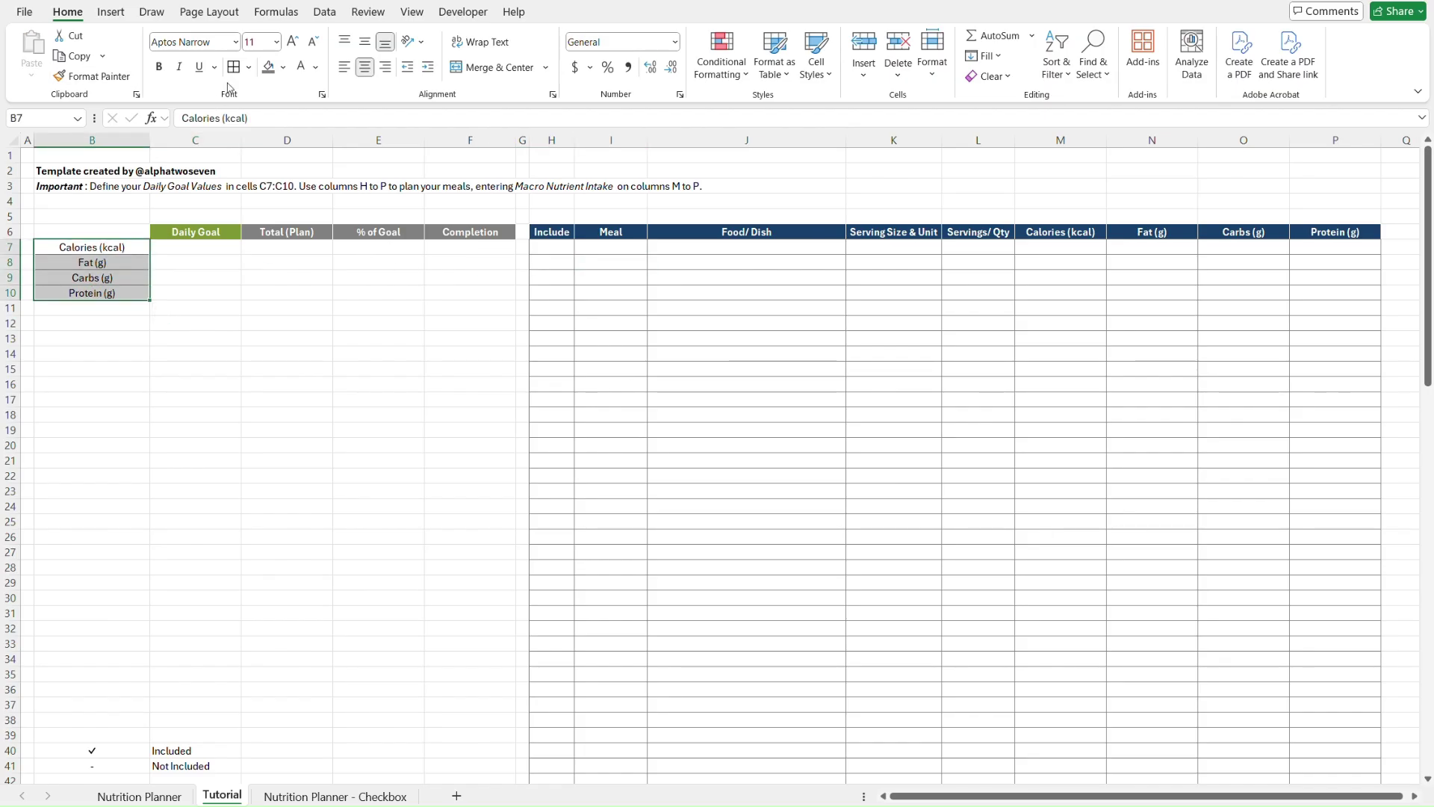
# - Fill the macro labels in Tutorial B7:B10 with the lightest green, matching the Nutrition Planner sheet, and make them bold
pyautogui.click(285, 70)
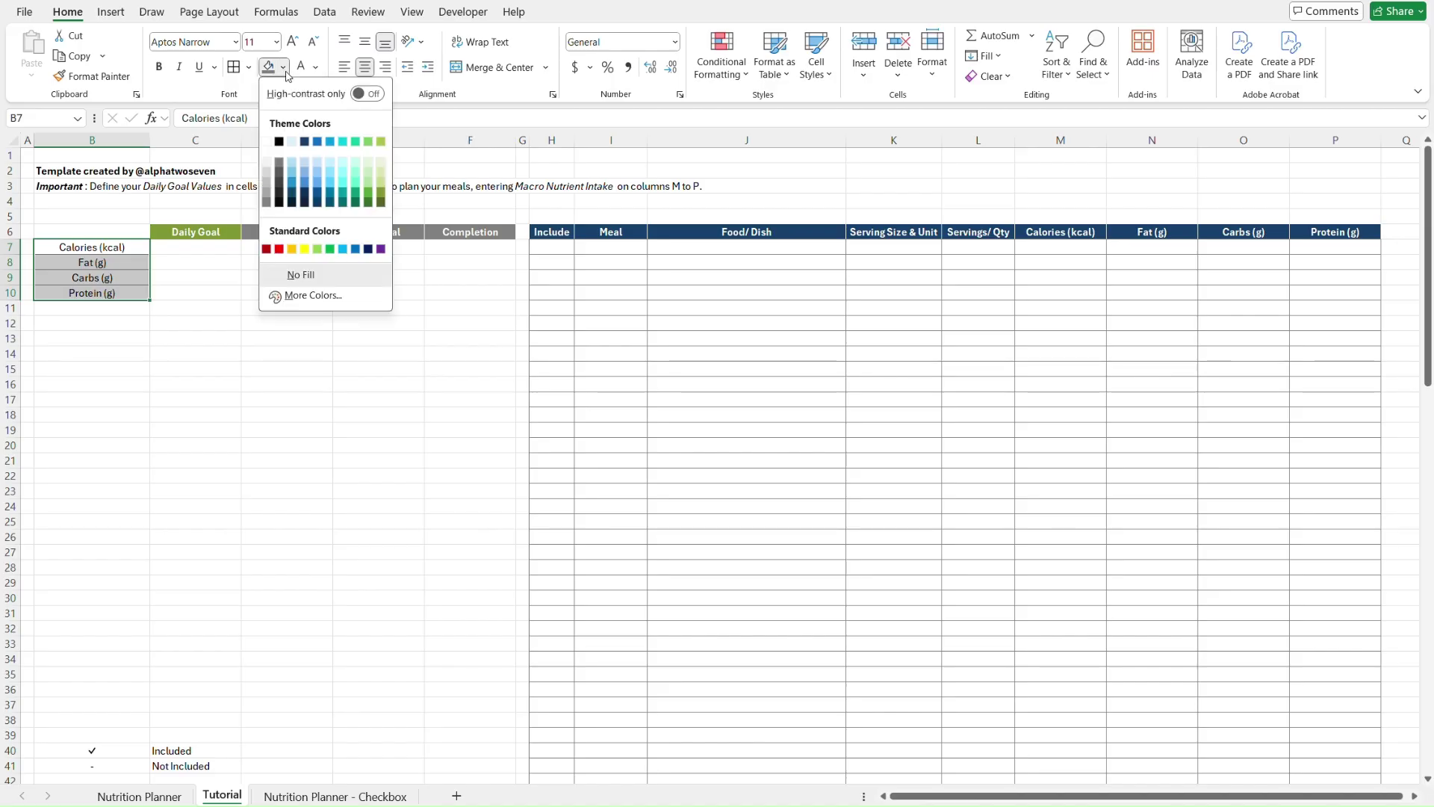
pyautogui.click(384, 160)
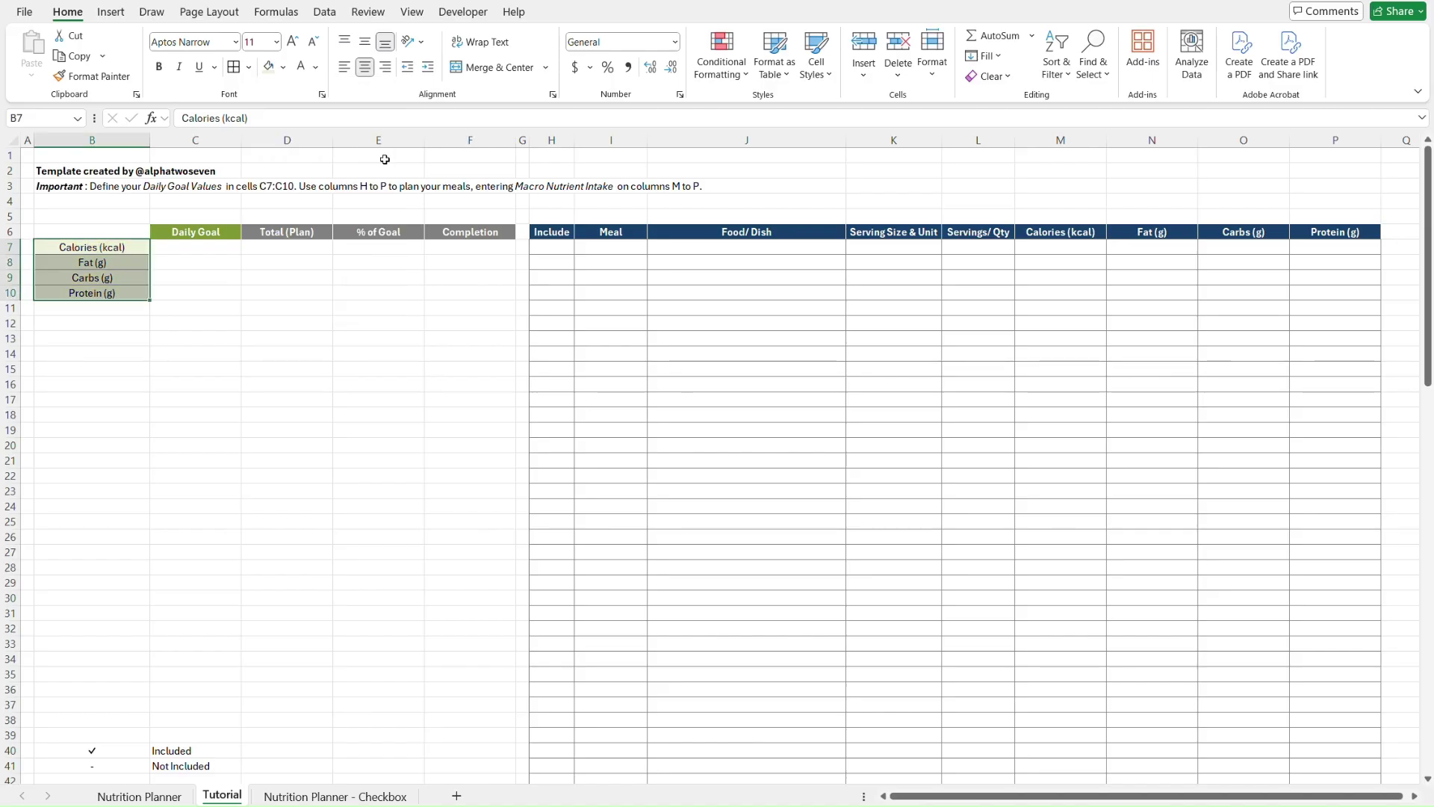
pyautogui.hotkey('ctrl', 'pageup')
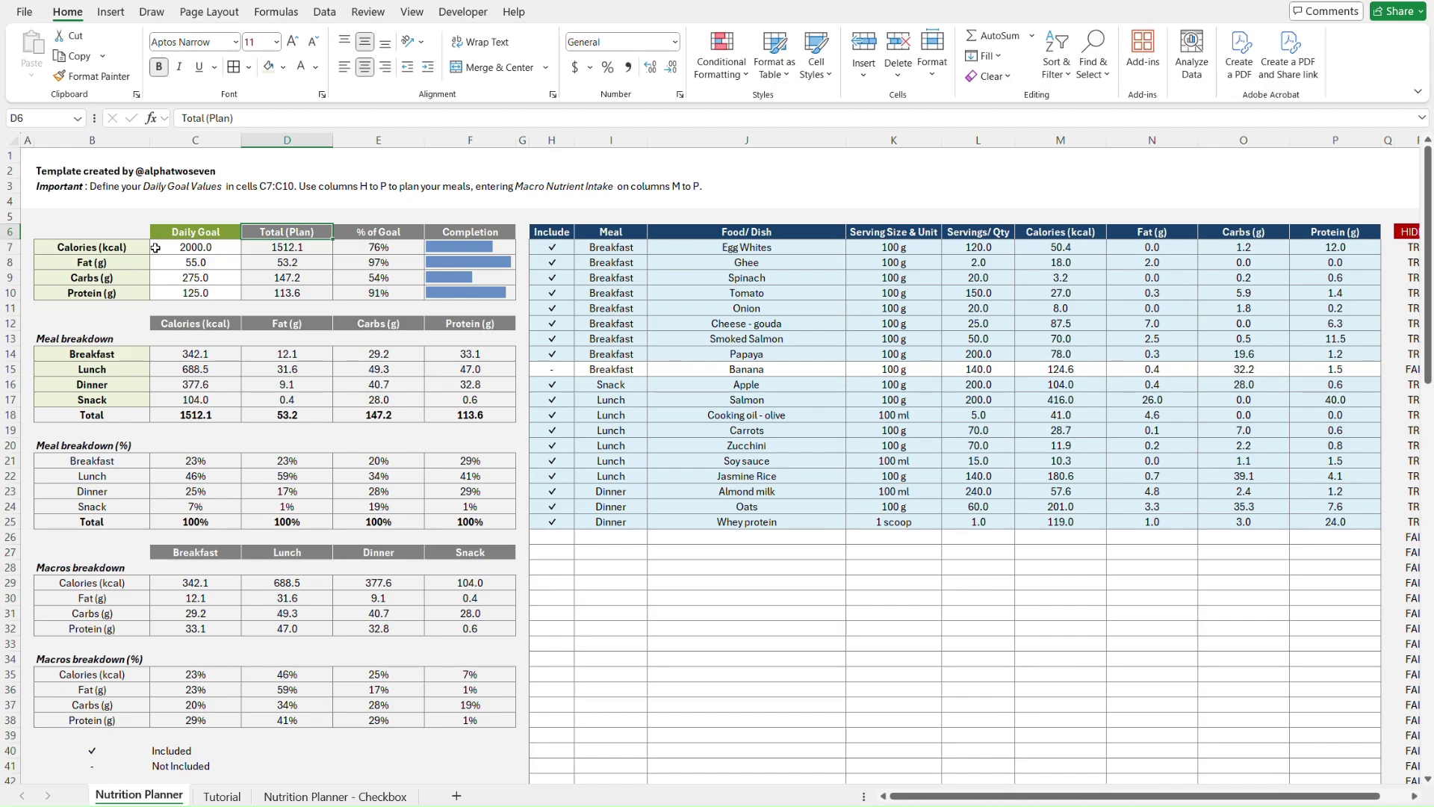
pyautogui.click(283, 66)
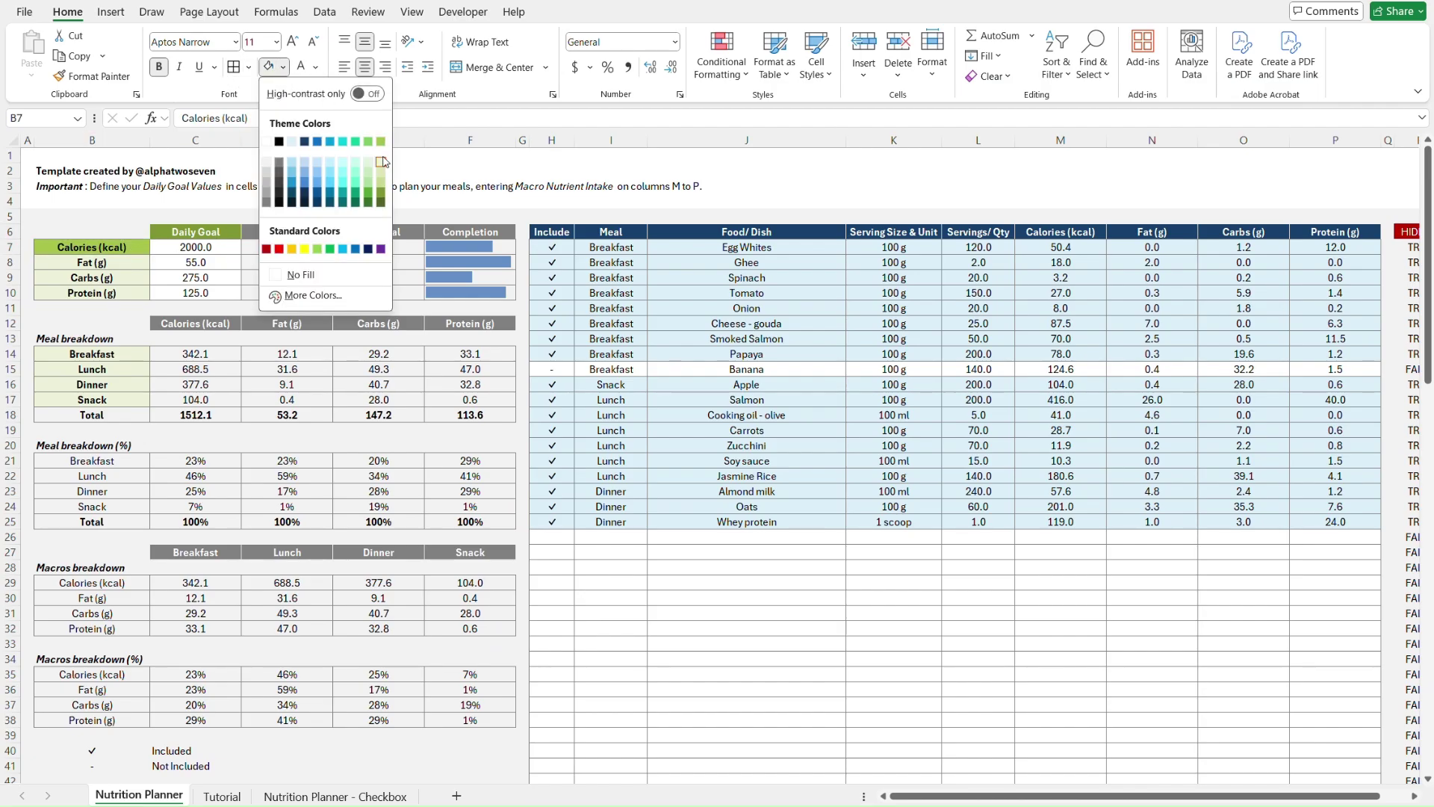
pyautogui.click(383, 162)
pyautogui.hotkey('ctrl', 'pagedown')
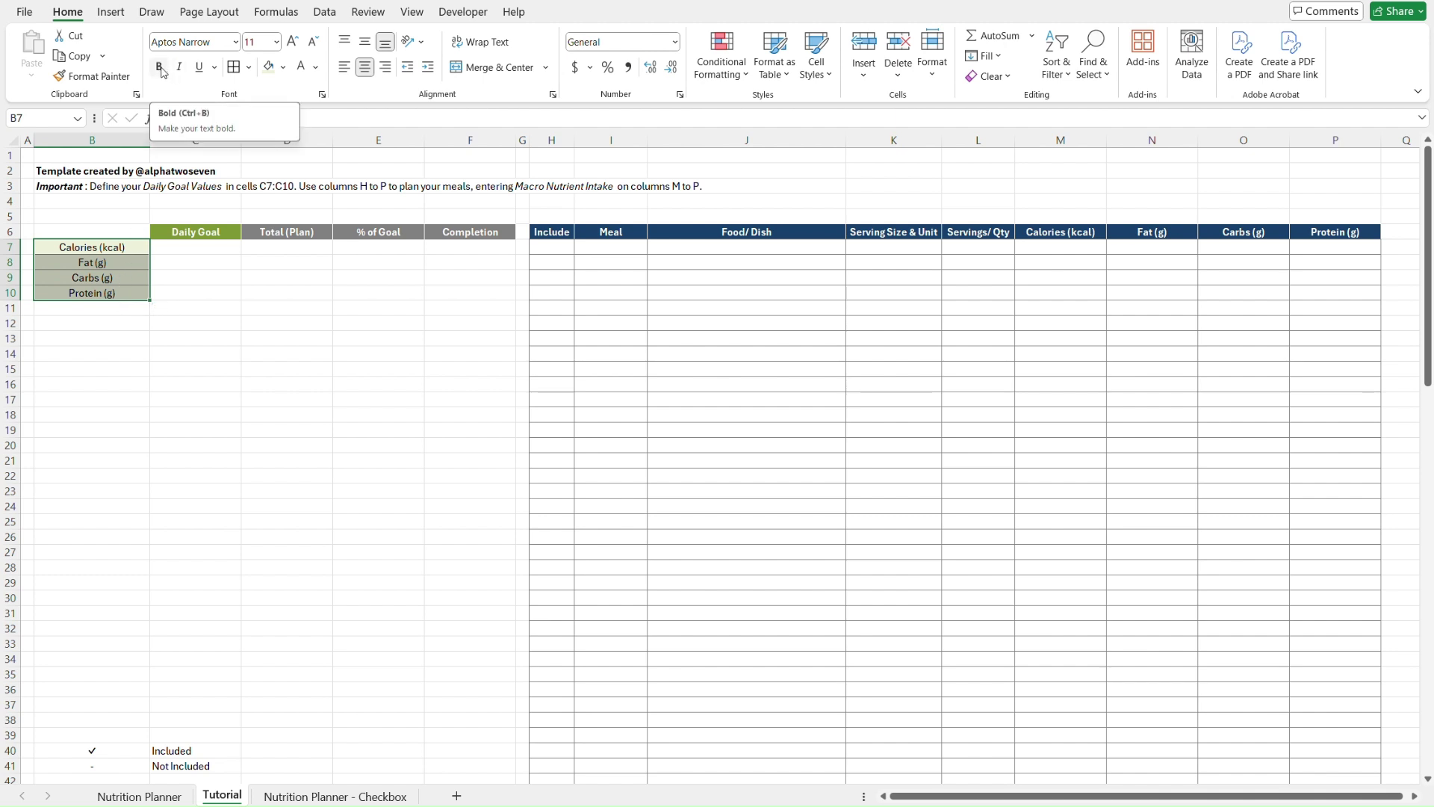
pyautogui.hotkey('ctrl', 'b')
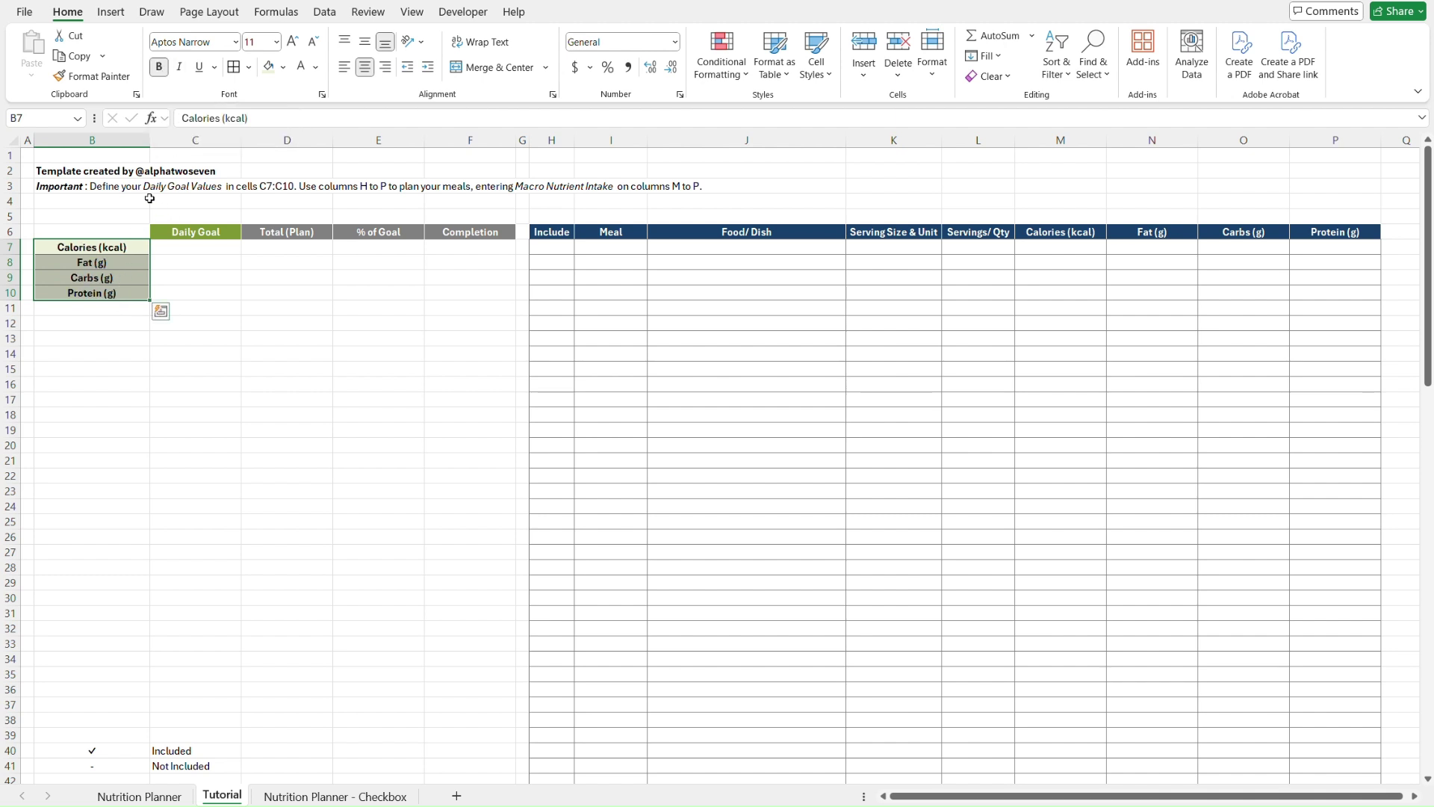
# - Copy the bordered, centered formatting of cell M8 onto the Daily Goal cells C7:C10 on the Tutorial sheet with Format Painter
pyautogui.click(181, 246)
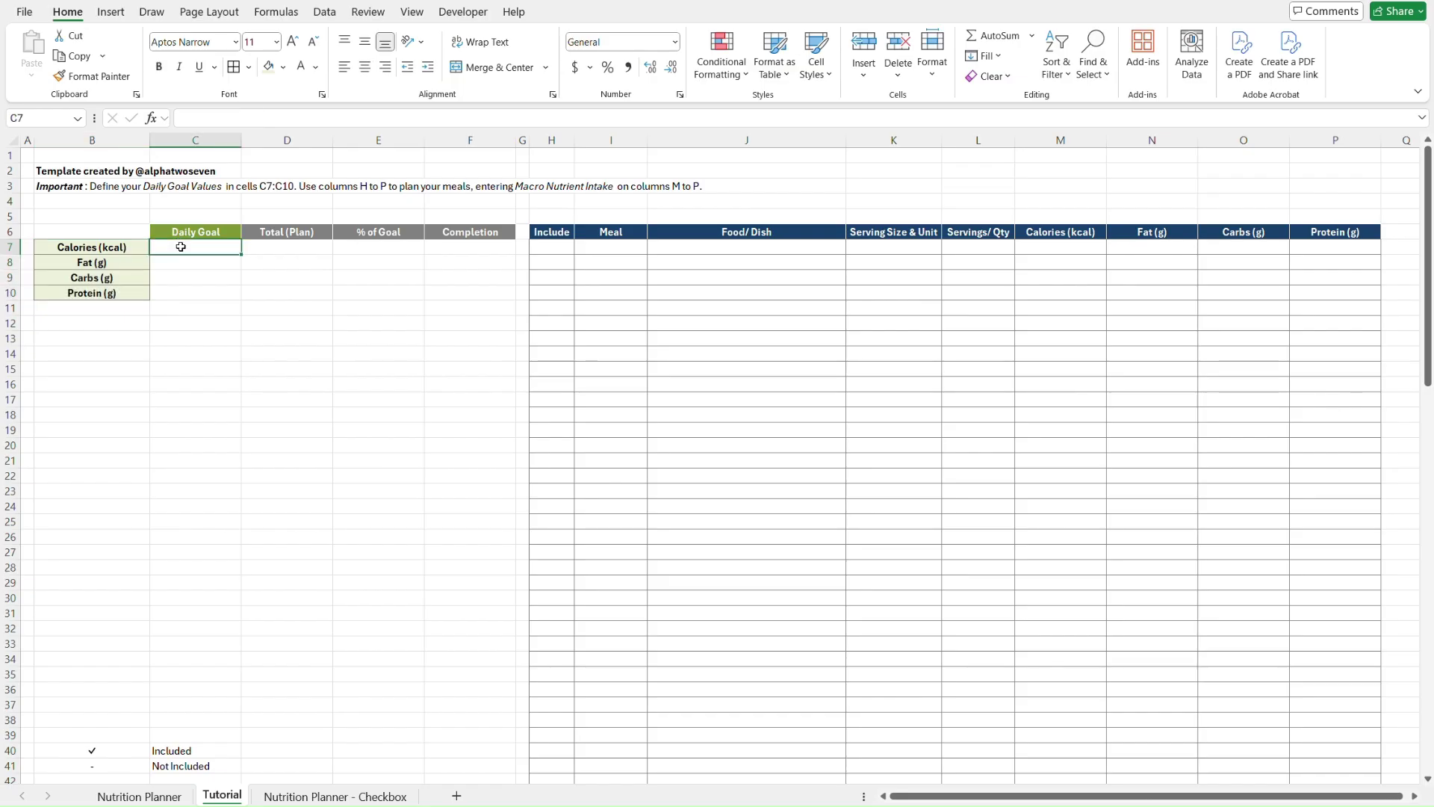
pyautogui.hotkey('ctrl', 'pageup')
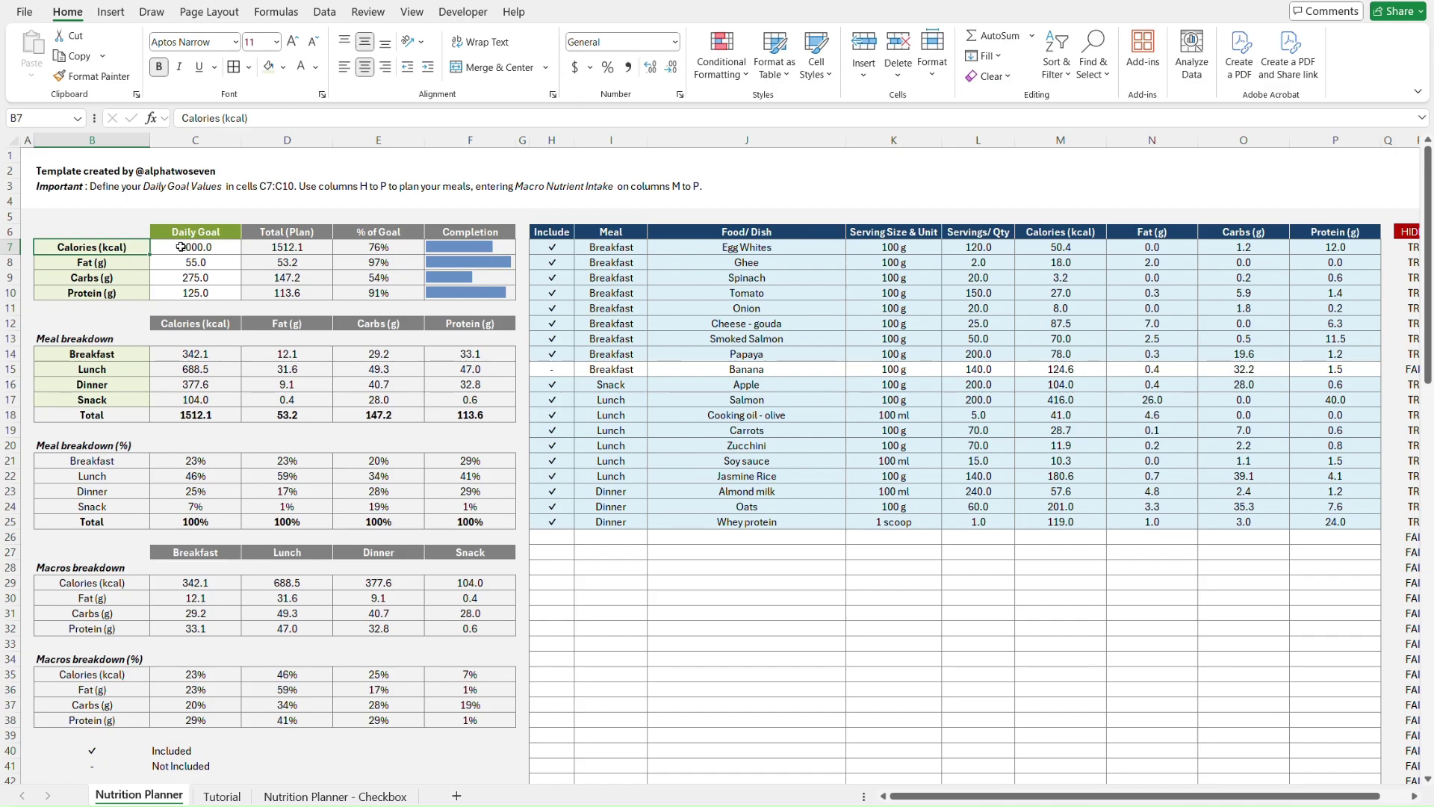
pyautogui.hotkey('ctrl', 'pagedown')
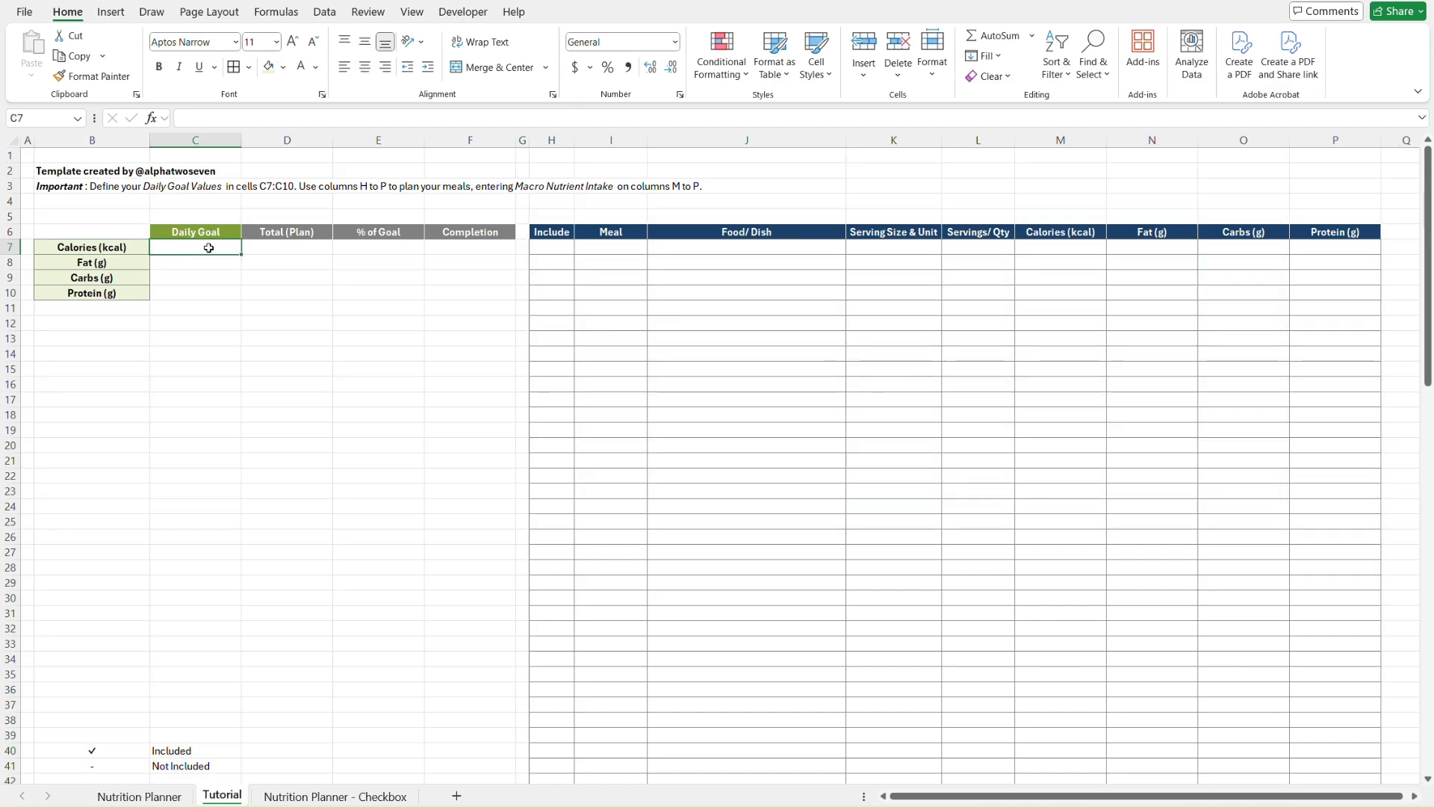
pyautogui.click(1080, 260)
pyautogui.hotkey('alt', 'h')
pyautogui.press('f')
pyautogui.press('p')
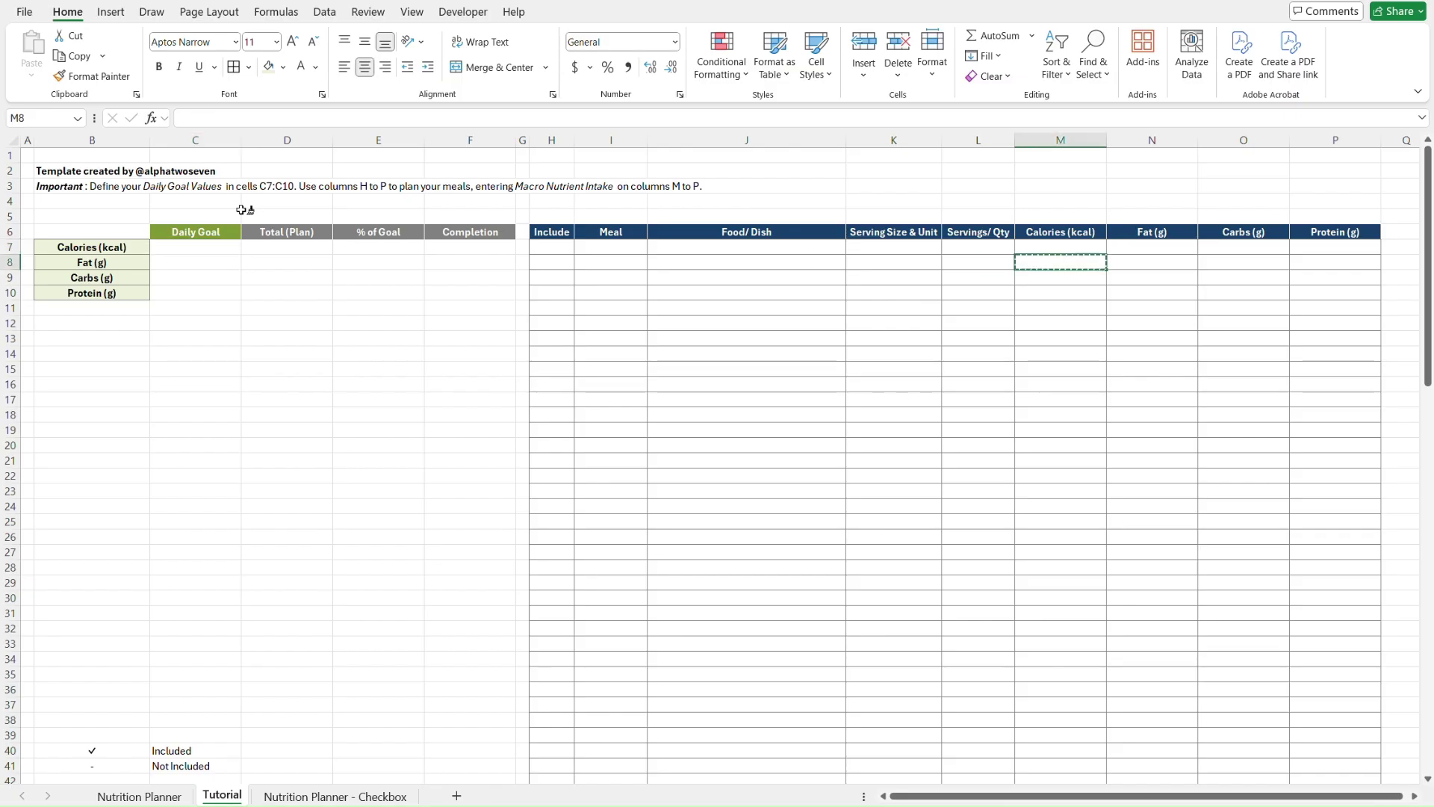
pyautogui.click(208, 246)
pyautogui.moveTo(208, 246); pyautogui.dragTo(206, 293)
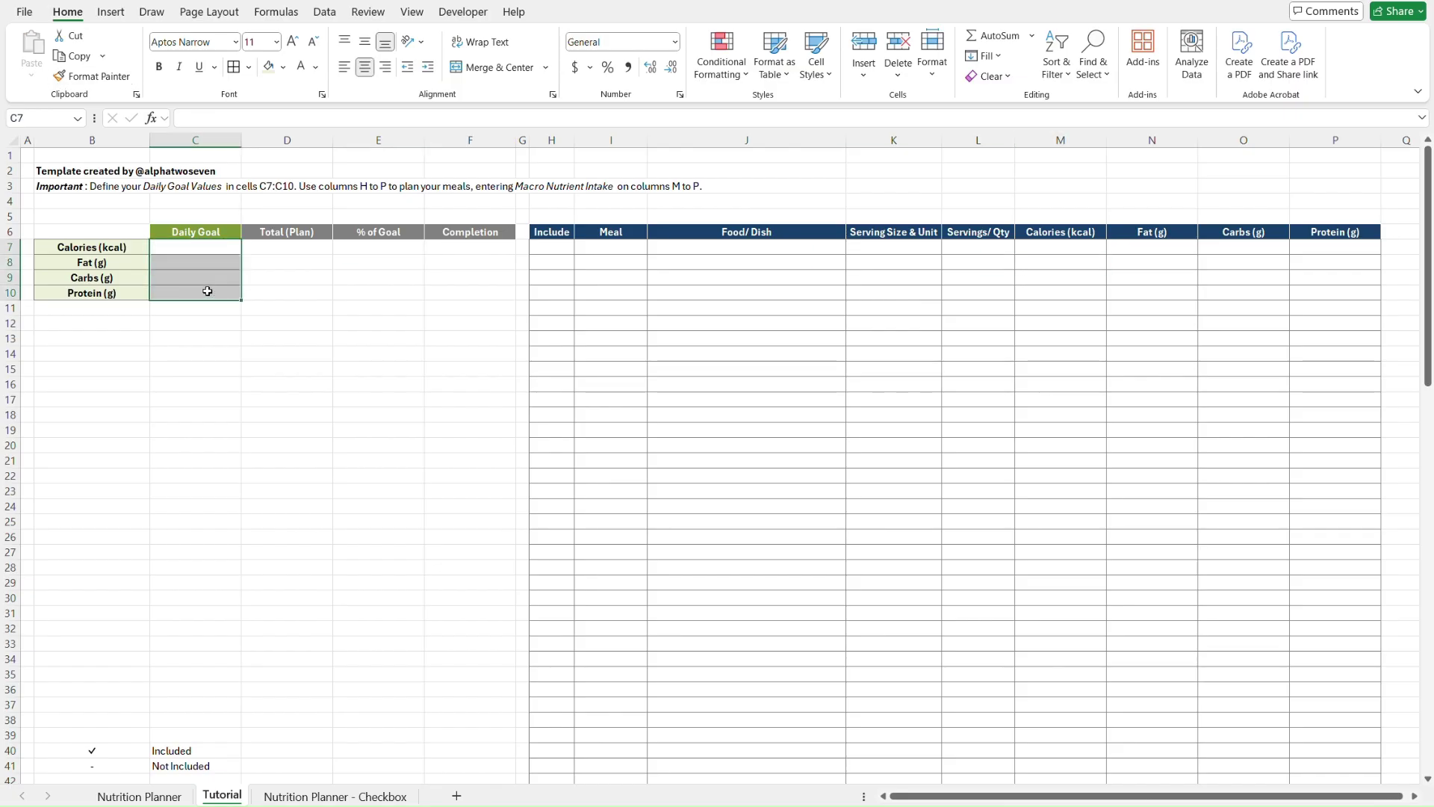
# - Copy the formatting of C7:C10 onto D7:F10 with Format Painter and fill D7:F10 with light gray
pyautogui.hotkey('alt', 'h')
pyautogui.press('f')
pyautogui.press('p')
pyautogui.moveTo(287, 248); pyautogui.dragTo(458, 287)
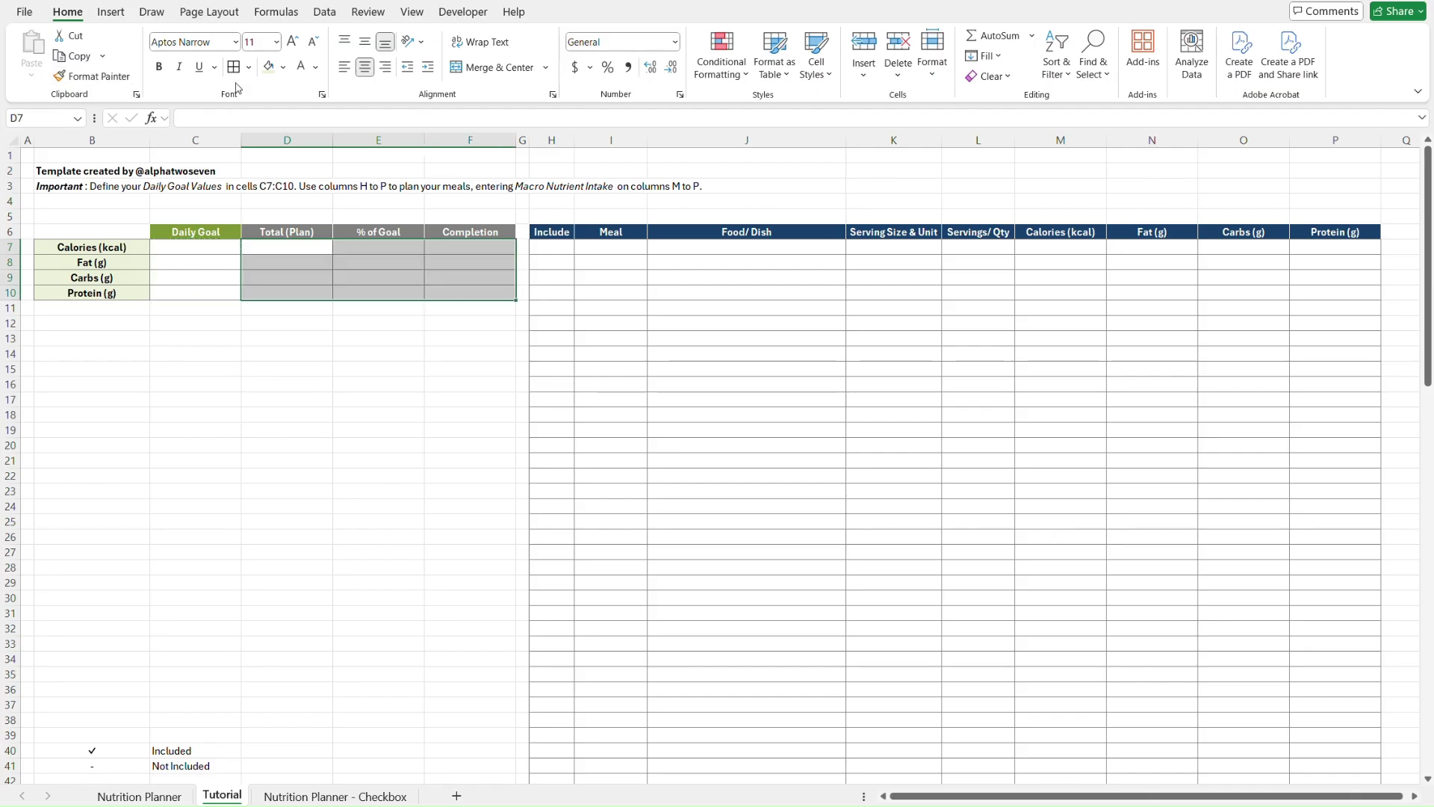
pyautogui.click(283, 67)
pyautogui.click(268, 159)
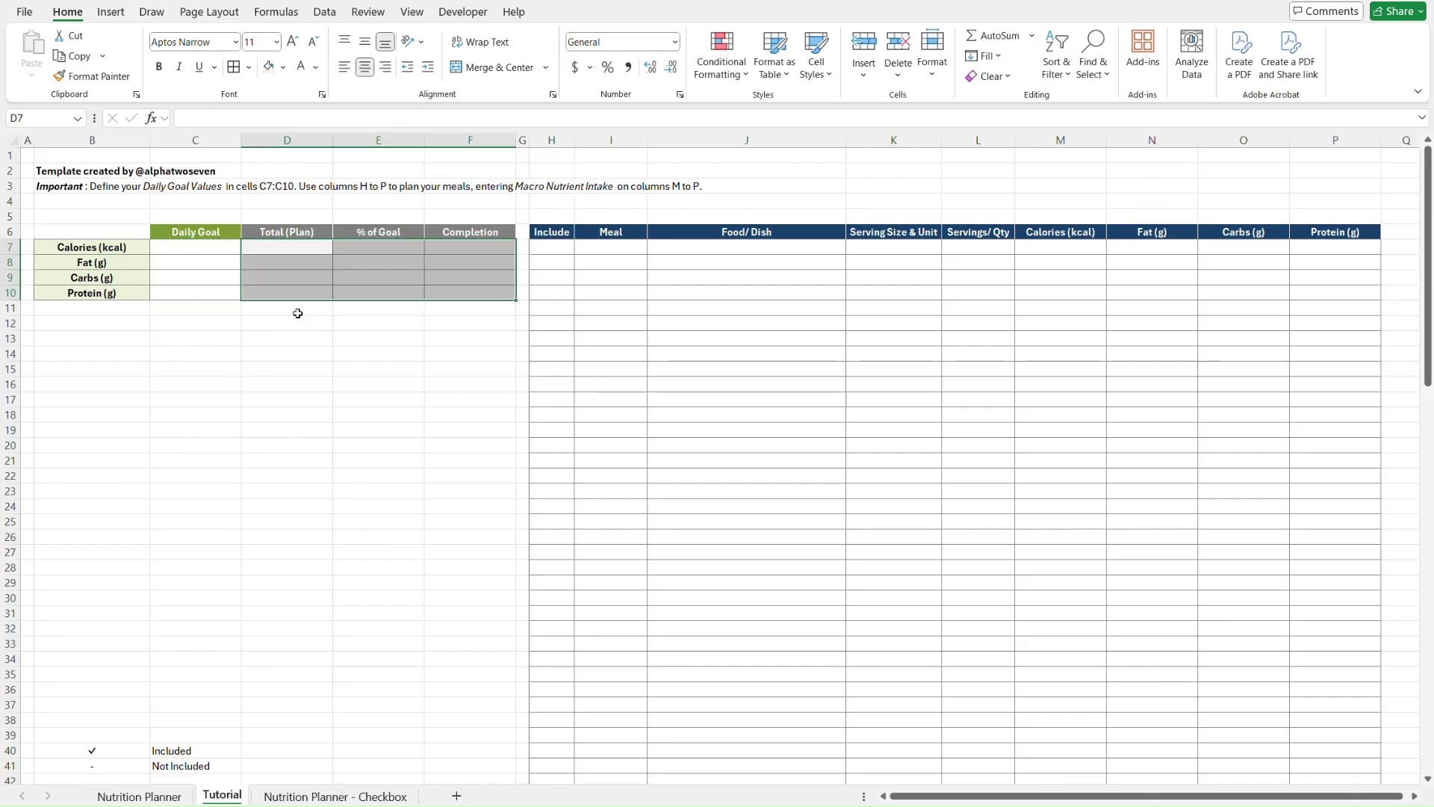
pyautogui.click(311, 382)
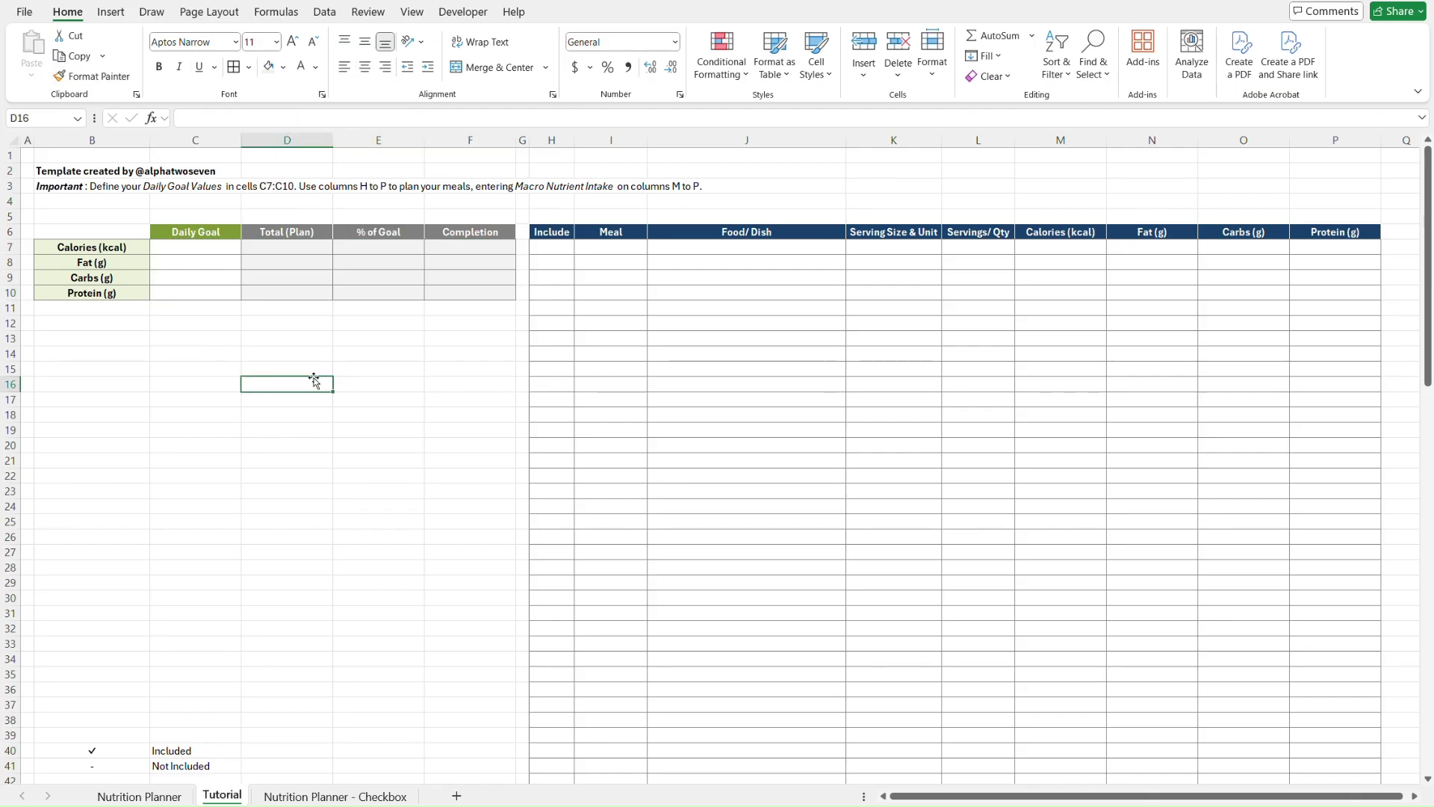
pyautogui.click(211, 246)
pyautogui.press('Down')
pyautogui.press('Down')
pyautogui.press('Down')
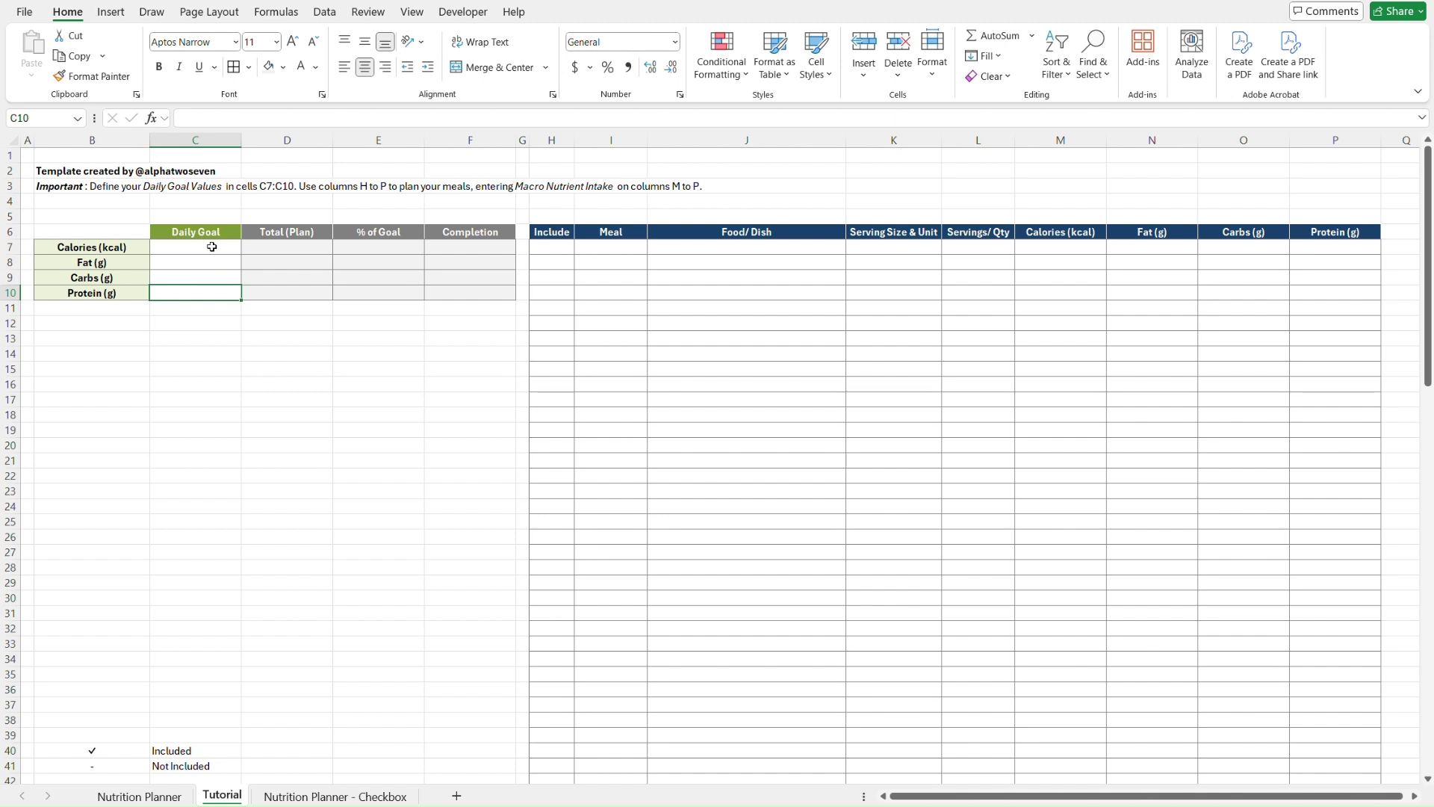
pyautogui.click(279, 246)
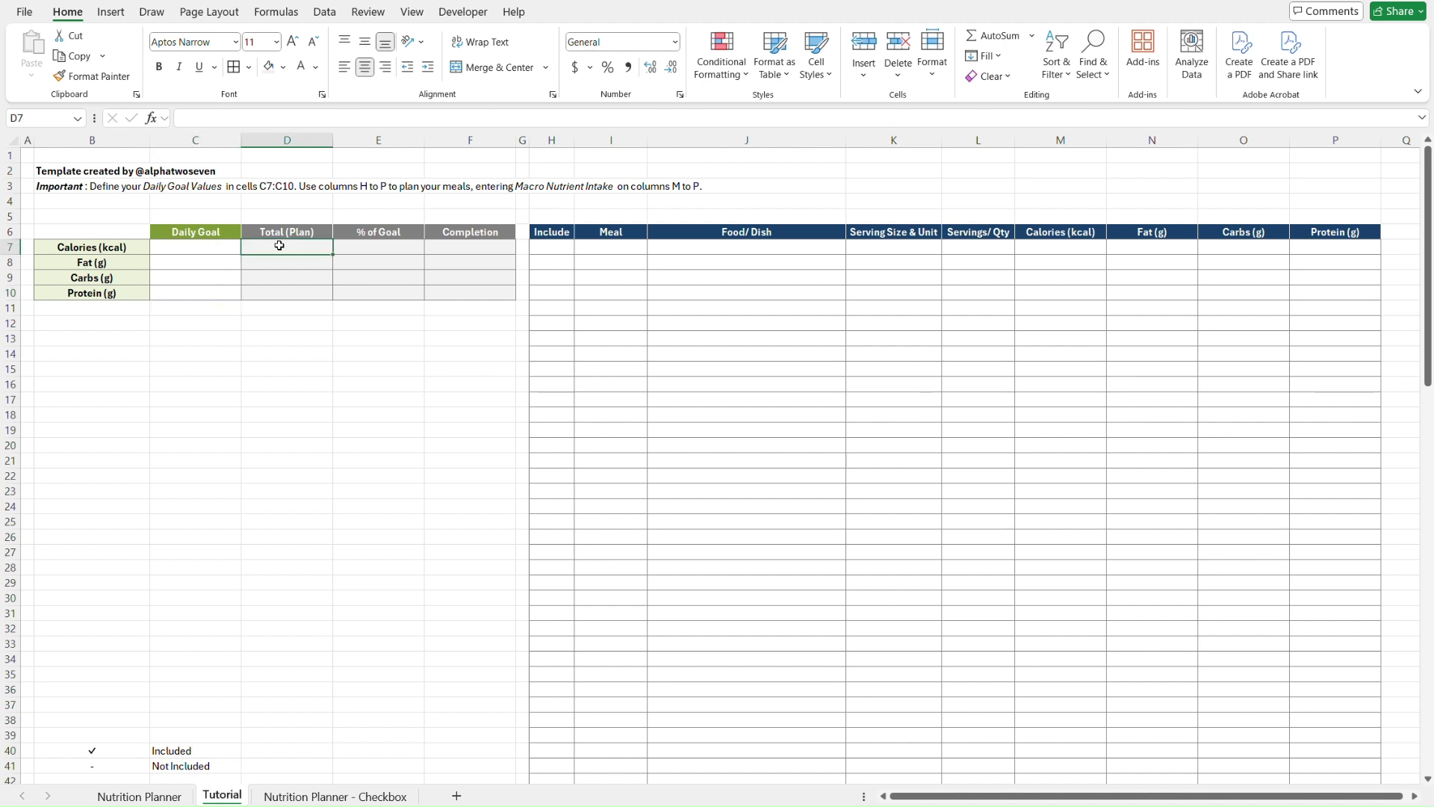
pyautogui.press('Down')
pyautogui.press('Down')
pyautogui.press('Down')
pyautogui.press('Right')
pyautogui.press('Right')
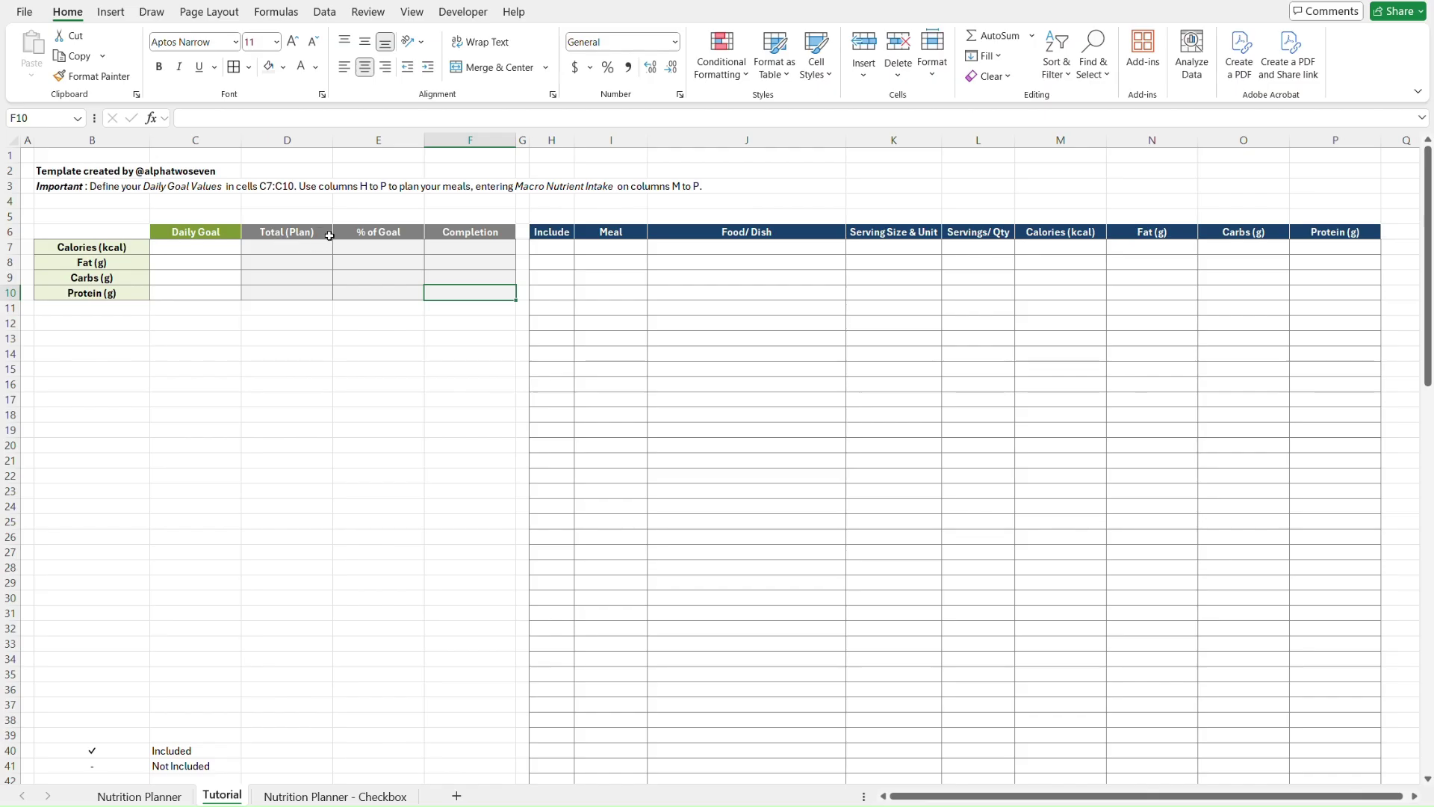
# - Enter 200 as the Calories daily goal in cell C7 on the Tutorial sheet
pyautogui.click(360, 356)
pyautogui.hotkey('ctrl', 'pageup')
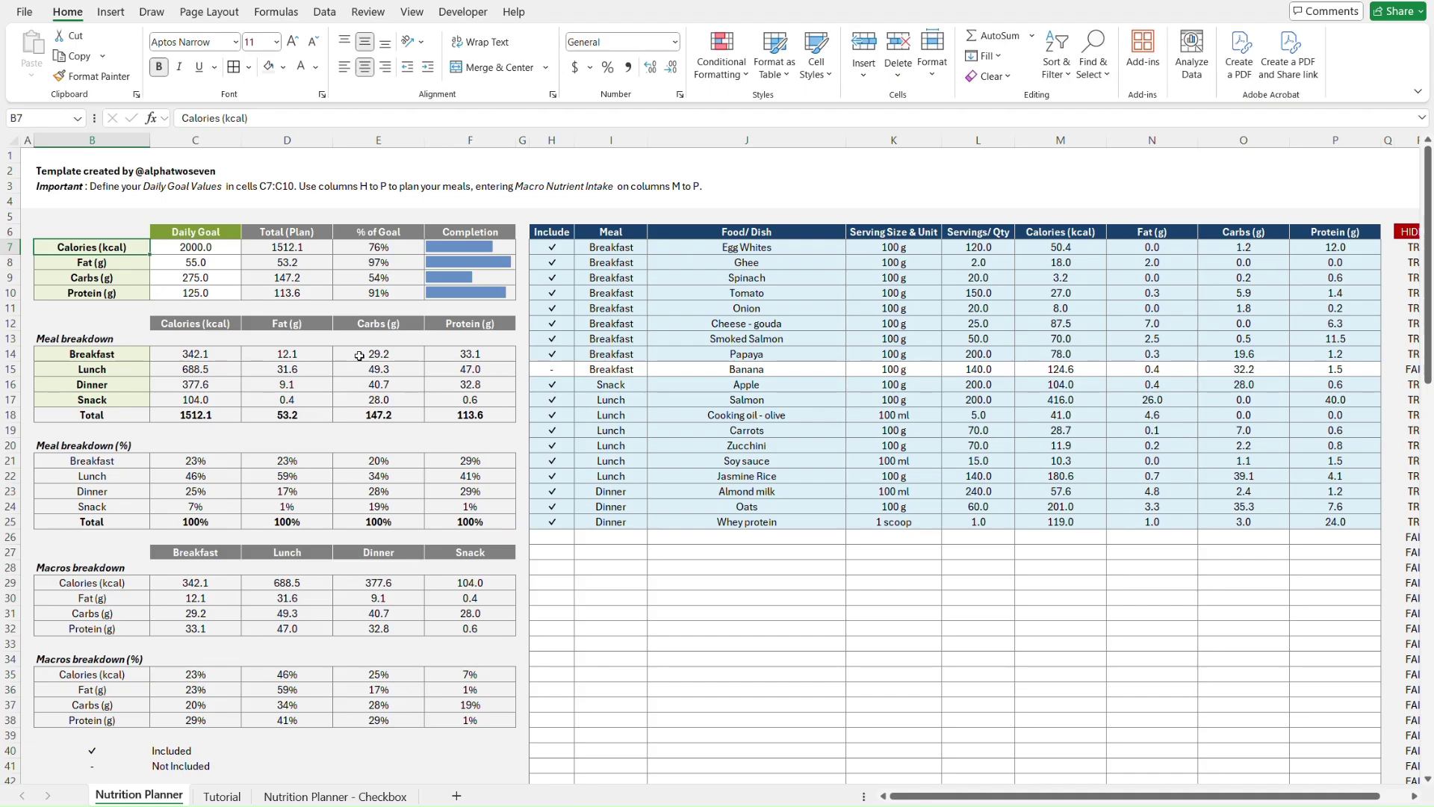
pyautogui.hotkey('ctrl', 'pagedown')
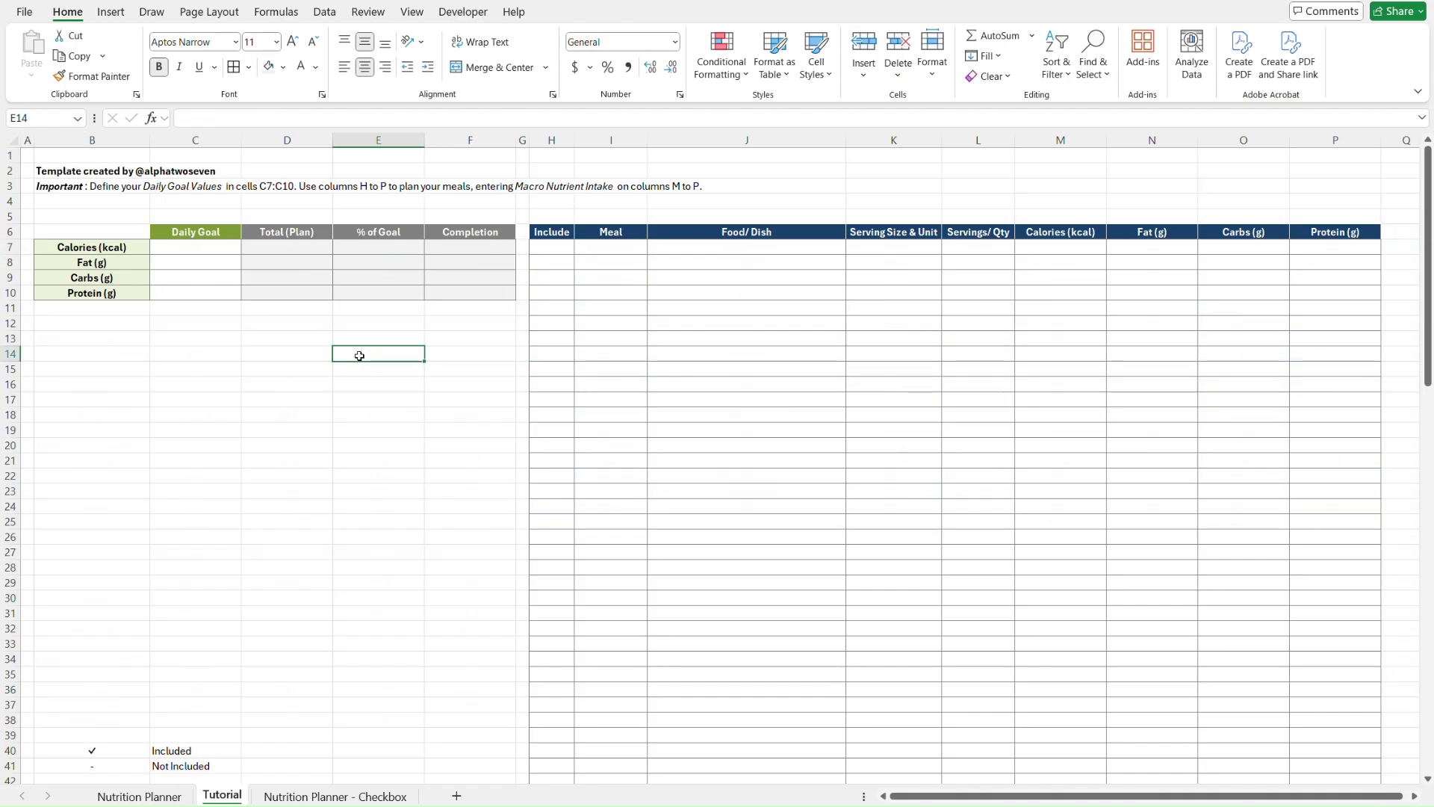
pyautogui.click(205, 246)
pyautogui.hotkey('alt', 'h')
pyautogui.write('ac')
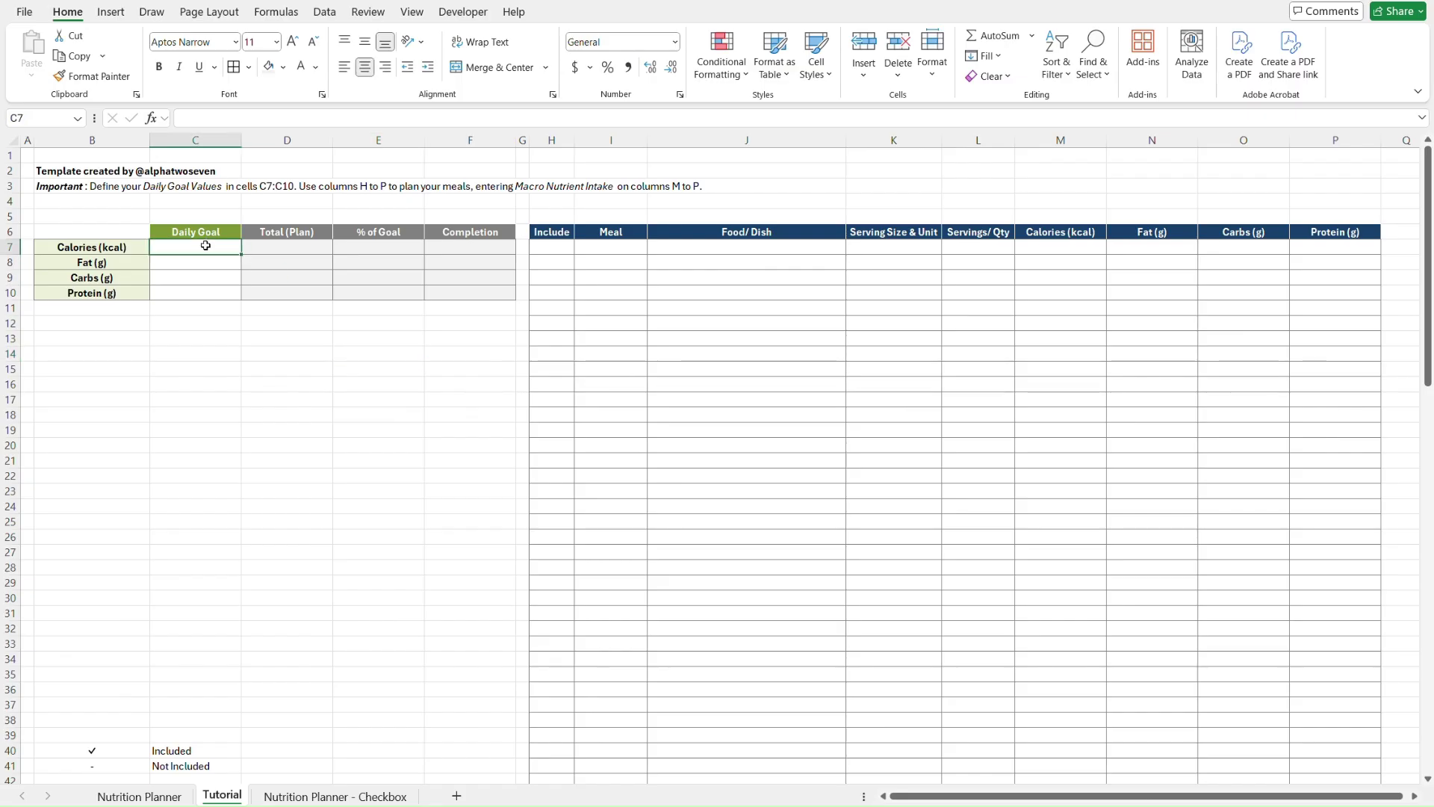
pyautogui.write('200')
pyautogui.press('Return')
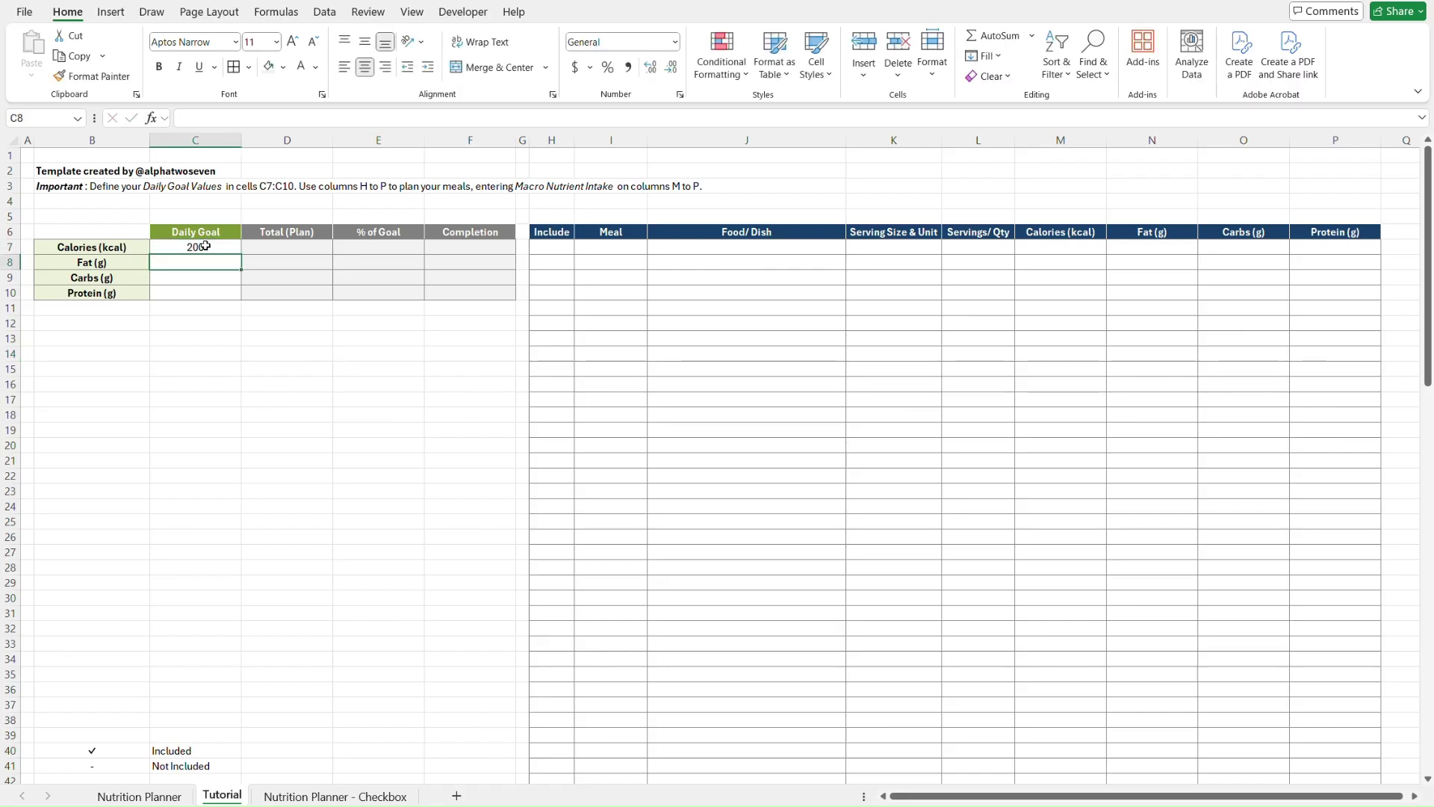
# - Check the daily goals on the Nutrition Planner sheet and enter 55 as the Fat goal in Tutorial cell C8
pyautogui.click(205, 246)
pyautogui.hotkey('ctrl', 'pageup')
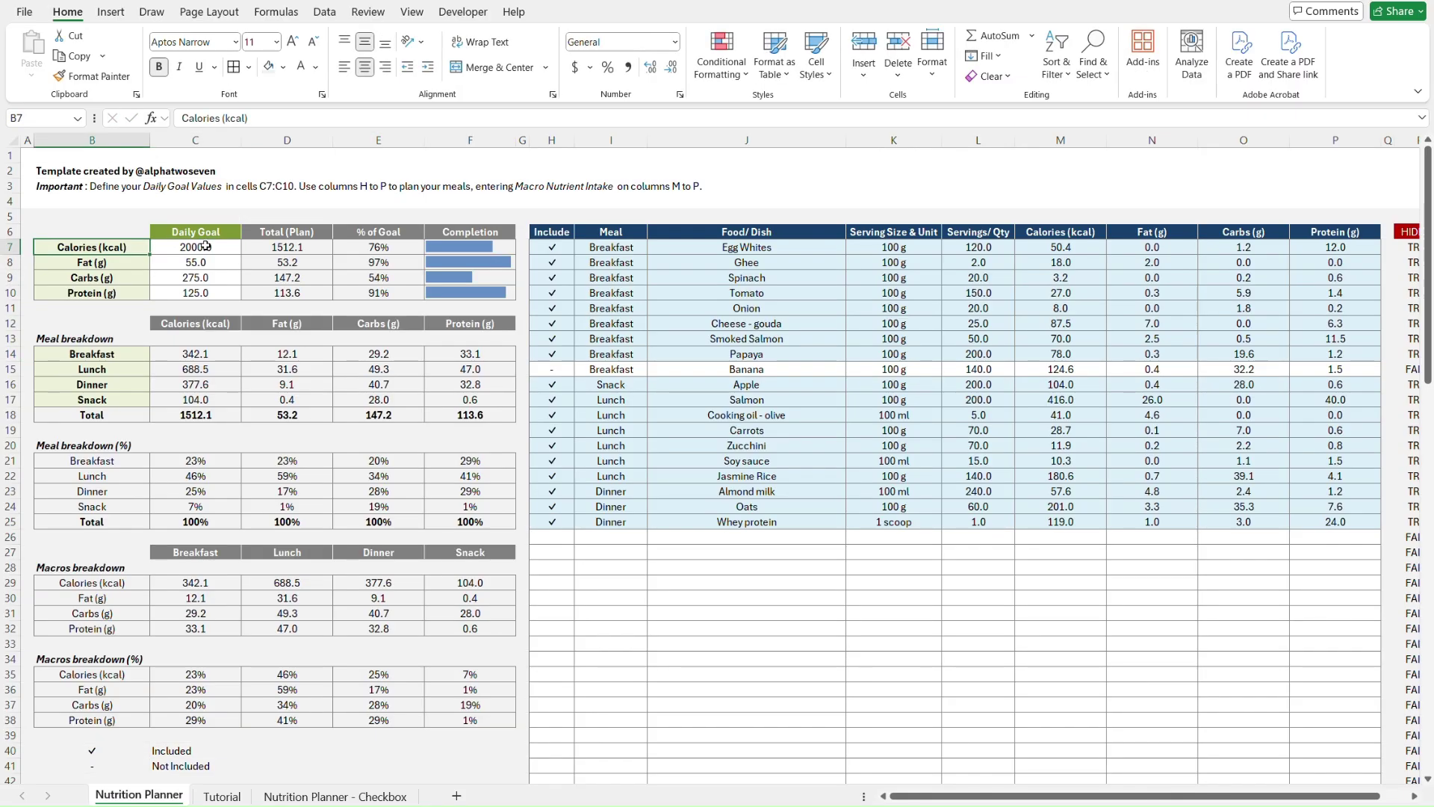
pyautogui.hotkey('ctrl', 'pagedown')
pyautogui.write('55')
pyautogui.press('Escape')
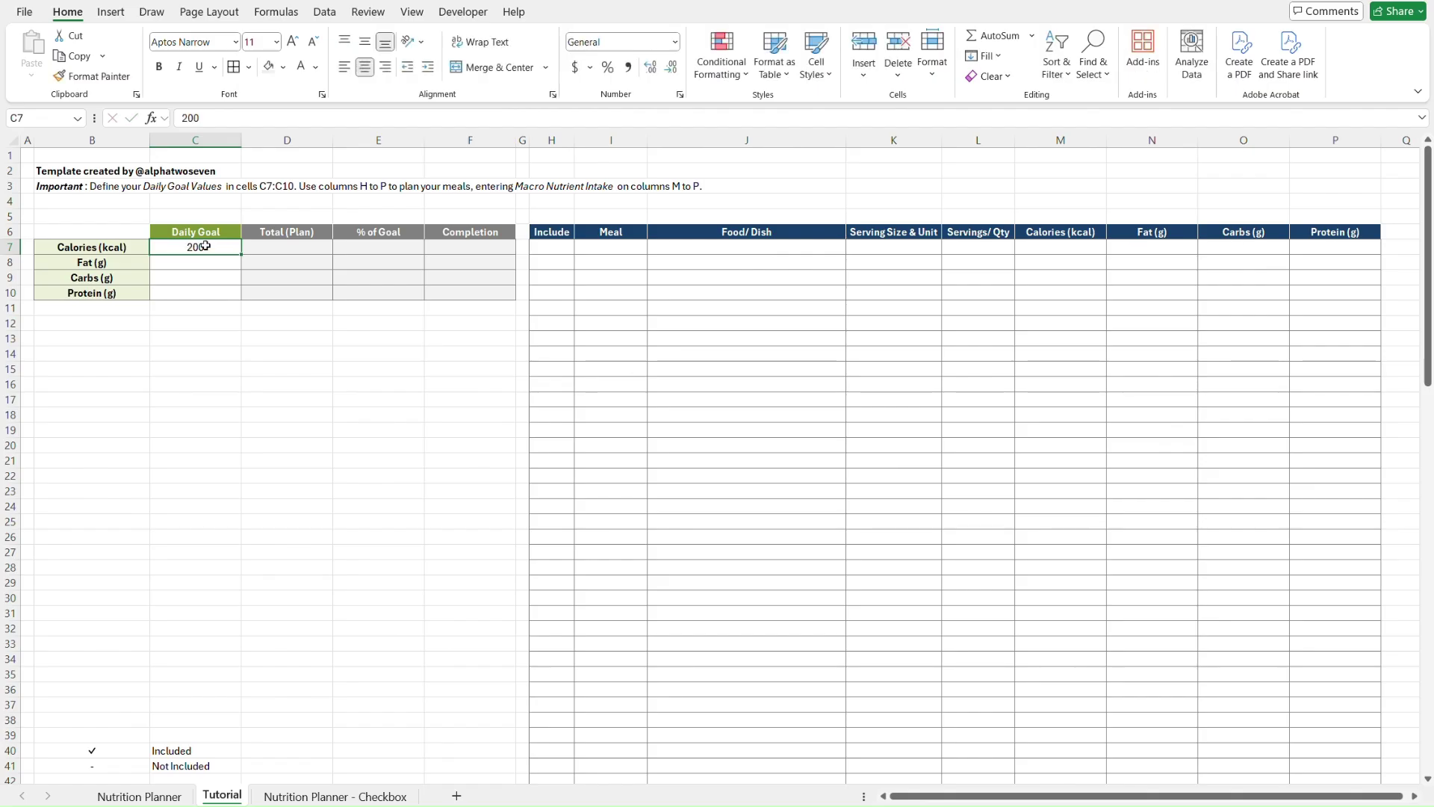
pyautogui.press('Down')
pyautogui.write('55')
pyautogui.press('Return')
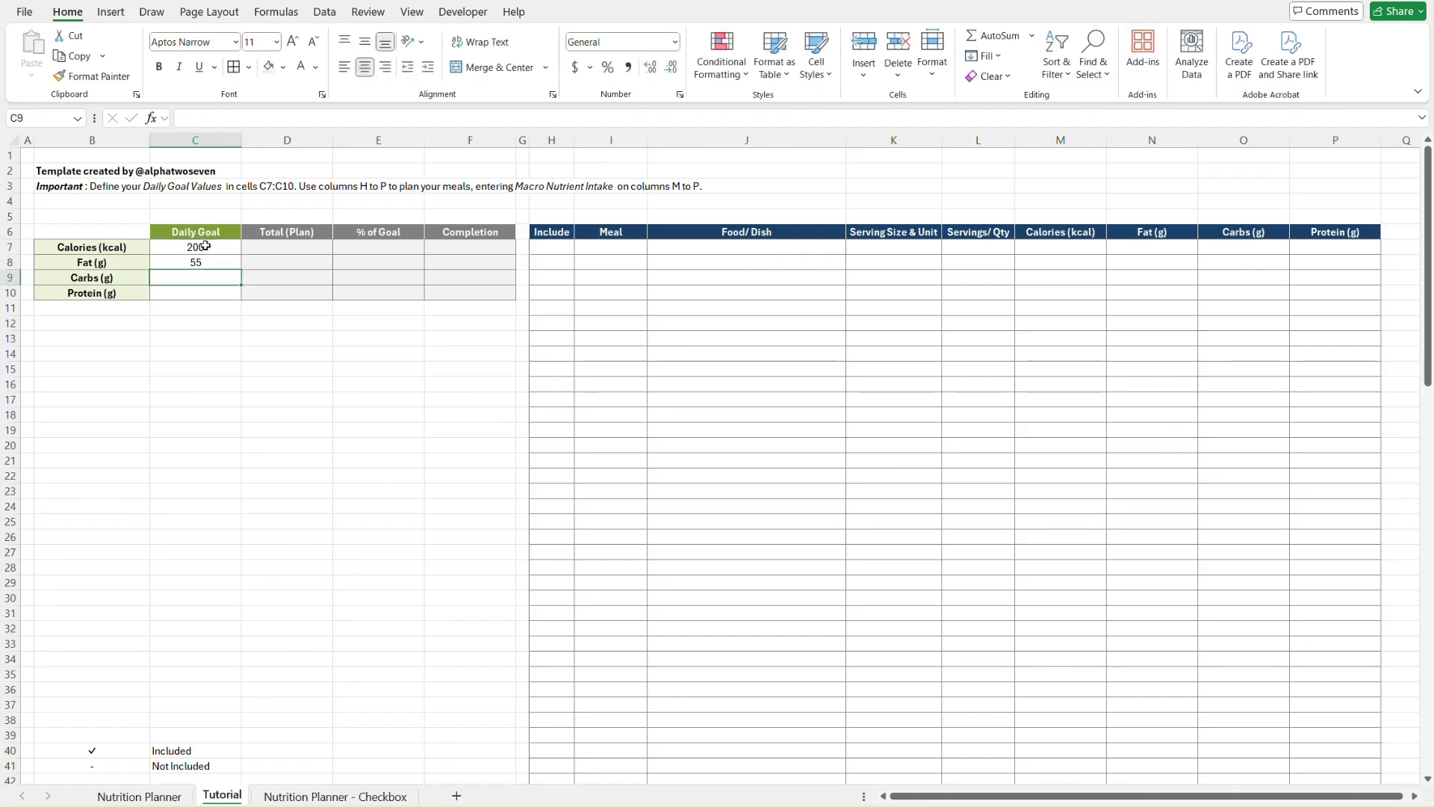
# - Enter the daily goals 275 for Carbs in C9 and 125 for Protein in C10, matching the Nutrition Planner sheet
pyautogui.hotkey('ctrl', 'pageup')
pyautogui.hotkey('ctrl', 'pagedown')
pyautogui.write('275')
pyautogui.press('Return')
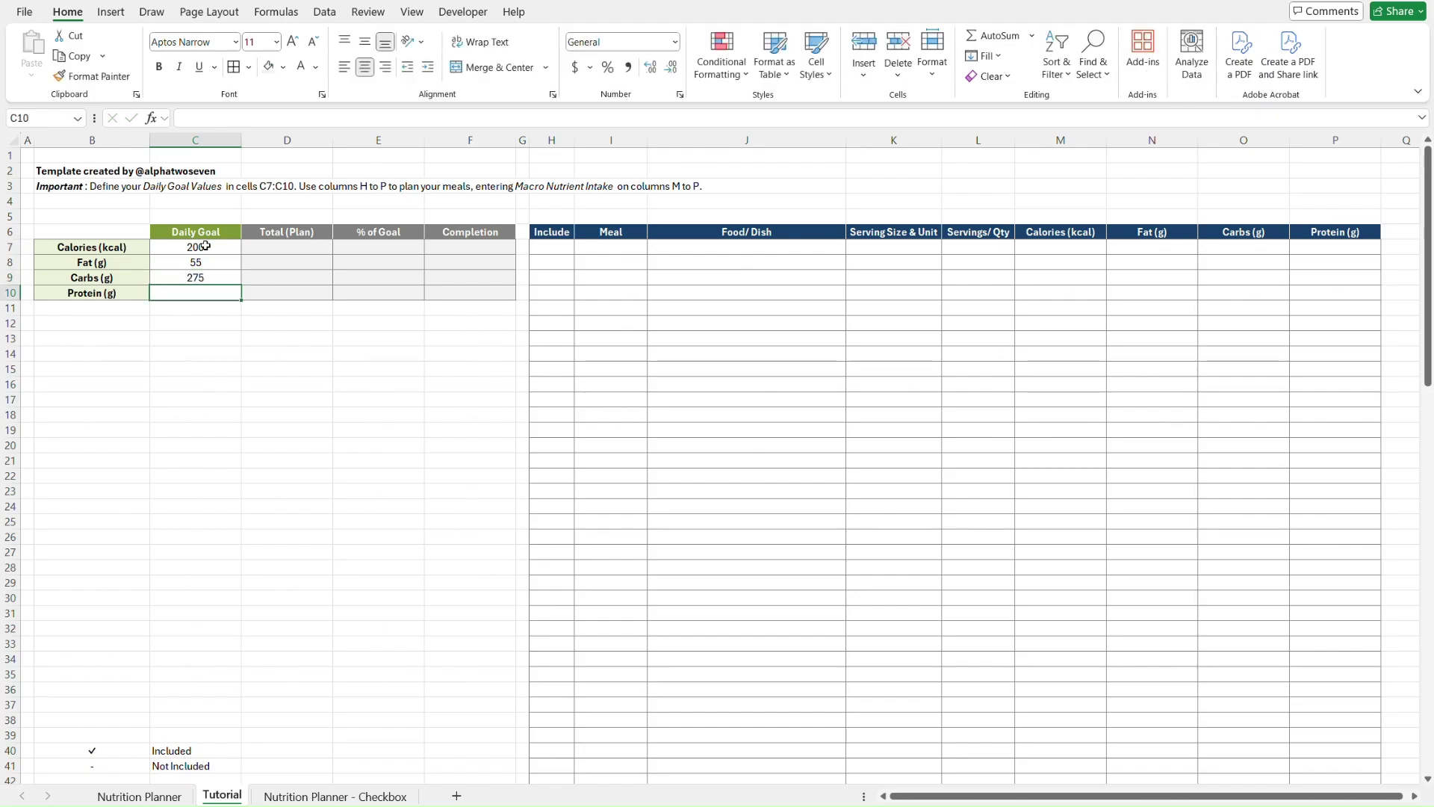
pyautogui.hotkey('ctrl', 'pageup')
pyautogui.hotkey('ctrl', 'pagedown')
pyautogui.write('125')
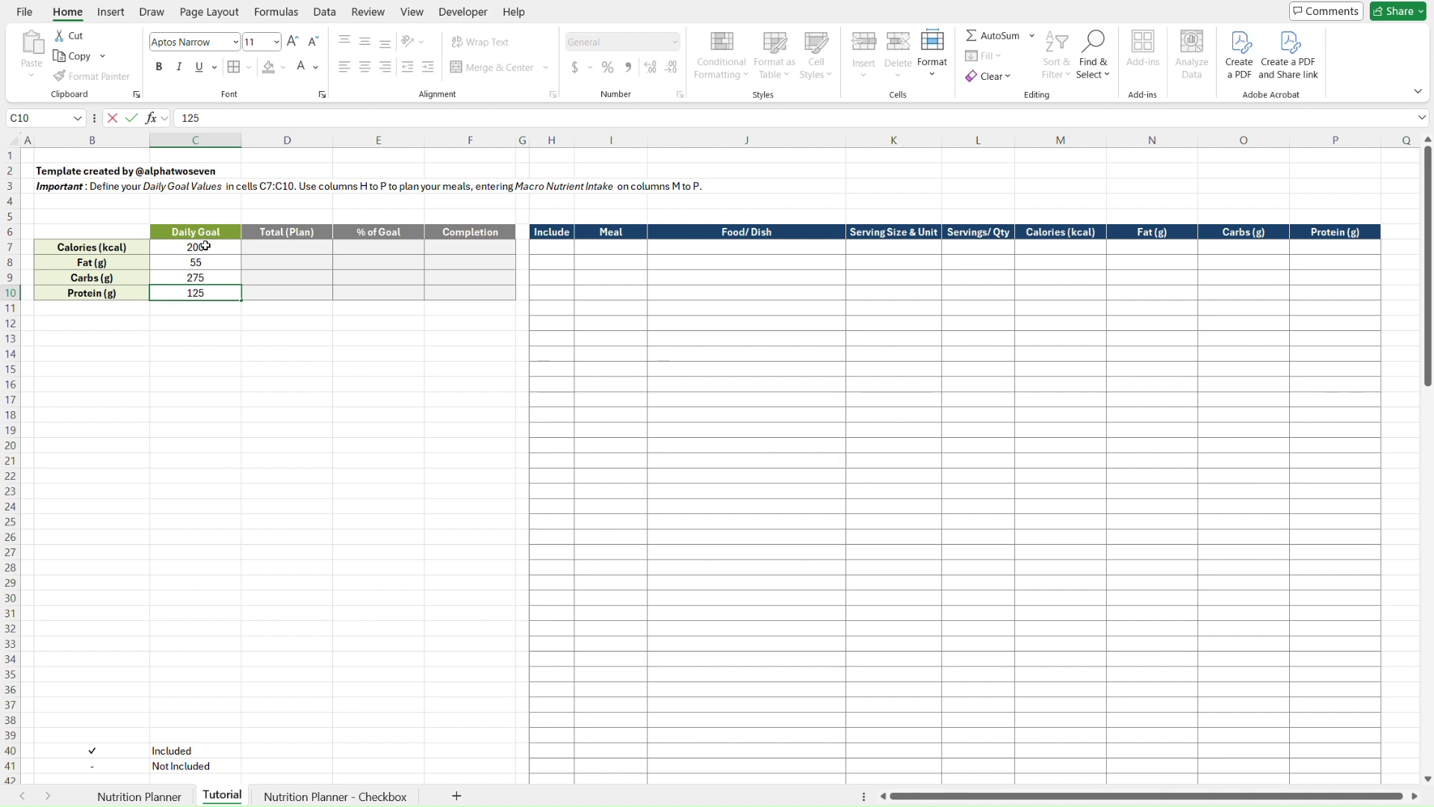
pyautogui.press('Tab')
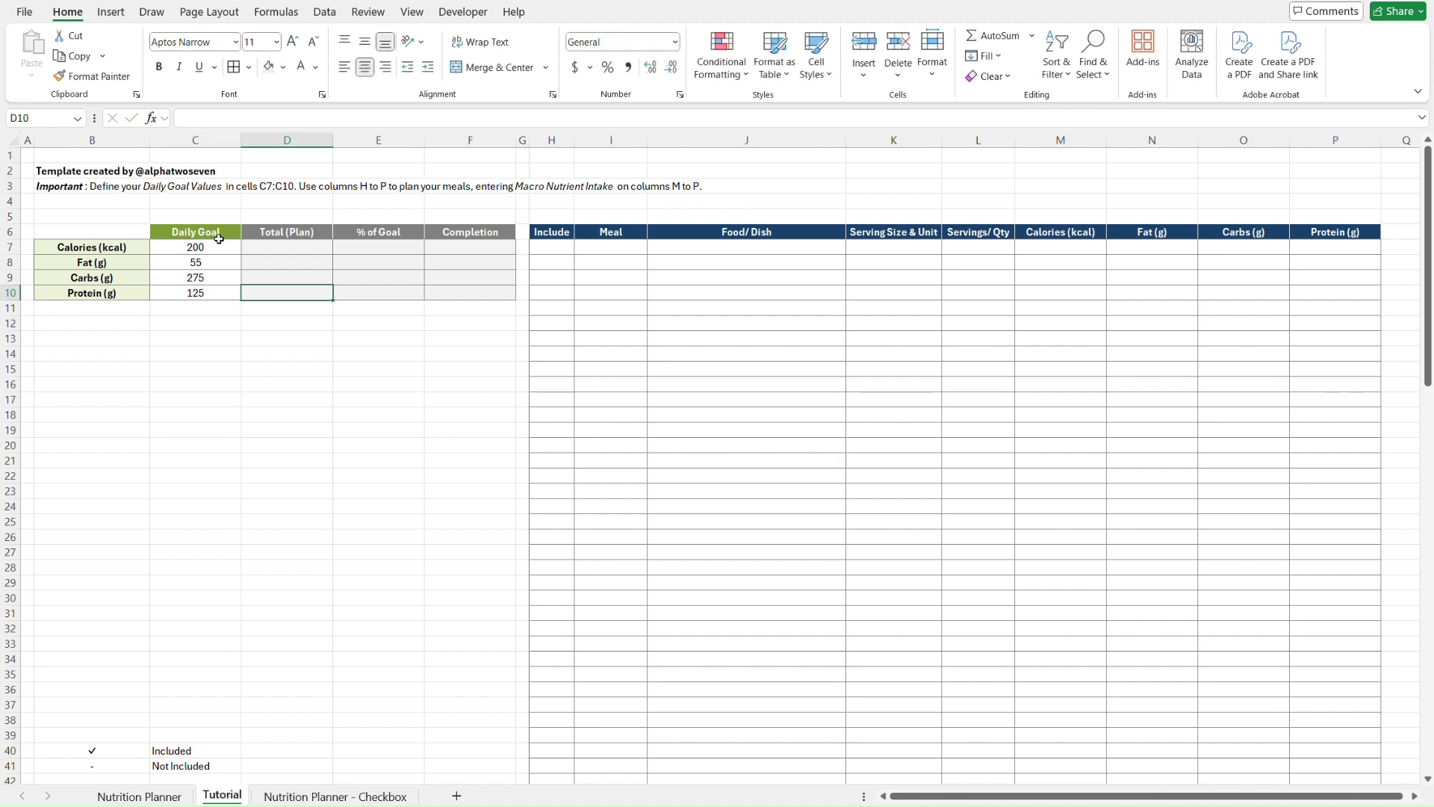
# - Correct the Calories daily goal in C7 to 2000
pyautogui.click(224, 247)
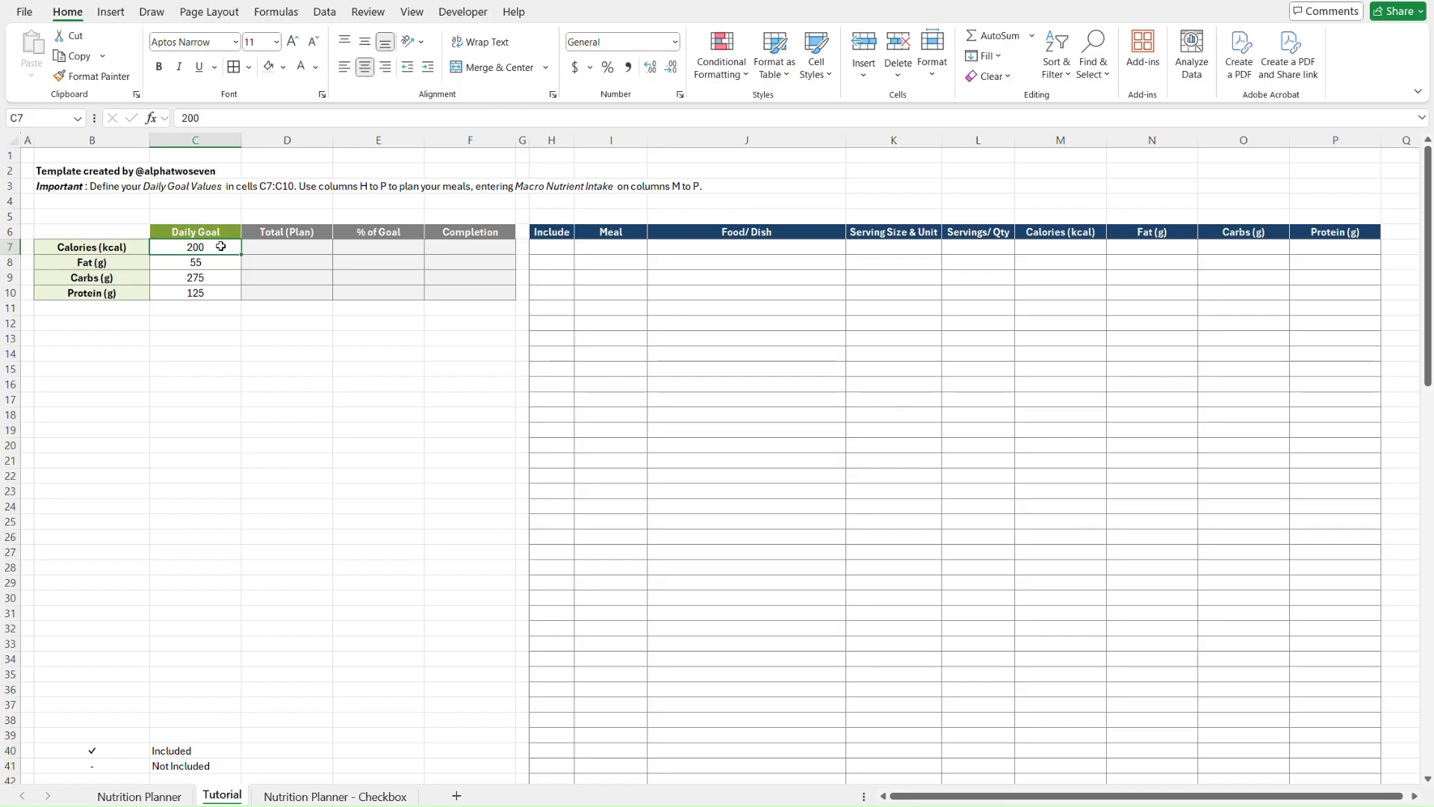
pyautogui.doubleClick(221, 247)
pyautogui.write('0')
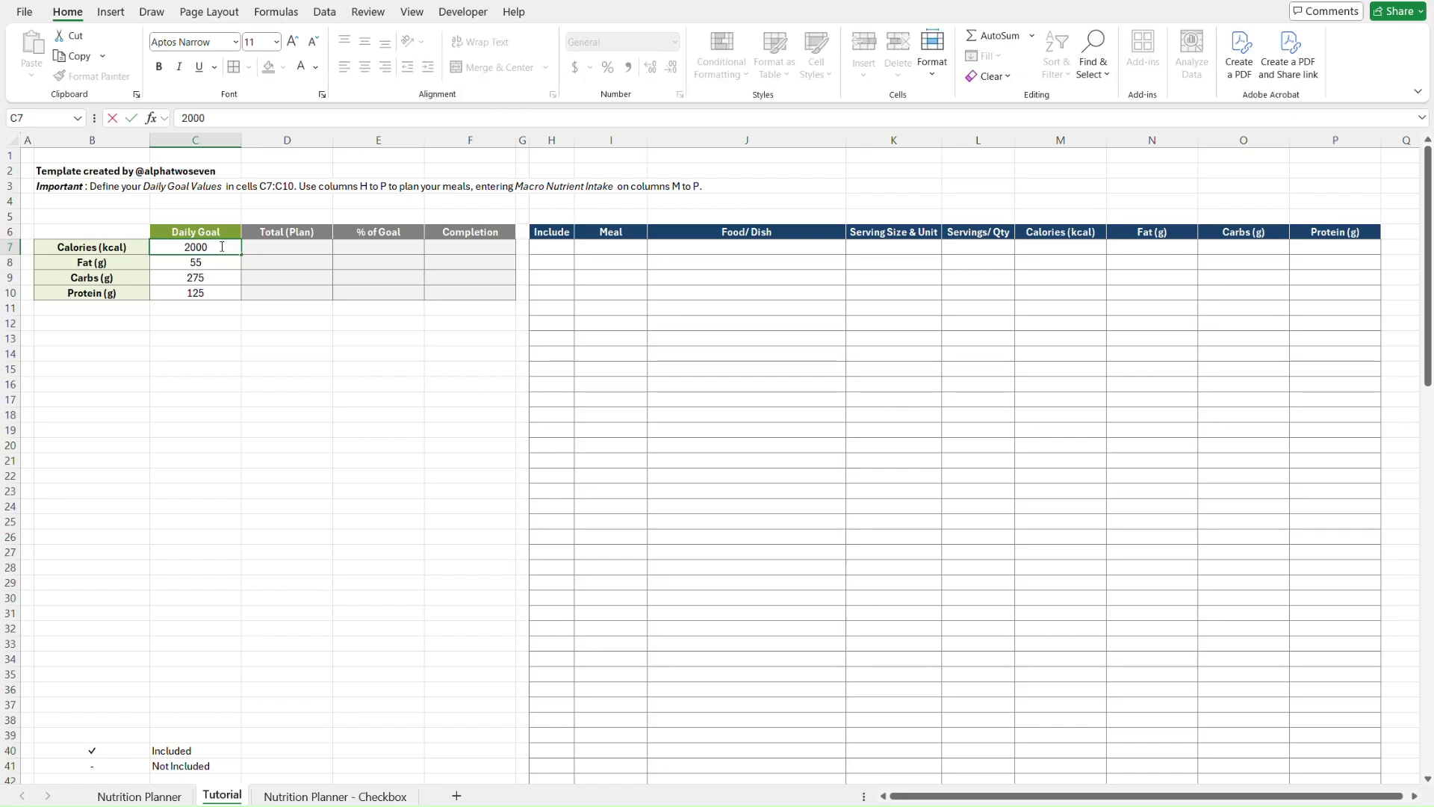
pyautogui.press('Return')
# - Format the daily goal values in C7:C10 as Number with one decimal place
pyautogui.click(221, 246)
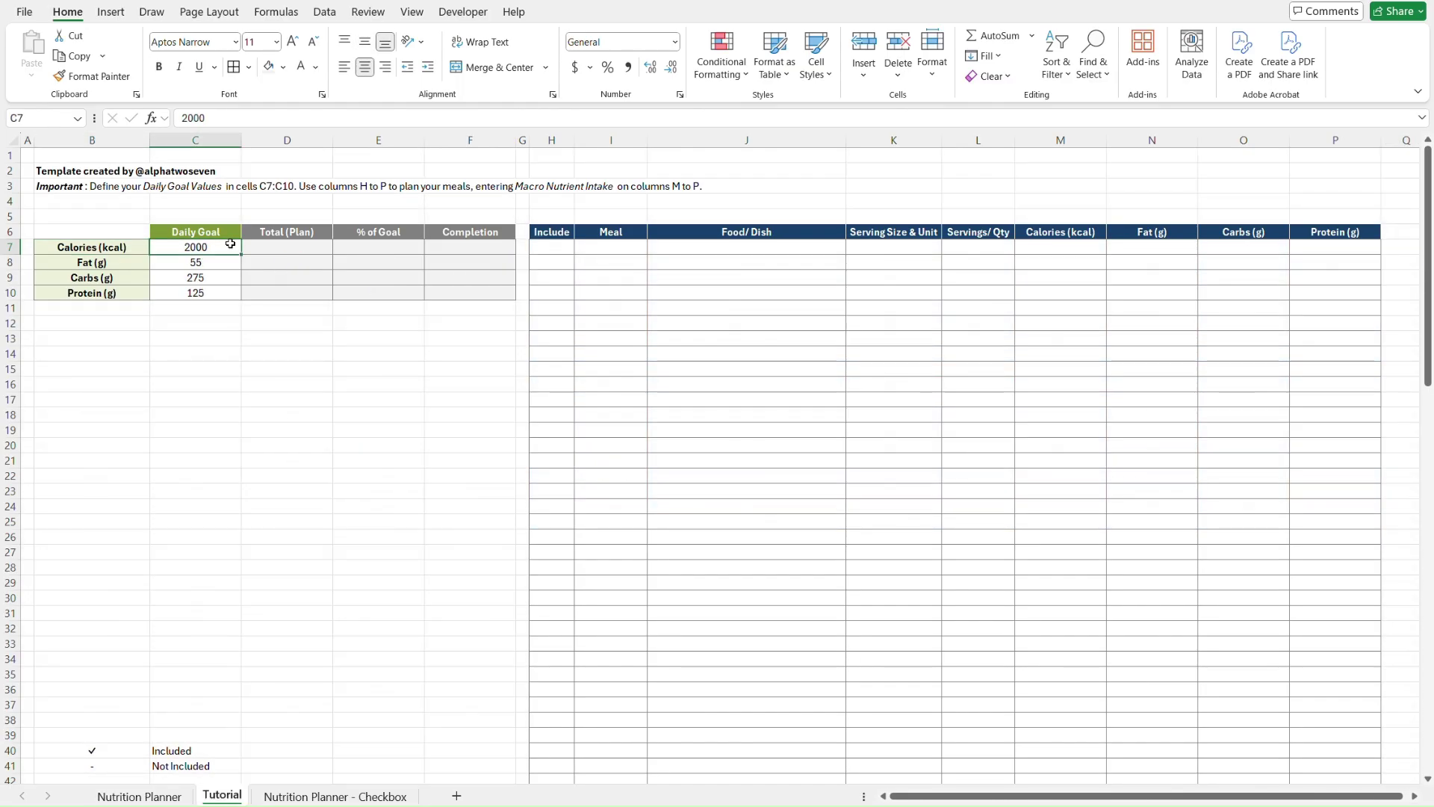
pyautogui.moveTo(230, 245); pyautogui.dragTo(224, 293)
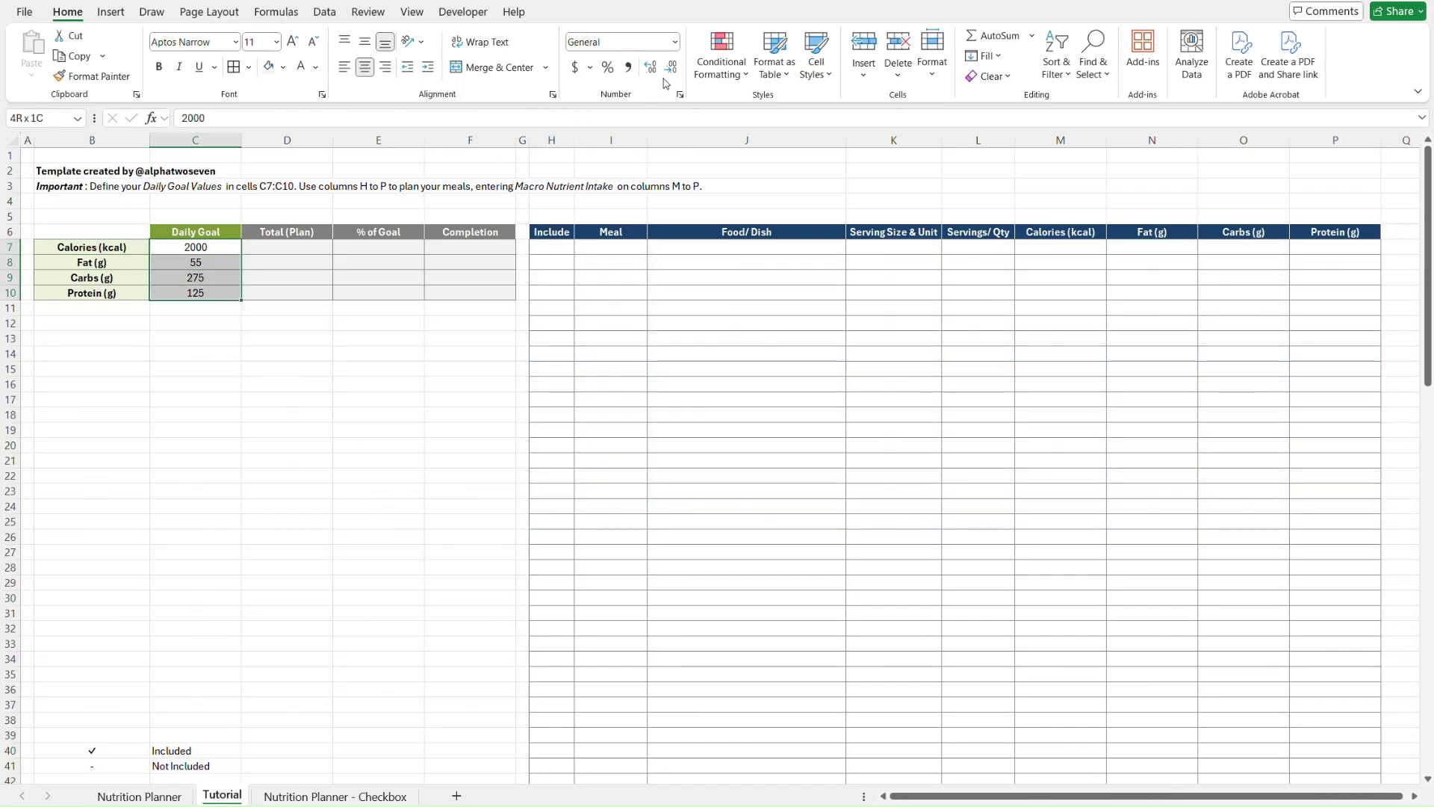
pyautogui.click(674, 42)
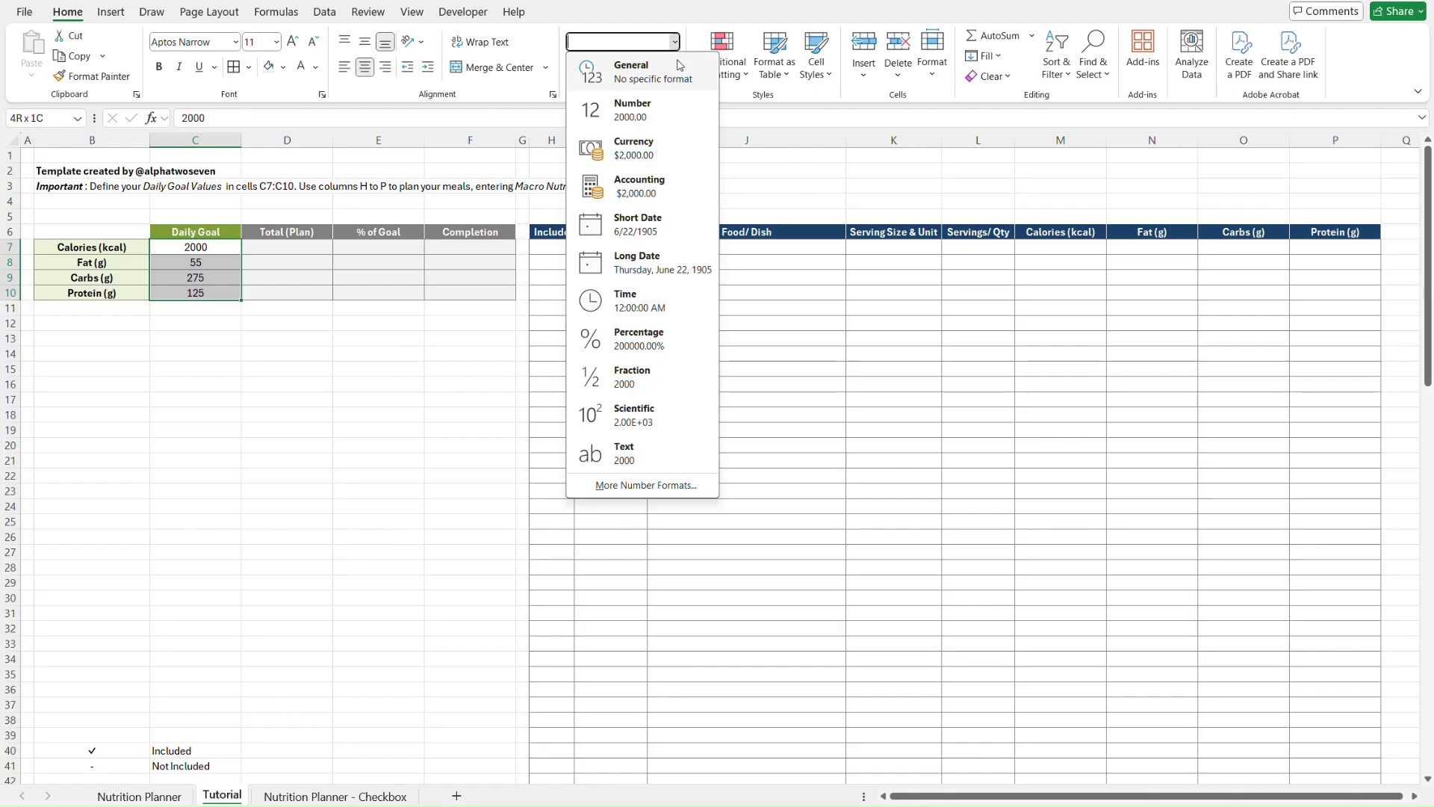
pyautogui.click(680, 113)
pyautogui.click(673, 69)
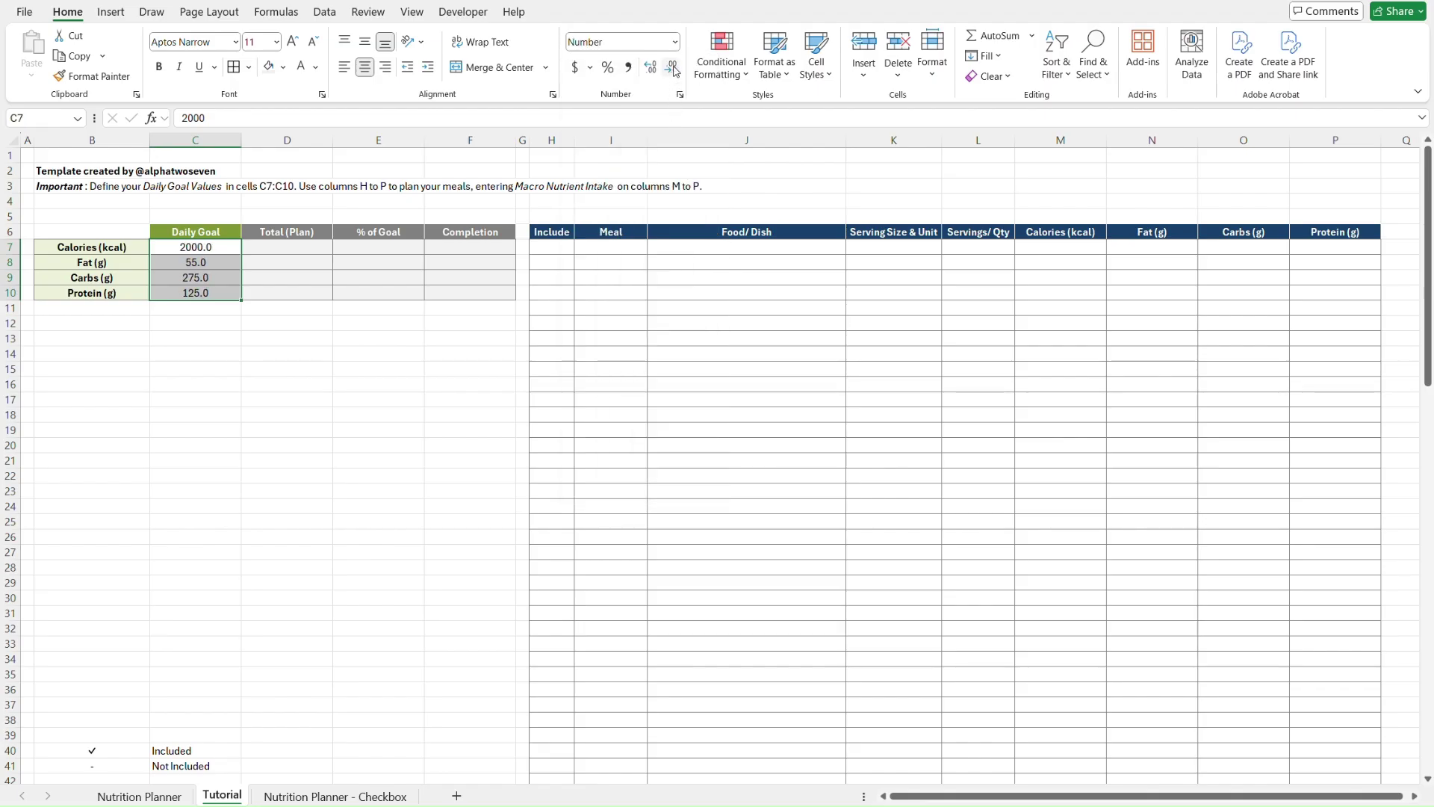
# - Copy the number formatting of C7:C10 onto the Total (Plan) cells D7:D10 with Format Painter and refill them light gray
pyautogui.click(292, 322)
pyautogui.press('Up')
pyautogui.press('Up')
pyautogui.press('Up')
pyautogui.press('Up')
pyautogui.press('Up')
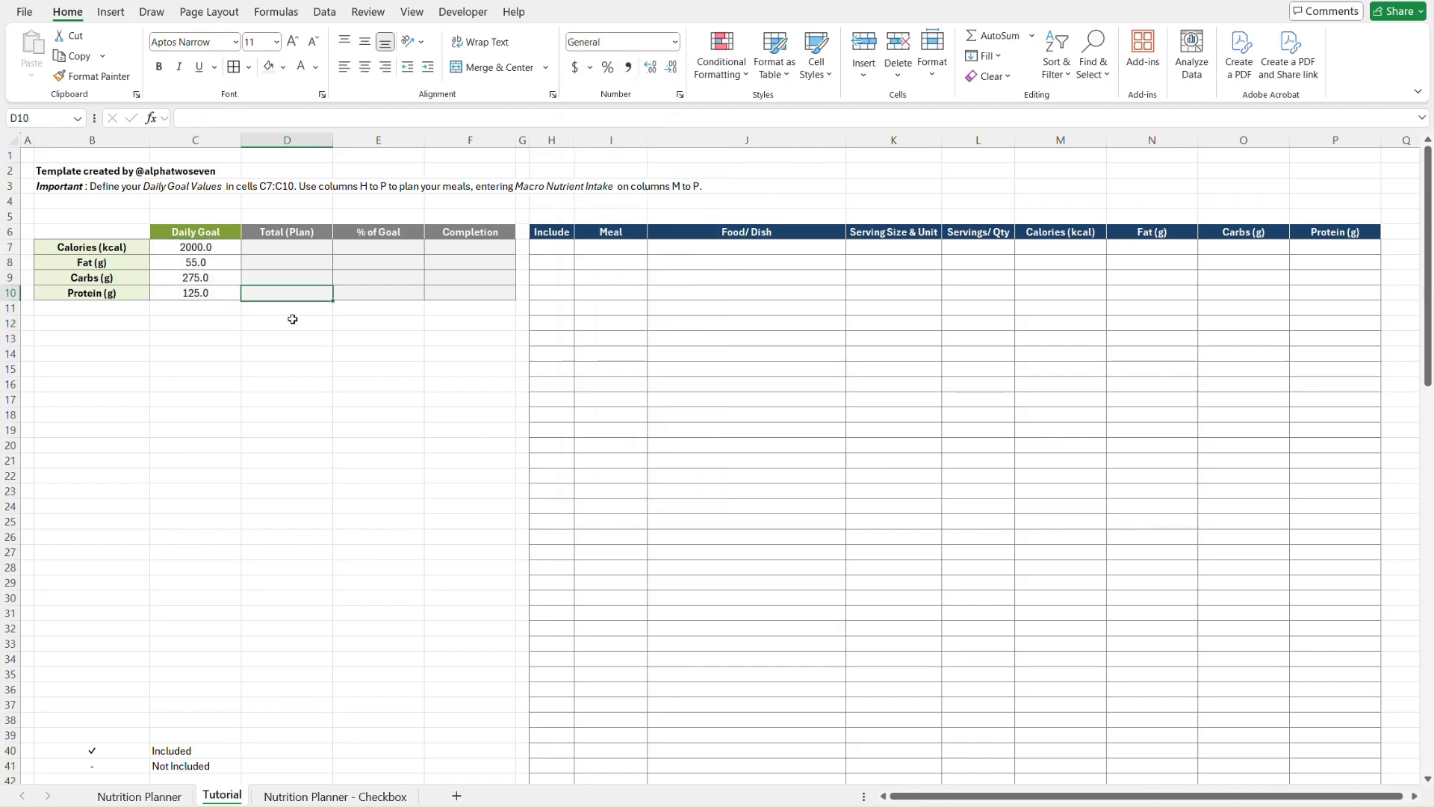
pyautogui.press('Left')
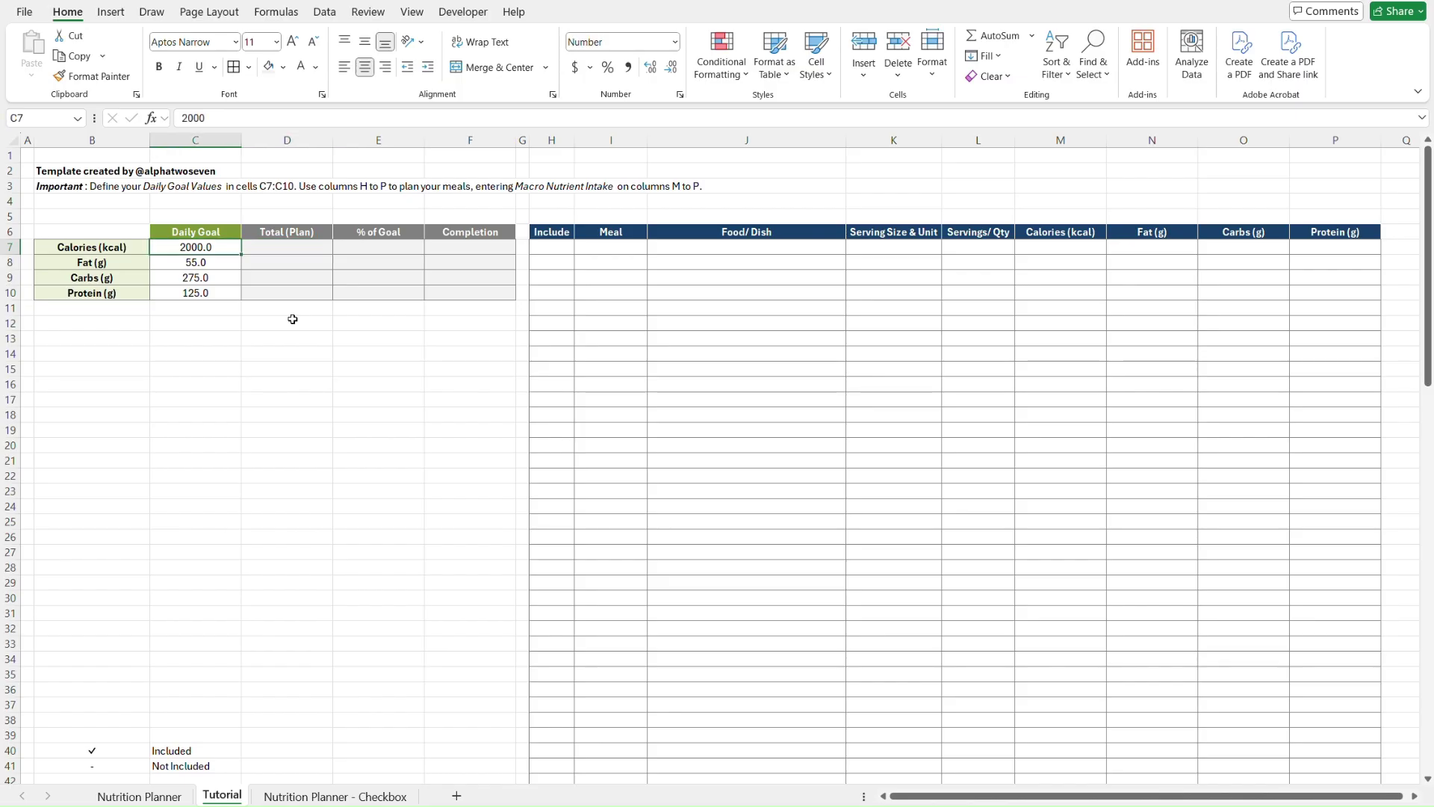
pyautogui.hotkey('shift', 'Down')
pyautogui.hotkey('shift', 'Down')
pyautogui.hotkey('shift', 'Down')
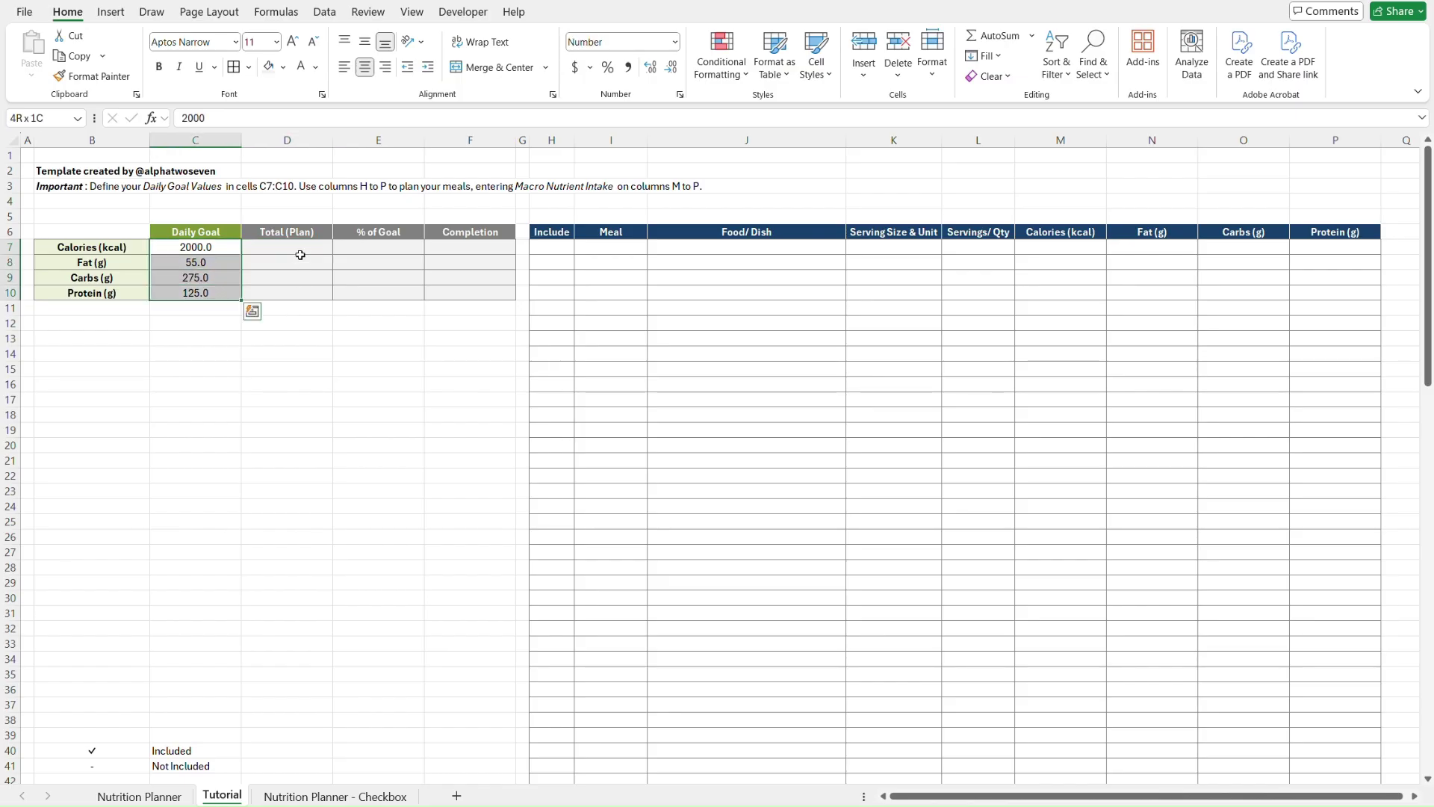
pyautogui.hotkey('alt', 'h')
pyautogui.press('f')
pyautogui.press('p')
pyautogui.click(303, 247)
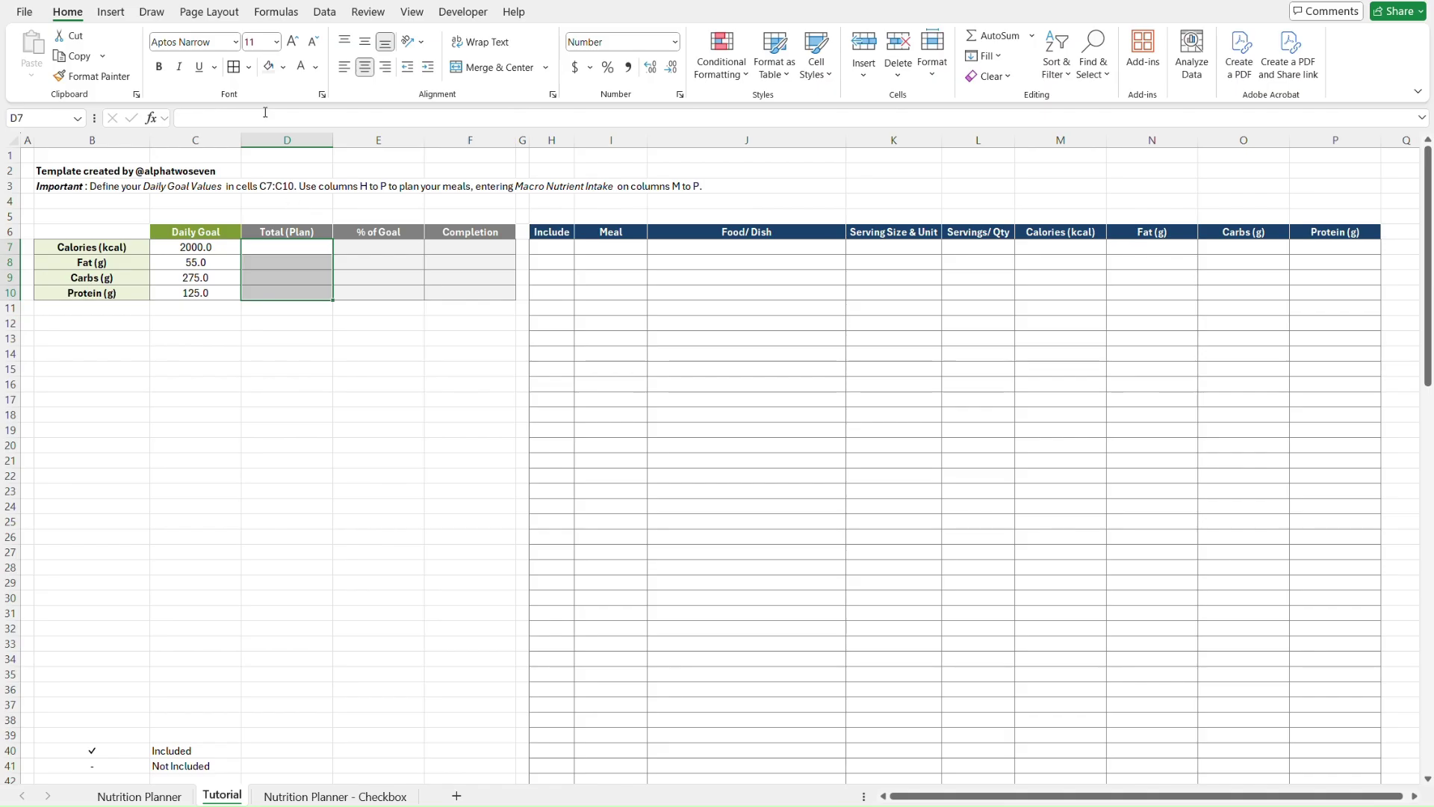
pyautogui.click(267, 68)
# - Format the % of Goal cells E7:E10 as Percentage
pyautogui.press('Right')
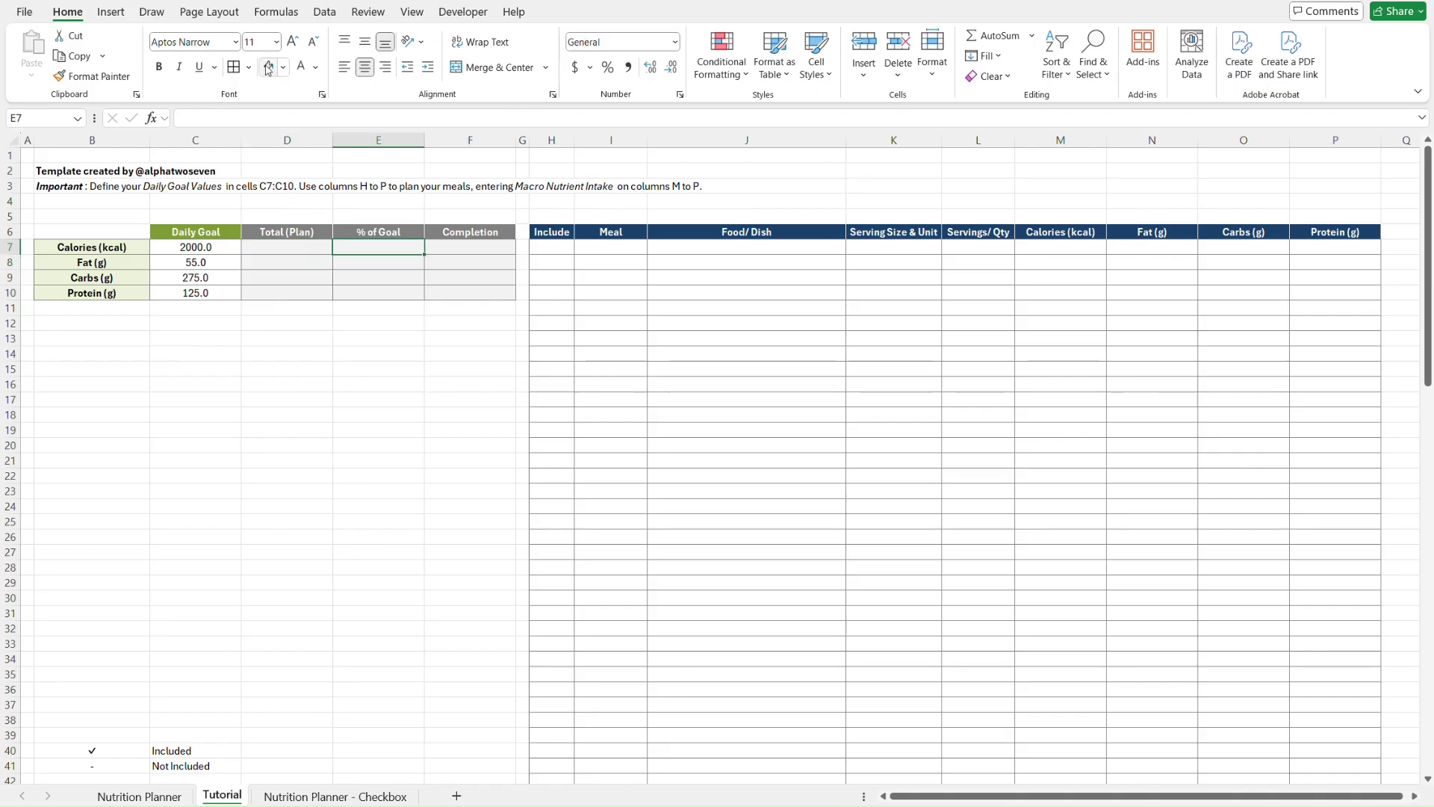
pyautogui.hotkey('shift', 'Down')
pyautogui.hotkey('shift', 'Down')
pyautogui.hotkey('shift', 'Down')
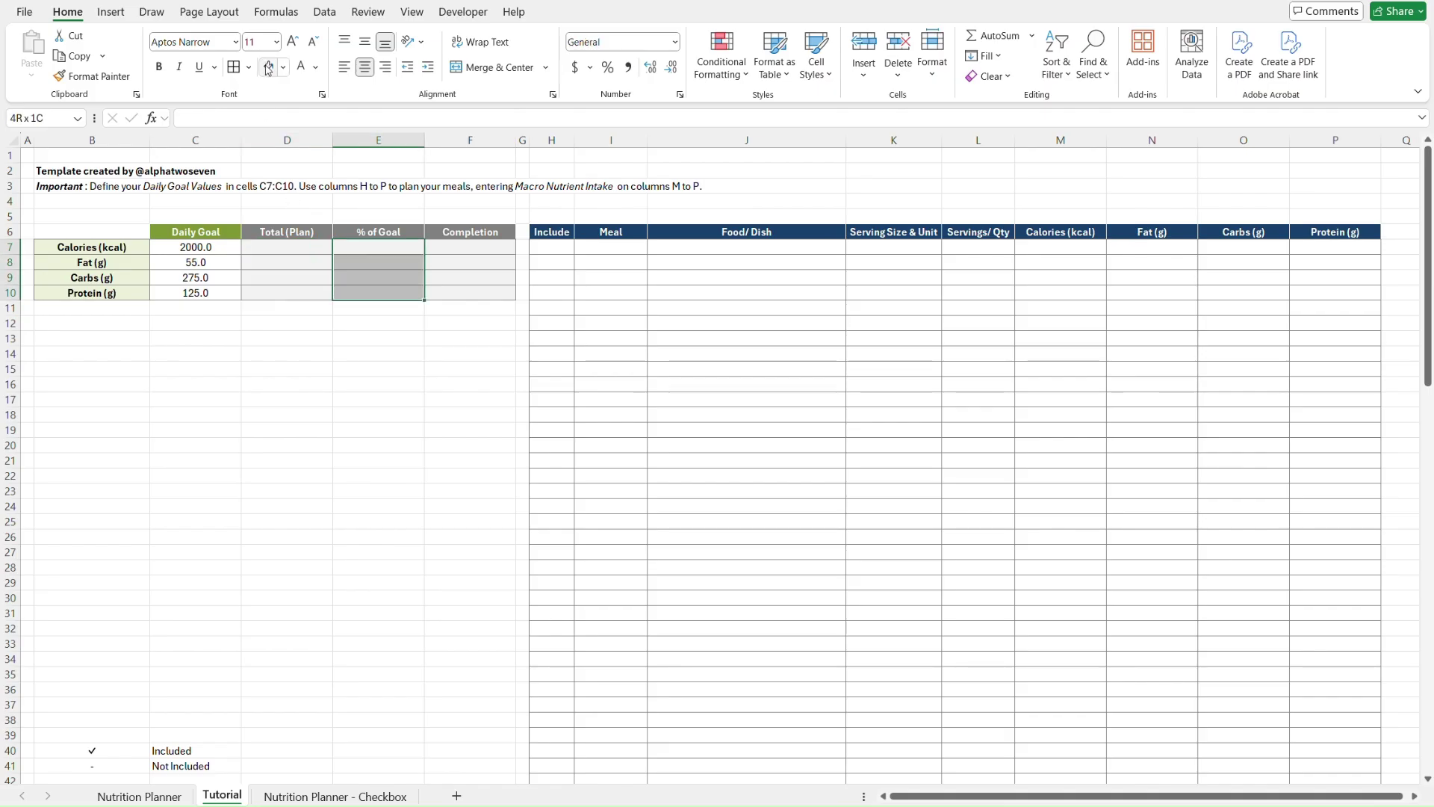
pyautogui.click(611, 68)
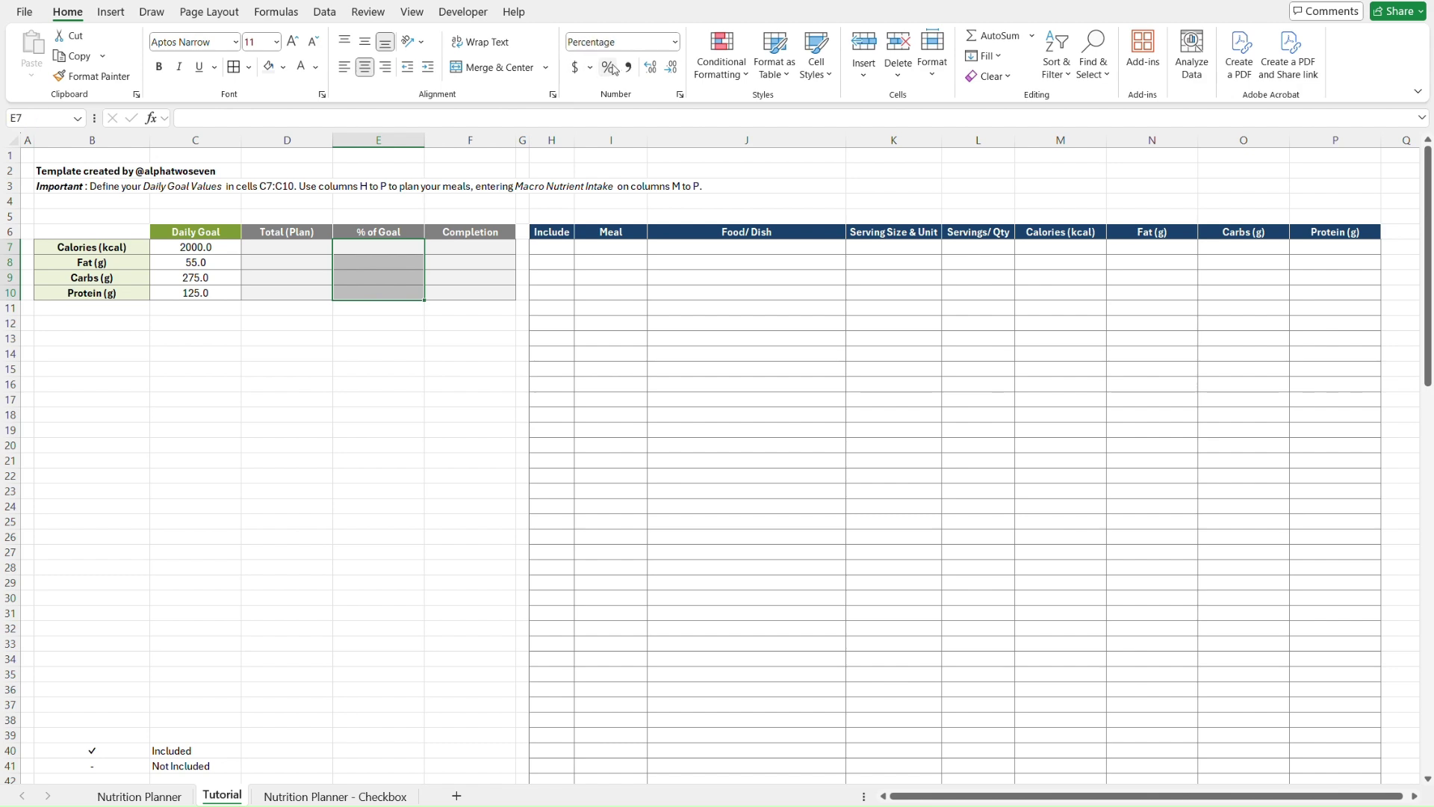
pyautogui.press('Right')
pyautogui.hotkey('shift', 'Down')
pyautogui.hotkey('shift', 'Down')
pyautogui.hotkey('shift', 'Down')
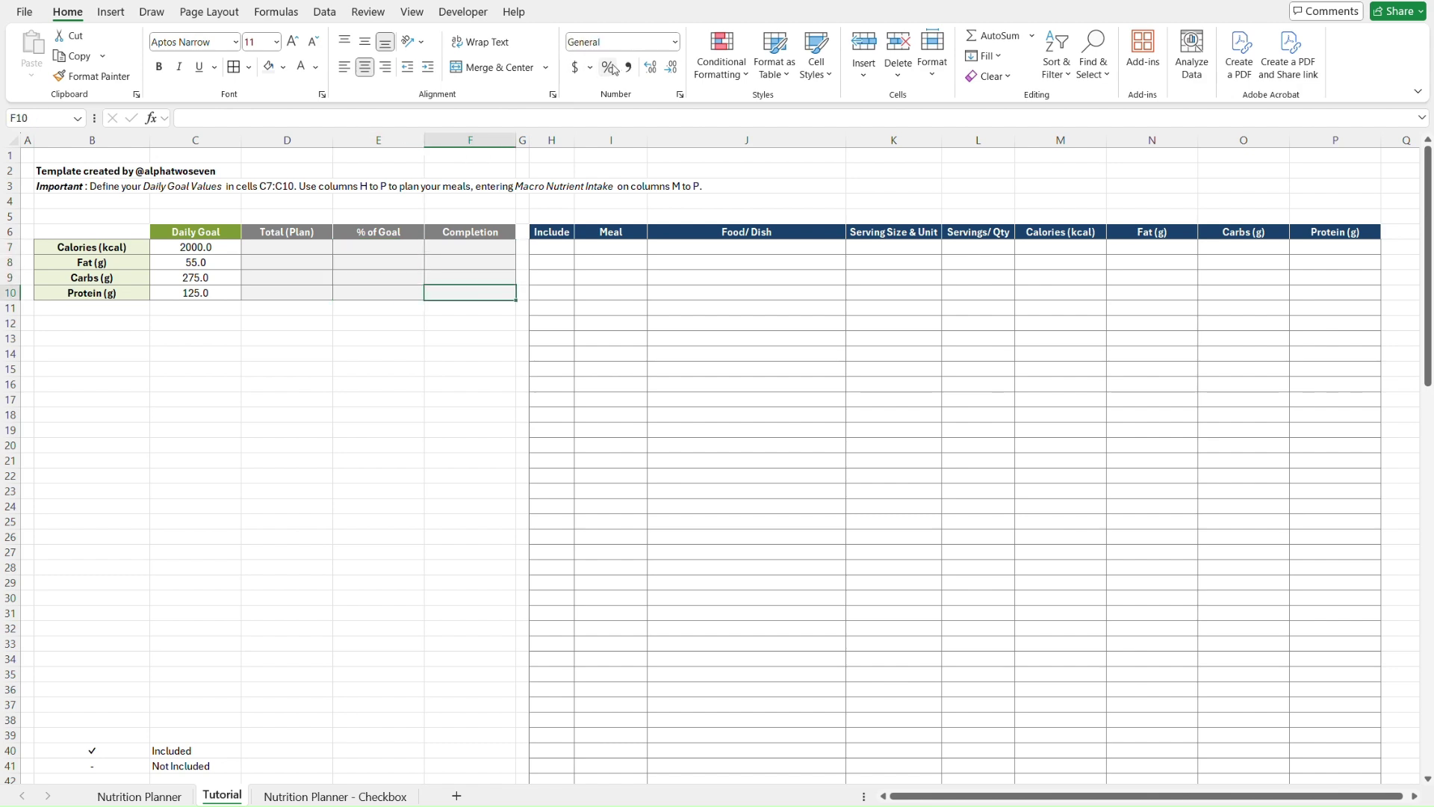
# - Examine the formulas behind the Calories (kcal) headers in C12 and M6 on the Nutrition Planner sheet
pyautogui.hotkey('shift', 'Up')
pyautogui.hotkey('shift', 'Up')
pyautogui.hotkey('shift', 'Up')
pyautogui.hotkey('ctrl', 'pageup')
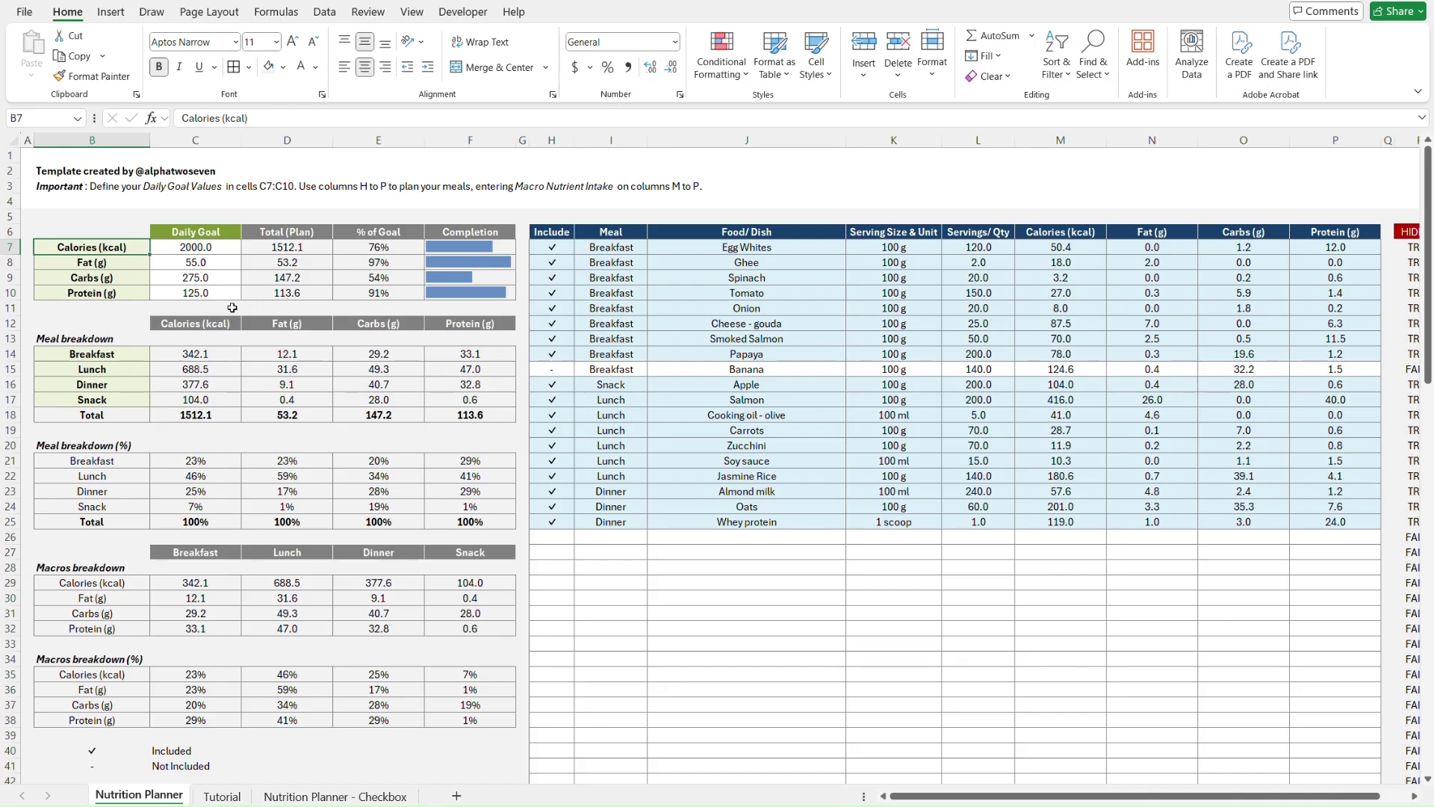
pyautogui.click(205, 320)
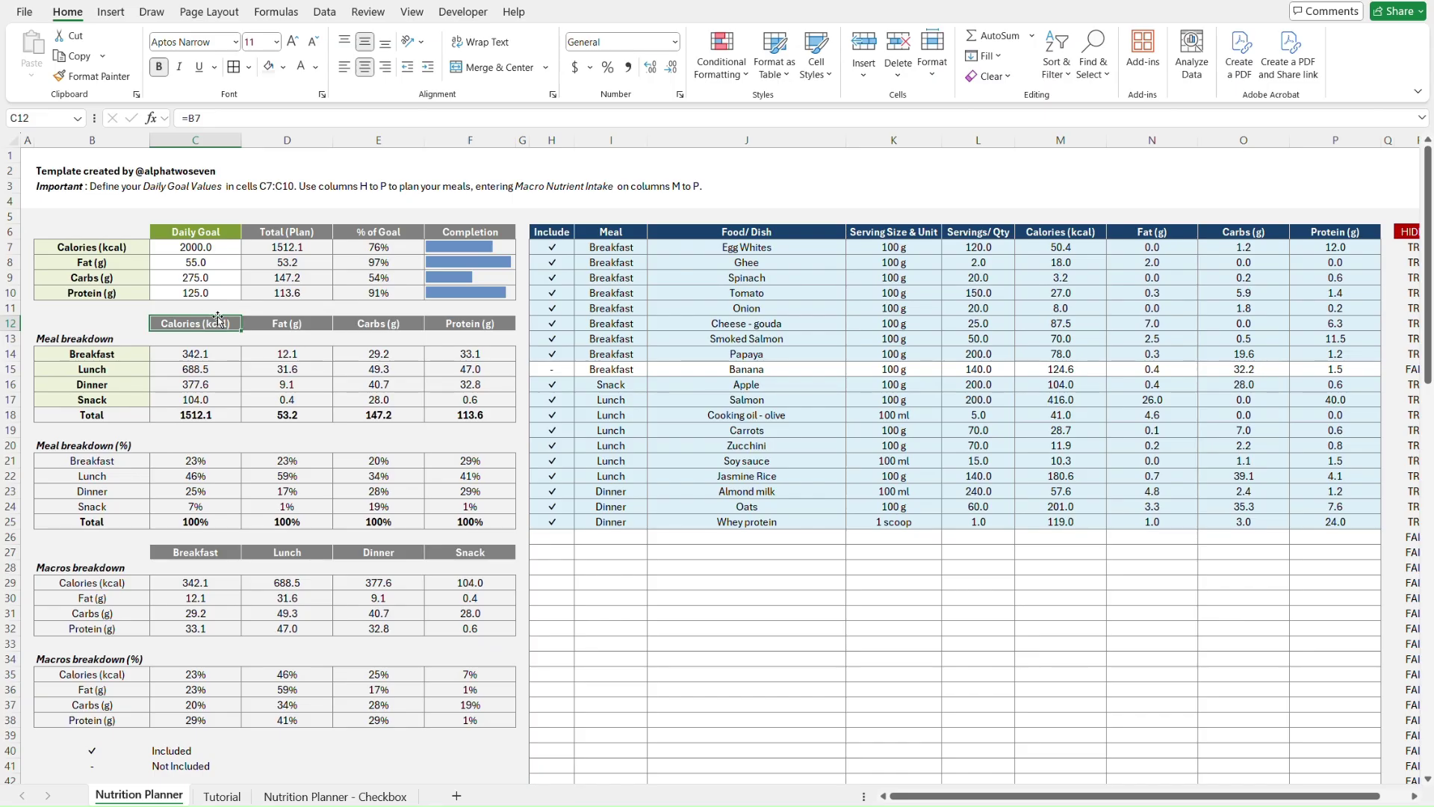
pyautogui.click(225, 117)
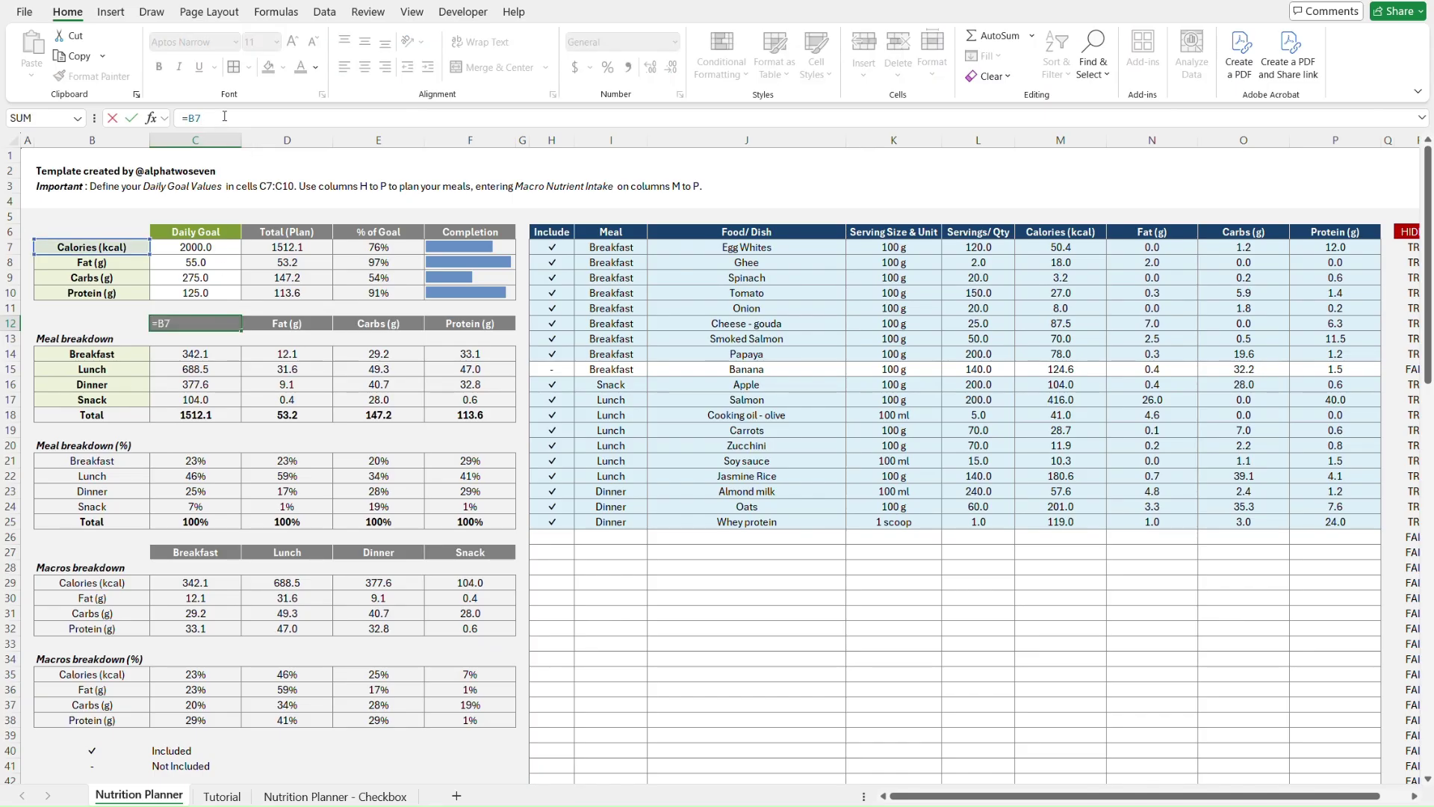
pyautogui.press('Escape')
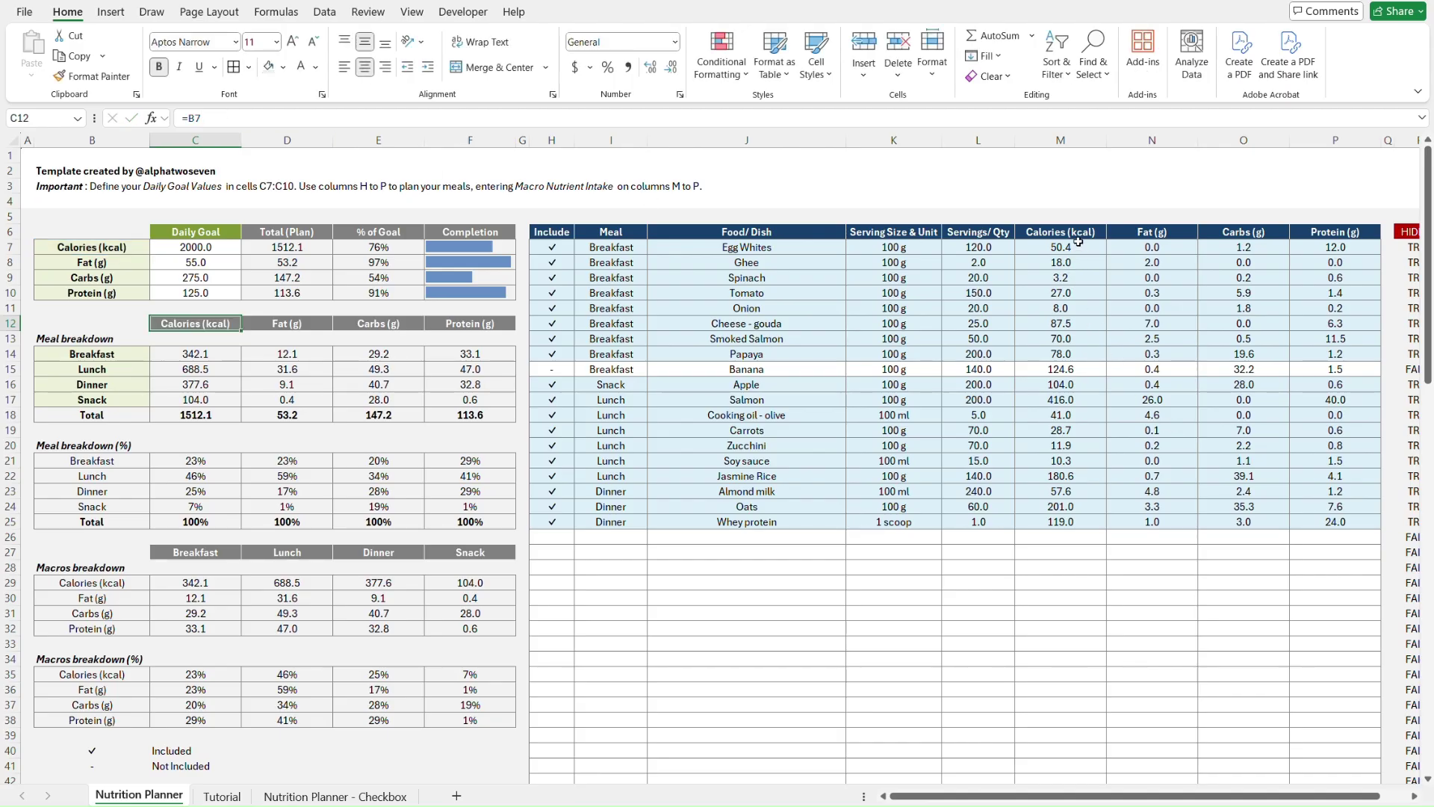
pyautogui.click(1078, 232)
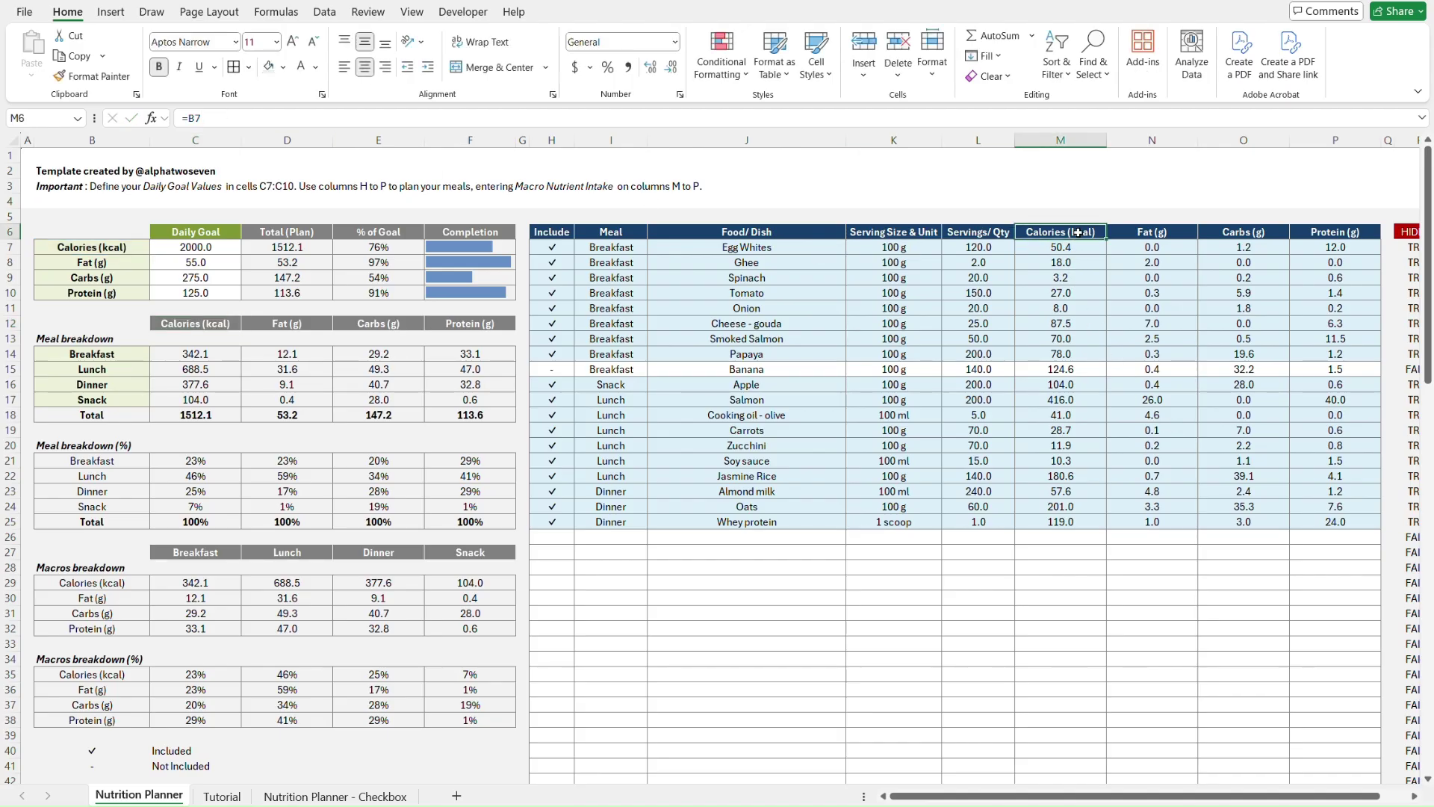
# - Review the Calories, Fat, Carbs and Protein label cells B7:B10 as the source for the other macro headers
pyautogui.click(128, 252)
pyautogui.hotkey('shift', 'Down')
pyautogui.hotkey('shift', 'Down')
pyautogui.hotkey('shift', 'Down')
pyautogui.hotkey('shift', 'Down')
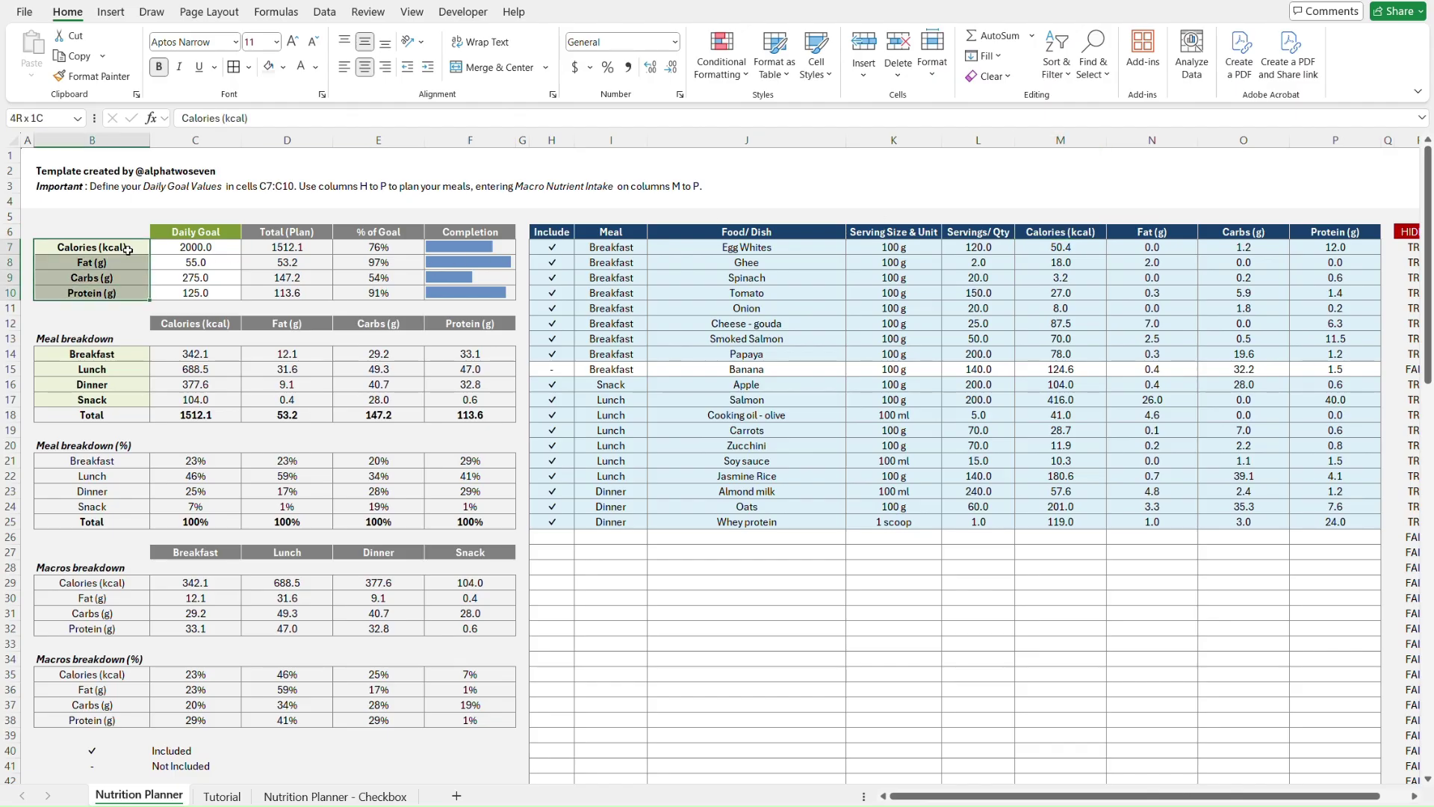
pyautogui.hotkey('shift', 'Up')
pyautogui.click(119, 265)
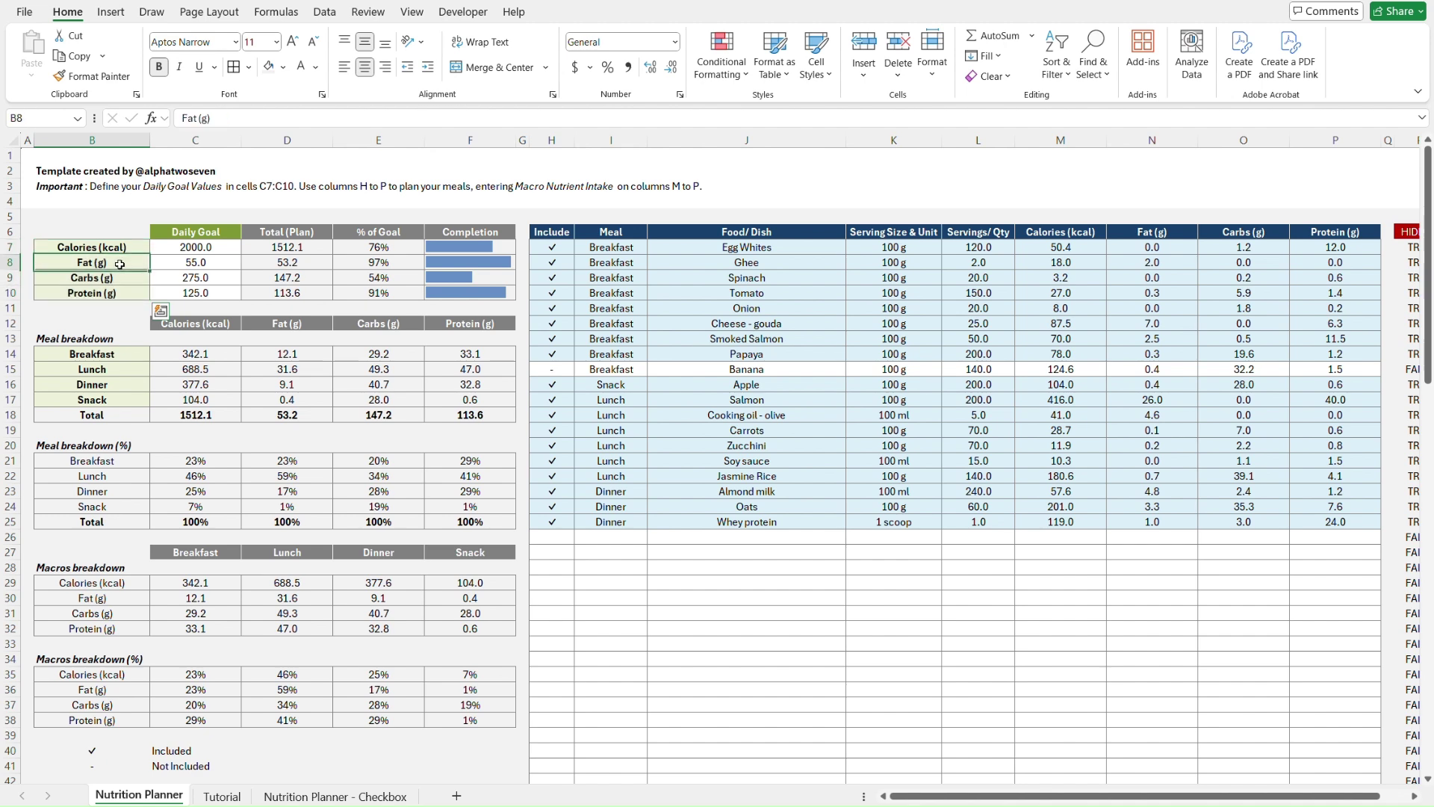
pyautogui.press('Down')
pyautogui.press('Down')
pyautogui.press('Up')
pyautogui.press('Up')
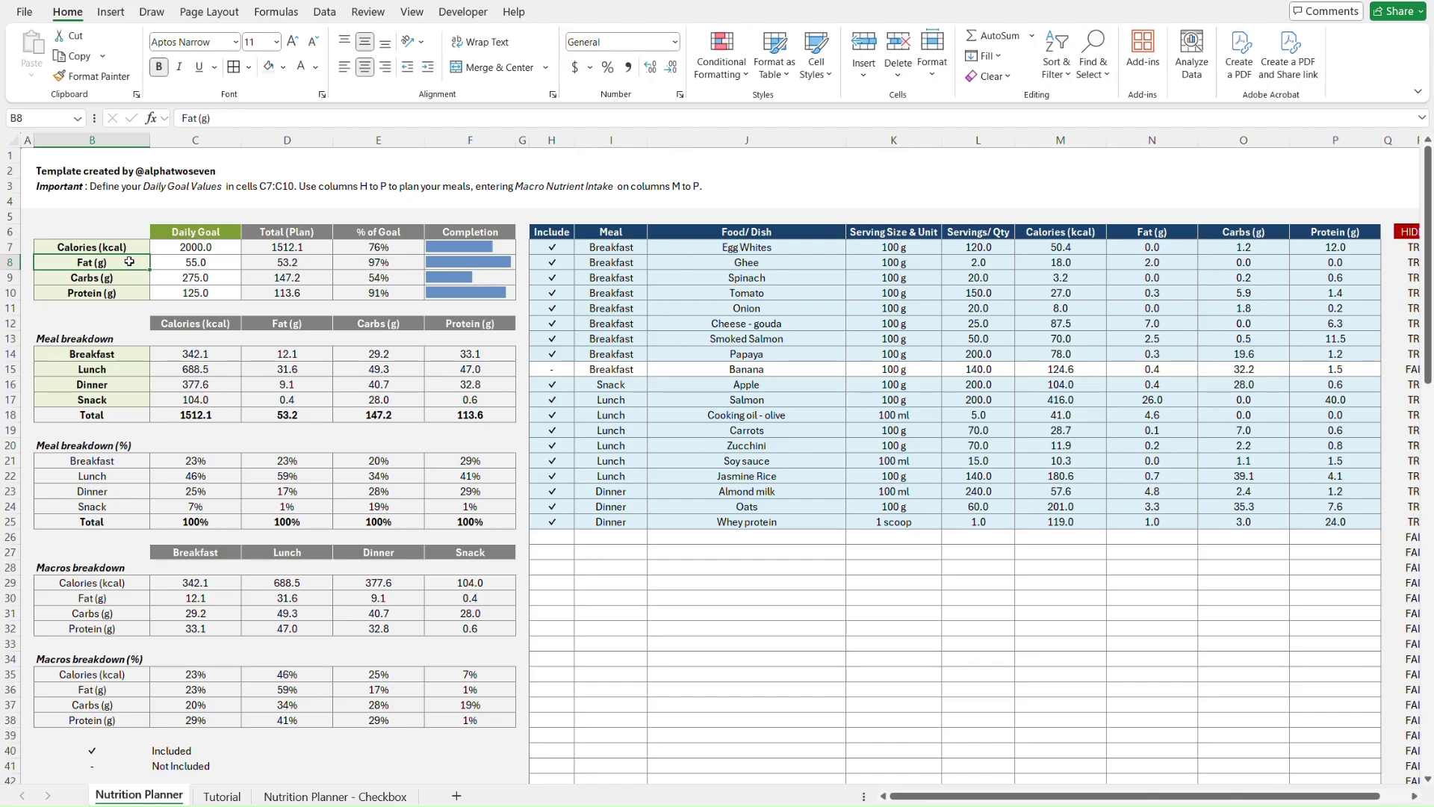
pyautogui.click(132, 247)
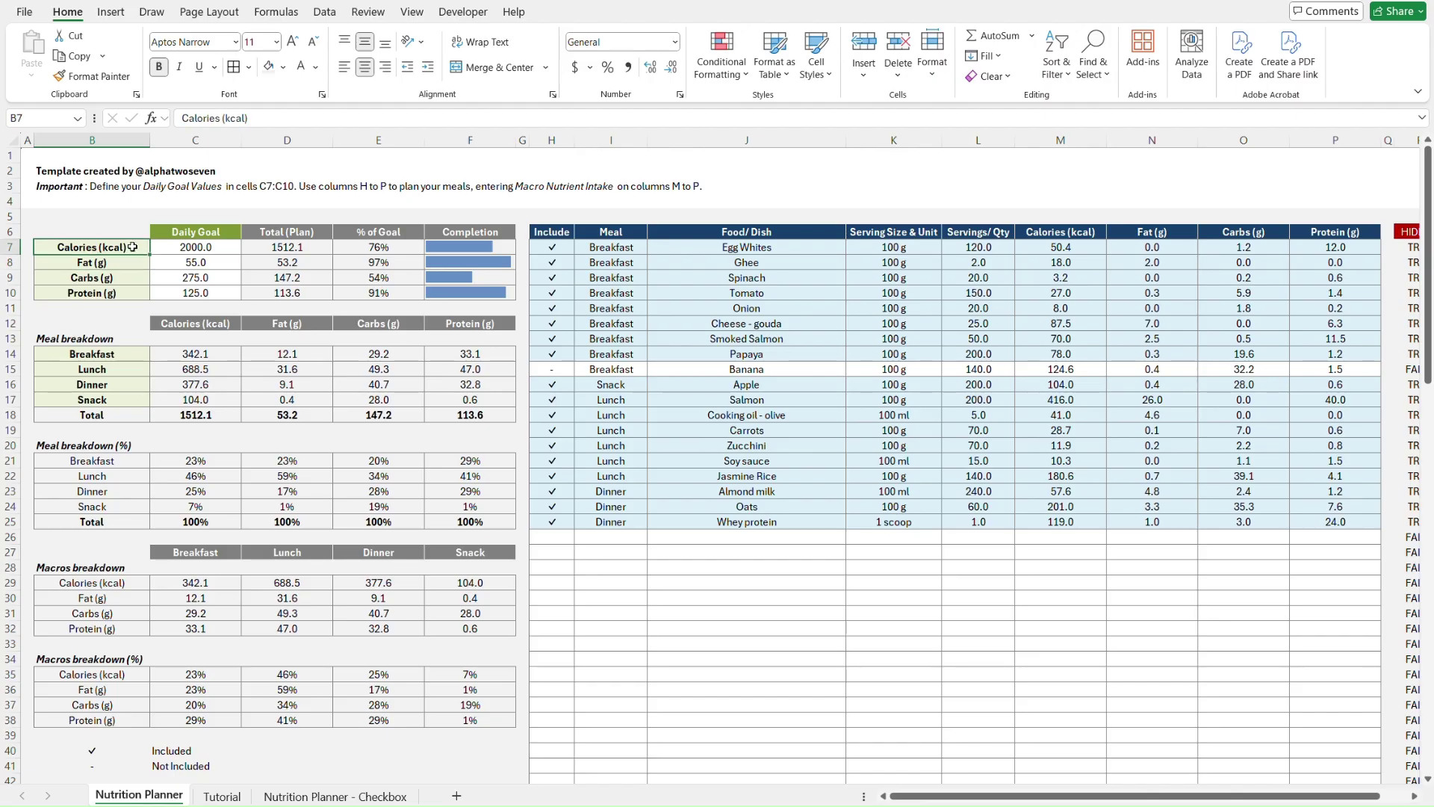
pyautogui.hotkey('shift', 'Down')
pyautogui.hotkey('shift', 'Down')
pyautogui.hotkey('shift', 'Down')
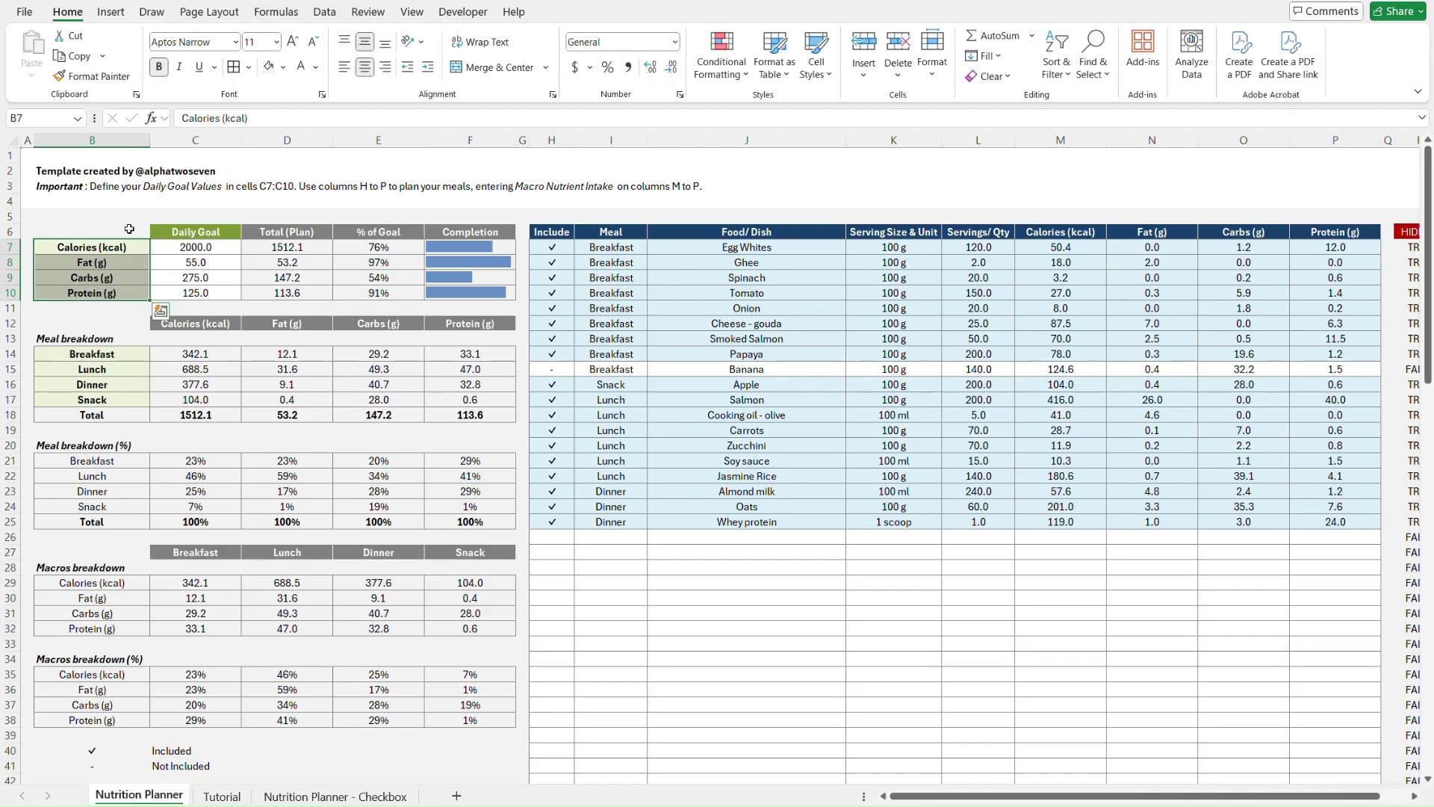
# - On the Tutorial sheet, link the food table headers M6:P6 to the macro labels in B7, B8, B9 and B10 with cell references
pyautogui.hotkey('ctrl', 'pagedown')
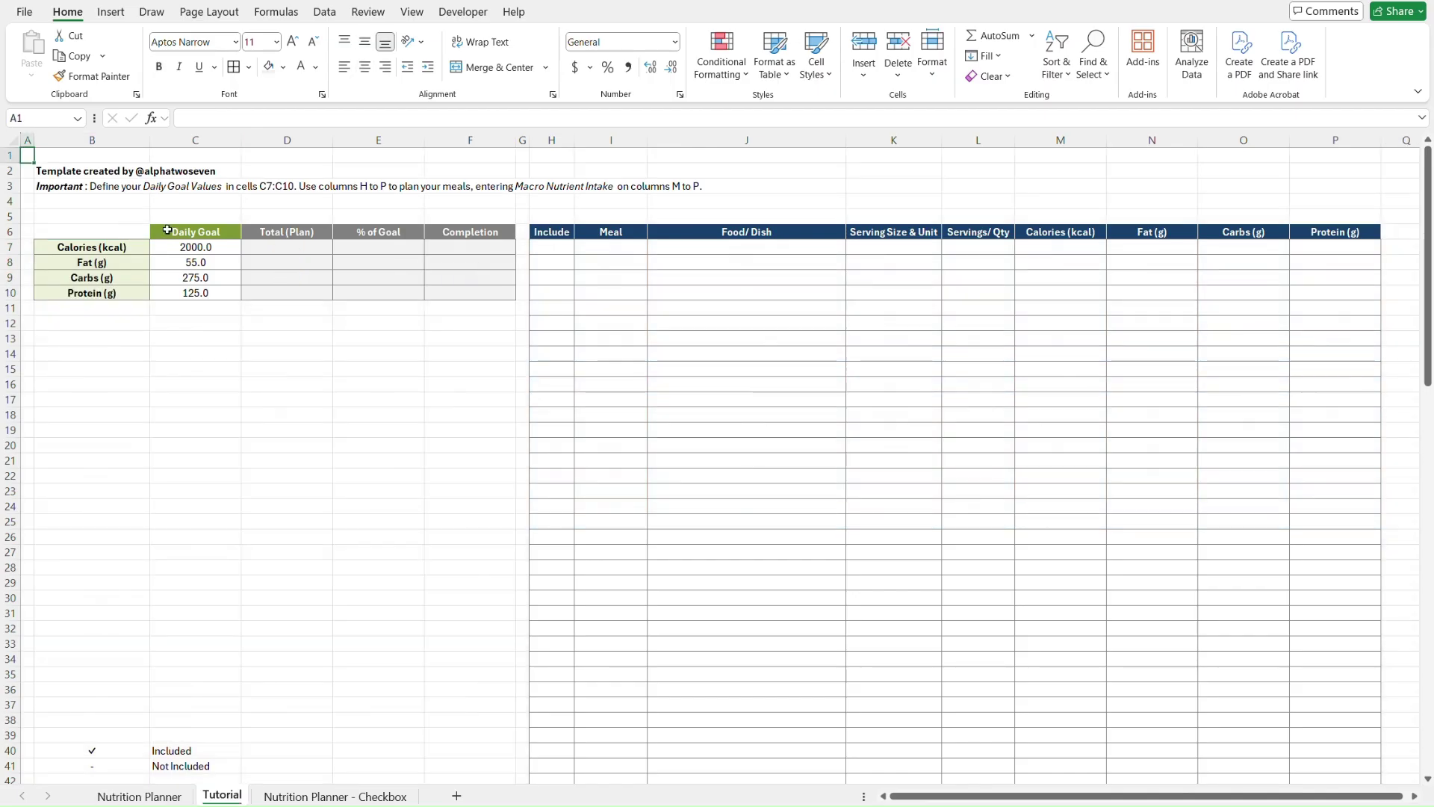
pyautogui.click(1046, 230)
pyautogui.write('=')
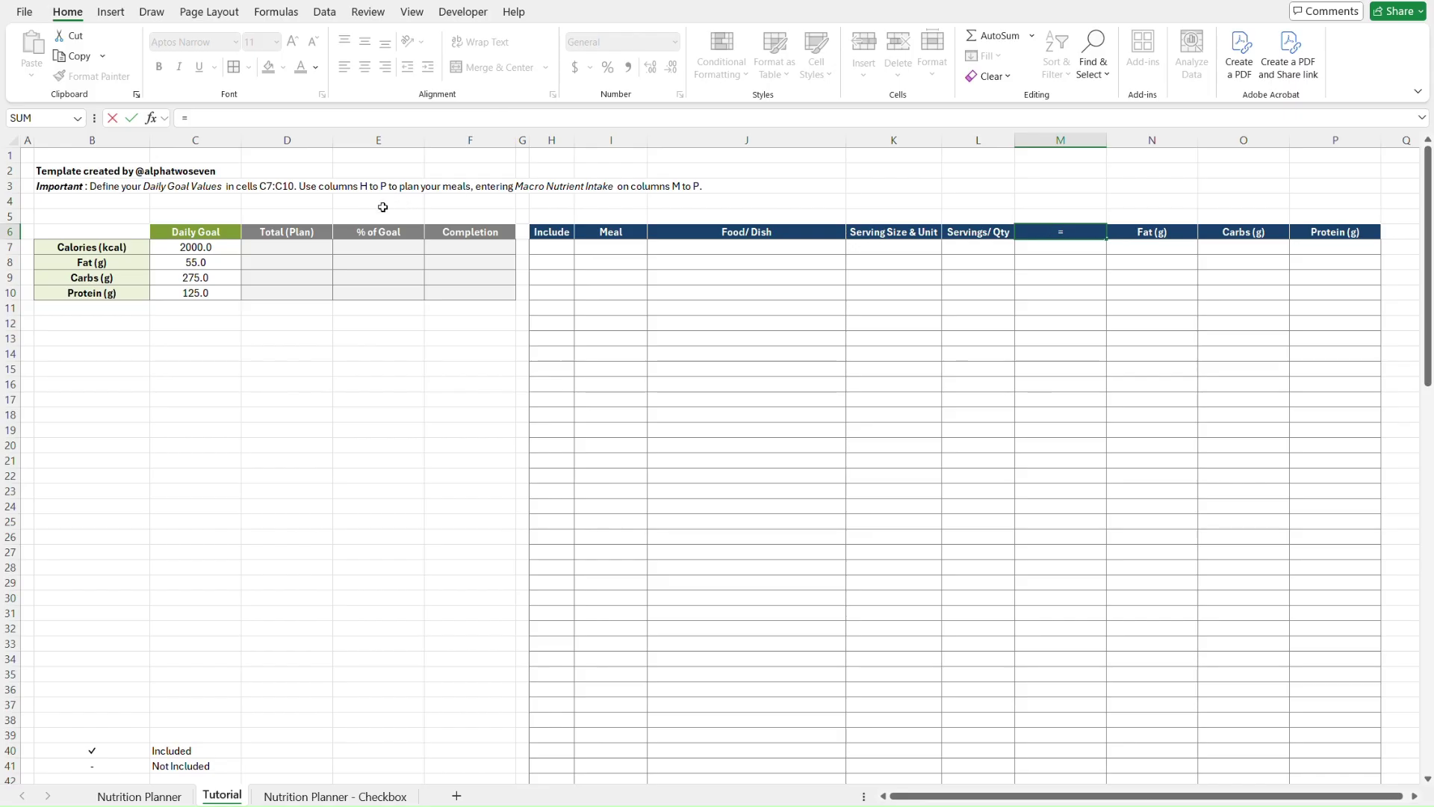
pyautogui.click(62, 253)
pyautogui.press('Tab')
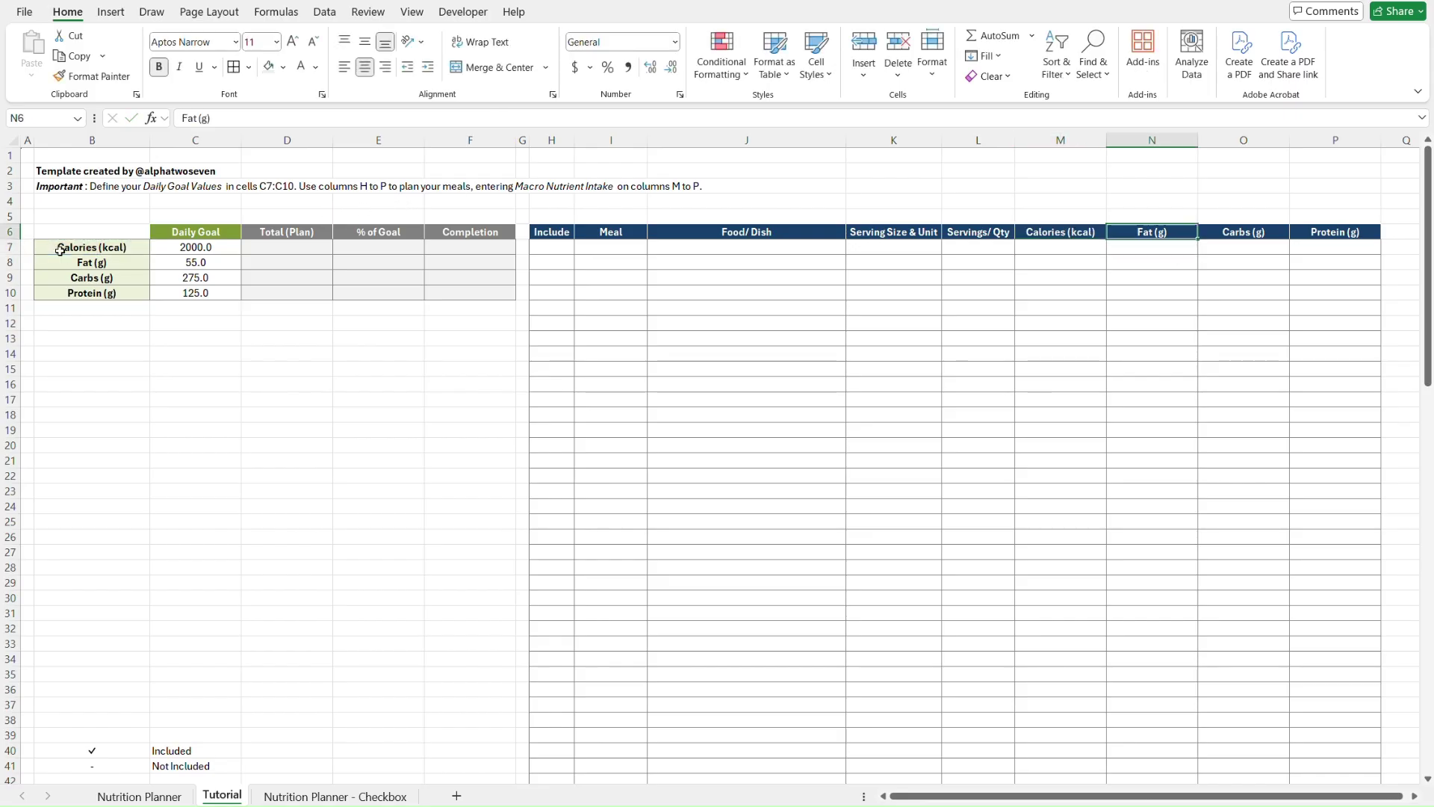
pyautogui.write('=')
pyautogui.click(59, 261)
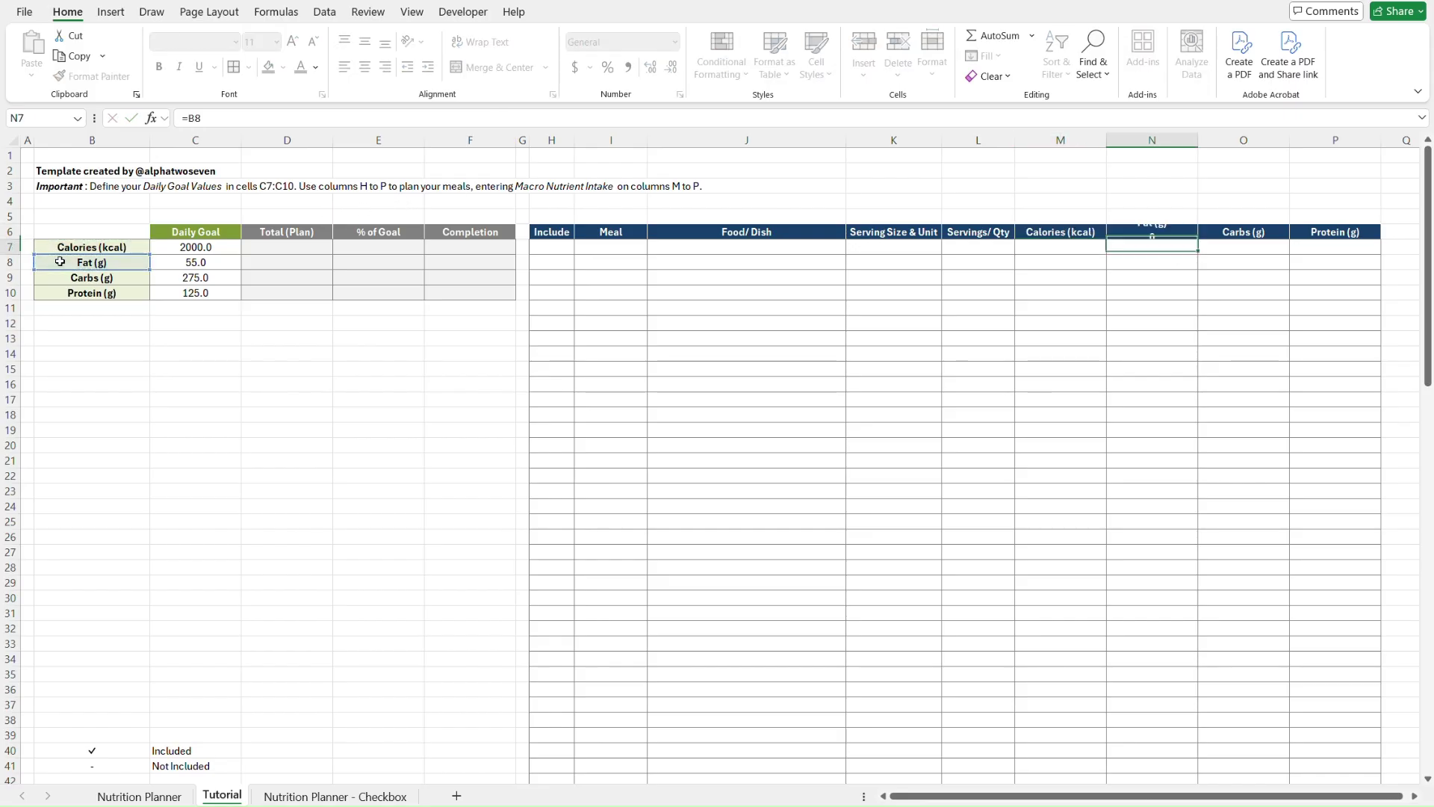
pyautogui.press('Tab')
pyautogui.write('=')
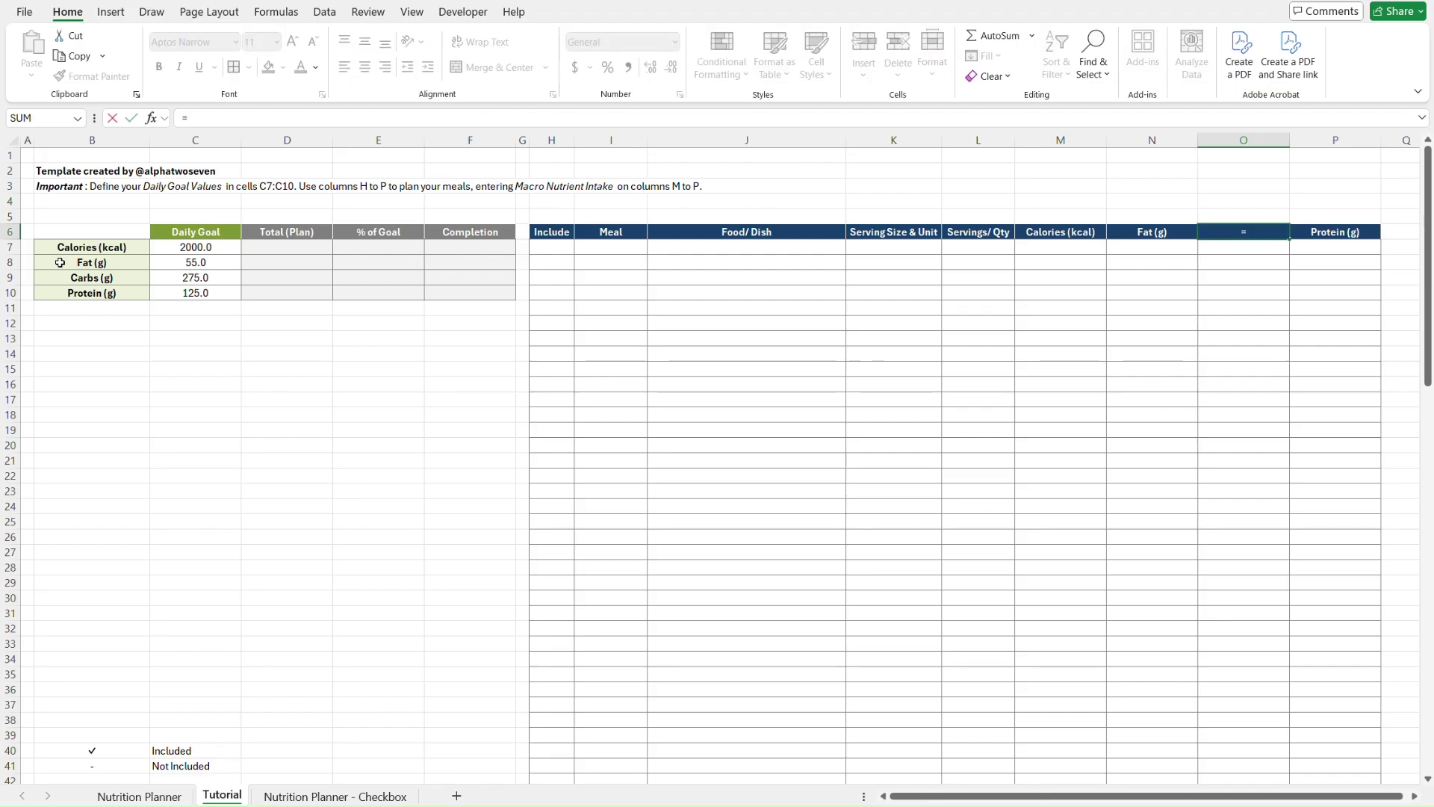
pyautogui.click(62, 276)
pyautogui.press('Tab')
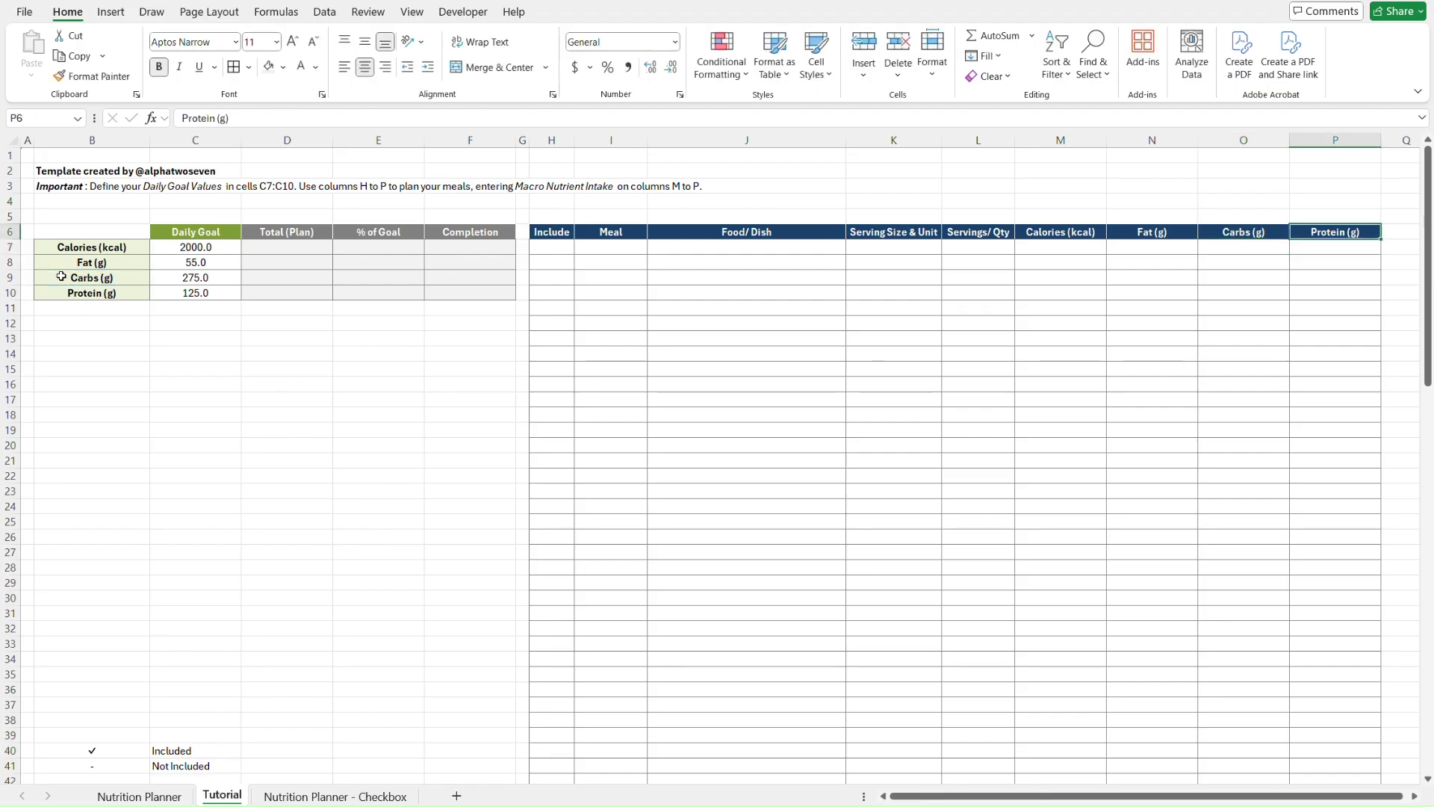
pyautogui.write('=')
pyautogui.click(62, 286)
pyautogui.press('Return')
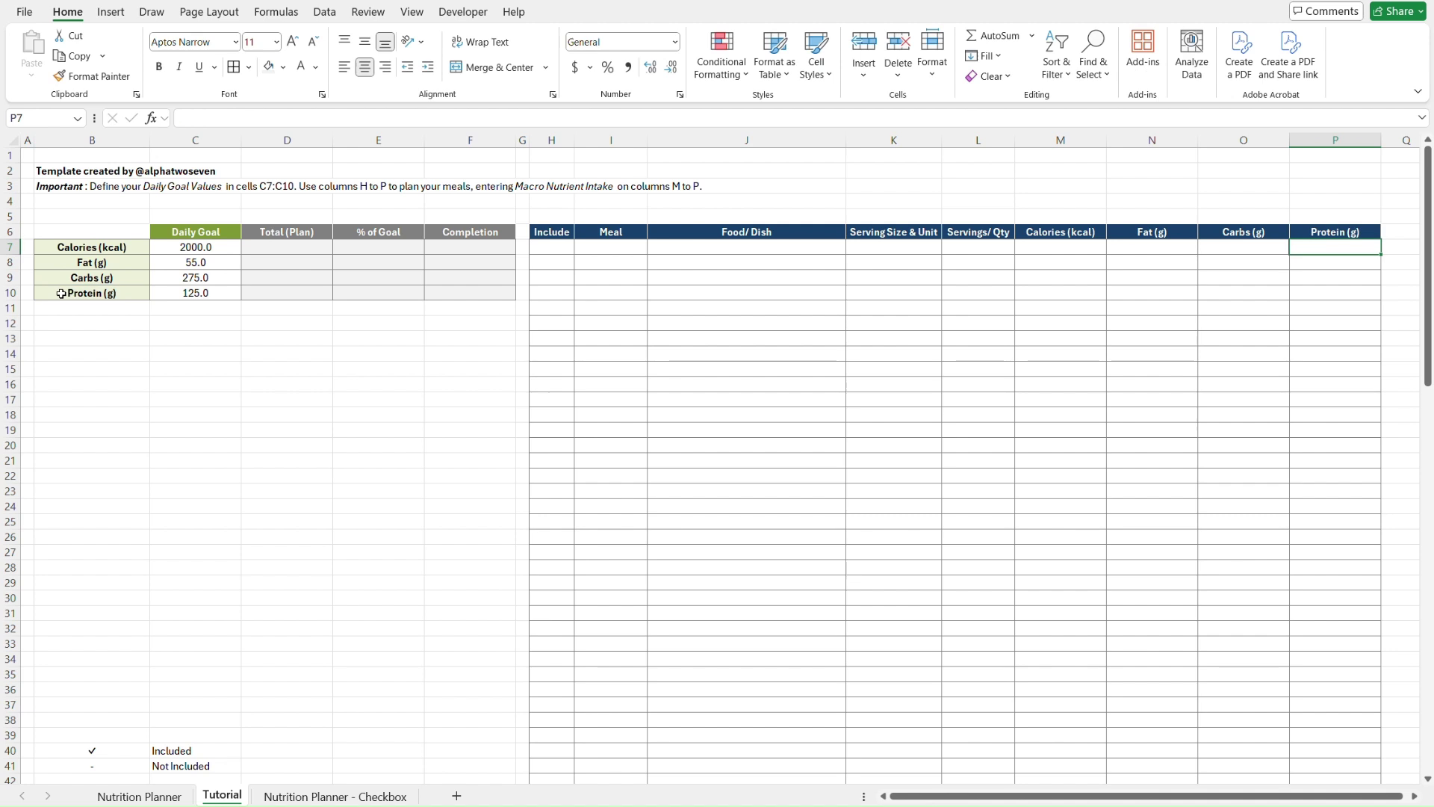
# - Copy the macro labels B7:B10 and paste them as transposed values into C12:F12
pyautogui.click(124, 256)
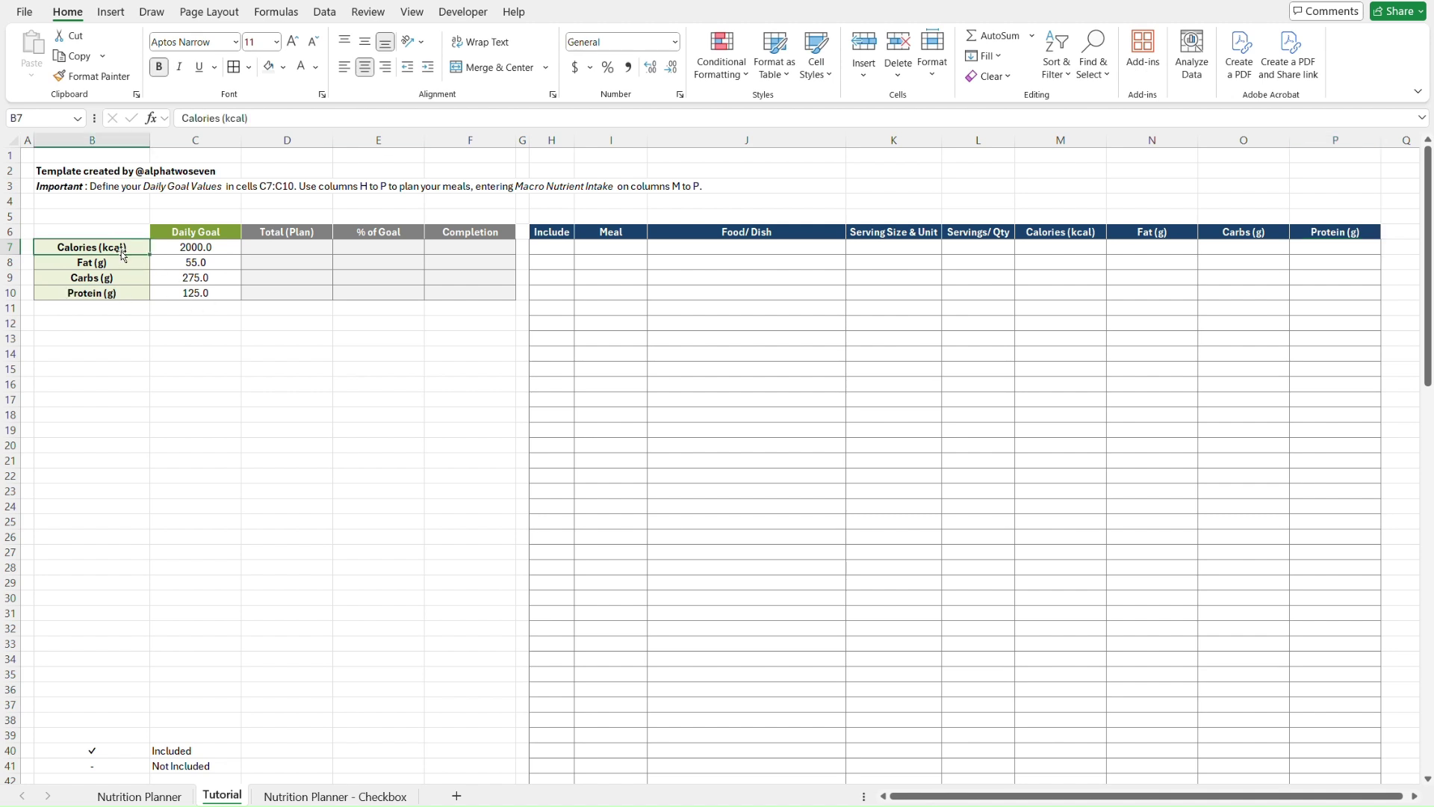
pyautogui.hotkey('shift', 'Down')
pyautogui.hotkey('shift', 'Down')
pyautogui.hotkey('shift', 'Down')
pyautogui.hotkey('ctrl', 'c')
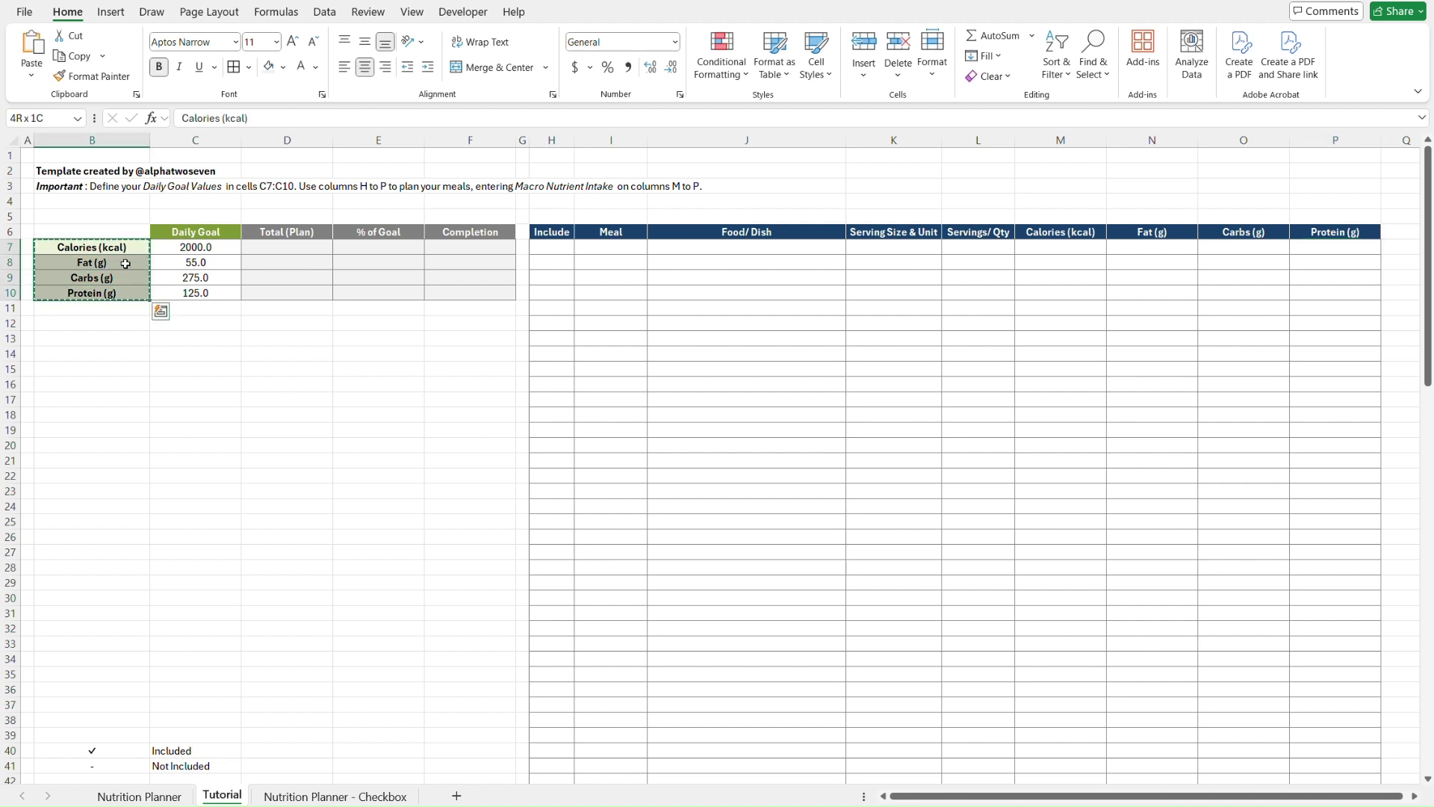
pyautogui.click(199, 326)
pyautogui.hotkey('ctrl', 'alt', 'v')
pyautogui.press('v')
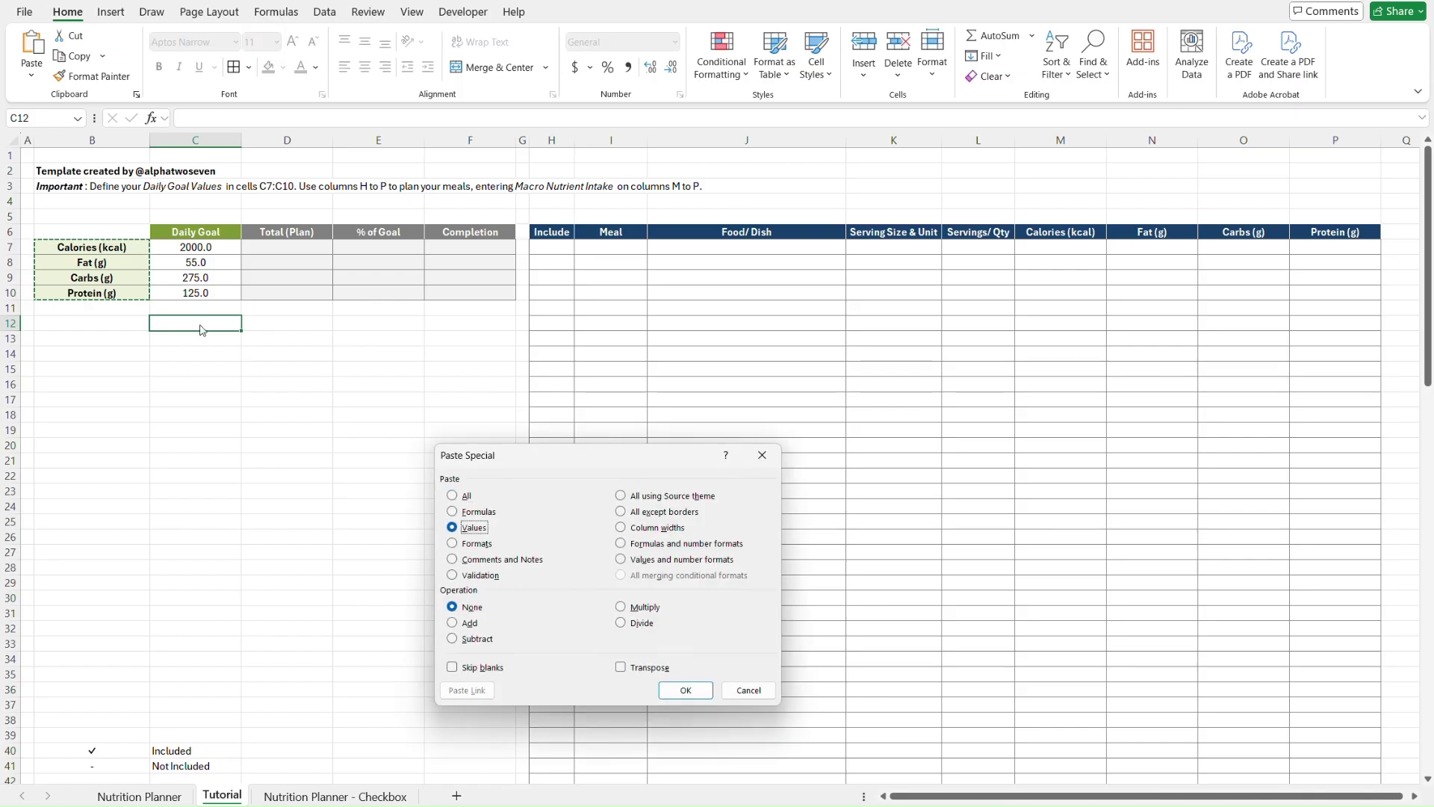
pyautogui.press('e')
pyautogui.press('Return')
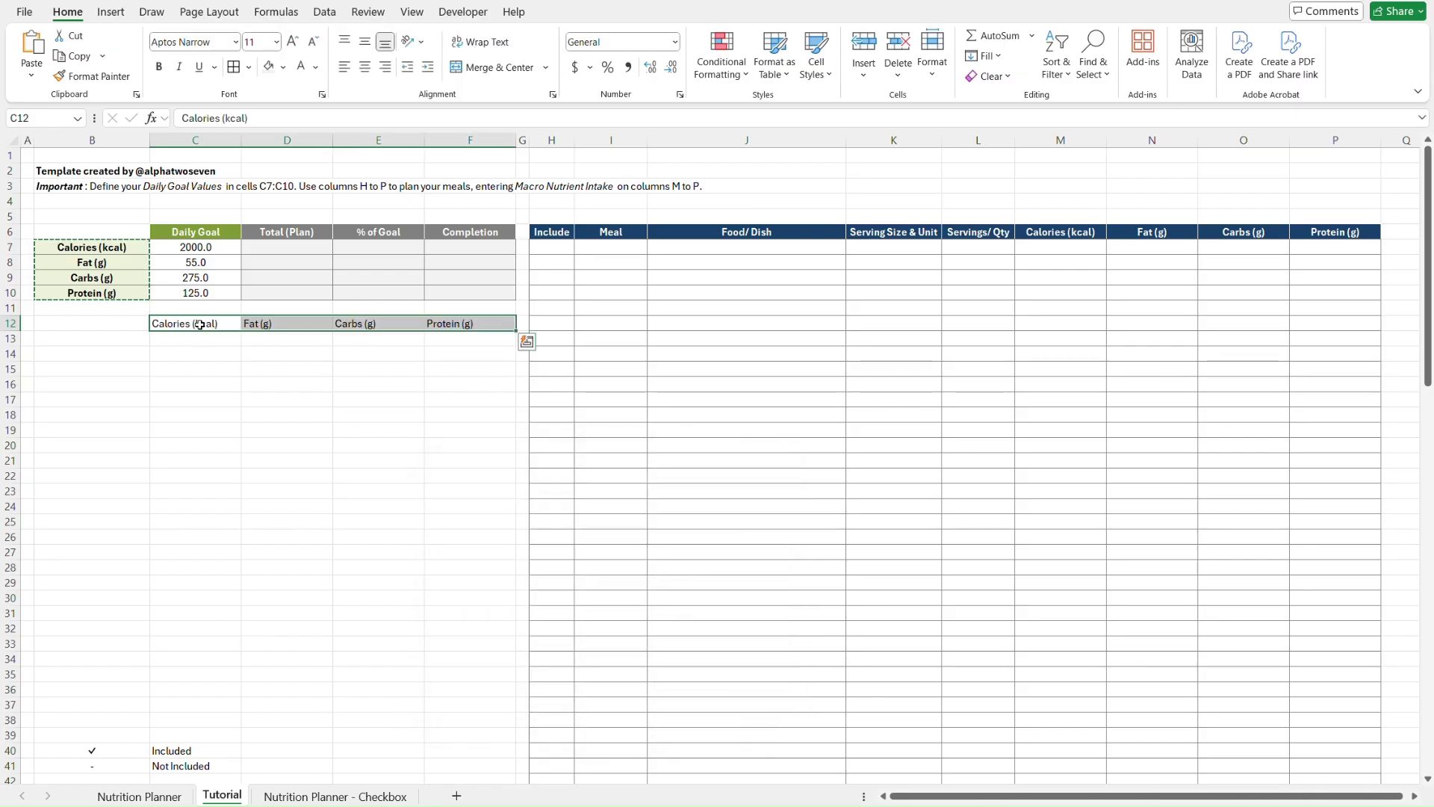
# - Select the Total (Plan) header cell D6
pyautogui.click(279, 232)
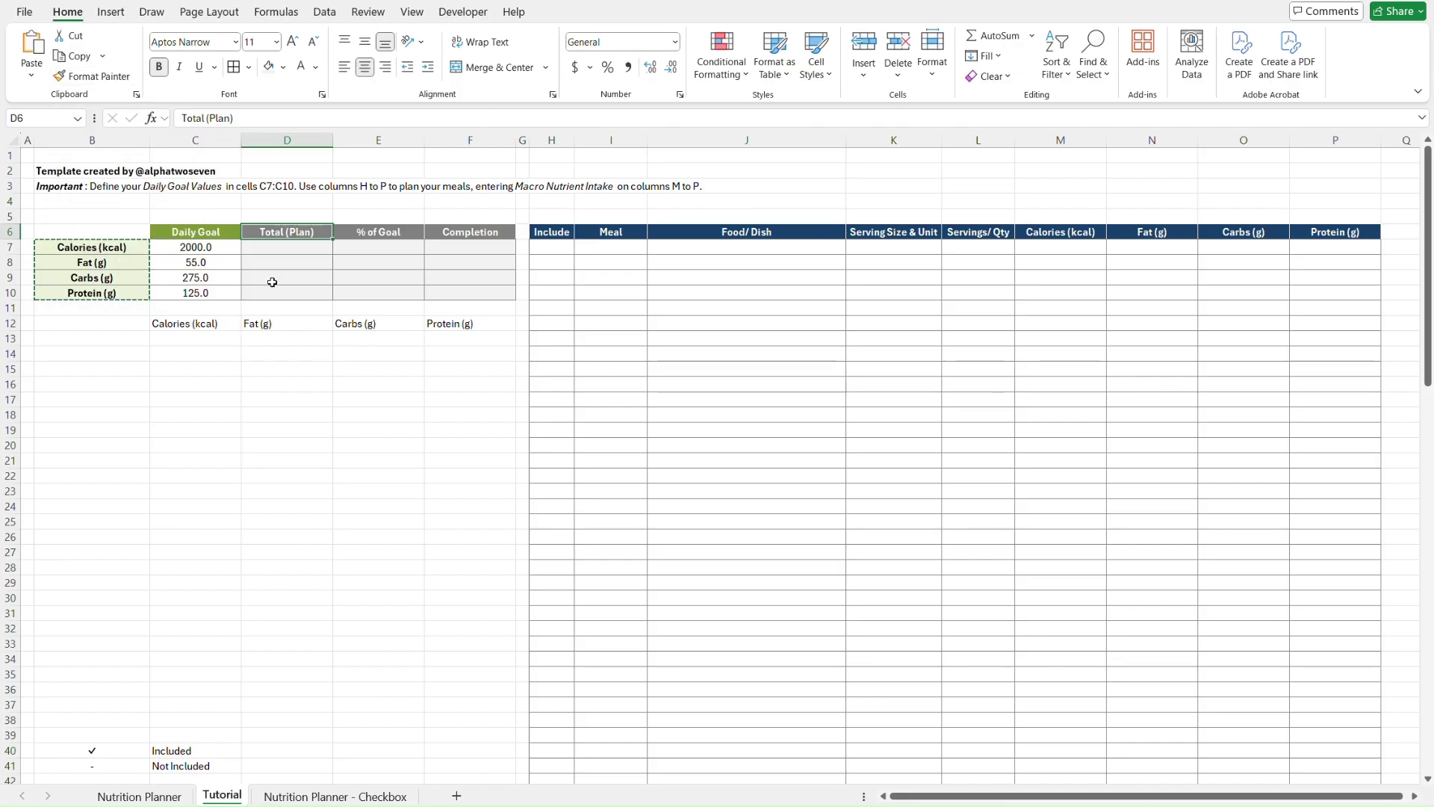
# - Copy the formatting of the Total (Plan) header in D6 onto the header cells C12:F12
pyautogui.hotkey('alt', 'h')
pyautogui.press('f')
pyautogui.press('p')
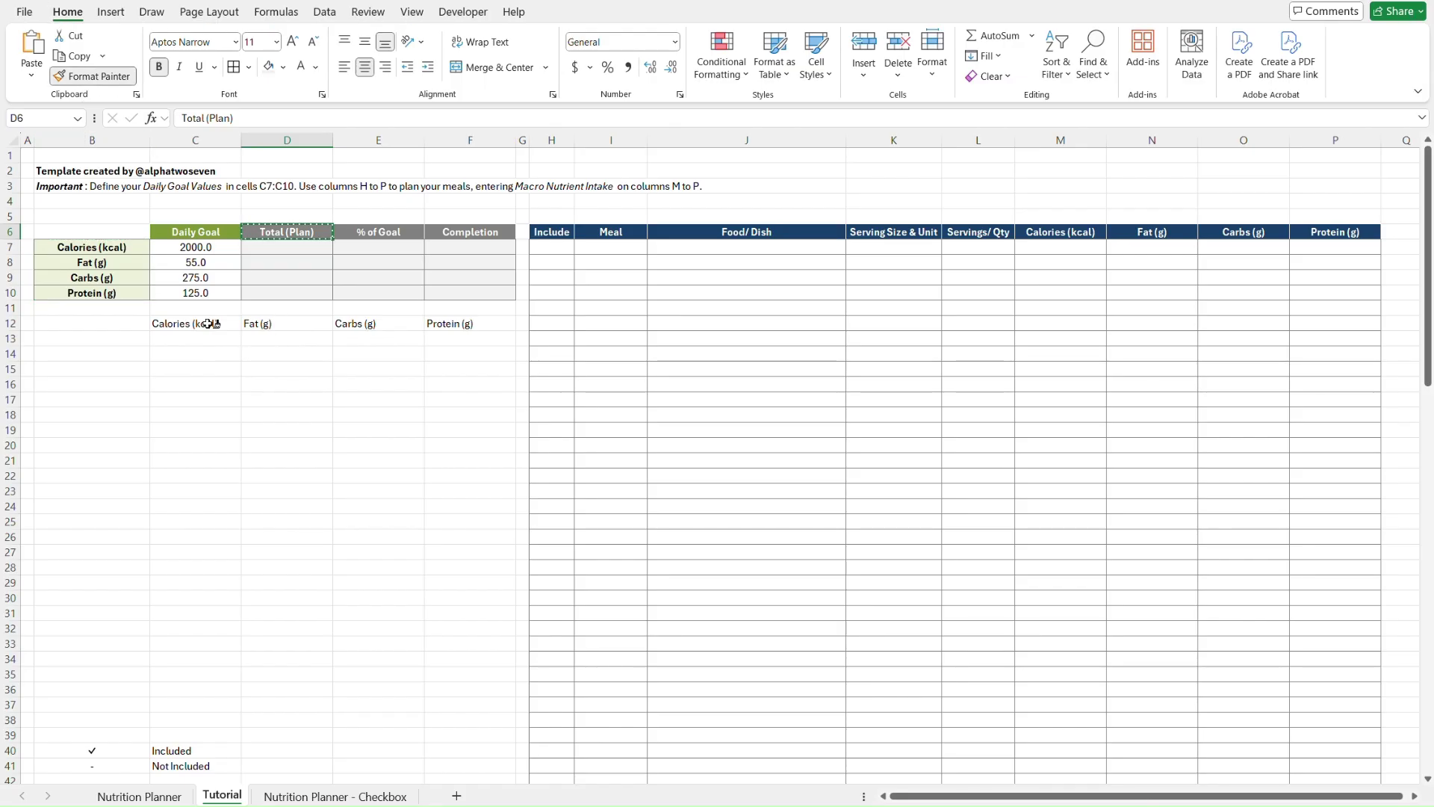
pyautogui.moveTo(211, 324); pyautogui.dragTo(502, 329)
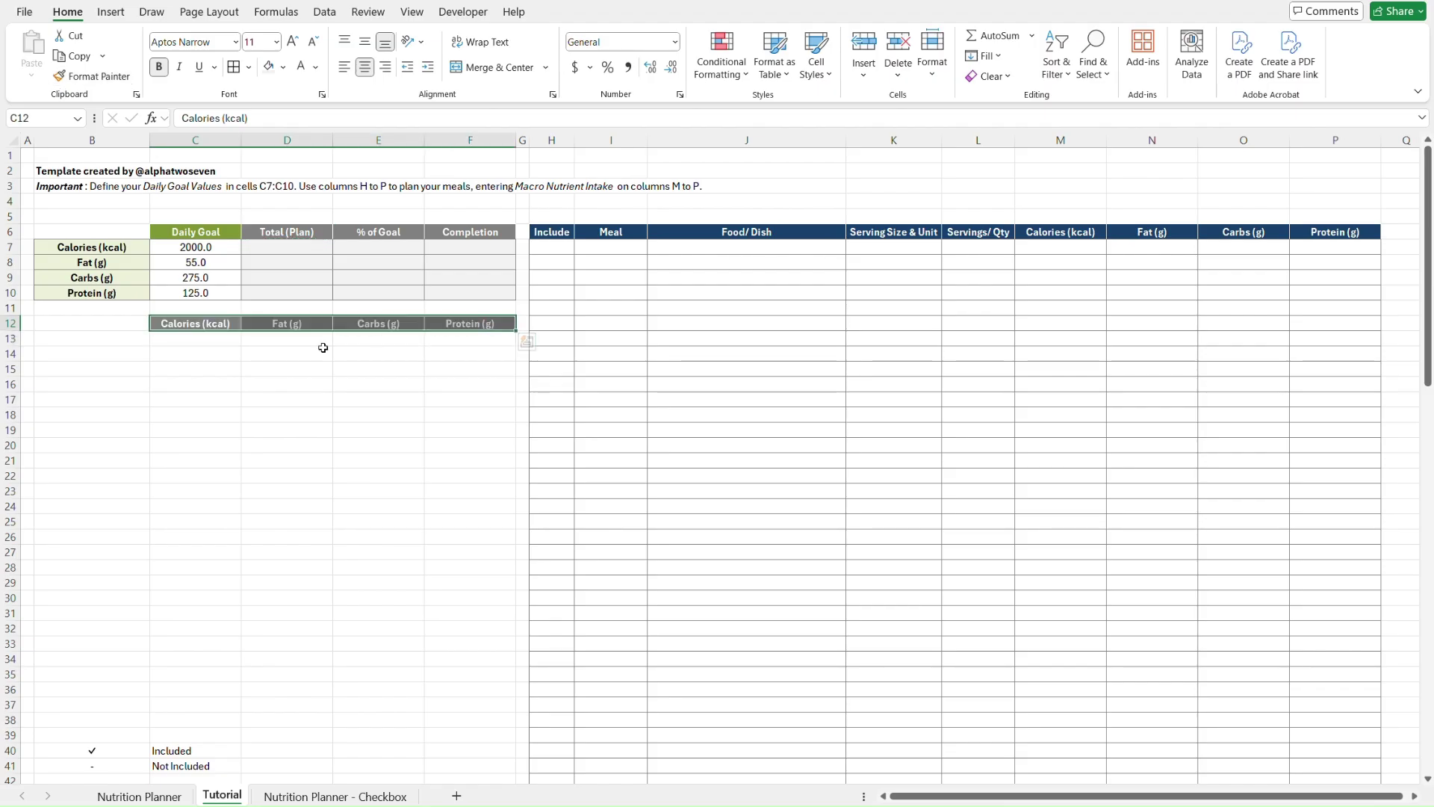
# - Link header cells C12 and D12 by formula to the Calories (kcal) and Fat (g) labels in B7 and B8
pyautogui.click(210, 345)
pyautogui.press('Up')
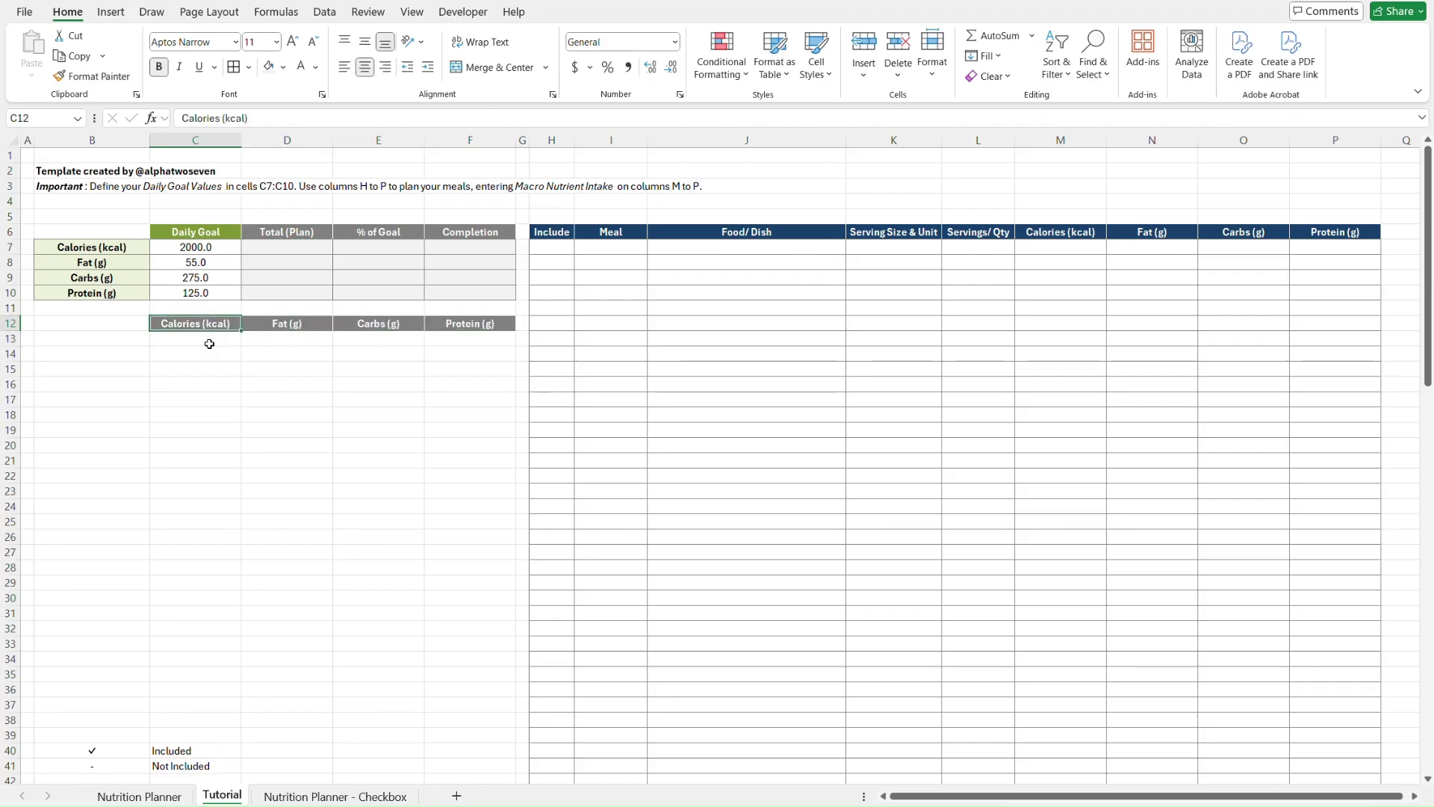
pyautogui.write('=')
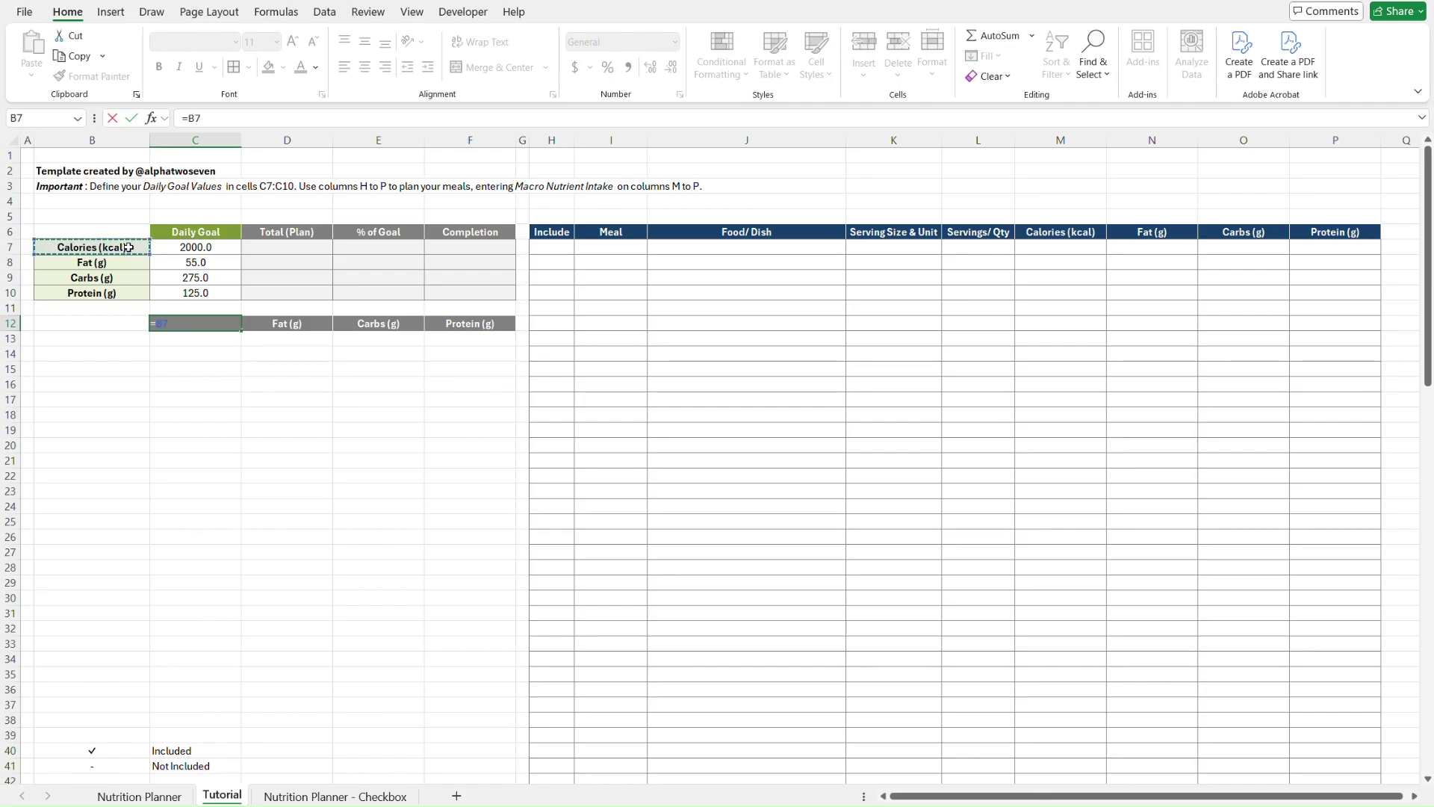
pyautogui.press('Escape')
pyautogui.press('Right')
pyautogui.write('=')
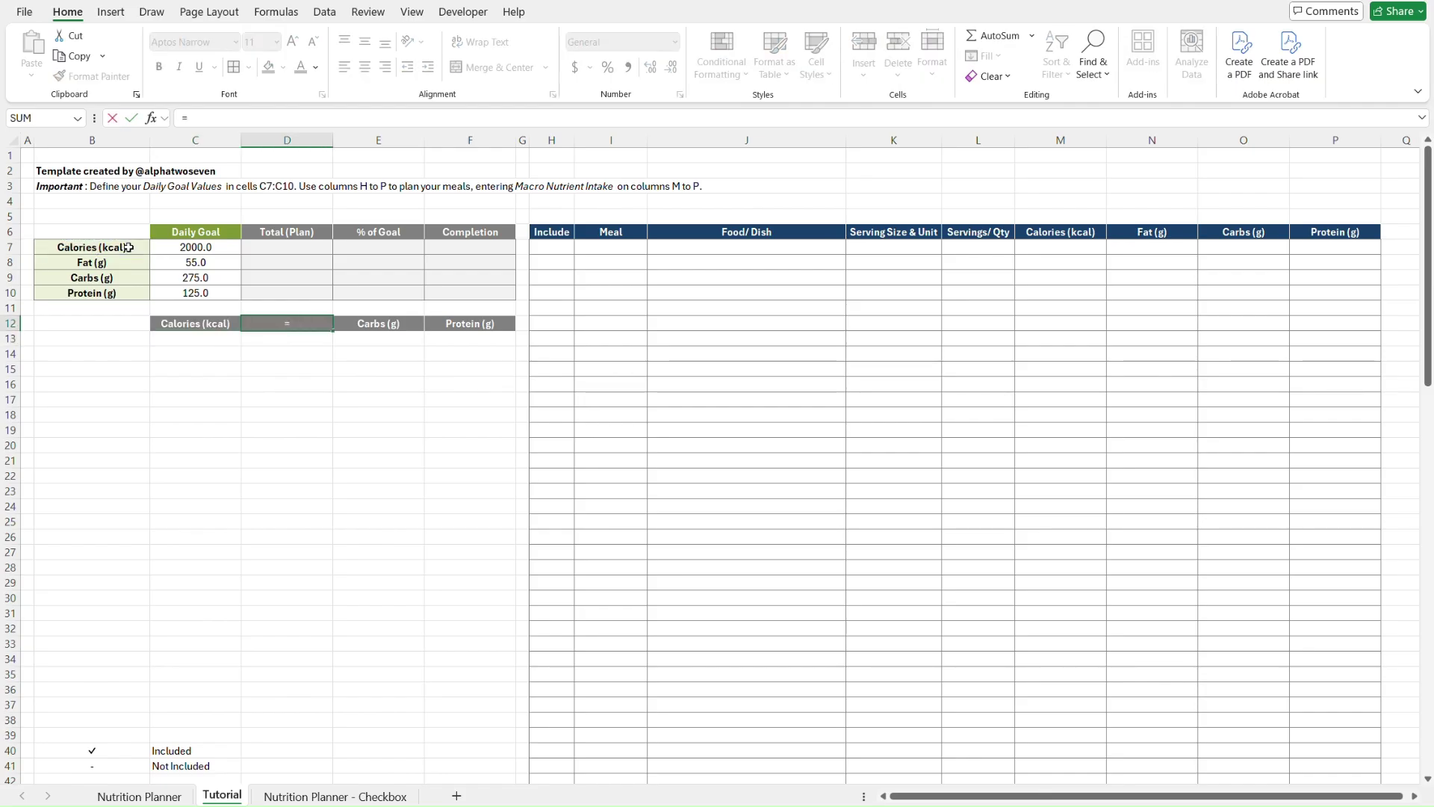
pyautogui.press('Escape')
# - Link header cells E12 and F12 by formula to the Carbs (g) and Protein (g) labels in B9 and B10
pyautogui.press('Right')
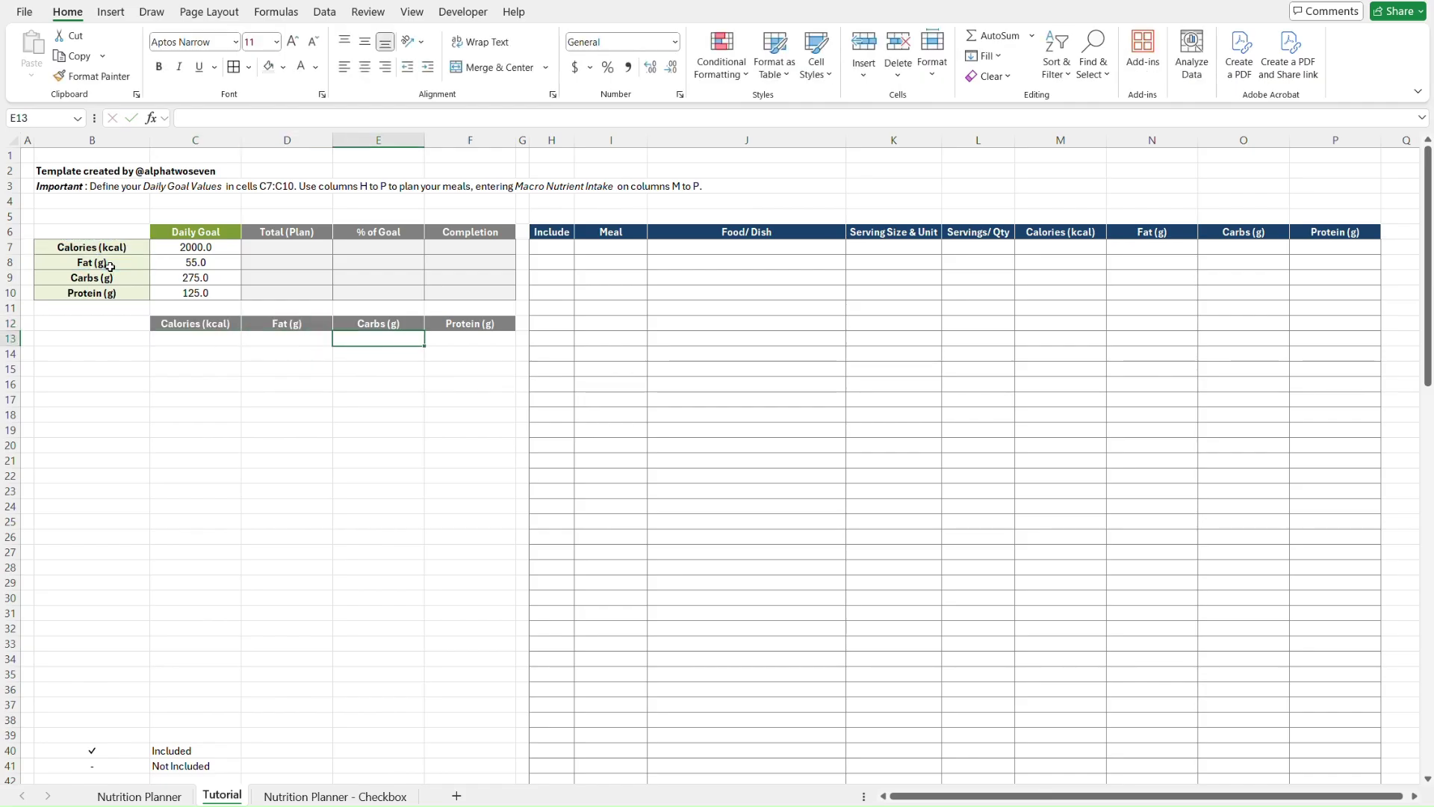
pyautogui.write('=')
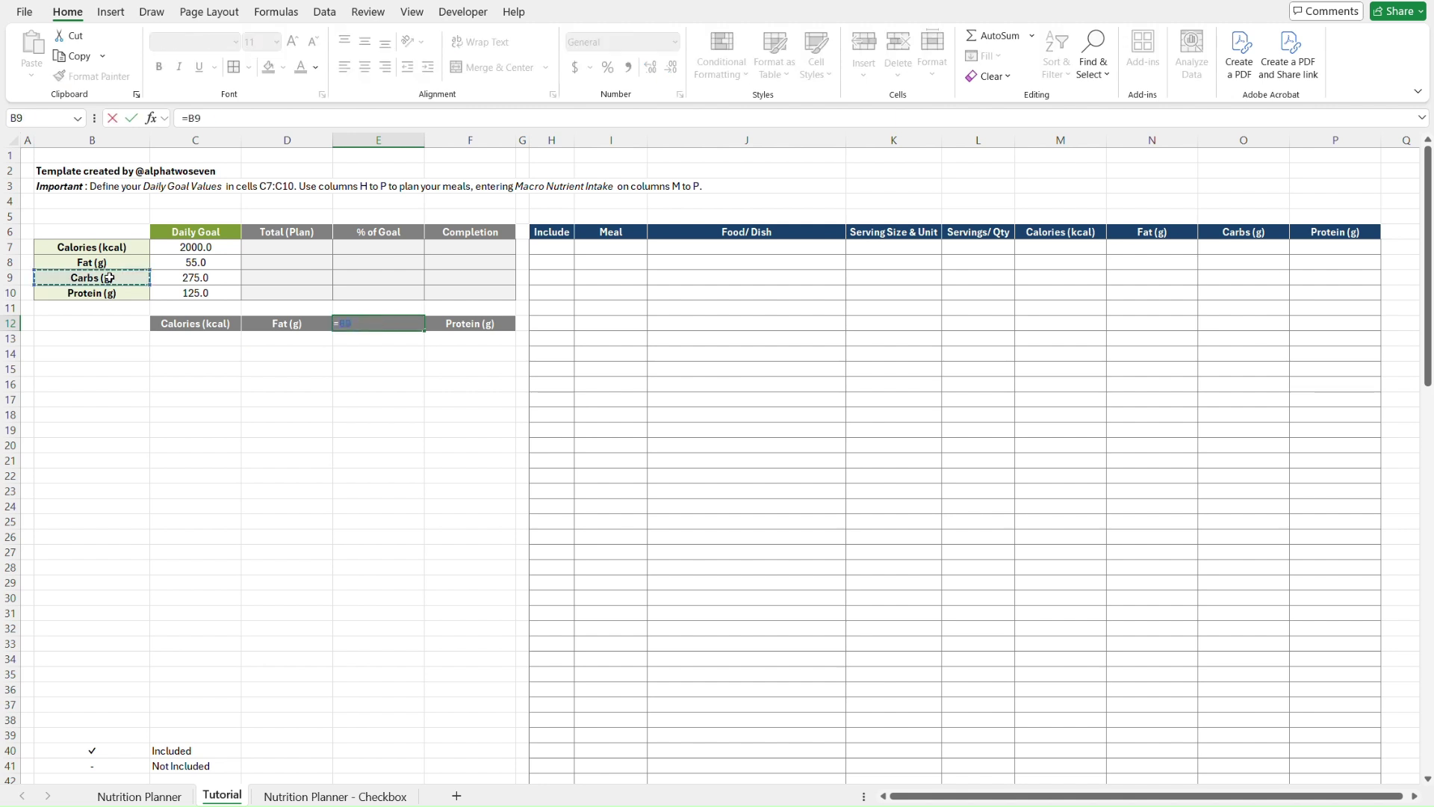
pyautogui.press('Escape')
pyautogui.press('Right')
pyautogui.write('=')
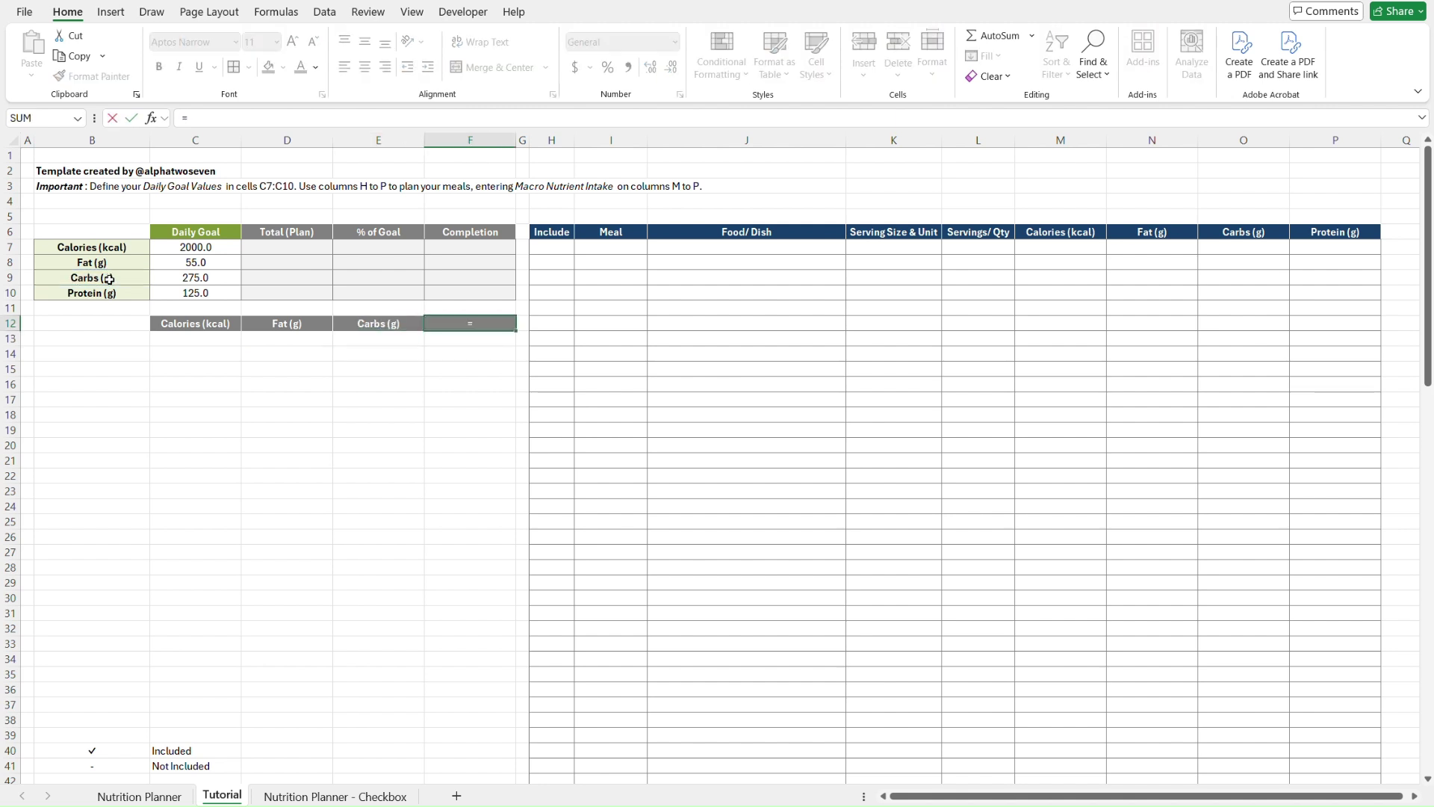
pyautogui.click(112, 291)
pyautogui.hotkey('ctrl', 'Return')
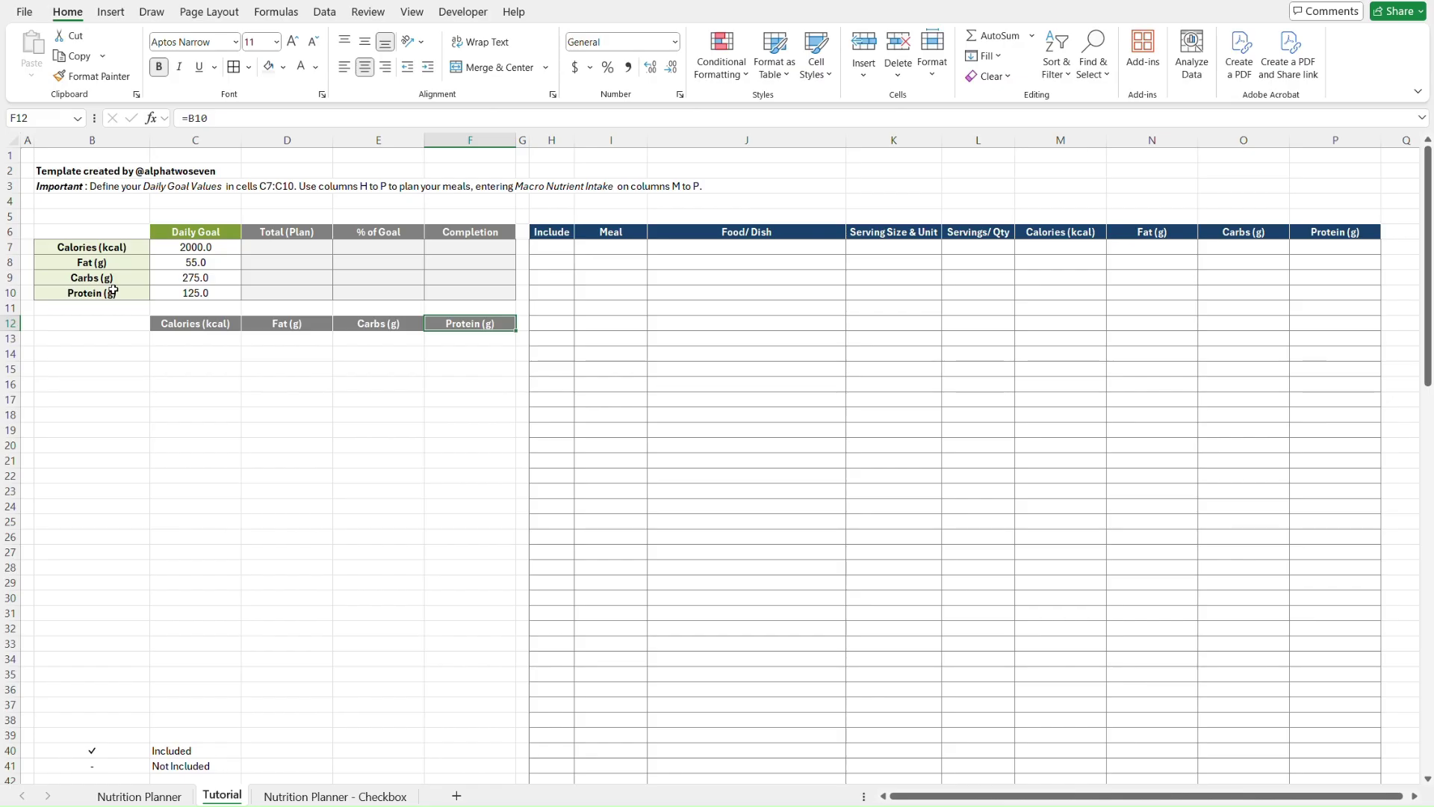
# - Copy the Meal breakdown labels from B13:B18 of the Nutrition Planner sheet
pyautogui.hotkey('ctrl', 'pageup')
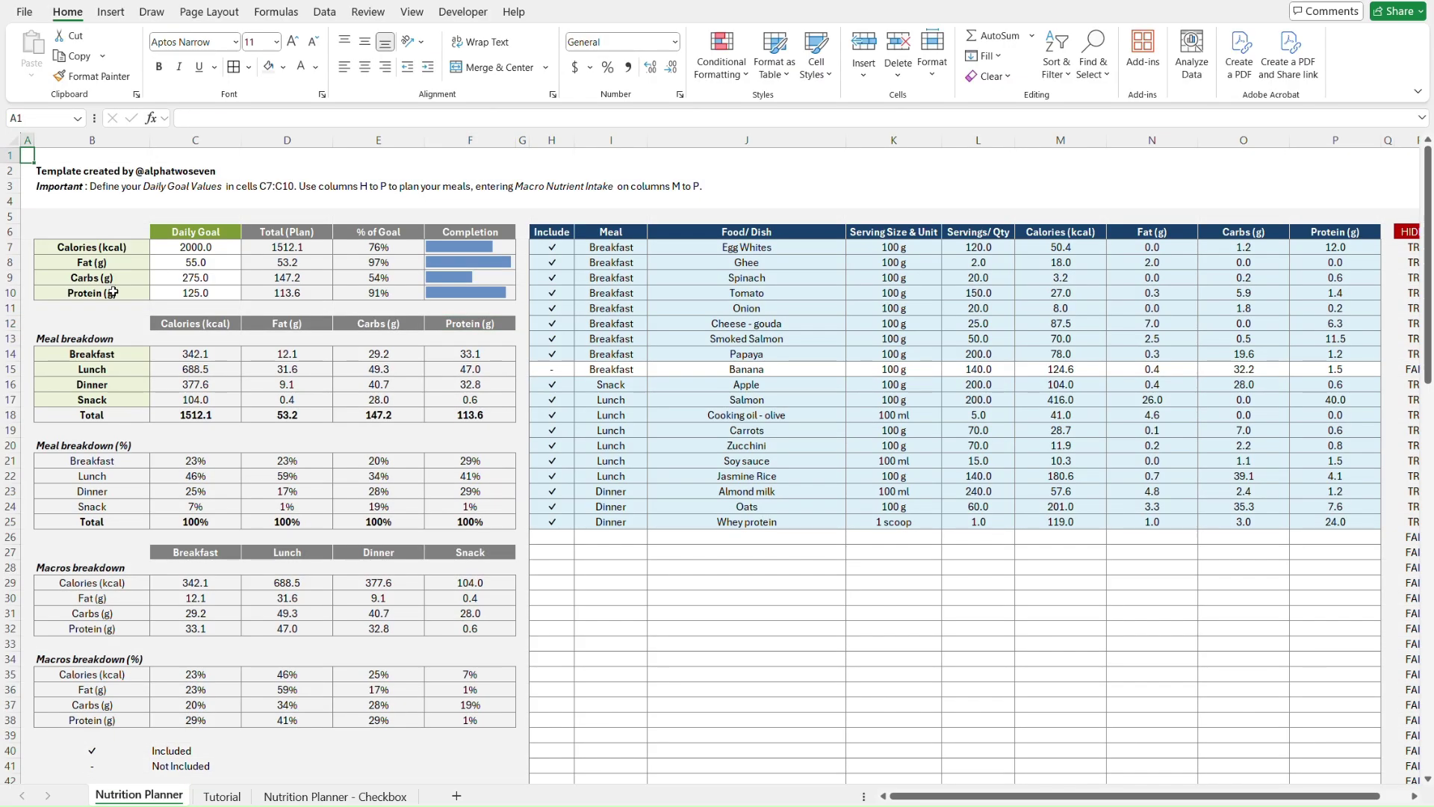
pyautogui.click(114, 338)
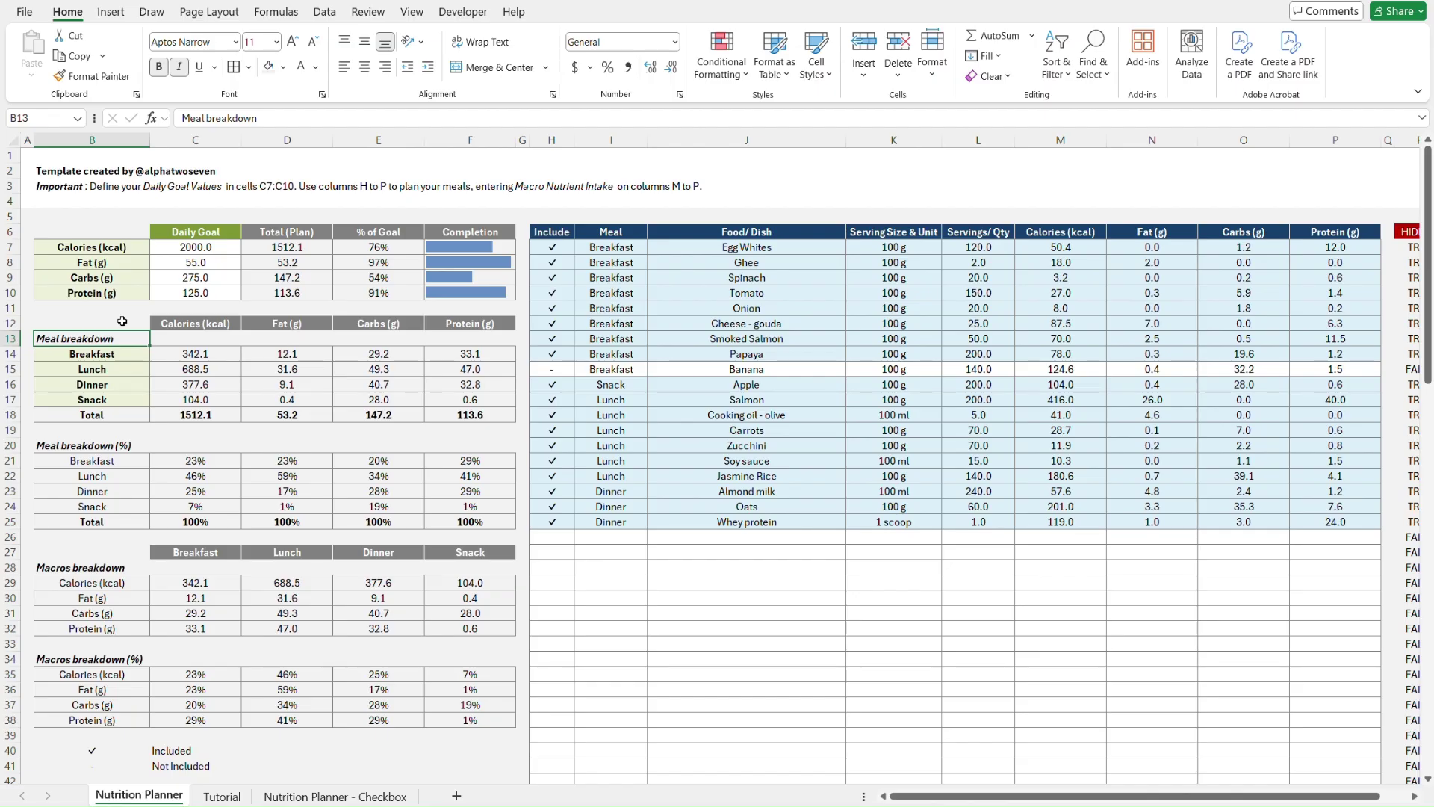
pyautogui.hotkey('shift', 'Down')
pyautogui.hotkey('shift', 'Down')
pyautogui.hotkey('shift', 'Down')
pyautogui.hotkey('shift', 'Down')
pyautogui.hotkey('shift', 'Down')
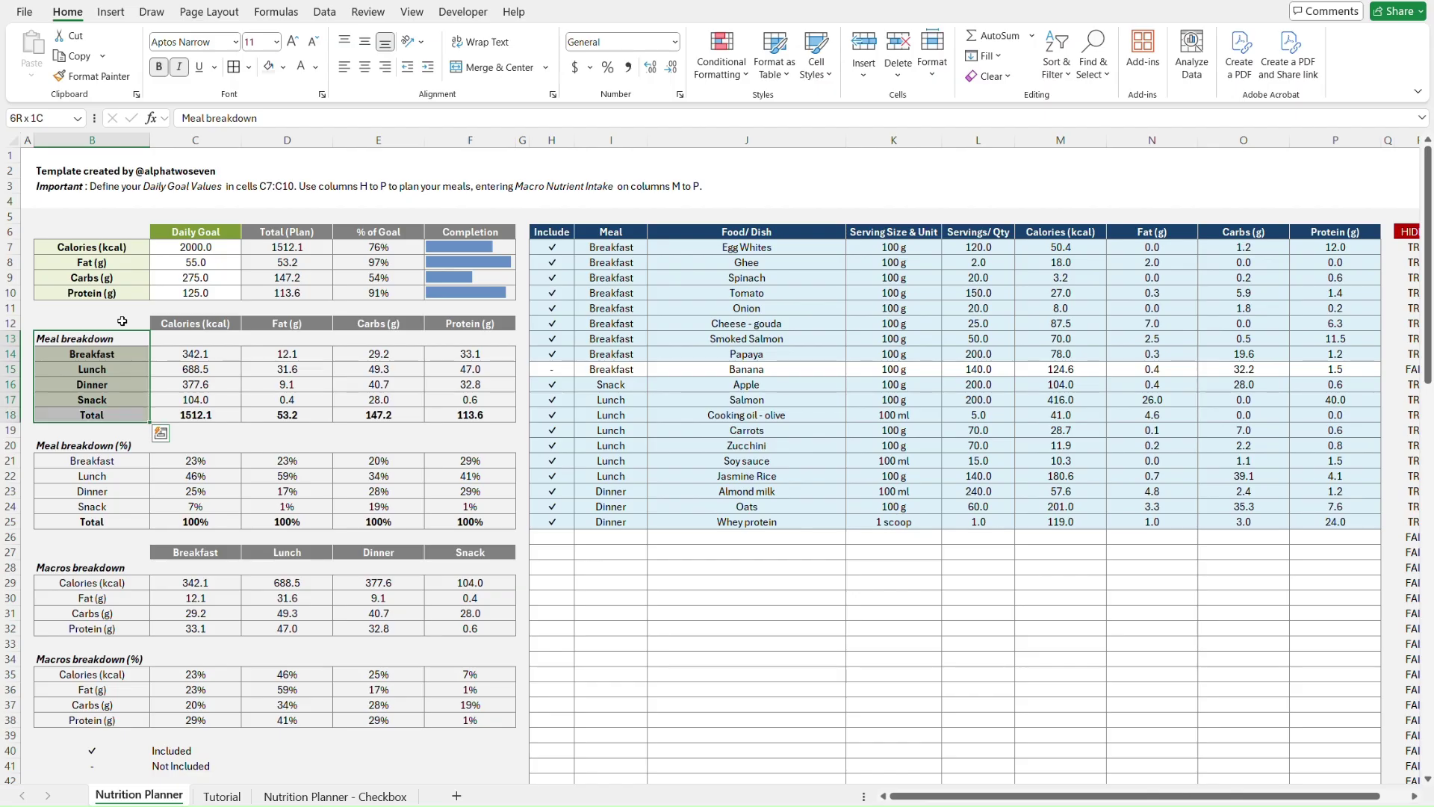
pyautogui.hotkey('ctrl', 'c')
# - Paste the copied labels as values only into the Tutorial sheet, starting at B13
pyautogui.hotkey('ctrl', 'pagedown')
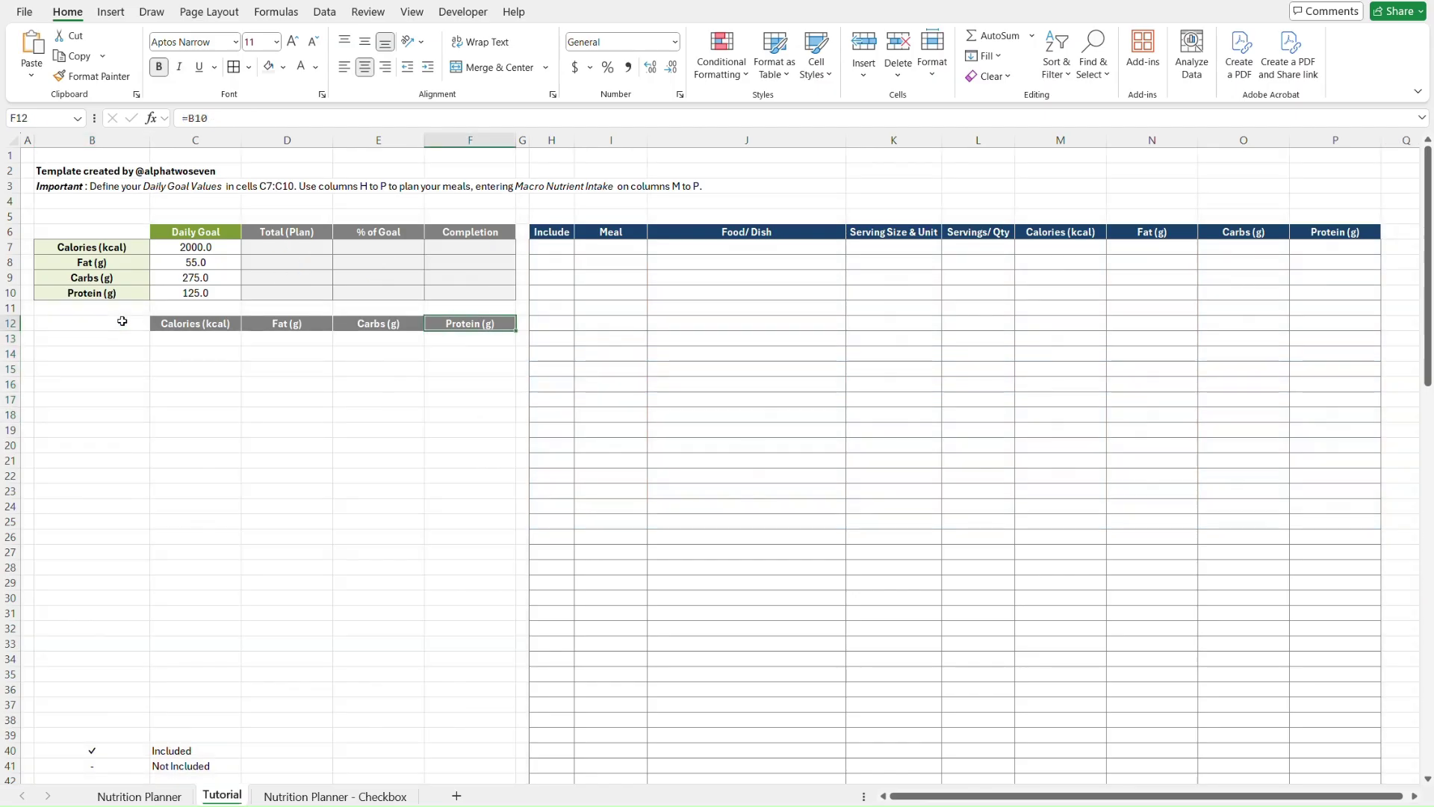
pyautogui.click(123, 320)
pyautogui.press('Down')
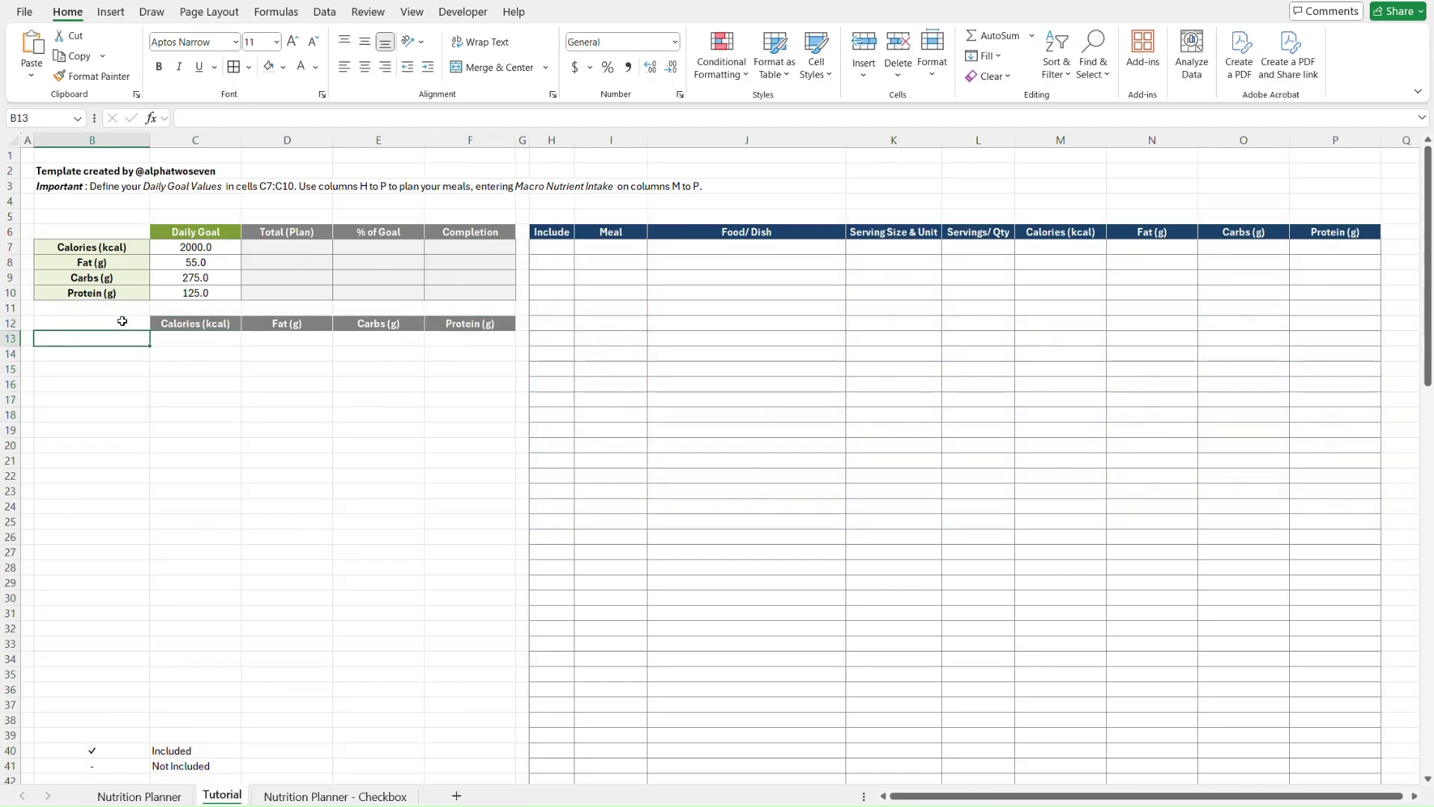
pyautogui.hotkey('ctrl', 'alt', 'v')
pyautogui.press('v')
pyautogui.press('Return')
pyautogui.click(123, 321)
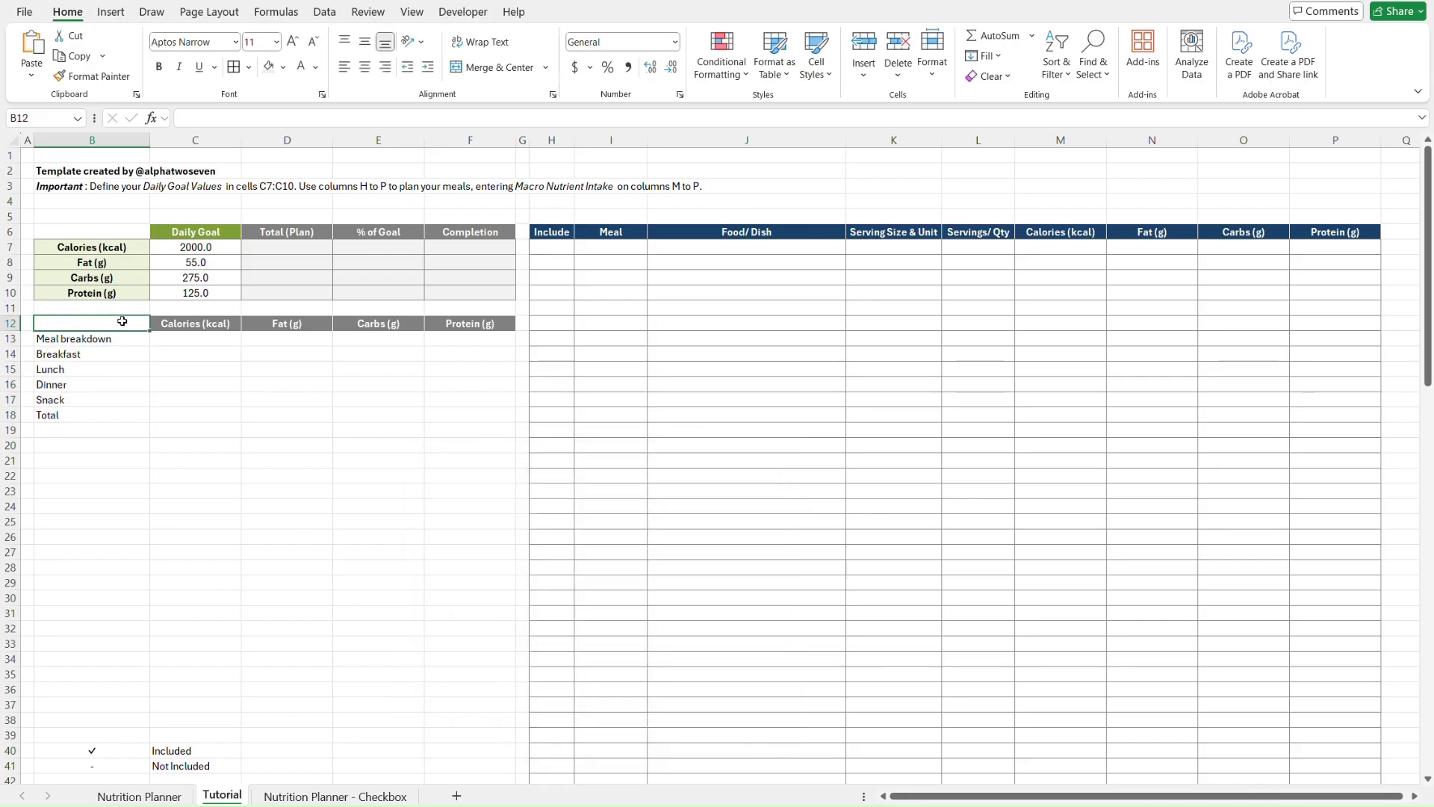
# - Make the Meal breakdown title in B13 bold and italic
pyautogui.click(124, 339)
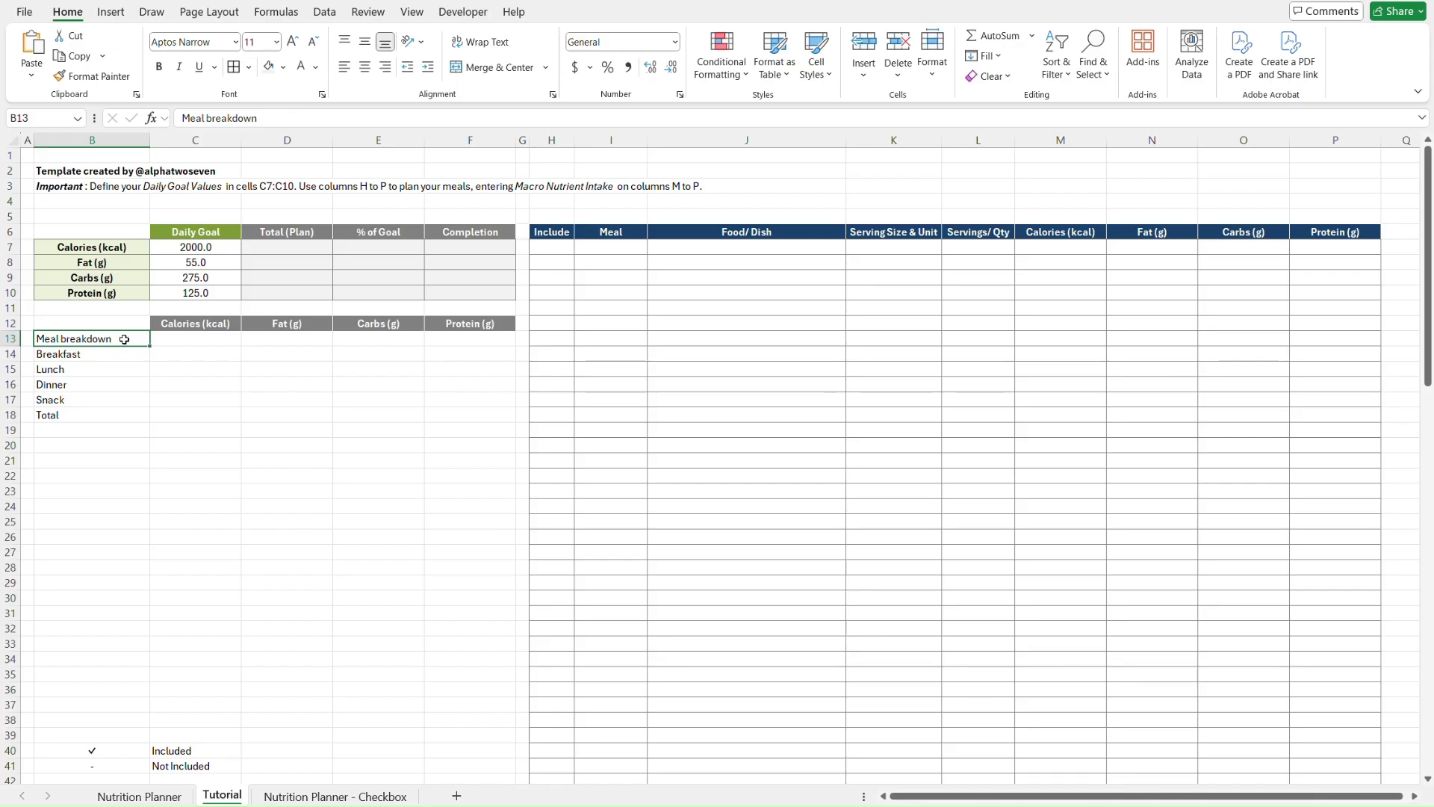
pyautogui.hotkey('ctrl', 'b')
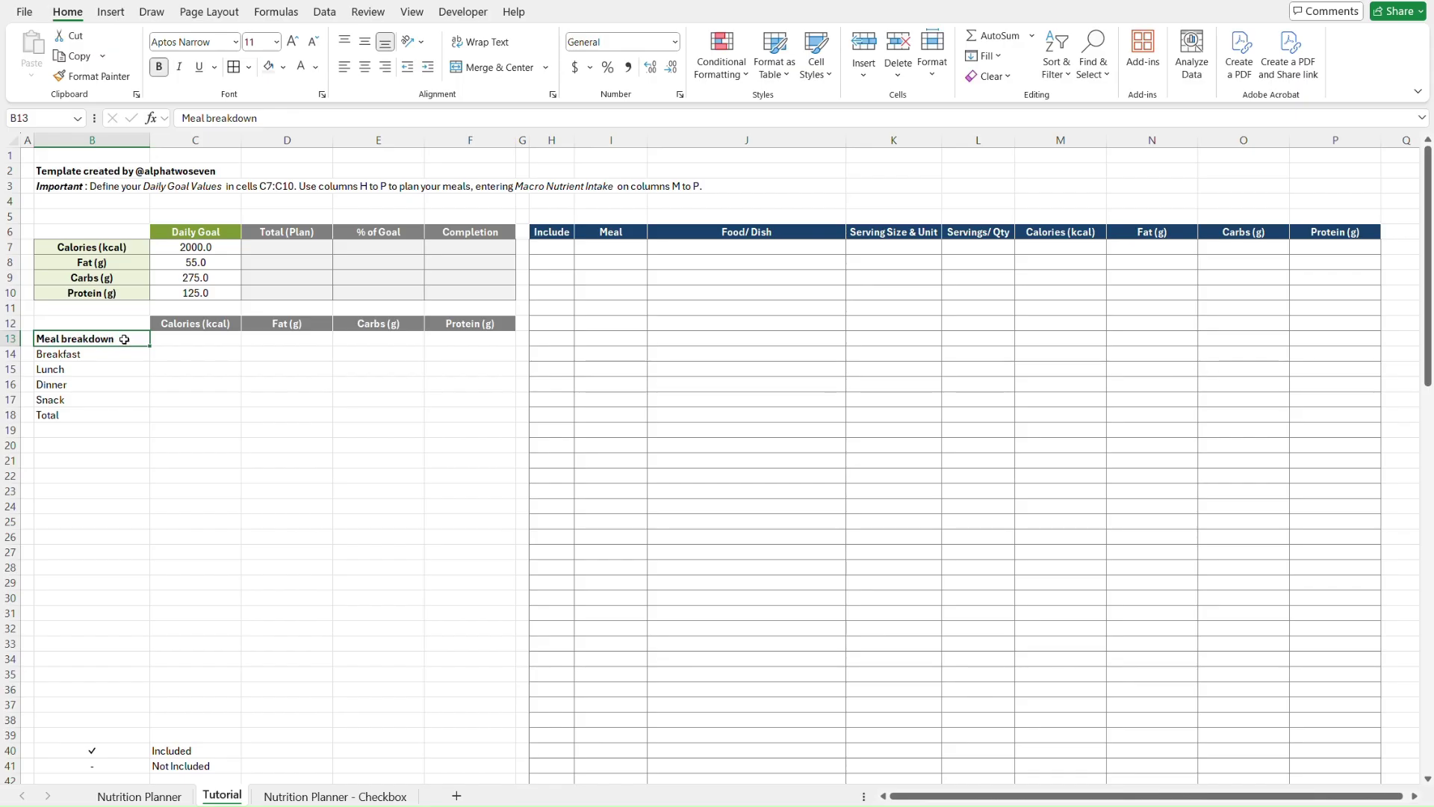
pyautogui.hotkey('ctrl', 'i')
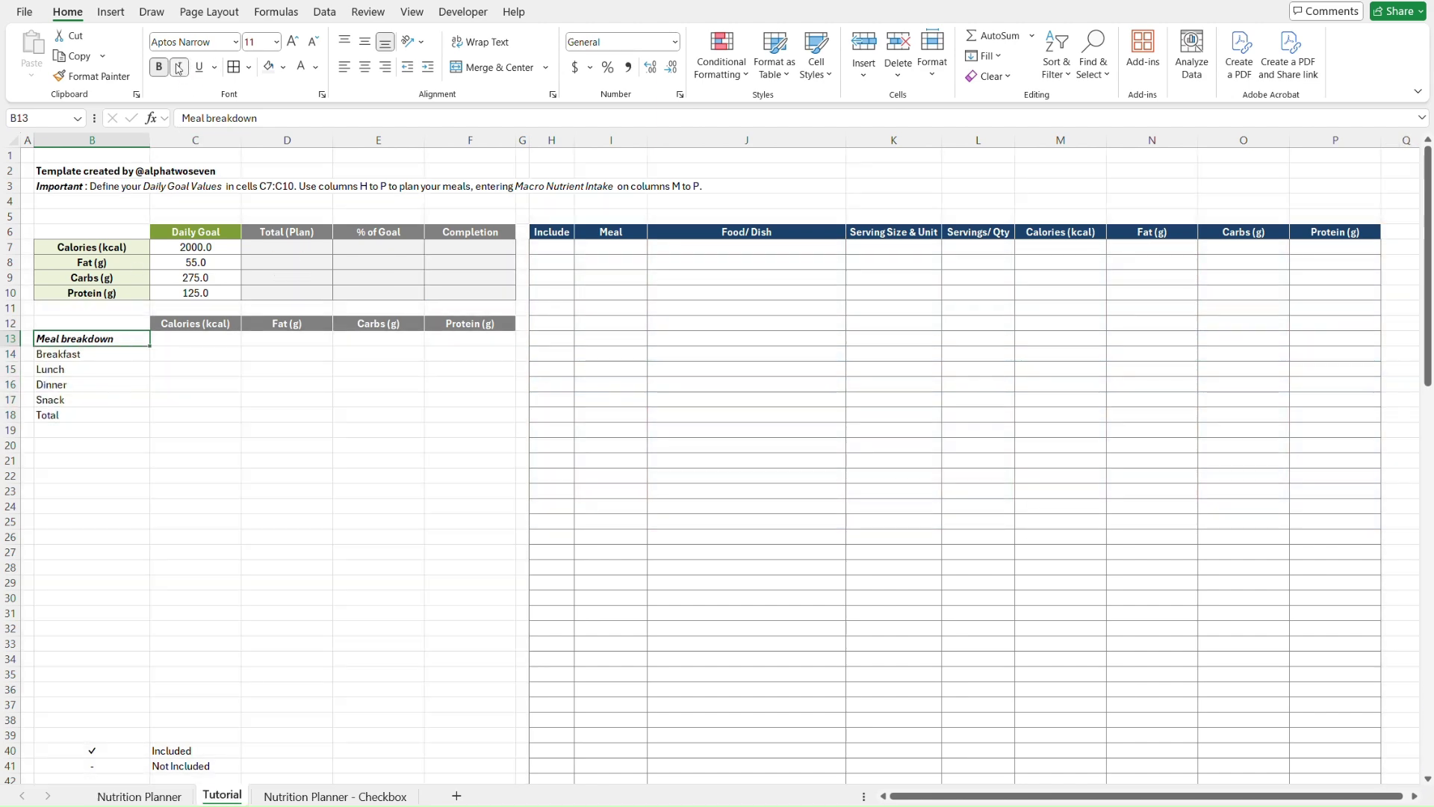
# - Copy the formatting of the Calories (kcal) label in B7 onto the meal labels Breakfast to Snack in B14:B17
pyautogui.click(131, 247)
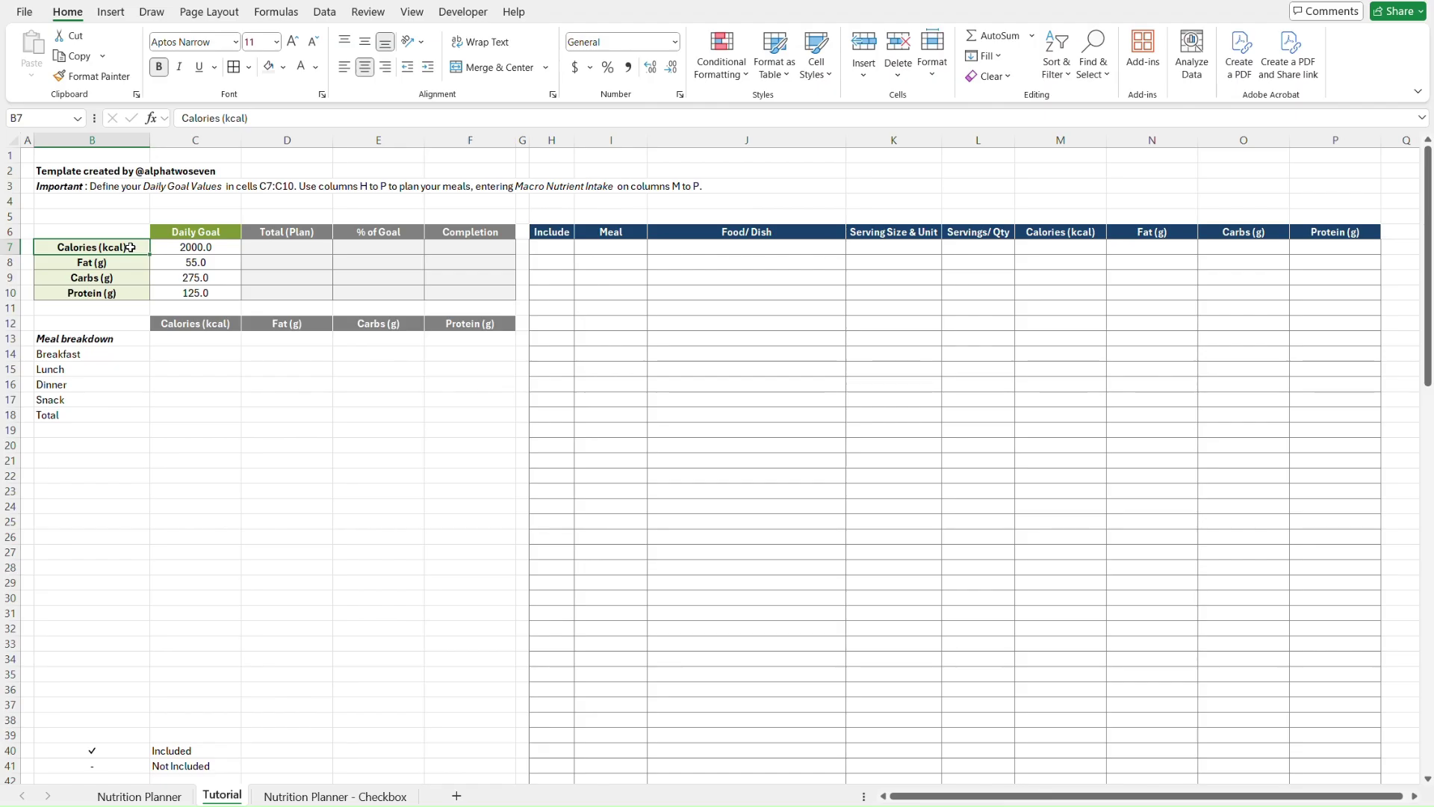
pyautogui.hotkey('alt', 'h')
pyautogui.press('f')
pyautogui.press('p')
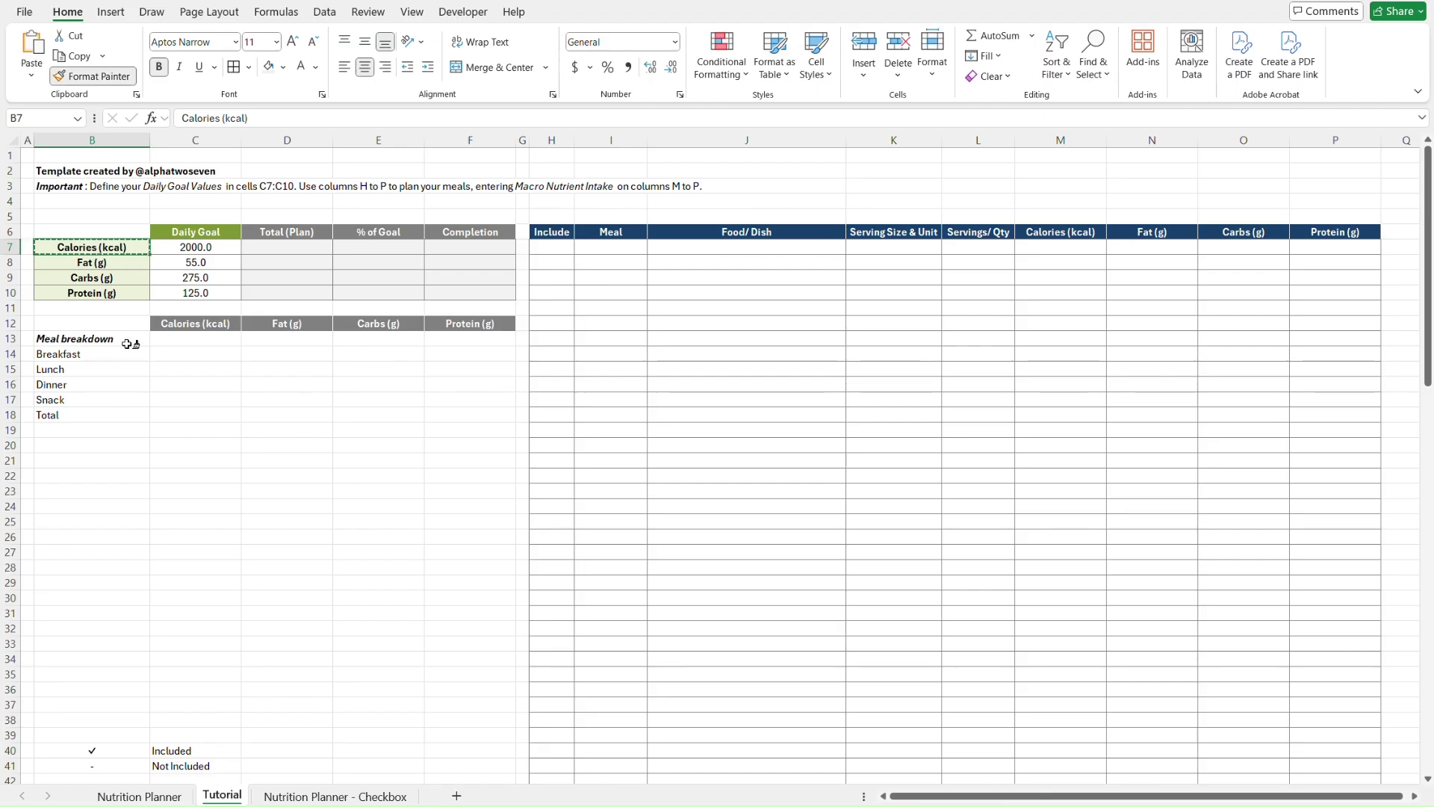
pyautogui.moveTo(131, 351); pyautogui.dragTo(128, 392)
# - Apply the formatting of the Completion cell F7 to the Total label in B18 and make it bold, matching the Nutrition Planner sheet
pyautogui.click(126, 417)
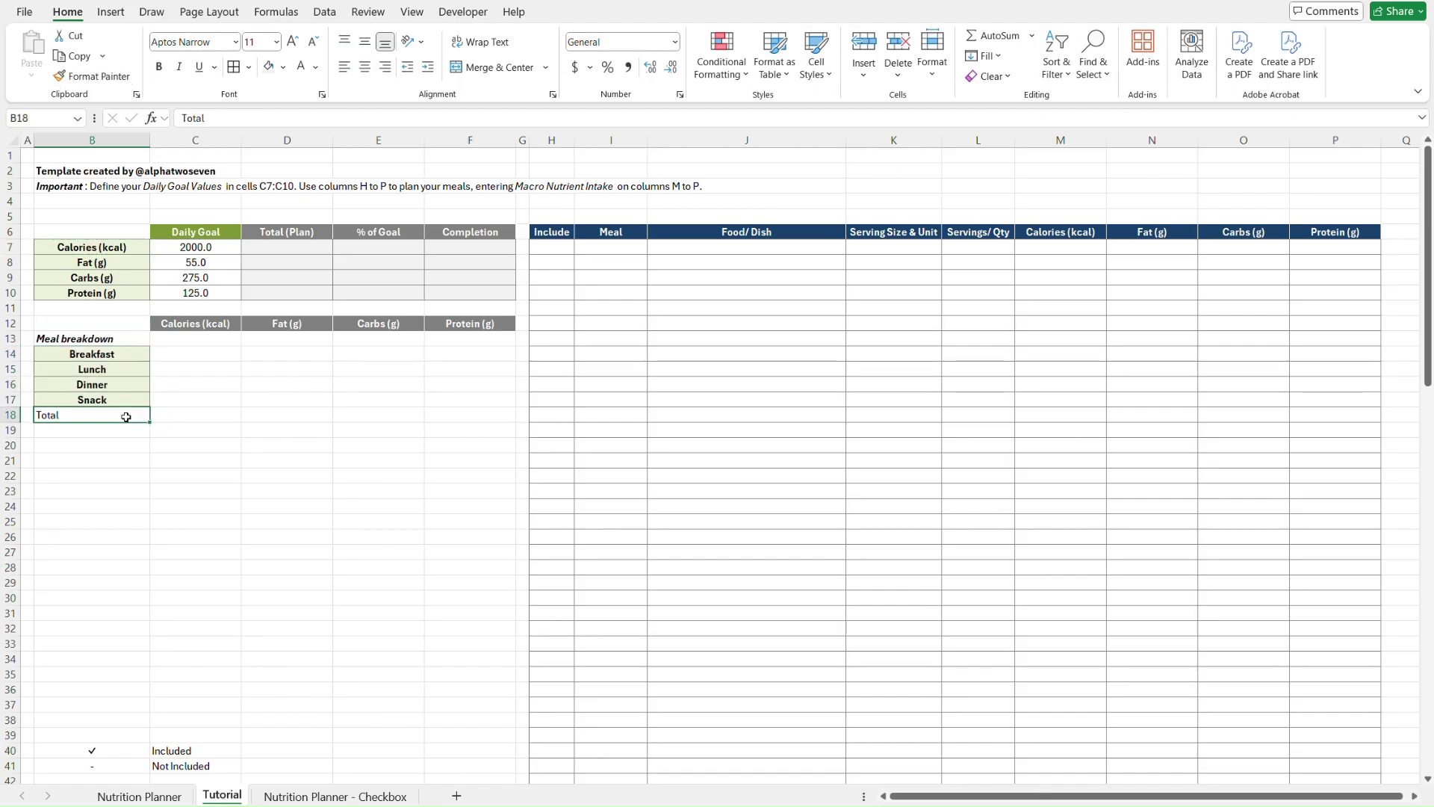
pyautogui.hotkey('ctrl', 'pageup')
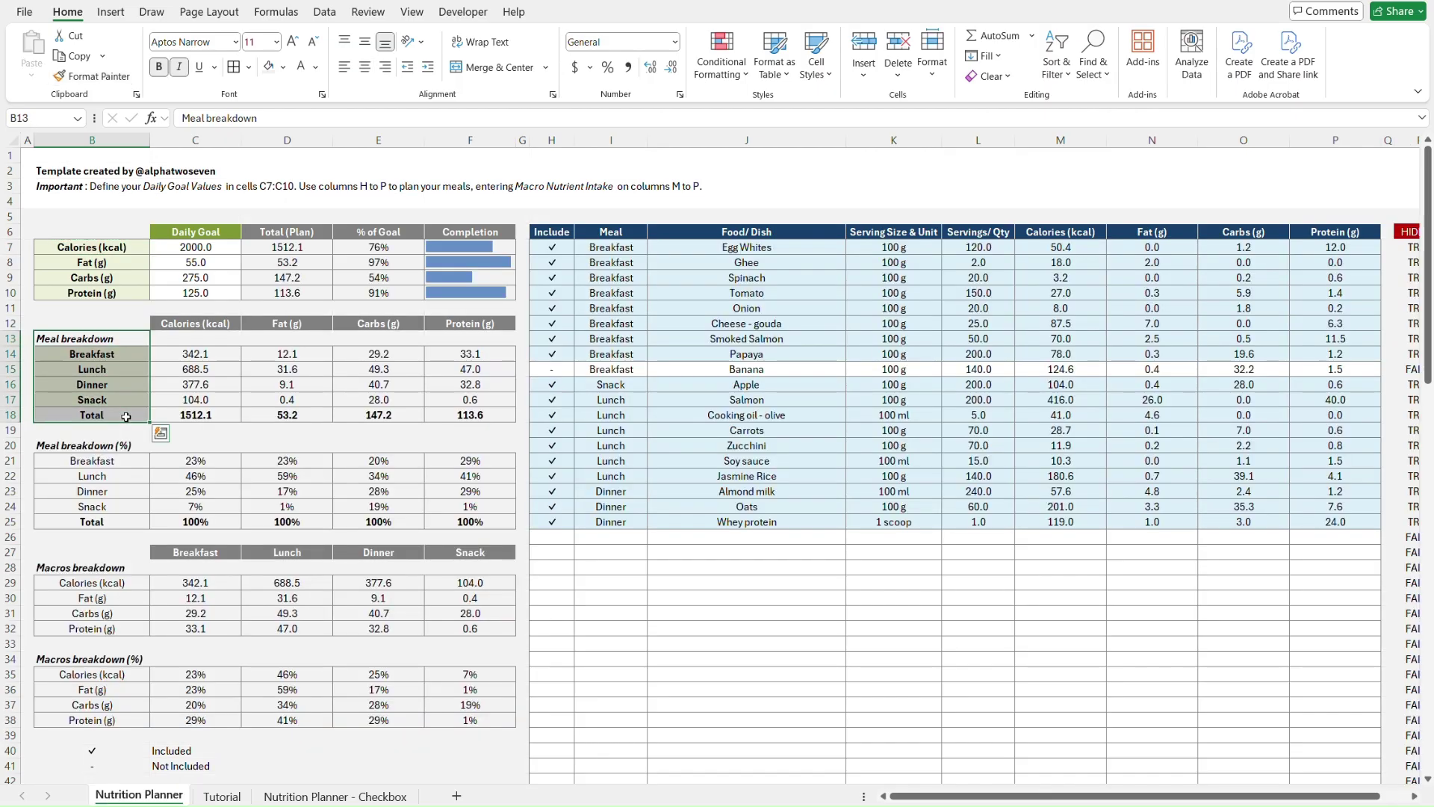
pyautogui.hotkey('ctrl', 'pagedown')
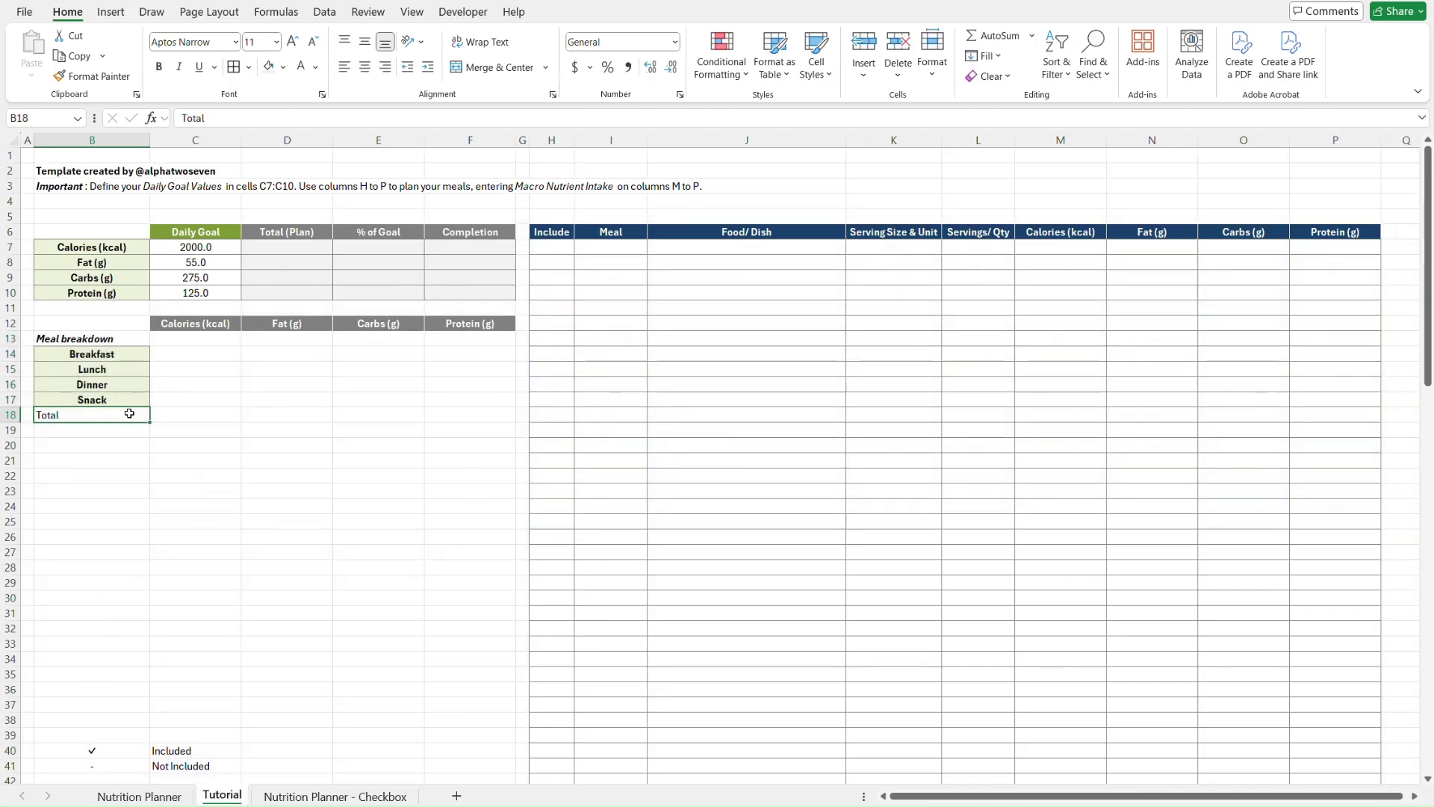
pyautogui.click(286, 252)
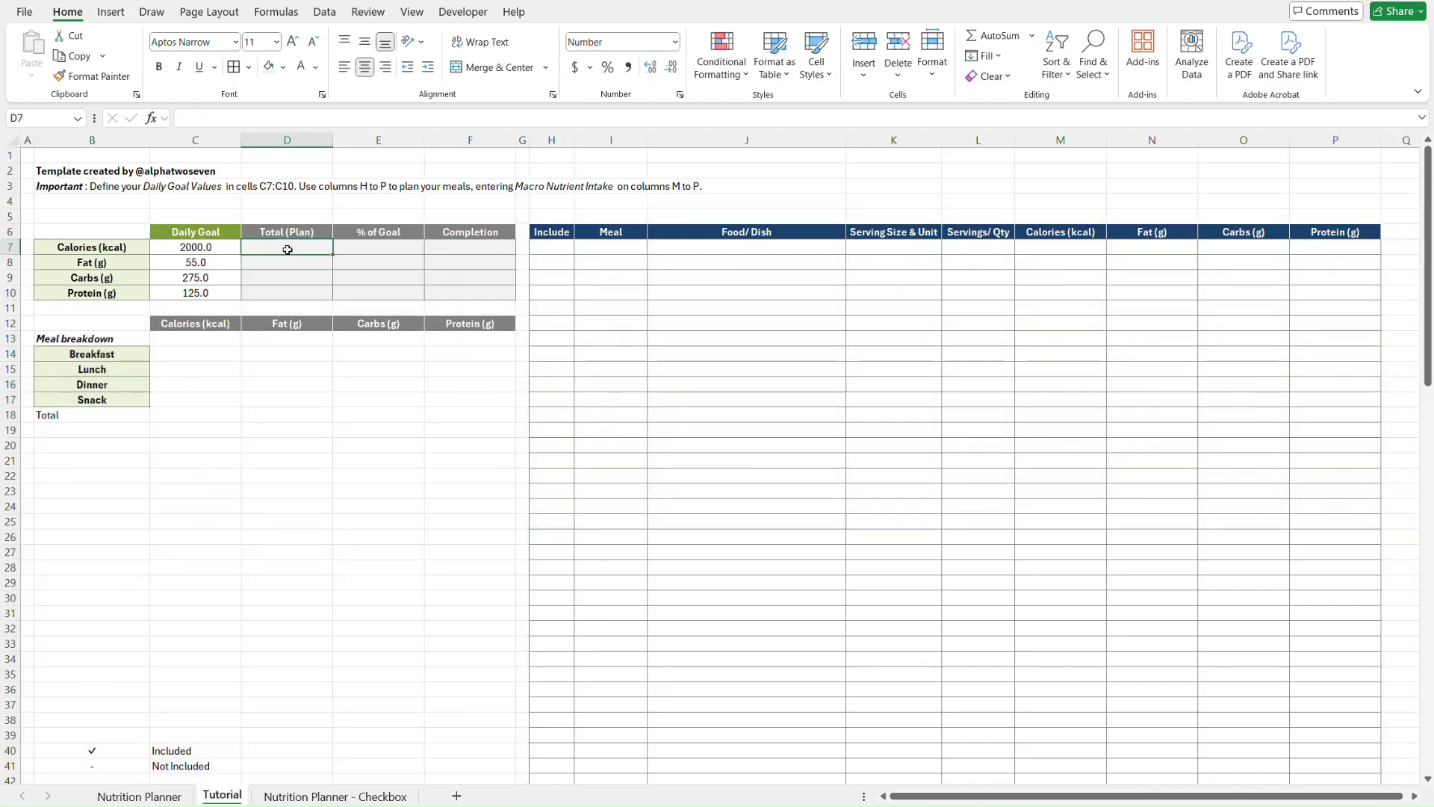
pyautogui.press('Right')
pyautogui.press('Right')
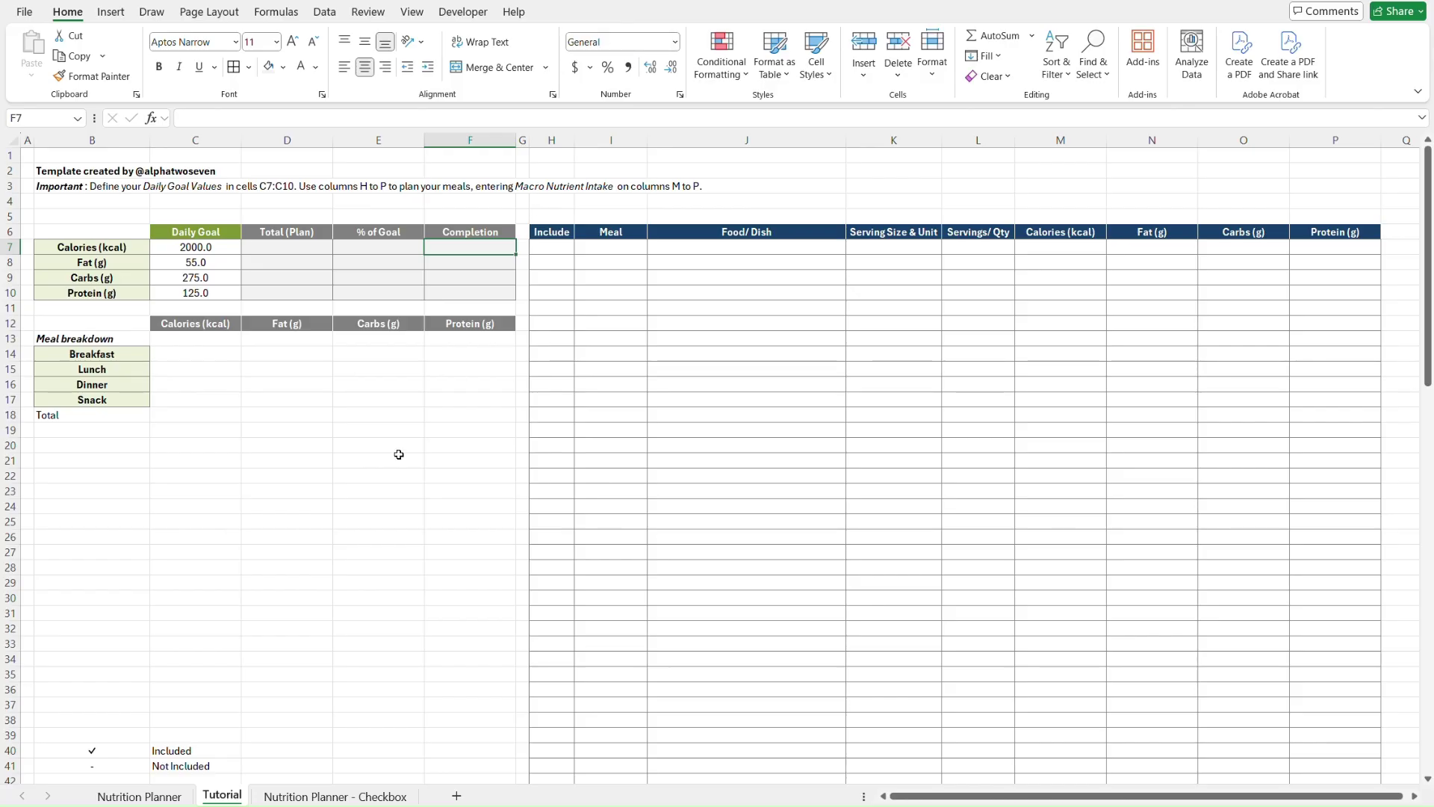
pyautogui.click(125, 416)
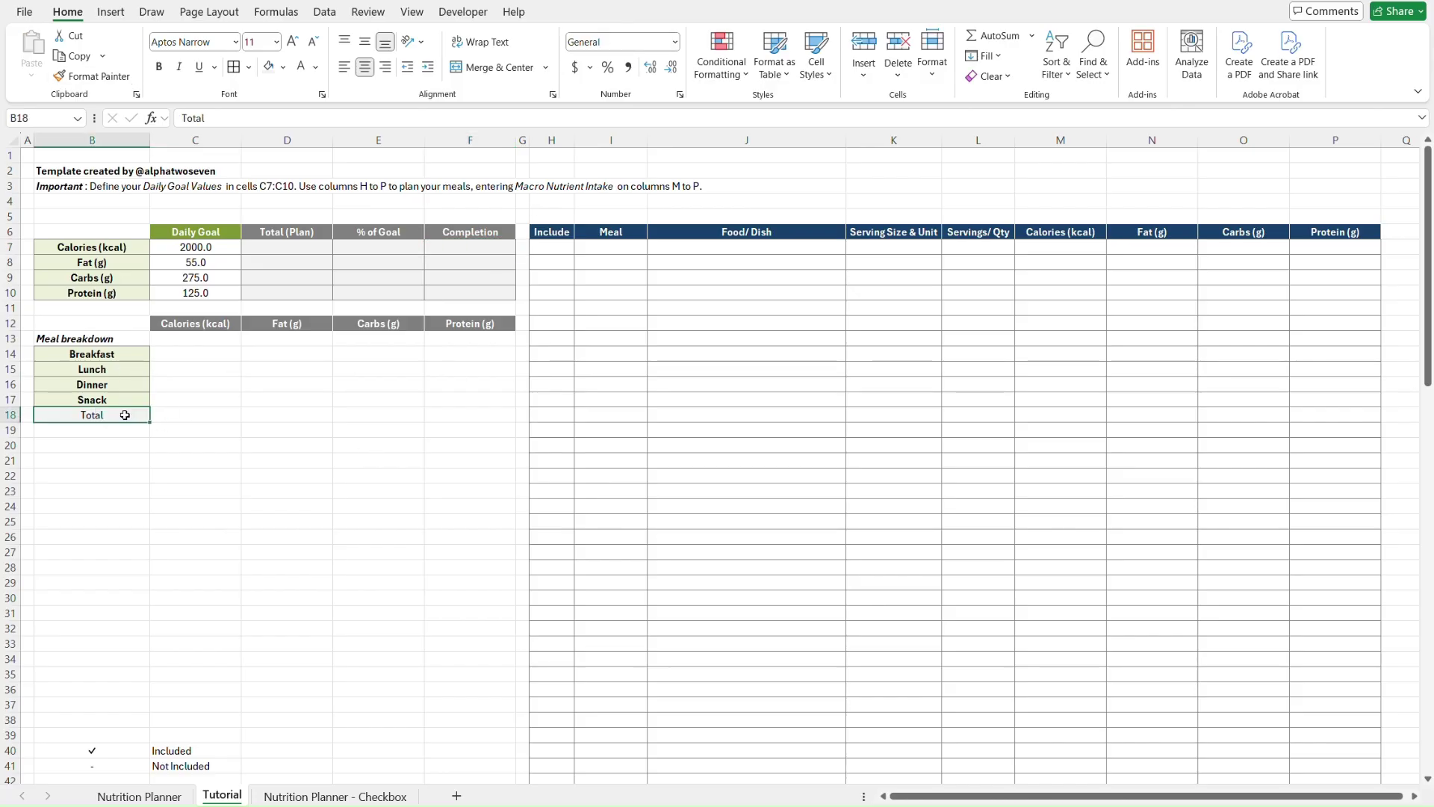
pyautogui.hotkey('ctrl', 'pageup')
pyautogui.hotkey('ctrl', 'pagedown')
pyautogui.hotkey('ctrl', 'b')
pyautogui.press('Right')
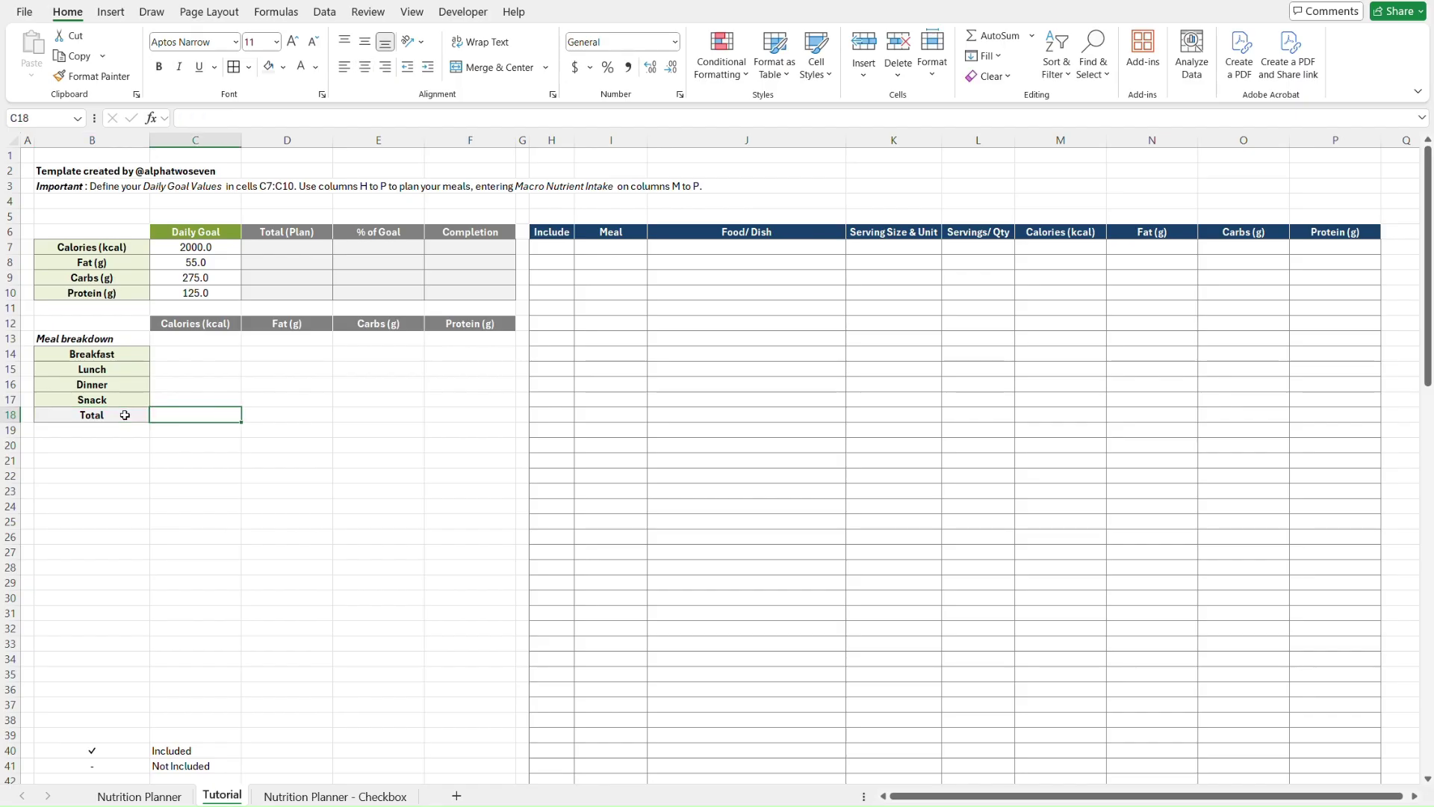
# - Check the Breakfast calories cell C14 on Nutrition Planner, and test the number format of D7 on Tutorial by entering 100 and clearing it
pyautogui.hotkey('ctrl', 'pageup')
pyautogui.click(182, 359)
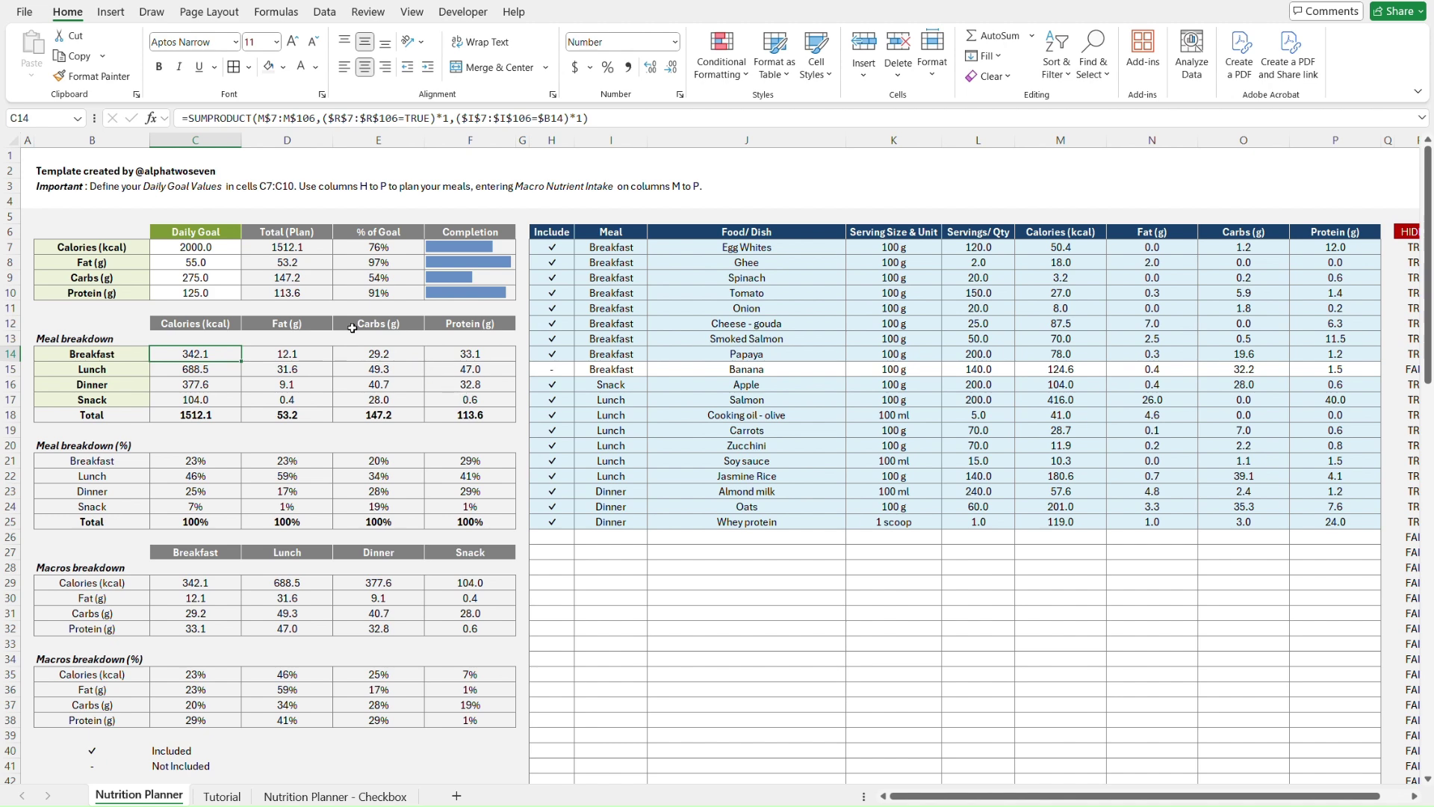
pyautogui.hotkey('ctrl', 'pagedown')
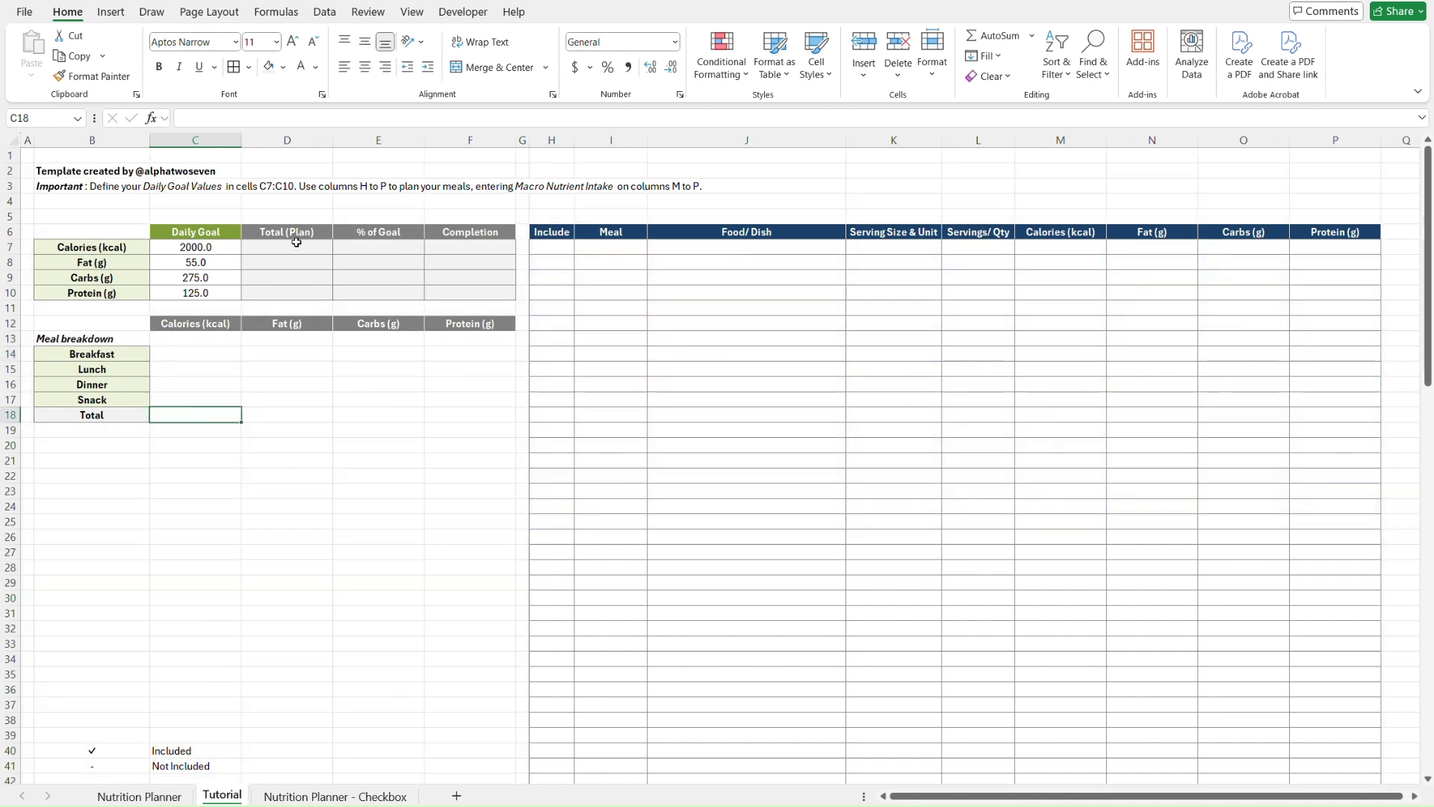
pyautogui.click(298, 242)
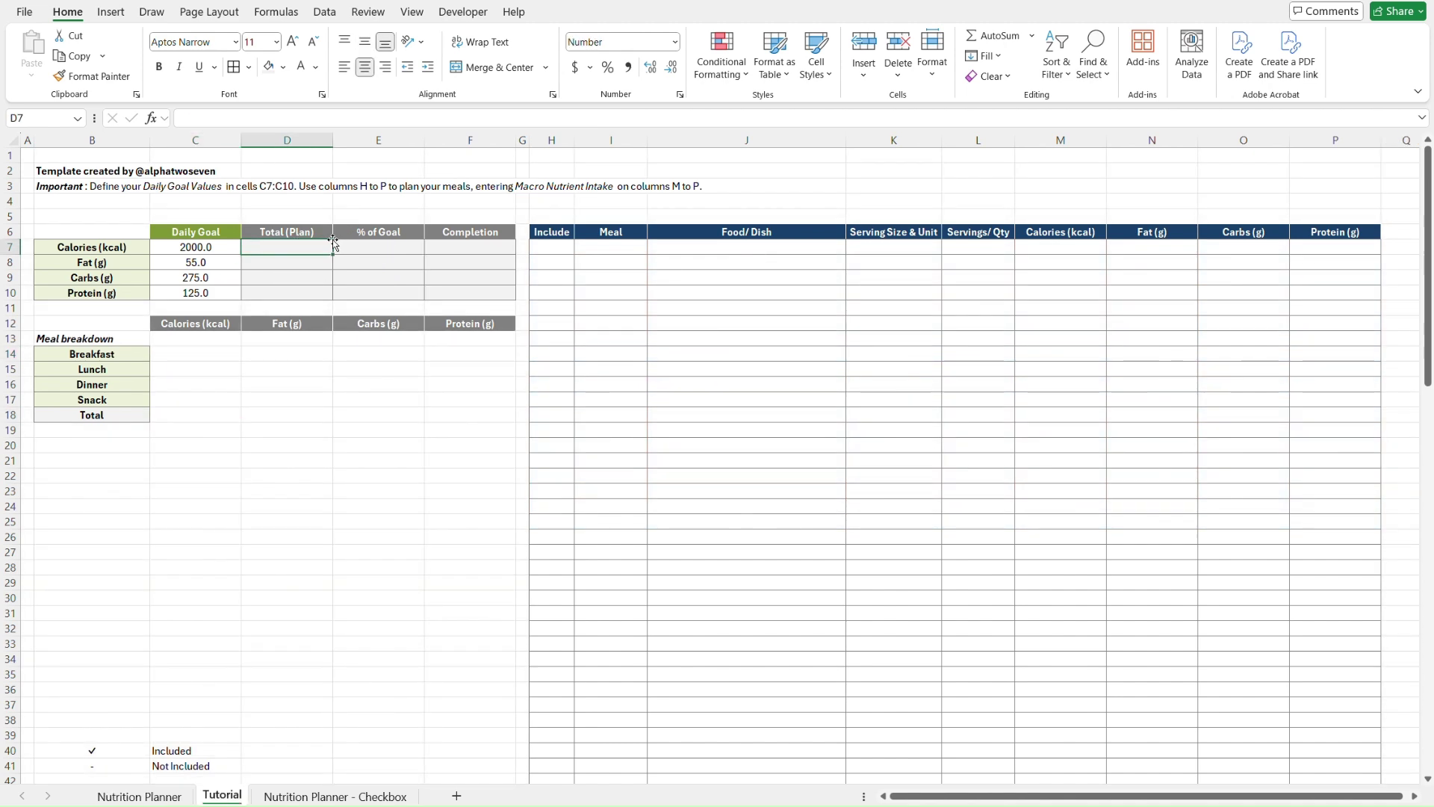
pyautogui.write('100')
pyautogui.press('Return')
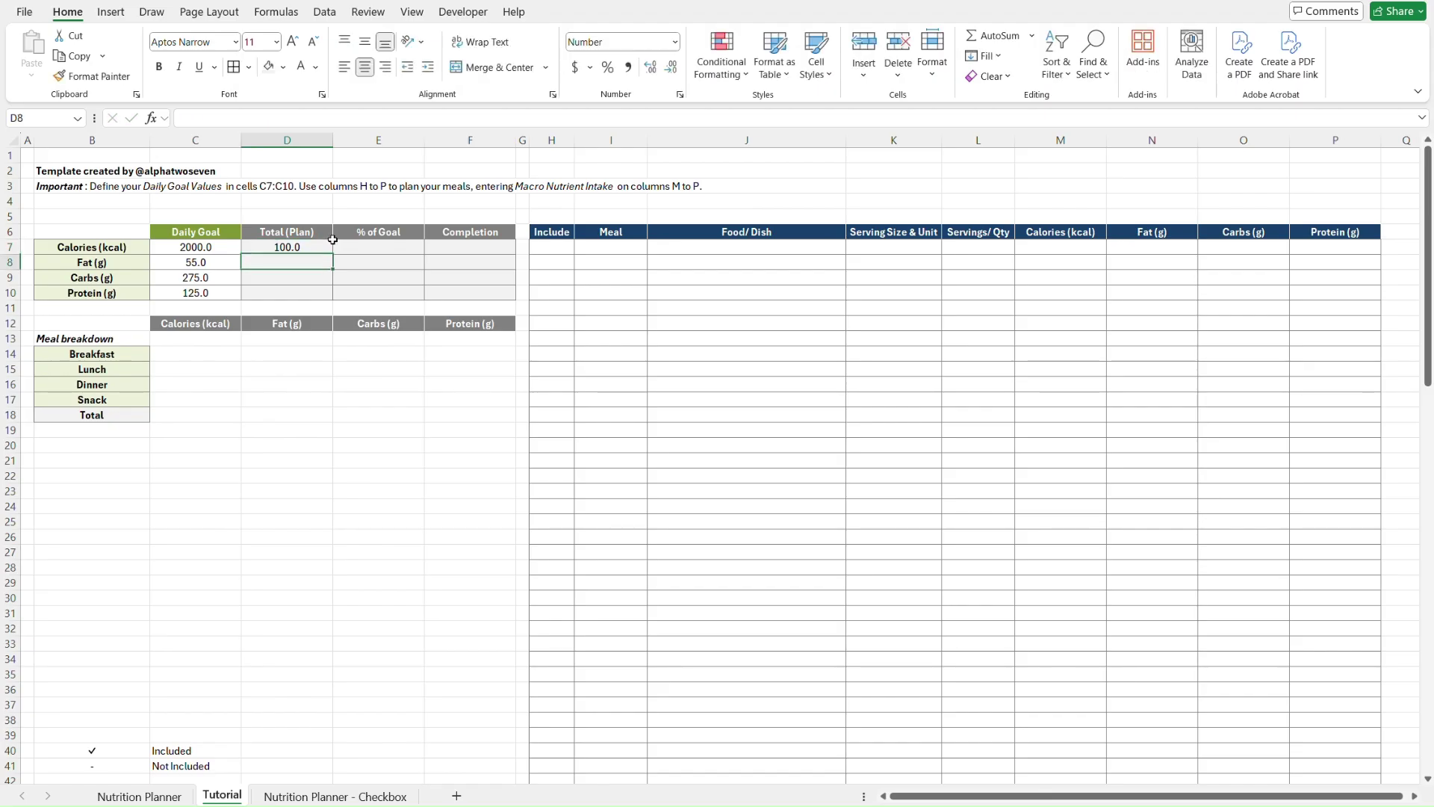
pyautogui.press('Up')
pyautogui.press('Delete')
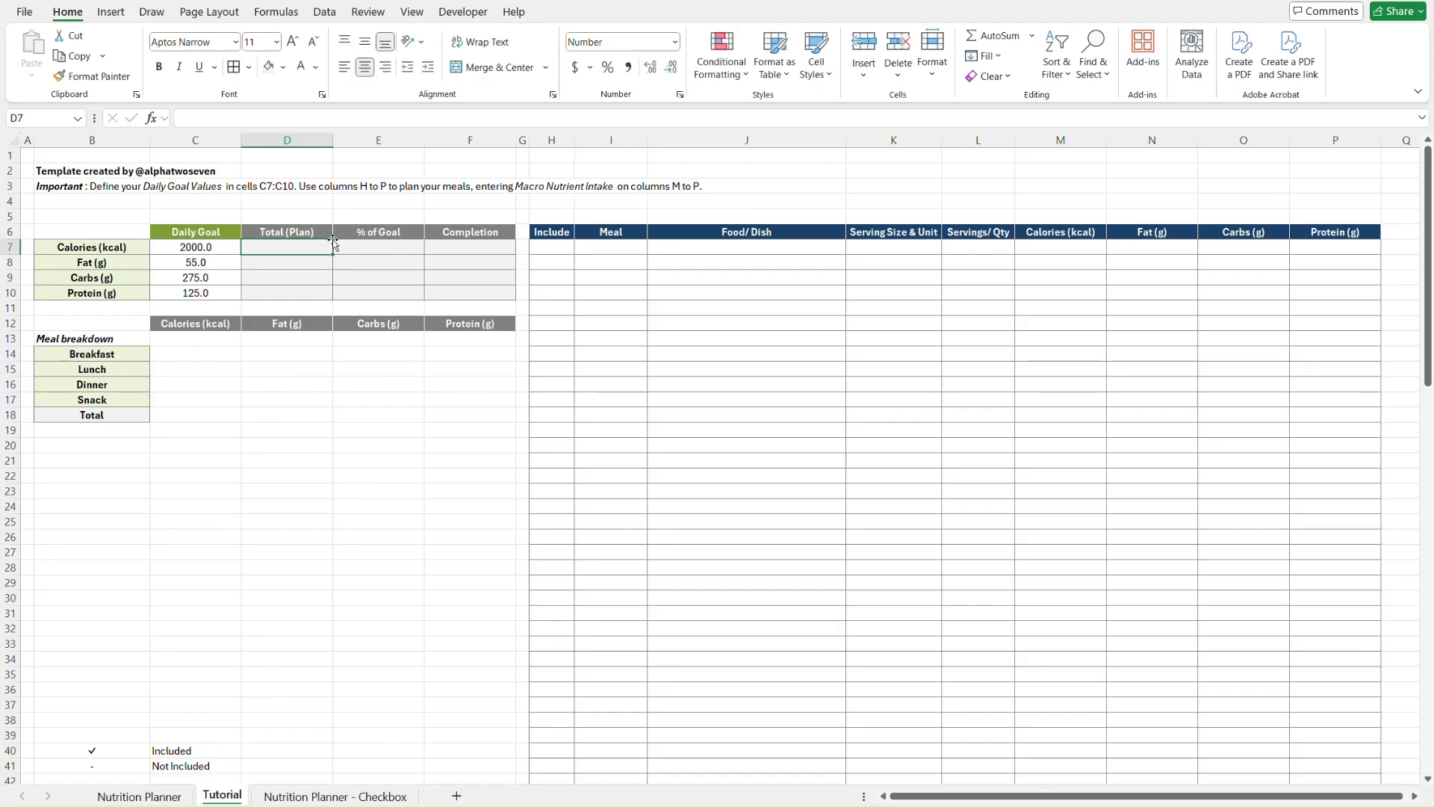
# - Copy the formatting of the Total (Plan) cell D7 onto the meal breakdown range C14:F18
pyautogui.hotkey('alt', 'h')
pyautogui.press('f')
pyautogui.press('p')
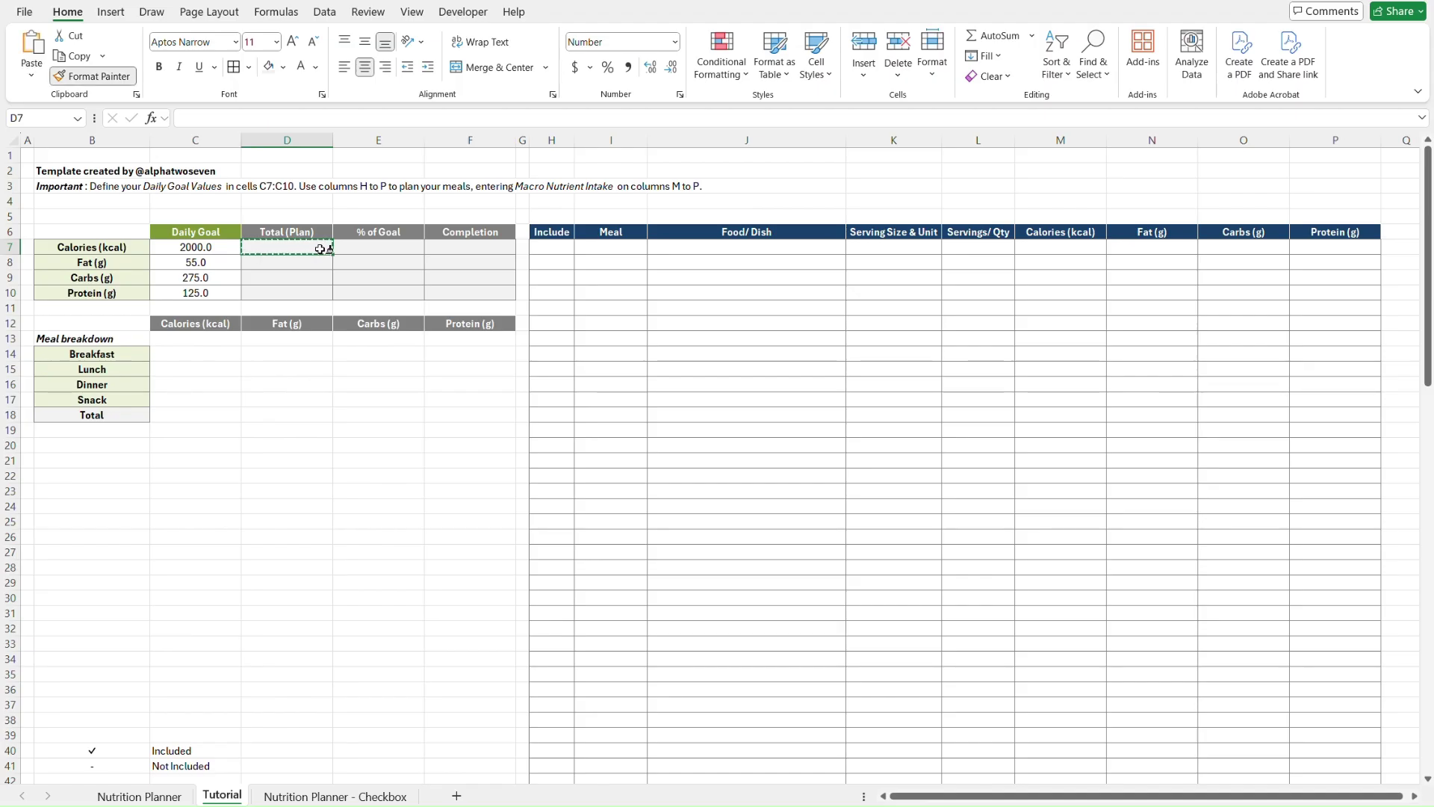
pyautogui.moveTo(215, 355)
pyautogui.mouseDown()
pyautogui.moveTo(438, 381)
pyautogui.moveTo(468, 410)
pyautogui.mouseUp()
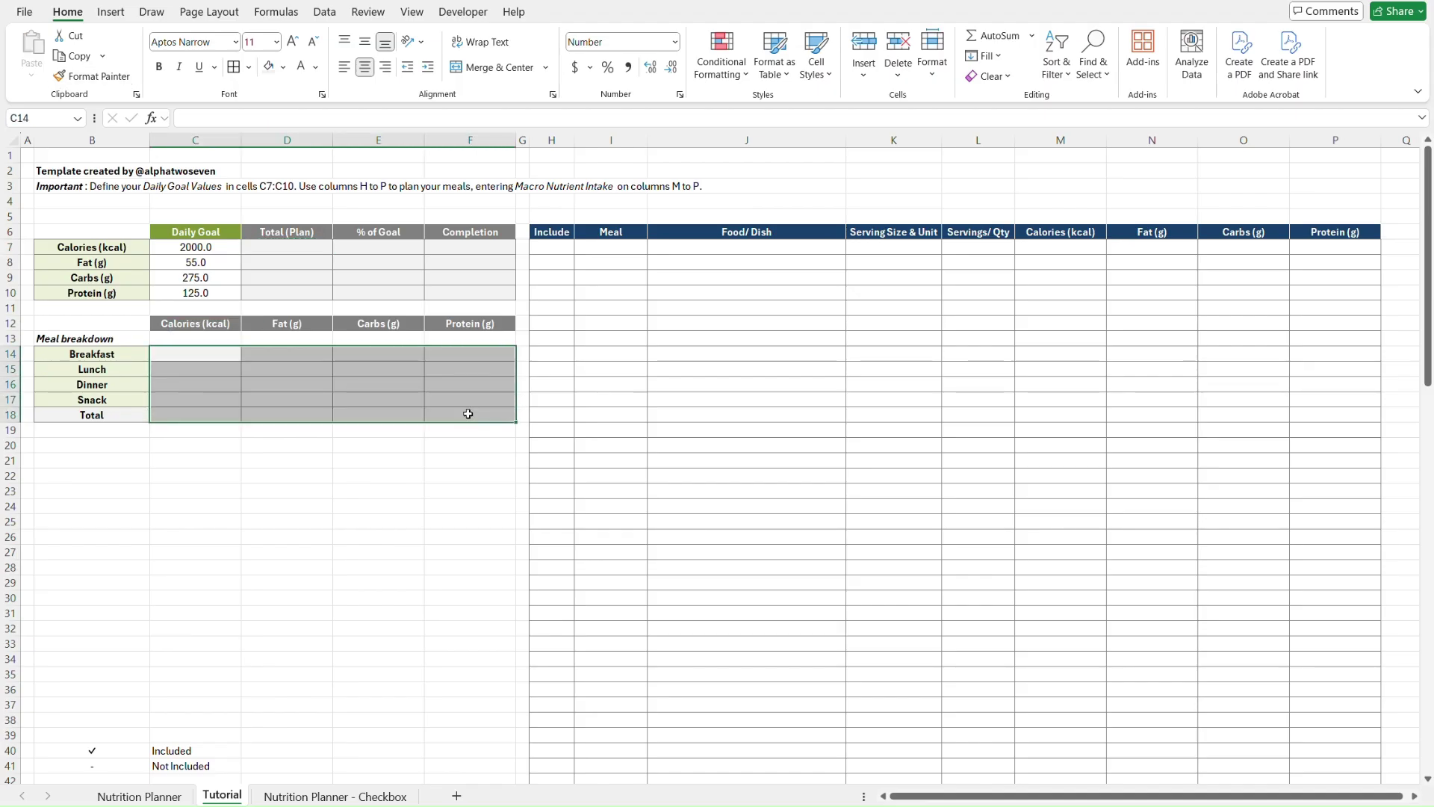
pyautogui.click(468, 413)
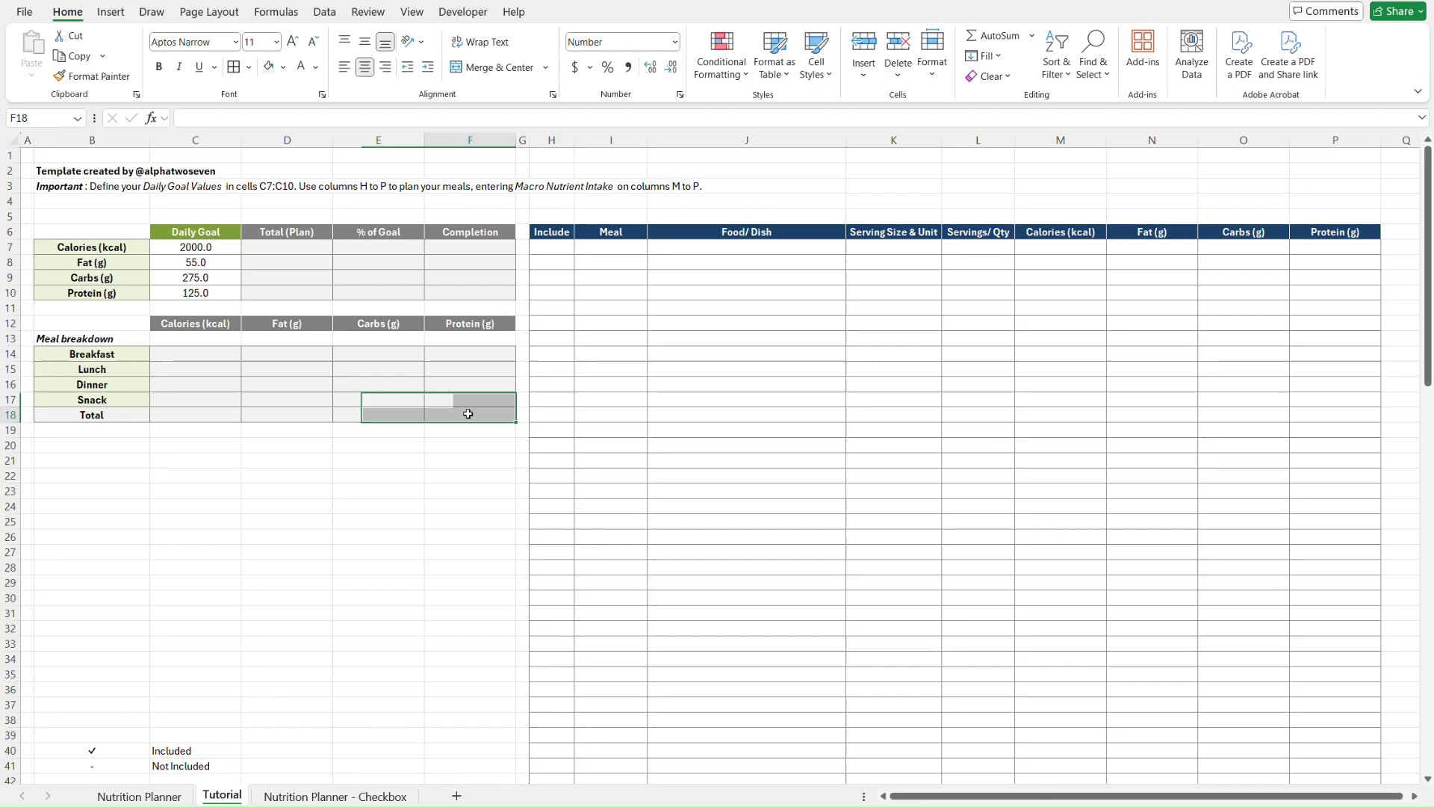
# - Make the Total row cells C18:F18 bold and check the Meal breakdown (%) table on the Nutrition Planner sheet
pyautogui.keyDown('shift'); pyautogui.click(213, 415); pyautogui.keyUp('shift')
pyautogui.press('Left')
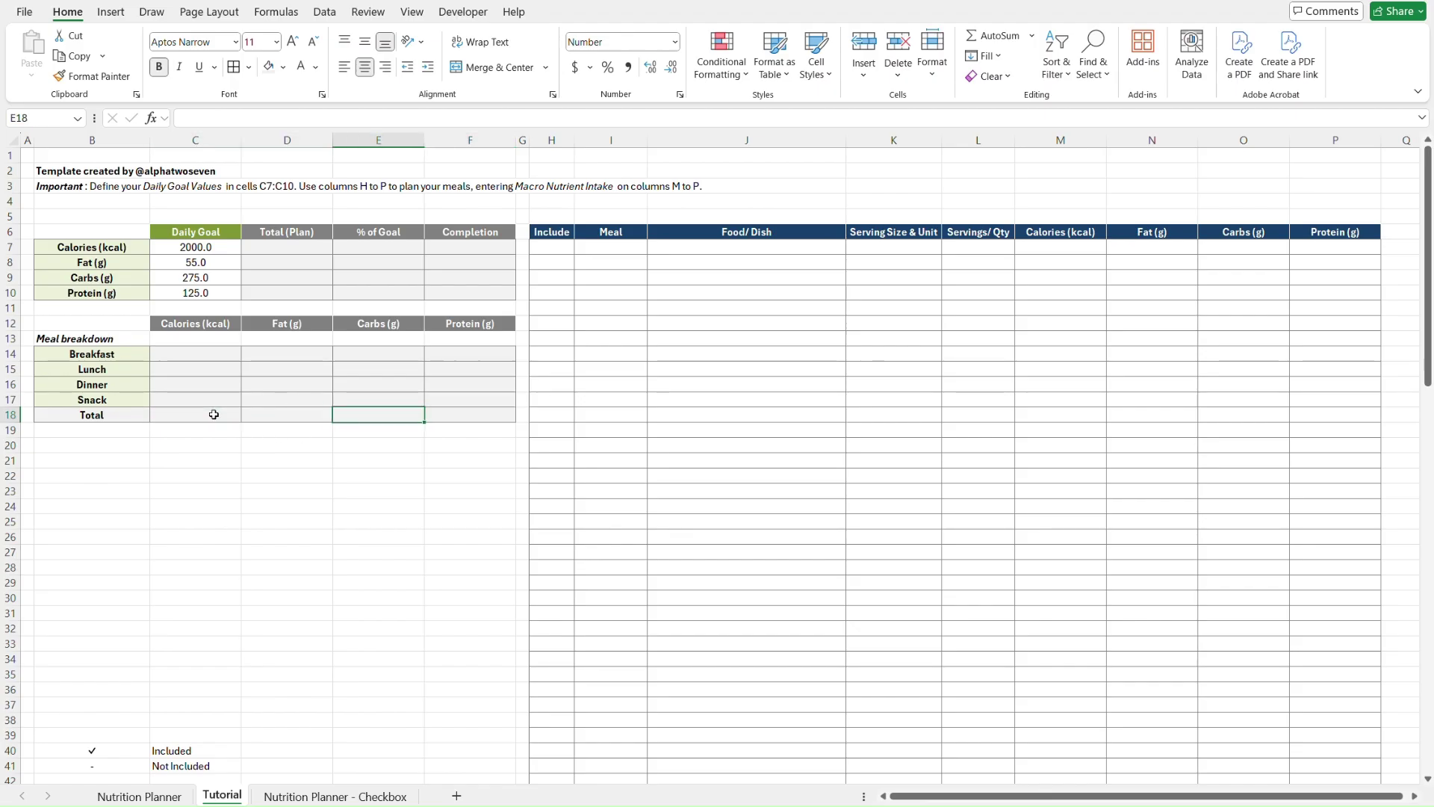
pyautogui.hotkey('ctrl', 'pageup')
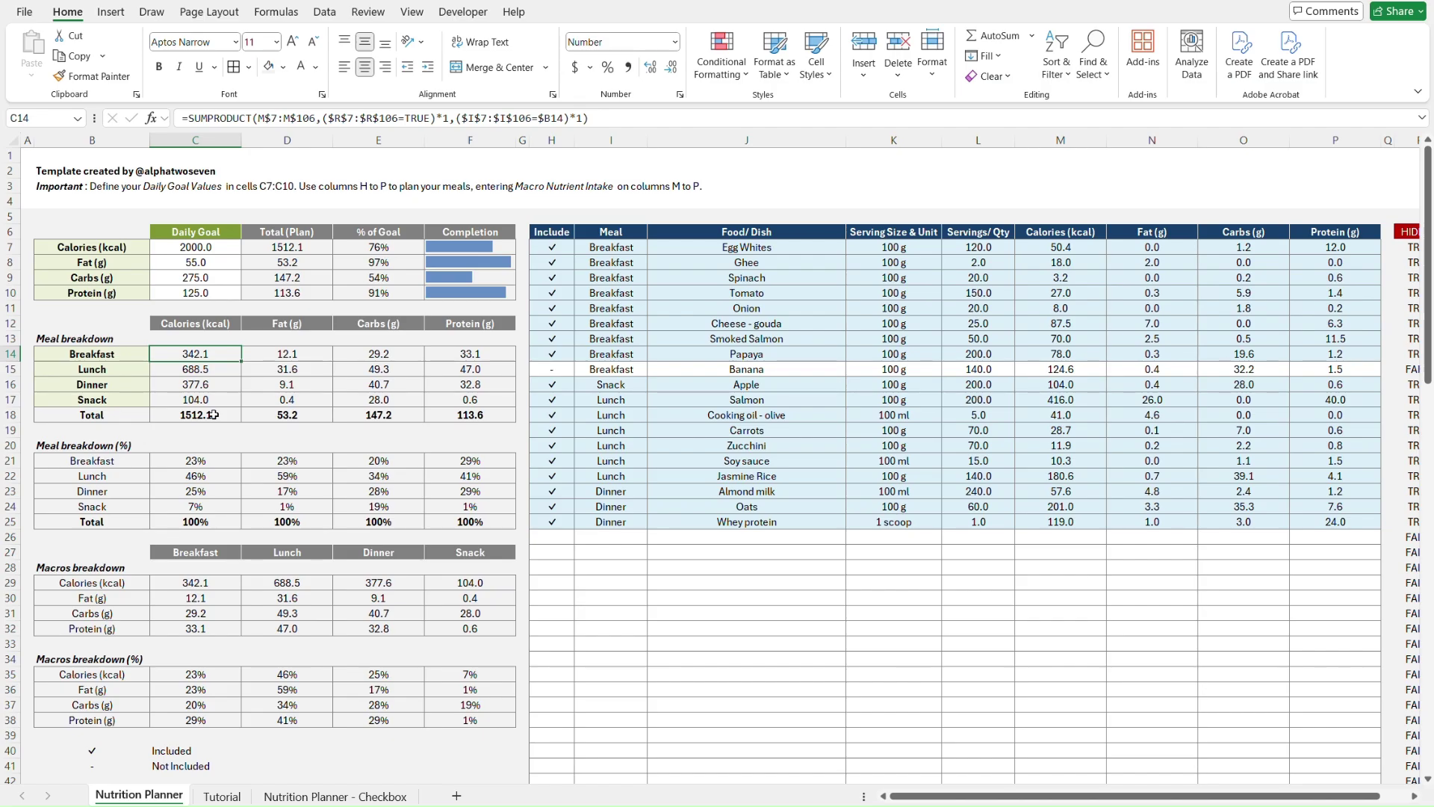
pyautogui.click(130, 446)
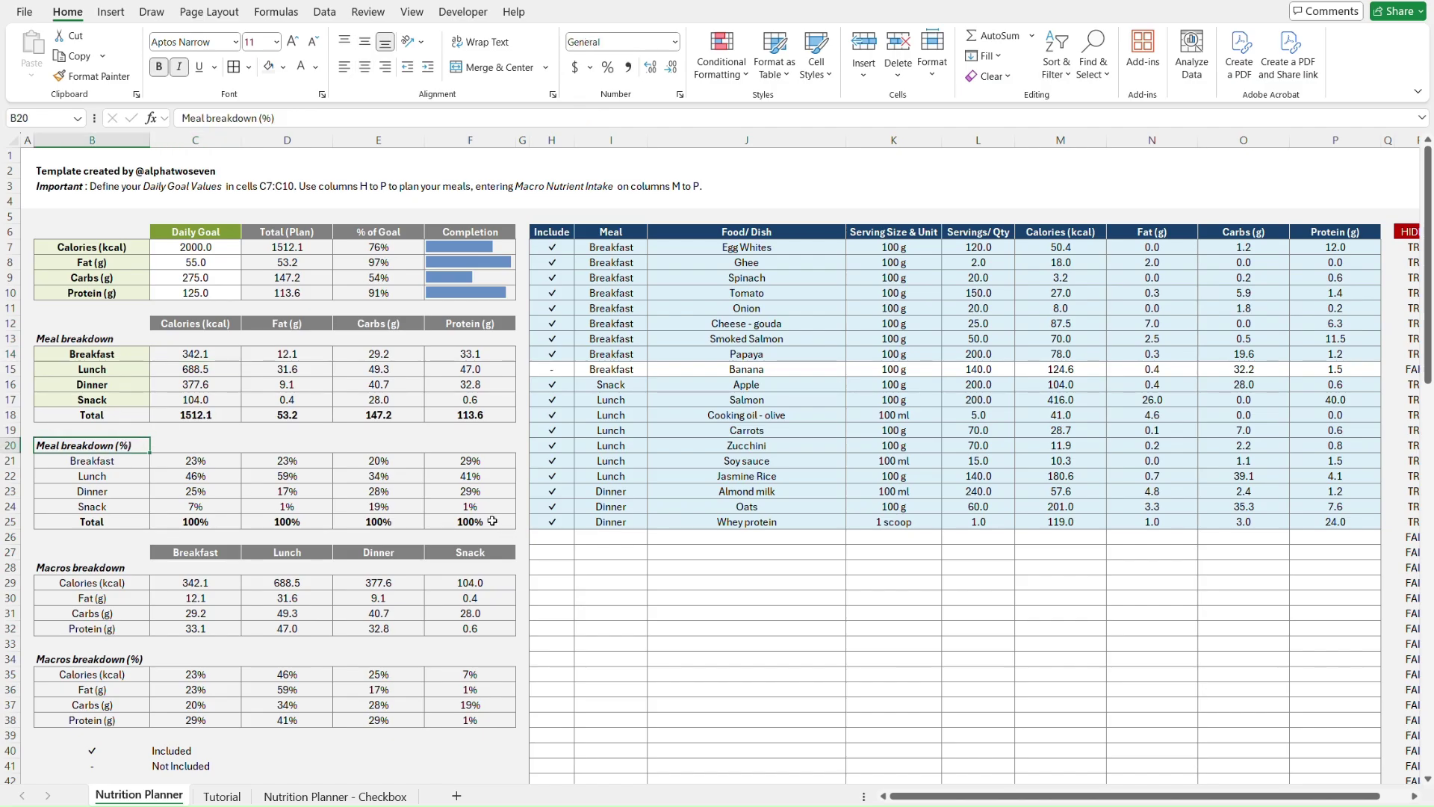
# - Duplicate the meal breakdown table B13:F18 on the Tutorial sheet to the range starting at B20
pyautogui.hotkey('ctrl', 'pagedown')
pyautogui.click(114, 344)
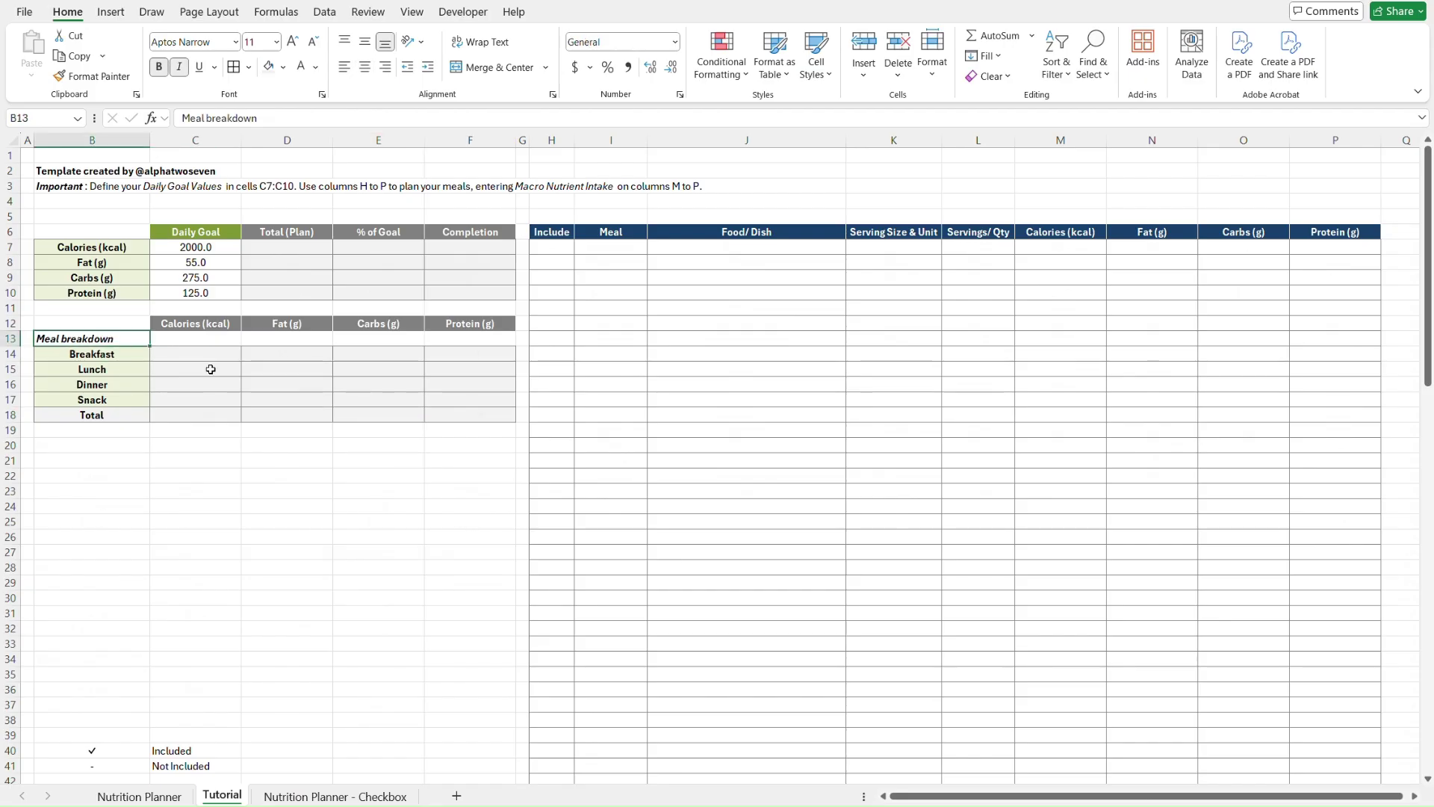
pyautogui.keyDown('shift'); pyautogui.click(457, 410); pyautogui.keyUp('shift')
pyautogui.hotkey('ctrl', 'c')
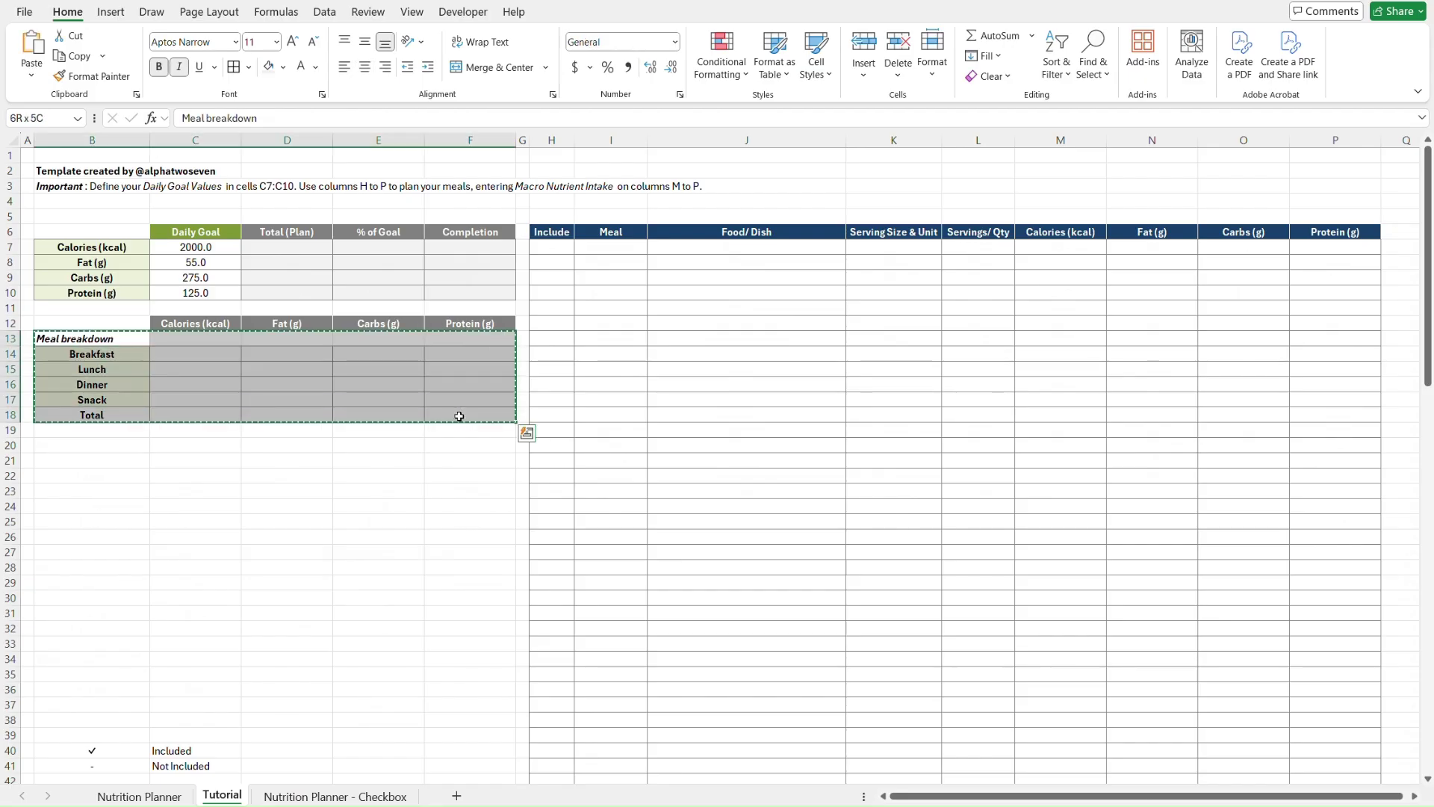
pyautogui.click(140, 445)
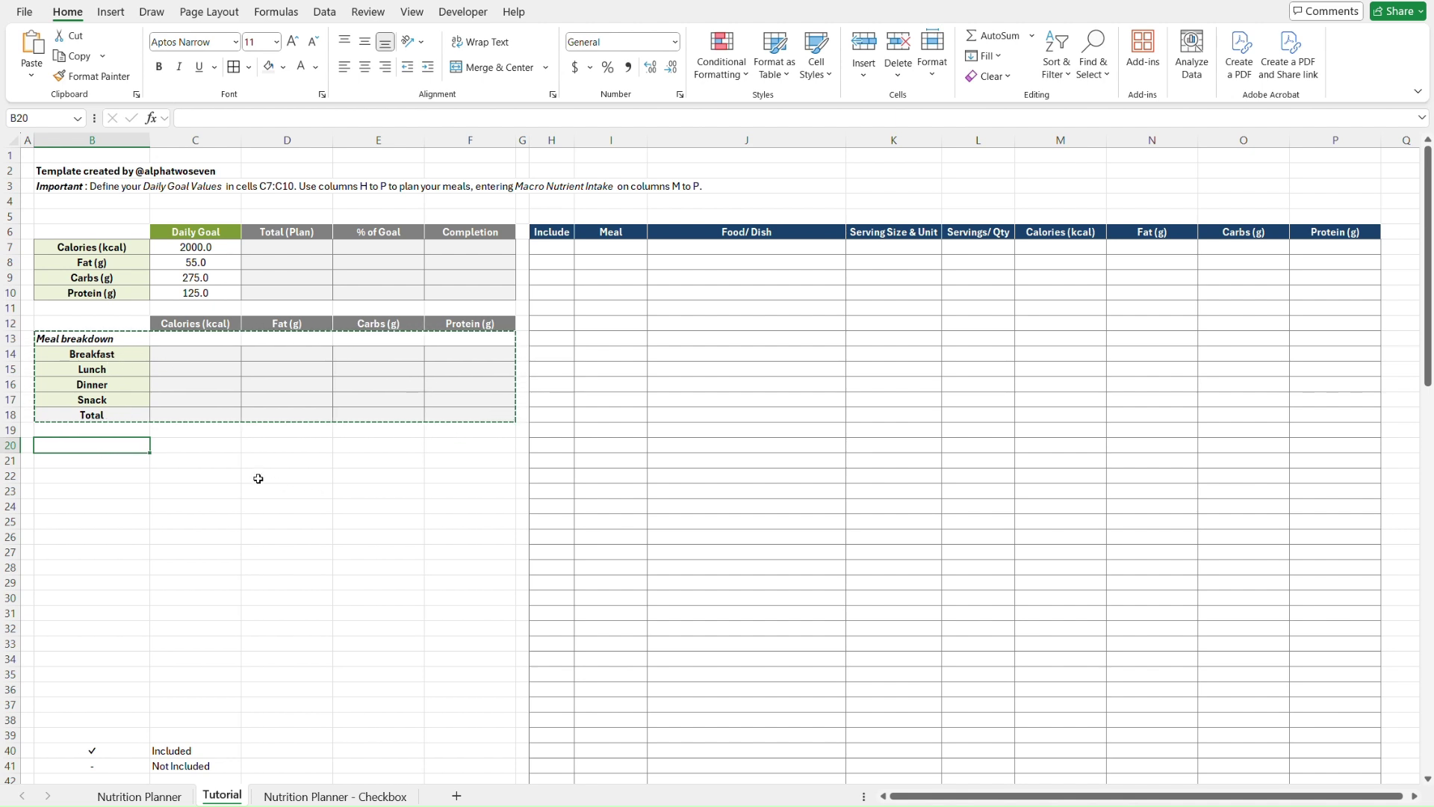
pyautogui.hotkey('ctrl', 'v')
# - Change the heading of the duplicated table in B20 to "Meal breakdown (%)"
pyautogui.click(118, 445)
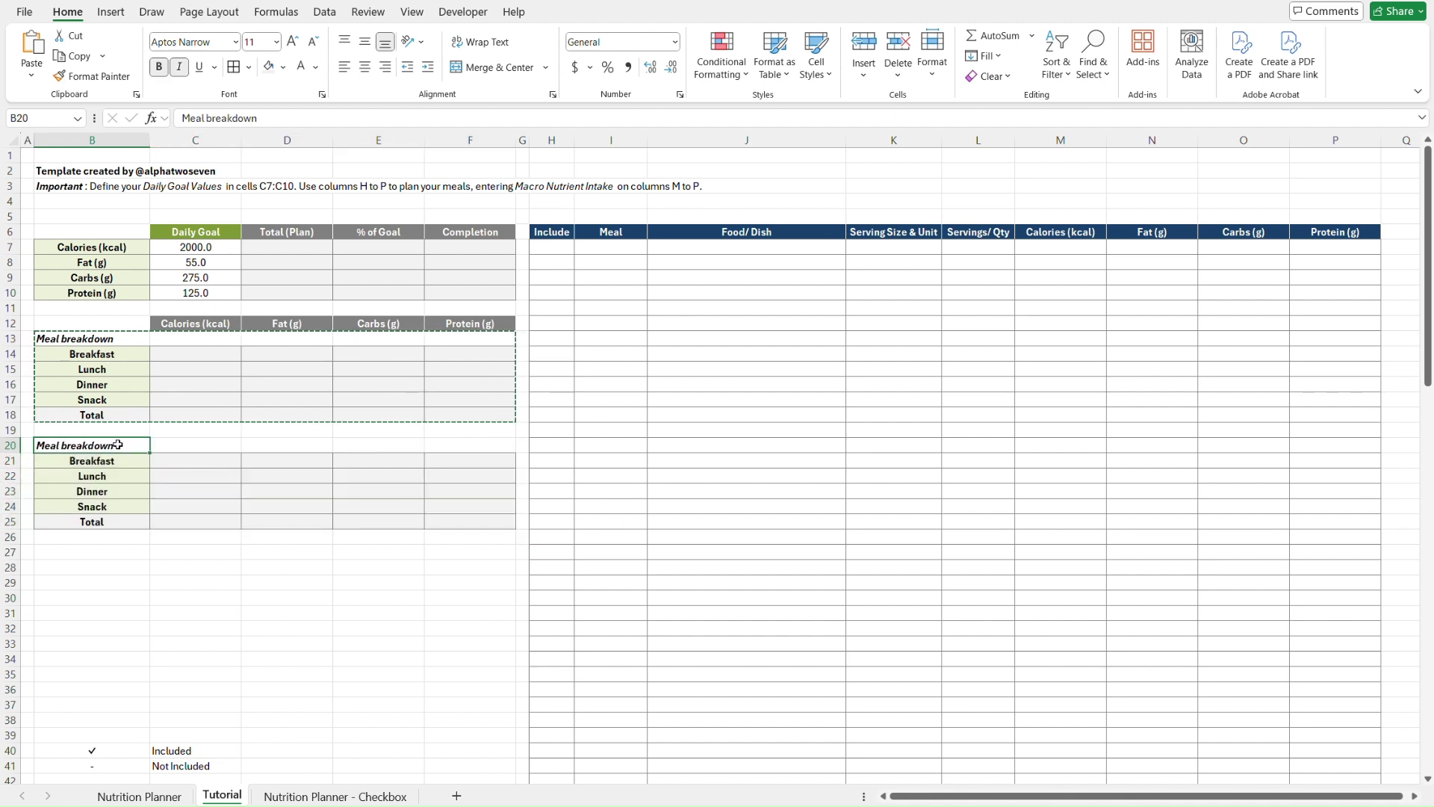
pyautogui.doubleClick(124, 448)
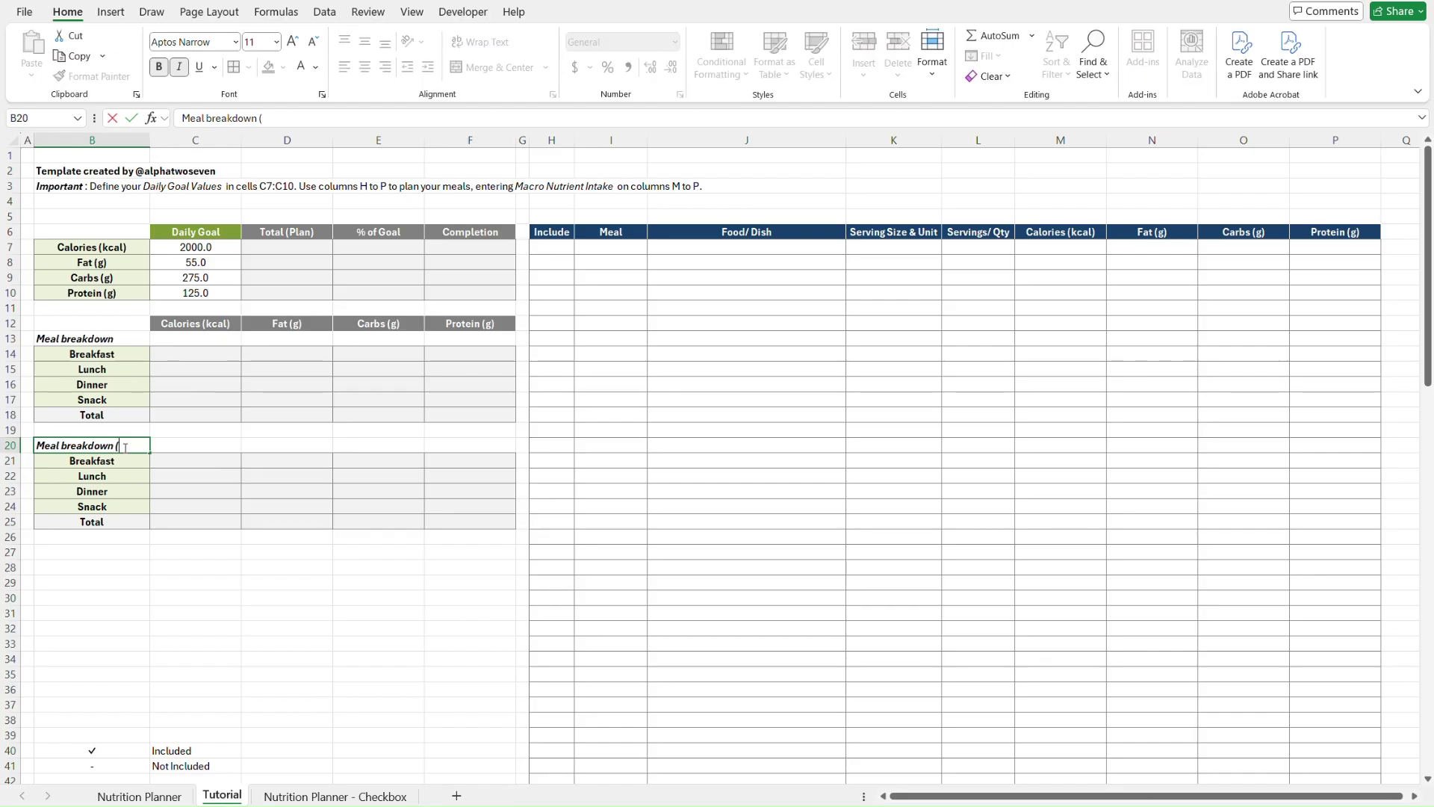
pyautogui.write('(%)')
pyautogui.press('Return')
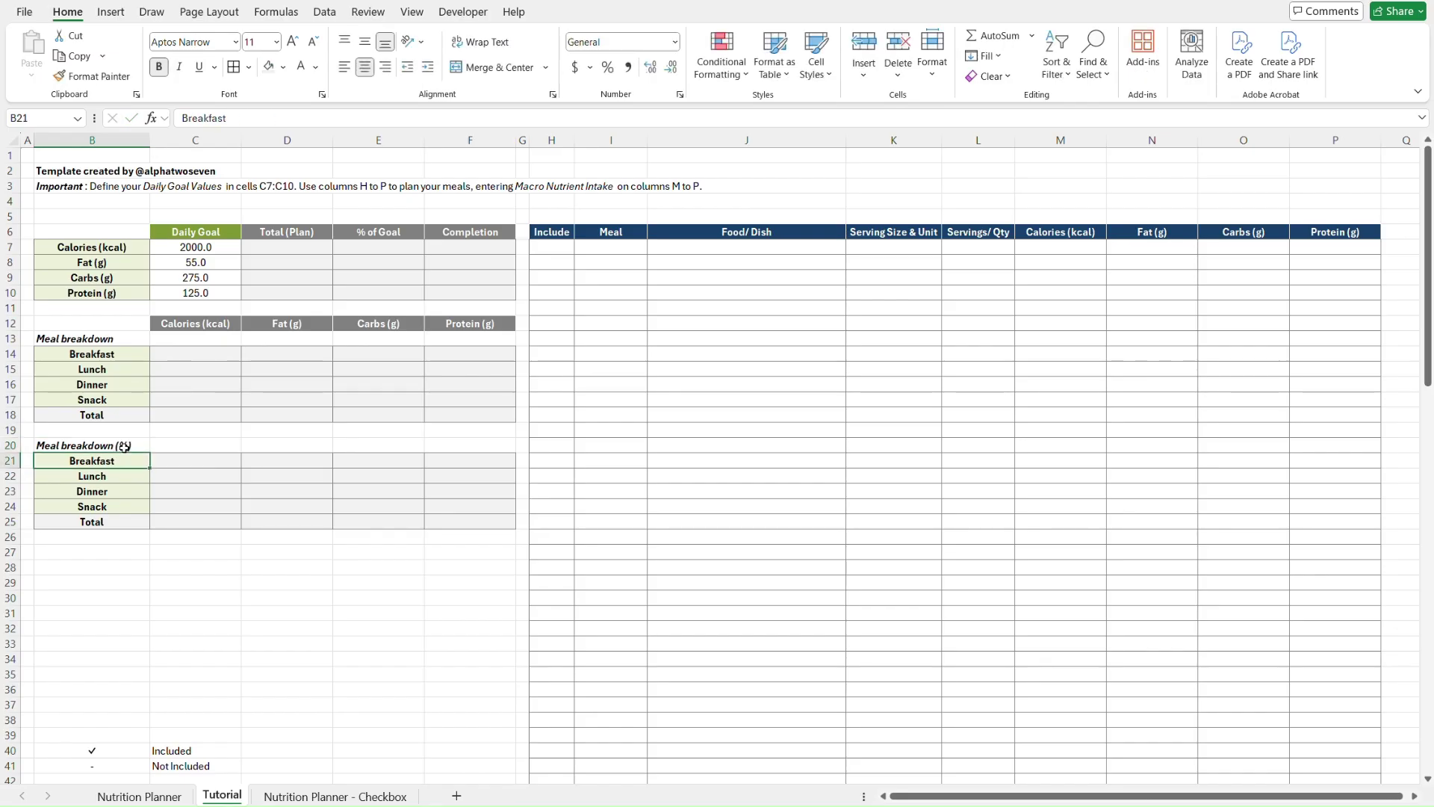
# - Remove the bold from the meal labels B21:B24 and give them a light gray fill, matching the Nutrition Planner sheet
pyautogui.hotkey('ctrl', 'pageup')
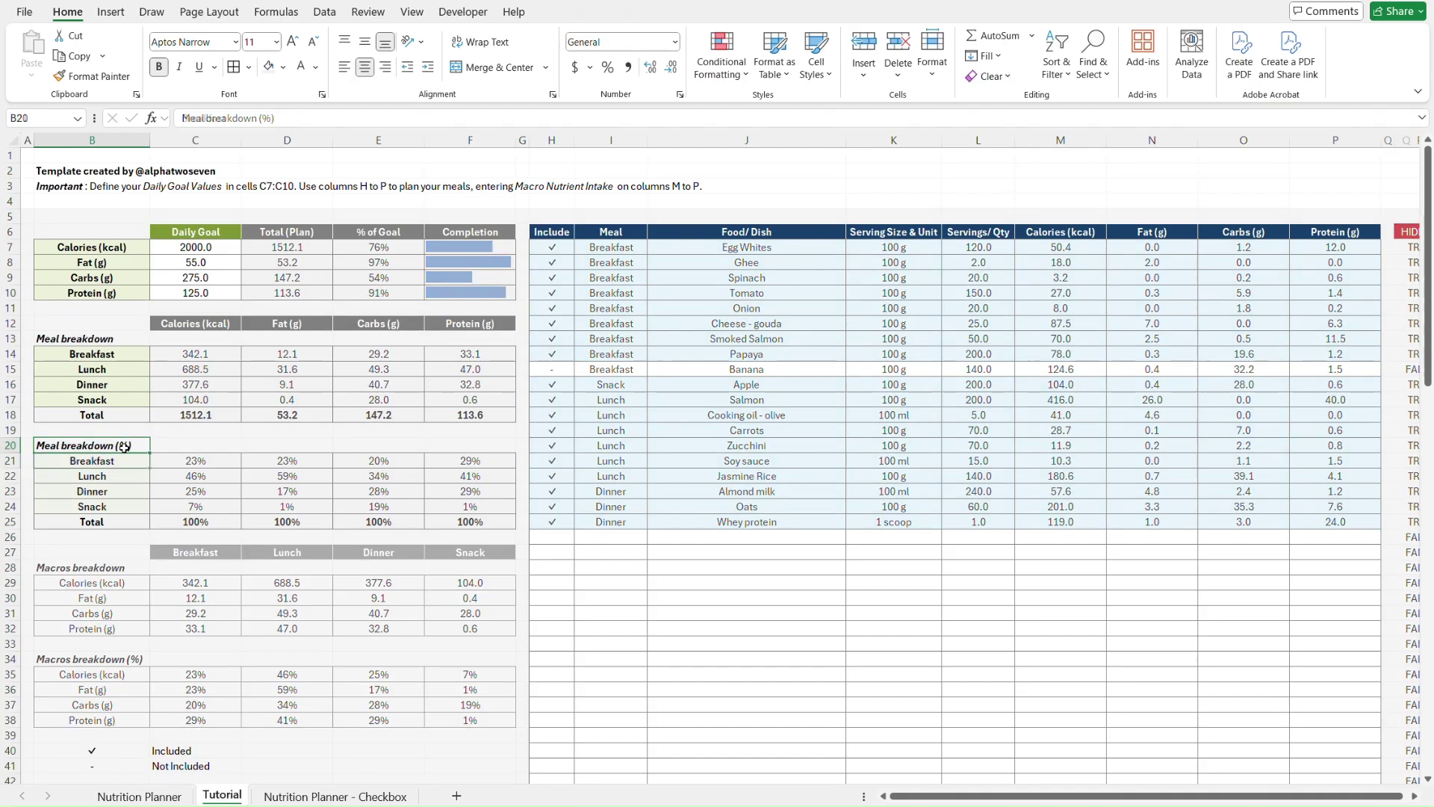
pyautogui.hotkey('ctrl', 'pagedown')
pyautogui.hotkey('shift', 'Down')
pyautogui.hotkey('shift', 'Down')
pyautogui.hotkey('shift', 'Down')
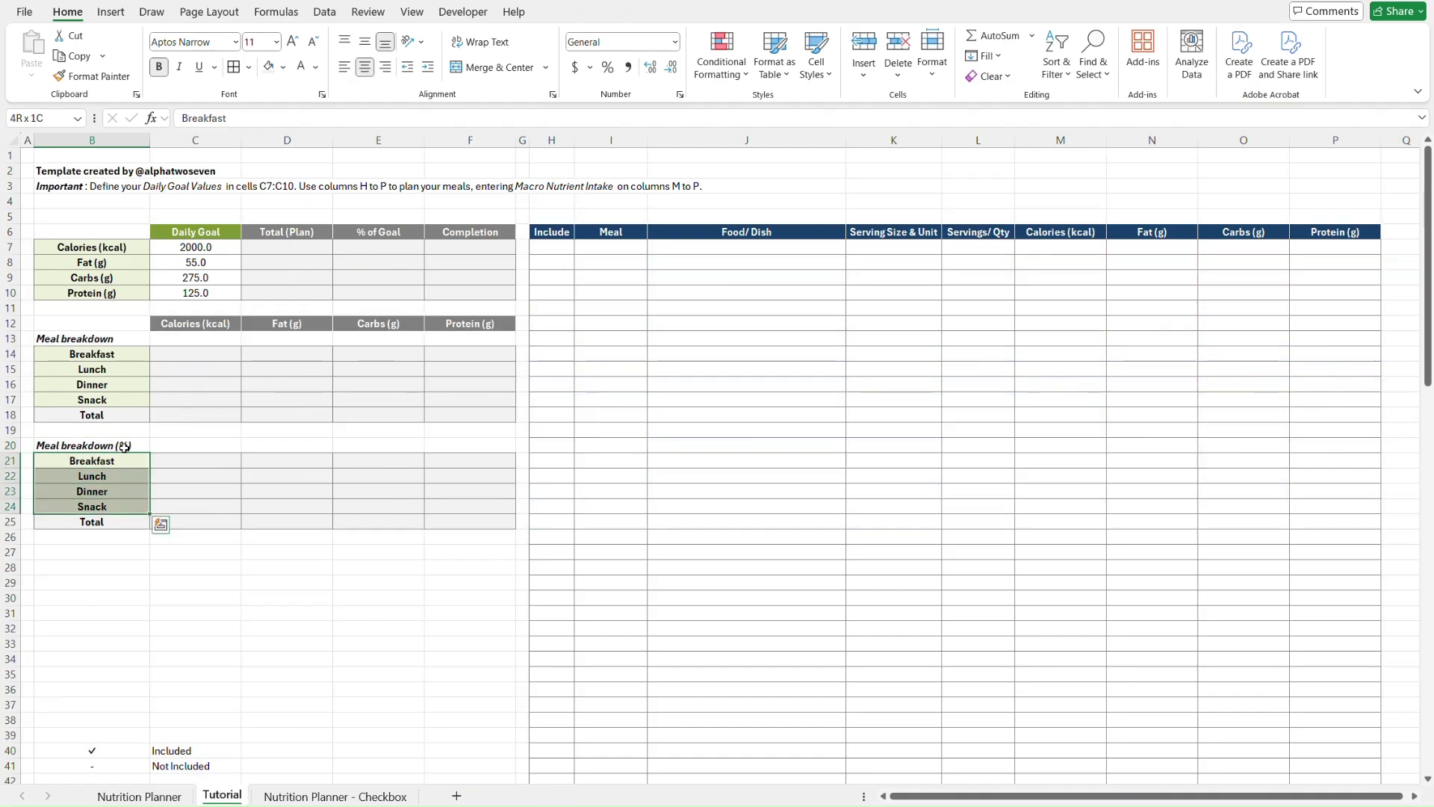
pyautogui.hotkey('ctrl', 'b')
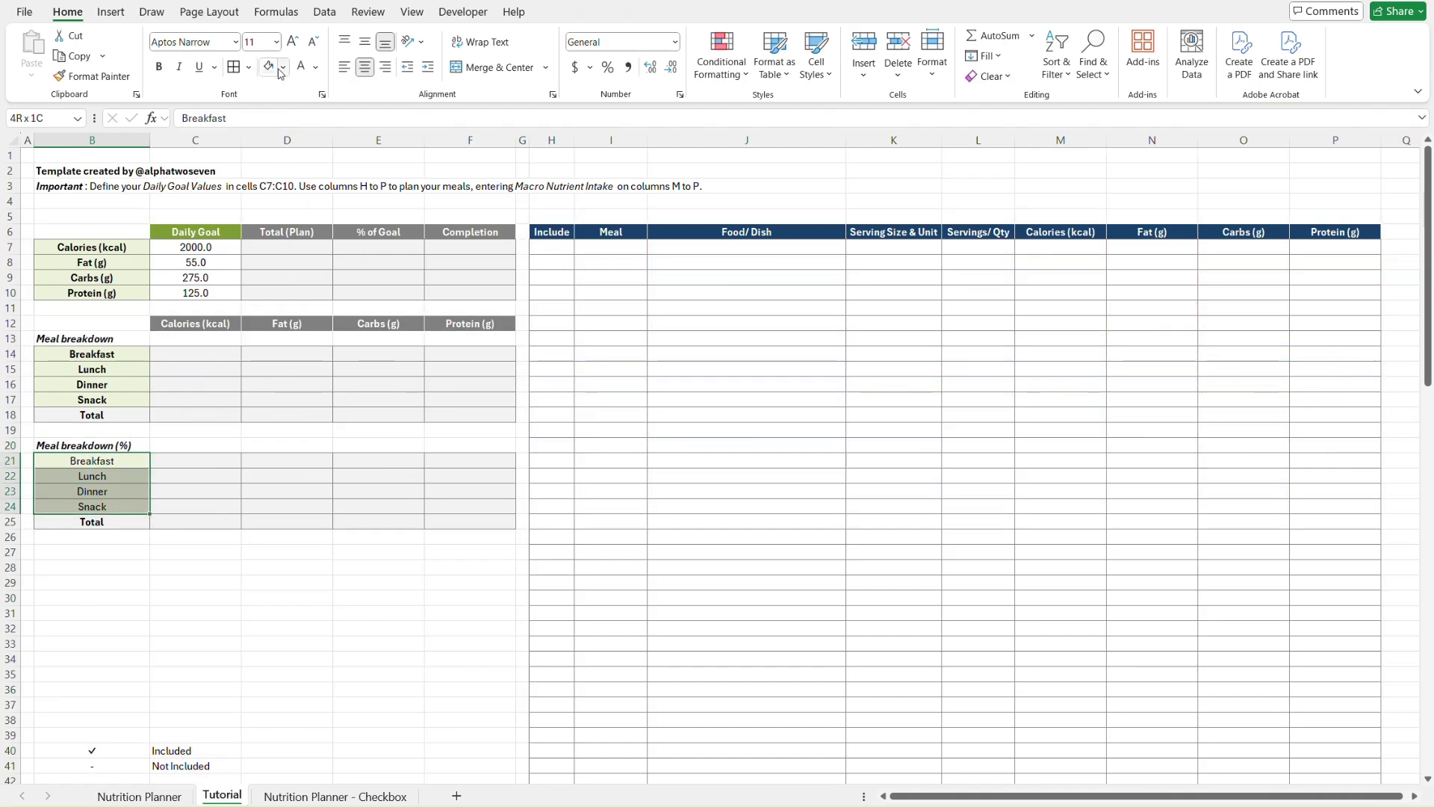
pyautogui.hotkey('shift', 'Up')
pyautogui.hotkey('shift', 'Up')
pyautogui.hotkey('shift', 'Up')
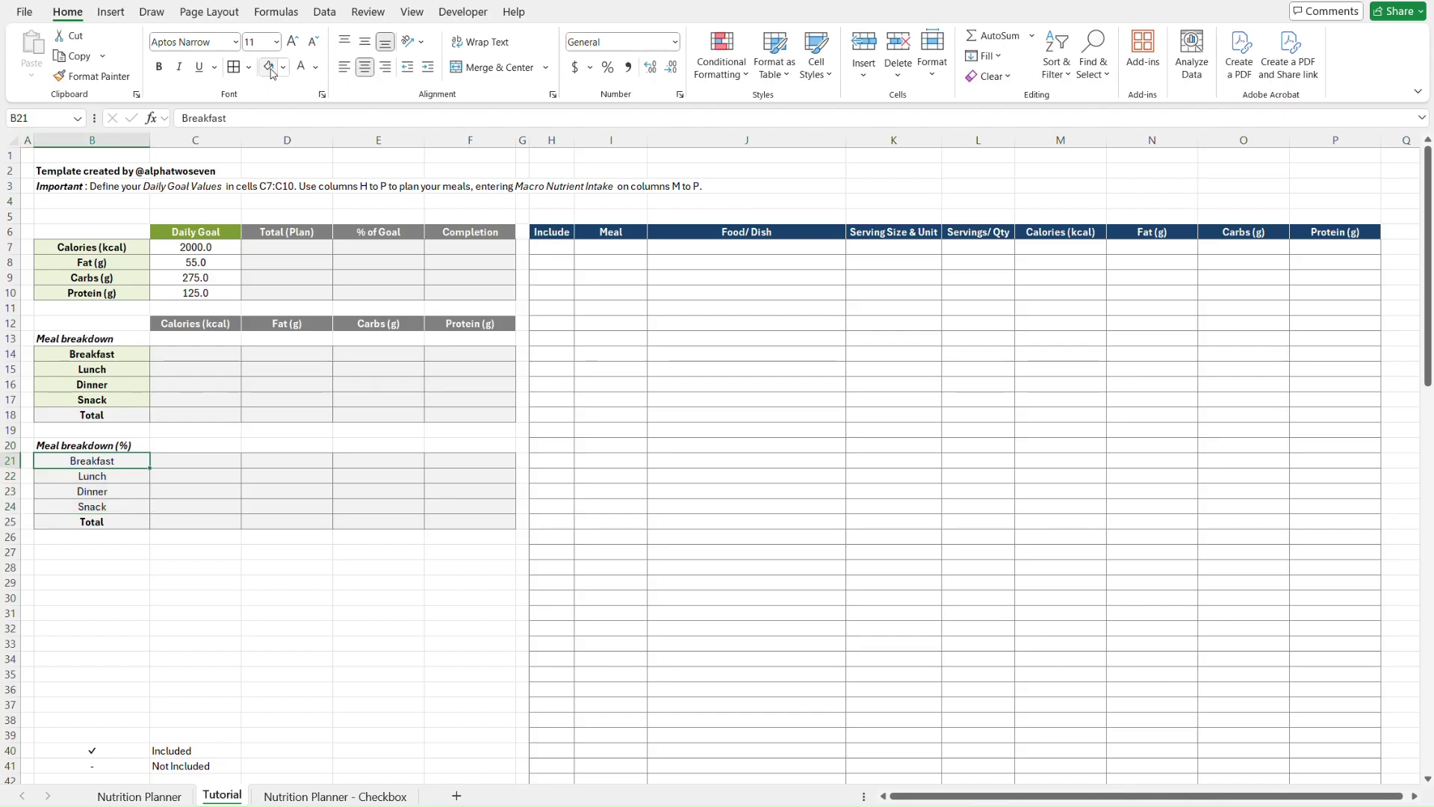
# - Link the Breakfast label in B21 to the first table with the formula =B14
pyautogui.write('=')
pyautogui.press('Up')
pyautogui.press('Up')
pyautogui.press('Up')
pyautogui.press('Up')
pyautogui.press('Up')
pyautogui.press('Up')
pyautogui.press('Up')
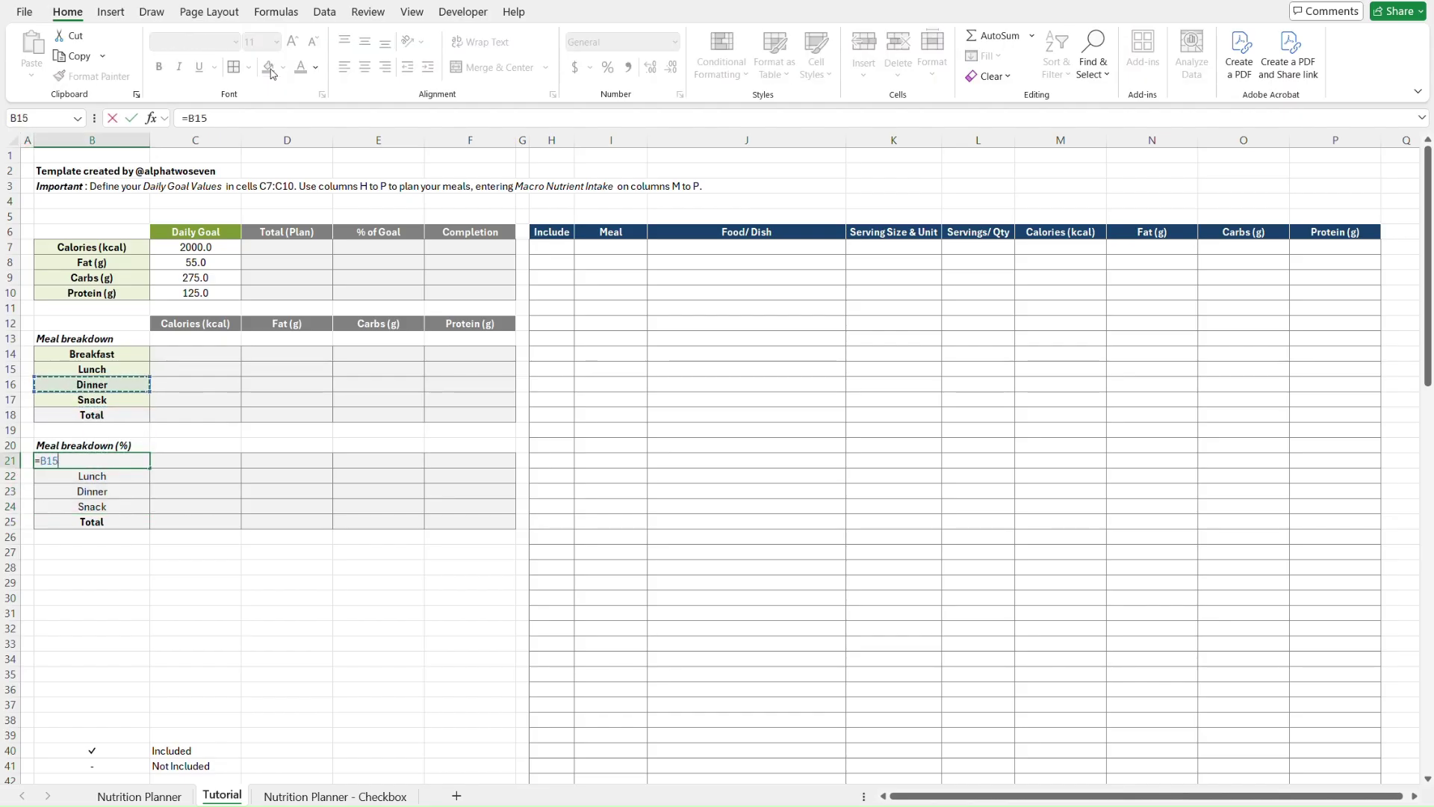
pyautogui.hotkey('ctrl', 'Return')
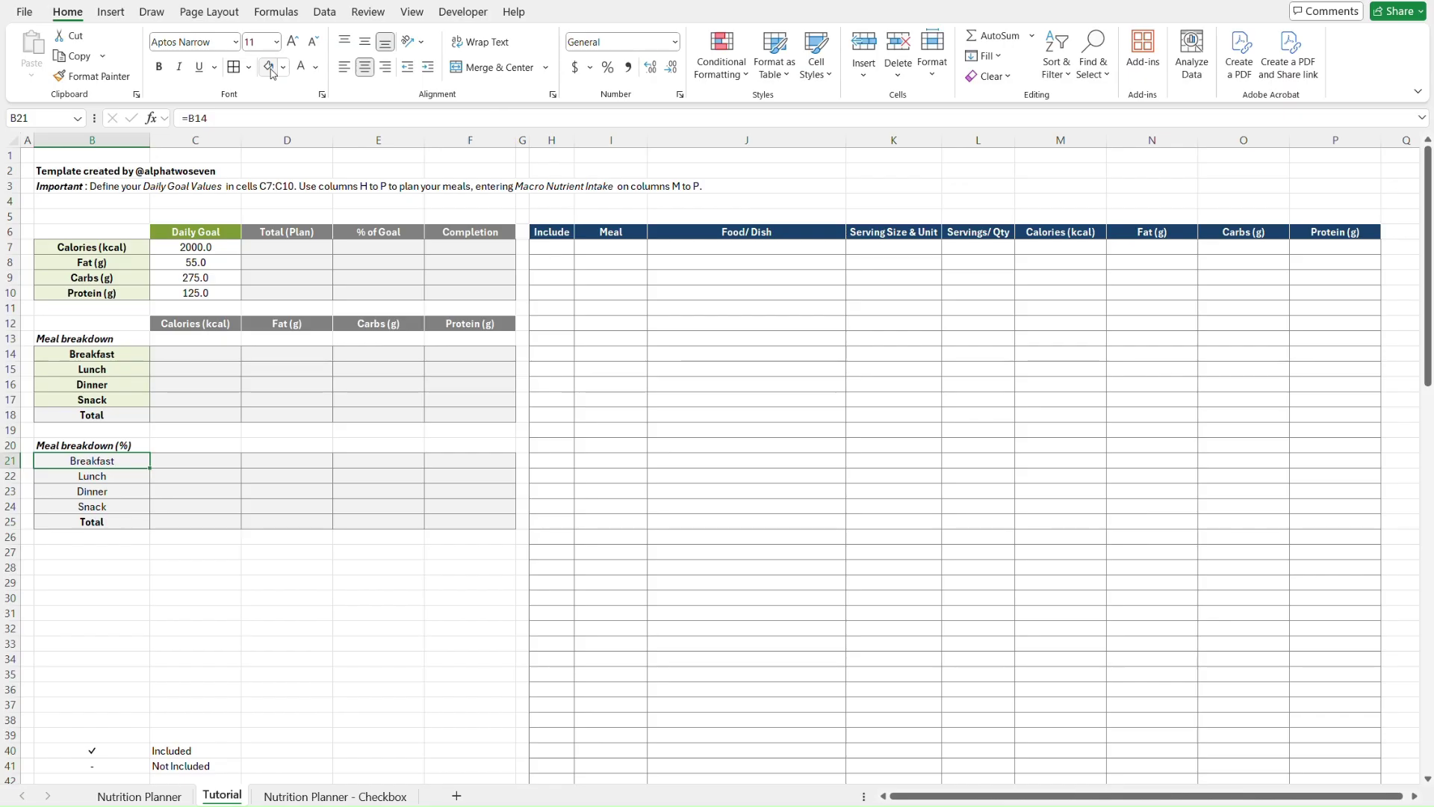
# - Copy the label formula from B21 into B22:B24, pasting only formulas
pyautogui.hotkey('ctrl', 'c')
pyautogui.press('Down')
pyautogui.hotkey('shift', 'Down')
pyautogui.hotkey('shift', 'Down')
pyautogui.hotkey('ctrl', 'v')
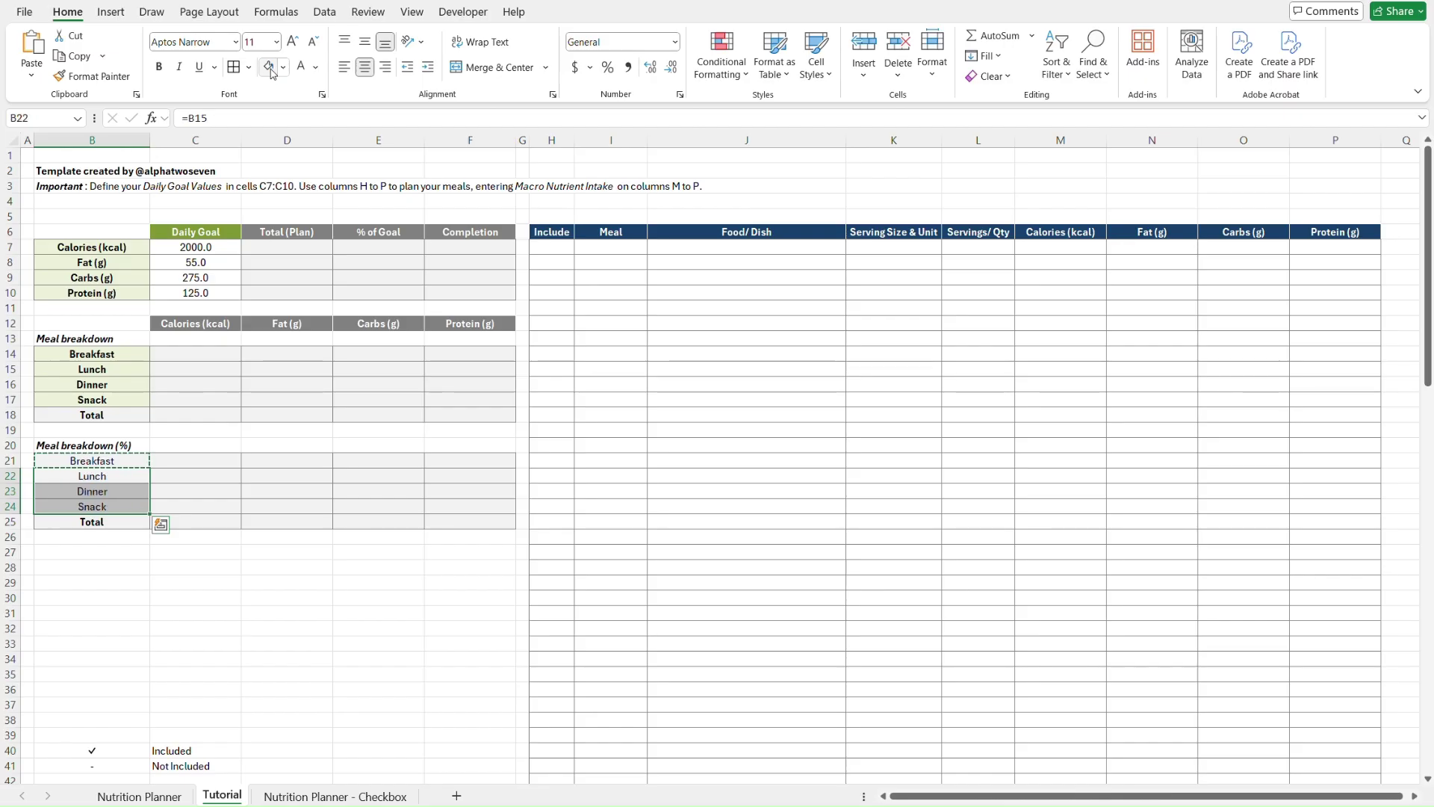
pyautogui.hotkey('ctrl', 'alt', 'v')
pyautogui.press('f')
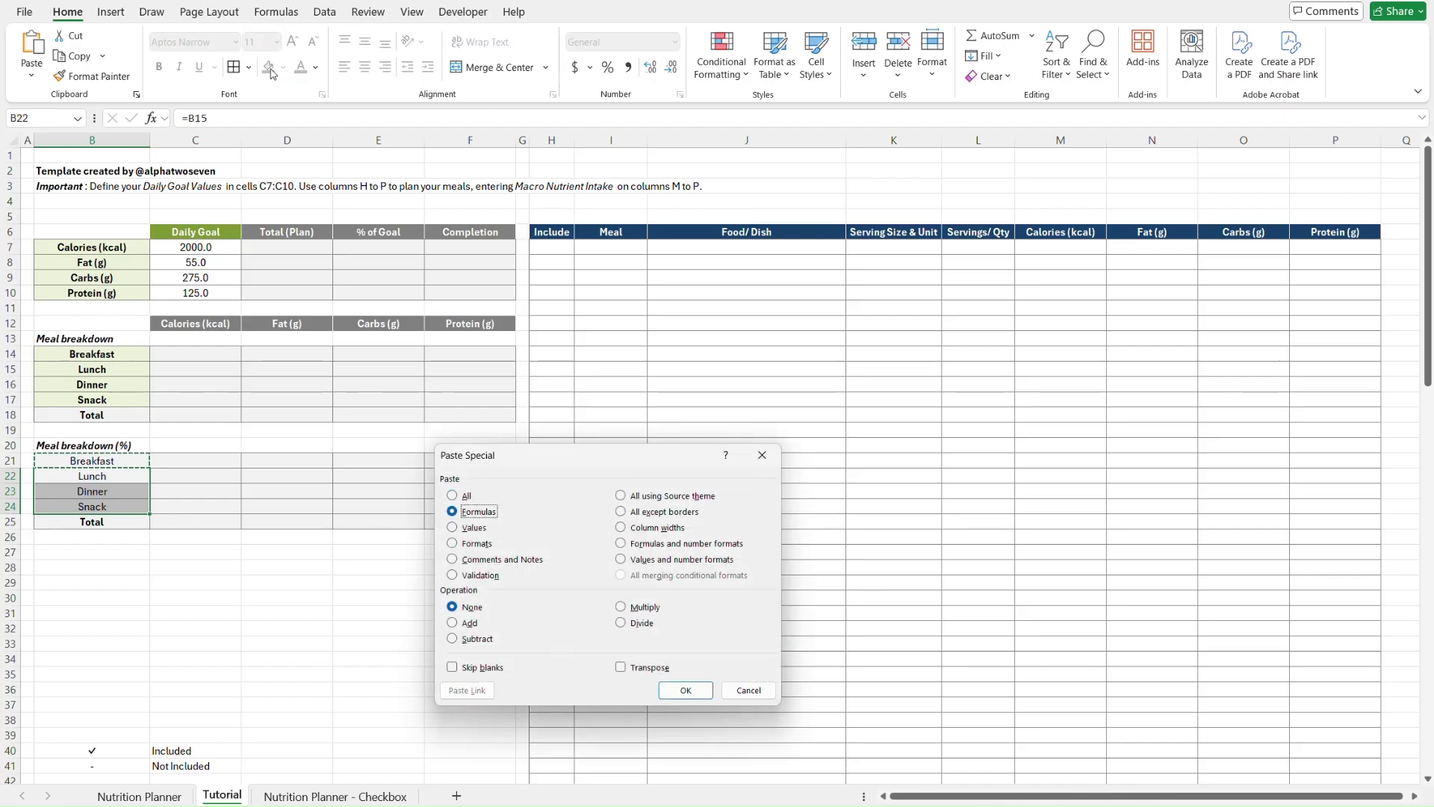
pyautogui.press('Return')
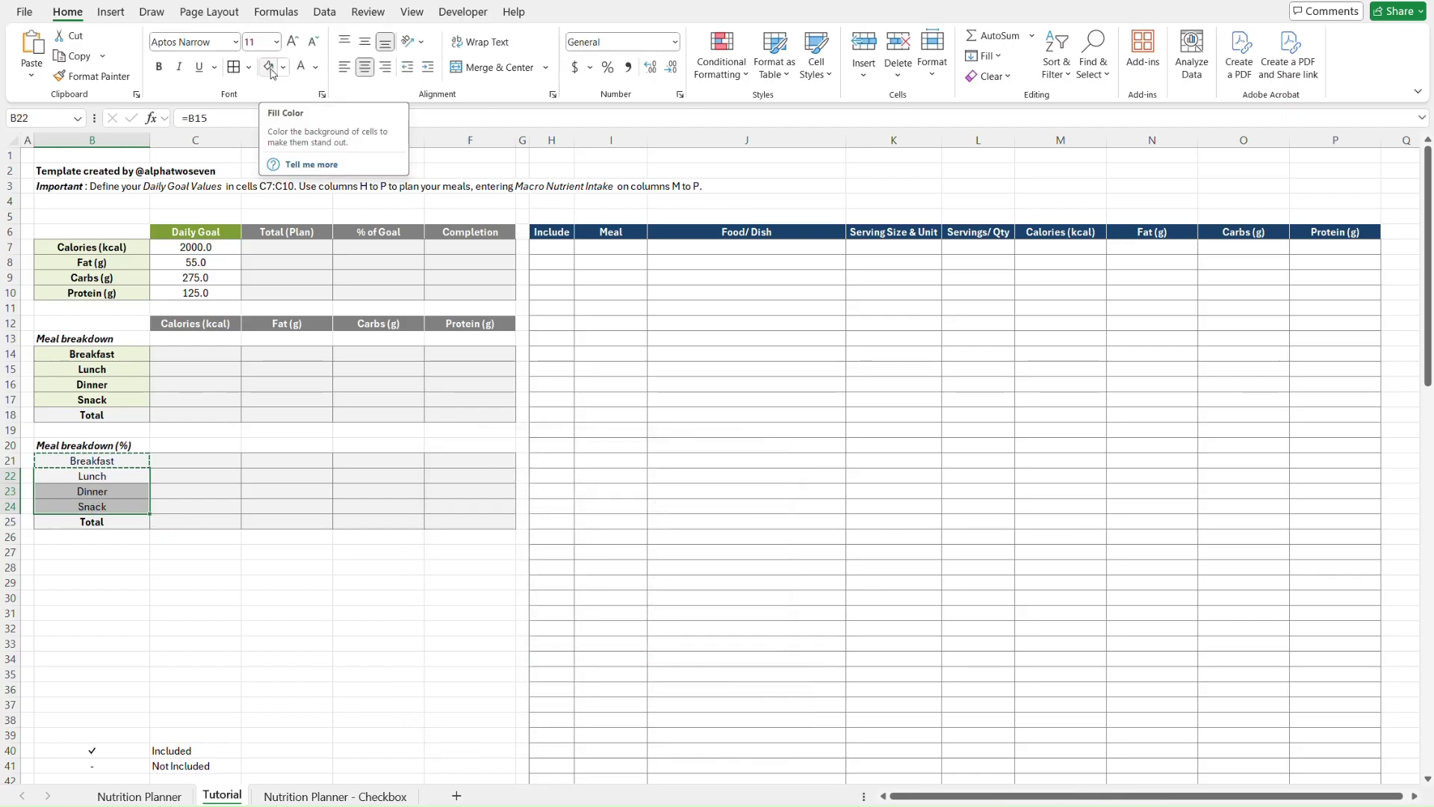
pyautogui.press('Escape')
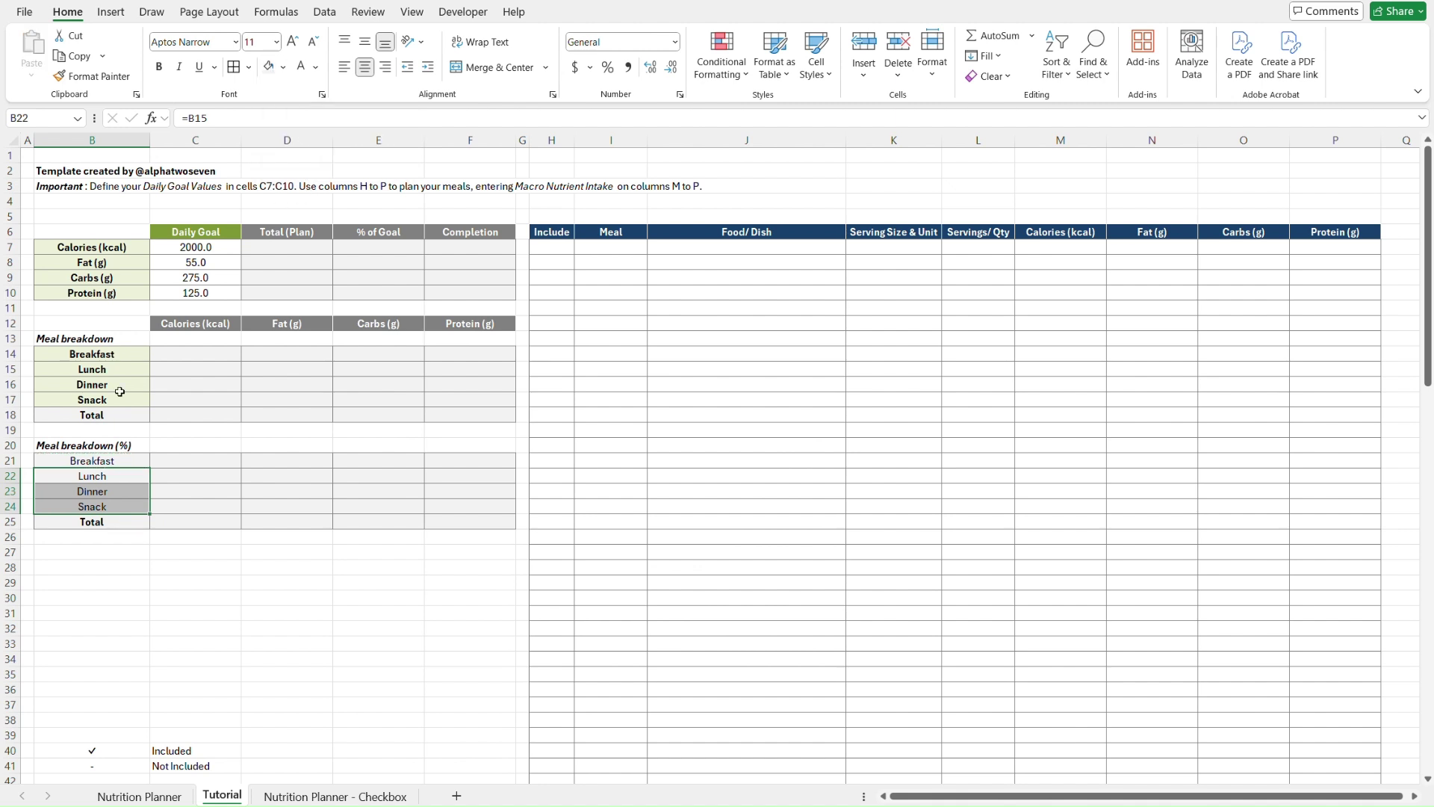
# - Review the meal labels from B14 downward and the linked label formulas in the Meal breakdown (%) table
pyautogui.click(134, 355)
pyautogui.press('Down')
pyautogui.press('Down')
pyautogui.press('Down')
pyautogui.press('Down')
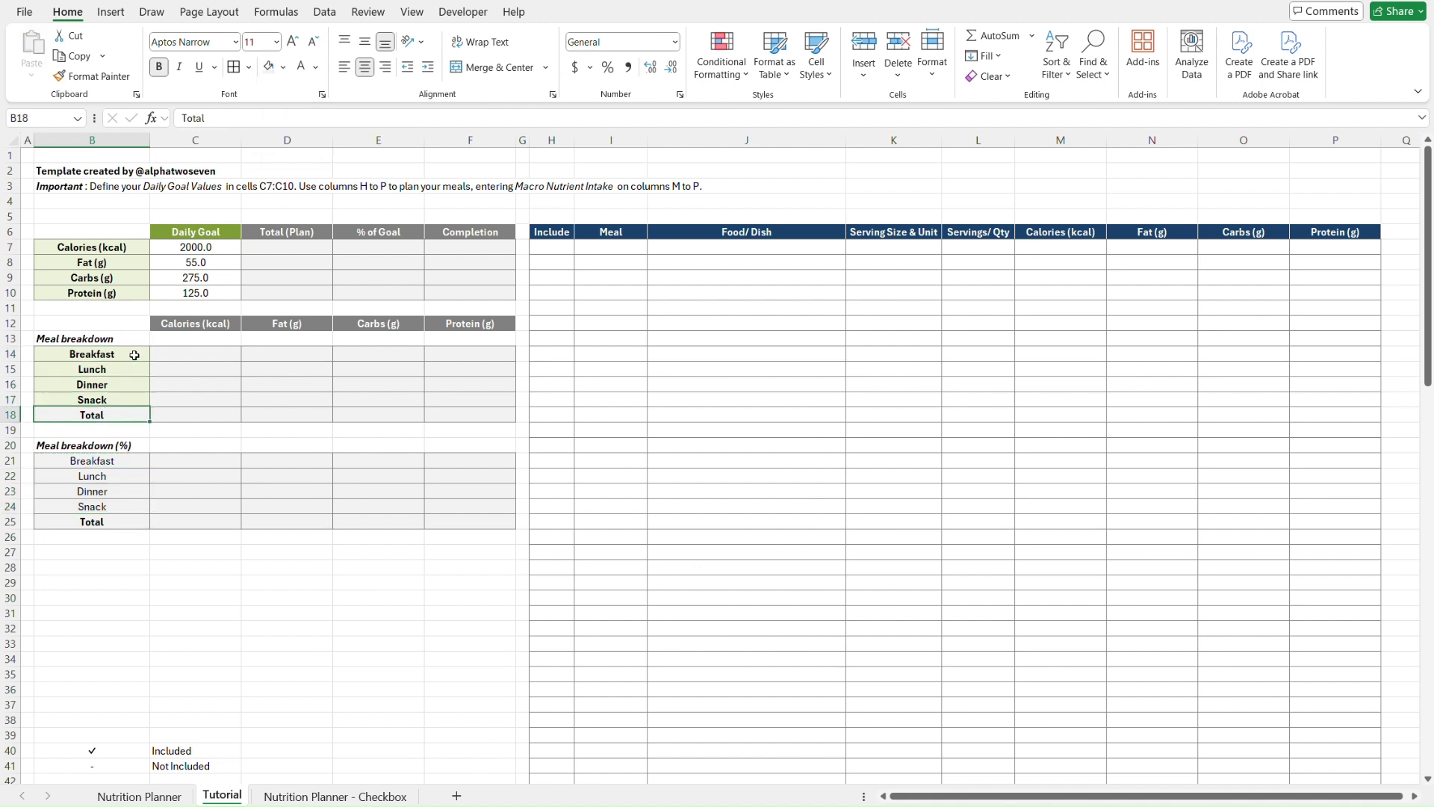
pyautogui.press('Down')
pyautogui.press('Down')
pyautogui.press('Down')
pyautogui.press('Down')
pyautogui.press('Down')
pyautogui.press('Down')
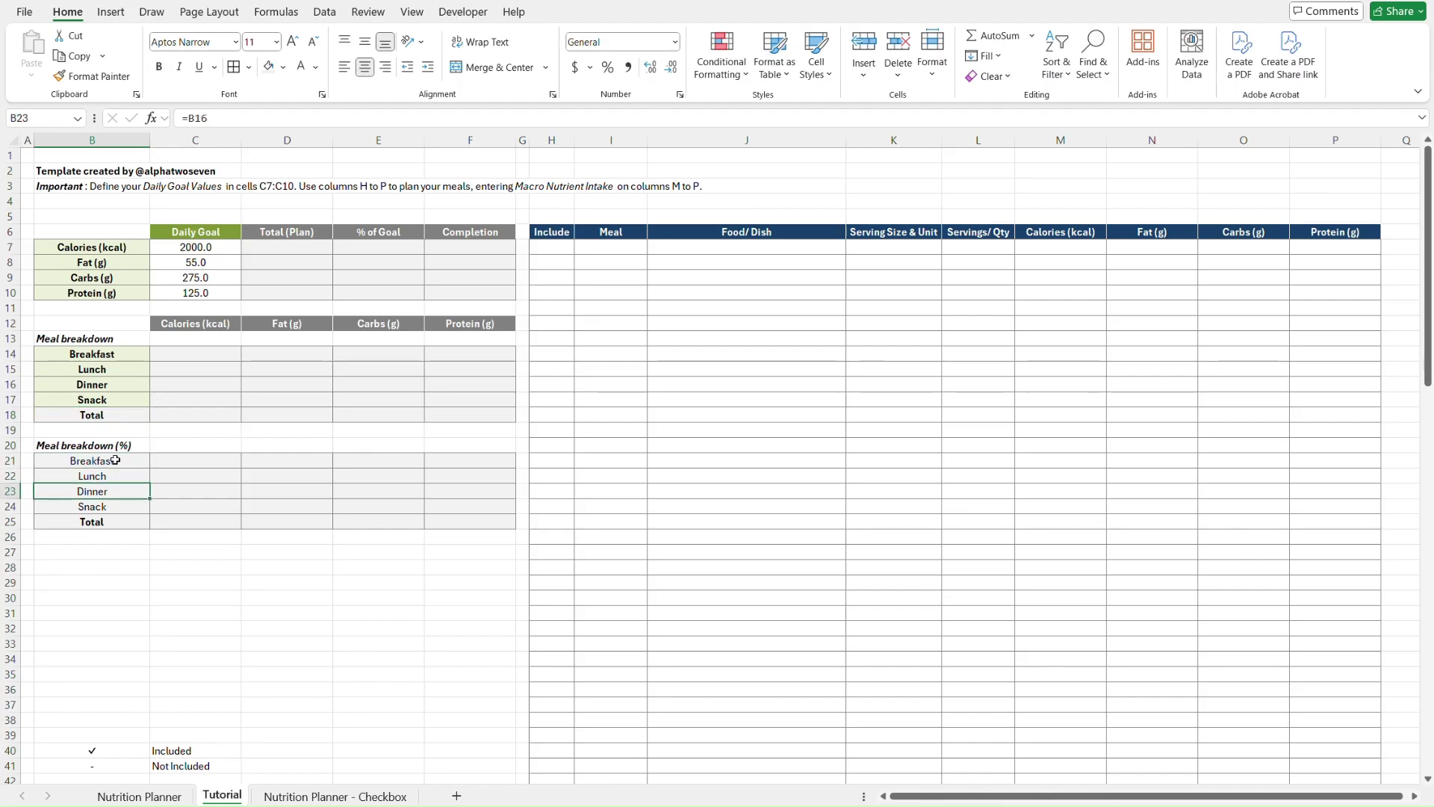
pyautogui.hotkey('ctrl', 'pageup')
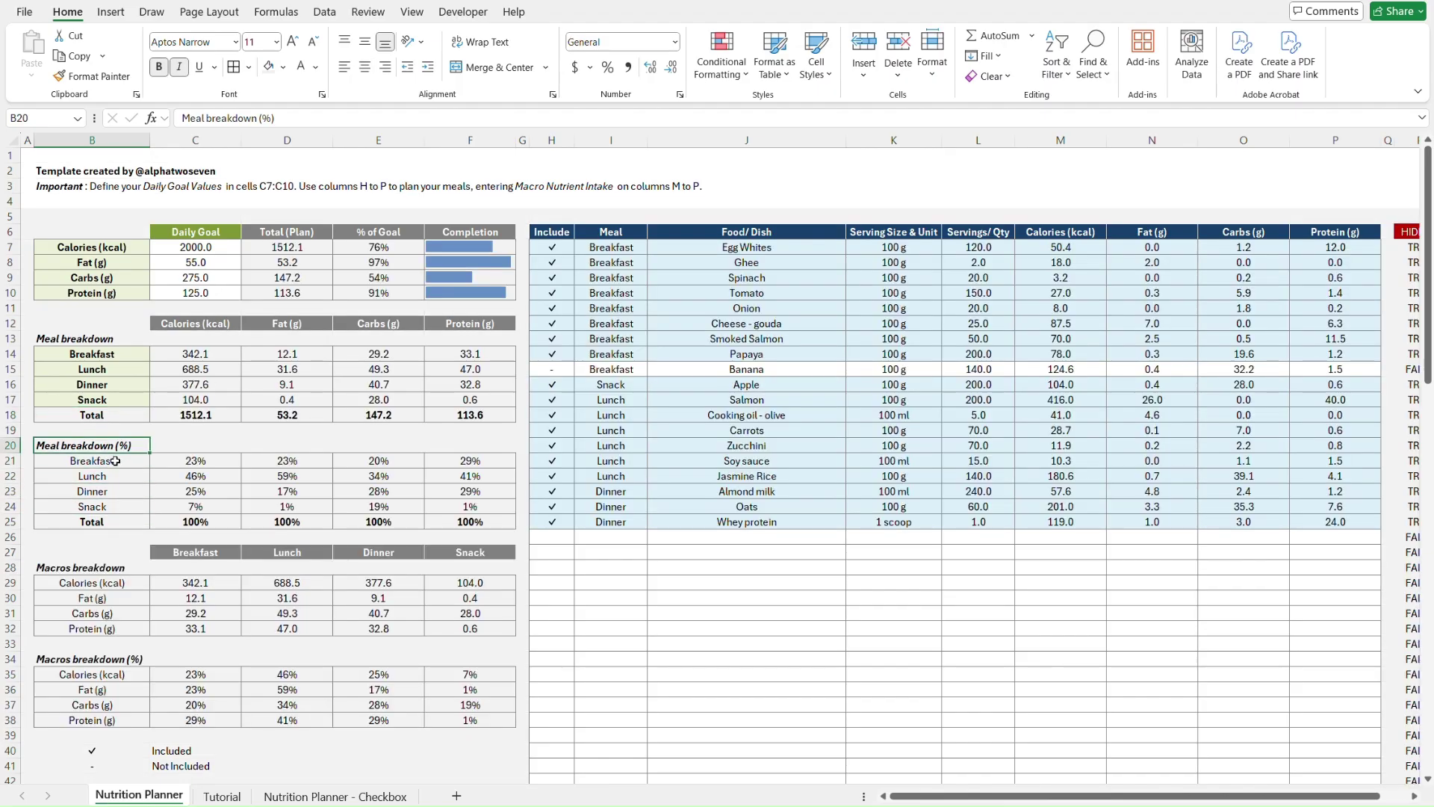
pyautogui.click(204, 324)
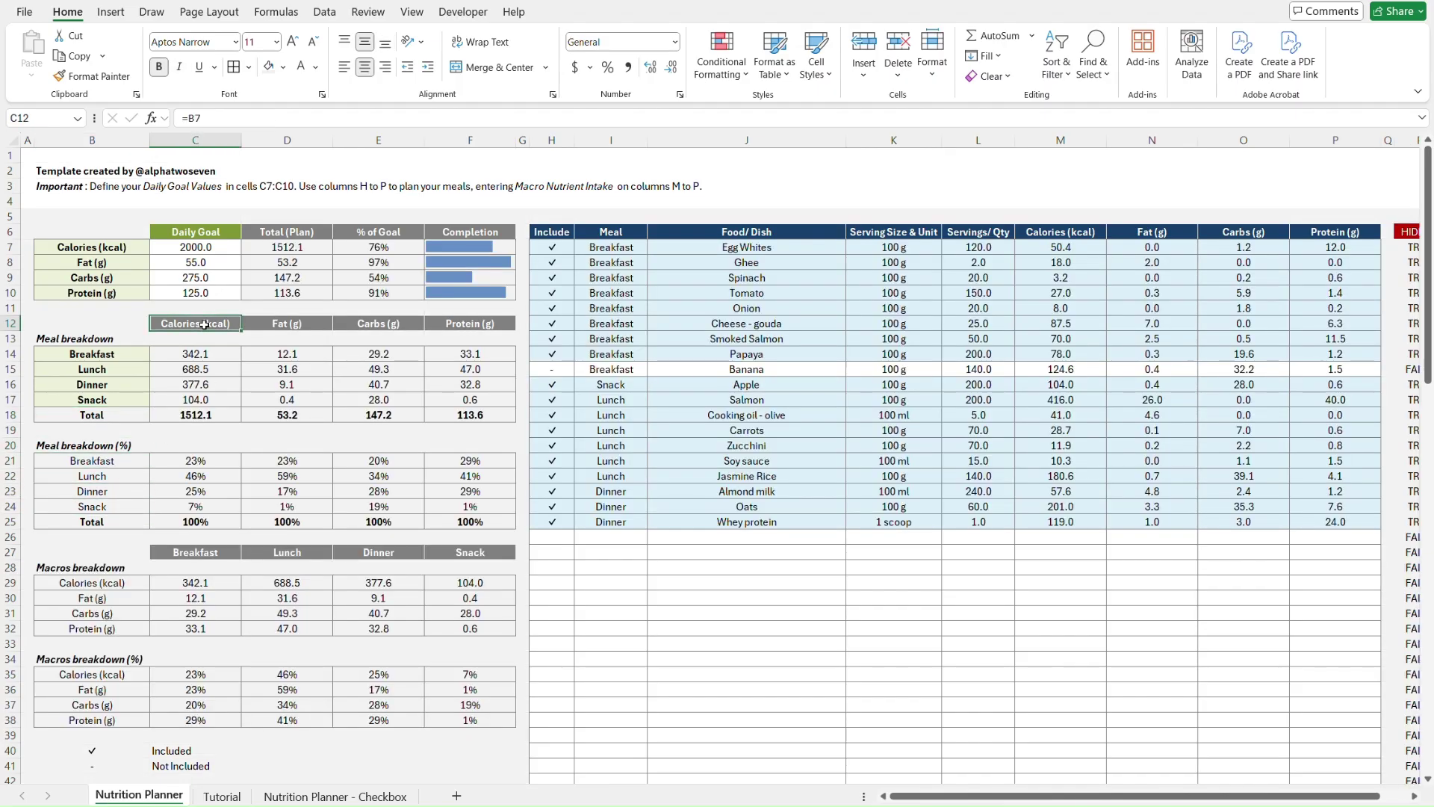
pyautogui.hotkey('shift', 'Right')
pyautogui.hotkey('shift', 'Right')
pyautogui.hotkey('shift', 'Right')
pyautogui.hotkey('ctrl', 'c')
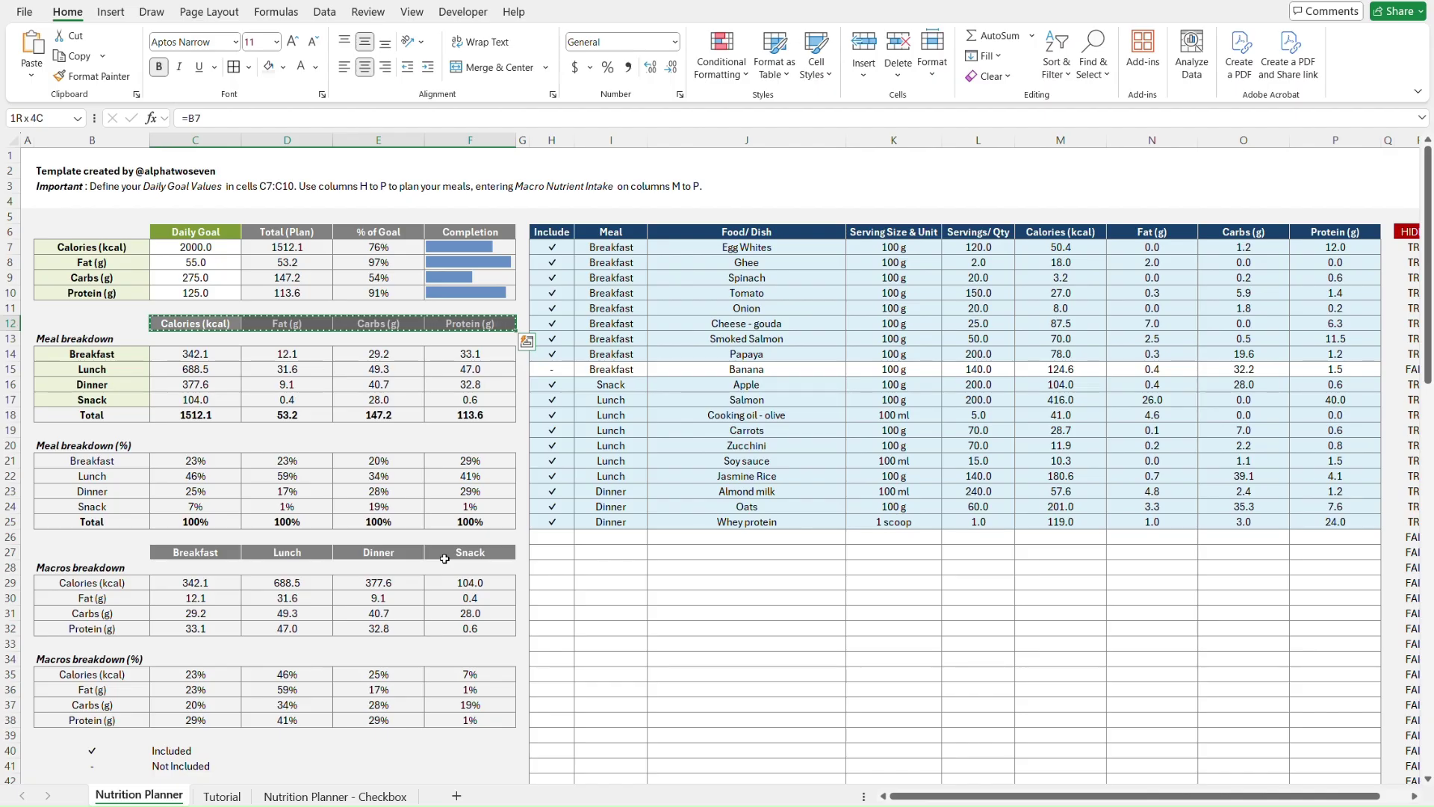
# - Copy the header row C12:F12 on the Tutorial sheet to C27:F27 for the macros breakdown table
pyautogui.hotkey('ctrl', 'pagedown')
pyautogui.click(215, 323)
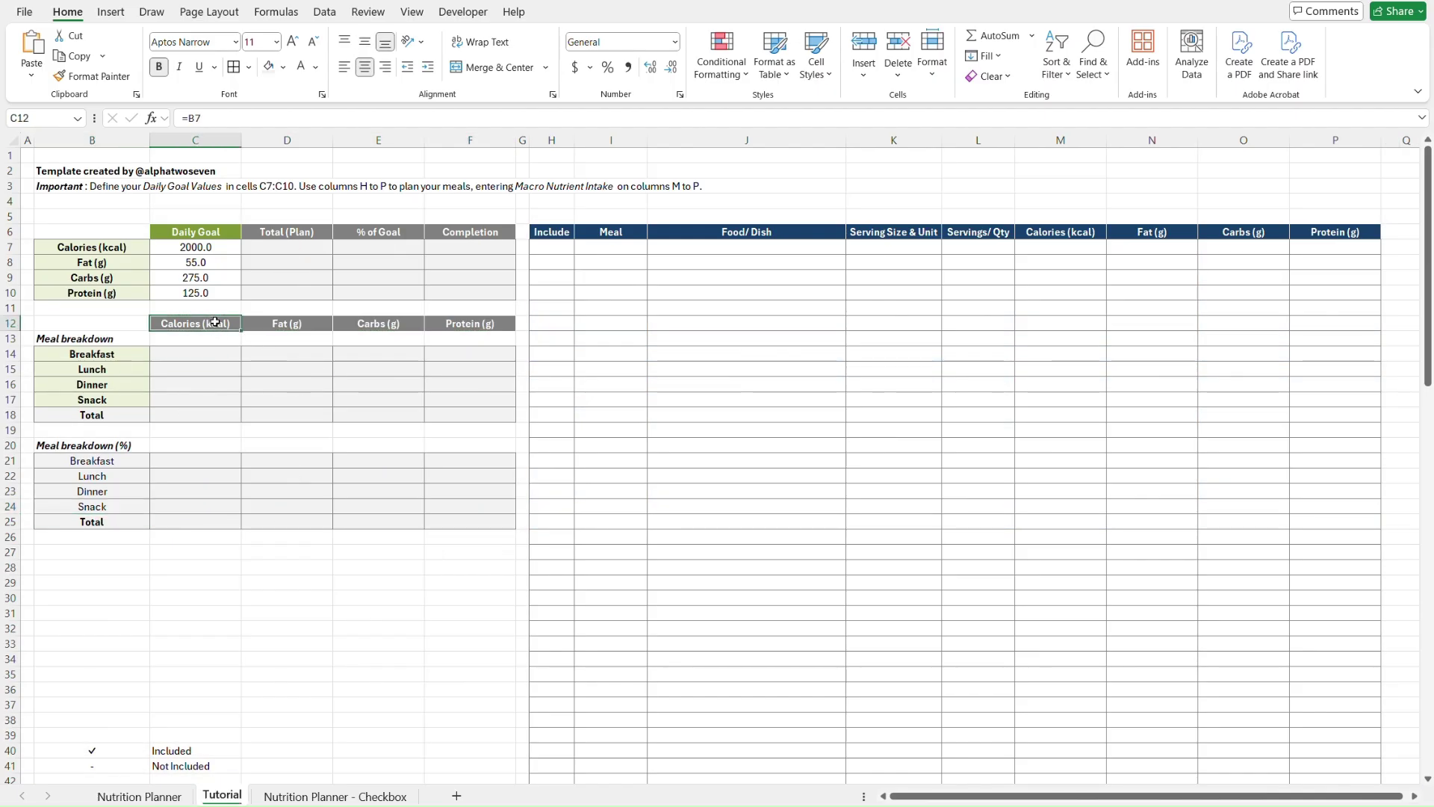
pyautogui.hotkey('shift', 'Right')
pyautogui.hotkey('shift', 'Right')
pyautogui.hotkey('shift', 'Right')
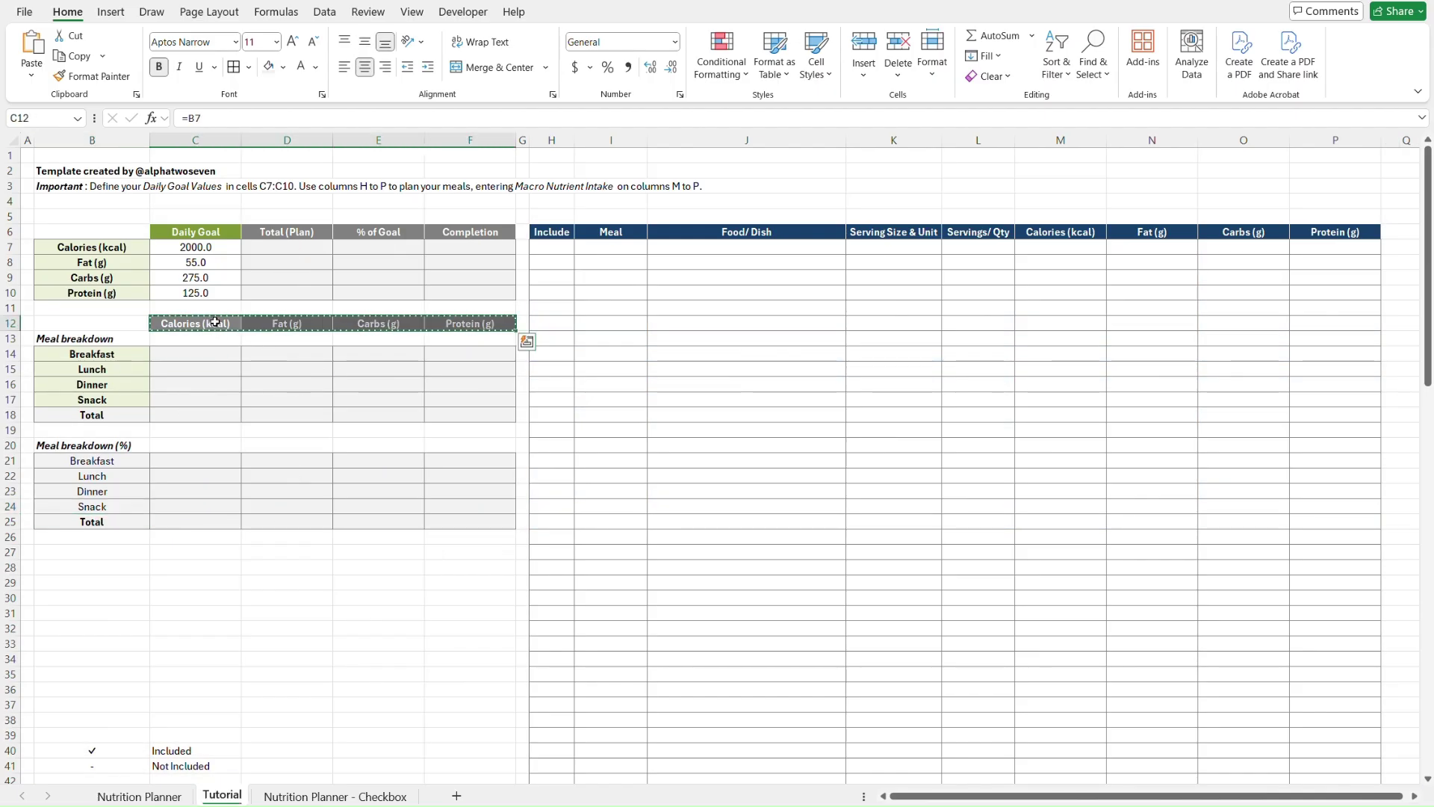
pyautogui.hotkey('ctrl', 'c')
pyautogui.click(198, 550)
pyautogui.hotkey('ctrl', 'v')
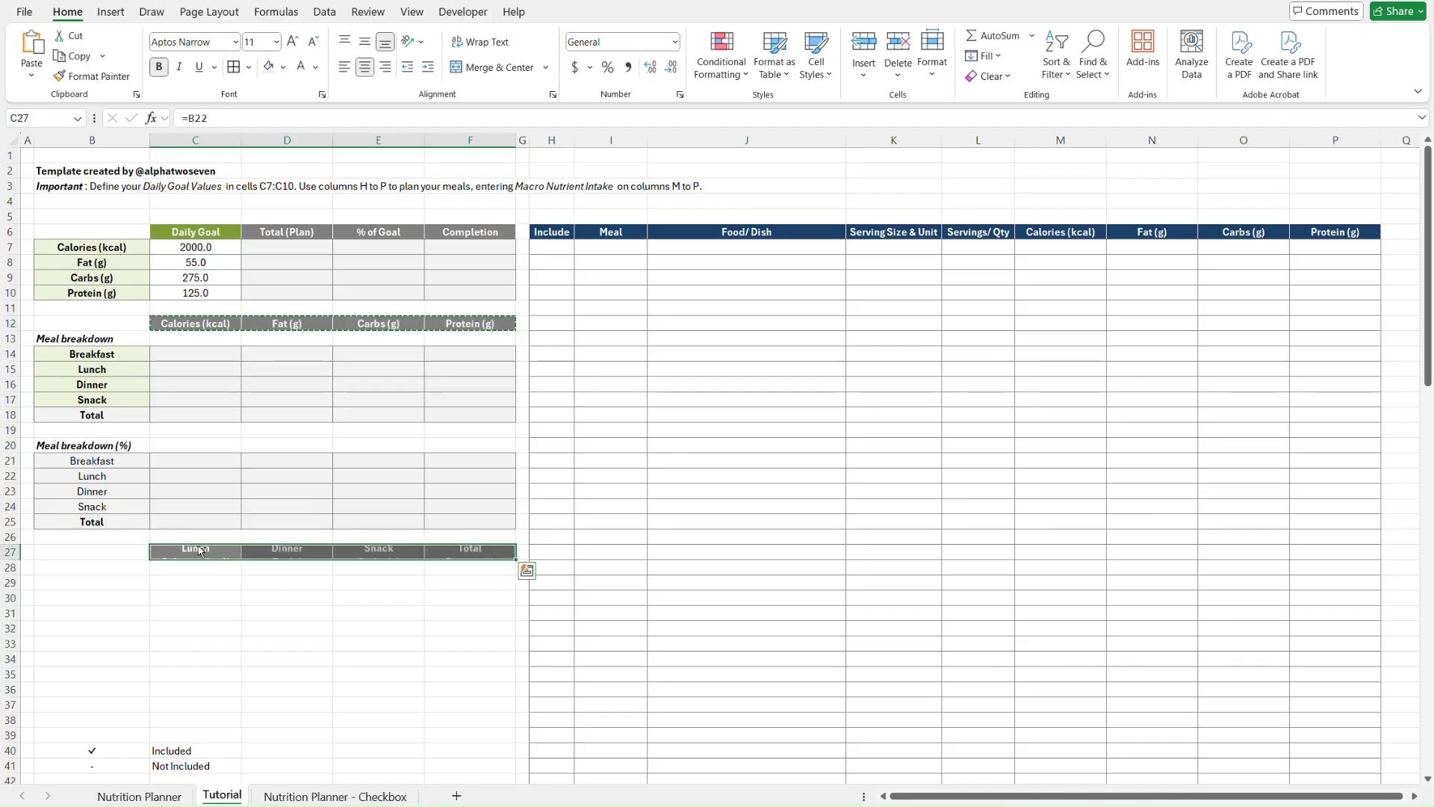
pyautogui.click(199, 551)
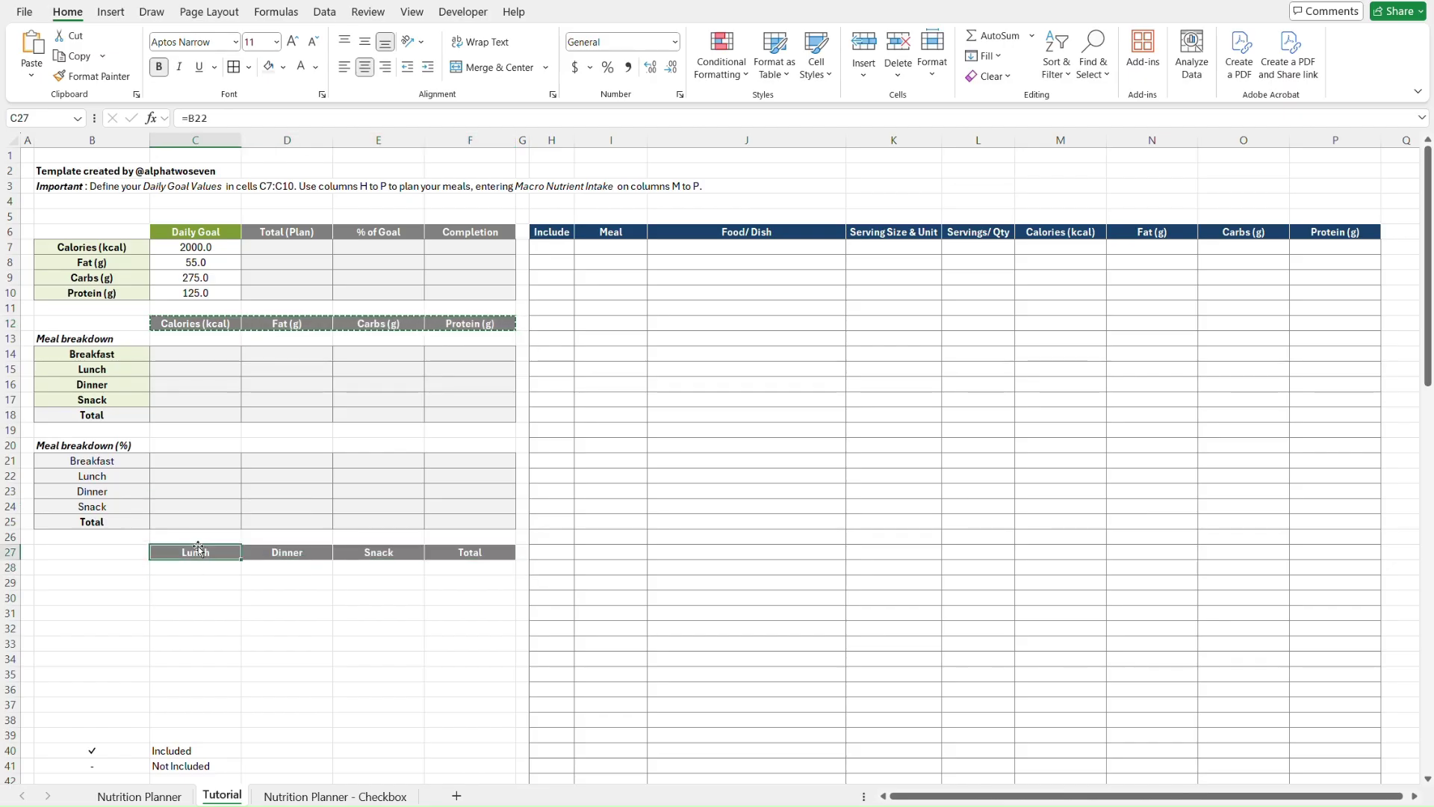
# - Check the row 27 headers on Nutrition Planner, and link C27 and D27 on Tutorial to the Breakfast and Lunch labels in B21 and B22
pyautogui.hotkey('ctrl', 'pageup')
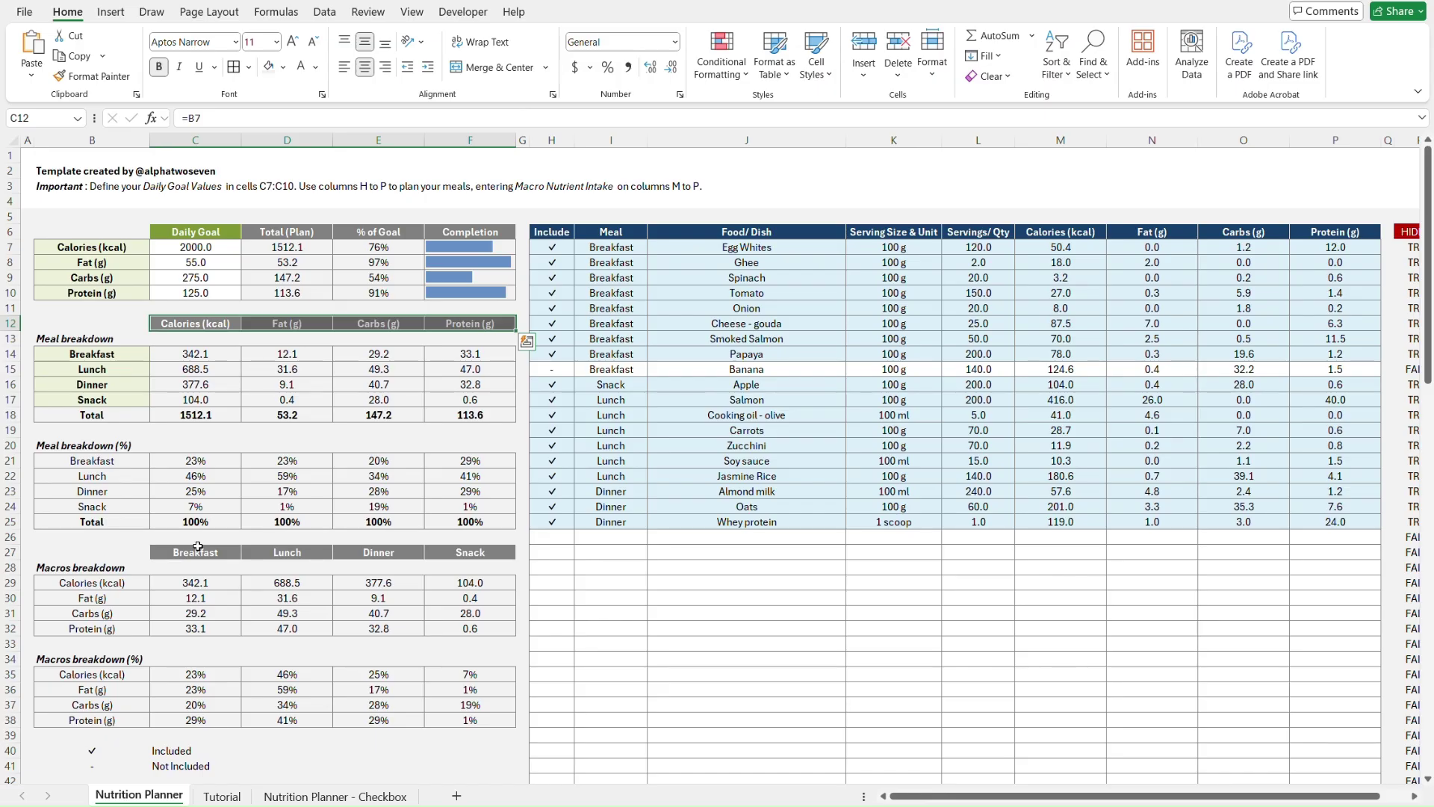
pyautogui.hotkey('ctrl', 'pagedown')
pyautogui.click(198, 550)
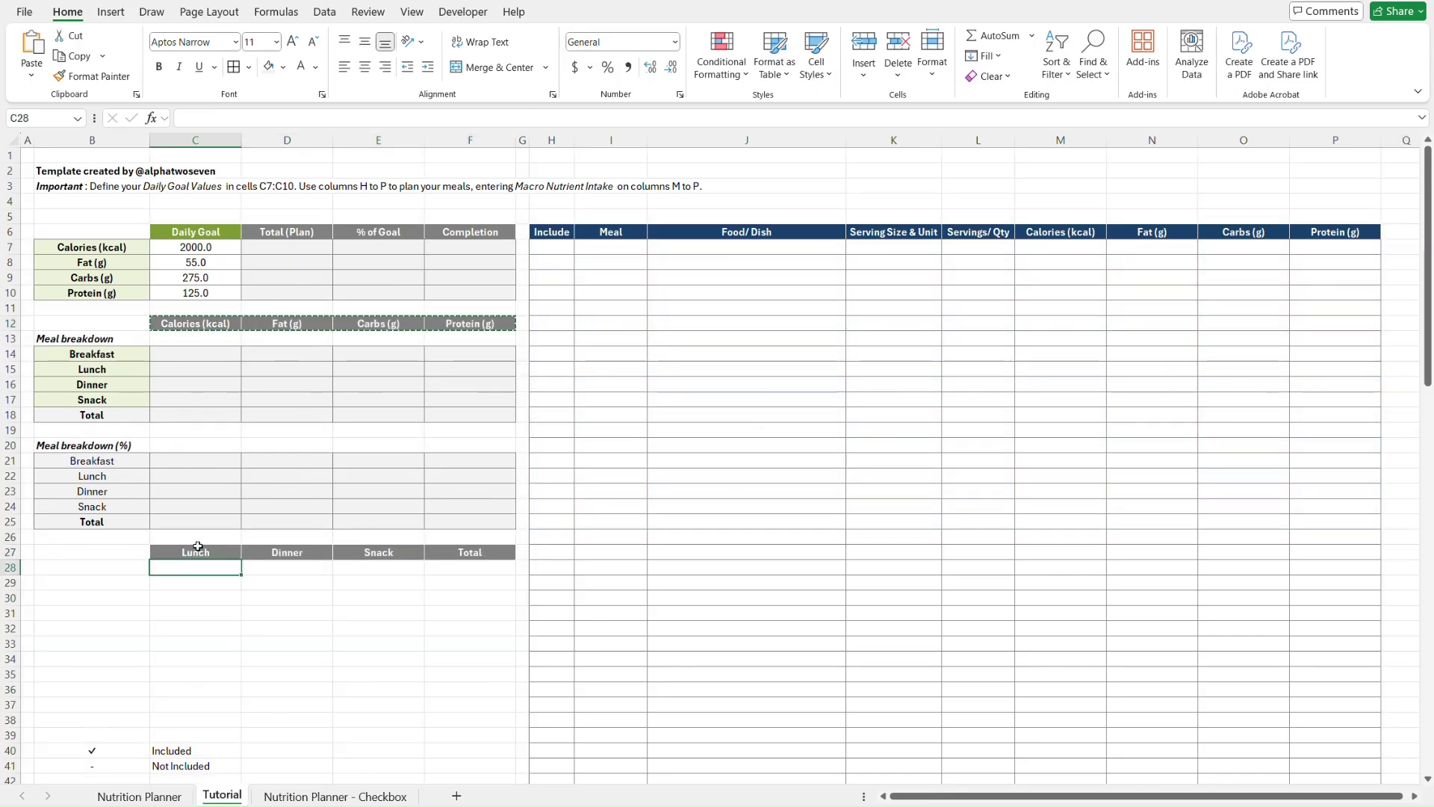
pyautogui.write('=')
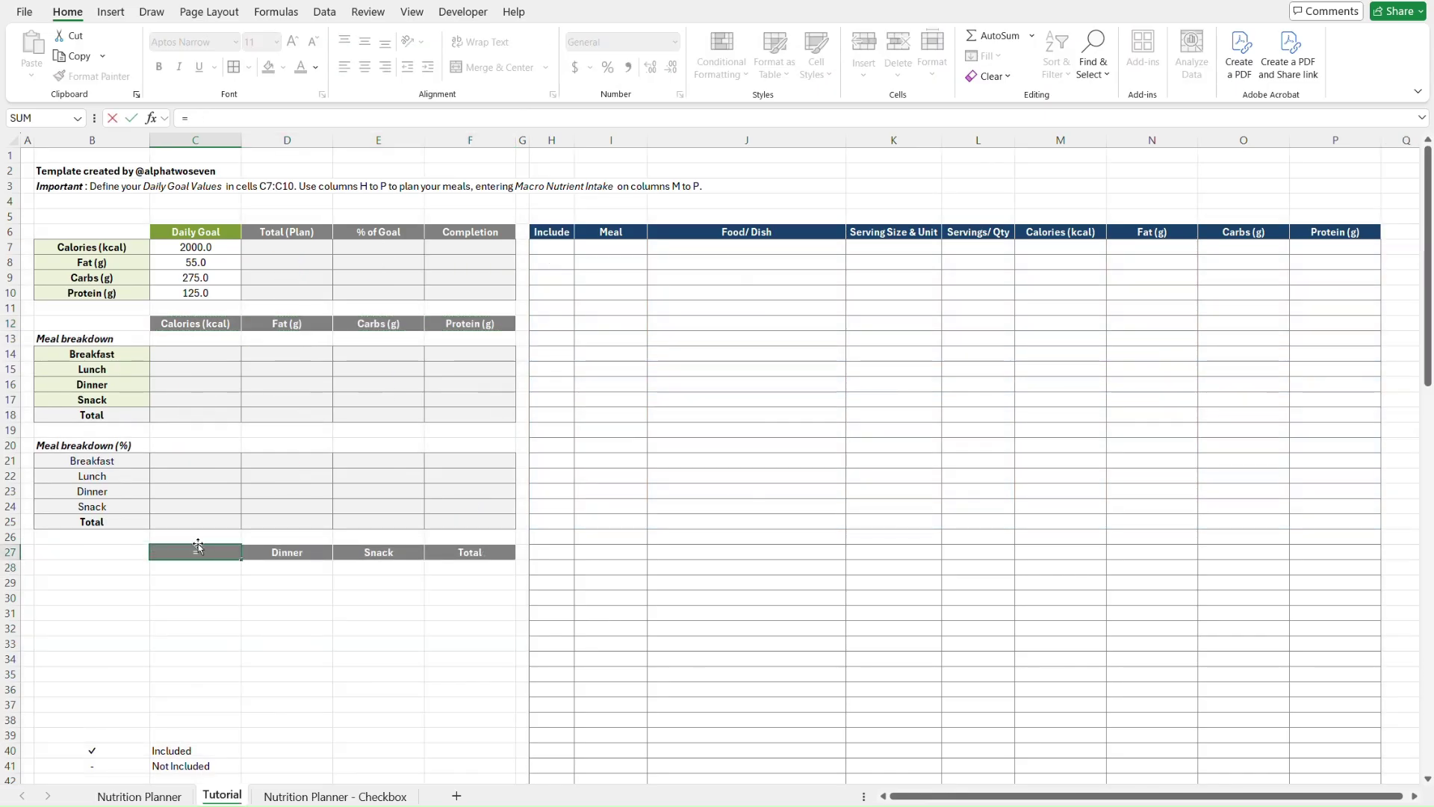
pyautogui.click(130, 458)
pyautogui.press('Tab')
pyautogui.write('=')
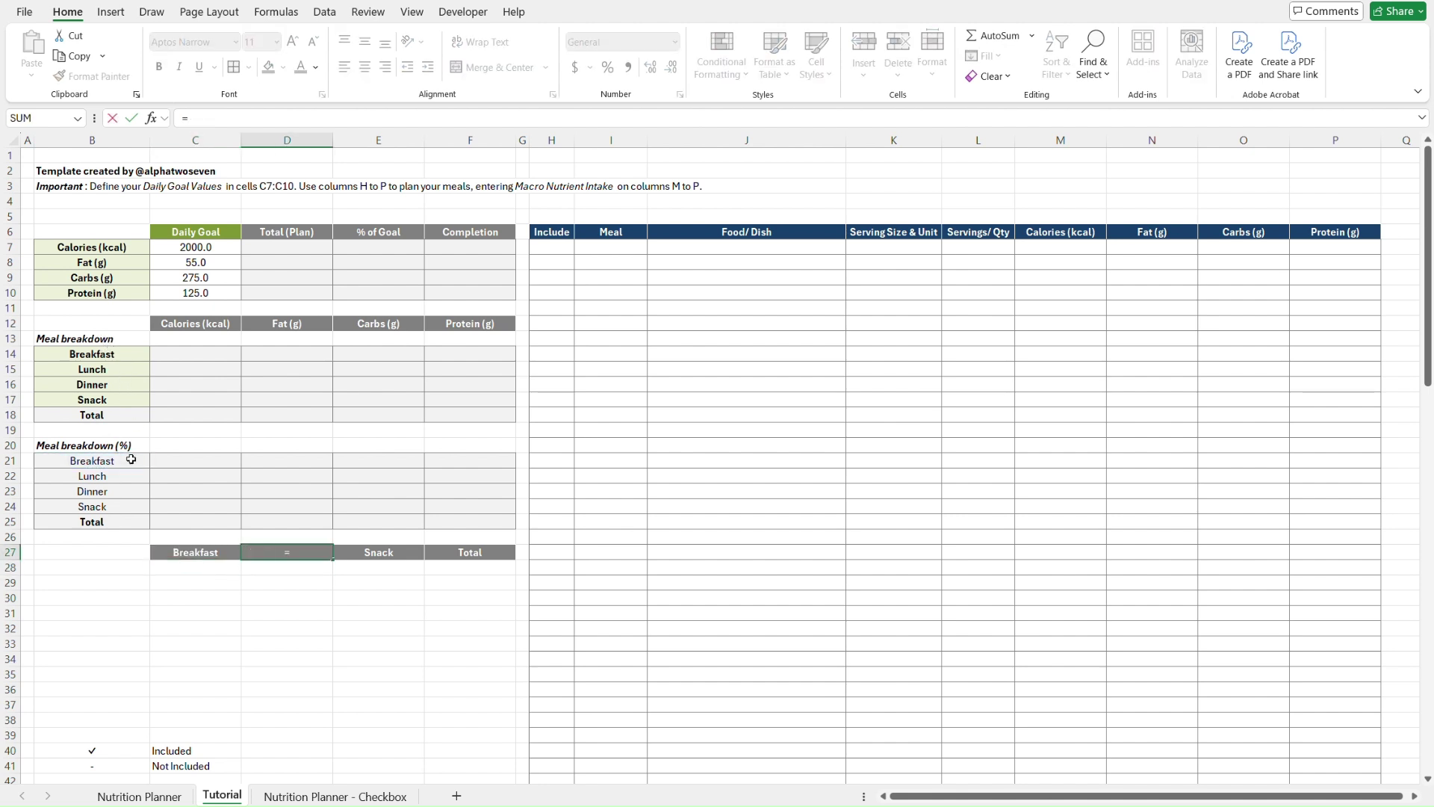
pyautogui.click(125, 476)
pyautogui.press('Tab')
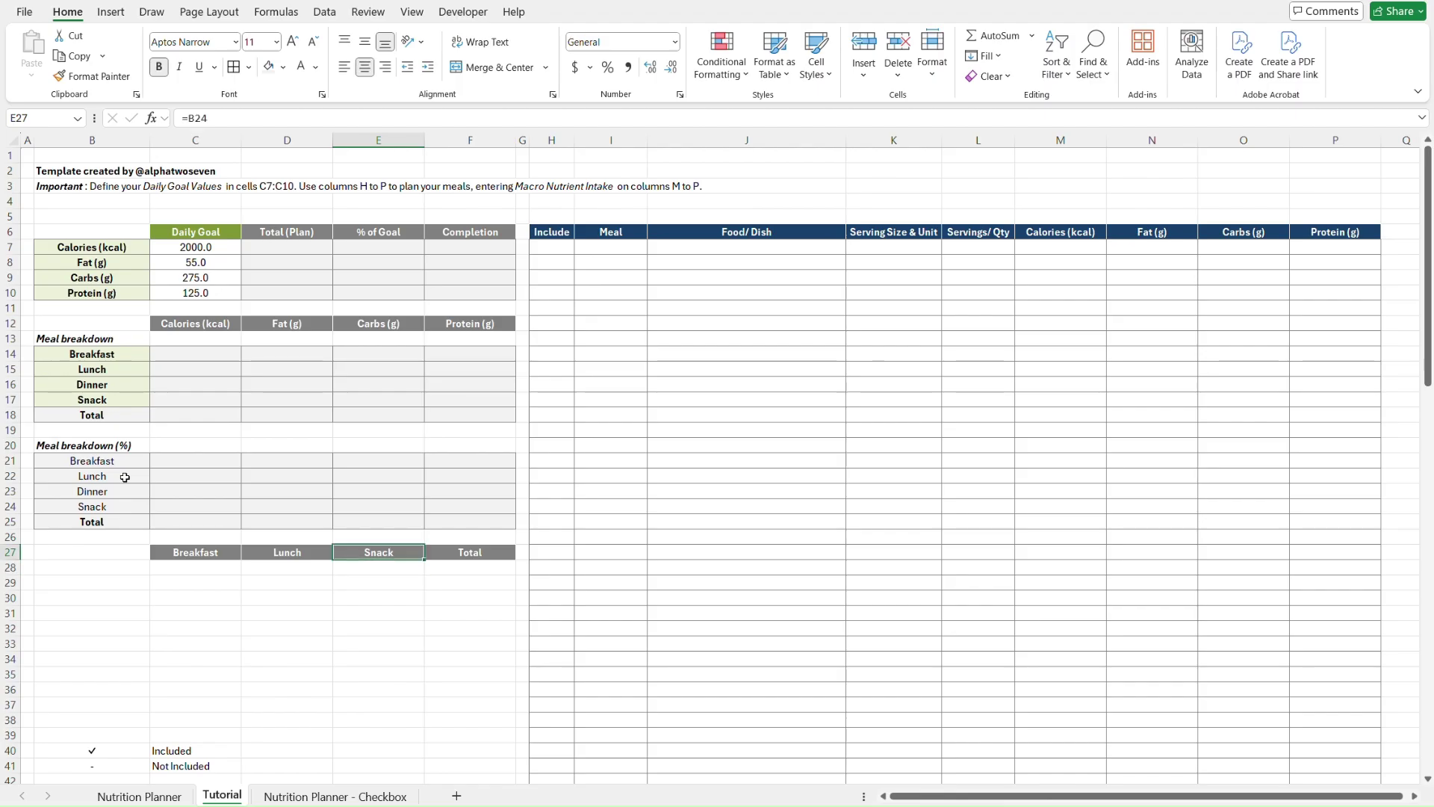
# - Link E27 and F27 on Tutorial to the Dinner and Snack labels in B23 and B24, and compare the headers with Nutrition Planner
pyautogui.write('=')
pyautogui.click(124, 486)
pyautogui.press('Tab')
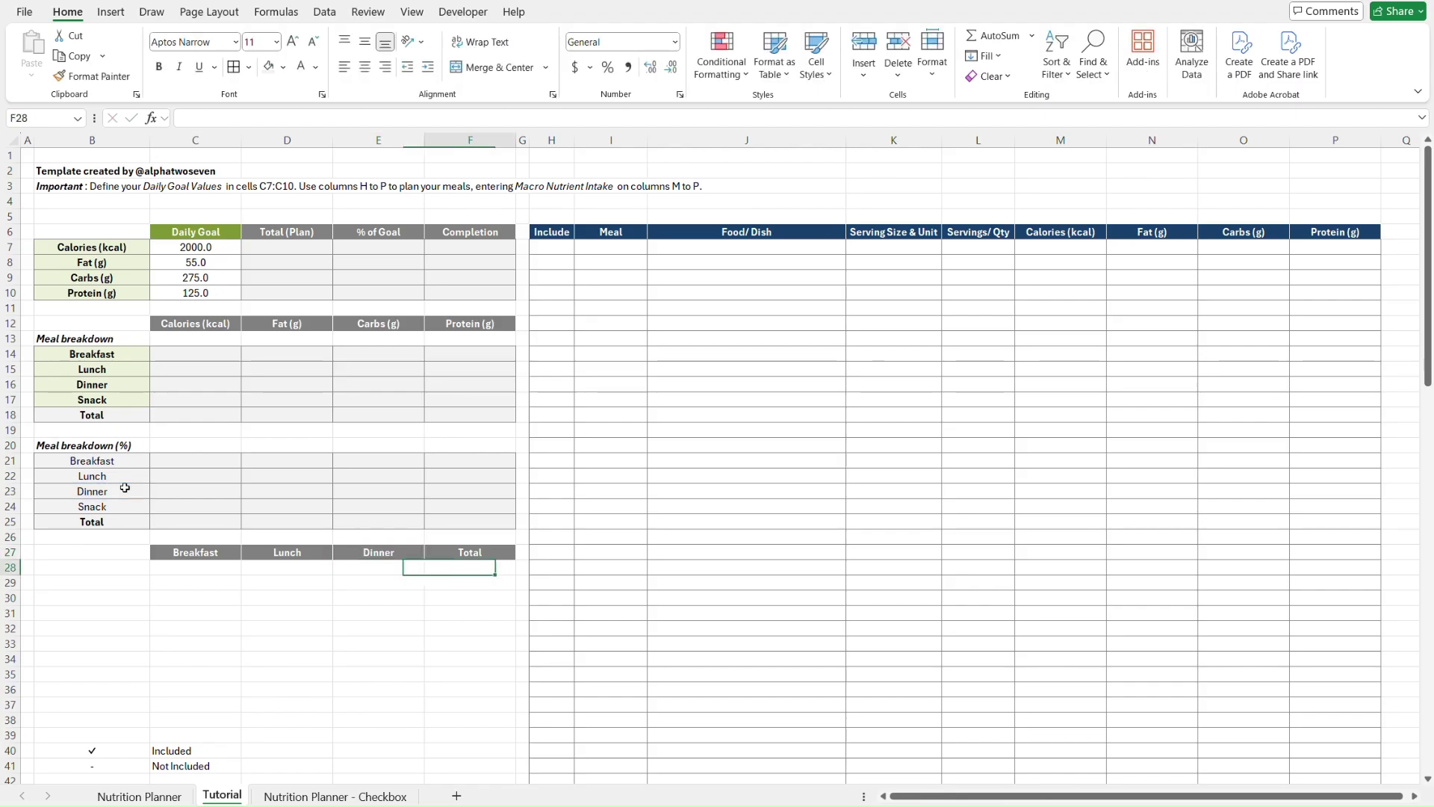
pyautogui.write('=')
pyautogui.click(125, 507)
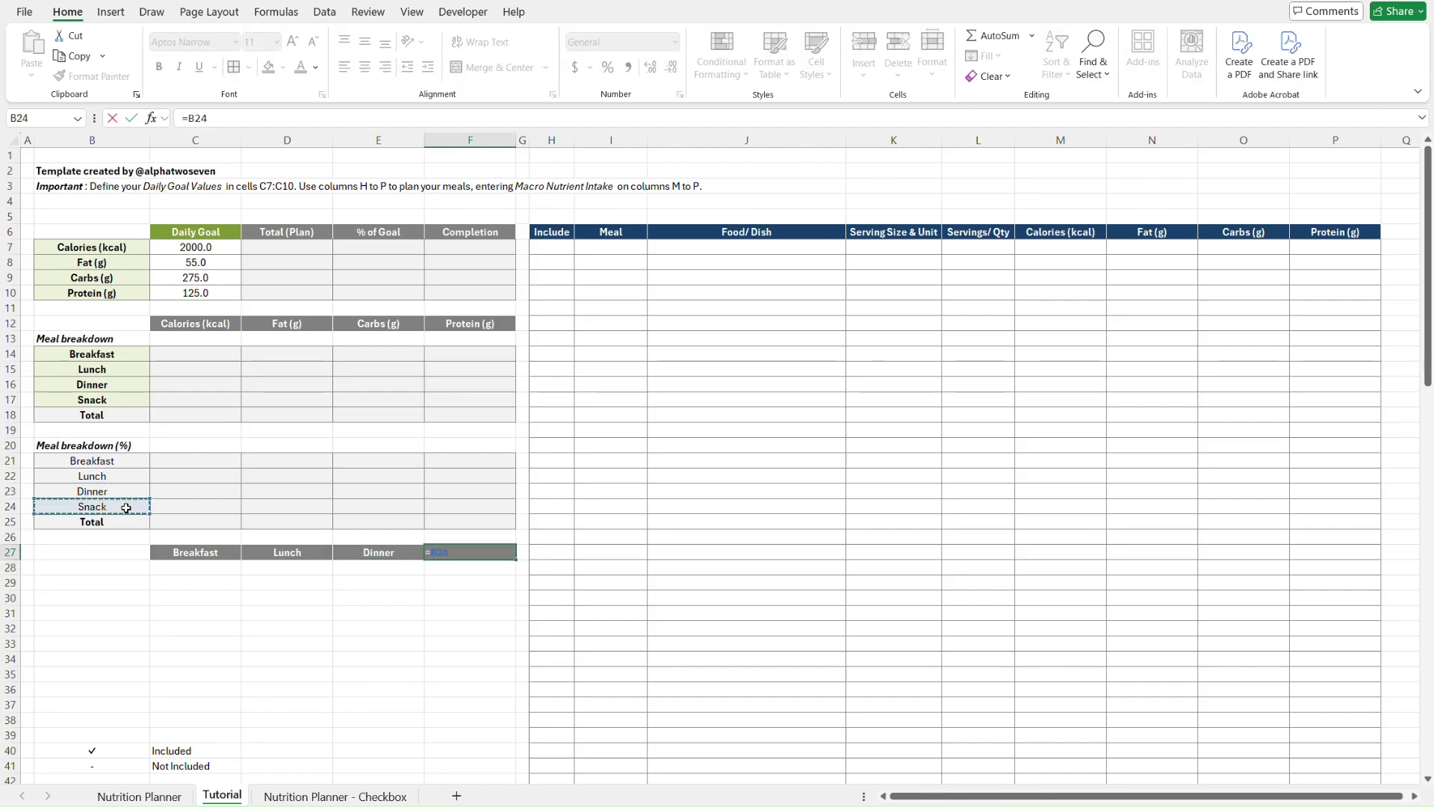
pyautogui.press('Return')
pyautogui.hotkey('ctrl', 'pageup')
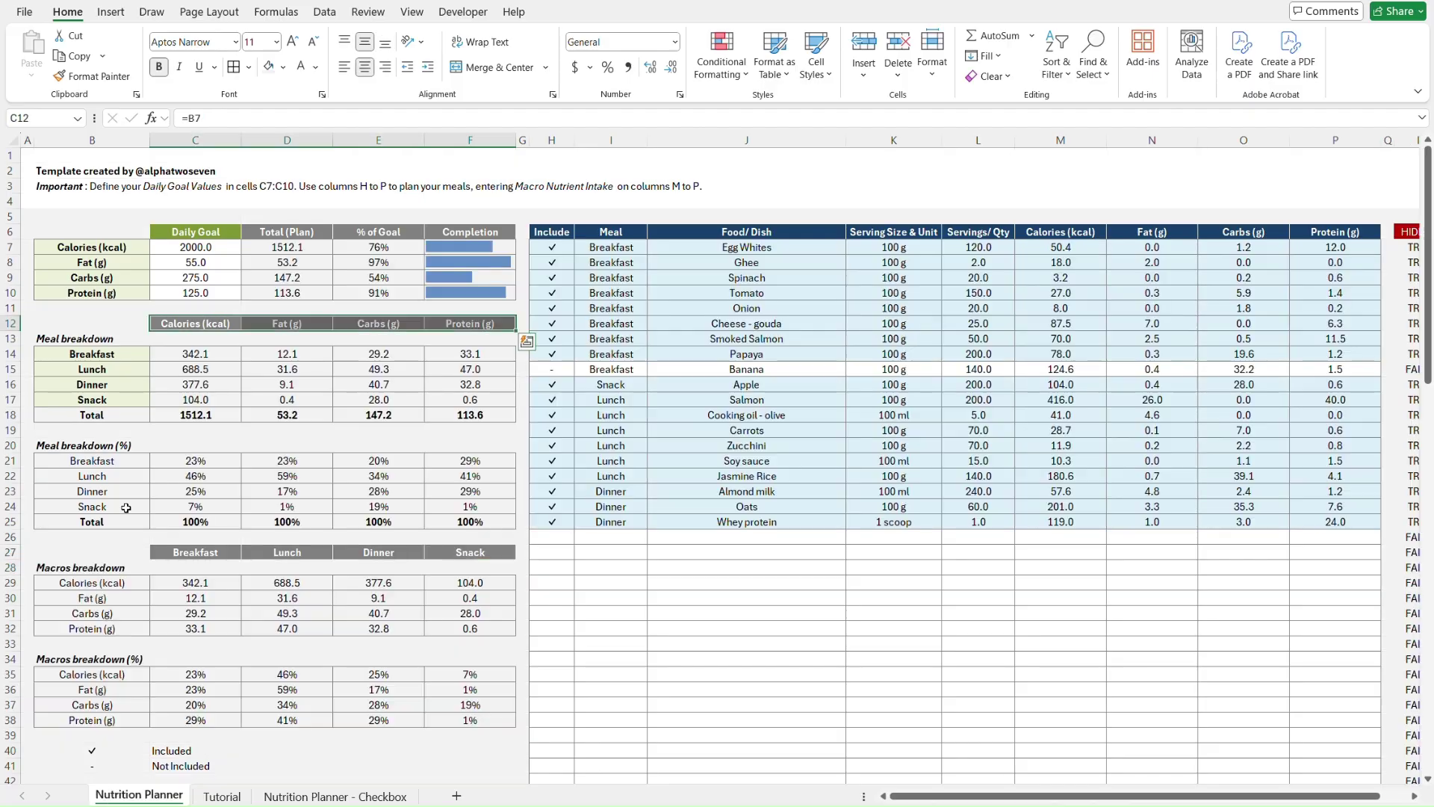
pyautogui.hotkey('ctrl', 'pagedown')
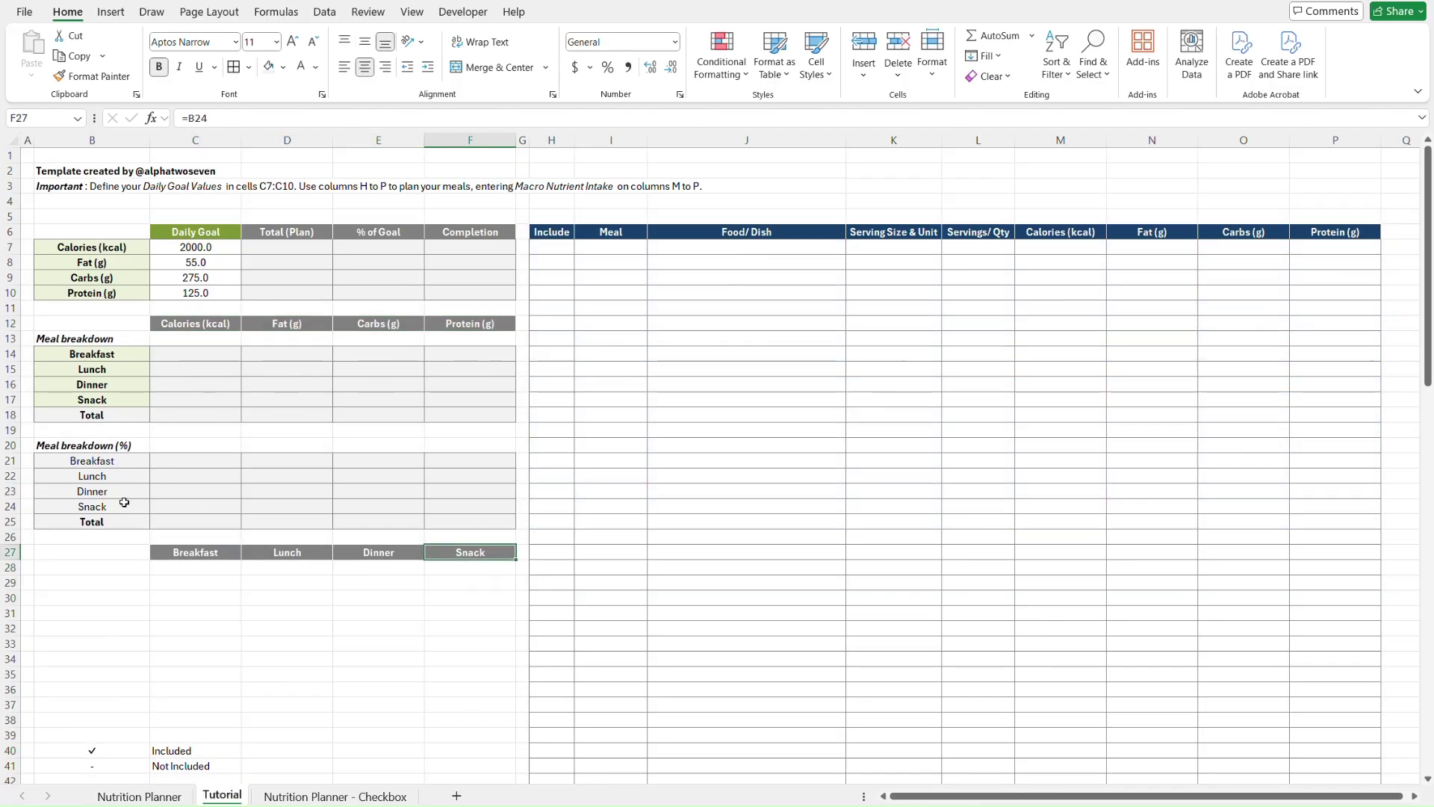
# - Trace the dependents of the Breakfast labels in B14 and B21
pyautogui.click(117, 353)
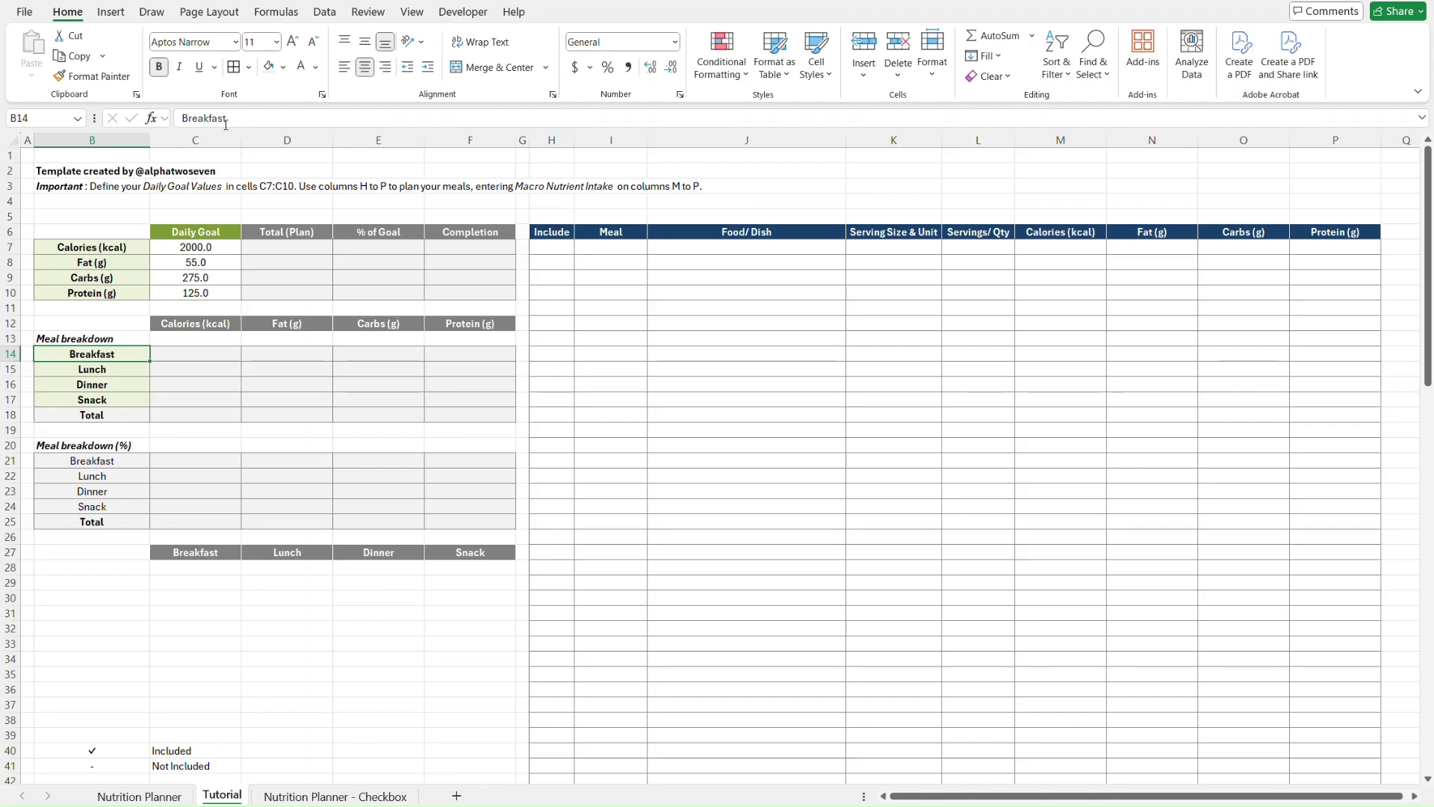
pyautogui.hotkey('alt', 'm')
pyautogui.press('d')
pyautogui.click(105, 457)
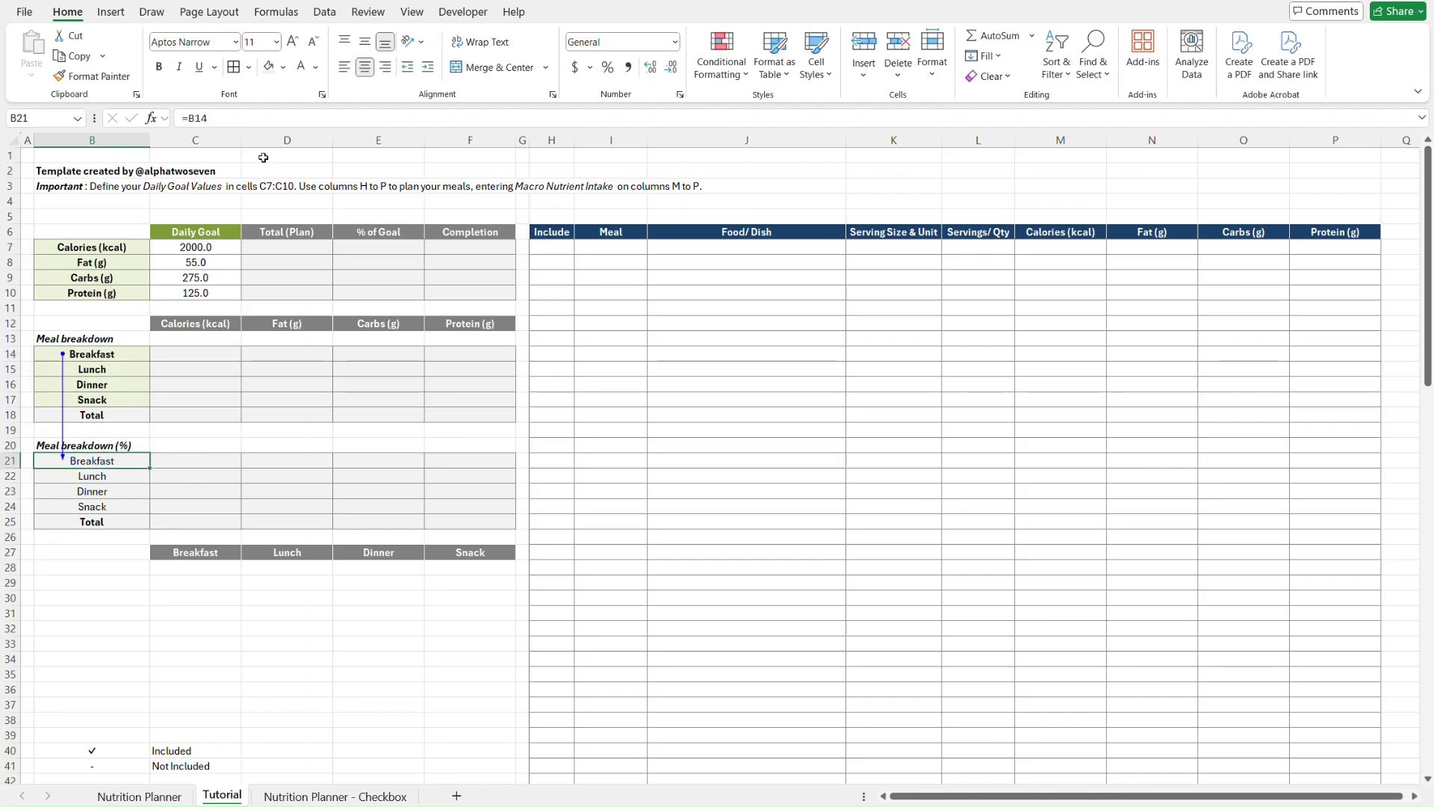
pyautogui.hotkey('alt', 'm')
pyautogui.press('d')
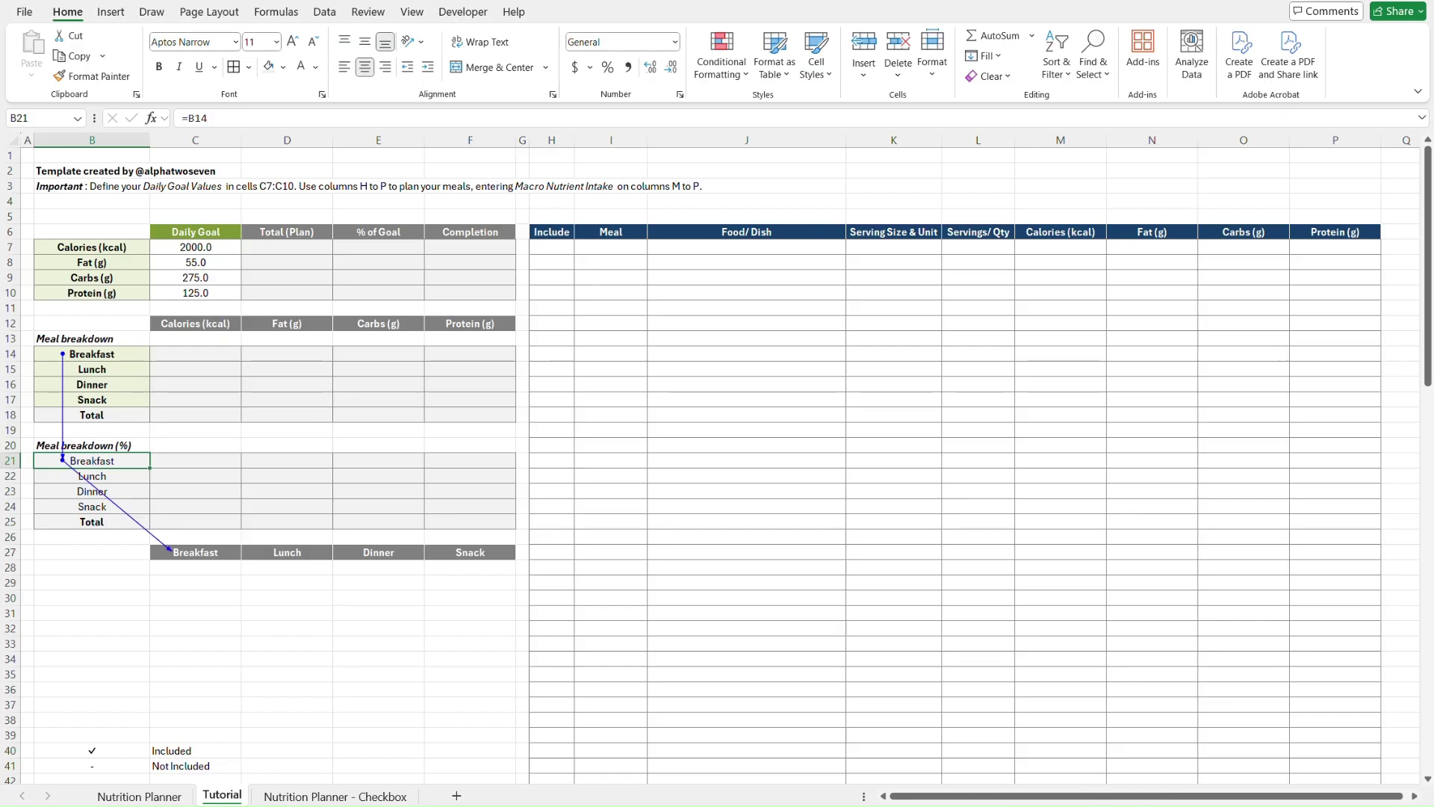
# - Relink the headers in C27 and D27 directly to the Breakfast and Lunch labels in B14 and B15
pyautogui.click(220, 556)
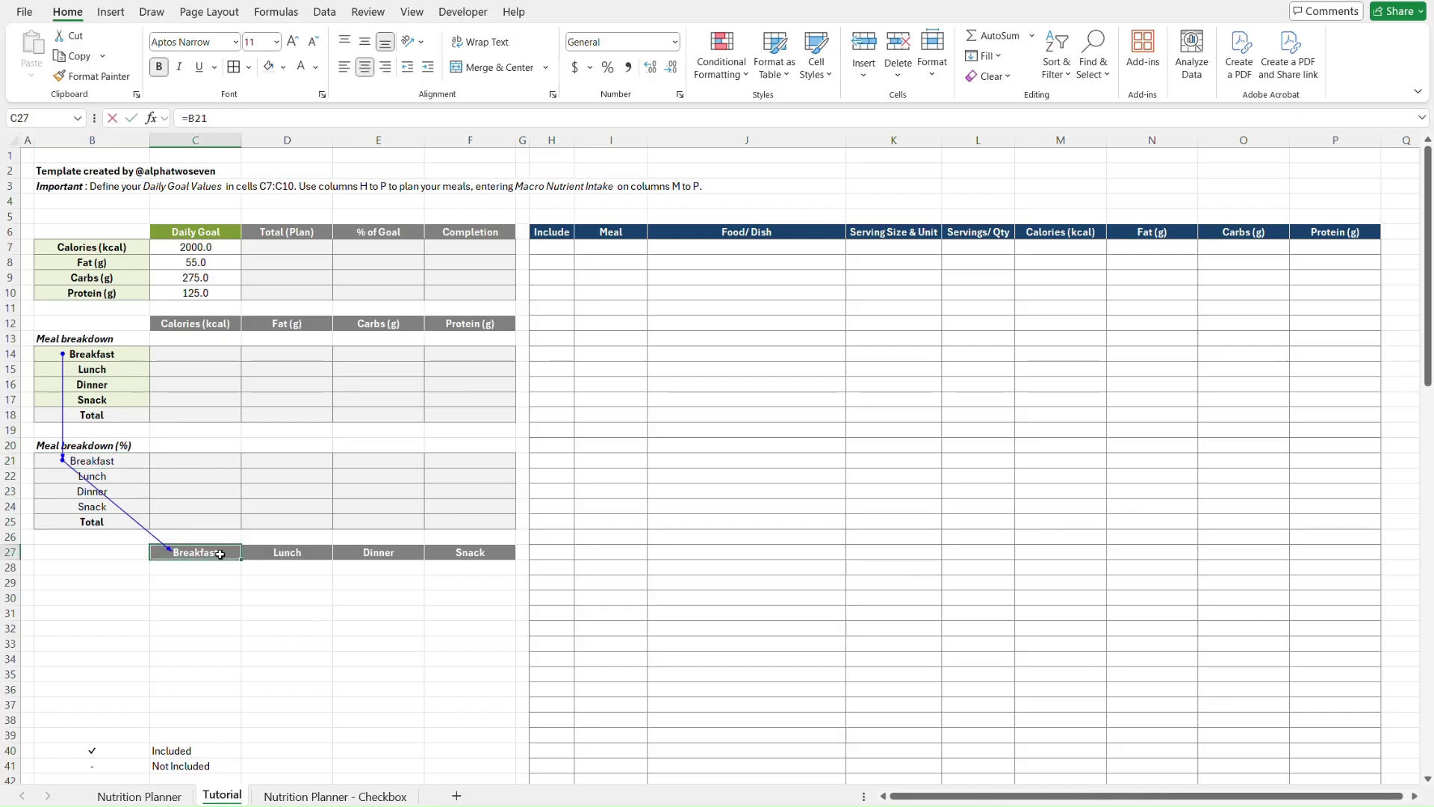
pyautogui.write('=')
pyautogui.click(125, 357)
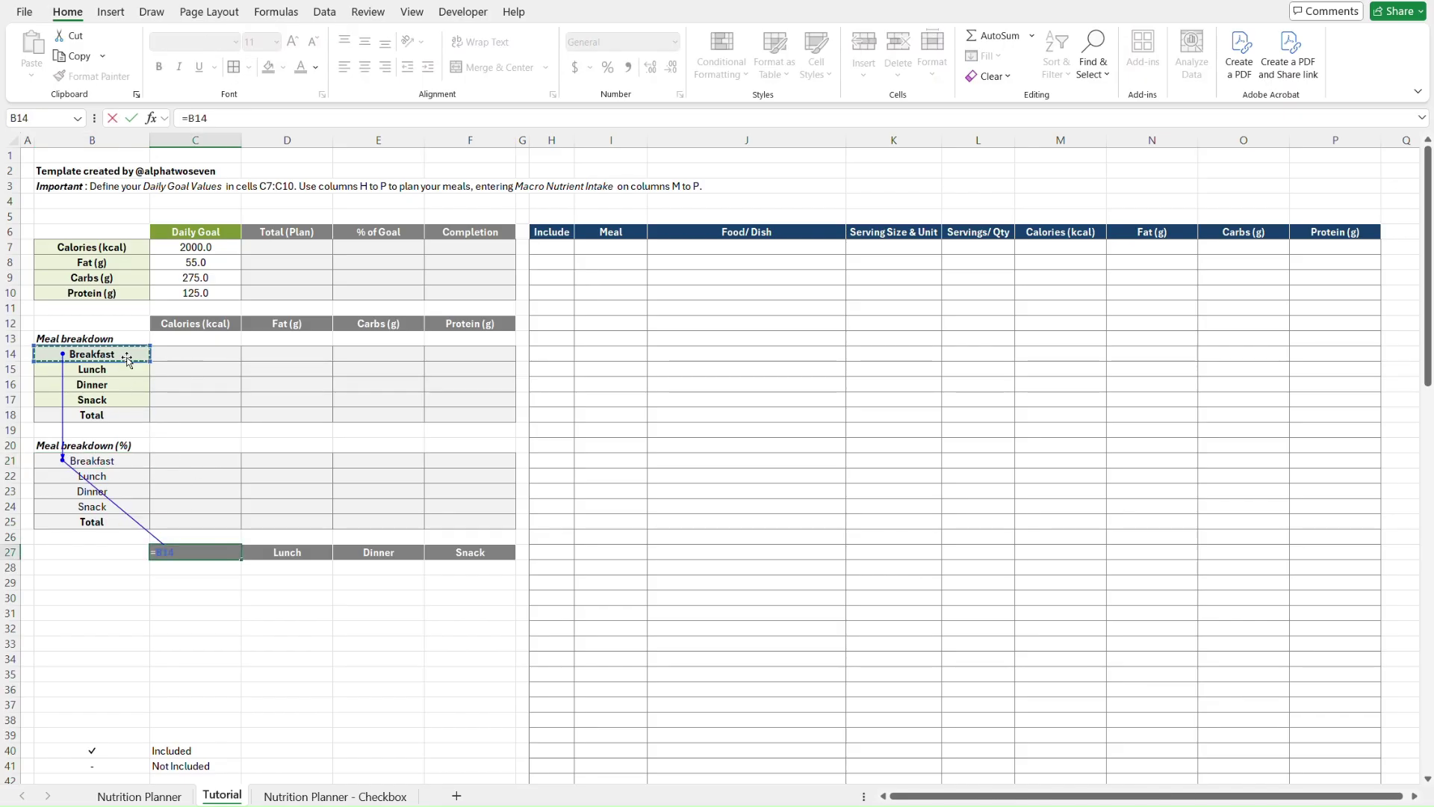
pyautogui.press('Tab')
pyautogui.write('=')
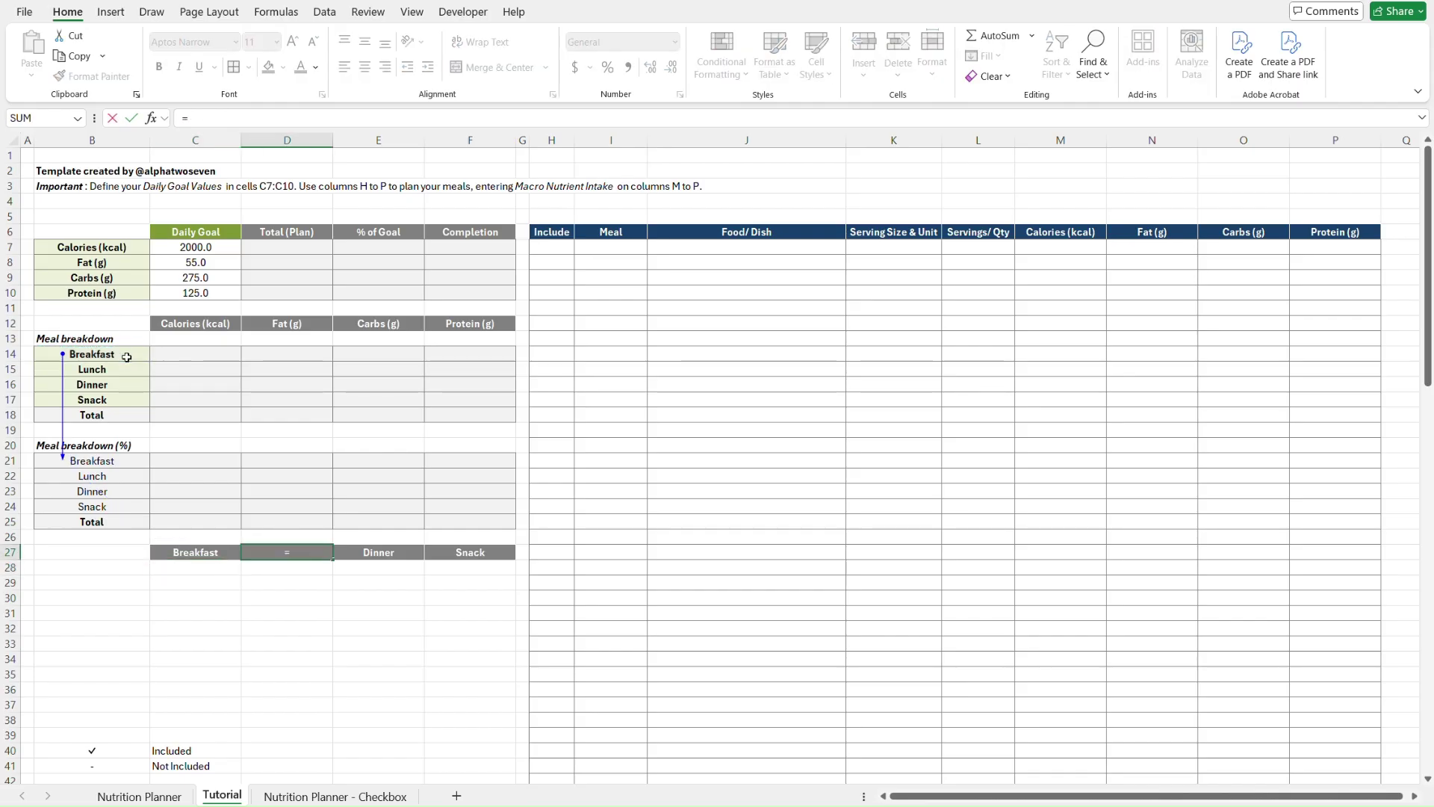
pyautogui.click(127, 372)
pyautogui.press('Return')
# - Relink the headers in E27 and F27 directly to the Dinner and Snack labels in B16 and B17
pyautogui.press('Right')
pyautogui.press('Up')
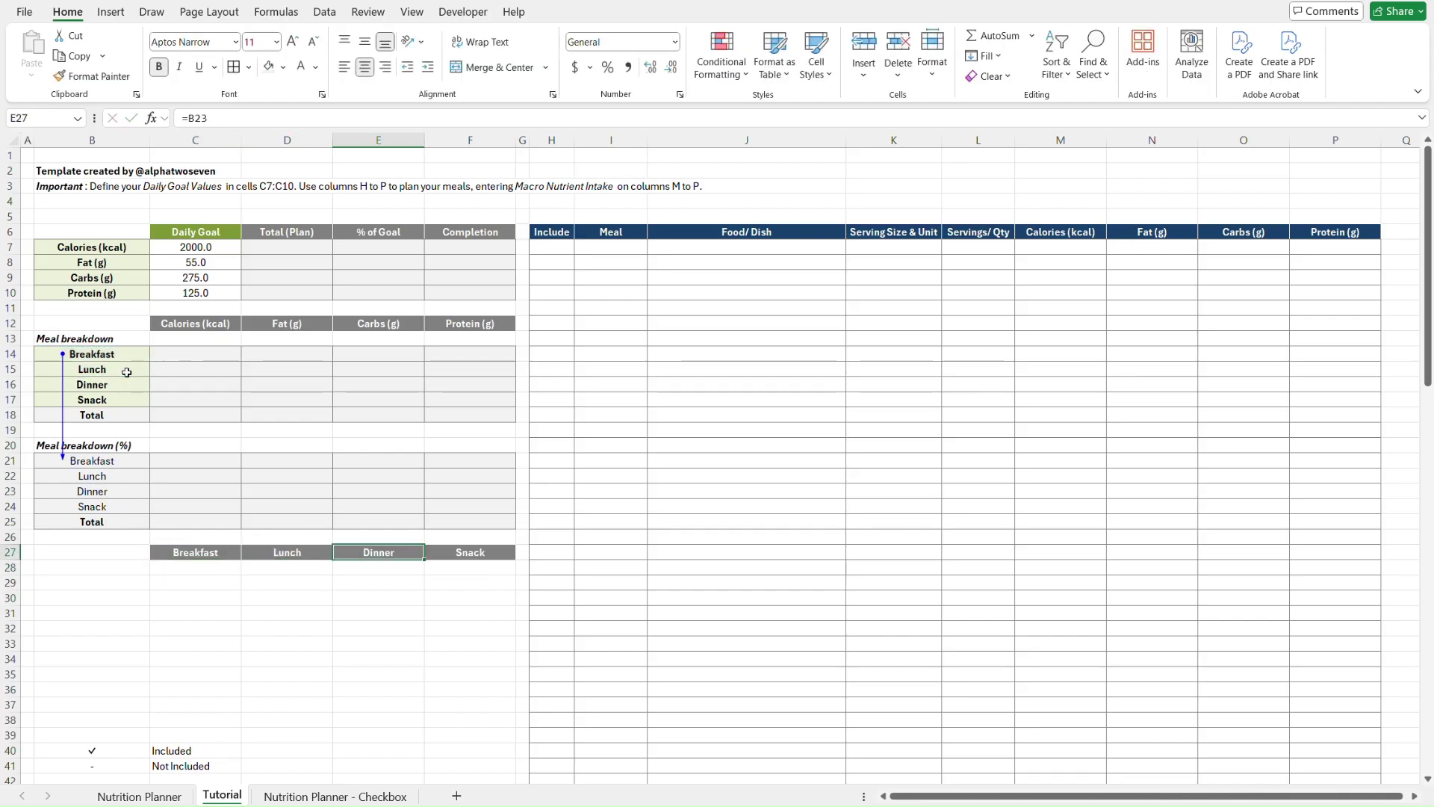
pyautogui.write('=')
pyautogui.click(122, 386)
pyautogui.press('Tab')
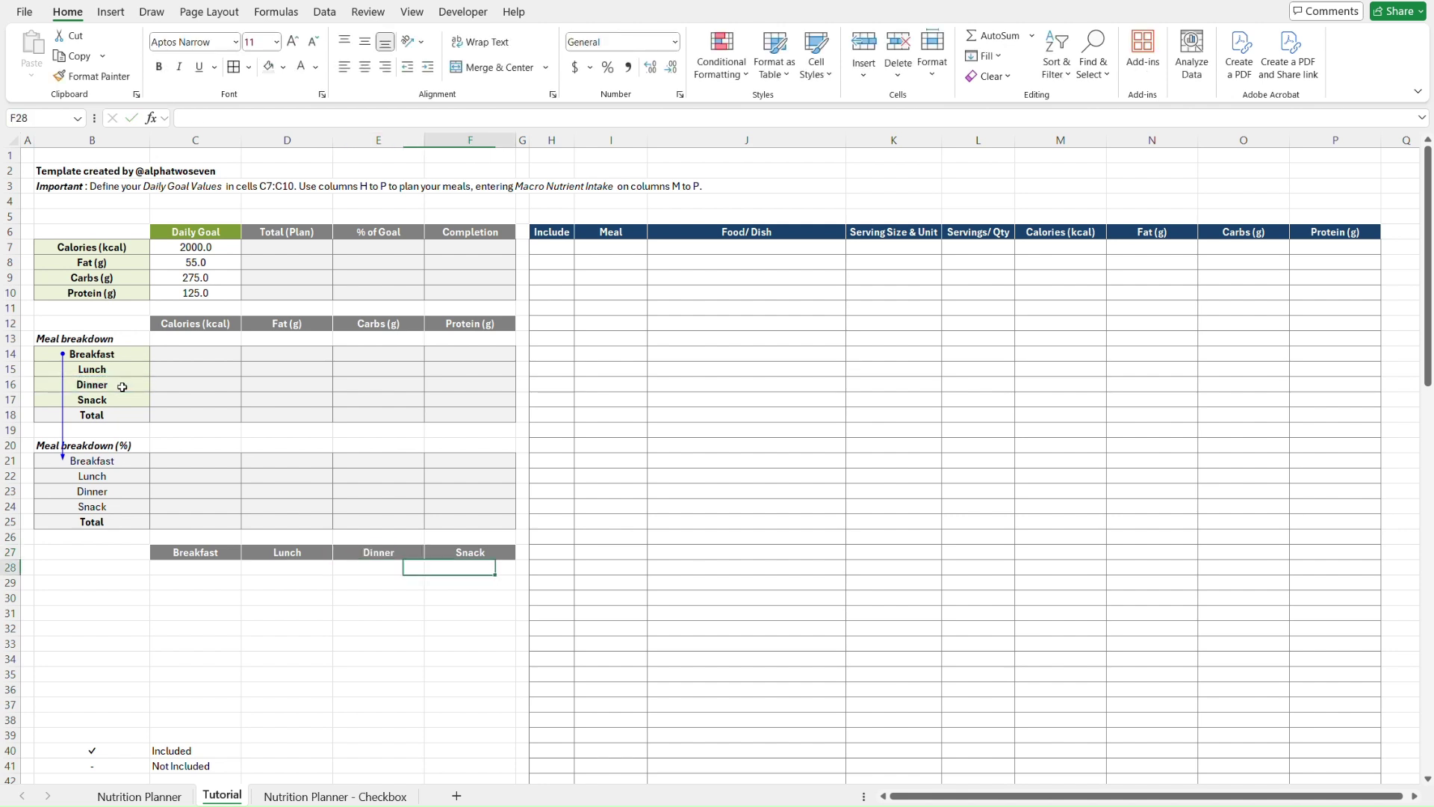
pyautogui.write('=')
pyautogui.click(120, 399)
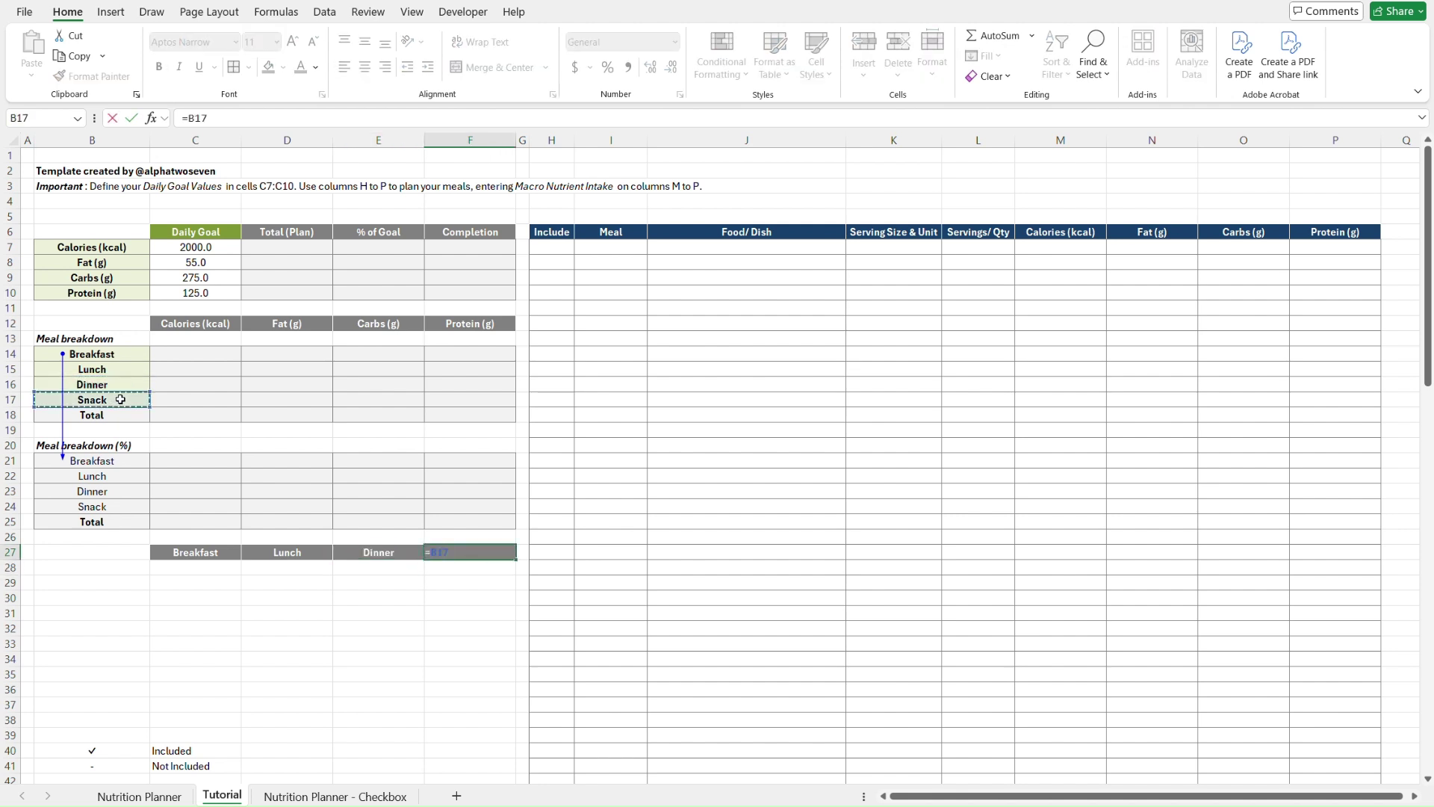
pyautogui.press('Return')
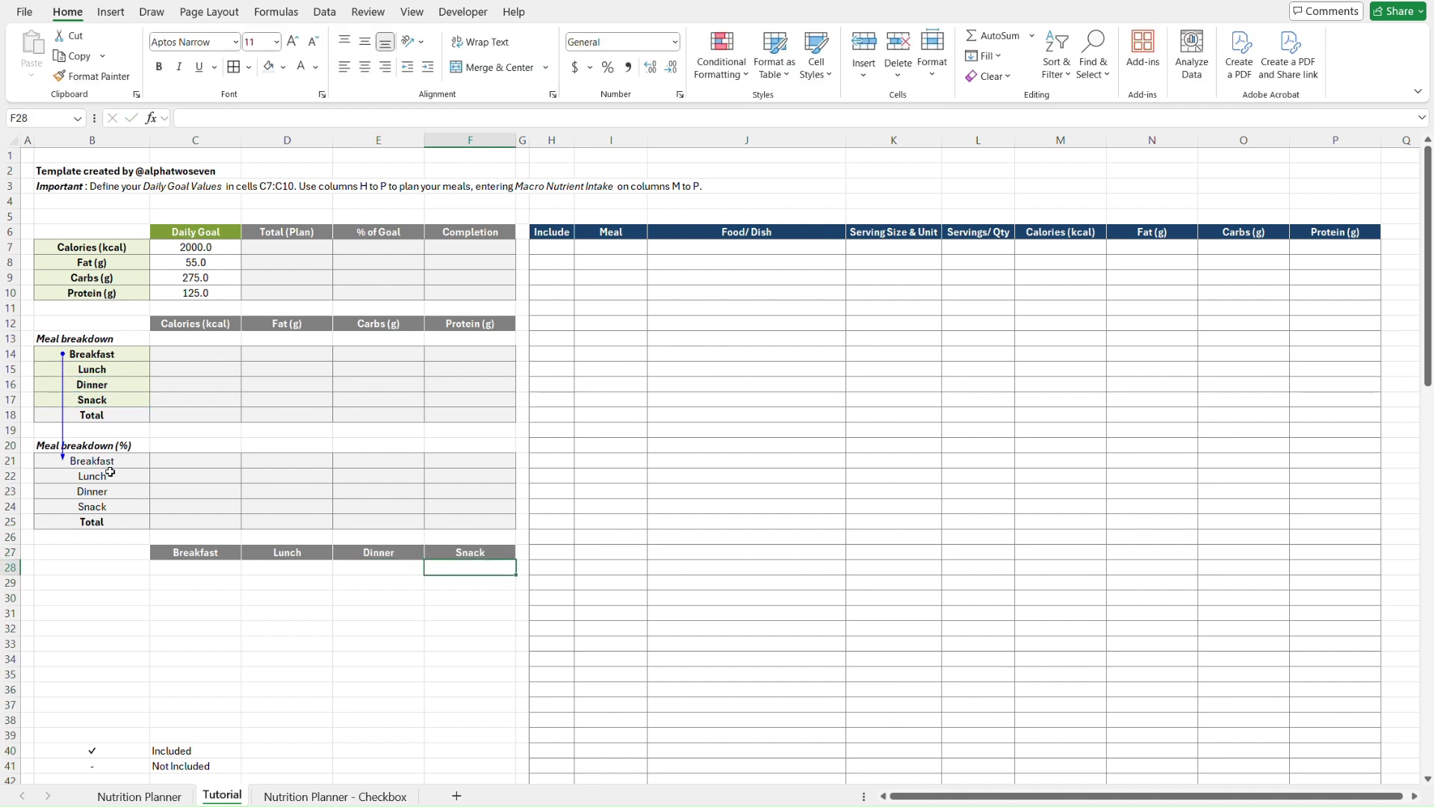
# - Remove the dependency tracing arrows from the Tutorial sheet
pyautogui.click(134, 555)
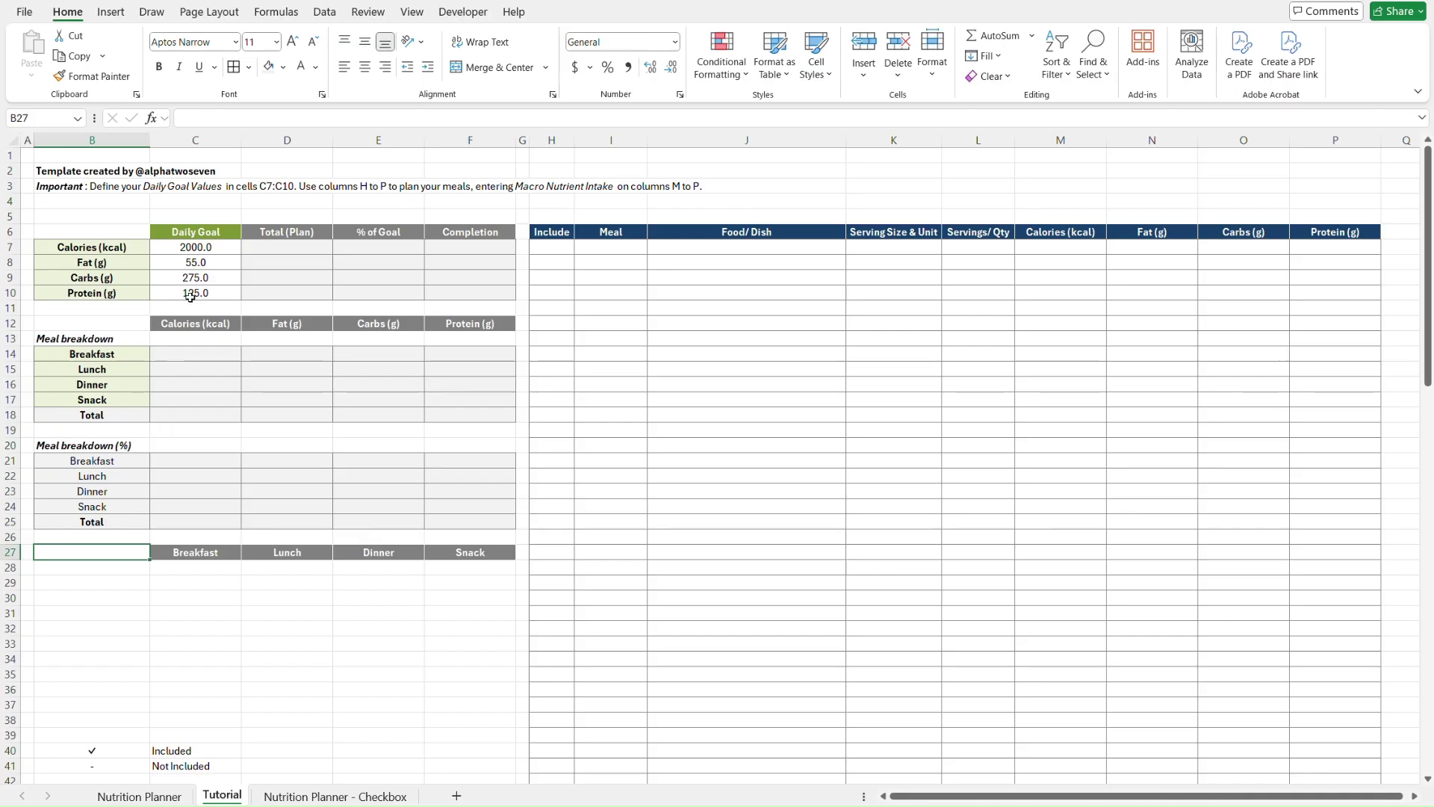
pyautogui.click(287, 12)
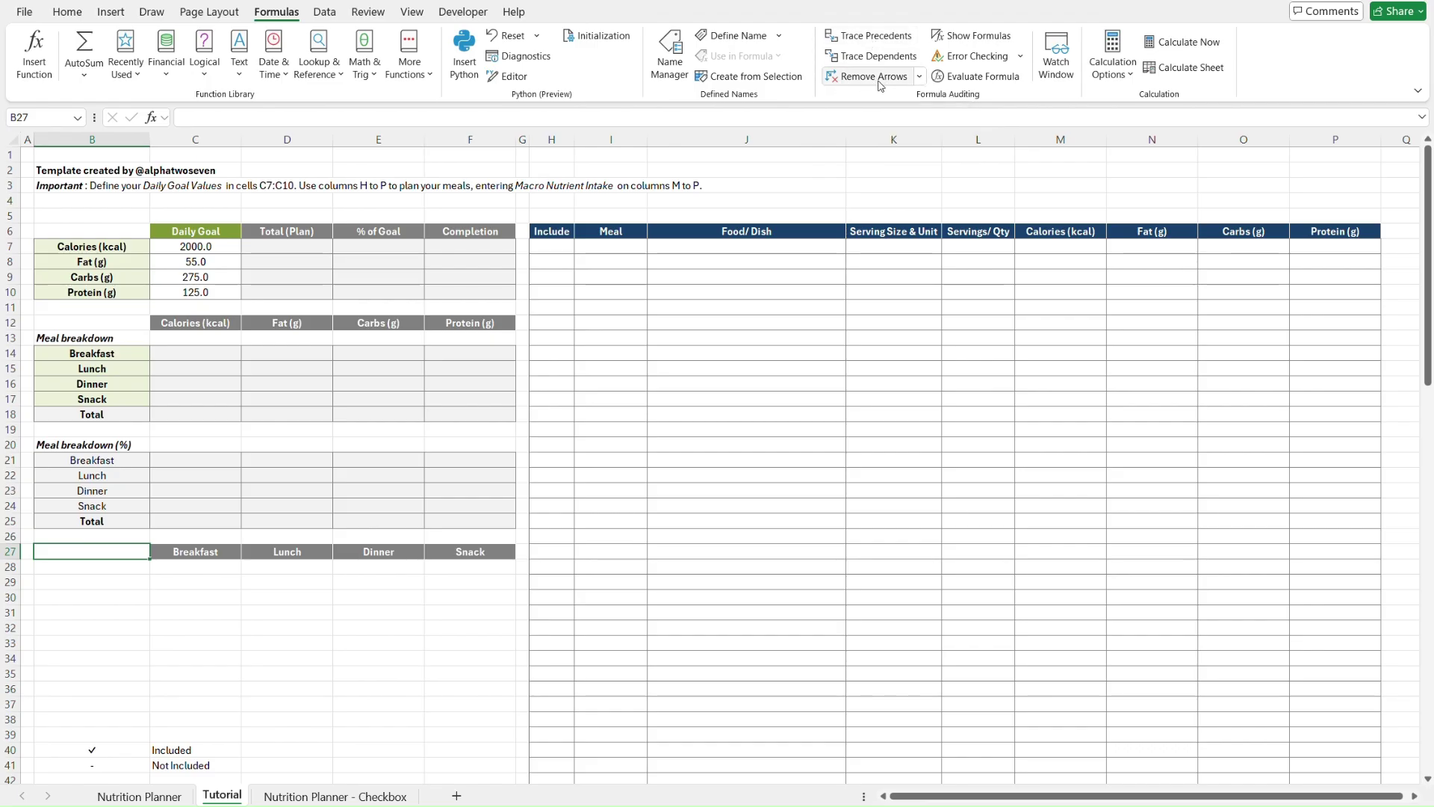
# - Check the macros breakdown layout on Nutrition Planner, and copy the Meal breakdown (%) block B20:F24 on Tutorial to B28:F32
pyautogui.click(131, 568)
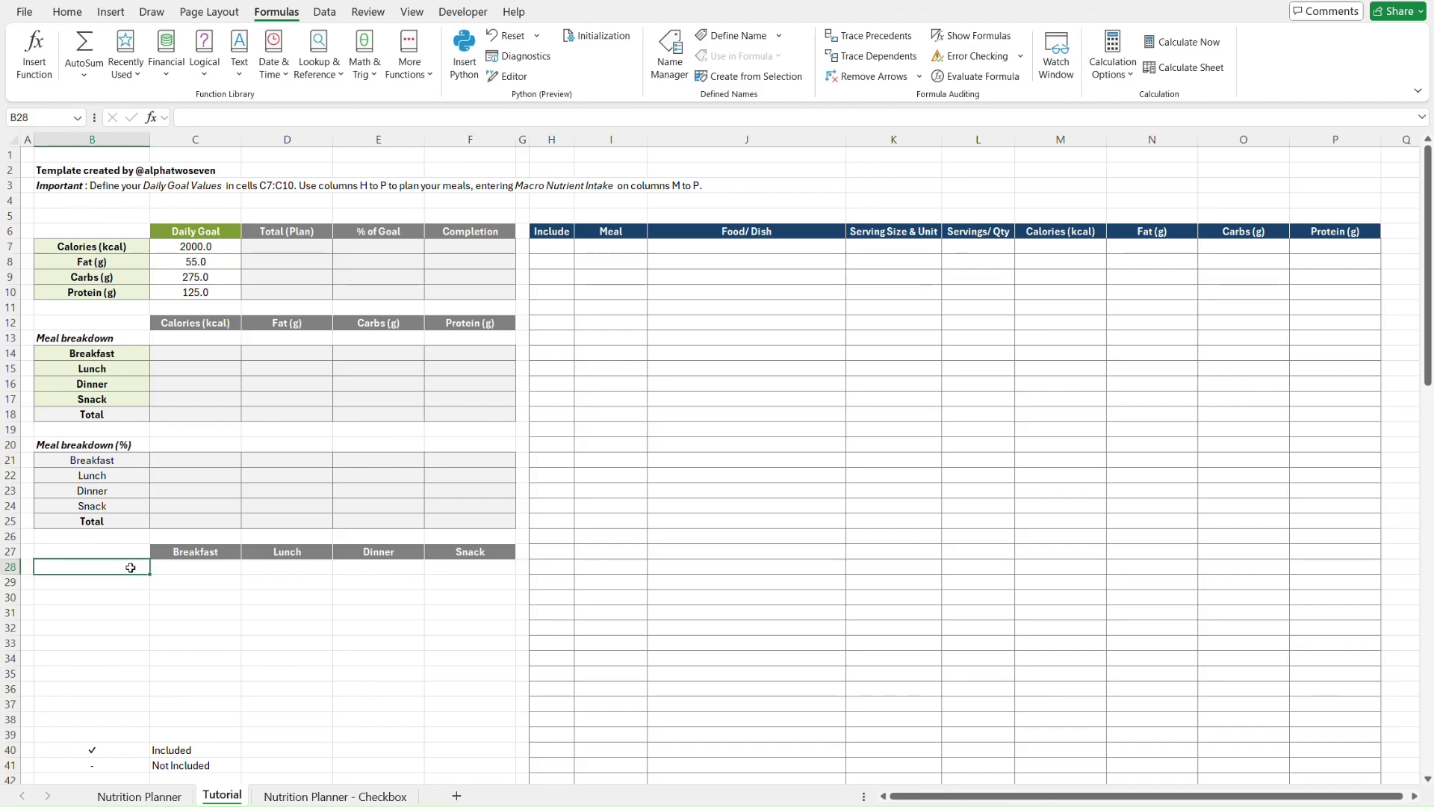
pyautogui.hotkey('ctrl', 'pageup')
pyautogui.click(116, 537)
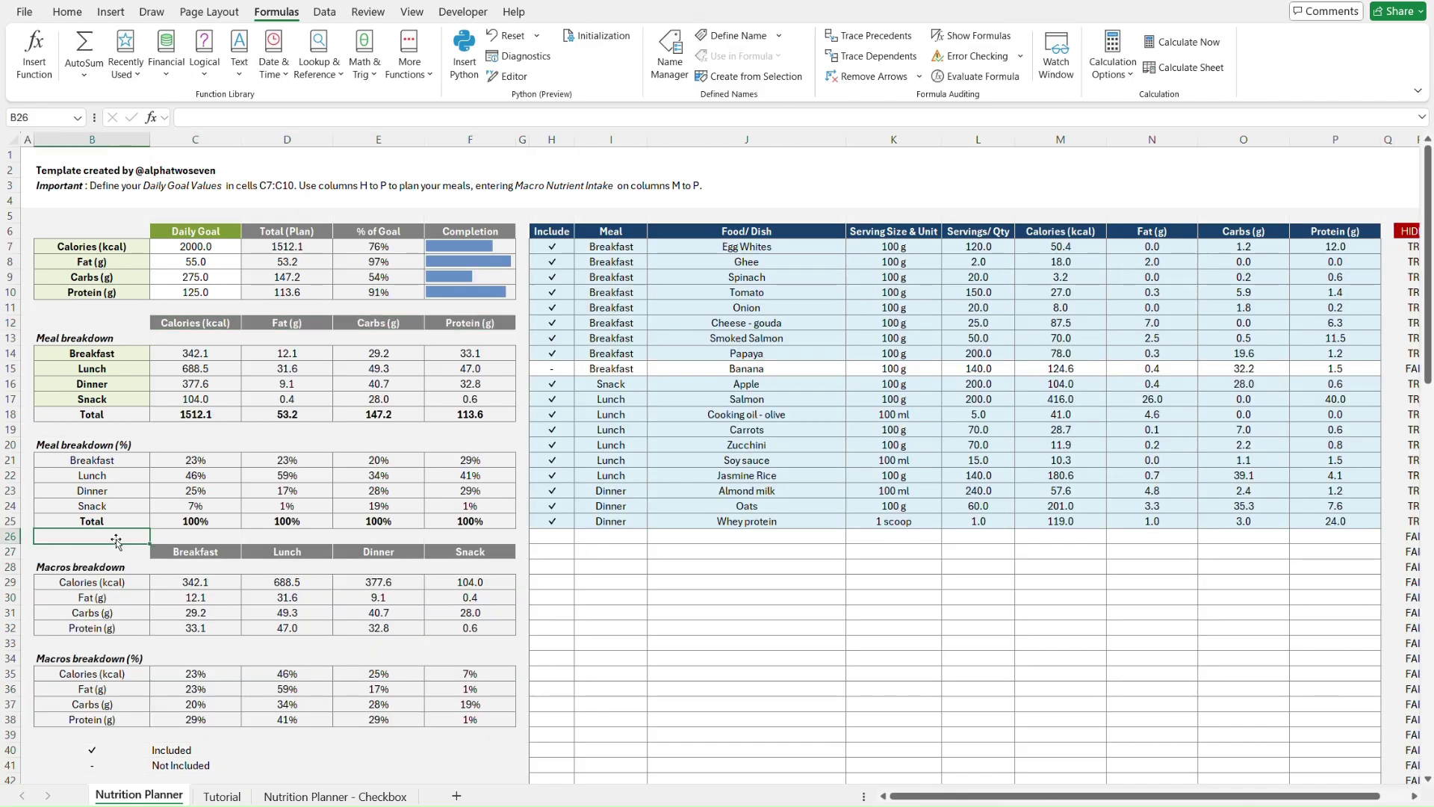
pyautogui.click(114, 555)
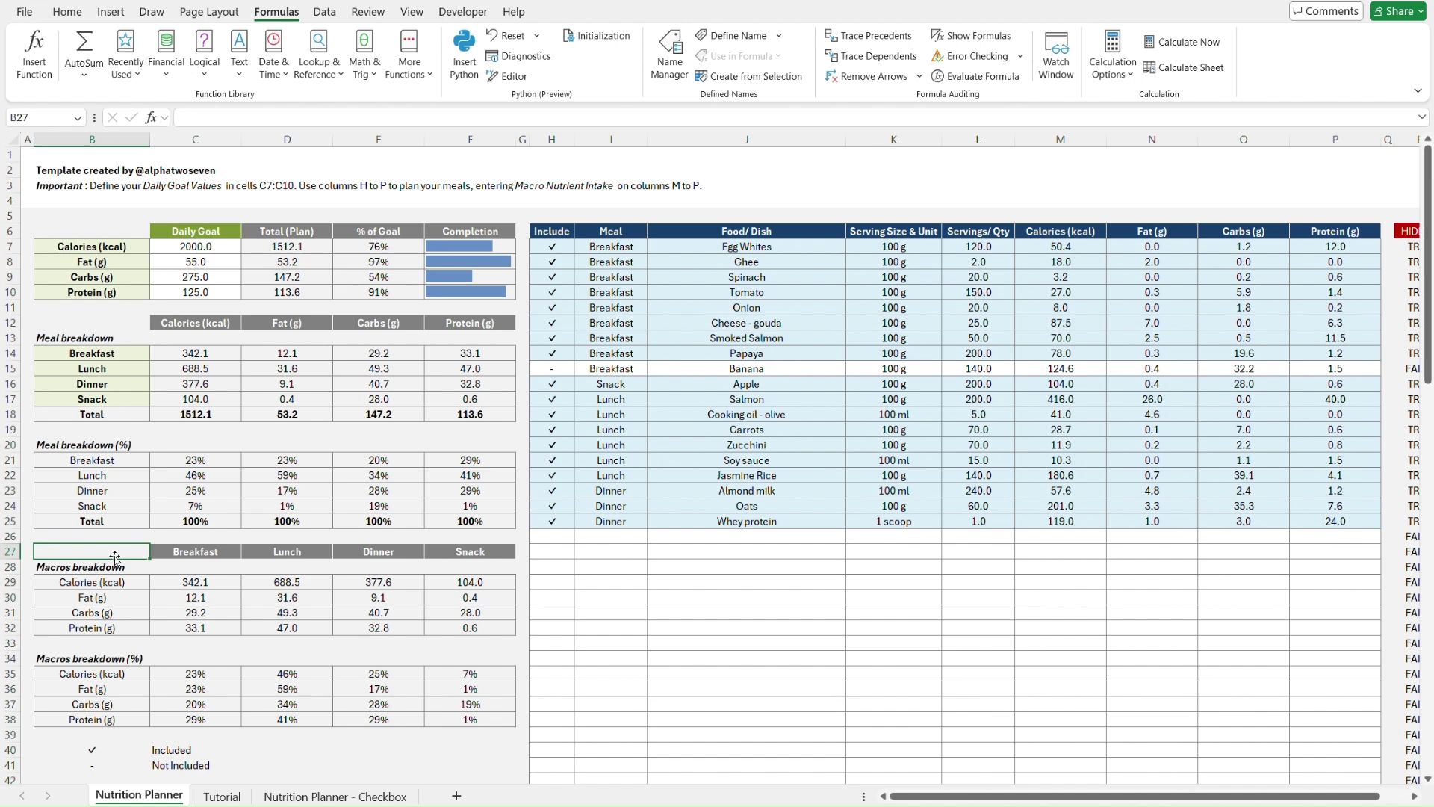
pyautogui.click(116, 565)
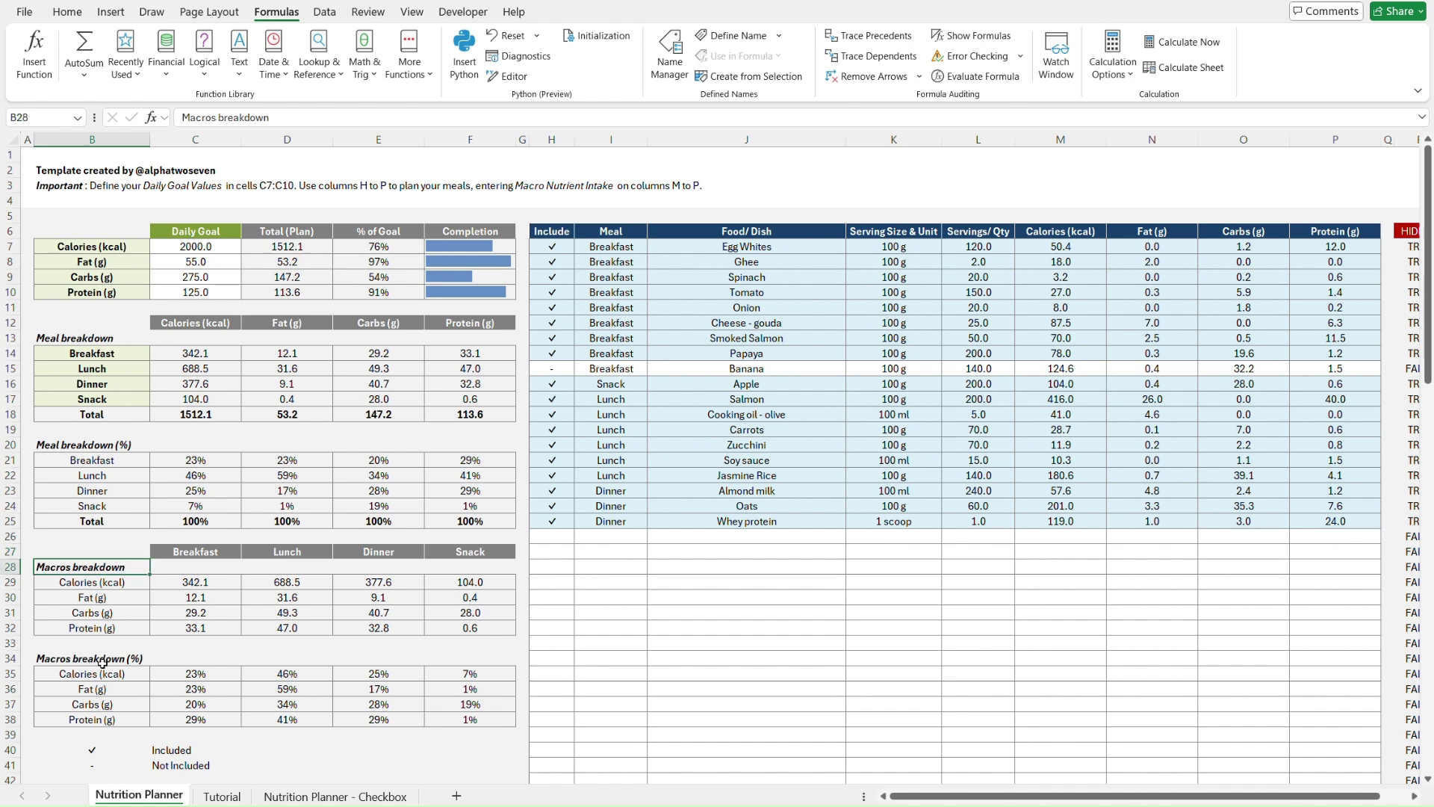
pyautogui.click(109, 446)
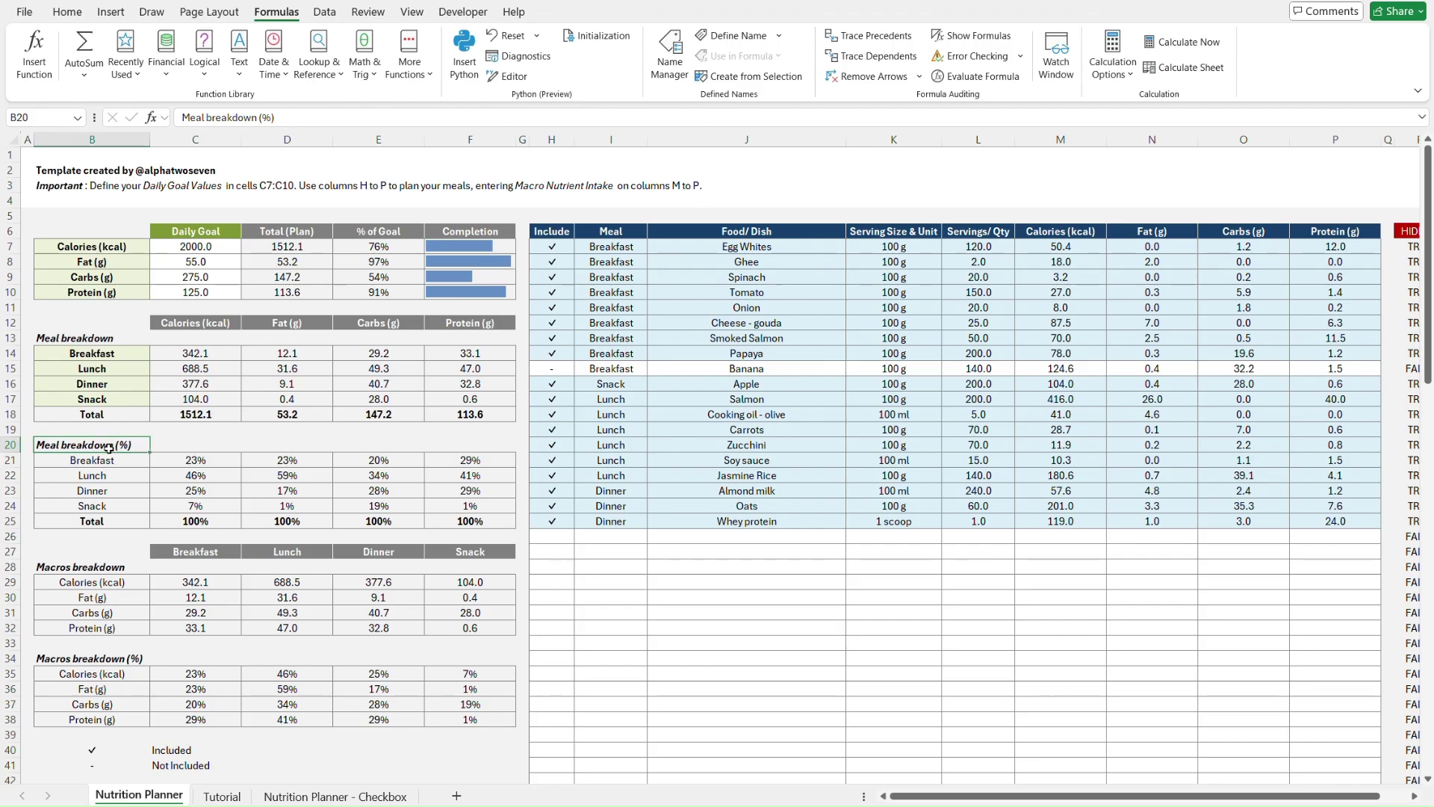
pyautogui.hotkey('ctrl', 'pagedown')
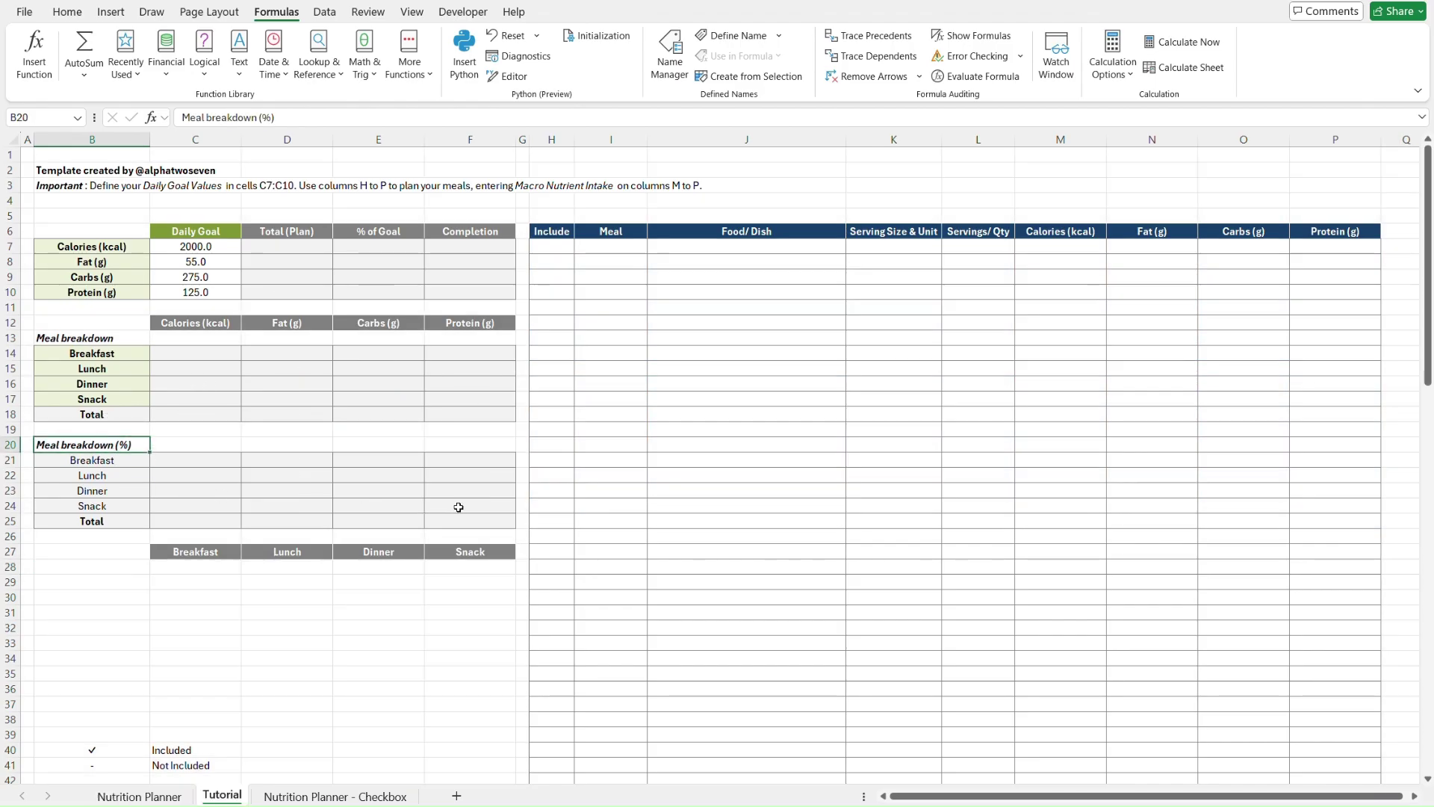
pyautogui.keyDown('shift'); pyautogui.click(458, 507); pyautogui.keyUp('shift')
pyautogui.hotkey('ctrl', 'c')
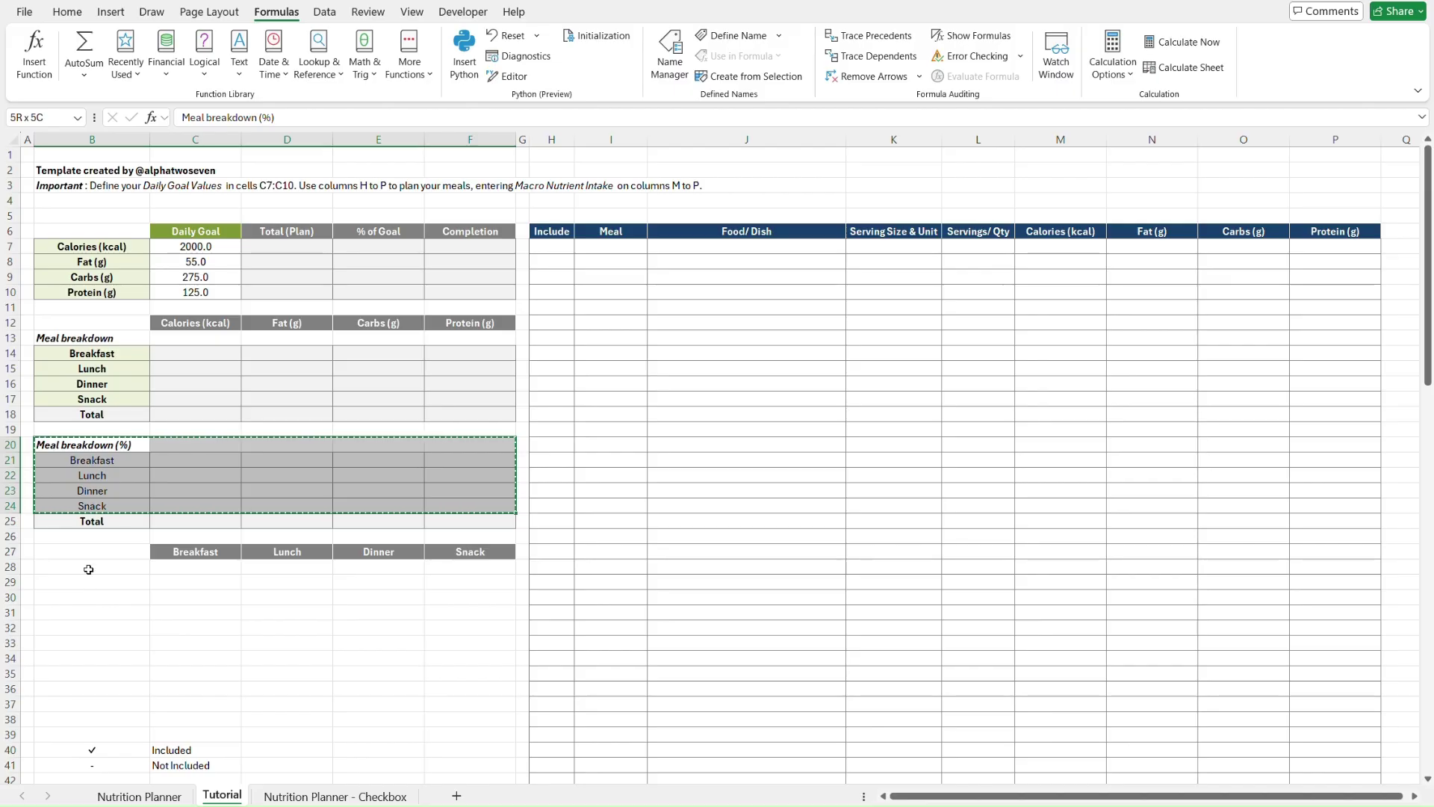
pyautogui.click(93, 581)
pyautogui.hotkey('ctrl', 'pageup')
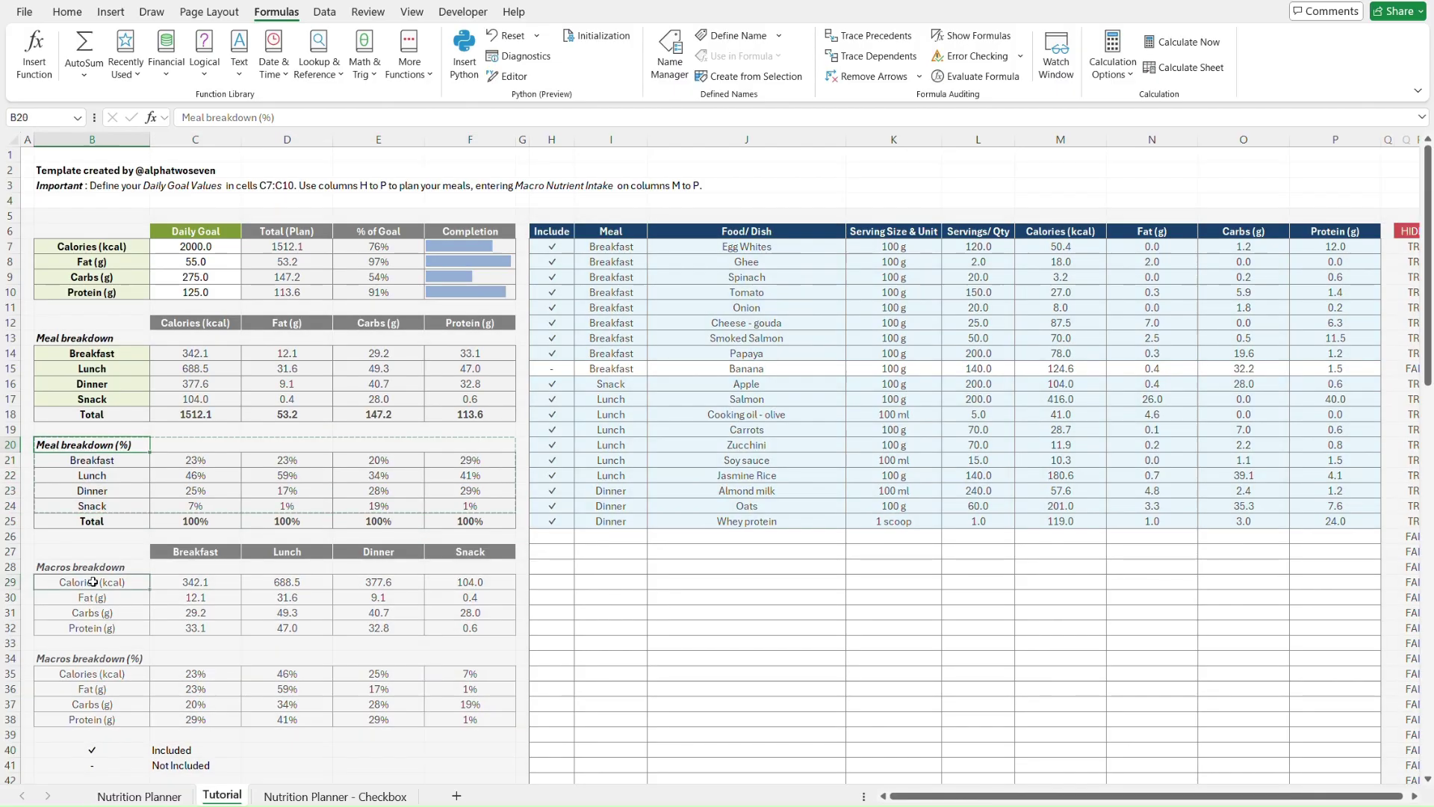
pyautogui.hotkey('ctrl', 'pagedown')
pyautogui.press('Up')
pyautogui.hotkey('ctrl', 'v')
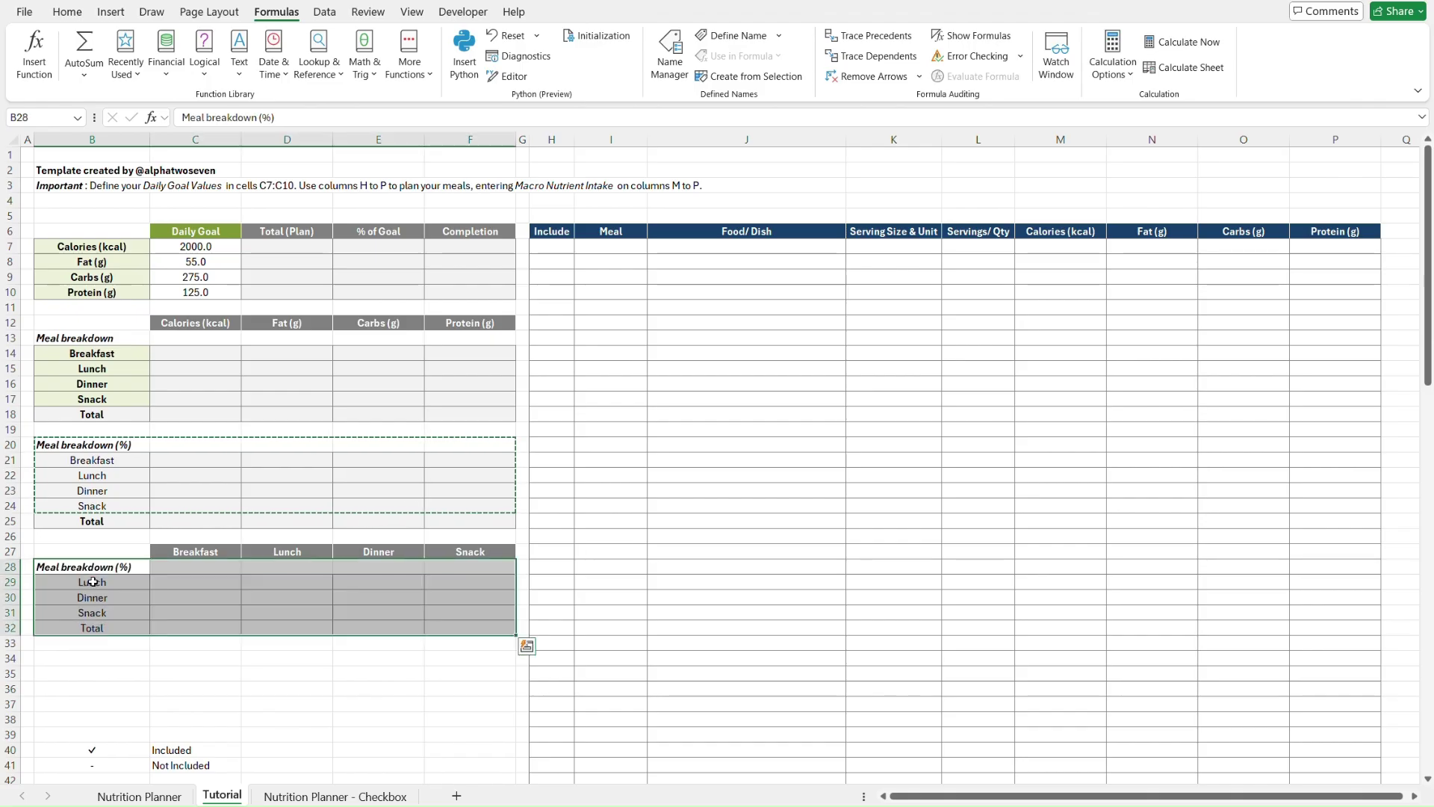
# - Link B29 to the Calories (kcal) label with the absolute reference =$B$7
pyautogui.click(110, 580)
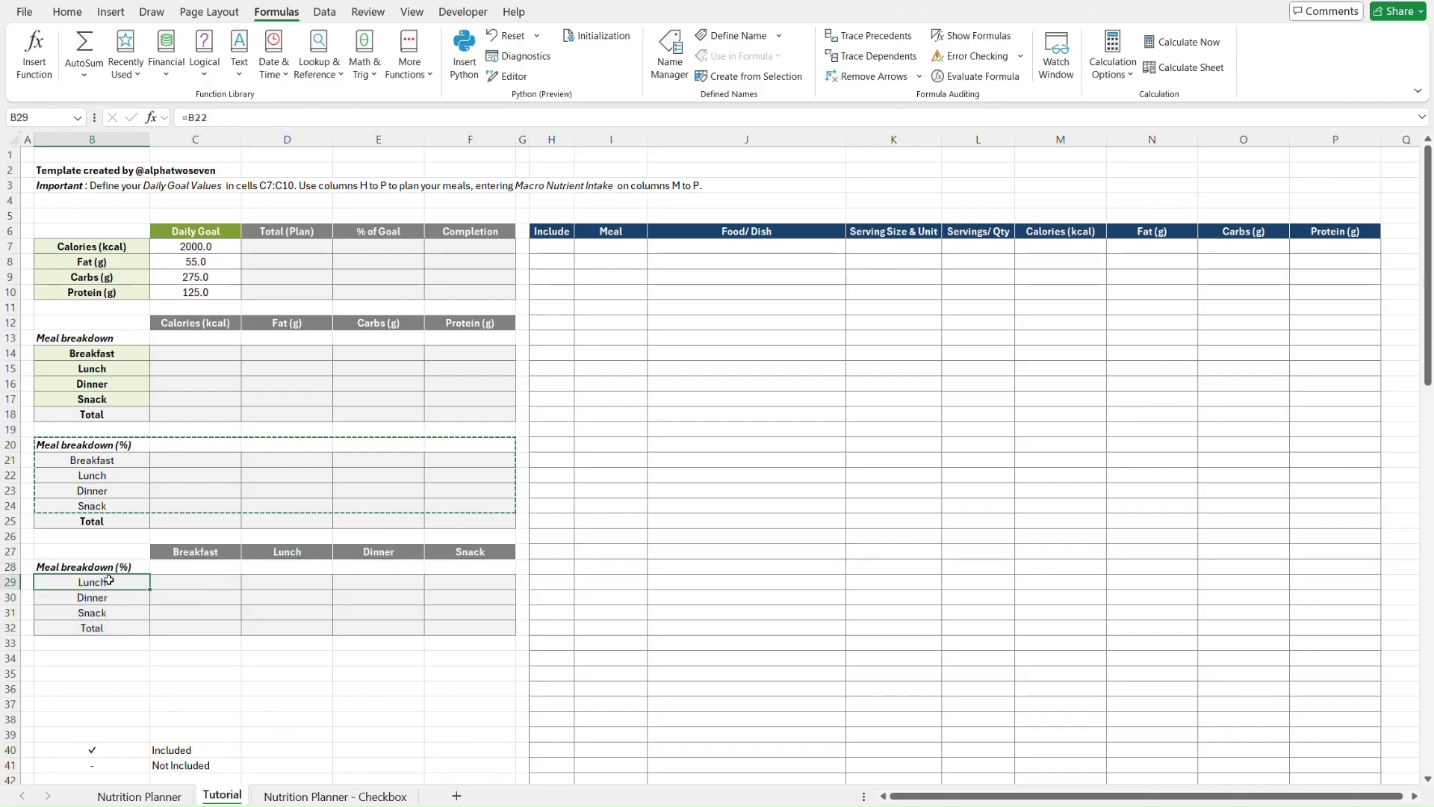
pyautogui.write('=')
pyautogui.click(125, 248)
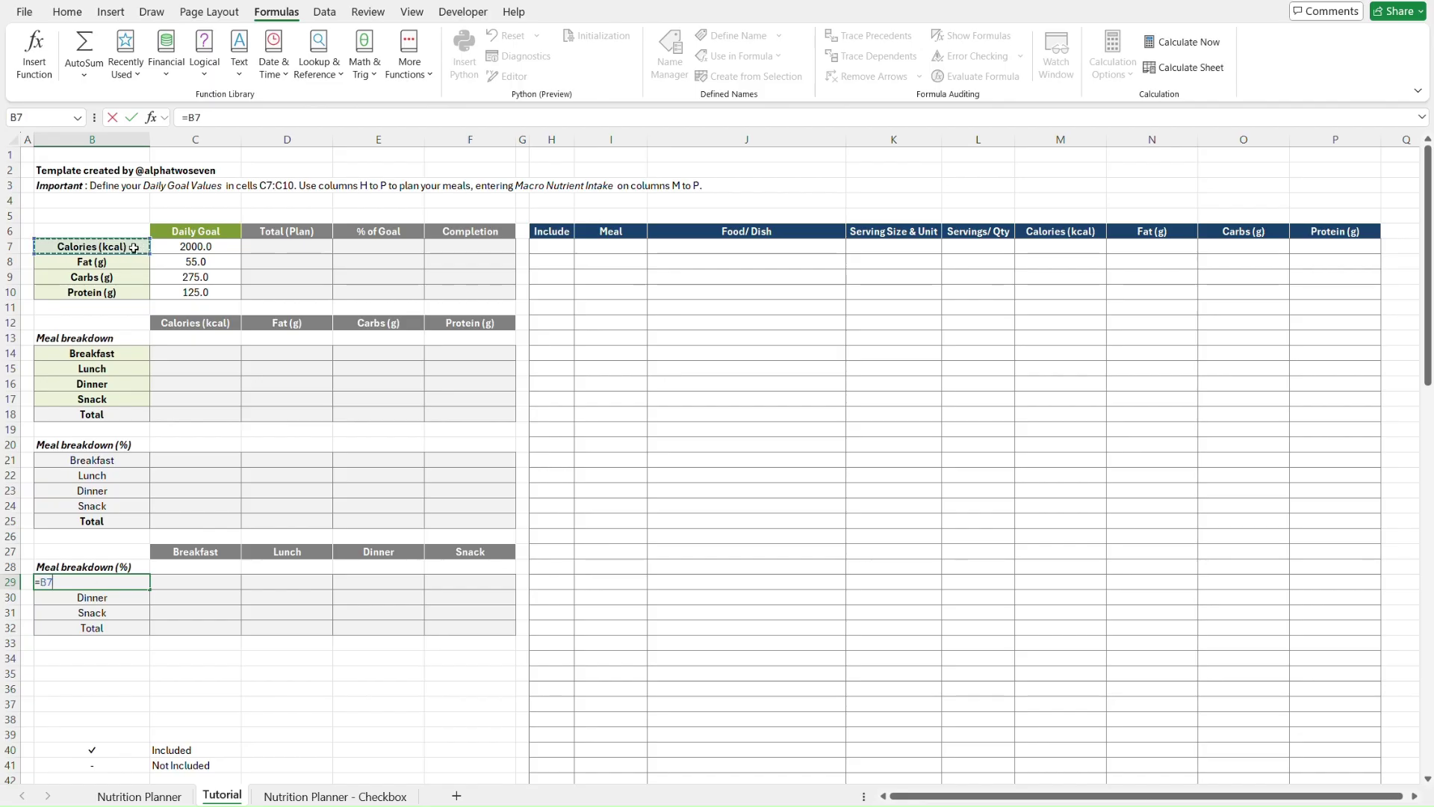
pyautogui.press('F4')
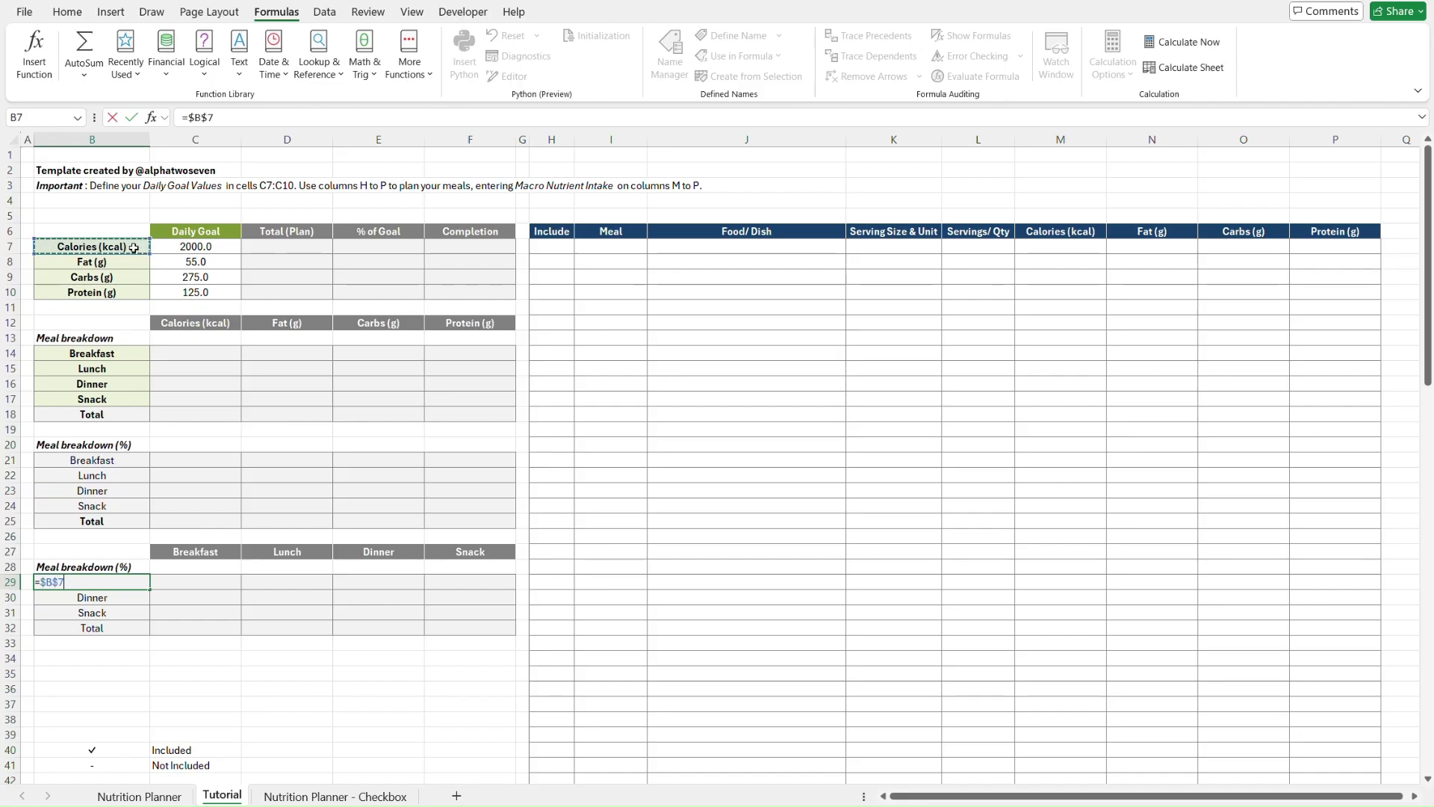
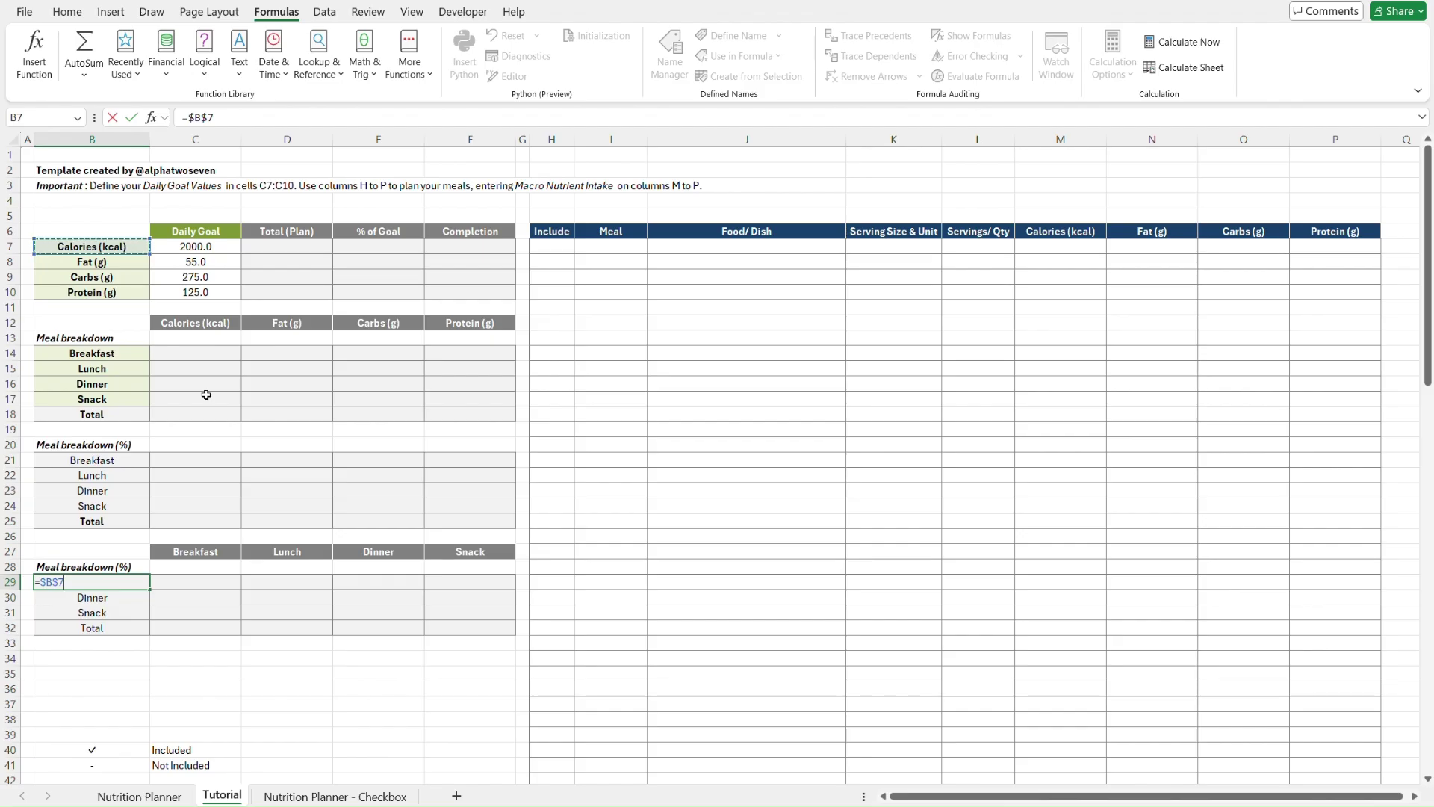
pyautogui.hotkey('ctrl', 'Return')
# - Copy B29 to E38 and convert the absolute reference in E38 to the fully relative =B7
pyautogui.hotkey('ctrl', 'c')
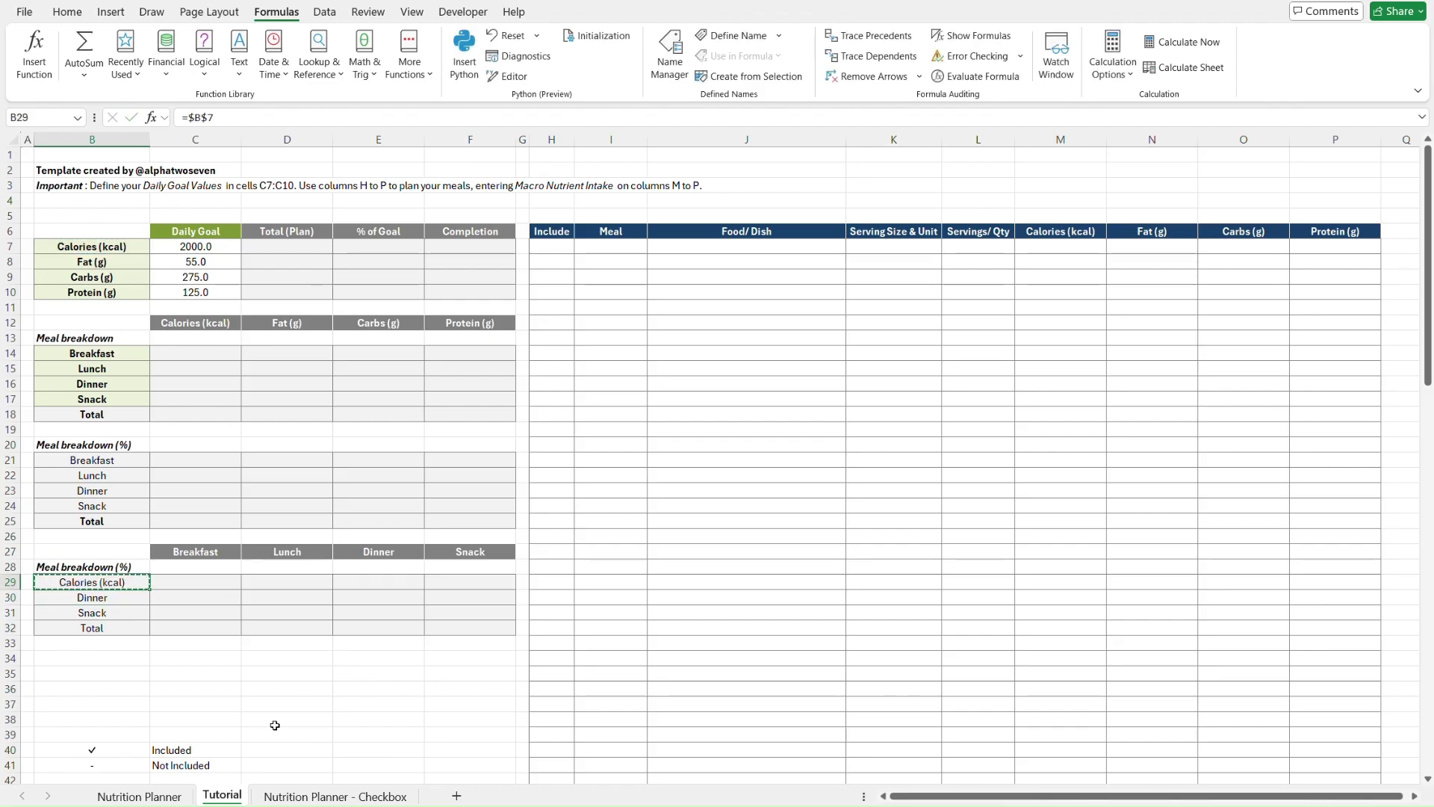
pyautogui.click(371, 719)
pyautogui.hotkey('ctrl', 'v')
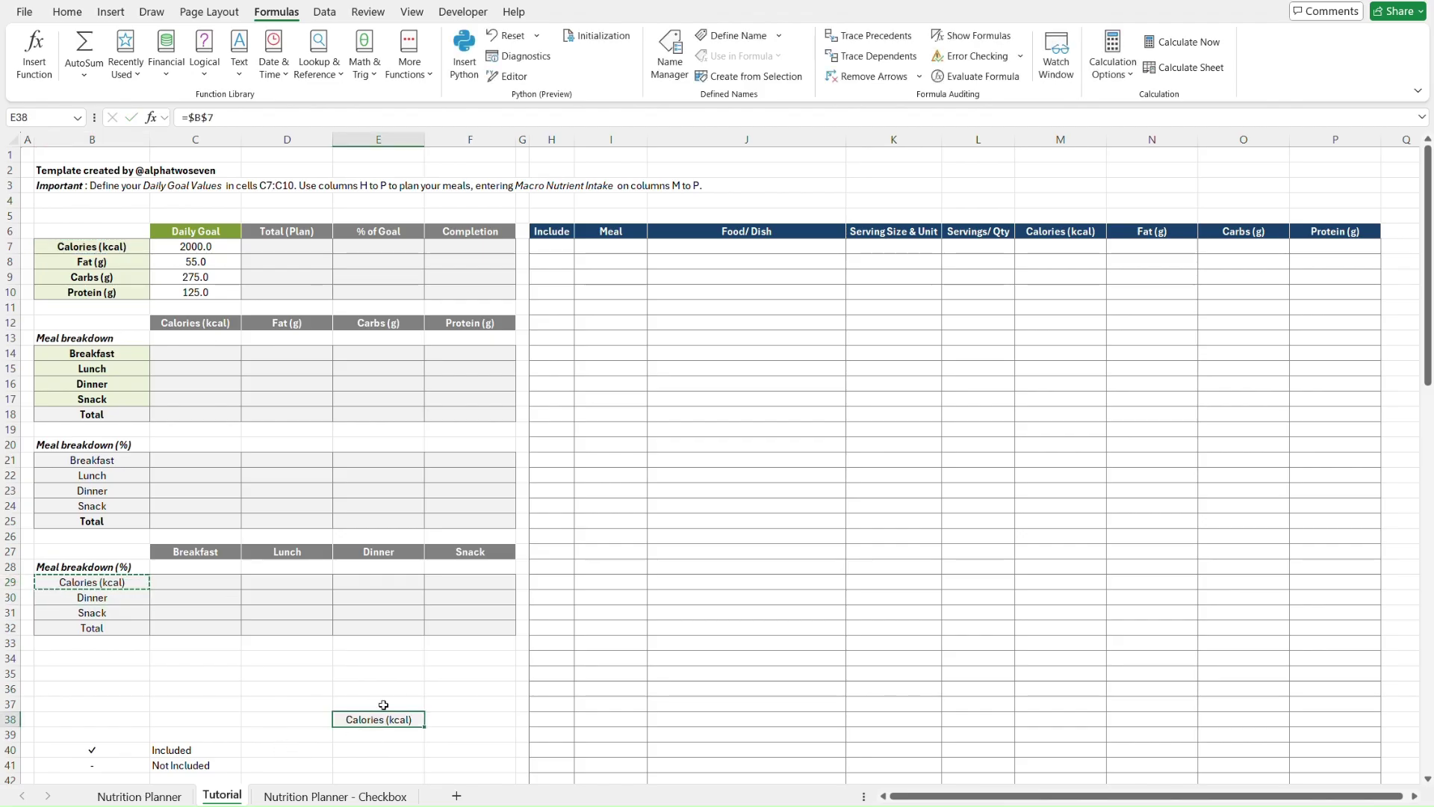
pyautogui.click(235, 120)
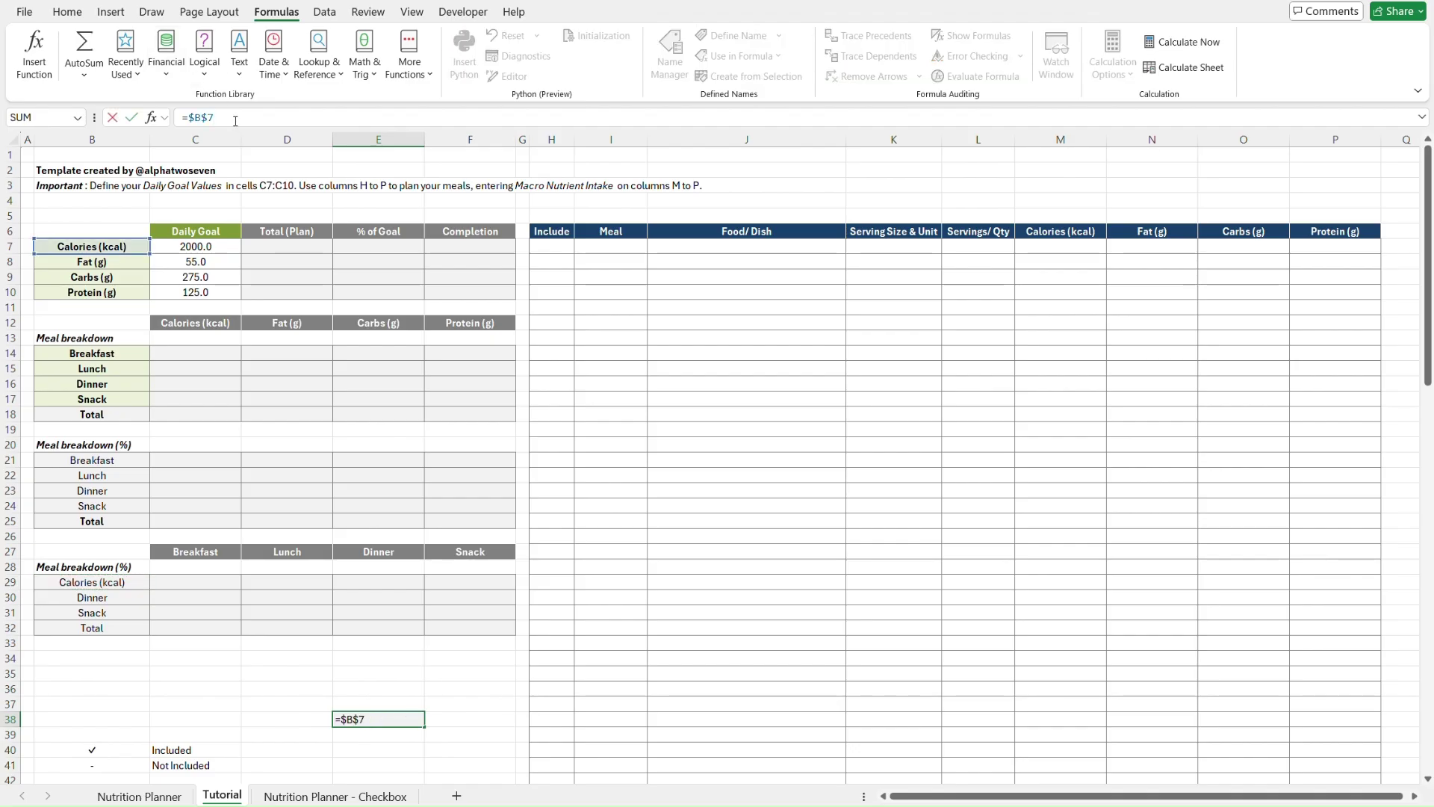
pyautogui.press('F4')
pyautogui.press('F4')
pyautogui.press('F4')
pyautogui.press('Return')
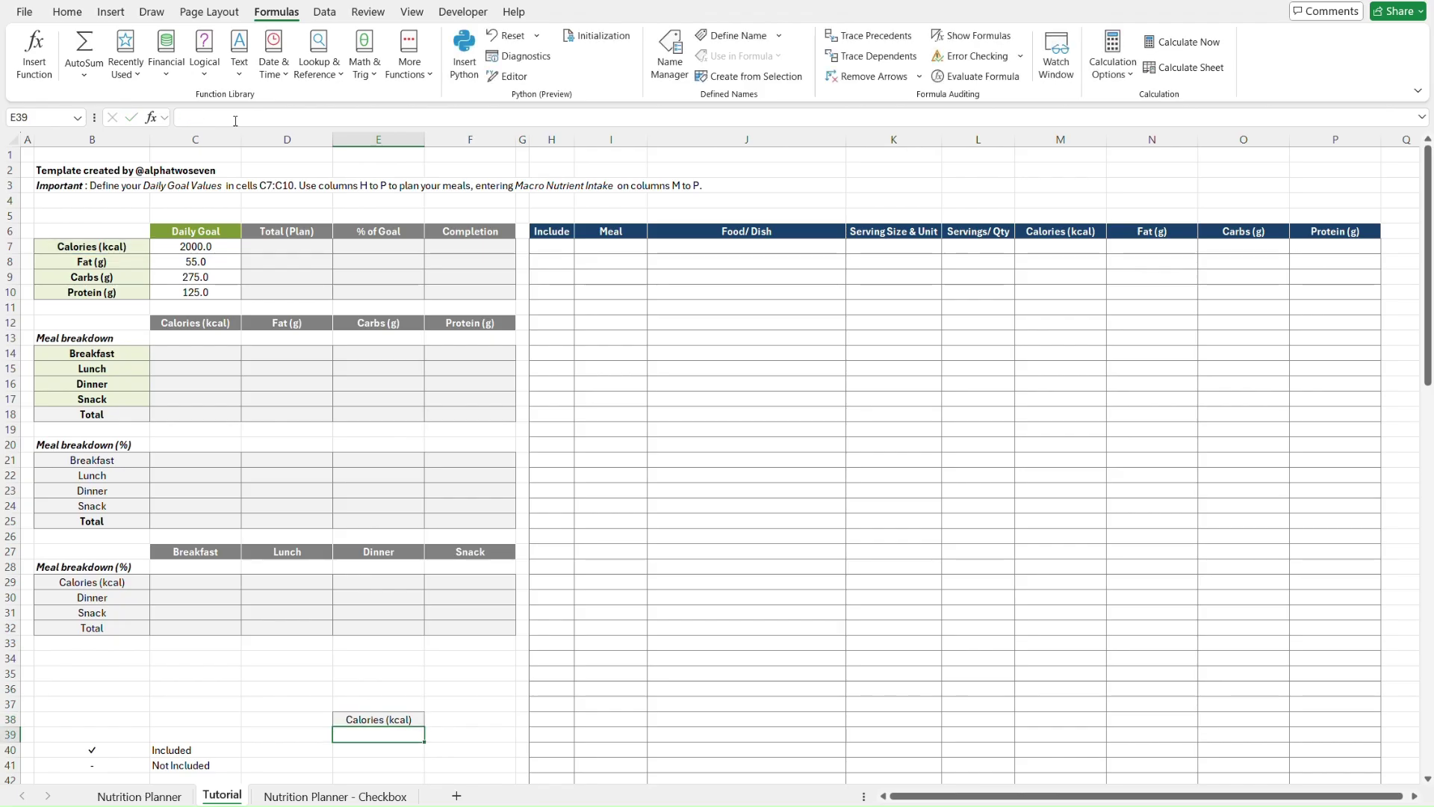
# - Copy the relative formula from E38 to F41 and open the pasted formula to inspect its reference
pyautogui.press('Up')
pyautogui.hotkey('ctrl', 'c')
pyautogui.press('Down')
pyautogui.press('Right')
pyautogui.press('Down')
pyautogui.press('Down')
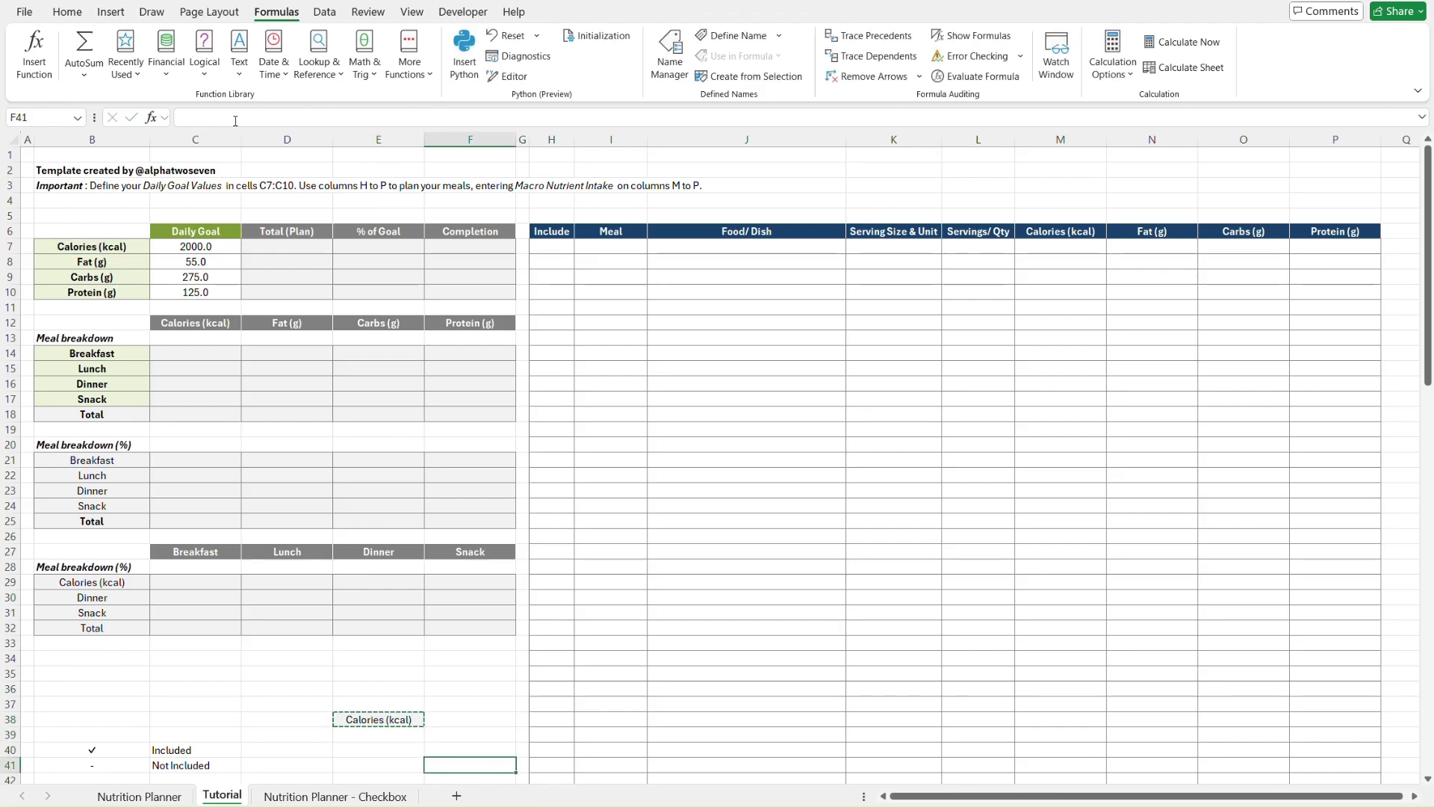
pyautogui.hotkey('ctrl', 'v')
pyautogui.click(246, 116)
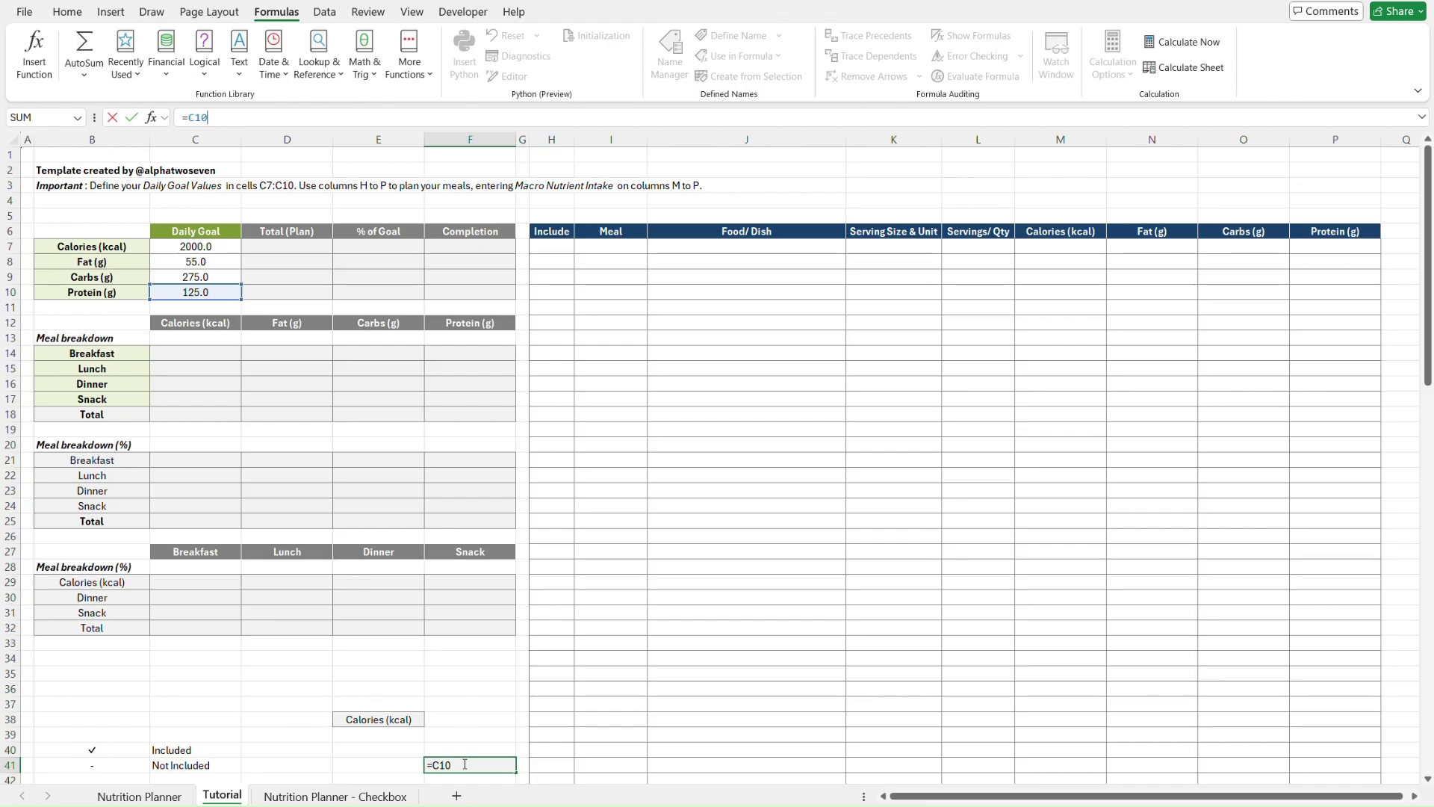
# - Close the formula in F41 and clear the test formulas from F41 and E38
pyautogui.hotkey('ctrl', 'Return')
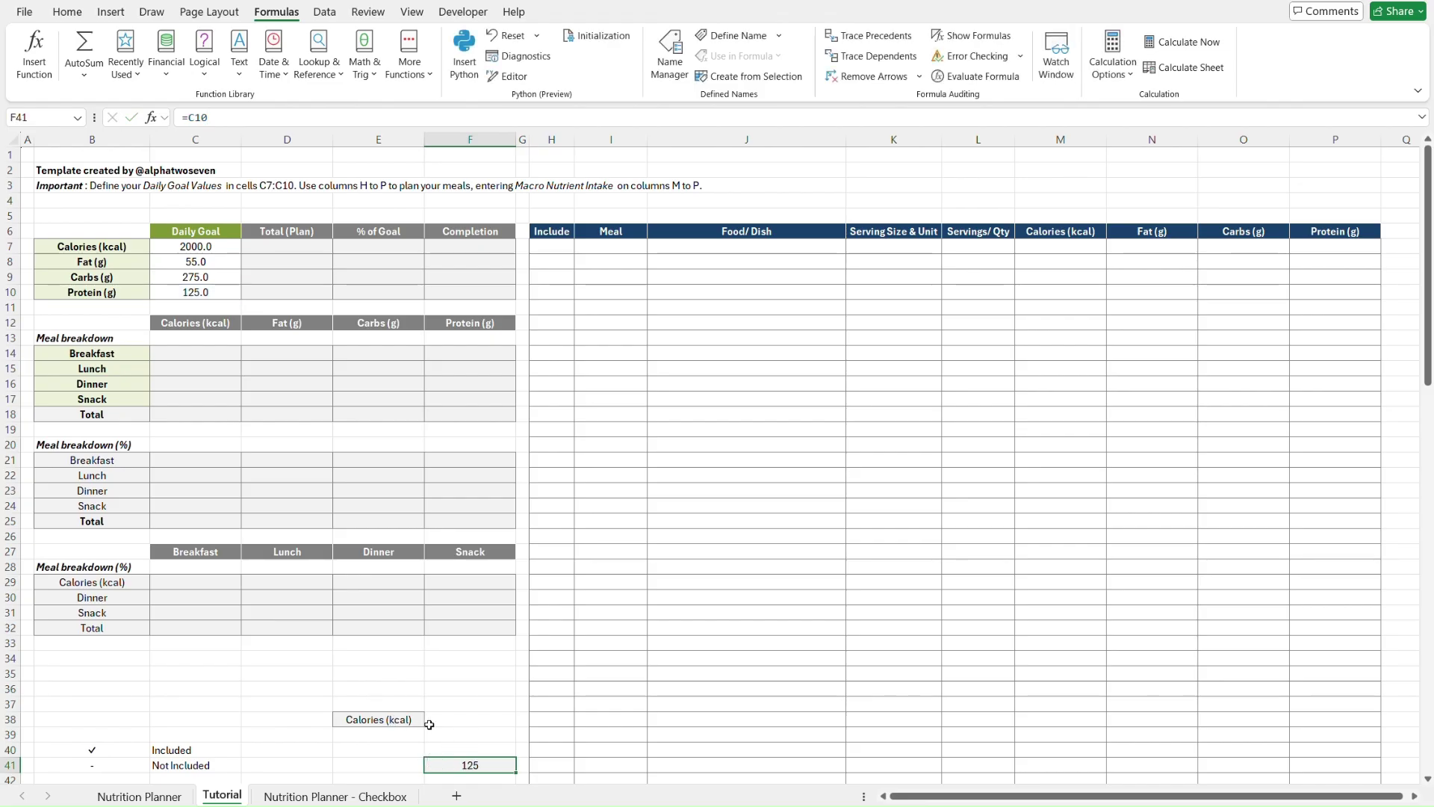
pyautogui.press('Delete')
pyautogui.click(423, 722)
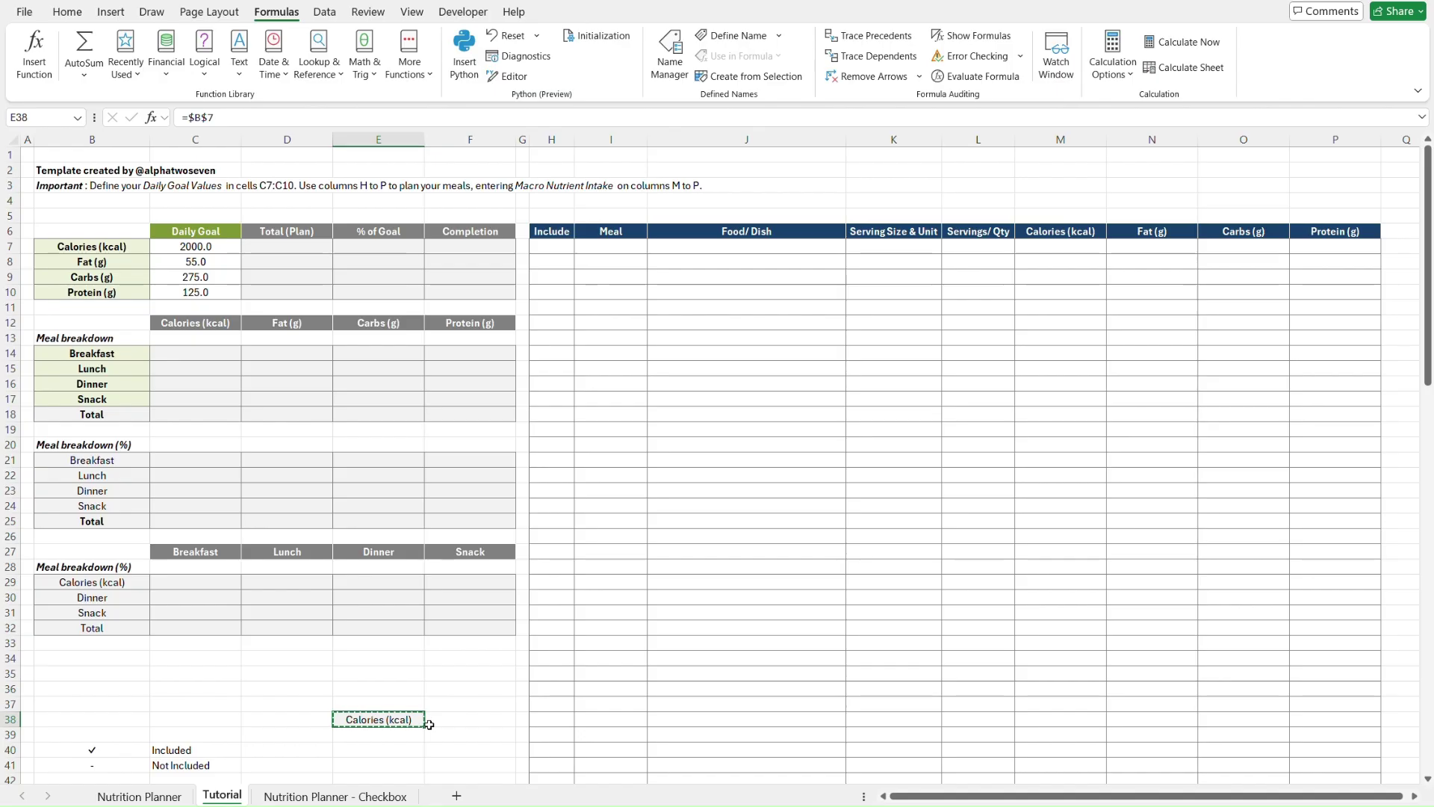
pyautogui.hotkey('ctrl', 'c')
pyautogui.hotkey('ctrl', 'z')
pyautogui.click(311, 688)
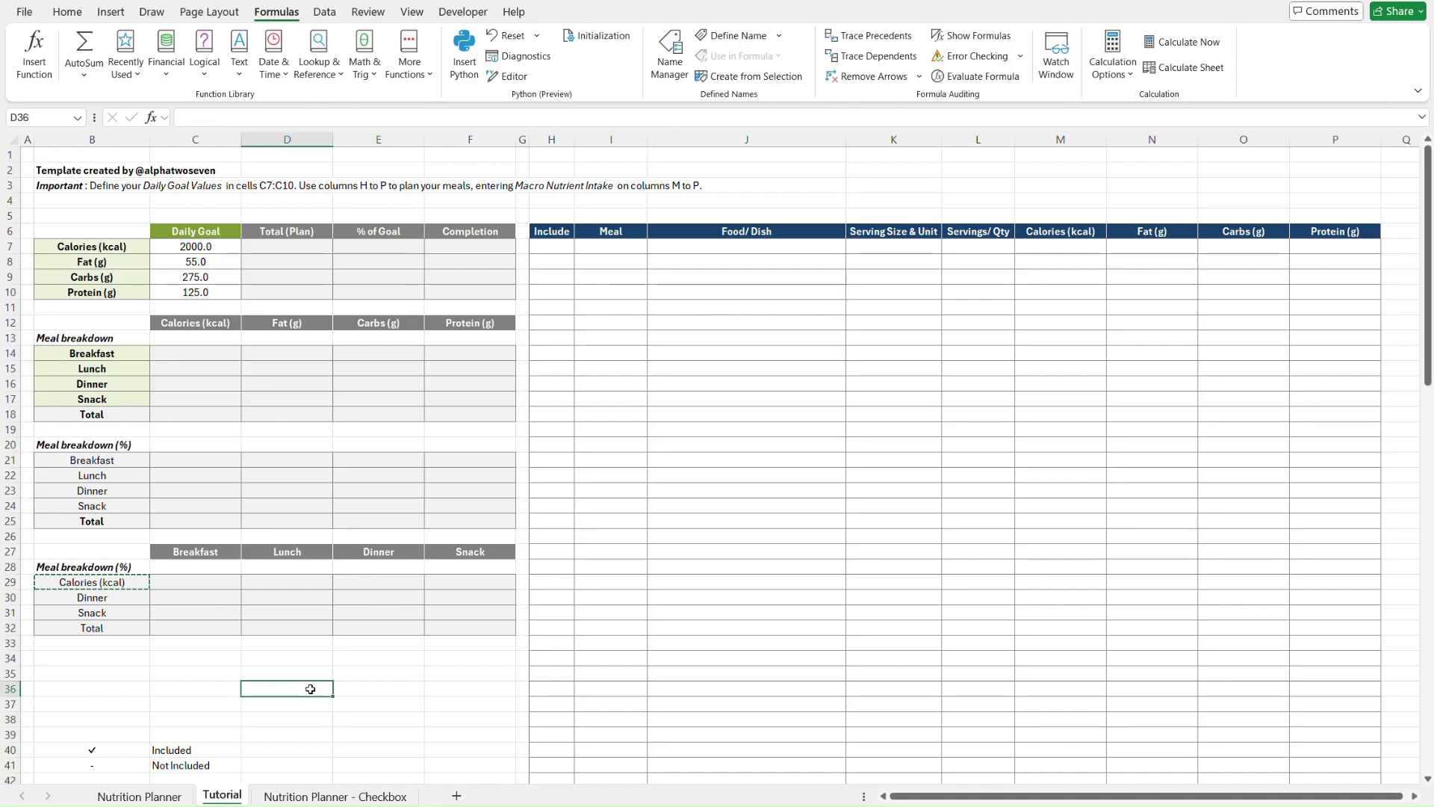
# - Cycle the reference in B29 through its mixed forms B$7 and $B7, ending on the absolute =$B$7
pyautogui.press('Left')
pyautogui.press('Left')
pyautogui.press('Up')
pyautogui.press('Up')
pyautogui.press('Up')
pyautogui.press('Up')
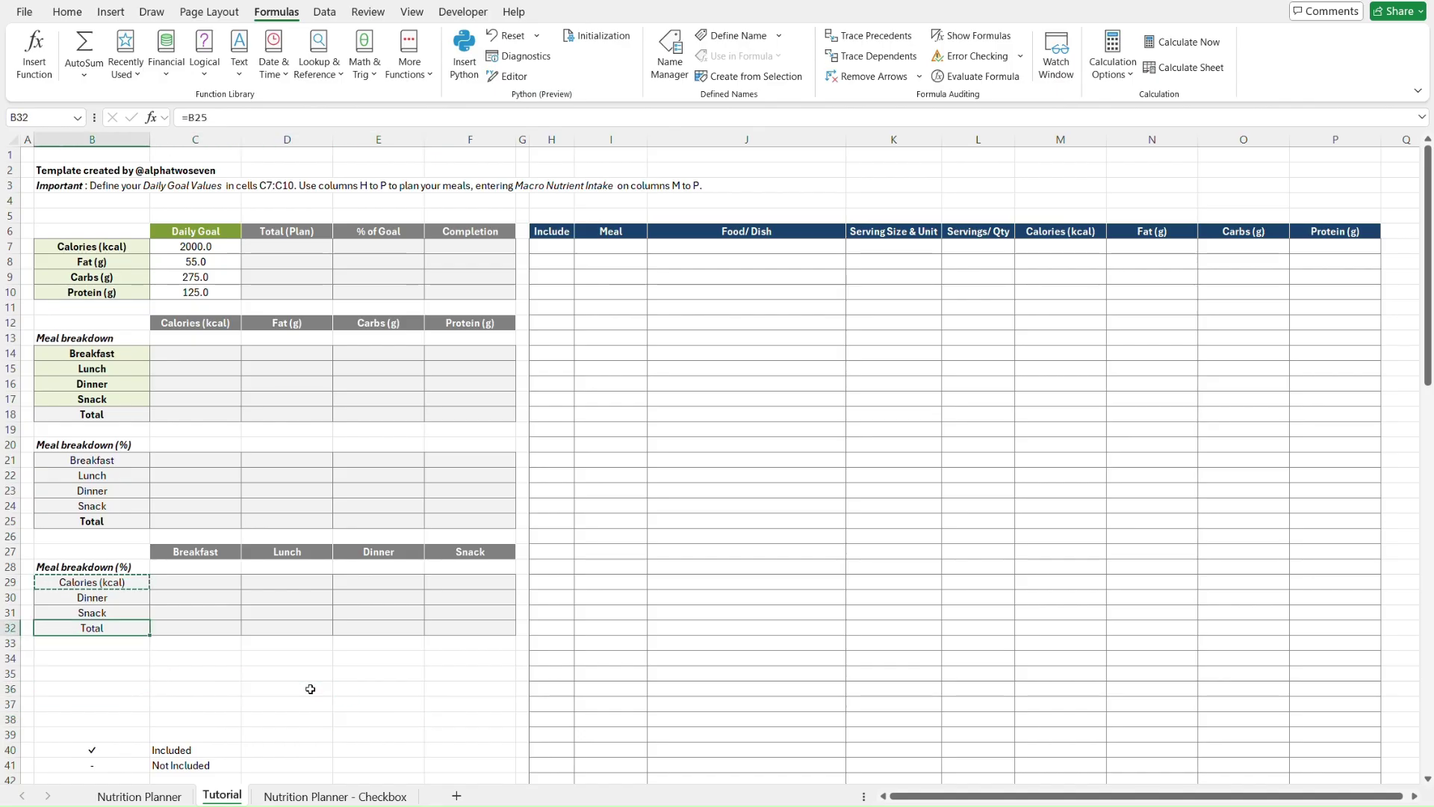
pyautogui.press('Up')
pyautogui.press('Up')
pyautogui.press('Up')
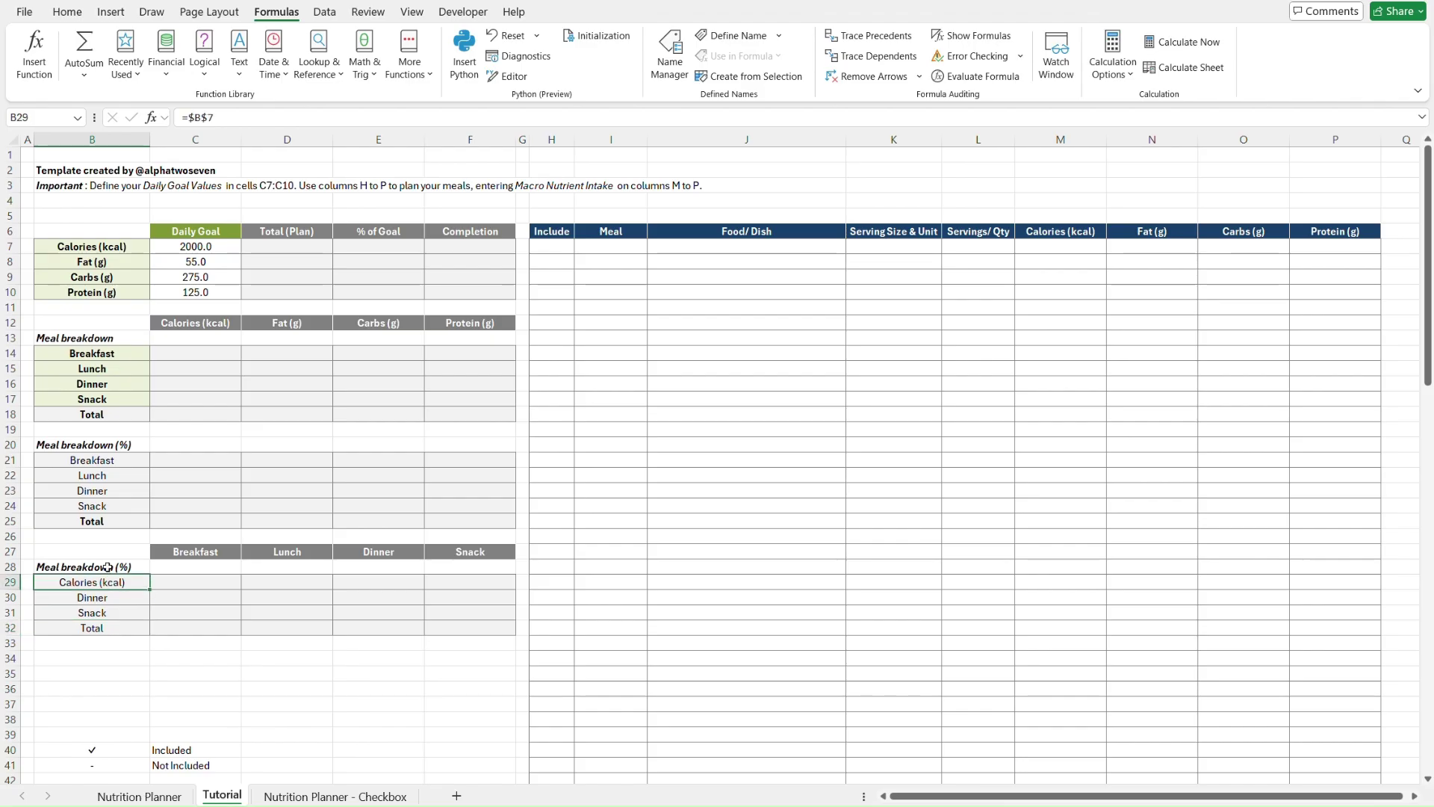
pyautogui.click(216, 119)
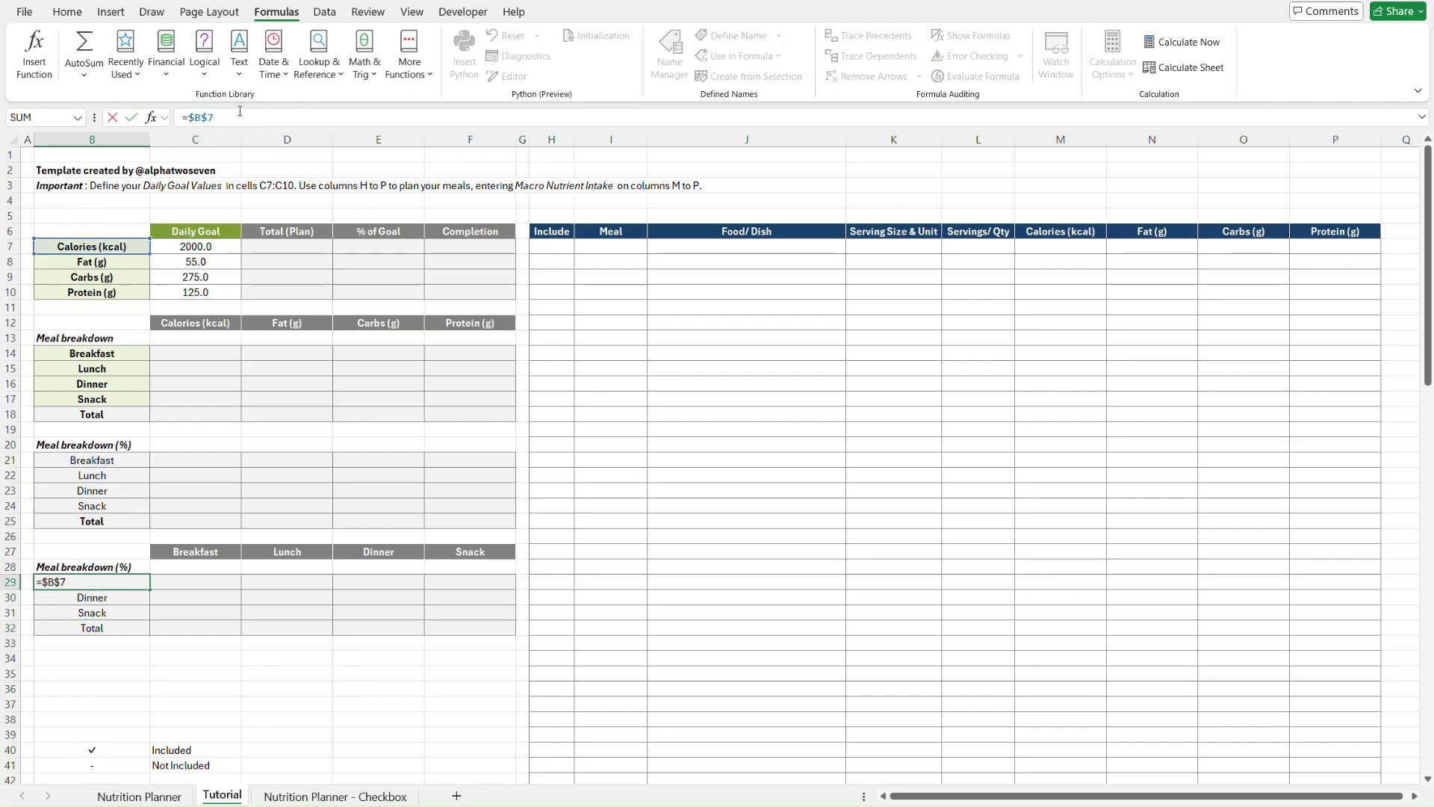
pyautogui.press('F4')
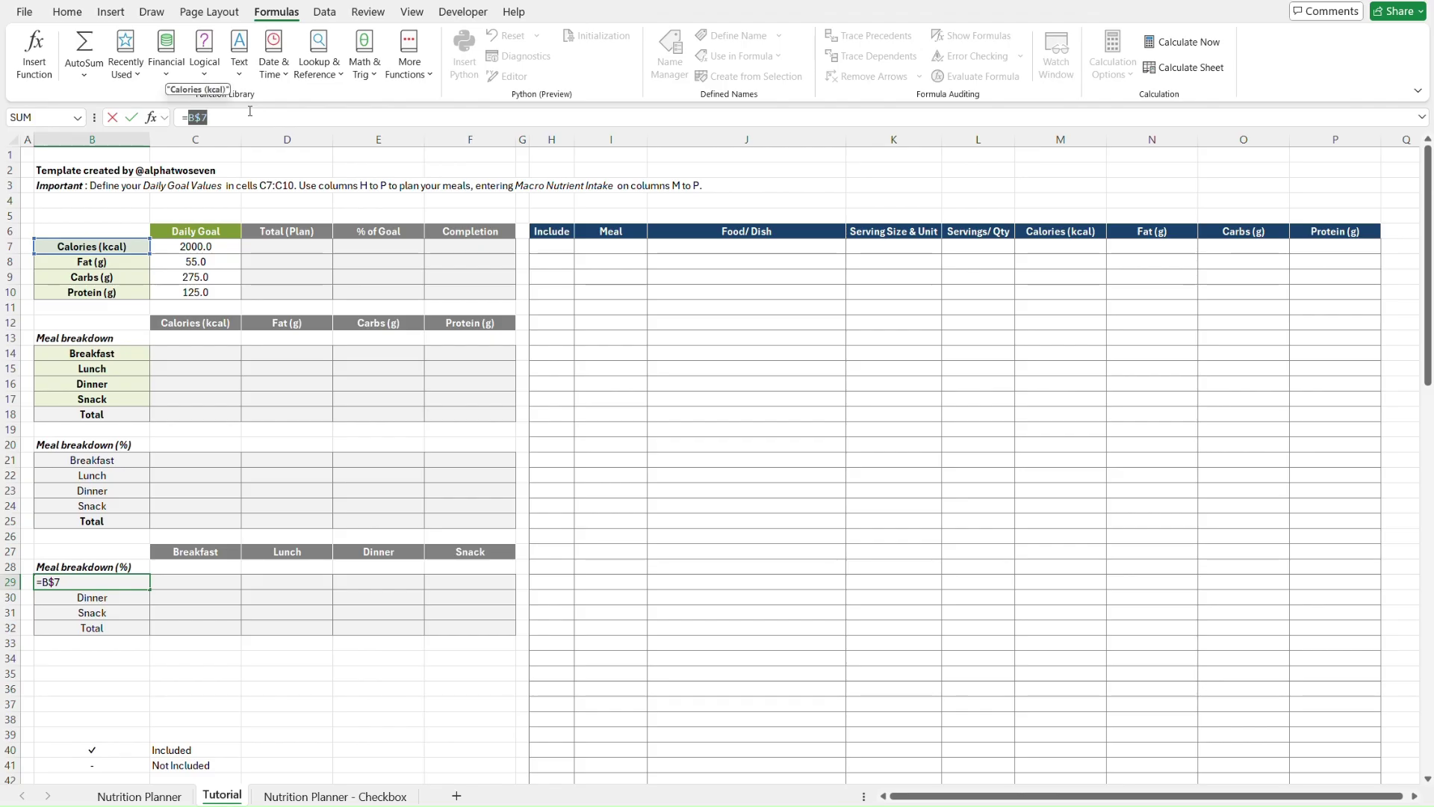
pyautogui.press('F4')
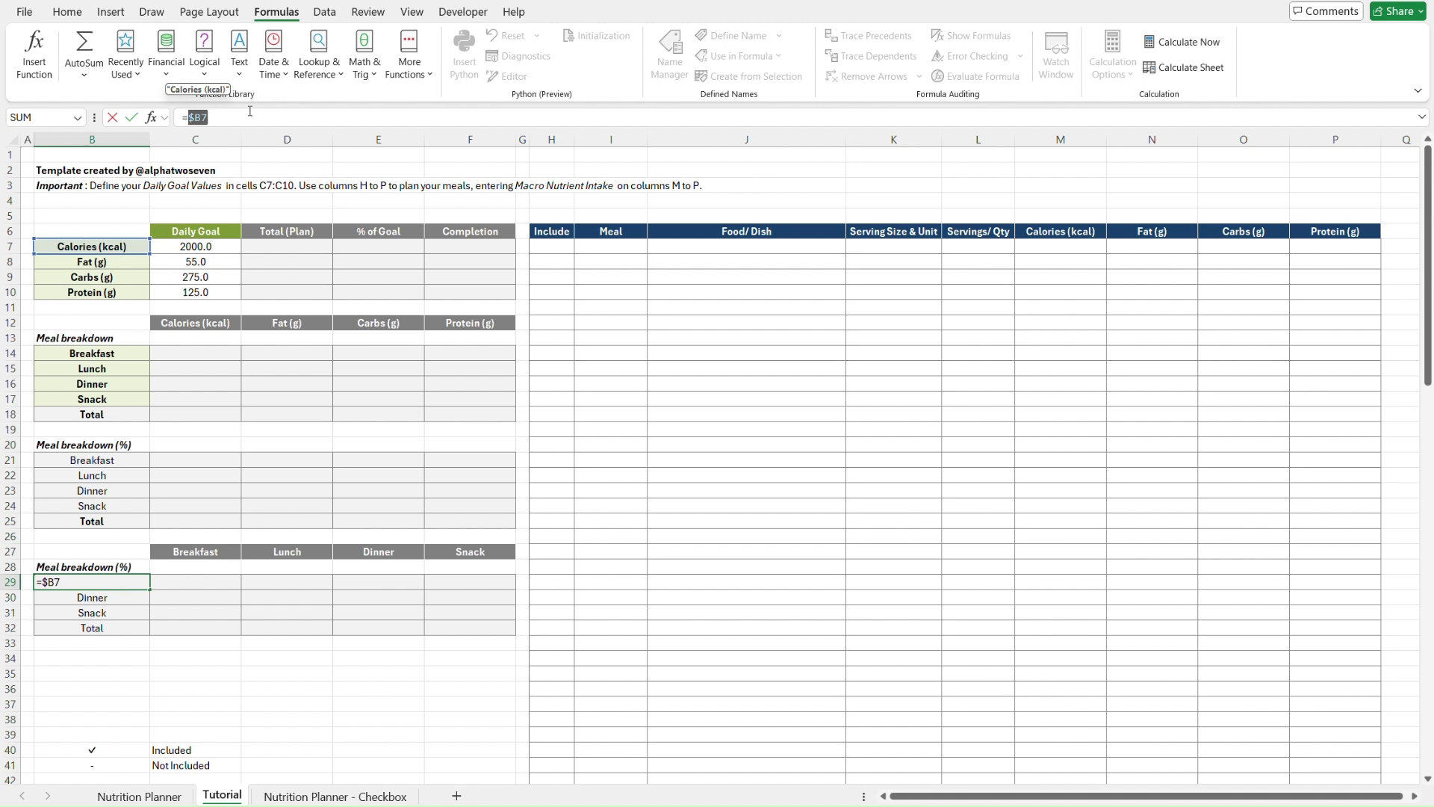
pyautogui.press('F4')
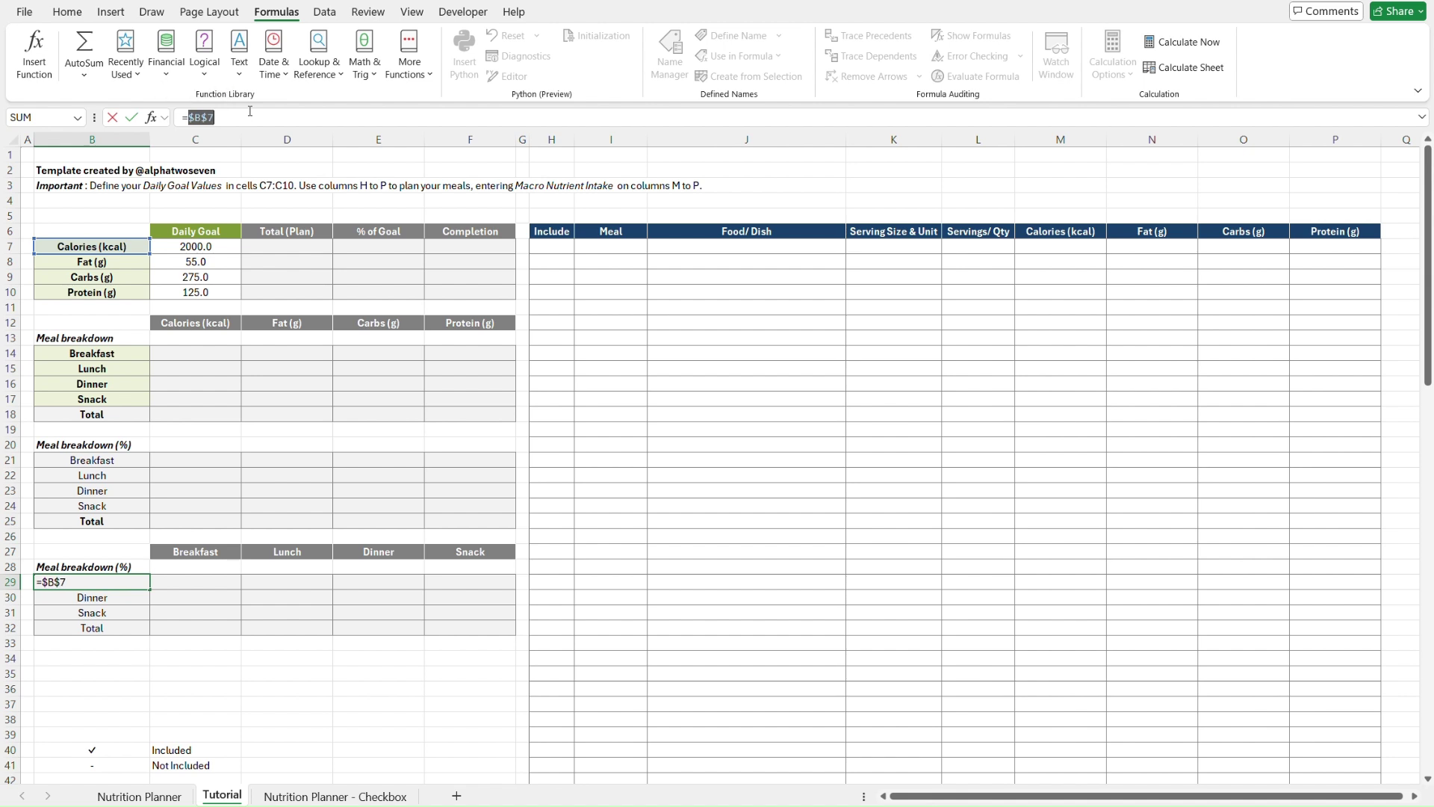
pyautogui.press('Return')
# - Link B30, B31 and B32 to the Fat (g), Carbs (g) and Protein (g) labels with absolute references =$B$8, =$B$9 and =$B$10
pyautogui.write('=')
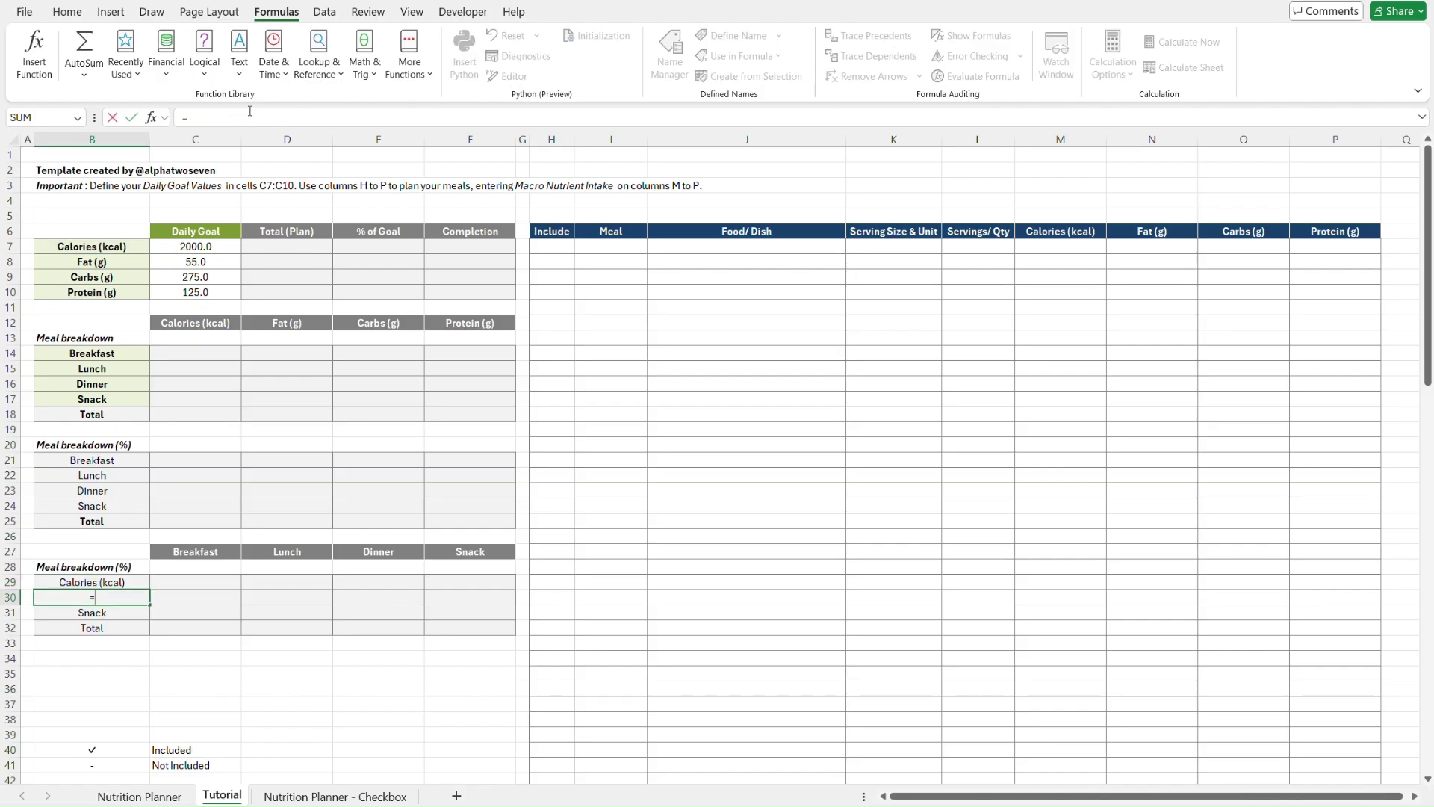
pyautogui.click(121, 261)
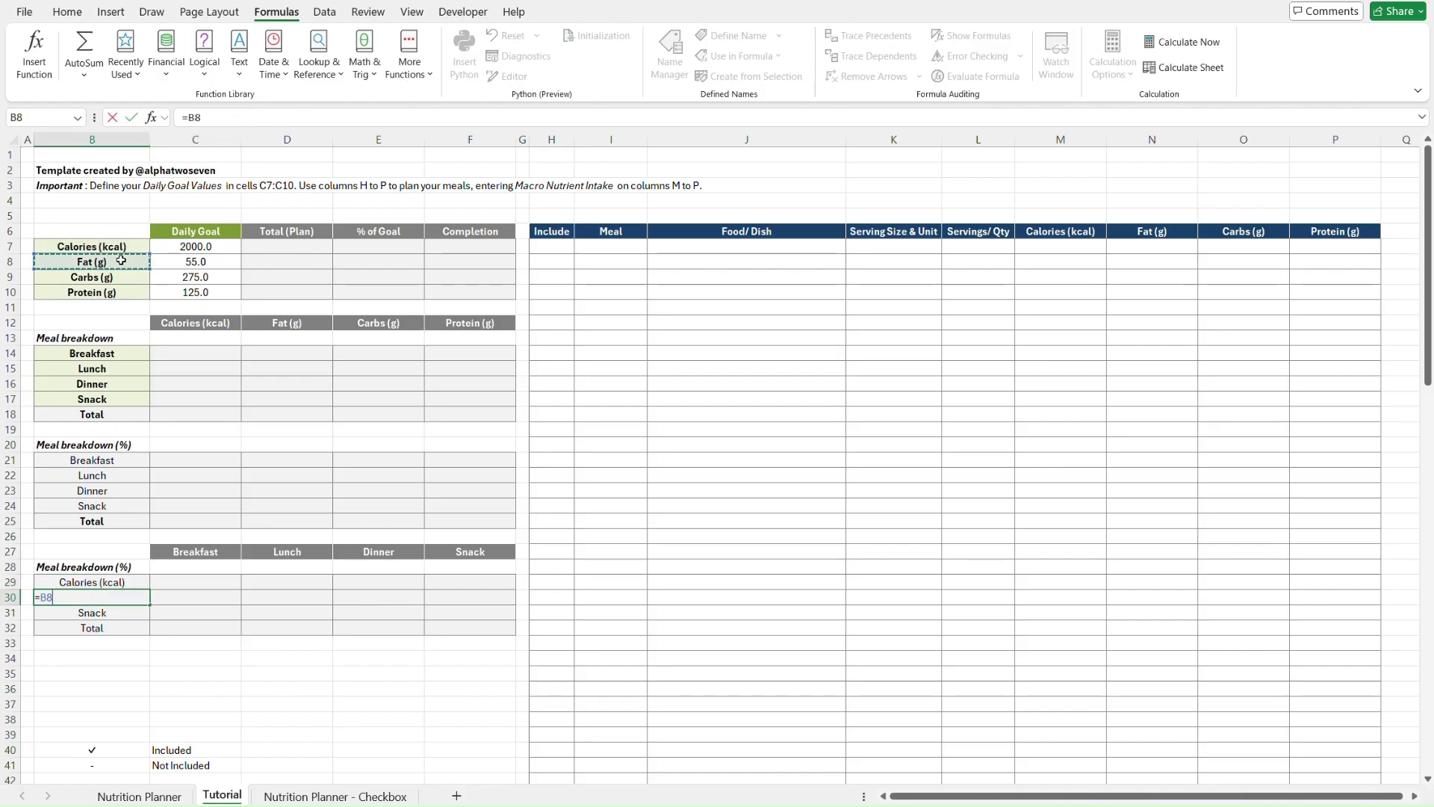
pyautogui.press('Return')
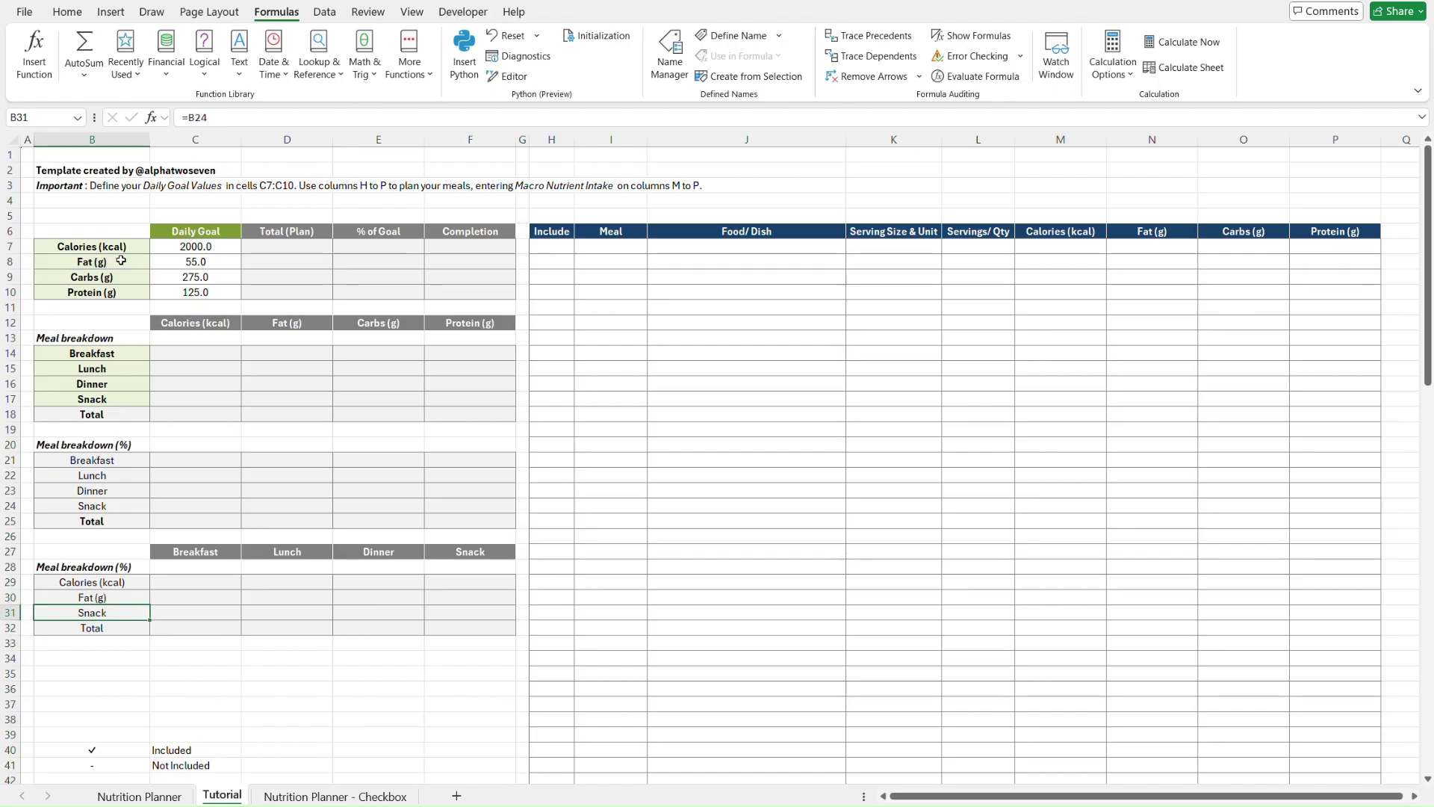
pyautogui.write('=')
pyautogui.click(120, 281)
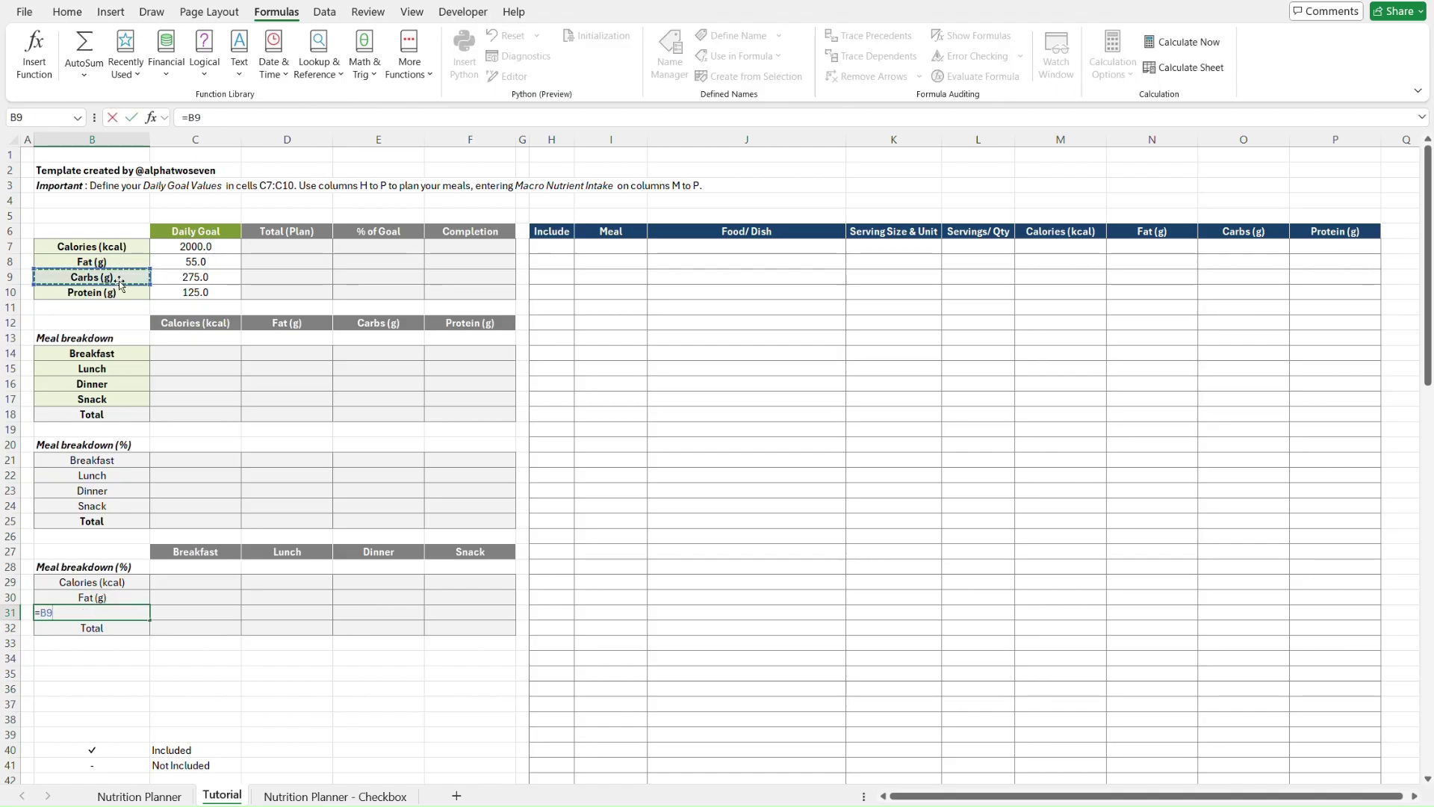
pyautogui.press('Return')
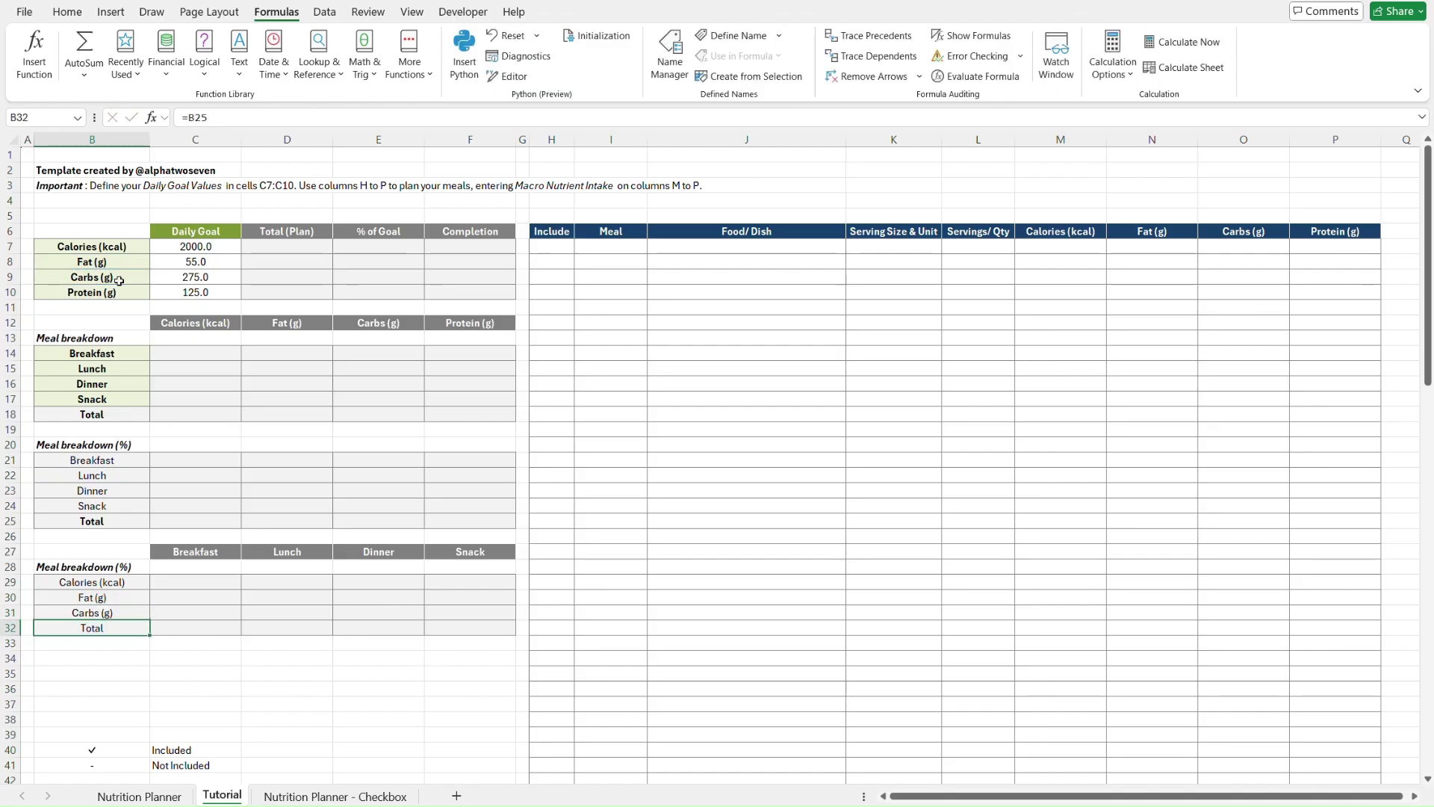
pyautogui.write('=')
pyautogui.click(123, 294)
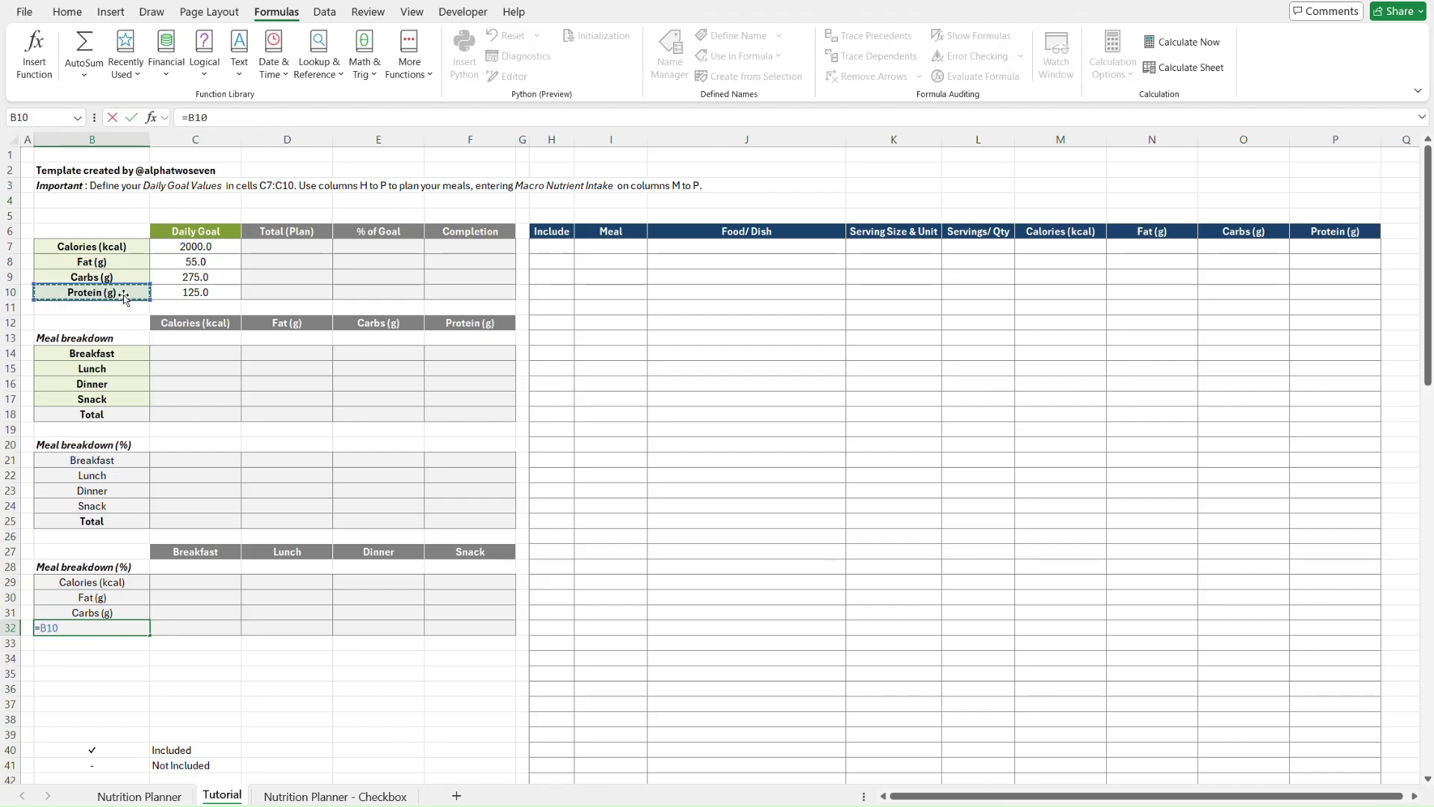
pyautogui.press('Return')
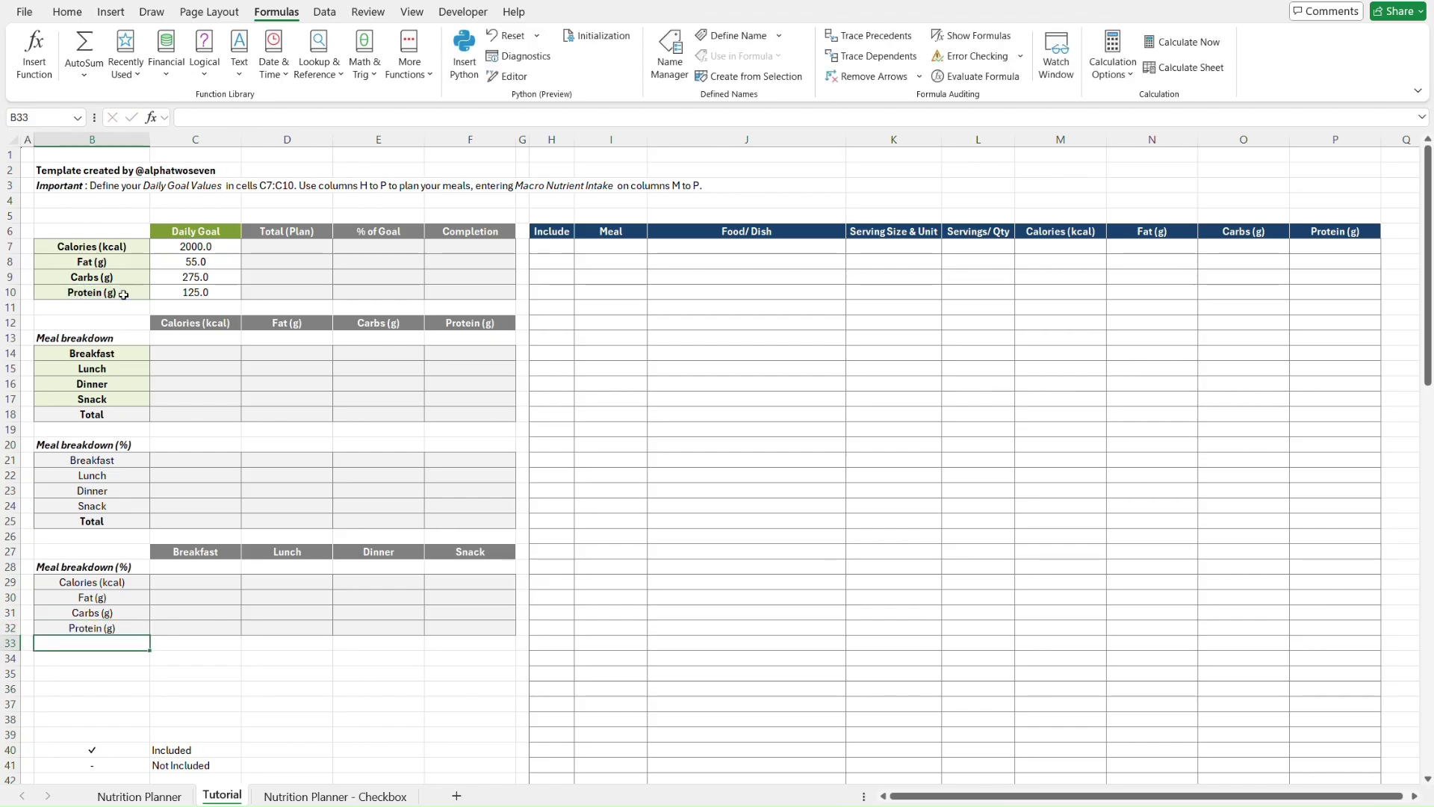
# - Copy the block B28:F32 on Tutorial to B34:F38, checking the target position against the Nutrition Planner sheet
pyautogui.press('Up')
pyautogui.press('Up')
pyautogui.press('Up')
pyautogui.press('Up')
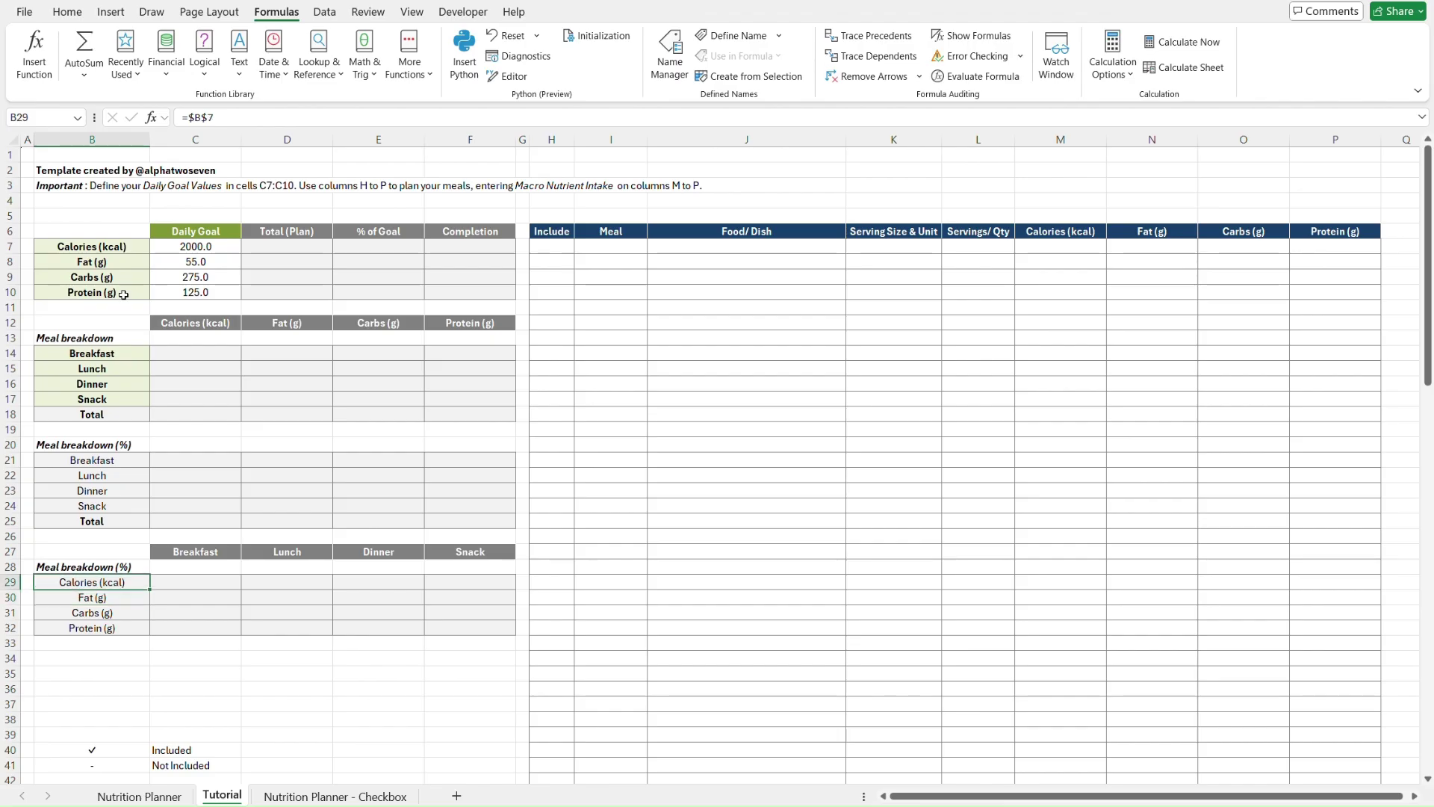
pyautogui.press('Up')
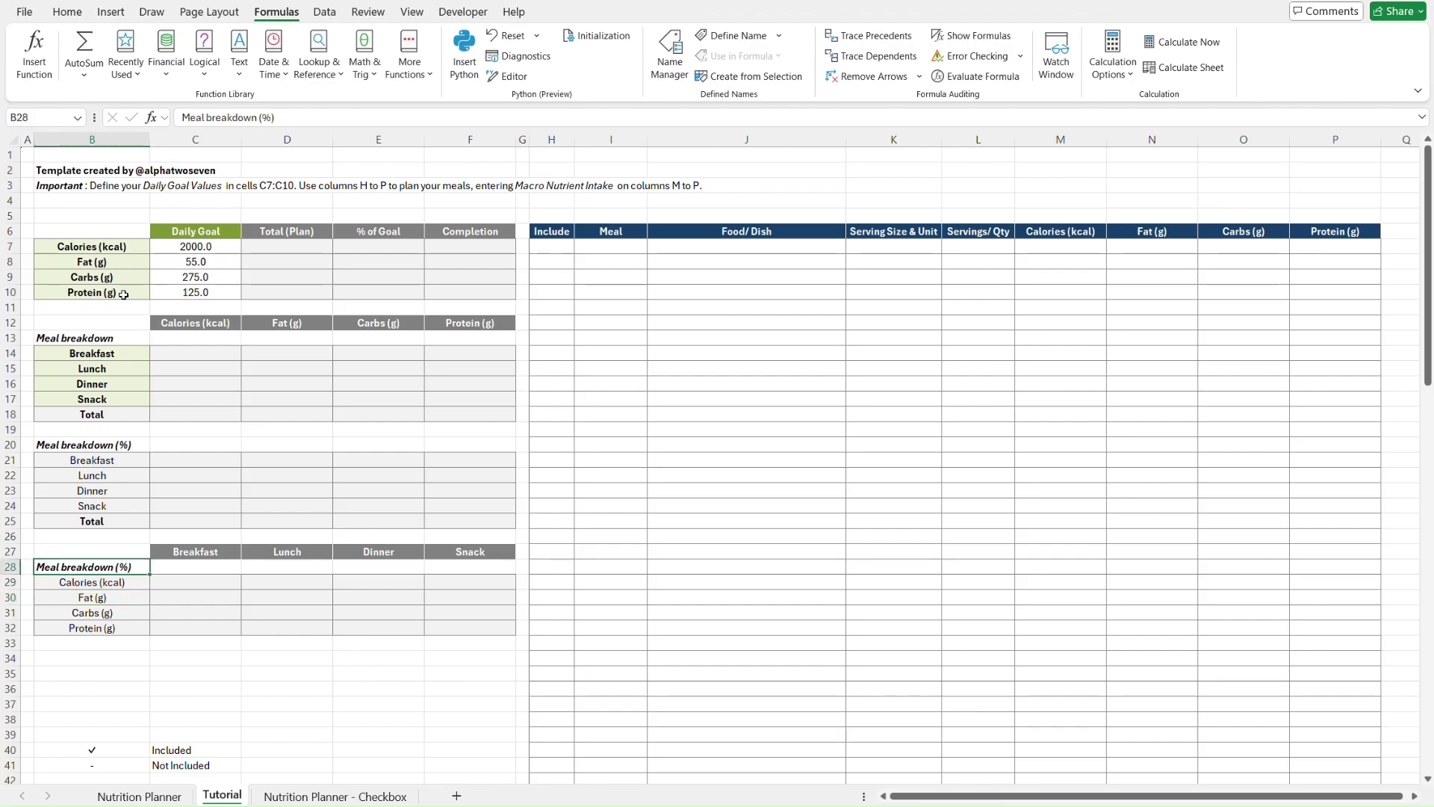
pyautogui.hotkey('shift', 'Right')
pyautogui.hotkey('shift', 'Right')
pyautogui.hotkey('shift', 'Right')
pyautogui.hotkey('shift', 'Right')
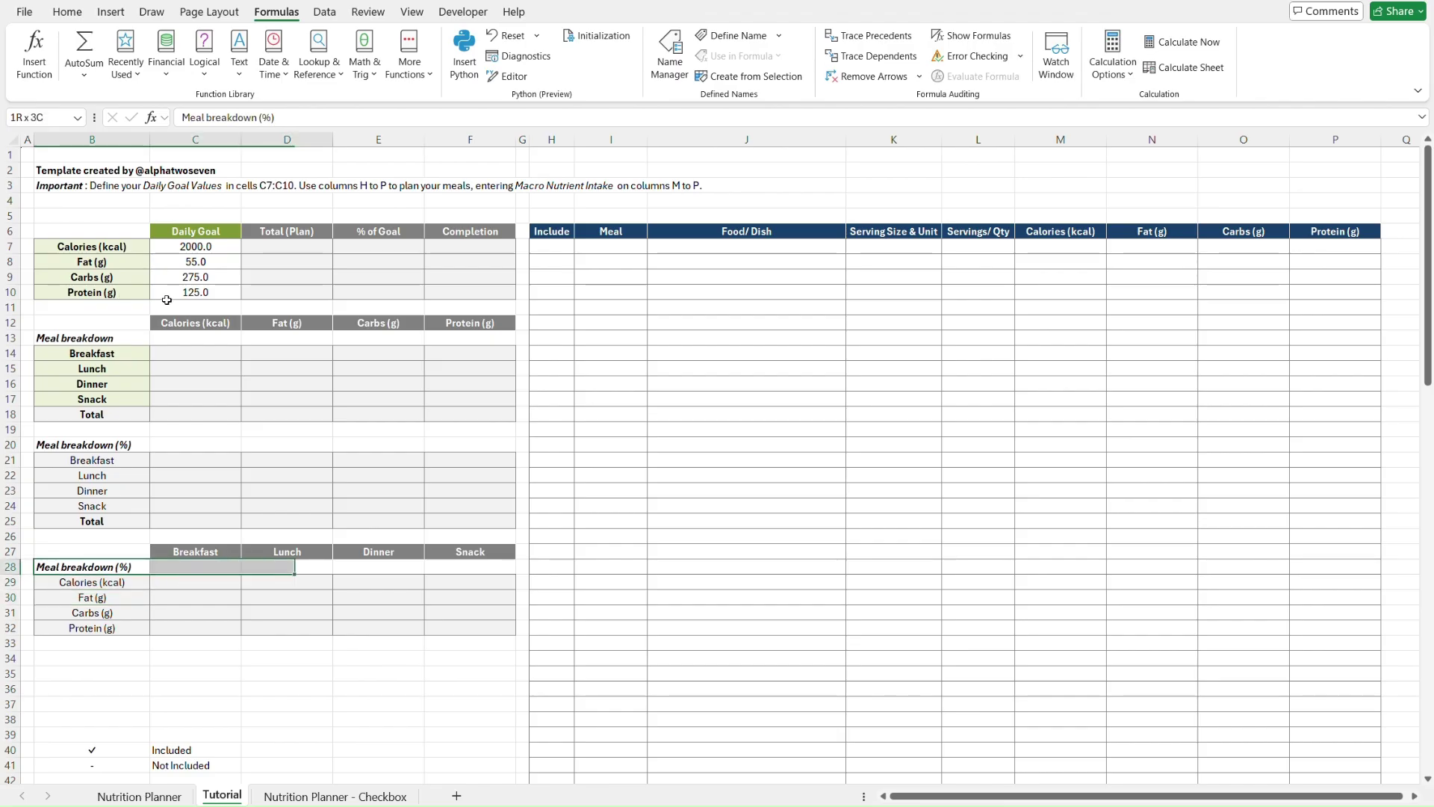
pyautogui.hotkey('shift', 'Down')
pyautogui.hotkey('shift', 'Down')
pyautogui.hotkey('shift', 'Down')
pyautogui.hotkey('shift', 'Down')
pyautogui.hotkey('ctrl', 'c')
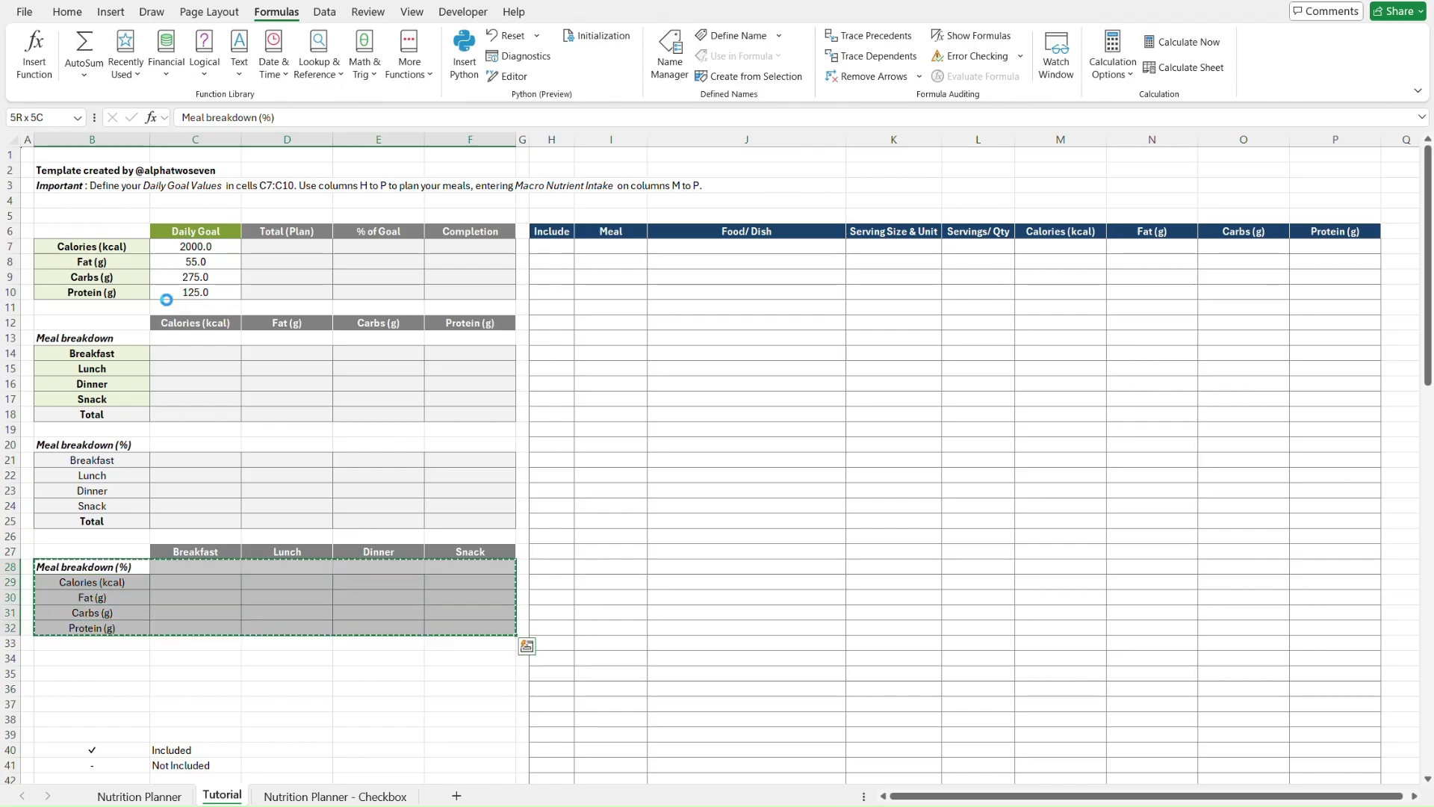
pyautogui.press('Down')
pyautogui.press('Down')
pyautogui.press('Down')
pyautogui.press('Down')
pyautogui.press('Down')
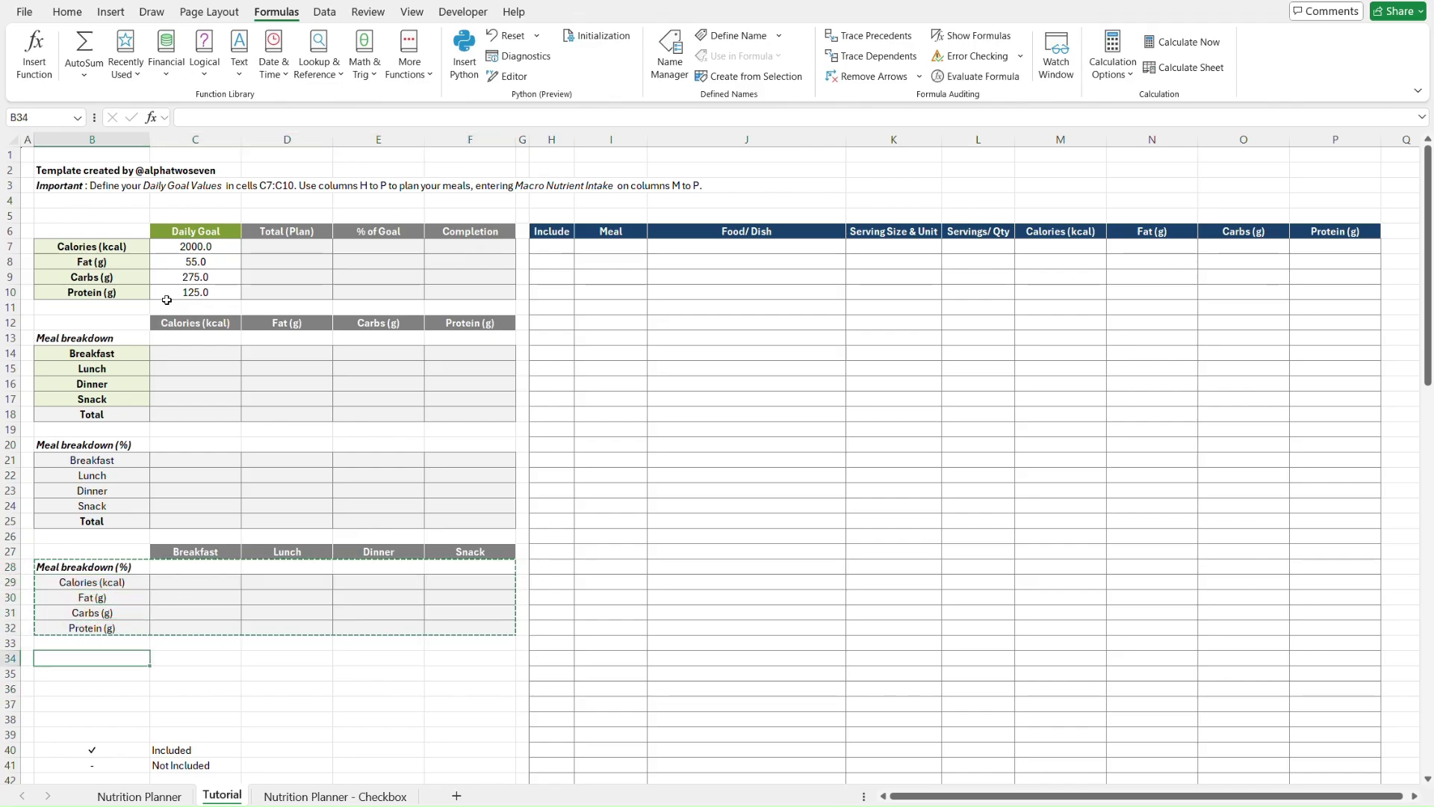
pyautogui.hotkey('ctrl', 'pageup')
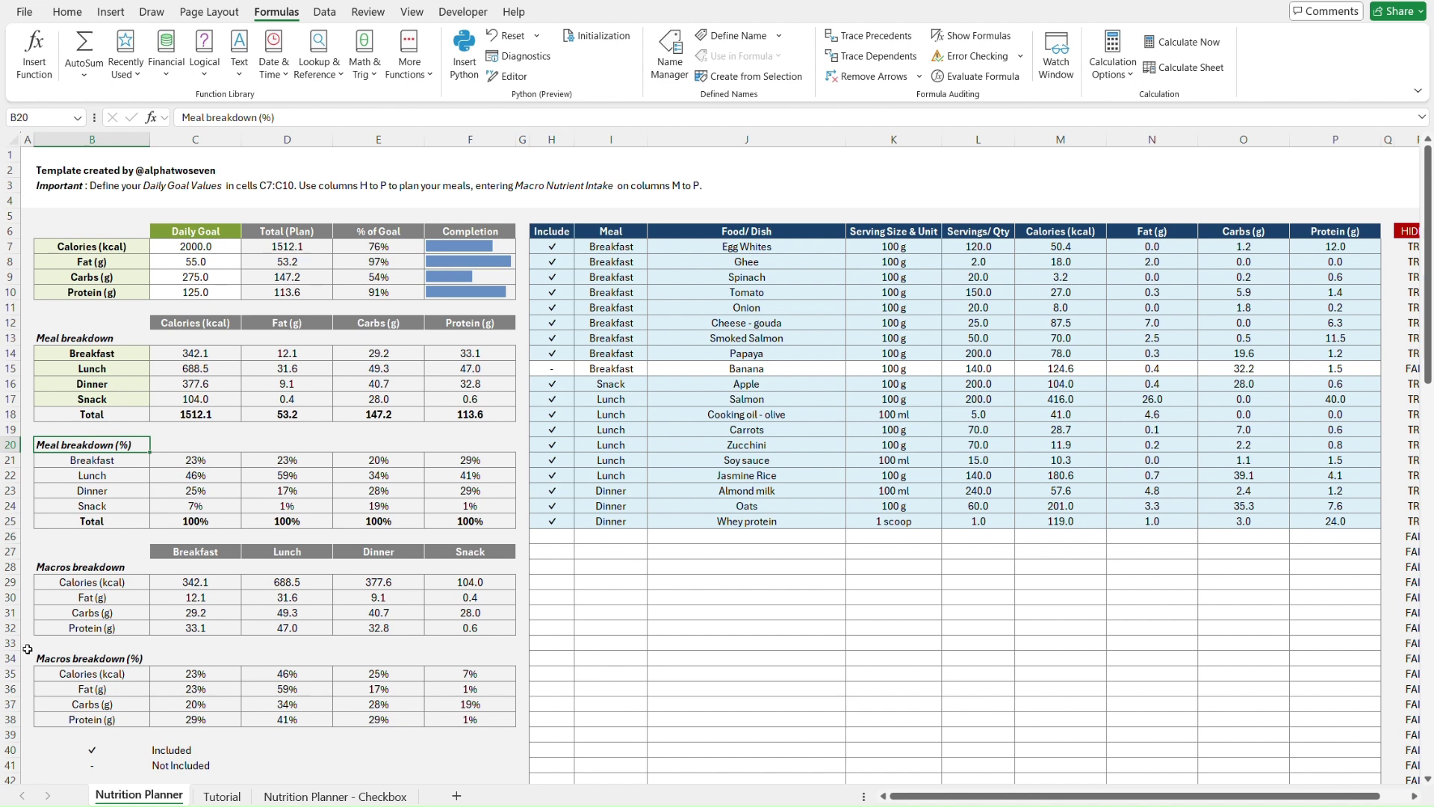
pyautogui.hotkey('ctrl', 'pagedown')
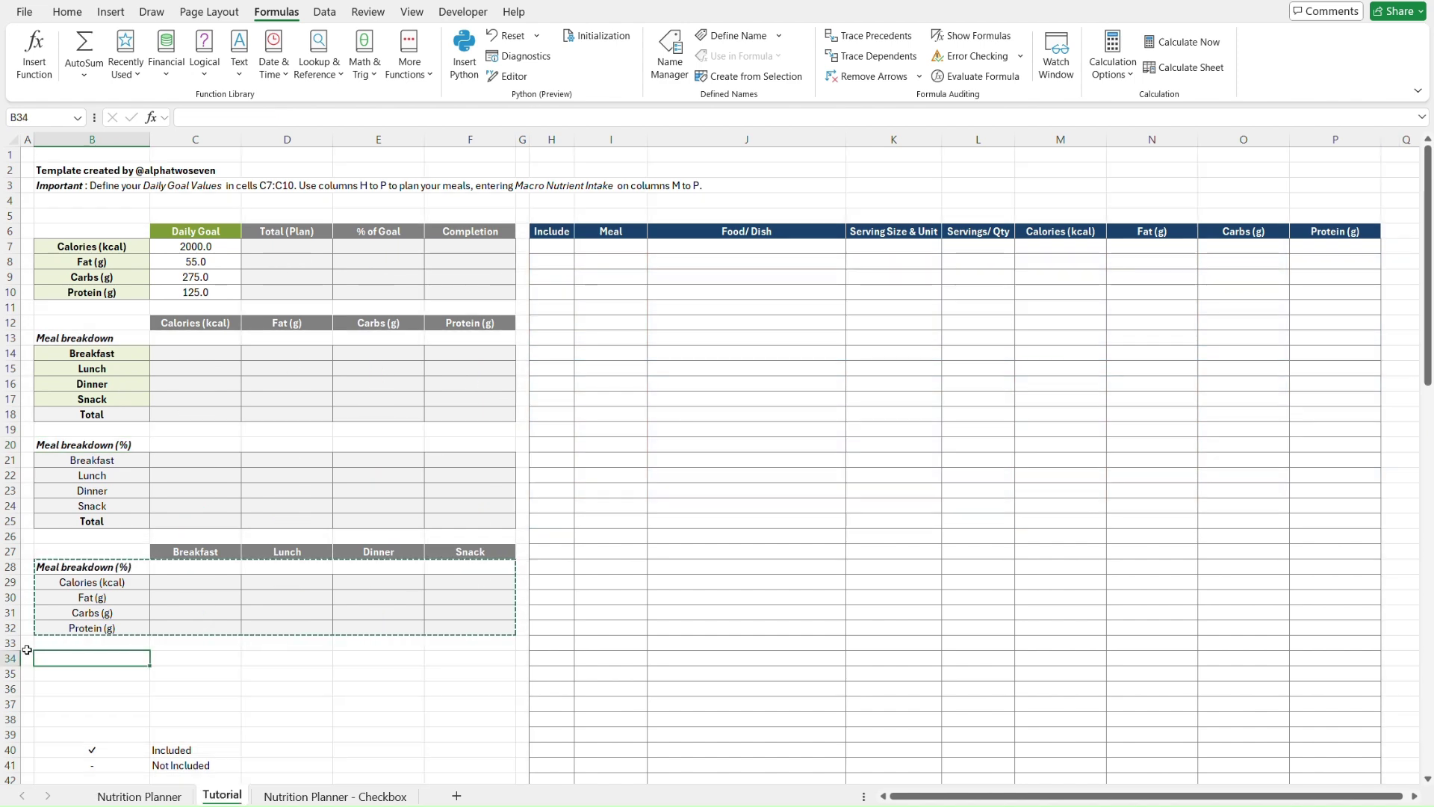
pyautogui.hotkey('ctrl', 'v')
# - Check the cell references behind the pasted labels in B35:B38 and end the copy selection
pyautogui.click(61, 676)
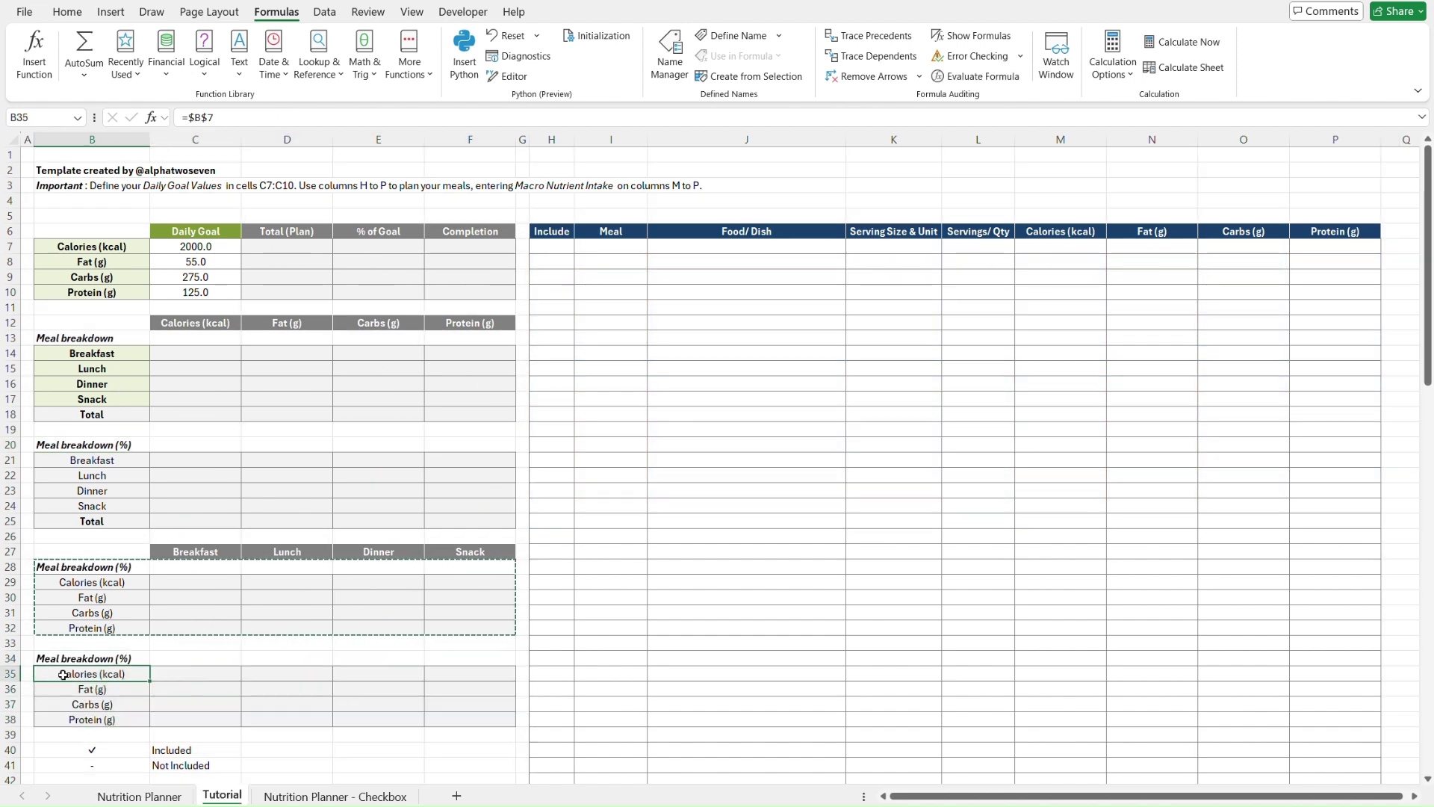
pyautogui.click(61, 693)
pyautogui.click(75, 705)
pyautogui.click(75, 719)
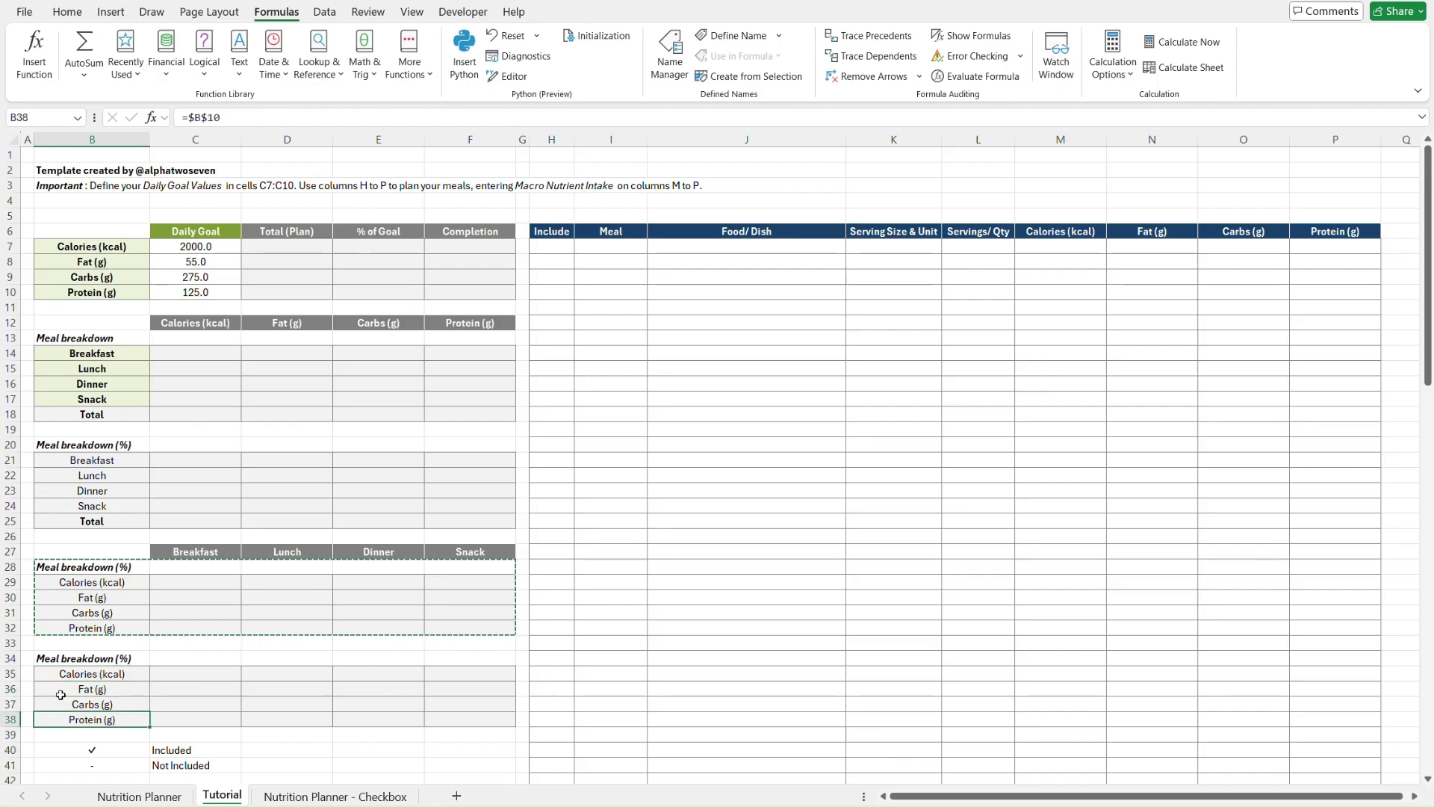
pyautogui.press('Escape')
# - Check the table heading on Nutrition Planner and change the heading in B28 on Tutorial to "Macros breakdown"
pyautogui.click(133, 570)
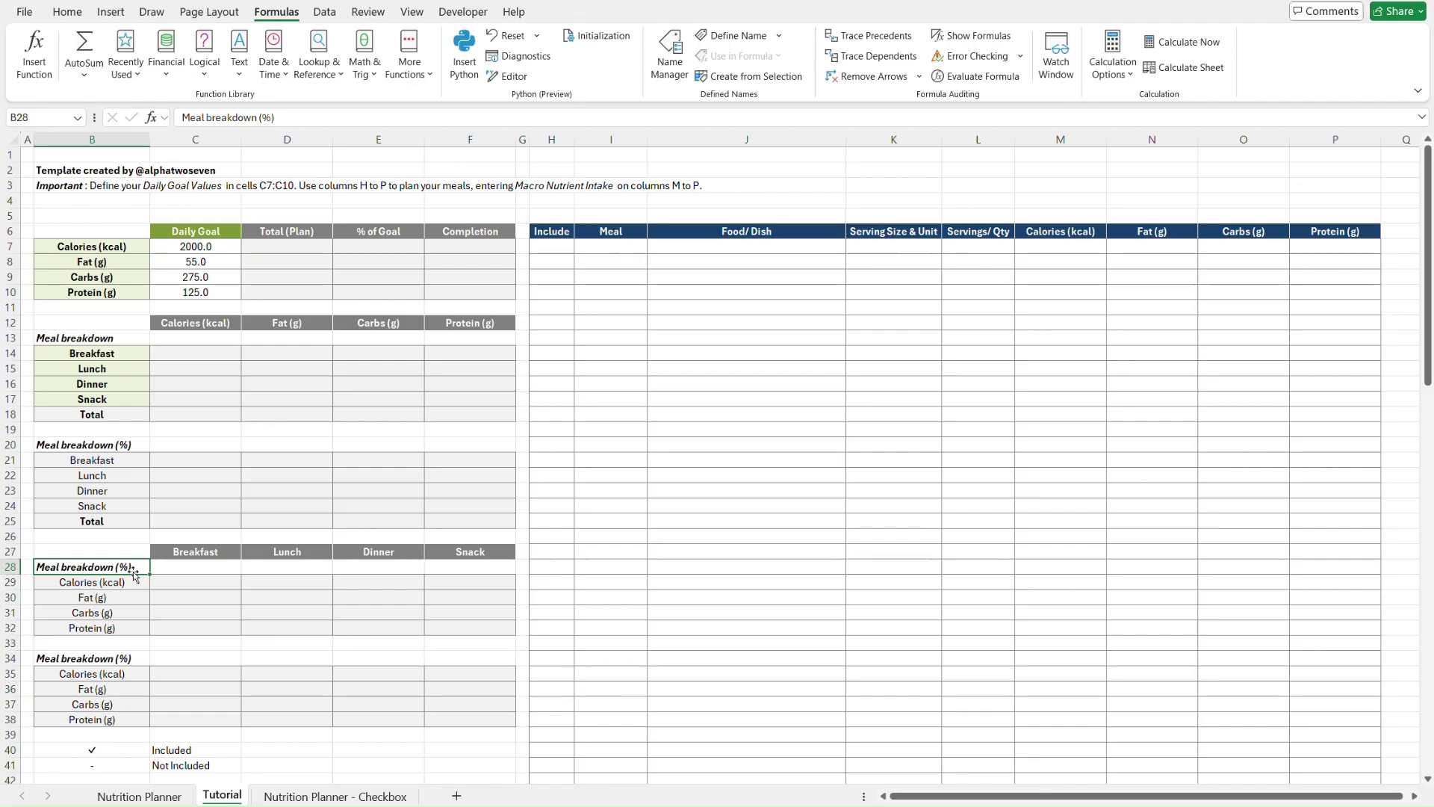
pyautogui.hotkey('ctrl', 'pageup')
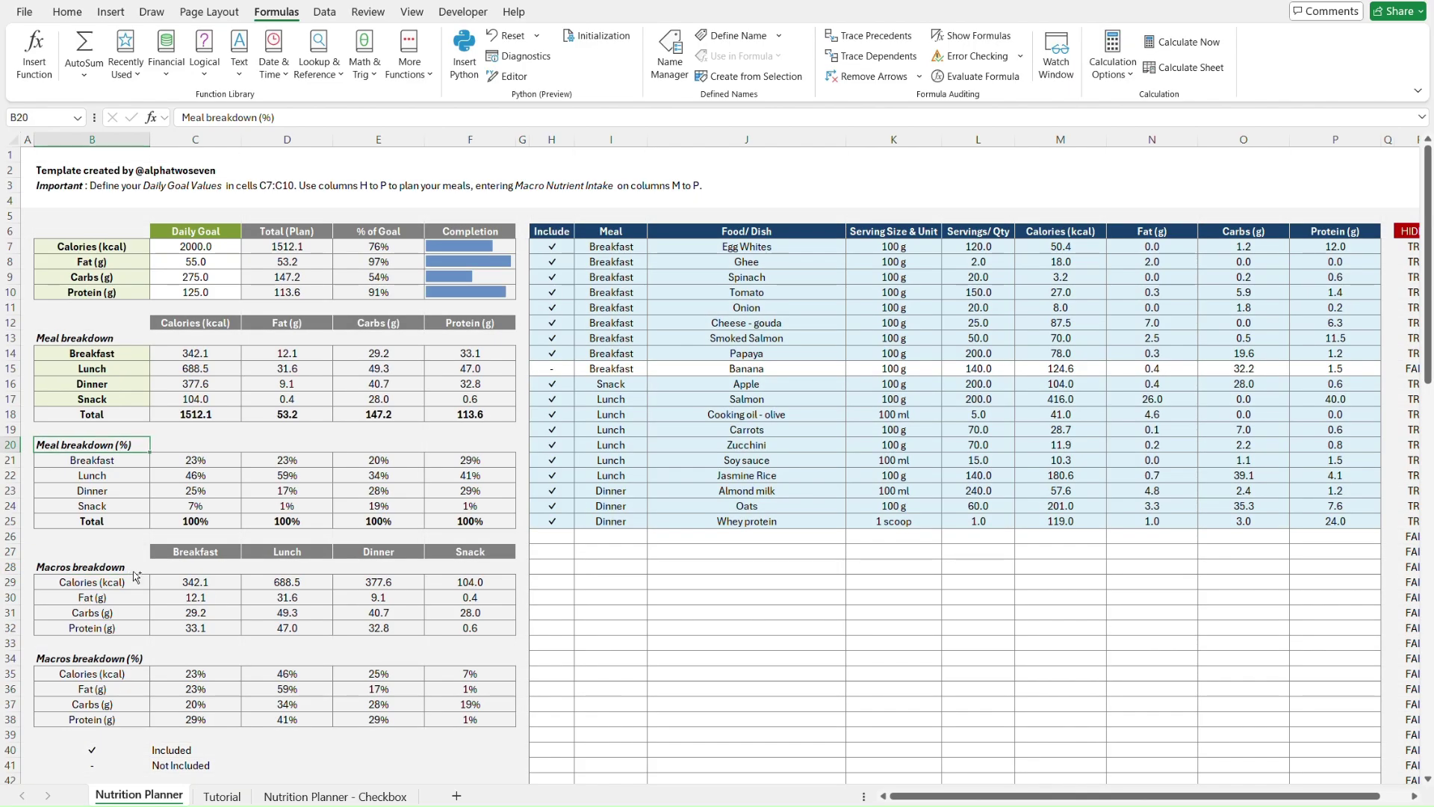
pyautogui.hotkey('ctrl', 'pagedown')
pyautogui.write('Macros')
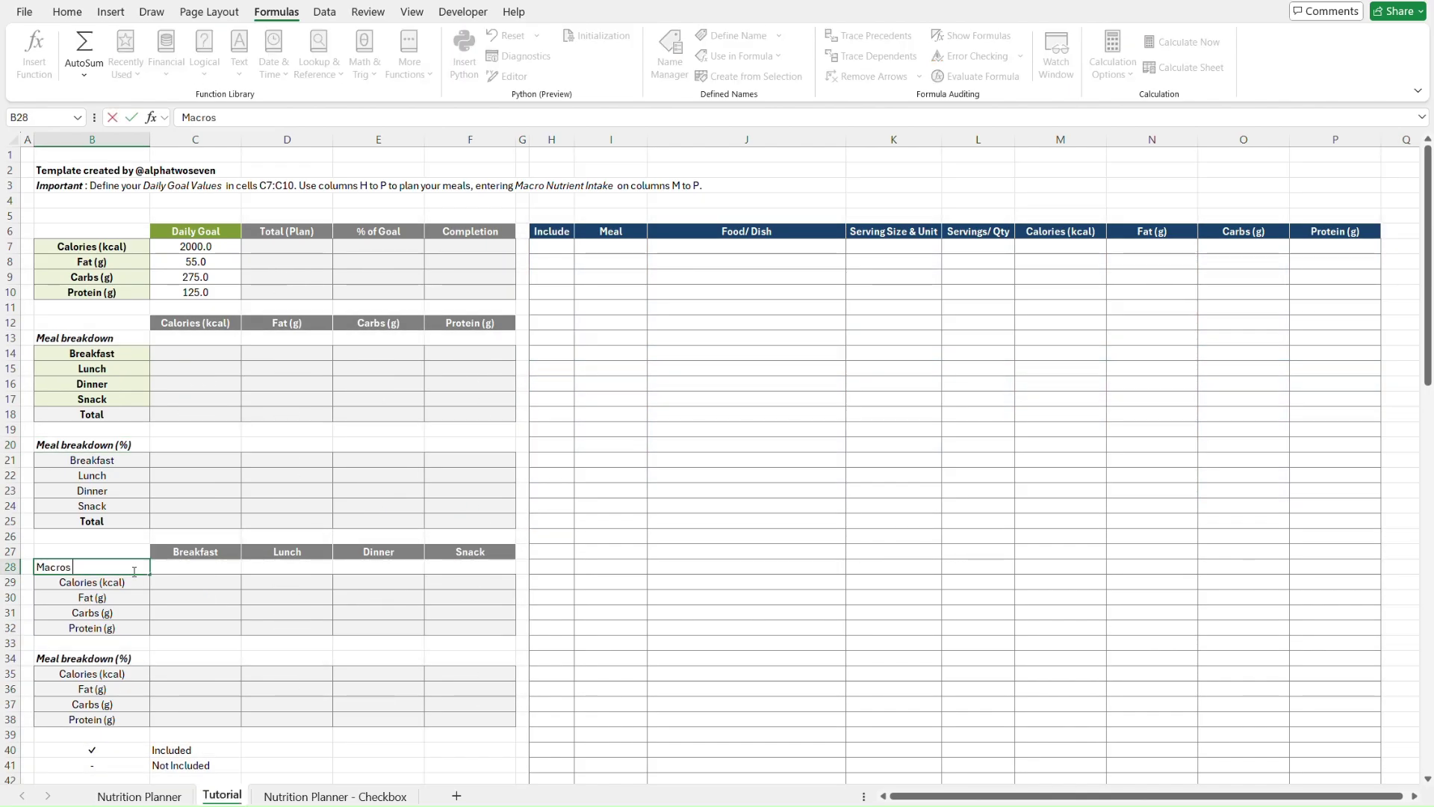
pyautogui.write(' breakdown')
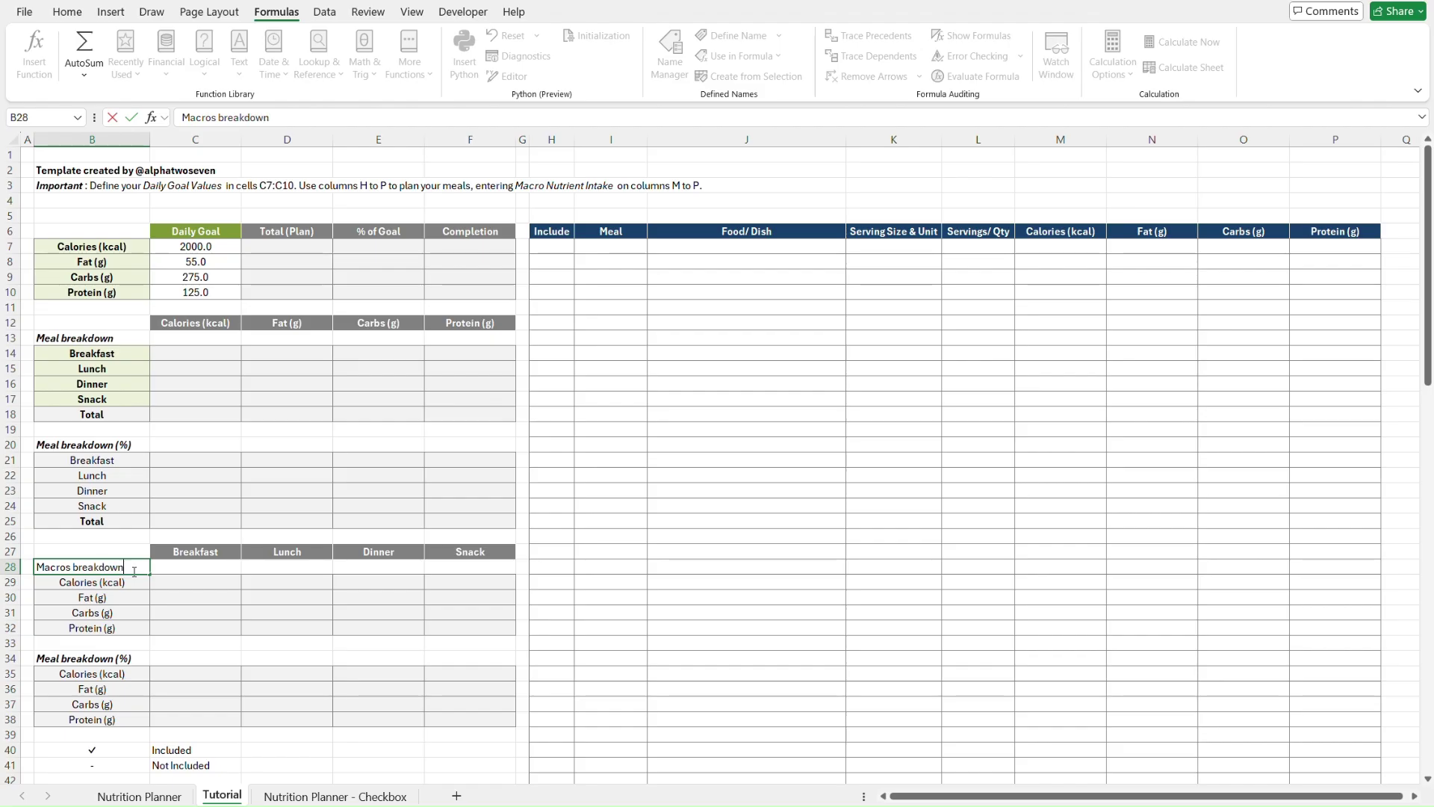
pyautogui.press('Return')
# - Replace "Meal" with "Macros" in the B34 heading so it reads "Macros breakdown (%)"
pyautogui.click(83, 651)
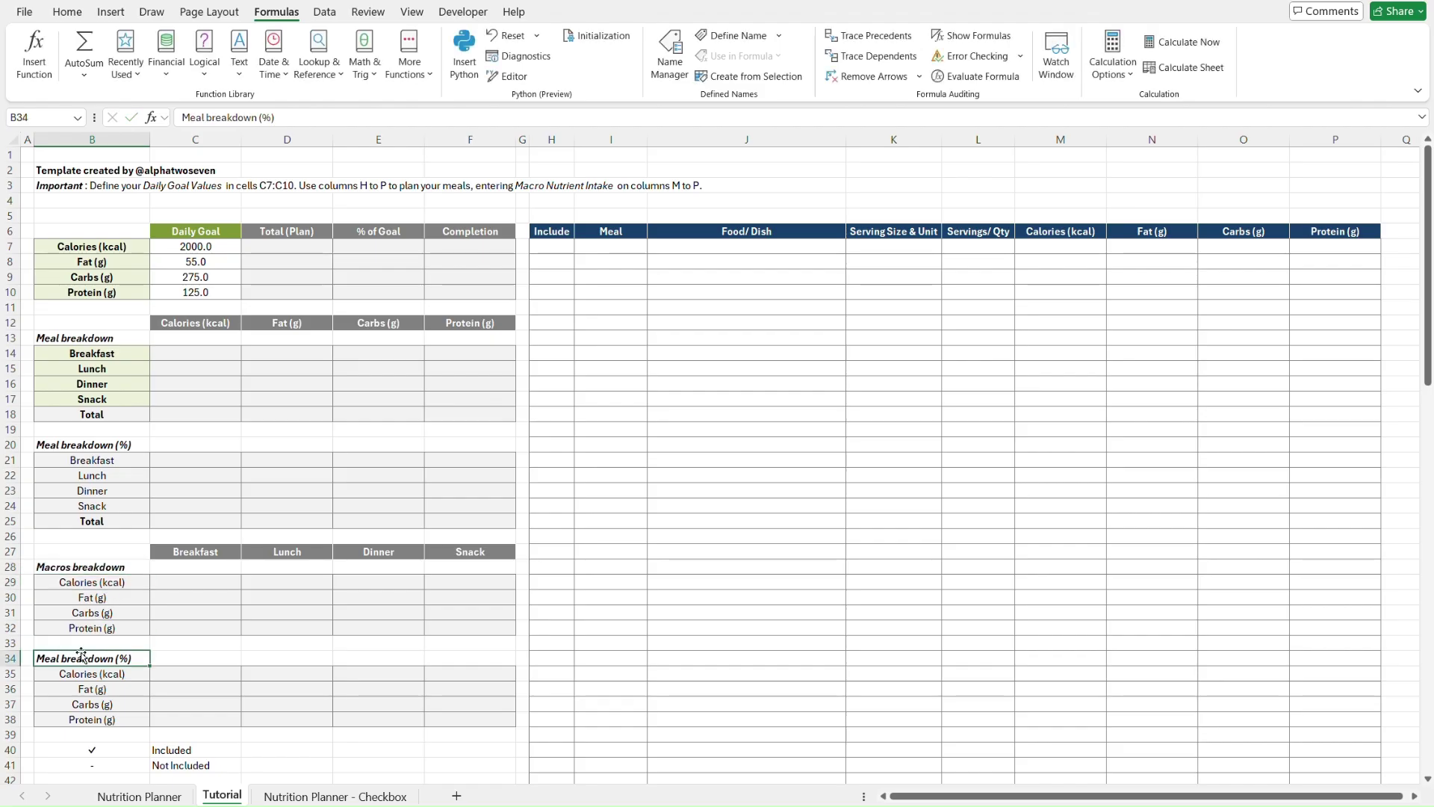
pyautogui.doubleClick(52, 654)
pyautogui.doubleClick(50, 656)
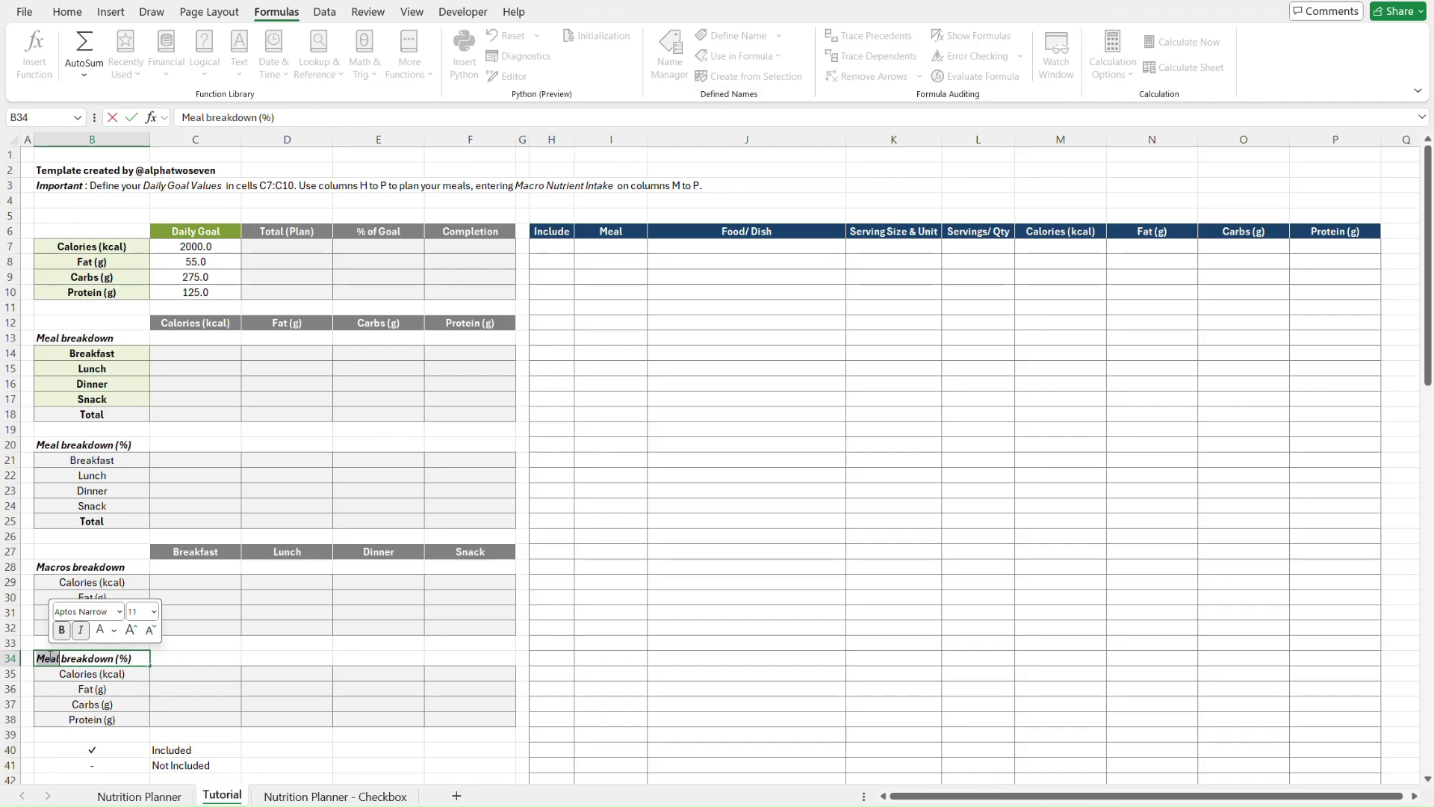
pyautogui.write('Macros')
pyautogui.press('Return')
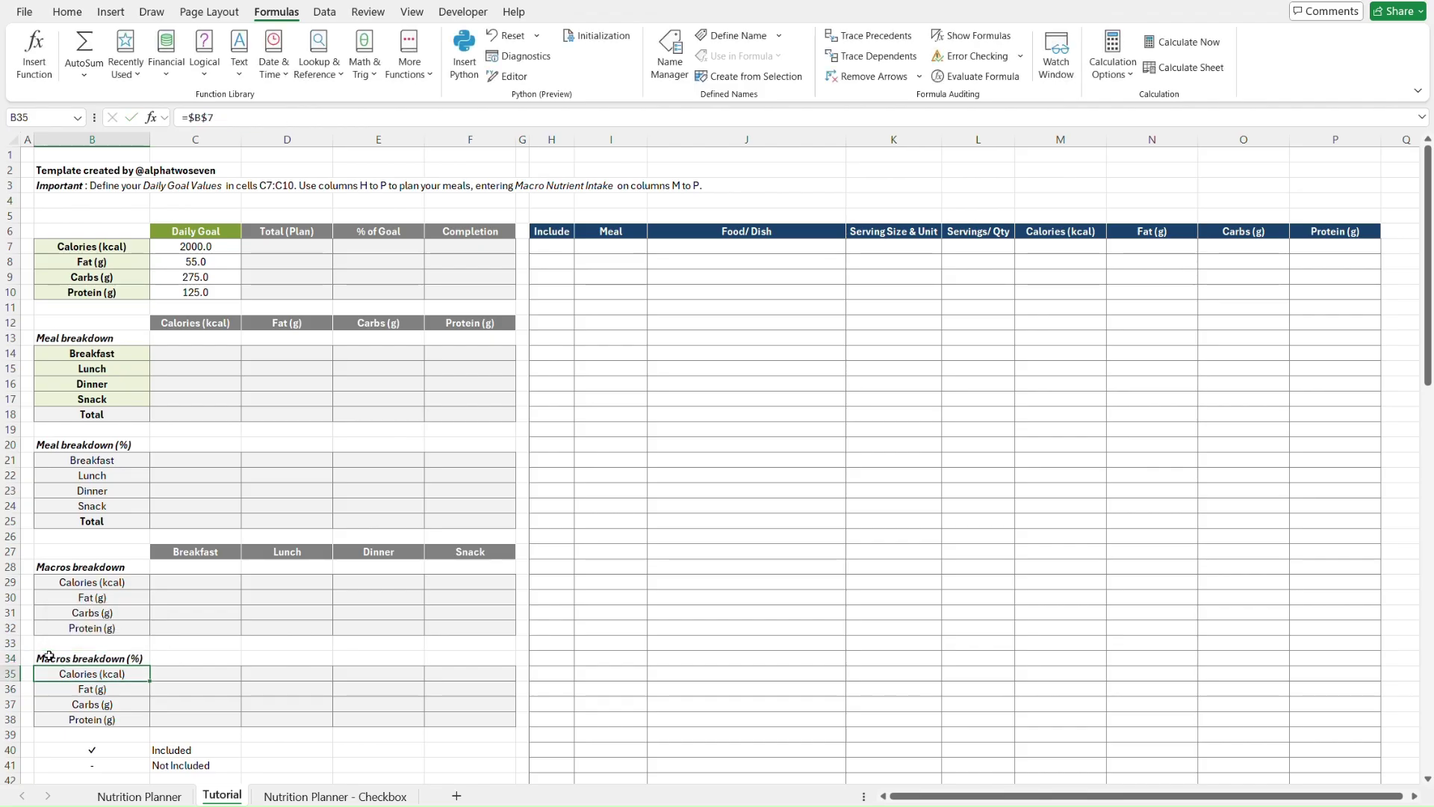
# - Check the last used cell and the start of the Tutorial sheet, and show the Nutrition Planner sheet for comparison
pyautogui.hotkey('ctrl', 'End')
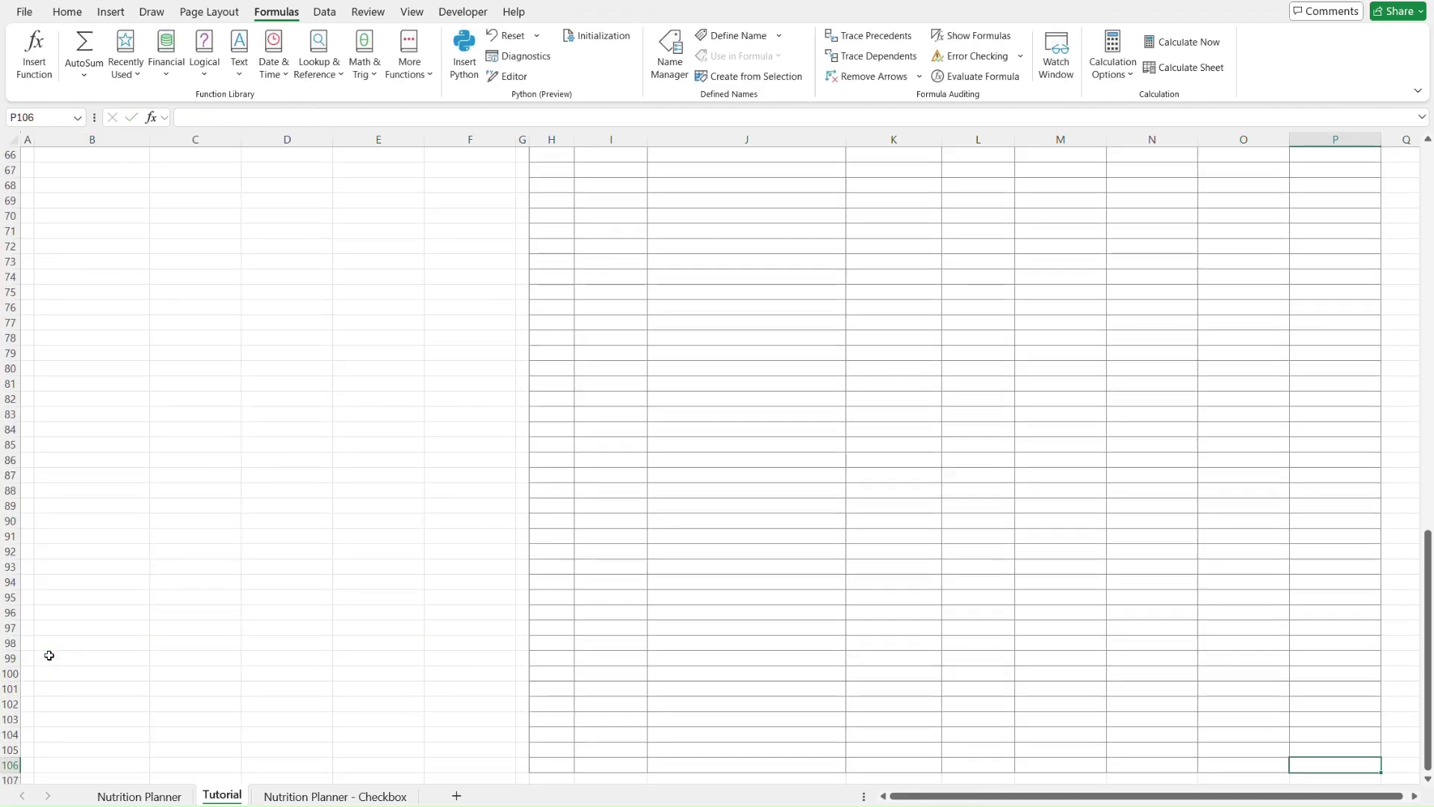
pyautogui.hotkey('ctrl', 'Home')
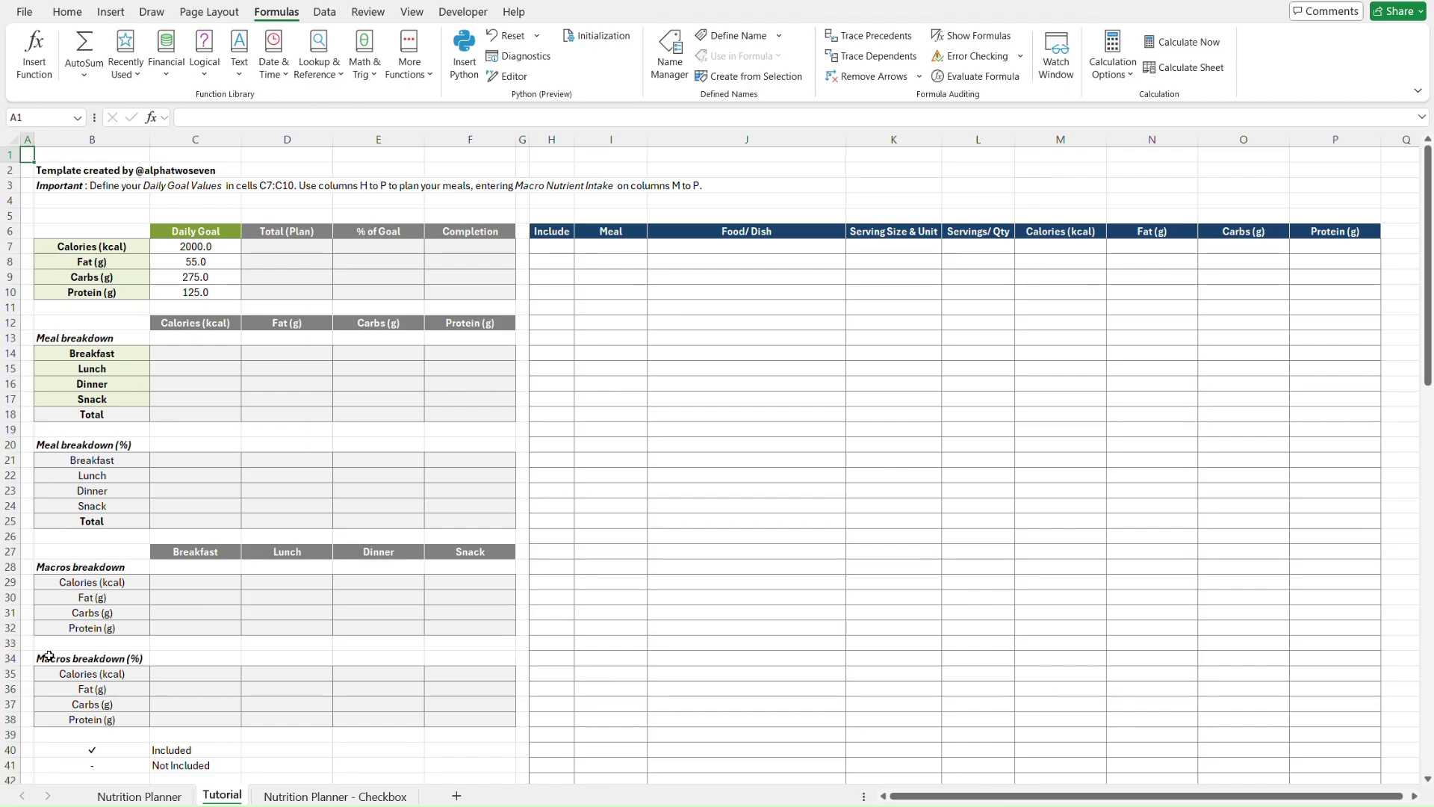
pyautogui.hotkey('ctrl', 'pageup')
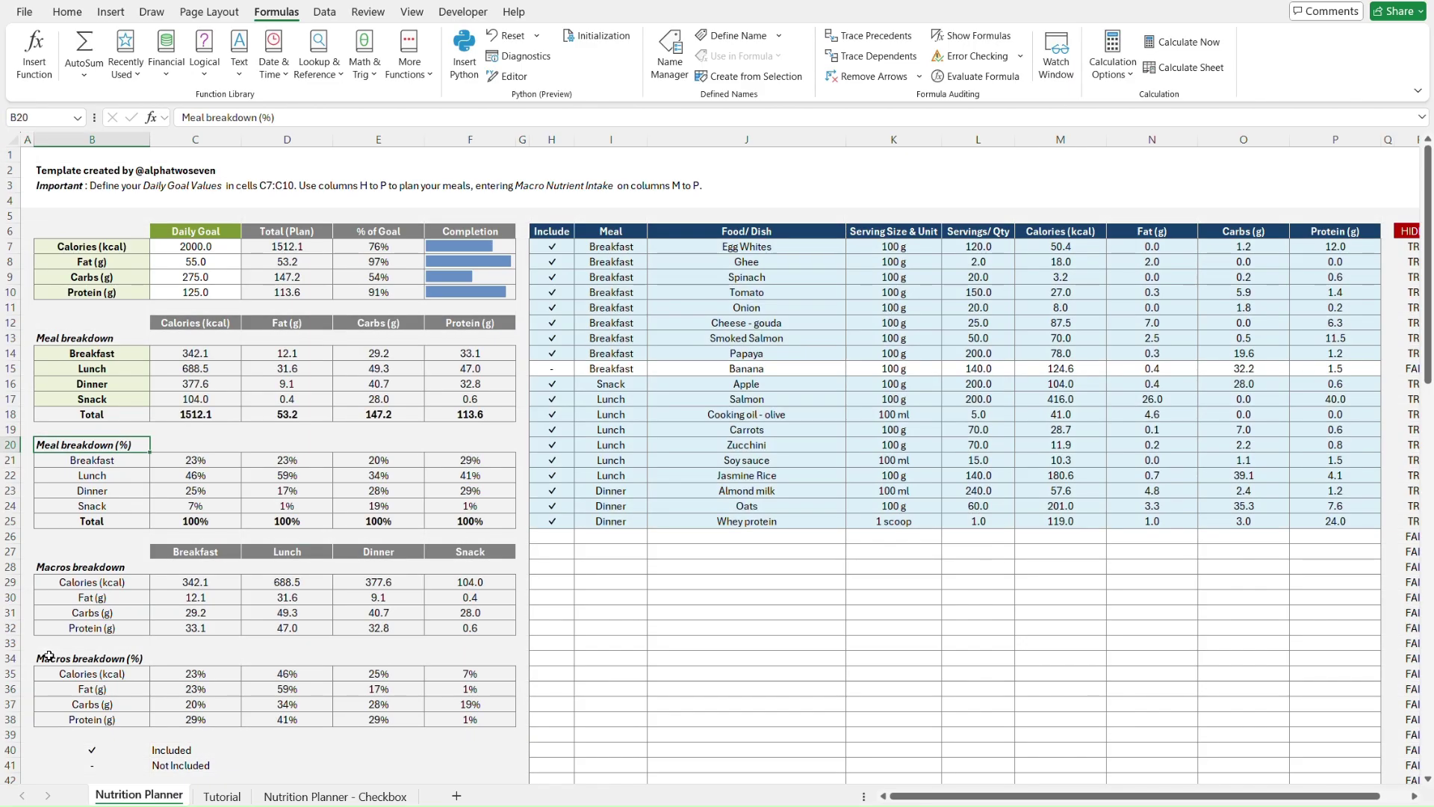
# - Compare the layout of the Tutorial sheet with the finished Nutrition Planner sheet
pyautogui.hotkey('ctrl', 'pagedown')
pyautogui.hotkey('ctrl', 'pageup')
pyautogui.hotkey('ctrl', 'pagedown')
pyautogui.hotkey('ctrl', 'pageup')
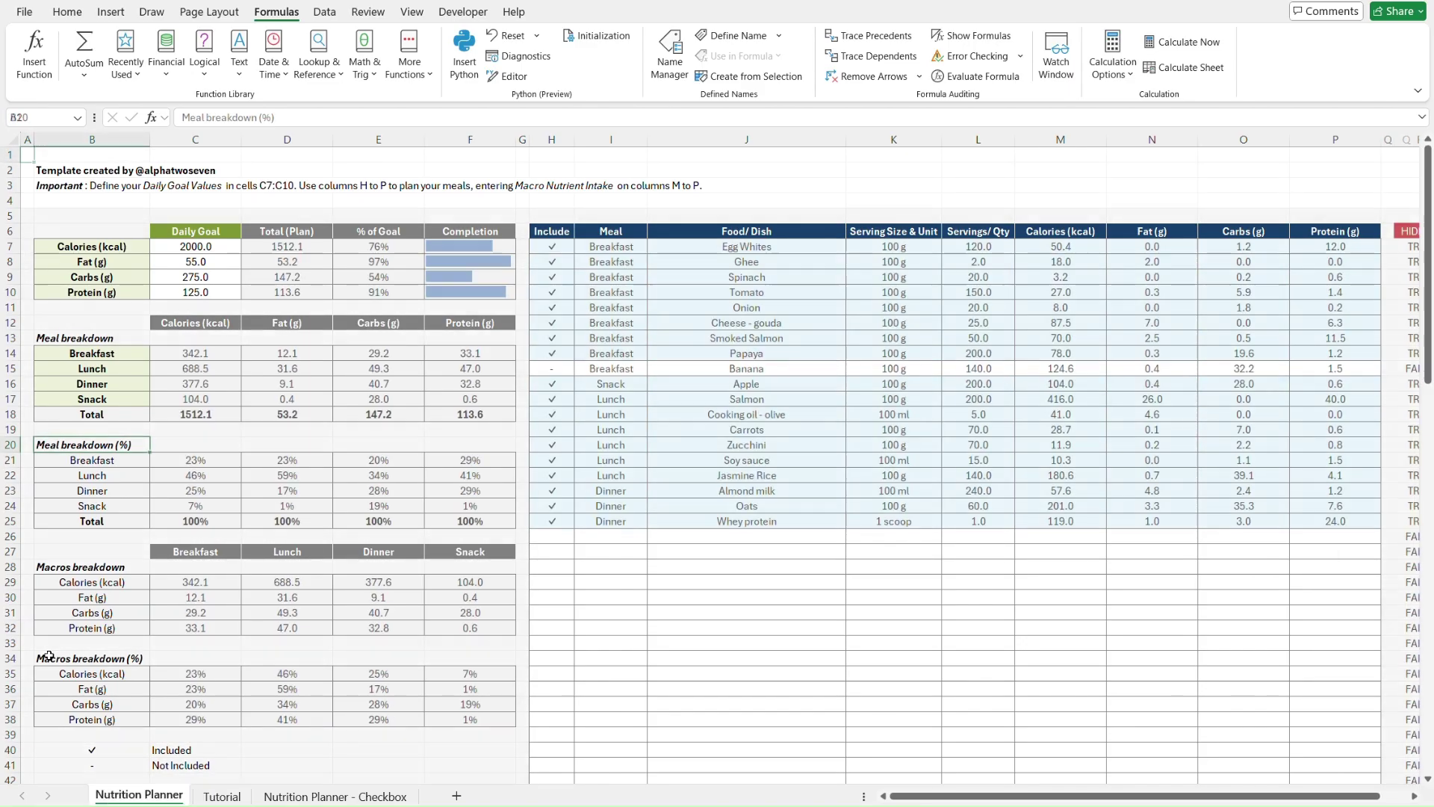
pyautogui.hotkey('ctrl', 'pagedown')
pyautogui.hotkey('ctrl', 'pageup')
pyautogui.hotkey('ctrl', 'pagedown')
pyautogui.hotkey('ctrl', 'pageup')
pyautogui.hotkey('ctrl', 'pagedown')
pyautogui.hotkey('ctrl', 'pageup')
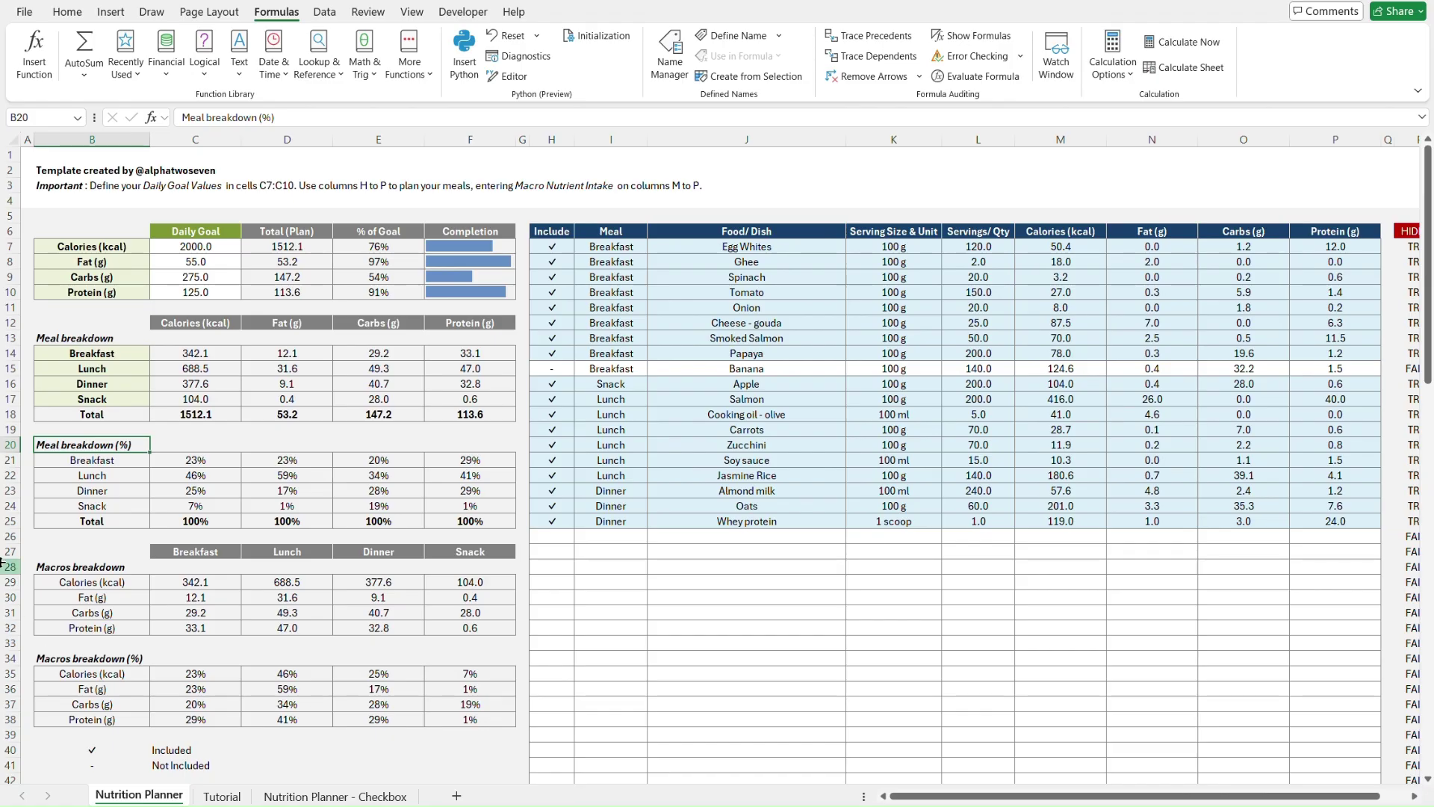
pyautogui.click(117, 233)
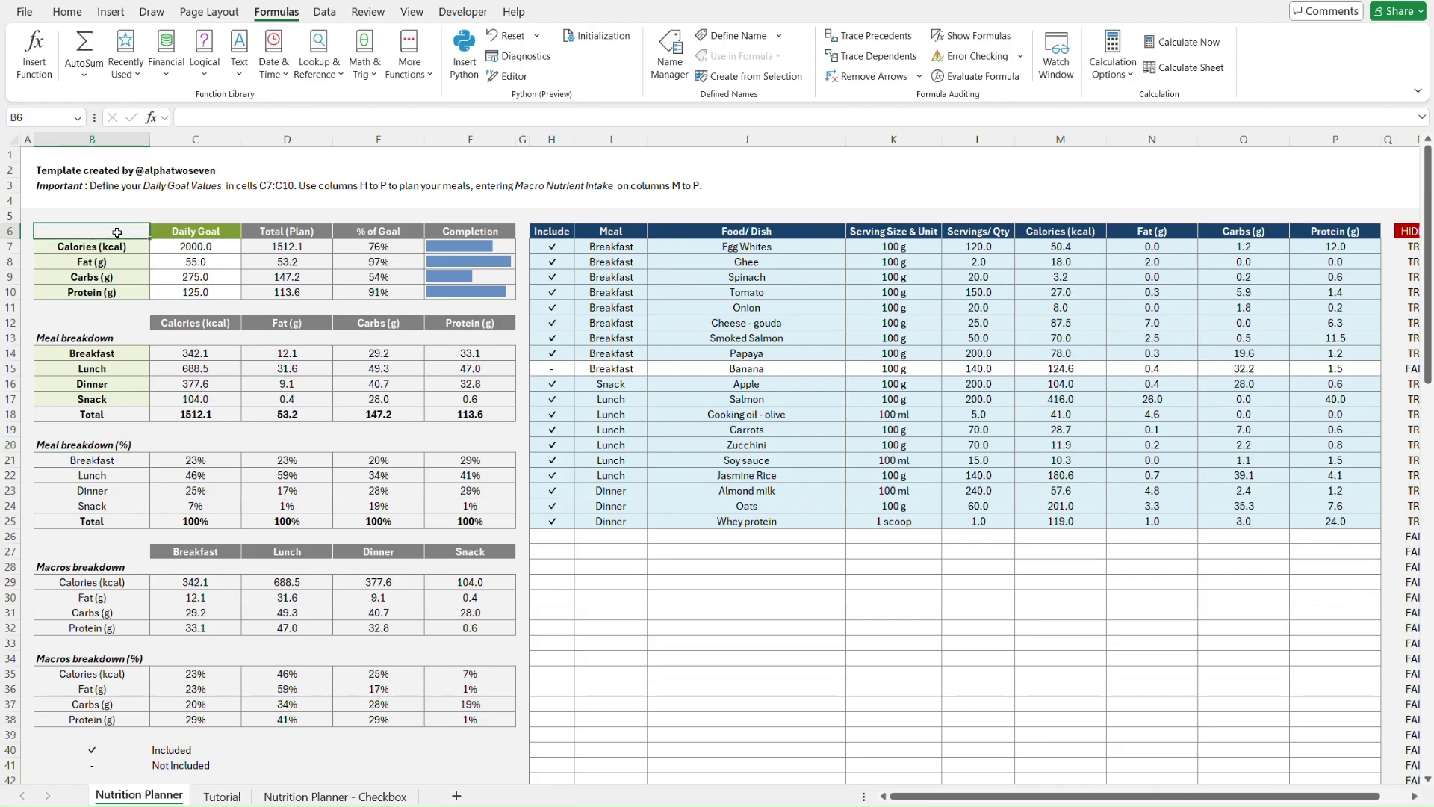
# - Select the four Daily Goal values in C7:C10 on the Tutorial sheet
pyautogui.hotkey('ctrl', 'pagedown')
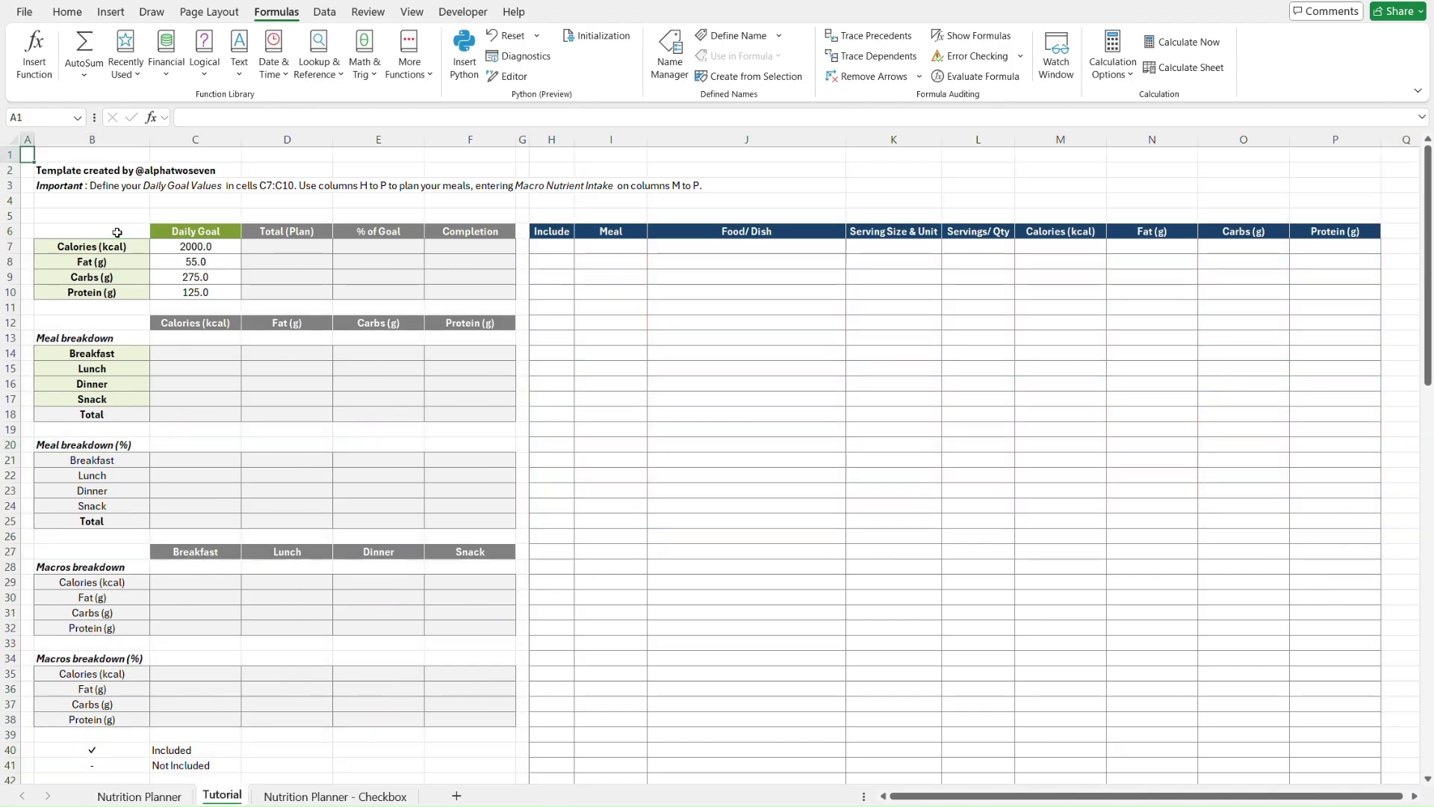
pyautogui.click(117, 233)
pyautogui.press('Right')
pyautogui.press('Down')
pyautogui.hotkey('shift', 'Down')
pyautogui.hotkey('shift', 'Down')
pyautogui.hotkey('shift', 'Down')
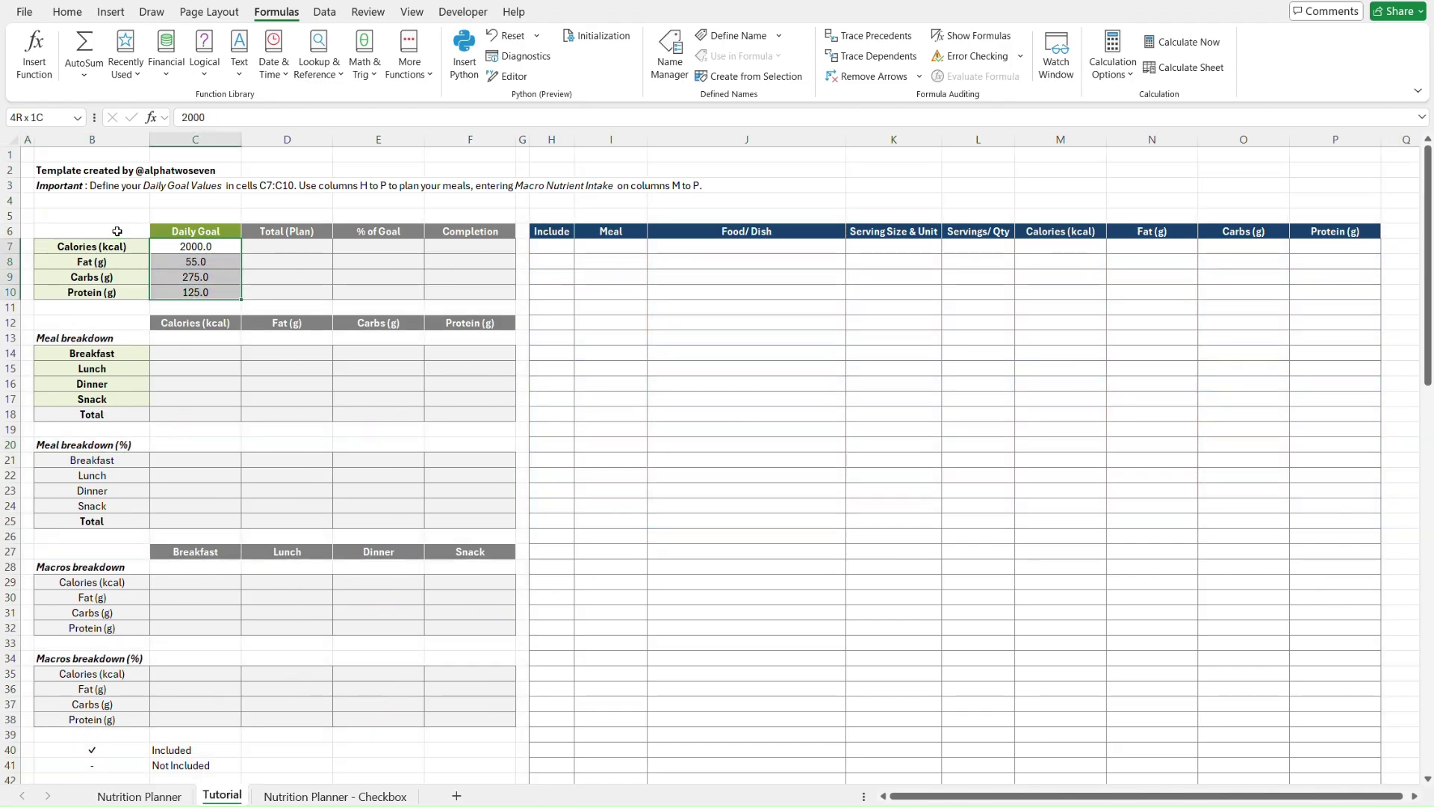
pyautogui.hotkey('ctrl', 'v')
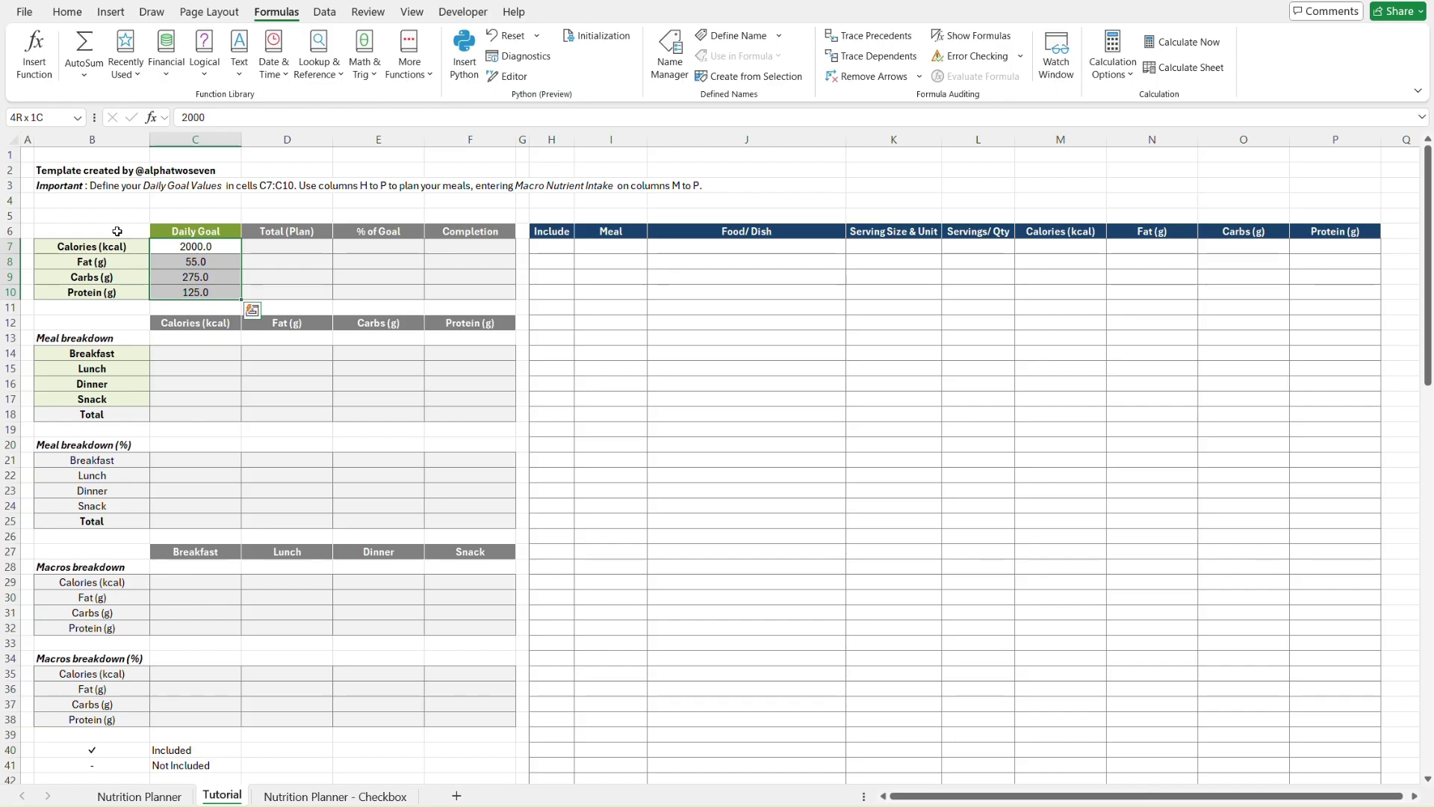
# - Clear the Daily Goal values in C7:C10 on Nutrition Planner to check the blank-cell formatting, and undo the deletion
pyautogui.hotkey('ctrl', 'pageup')
pyautogui.click(172, 247)
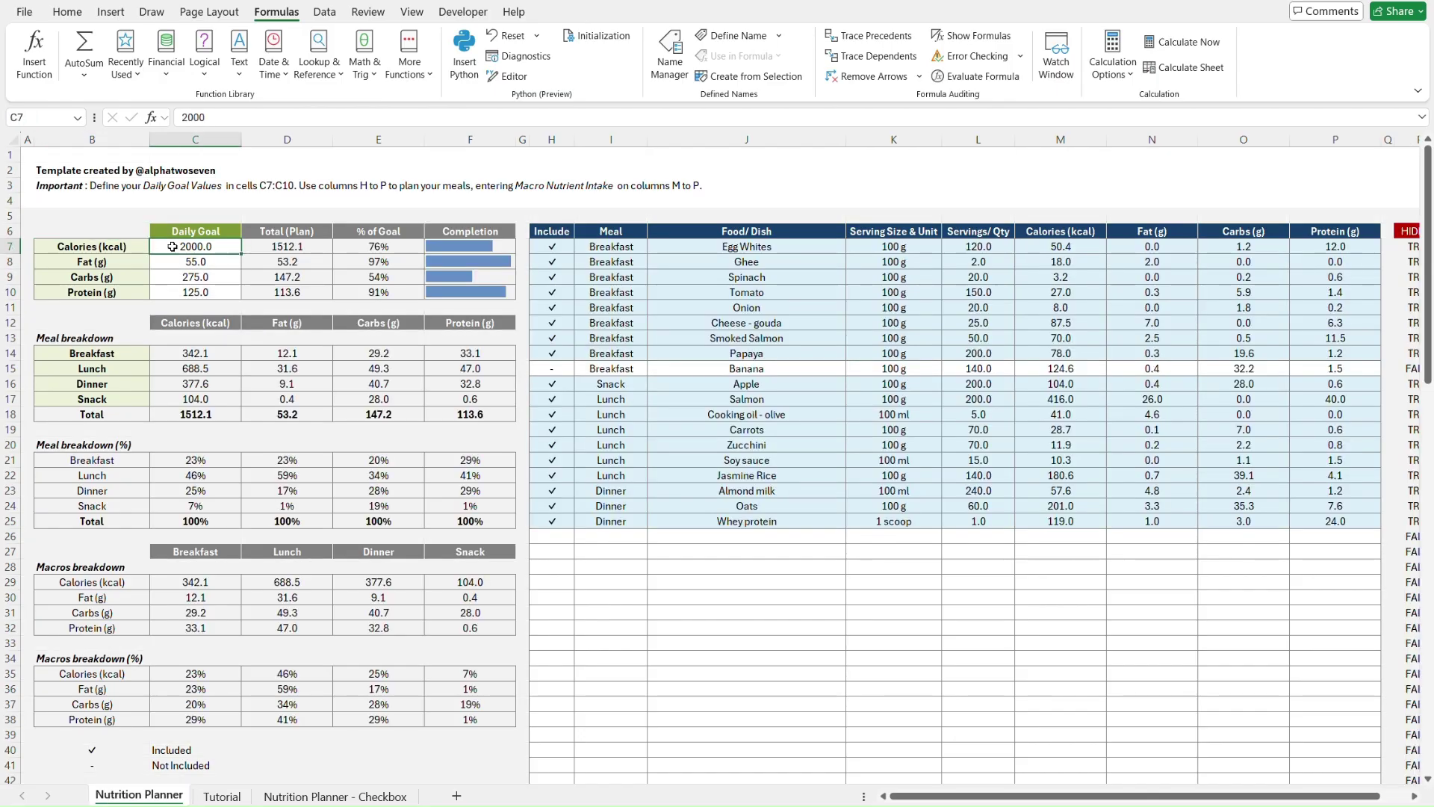
pyautogui.hotkey('shift', 'Down')
pyautogui.hotkey('shift', 'Down')
pyautogui.hotkey('shift', 'Down')
pyautogui.press('Delete')
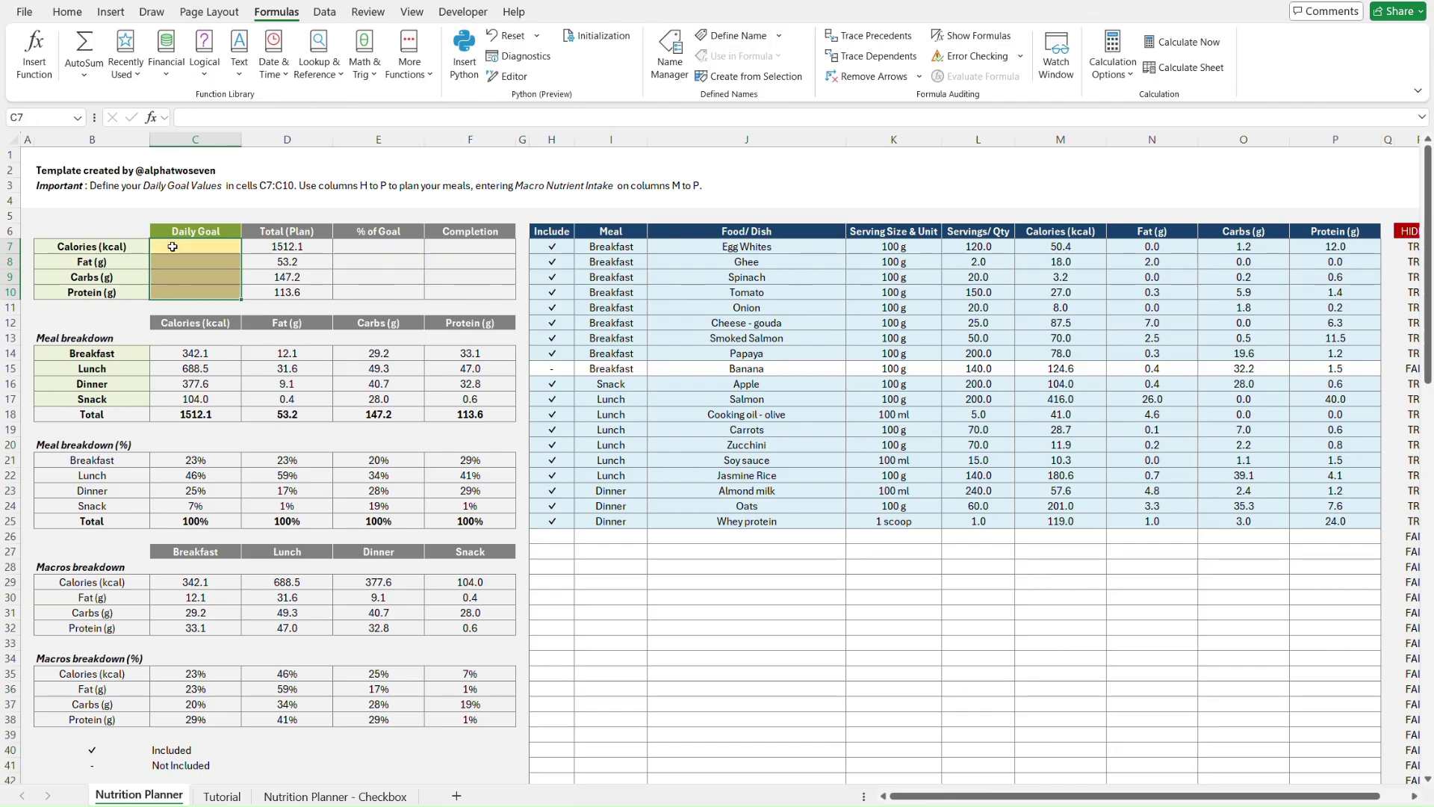
pyautogui.hotkey('ctrl', 'Home')
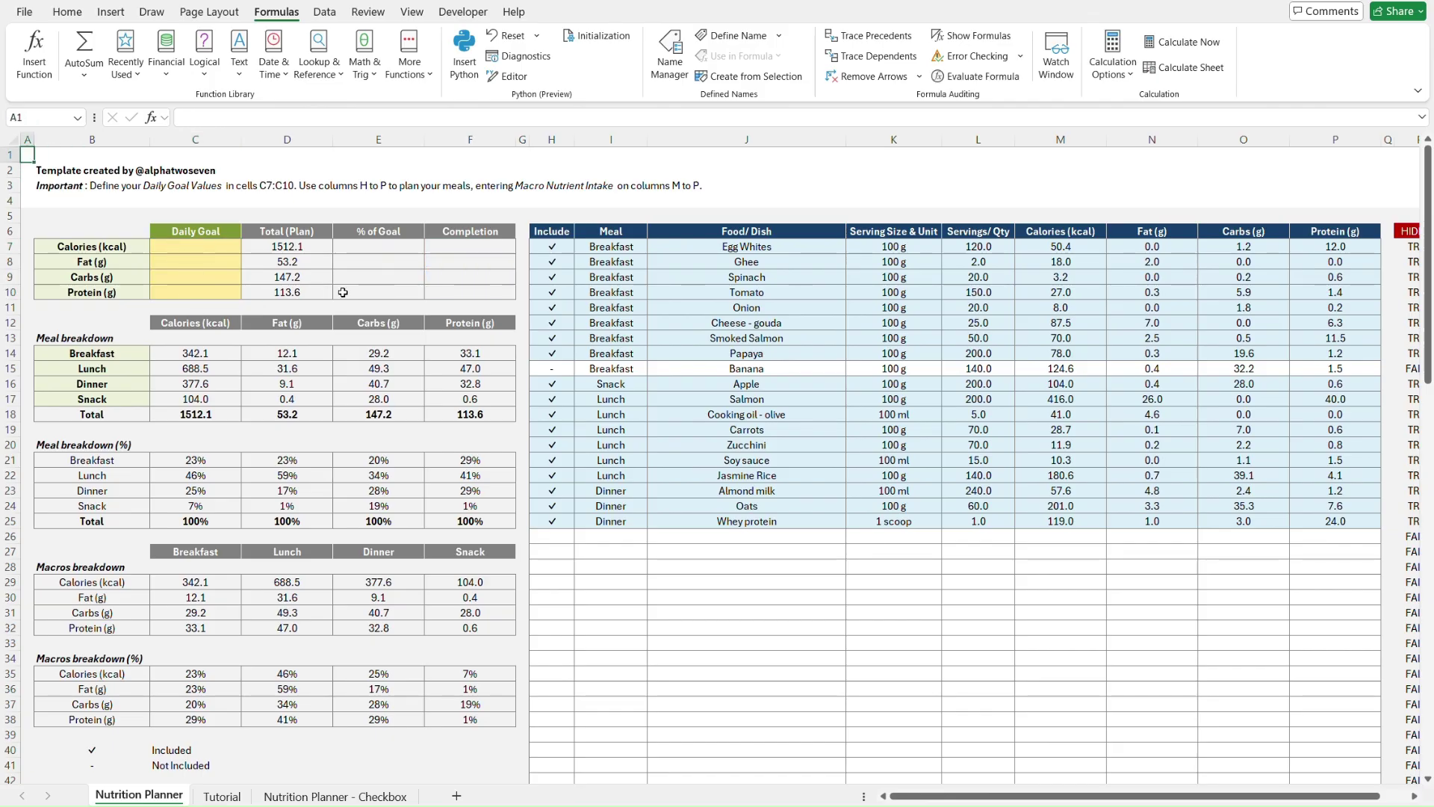
pyautogui.hotkey('ctrl', 'z')
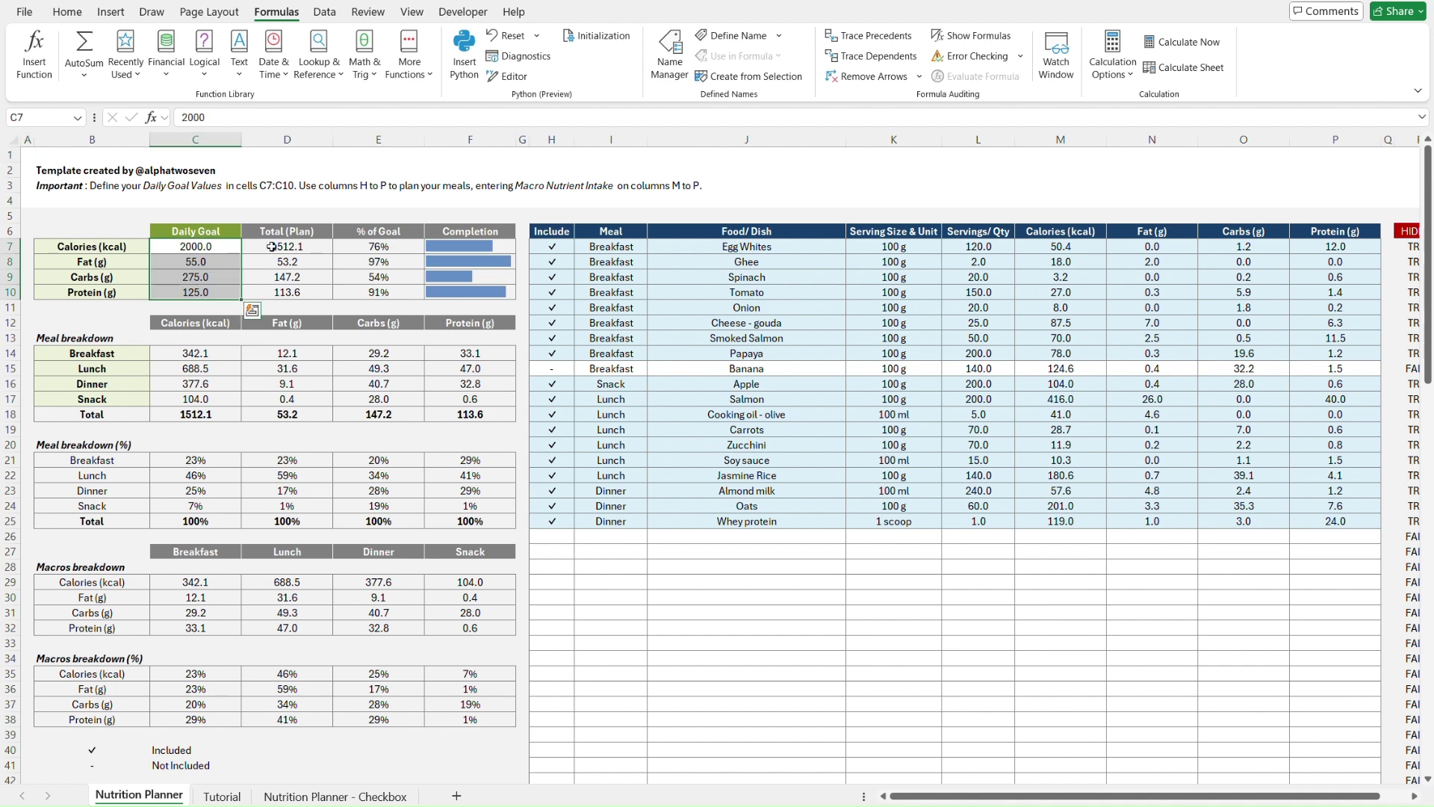
# - Add a Greater Than 0 conditional formatting rule with Yellow Fill with Dark Yellow Text to C7:C10 on the Tutorial sheet
pyautogui.hotkey('ctrl', 'pagedown')
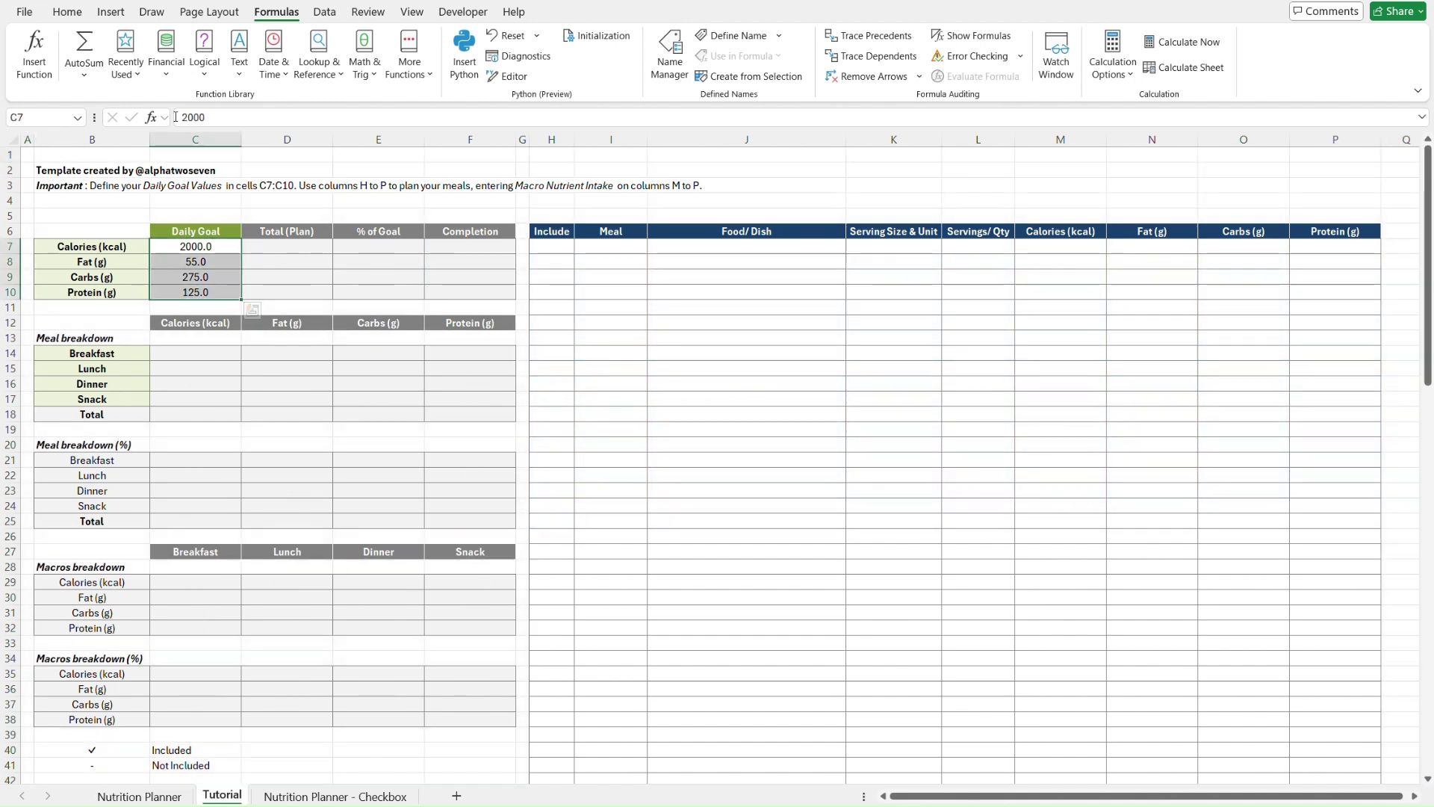
pyautogui.click(82, 17)
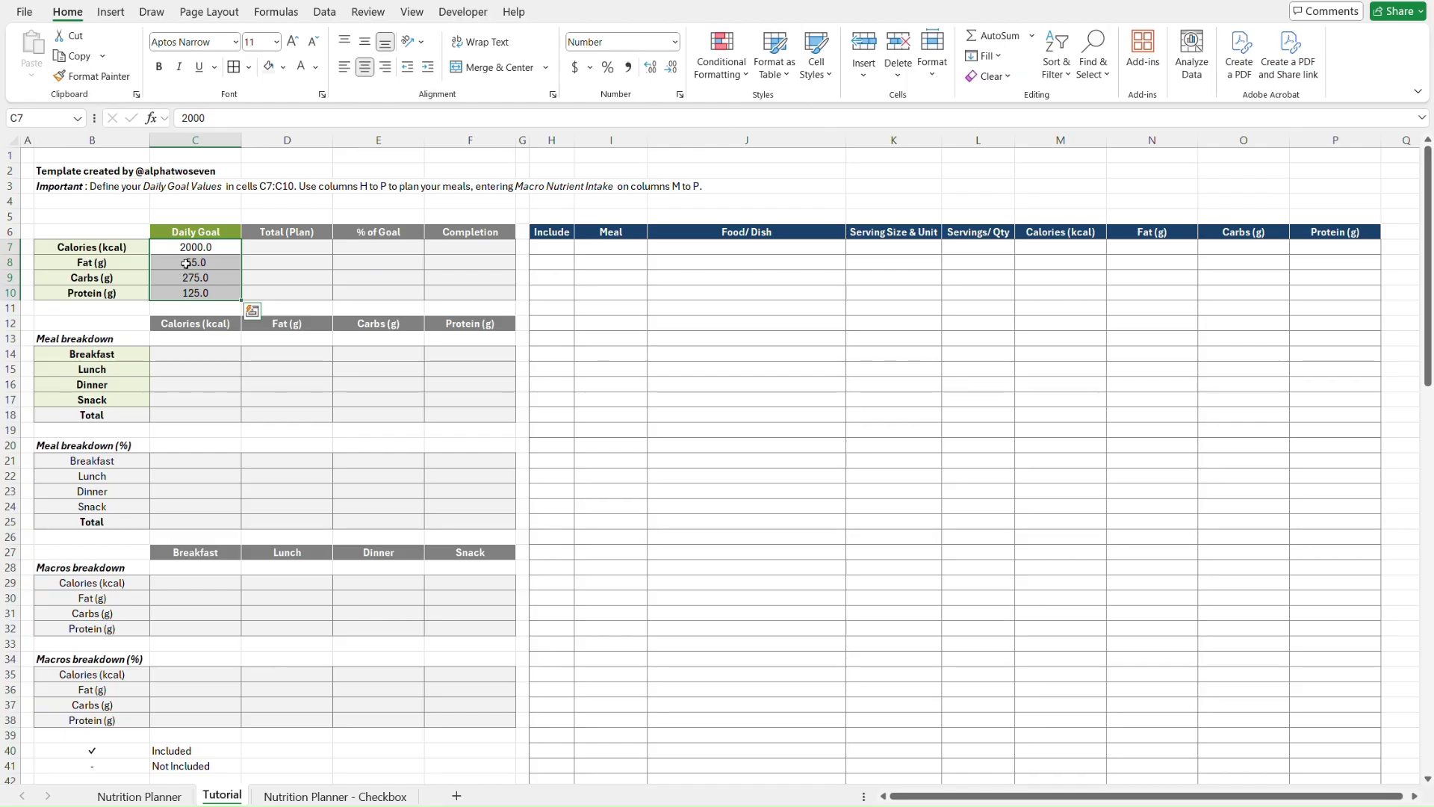
pyautogui.click(728, 74)
pyautogui.moveTo(782, 120)
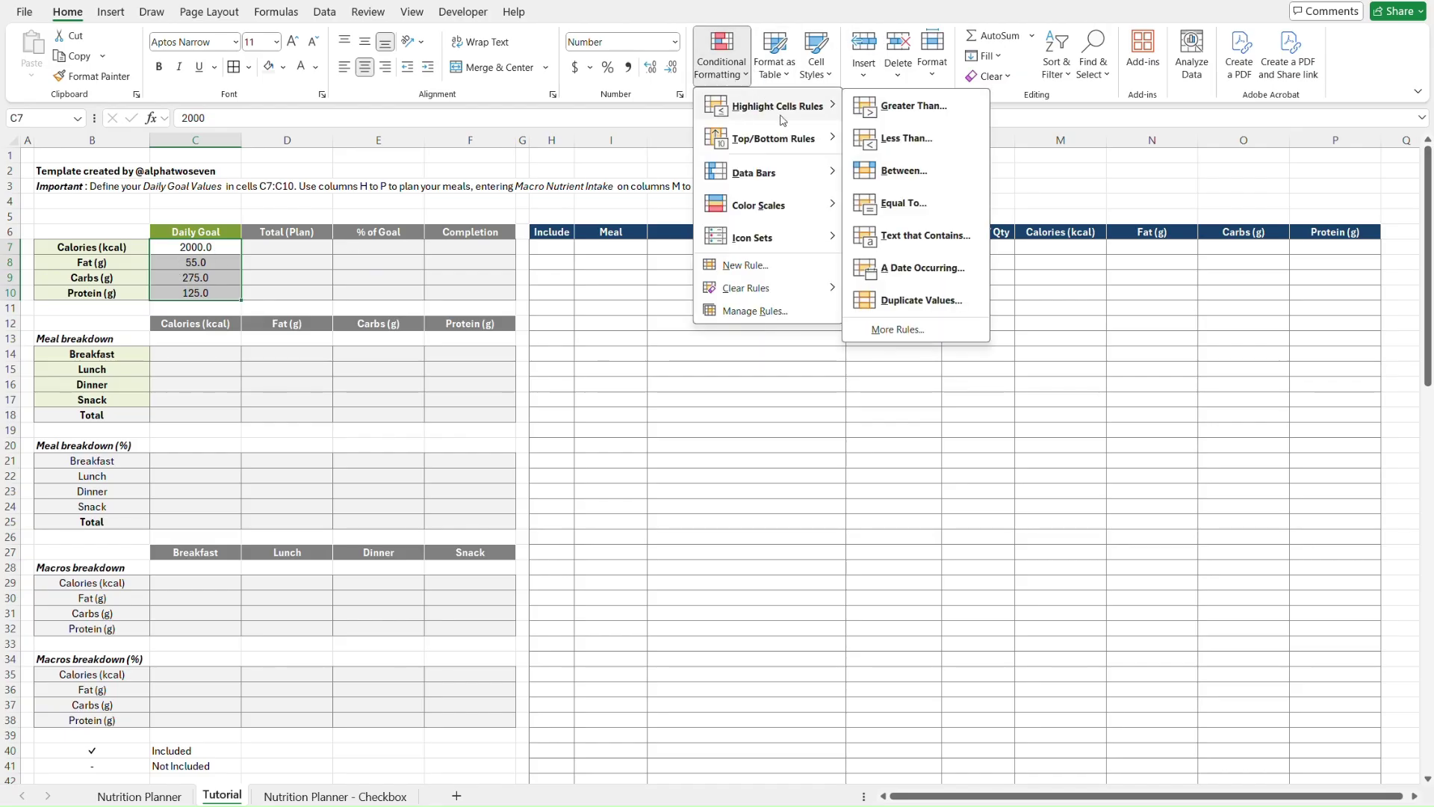
pyautogui.click(930, 122)
pyautogui.write('0')
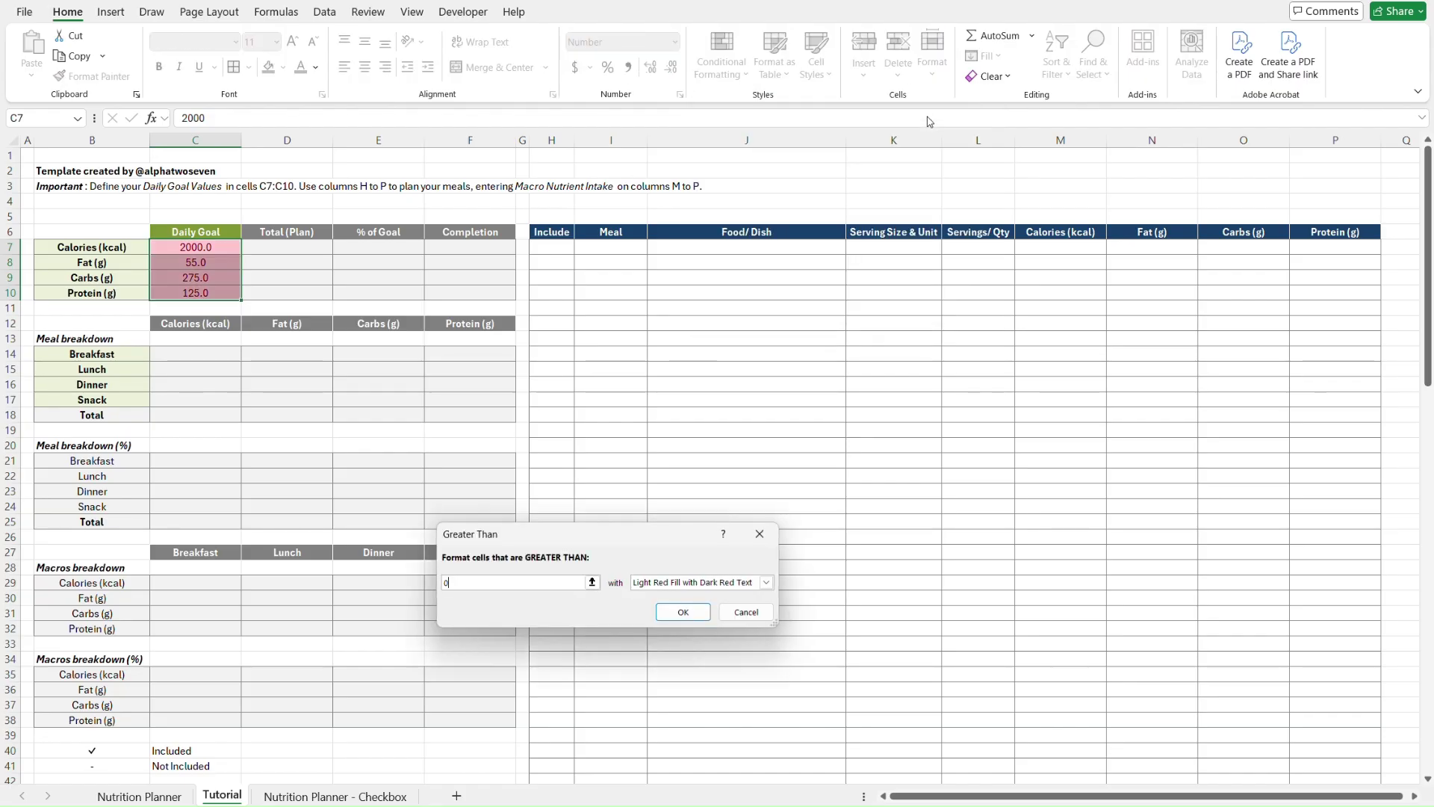
pyautogui.click(765, 582)
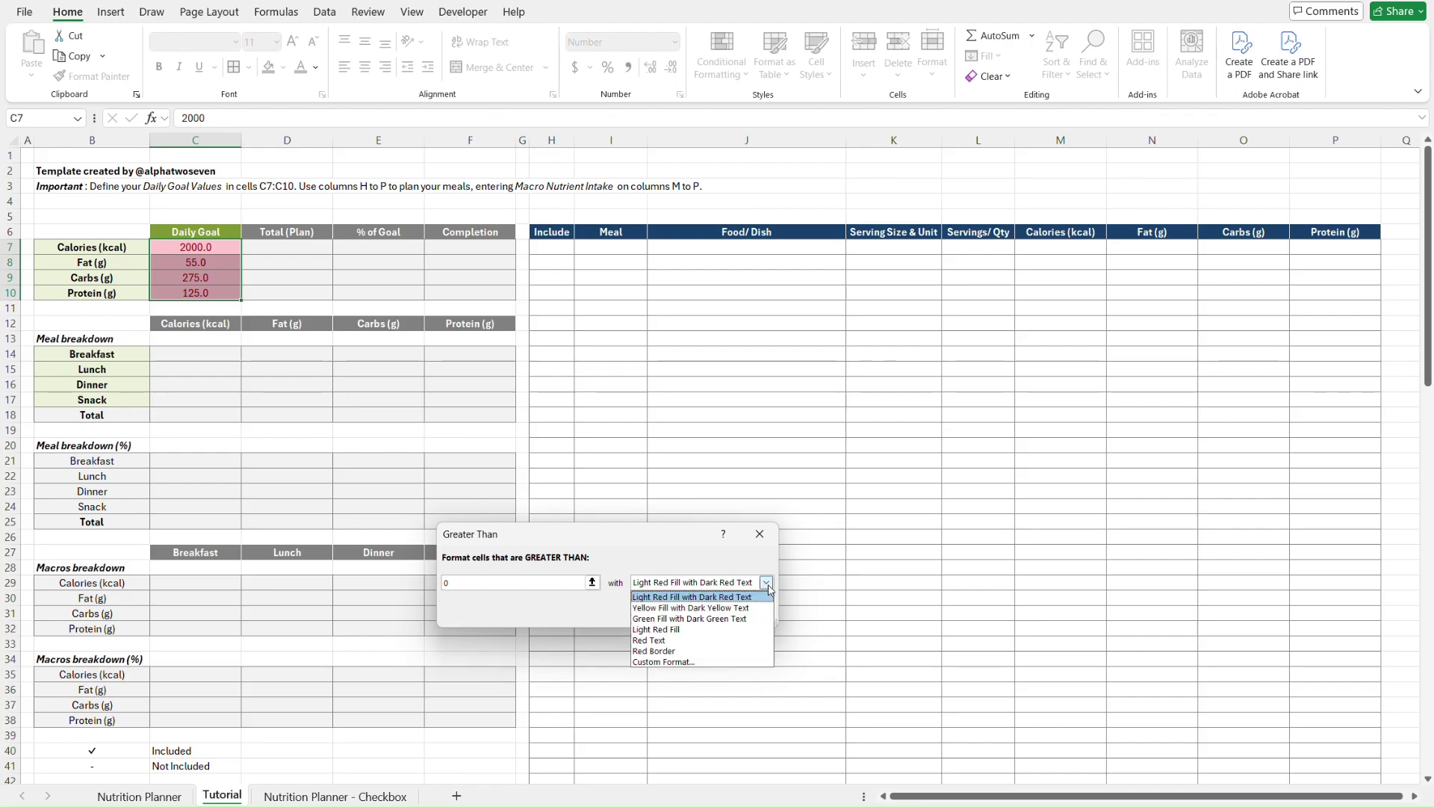
pyautogui.click(766, 583)
pyautogui.click(766, 582)
pyautogui.click(753, 609)
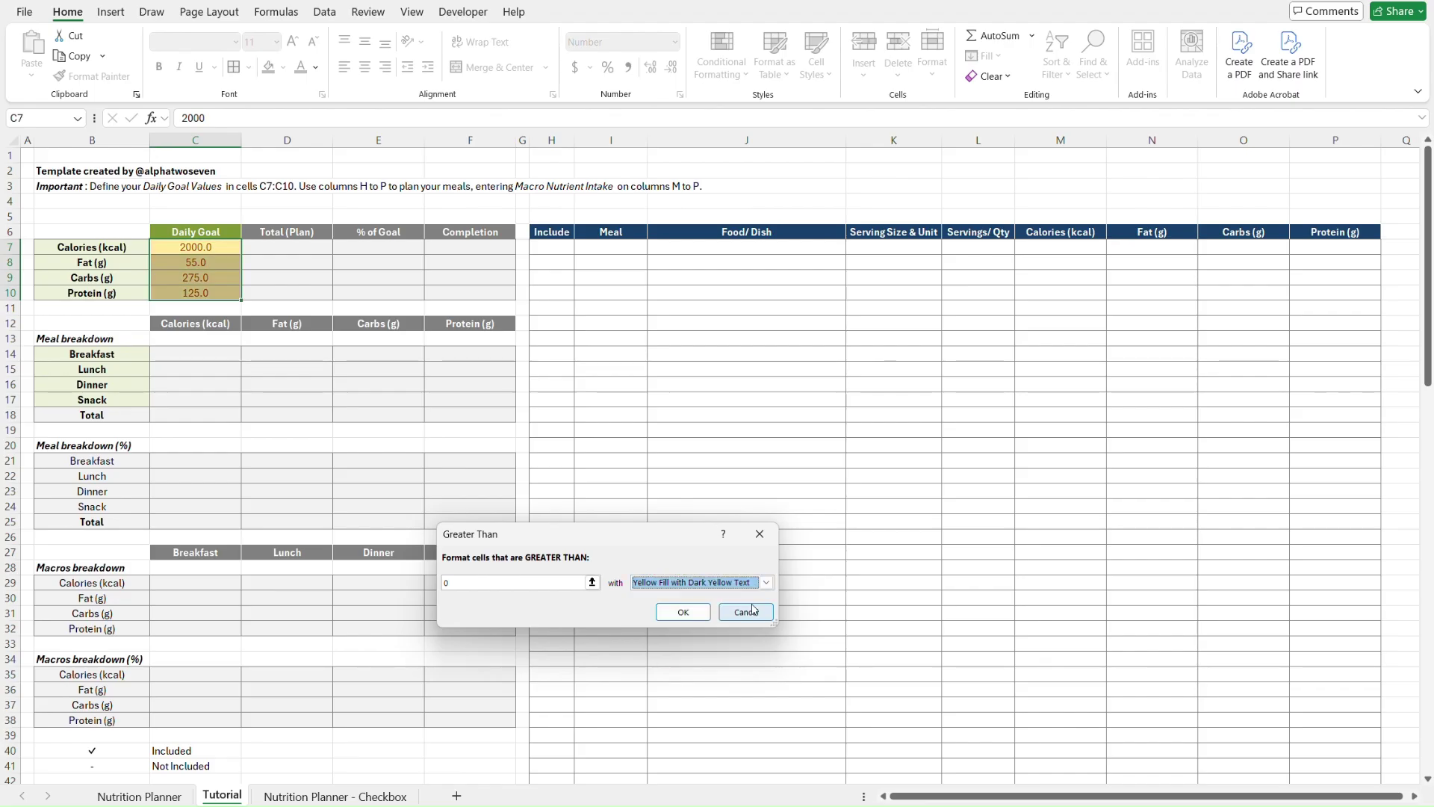
pyautogui.click(682, 617)
# - Edit the conditional formatting rule for C7:C10 so it formats only blank cells, and apply it
pyautogui.click(721, 57)
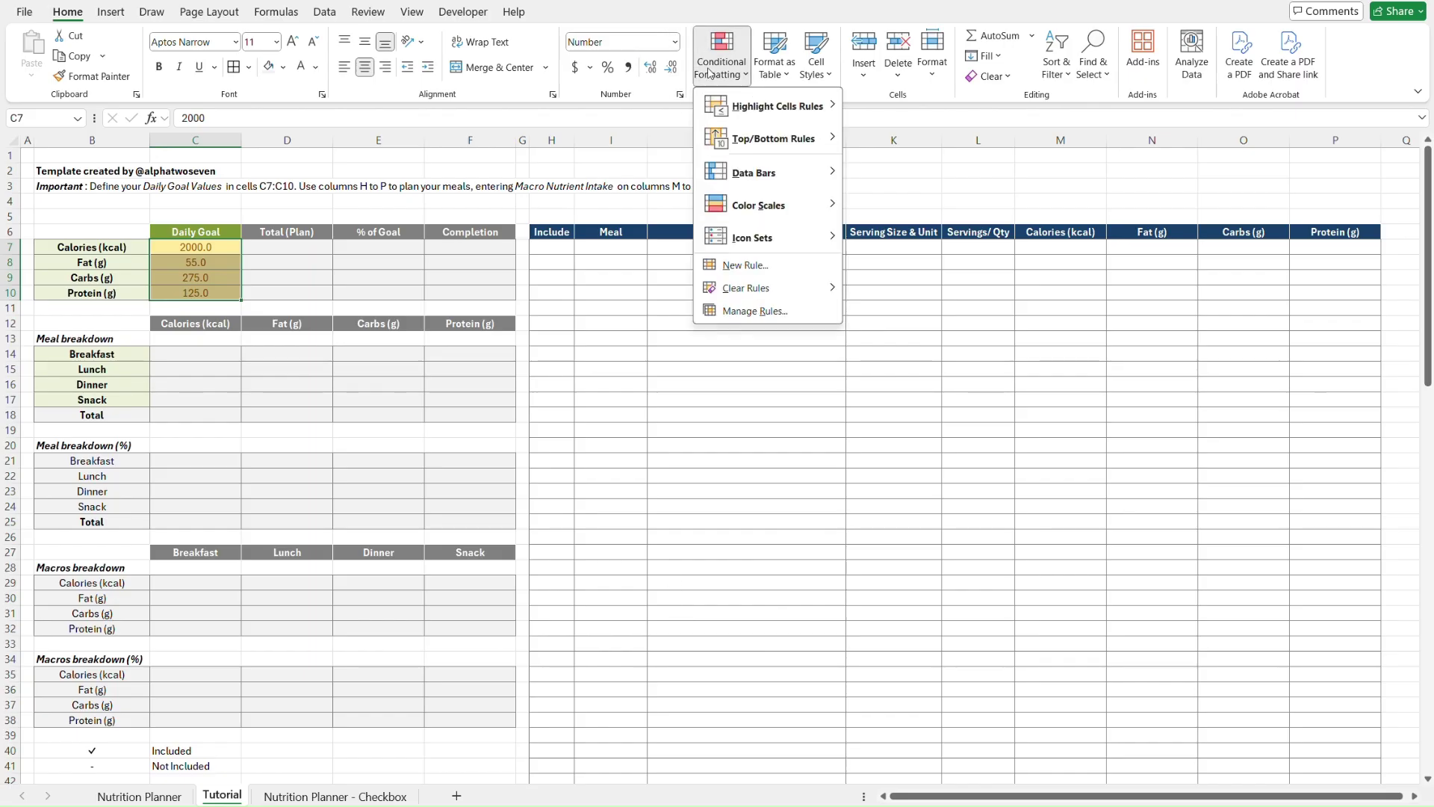
pyautogui.click(767, 312)
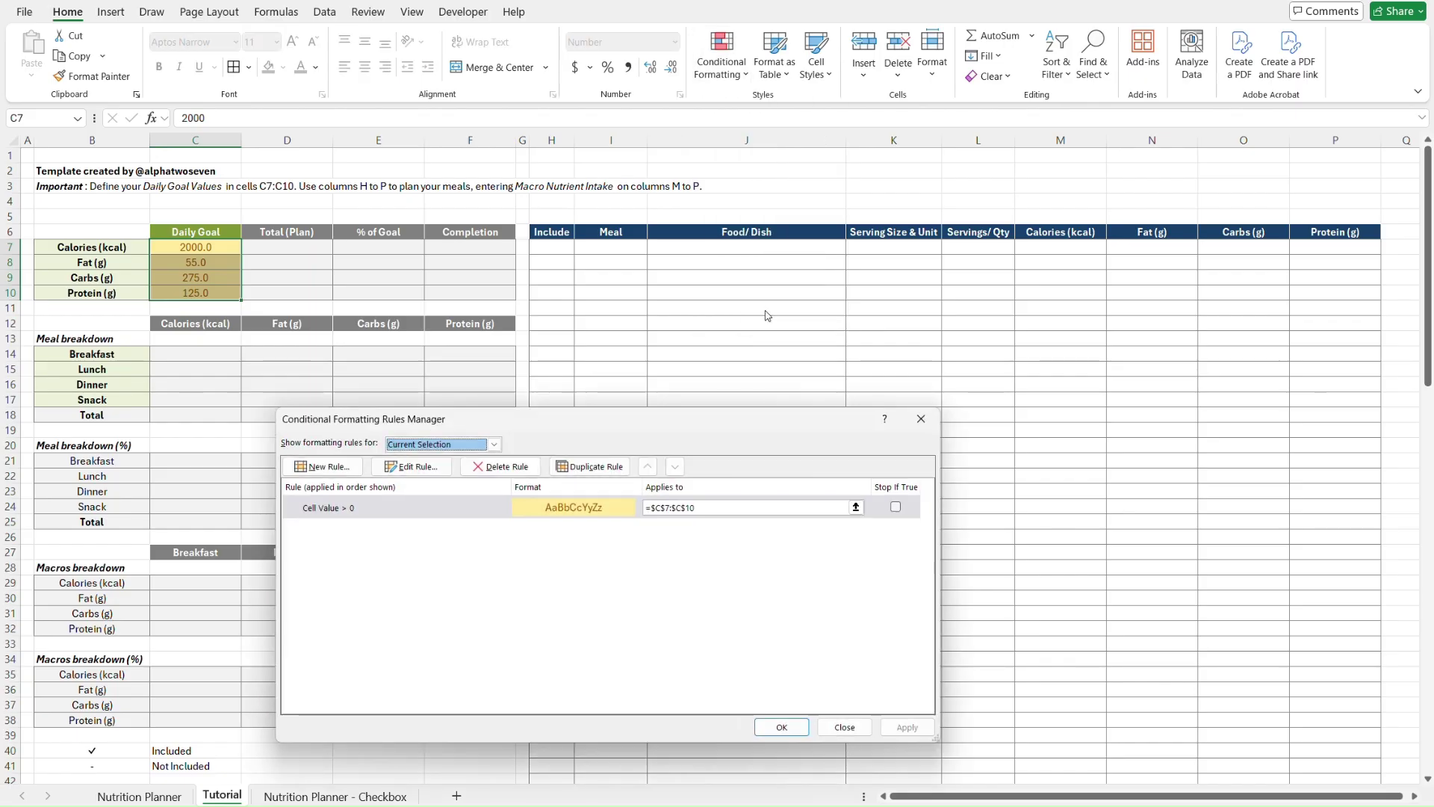
pyautogui.click(398, 509)
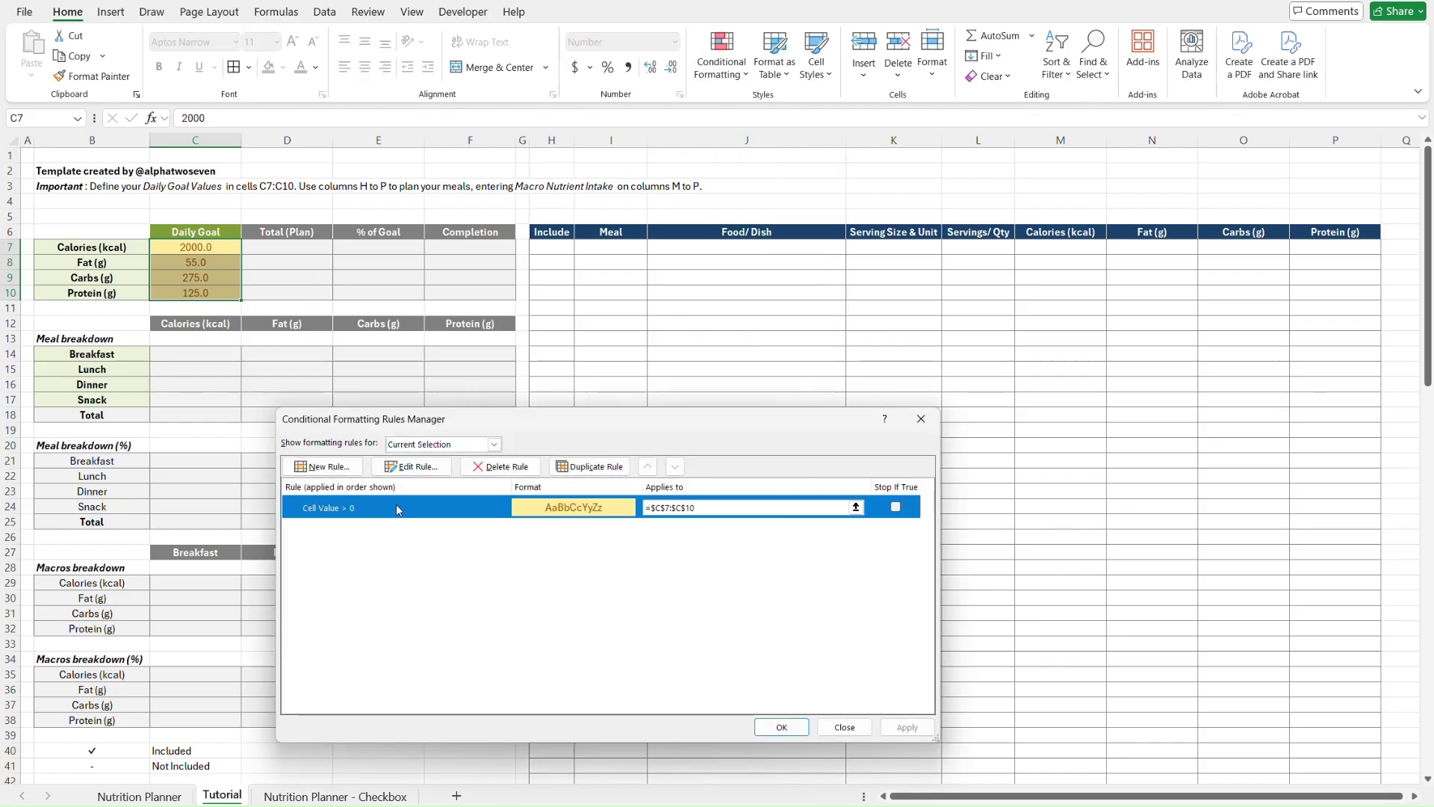
pyautogui.click(410, 468)
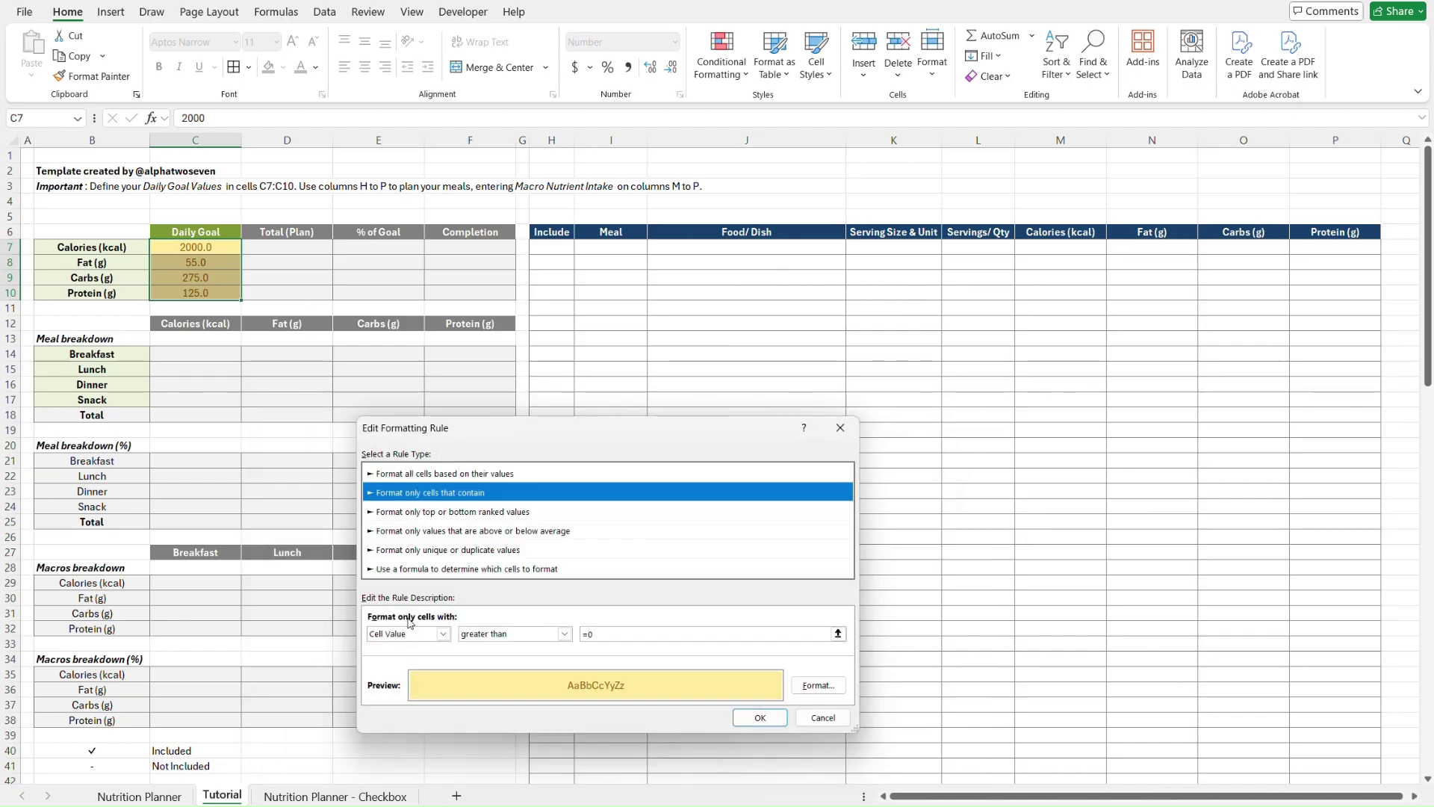
pyautogui.click(443, 634)
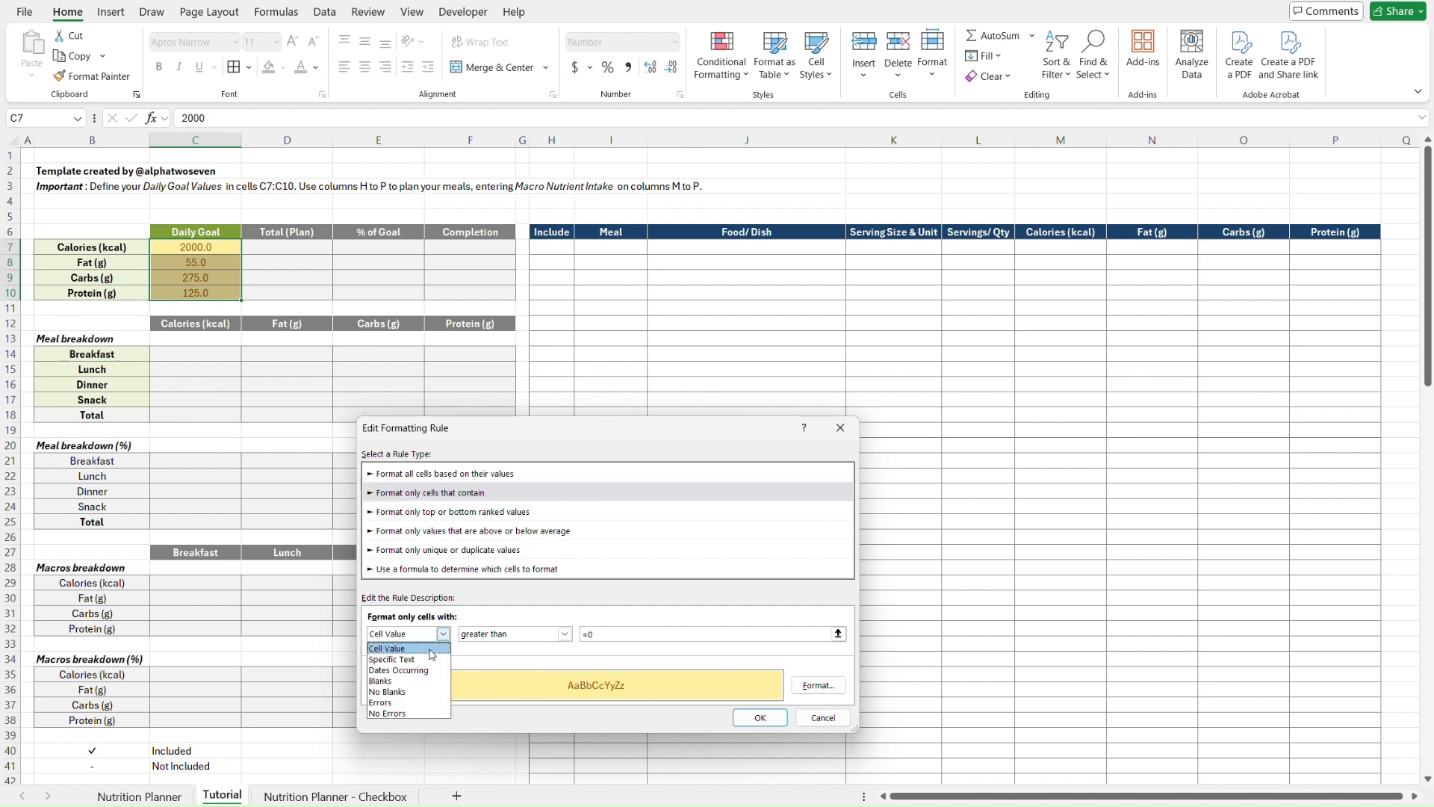
pyautogui.click(426, 680)
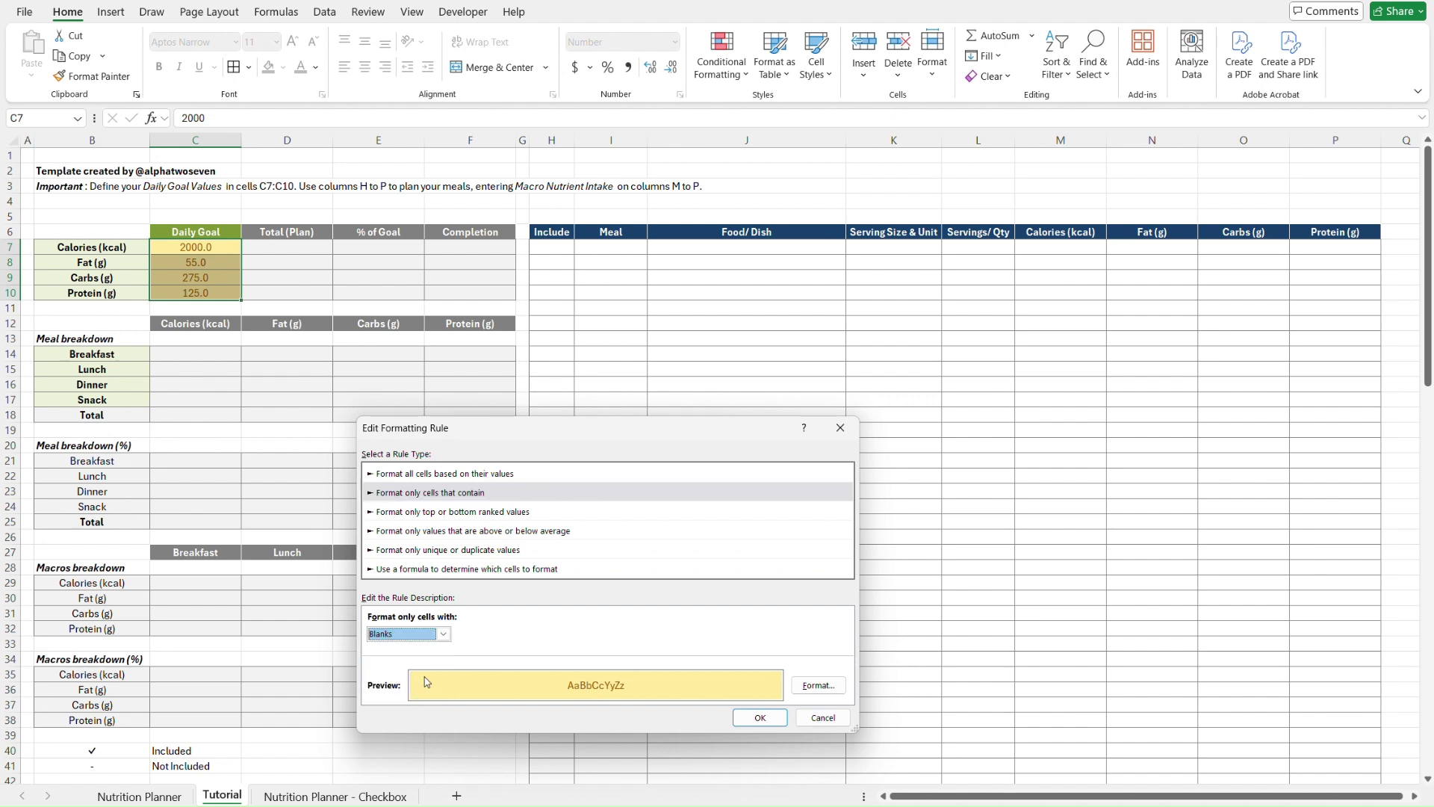
pyautogui.click(759, 717)
pyautogui.click(906, 727)
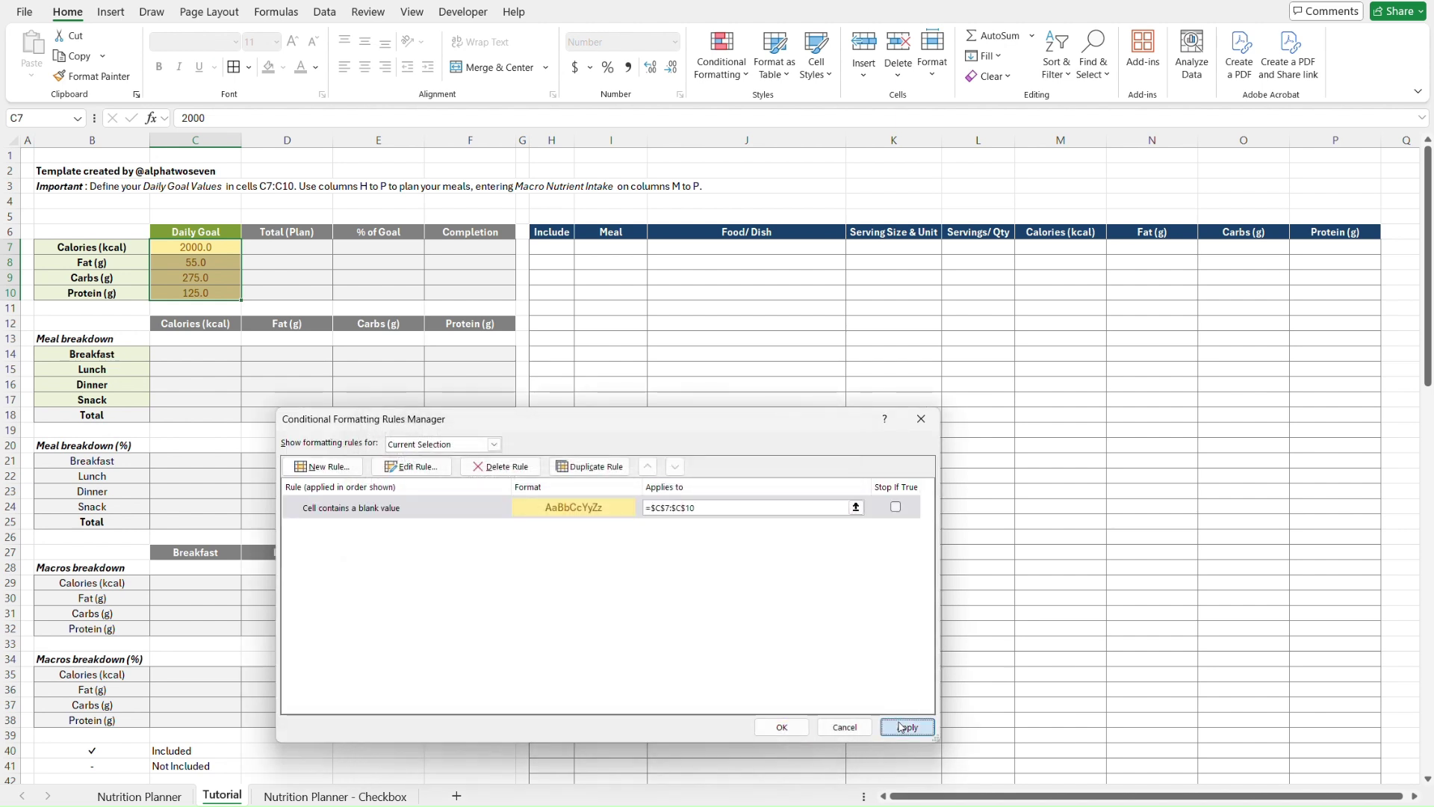
pyautogui.click(781, 727)
# - Test the blank-cell rule by clearing C7:C10 and then only C8, undoing each deletion
pyautogui.click(262, 258)
pyautogui.moveTo(196, 248); pyautogui.dragTo(196, 293)
pyautogui.press('Delete')
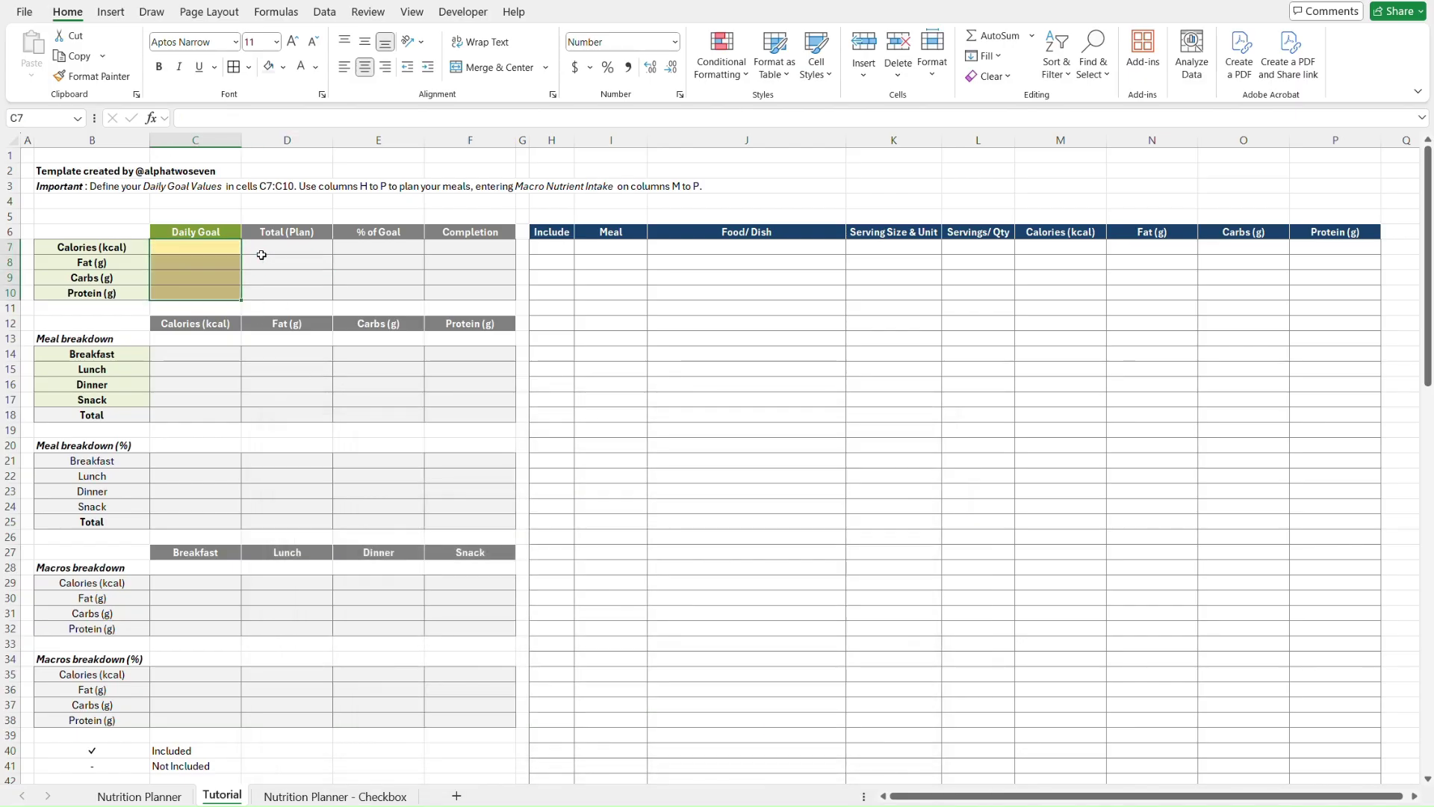
pyautogui.hotkey('ctrl', 'z')
pyautogui.press('Down')
pyautogui.press('Delete')
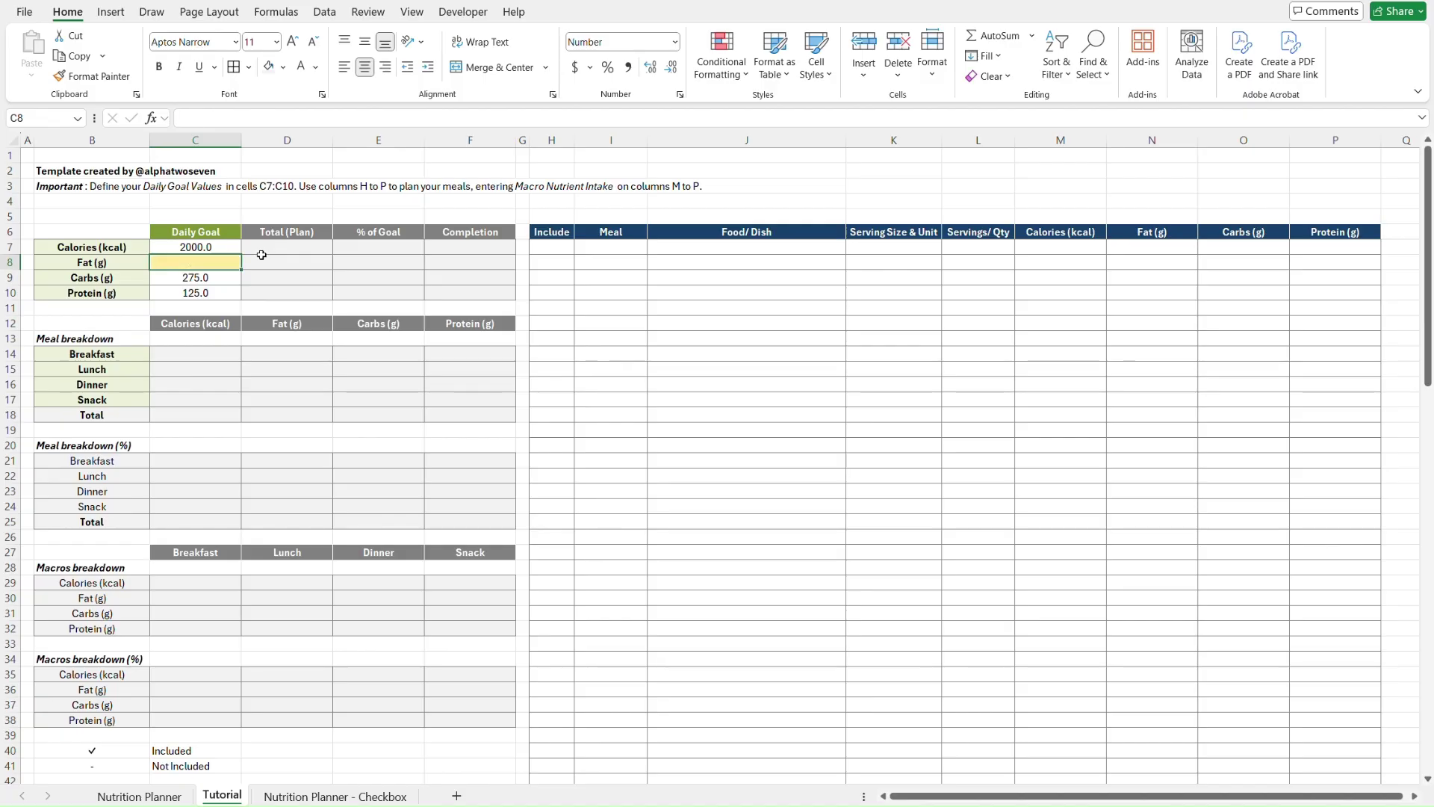
pyautogui.hotkey('ctrl', 'z')
pyautogui.press('Up')
pyautogui.press('Up')
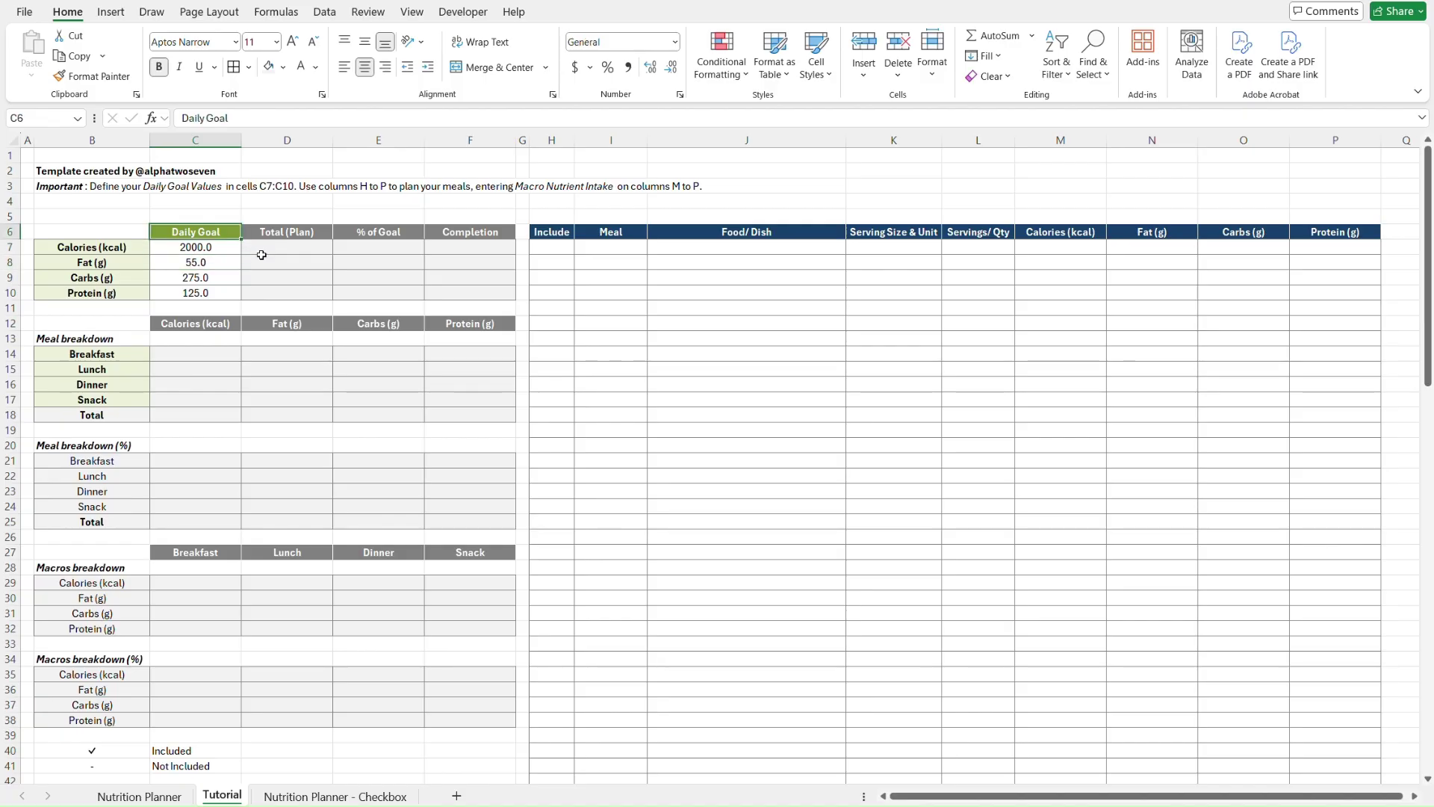
# - Examine the HIDDEN column on Nutrition Planner and trace the cell references in the R7 formula
pyautogui.hotkey('ctrl', 'pageup')
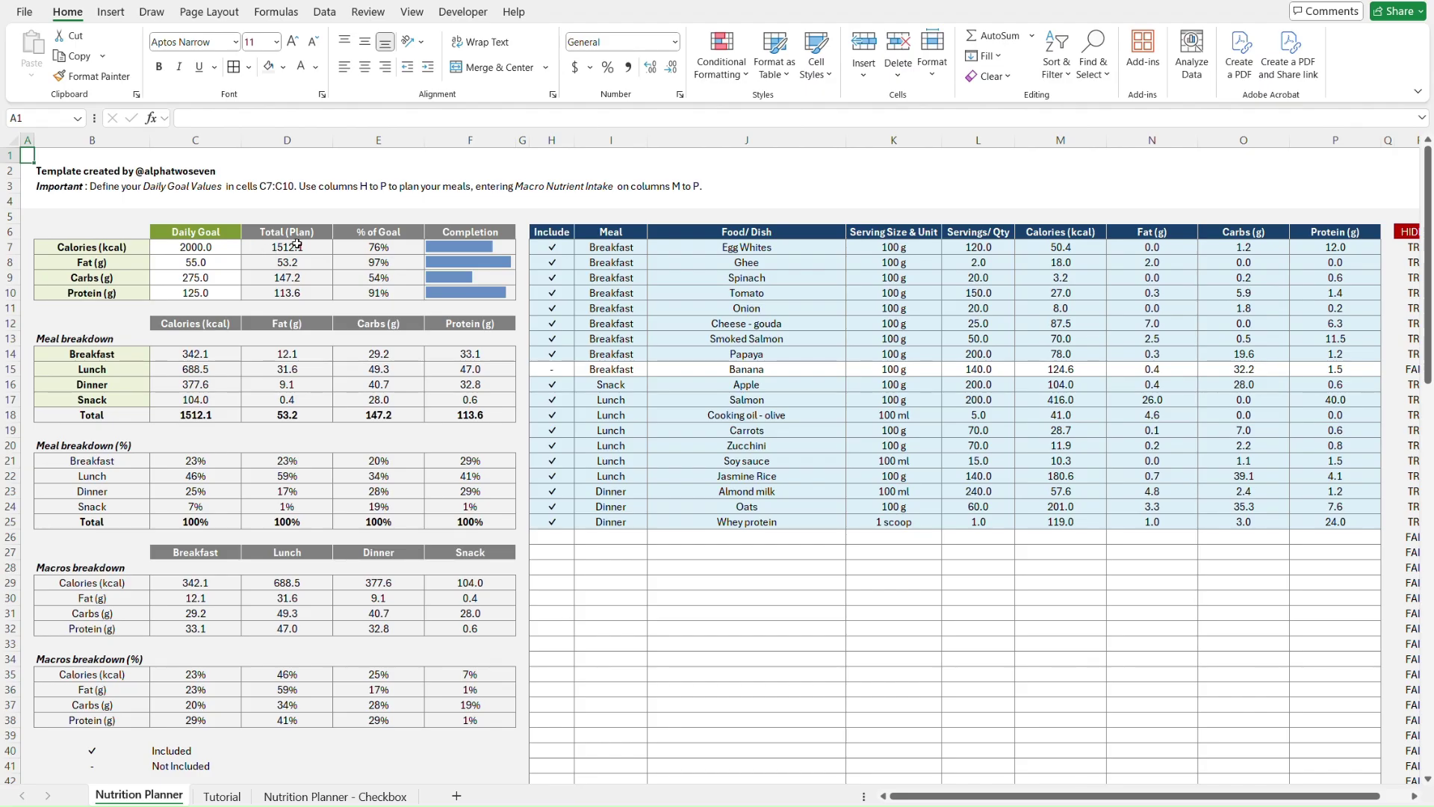
pyautogui.hscroll(2, 1396, 249)
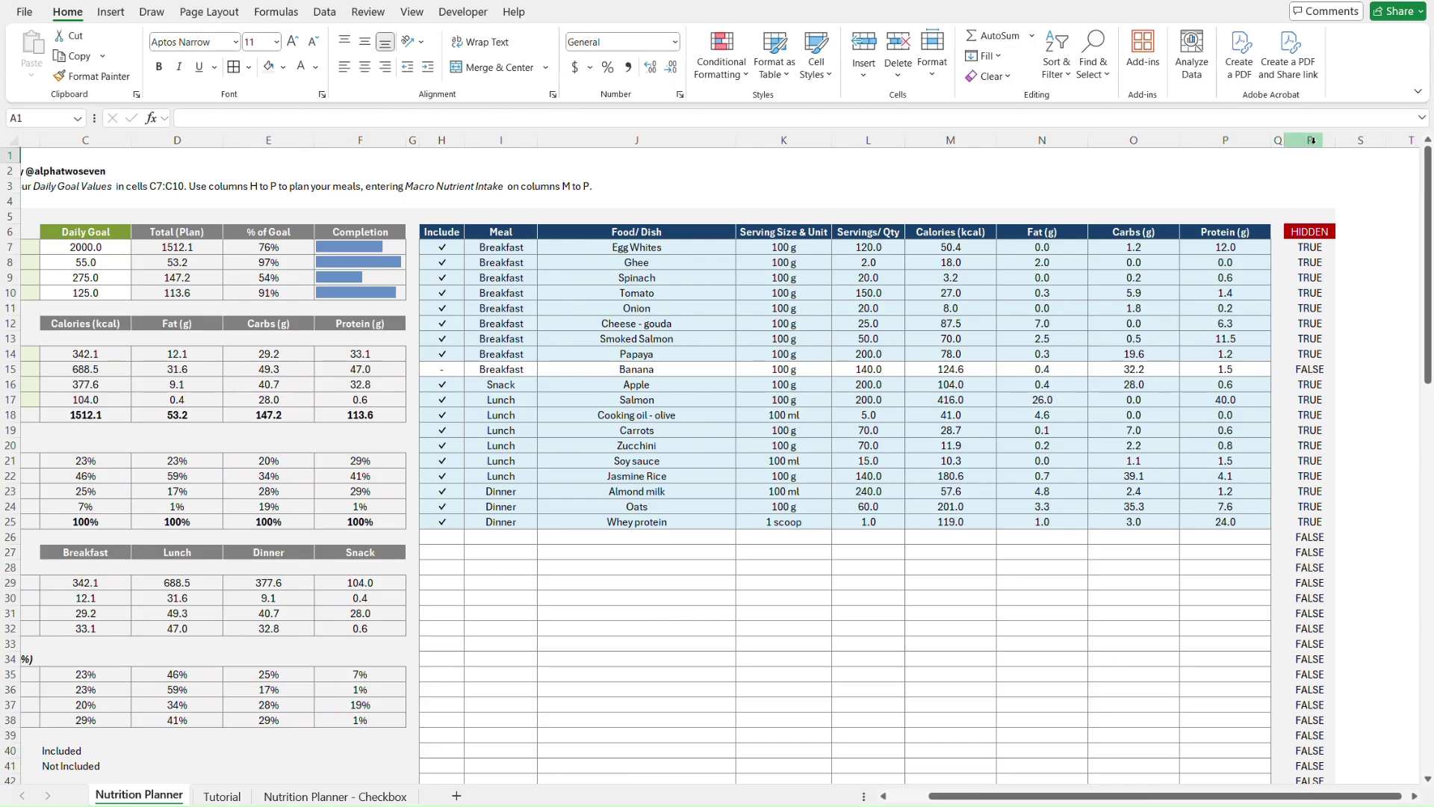
pyautogui.click(1314, 232)
pyautogui.press('Down')
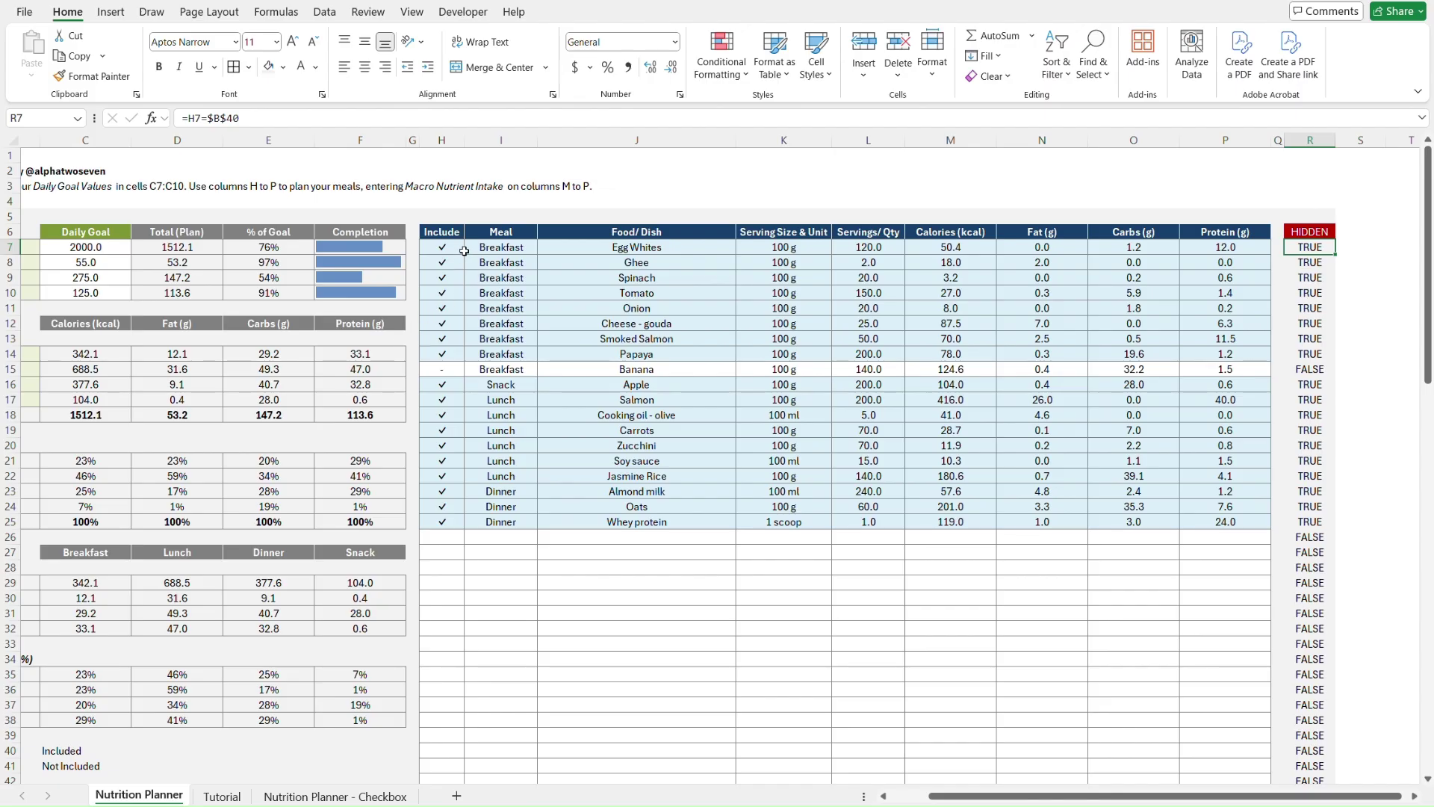
pyautogui.click(300, 118)
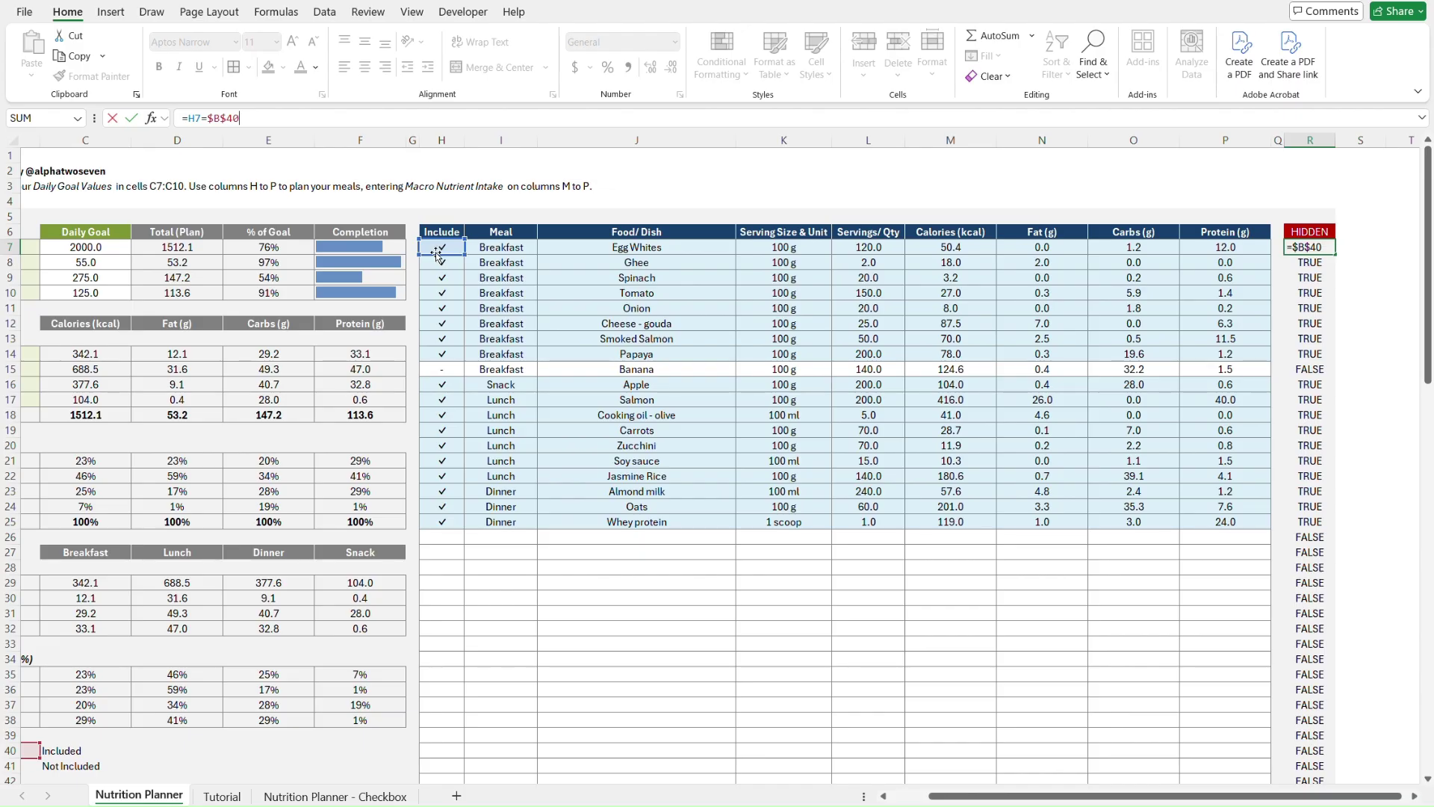
pyautogui.hscroll(-1, 464, 264)
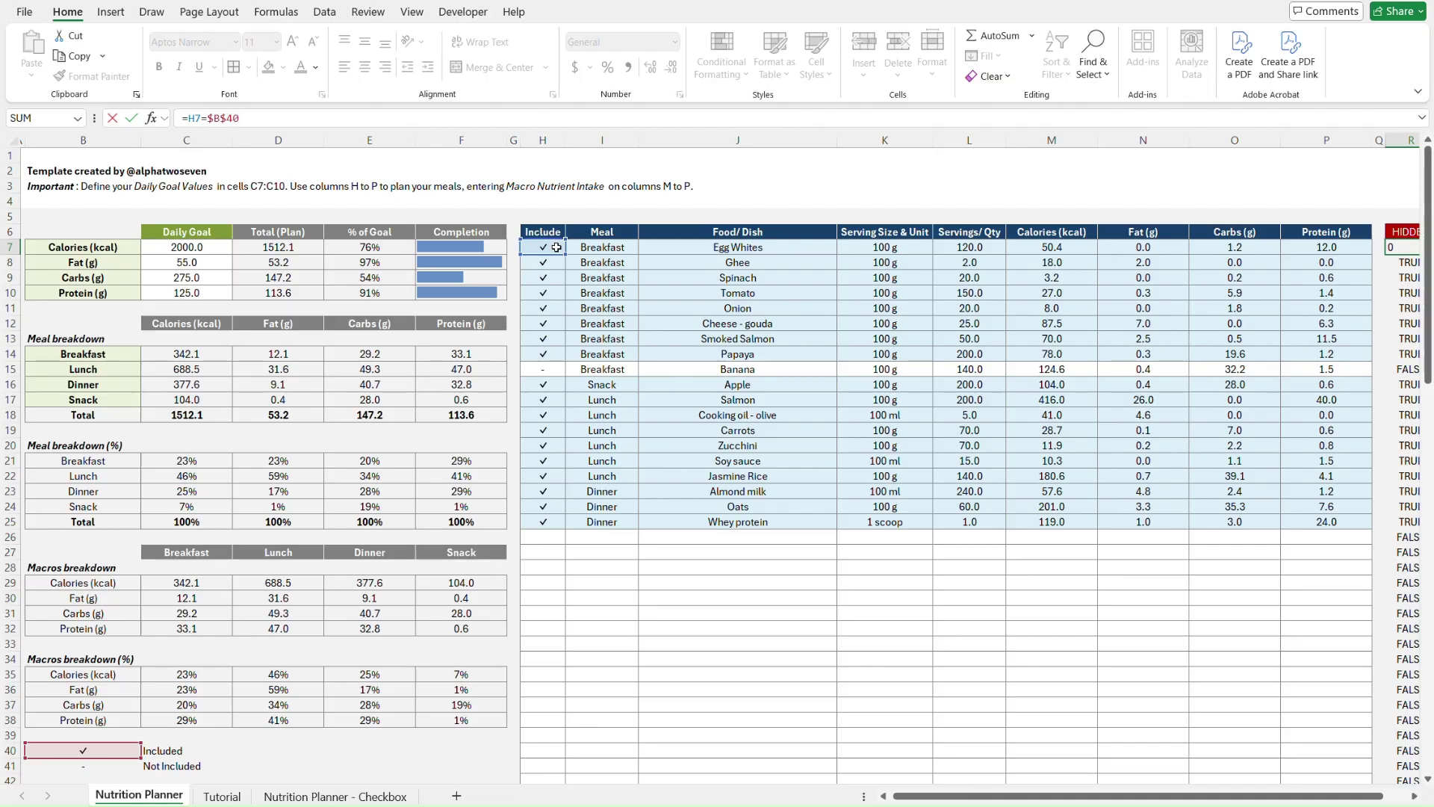
pyautogui.hotkey('ctrl', 'Return')
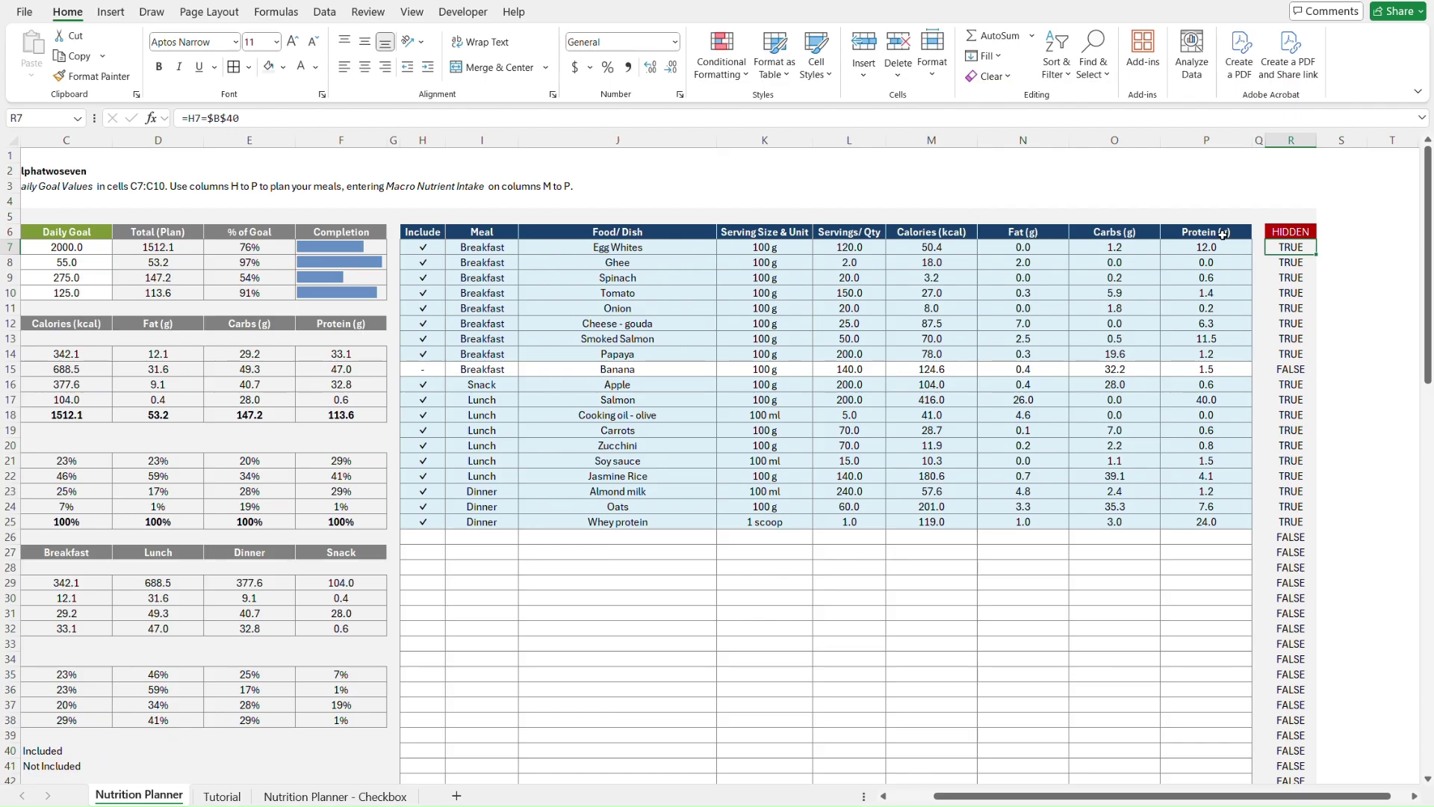
pyautogui.press('Up')
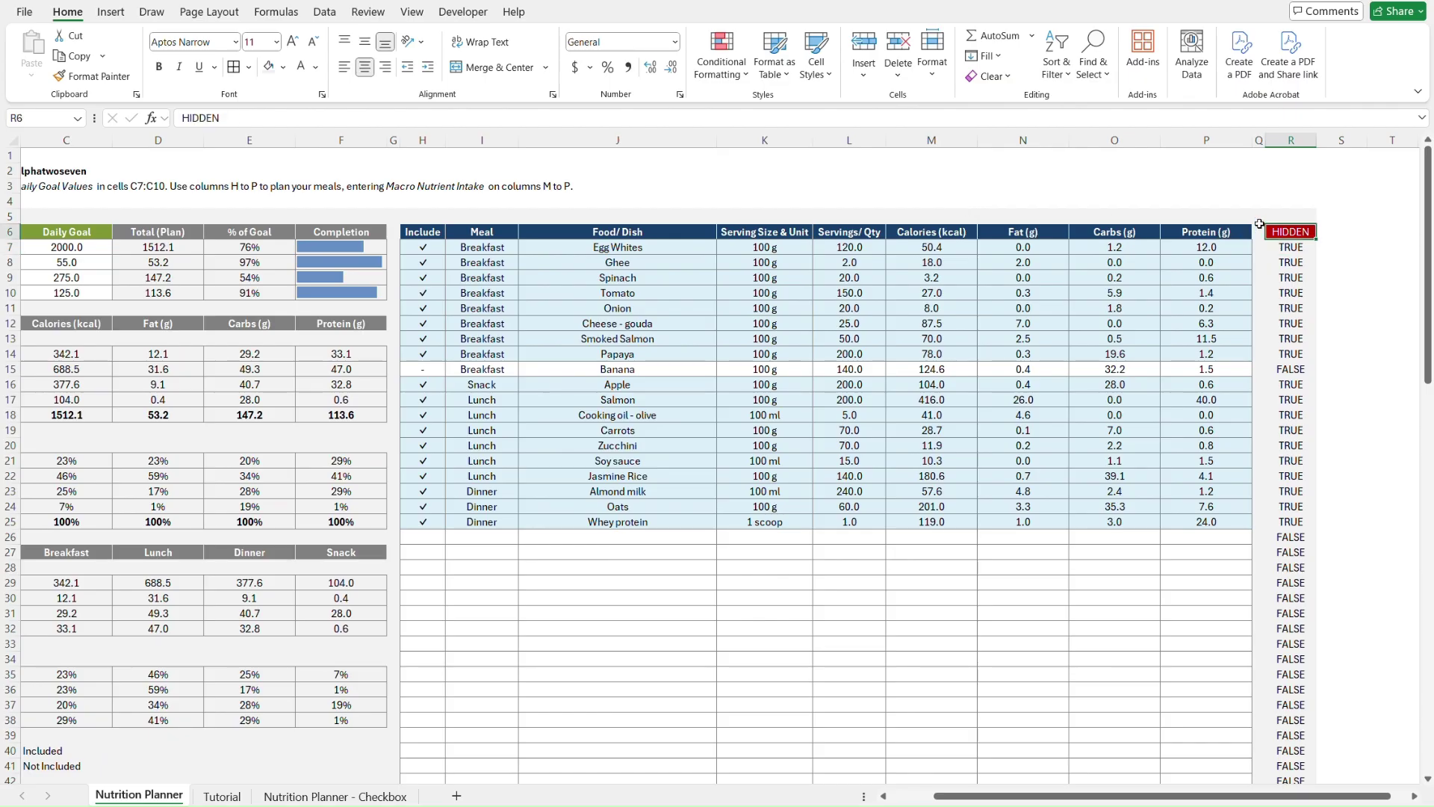
# - Enter the header Hidden in cell R6 on the Tutorial sheet
pyautogui.hotkey('ctrl', 'pagedown')
pyautogui.click(1260, 224)
pyautogui.press('Down')
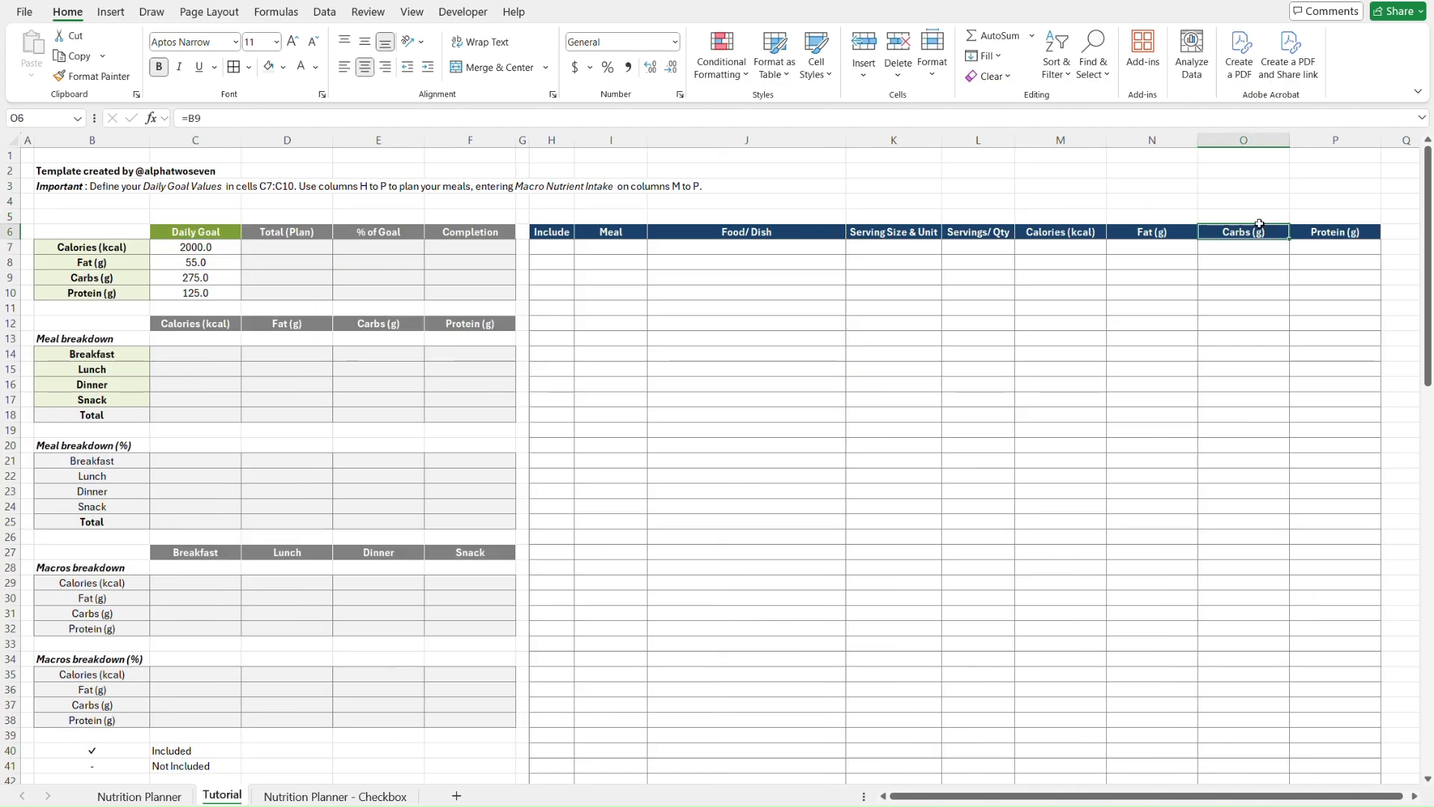
pyautogui.press('Right')
pyautogui.press('Right')
pyautogui.press('Right')
pyautogui.write('Hidden')
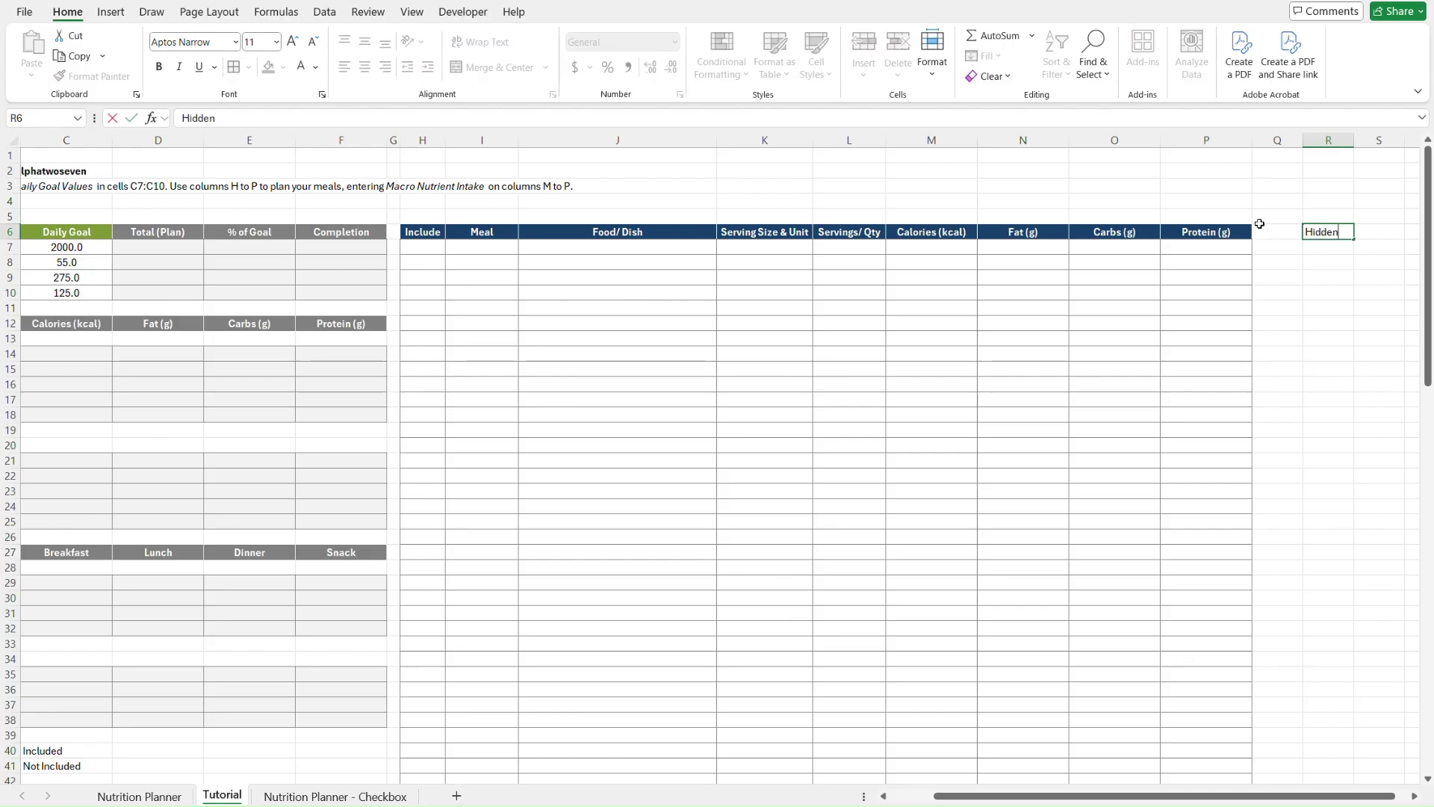
pyautogui.press('Return')
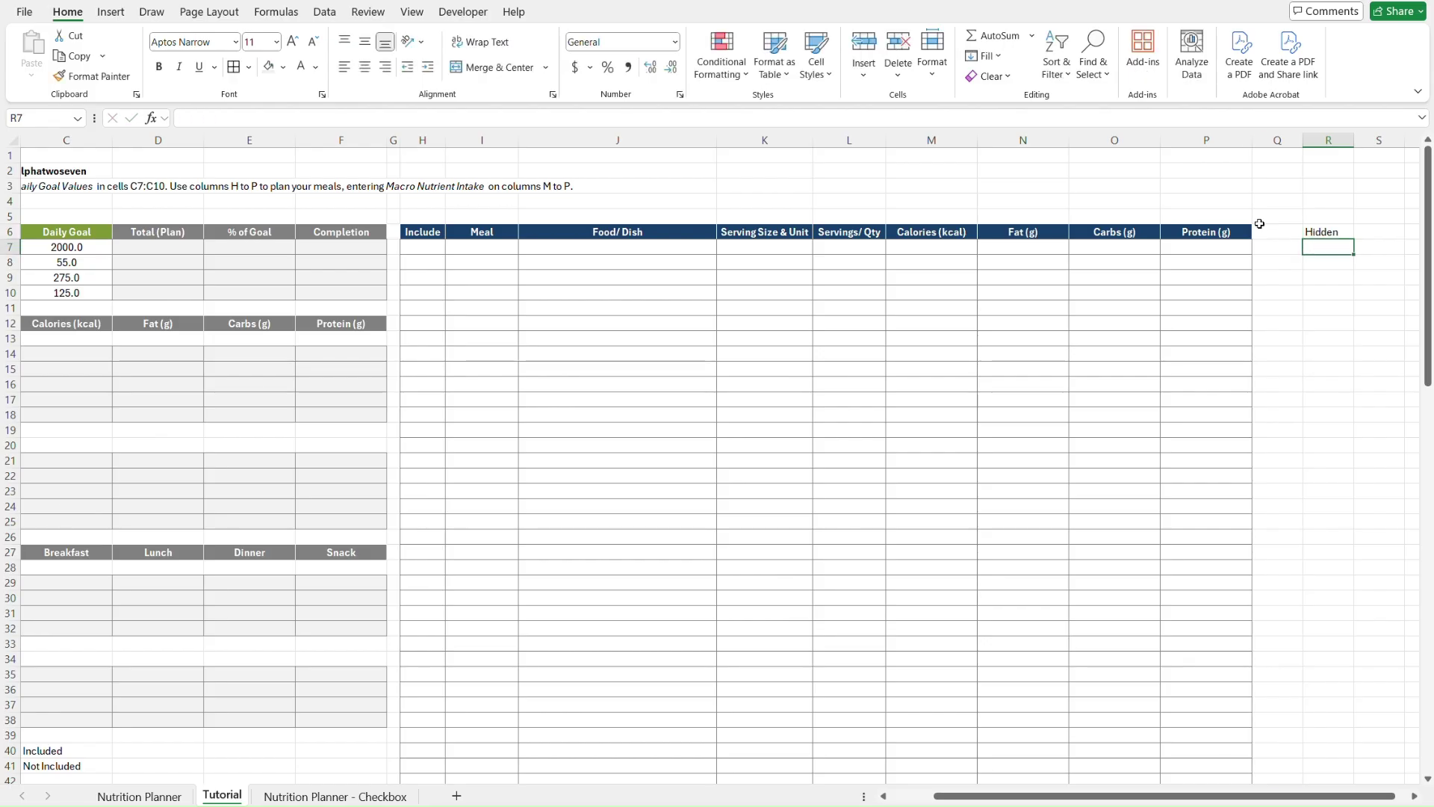
pyautogui.hotkey('ctrl', 'pageup')
pyautogui.hotkey('ctrl', 'pagedown')
pyautogui.press('Up')
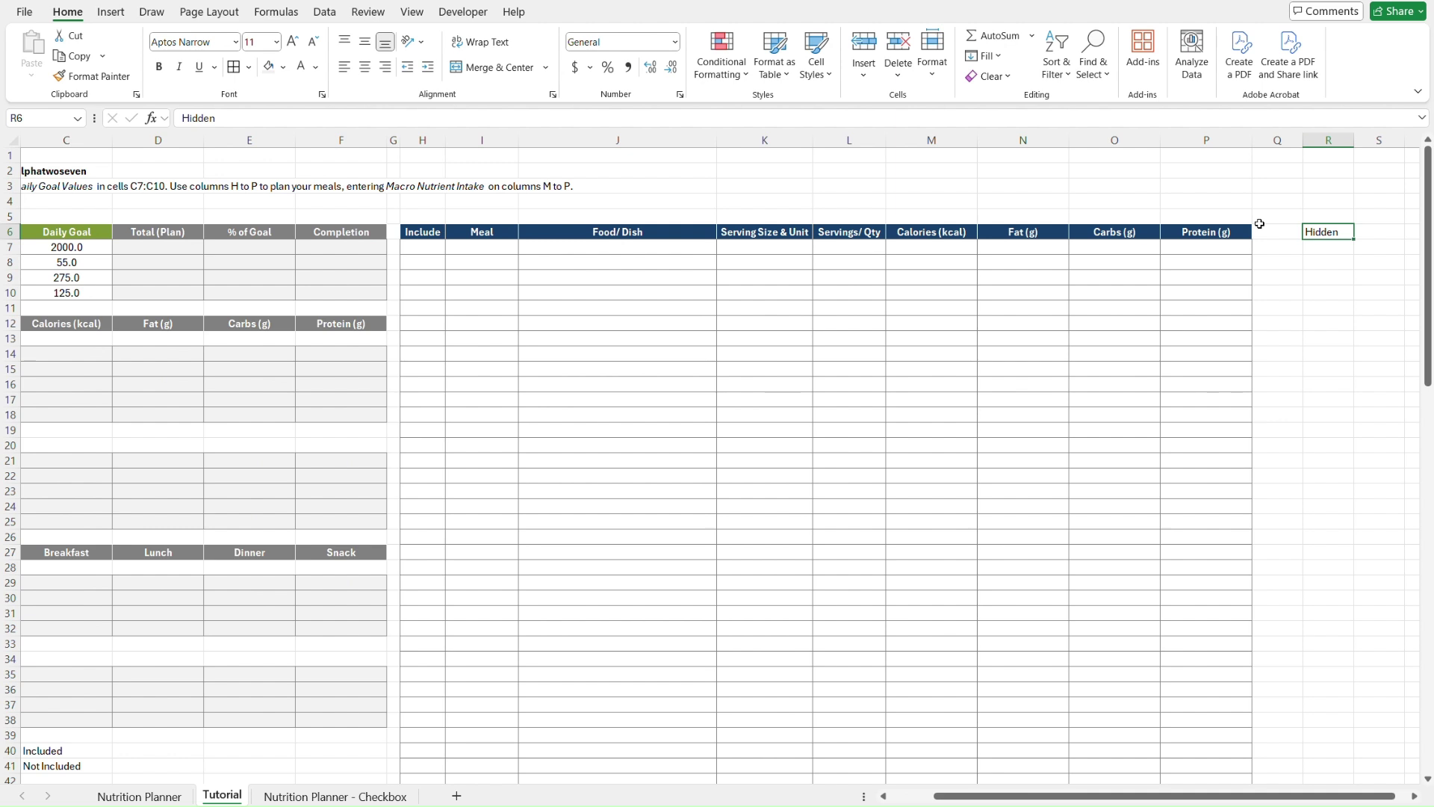
# - Enter the formula =UPPER(R6) in R7 to produce an uppercase version of the header
pyautogui.press('Down')
pyautogui.write('=uper')
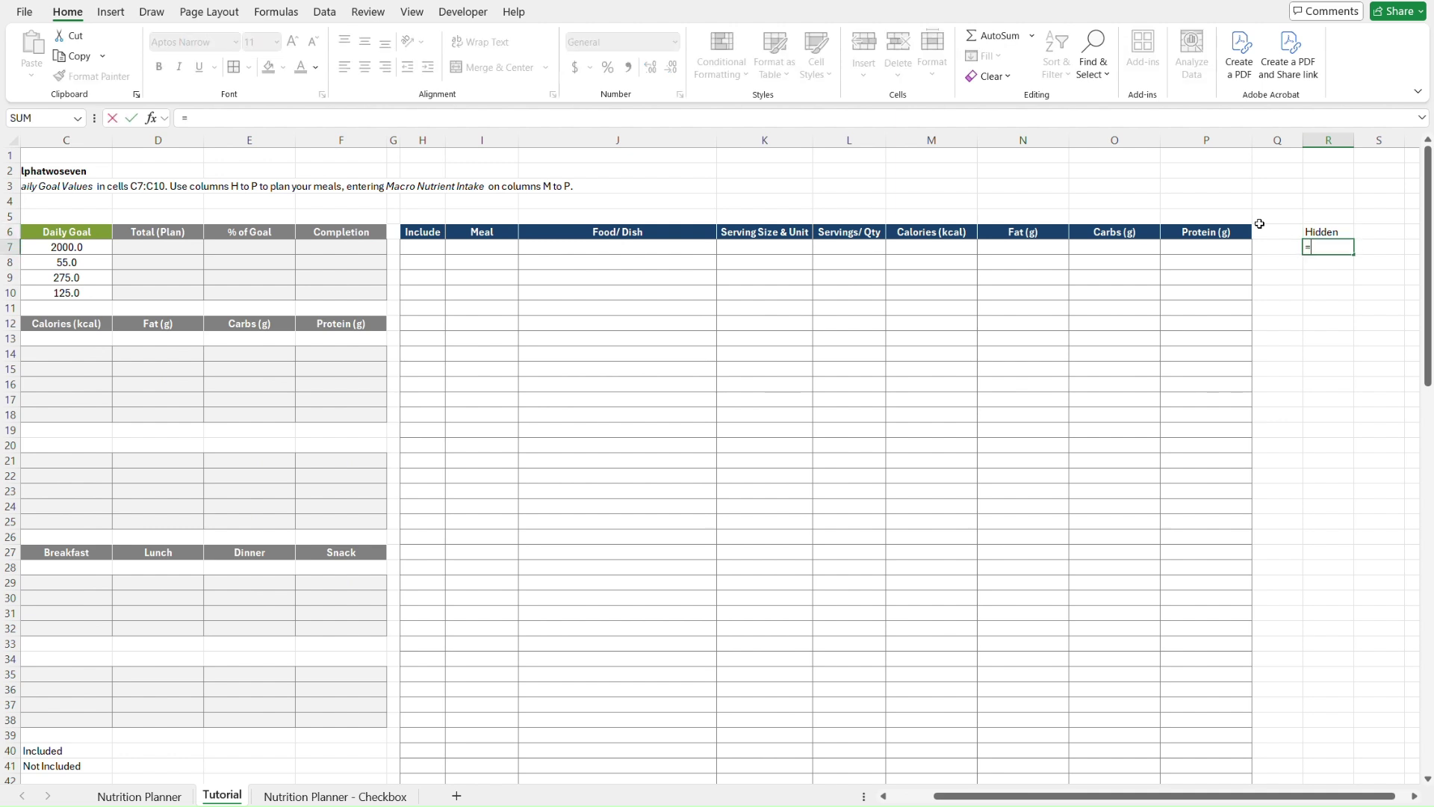
pyautogui.press('BackSpace')
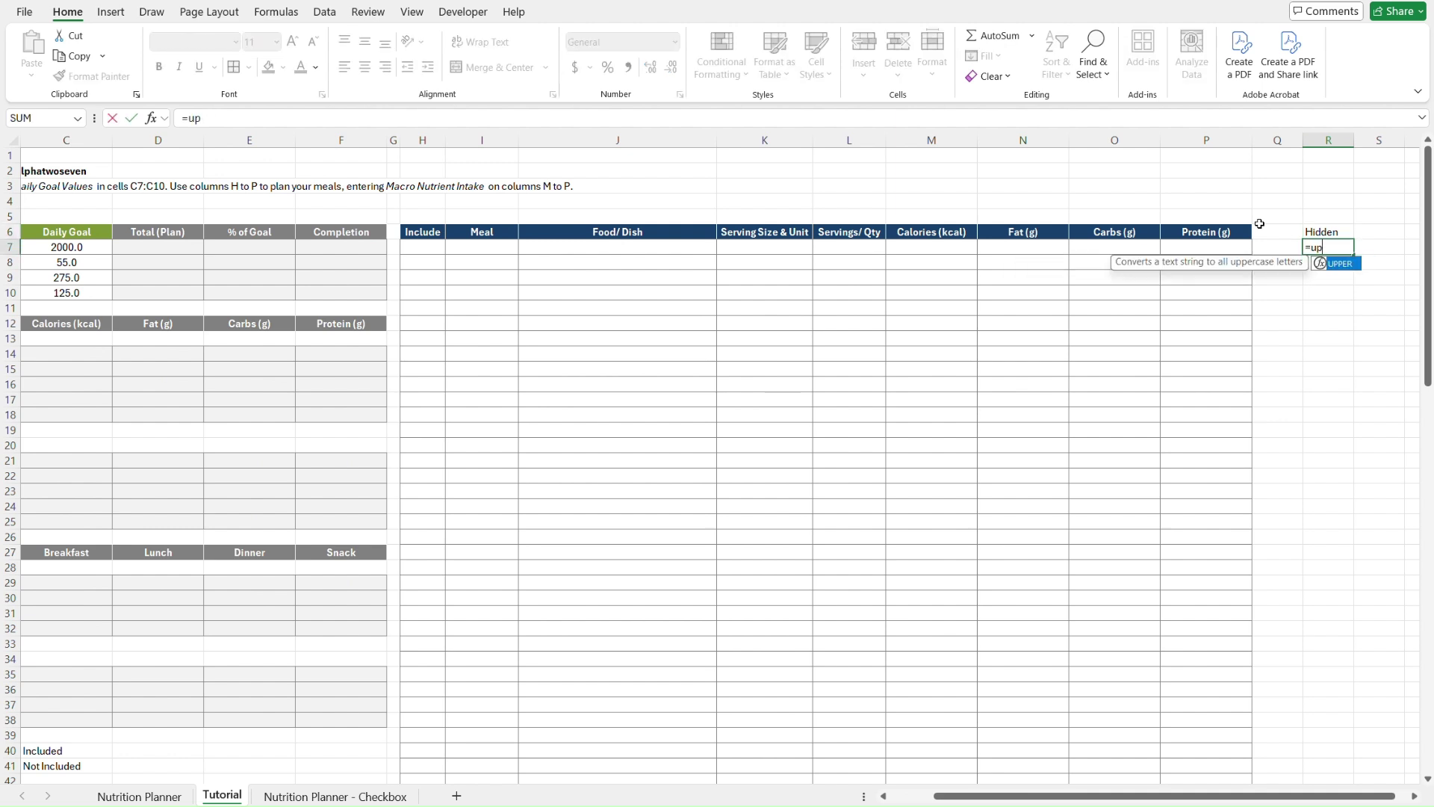
pyautogui.press('Tab')
pyautogui.press('Up')
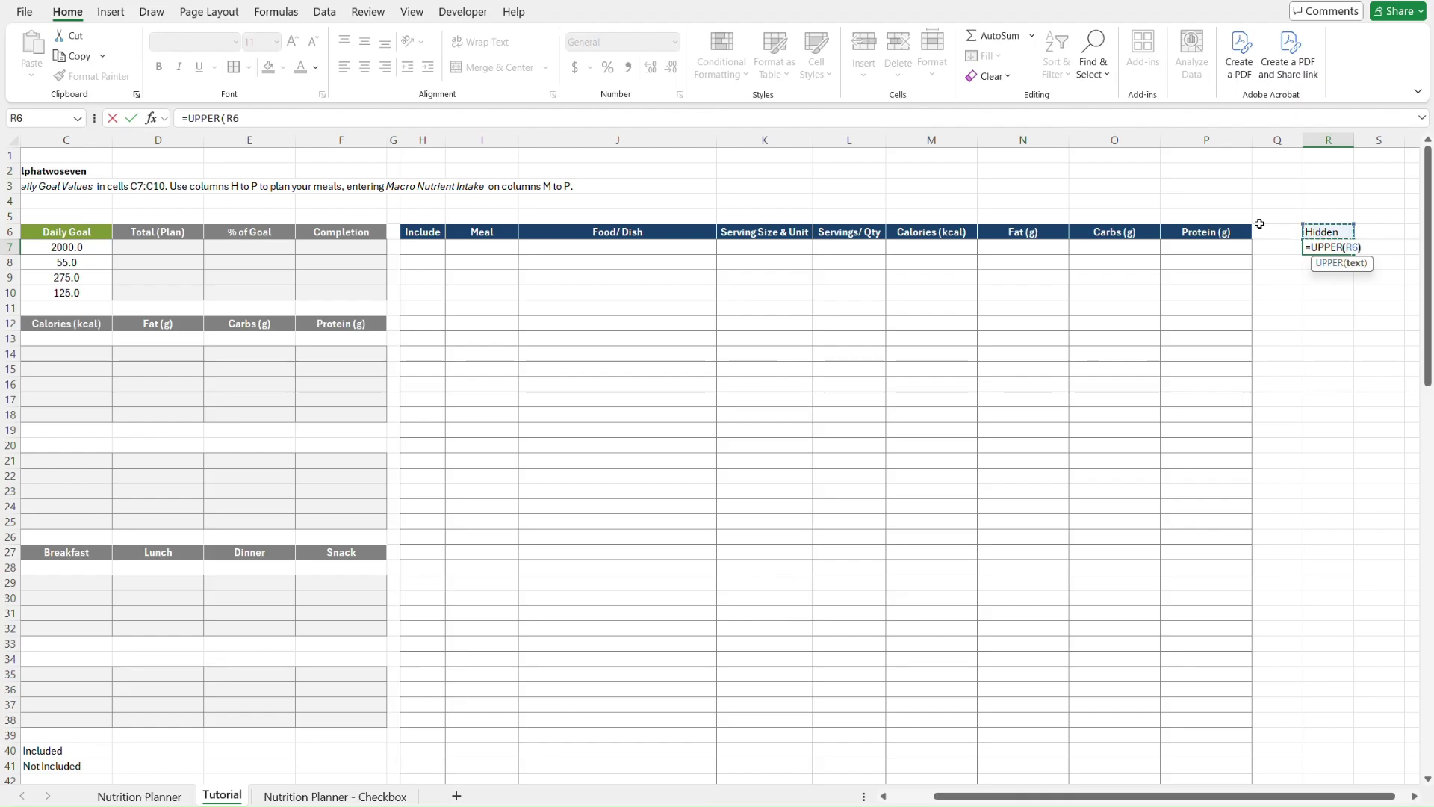
pyautogui.press('Return')
pyautogui.press('Up')
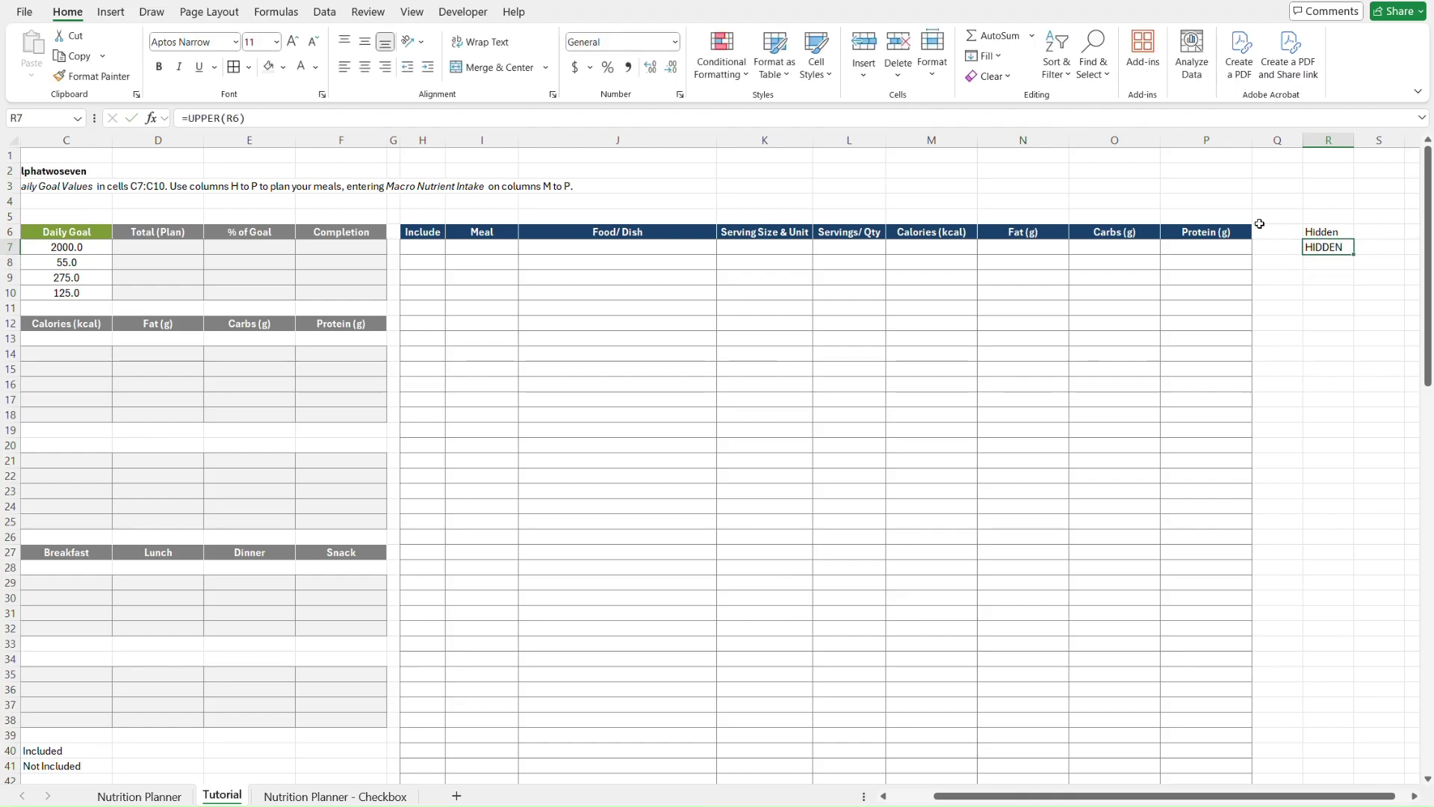
# - Paste the R7 result into R6 as a value only, and clear the helper formula from R7
pyautogui.hotkey('ctrl', 'c')
pyautogui.press('Up')
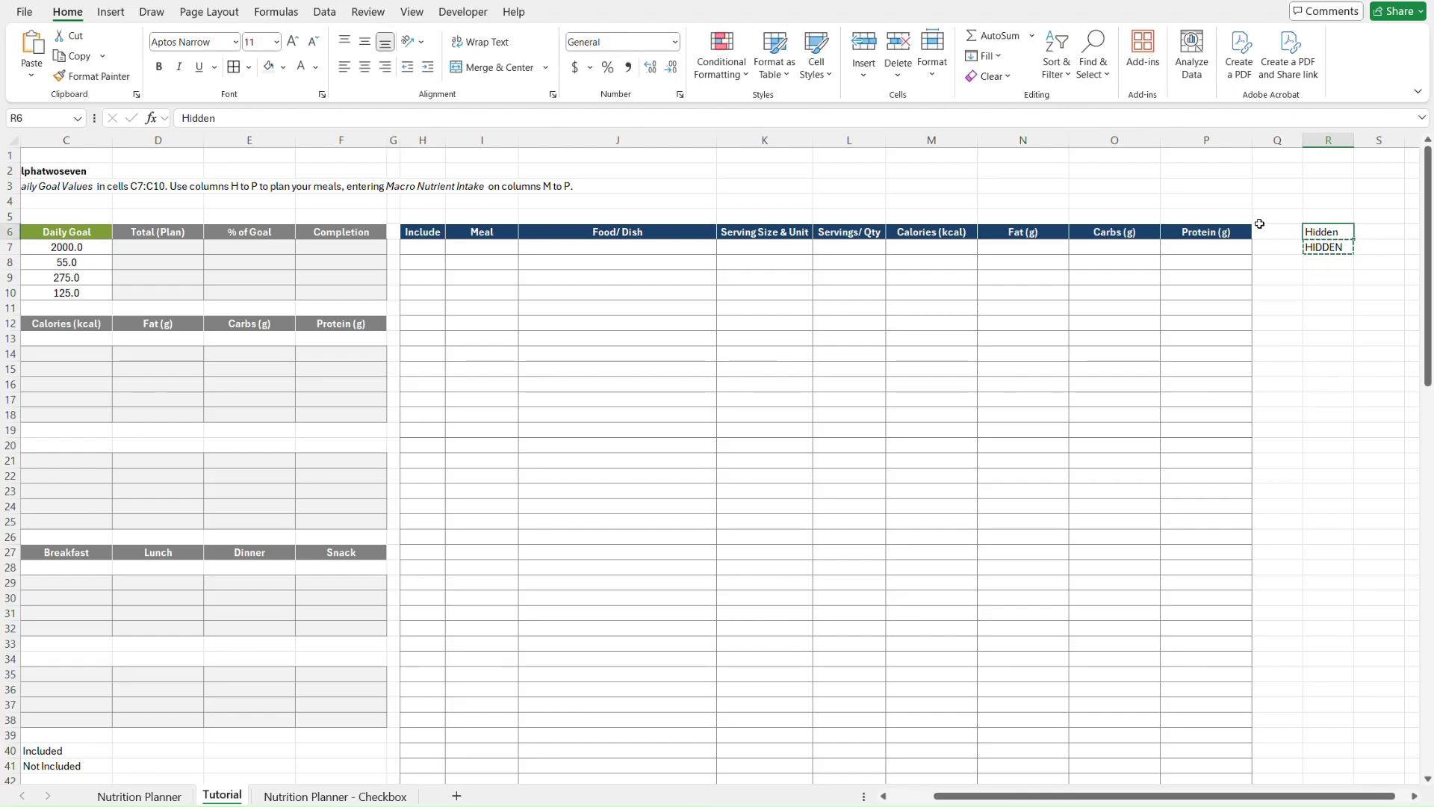
pyautogui.hotkey('ctrl', 'alt', 'v')
pyautogui.press('v')
pyautogui.press('Return')
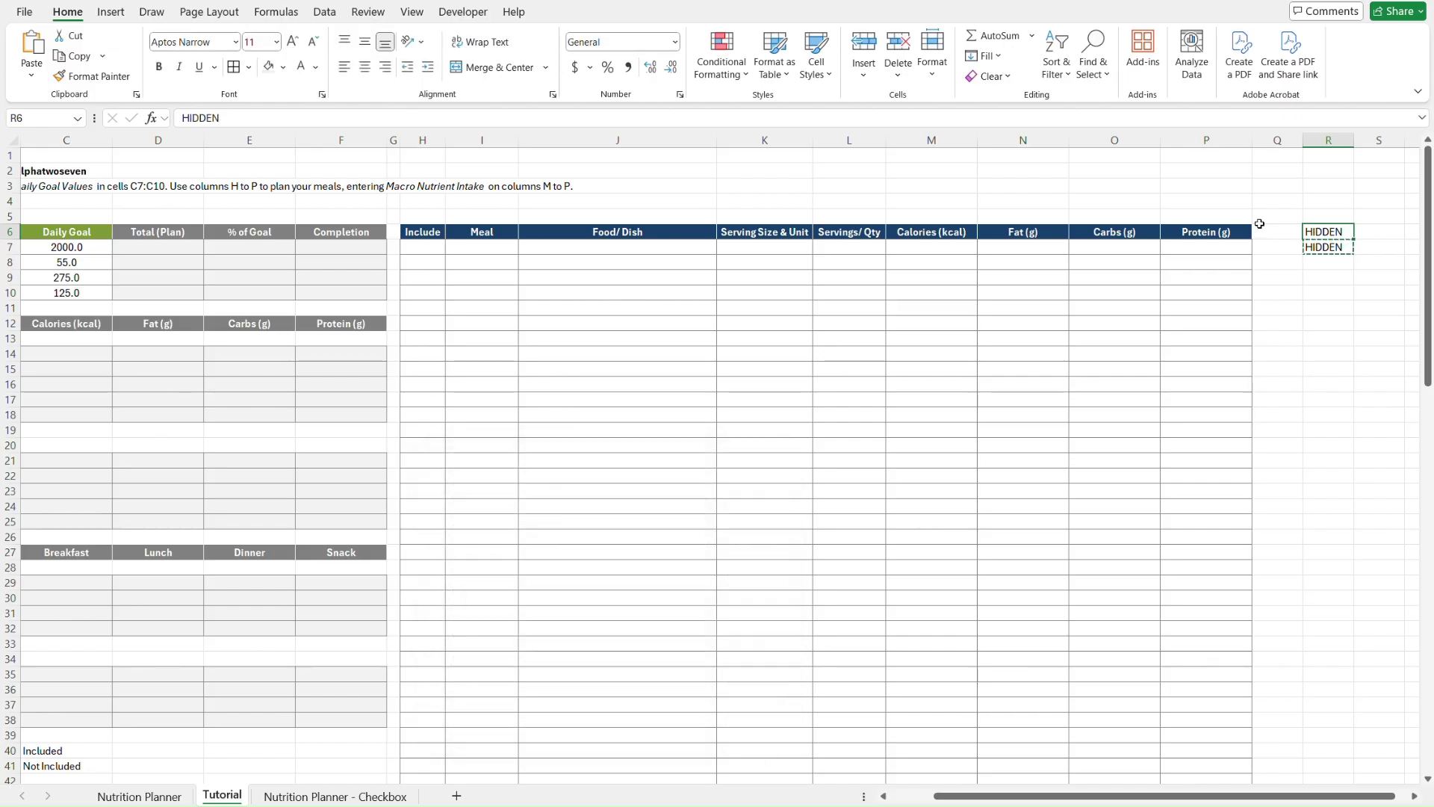
pyautogui.press('Down')
pyautogui.press('Delete')
pyautogui.press('Up')
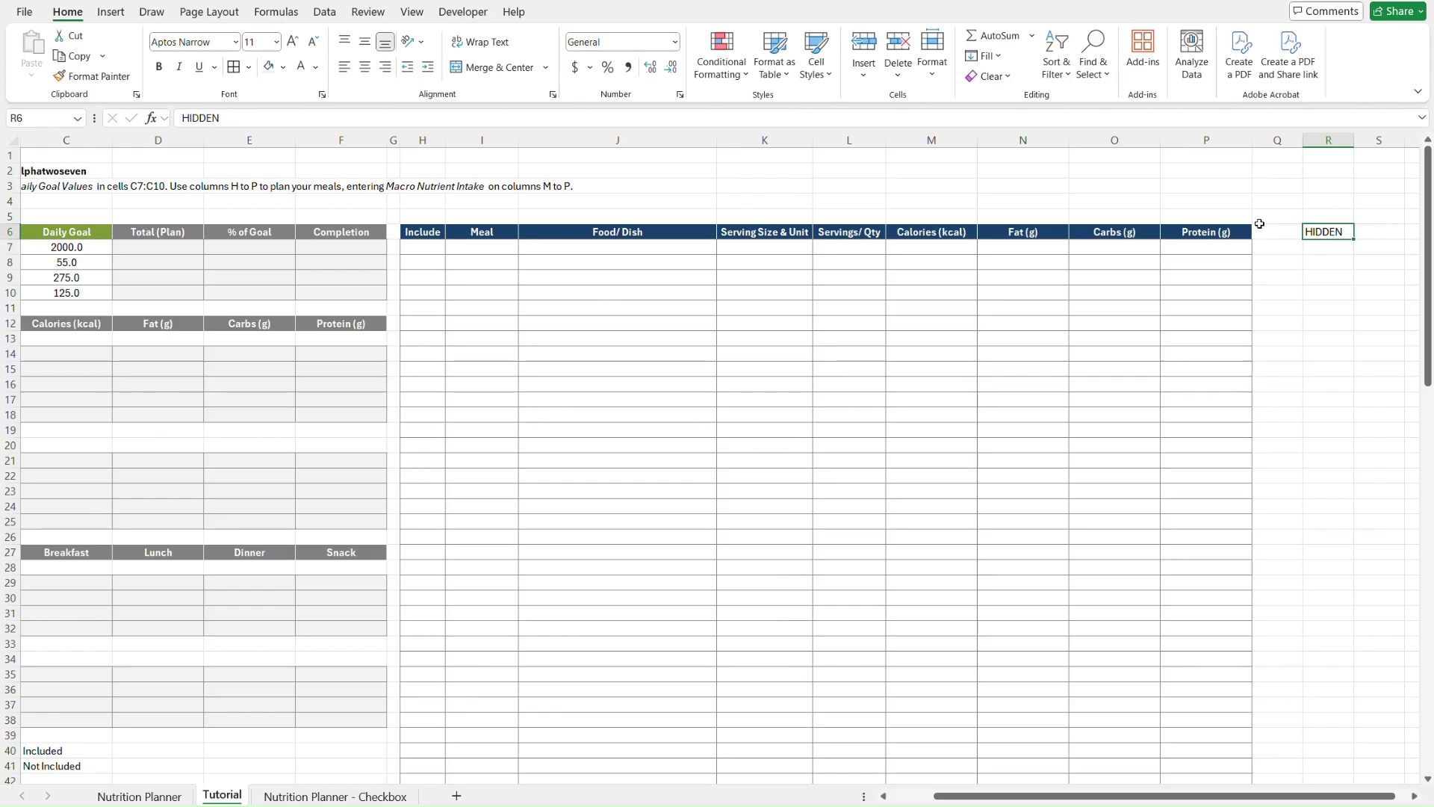
# - Apply column A's width to spacer column Q on the Tutorial sheet by pasting only the column widths
pyautogui.hotkey('ctrl', 'pageup')
pyautogui.click(1260, 223)
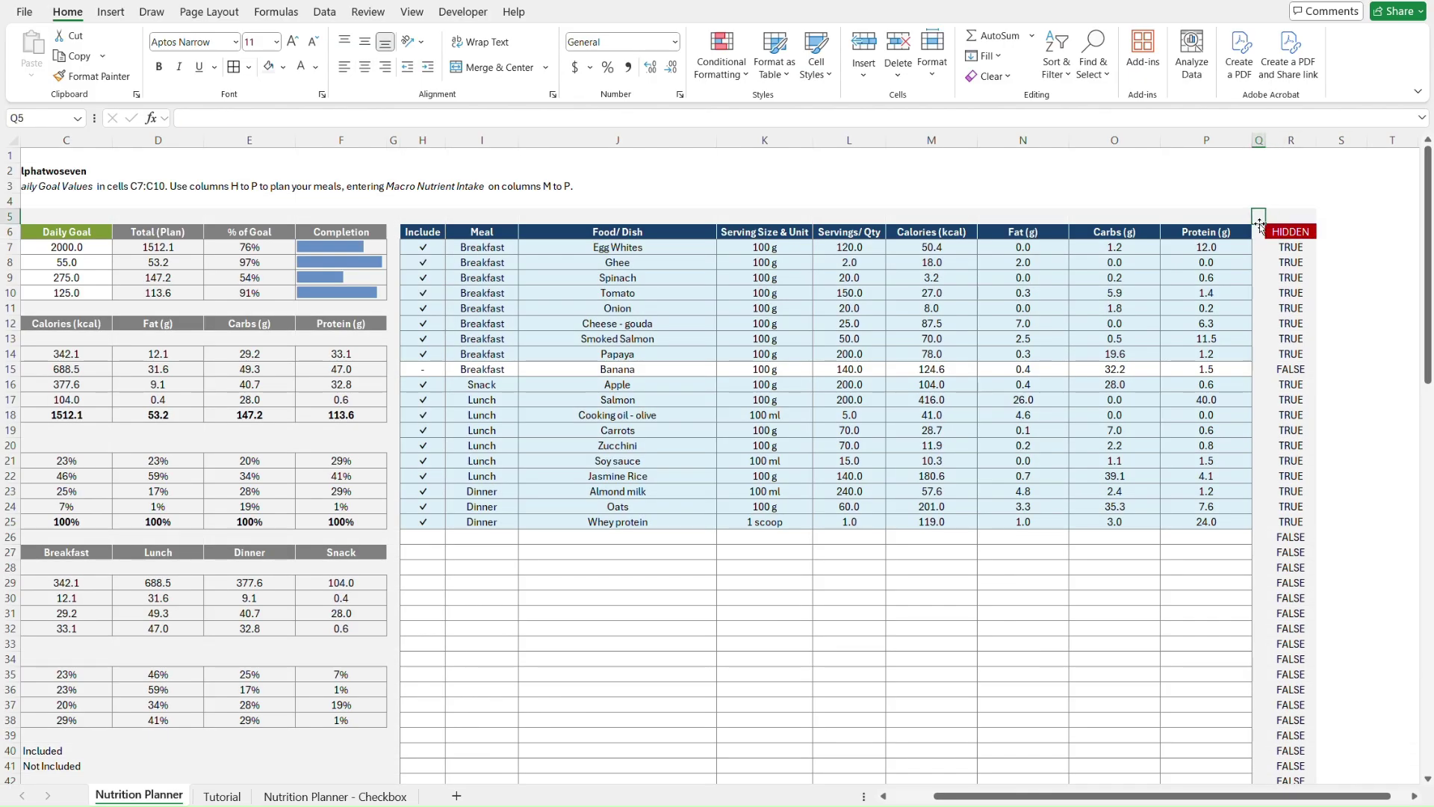
pyautogui.hotkey('ctrl', 'pagedown')
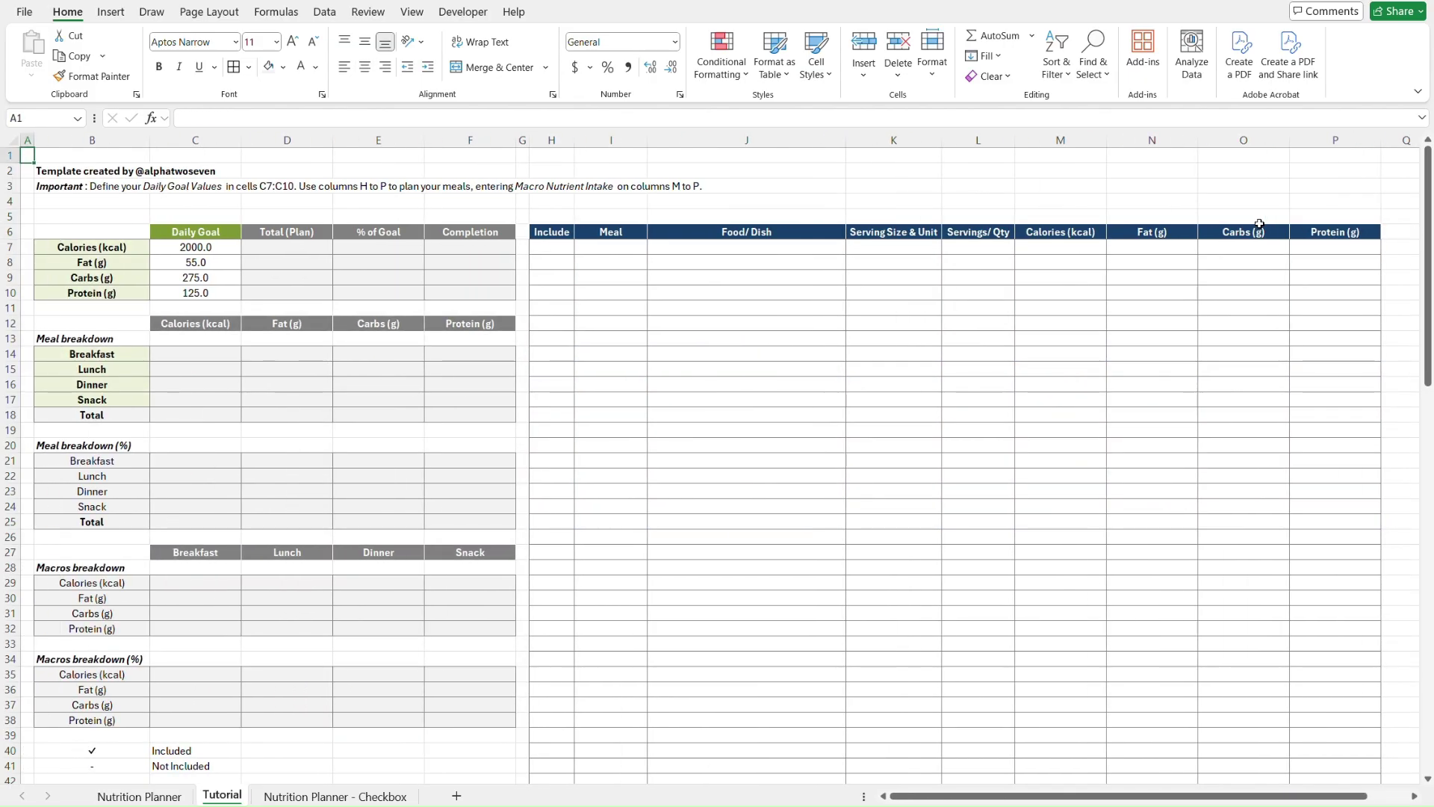
pyautogui.hotkey('ctrl', 'c')
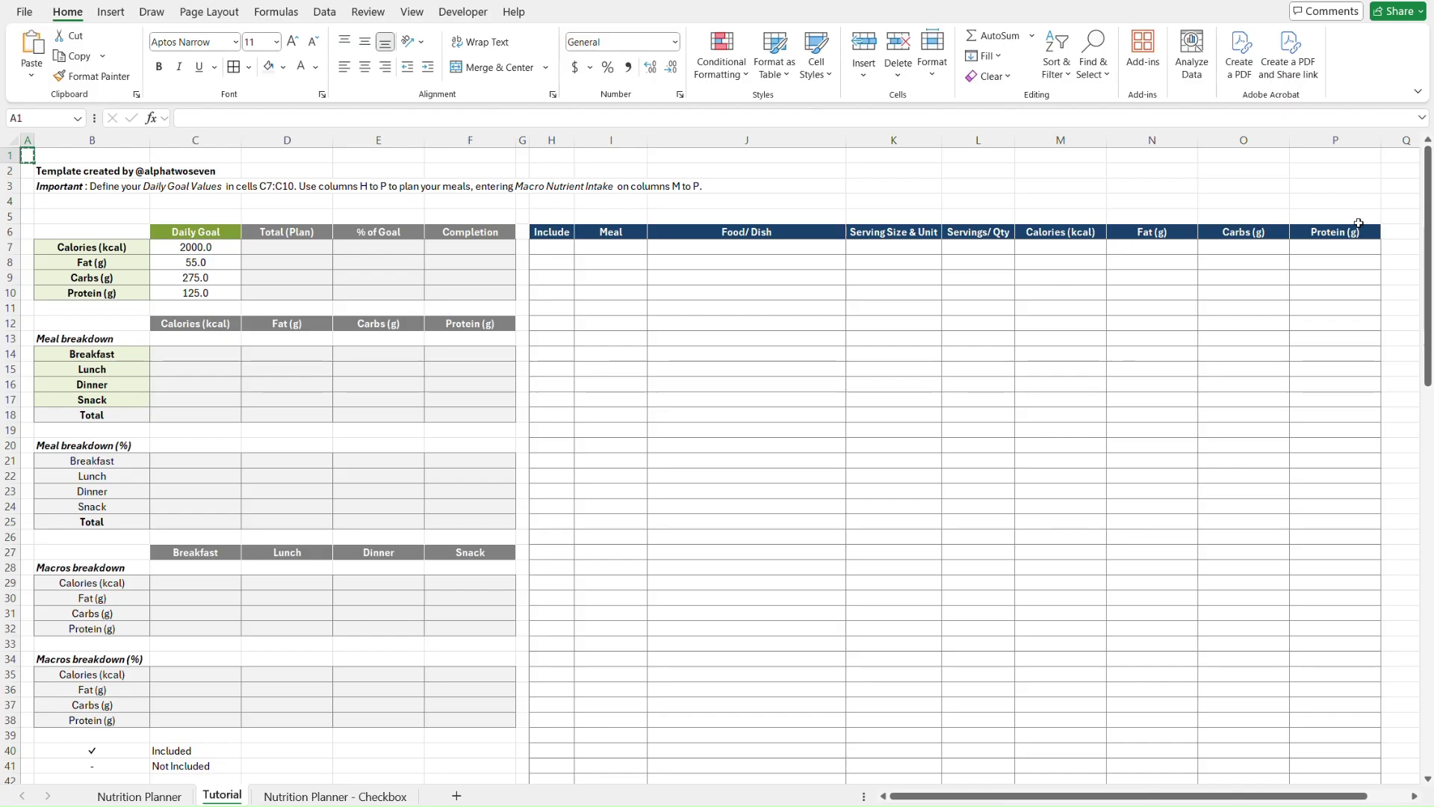
pyautogui.click(1391, 232)
pyautogui.hotkey('ctrl', 'alt', 'v')
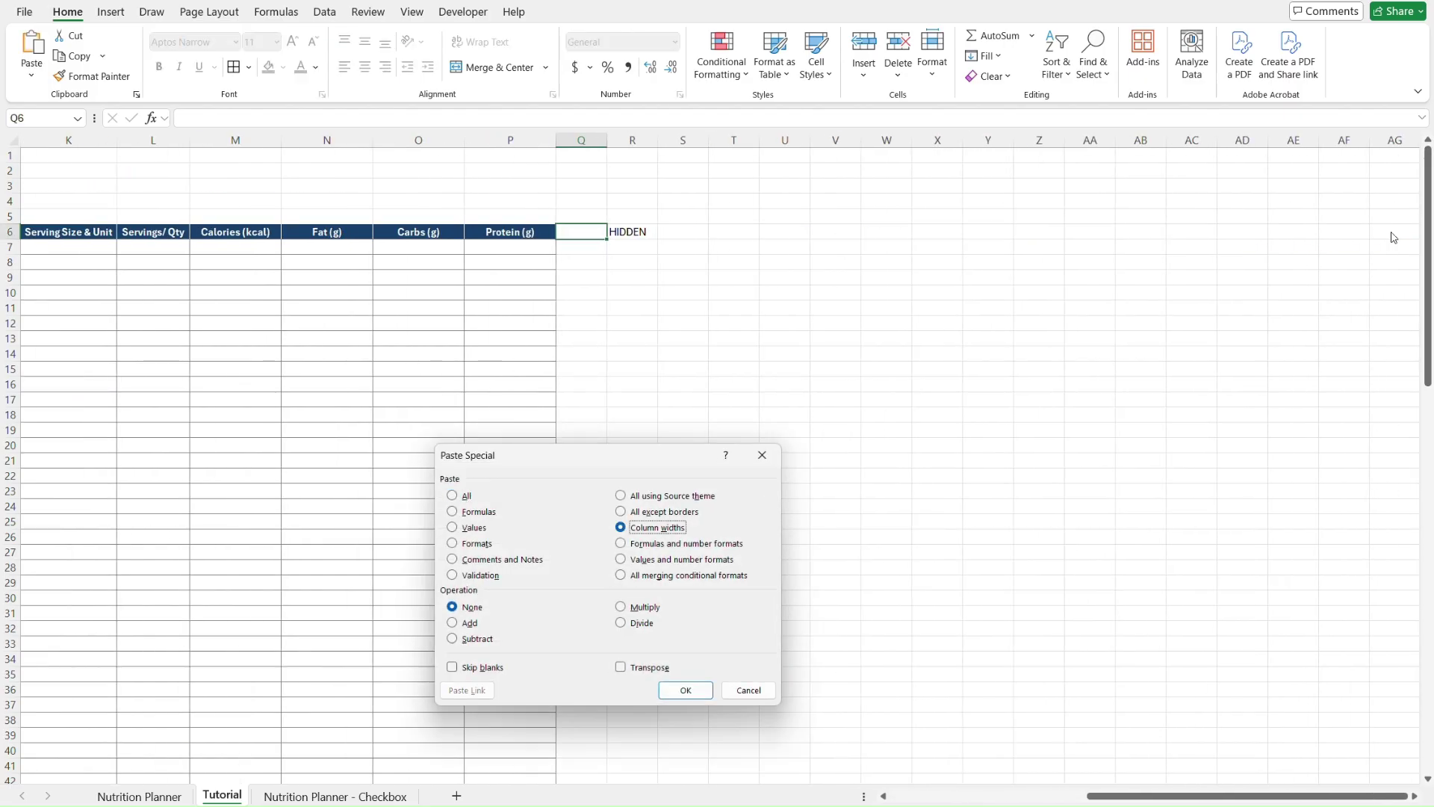
pyautogui.press('Return')
pyautogui.hscroll(-5, 1390, 232)
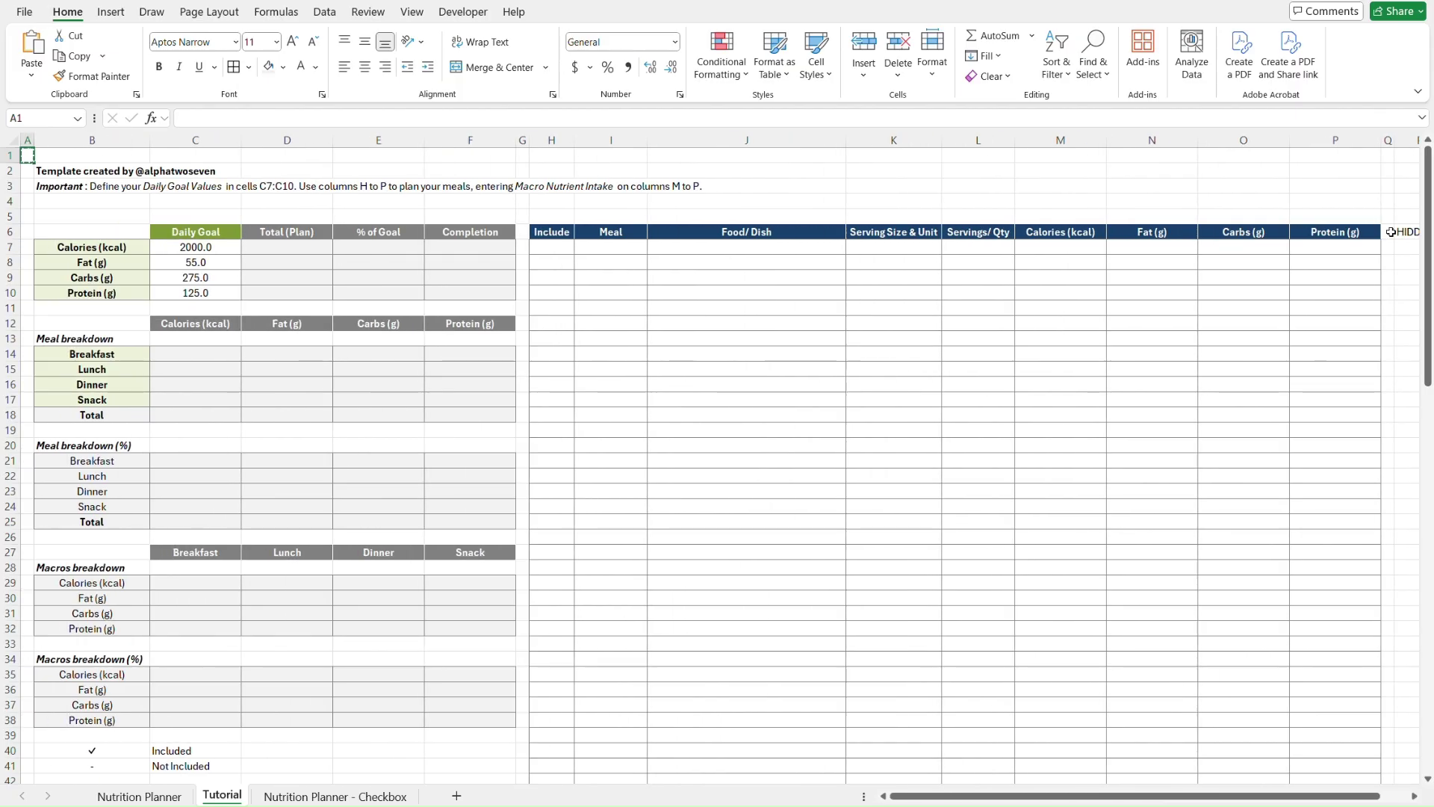
# - Format the HIDDEN header in R6 with a red fill and white, bold, centred text
pyautogui.press('Right')
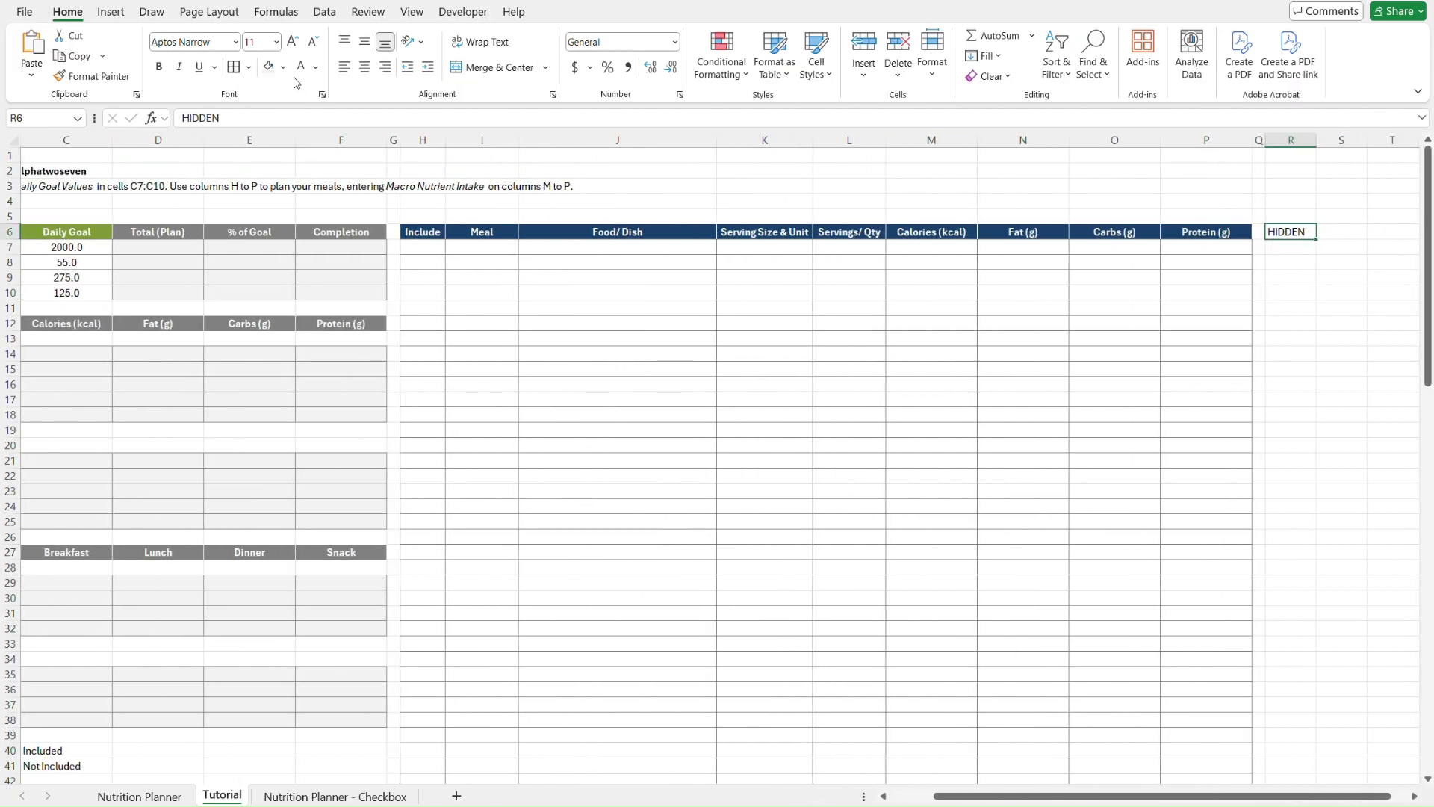
pyautogui.click(284, 69)
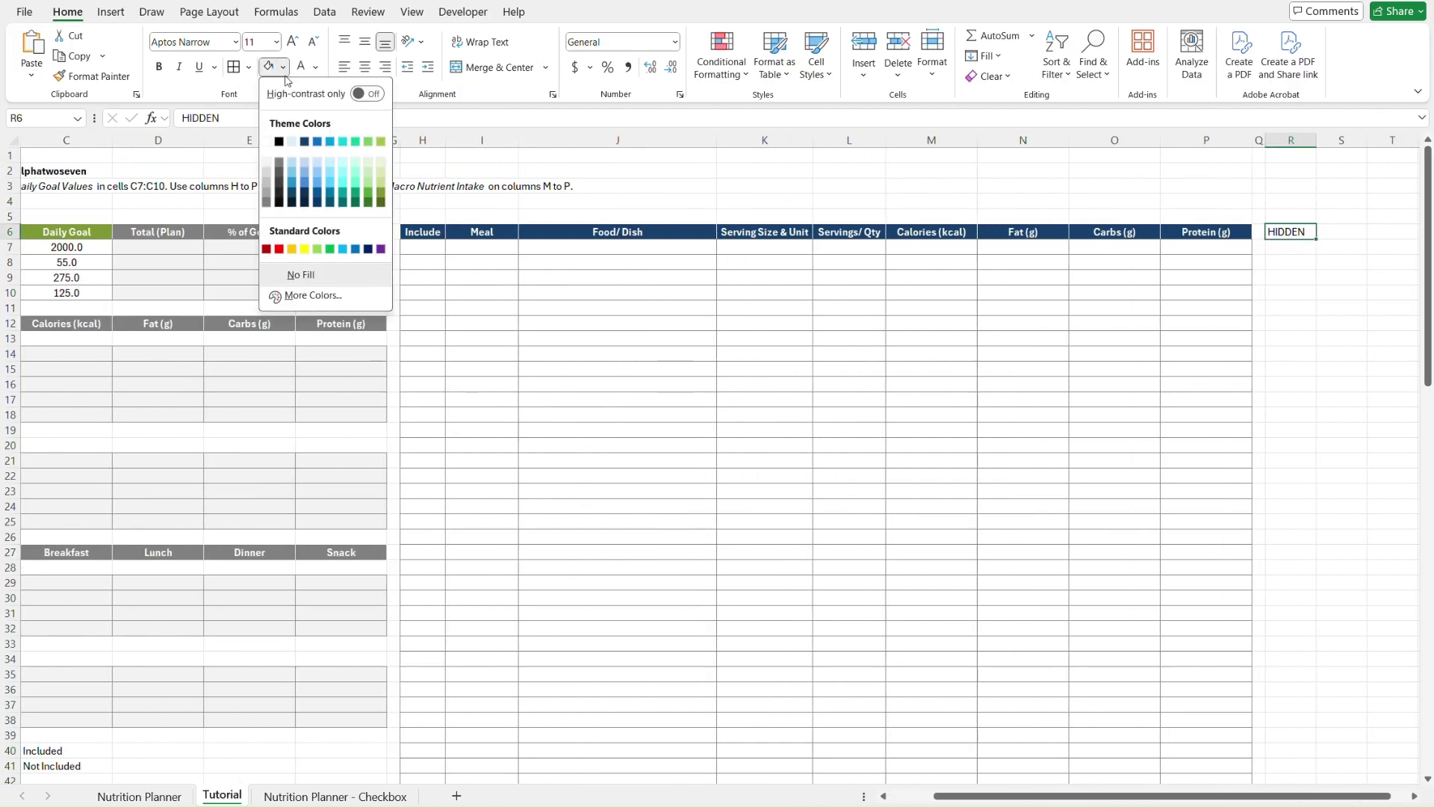
pyautogui.click(278, 251)
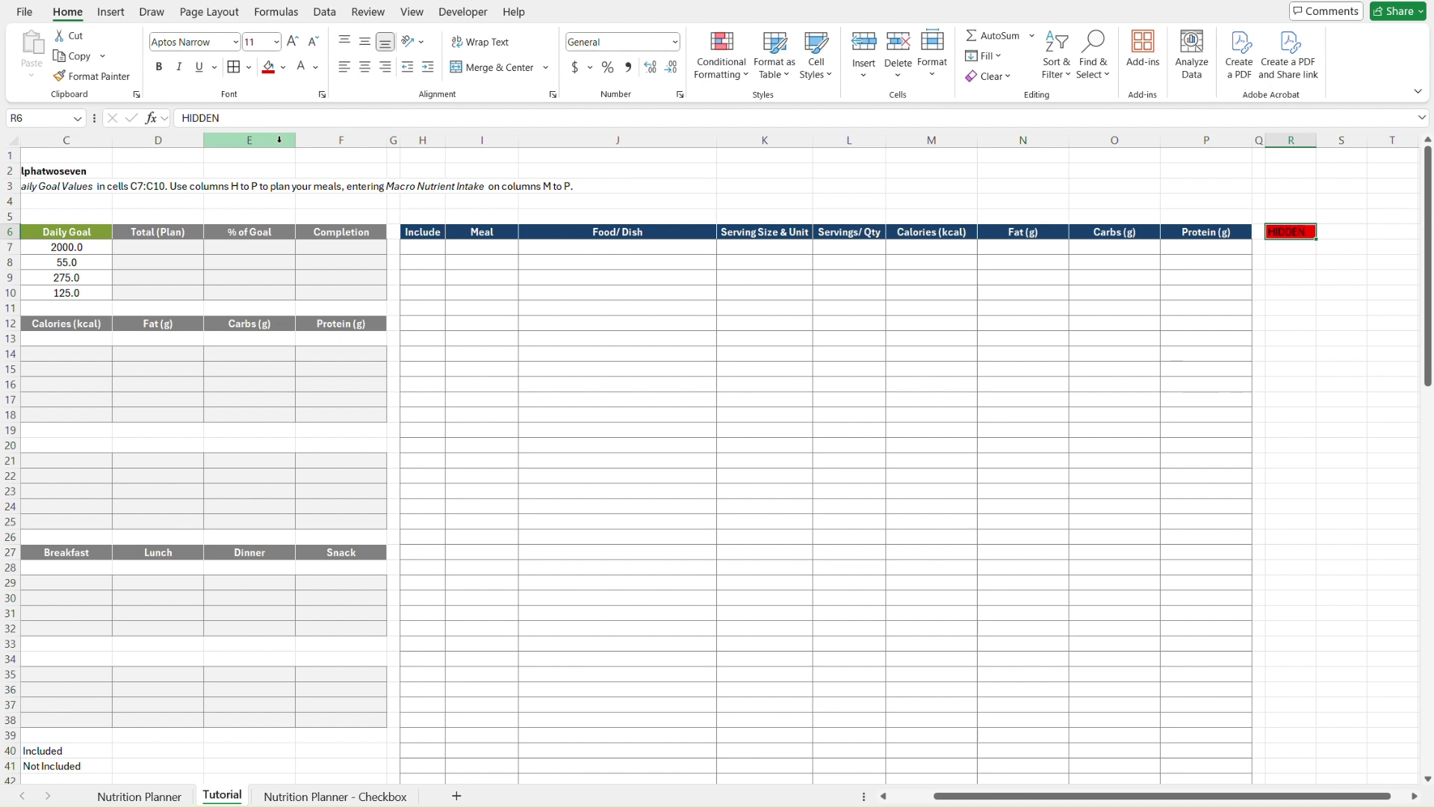
pyautogui.click(316, 67)
pyautogui.click(300, 163)
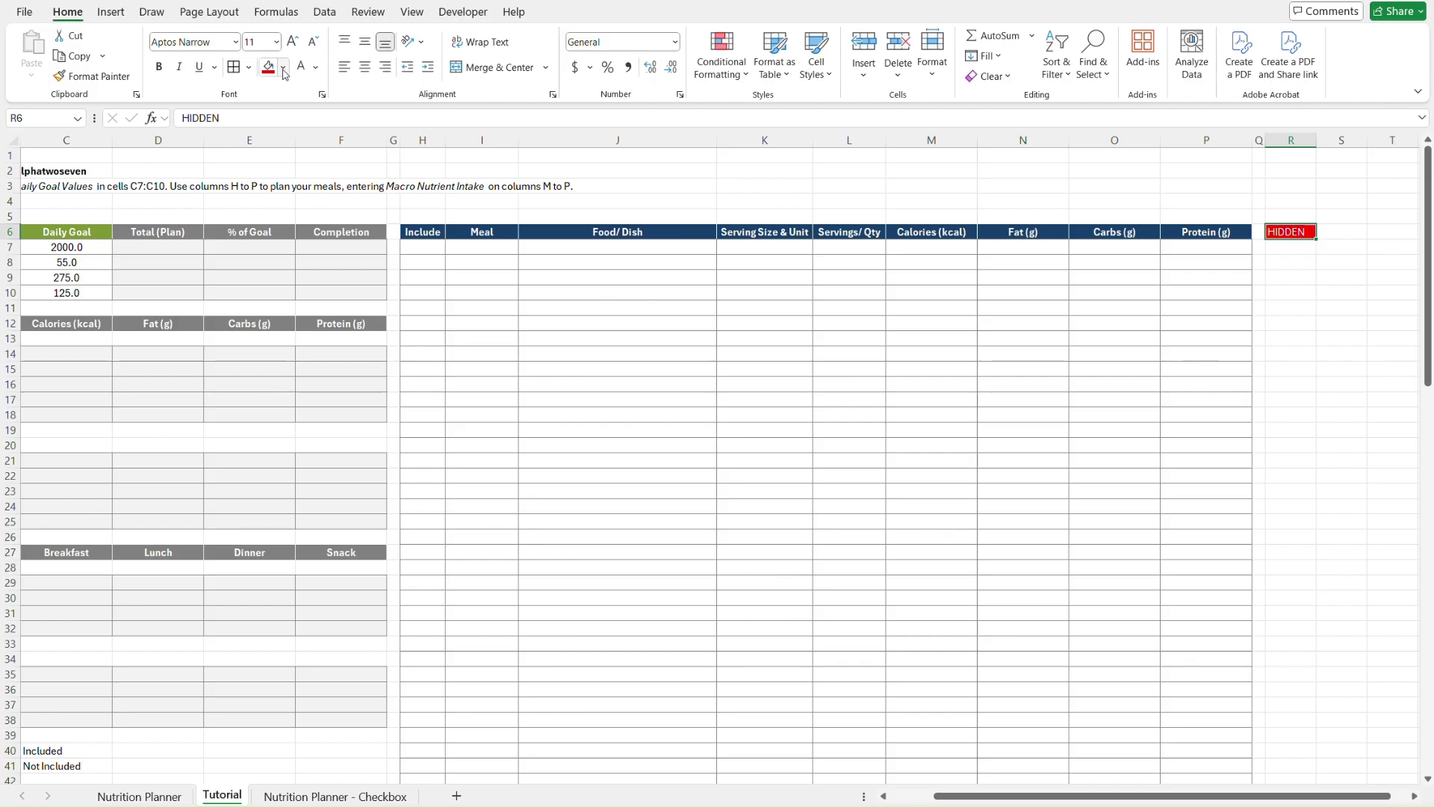
pyautogui.click(159, 68)
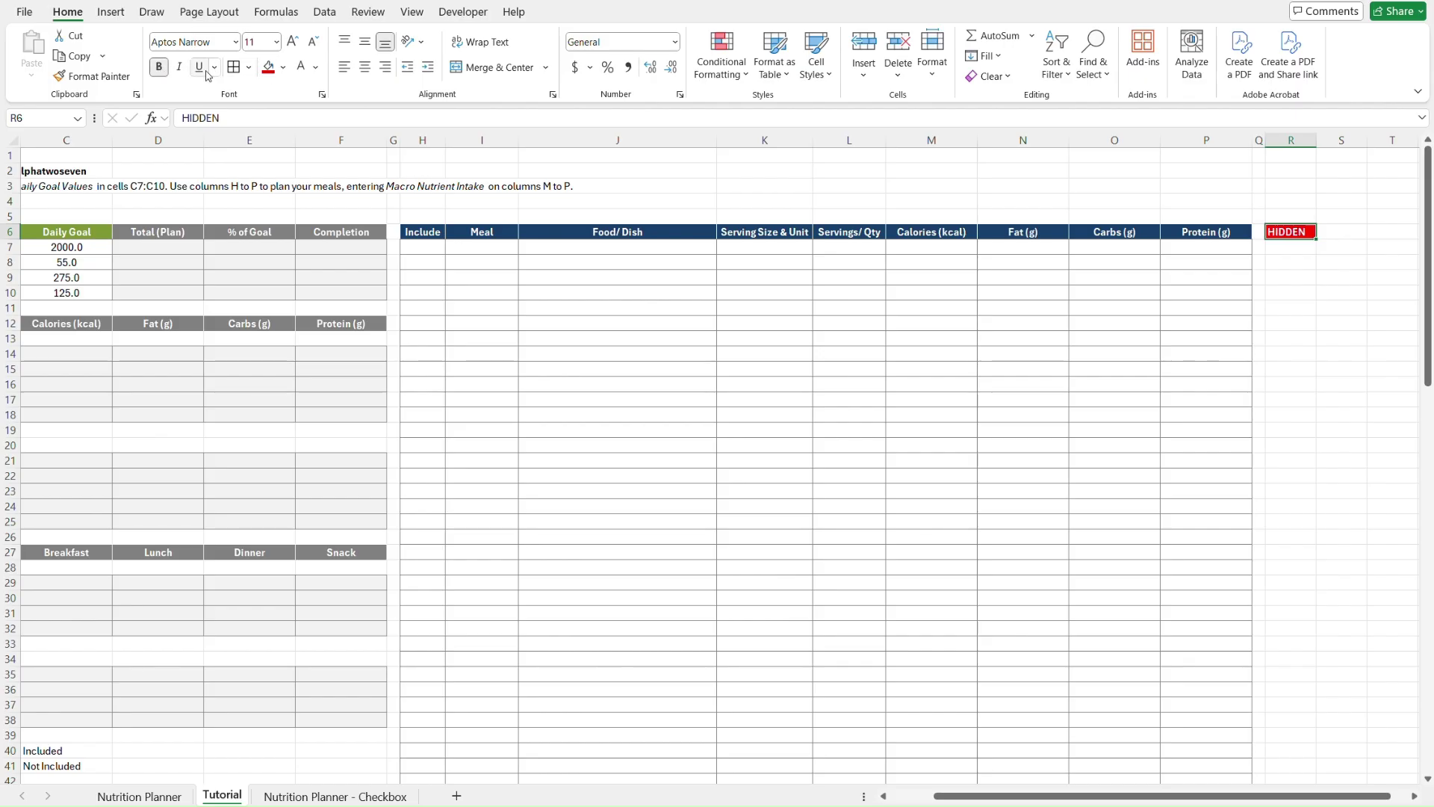
pyautogui.click(365, 69)
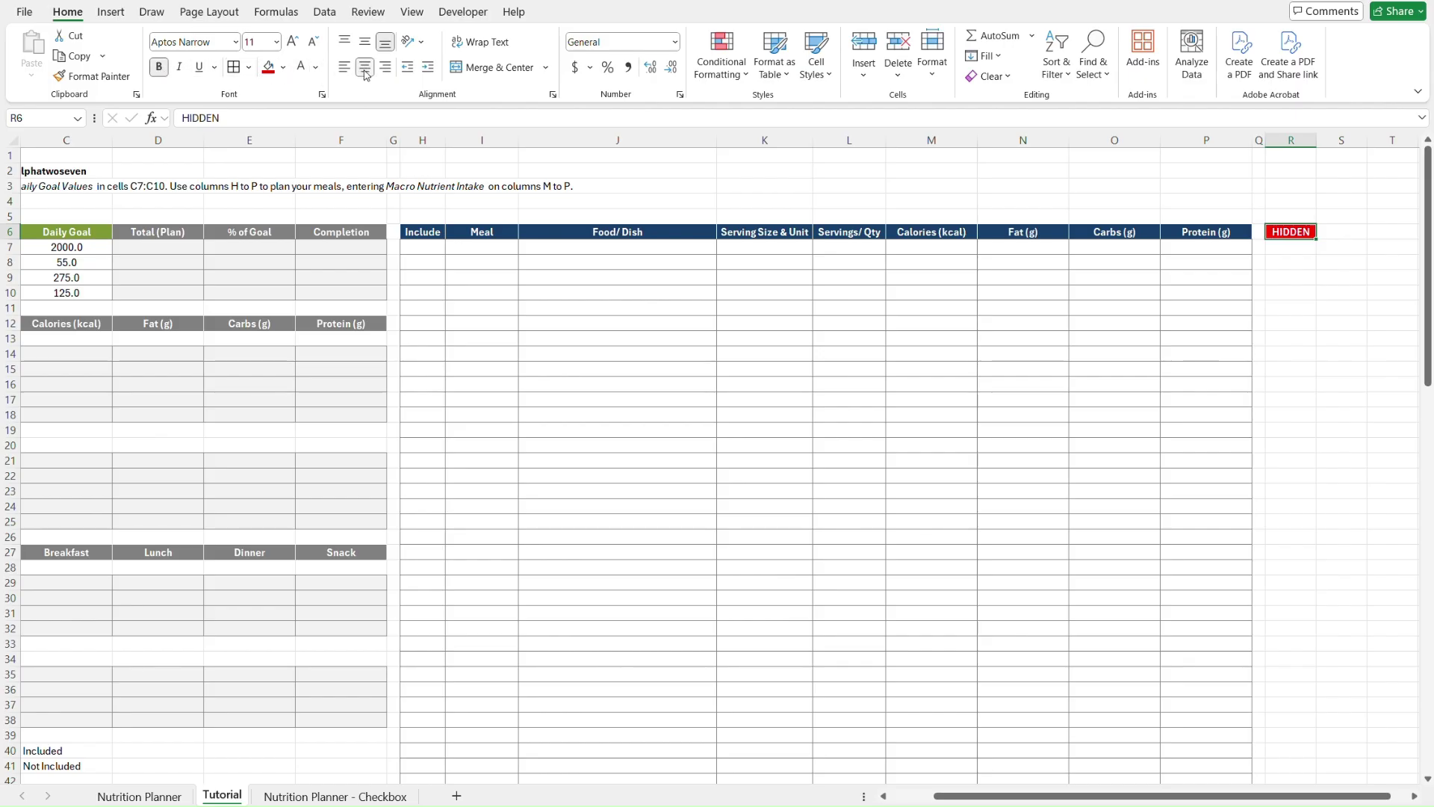
# - Compare the HIDDEN header with Nutrition Planner and change the R6 fill on Tutorial to the standard dark red
pyautogui.hotkey('ctrl', 'pageup')
pyautogui.hotkey('ctrl', 'pagedown')
pyautogui.click(283, 67)
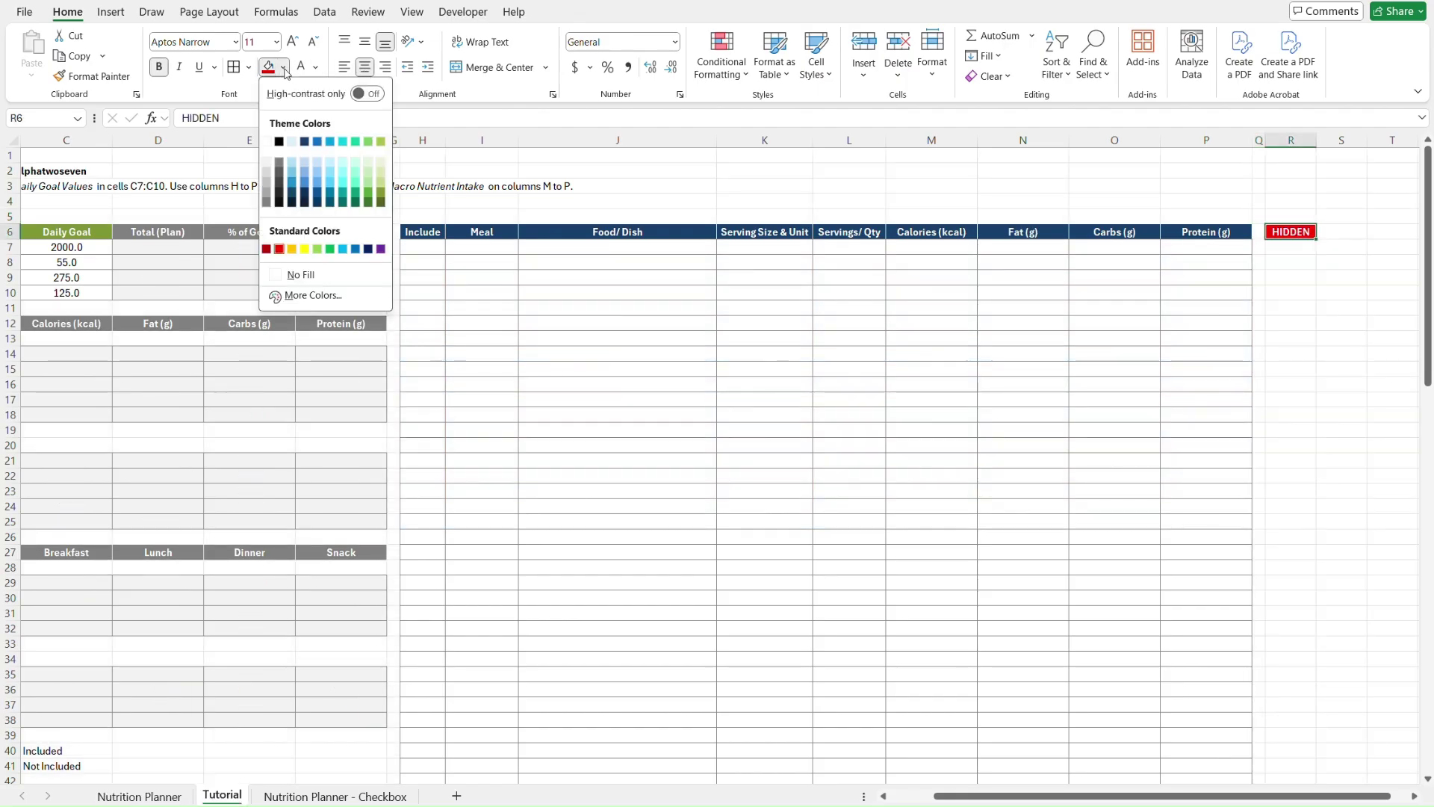
pyautogui.click(266, 250)
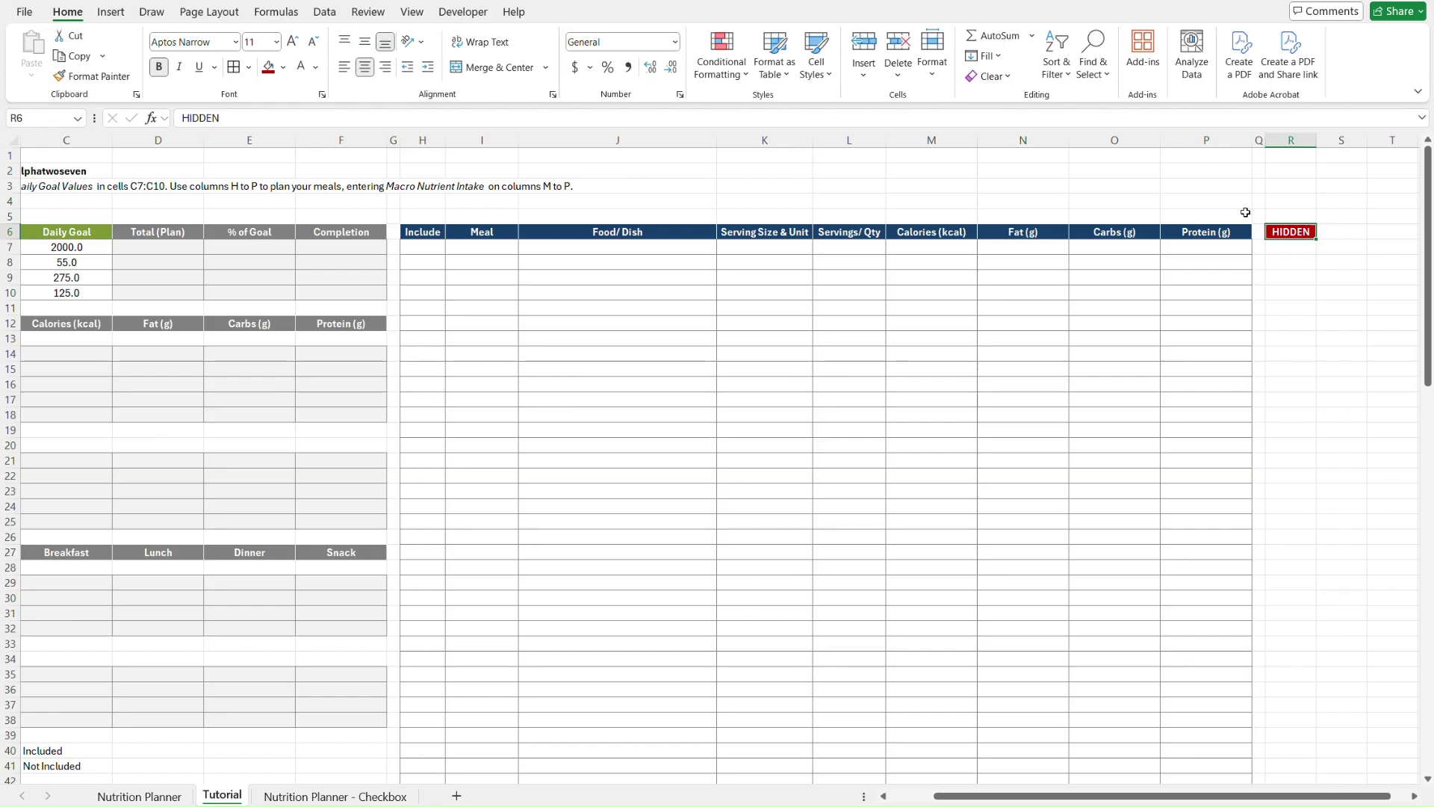
# - Enter the formula =H7=$B$40 in R7 to test whether the first row's Include cell matches the Included check mark
pyautogui.press('Down')
pyautogui.hotkey('ctrl', 'pageup')
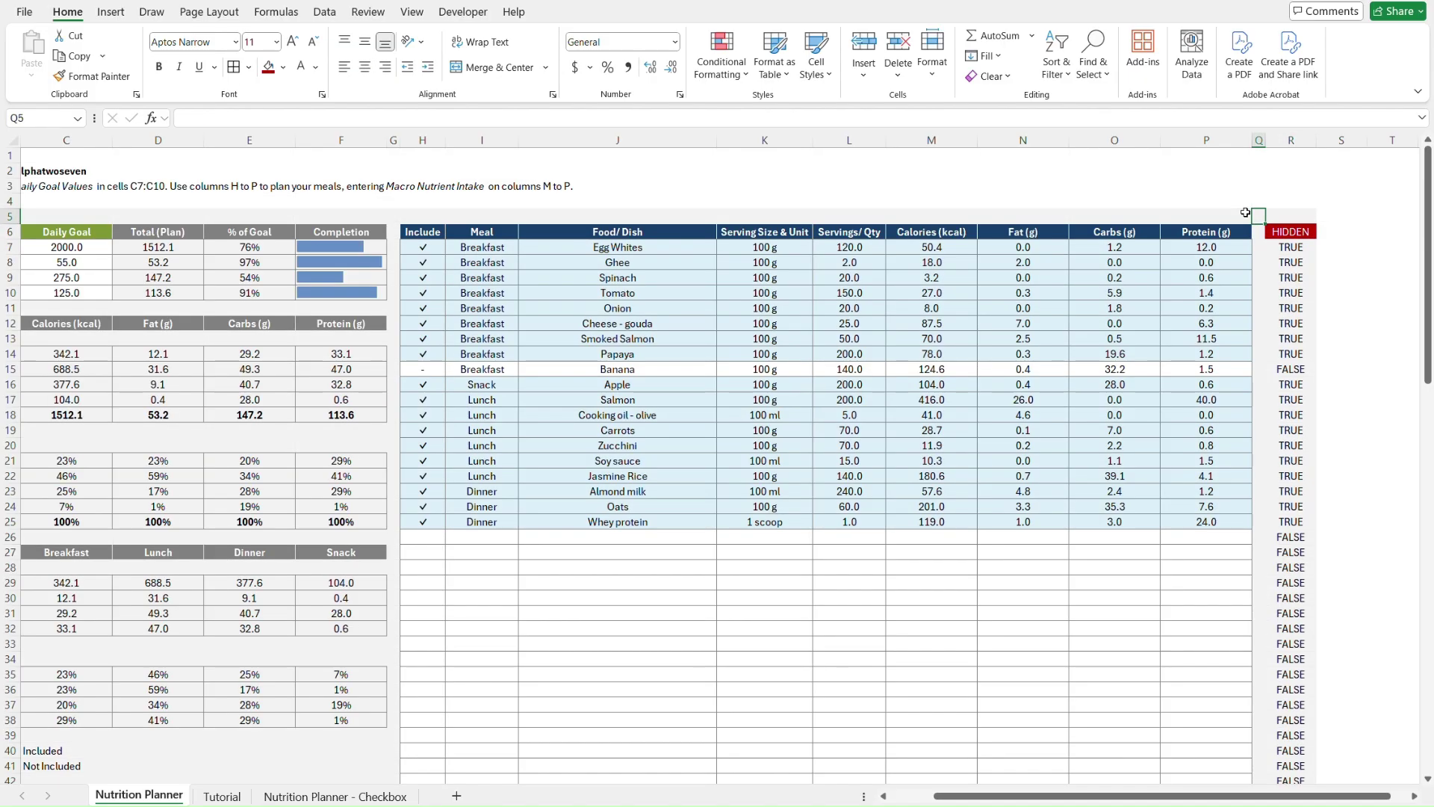
pyautogui.hotkey('ctrl', 'pagedown')
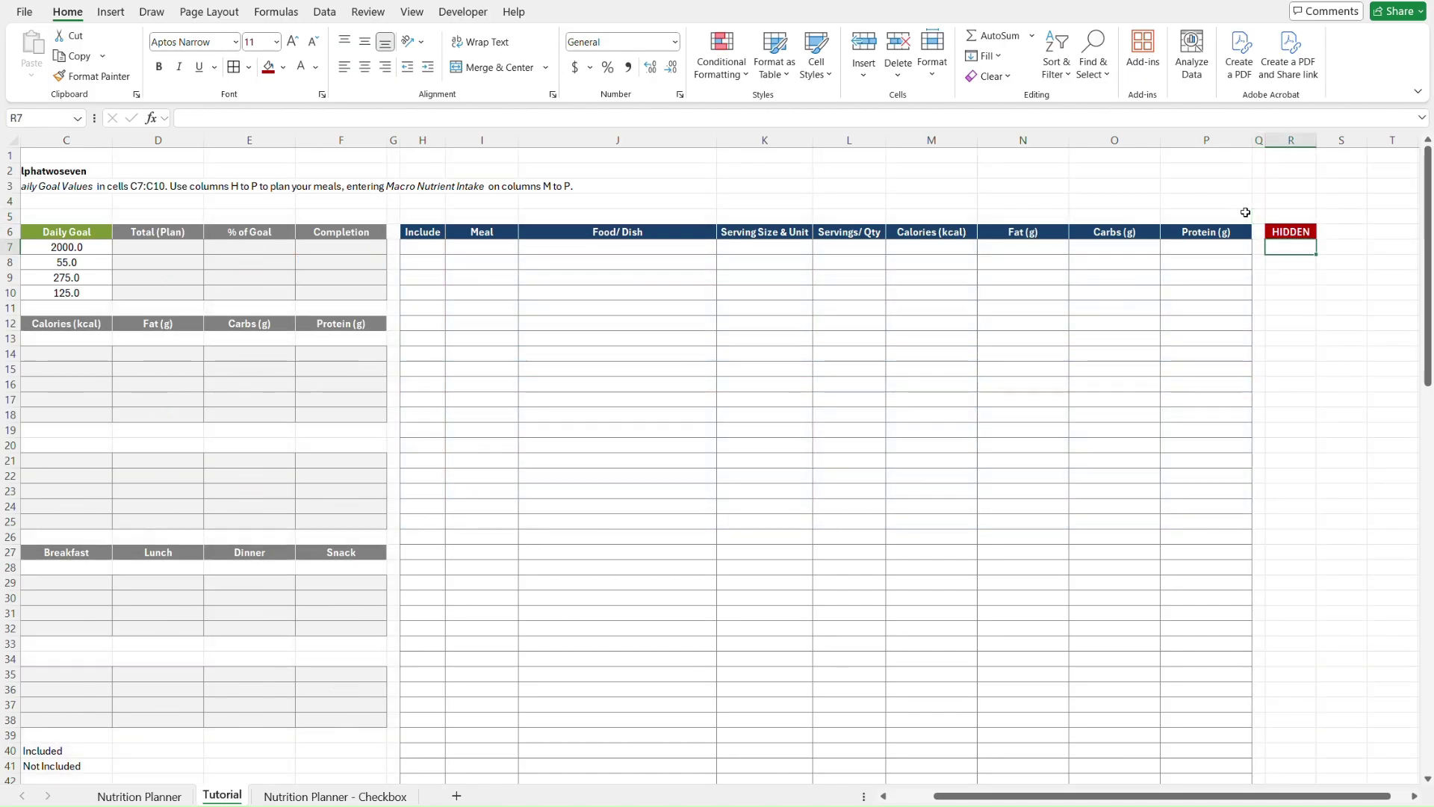
pyautogui.write('=')
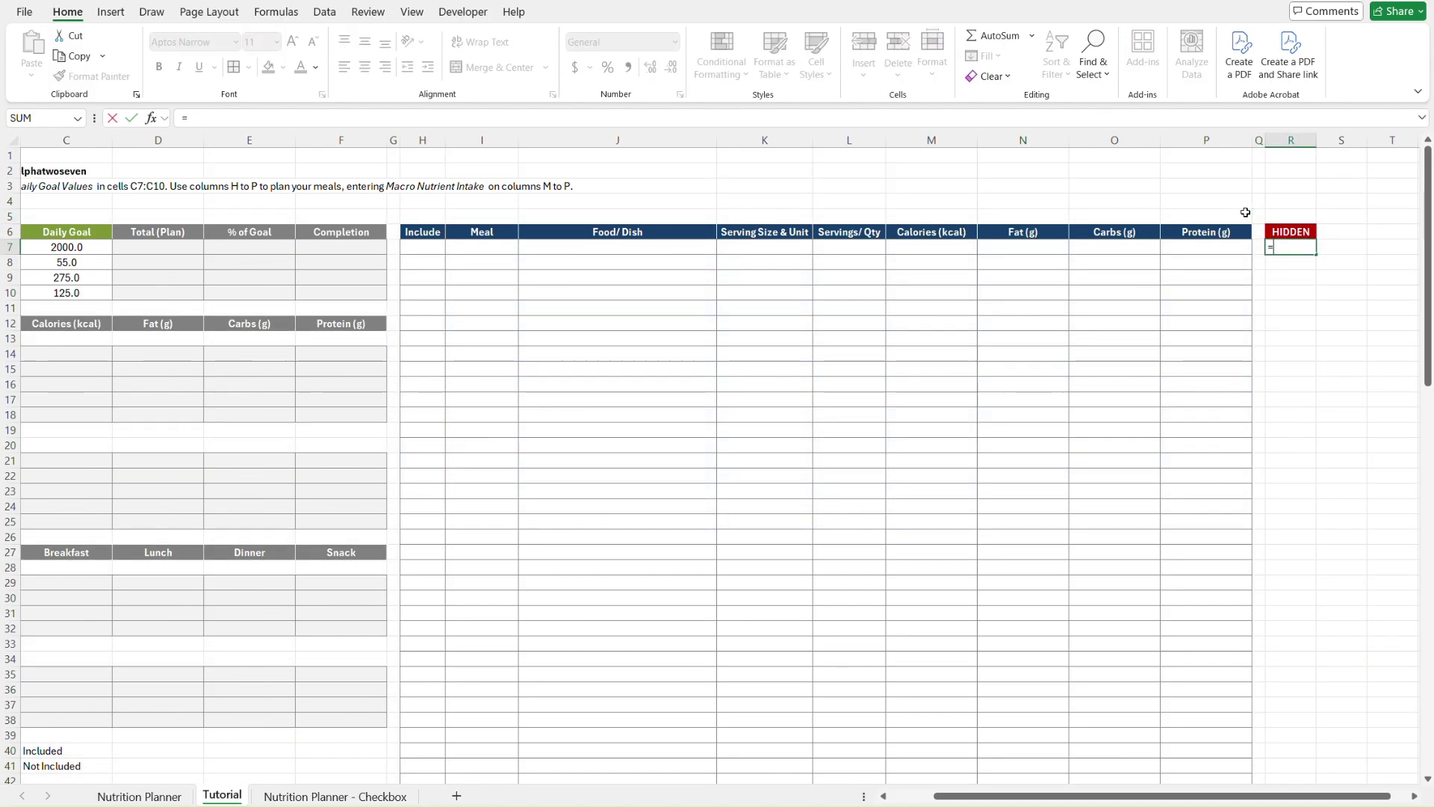
pyautogui.click(426, 247)
pyautogui.write('=')
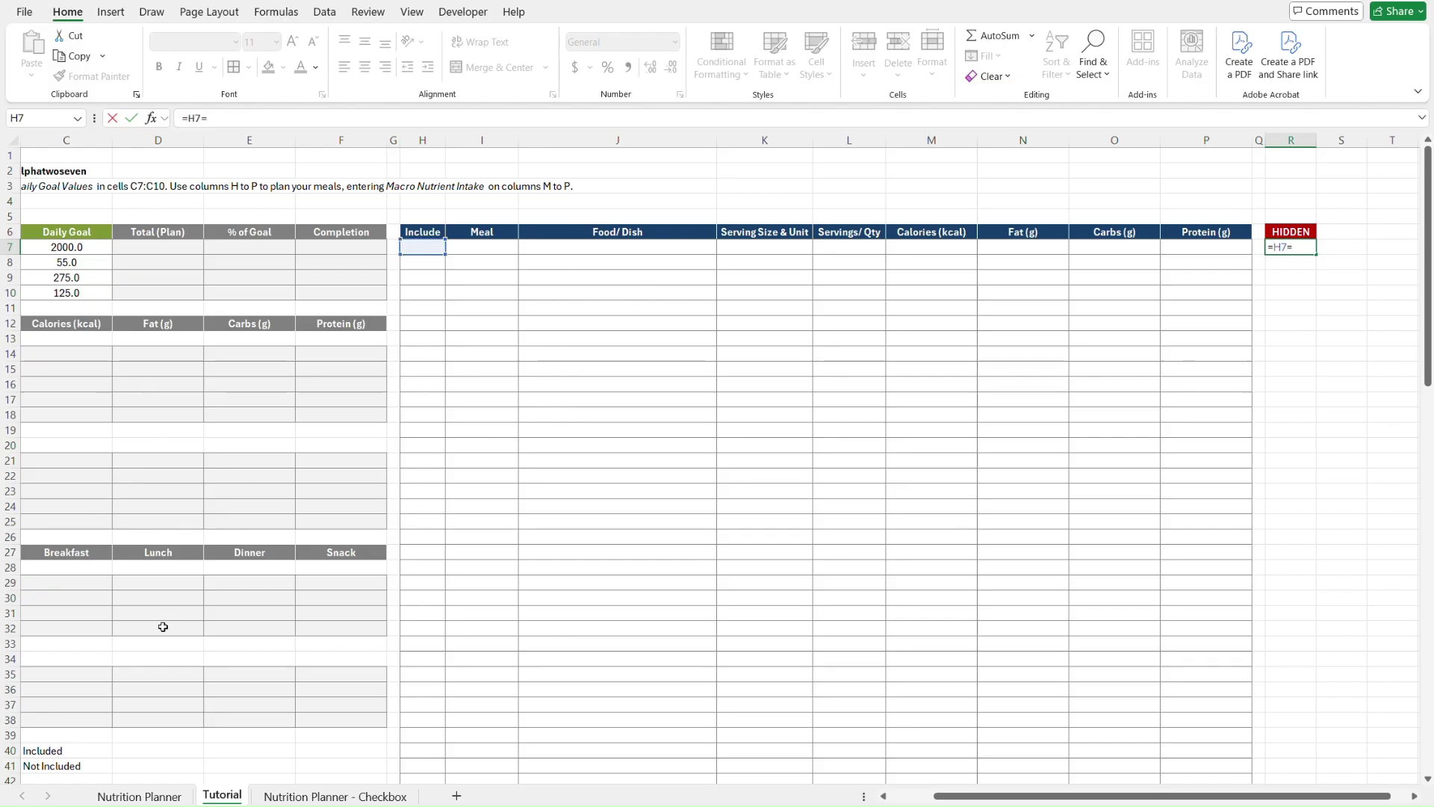
pyautogui.hscroll(-2, 160, 625)
pyautogui.click(102, 751)
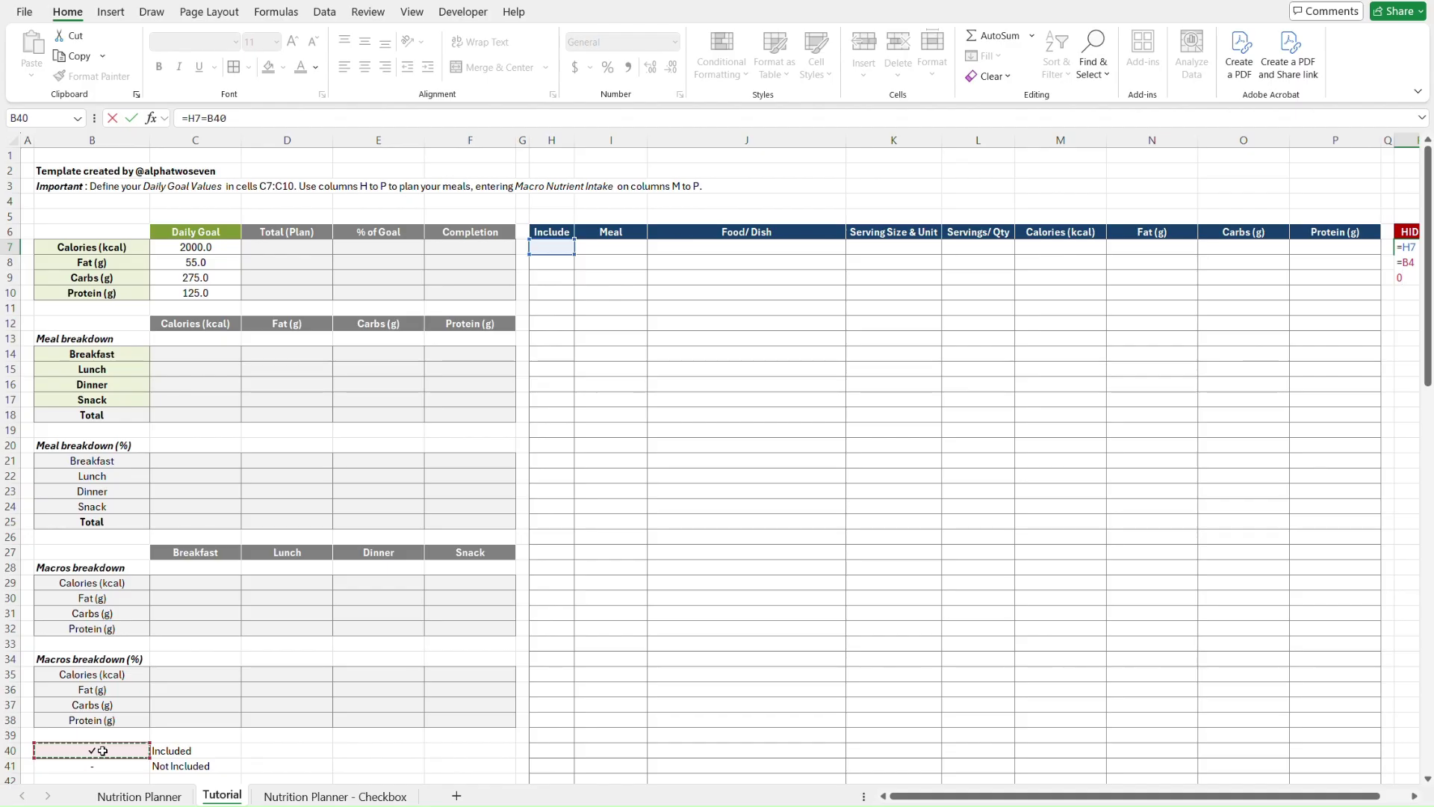
pyautogui.press('F4')
pyautogui.hscroll(3, 103, 751)
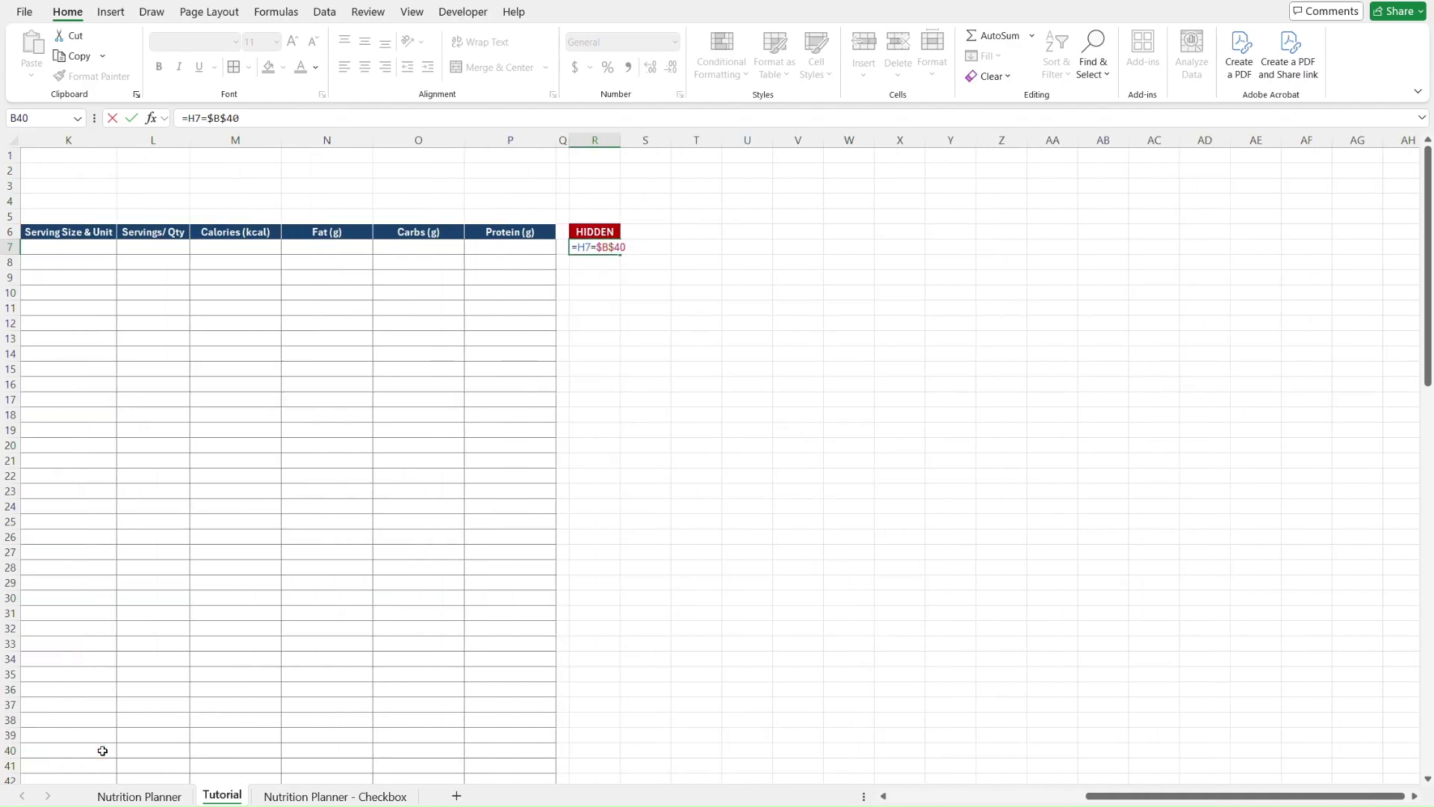
pyautogui.press('Return')
pyautogui.press('Up')
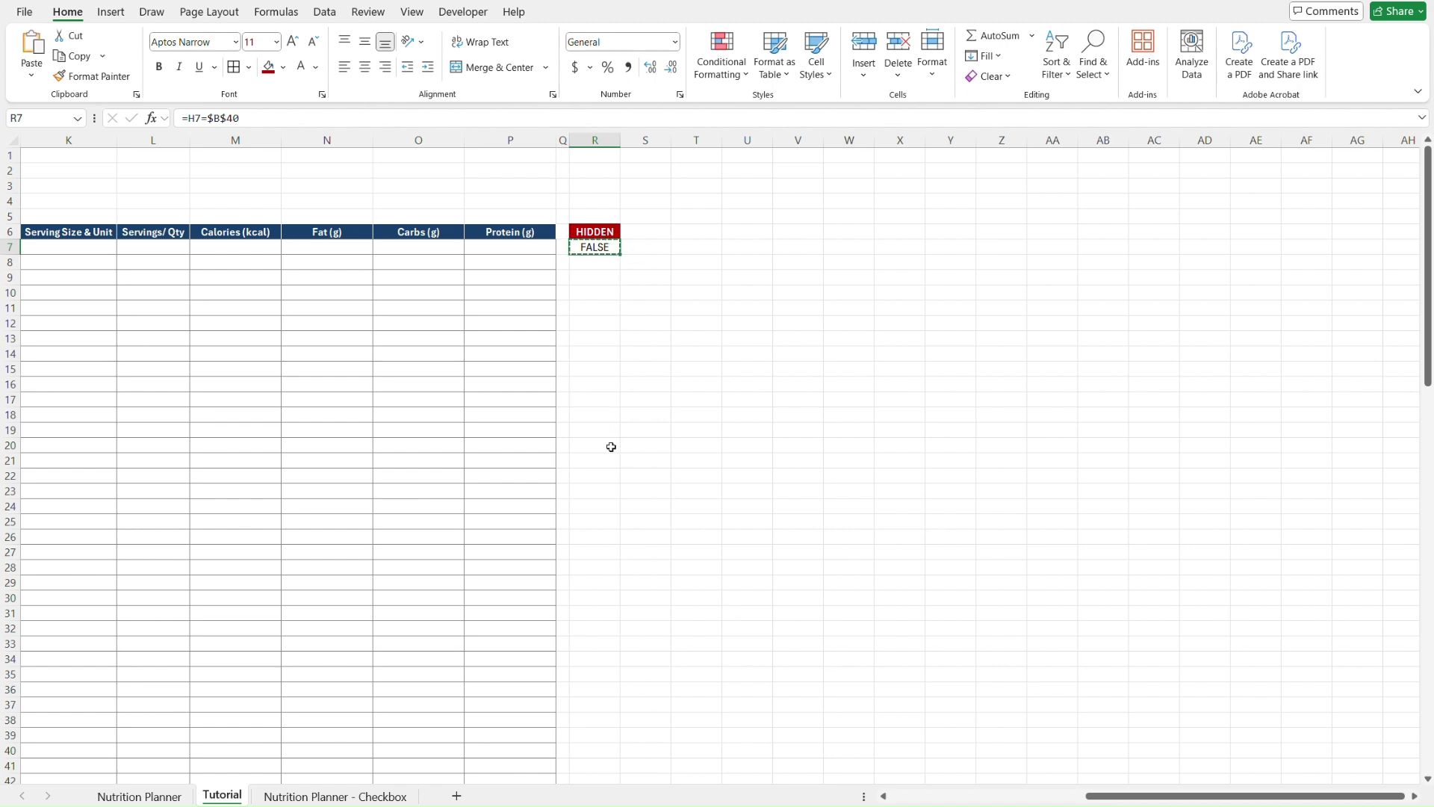
pyautogui.scroll(-20, 608, 448)
pyautogui.scroll(-5, 611, 447)
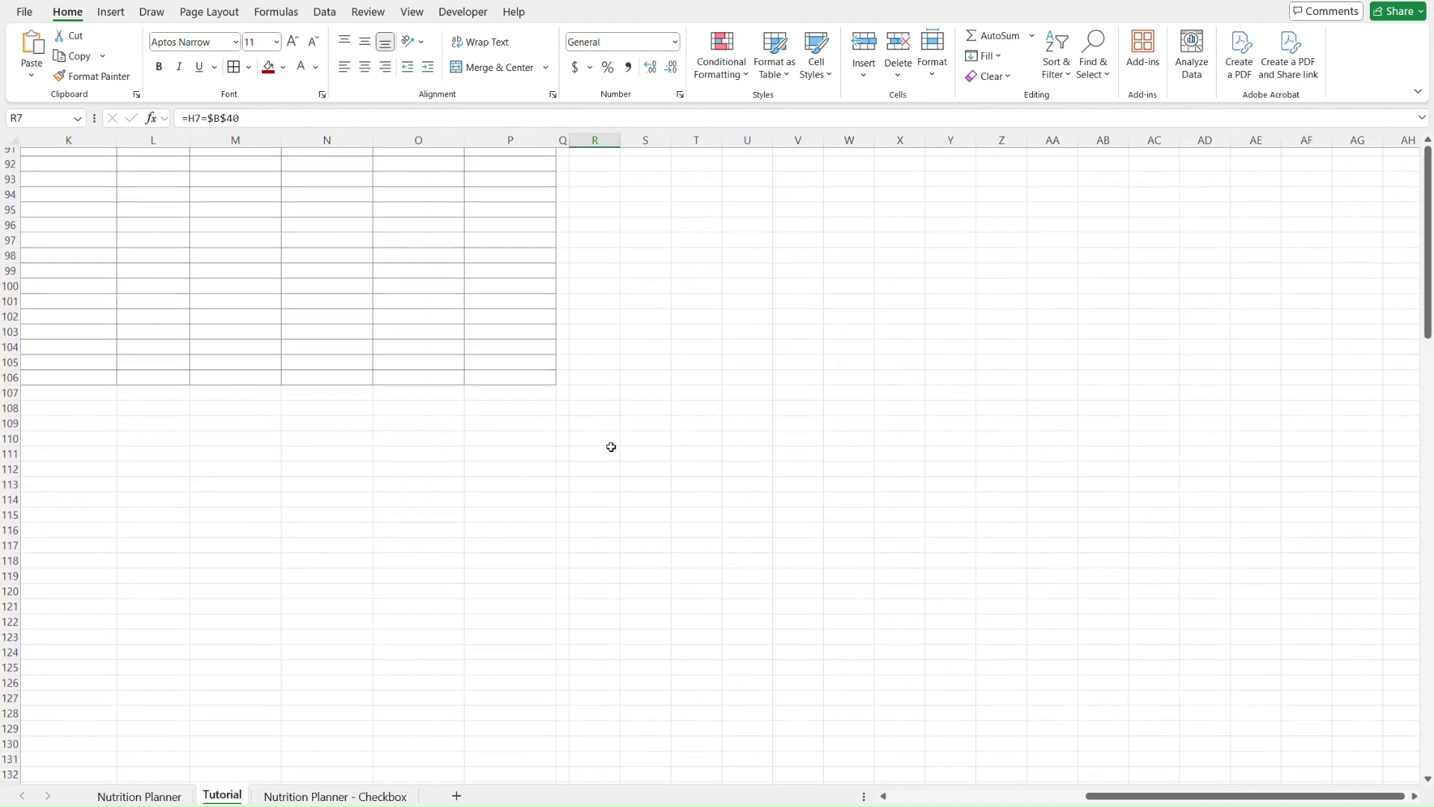
pyautogui.keyDown('shift'); pyautogui.click(589, 374); pyautogui.keyUp('shift')
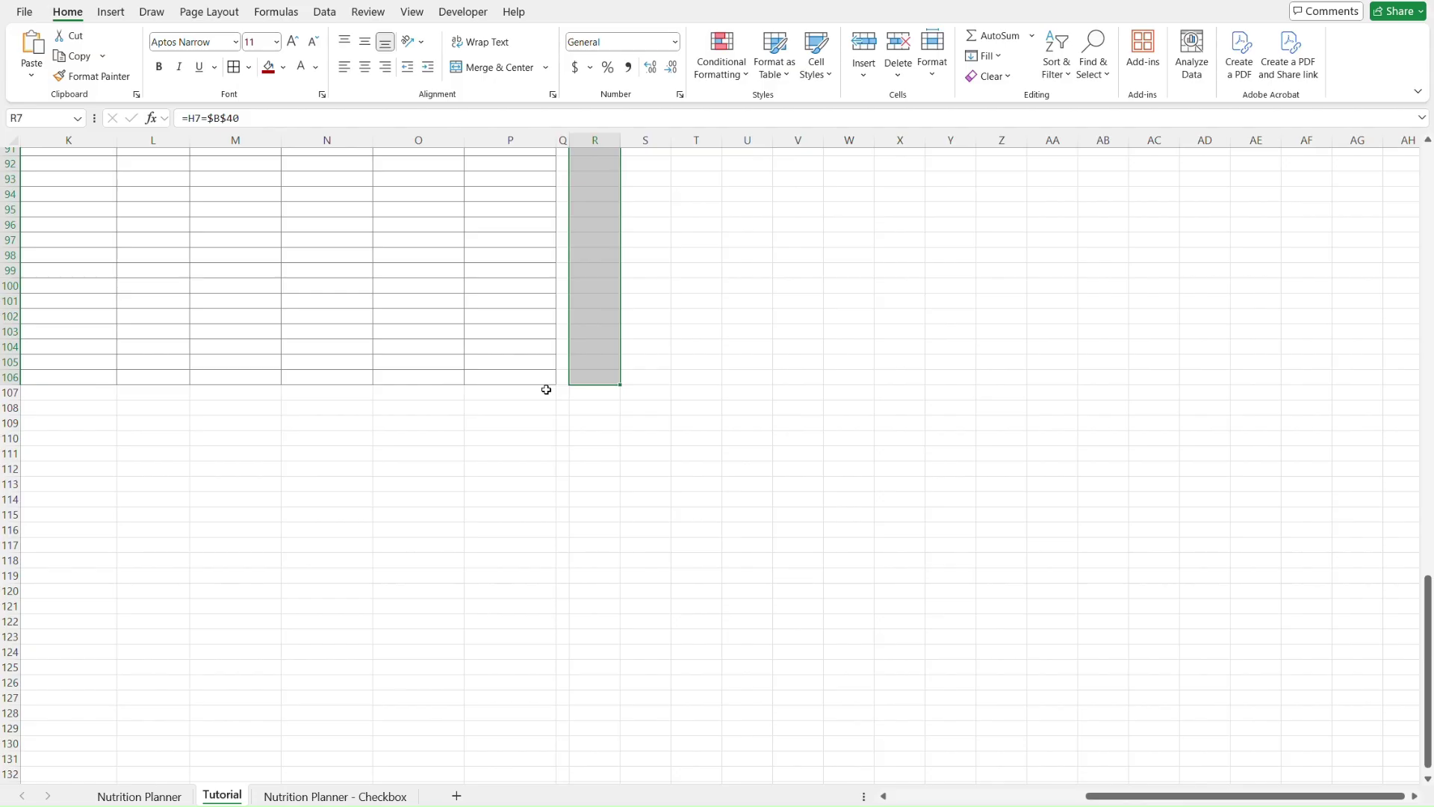
pyautogui.hotkey('ctrl', 'Up')
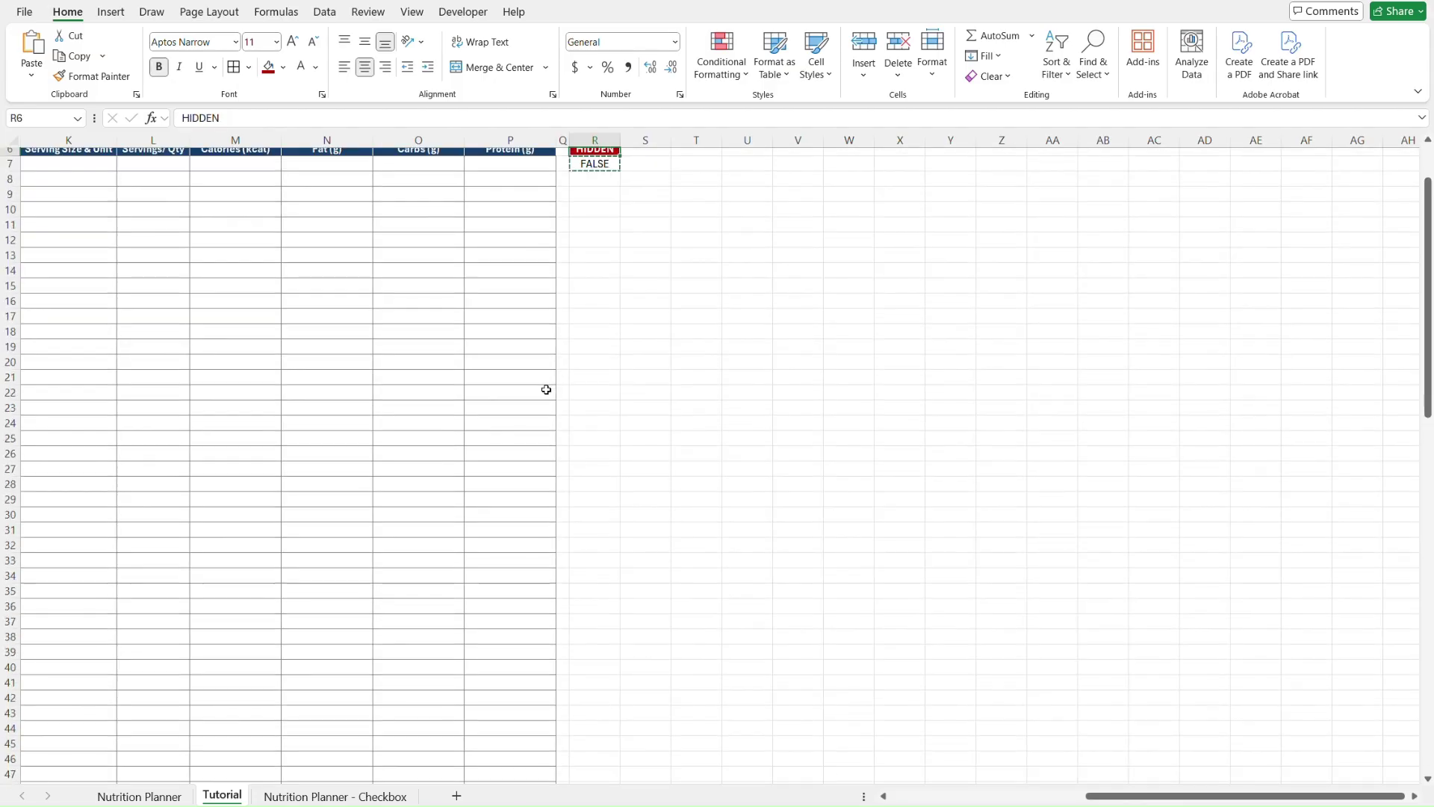
# - Fill the first HIDDEN formula cell, R7, with light grey
pyautogui.press('Down')
pyautogui.hotkey('ctrl', 'c')
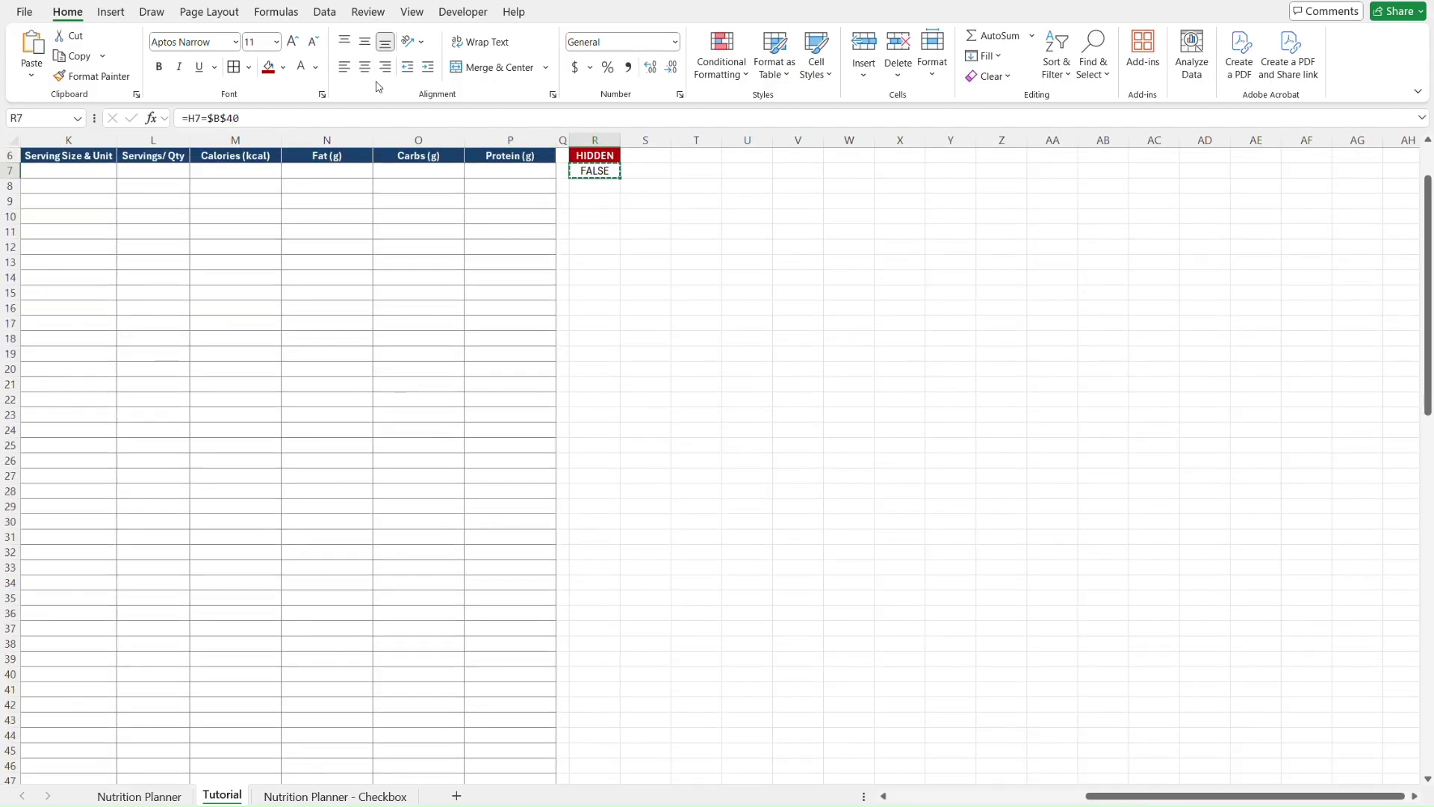
pyautogui.click(283, 68)
pyautogui.click(271, 163)
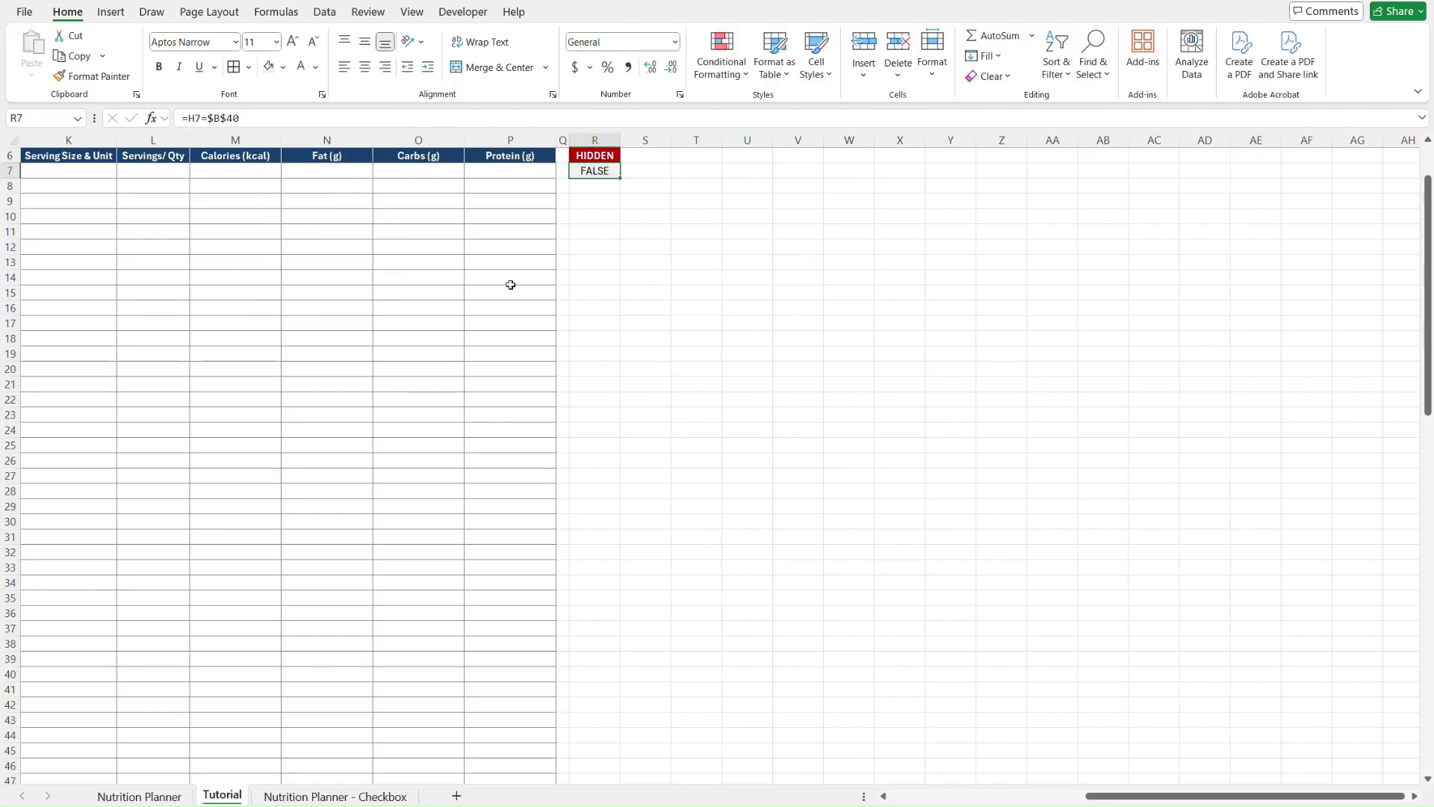
# - Copy R7's formula and formatting down the HIDDEN column through R106
pyautogui.scroll(-9, 606, 393)
pyautogui.scroll(-15, 606, 394)
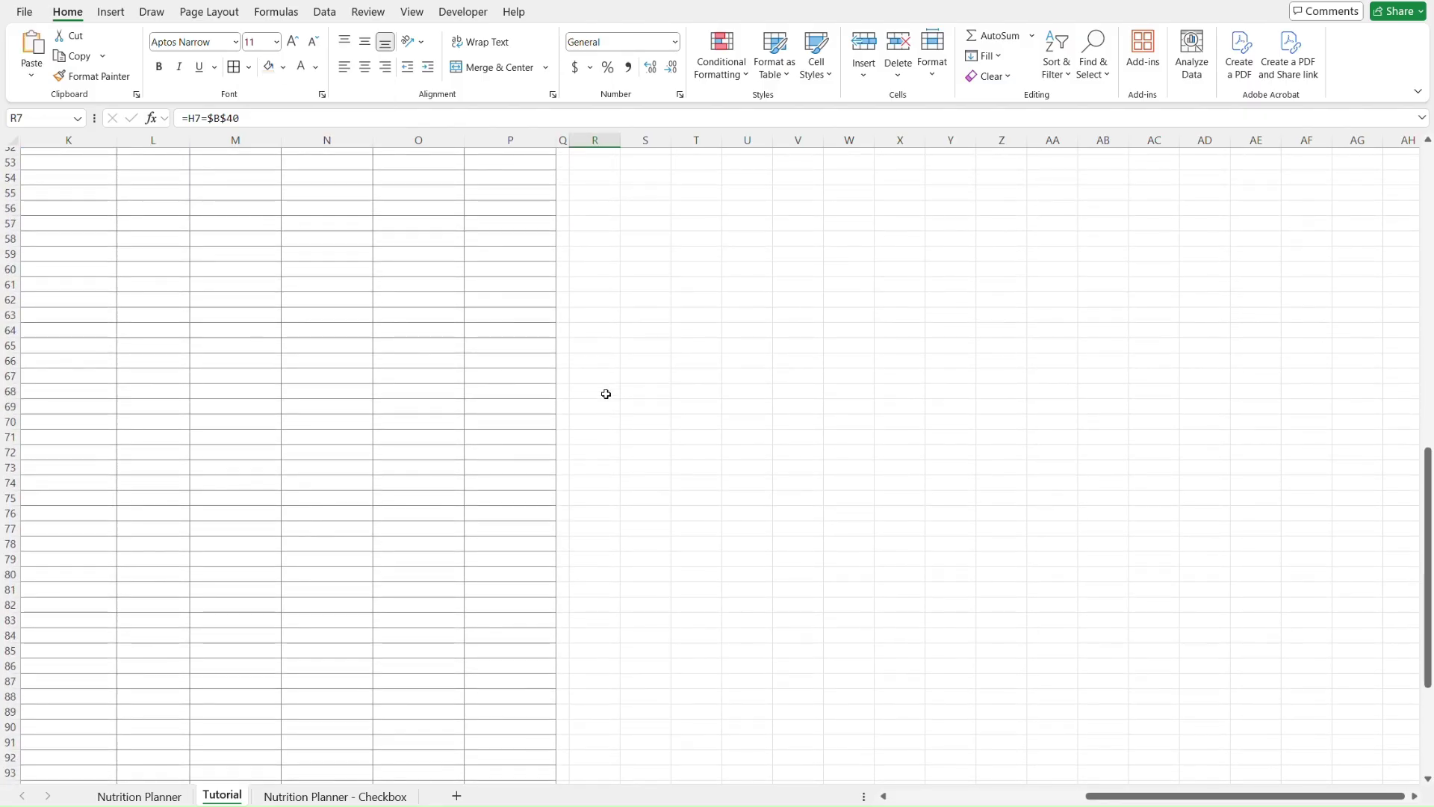
pyautogui.keyDown('shift'); pyautogui.click(588, 590); pyautogui.keyUp('shift')
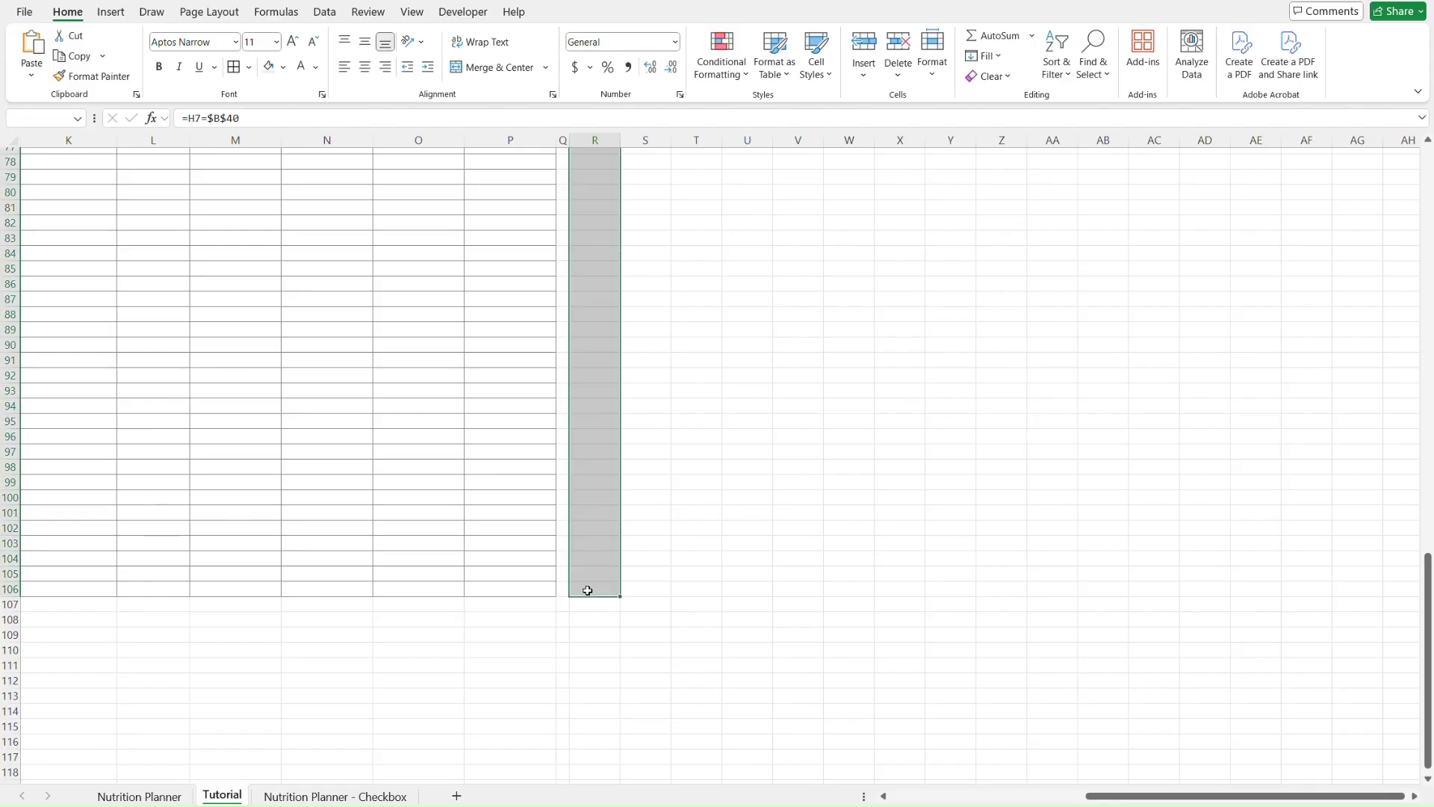
pyautogui.hotkey('ctrl', 'v')
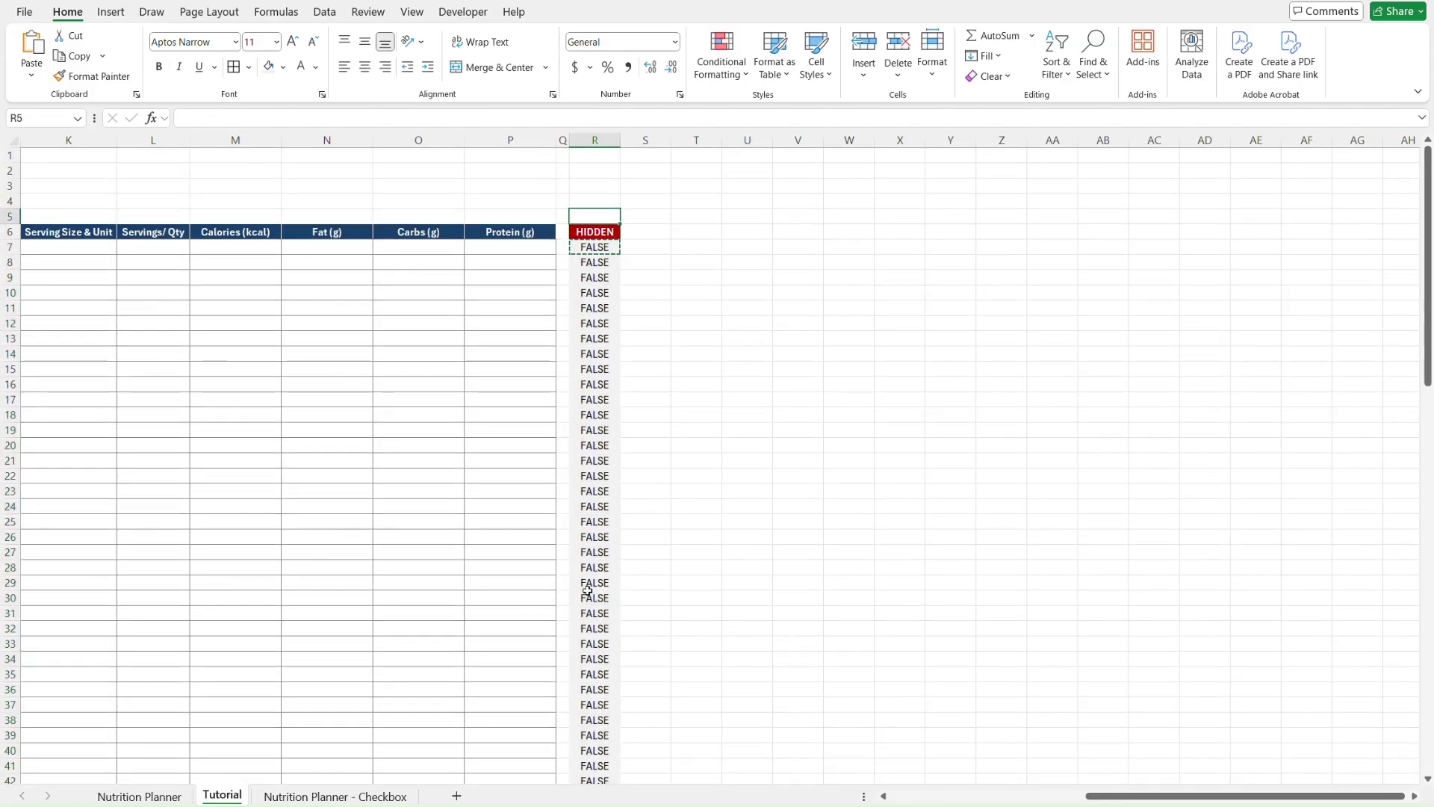
# - Inspect the formula in R17 to check that it references its own row's Include cell and the fixed check mark in B40
pyautogui.press('Down')
pyautogui.press('Down')
pyautogui.press('Down')
pyautogui.press('Down')
pyautogui.press('Down')
pyautogui.press('Down')
pyautogui.press('Down')
pyautogui.press('Down')
pyautogui.press('Down')
pyautogui.press('Down')
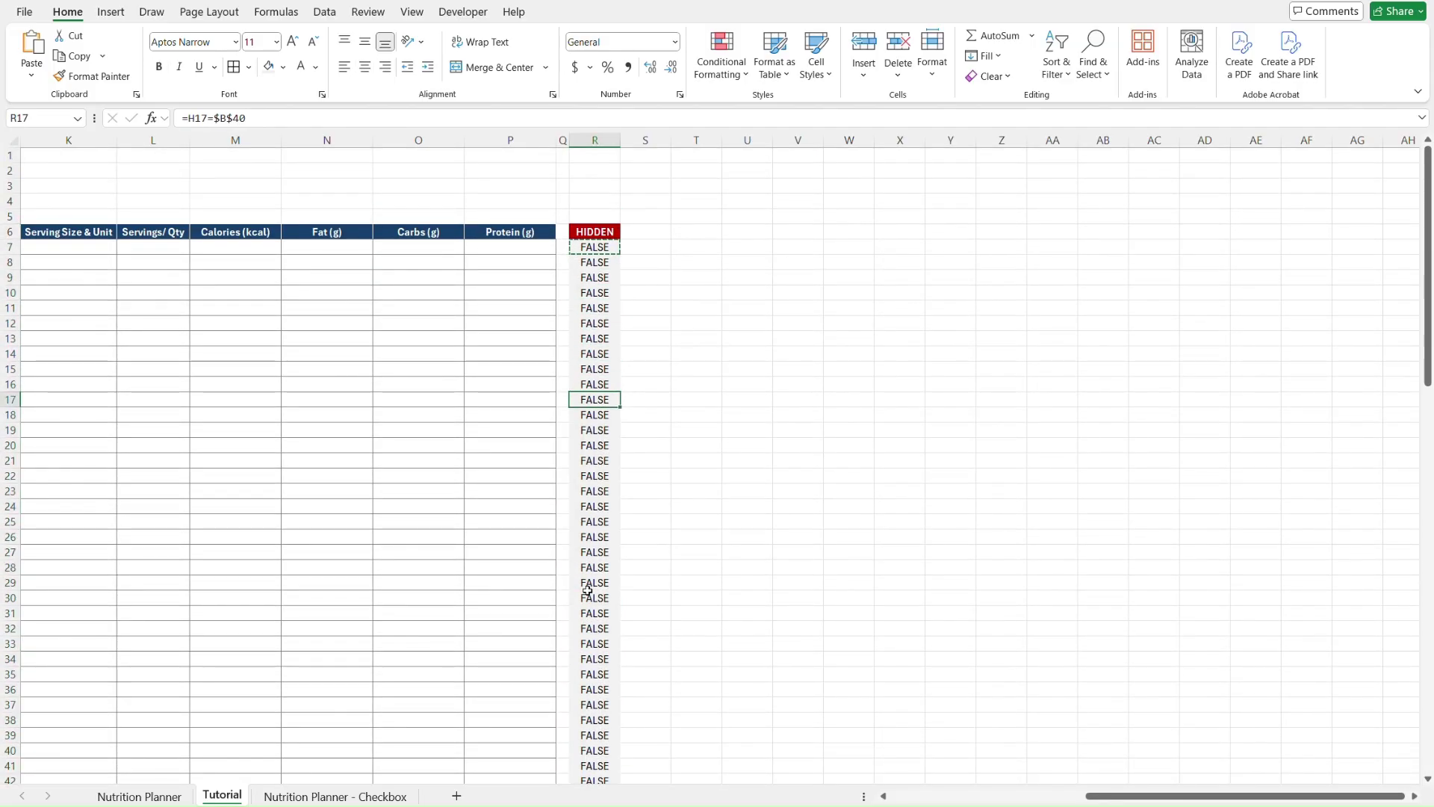
pyautogui.press('F2')
pyautogui.hscroll(-10, 394, 416)
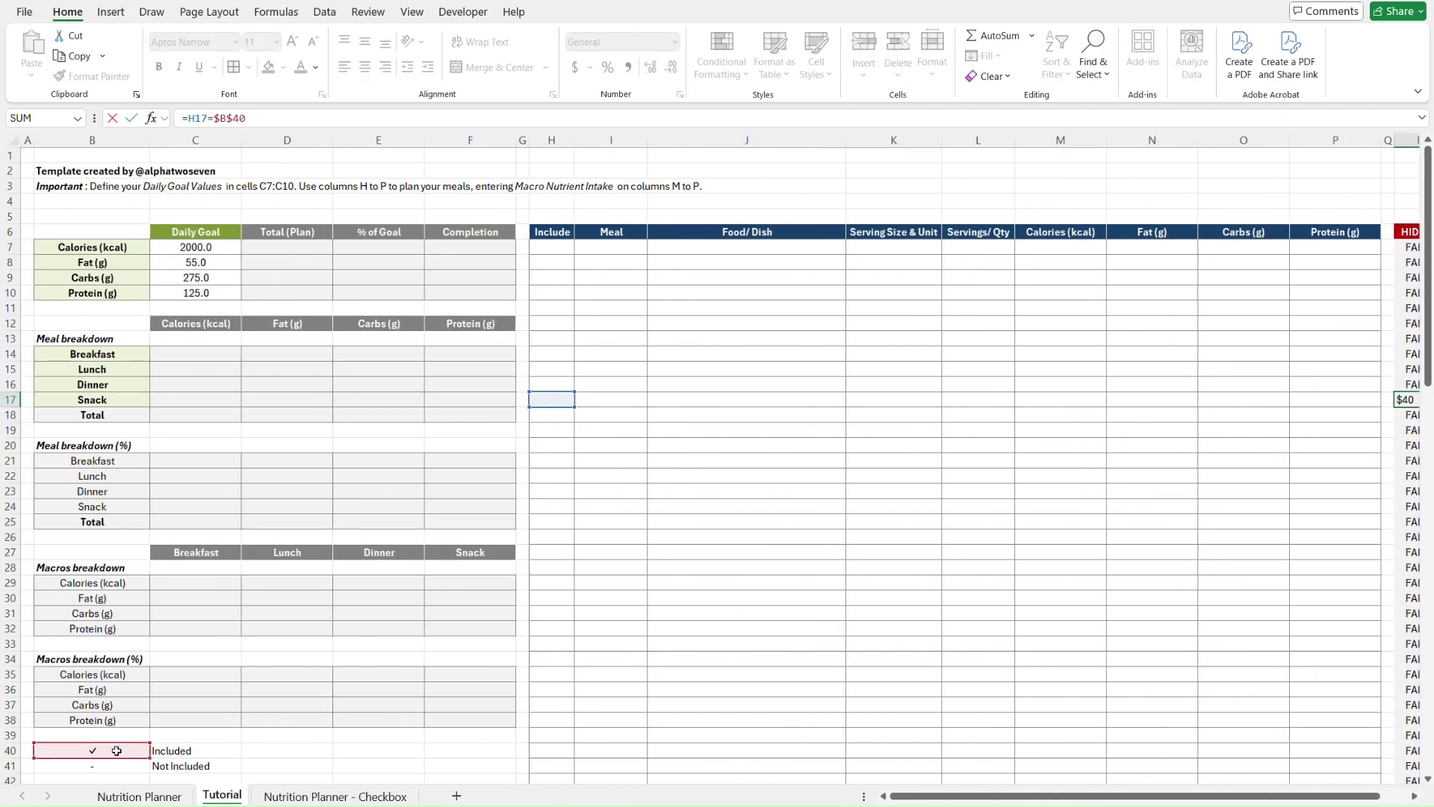
pyautogui.hscroll(5, 813, 537)
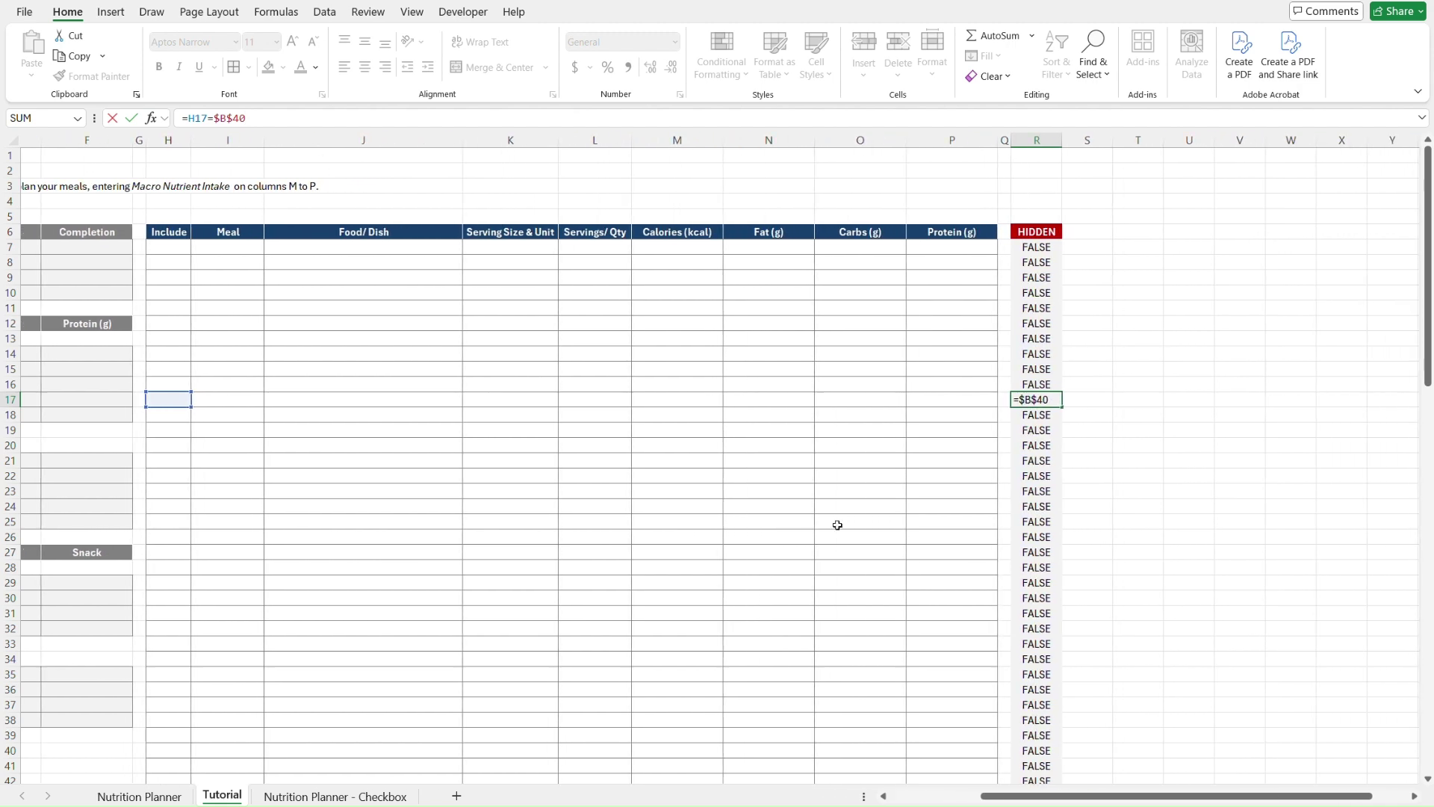
pyautogui.click(1054, 396)
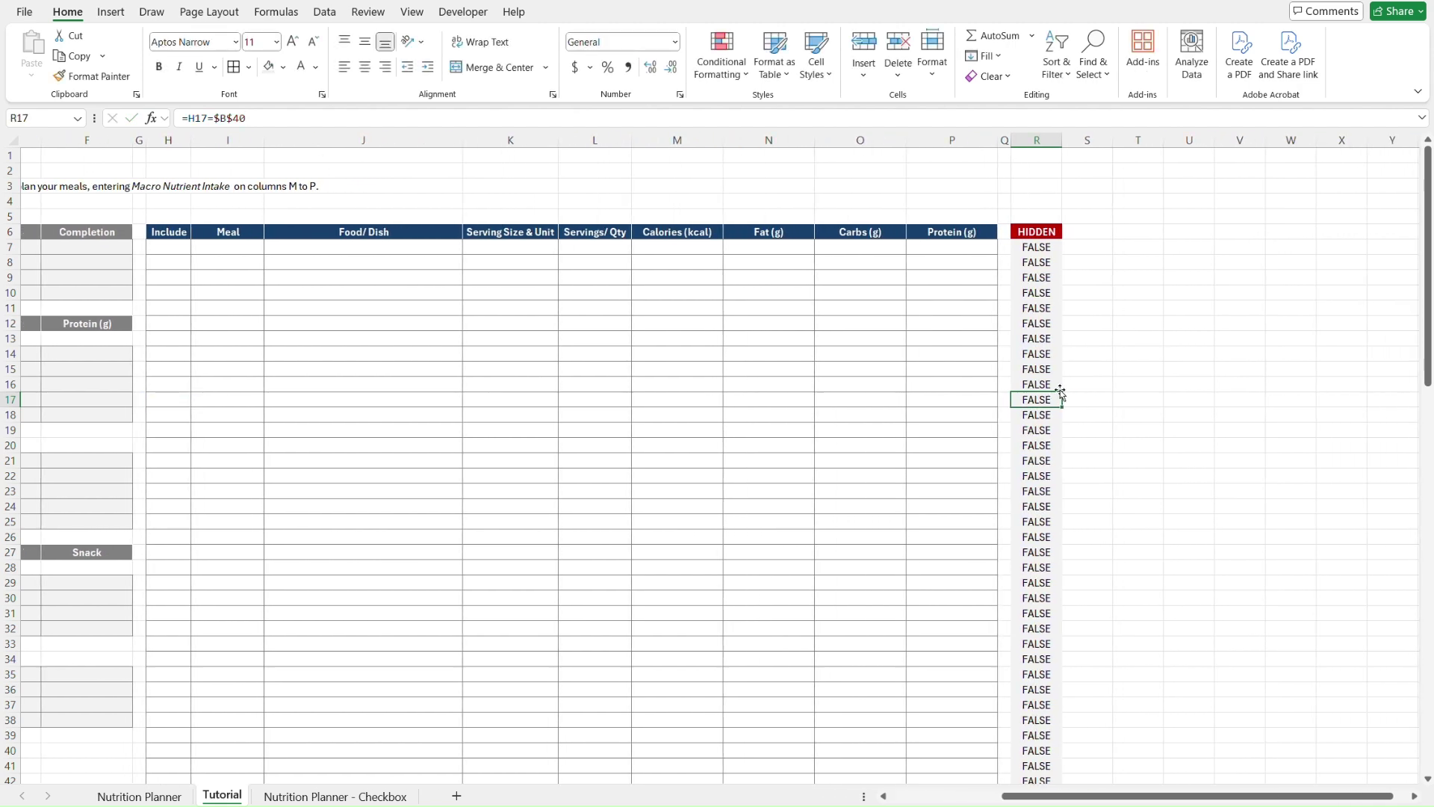
# - Copy the sample meal data H7:P25 from Nutrition Planner and paste only its values into Tutorial starting at H7
pyautogui.hotkey('ctrl', 'Home')
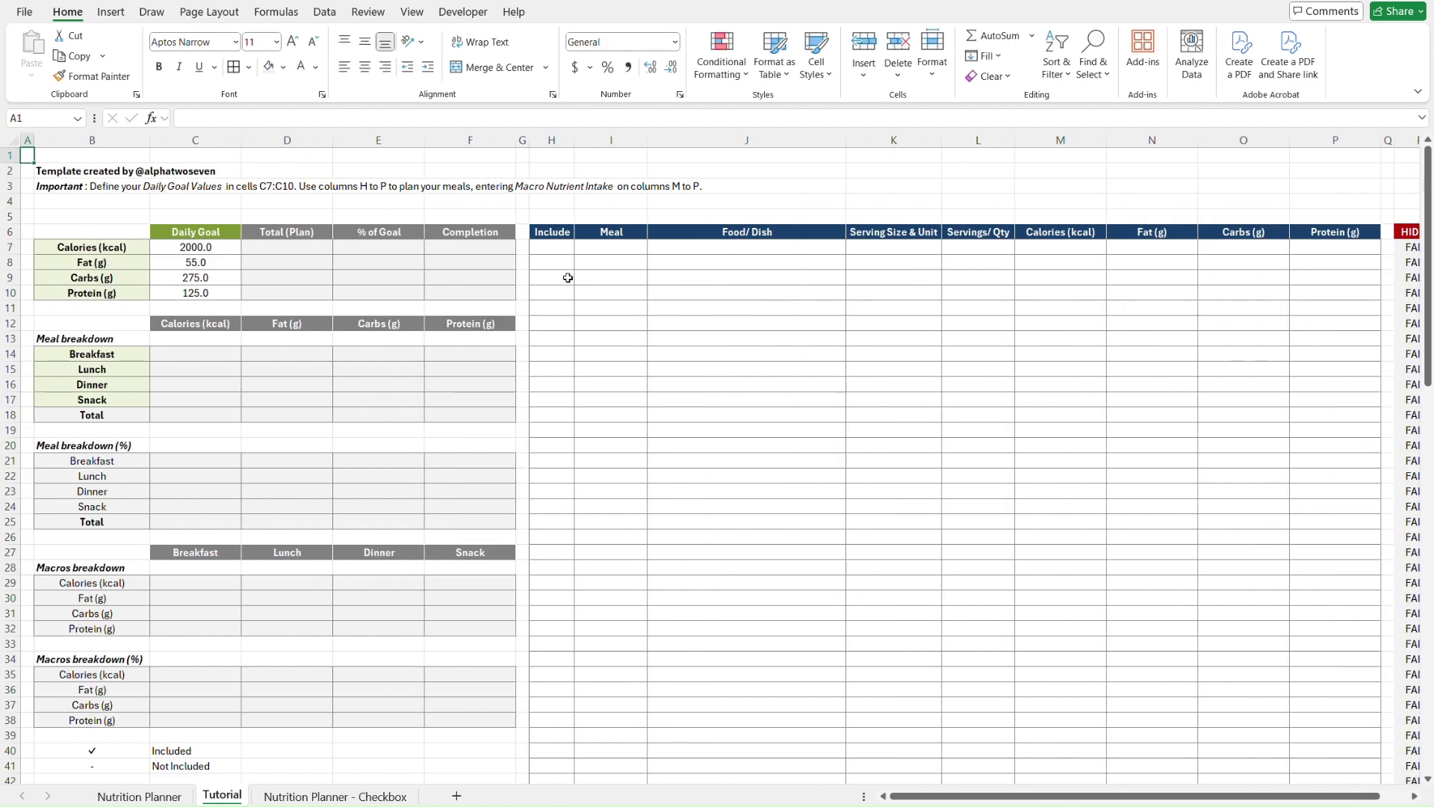
pyautogui.click(307, 246)
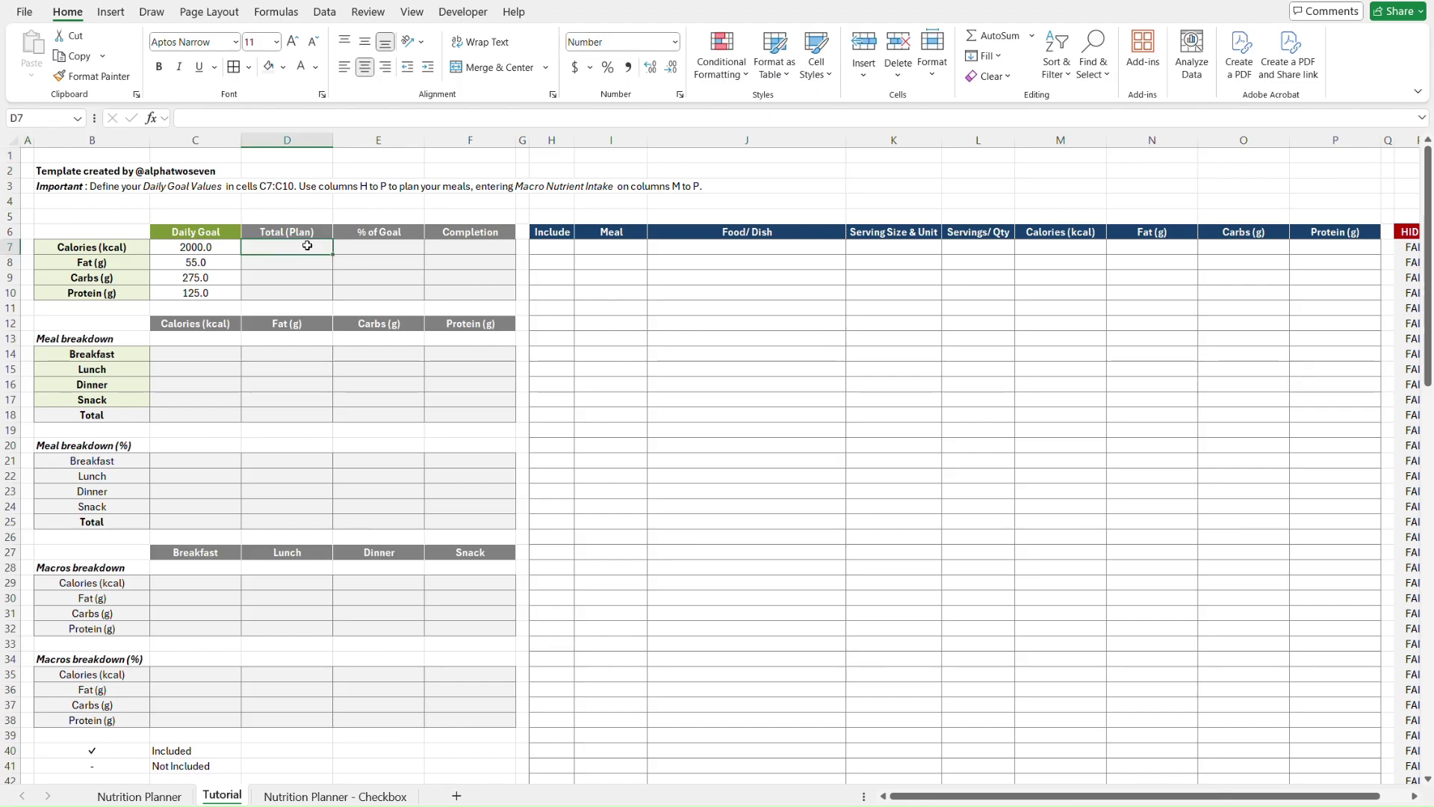
pyautogui.hotkey('ctrl', 'pageup')
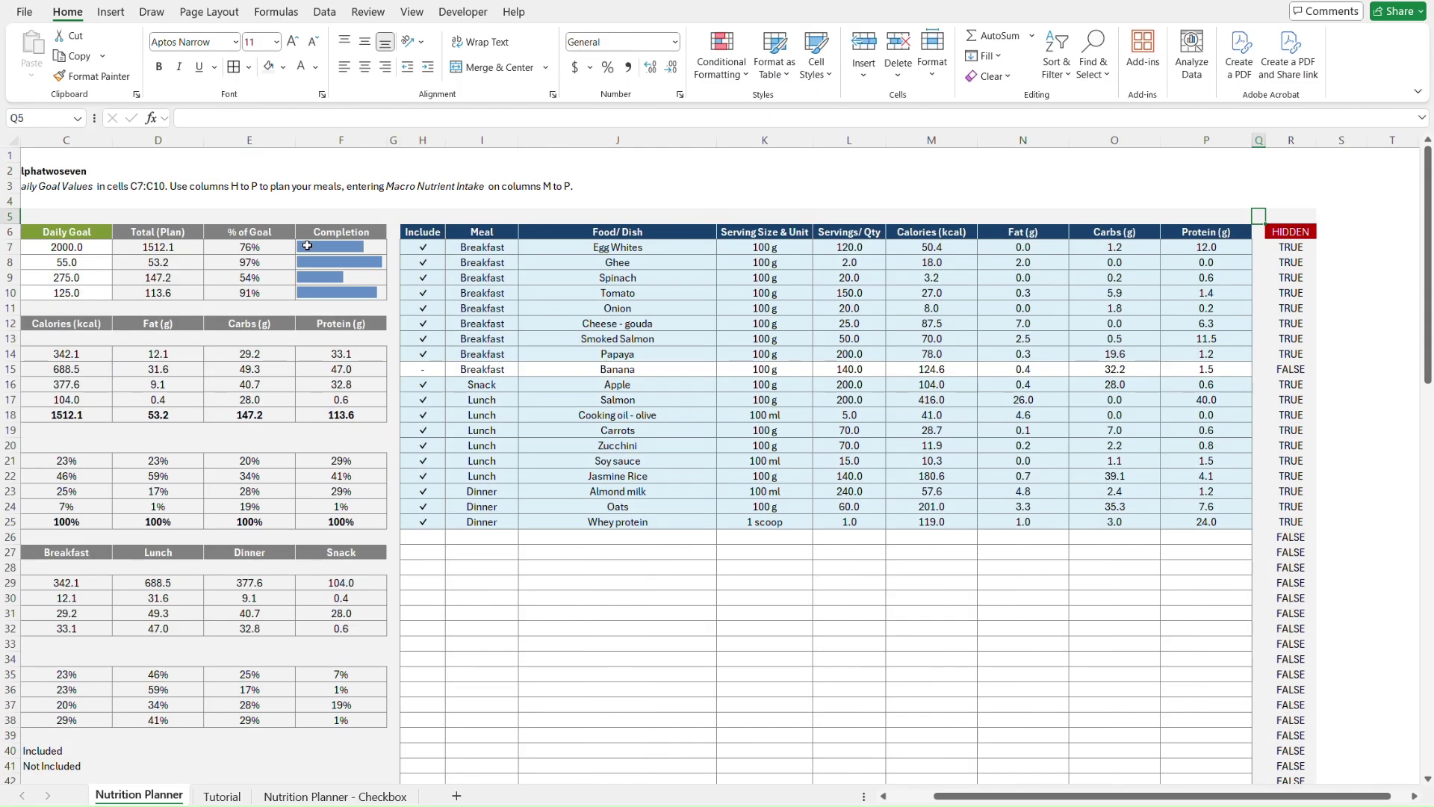
pyautogui.hotkey('ctrl', 'Home')
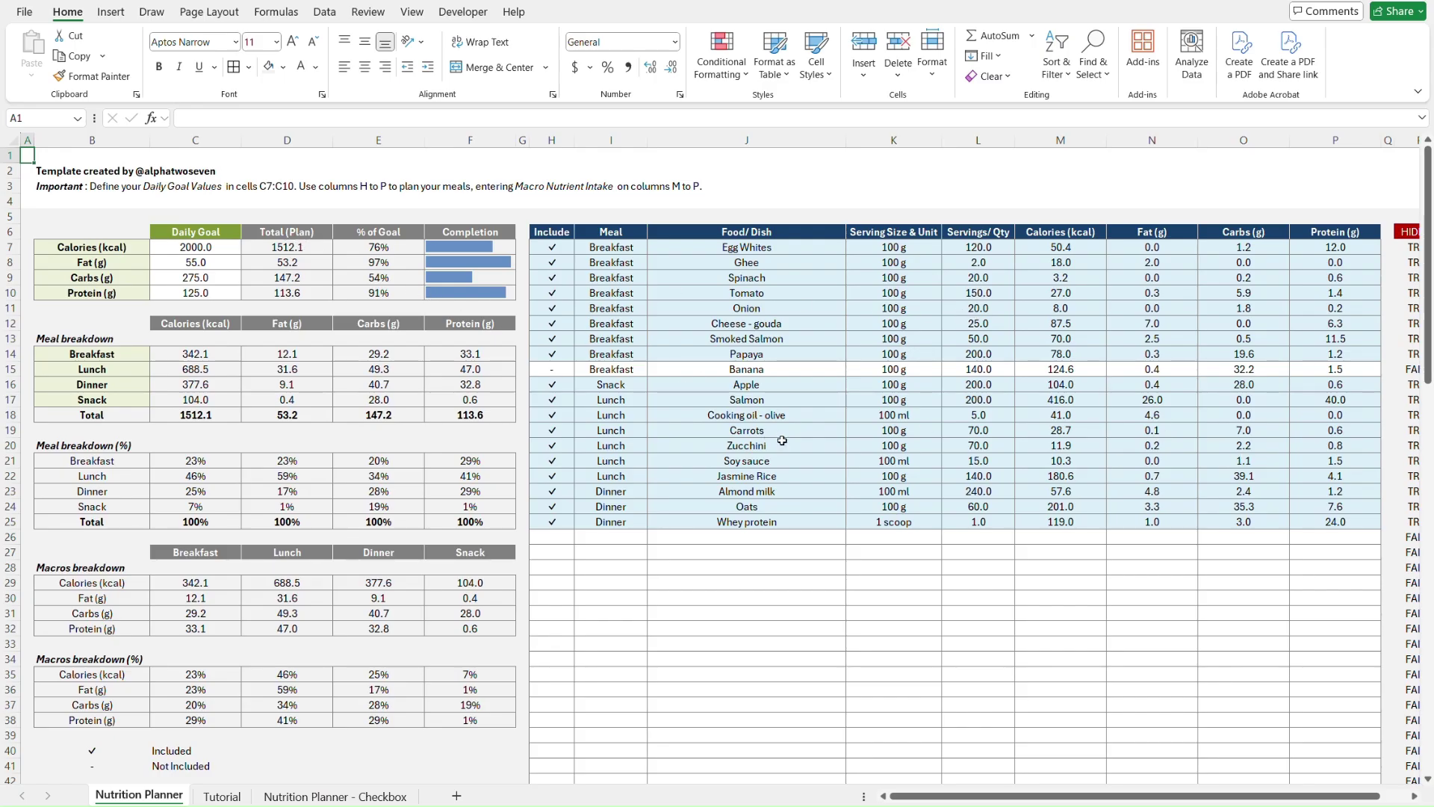
pyautogui.click(1356, 520)
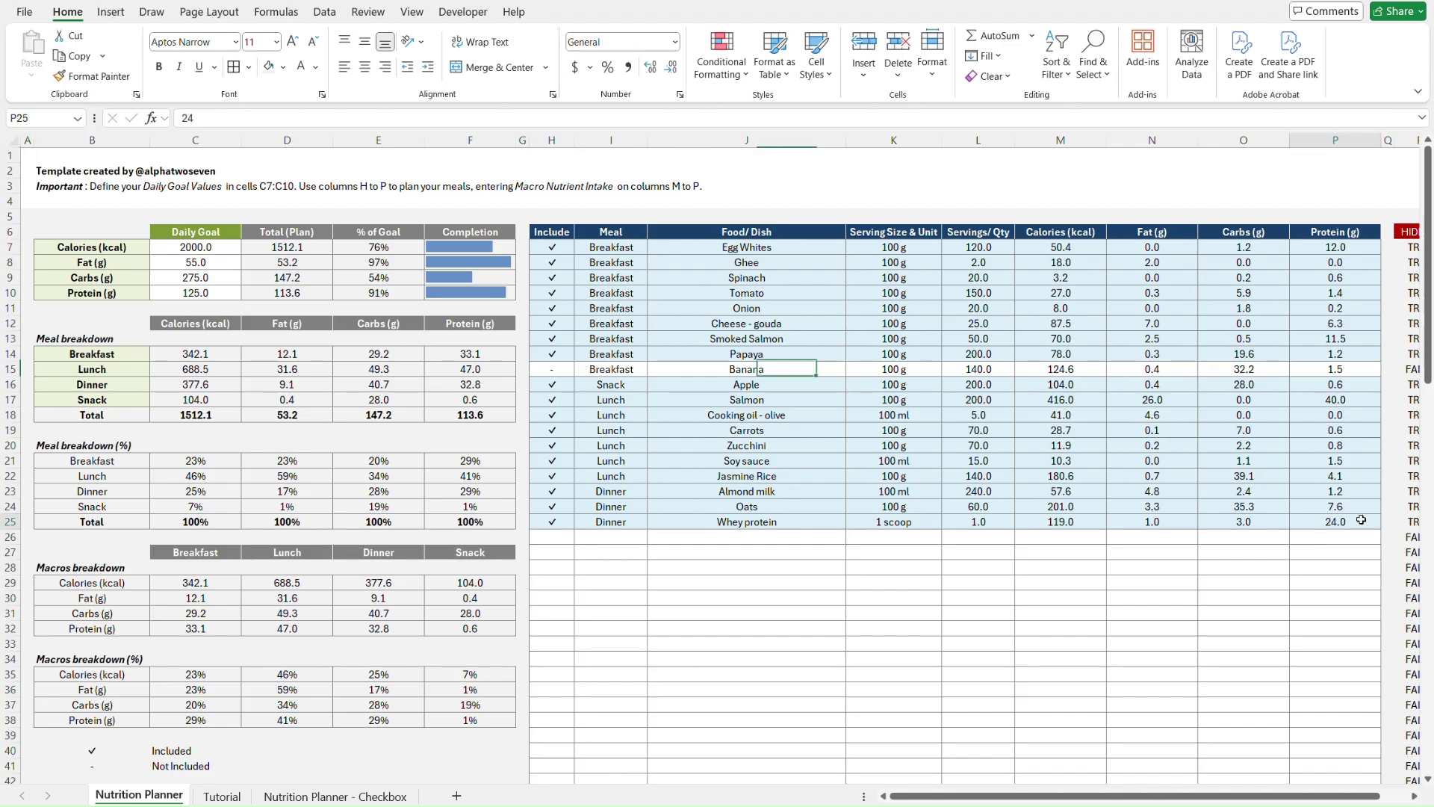
pyautogui.keyDown('shift'); pyautogui.click(564, 246); pyautogui.keyUp('shift')
pyautogui.hotkey('ctrl', 'pagedown')
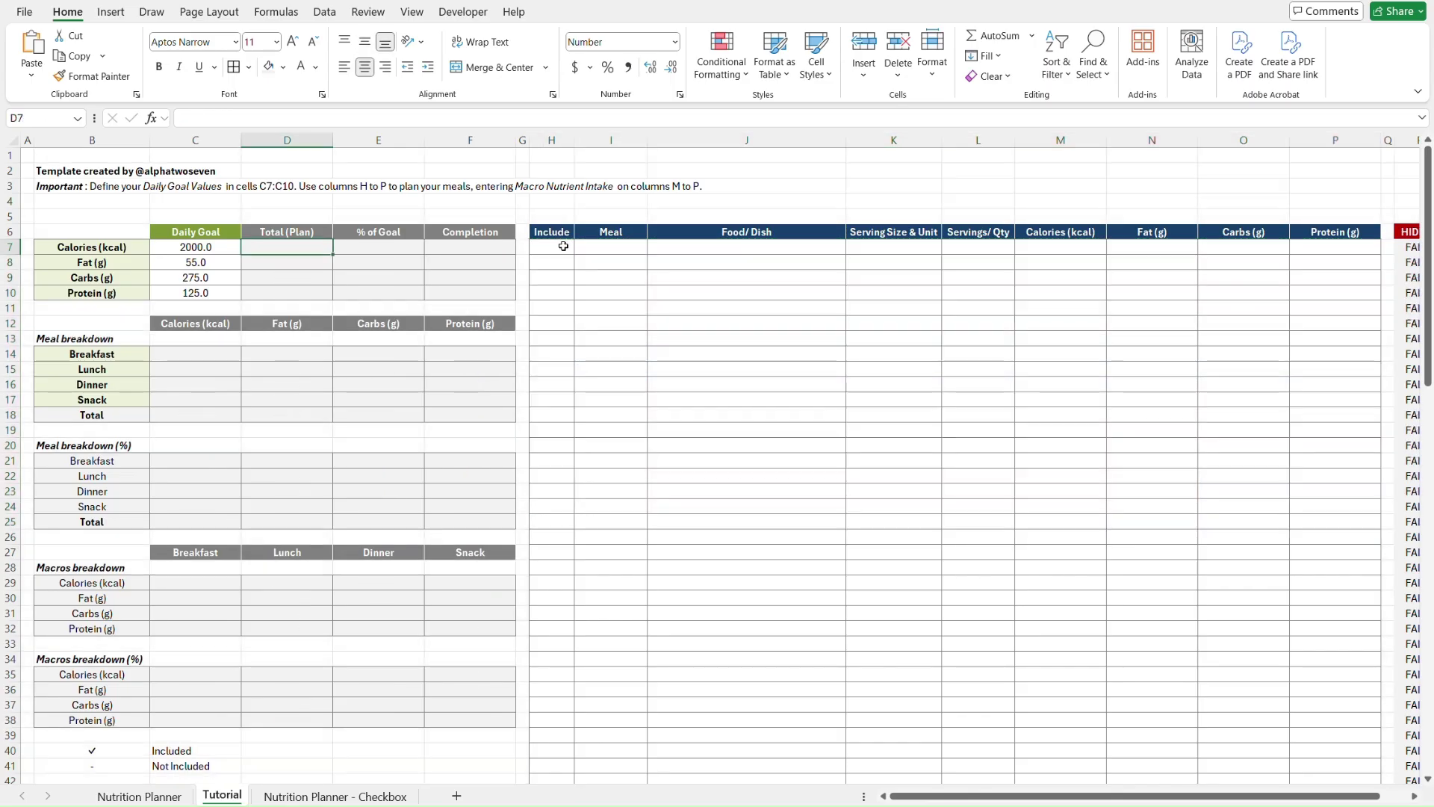
pyautogui.click(564, 246)
pyautogui.hotkey('ctrl', 'alt', 'v')
pyautogui.press('v')
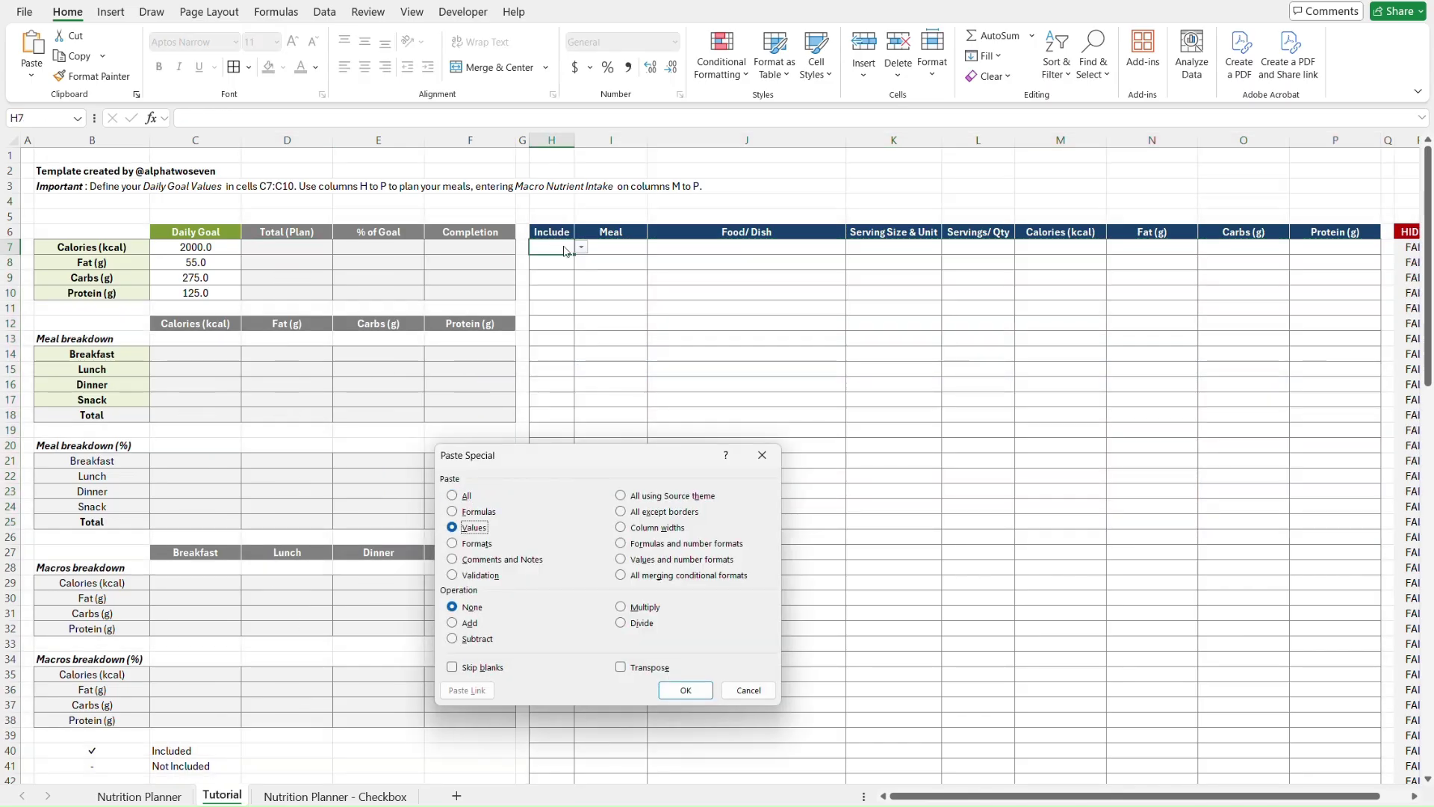
pyautogui.press('Return')
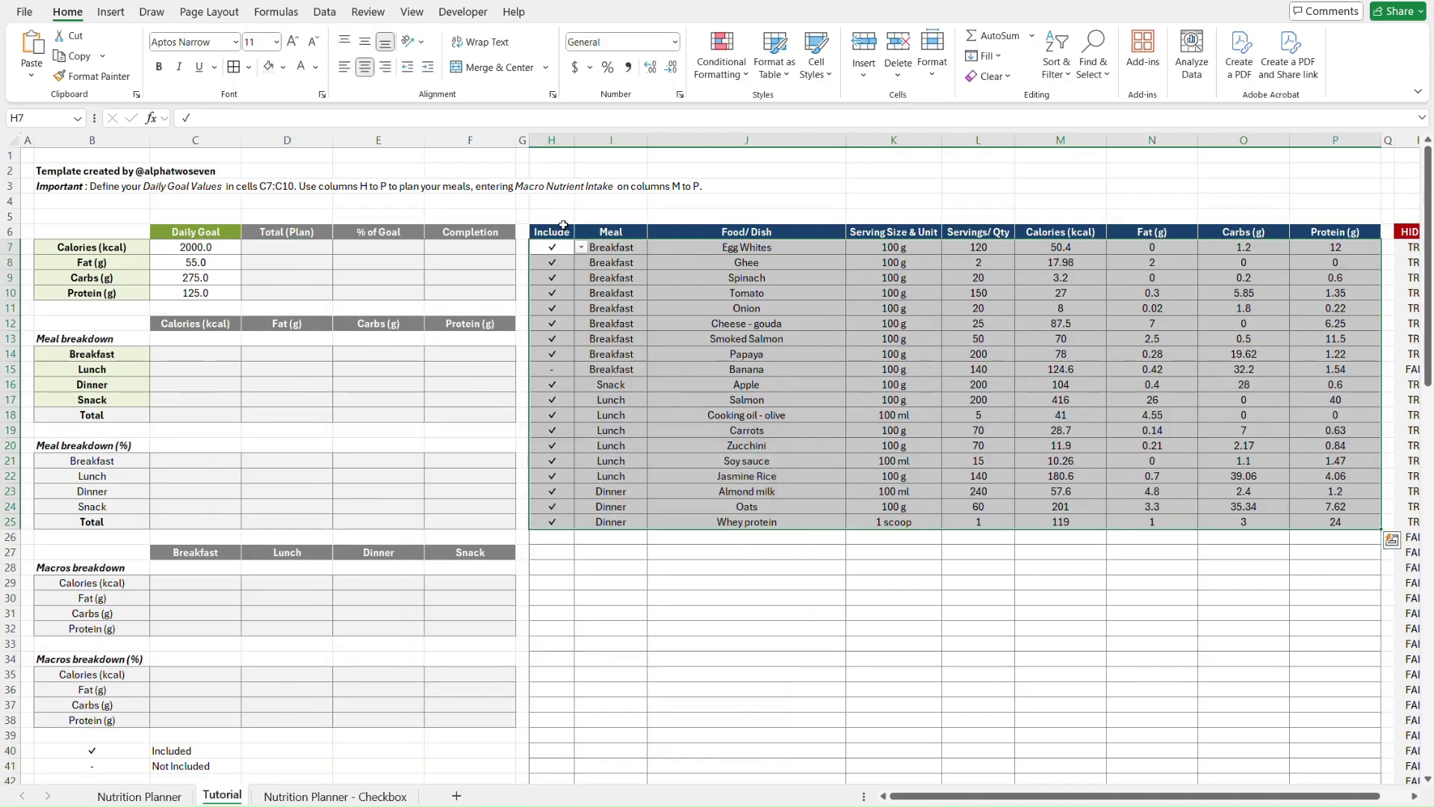
pyautogui.click(561, 215)
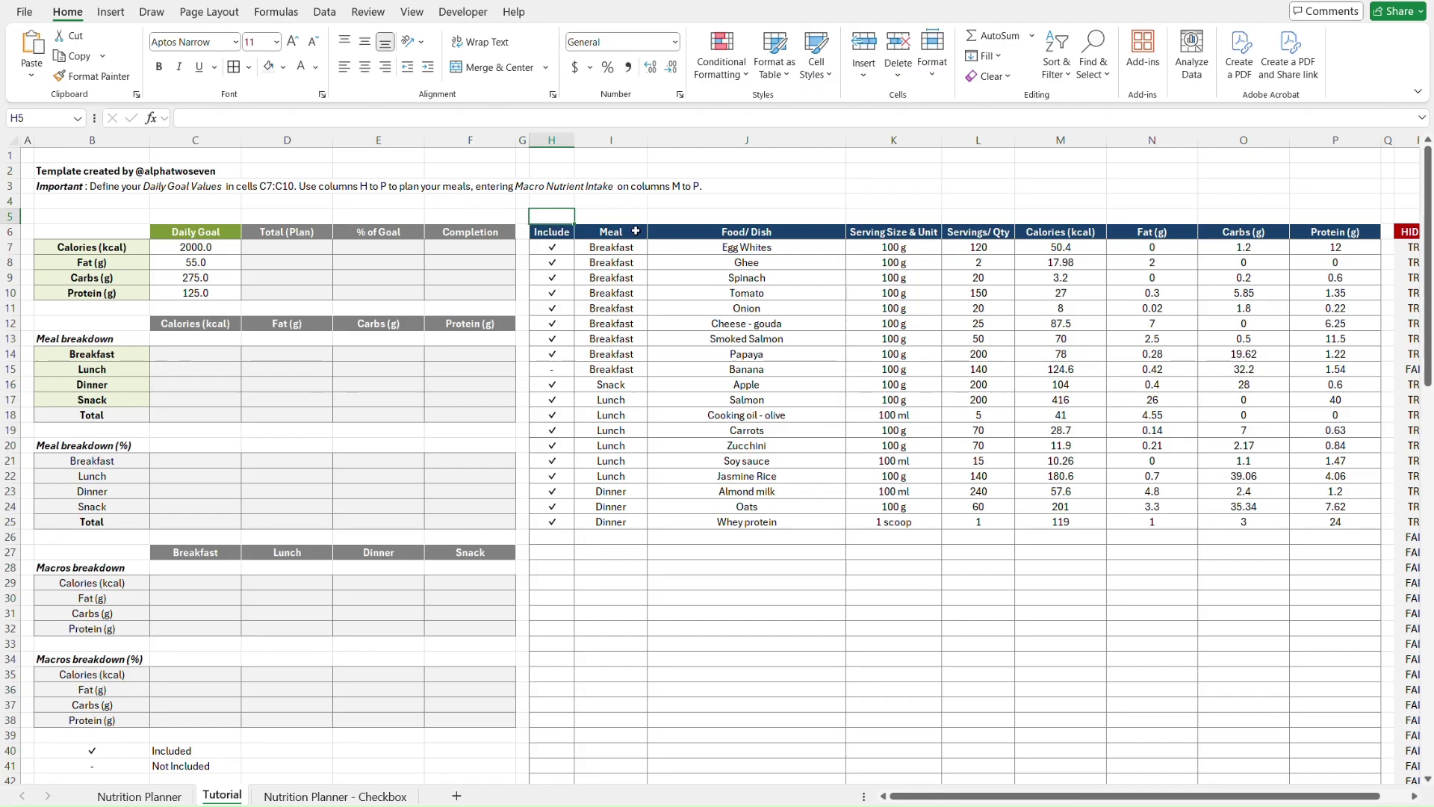
# - Examine how the Calories label in B7 relates to the header in M6 and the calorie values in column M
pyautogui.click(296, 245)
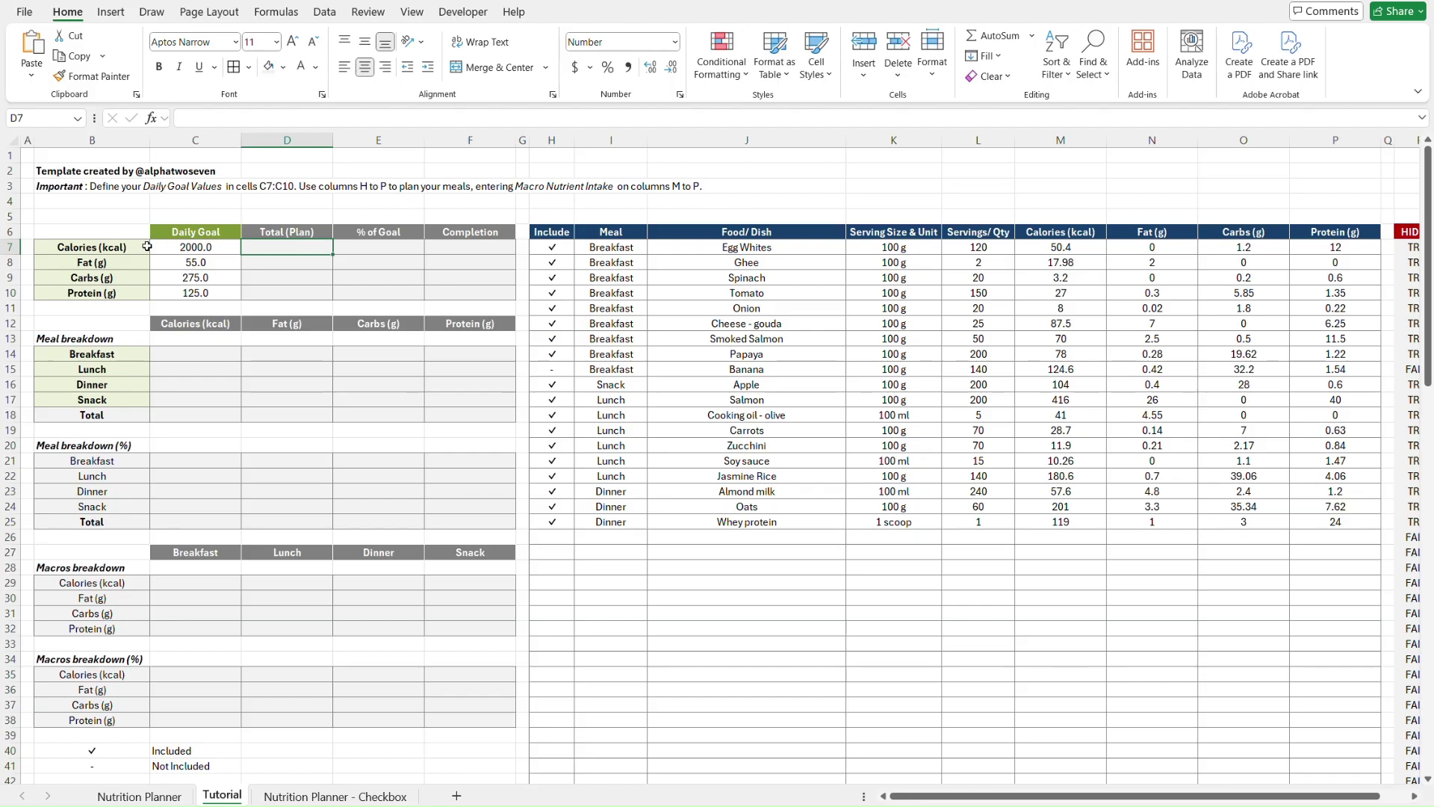
pyautogui.click(51, 249)
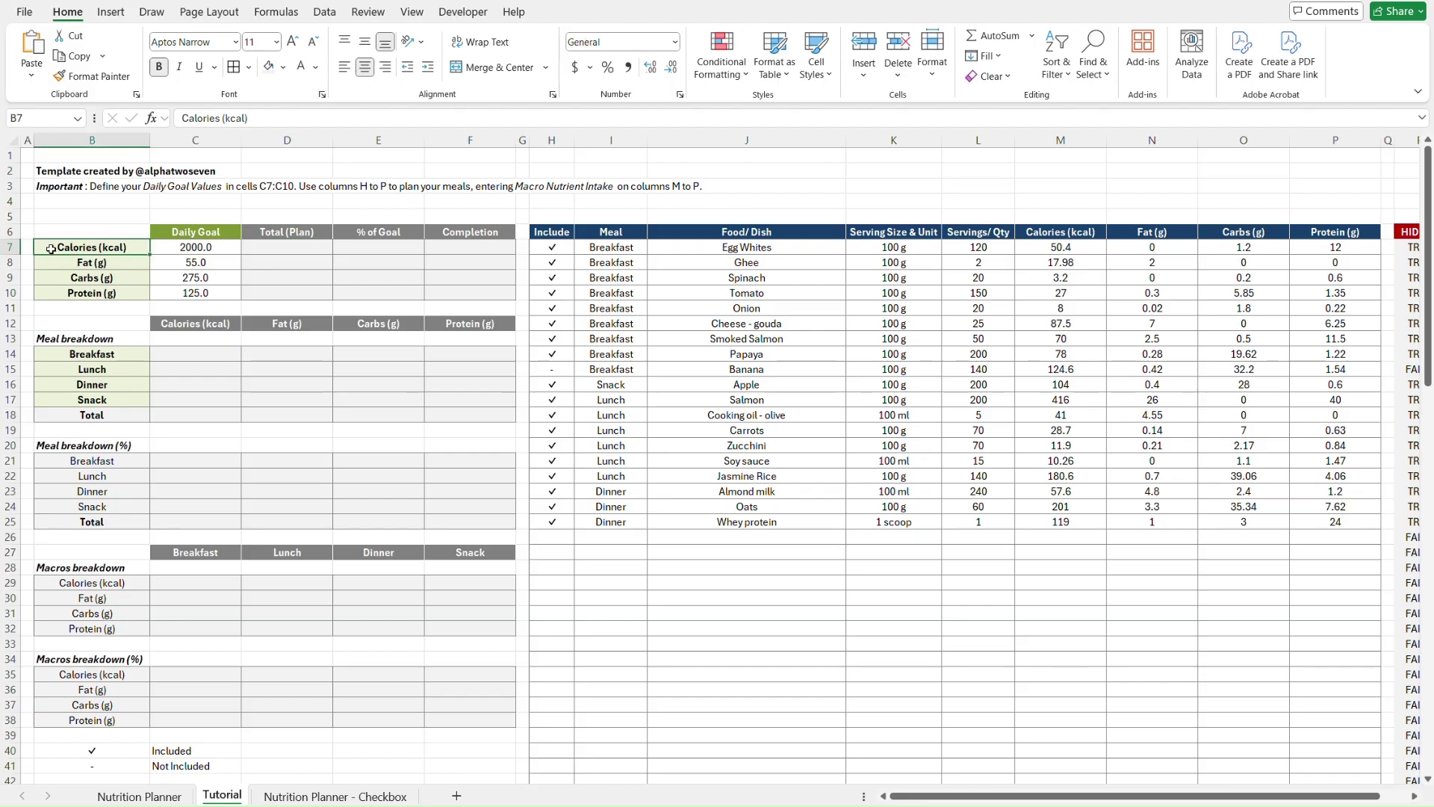
pyautogui.press('Right')
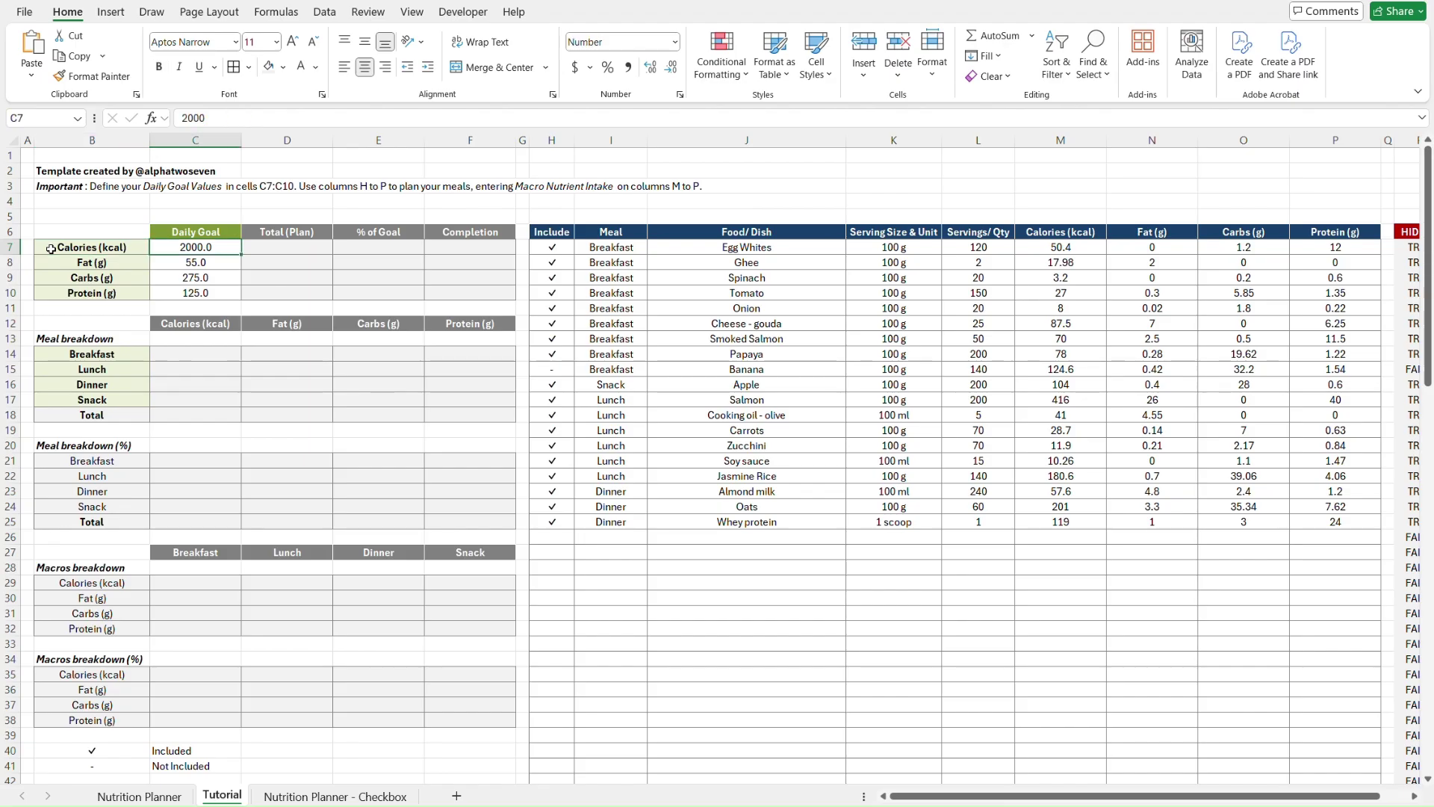
pyautogui.press('Right')
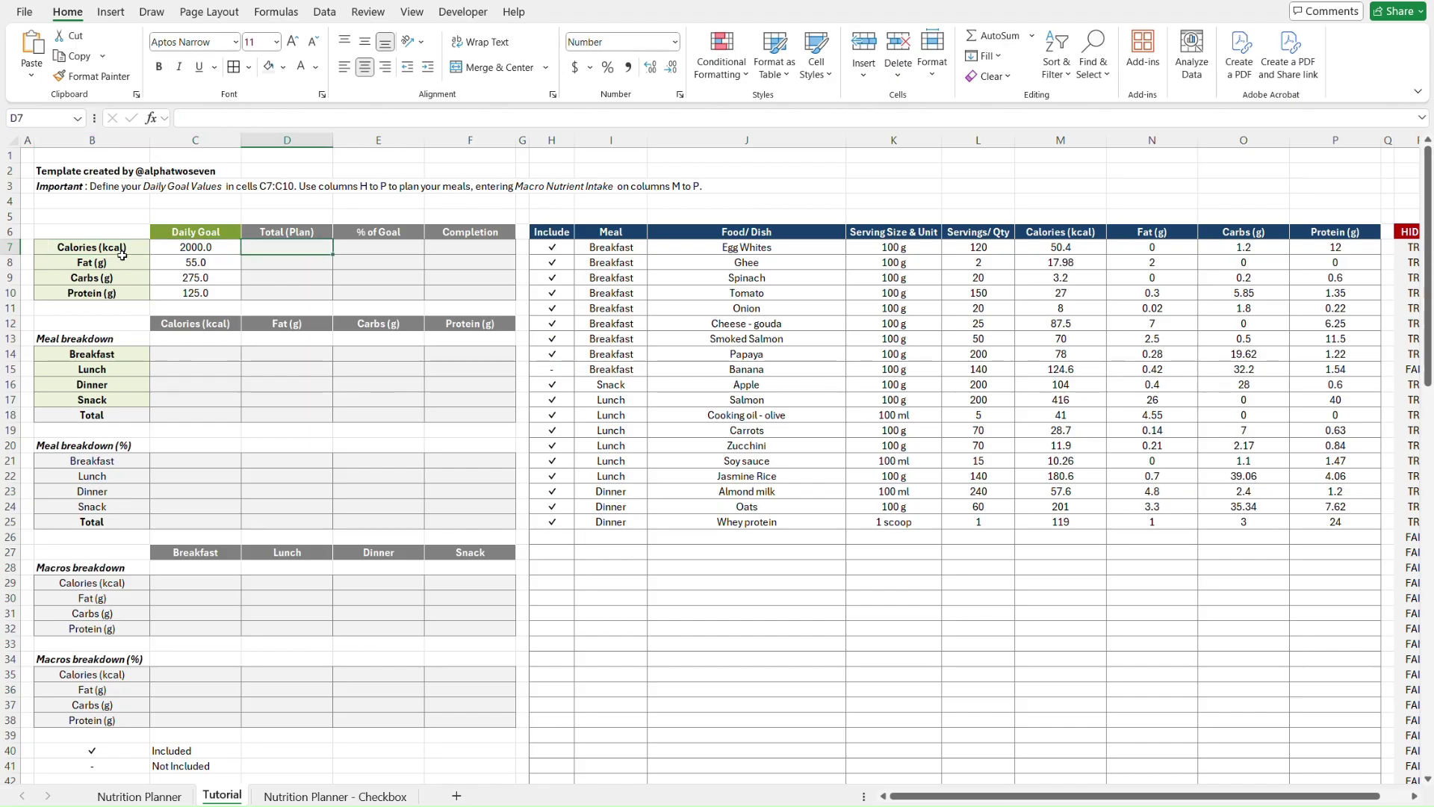
pyautogui.click(1083, 139)
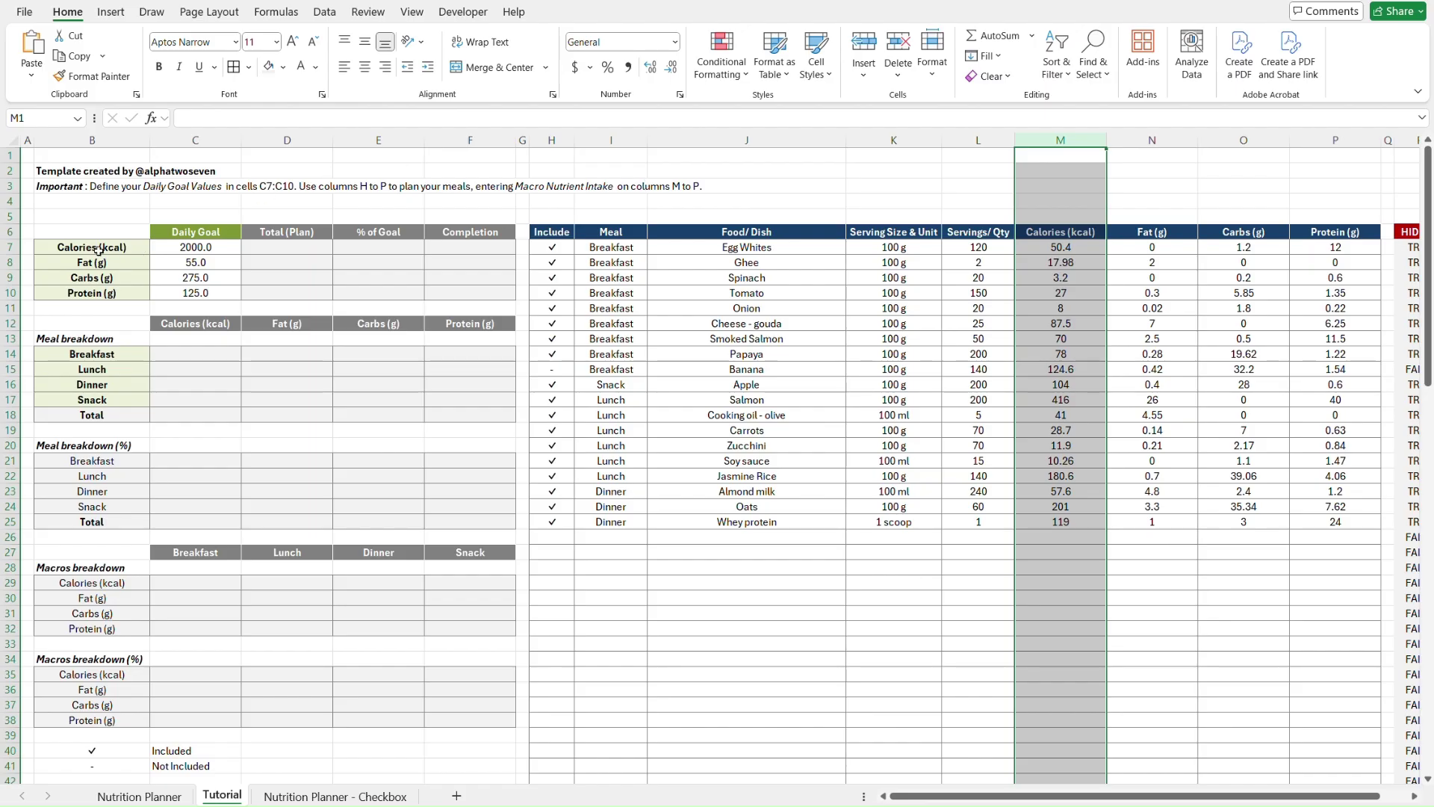
pyautogui.click(1060, 233)
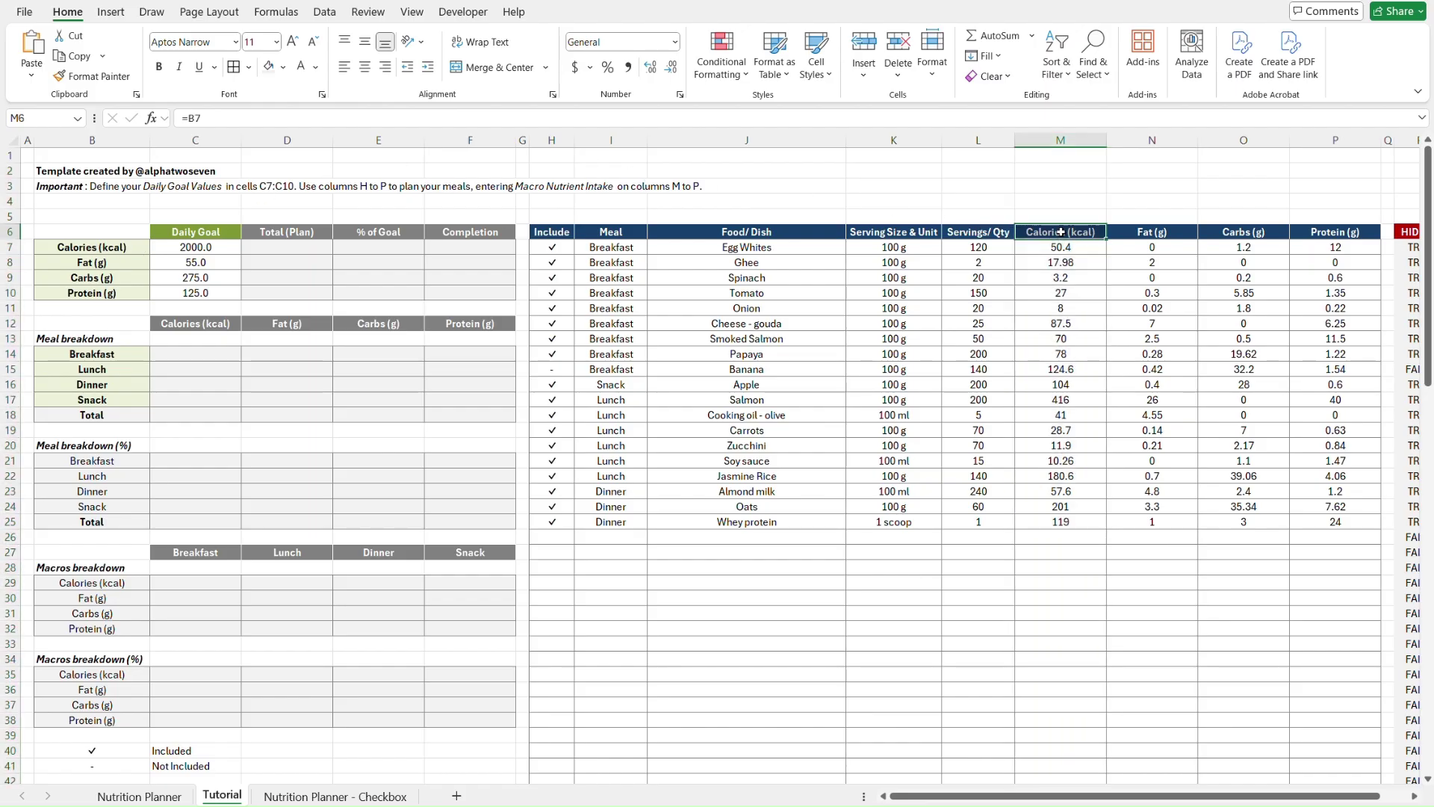
pyautogui.click(122, 248)
pyautogui.click(1063, 236)
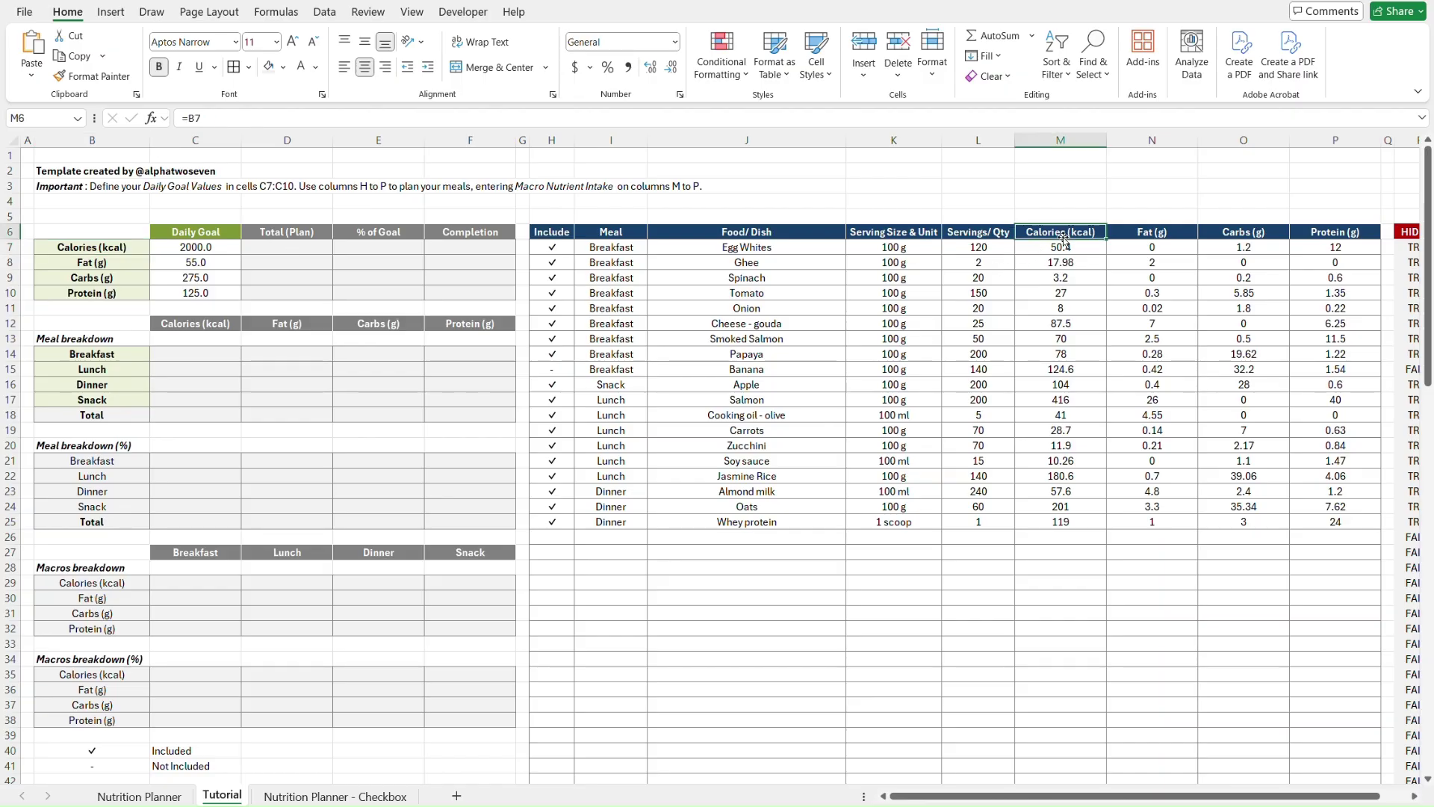
pyautogui.click(1070, 137)
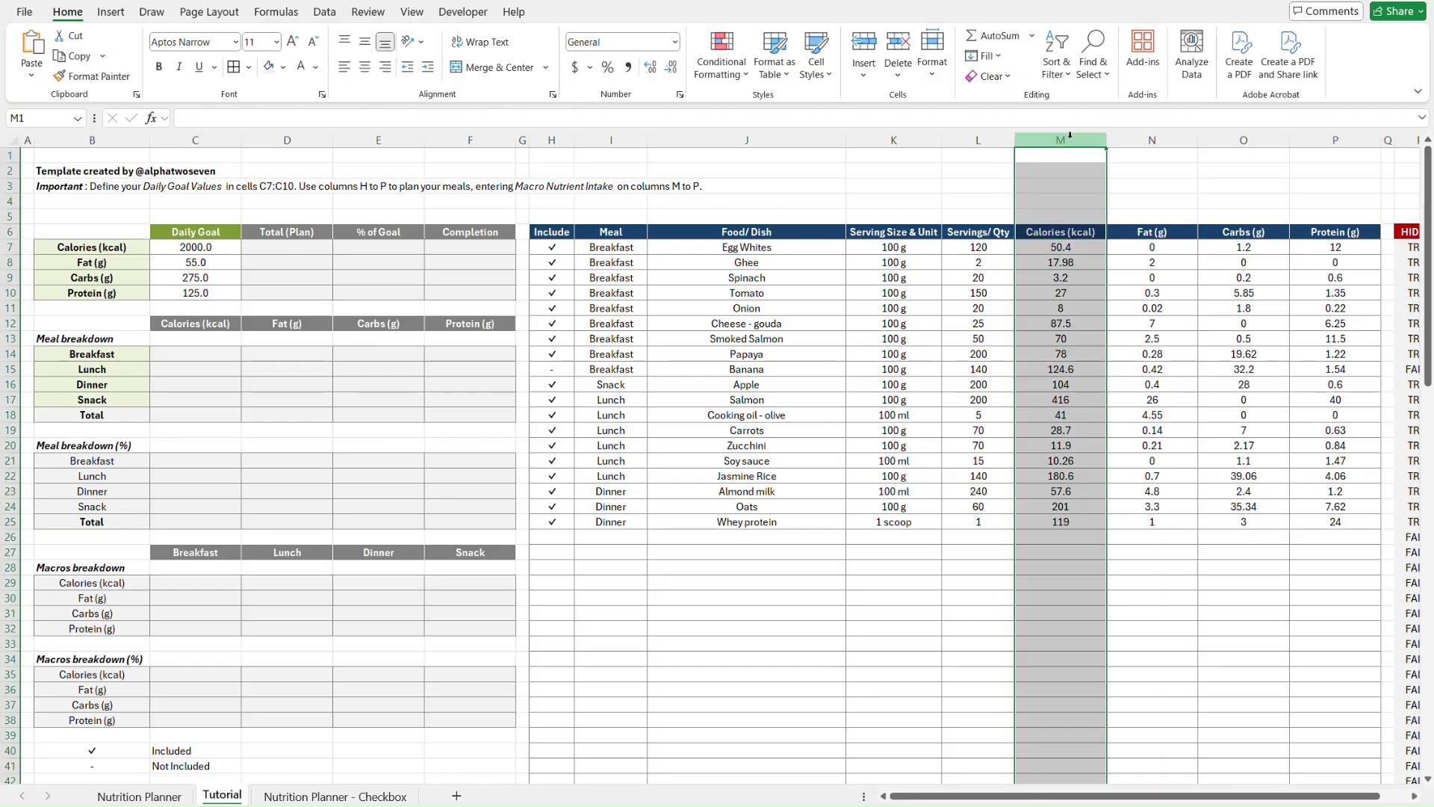
pyautogui.click(115, 247)
# - Enter the formula =SUM(M7:M106) in D7 to calculate the Total (Plan) calories
pyautogui.click(289, 245)
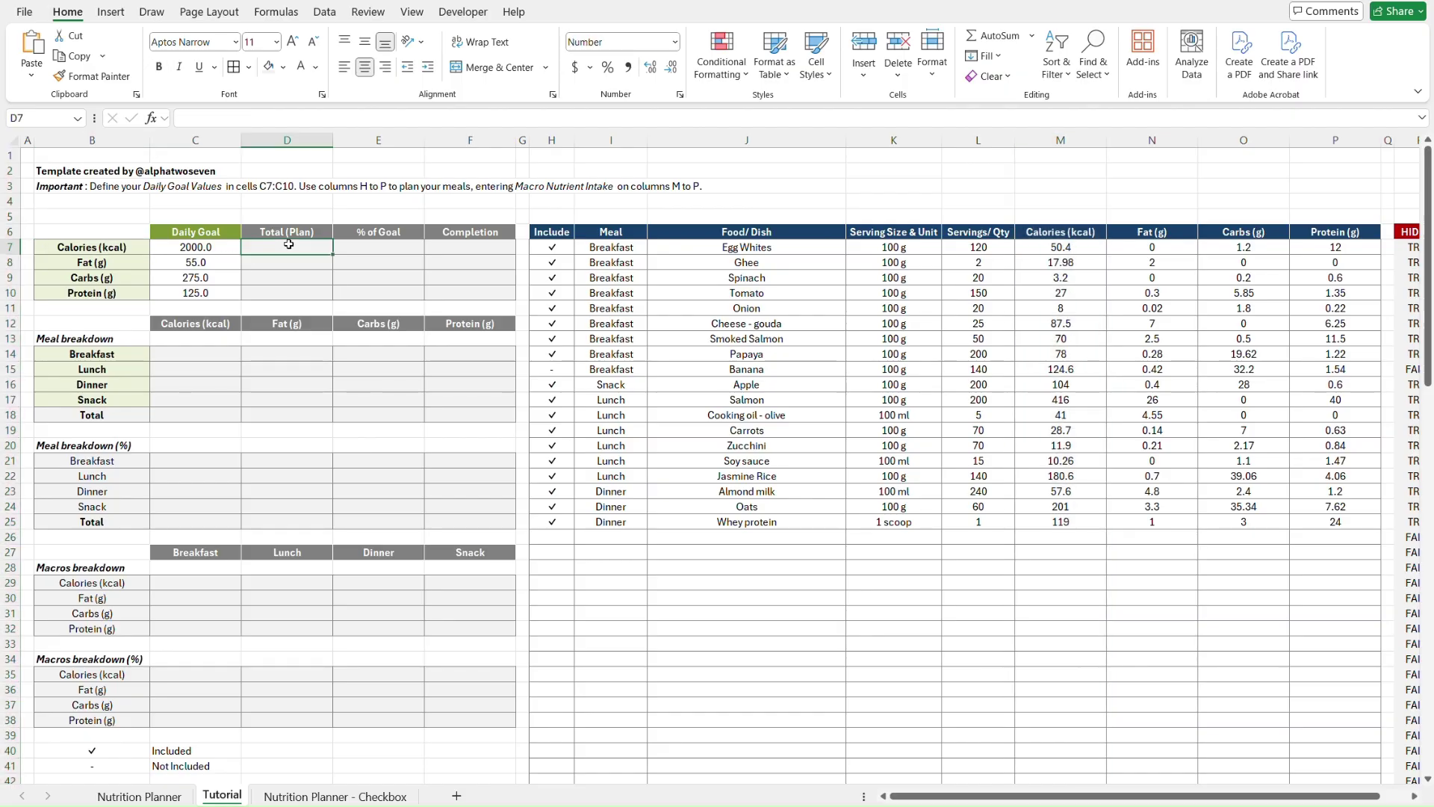
pyautogui.write('=SUM(')
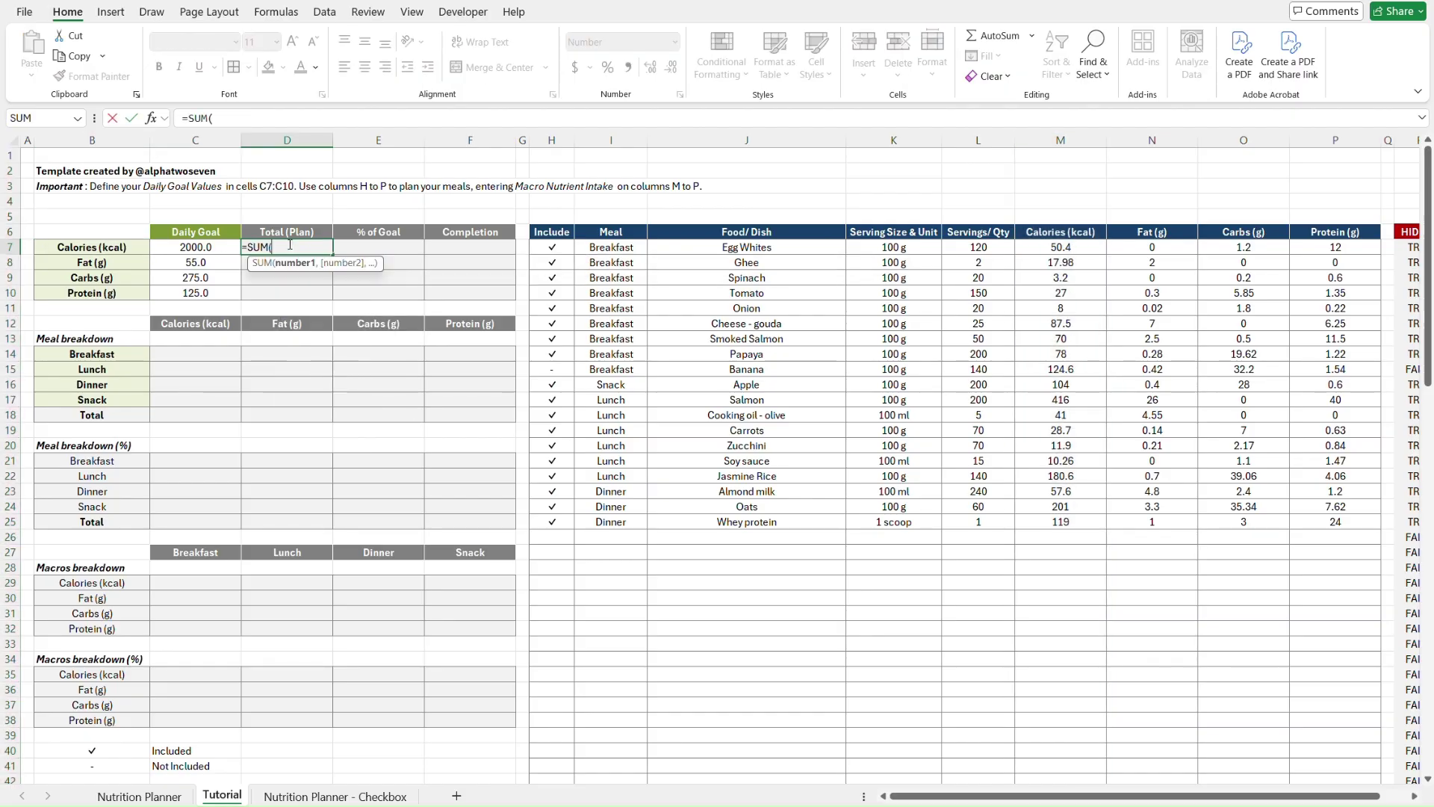
pyautogui.click(1075, 248)
pyautogui.scroll(-14, 1077, 248)
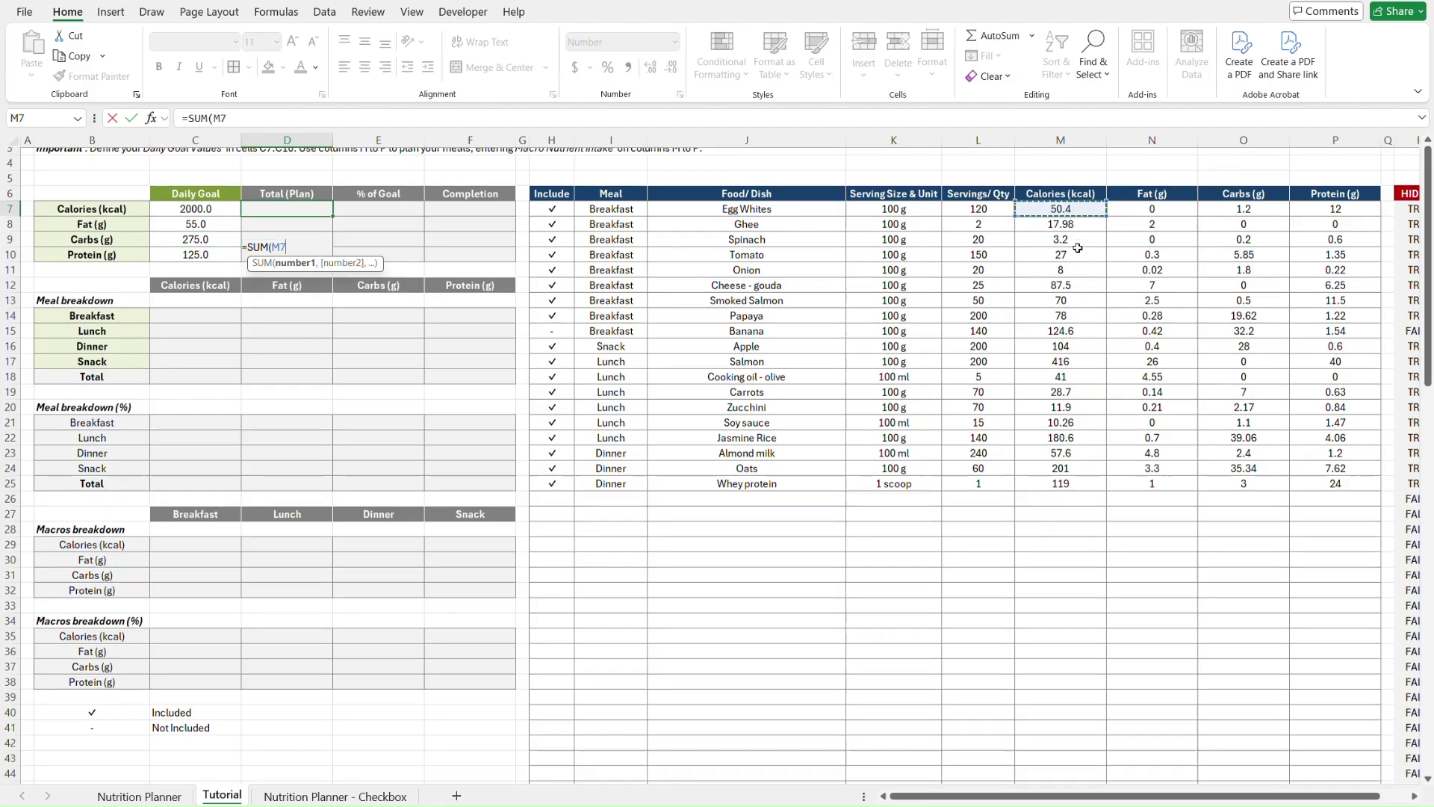
pyautogui.scroll(-15, 1077, 247)
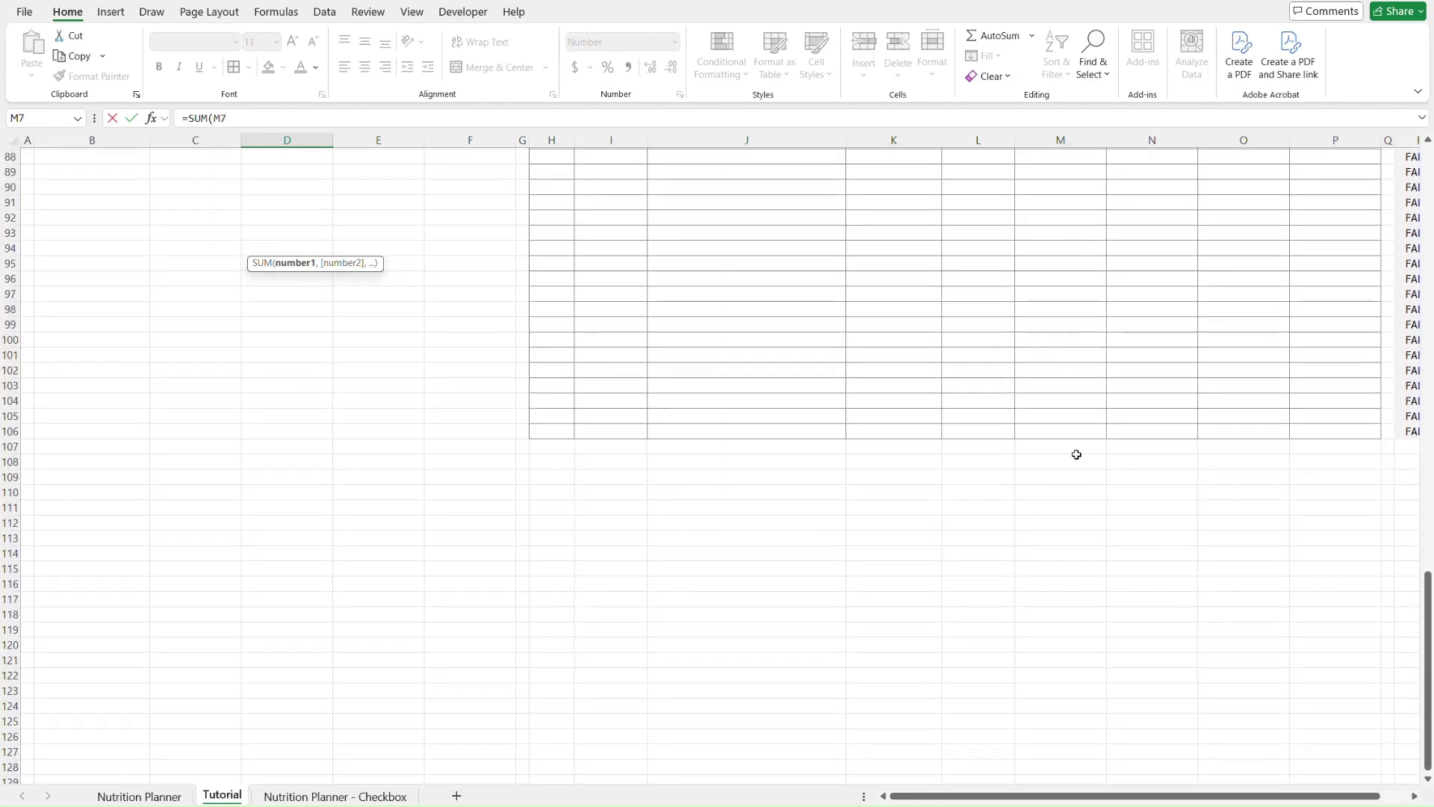
pyautogui.keyDown('shift'); pyautogui.click(1078, 435); pyautogui.keyUp('shift')
pyautogui.scroll(20, 1078, 433)
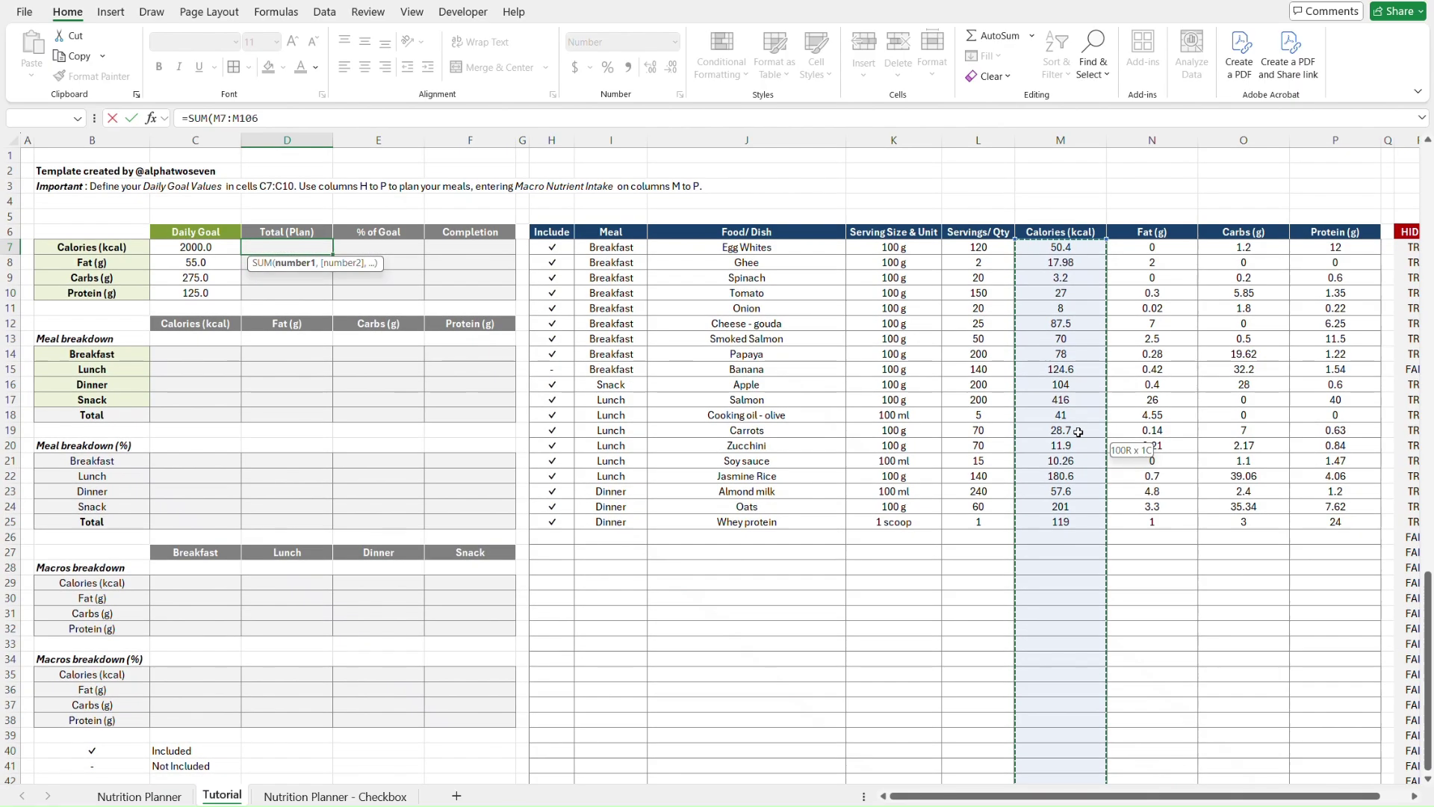
pyautogui.write(')')
pyautogui.hotkey('ctrl', 'Return')
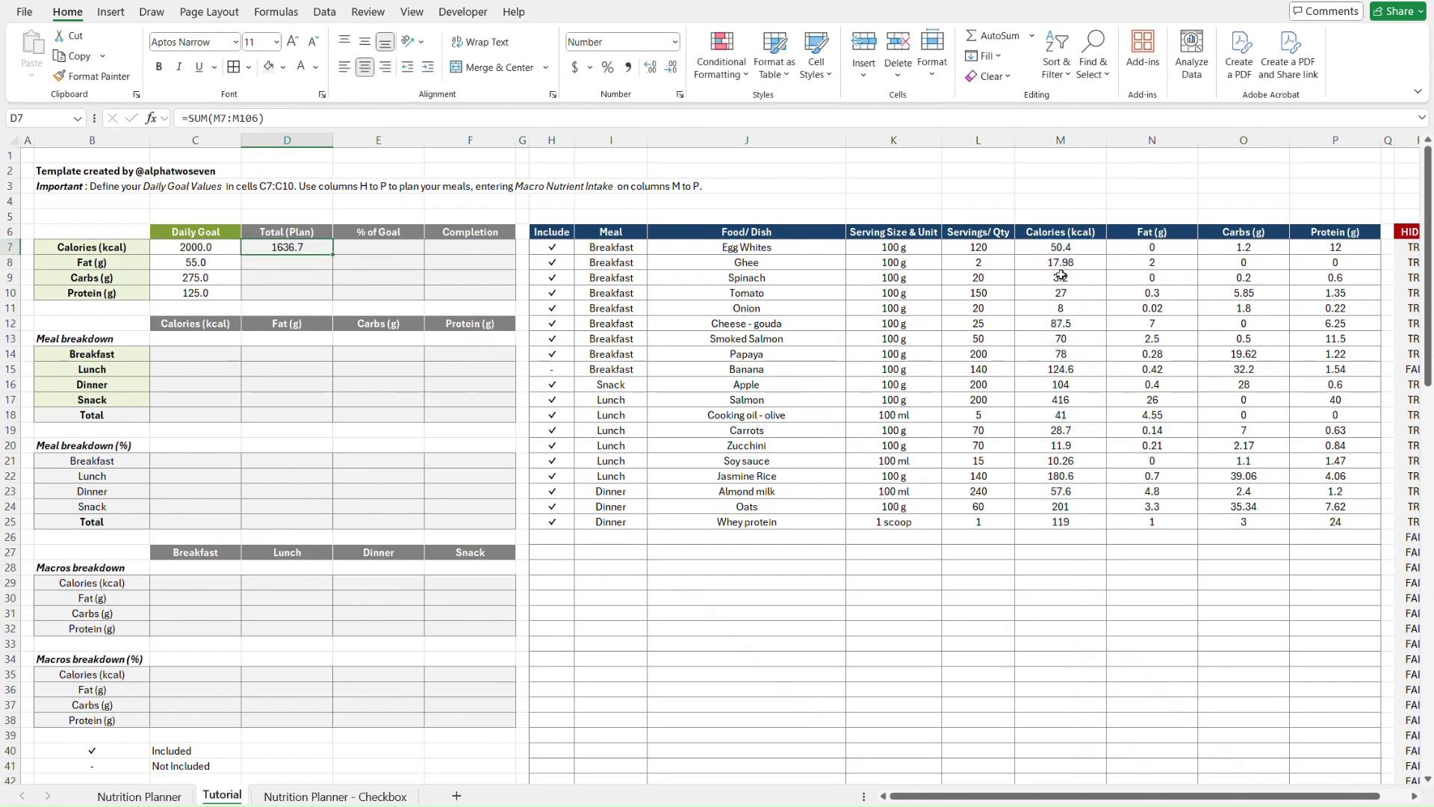
# - Compare the Total (Plan) calories in D7 between the Tutorial and Nutrition Planner sheets
pyautogui.hotkey('ctrl', 'pageup')
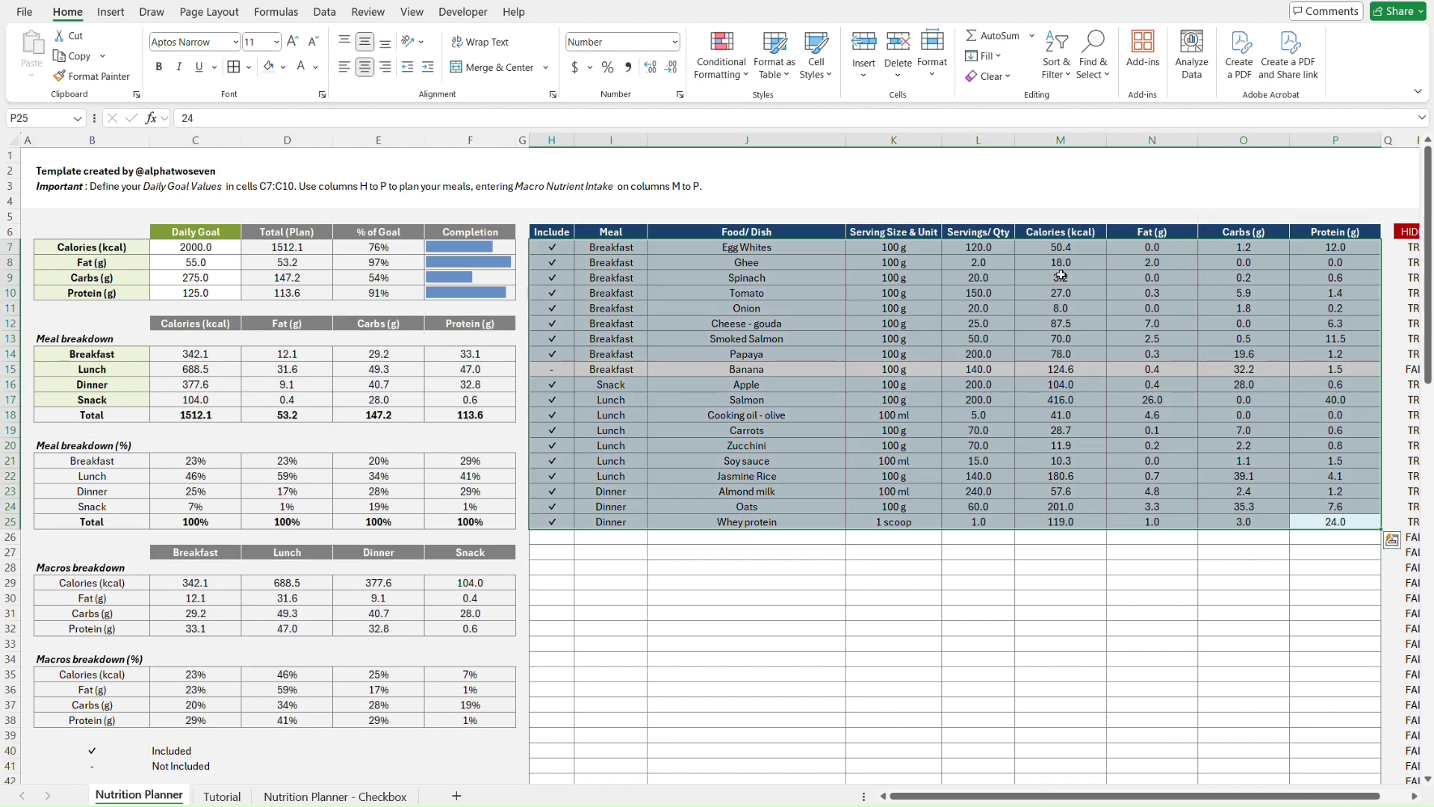
pyautogui.hotkey('ctrl', 'pagedown')
pyautogui.hotkey('ctrl', 'pageup')
pyautogui.hotkey('ctrl', 'pagedown')
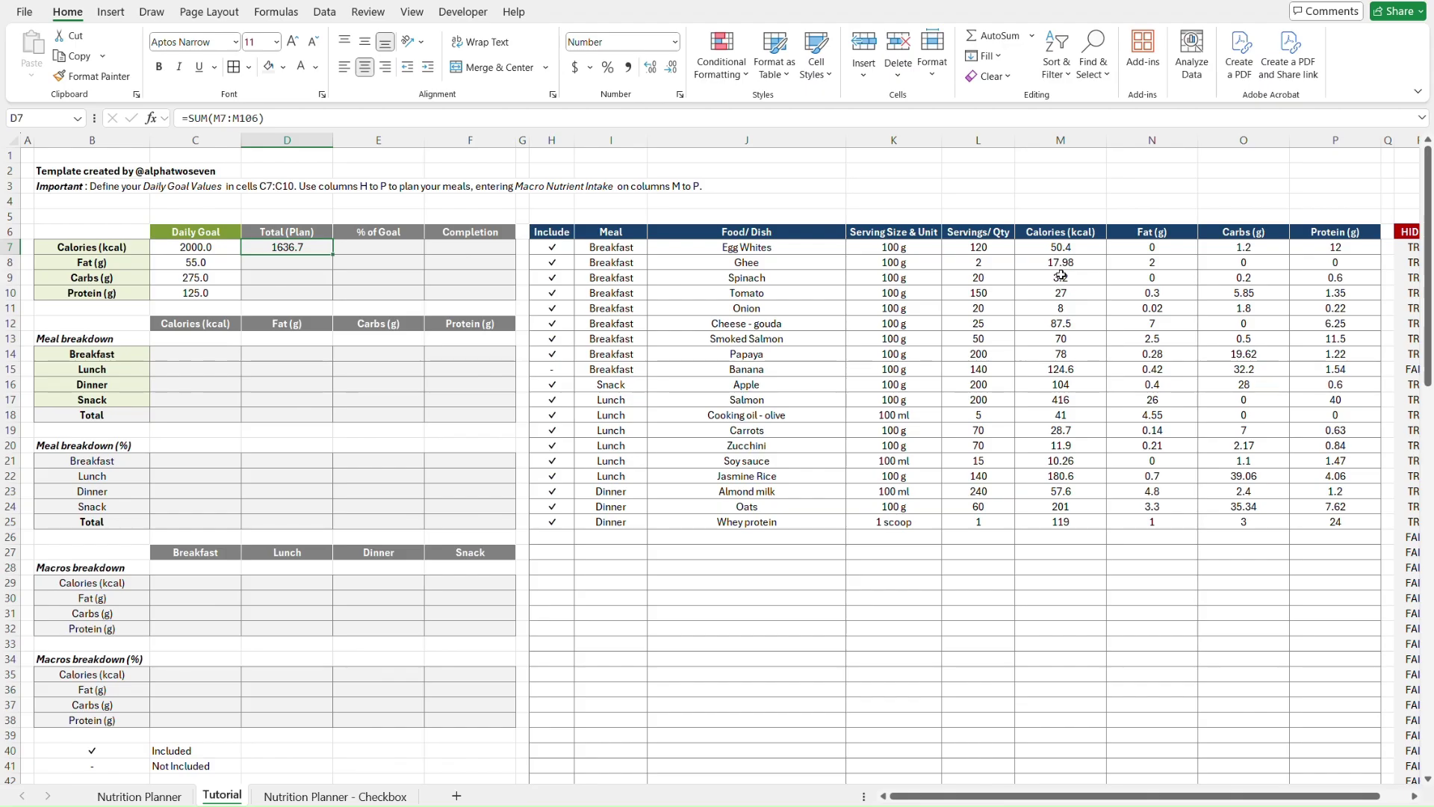
pyautogui.hotkey('ctrl', 'pageup')
pyautogui.hotkey('ctrl', 'pagedown')
pyautogui.hotkey('ctrl', 'pageup')
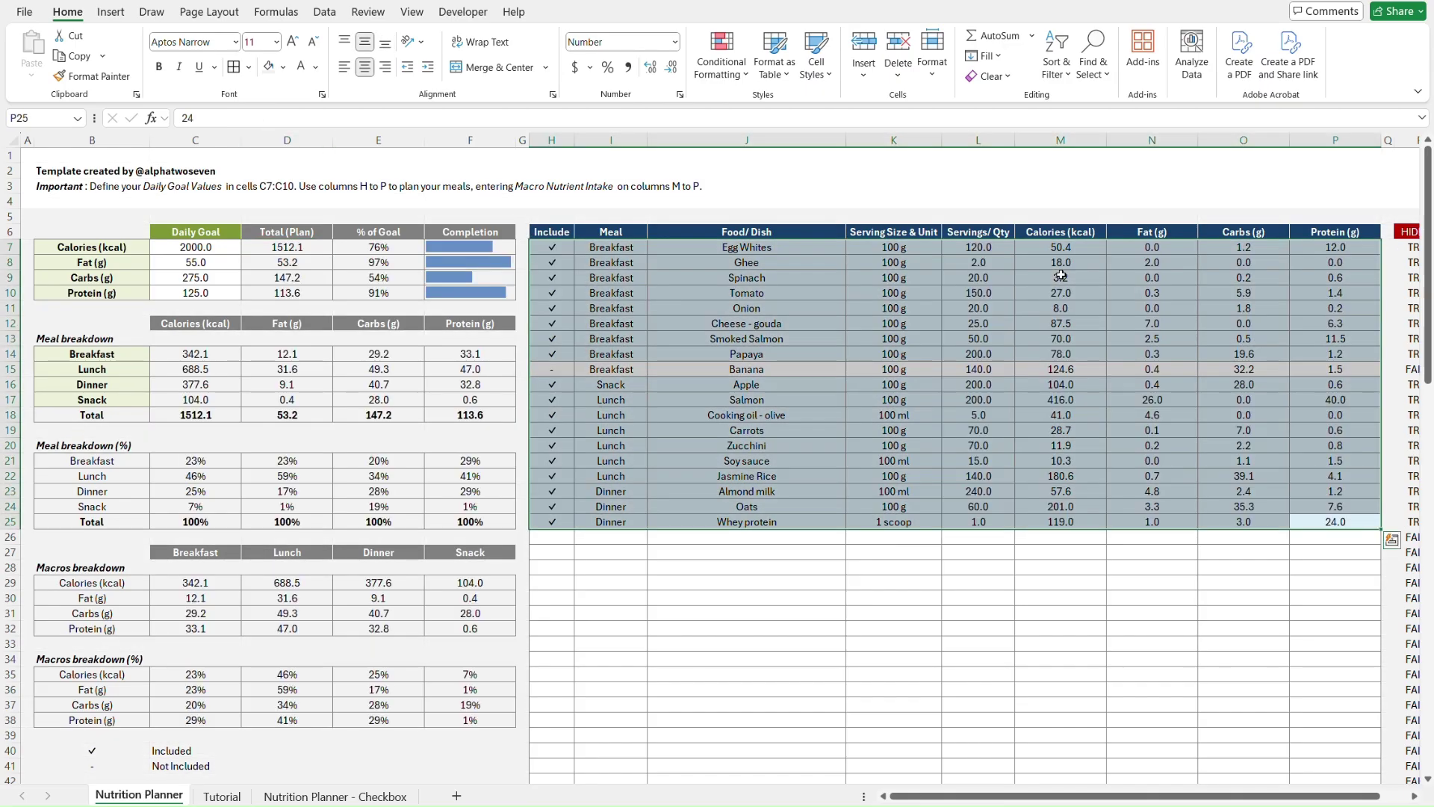
# - Compare how the meal values in columns L to P are displayed on the Tutorial and Nutrition Planner sheets
pyautogui.hotkey('ctrl', 'pagedown')
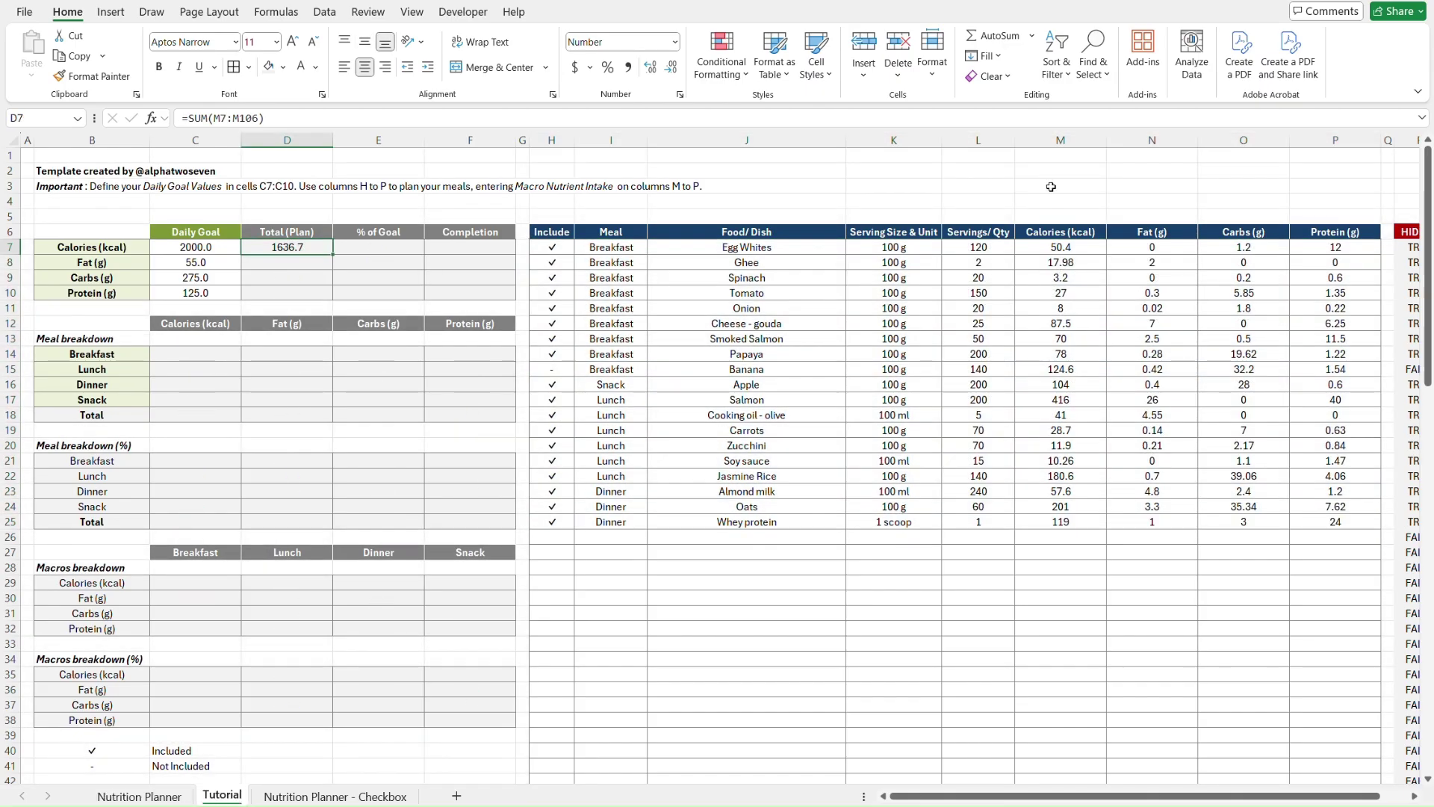
pyautogui.hotkey('ctrl', 'pageup')
pyautogui.hotkey('ctrl', 'pagedown')
pyautogui.hotkey('ctrl', 'pageup')
pyautogui.hotkey('ctrl', 'pagedown')
pyautogui.hotkey('ctrl', 'pageup')
pyautogui.hotkey('ctrl', 'pagedown')
pyautogui.hotkey('ctrl', 'pageup')
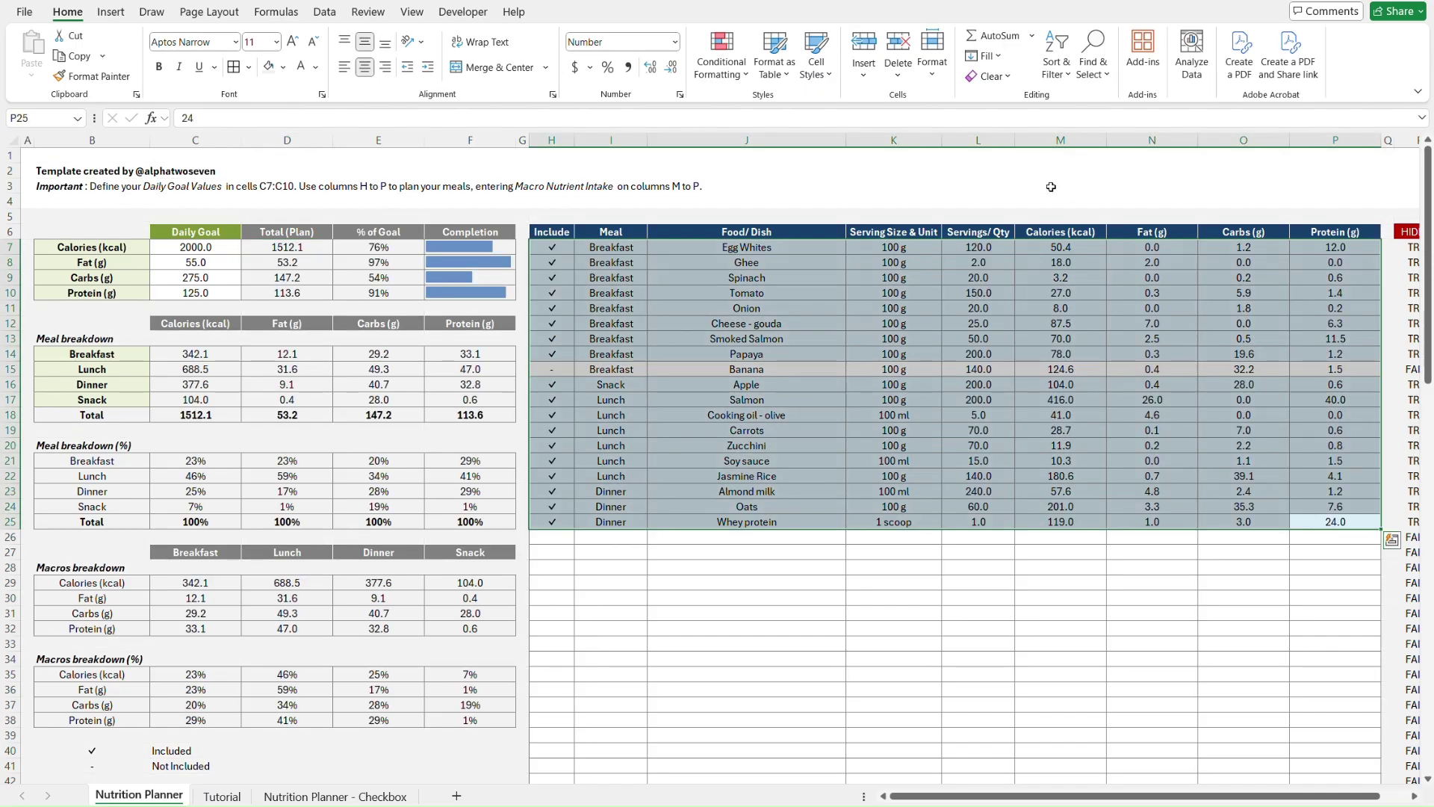
pyautogui.hotkey('ctrl', 'pagedown')
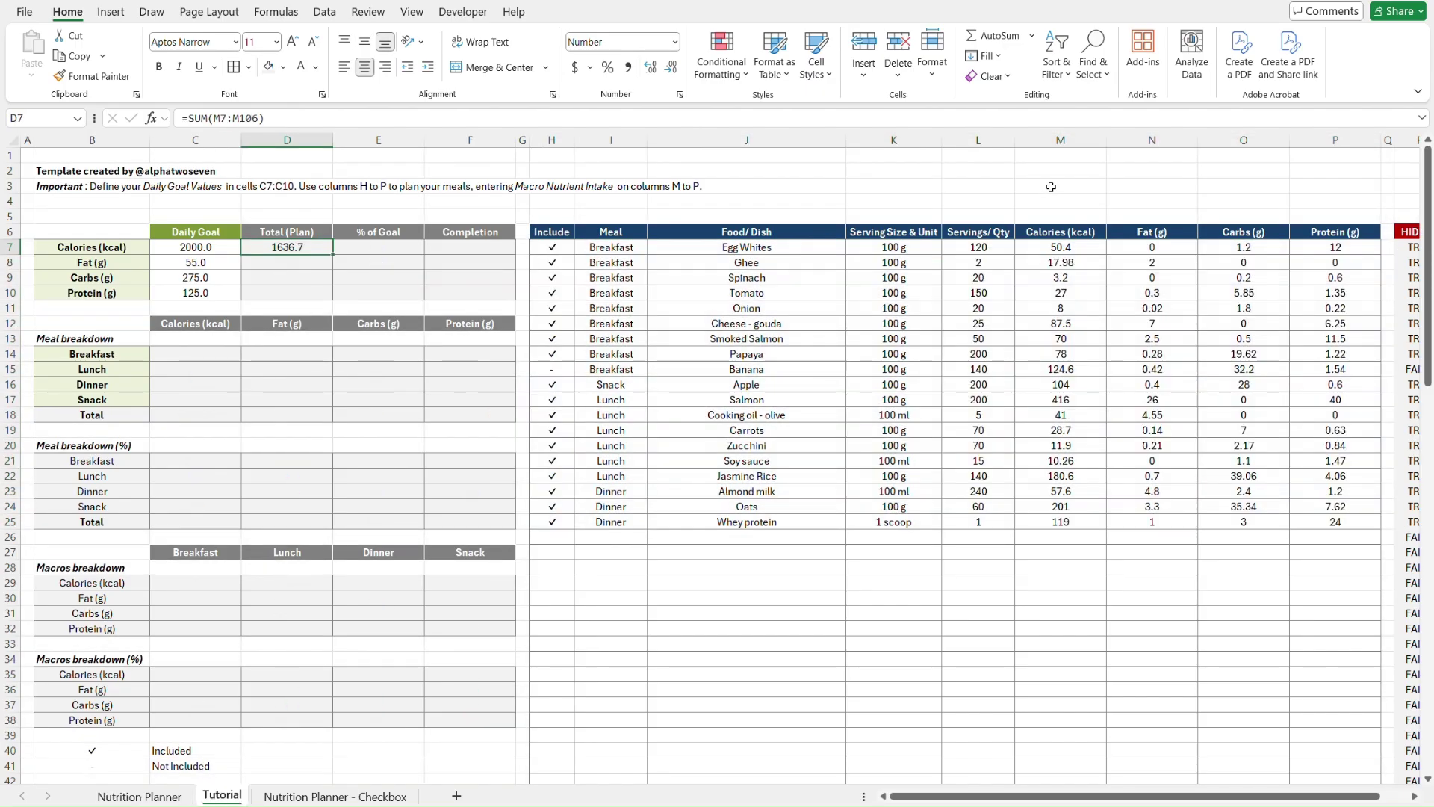
# - Format L7:P106 on Tutorial as Number with one decimal place
pyautogui.click(1004, 246)
pyautogui.scroll(-20, 1003, 247)
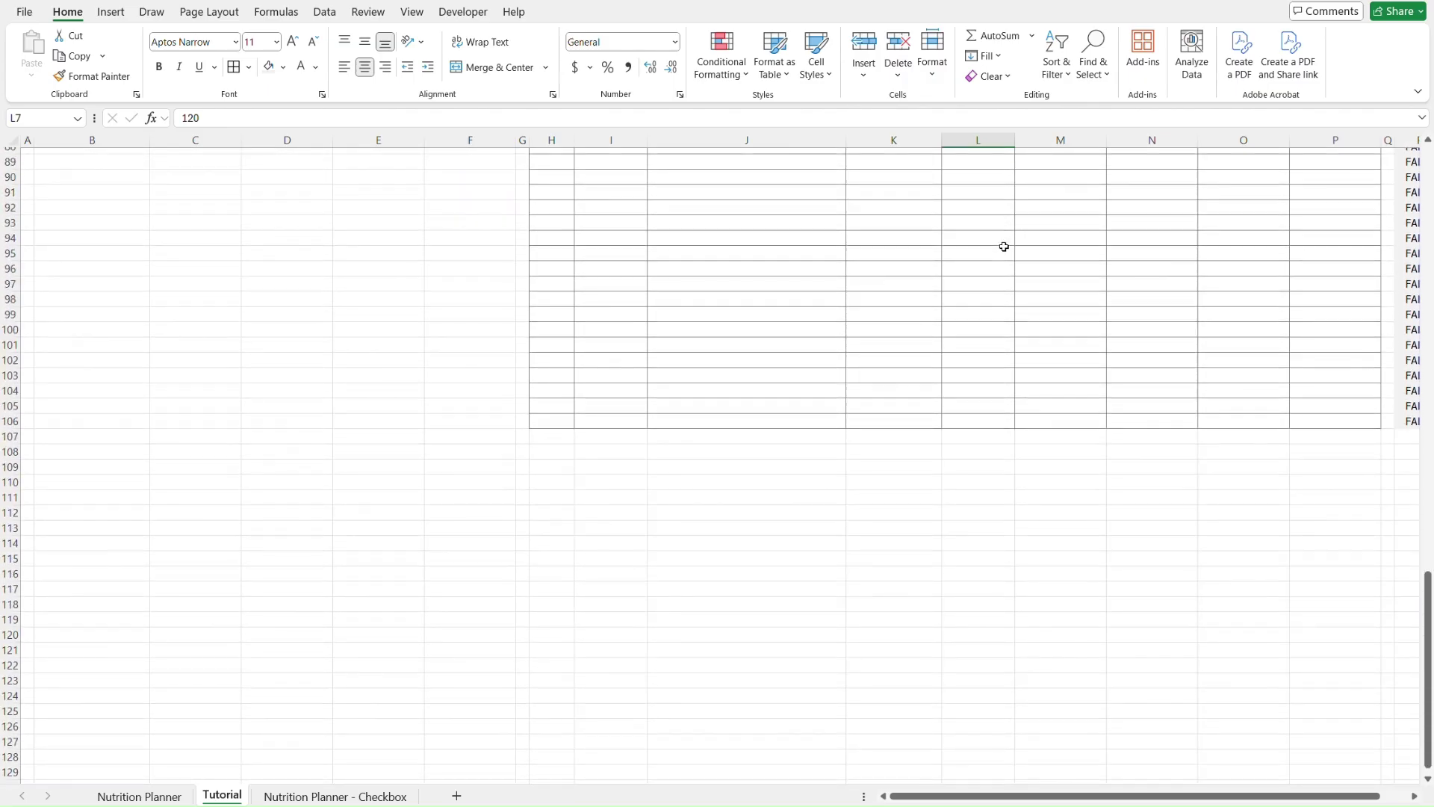
pyautogui.keyDown('shift'); pyautogui.click(1345, 420); pyautogui.keyUp('shift')
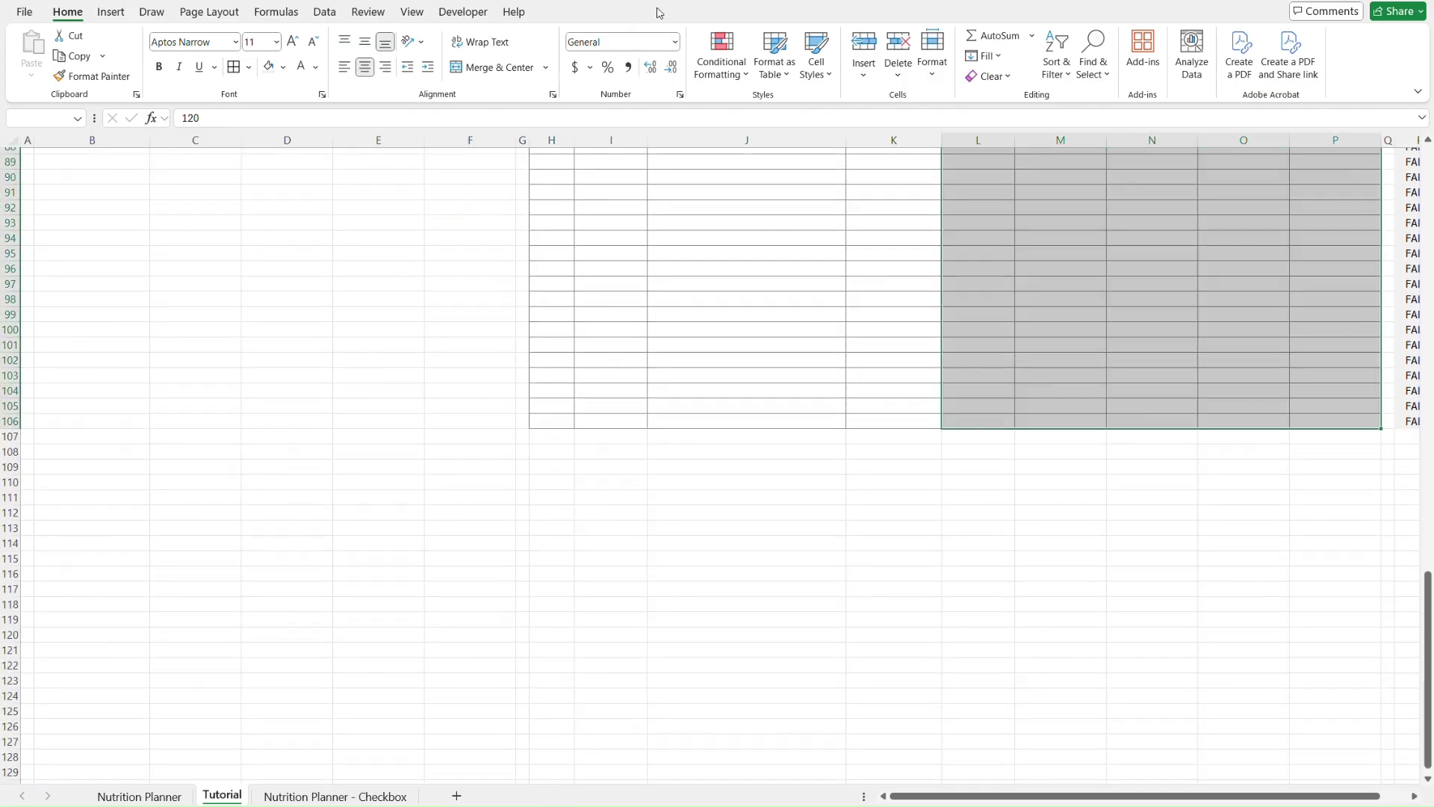
pyautogui.click(675, 41)
pyautogui.click(678, 97)
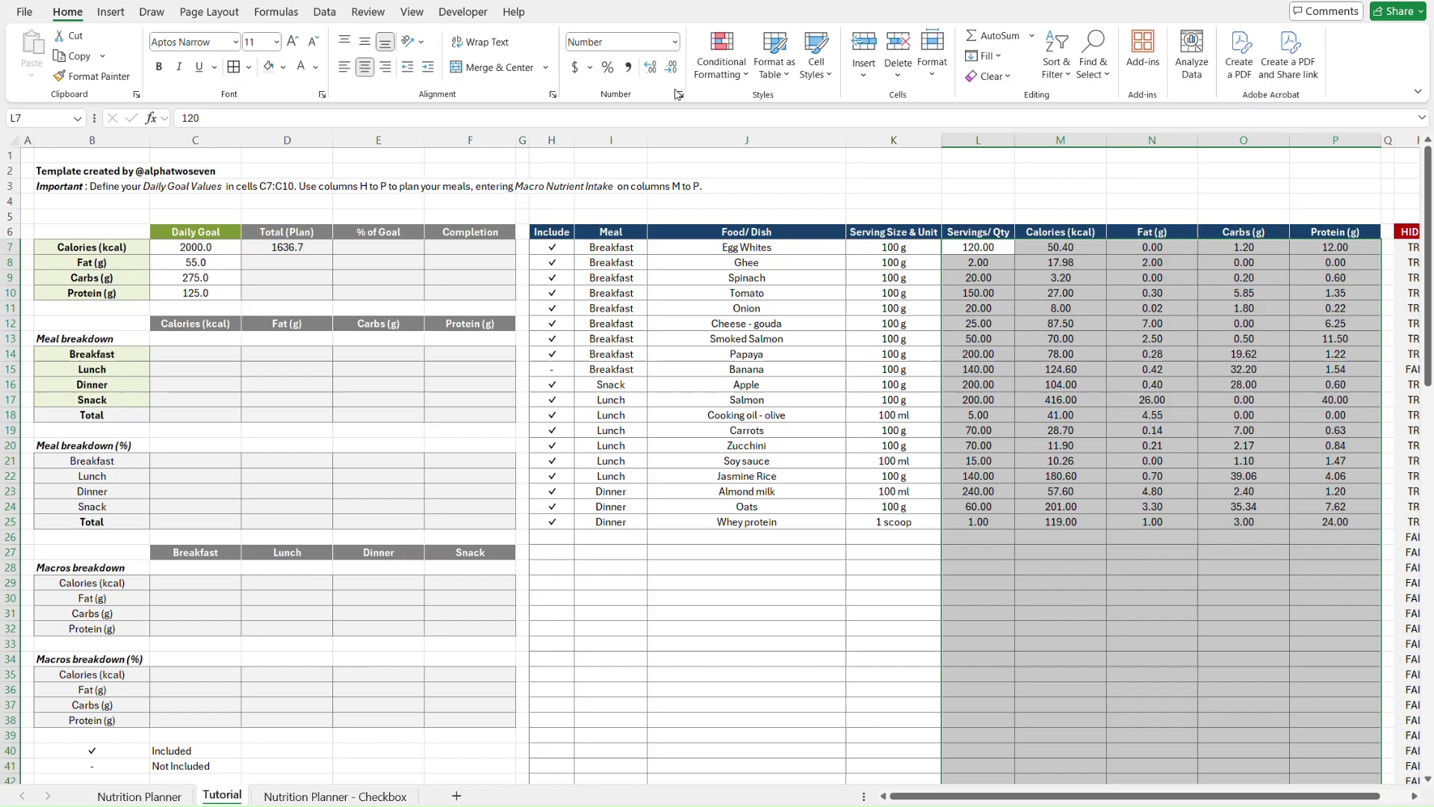
pyautogui.click(670, 67)
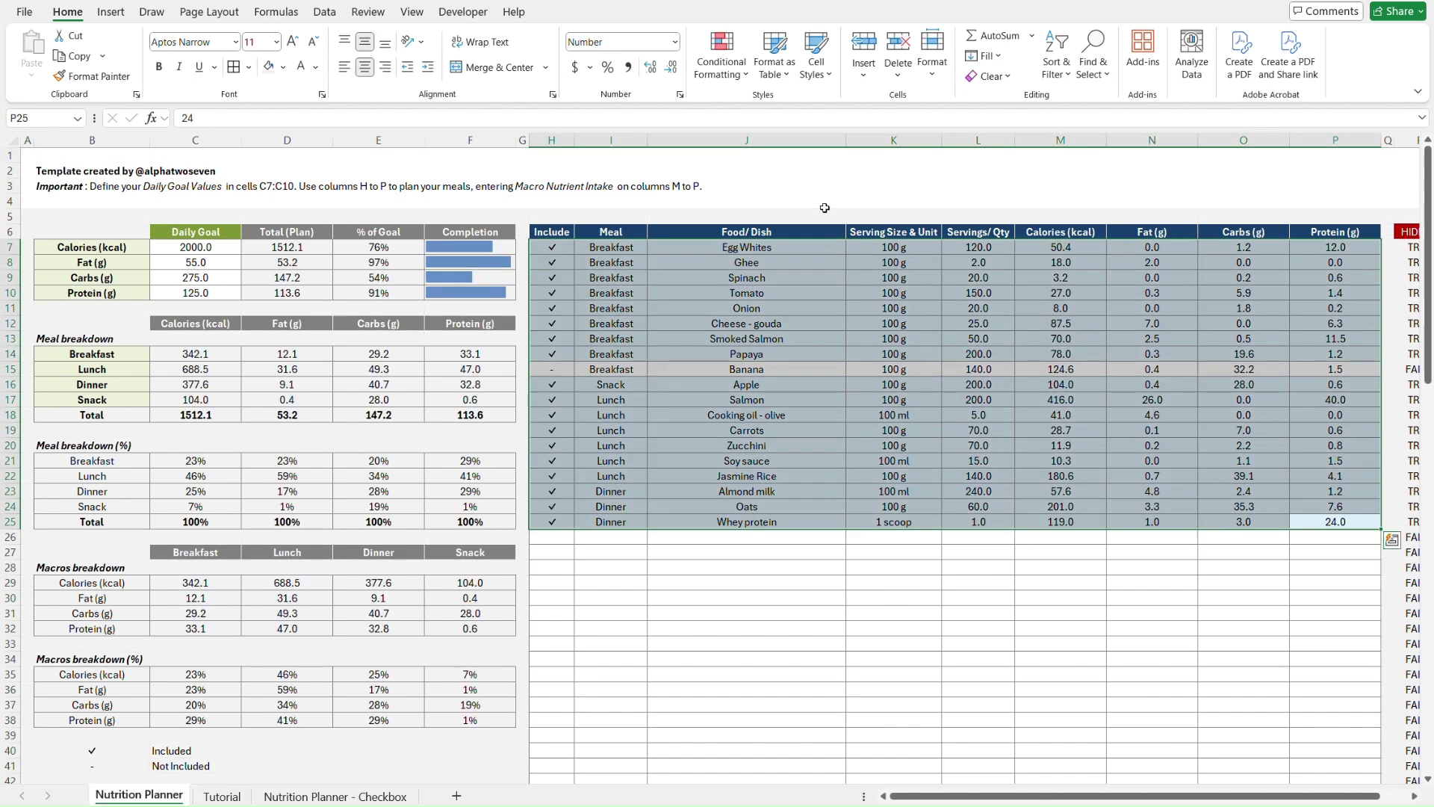
# - Examine the Total (Plan) calories formula in D7 of Nutrition Planner and the ranges it references
pyautogui.click(316, 247)
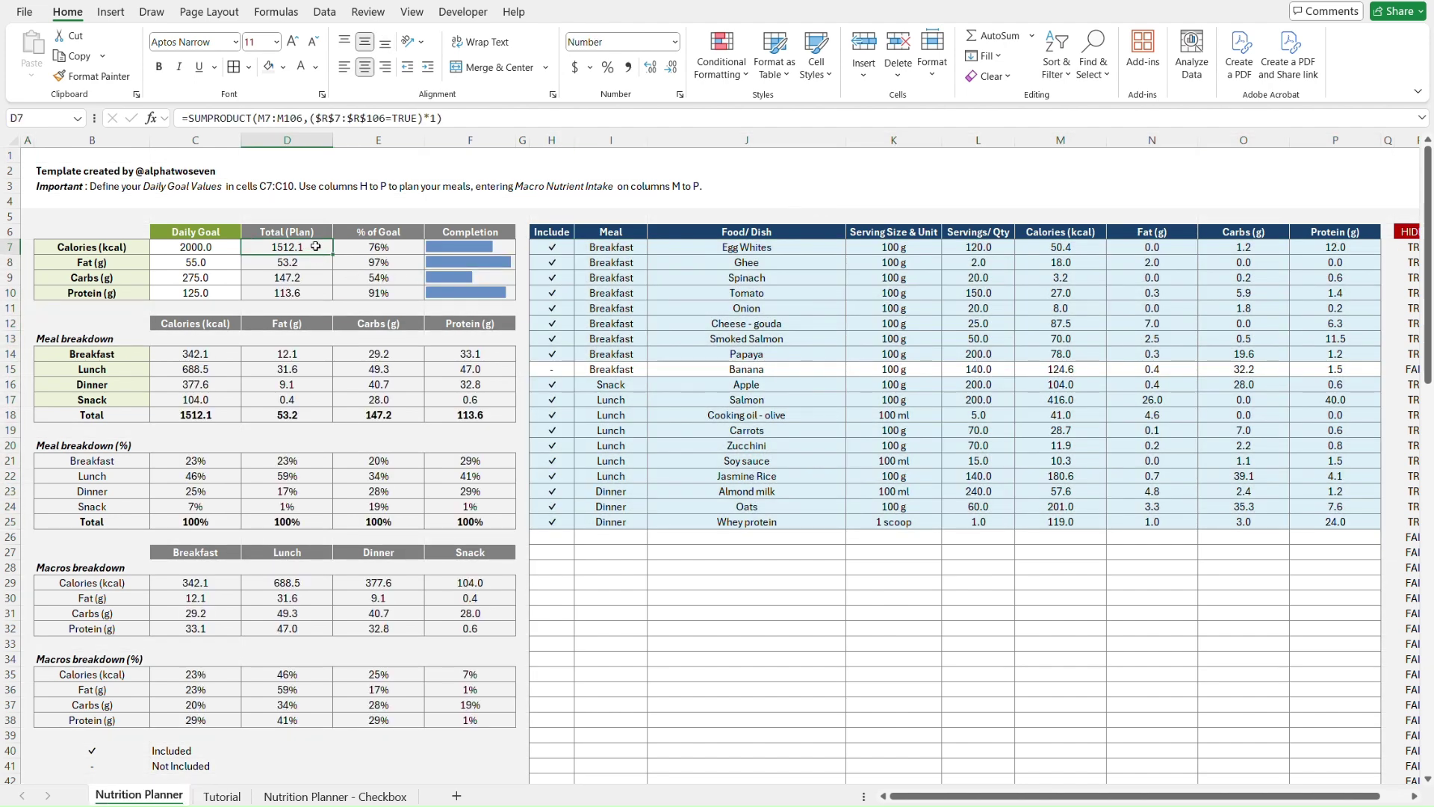
pyautogui.click(468, 114)
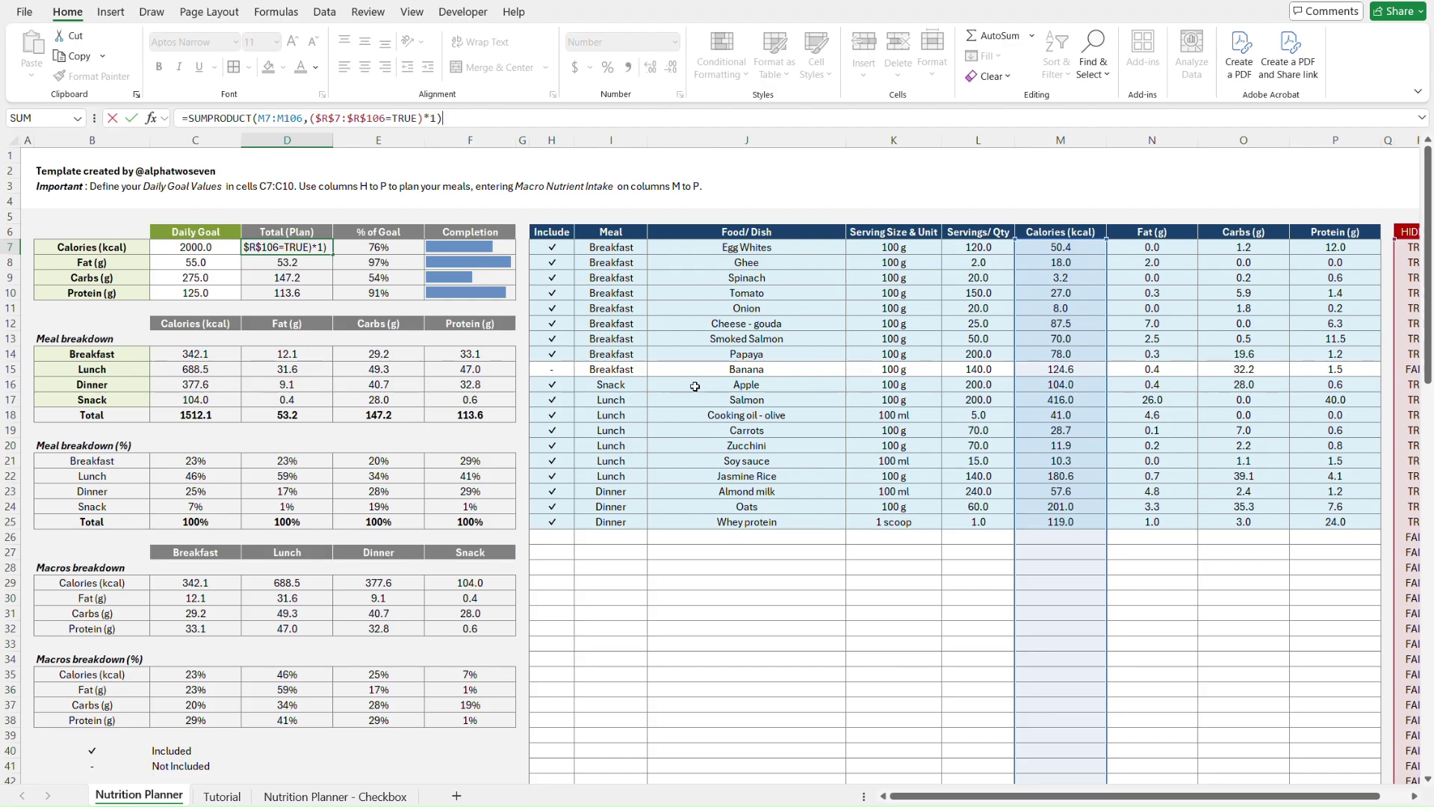
pyautogui.press('Return')
# - Set the Banana row's Include value in H15 of Nutrition Planner to ✓ and compare the calorie total in D7 with Tutorial
pyautogui.click(559, 369)
pyautogui.hotkey('alt', 'Down')
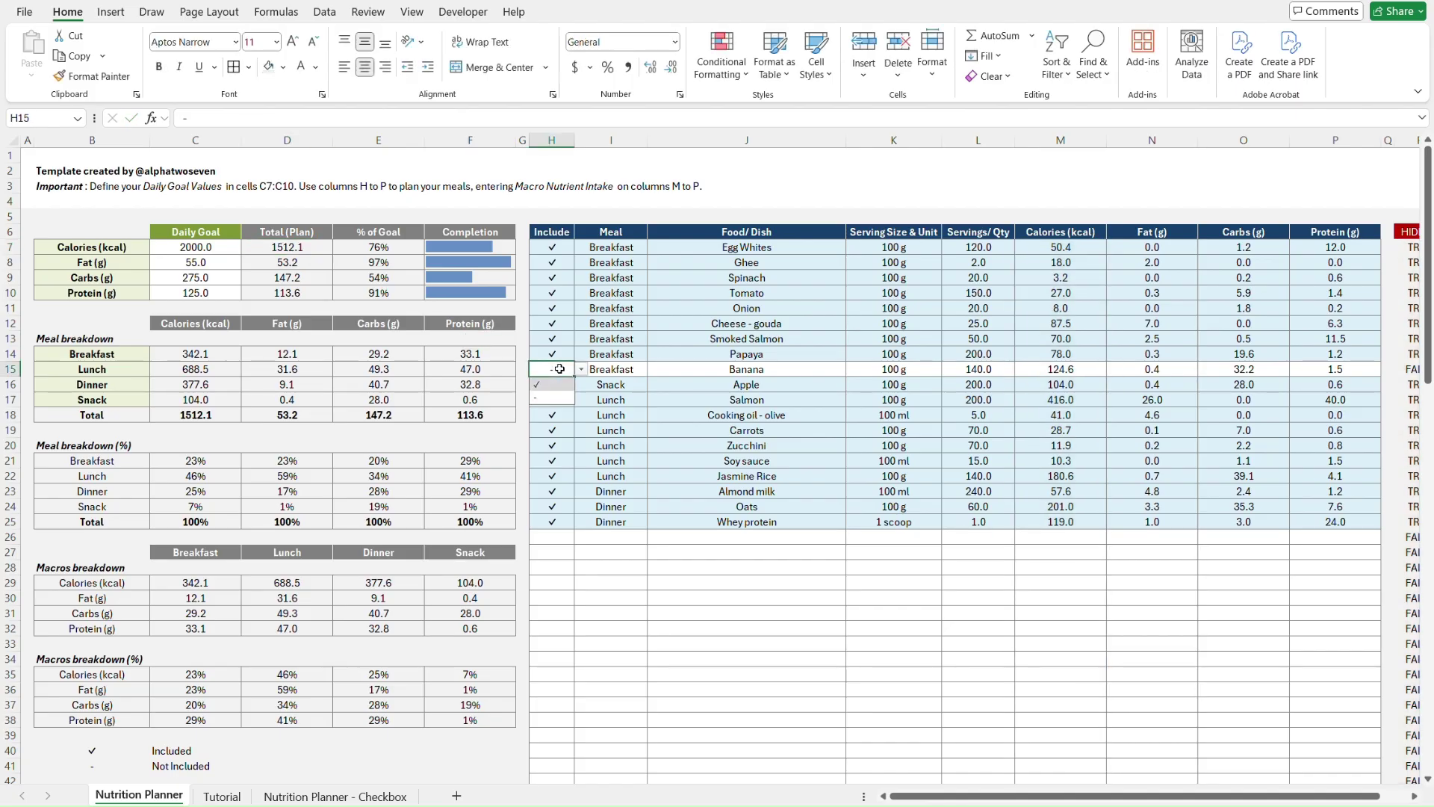
pyautogui.press('Return')
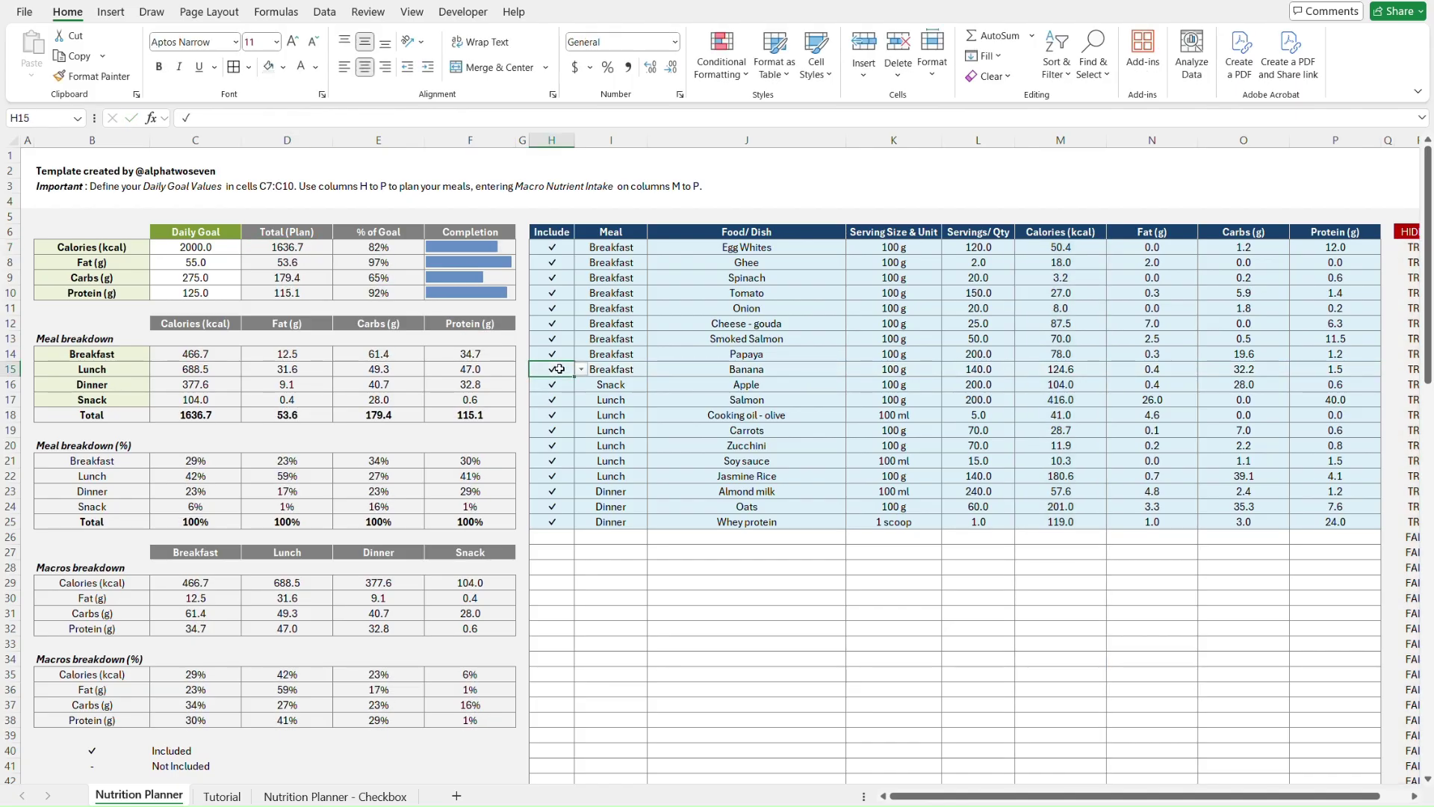
pyautogui.hotkey('ctrl', 'pagedown')
pyautogui.hotkey('ctrl', 'pageup')
pyautogui.hotkey('ctrl', 'pagedown')
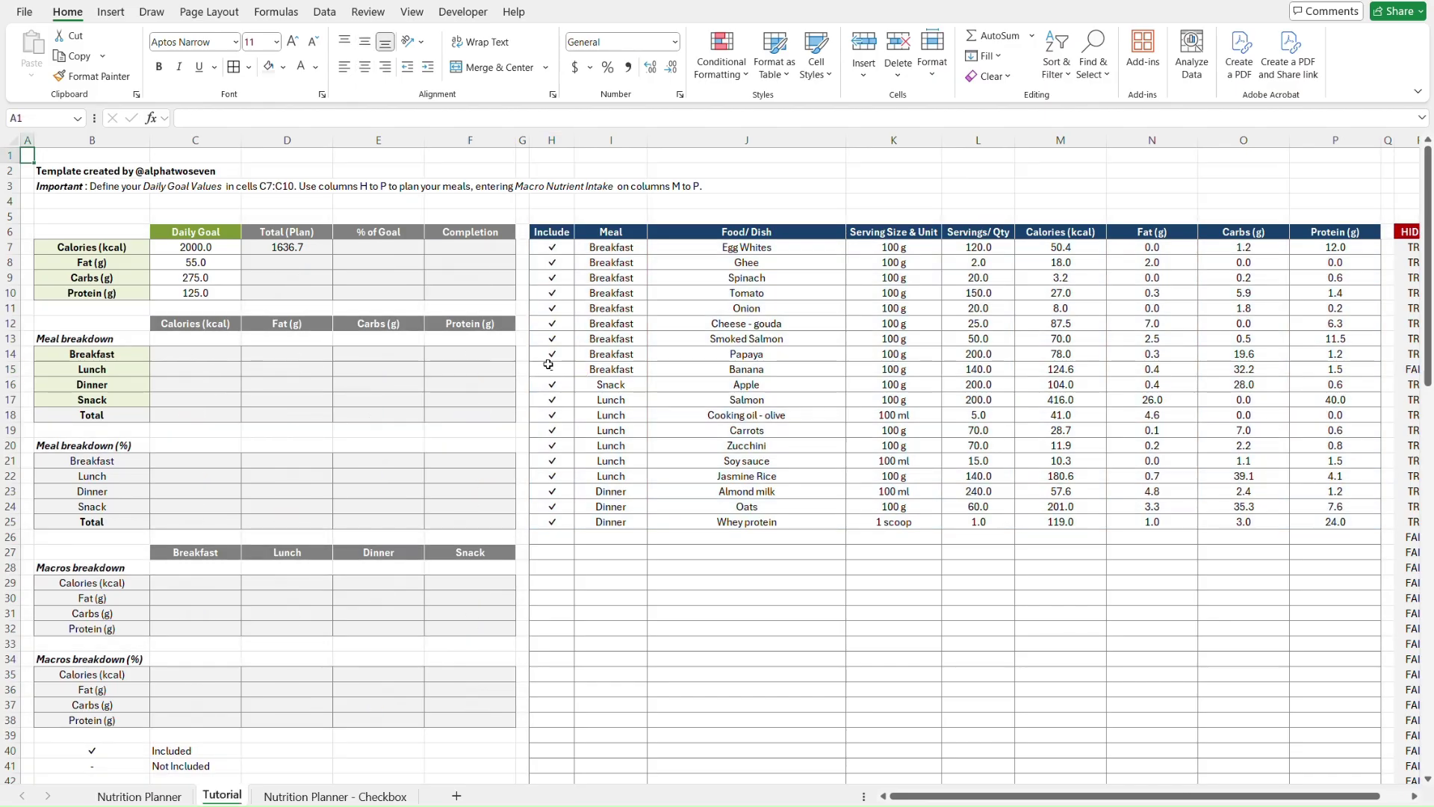
pyautogui.click(314, 246)
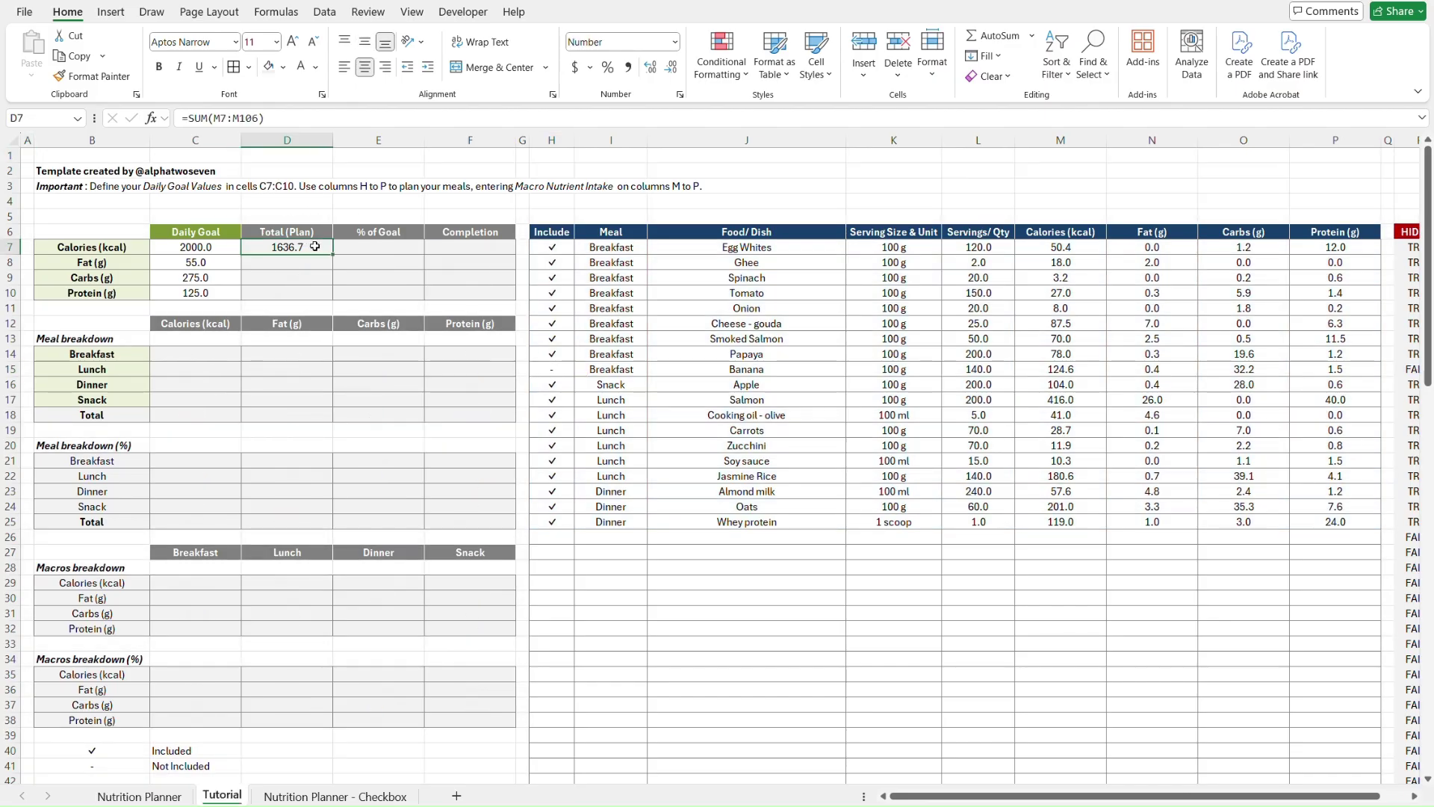
# - Copy the text of the SUMPRODUCT formula from D7 of Nutrition Planner
pyautogui.hotkey('ctrl', 'pageup')
pyautogui.click(314, 246)
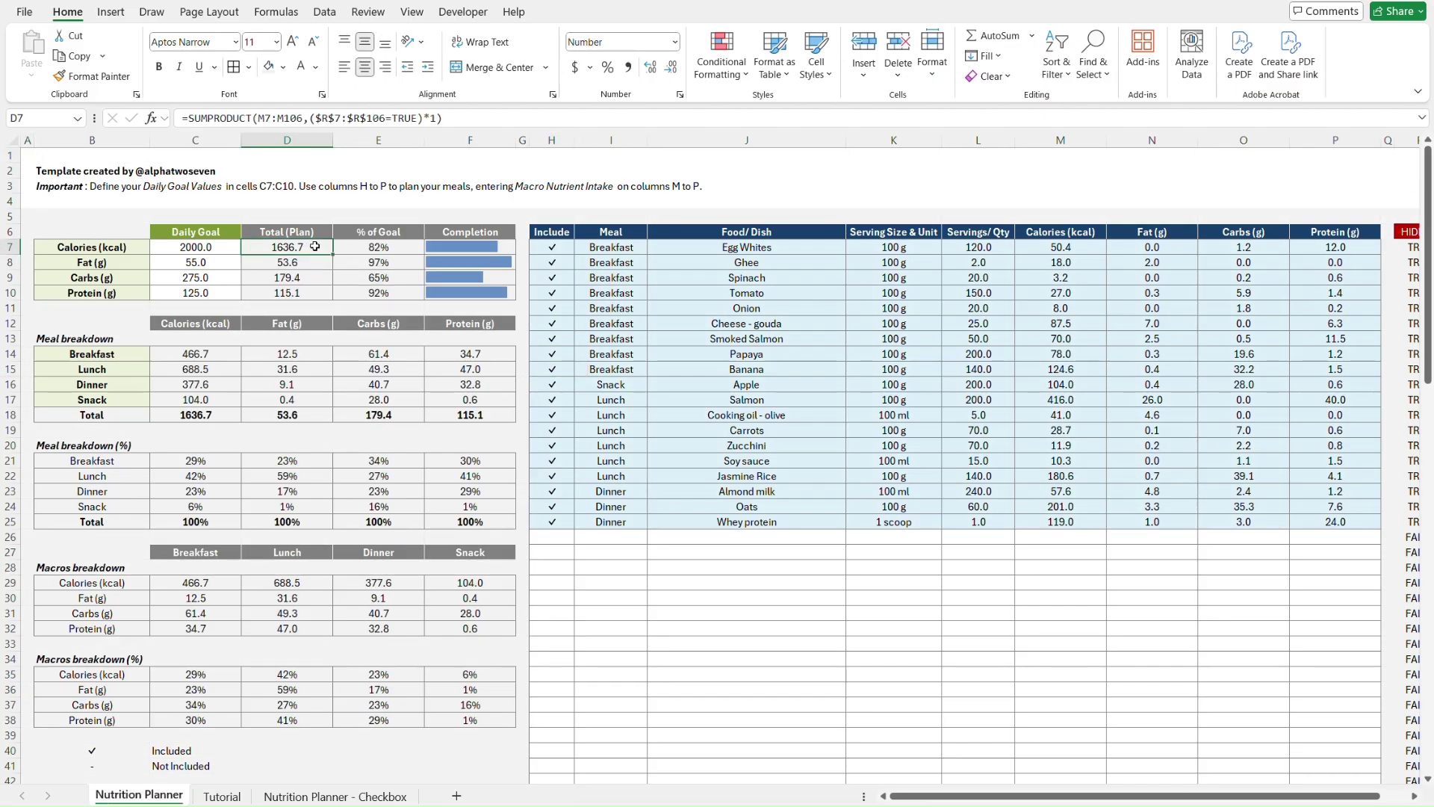
pyautogui.moveTo(448, 120); pyautogui.dragTo(210, 125)
pyautogui.hotkey('ctrl', 'c')
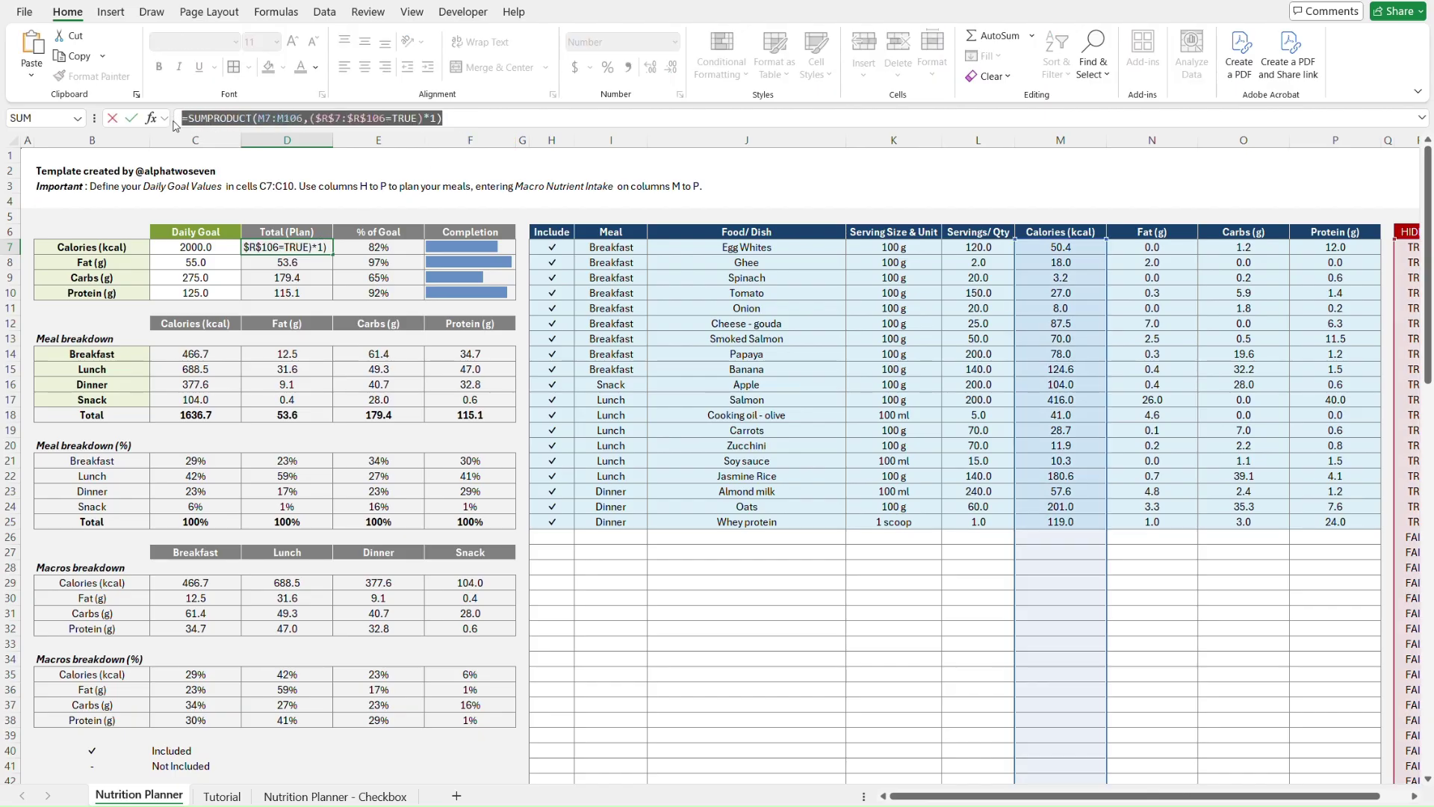
pyautogui.press('Escape')
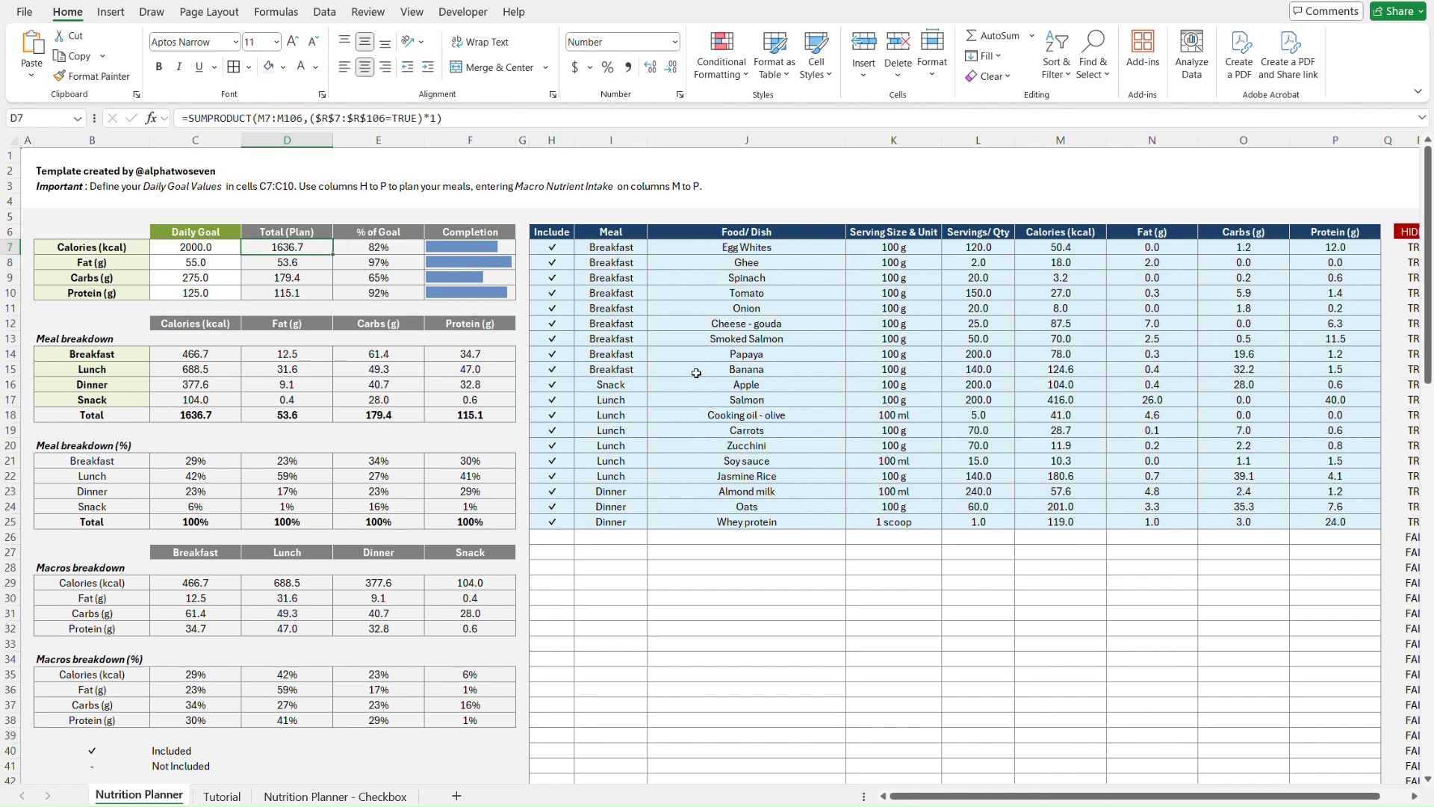
# - Set the Banana row's Include value in H15 of Nutrition Planner back to "-"
pyautogui.click(751, 357)
pyautogui.press('Down')
pyautogui.press('Left')
pyautogui.press('Left')
pyautogui.hotkey('alt', 'Down')
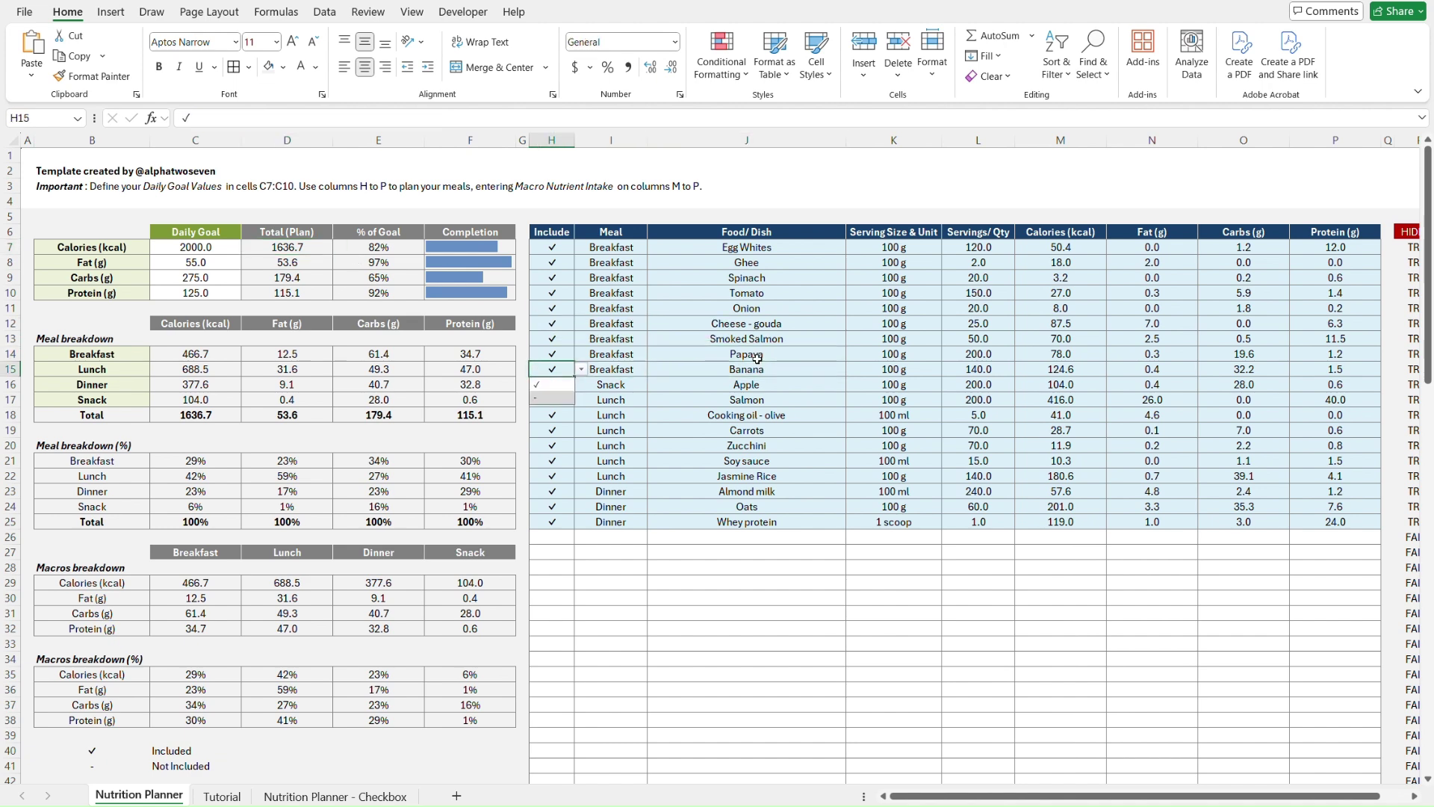
pyautogui.press('Return')
pyautogui.press('Up')
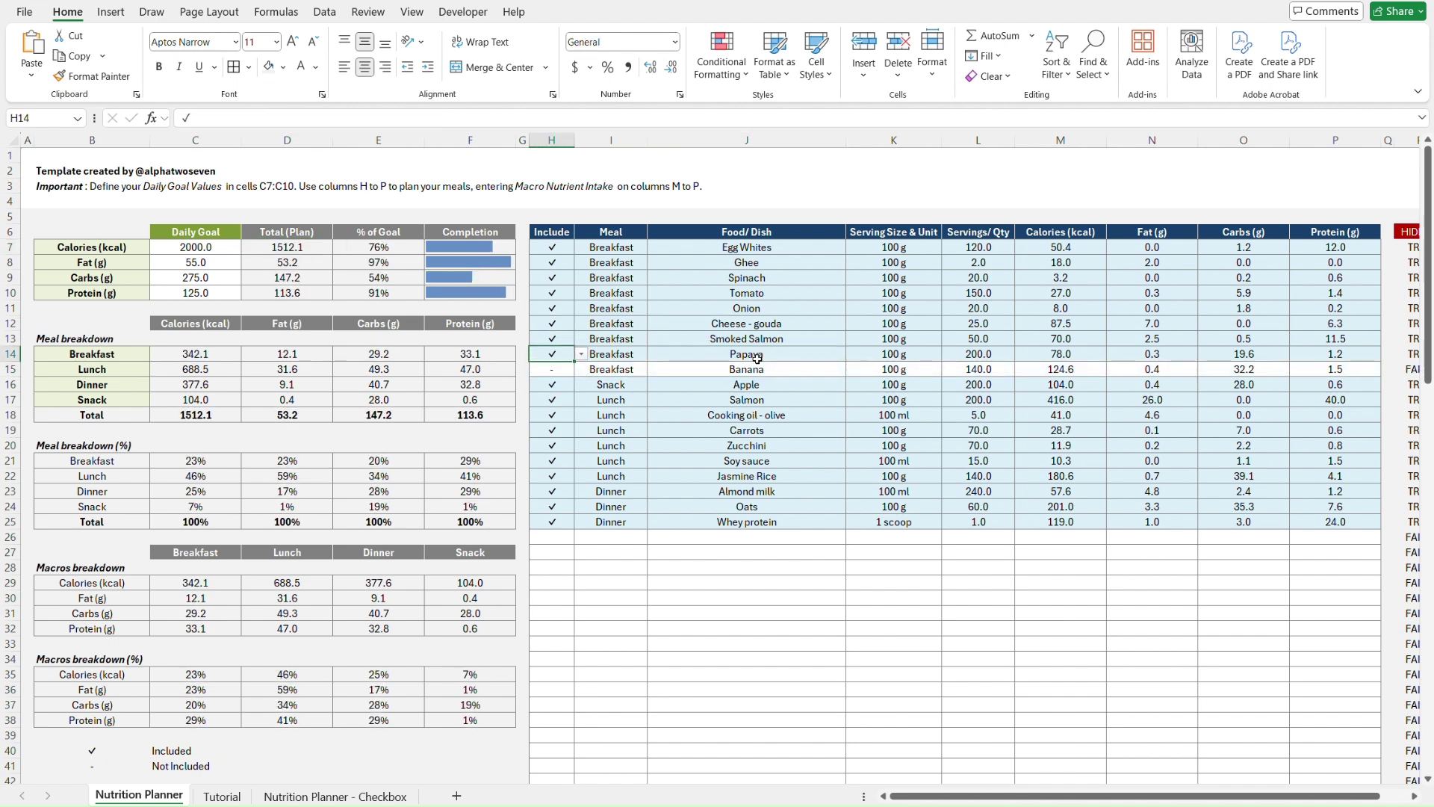
# - Replace the SUM formula in D7 of Tutorial with the copied =SUMPRODUCT(M7:M106,($R$7:$R$106=TRUE)*1)
pyautogui.hotkey('ctrl', 'pagedown')
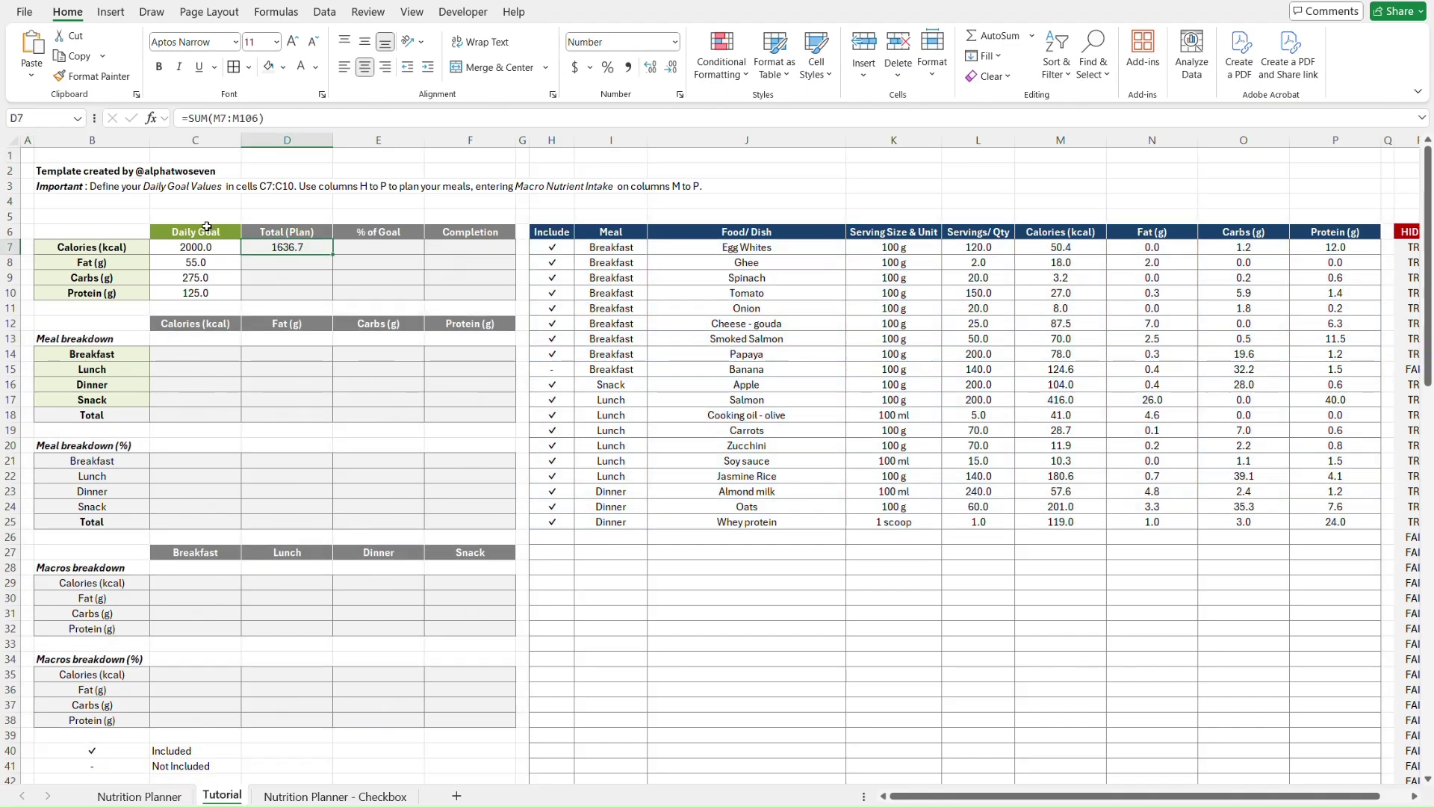
pyautogui.moveTo(298, 118); pyautogui.dragTo(167, 119)
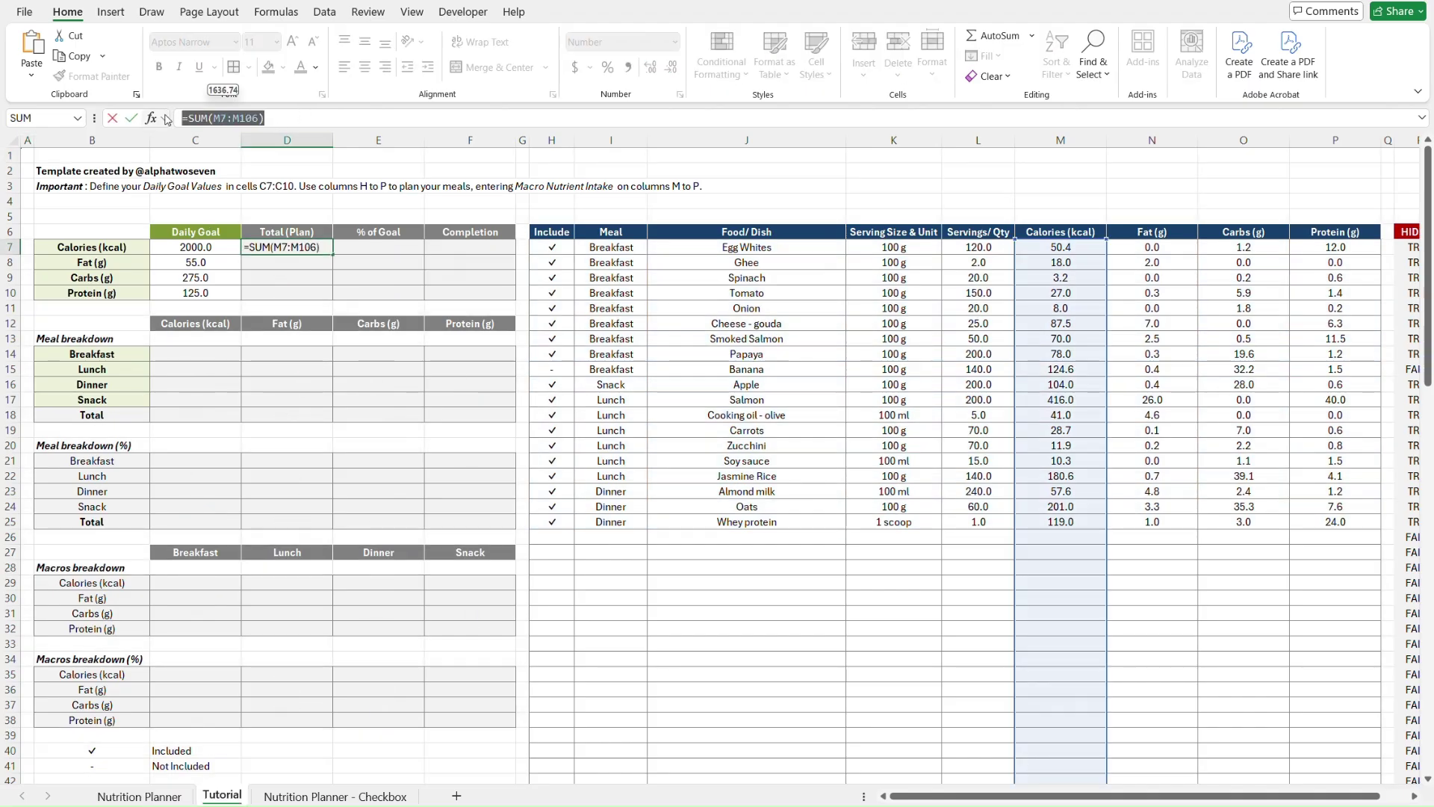
pyautogui.hotkey('ctrl', 'v')
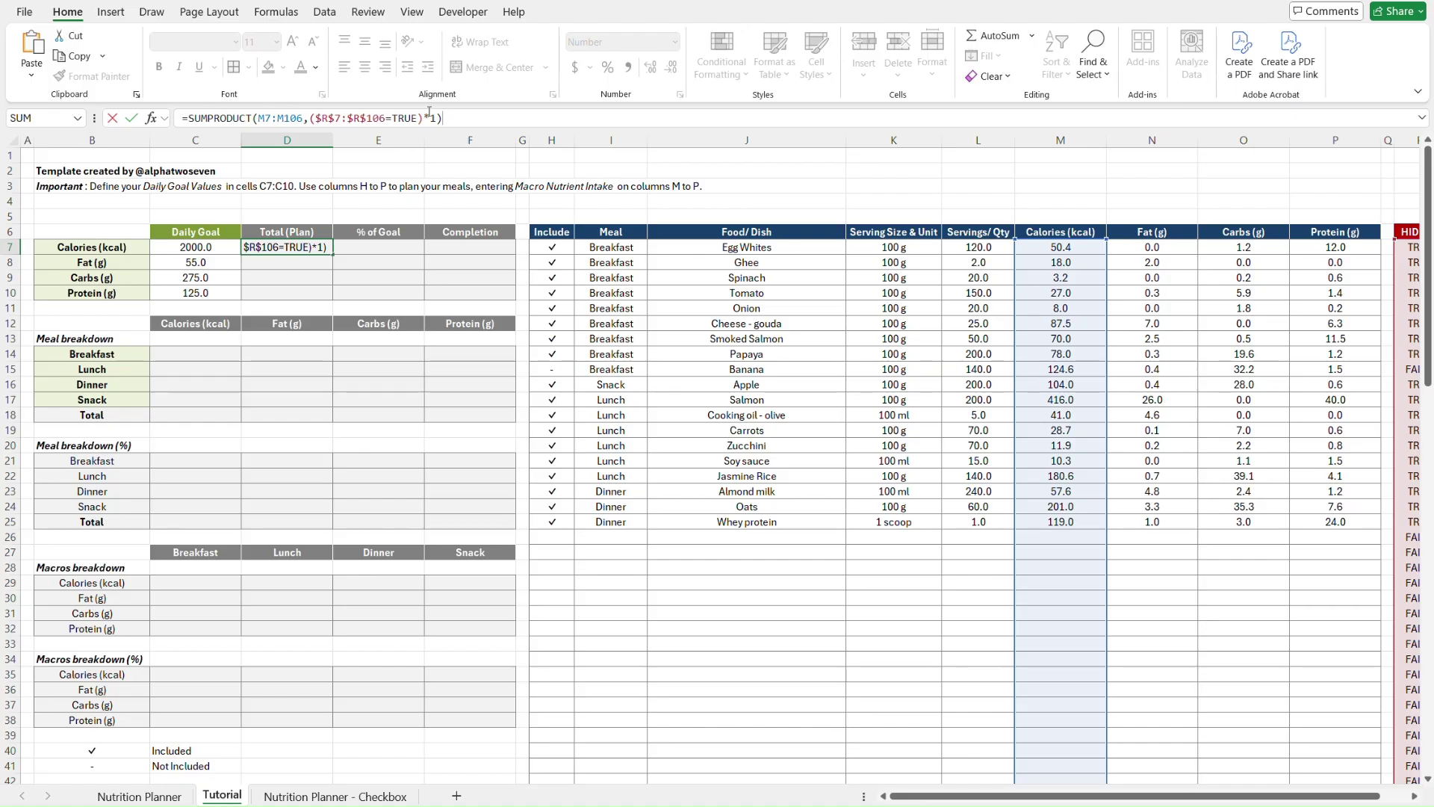
# - Review the SUMPRODUCT arguments M7:M106 and ($R$7:$R$106=TRUE)*1 against the calories and HIDDEN columns, and commit the formula in D7
pyautogui.click(260, 118)
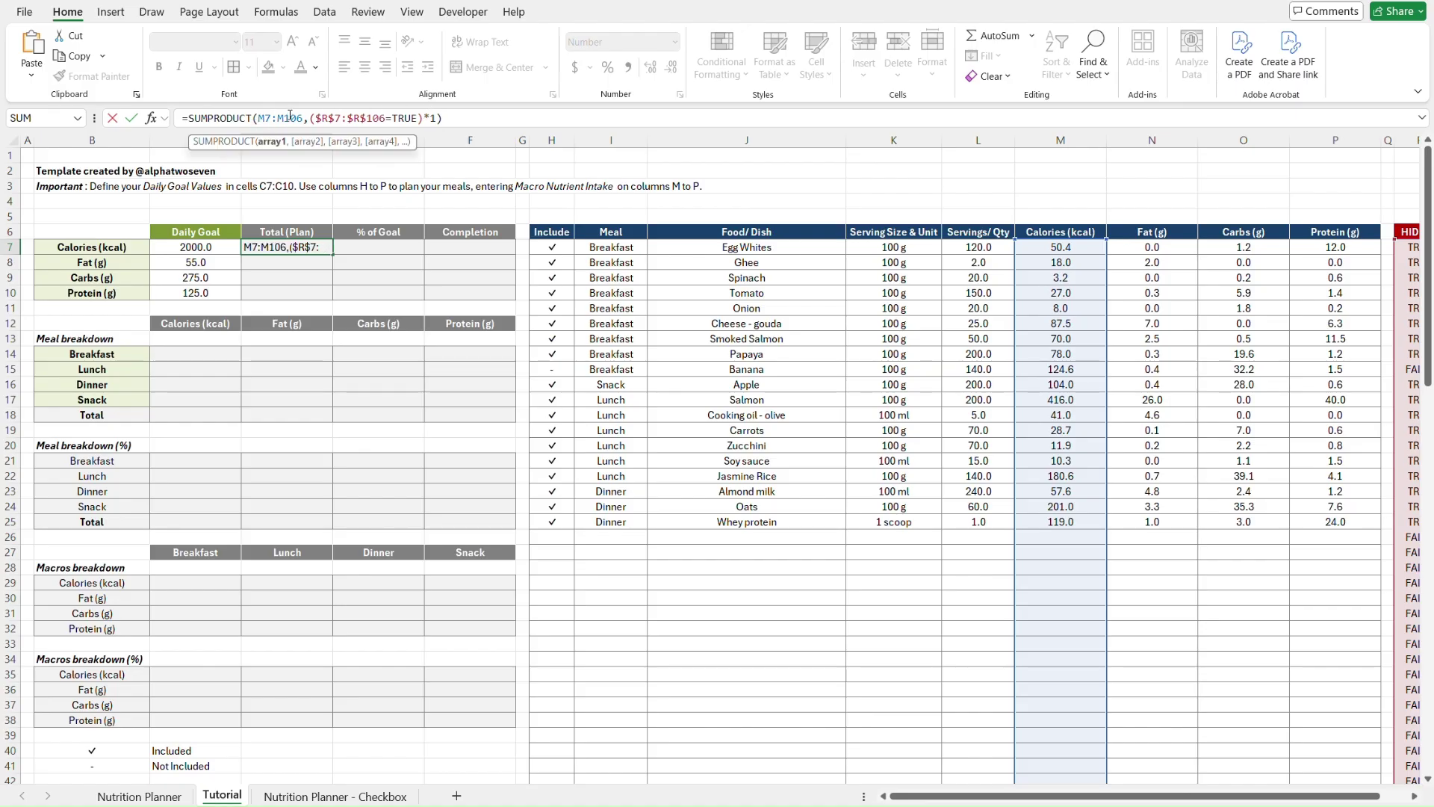
pyautogui.click(221, 118)
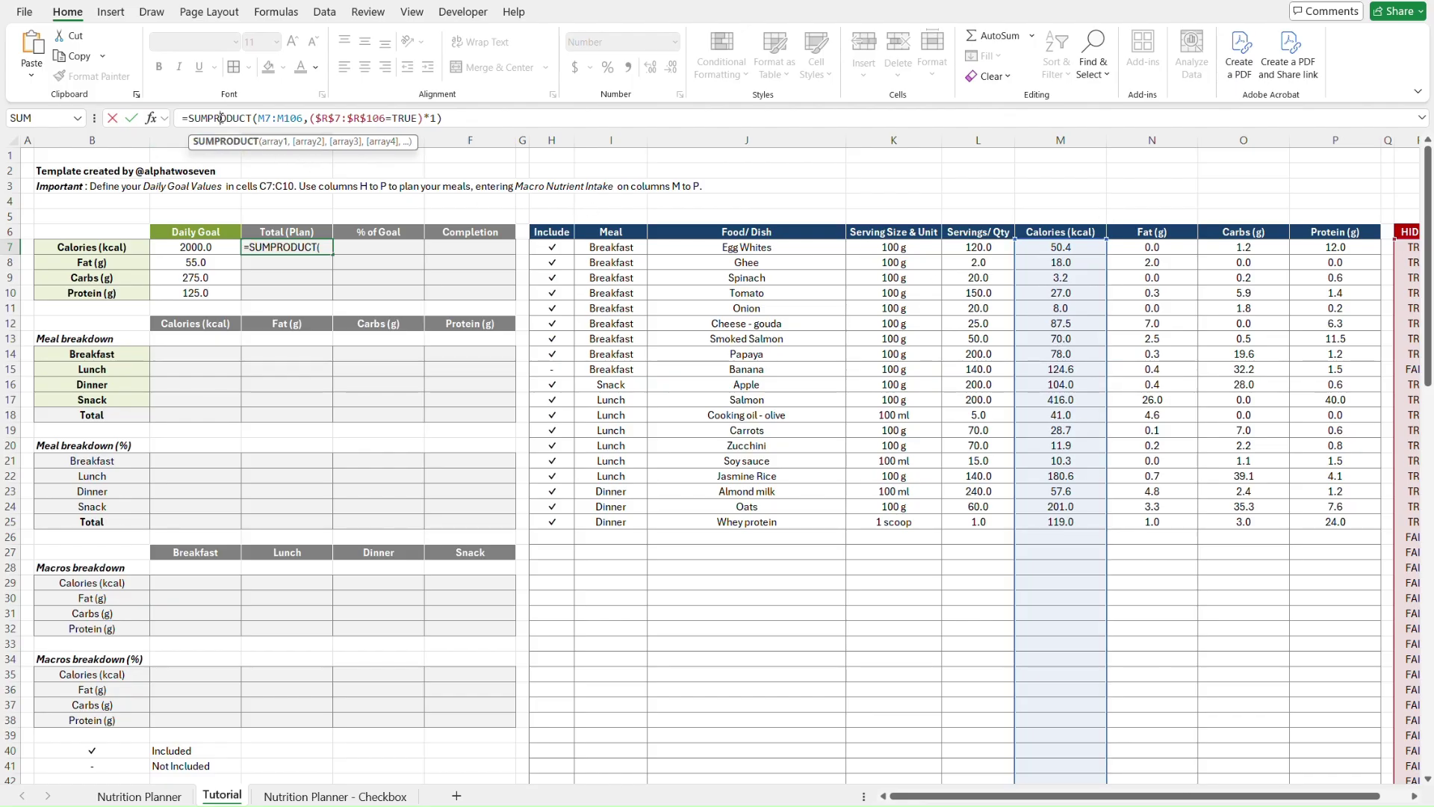
pyautogui.click(283, 118)
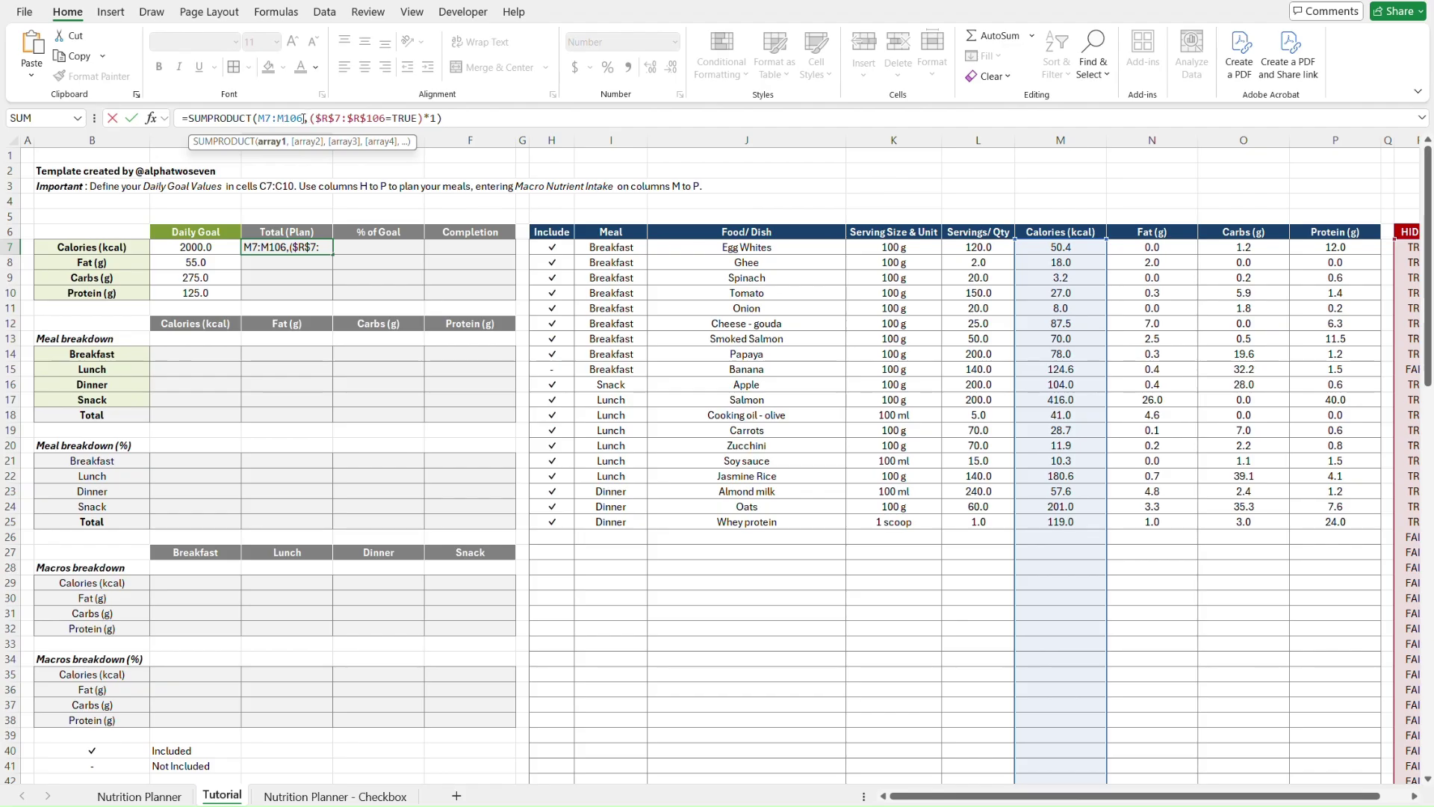
pyautogui.moveTo(304, 118); pyautogui.dragTo(259, 118)
pyautogui.click(312, 118)
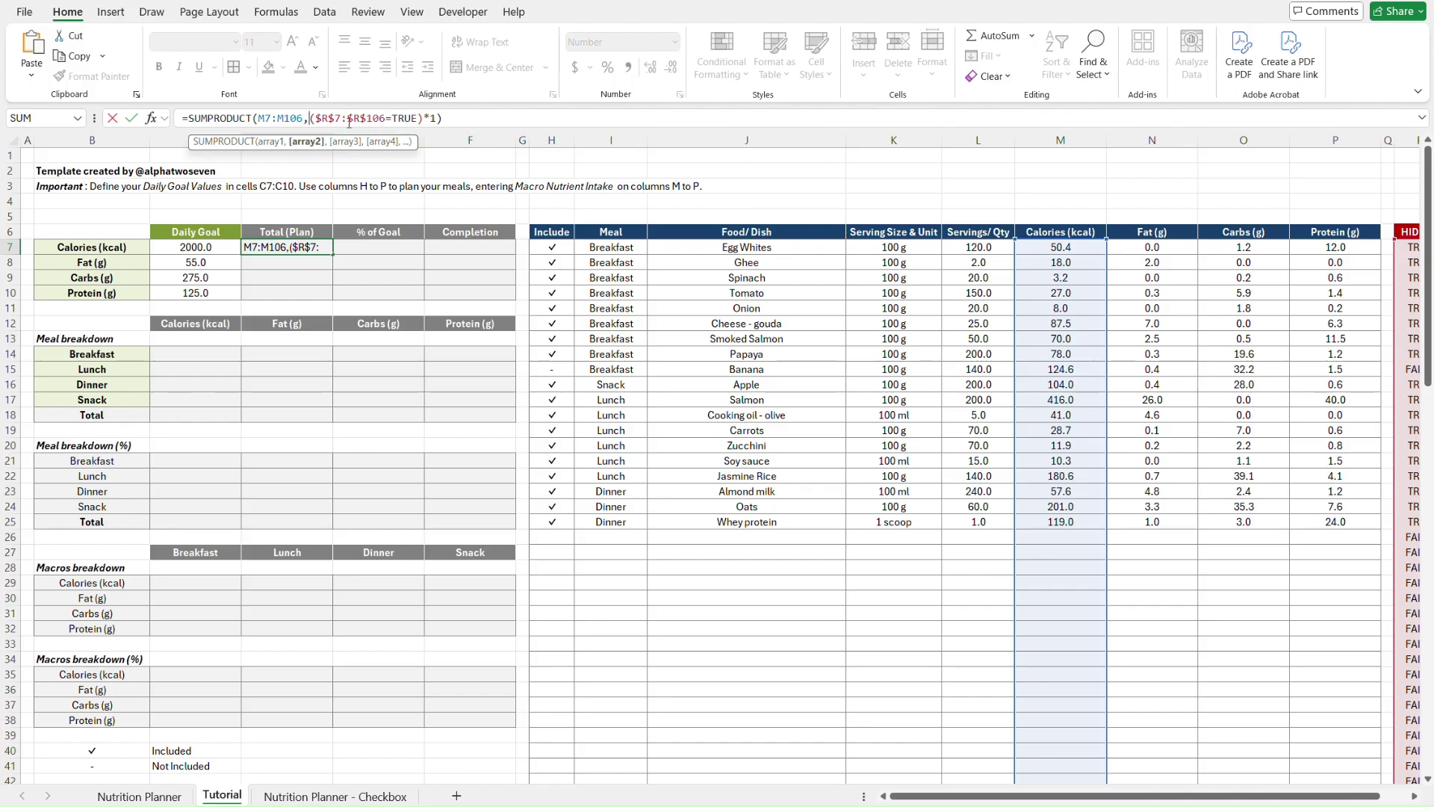
pyautogui.hscroll(2, 902, 354)
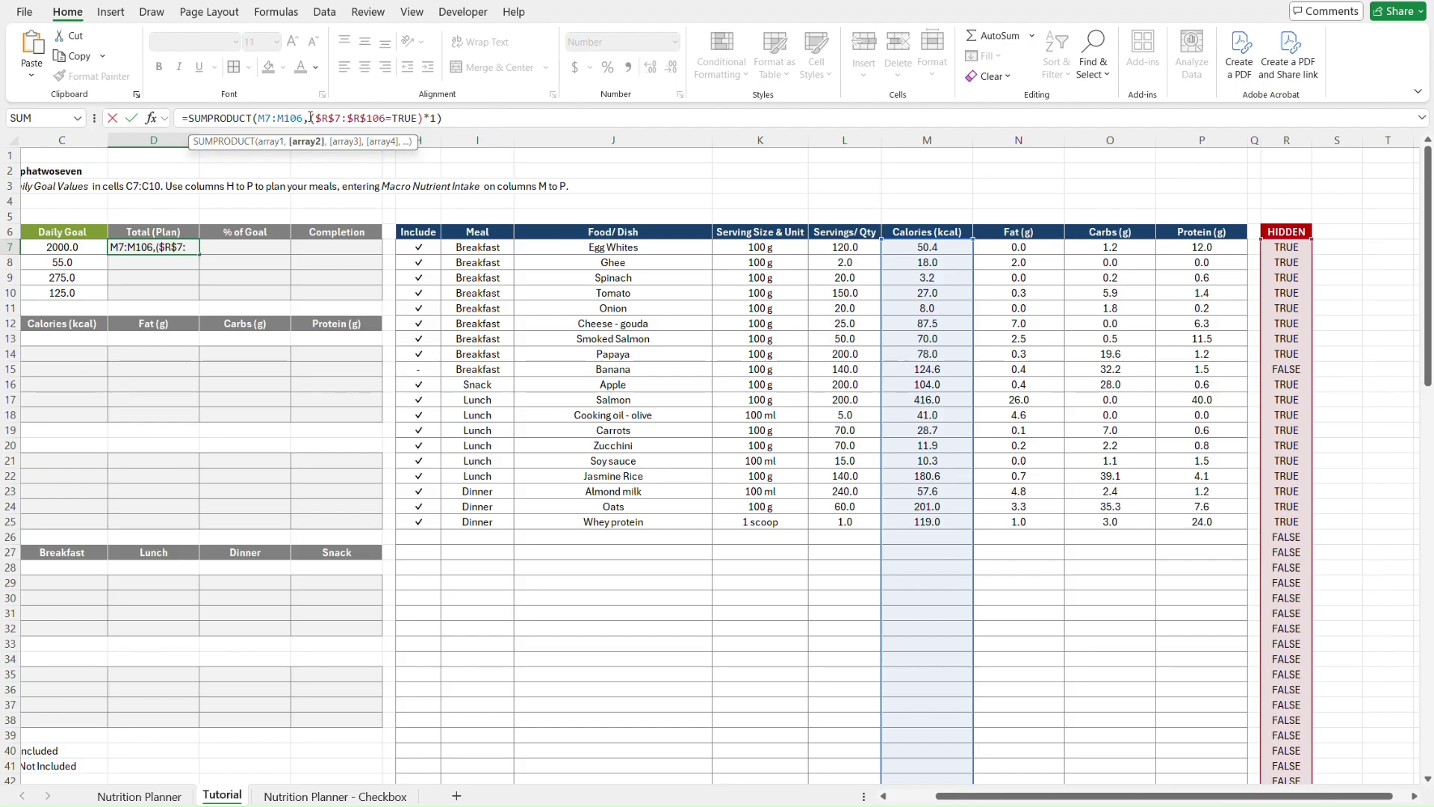
pyautogui.moveTo(310, 117); pyautogui.dragTo(427, 117)
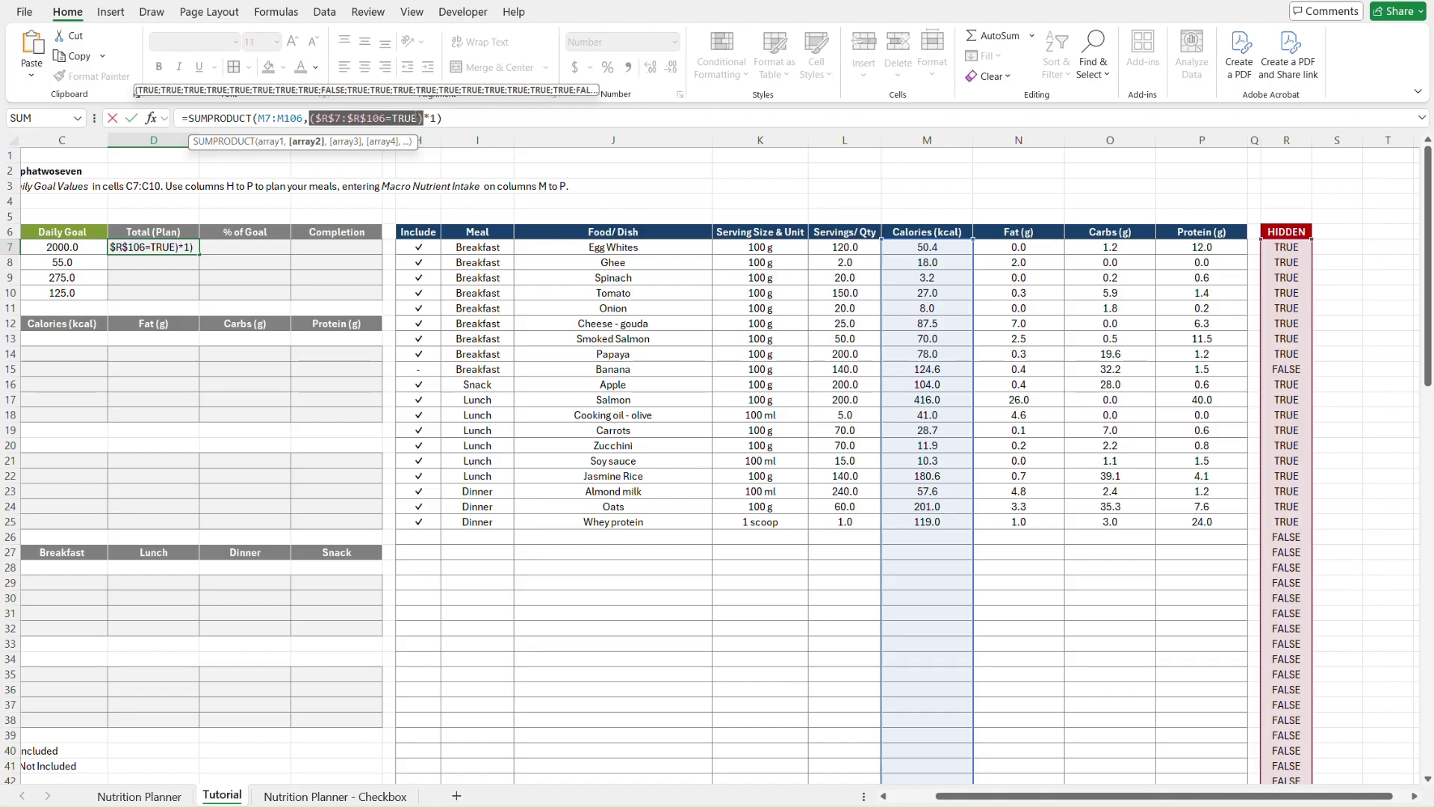
pyautogui.click(437, 118)
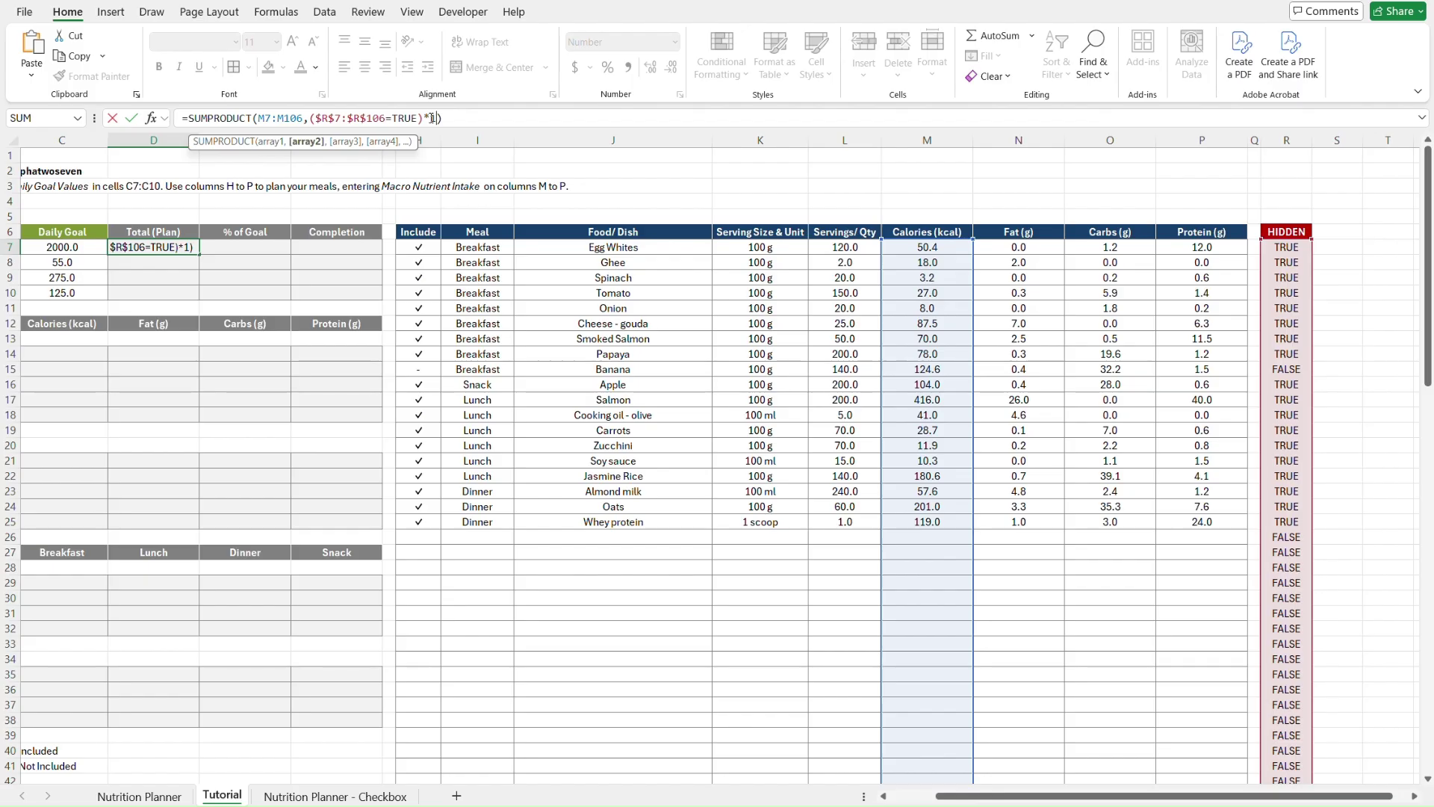
pyautogui.hotkey('ctrl', 'Return')
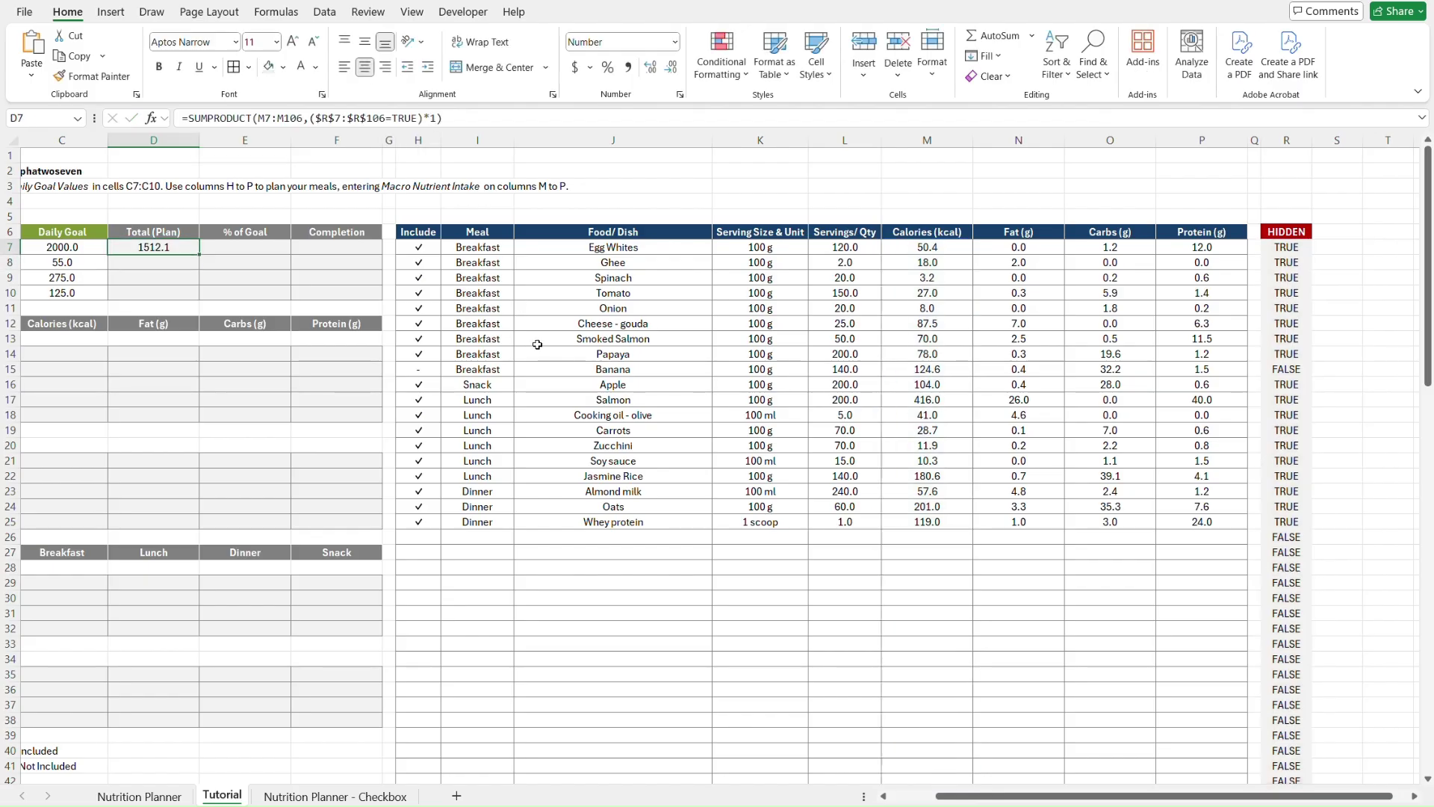
# - Start a SUMIFS formula in D7 of Tutorial with the calories column M7:M106 as the sum range
pyautogui.hscroll(-2, 538, 344)
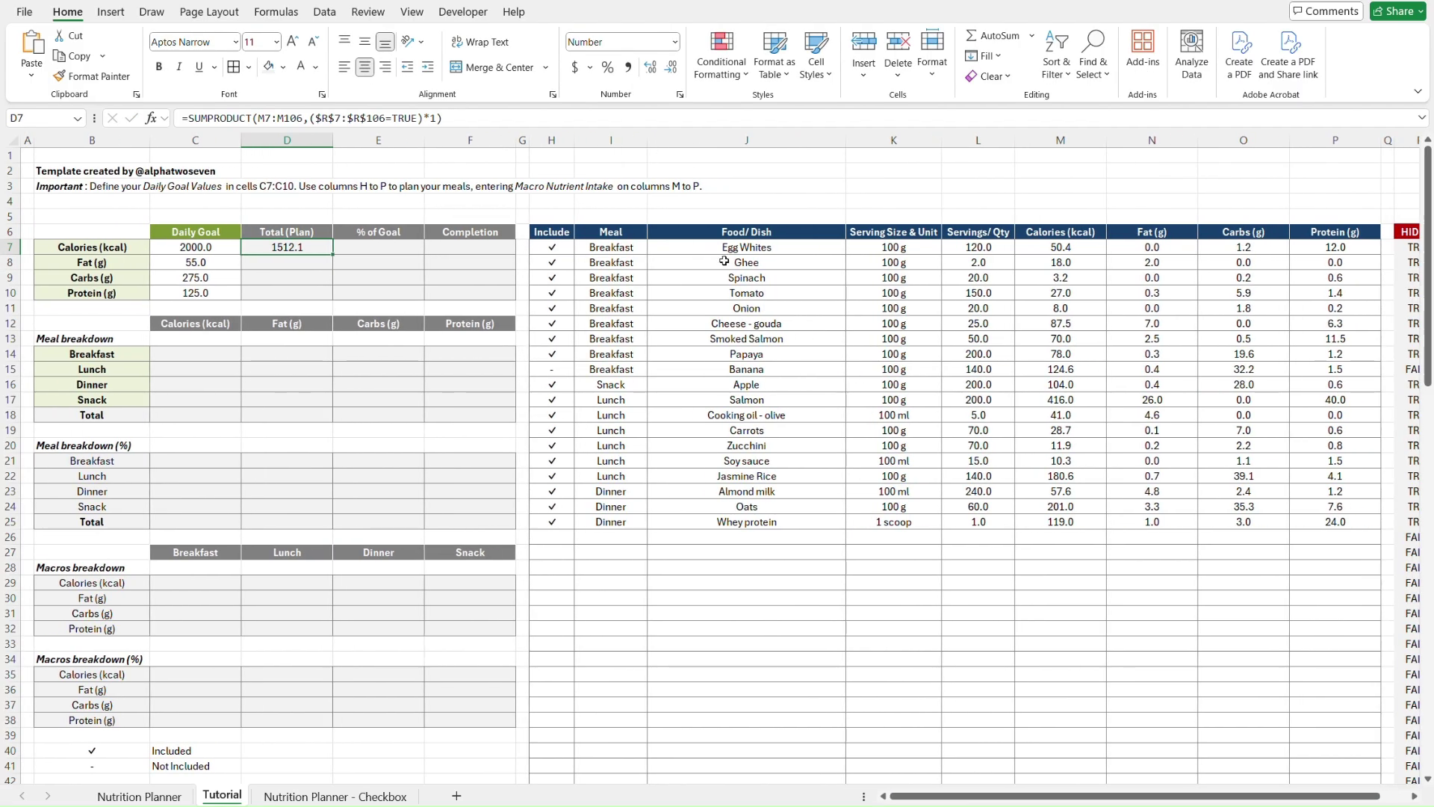
pyautogui.write('=sumifs')
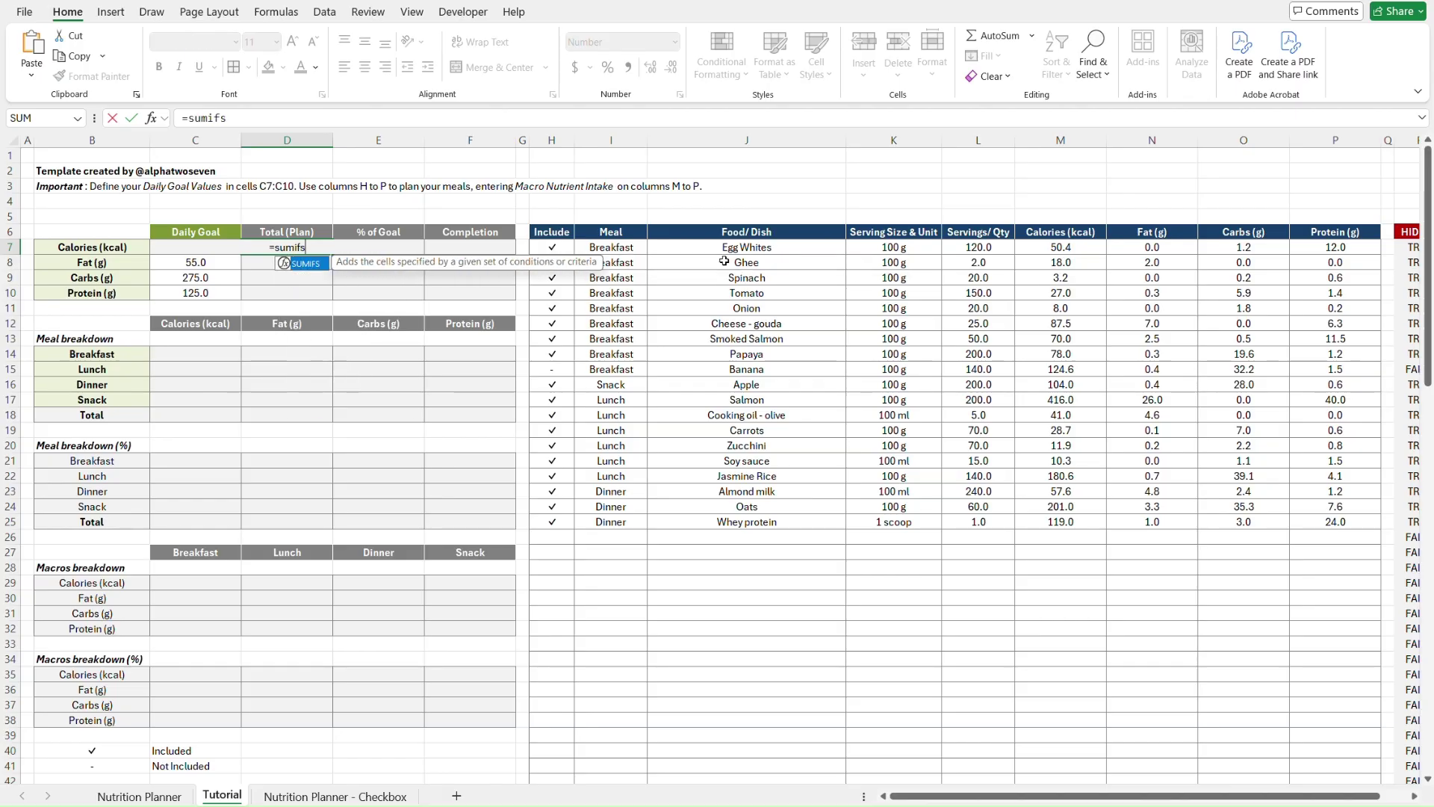
pyautogui.press('Tab')
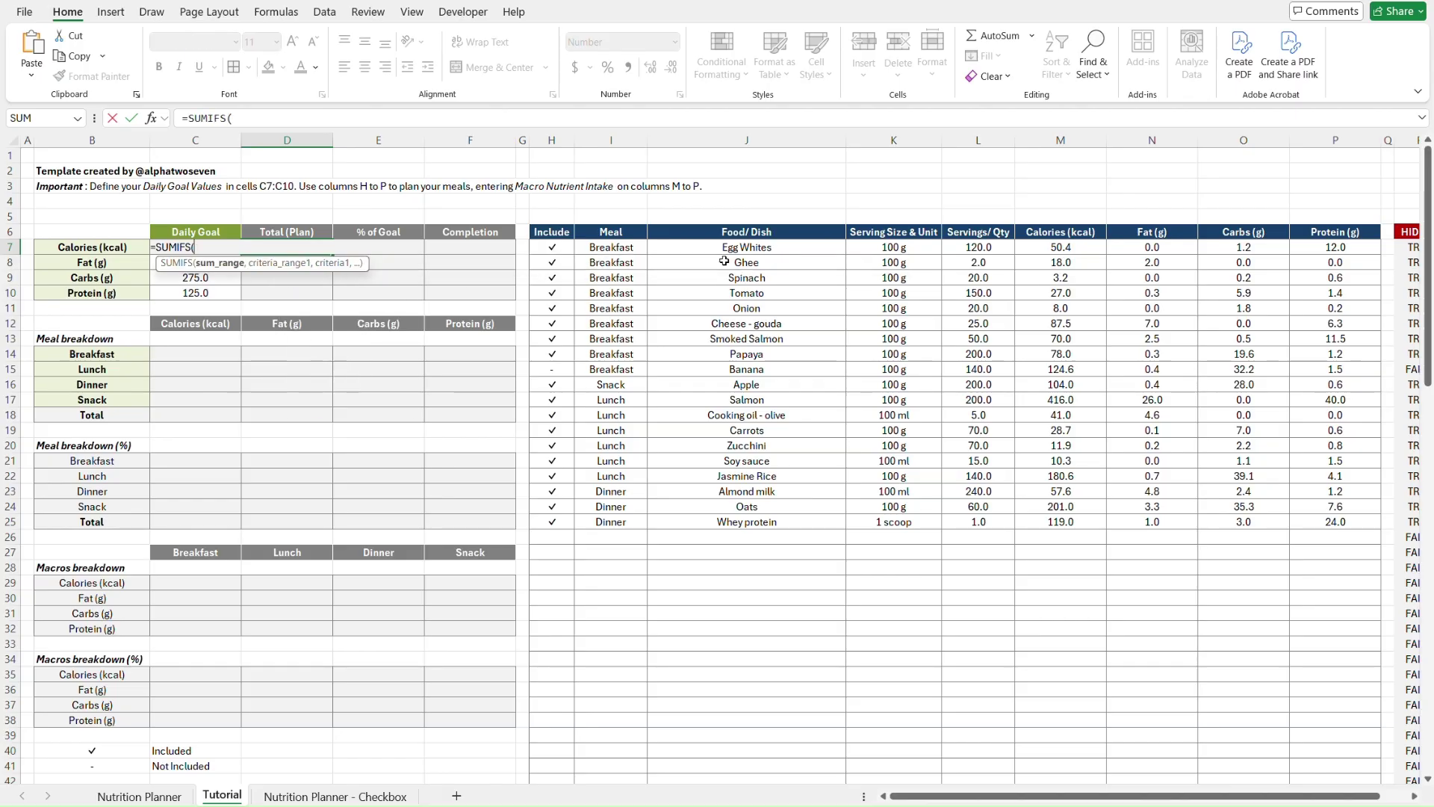
pyautogui.click(1050, 248)
pyautogui.scroll(-20, 1050, 248)
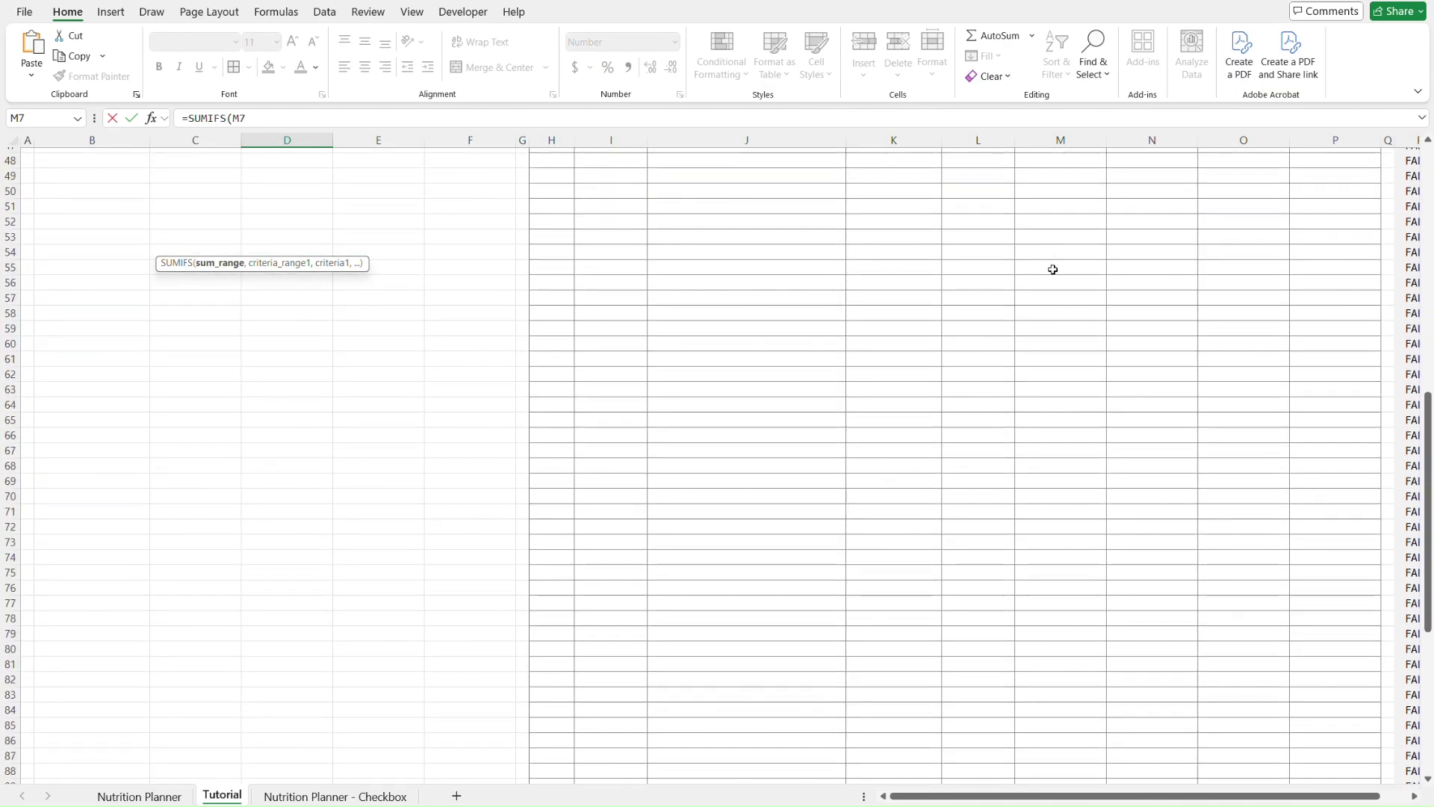
pyautogui.keyDown('shift'); pyautogui.click(1064, 713); pyautogui.keyUp('shift')
pyautogui.scroll(20, 1064, 711)
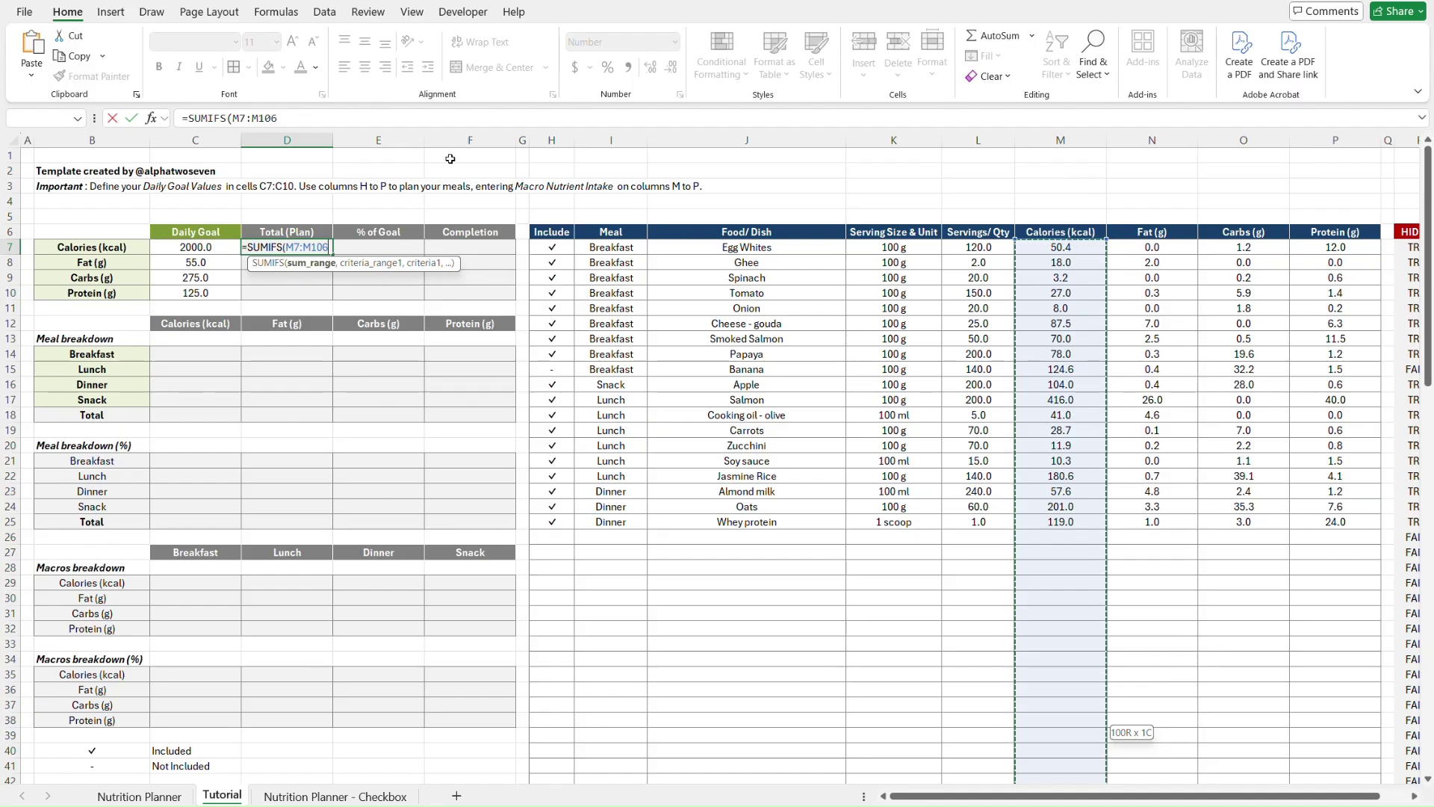
# - Complete the SUMIFS formula in D7 with the HIDDEN column R7:R106 as criteria range and TRUE as criterion
pyautogui.write(',')
pyautogui.hscroll(5, 971, 254)
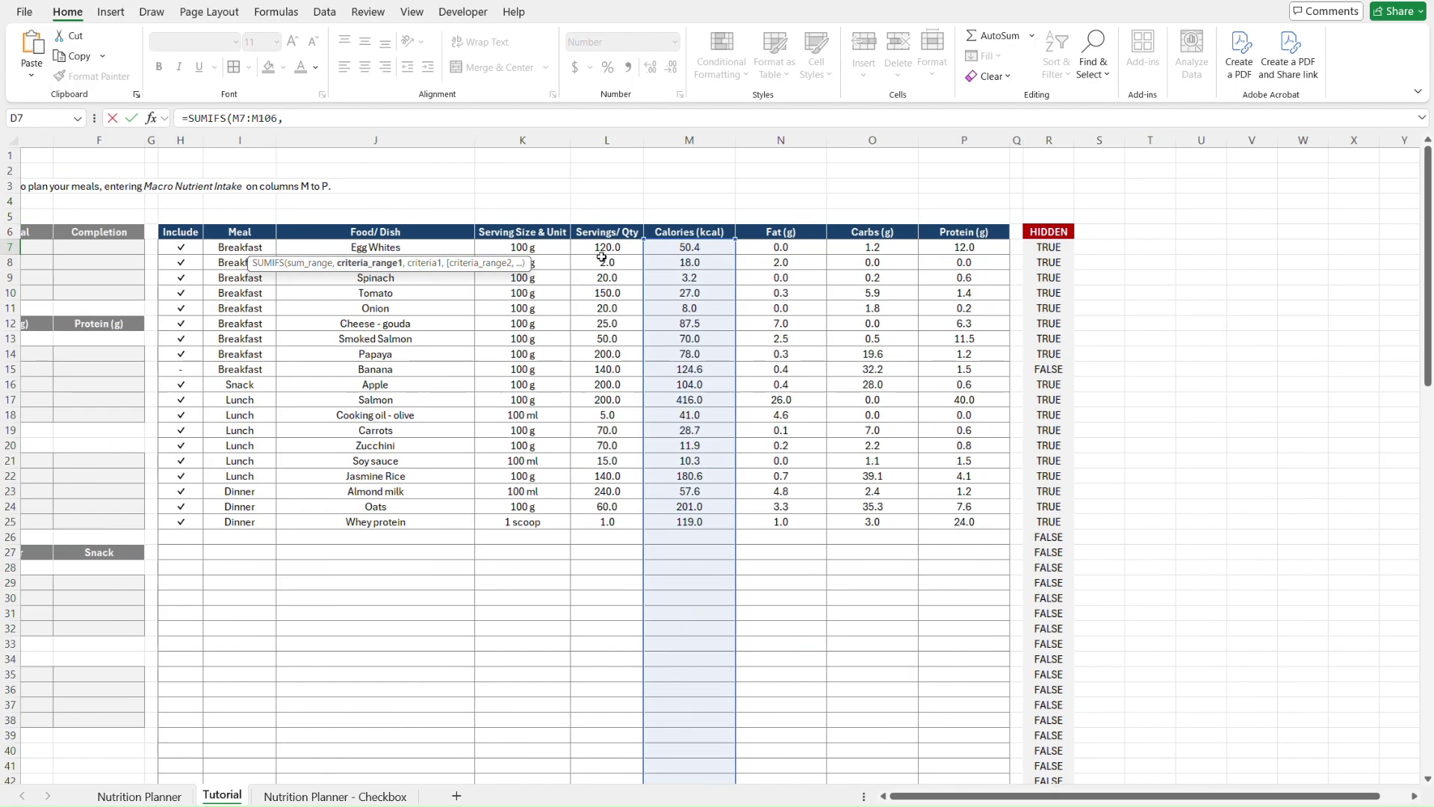
pyautogui.click(1027, 250)
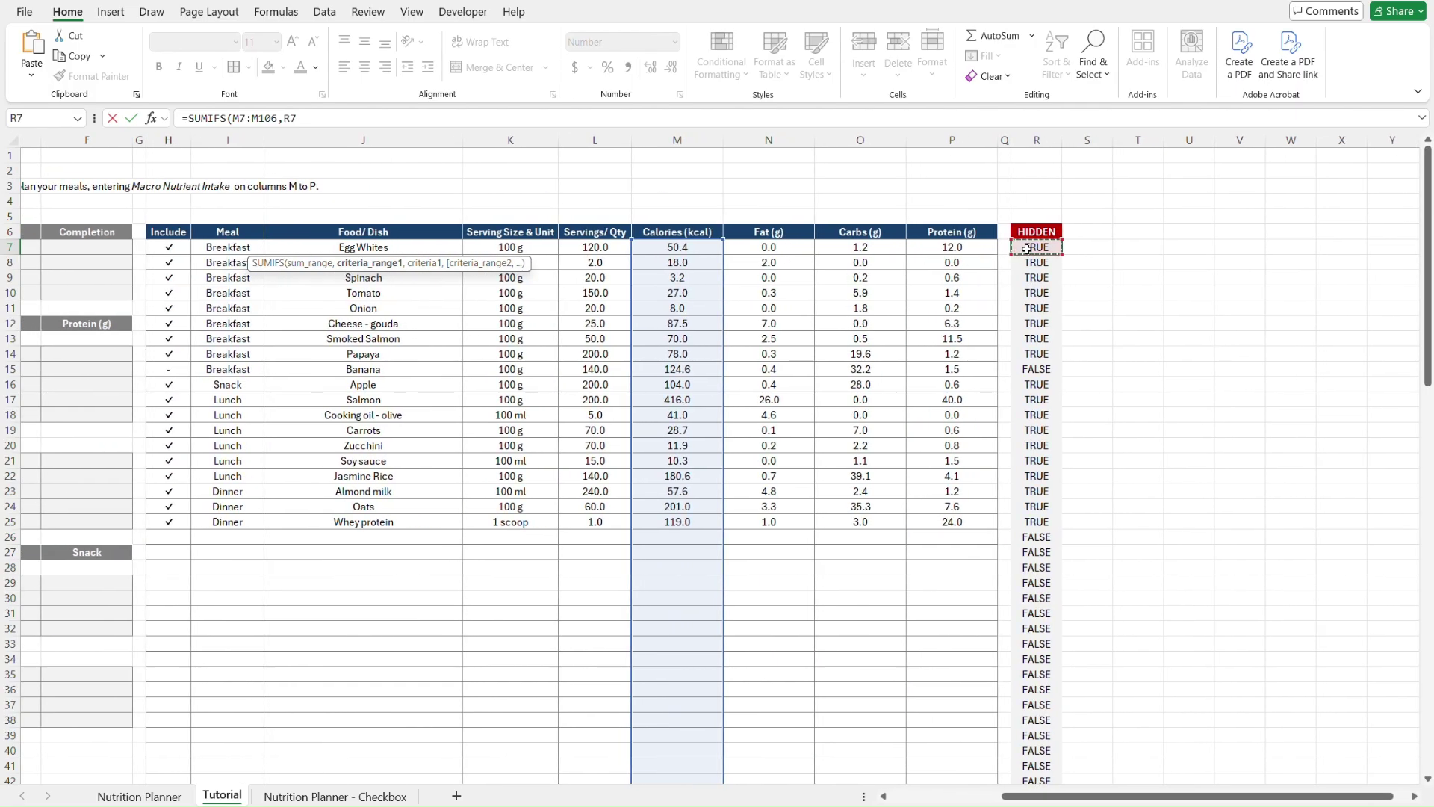
pyautogui.hotkey('ctrl', 'shift', 'Down')
pyautogui.write(',')
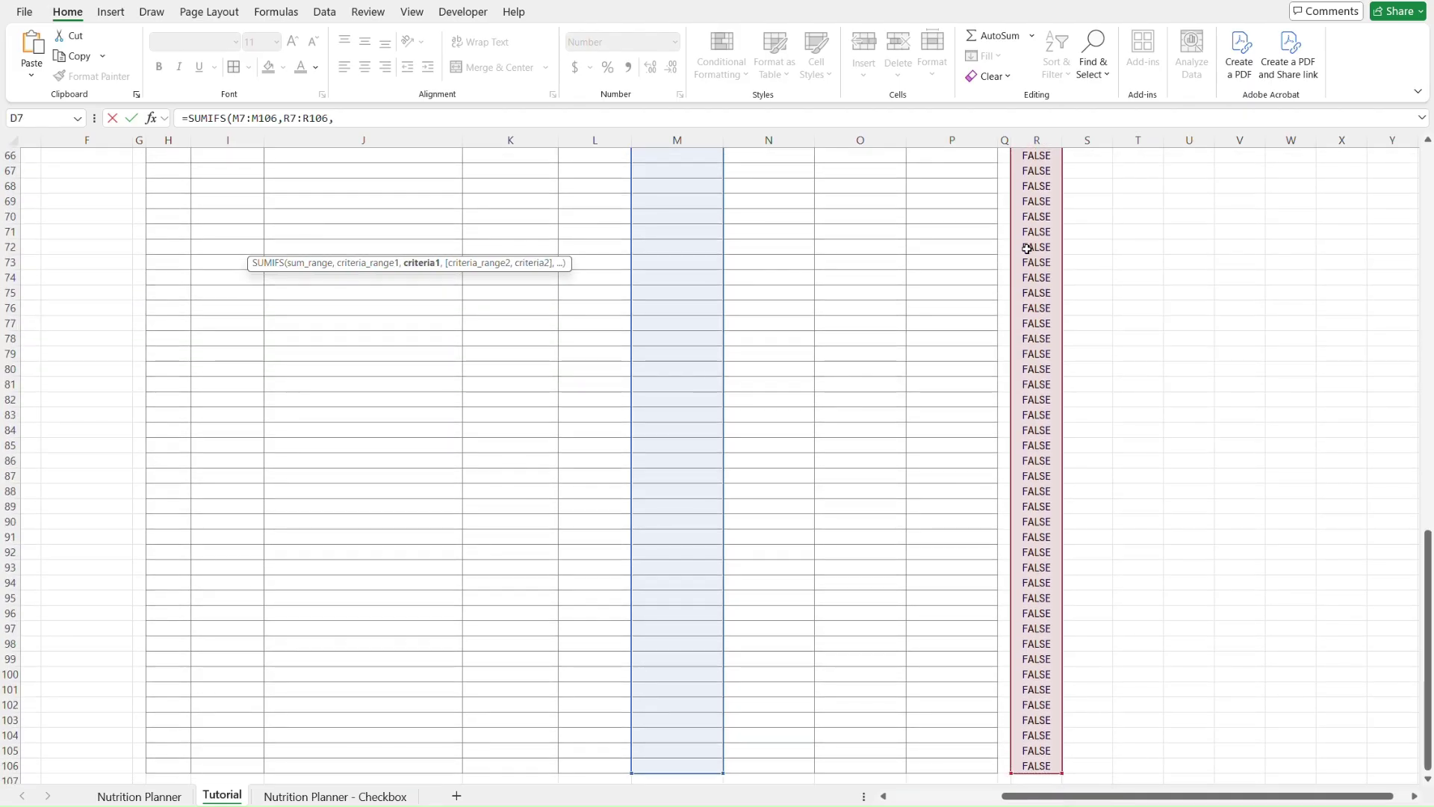
pyautogui.write('TRUE')
pyautogui.press('Return')
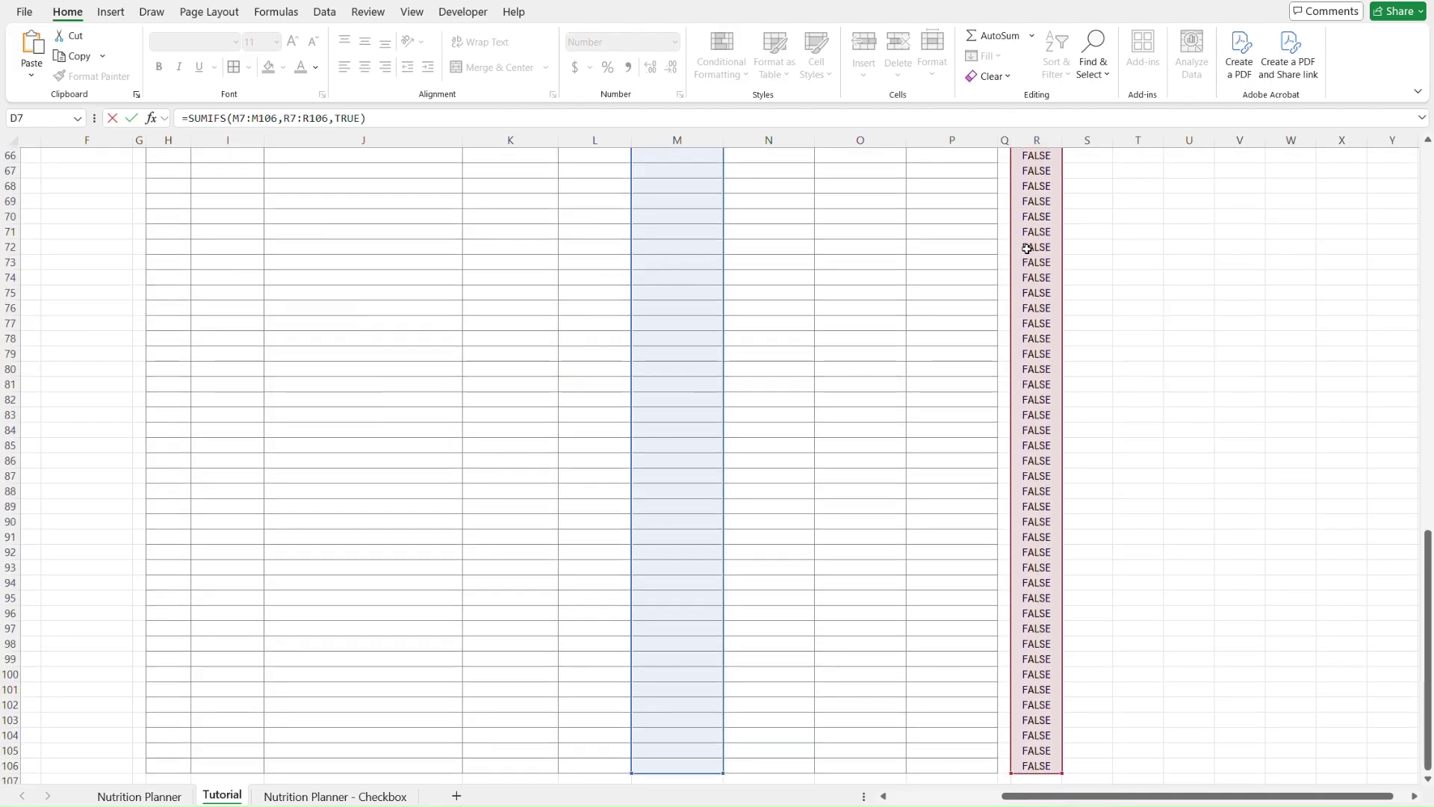
# - Return to D7 and undo its replacement with the SUMIFS formula
pyautogui.hotkey('ctrl', 'Home')
pyautogui.hotkey('ctrl', 'Home')
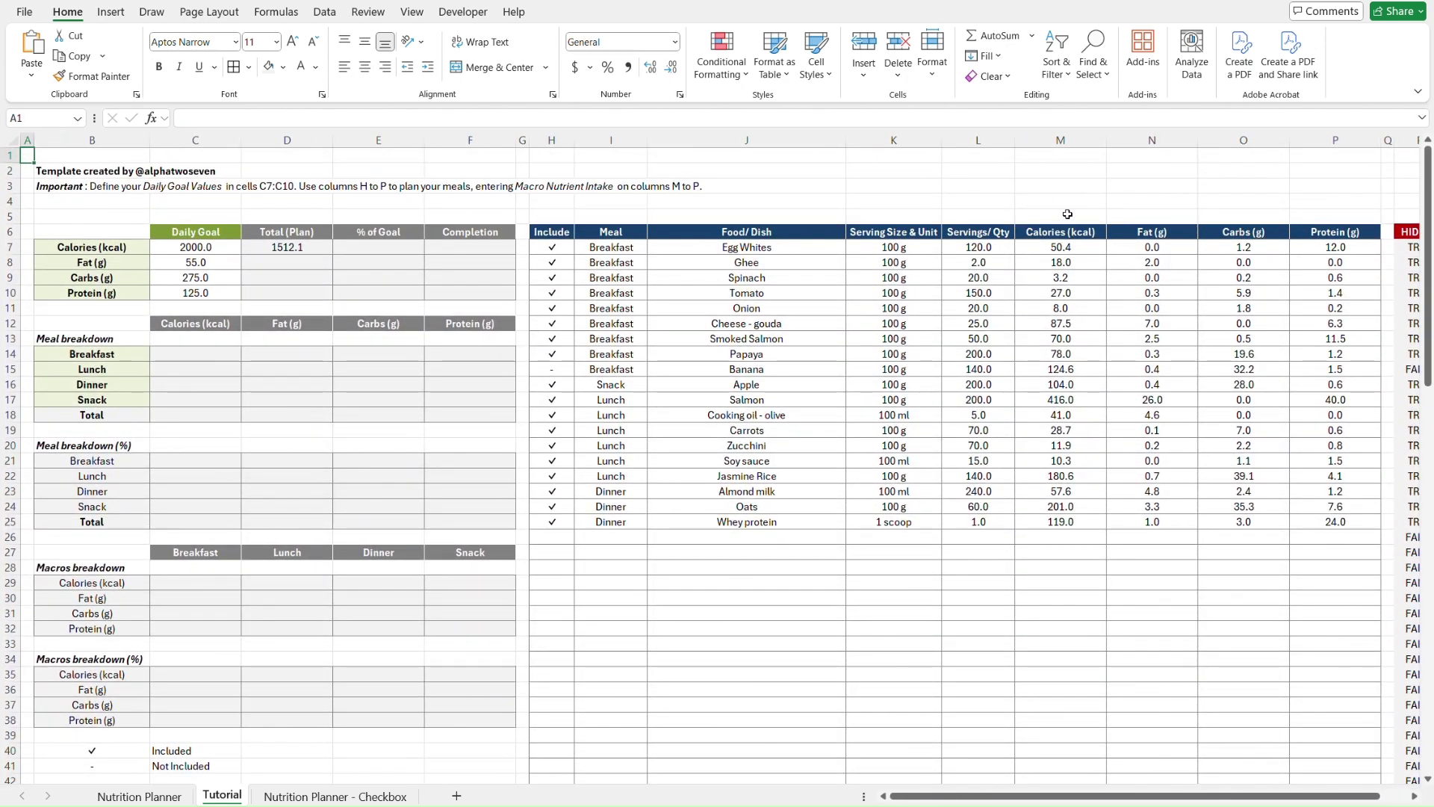
pyautogui.press('Right')
pyautogui.press('Right')
pyautogui.press('Down')
pyautogui.press('Down')
pyautogui.press('Down')
pyautogui.press('Down')
pyautogui.press('Down')
pyautogui.press('Down')
pyautogui.press('Right')
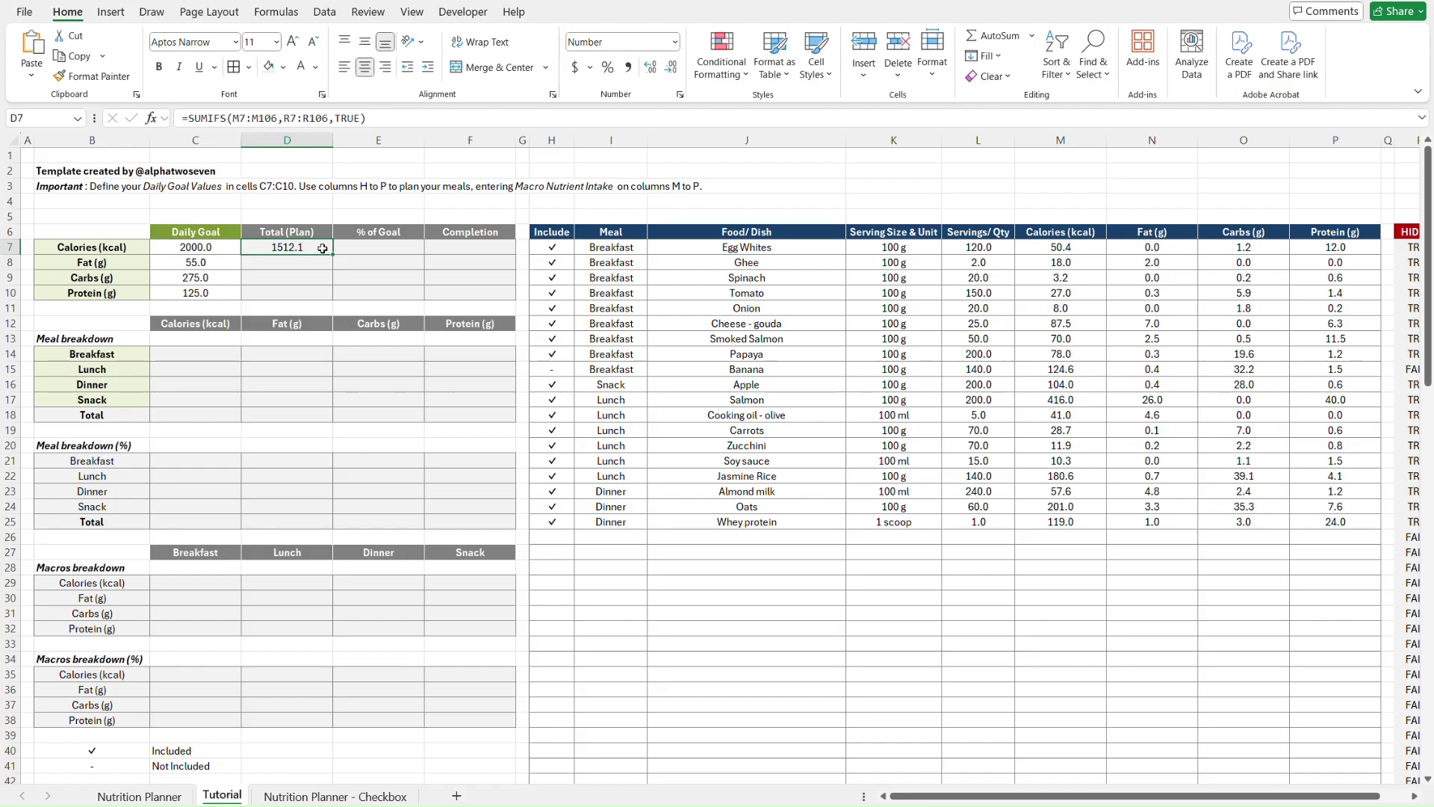
pyautogui.hotkey('ctrl', 'z')
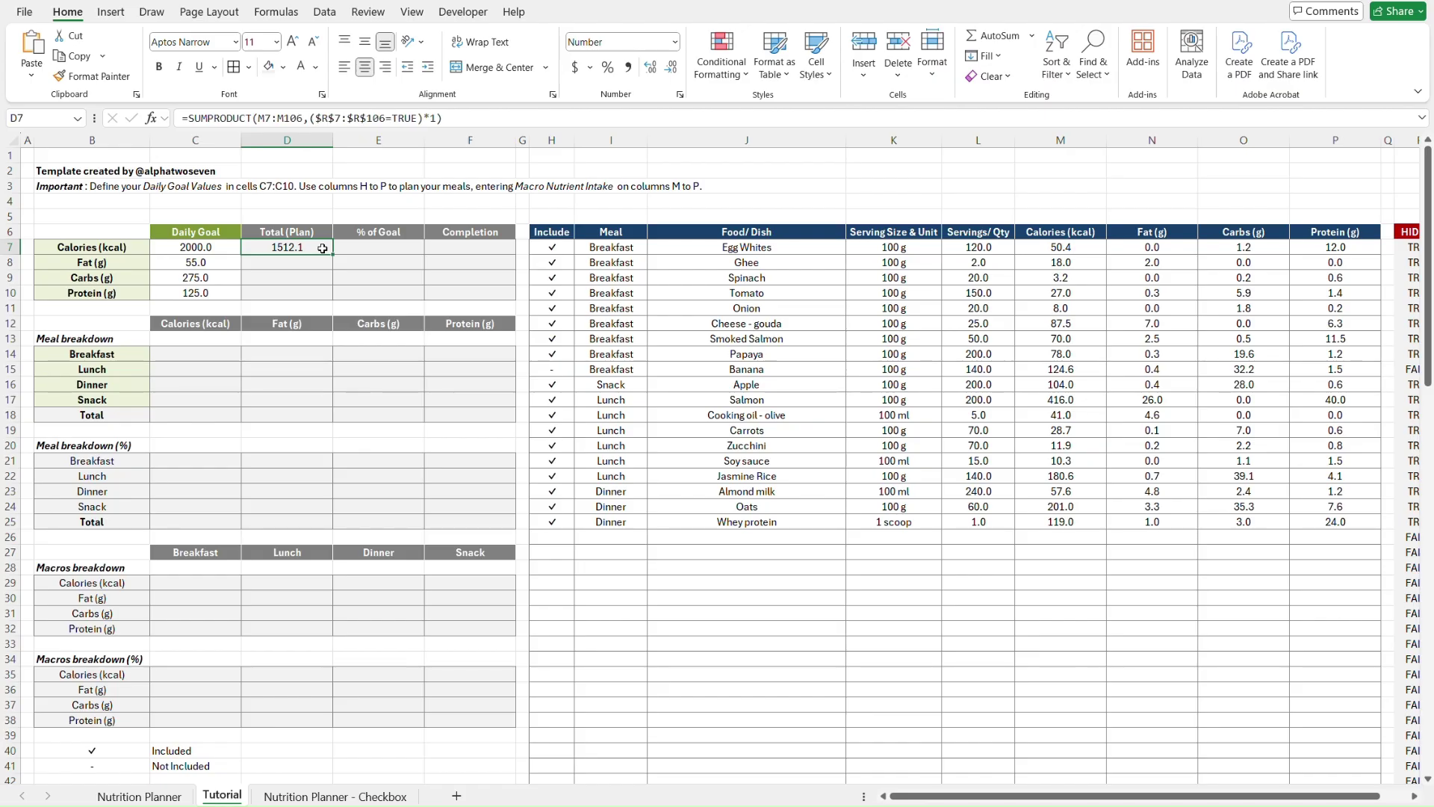
# - Enter =D7/C7 in E7 to calculate the calories' % of Goal
pyautogui.press('Right')
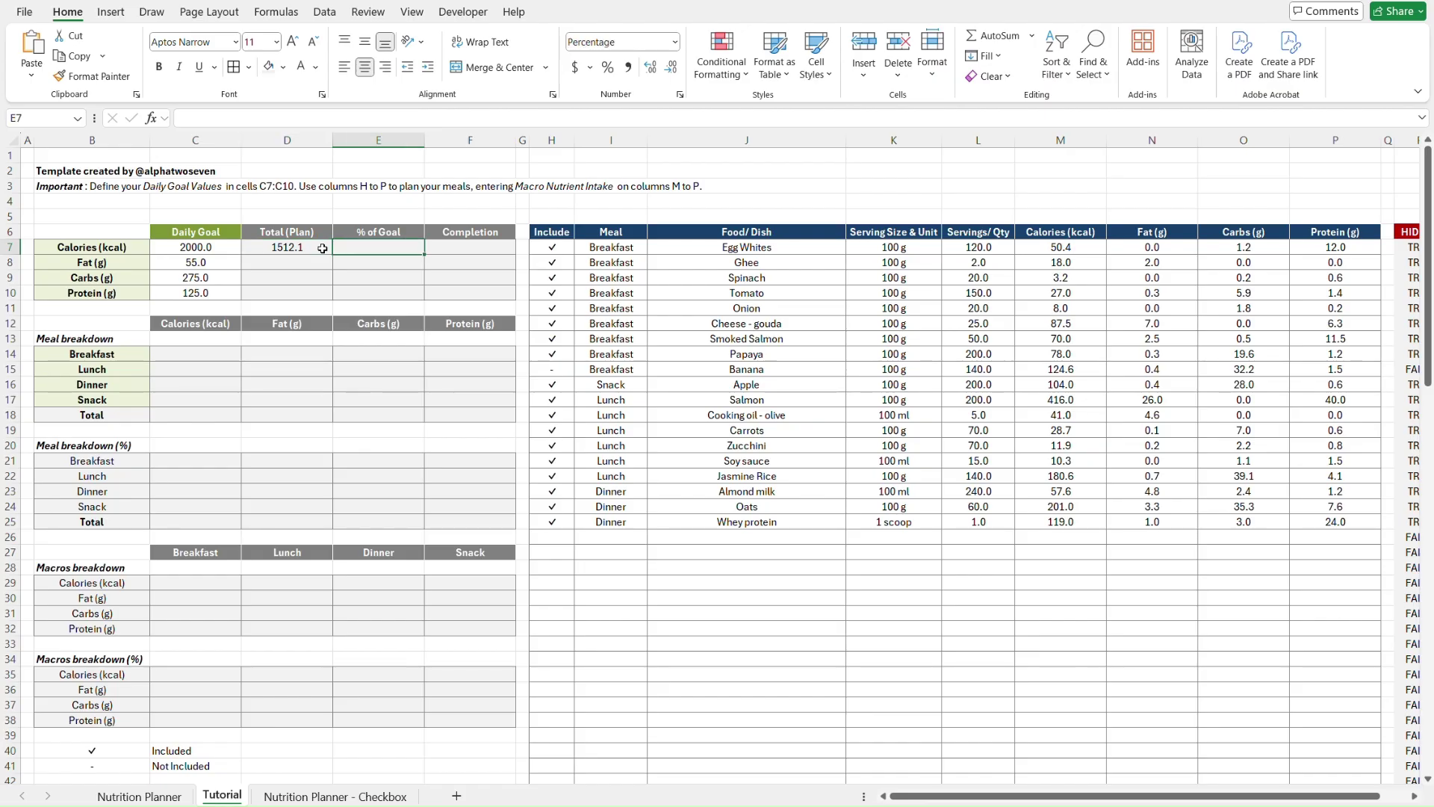
pyautogui.write('=')
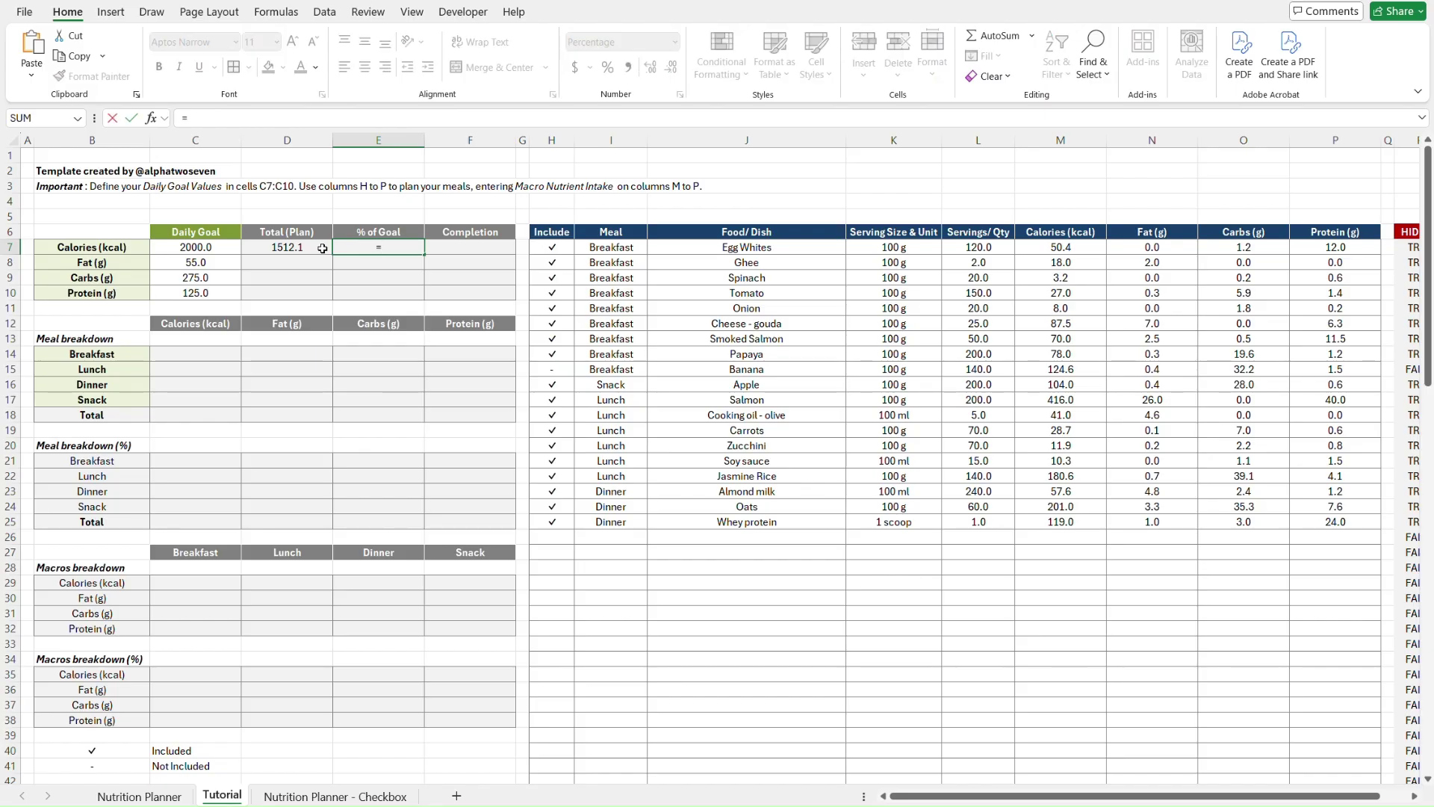
pyautogui.click(322, 249)
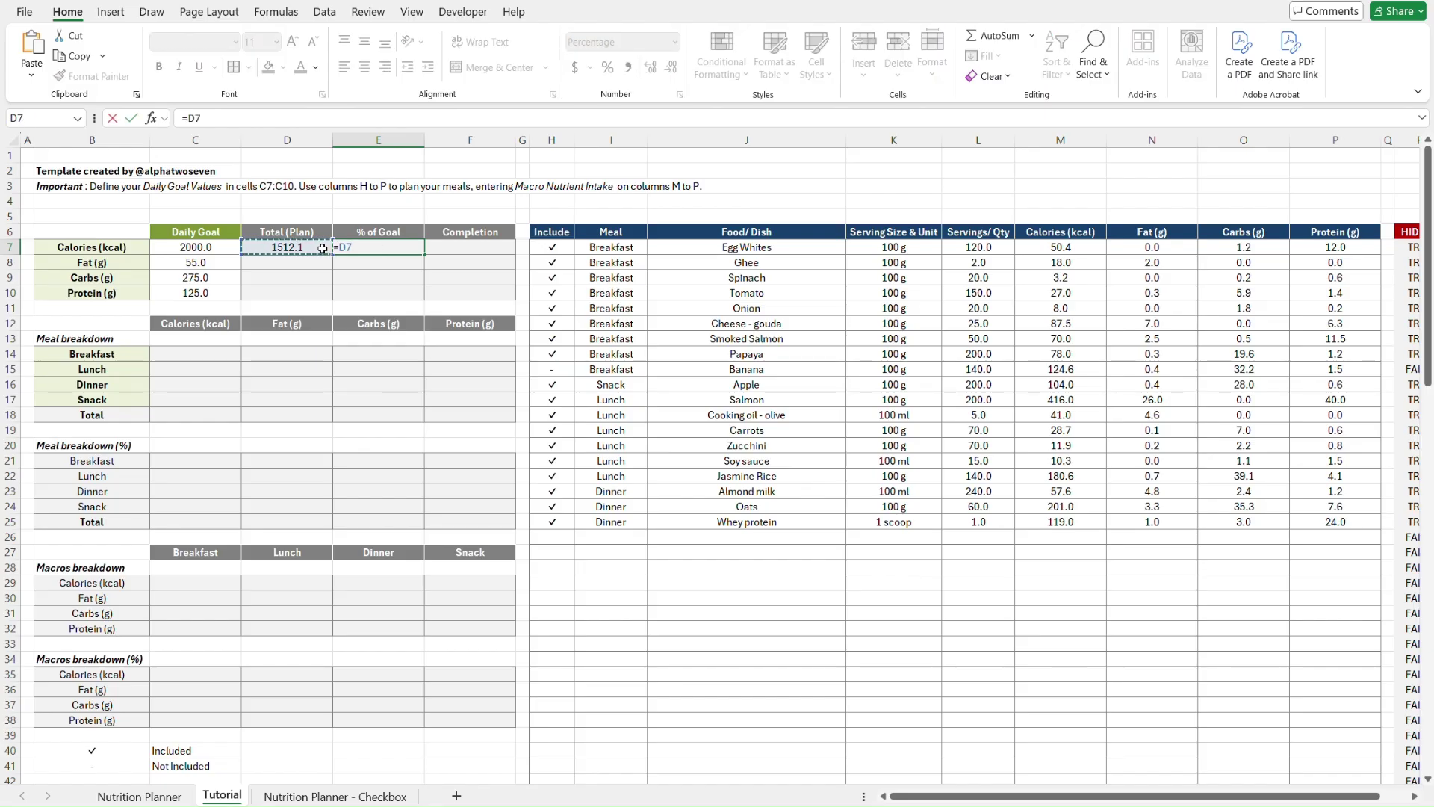
pyautogui.write('/C7')
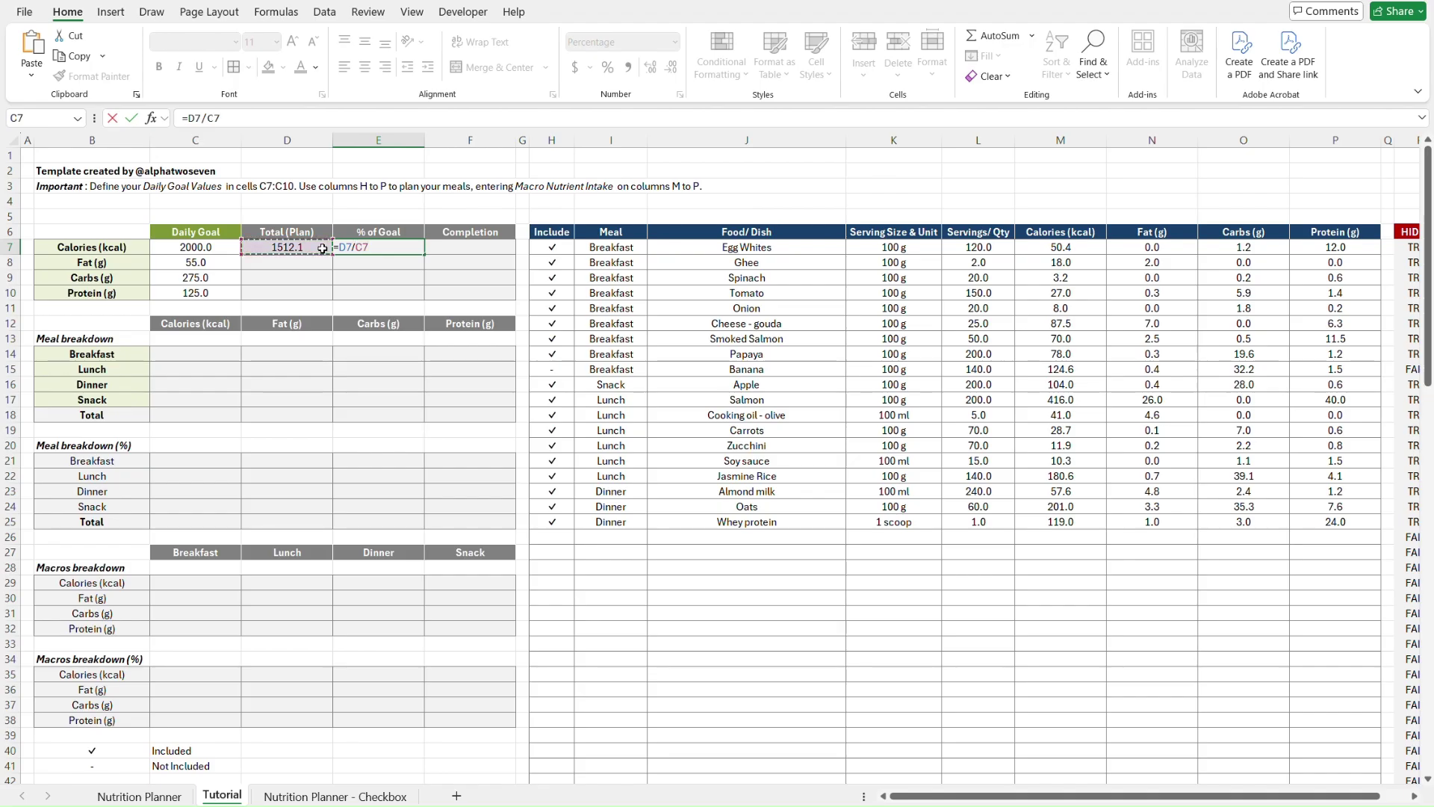
pyautogui.press('Return')
pyautogui.press('Up')
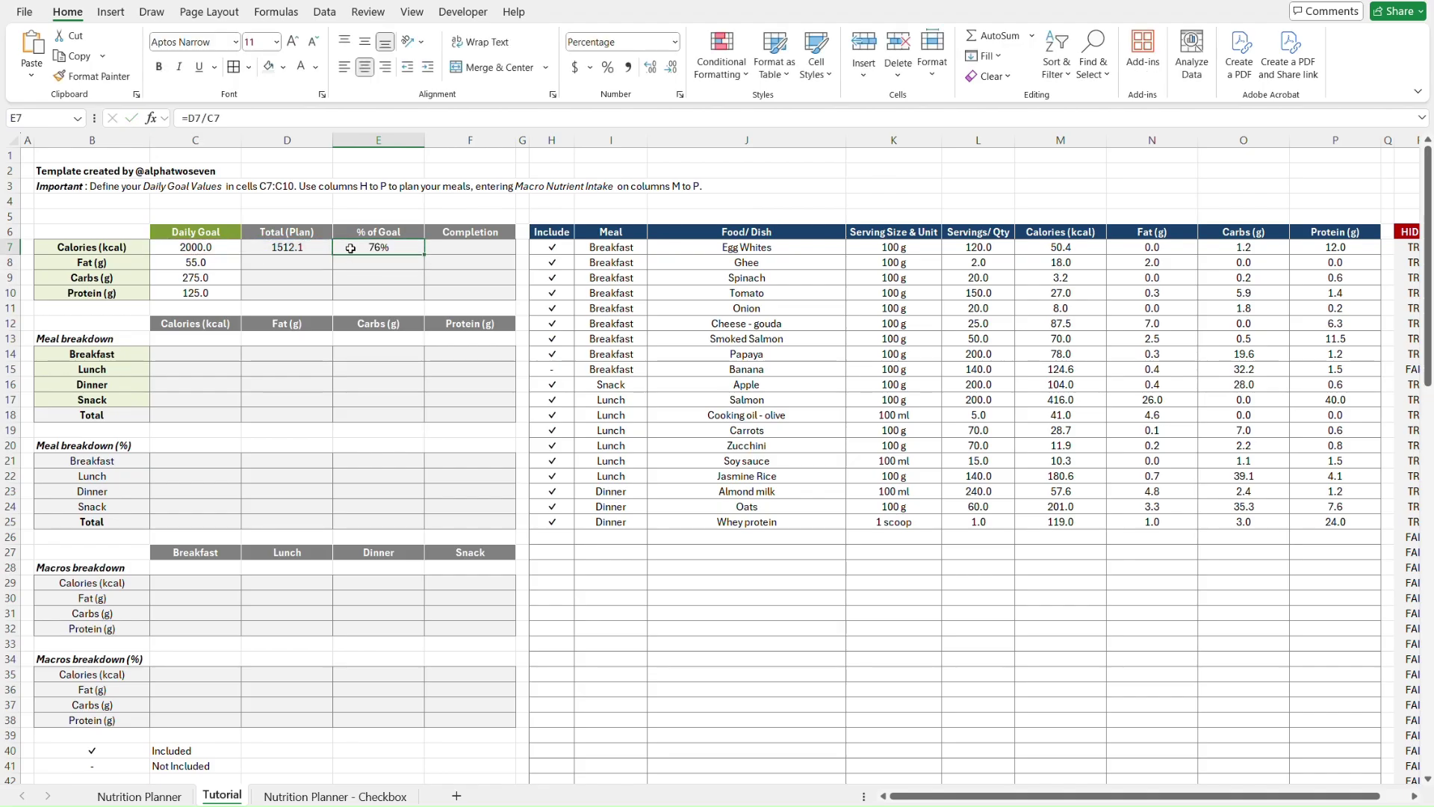
# - Clear the calories Daily Goal in C7 to test the division formula
pyautogui.press('Left')
pyautogui.press('Left')
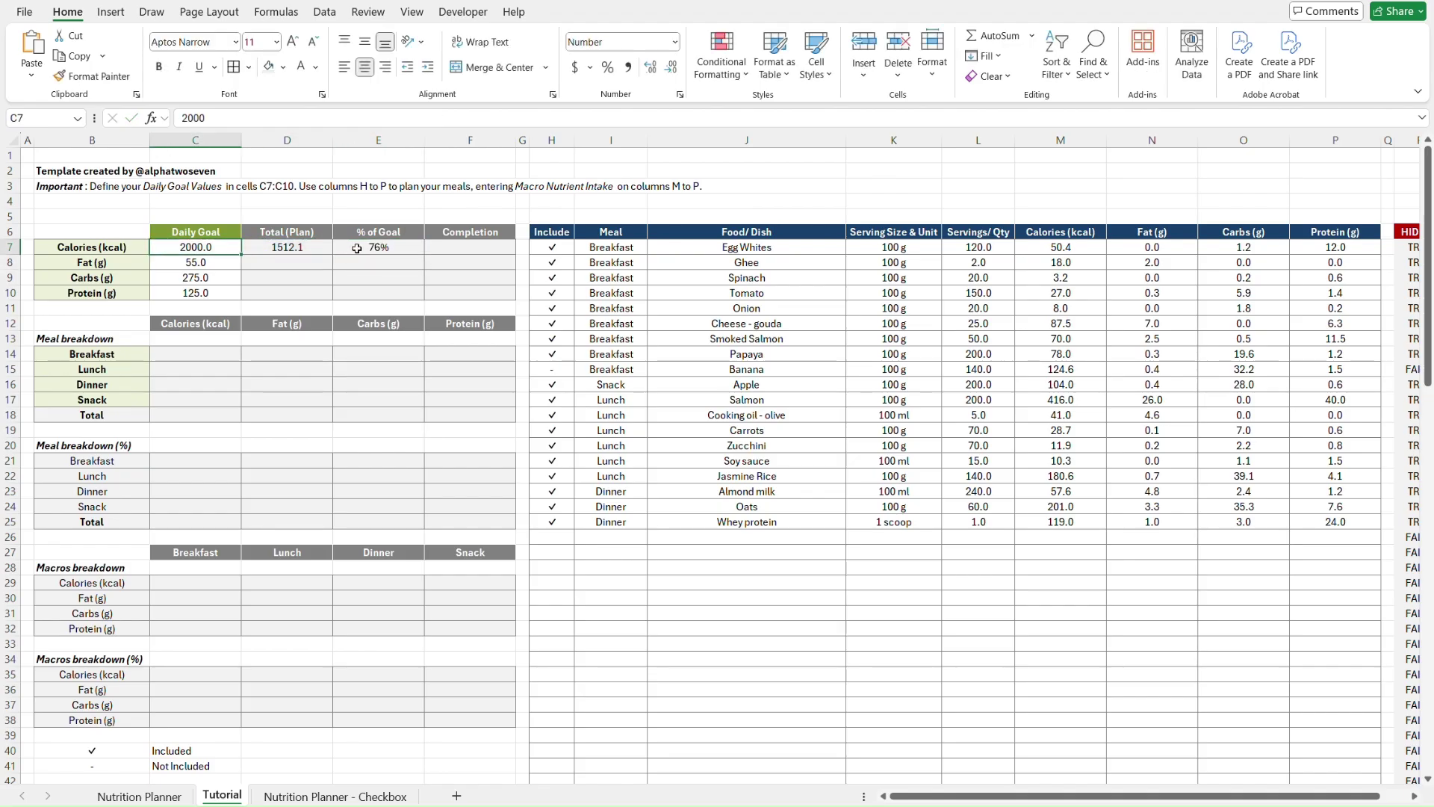
pyautogui.press('Delete')
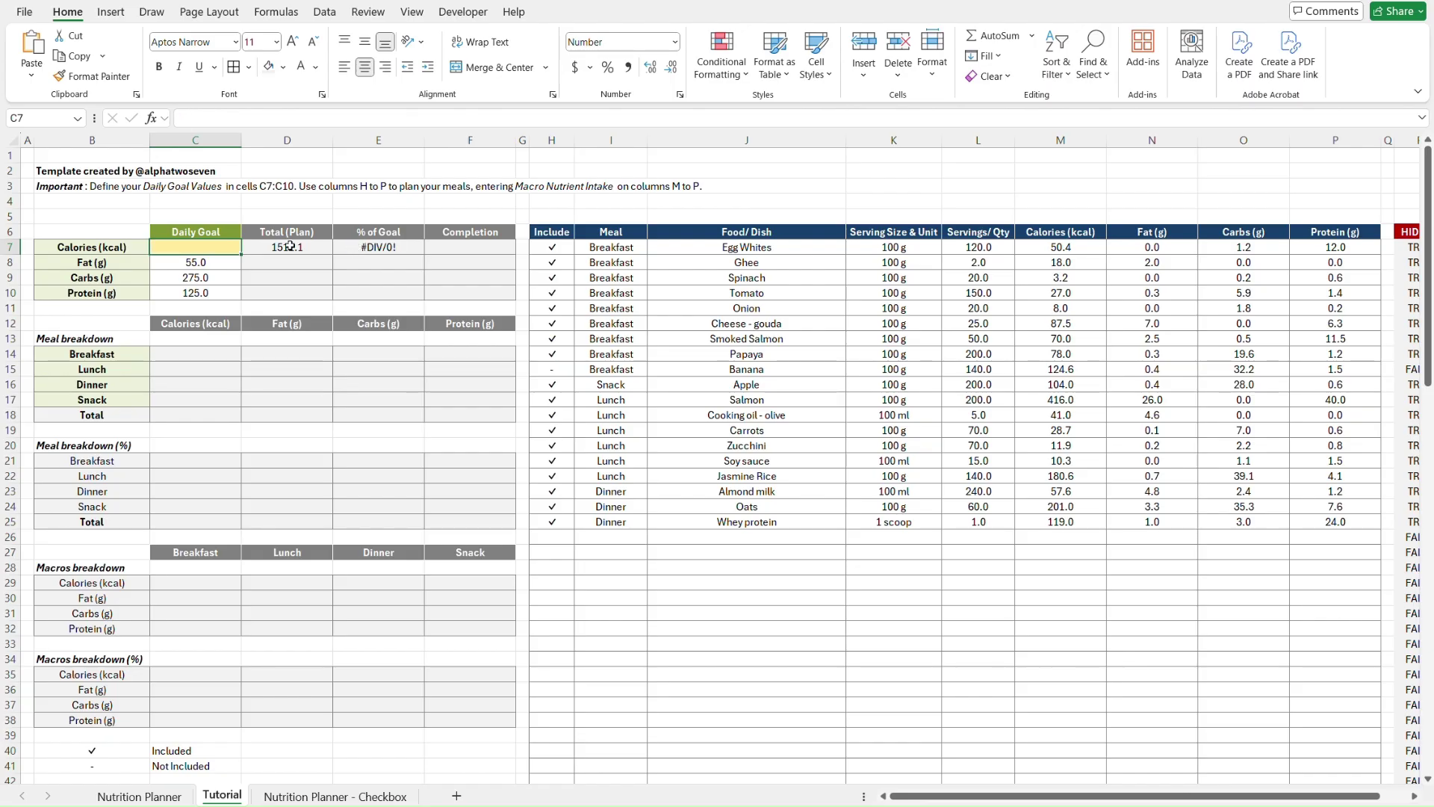
# - Wrap the division in E7 in an error check, making it =IFERROR(D7/C7,"")
pyautogui.click(408, 248)
pyautogui.click(189, 118)
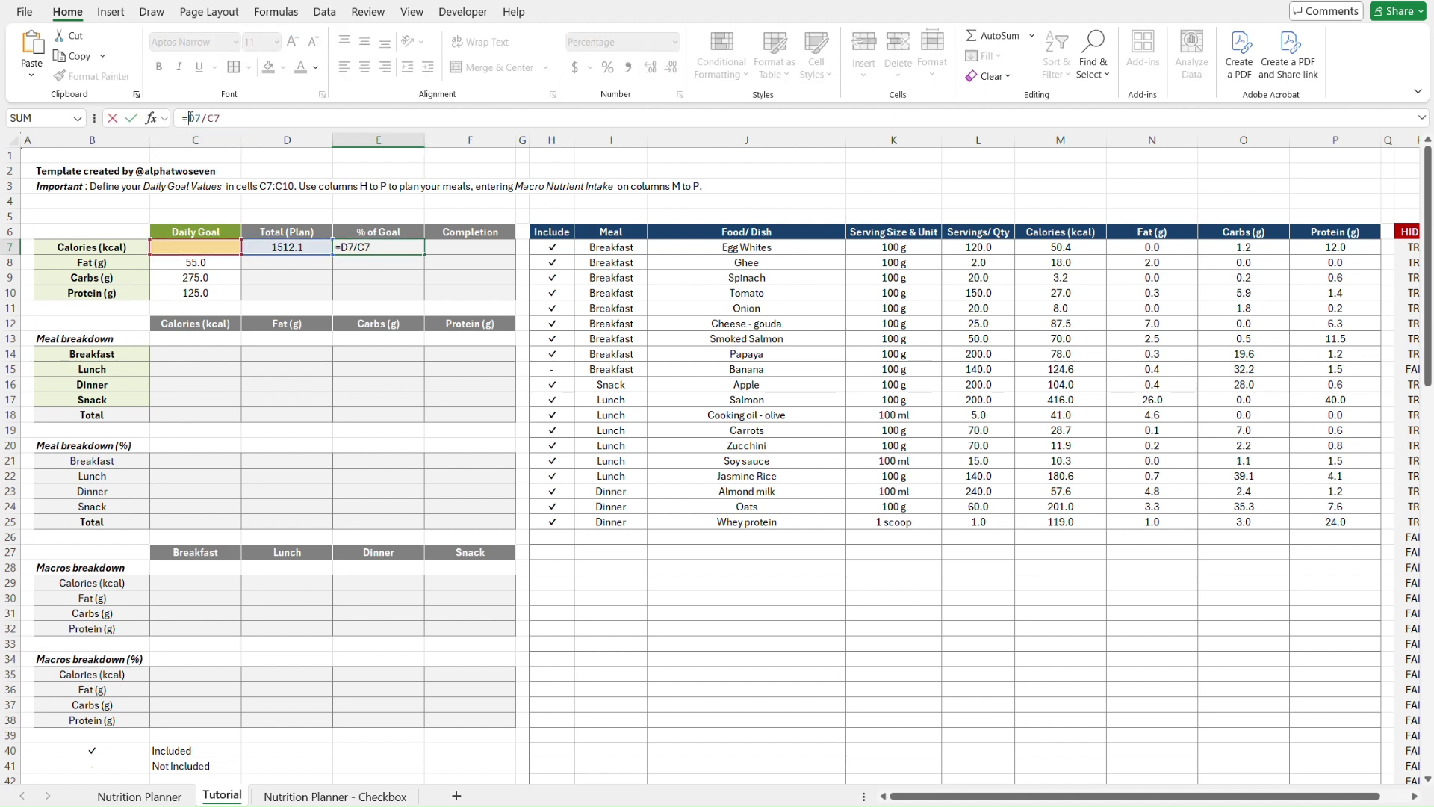
pyautogui.write('IFERROR(')
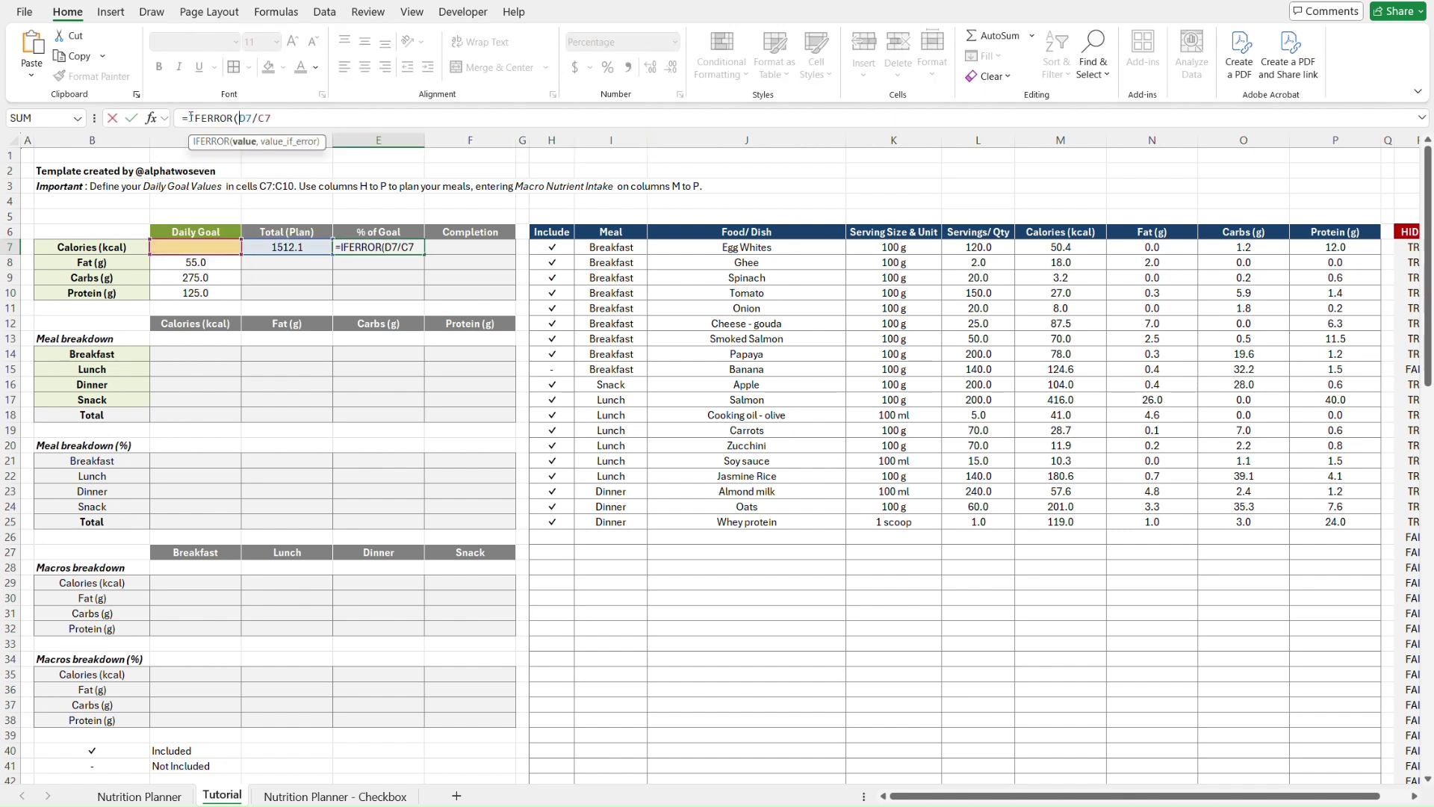
pyautogui.click(293, 117)
pyautogui.write(',"")')
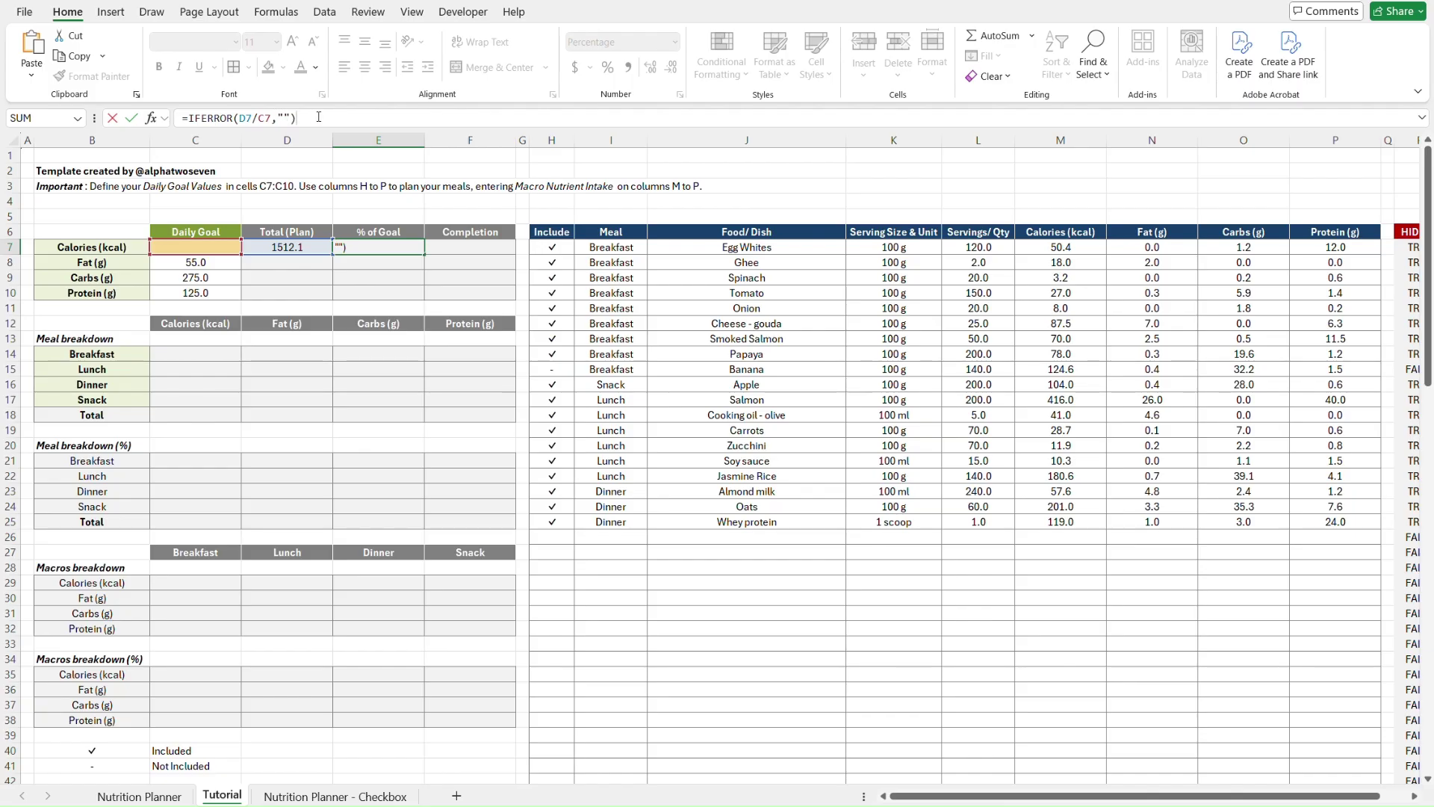
pyautogui.press('Return')
# - Set the calories Daily Goal in C7 to 2000
pyautogui.press('Up')
pyautogui.press('Left')
pyautogui.press('Left')
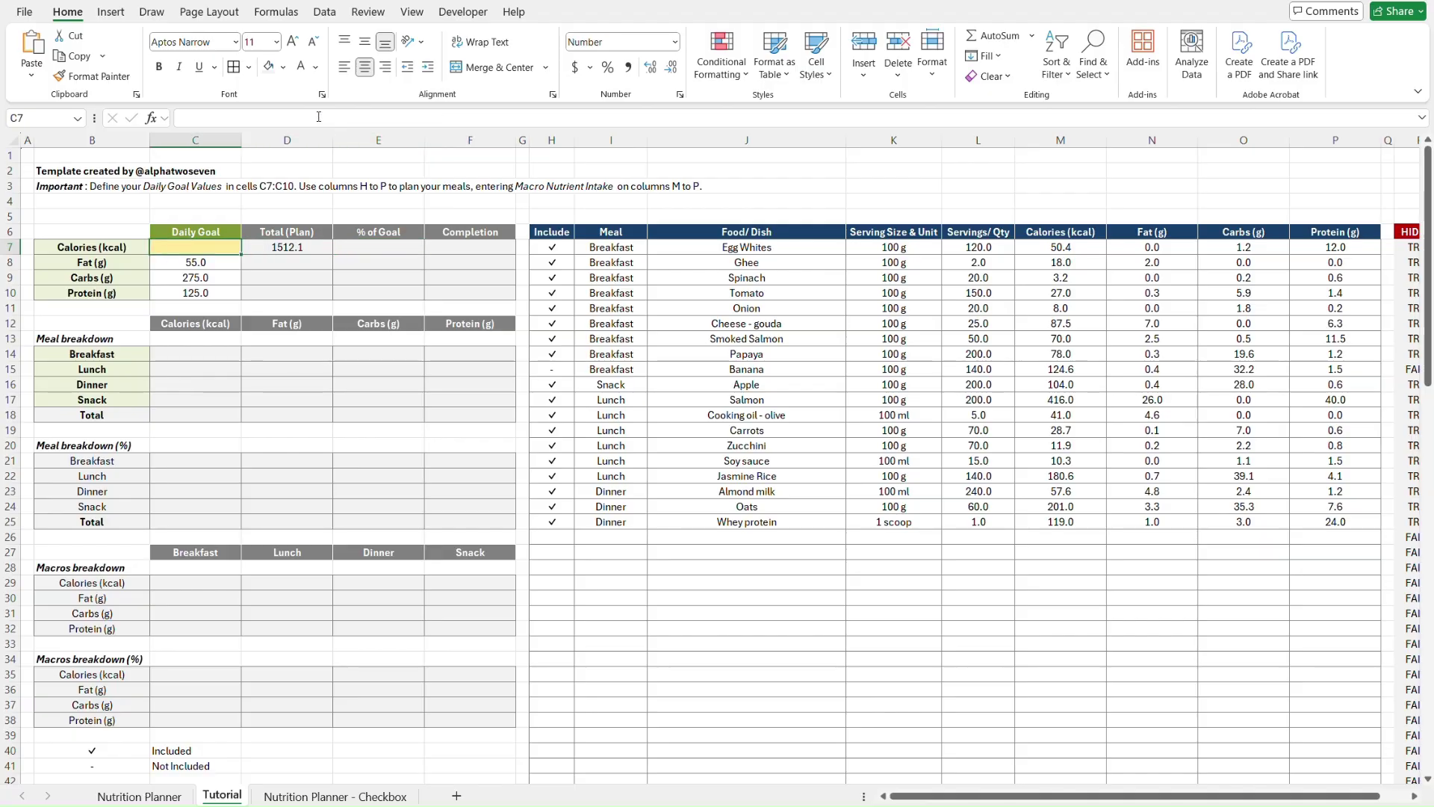
pyautogui.write('2000')
pyautogui.press('Return')
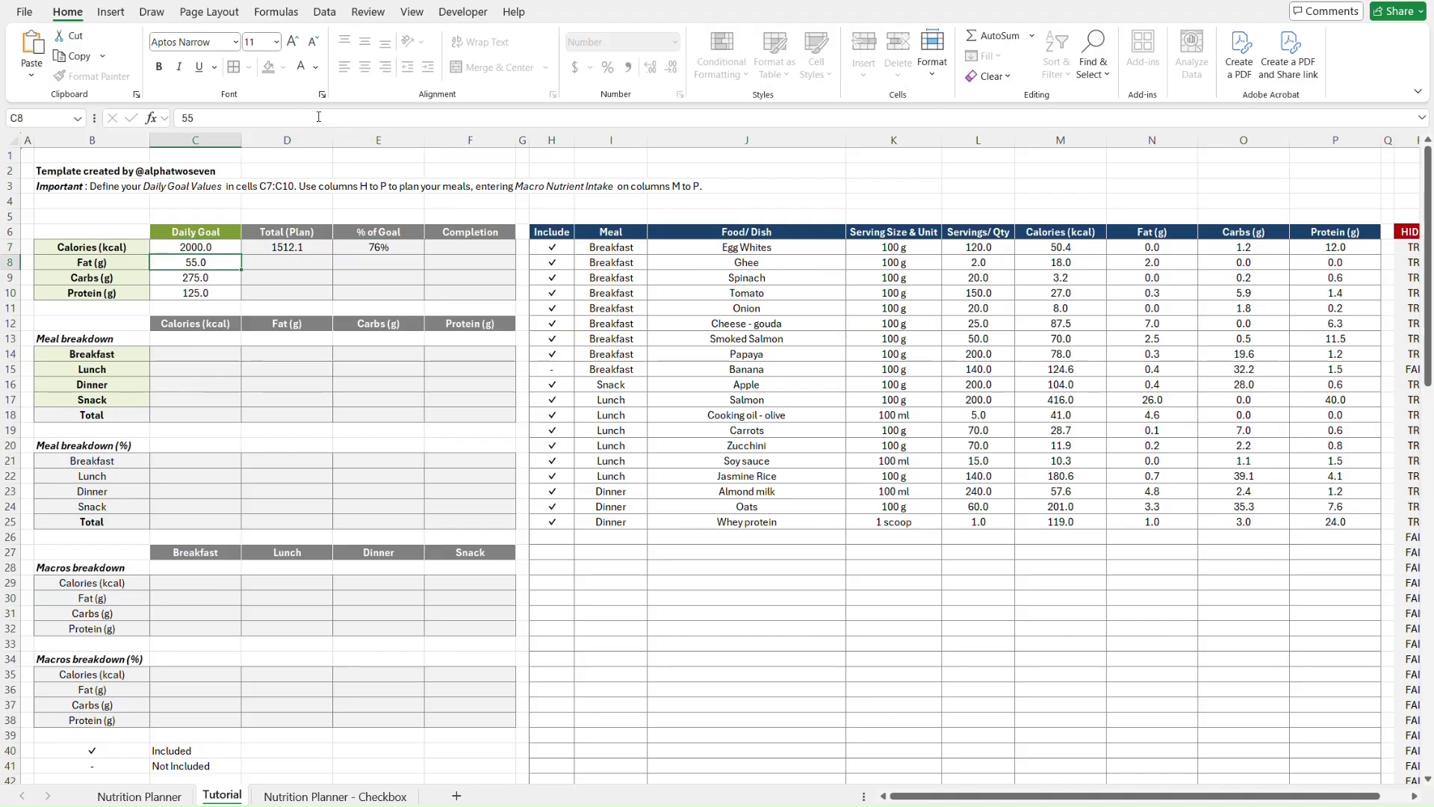
# - Copy the text of the % of Goal formula from E7 of Nutrition Planner
pyautogui.press('Up')
pyautogui.press('Right')
pyautogui.press('Right')
pyautogui.hotkey('ctrl', 'pageup')
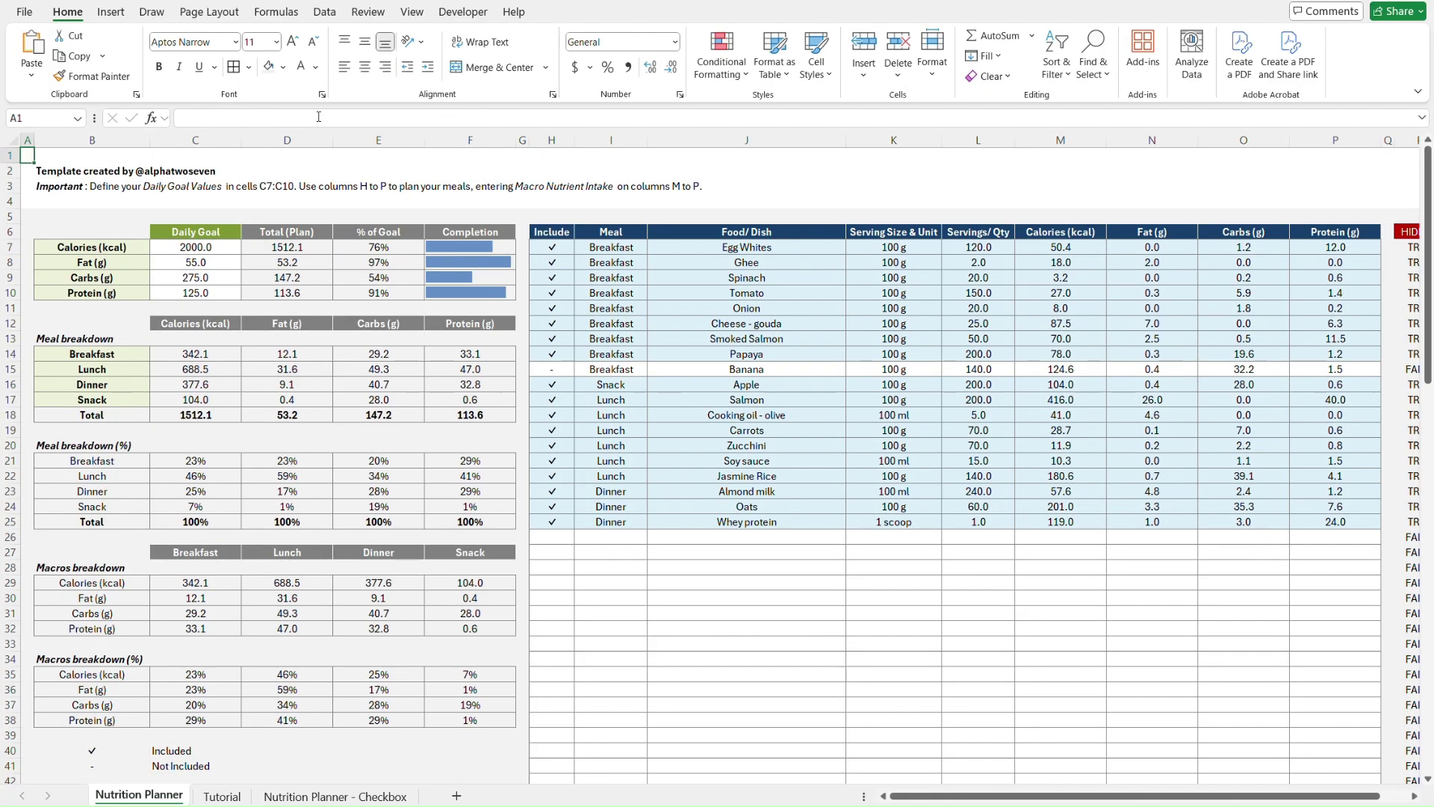
pyautogui.click(353, 248)
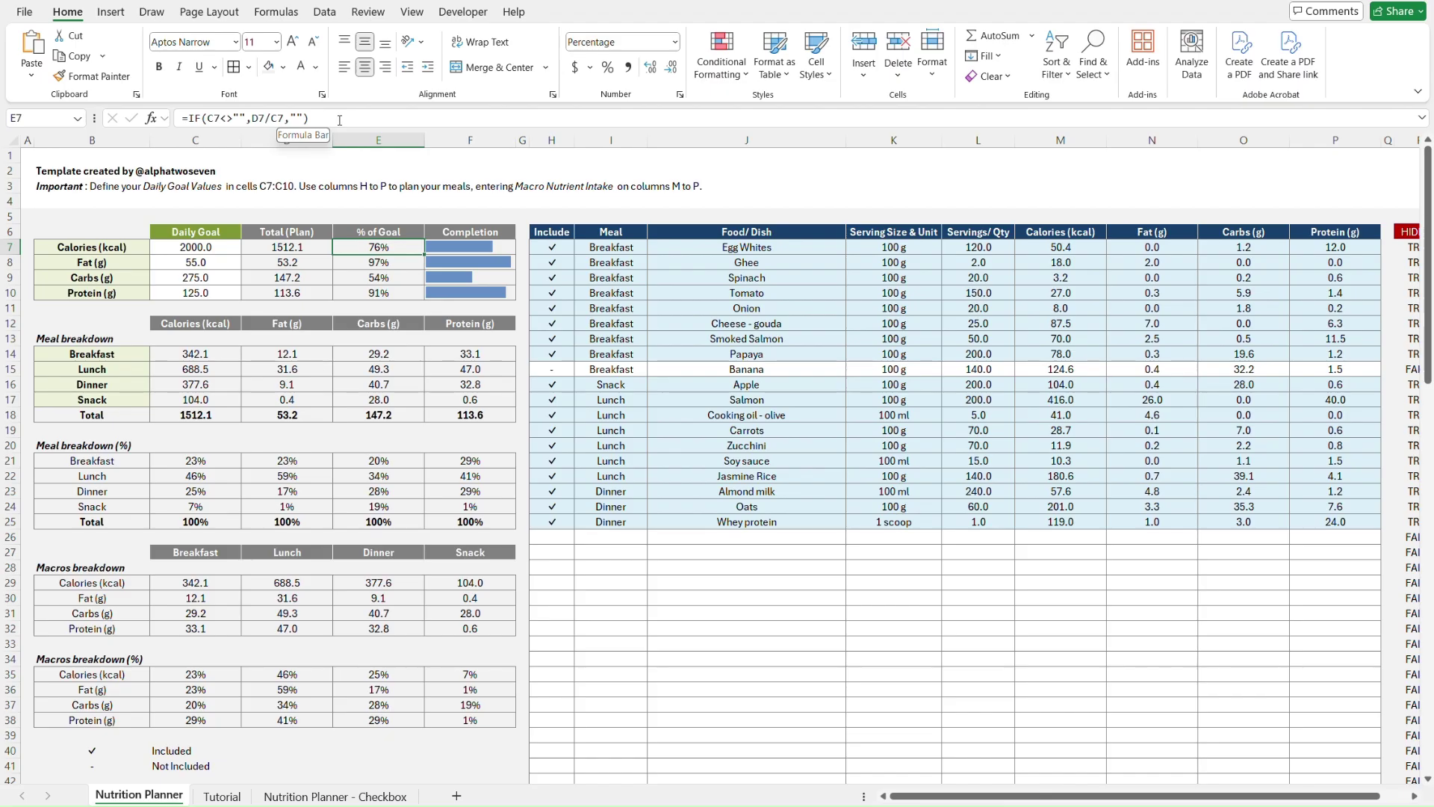
pyautogui.moveTo(339, 121); pyautogui.dragTo(169, 119)
pyautogui.hotkey('ctrl', 'c')
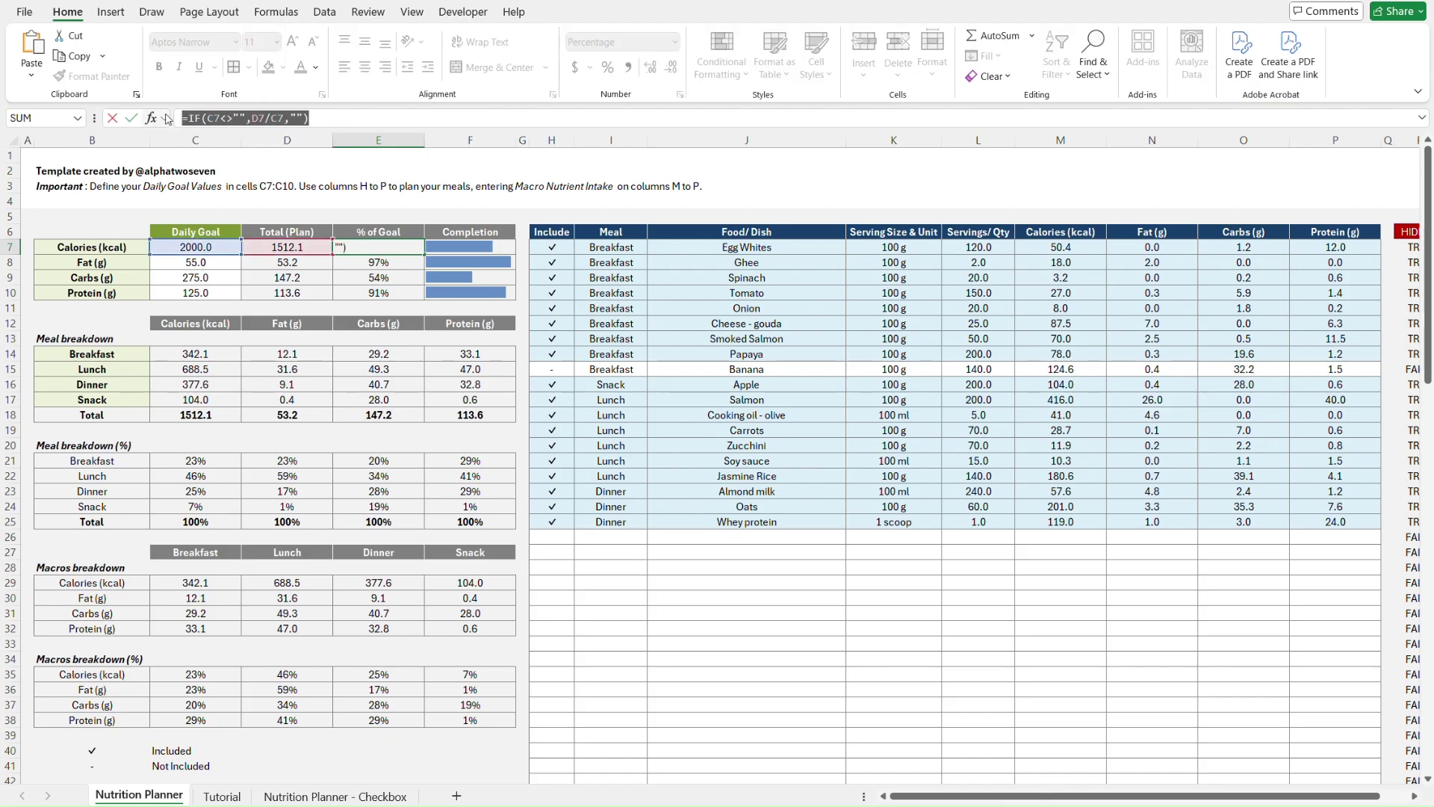
pyautogui.press('Escape')
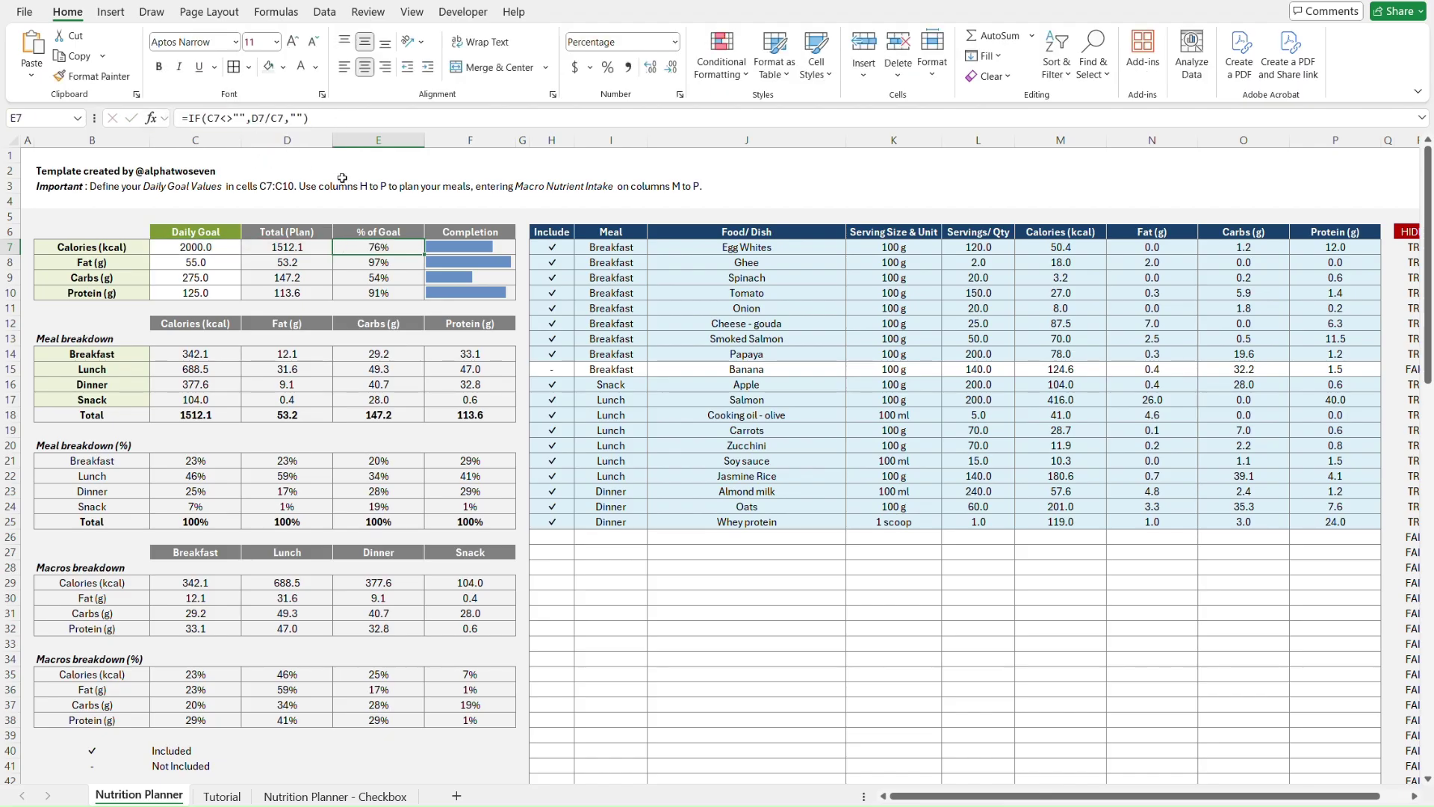
# - Replace the IFERROR formula in E7 of Tutorial with the copied =IF(C7<>"",D7/C7,"") and review its arguments
pyautogui.hotkey('ctrl', 'pagedown')
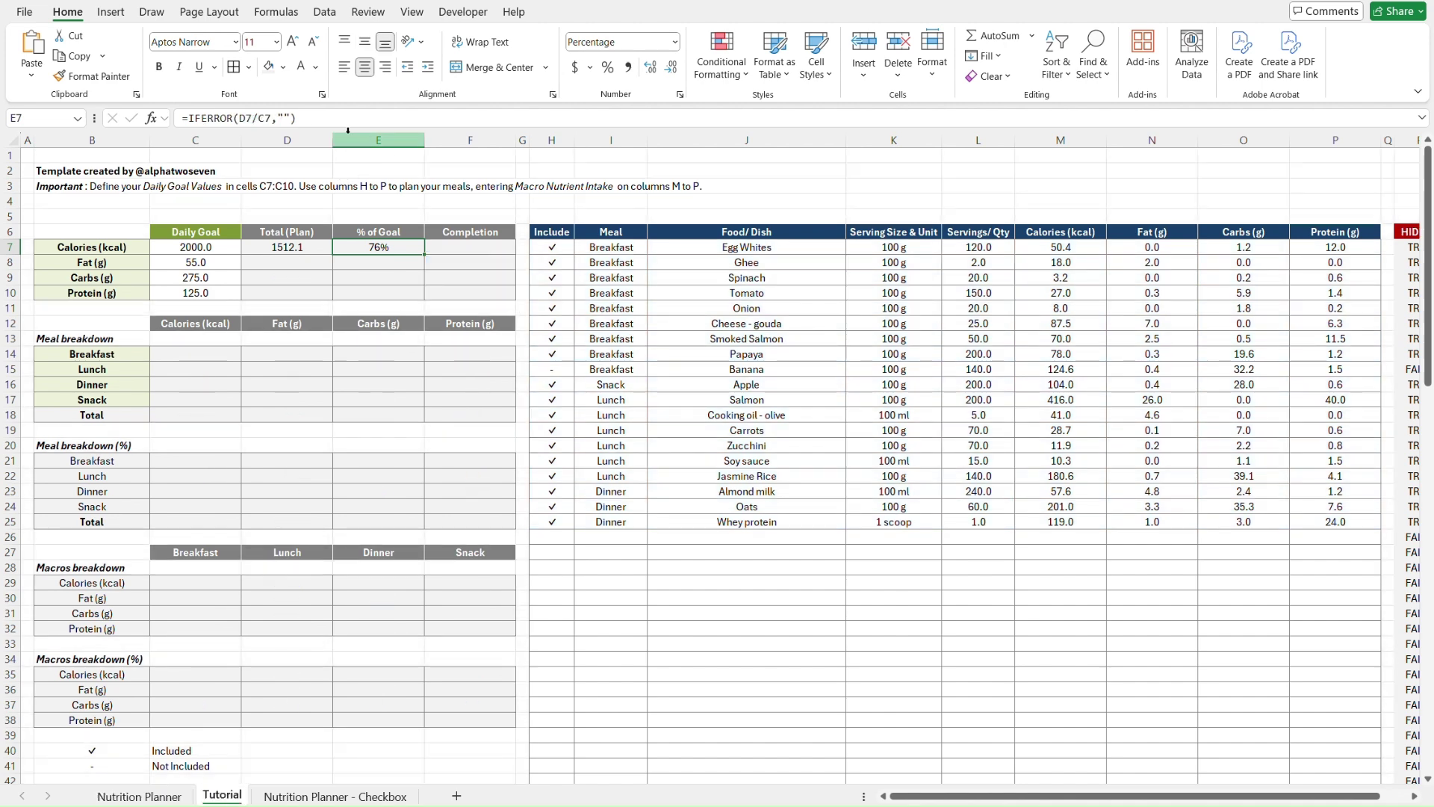
pyautogui.moveTo(338, 118); pyautogui.dragTo(168, 118)
pyautogui.hotkey('ctrl', 'v')
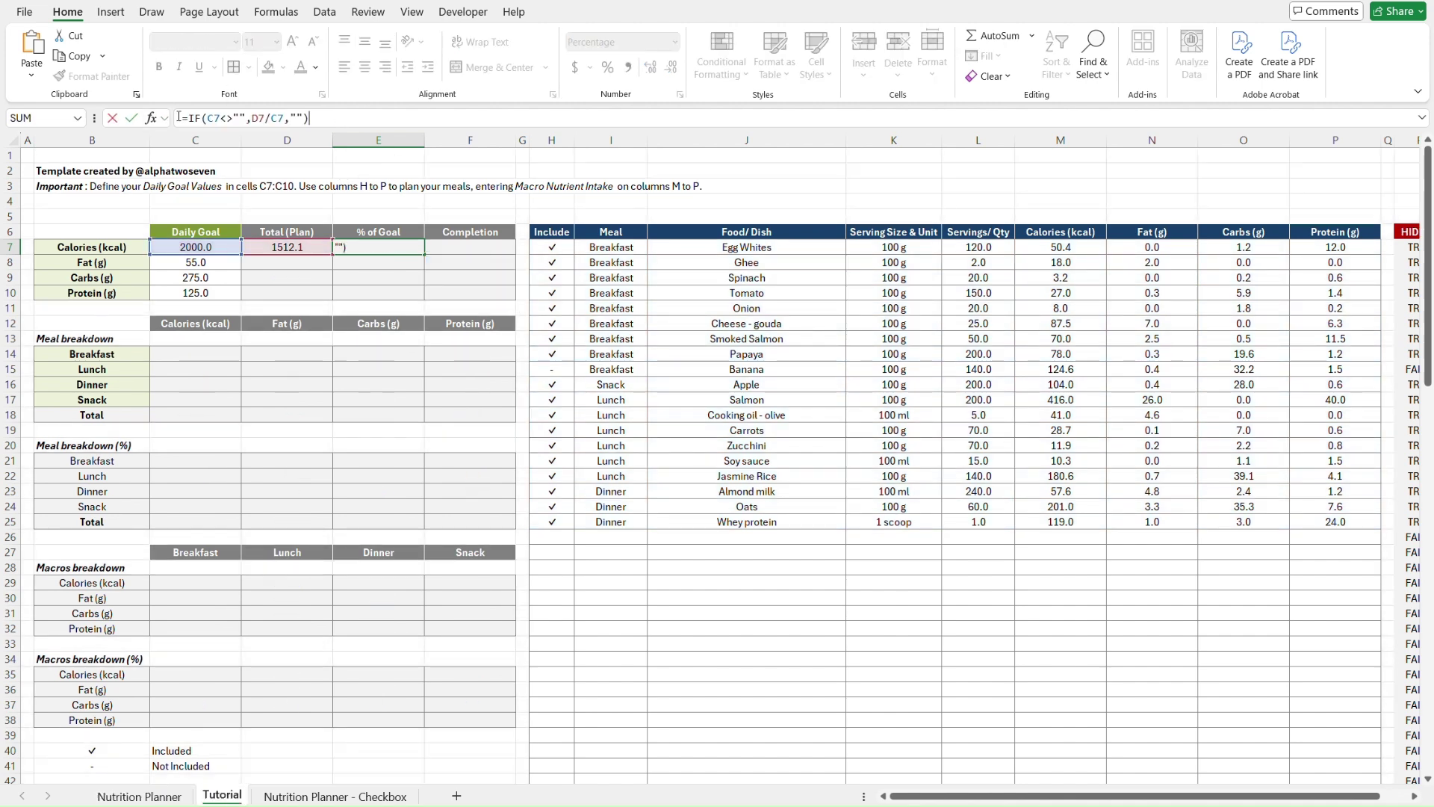
pyautogui.click(211, 118)
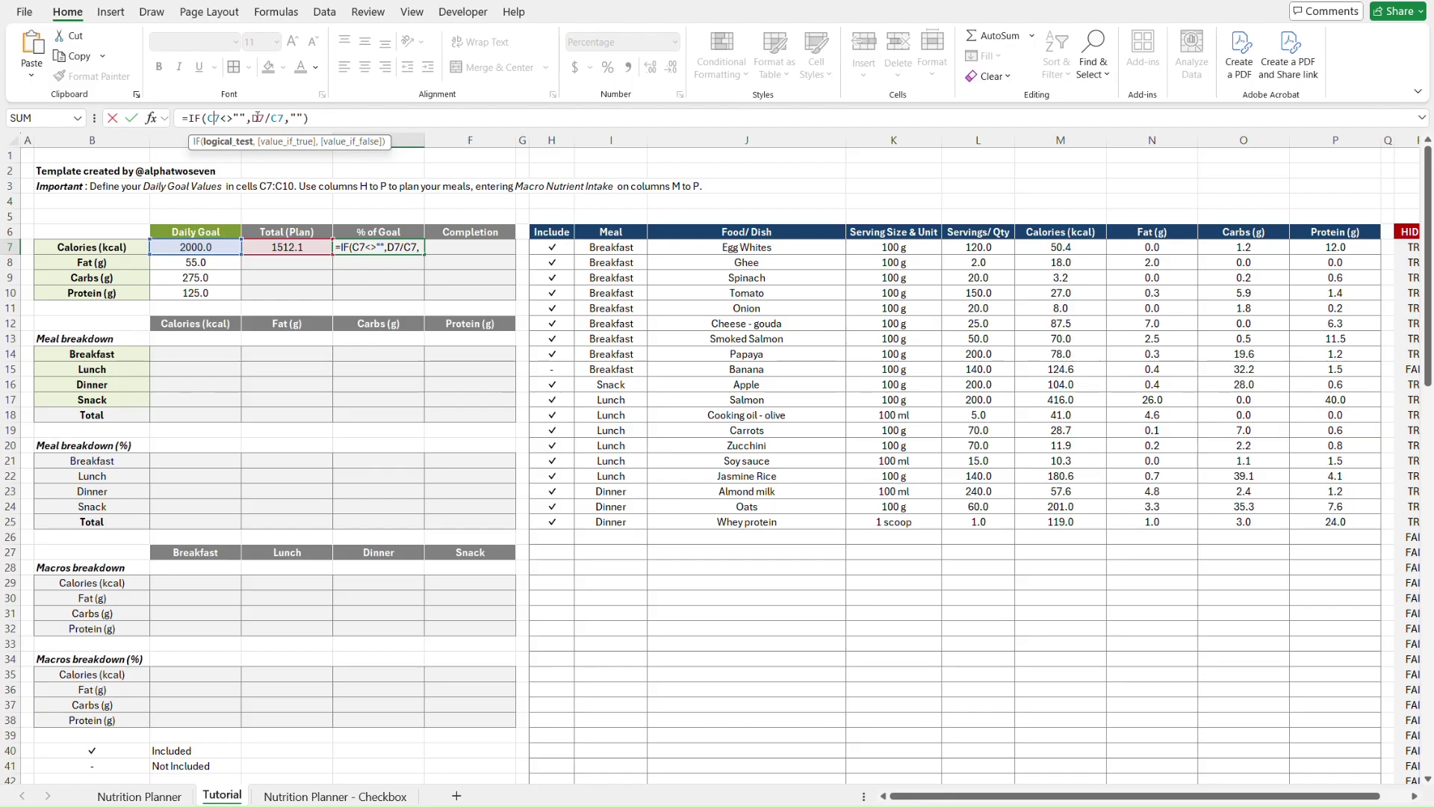
pyautogui.click(298, 118)
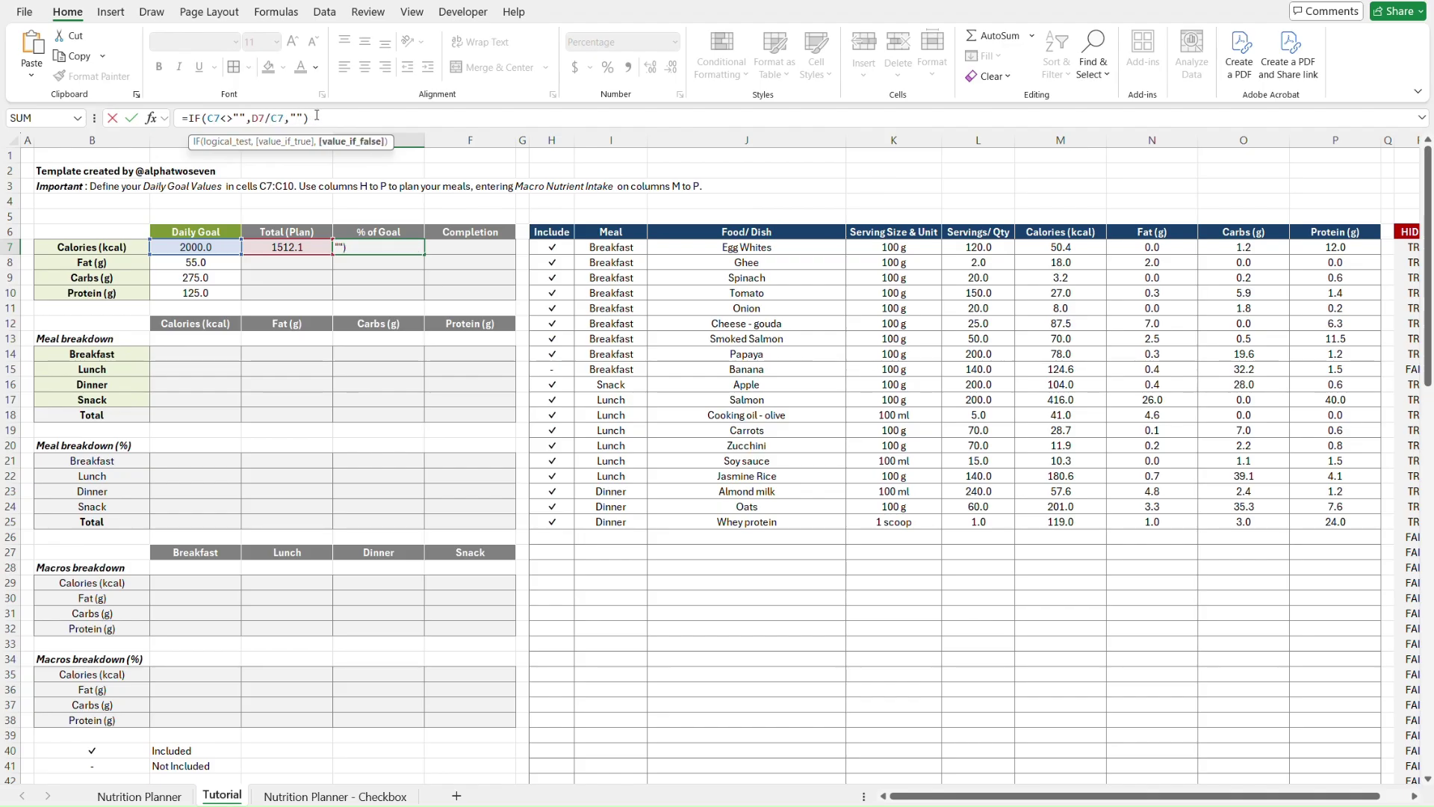
pyautogui.click(326, 117)
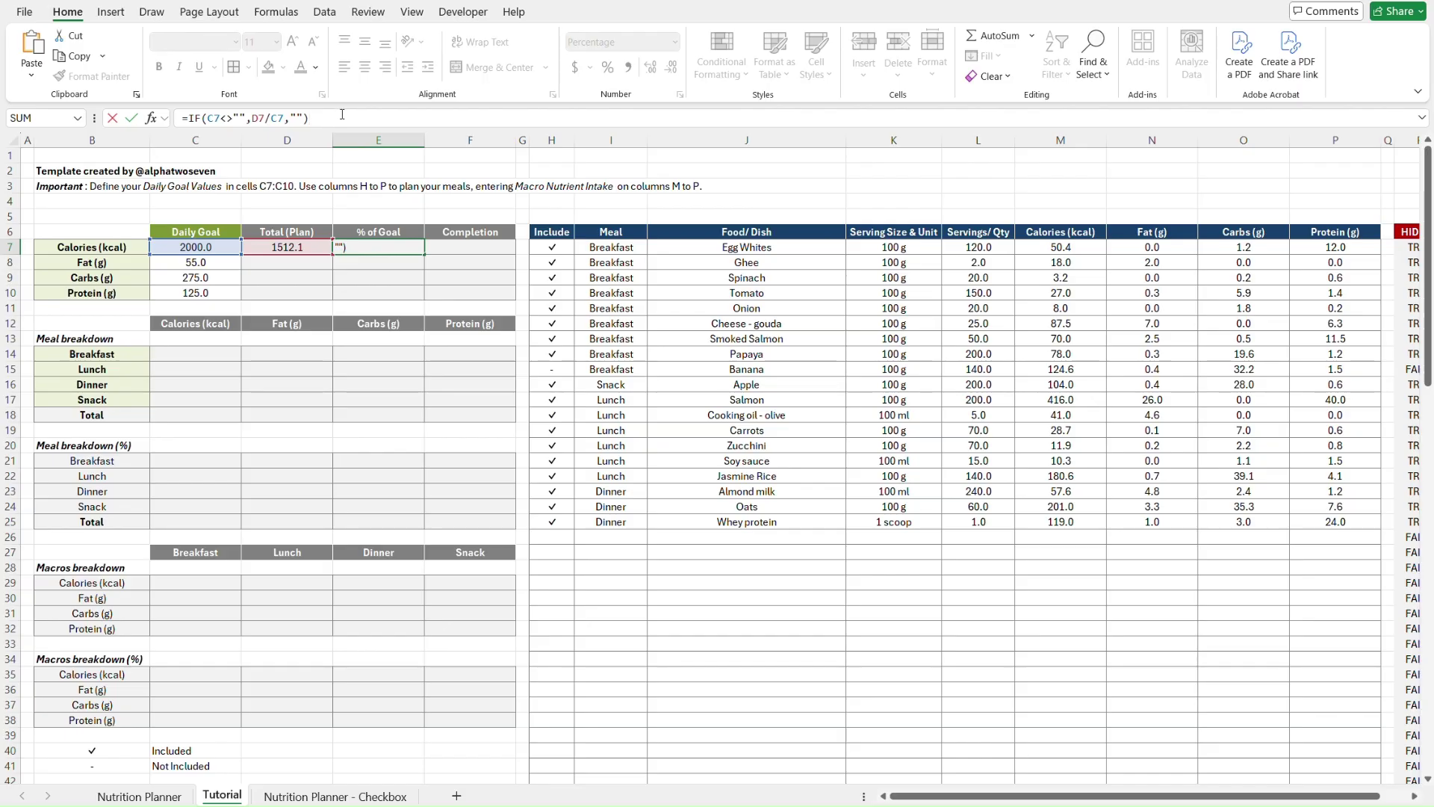
pyautogui.press('Return')
pyautogui.press('Up')
pyautogui.press('Left')
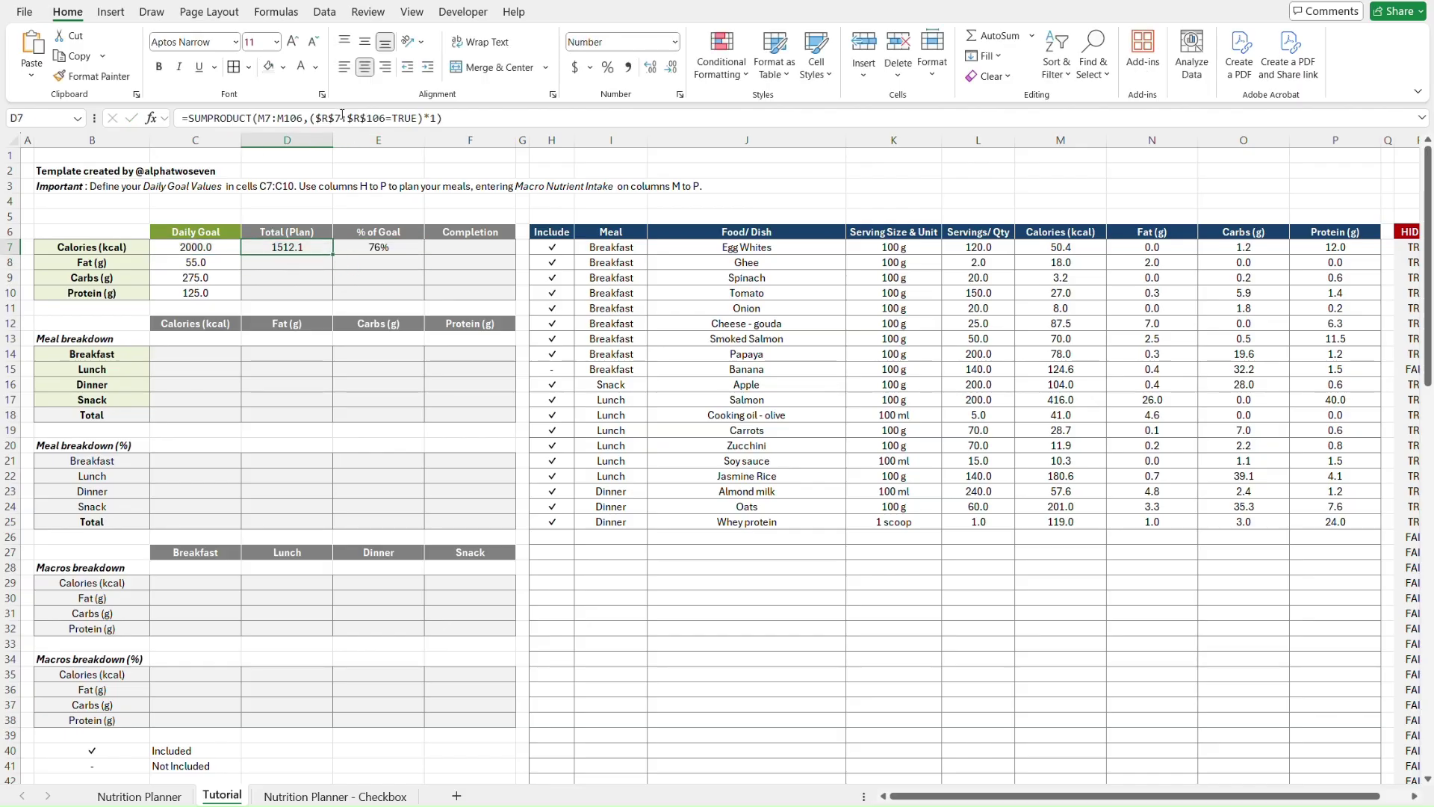
pyautogui.press('Right')
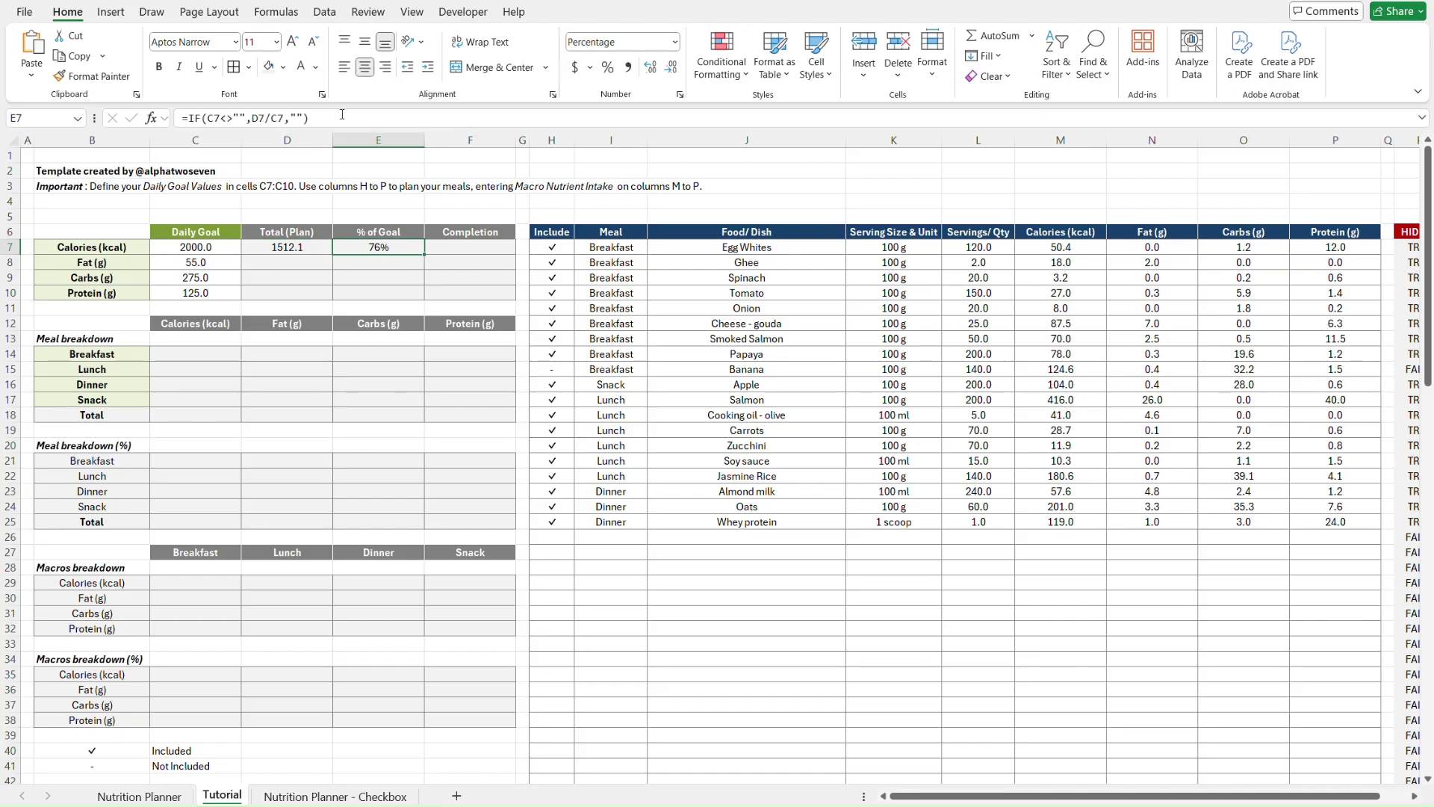
# - Copy the % of Goal formula from E7 to E8:E10, pasting formulas only
pyautogui.click(342, 114)
pyautogui.press('Escape')
pyautogui.hotkey('ctrl', 'c')
pyautogui.hotkey('shift', 'Down')
pyautogui.hotkey('shift', 'Down')
pyautogui.hotkey('shift', 'Down')
pyautogui.hotkey('ctrl', 'alt', 'v')
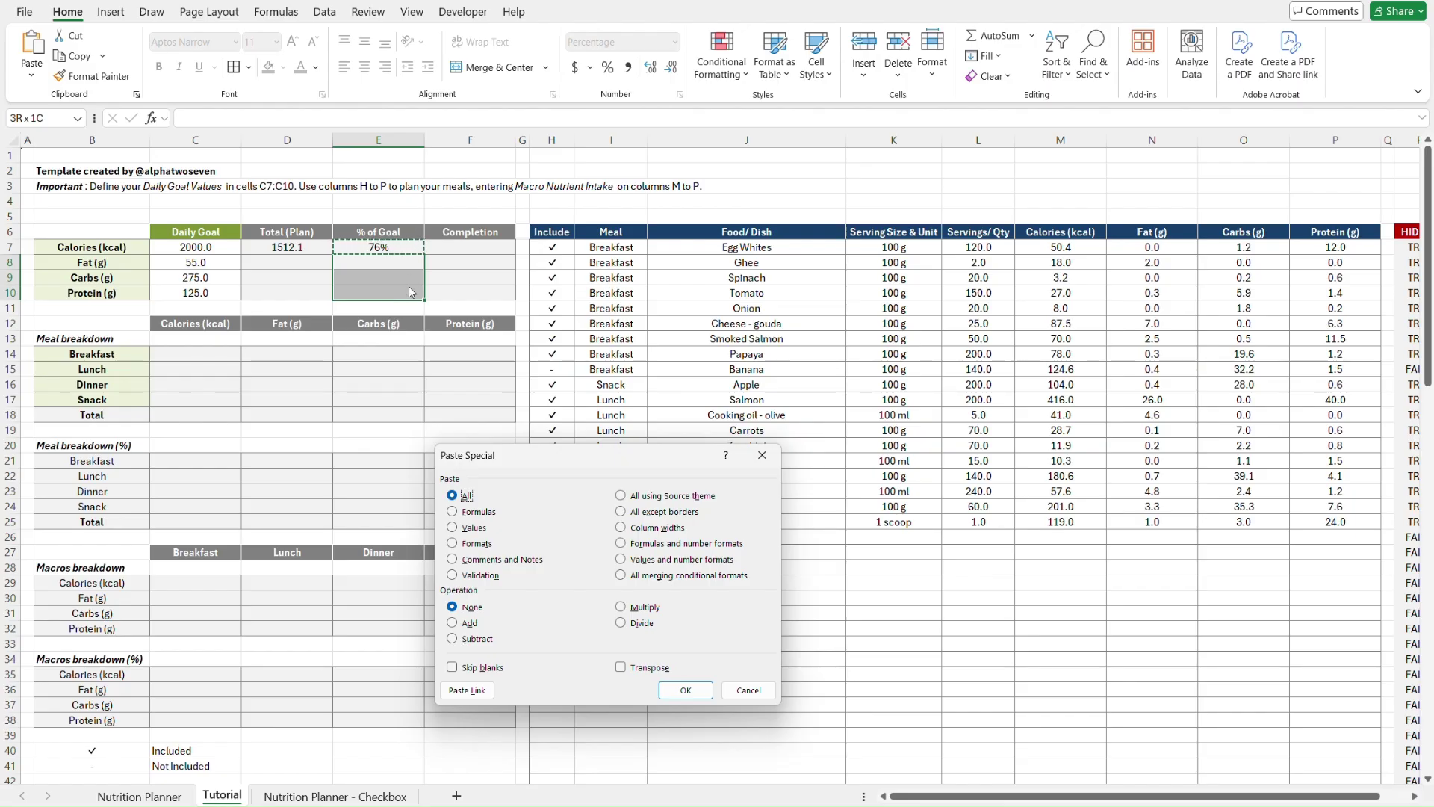
pyautogui.press('f')
pyautogui.press('Return')
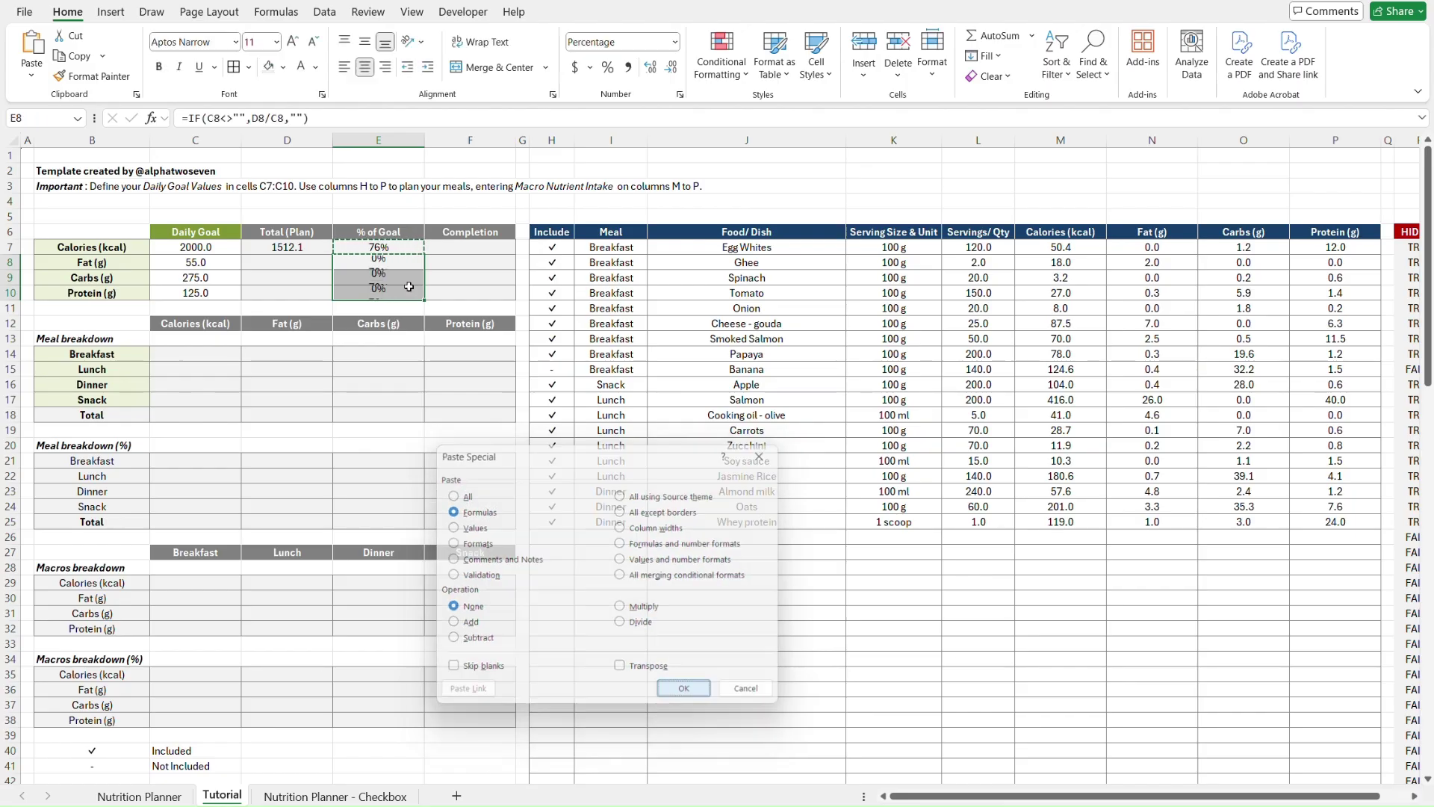
# - Reuse the D7 SUMPRODUCT formula in D8 for the Fat total, shifting its summed range to column N
pyautogui.press('Left')
pyautogui.press('Up')
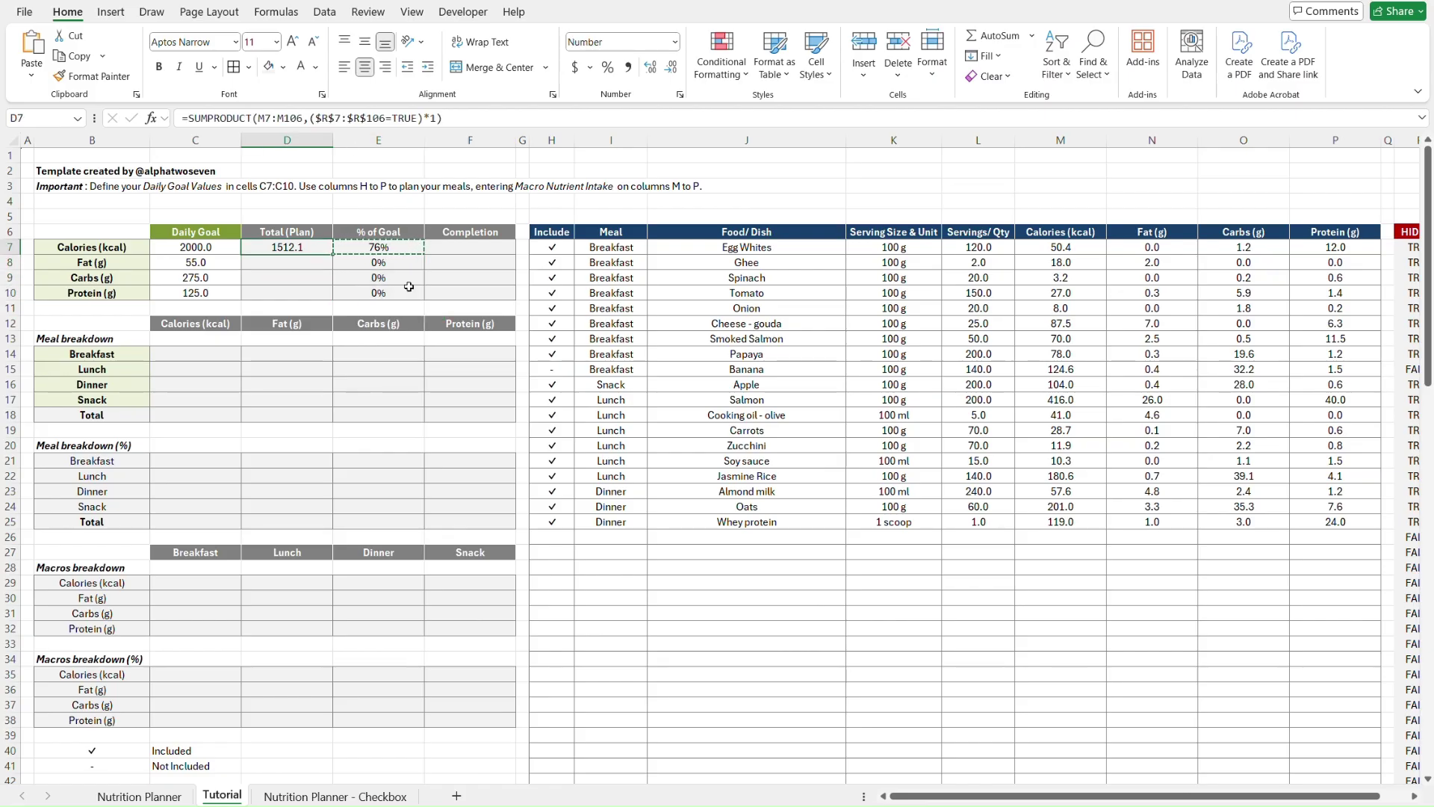
pyautogui.click(502, 112)
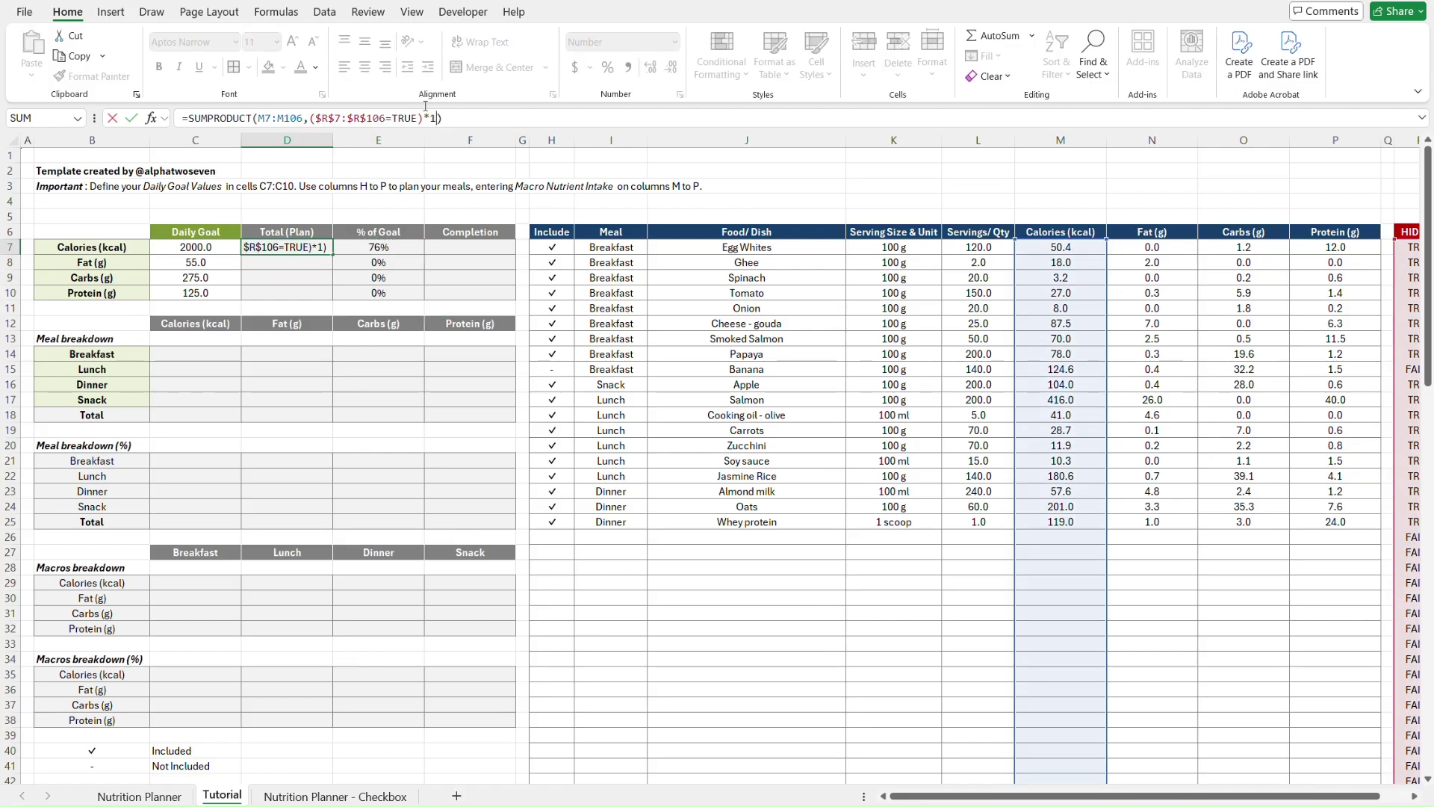
pyautogui.press('Return')
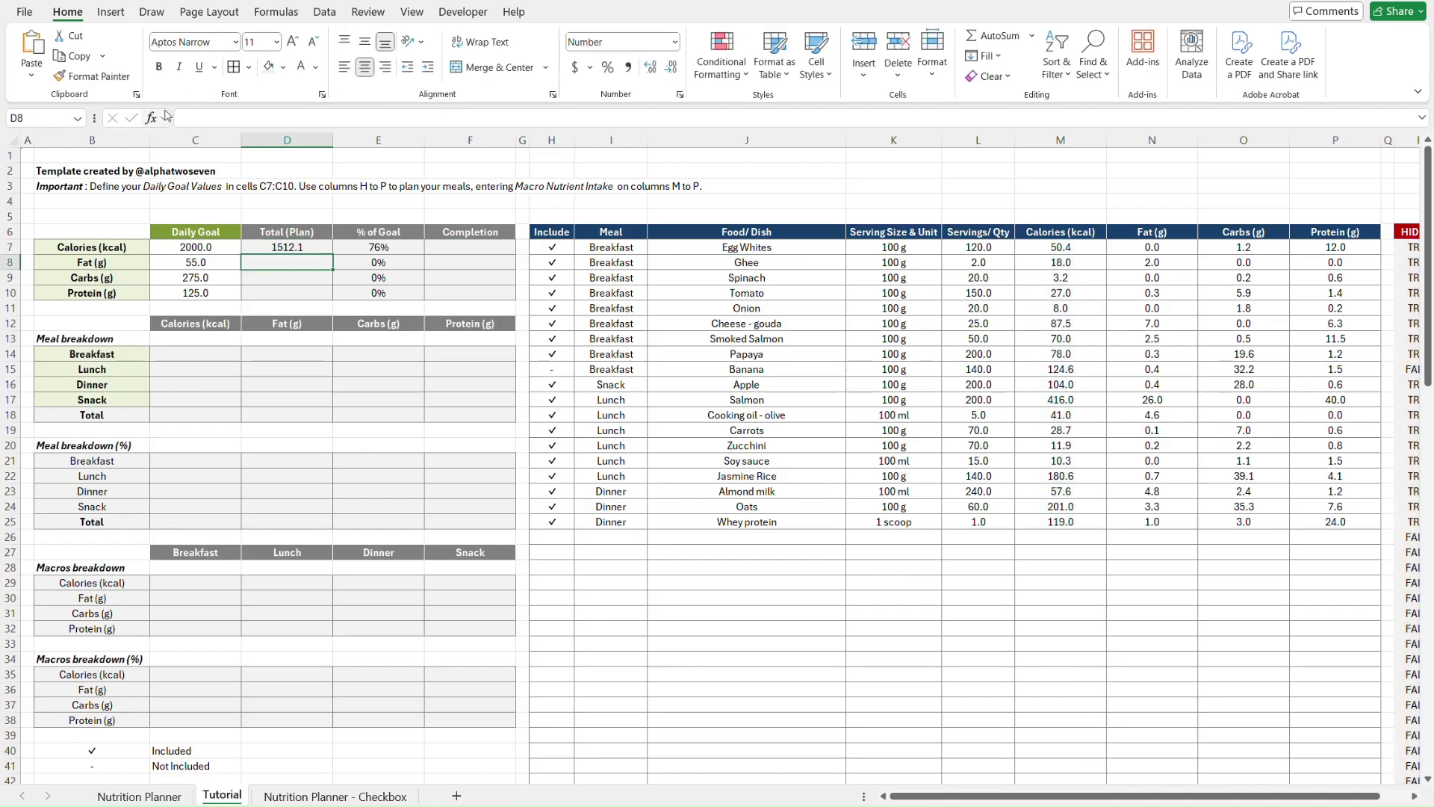
pyautogui.click(205, 114)
pyautogui.hotkey('ctrl', 'v')
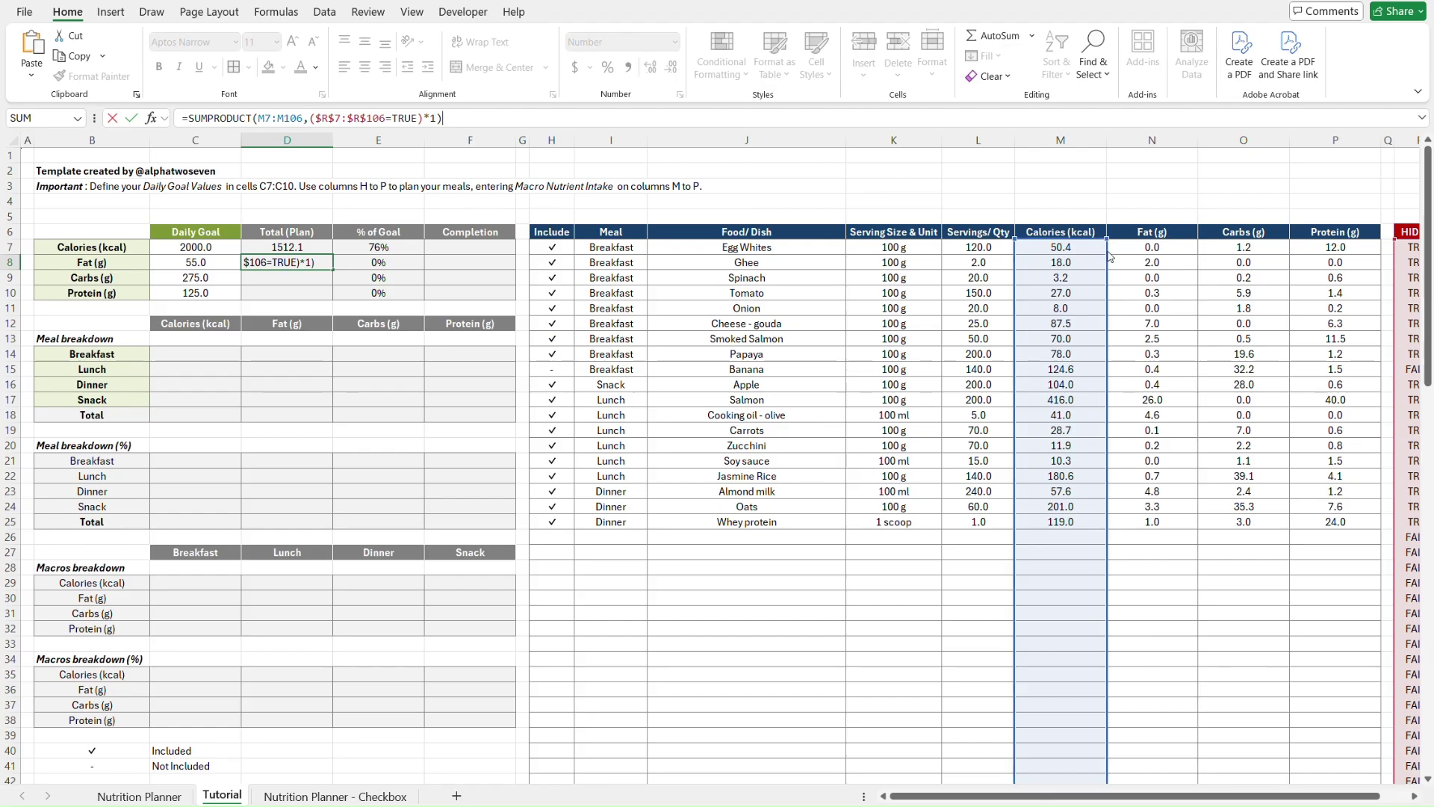
pyautogui.moveTo(1108, 257); pyautogui.dragTo(1154, 256)
pyautogui.press('Return')
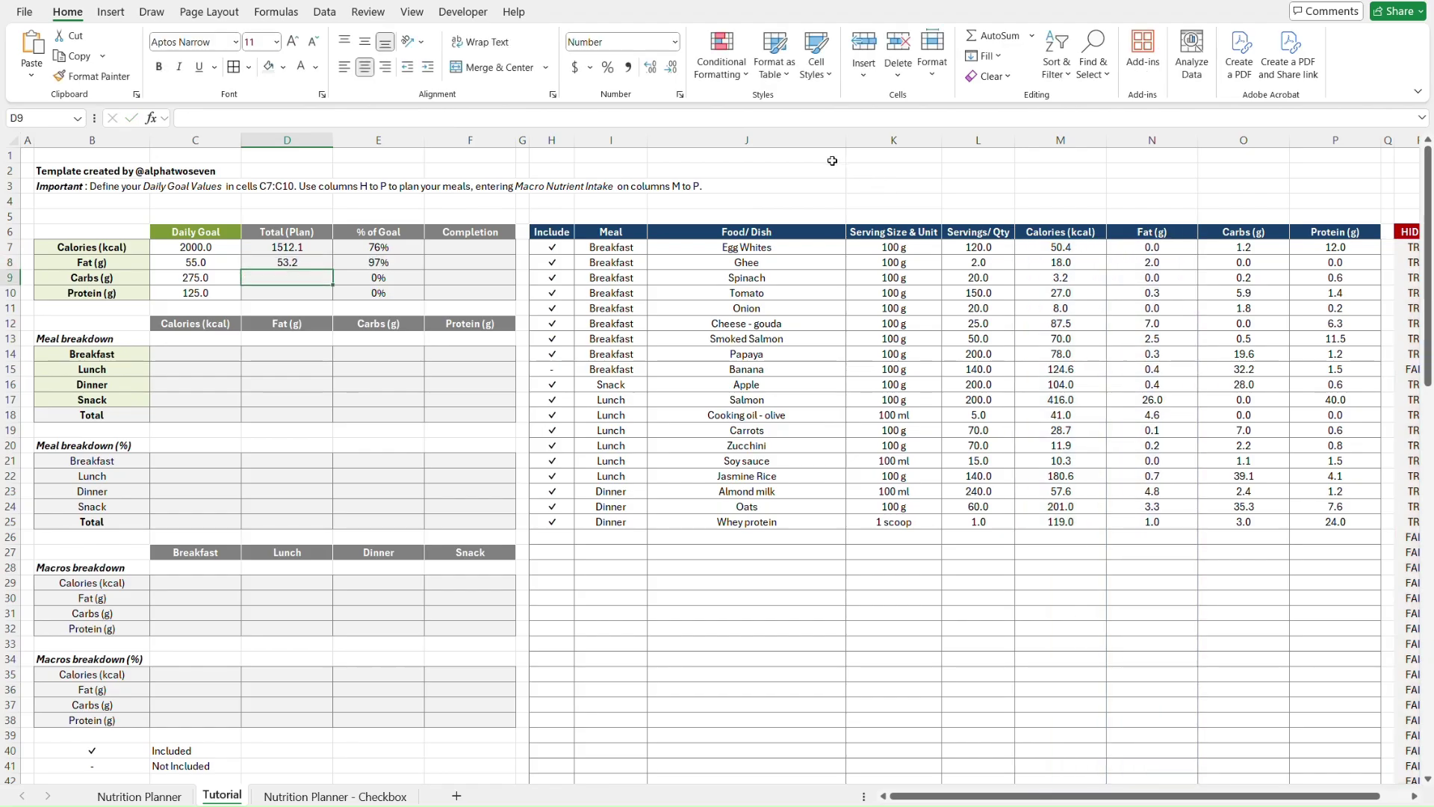
# - Enter the same SUMPRODUCT formula in D9 for the Carbs total, shifting its summed range to column O
pyautogui.click(767, 118)
pyautogui.write('=SUMPRODUCT(M7:M106,($R$7:$R$106=TRUE)*1)')
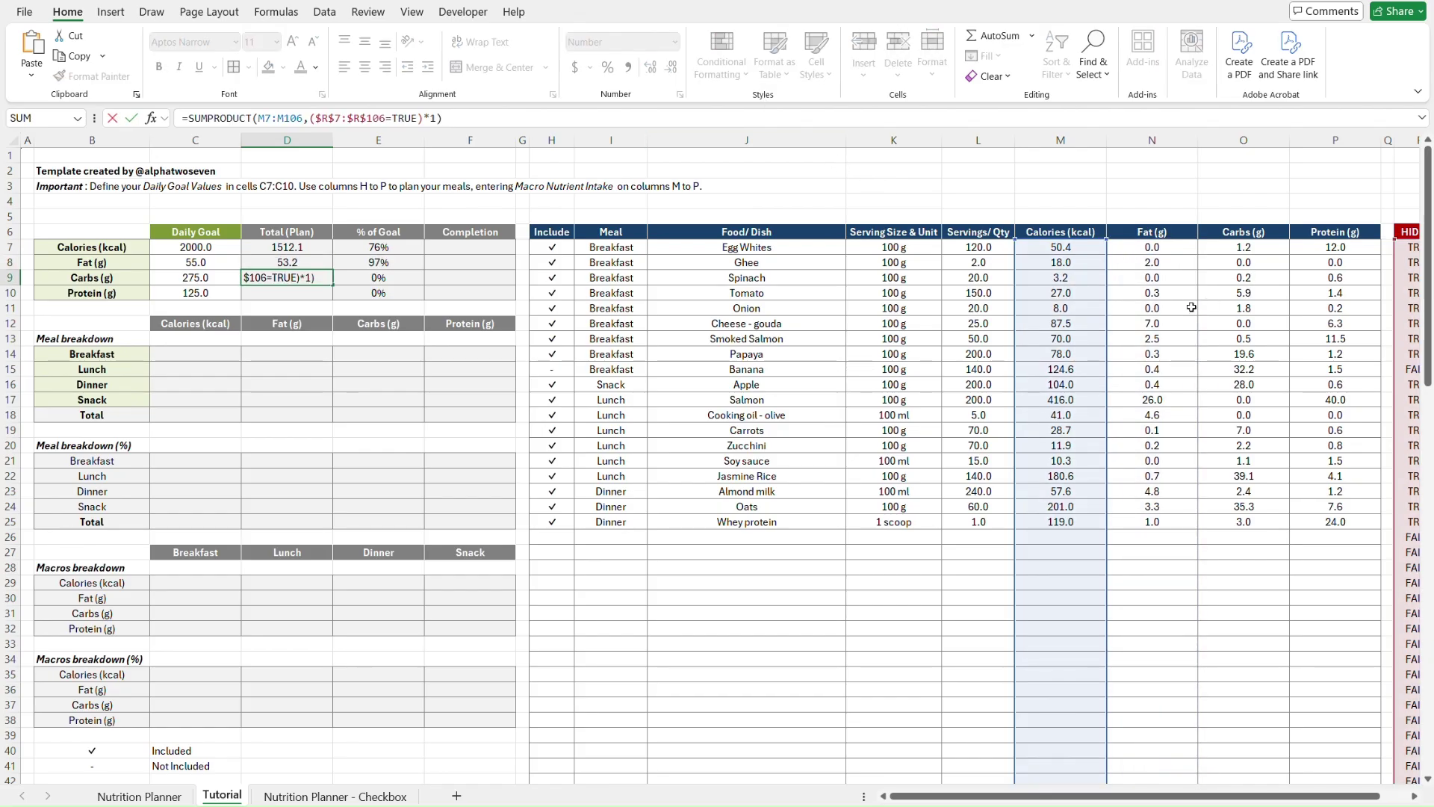
pyautogui.moveTo(1108, 299); pyautogui.dragTo(1223, 292)
pyautogui.press('Return')
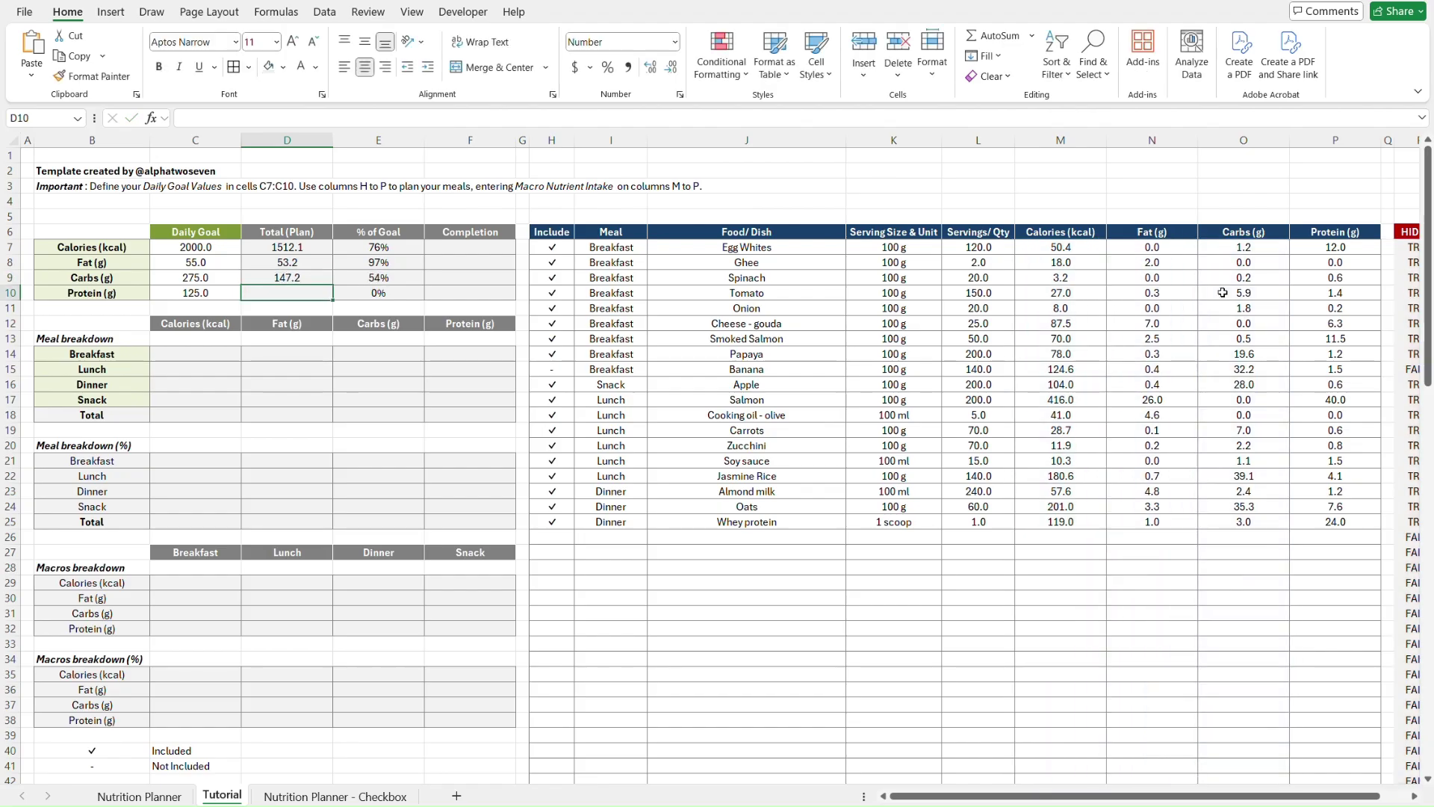
# - Enter the Protein total in D10 as =SUMPRODUCT(P7:P106,($R$7:$R$106=TRUE)*1)
pyautogui.click(749, 118)
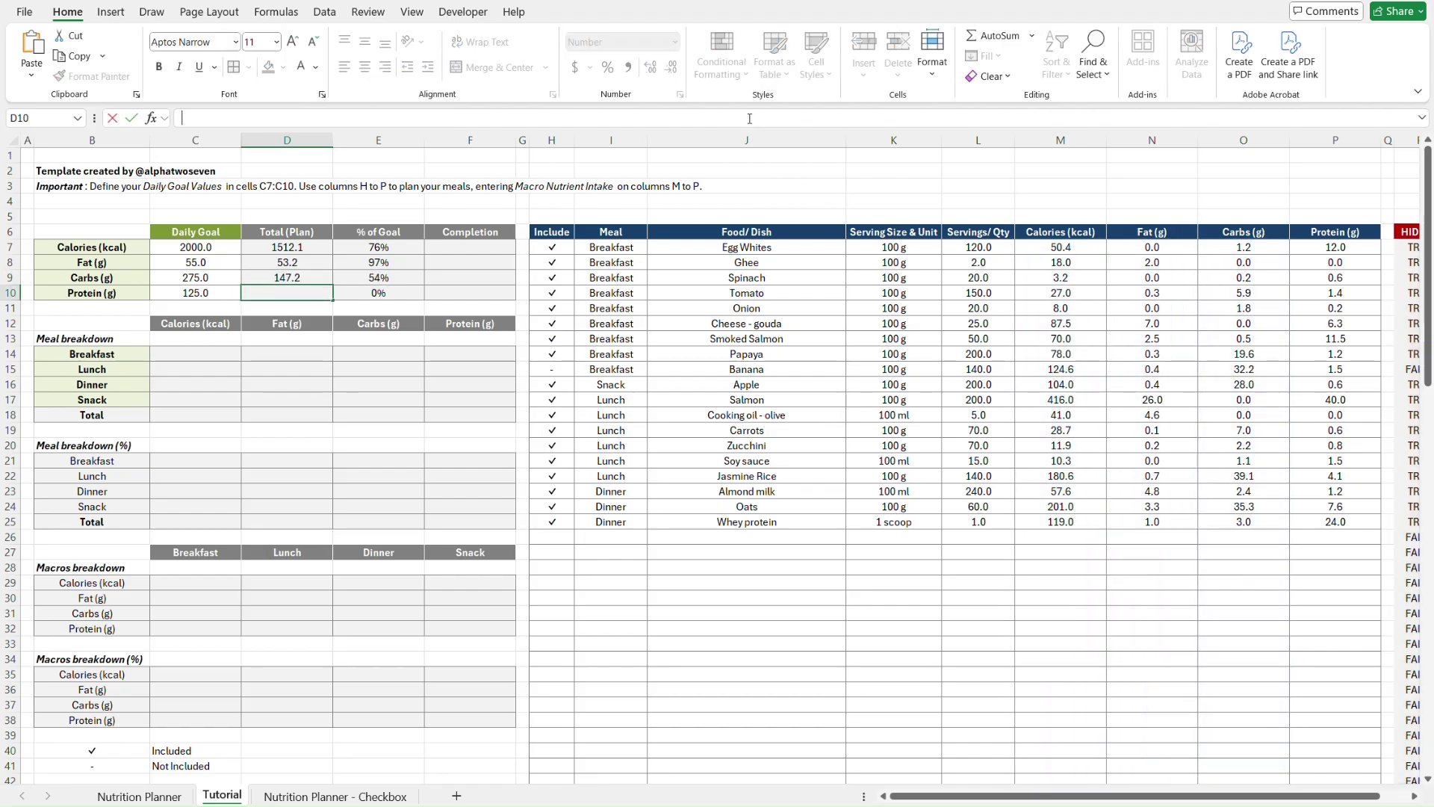
pyautogui.write('=SUMPRODUCT(M7:M106,($R$7:$R$106=TRUE)*1)')
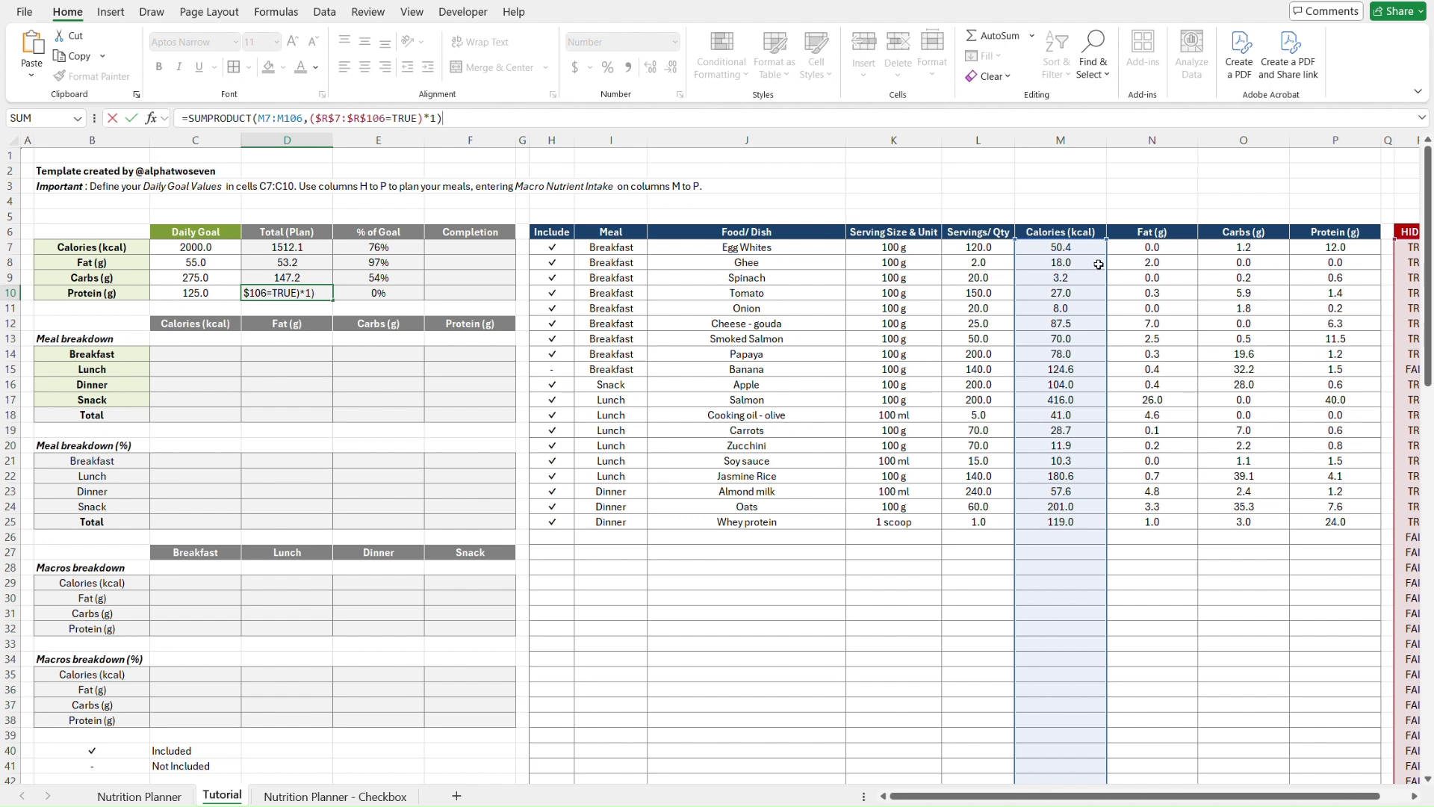
pyautogui.moveTo(1105, 267); pyautogui.dragTo(1305, 266)
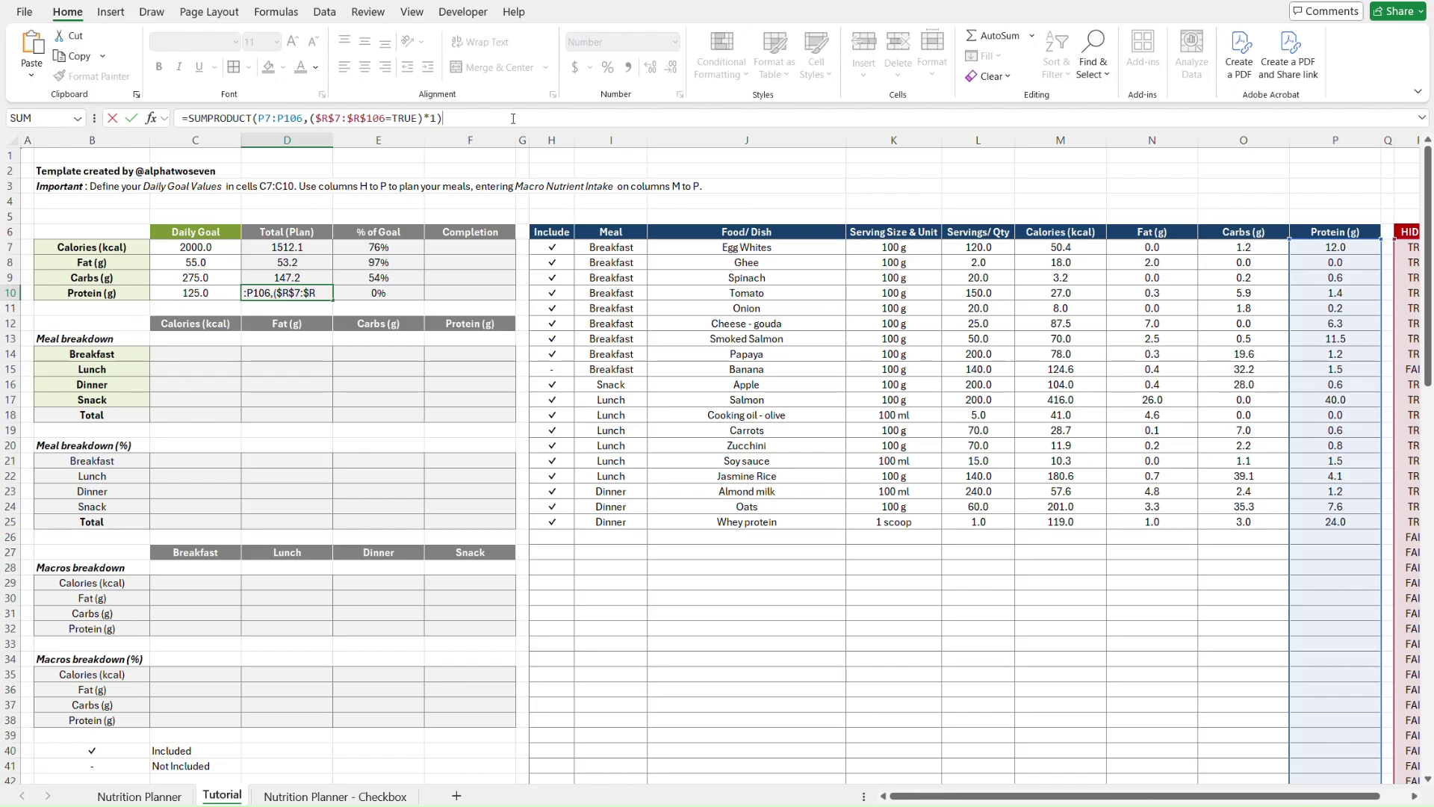
pyautogui.hotkey('ctrl', 'Return')
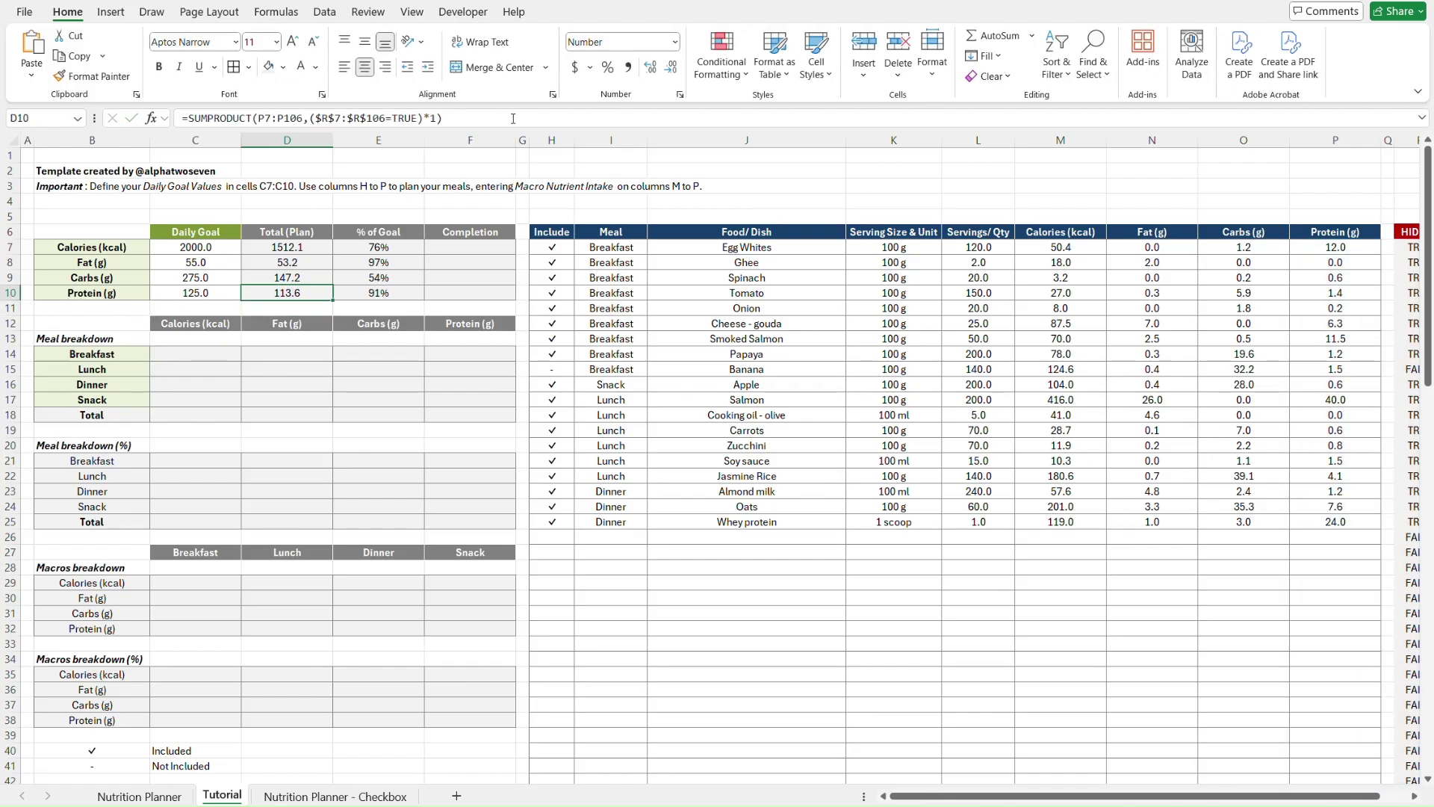
# - Compare the Total (Plan) formulas in D7:D10 of Nutrition Planner with Tutorial and look at its Meal breakdown section
pyautogui.hotkey('ctrl', 'pageup')
pyautogui.press('Left')
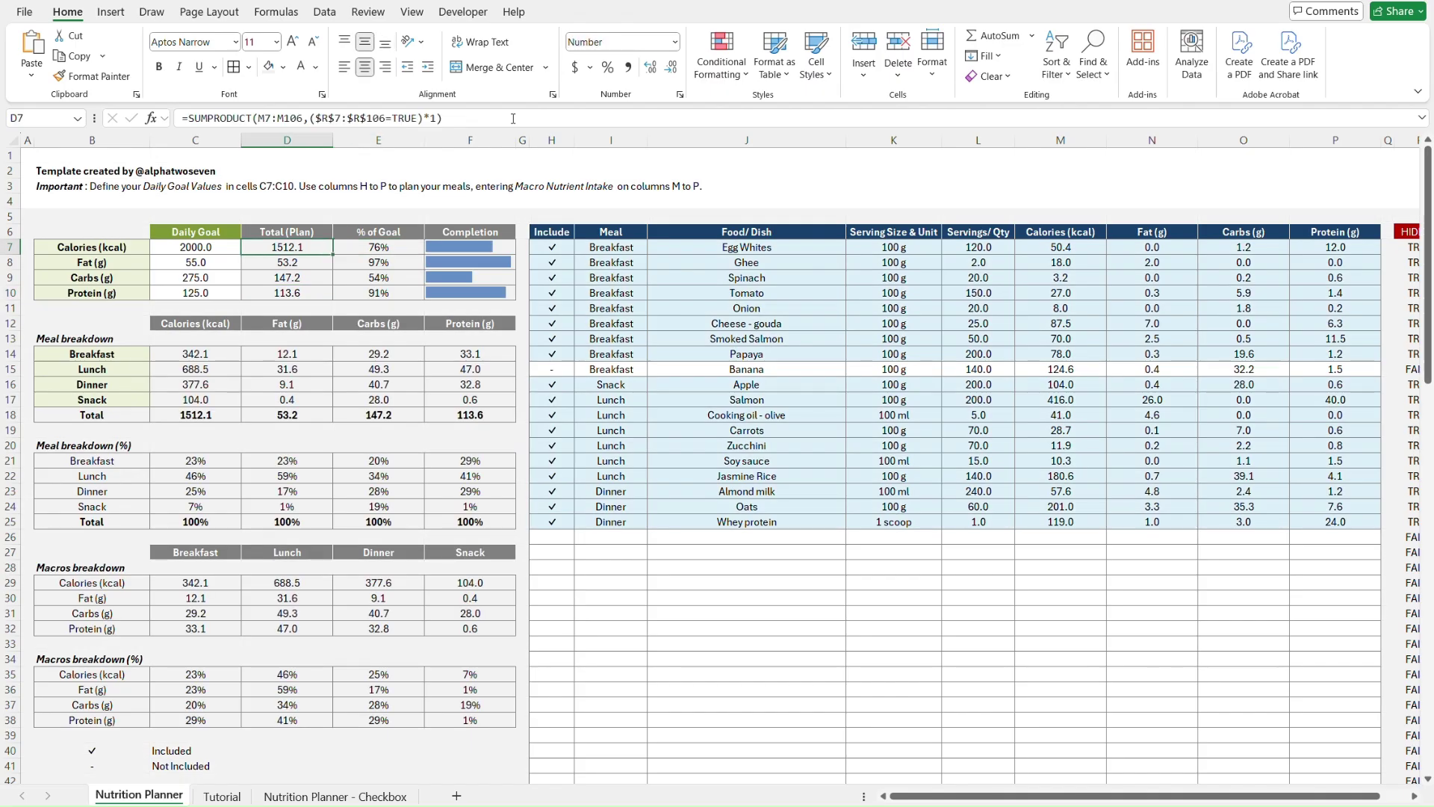
pyautogui.press('Down')
pyautogui.press('Down')
pyautogui.press('Down')
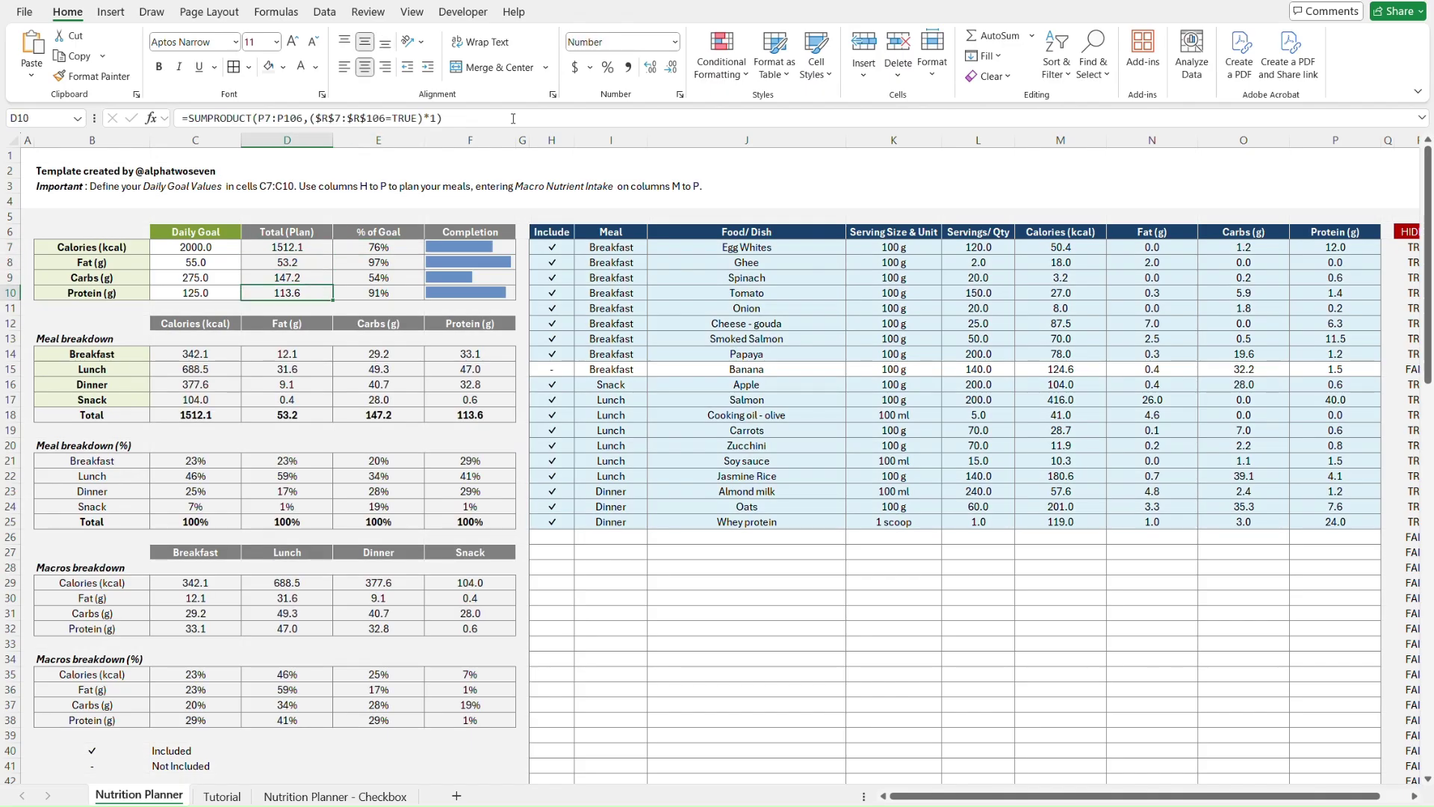
pyautogui.hotkey('ctrl', 'pagedown')
pyautogui.hotkey('ctrl', 'pageup')
pyautogui.click(115, 333)
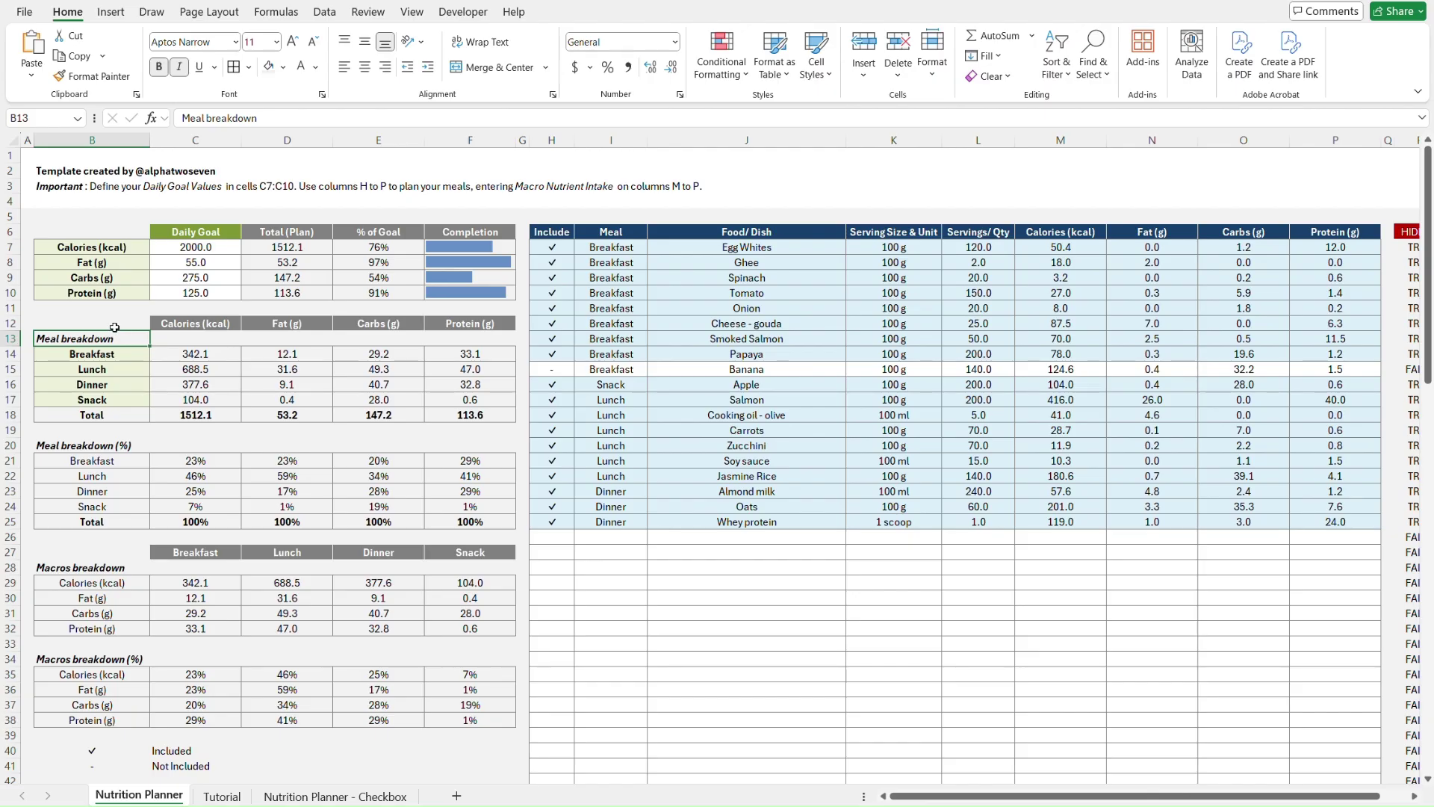
# - Examine the empty Completion column and the headers and rows of both Meal breakdown tables on the Tutorial sheet
pyautogui.hotkey('ctrl', 'pagedown')
pyautogui.click(460, 229)
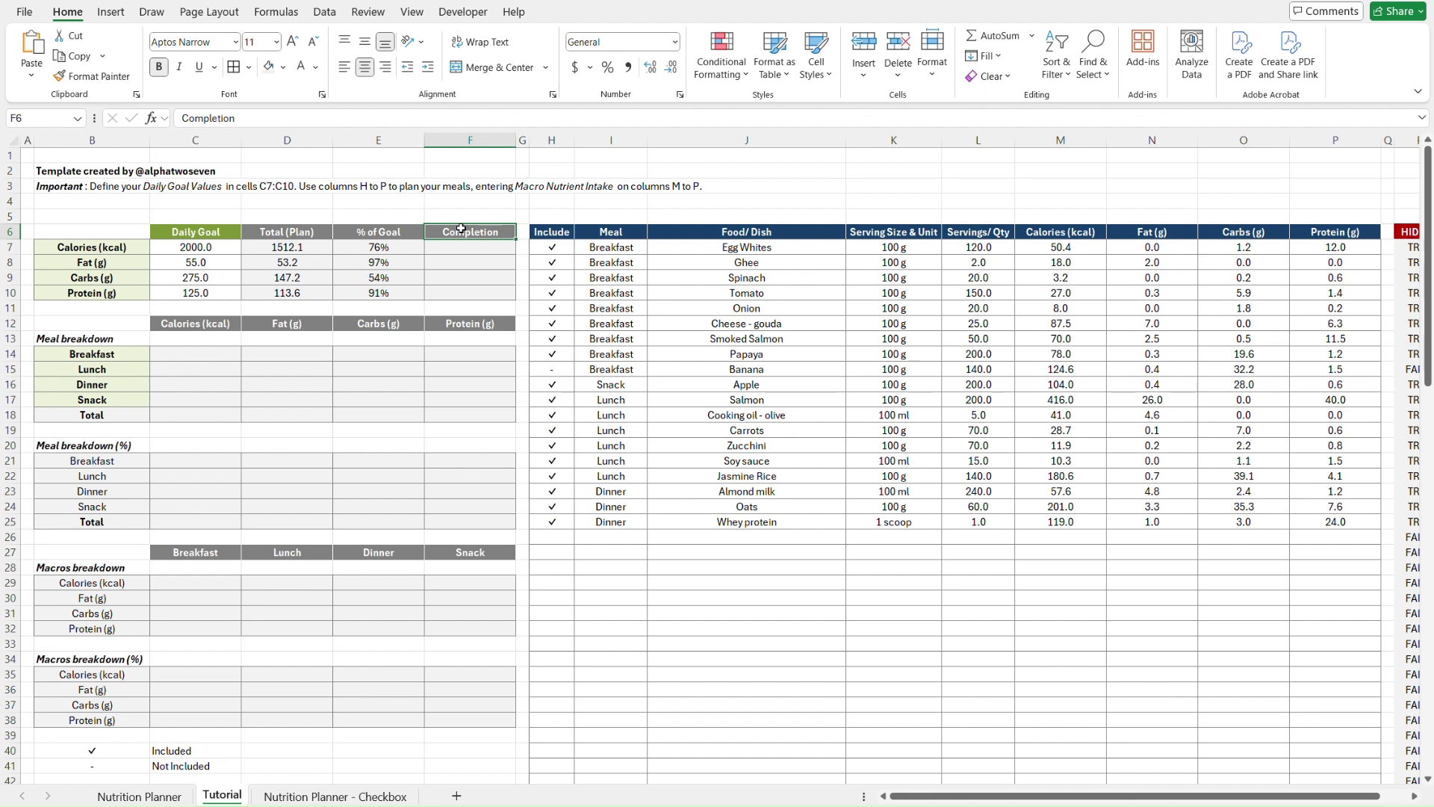
pyautogui.press('Return')
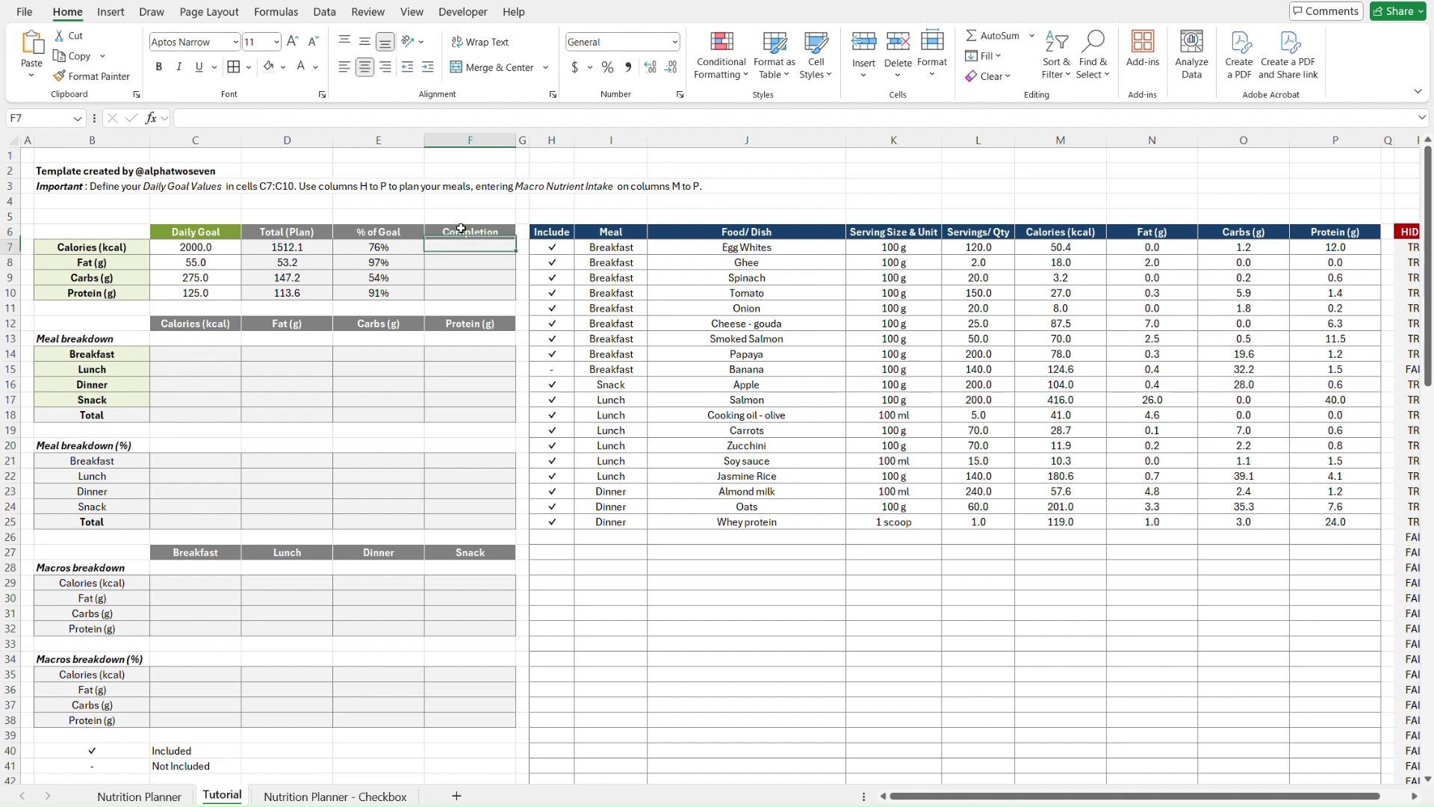
pyautogui.click(169, 339)
pyautogui.press('Return')
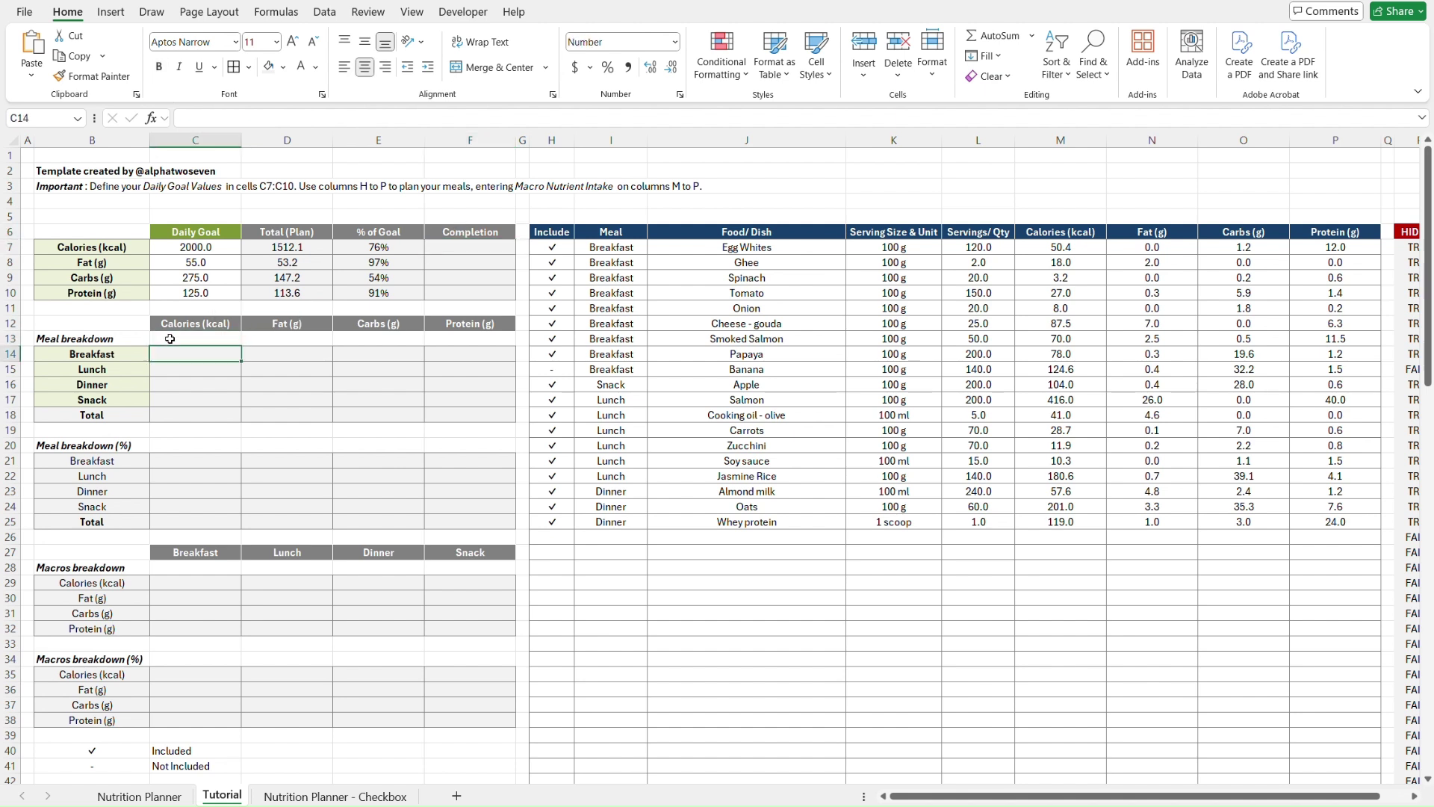
pyautogui.click(181, 324)
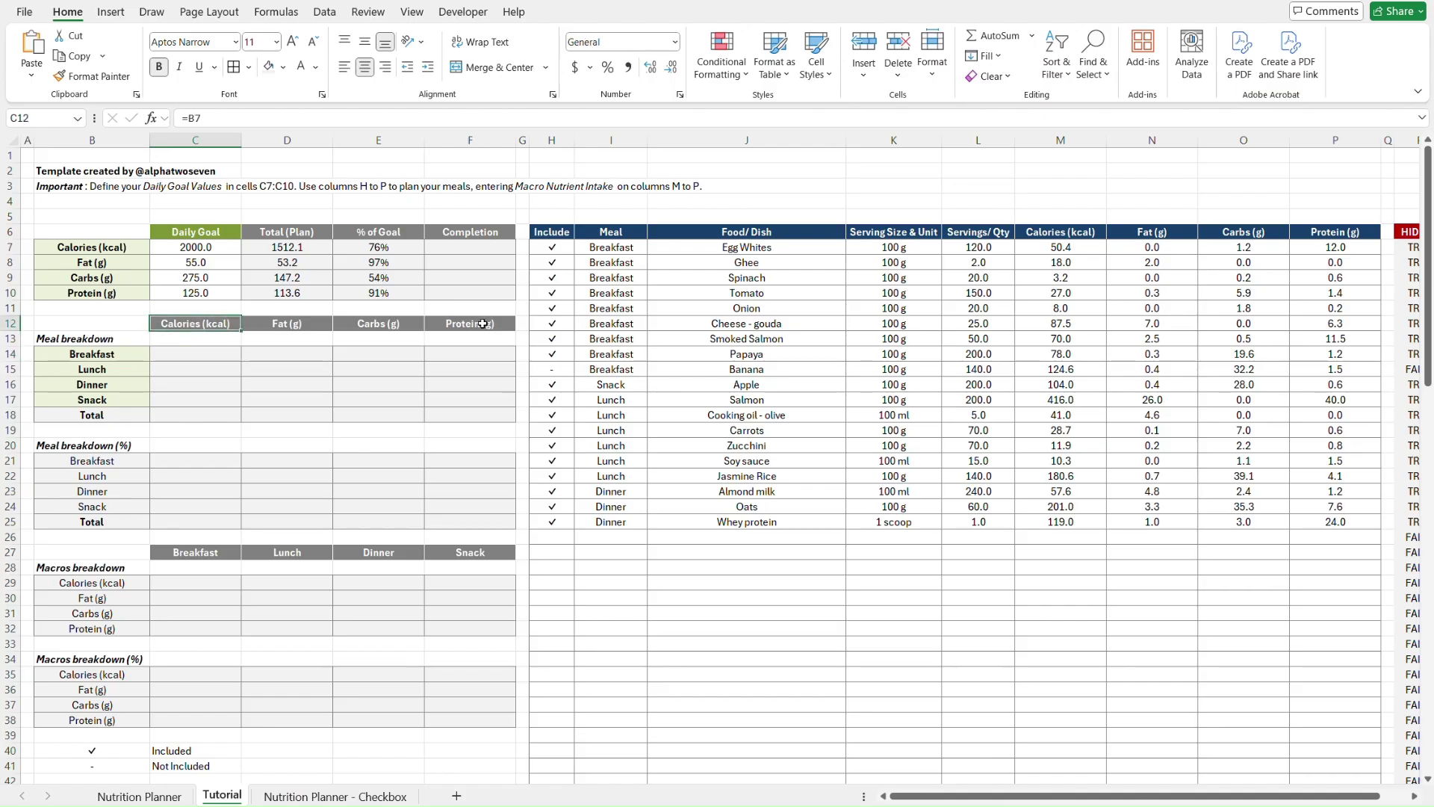
pyautogui.click(179, 360)
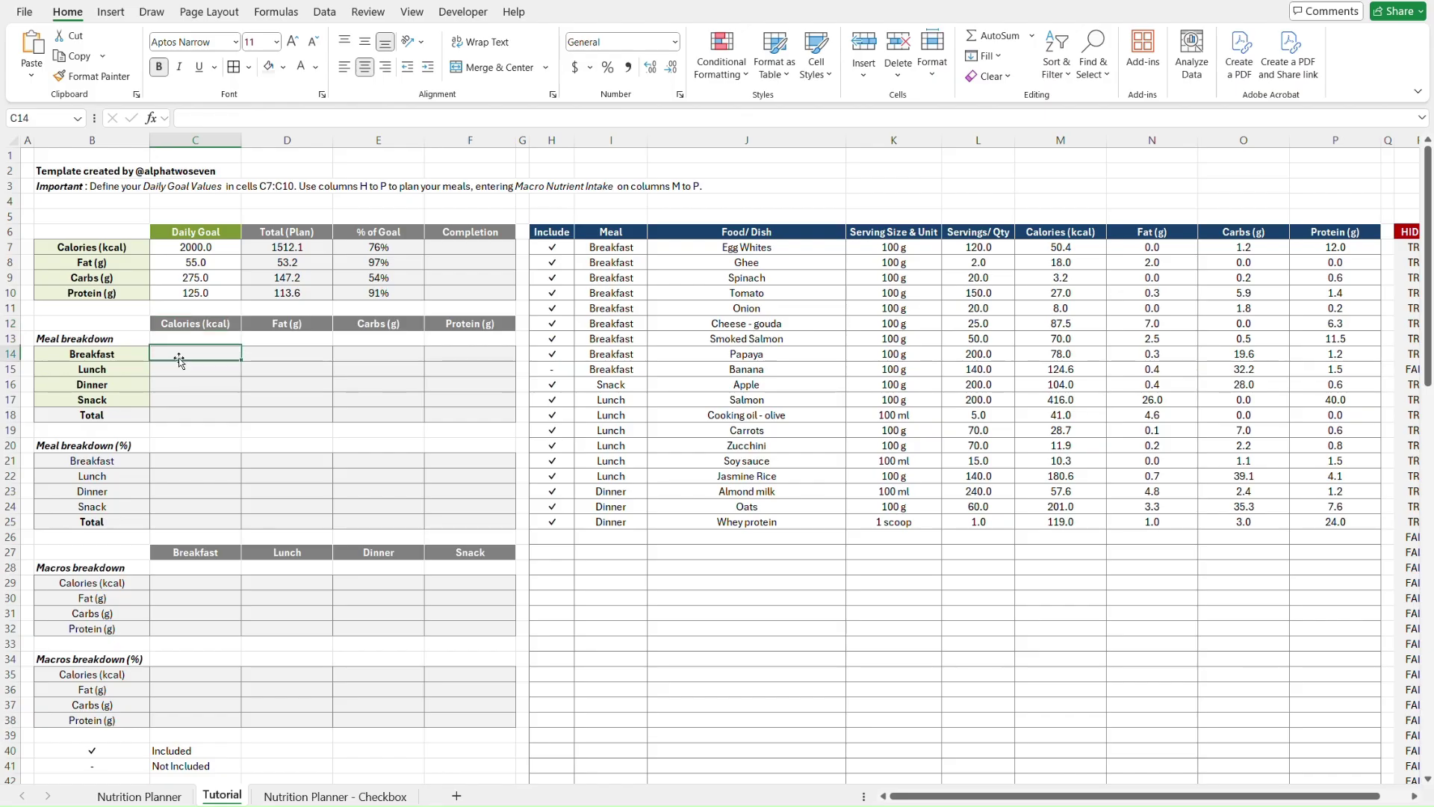
pyautogui.moveTo(180, 360)
pyautogui.mouseDown()
pyautogui.moveTo(436, 471)
pyautogui.moveTo(490, 512)
pyautogui.mouseUp()
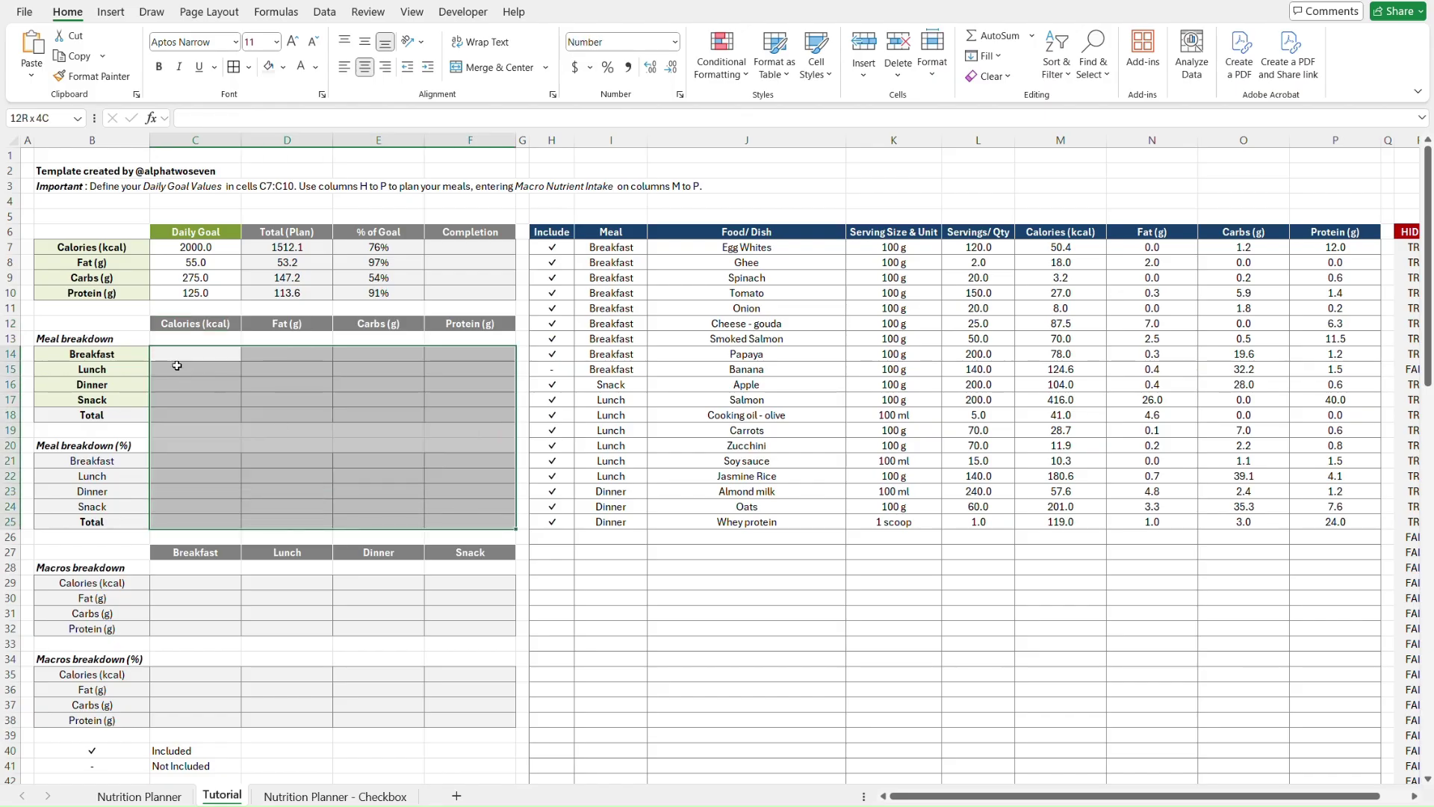
pyautogui.click(189, 327)
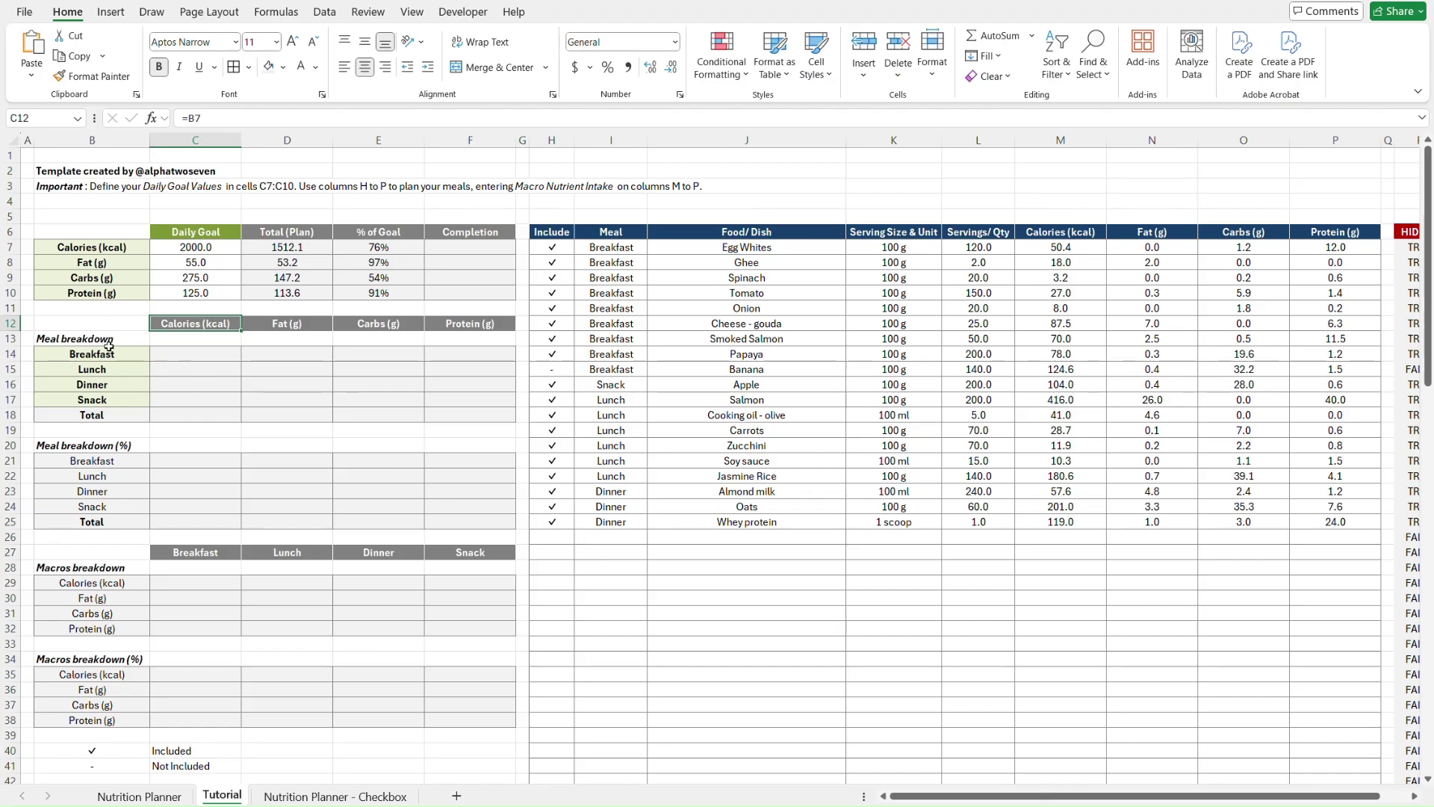
pyautogui.moveTo(108, 338); pyautogui.dragTo(125, 519)
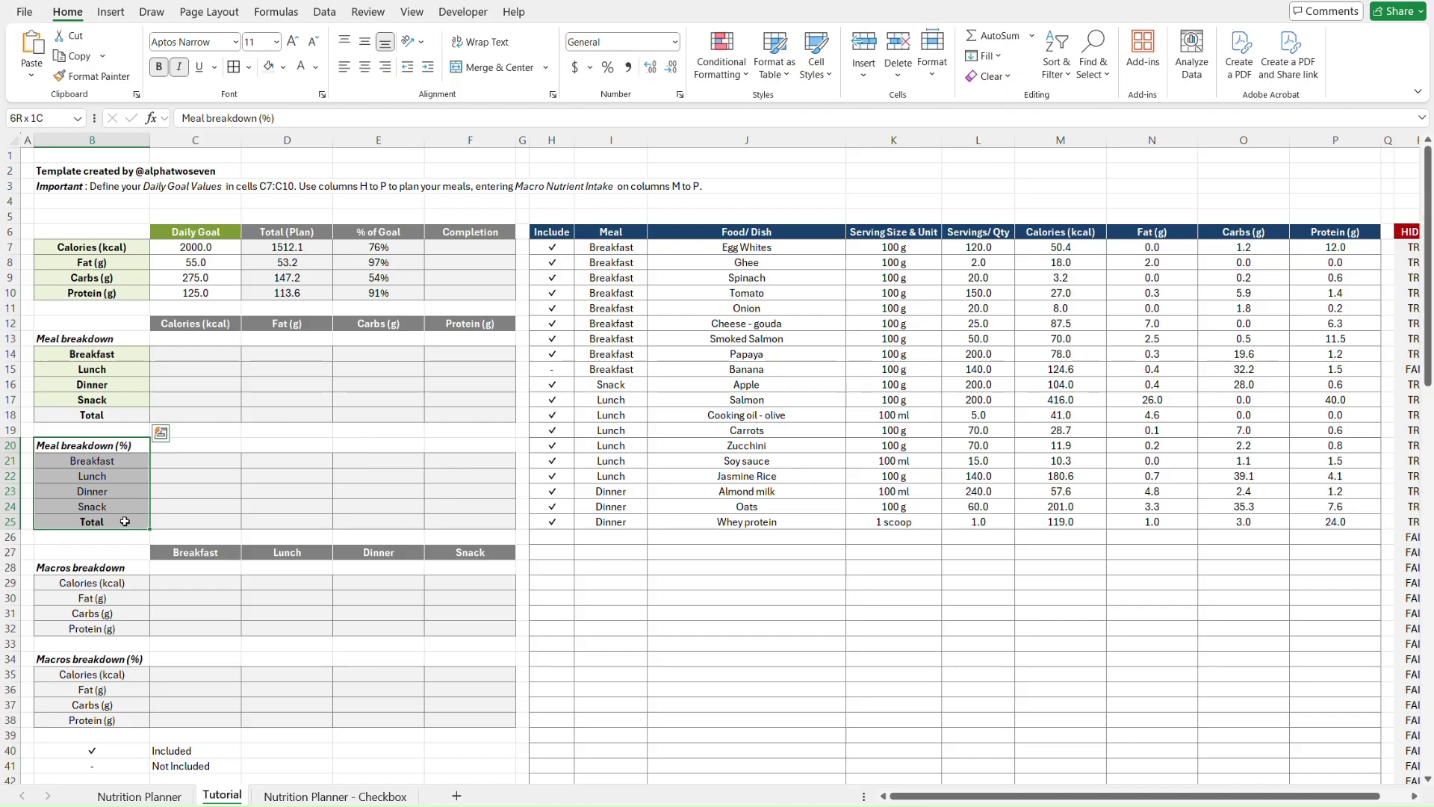
pyautogui.click(194, 354)
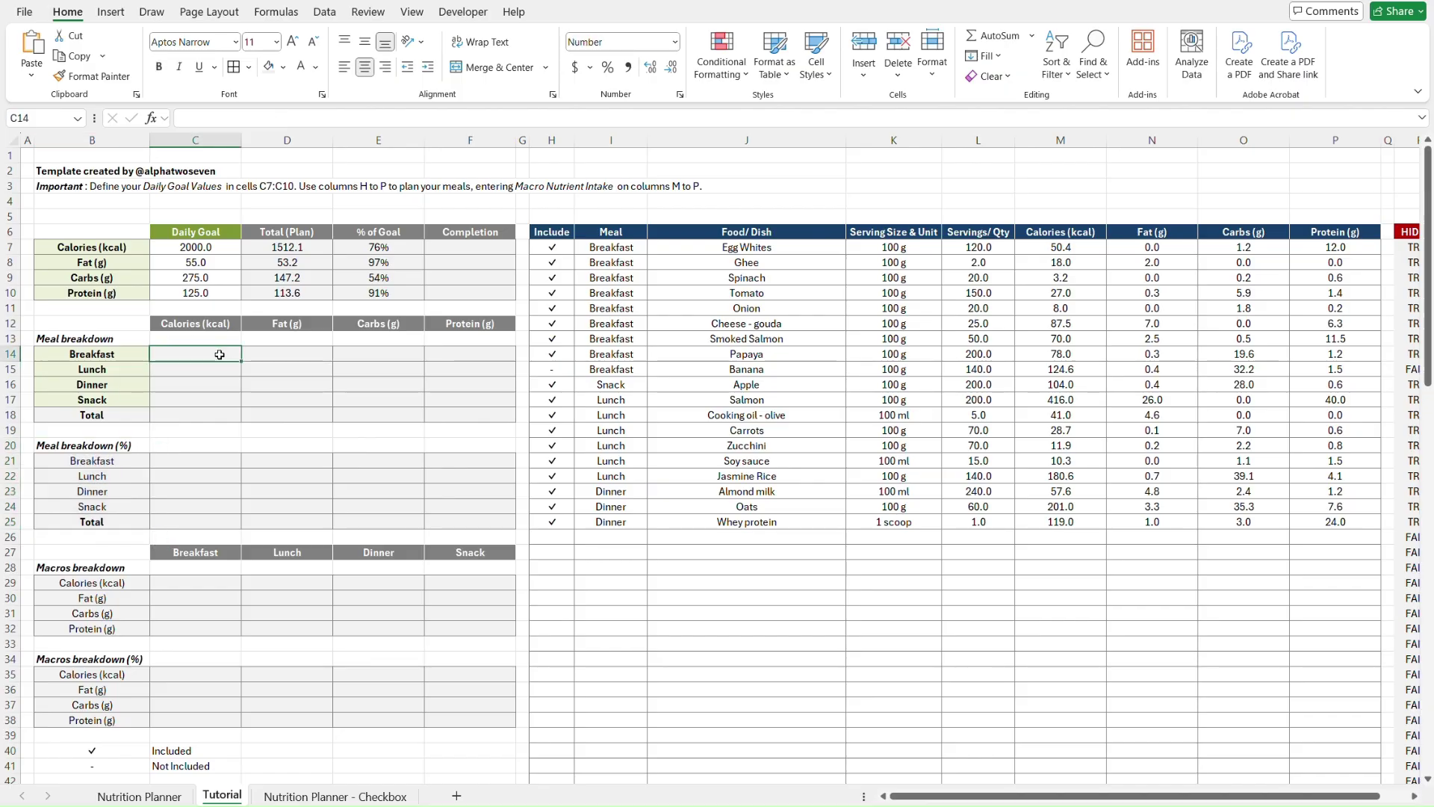
pyautogui.write('=')
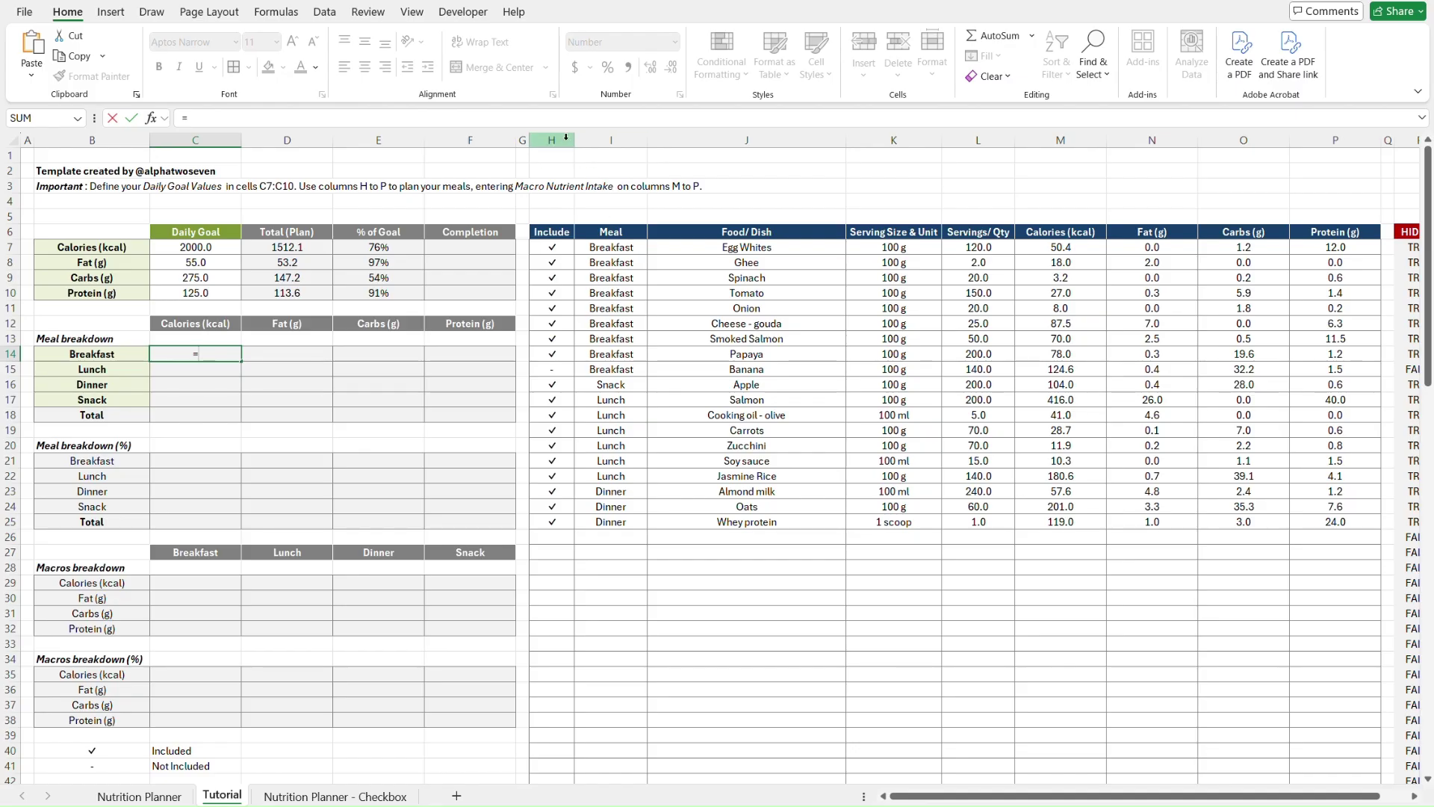
pyautogui.press('Escape')
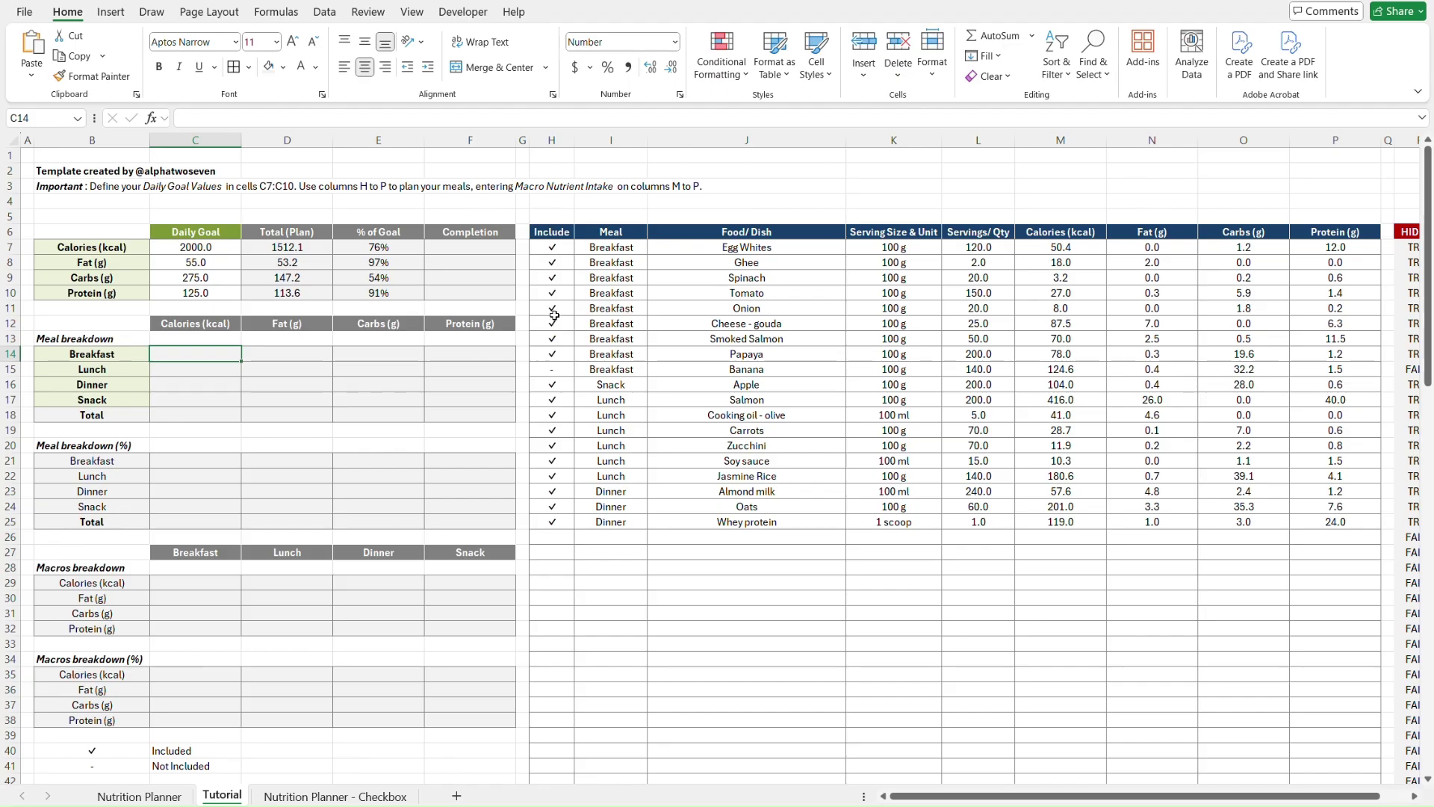
# - Put the text of the D7 formula, =SUMPRODUCT(M7:M106,($R$7:$R$106=TRUE)*1), into C14 for Breakfast calories
pyautogui.click(265, 245)
pyautogui.click(473, 118)
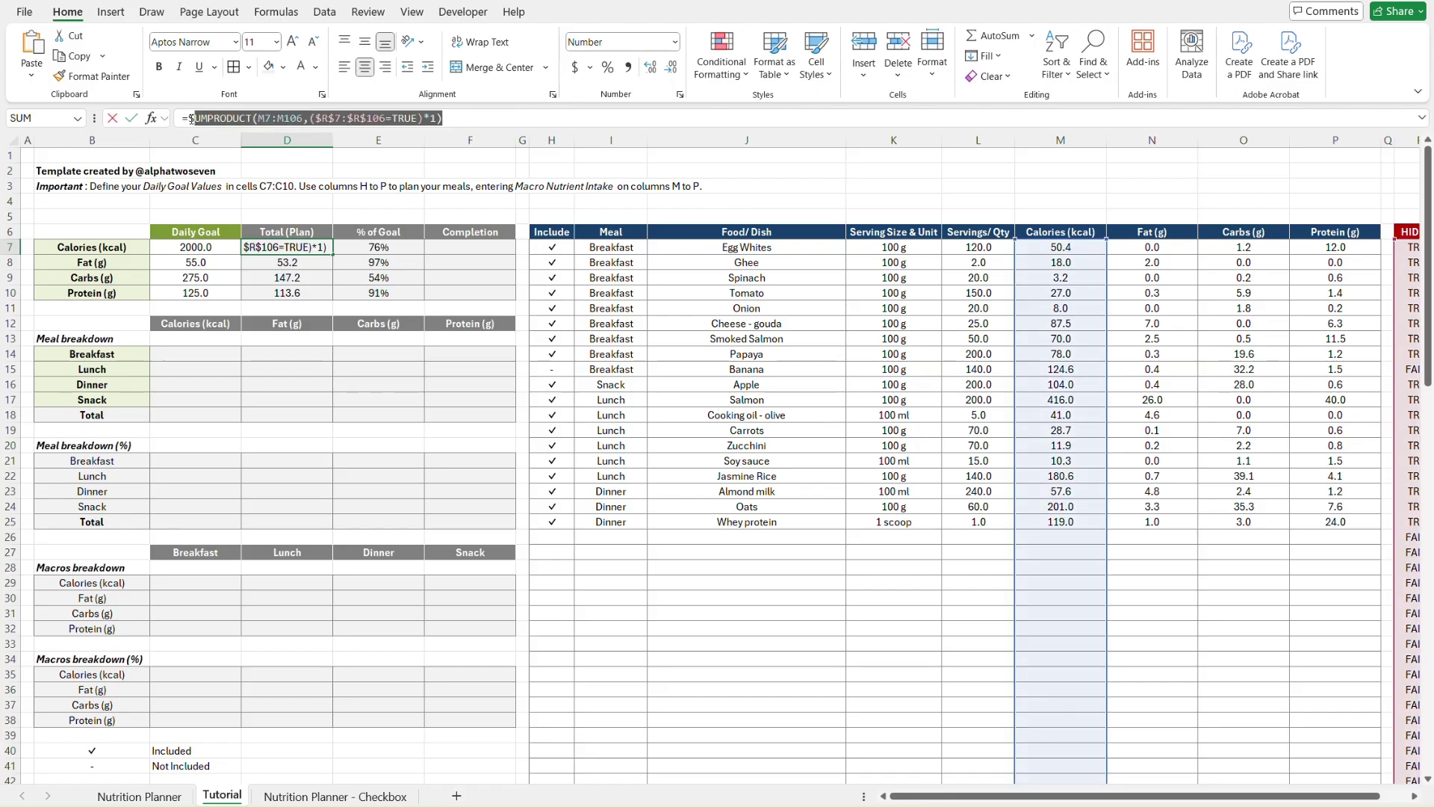
pyautogui.press('Escape')
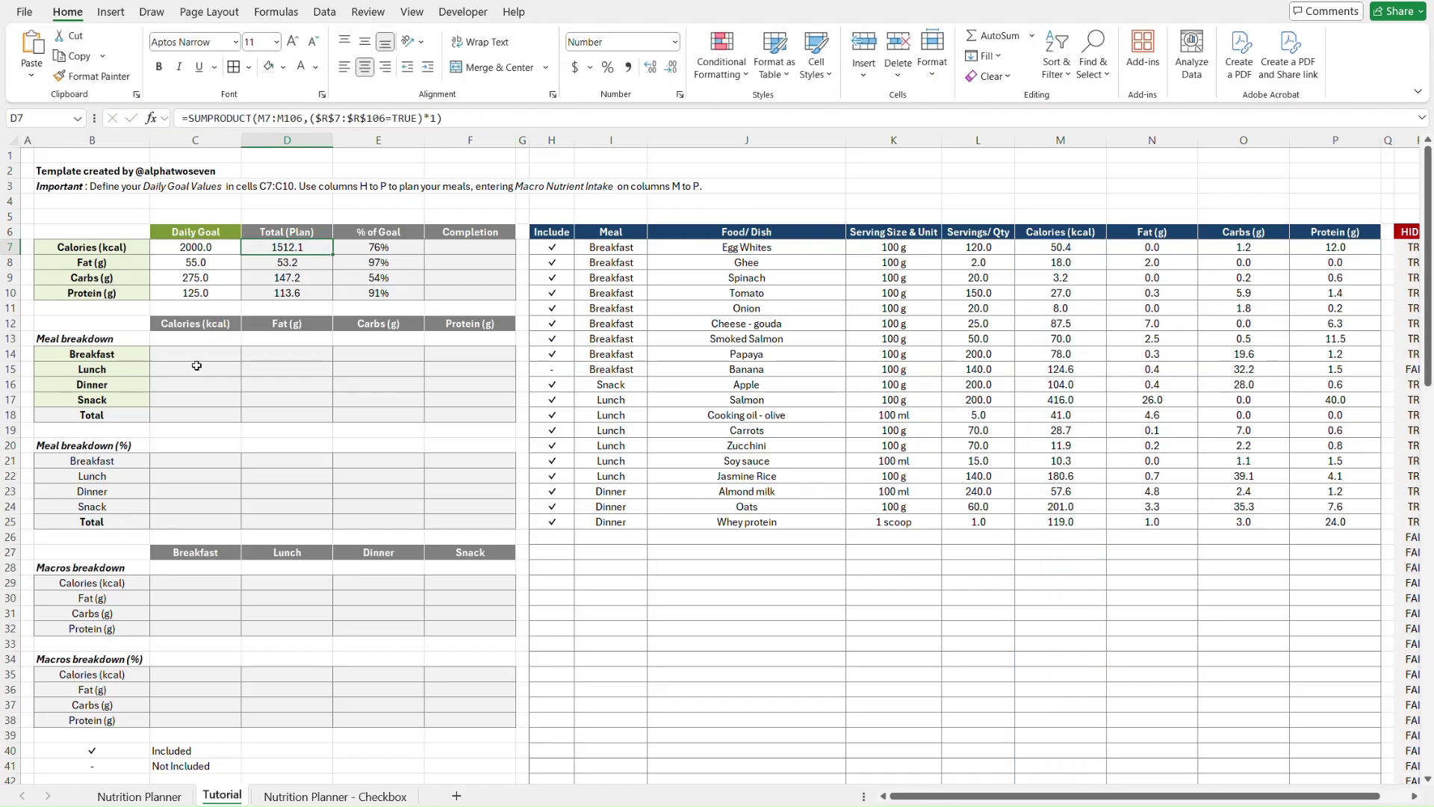
pyautogui.click(198, 355)
pyautogui.click(268, 121)
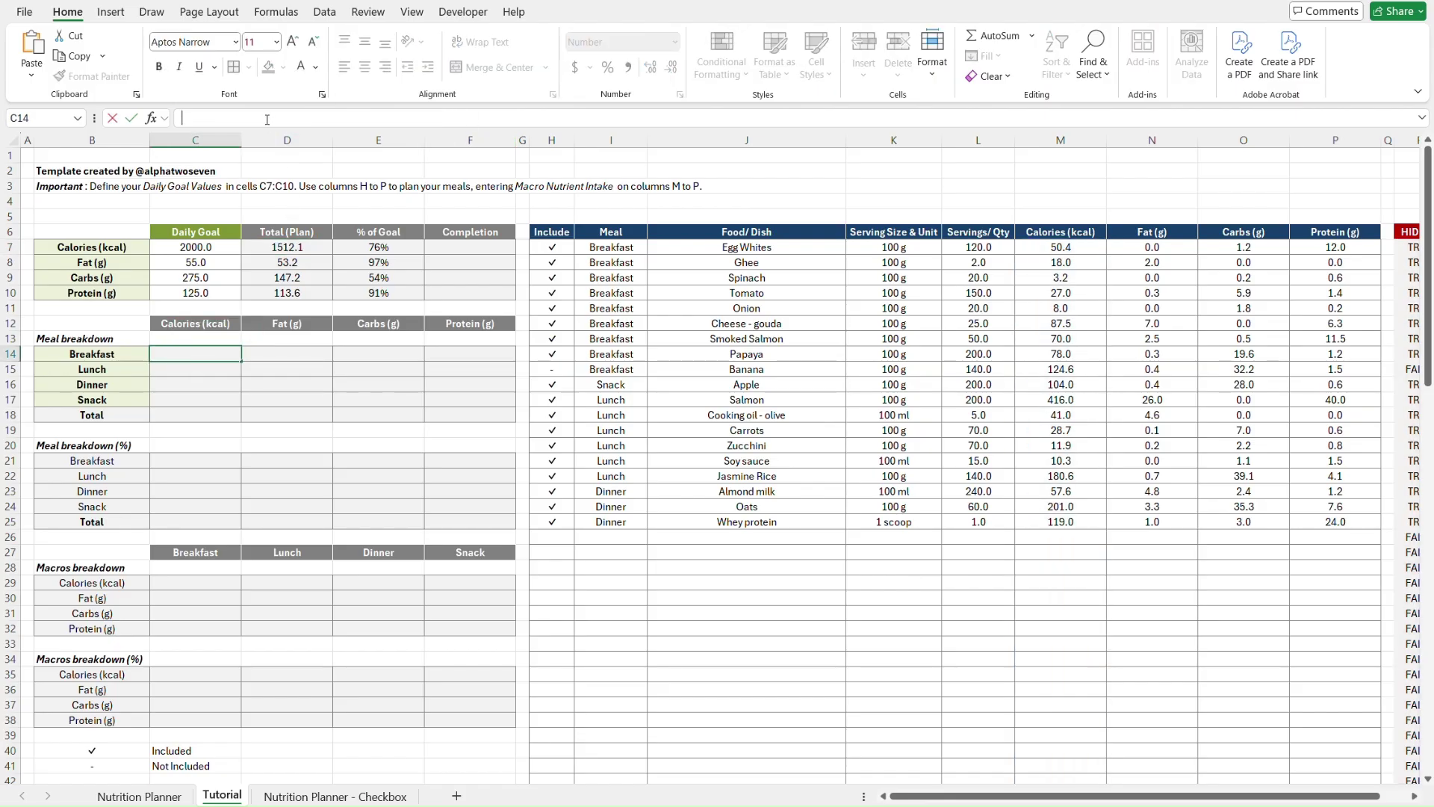
pyautogui.write('=SUMPRODUCT(M7:M106,($R$7:$R$106=TRUE)*1)')
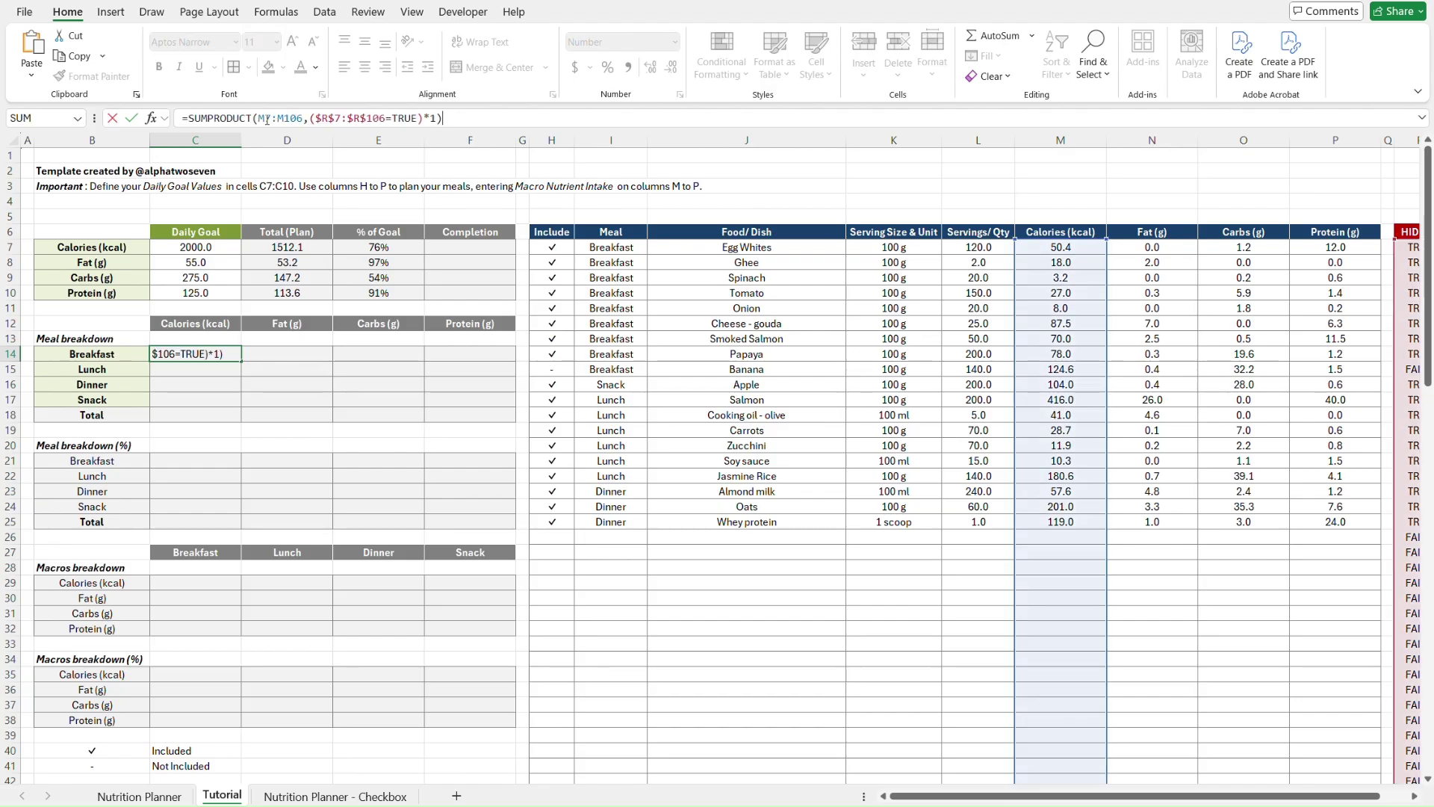
# - Add a second copy of the ($R$7:$R$106=TRUE)*1 condition as the third argument of the C14 formula
pyautogui.click(311, 118)
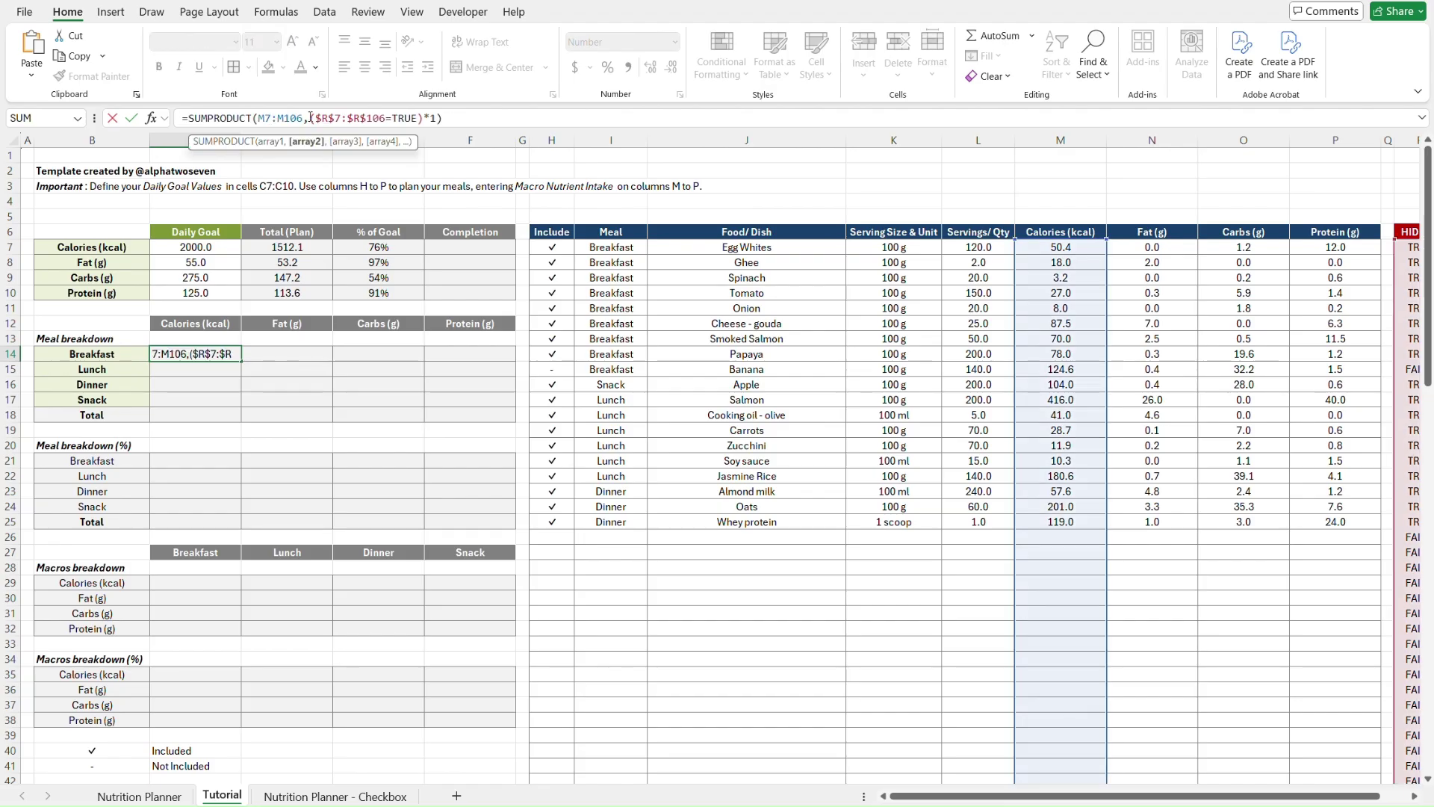
pyautogui.keyDown('shift'); pyautogui.click(439, 118); pyautogui.keyUp('shift')
pyautogui.hotkey('ctrl', 'c')
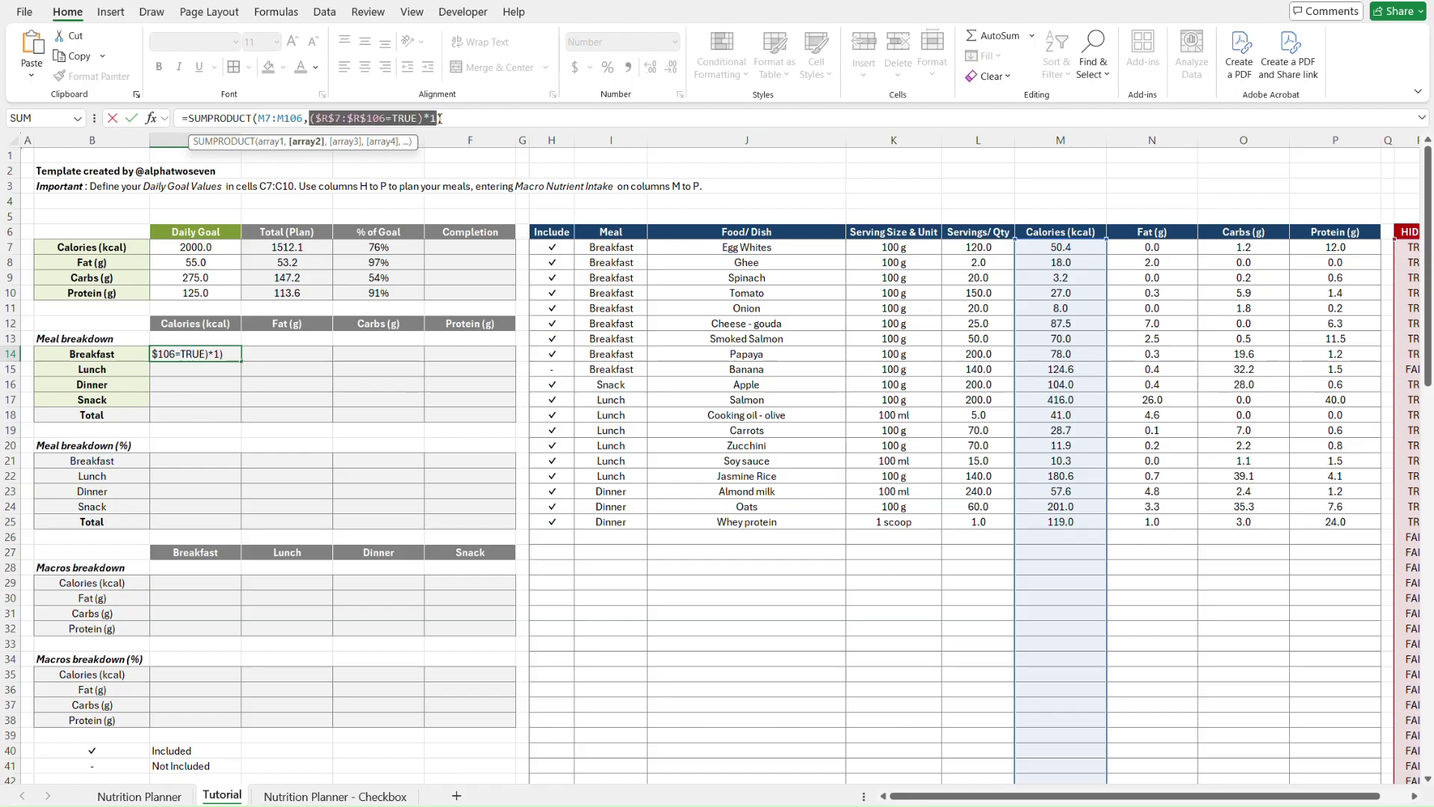
pyautogui.click(439, 118)
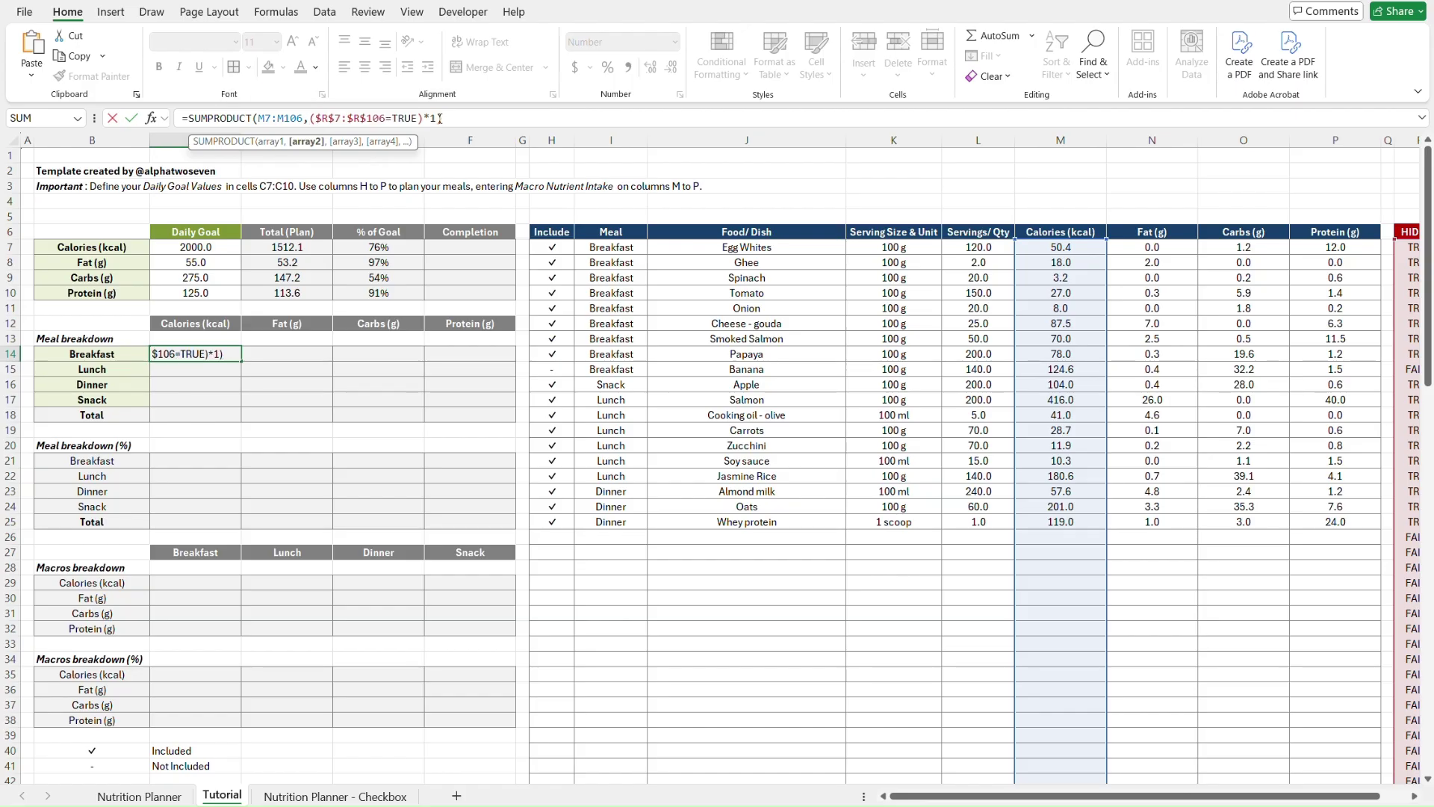
pyautogui.write(',')
pyautogui.hotkey('ctrl', 'v')
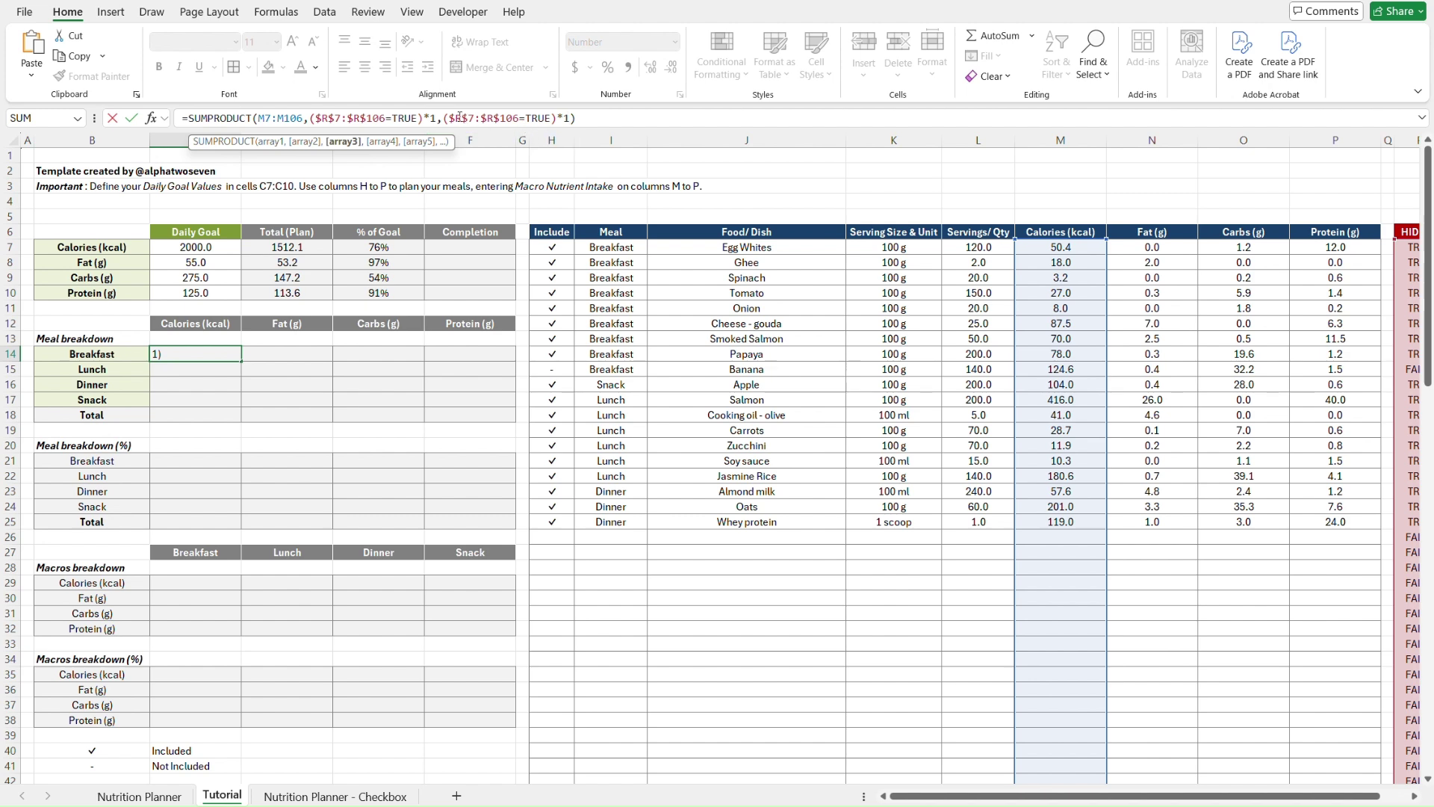
# - Point the third argument's range in C14 to the Meal column, $I$7:$I$106
pyautogui.click(458, 118)
pyautogui.press('Delete')
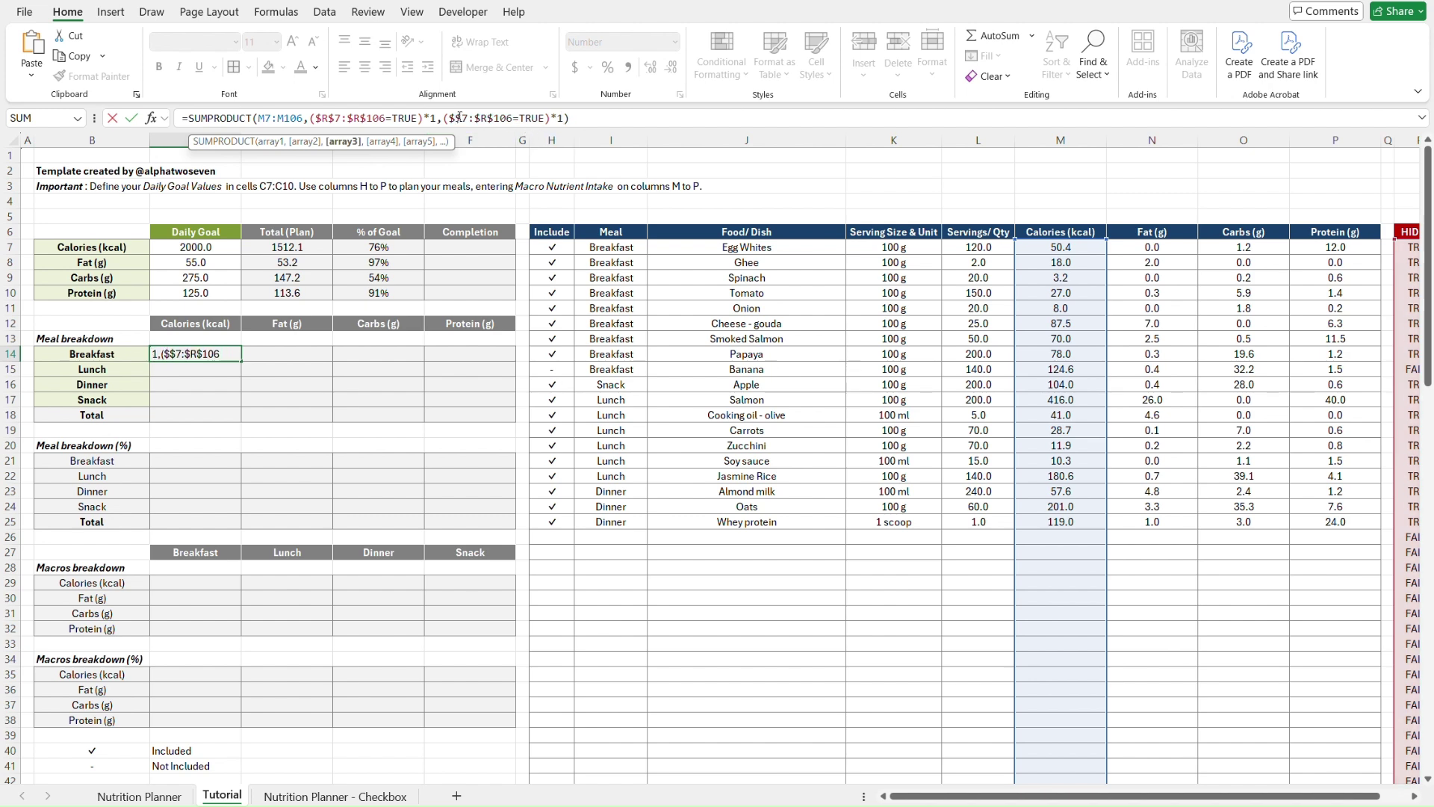
pyautogui.write('I')
pyautogui.press('Right')
pyautogui.press('Right')
pyautogui.press('Right')
pyautogui.press('Right')
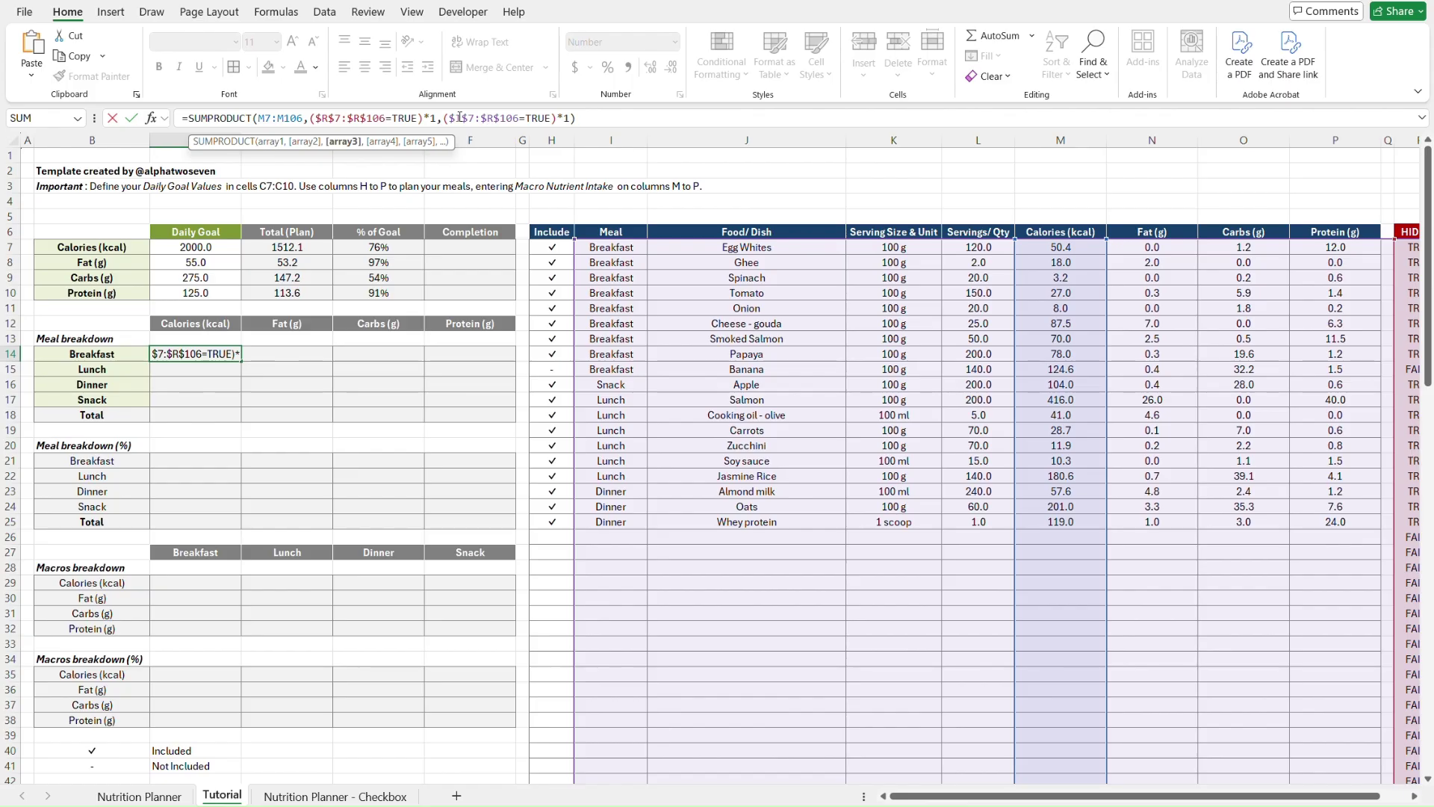
pyautogui.press('Delete')
pyautogui.write('I')
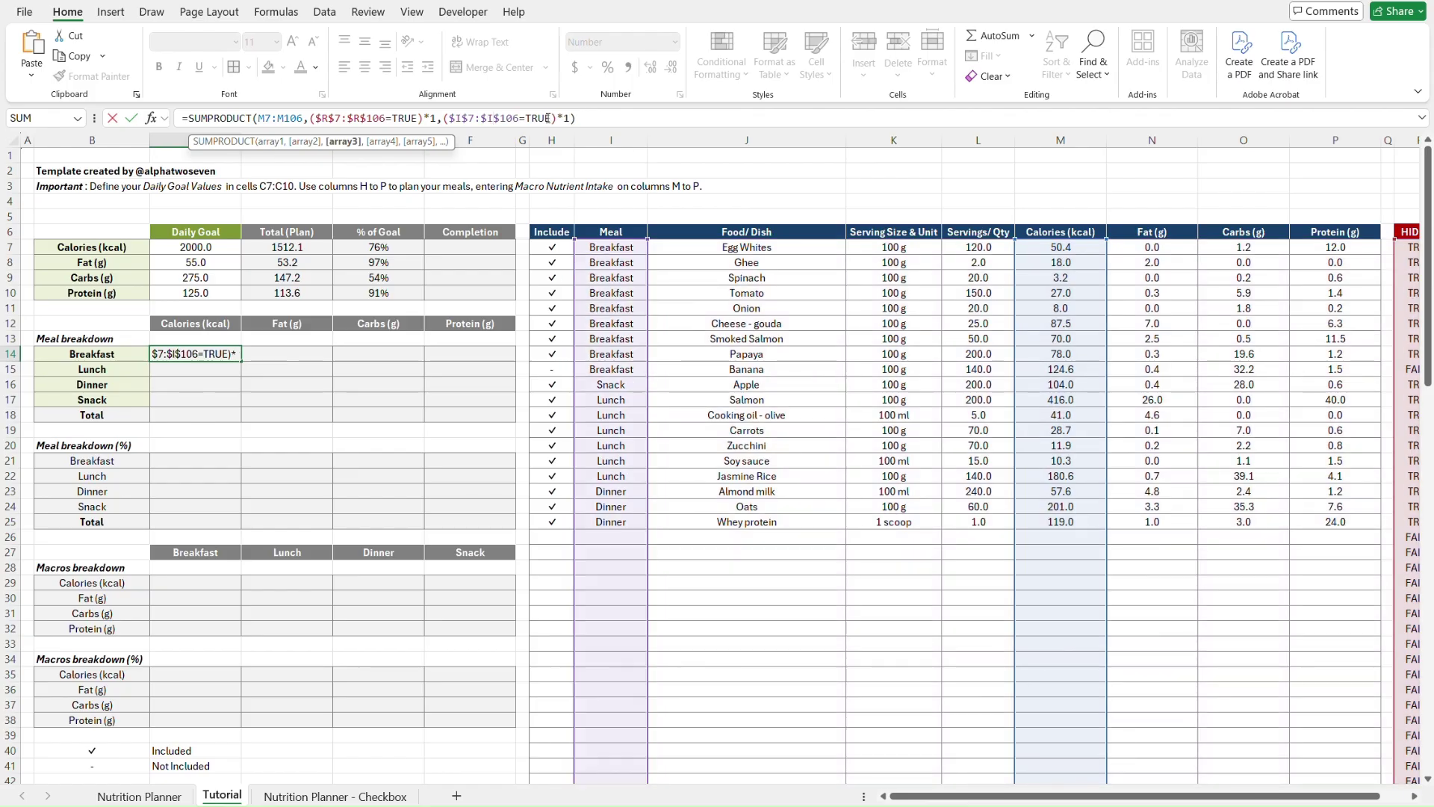
# - Replace TRUE in the third argument with $B14, completing C14 as =SUMPRODUCT(M7:M106,($R$7:$R$106=TRUE)*1,($I$7:$I$106=$B14)*1)
pyautogui.press('BackSpace')
pyautogui.press('BackSpace')
pyautogui.press('BackSpace')
pyautogui.press('BackSpace')
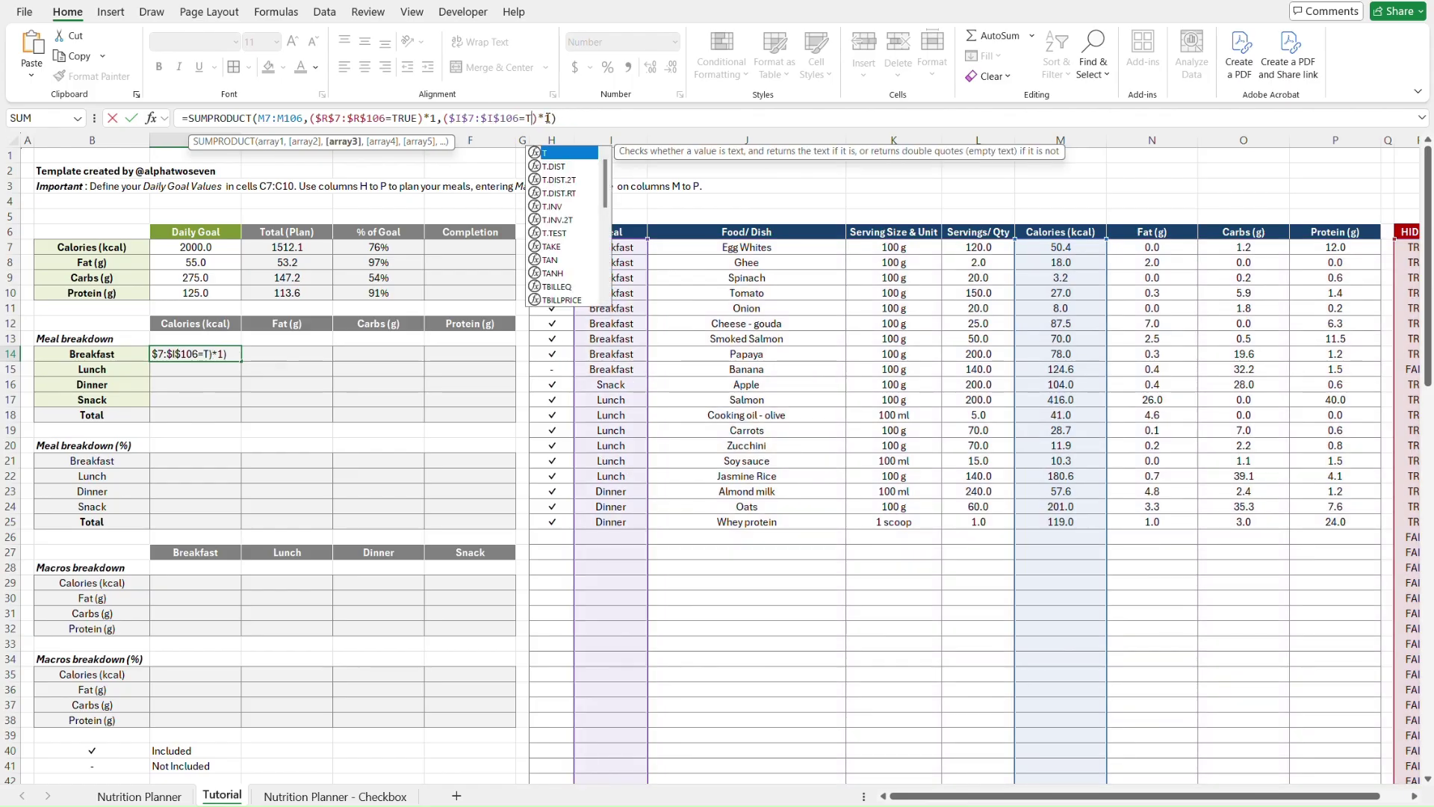
pyautogui.click(86, 354)
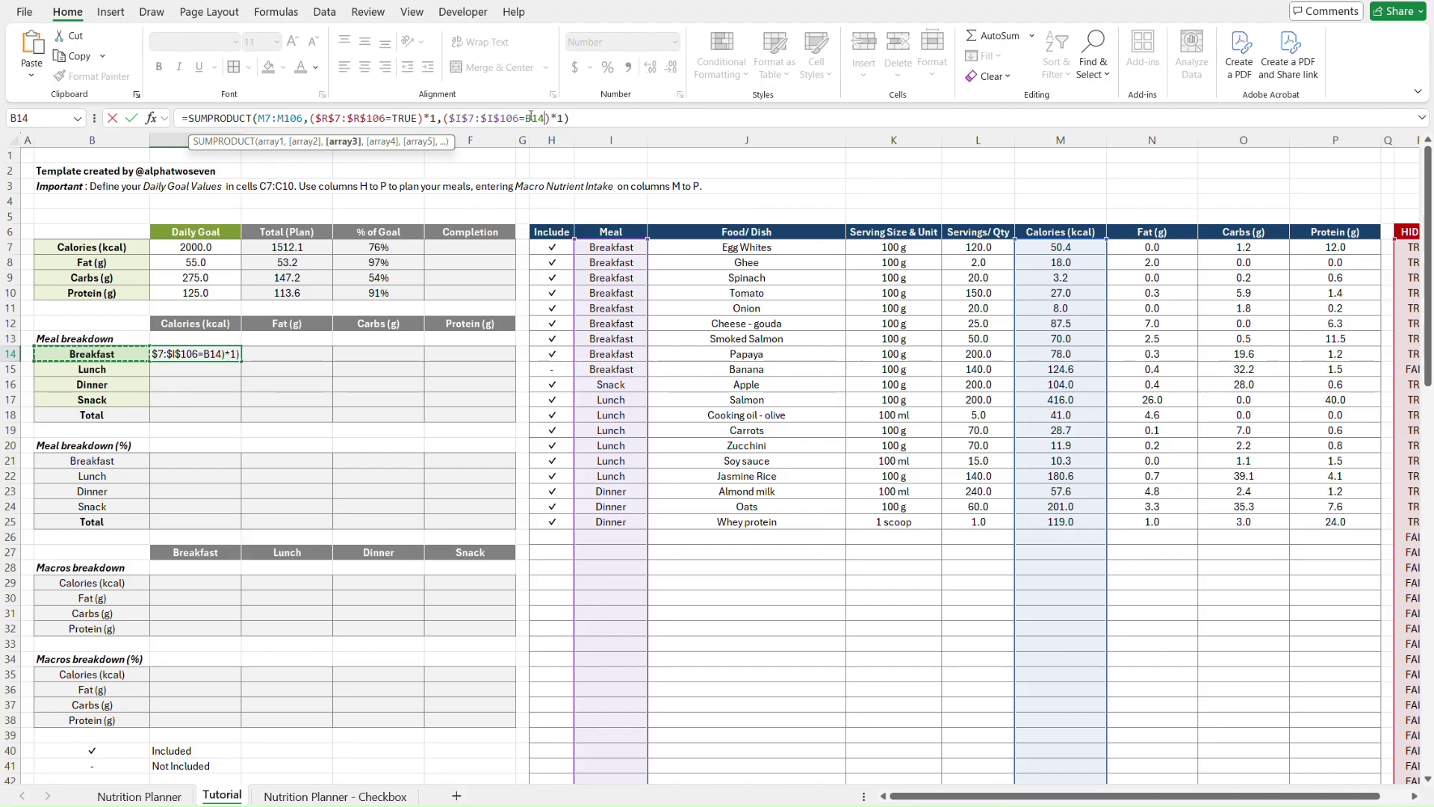
pyautogui.click(531, 118)
pyautogui.write('$')
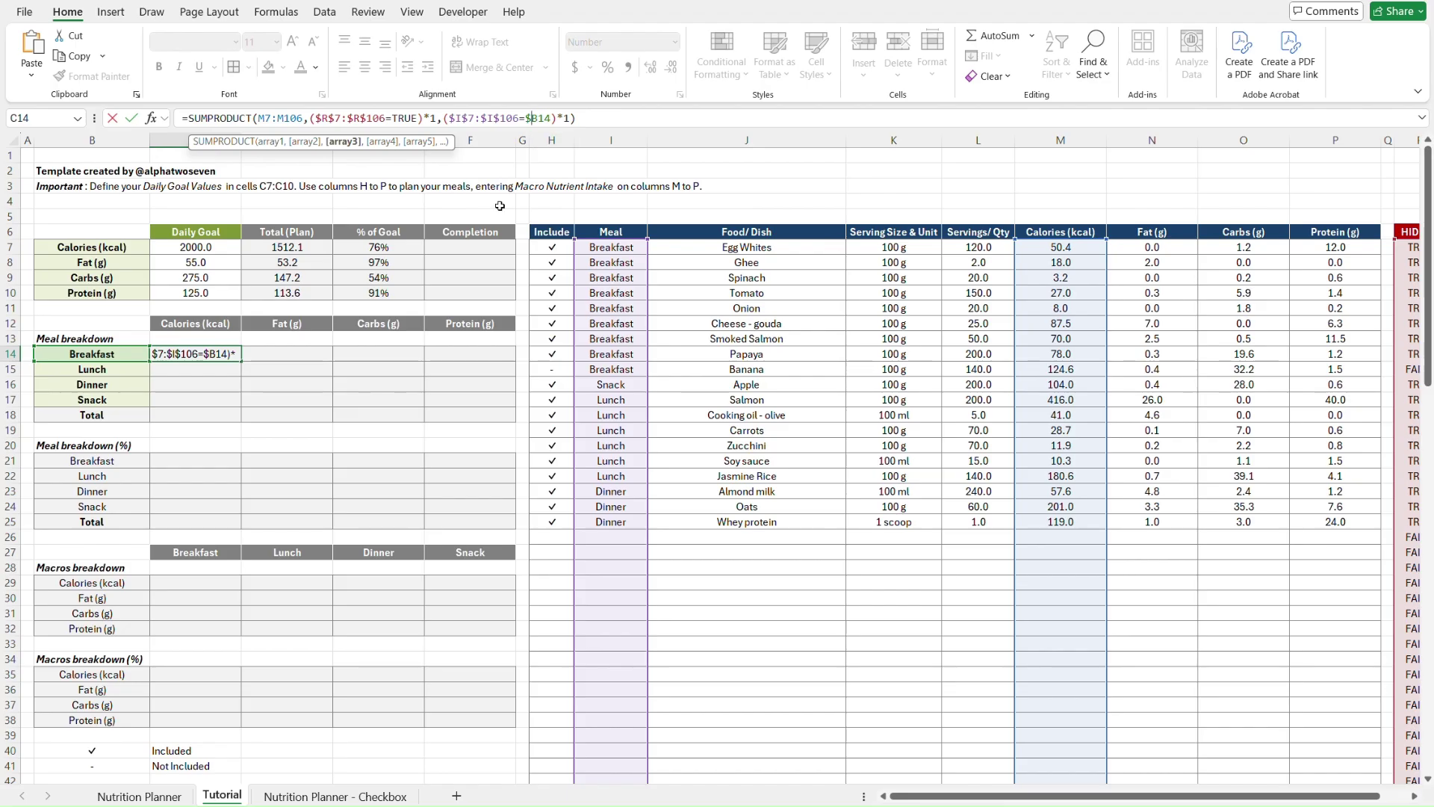
pyautogui.click(617, 119)
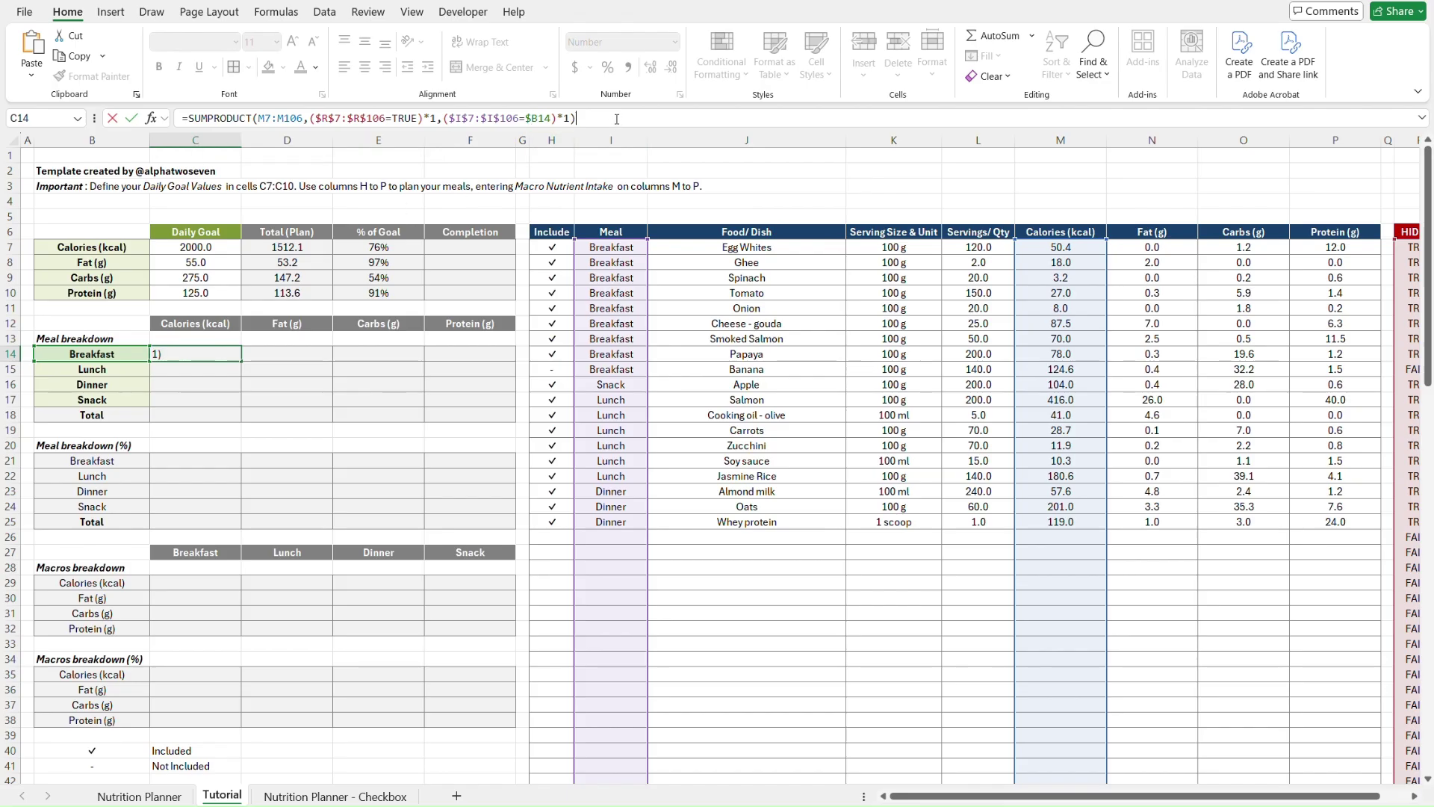
pyautogui.press('Return')
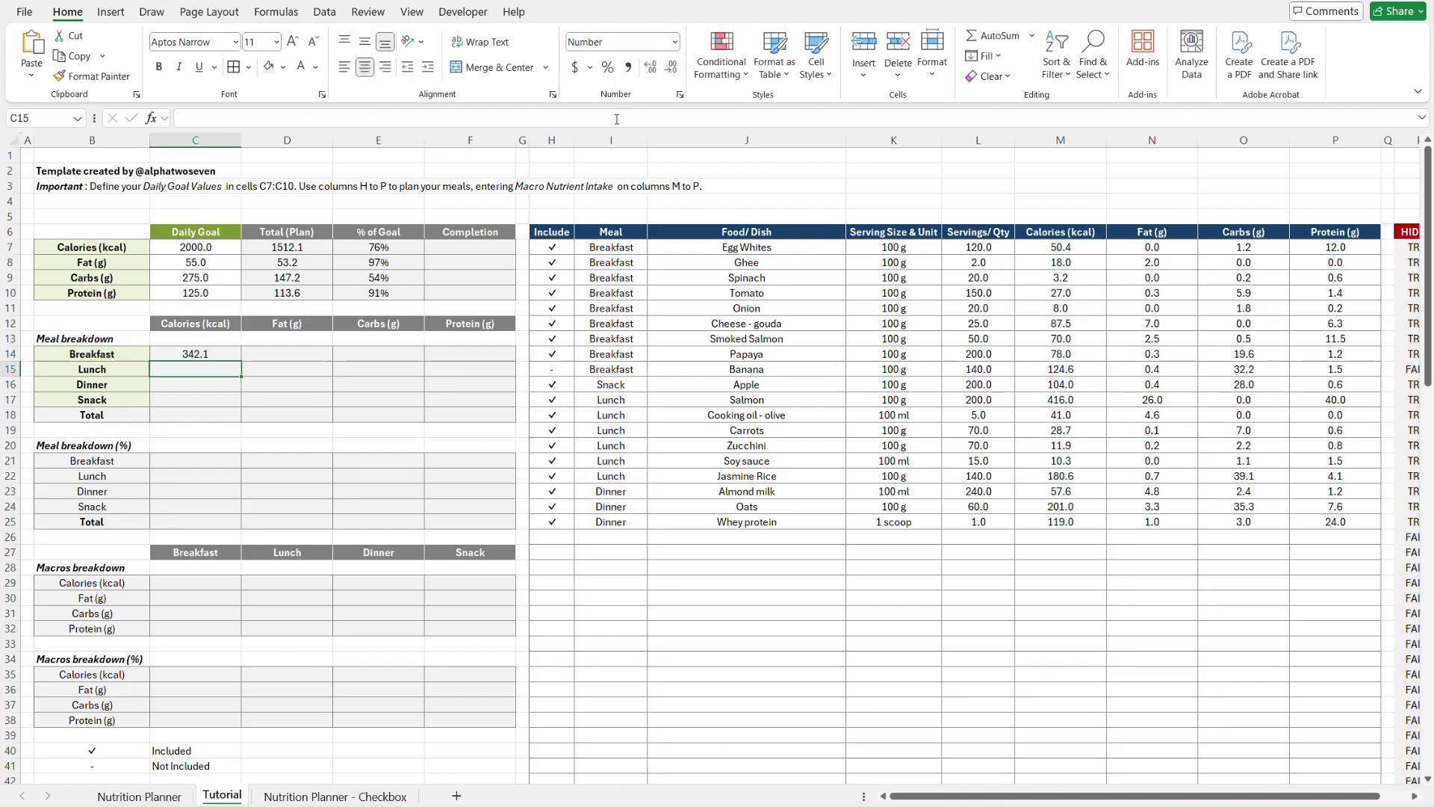
# - Try to fill the Meal breakdown range C14:F17 with the C14 formula using the unlocked range M7:M106
pyautogui.press('Up')
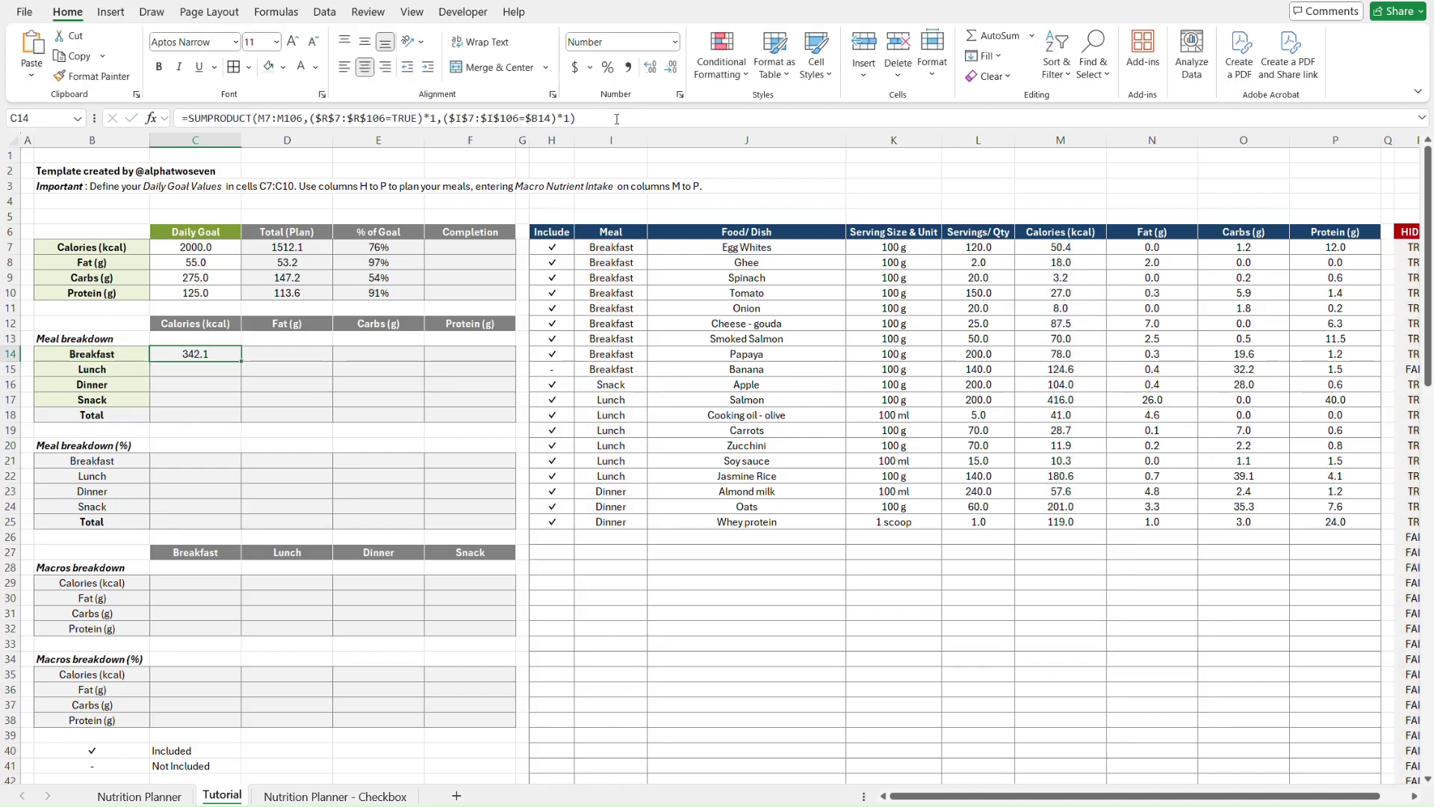
pyautogui.hotkey('ctrl', 'c')
pyautogui.hotkey('shift', 'Right')
pyautogui.hotkey('shift', 'Right')
pyautogui.hotkey('shift', 'Right')
pyautogui.hotkey('shift', 'Down')
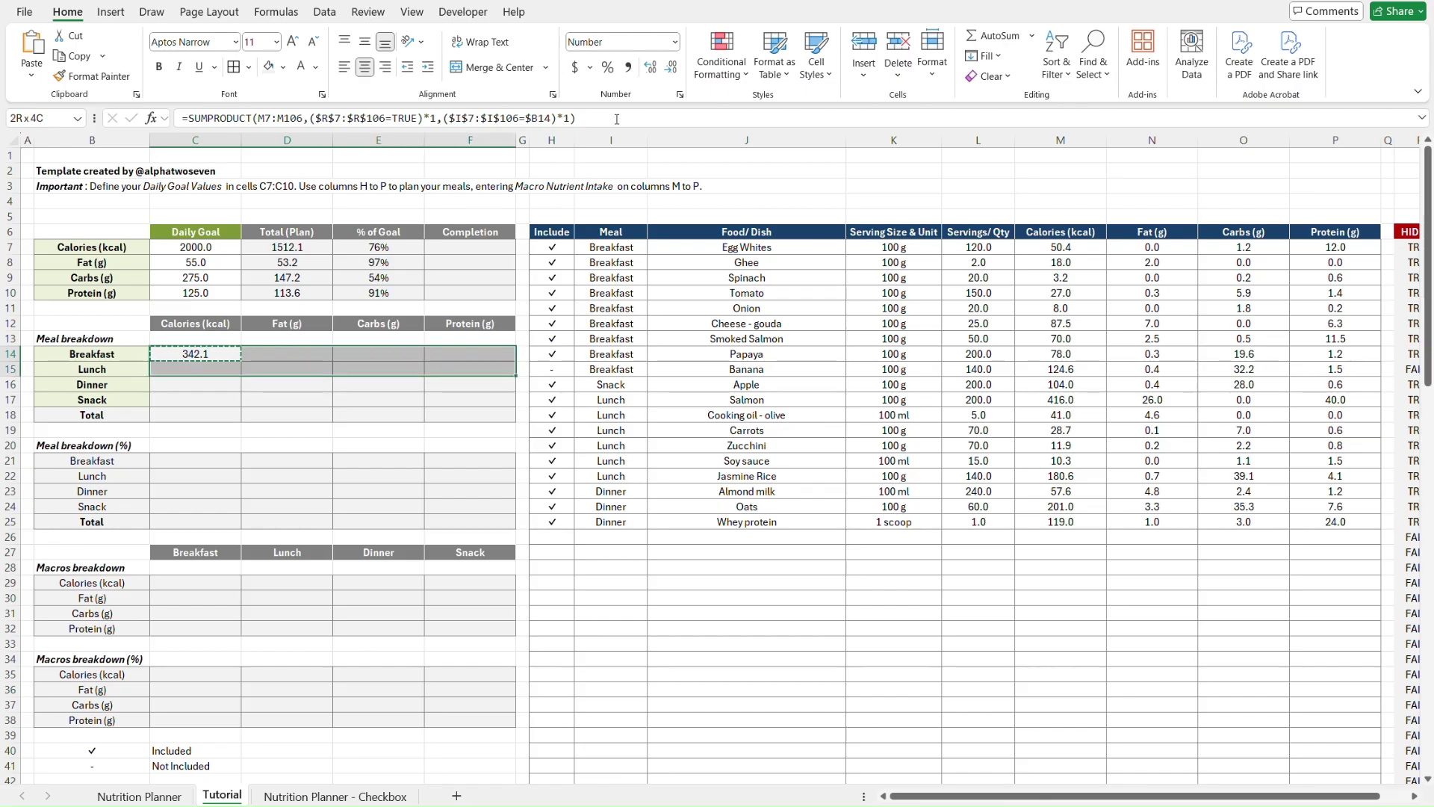
pyautogui.hotkey('shift', 'Down')
pyautogui.hotkey('shift', 'Down')
pyautogui.hotkey('ctrl', 'v')
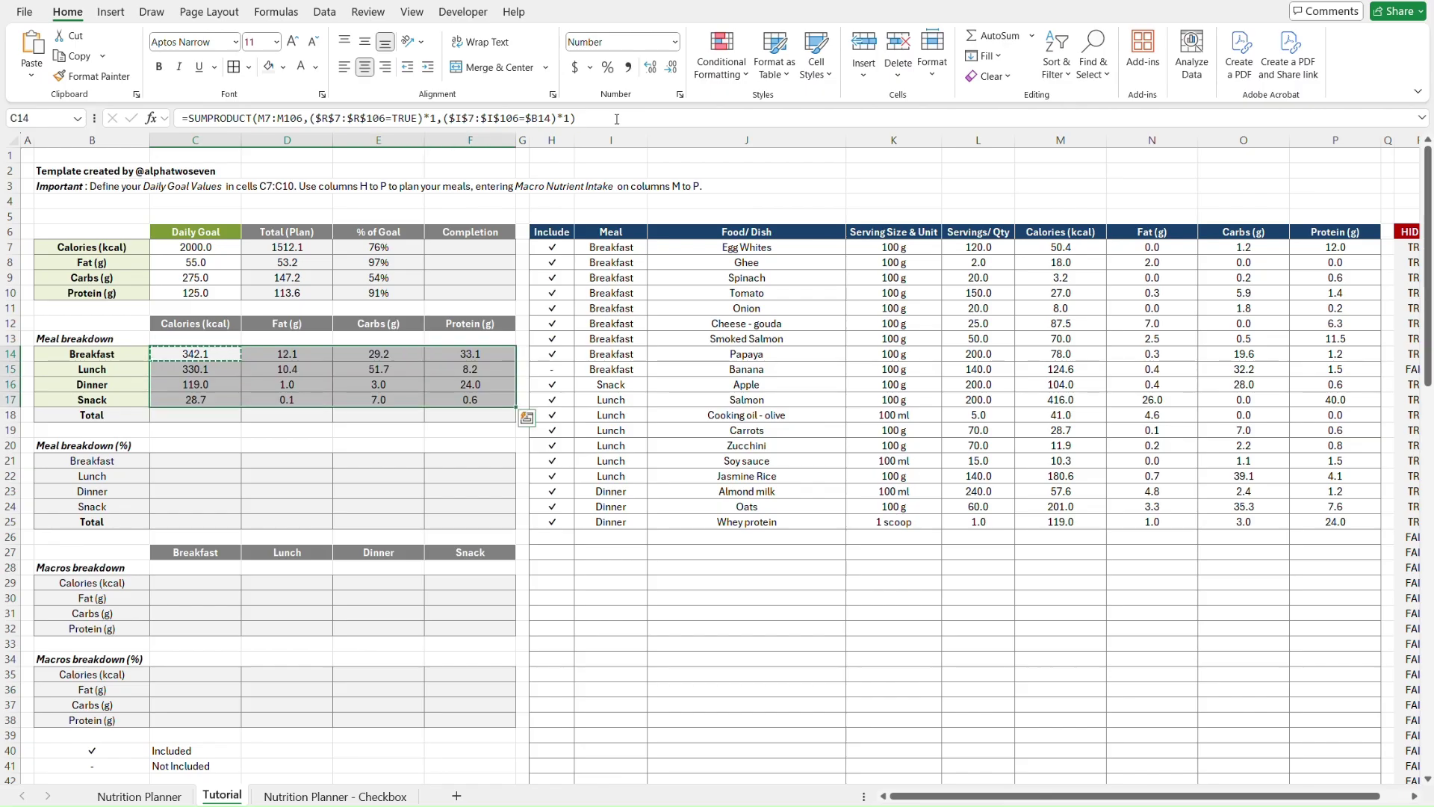
# - Check which ranges the Dinner carbs formula in E16 refers to
pyautogui.click(394, 384)
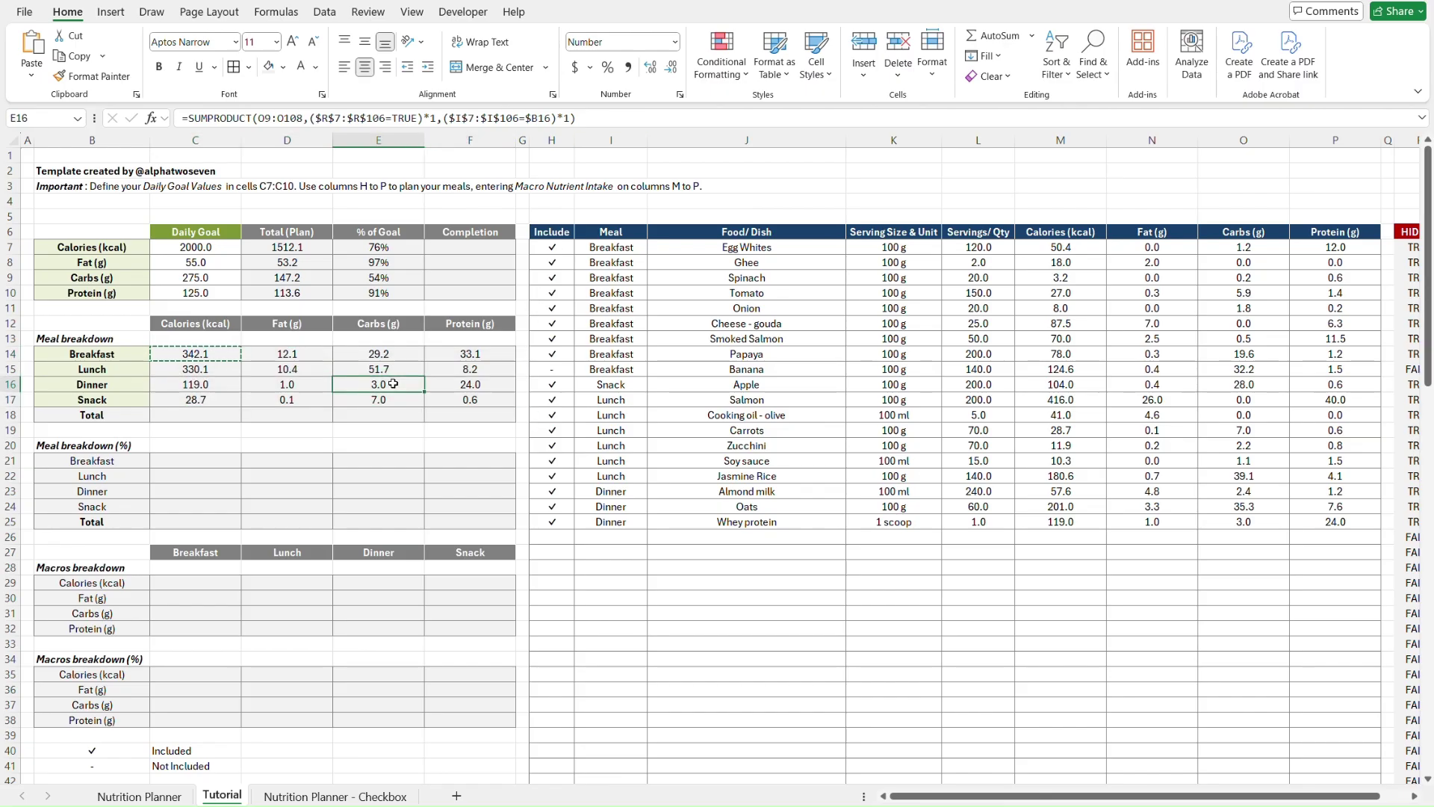
pyautogui.click(629, 110)
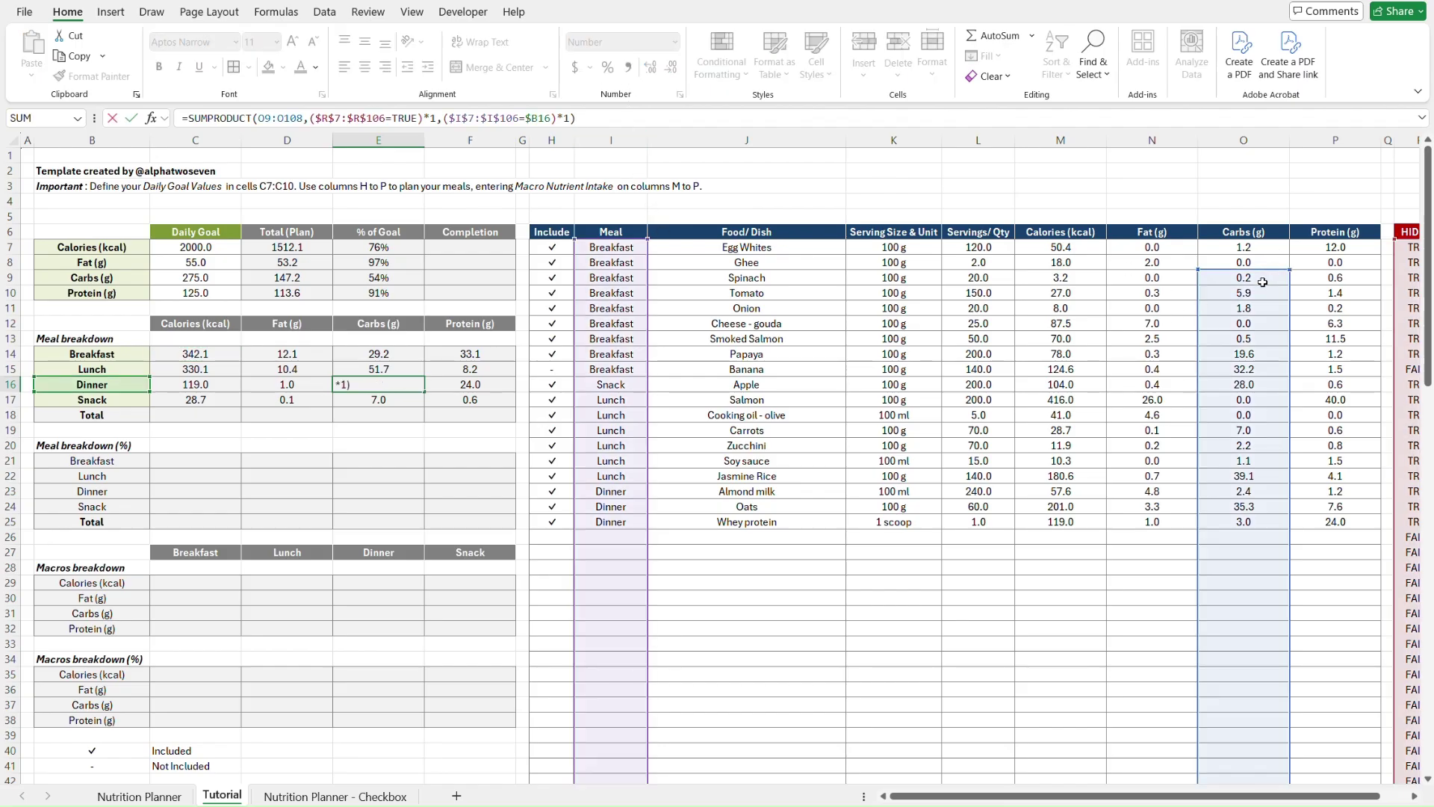
pyautogui.press('Return')
# - Lock the rows of the calories range in the C14 formula, making it M$7:M$106
pyautogui.click(178, 355)
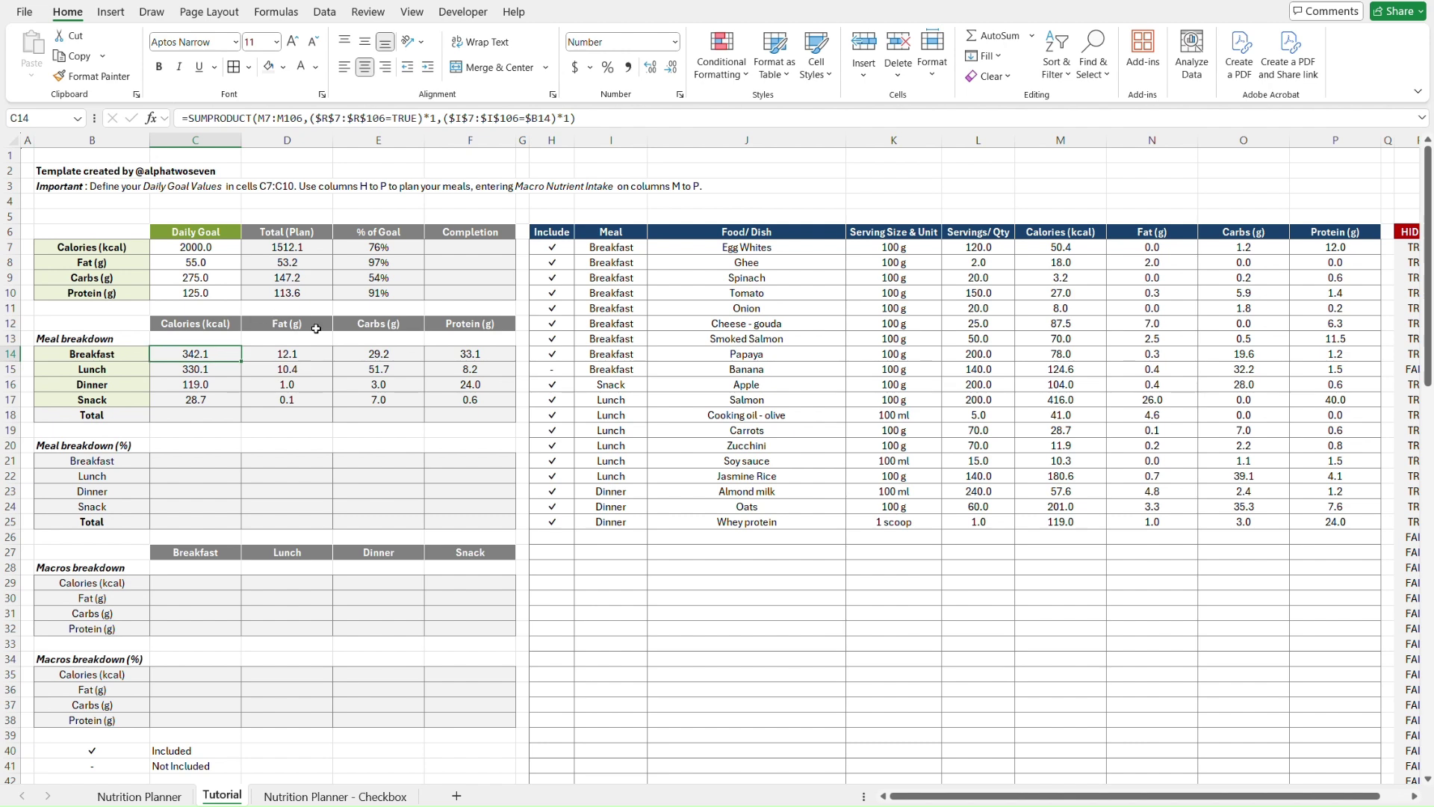
pyautogui.click(469, 118)
pyautogui.click(263, 118)
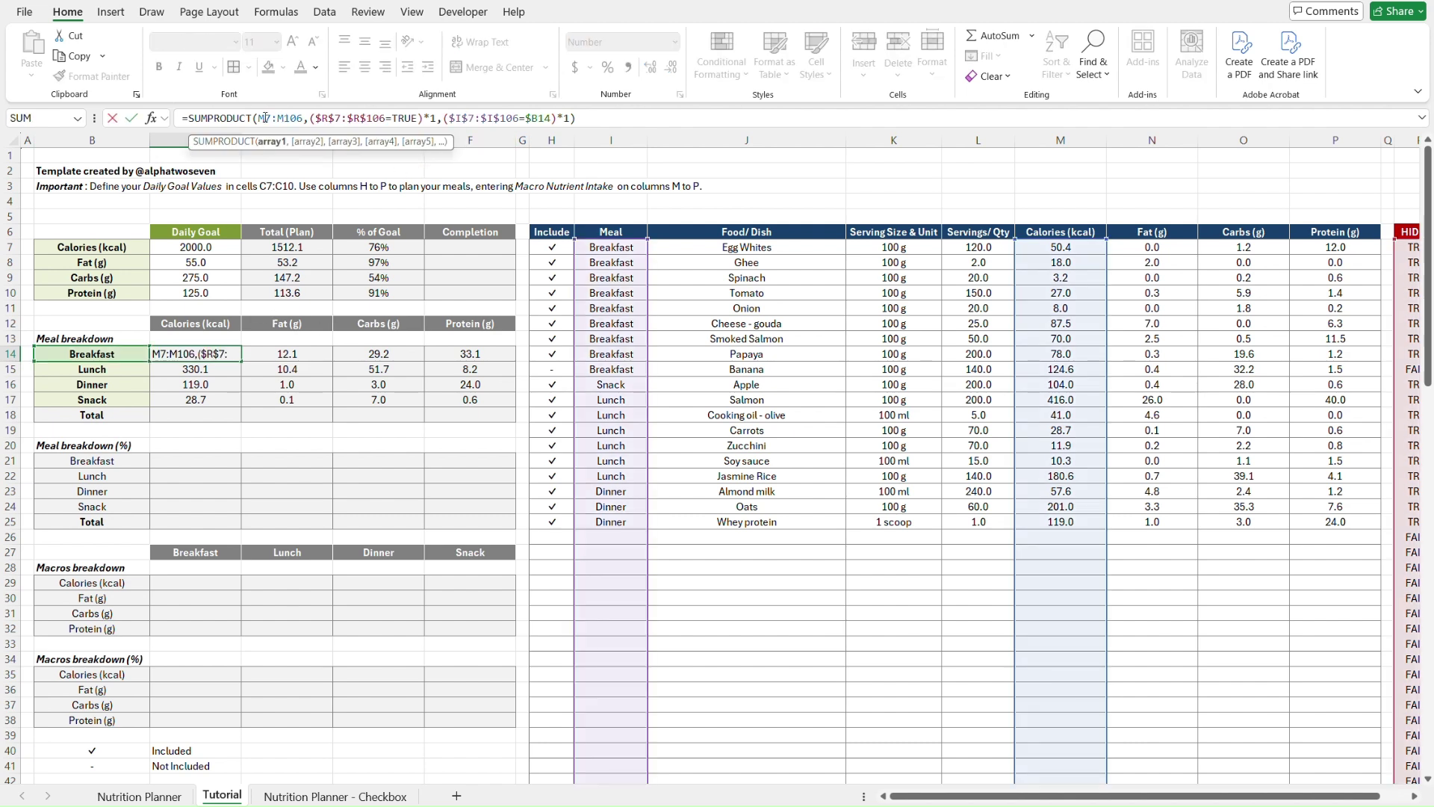
pyautogui.write('$')
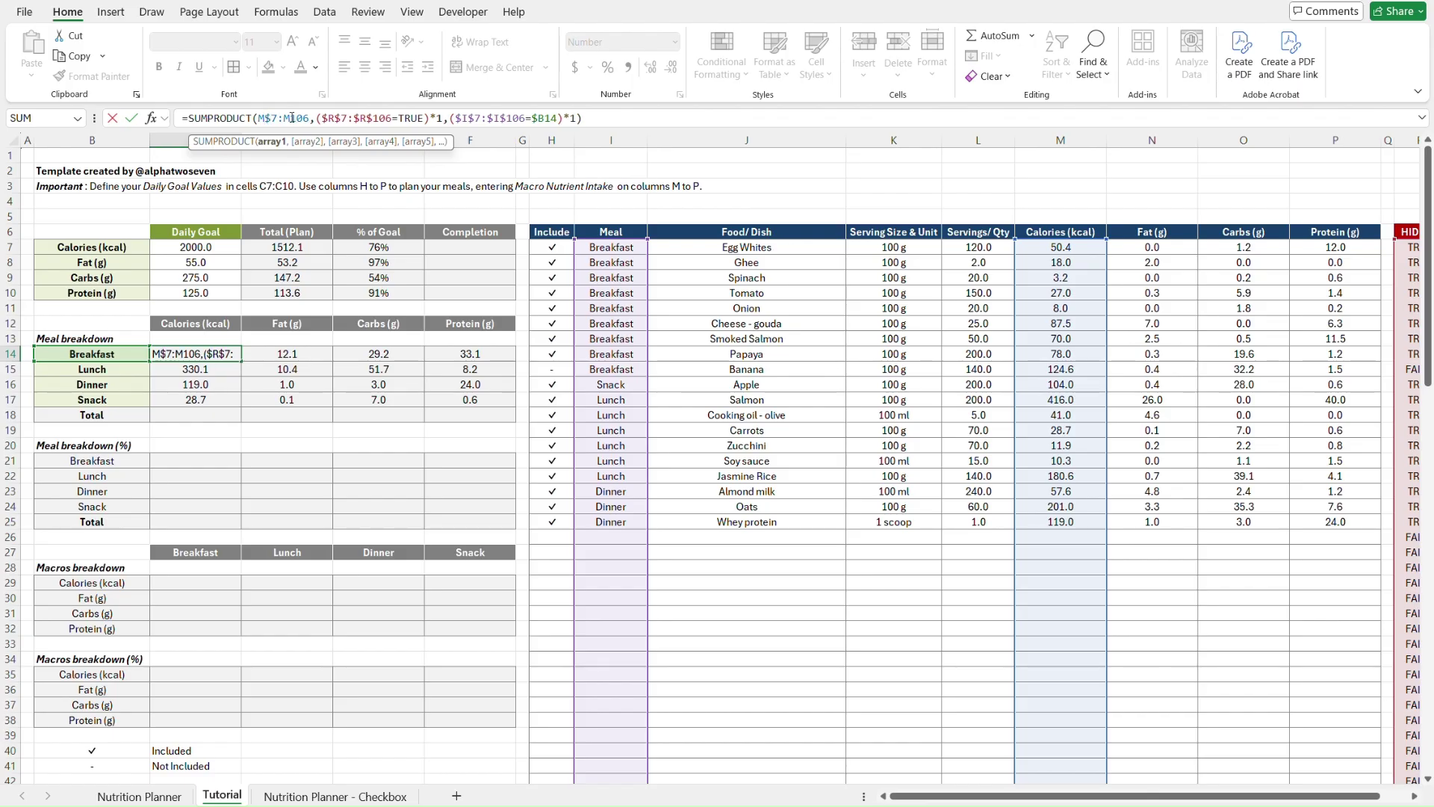
pyautogui.click(290, 118)
pyautogui.write('$')
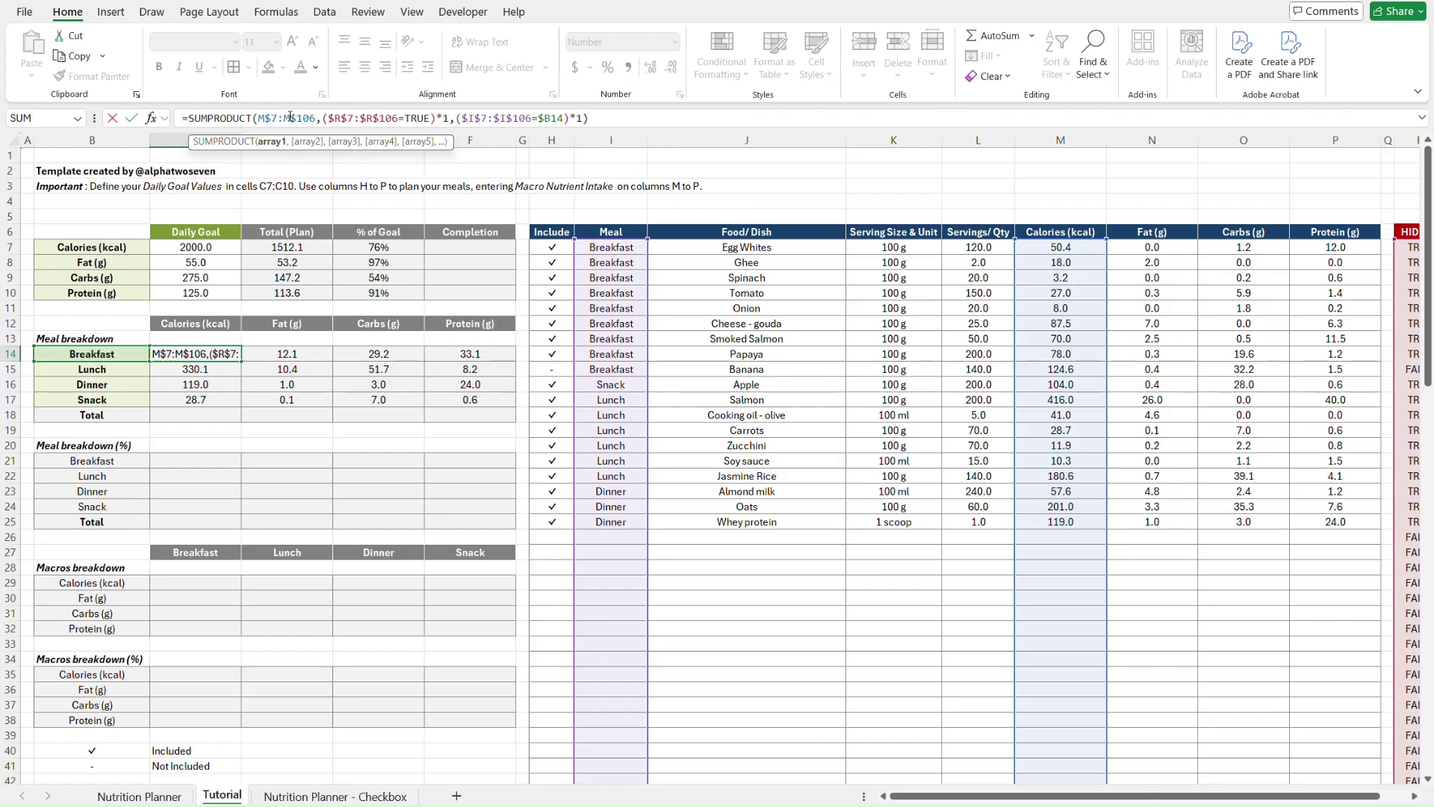
pyautogui.hotkey('ctrl', 'Return')
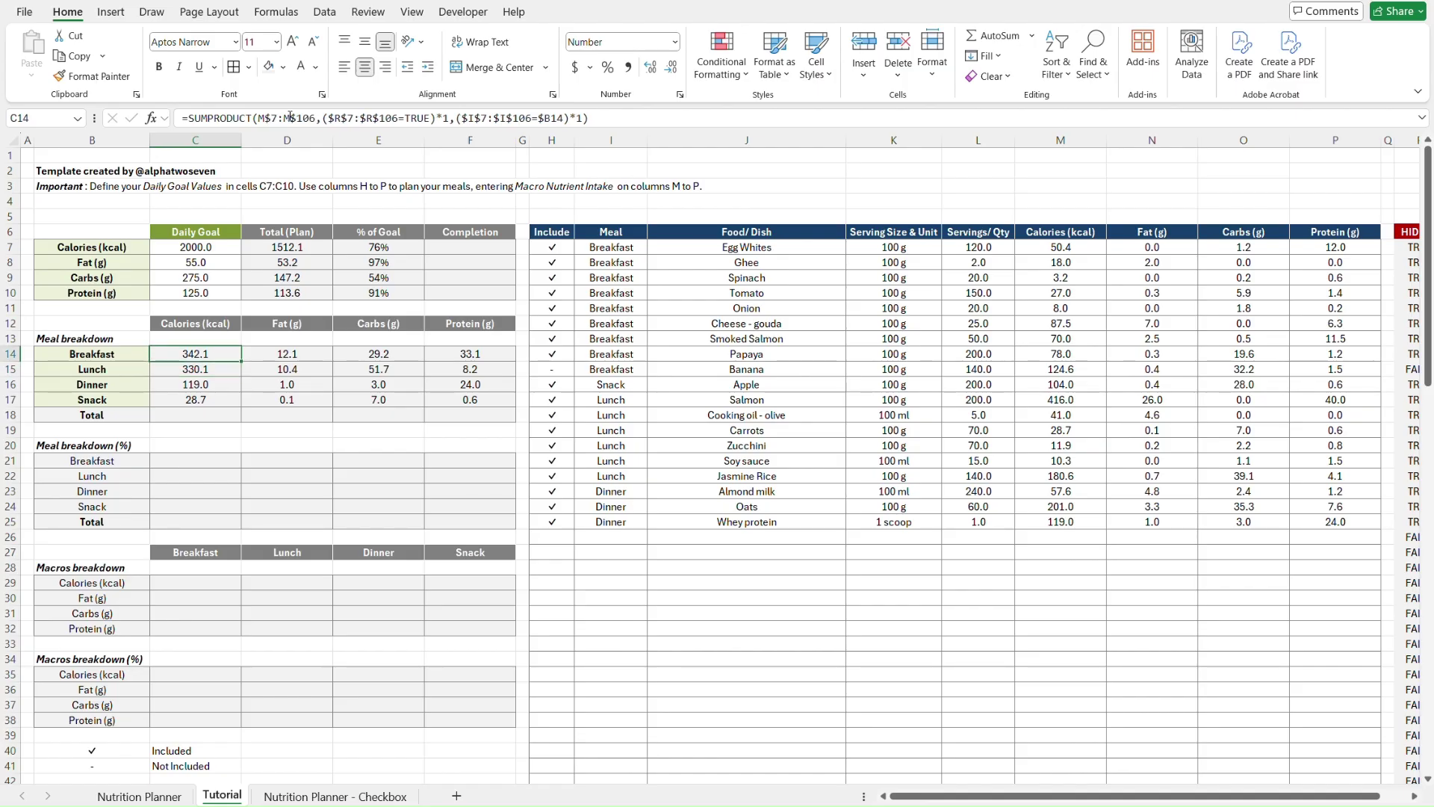
# - Copy the corrected C14 formula across C14:F17 for all meals and macros
pyautogui.hotkey('ctrl', 'c')
pyautogui.hotkey('shift', 'Down')
pyautogui.hotkey('shift', 'Down')
pyautogui.hotkey('shift', 'Down')
pyautogui.hotkey('shift', 'Right')
pyautogui.hotkey('shift', 'Right')
pyautogui.hotkey('shift', 'Right')
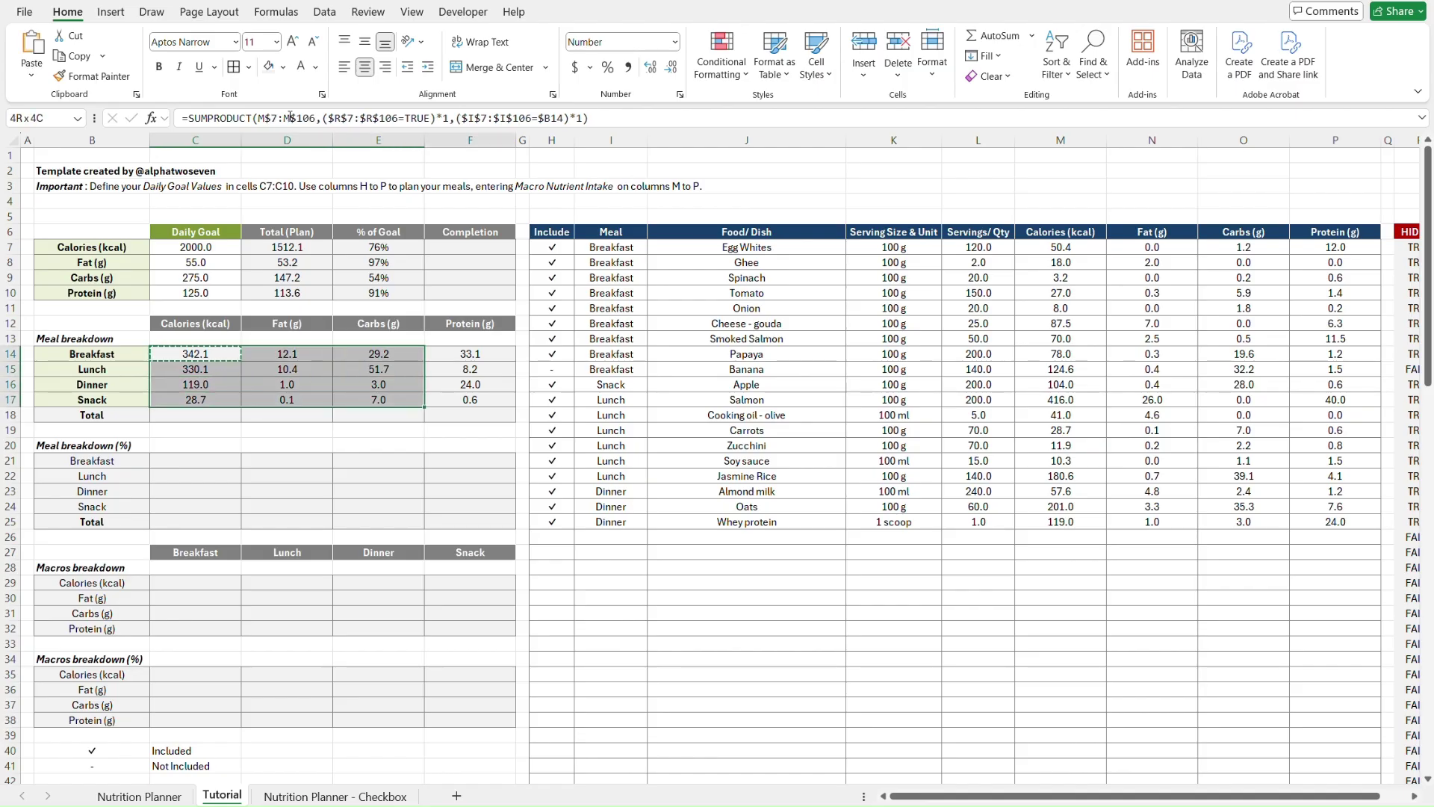
pyautogui.hotkey('ctrl', 'v')
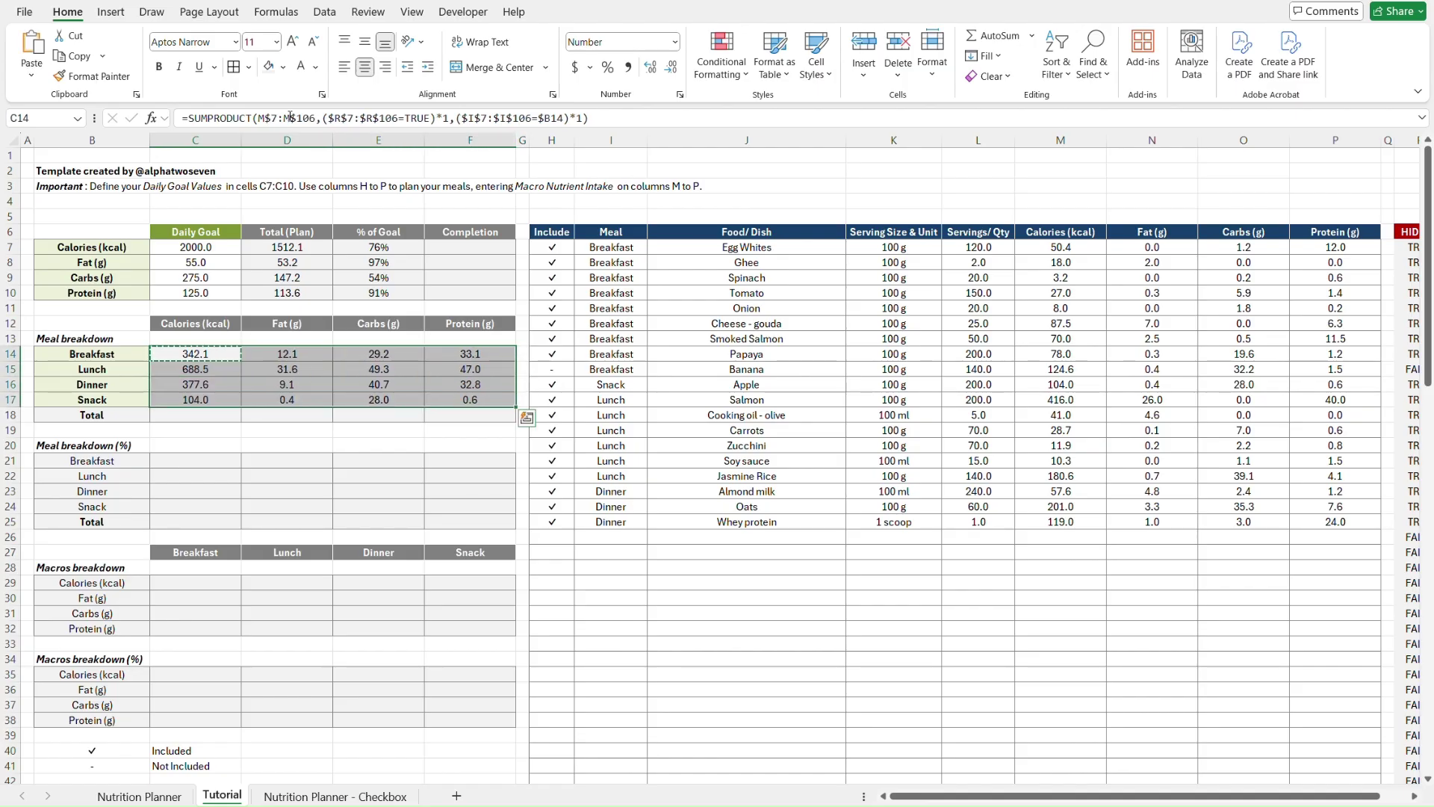
pyautogui.press('Escape')
# - Examine the SUMPRODUCT formula in C14 and the ranges used by the Dinner formulas in E16, F16 and D16
pyautogui.press('Up')
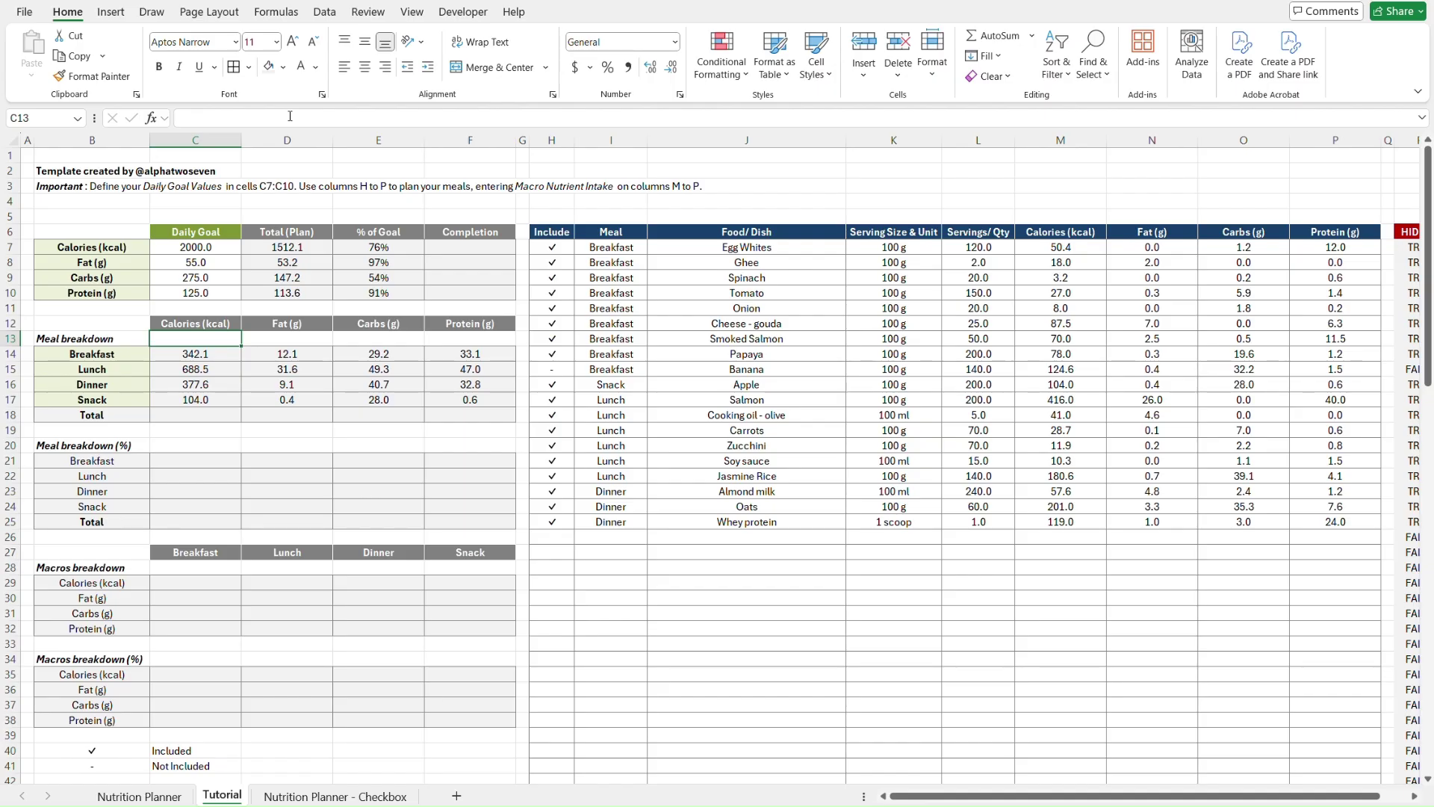
pyautogui.press('Down')
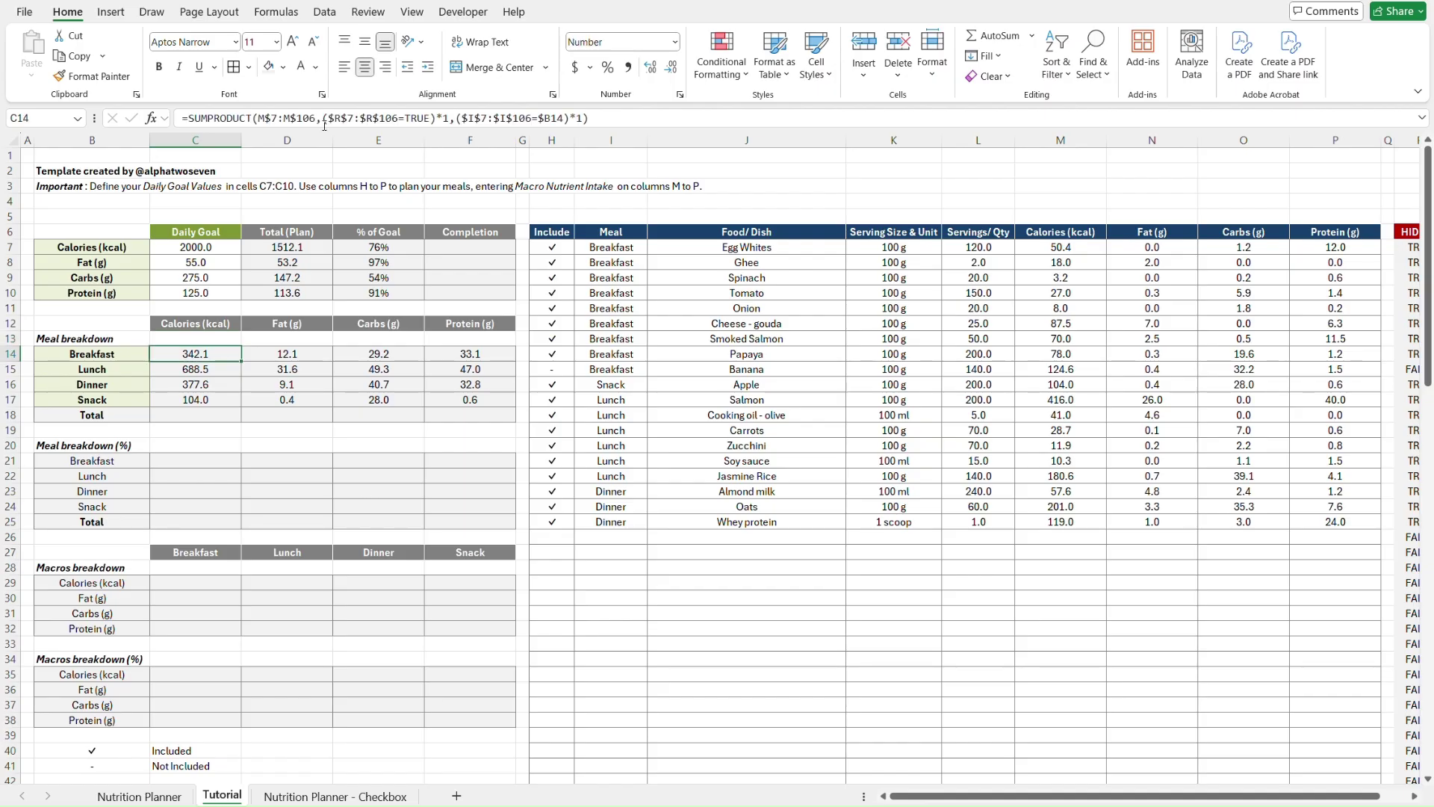
pyautogui.click(189, 117)
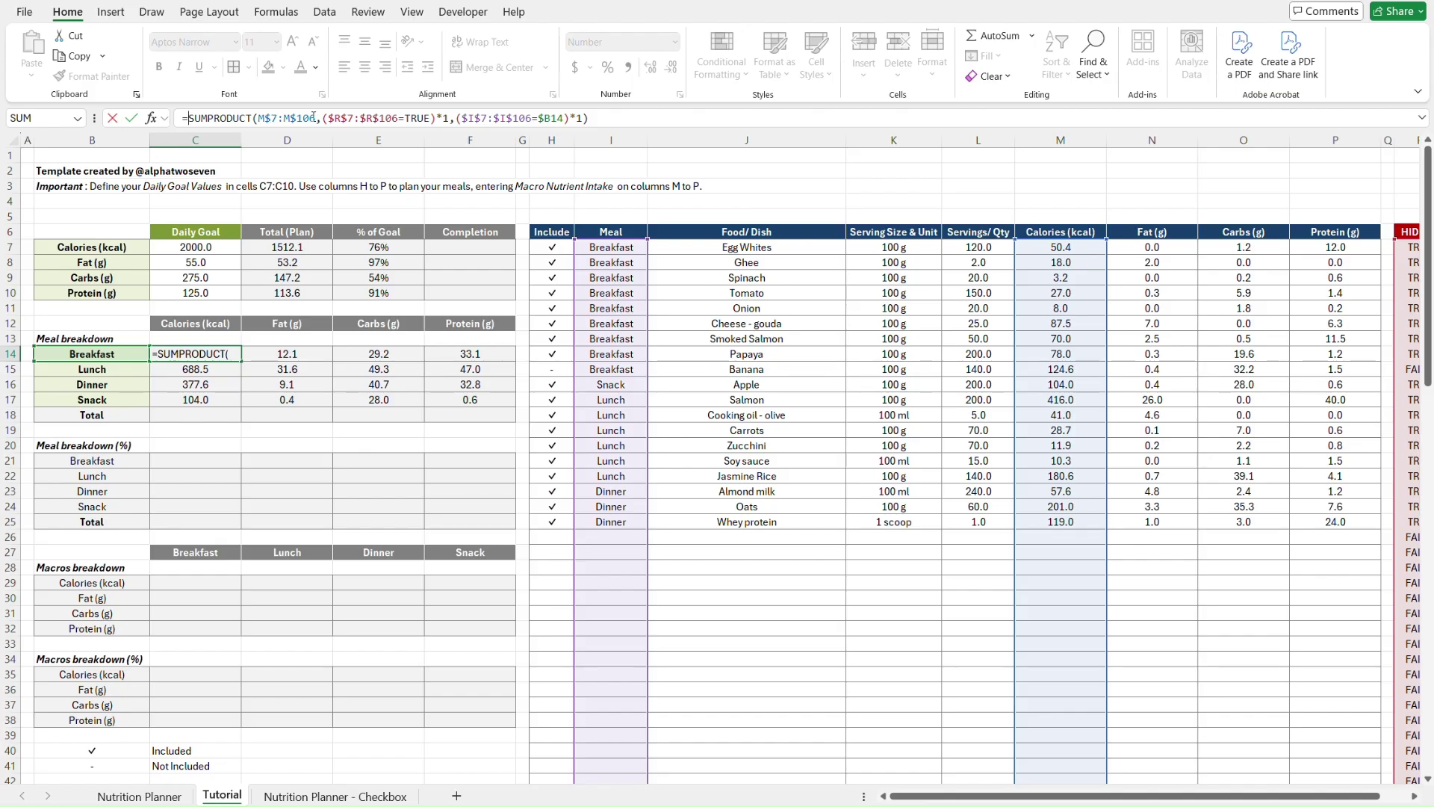
pyautogui.press('Escape')
pyautogui.press('Right')
pyautogui.press('Down')
pyautogui.press('Down')
pyautogui.press('Right')
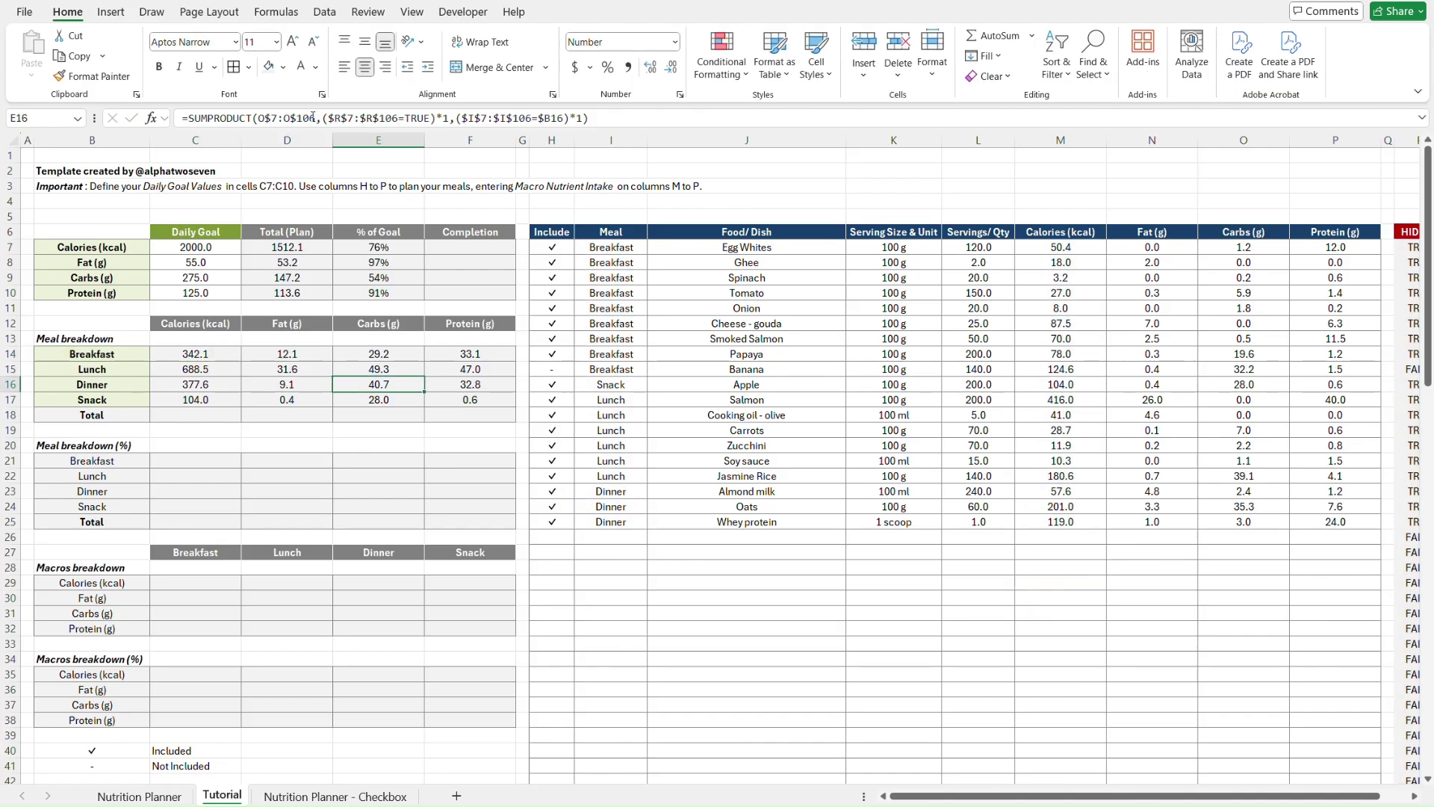
pyautogui.click(288, 118)
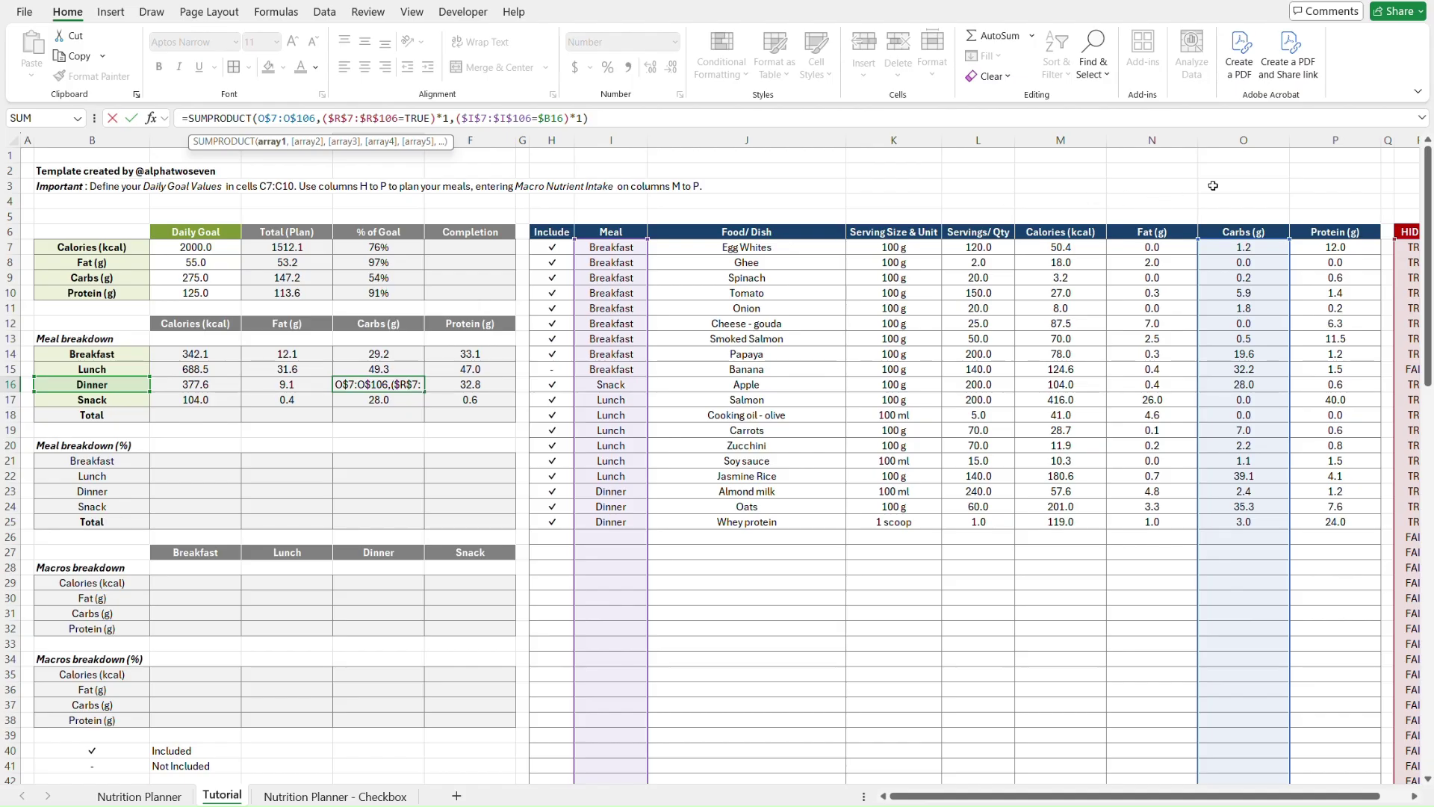
pyautogui.press('Tab')
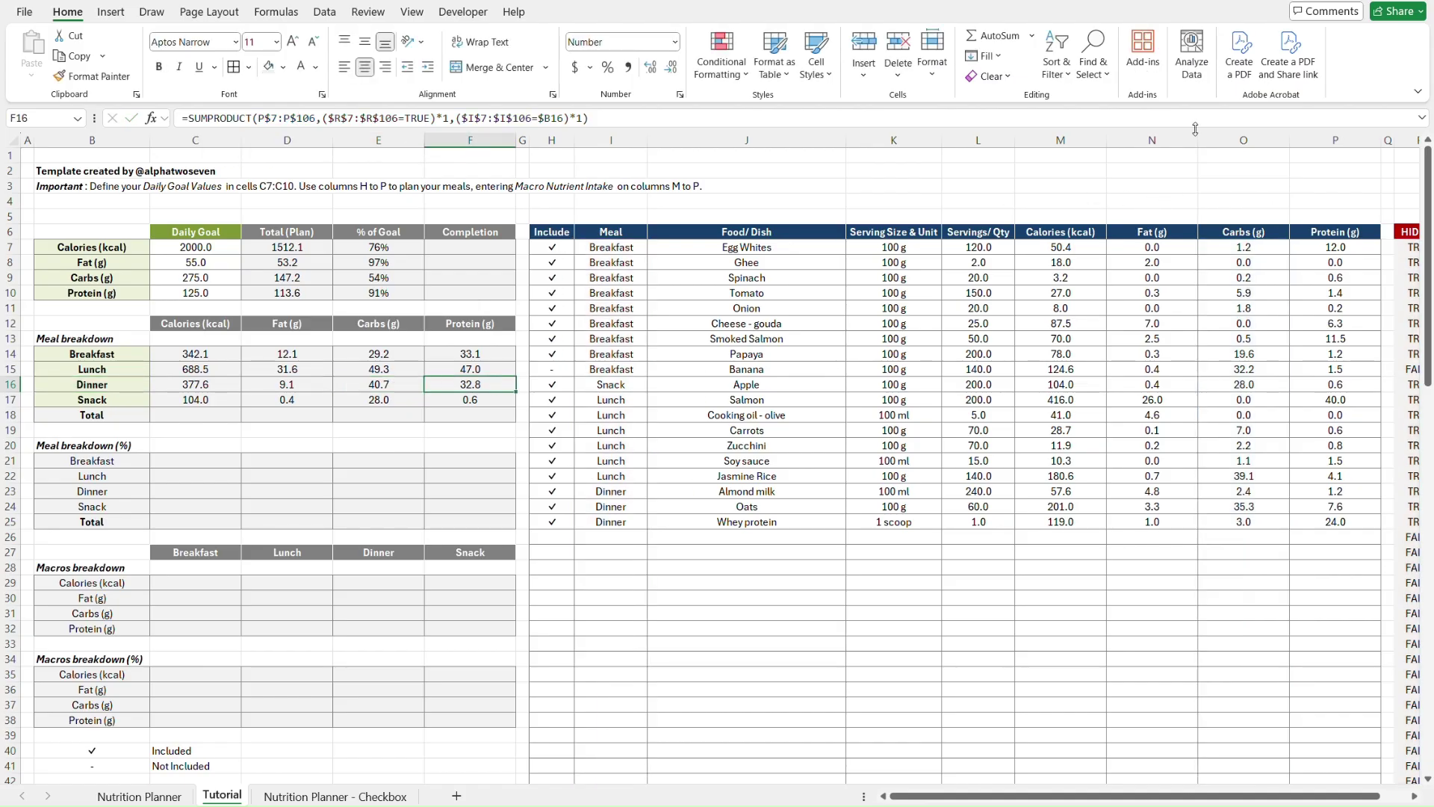
pyautogui.press('F2')
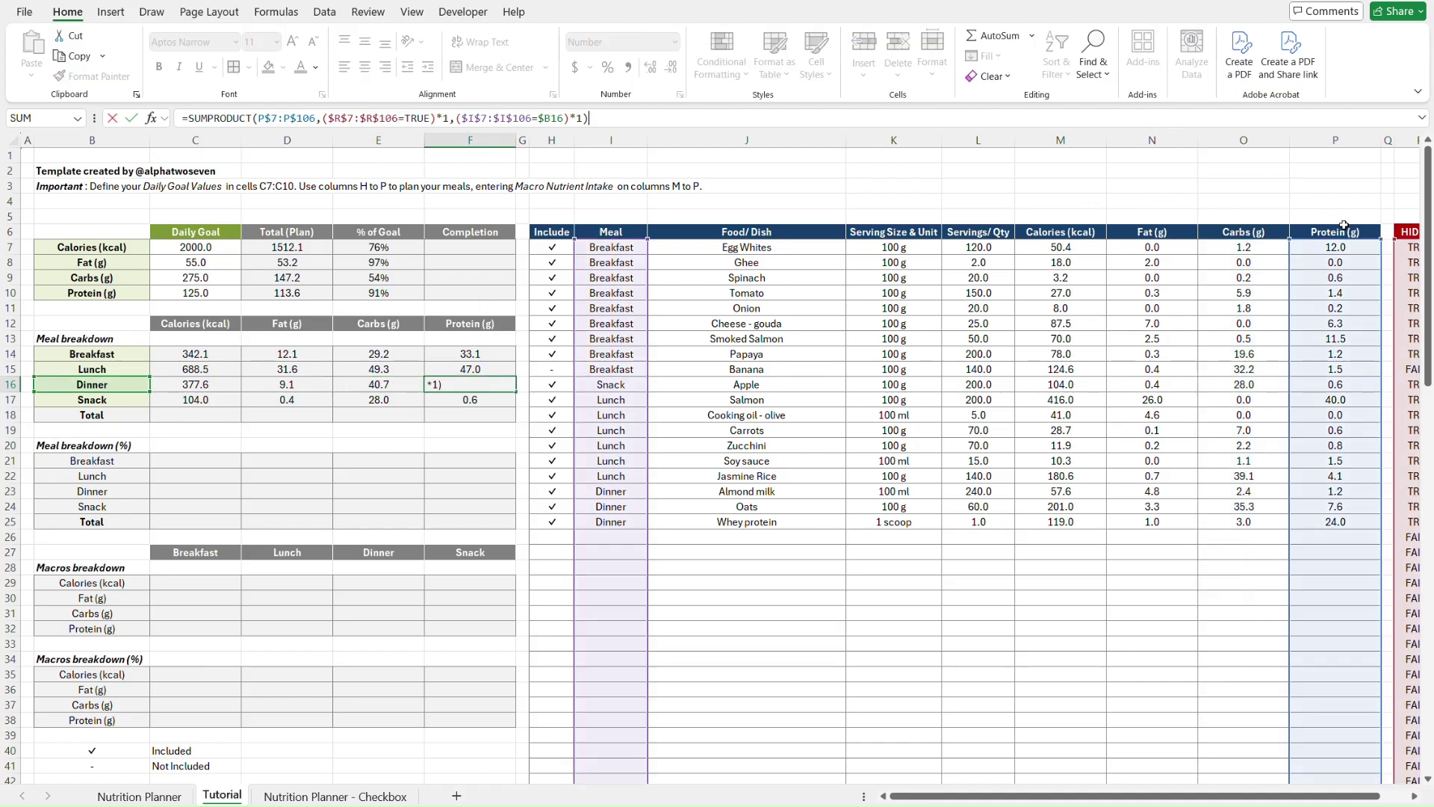
pyautogui.hotkey('shift', 'Tab')
pyautogui.hotkey('shift', 'Tab')
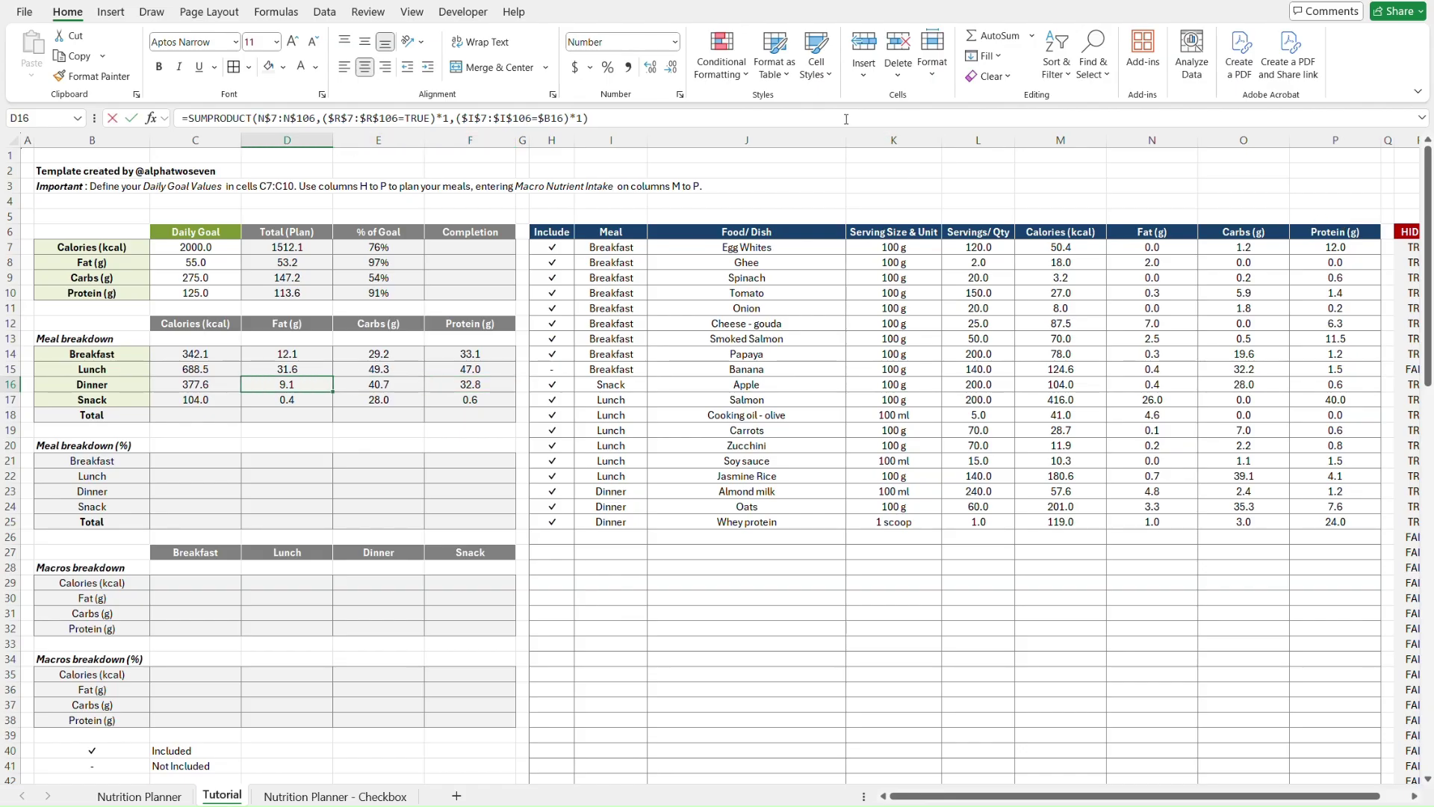
# - Examine how the SUMPRODUCT formulas for Dinner fat in D16 and the calories column refer to the meal names in column B
pyautogui.press('F2')
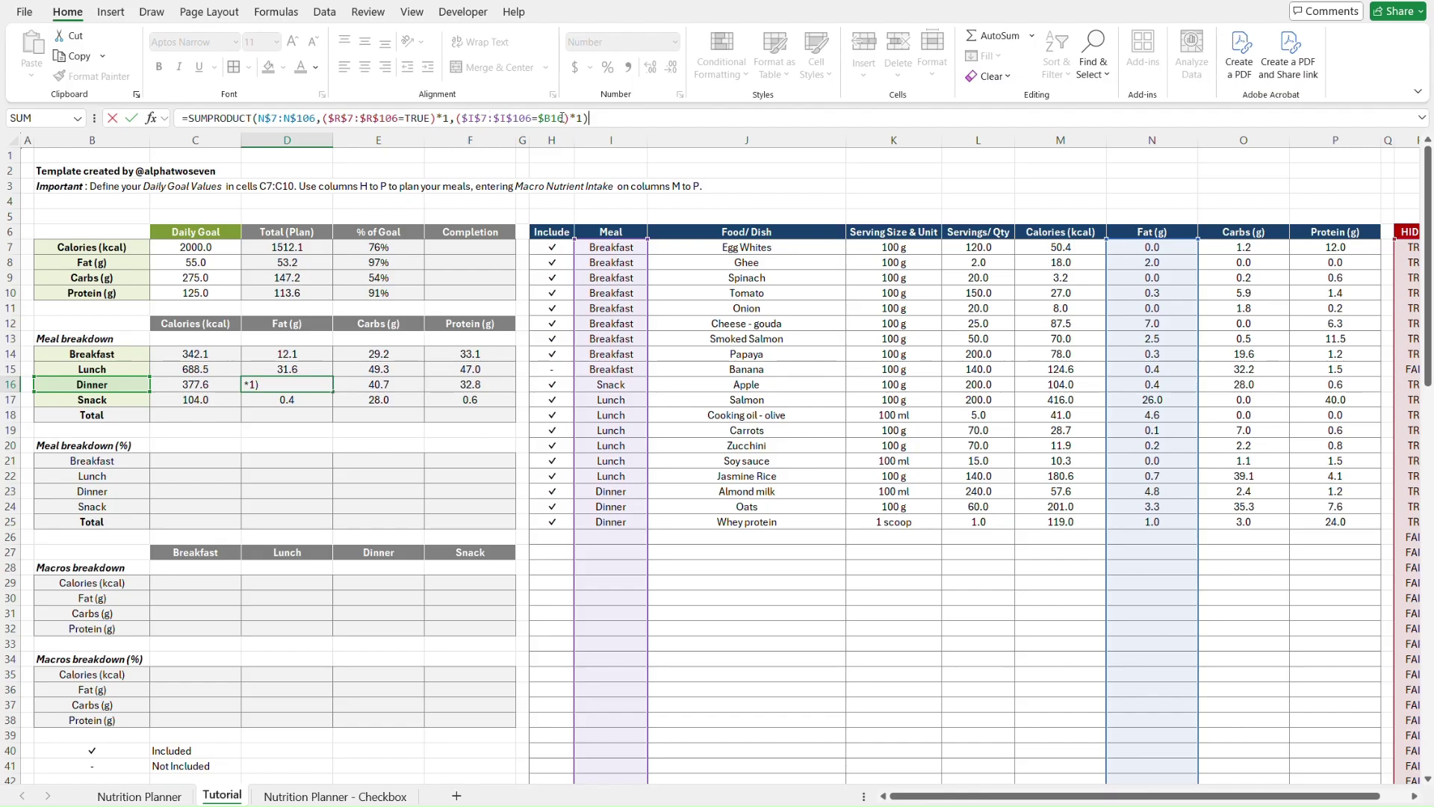
pyautogui.press('Escape')
pyautogui.press('Left')
pyautogui.press('Up')
pyautogui.press('Up')
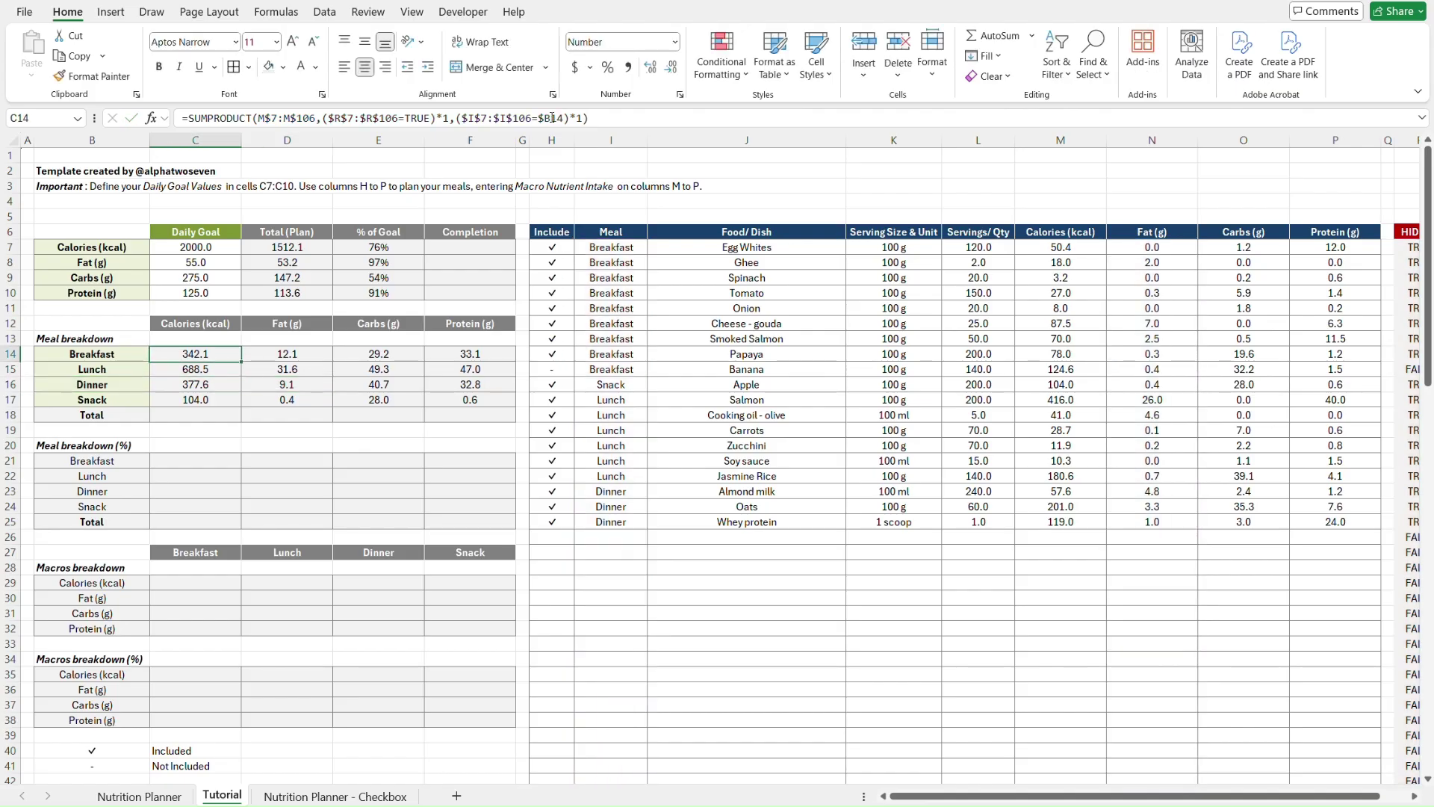
pyautogui.click(551, 118)
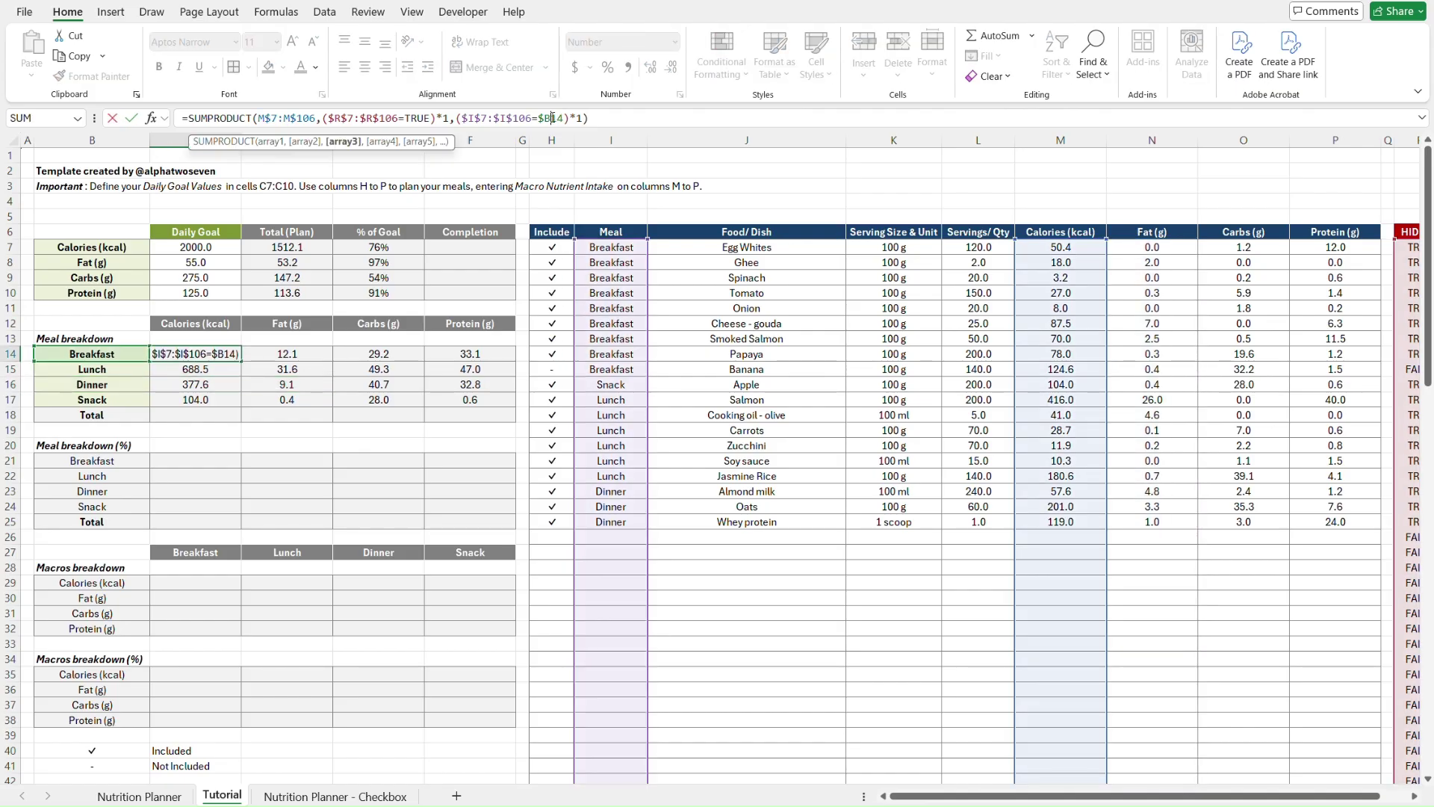
pyautogui.press('Return')
pyautogui.press('Down')
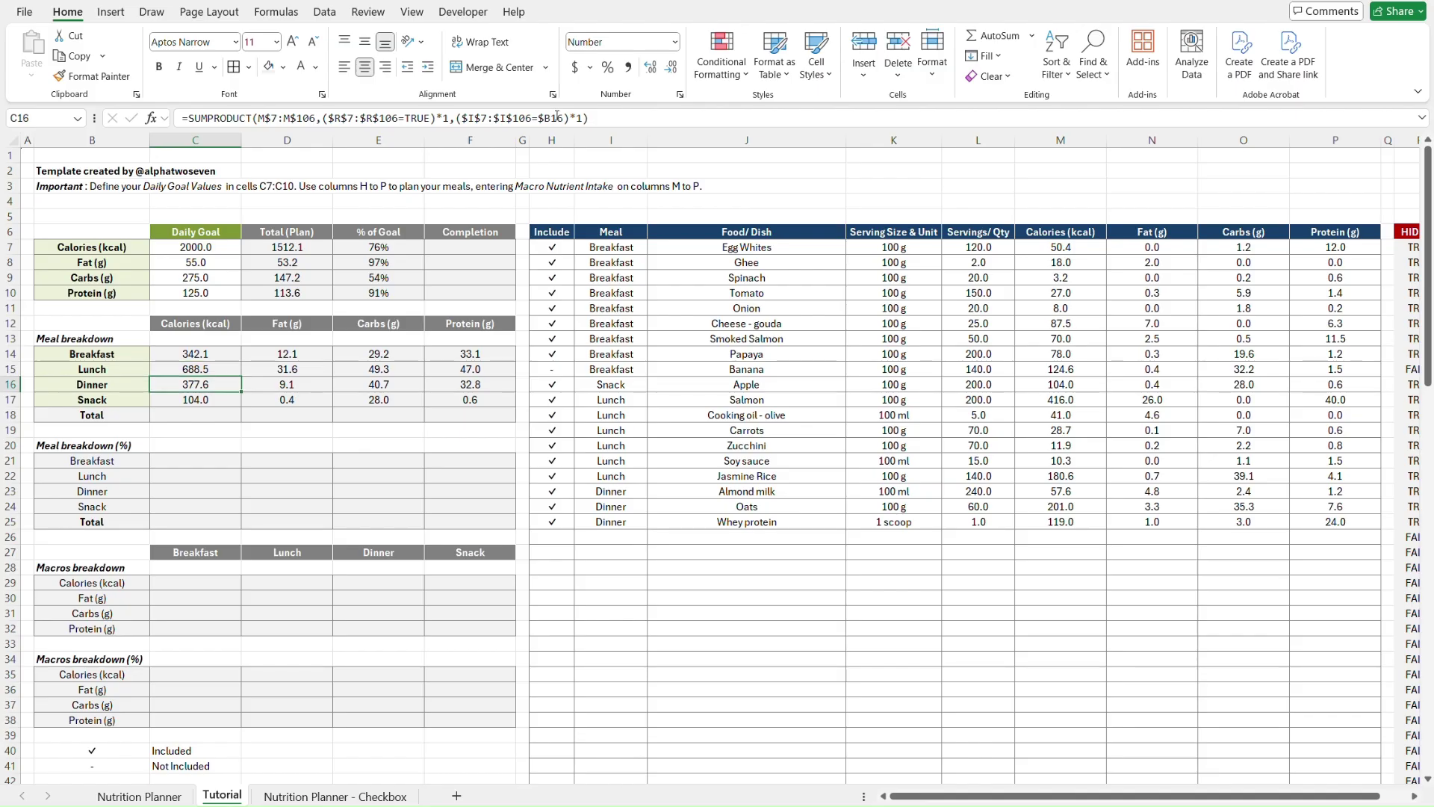
pyautogui.press('Up')
pyautogui.press('Up')
pyautogui.press('Down')
pyautogui.press('Down')
pyautogui.press('Down')
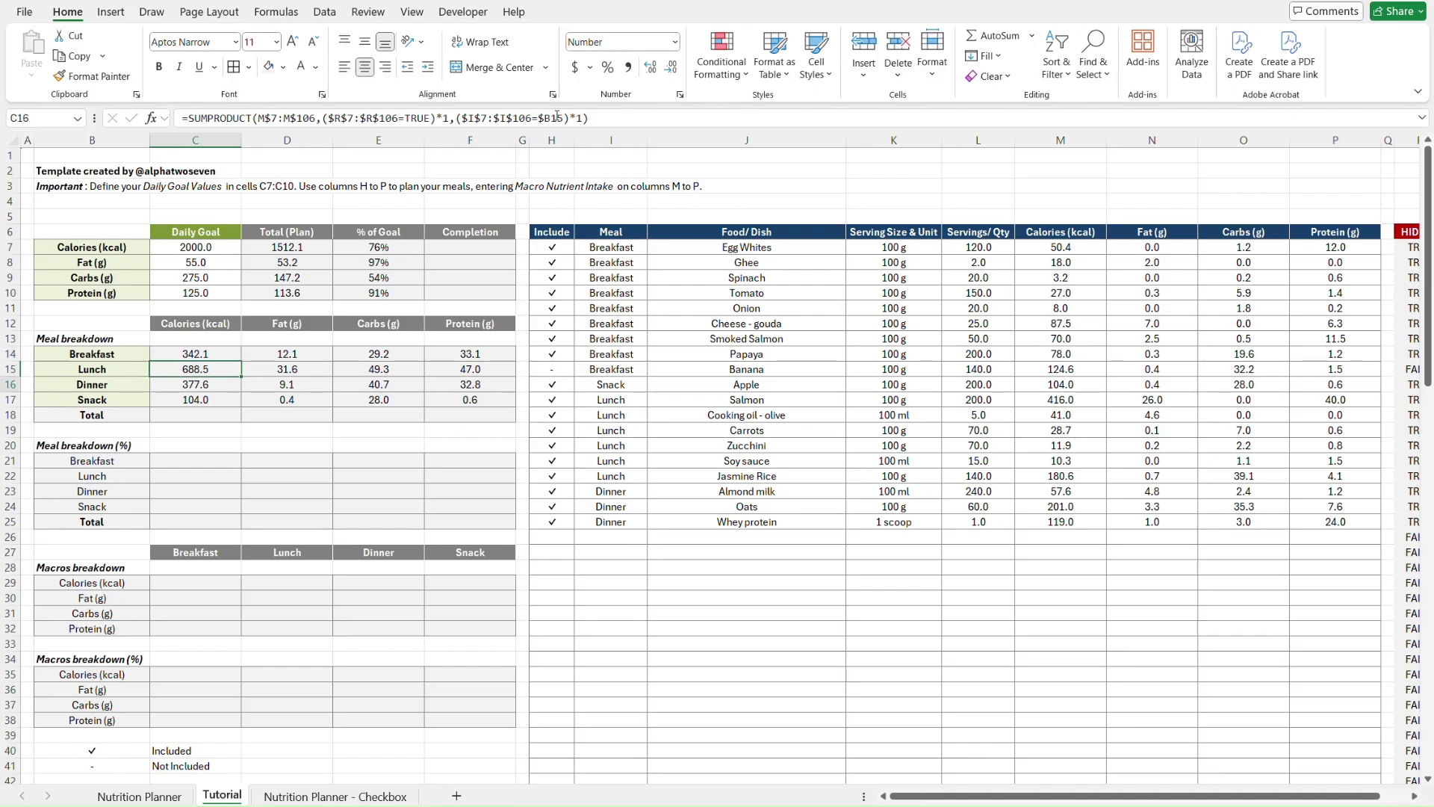
# - Inspect the cell references in the Dinner calories formula in C16 and the Lunch carbs formula in E15
pyautogui.press('Right')
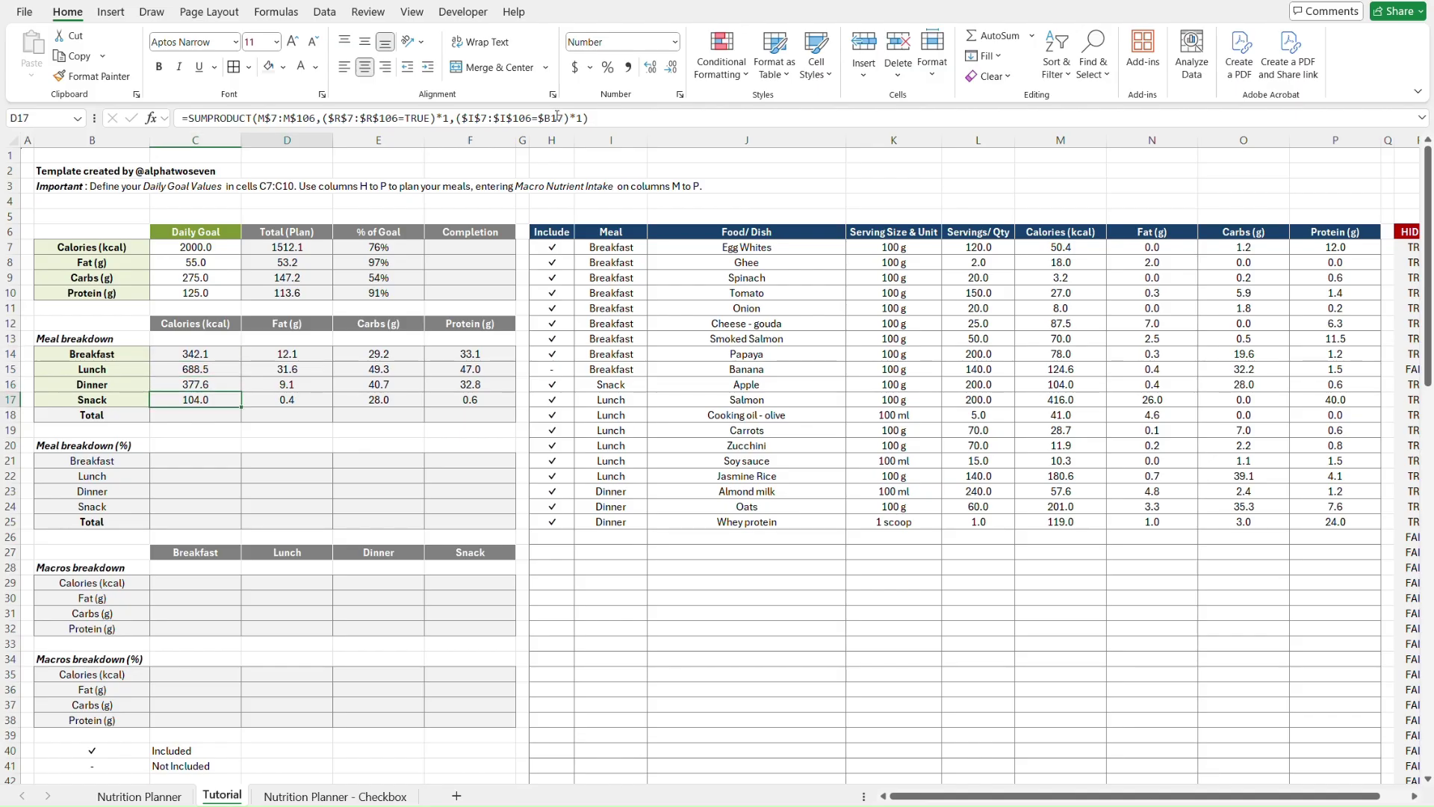
pyautogui.press('Right')
pyautogui.press('Up')
pyautogui.press('Left')
pyautogui.press('Left')
pyautogui.click(557, 118)
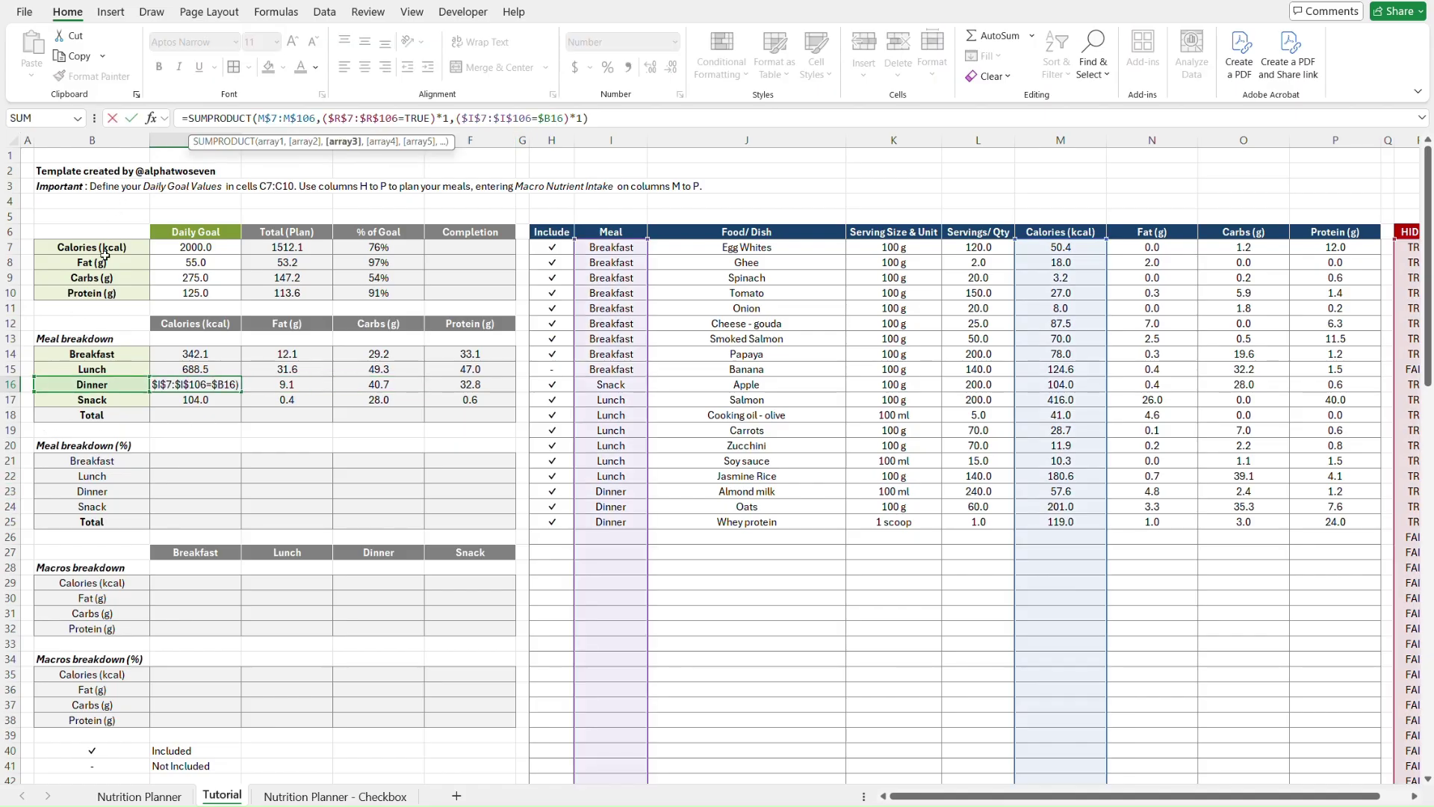
pyautogui.press('Escape')
pyautogui.press('Right')
pyautogui.press('Right')
pyautogui.press('Up')
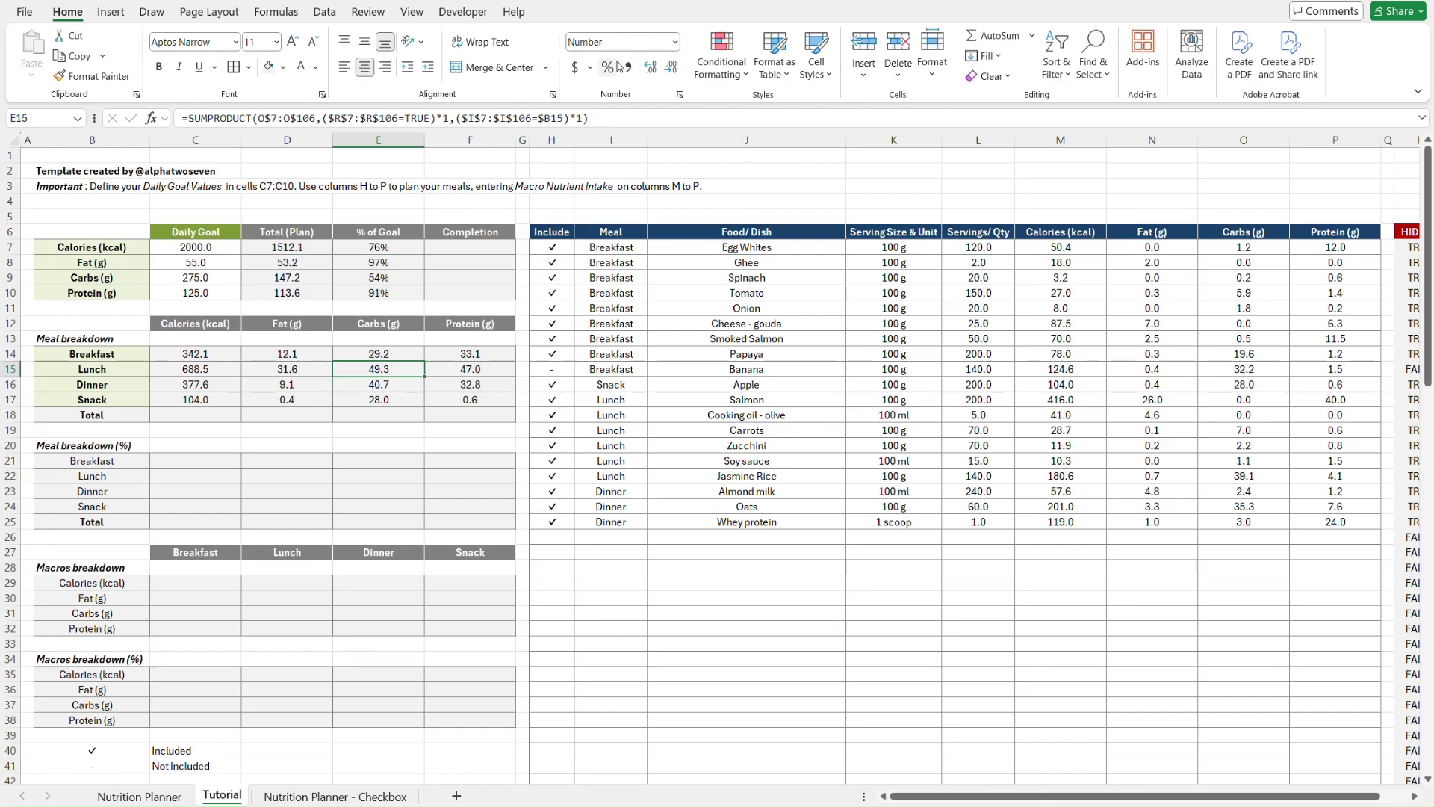
pyautogui.press('F2')
pyautogui.press('Escape')
# - Total the meal calories in C18 with the formula =SUM(C14:C17)
pyautogui.press('Down')
pyautogui.press('Down')
pyautogui.press('Down')
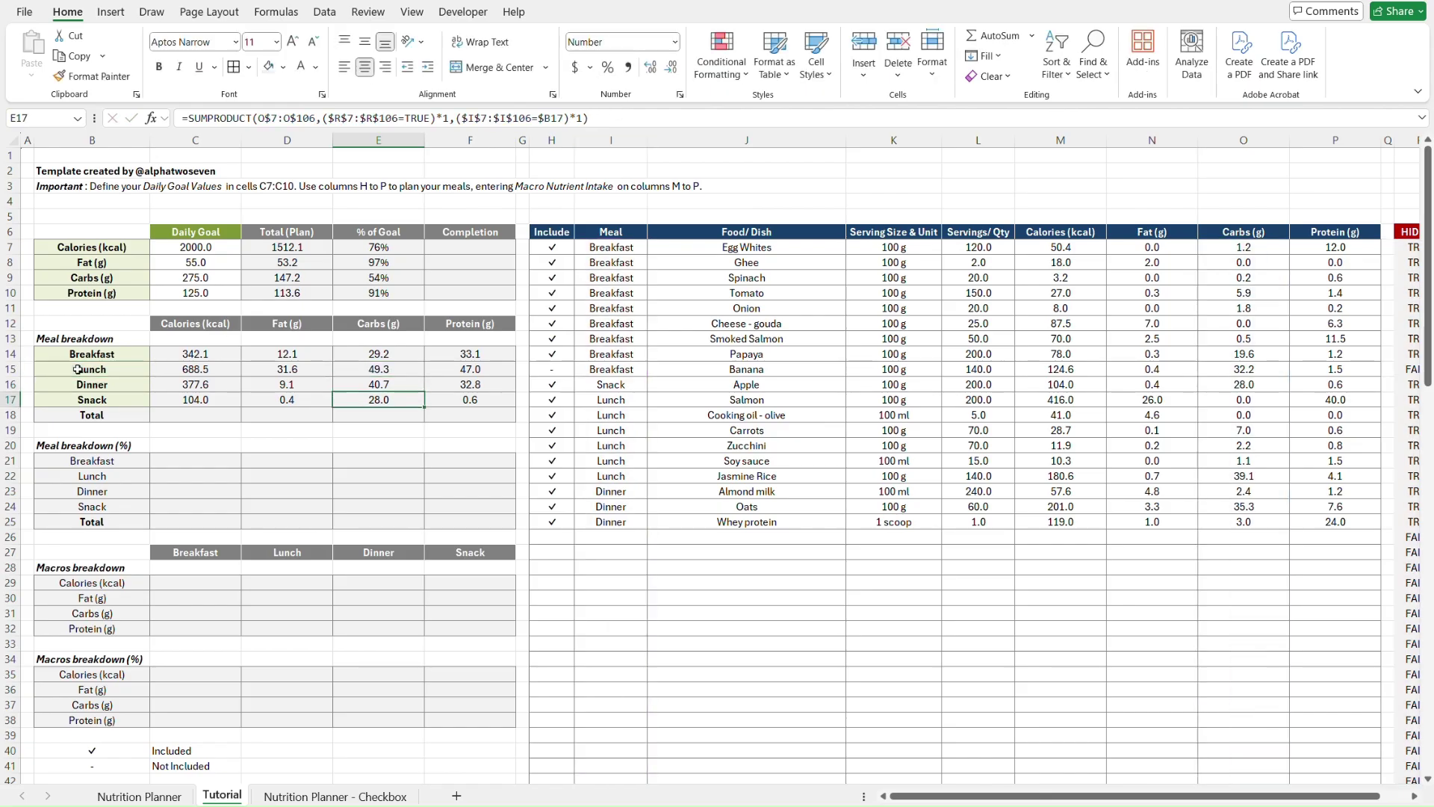
pyautogui.press('Left')
pyautogui.press('Left')
pyautogui.write('=sum(')
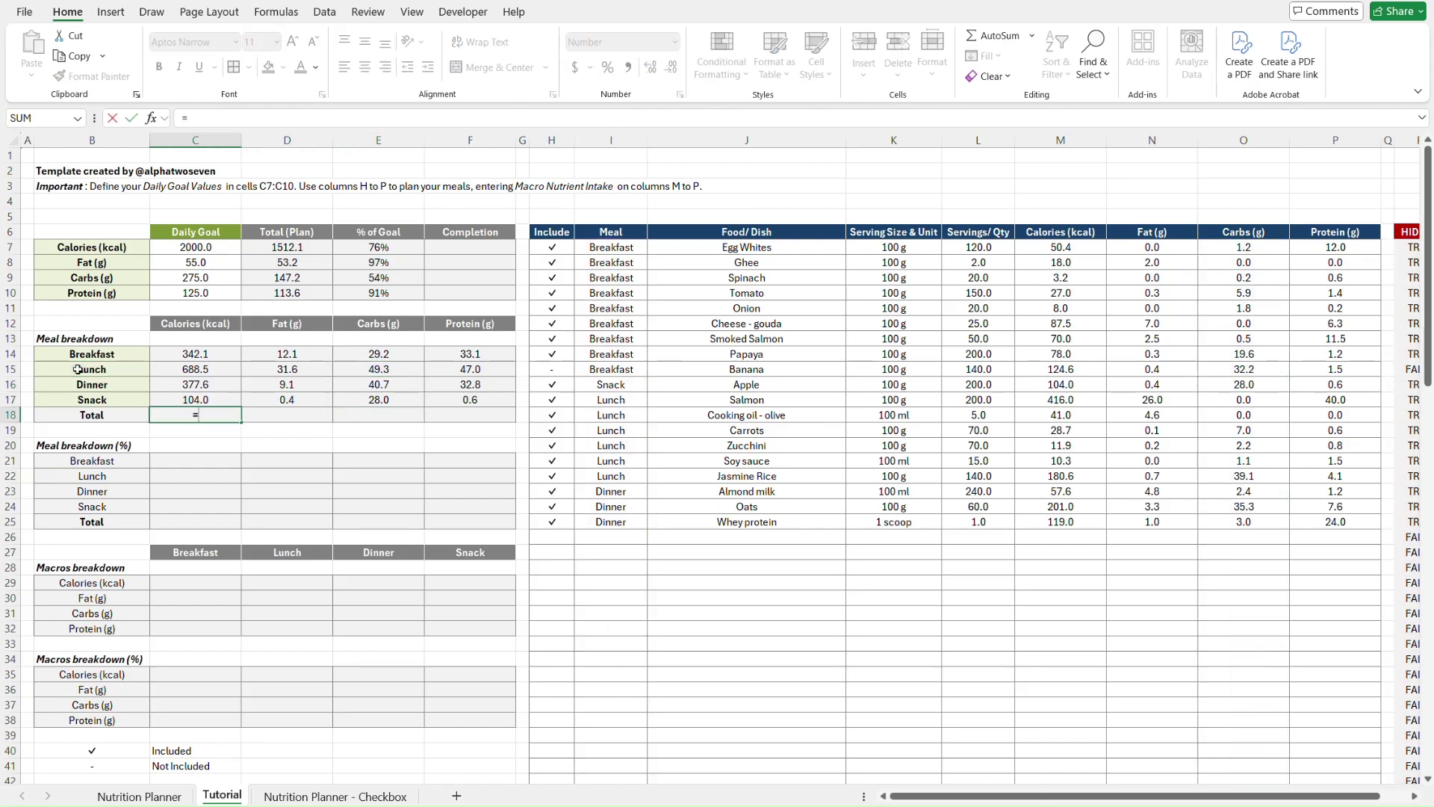
pyautogui.press('Up')
pyautogui.hotkey('shift', 'Up')
pyautogui.hotkey('shift', 'Up')
pyautogui.hotkey('shift', 'Up')
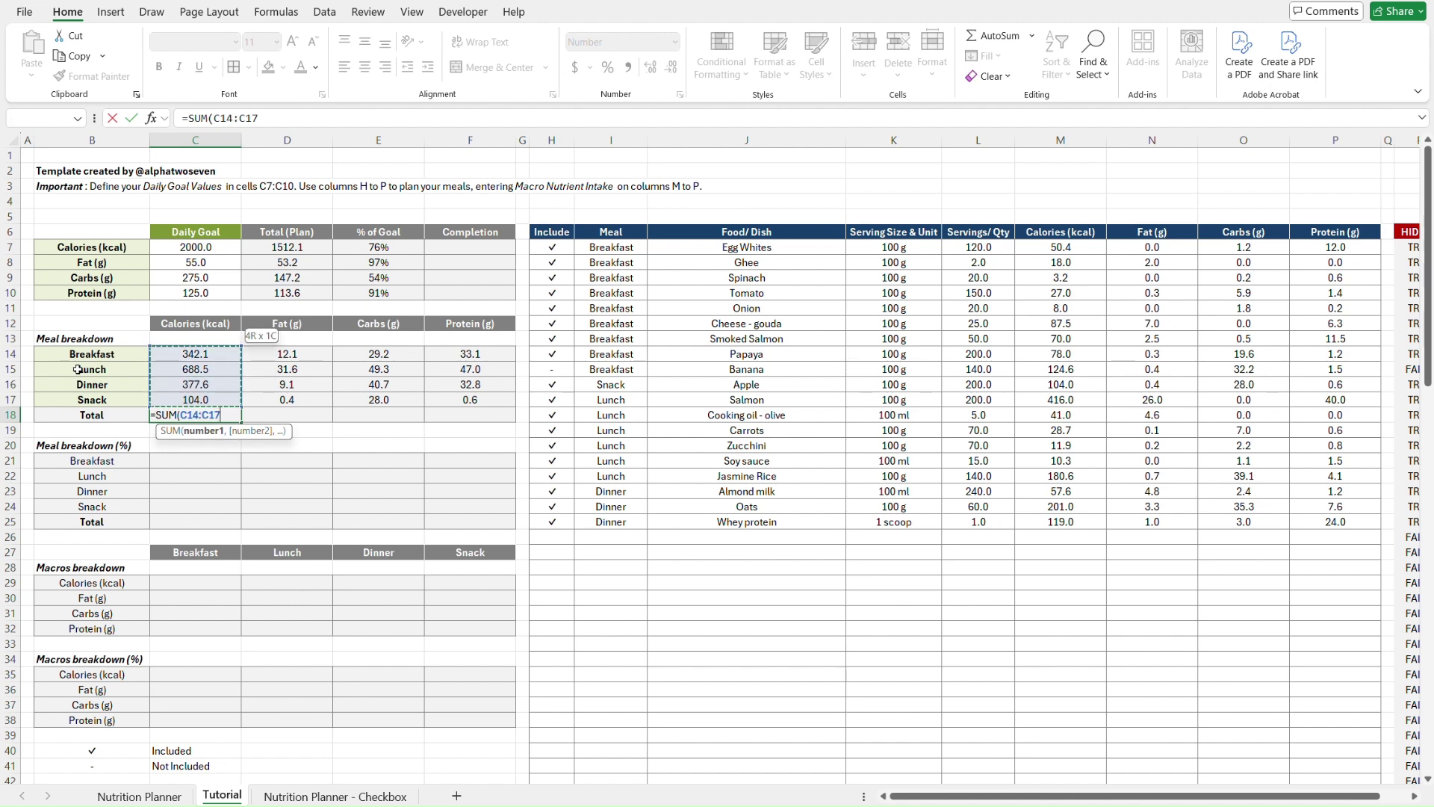
pyautogui.hotkey('ctrl', 'Return')
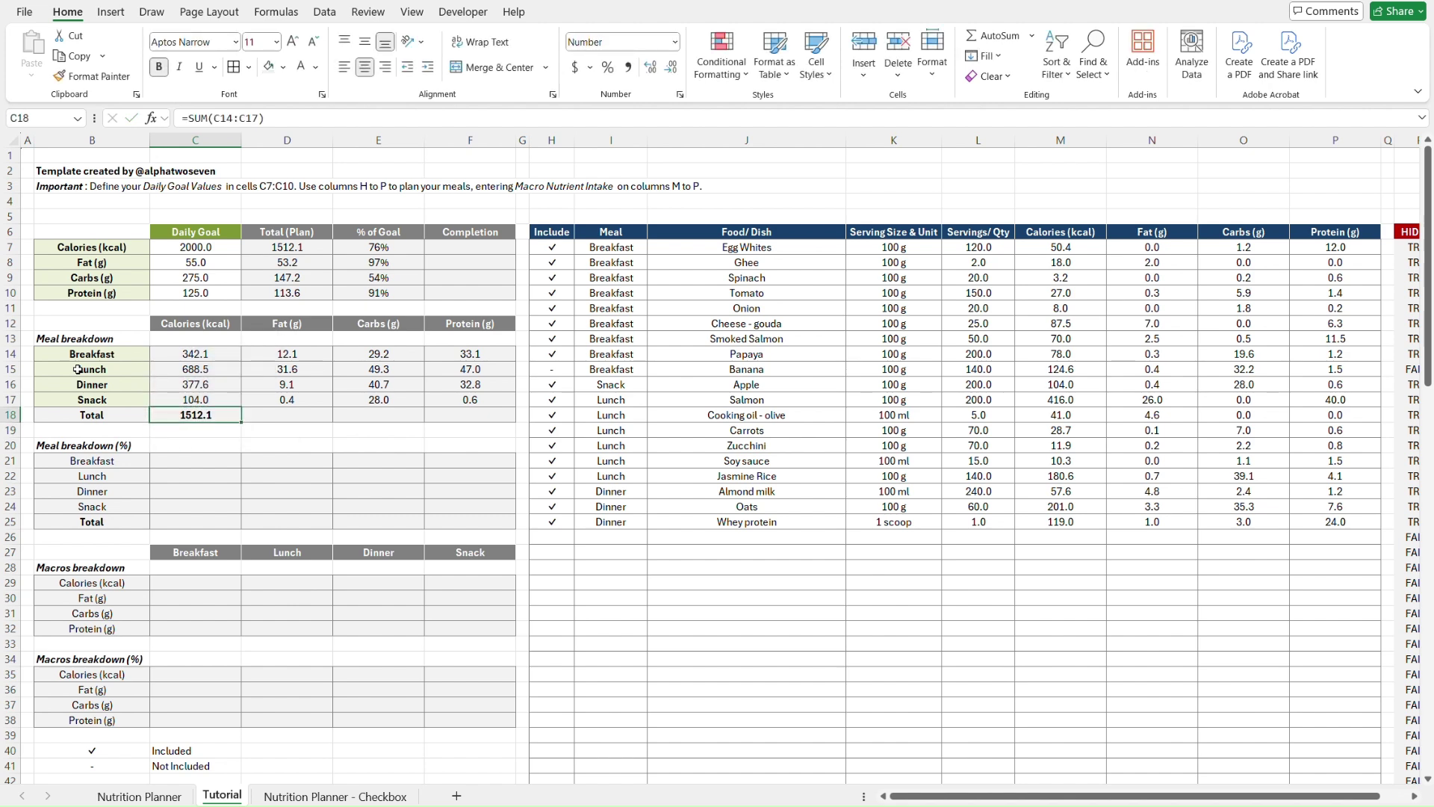
# - Fill the total formula from C18 across the fat, carbs and protein columns to F18
pyautogui.hotkey('shift', 'Right')
pyautogui.hotkey('shift', 'Right')
pyautogui.hotkey('shift', 'Right')
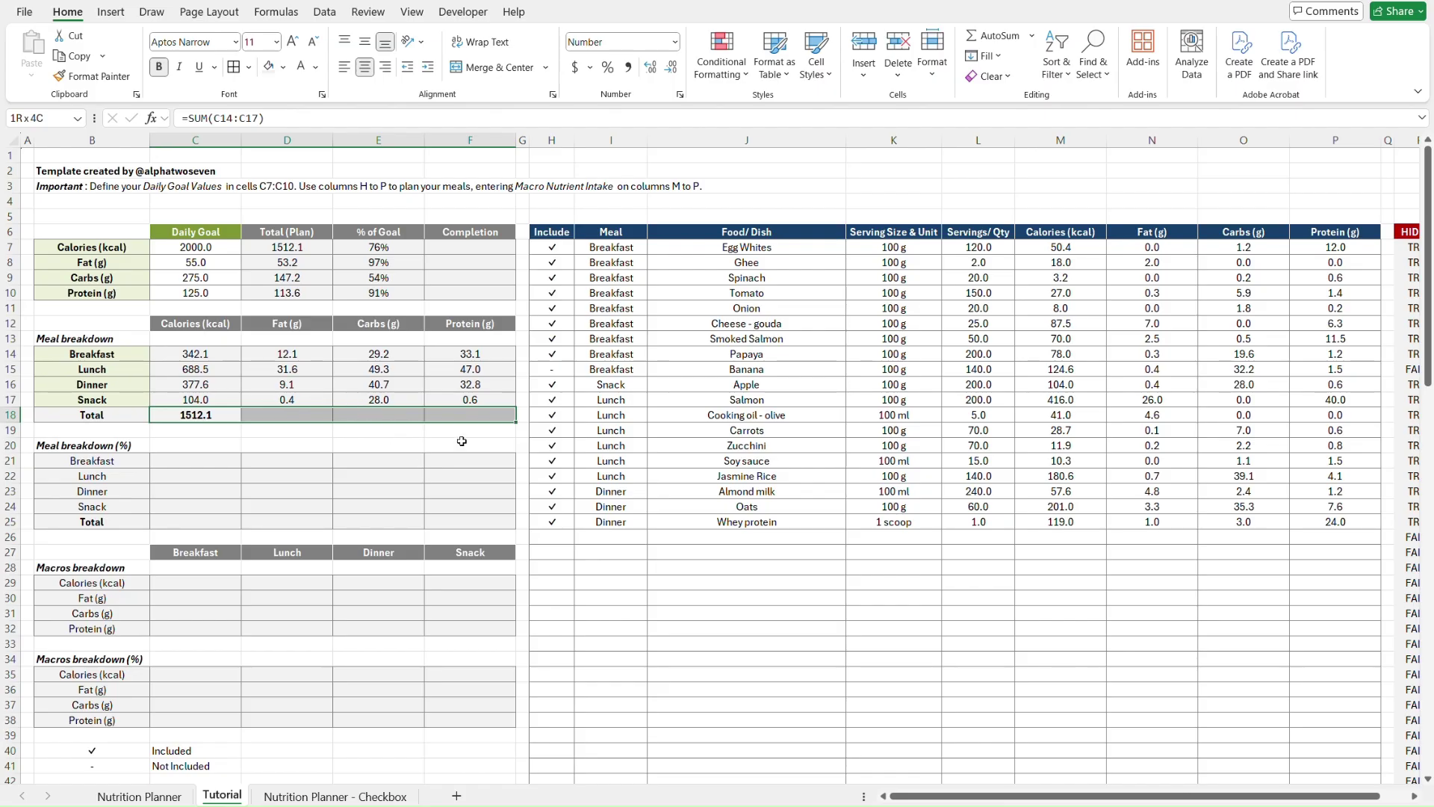
pyautogui.hotkey('ctrl', 'r')
pyautogui.click(456, 438)
# - Compare the meal breakdown totals with the finished Nutrition Planner sheet, and return to the Tutorial sheet
pyautogui.hotkey('ctrl', 'pageup')
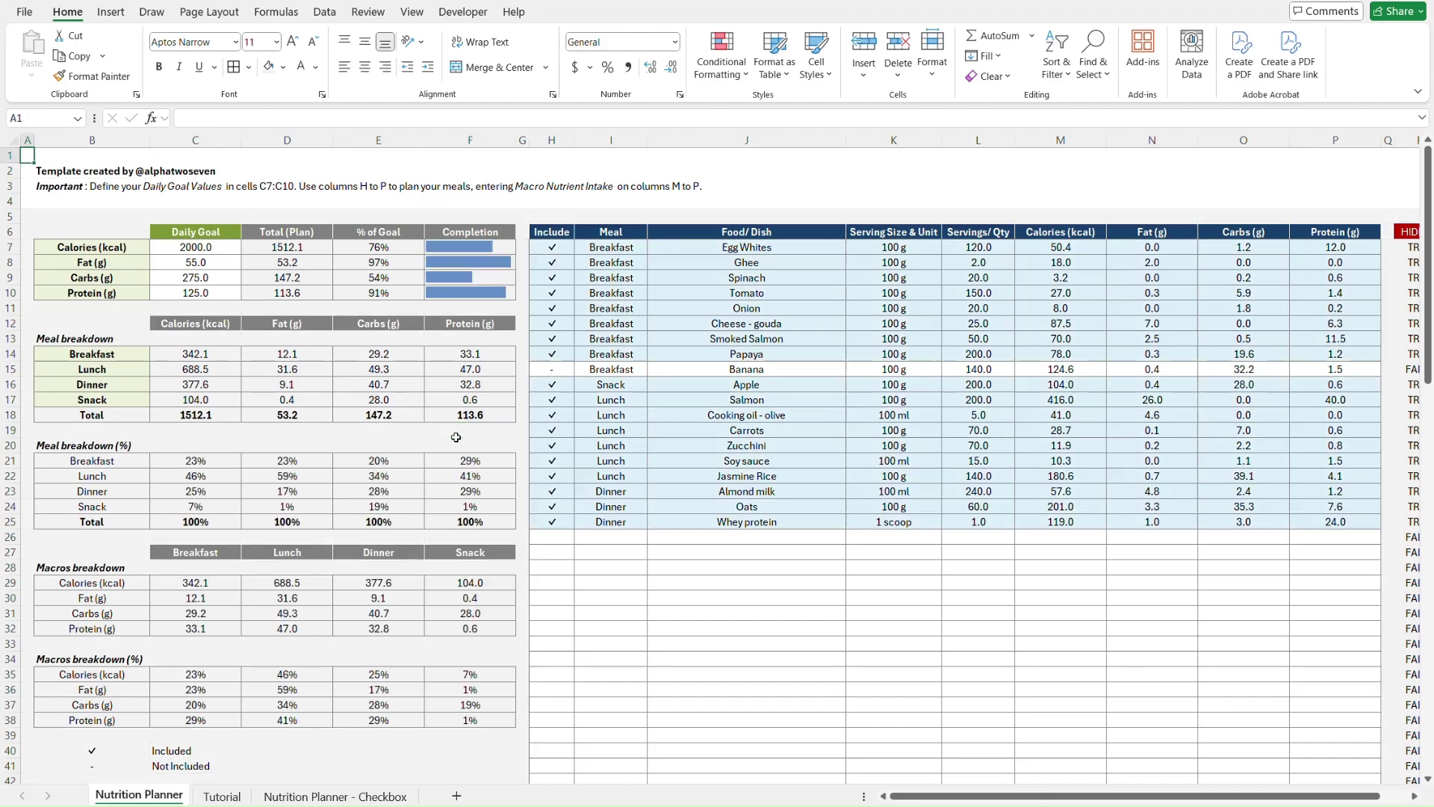
pyautogui.hotkey('ctrl', 'pagedown')
pyautogui.hotkey('ctrl', 'pageup')
pyautogui.click(228, 415)
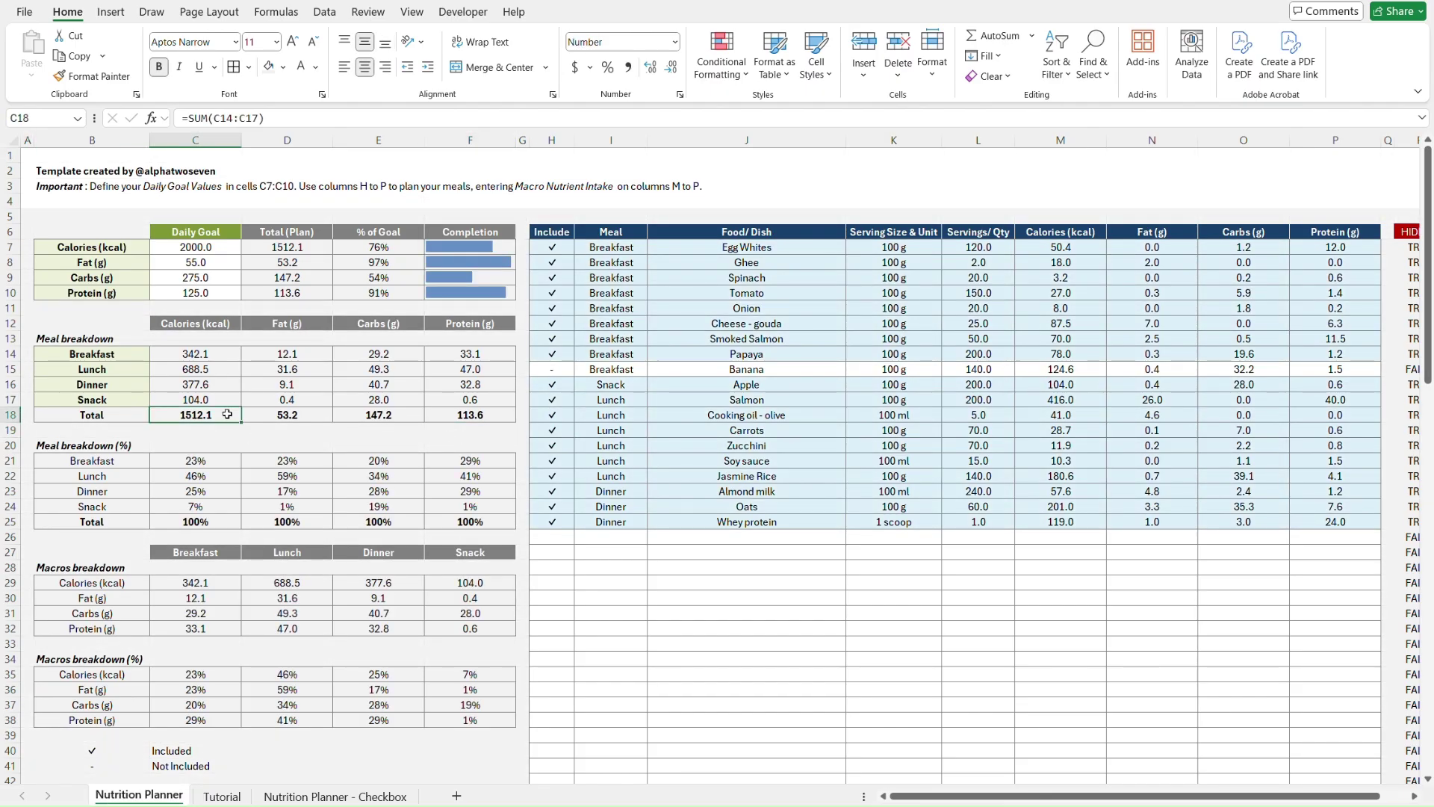
pyautogui.press('Up')
pyautogui.press('Right')
pyautogui.press('Right')
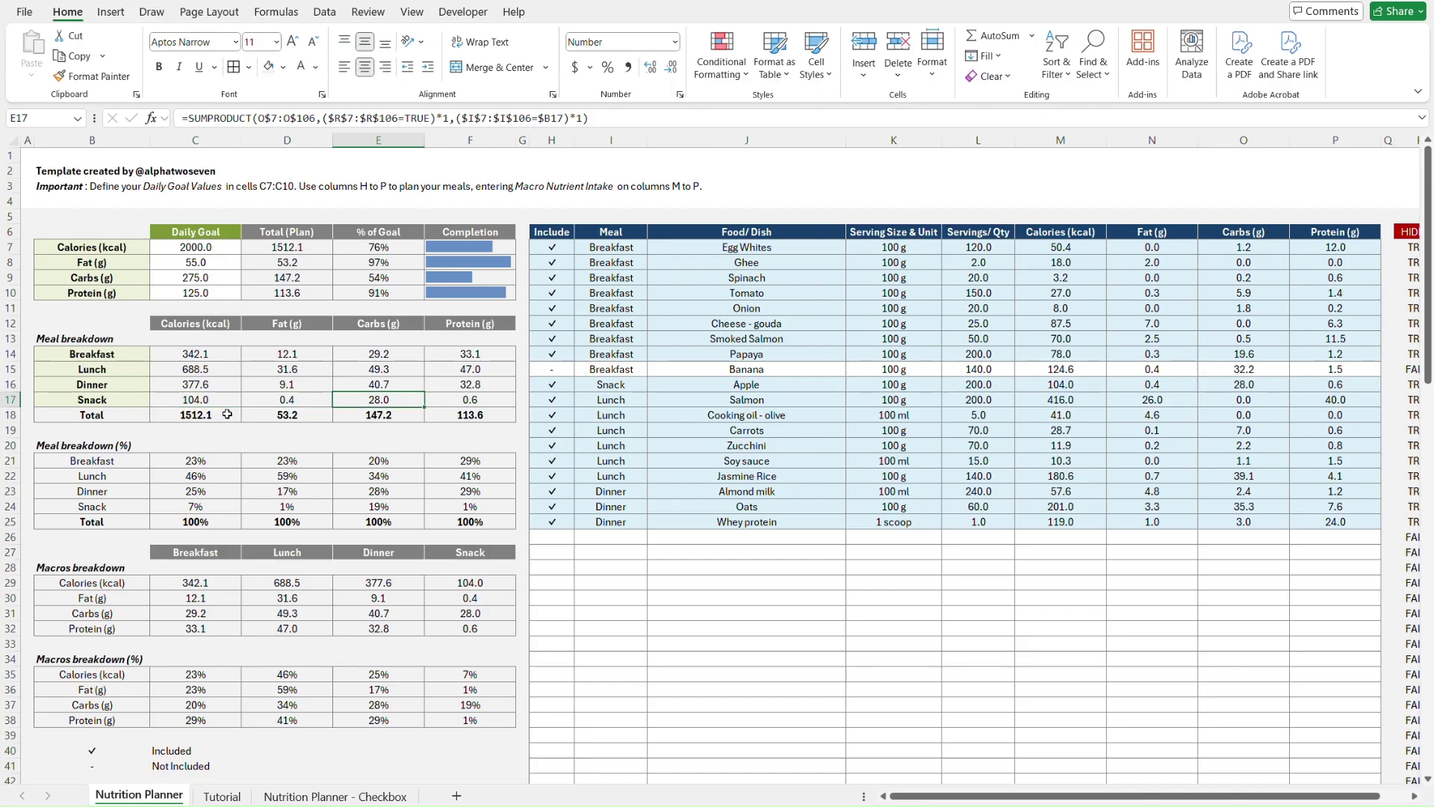
pyautogui.hotkey('ctrl', 'pagedown')
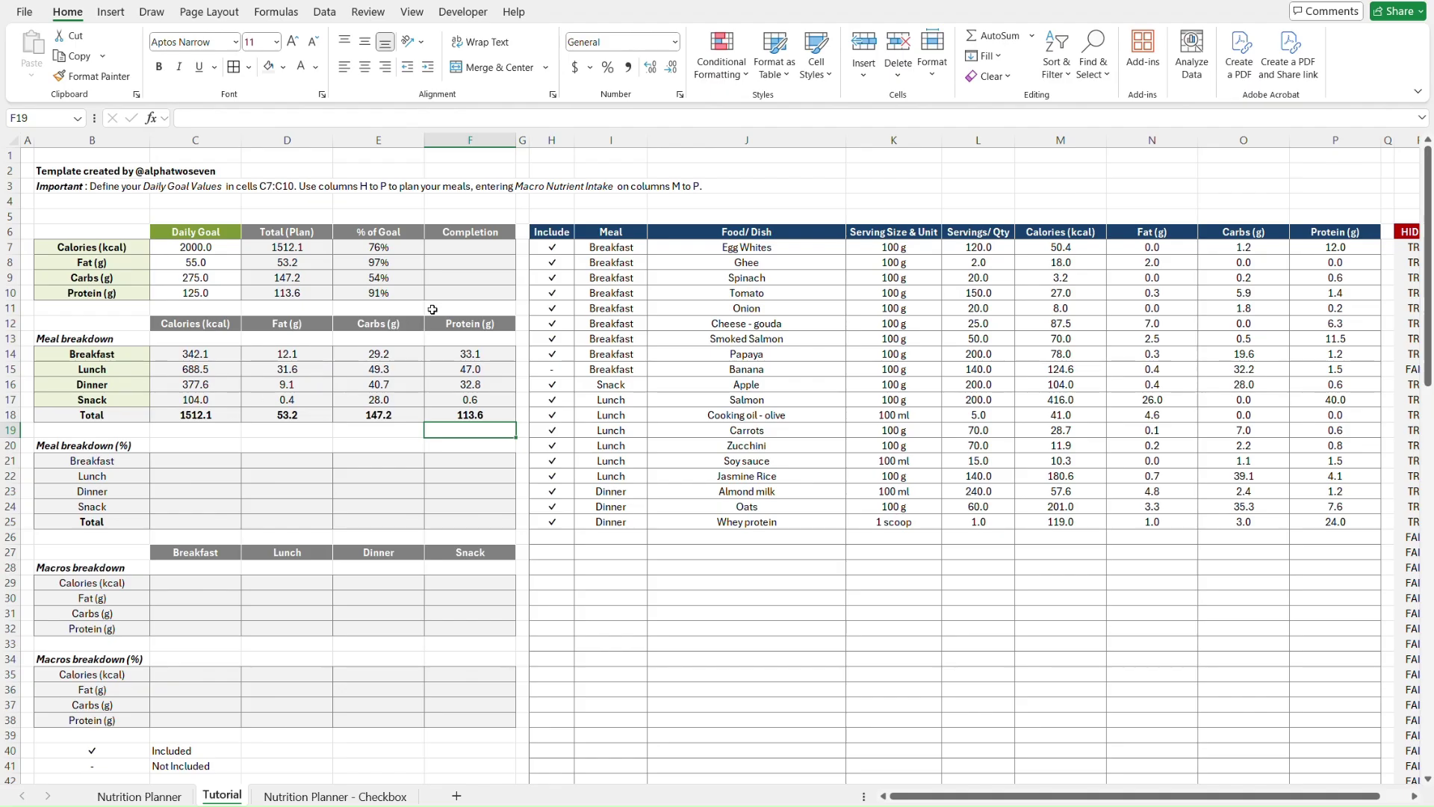
# - Add list data validation to the Meal column cells I7:I106, using the meal names in B14:B17 as the source
pyautogui.click(614, 249)
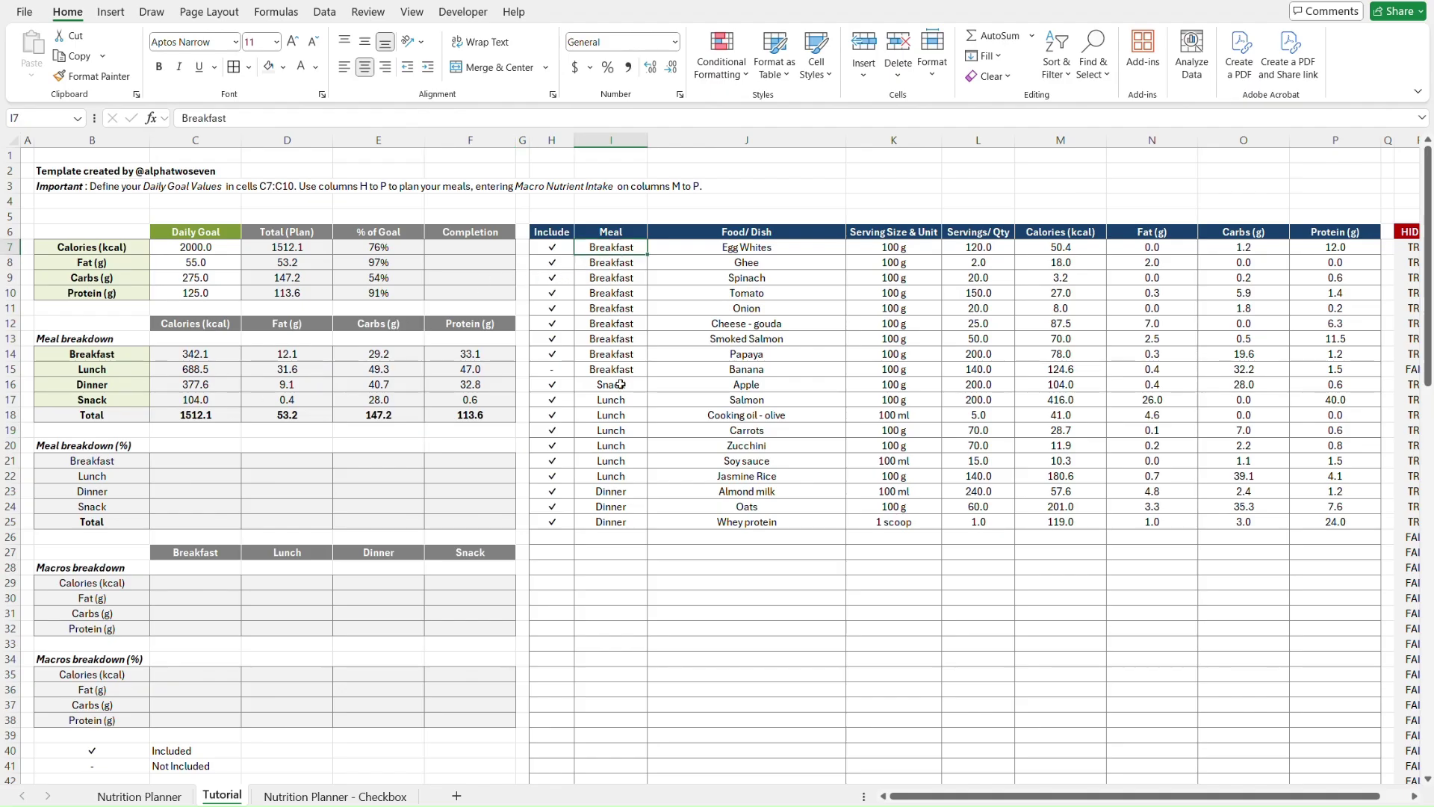
pyautogui.scroll(-20, 621, 383)
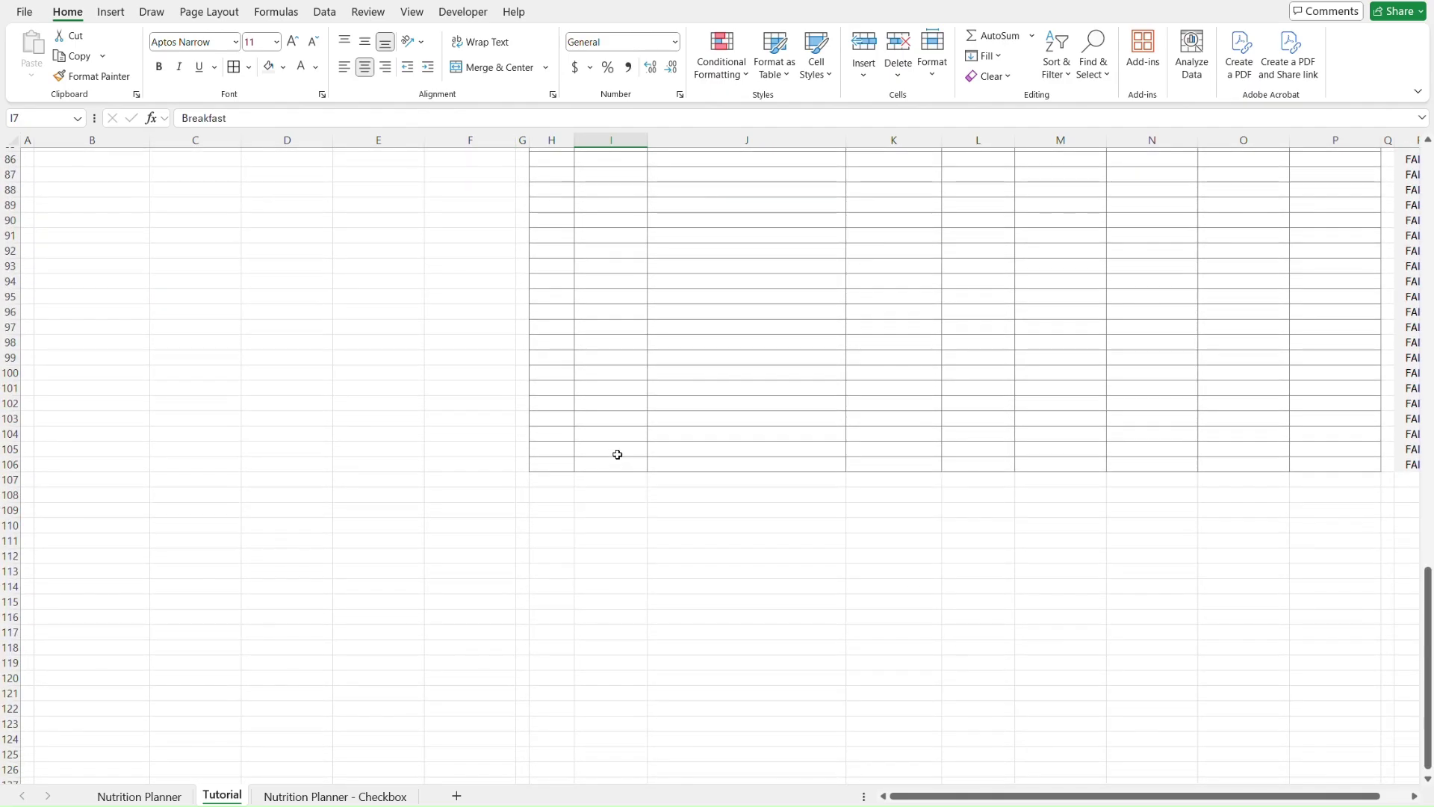
pyautogui.hotkey('ctrl', 'space')
pyautogui.scroll(20, 618, 451)
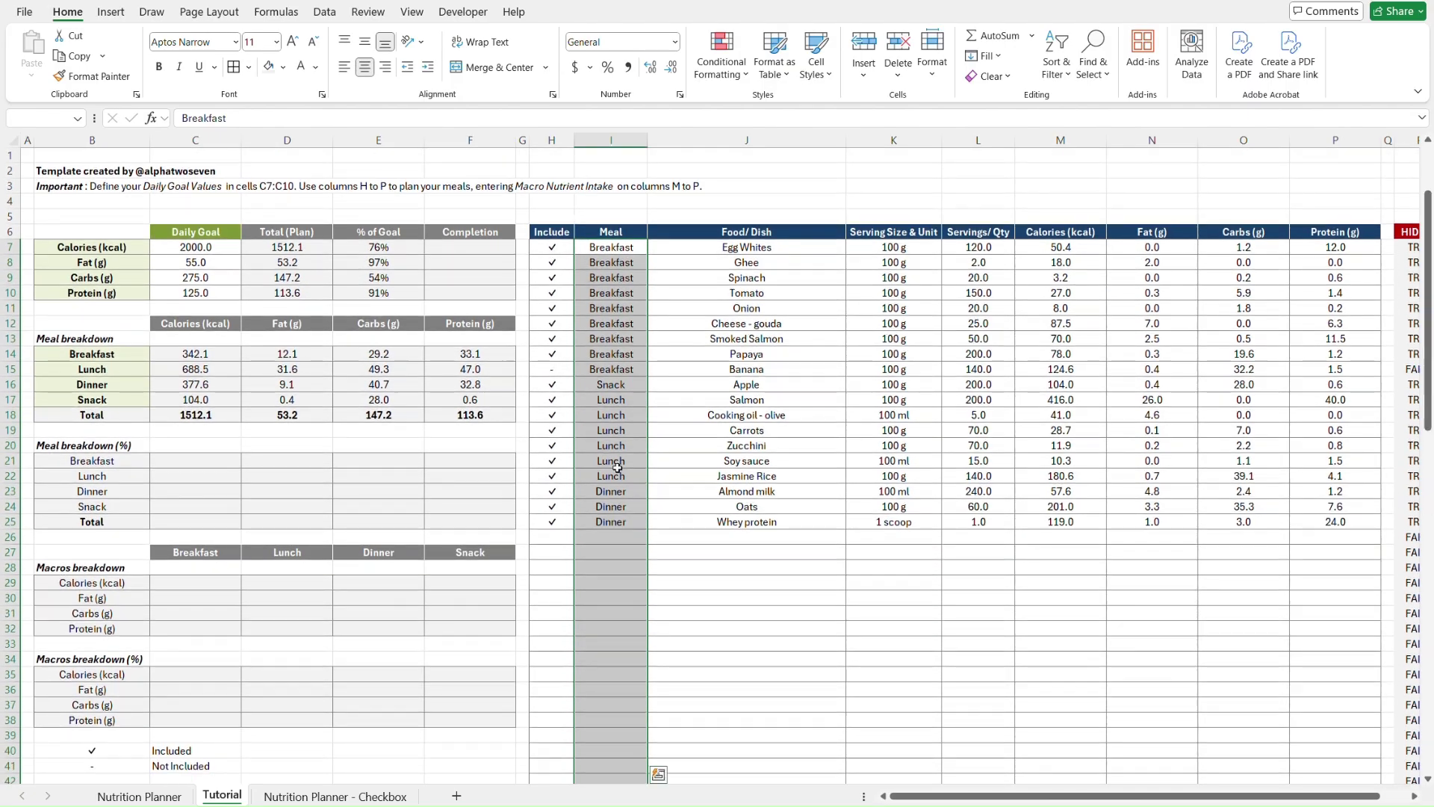
pyautogui.click(324, 14)
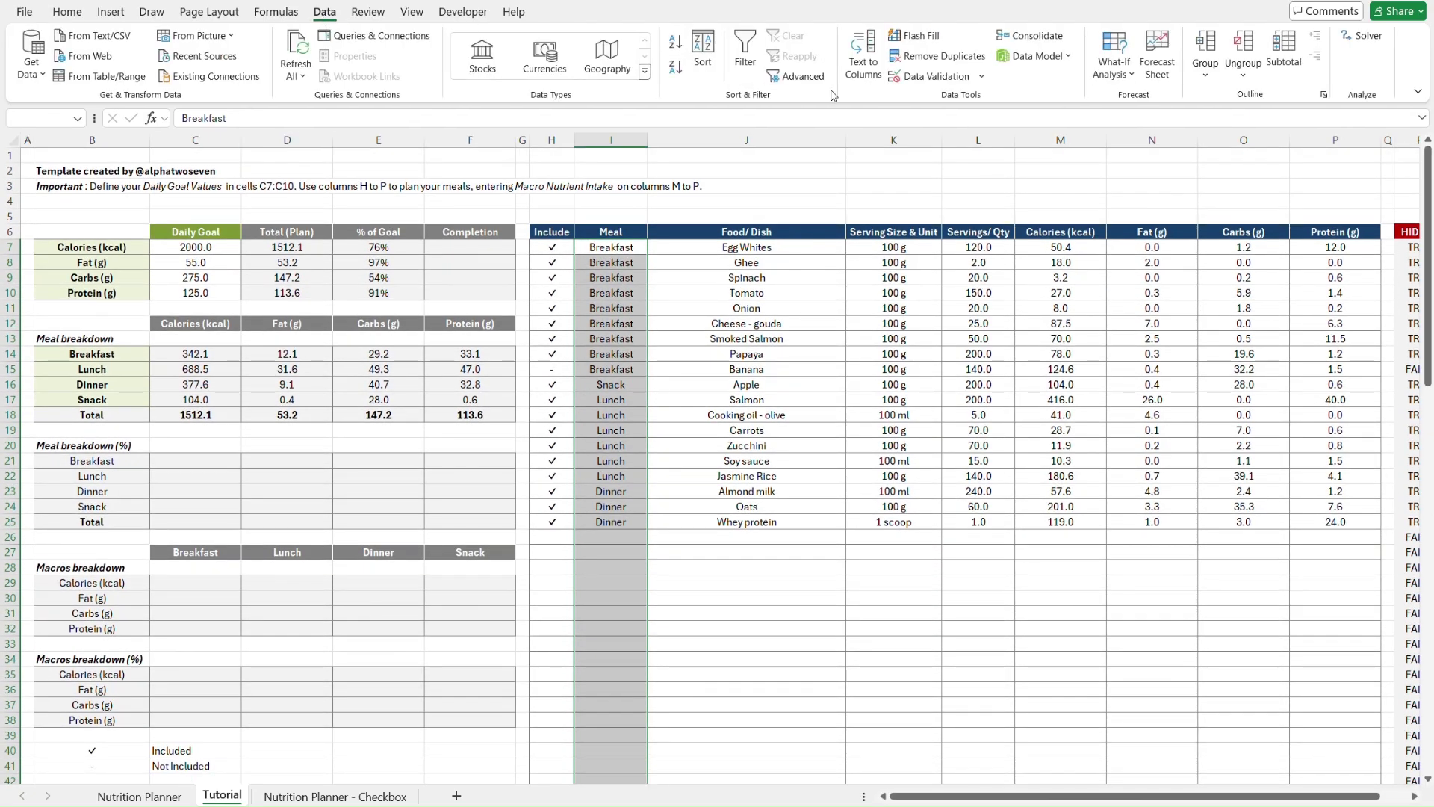
pyautogui.click(931, 77)
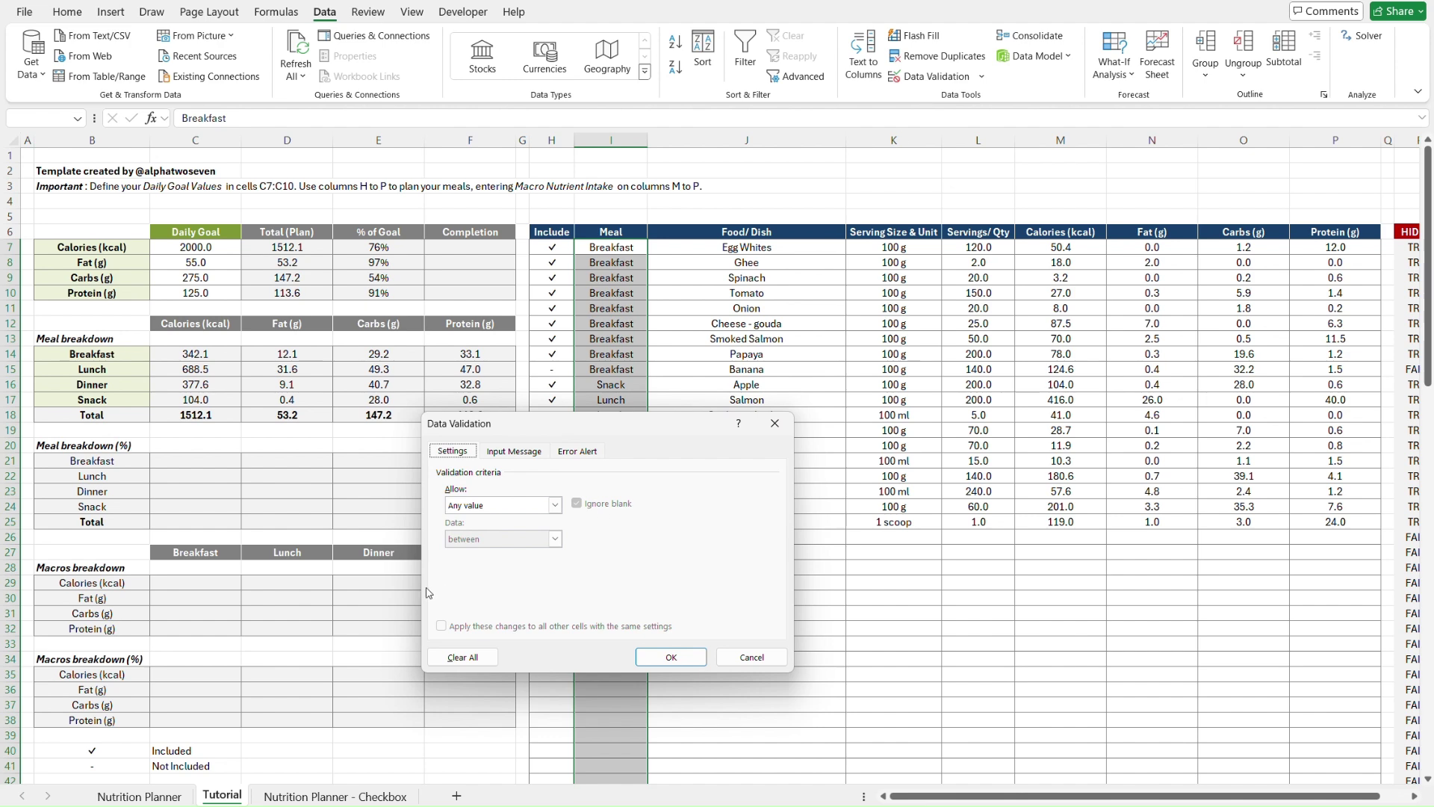
pyautogui.click(520, 508)
pyautogui.click(486, 554)
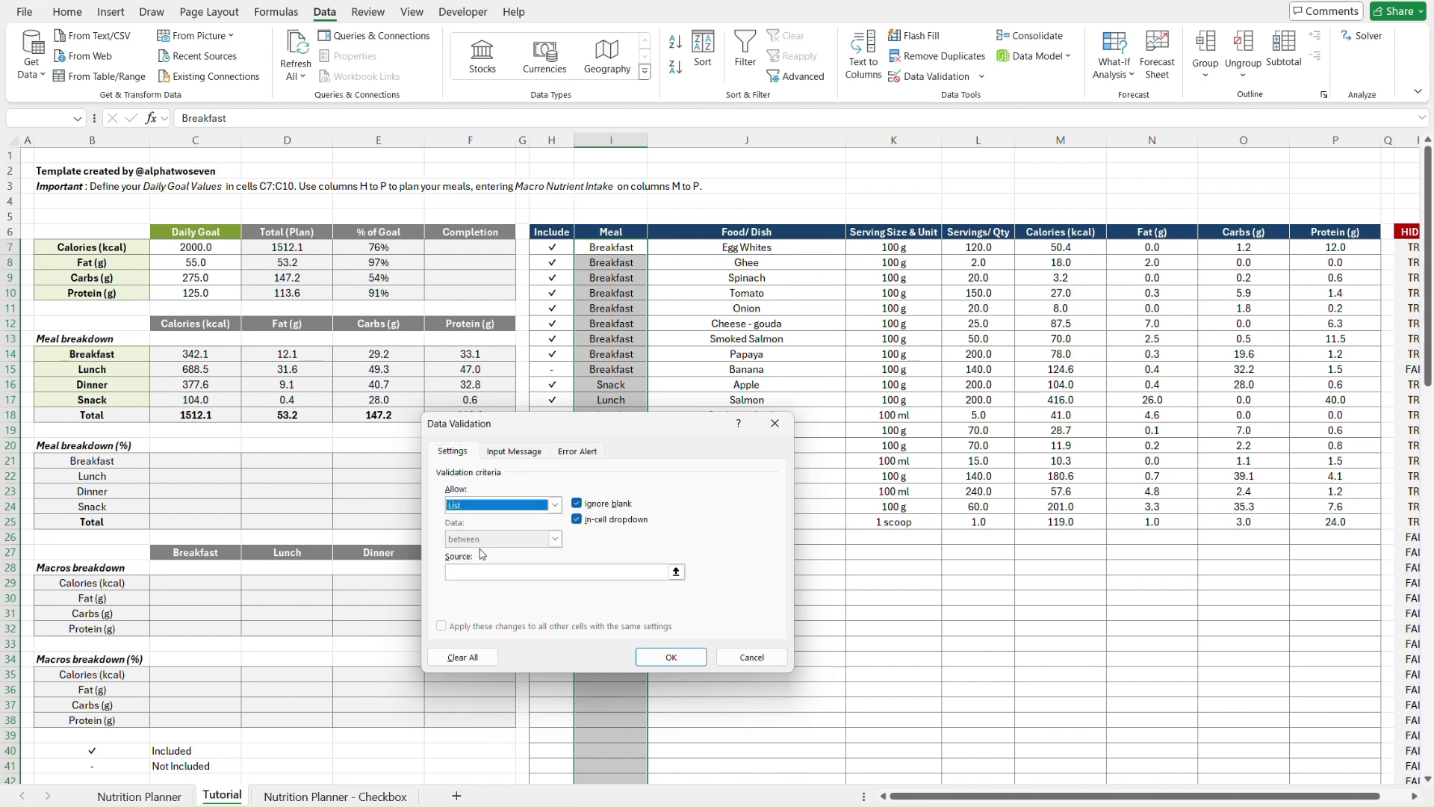
pyautogui.click(520, 571)
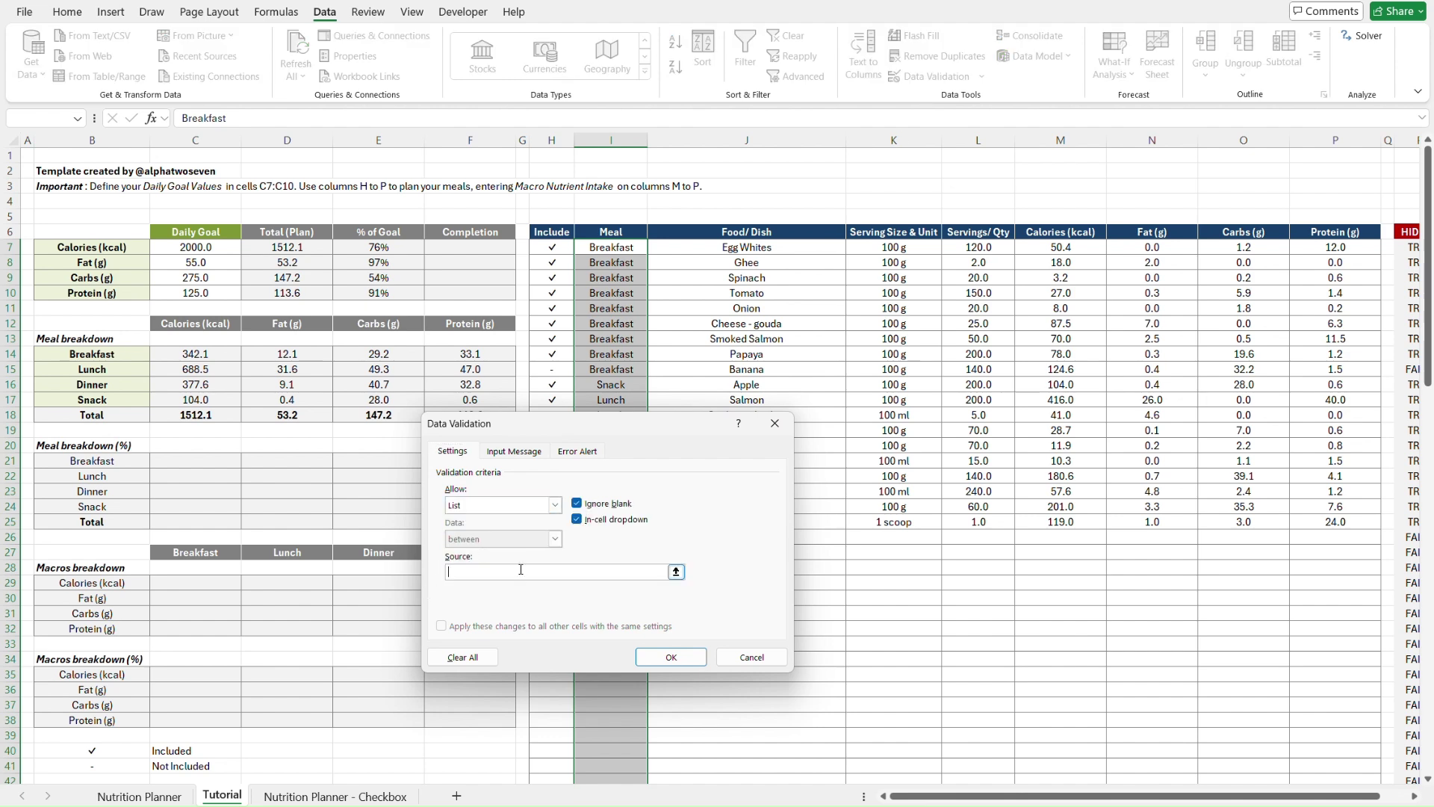
pyautogui.click(115, 351)
pyautogui.moveTo(114, 351); pyautogui.dragTo(116, 400)
pyautogui.click(671, 658)
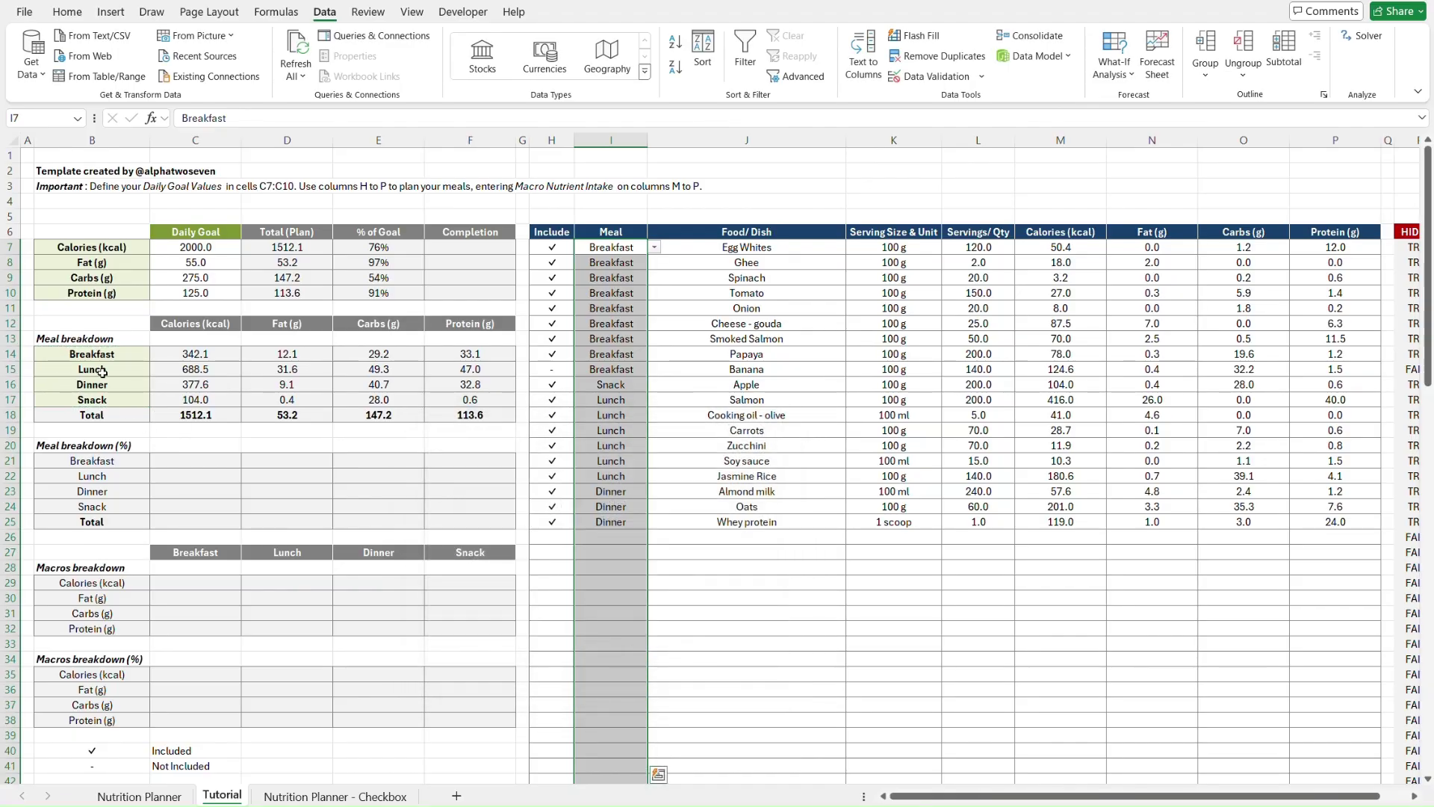
# - Review the source meal names in B14:B17 and the dropdown choices offered for the meal in I7
pyautogui.click(127, 360)
pyautogui.press('Down')
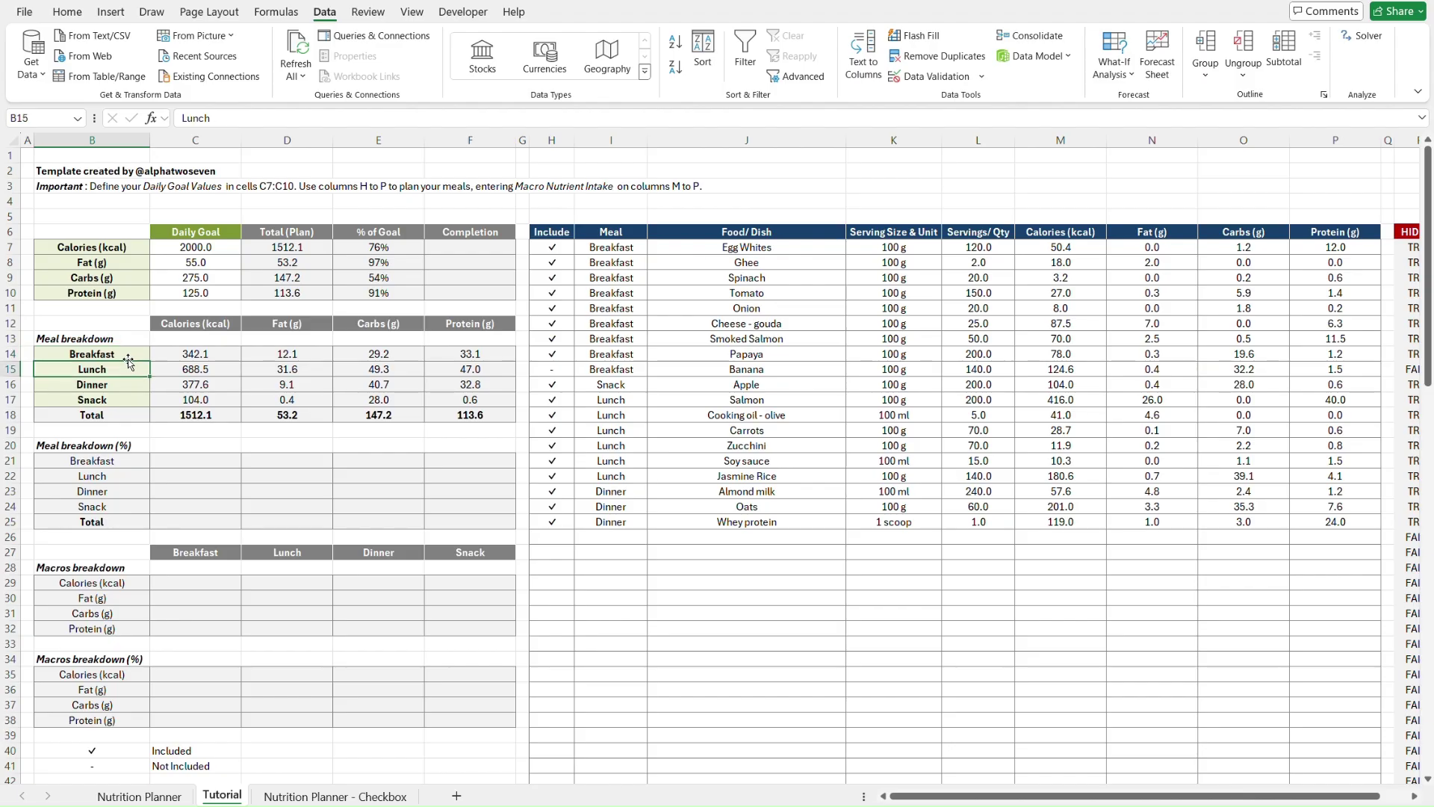
pyautogui.press('Up')
pyautogui.press('Down')
pyautogui.press('Down')
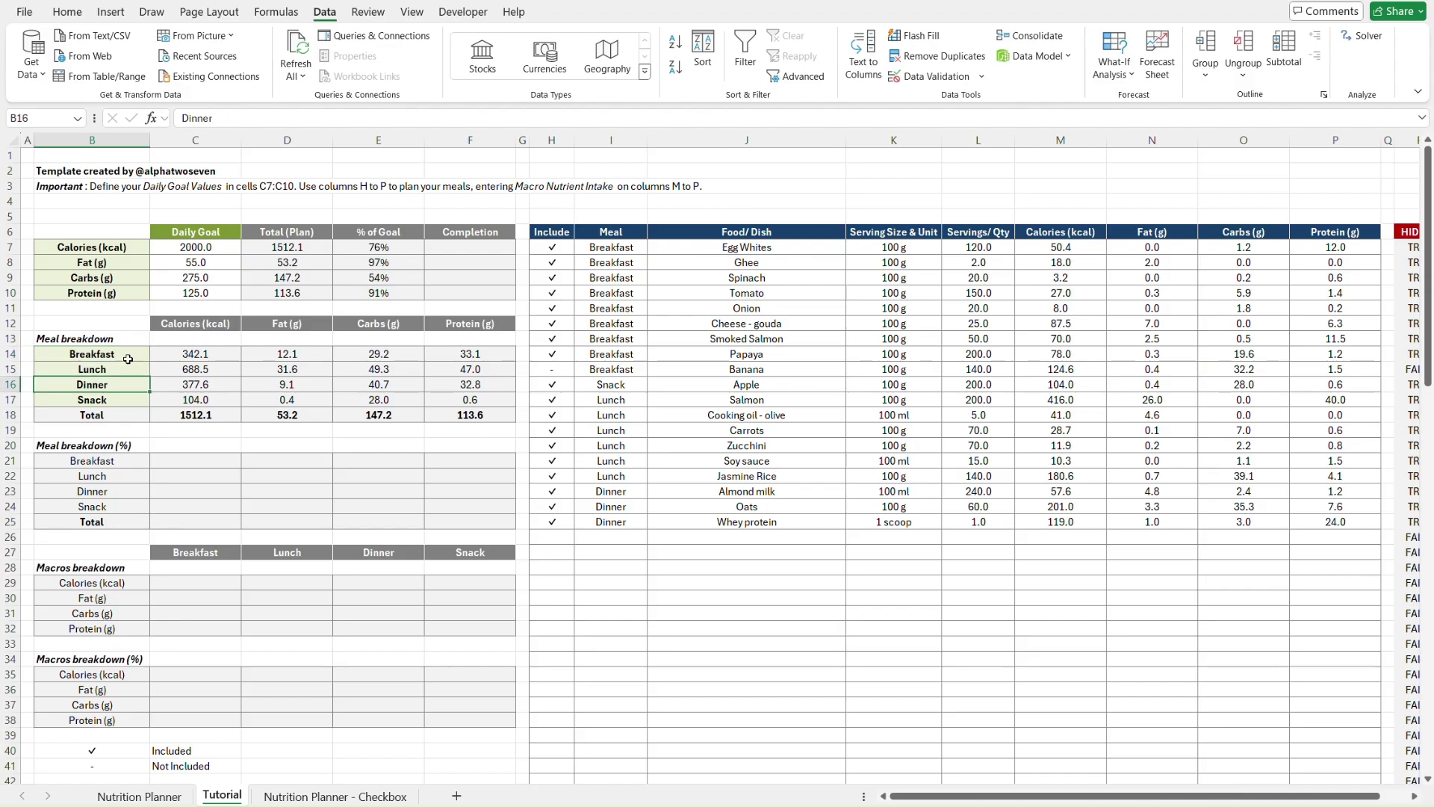
pyautogui.press('Down')
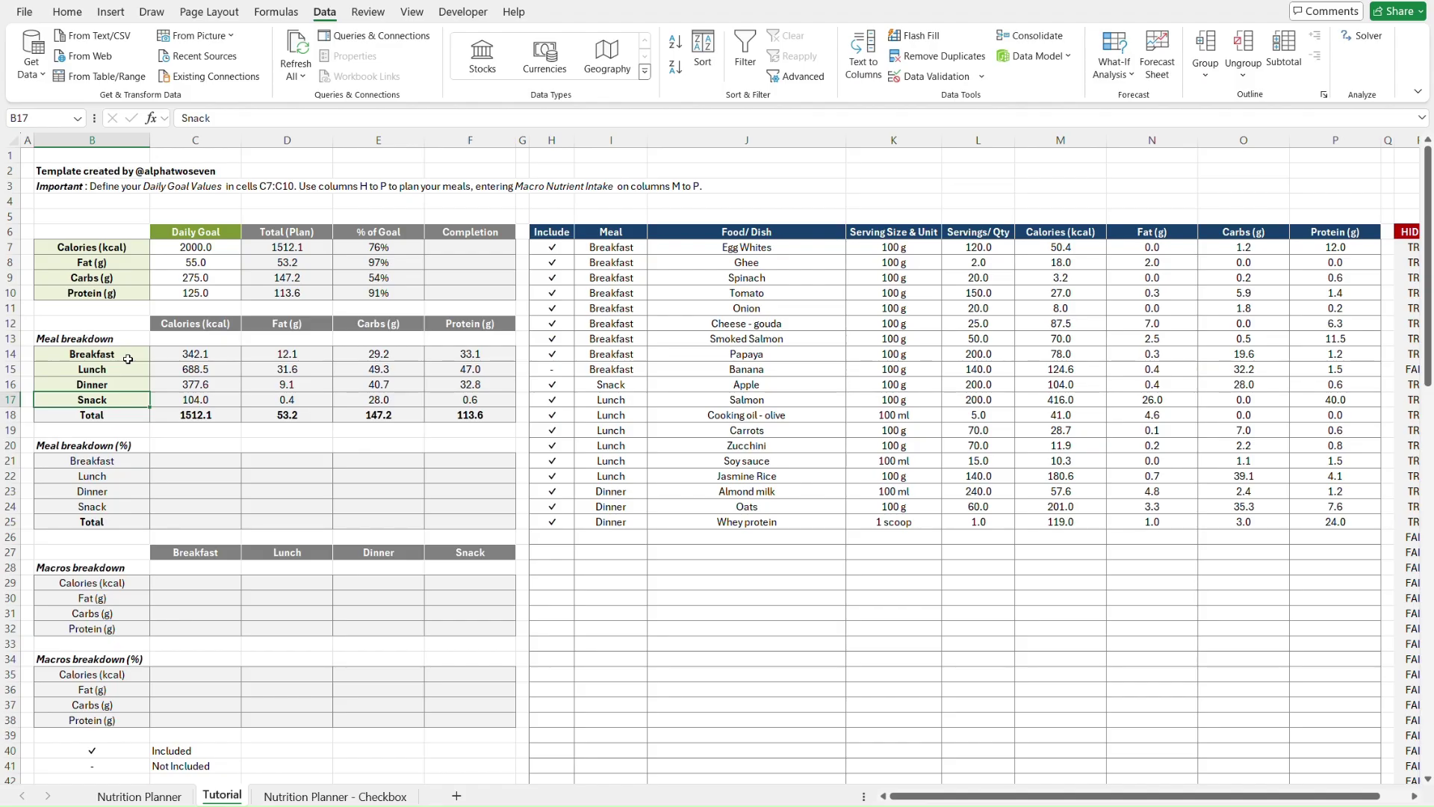
pyautogui.click(635, 251)
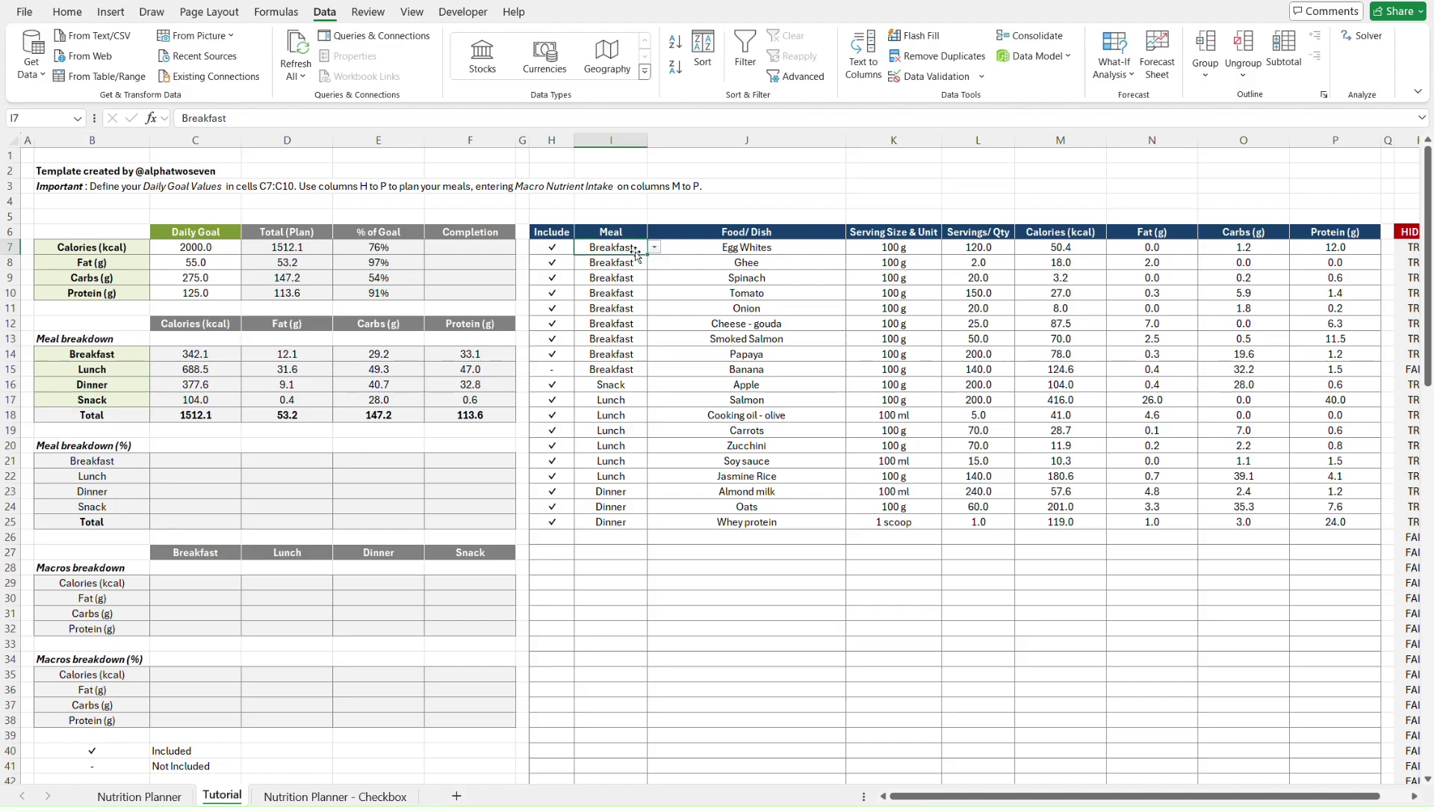
pyautogui.hotkey('alt', 'Down')
pyautogui.press('Escape')
pyautogui.hotkey('alt', 'Down')
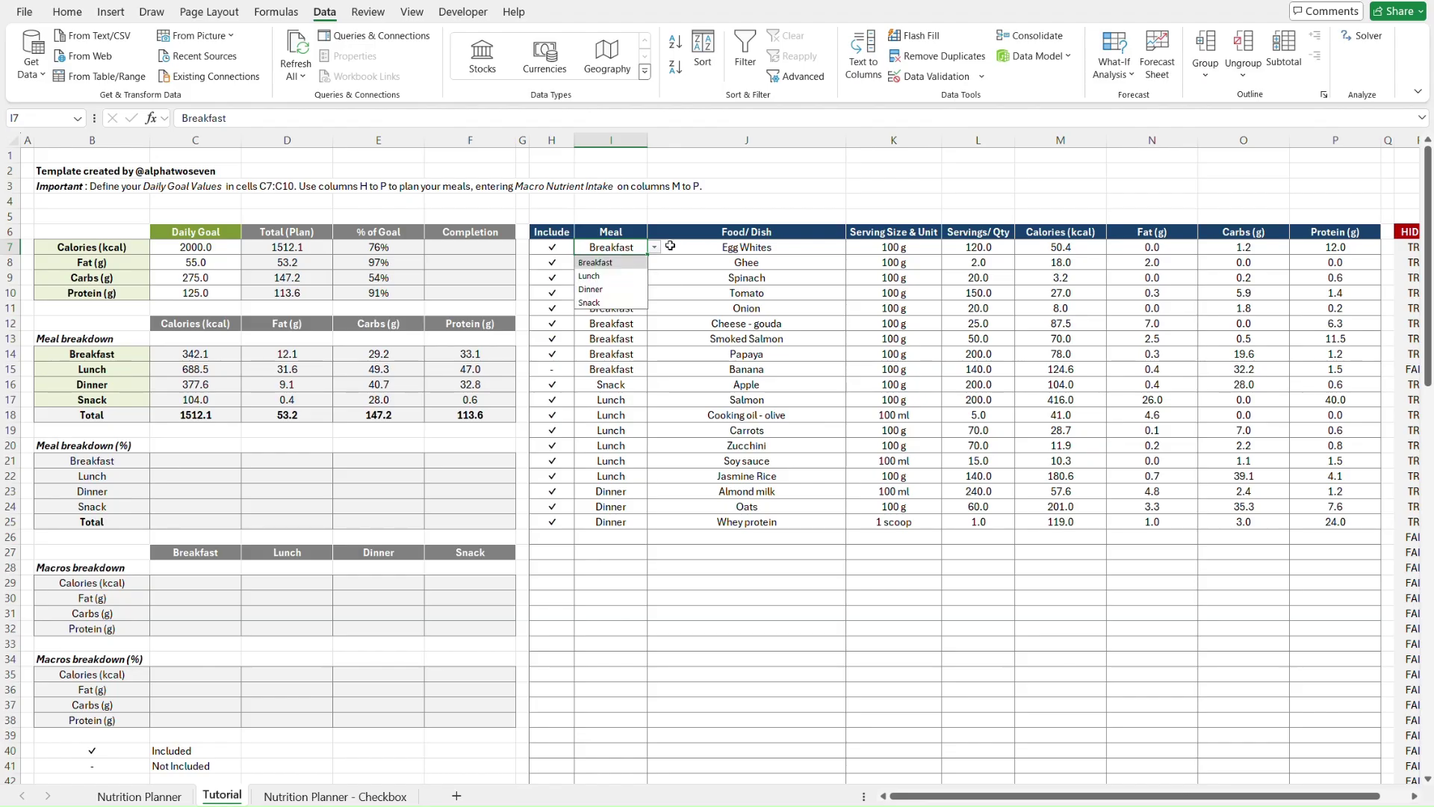
pyautogui.press('Escape')
# - Rename the Lunch label in B15 of the meal breakdown as "Meal 2"
pyautogui.click(108, 369)
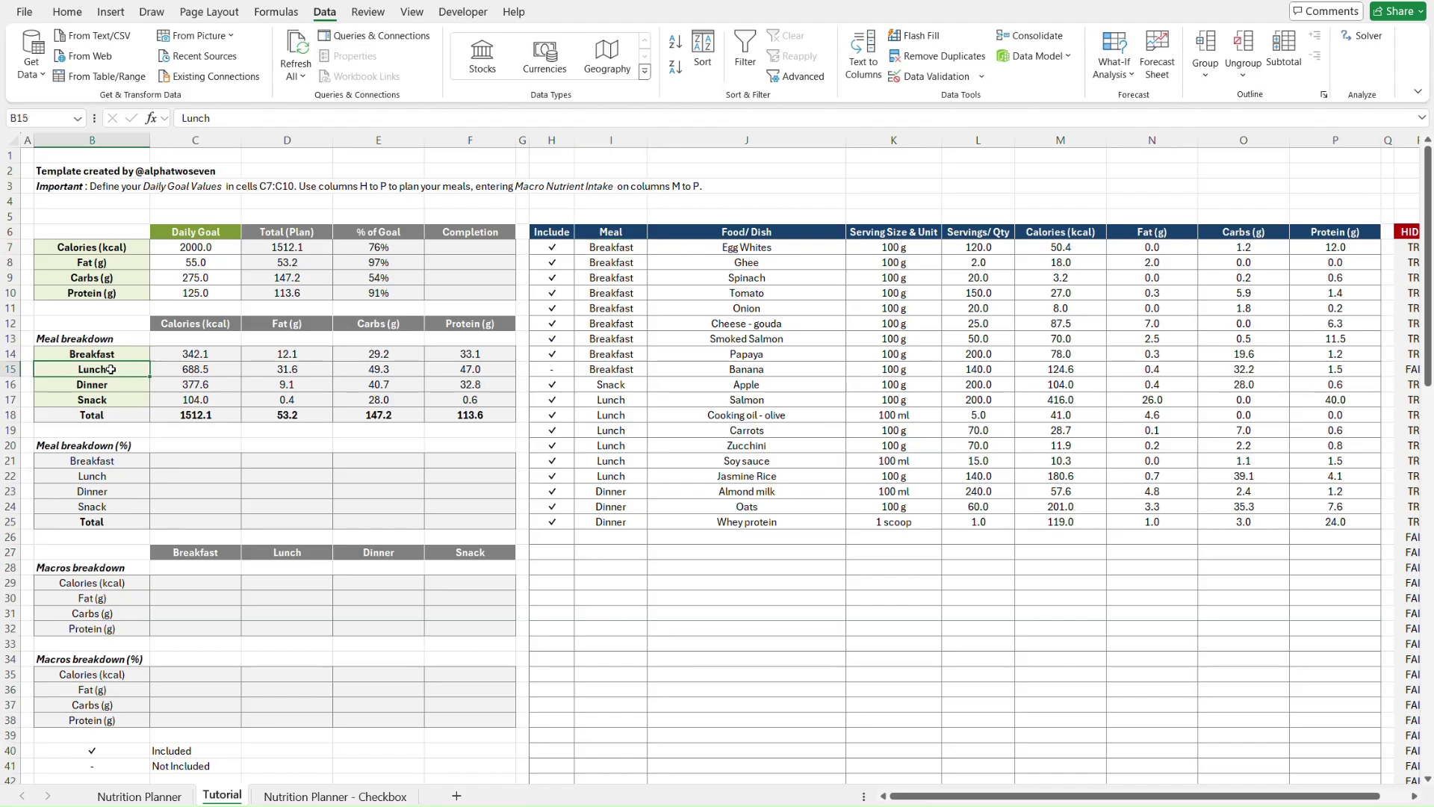
pyautogui.write('N')
pyautogui.write('Meal break')
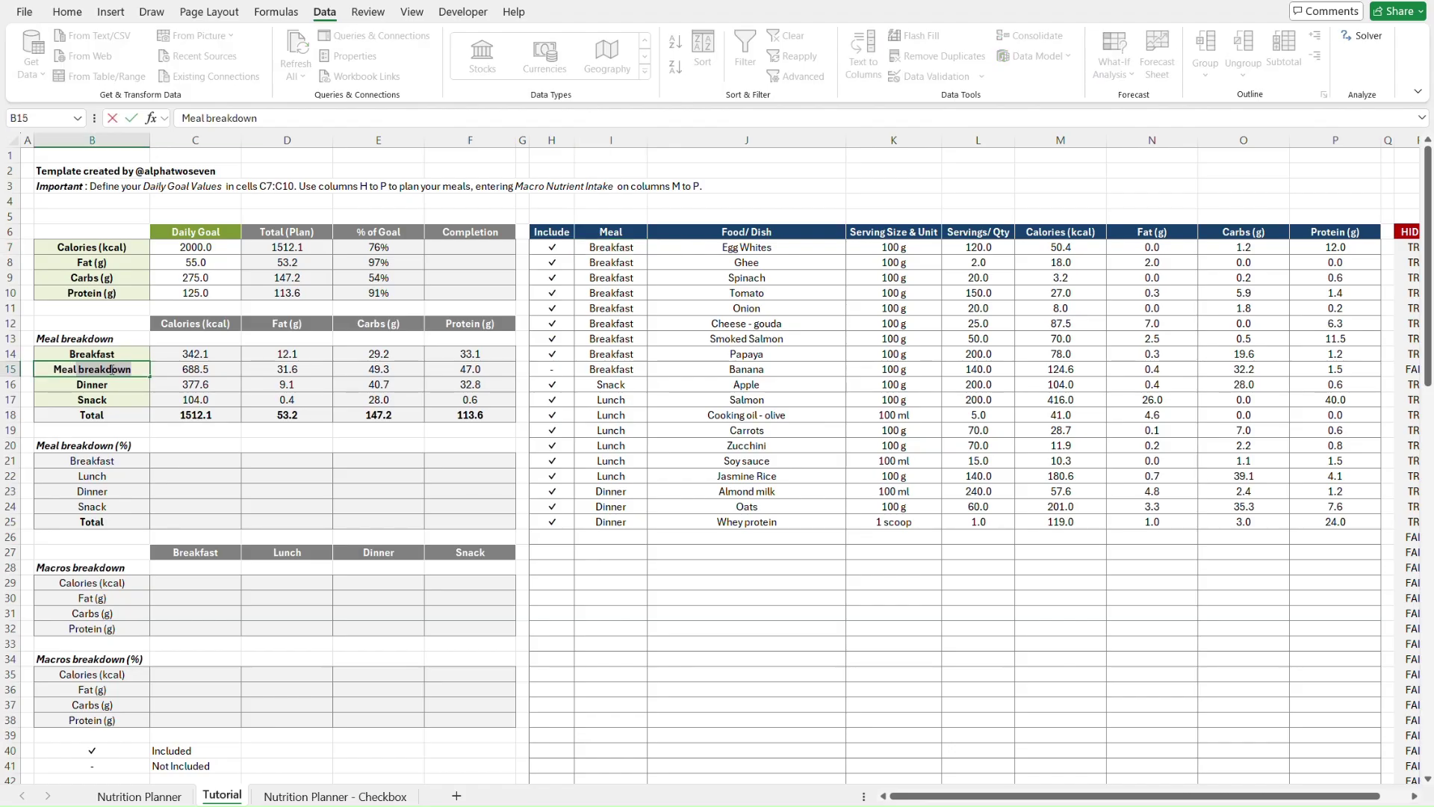
pyautogui.press('BackSpace')
pyautogui.press('BackSpace')
pyautogui.press('BackSpace')
pyautogui.press('BackSpace')
pyautogui.press('BackSpace')
pyautogui.press('BackSpace')
pyautogui.write('2')
pyautogui.hotkey('ctrl', 'Return')
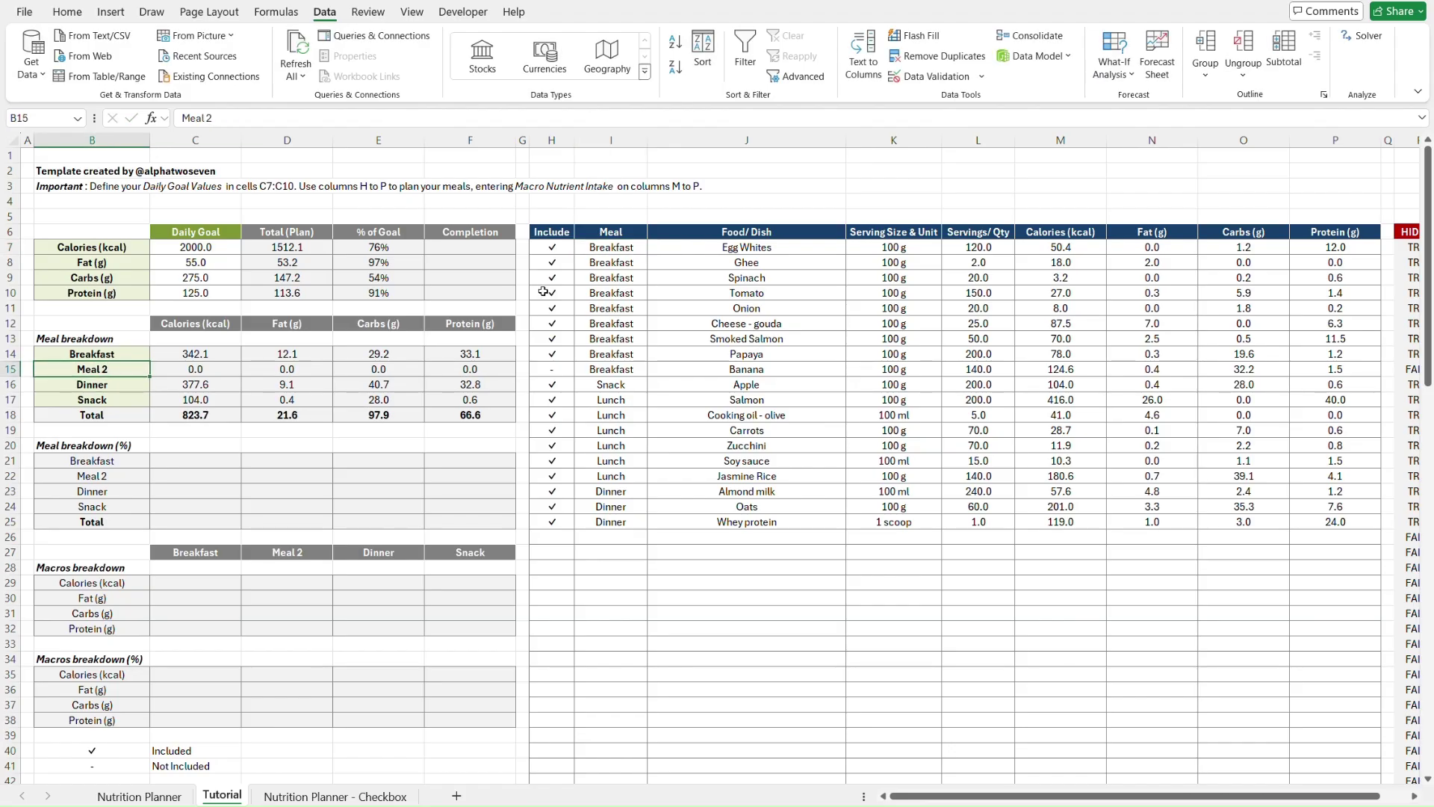
# - Check the meal dropdown choices for the Salmon row in I17, leaving its entry as it is
pyautogui.click(635, 401)
pyautogui.hotkey('alt', 'Down')
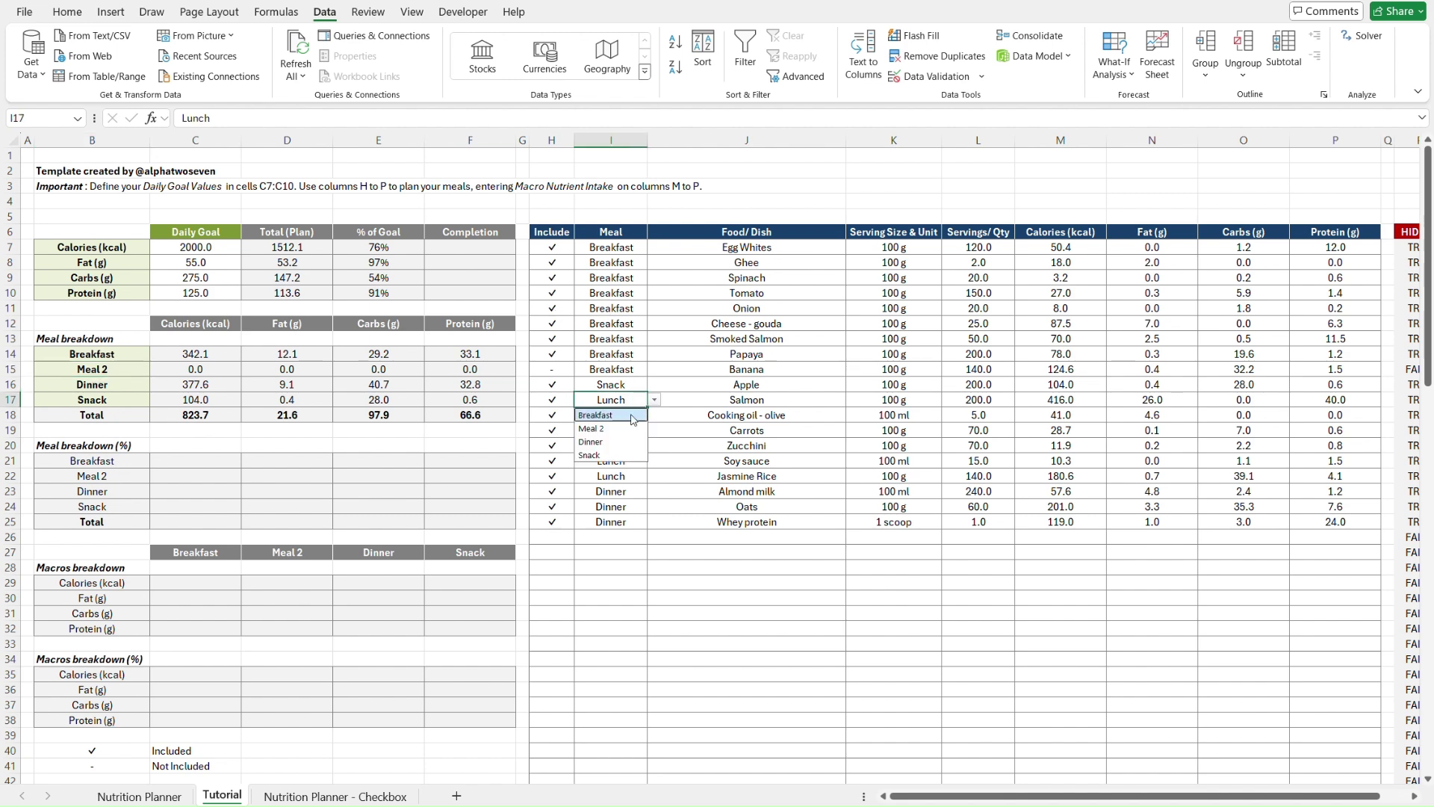
pyautogui.click(633, 399)
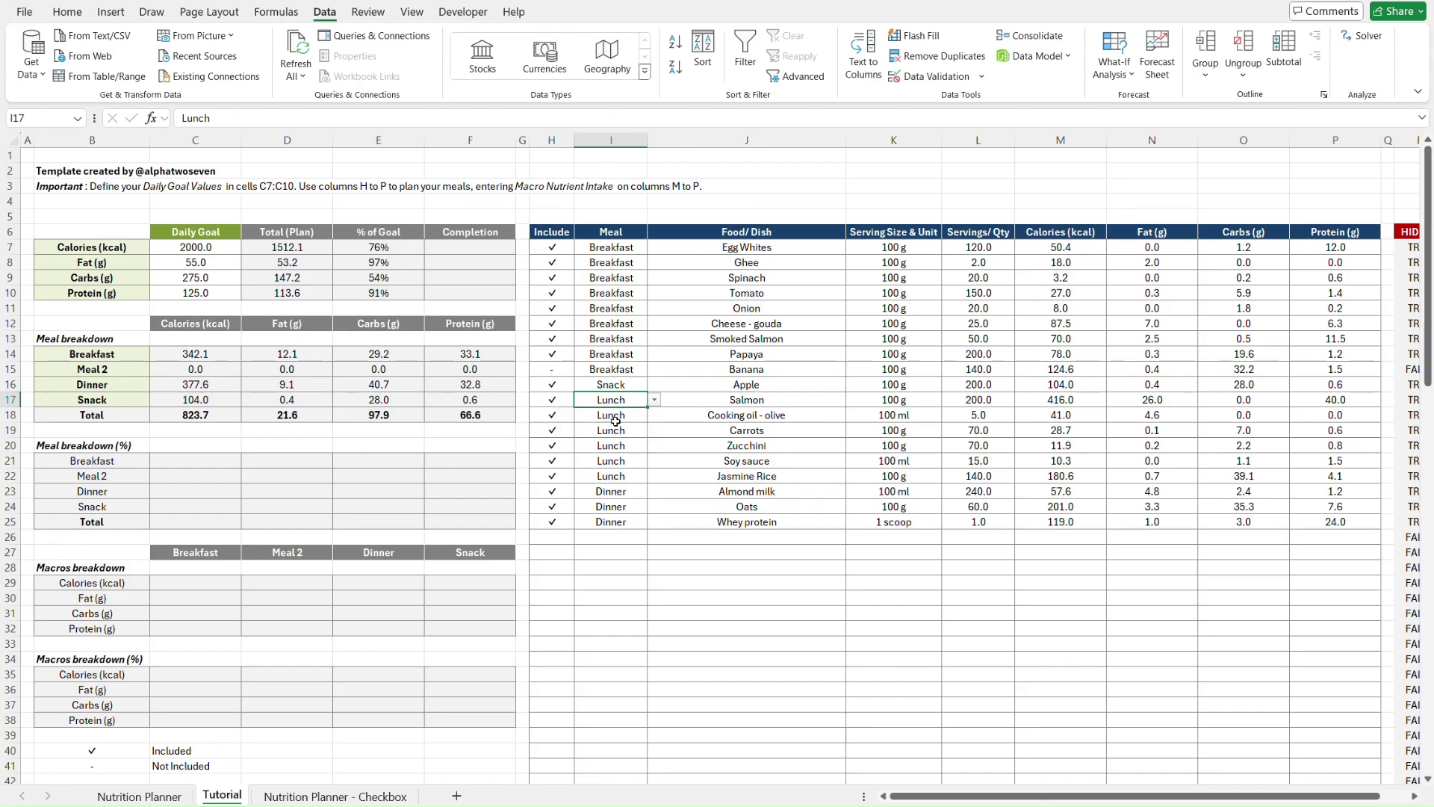
# - Rename the Meal 2 label in B15 of the meal breakdown as "Lunch"
pyautogui.click(95, 373)
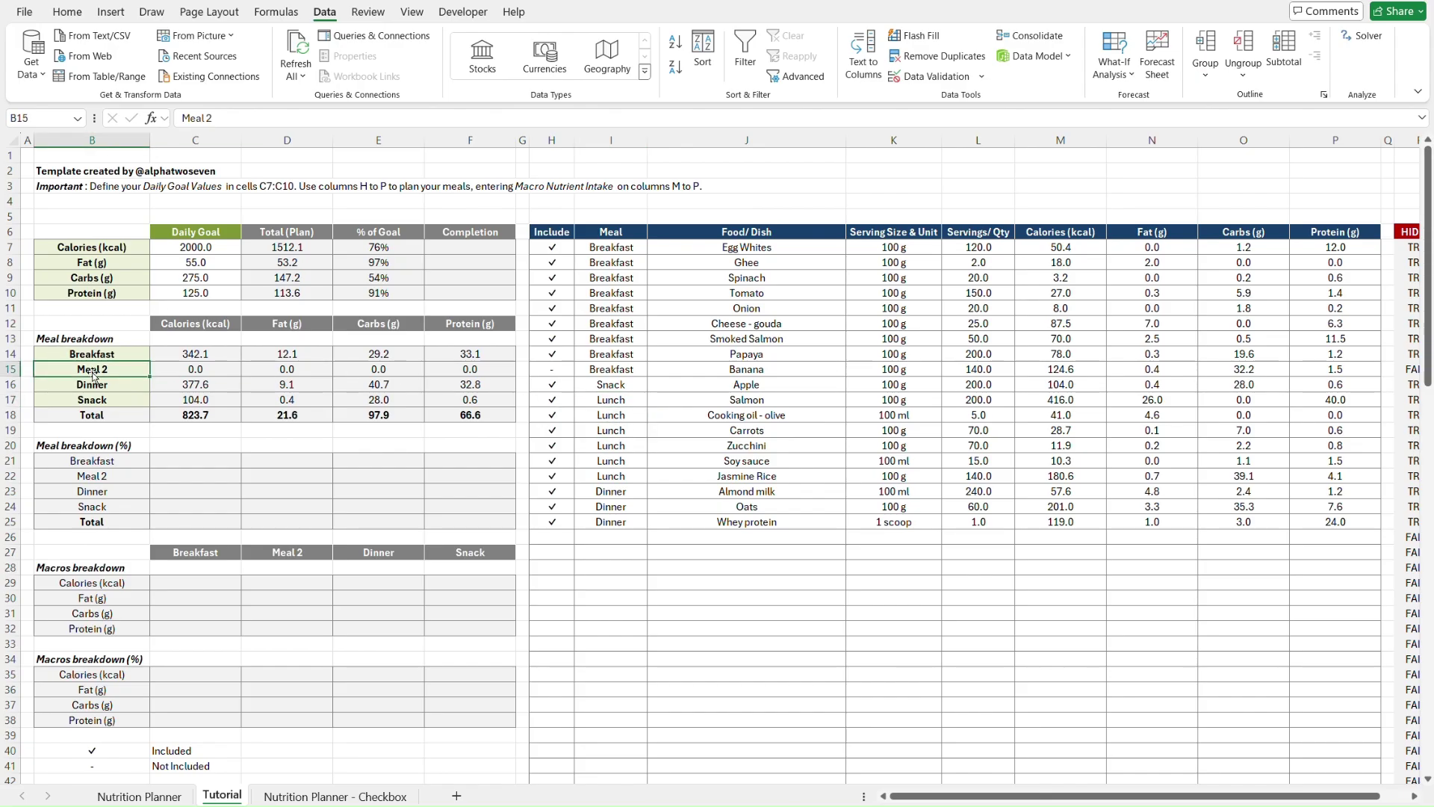
pyautogui.write('Lun')
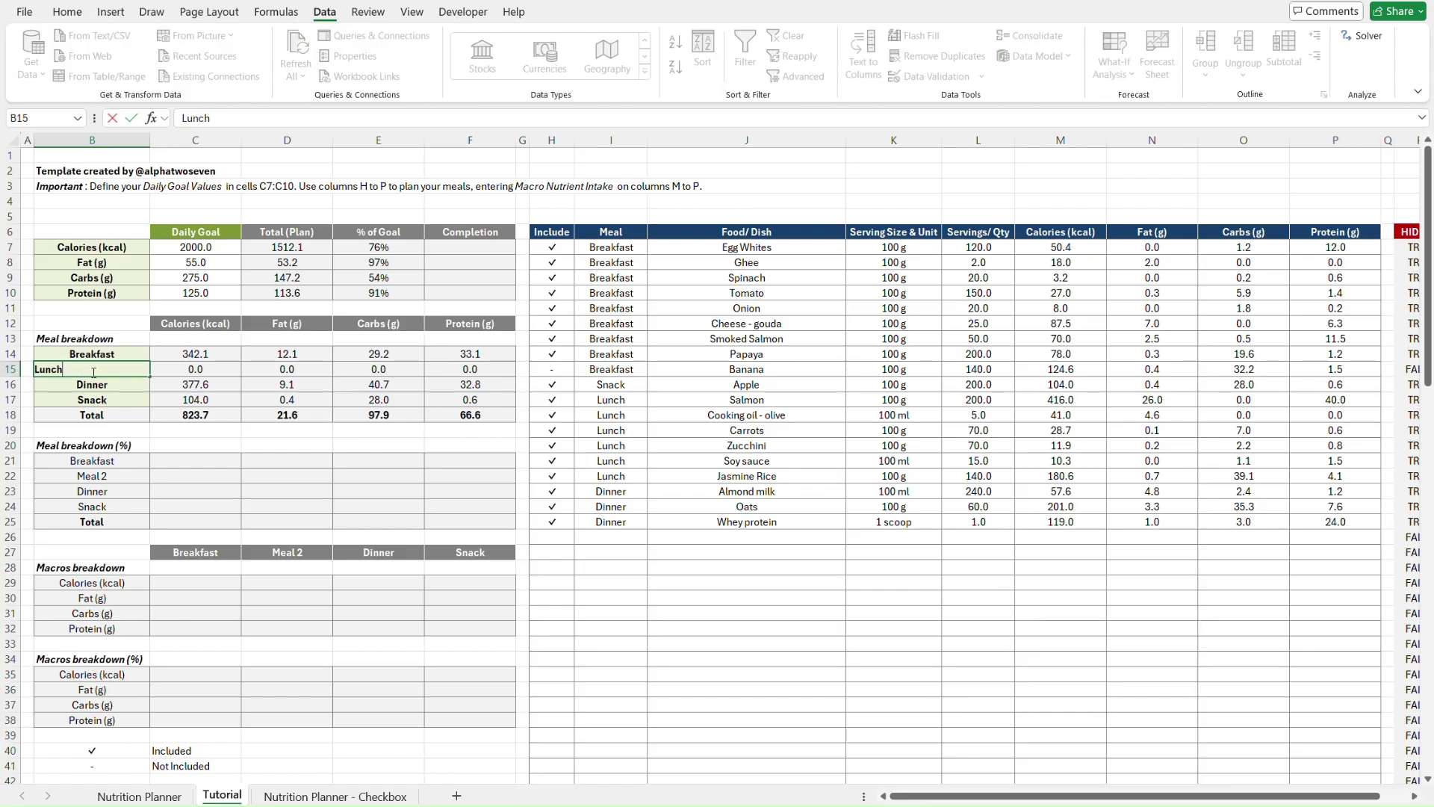
pyautogui.write('ch')
pyautogui.press('Return')
pyautogui.press('Up')
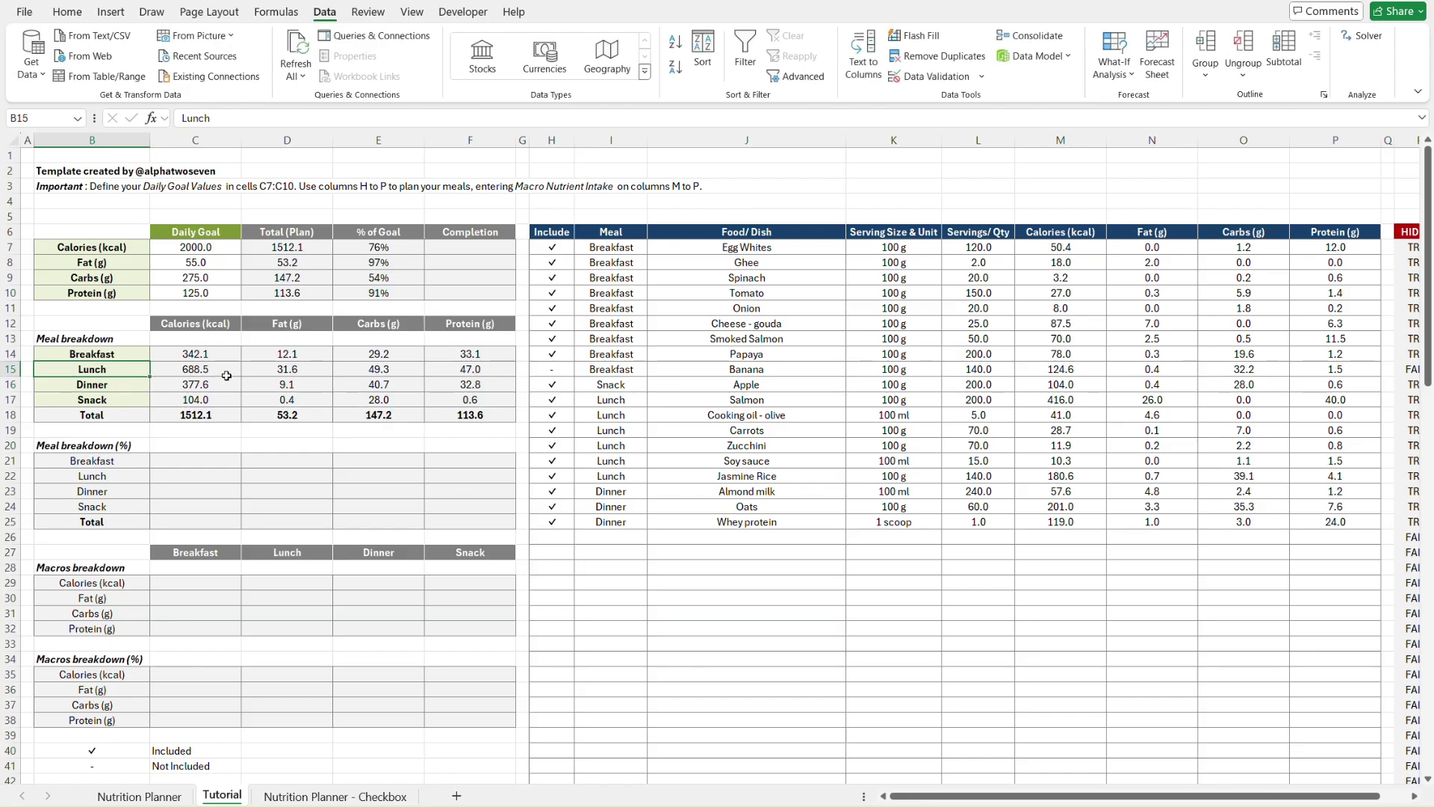
# - Compare the meal breakdown totals in C18:F18 with the planned totals in D7:D10
pyautogui.click(210, 410)
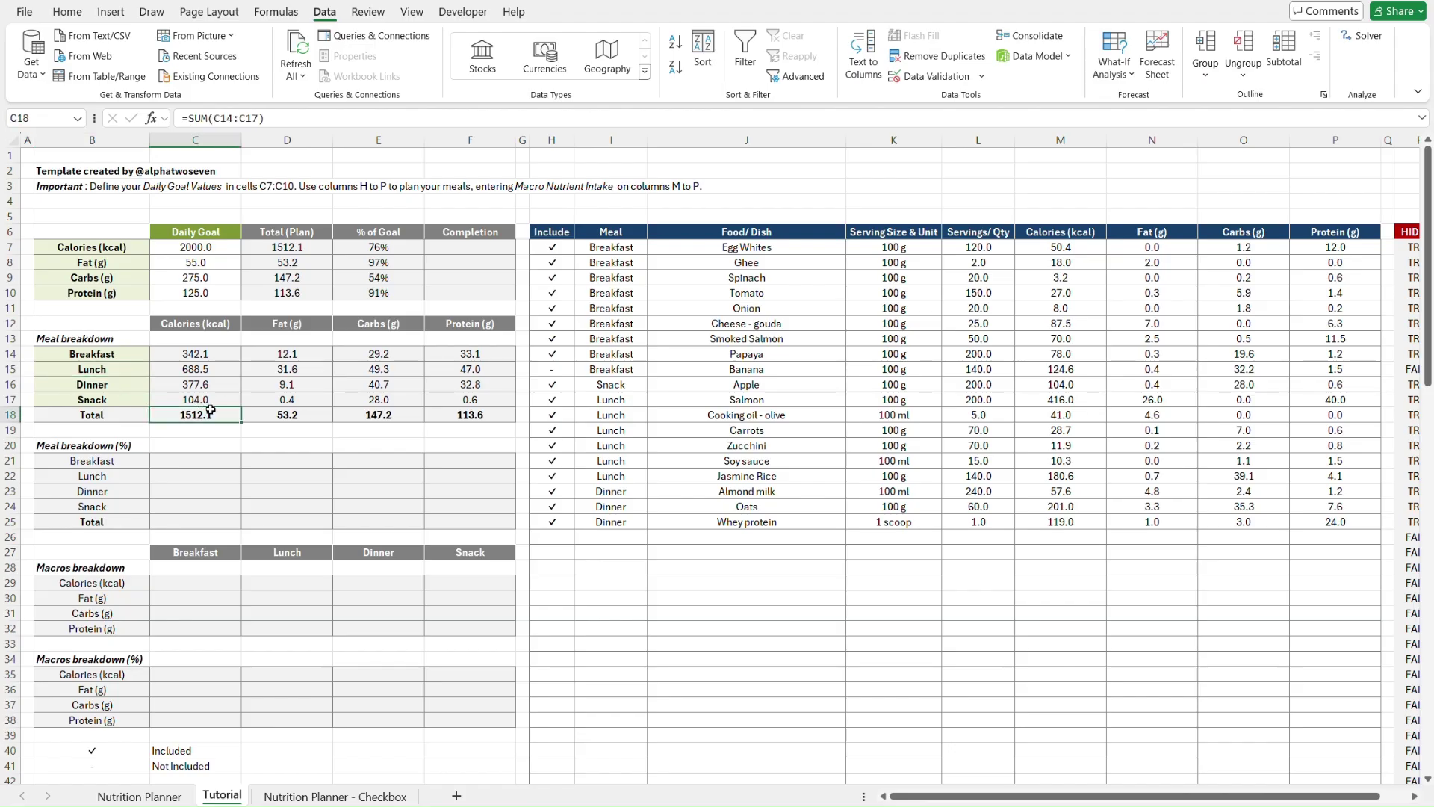
pyautogui.click(310, 247)
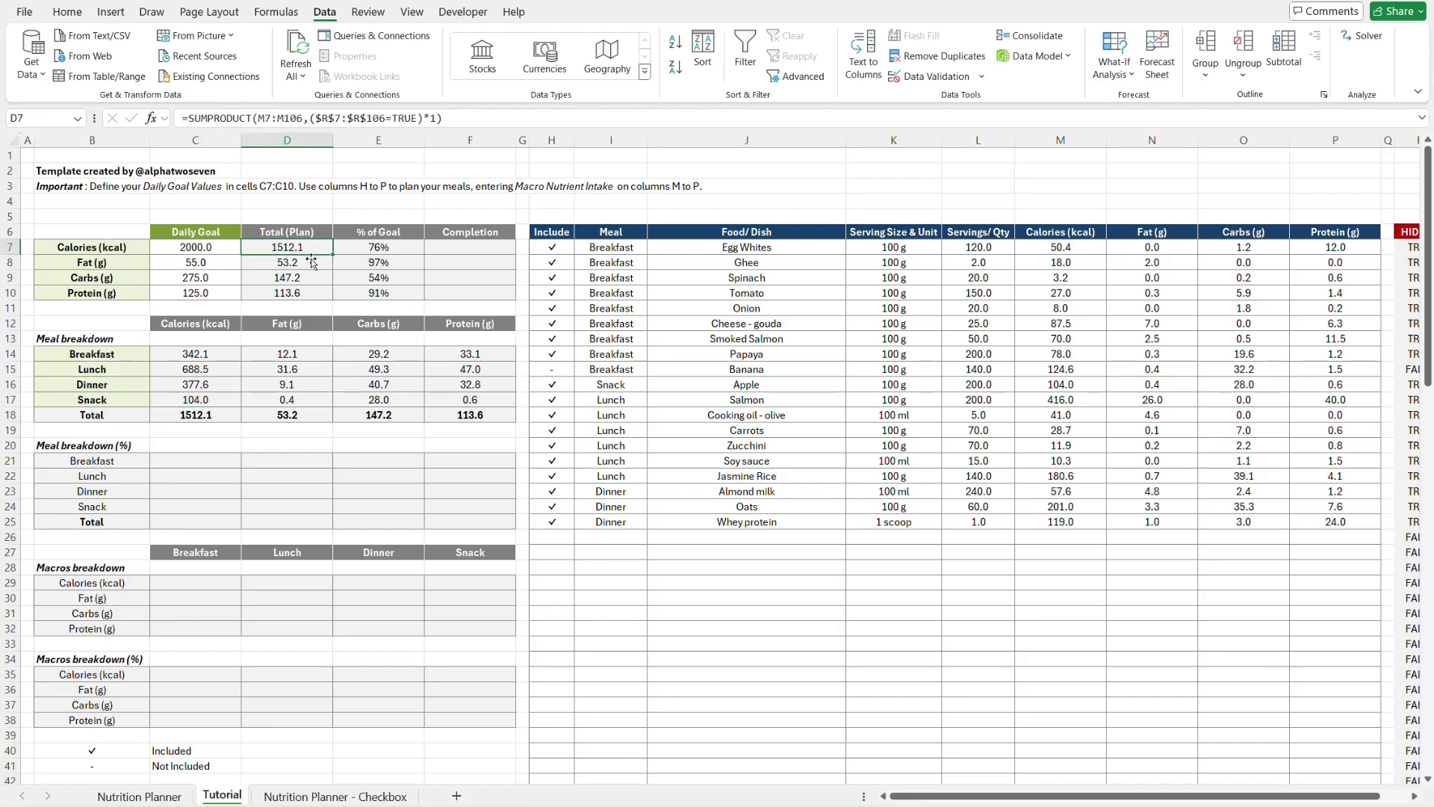
pyautogui.click(311, 261)
pyautogui.click(292, 412)
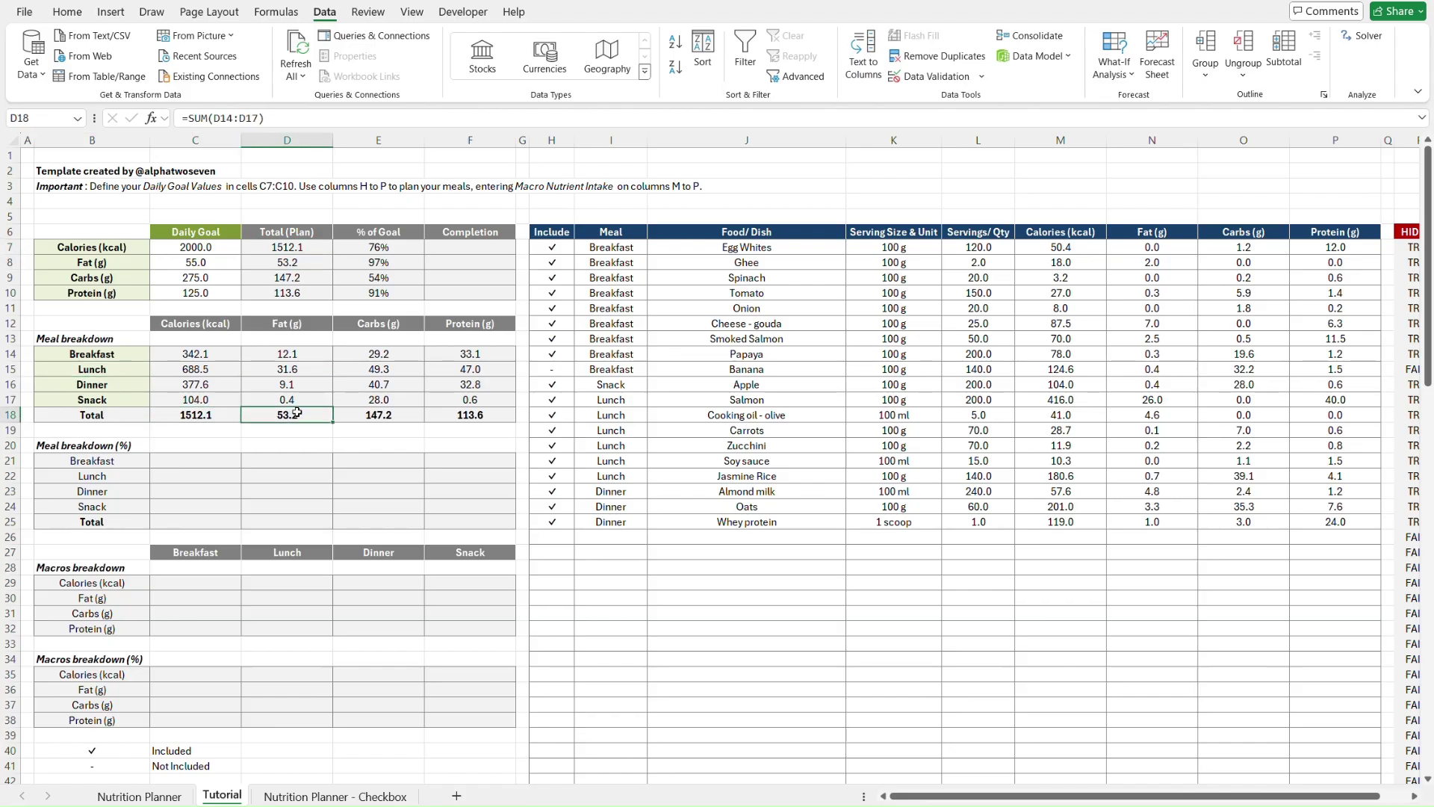
pyautogui.click(371, 415)
pyautogui.click(315, 278)
pyautogui.press('Down')
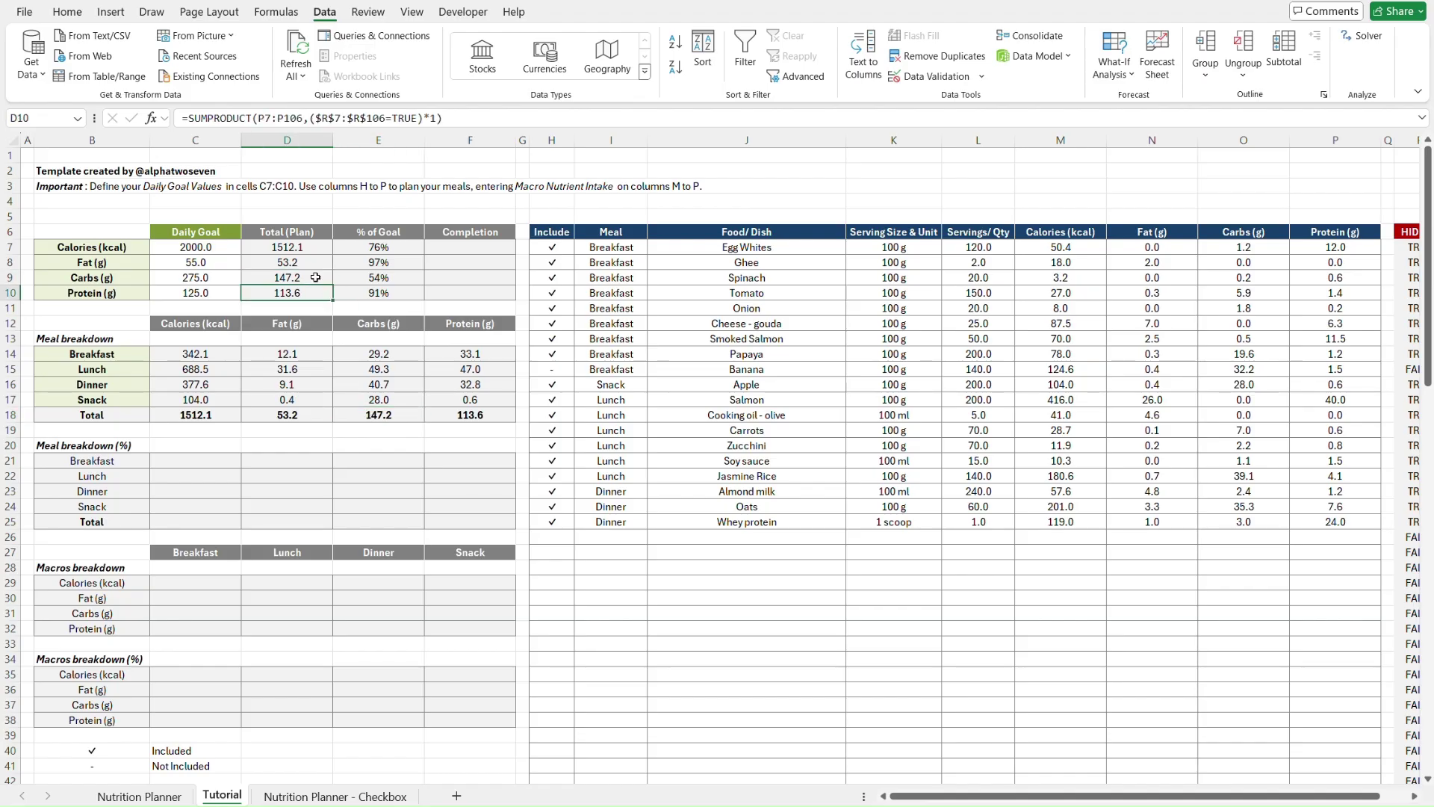
pyautogui.click(502, 414)
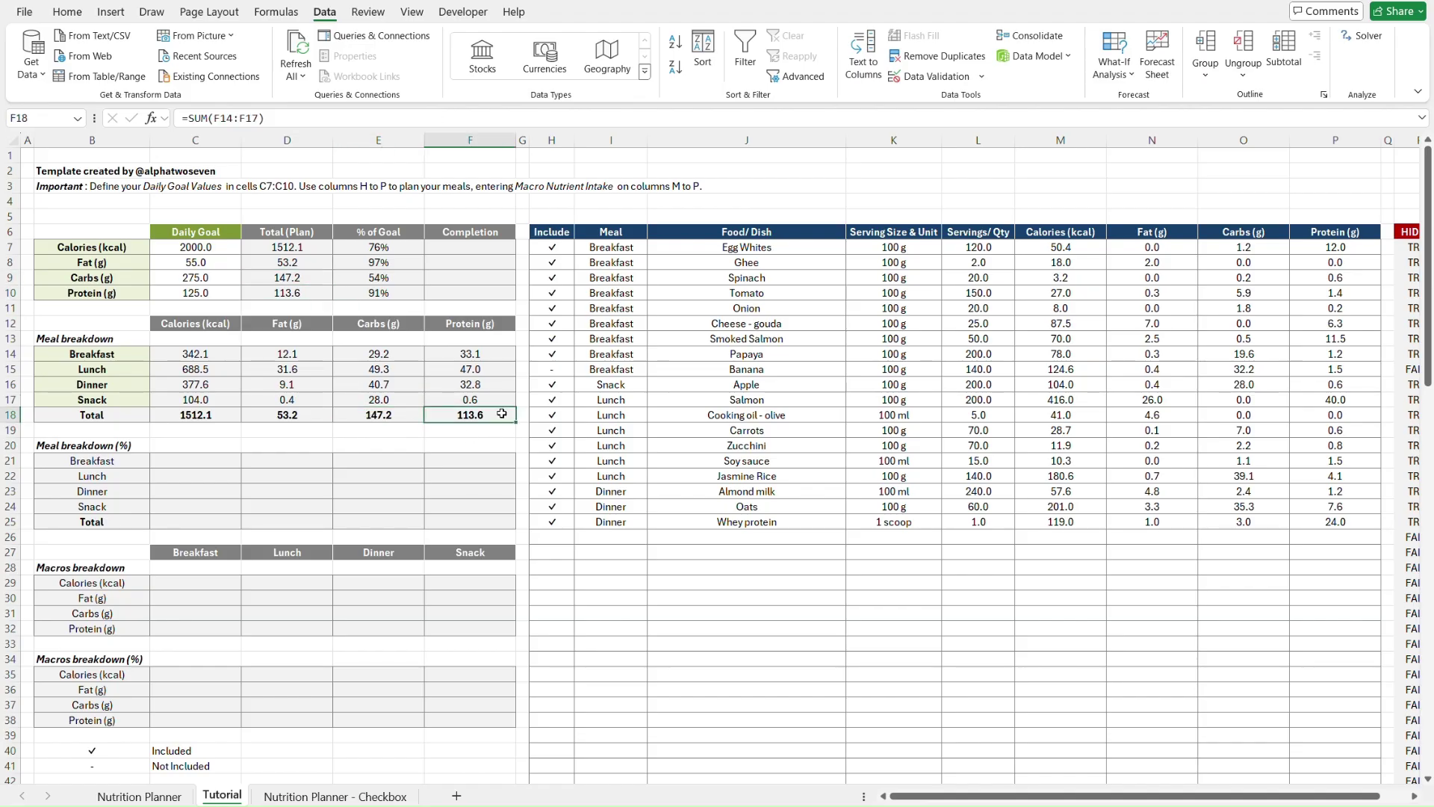
# - Examine the Meal breakdown (%) section alongside the calorie formulas for each meal in C14:C17
pyautogui.click(122, 446)
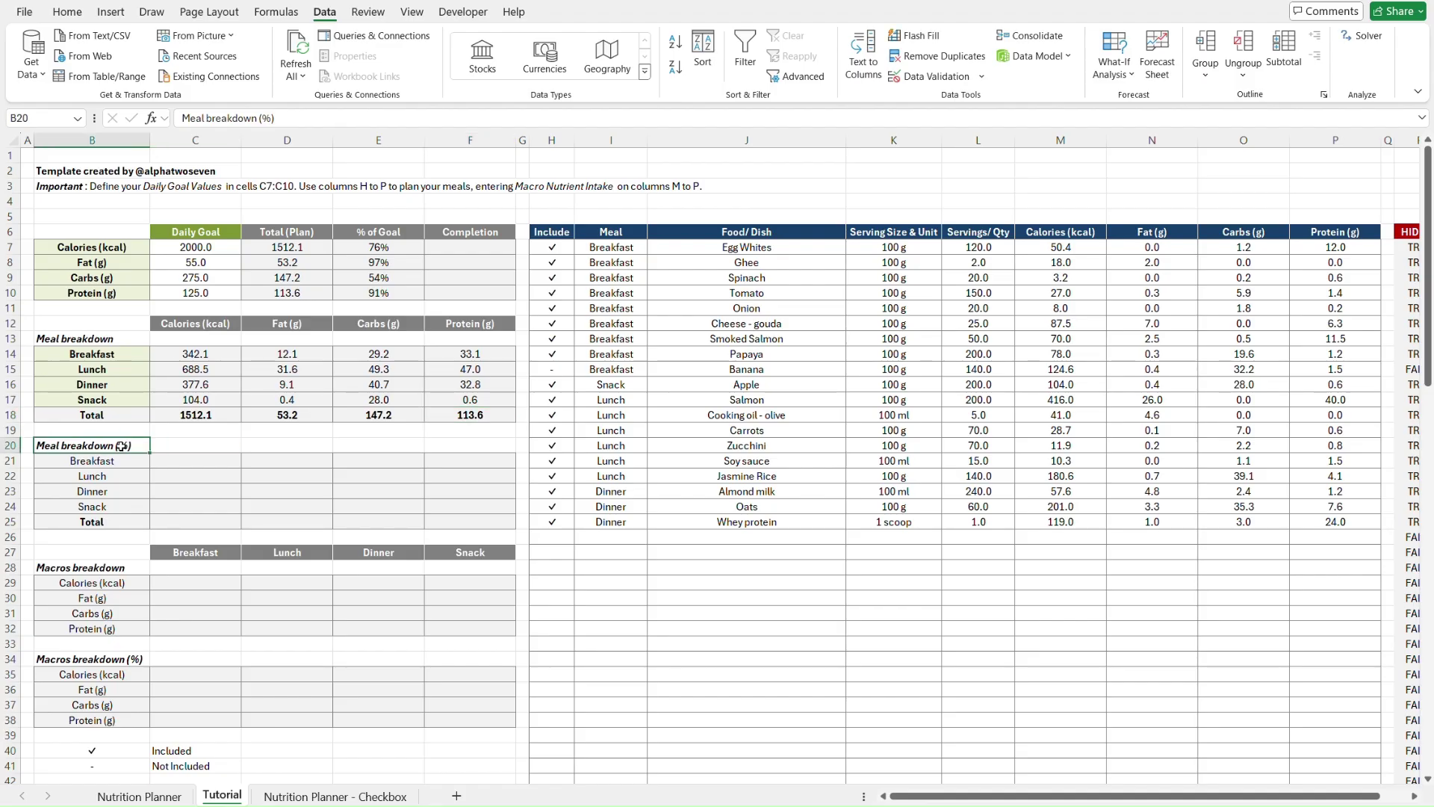
pyautogui.click(221, 354)
pyautogui.click(208, 459)
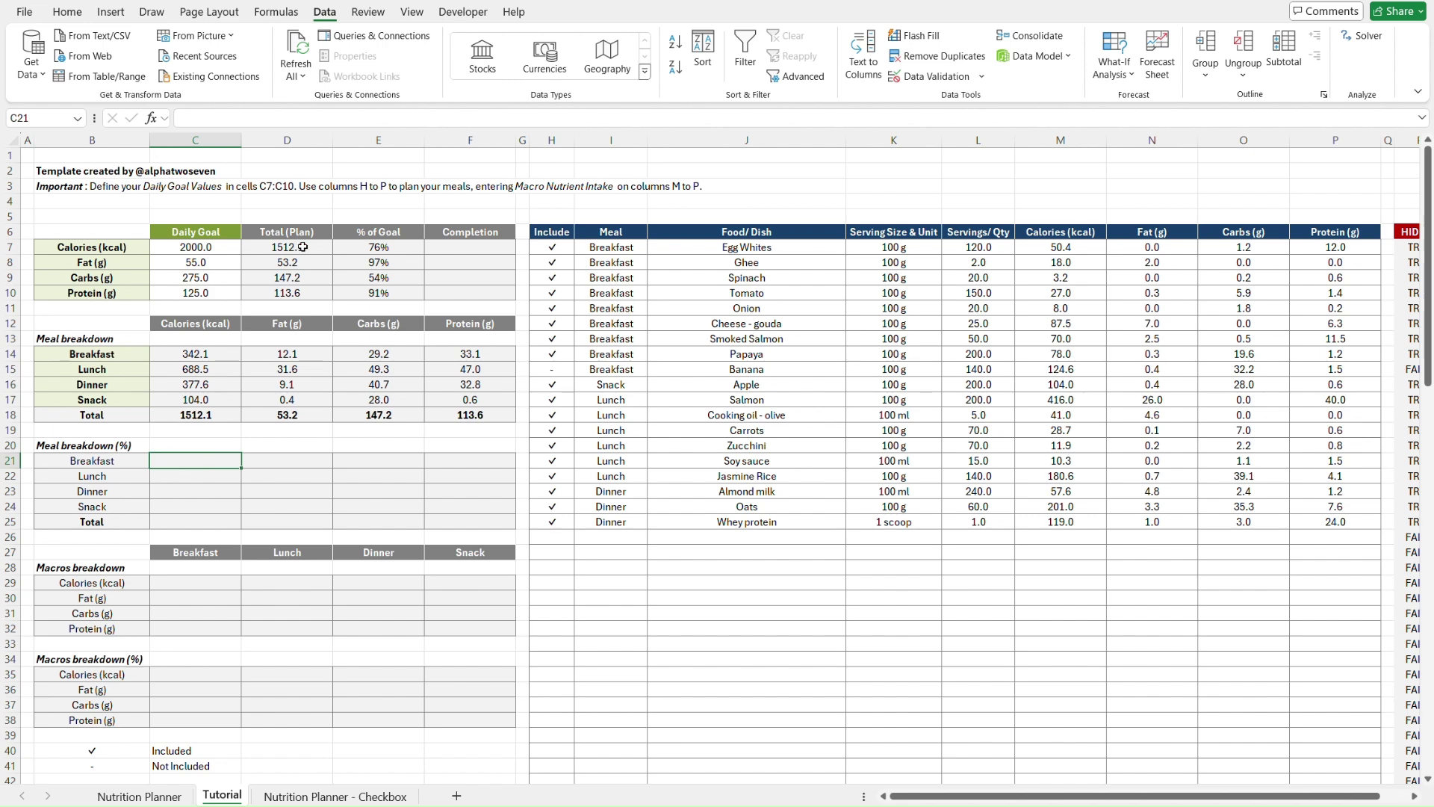
pyautogui.click(230, 322)
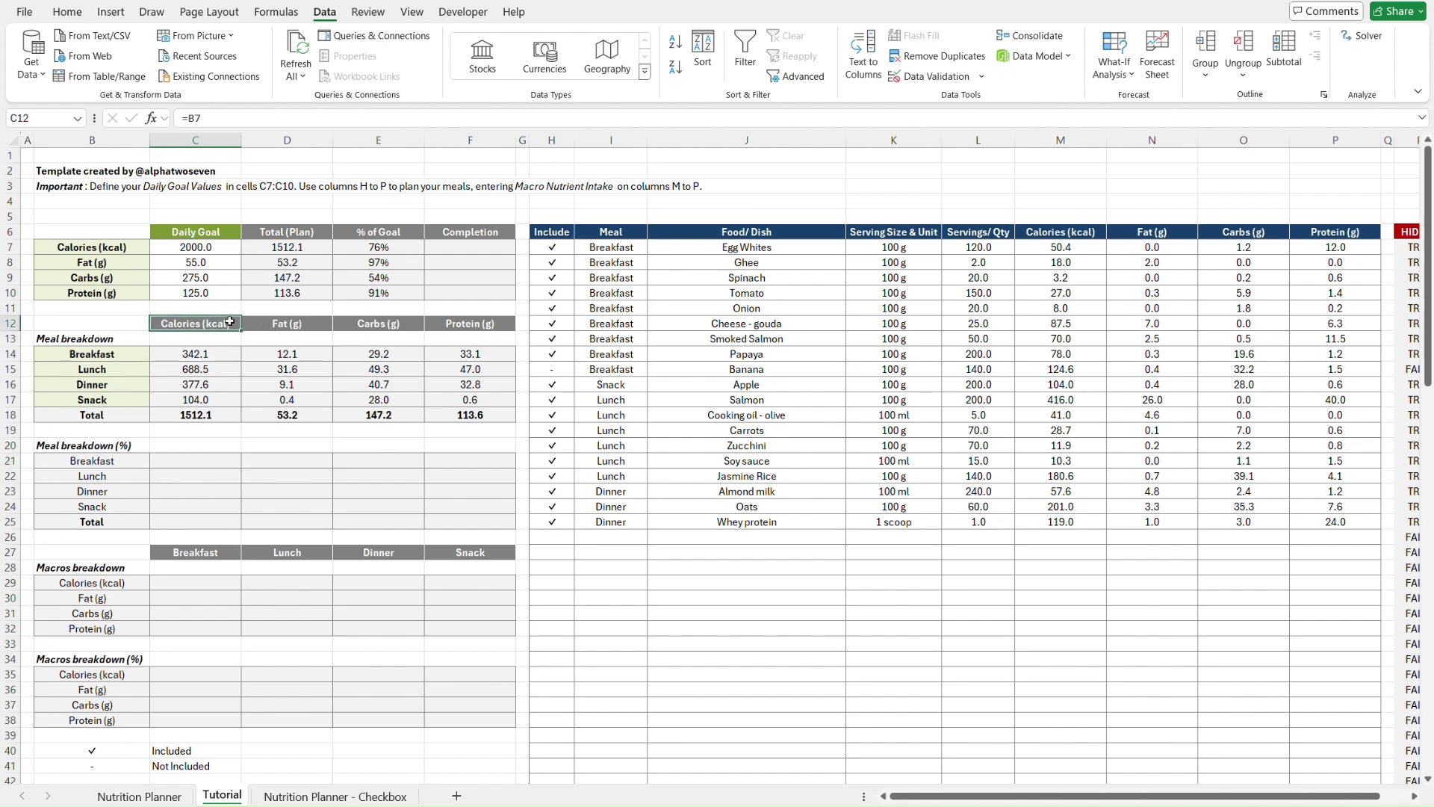
pyautogui.click(163, 353)
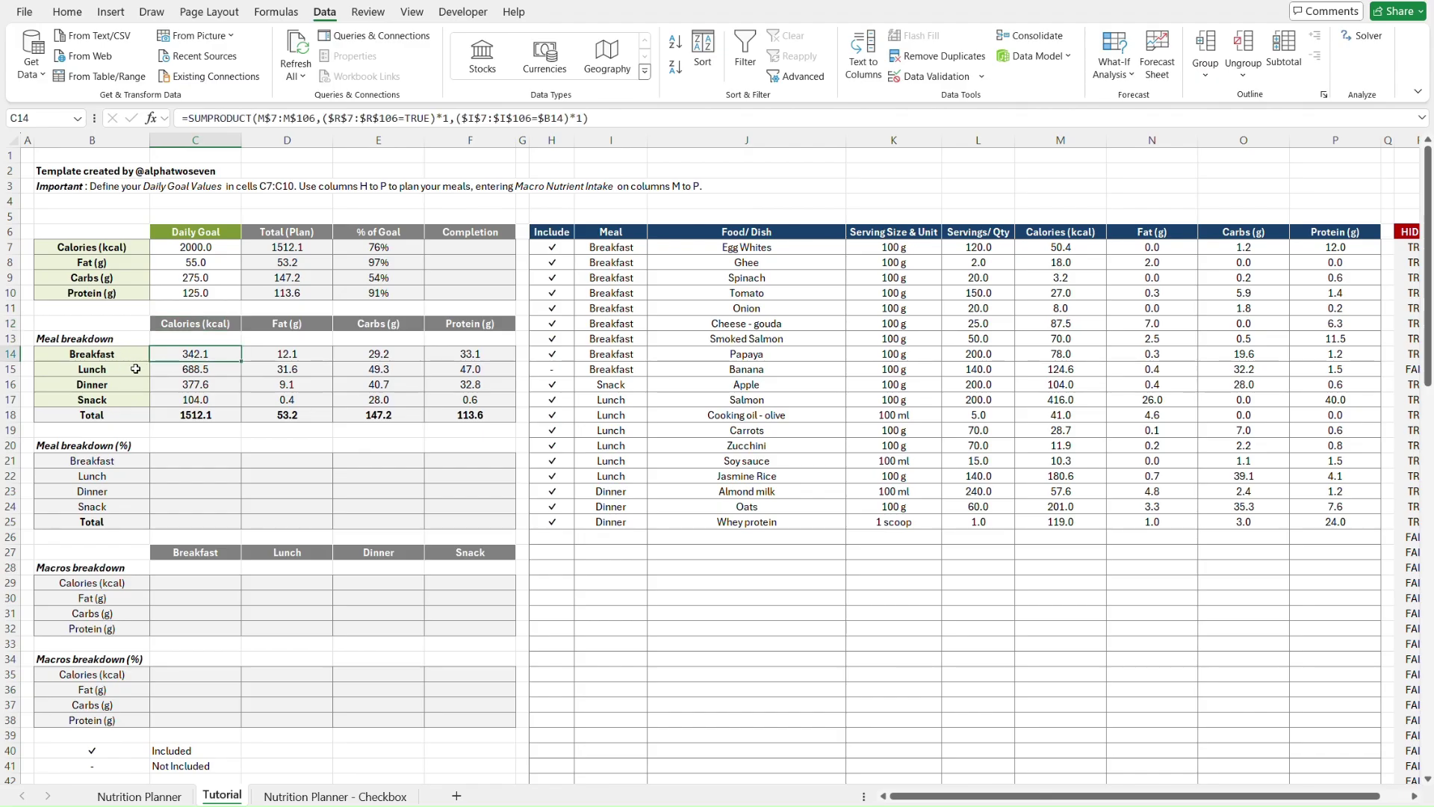
pyautogui.click(151, 370)
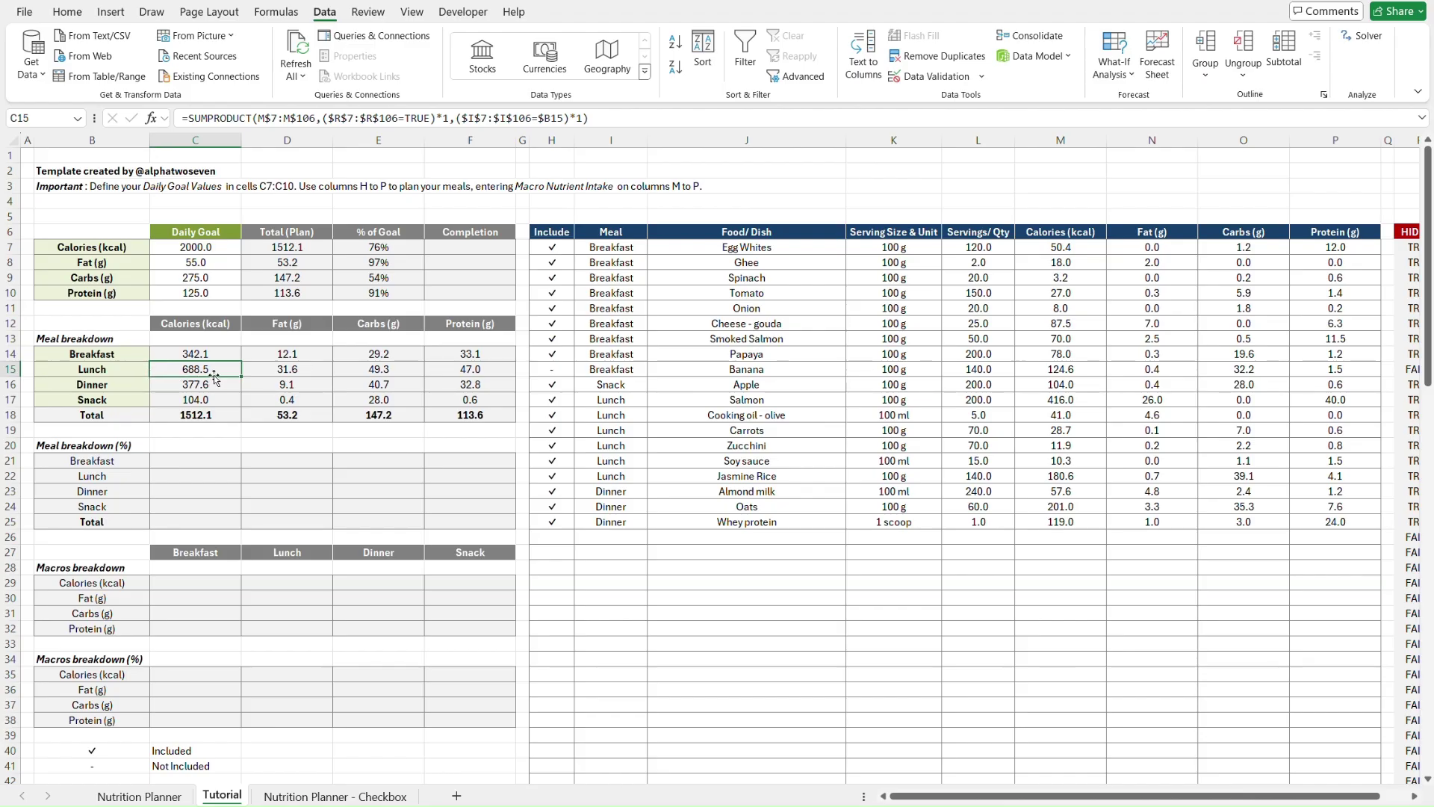
pyautogui.press('Down')
pyautogui.press('Down')
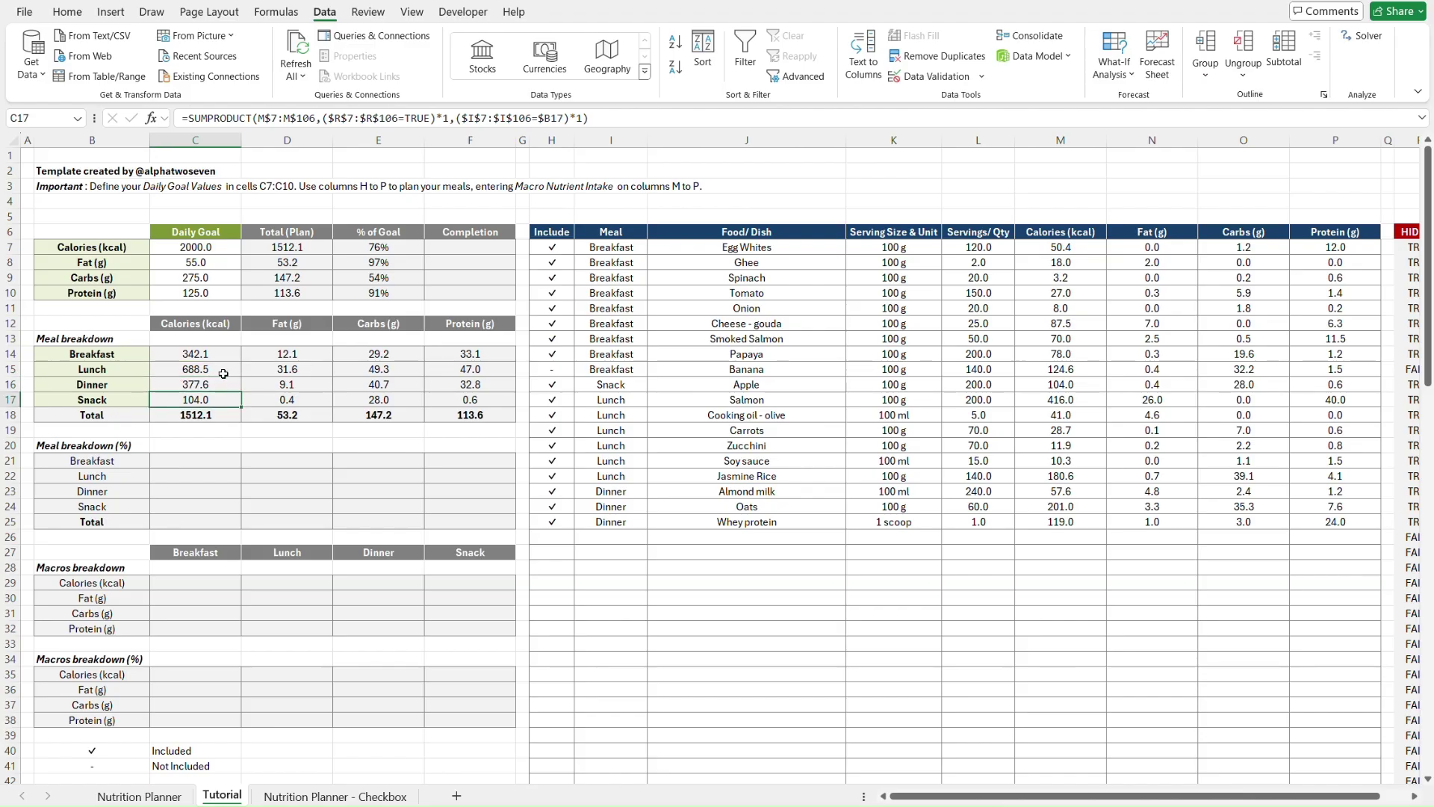
# - Calculate Breakfast's share of total calories in C21 with =C14/C18 and format it as a percentage
pyautogui.click(189, 458)
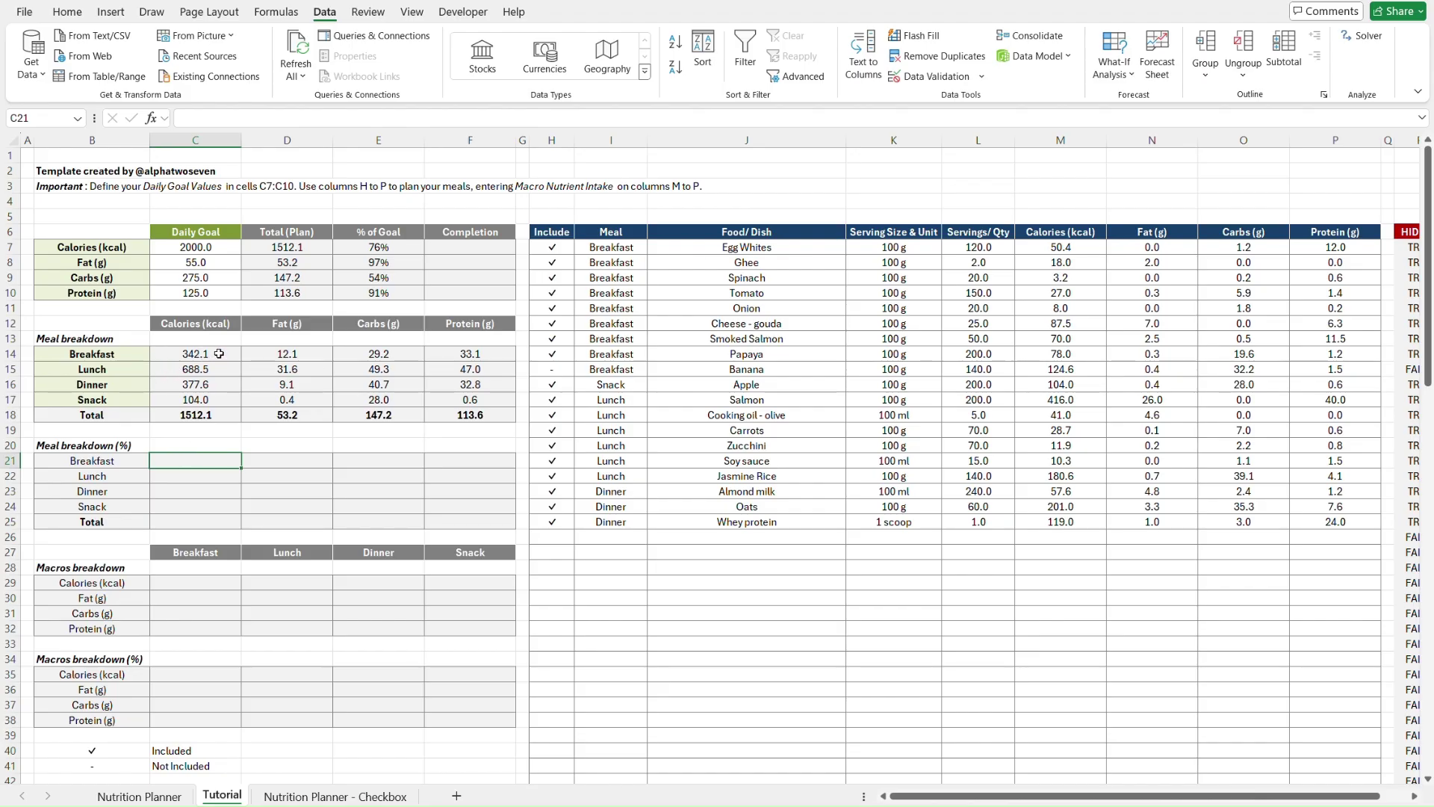
pyautogui.write('=')
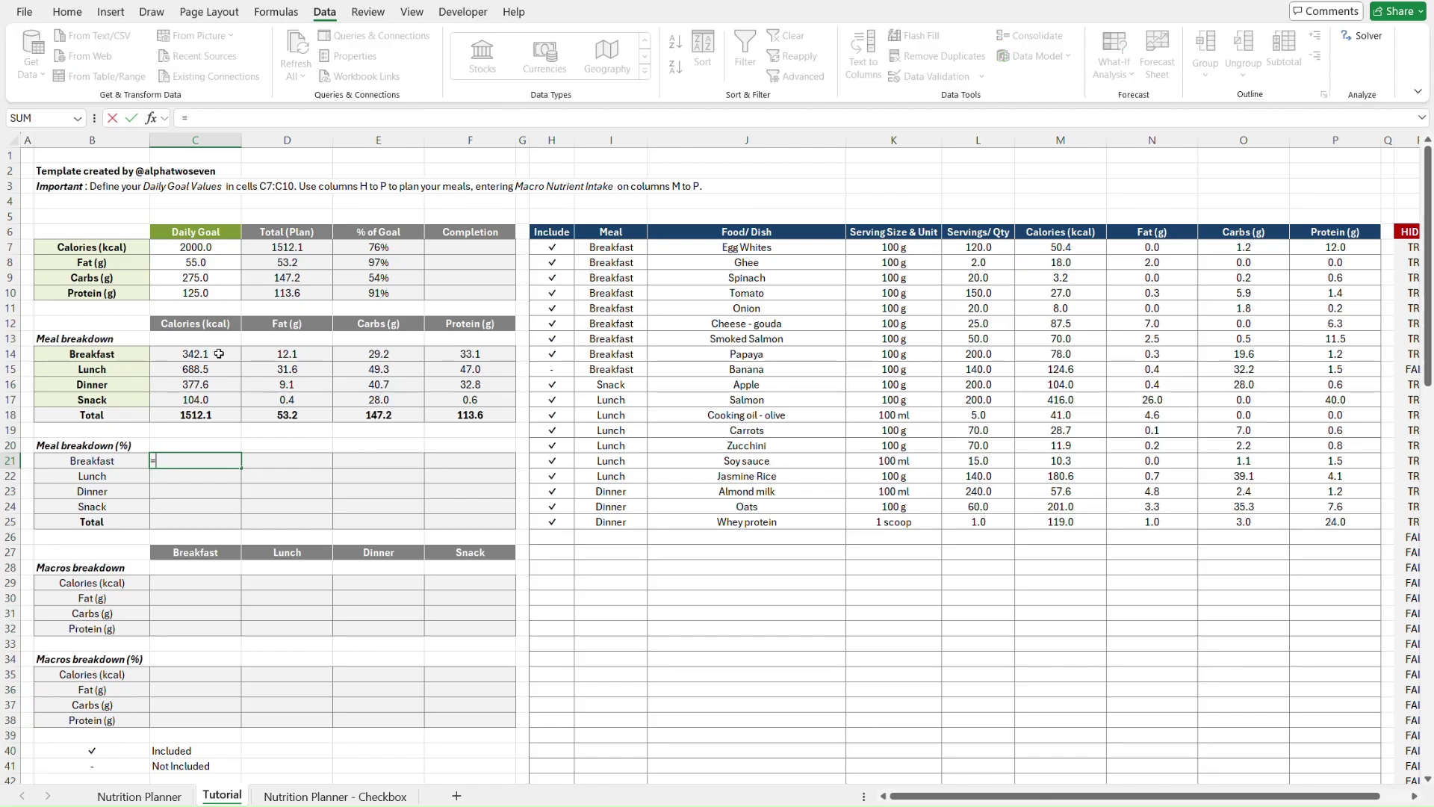
pyautogui.click(219, 354)
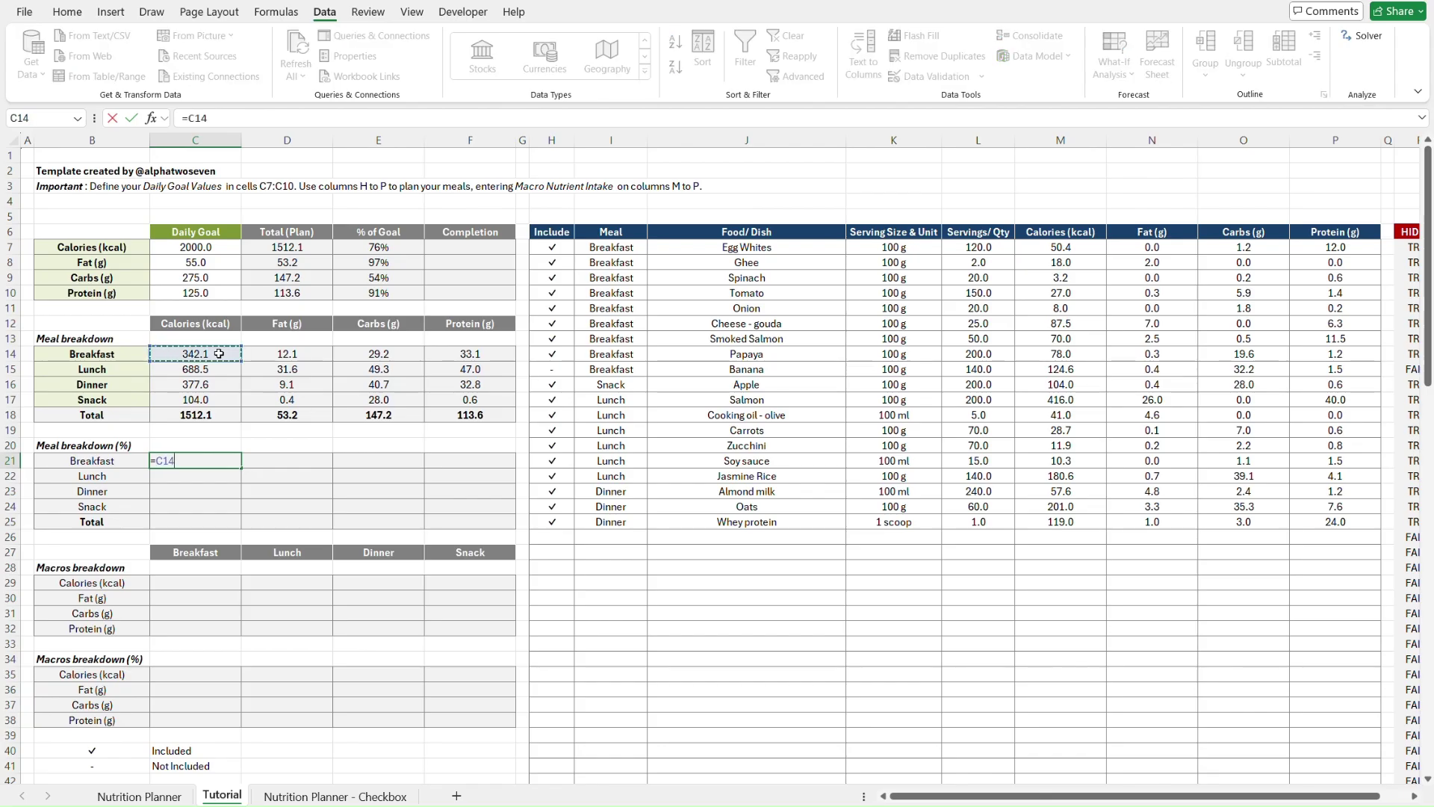
pyautogui.write('/')
pyautogui.click(227, 414)
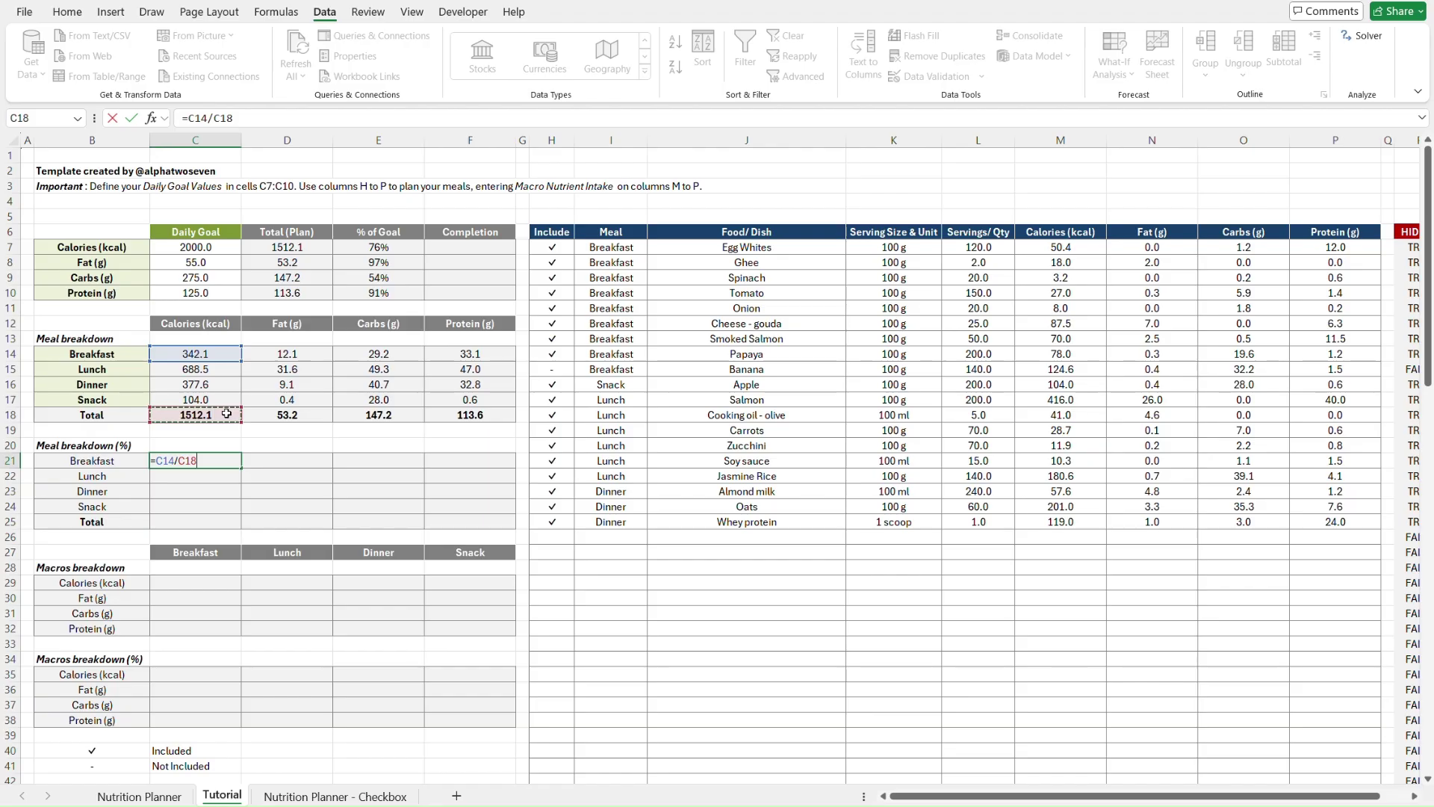
pyautogui.press('Return')
pyautogui.press('Up')
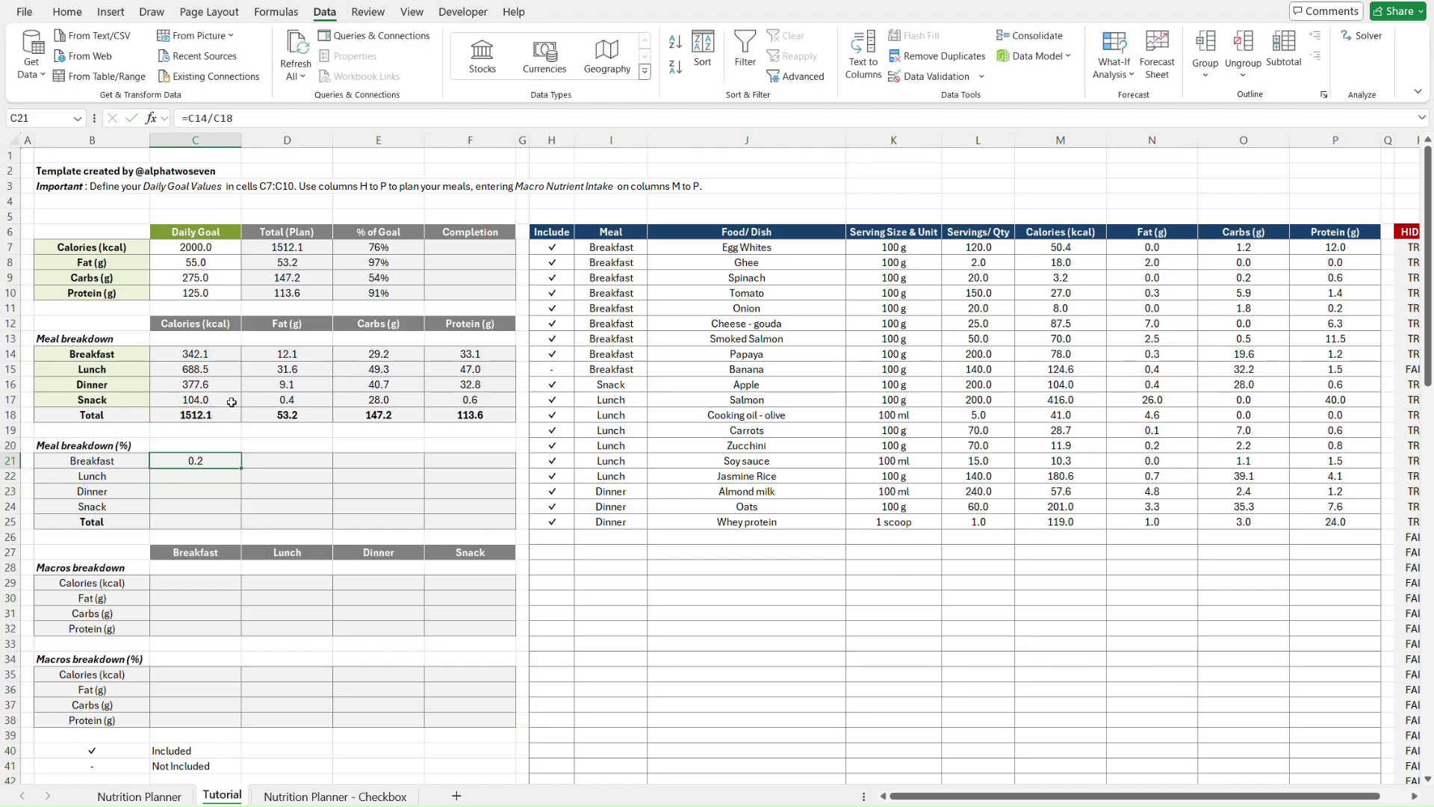
pyautogui.click(67, 12)
pyautogui.click(608, 68)
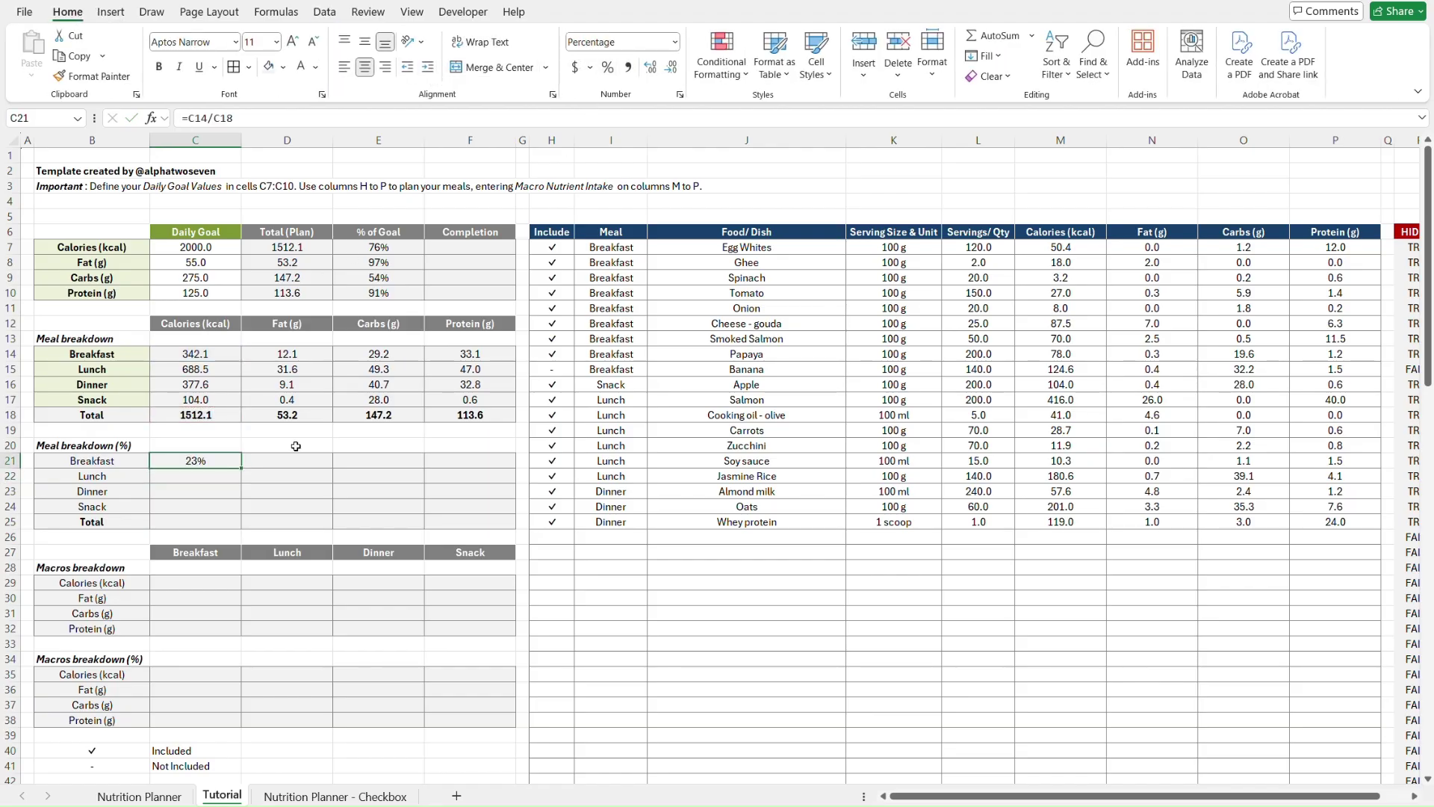
# - Lock the total's row reference in the C21 formula so it reads =C14/C$18
pyautogui.click(263, 120)
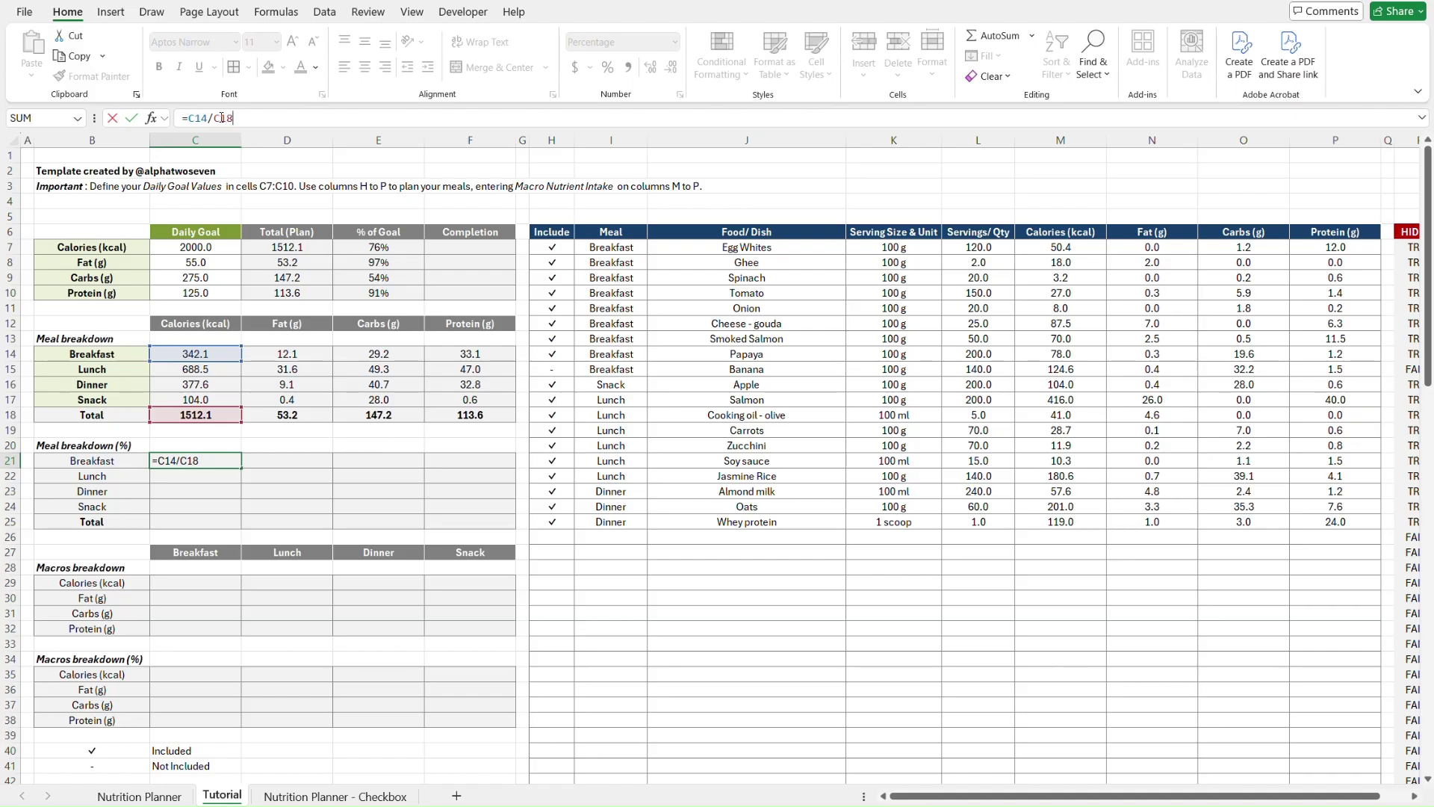
pyautogui.click(221, 118)
pyautogui.write('$')
pyautogui.press('Return')
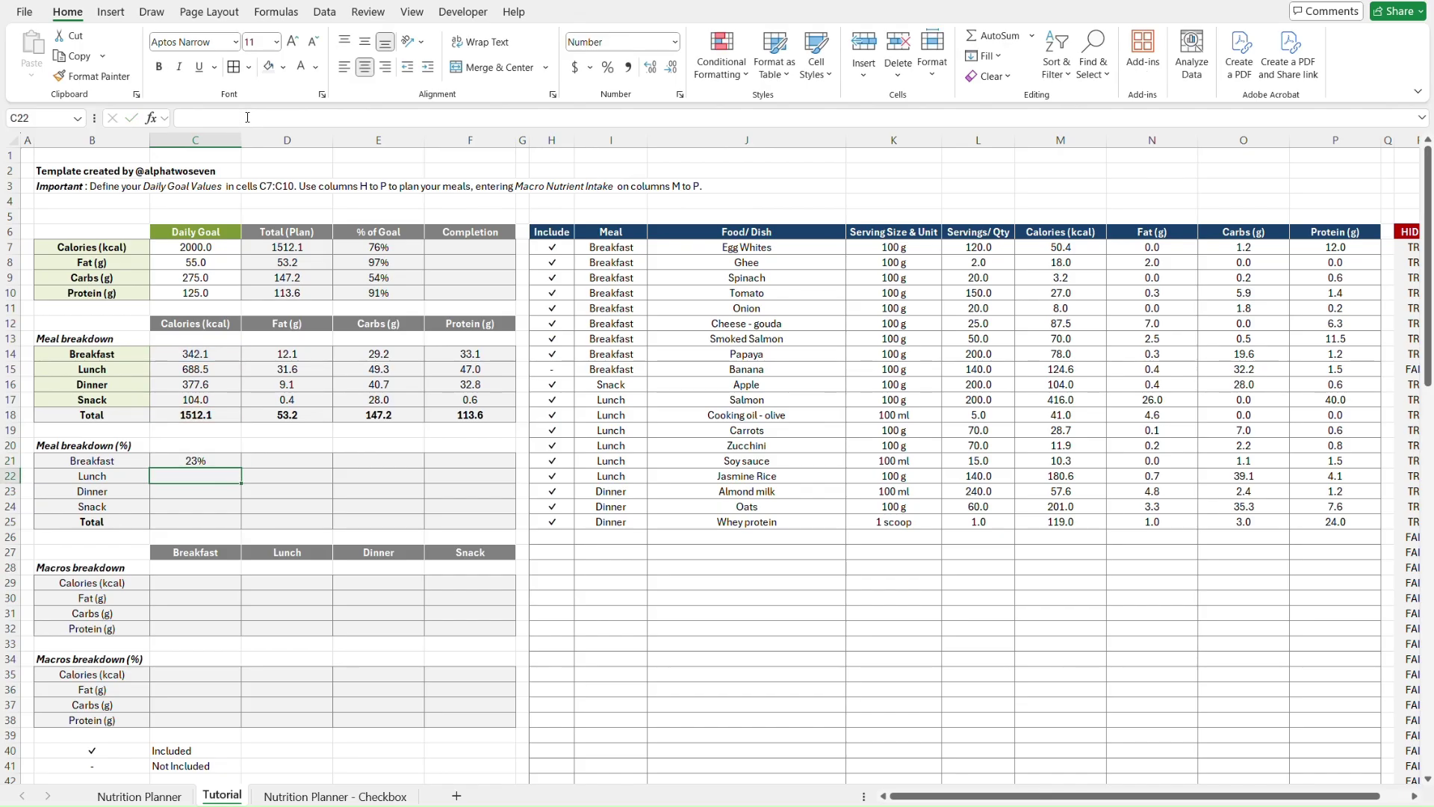
# - Copy the percentage formula in C21 to all meals and nutrients in C21:F24
pyautogui.press('Up')
pyautogui.hotkey('ctrl', 'c')
pyautogui.hotkey('shift', 'Down')
pyautogui.hotkey('shift', 'Down')
pyautogui.hotkey('shift', 'Down')
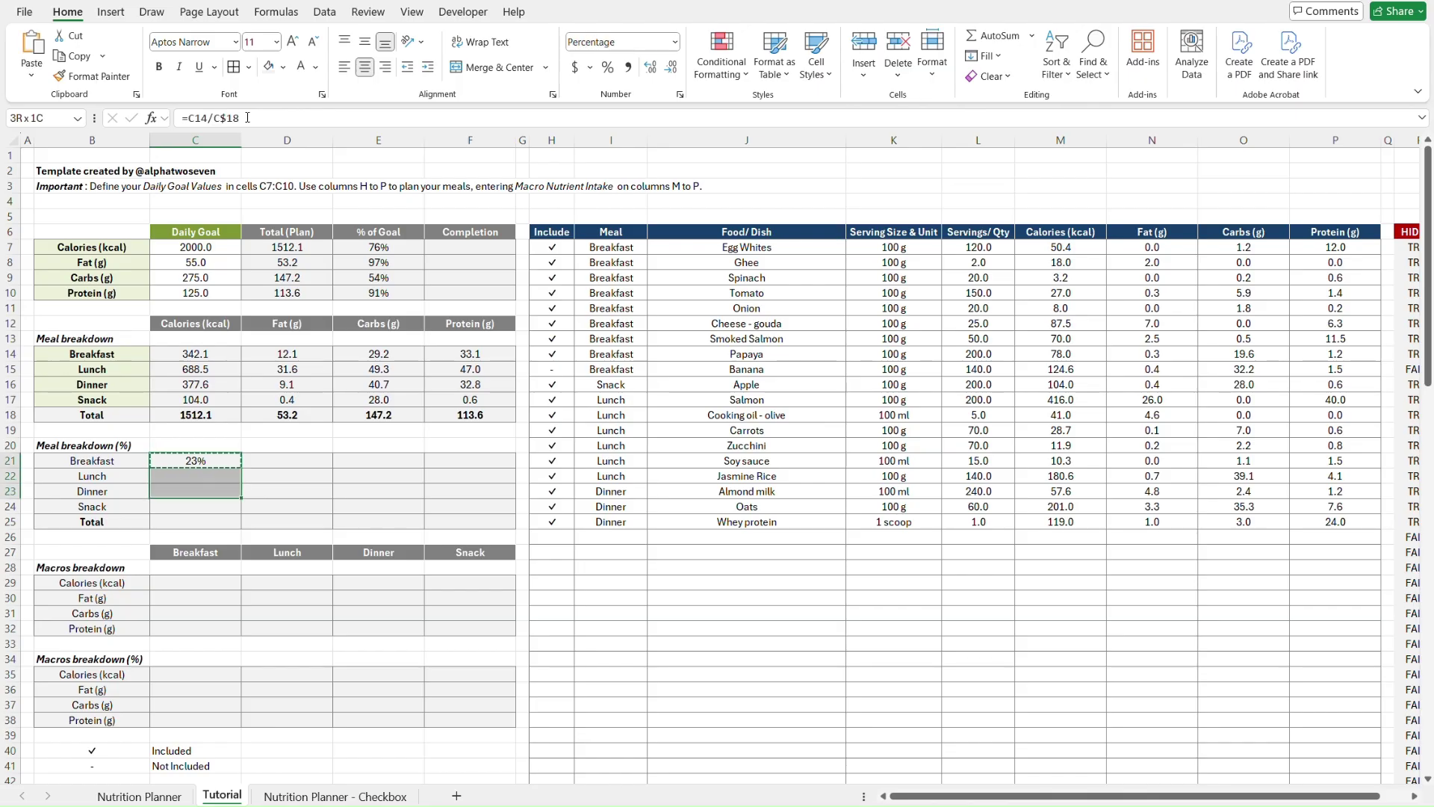
pyautogui.hotkey('shift', 'Right')
pyautogui.hotkey('shift', 'Right')
pyautogui.hotkey('shift', 'Right')
pyautogui.hotkey('ctrl', 'v')
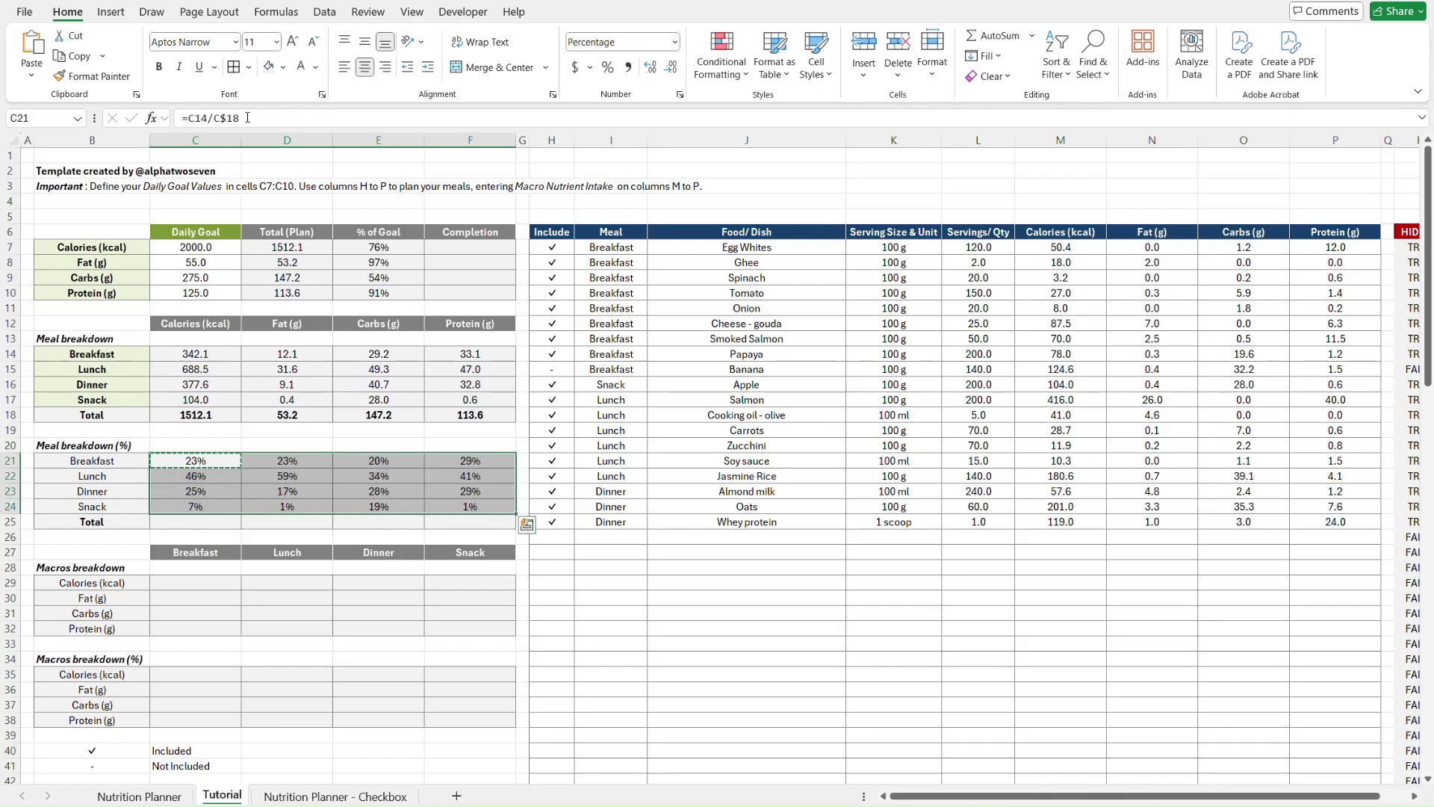
pyautogui.press('Down')
pyautogui.press('Down')
pyautogui.press('Down')
pyautogui.press('Down')
pyautogui.press('Down')
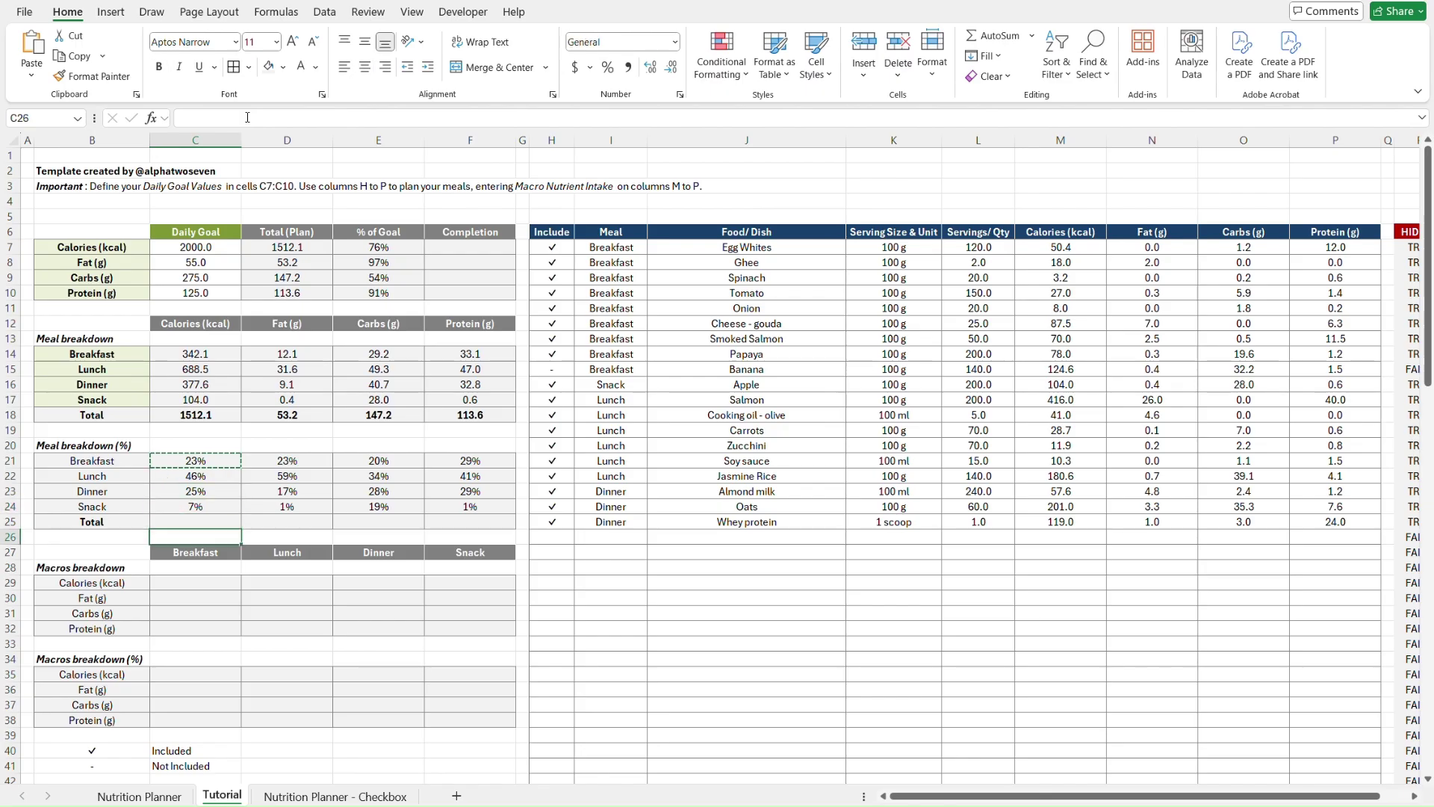
pyautogui.press('Up')
pyautogui.write('=s')
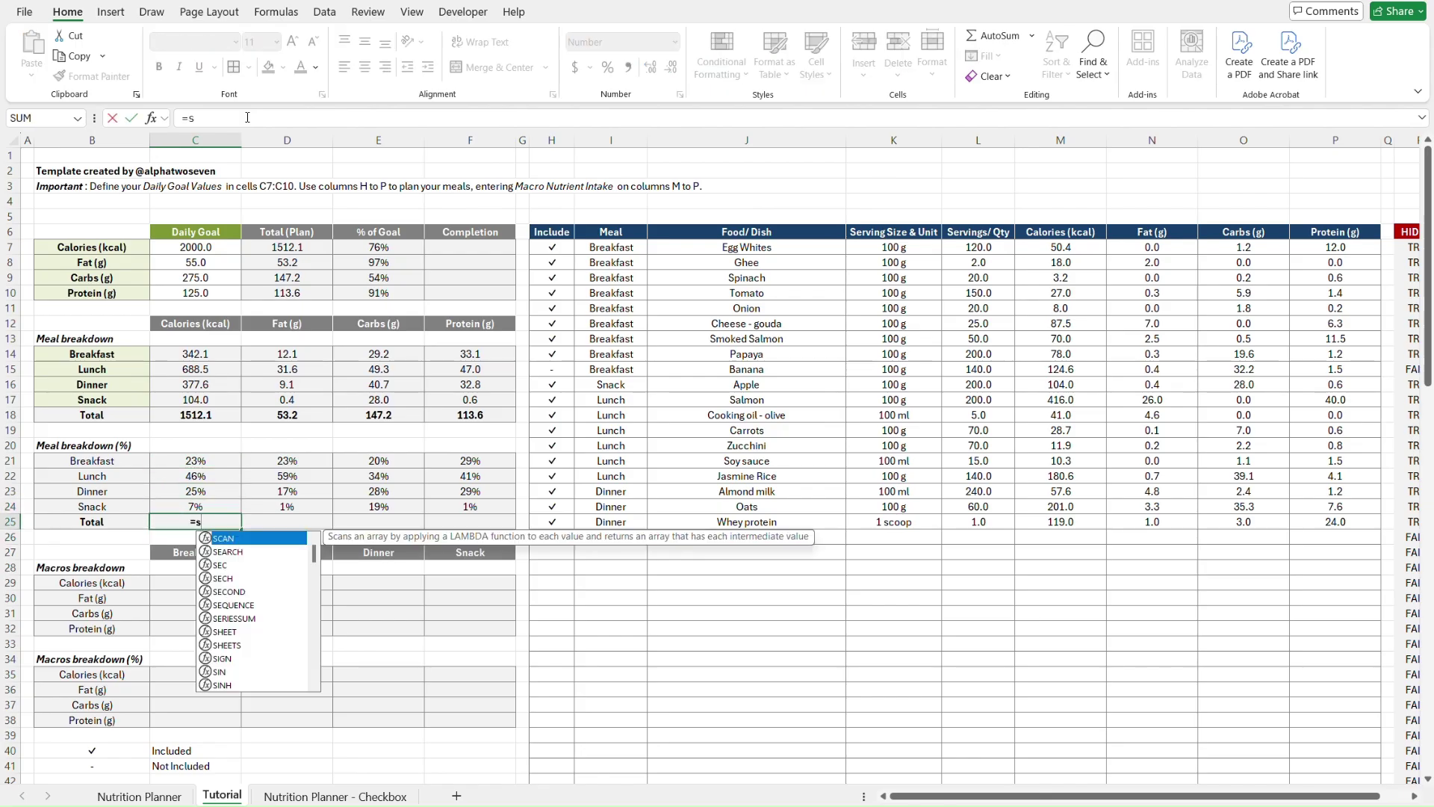
pyautogui.write('u')
pyautogui.press('Tab')
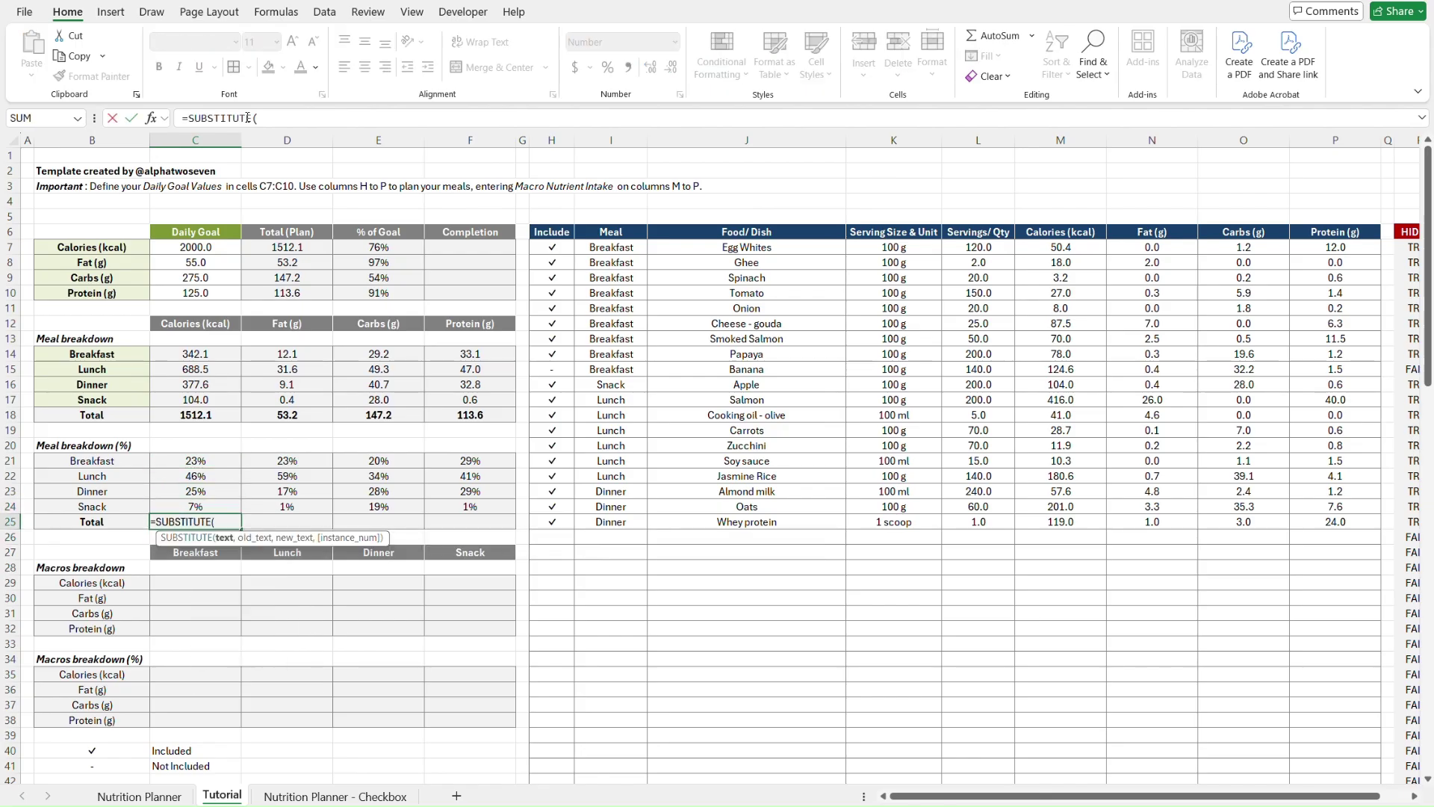
pyautogui.press('Escape')
# - Copy the totals in C18:F18 into the Meal breakdown (%) Total row C25:F25 as formulas only, and format them as percentages
pyautogui.press('Up')
pyautogui.press('Up')
pyautogui.press('Up')
pyautogui.press('Up')
pyautogui.press('Up')
pyautogui.press('Up')
pyautogui.press('Up')
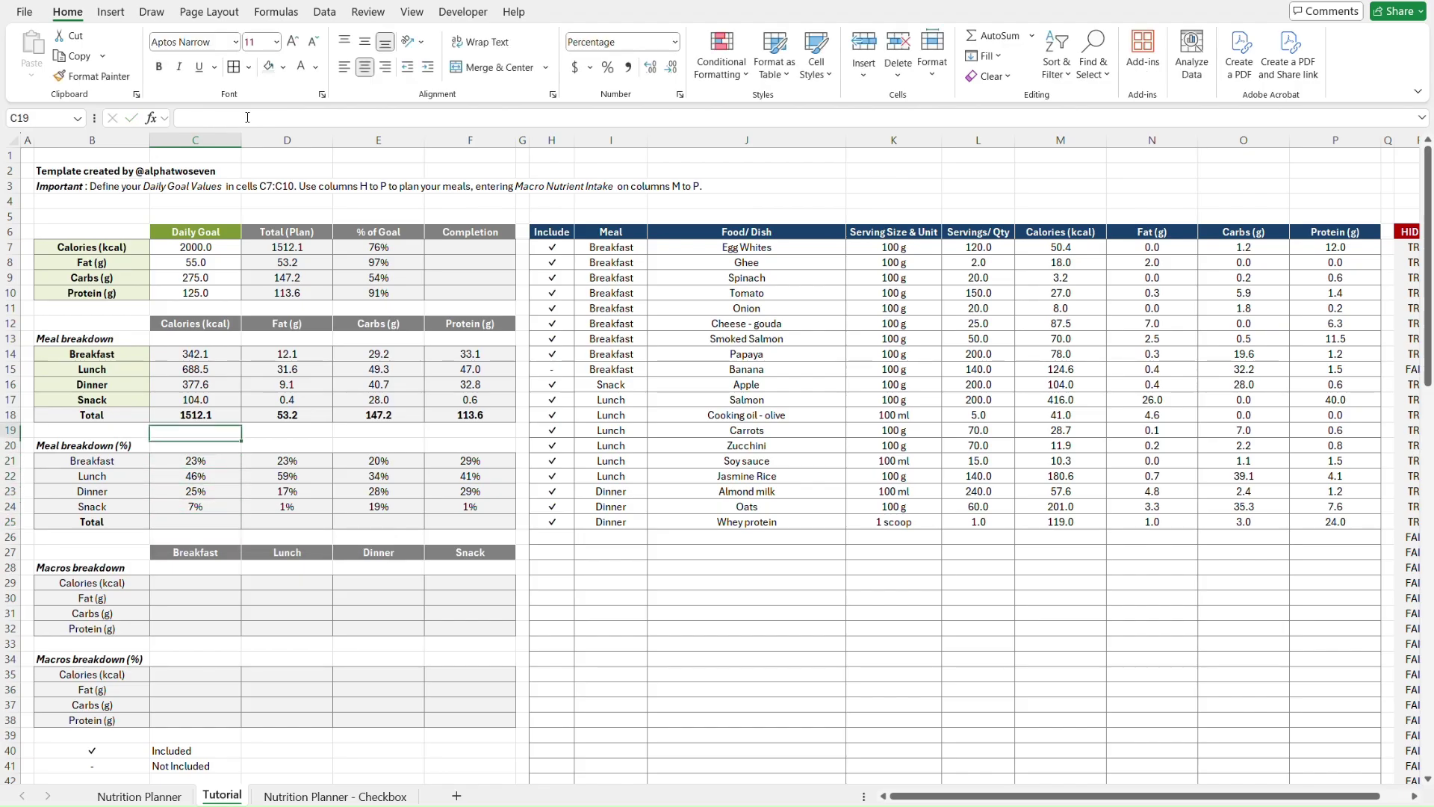
pyautogui.hotkey('shift', 'Right')
pyautogui.hotkey('shift', 'Right')
pyautogui.hotkey('shift', 'Right')
pyautogui.hotkey('ctrl', 'c')
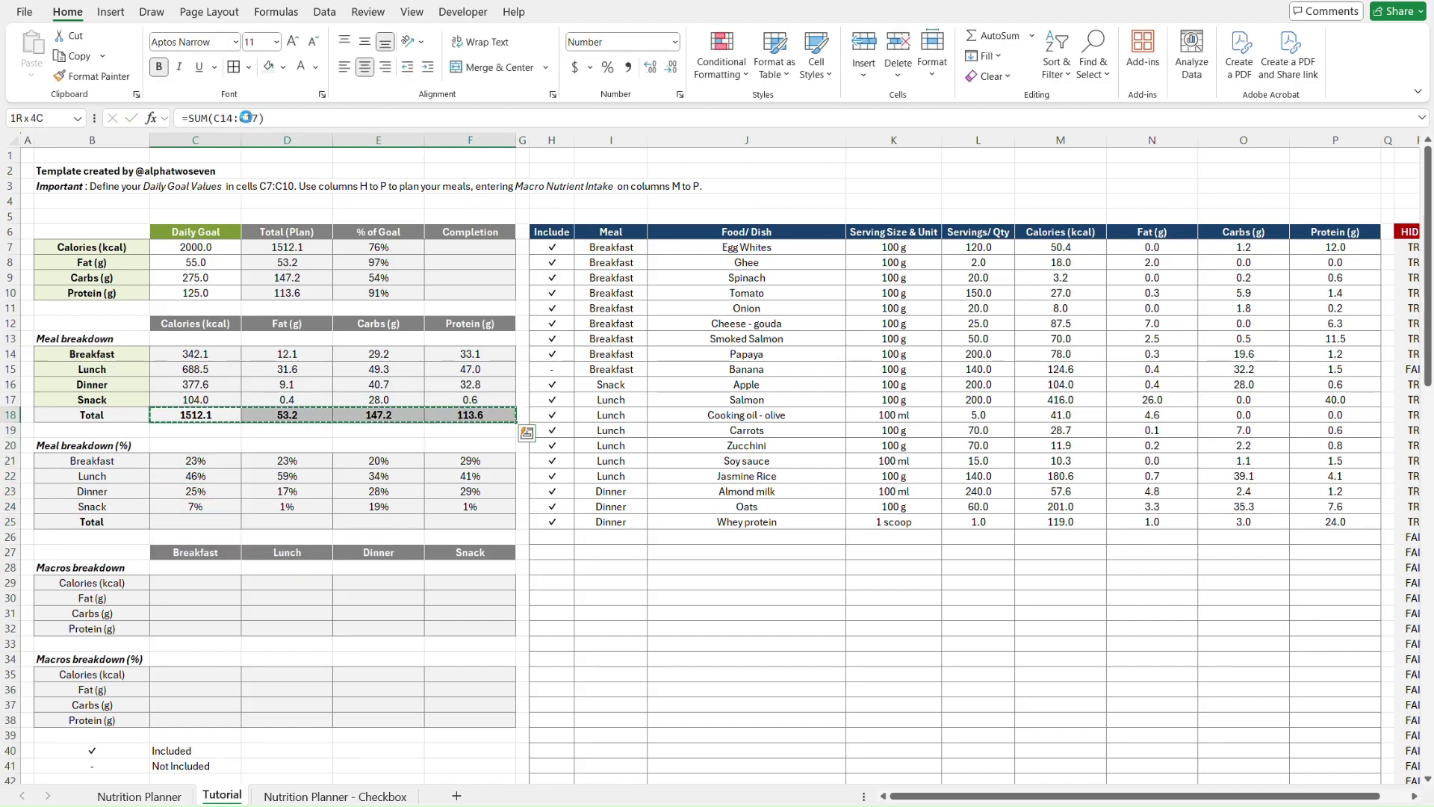
pyautogui.press('Down')
pyautogui.press('Down')
pyautogui.press('Down')
pyautogui.press('Down')
pyautogui.press('Down')
pyautogui.press('Down')
pyautogui.press('Down')
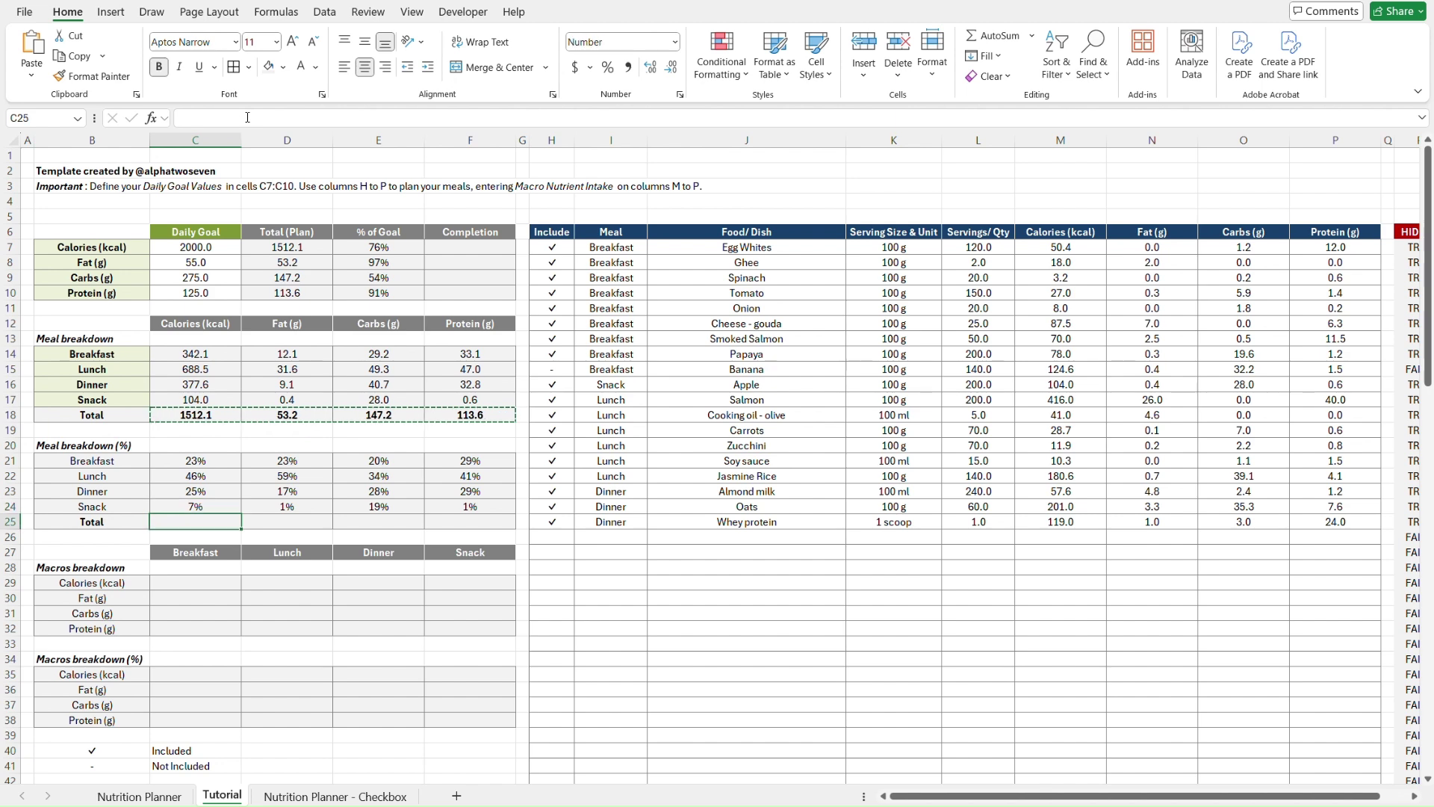
pyautogui.press('Up')
pyautogui.press('Up')
pyautogui.press('Up')
pyautogui.press('Up')
pyautogui.press('Up')
pyautogui.press('Up')
pyautogui.press('Up')
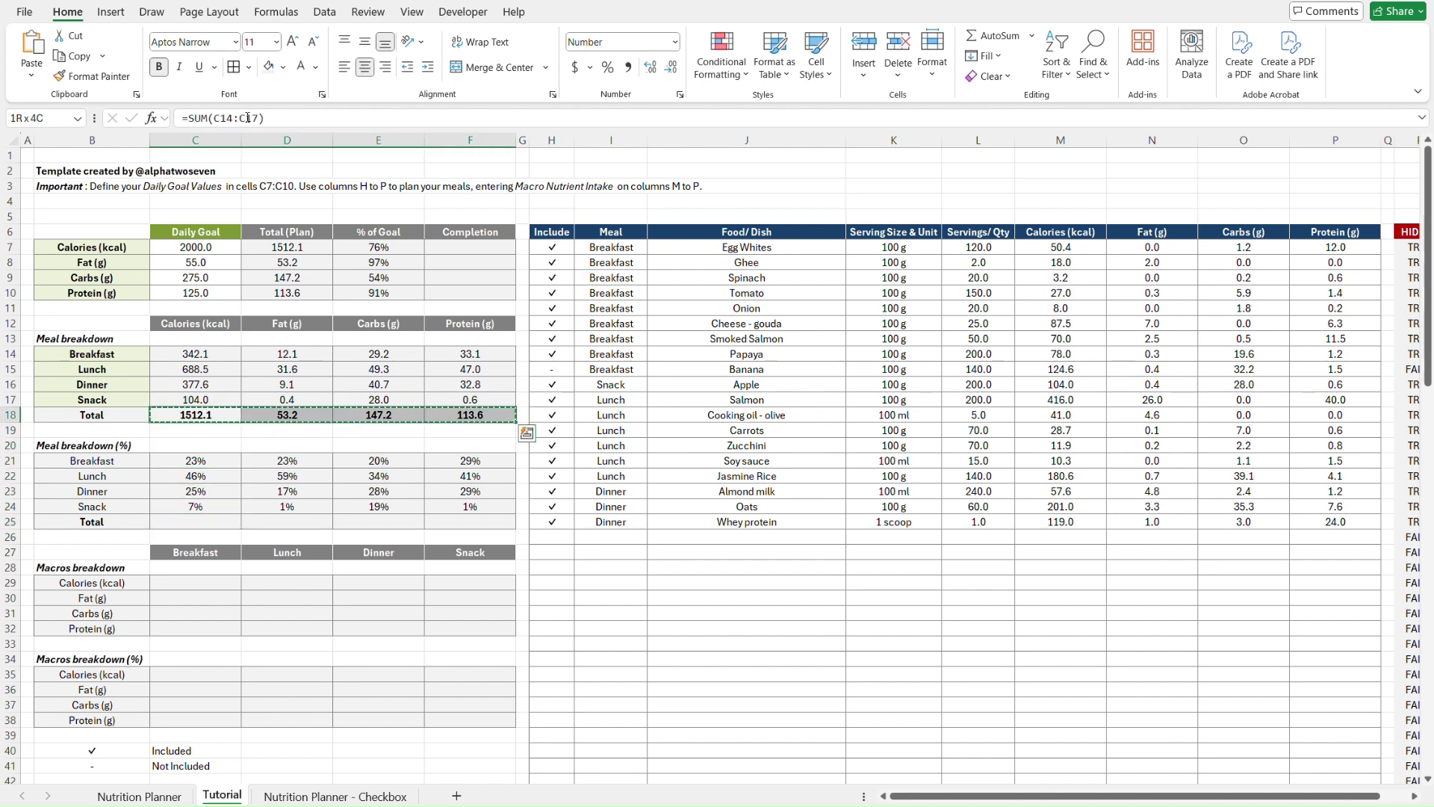
pyautogui.press('Down')
pyautogui.press('Down')
pyautogui.press('Down')
pyautogui.press('Down')
pyautogui.press('Down')
pyautogui.press('Down')
pyautogui.press('Down')
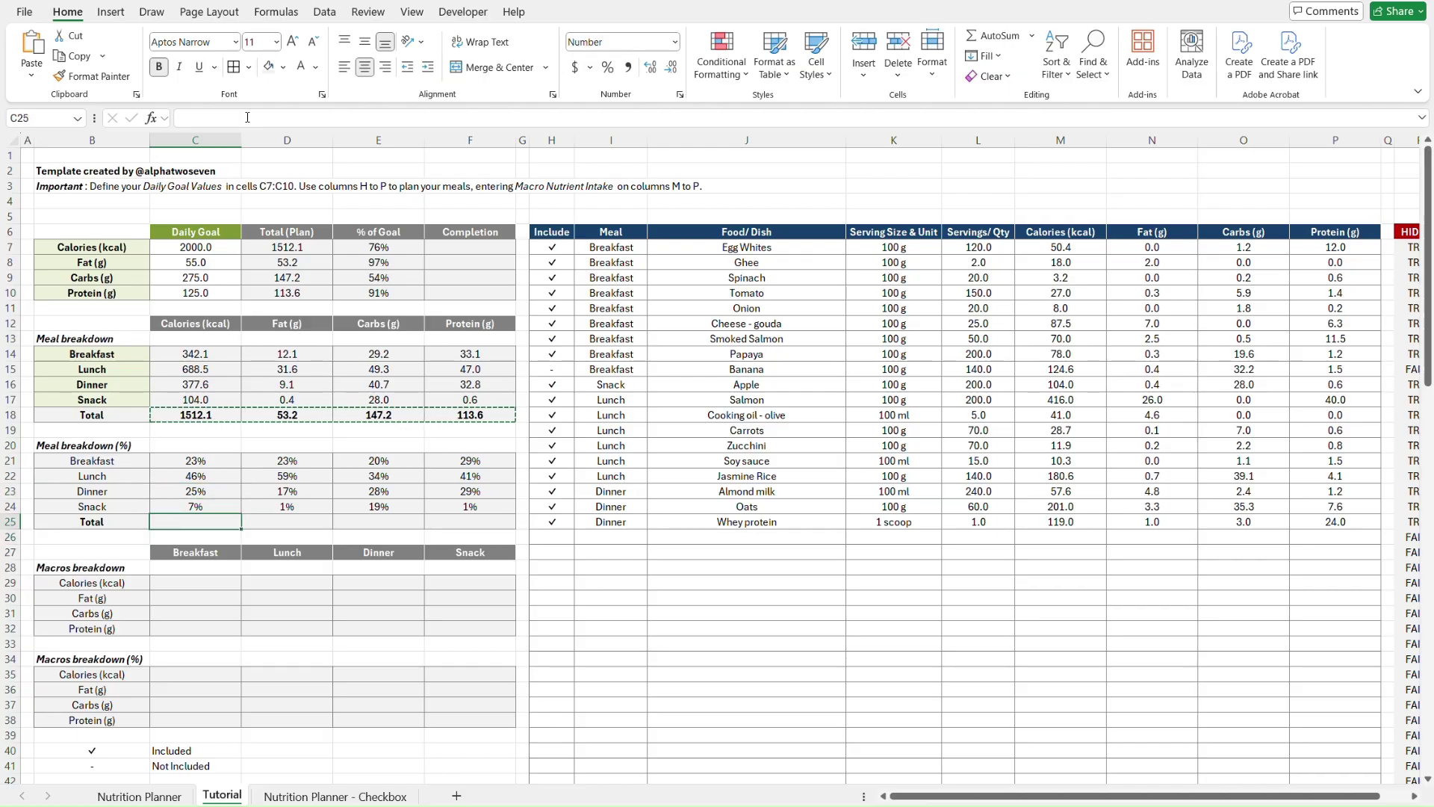
pyautogui.hotkey('ctrl', 'alt', 'v')
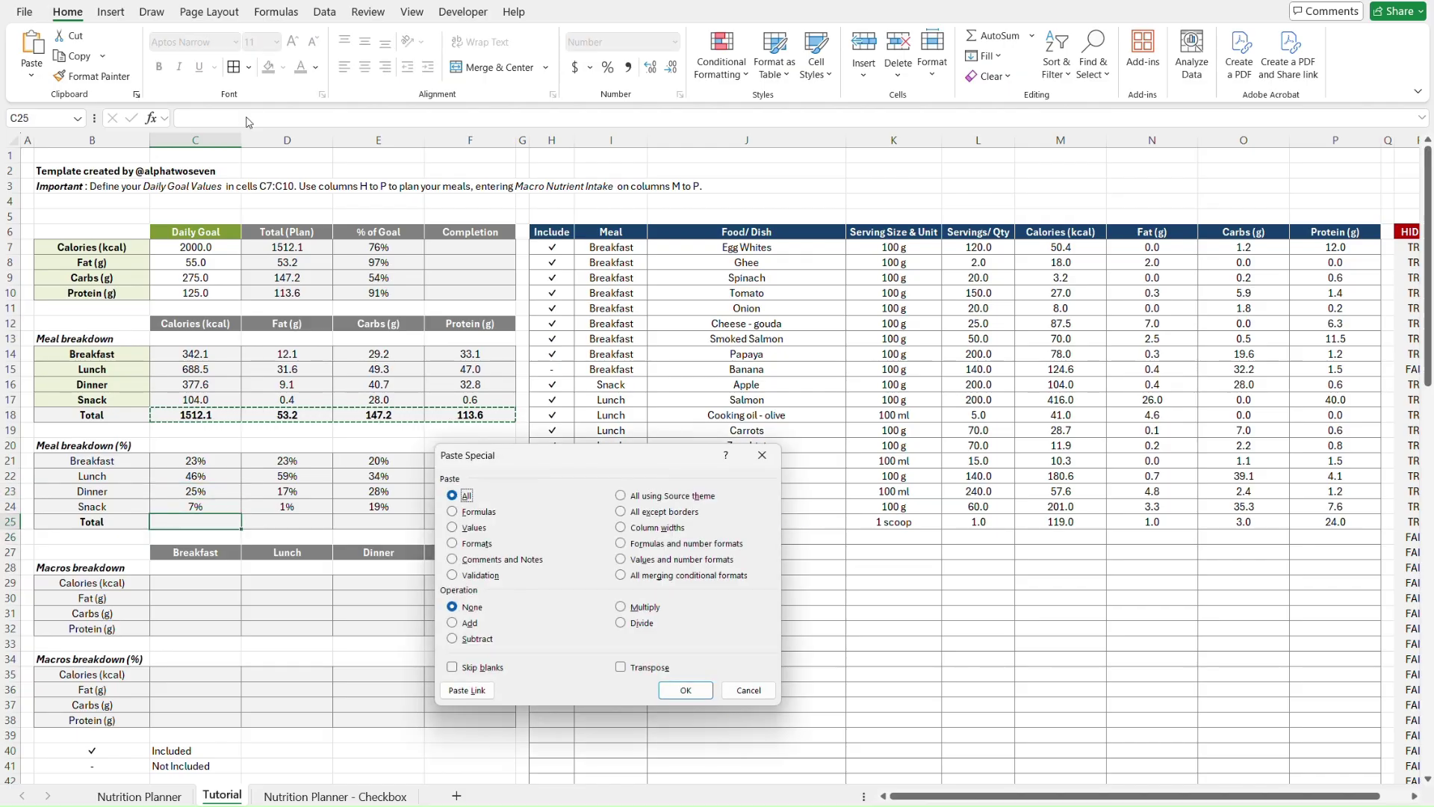
pyautogui.press('f')
pyautogui.press('Return')
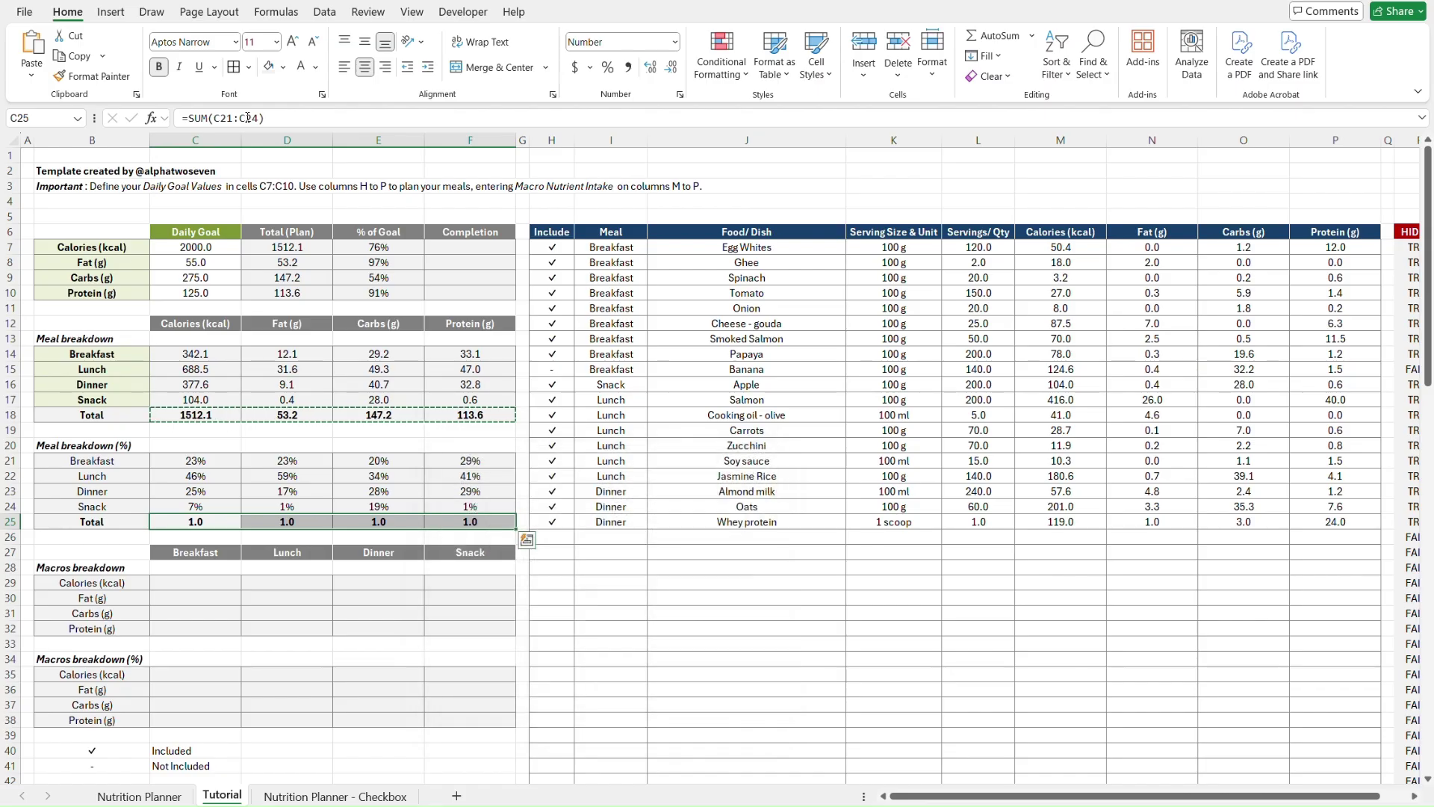
pyautogui.click(609, 70)
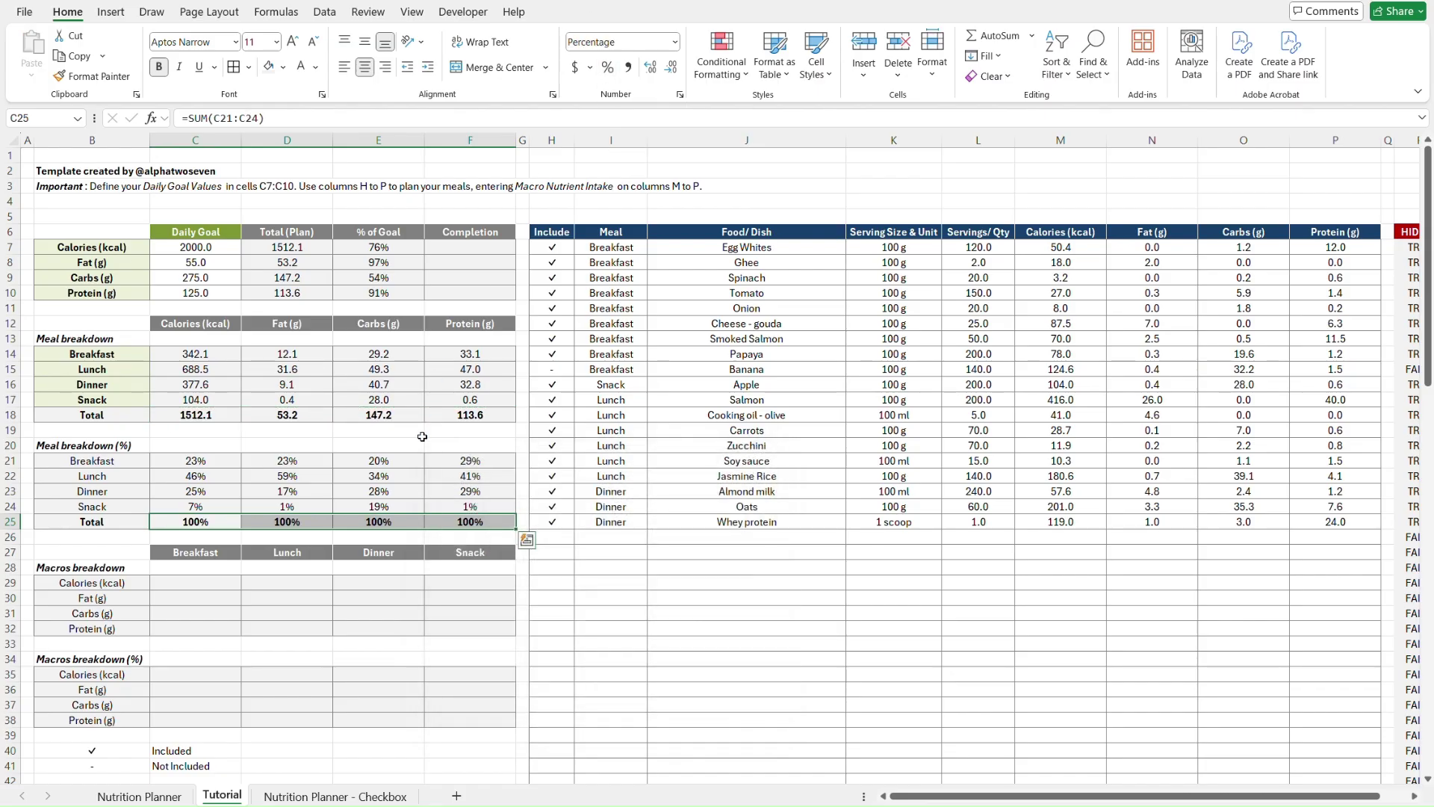
# - Check the cells and row labels of the Meal breakdown (%) table
pyautogui.click(500, 442)
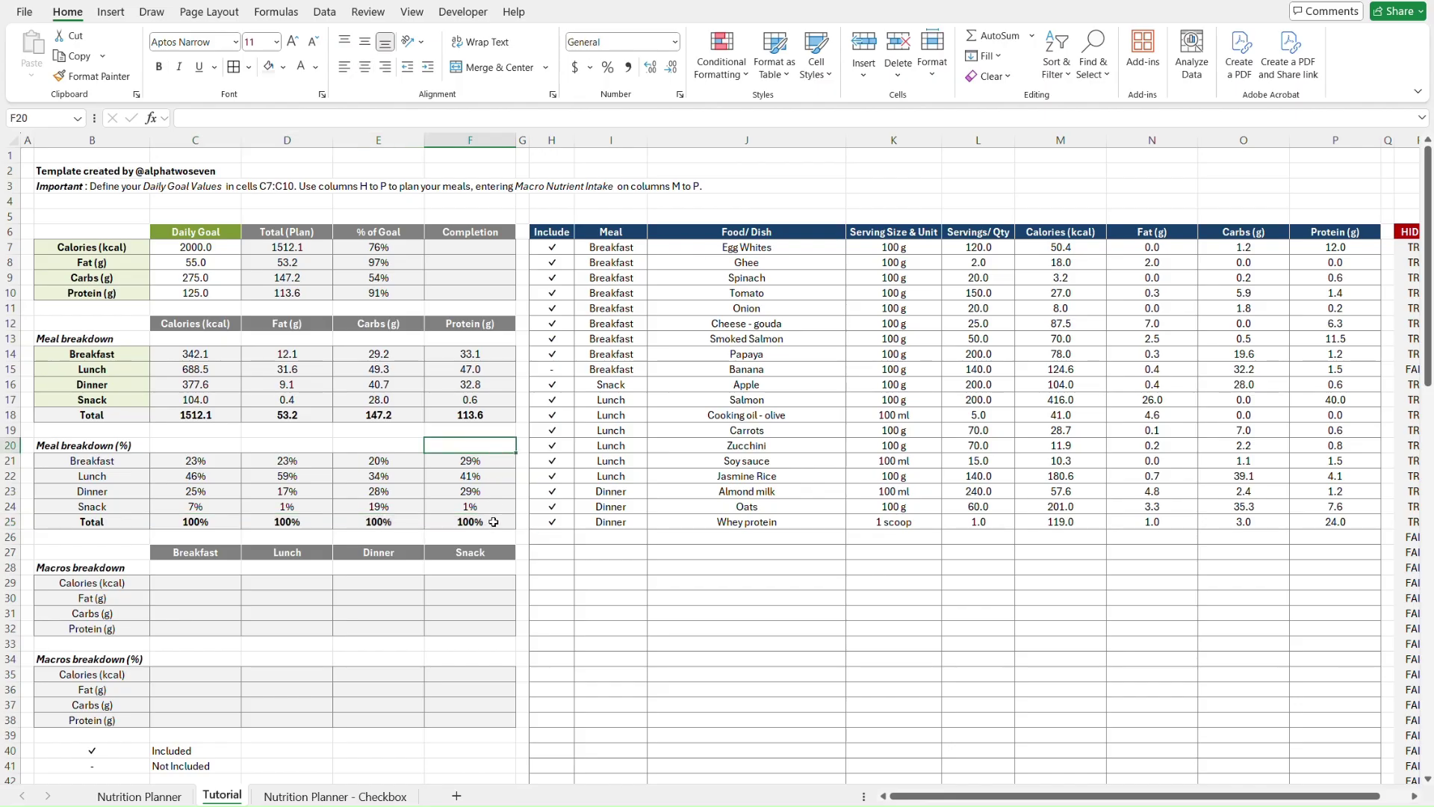
pyautogui.click(413, 460)
pyautogui.press('Left')
pyautogui.press('Left')
pyautogui.press('Left')
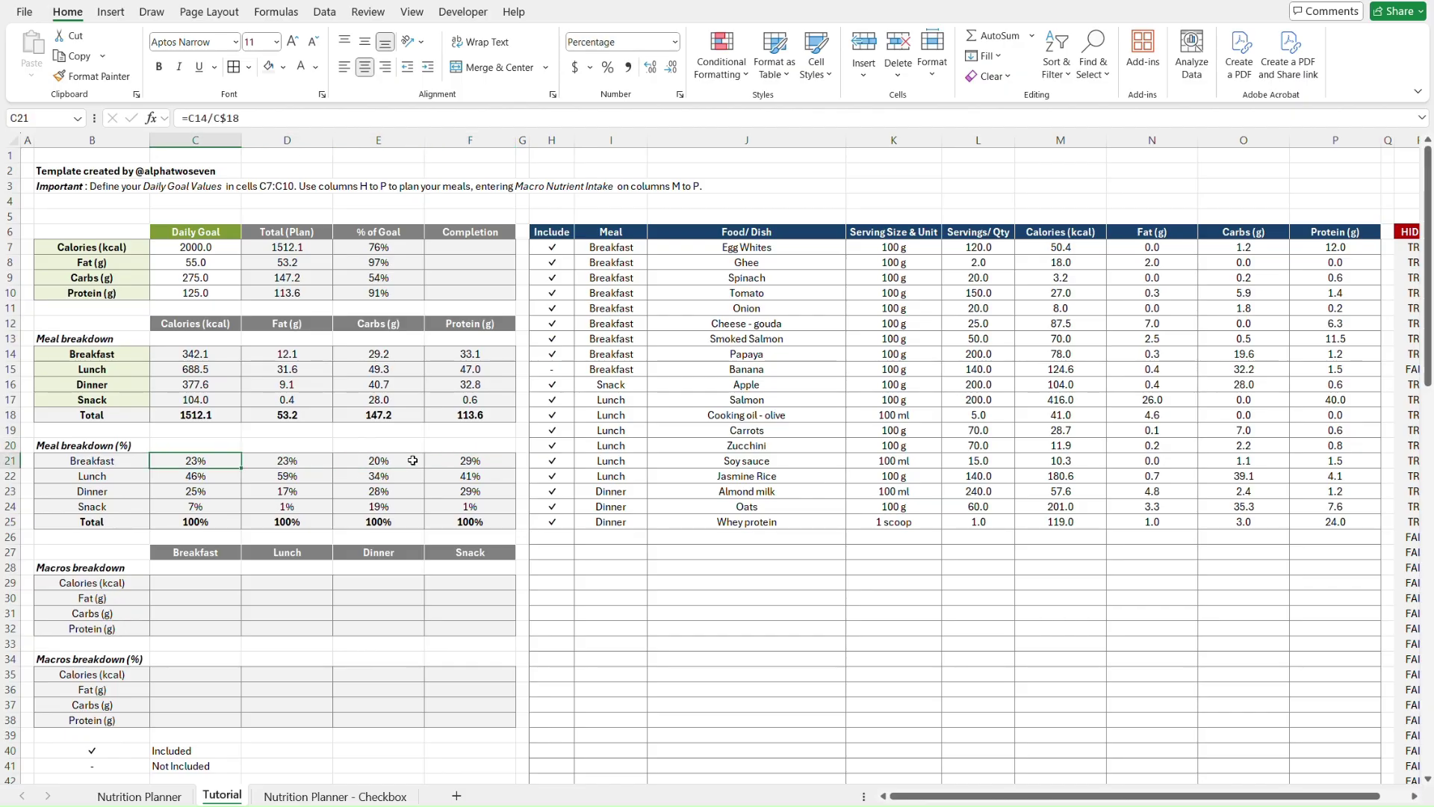
pyautogui.press('Down')
pyautogui.press('Down')
pyautogui.press('Down')
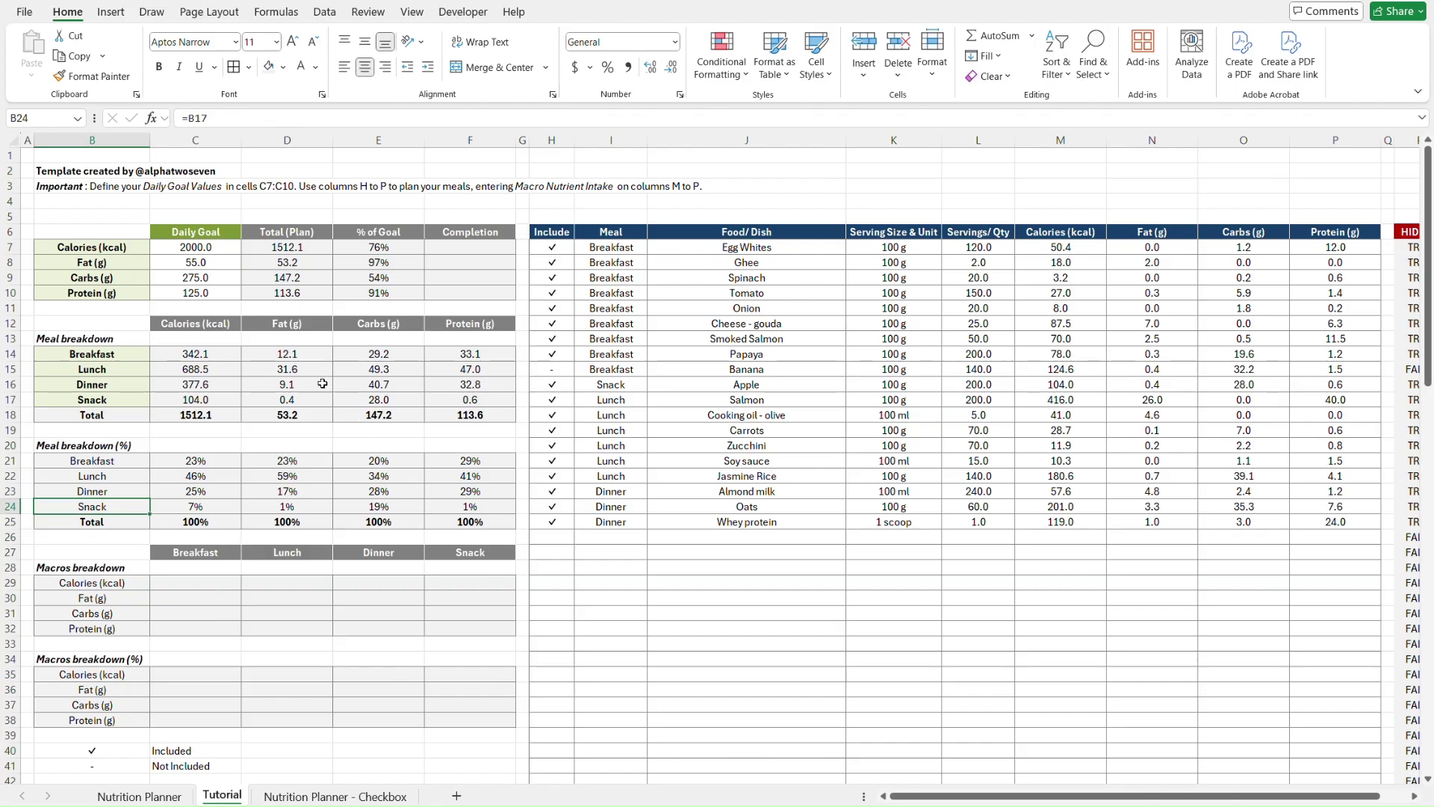
# - Wrap the C21 percentage formula in IFERROR so it reads =IFERROR(C14/C$18,"")
pyautogui.click(207, 463)
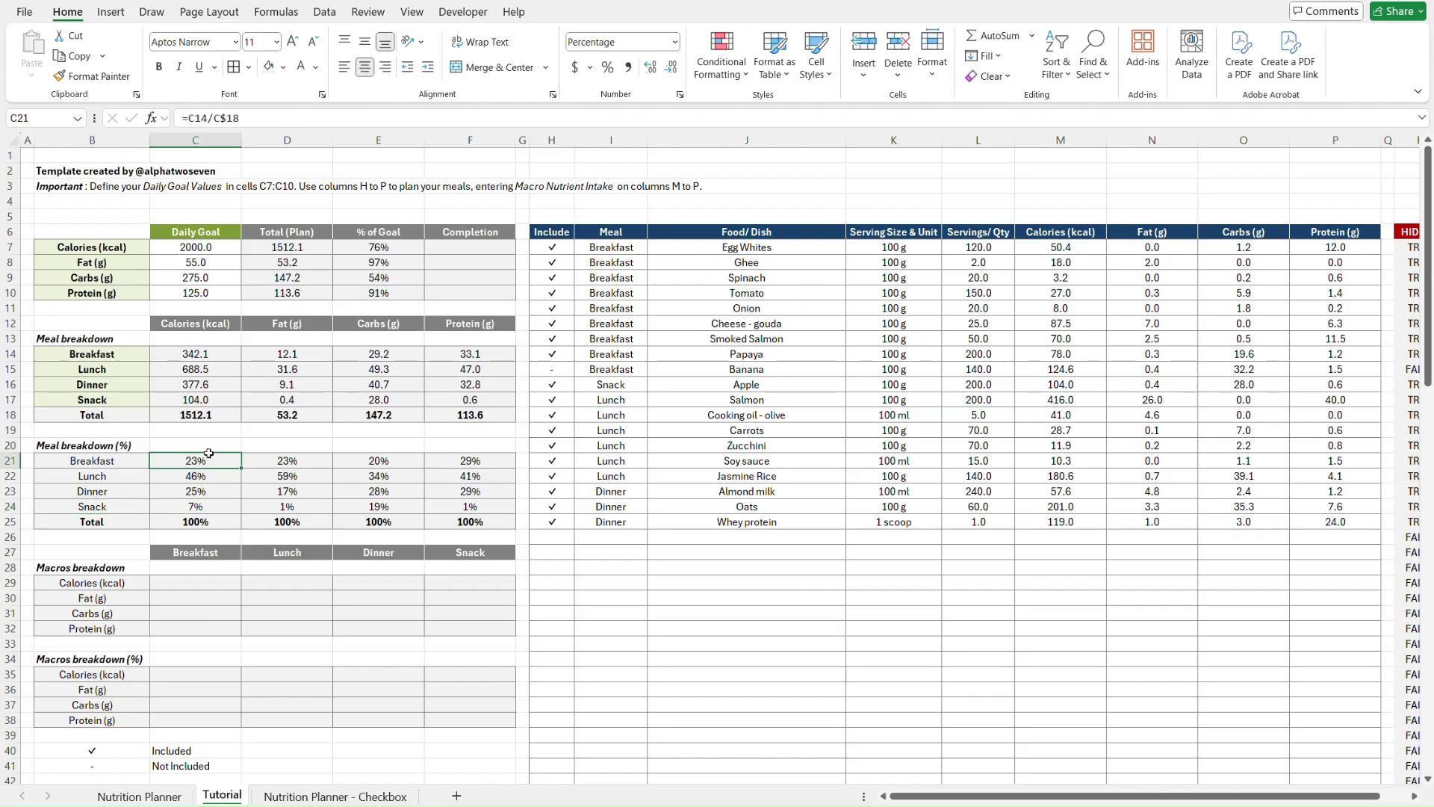
pyautogui.click(256, 118)
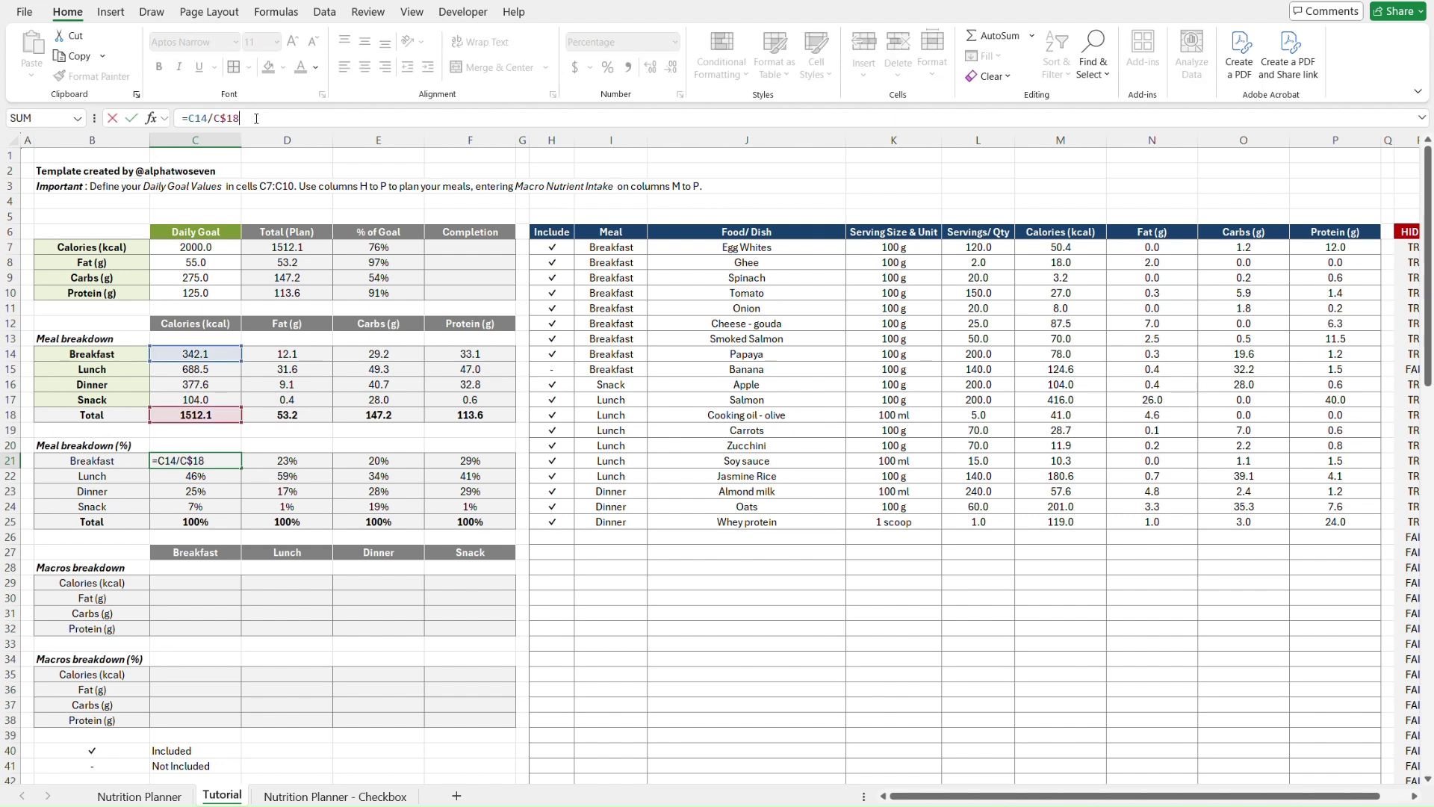
pyautogui.click(191, 118)
pyautogui.write('iferr')
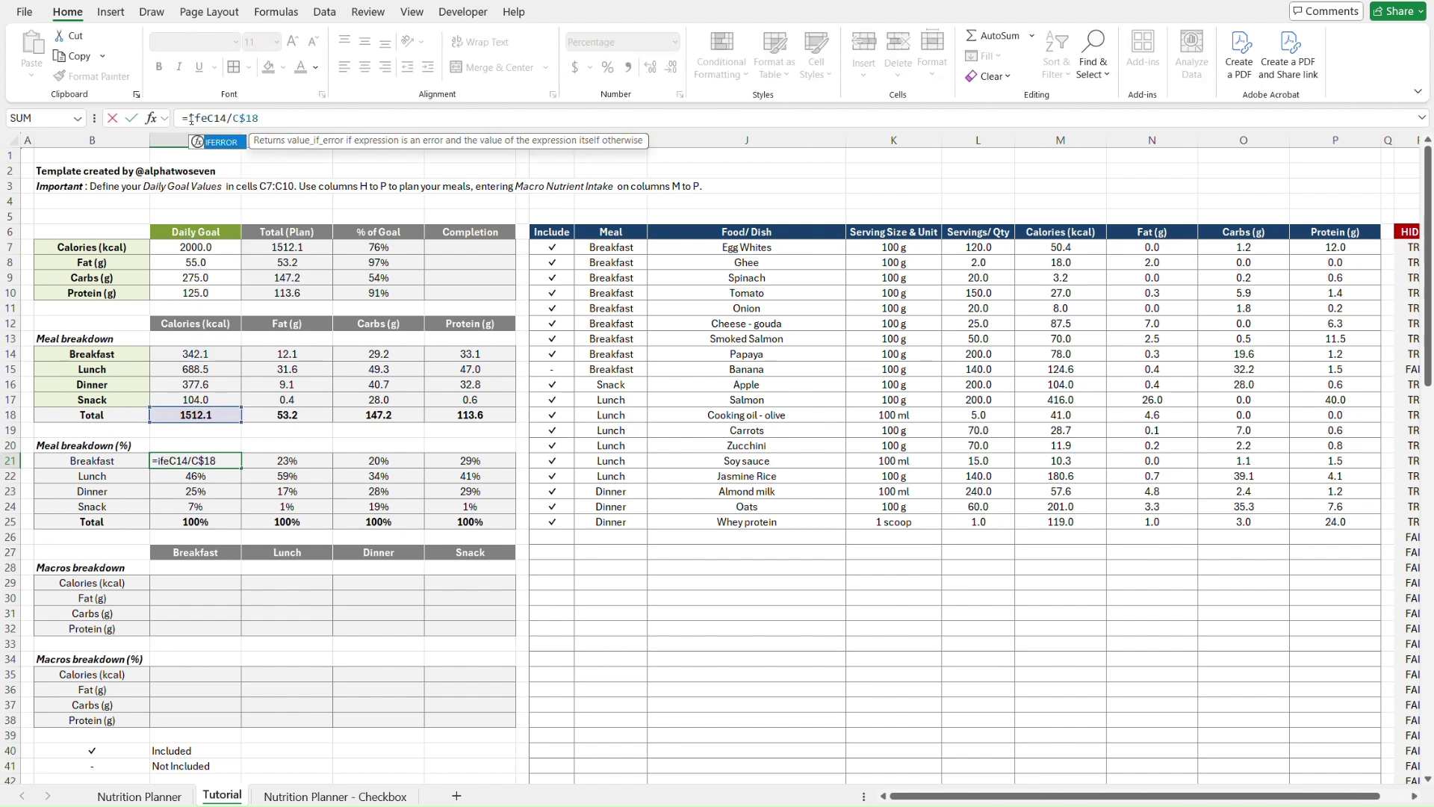
pyautogui.press('Tab')
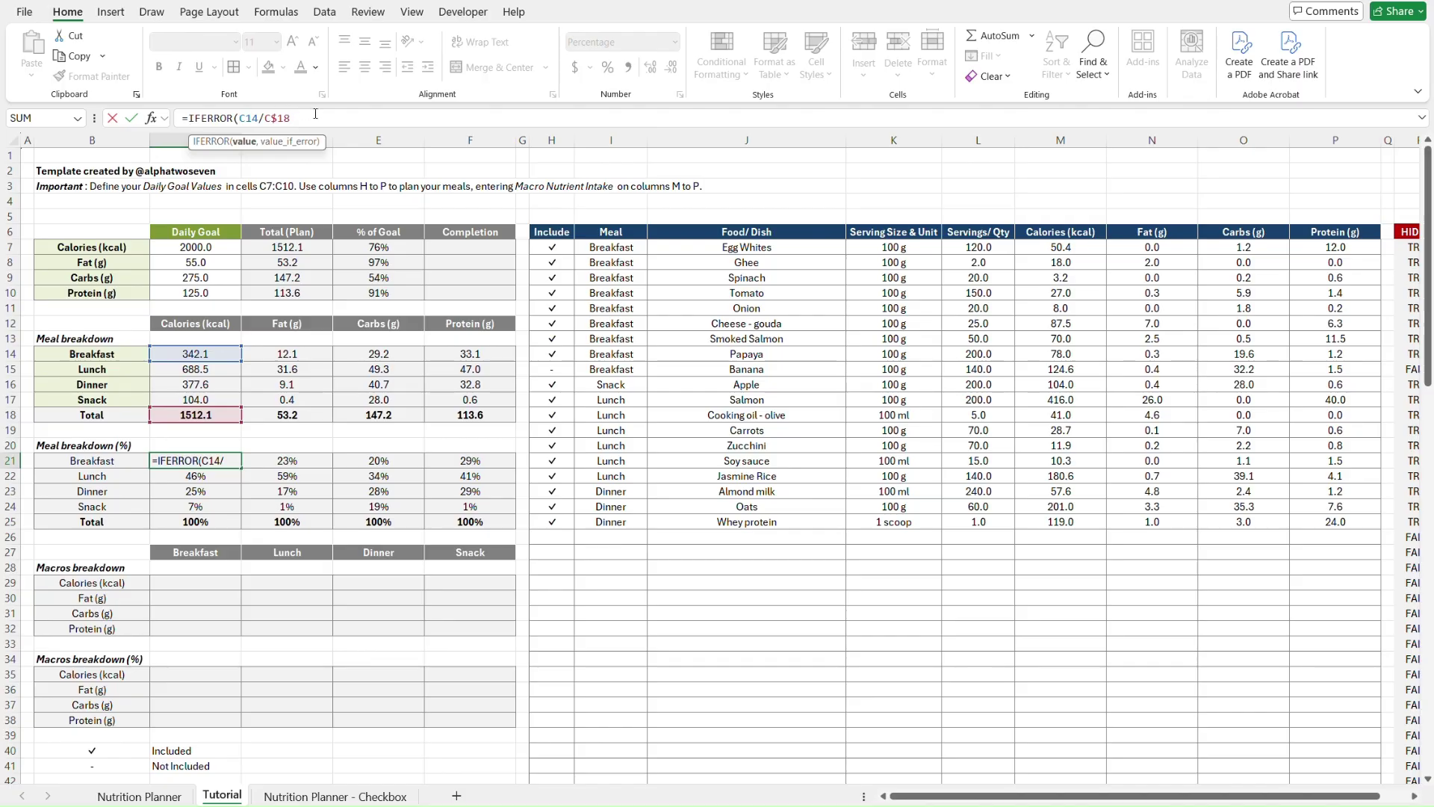
pyautogui.click(315, 118)
pyautogui.click(240, 118)
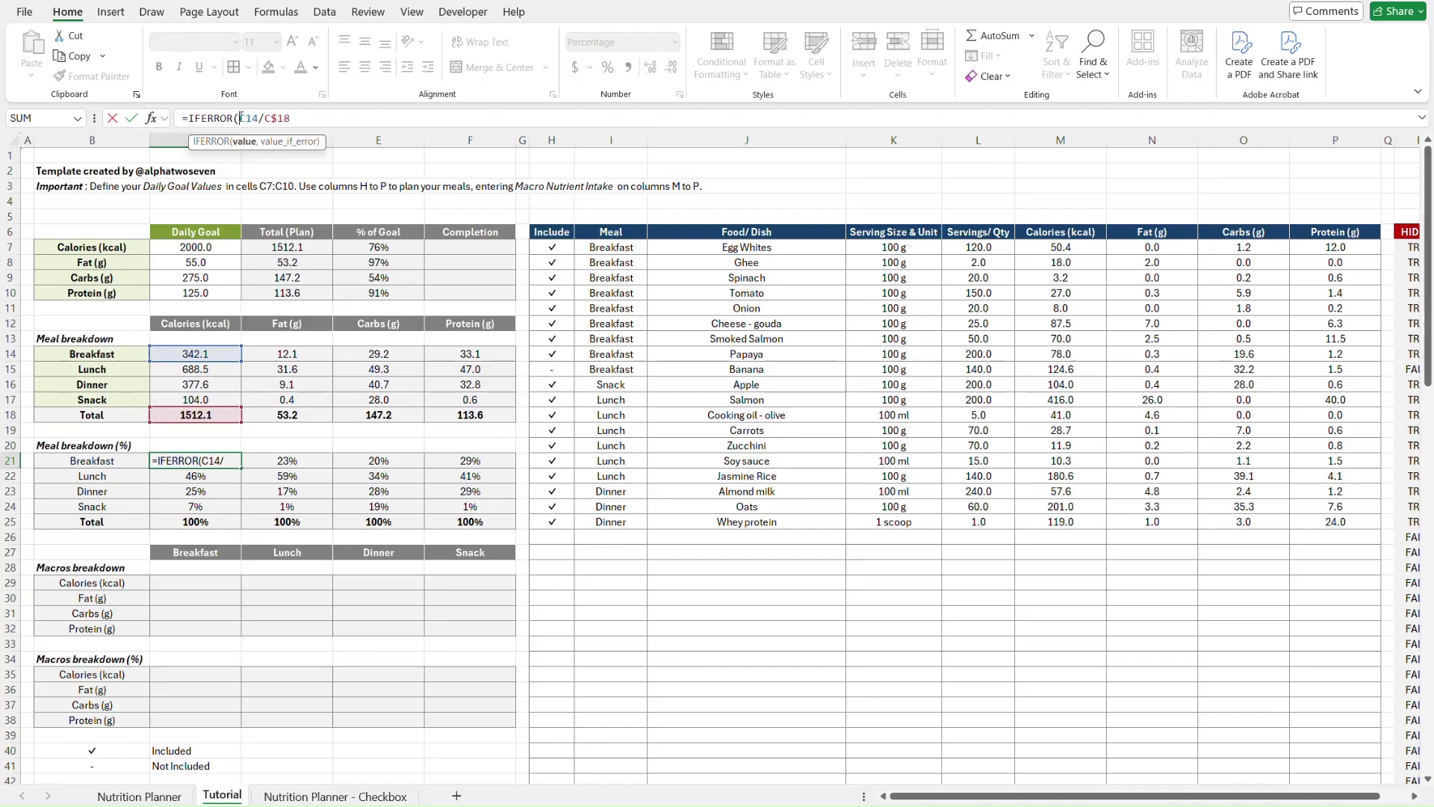
pyautogui.keyDown('shift'); pyautogui.click(314, 117); pyautogui.keyUp('shift')
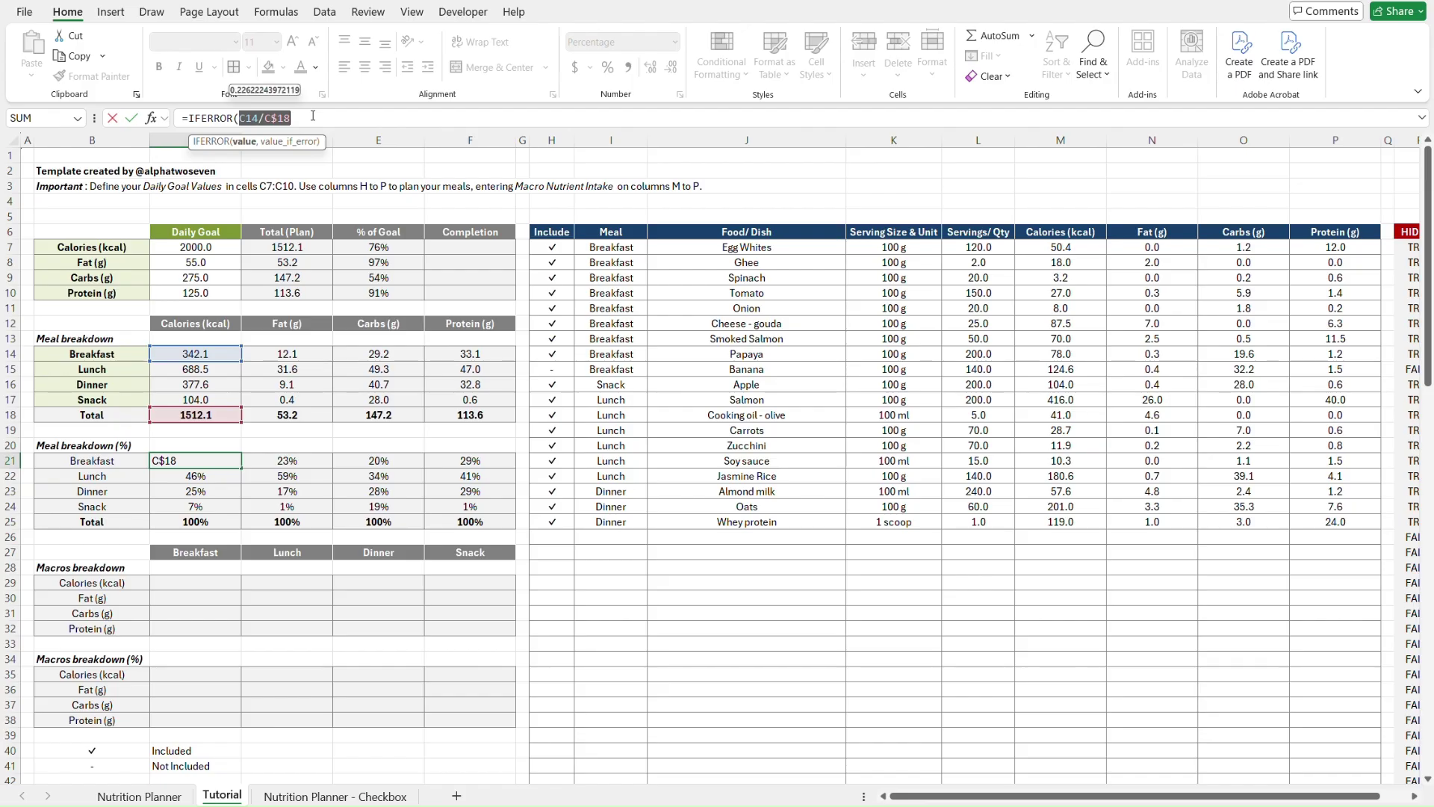
pyautogui.click(313, 117)
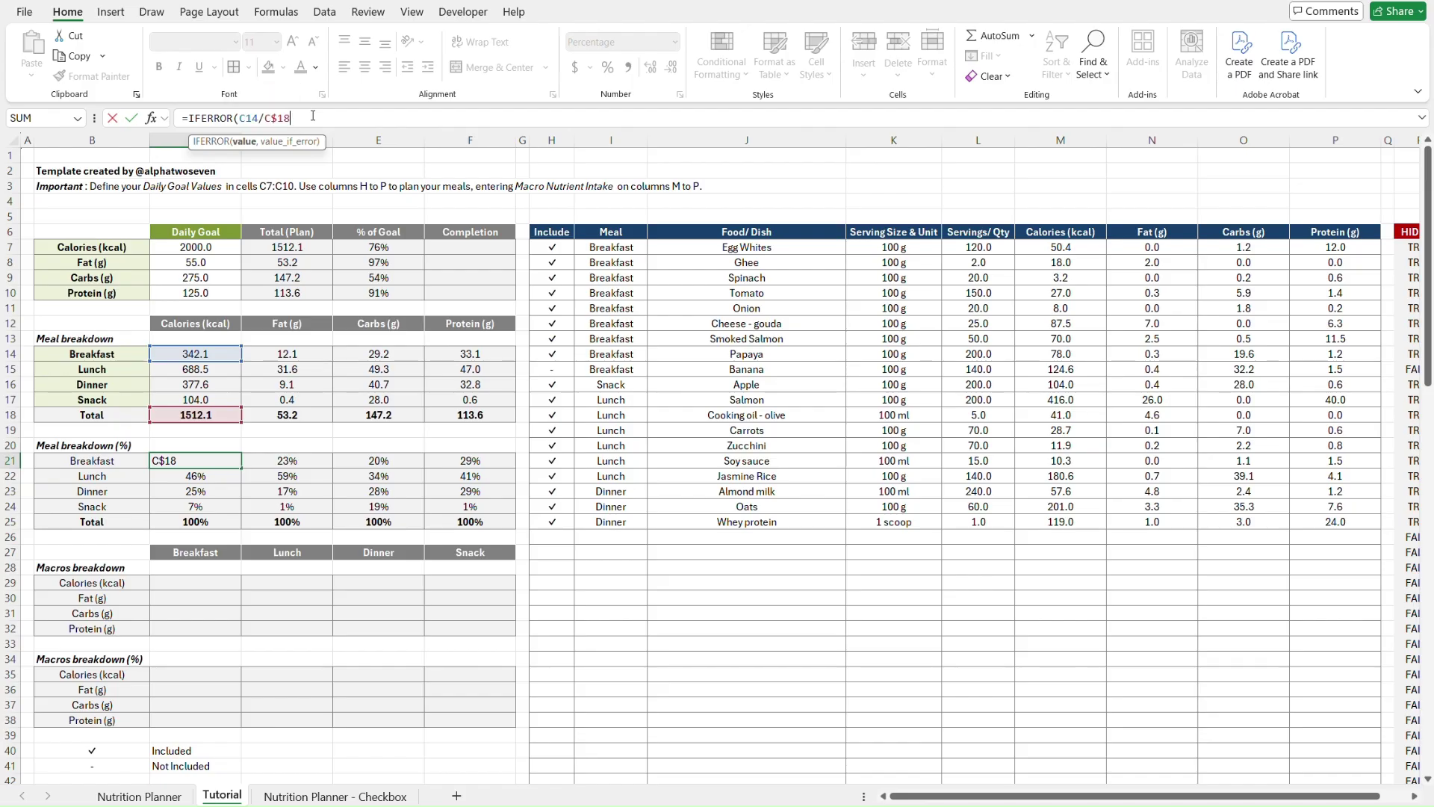
pyautogui.write(',"")')
pyautogui.hotkey('ctrl', 'Return')
# - Copy the IFERROR formula in C21 to all meals and nutrients in C21:F24
pyautogui.hotkey('ctrl', 'c')
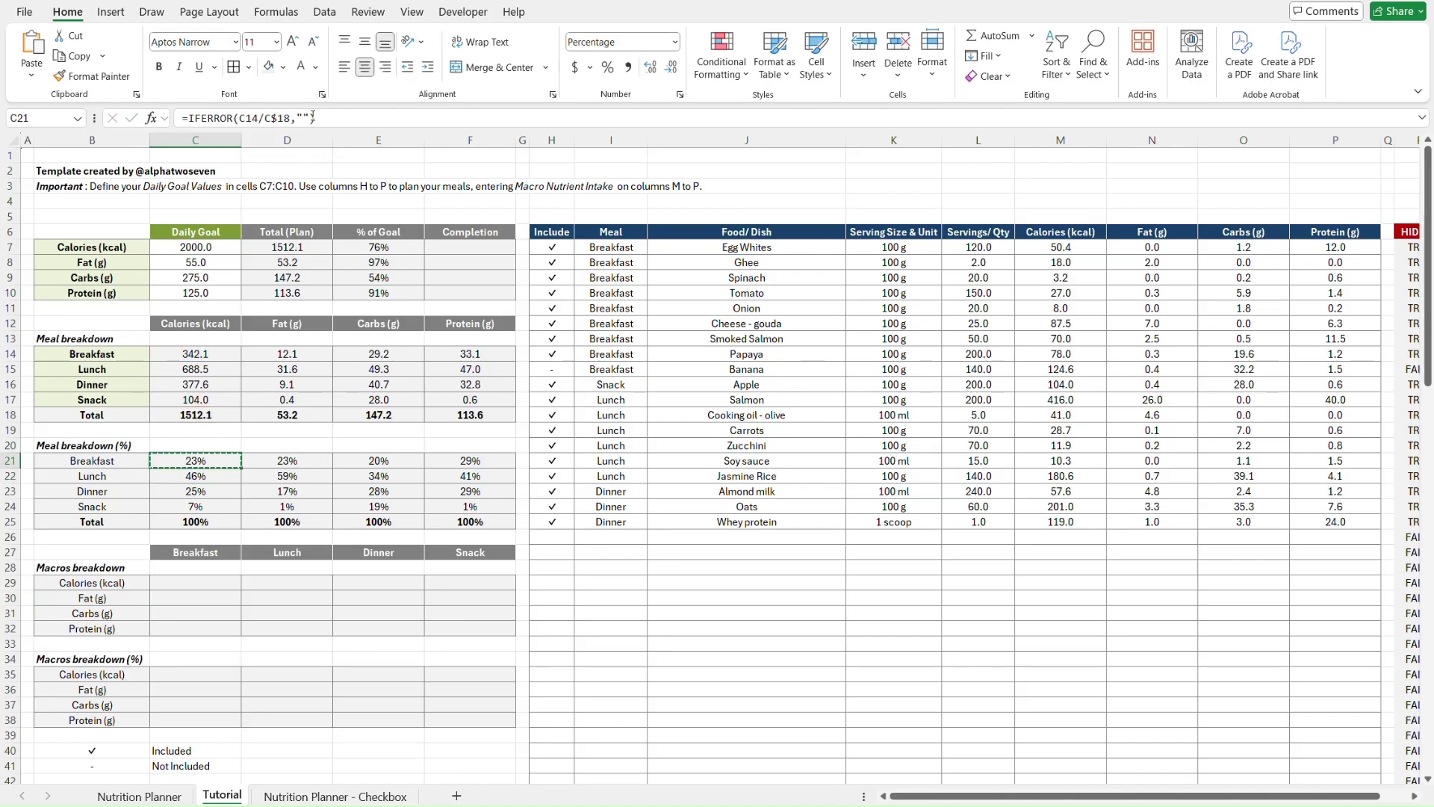
pyautogui.hotkey('ctrl', 'shift', 'Right')
pyautogui.hotkey('ctrl', 'shift', 'Down')
pyautogui.hotkey('shift', 'Up')
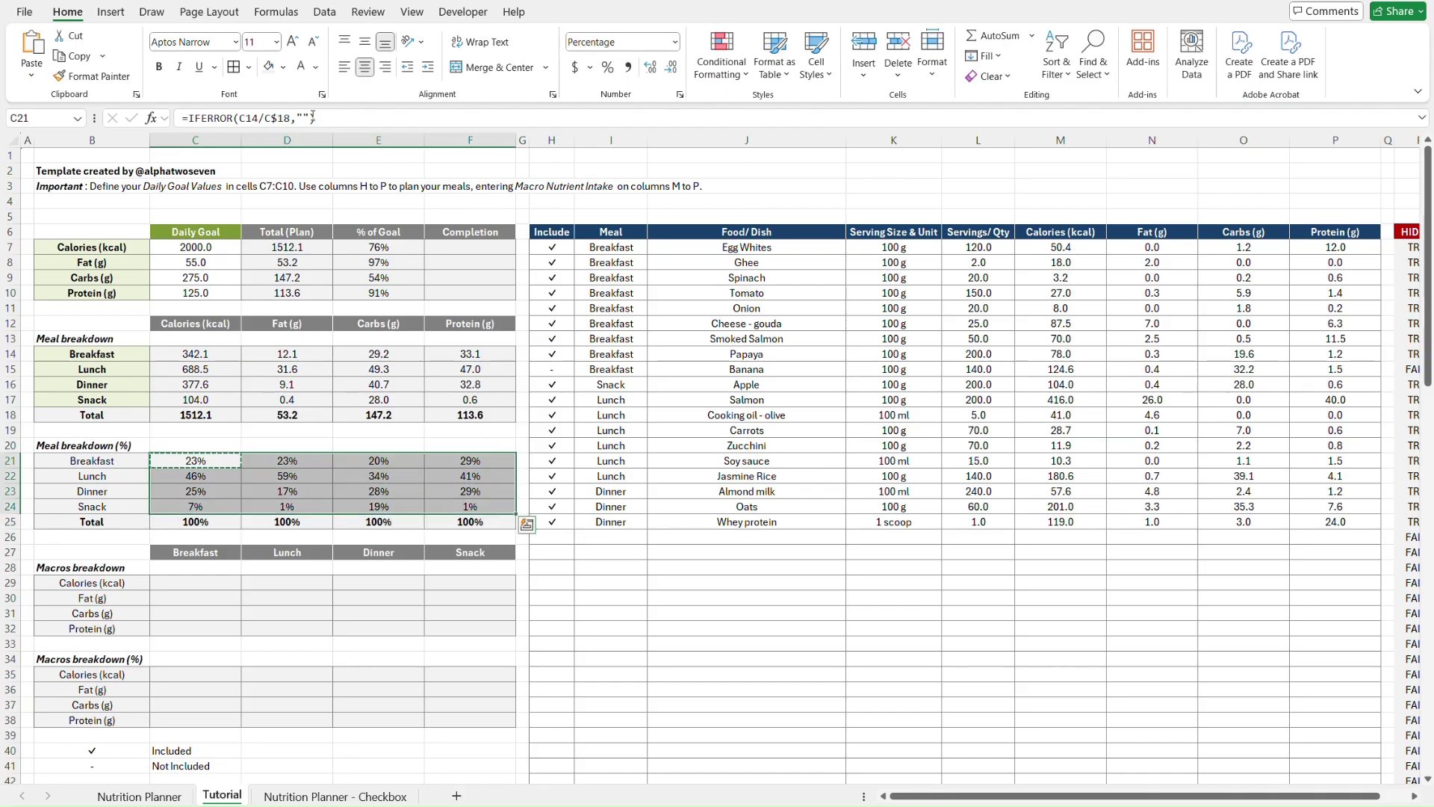
pyautogui.press('Escape')
# - Check the copied IFERROR formulas in the Lunch and Dinner rows of the Meal breakdown (%) table
pyautogui.press('Down')
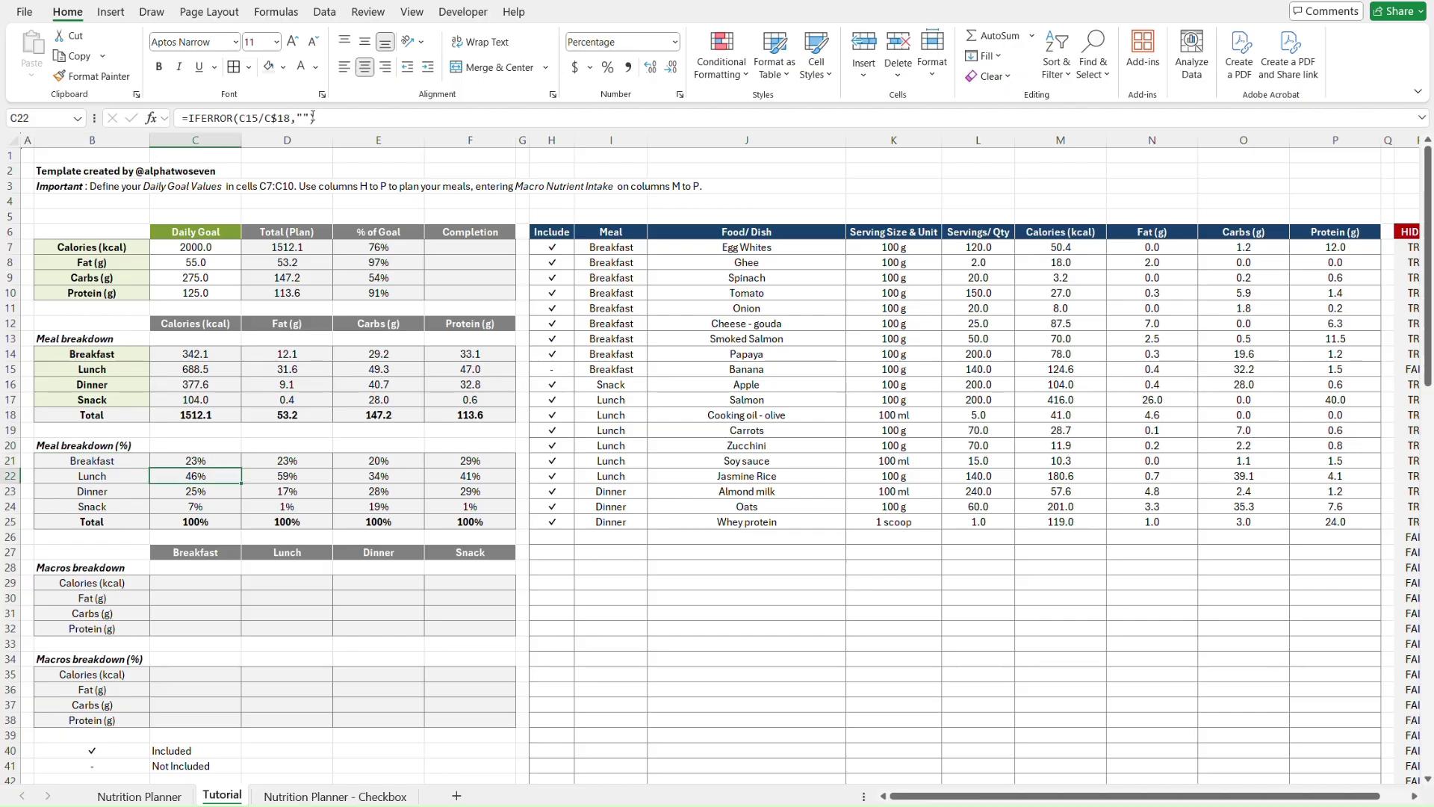
pyautogui.press('Down')
pyautogui.press('Right')
pyautogui.press('Right')
pyautogui.press('Right')
pyautogui.press('Left')
pyautogui.press('Left')
pyautogui.press('Left')
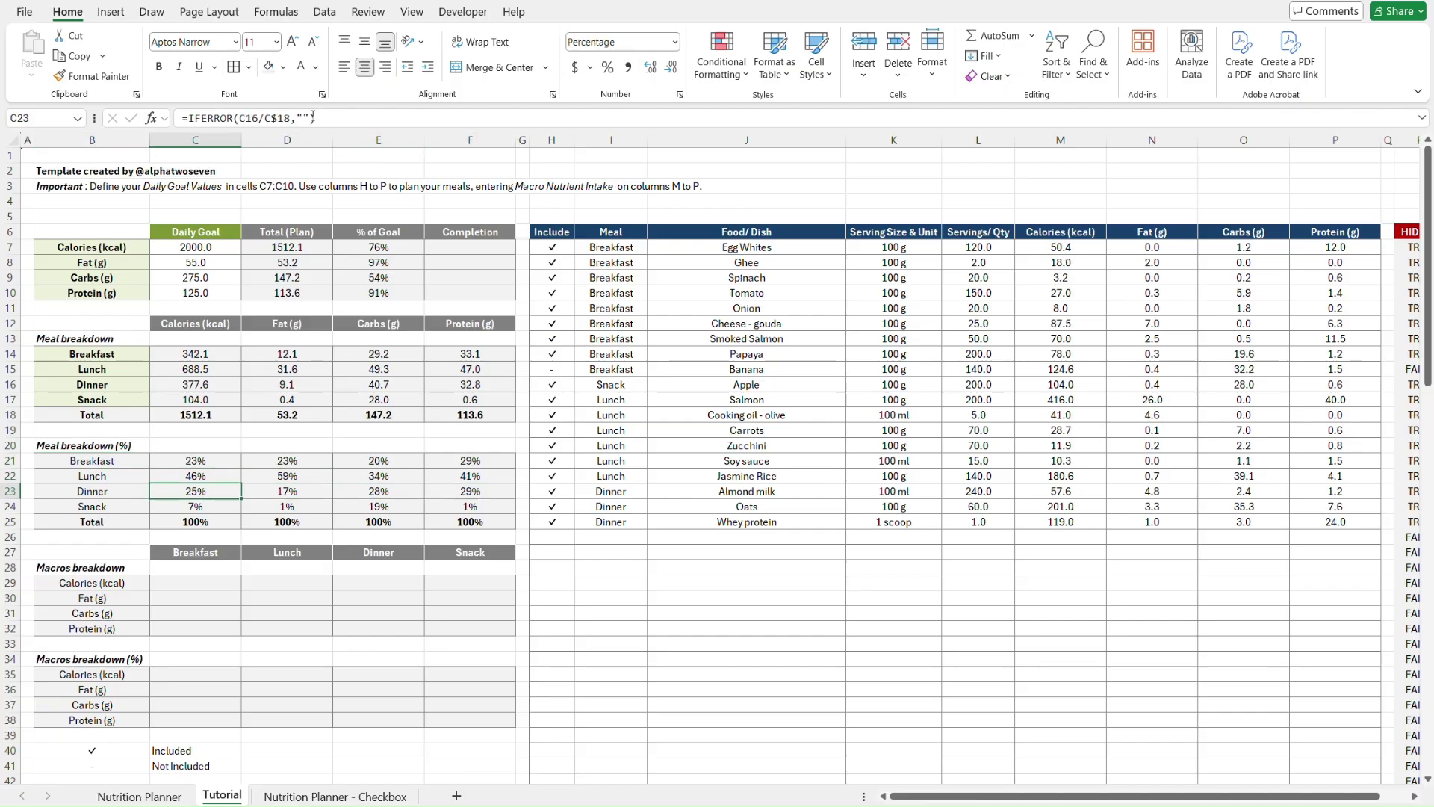
pyautogui.press('Up')
pyautogui.press('Up')
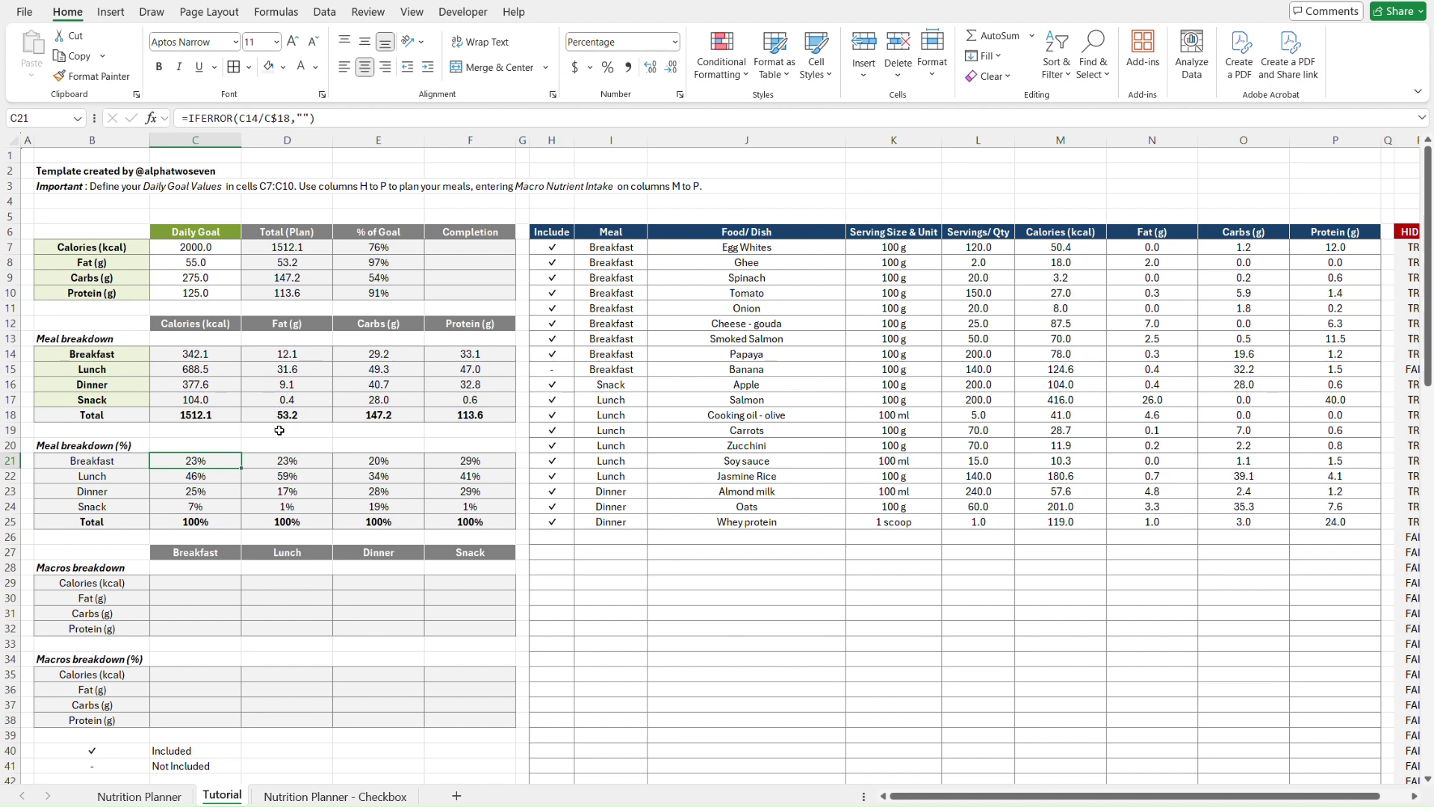
# - Review the Meal breakdown (%) formulas on the Nutrition Planner sheet and return to the Tutorial sheet
pyautogui.hotkey('ctrl', 'pageup')
pyautogui.press('Up')
pyautogui.press('Up')
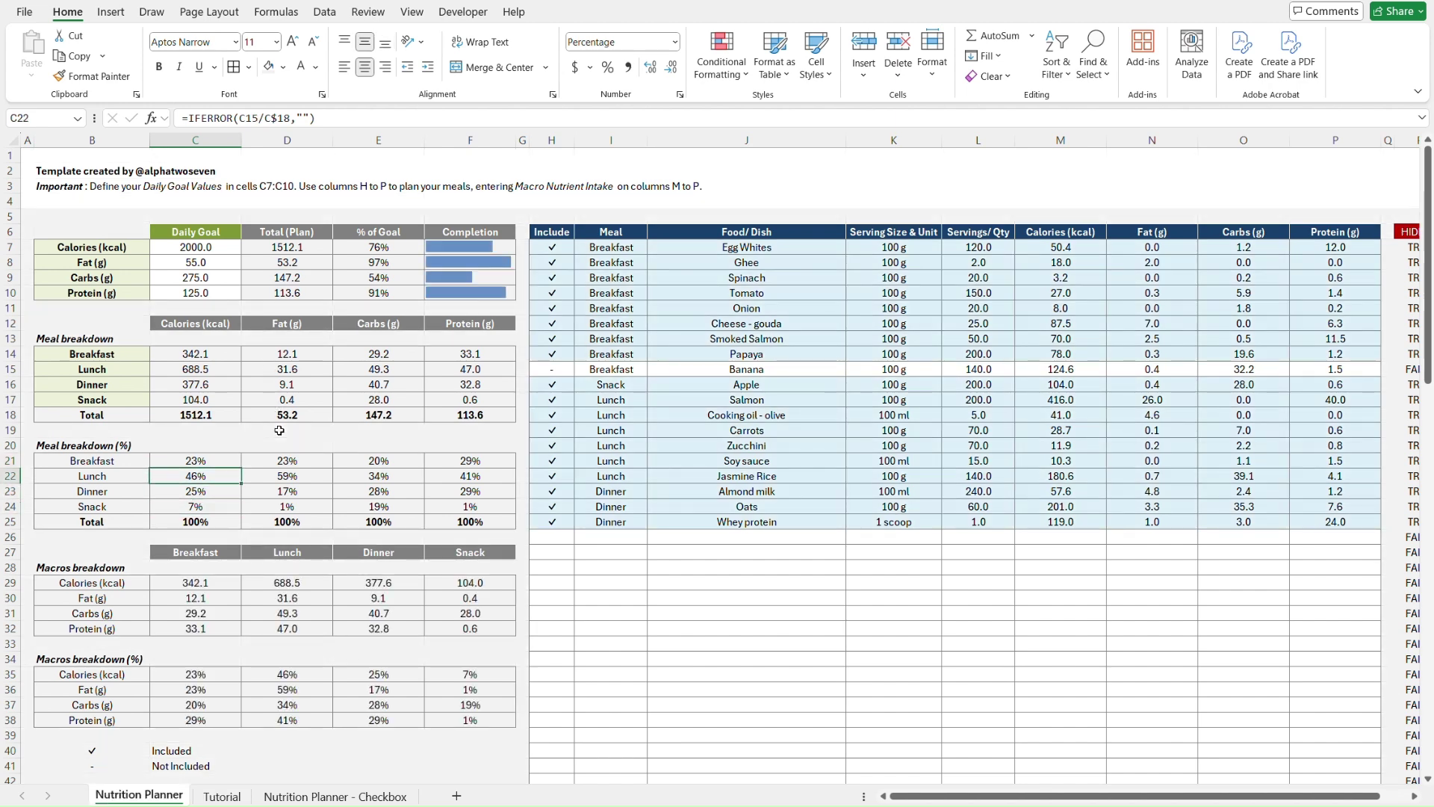
pyautogui.press('Down')
pyautogui.press('Down')
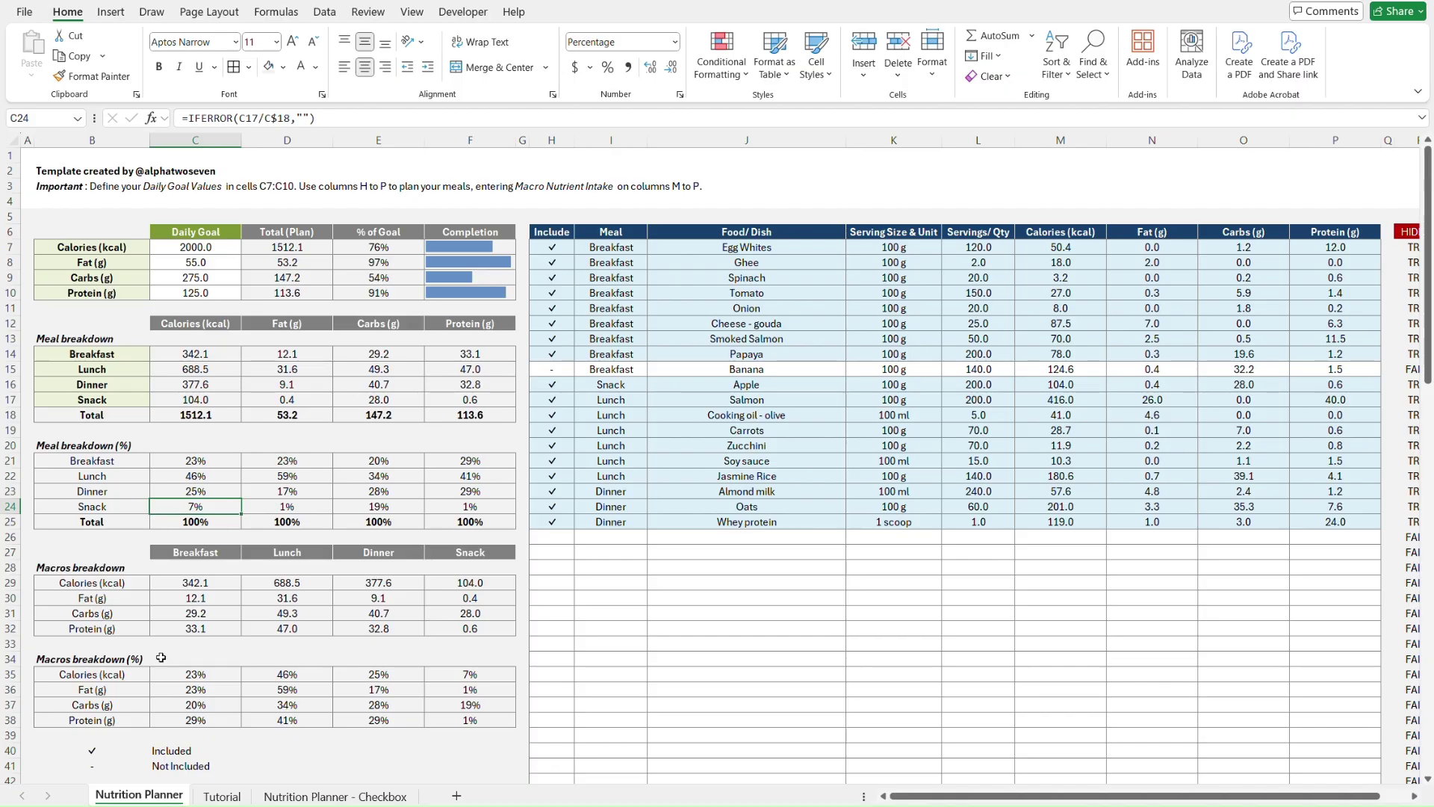
pyautogui.hotkey('ctrl', 'pagedown')
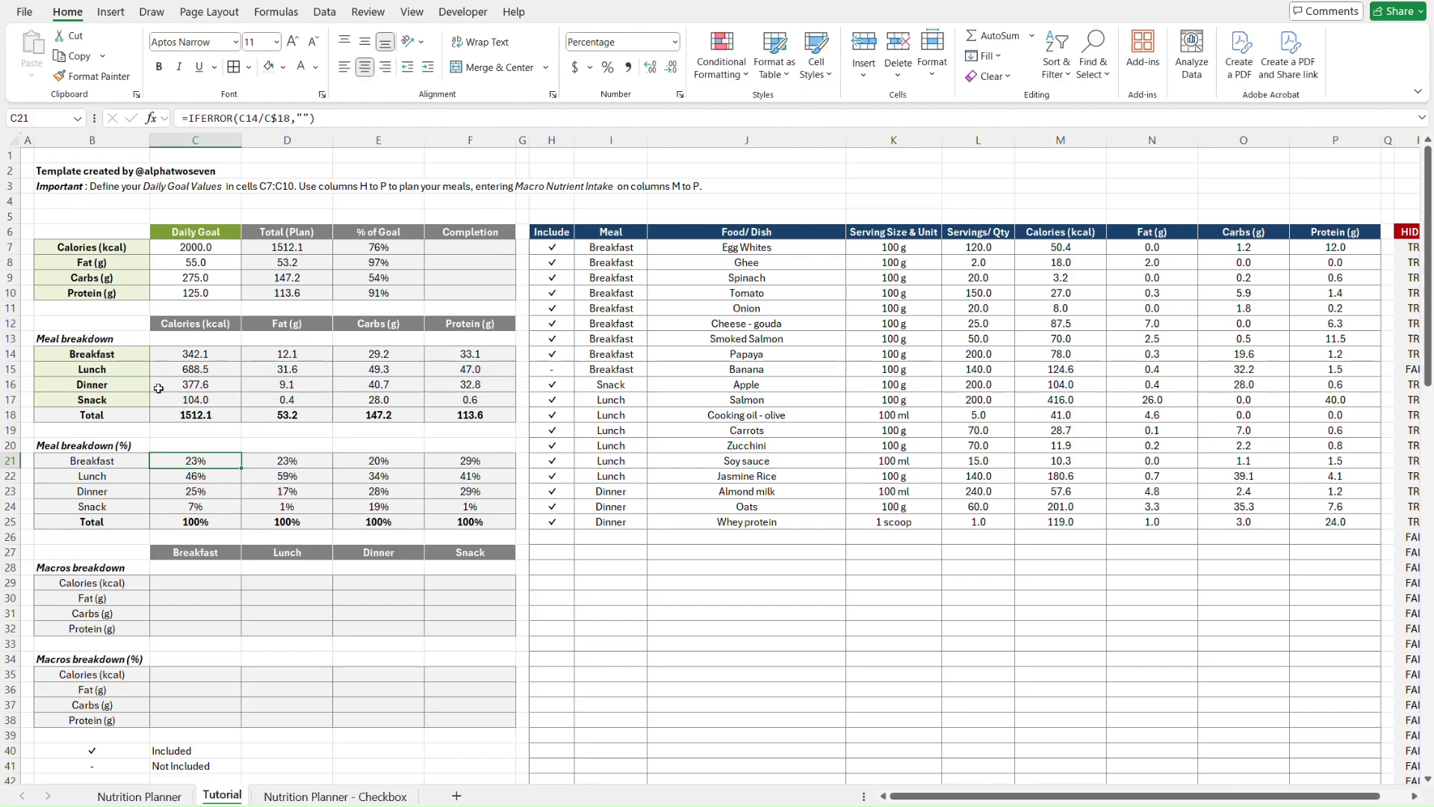
# - Compare the row and column headings of the Meal breakdown table with those of the Macros breakdown table
pyautogui.click(124, 339)
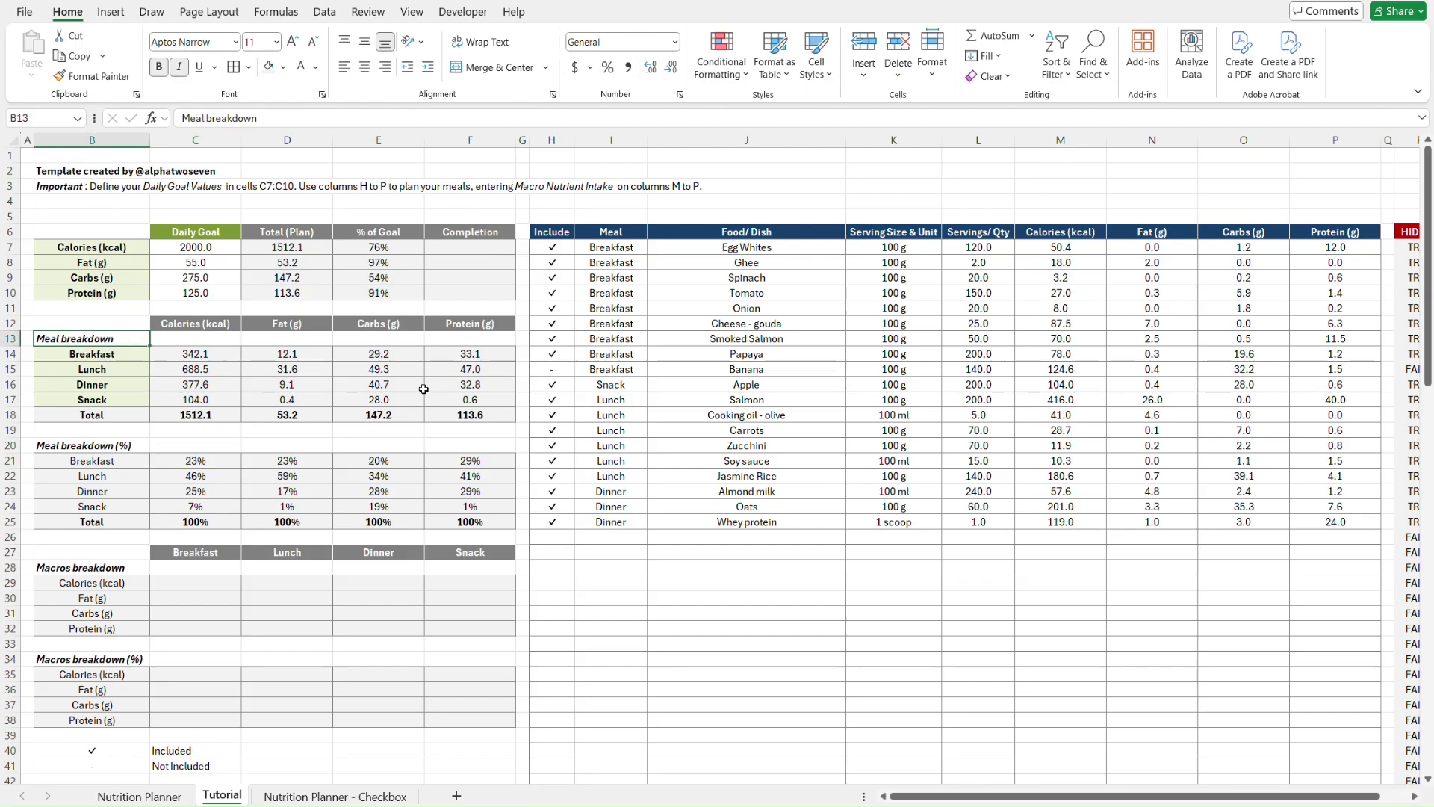
pyautogui.keyDown('shift'); pyautogui.click(118, 415); pyautogui.keyUp('shift')
pyautogui.click(180, 325)
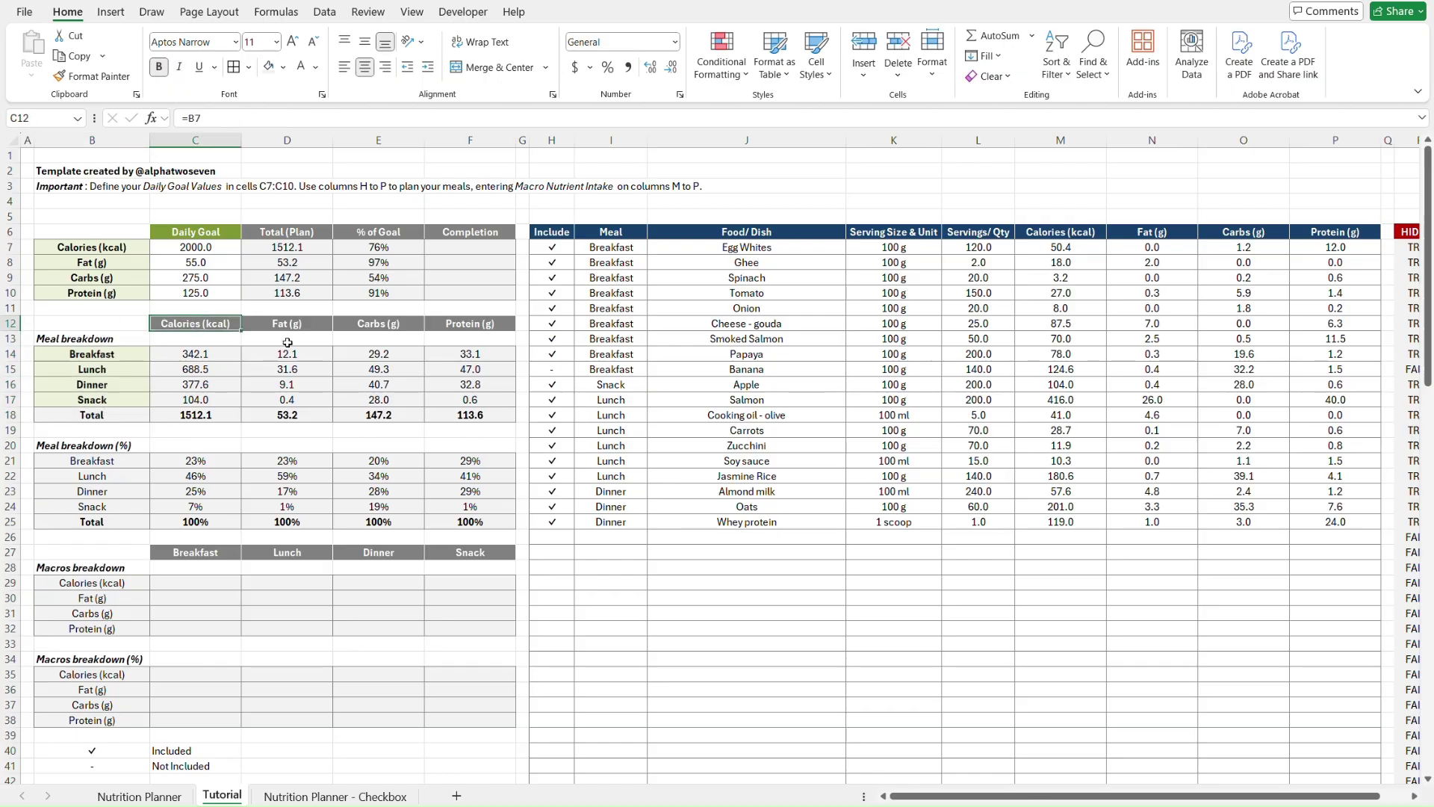
pyautogui.keyDown('shift'); pyautogui.click(469, 321); pyautogui.keyUp('shift')
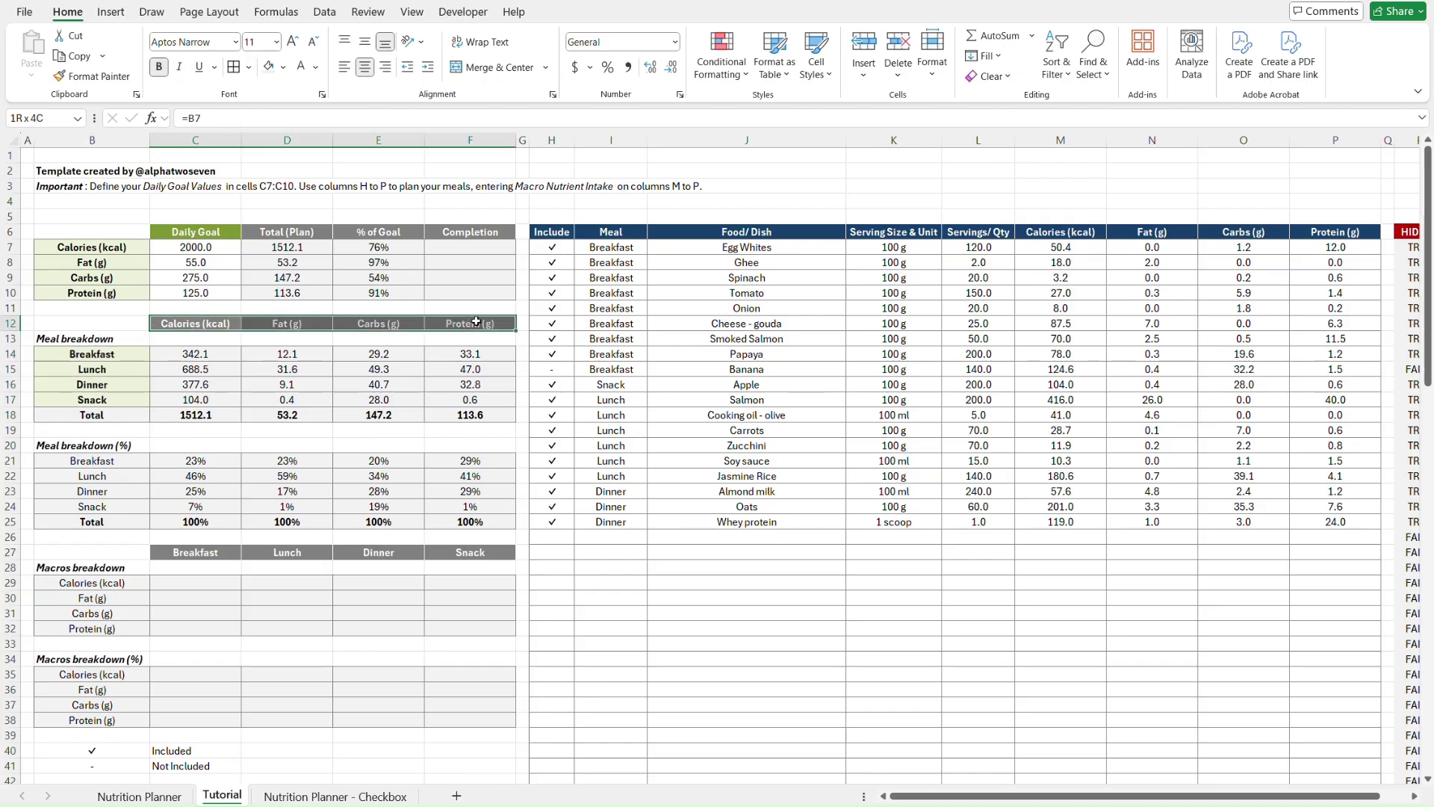
pyautogui.click(90, 585)
pyautogui.press('Down')
pyautogui.press('Down')
pyautogui.press('Down')
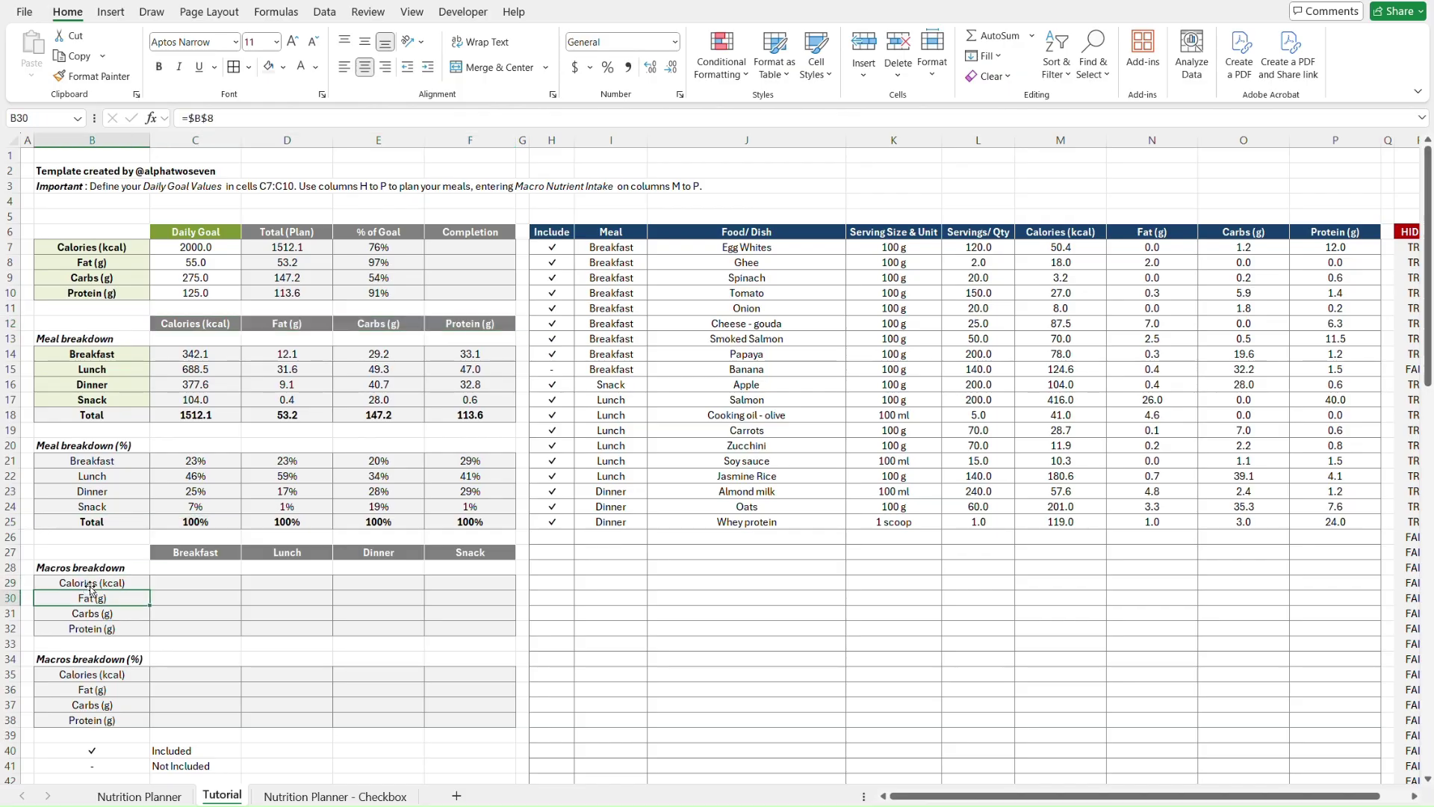
pyautogui.click(189, 552)
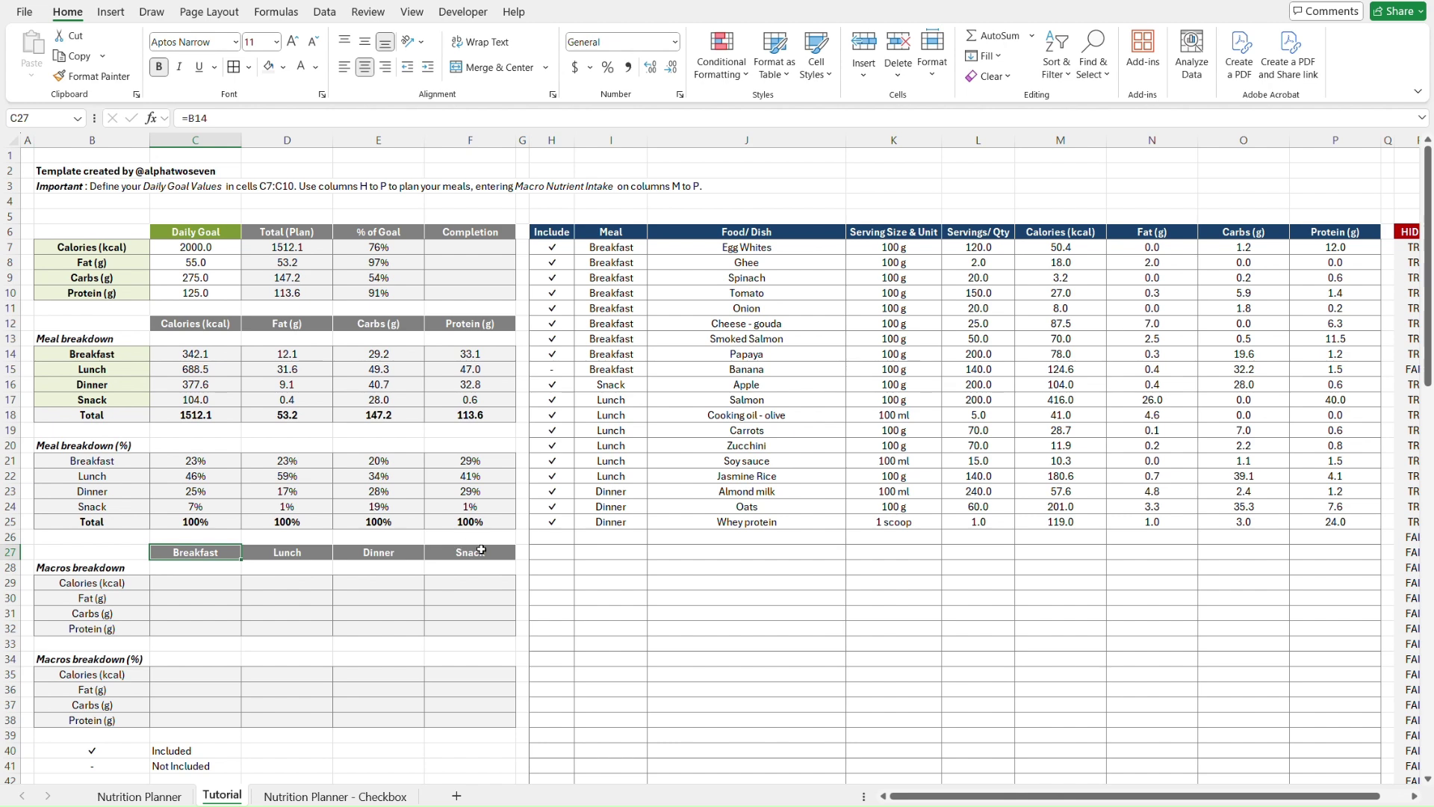
# - Fill the Macros breakdown table from C29 with the swapped meal values using =TRANSPOSE(C14:F17)
pyautogui.click(182, 584)
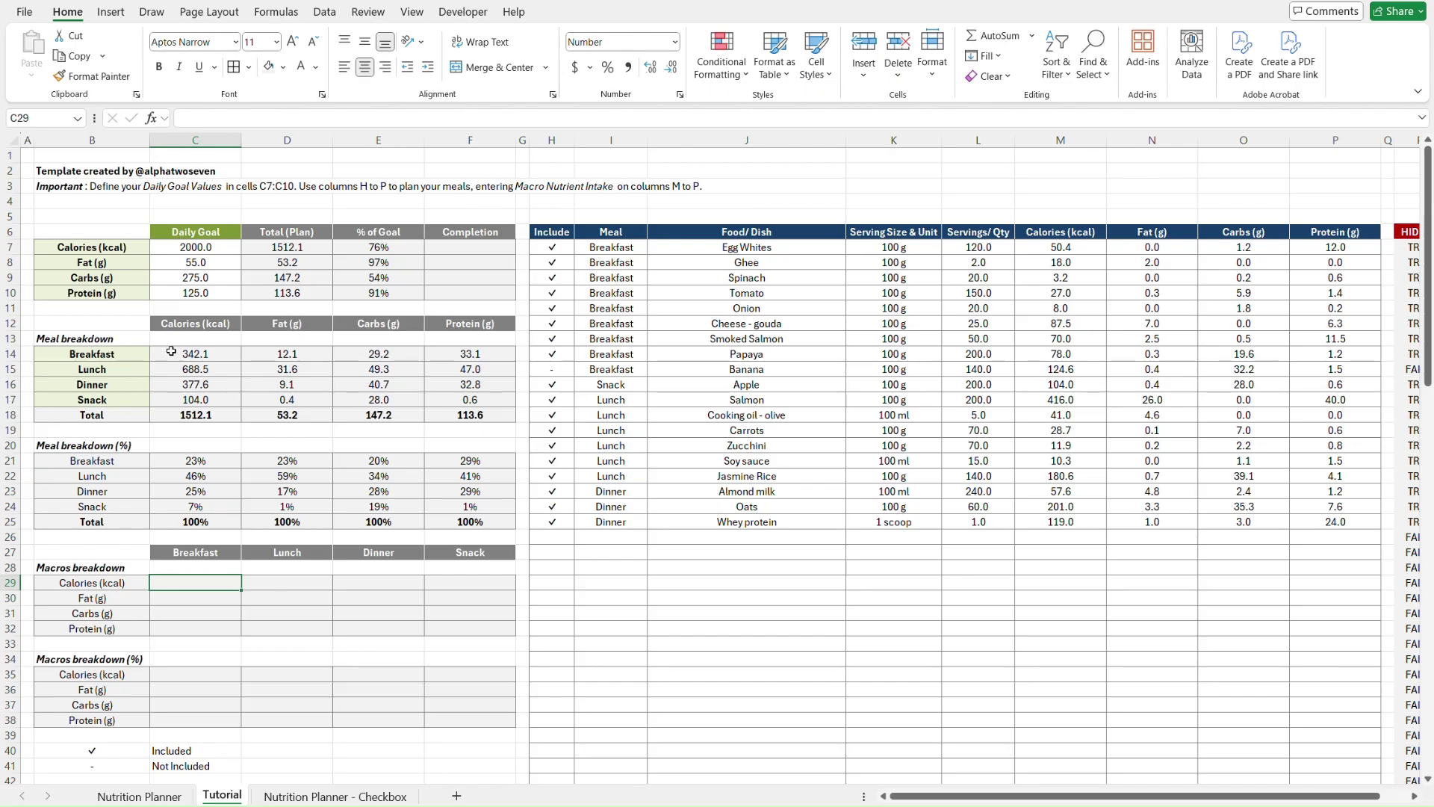
pyautogui.write('=trans')
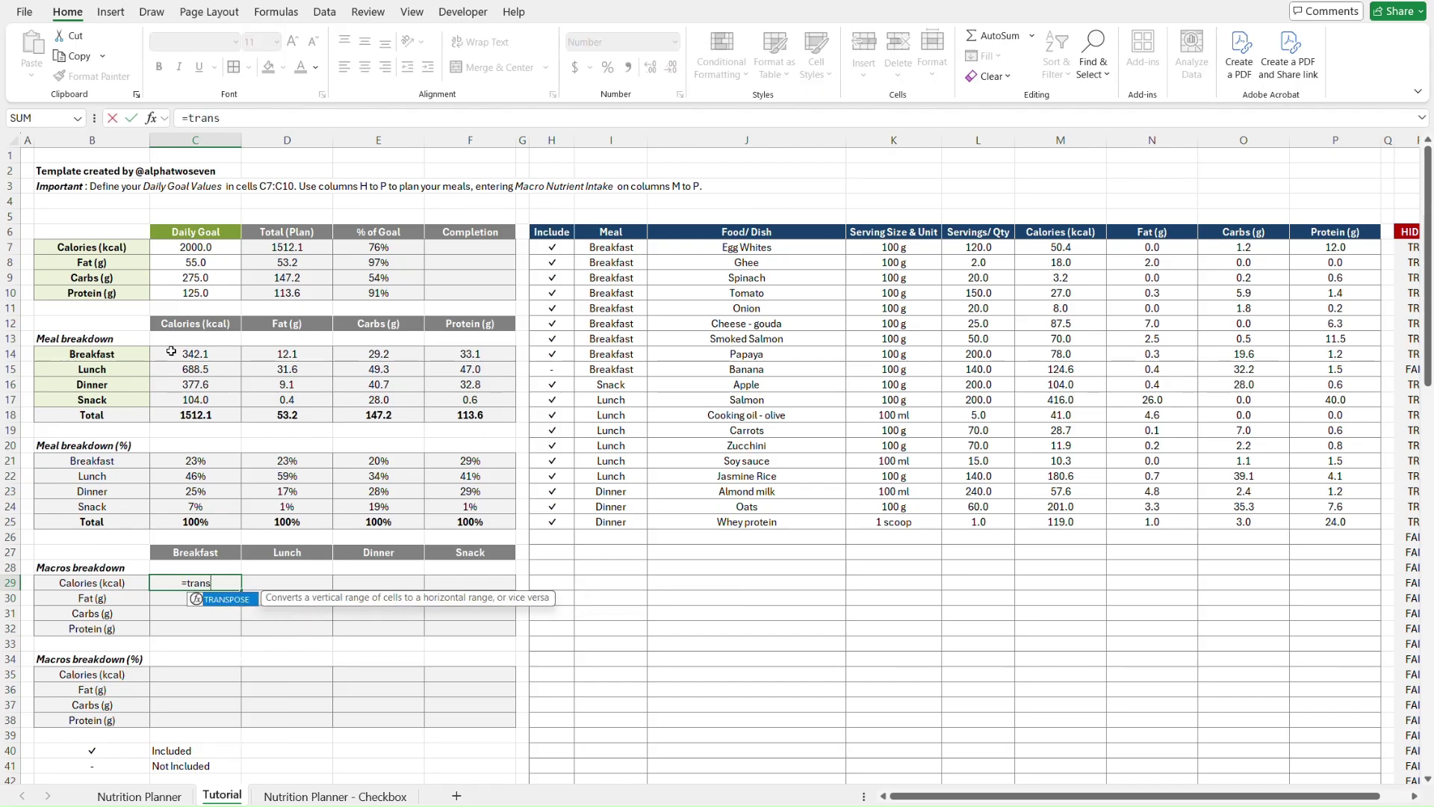
pyautogui.press('Tab')
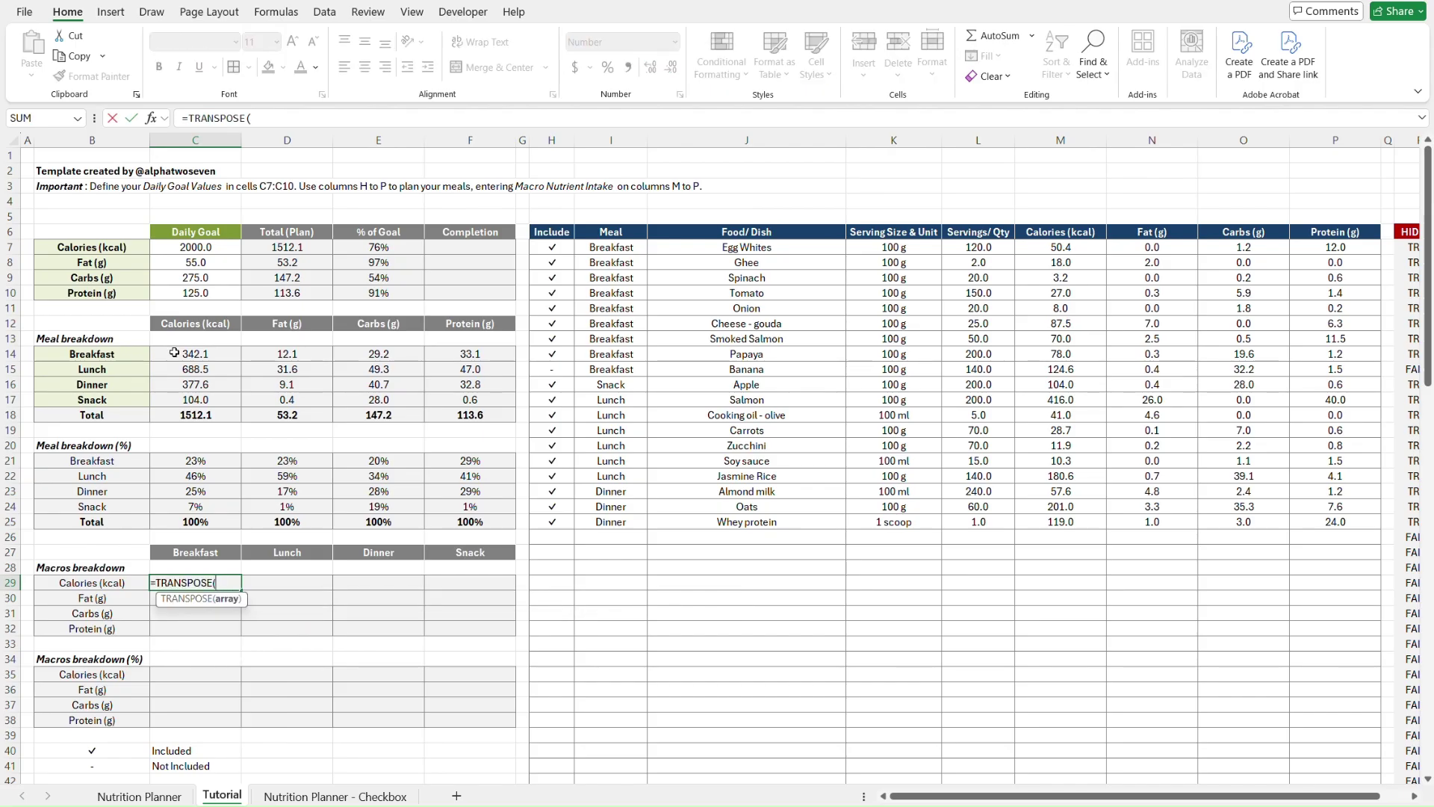
pyautogui.moveTo(175, 353); pyautogui.dragTo(450, 398)
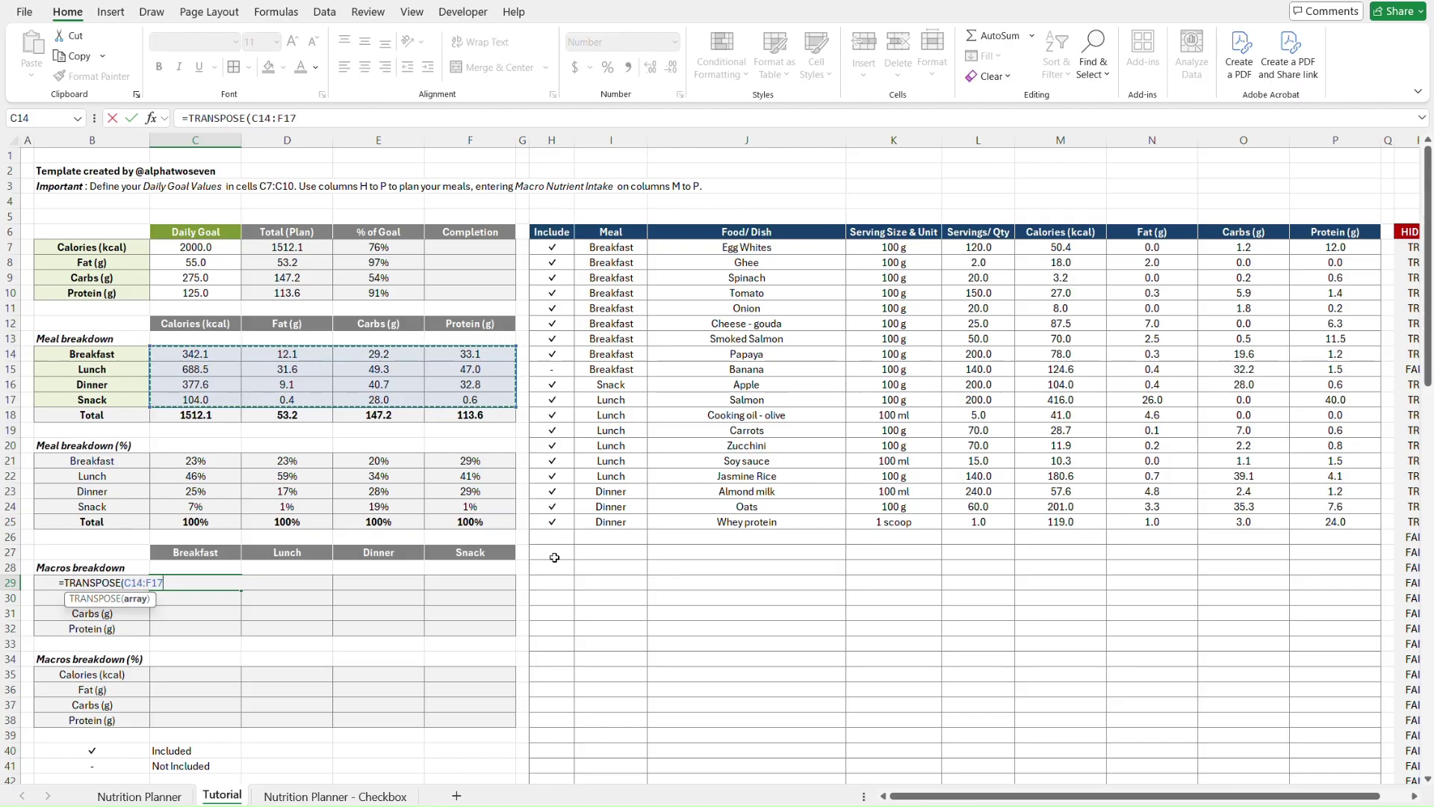
pyautogui.write(')')
pyautogui.press('Return')
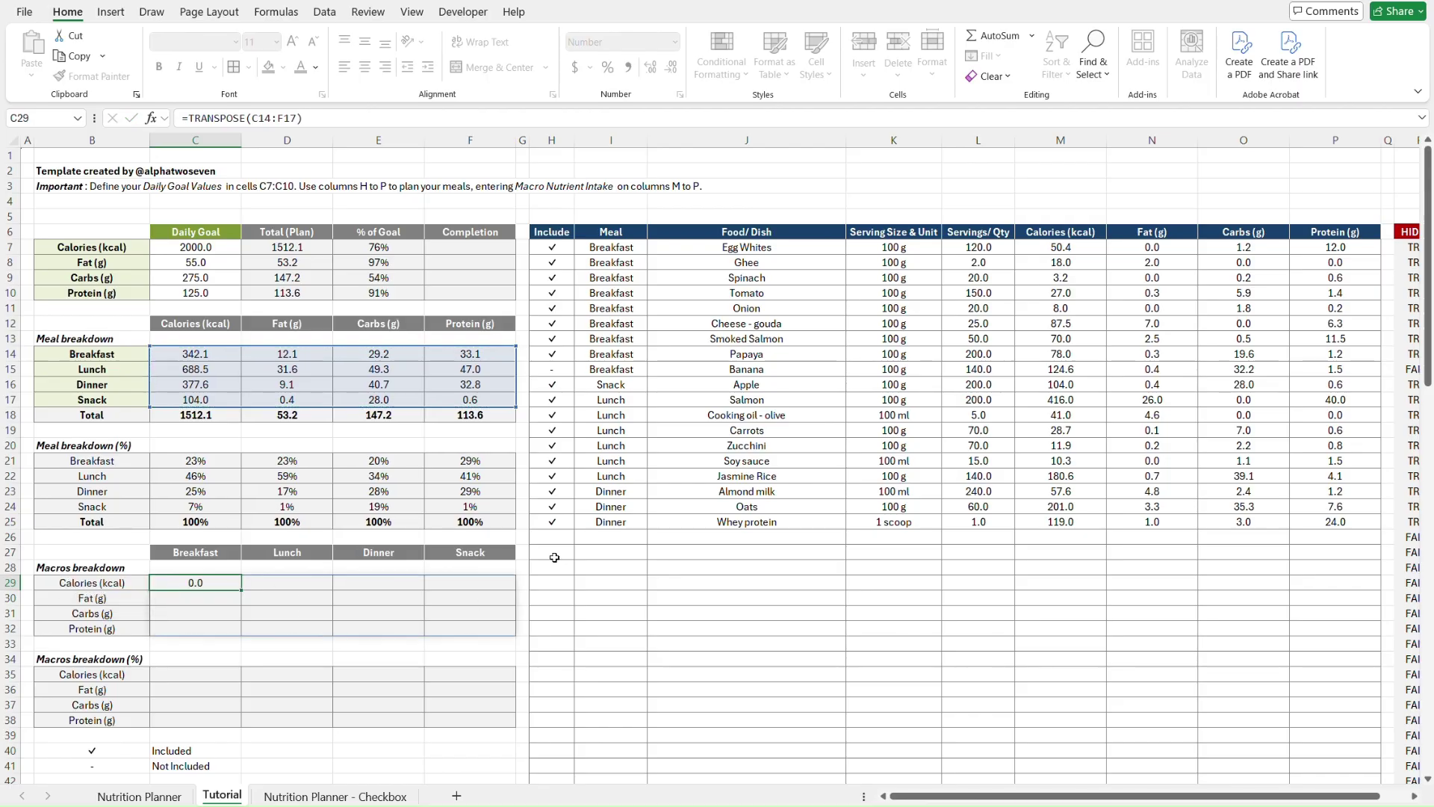
pyautogui.press('Up')
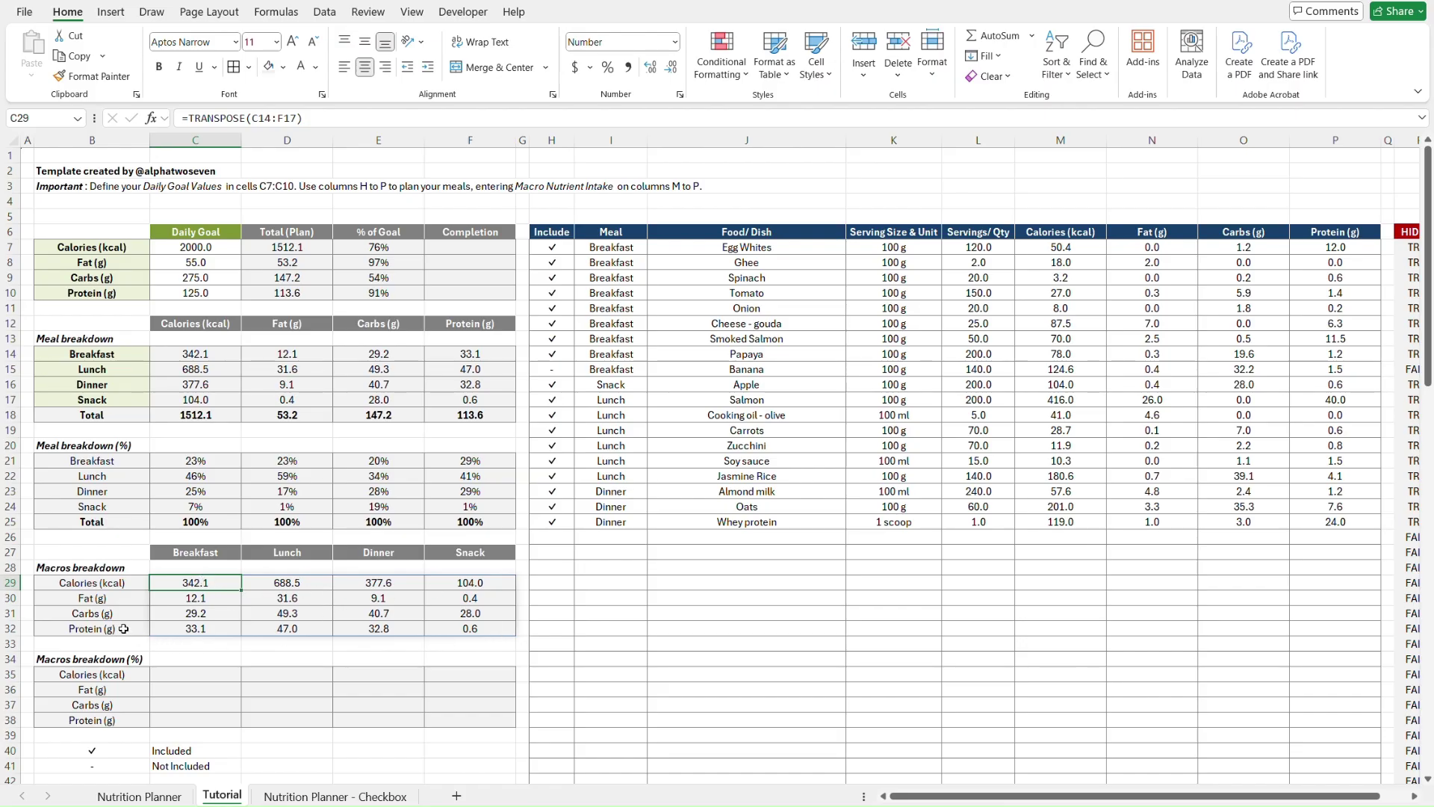
# - Compare Dinner's carbs and Lunch's calories in the Macros breakdown with the matching Meal breakdown cells
pyautogui.press('Down')
pyautogui.press('Down')
pyautogui.press('Right')
pyautogui.press('Right')
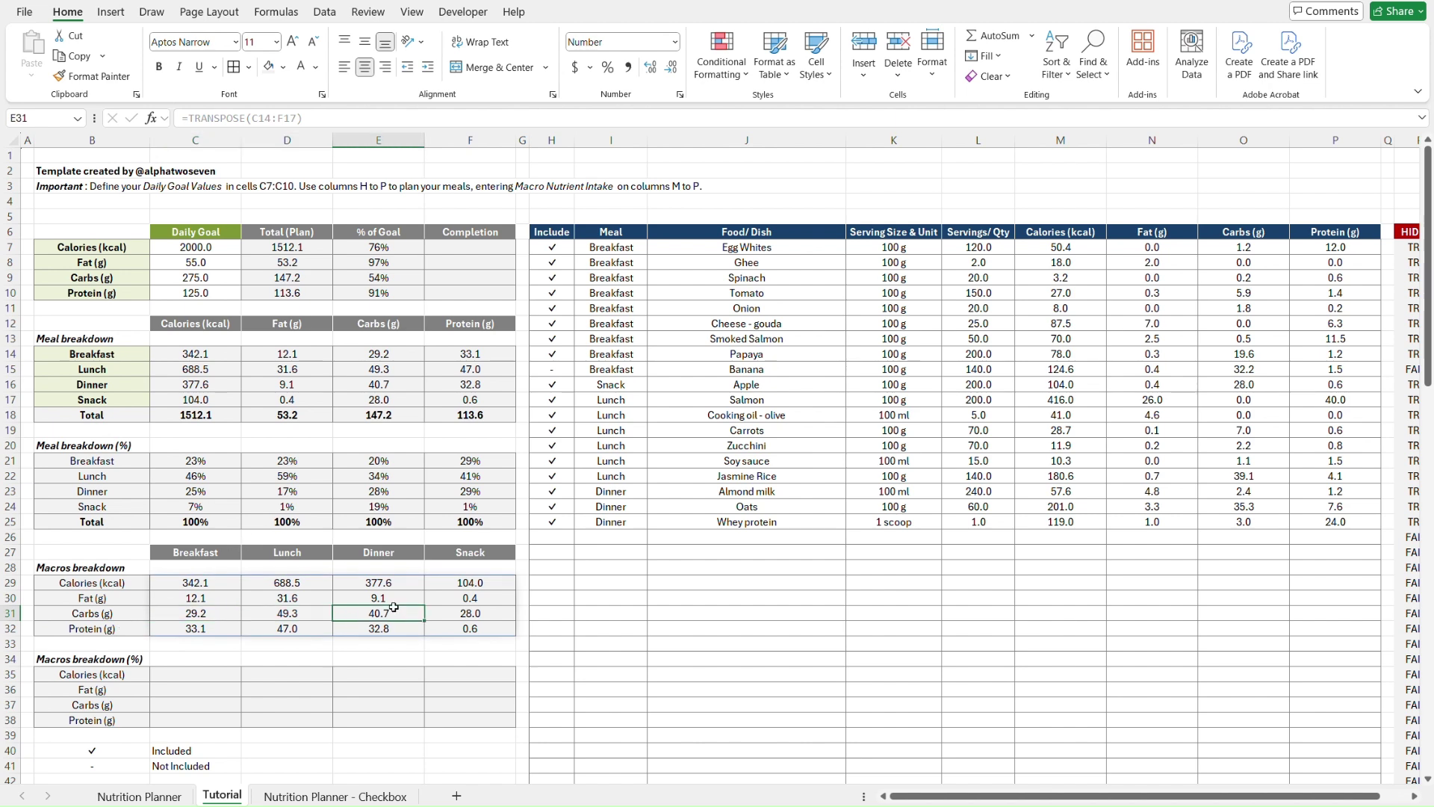
pyautogui.click(116, 381)
pyautogui.press('Right')
pyautogui.press('Right')
pyautogui.press('Right')
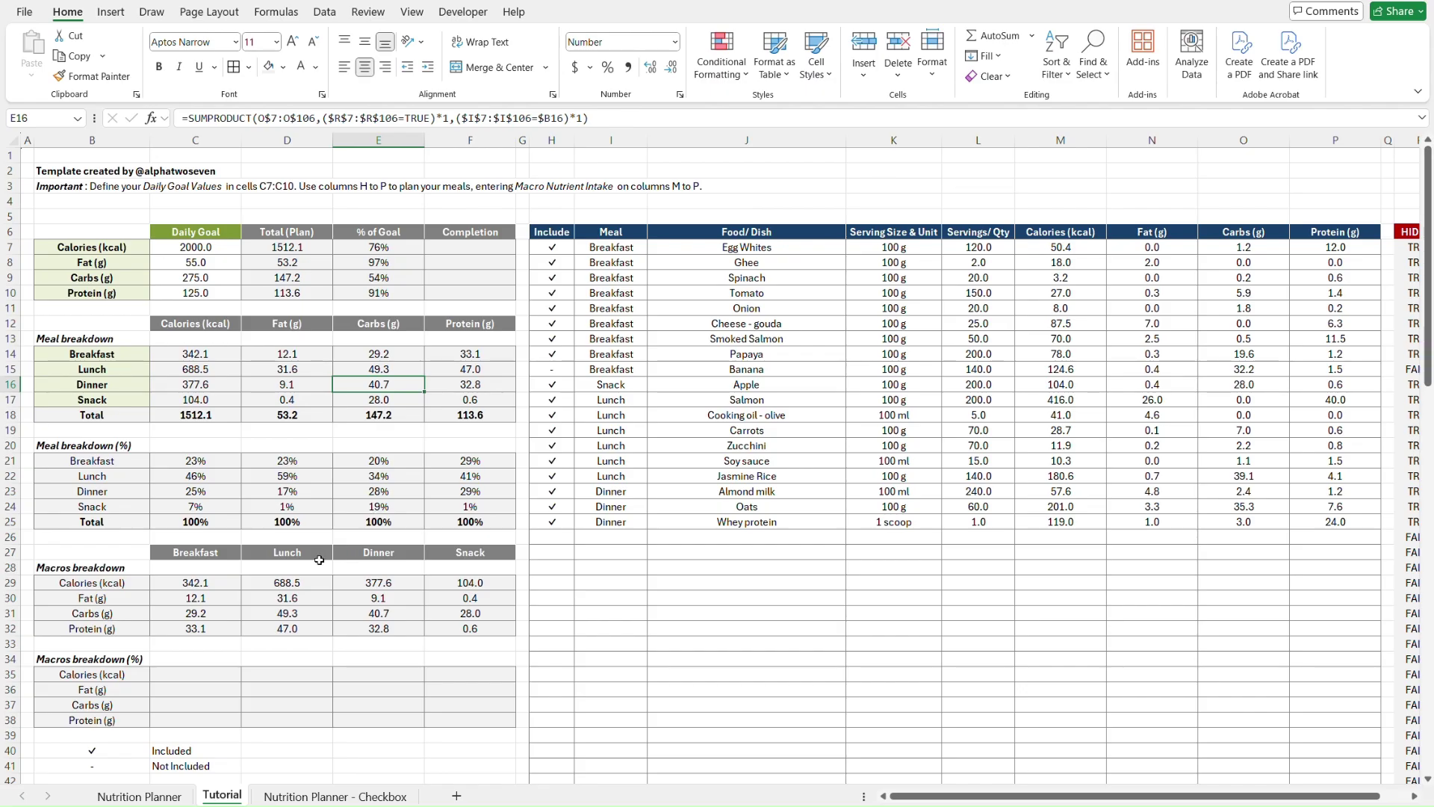
pyautogui.click(309, 582)
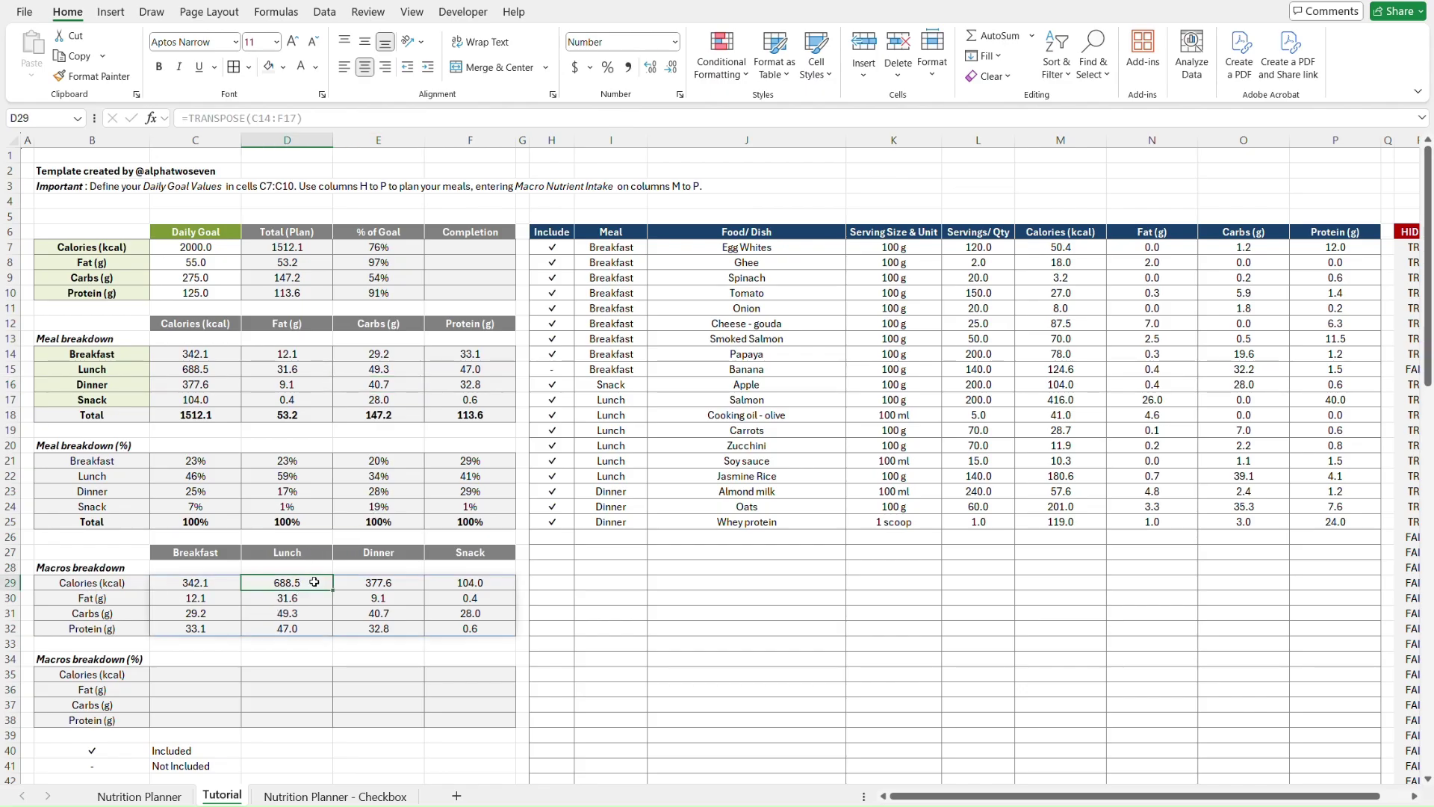
pyautogui.click(217, 322)
pyautogui.click(217, 369)
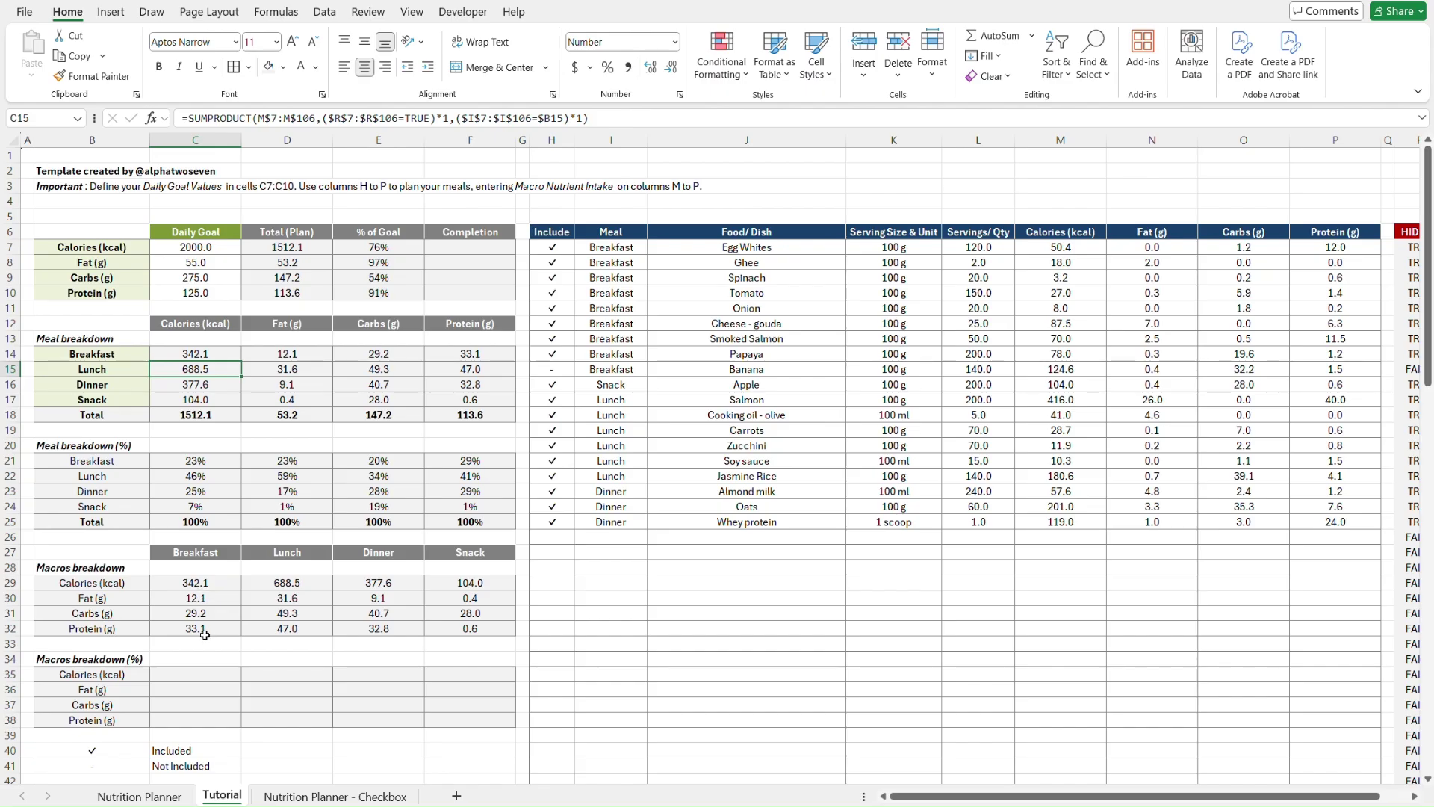
# - Calculate Breakfast's share of total calories in C35 of Macros breakdown (%) with =C29/D7 and format it as a percentage
pyautogui.click(197, 674)
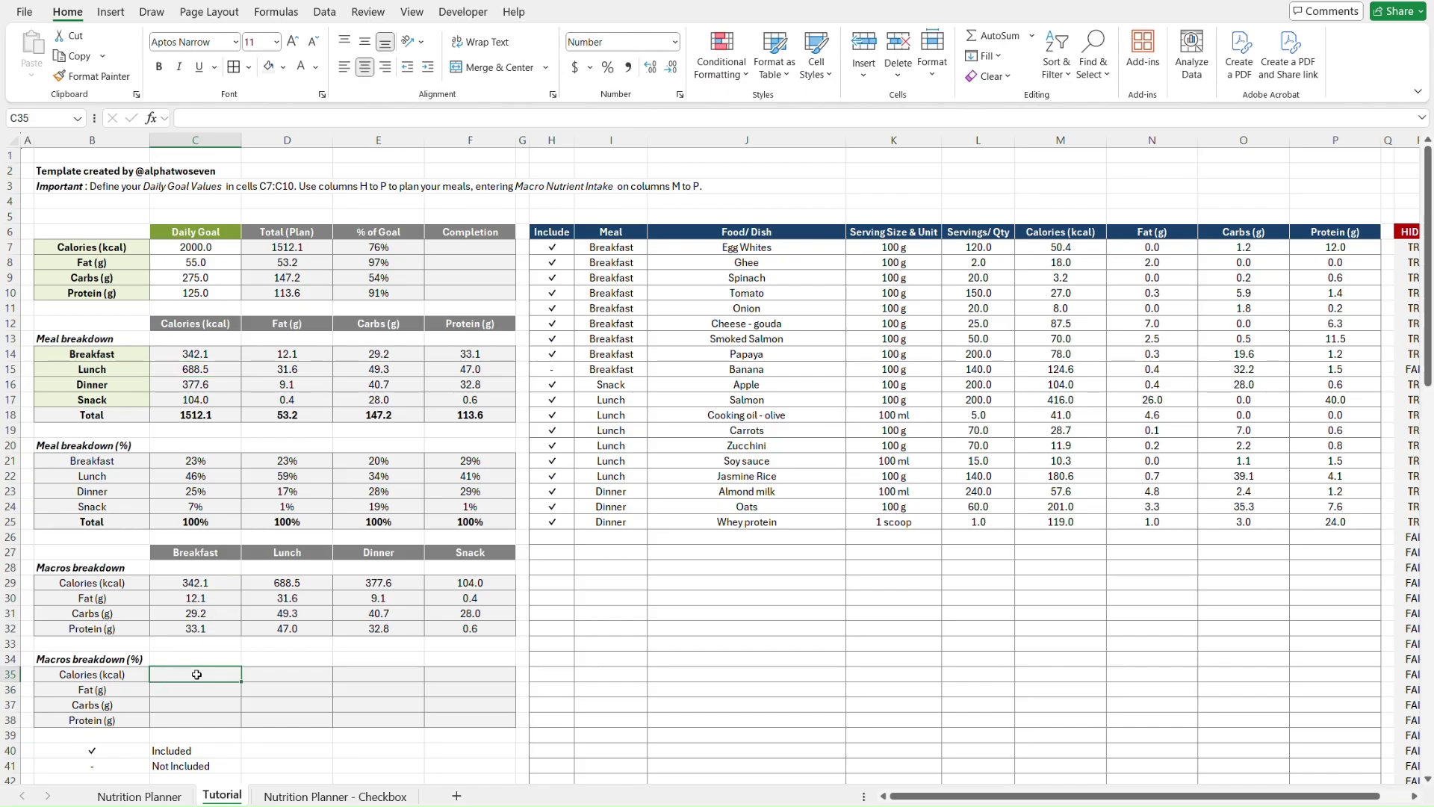
pyautogui.scroll(-1, 196, 676)
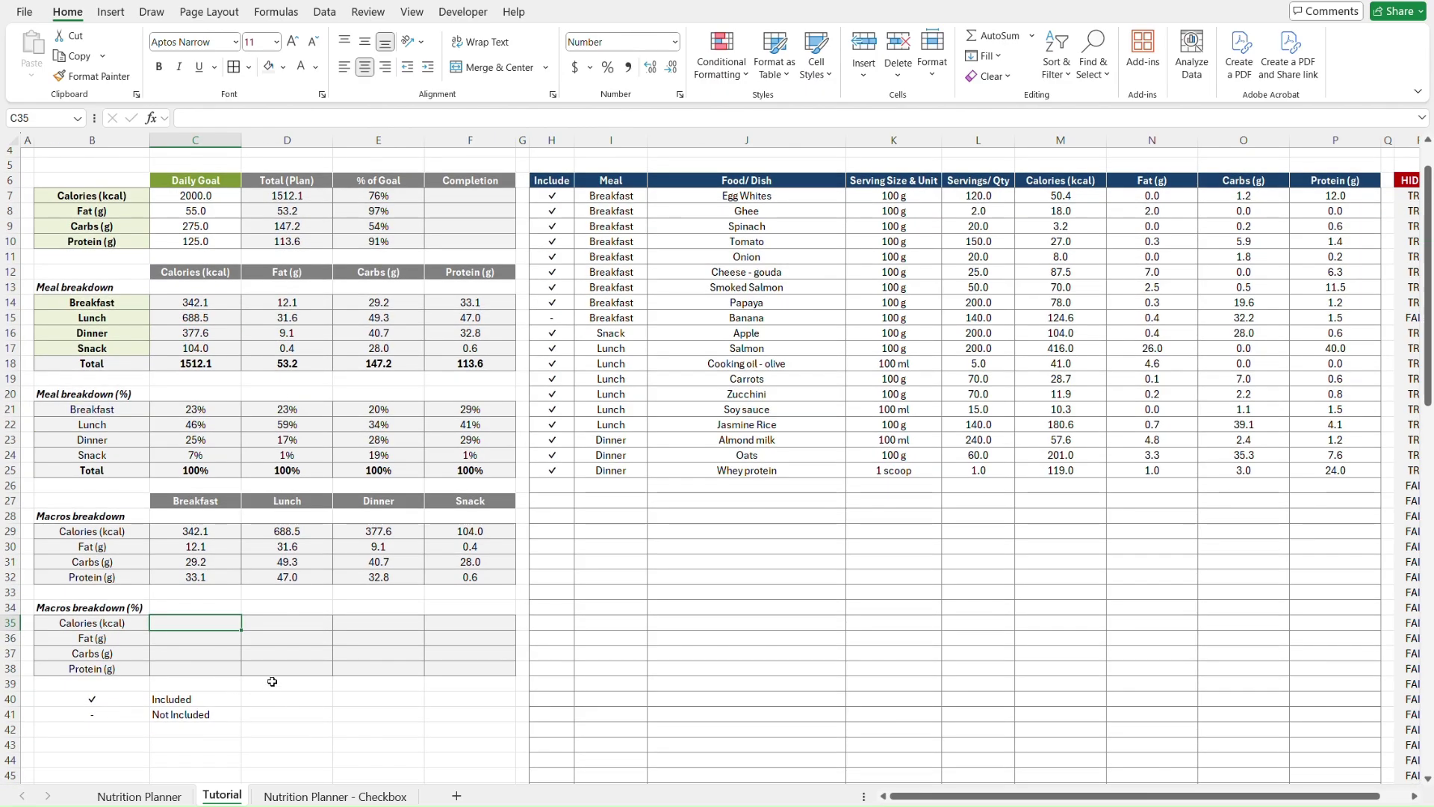
pyautogui.write('=')
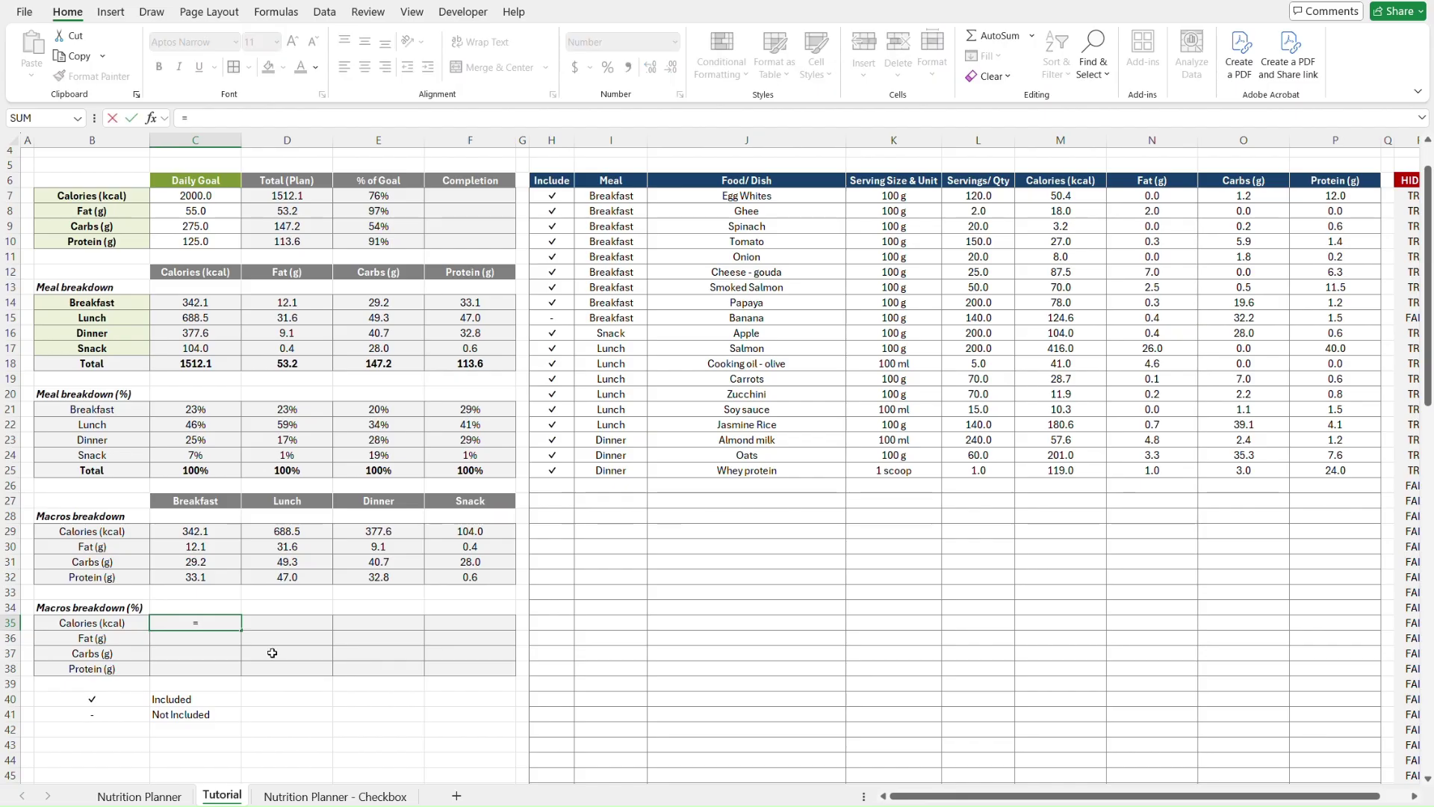
pyautogui.click(225, 532)
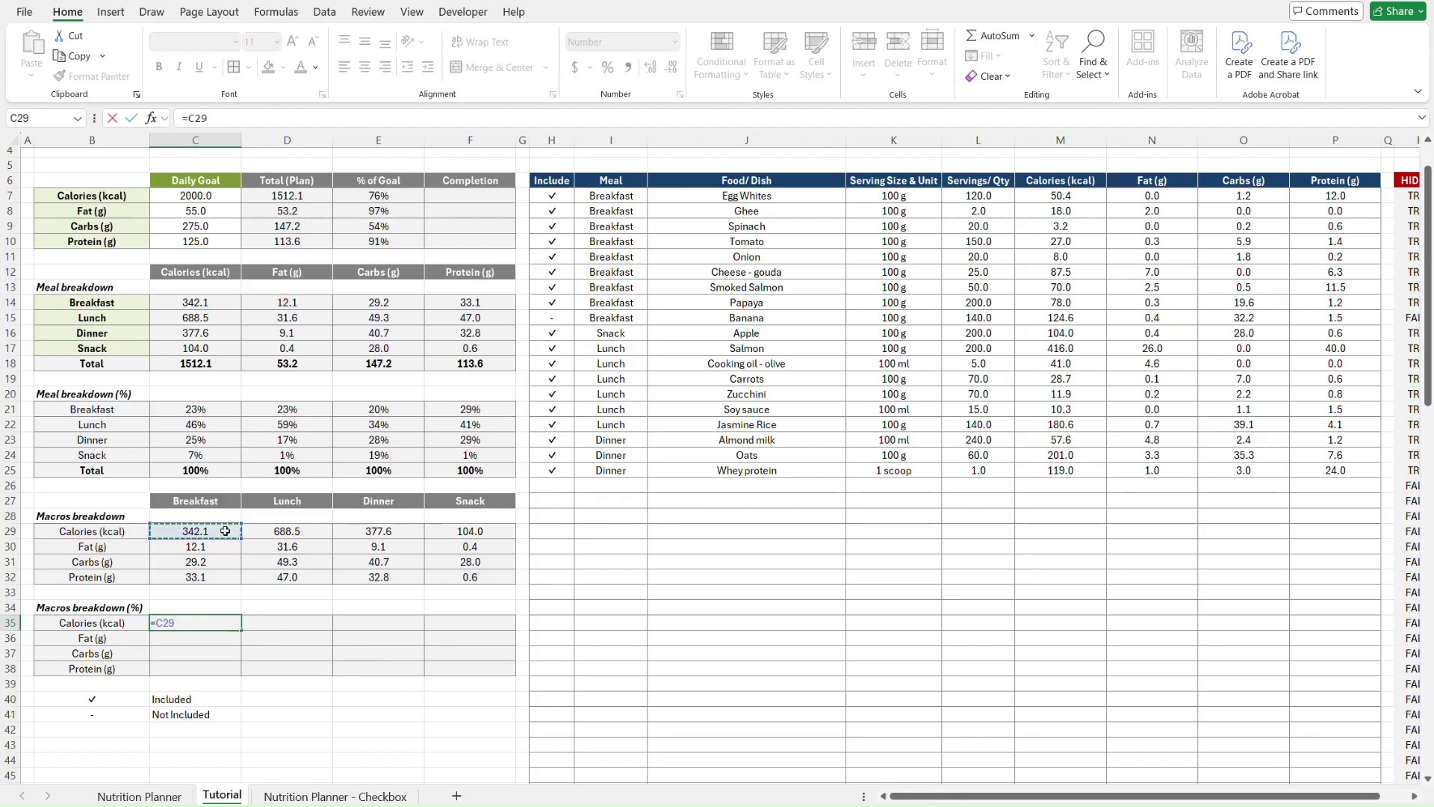
pyautogui.write('/')
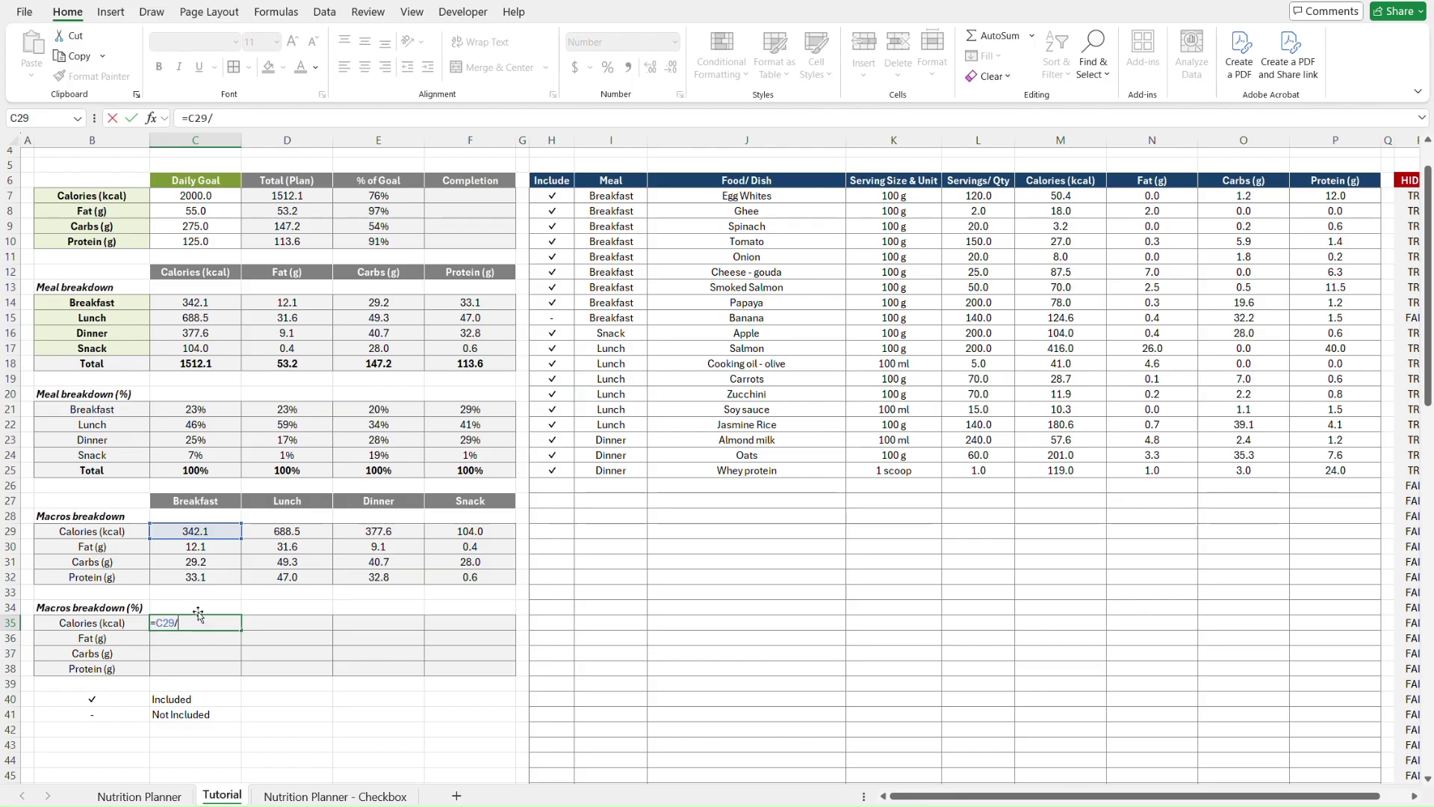
pyautogui.click(314, 195)
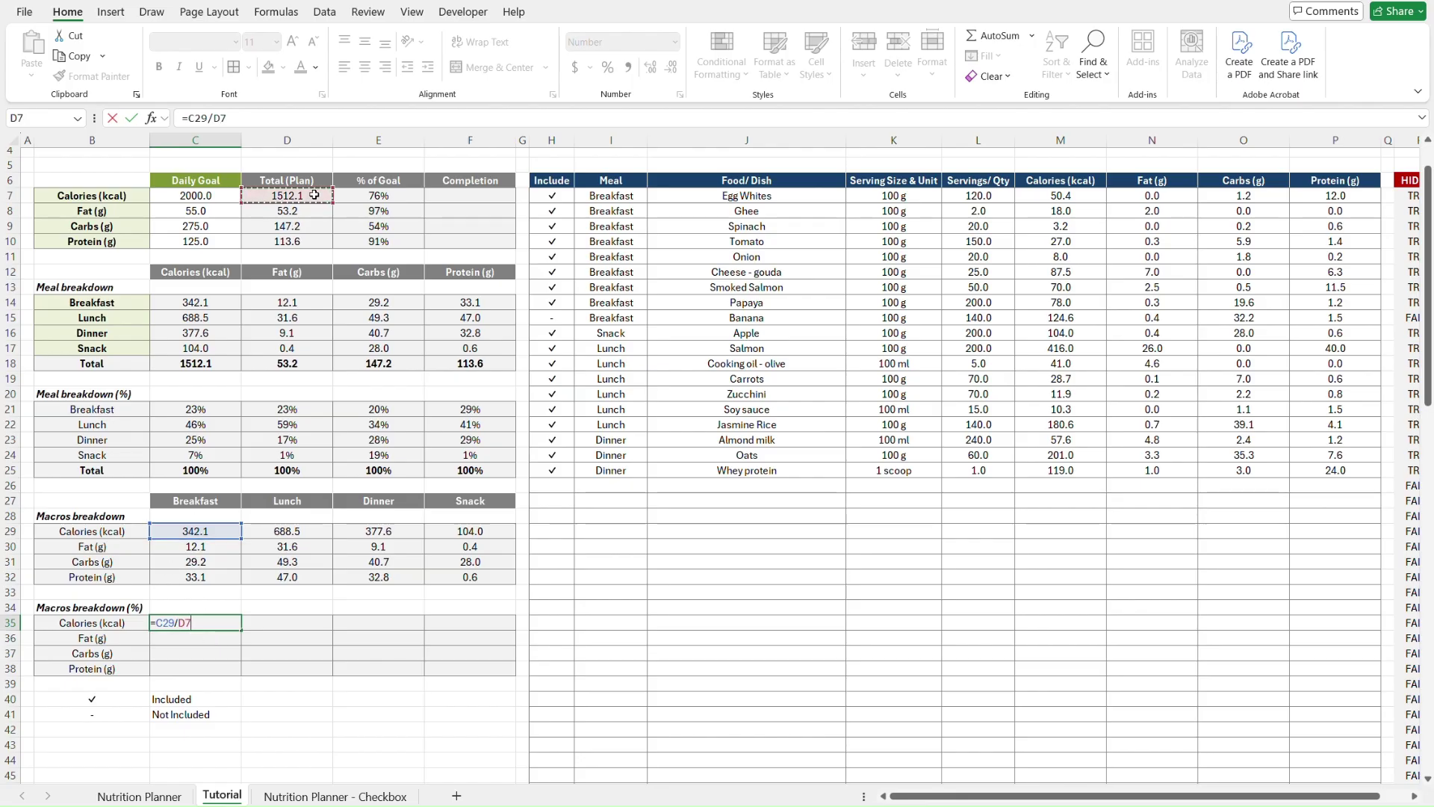
pyautogui.hotkey('ctrl', 'Return')
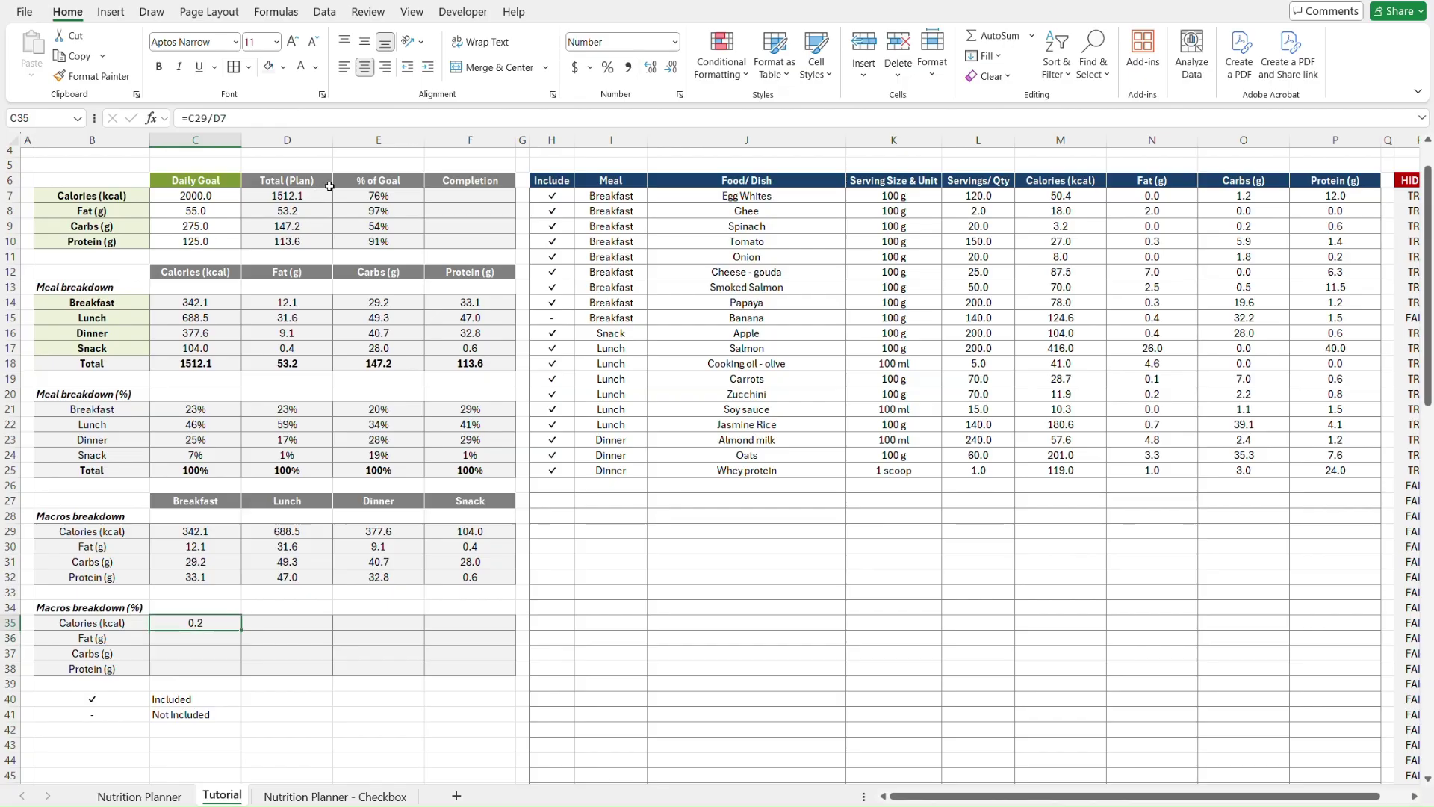
pyautogui.click(608, 66)
pyautogui.scroll(1, 418, 351)
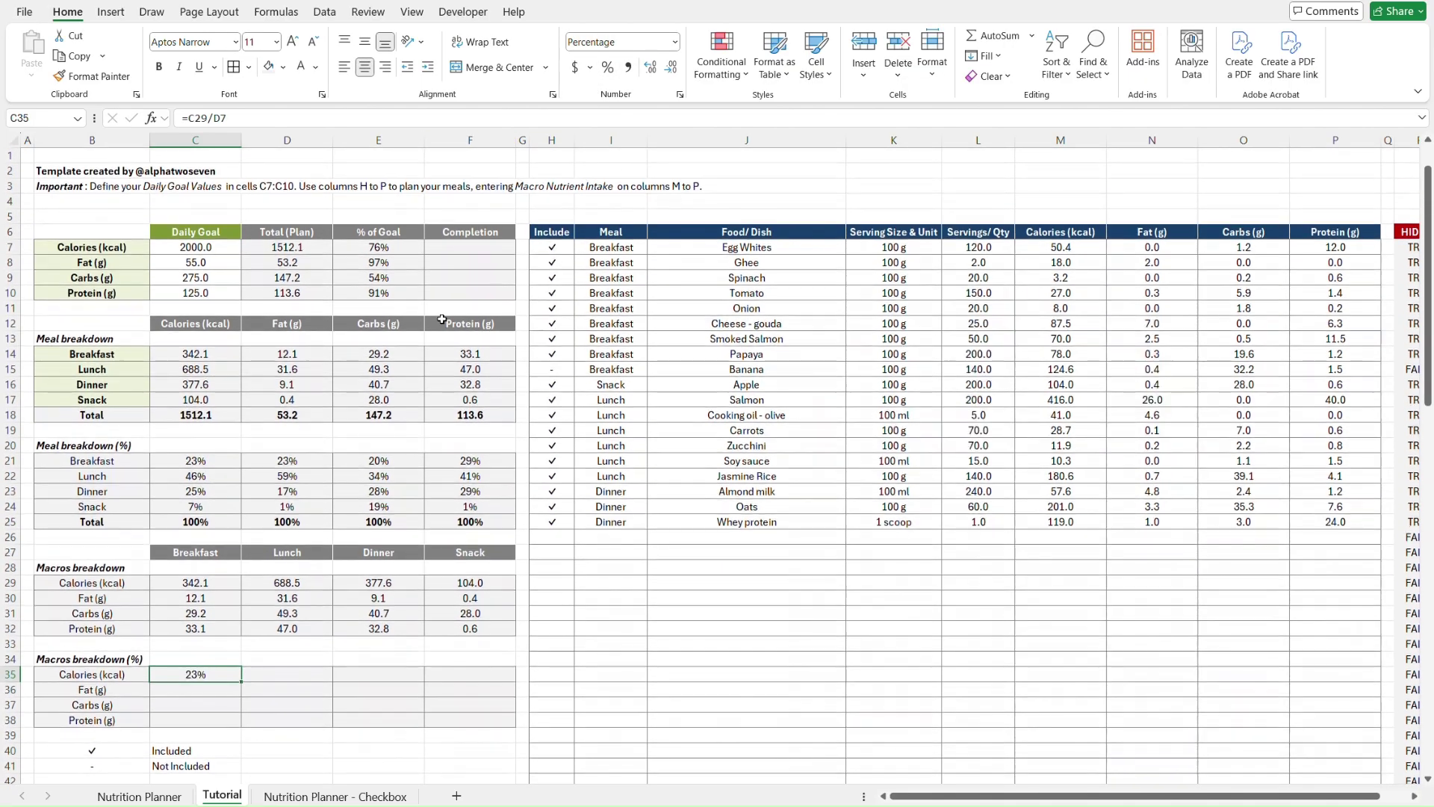
# - Lock the total's column and error-proof the C35 formula so it reads =IFERROR(C29/$D7,"")
pyautogui.click(267, 118)
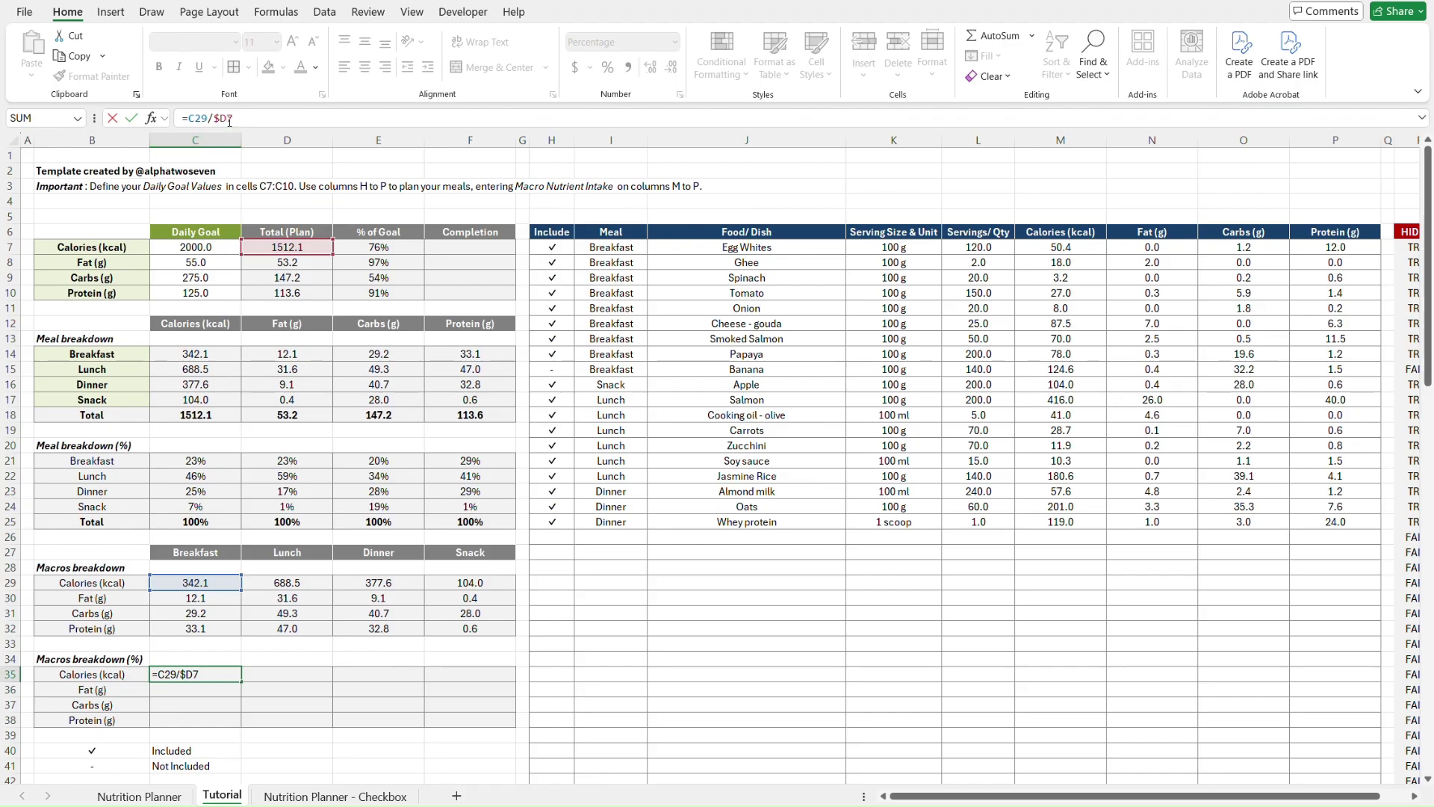
pyautogui.click(191, 118)
pyautogui.write('if')
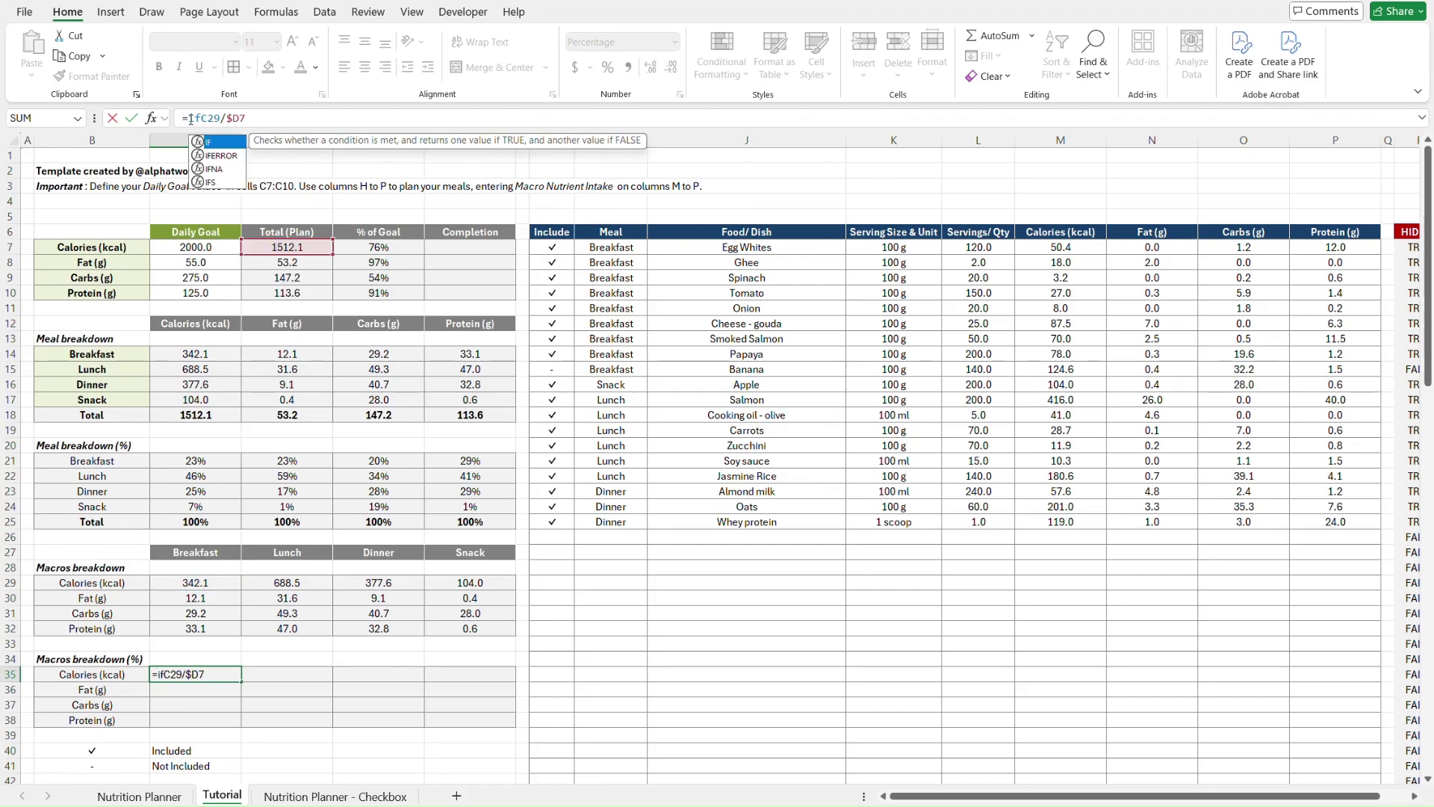
pyautogui.write('e')
pyautogui.press('Tab')
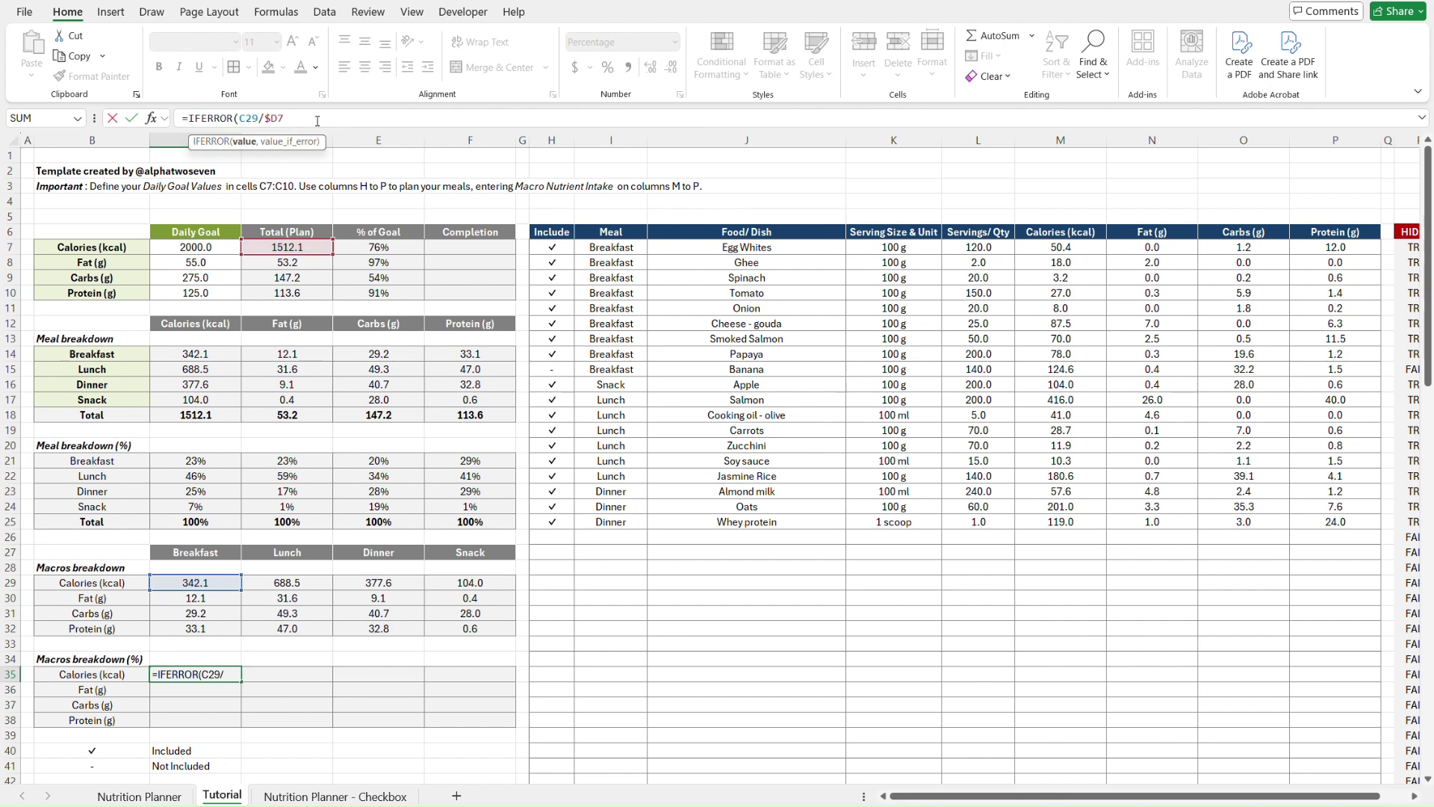
pyautogui.click(317, 120)
pyautogui.write(',"")')
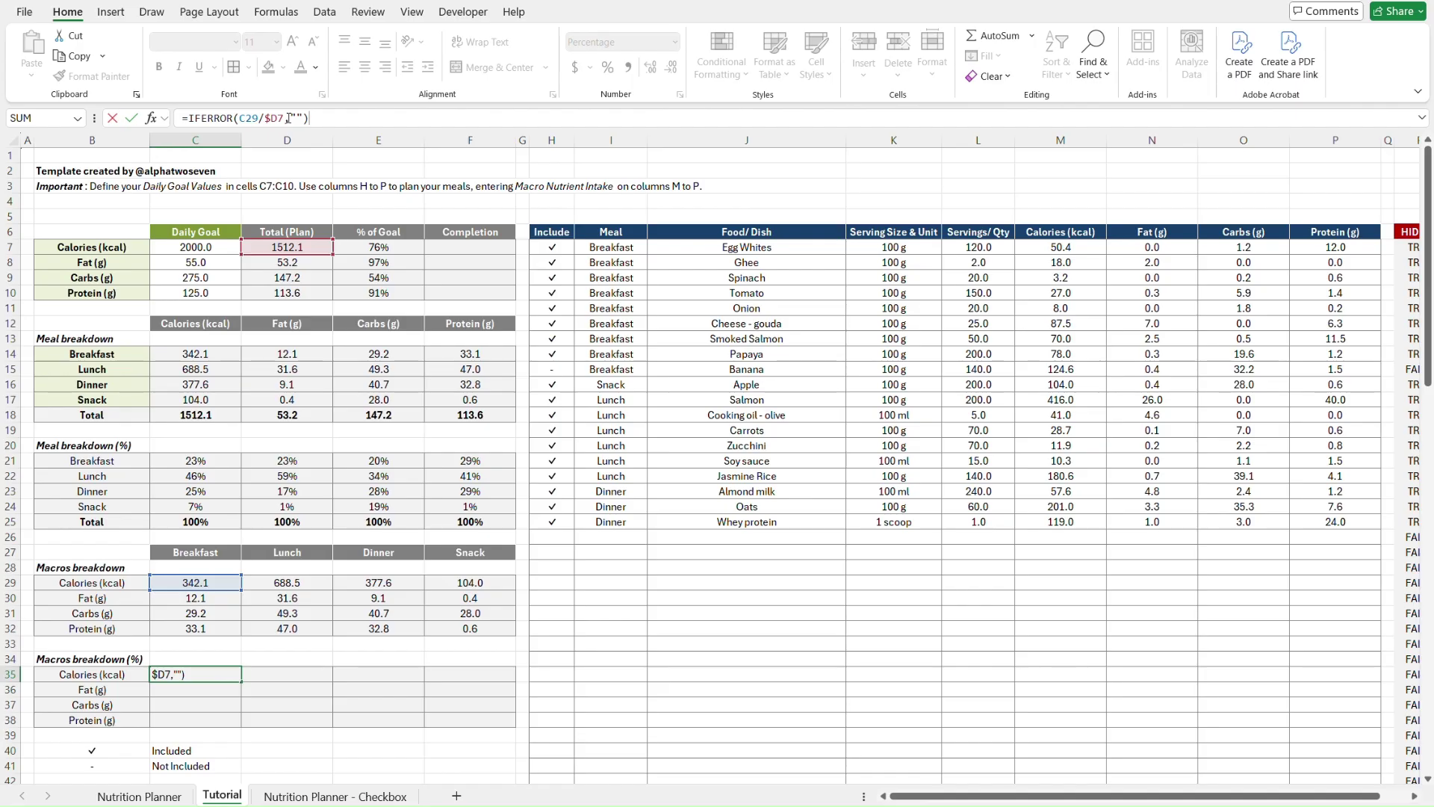
pyautogui.press('Return')
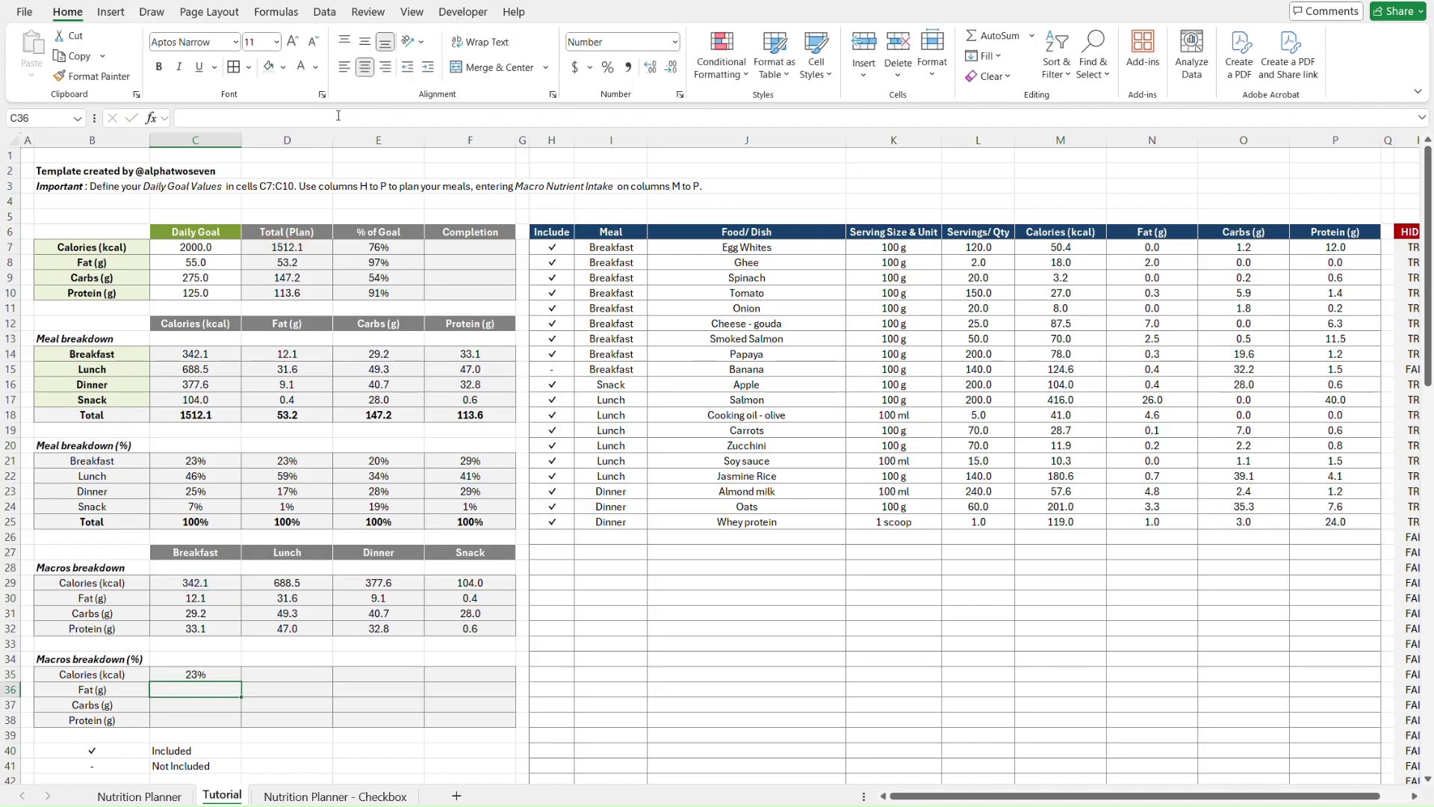
pyautogui.press('Up')
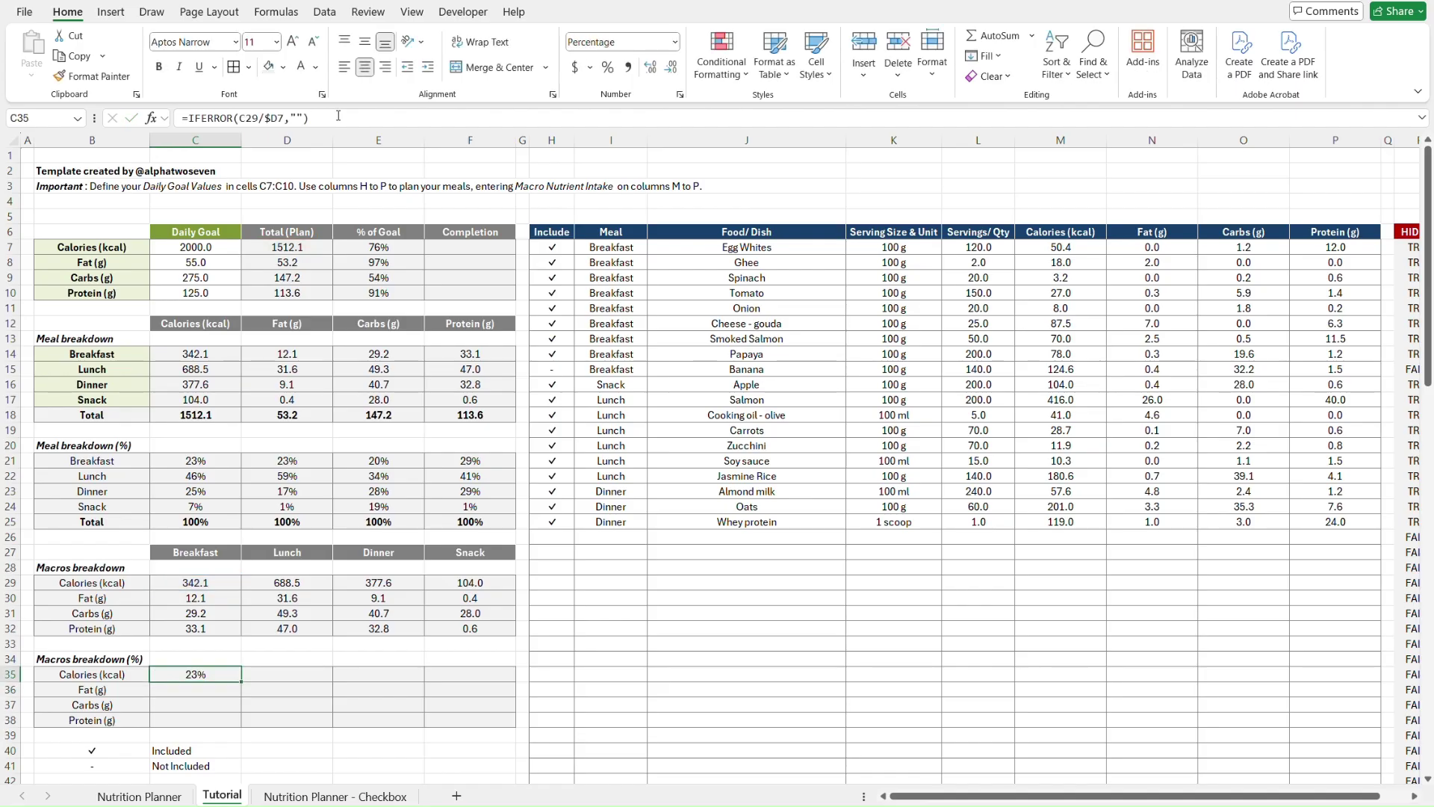
# - Copy the C35 percentage formula across the whole Macros breakdown (%) table, C35:F38
pyautogui.hotkey('shift', 'Down')
pyautogui.hotkey('shift', 'Down')
pyautogui.hotkey('shift', 'Down')
pyautogui.hotkey('shift', 'Right')
pyautogui.hotkey('shift', 'Right')
pyautogui.hotkey('shift', 'Right')
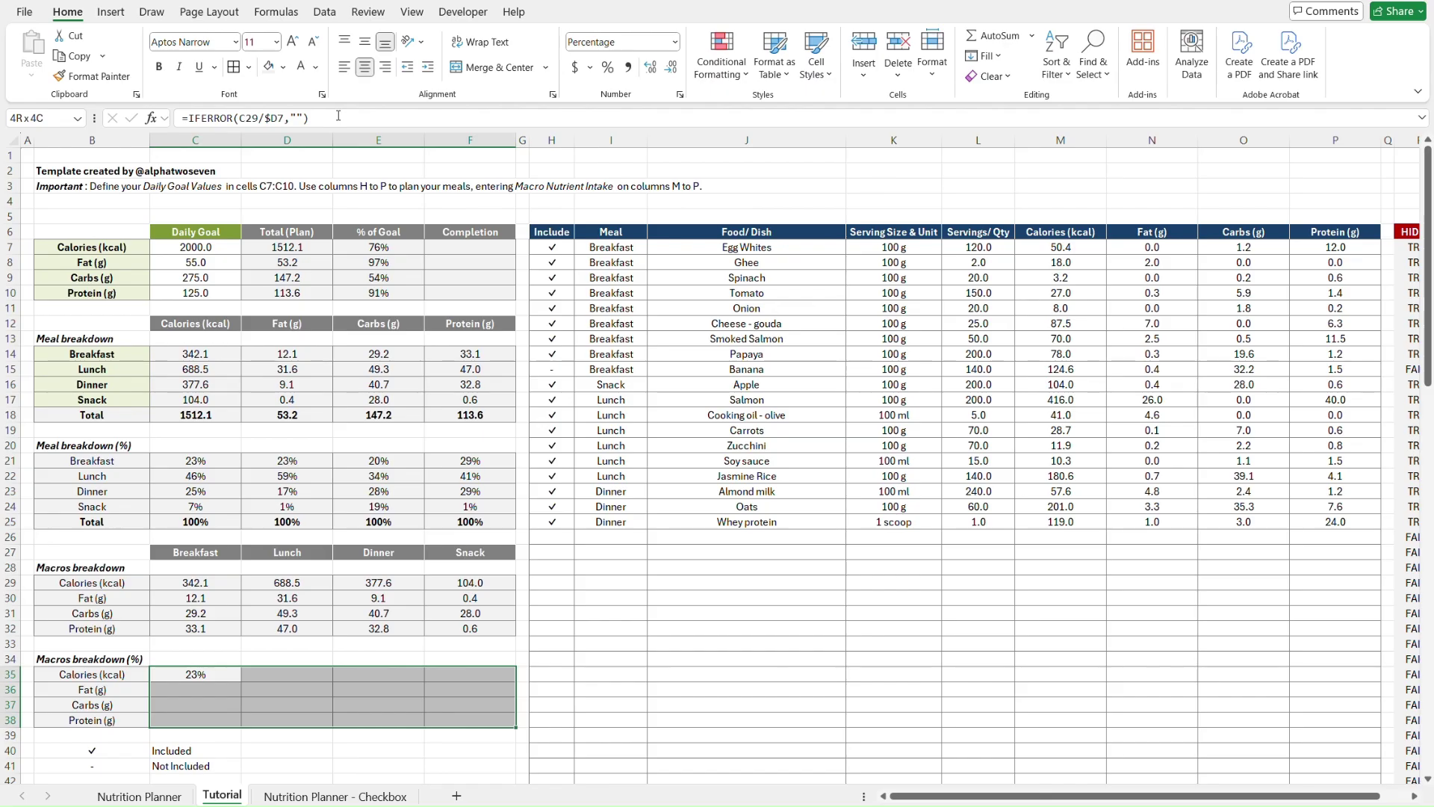
pyautogui.hotkey('ctrl', 'v')
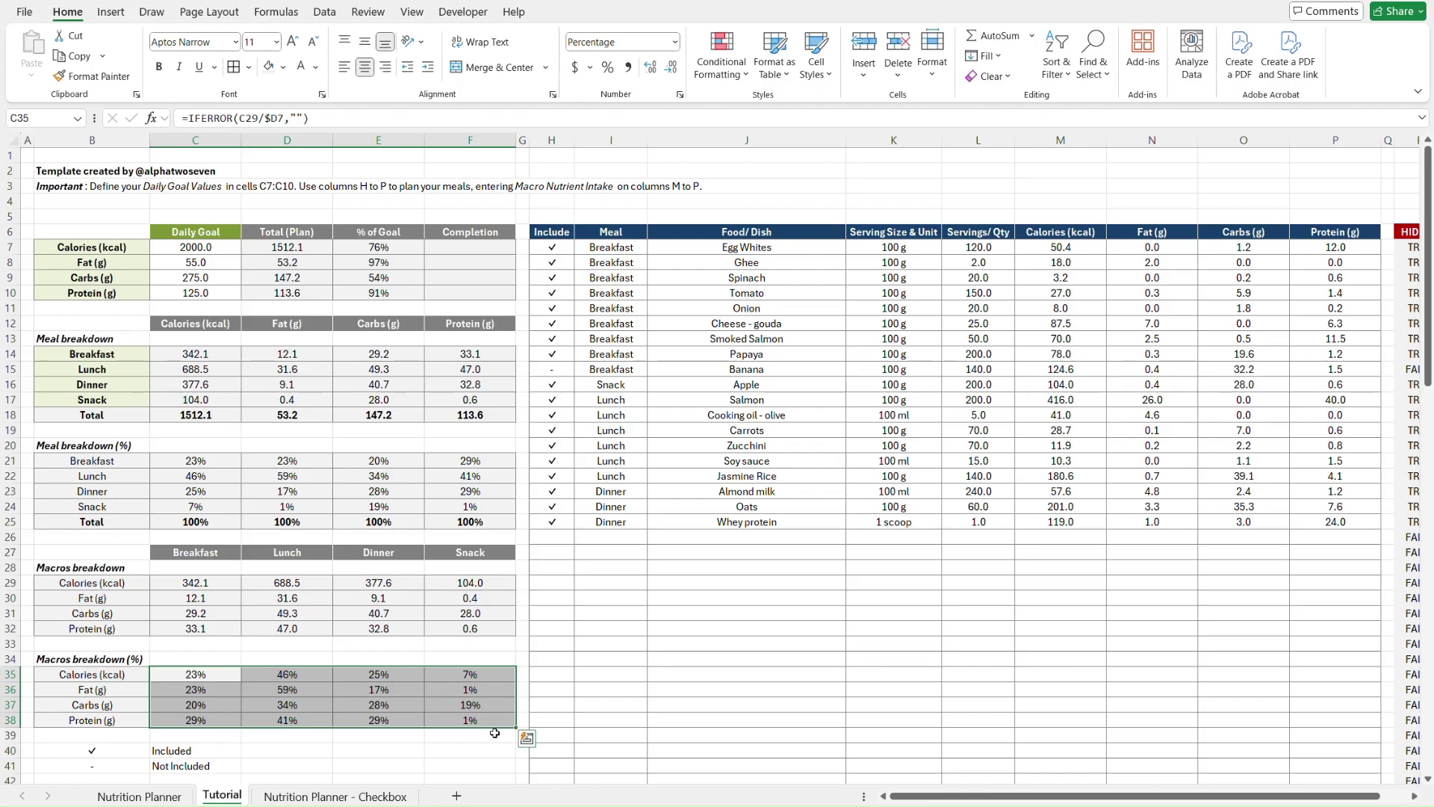
pyautogui.press('Escape')
pyautogui.click(169, 655)
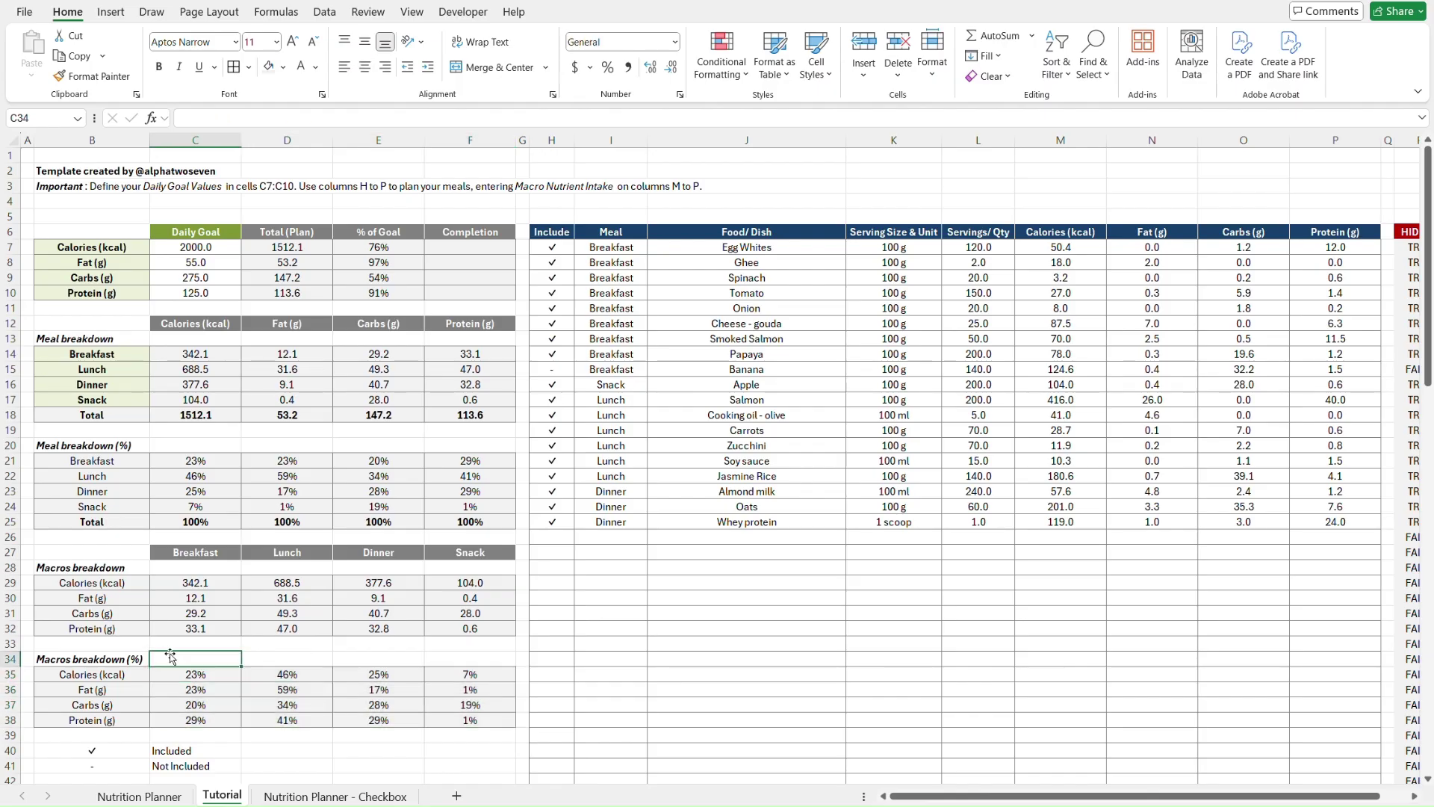
pyautogui.hotkey('ctrl', 'Home')
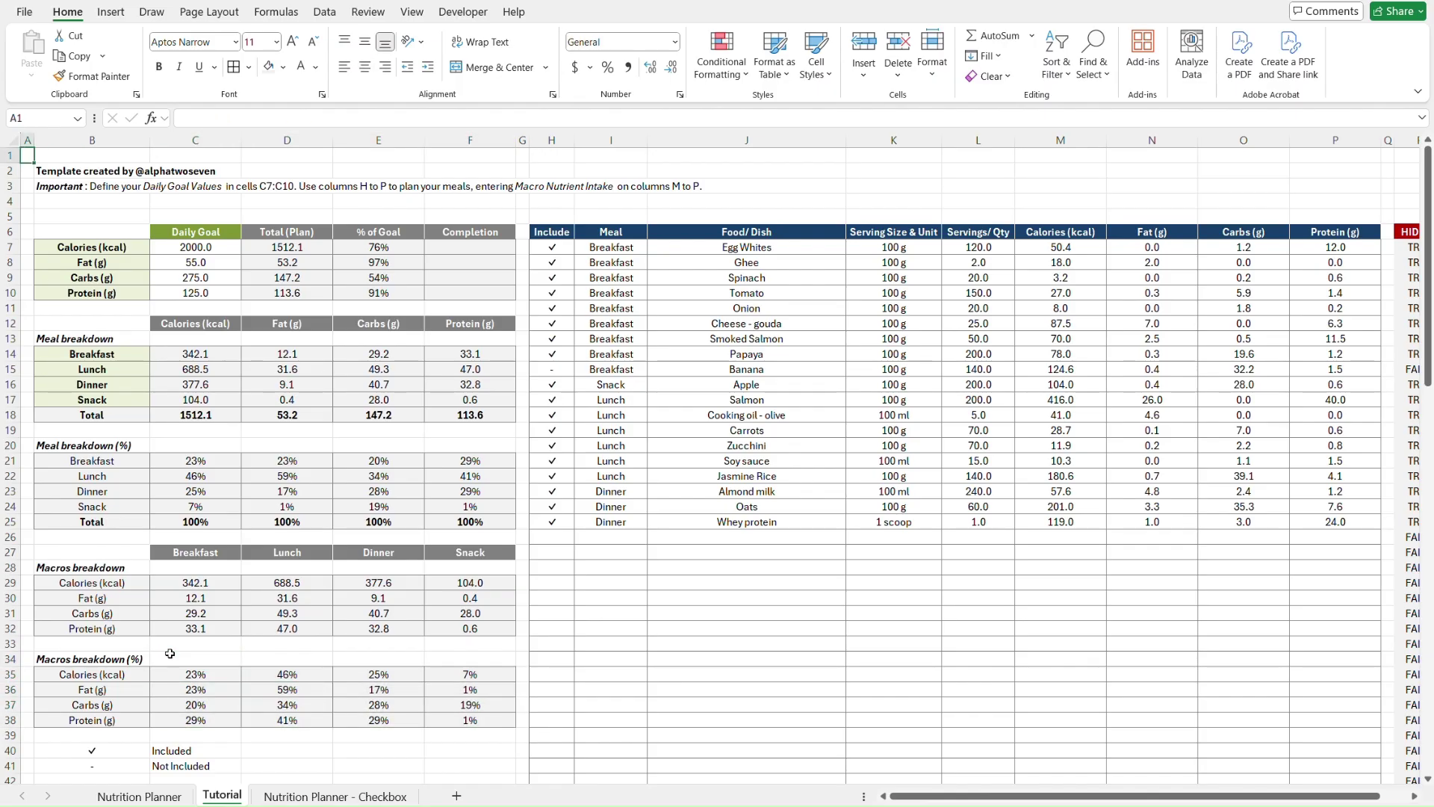
# - Examine the Completion bars in the daily goal table on the Nutrition Planner sheet and return to the Tutorial sheet
pyautogui.hotkey('ctrl', 'pageup')
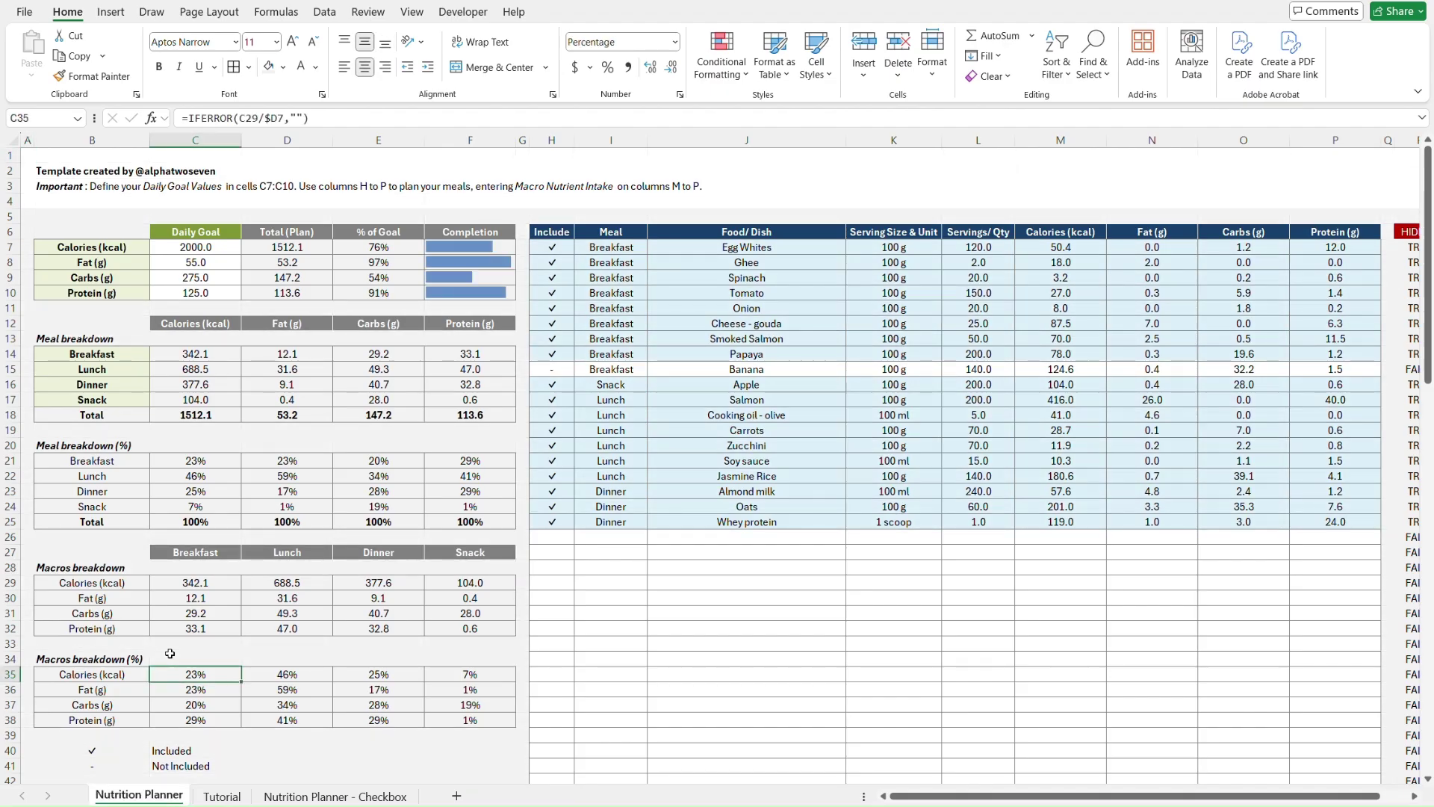
pyautogui.hotkey('ctrl', 'pagedown')
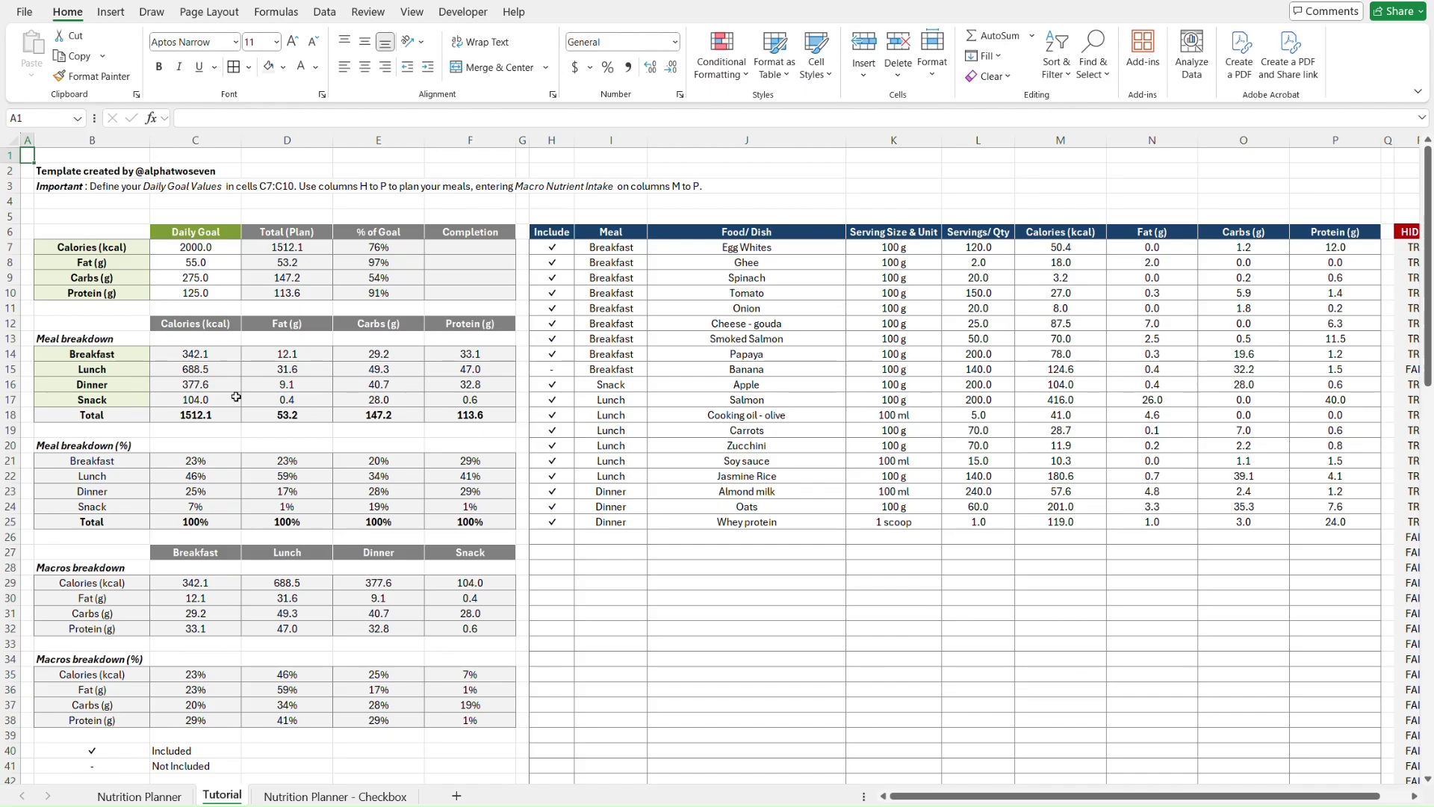
pyautogui.click(472, 249)
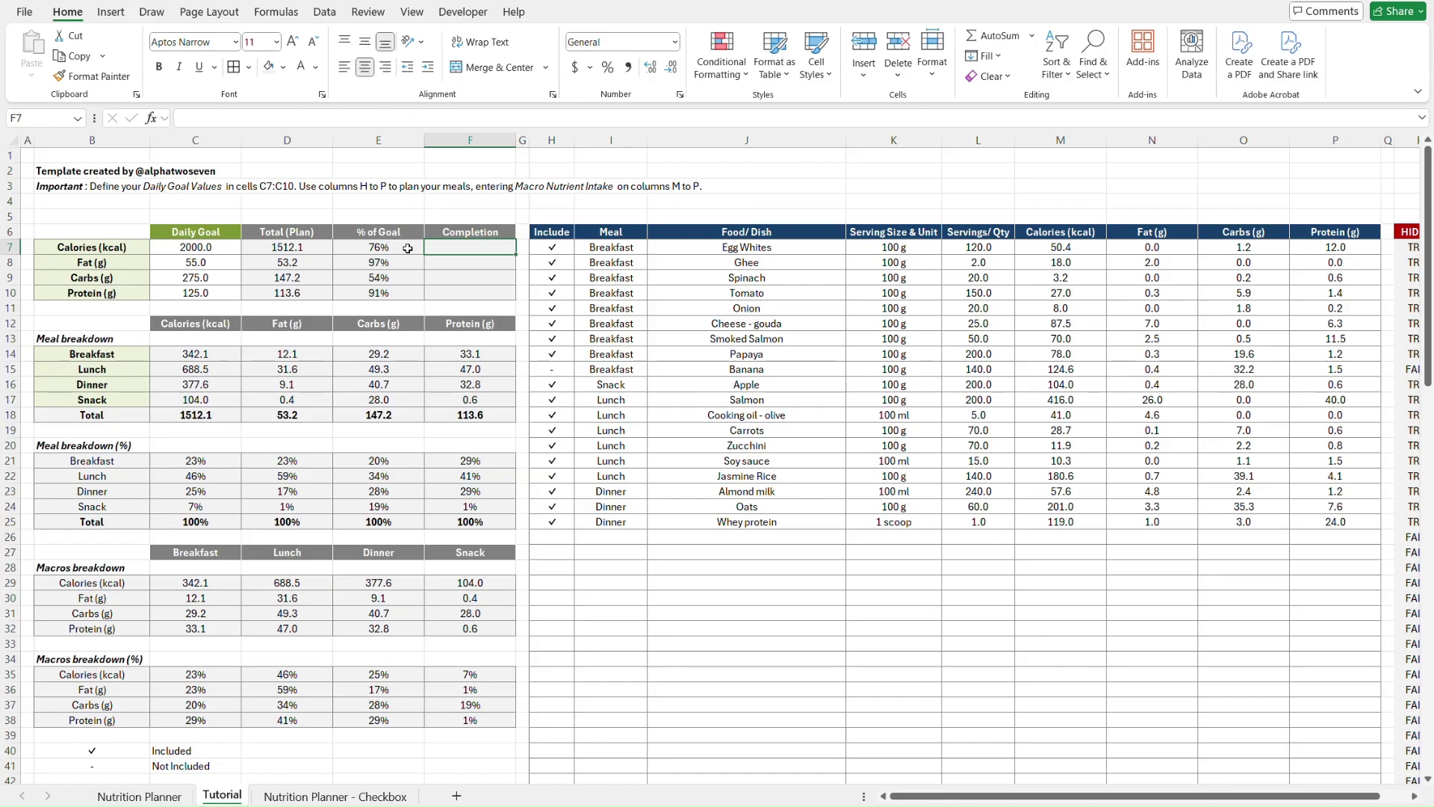
pyautogui.hotkey('ctrl', 'pageup')
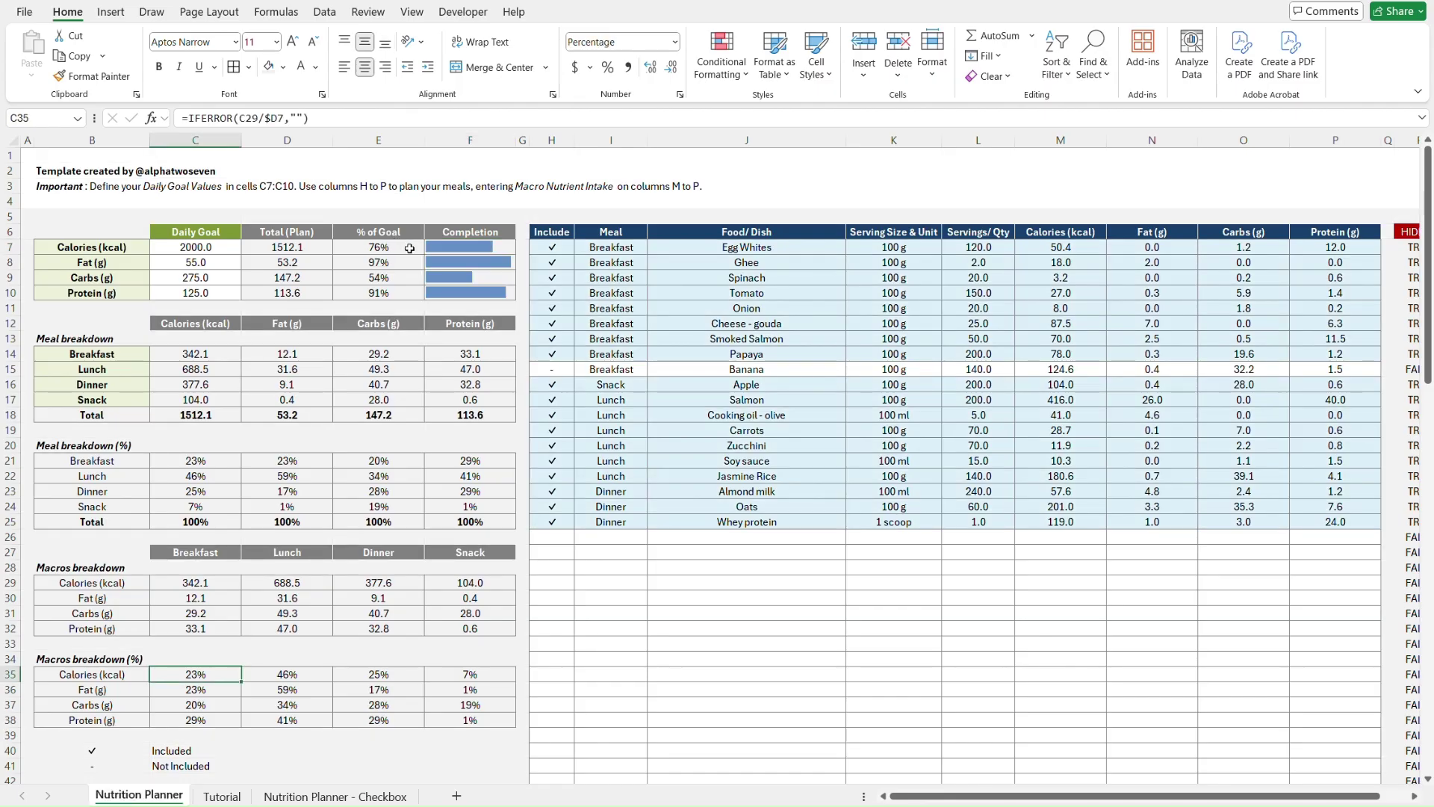
pyautogui.click(447, 247)
pyautogui.hotkey('ctrl', 'pagedown')
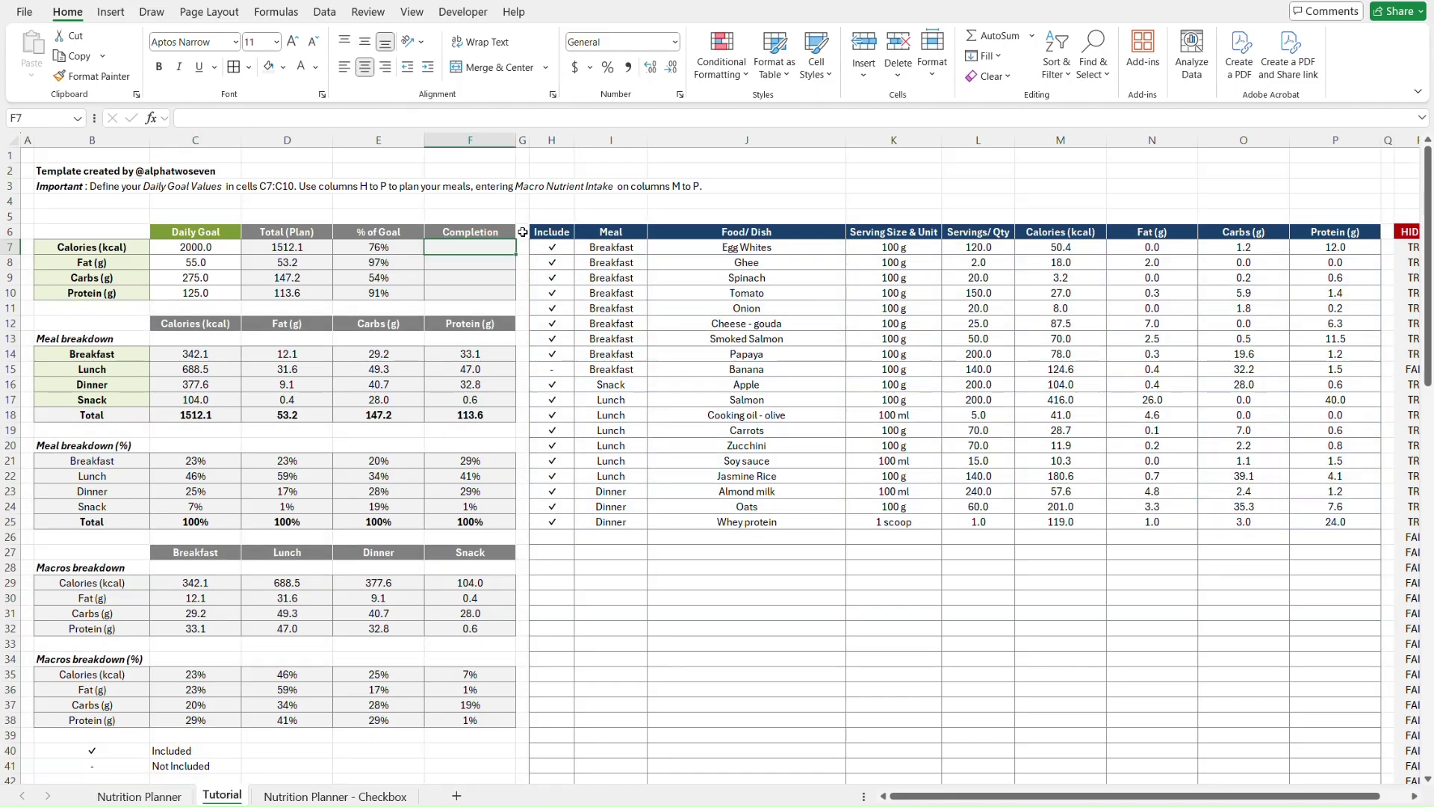
# - Start a new conditional formatting rule for the Completion cells F7:F10 using the Data Bar format style
pyautogui.hotkey('shift', 'Down')
pyautogui.hotkey('shift', 'Down')
pyautogui.hotkey('shift', 'Down')
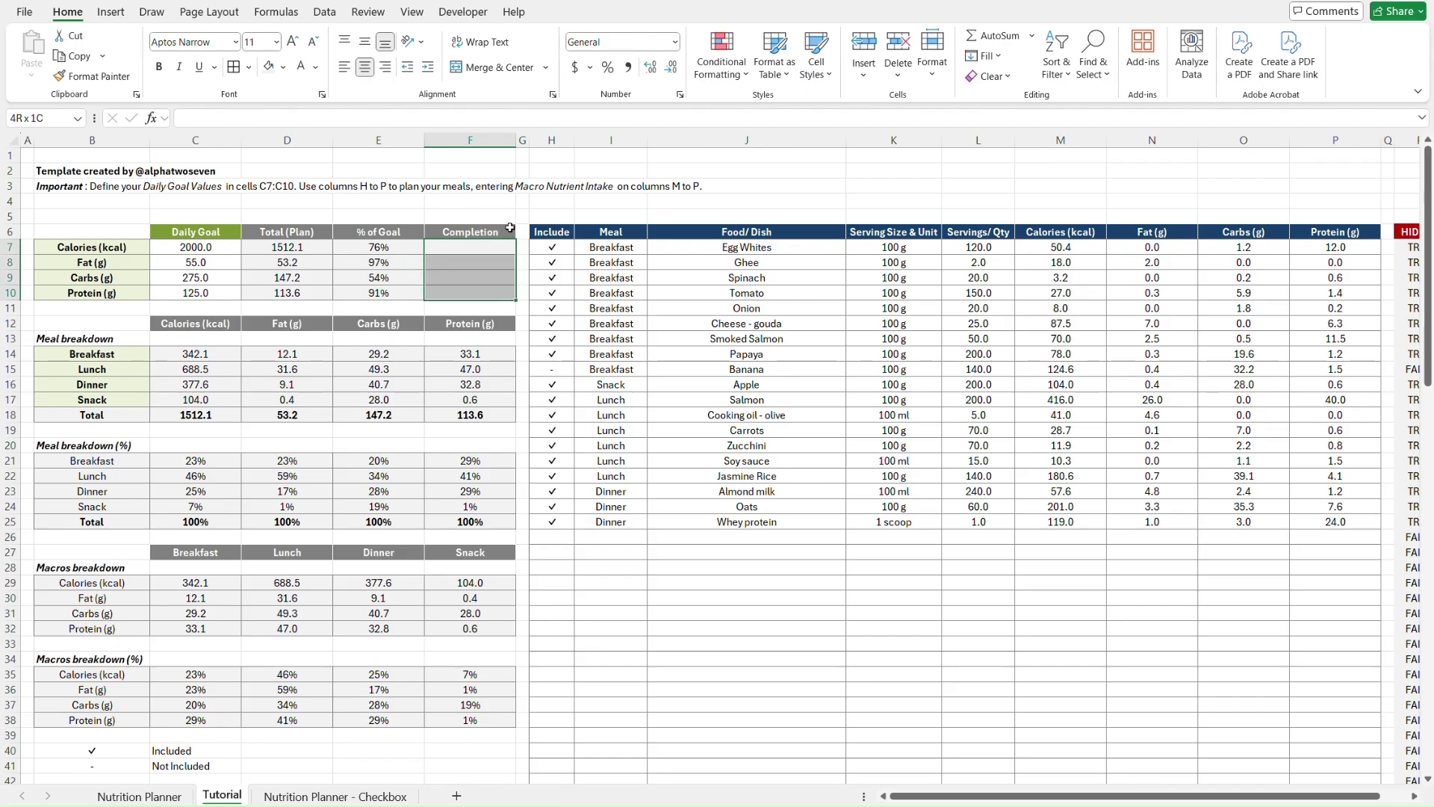
pyautogui.click(736, 80)
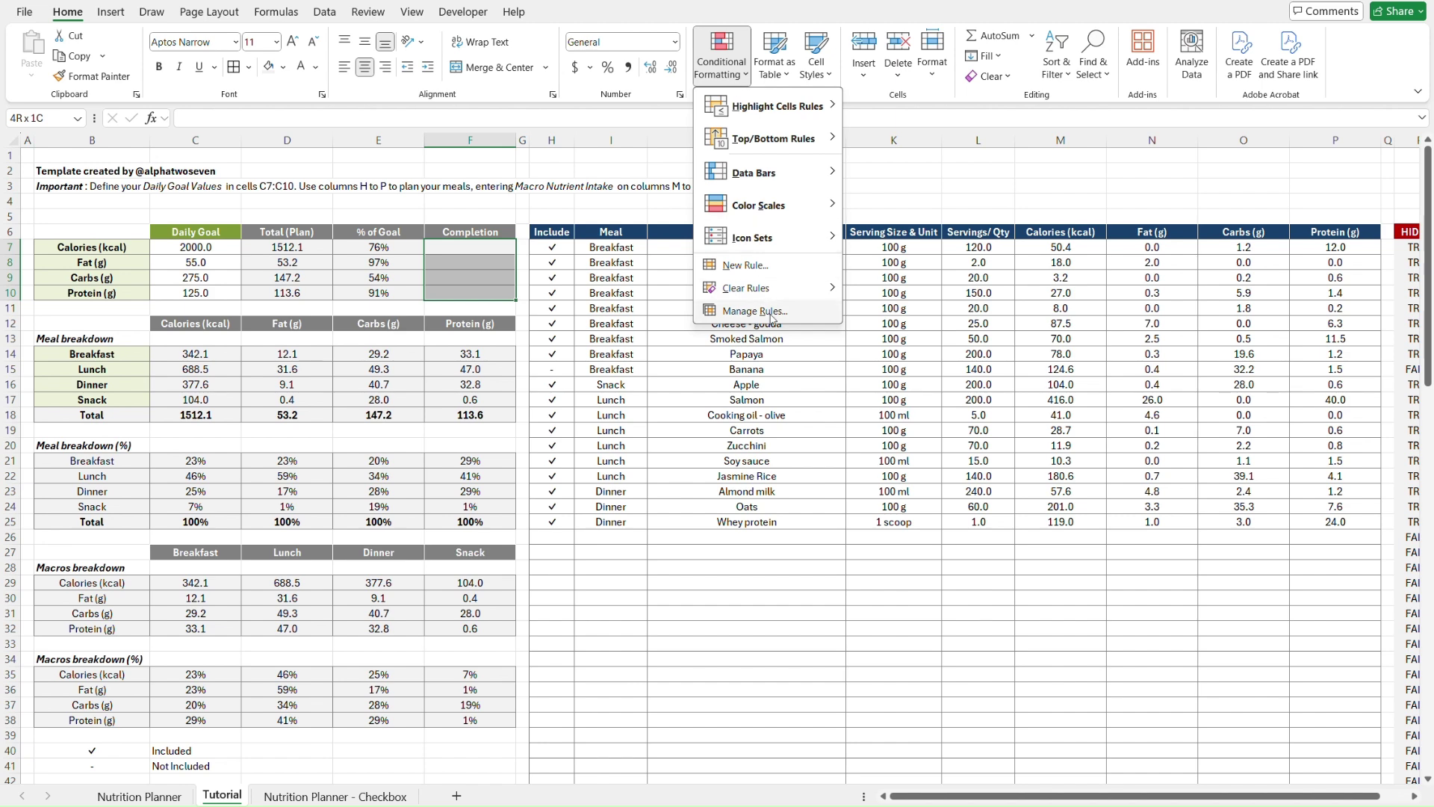
pyautogui.click(782, 272)
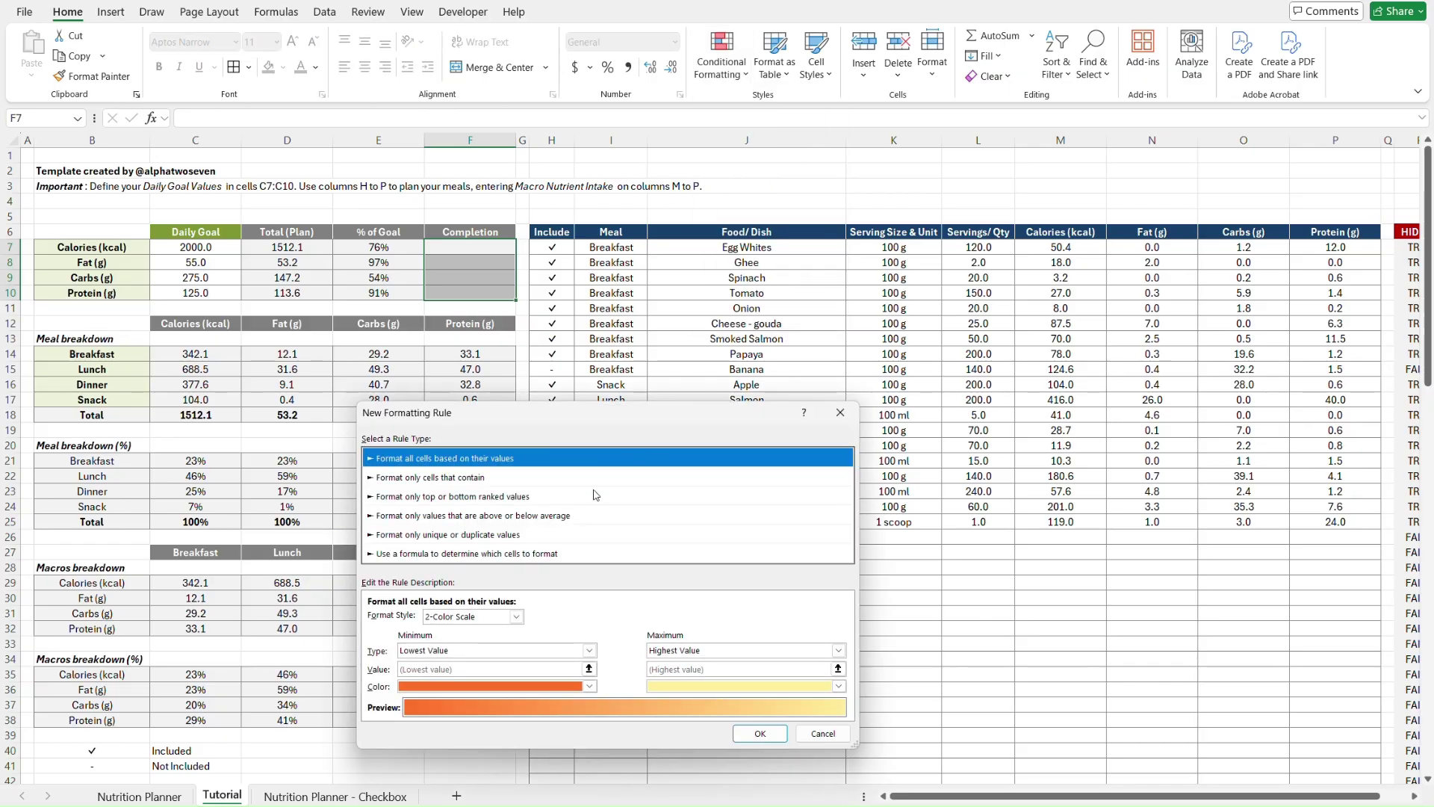
pyautogui.click(496, 617)
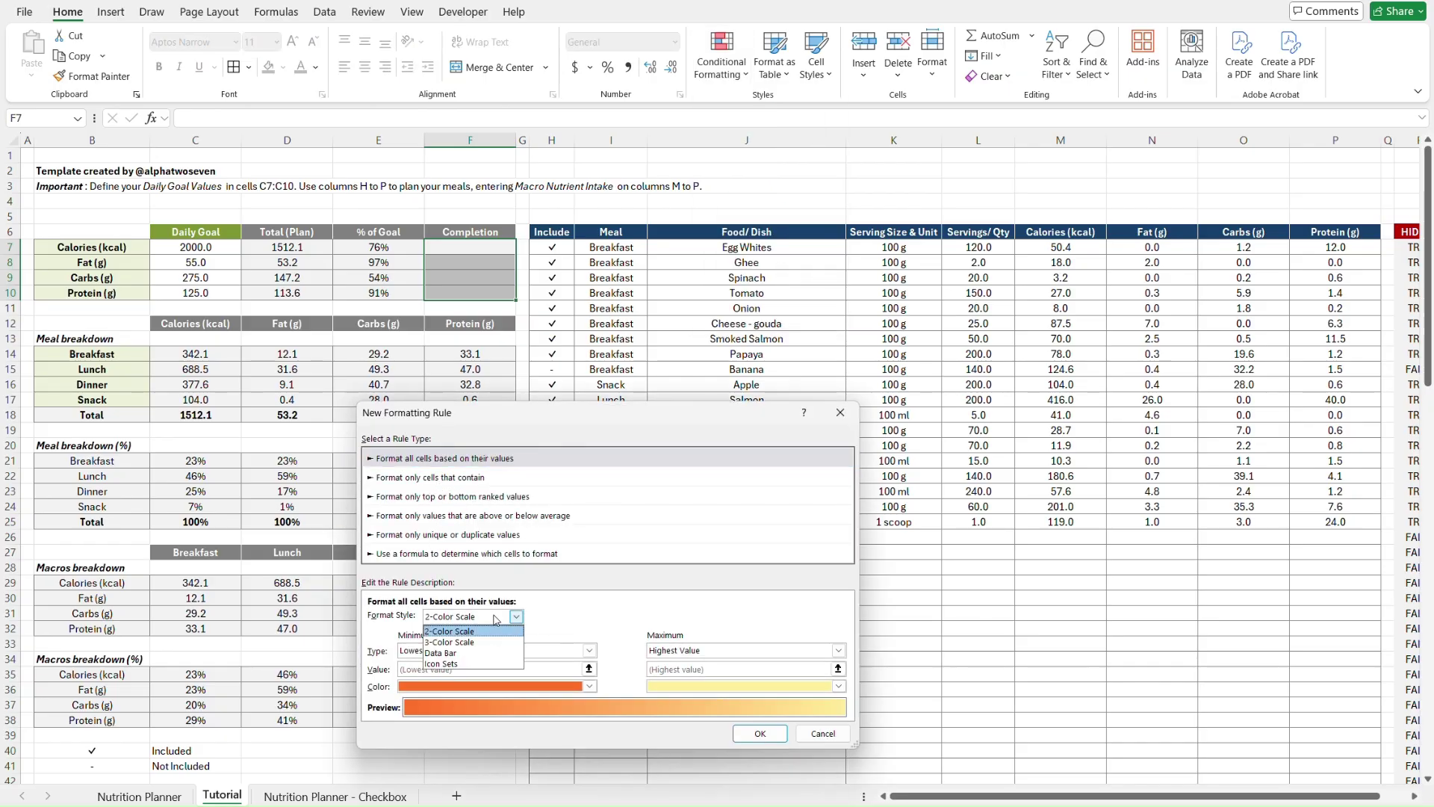
pyautogui.click(463, 654)
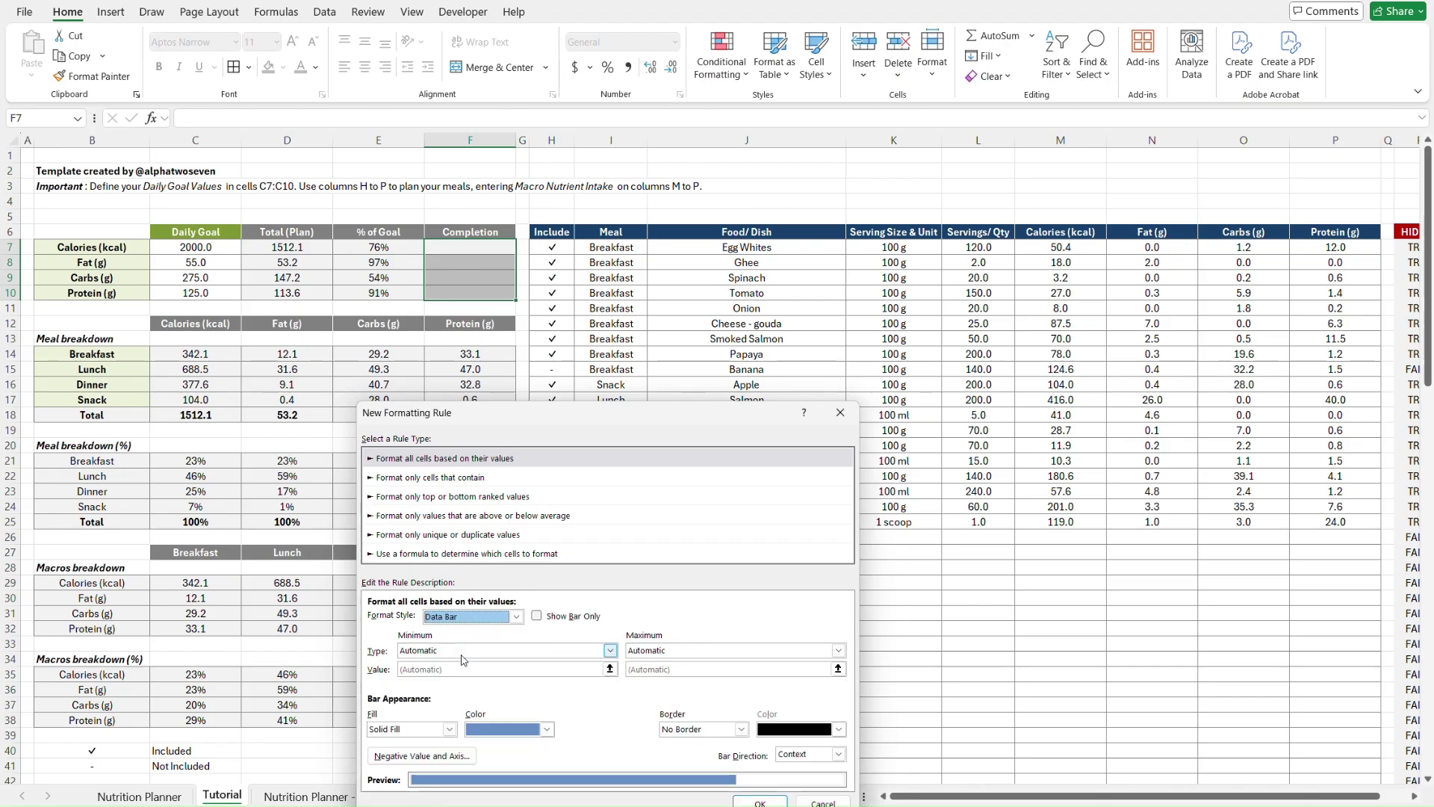
# - Set the data bar's minimum to Number 0 and its maximum to Number 1
pyautogui.moveTo(660, 421); pyautogui.dragTo(879, 234)
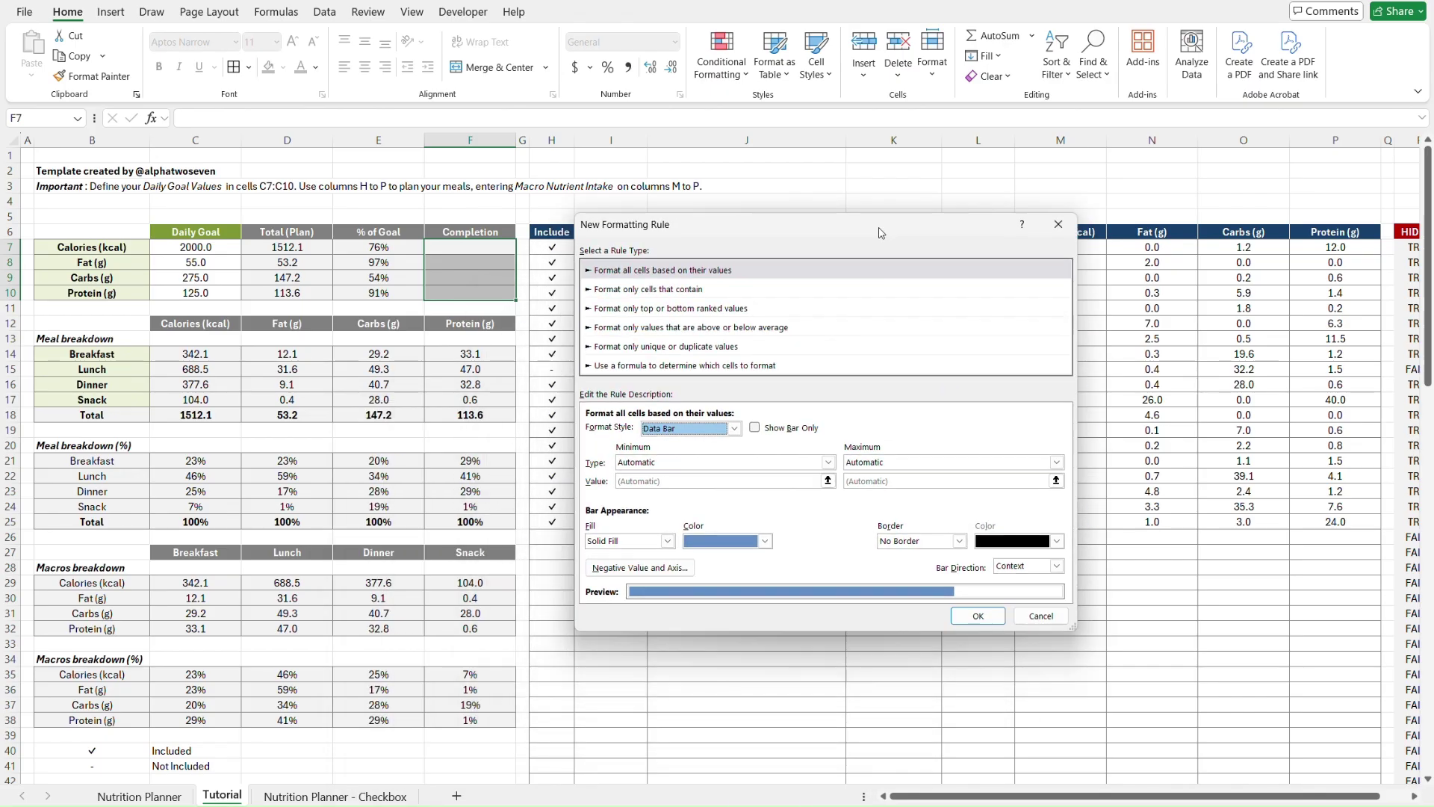
pyautogui.click(660, 464)
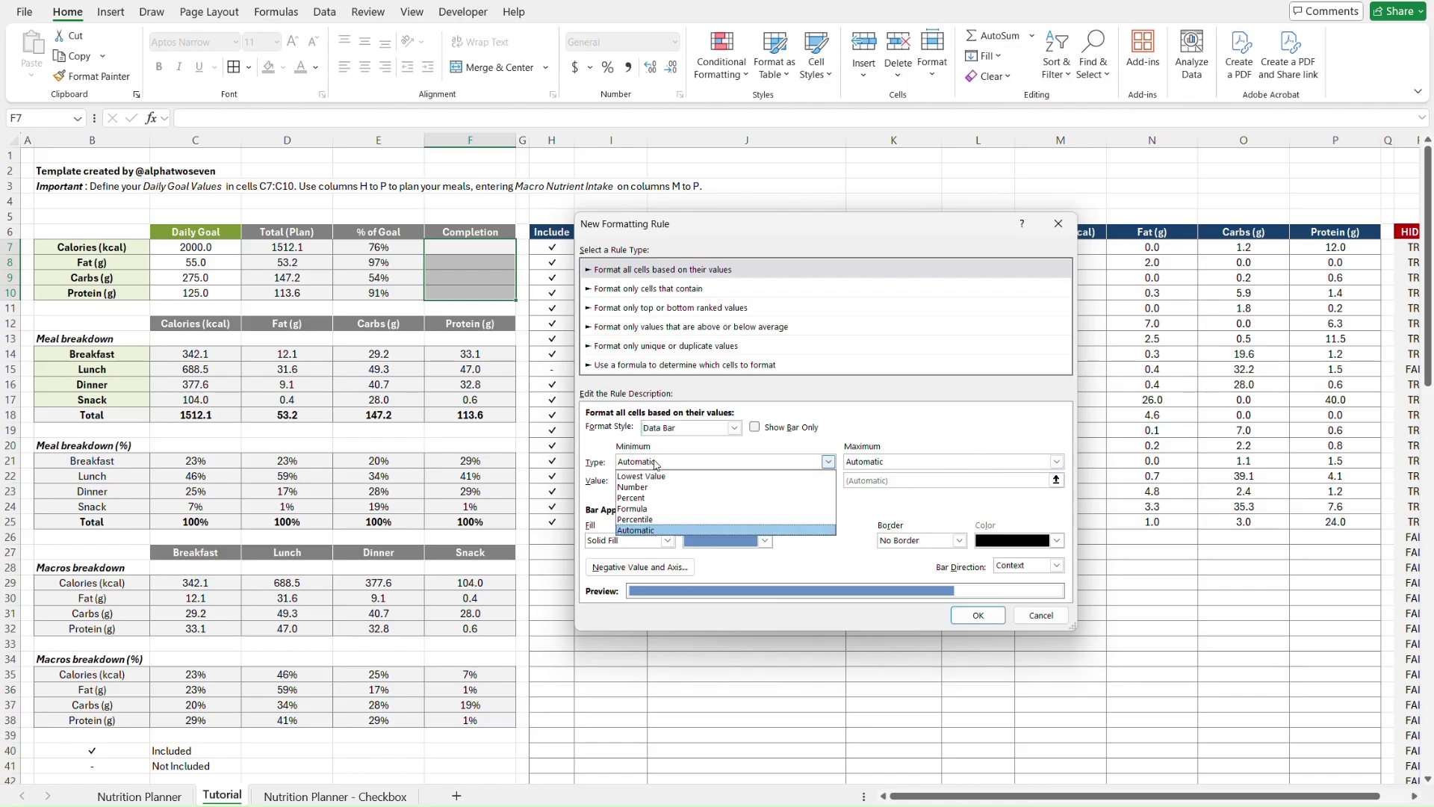
pyautogui.click(649, 482)
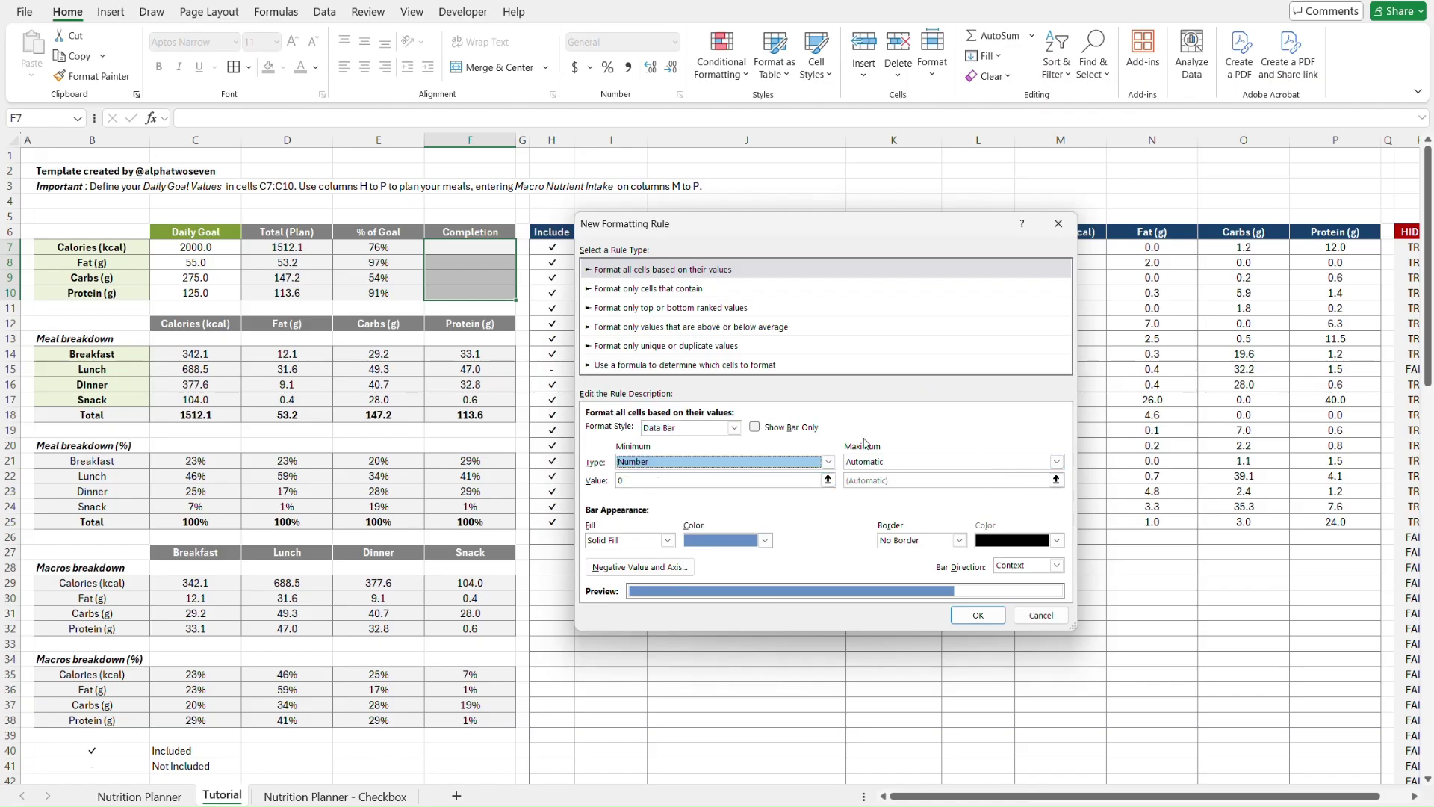
pyautogui.click(901, 463)
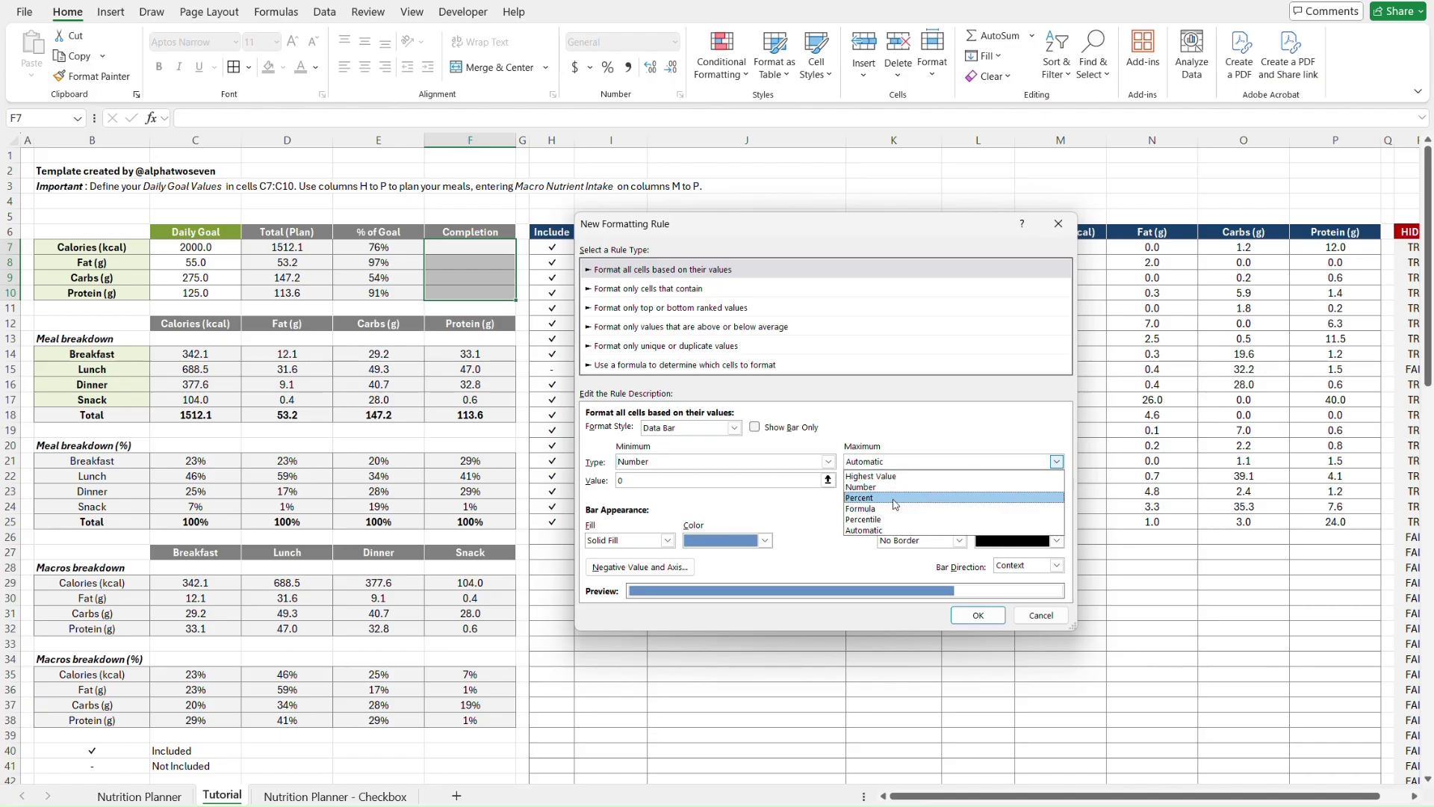
pyautogui.click(888, 486)
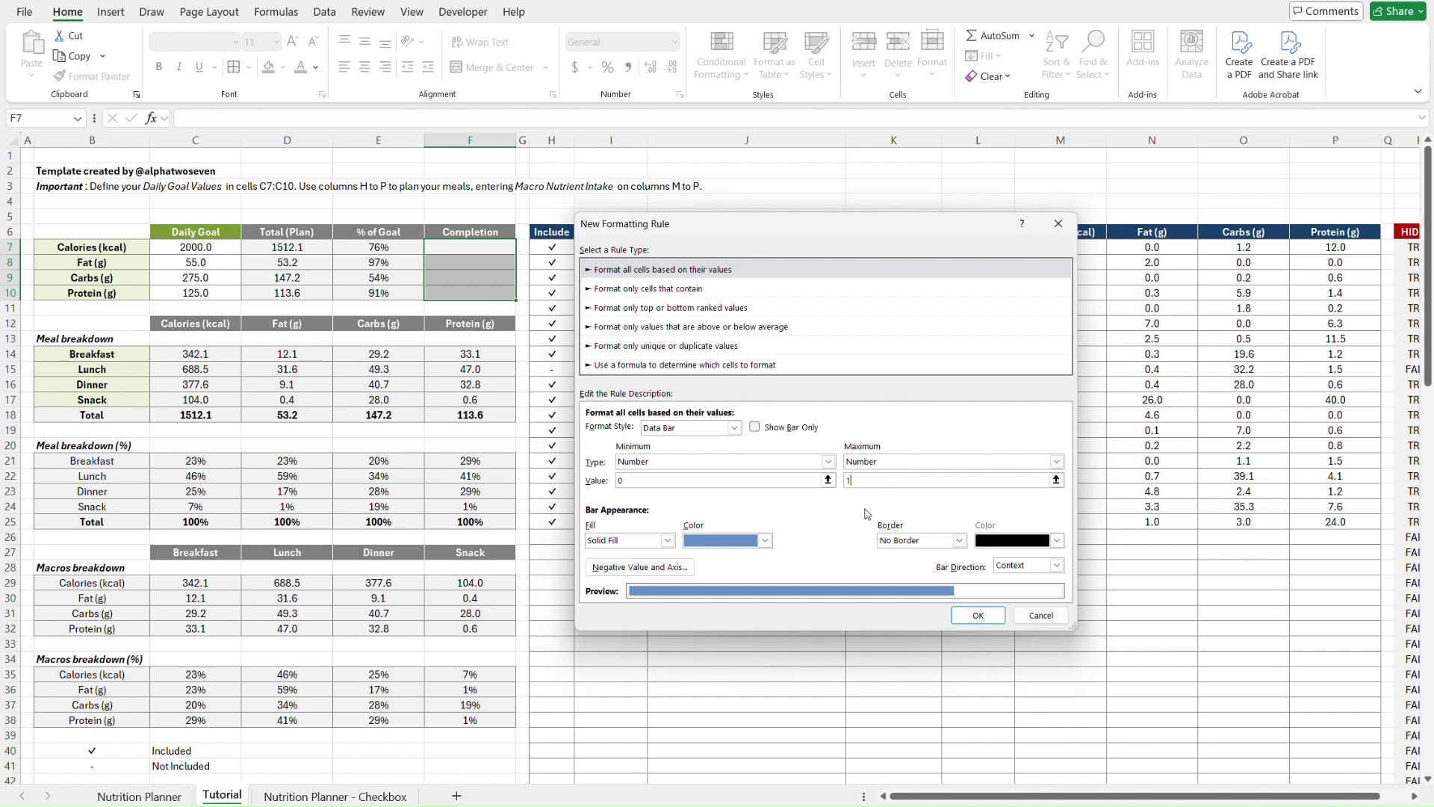
# - Give the data bars a solid border in white
pyautogui.click(959, 540)
pyautogui.click(924, 565)
pyautogui.click(1057, 540)
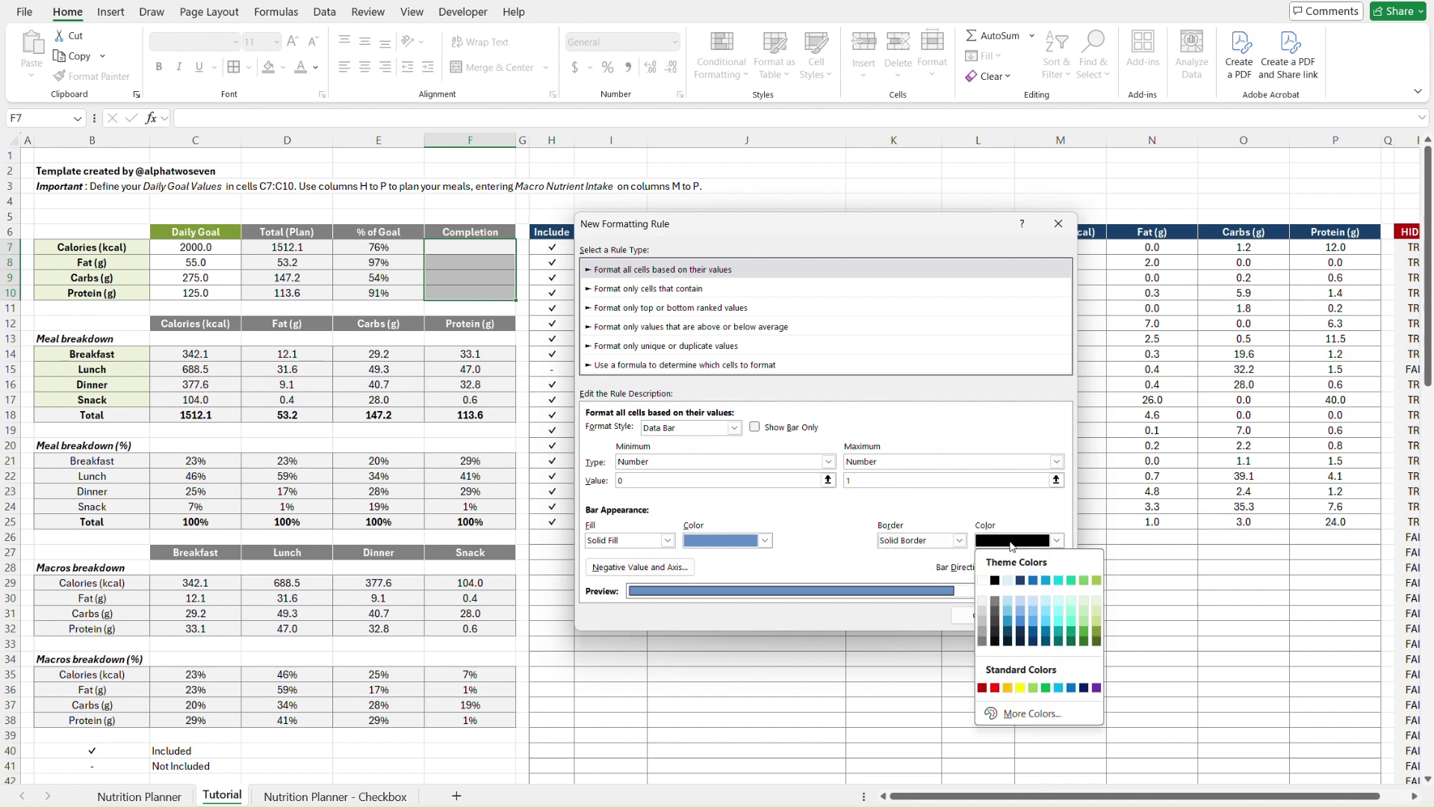
pyautogui.click(980, 580)
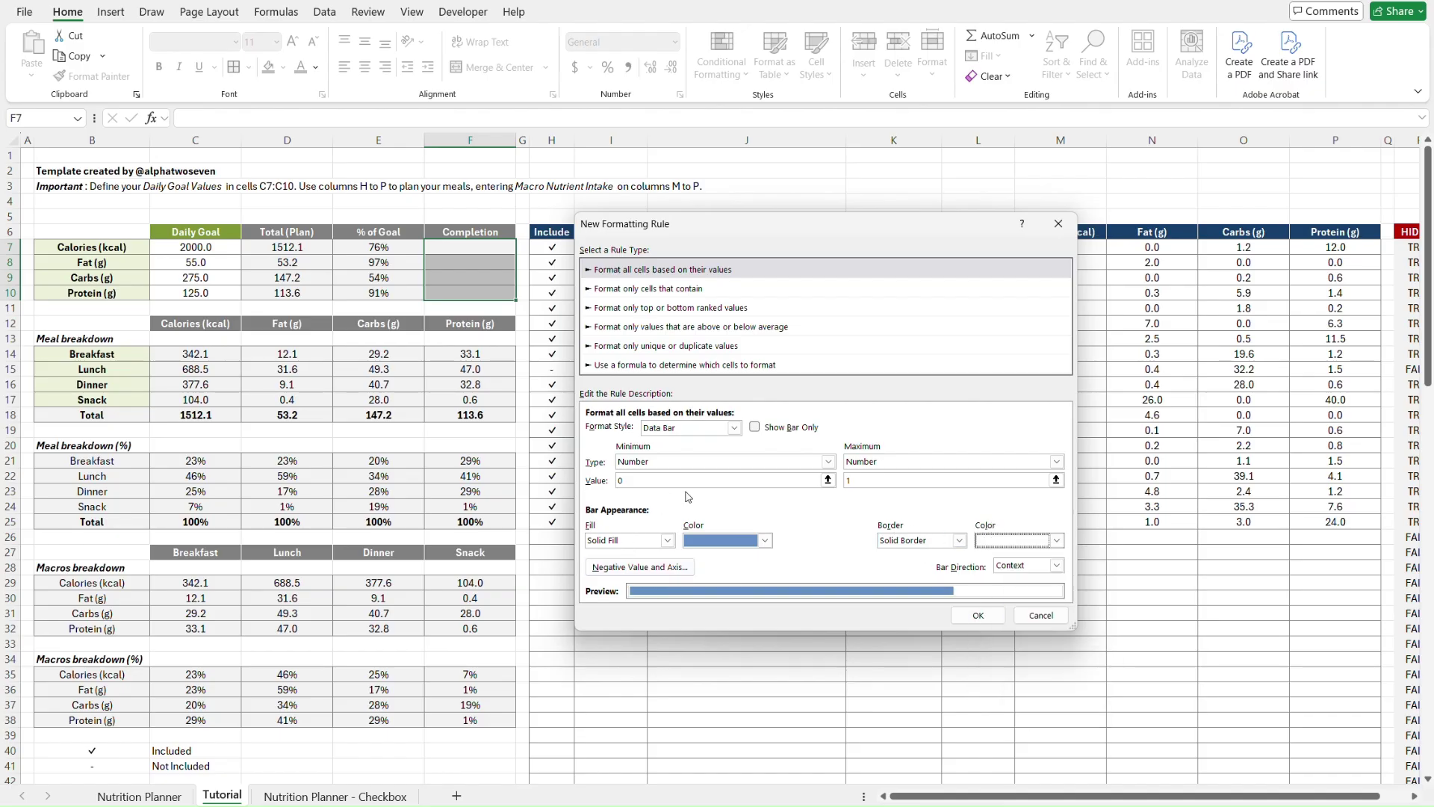
# - Set the Completion data bars to show only the bar, apply the rule, and enter =E7 in F7
pyautogui.click(756, 429)
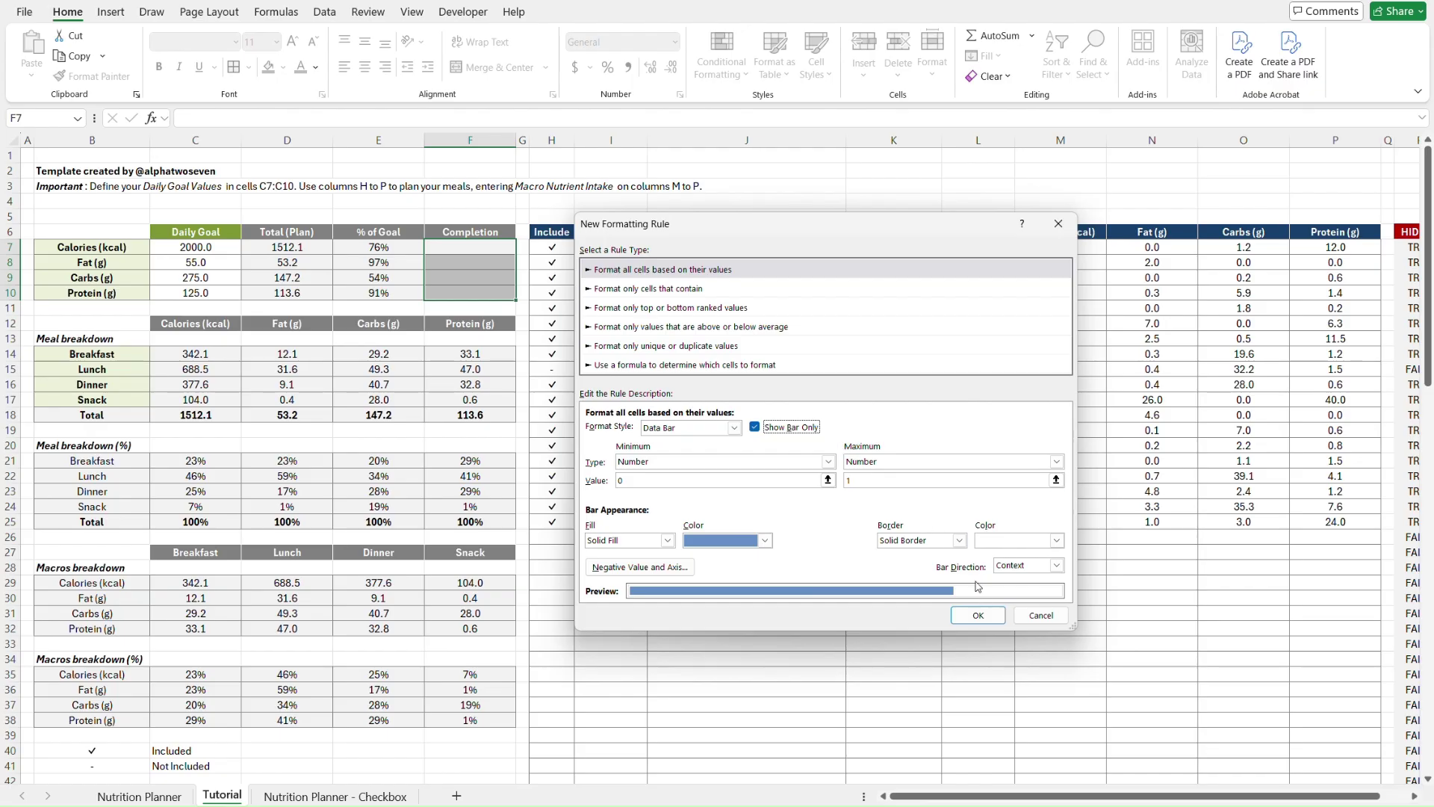
pyautogui.click(978, 616)
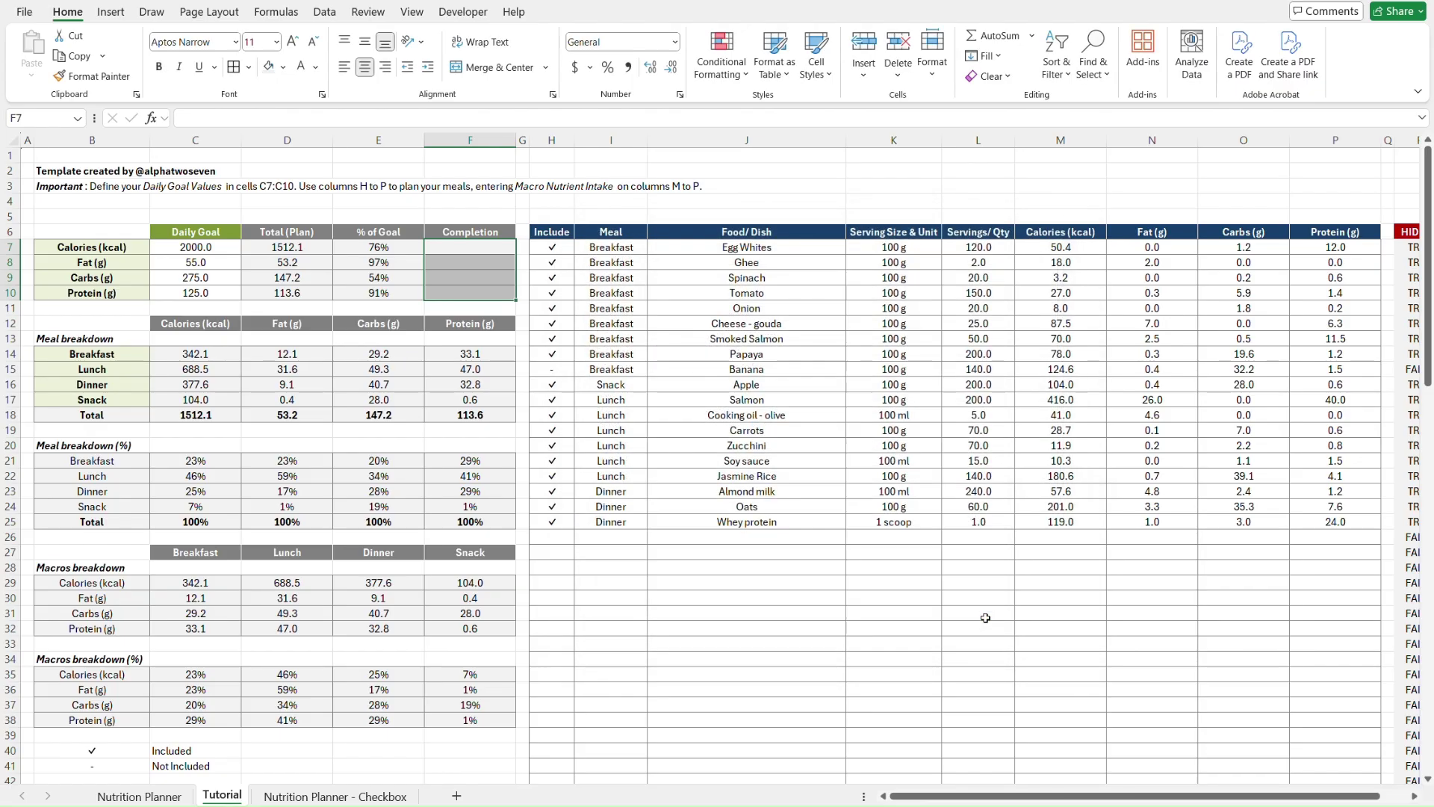
pyautogui.click(522, 247)
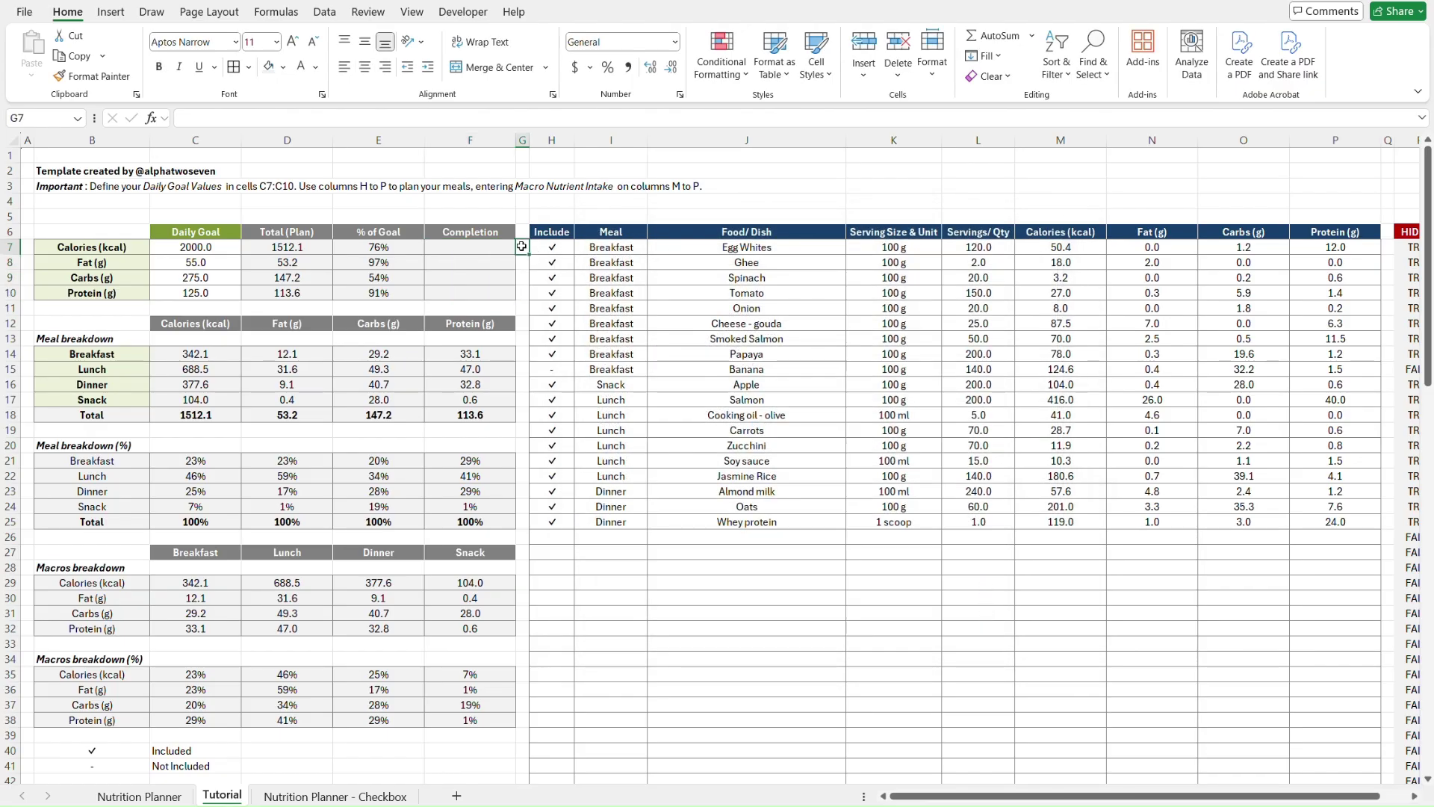
pyautogui.press('Left')
pyautogui.write('=')
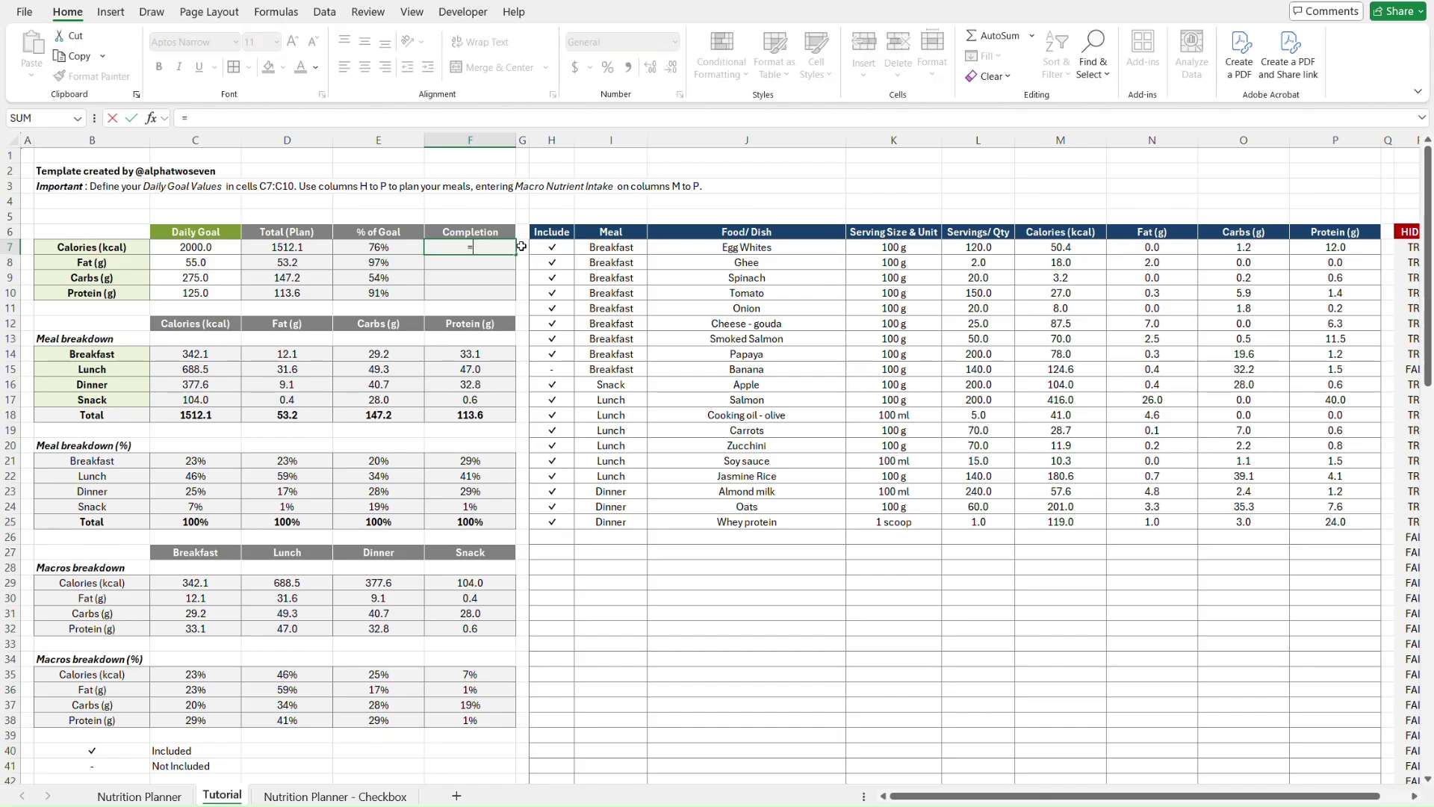
pyautogui.write('E7')
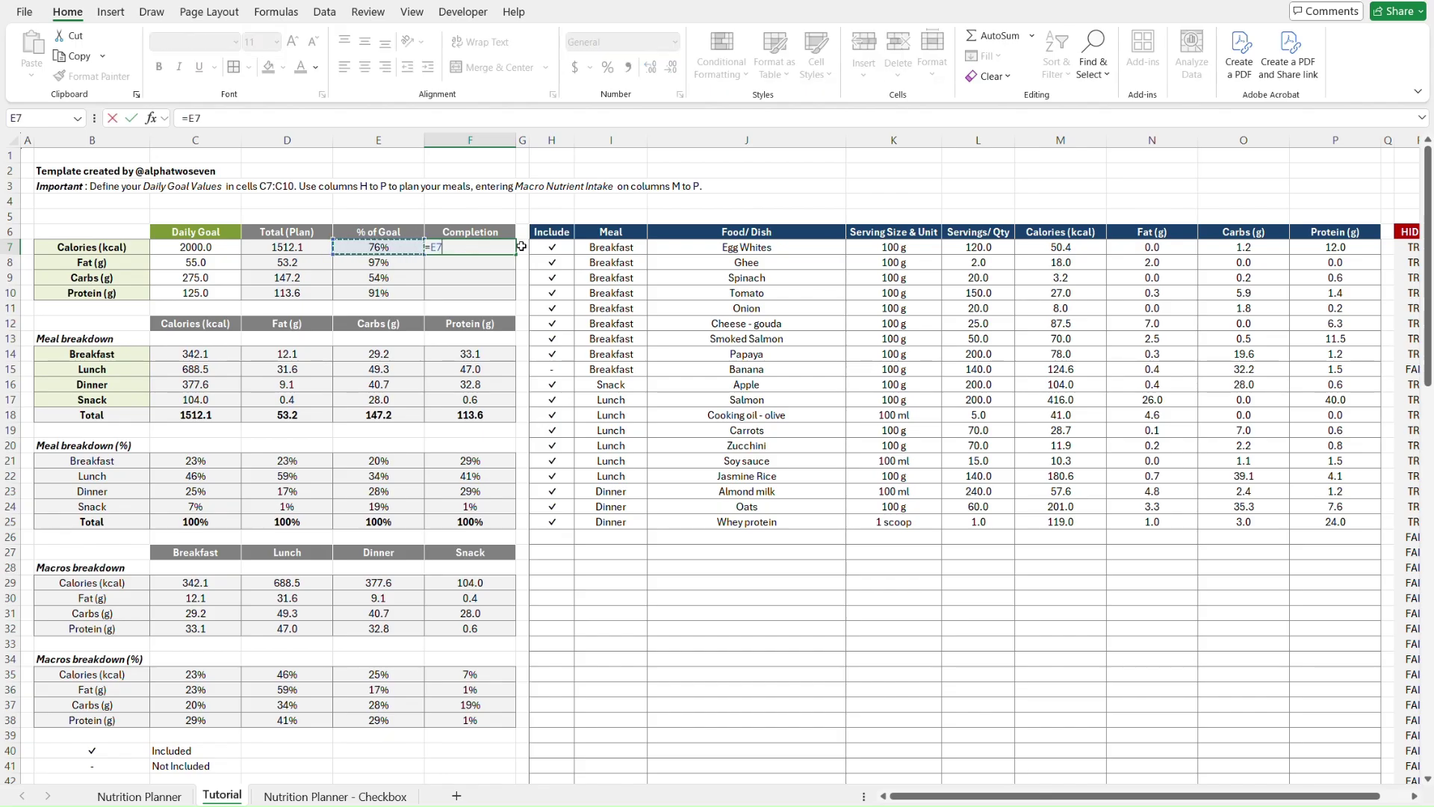
pyautogui.press('Return')
# - Copy the formula from F7 into the Completion cells F8:F10, pasting formulas only
pyautogui.press('Up')
pyautogui.hotkey('ctrl', 'c')
pyautogui.press('Down')
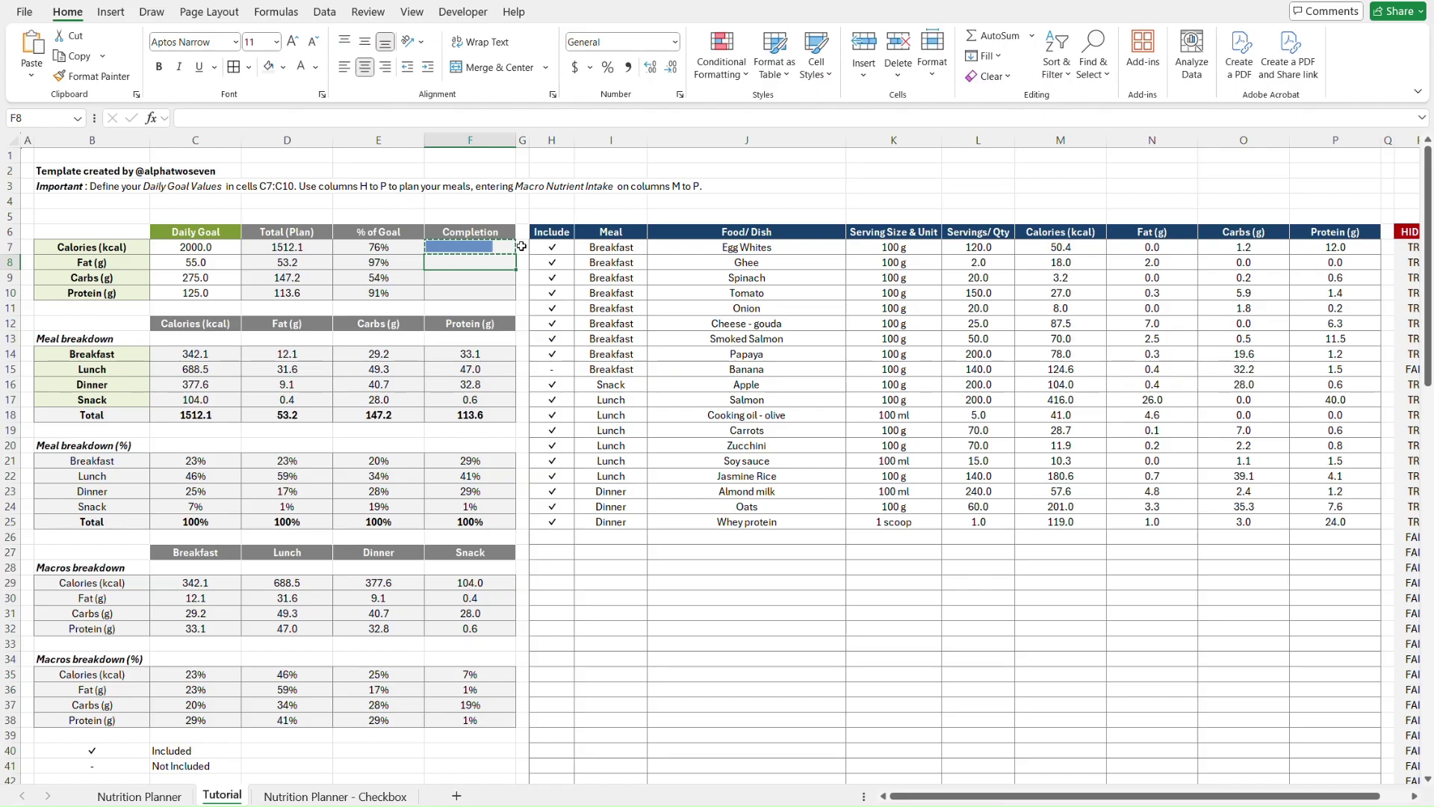
pyautogui.hotkey('shift', 'Down')
pyautogui.hotkey('shift', 'Down')
pyautogui.hotkey('ctrl', 'alt', 'v')
pyautogui.press('f')
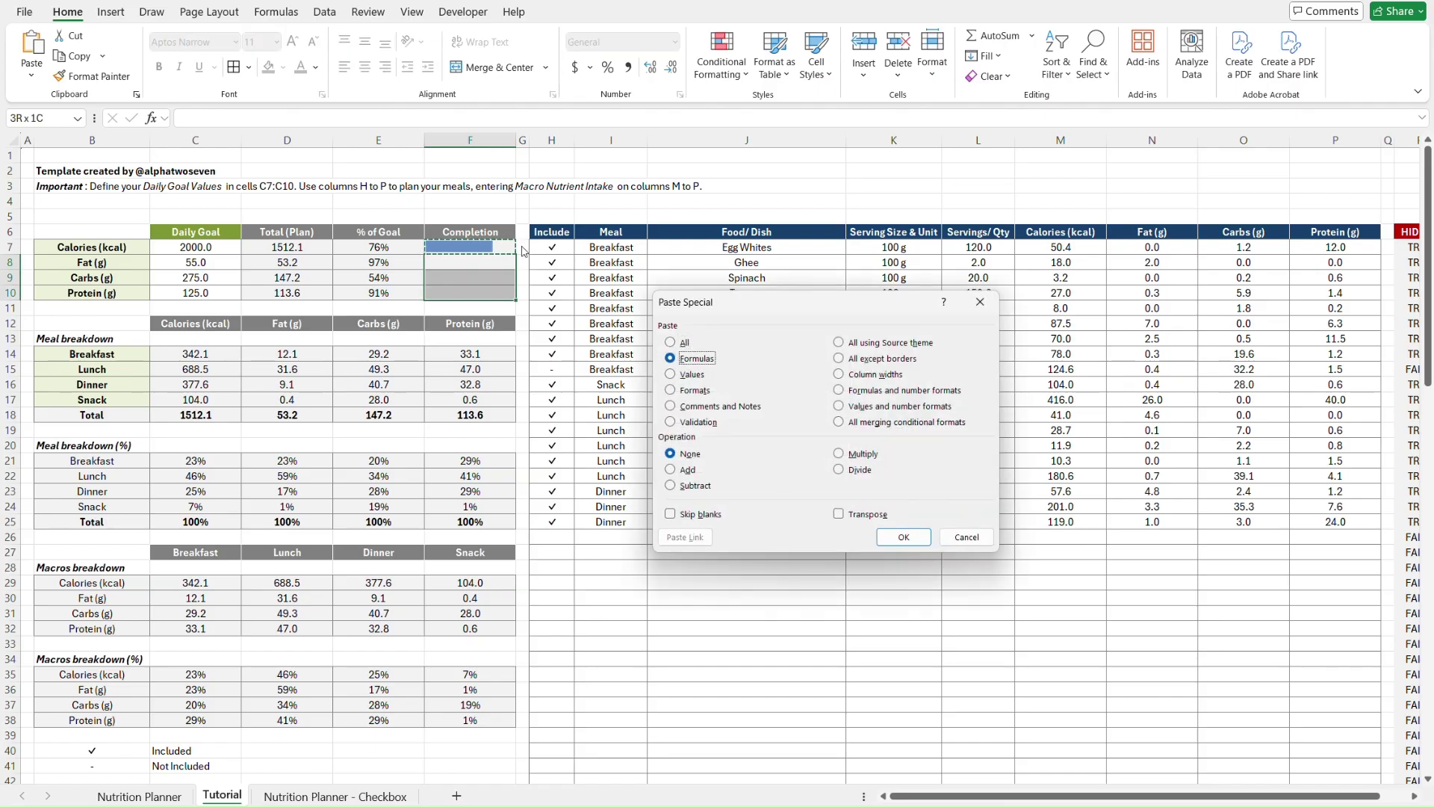
pyautogui.press('Return')
pyautogui.press('Up')
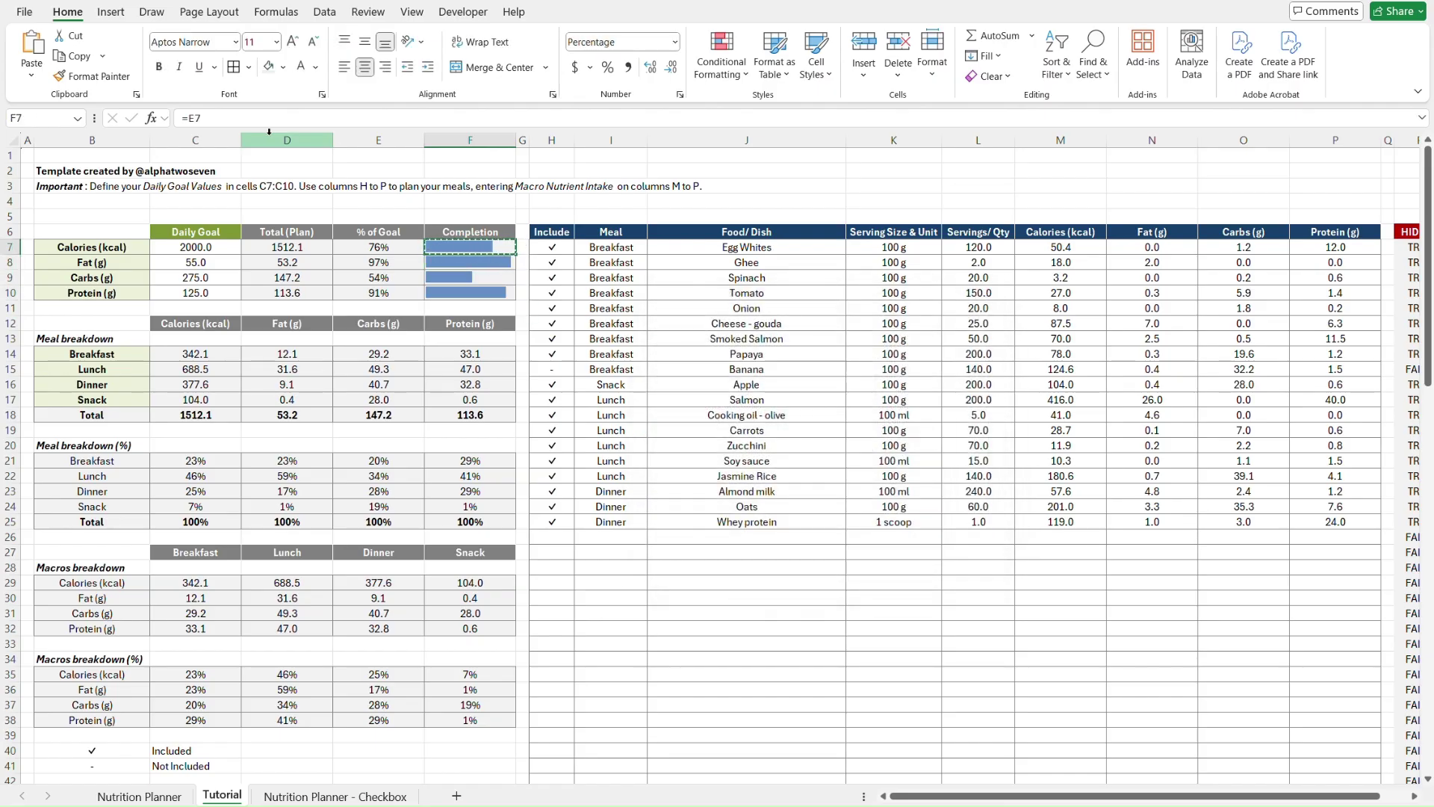
pyautogui.press('Left')
pyautogui.press('Escape')
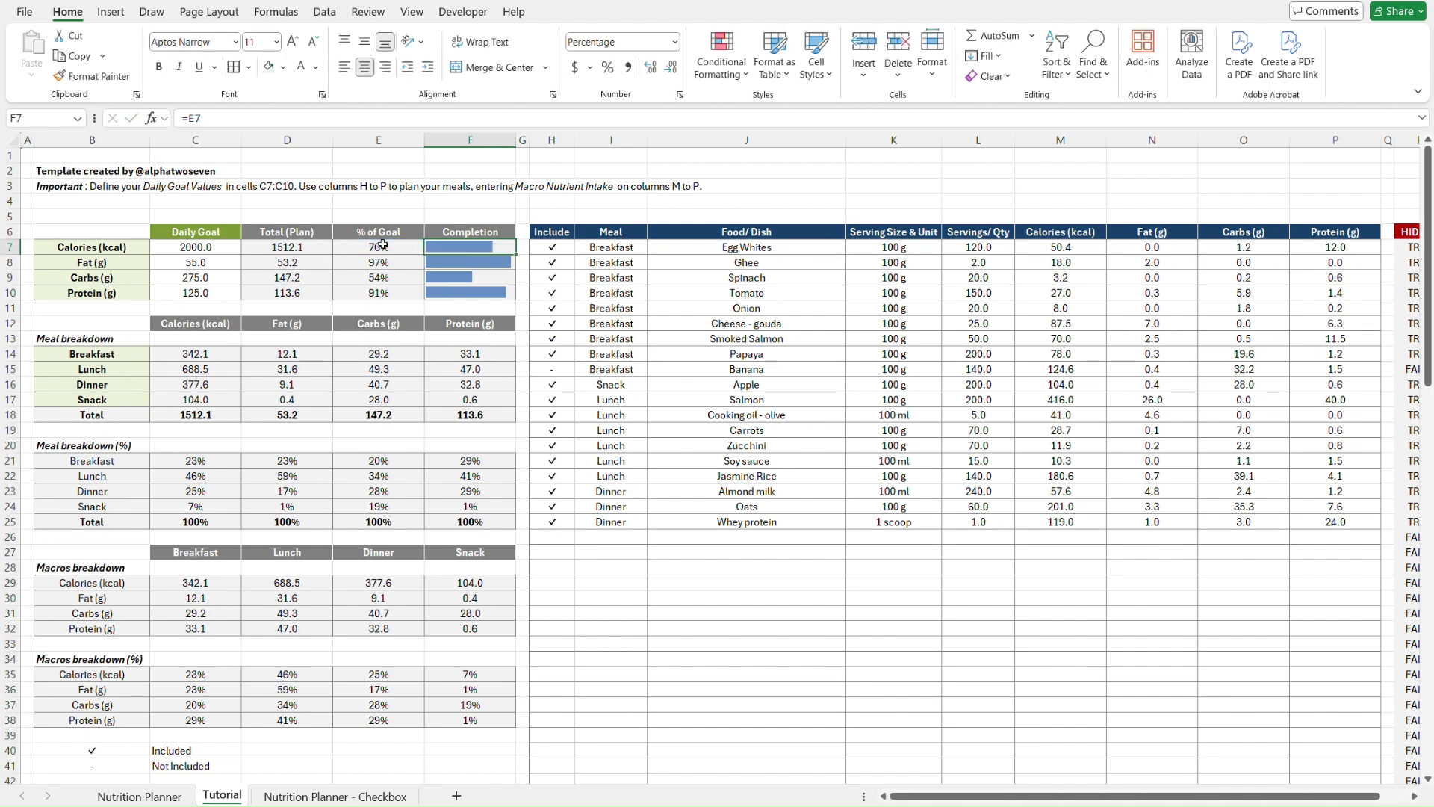
# - Check the % of Goal formula in E7, test it by clearing the calories goal in C7, and undo the clearing
pyautogui.click(337, 117)
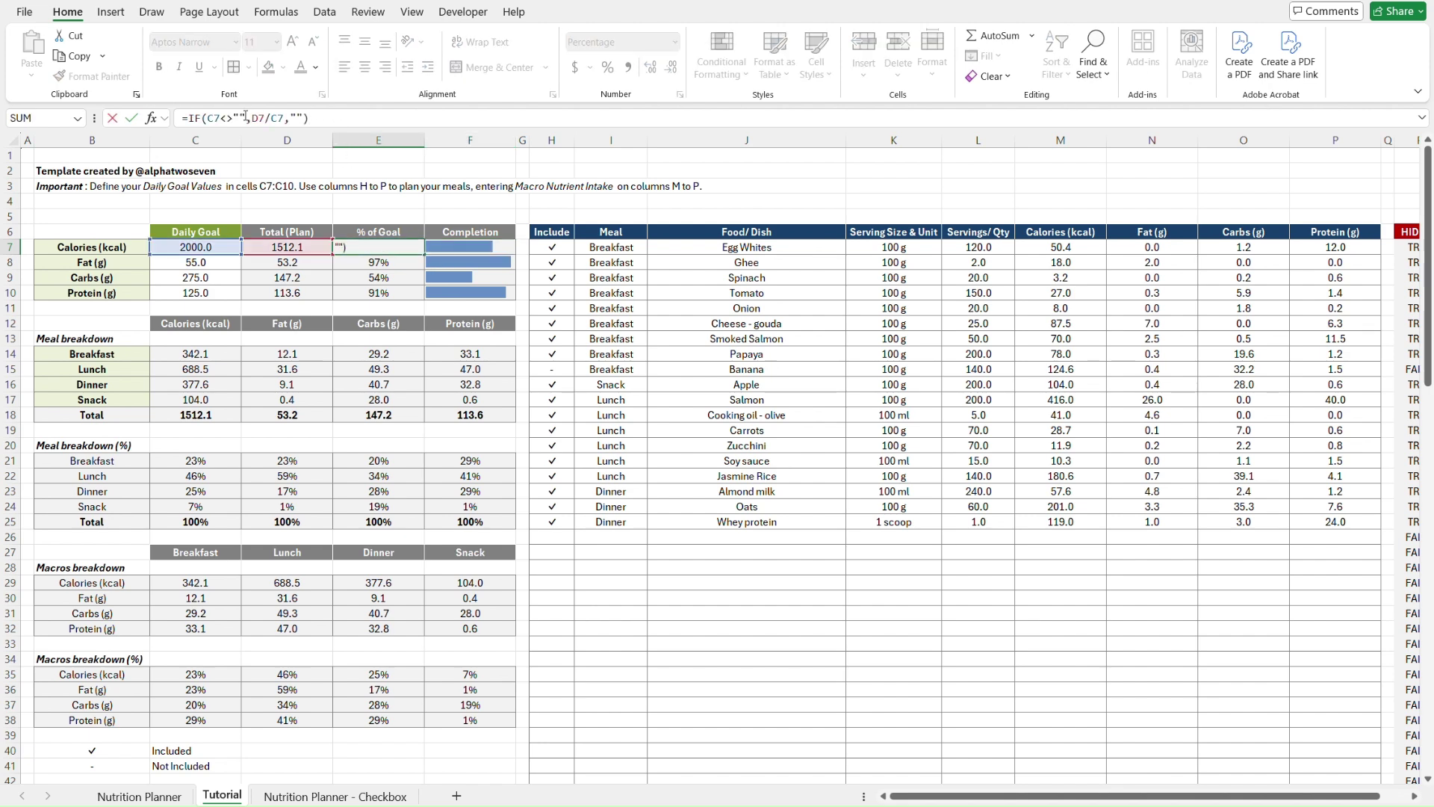
pyautogui.press('Escape')
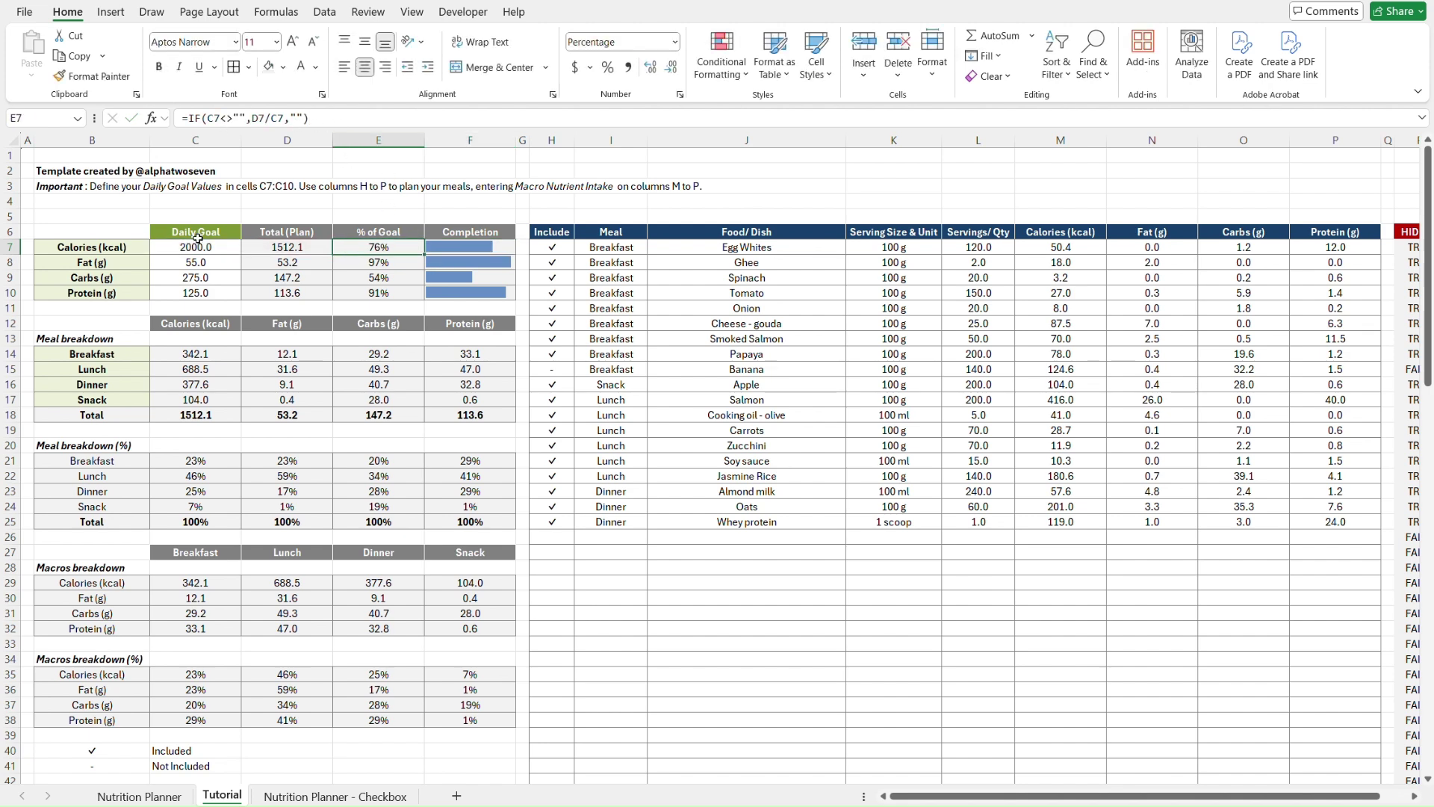
pyautogui.click(195, 248)
pyautogui.press('Delete')
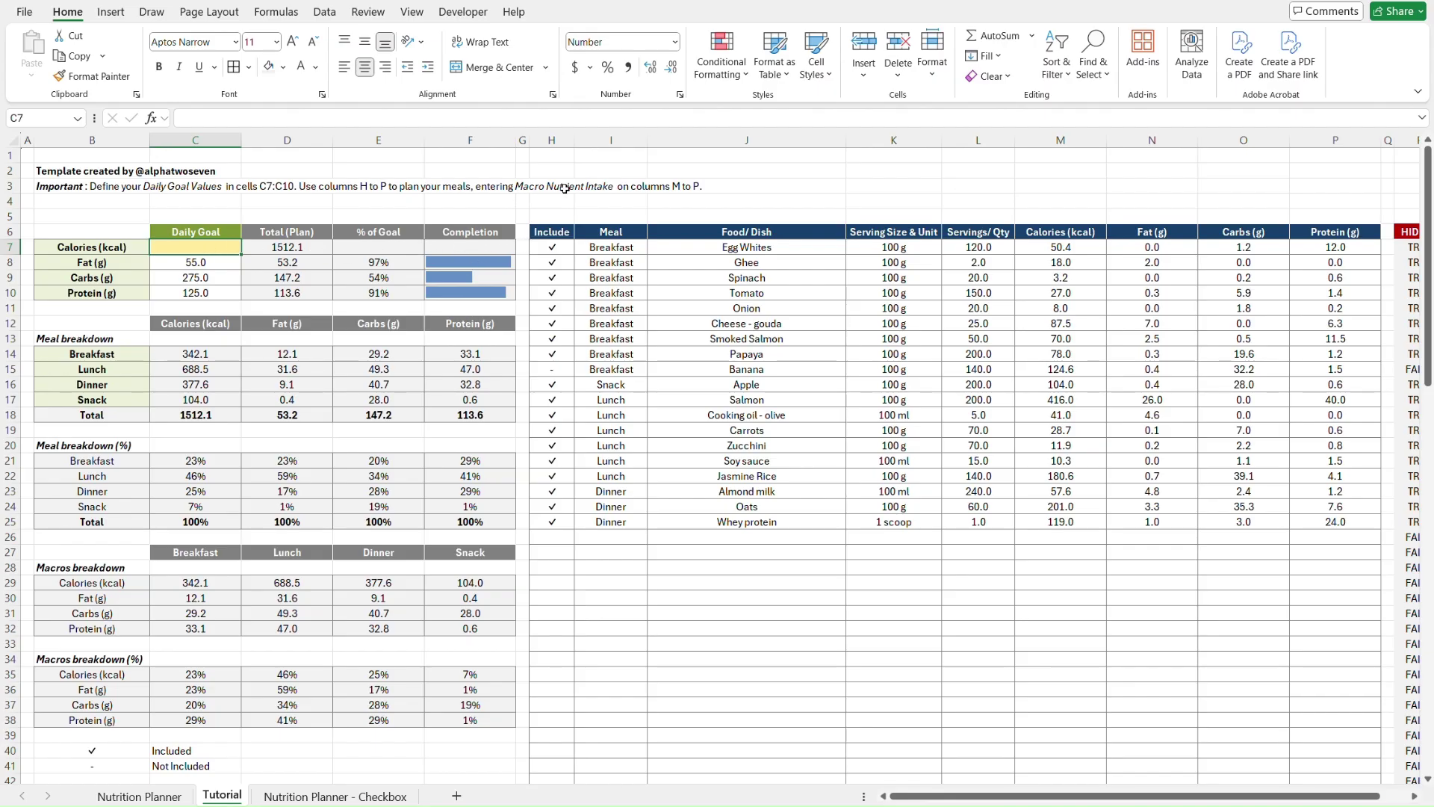
pyautogui.hotkey('ctrl', 'z')
pyautogui.click(502, 214)
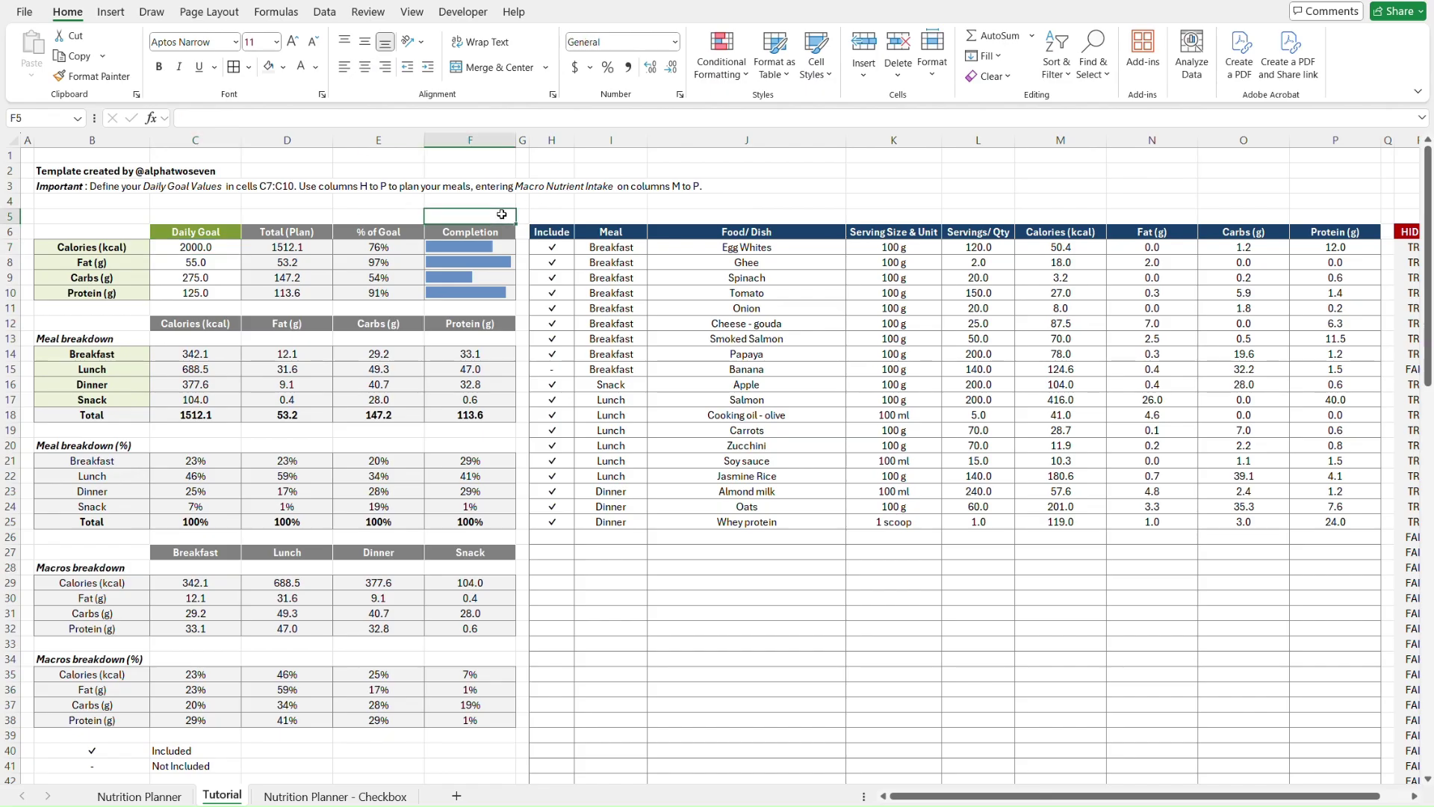
# - Compare the Completion bars with those on the Nutrition Planner sheet and return to the Tutorial sheet
pyautogui.press('Down')
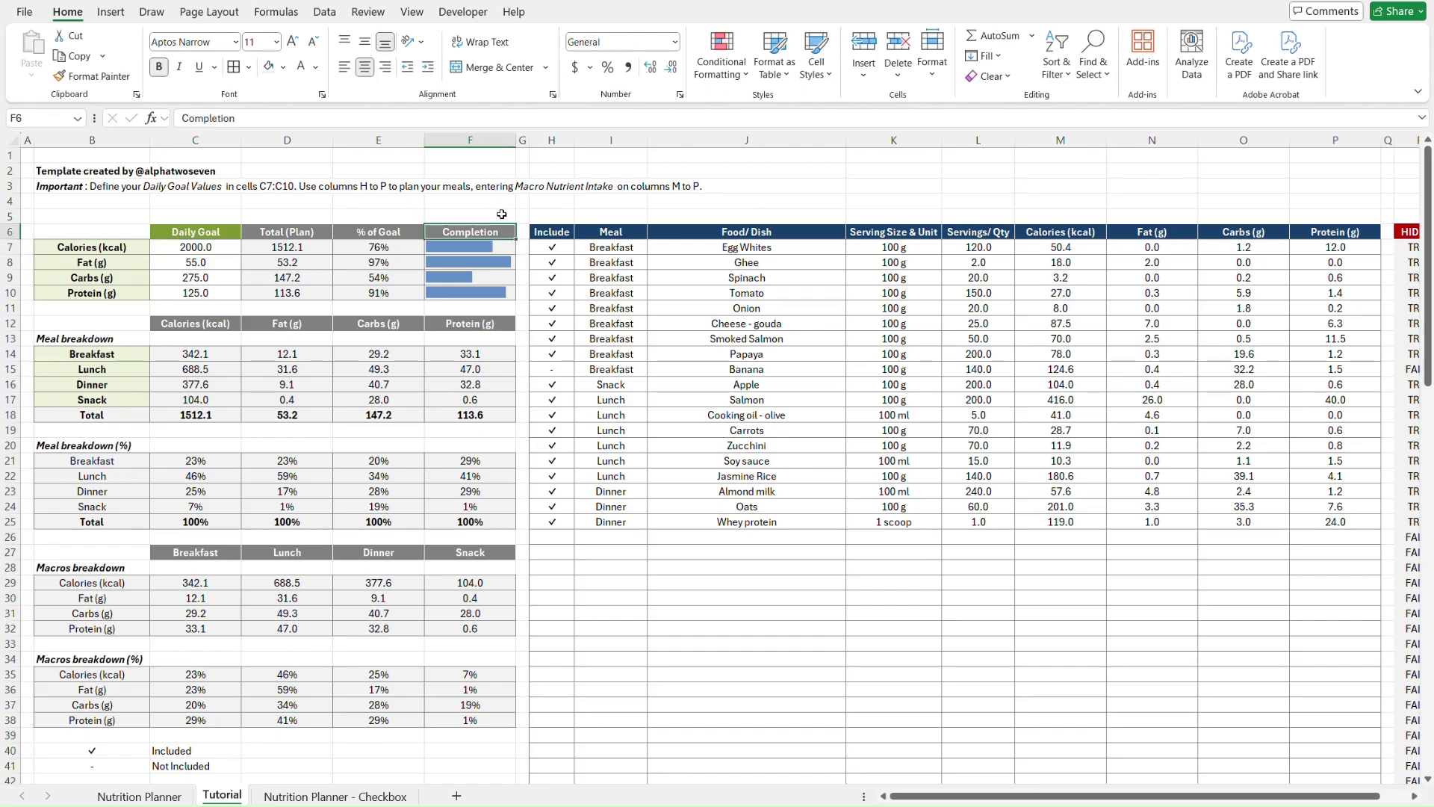
pyautogui.hotkey('ctrl', 'pageup')
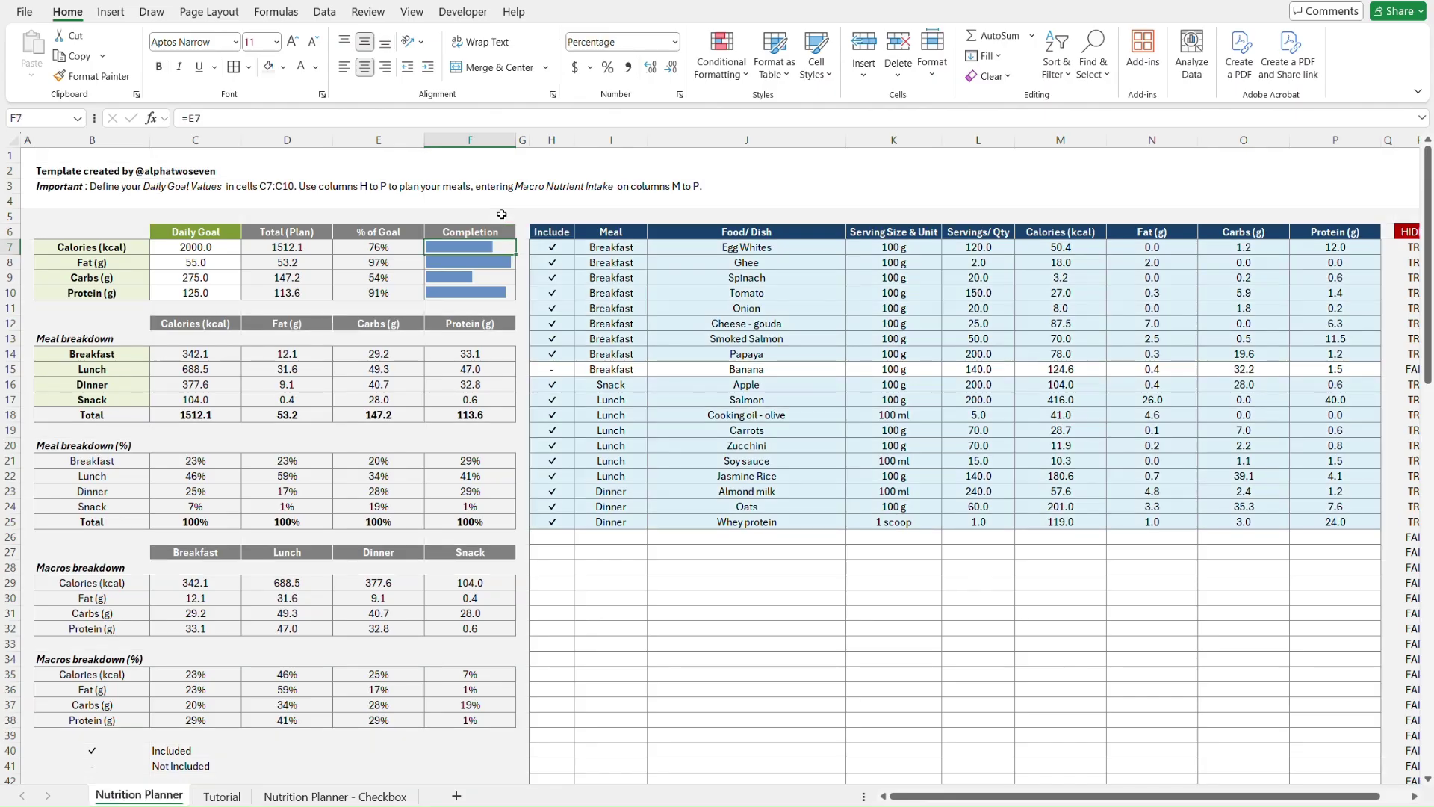
pyautogui.hotkey('ctrl', 'pagedown')
pyautogui.hotkey('ctrl', 'pageup')
pyautogui.hotkey('ctrl', 'pagedown')
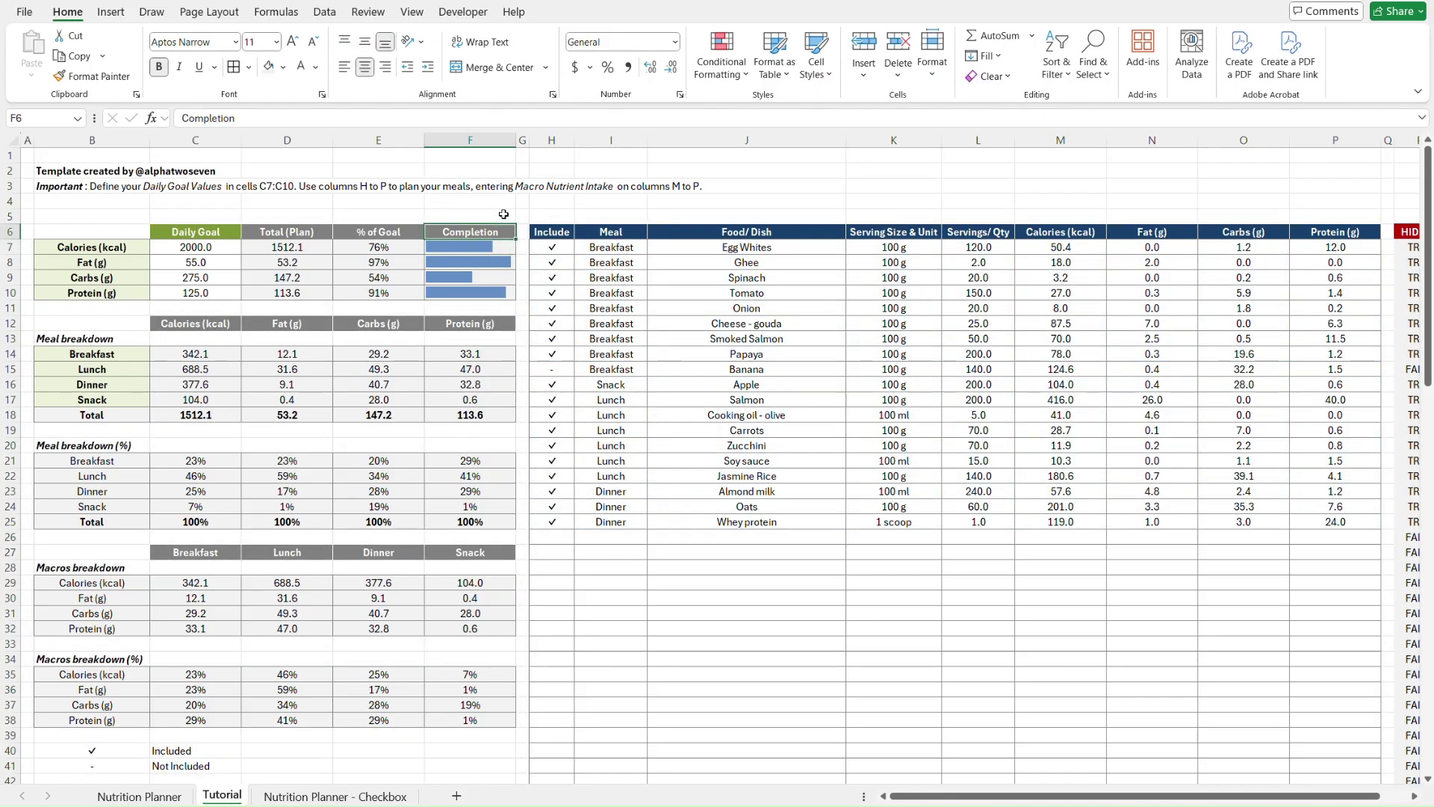
# - Start a new formula-based conditional formatting rule for the food table range H7:P106
pyautogui.click(568, 246)
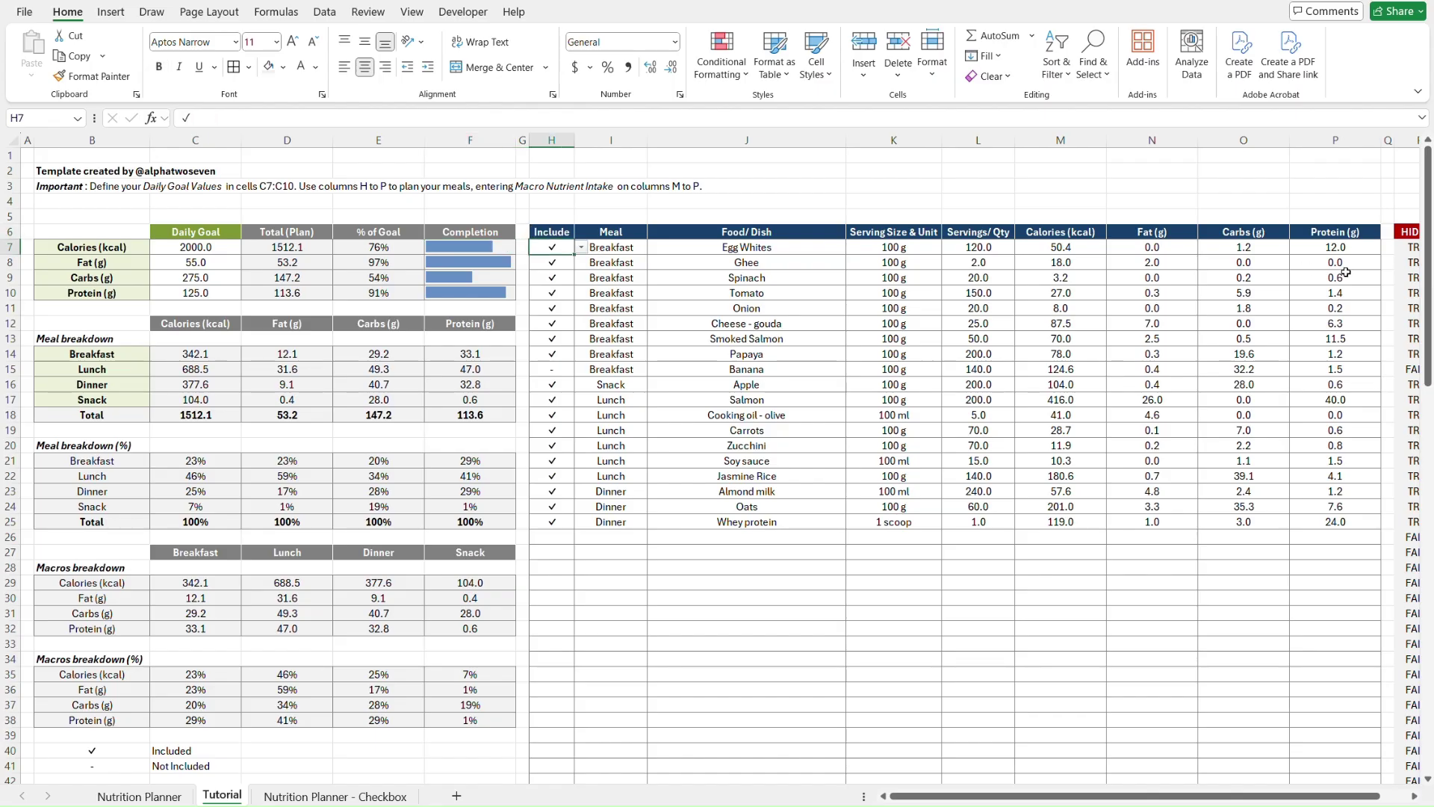
pyautogui.scroll(-20, 1364, 326)
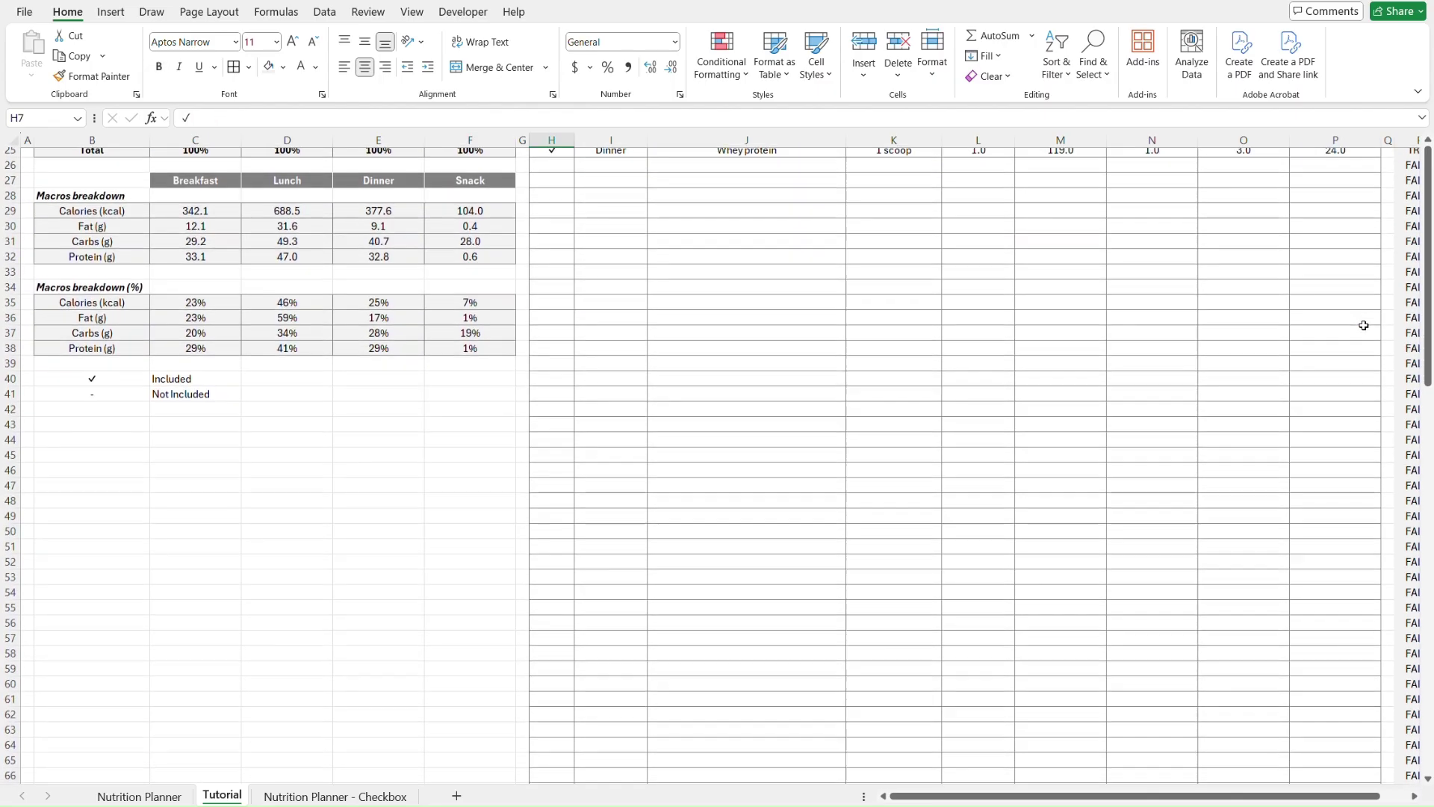
pyautogui.scroll(-2, 1364, 325)
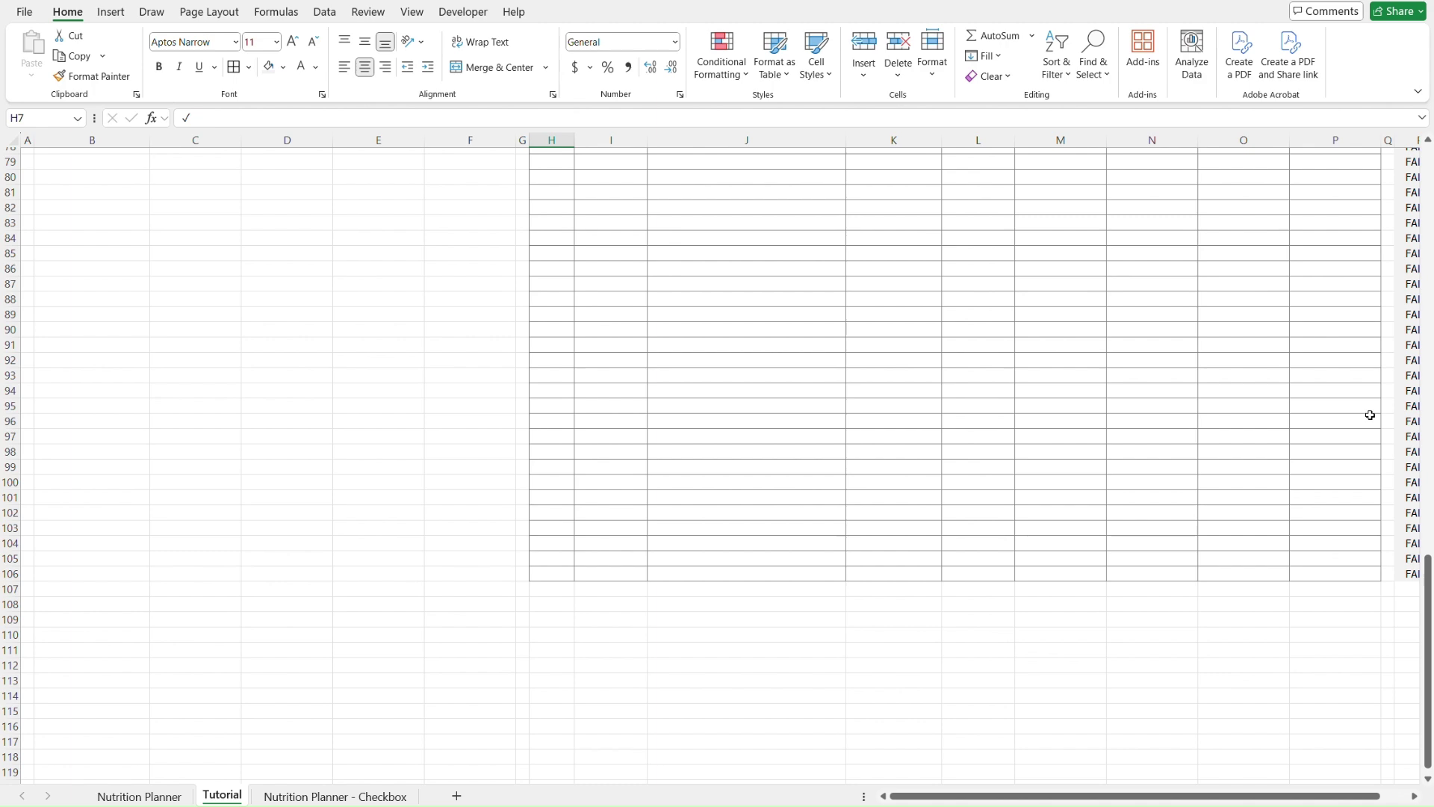
pyautogui.keyDown('shift'); pyautogui.click(1357, 574); pyautogui.keyUp('shift')
pyautogui.scroll(20, 1357, 574)
pyautogui.scroll(5, 1357, 574)
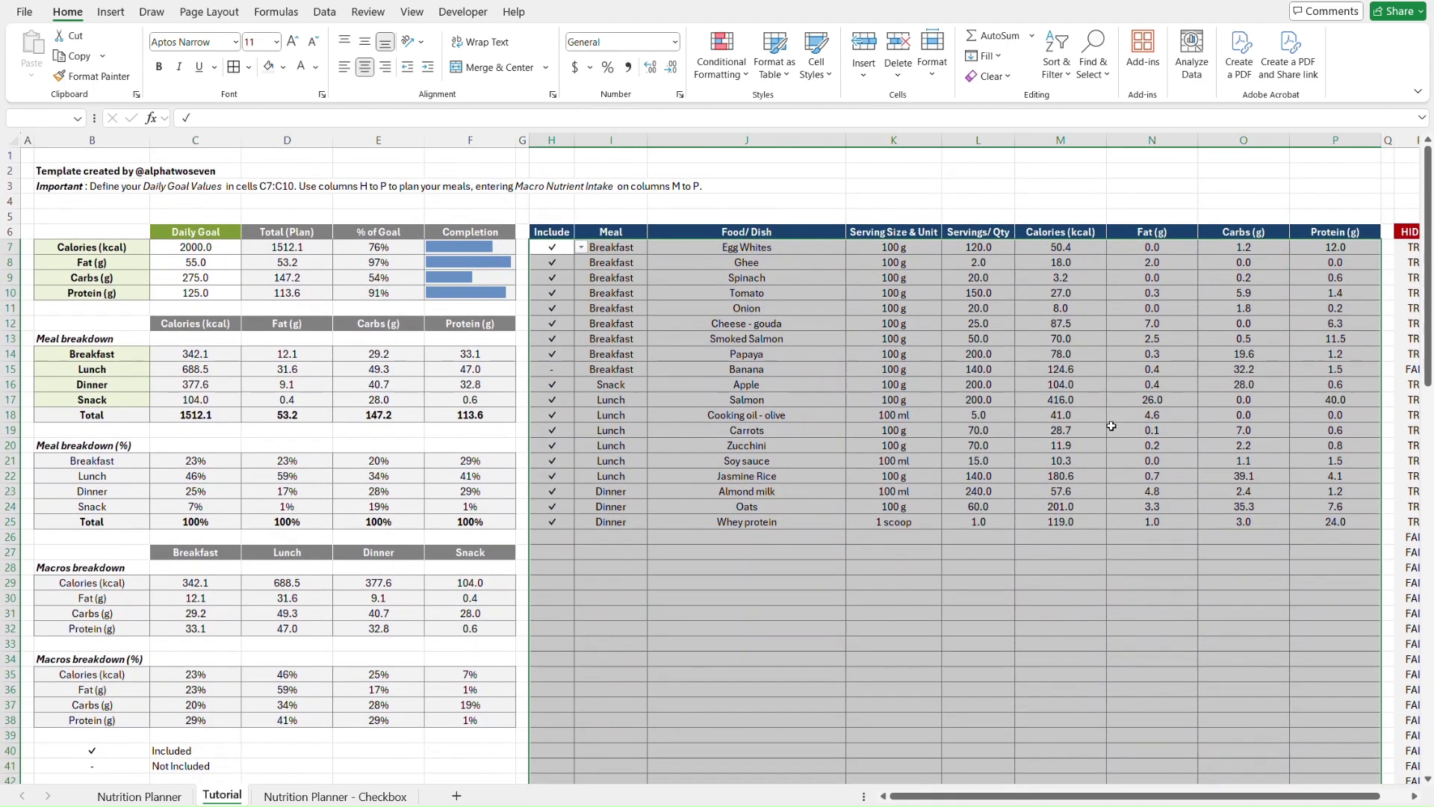
pyautogui.click(736, 73)
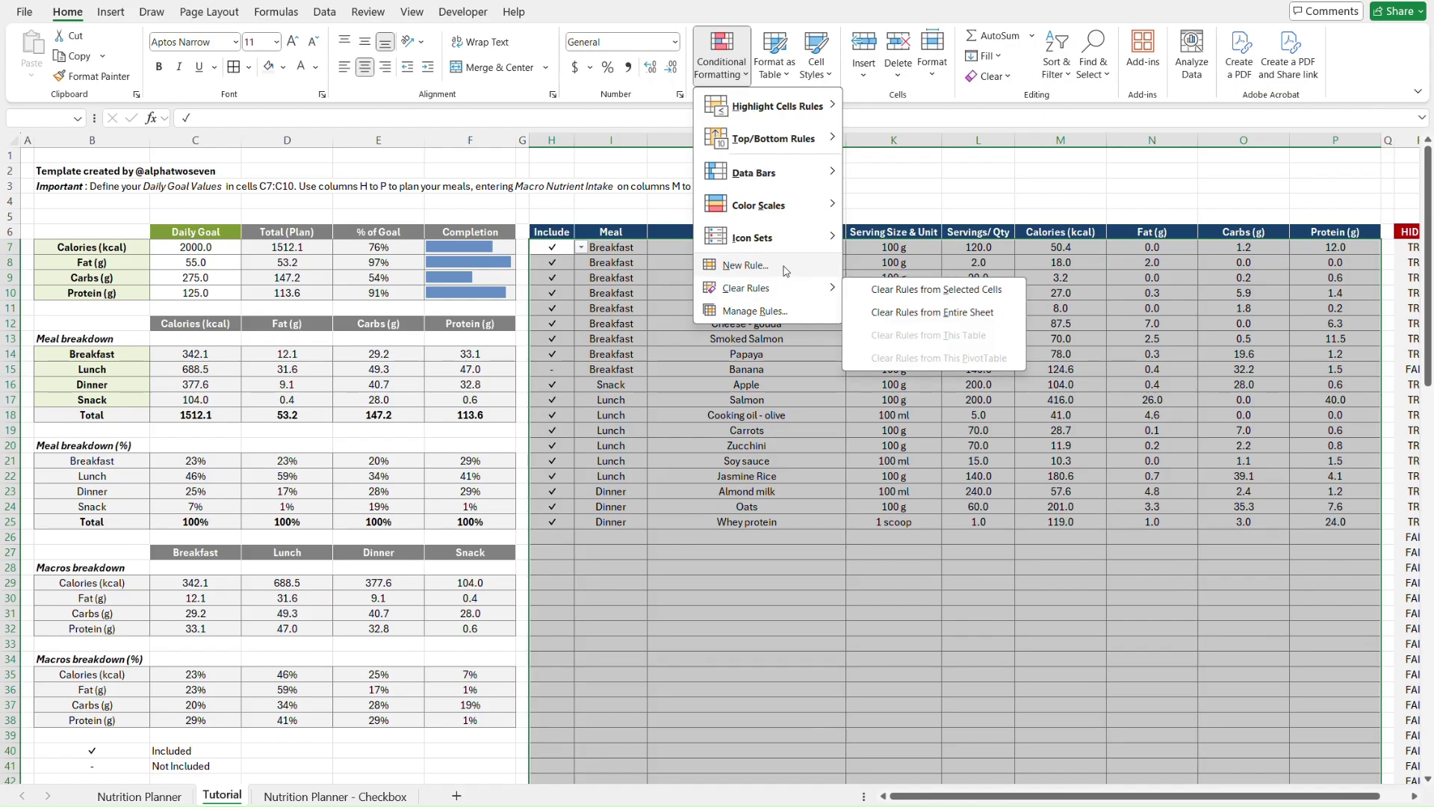
pyautogui.click(786, 311)
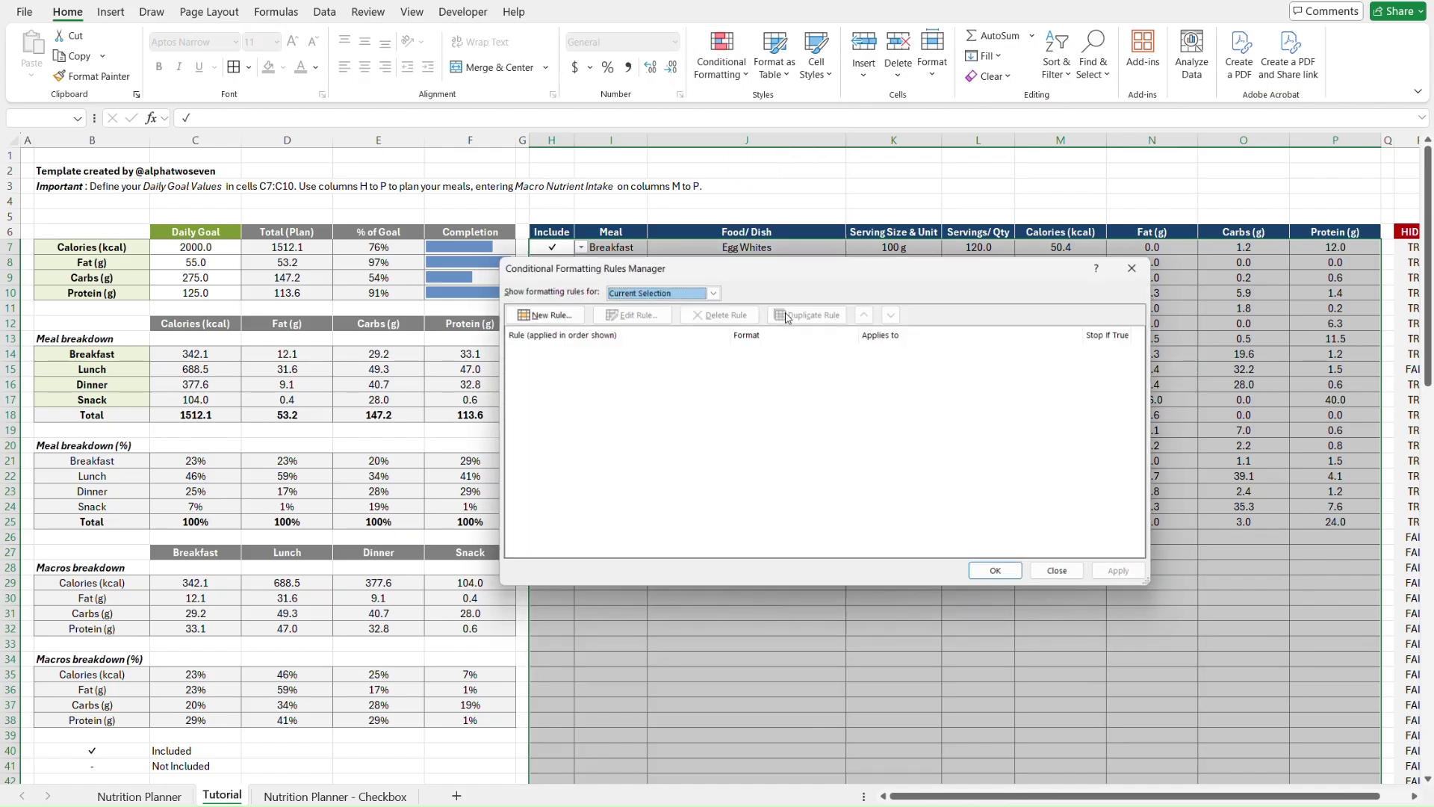
pyautogui.click(549, 316)
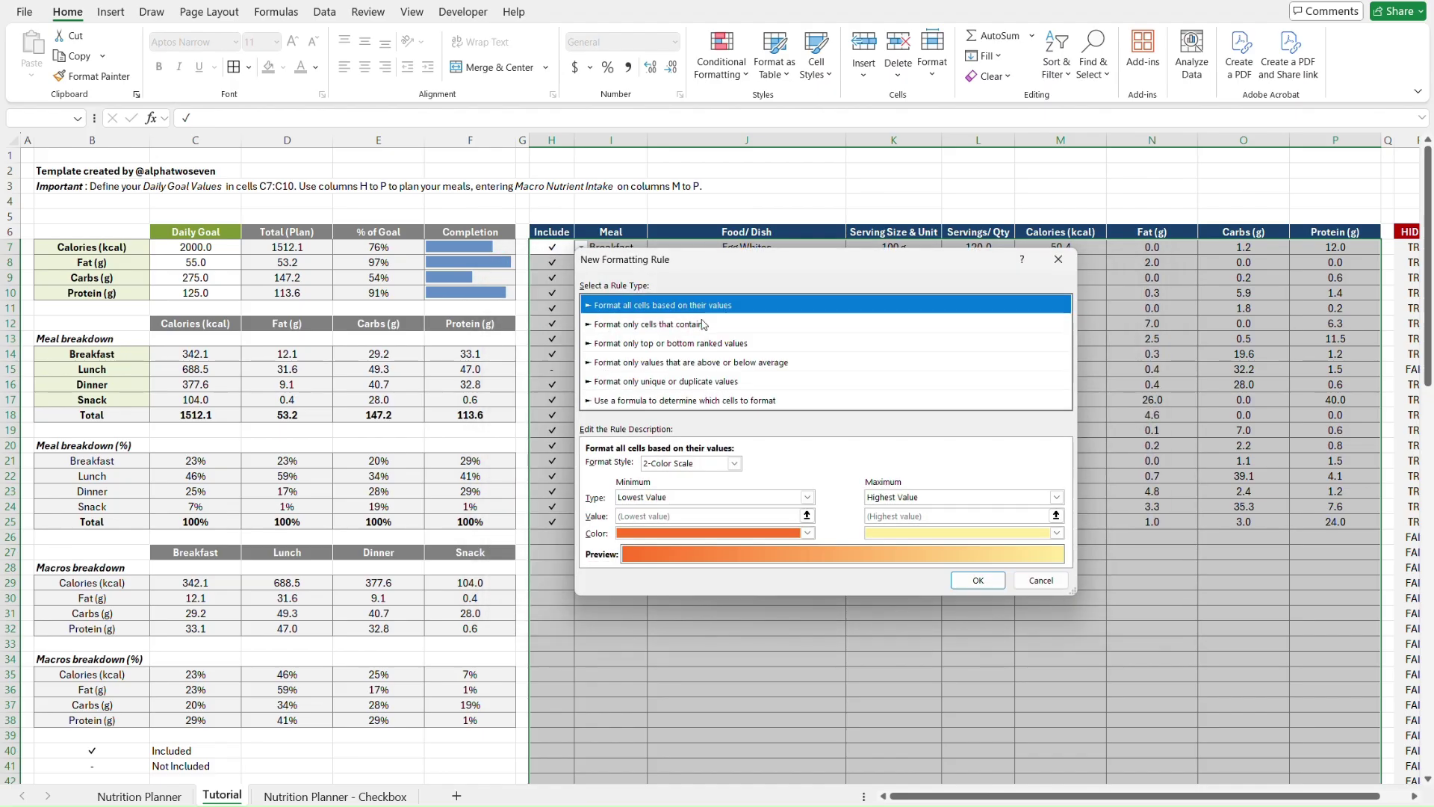
pyautogui.click(738, 403)
pyautogui.click(740, 467)
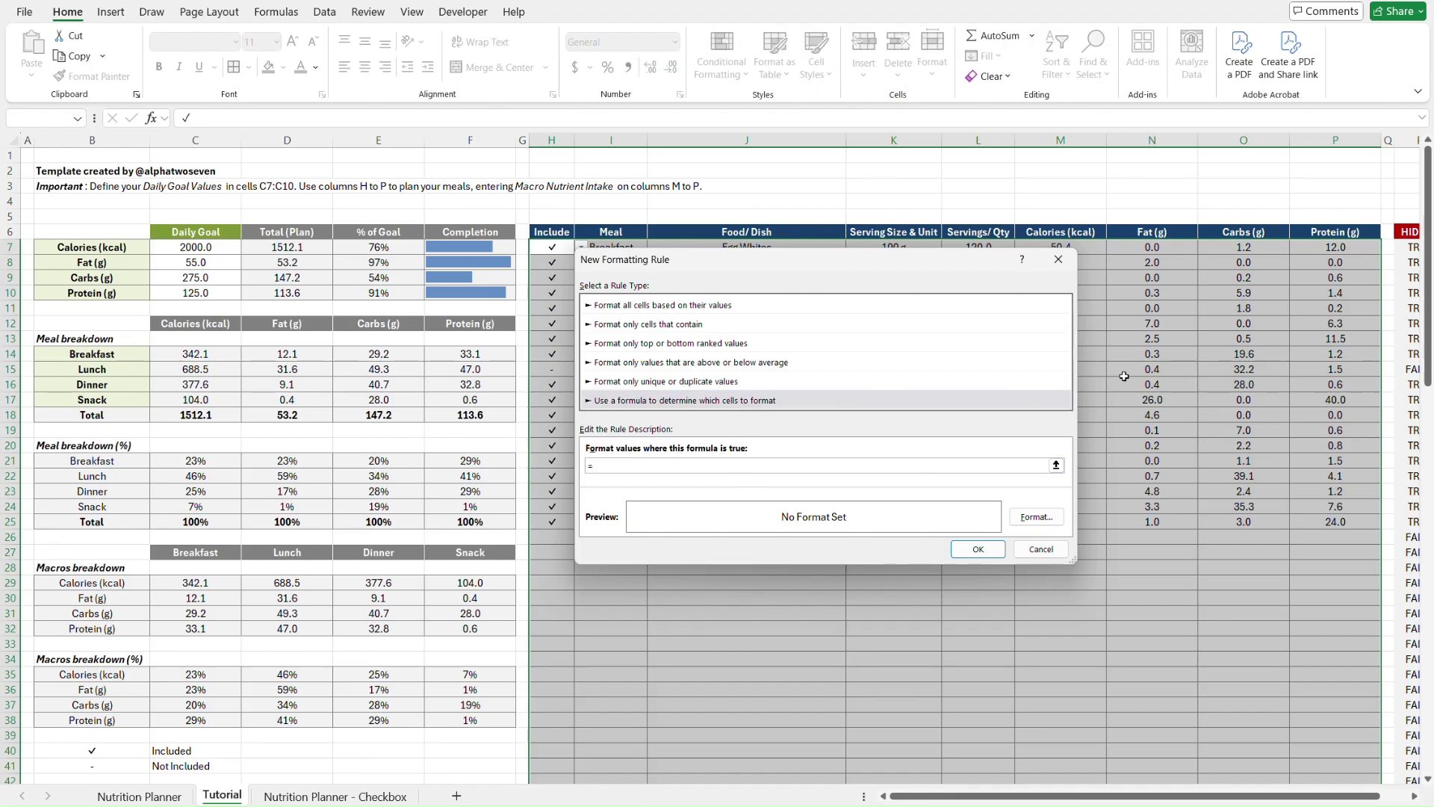
# - Set the rule's formula to =$R7 with a light blue fill and apply it to the food table
pyautogui.click(1409, 250)
pyautogui.click(1047, 519)
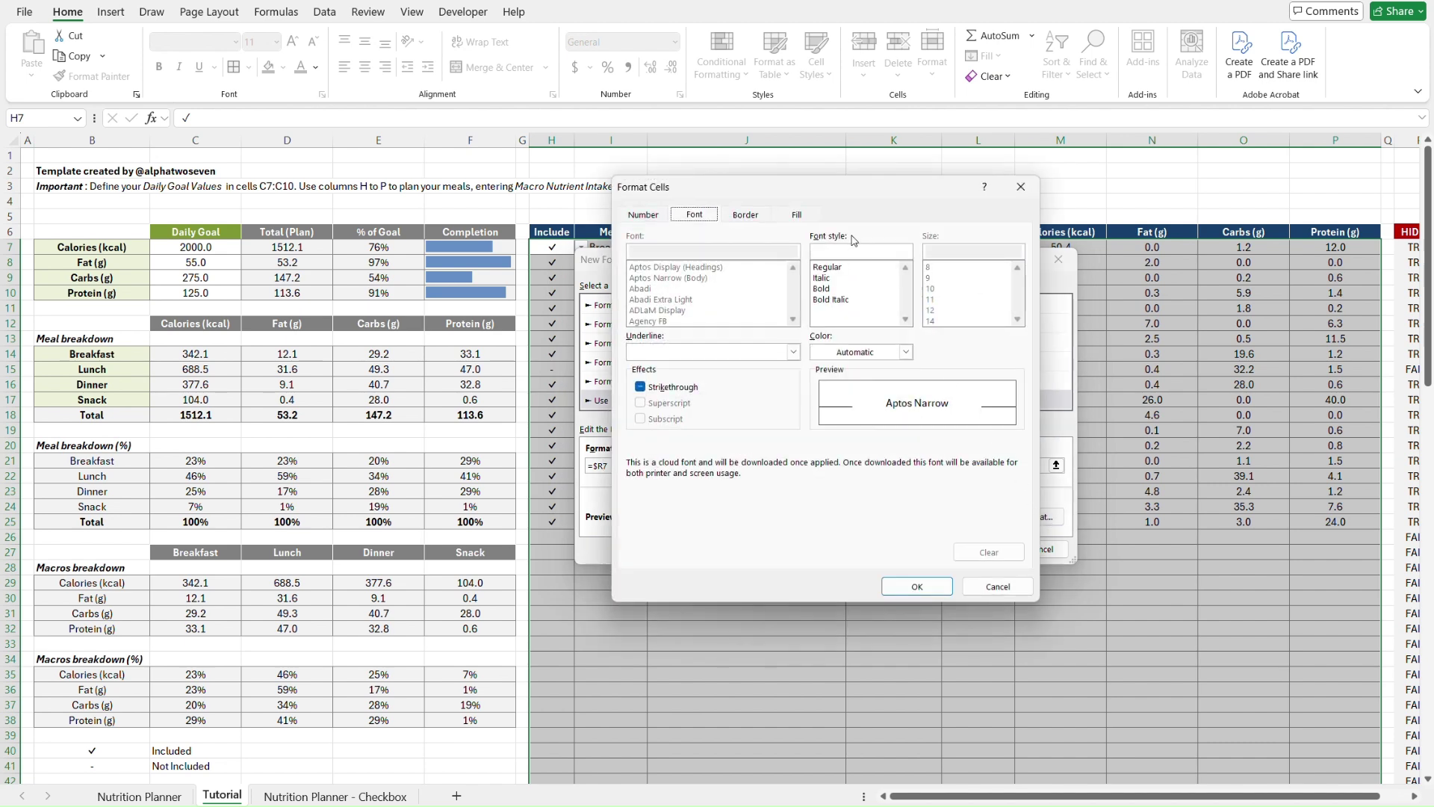
pyautogui.click(800, 215)
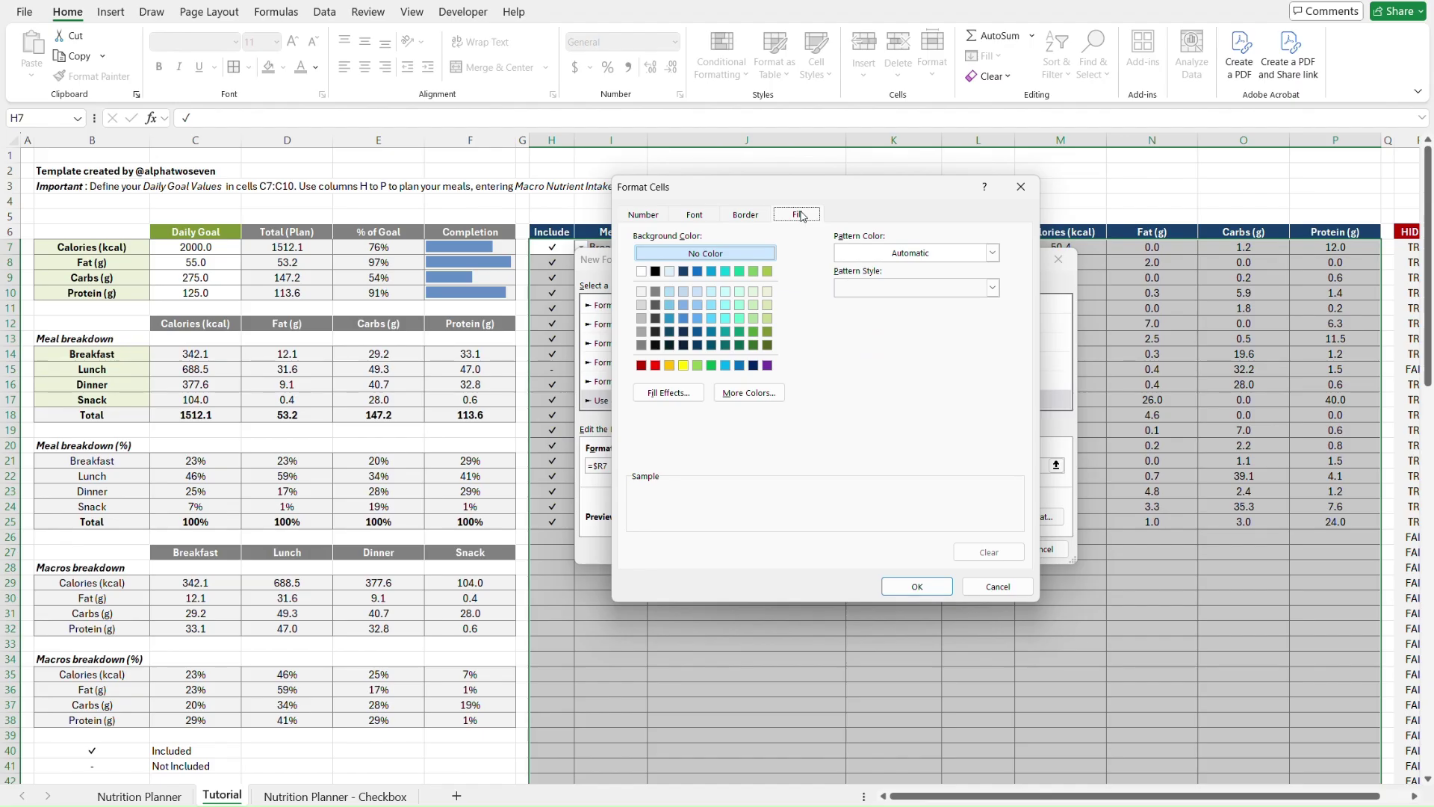
pyautogui.click(670, 273)
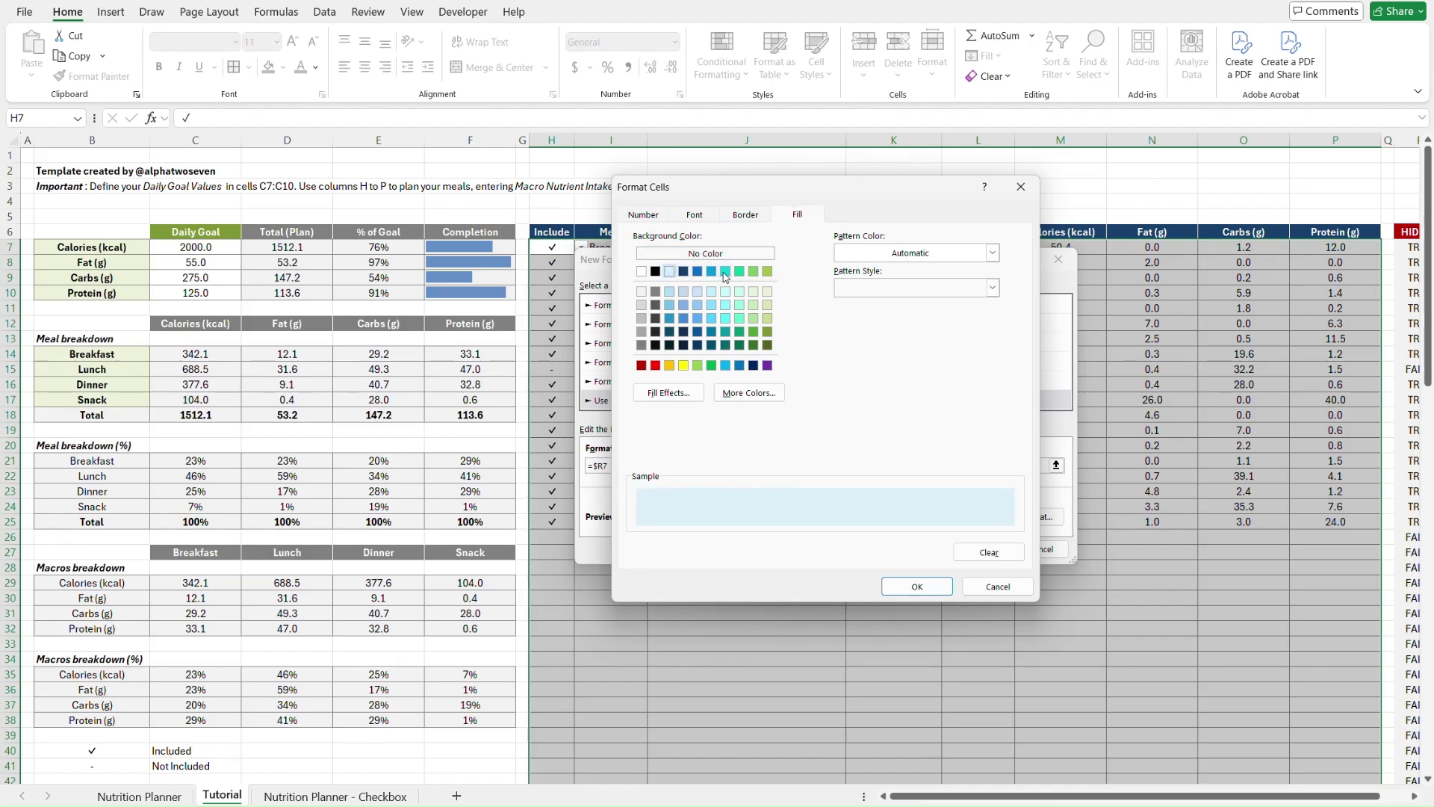
pyautogui.click(669, 291)
pyautogui.click(671, 273)
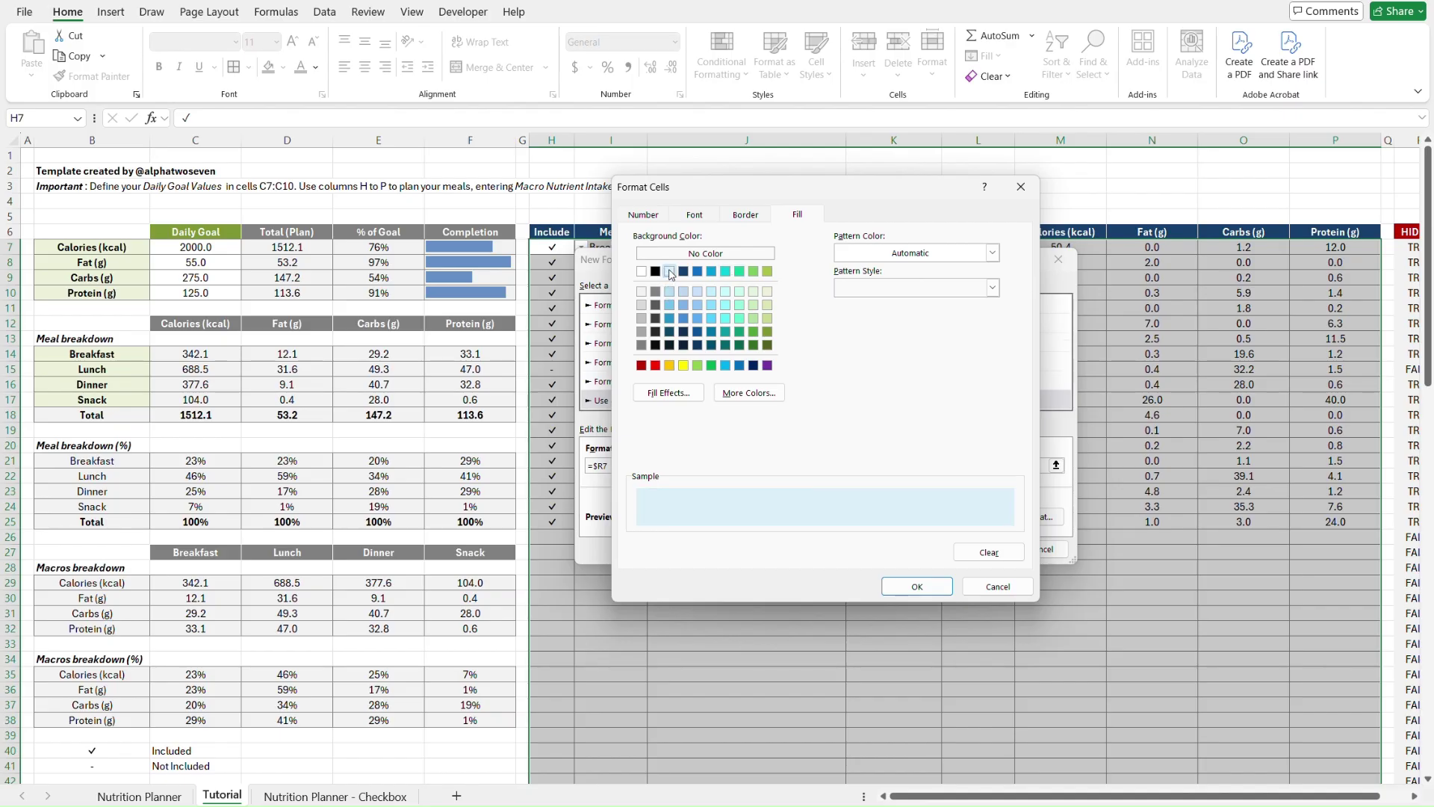
pyautogui.click(908, 585)
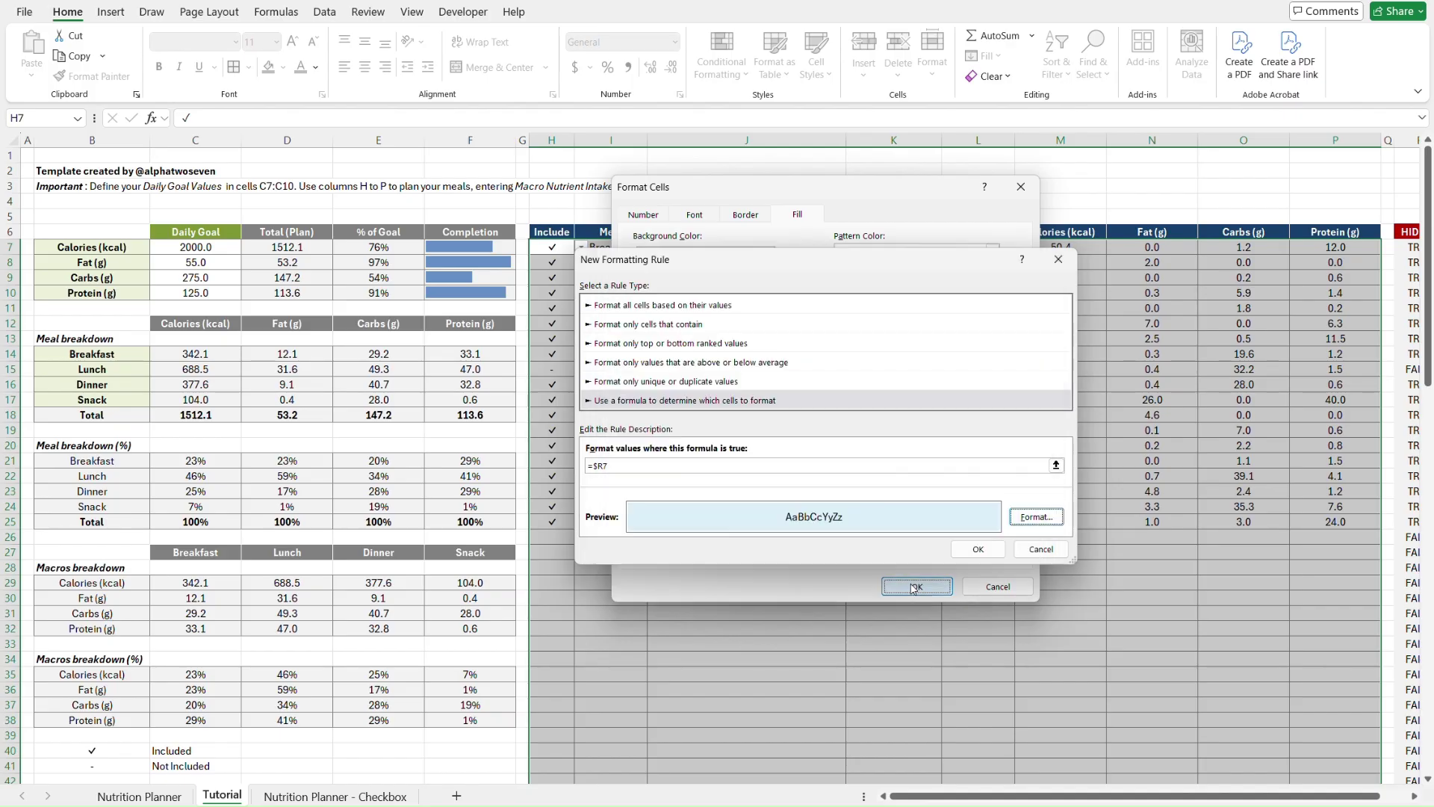
pyautogui.click(976, 546)
pyautogui.click(1123, 580)
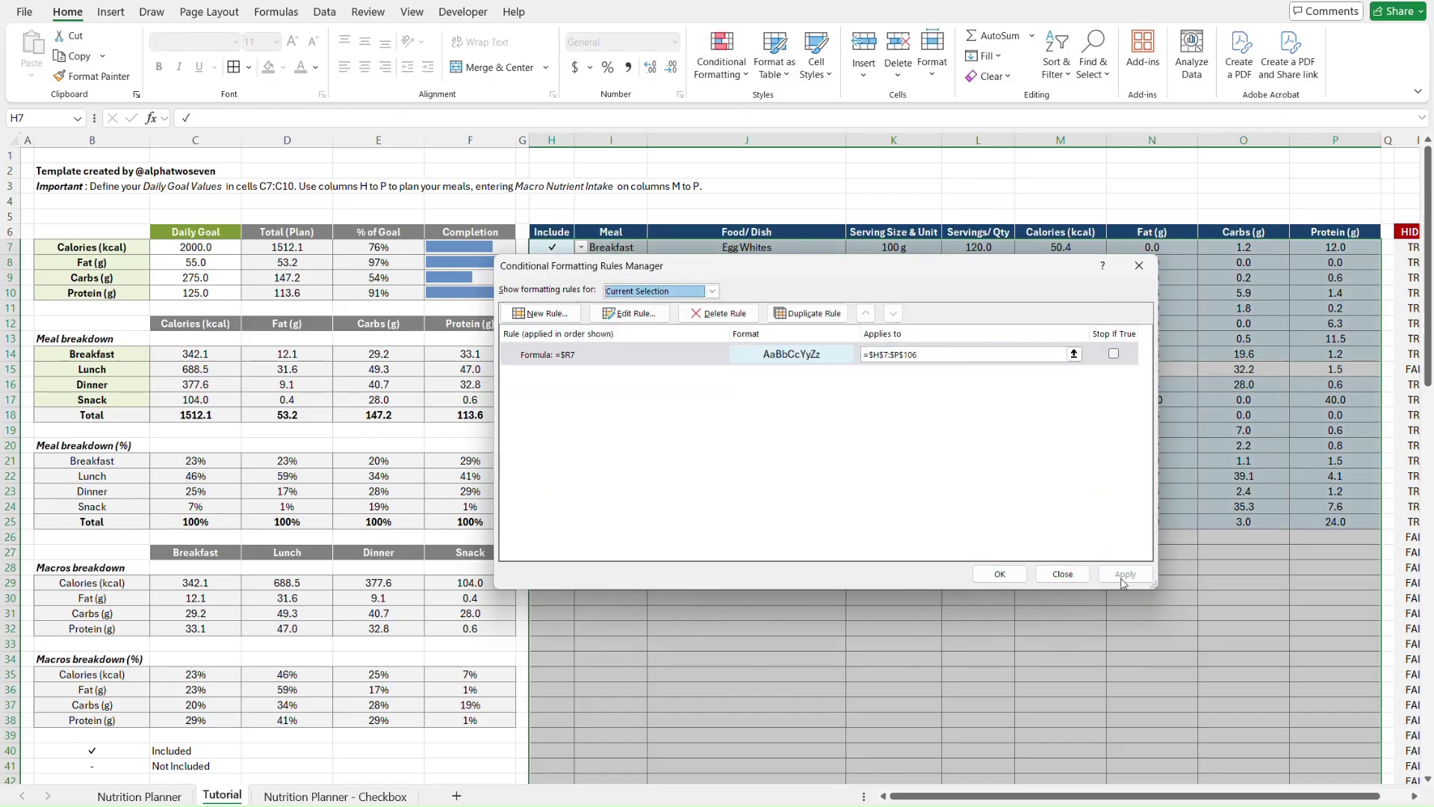
pyautogui.click(1000, 574)
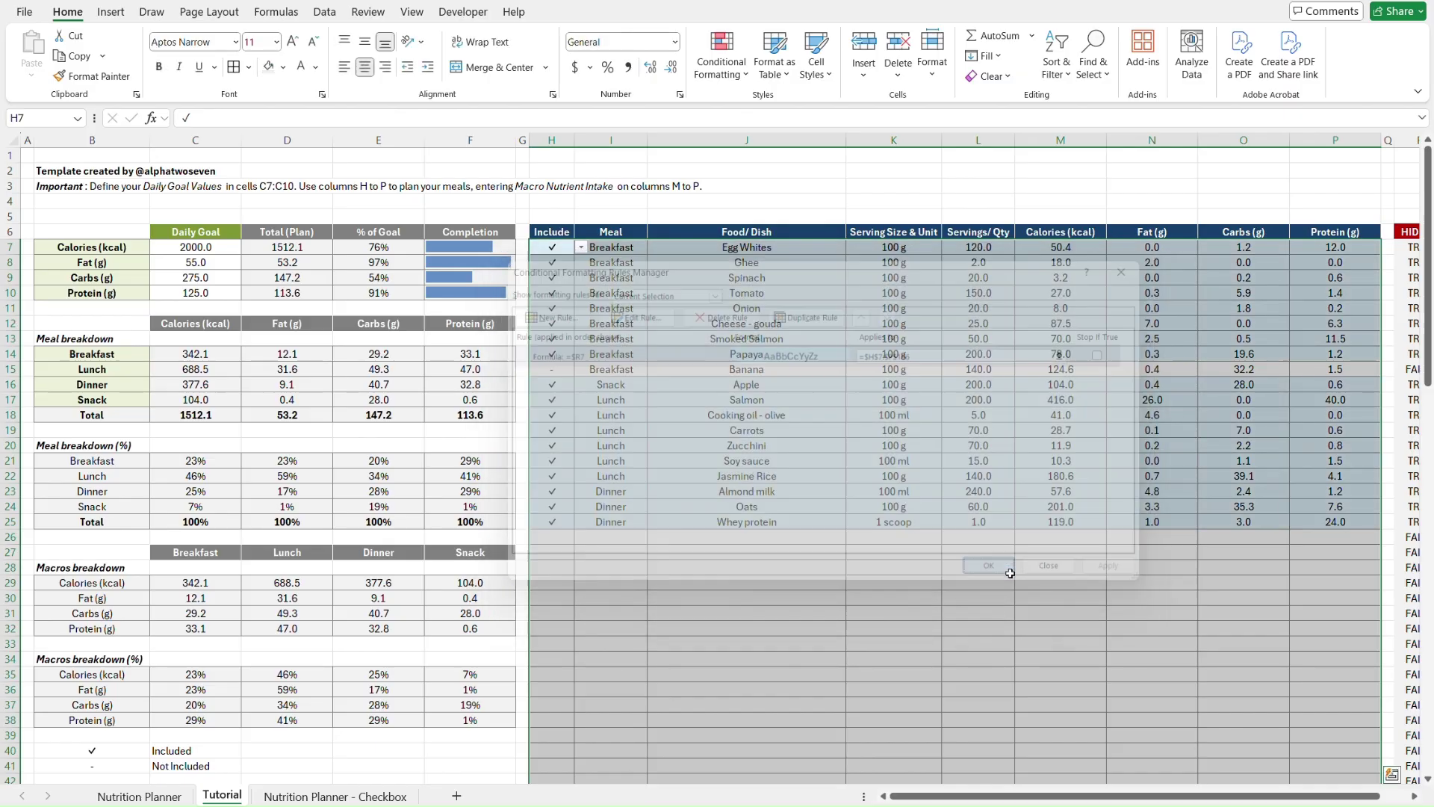
pyautogui.click(551, 217)
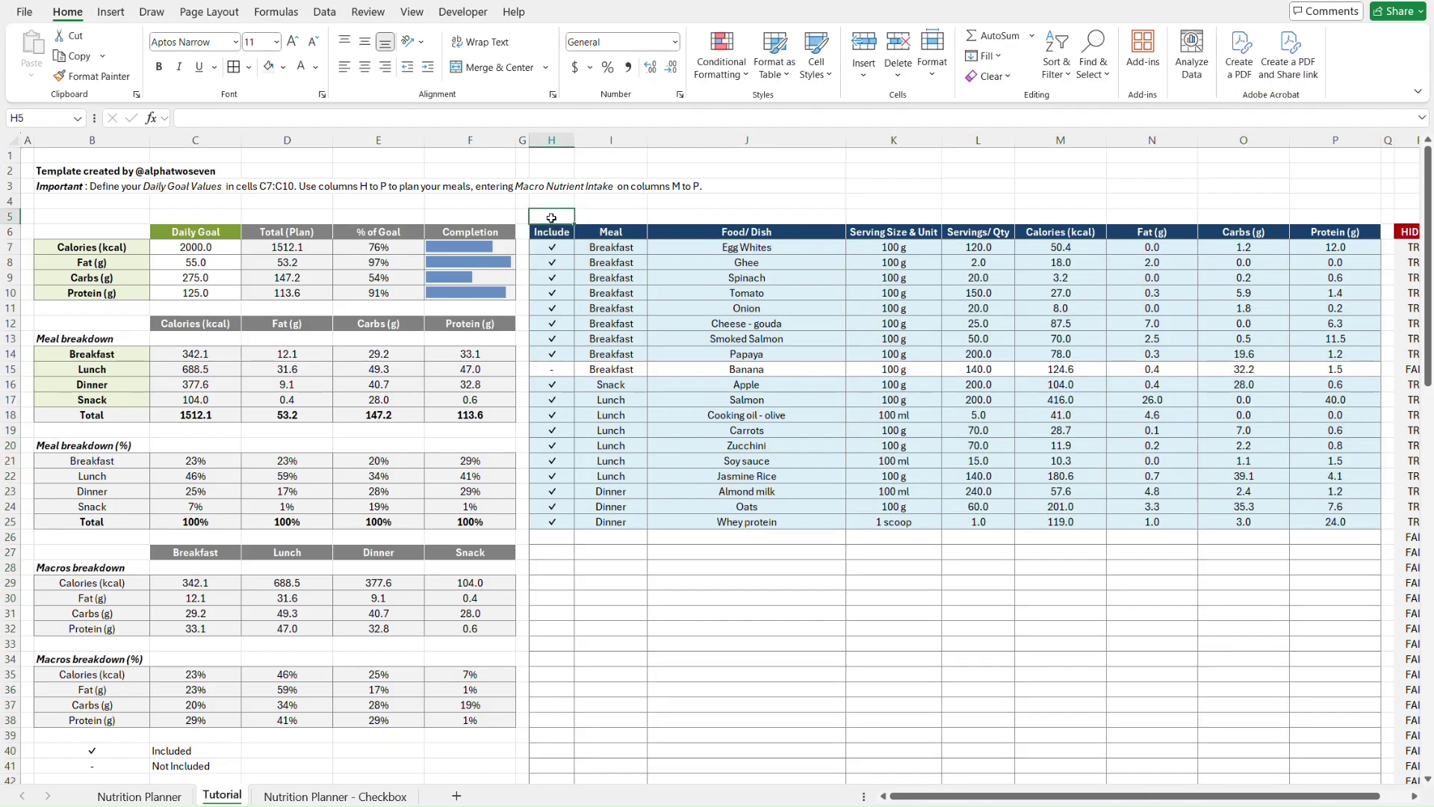
# - Compare the food table's row highlighting with the Nutrition Planner sheet and return to the Tutorial sheet
pyautogui.hotkey('ctrl', 'pageup')
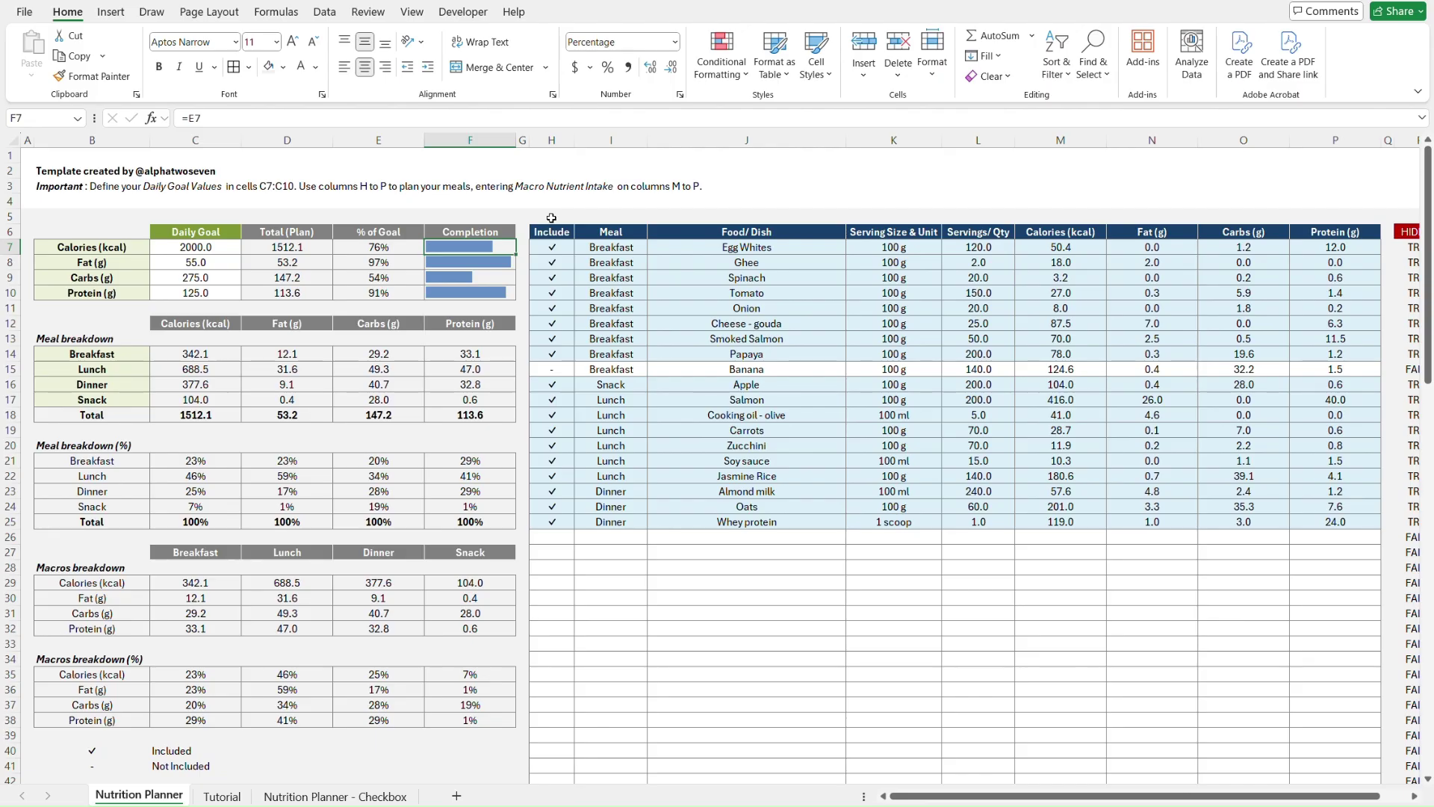
pyautogui.hotkey('ctrl', 'pagedown')
pyautogui.hotkey('ctrl', 'pageup')
pyautogui.hotkey('ctrl', 'pagedown')
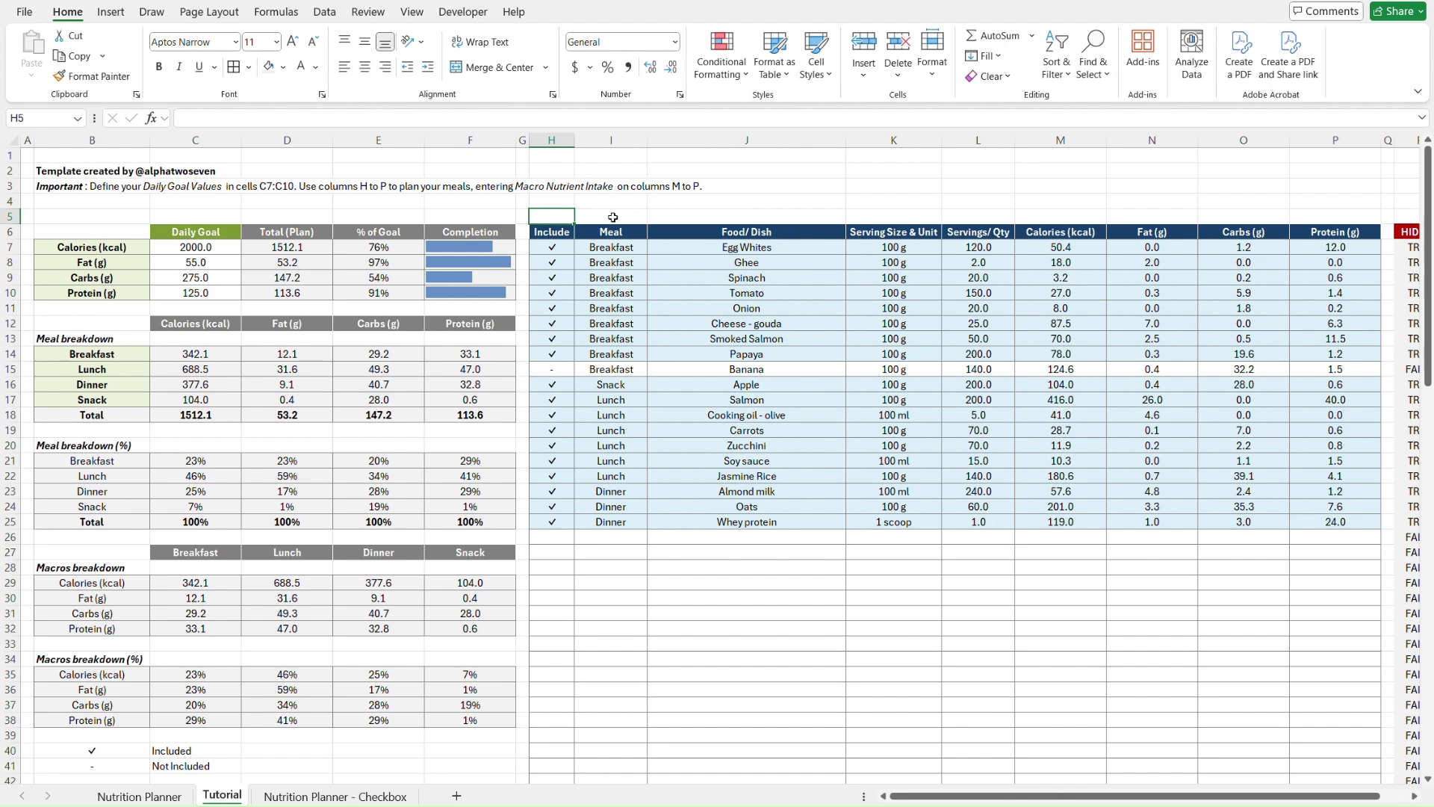
pyautogui.click(111, 246)
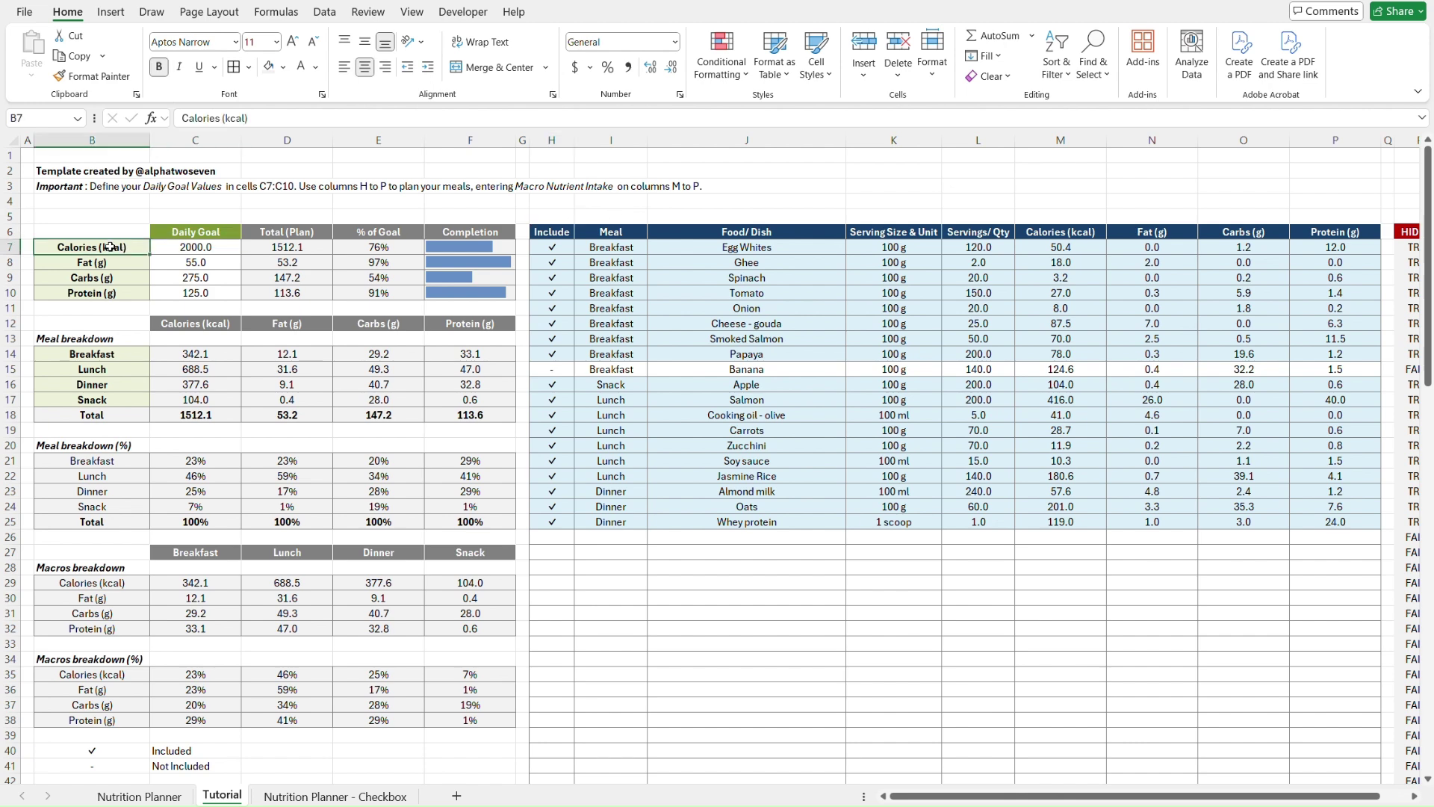
# - Add a Greater Than 0 highlight rule with Light Red Fill with Dark Red Text to label cells B7:B10 and B14:B17
pyautogui.hotkey('shift', 'Down')
pyautogui.hotkey('shift', 'Down')
pyautogui.hotkey('shift', 'Down')
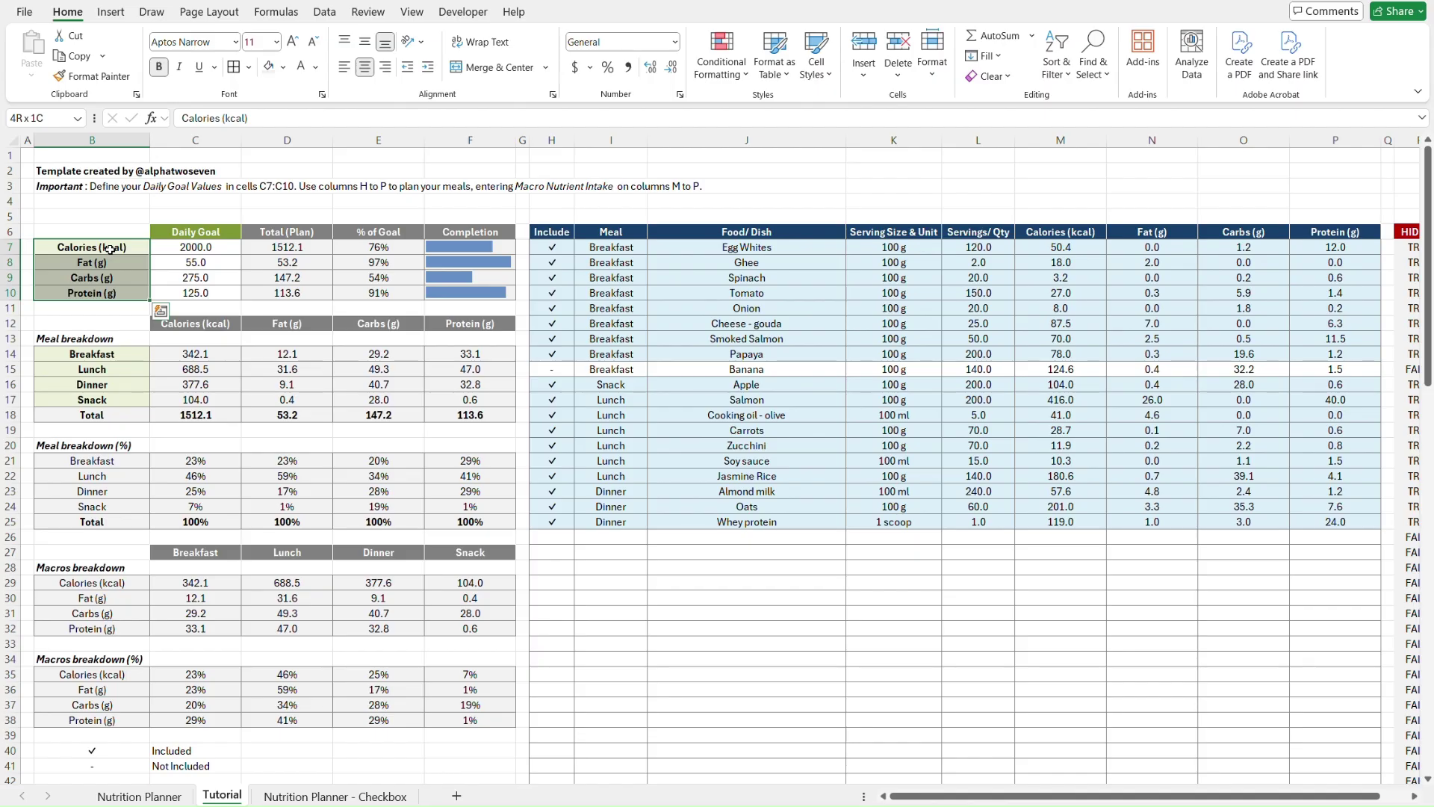
pyautogui.keyDown('ctrl'); pyautogui.click(126, 348); pyautogui.keyUp('ctrl')
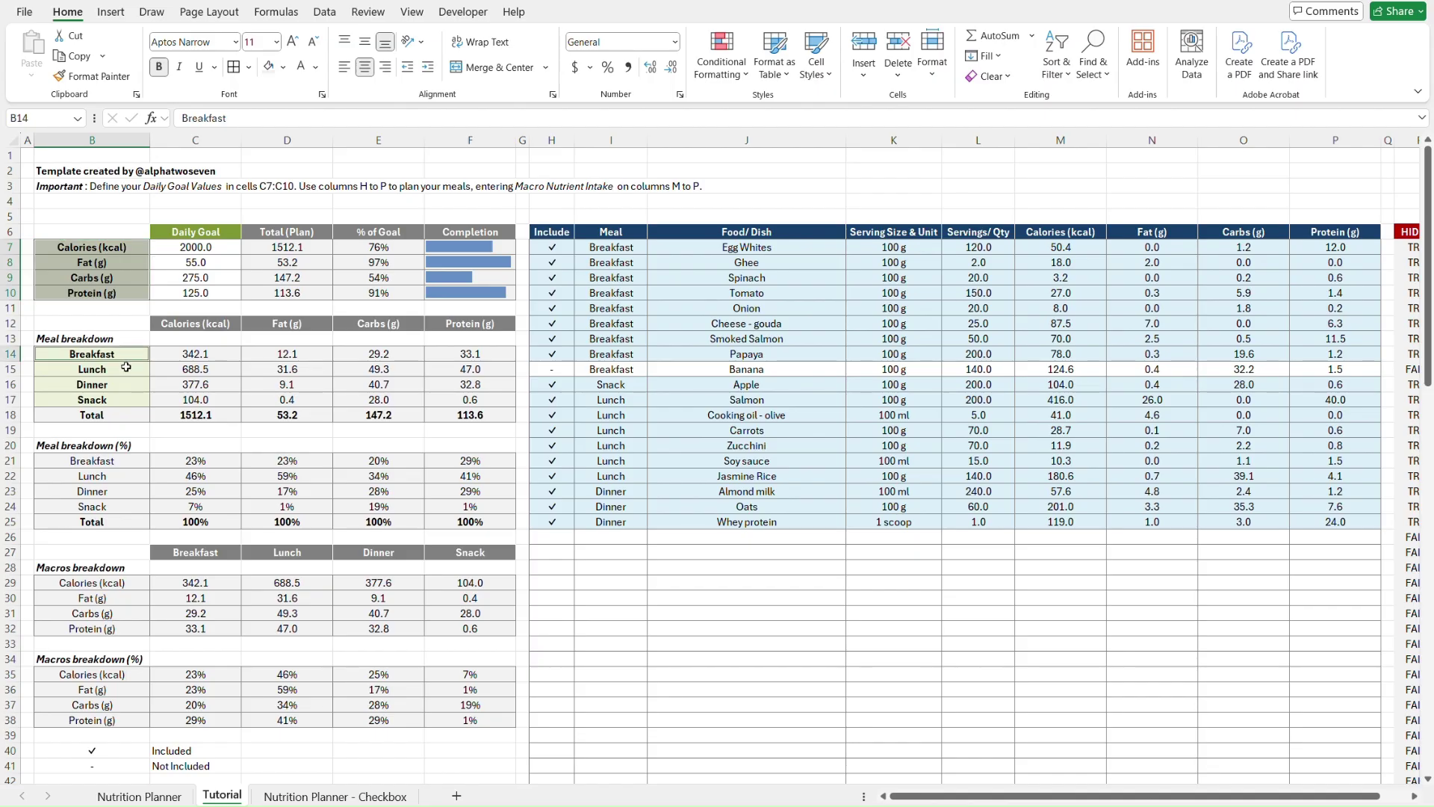
pyautogui.keyDown('ctrl'); pyautogui.click(126, 367); pyautogui.keyUp('ctrl')
pyautogui.moveTo(126, 368); pyautogui.dragTo(126, 402)
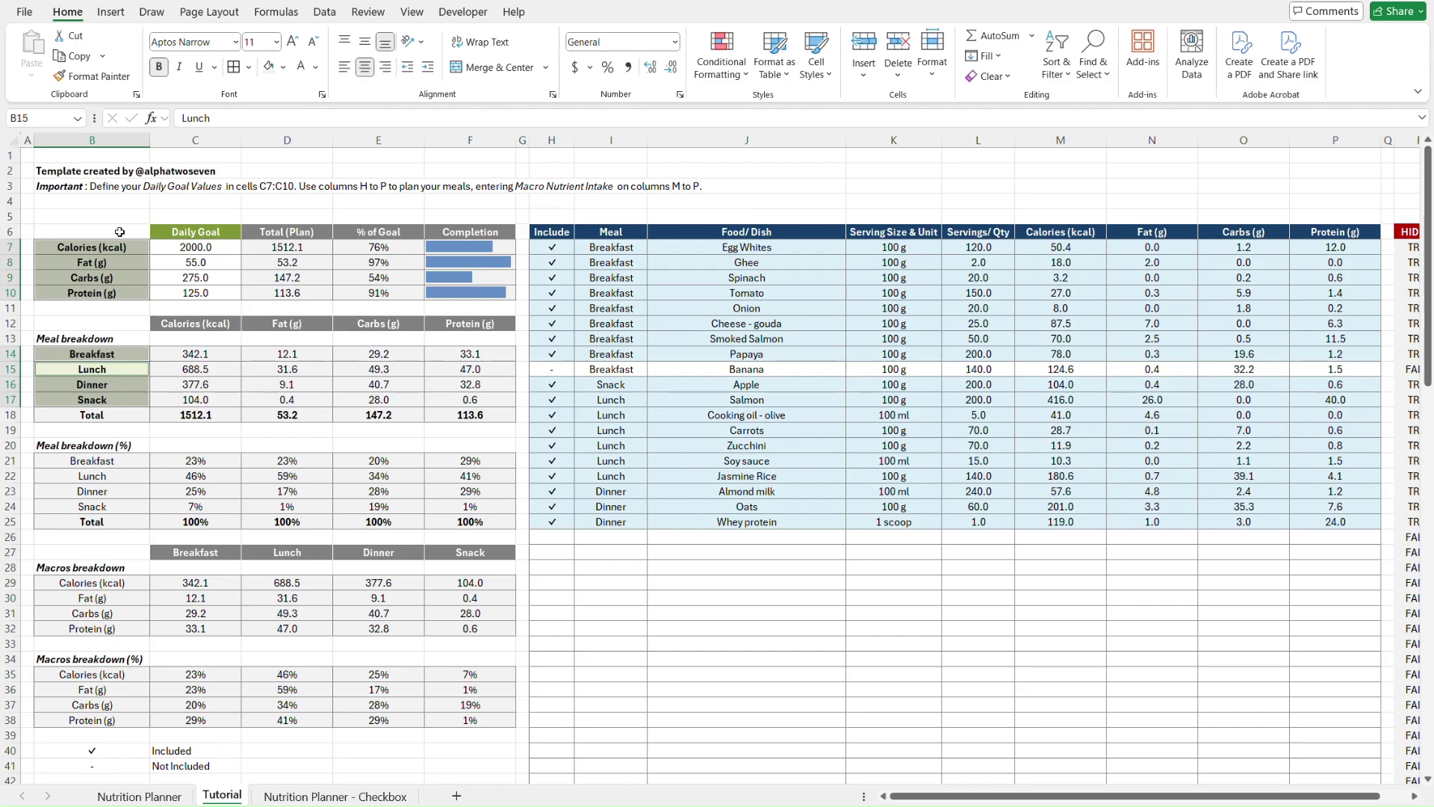
pyautogui.click(728, 75)
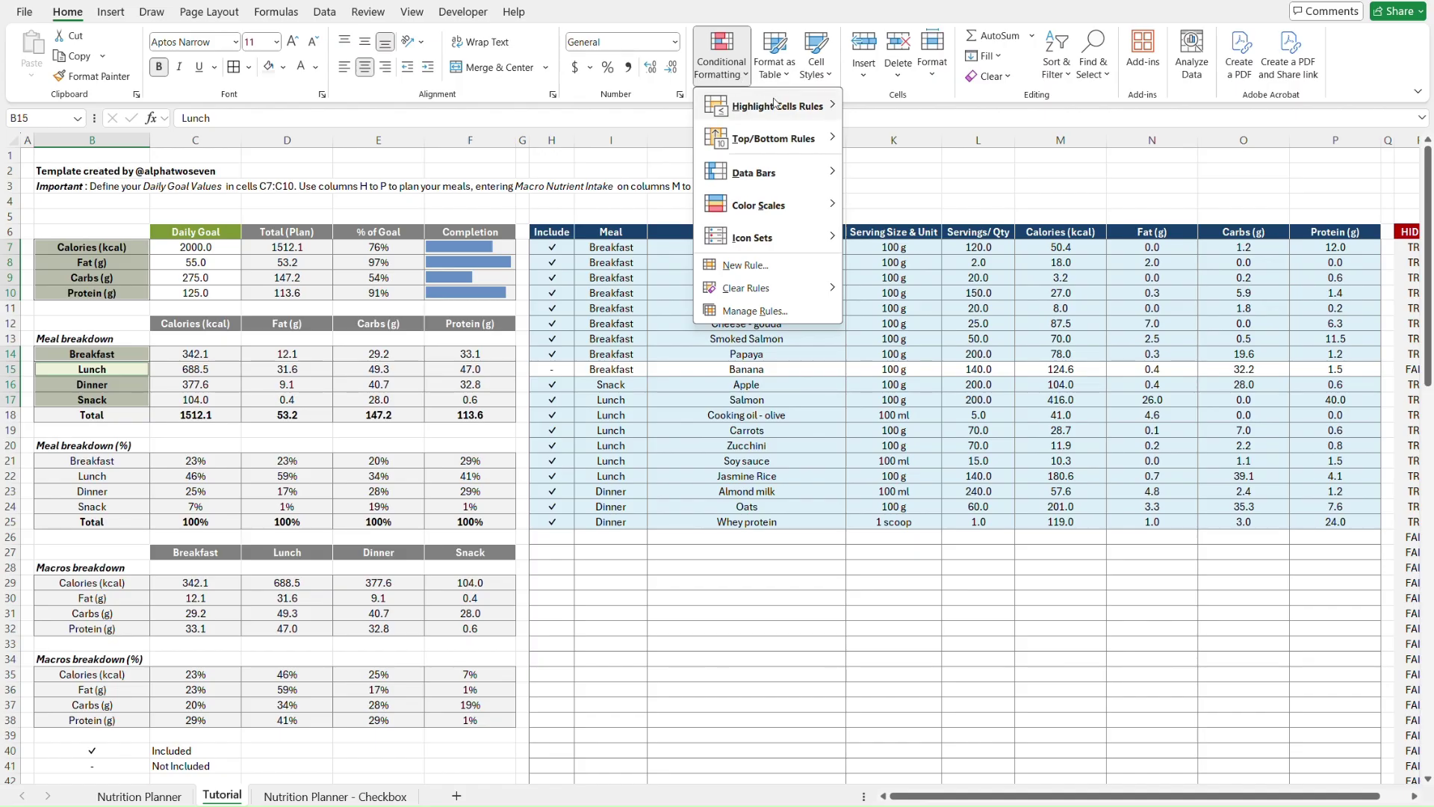
pyautogui.moveTo(777, 105)
pyautogui.click(902, 112)
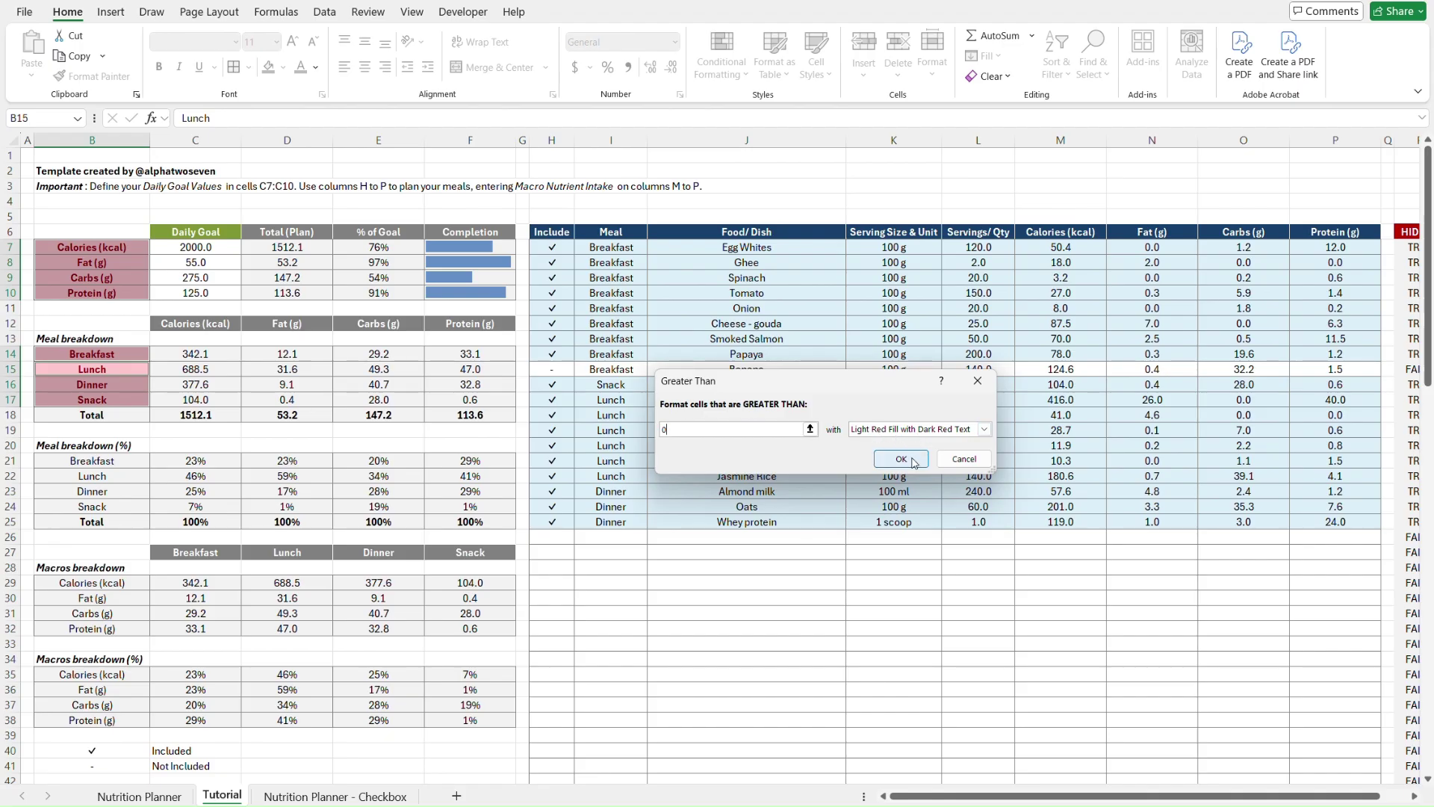
pyautogui.click(901, 459)
# - Edit the red highlight rule on the label cells so that it formats only blanks, and apply it
pyautogui.click(719, 66)
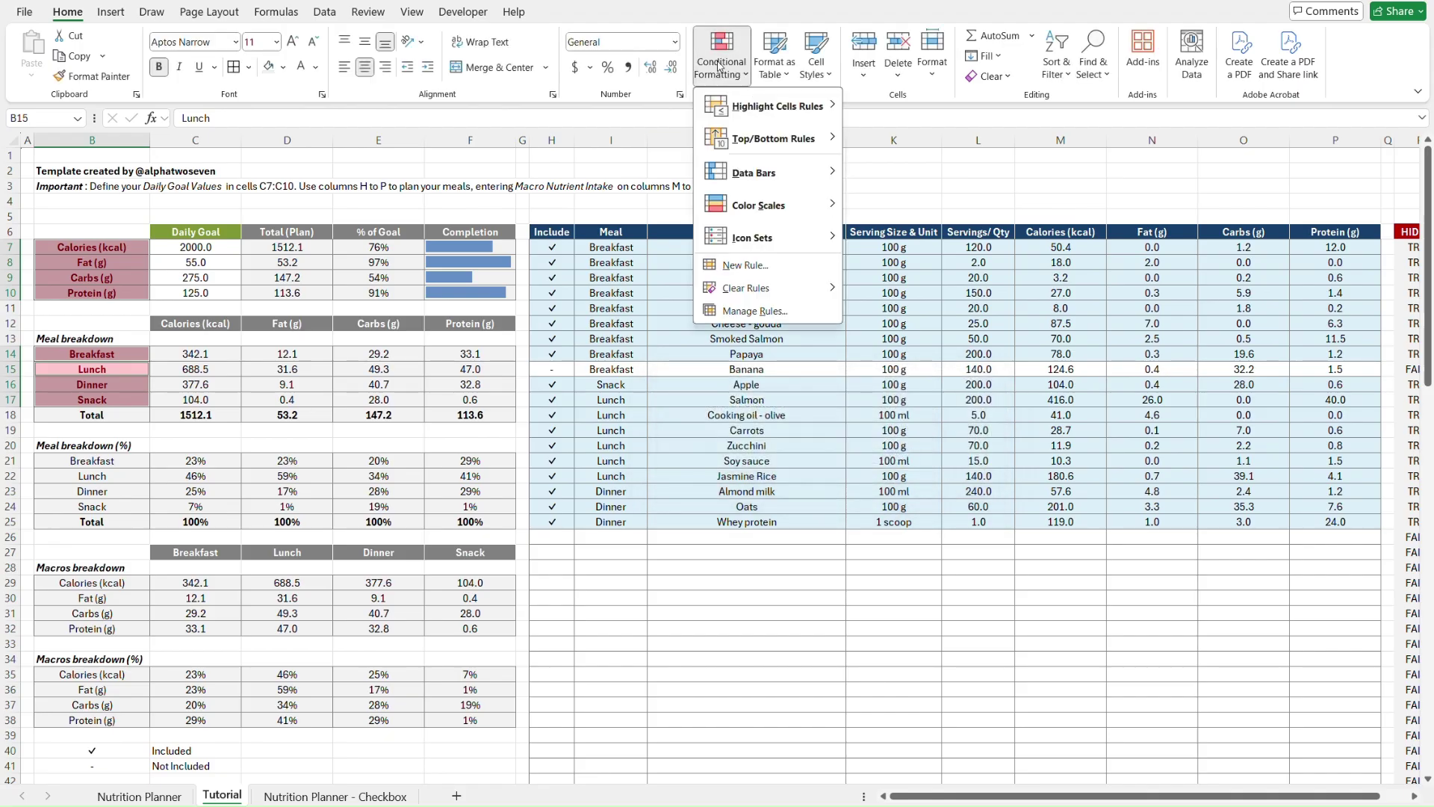
pyautogui.click(769, 314)
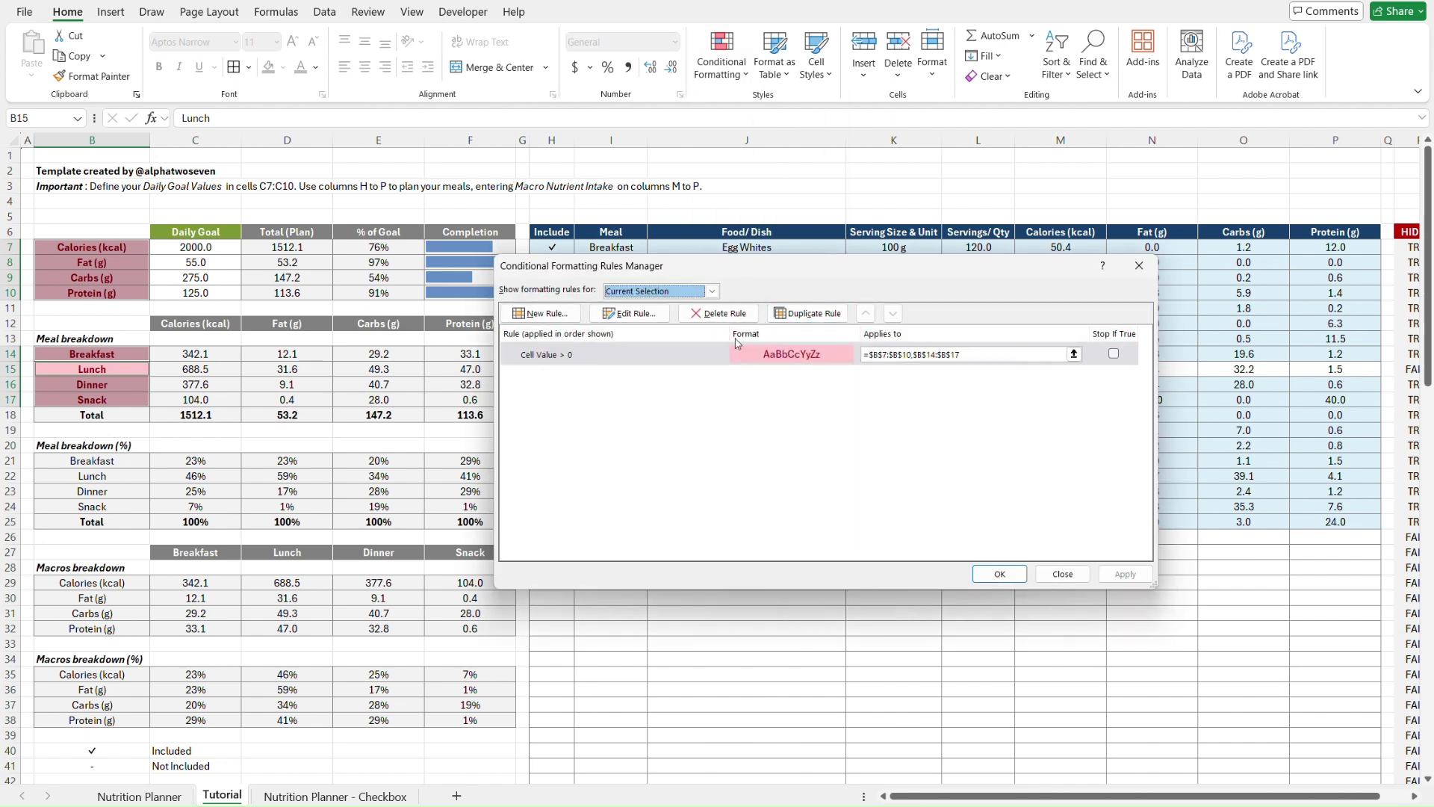
pyautogui.click(624, 361)
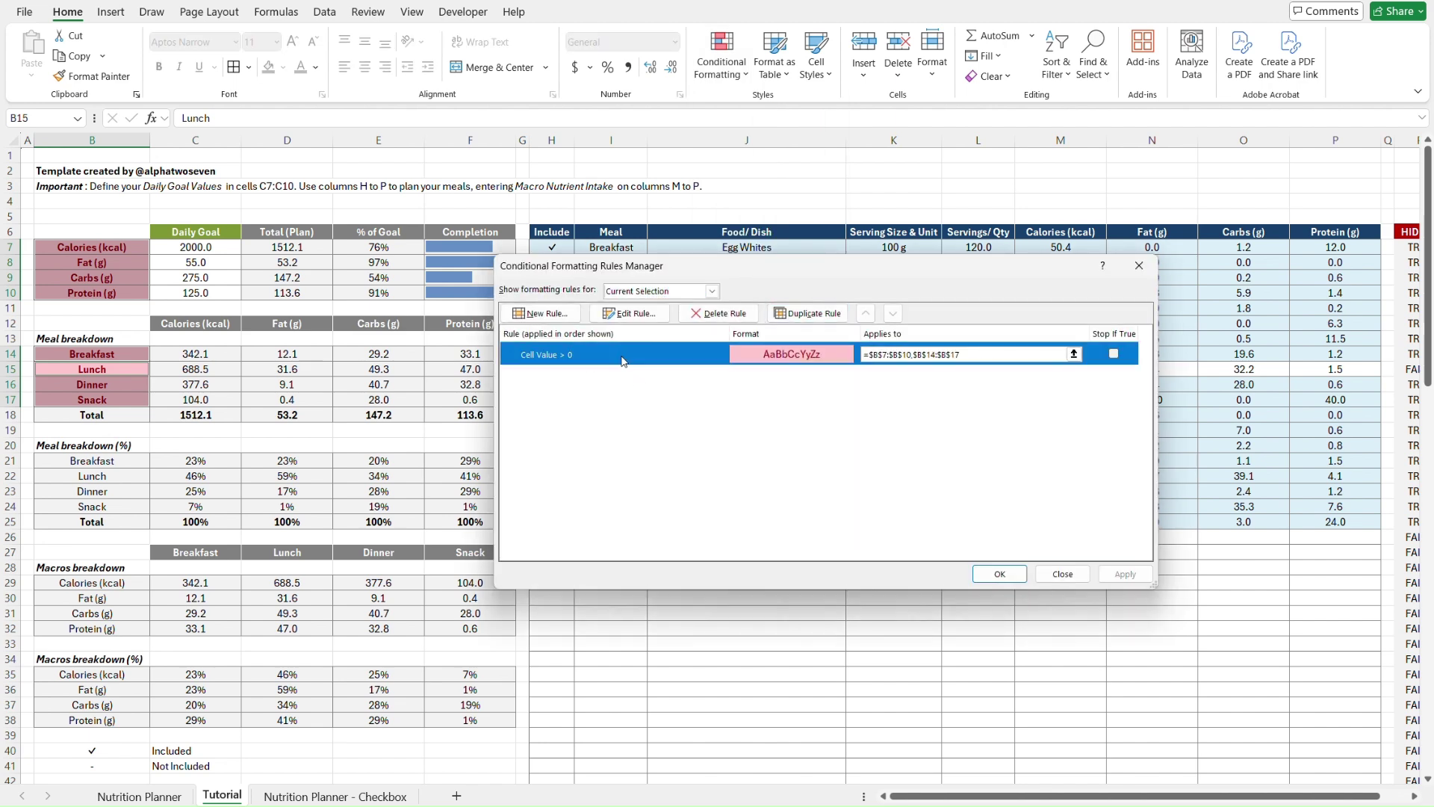
pyautogui.click(629, 313)
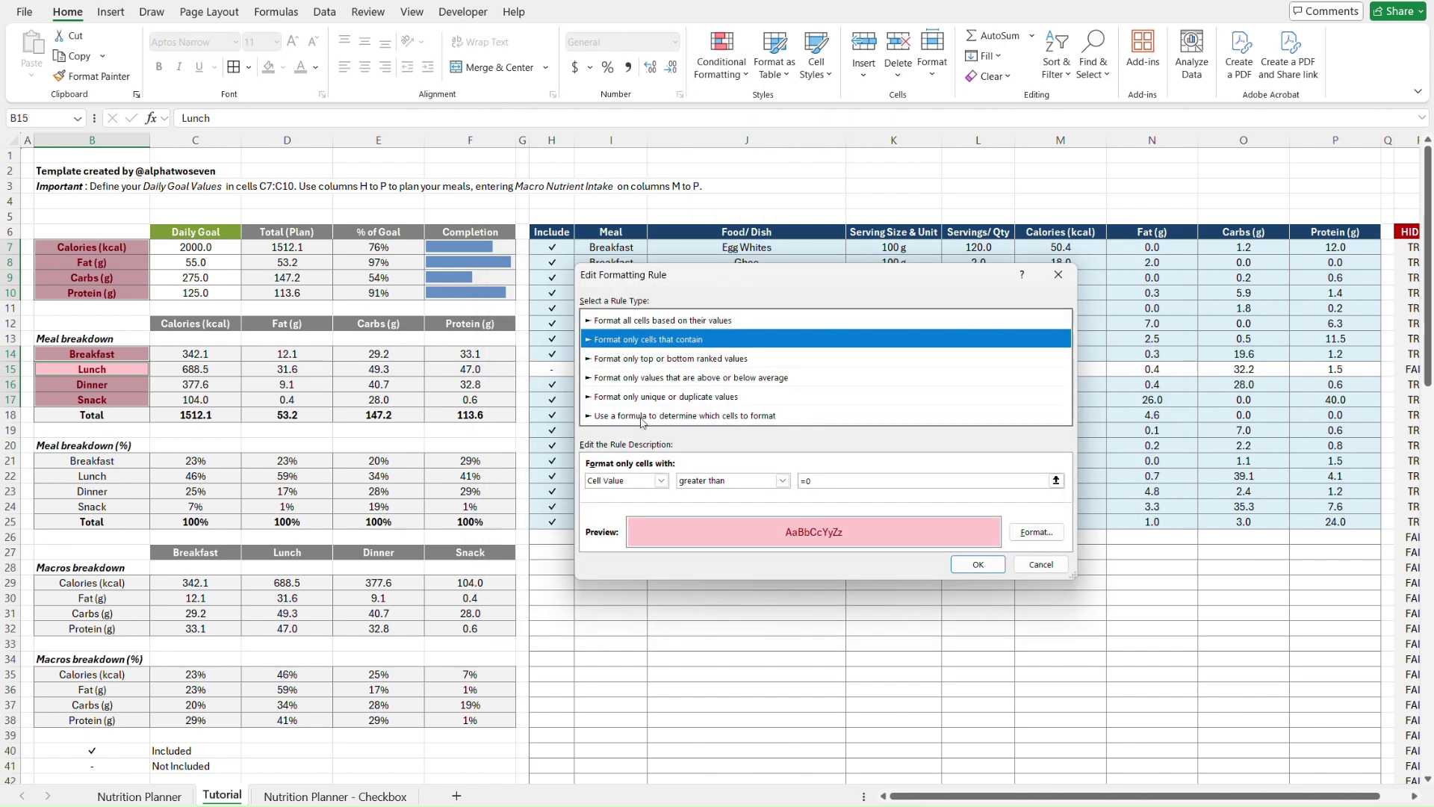
pyautogui.click(662, 480)
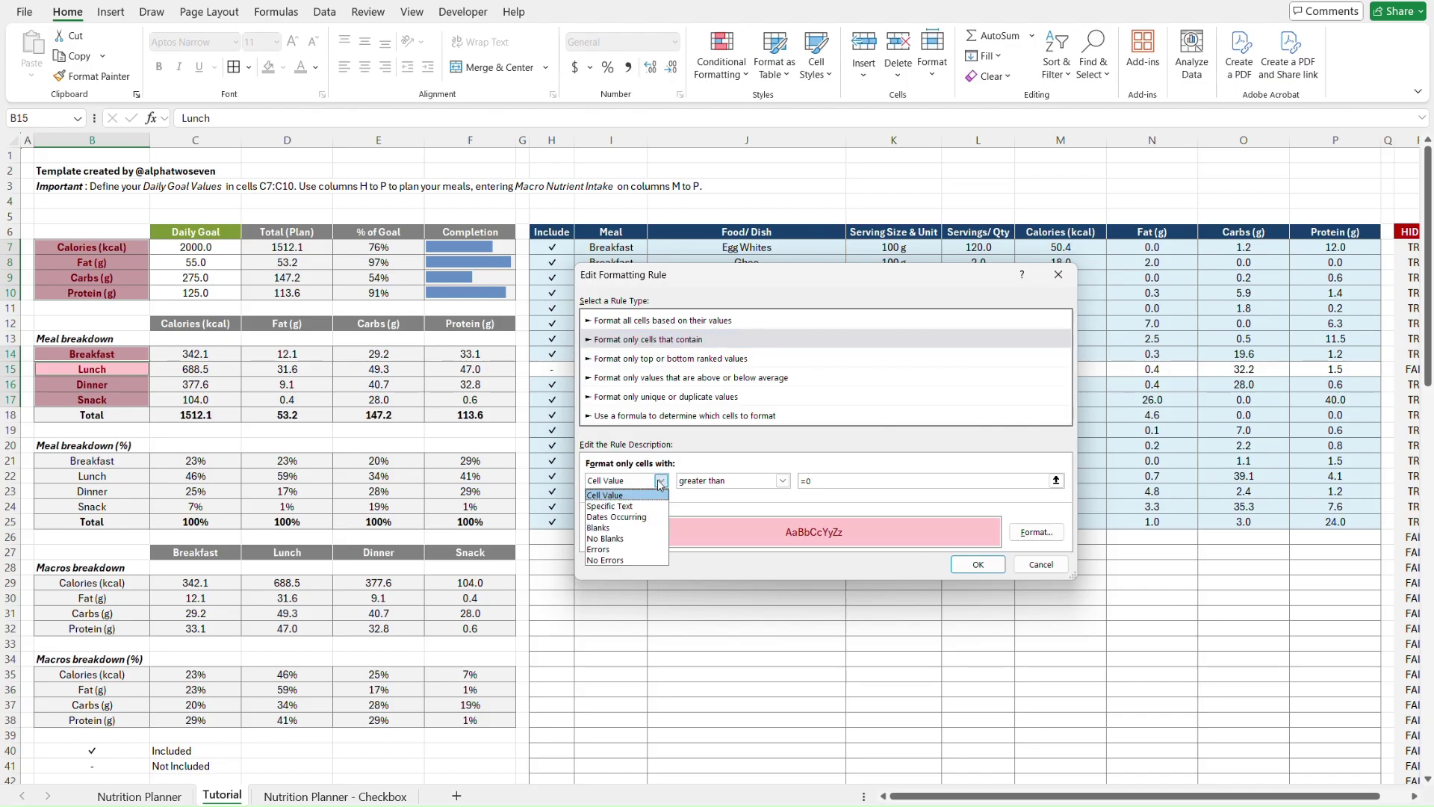
pyautogui.click(626, 528)
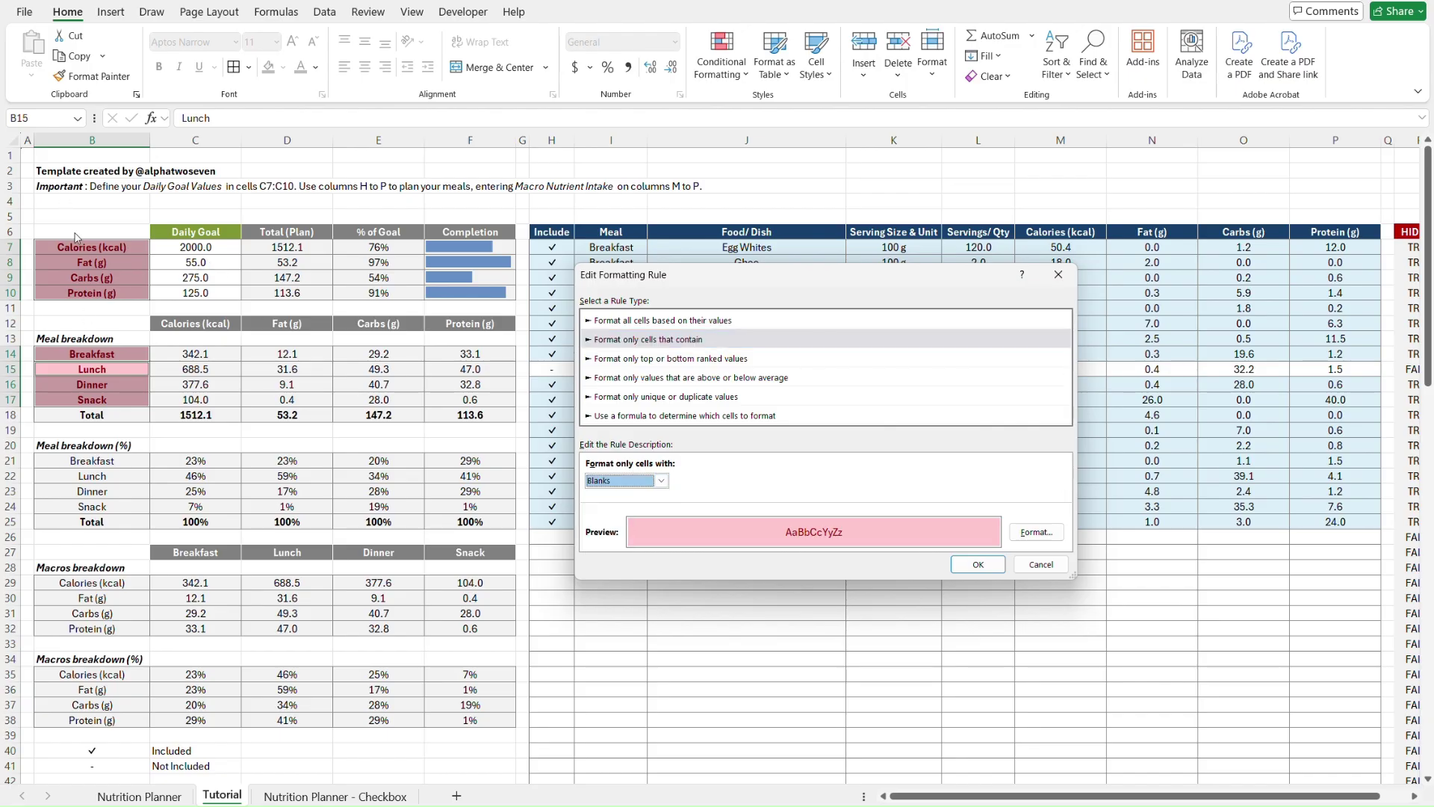
pyautogui.click(965, 570)
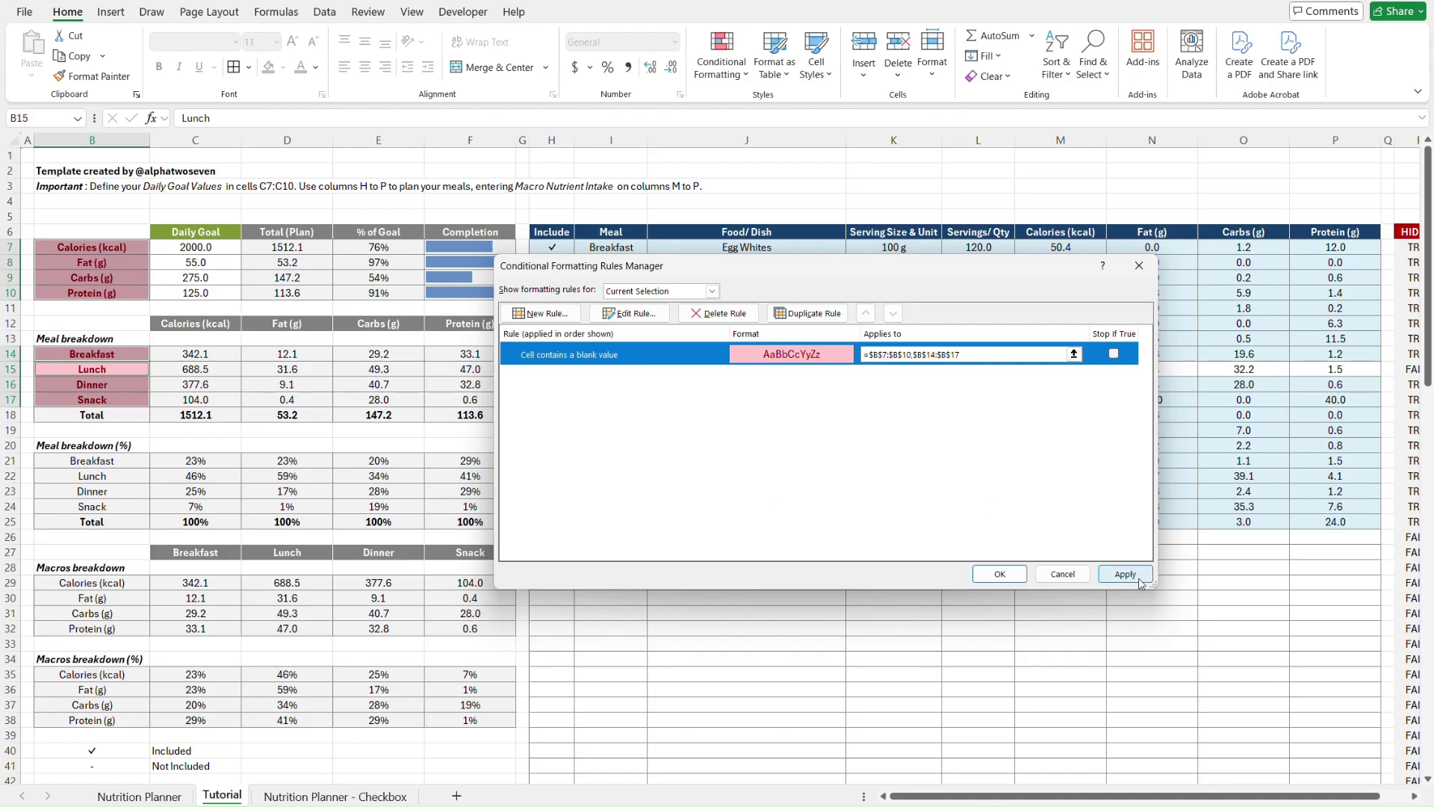
pyautogui.click(1110, 573)
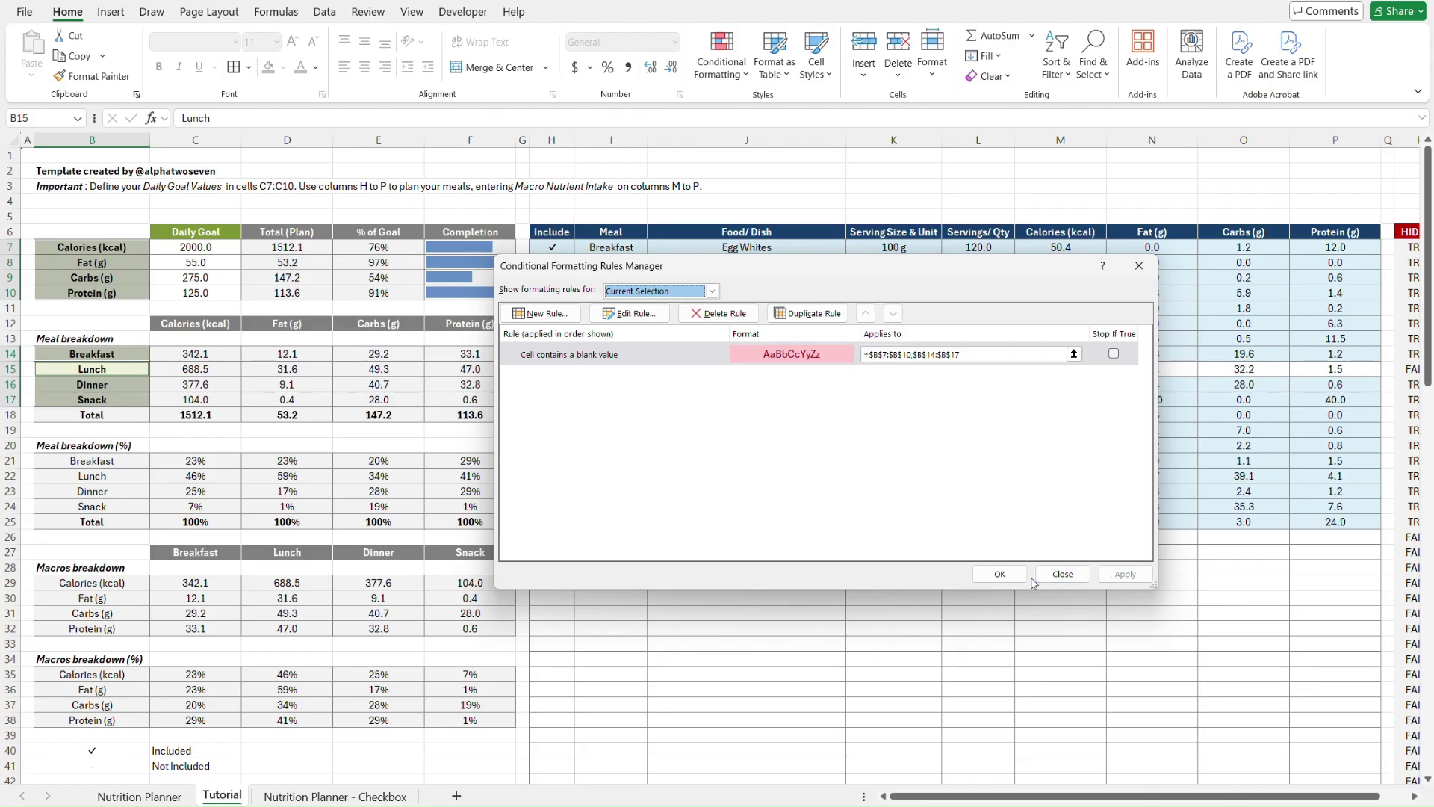
pyautogui.click(1000, 574)
# - Clear the four meal labels in B14:B17 to test the blank-cell highlighting
pyautogui.click(104, 388)
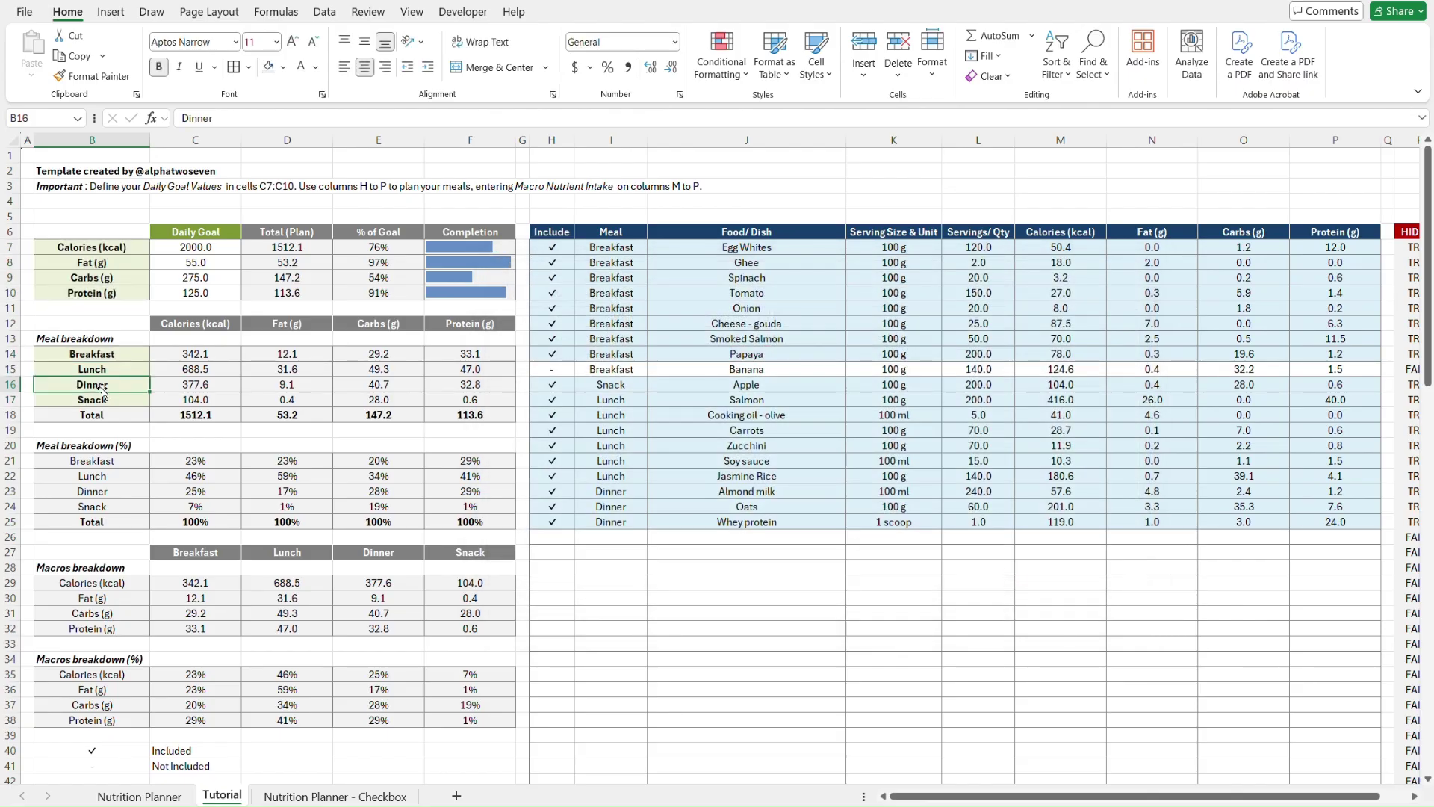
pyautogui.press('Down')
pyautogui.press('Delete')
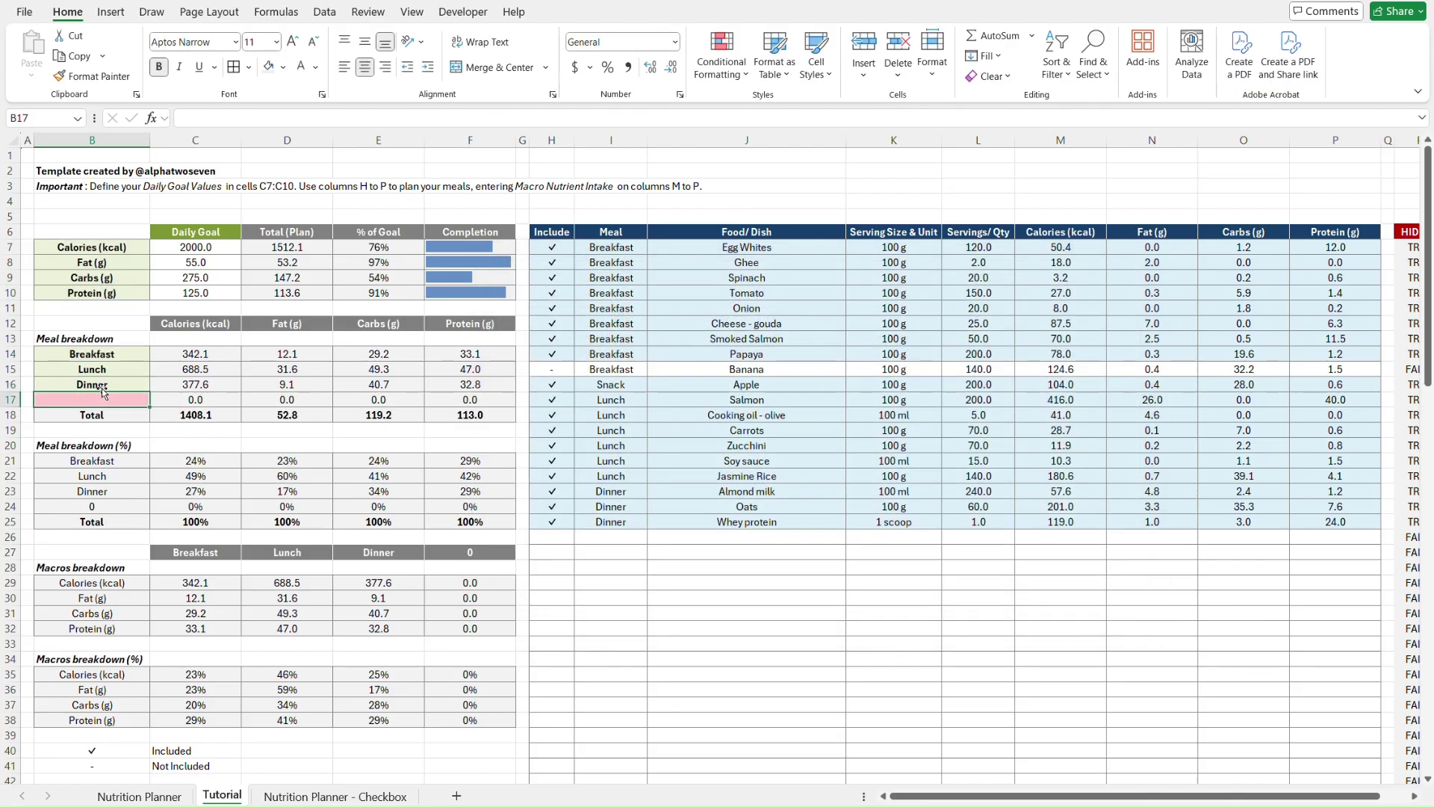
pyautogui.press('Up')
pyautogui.press('Delete')
pyautogui.press('Up')
pyautogui.press('Delete')
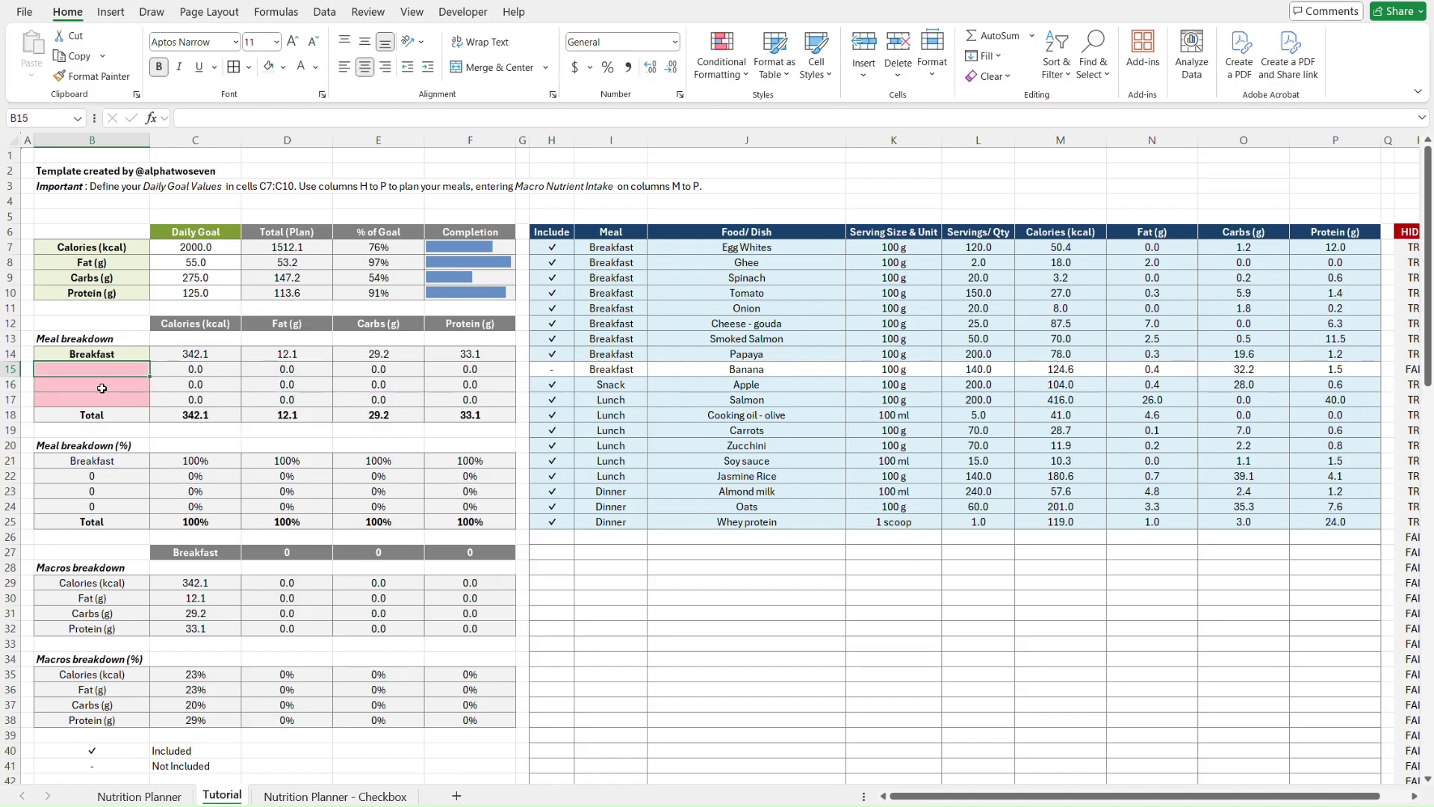
pyautogui.press('Up')
pyautogui.press('Delete')
# - Clear the calorie and macronutrient labels in B7:B10 to test their blank-cell highlighting
pyautogui.press('Up')
pyautogui.press('Up')
pyautogui.press('Up')
pyautogui.press('Up')
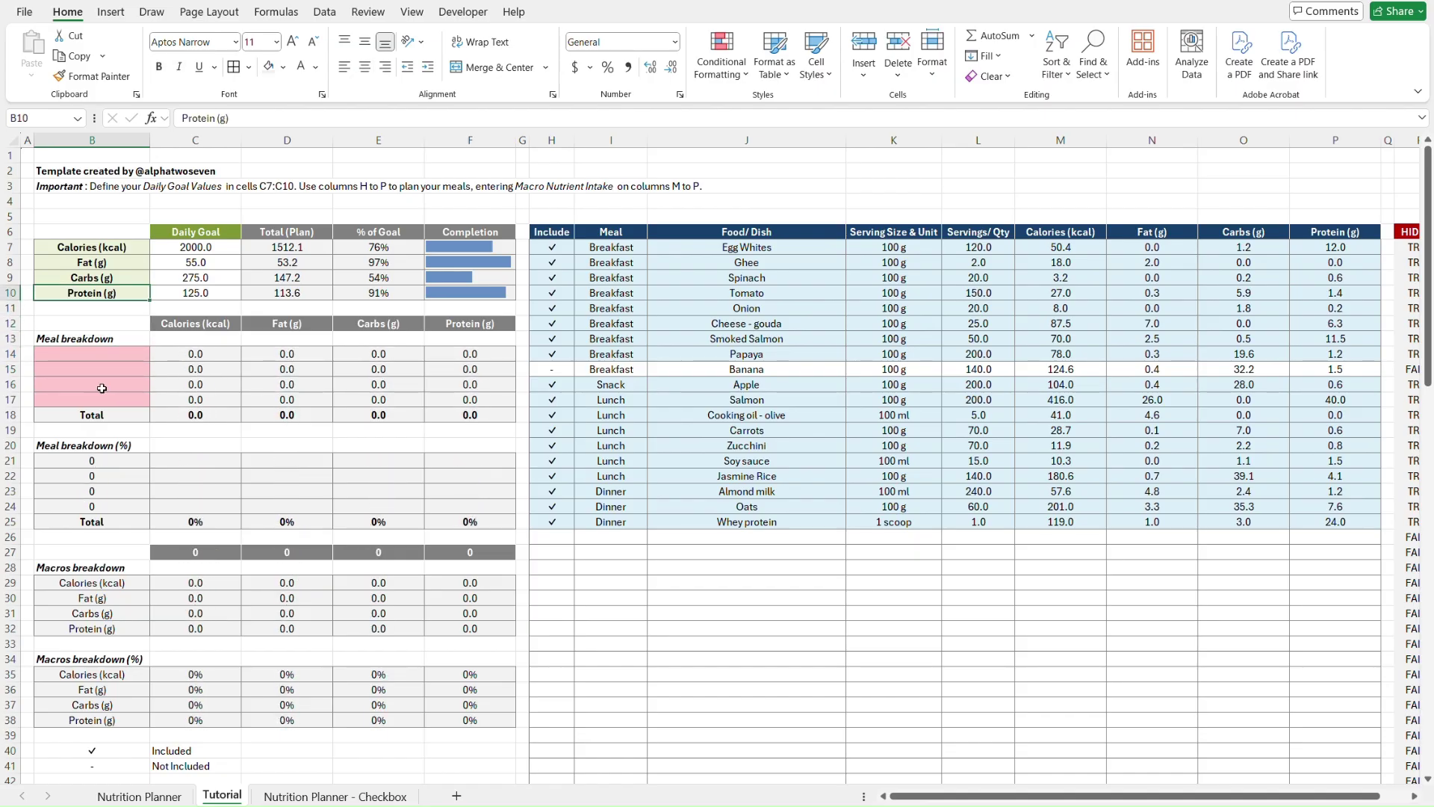
pyautogui.hotkey('shift', 'Up')
pyautogui.hotkey('shift', 'Up')
pyautogui.hotkey('shift', 'Up')
pyautogui.press('Delete')
# - Clear the Daily Goal values in C7:C10 to test how blank goals are highlighted
pyautogui.press('Right')
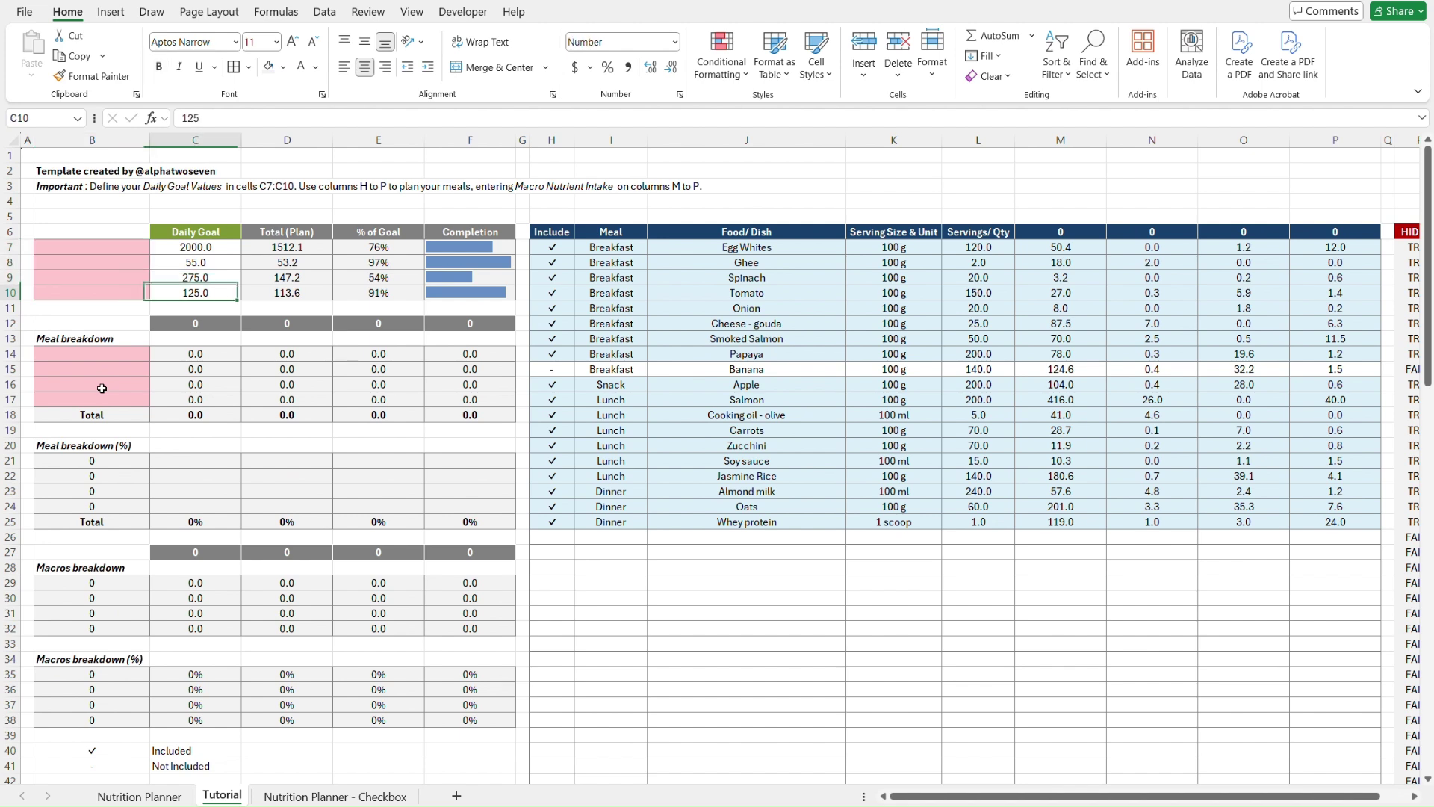
pyautogui.hotkey('shift', 'Up')
pyautogui.hotkey('shift', 'Up')
pyautogui.hotkey('shift', 'Up')
pyautogui.press('Delete')
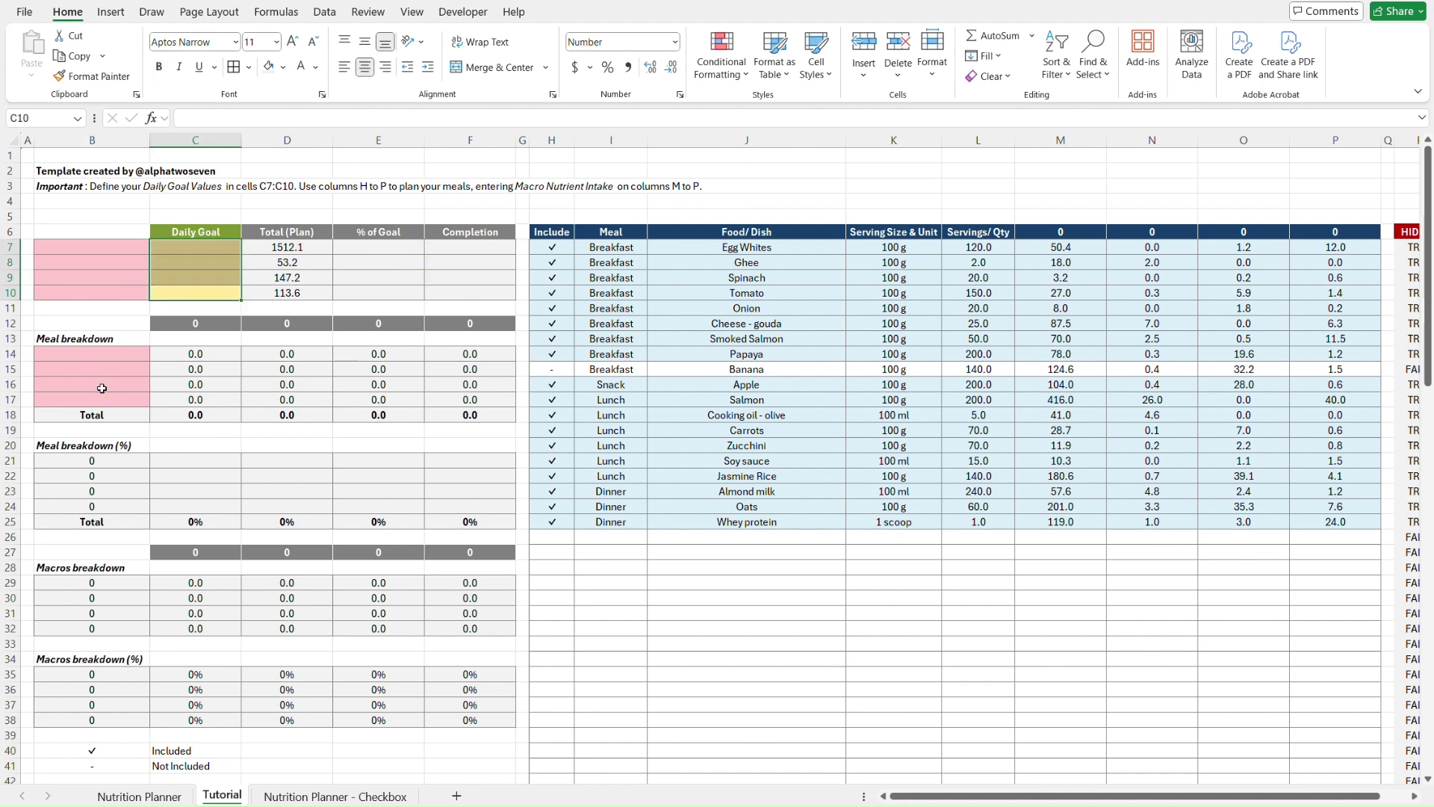
# - Clear the Include marks in H7:H25 to test the food table's row highlighting
pyautogui.click(552, 245)
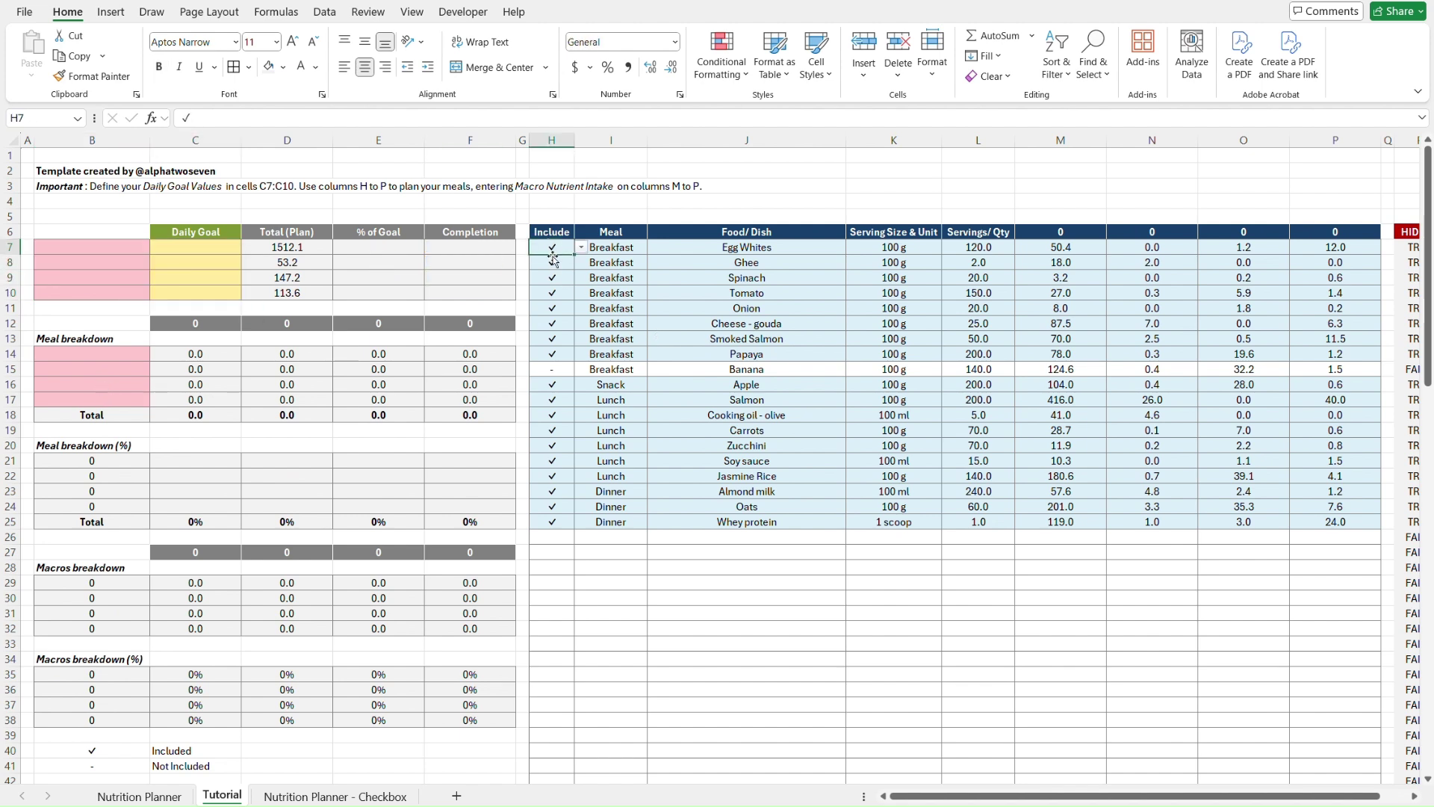
pyautogui.keyDown('shift'); pyautogui.click(549, 524); pyautogui.keyUp('shift')
pyautogui.press('Delete')
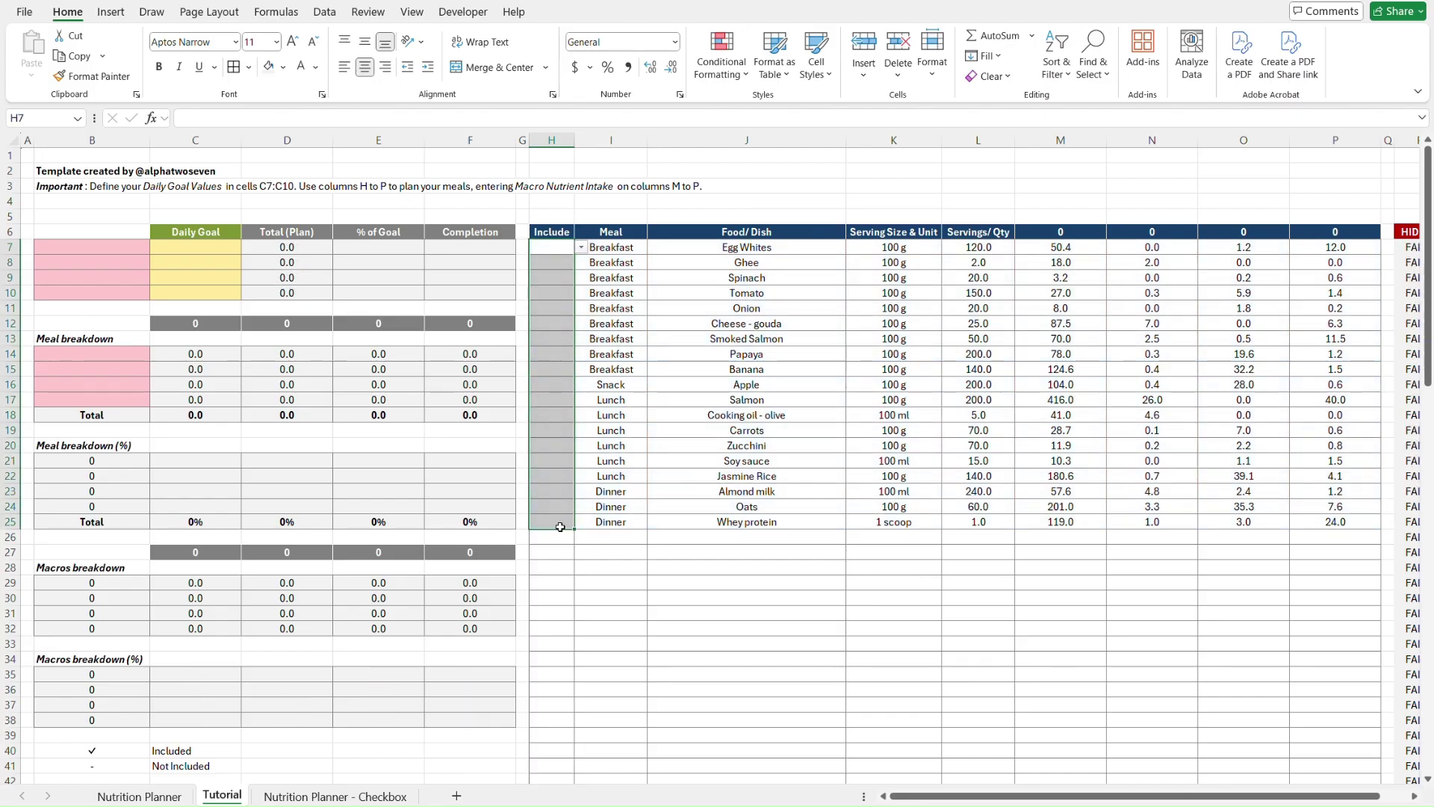
pyautogui.click(798, 618)
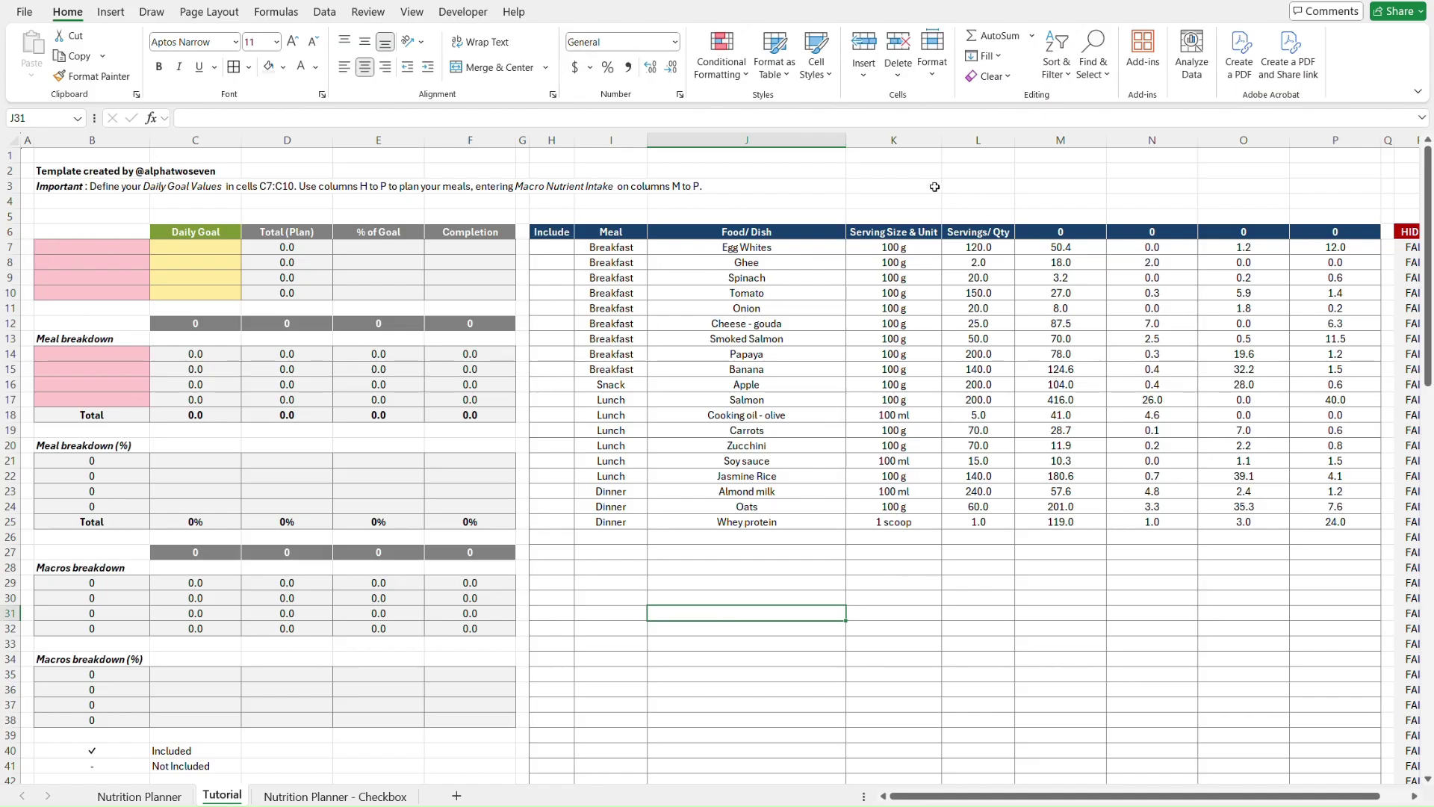
# - Undo all the test deletions to restore the Include marks, daily goals, macronutrient labels and meal labels
pyautogui.hotkey('ctrl', 'z')
pyautogui.hotkey('ctrl', 'z')
pyautogui.hotkey('ctrl', 'z')
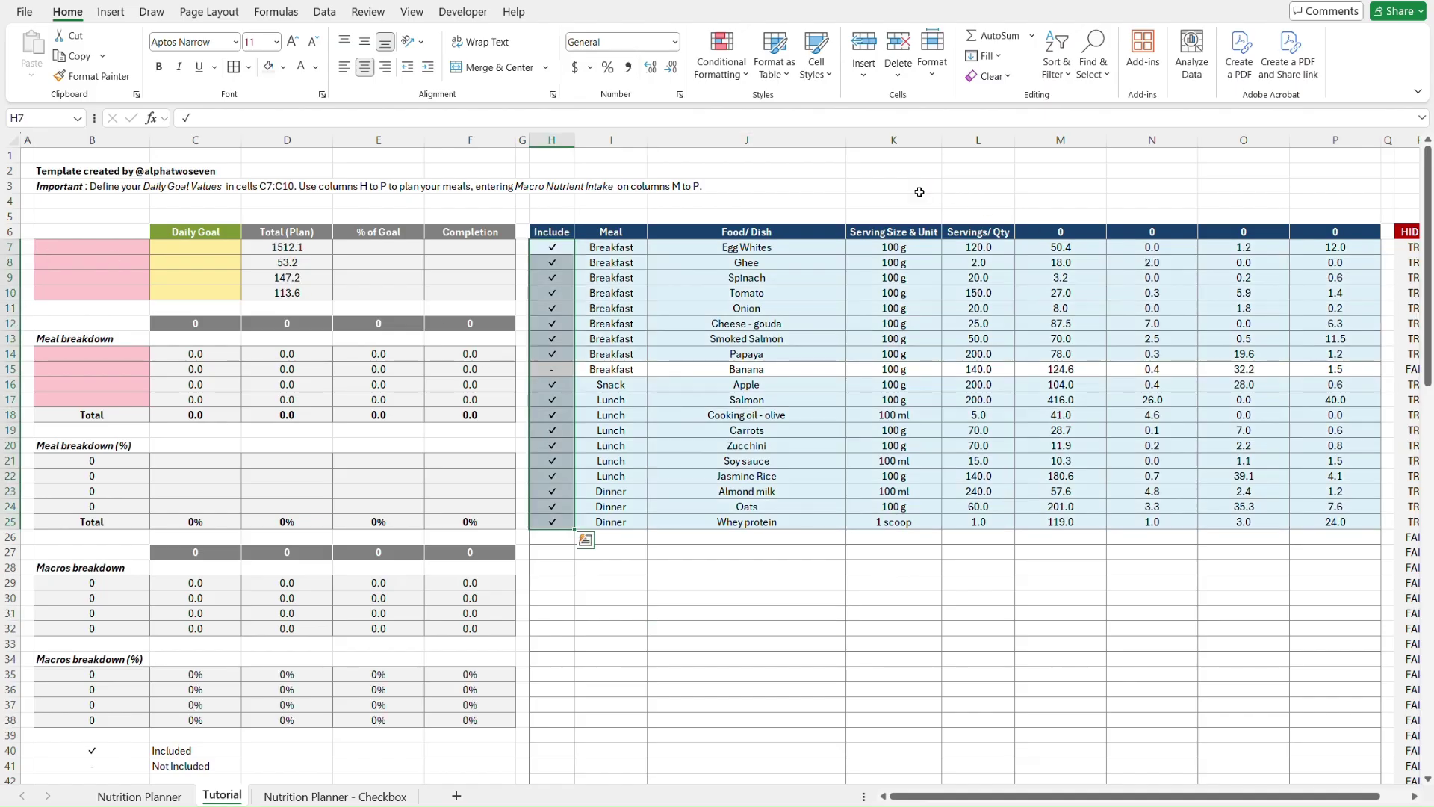
pyautogui.hotkey('ctrl', 'z')
pyautogui.hotkey('ctrl', 'z')
pyautogui.hotkey('ctrl', 'z')
pyautogui.hotkey('ctrl', 'z')
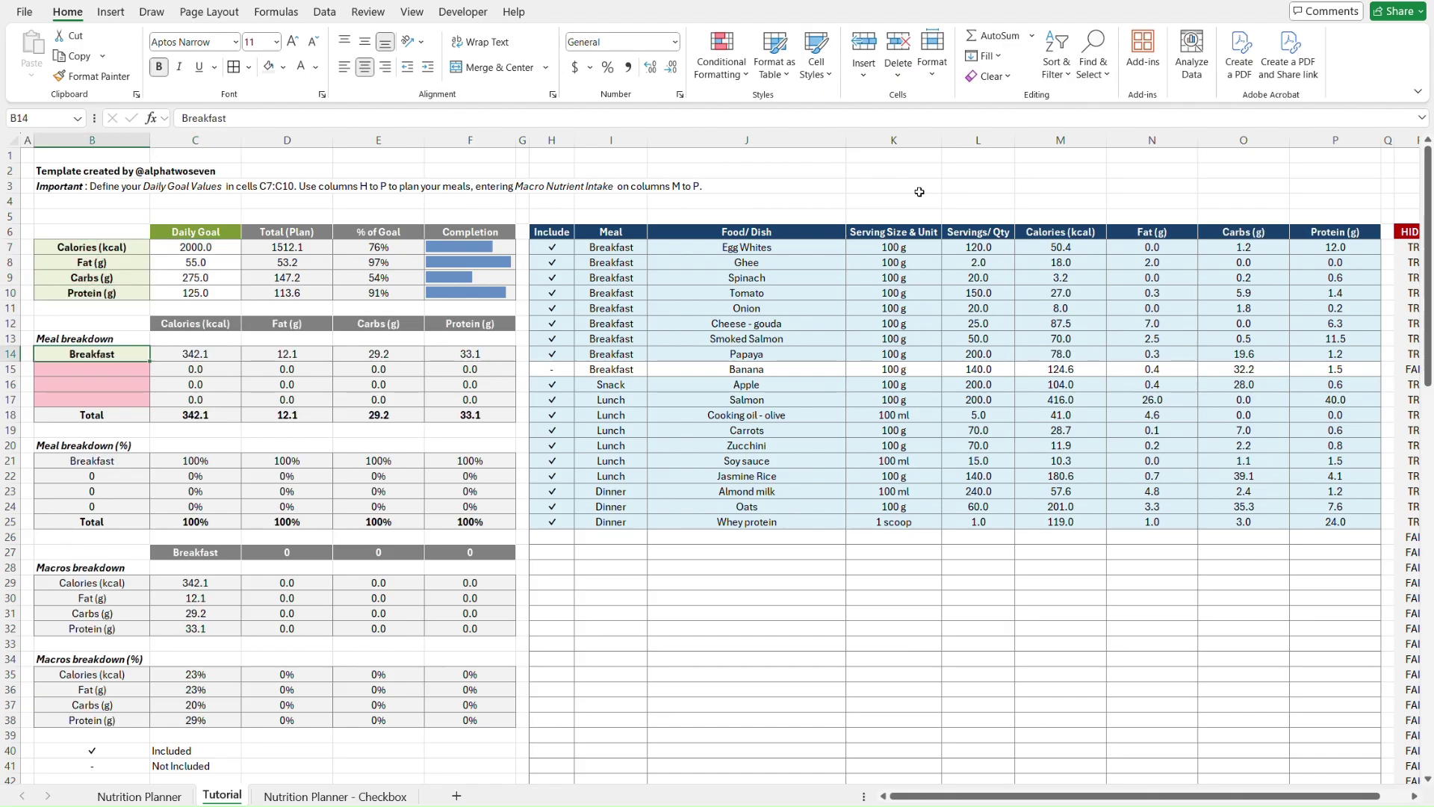
pyautogui.click(919, 193)
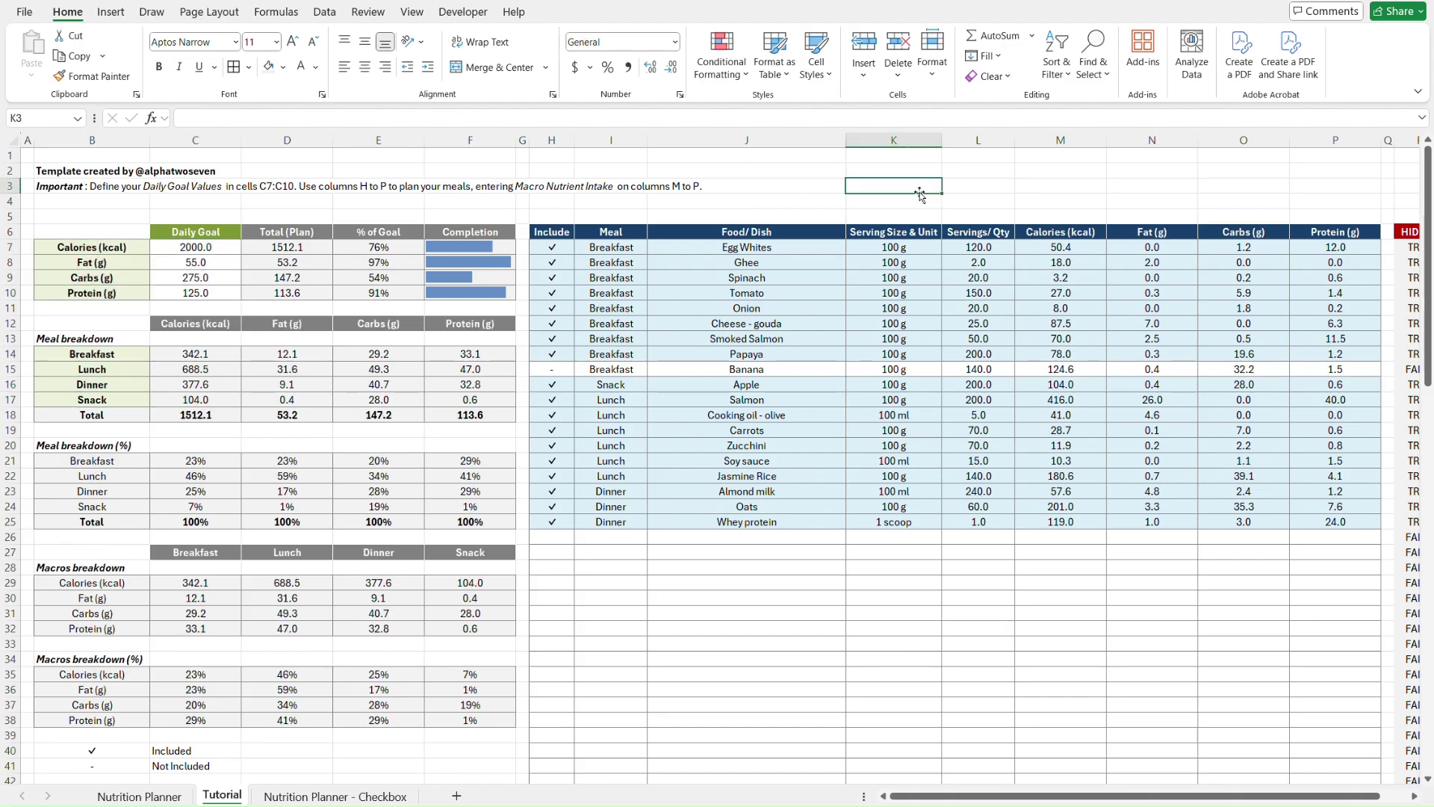
# - Check the gridlines display setting on the Nutrition Planner sheet and return to the Tutorial sheet
pyautogui.hotkey('ctrl', 'Home')
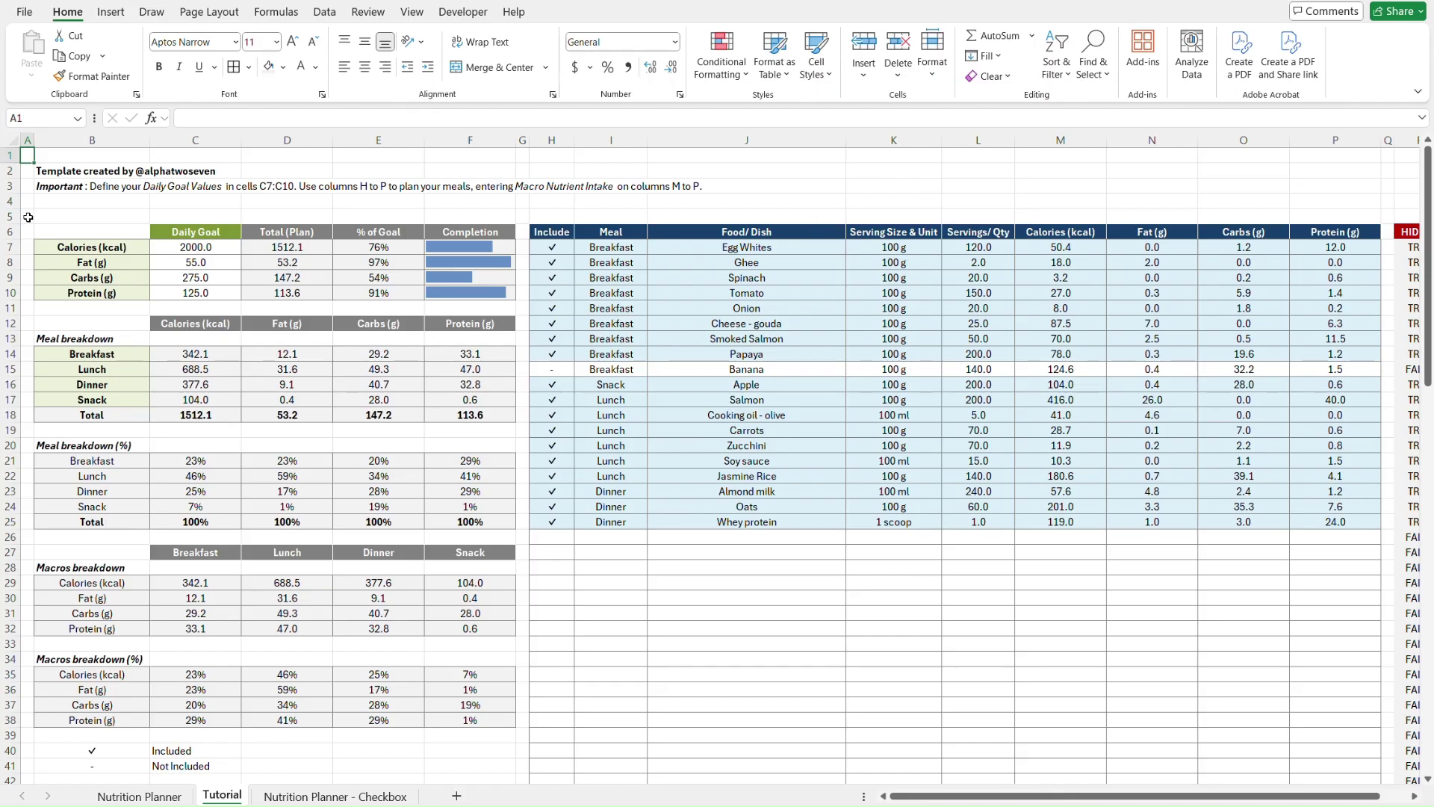
pyautogui.hotkey('ctrl', 'pageup')
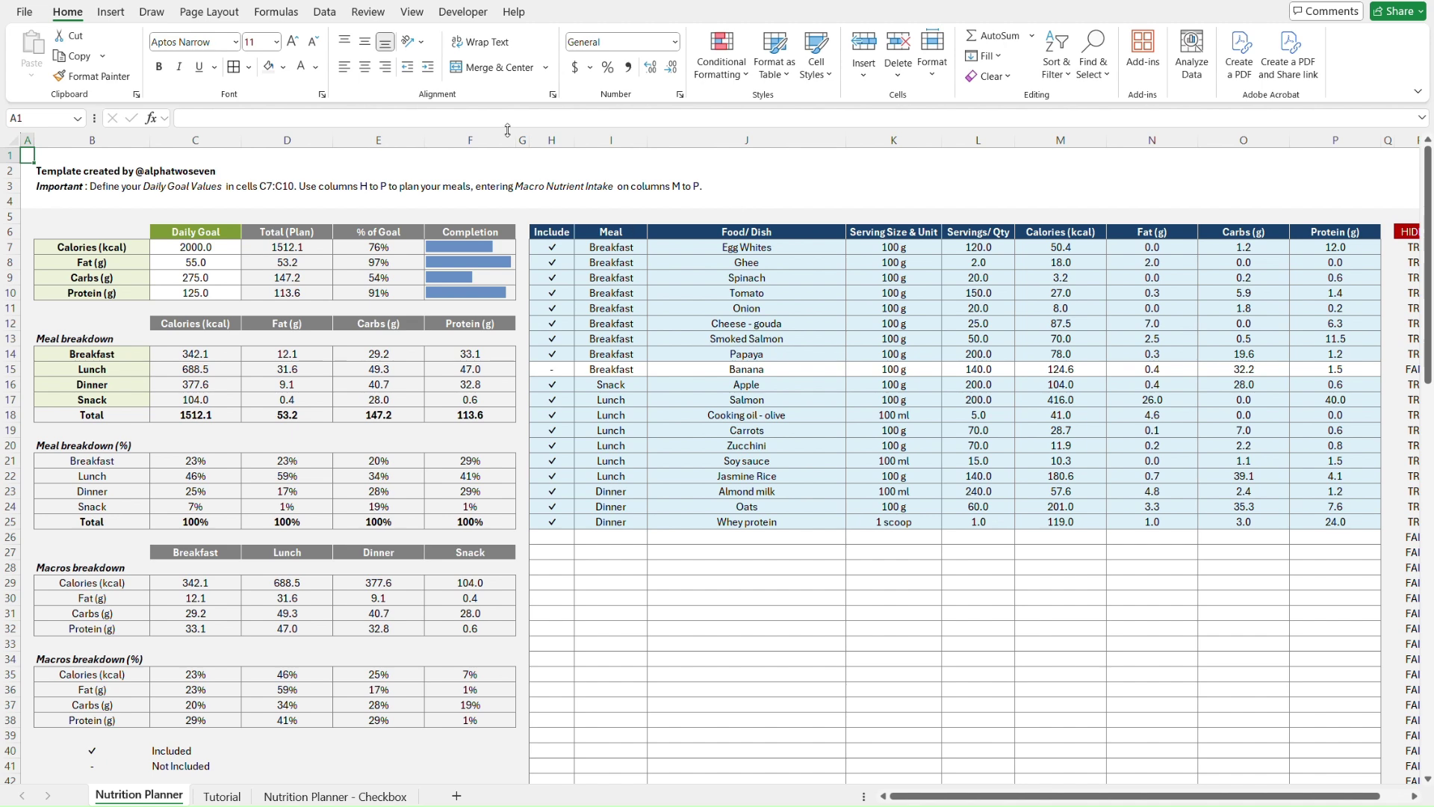
pyautogui.click(412, 15)
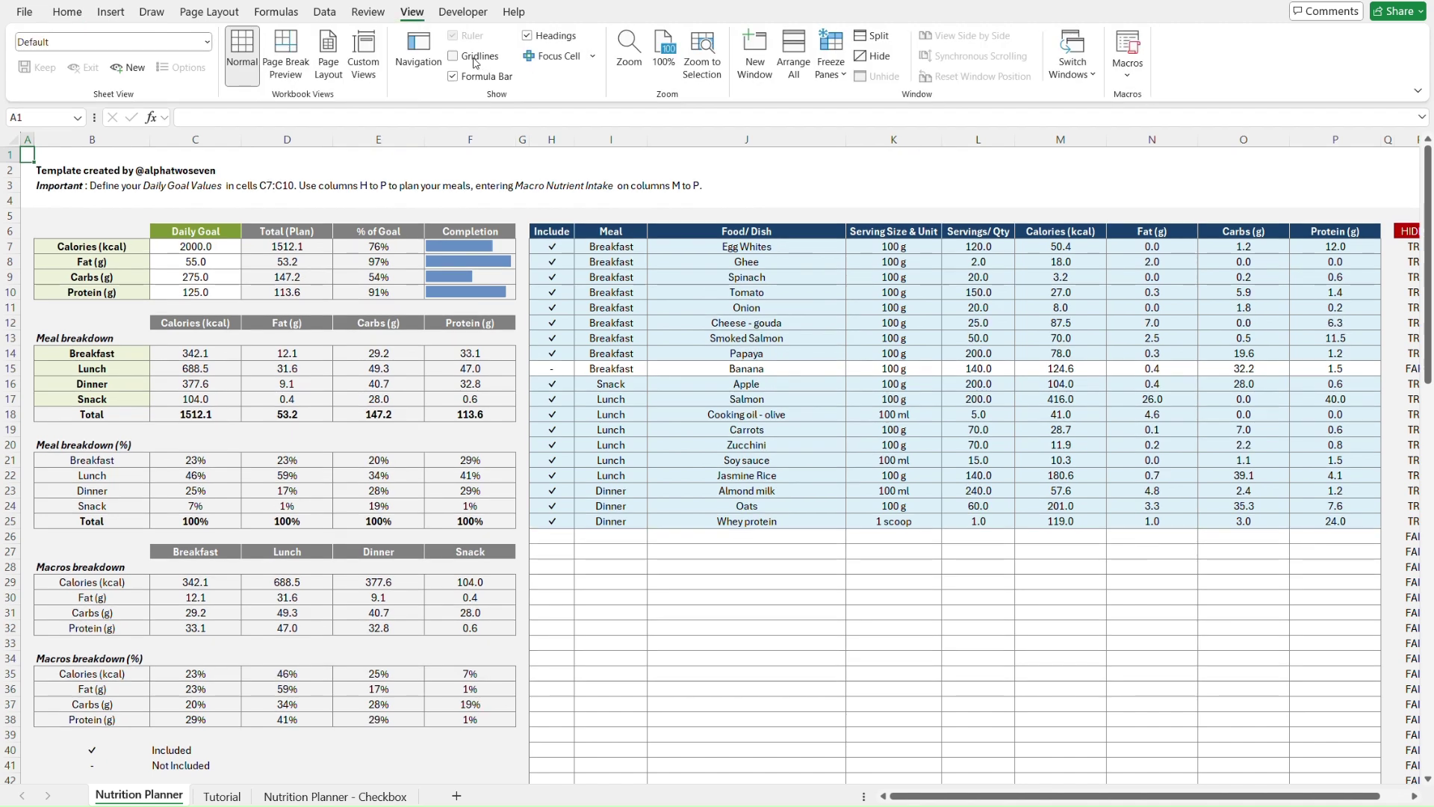
pyautogui.click(67, 12)
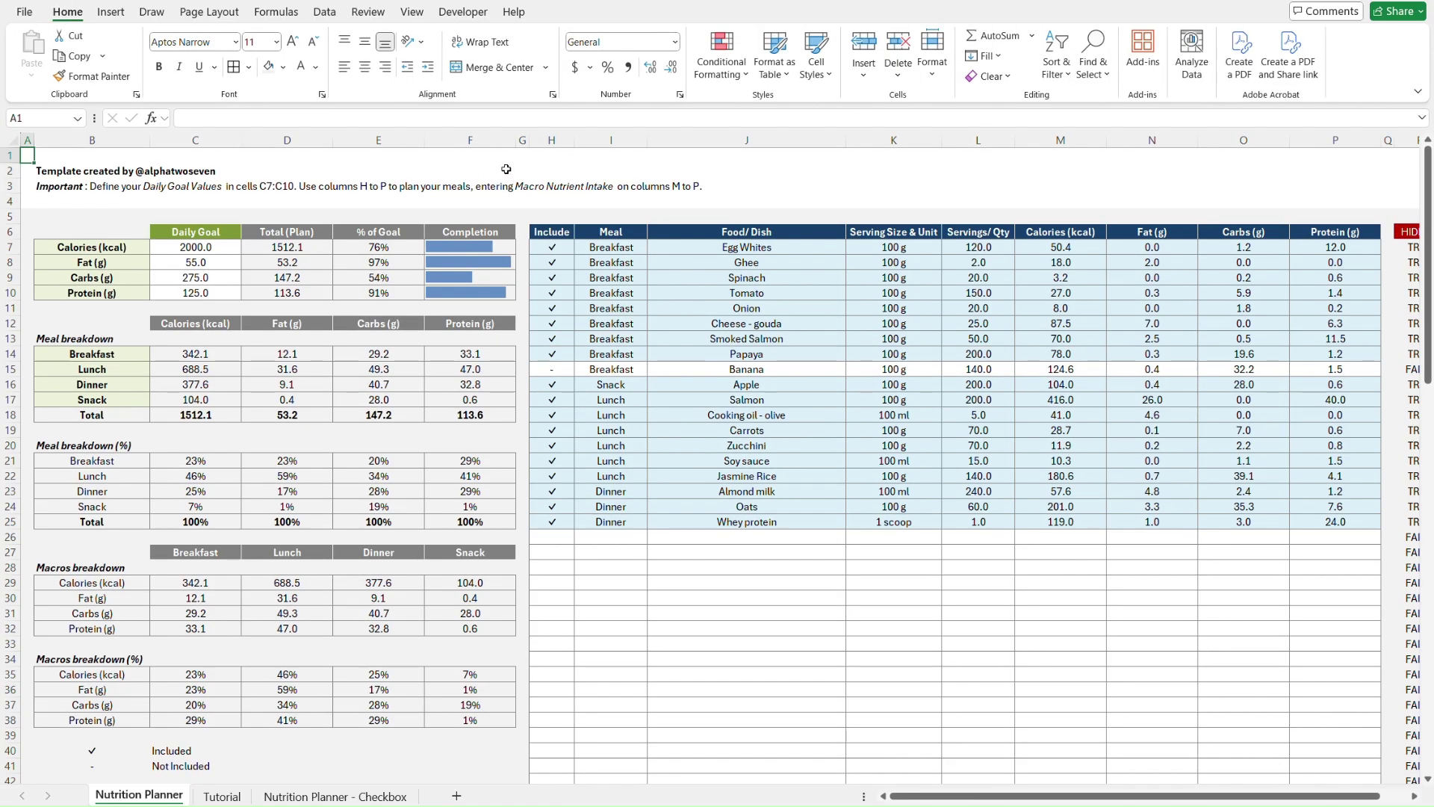
pyautogui.hotkey('ctrl', 'pagedown')
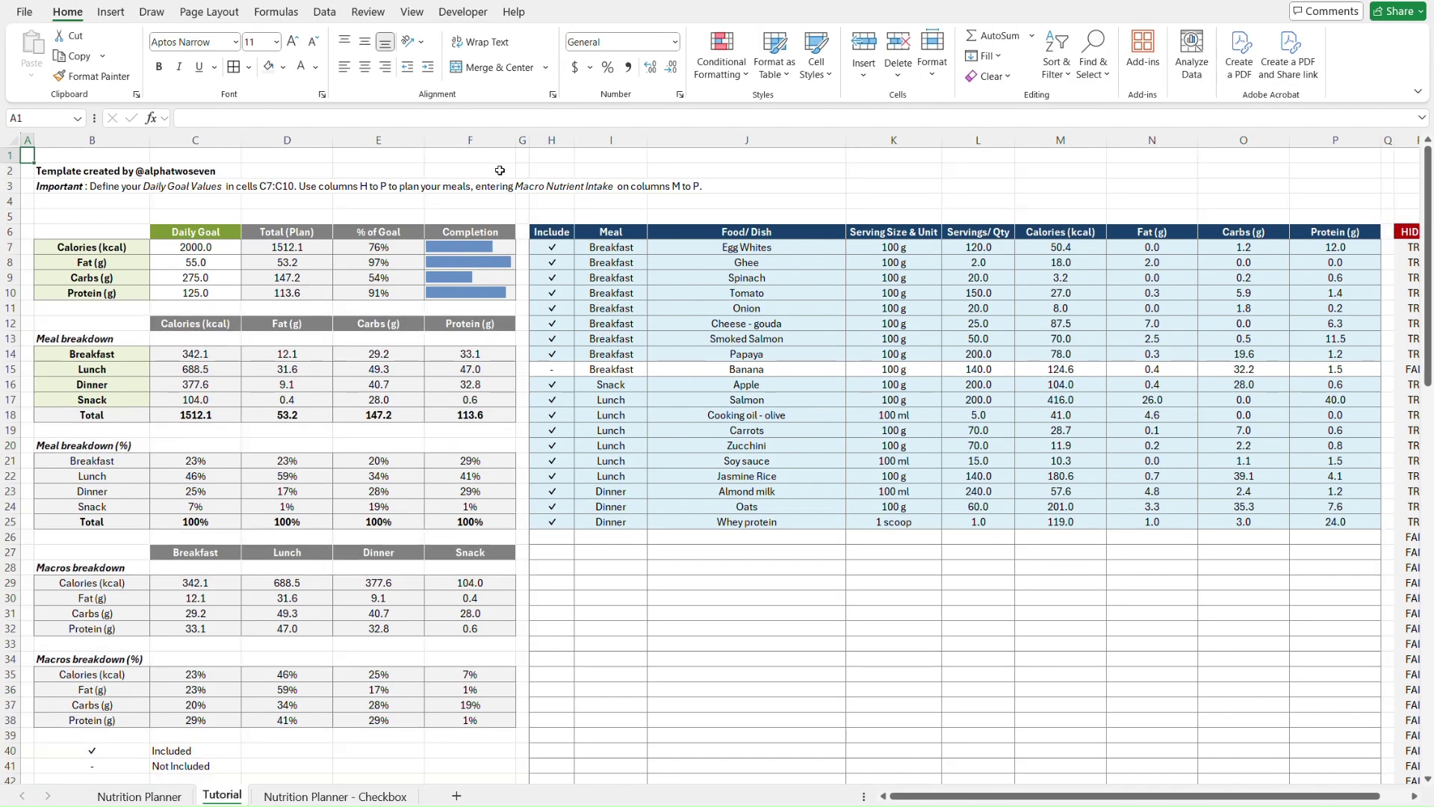
# - Fill the blank row above the table headers, A5:R5, with light grey
pyautogui.click(33, 216)
pyautogui.keyDown('shift'); pyautogui.click(1401, 218); pyautogui.keyUp('shift')
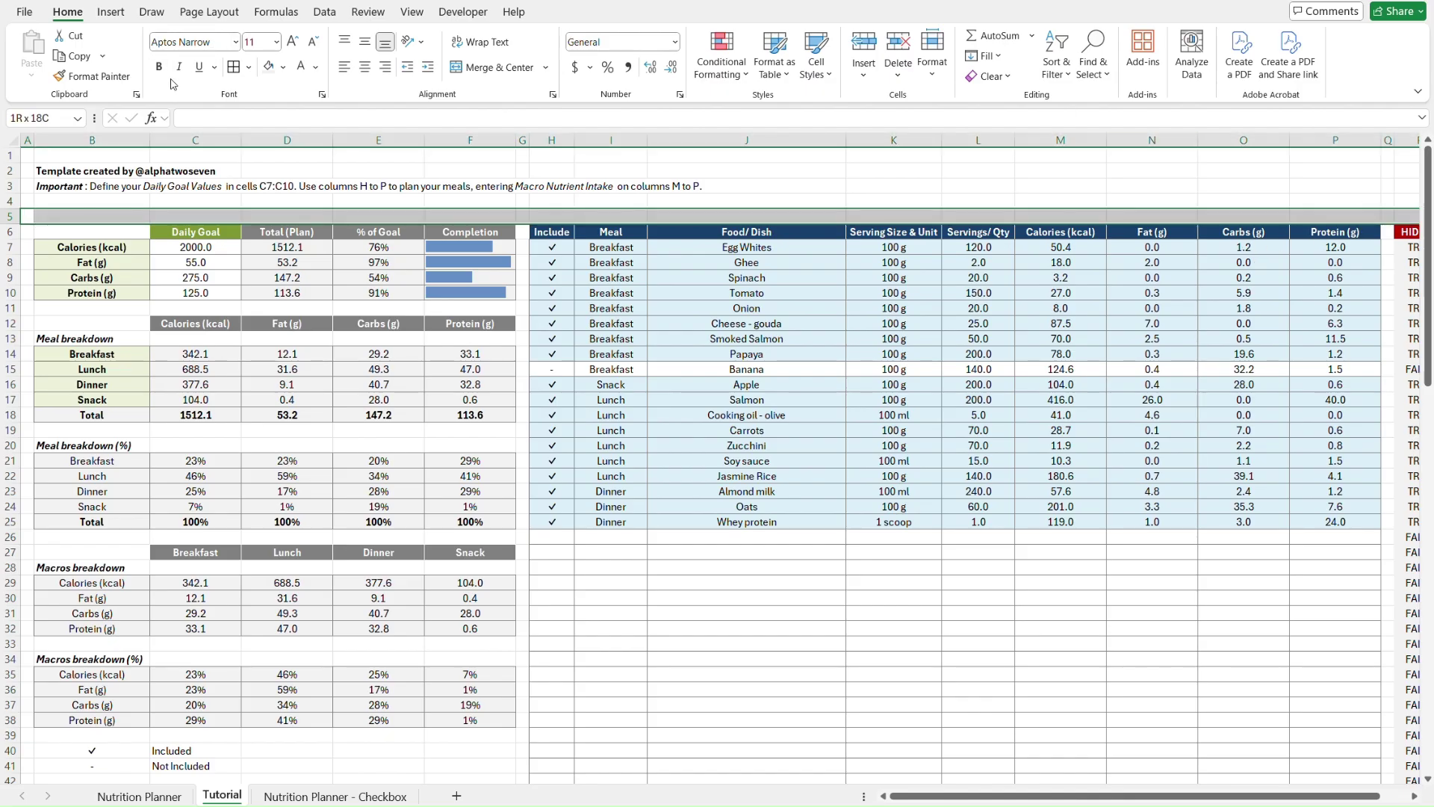
pyautogui.click(281, 69)
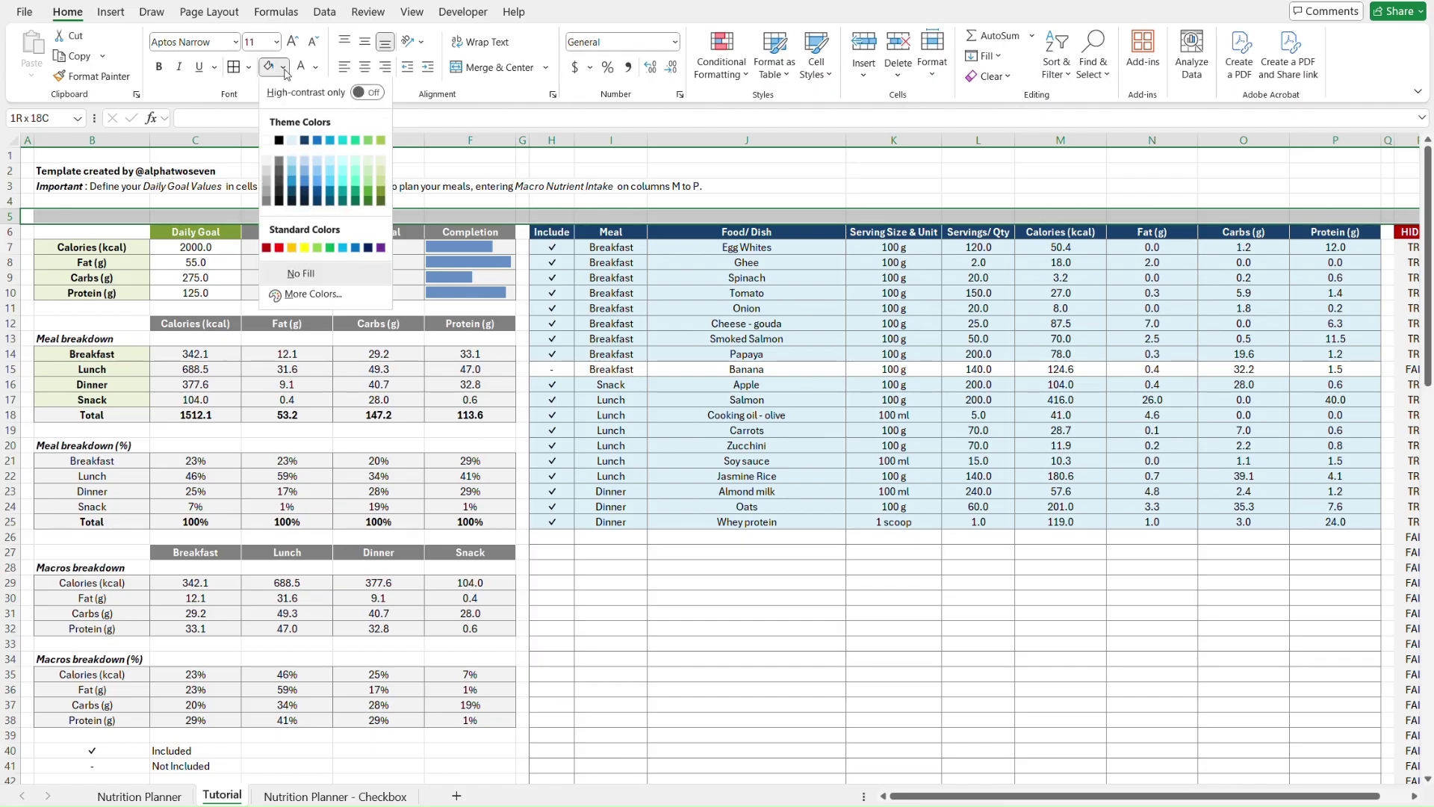
pyautogui.click(267, 163)
pyautogui.hotkey('ctrl', 'Home')
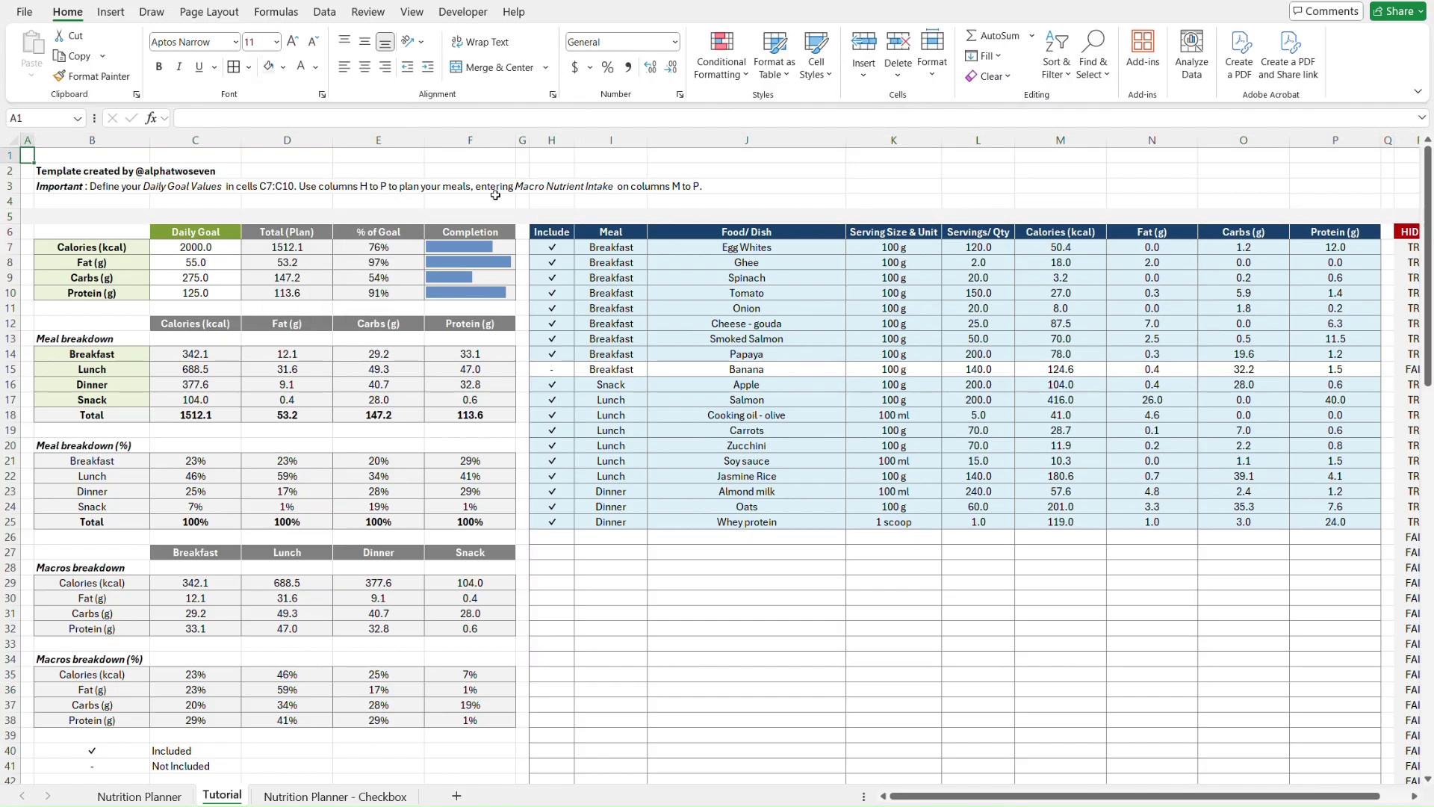
# - Compare the row 5 shading with the Nutrition Planner sheet and return to the Tutorial sheet's food table and HIDDEN column
pyautogui.hotkey('ctrl', 'pageup')
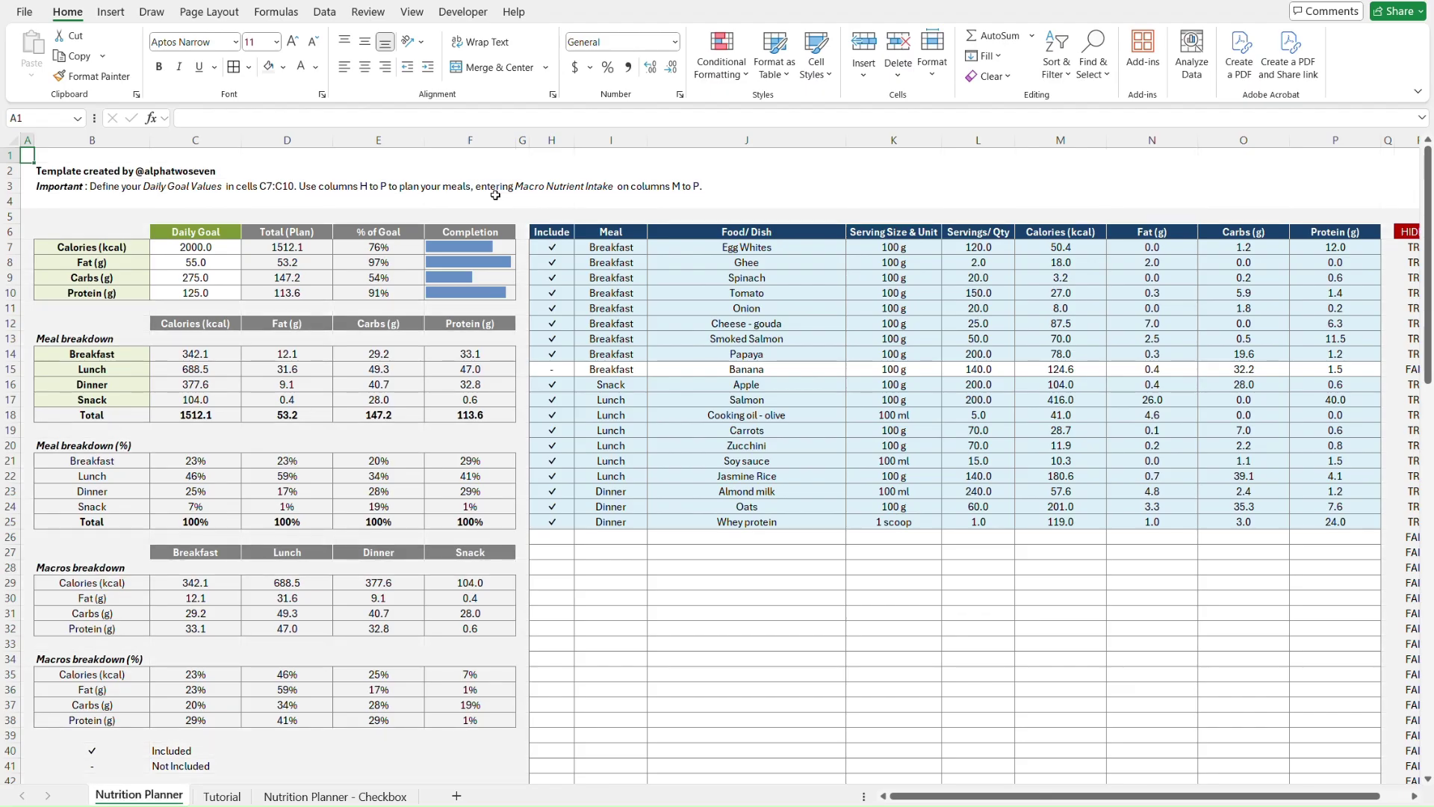
pyautogui.hotkey('ctrl', 'pagedown')
pyautogui.hotkey('ctrl', 'pageup')
pyautogui.hotkey('ctrl', 'pagedown')
pyautogui.hscroll(3, 575, 223)
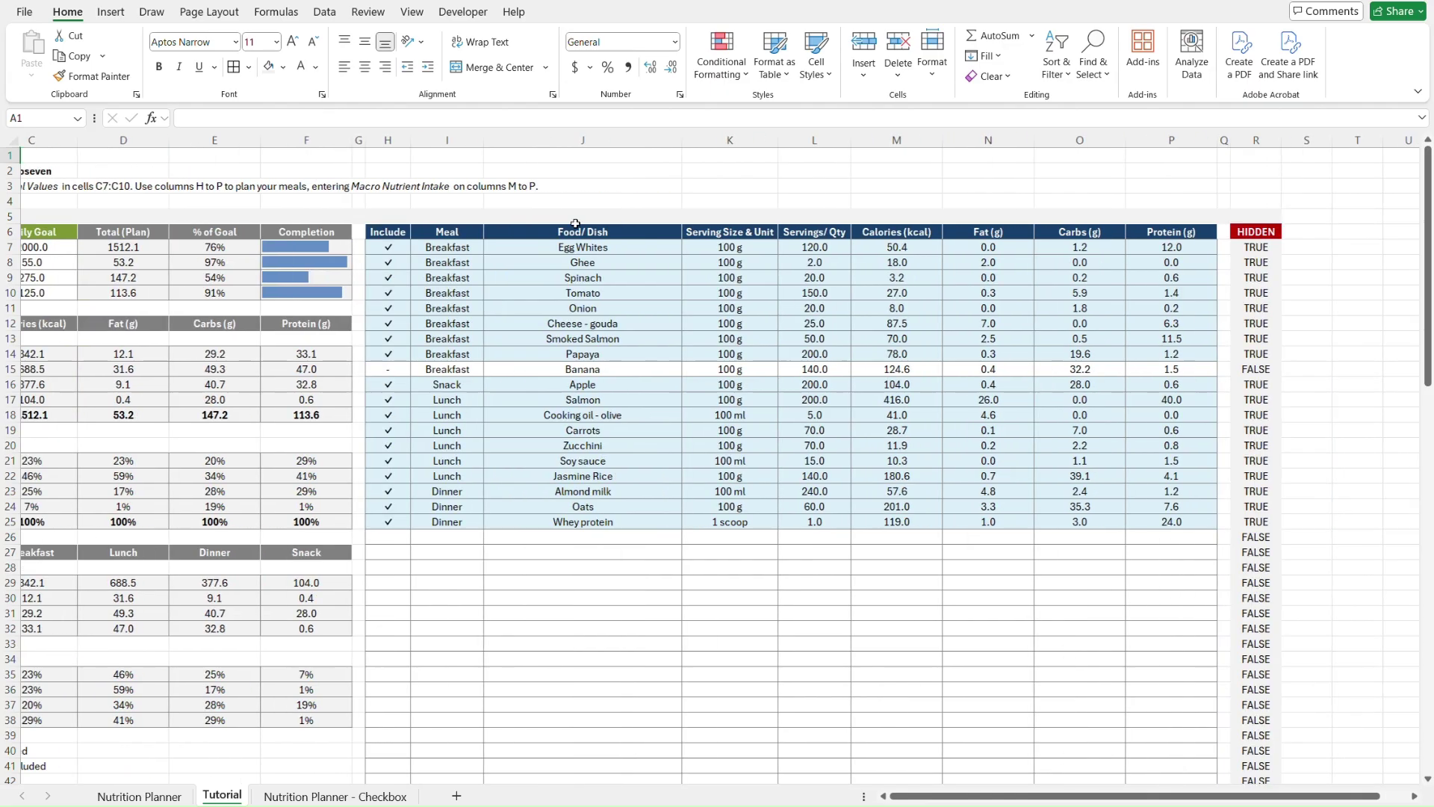
# - Fill the narrow spacer columns G and Q beside the food table and the closing row A107:R107 with light grey
pyautogui.click(1157, 218)
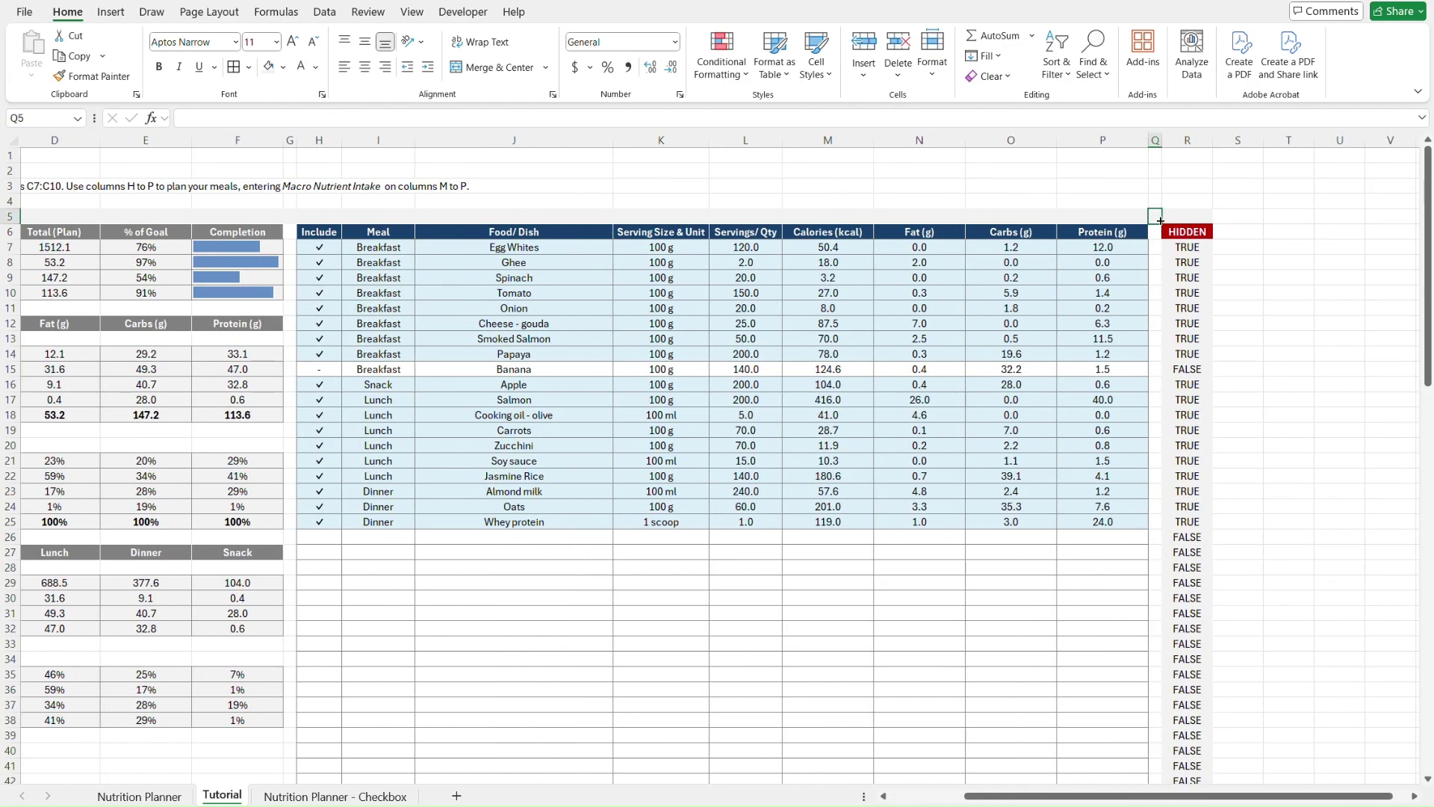
pyautogui.press('Right')
pyautogui.press('Down')
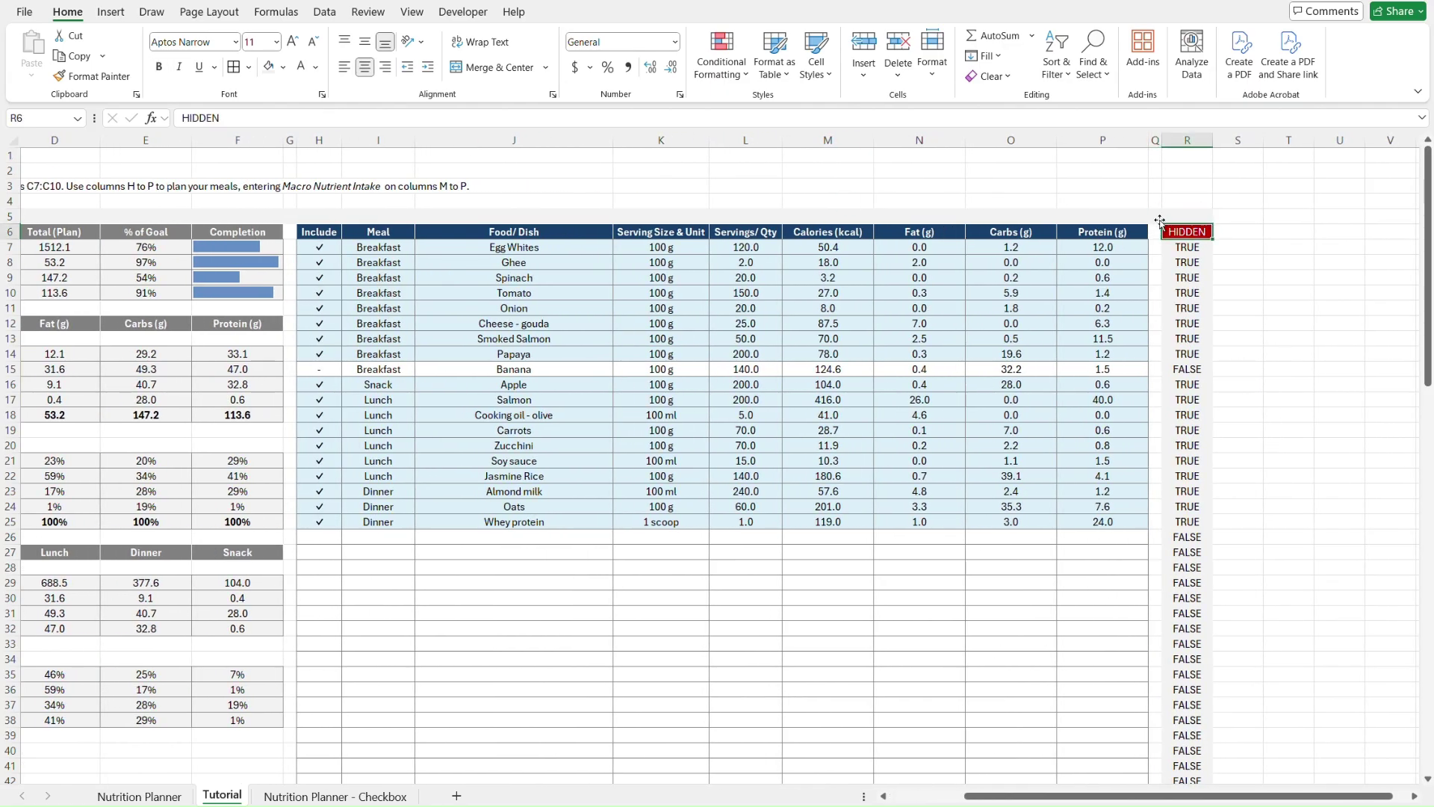
pyautogui.click(1157, 228)
pyautogui.scroll(-7, 1161, 328)
pyautogui.scroll(-20, 1161, 329)
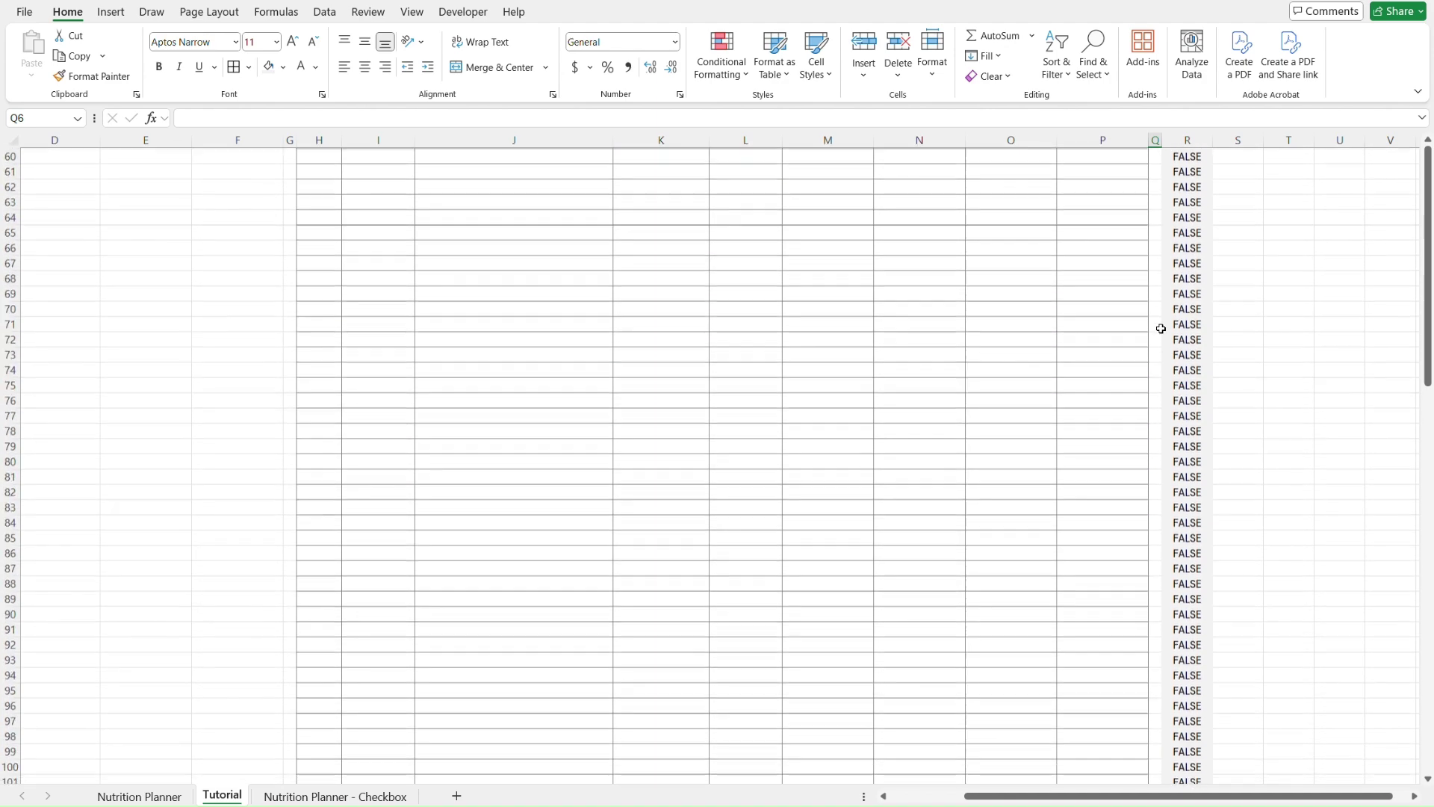
pyautogui.click(1178, 446)
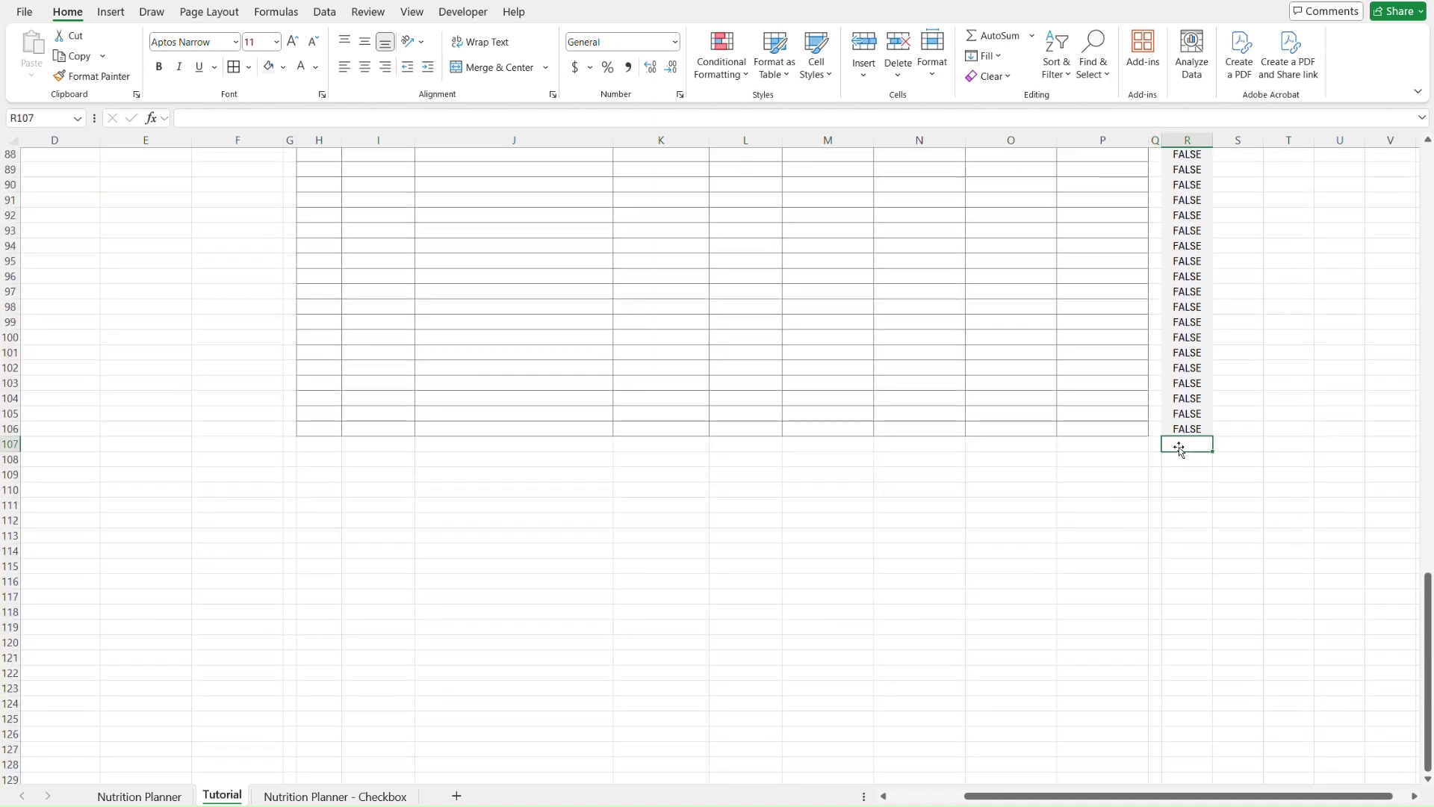
pyautogui.scroll(20, 1173, 389)
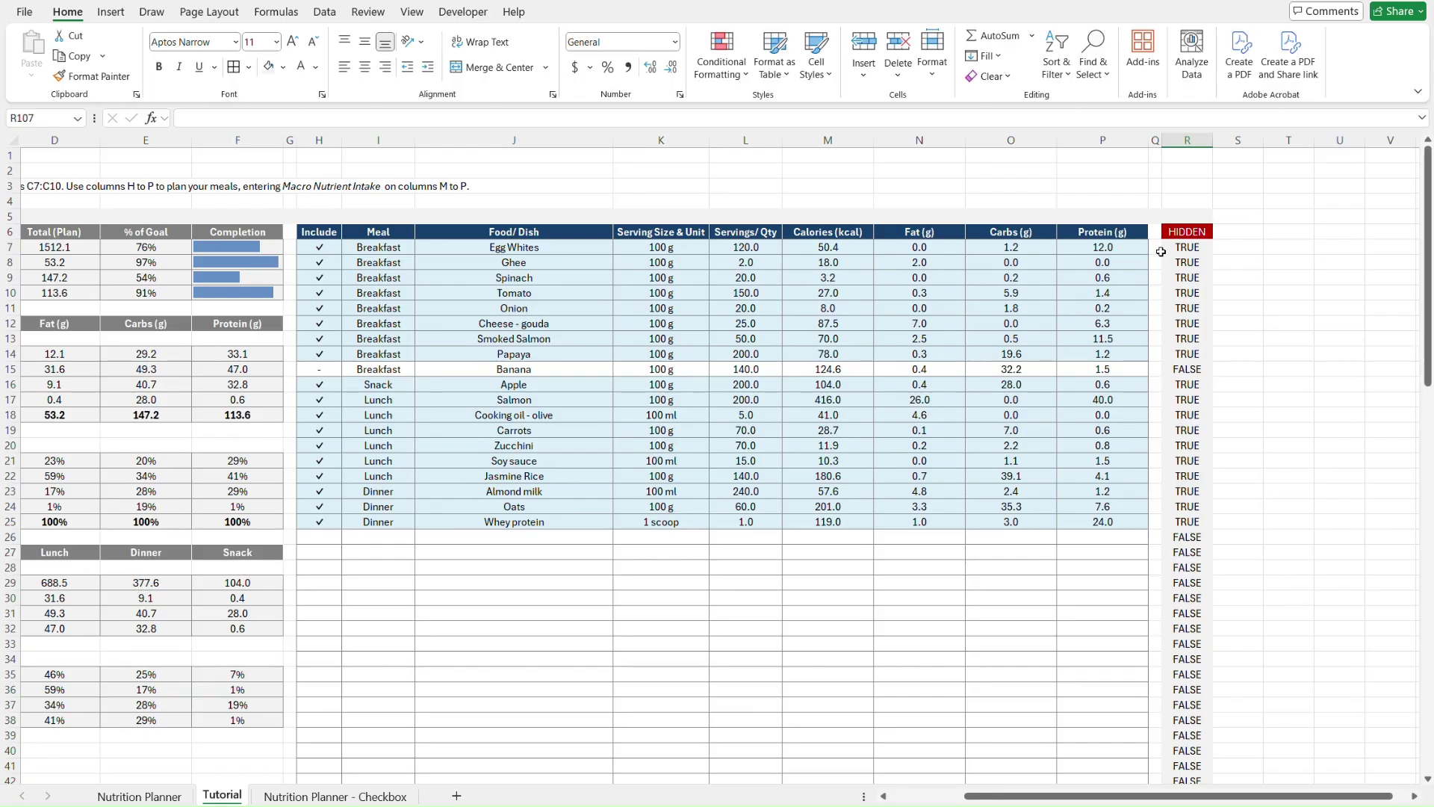
pyautogui.keyDown('shift'); pyautogui.click(1187, 247); pyautogui.keyUp('shift')
pyautogui.scroll(-15, 1162, 374)
pyautogui.scroll(15, 1162, 373)
pyautogui.moveTo(290, 171); pyautogui.dragTo(271, 71)
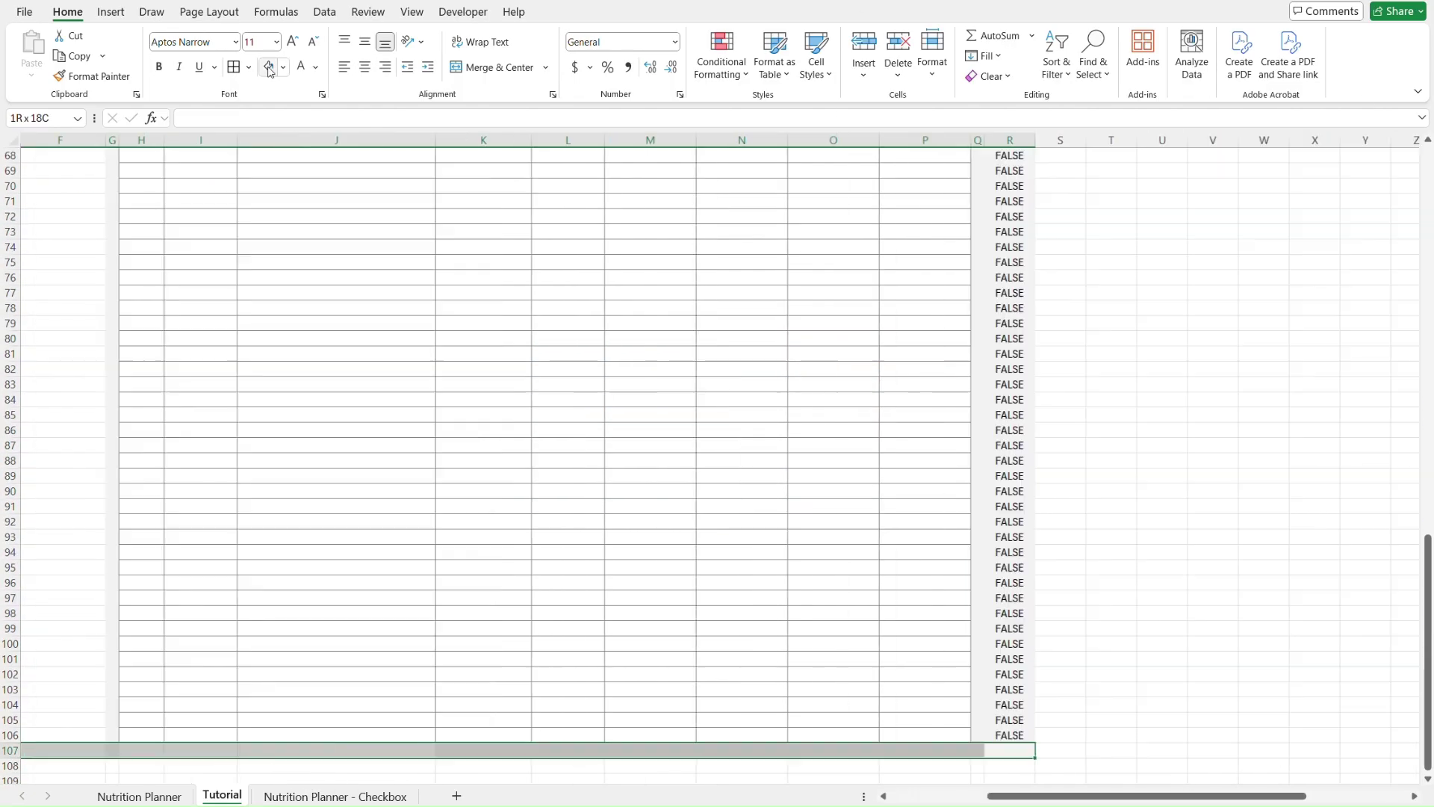
pyautogui.click(269, 71)
# - Fill the blank block beneath the summary tables in columns A to G, down to row 107, with light grey
pyautogui.hscroll(-5, 515, 598)
pyautogui.click(522, 750)
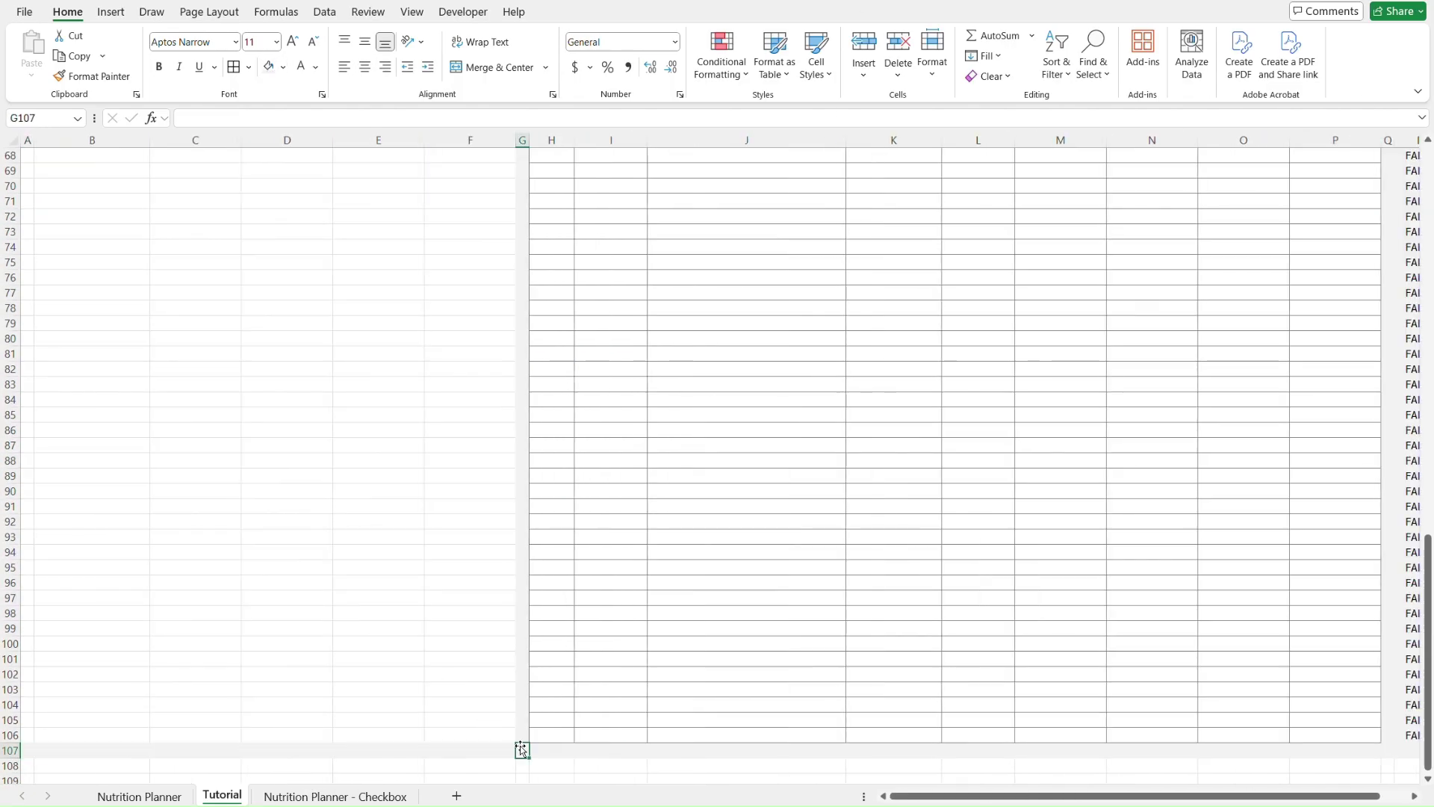
pyautogui.scroll(16, 515, 597)
pyautogui.keyDown('shift'); pyautogui.click(28, 445); pyautogui.keyUp('shift')
pyautogui.click(269, 71)
pyautogui.scroll(-1, 521, 329)
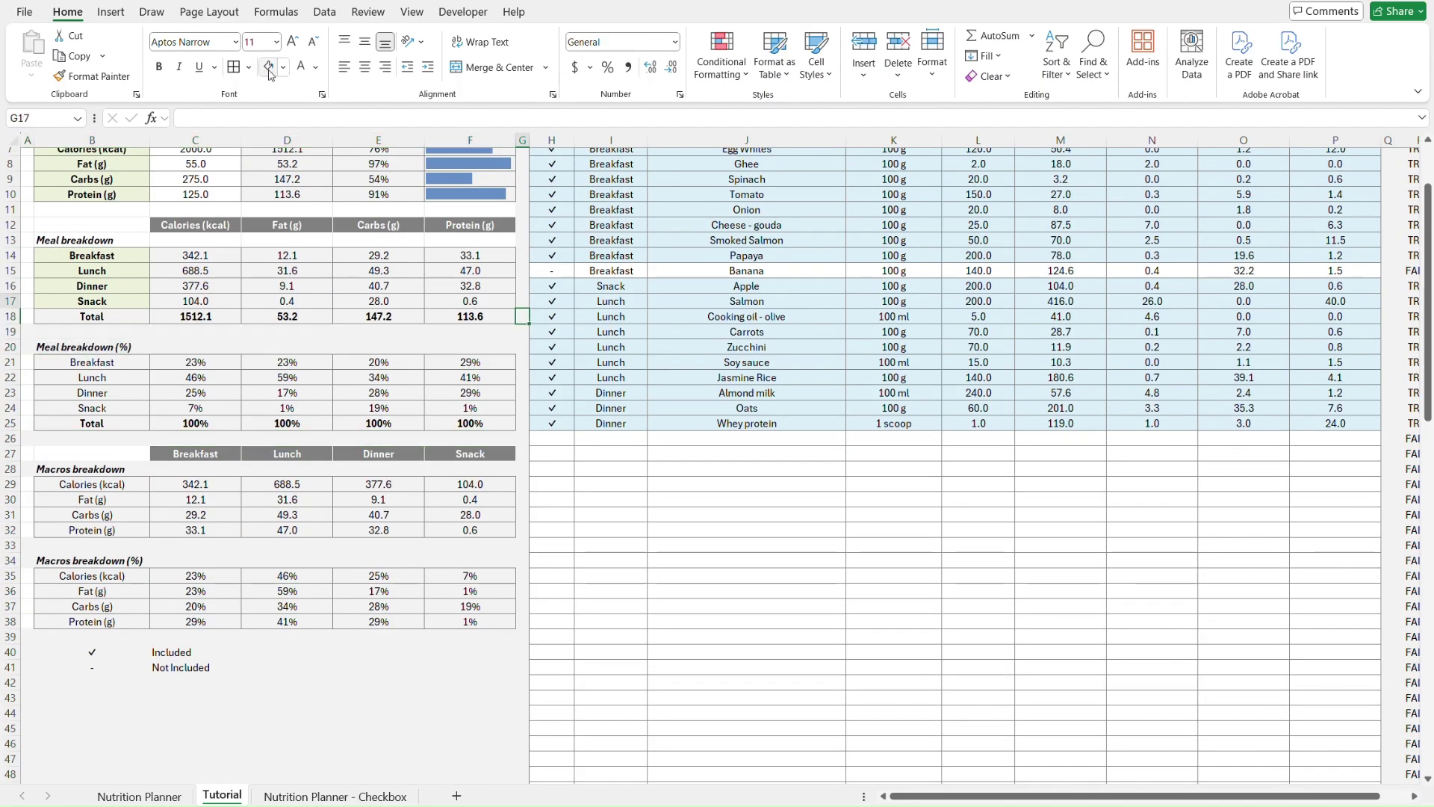
# - Fill the blank separator rows between the summary tables, up to row 11, with light grey
pyautogui.press('Up')
pyautogui.press('Up')
pyautogui.press('Up')
pyautogui.press('Up')
pyautogui.hotkey('ctrl', 'shift', 'Left')
pyautogui.click(272, 72)
pyautogui.press('Up')
pyautogui.press('Up')
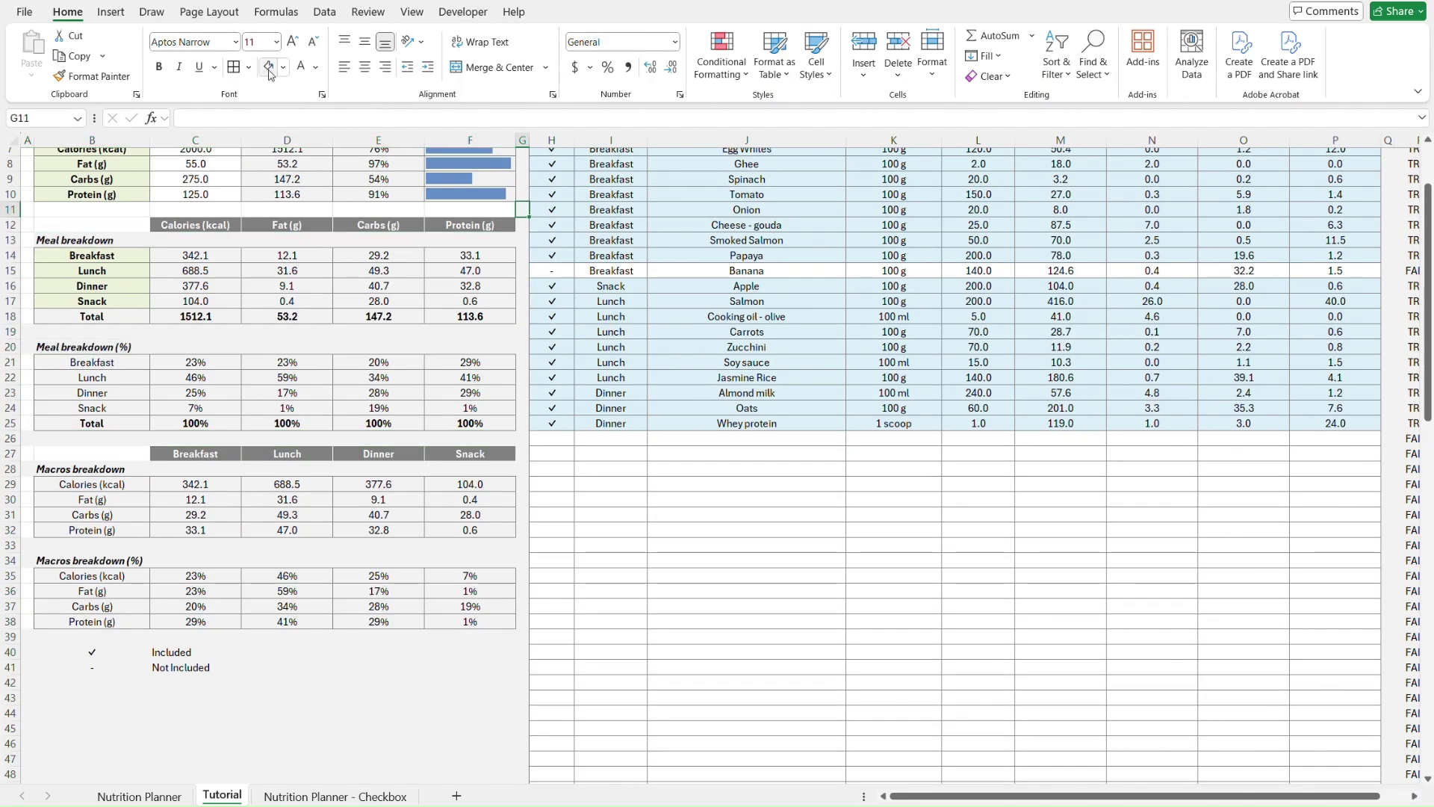
pyautogui.hotkey('ctrl', 'shift', 'Left')
pyautogui.click(271, 73)
# - Fill the narrow column A beside the summary tables and the blank corner cells B27 and B12 with light grey
pyautogui.hotkey('ctrl', 'shift', 'Up')
pyautogui.hotkey('shift', 'Right')
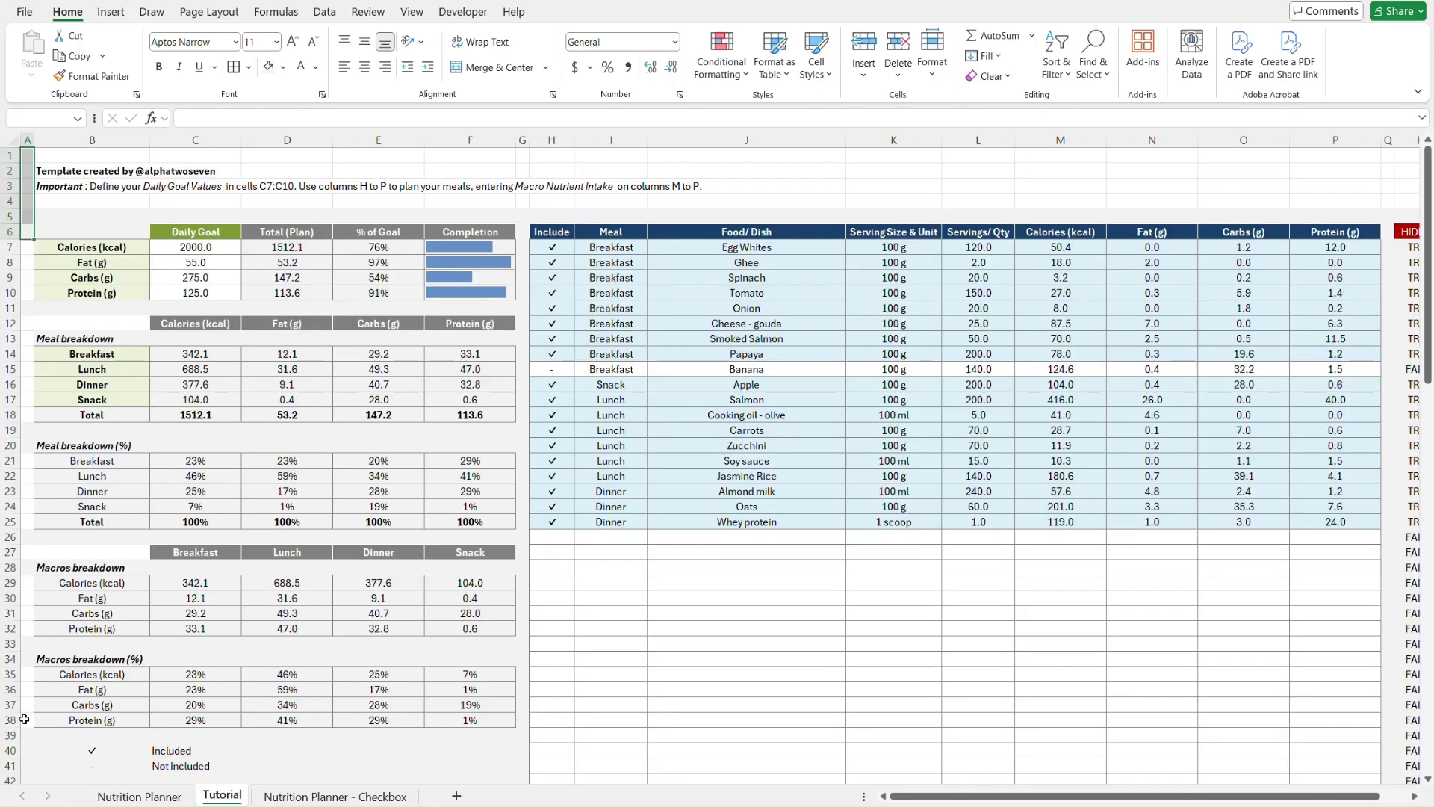
pyautogui.click(271, 73)
pyautogui.click(121, 551)
pyautogui.click(269, 72)
pyautogui.click(121, 324)
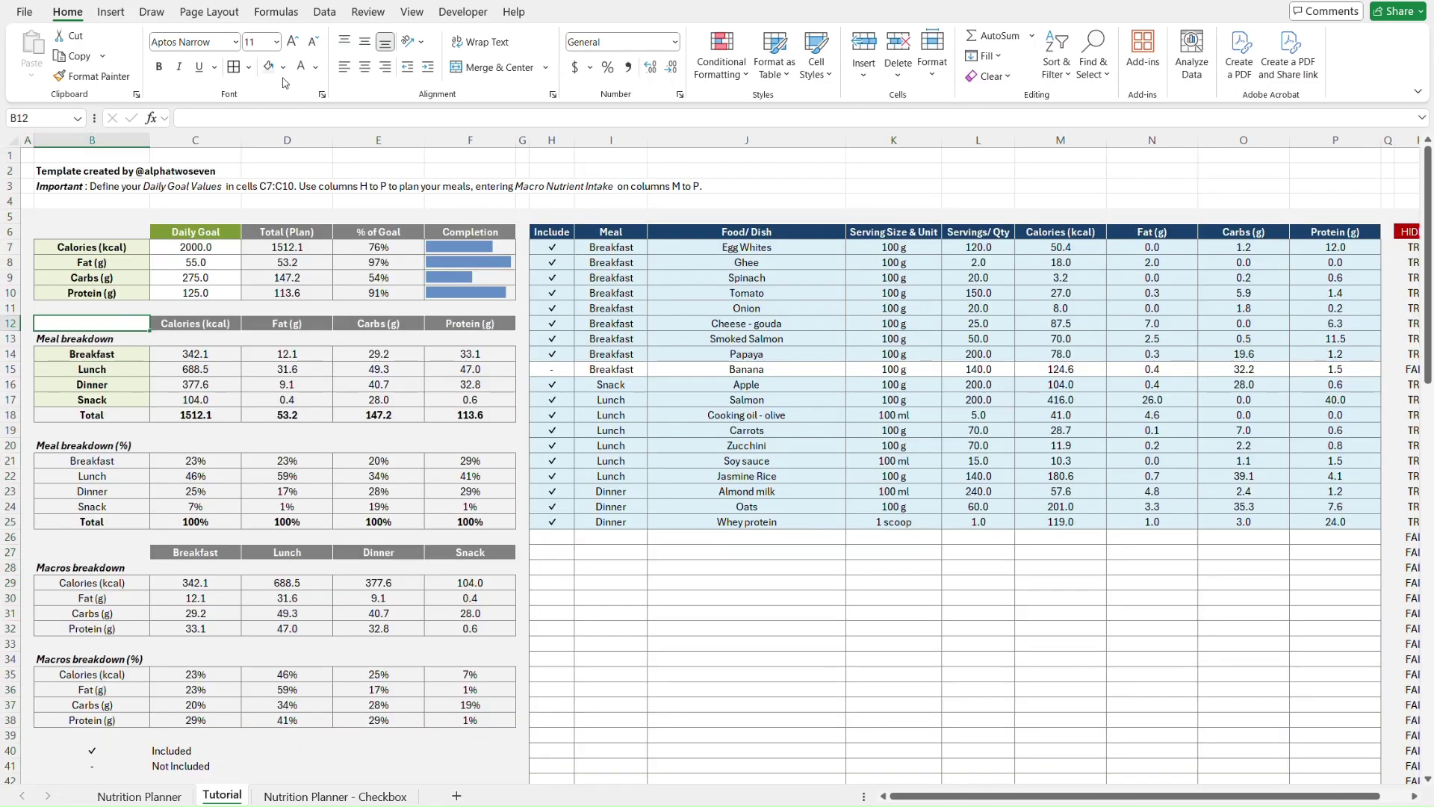
pyautogui.click(270, 72)
# - Compare the finished Tutorial sheet's background shading with the Nutrition Planner sheet and return to the Tutorial sheet
pyautogui.hotkey('ctrl', 'Home')
pyautogui.hotkey('ctrl', 'pageup')
pyautogui.hotkey('ctrl', 'pagedown')
pyautogui.hotkey('ctrl', 'pageup')
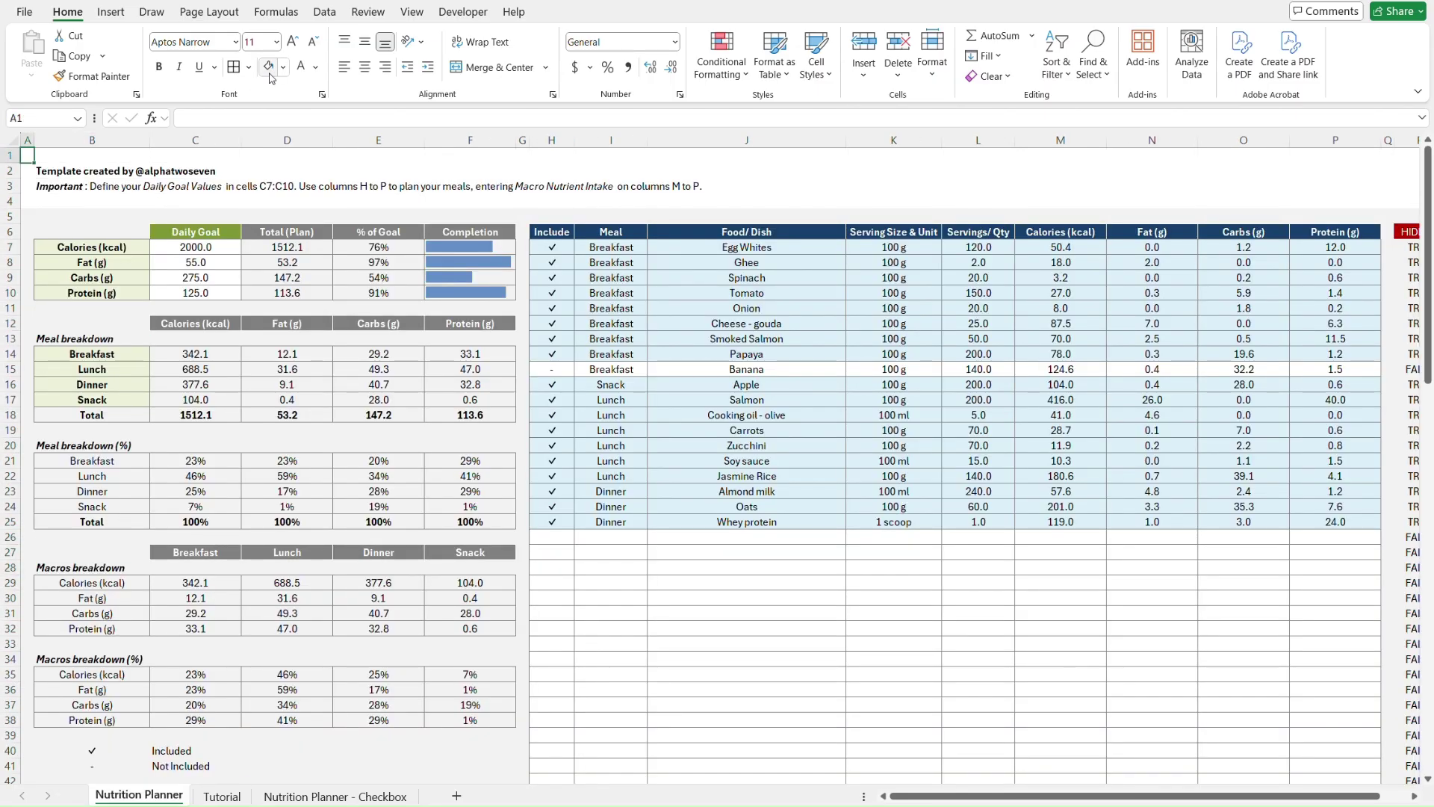
pyautogui.hotkey('ctrl', 'pagedown')
pyautogui.hotkey('ctrl', 'pageup')
pyautogui.hotkey('ctrl', 'pagedown')
pyautogui.hotkey('ctrl', 'pageup')
pyautogui.hotkey('ctrl', 'pagedown')
pyautogui.hotkey('ctrl', 'pageup')
pyautogui.hotkey('ctrl', 'pagedown')
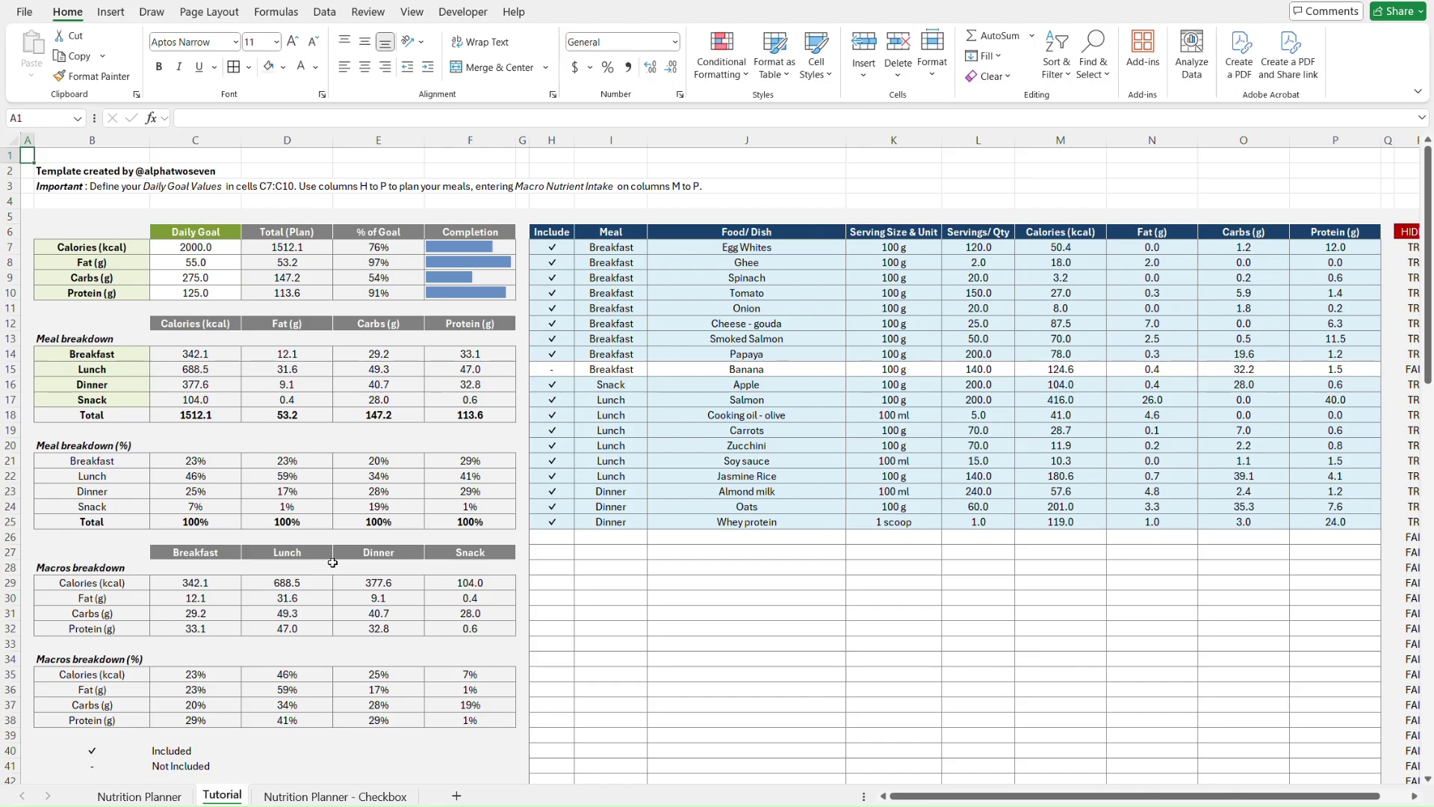
# - Create a copy of the Tutorial sheet at the end of the workbook
pyautogui.rightClick(234, 797)
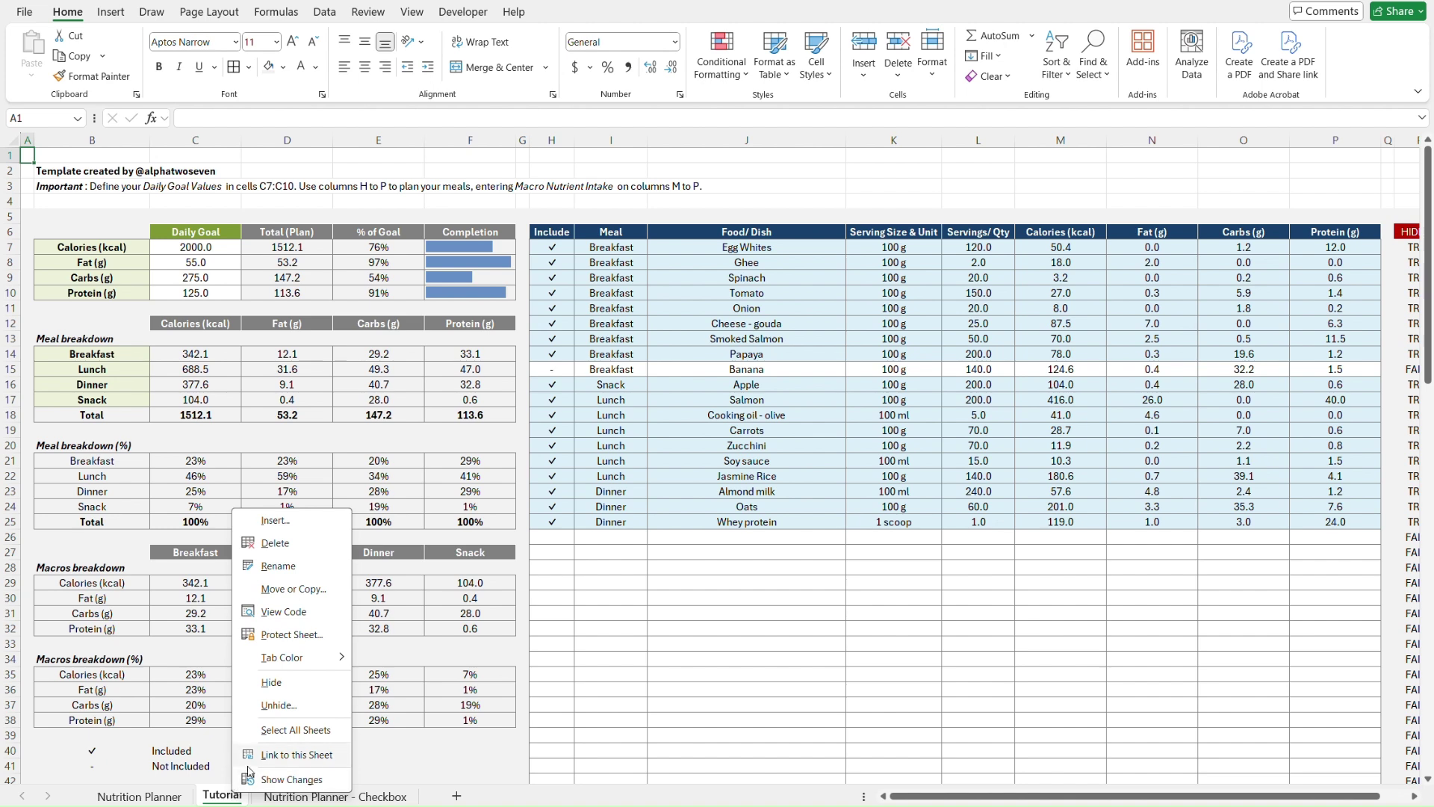
pyautogui.click(327, 591)
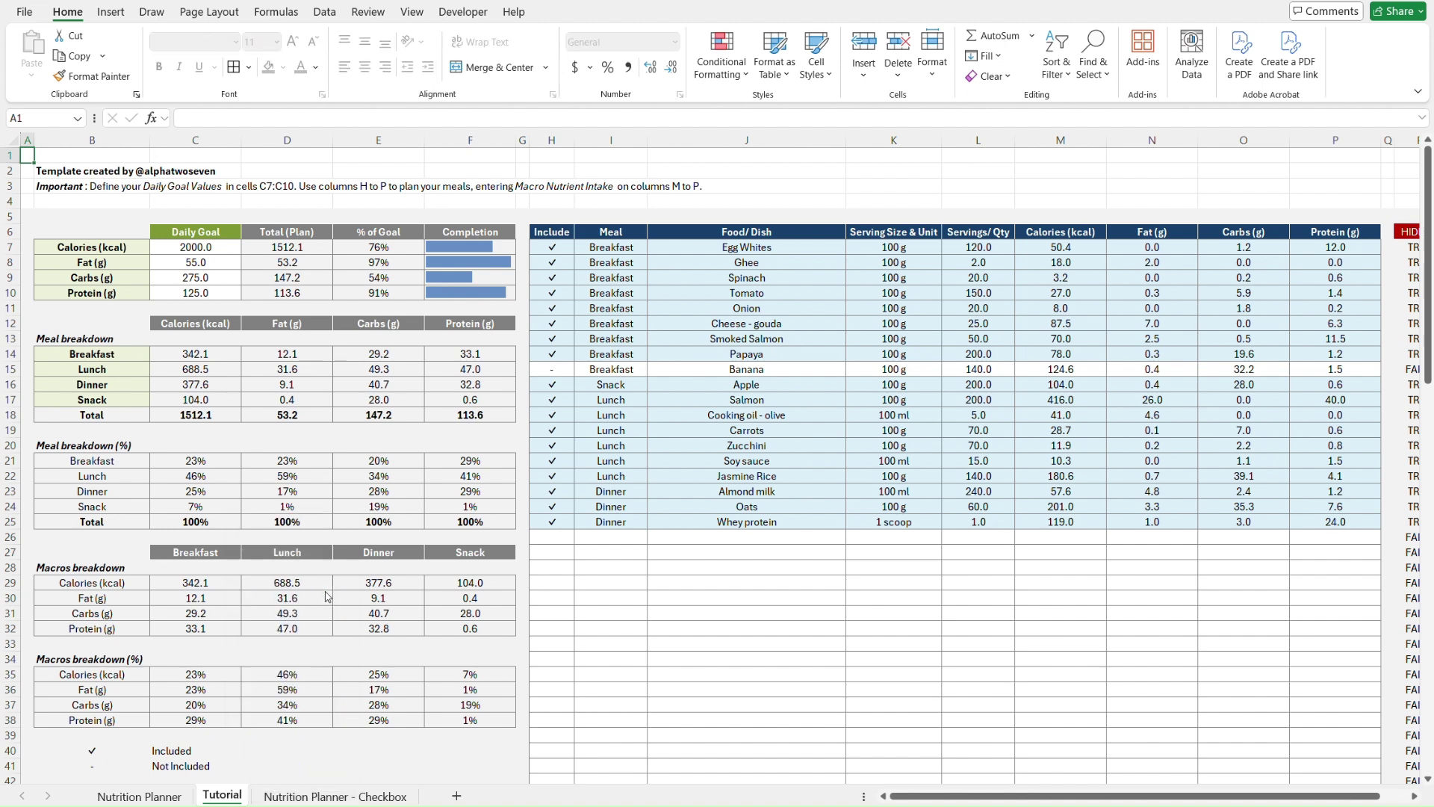
pyautogui.click(237, 687)
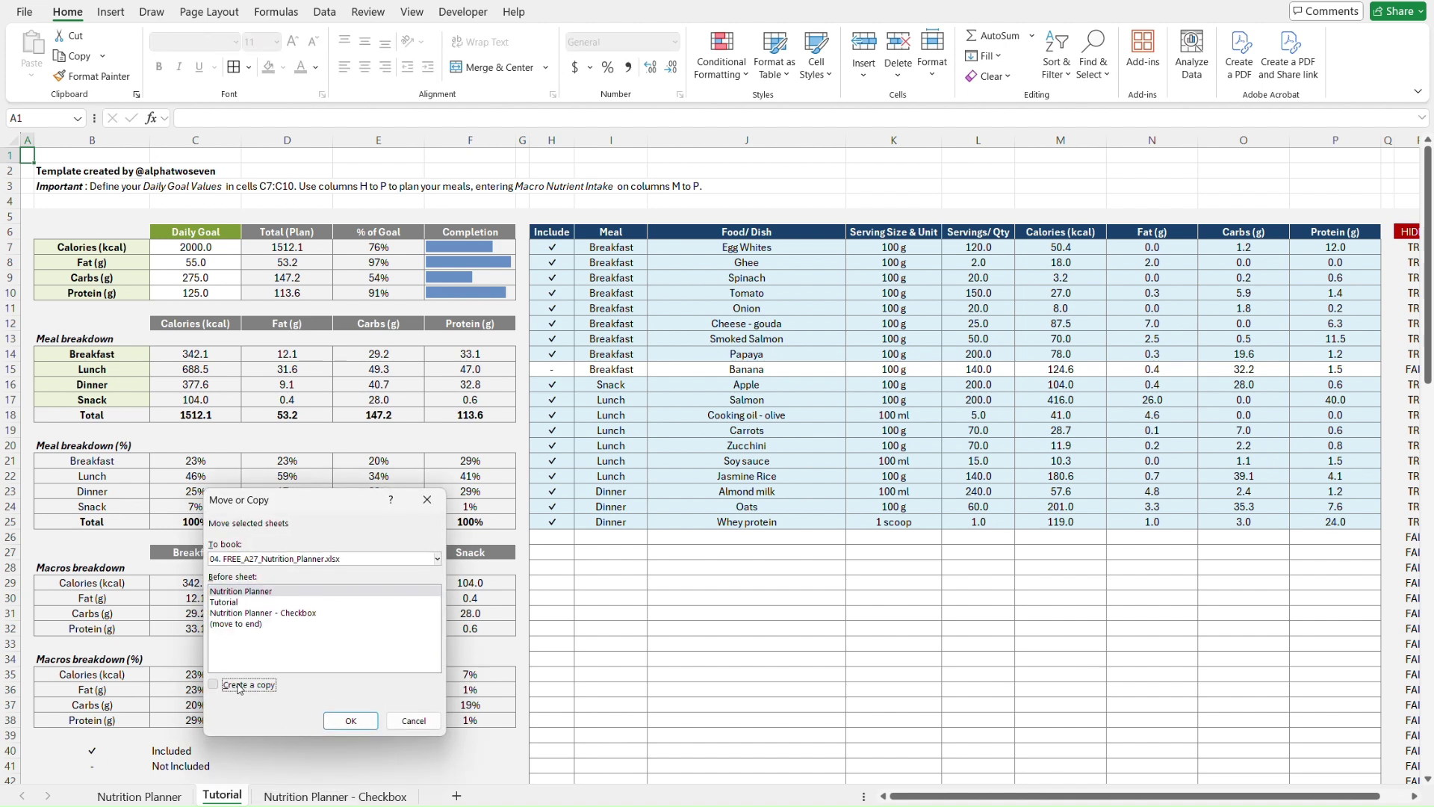
pyautogui.click(245, 625)
pyautogui.click(351, 720)
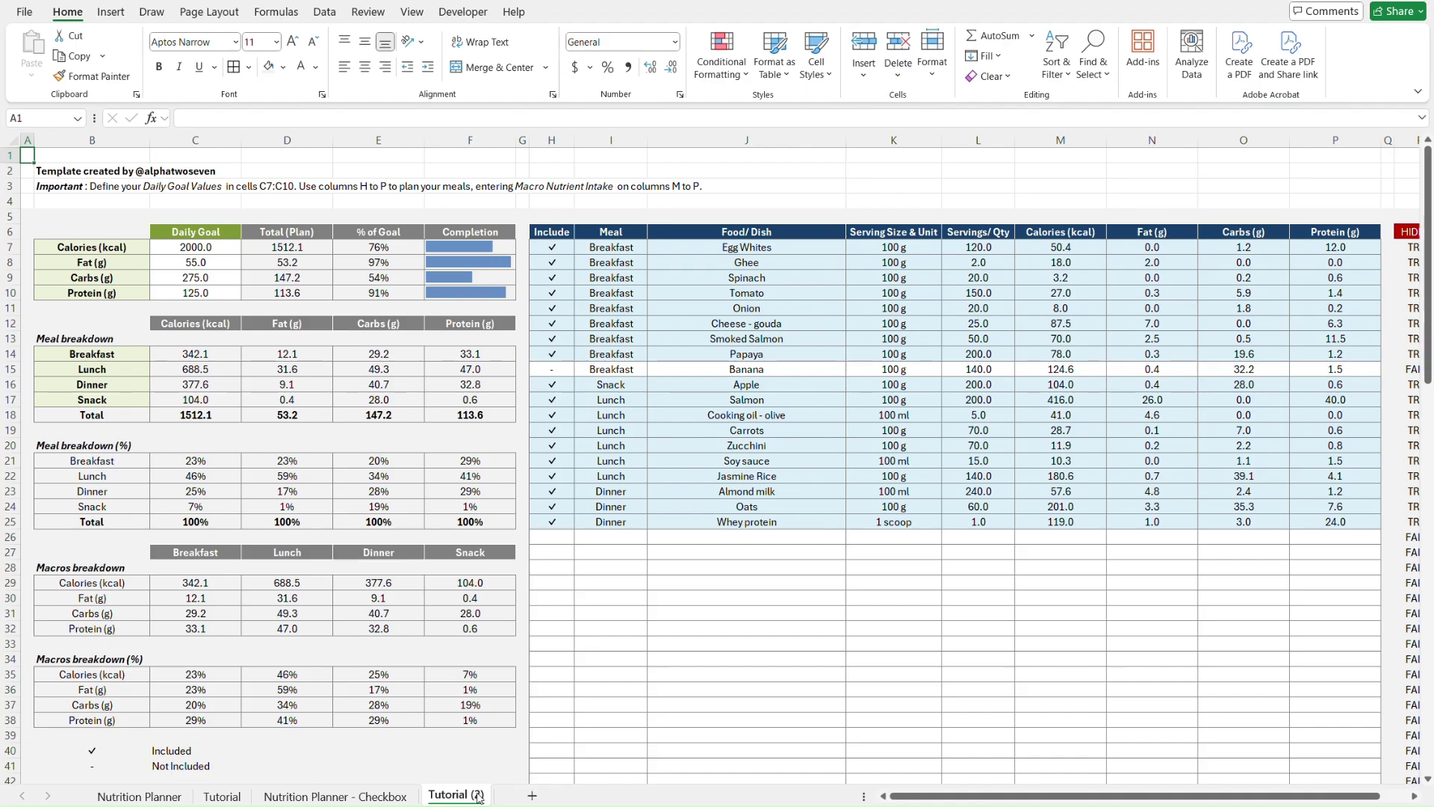
# - Rename the copied sheet as Tutorial - Checkbox
pyautogui.doubleClick(478, 797)
pyautogui.click(476, 795)
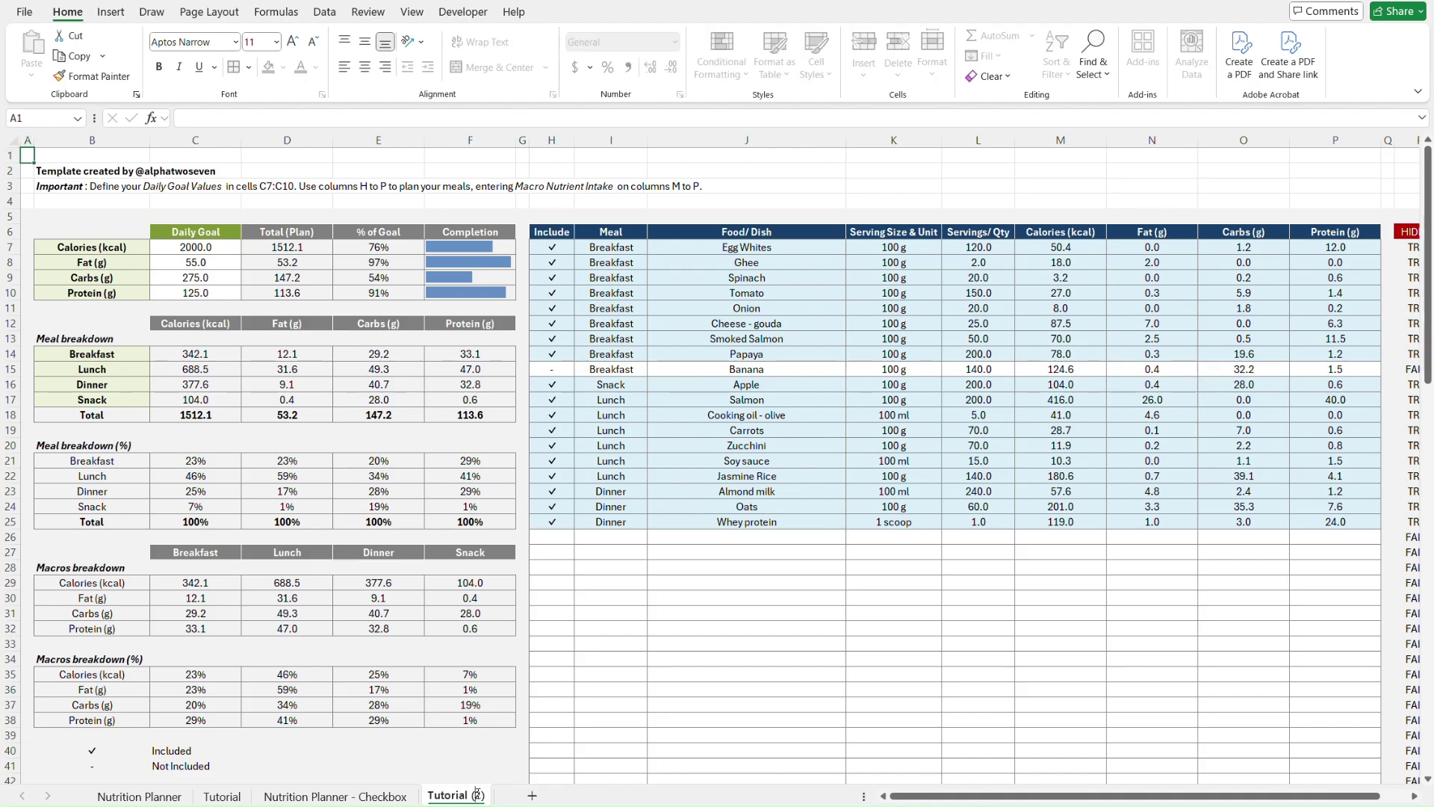
pyautogui.press('BackSpace')
pyautogui.press('BackSpace')
pyautogui.press('BackSpace')
pyautogui.press('BackSpace')
pyautogui.write('- Checkbo')
pyautogui.press('Return')
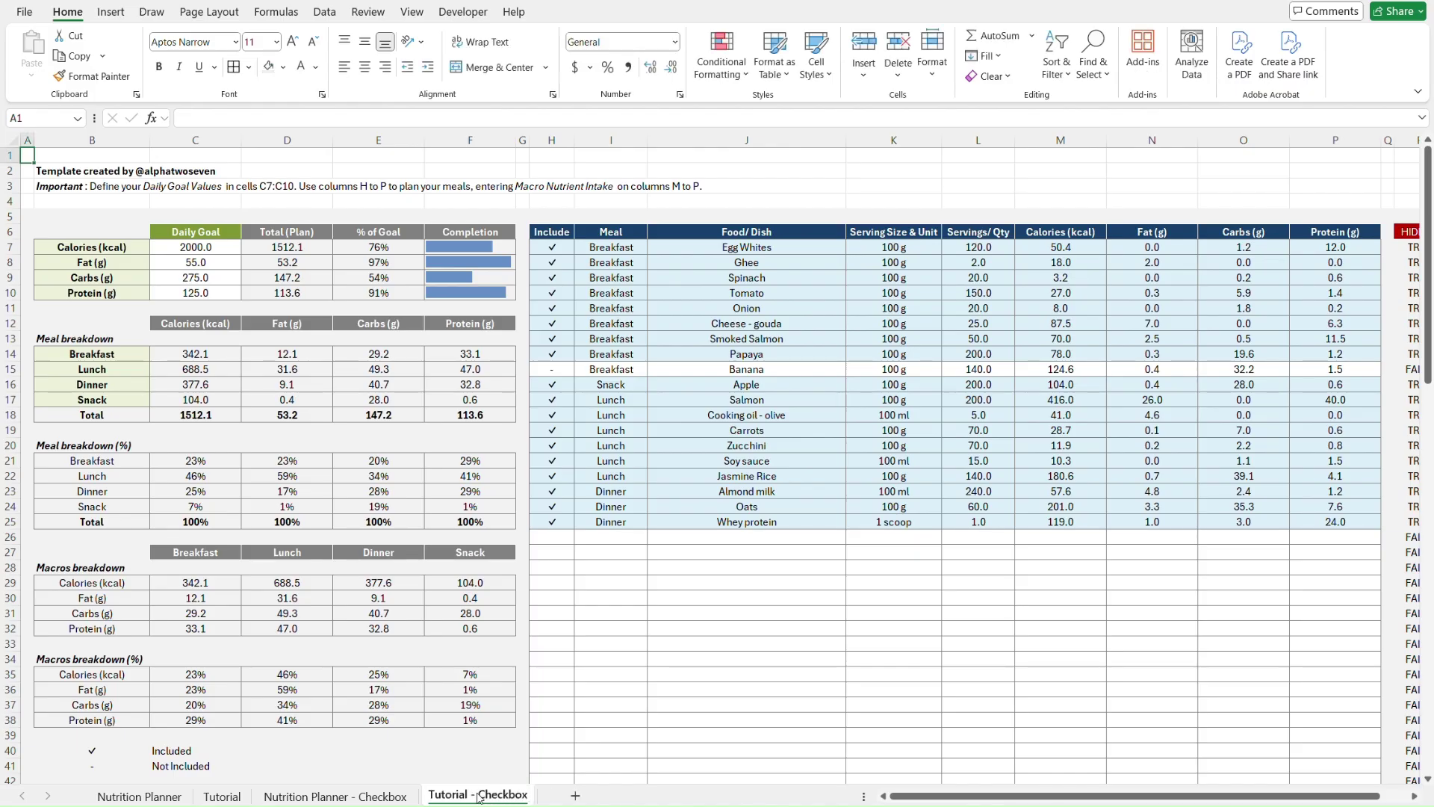
# - Compare the Include column with the Nutrition Planner - Checkbox sheet and return to the Tutorial - Checkbox sheet
pyautogui.rightClick(480, 797)
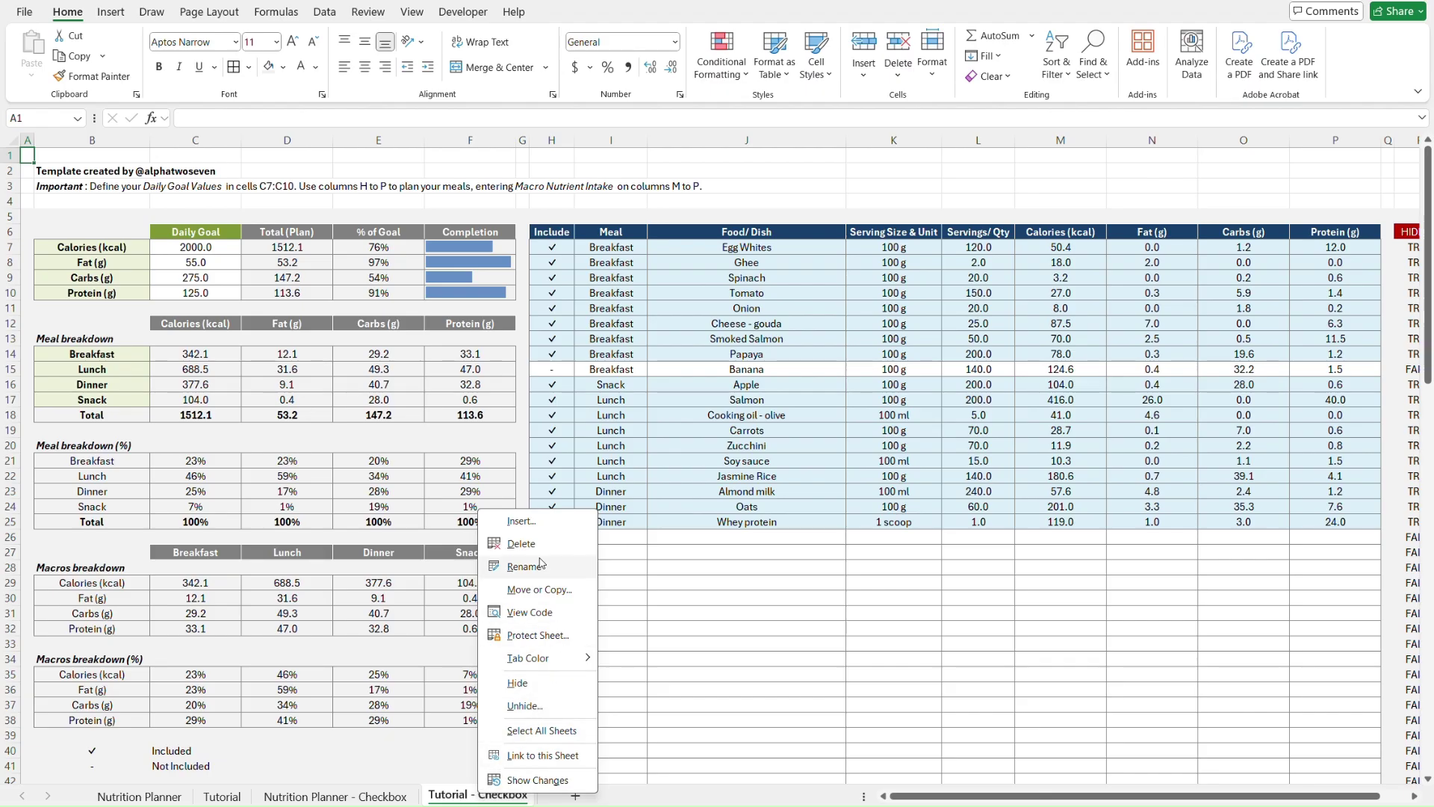
pyautogui.click(662, 593)
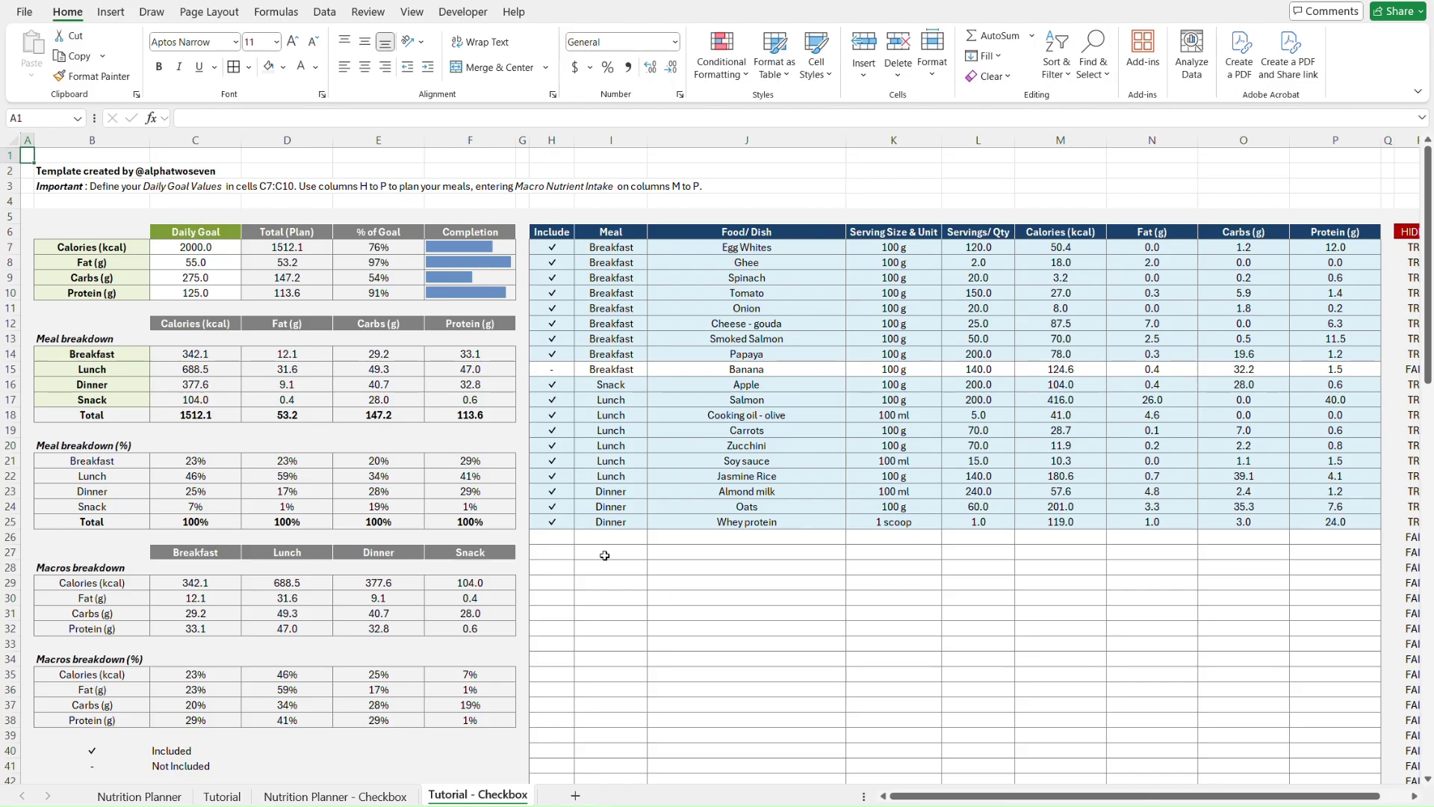
pyautogui.hotkey('ctrl', 'pageup')
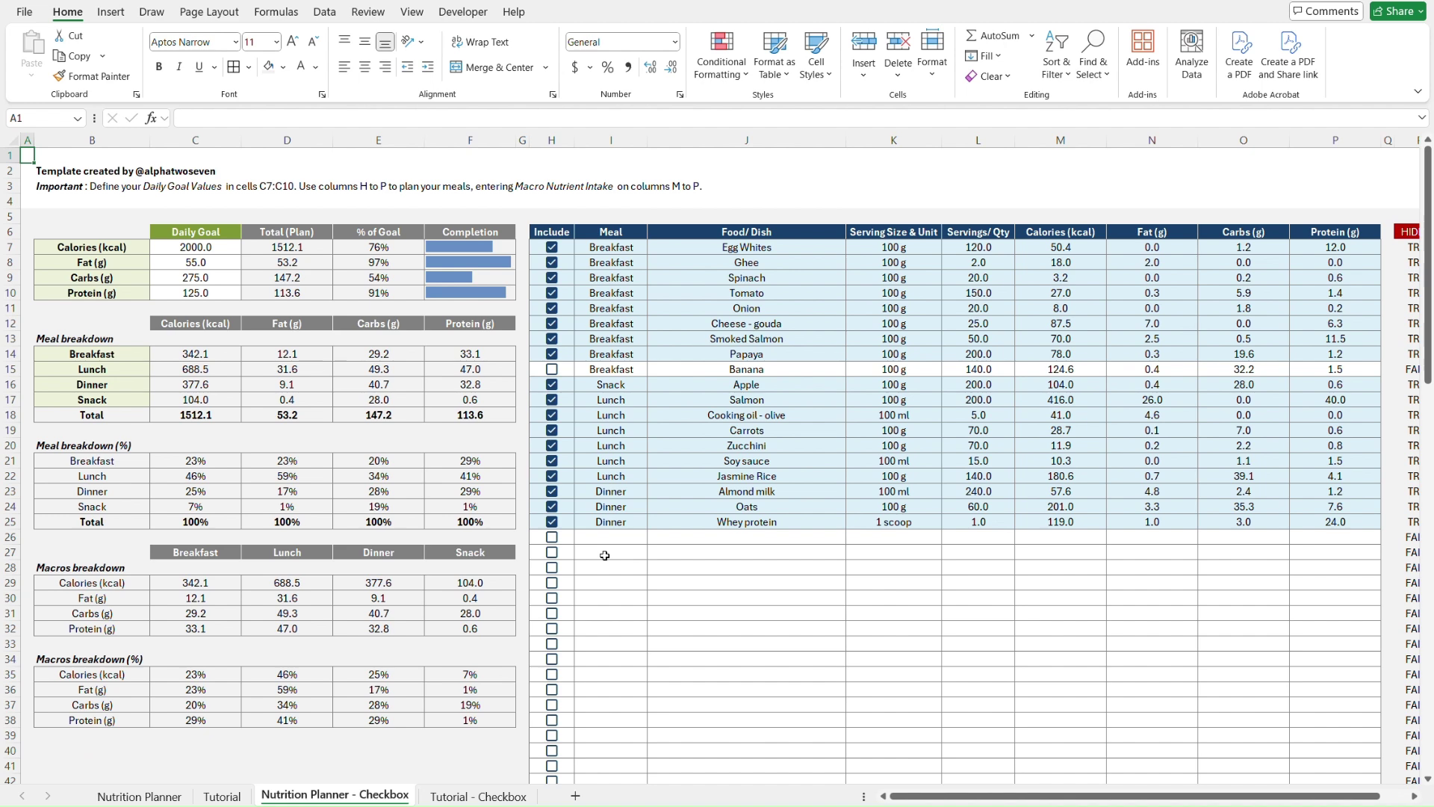
pyautogui.hotkey('ctrl', 'pagedown')
pyautogui.hotkey('ctrl', 'pageup')
pyautogui.hotkey('ctrl', 'pagedown')
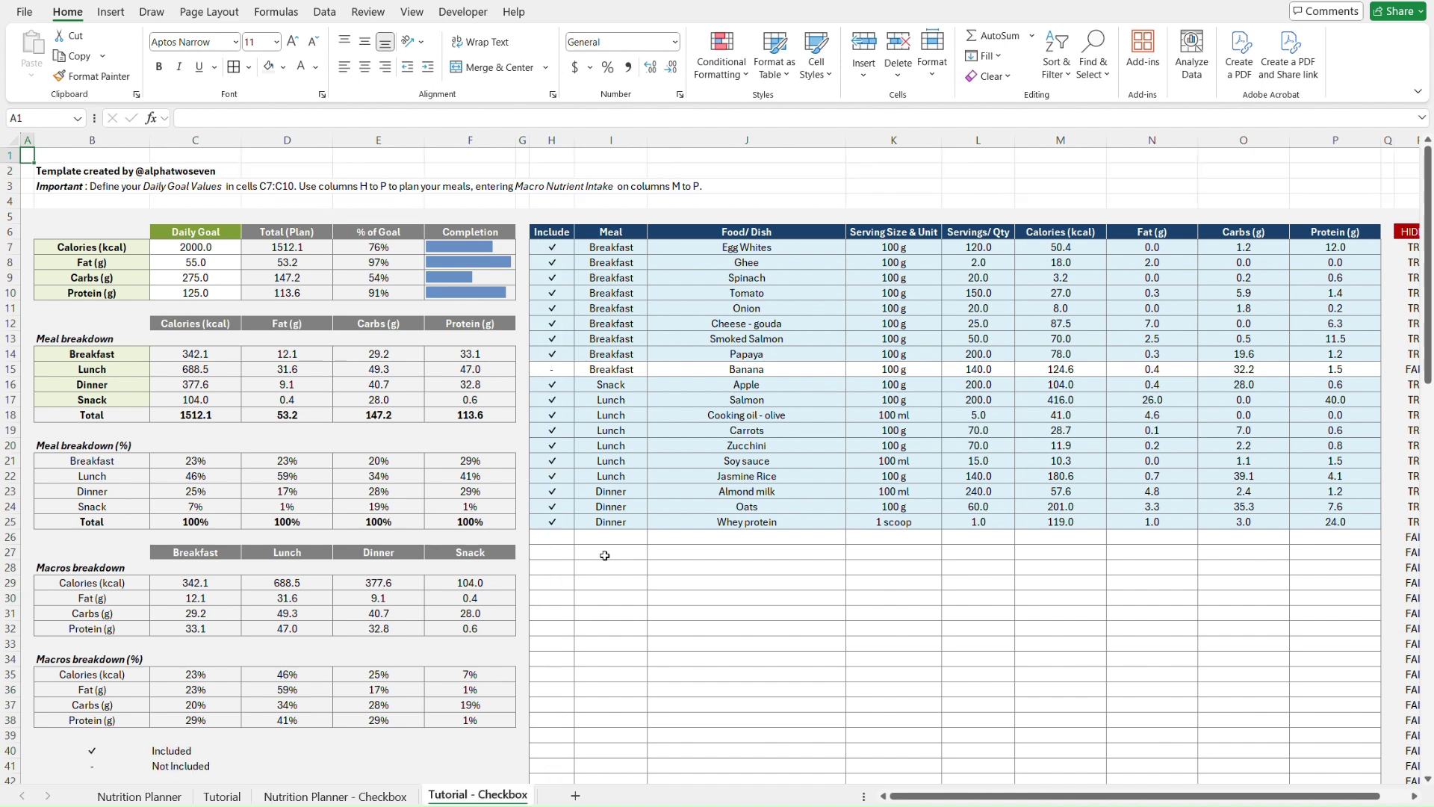
pyautogui.hotkey('ctrl', 'pageup')
pyautogui.hotkey('ctrl', 'pagedown')
# - Delete all Include marks in column H of the food table, from H7 down to the table's last row
pyautogui.click(611, 247)
pyautogui.press('Left')
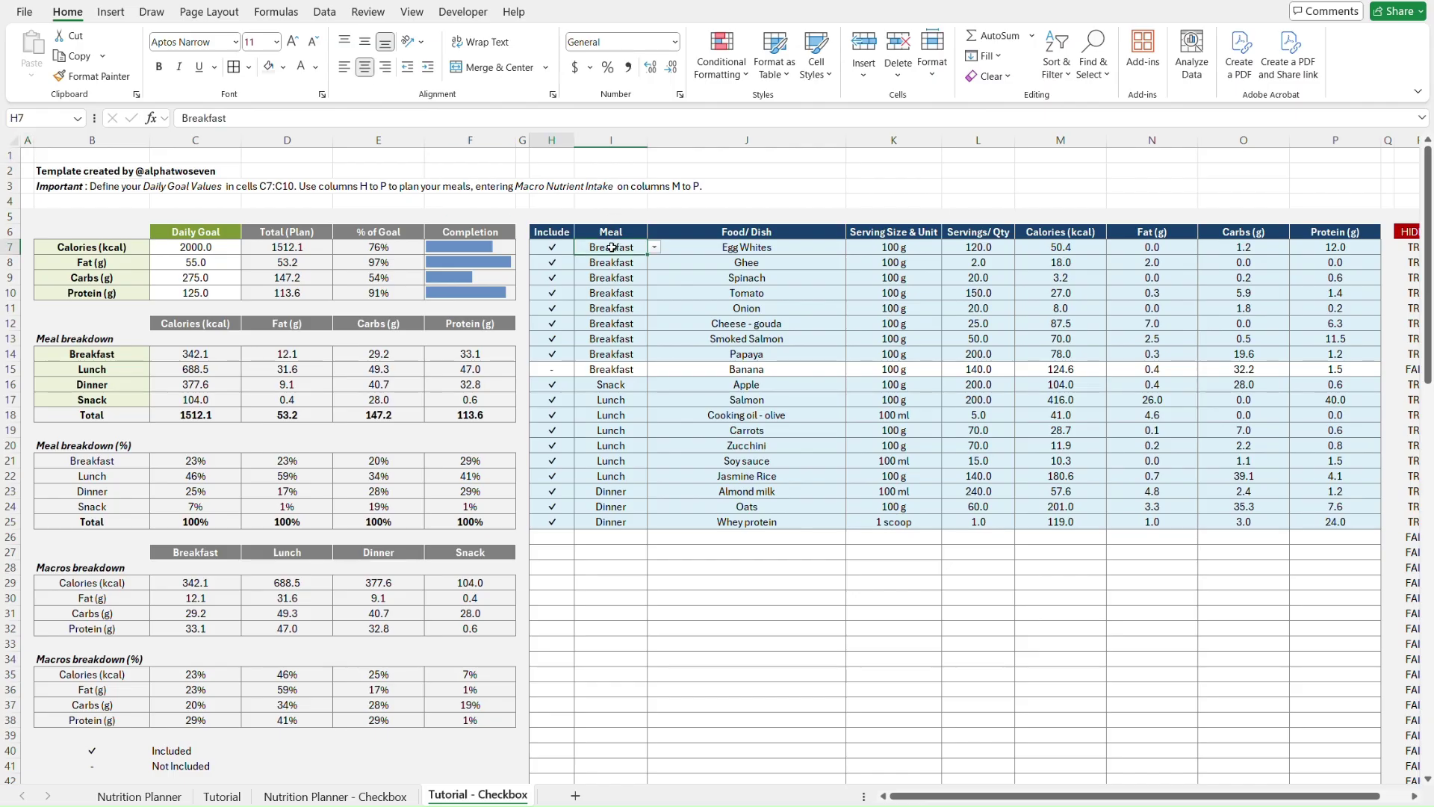
pyautogui.scroll(-19, 581, 493)
pyautogui.scroll(-10, 581, 494)
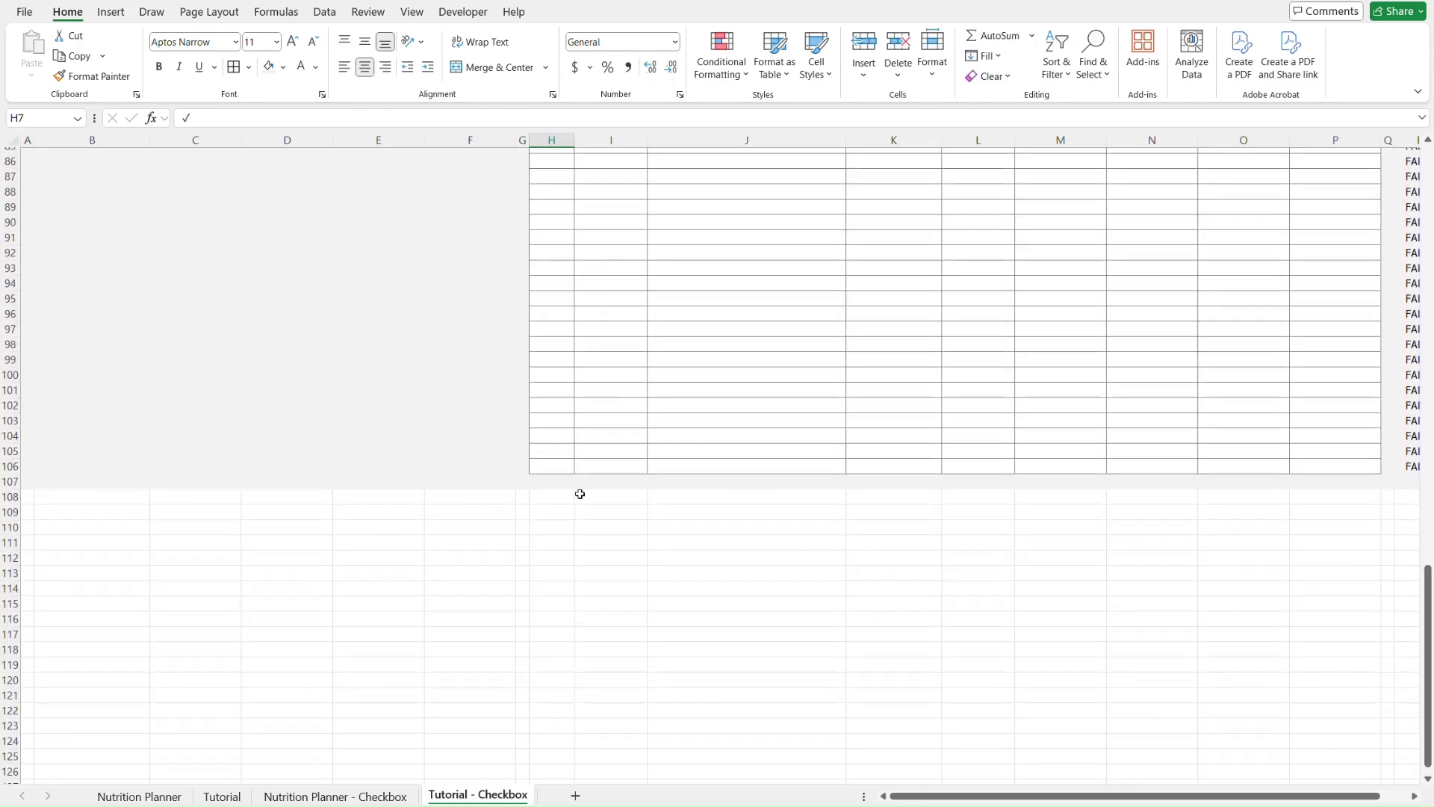
pyautogui.keyDown('shift'); pyautogui.click(556, 422); pyautogui.keyUp('shift')
pyautogui.scroll(20, 556, 422)
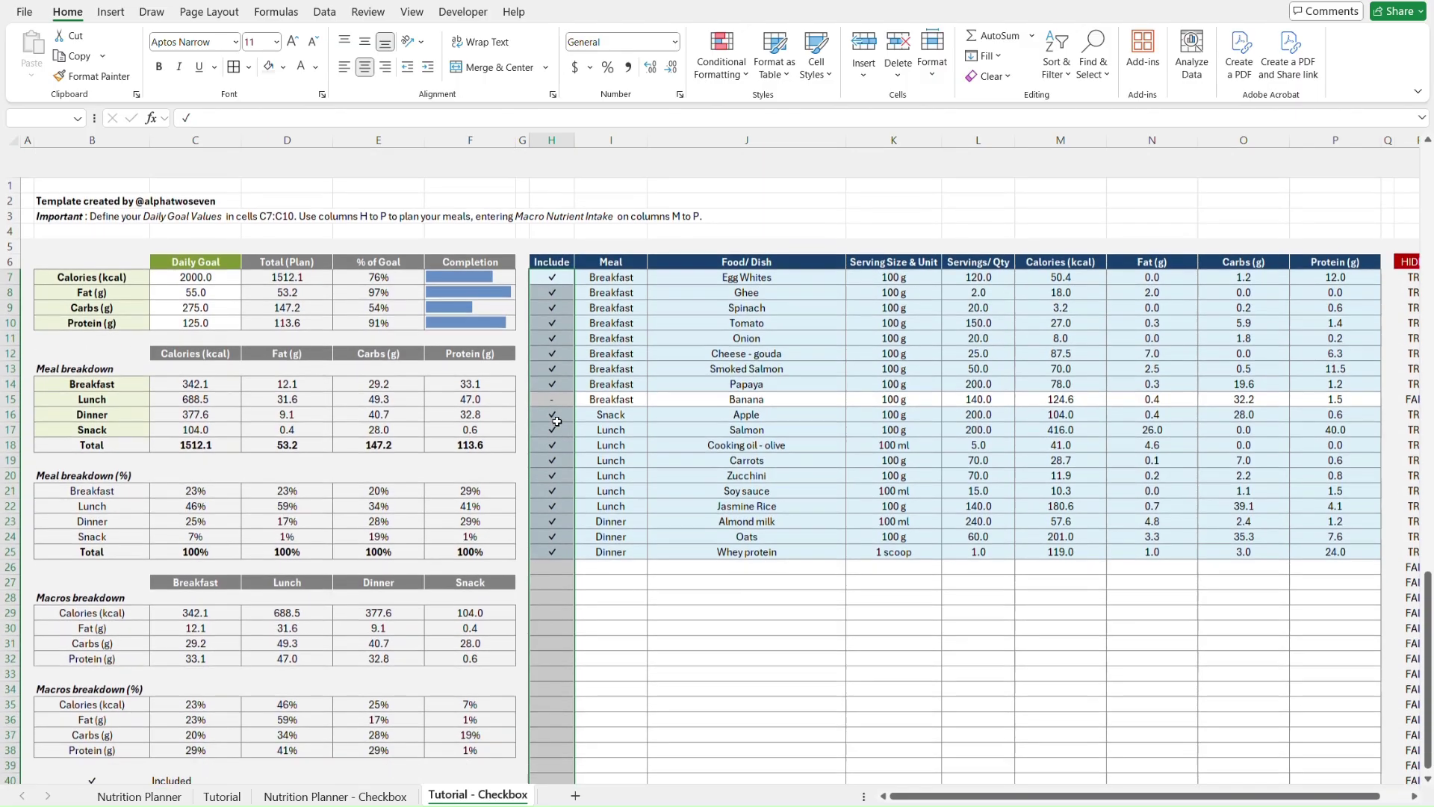
pyautogui.press('Delete')
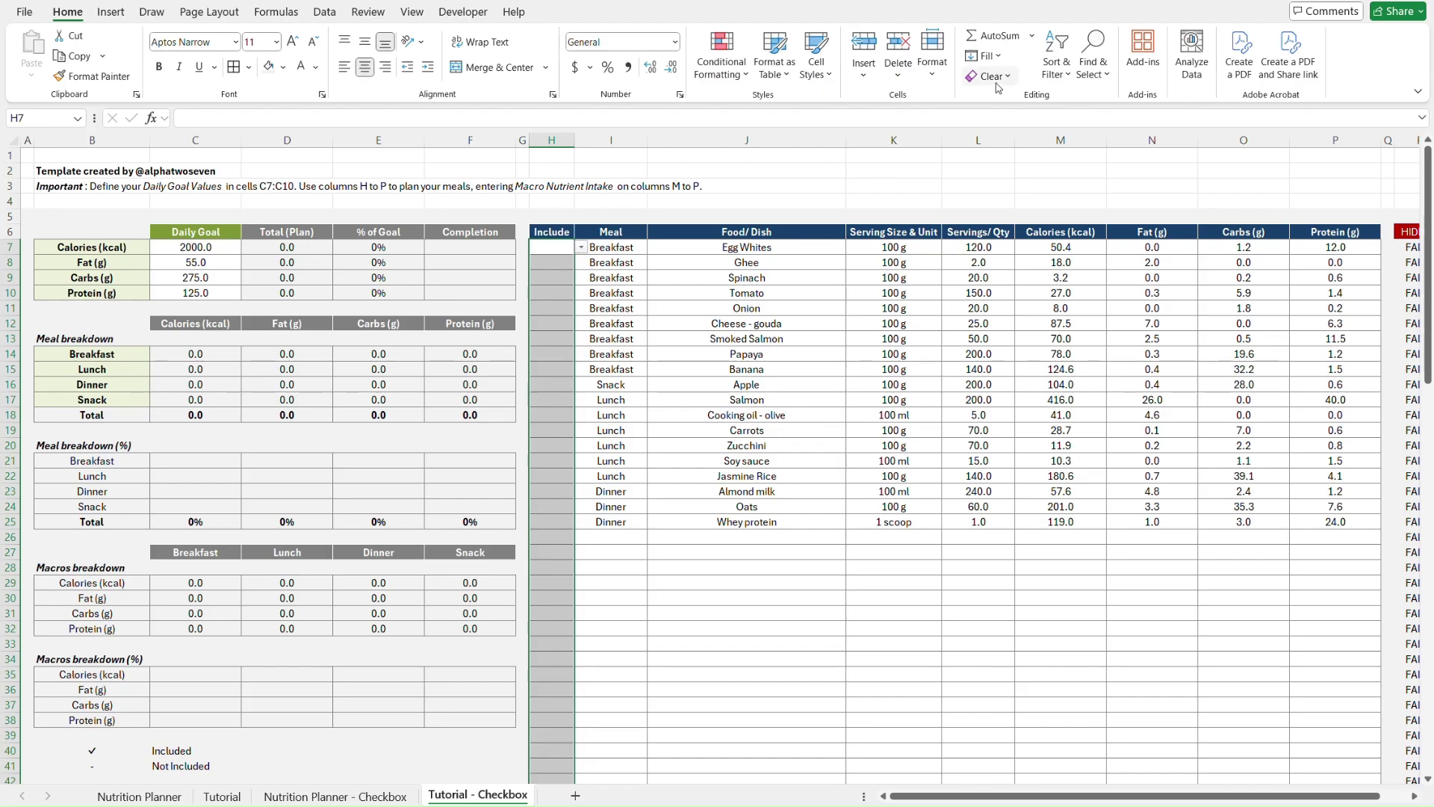
# - Clear the list data validation from the emptied Include cells in column H
pyautogui.click(326, 13)
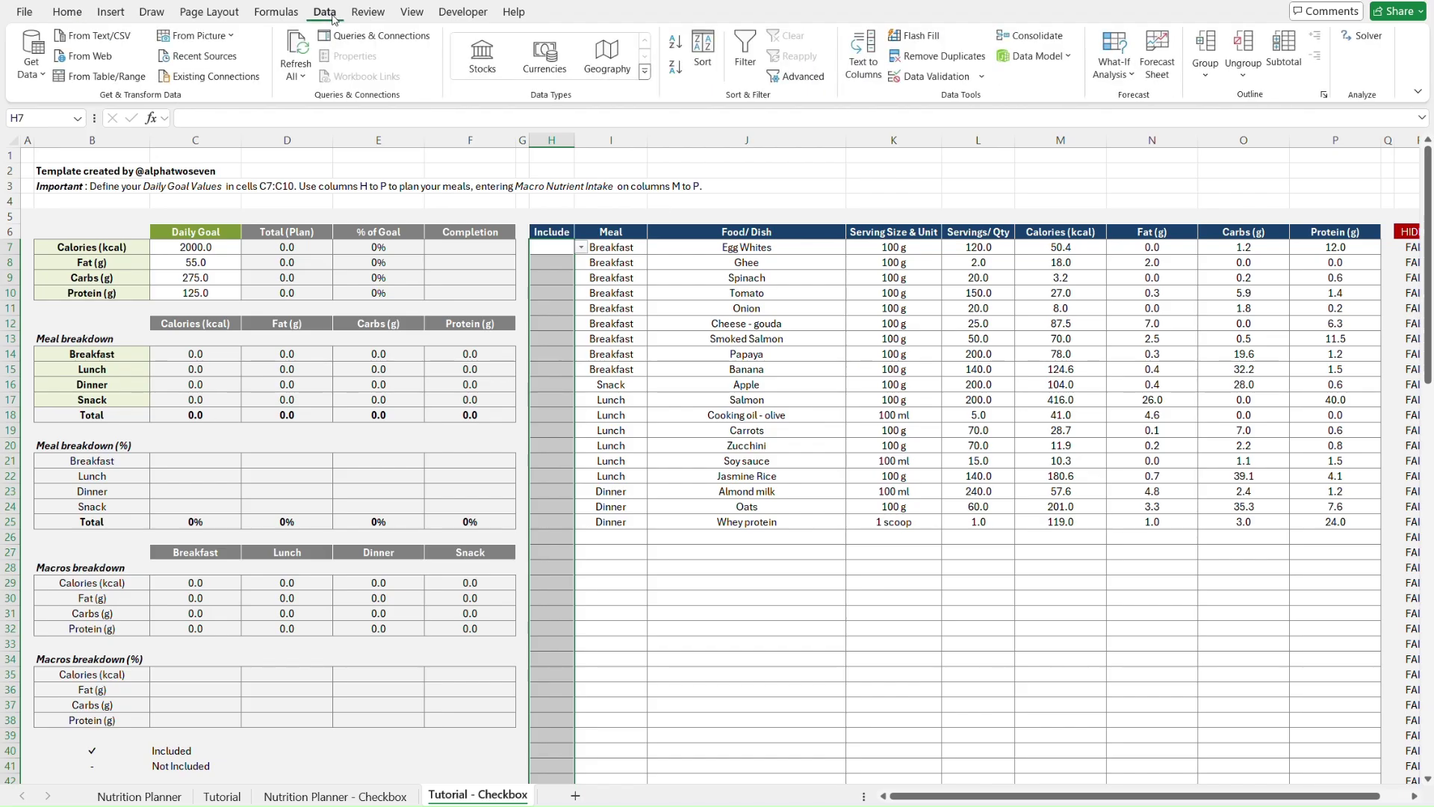
pyautogui.click(957, 77)
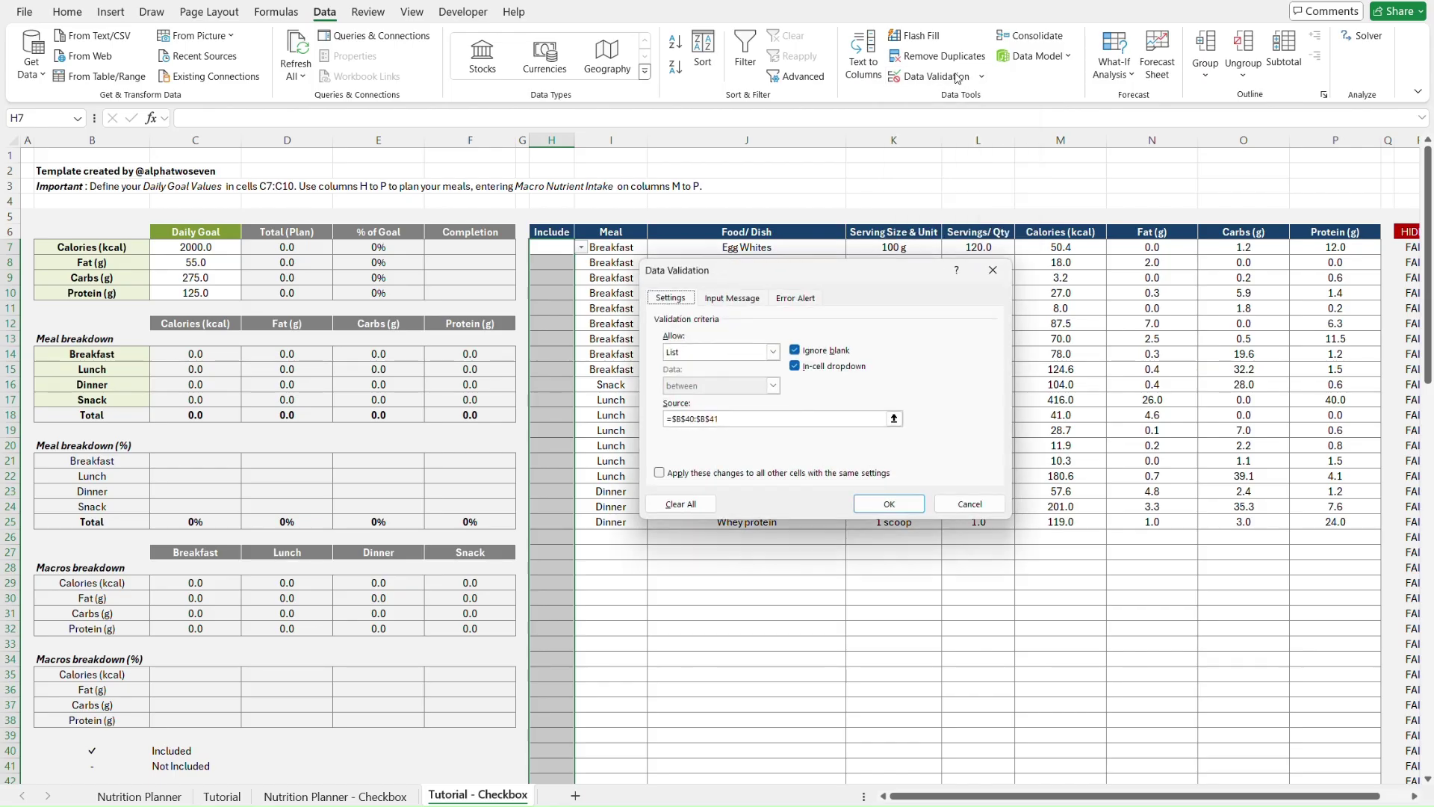
pyautogui.click(705, 505)
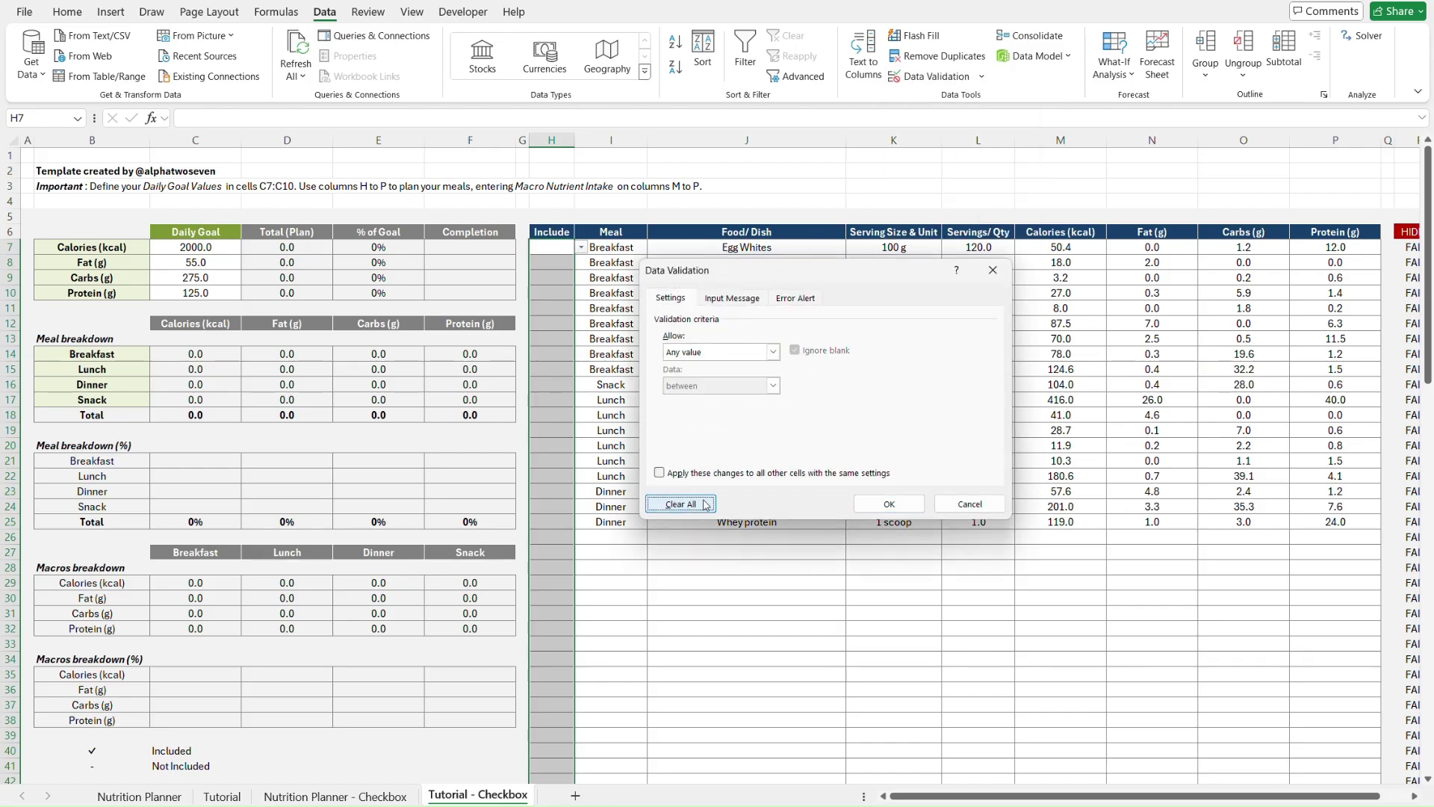
pyautogui.click(883, 504)
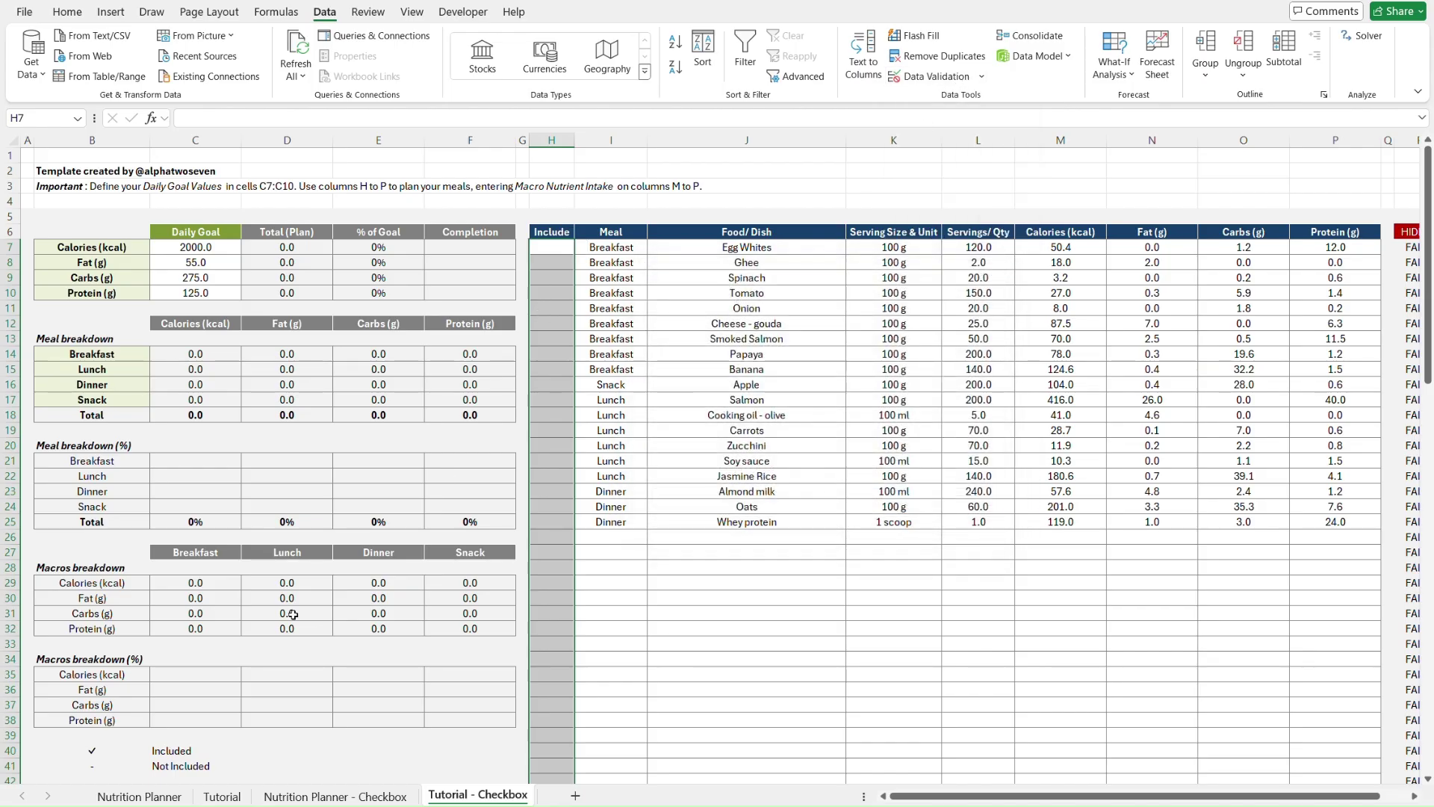
# - Delete the Included and Not Included legend in B40:C41 and return to cell A1
pyautogui.click(87, 751)
pyautogui.hotkey('shift', 'Right')
pyautogui.hotkey('shift', 'Down')
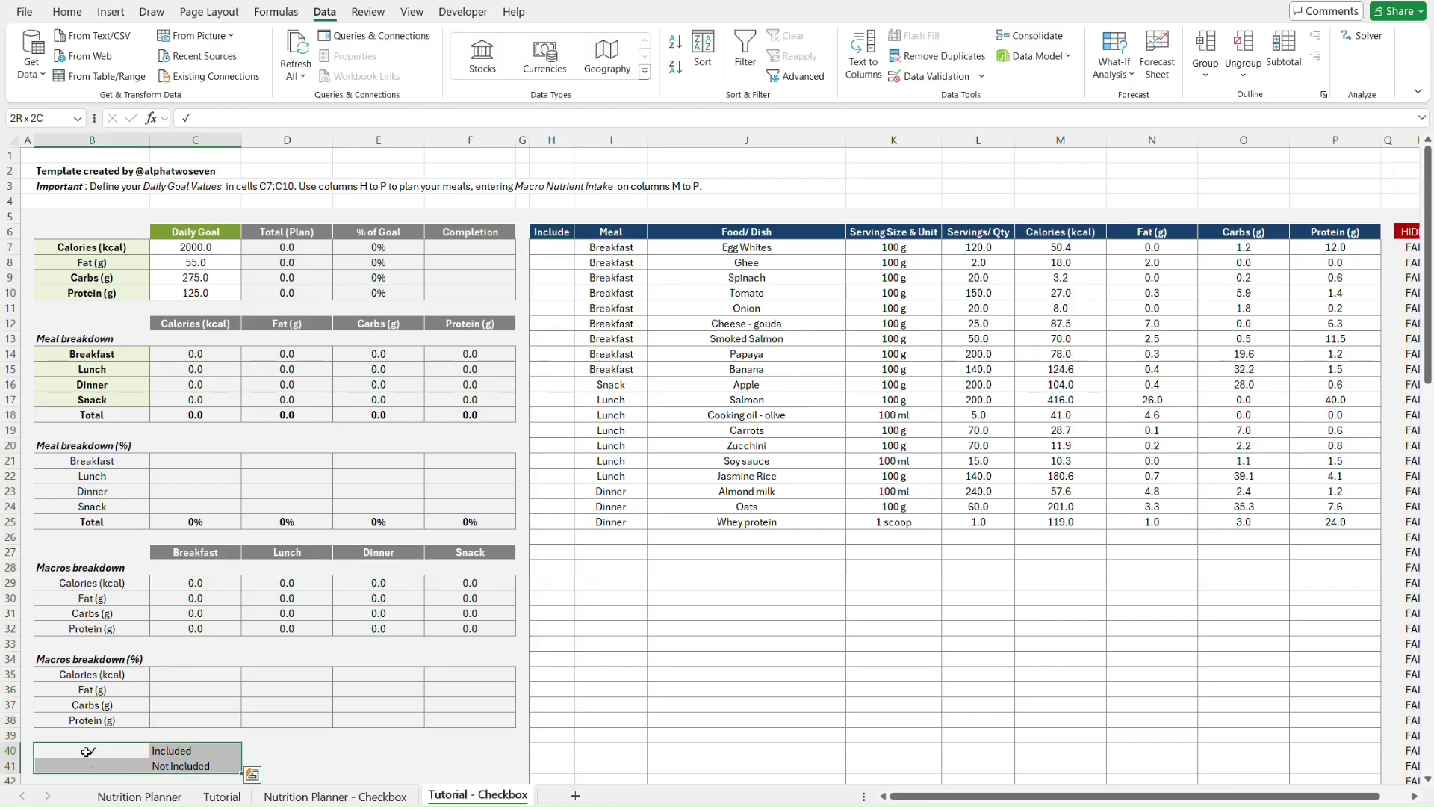
pyautogui.press('Delete')
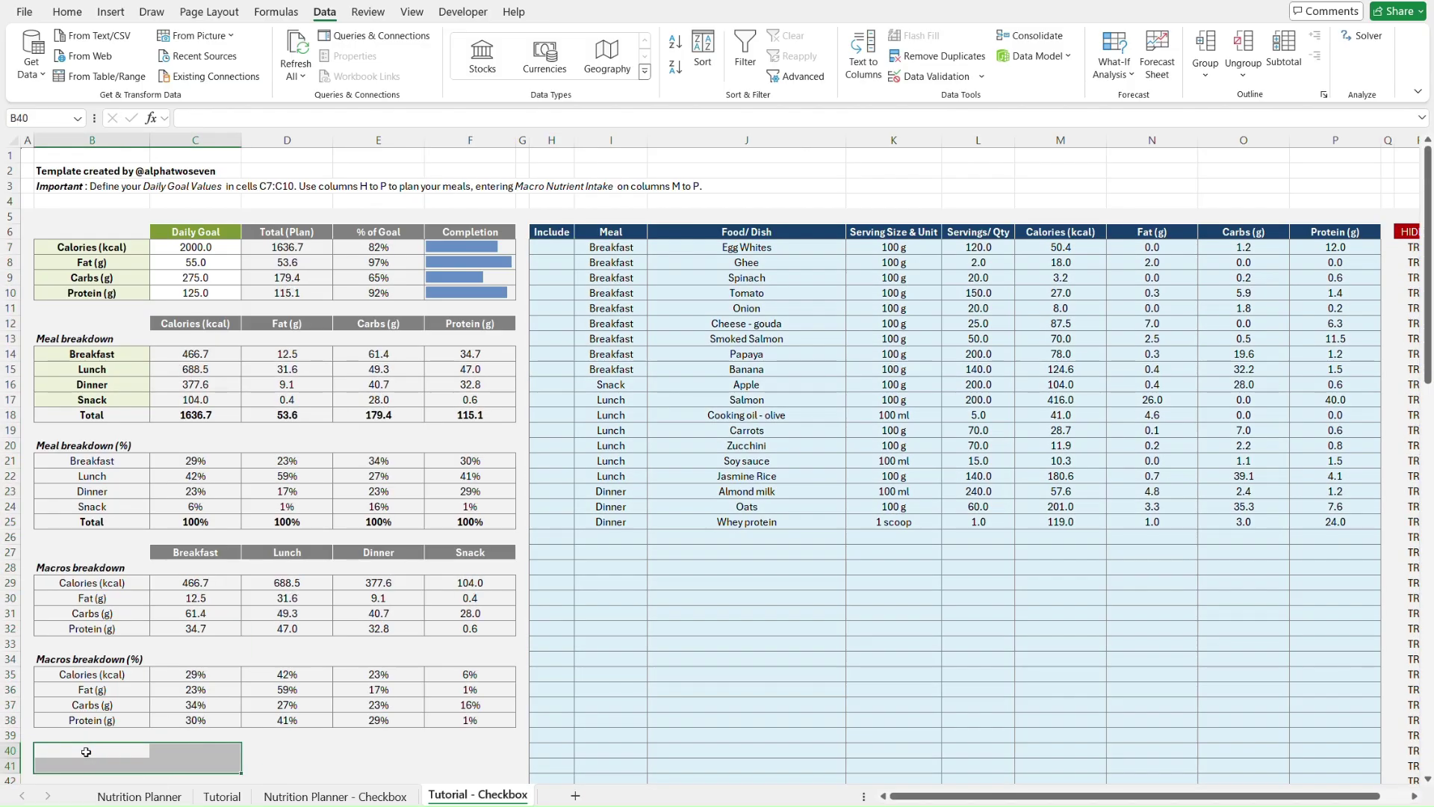
pyautogui.hotkey('ctrl', 'Home')
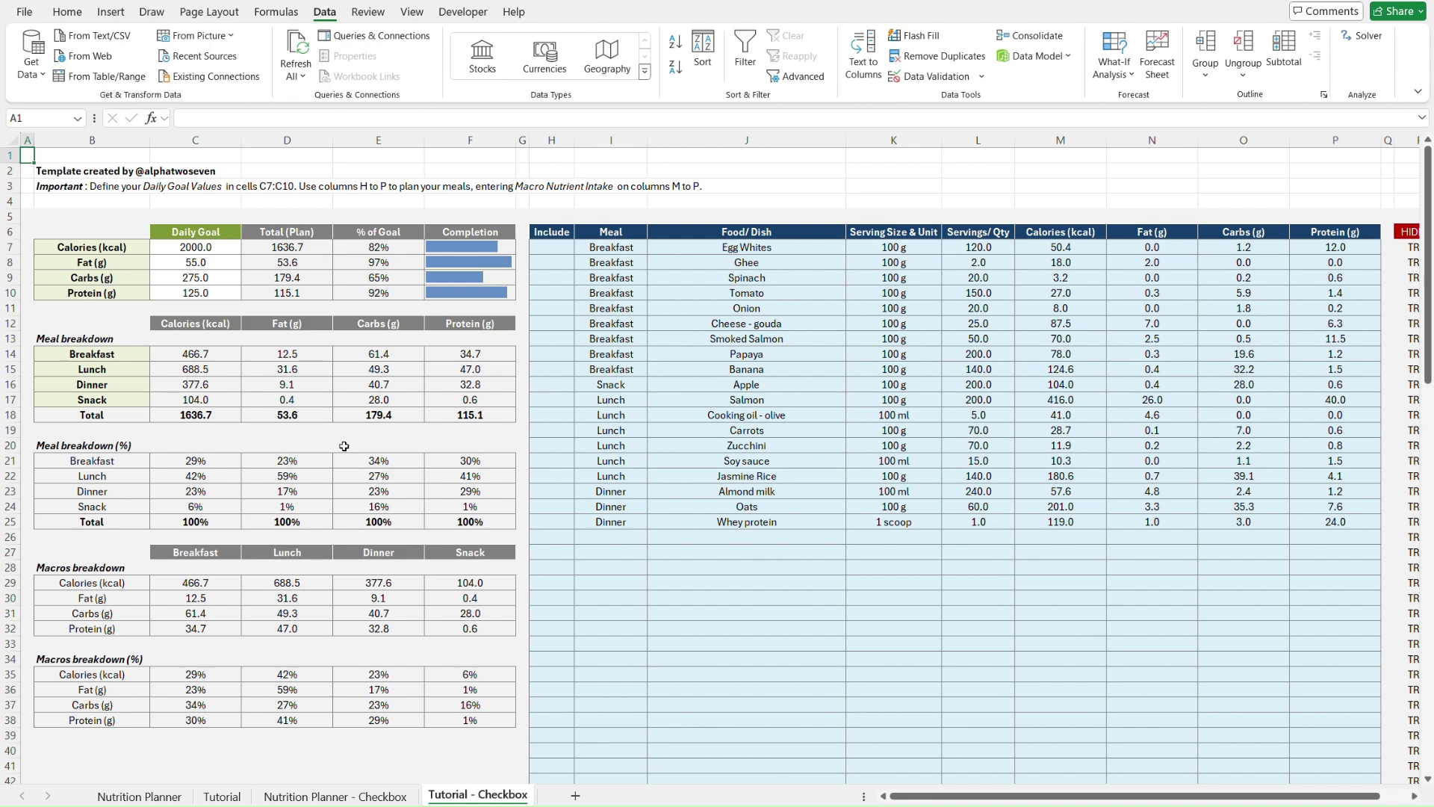
# - Insert checkboxes in all Include cells of the food table, H7:H106
pyautogui.click(558, 247)
pyautogui.scroll(-15, 559, 247)
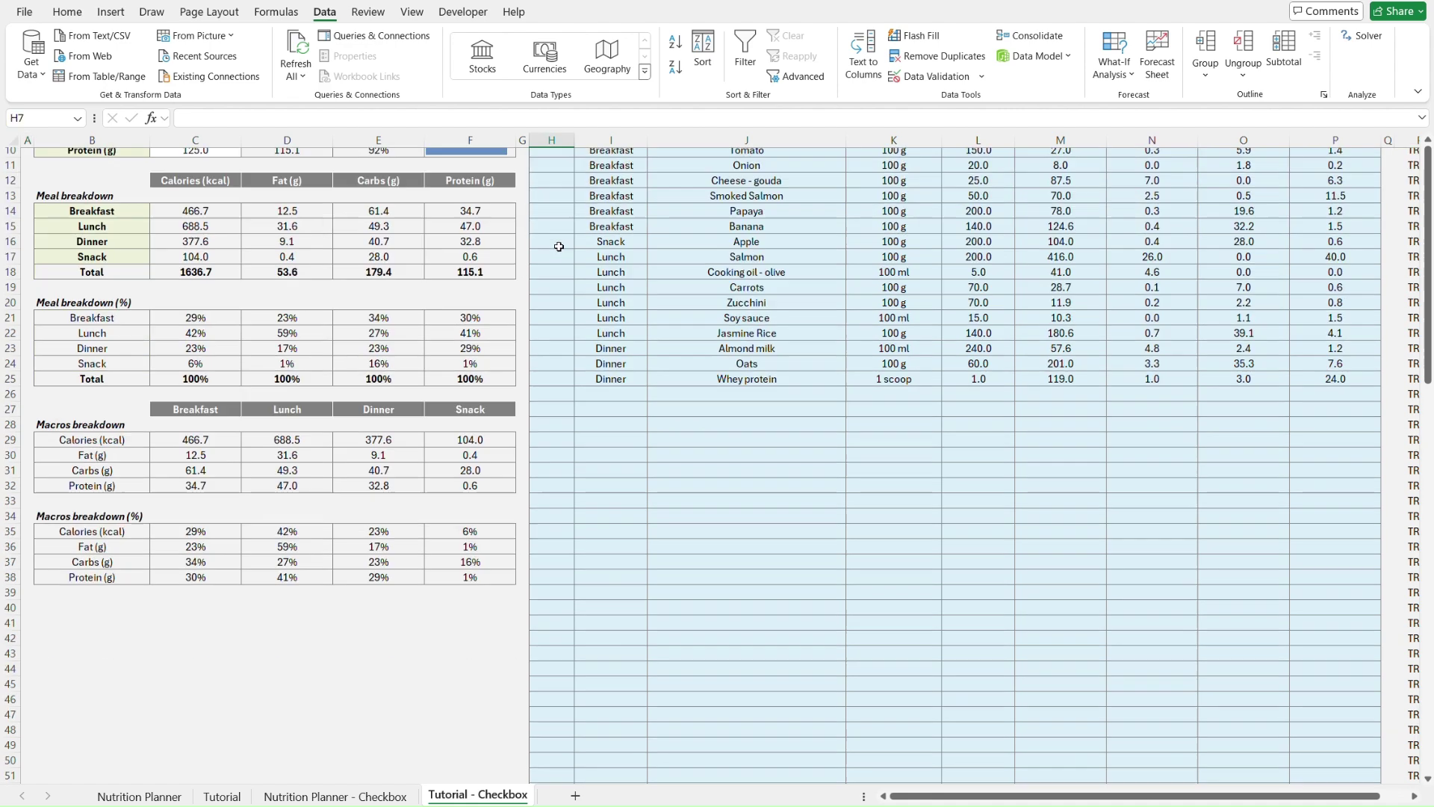
pyautogui.scroll(-12, 559, 247)
pyautogui.moveTo(559, 247); pyautogui.dragTo(559, 559)
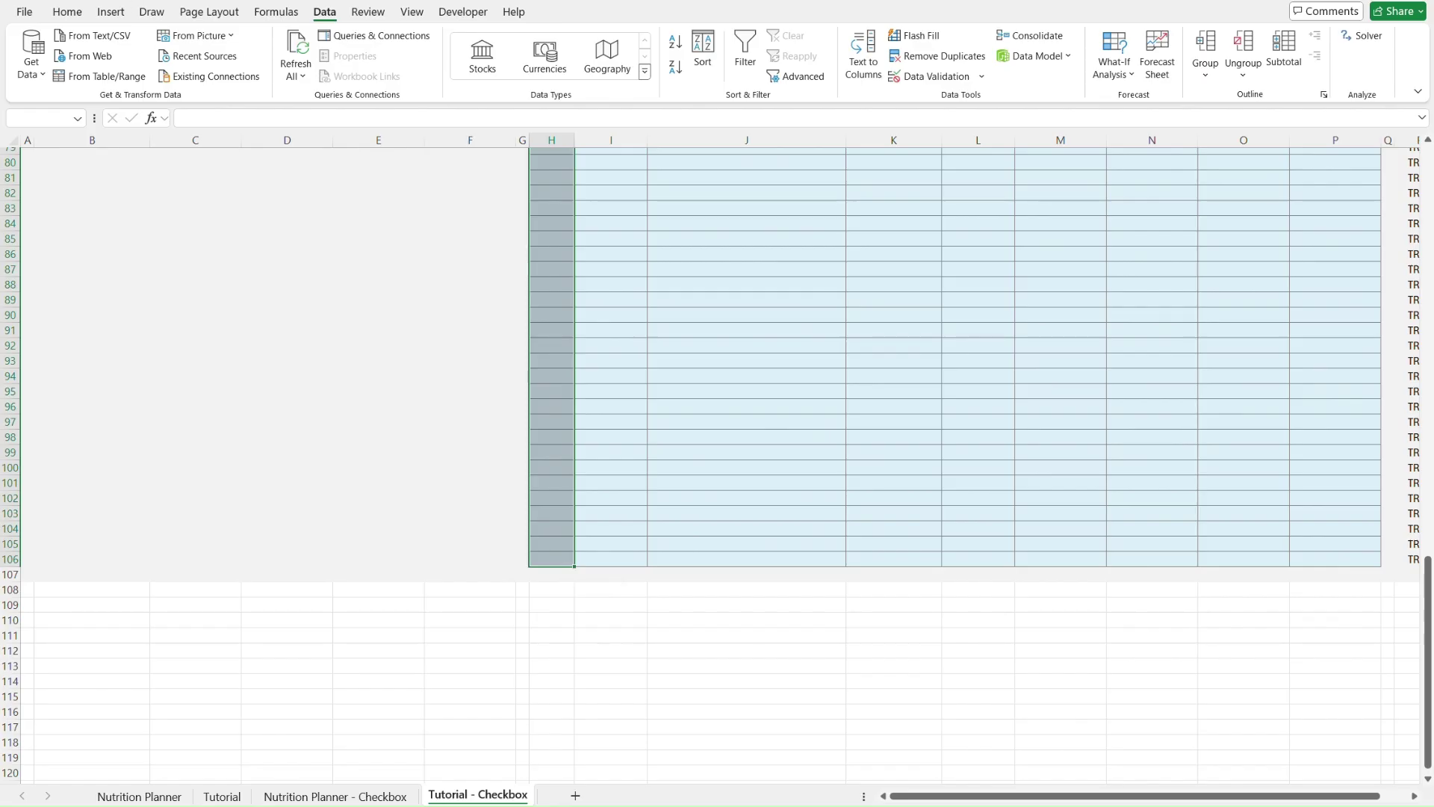
pyautogui.click(118, 13)
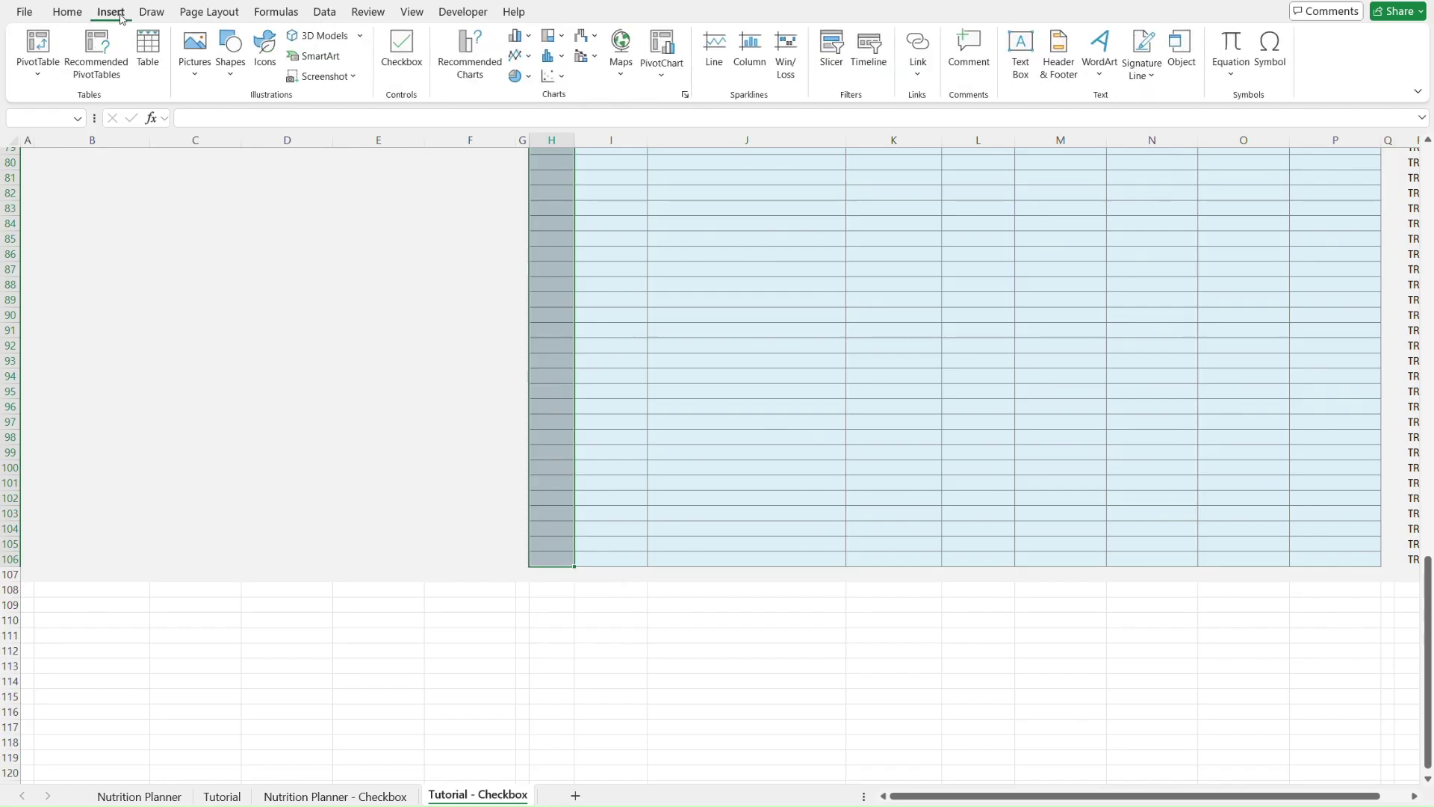
pyautogui.click(403, 53)
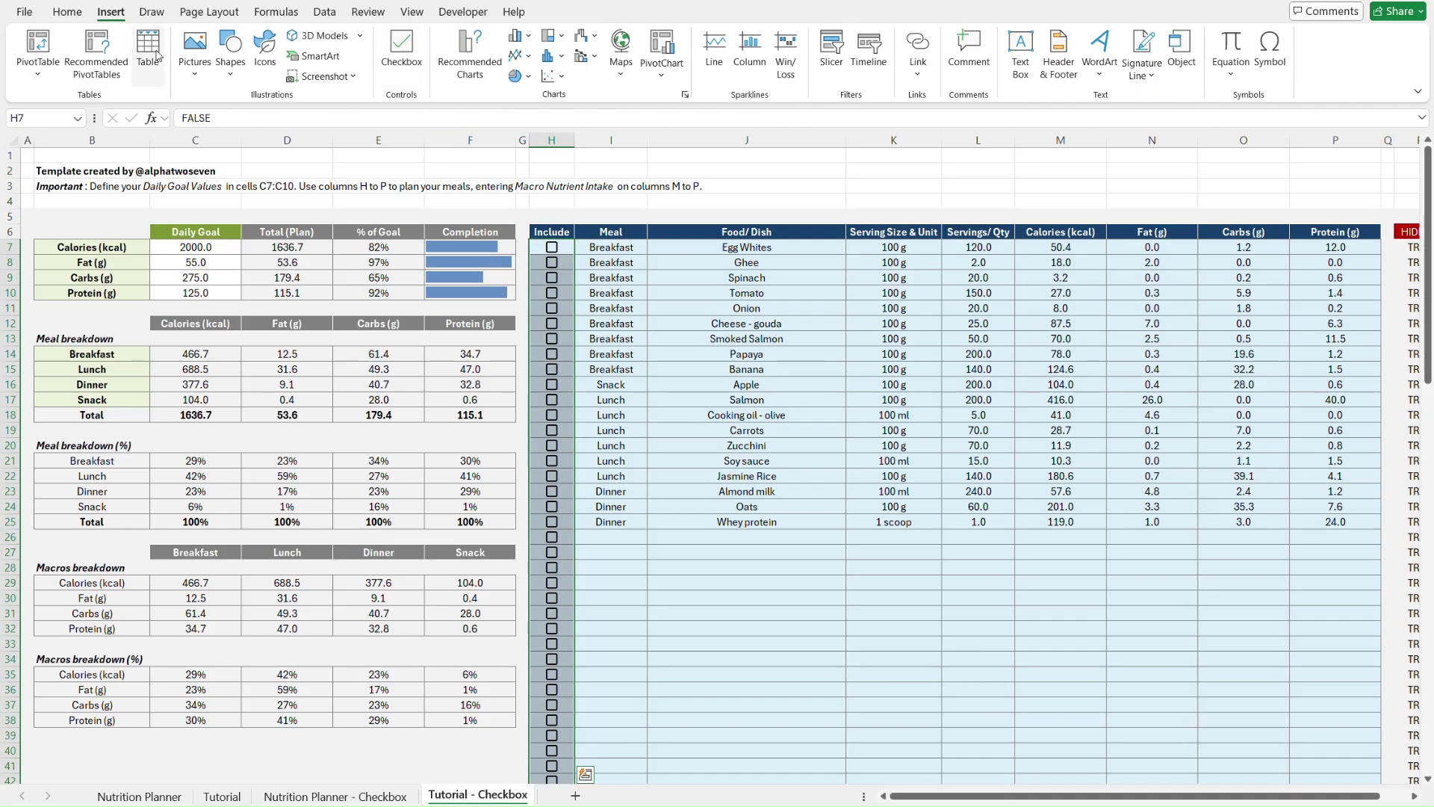
# - Set the font color of the Include checkboxes to the dark blue theme color and reselect H7
pyautogui.click(68, 13)
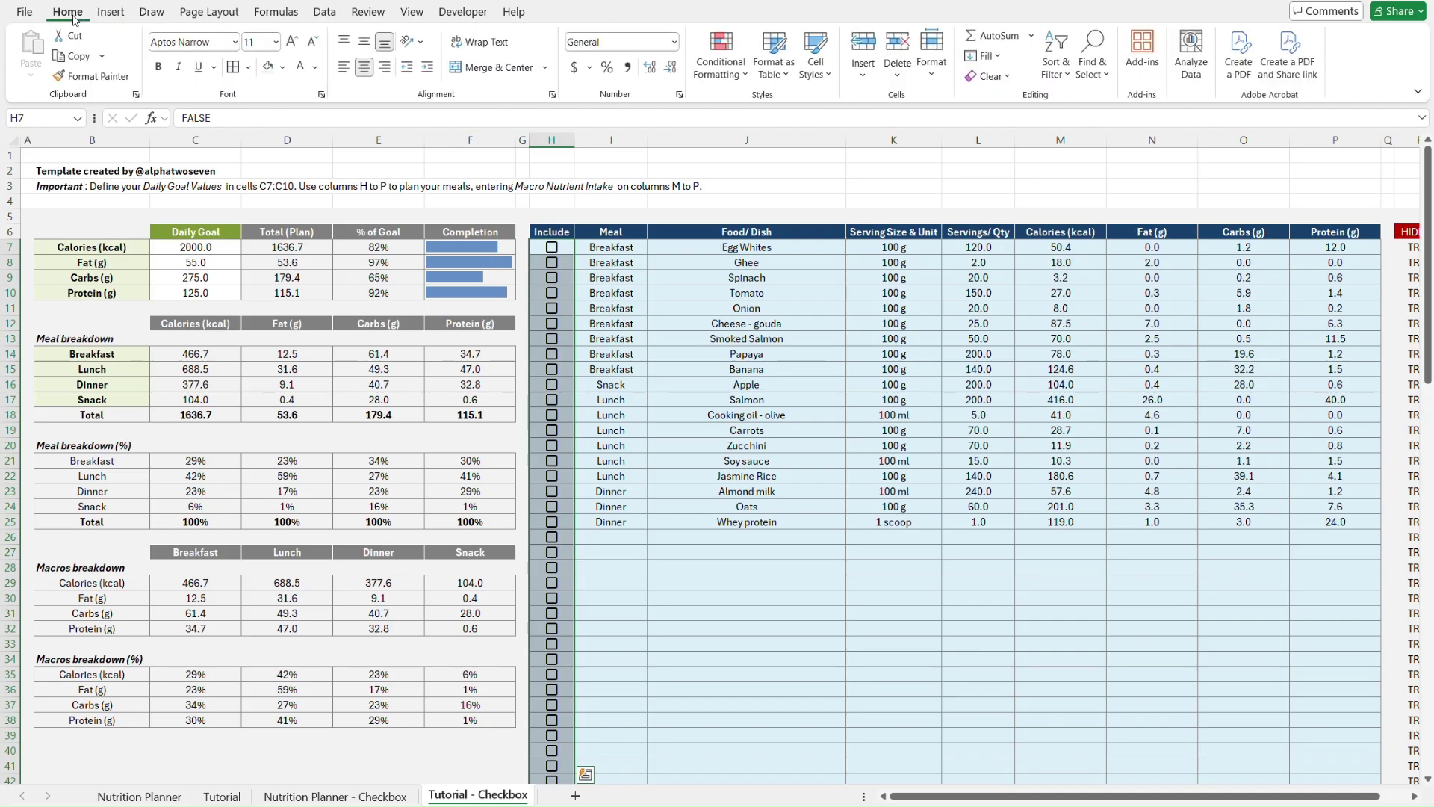
pyautogui.click(317, 68)
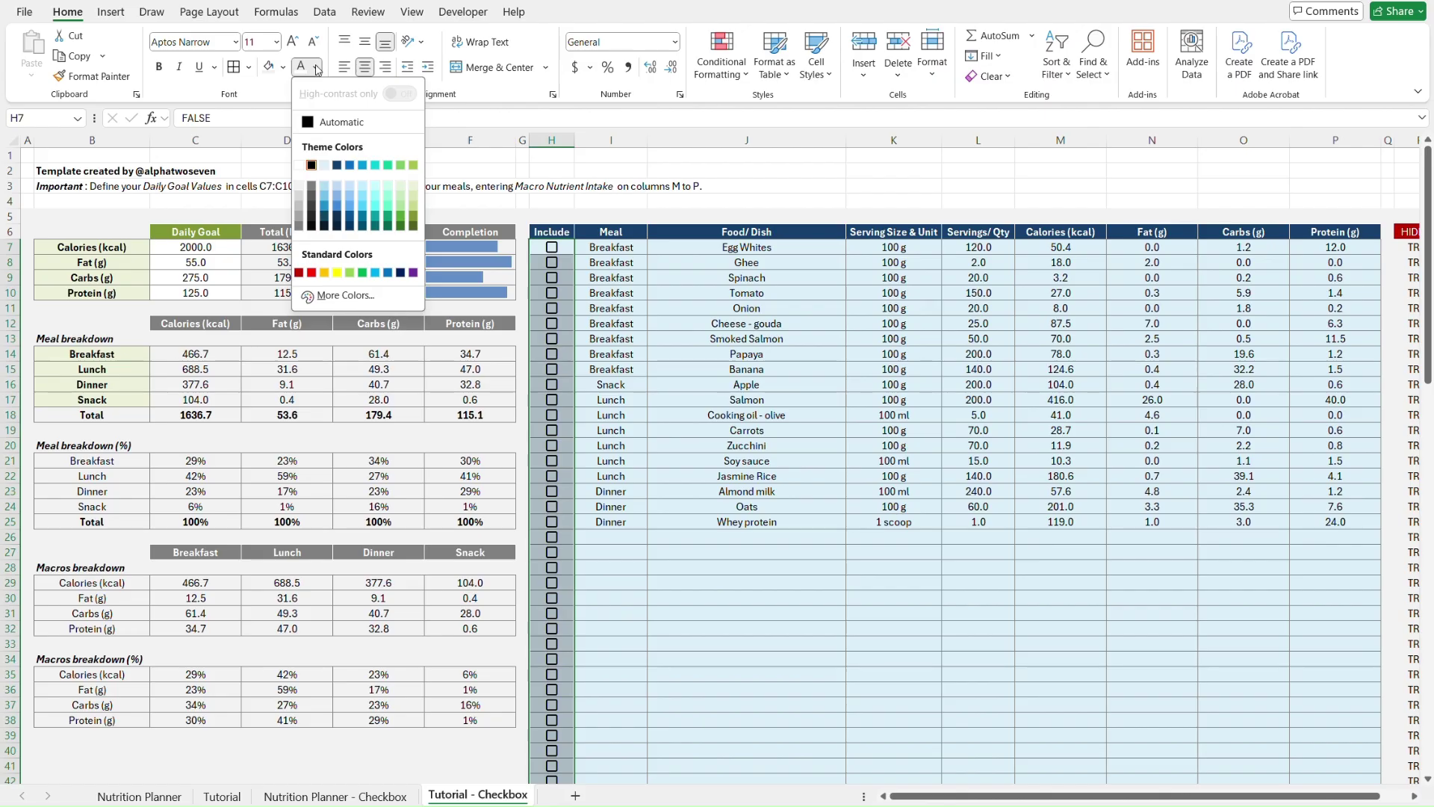
pyautogui.click(337, 165)
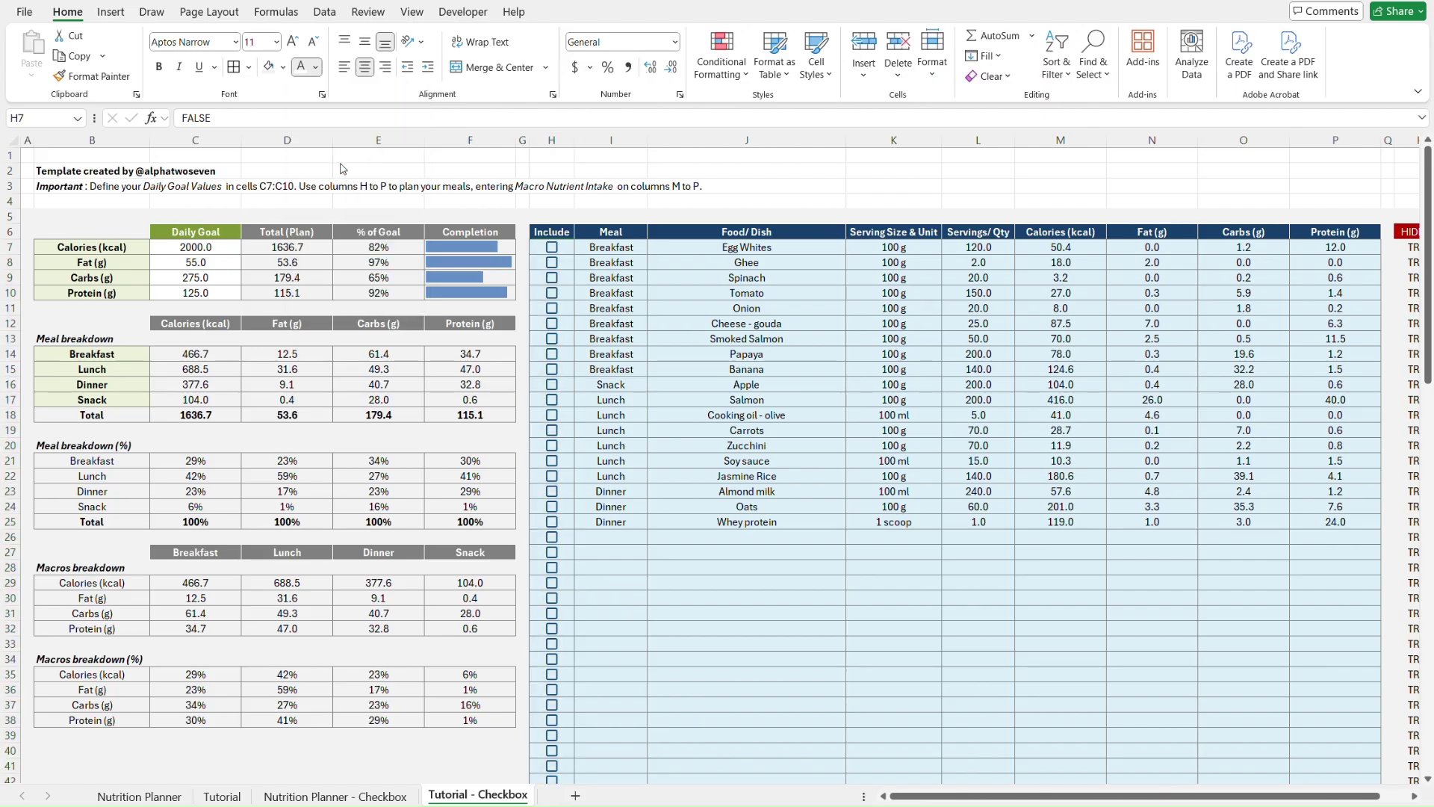
pyautogui.click(567, 217)
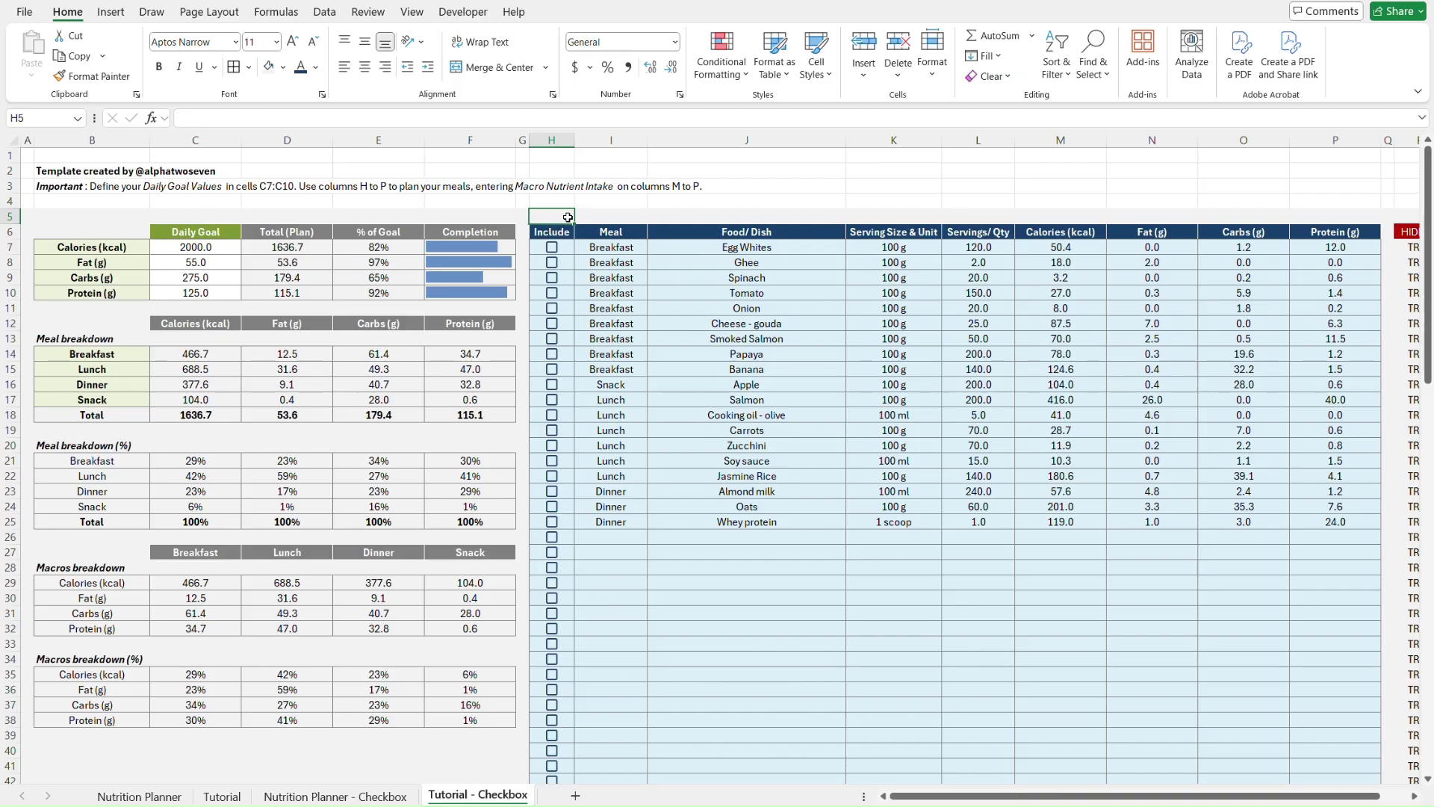
pyautogui.press('Down')
pyautogui.press('Down')
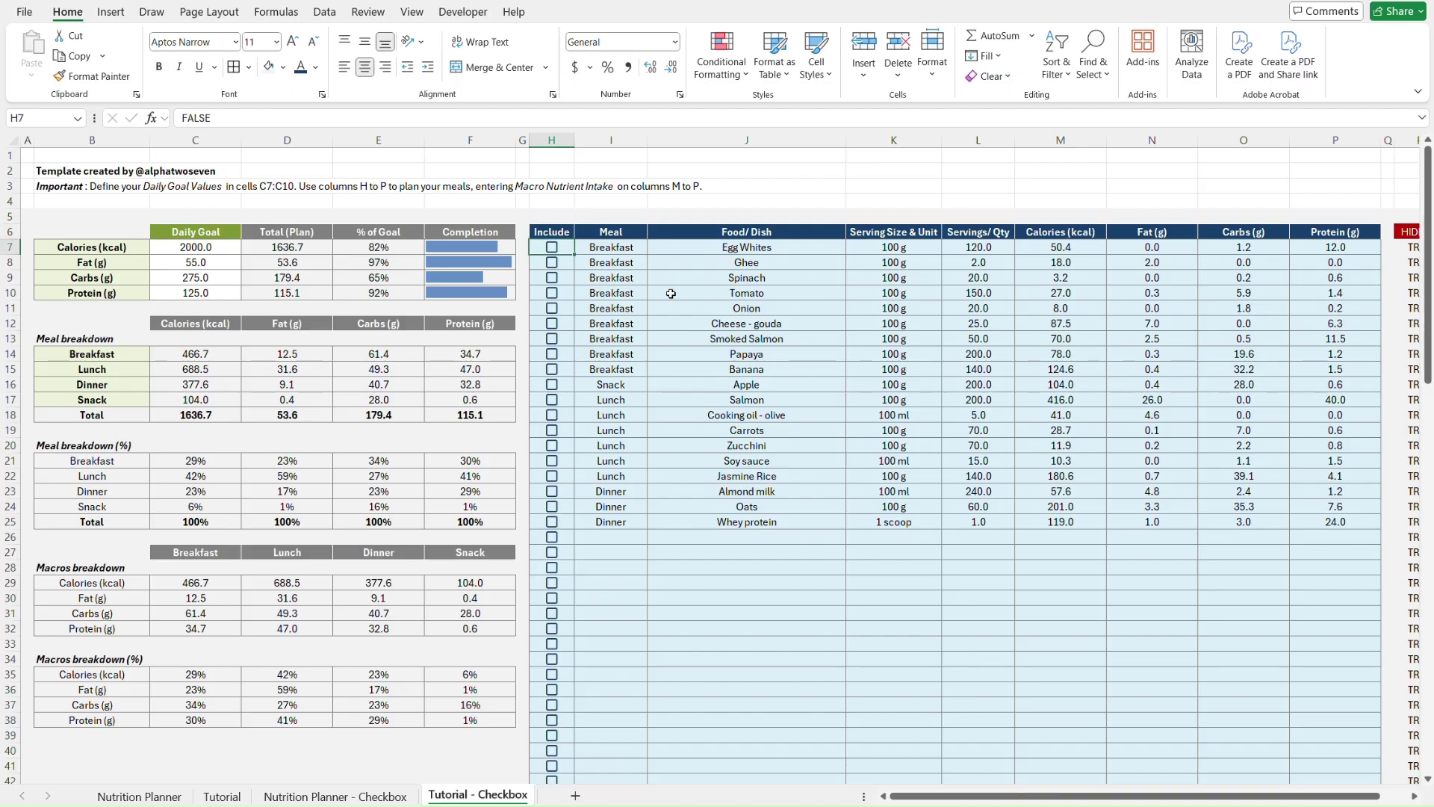
# - Change the formula in R7 of the HIDDEN column to =H7, and test it by ticking and unticking the H7 checkbox
pyautogui.hscroll(3, 671, 294)
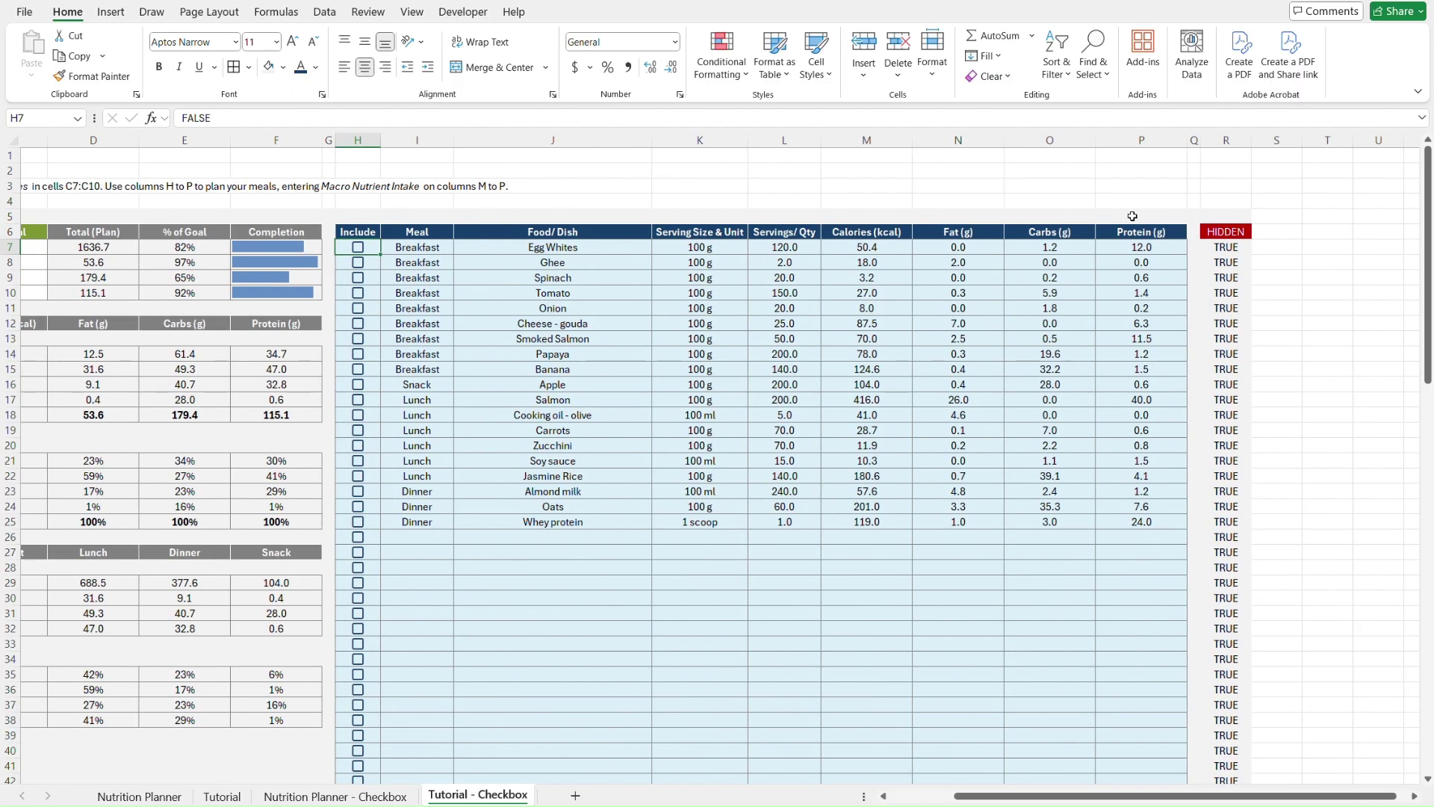
pyautogui.click(1219, 246)
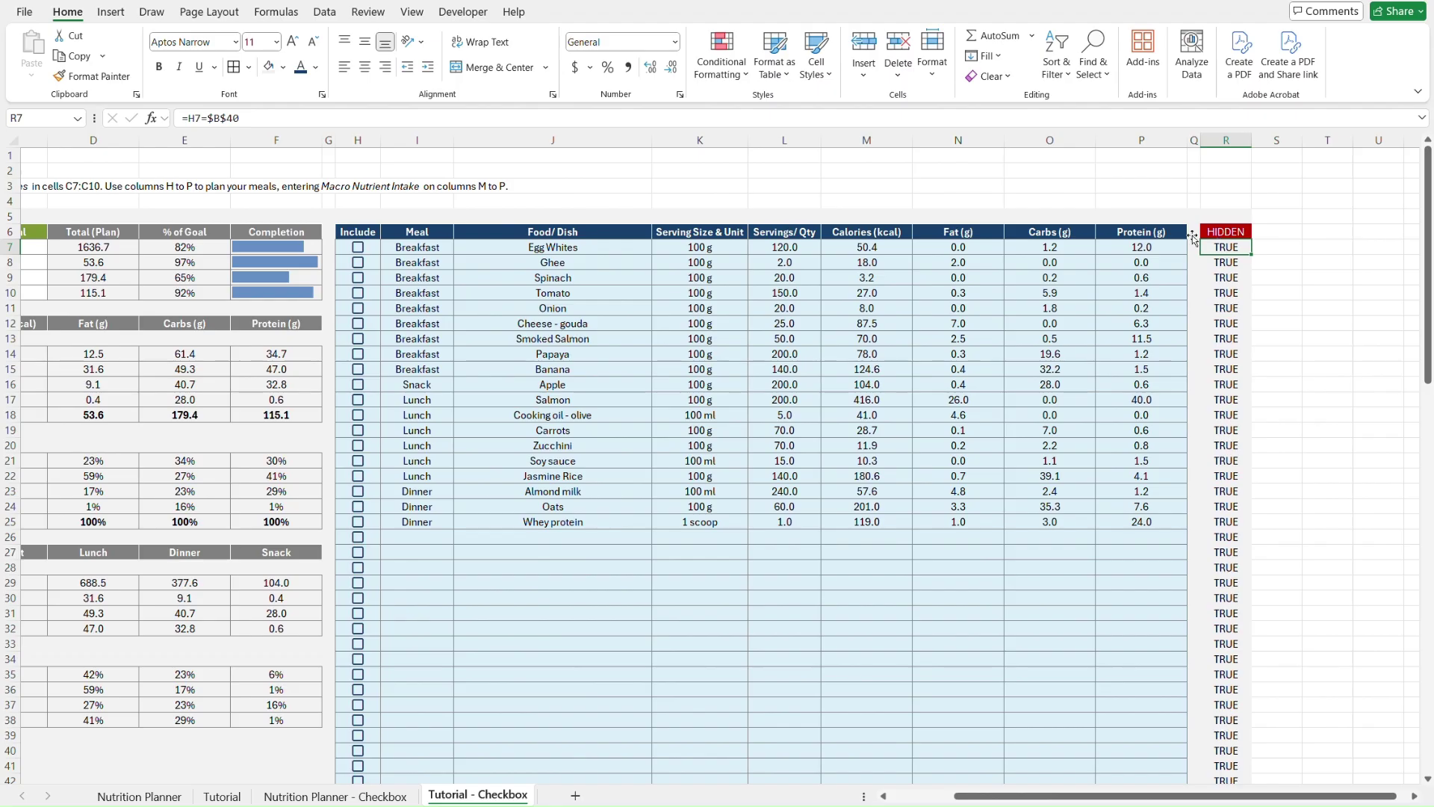
pyautogui.click(255, 118)
pyautogui.hscroll(-3, 172, 682)
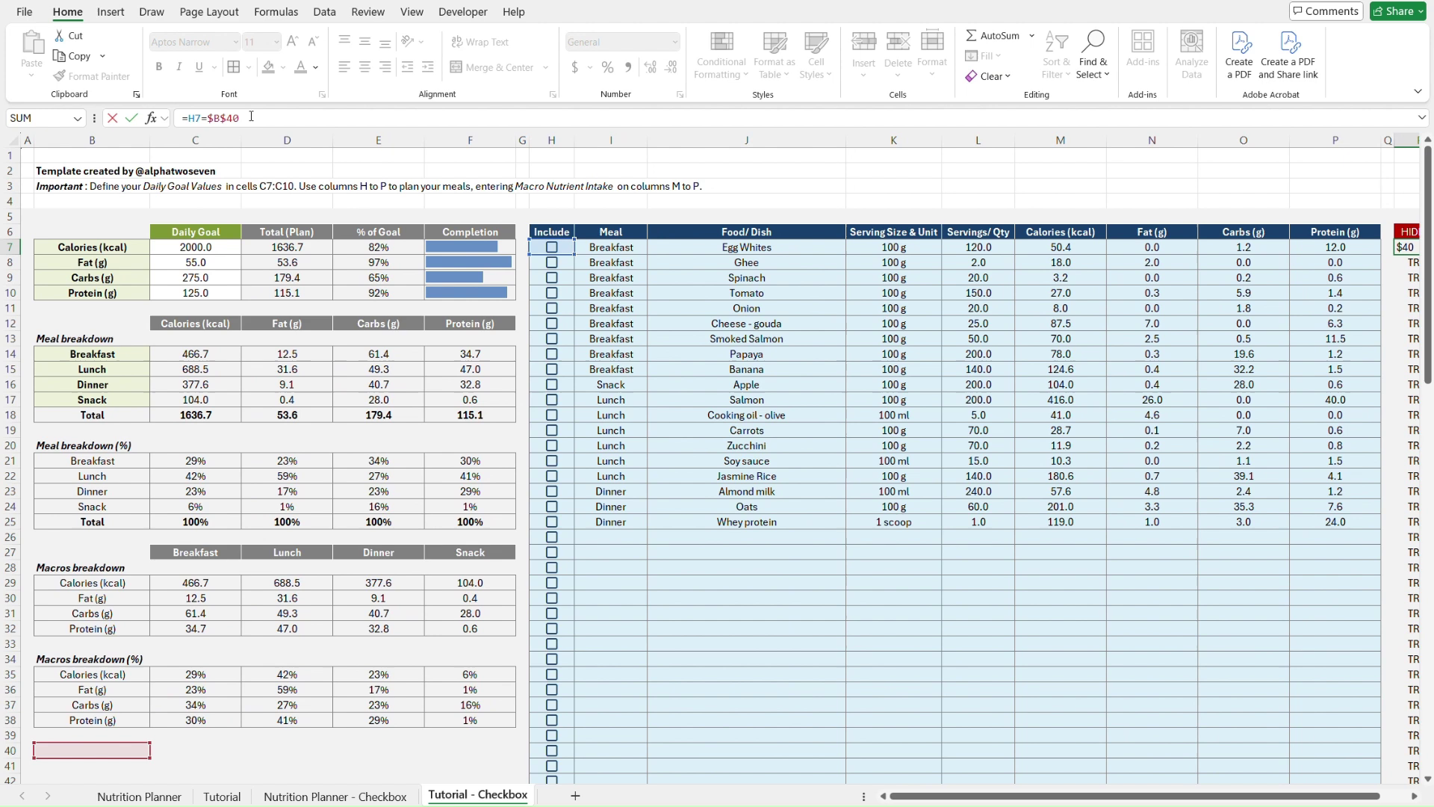
pyautogui.press('BackSpace')
pyautogui.press('BackSpace')
pyautogui.press('BackSpace')
pyautogui.press('BackSpace')
pyautogui.press('BackSpace')
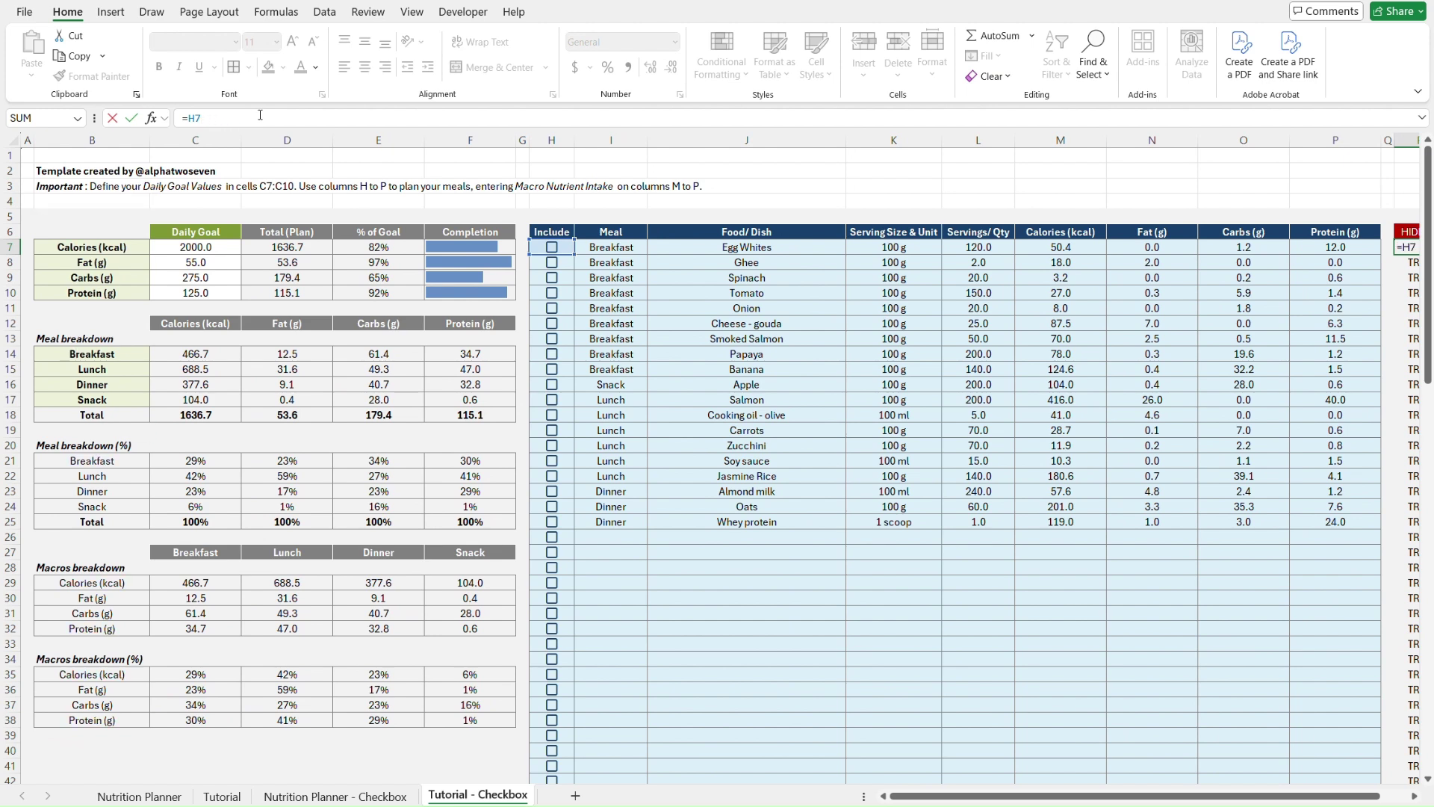
pyautogui.hotkey('ctrl', 'Return')
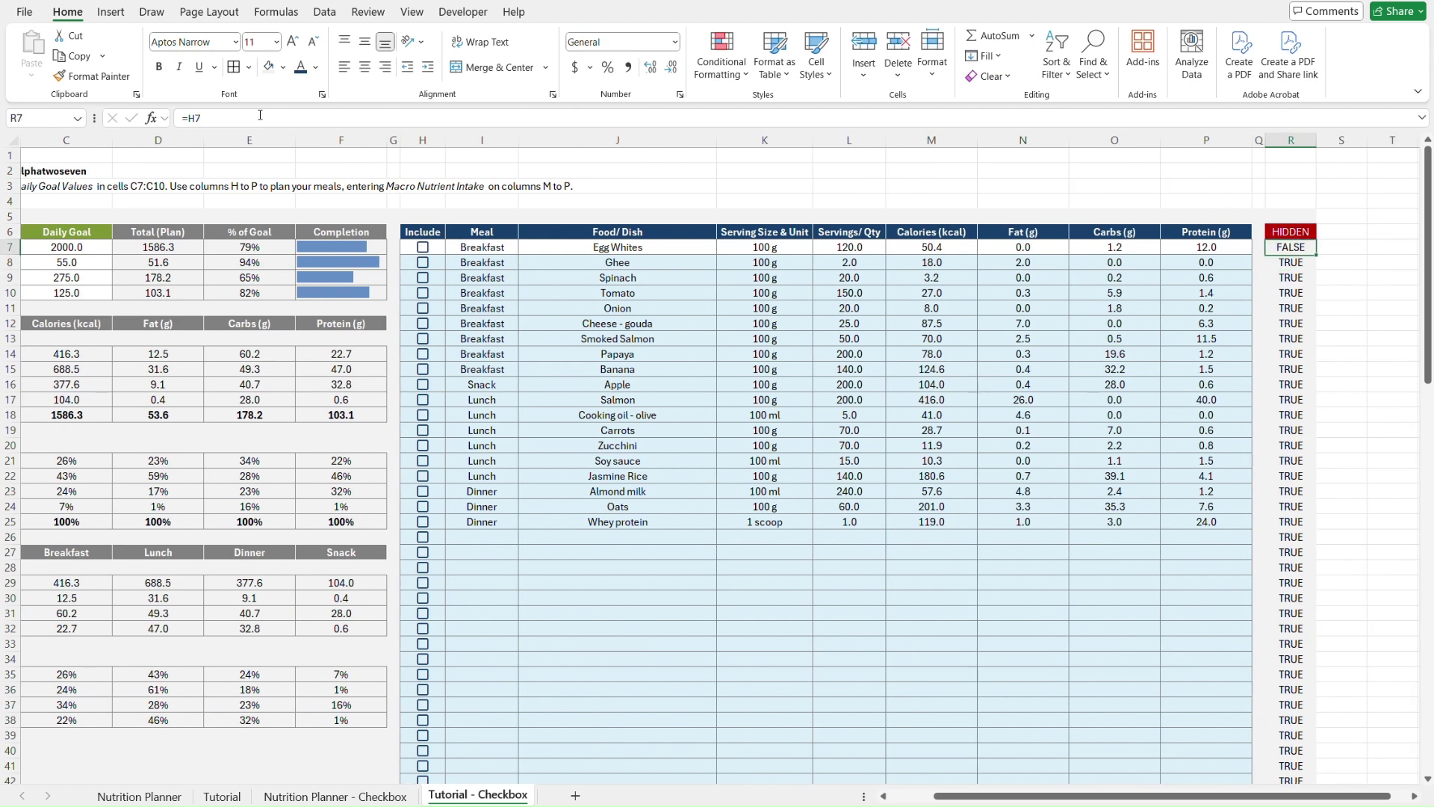
pyautogui.click(423, 248)
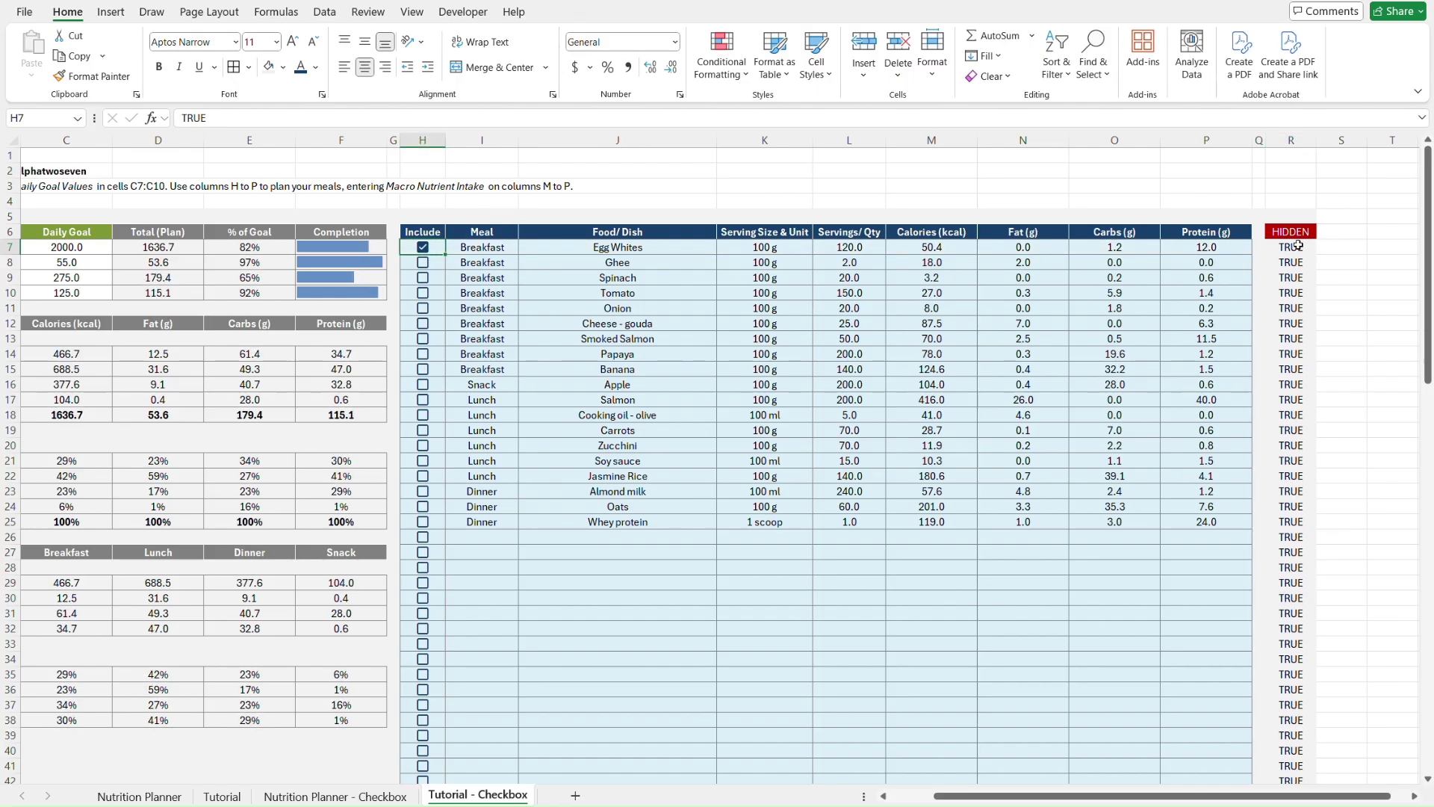
pyautogui.click(423, 248)
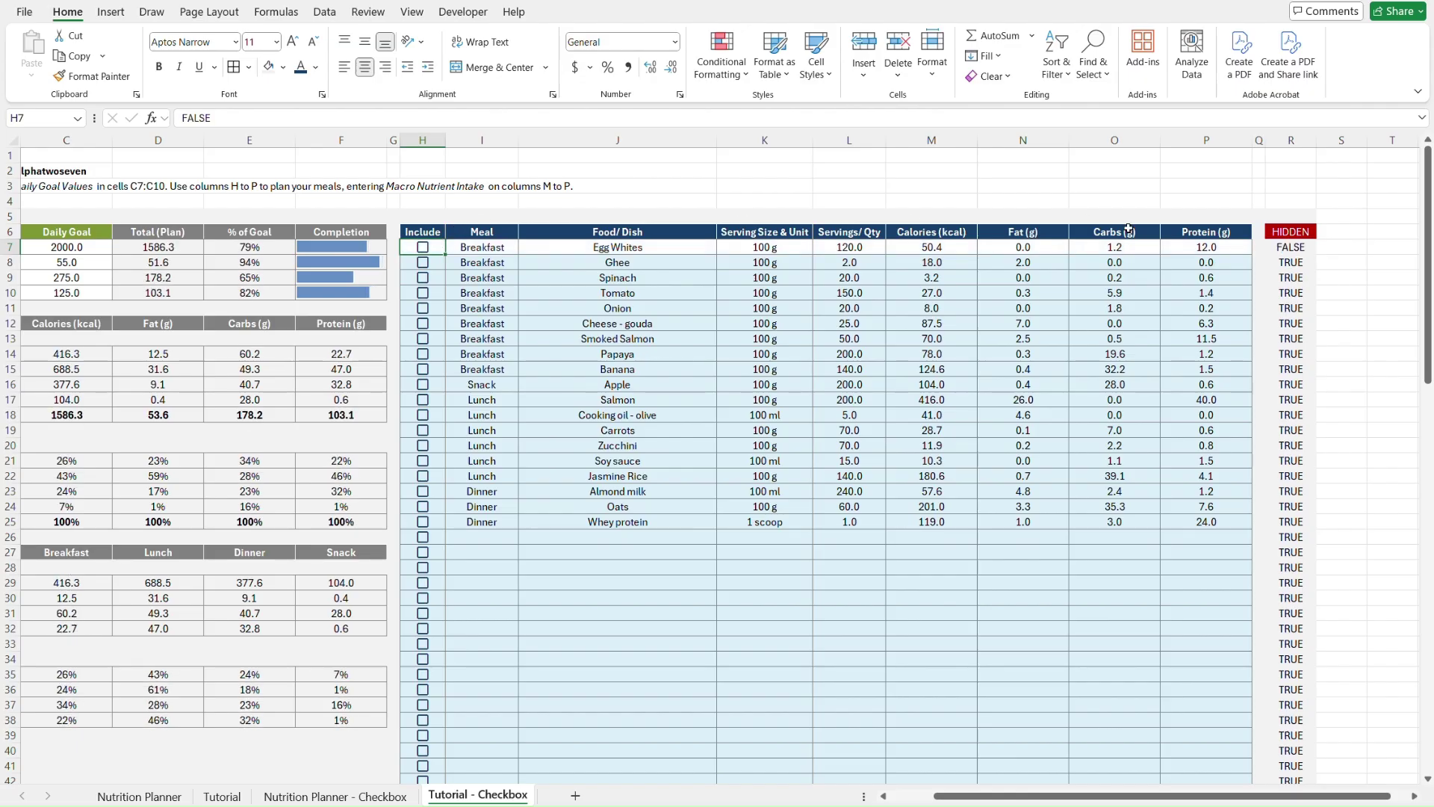
# - Copy the R7 formula down the HIDDEN column to R106, pasting formulas only, and return to cell A1
pyautogui.click(1296, 249)
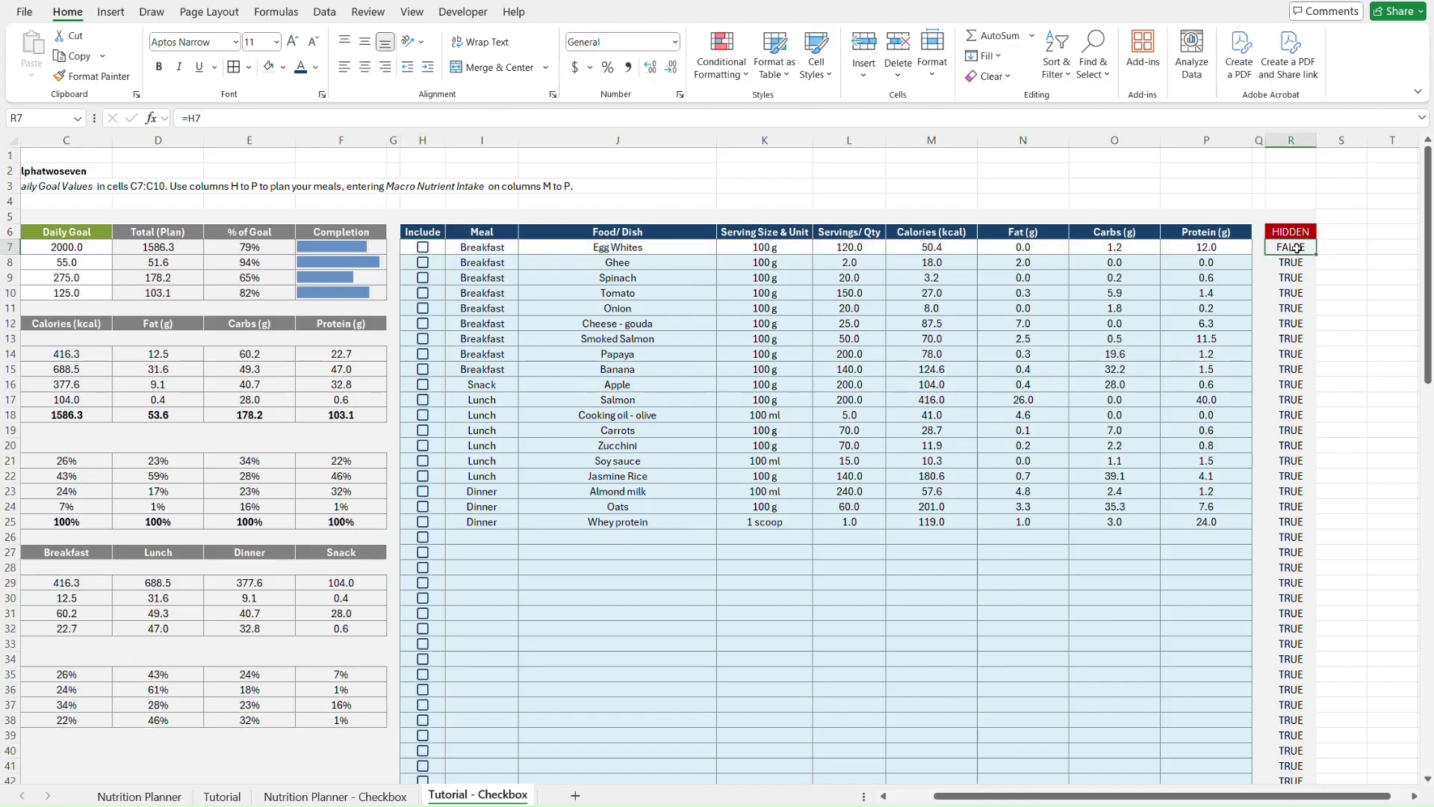
pyautogui.hotkey('ctrl', 'c')
pyautogui.hotkey('ctrl', 'shift', 'Down')
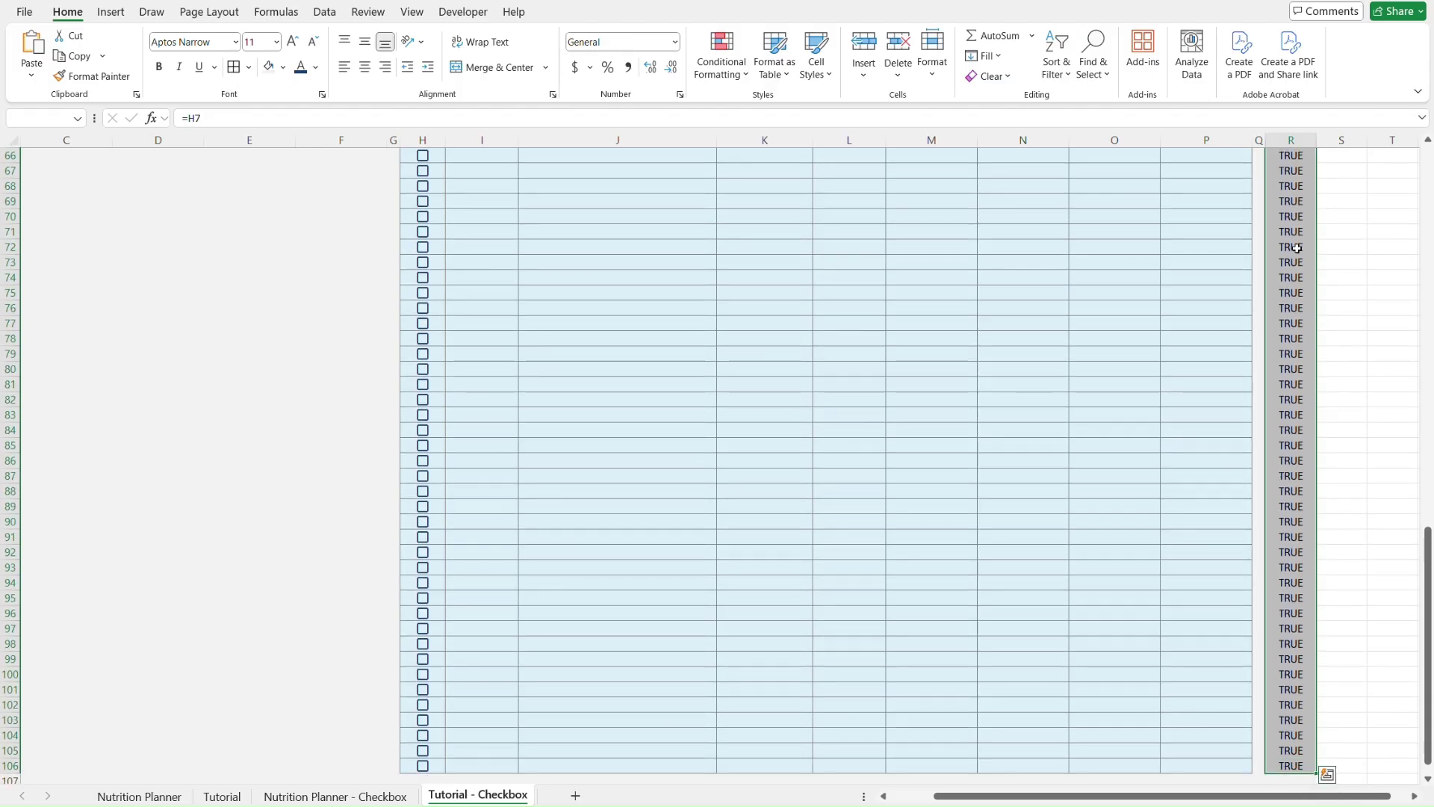
pyautogui.hotkey('ctrl', 'alt', 'v')
pyautogui.press('f')
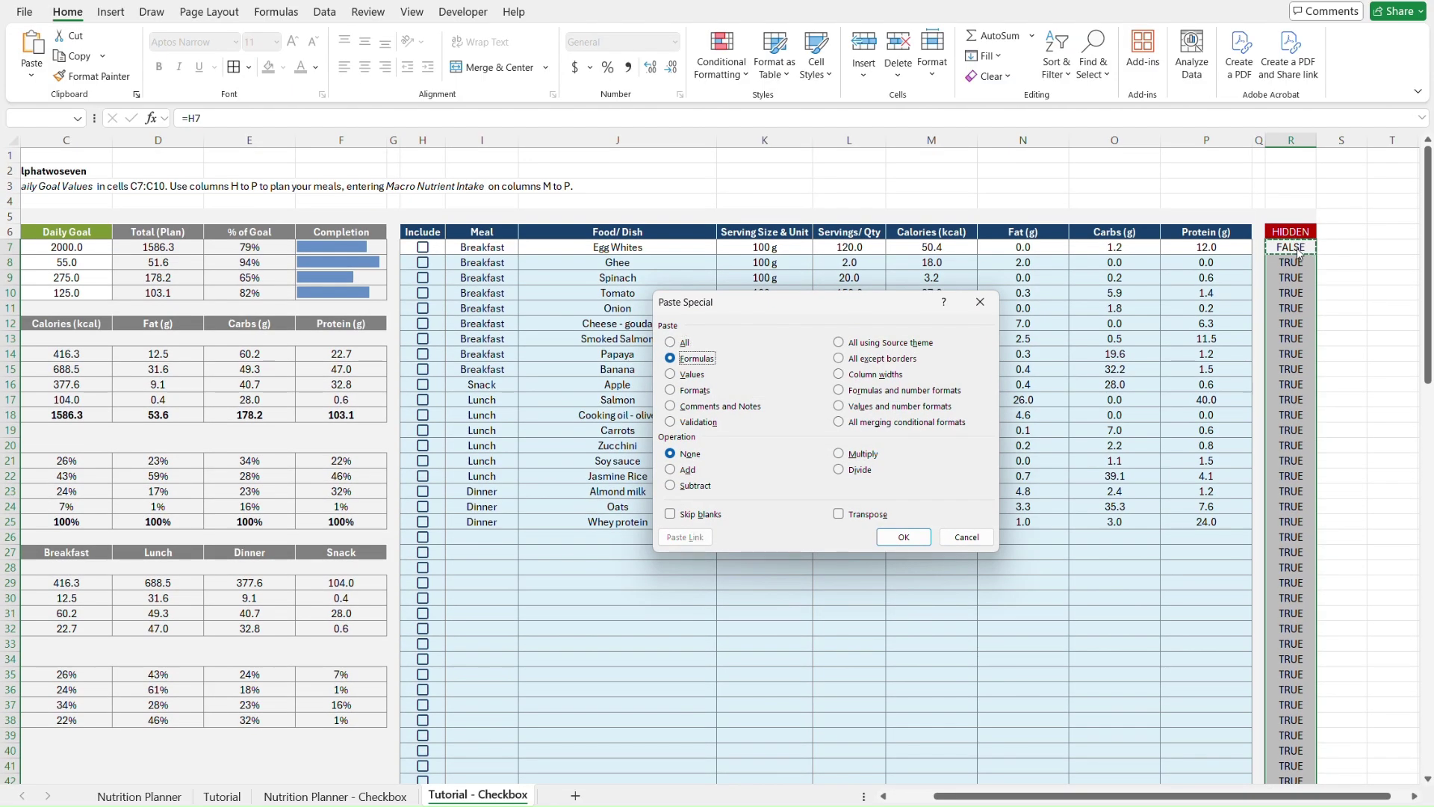
pyautogui.press('Return')
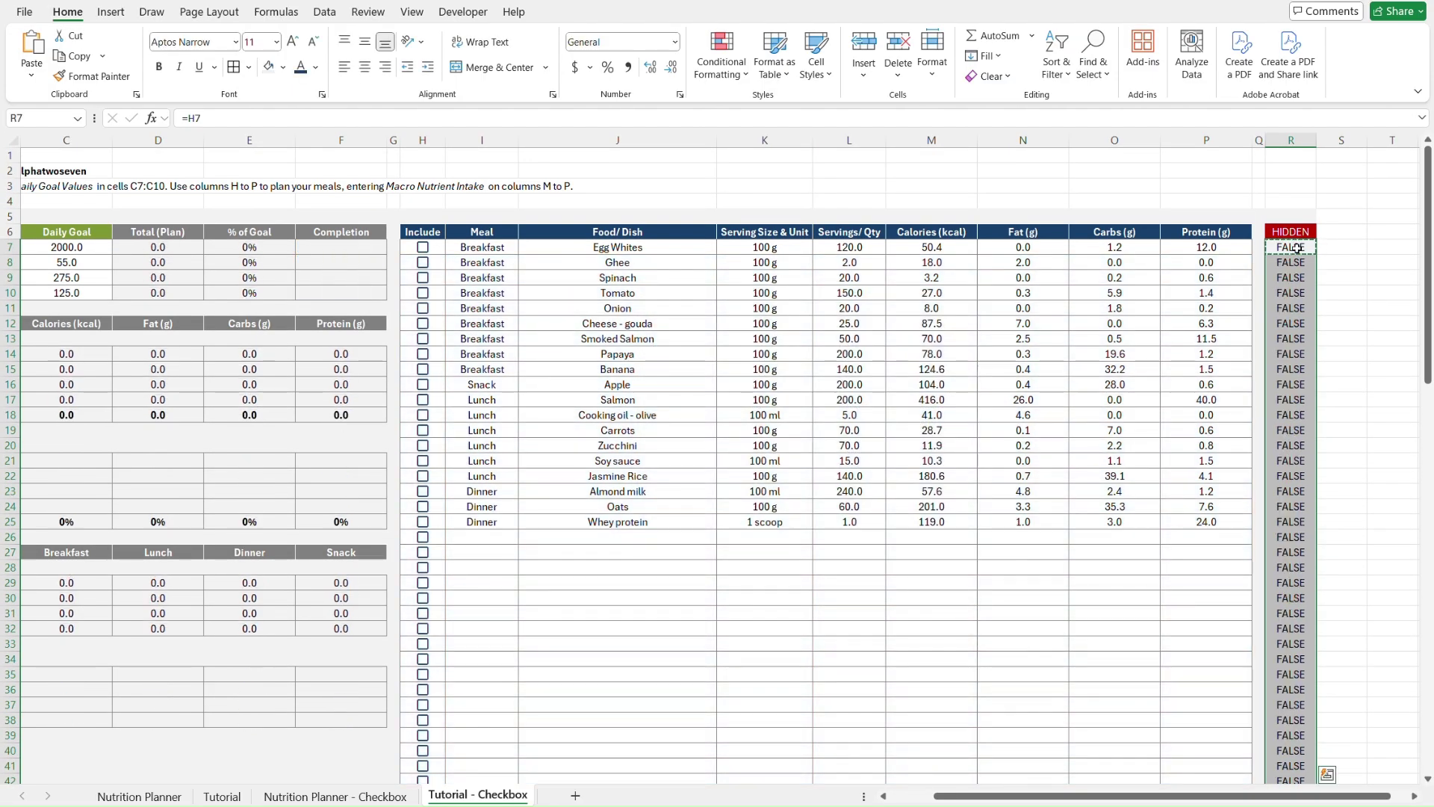
pyautogui.hotkey('ctrl', 'Home')
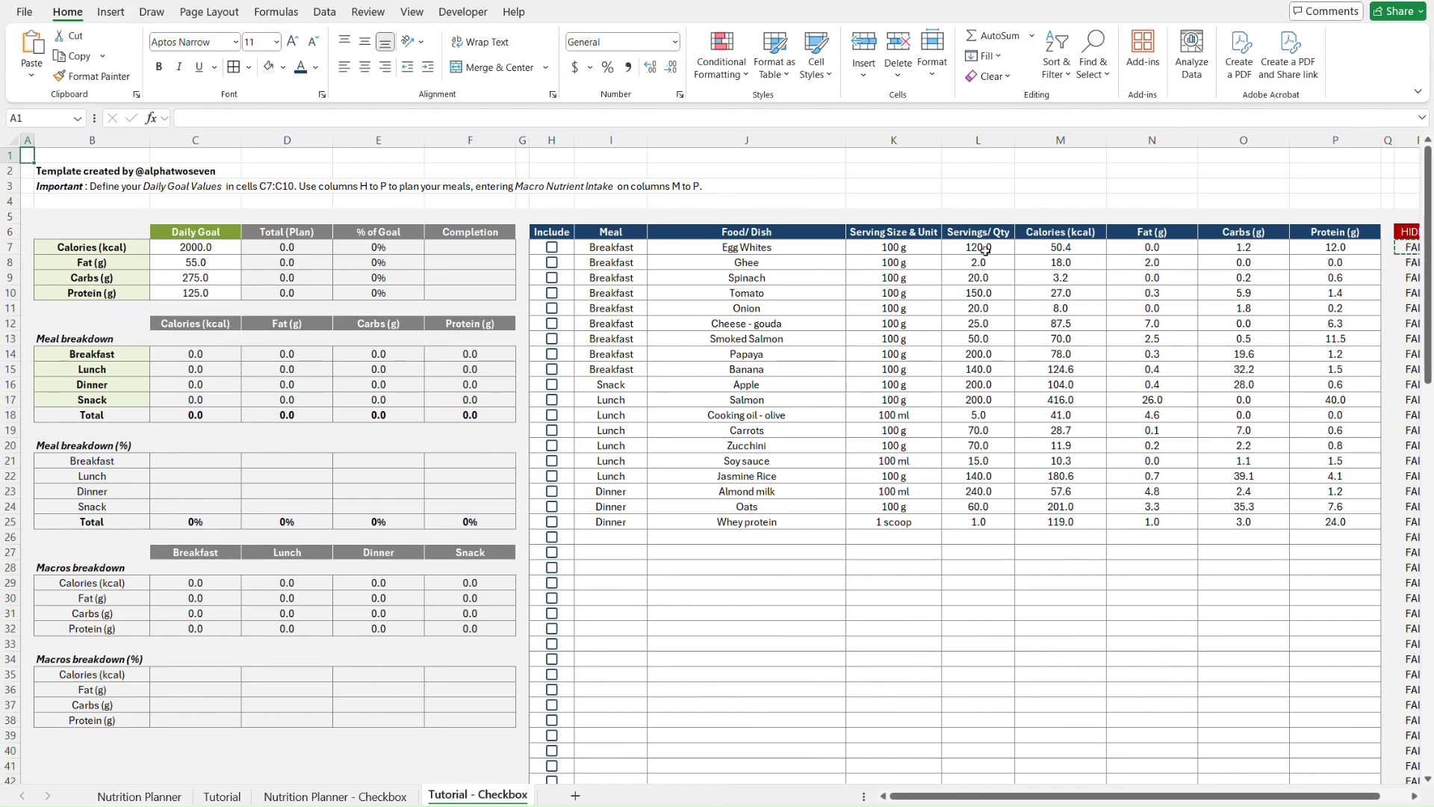
# - Tick the Include checkboxes for all filled food rows, H7:H25, in one go
pyautogui.click(579, 245)
pyautogui.press('Left')
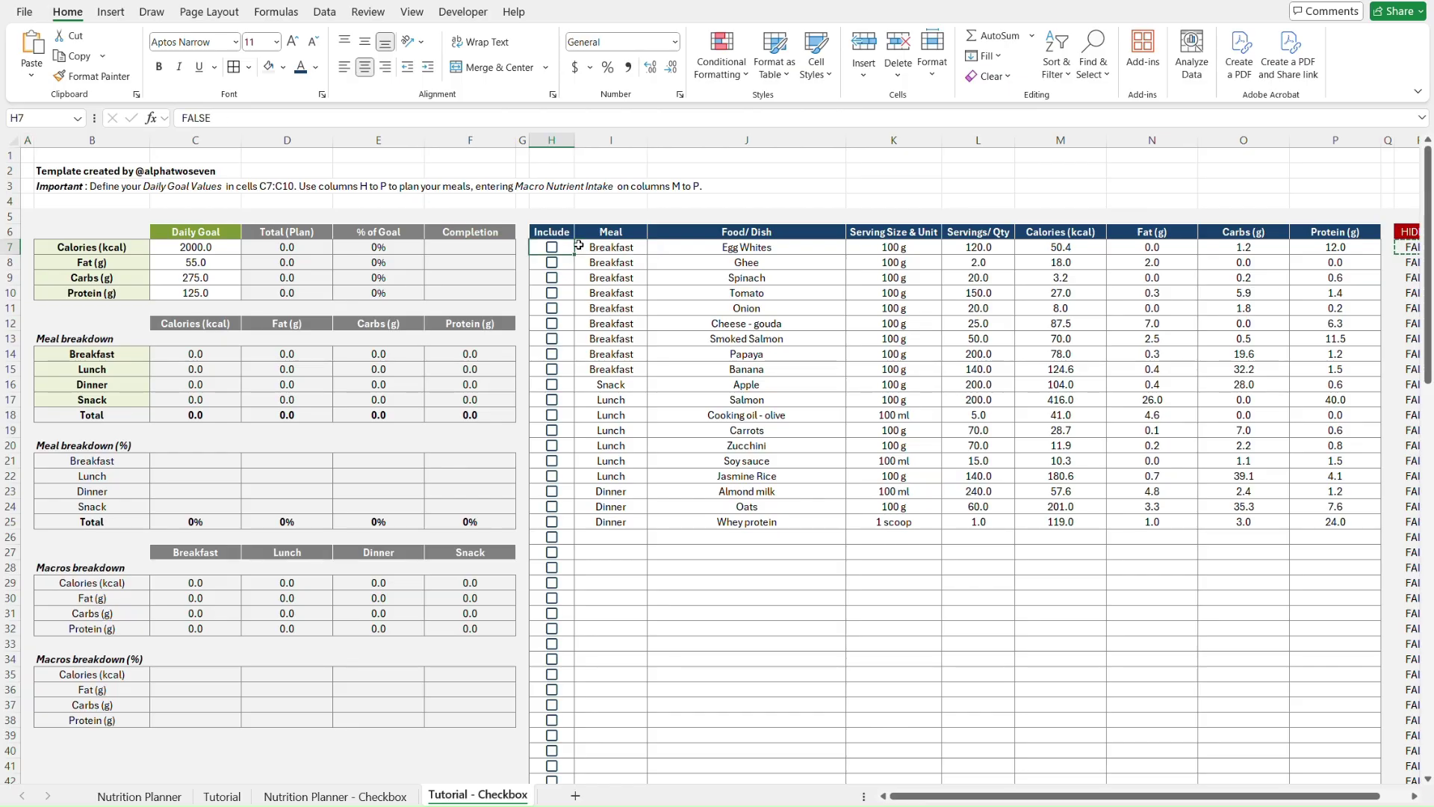
pyautogui.hotkey('shift', 'Down')
pyautogui.hotkey('shift', 'Down')
pyautogui.hotkey('shift', 'Down')
pyautogui.hotkey('shift', 'Down')
pyautogui.hotkey('shift', 'Down')
pyautogui.hotkey('shift', 'Down')
pyautogui.hotkey('shift', 'Down')
pyautogui.hotkey('shift', 'Down')
pyautogui.hotkey('shift', 'Down')
pyautogui.hotkey('shift', 'Down')
pyautogui.hotkey('shift', 'Down')
pyautogui.hotkey('shift', 'Down')
pyautogui.hotkey('shift', 'Down')
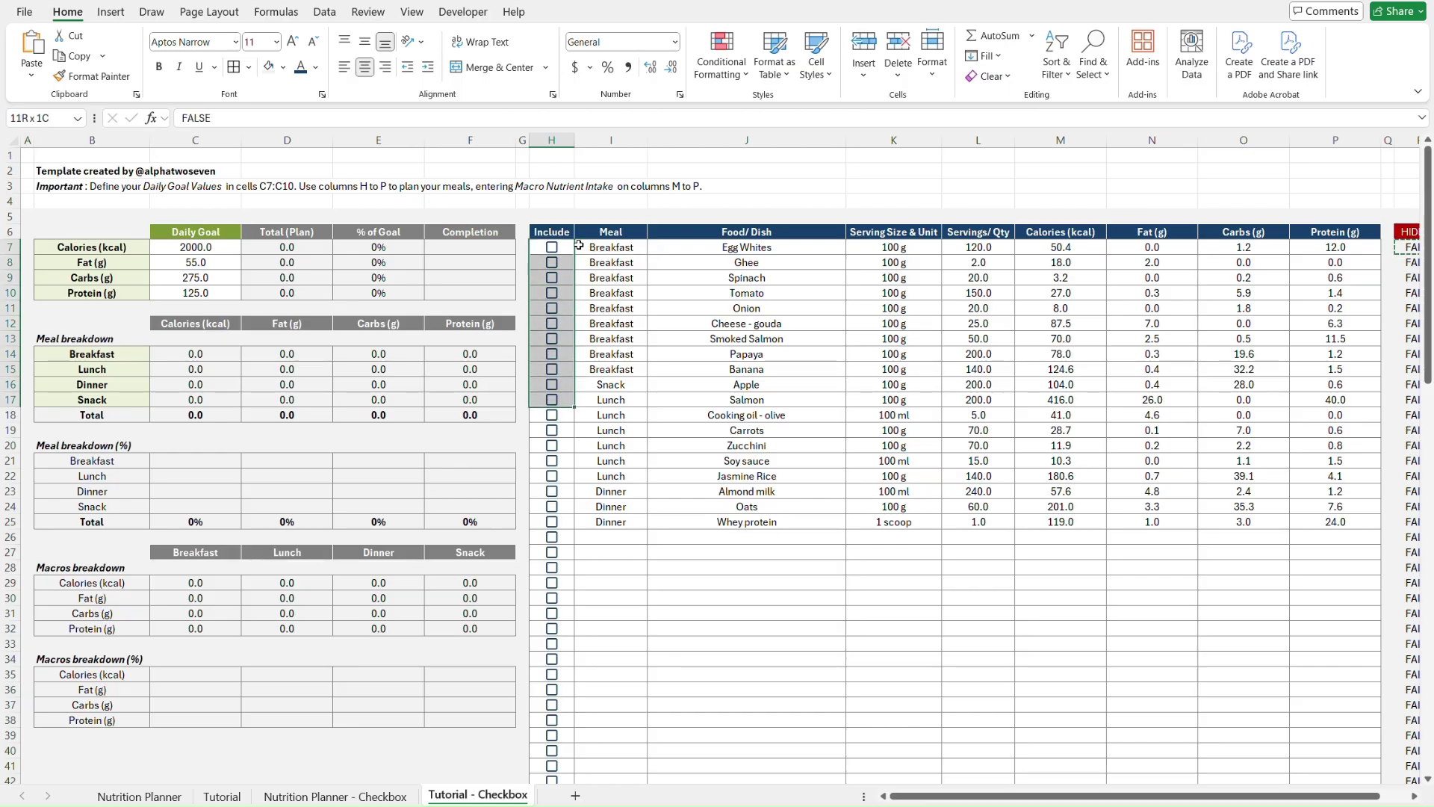
pyautogui.hotkey('shift', 'Down')
pyautogui.hotkey('shift', 'Down')
pyautogui.hotkey('shift', 'Down')
pyautogui.hotkey('shift', 'Down')
pyautogui.hotkey('shift', 'Down')
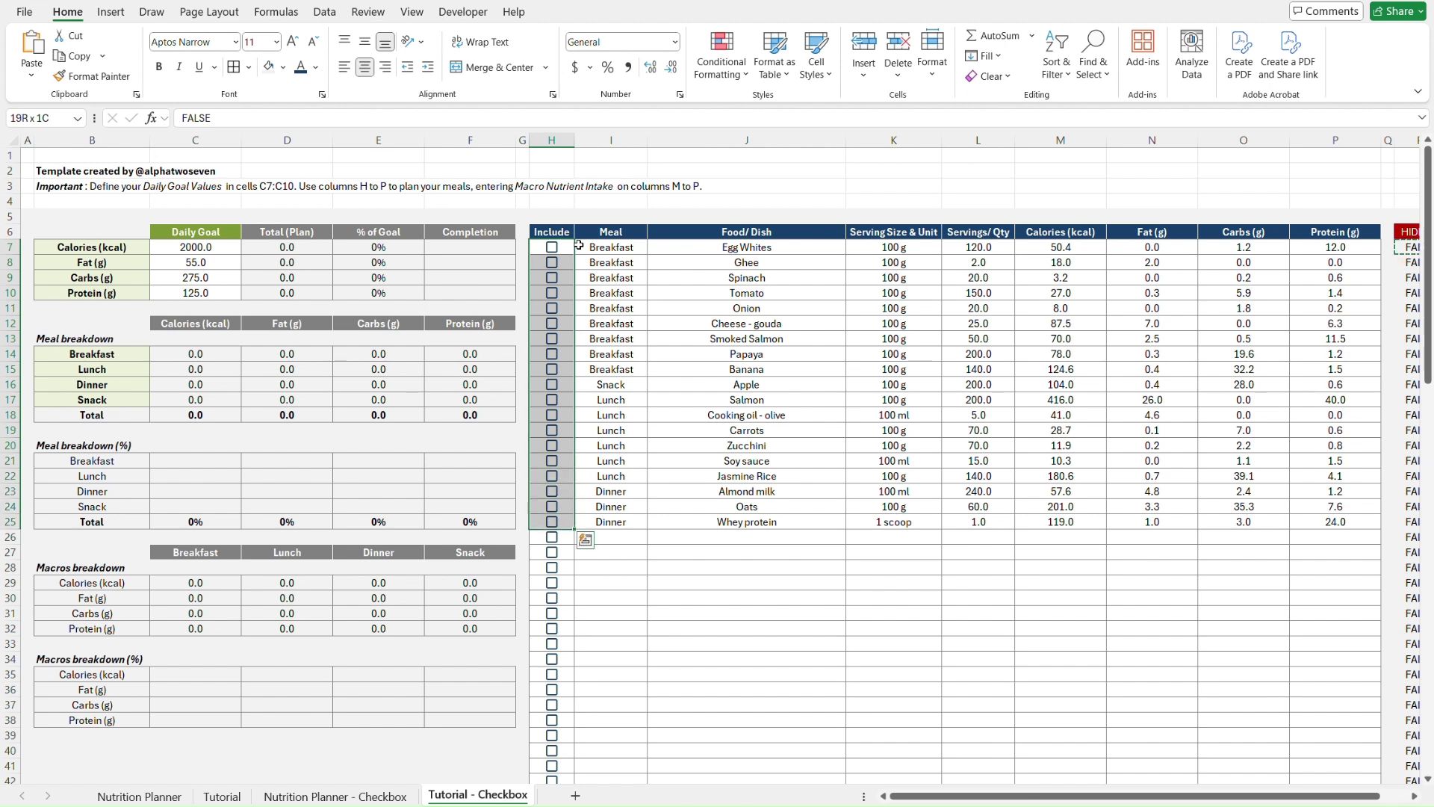
pyautogui.press('space')
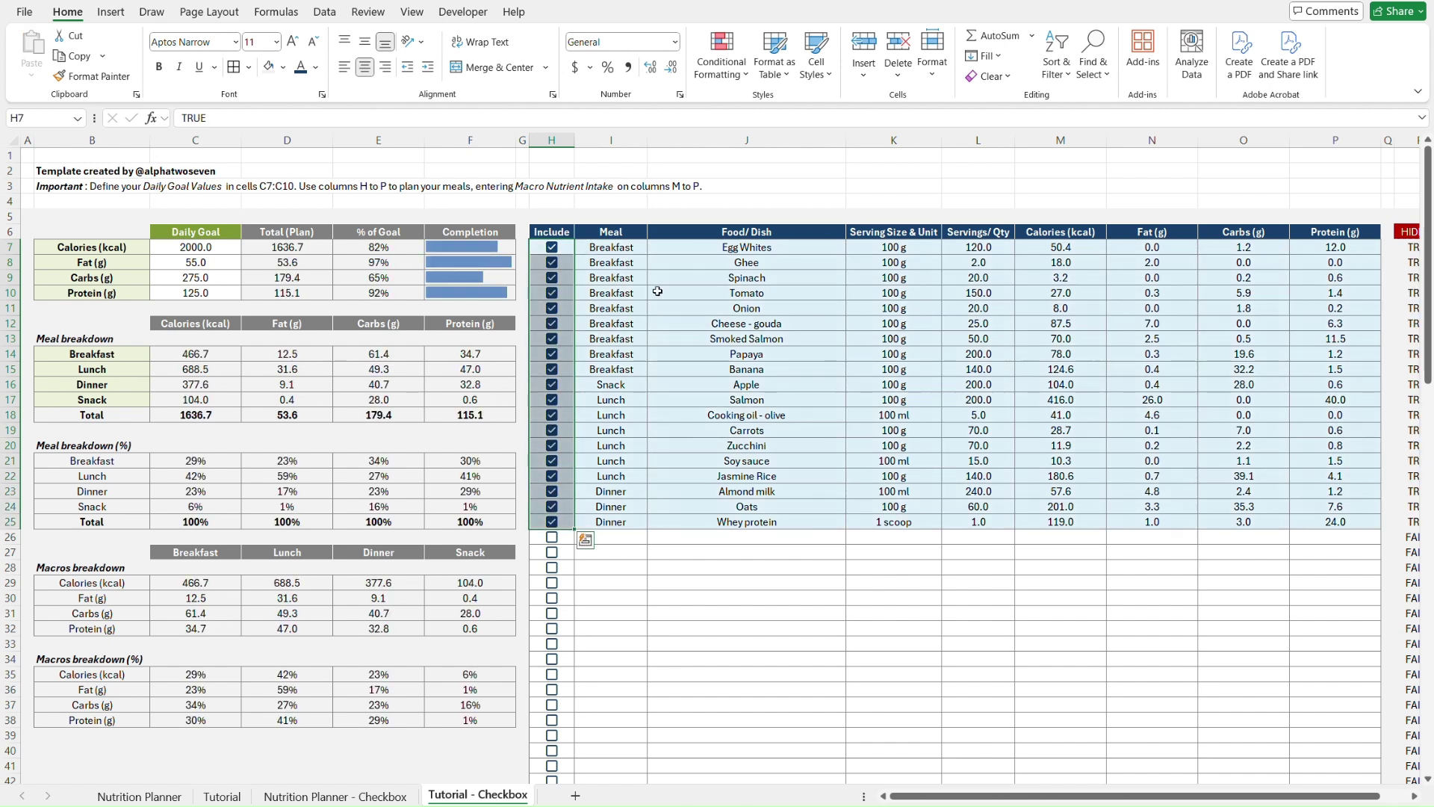
# - Untick the Include checkbox for Banana in H15
pyautogui.click(750, 366)
pyautogui.press('Left')
pyautogui.press('Left')
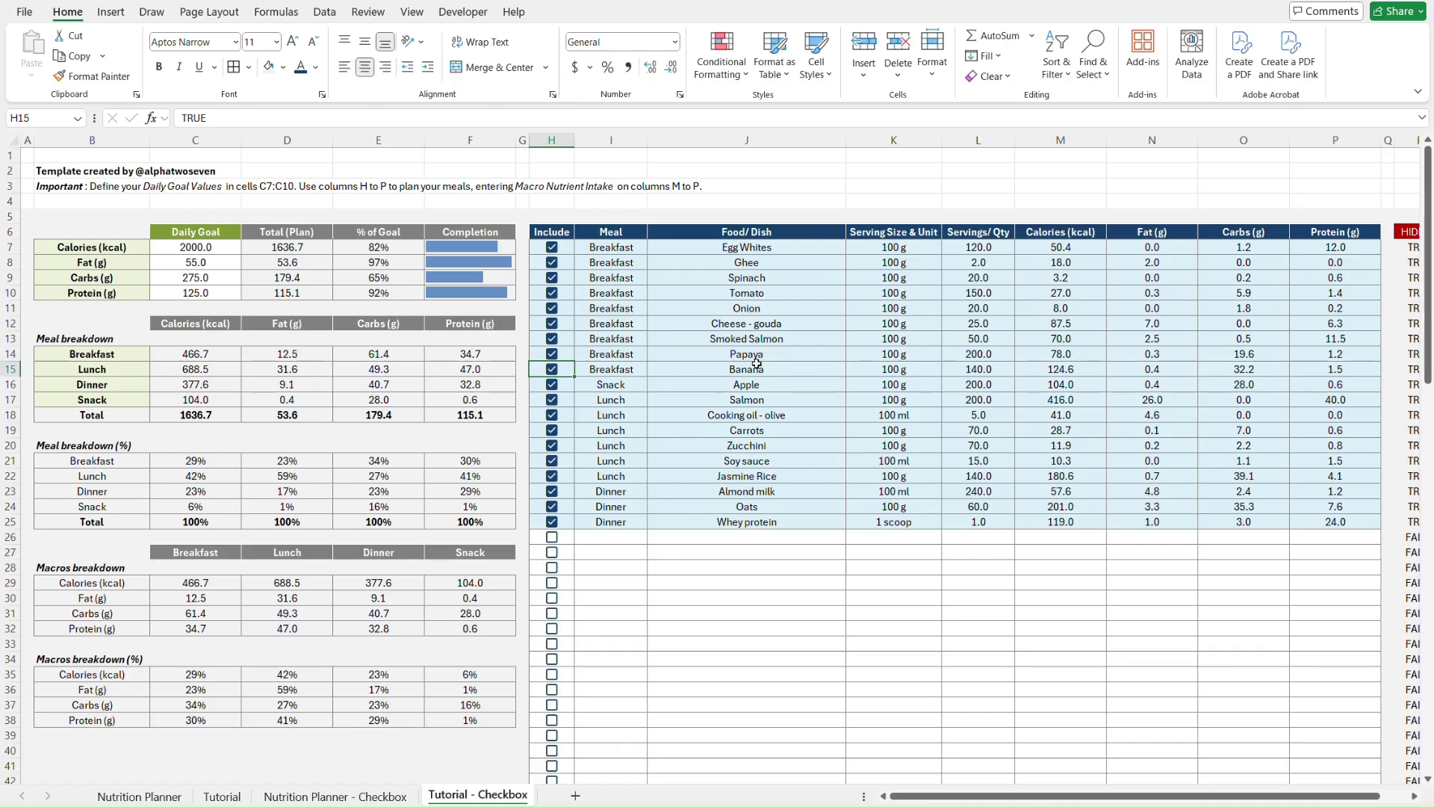
pyautogui.press('space')
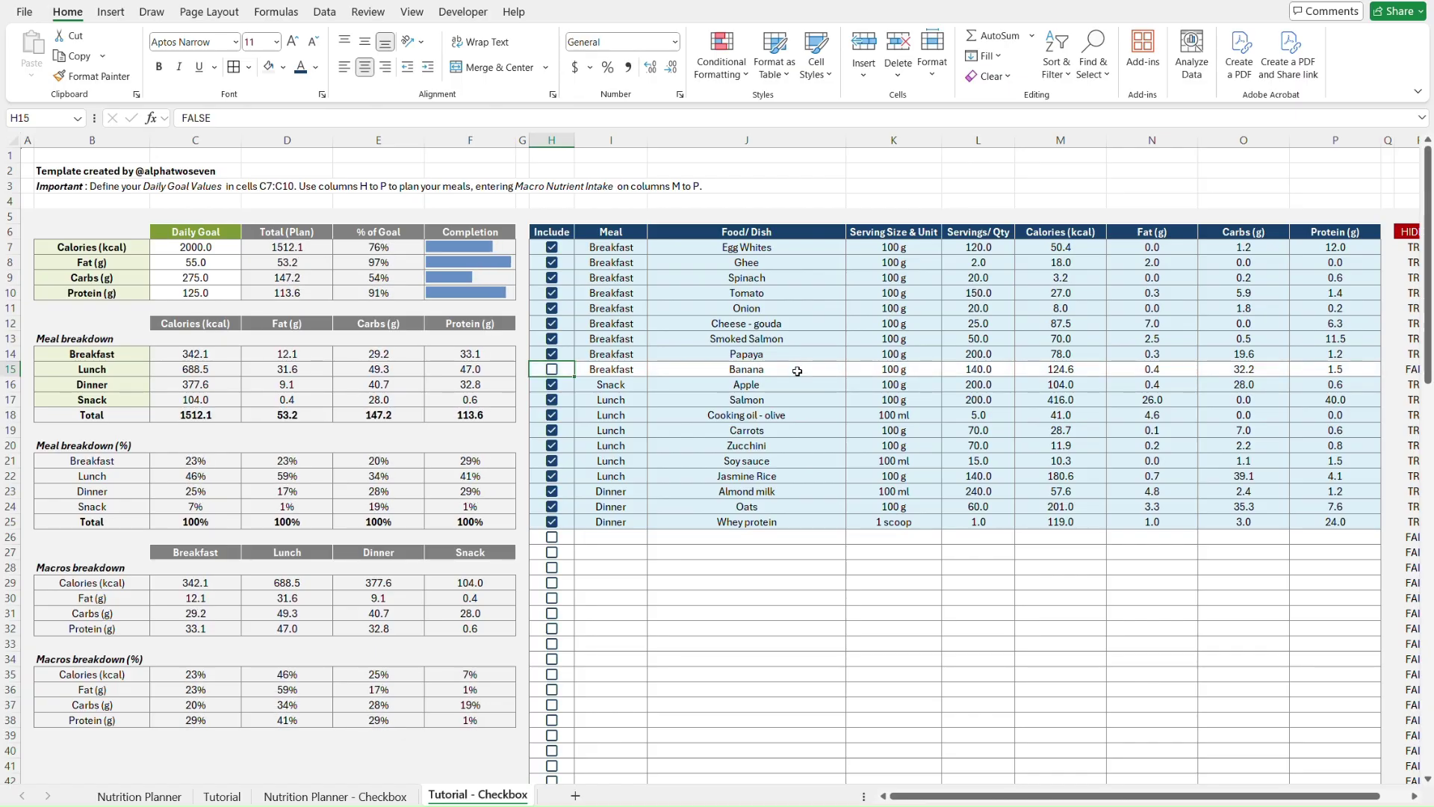
# - Compare the Tutorial - Checkbox sheet with the Nutrition Planner - Checkbox sheet, ending on Tutorial - Checkbox
pyautogui.hotkey('ctrl', 'pageup')
pyautogui.hotkey('ctrl', 'pagedown')
pyautogui.hotkey('ctrl', 'pageup')
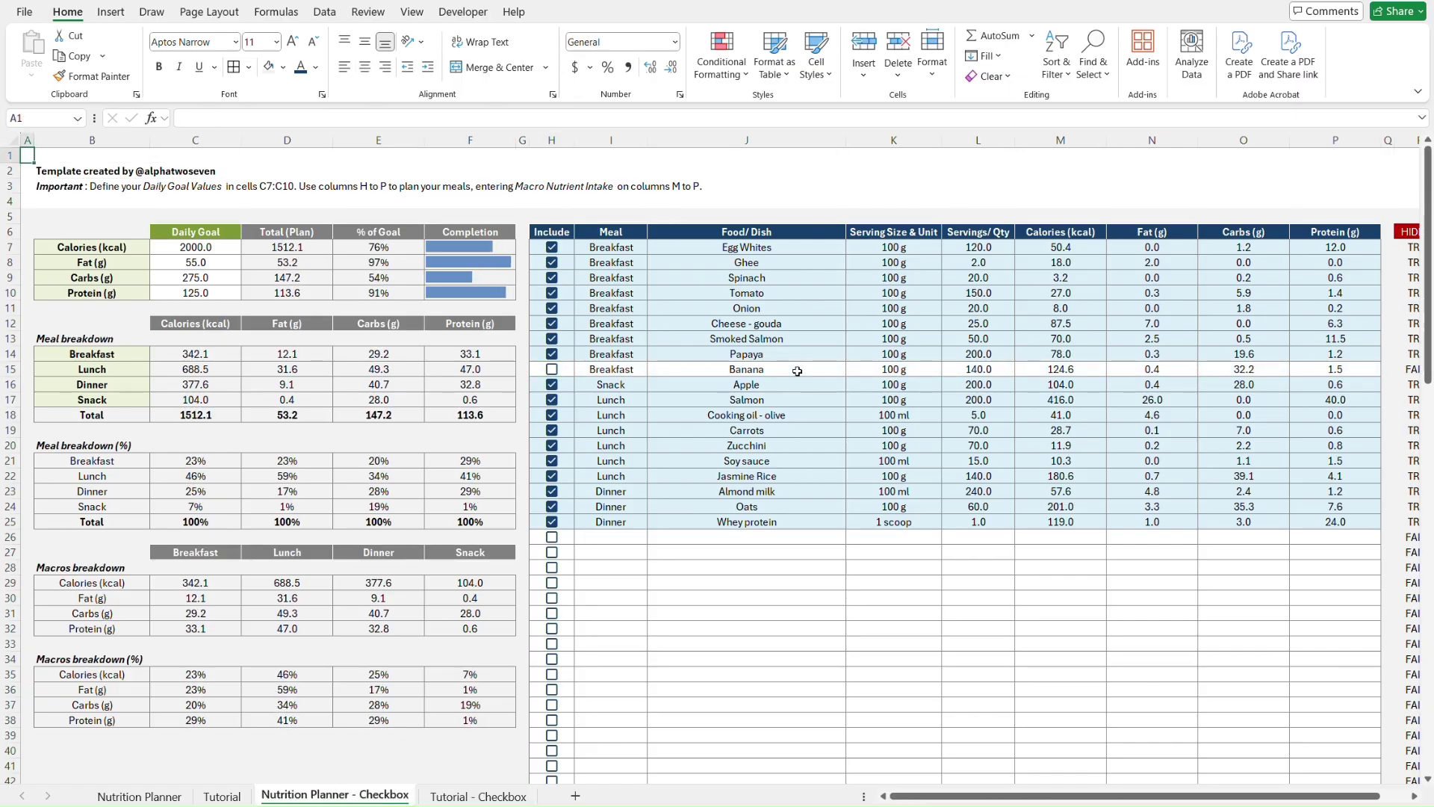
pyautogui.hotkey('ctrl', 'pagedown')
pyautogui.hotkey('ctrl', 'pageup')
pyautogui.hotkey('ctrl', 'pagedown')
pyautogui.hotkey('ctrl', 'pageup')
pyautogui.hotkey('ctrl', 'pagedown')
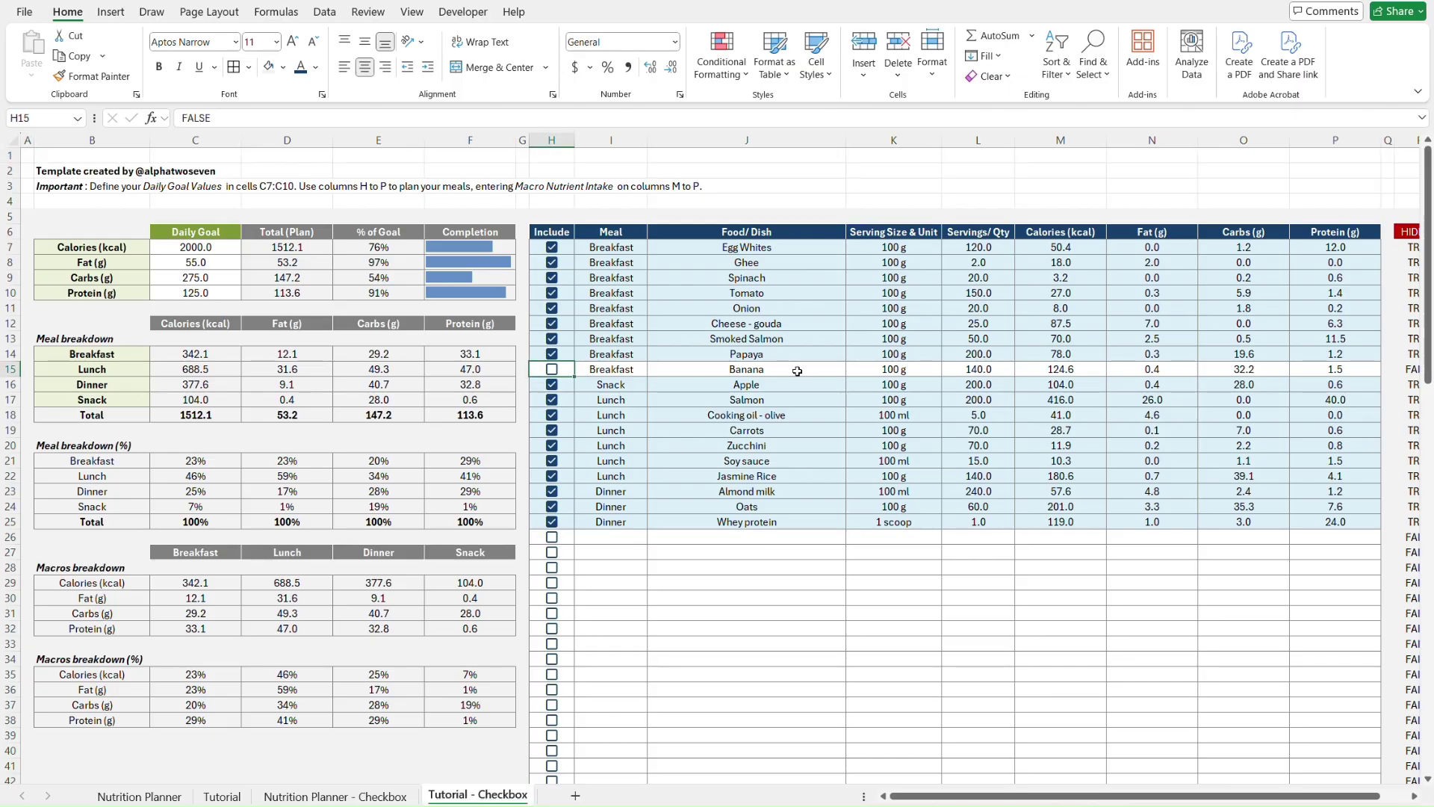
# - Trace the dependents of R7 in the HIDDEN column and examine which summary table cells use it
pyautogui.hscroll(1, 1090, 254)
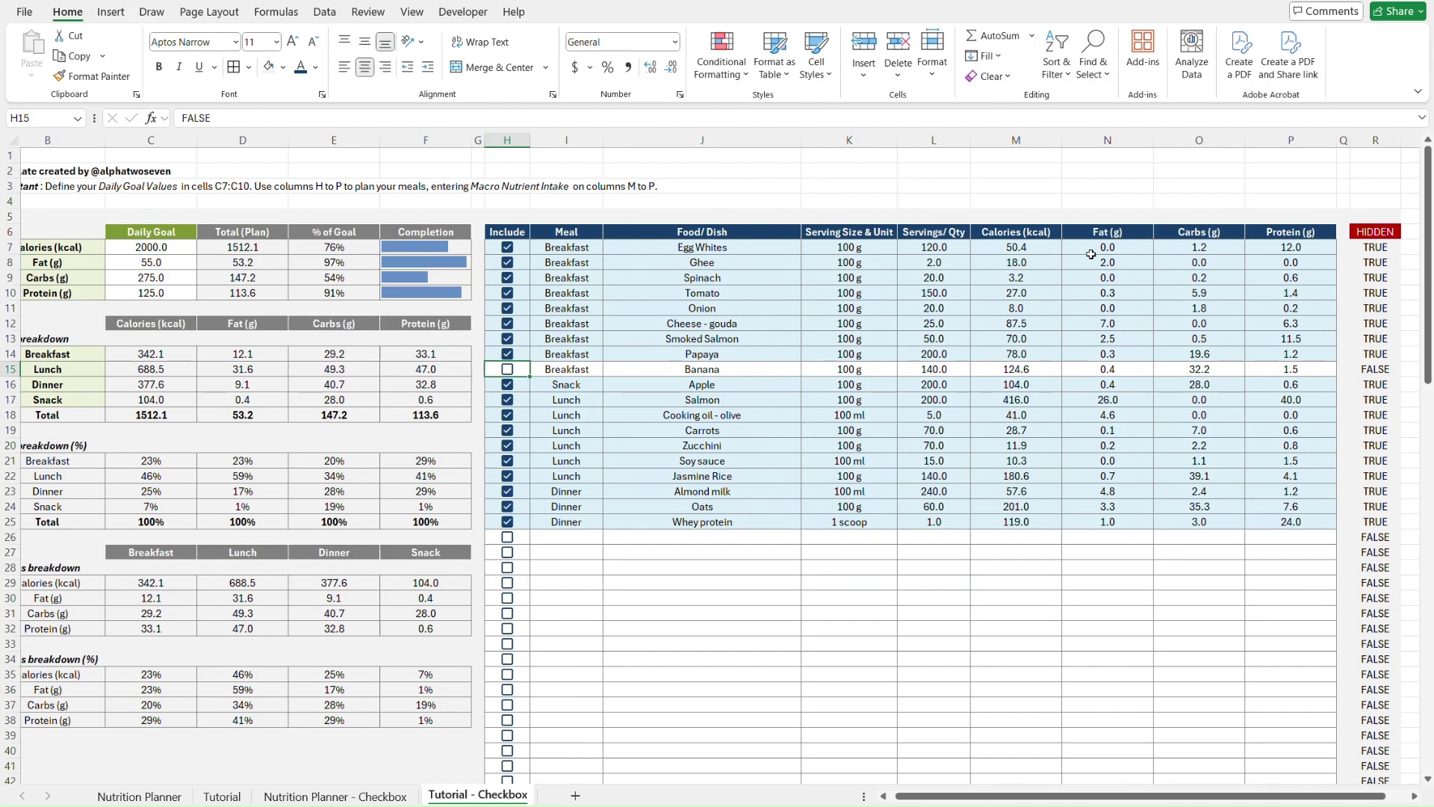
pyautogui.click(1367, 247)
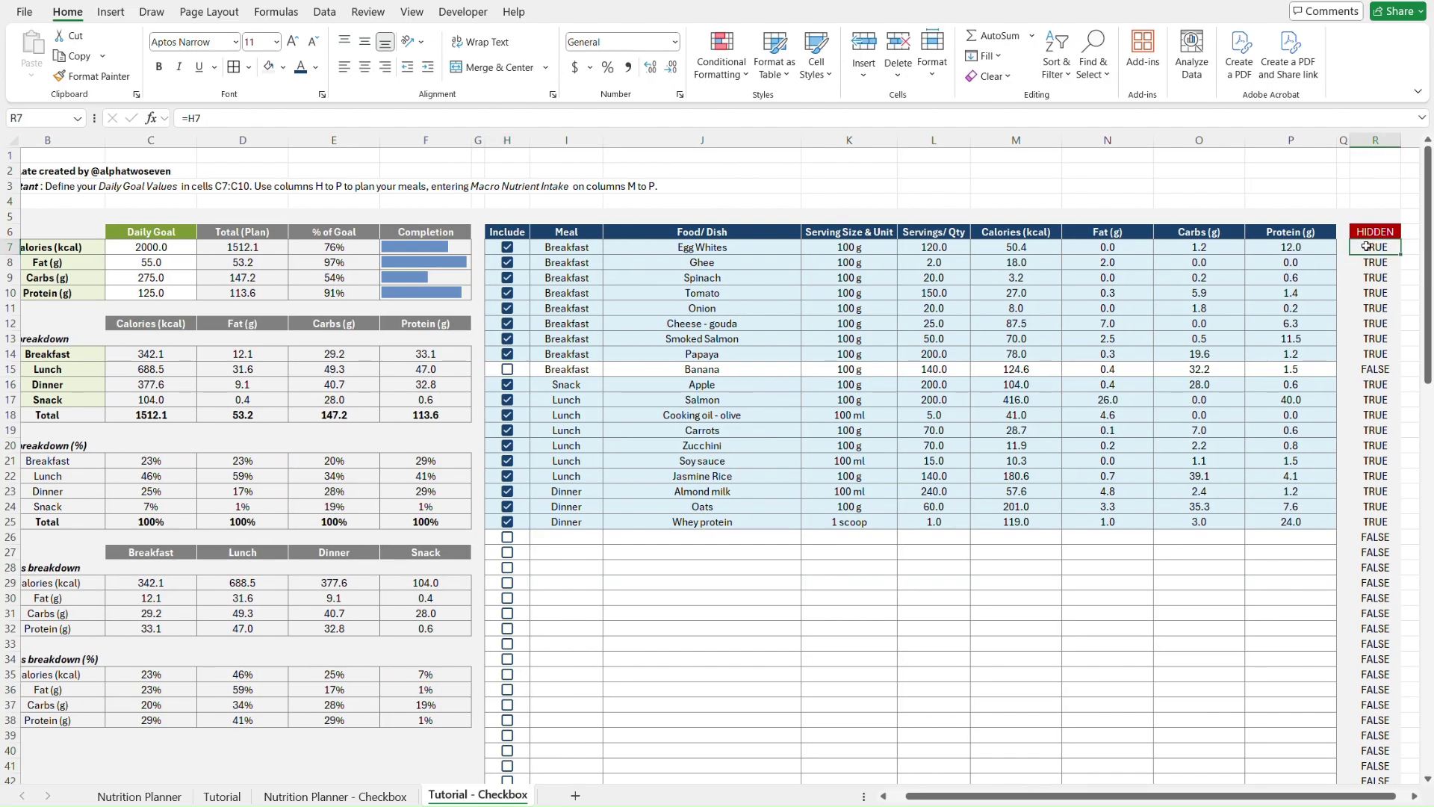
pyautogui.click(301, 11)
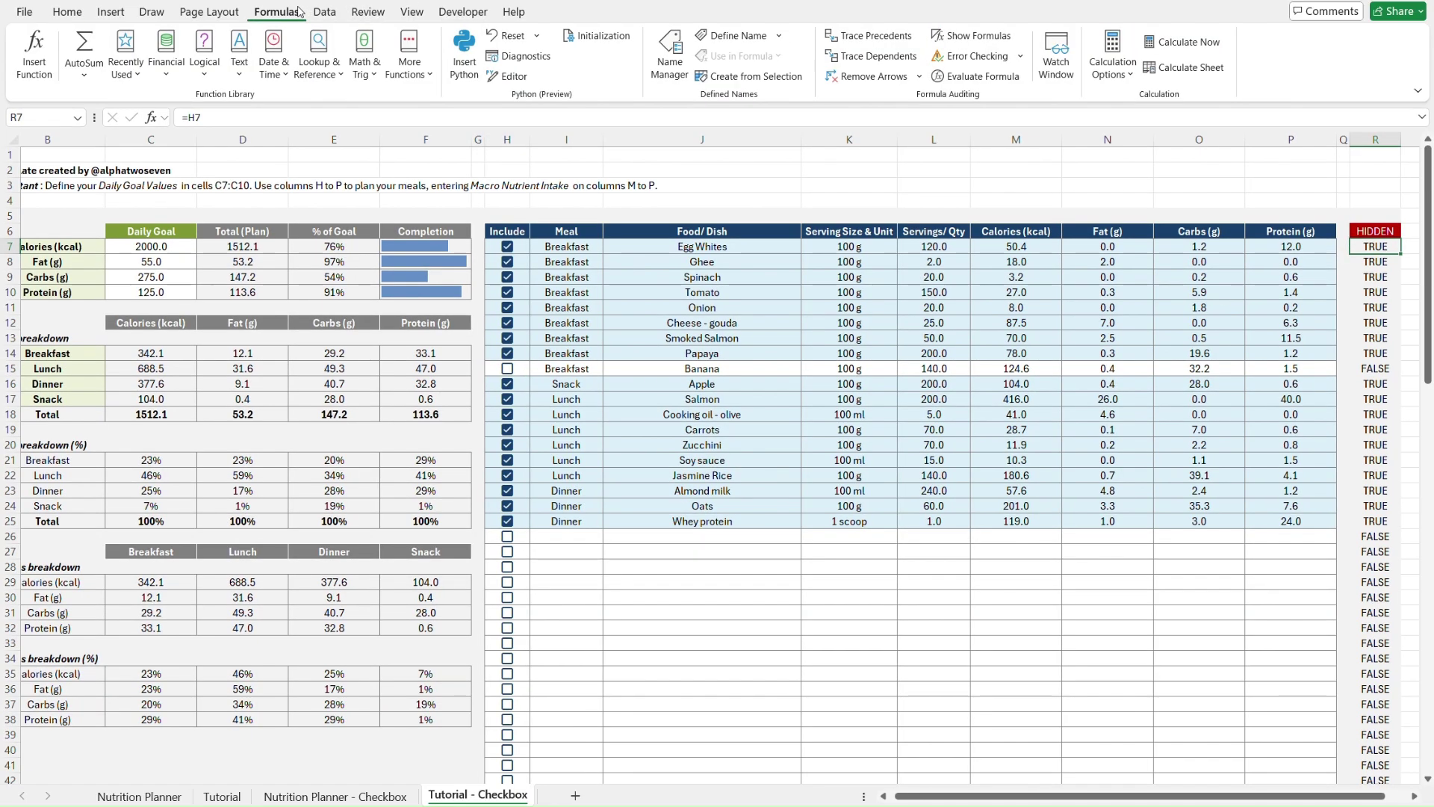
pyautogui.click(891, 64)
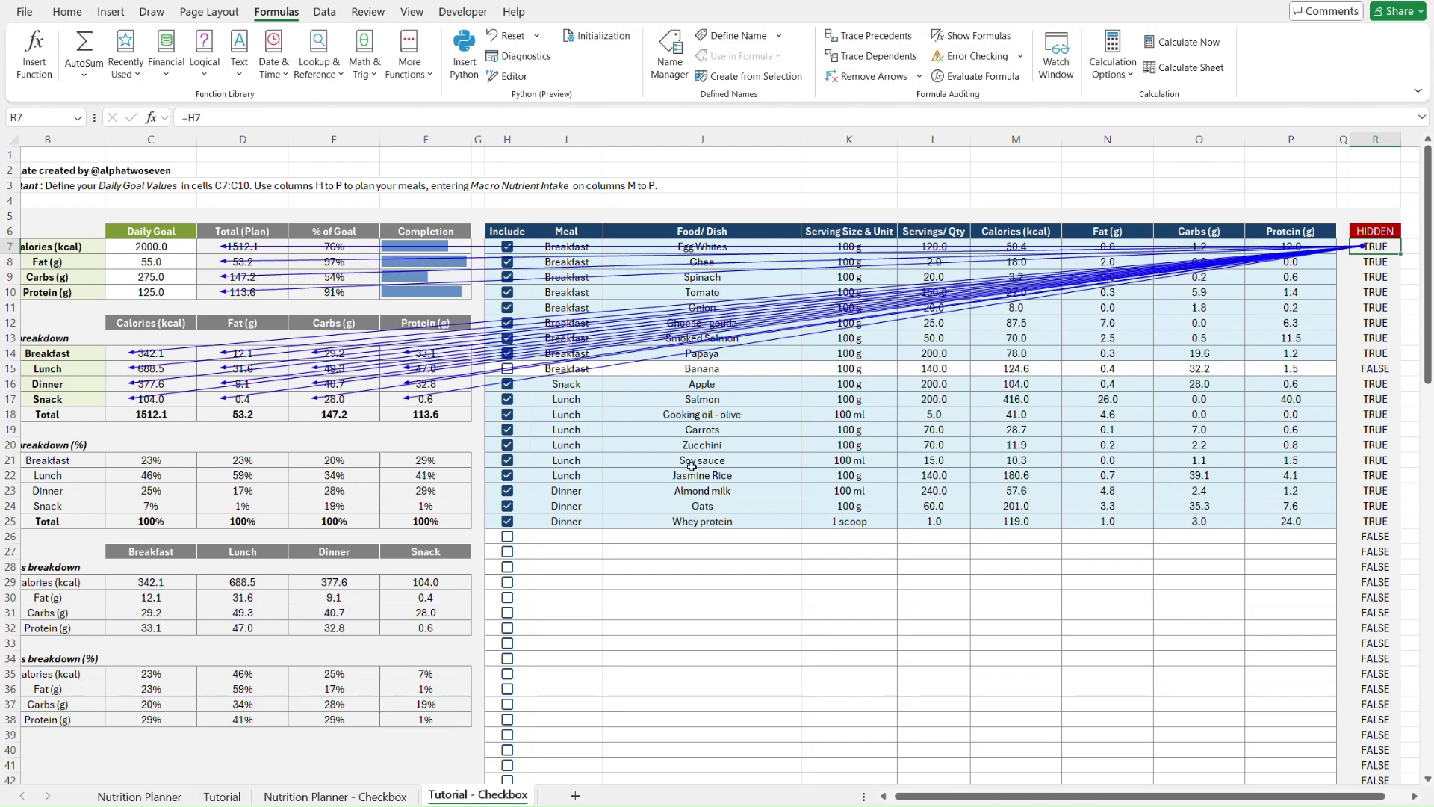
pyautogui.hscroll(-1, 692, 466)
pyautogui.hscroll(1, 691, 467)
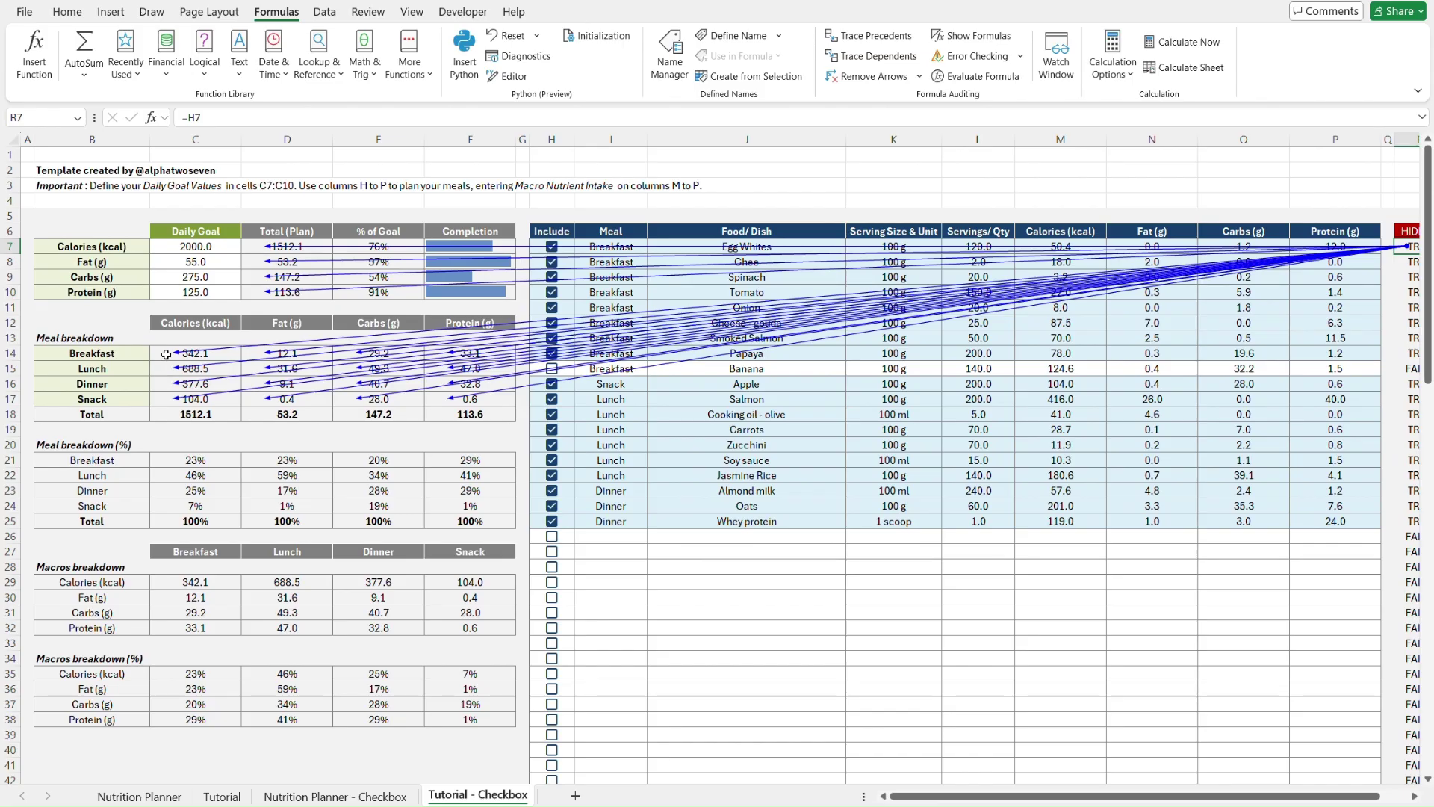
pyautogui.hscroll(1, 1247, 315)
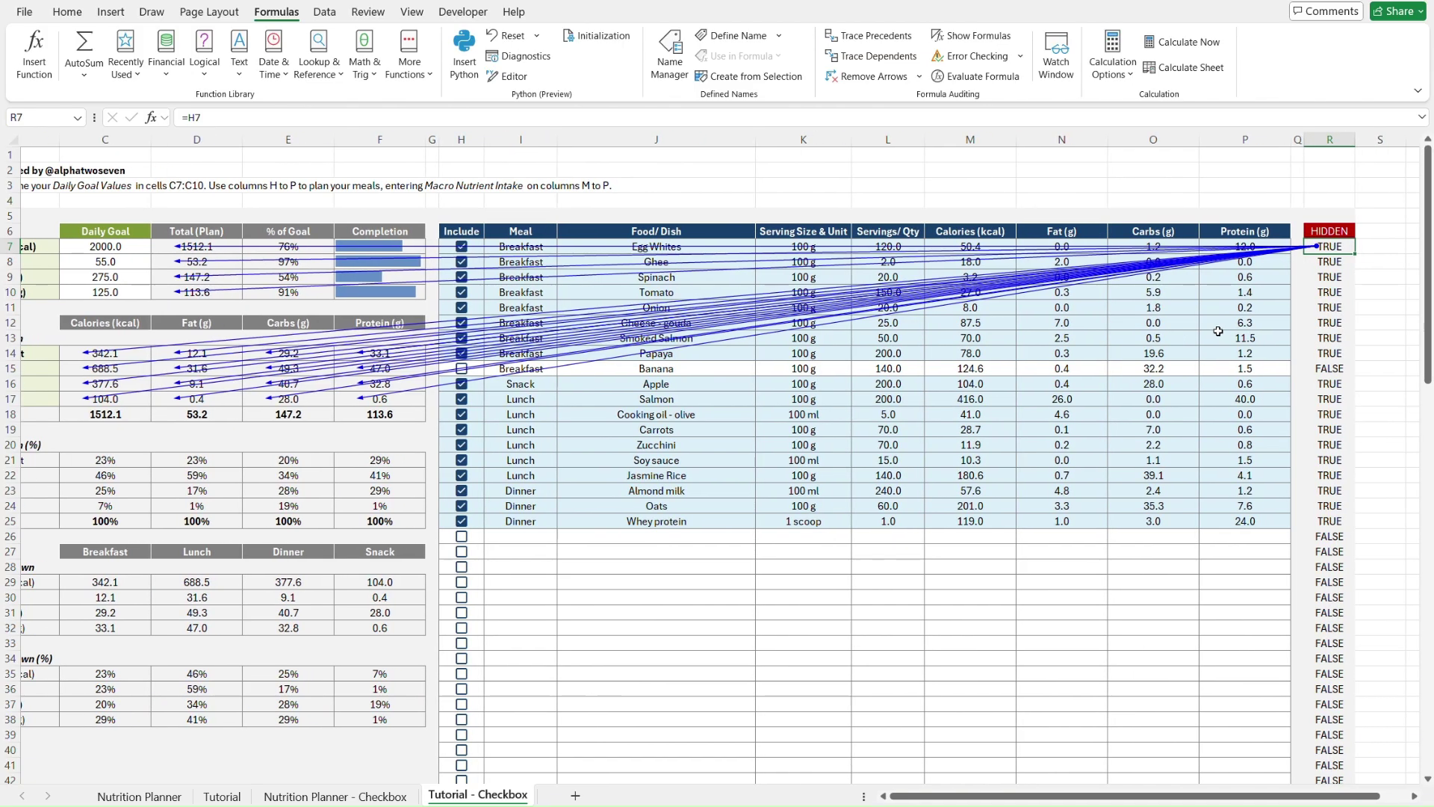
# - Examine the SUMPRODUCT formula behind the Snack calories in C17 of the meal breakdown table and the ranges it references
pyautogui.hscroll(-1, 913, 377)
pyautogui.hscroll(1, 913, 376)
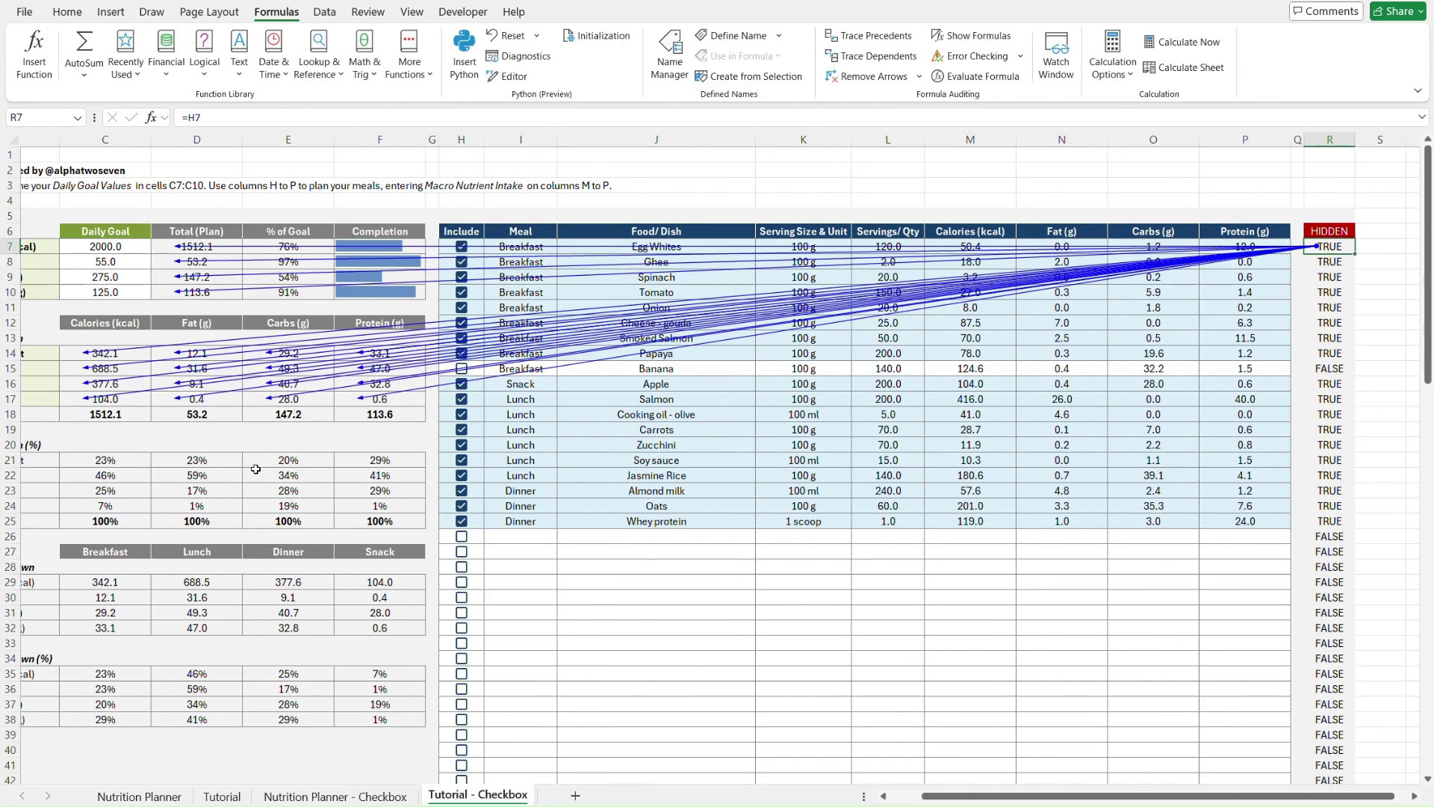
pyautogui.click(124, 417)
pyautogui.press('Up')
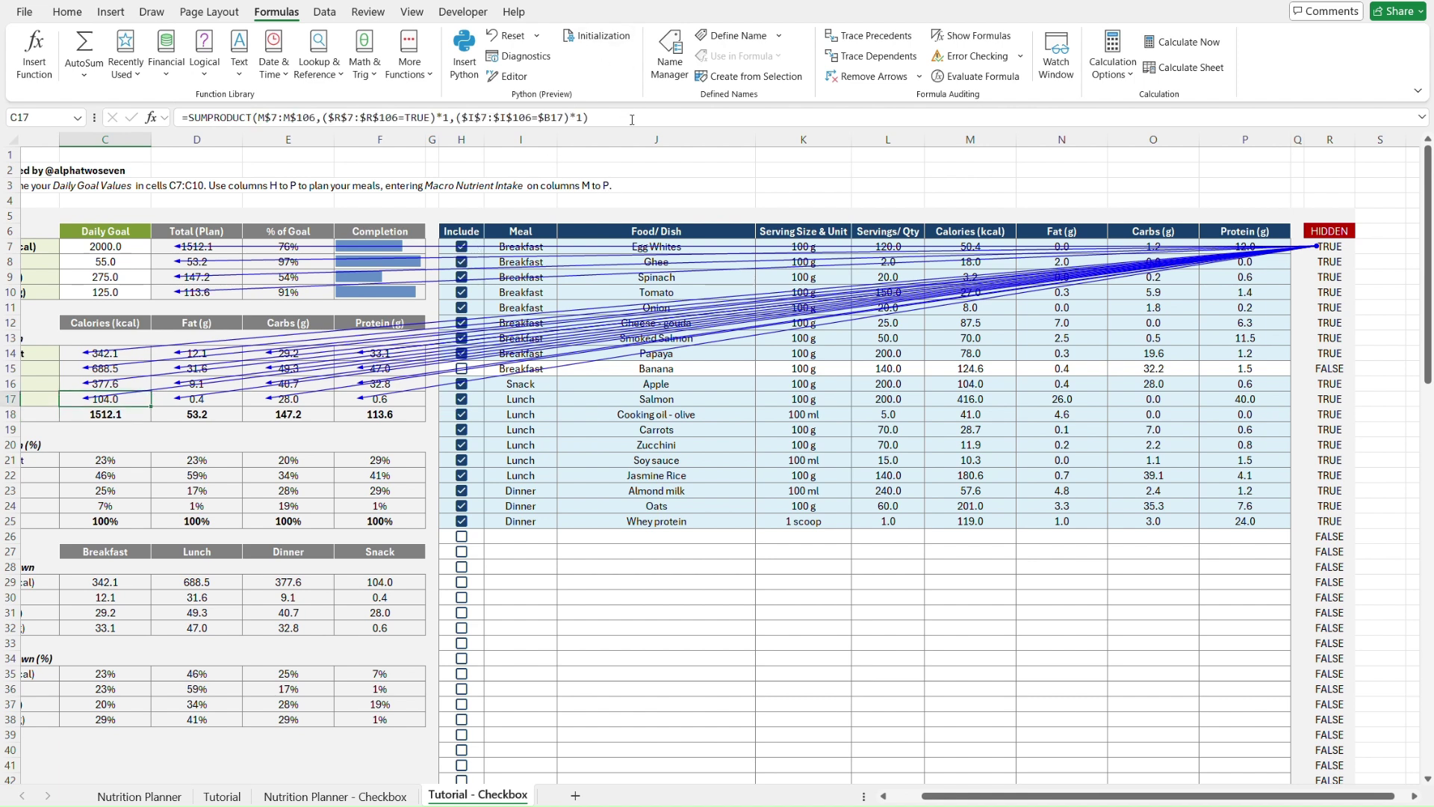
pyautogui.click(632, 119)
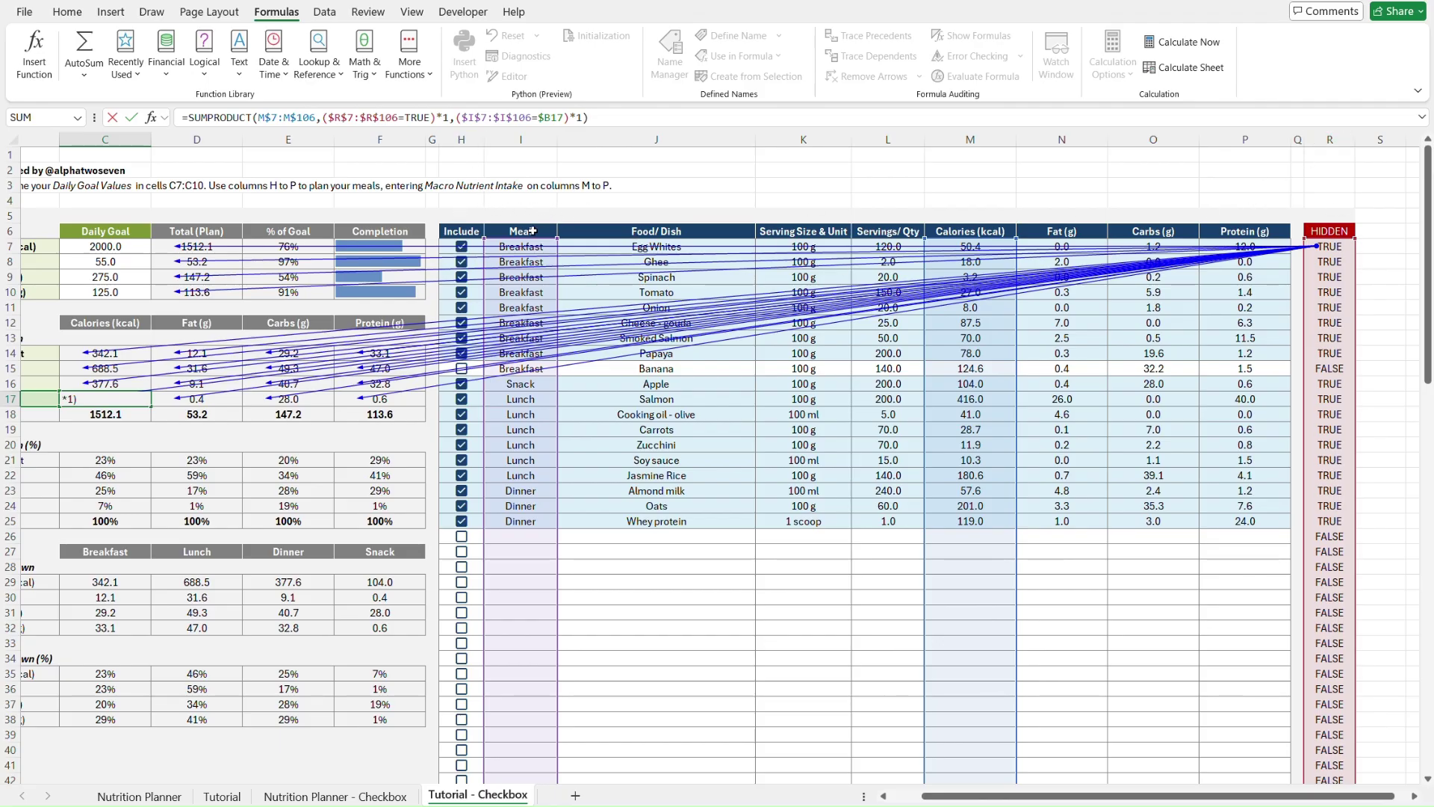
pyautogui.hotkey('ctrl', 'Return')
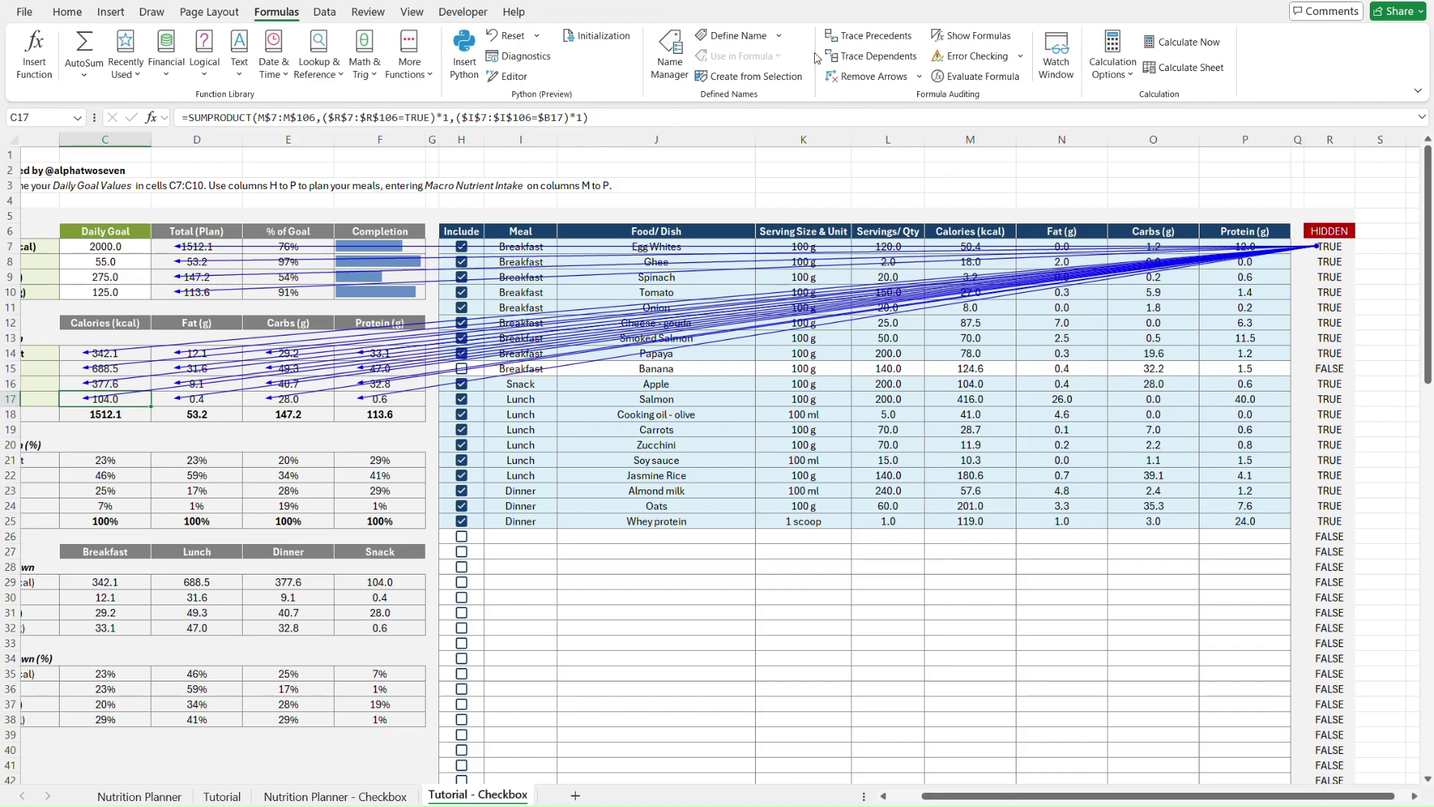
# - Remove the tracing arrows from the Tutorial - Checkbox sheet and return to cell A1
pyautogui.click(874, 76)
pyautogui.click(67, 12)
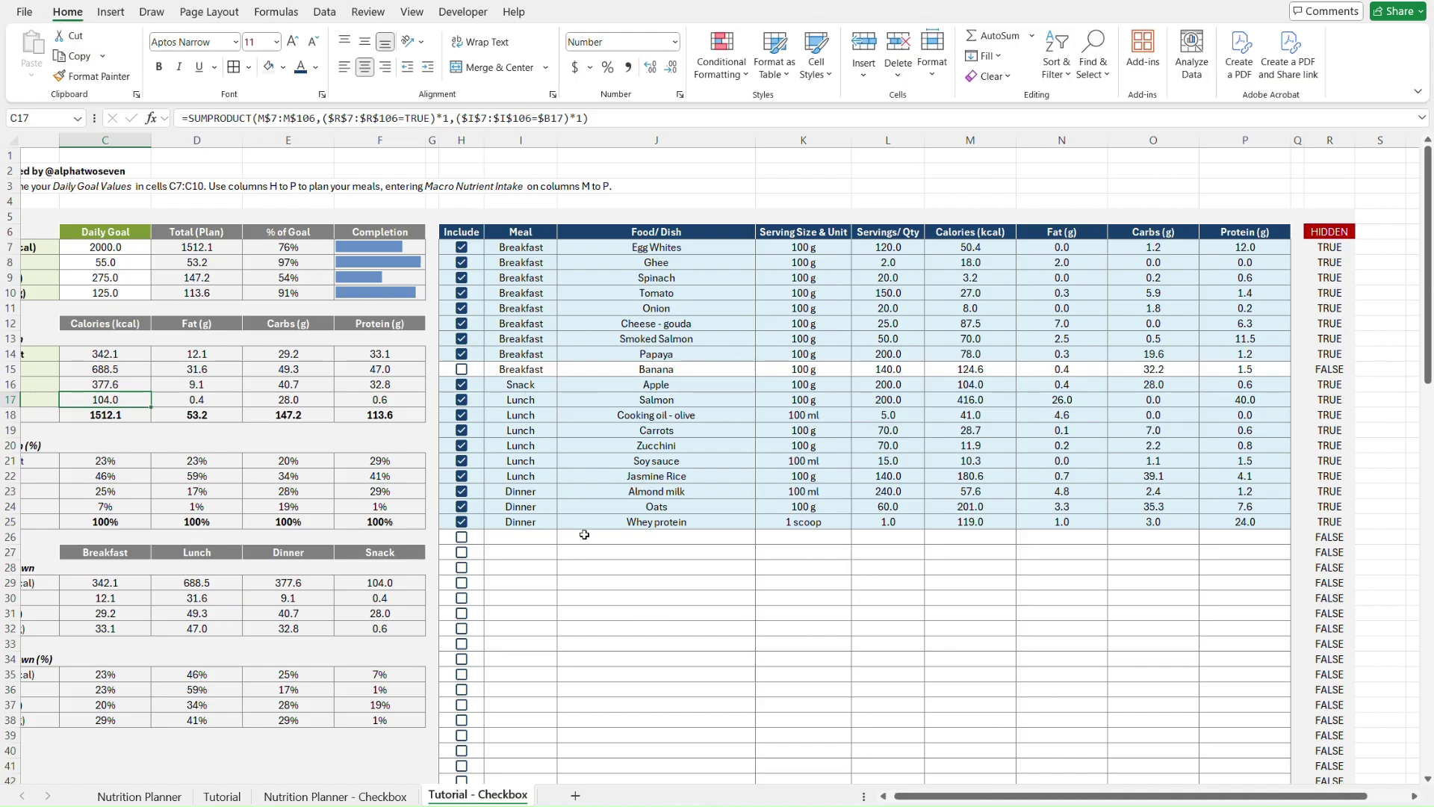
pyautogui.hotkey('ctrl', 'Home')
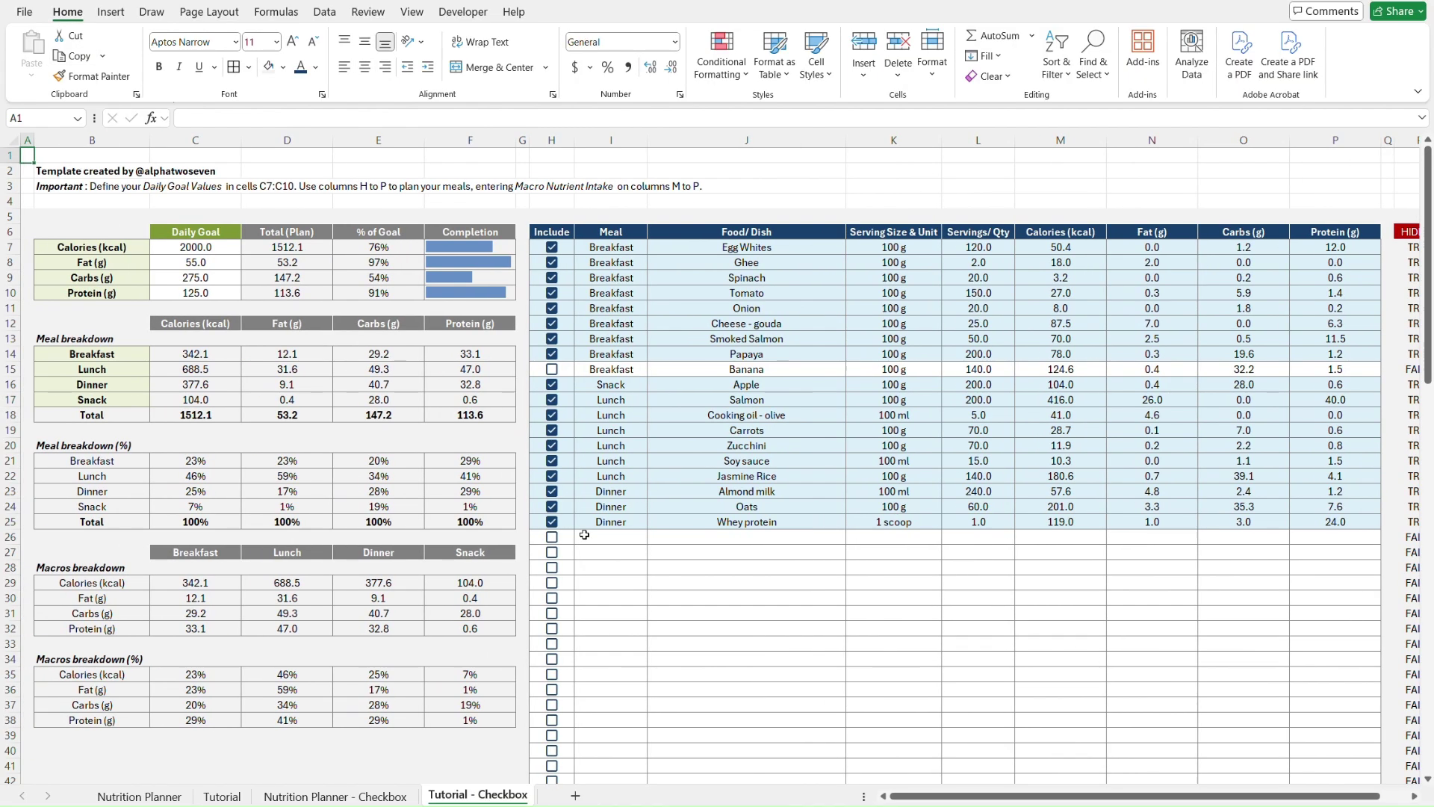
# - Review the conditional formatting rules for this worksheet, especially the formula rule =$R7 applied to $H$7:$P$106
pyautogui.click(721, 56)
pyautogui.click(785, 310)
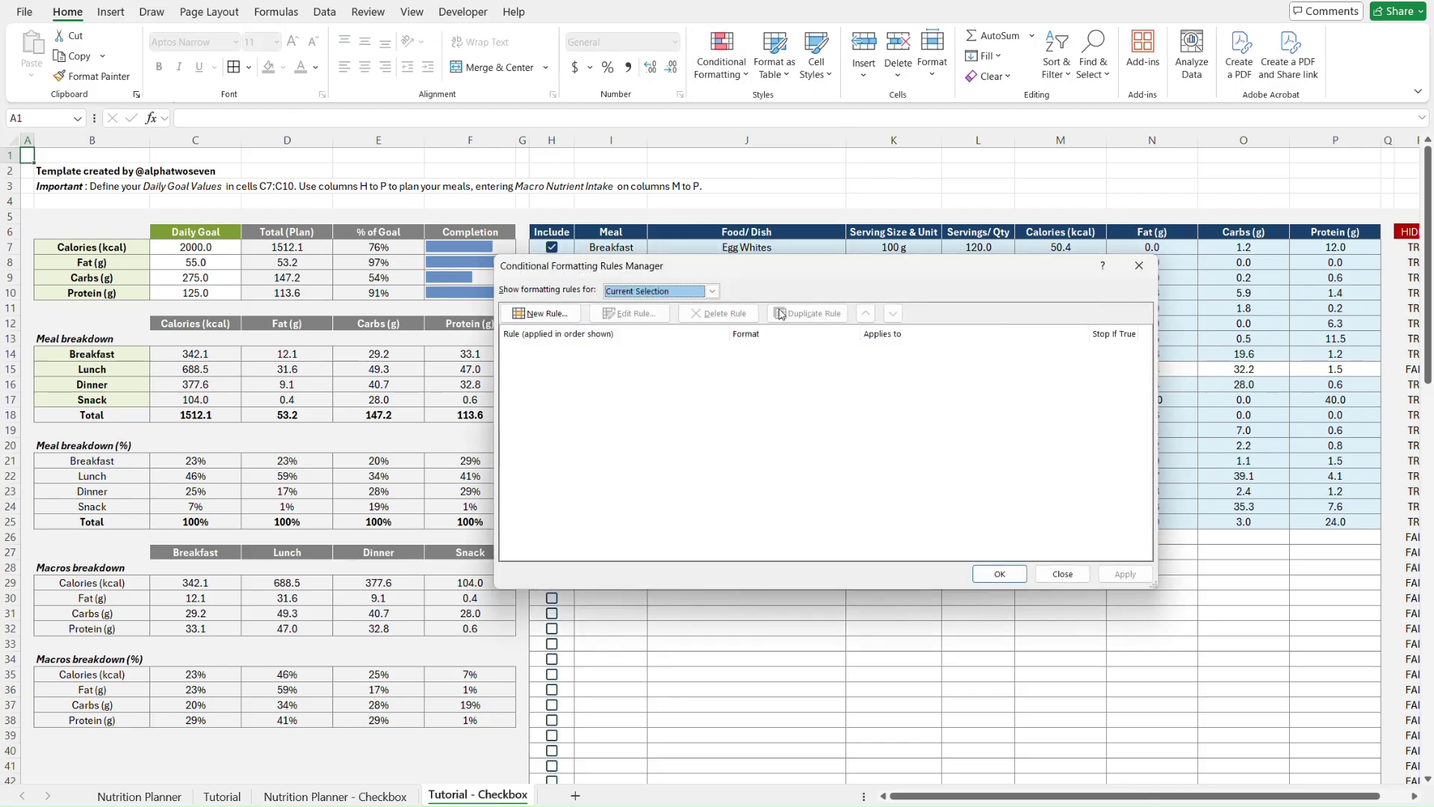
pyautogui.click(674, 294)
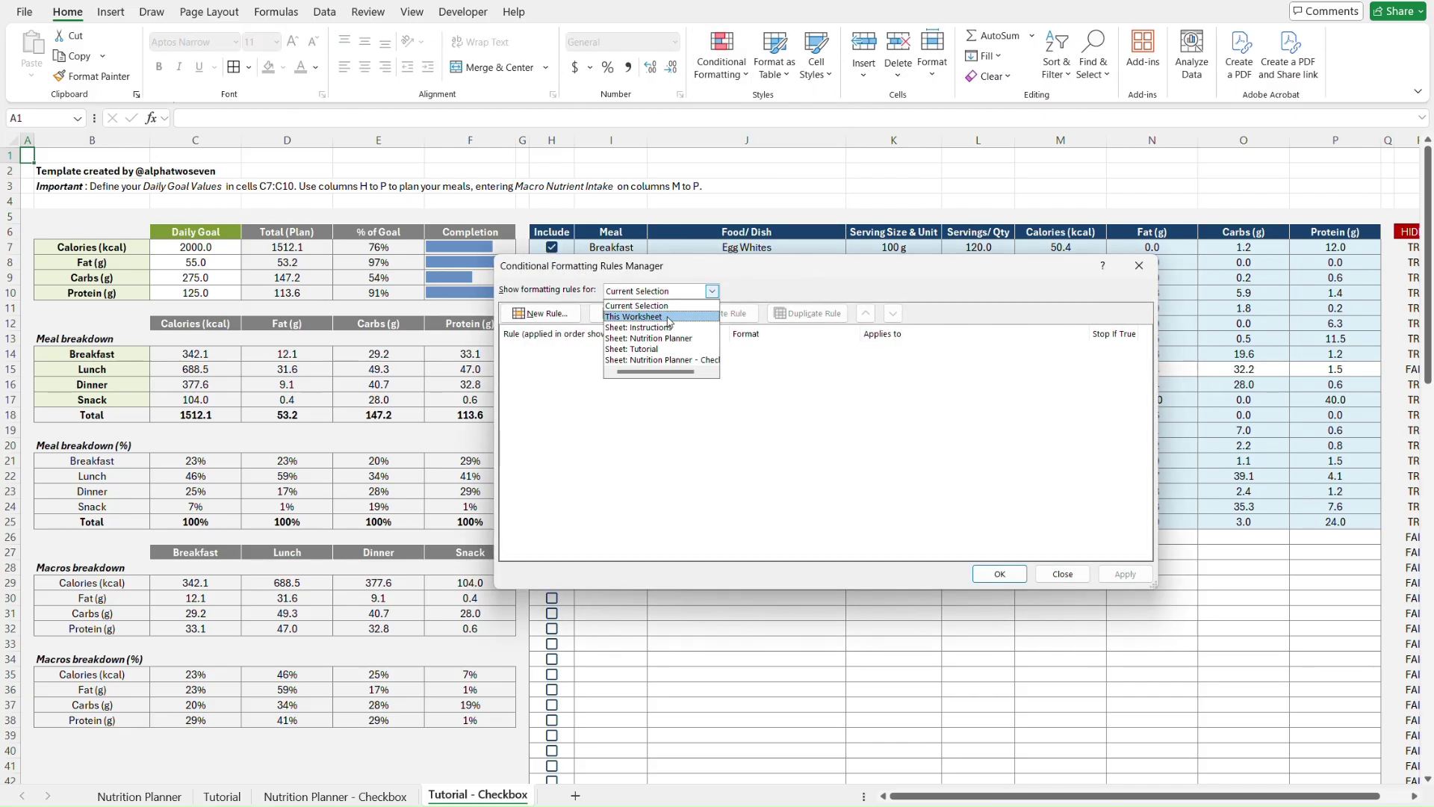
pyautogui.click(669, 317)
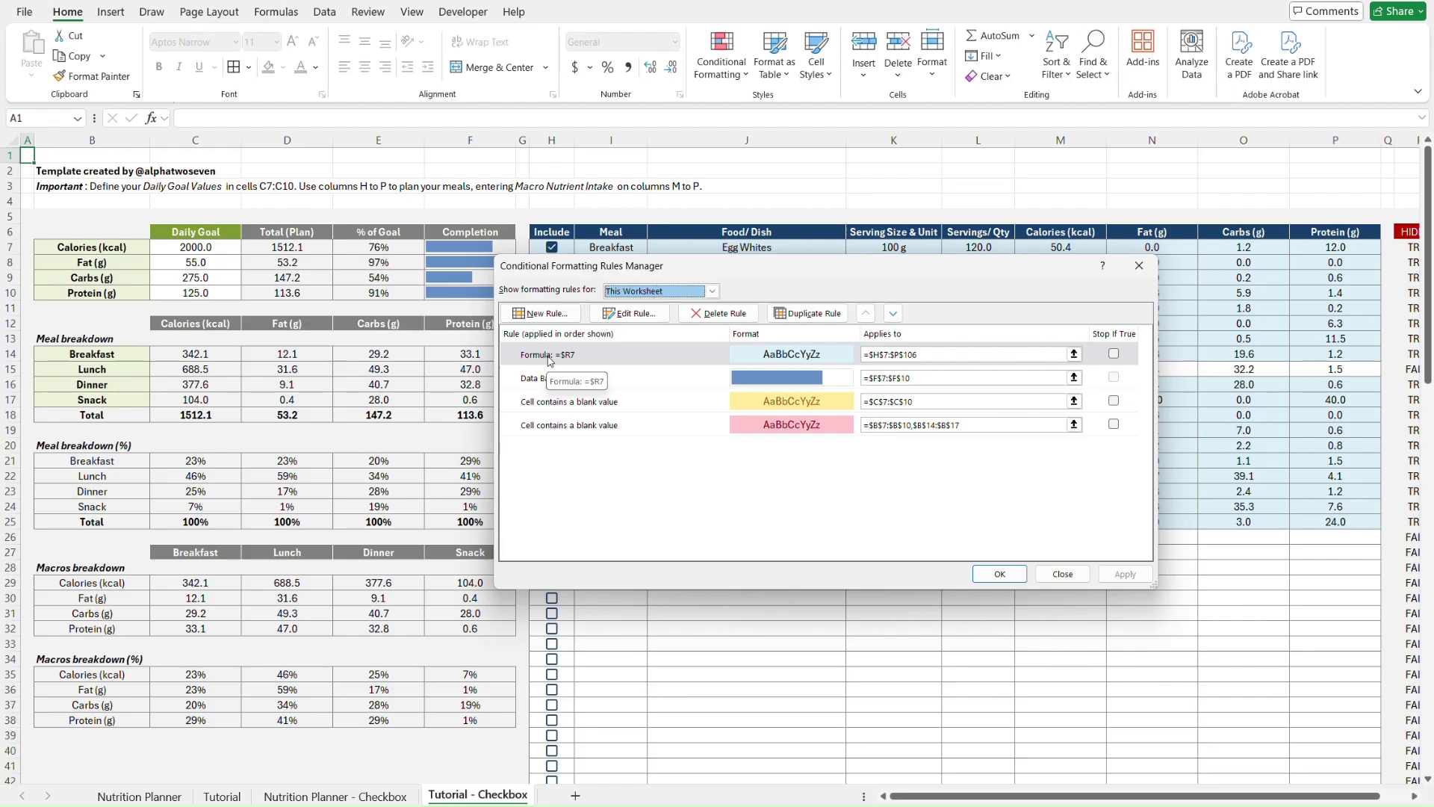
pyautogui.click(928, 354)
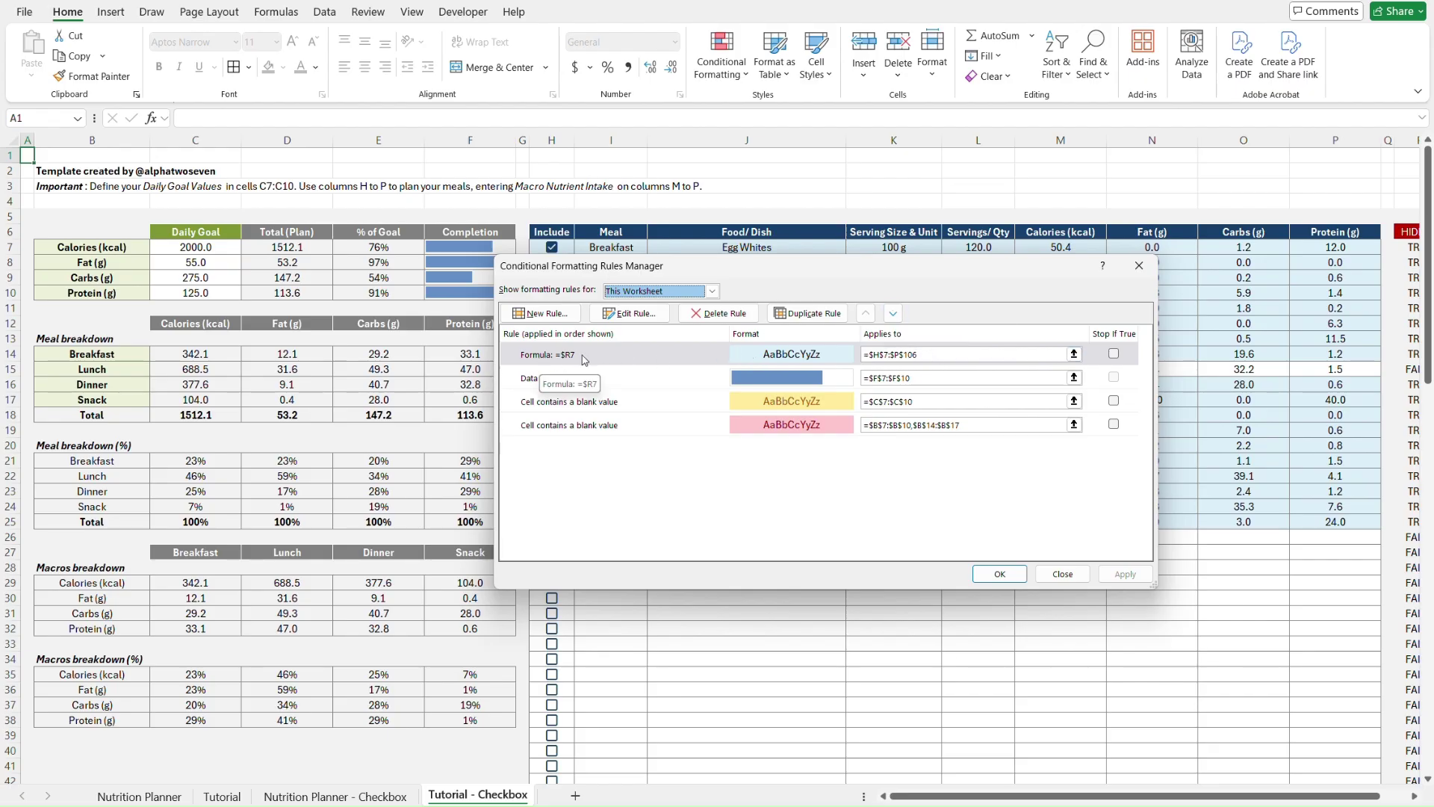
pyautogui.click(1139, 266)
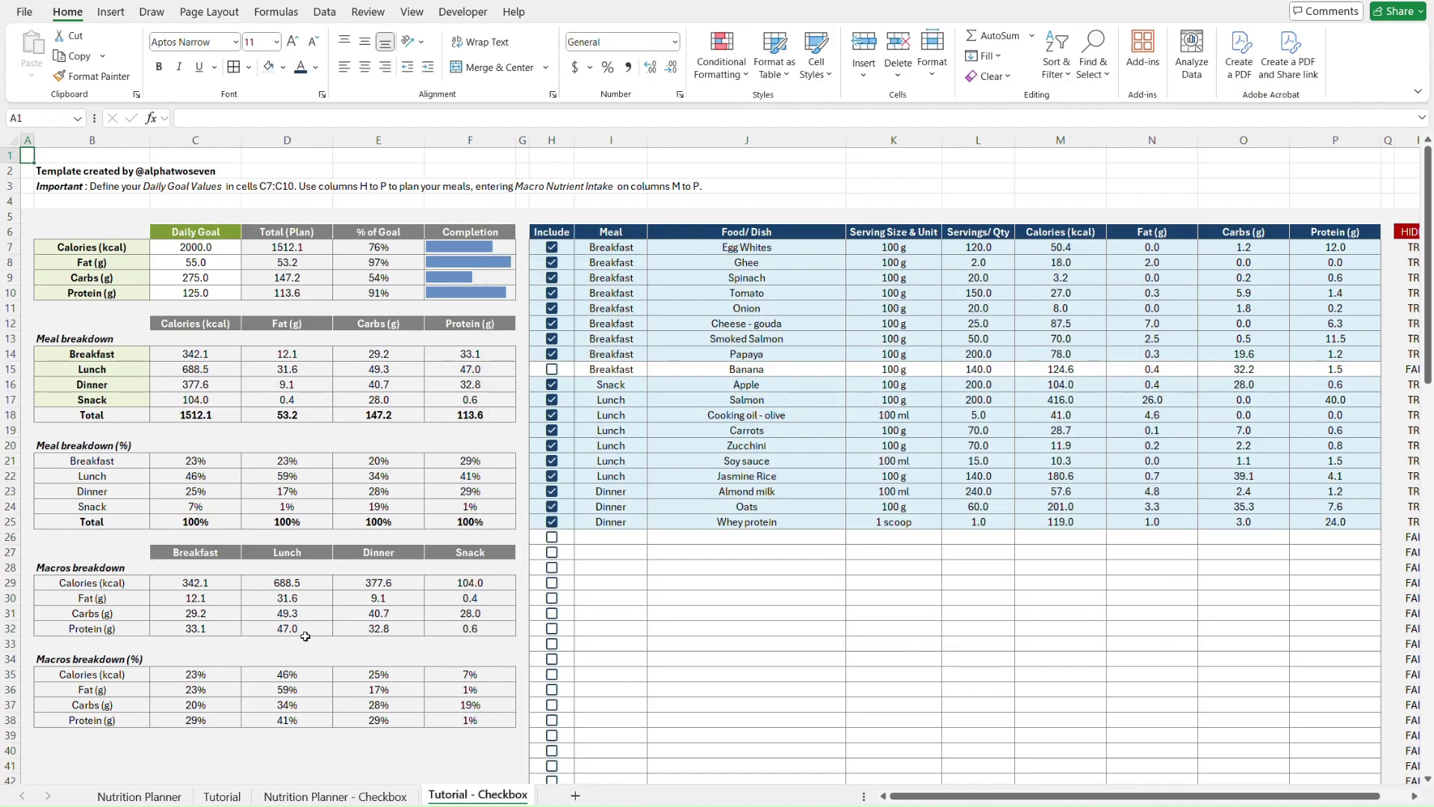
# - Inspect the formula in R7 of the HIDDEN column and the Include cell it references
pyautogui.click(555, 139)
pyautogui.click(1387, 250)
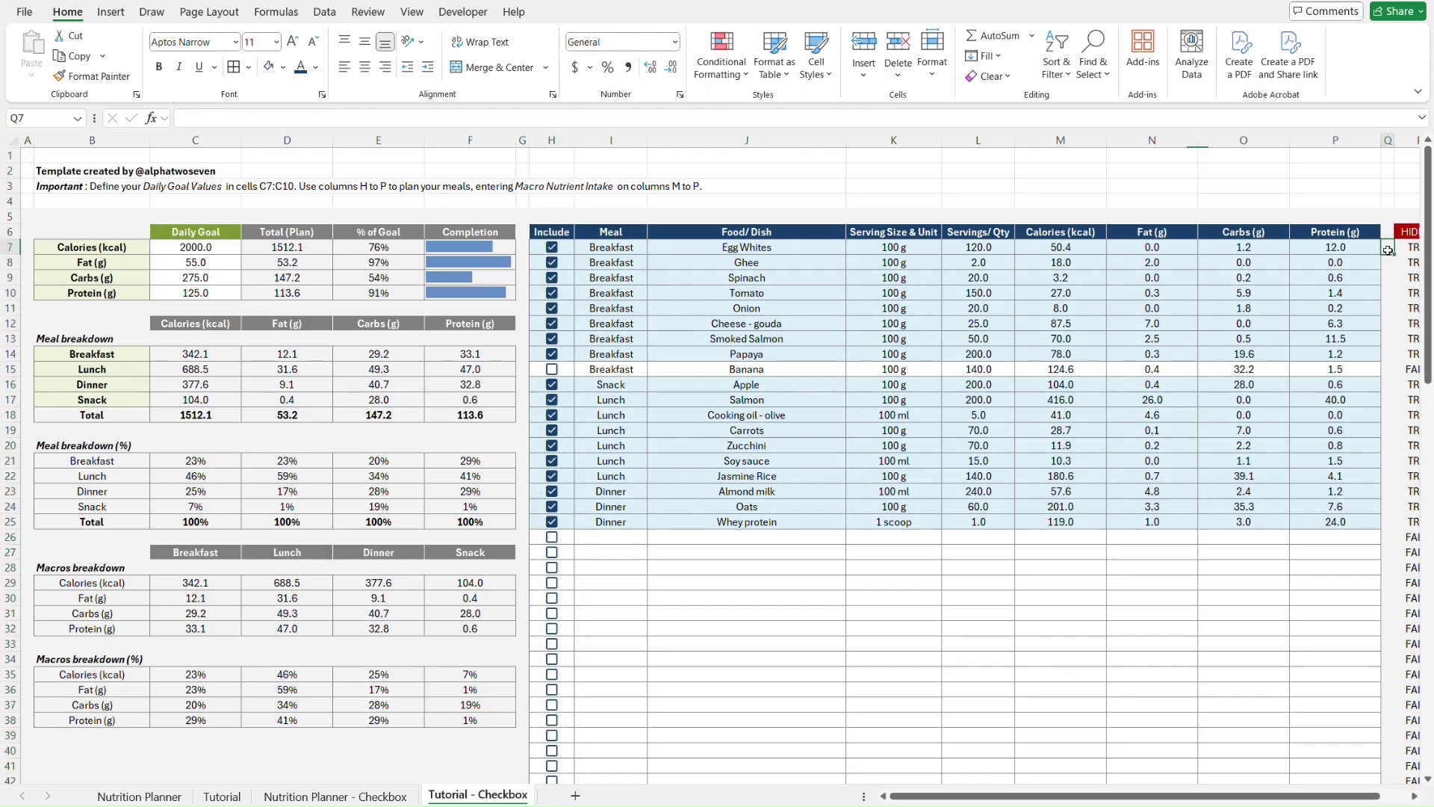
pyautogui.press('Right')
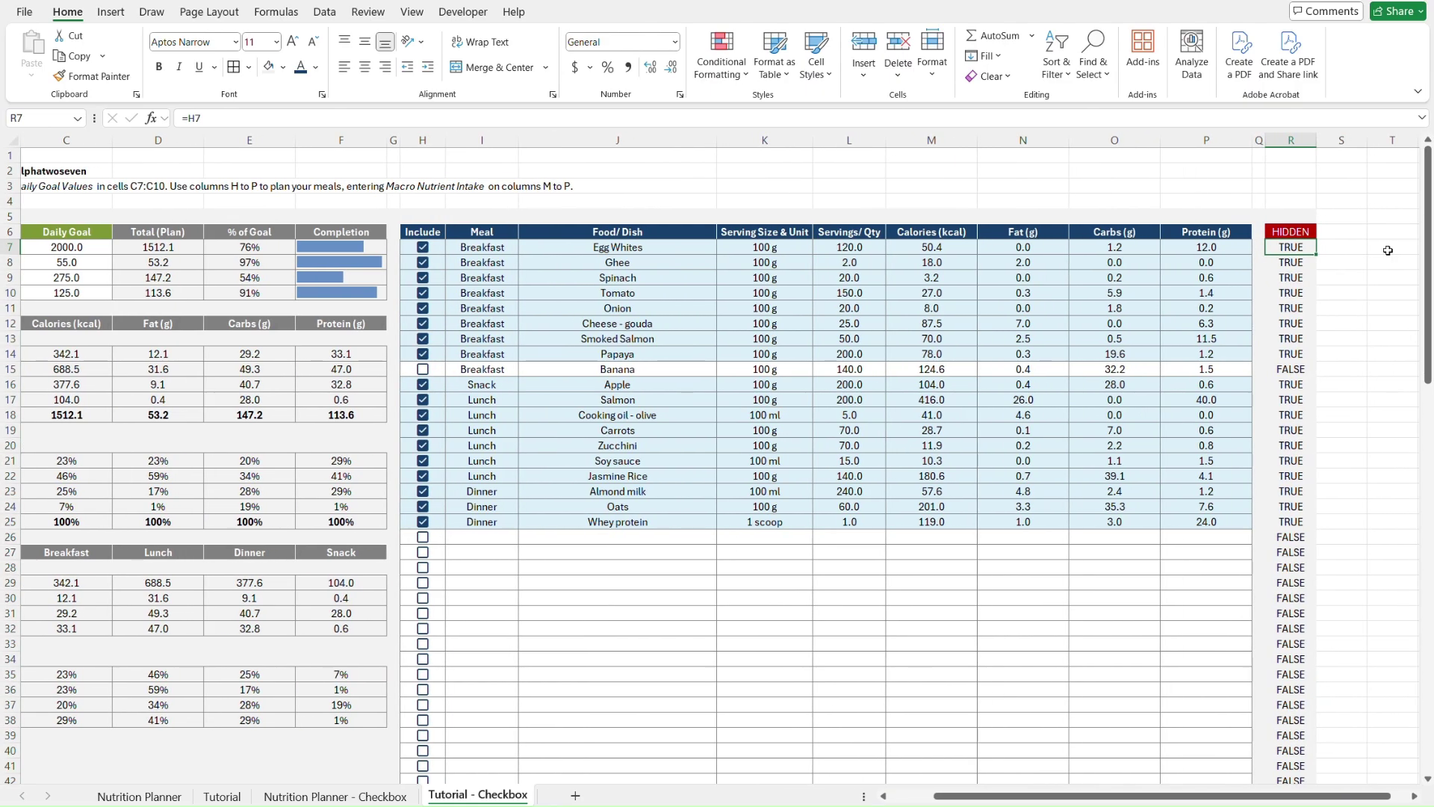
pyautogui.click(651, 122)
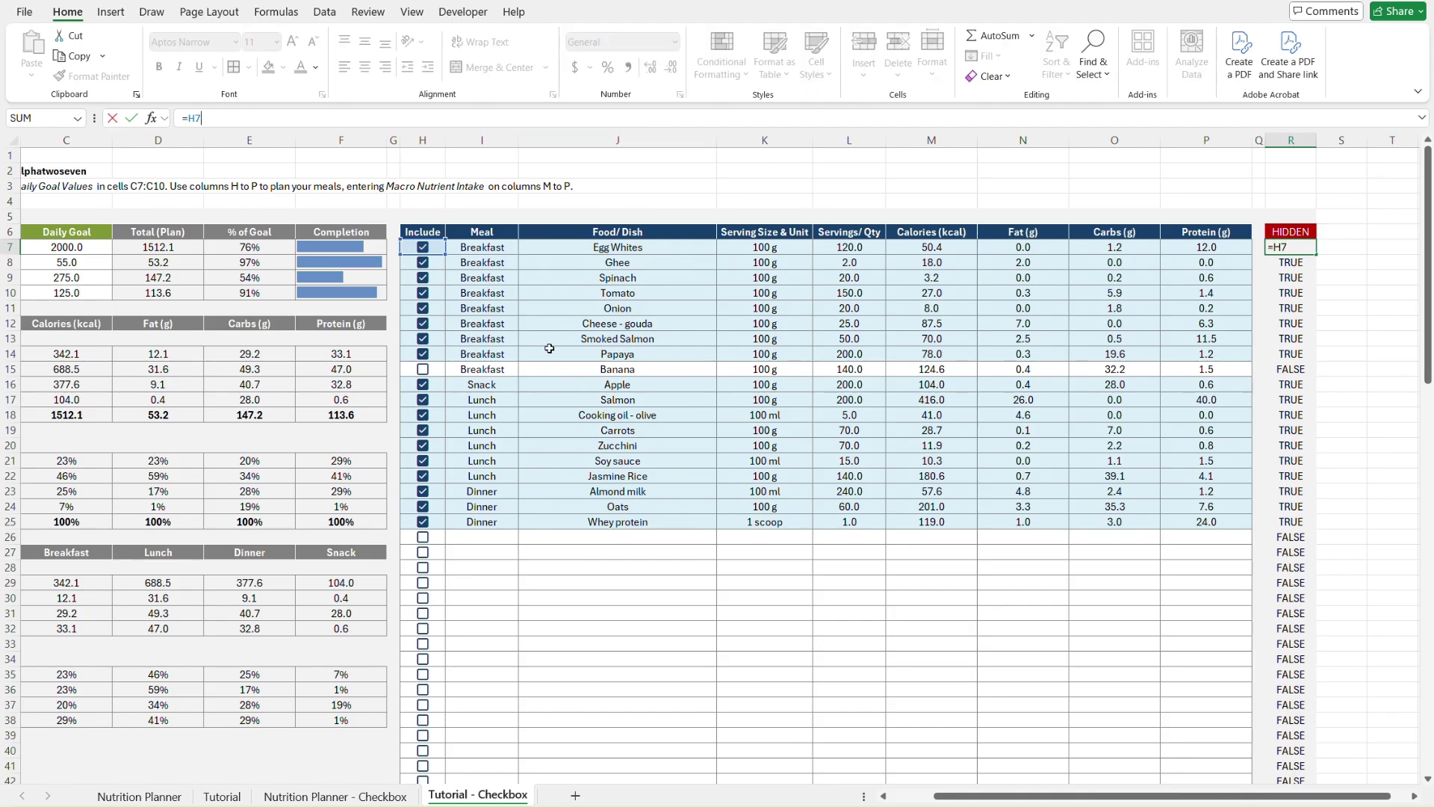
pyautogui.press('Escape')
pyautogui.hotkey('ctrl', 'Home')
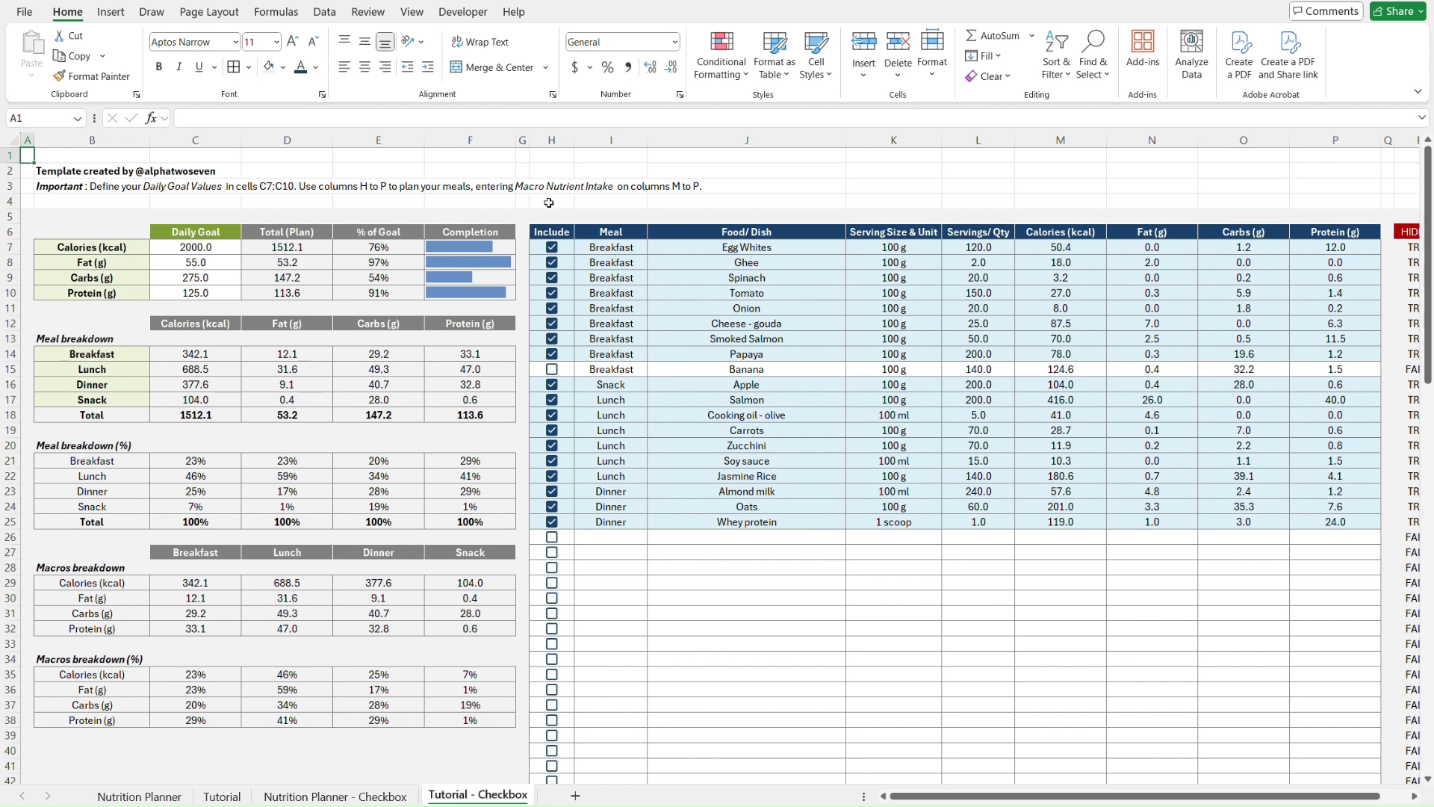
# - Inspect the Include checkbox in H7 and the Checkbox insert command, and compare the Include column with the one on the Tutorial sheet
pyautogui.click(550, 198)
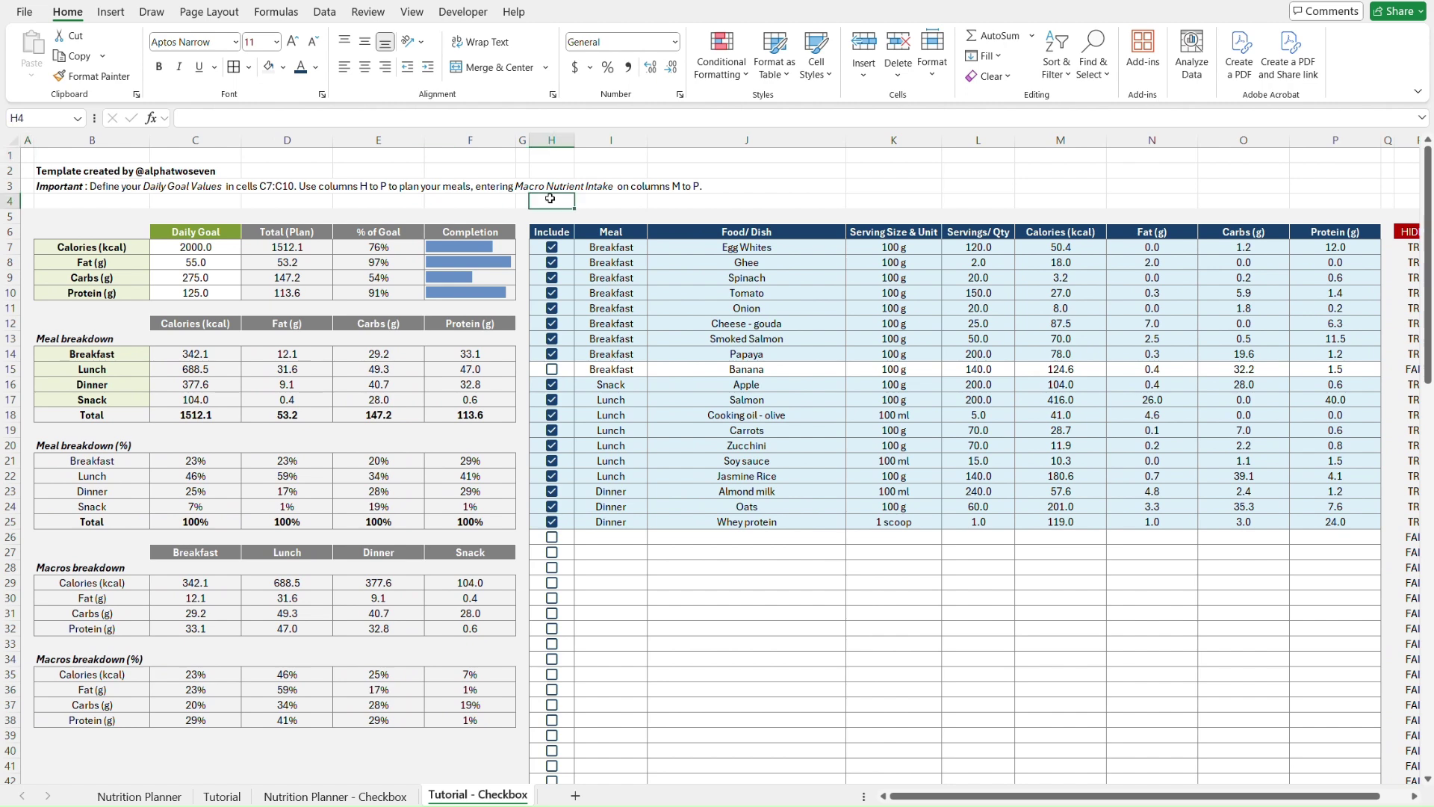
pyautogui.press('Down')
pyautogui.press('Down')
pyautogui.press('Down')
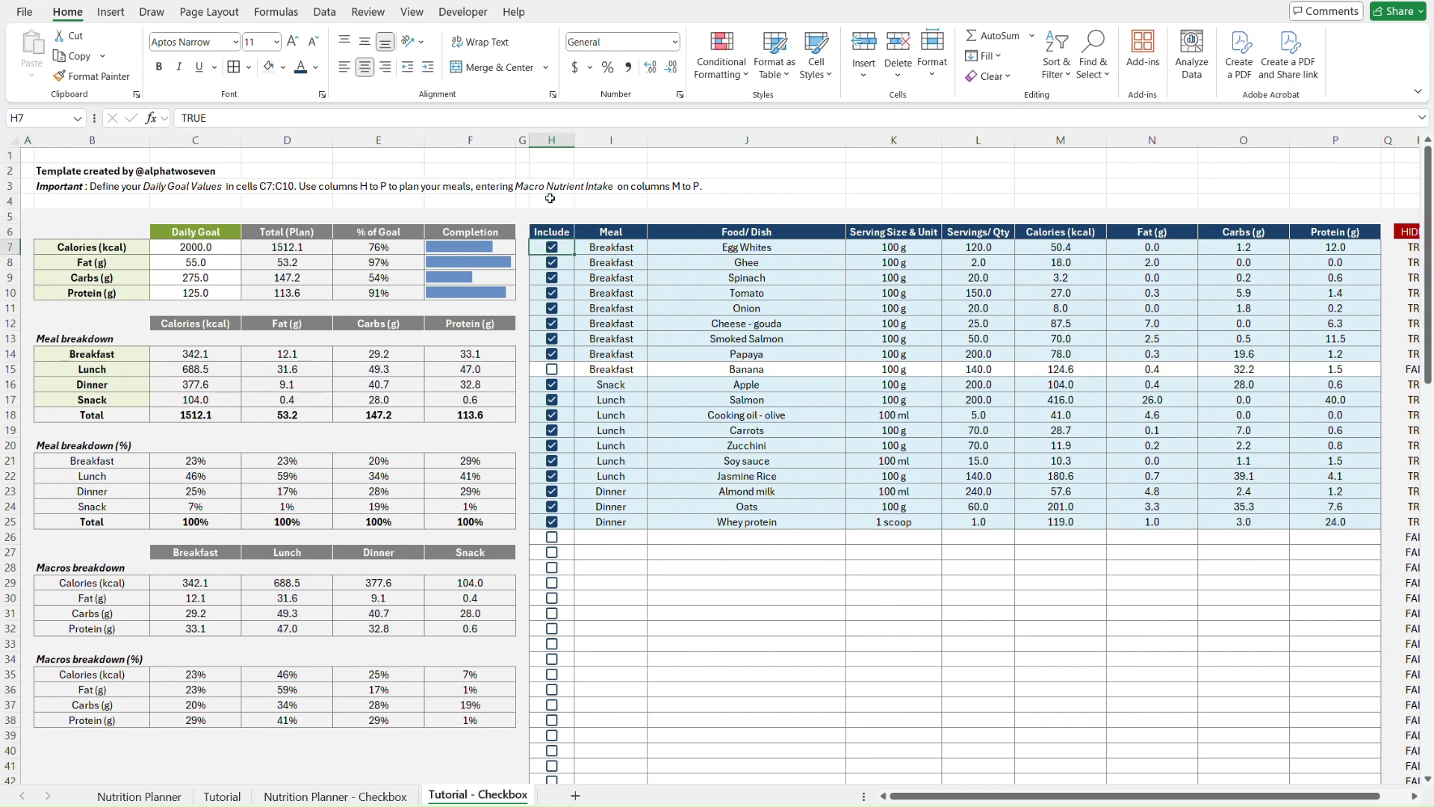
pyautogui.click(98, 14)
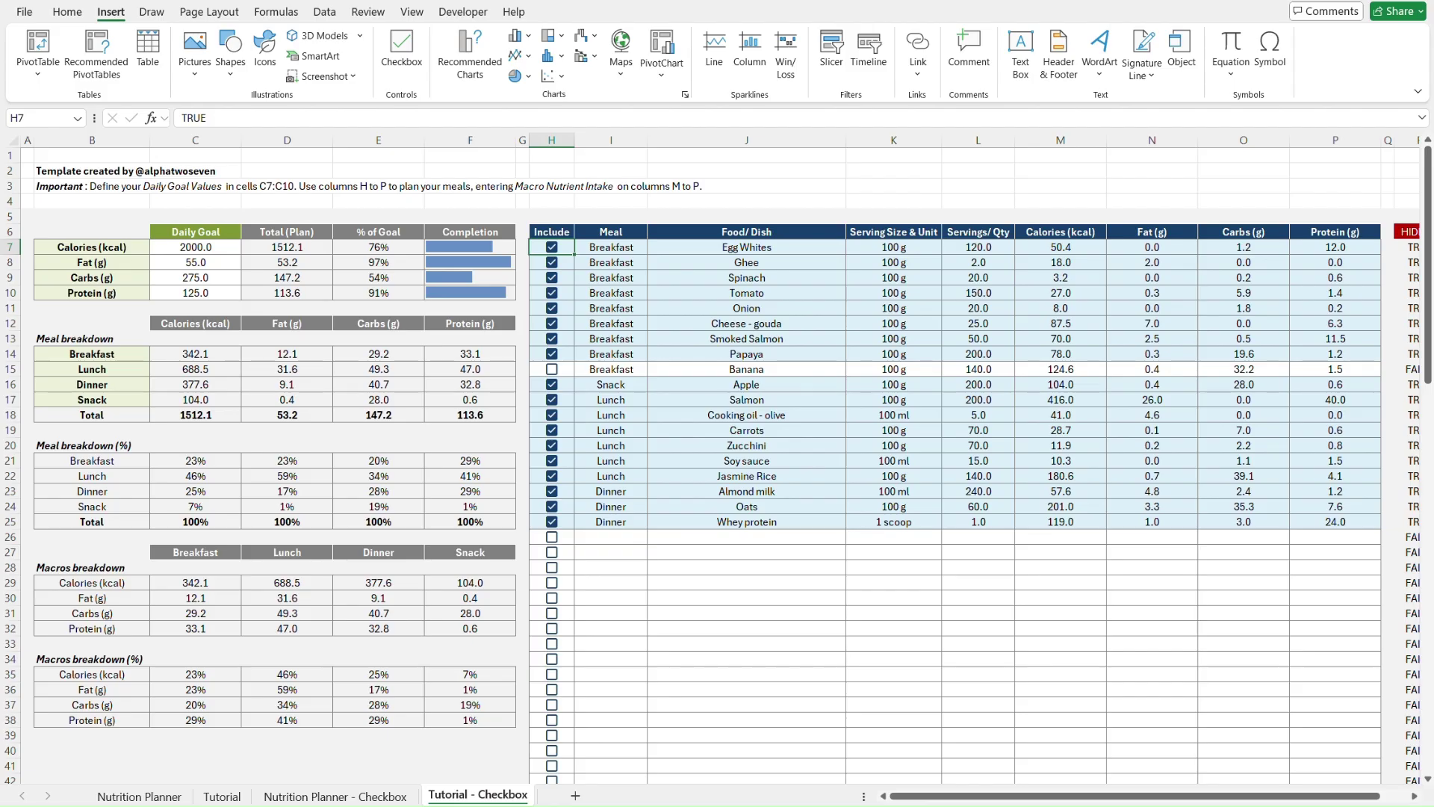
pyautogui.click(224, 796)
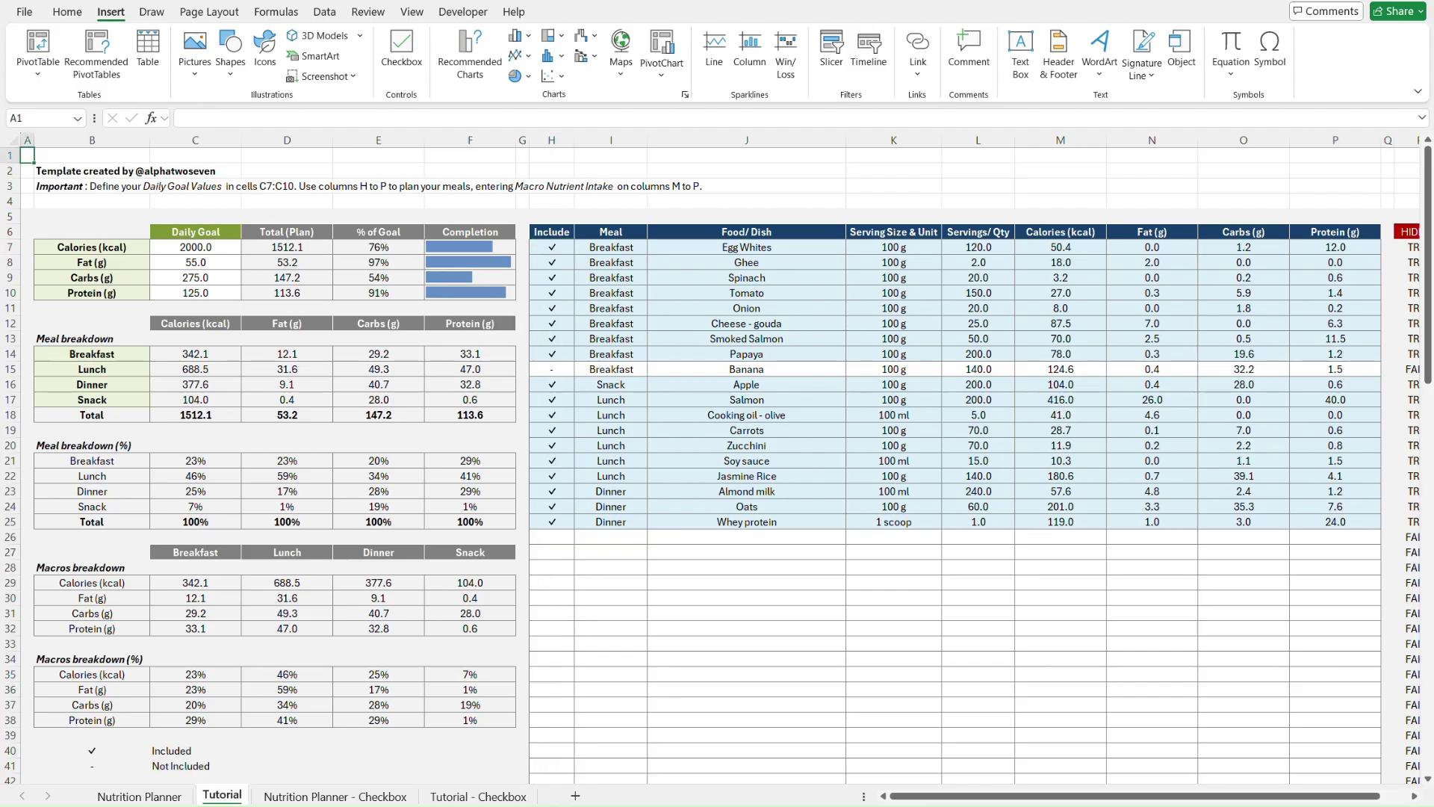
pyautogui.click(477, 797)
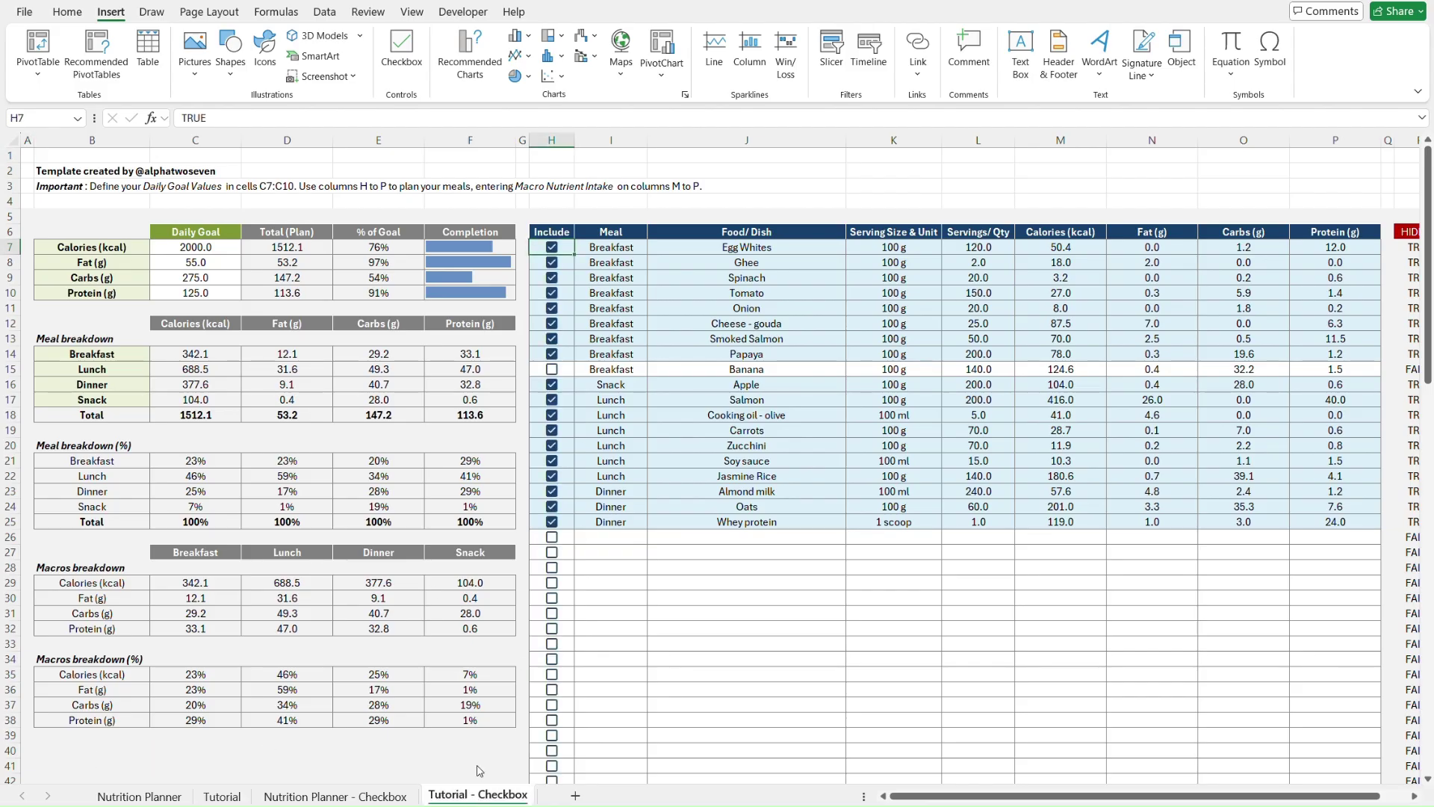
pyautogui.click(611, 214)
pyautogui.hotkey('ctrl', 'Home')
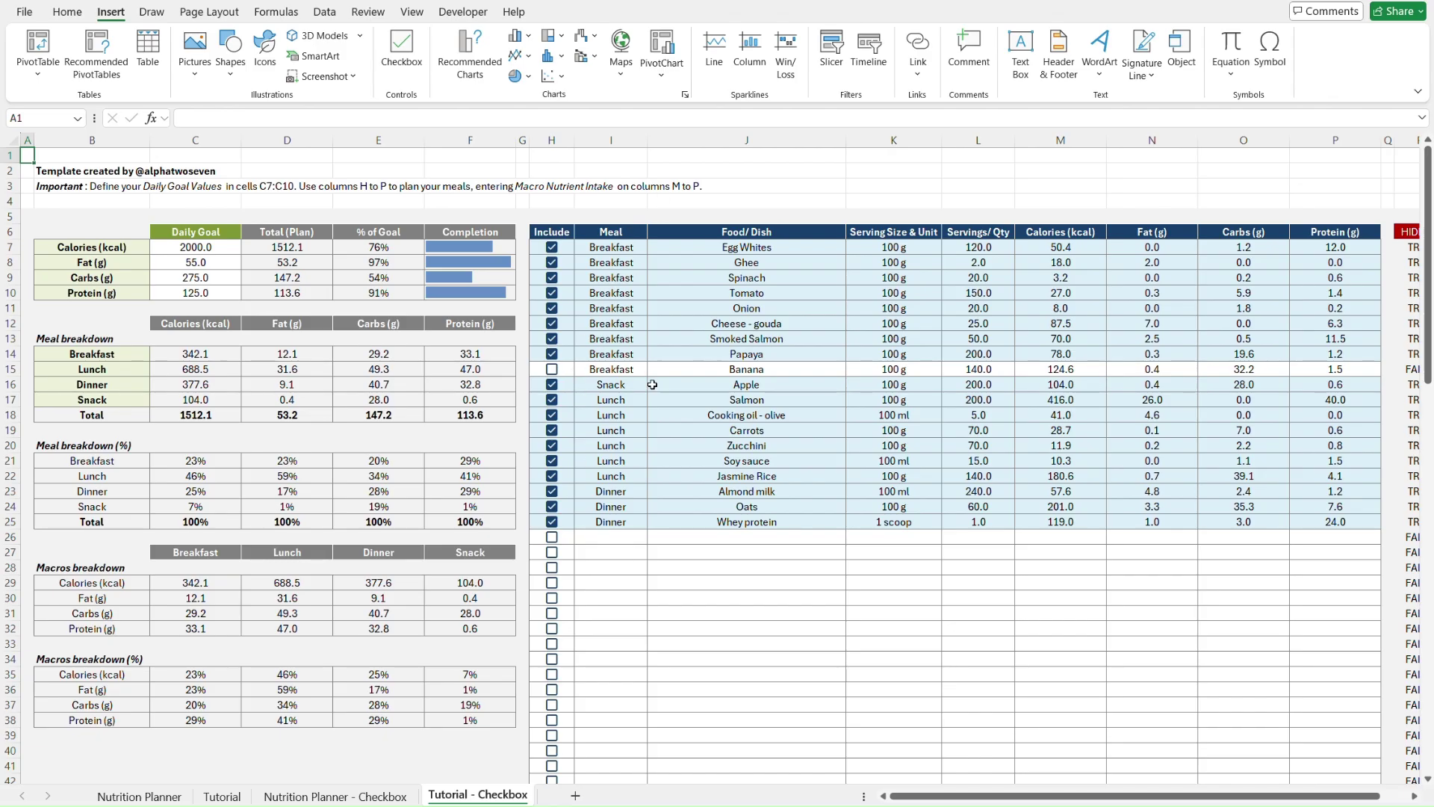
# - Check that the Include checkboxes and Meal dropdown cells extend down to row 106 of the planner table
pyautogui.scroll(-20, 662, 402)
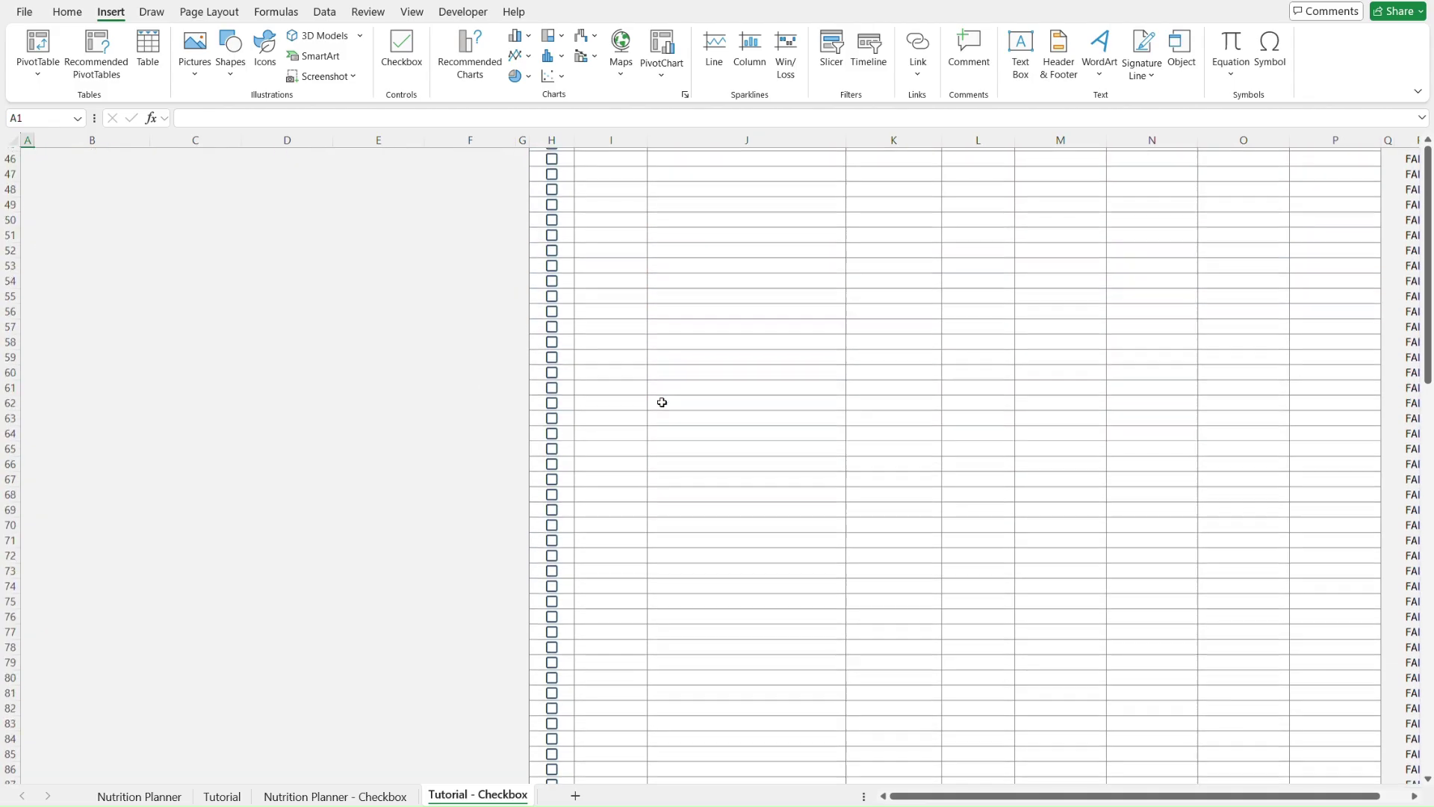
pyautogui.click(593, 588)
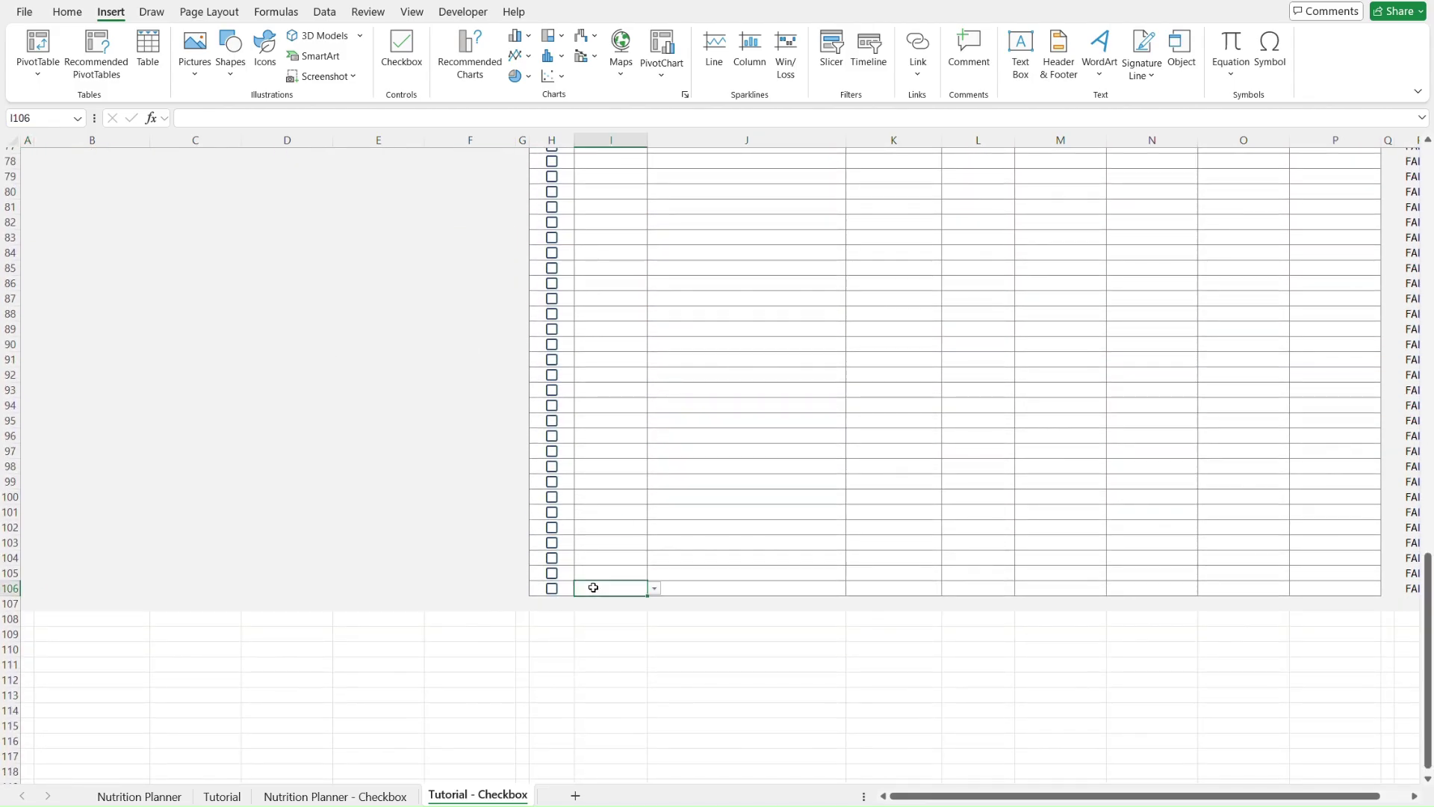
pyautogui.click(607, 566)
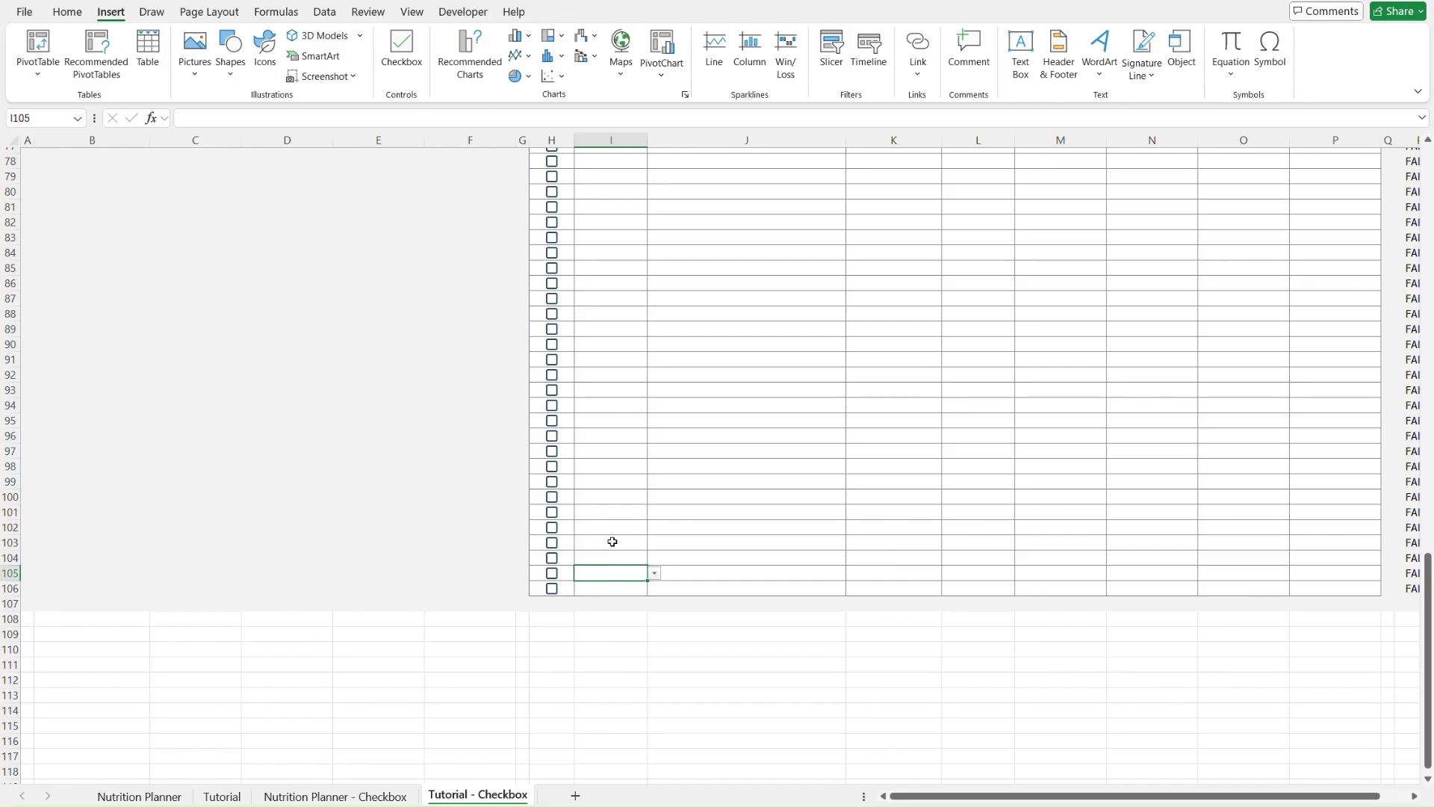
pyautogui.scroll(1, 644, 517)
pyautogui.scroll(16, 644, 517)
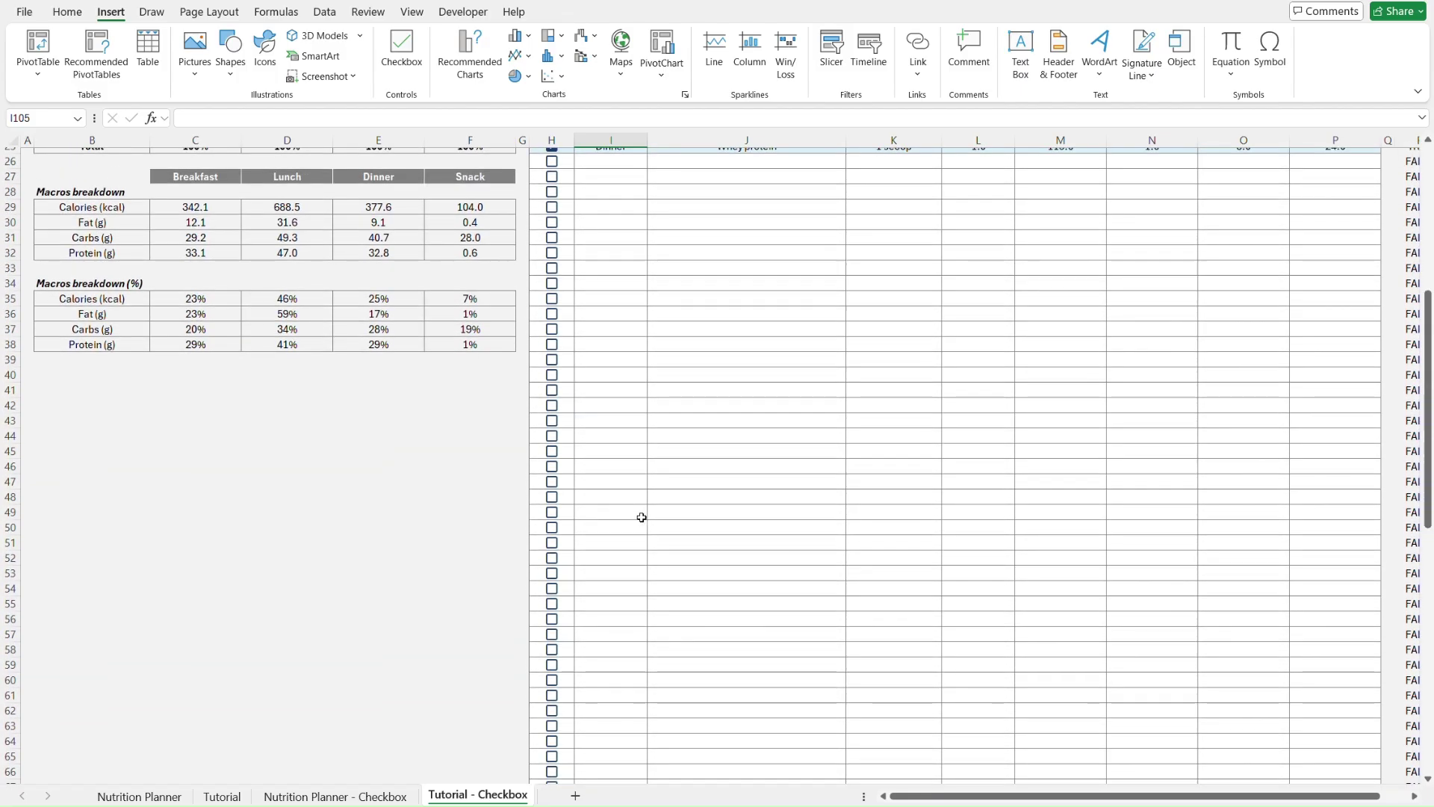
pyautogui.click(29, 449)
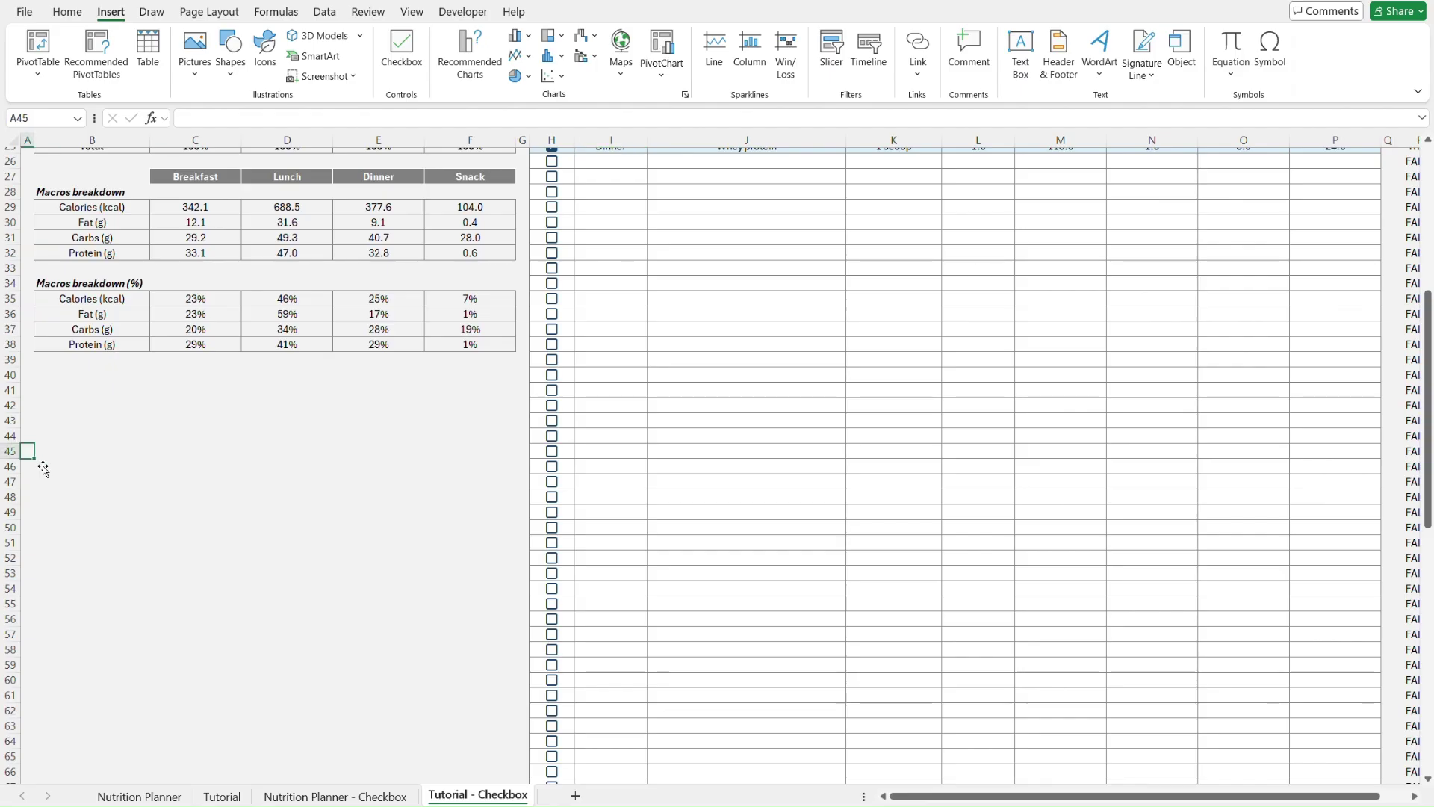
# - Switch to the Tutorial sheet and examine the Included / Not Included legend in B40:C41
pyautogui.click(221, 796)
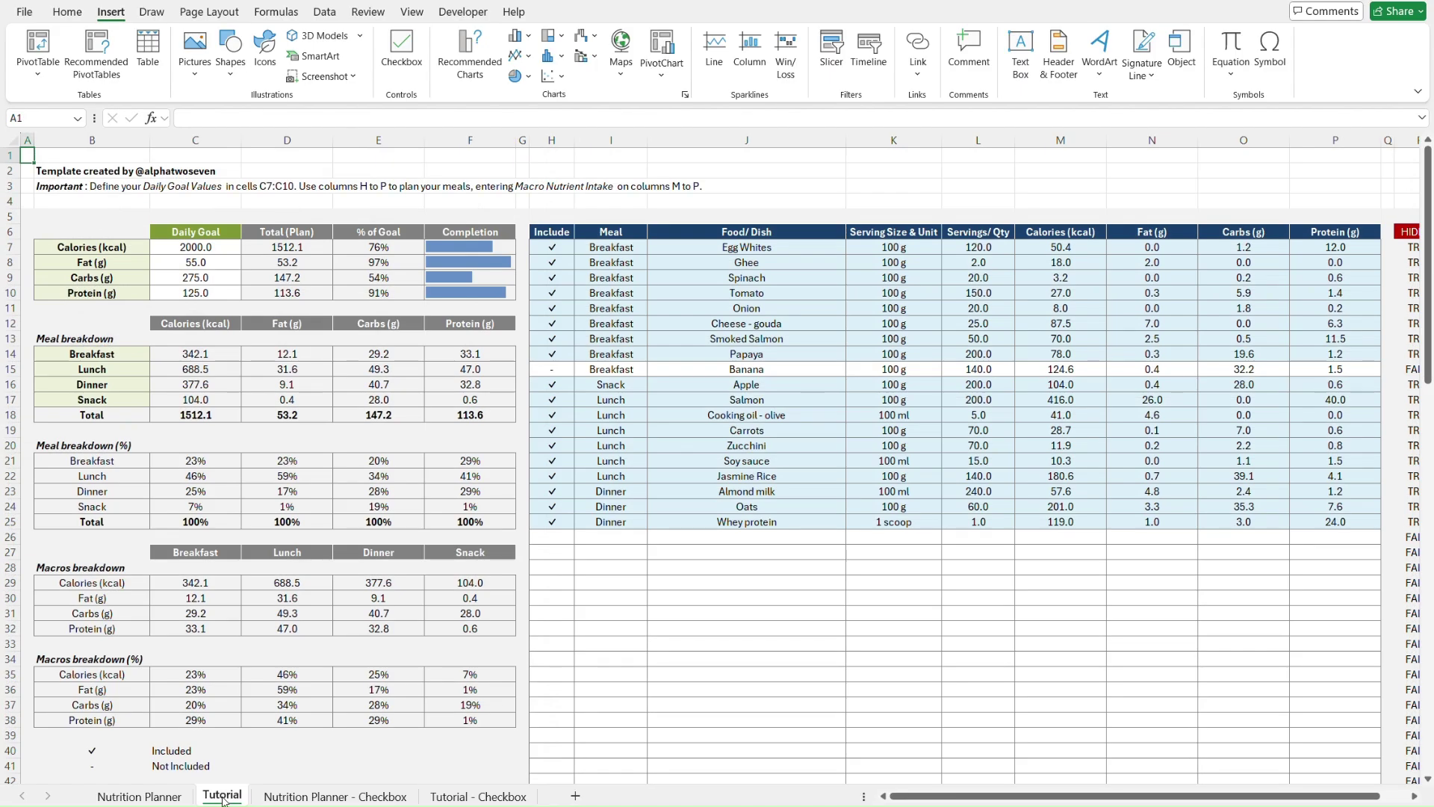
pyautogui.scroll(-3, 288, 597)
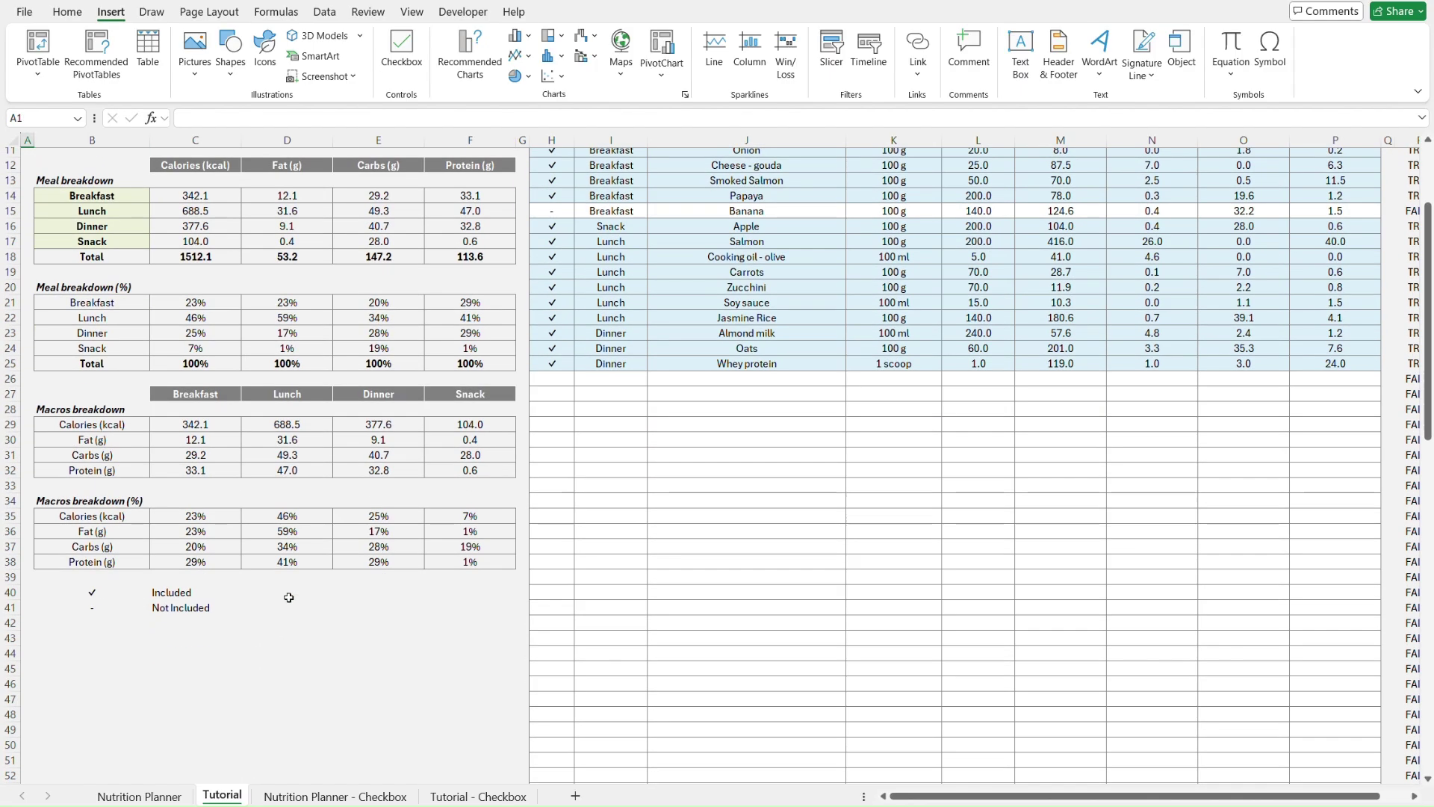
pyautogui.click(177, 609)
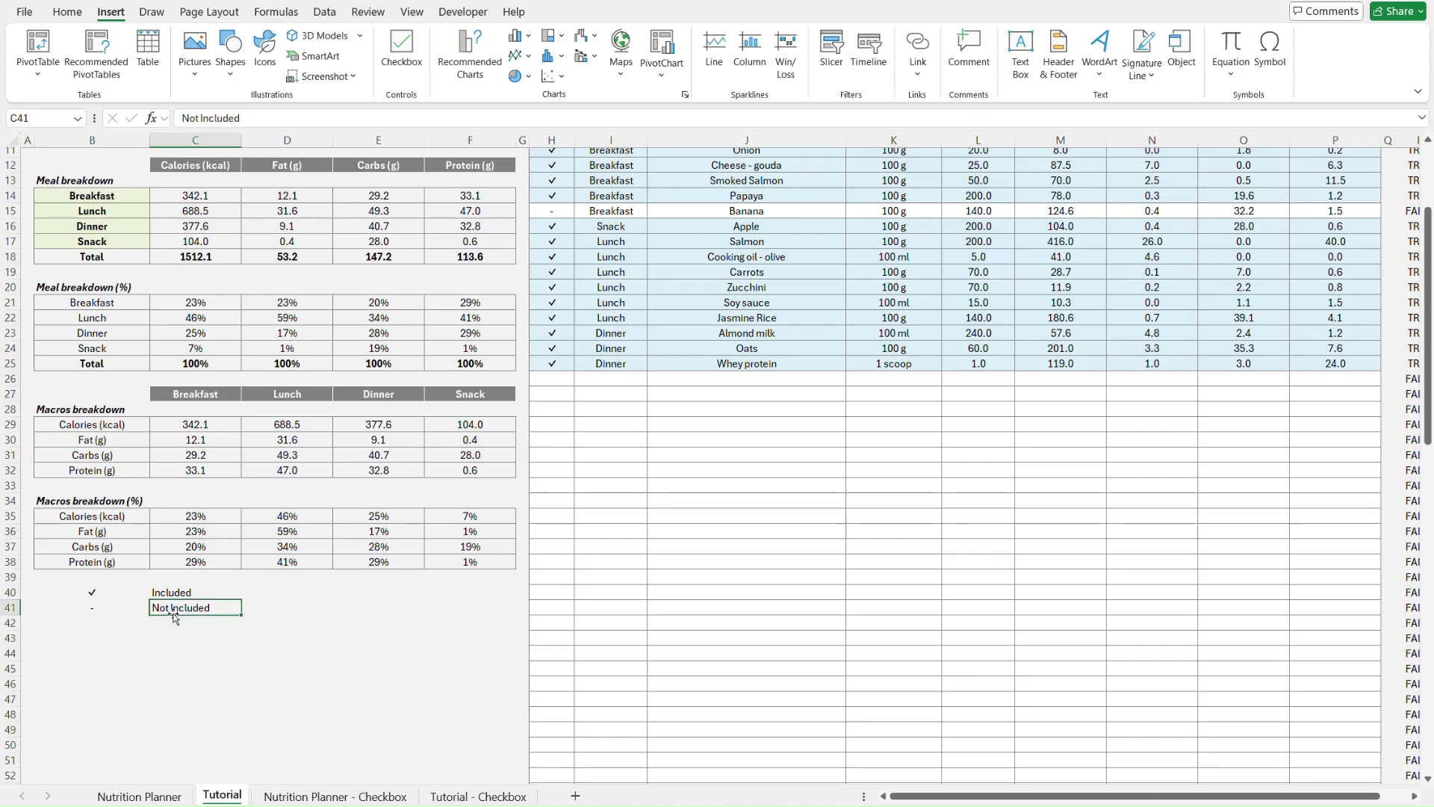
pyautogui.press('Left')
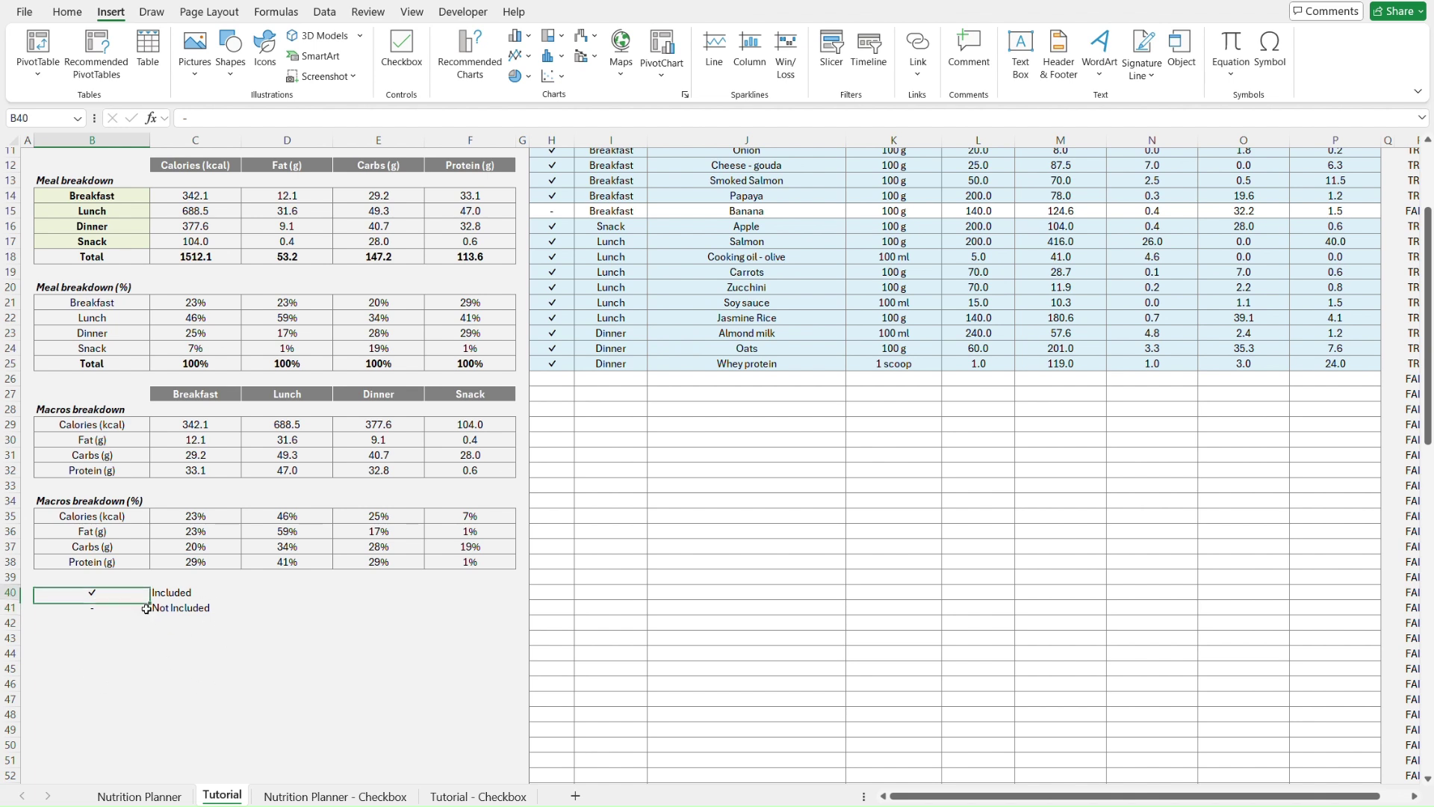
# - Check the dropdown cells in the Tutorial sheet's Include column, from H45 down to the table's end at row 106
pyautogui.click(30, 669)
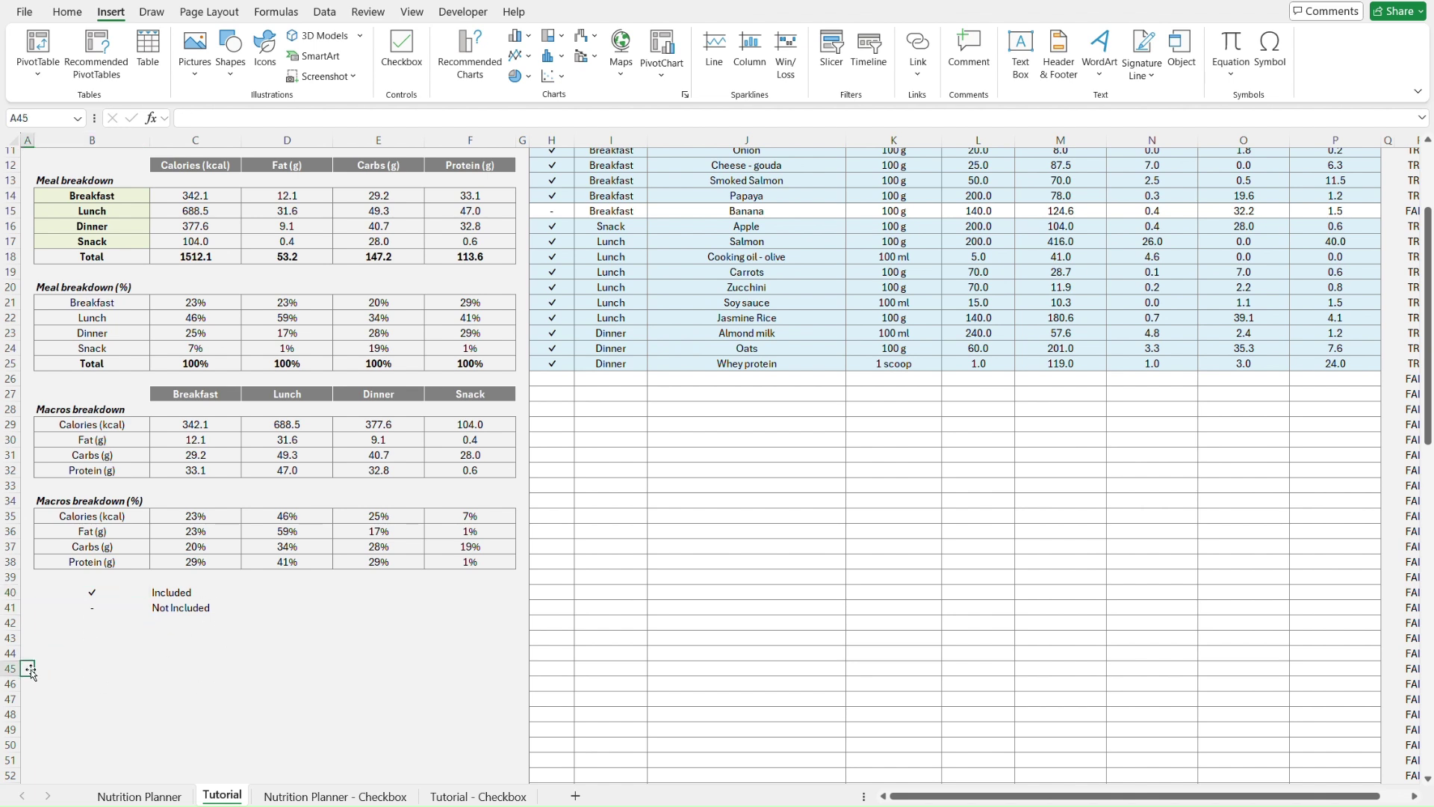
pyautogui.press('Right')
pyautogui.press('Right')
pyautogui.press('Right')
pyautogui.press('Right')
pyautogui.press('Right')
pyautogui.press('Right')
pyautogui.press('Right')
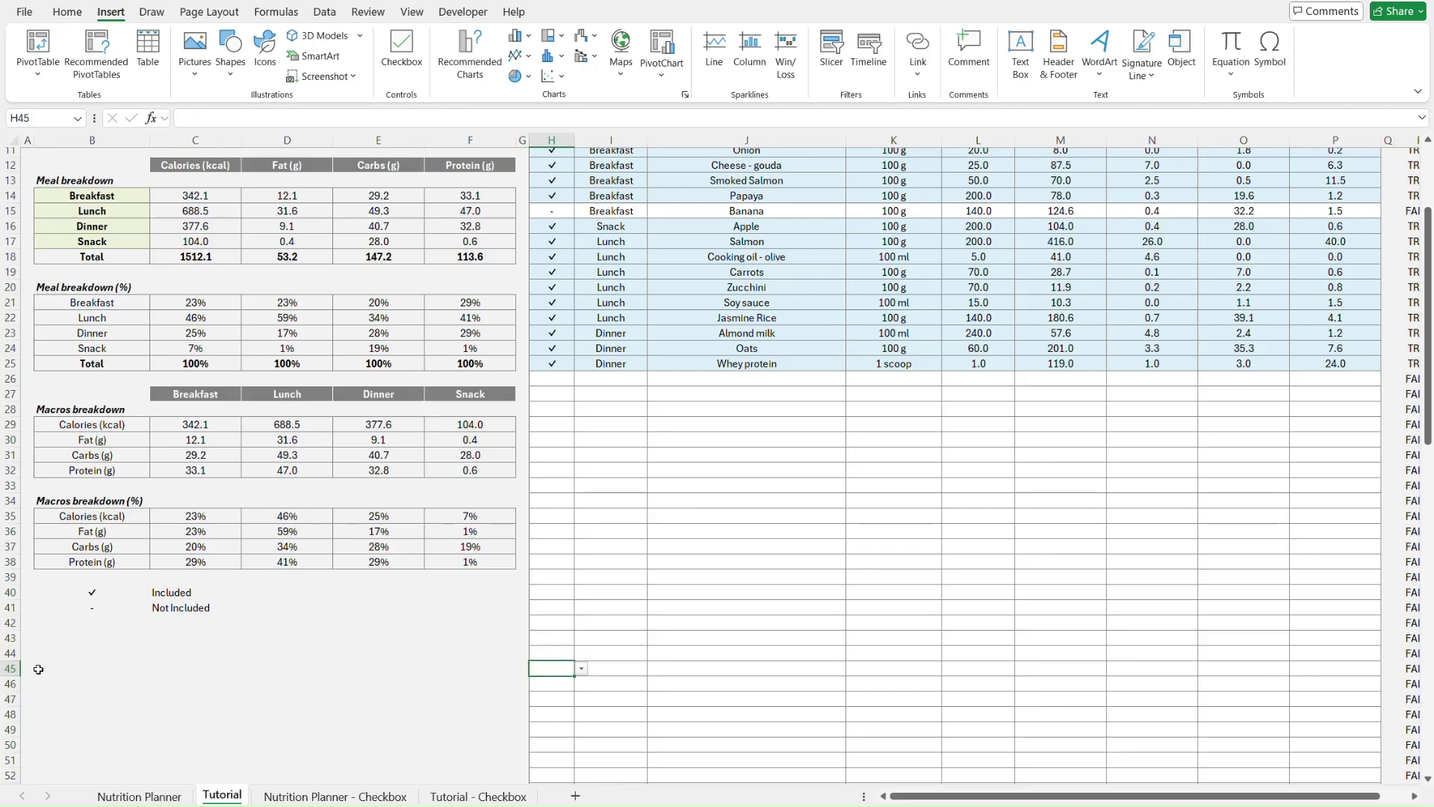
pyautogui.scroll(-20, 284, 657)
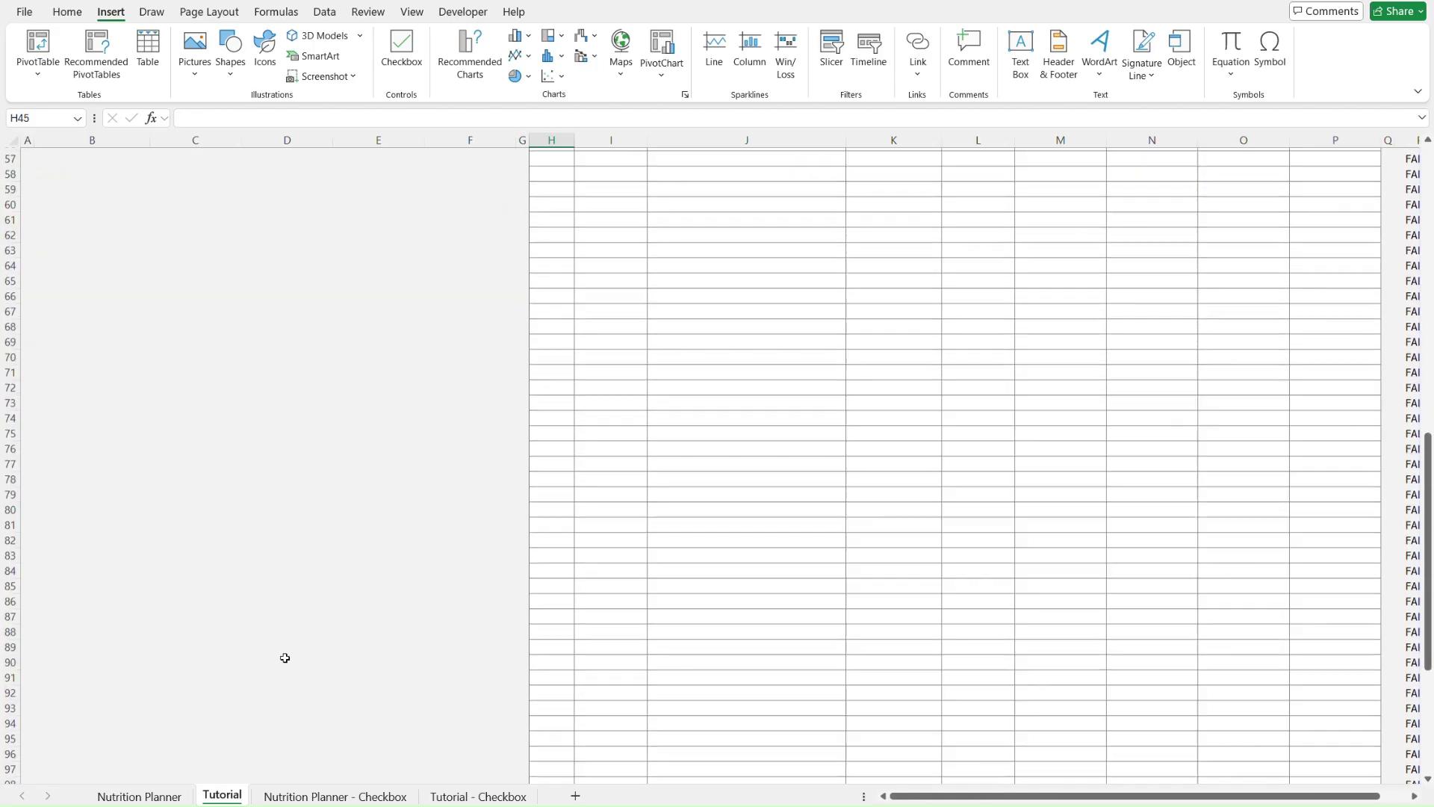
pyautogui.click(546, 662)
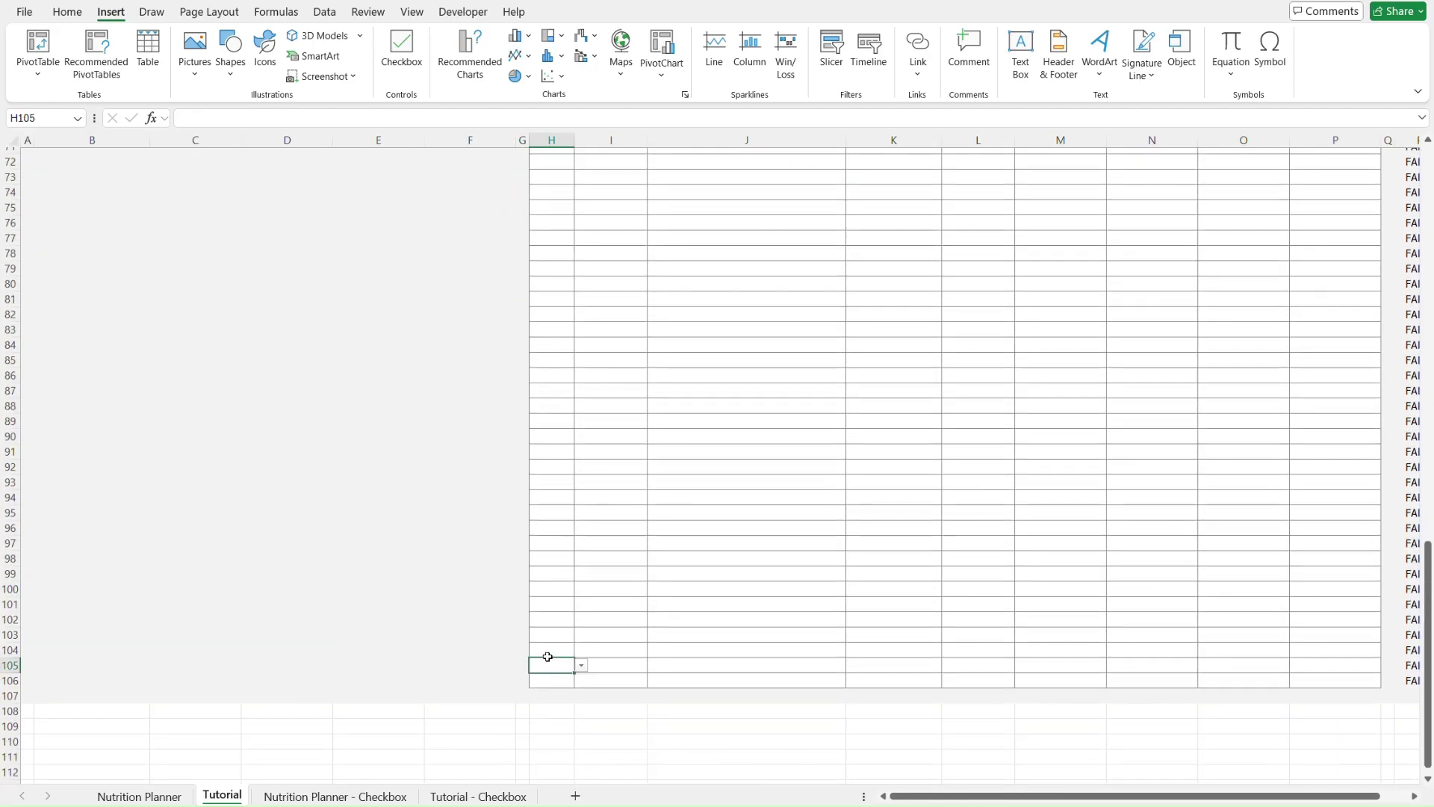
pyautogui.scroll(18, 594, 417)
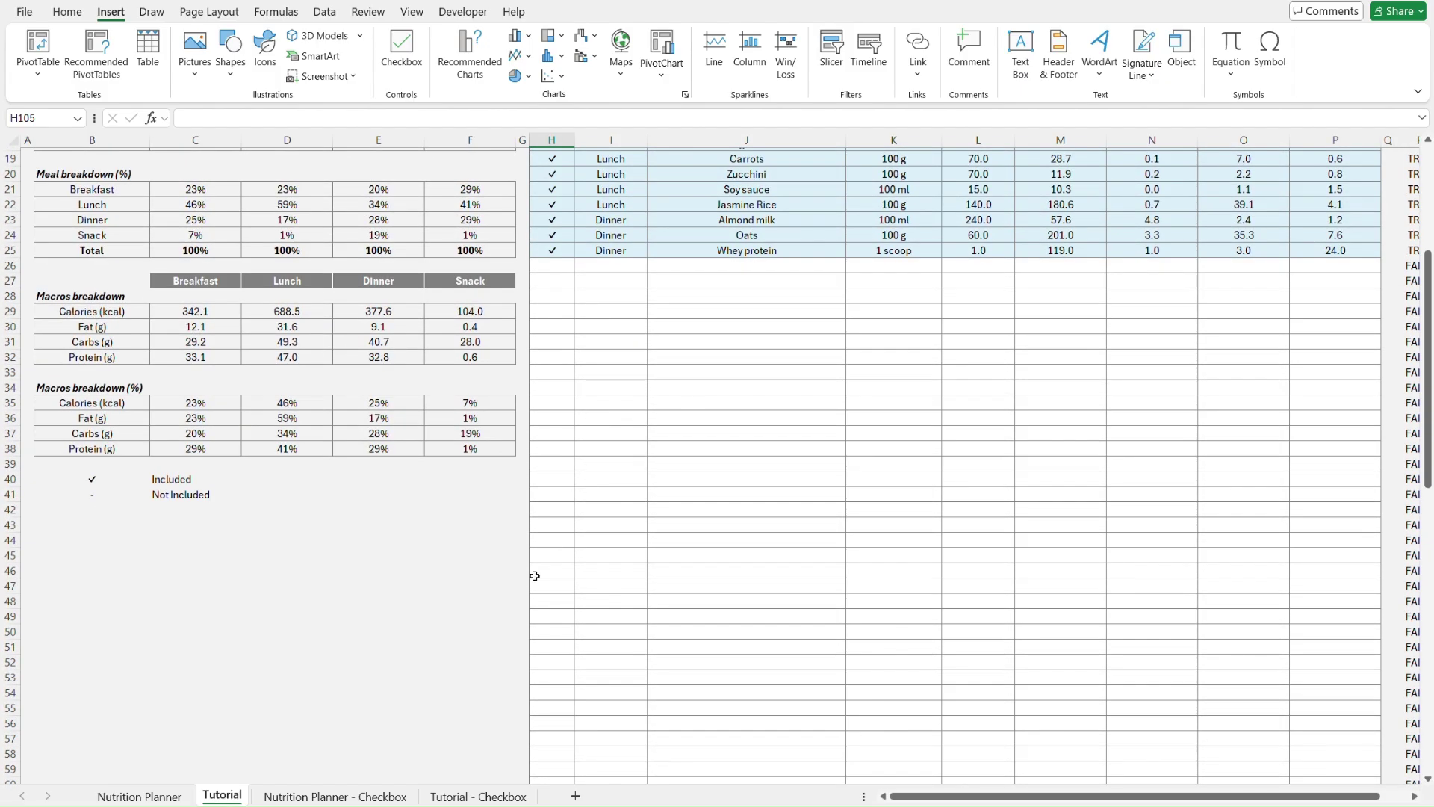
# - Insert a new row at row 50 of the planner table on the Tutorial - Checkbox sheet
pyautogui.scroll(6, 534, 576)
pyautogui.hotkey('ctrl', 'pagedown')
pyautogui.hotkey('ctrl', 'pagedown')
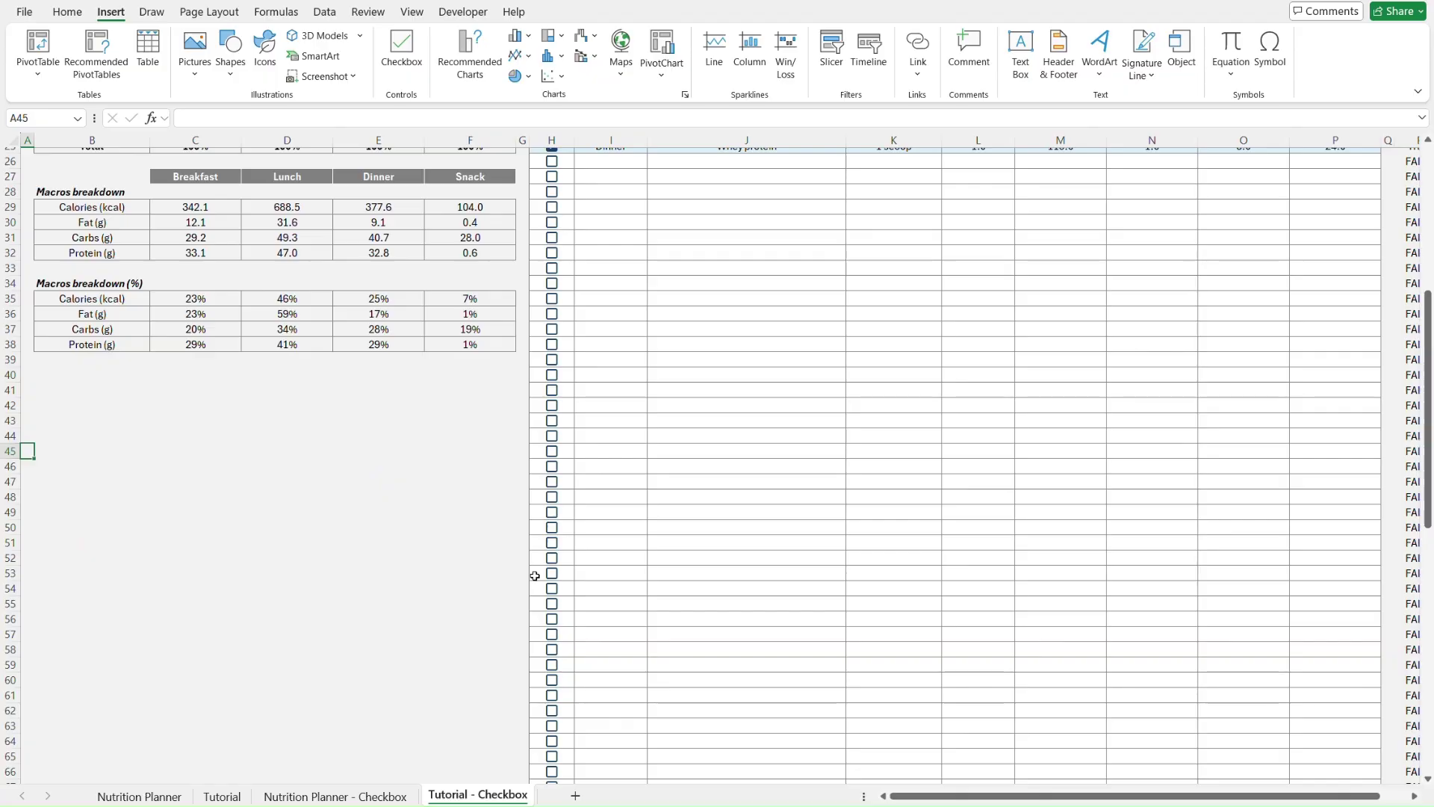
pyautogui.scroll(8, 535, 576)
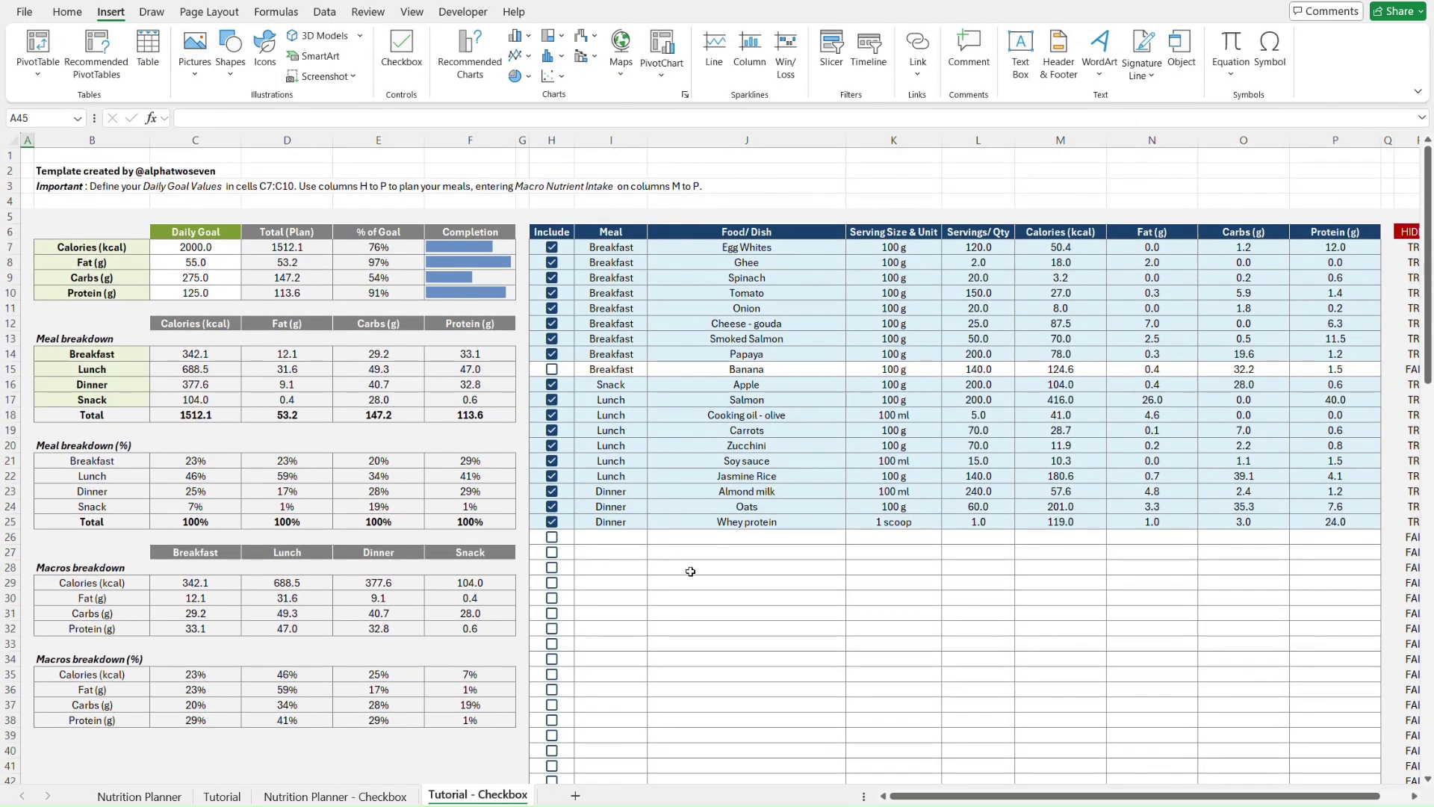
pyautogui.scroll(-7, 690, 572)
pyautogui.click(28, 591)
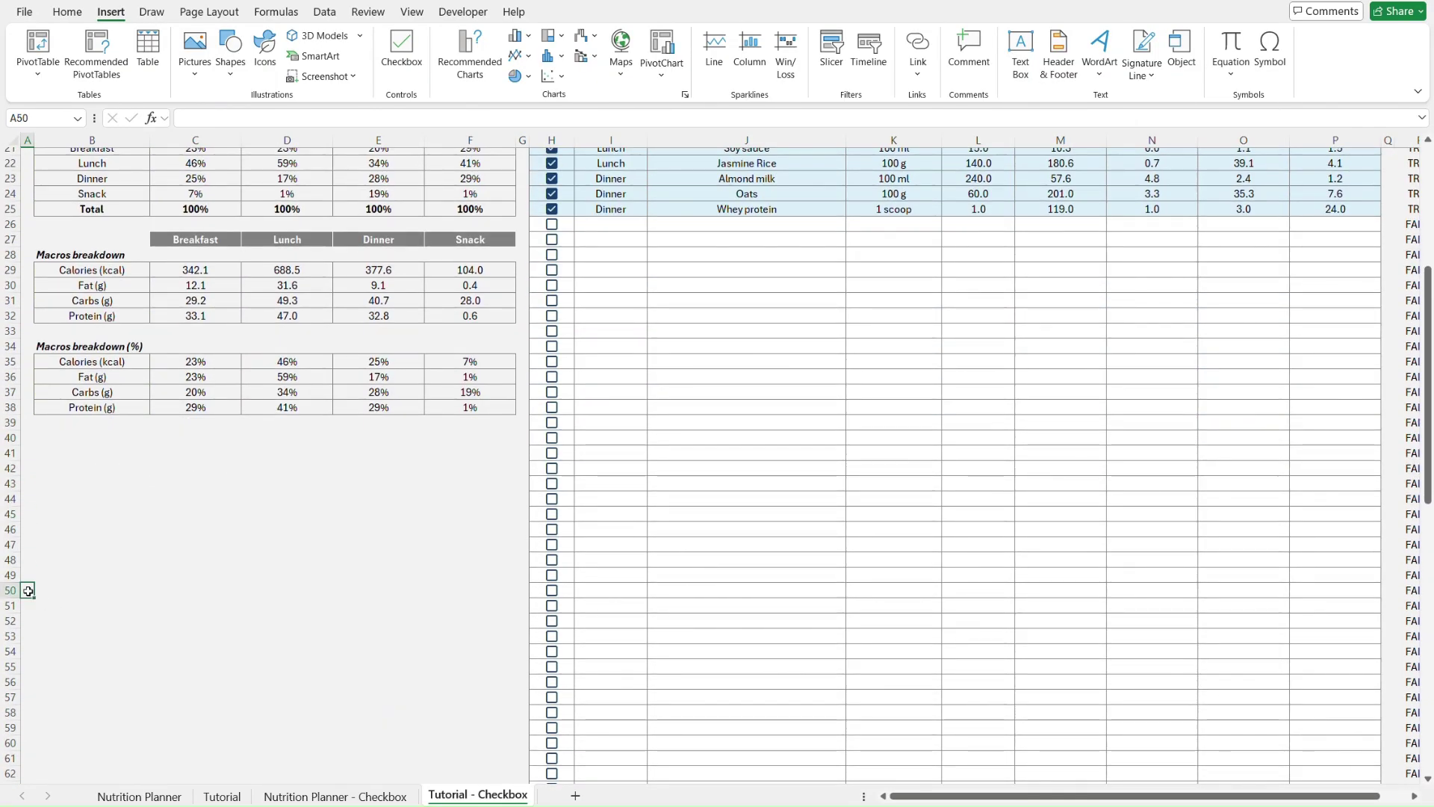
pyautogui.click(4, 590)
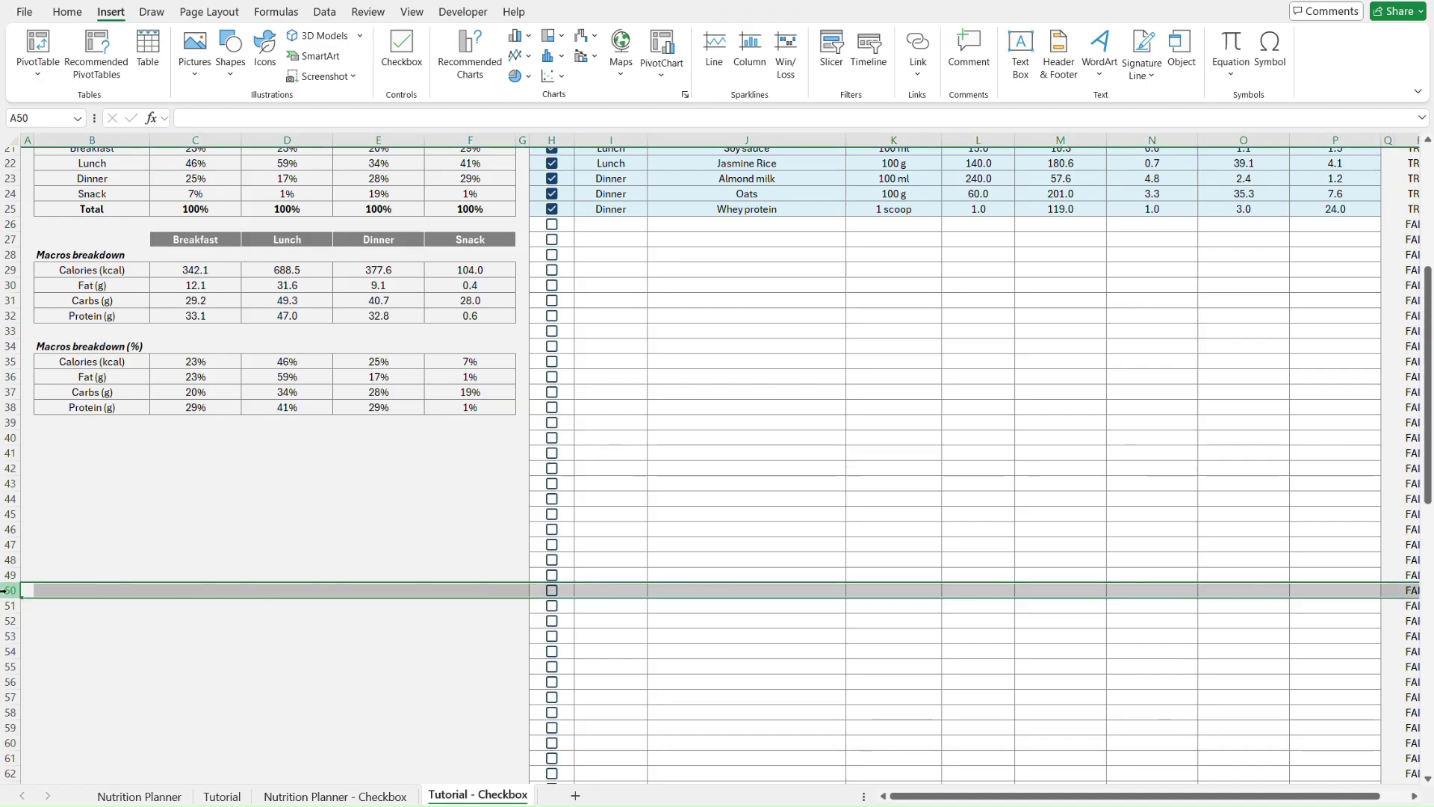
pyautogui.rightClick(4, 590)
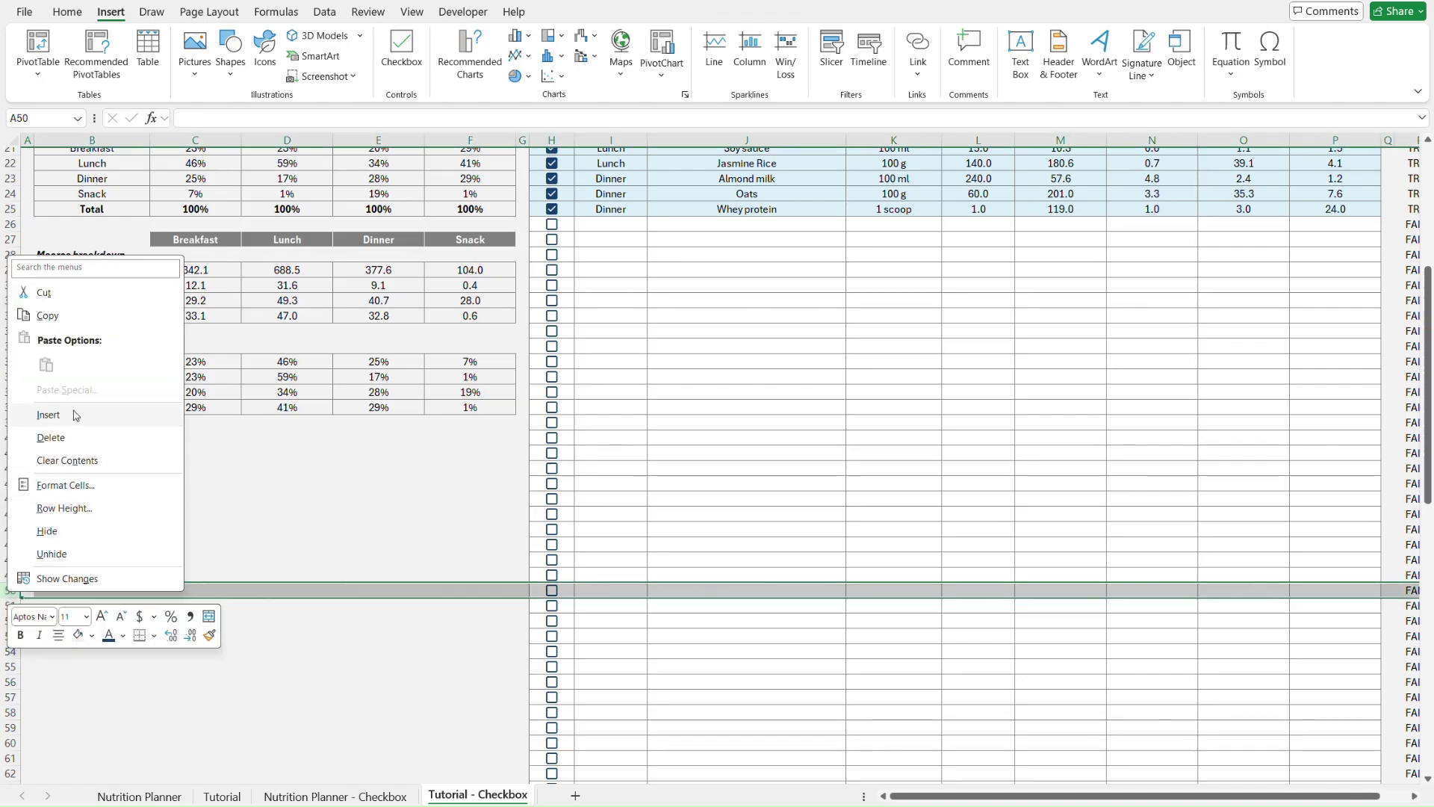
pyautogui.click(48, 414)
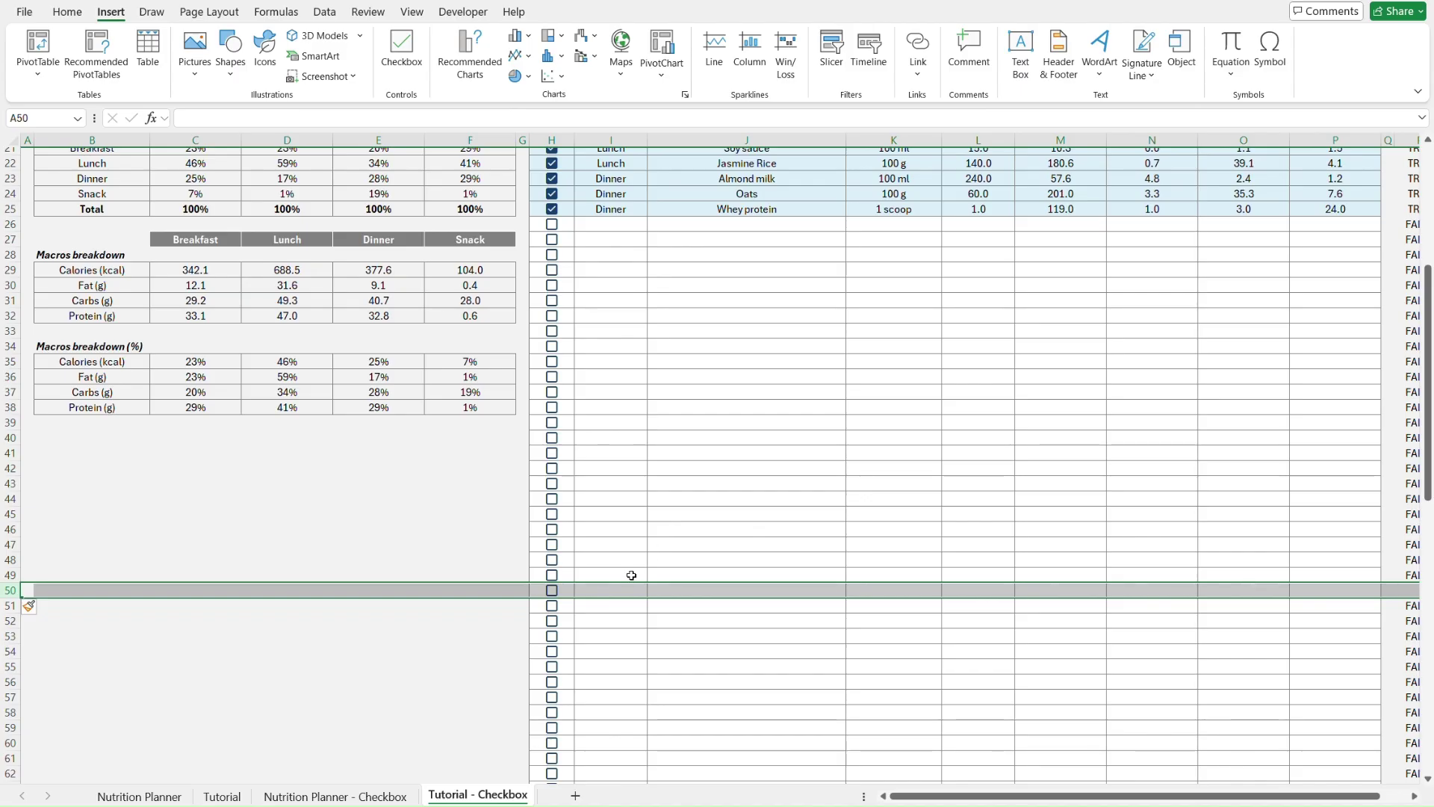
# - Copy the HIDDEN column formula from R49 into the blank cell R50 of the inserted row
pyautogui.hscroll(6, 631, 575)
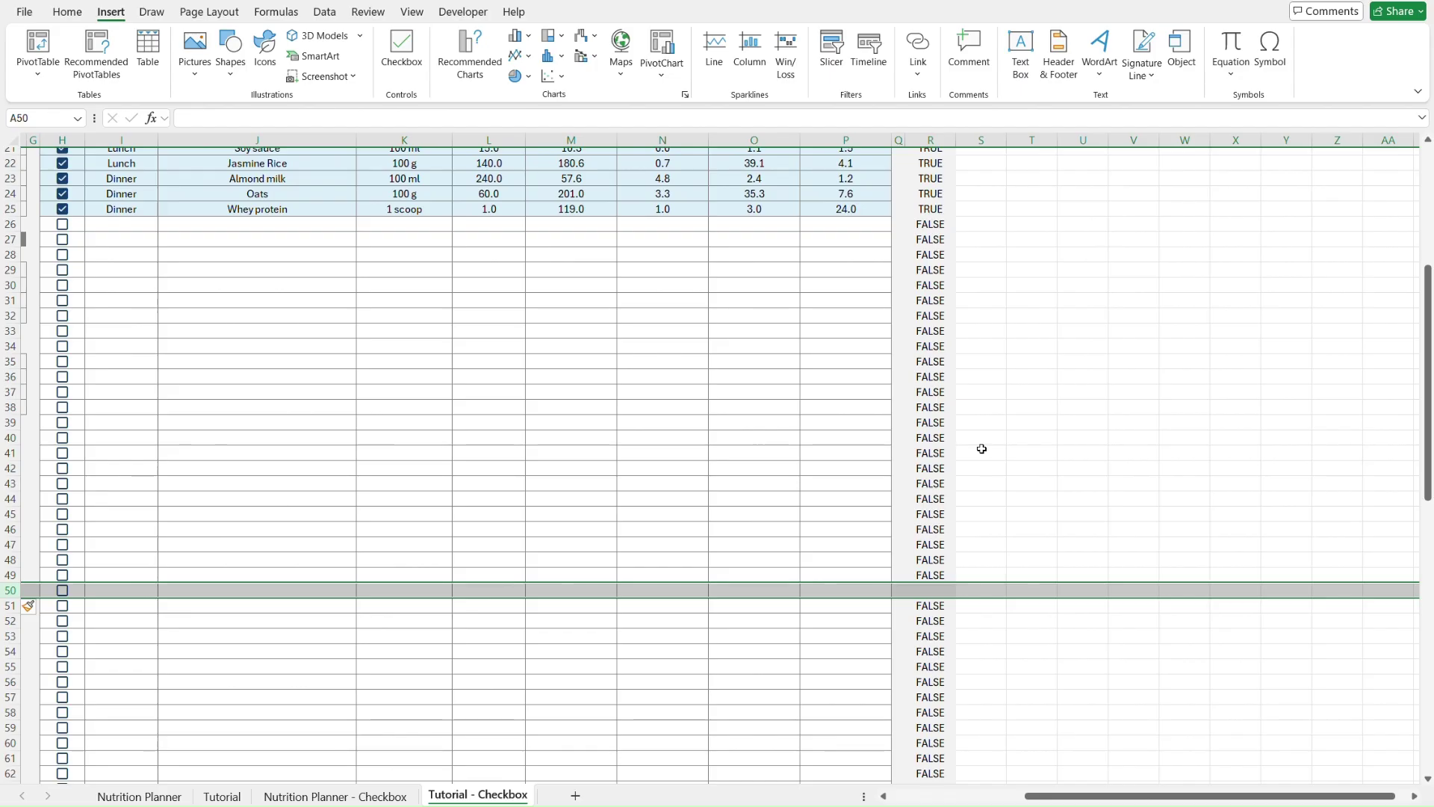
pyautogui.click(909, 577)
pyautogui.press('Down')
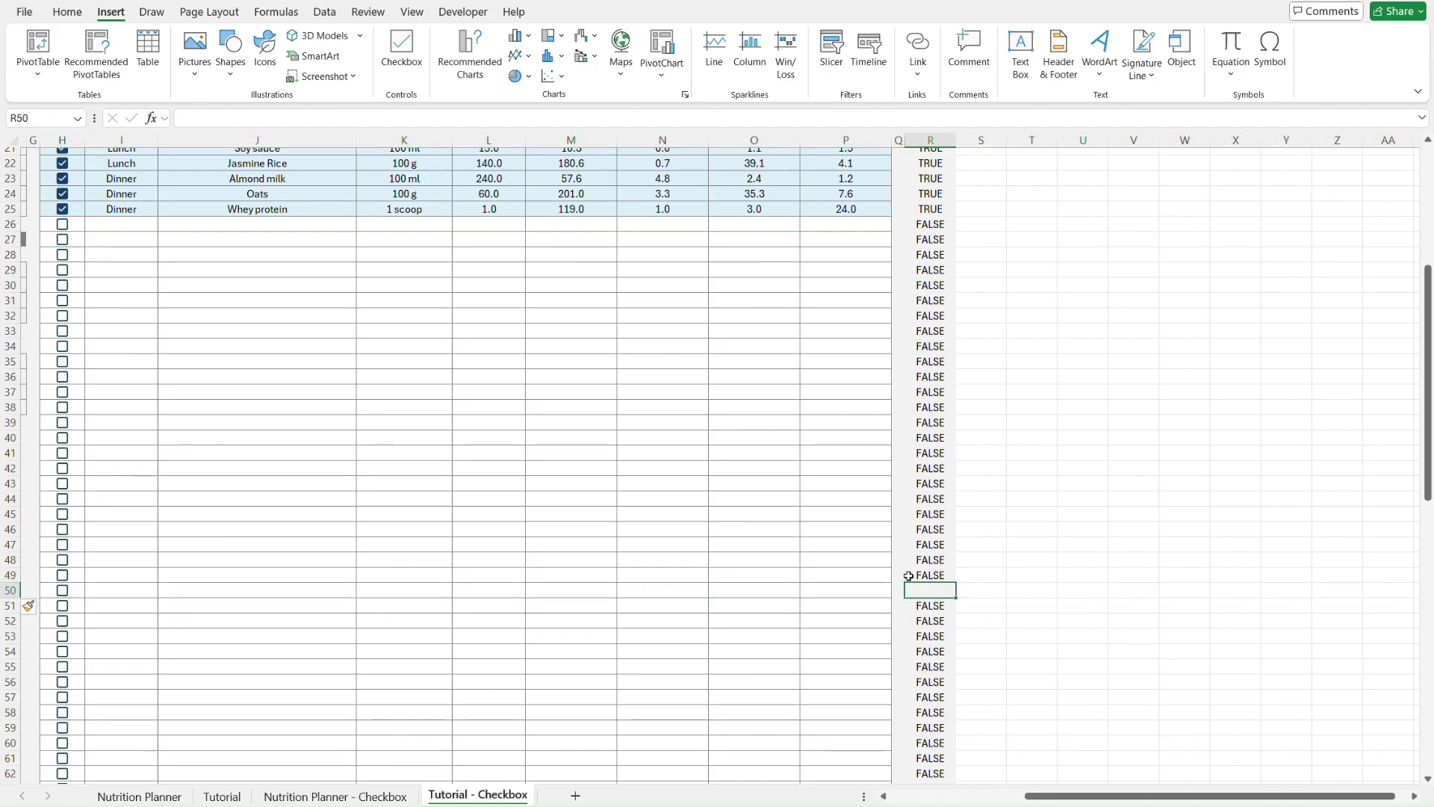
pyautogui.click(909, 576)
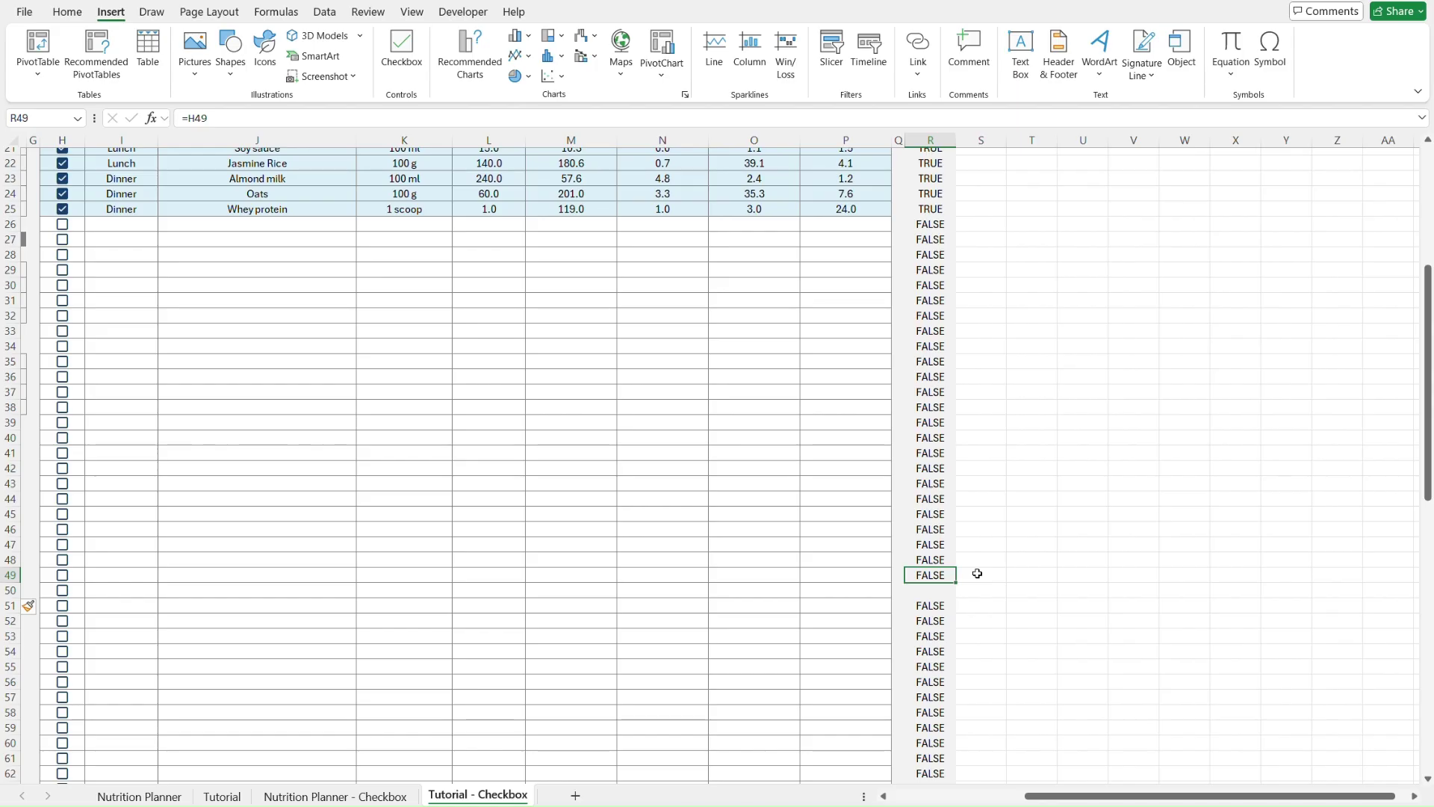
pyautogui.hotkey('ctrl', 'c')
pyautogui.press('Down')
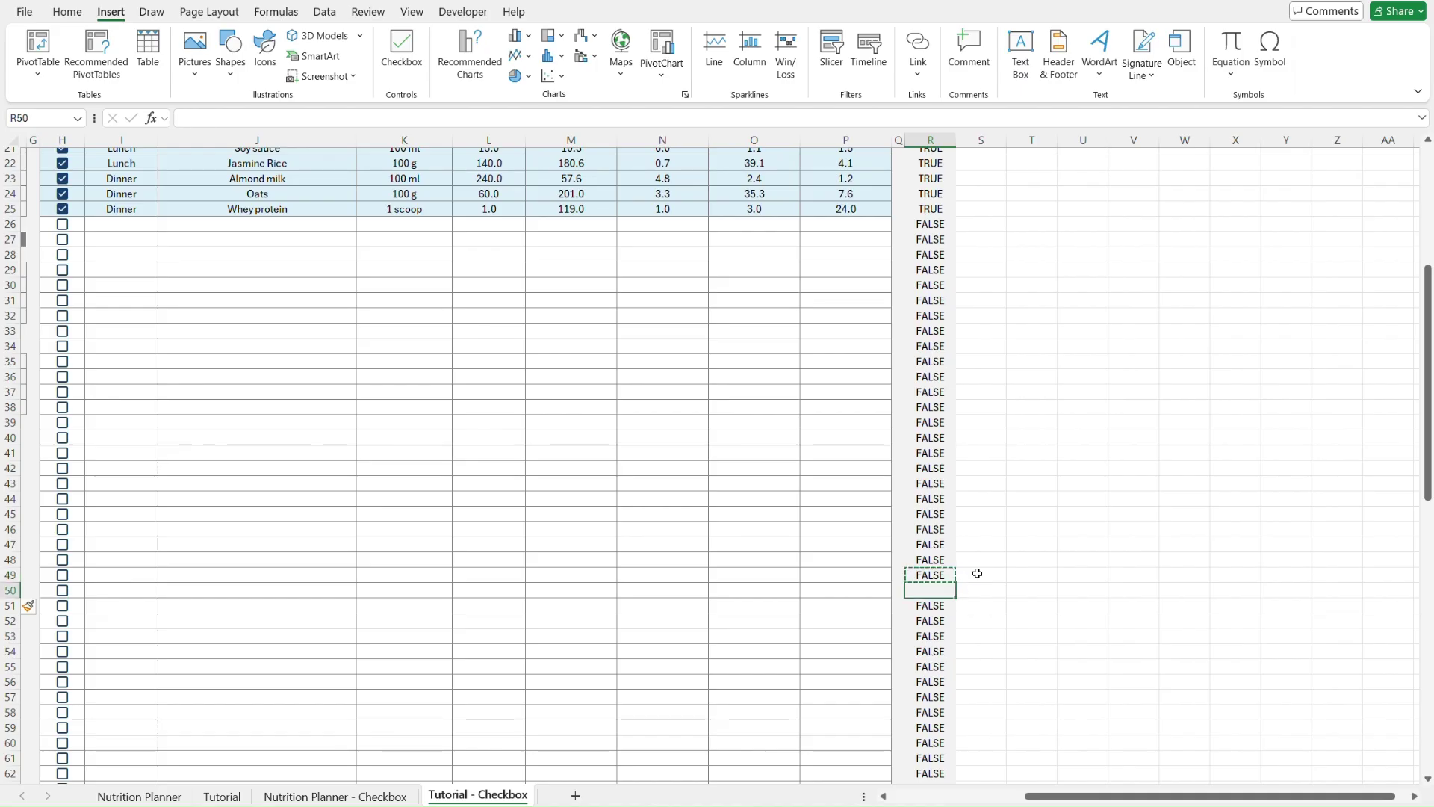
pyautogui.hotkey('ctrl', 'v')
pyautogui.press('Up')
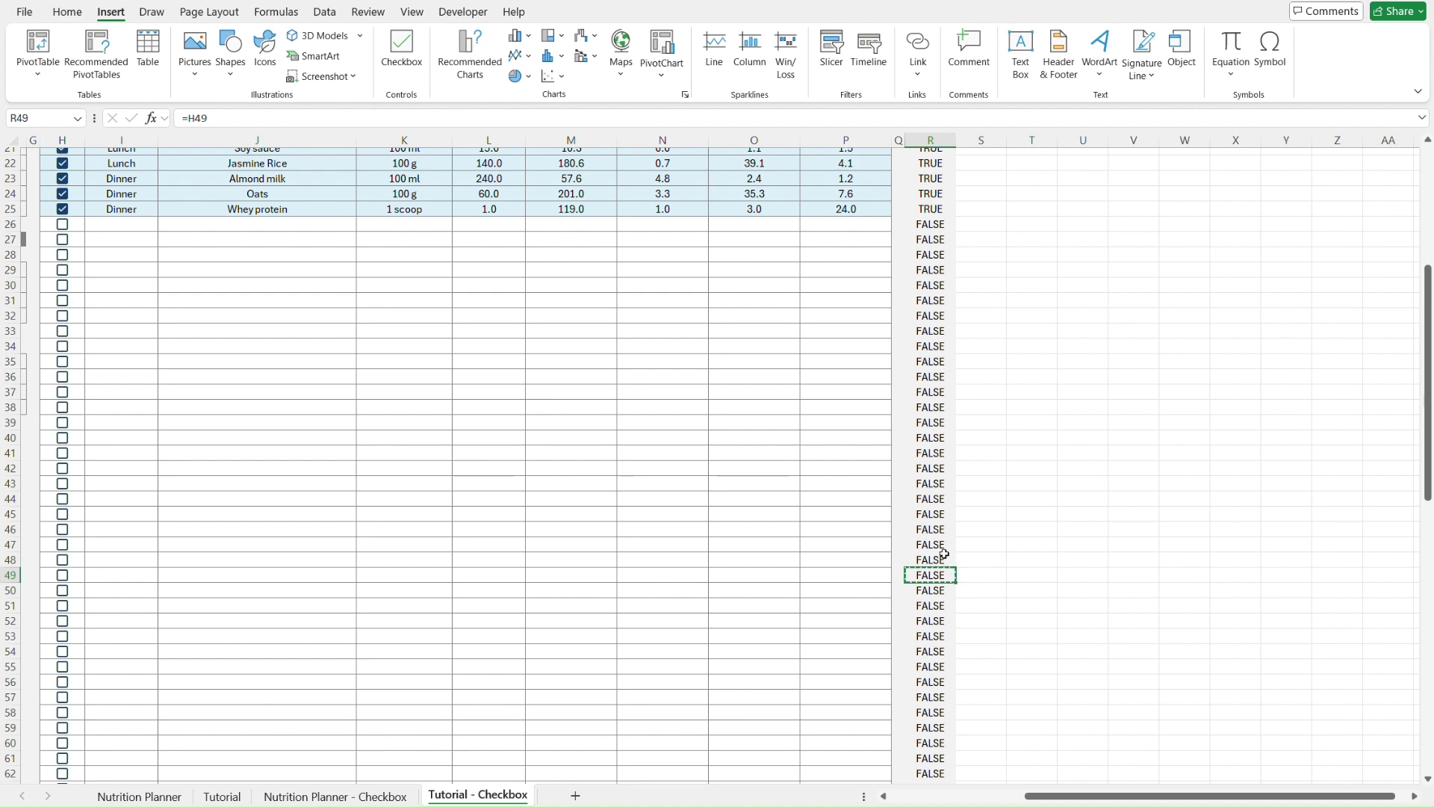
# - Copy the =H7 formula from R7 down the entire HIDDEN column to R107
pyautogui.hotkey('ctrl', 'Up')
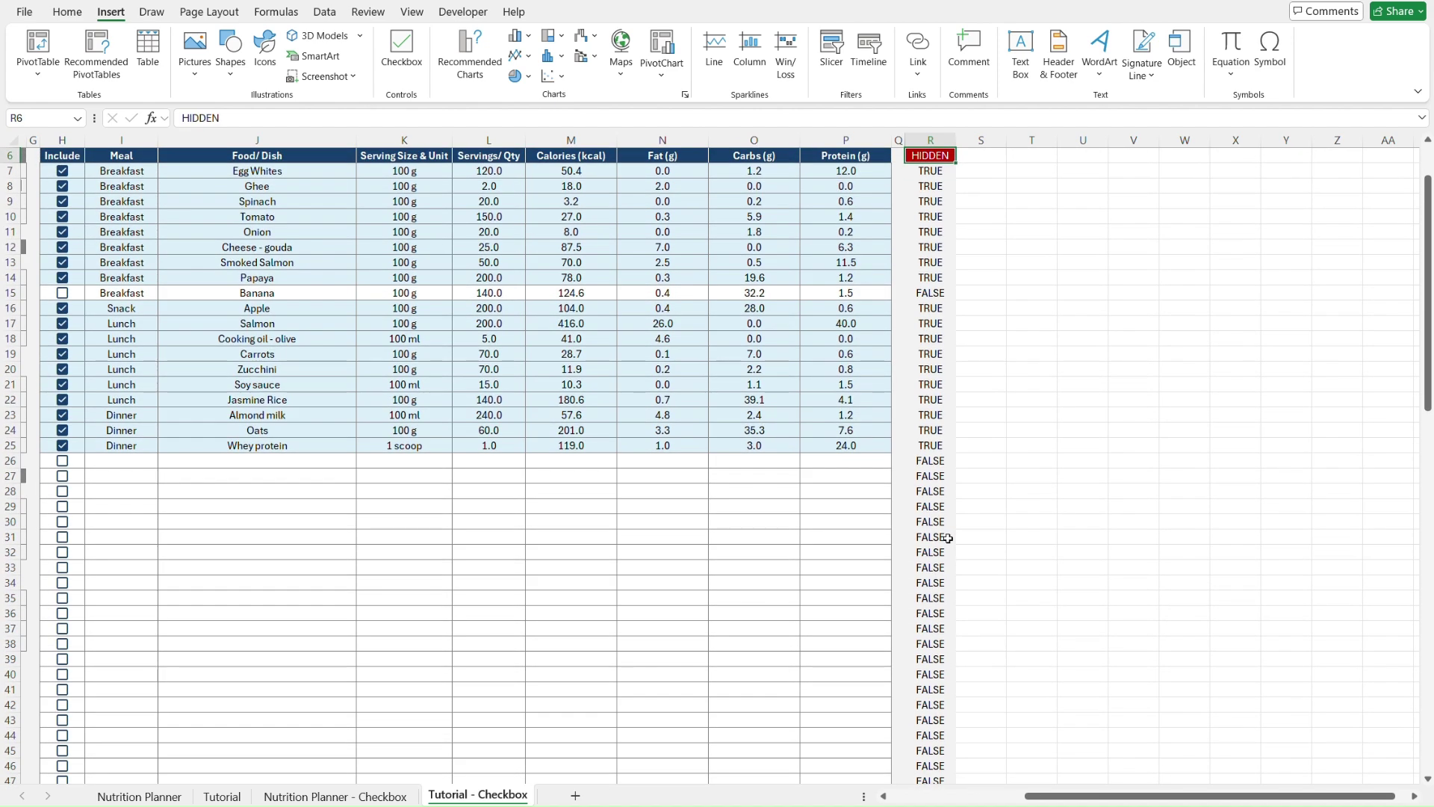
pyautogui.press('Down')
pyautogui.hotkey('ctrl', 'c')
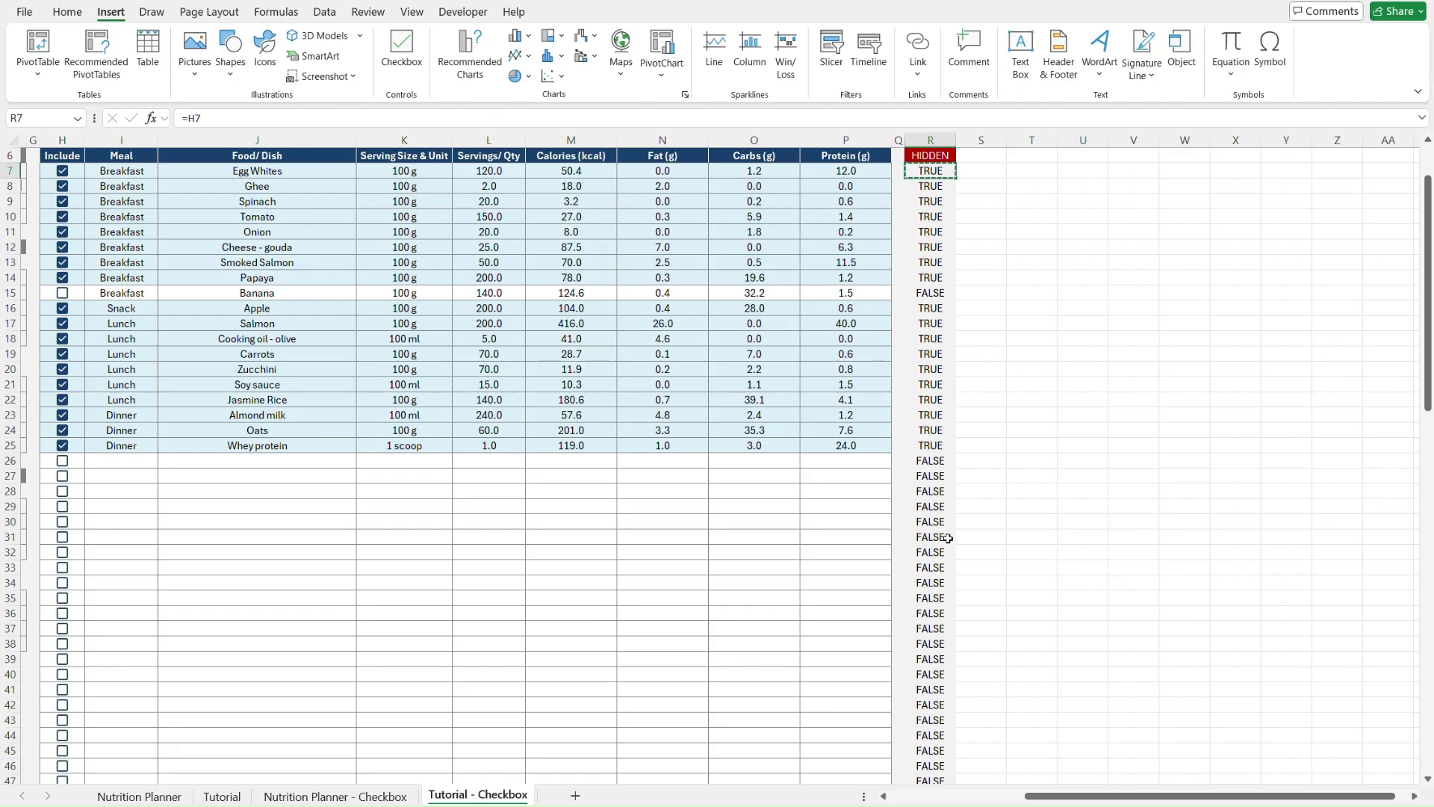
pyautogui.hotkey('ctrl', 'shift', 'Down')
pyautogui.hotkey('ctrl', 'v')
pyautogui.scroll(-4, 948, 538)
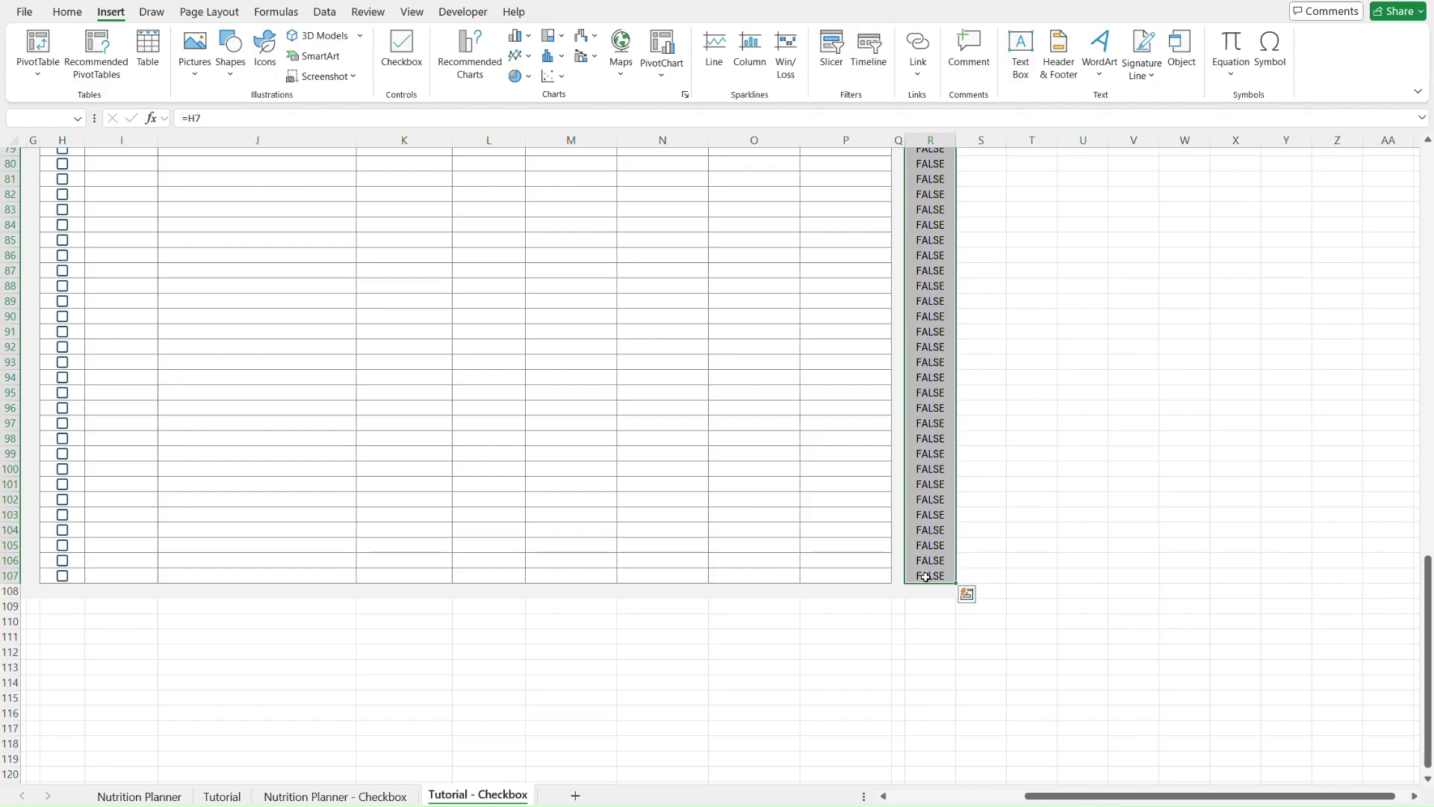
pyautogui.hotkey('ctrl', 'shift', 'Up')
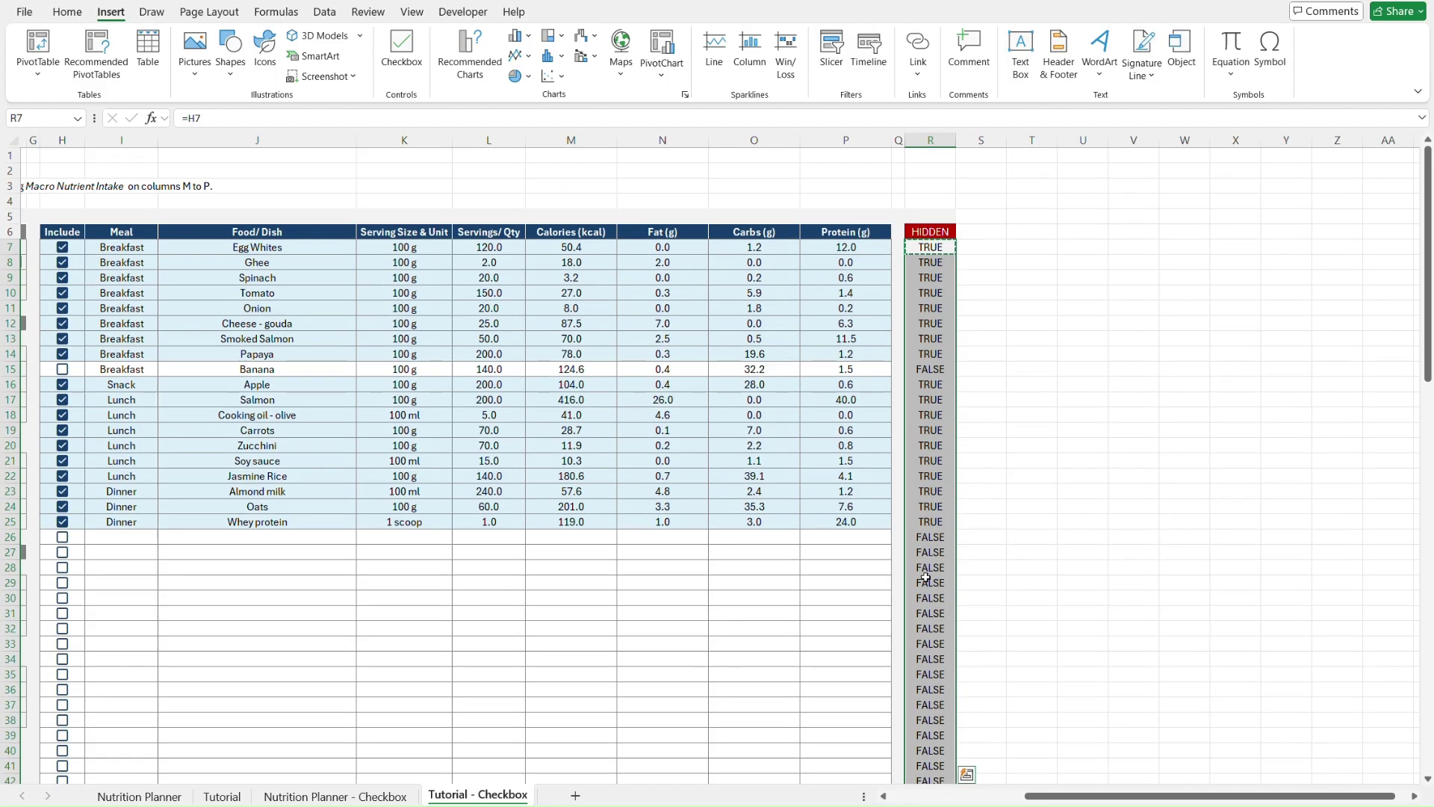
pyautogui.click(980, 200)
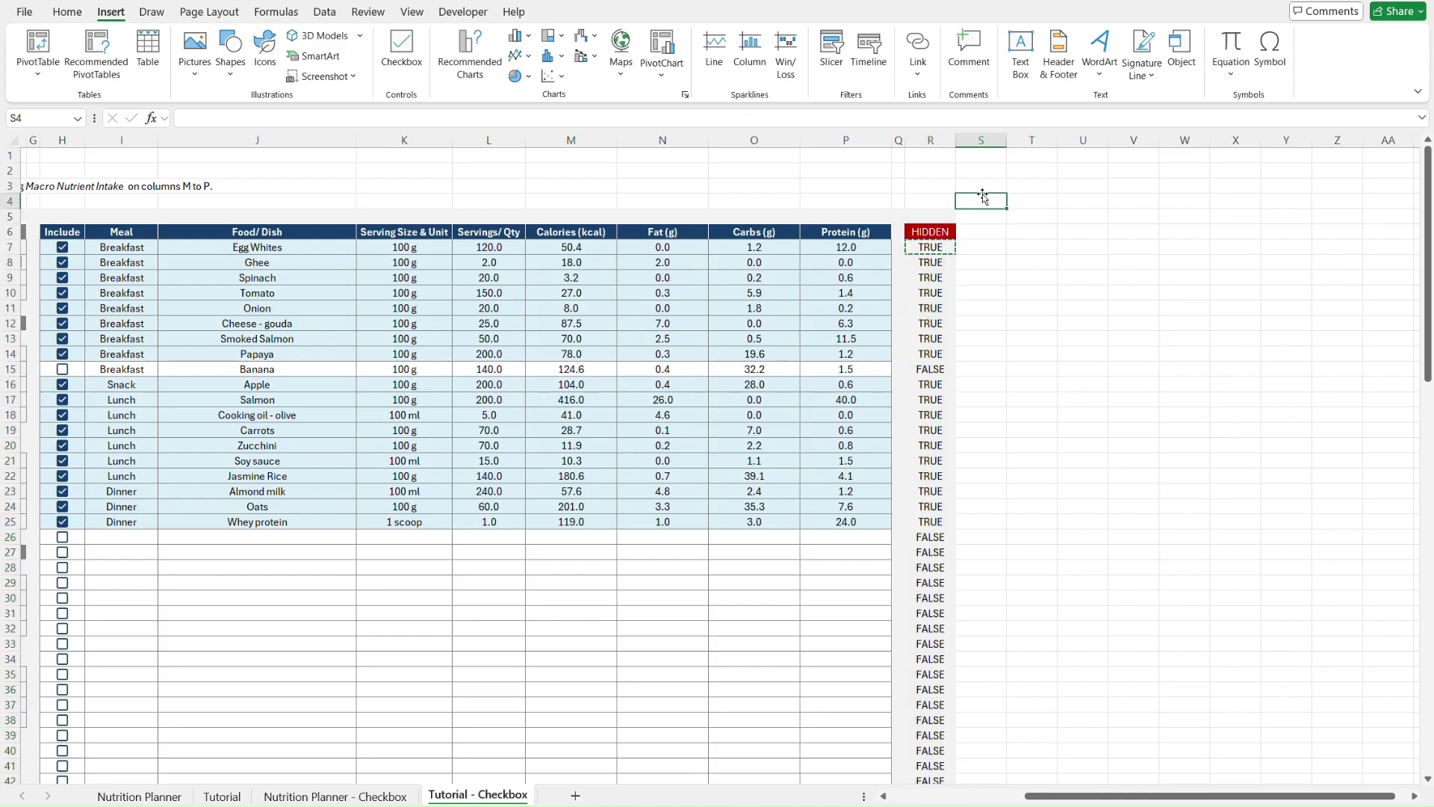
# - Hide column R on the Tutorial - Checkbox sheet
pyautogui.click(940, 137)
pyautogui.rightClick(941, 140)
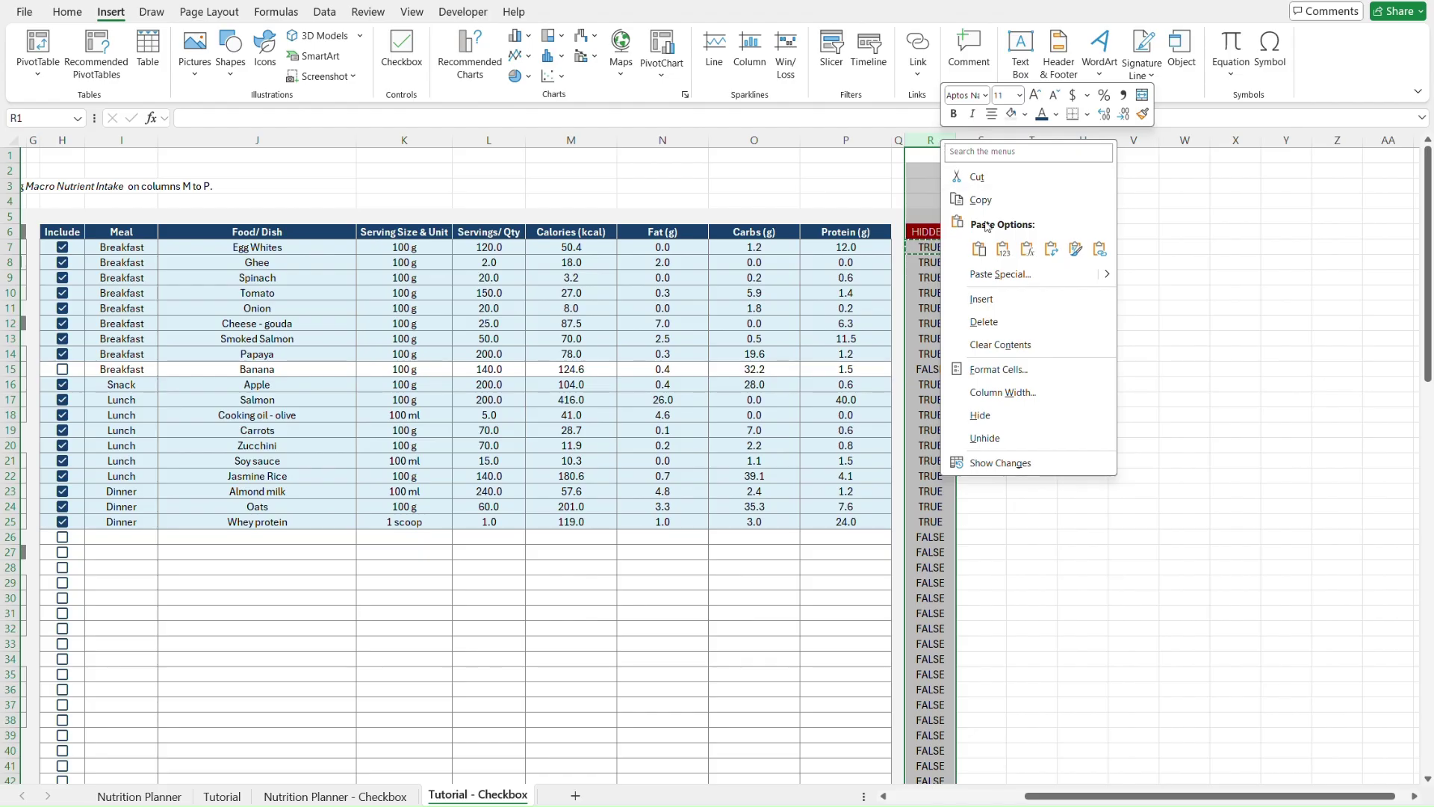
pyautogui.click(980, 415)
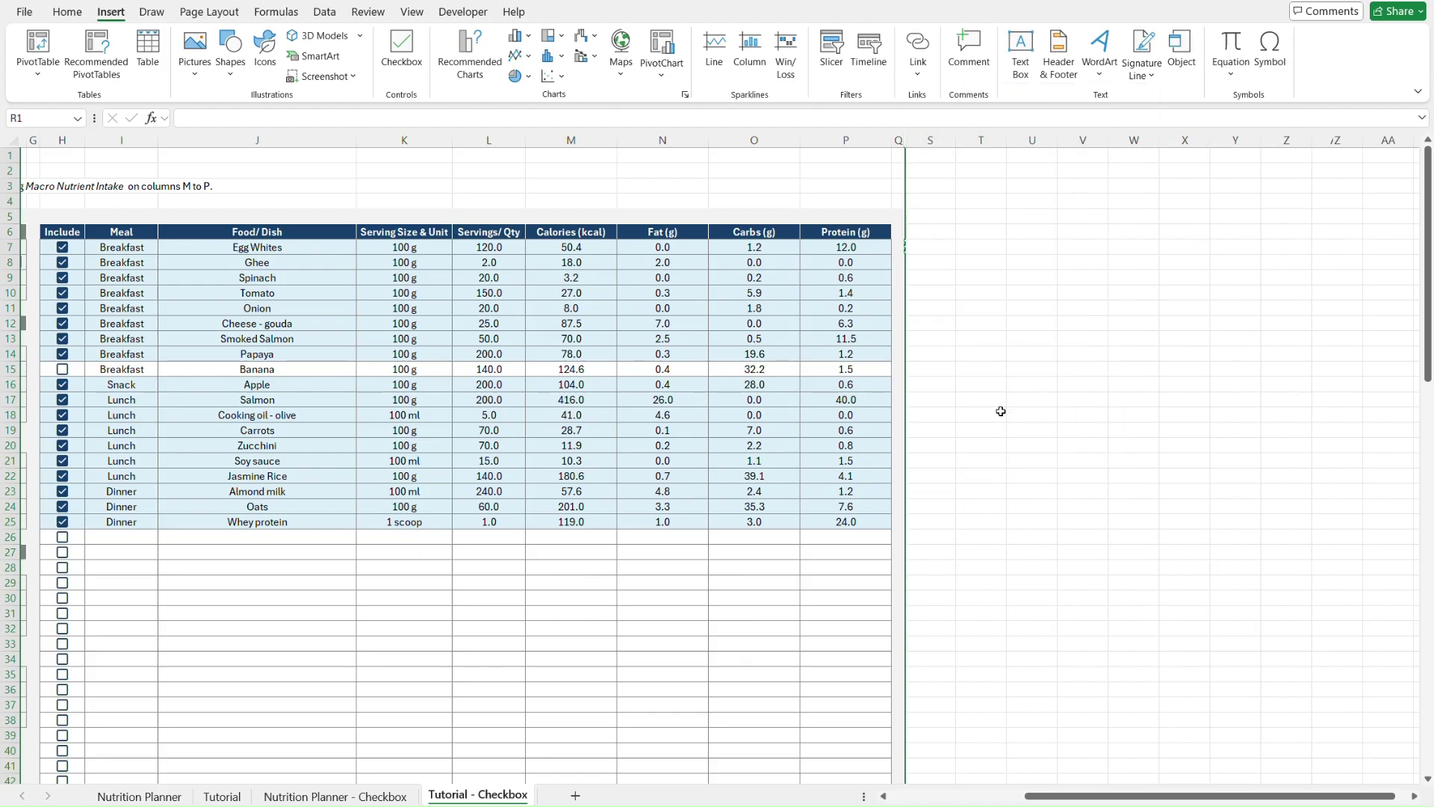
pyautogui.click(962, 507)
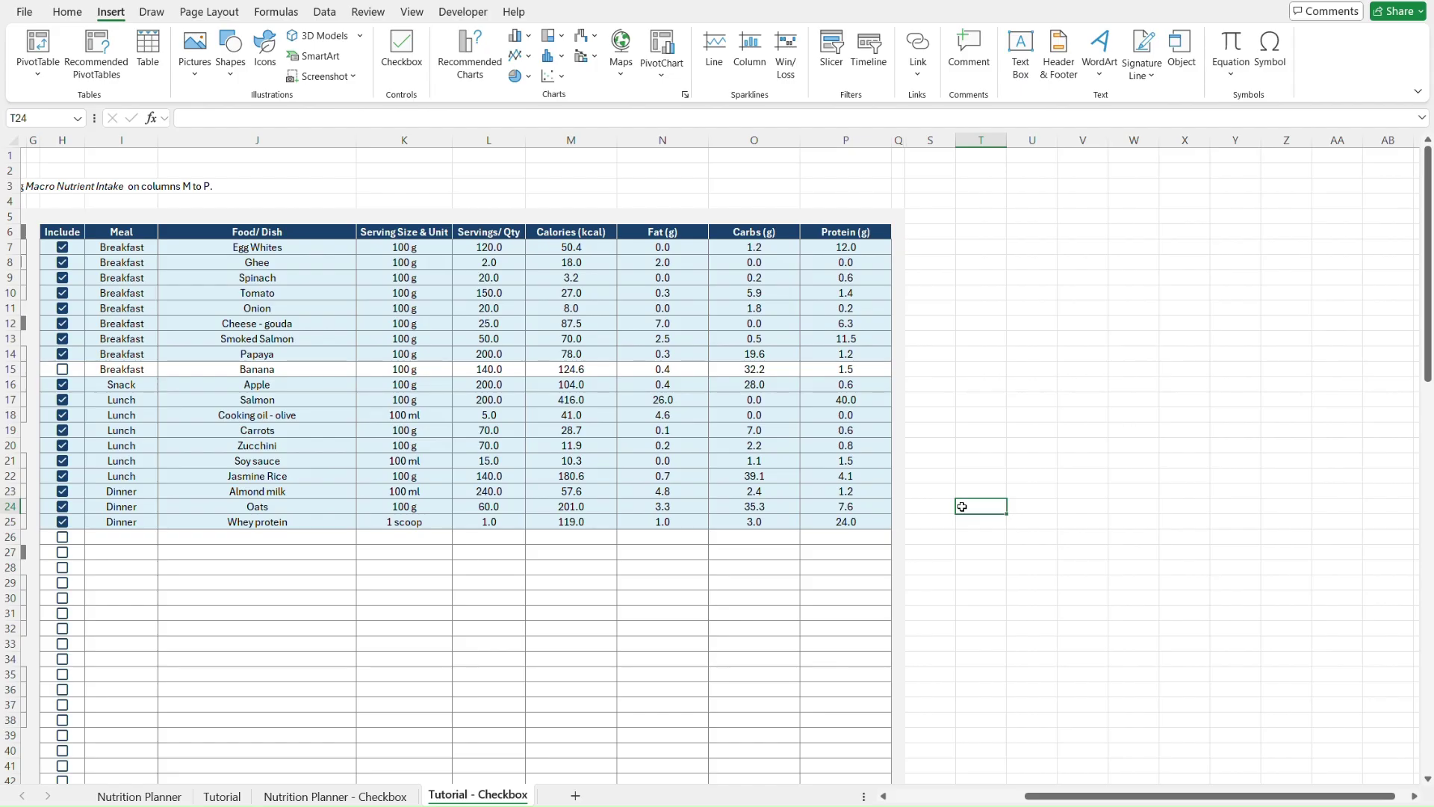
# - Check that the Include checkboxes extend down to H107, the last row of the planner table
pyautogui.hotkey('ctrl', 'Home')
pyautogui.scroll(-18, 962, 507)
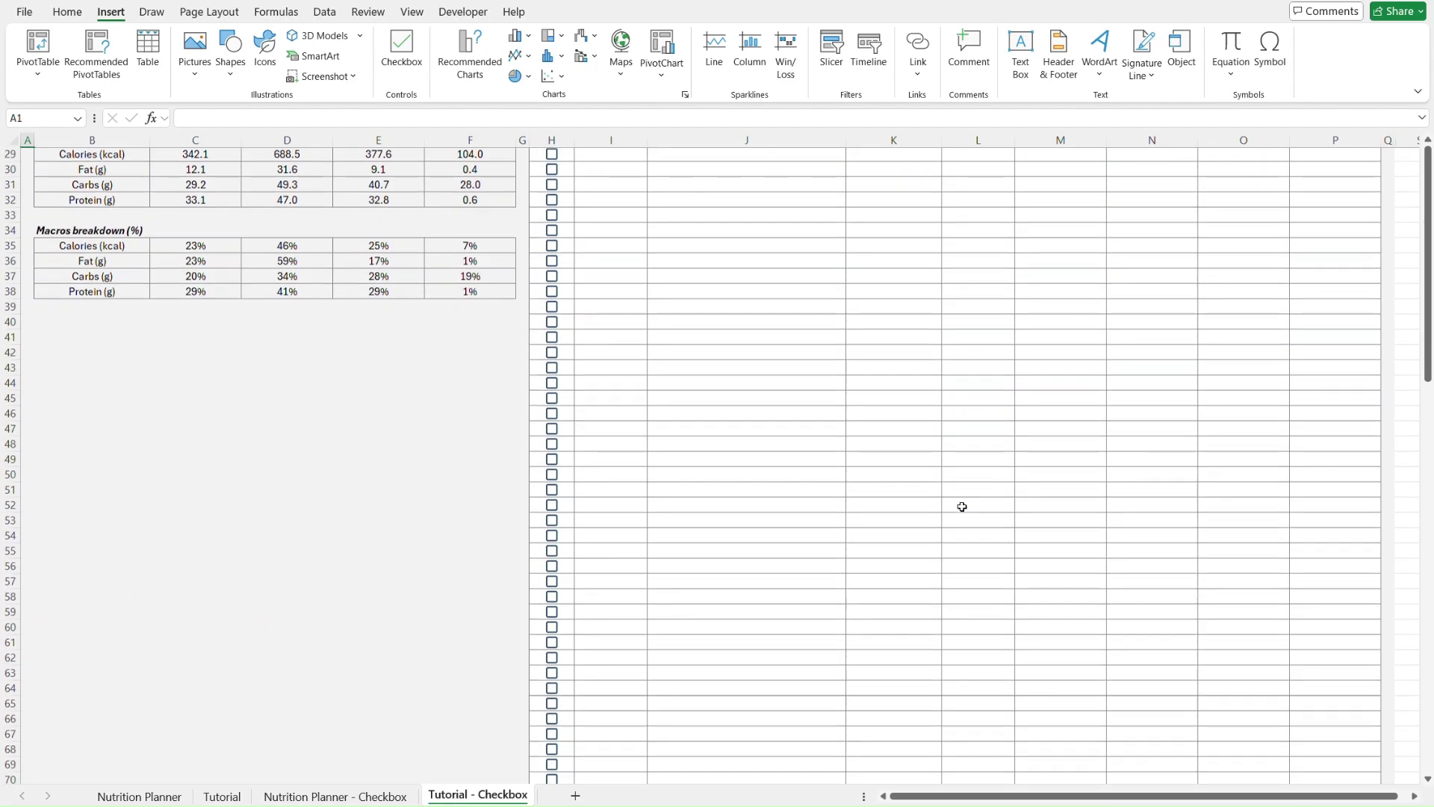
pyautogui.scroll(-8, 962, 507)
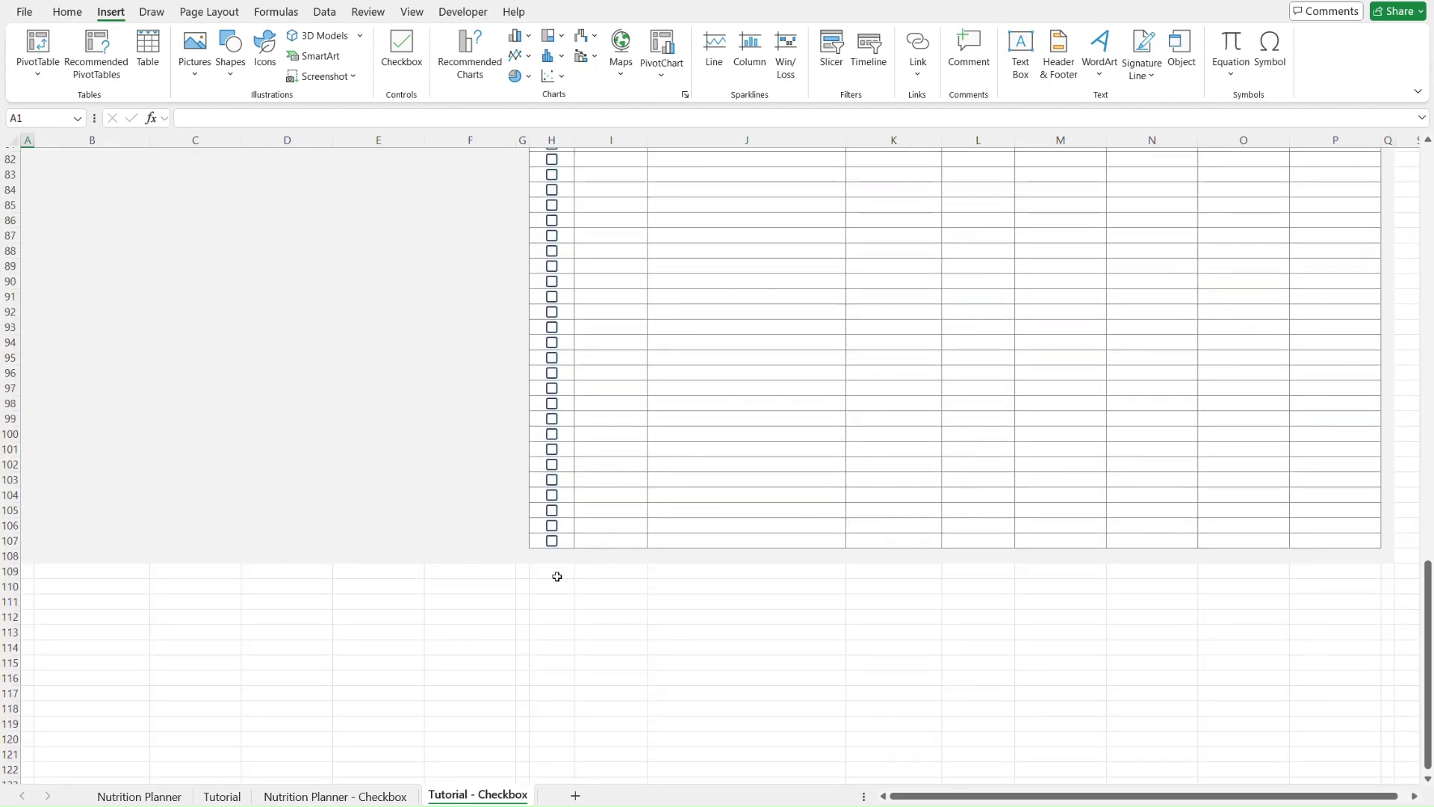
pyautogui.click(555, 571)
pyautogui.press('Up')
pyautogui.press('Up')
pyautogui.scroll(20, 555, 572)
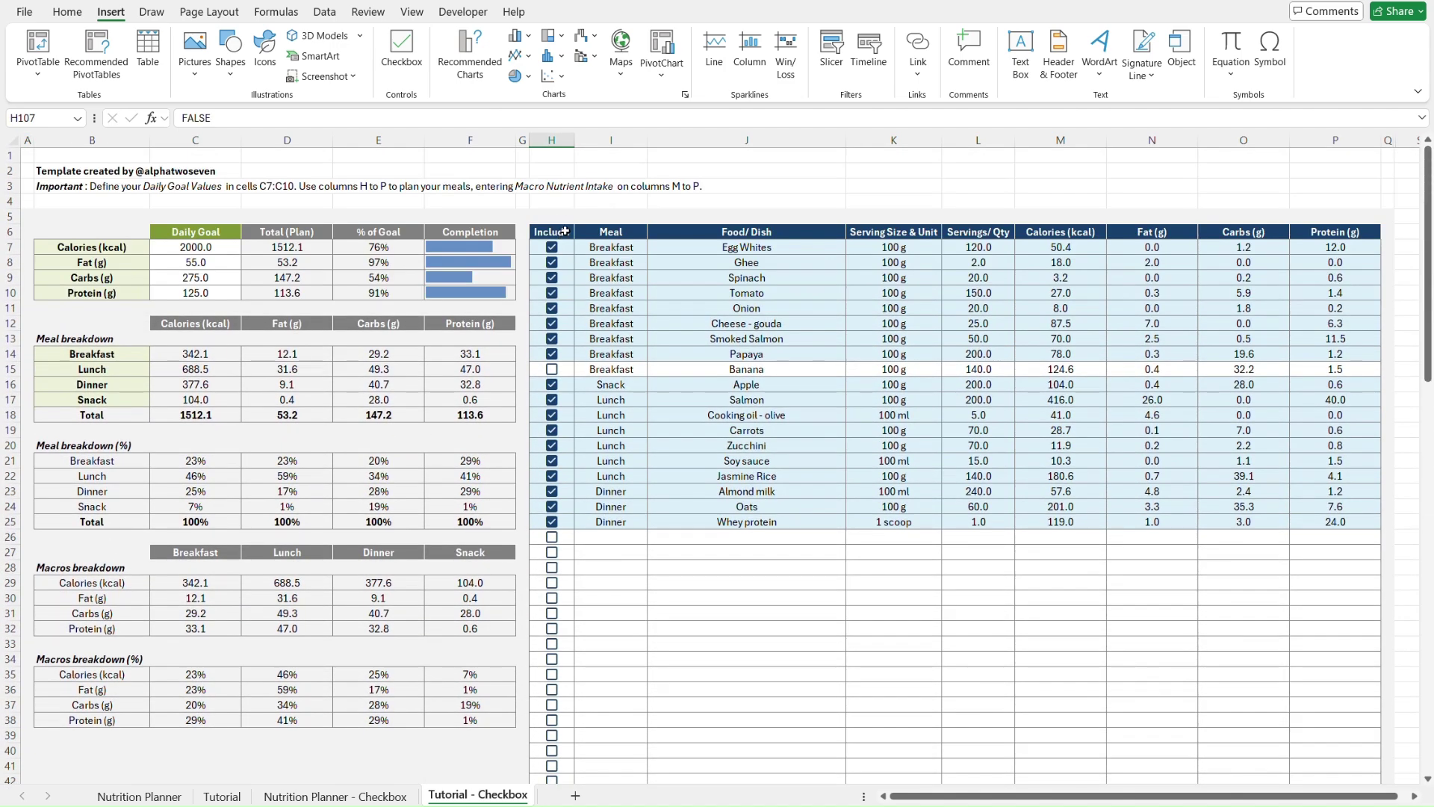
# - Return to cell A1 and turn off the gridlines on the Tutorial - Checkbox sheet
pyautogui.click(560, 216)
pyautogui.hotkey('ctrl', 'Home')
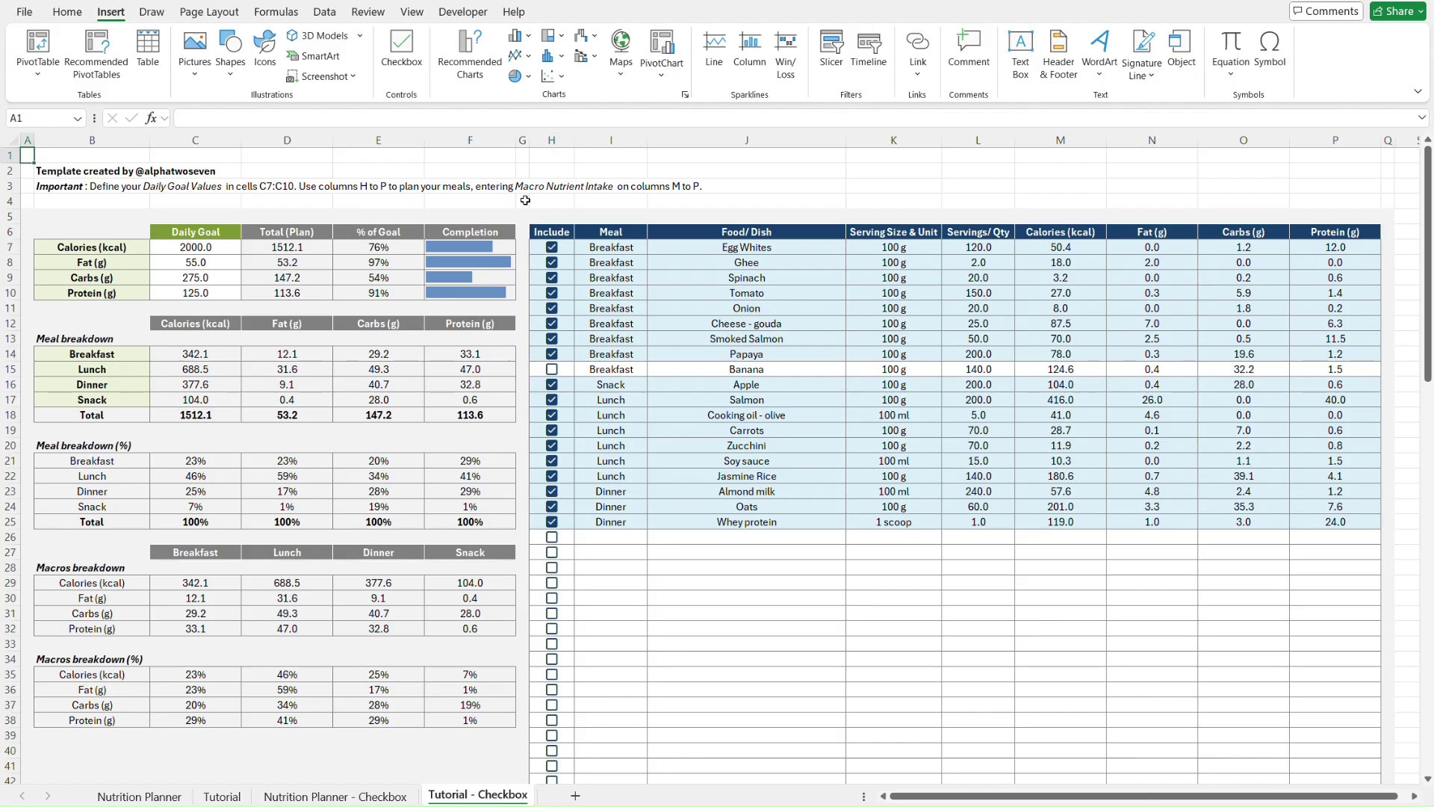
pyautogui.click(412, 12)
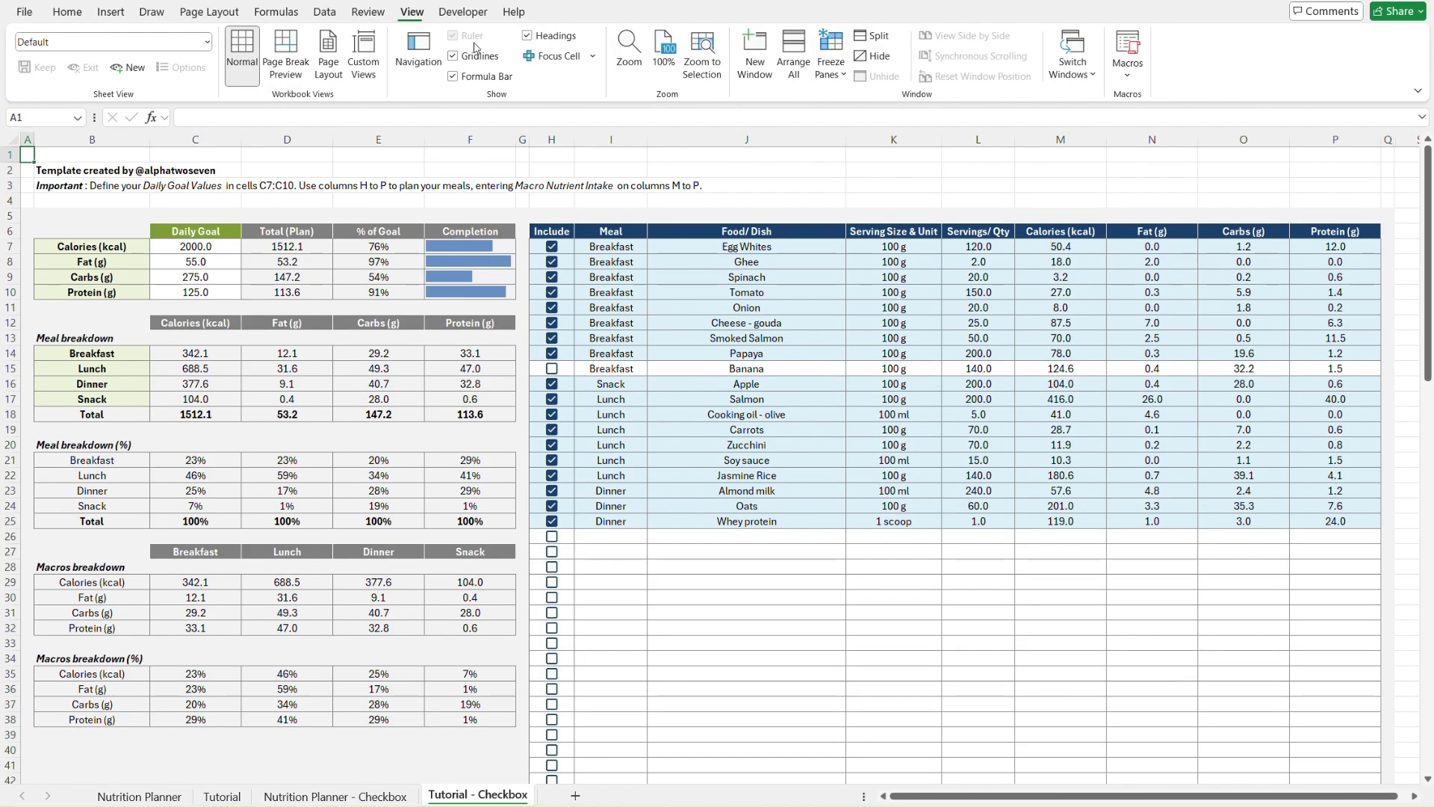
pyautogui.click(487, 57)
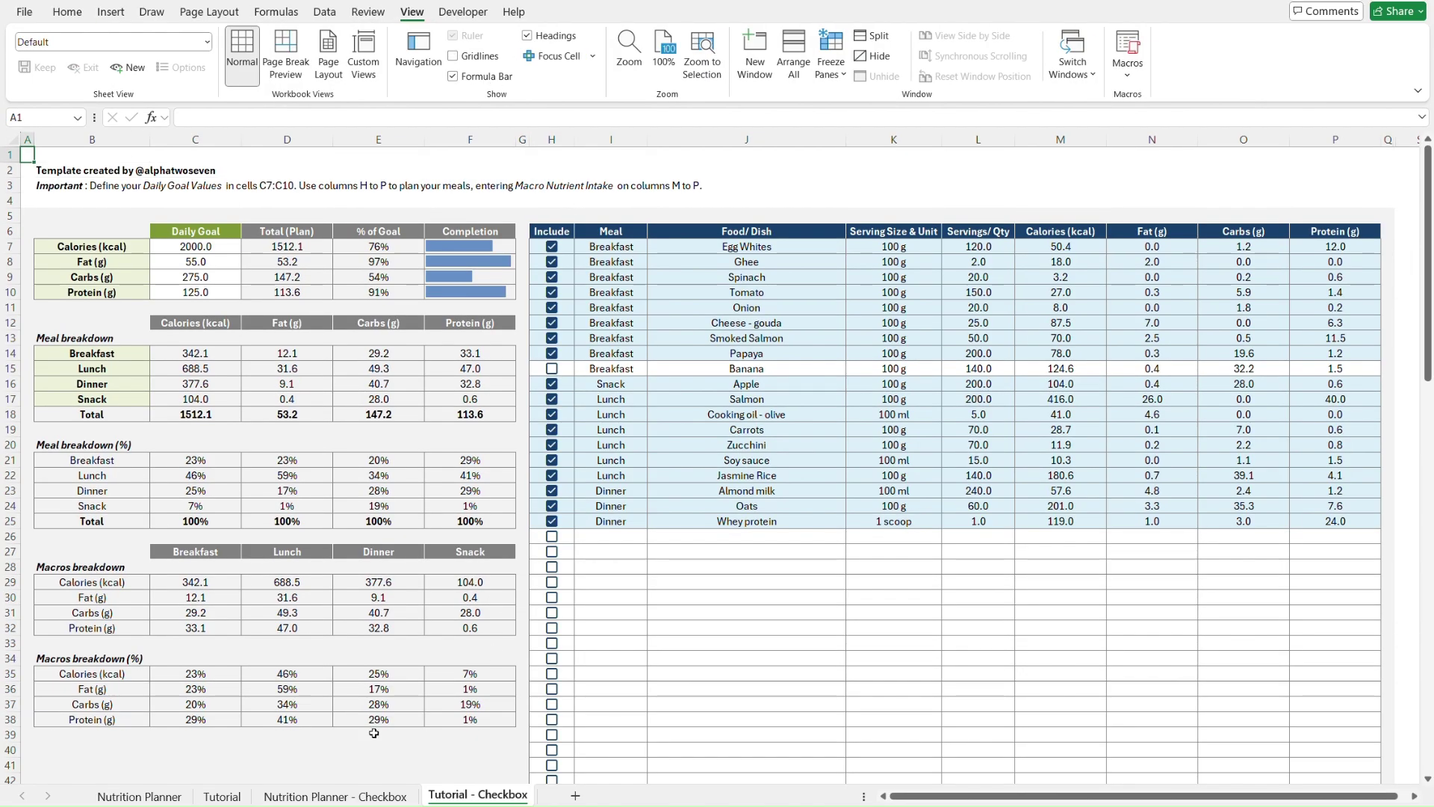
# - On the Tutorial sheet, hide column R and turn off the gridlines
pyautogui.click(223, 796)
pyautogui.hscroll(3, 959, 372)
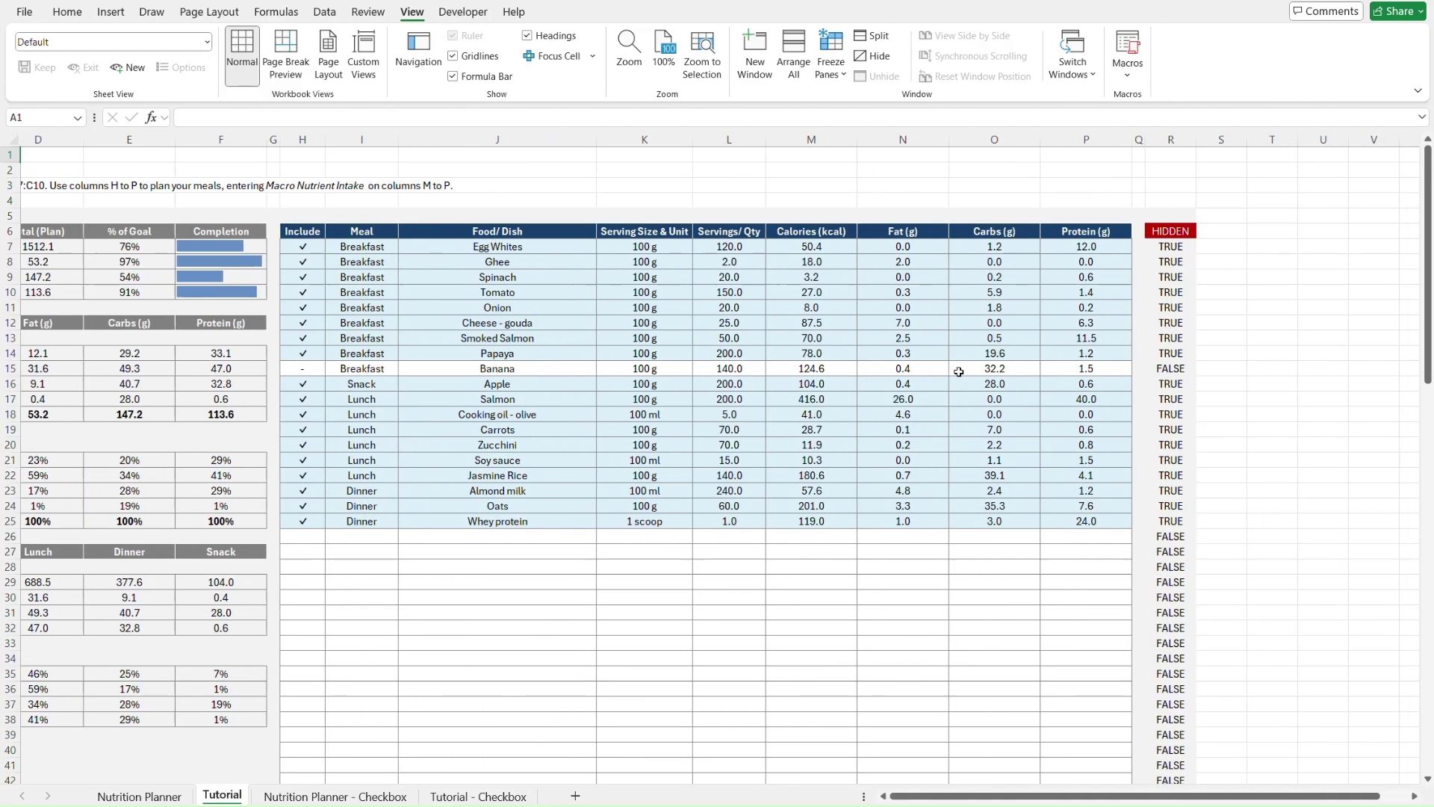
pyautogui.click(1179, 139)
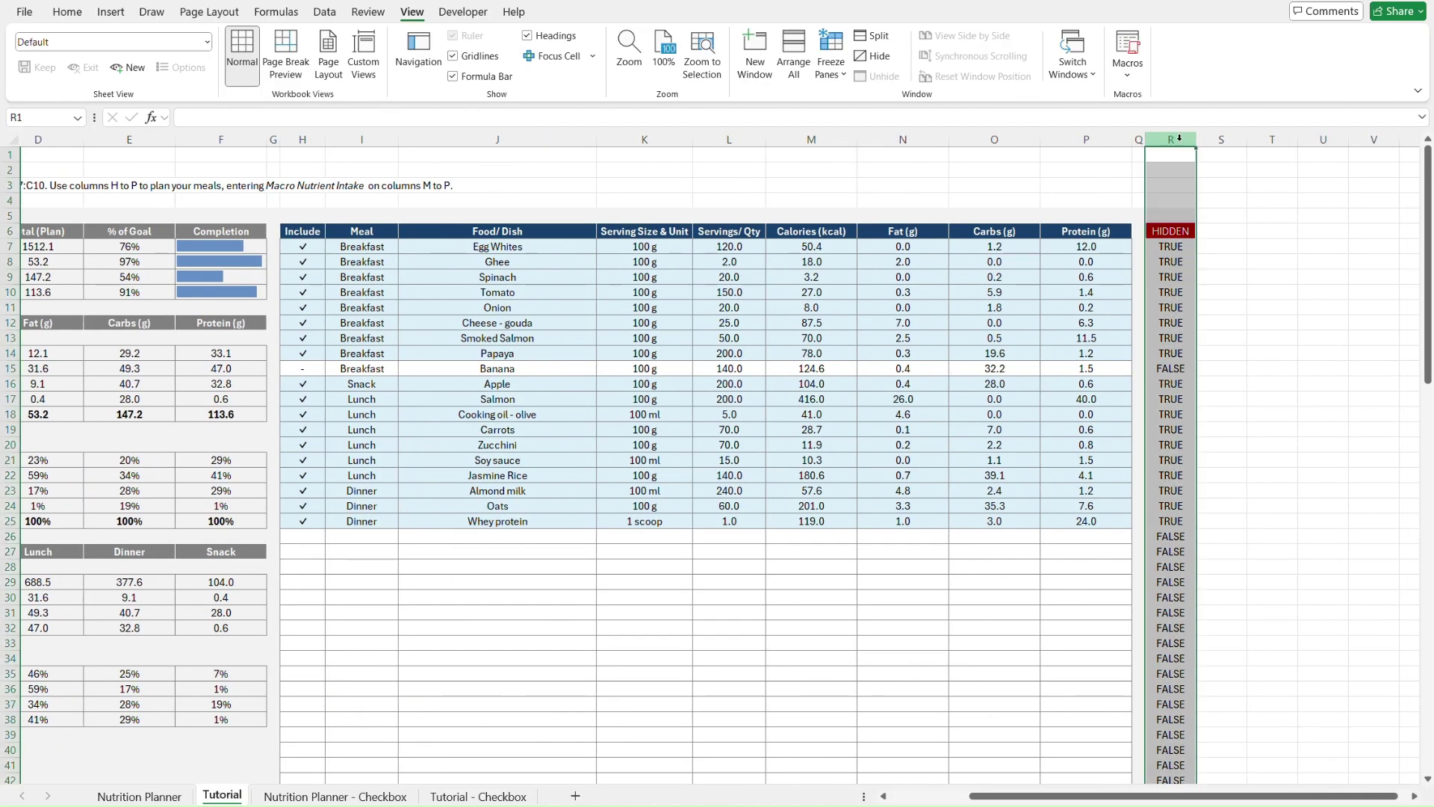
pyautogui.rightClick(1179, 139)
pyautogui.click(1220, 417)
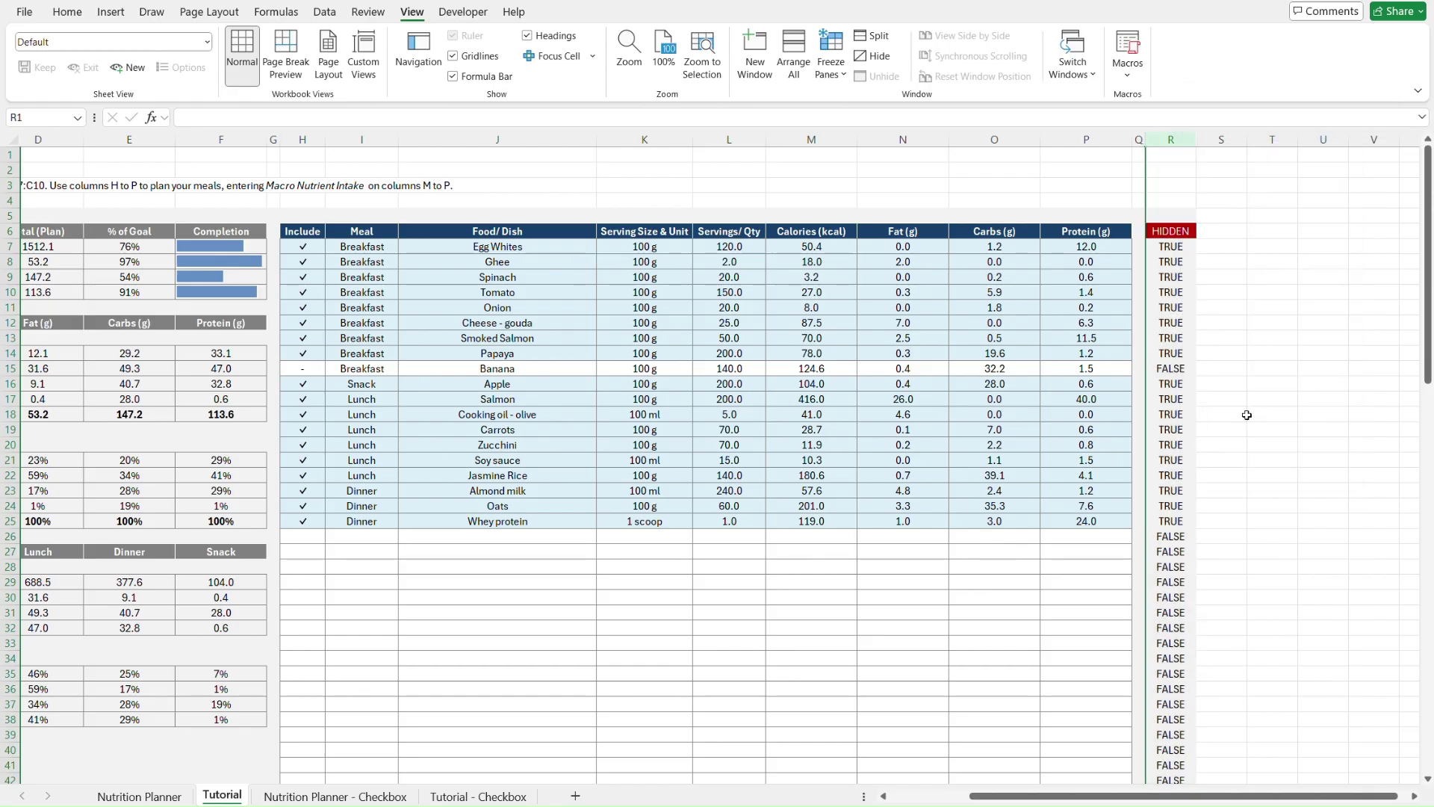
pyautogui.click(487, 60)
pyautogui.click(563, 200)
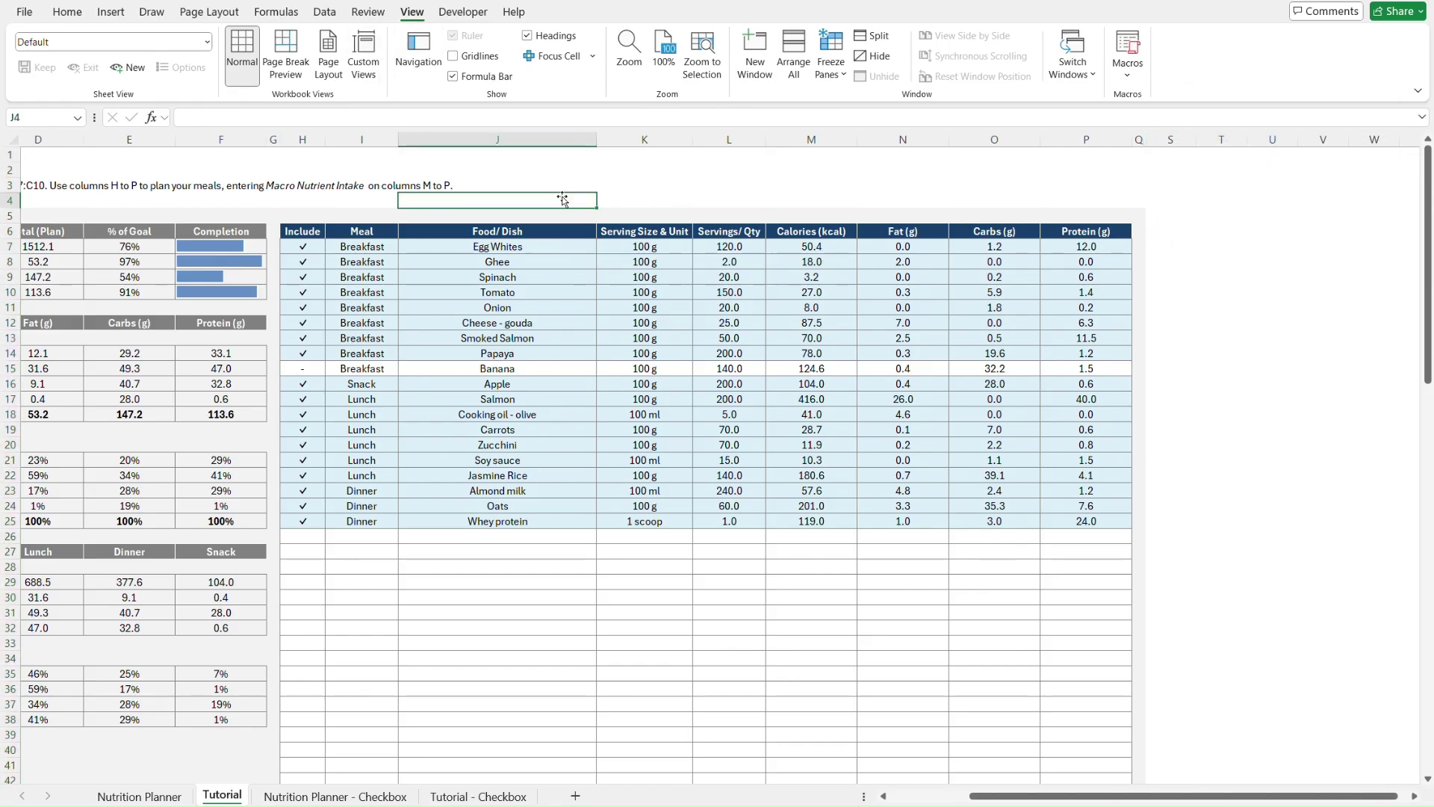
pyautogui.hotkey('ctrl', 'Home')
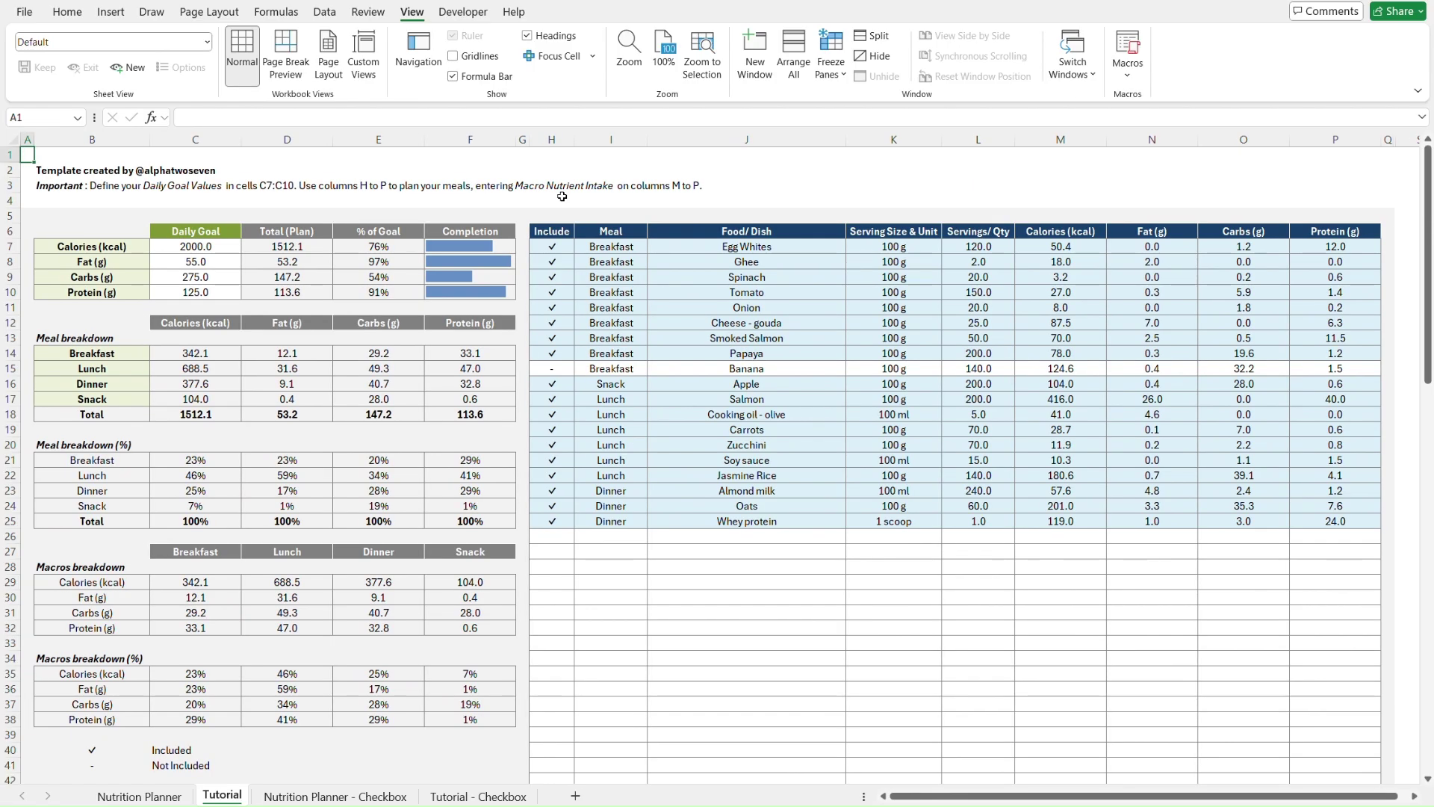
# - Inspect the HIDDEN column R on the Nutrition Planner sheet, and return to the Tutorial - Checkbox sheet
pyautogui.hotkey('ctrl', 'pageup')
pyautogui.hotkey('ctrl', 'pagedown')
pyautogui.hotkey('ctrl', 'pageup')
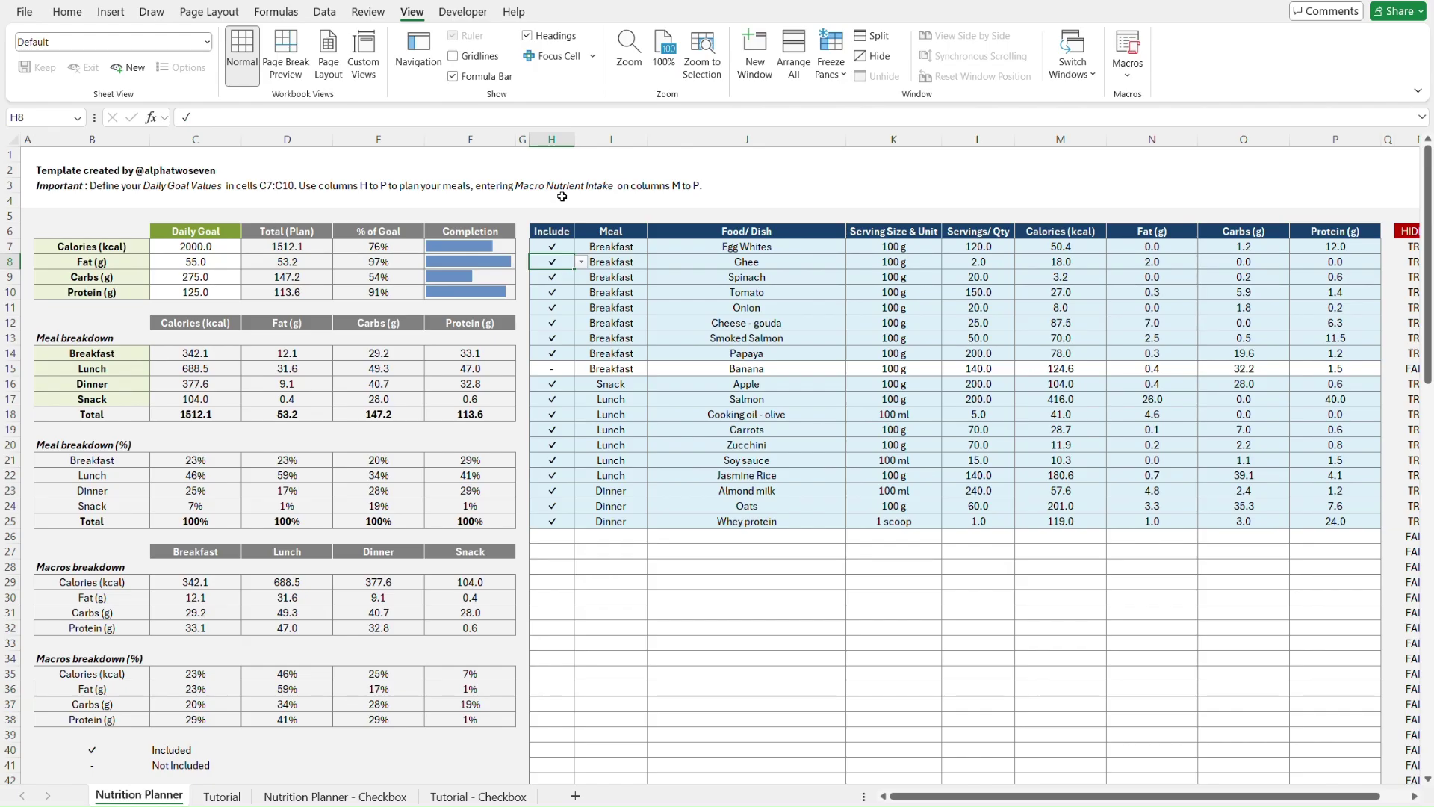
pyautogui.hscroll(4, 562, 195)
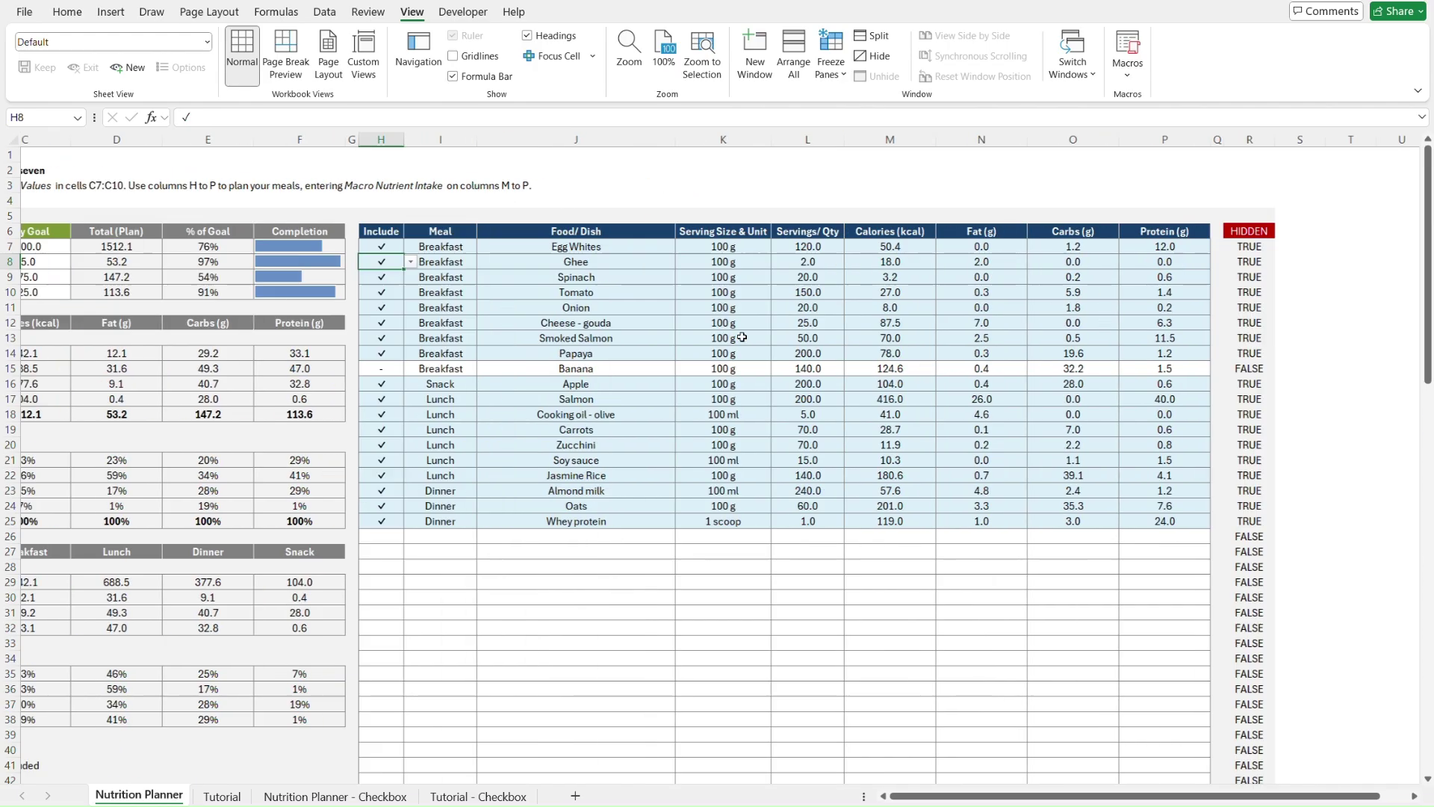
pyautogui.click(1136, 141)
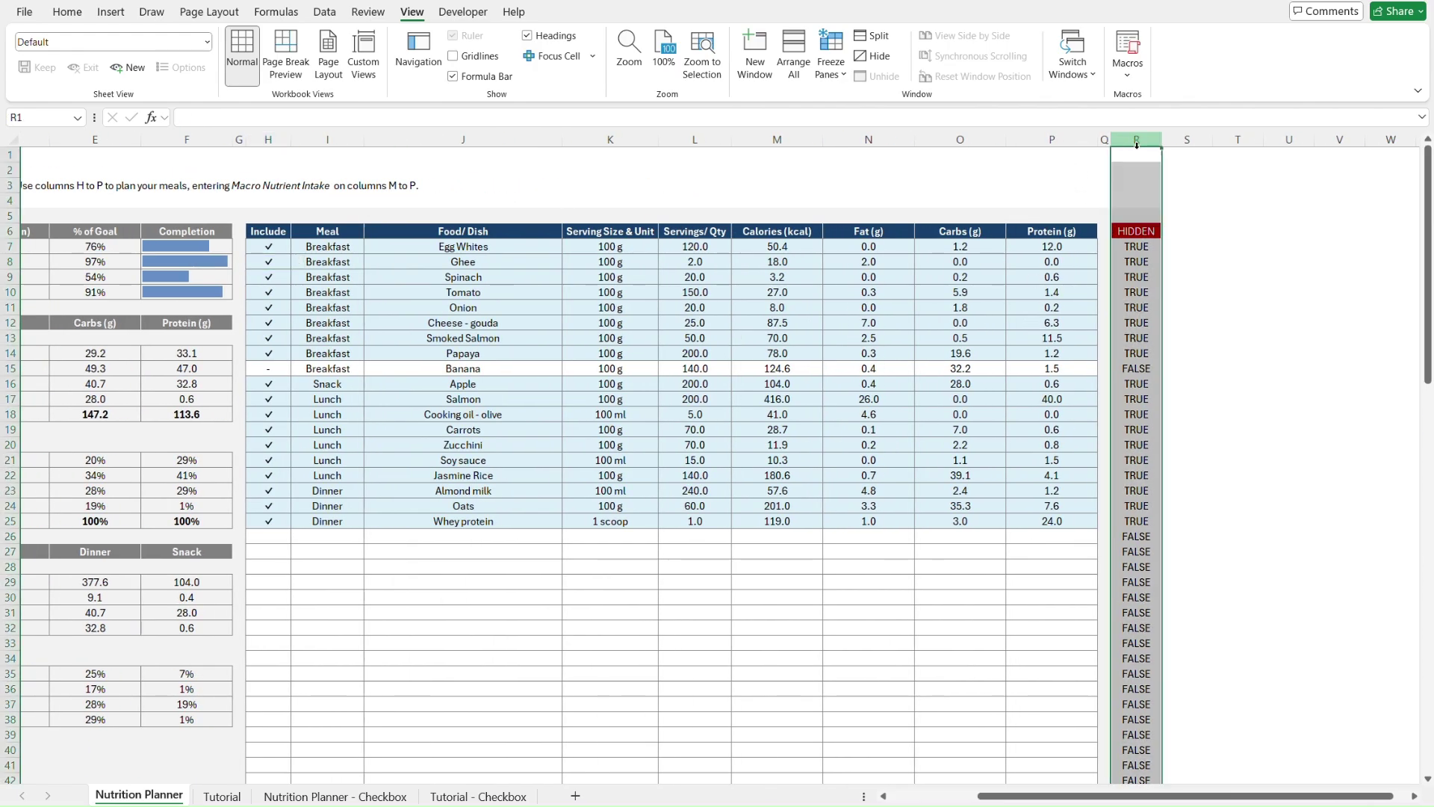
pyautogui.hotkey('ctrl', 'Home')
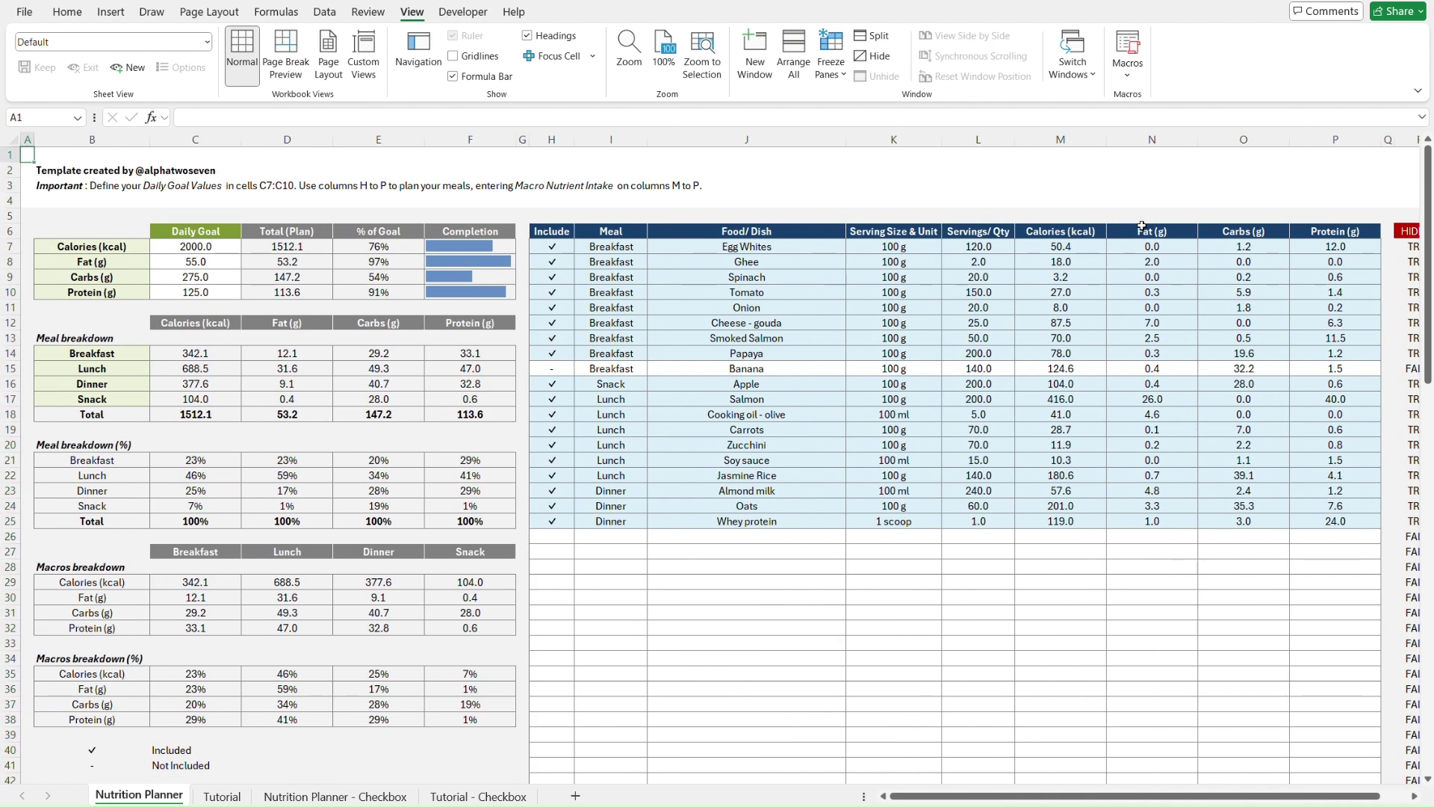
pyautogui.hotkey('ctrl', 'pagedown')
pyautogui.hotkey('ctrl', 'pagedown')
pyautogui.hotkey('ctrl', 'pagedown')
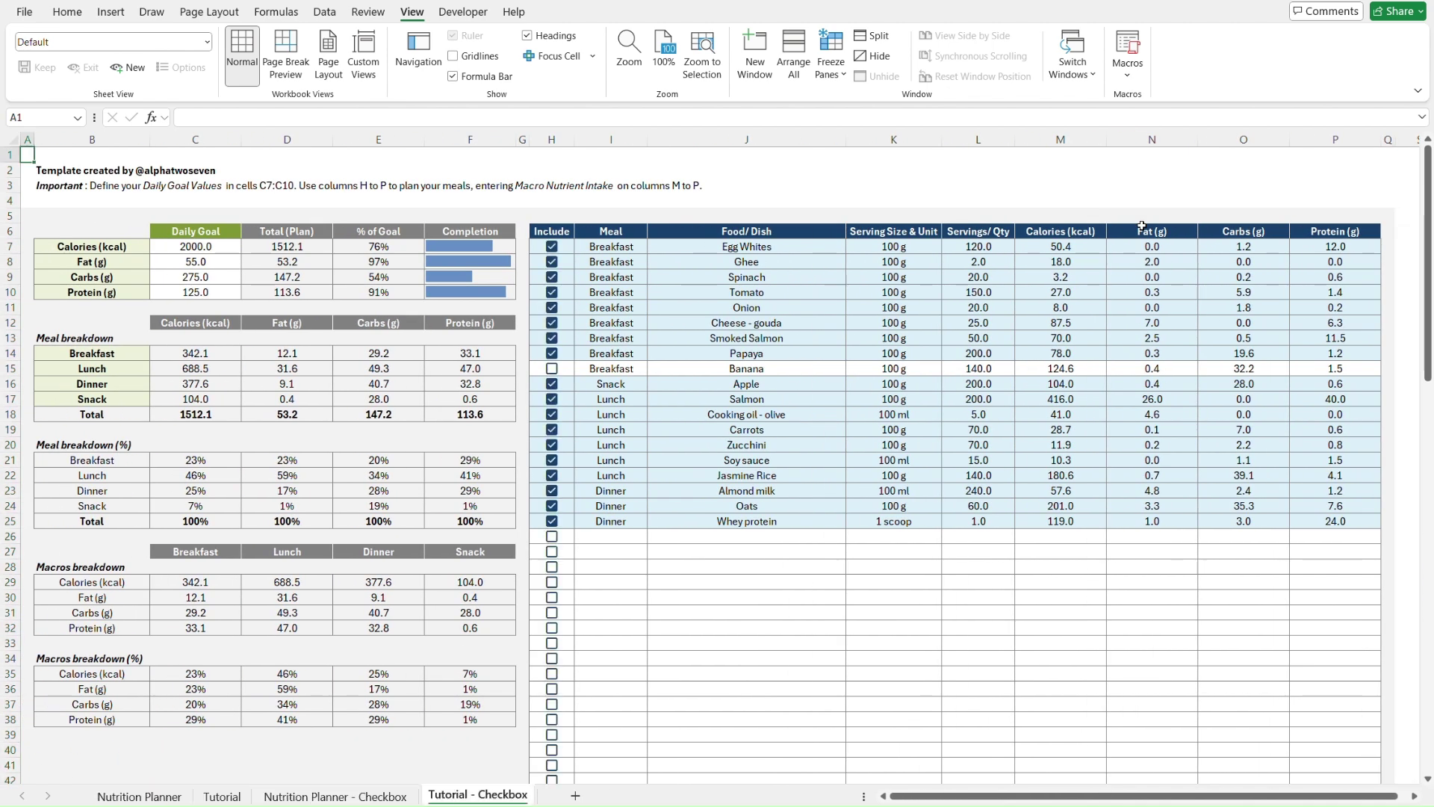
# - Compare the Tutorial - Checkbox sheet with the Nutrition Planner - Checkbox sheet by switching back and forth between them
pyautogui.hotkey('ctrl', 'pageup')
pyautogui.hotkey('ctrl', 'pagedown')
pyautogui.hotkey('ctrl', 'pageup')
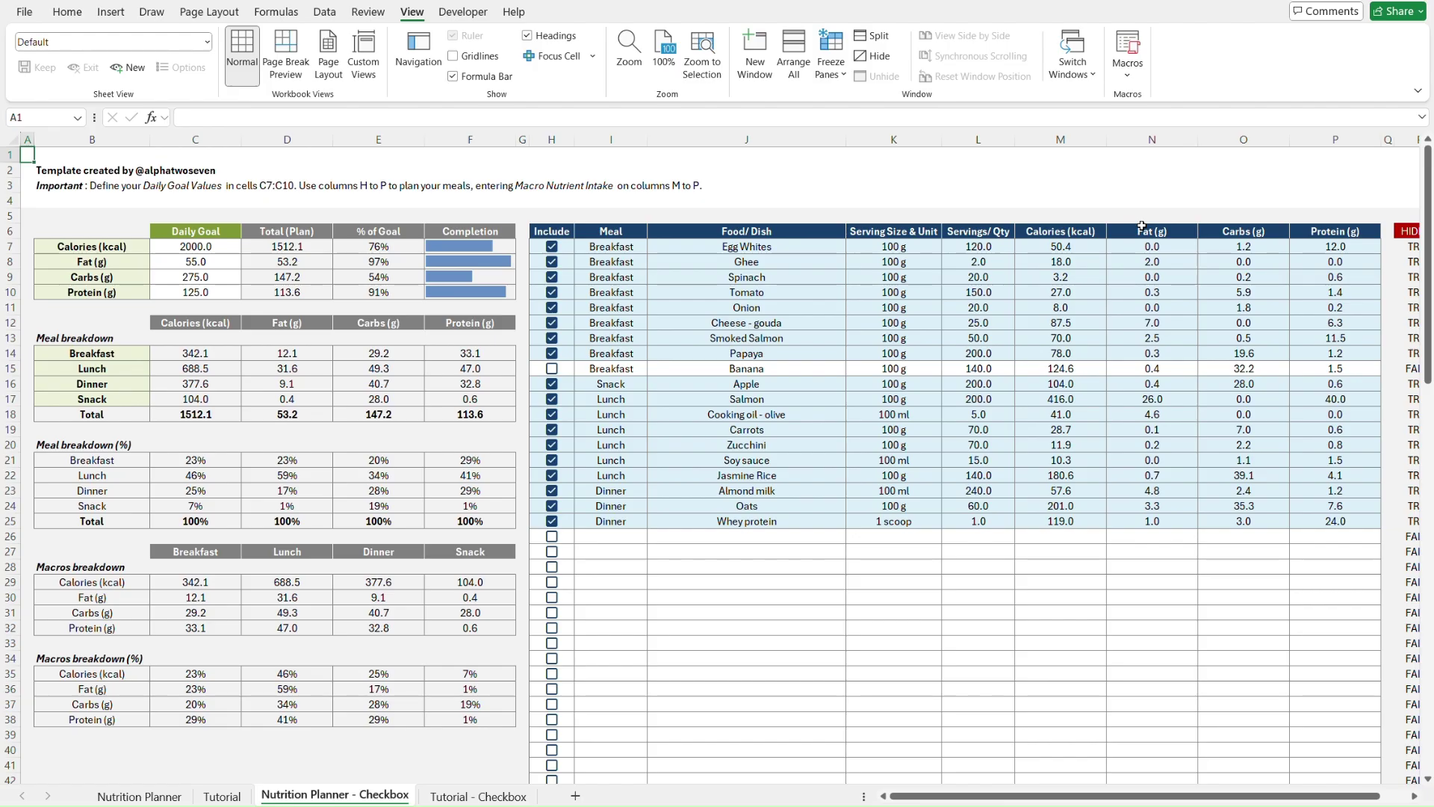
pyautogui.hotkey('ctrl', 'pagedown')
pyautogui.hotkey('ctrl', 'pageup')
pyautogui.hotkey('ctrl', 'pagedown')
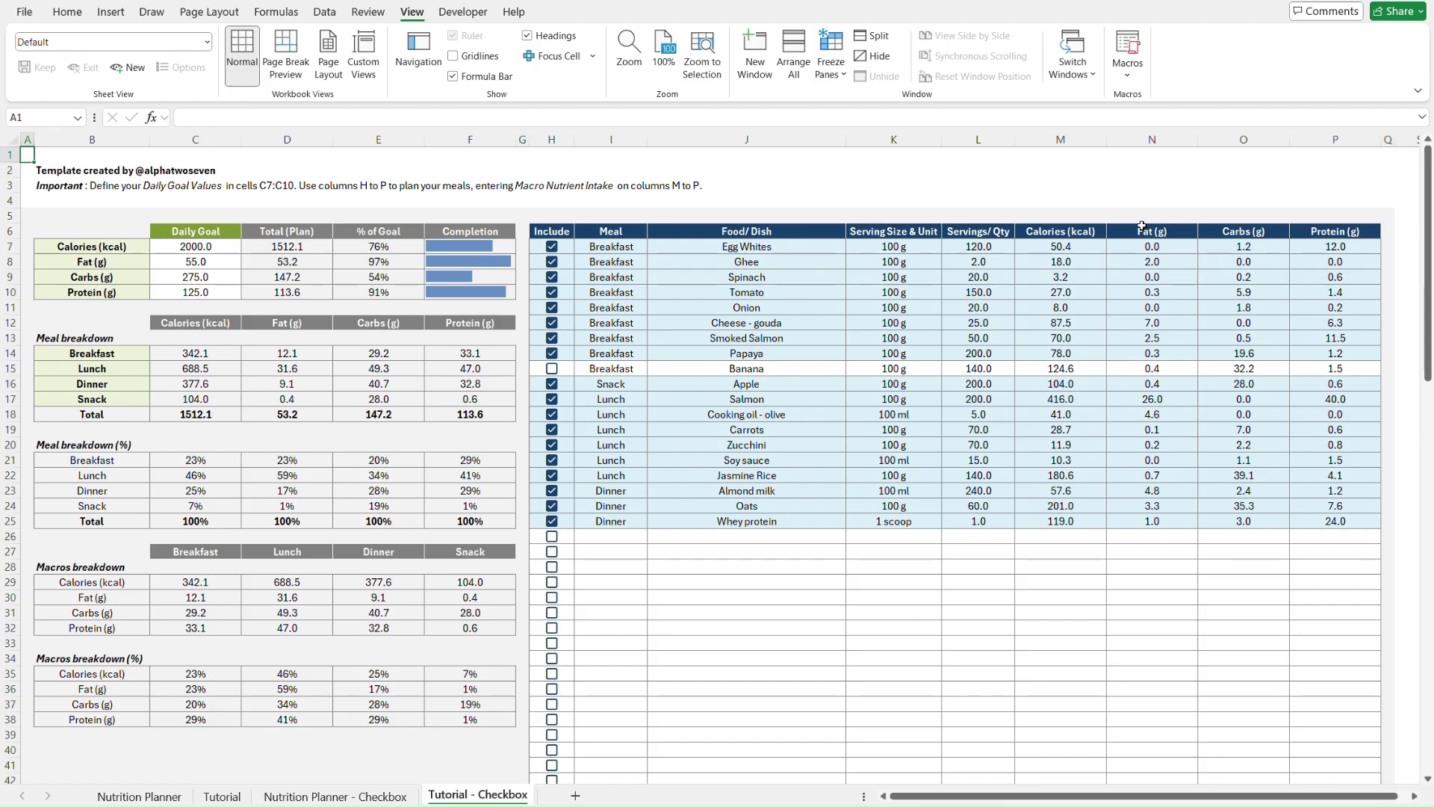
pyautogui.hotkey('ctrl', 'pageup')
pyautogui.hotkey('ctrl', 'pagedown')
pyautogui.hotkey('ctrl', 'pageup')
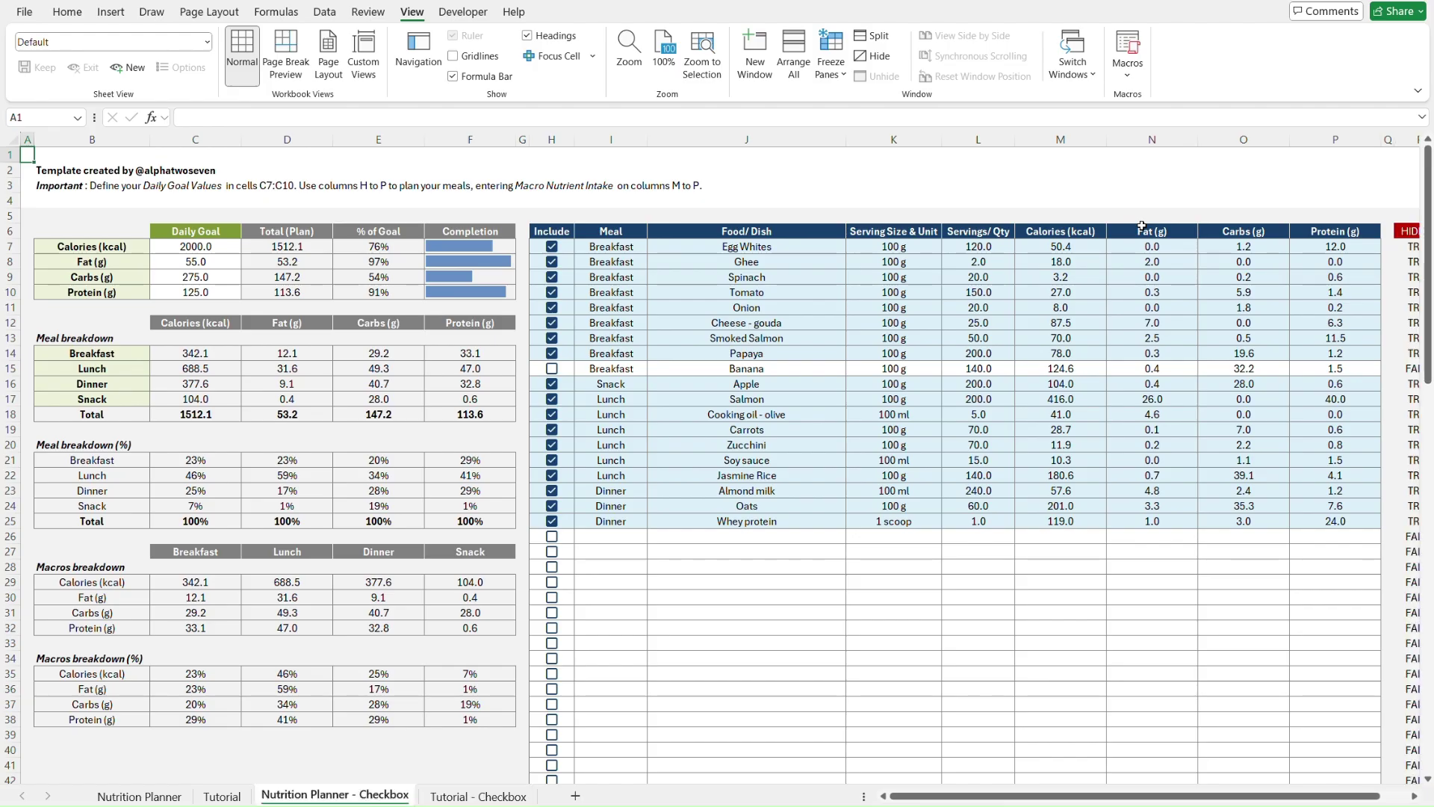
pyautogui.hotkey('ctrl', 'pagedown')
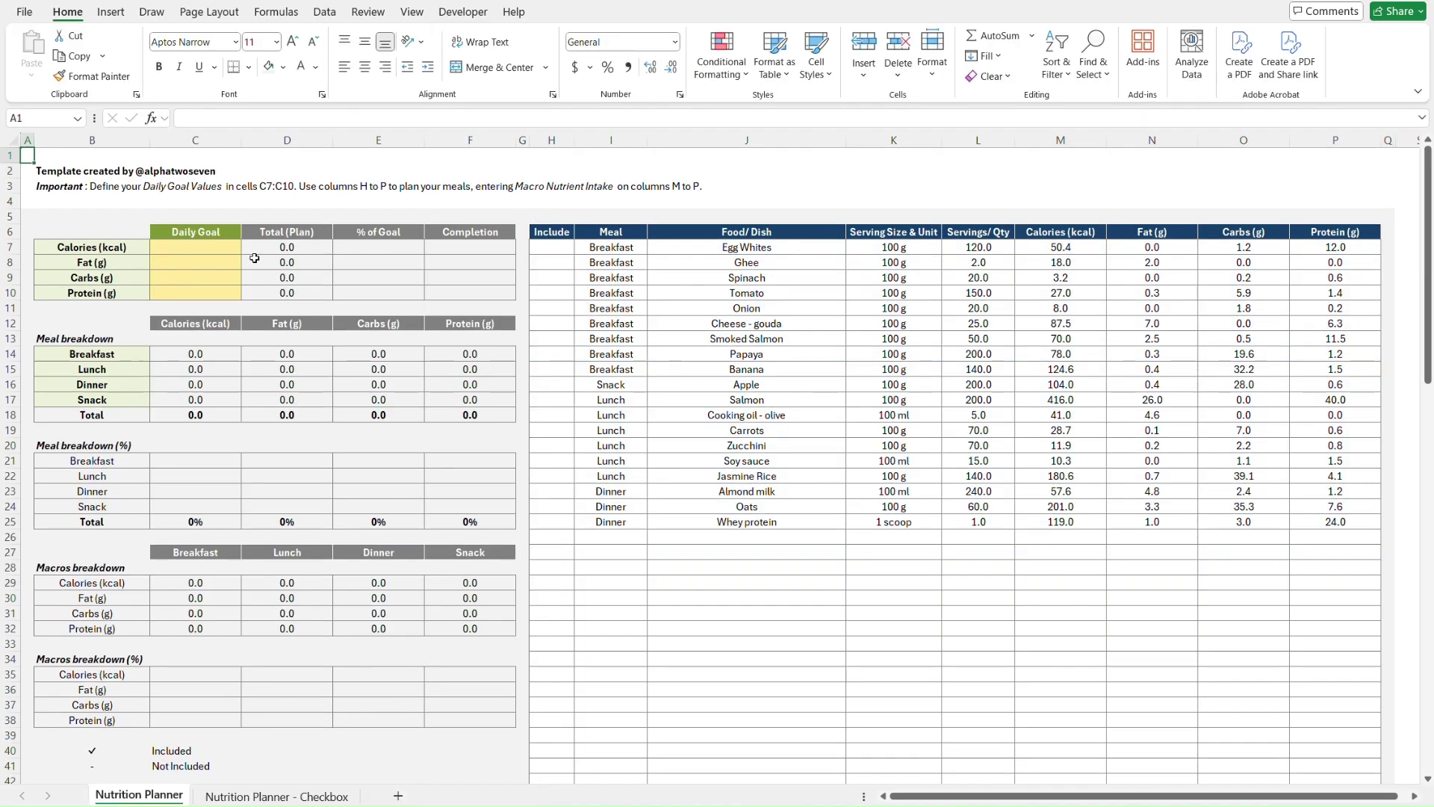
# - Enter the Daily Goal values in C7:C10: 2000 kcal calories, 55 g fat, 275 g carbs and 125 g protein
pyautogui.click(226, 246)
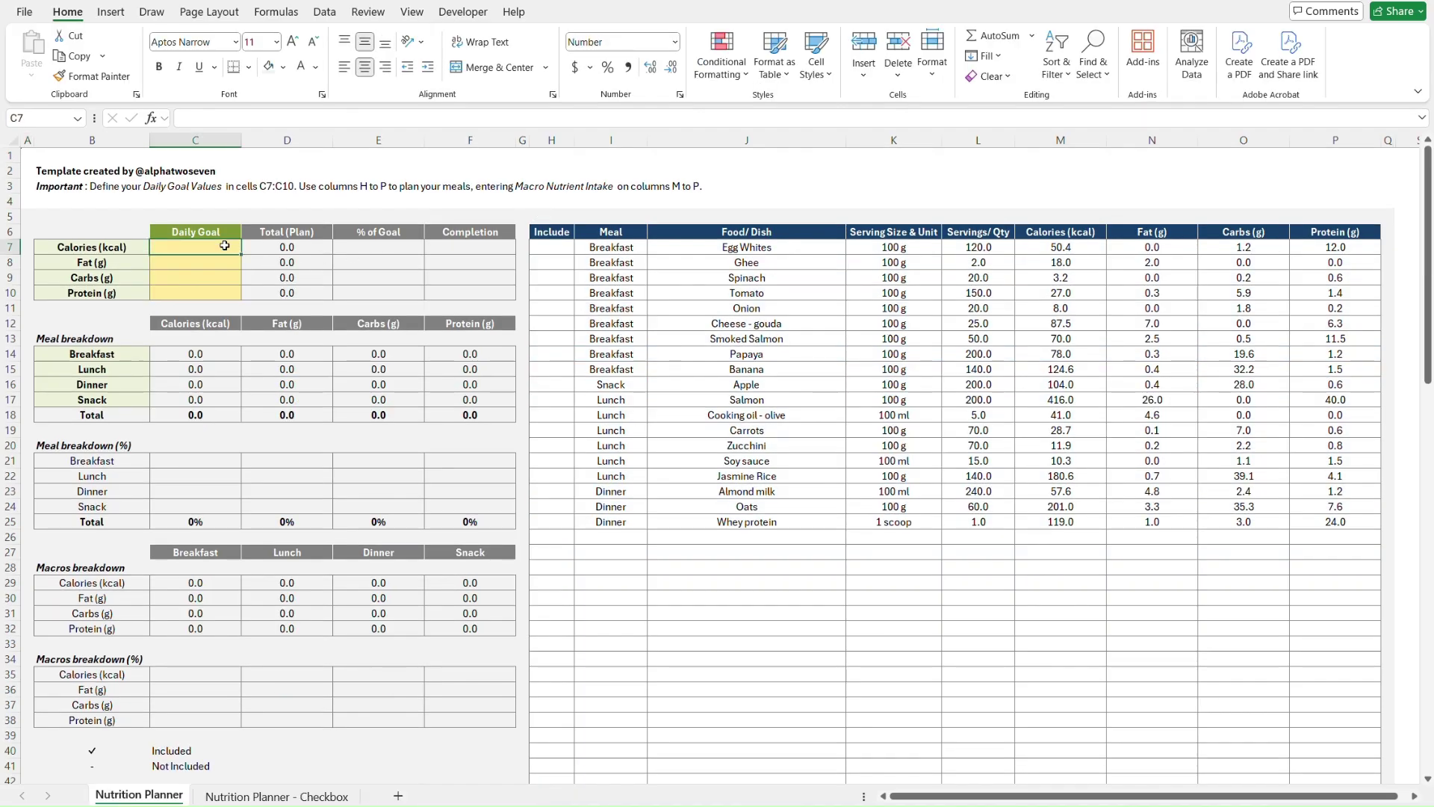
pyautogui.write('2000')
pyautogui.press('Return')
pyautogui.write('55')
pyautogui.press('Return')
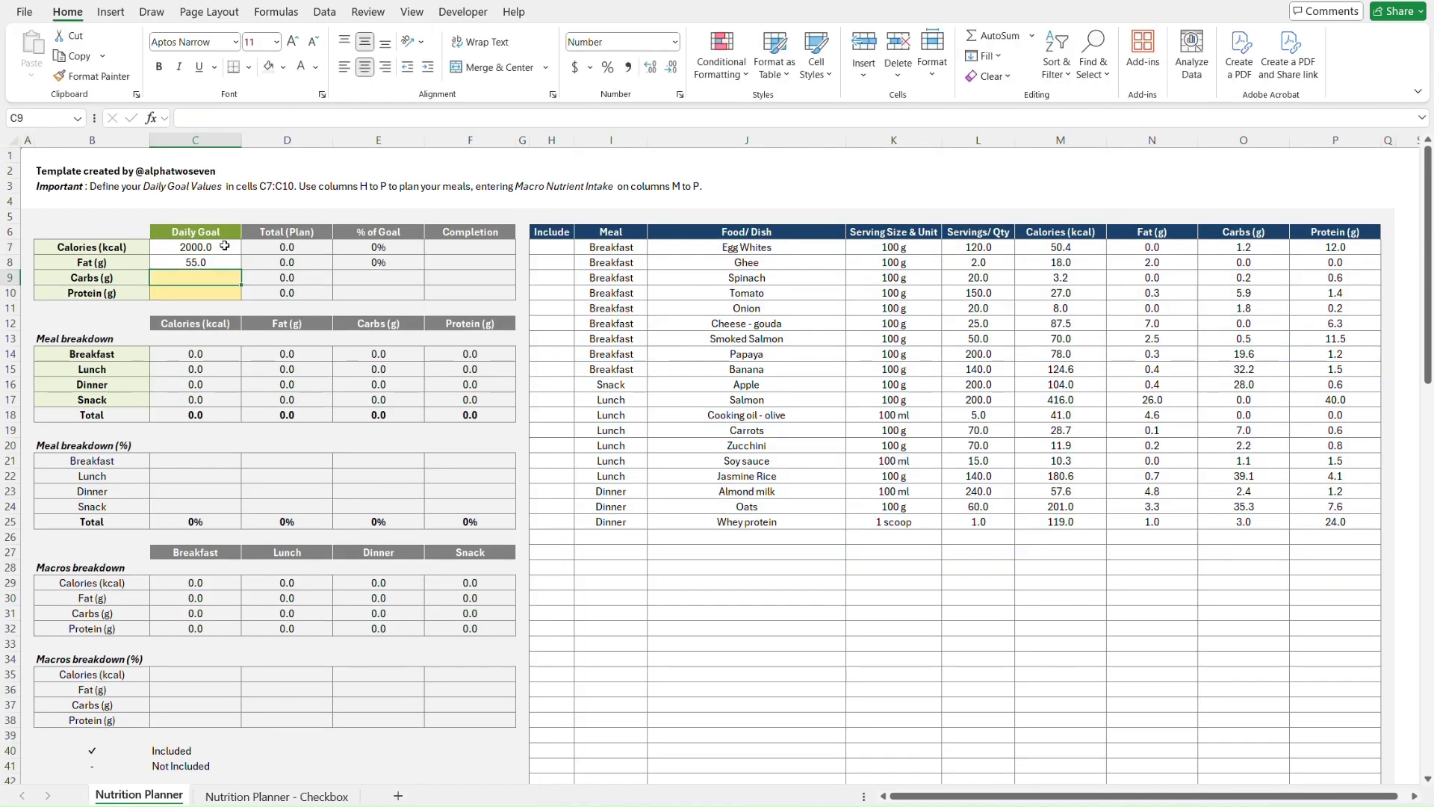
pyautogui.write('275')
pyautogui.press('Return')
pyautogui.write('125')
pyautogui.press('Return')
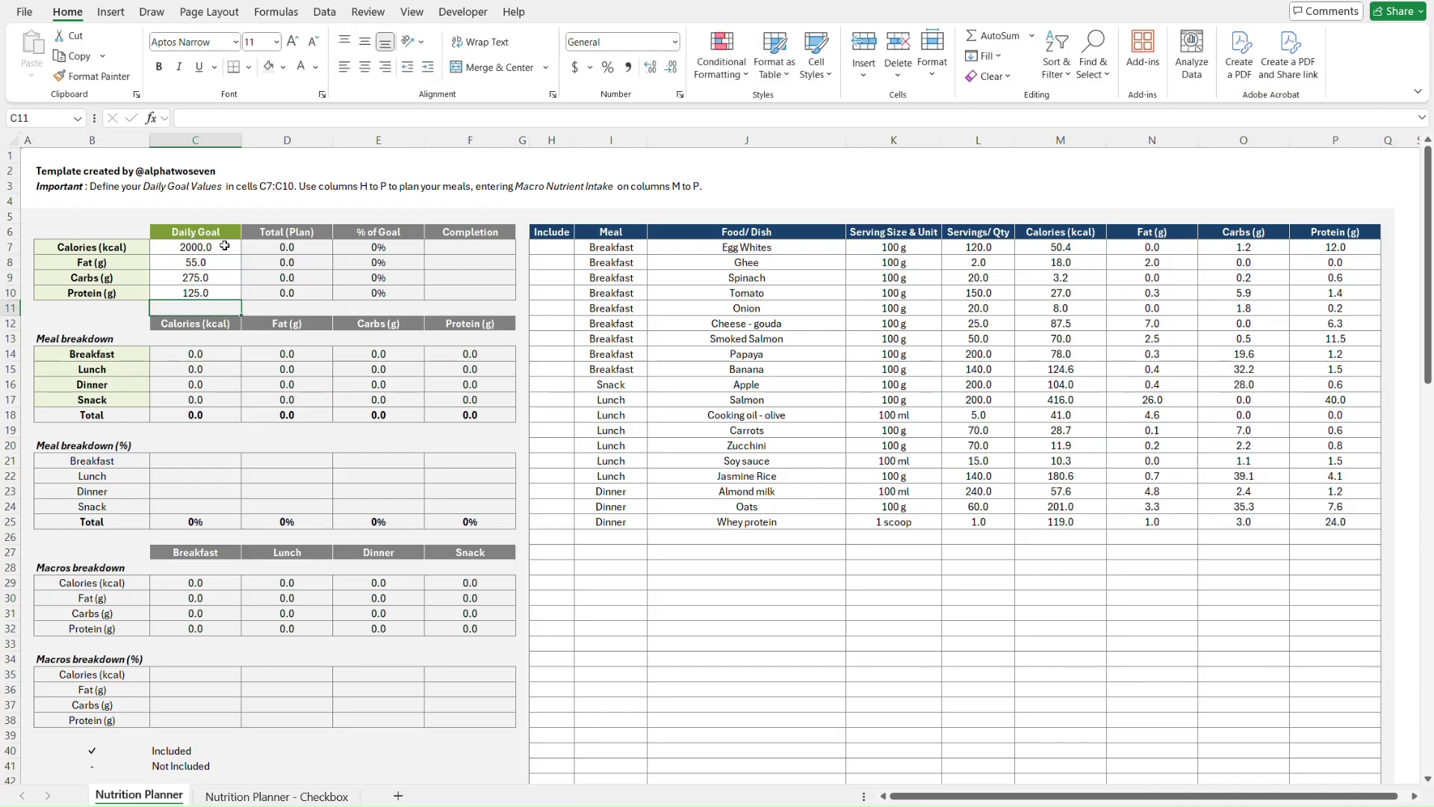
# - Mark Egg Whites in H7 as included with ✓ and copy the mark as values through H25
pyautogui.click(555, 252)
pyautogui.hotkey('alt', 'Down')
pyautogui.click(553, 262)
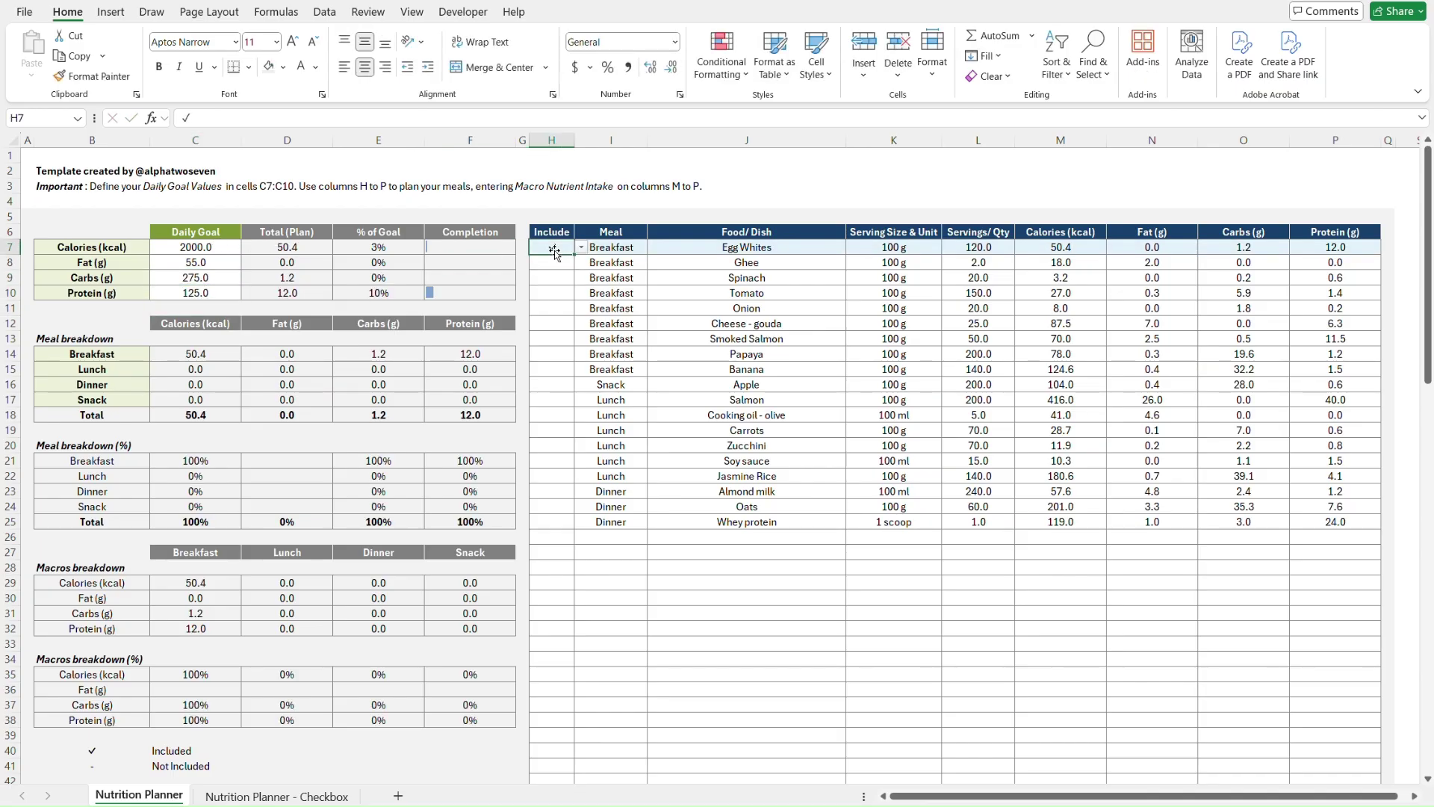
pyautogui.moveTo(563, 529); pyautogui.dragTo(563, 529)
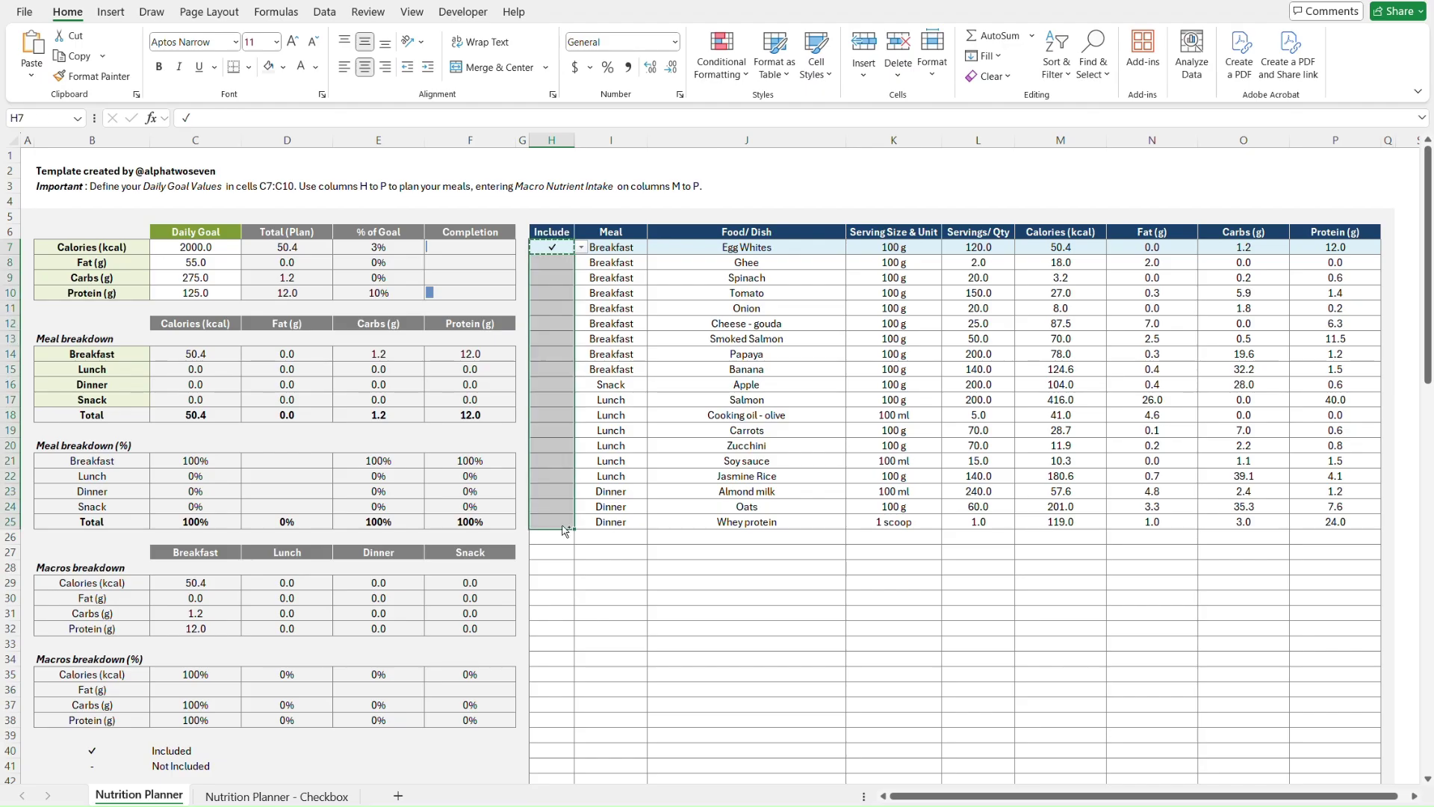
pyautogui.hotkey('ctrl', 'alt', 'v')
pyautogui.press('v')
pyautogui.press('Return')
# - Exclude the Banana row from the plan by choosing "-" in its Include cell H15
pyautogui.click(697, 368)
pyautogui.press('Left')
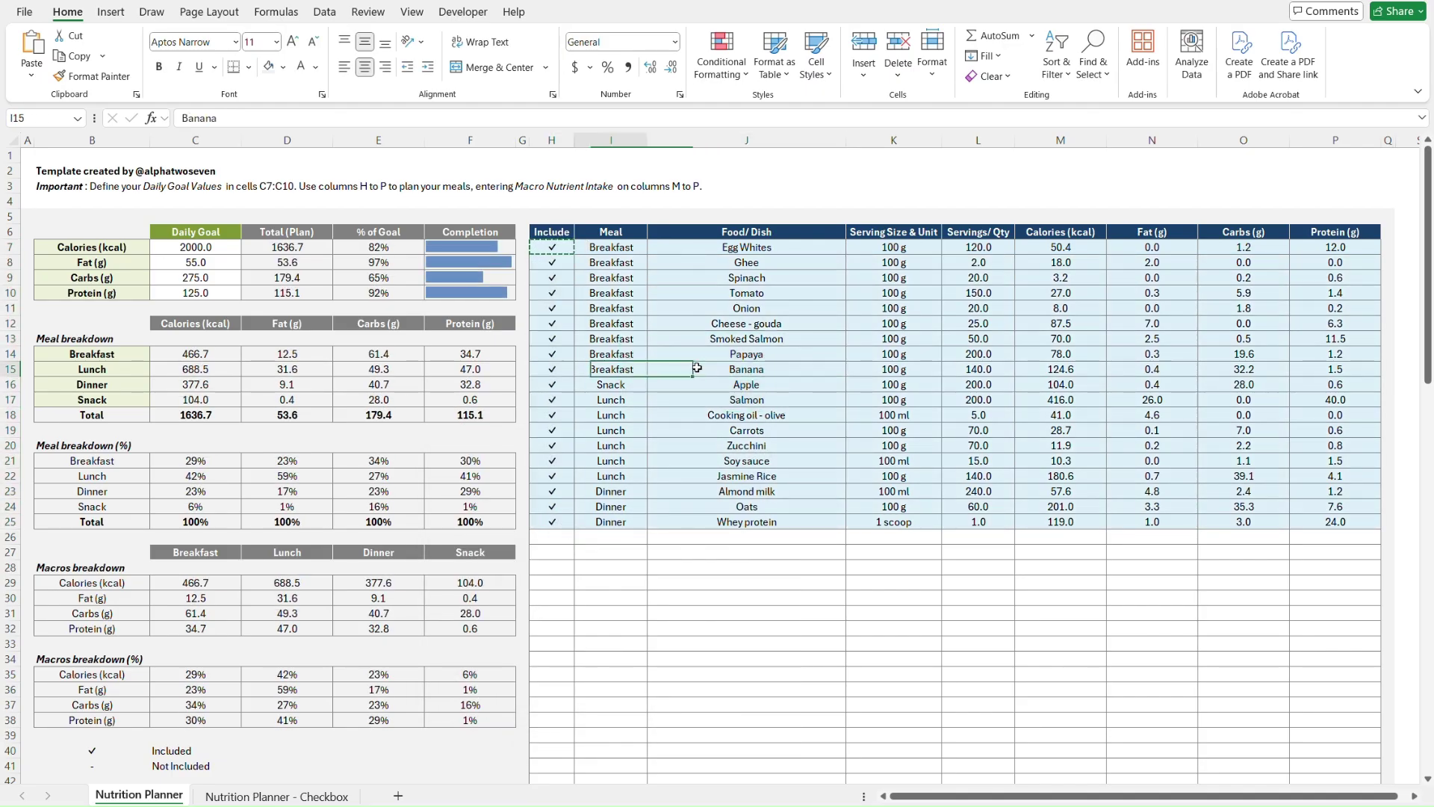
pyautogui.press('Left')
pyautogui.hotkey('alt', 'Down')
pyautogui.press('Down')
pyautogui.press('Return')
# - Add a food entry in row 26 with meal Lunch, food Salmon, serving size 100g and quantity 1
pyautogui.click(688, 542)
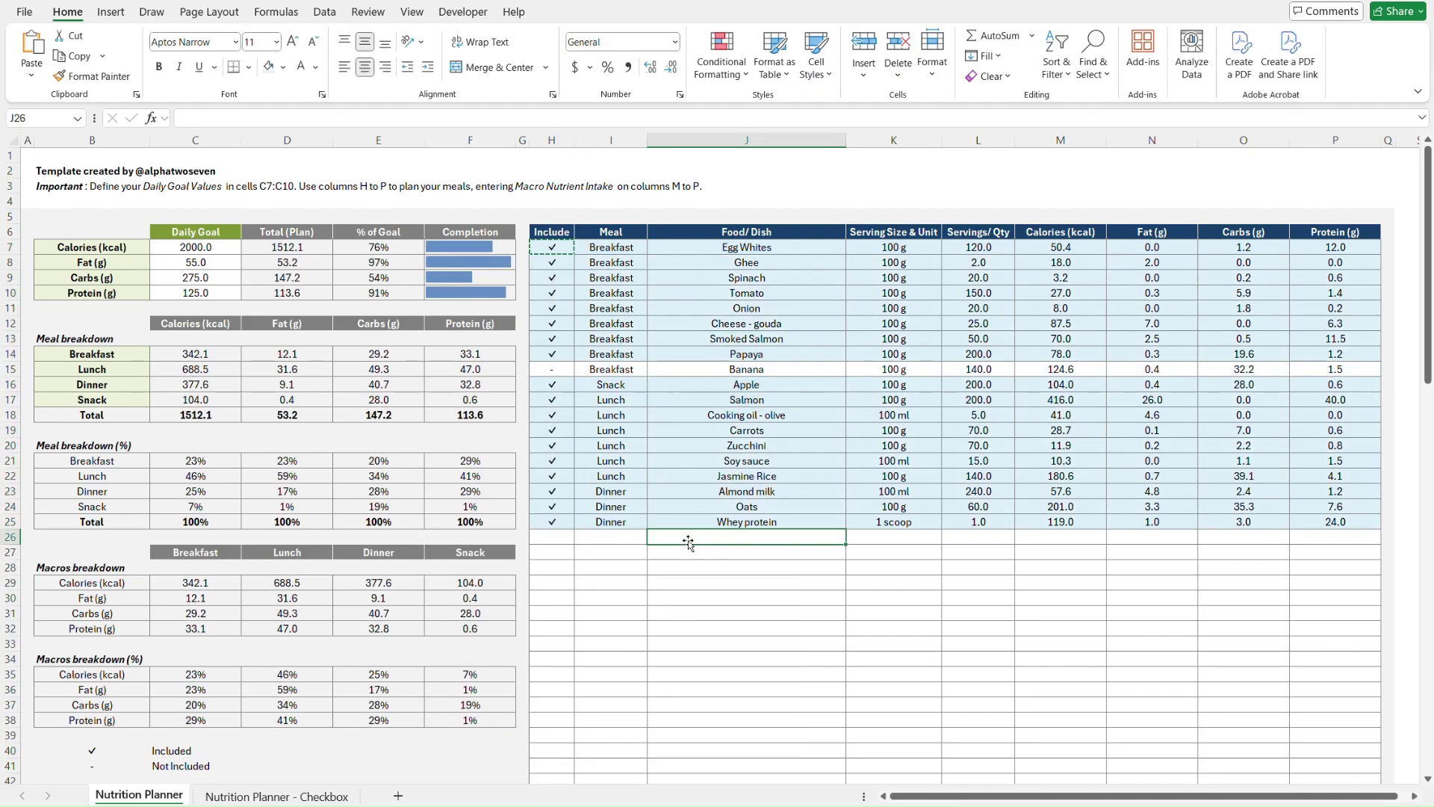
pyautogui.press('Left')
pyautogui.write('Lunch')
pyautogui.press('Tab')
pyautogui.write('Sal')
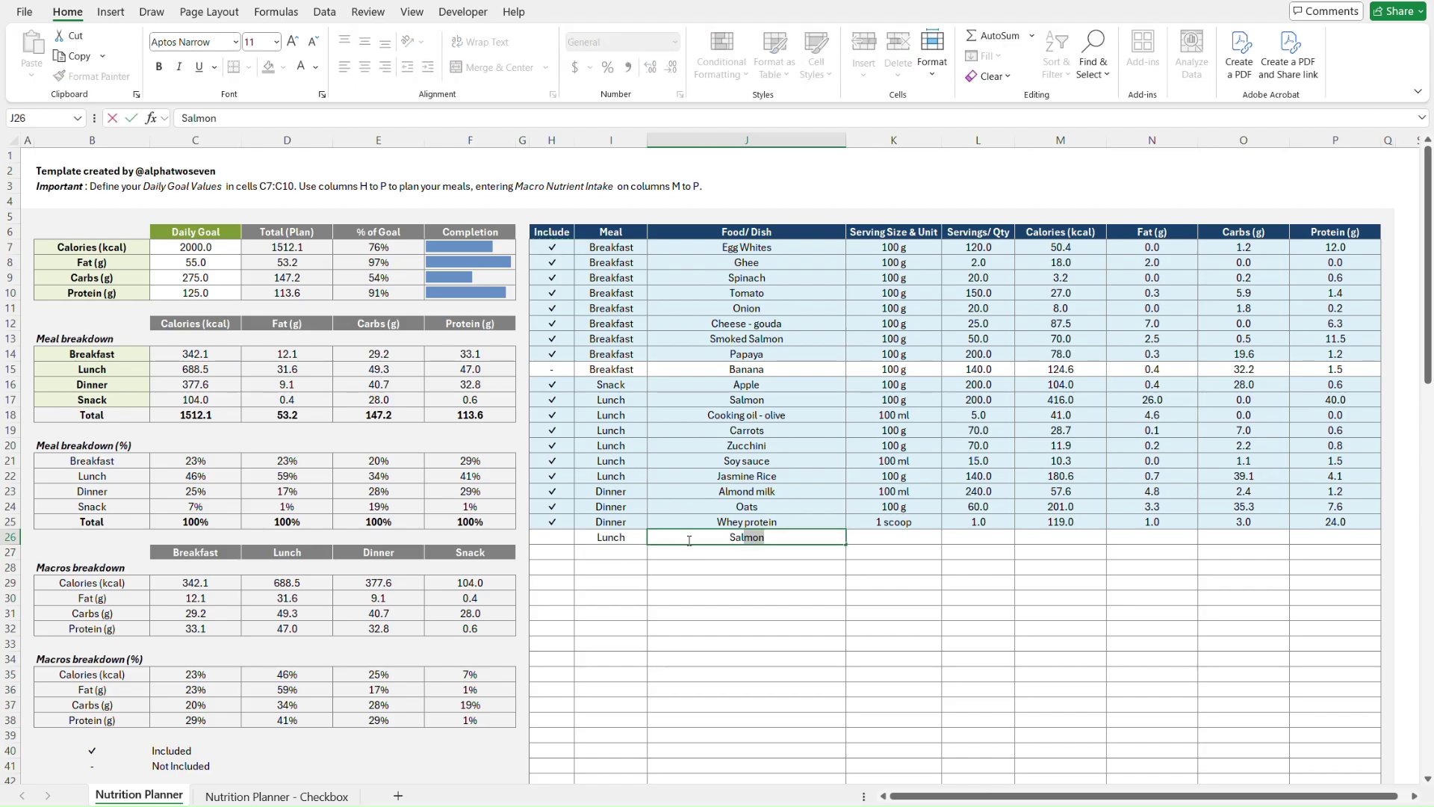
pyautogui.write('mon')
pyautogui.press('Tab')
pyautogui.write('100g')
pyautogui.press('Tab')
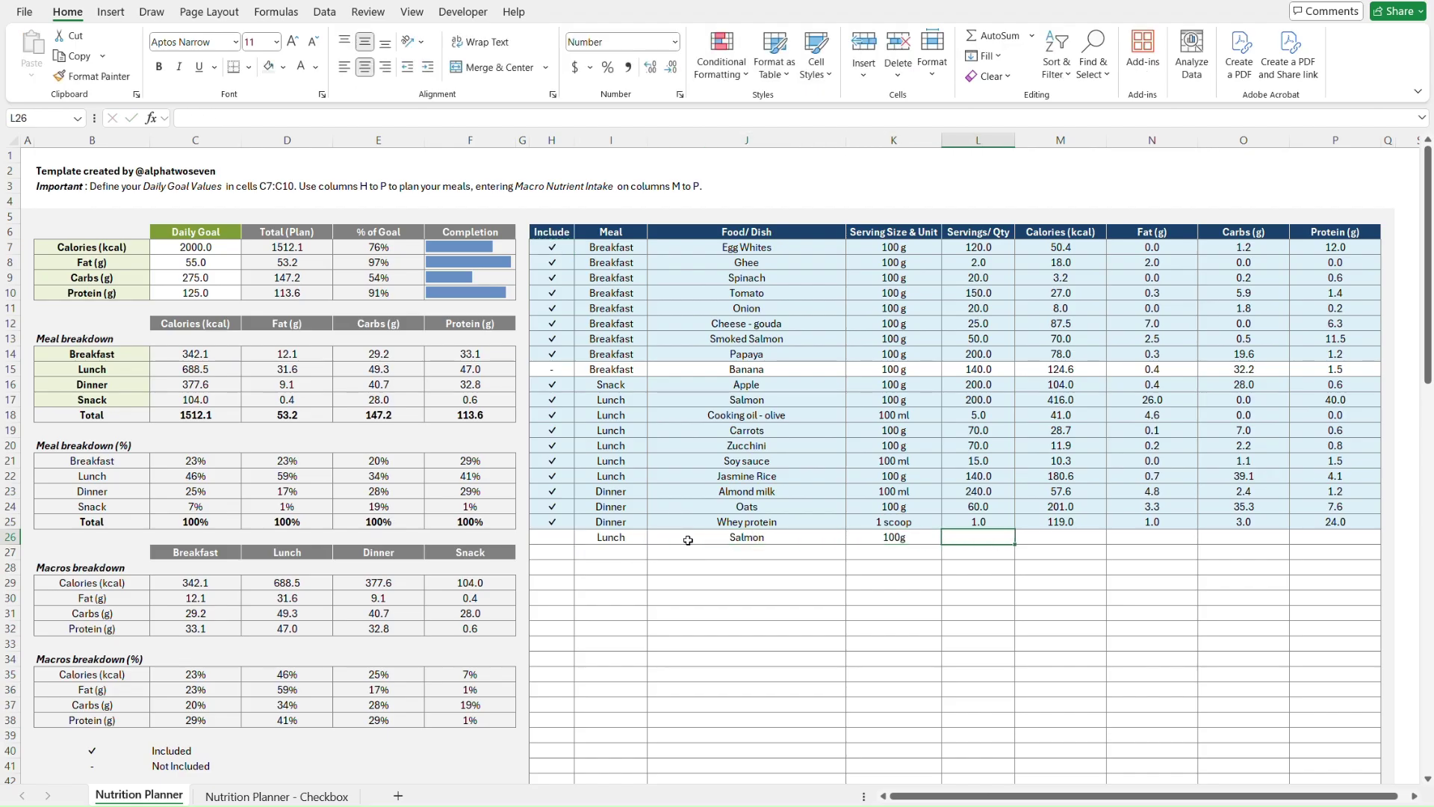
pyautogui.write('1')
pyautogui.press('Tab')
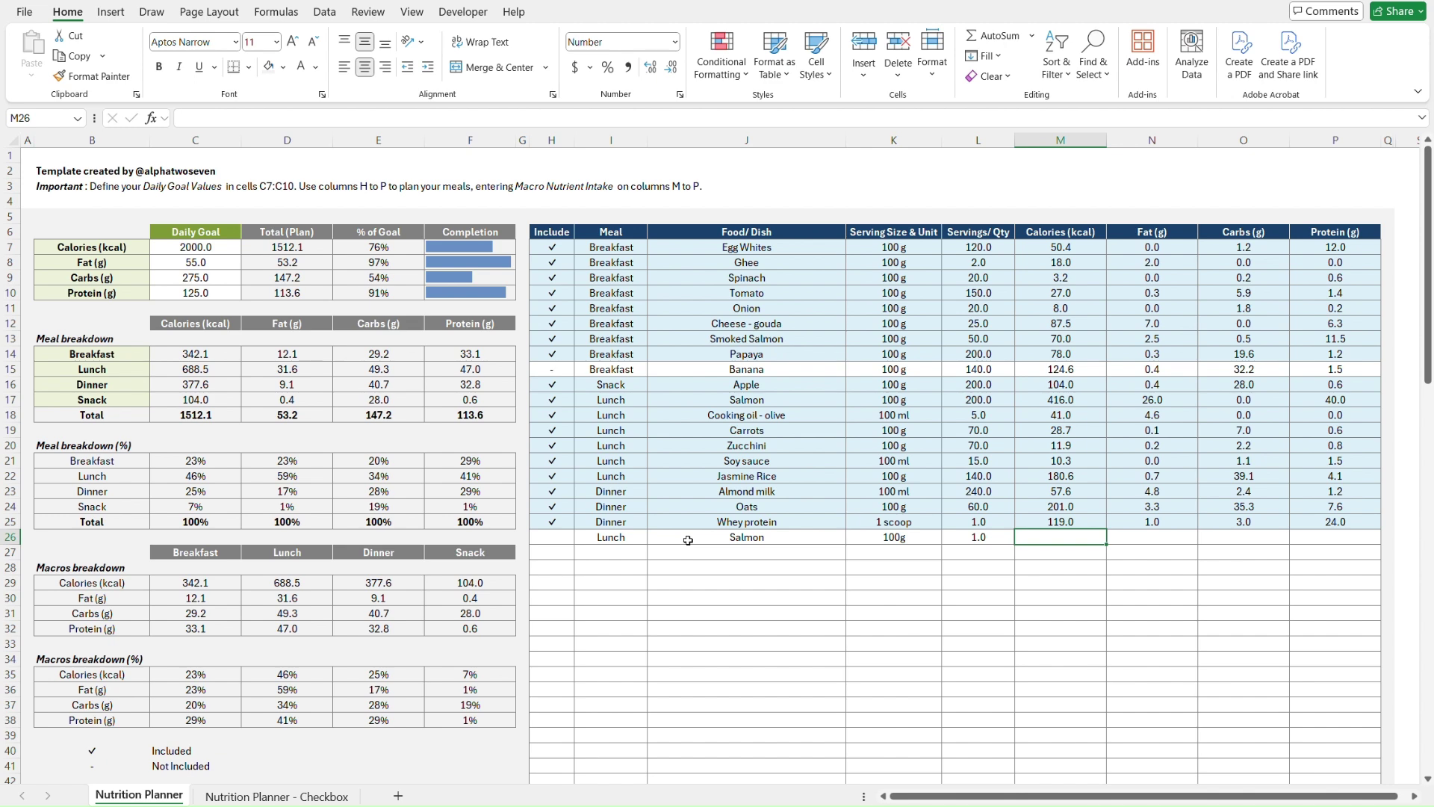
# - Fill in the macros for the new Salmon entry in row 26: 208 kcal, 13 g fat, 0 g carbs and 20 g protein
pyautogui.write('13')
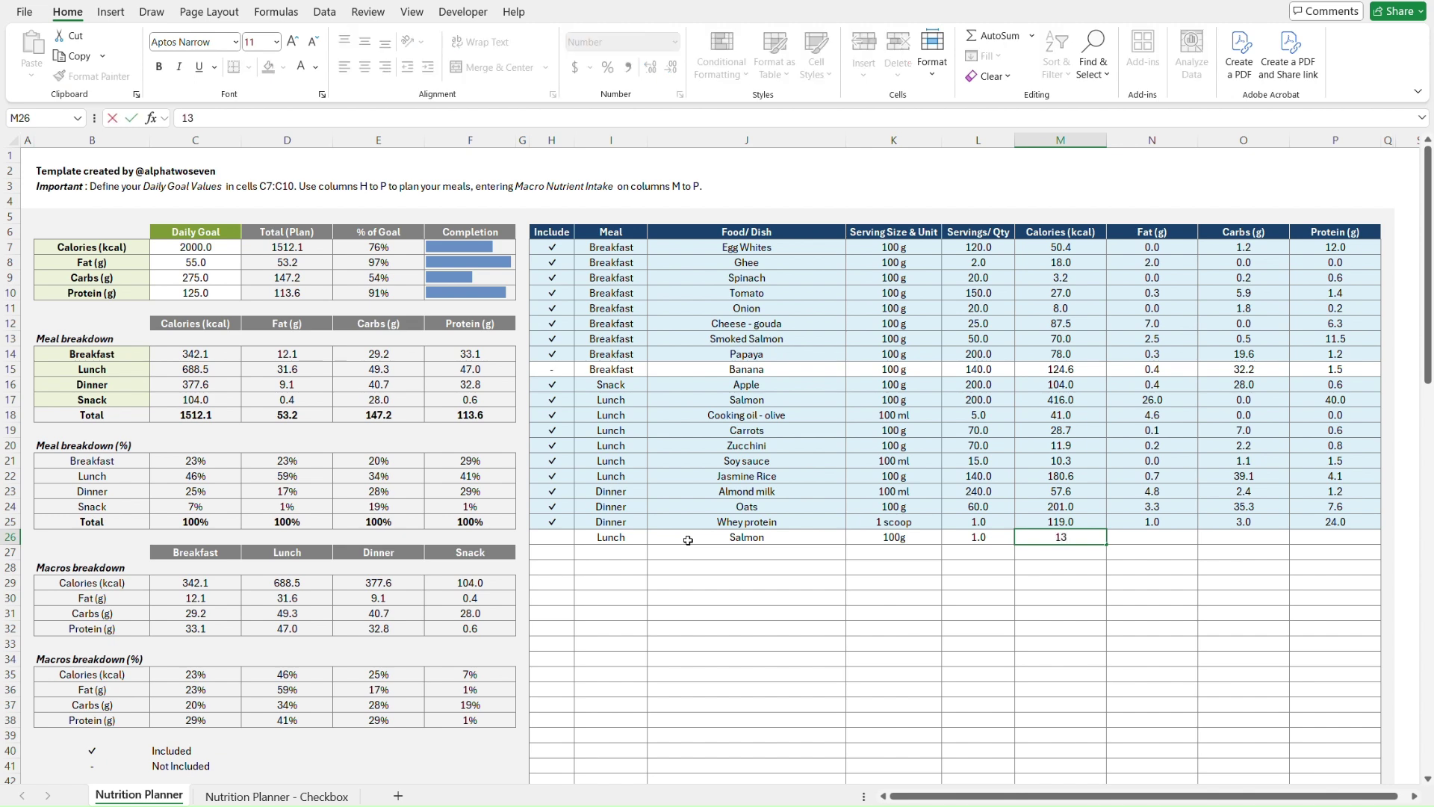
pyautogui.press('Escape')
pyautogui.write('208')
pyautogui.press('Tab')
pyautogui.write('13')
pyautogui.press('Tab')
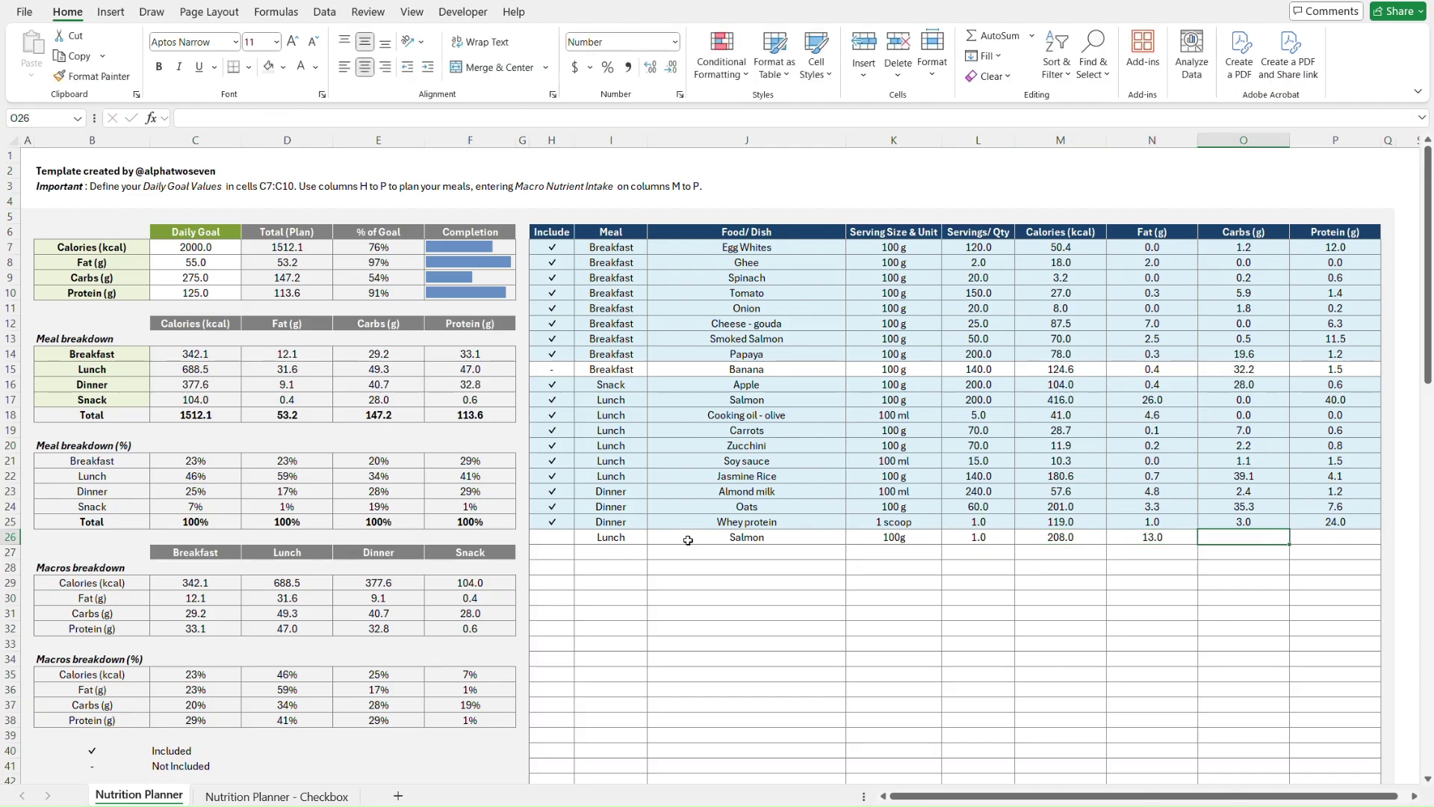
pyautogui.write('0')
pyautogui.press('Tab')
pyautogui.write('20')
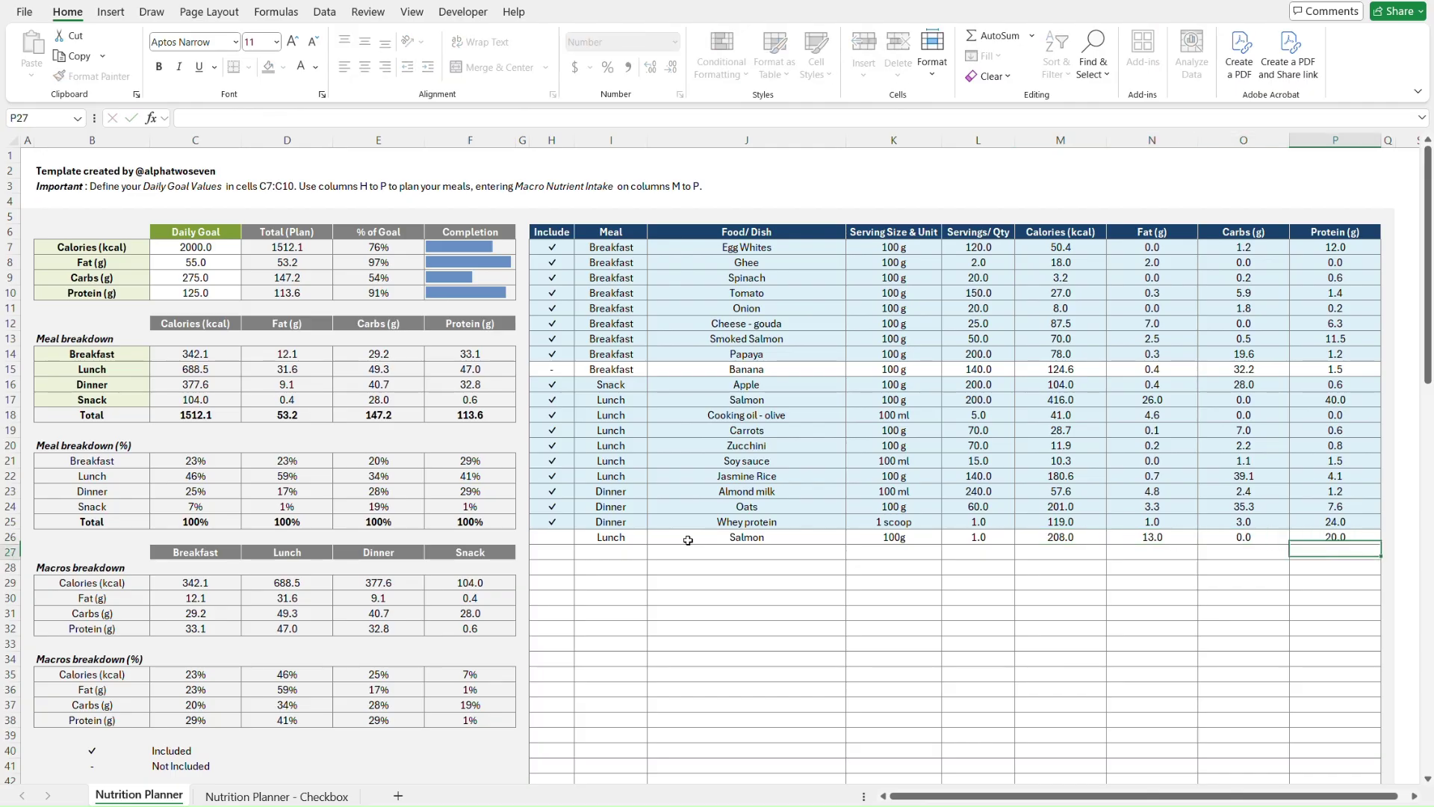
pyautogui.press('Return')
# - Mark the new Salmon entry as included by choosing ✓ in H26
pyautogui.press('Left')
pyautogui.press('Left')
pyautogui.press('Left')
pyautogui.press('Left')
pyautogui.press('Left')
pyautogui.press('Left')
pyautogui.press('Left')
pyautogui.press('Left')
pyautogui.press('Up')
pyautogui.hotkey('alt', 'Down')
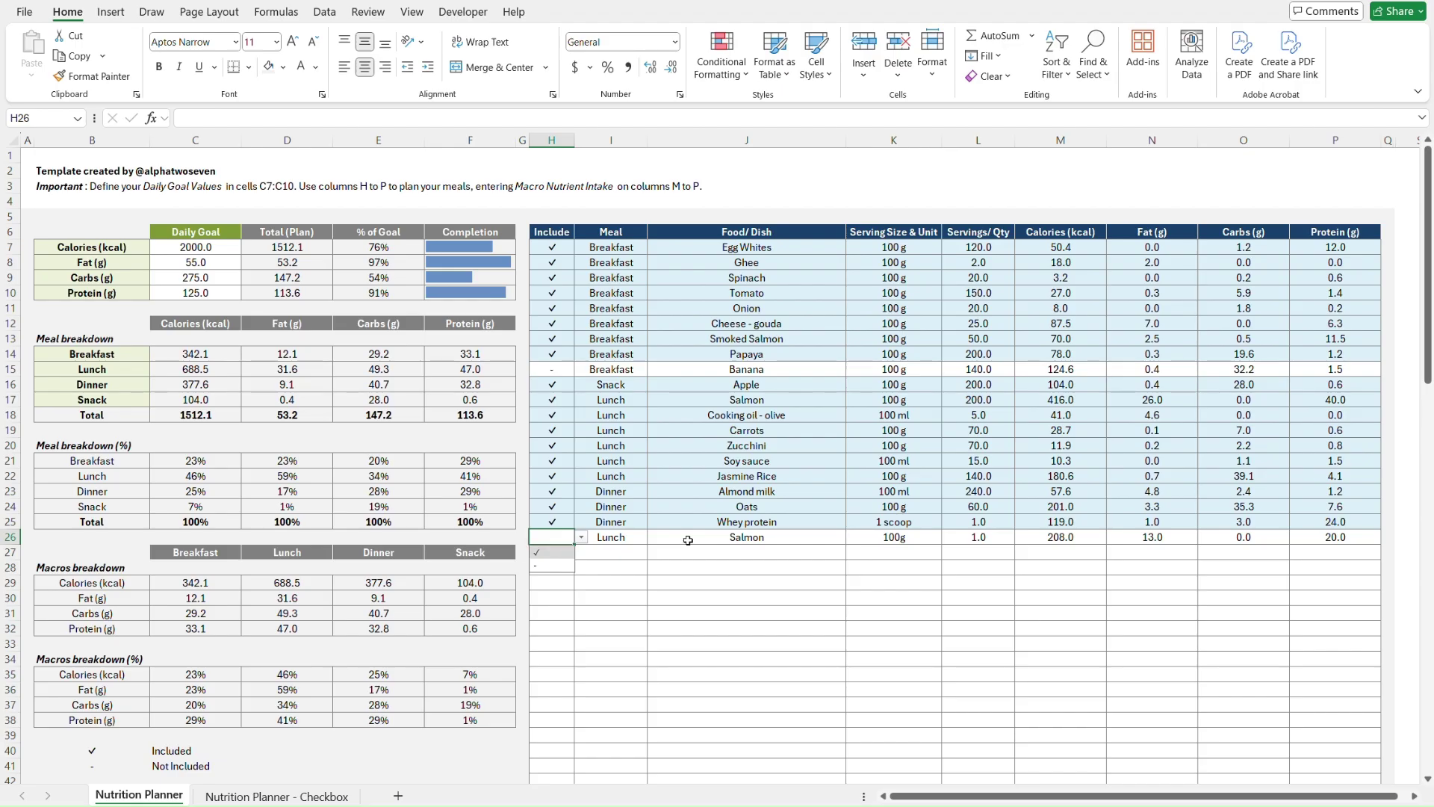
pyautogui.press('Down')
pyautogui.press('Return')
# - Clear the Salmon test entry from H26:P26 and return to cell A1
pyautogui.hotkey('ctrl', 'shift', 'Right')
pyautogui.press('Delete')
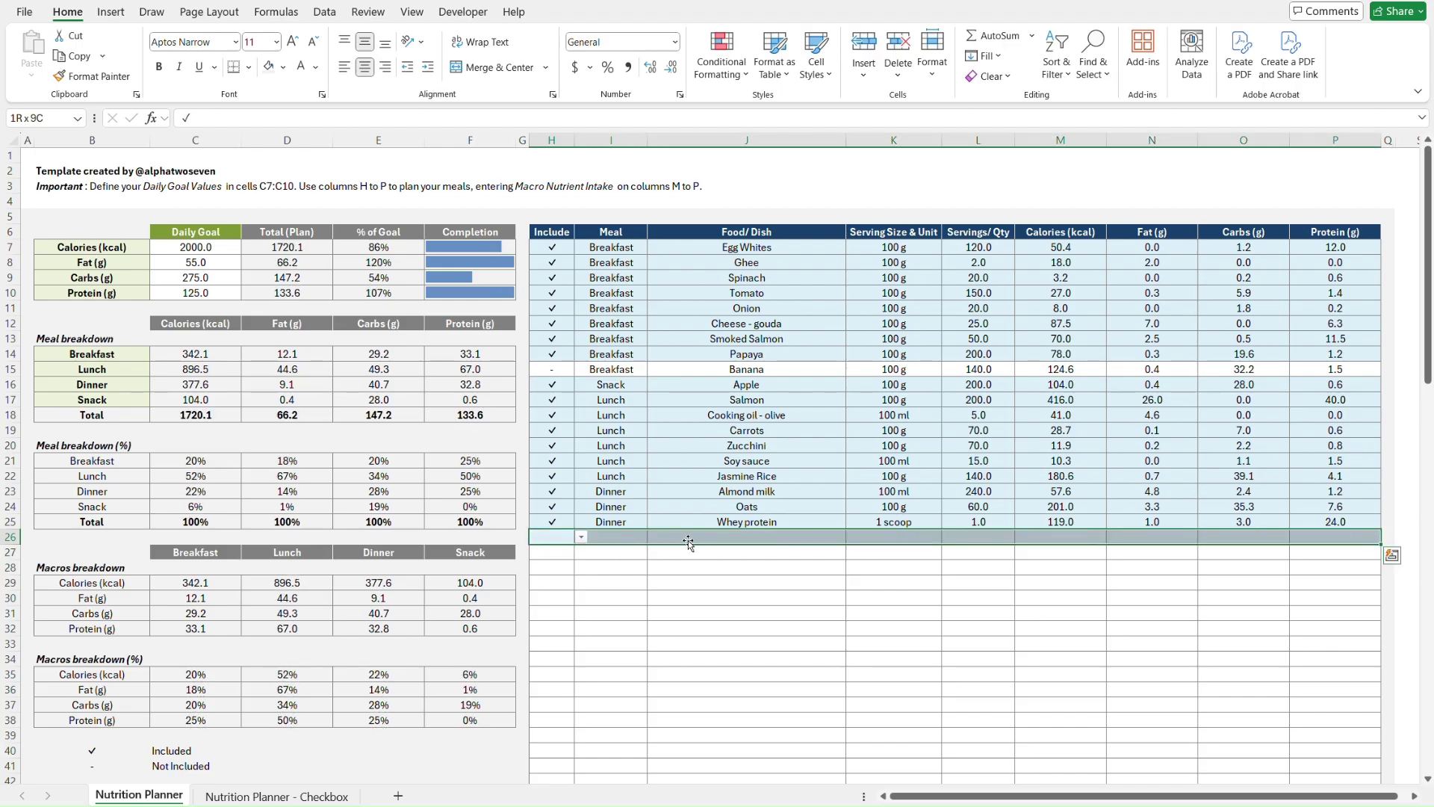
pyautogui.hotkey('ctrl', 'Home')
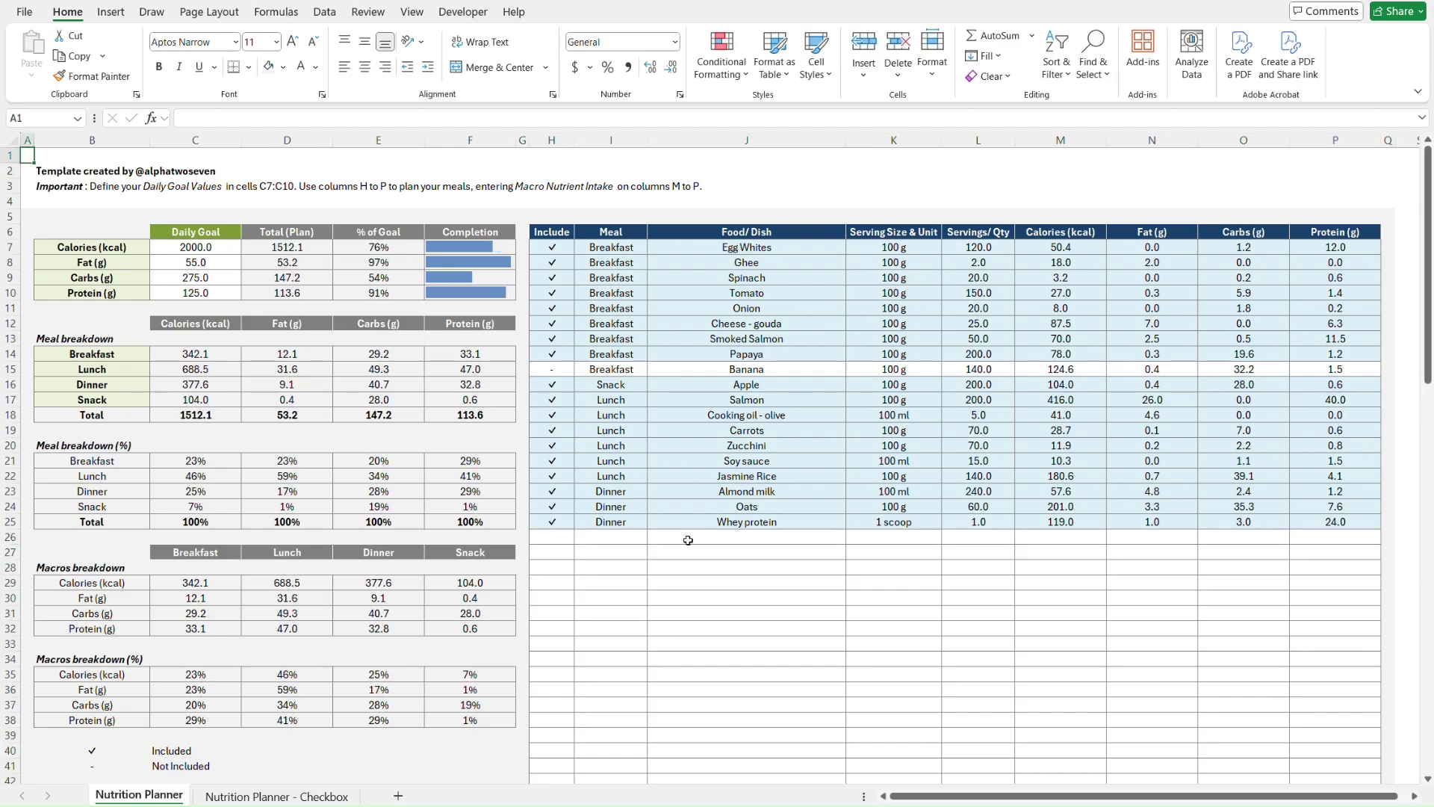